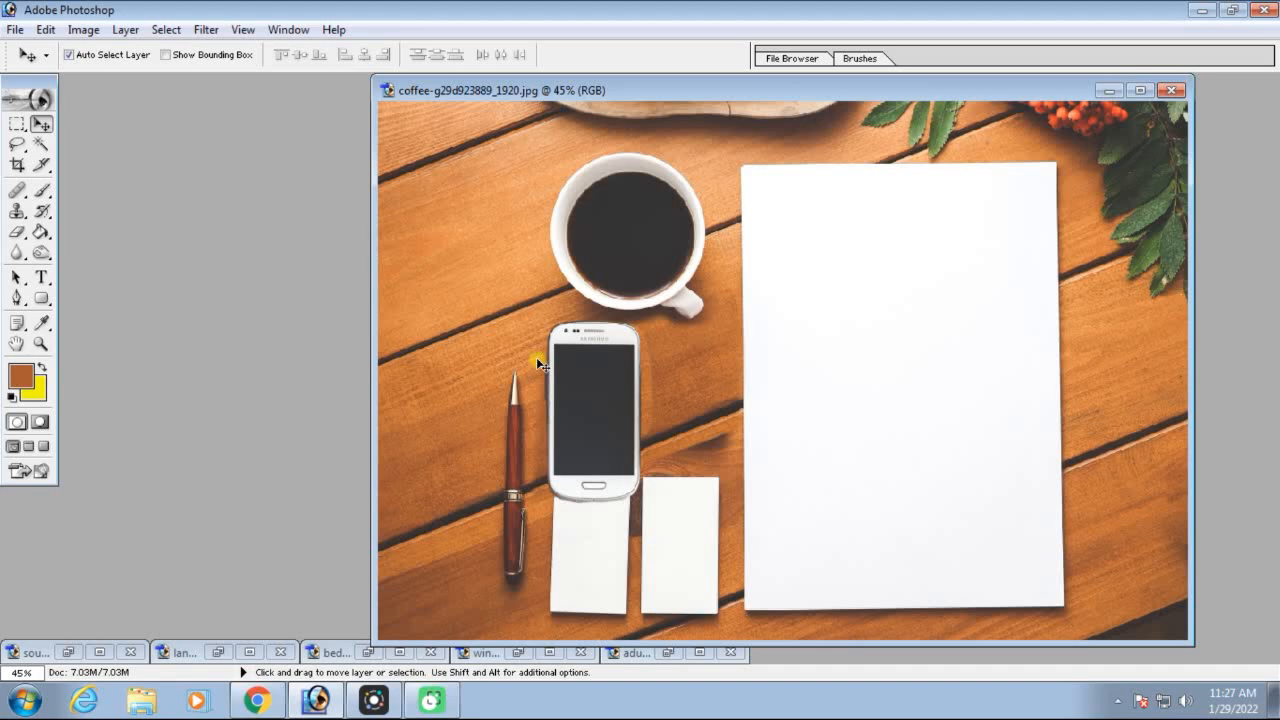
Select the phone's dark screen in the coffee image with the Rectangular Marquee tool
click(16, 126)
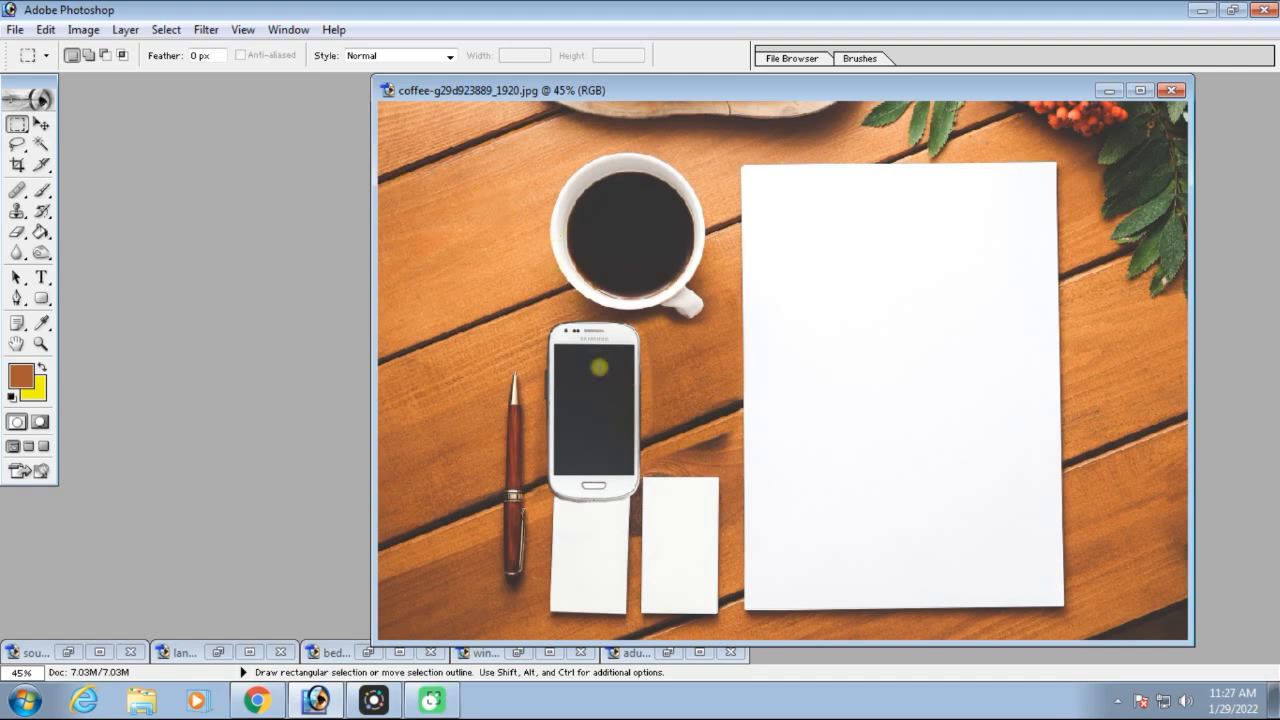
key(ctrl+equal)
key(ctrl+equal)
key(ctrl+equal)
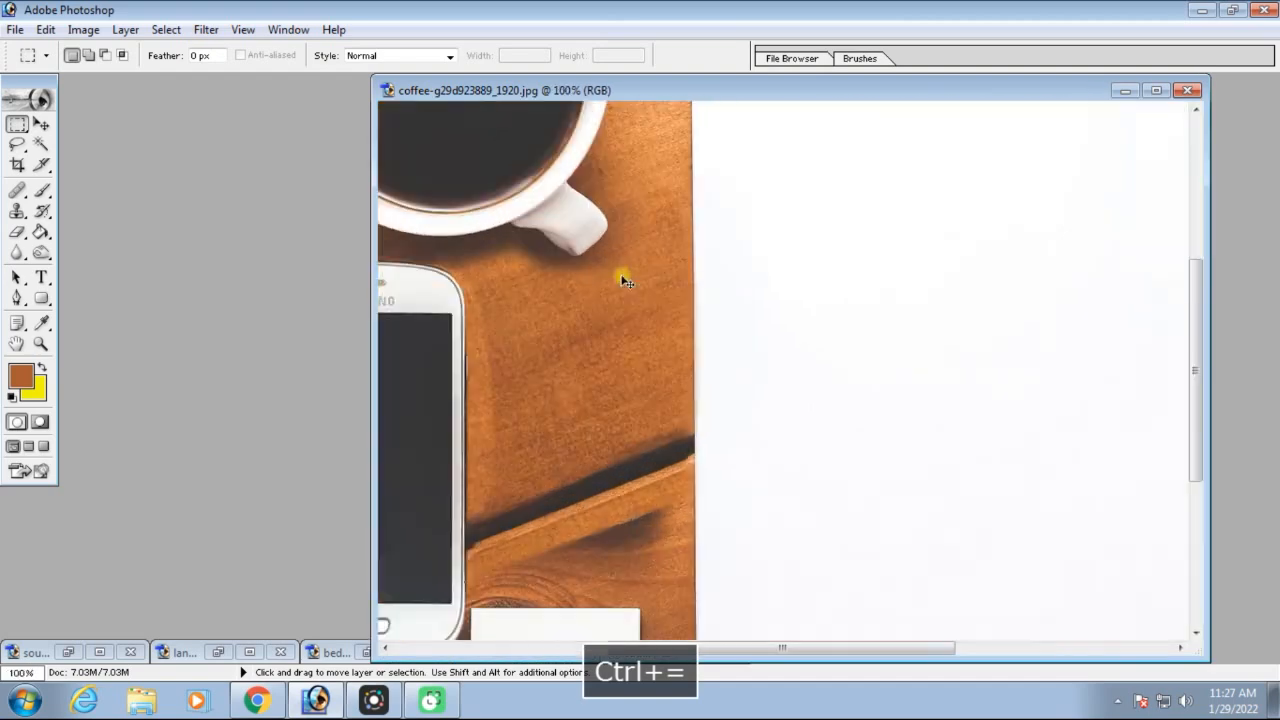
key(space)
drag(628, 352, 897, 260)
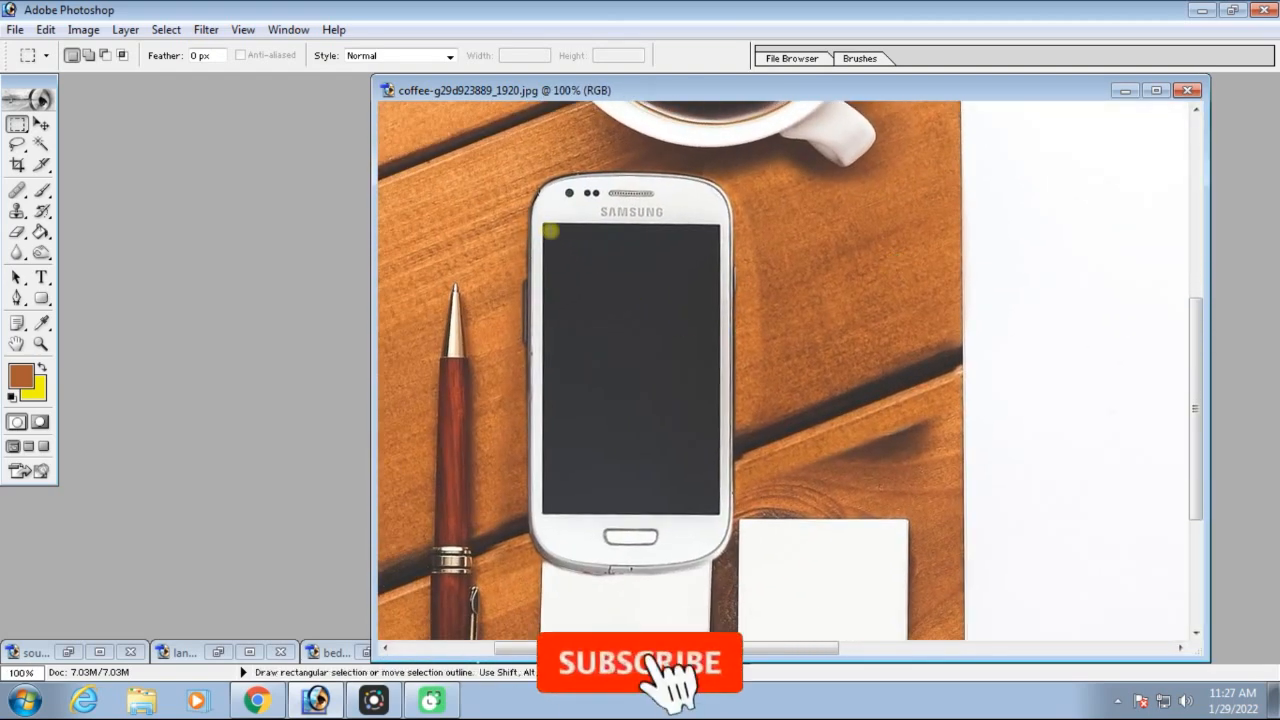
drag(542, 224, 786, 595)
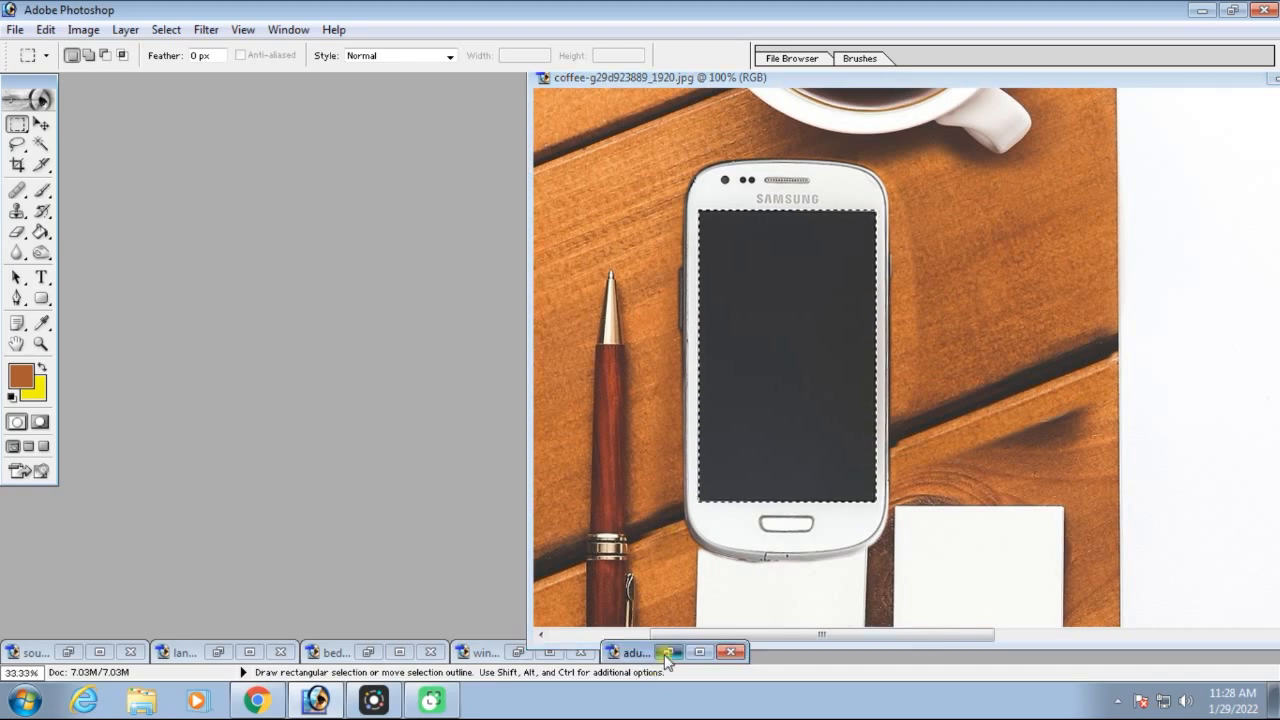
Restore the adult portrait image and carry the phone-screen selection outline from the coffee image onto the woman's face
click(666, 653)
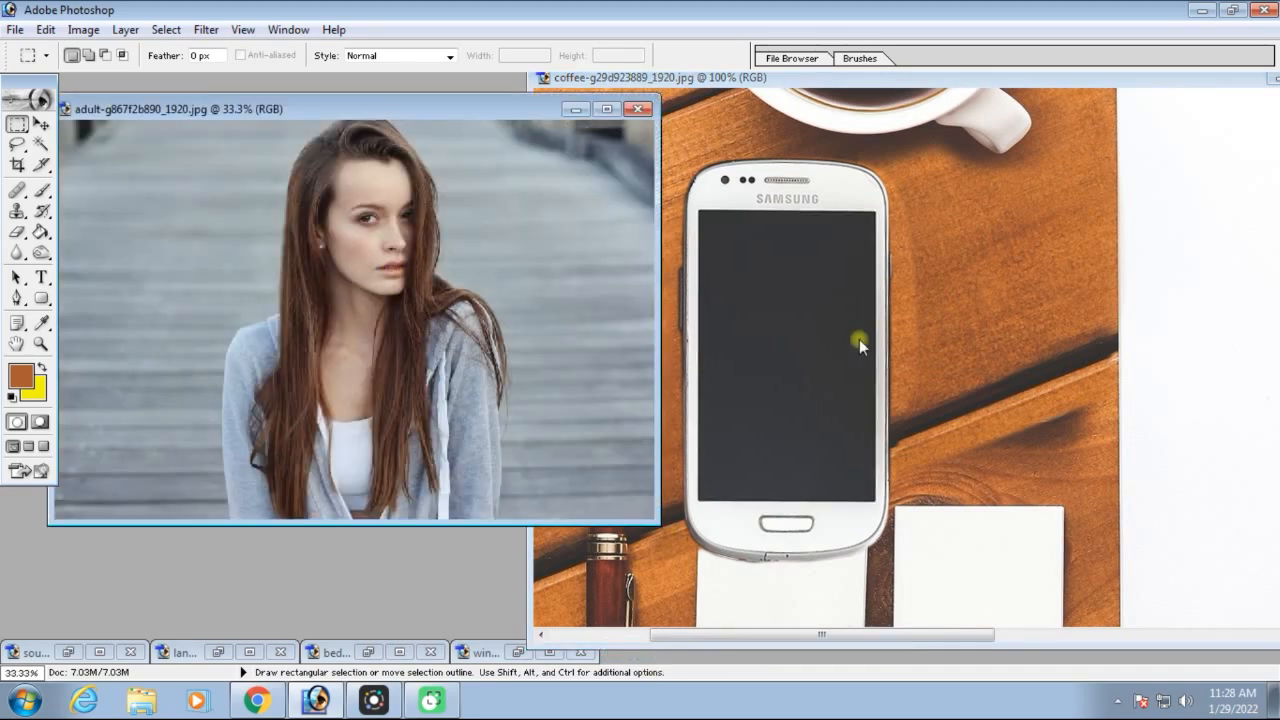
click(906, 319)
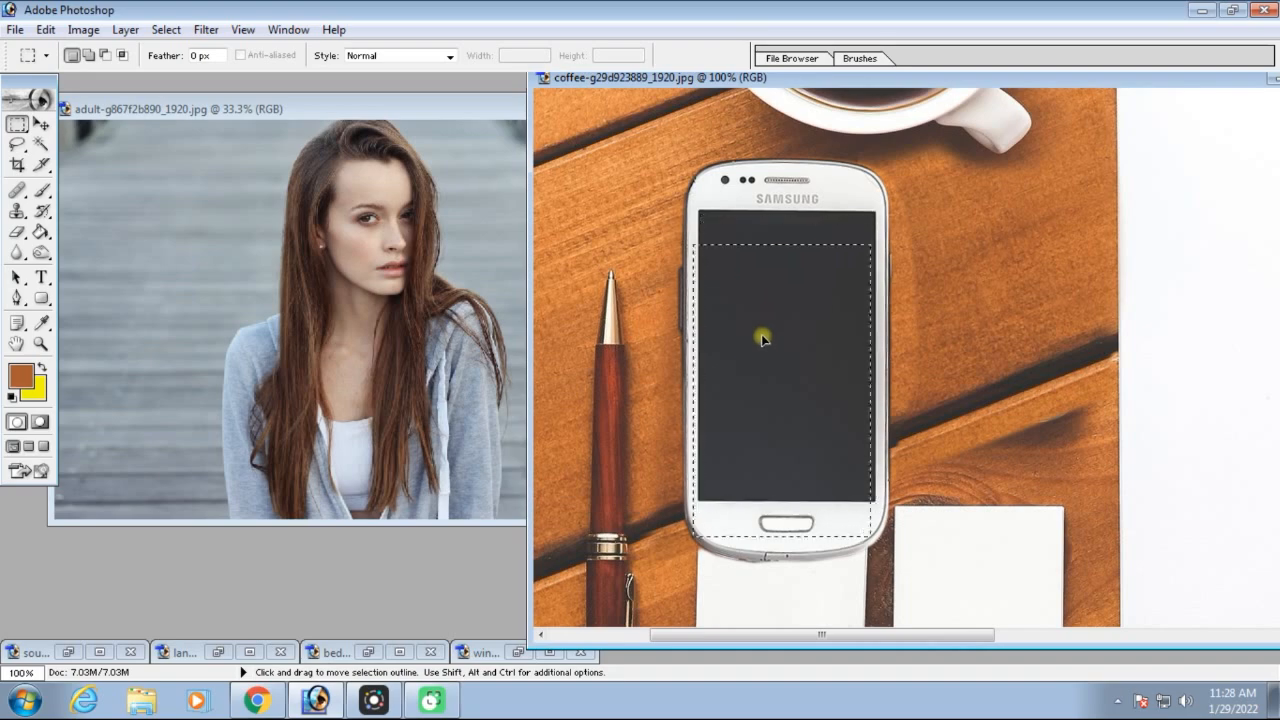
drag(762, 340, 457, 353)
drag(345, 241, 344, 238)
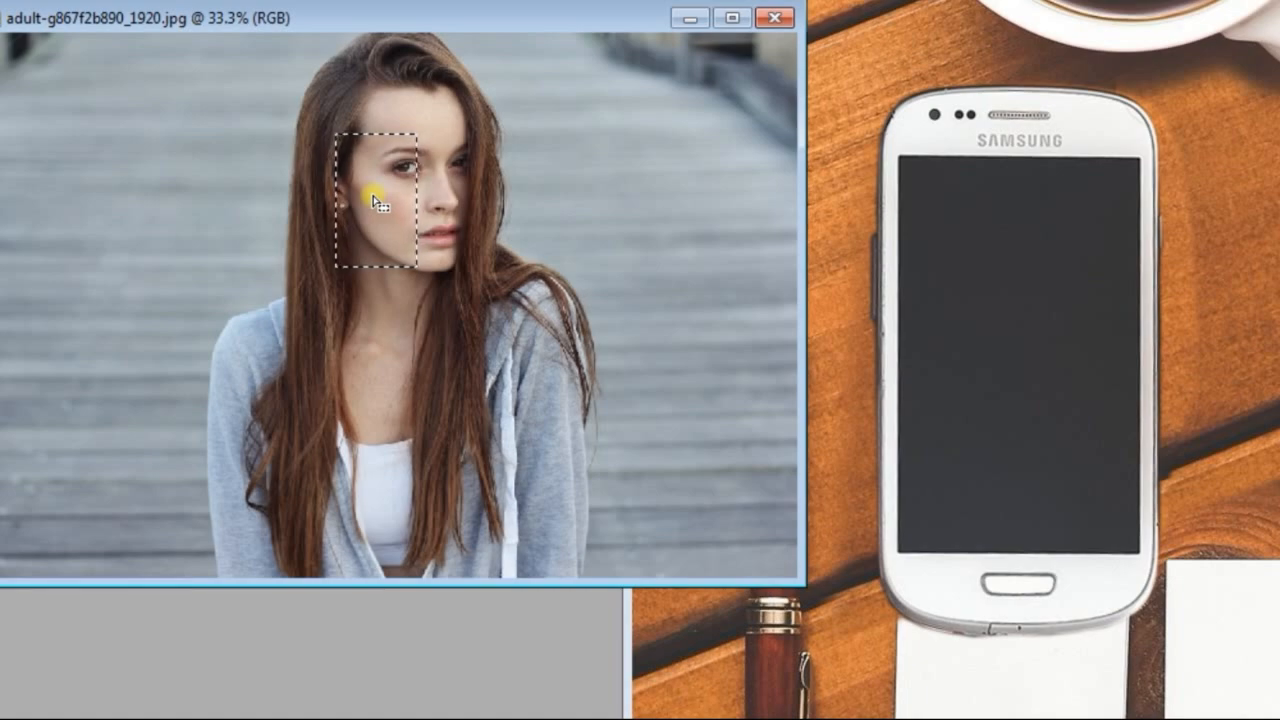
Transform the selection outline proportionally to about 306% so it frames the woman's head and chest
right_click(376, 203)
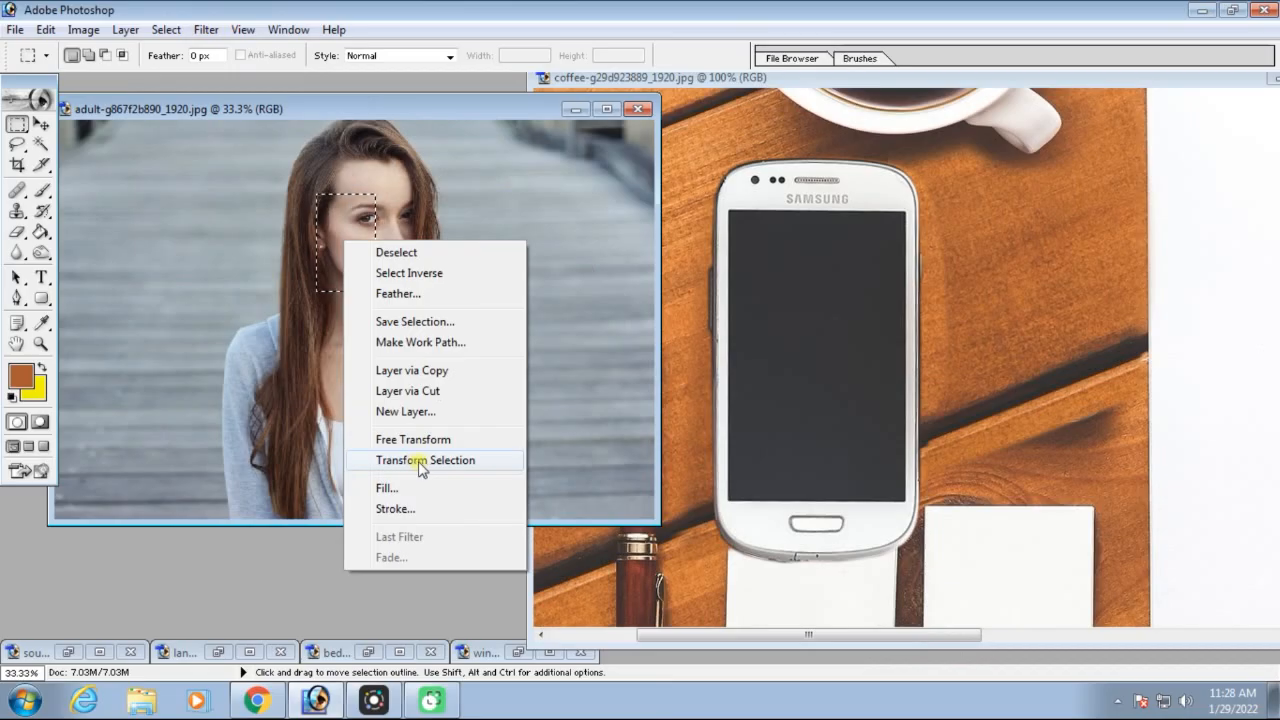
click(423, 461)
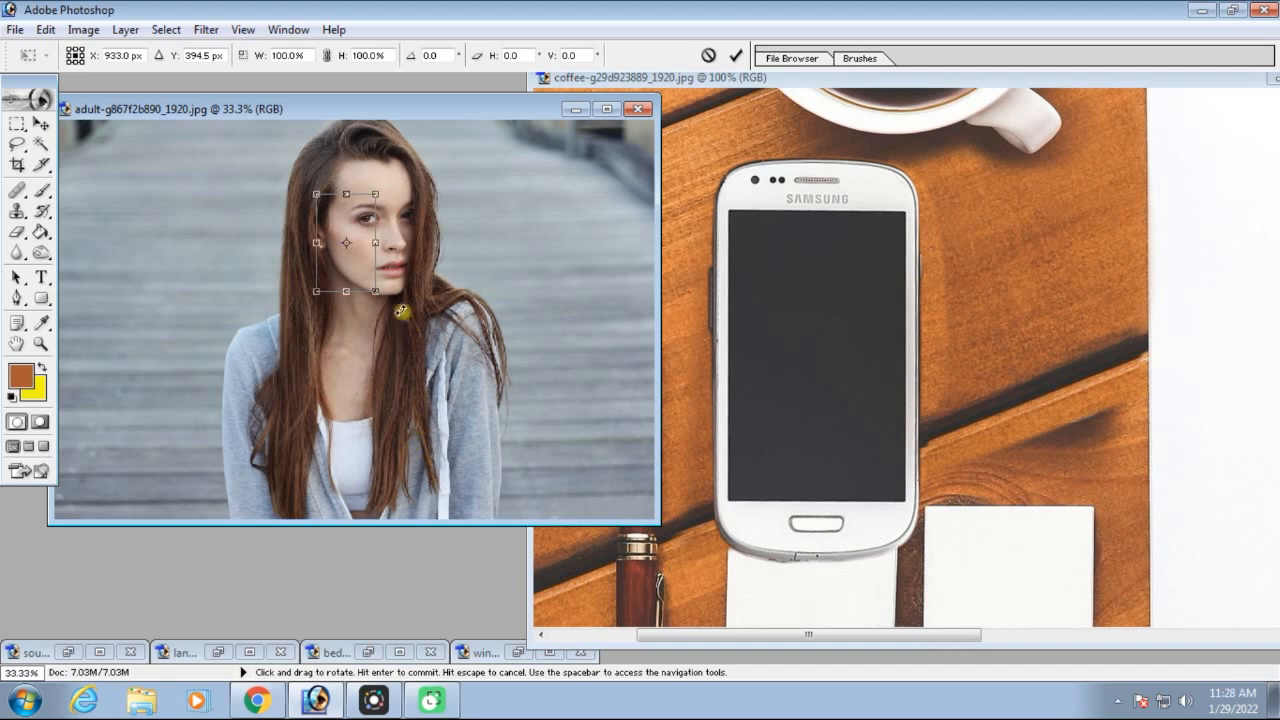
drag(376, 291, 475, 512)
drag(448, 422, 400, 350)
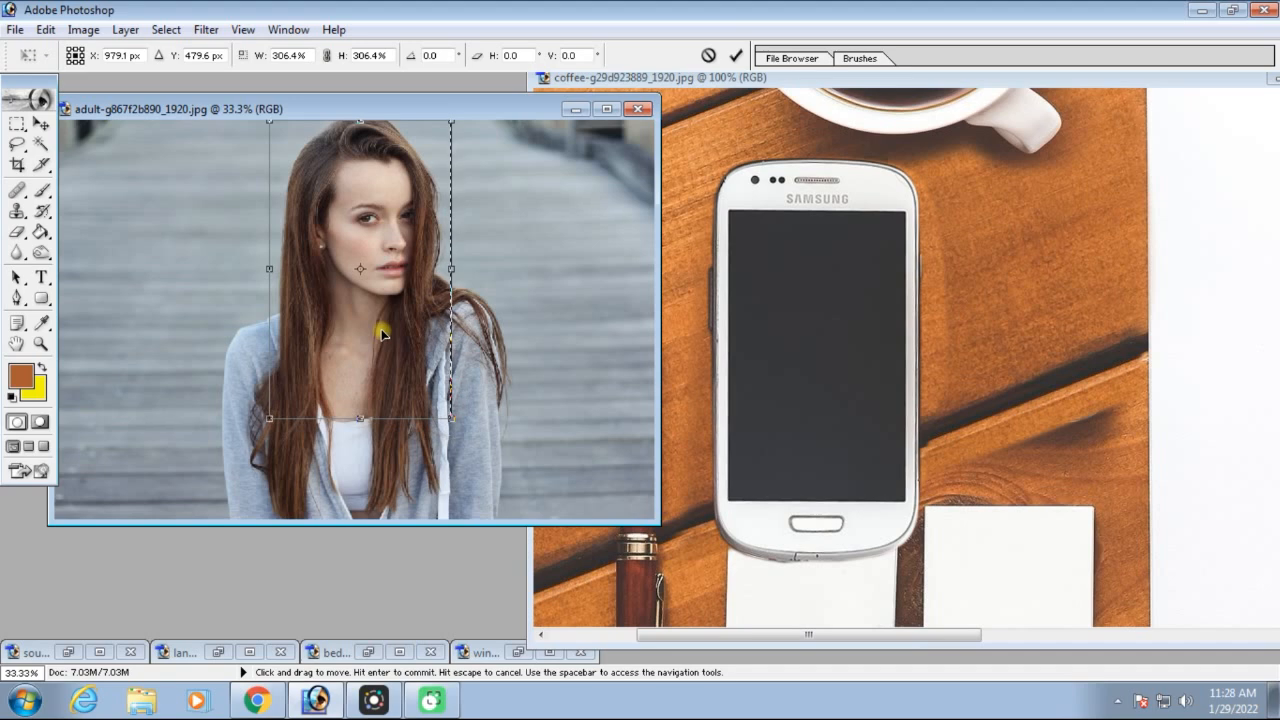
key(Return)
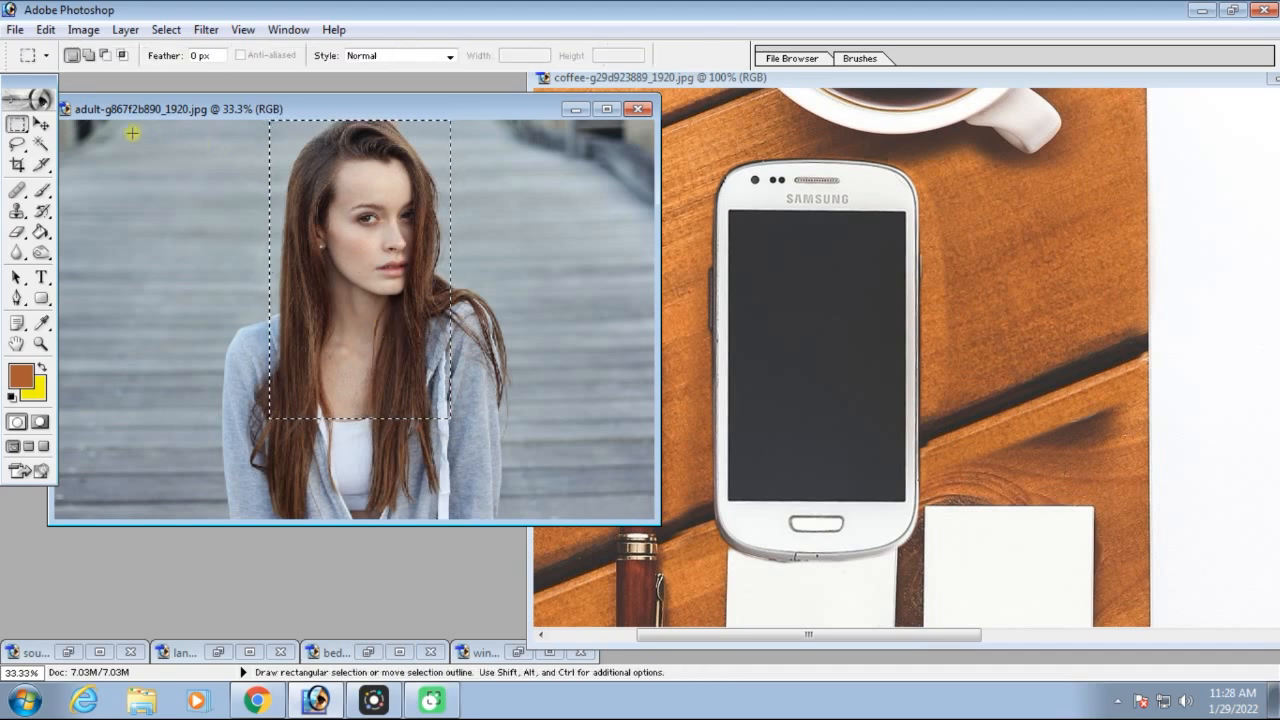
Move the selected part of the portrait into the coffee image with the Move tool
click(41, 125)
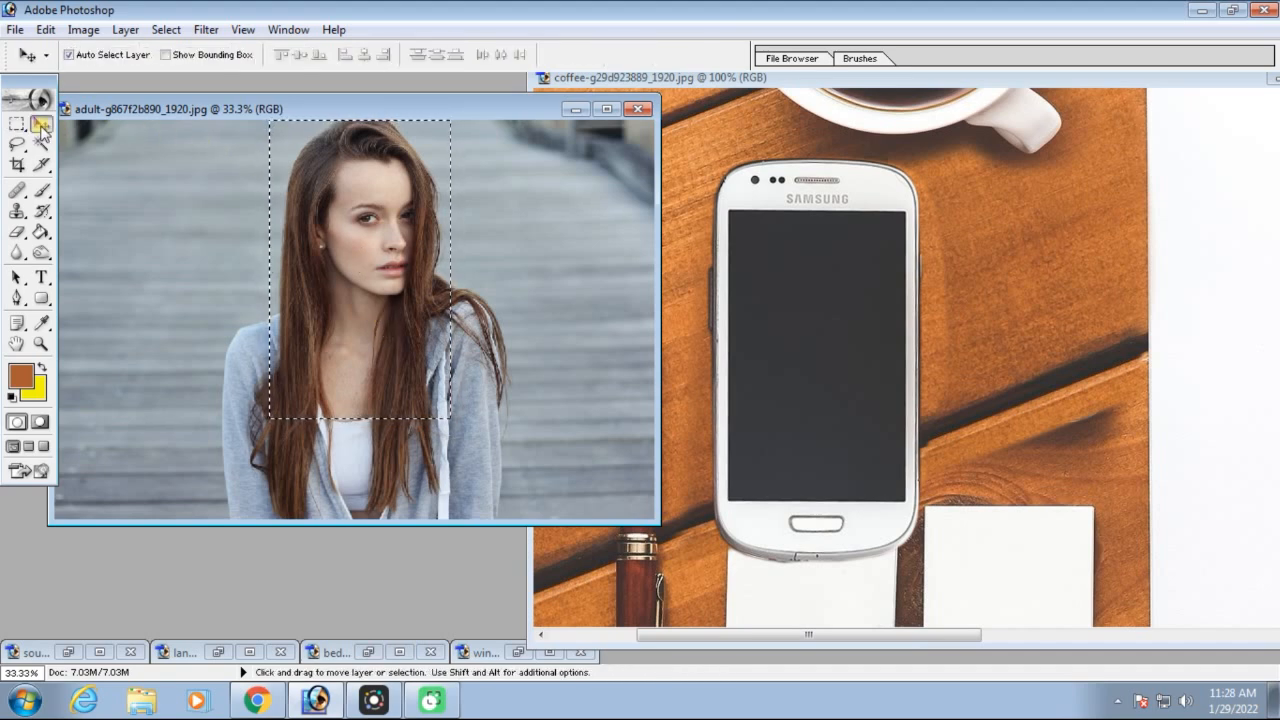
drag(341, 224, 752, 388)
drag(848, 332, 829, 321)
Free-transform the pasted portrait with the aspect ratio maintained and fit it exactly into the phone's screen
key(ctrl+minus)
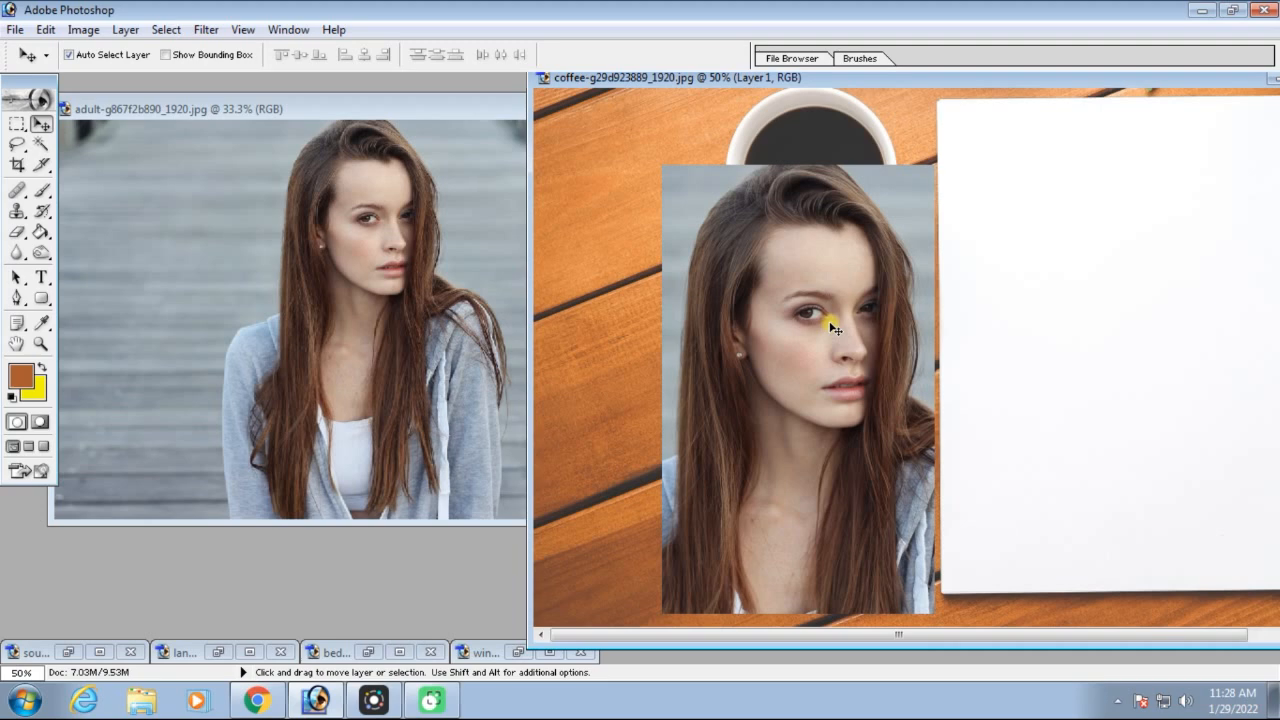
key(ctrl+t)
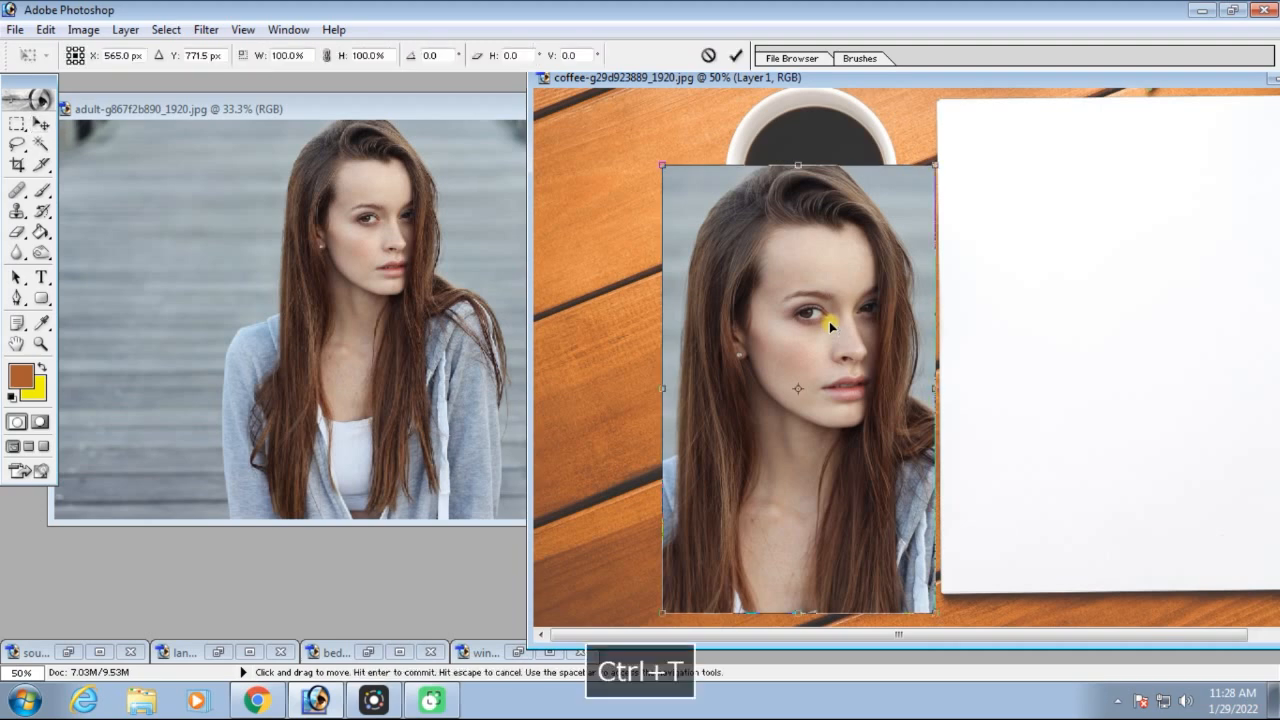
click(327, 57)
drag(935, 165, 771, 314)
key(ctrl+equal)
key(ctrl+equal)
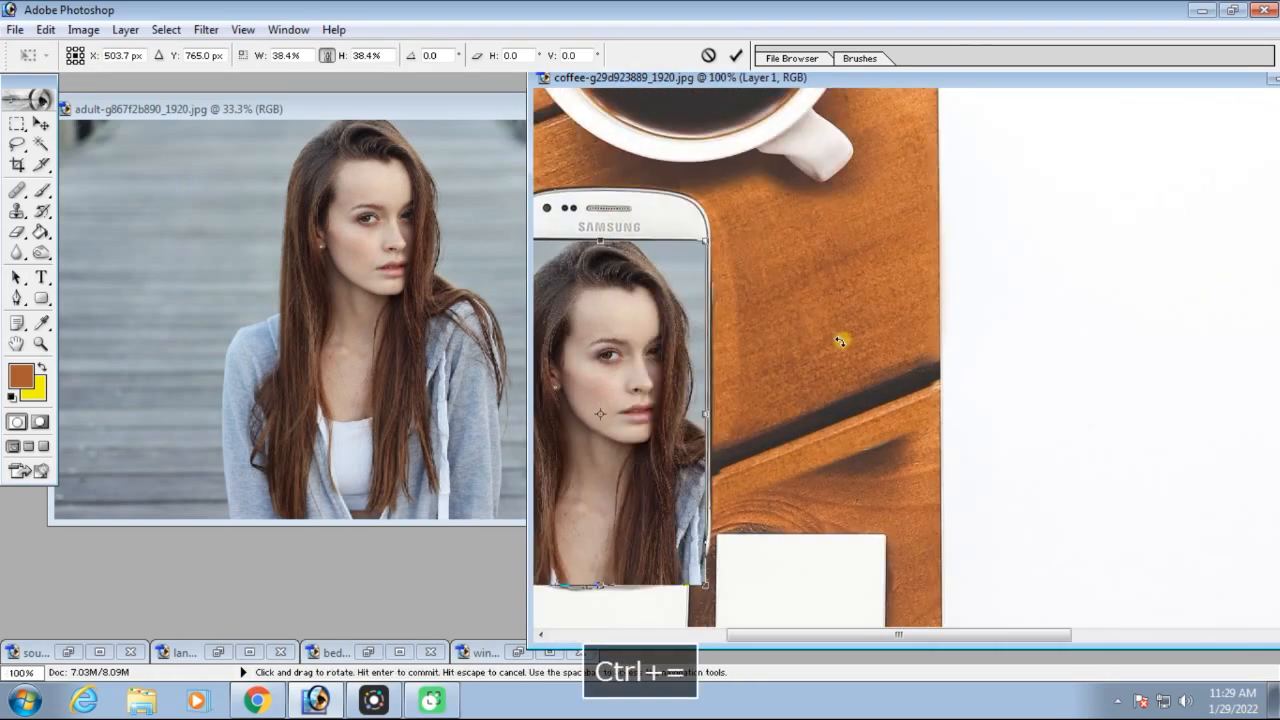
key(space)
drag(845, 338, 992, 299)
drag(644, 547, 679, 493)
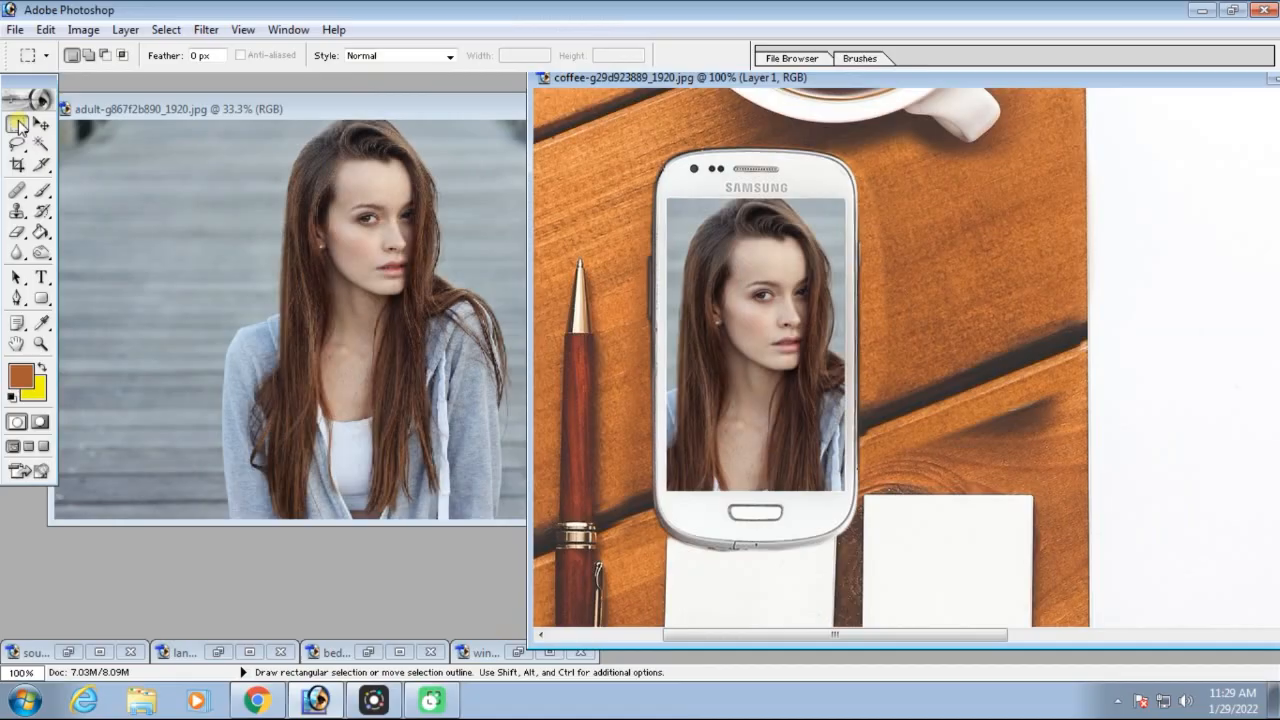
Select the dark coffee surface inside the cup's rim with the Elliptical Marquee tool
right_click(16, 125)
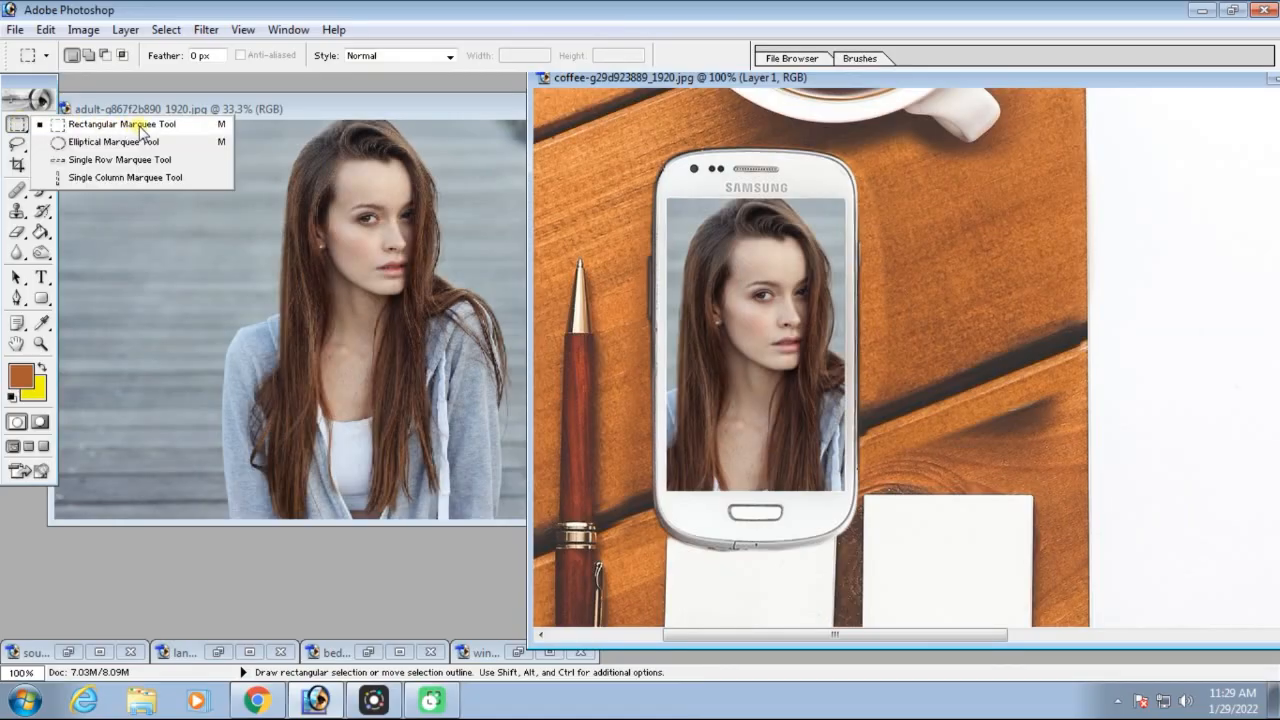
scroll(834, 266, up, 3)
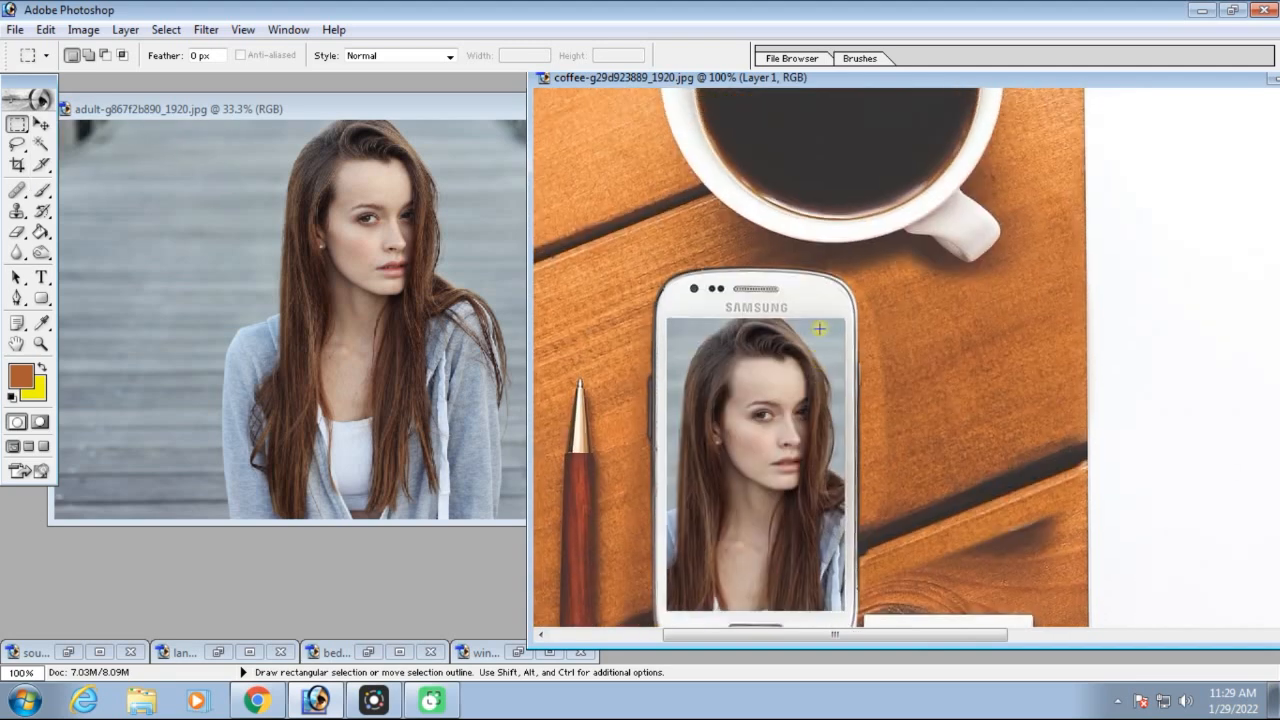
scroll(819, 326, down, 2)
scroll(819, 324, up, 6)
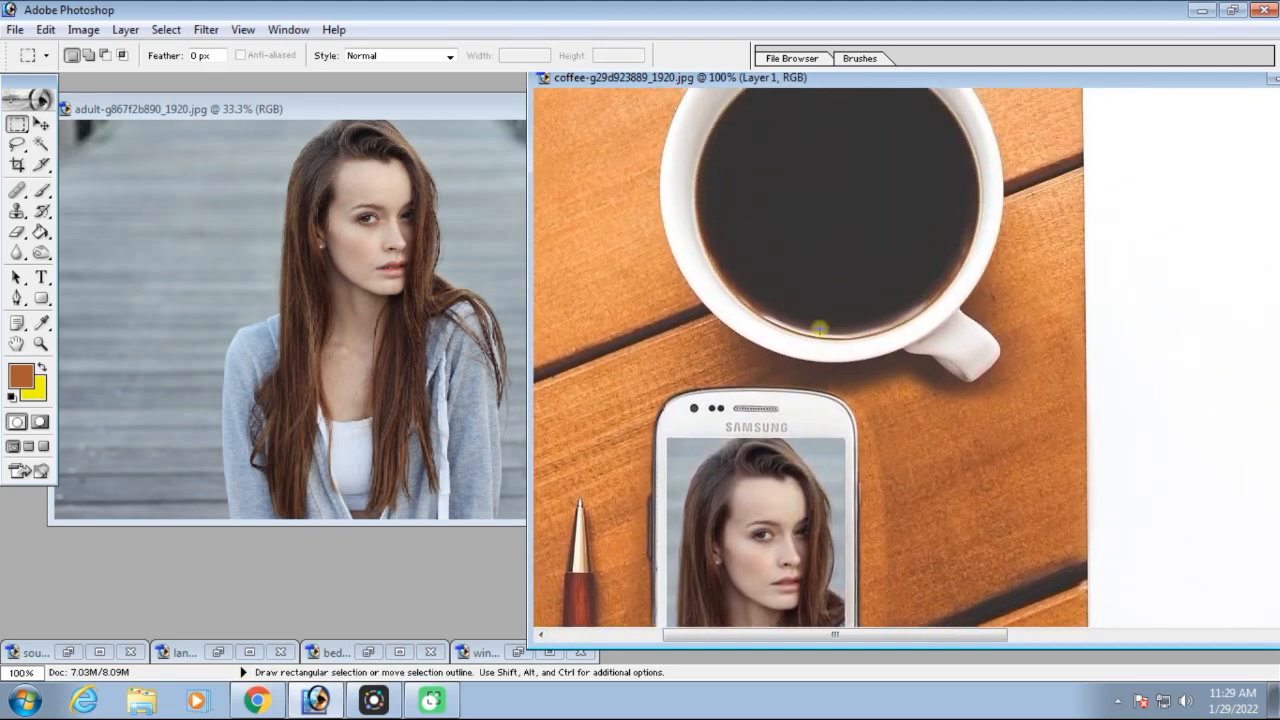
scroll(819, 324, up, 1)
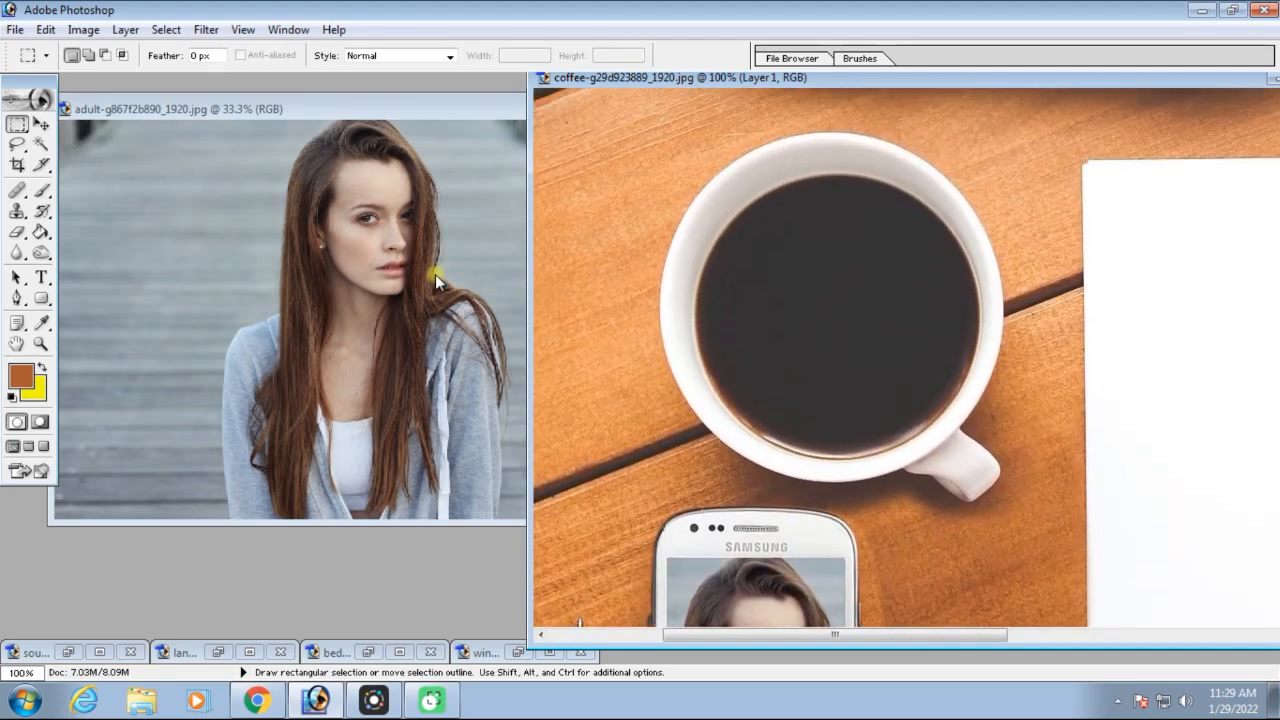
click(16, 127)
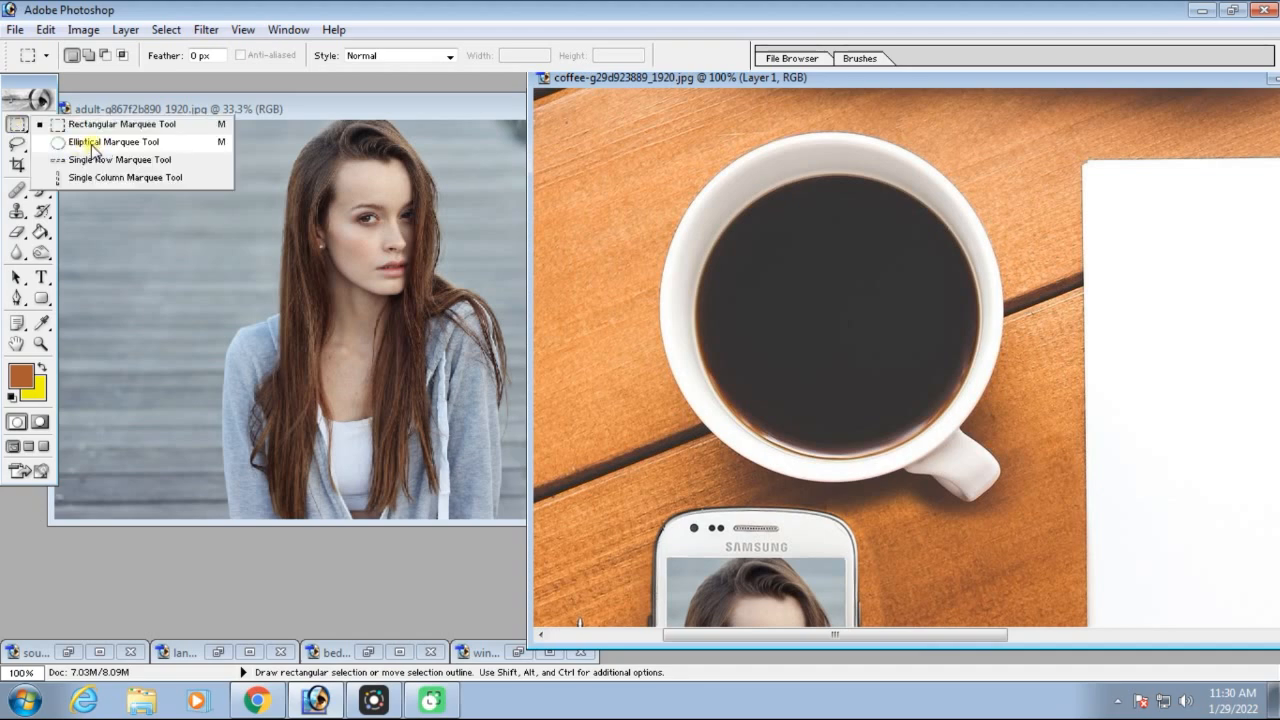
click(100, 145)
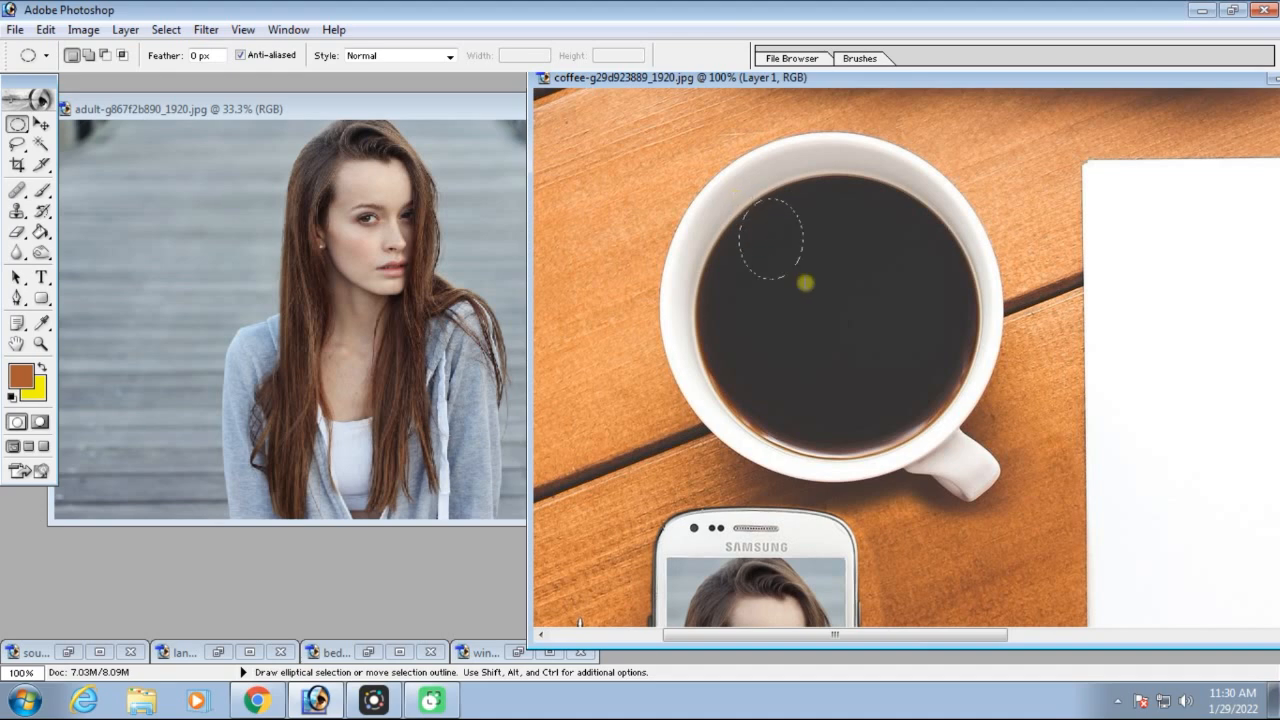
drag(949, 401, 1040, 466)
key(space)
drag(1021, 508, 977, 466)
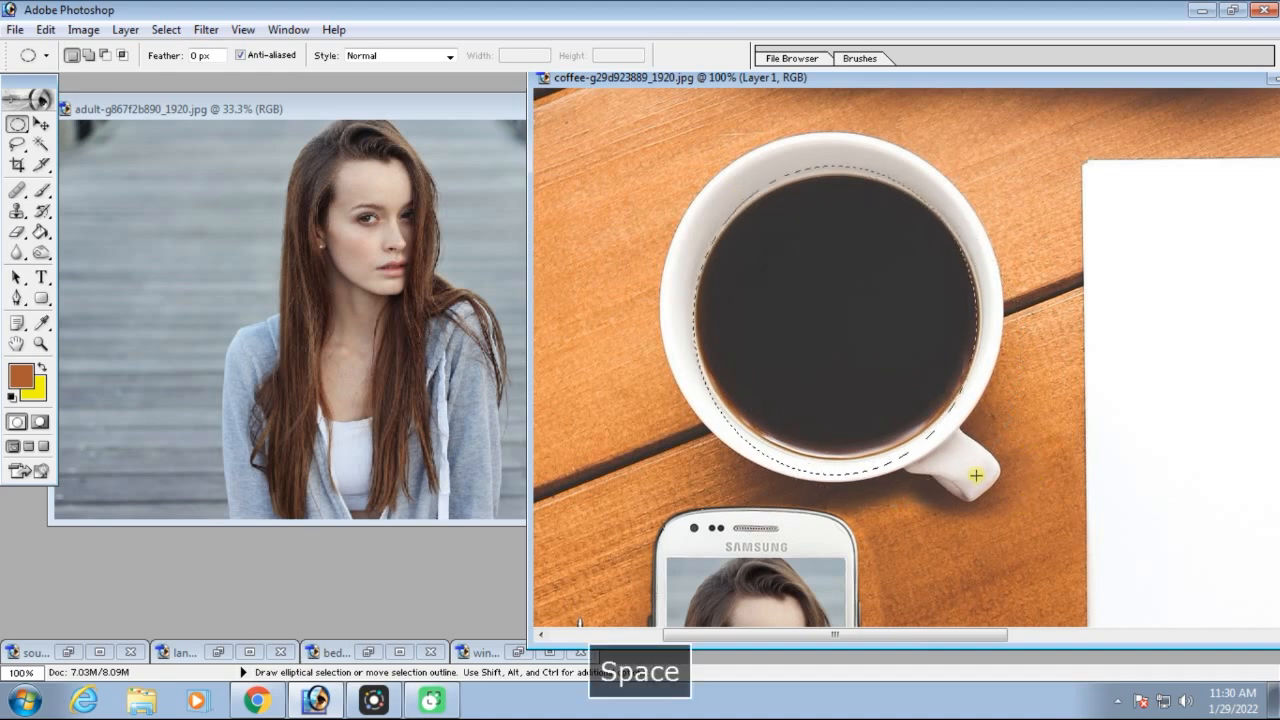
Restore the soup image and carry the elliptical selection outline from the coffee image onto its right-hand bowl
click(68, 652)
drag(827, 203, 415, 118)
click(789, 270)
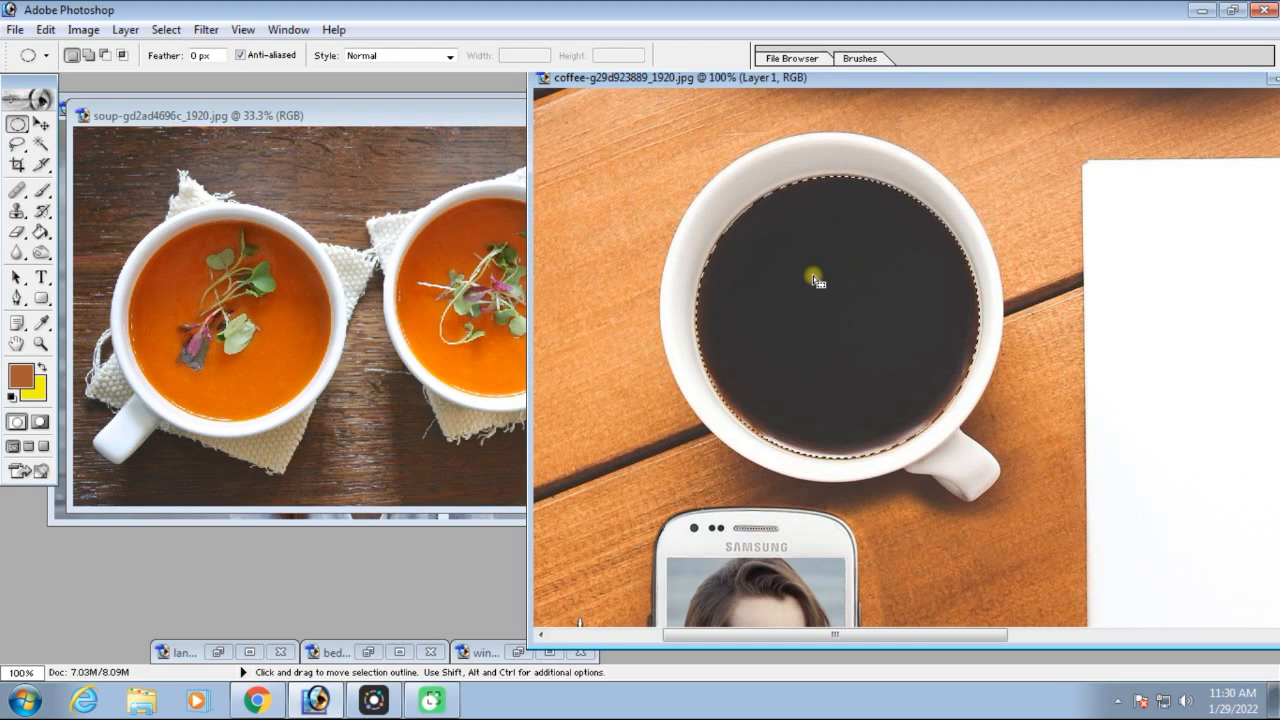
drag(866, 276, 453, 270)
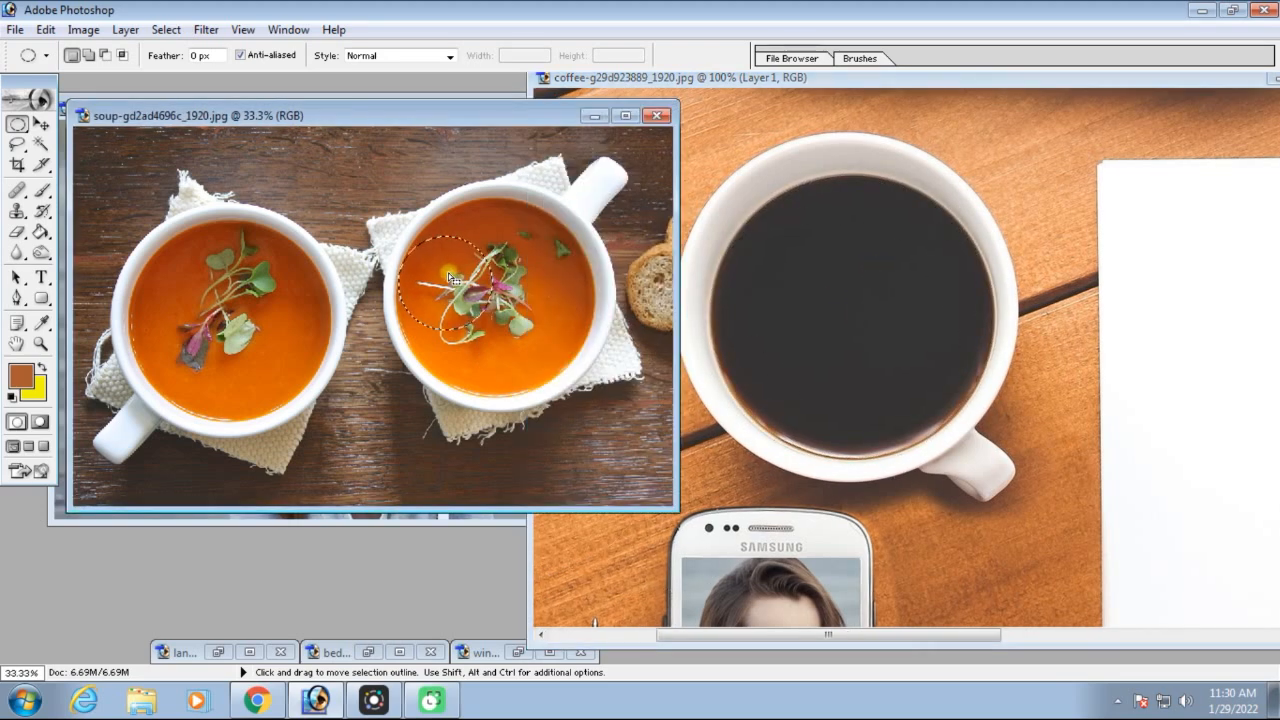
Transform the elliptical selection outline to about 207% so it surrounds the soup in the right-hand bowl
right_click(448, 274)
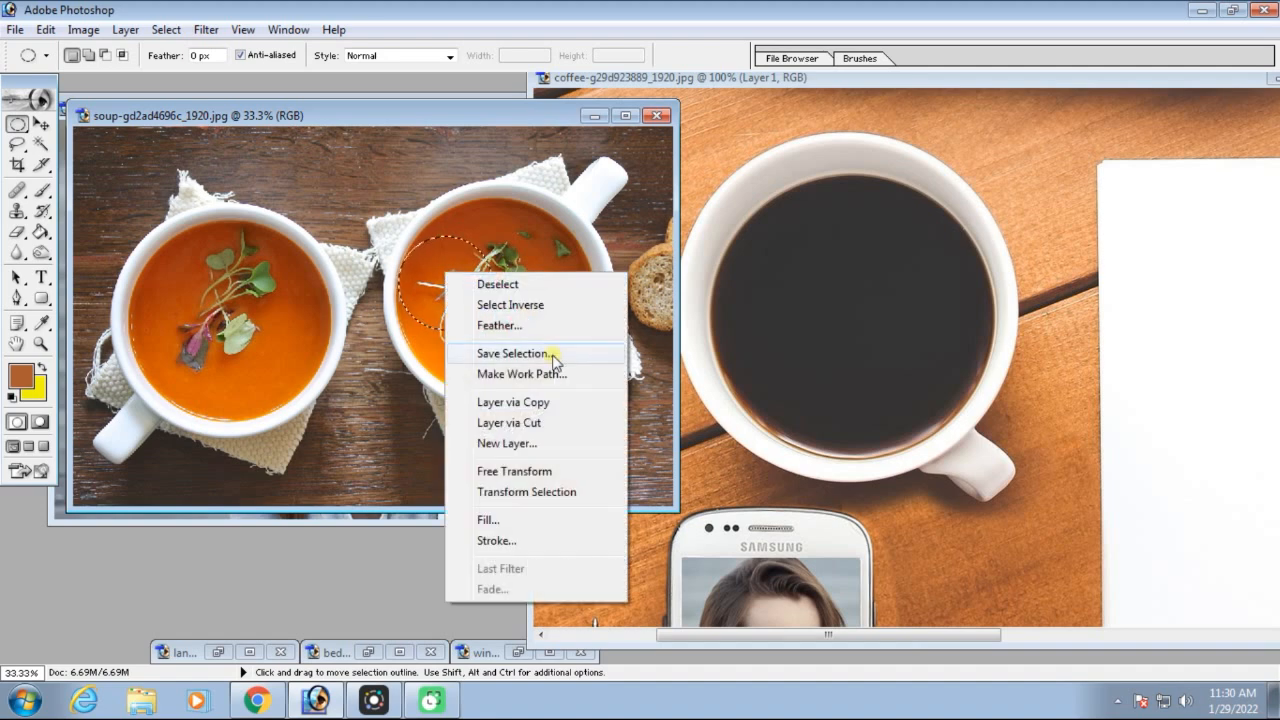
click(520, 492)
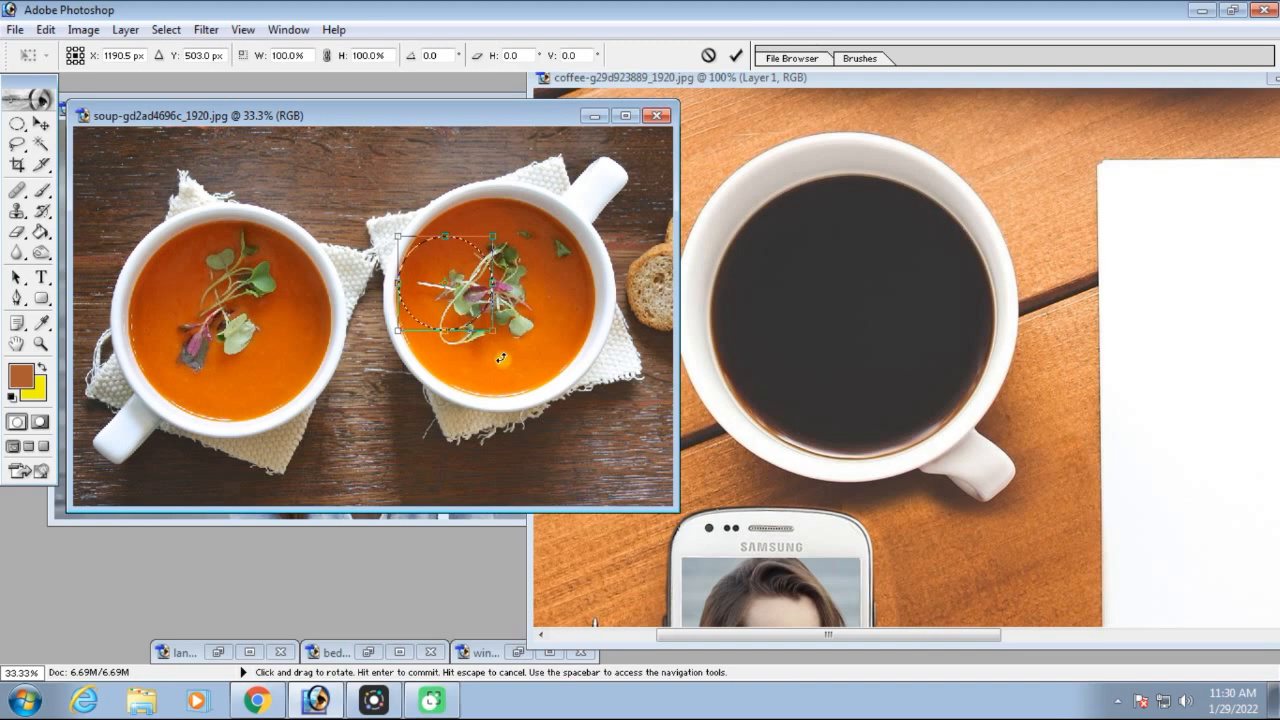
drag(494, 332, 580, 446)
drag(513, 371, 524, 345)
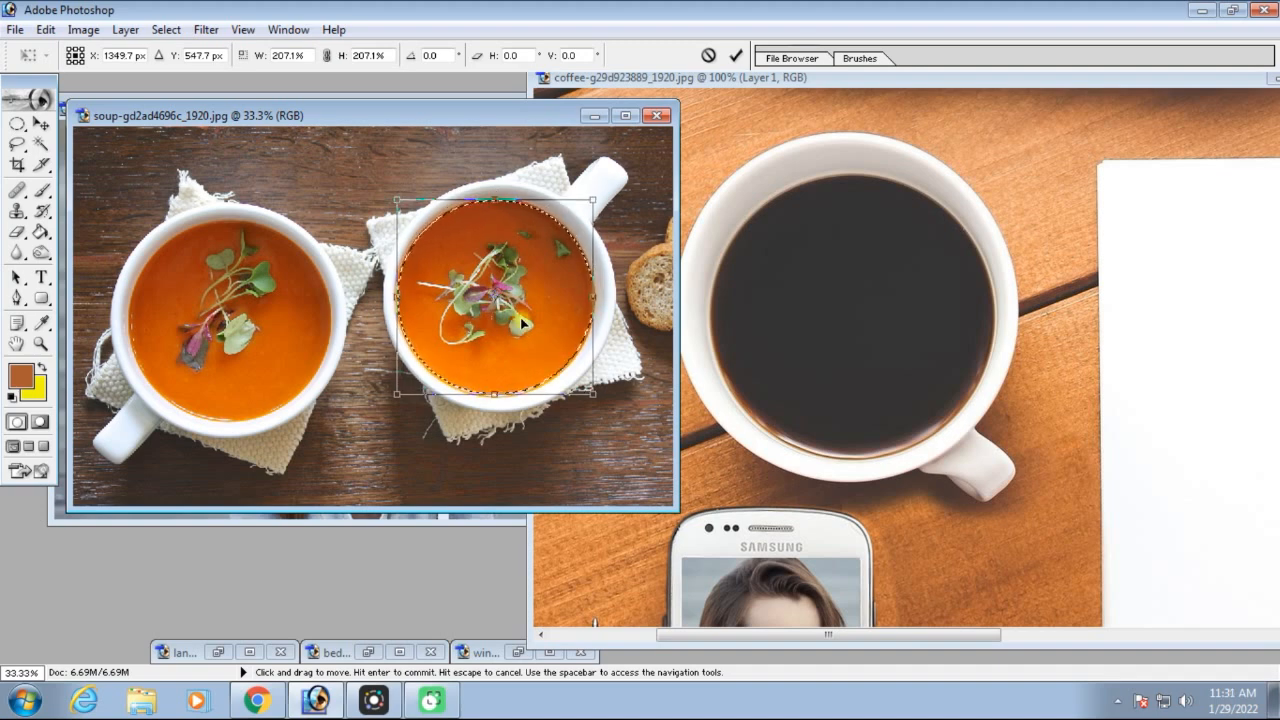
key(Return)
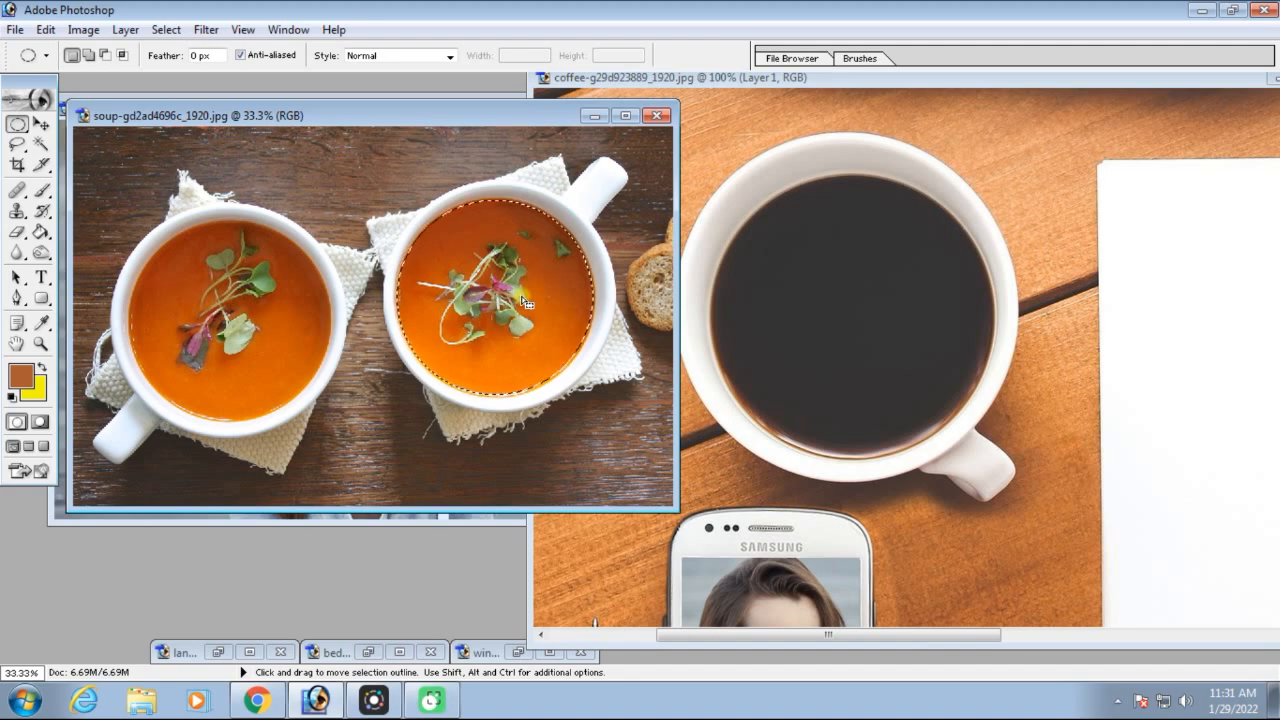
Move the selected soup into the coffee image, over the coffee cup, with the Move tool
click(43, 127)
drag(493, 285, 791, 350)
drag(880, 318, 884, 316)
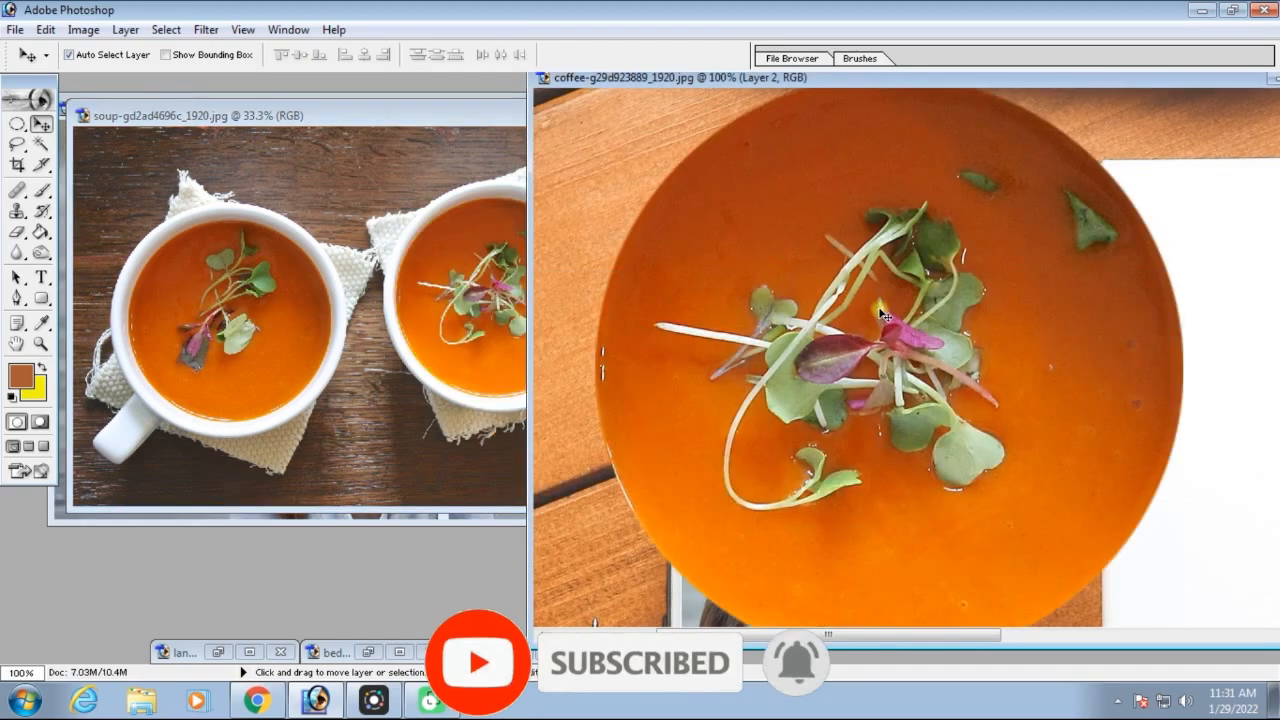
Scale the pasted soup down proportionally and fit it over the coffee inside the cup
key(ctrl+minus)
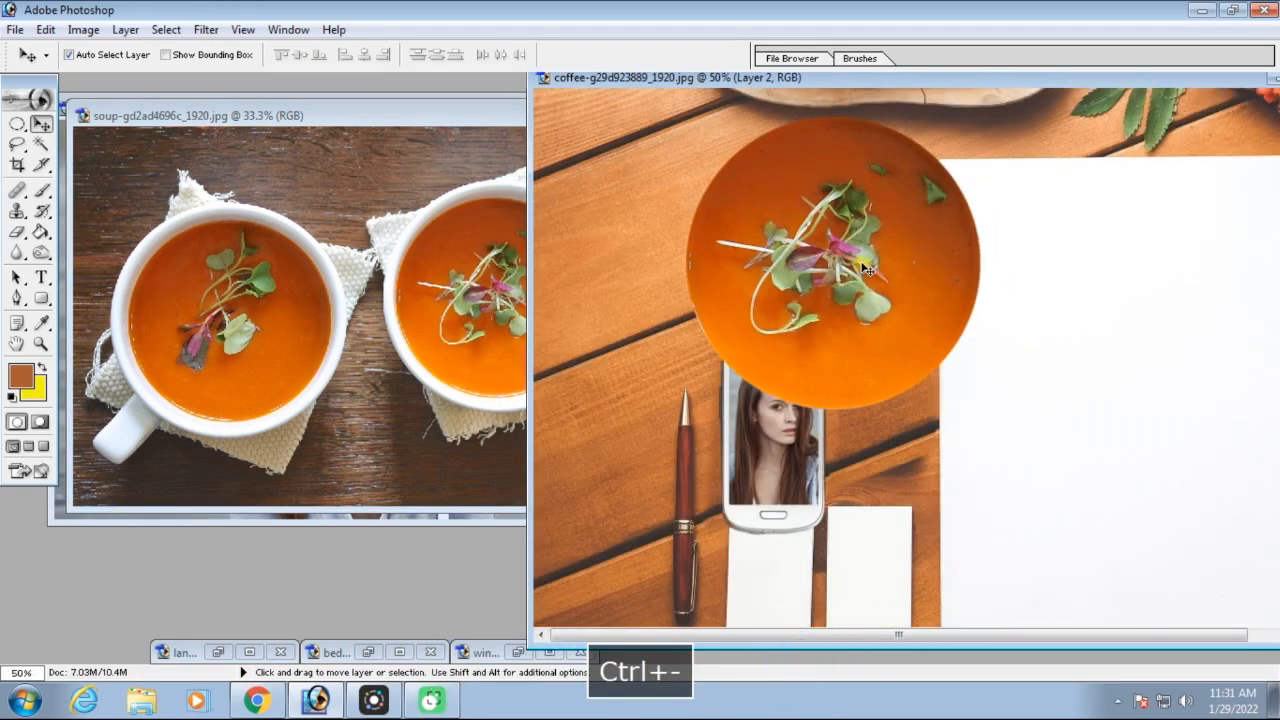
key(ctrl+t)
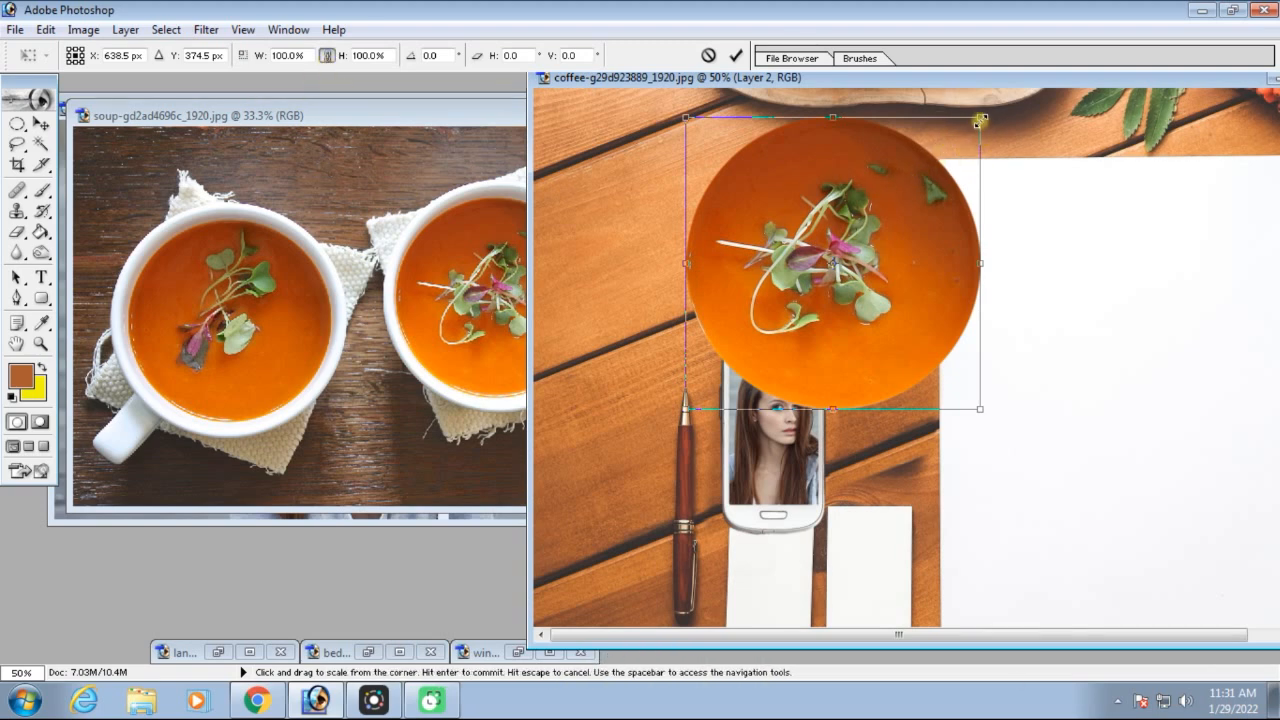
drag(979, 118, 811, 285)
drag(776, 349, 834, 231)
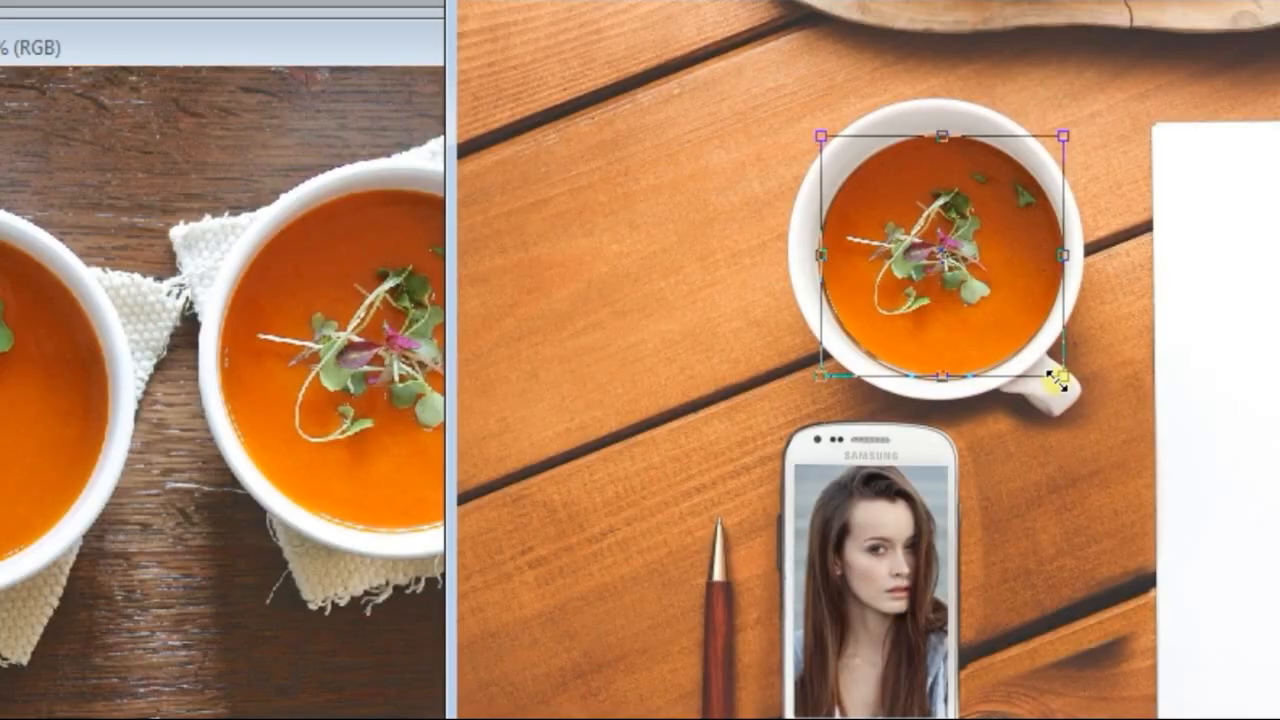
key(Return)
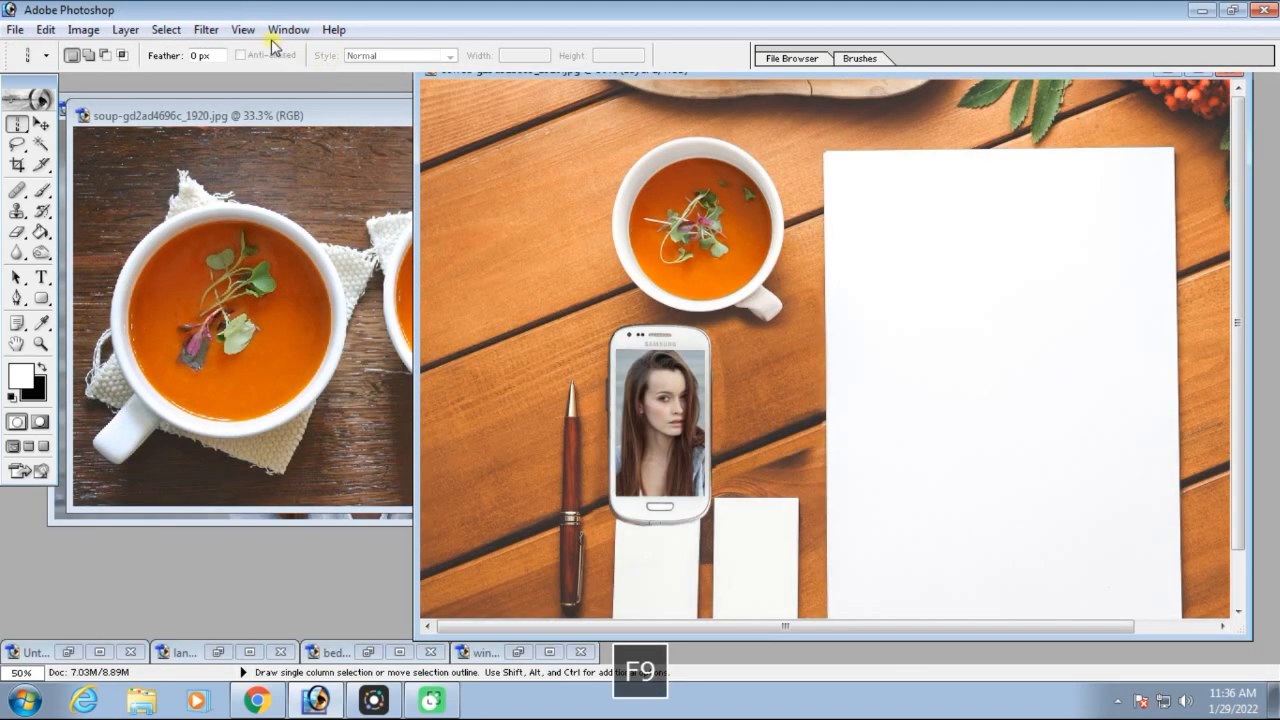
Show the Layers palette, expand it to list the layers, and place it beside the coffee image
click(288, 29)
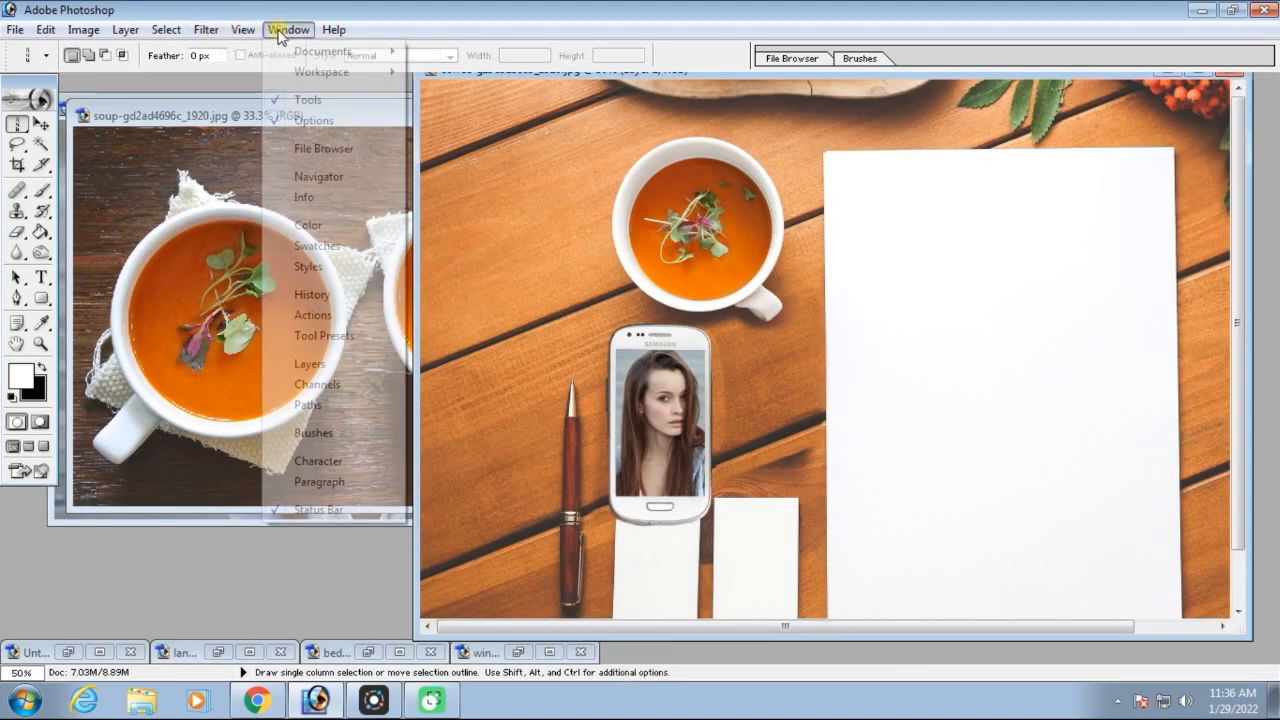
click(339, 368)
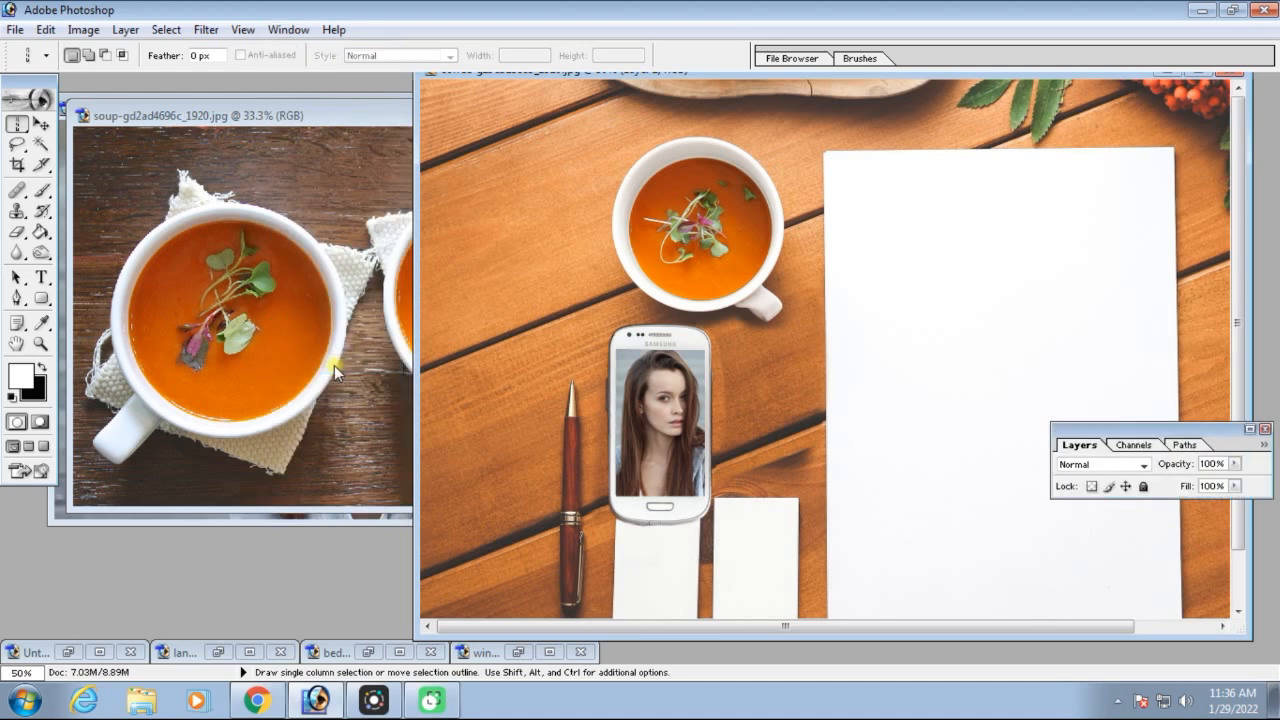
click(1249, 431)
drag(1183, 430, 1213, 394)
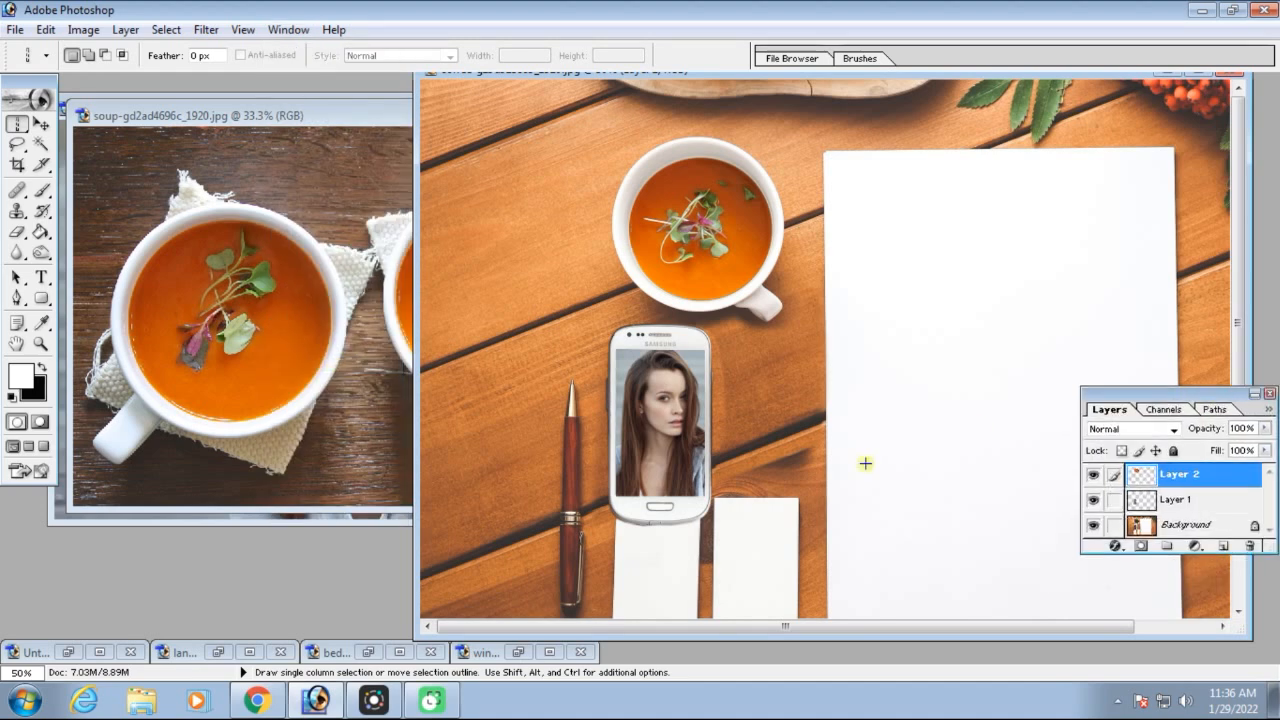
Minimize the coffee, soup and portrait images, and restore the landscape image
click(1168, 75)
click(598, 116)
click(581, 104)
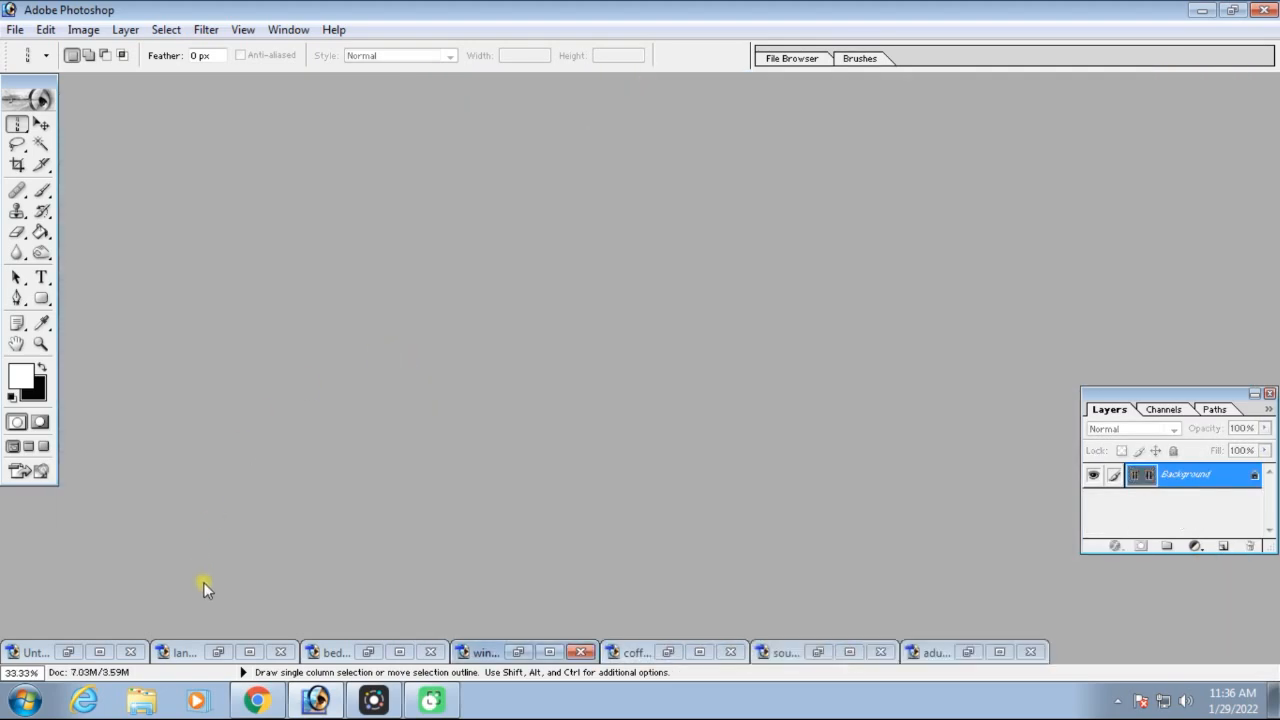
click(220, 652)
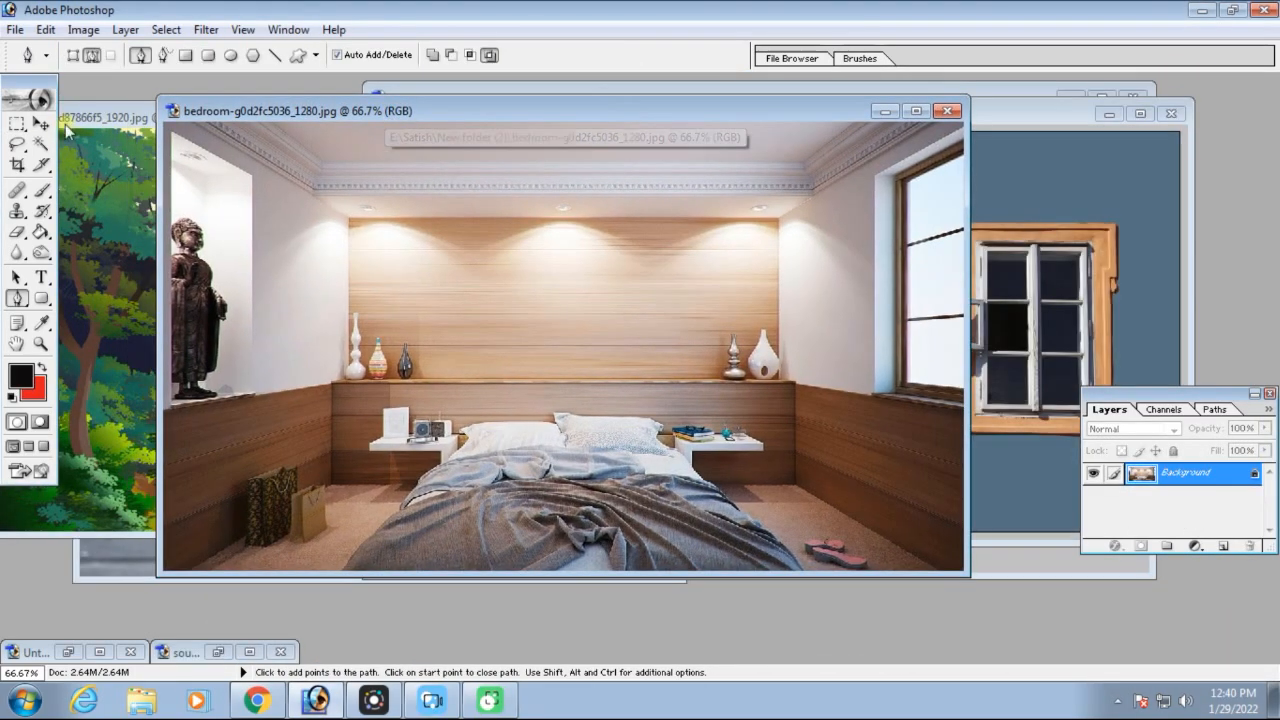
Select the left-hand window in the window image with the Rectangular Marquee at 10 px feather and move it into the bedroom image
click(17, 125)
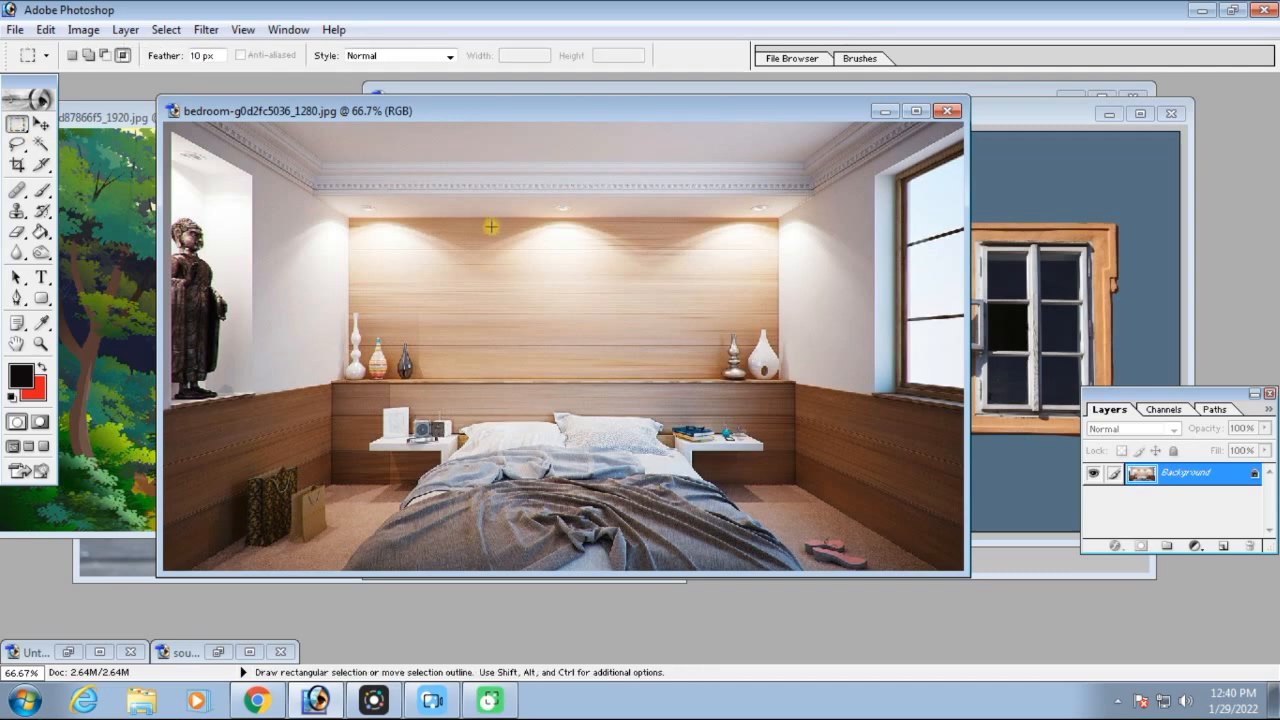
drag(989, 115, 1029, 129)
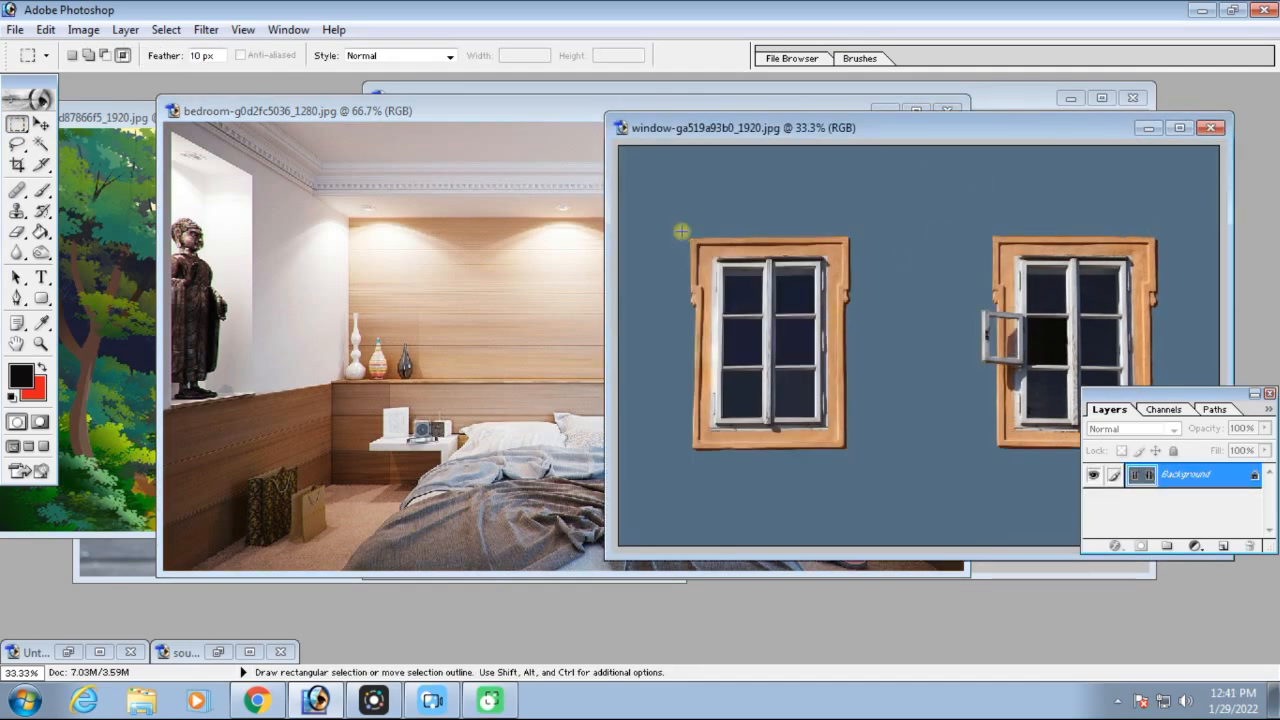
key(space)
drag(737, 325, 744, 327)
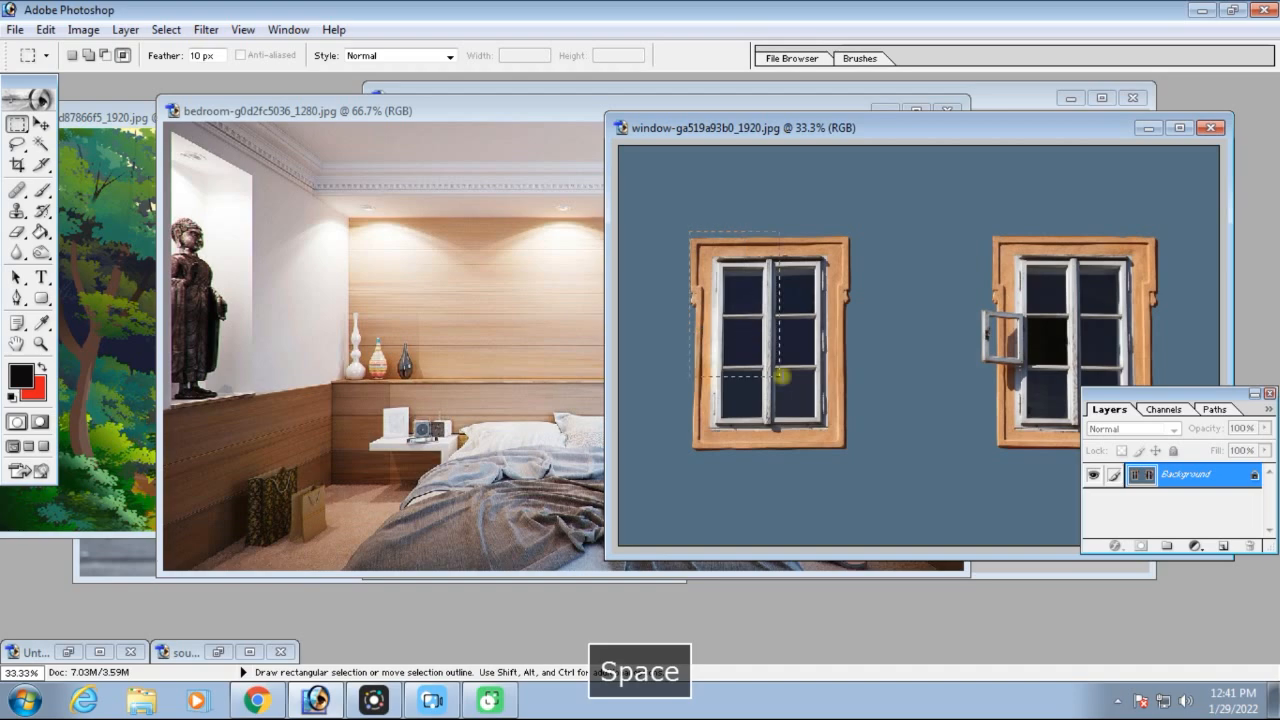
drag(838, 451, 850, 452)
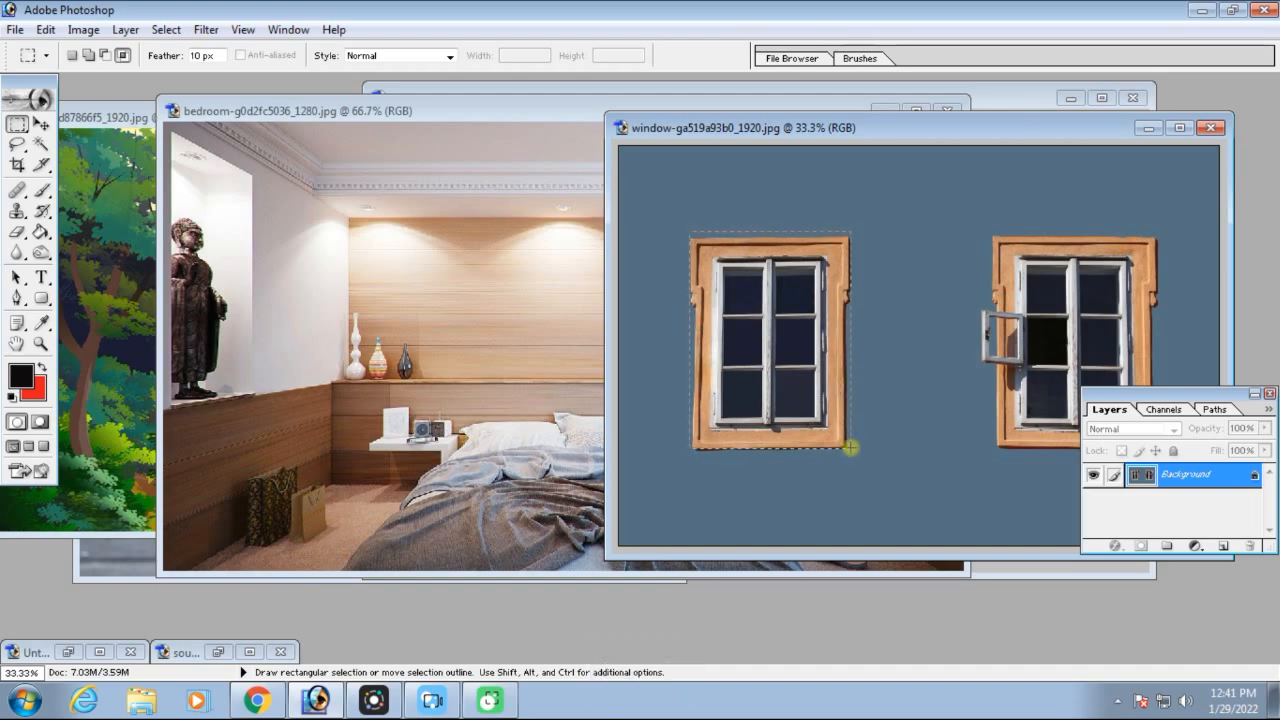
drag(850, 450, 850, 452)
key(v)
drag(749, 326, 521, 321)
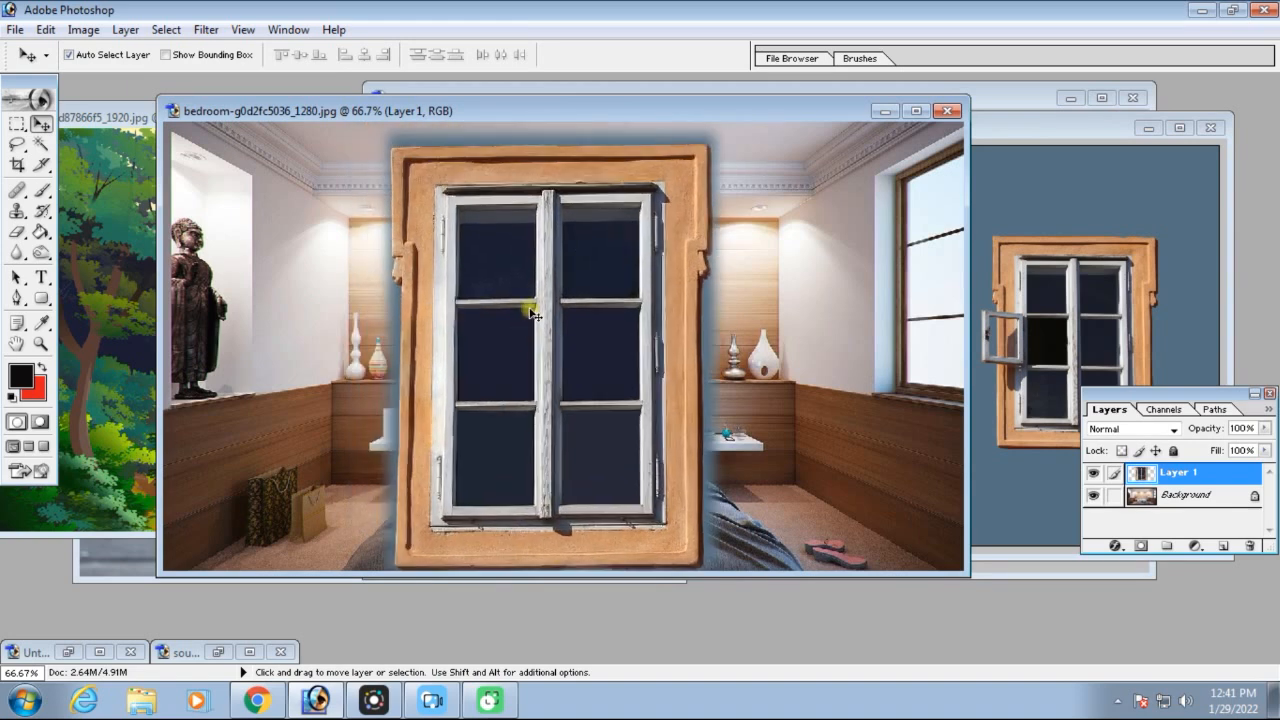
Scale the pasted window to about 51.4% width and 25.5% height, centre it on the wall above the bed, and merge it down
key(ctrl+t)
drag(736, 122, 731, 177)
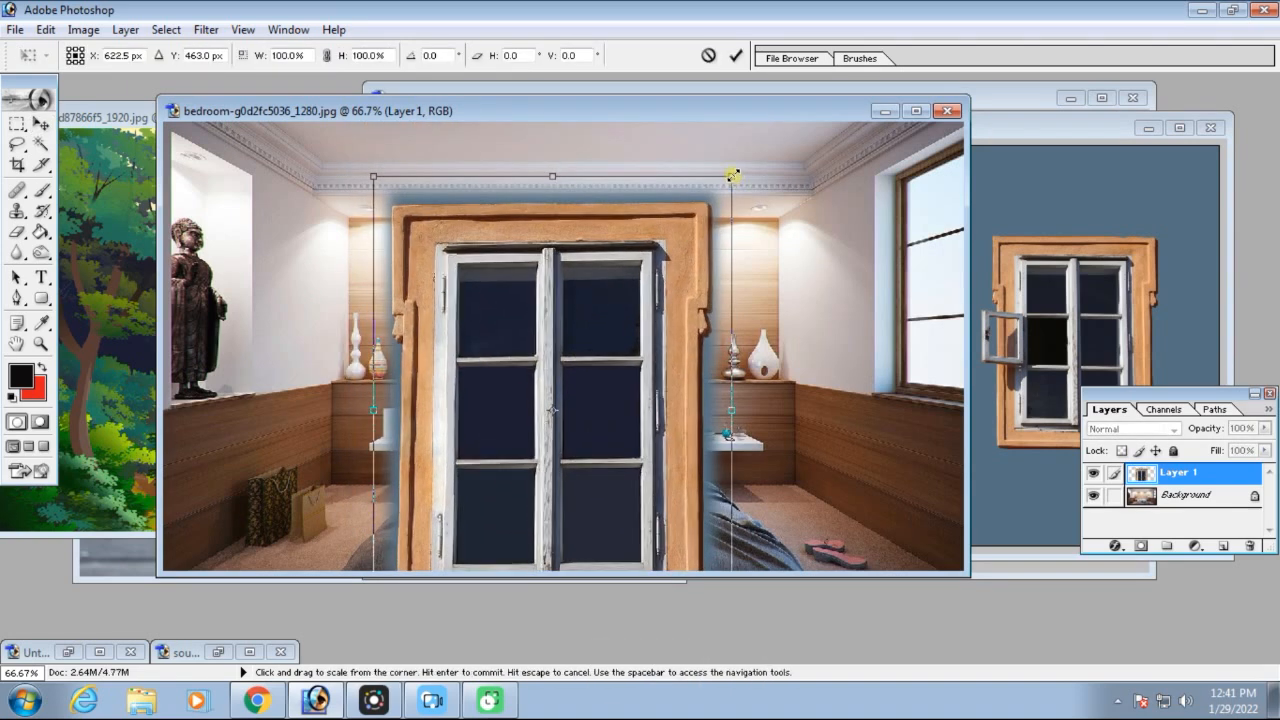
drag(733, 176, 559, 403)
drag(480, 483, 601, 256)
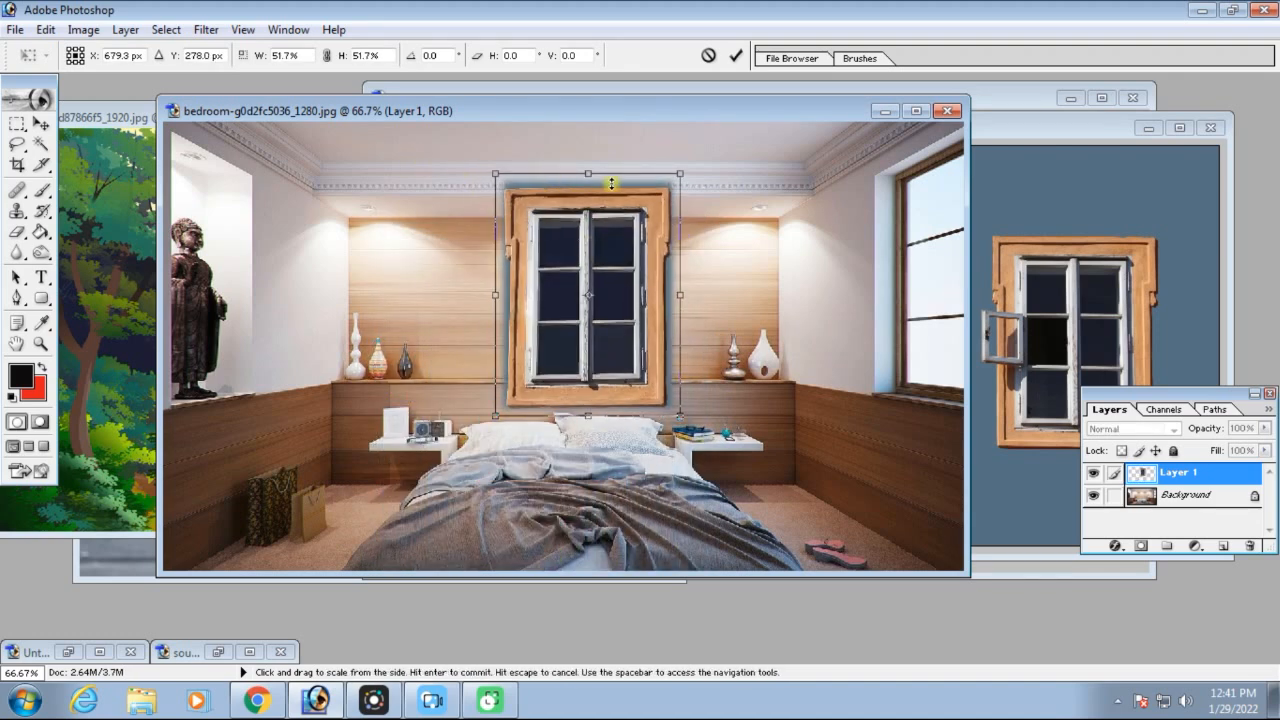
drag(682, 175, 598, 268)
drag(563, 314, 564, 302)
drag(601, 313, 679, 315)
drag(691, 318, 621, 313)
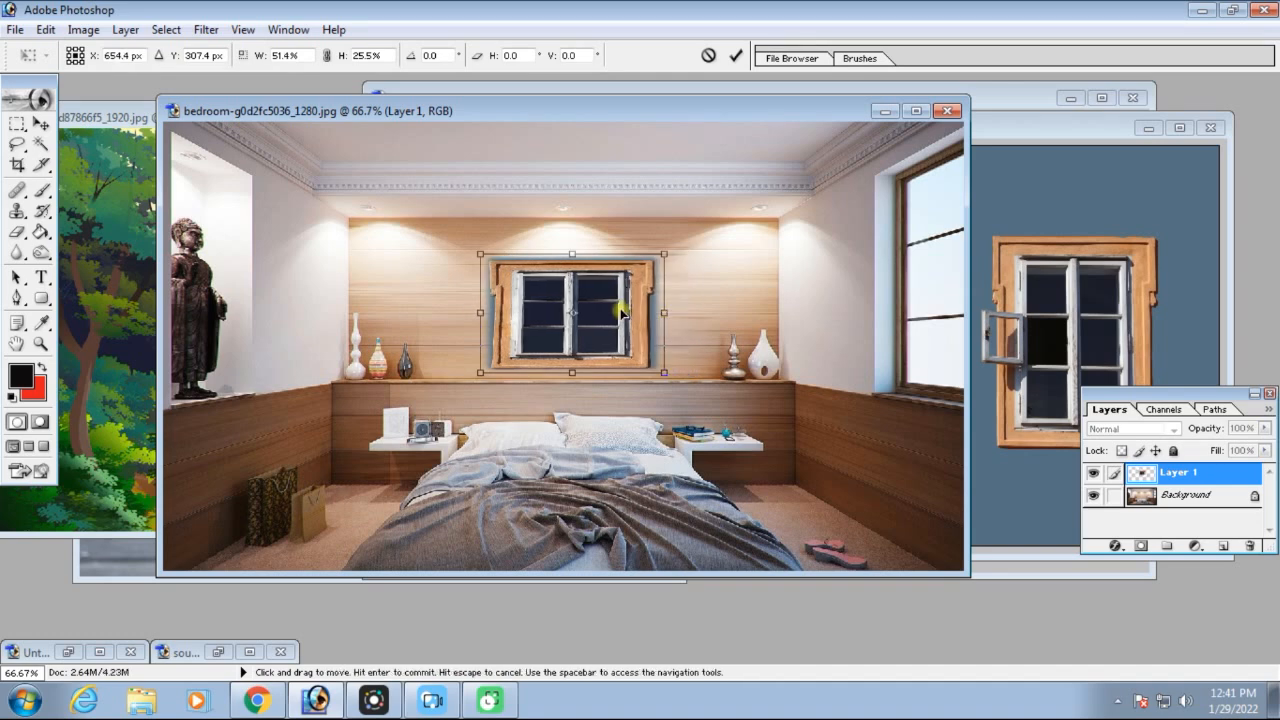
key(Return)
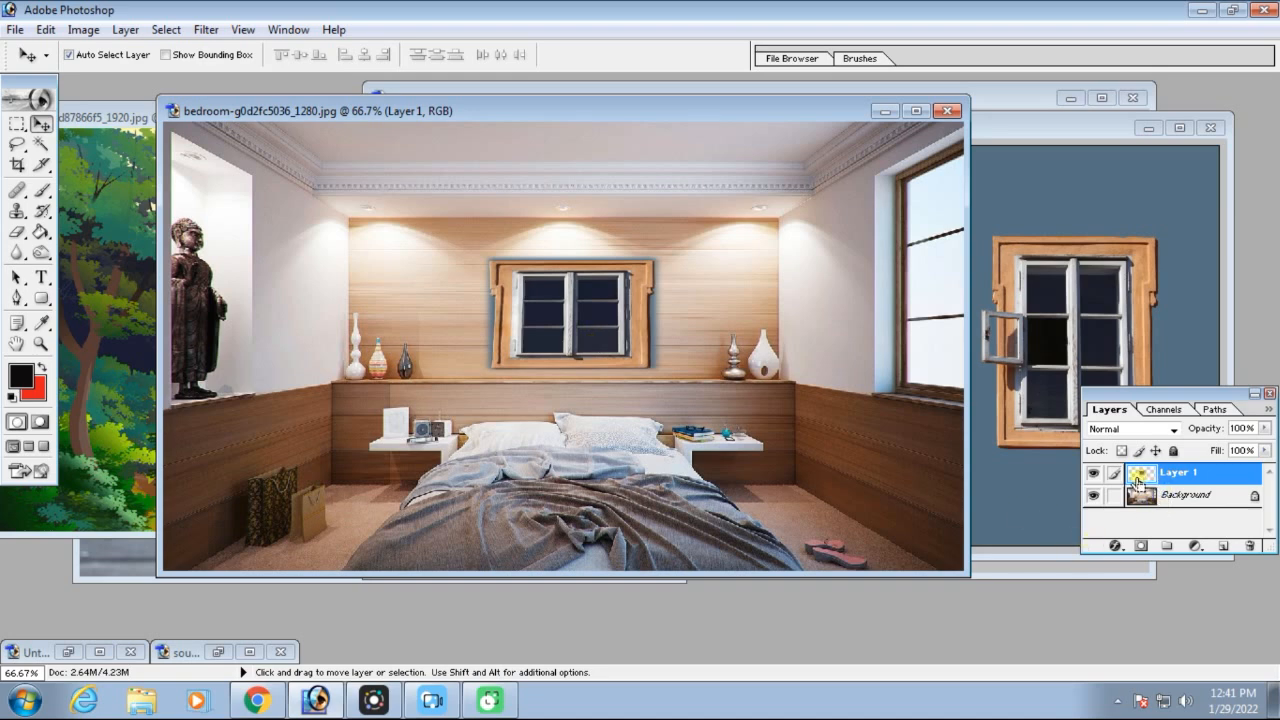
key(ctrl+e)
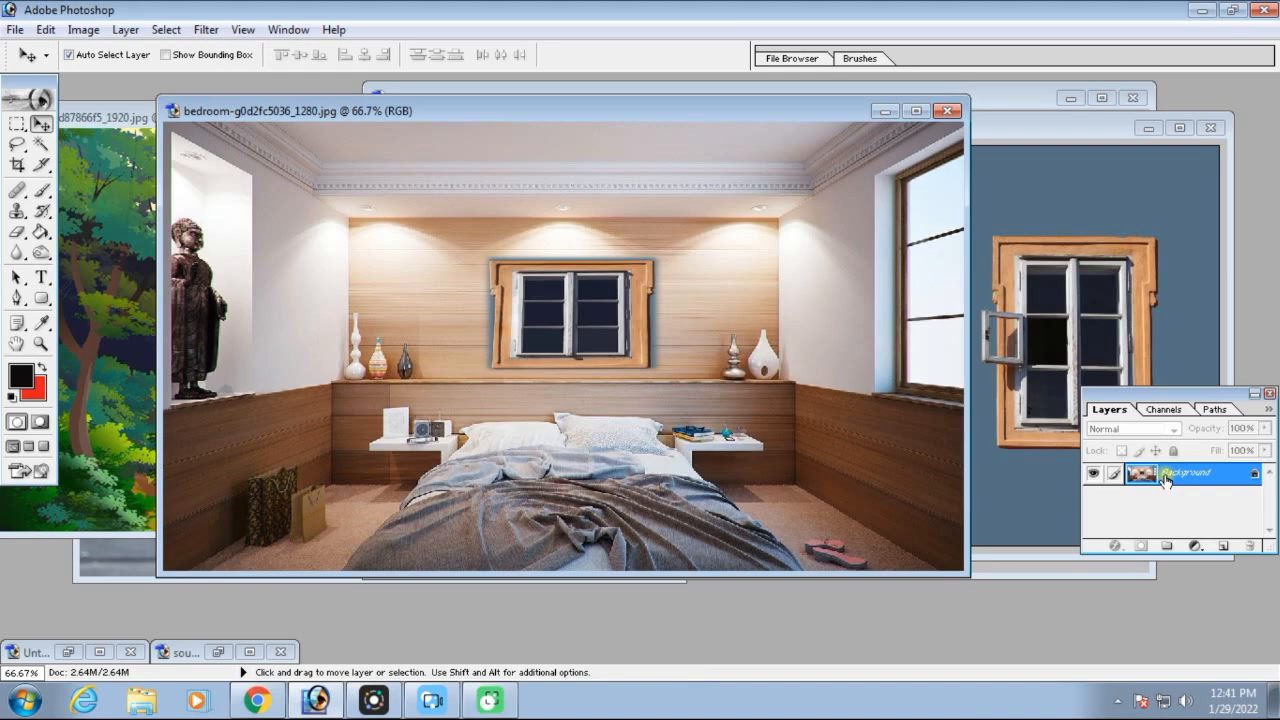
Move the forest landscape picture into the bedroom image as a new layer
click(143, 215)
drag(384, 250, 627, 306)
key(ctrl+minus)
key(ctrl+minus)
key(ctrl+minus)
Scale the forest picture down proportionally and position it over the window on the bedroom wall
key(ctrl+t)
drag(843, 240, 513, 464)
key(Return)
drag(480, 493, 607, 337)
key(ctrl+equal)
key(ctrl+equal)
key(ctrl+equal)
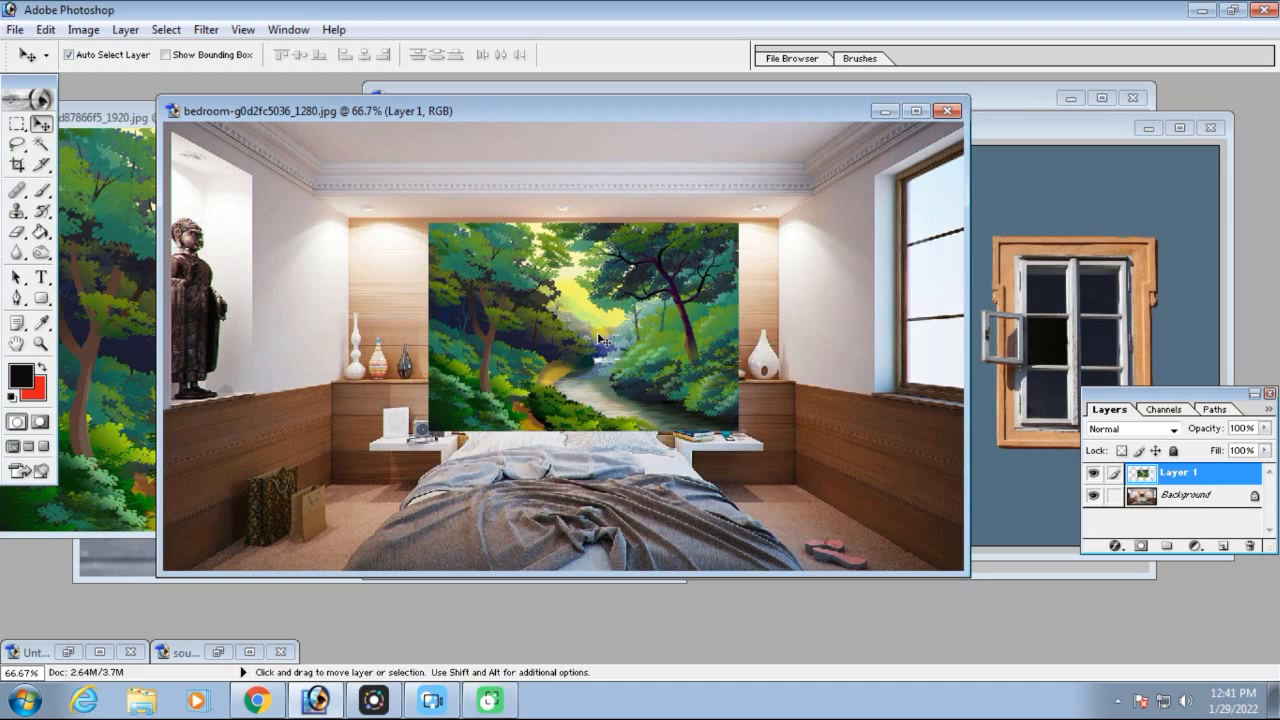
Convert the bedroom Background into Layer 0 and place the forest layer beneath it
double_click(1180, 496)
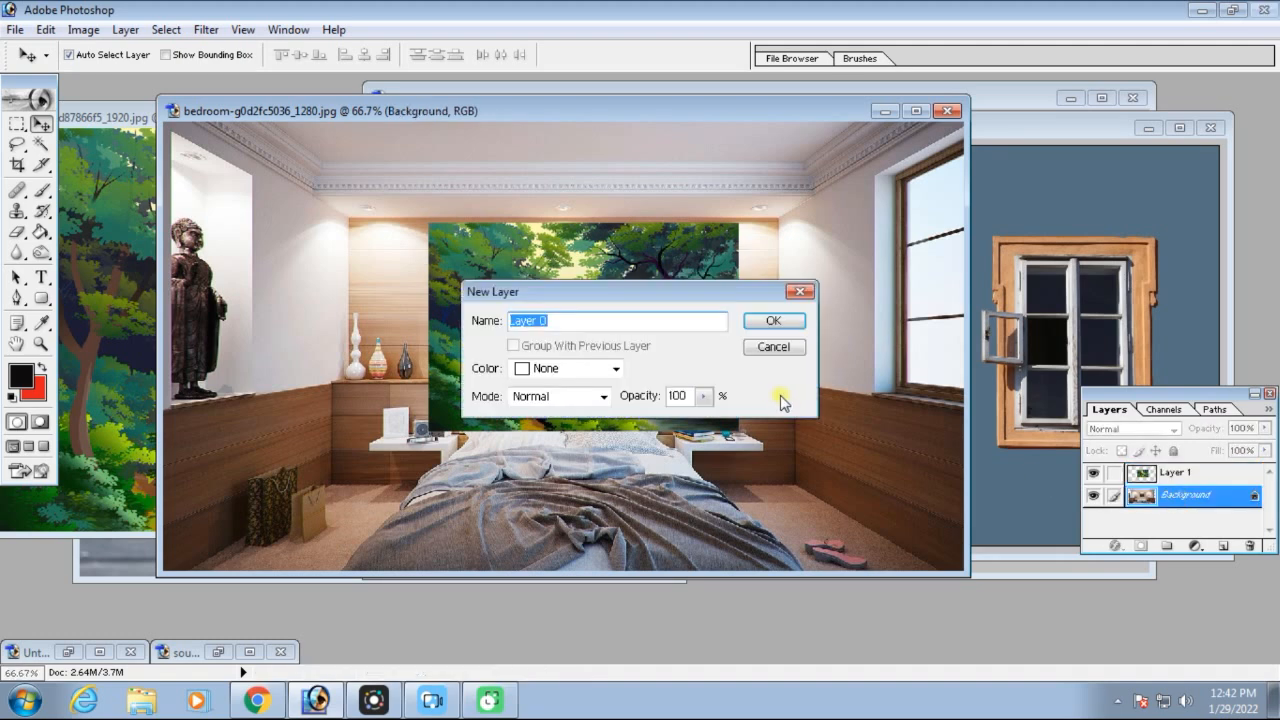
click(772, 322)
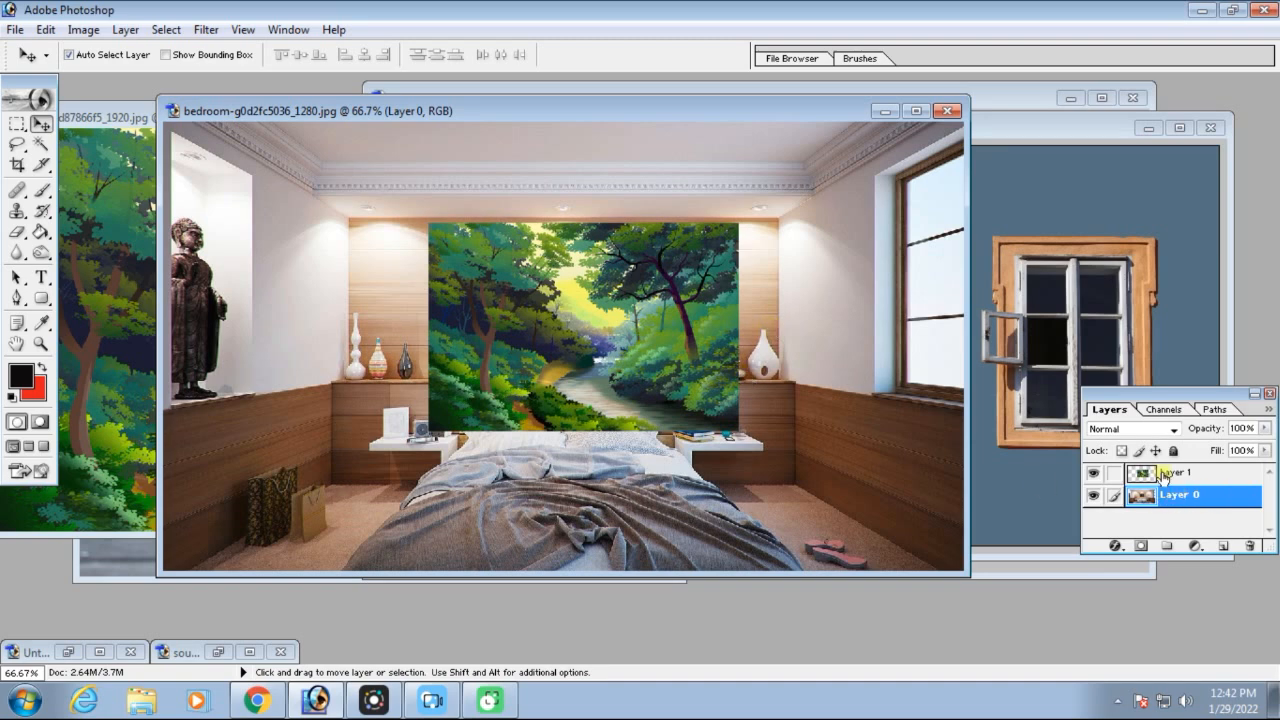
drag(1174, 478, 1193, 528)
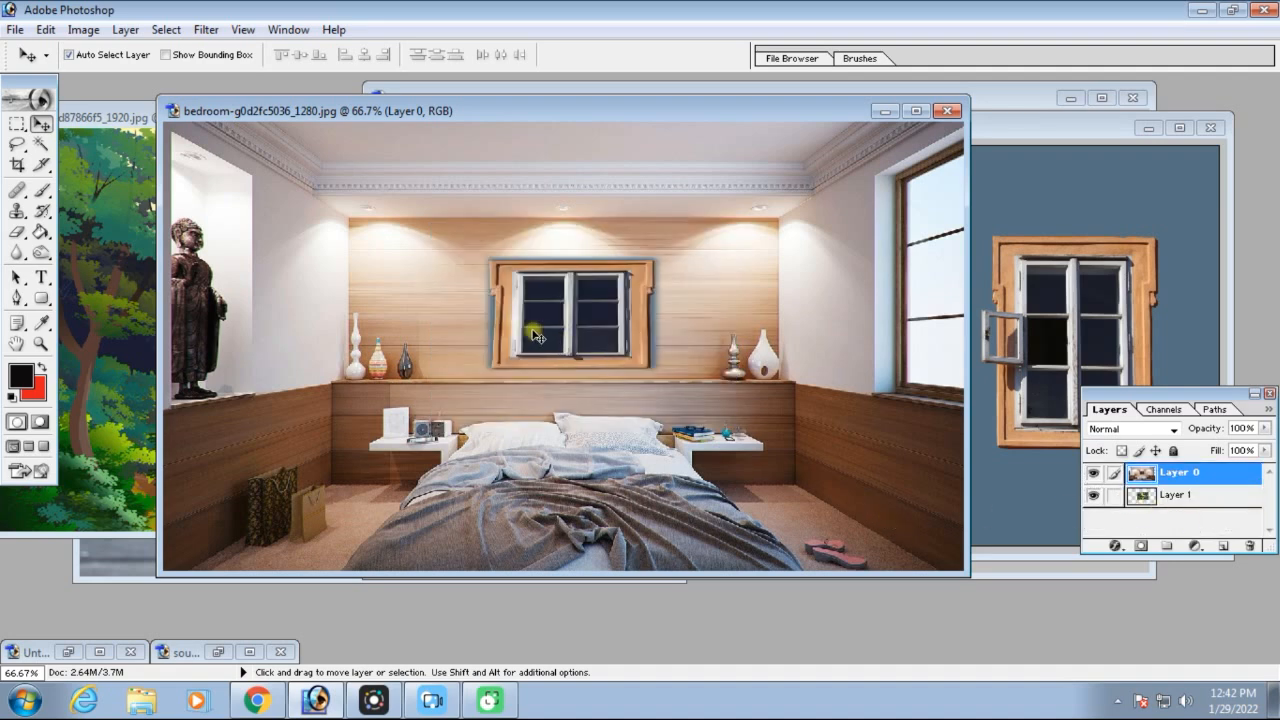
Select the window's upper-left pane with the Rectangular Marquee at 0 px feather and delete its contents from Layer 0
key(ctrl+equal)
click(932, 111)
key(ctrl+equal)
key(ctrl+equal)
key(ctrl+equal)
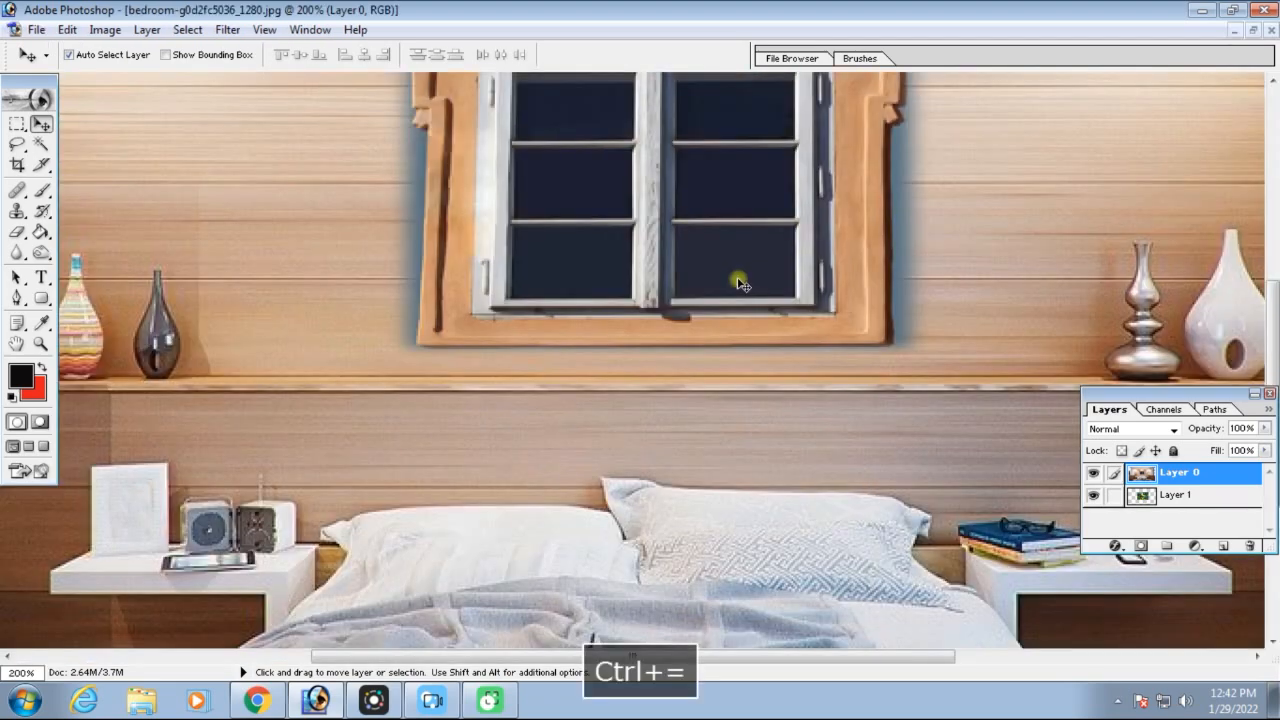
key(space)
drag(660, 608, 675, 683)
click(17, 123)
key(ctrl+d)
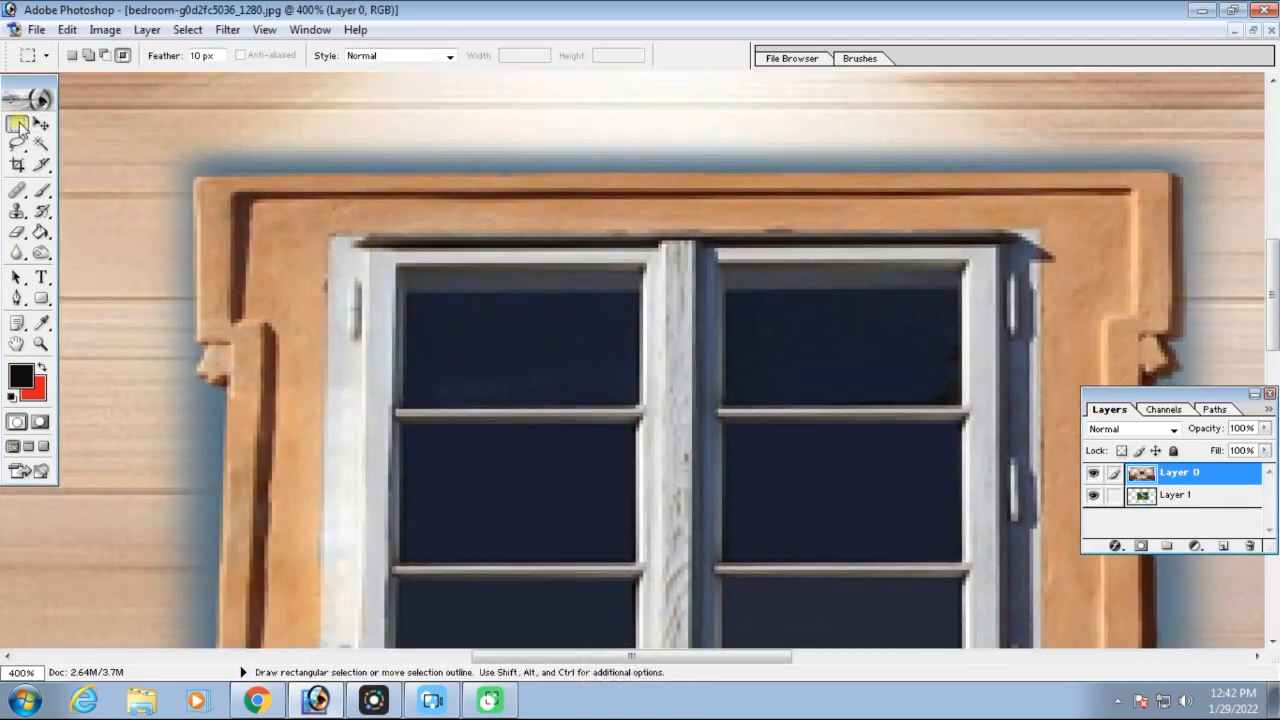
text(0)
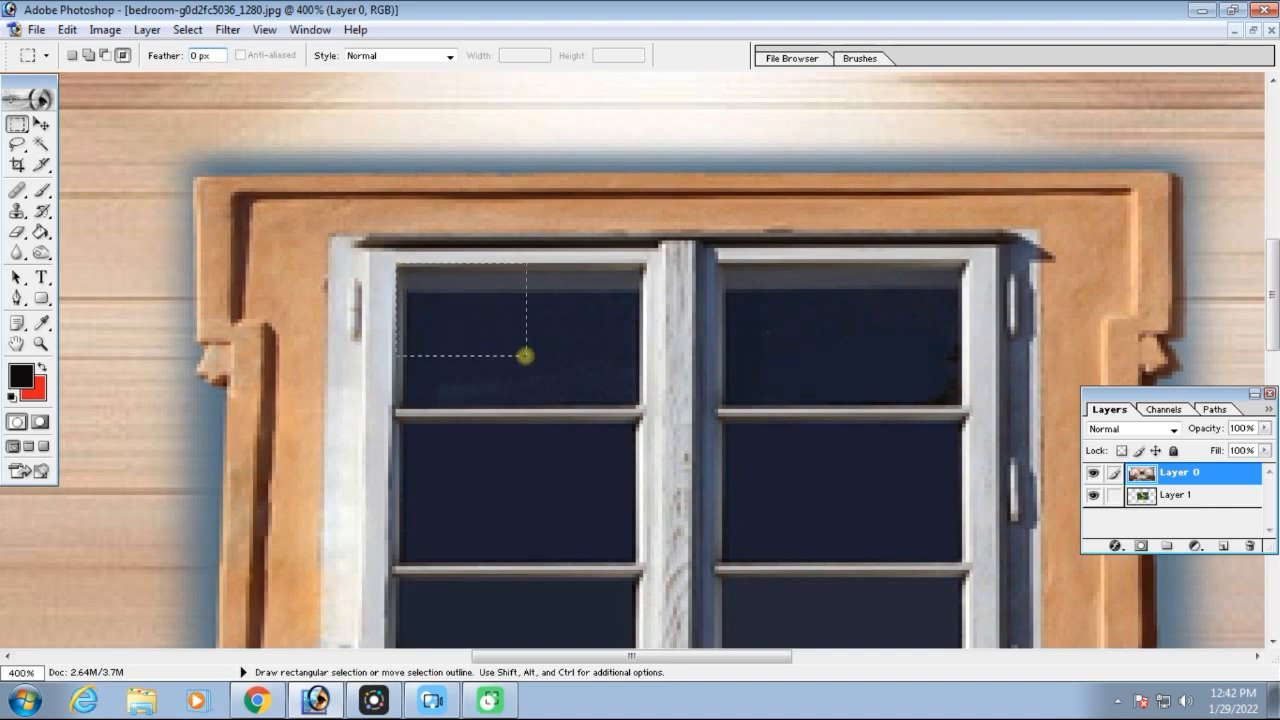
drag(638, 402, 642, 408)
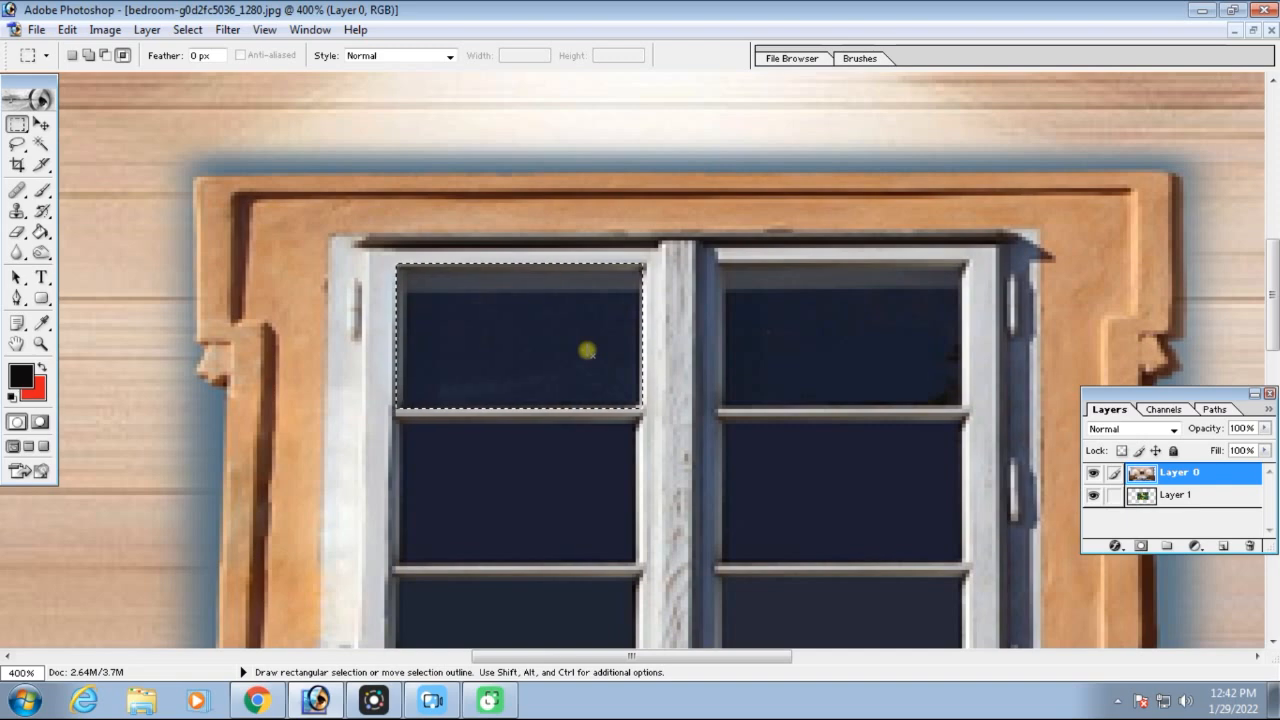
key(Delete)
Carry the selection outline onto the middle-left and lower-left panes in turn and delete each pane's contents
drag(527, 302, 517, 460)
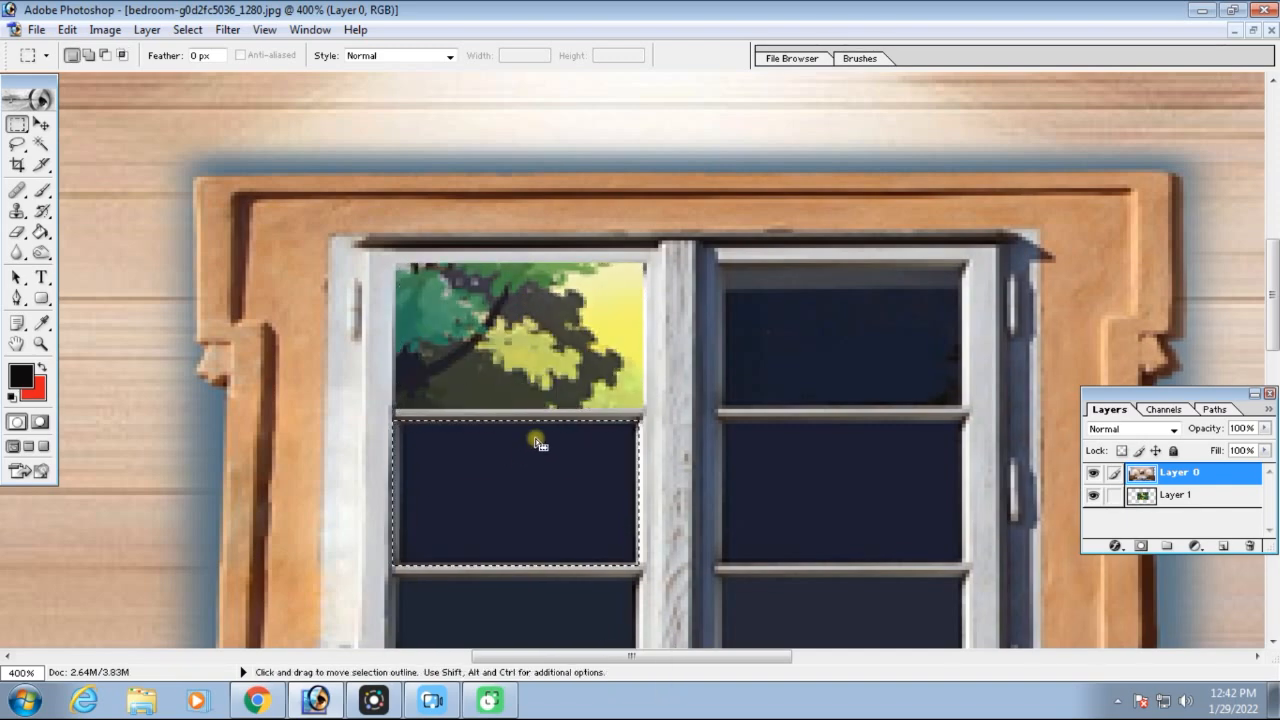
scroll(580, 374, down, 3)
scroll(582, 380, down, 1)
key(Delete)
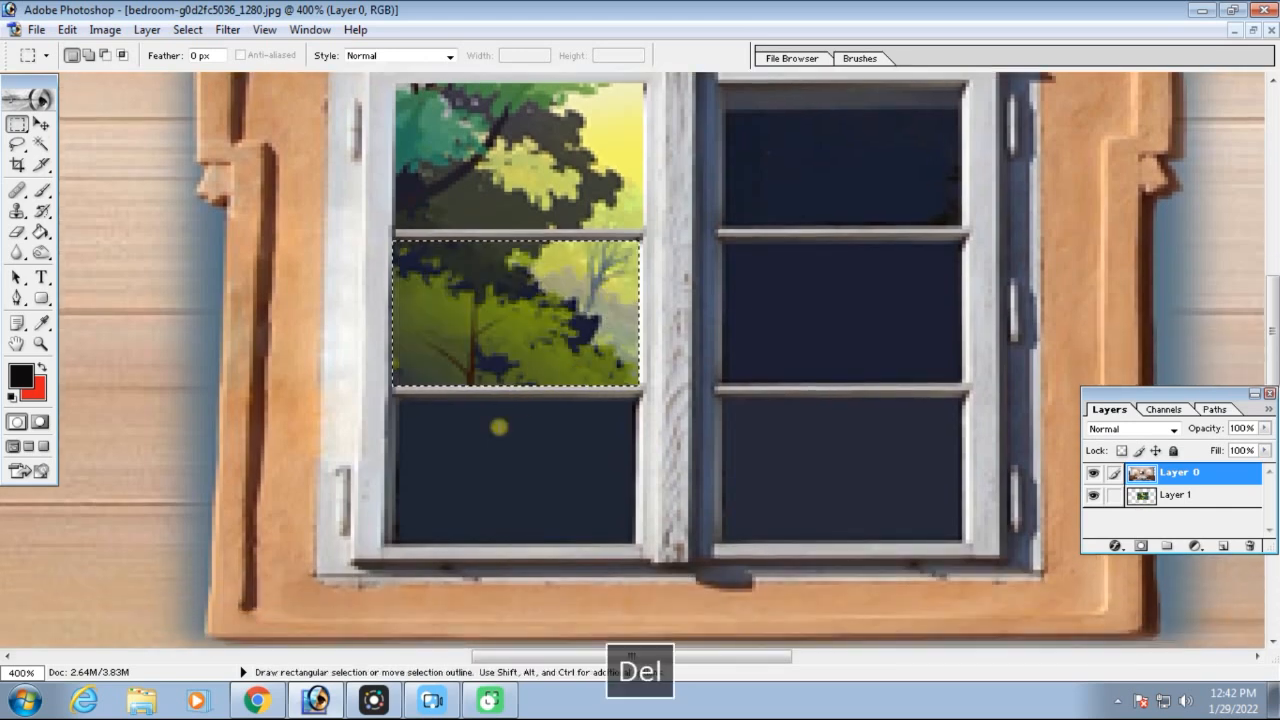
drag(486, 292, 485, 450)
key(Delete)
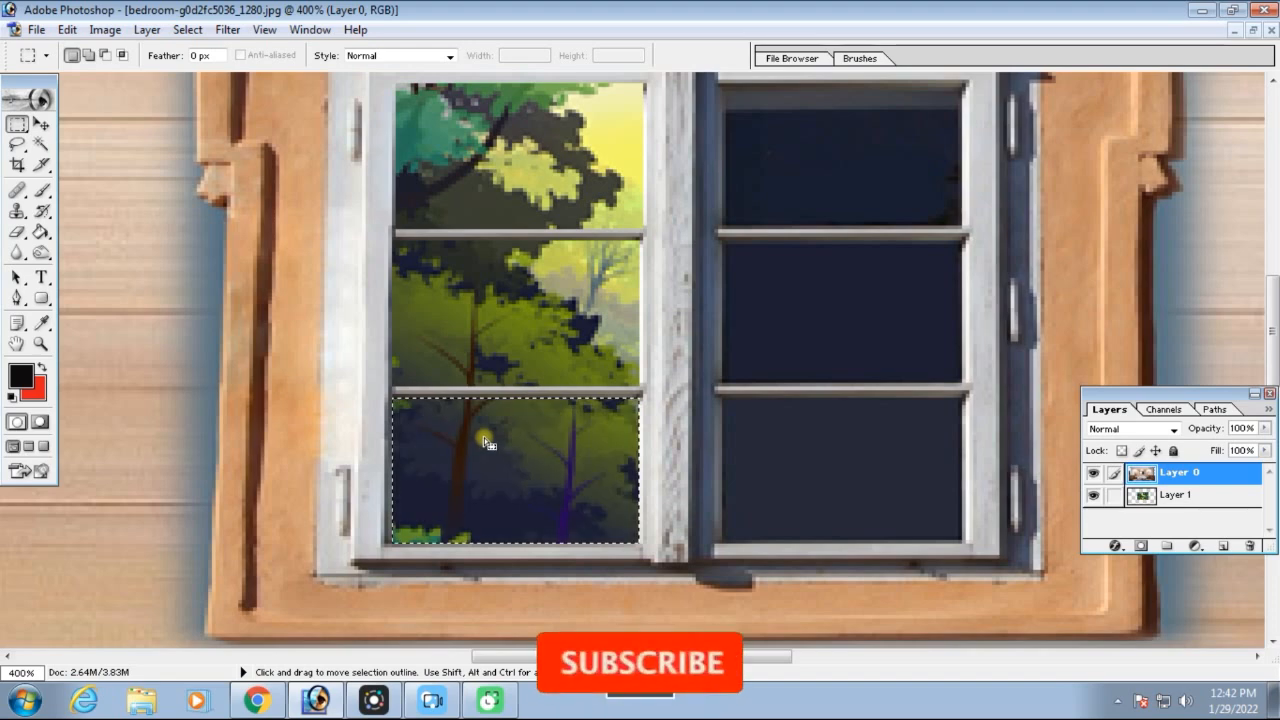
Carry the selection outline onto each of the three right-hand panes, delete their contents, and deselect
drag(543, 443, 855, 163)
key(Delete)
key(Delete)
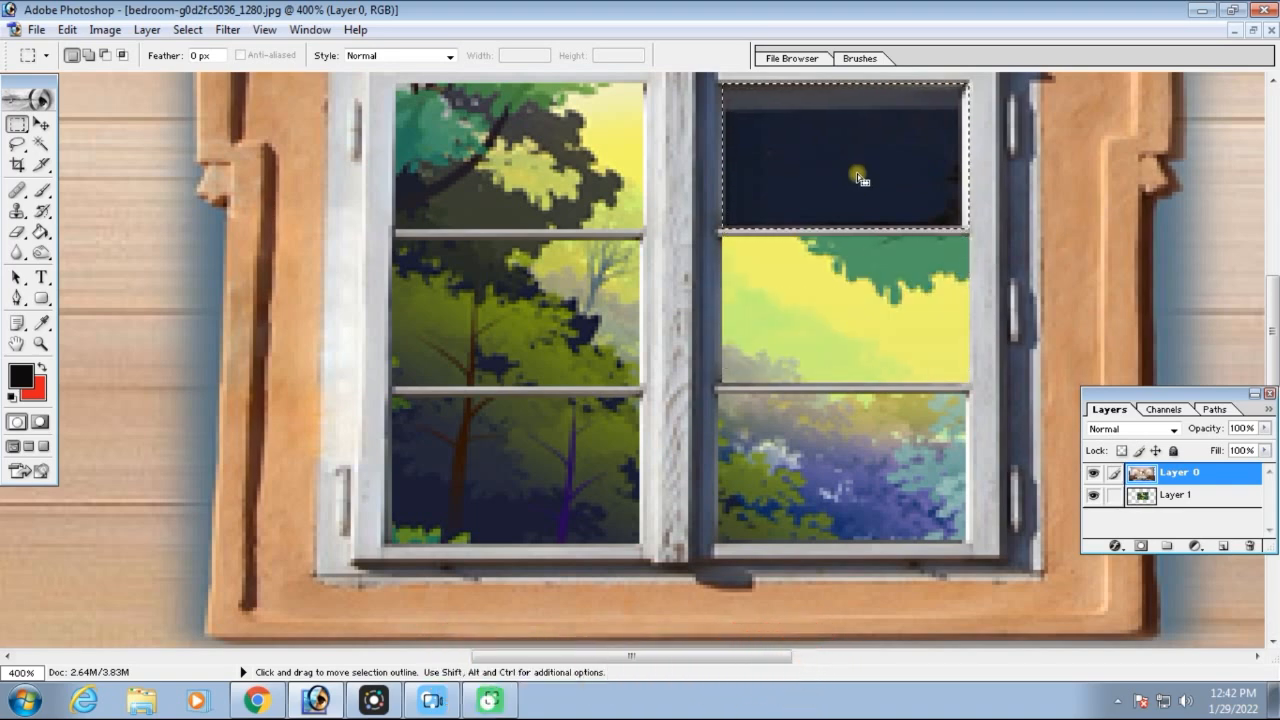
key(Delete)
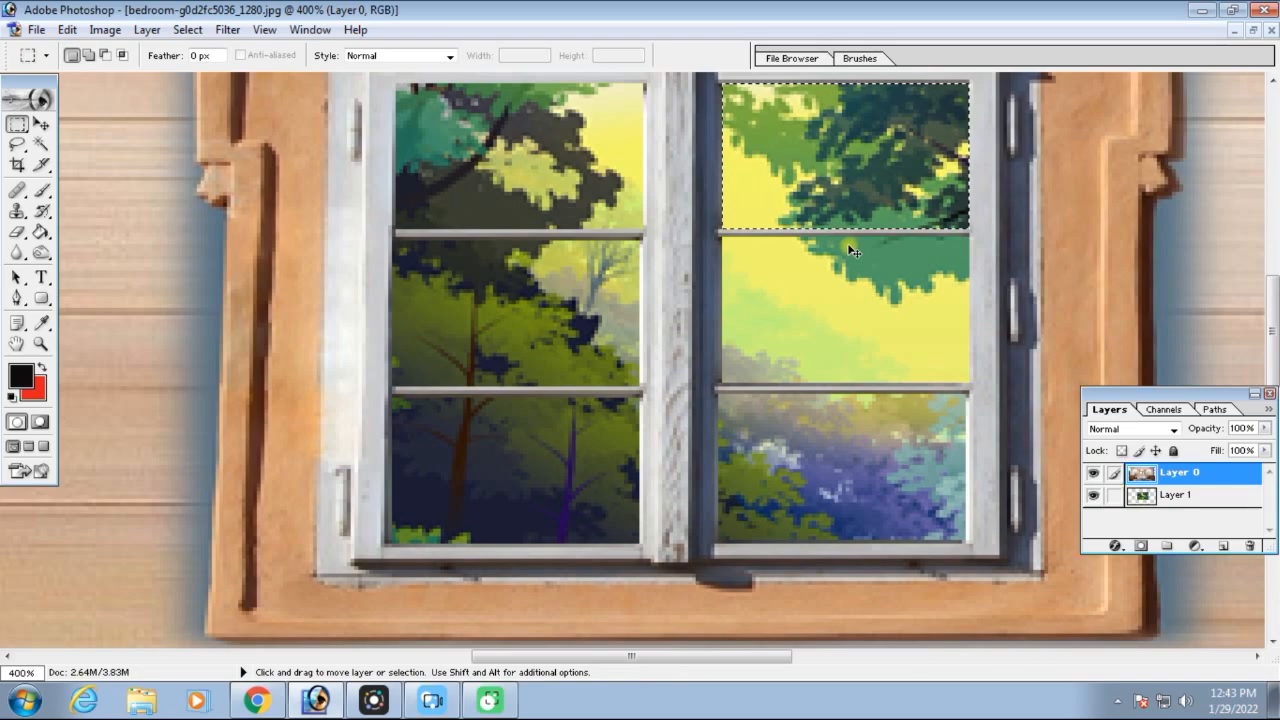
key(ctrl+d)
key(ctrl+minus)
key(ctrl+minus)
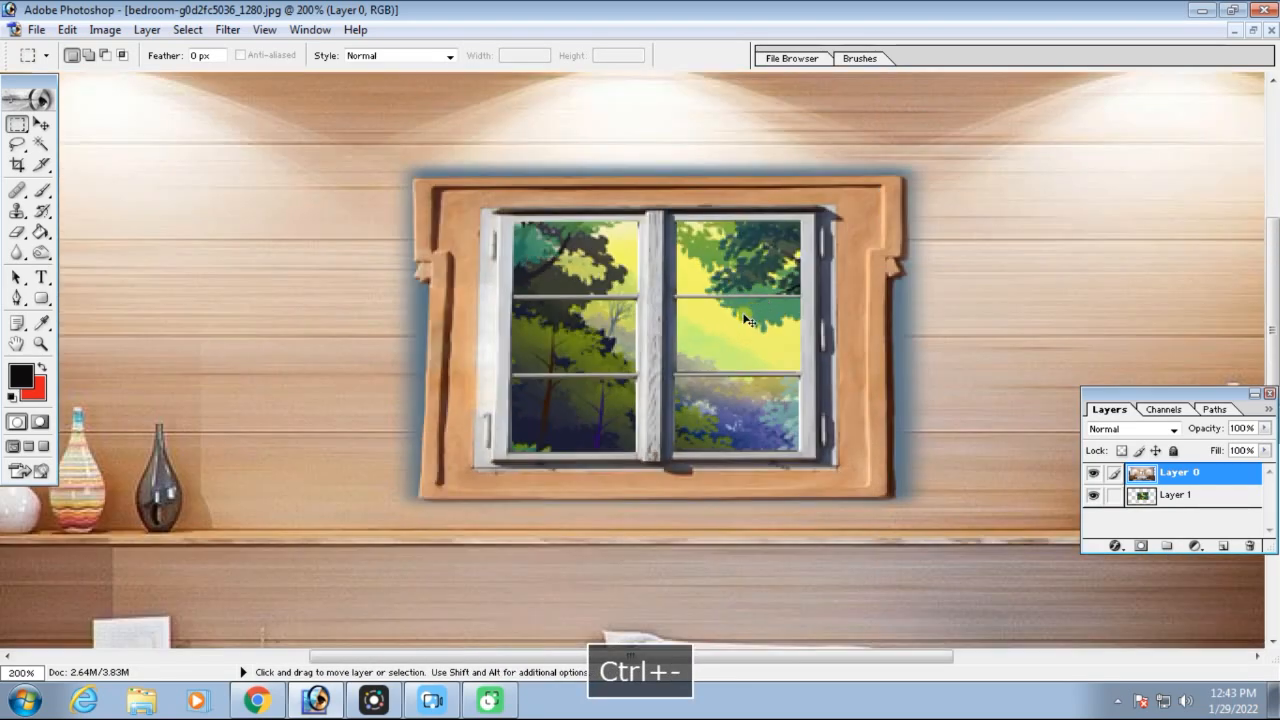
key(ctrl+minus)
key(ctrl+minus)
key(ctrl+equal)
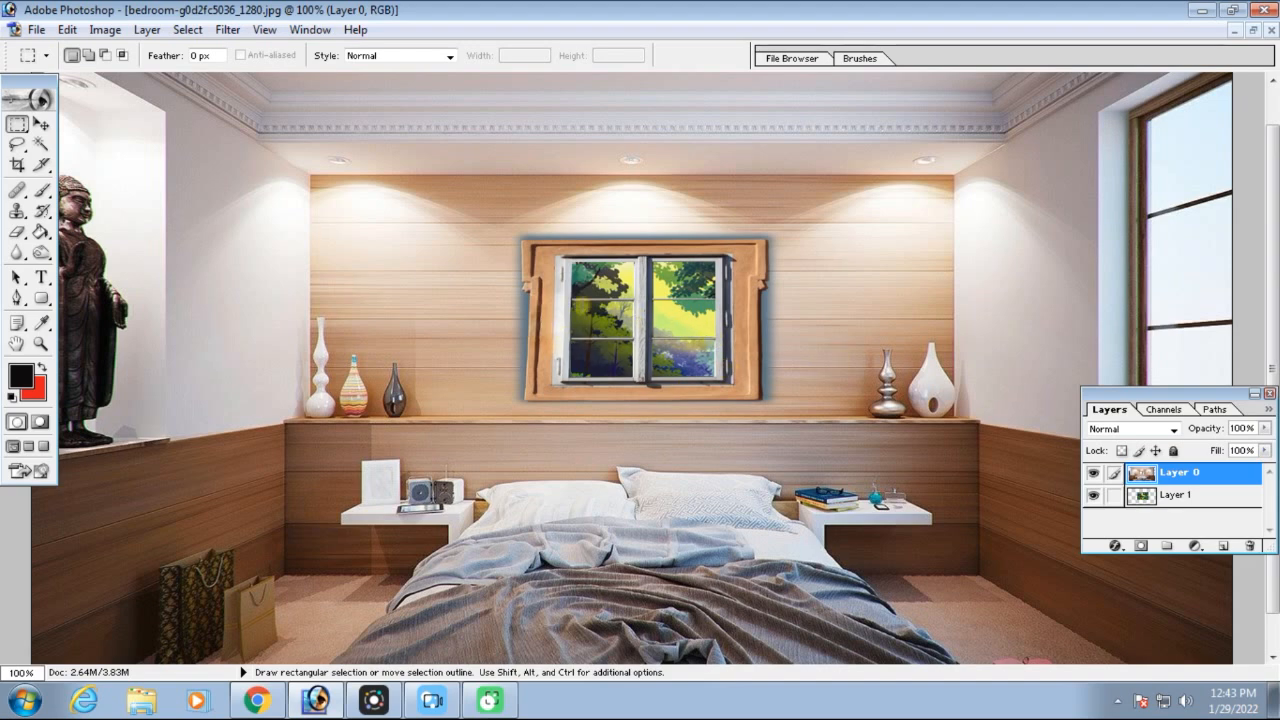
key(ctrl+minus)
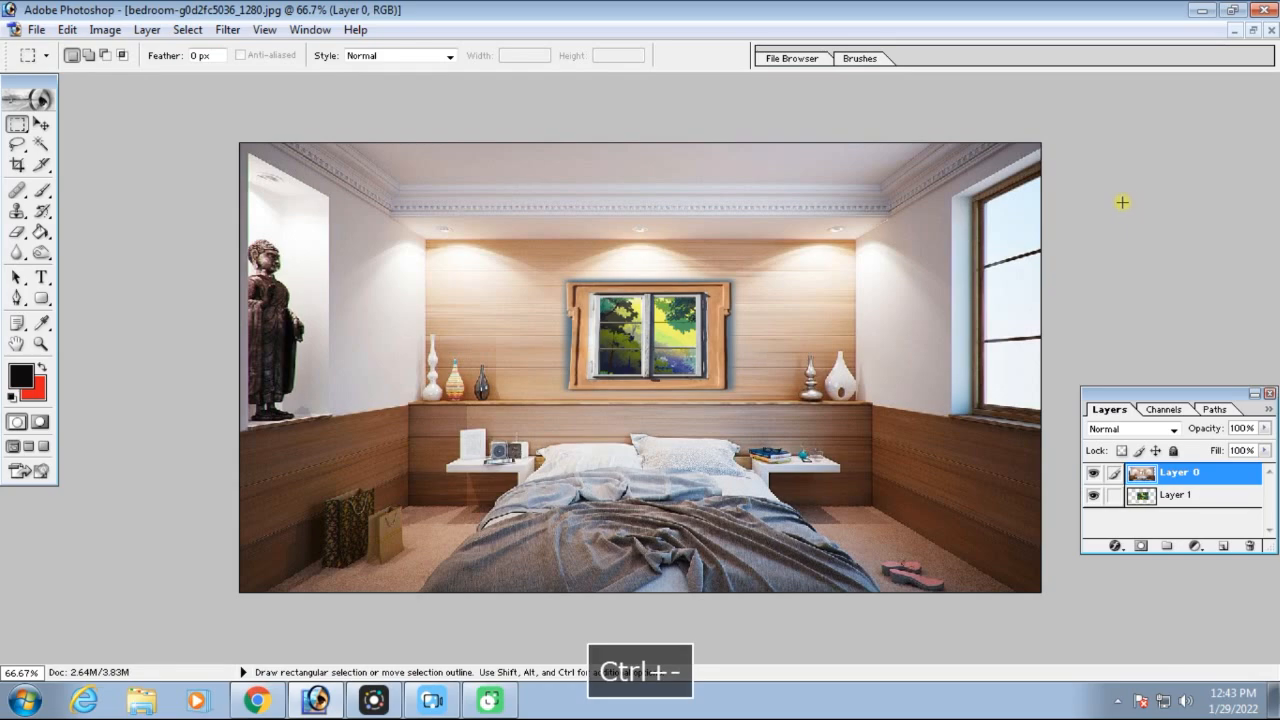
Minimize the bedroom image, maximize the adult portrait image at 50%, and choose the Rectangular Marquee Tool
click(1253, 33)
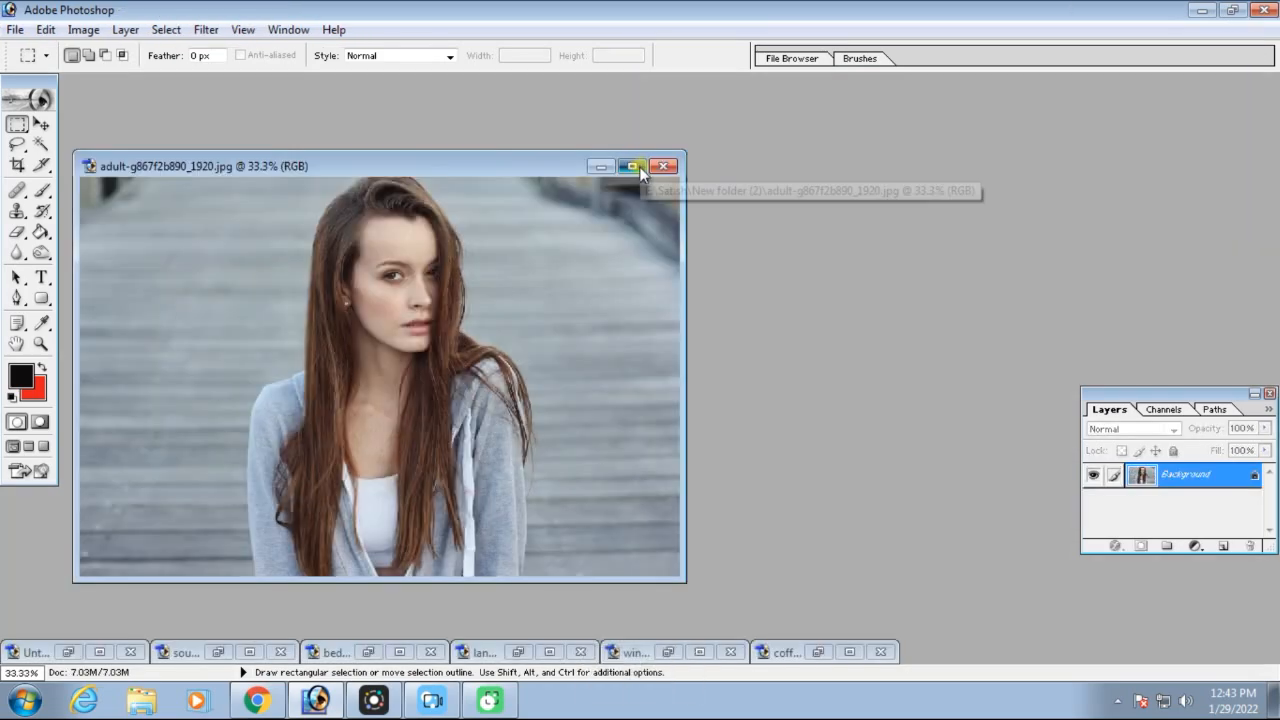
click(657, 168)
key(ctrl+equal)
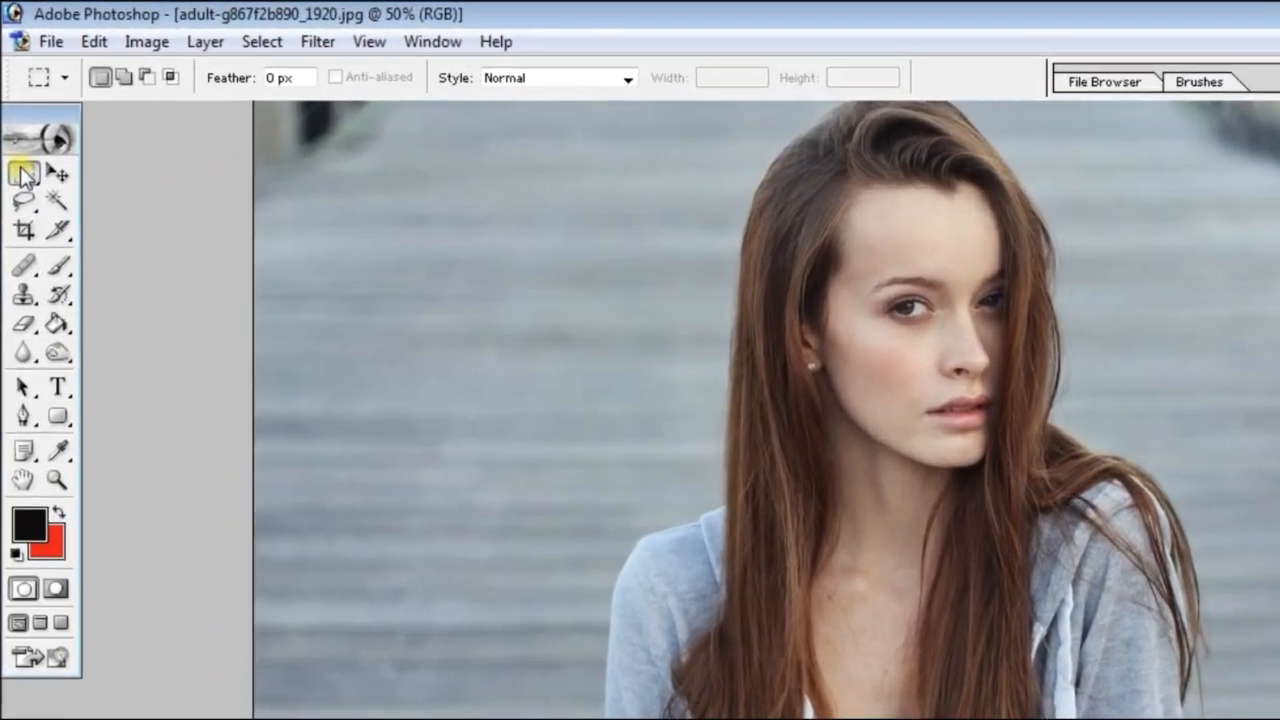
click(17, 124)
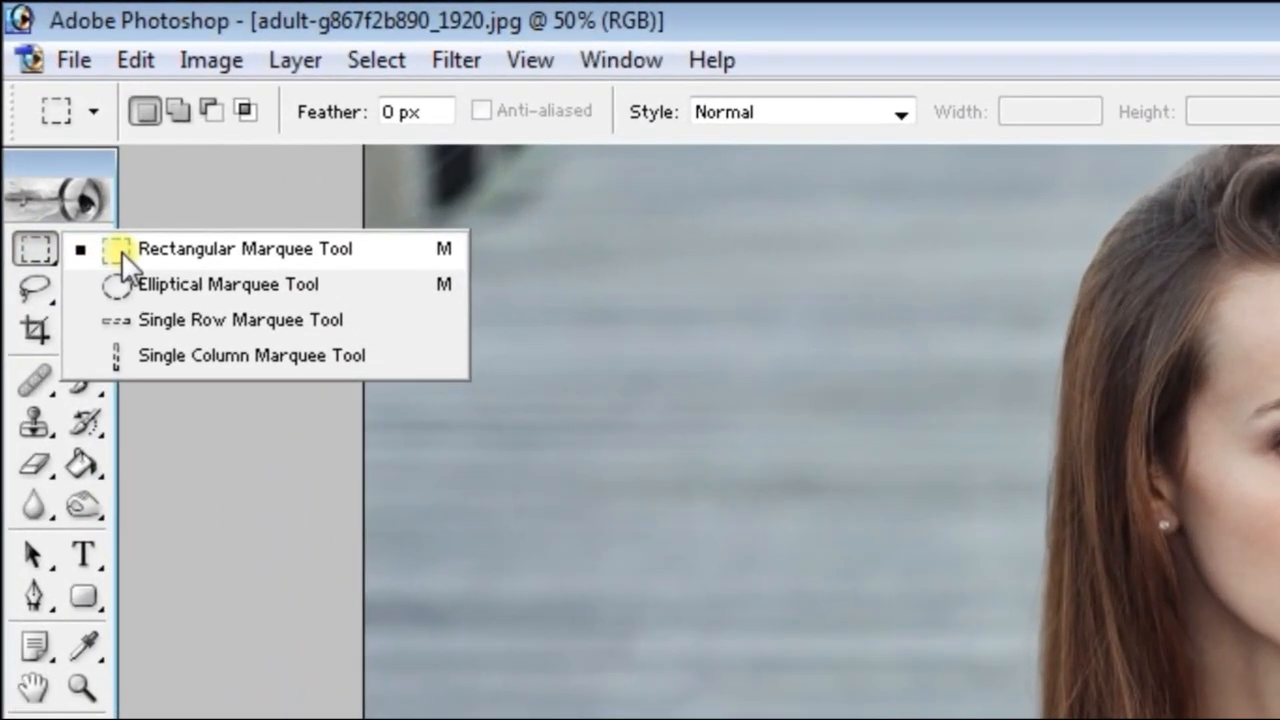
click(98, 205)
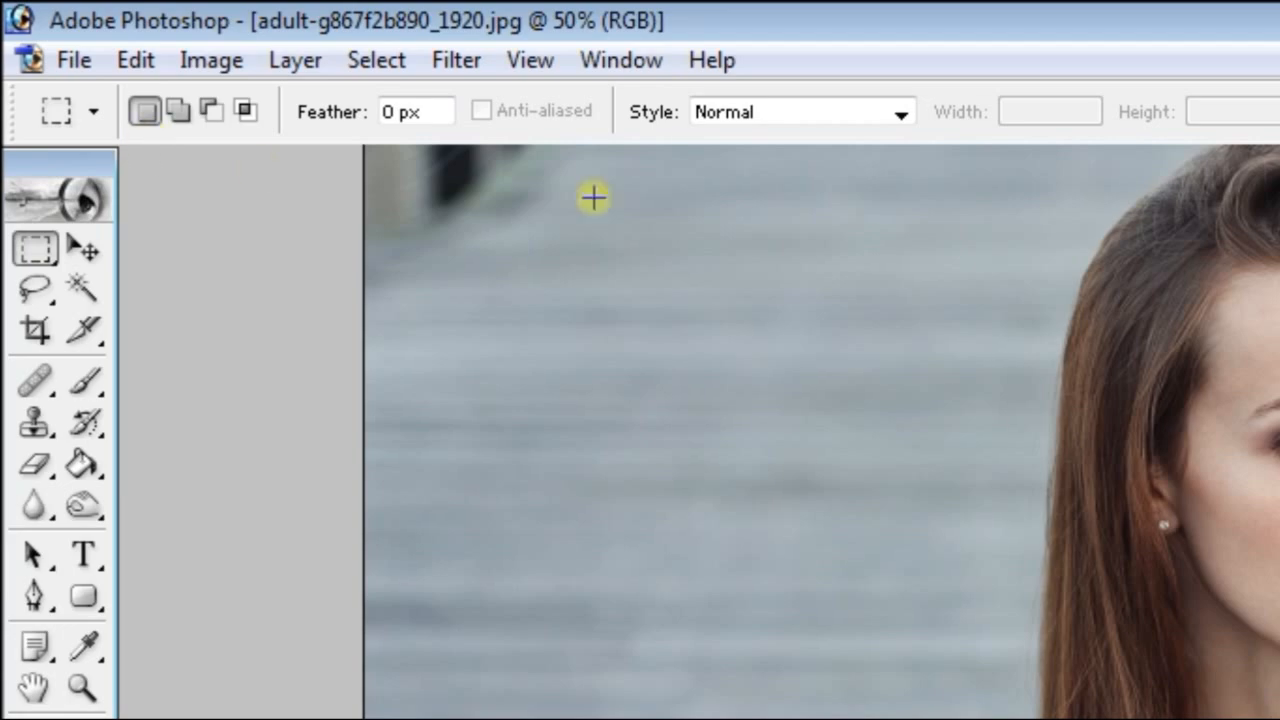
Draw a rectangular selection over the portrait's head and left background, and extend it past the right shoulder with Add to selection
drag(1023, 192, 906, 649)
key(space)
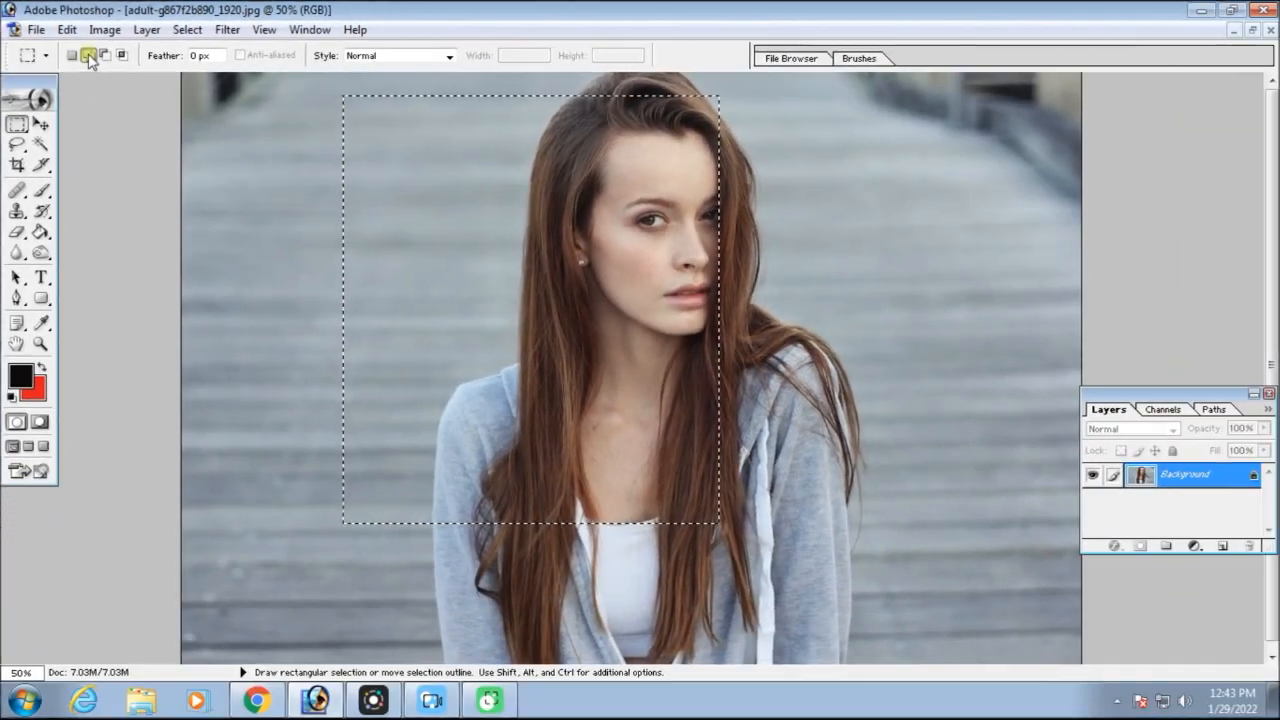
click(89, 56)
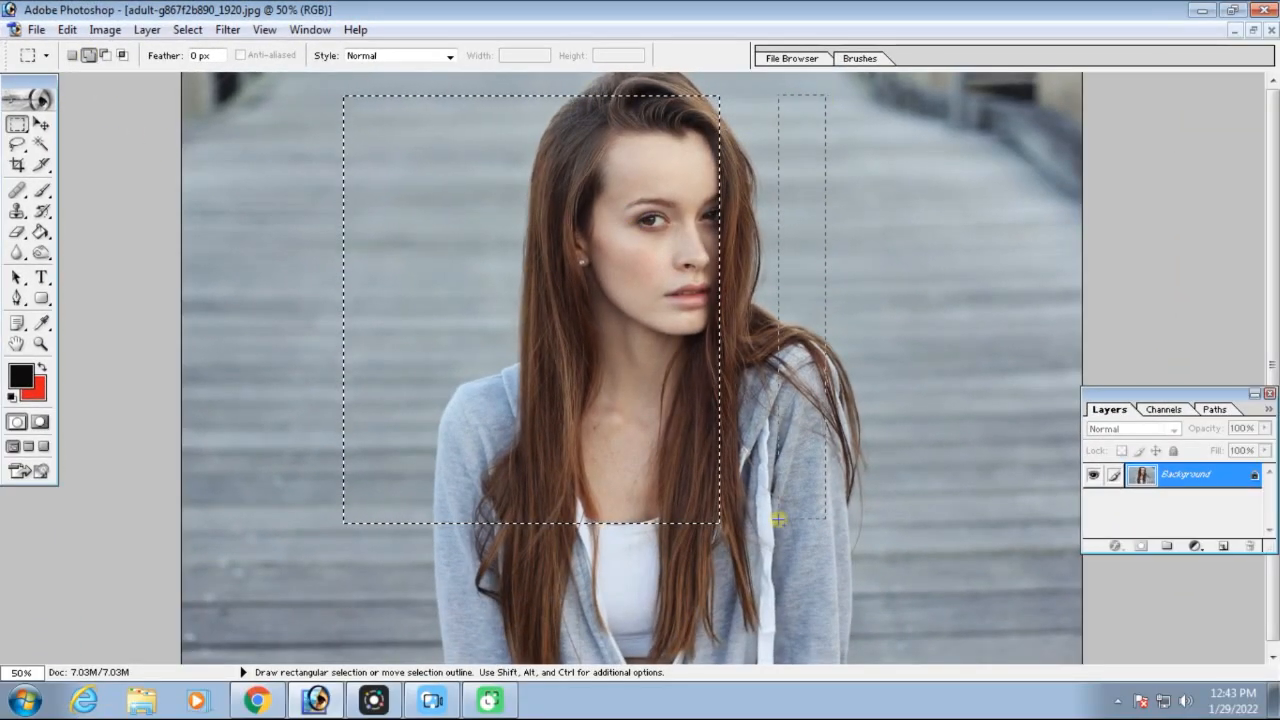
key(space)
drag(716, 596, 728, 599)
drag(710, 531, 703, 522)
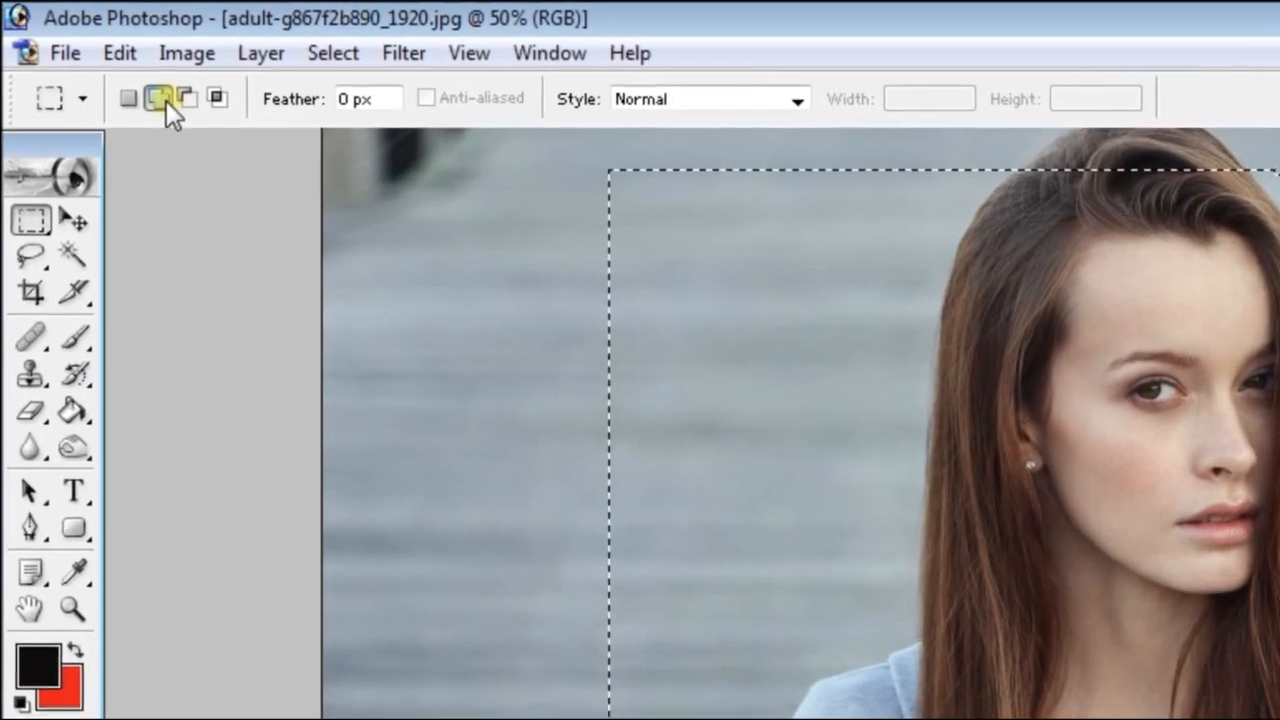
Trim a strip off the left and right sides of the selection with Subtract from selection
click(165, 99)
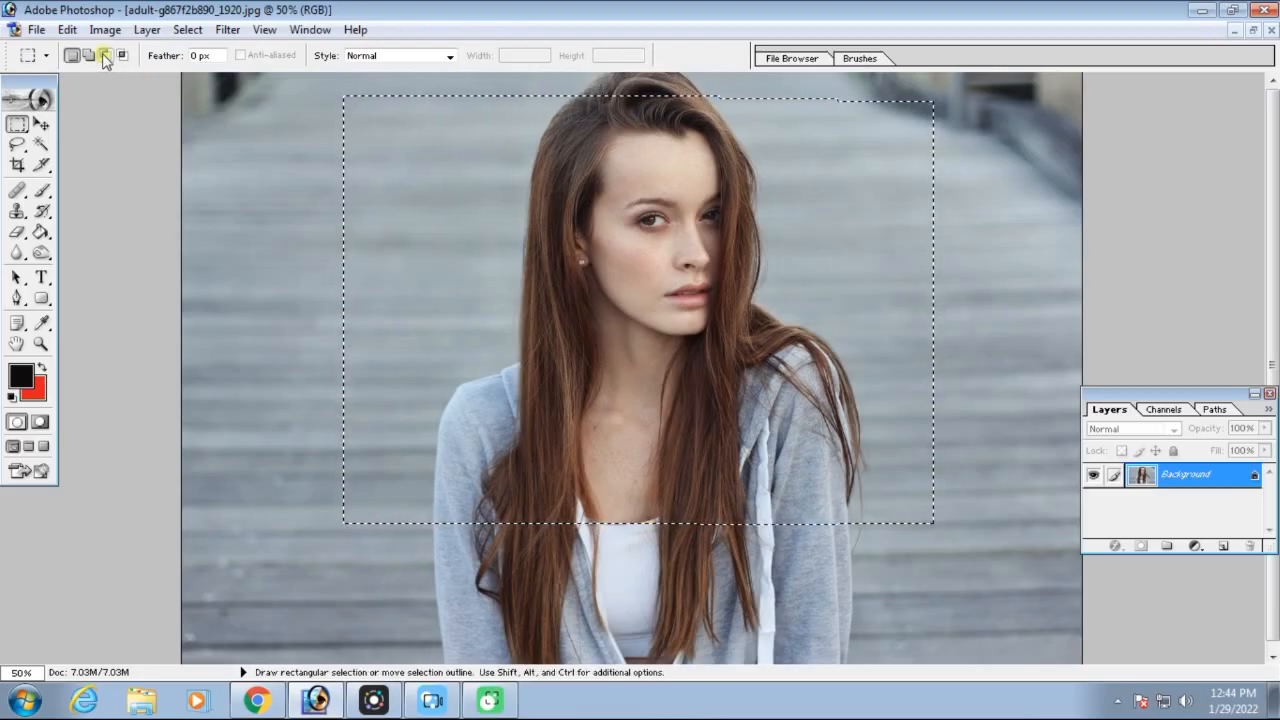
click(105, 56)
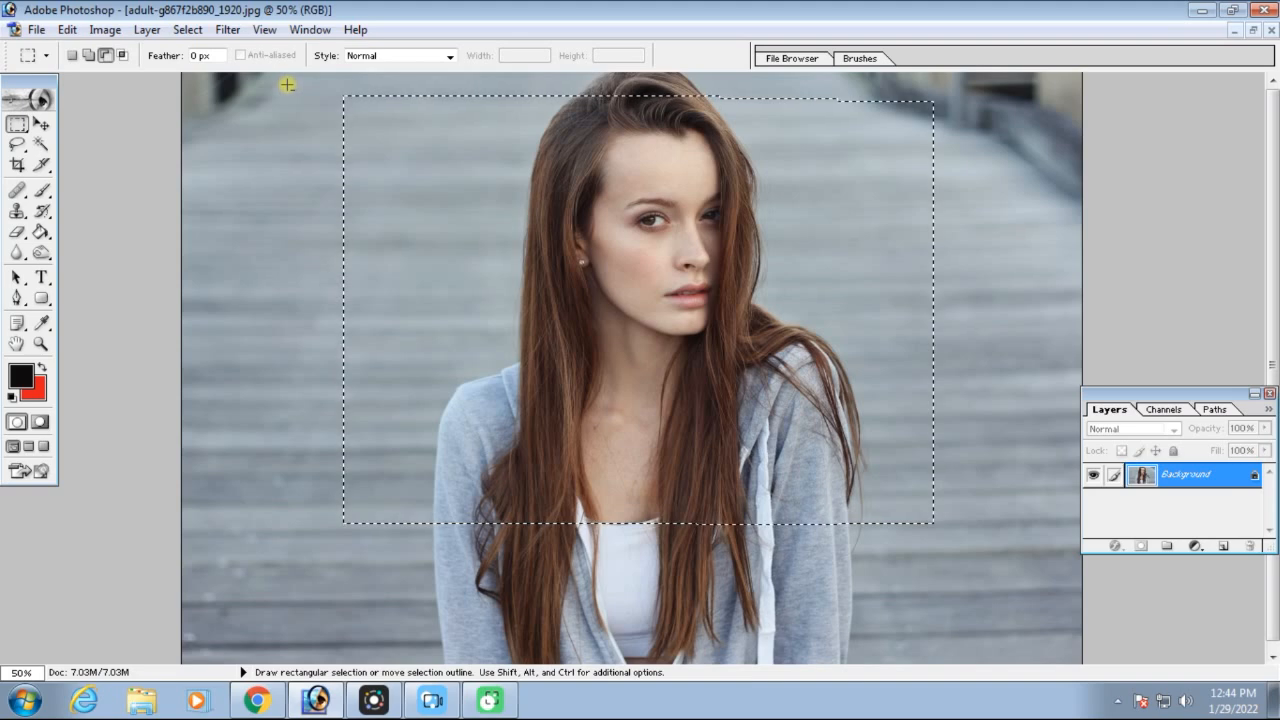
key(space)
drag(373, 420, 362, 430)
drag(428, 530, 434, 523)
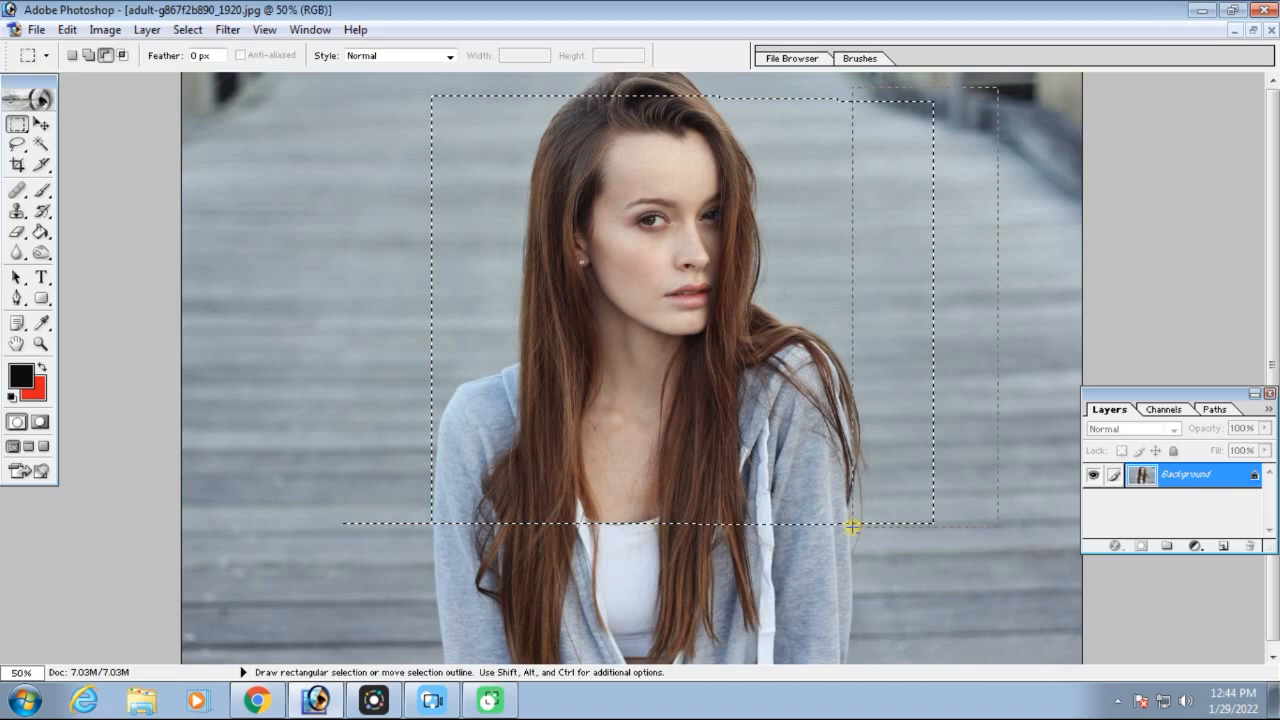
drag(850, 526, 851, 525)
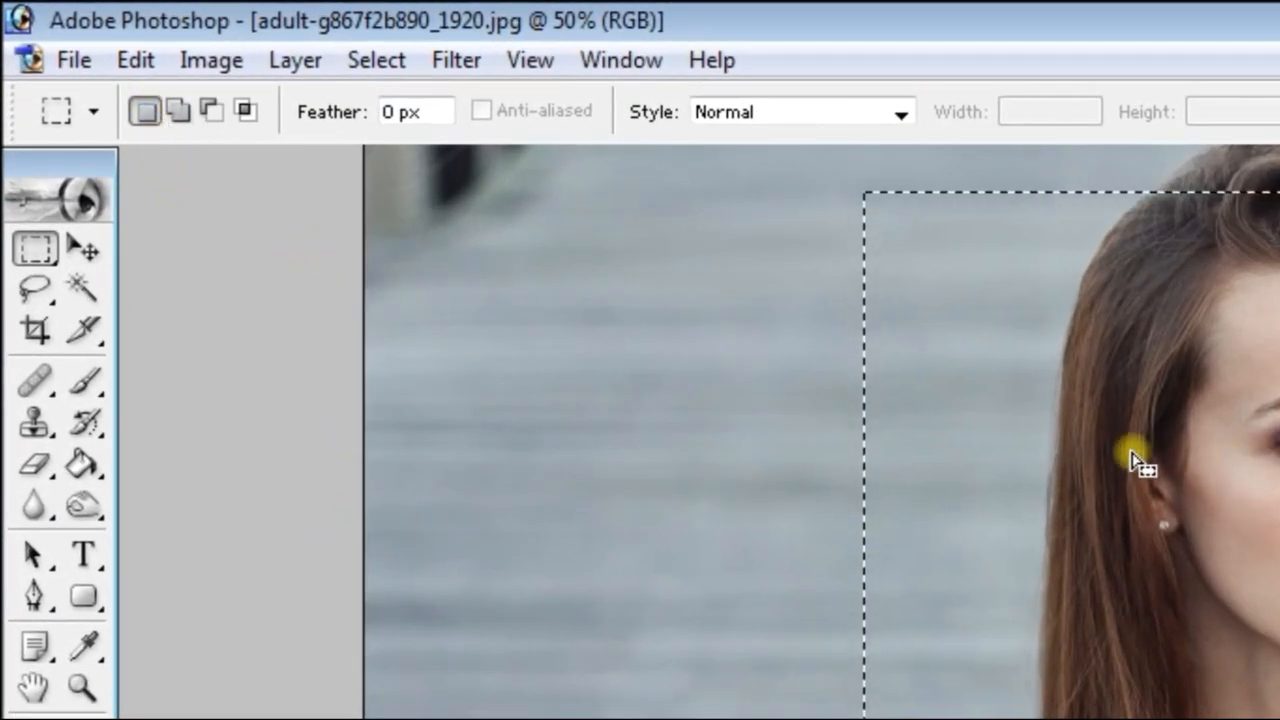
Subtract further rectangles from the selection's left part and upper-left corner, leaving the area from mid-face to the right shoulder
key(alt)
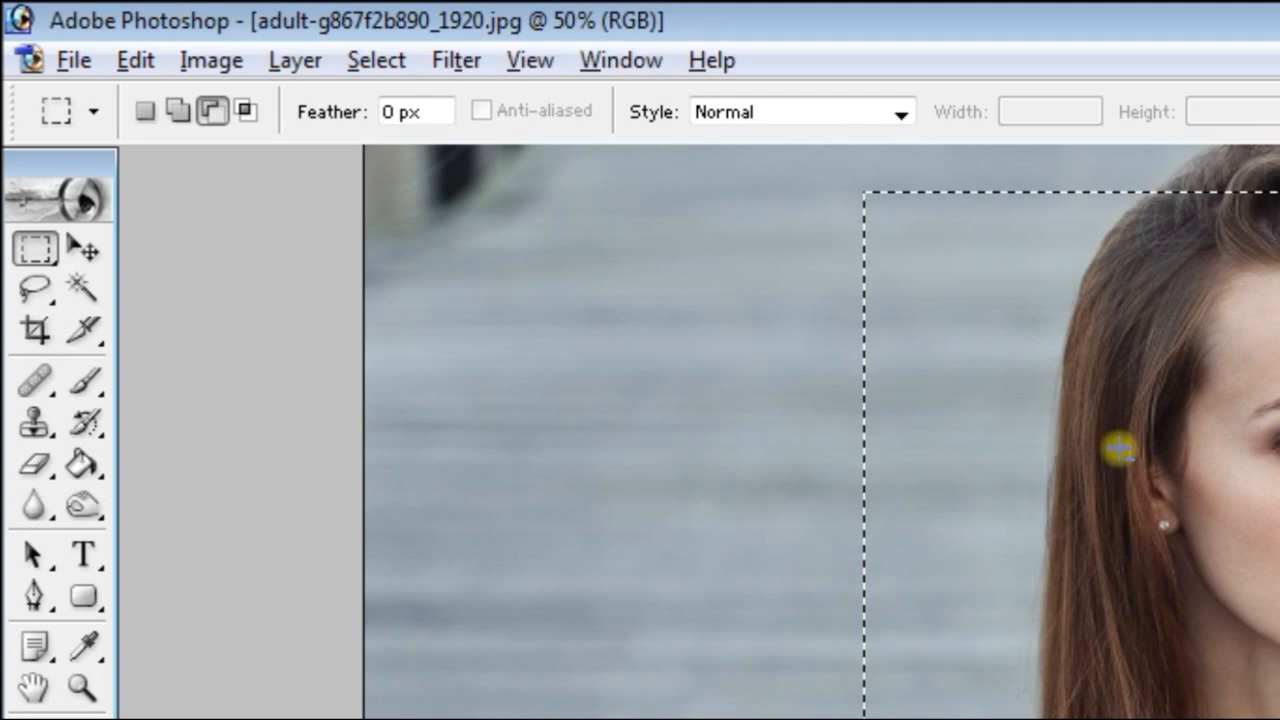
click(214, 112)
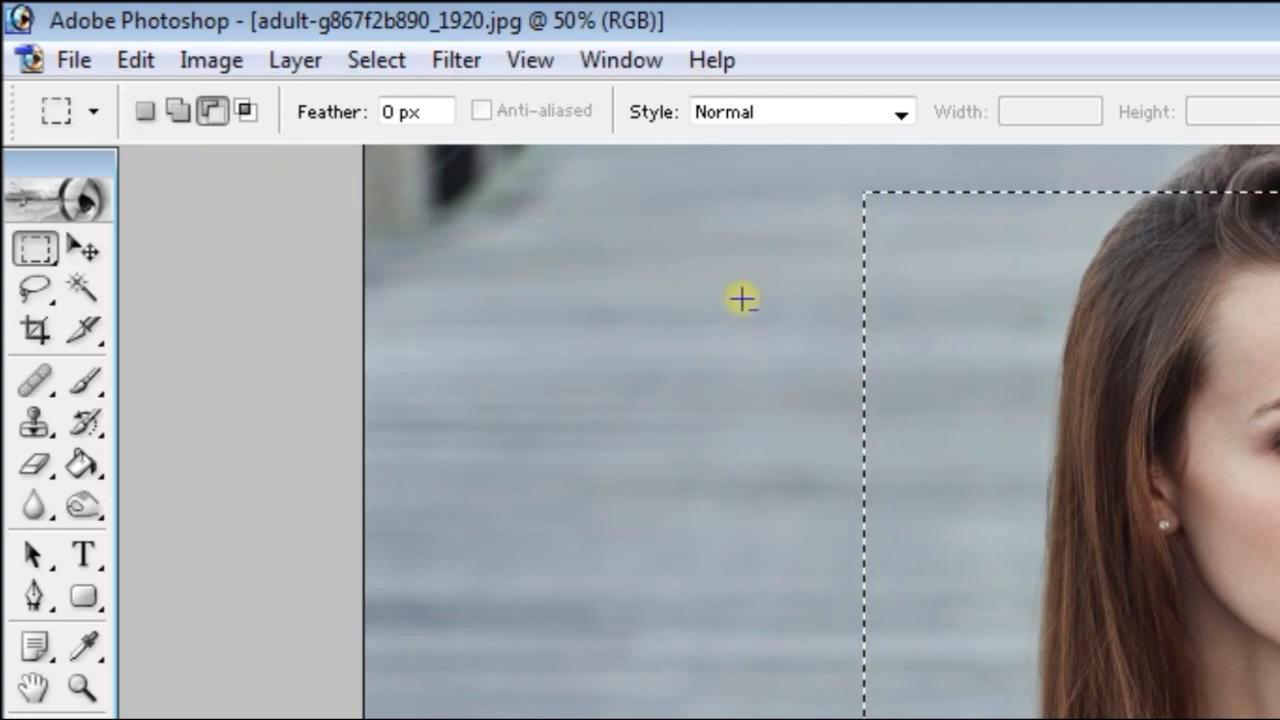
drag(708, 227, 823, 652)
key(space)
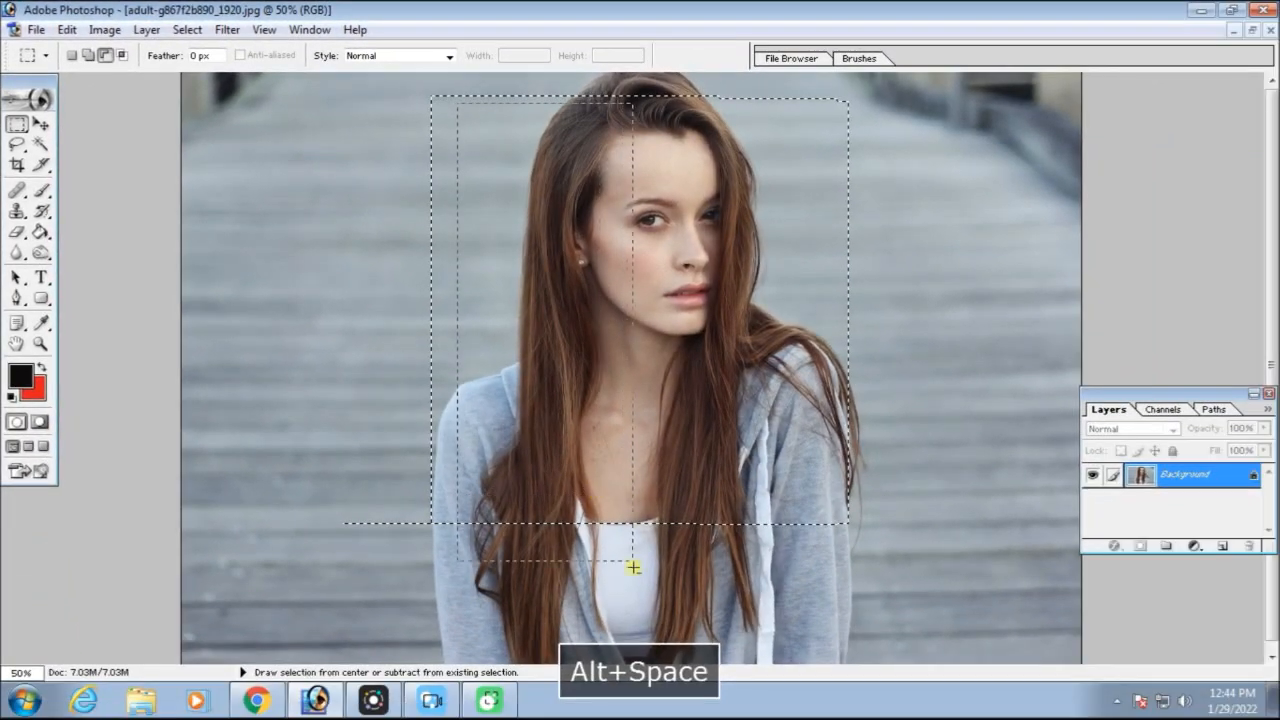
drag(633, 568, 638, 585)
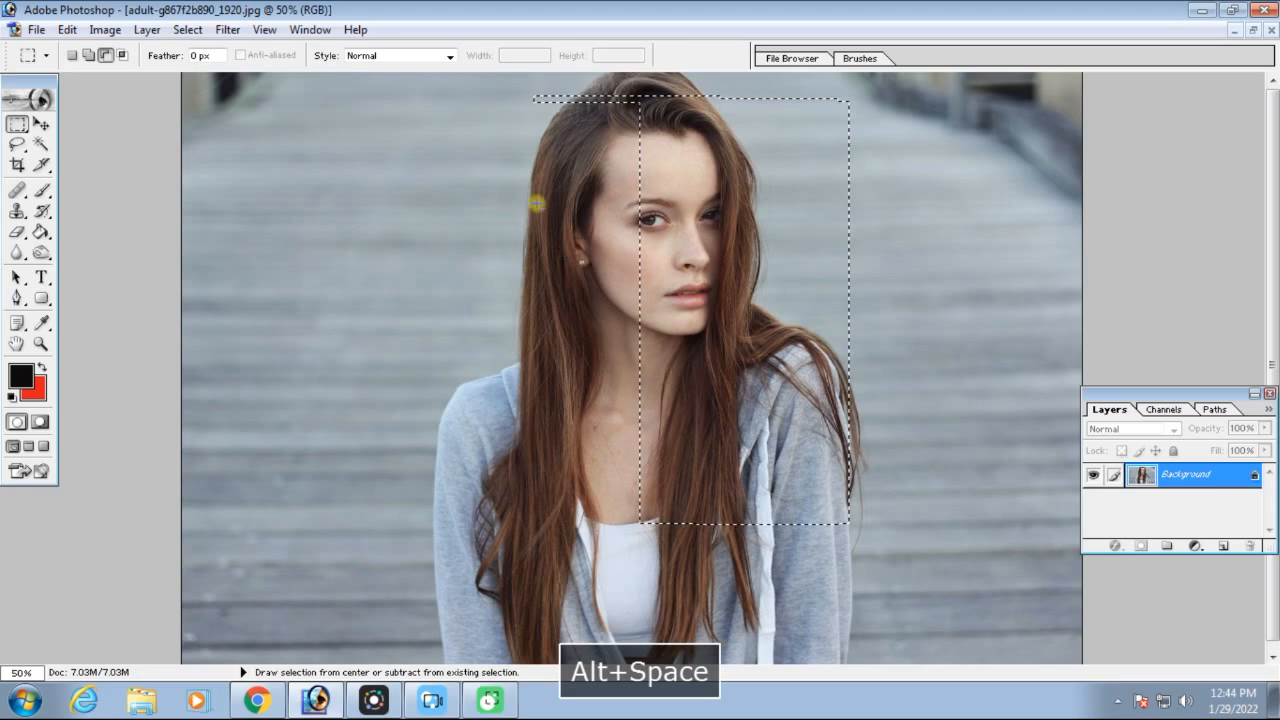
drag(505, 77, 633, 158)
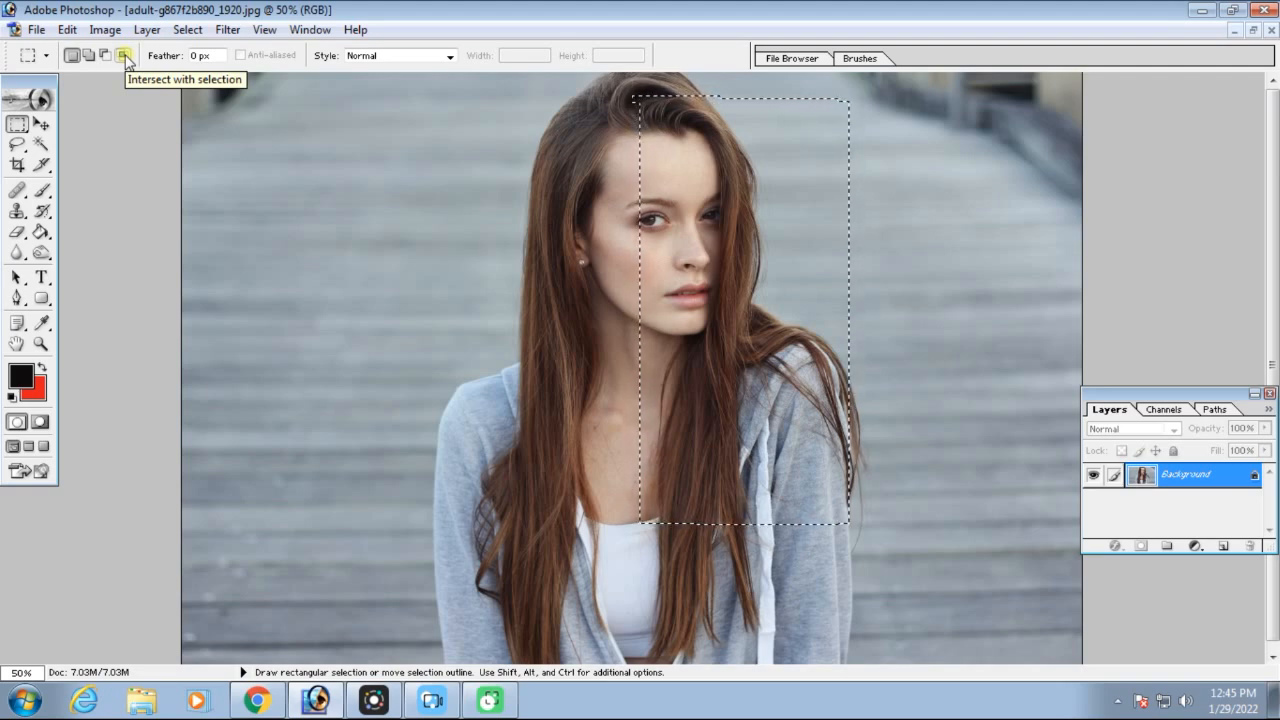
Reduce the selection to a narrow vertical strip over the face using Intersect with selection
click(123, 55)
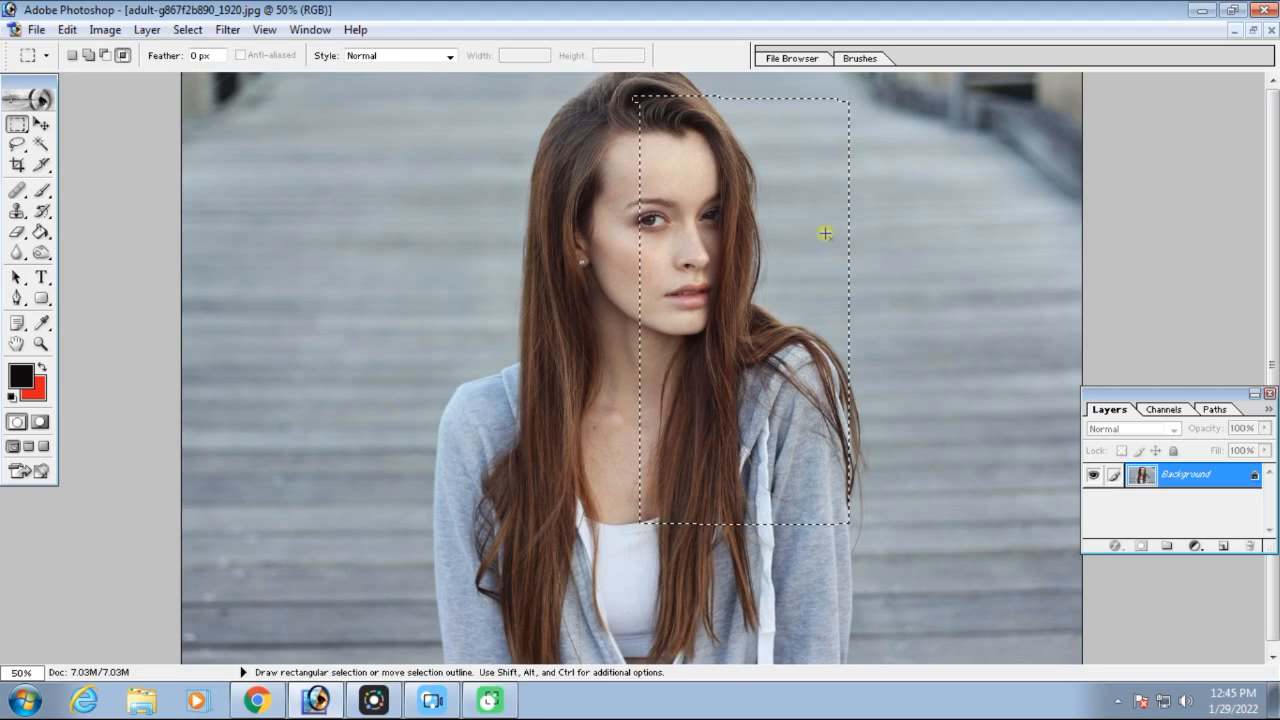
key(ctrl+minus)
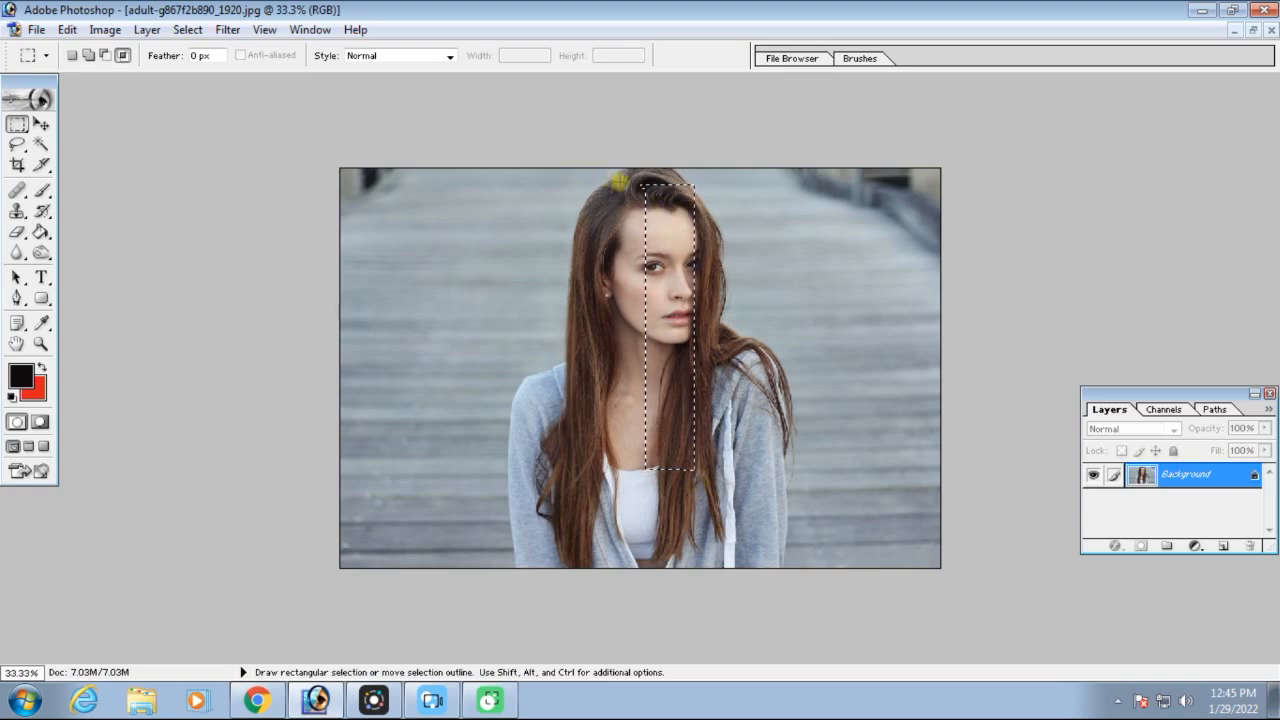
drag(642, 298, 670, 484)
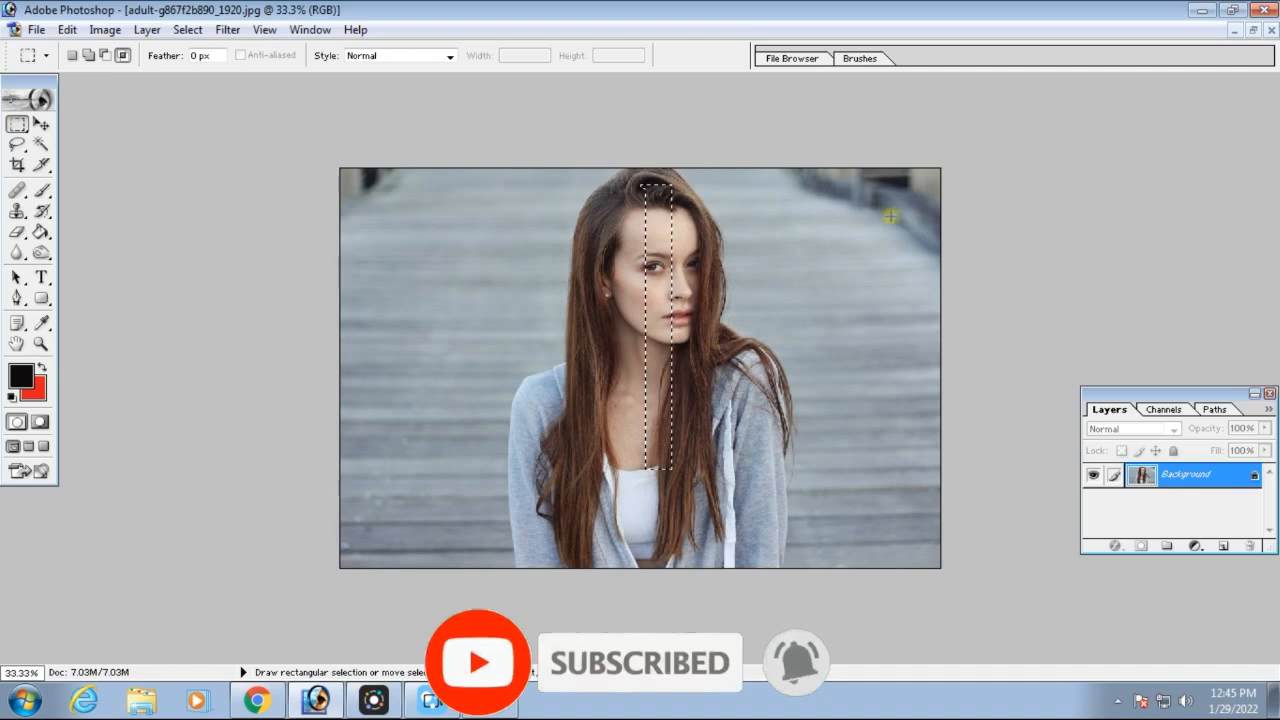
Draw a new rectangular selection around the head and chest, and add smaller rectangles that protrude from its left and right sides
click(40, 124)
click(17, 124)
drag(517, 182, 662, 385)
drag(727, 483, 727, 484)
key(shift)
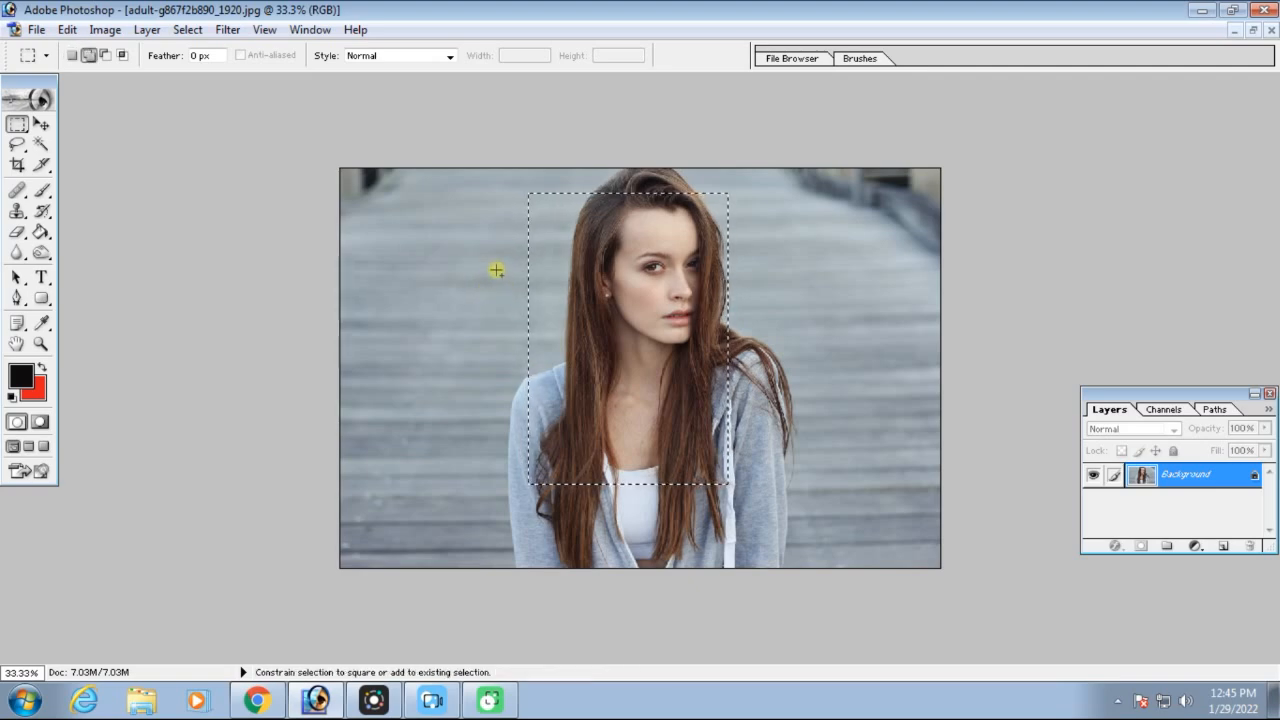
drag(490, 300, 848, 453)
drag(718, 223, 832, 241)
drag(577, 260, 578, 257)
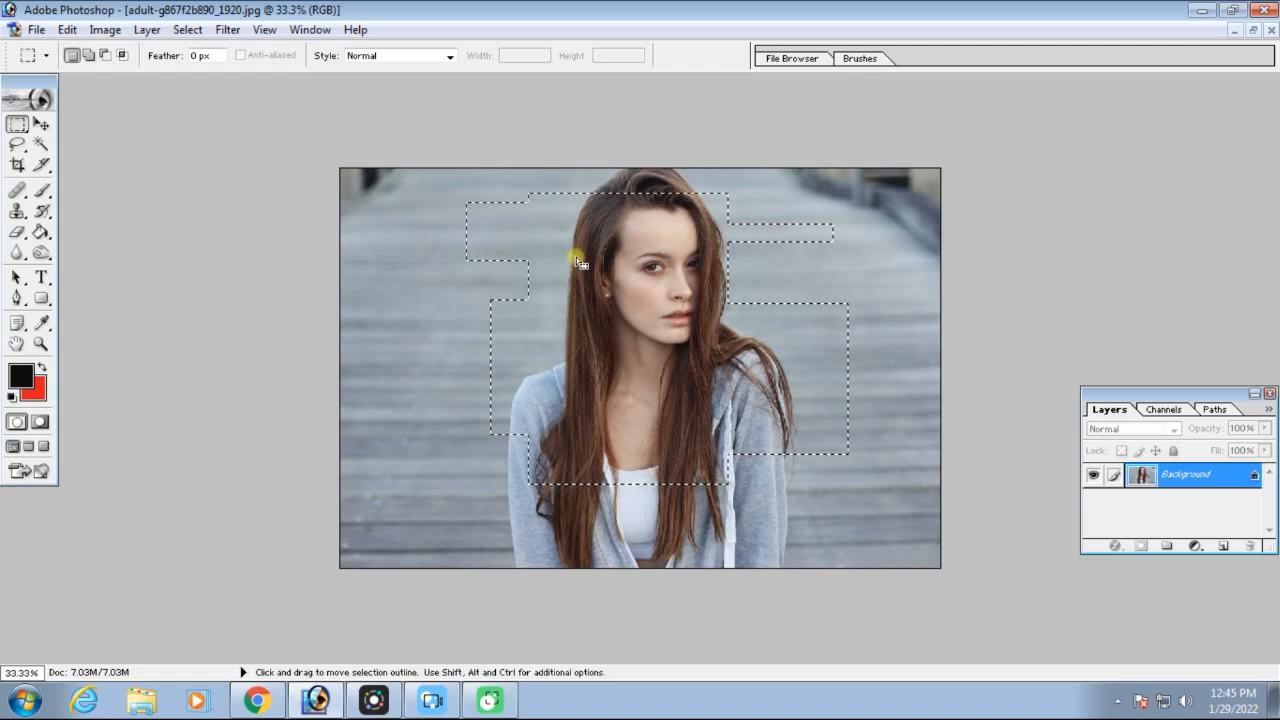
Intersect the irregular selection with a tall rectangle over the face and hair, and deselect
click(122, 55)
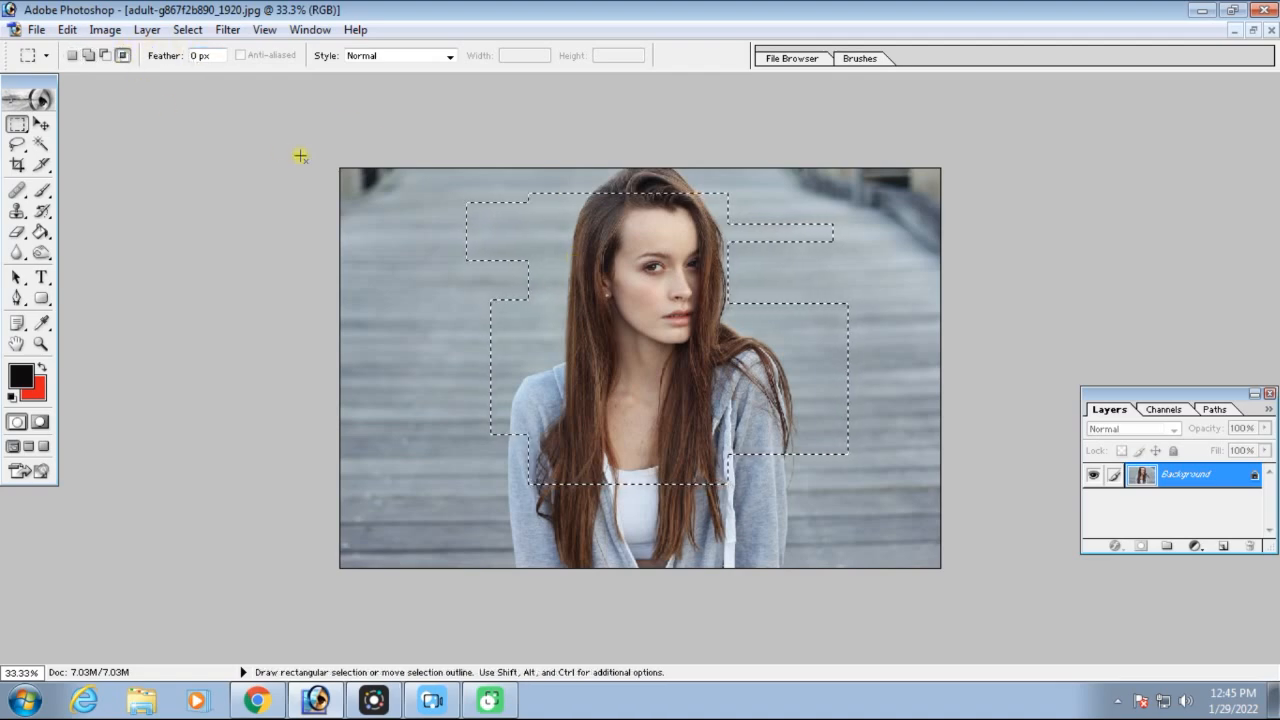
drag(503, 168, 641, 381)
key(space)
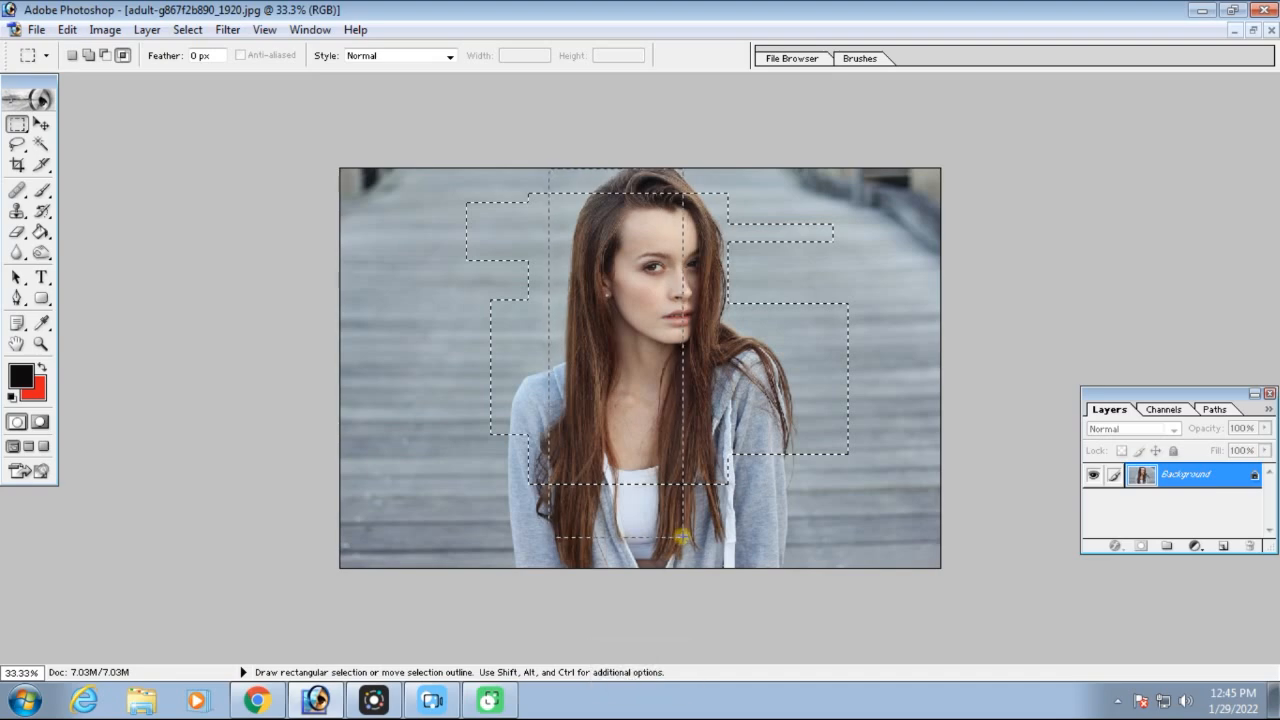
drag(681, 537, 682, 538)
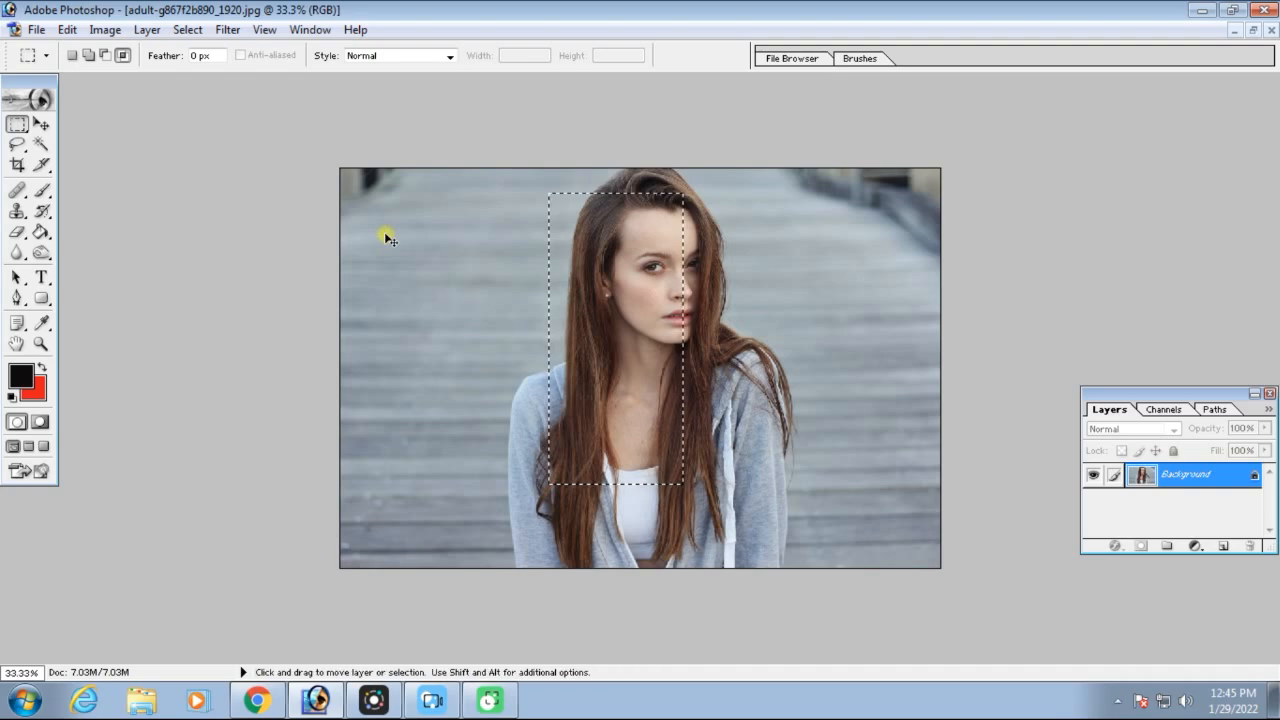
key(ctrl+d)
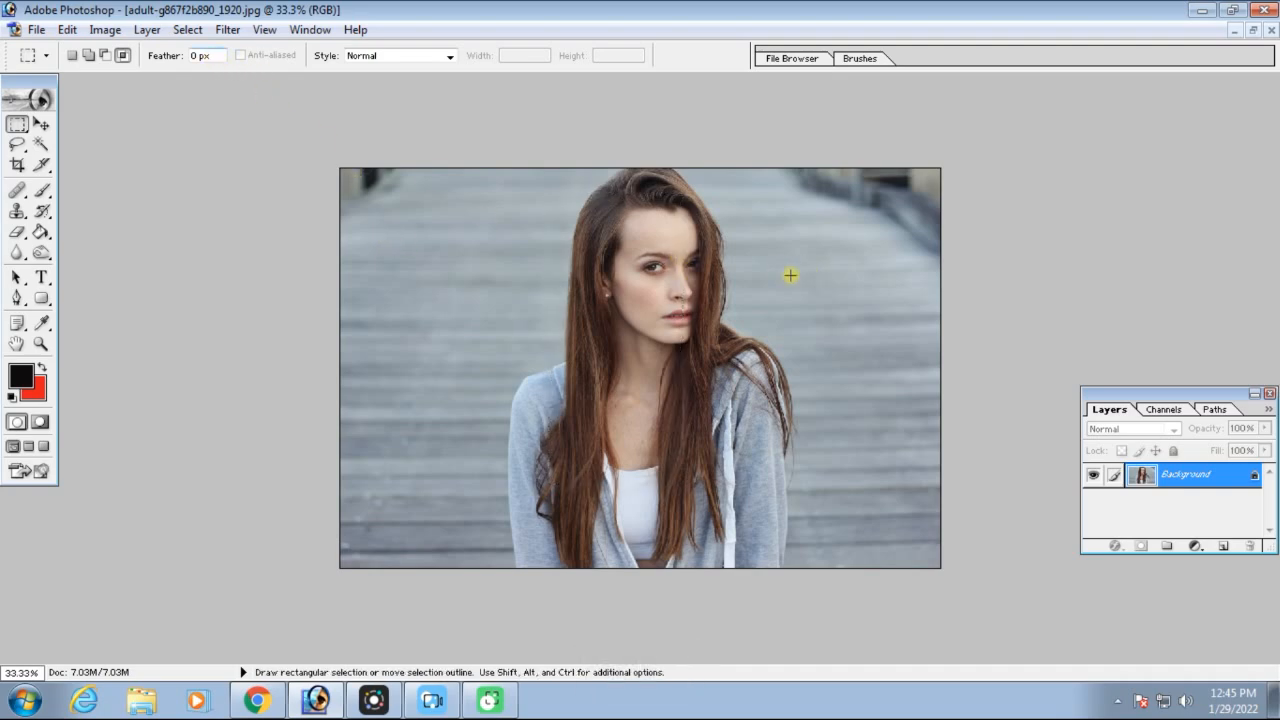
Restore the portrait and coffee image windows, select the head at 0 px feather, and copy it onto the large white paper
click(1254, 31)
double_click(778, 648)
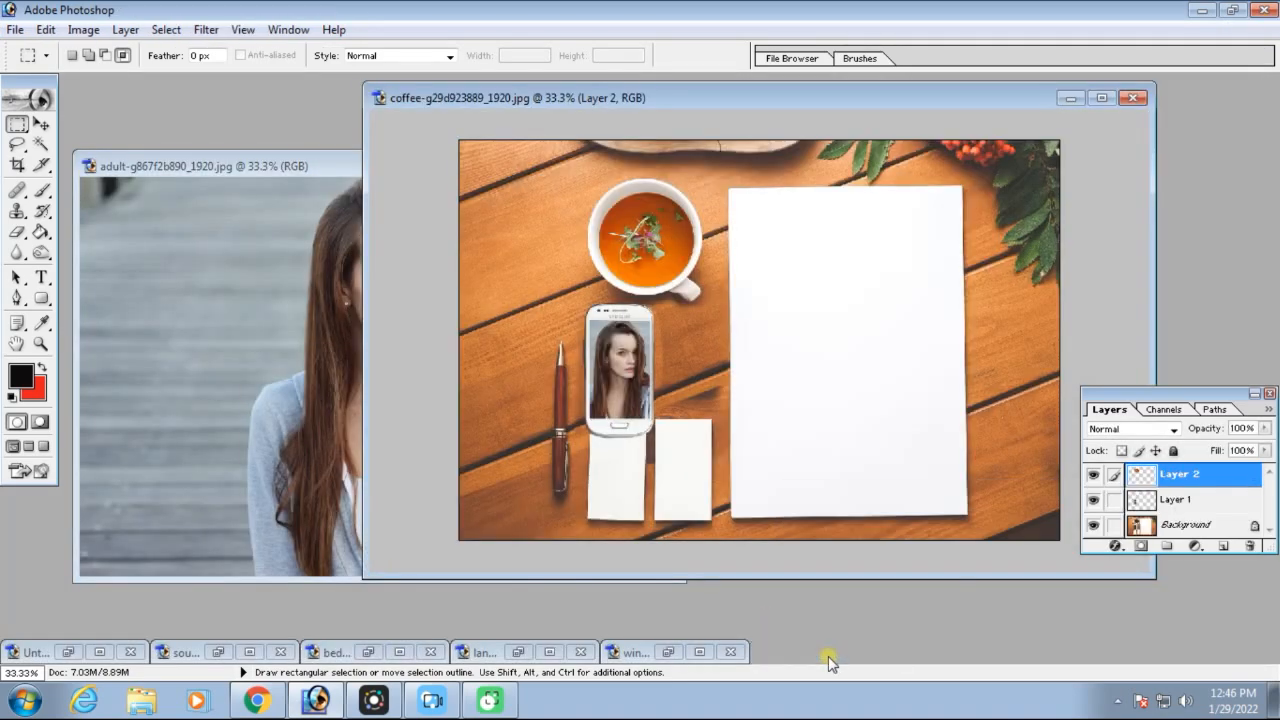
click(206, 216)
drag(414, 347, 468, 381)
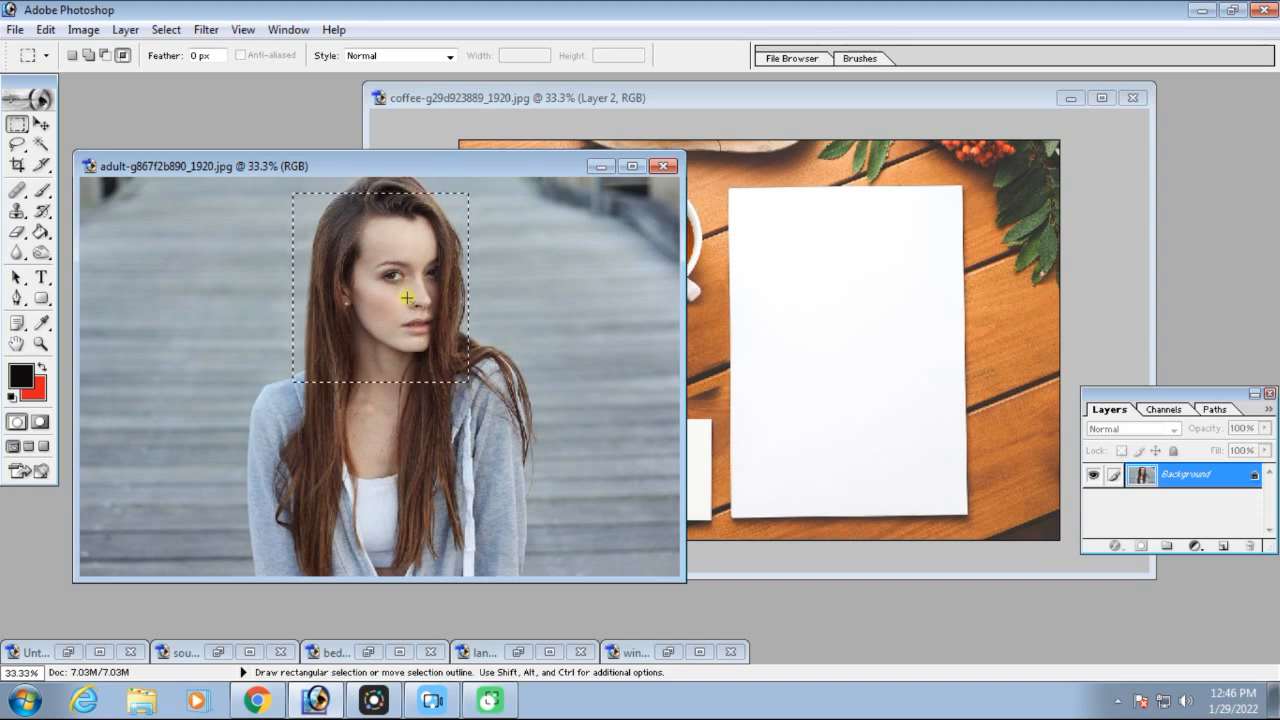
click(41, 123)
drag(380, 275, 851, 285)
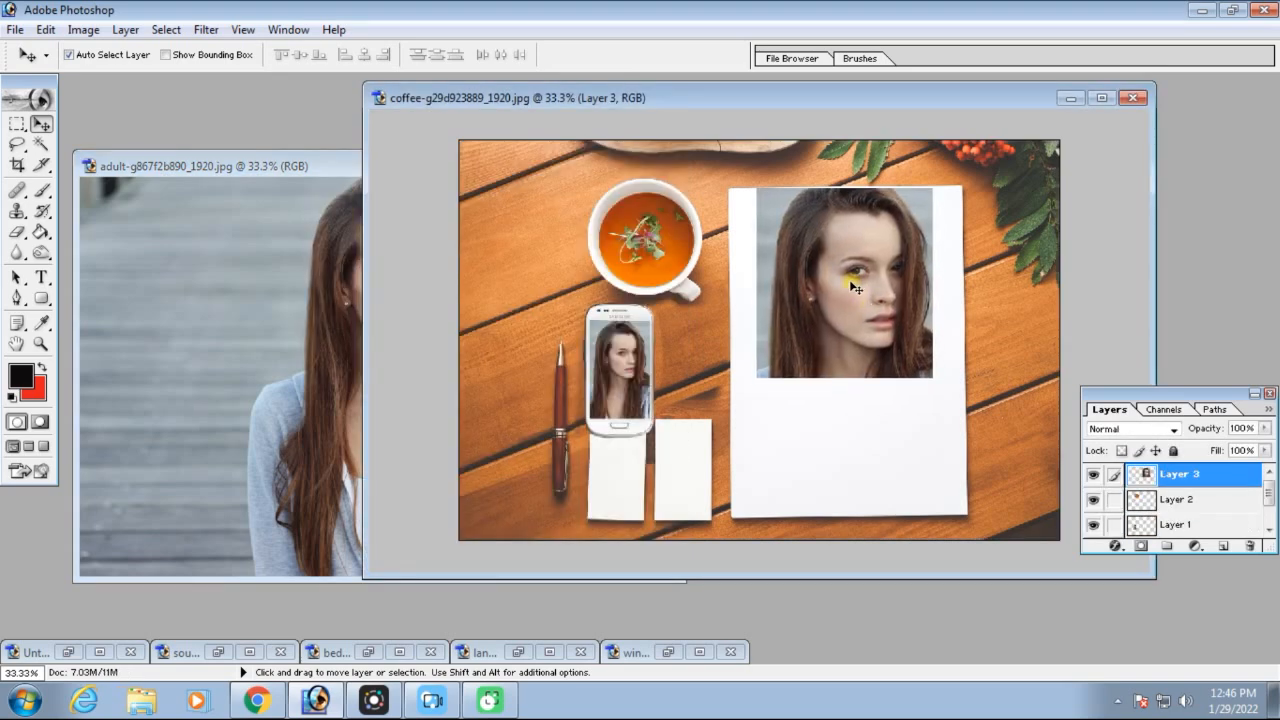
Reselect the head with a 10 px feather, copy it into the coffee image over the cup, and reposition both head copies side by side
click(265, 235)
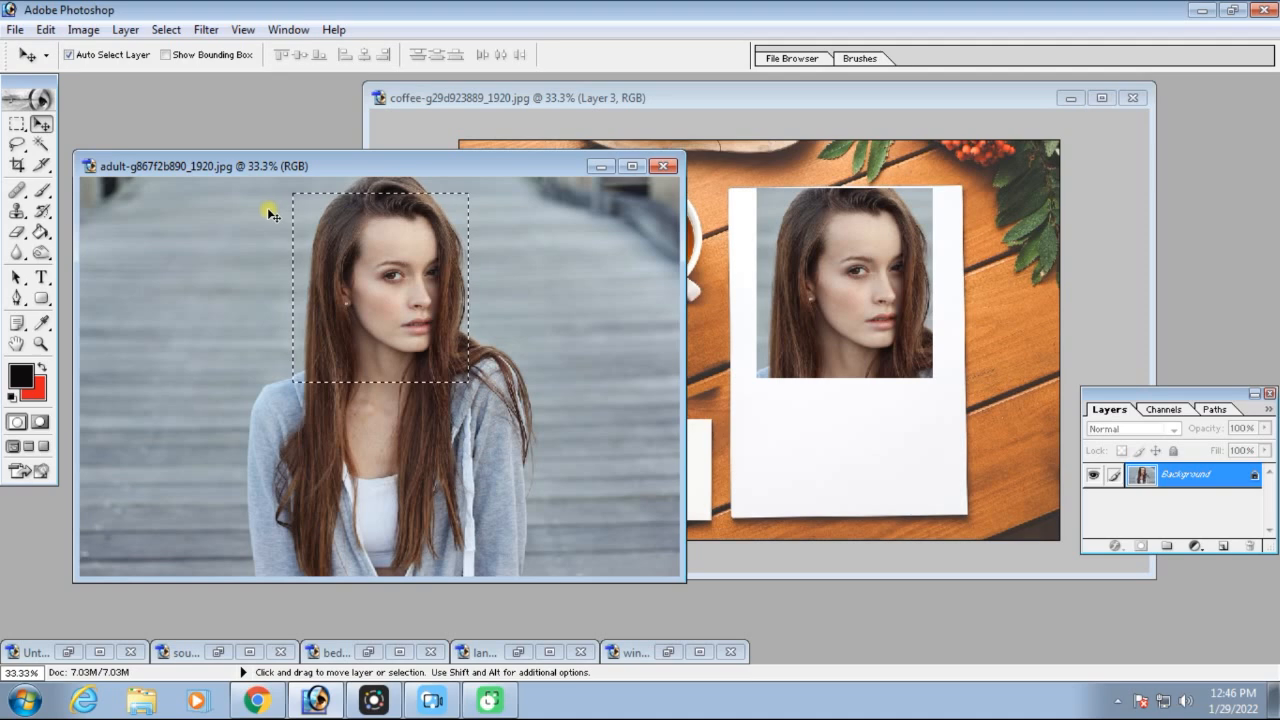
key(ctrl+d)
click(16, 124)
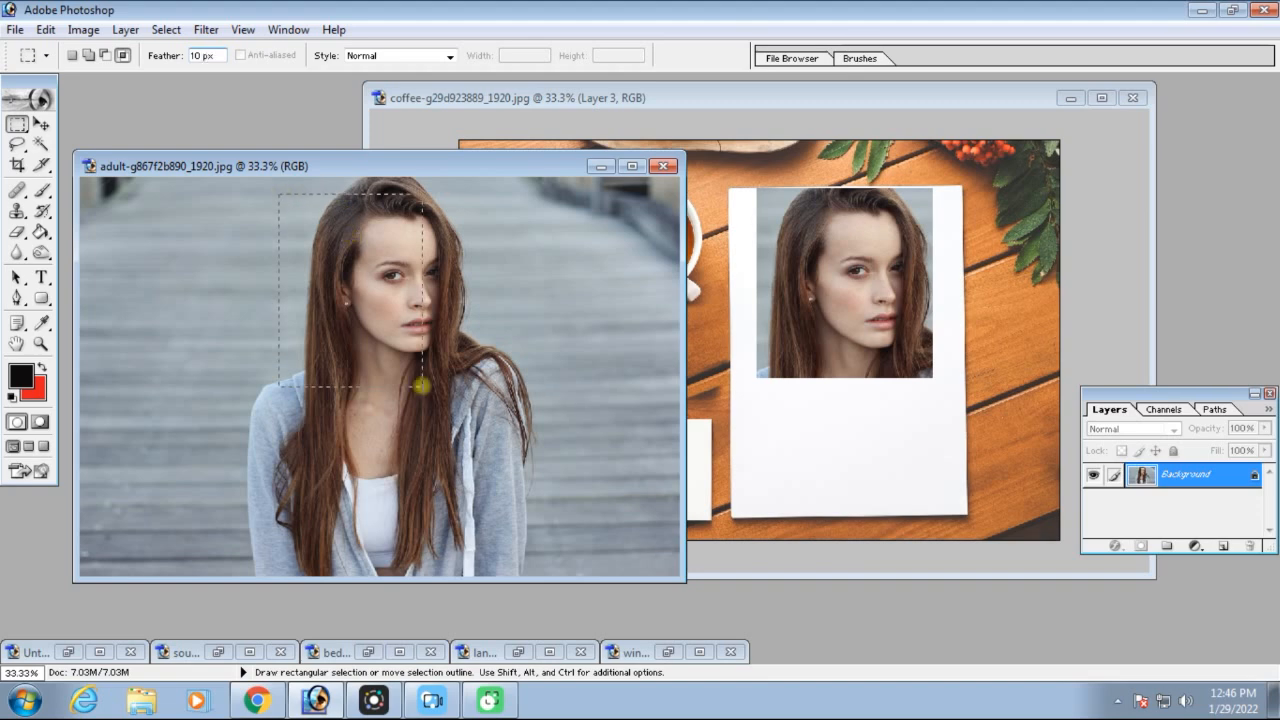
key(v)
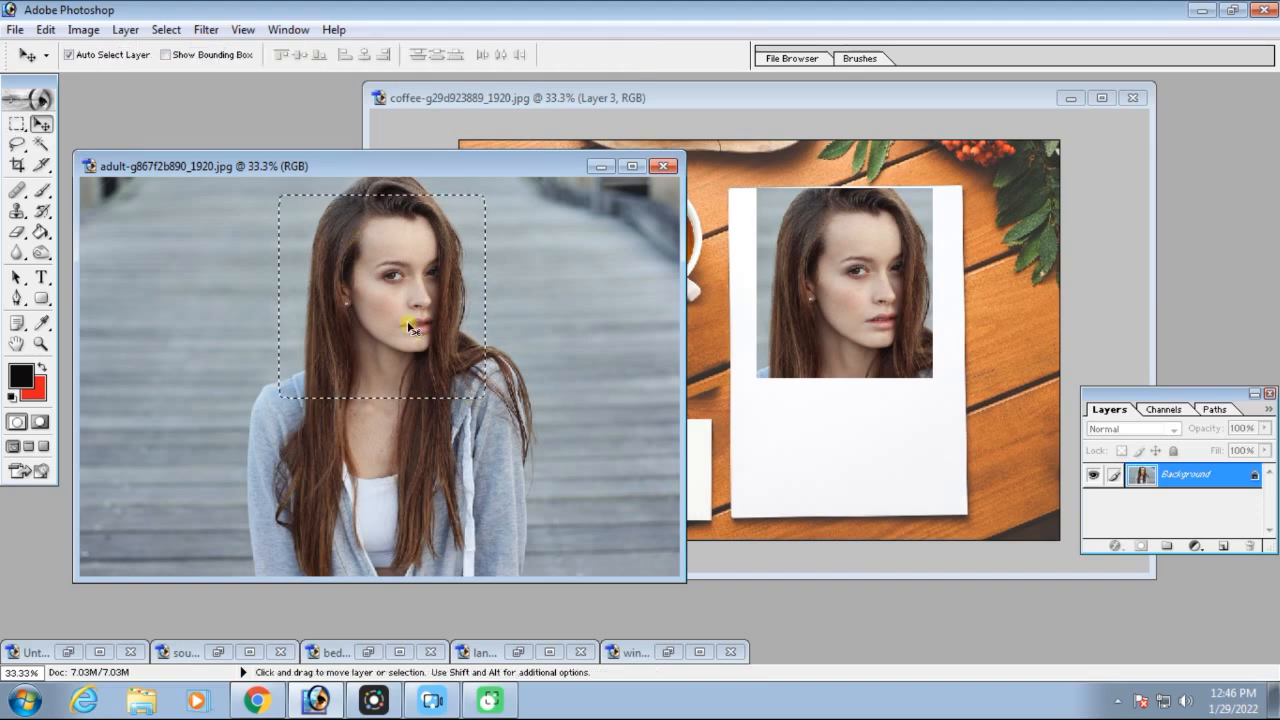
drag(373, 282, 662, 290)
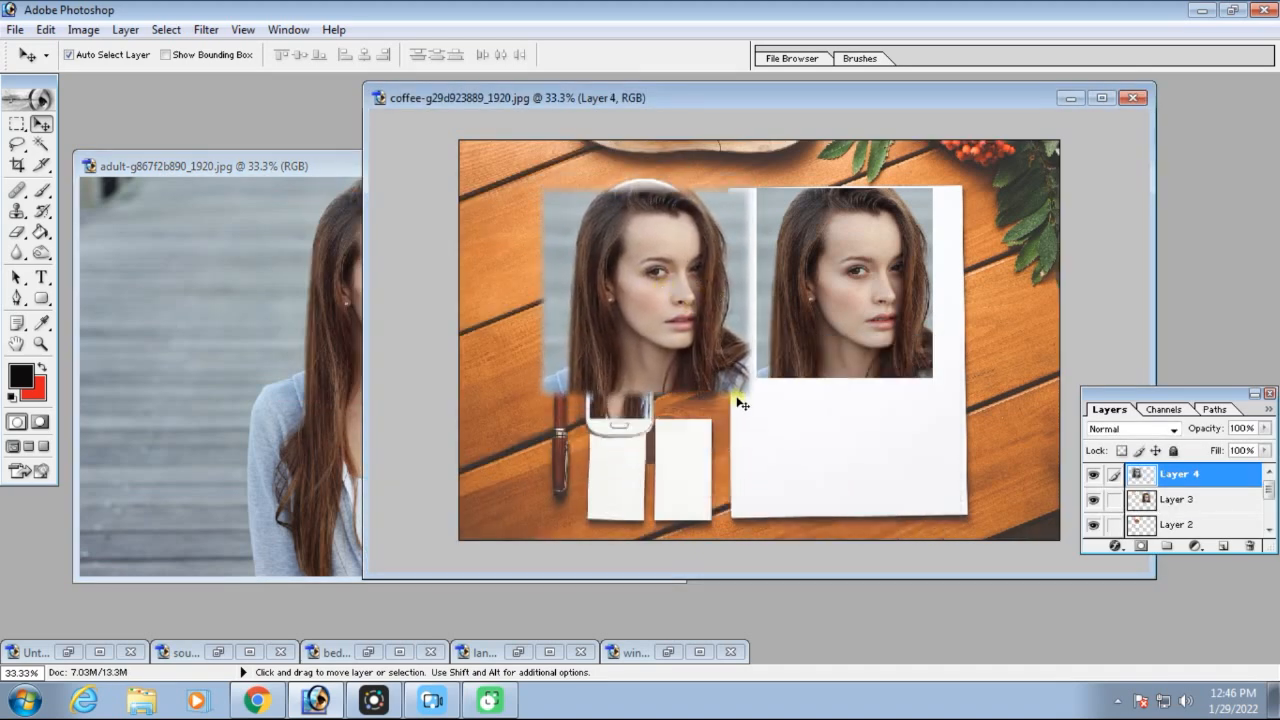
mouse_move(673, 330)
mouse_down()
mouse_move(648, 321)
mouse_move(656, 331)
mouse_up()
drag(820, 274, 830, 311)
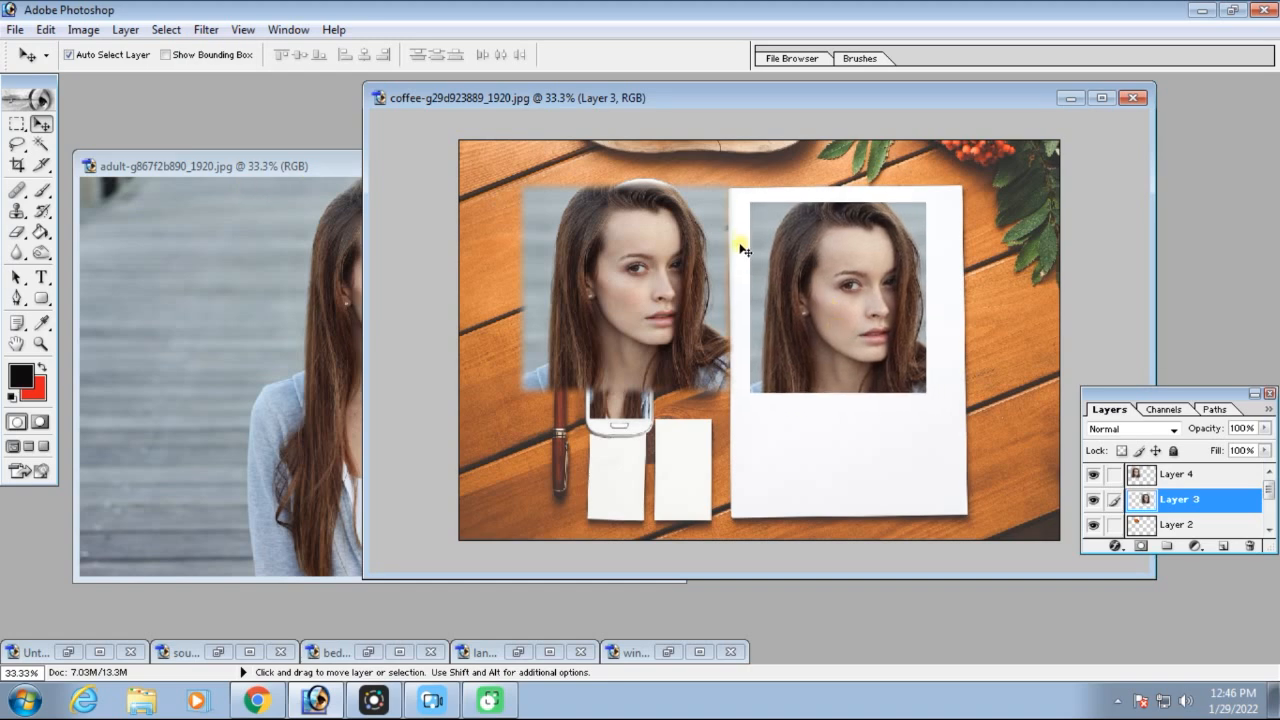
Deselect the head in the adult portrait image and maximize its window
click(269, 216)
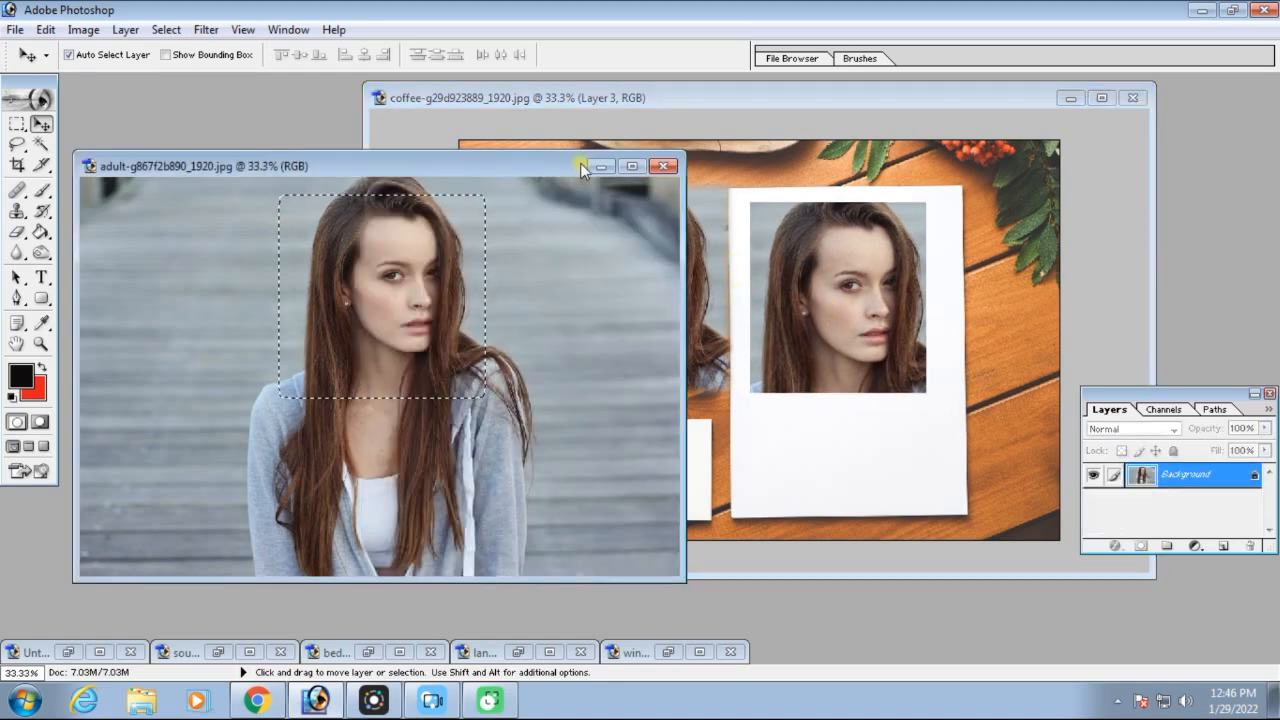
key(ctrl+d)
click(630, 166)
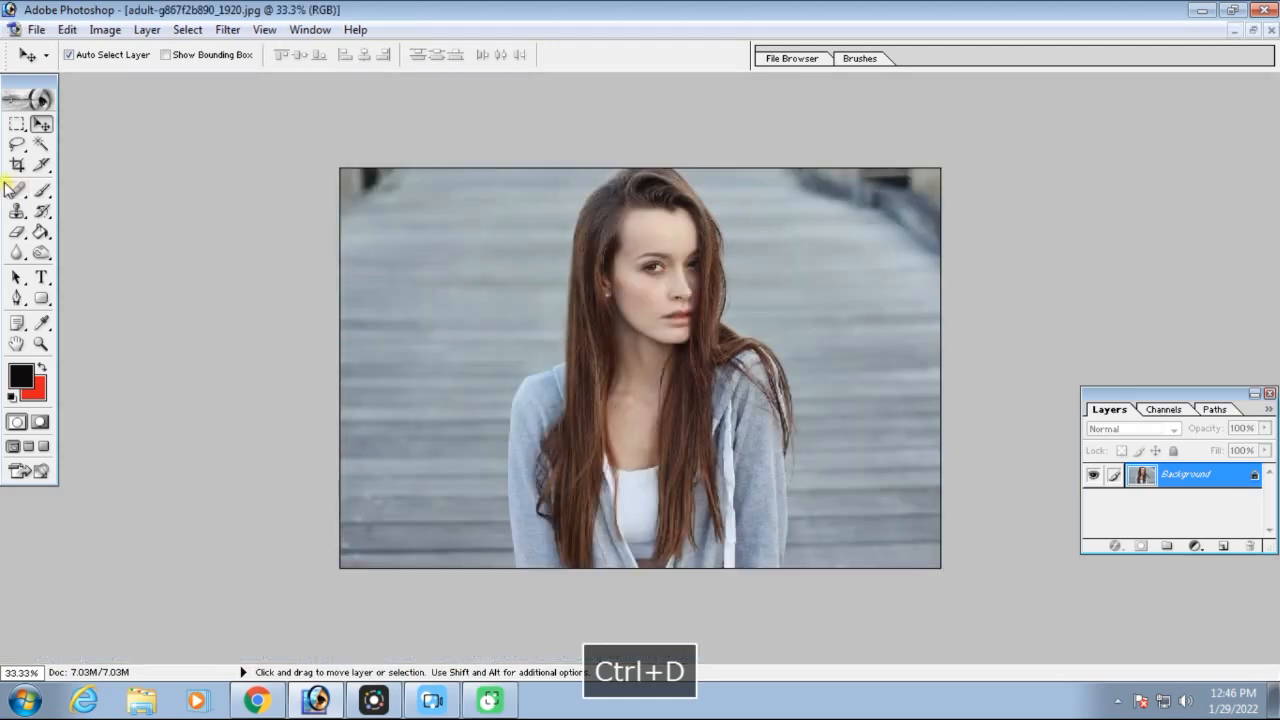
Set the Rectangular Marquee's feather to 0, draw a selection around the head and shoulders, and deselect
click(17, 126)
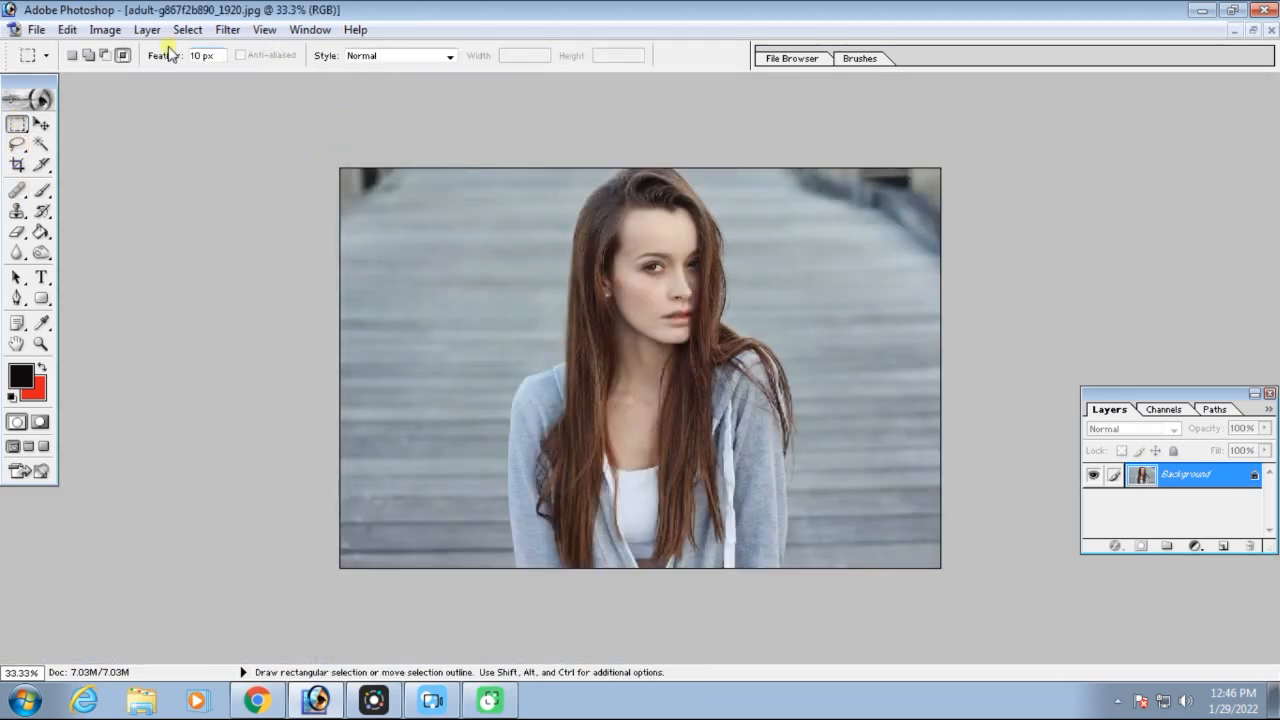
text(0)
key(space)
drag(829, 443, 808, 466)
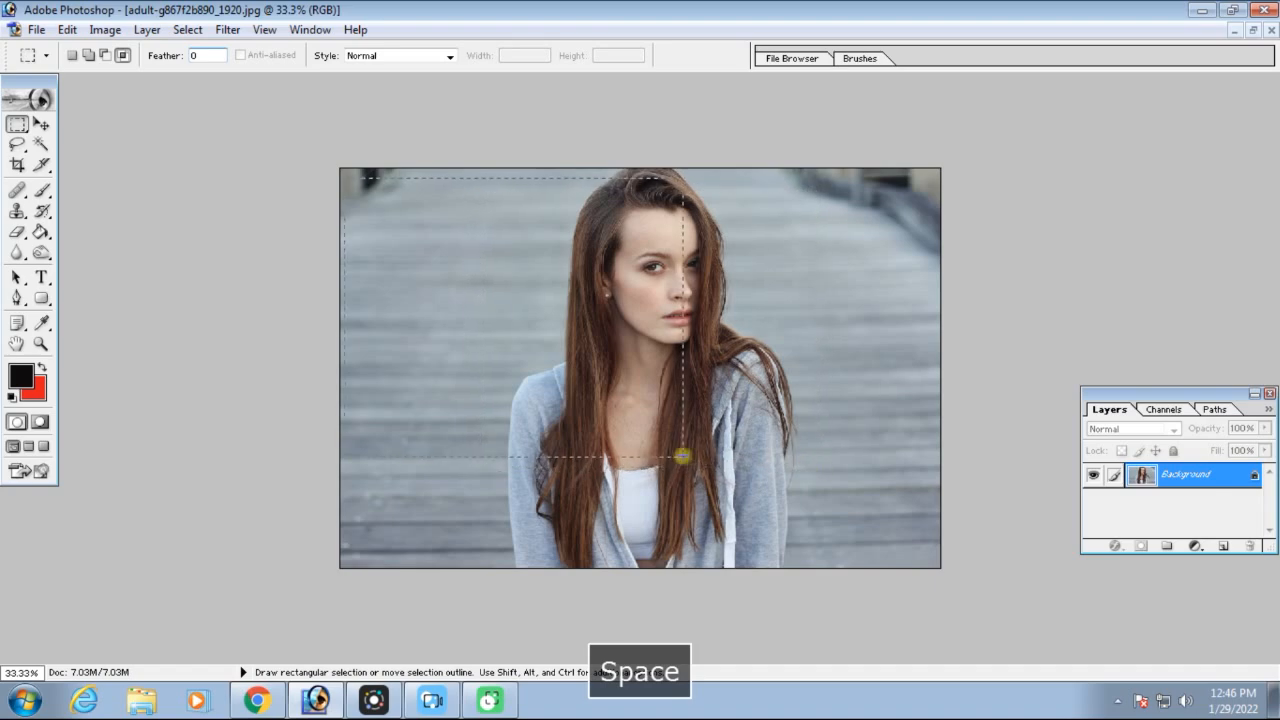
drag(664, 496, 655, 496)
drag(916, 344, 561, 371)
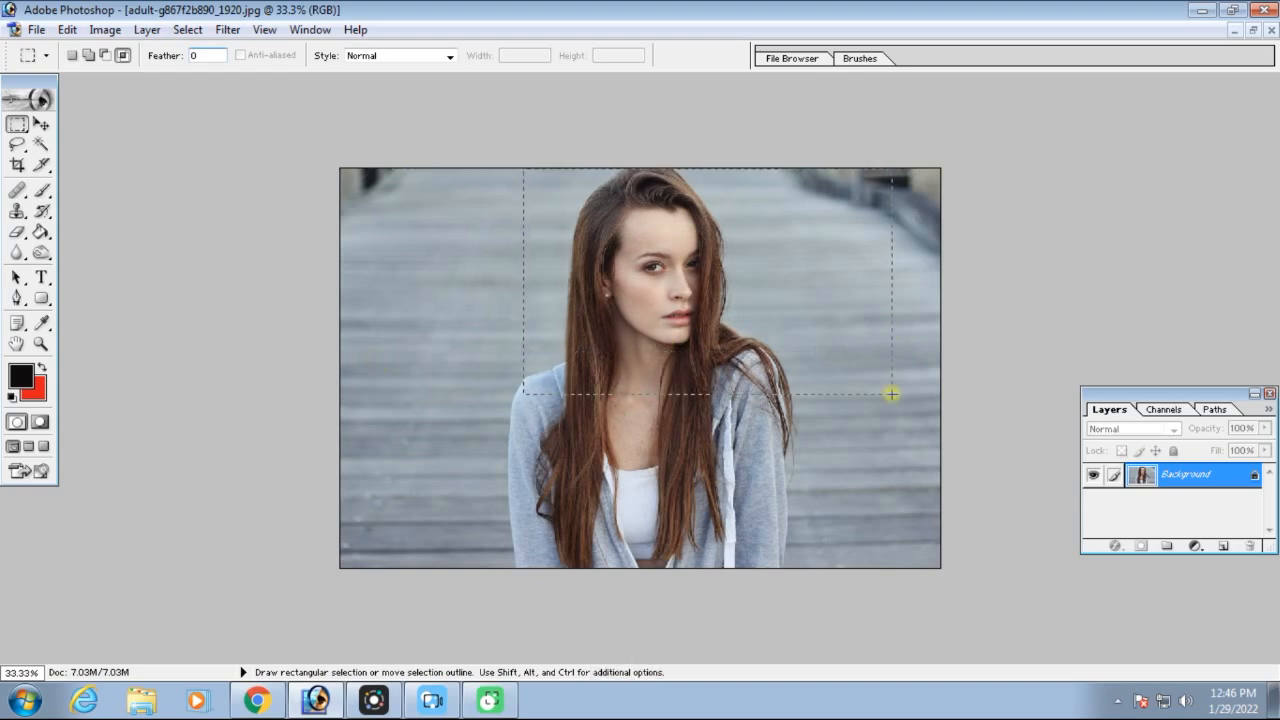
key(space)
drag(790, 507, 779, 501)
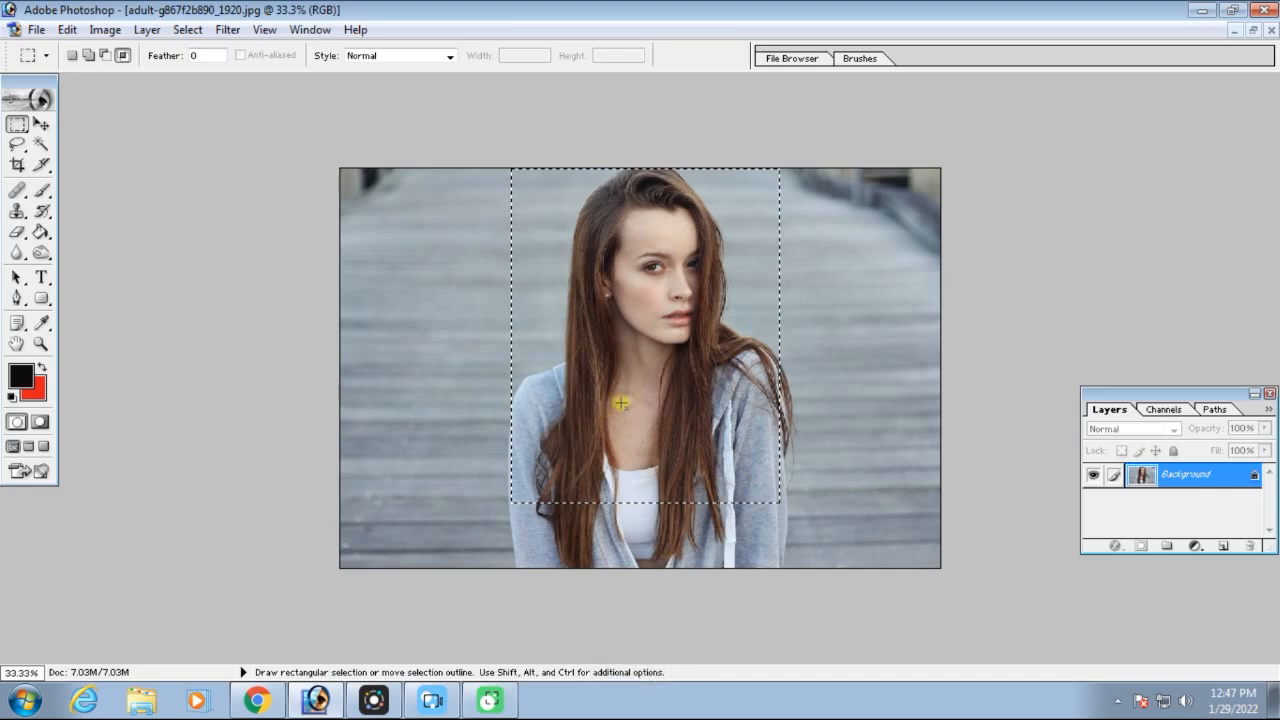
key(ctrl+d)
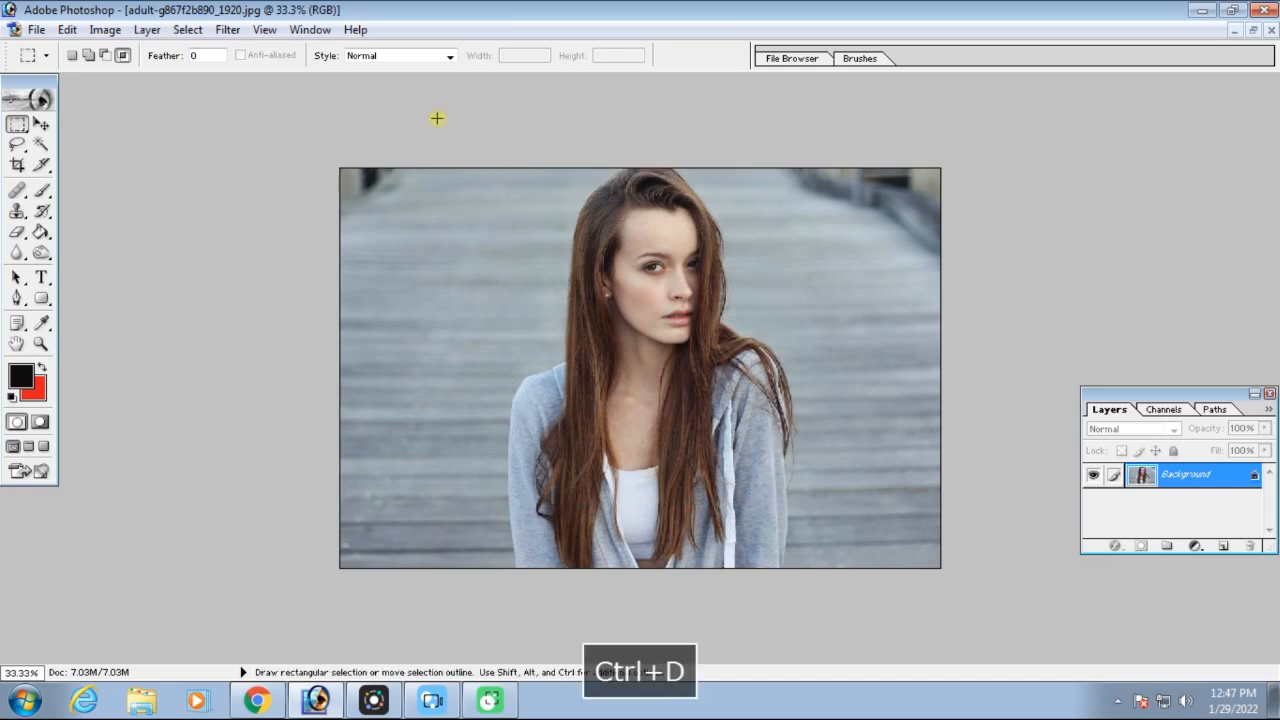
Set the marquee style to Fixed Aspect Ratio with width 1 and height 1, and draw a square selection around the head and shoulders
click(452, 56)
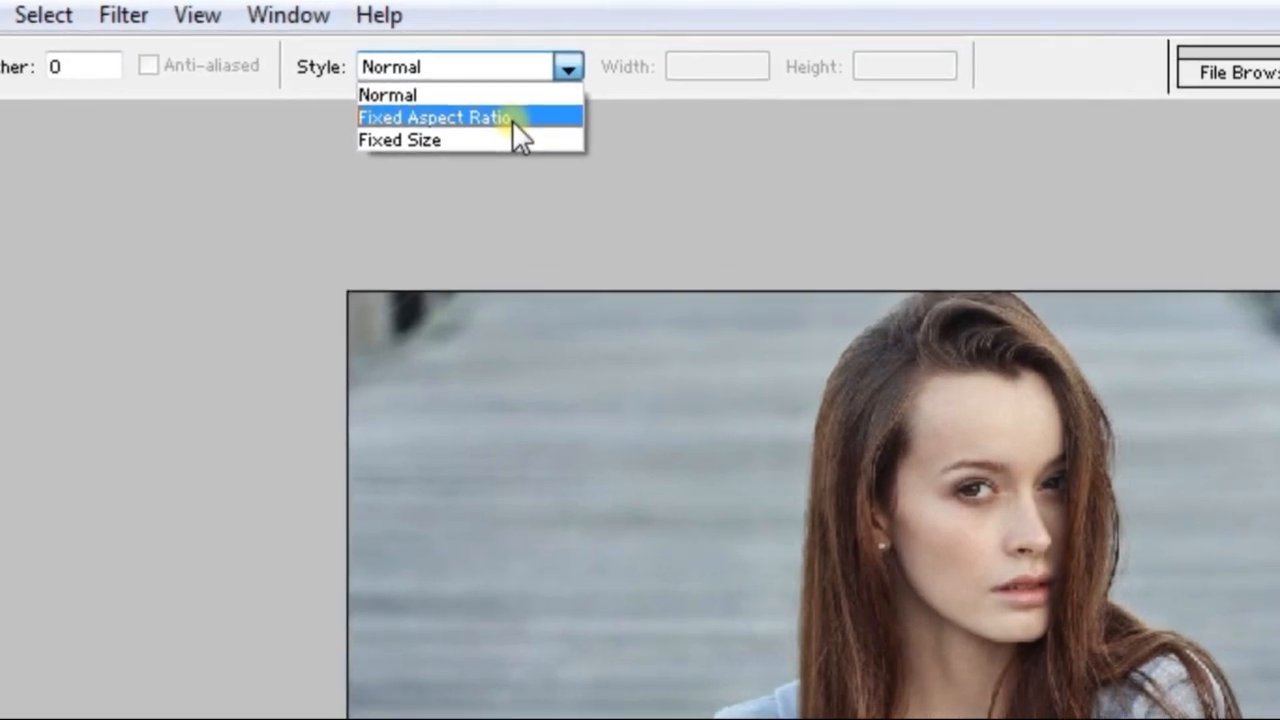
click(512, 120)
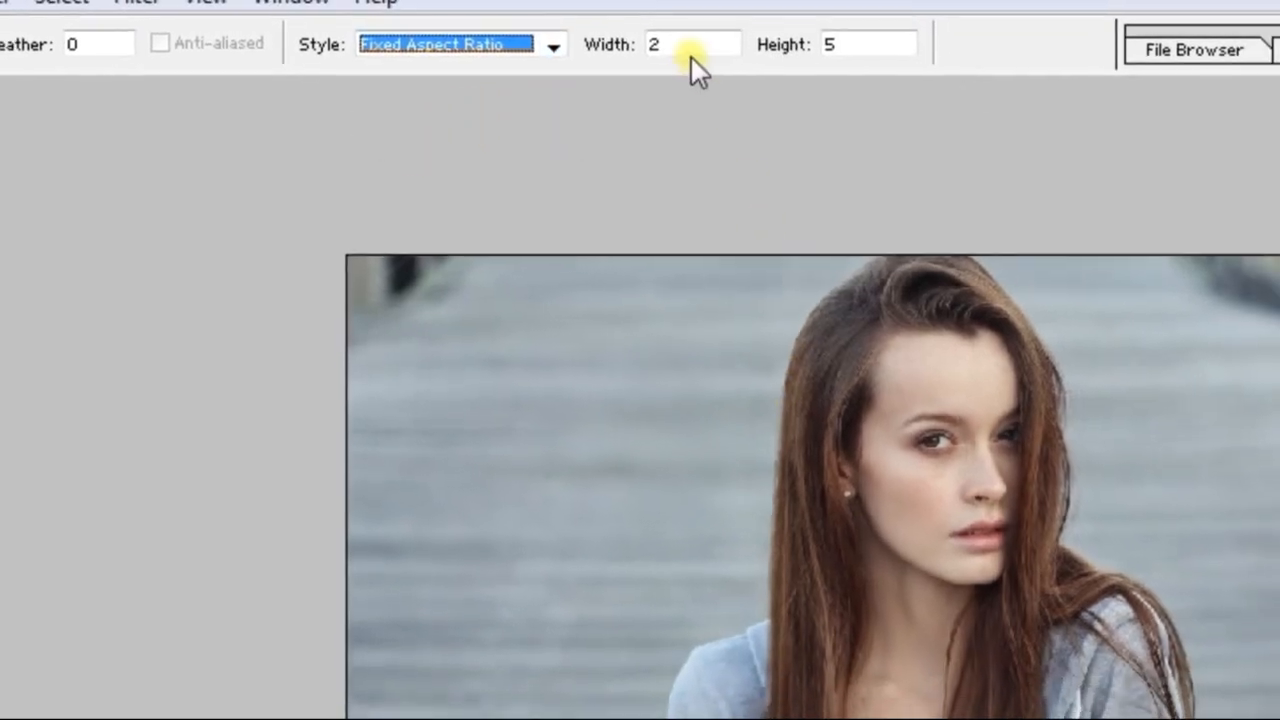
double_click(656, 44)
text(1)
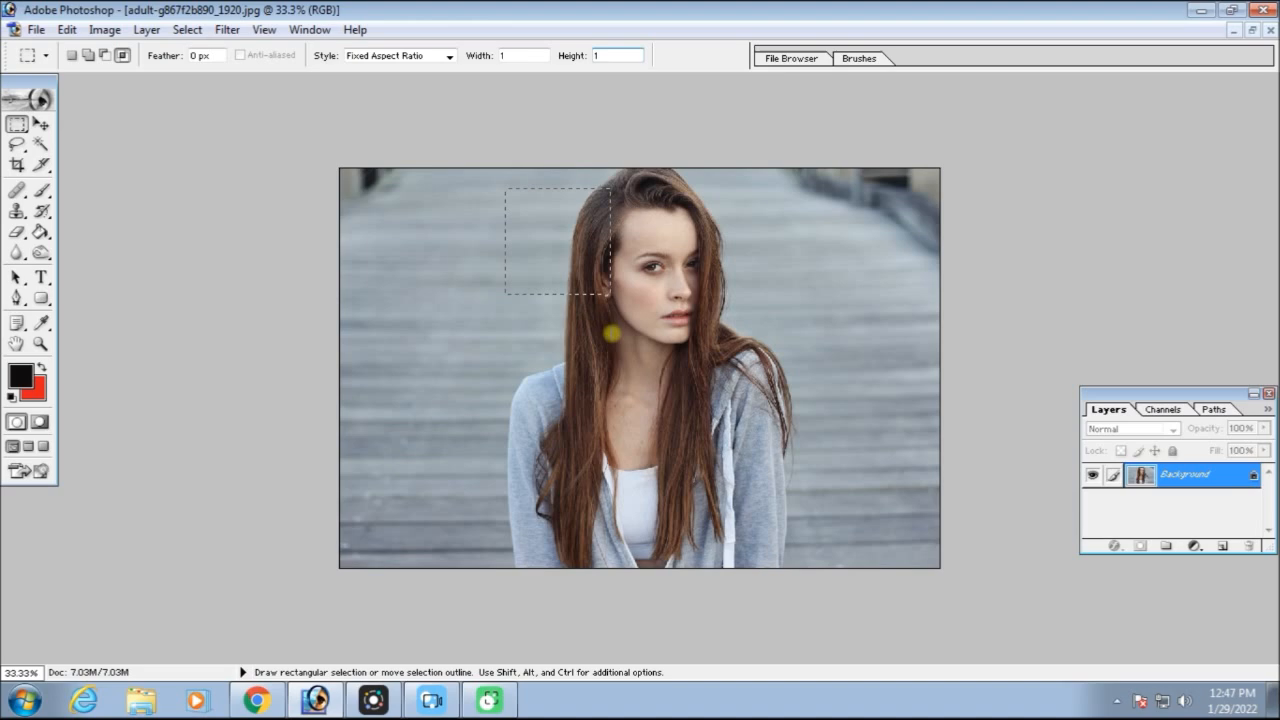
drag(667, 412, 694, 462)
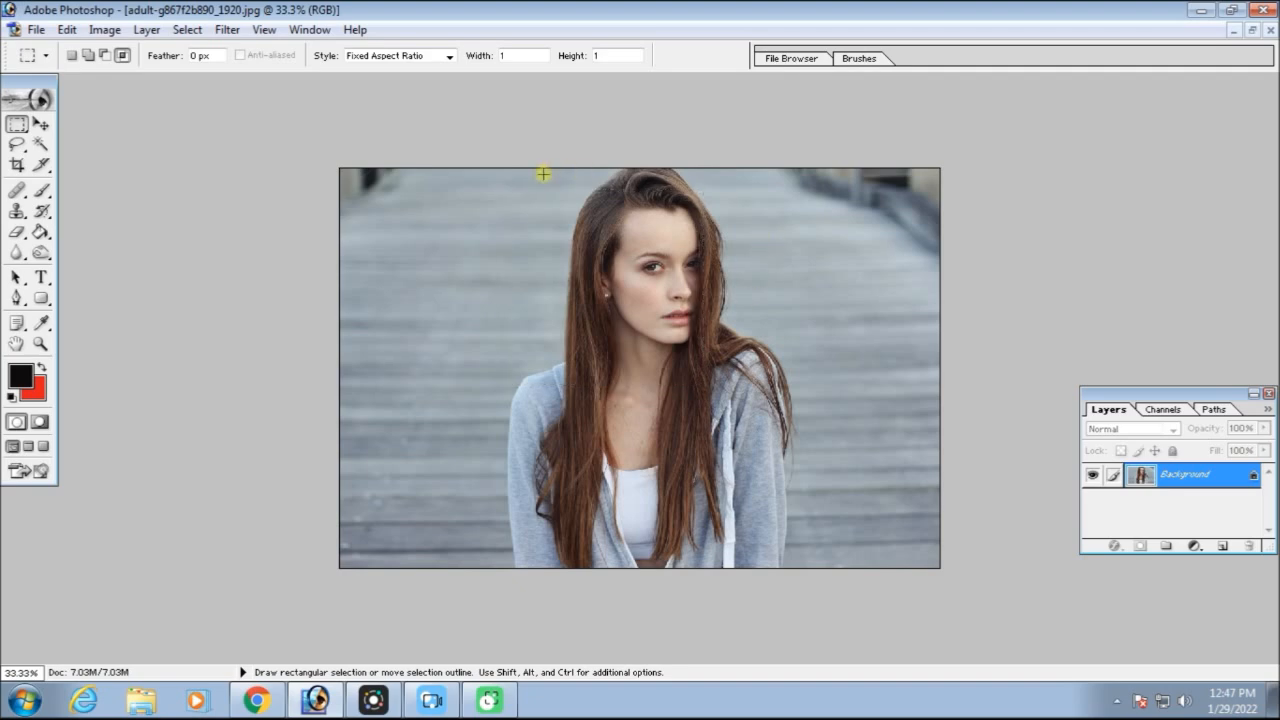
key(space)
drag(815, 481, 794, 477)
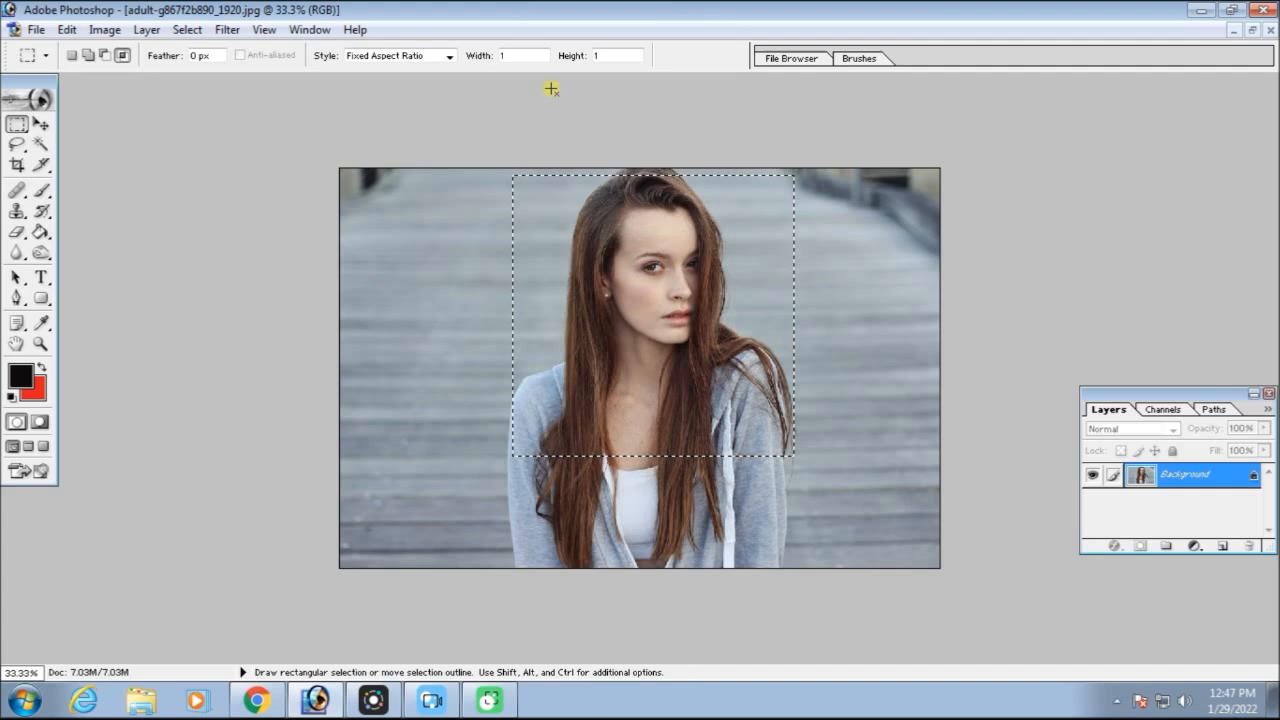
Set the aspect ratio width to 2 and draw a wide rectangular selection across the portrait's face and background
click(531, 55)
text(2)
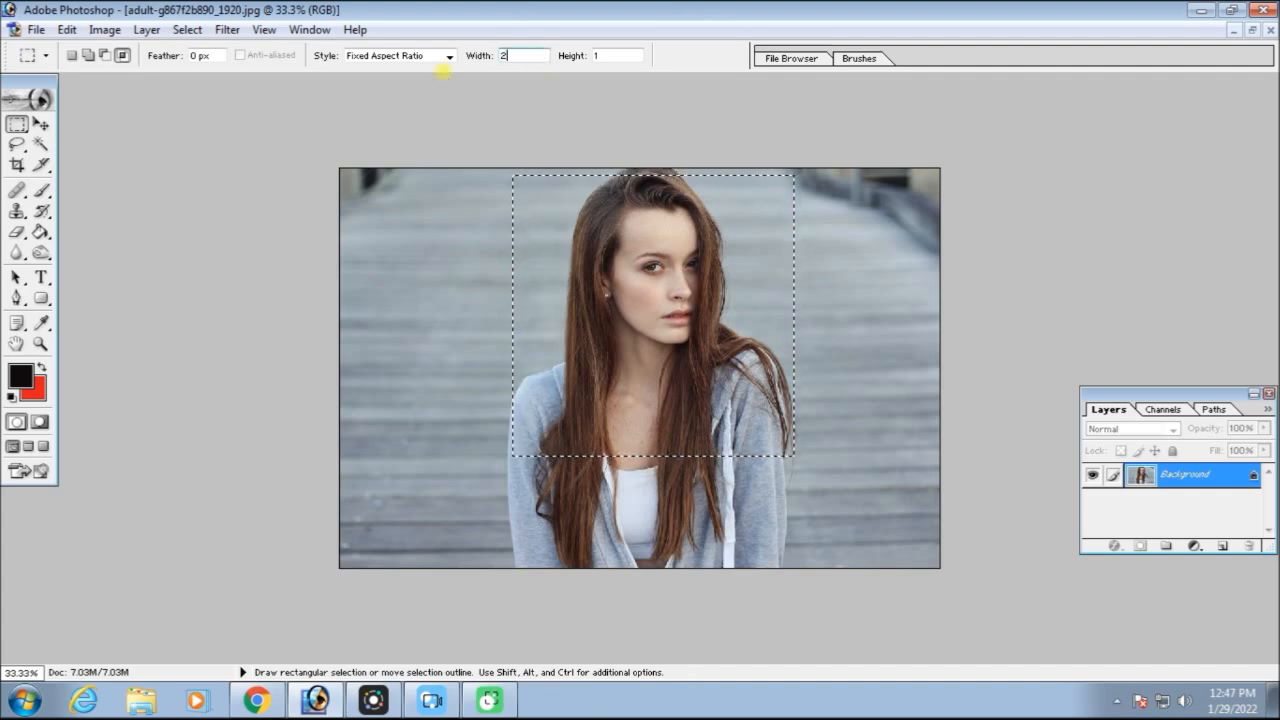
click(462, 198)
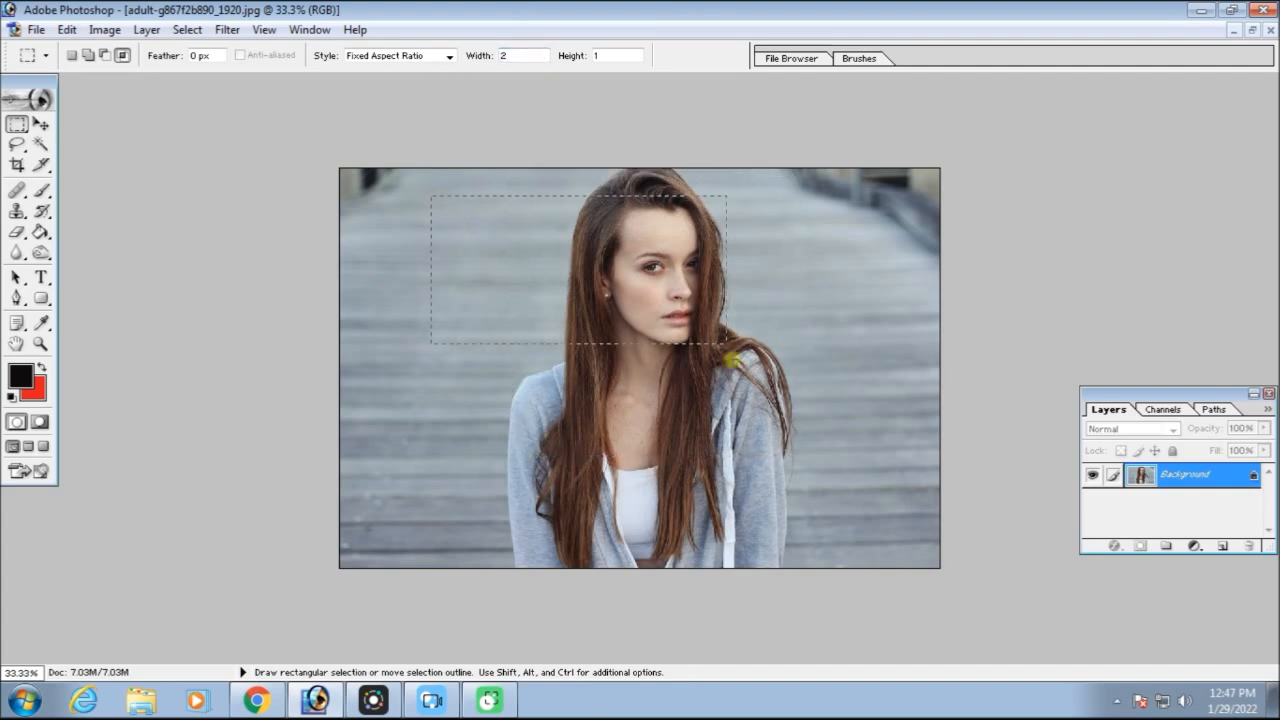
mouse_move(862, 433)
mouse_down()
mouse_move(854, 385)
mouse_move(878, 424)
mouse_up()
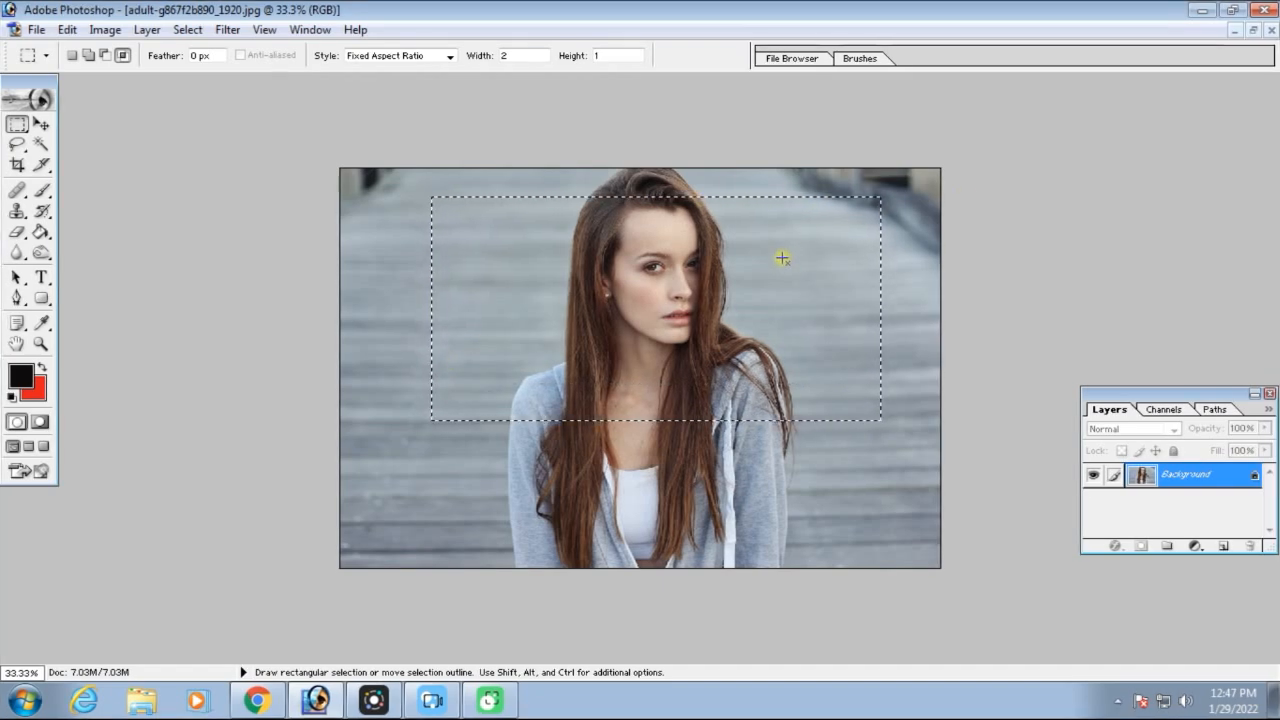
Set the aspect ratio height to 5 and draw a tall, narrow selection over the background and hair beside the face
click(622, 55)
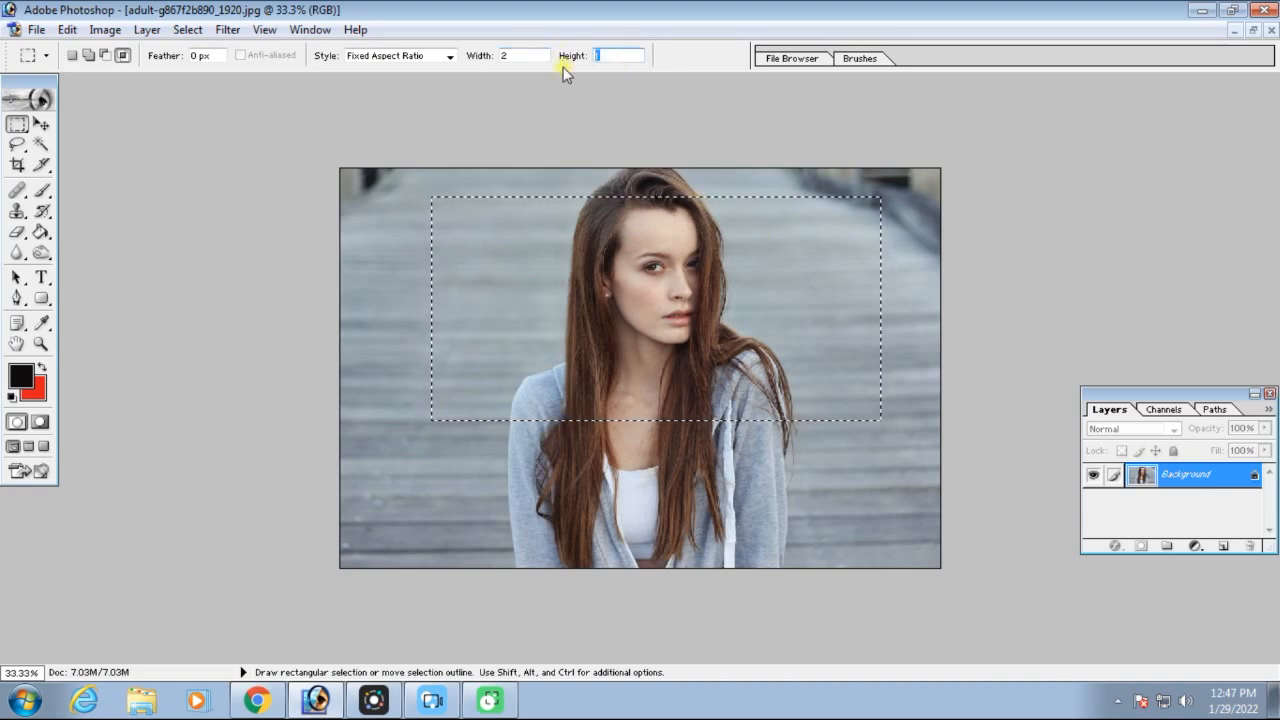
text(5)
drag(466, 176, 620, 458)
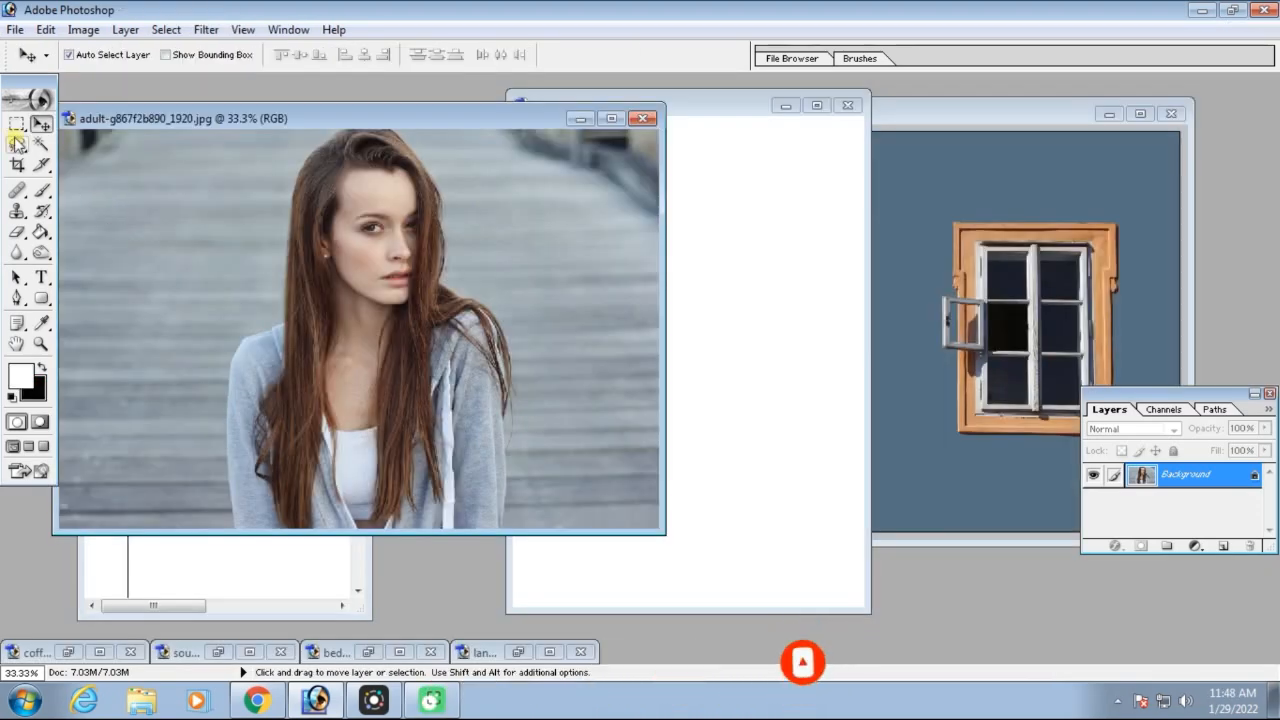
Change the Rectangular Marquee's style to Fixed Size with a width of 600 px and a height of 800 px
key(m)
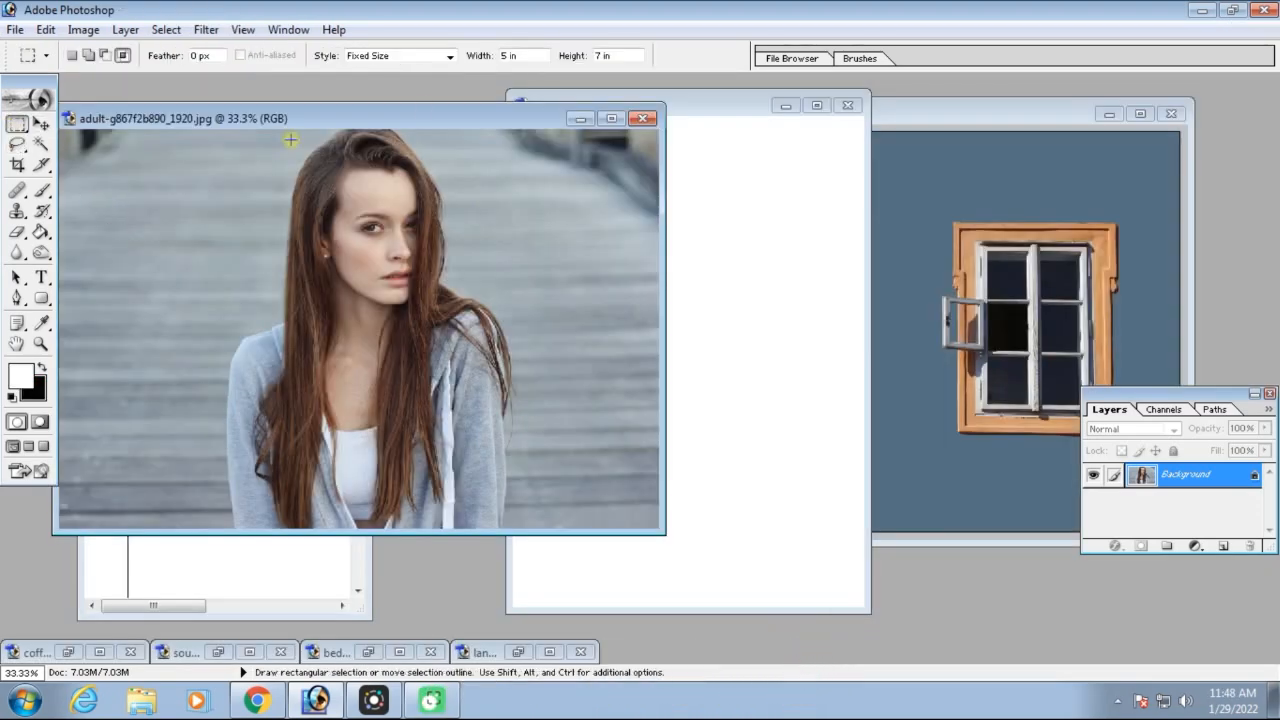
click(450, 58)
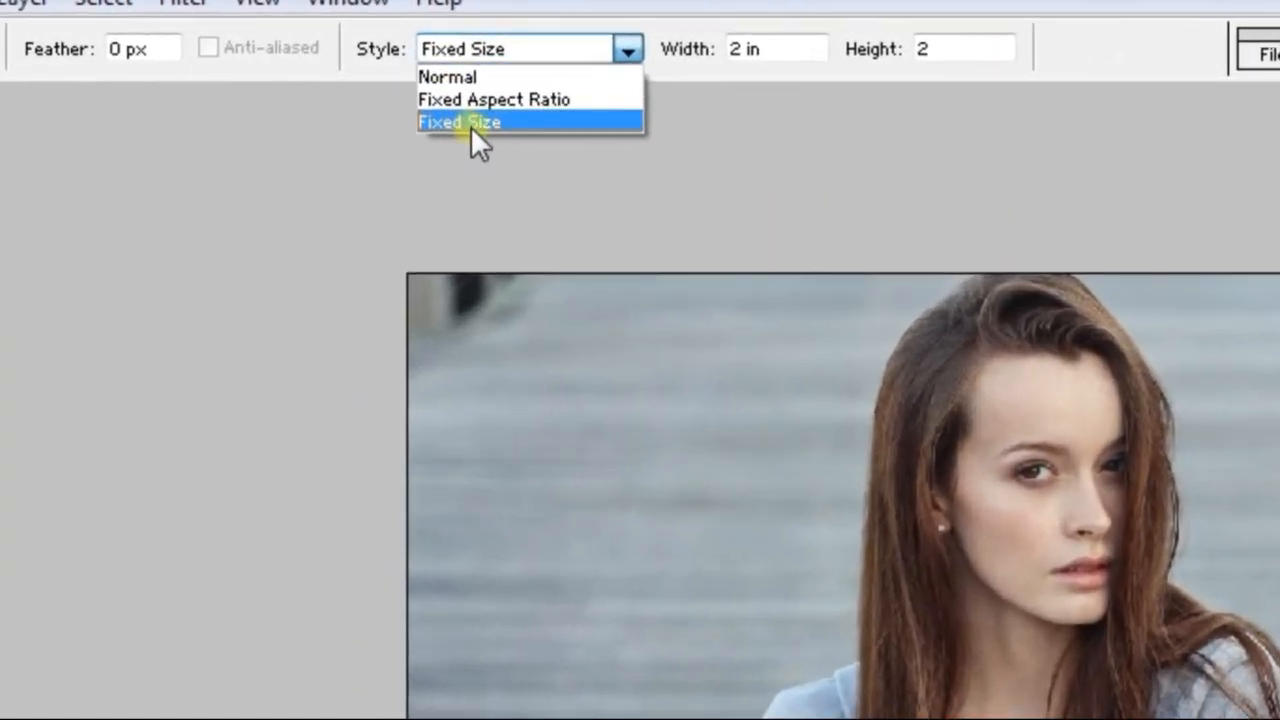
click(471, 122)
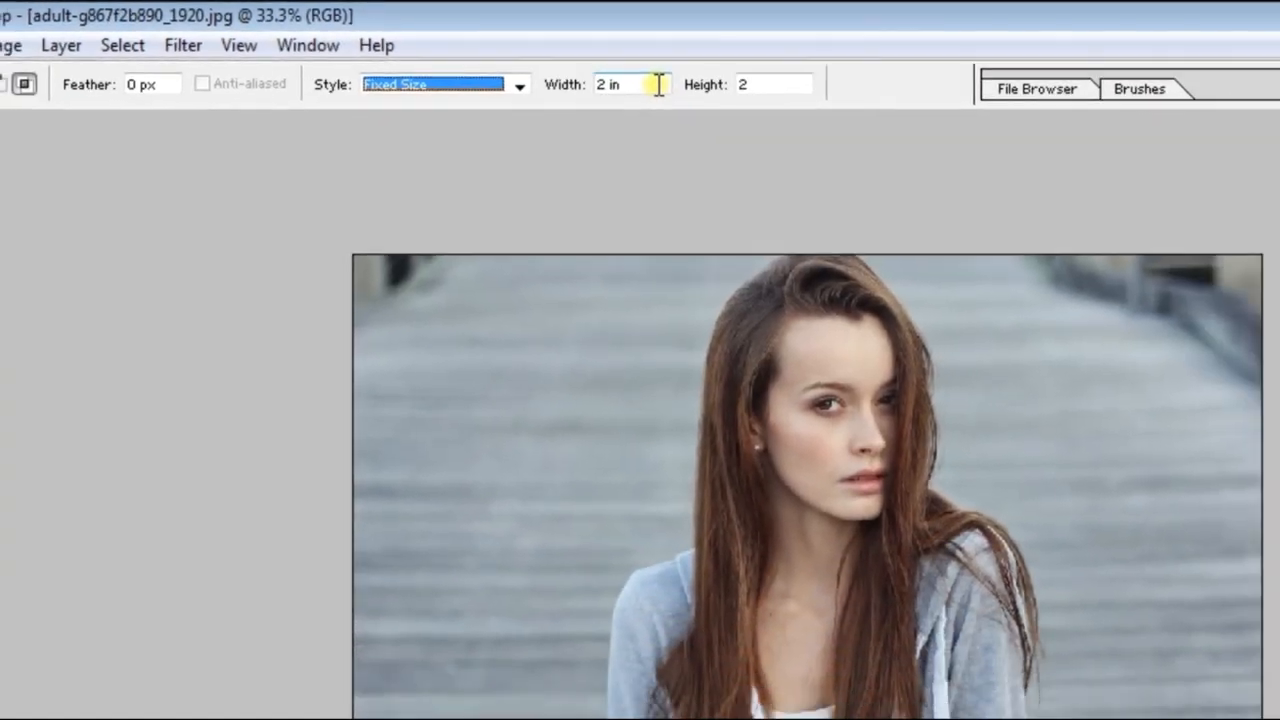
drag(655, 85, 576, 94)
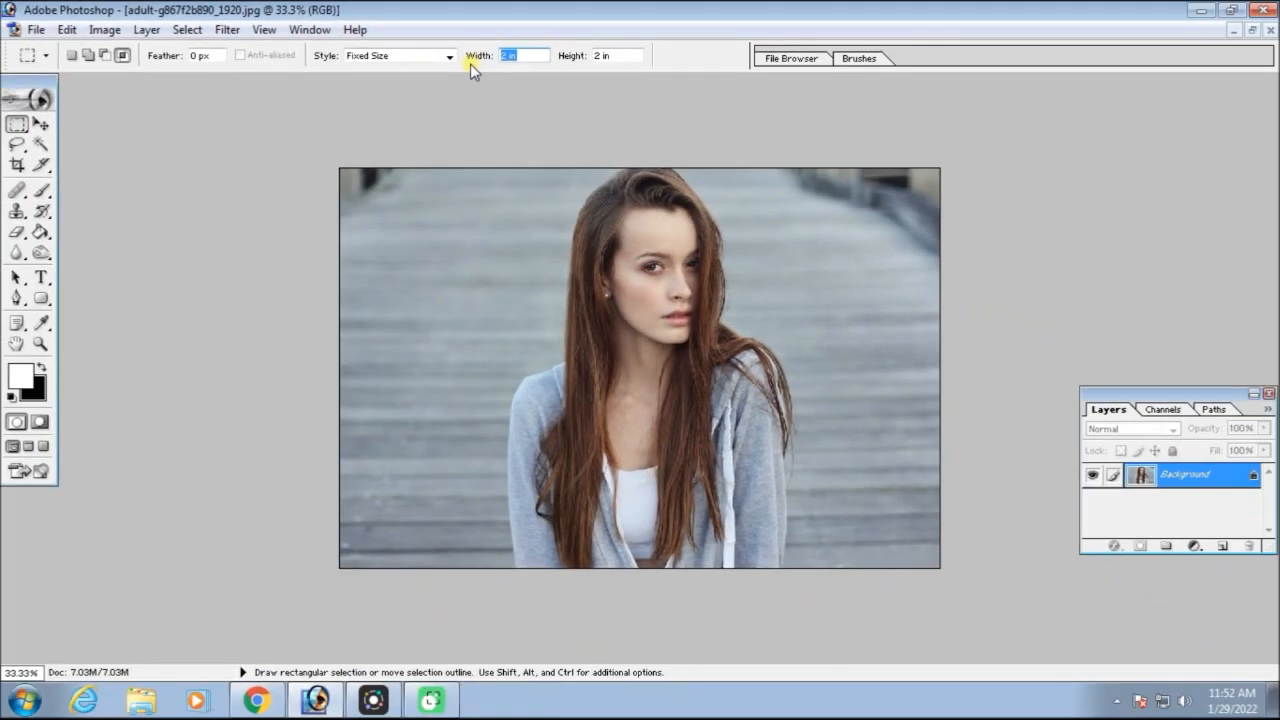
text(600px)
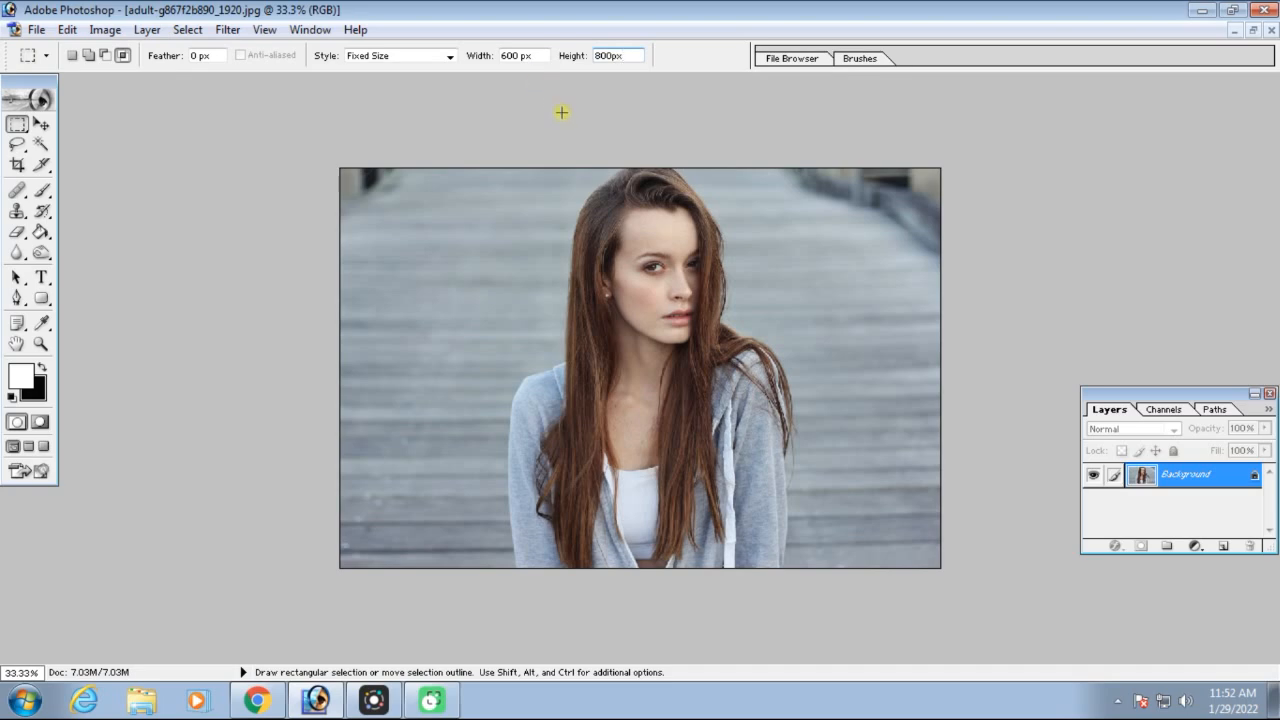
Place the fixed-size selection on the portrait, clear it, and place it again so that it frames the face
click(462, 179)
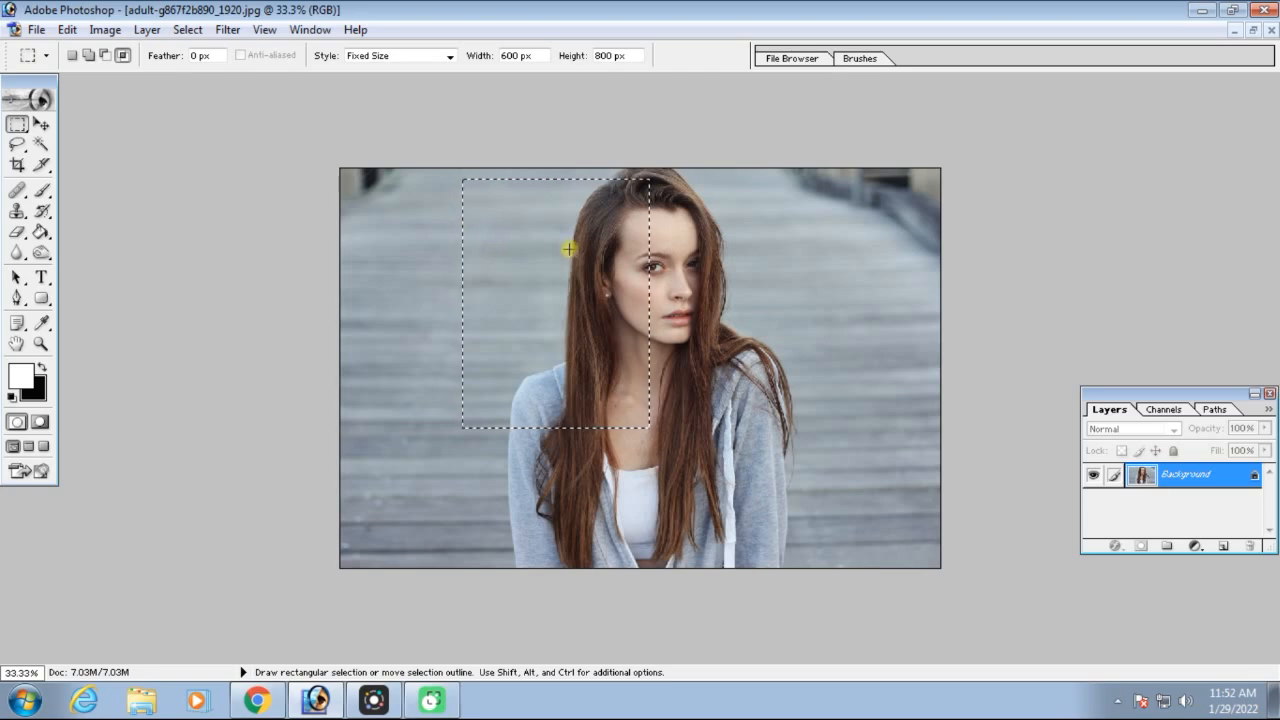
click(718, 187)
click(645, 273)
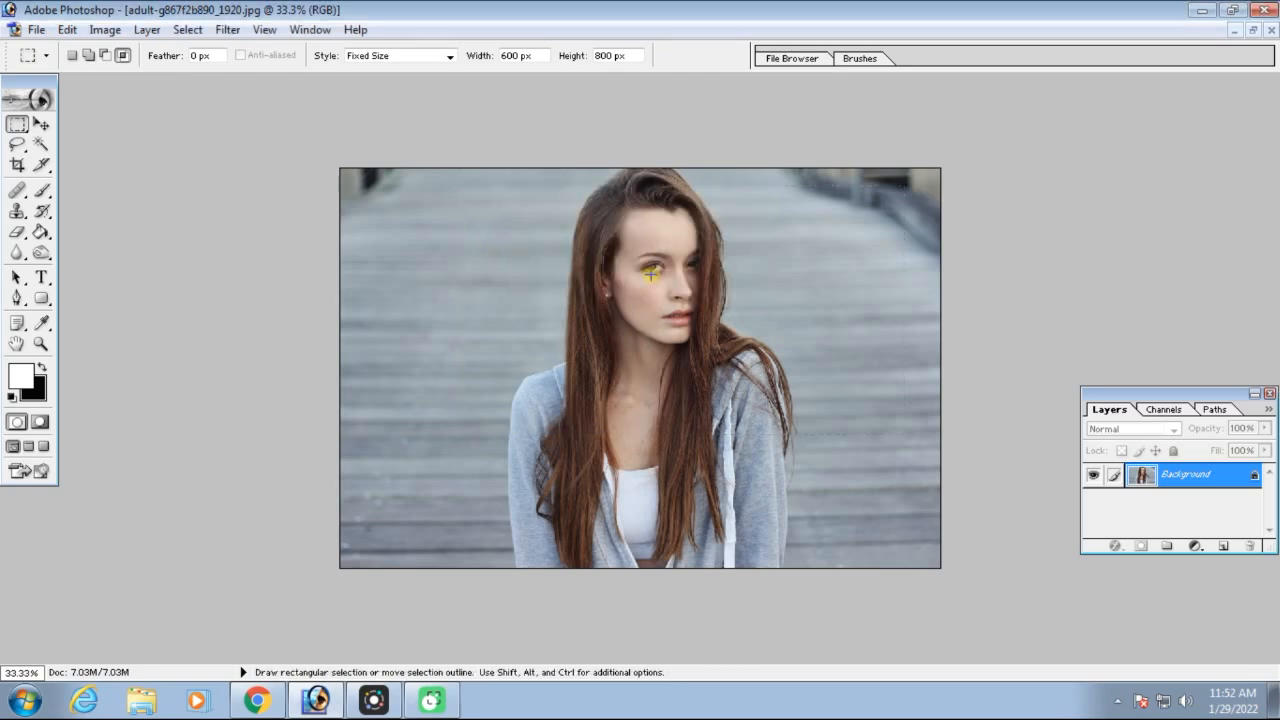
click(530, 193)
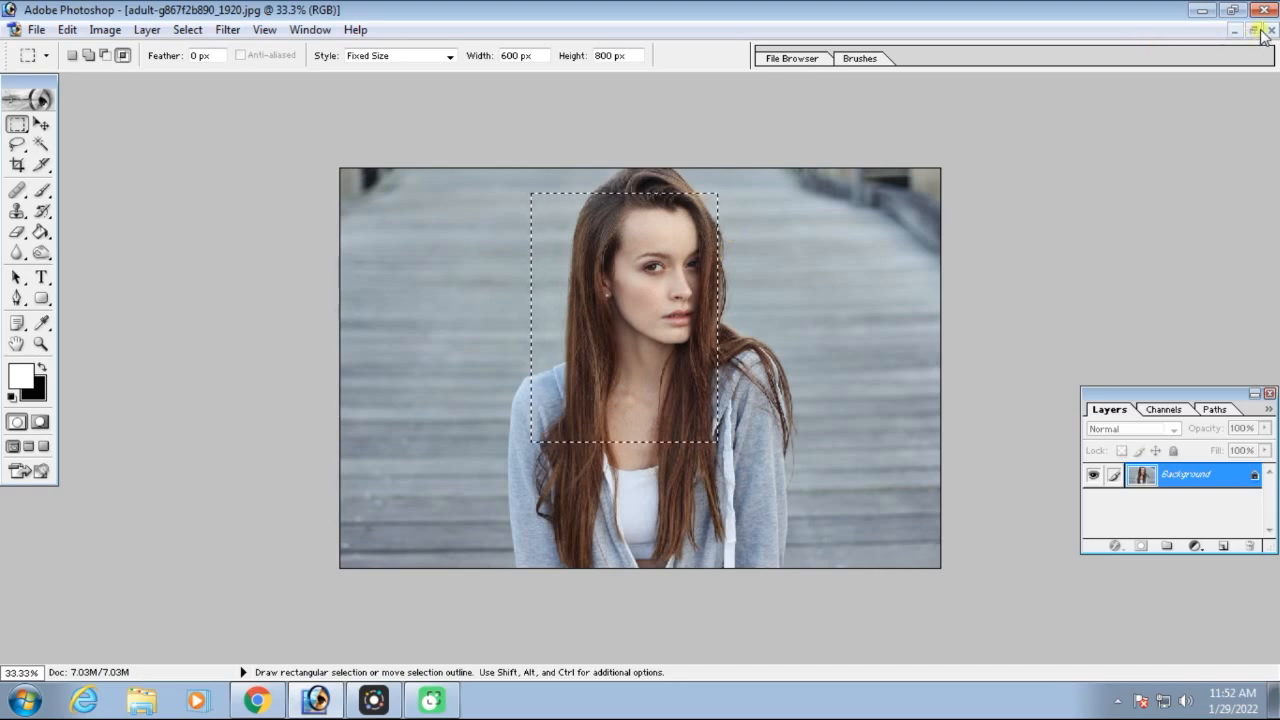
Crop the portrait to the fixed-size selection
click(105, 29)
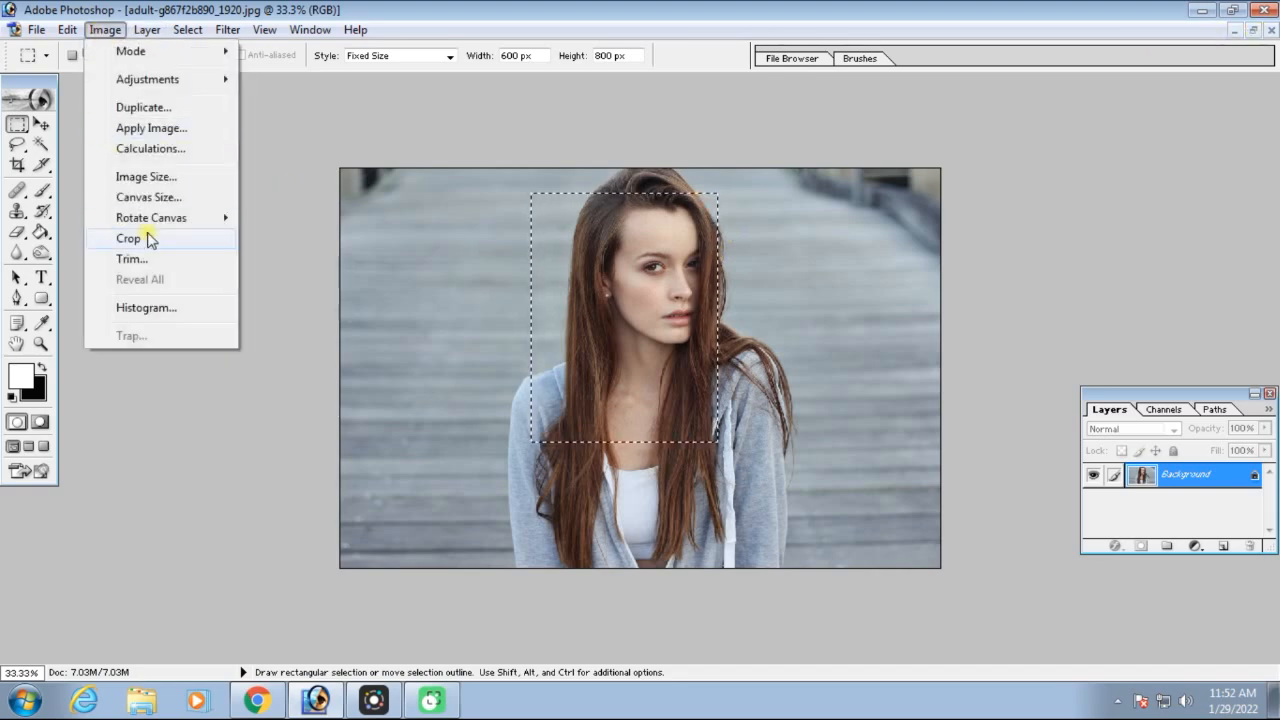
click(130, 238)
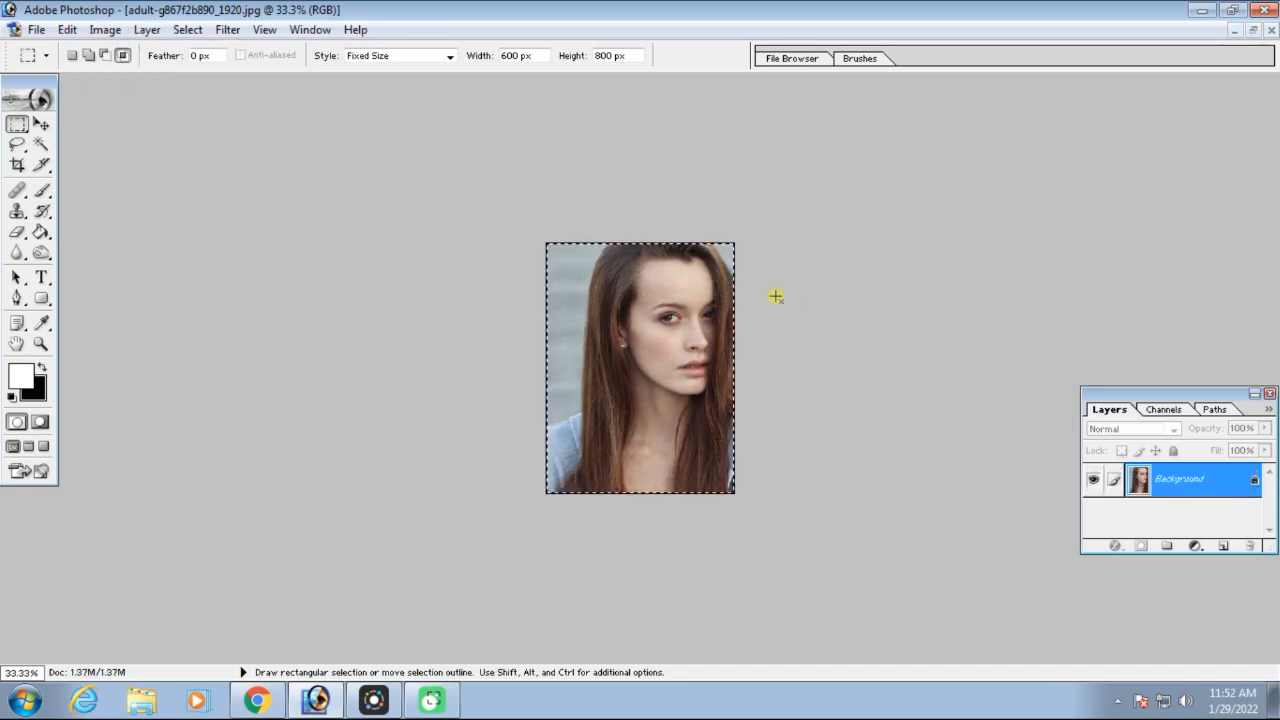
scroll(804, 282, up, 2)
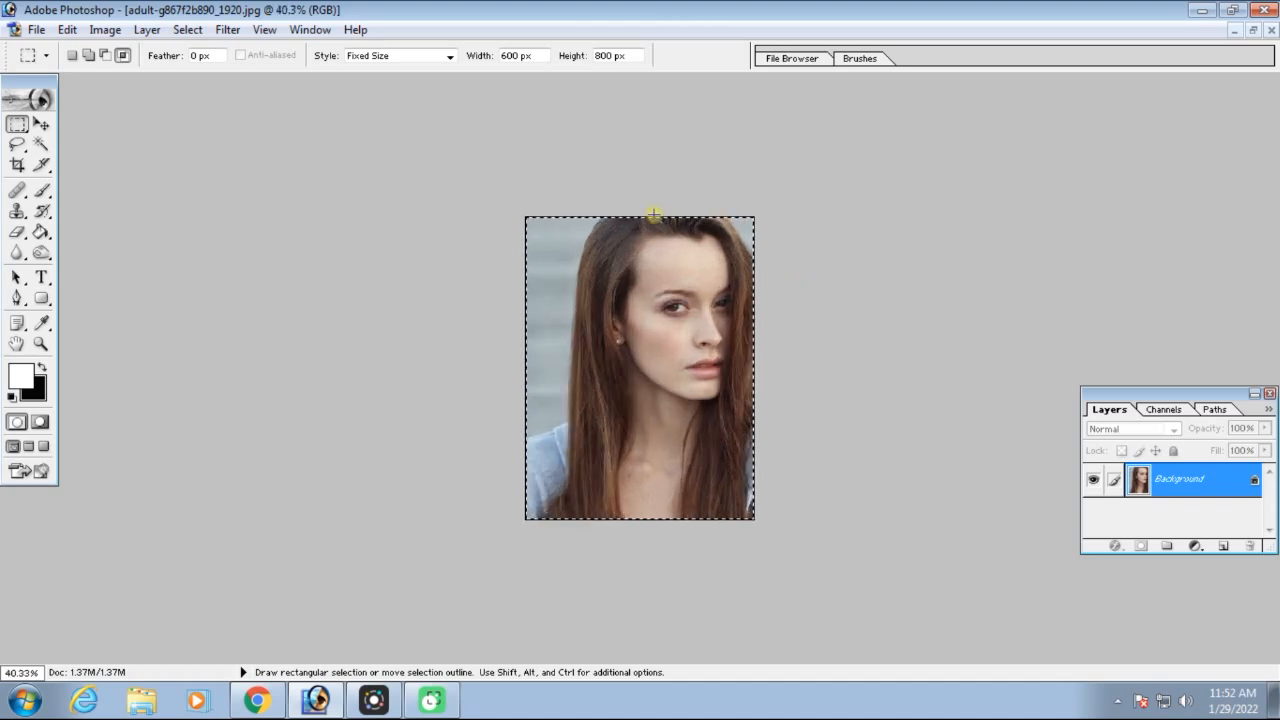
Restore the cropped portrait's window and check its pixel dimensions in the Image Size dialog
click(1252, 30)
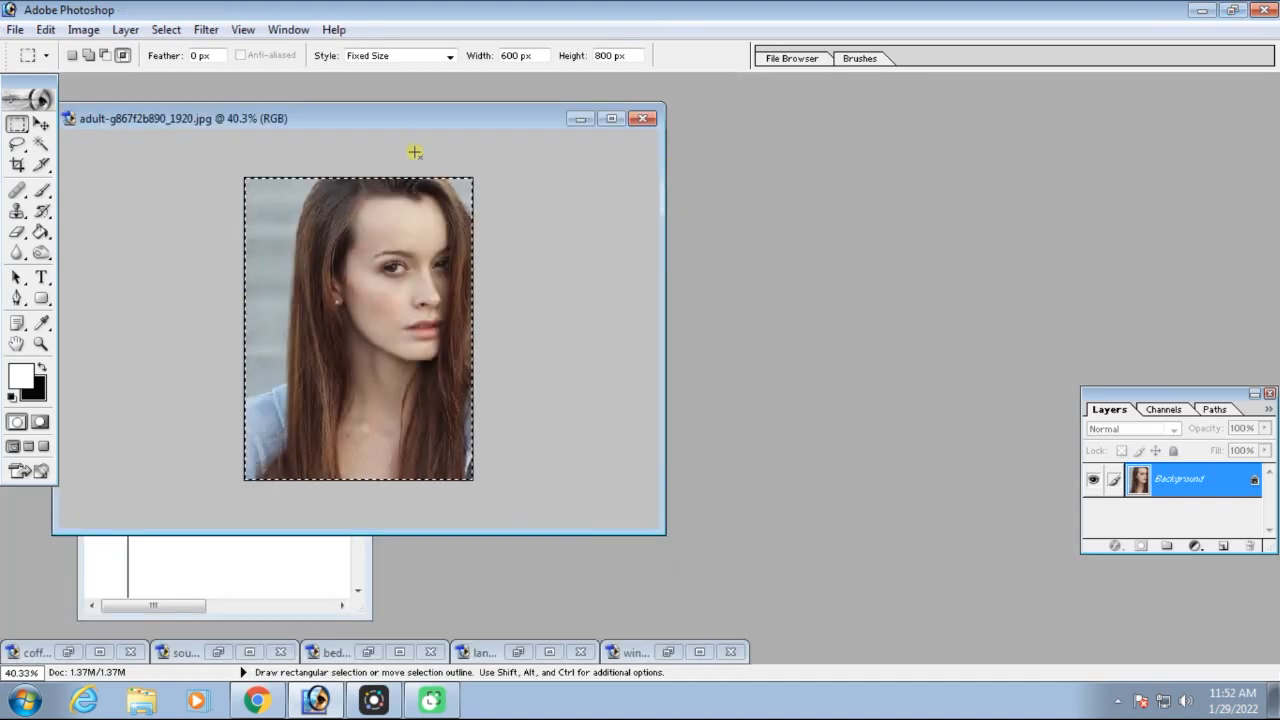
right_click(416, 122)
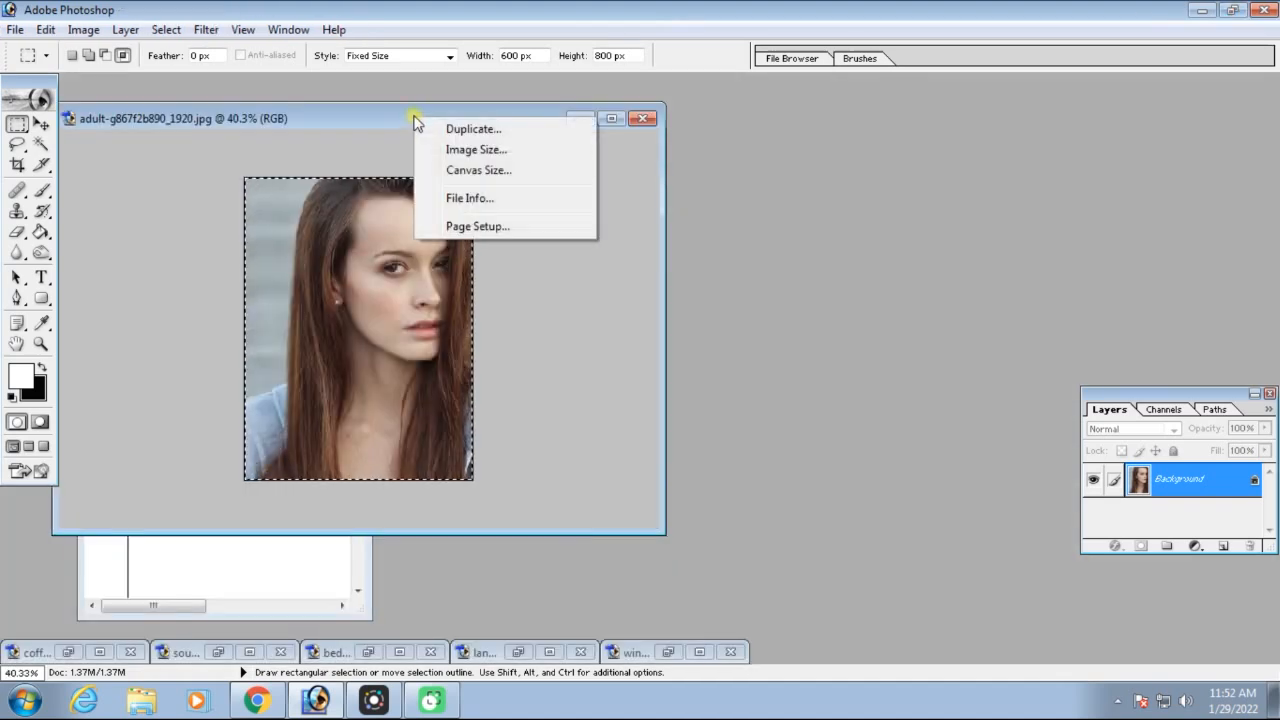
click(486, 150)
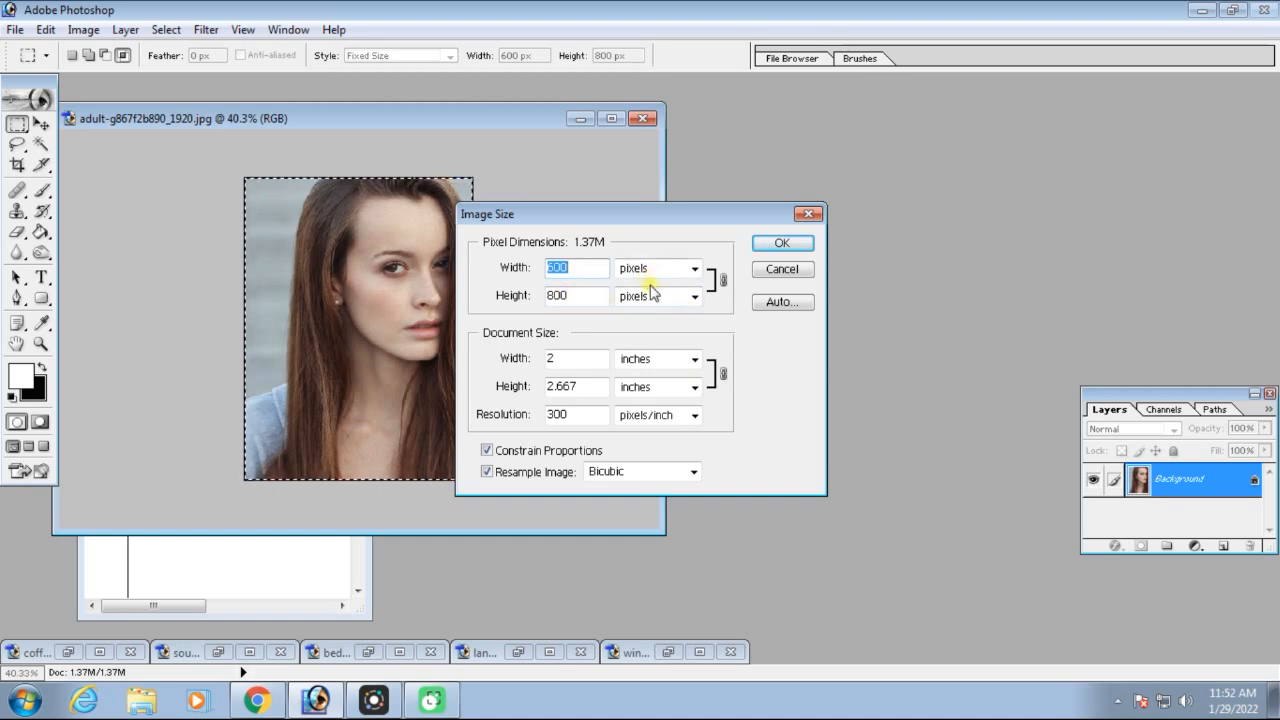
drag(623, 216, 809, 177)
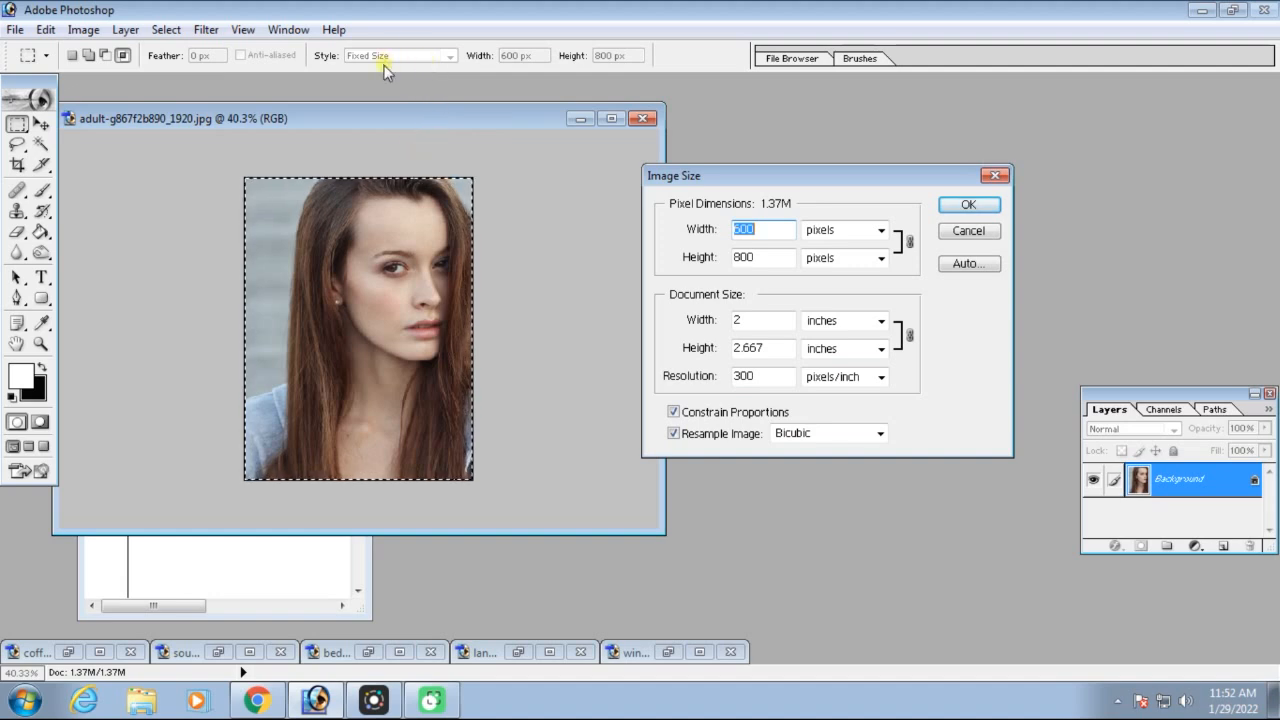
click(972, 205)
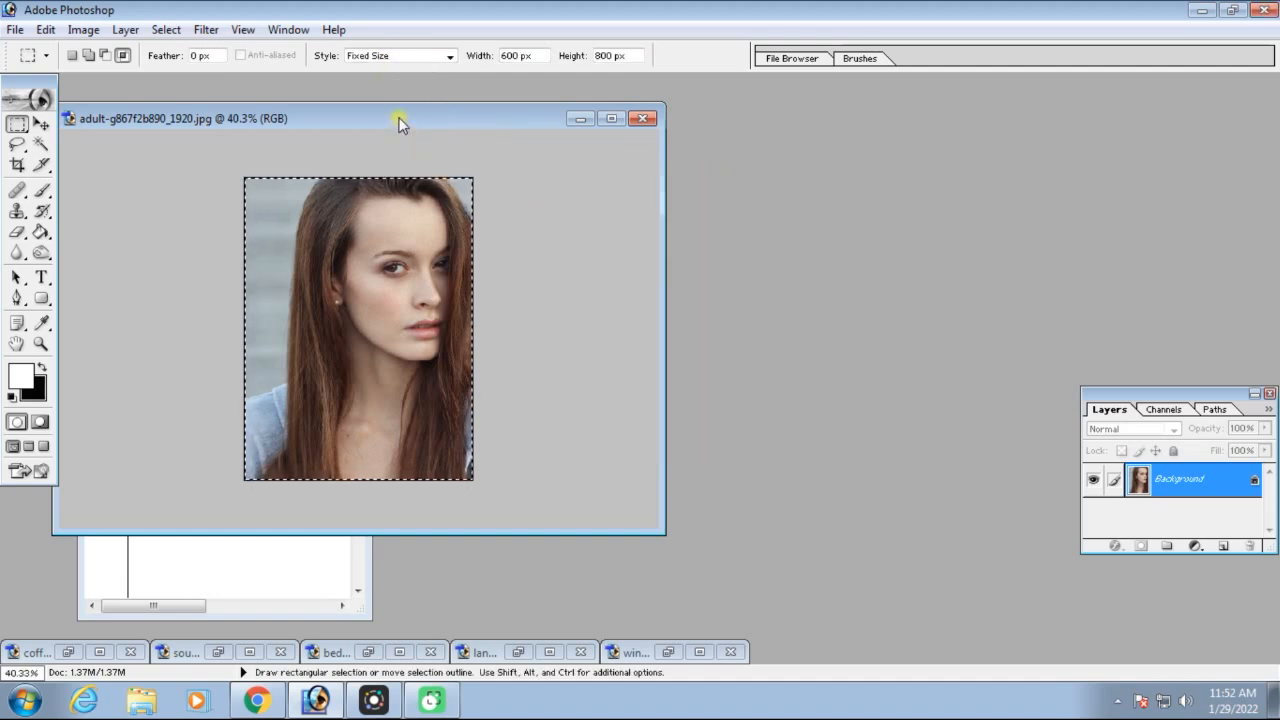
drag(400, 120, 686, 172)
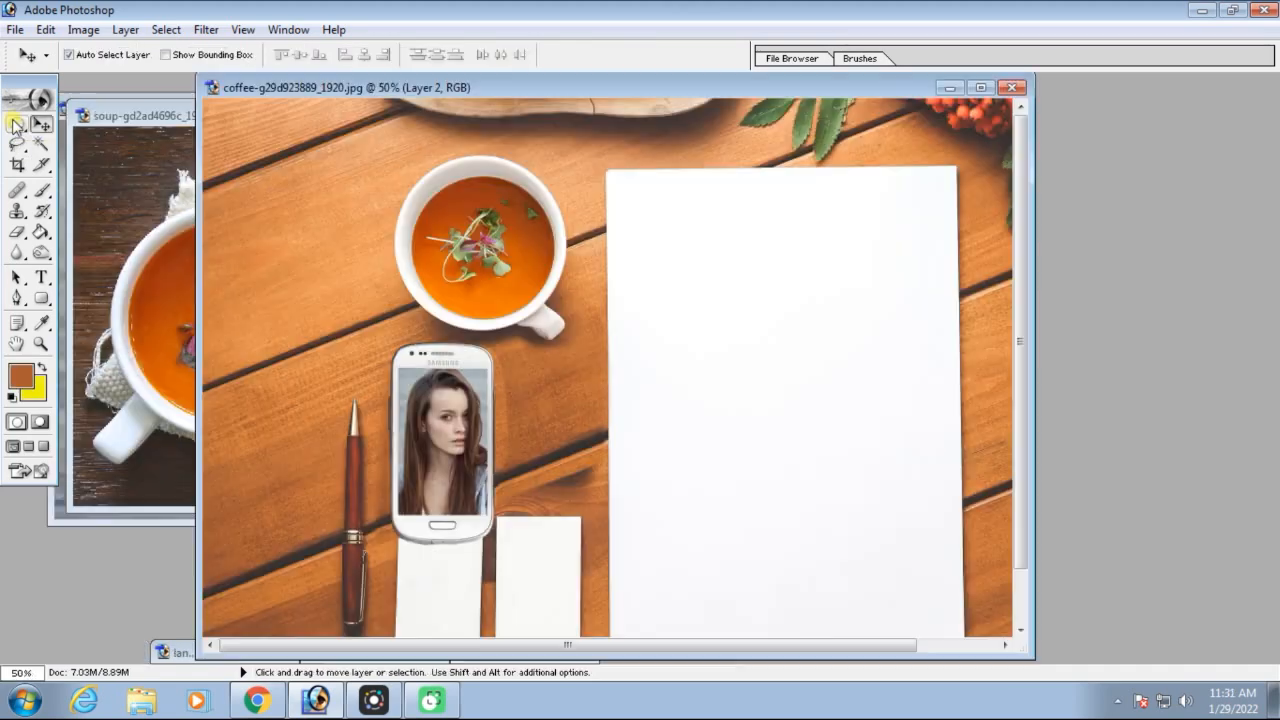
Switch to the Single Row Marquee Tool with the coffee image open
click(14, 124)
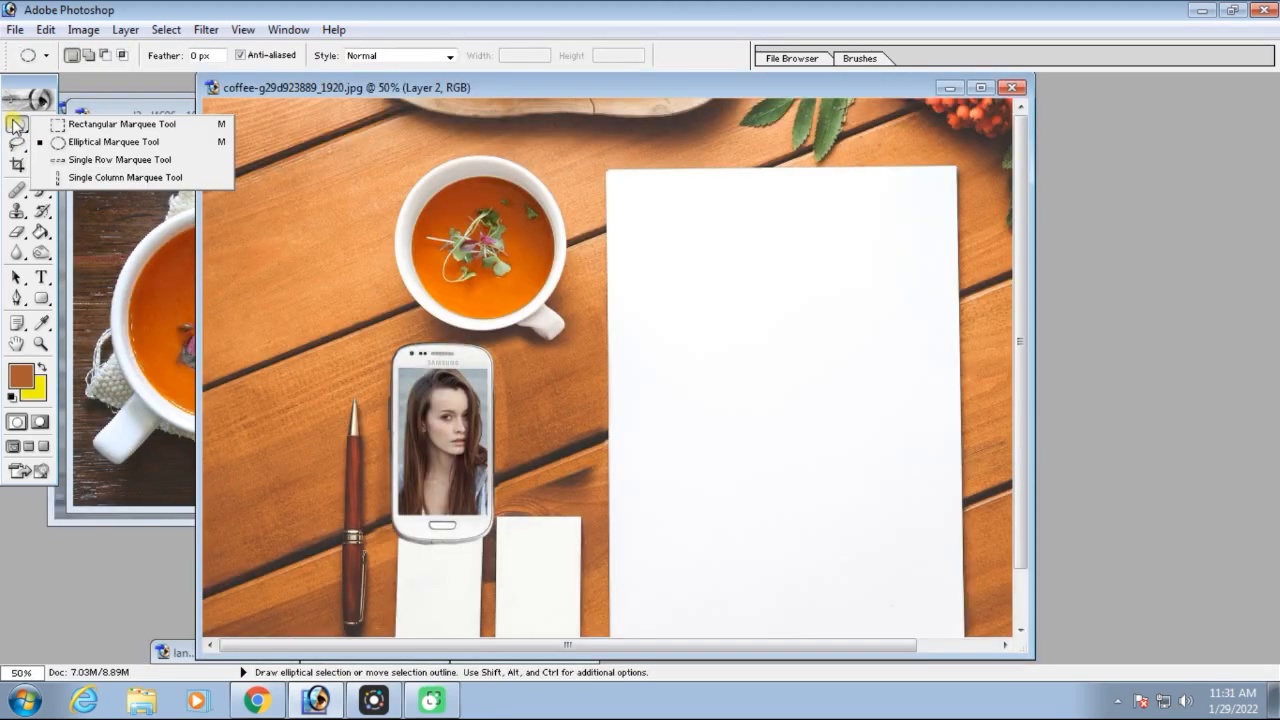
click(116, 160)
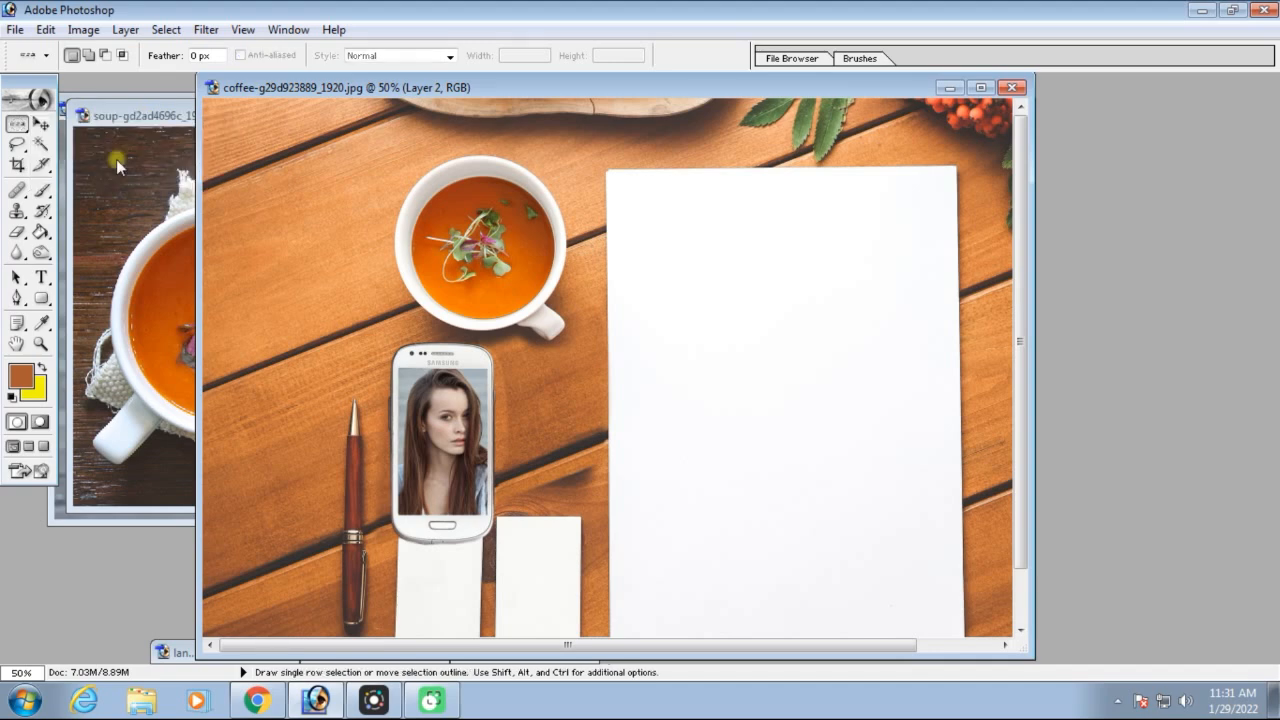
key(F9)
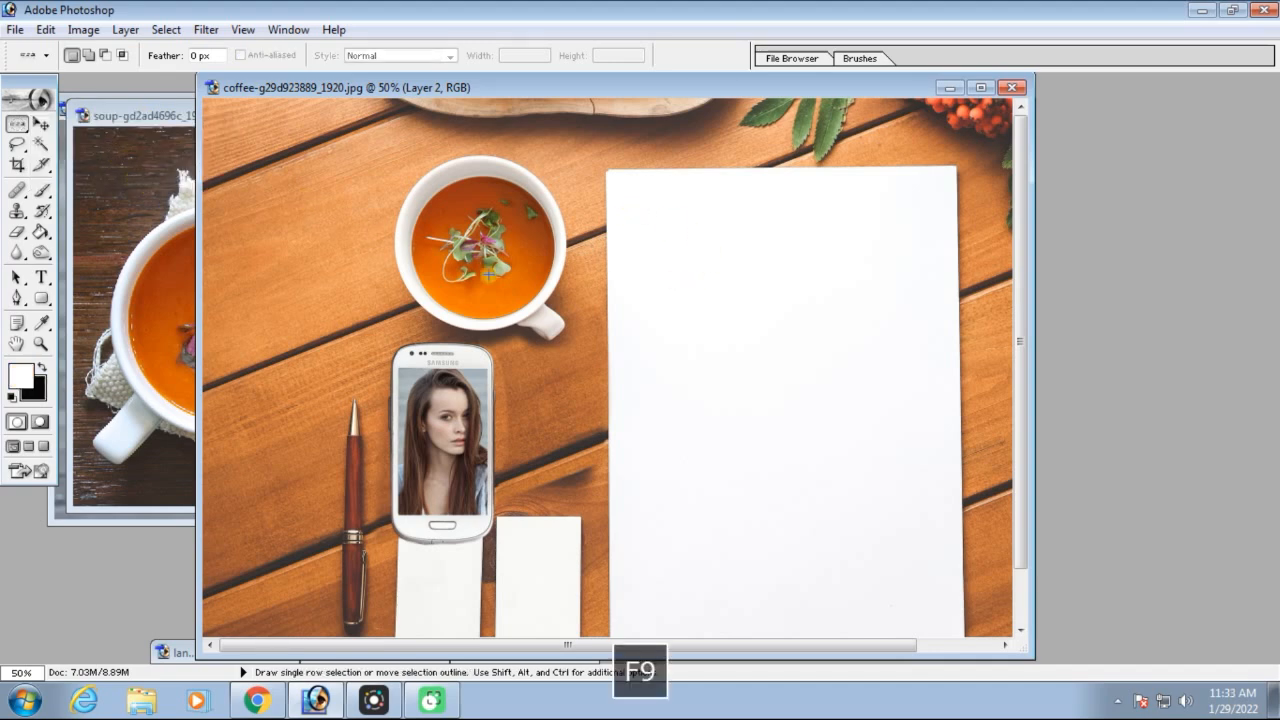
Create a new white document from the 2 x 3 preset and maximize its window
key(ctrl+n)
click(1010, 188)
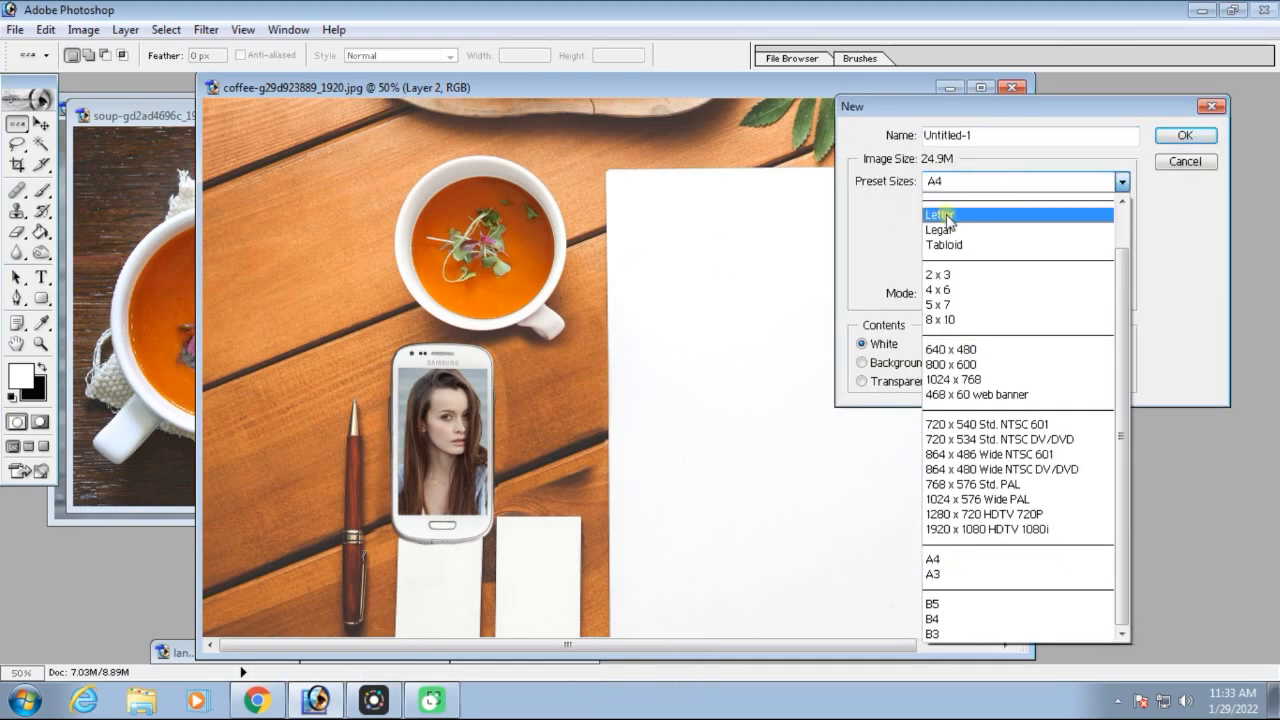
click(955, 278)
key(Return)
click(318, 166)
Place a Single Row Marquee selection across the page near its upper edge at 100% view
click(18, 124)
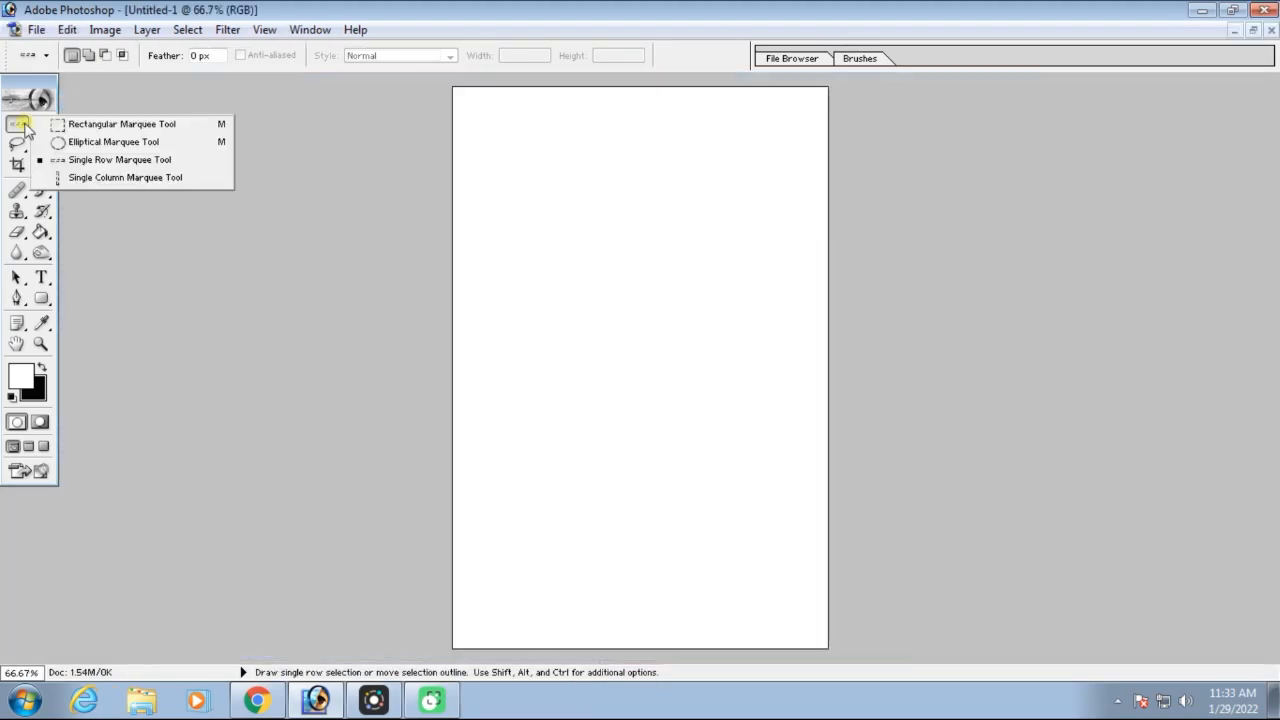
click(114, 159)
key(ctrl+equal)
key(ctrl+equal)
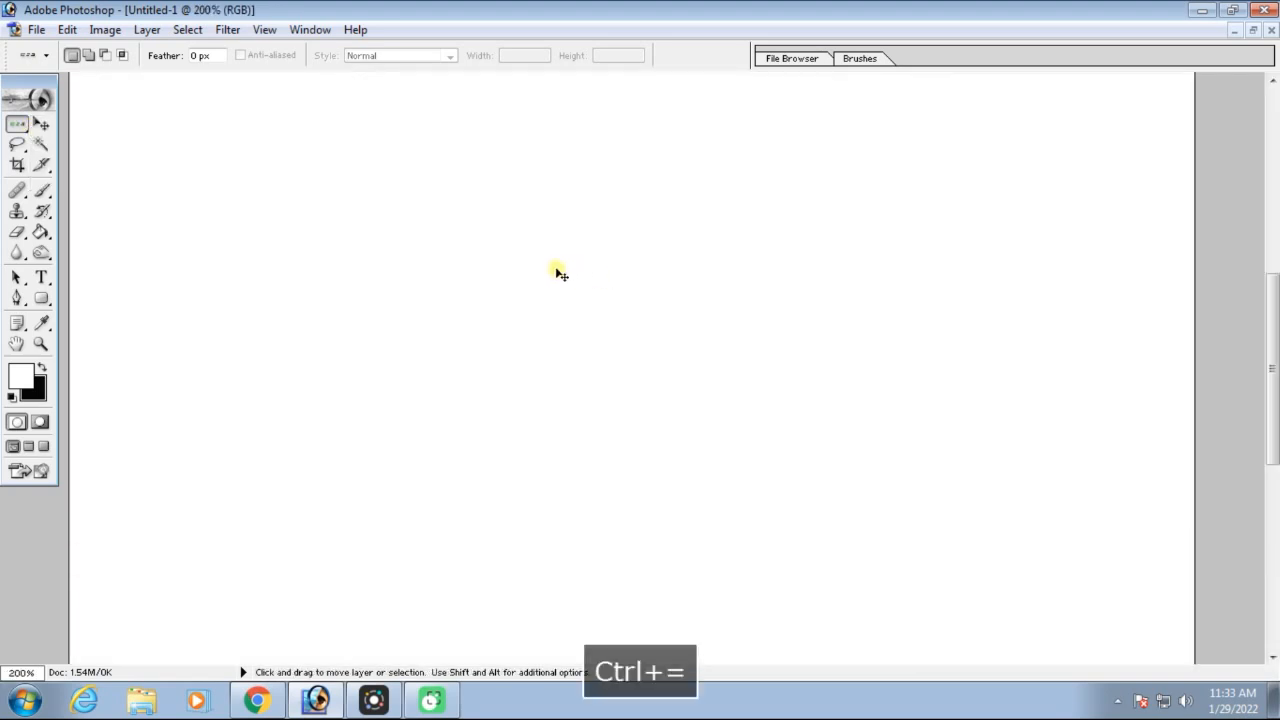
key(ctrl+minus)
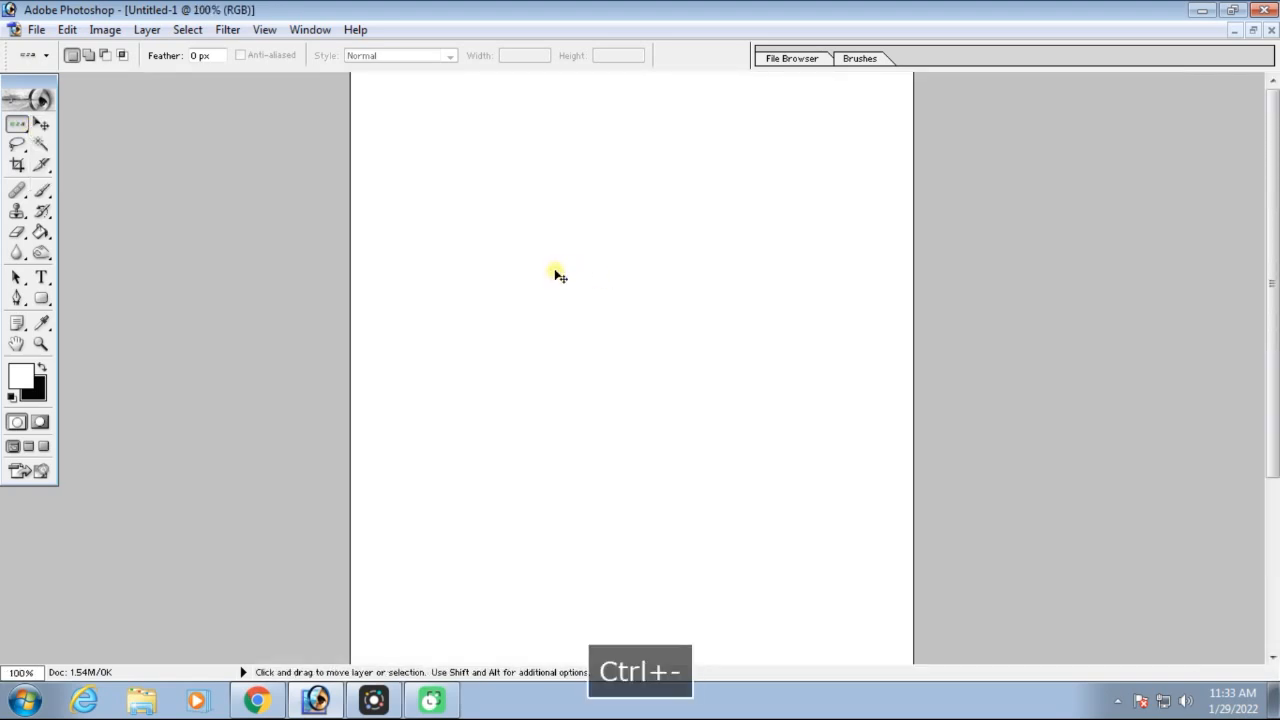
drag(350, 107, 357, 120)
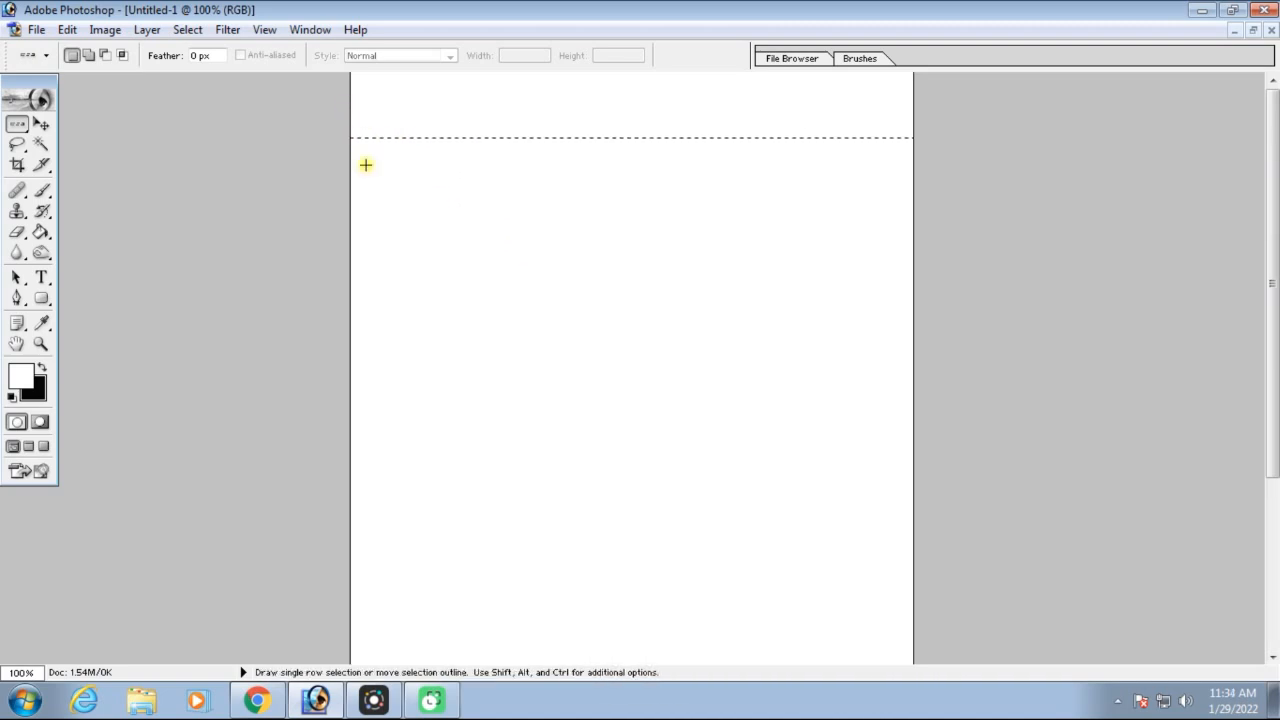
Fill the single-row selection with black, add a second black row line in the page's lower part, and deselect
key(Delete)
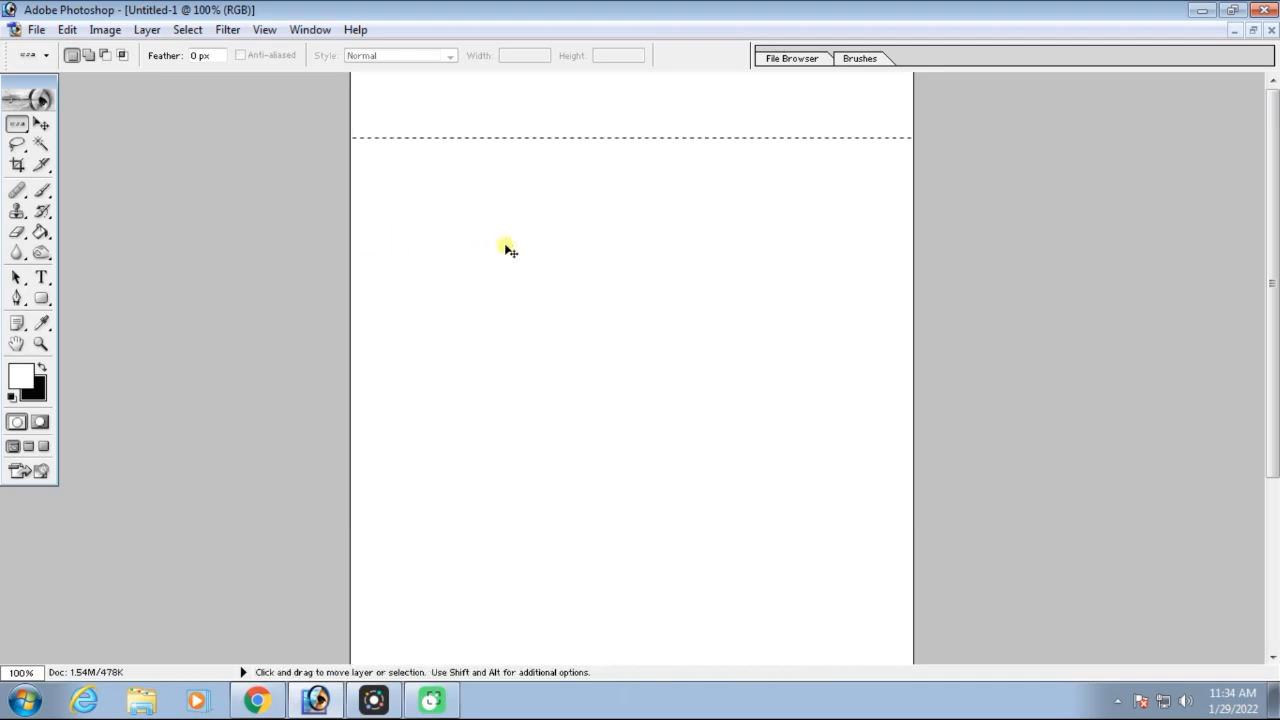
key(F9)
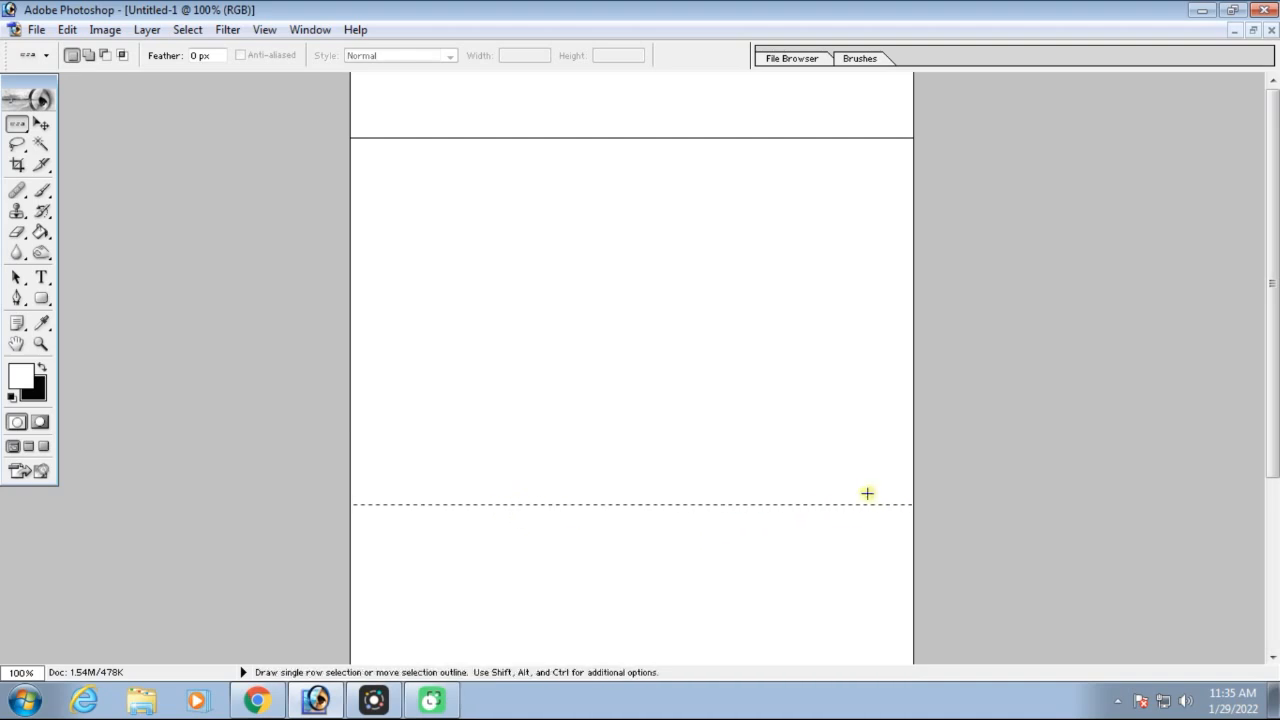
key(Delete)
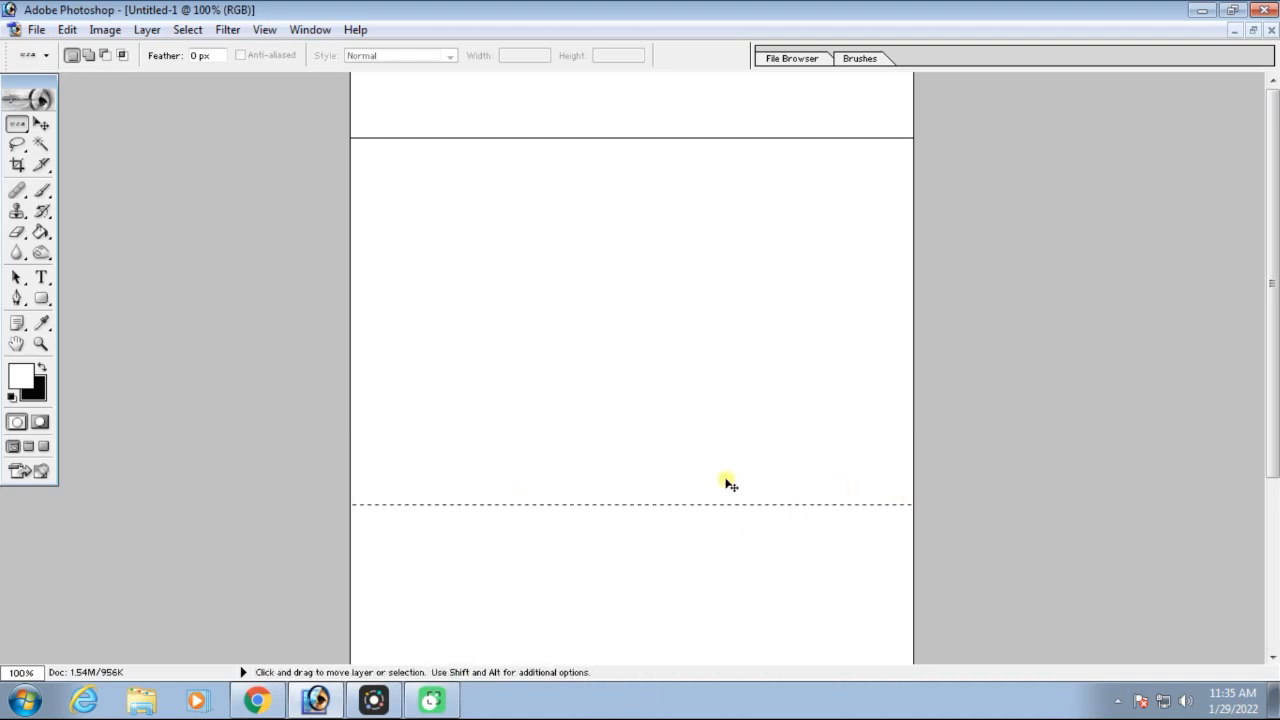
key(ctrl+d)
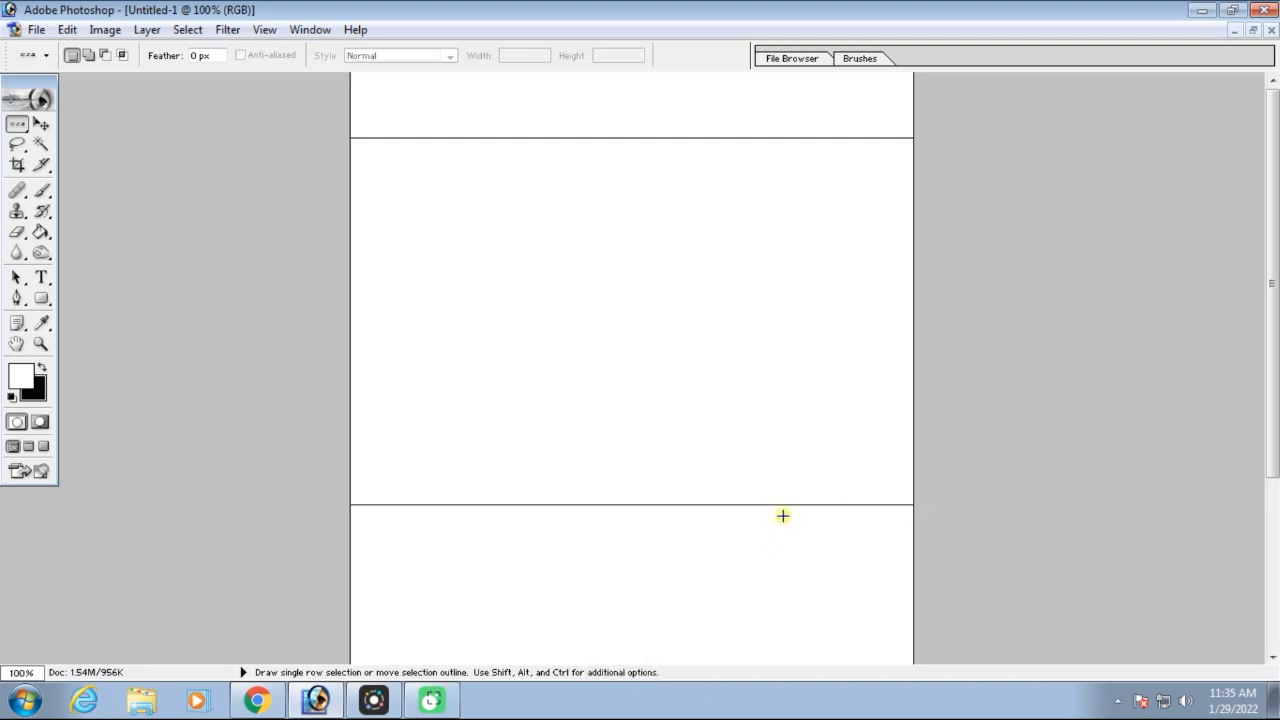
Use the Single Column Marquee Tool to make a black vertical line near the page's left edge, and deselect
click(15, 129)
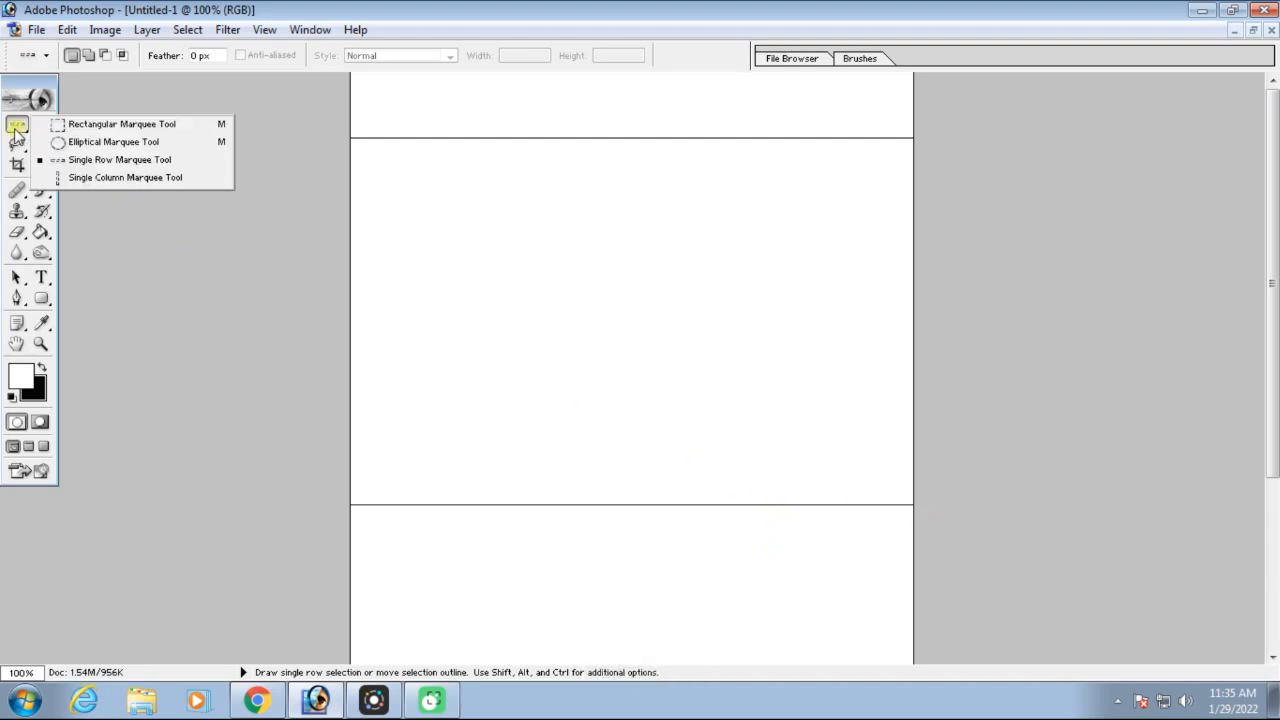
click(139, 180)
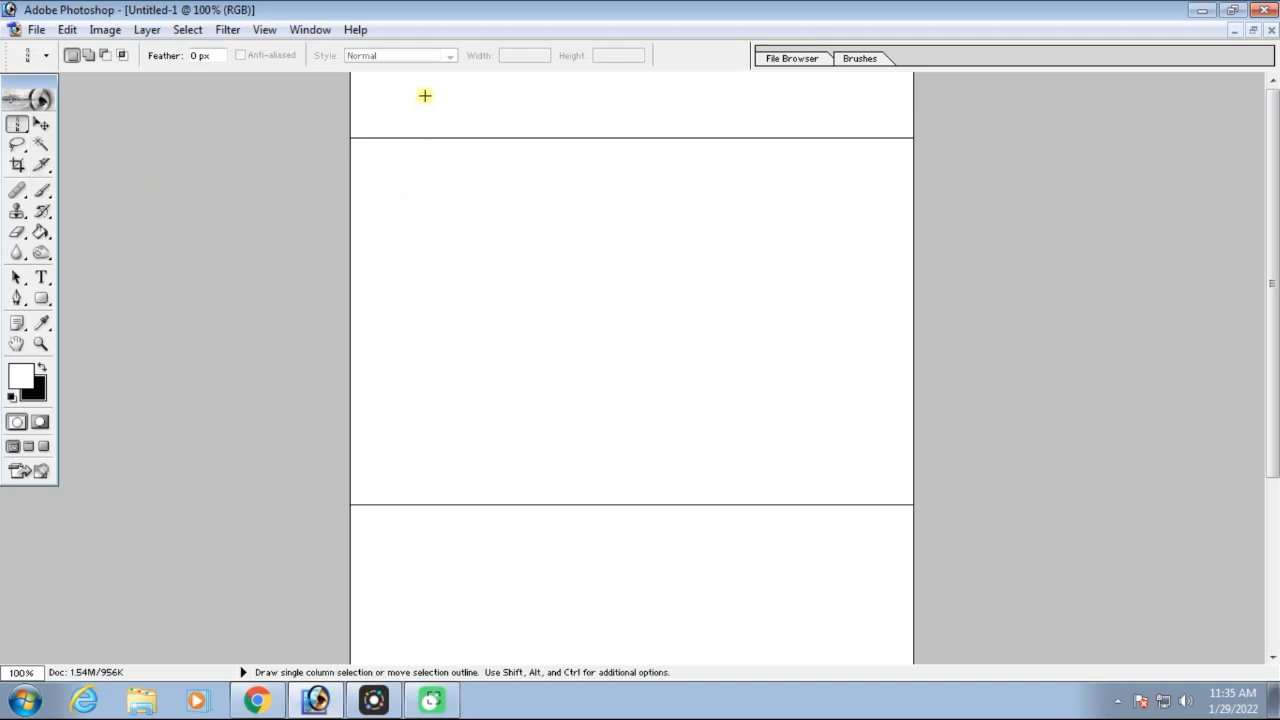
drag(425, 93, 397, 91)
key(Delete)
key(ctrl+d)
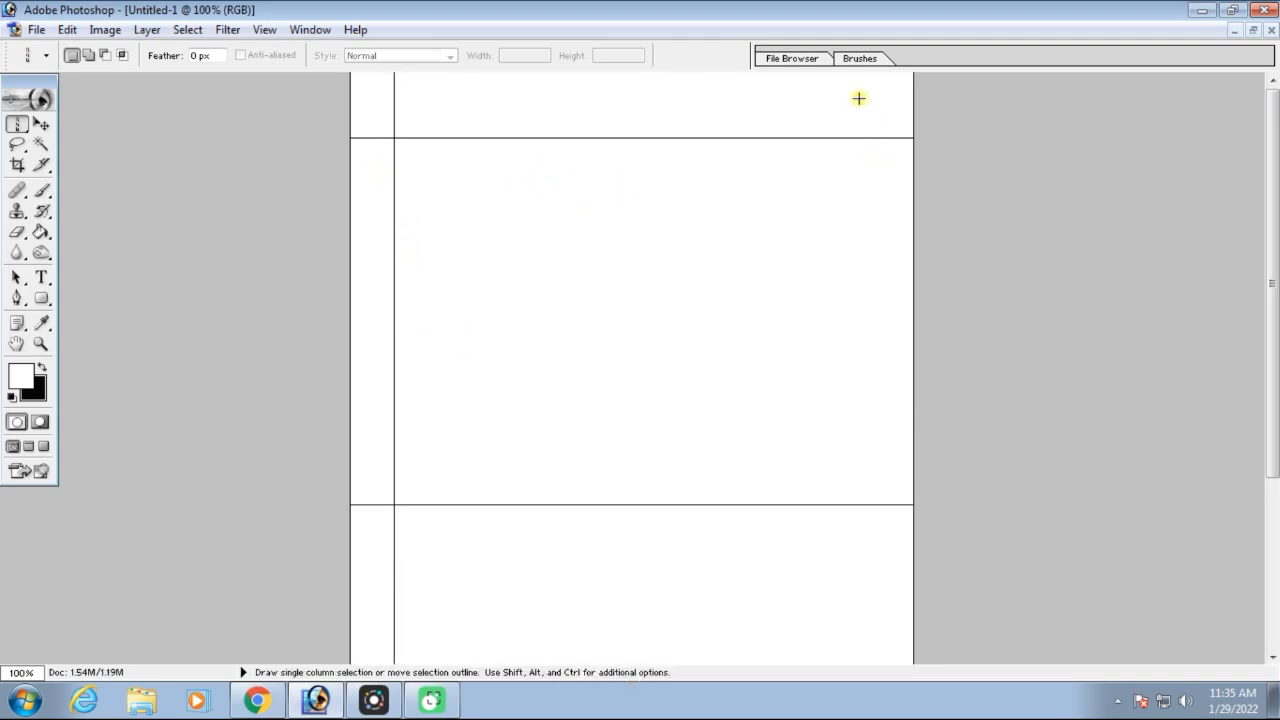
Make a second black column line near the page's right edge, deselect, and look over the page
drag(842, 81, 860, 77)
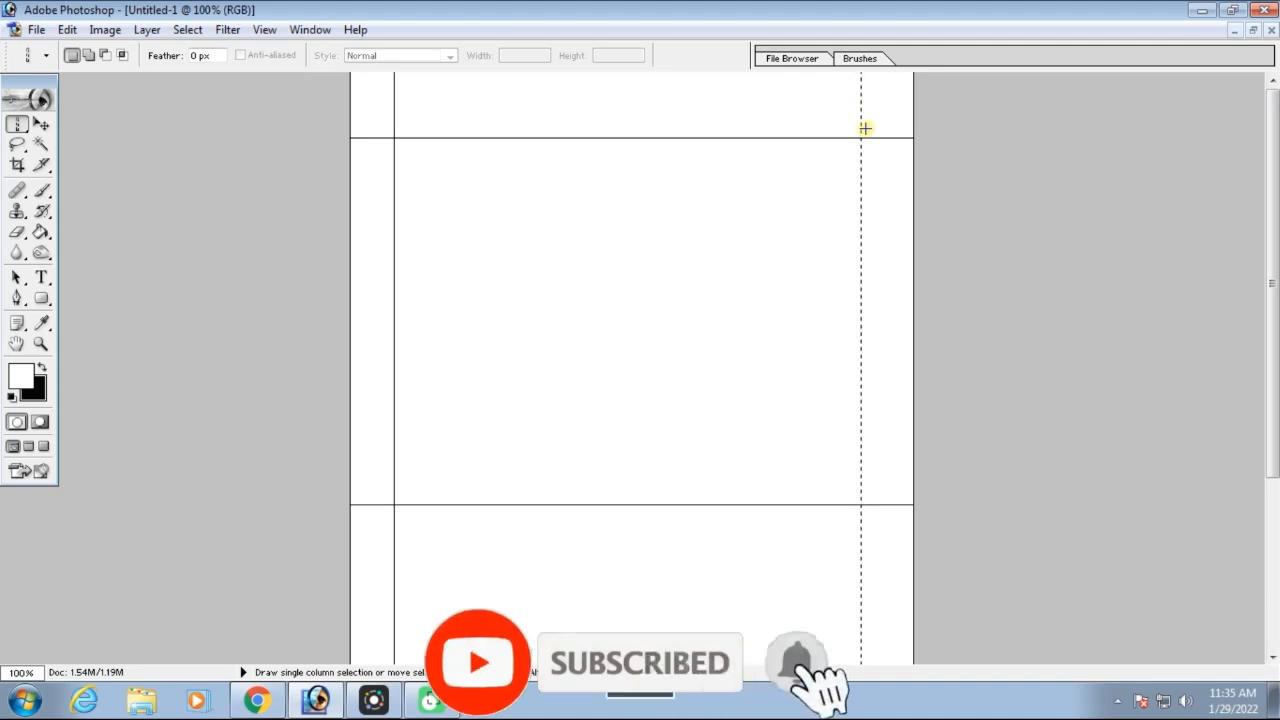
key(ctrl+Delete)
key(ctrl+d)
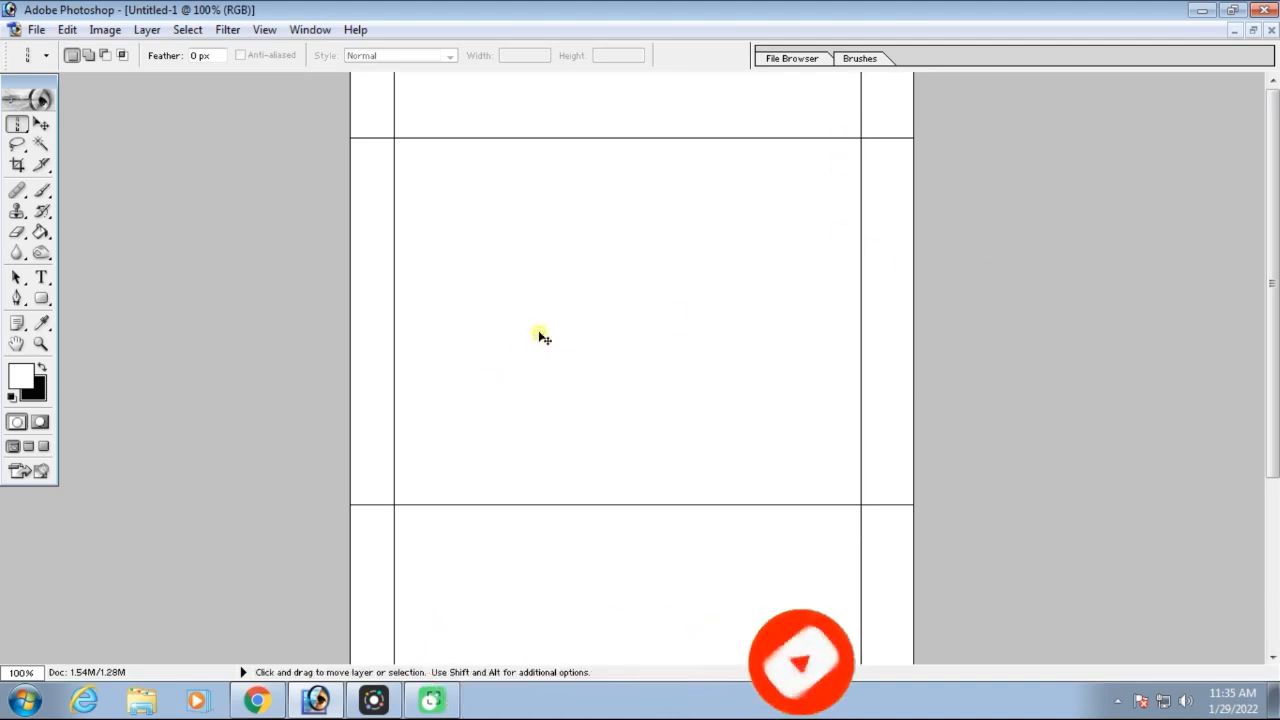
key(ctrl+minus)
key(ctrl+equal)
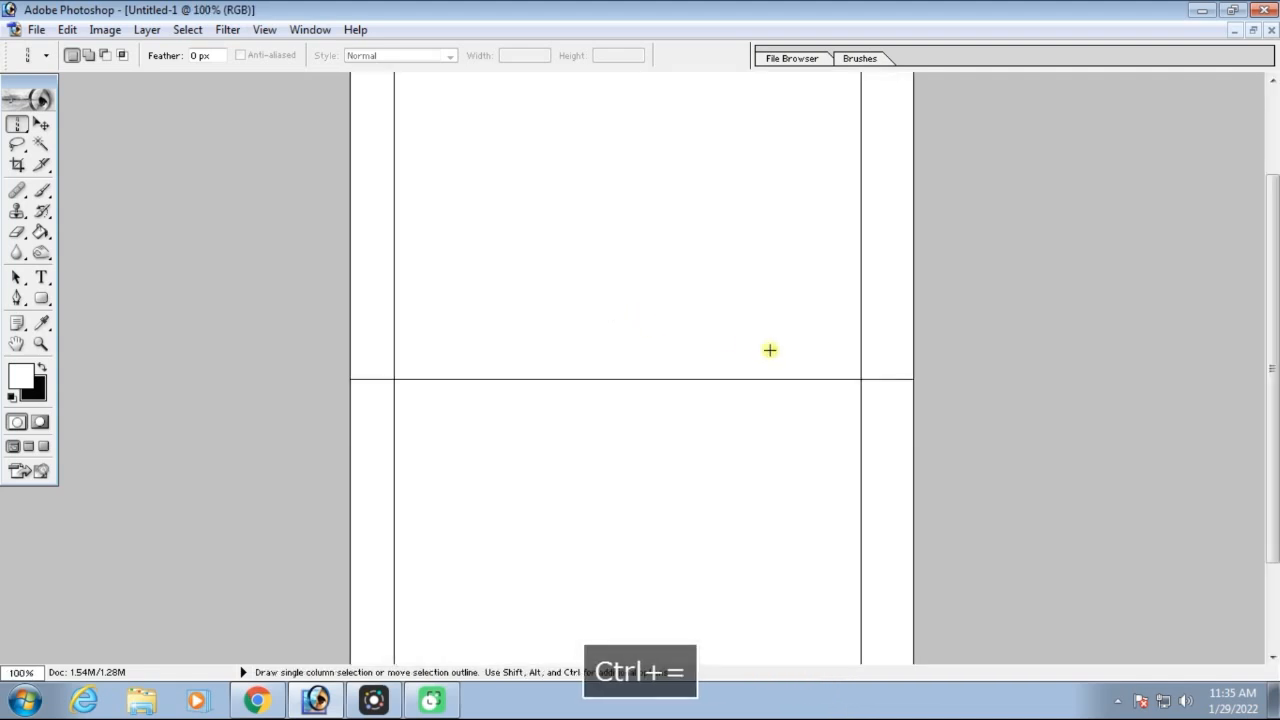
scroll(767, 341, up, 1)
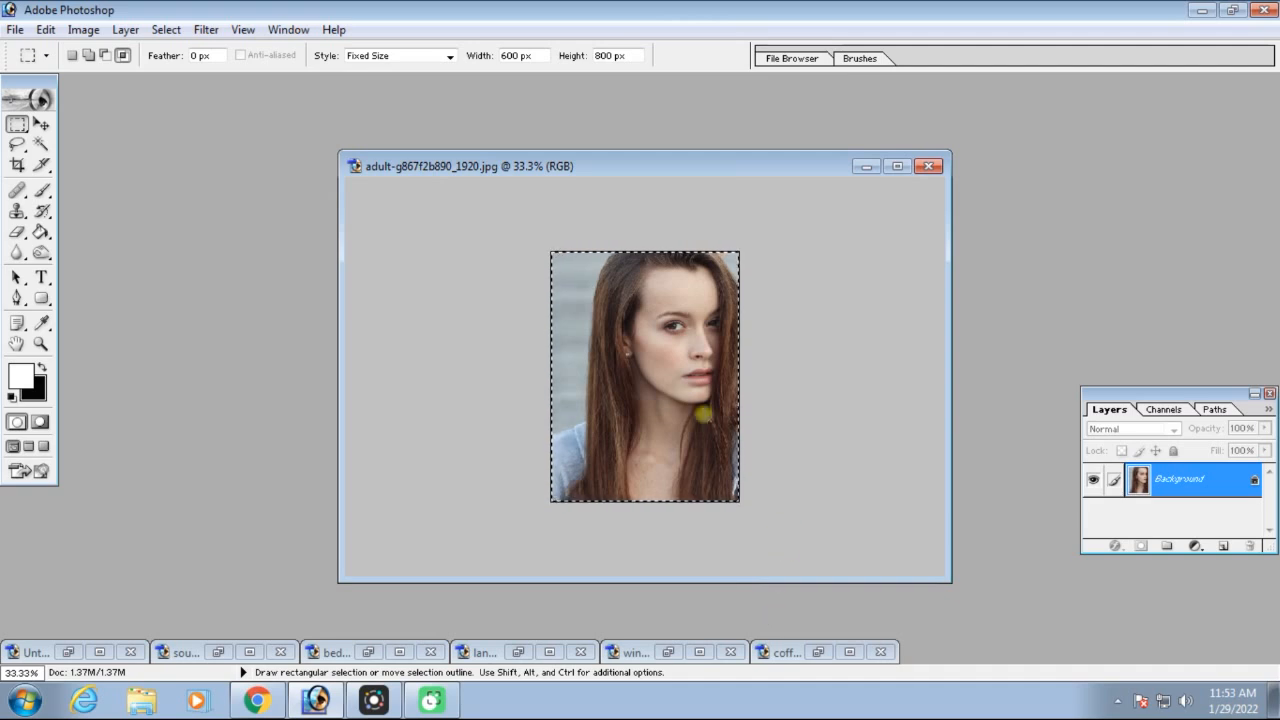
Restore the coffee image's window and move it up in the workspace
click(818, 651)
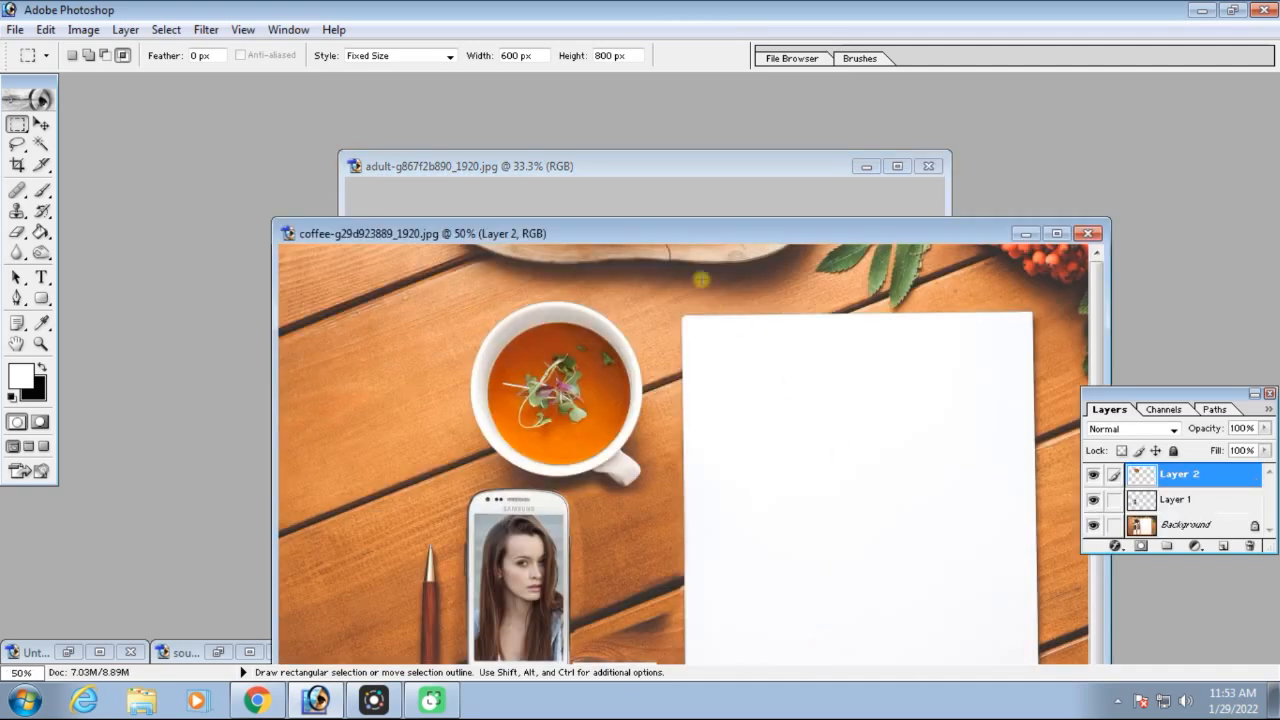
drag(700, 243, 618, 102)
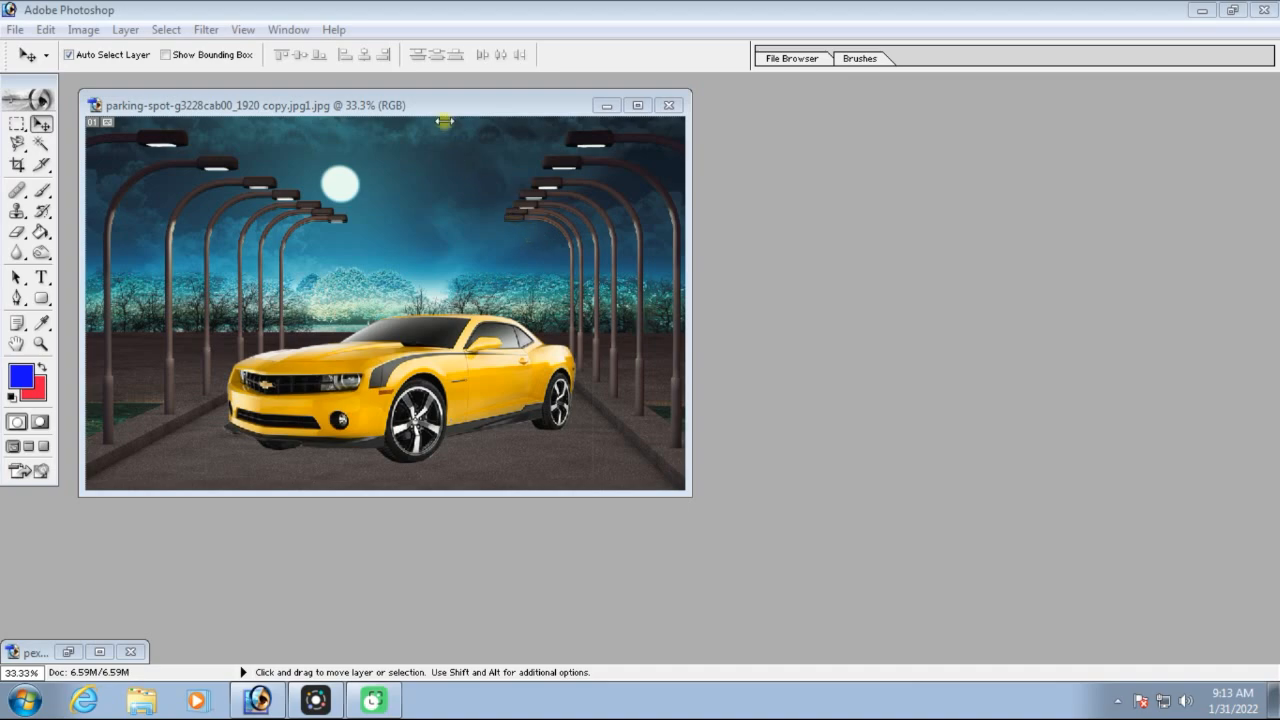
Maximize the yellow car image and draw a Lasso Tool selection around the lower right part of the front wheel at 400% zoom
click(637, 105)
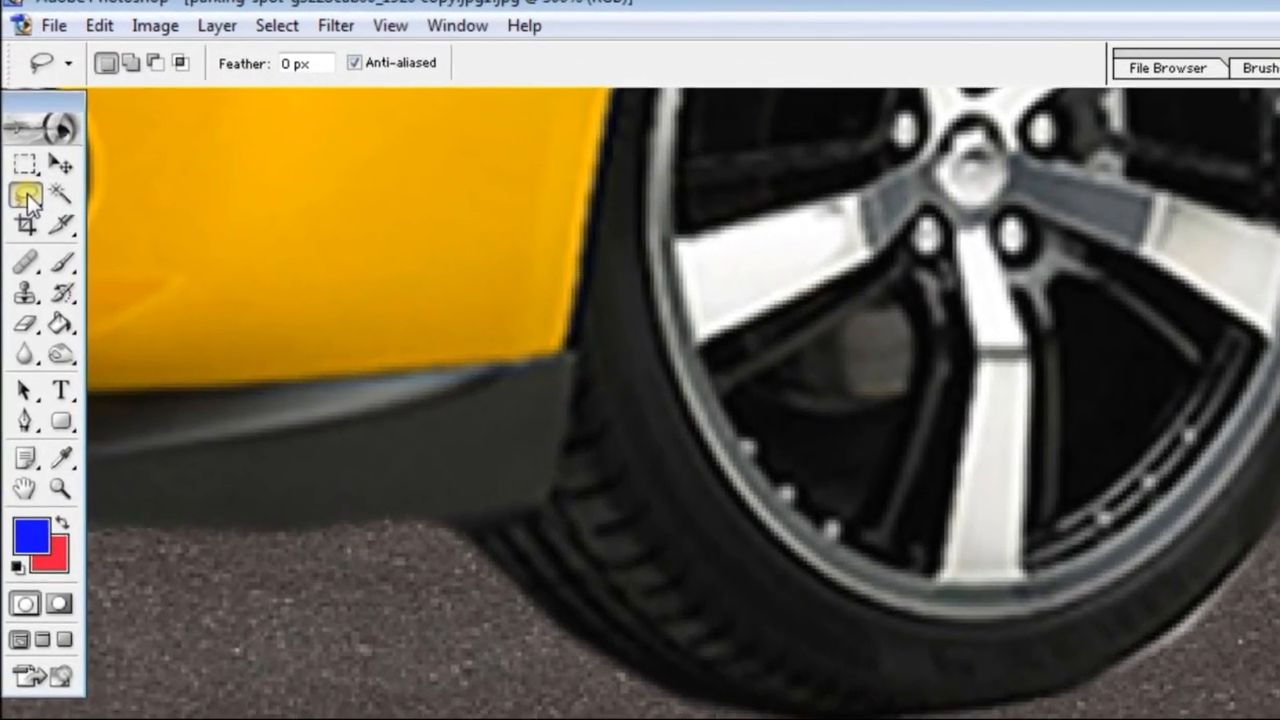
click(20, 145)
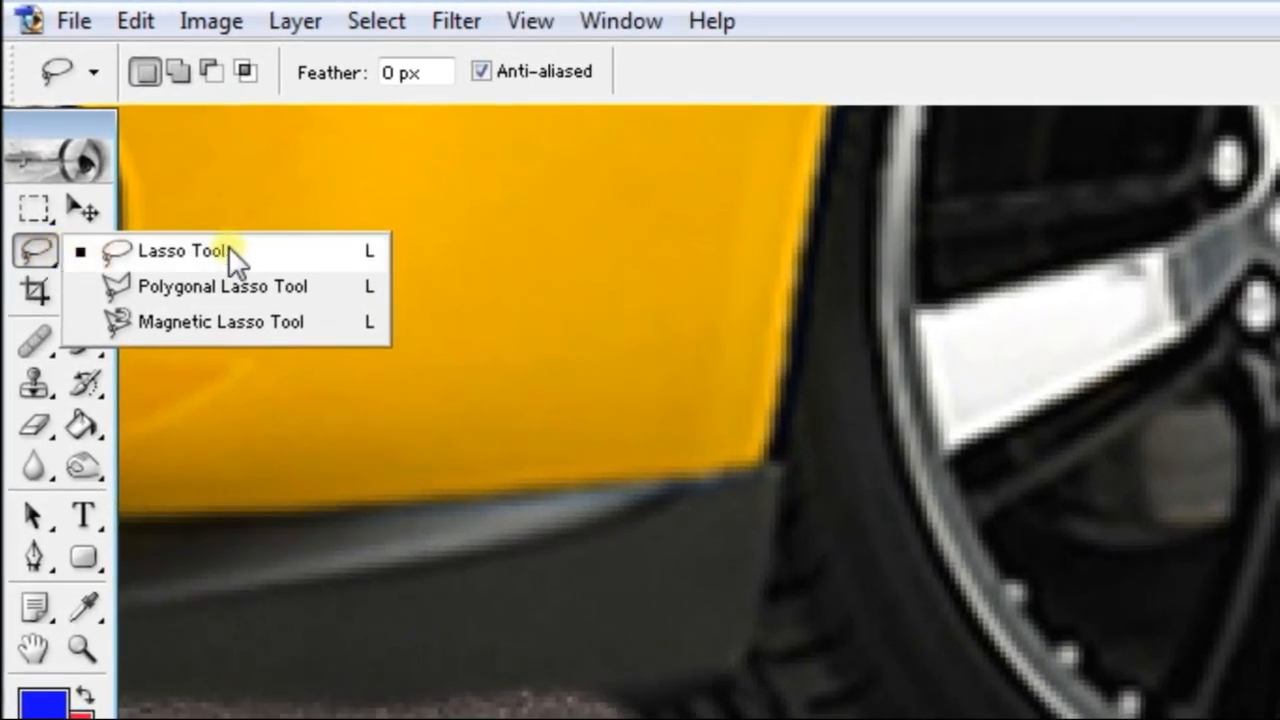
click(228, 250)
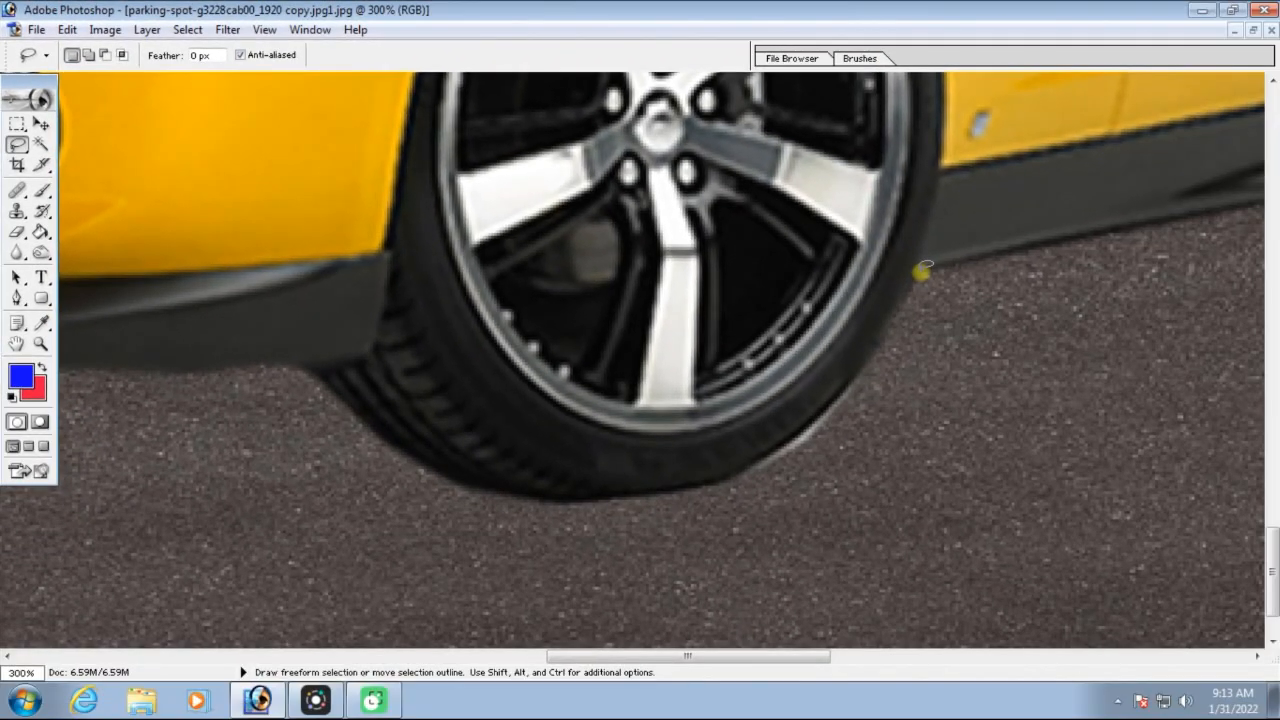
key(ctrl+plus)
key(space)
drag(974, 329, 897, 330)
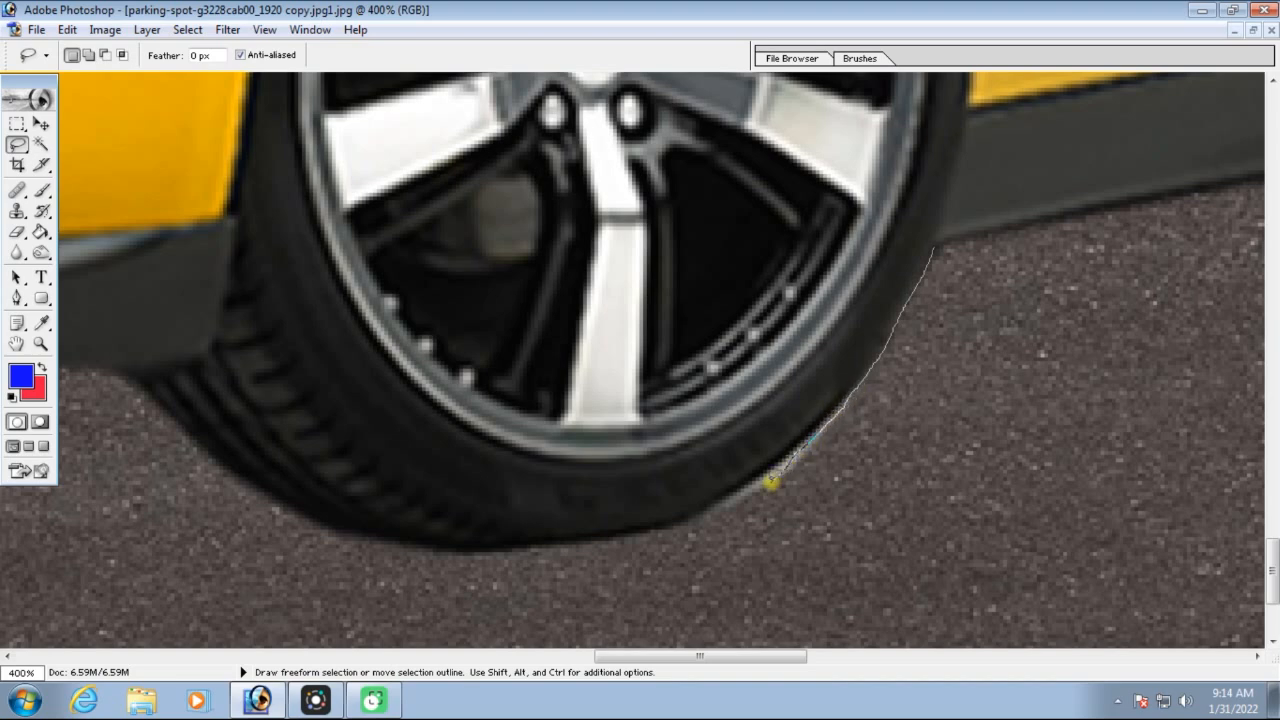
mouse_move(731, 499)
mouse_down()
mouse_move(695, 441)
mouse_move(699, 355)
mouse_move(755, 240)
mouse_move(844, 195)
mouse_move(901, 209)
mouse_move(932, 244)
mouse_up()
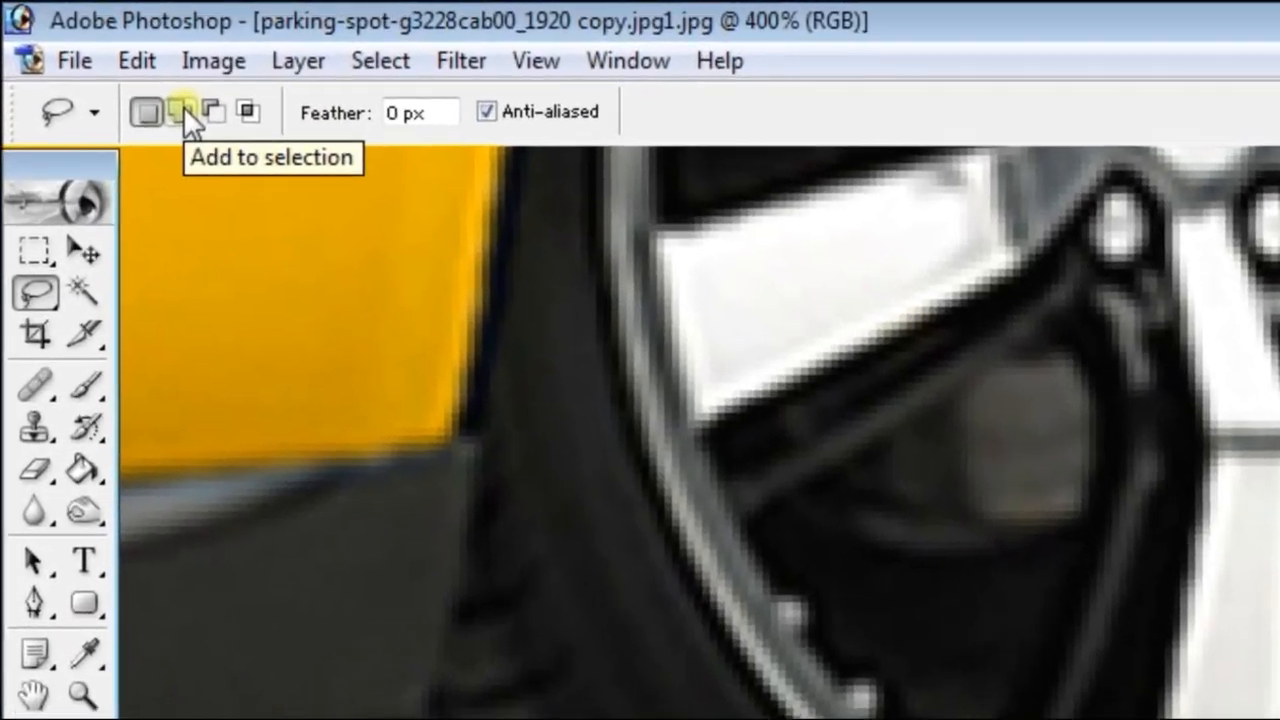
Extend the lasso selection along the tyre's lower edge with Add to selection, and subtract the excess road beside the tyre
click(141, 88)
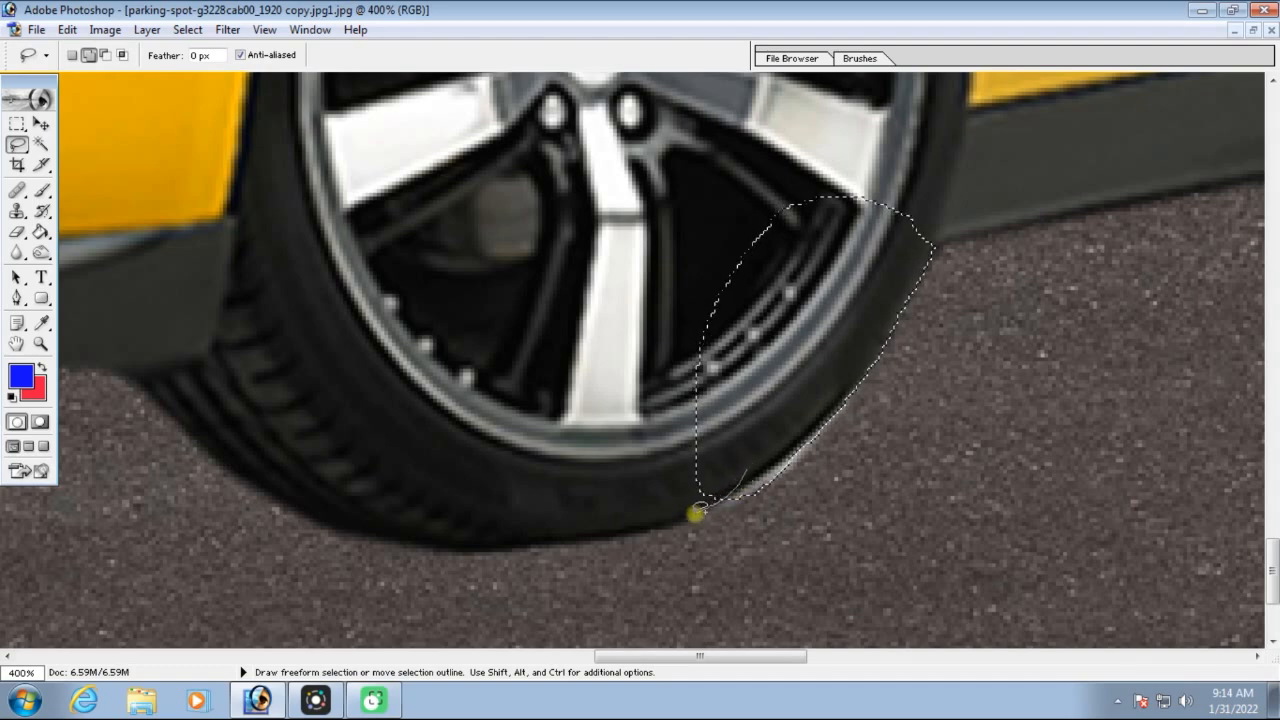
mouse_move(675, 525)
mouse_down()
mouse_move(432, 552)
mouse_move(377, 524)
mouse_move(379, 387)
mouse_move(458, 262)
mouse_move(546, 210)
mouse_move(684, 203)
mouse_move(748, 242)
mouse_move(786, 294)
mouse_move(786, 385)
mouse_move(751, 469)
mouse_up()
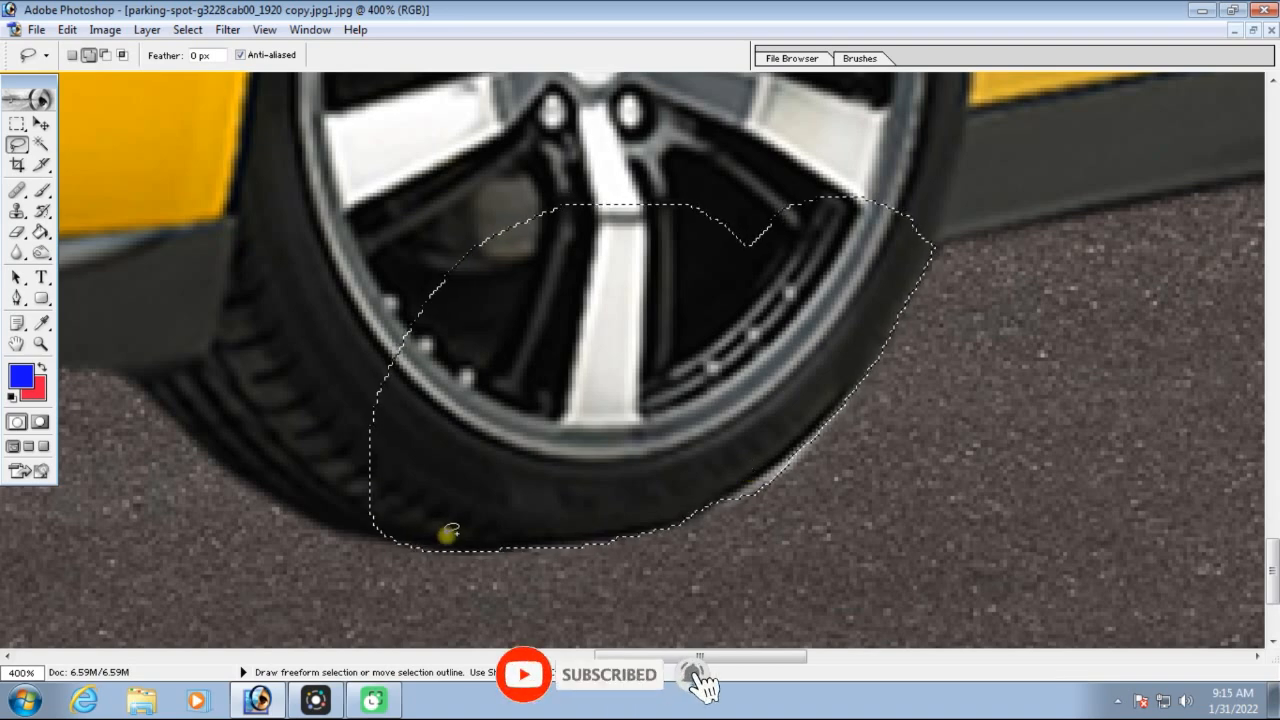
mouse_move(444, 535)
mouse_down()
mouse_move(300, 563)
mouse_move(234, 545)
mouse_move(213, 489)
mouse_move(293, 437)
mouse_up()
drag(430, 470, 433, 474)
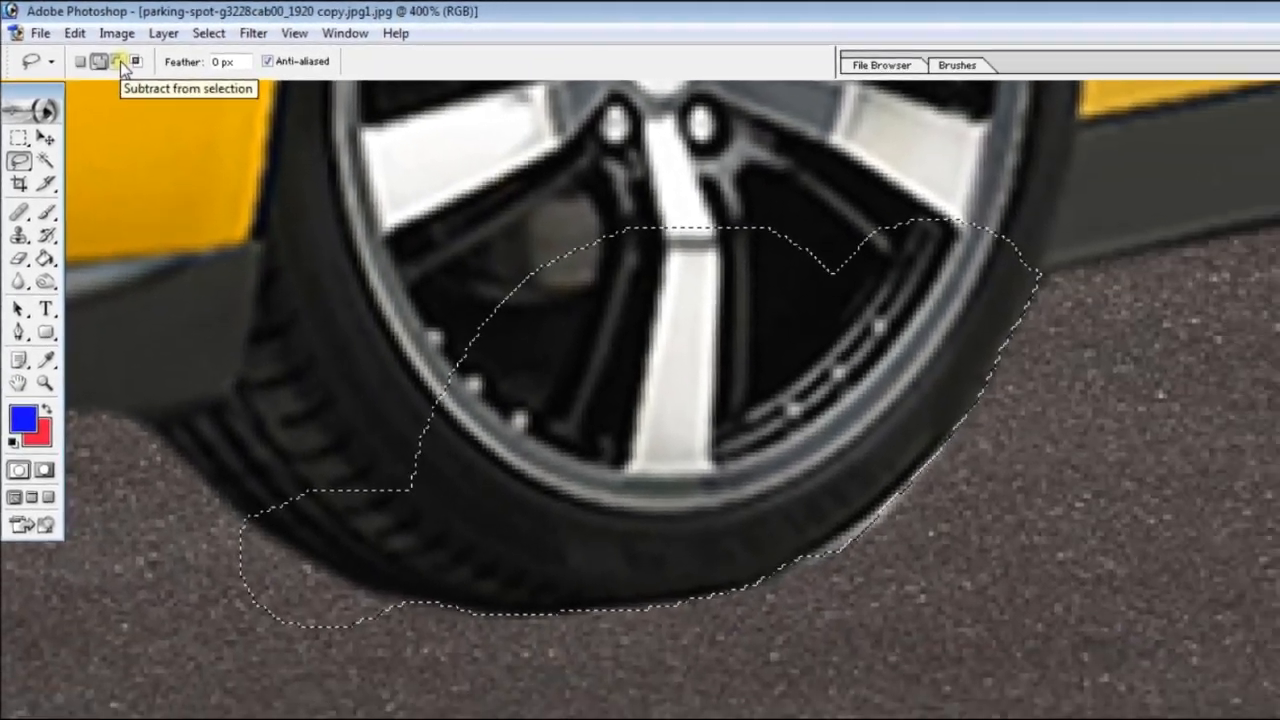
click(117, 61)
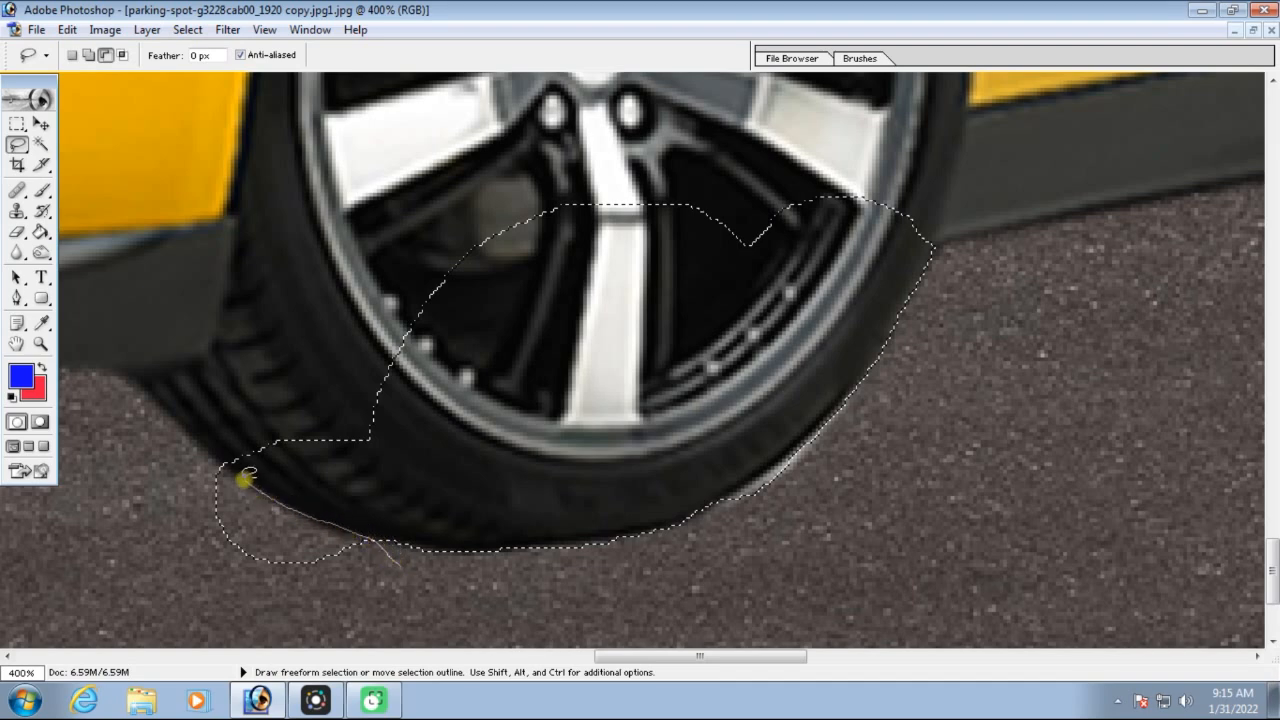
mouse_move(172, 450)
mouse_down()
mouse_move(148, 498)
mouse_move(155, 560)
mouse_move(209, 594)
mouse_move(314, 603)
mouse_move(364, 594)
mouse_move(403, 566)
mouse_up()
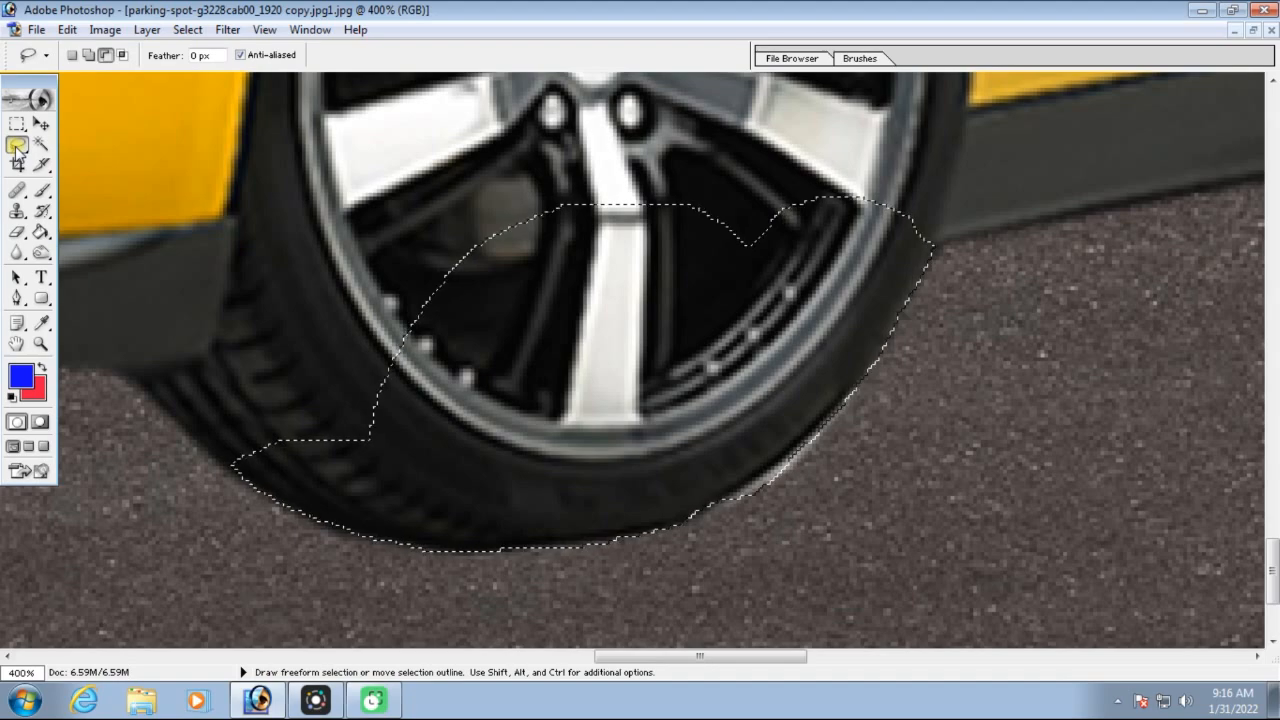
Add a Polygonal Lasso area covering the bumper and fog light beside the front wheel to the selection
click(17, 147)
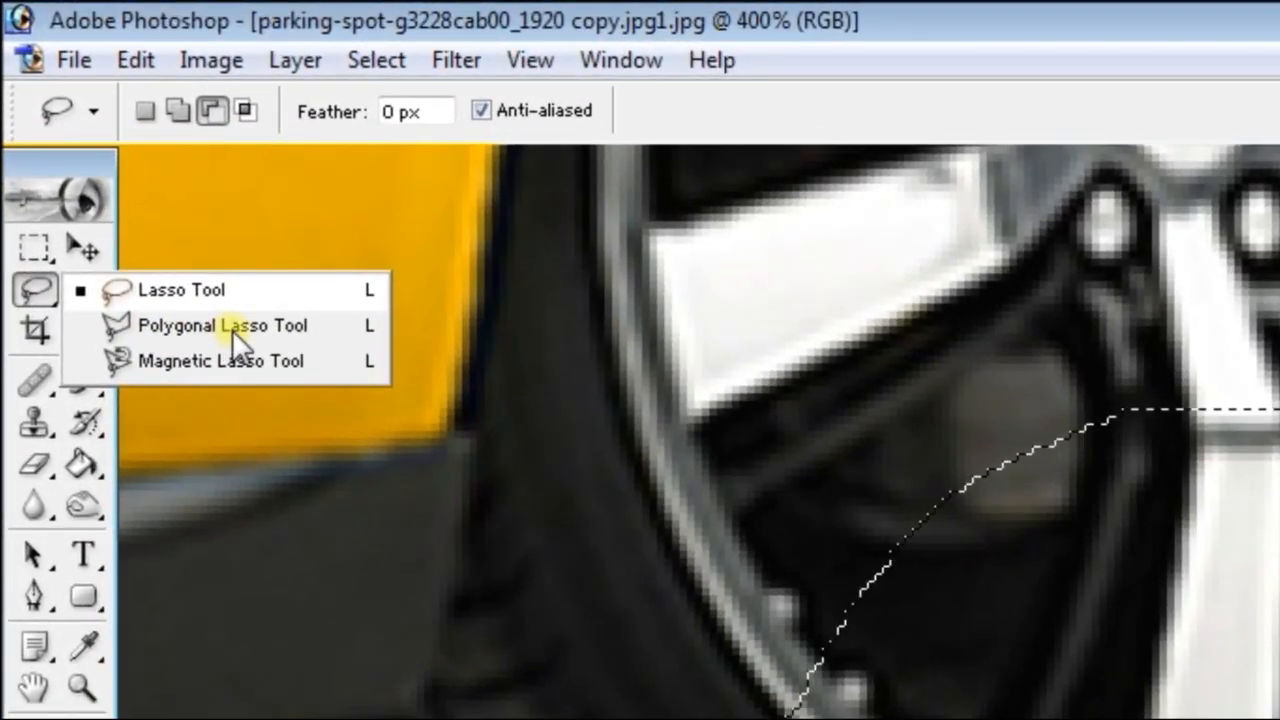
click(232, 329)
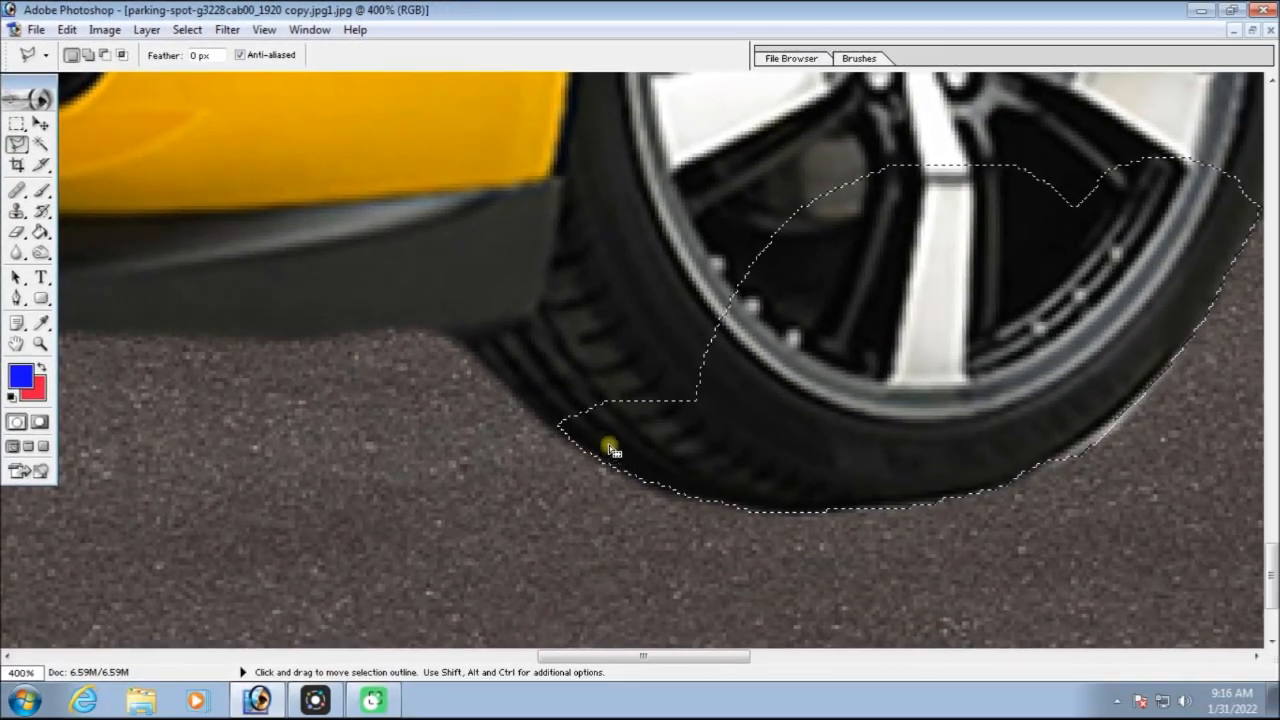
click(89, 55)
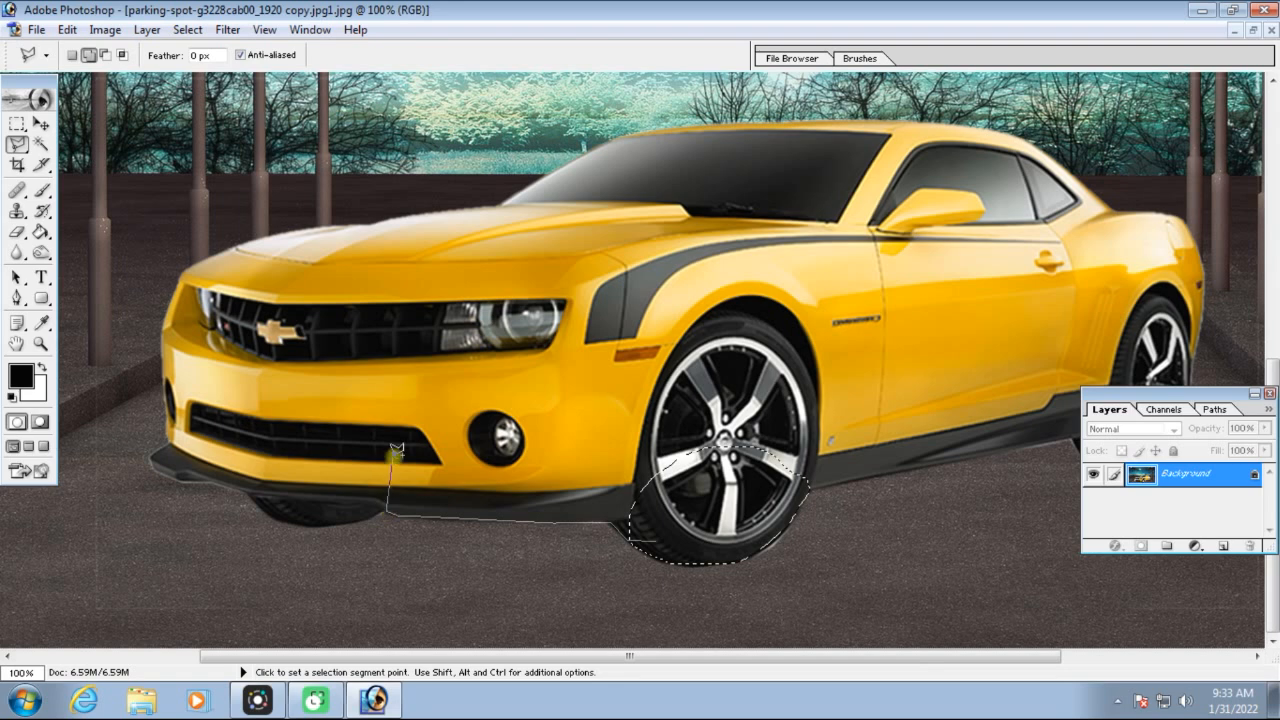
click(572, 402)
click(632, 447)
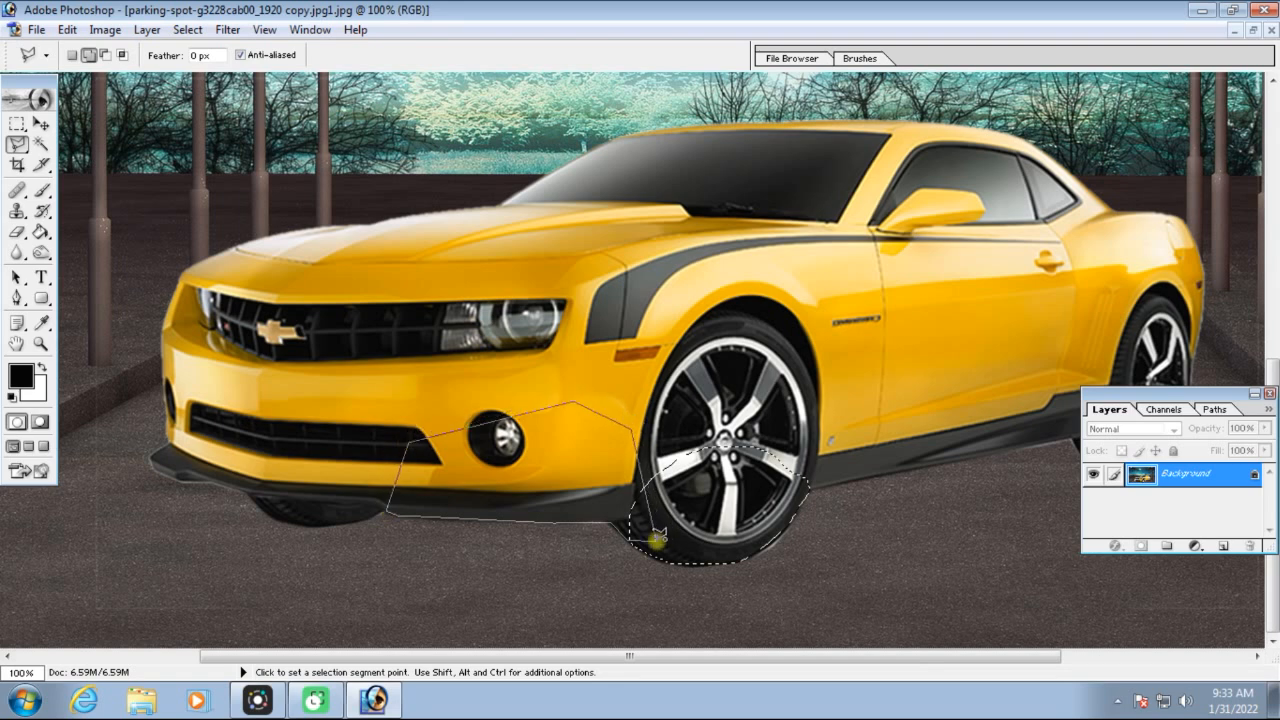
click(656, 540)
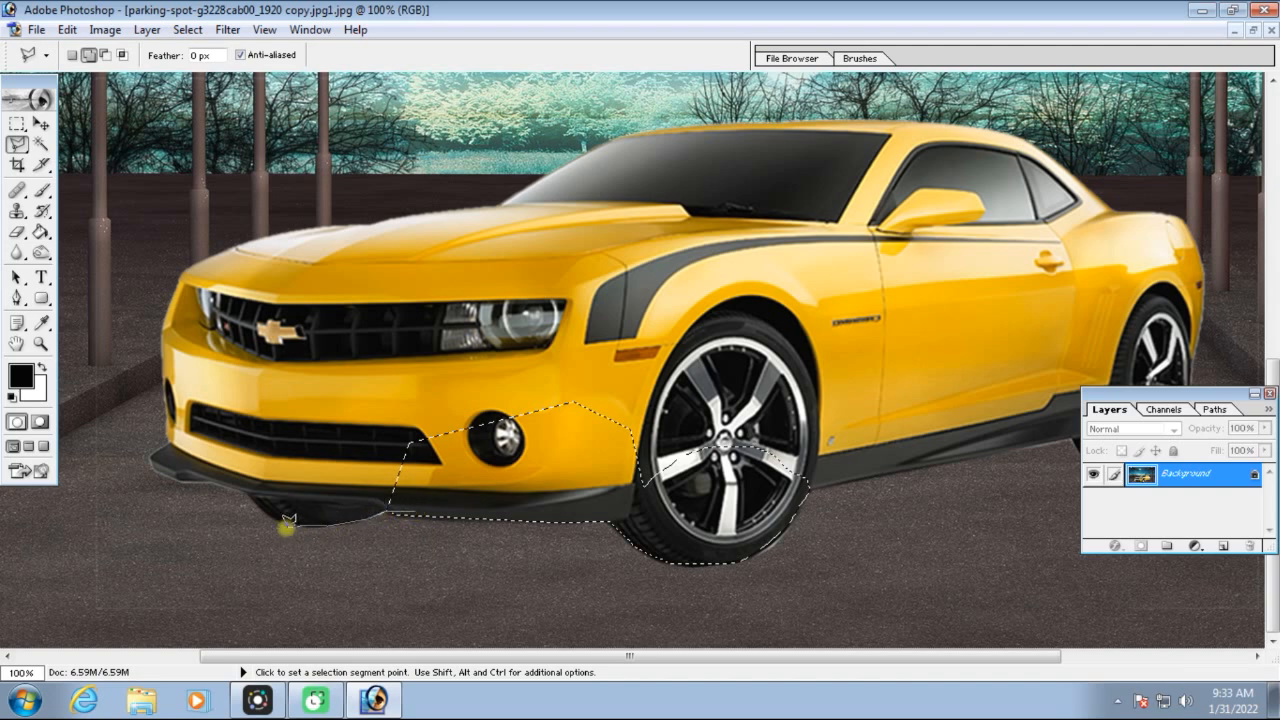
Add a polygonal area around the far front tyre and lower grille, and subtract the excess road below the bumper
click(209, 462)
click(322, 368)
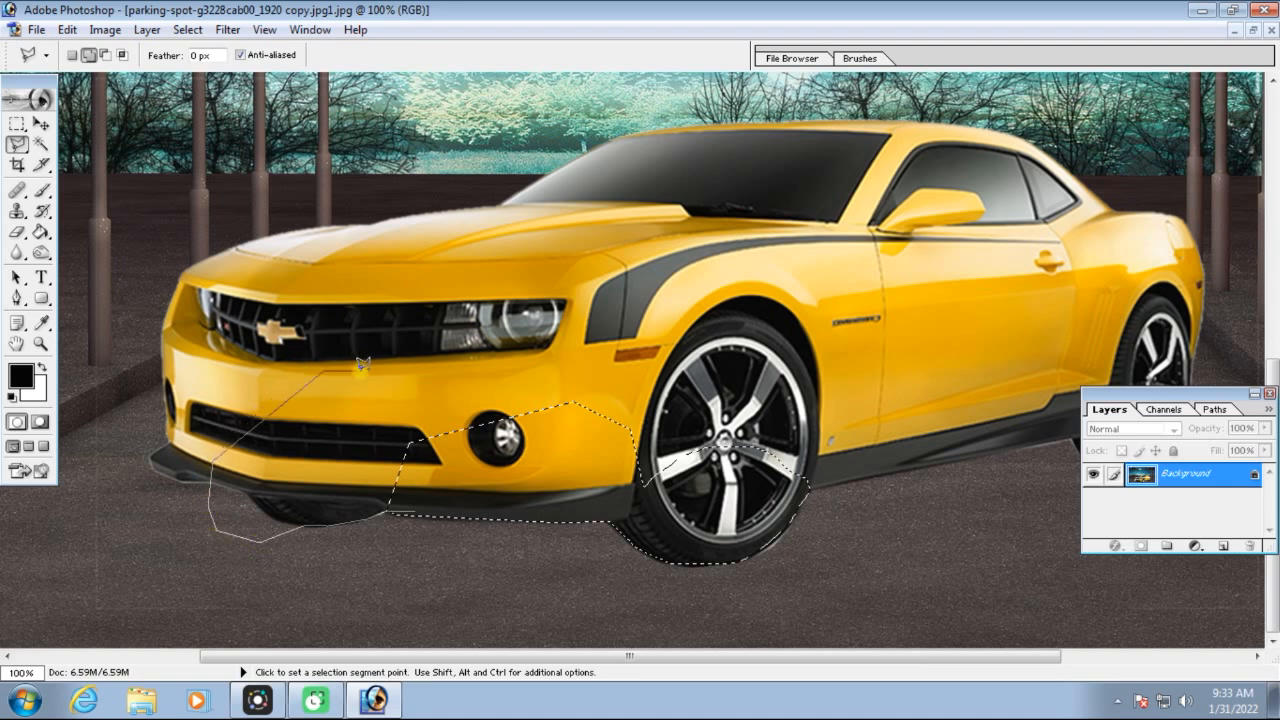
click(417, 510)
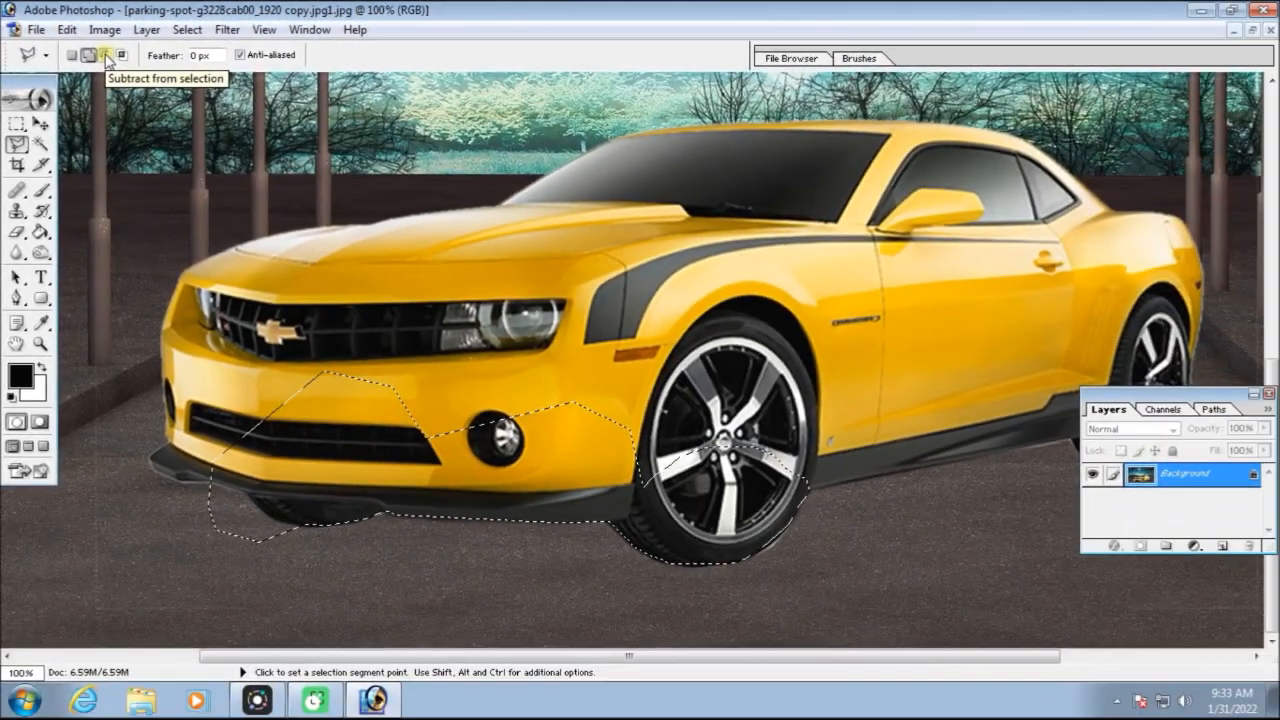
click(143, 80)
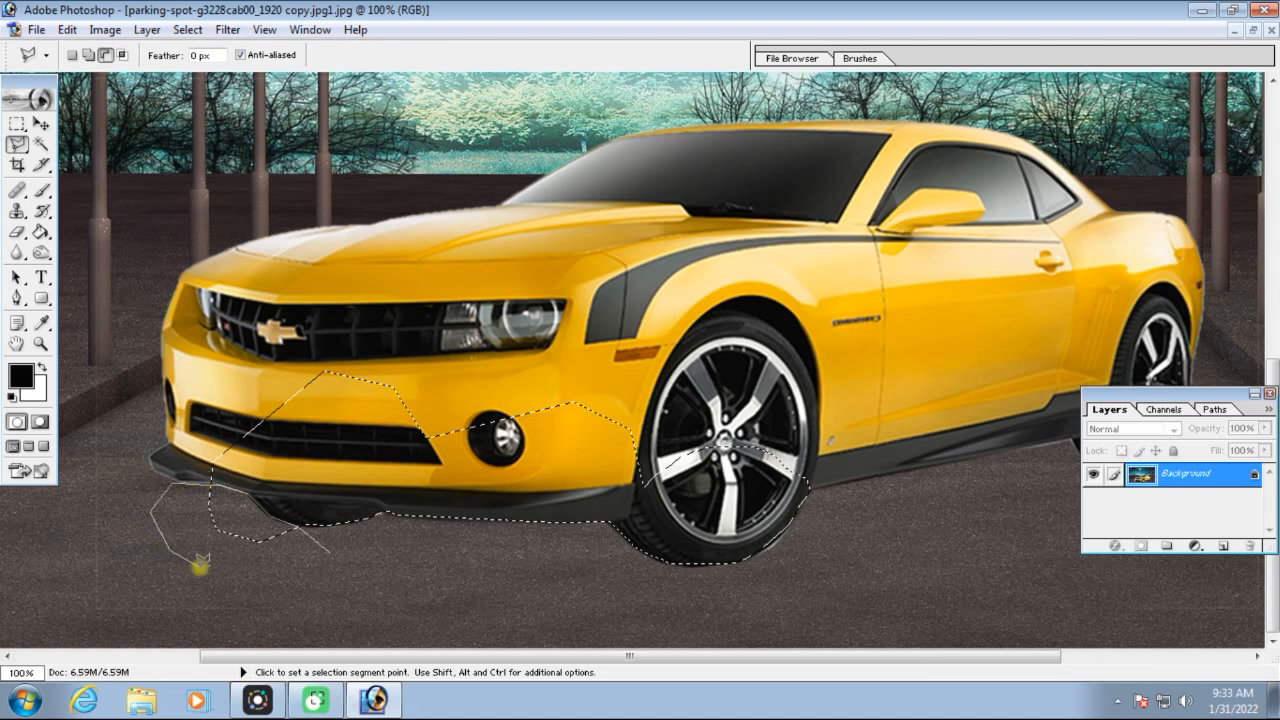
double_click(331, 551)
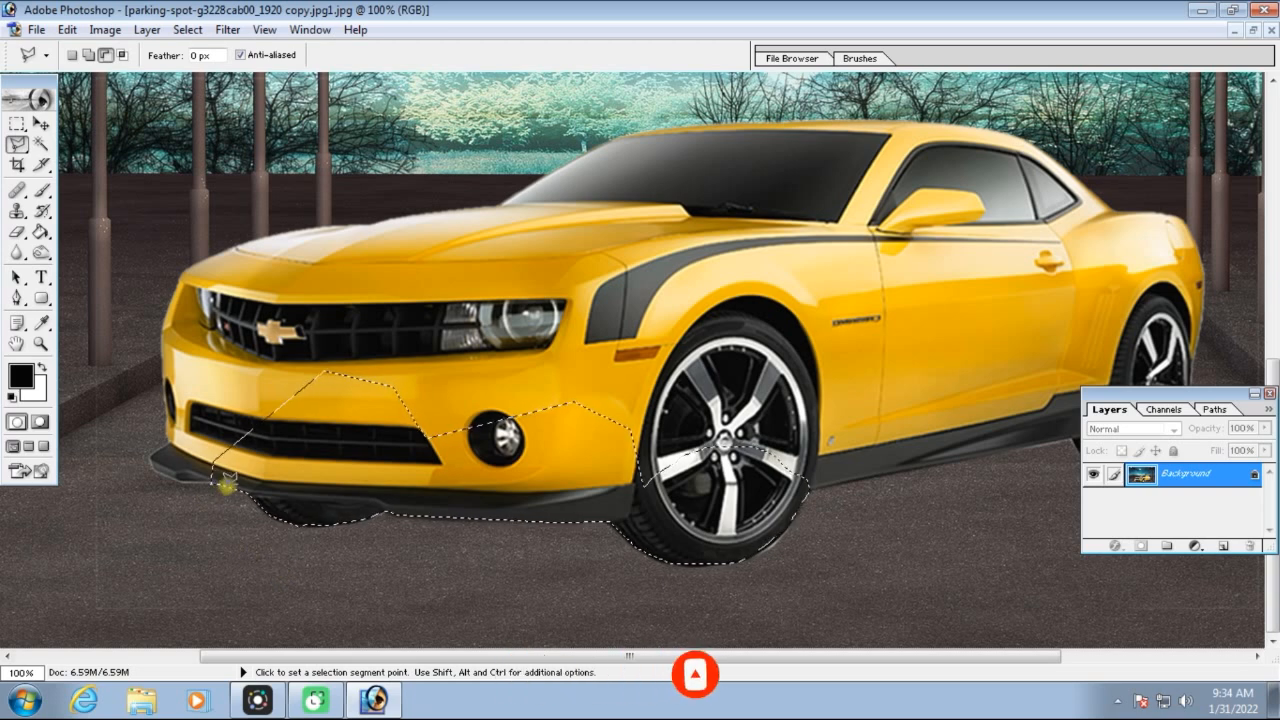
Start adding to the selection with a polygonal outline at the front bumper and trace it along the hood and windshield at 400% zoom
click(89, 55)
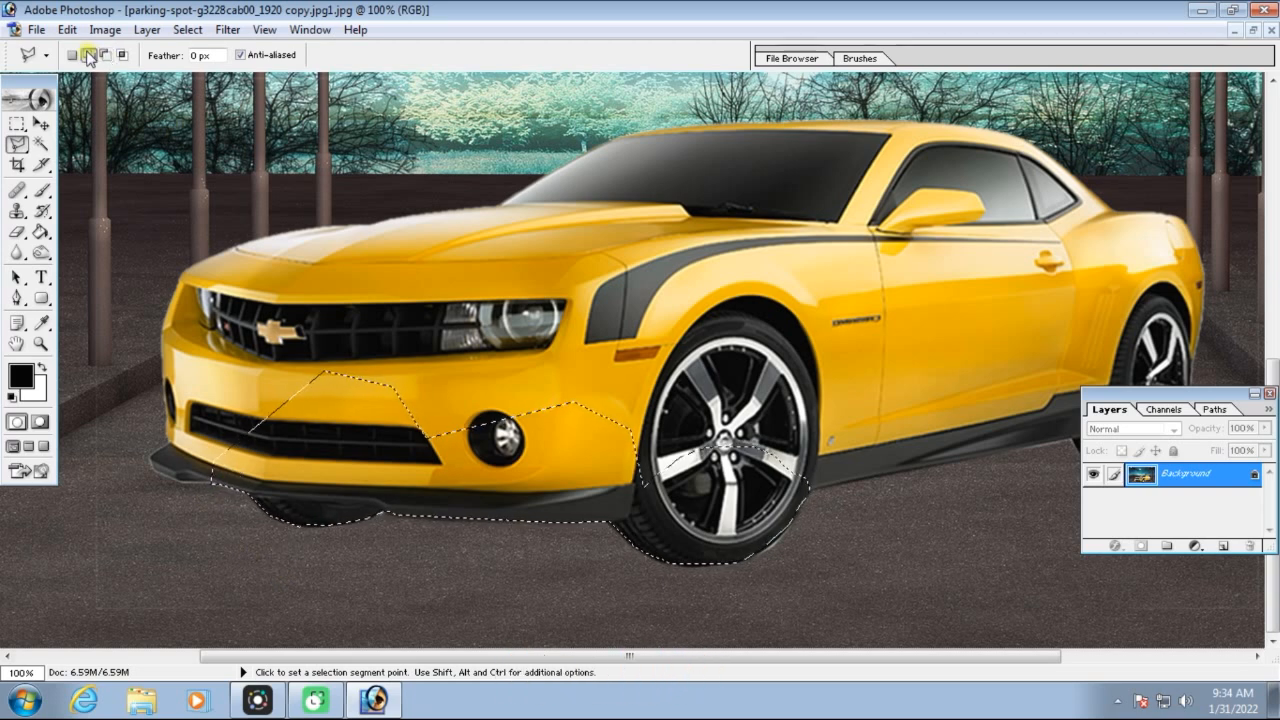
click(224, 485)
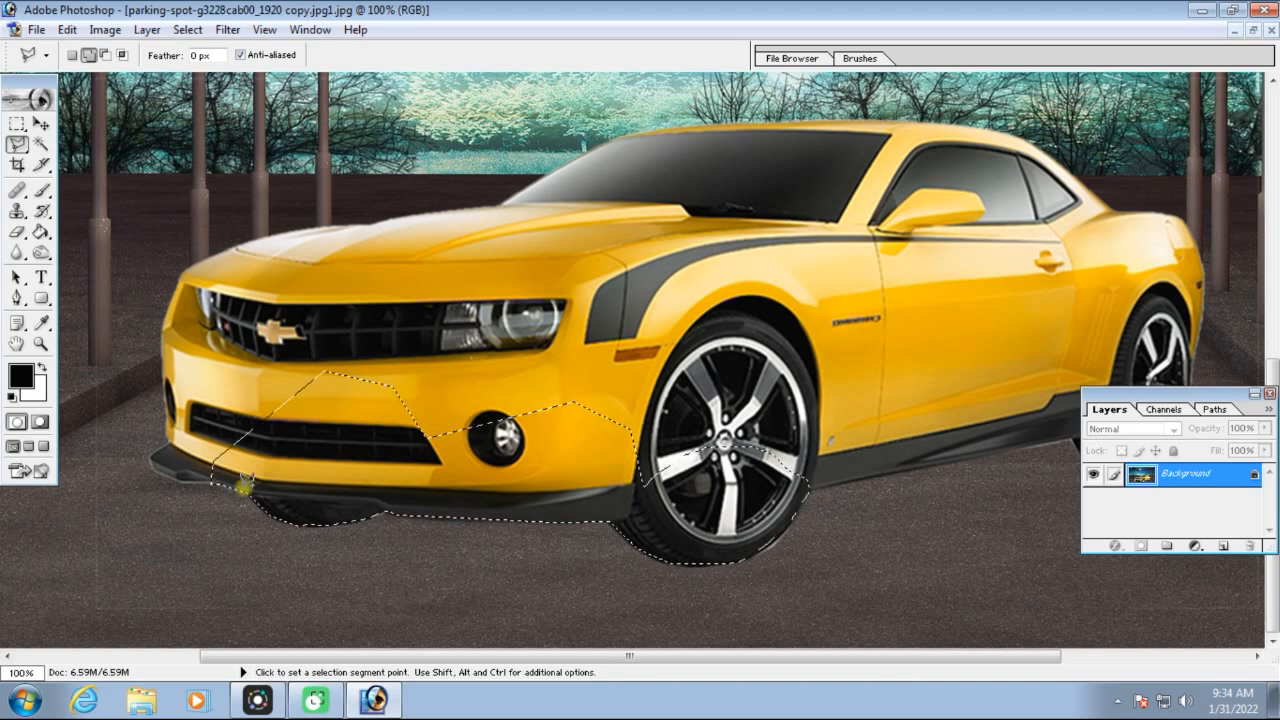
click(244, 484)
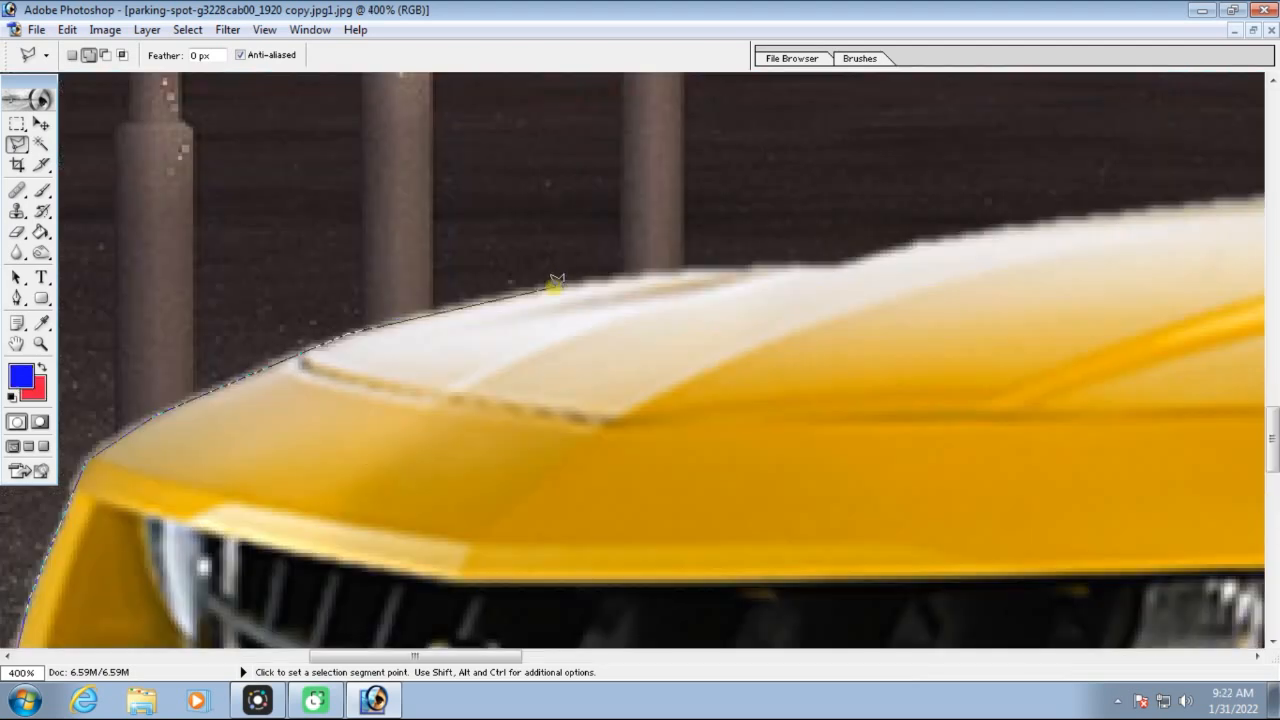
mouse_move(923, 237)
mouse_down()
mouse_move(757, 306)
mouse_move(851, 285)
mouse_move(545, 498)
mouse_up()
click(748, 359)
click(1037, 306)
drag(1037, 308, 423, 424)
Continue the polygonal outline along the car's roof, down the rear window and around the trunk edge
drag(1180, 398, 566, 388)
click(748, 396)
click(962, 413)
click(1108, 444)
drag(1195, 470, 680, 203)
click(782, 297)
drag(955, 443, 524, 197)
click(553, 228)
click(680, 231)
click(800, 245)
click(864, 330)
click(907, 469)
drag(907, 469, 897, 169)
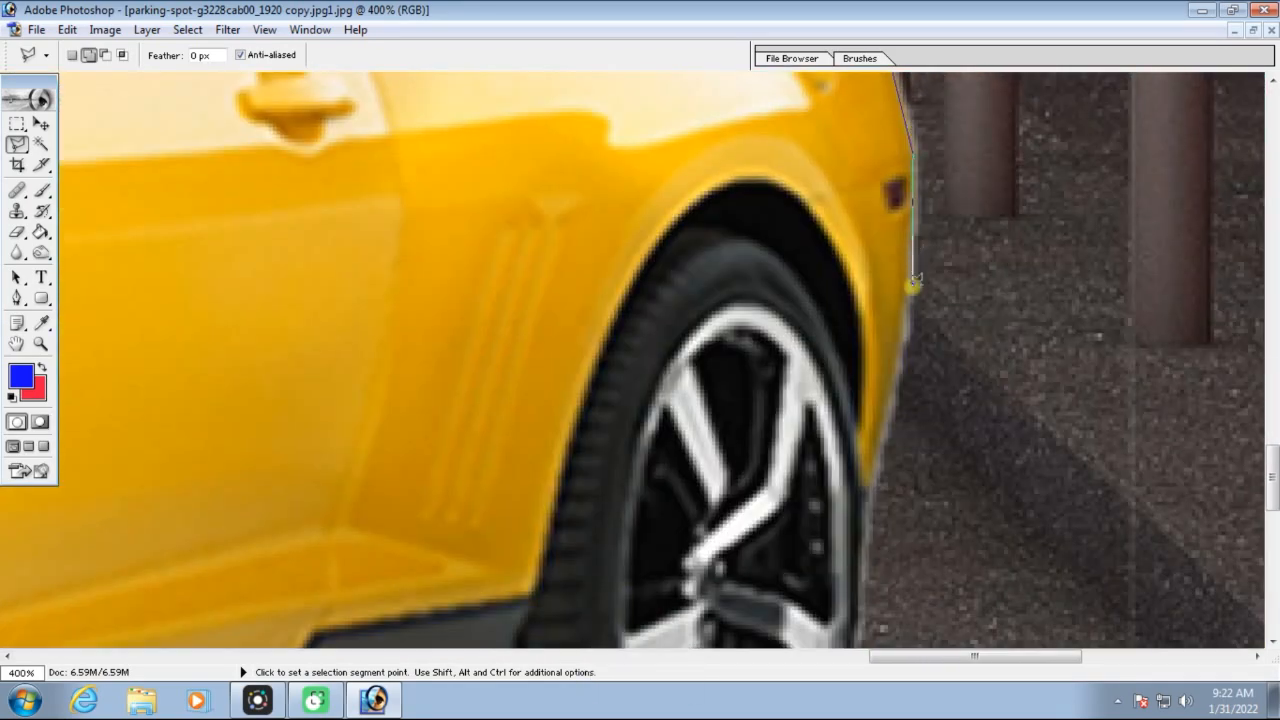
Trace the polygonal outline down the rear bumper, around the rear tyre and back along the lower sill to the front wheel
click(872, 468)
drag(872, 468, 972, 253)
click(816, 528)
click(663, 526)
click(598, 515)
click(562, 496)
click(529, 457)
click(506, 415)
key(ctrl+minus)
drag(406, 490, 1019, 365)
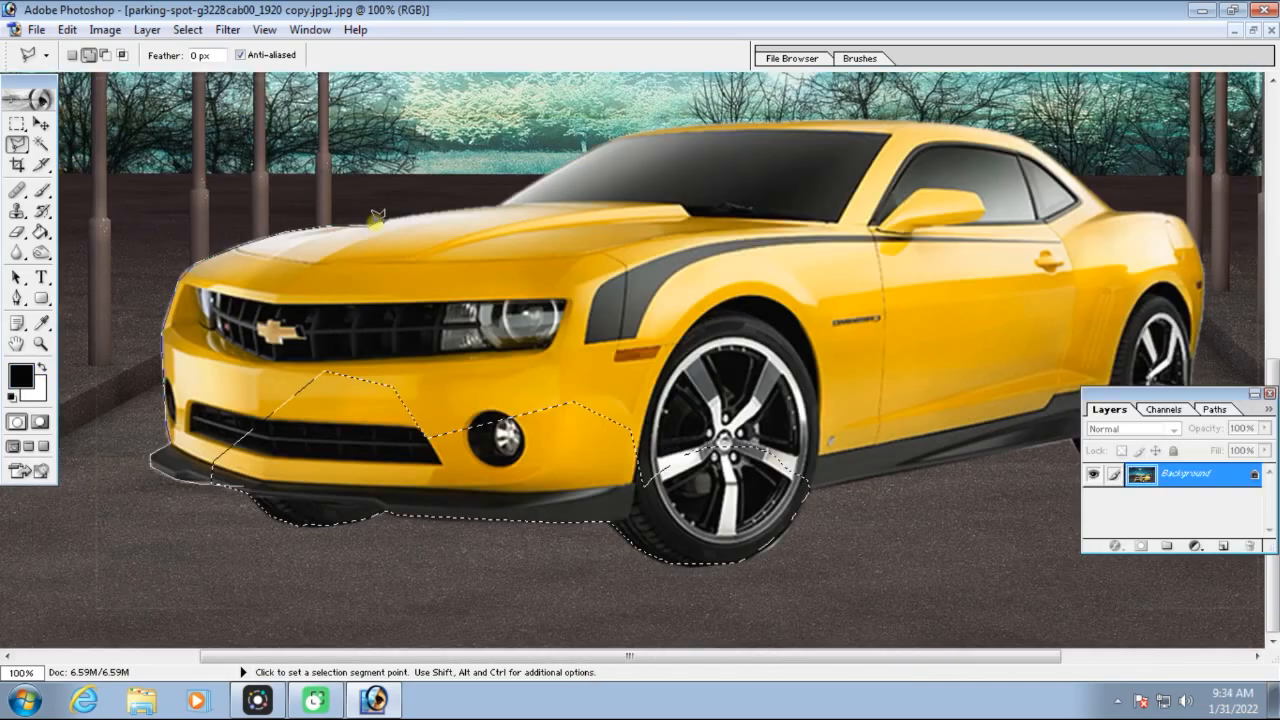
key(ctrl+minus)
key(ctrl+minus)
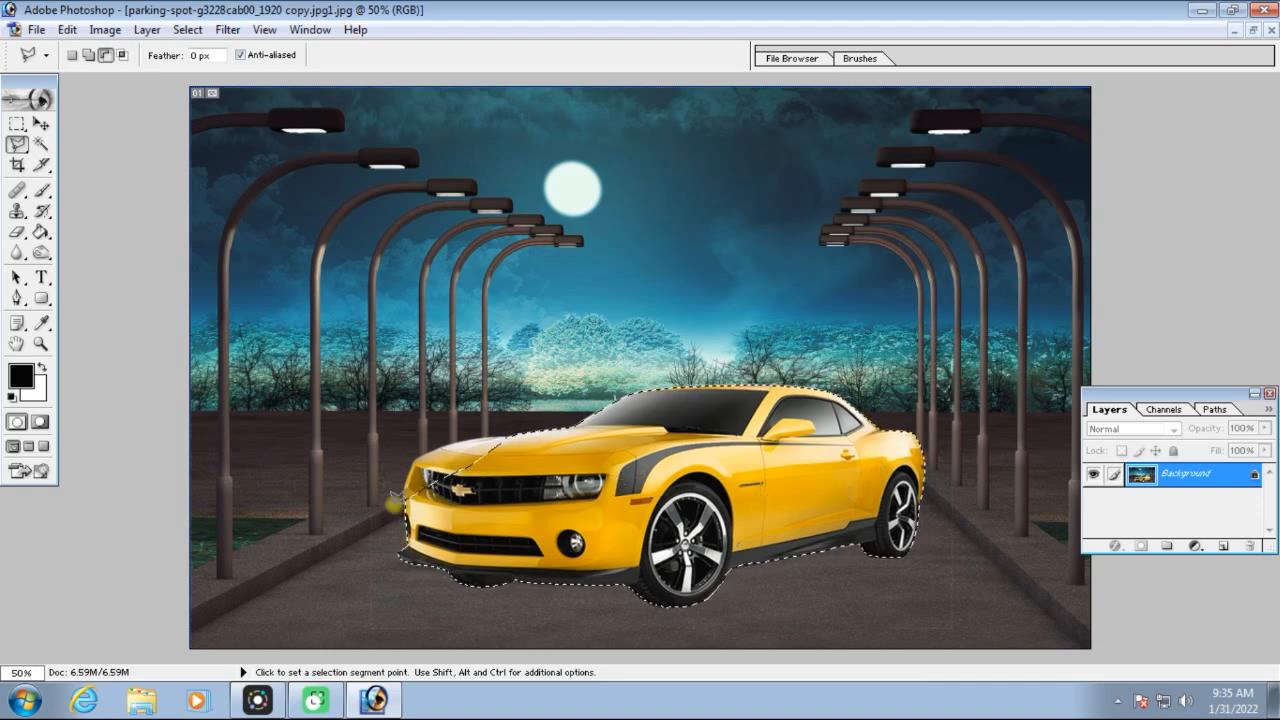
Add the unselected front part of the hood and grille with the Magnetic Lasso Tool at 200% zoom, following the car's edge
key(ctrl+equal)
key(ctrl+equal)
key(ctrl+equal)
key(space)
drag(329, 509, 781, 210)
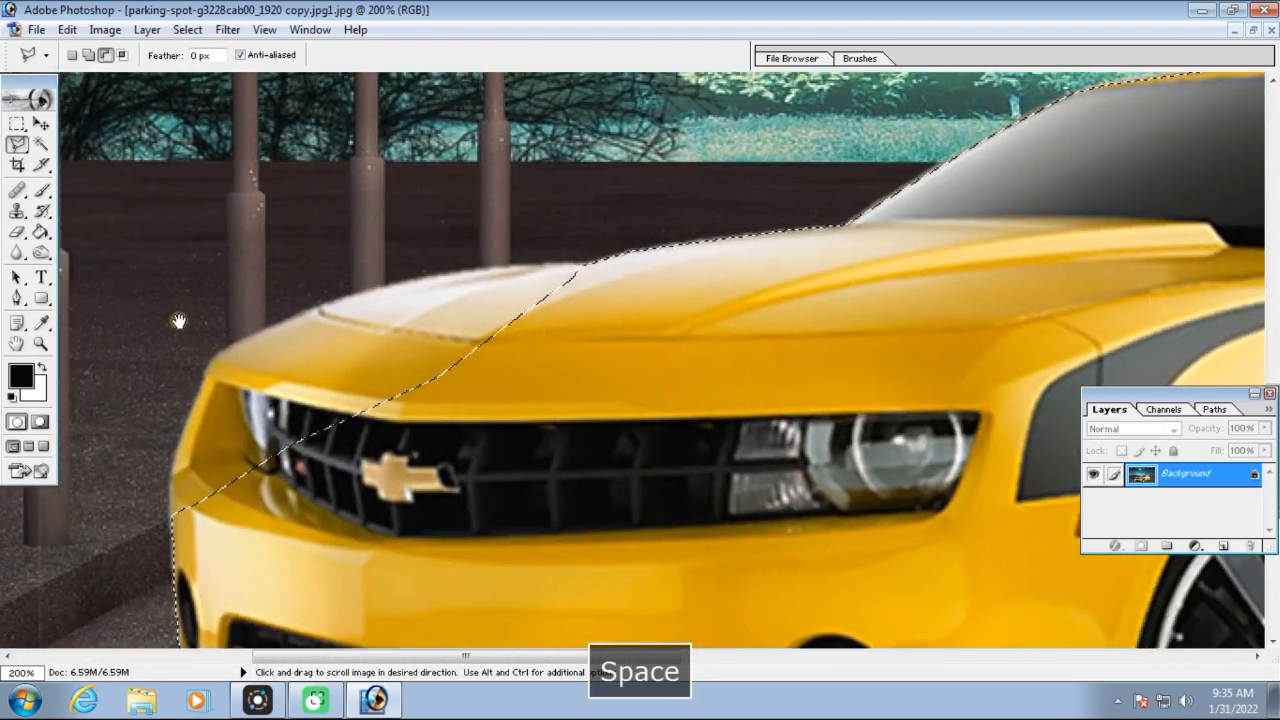
drag(17, 143, 113, 186)
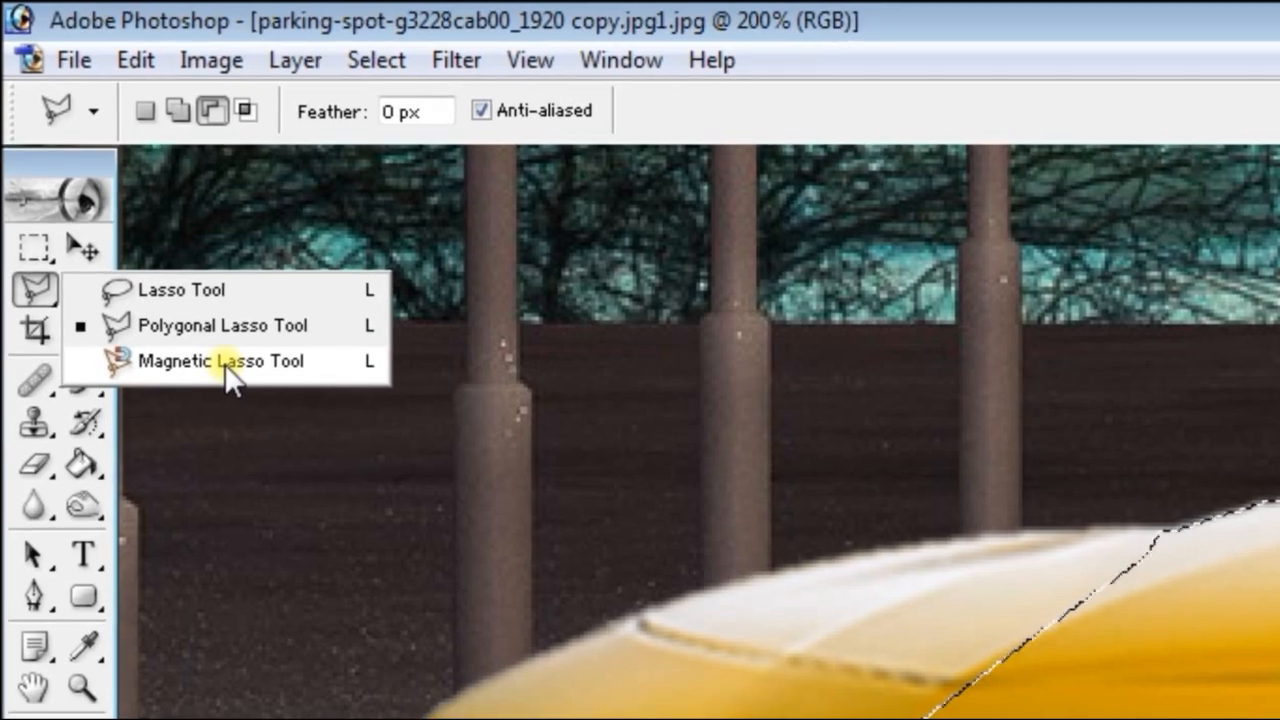
click(226, 368)
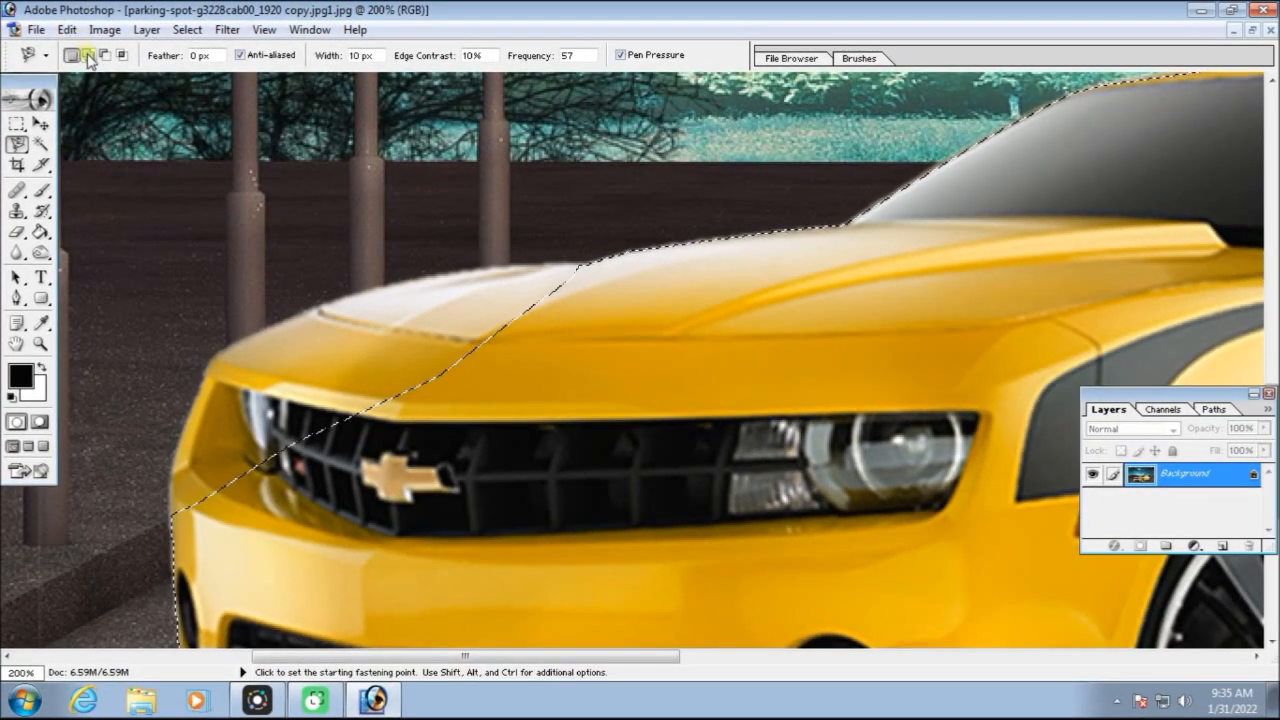
click(88, 56)
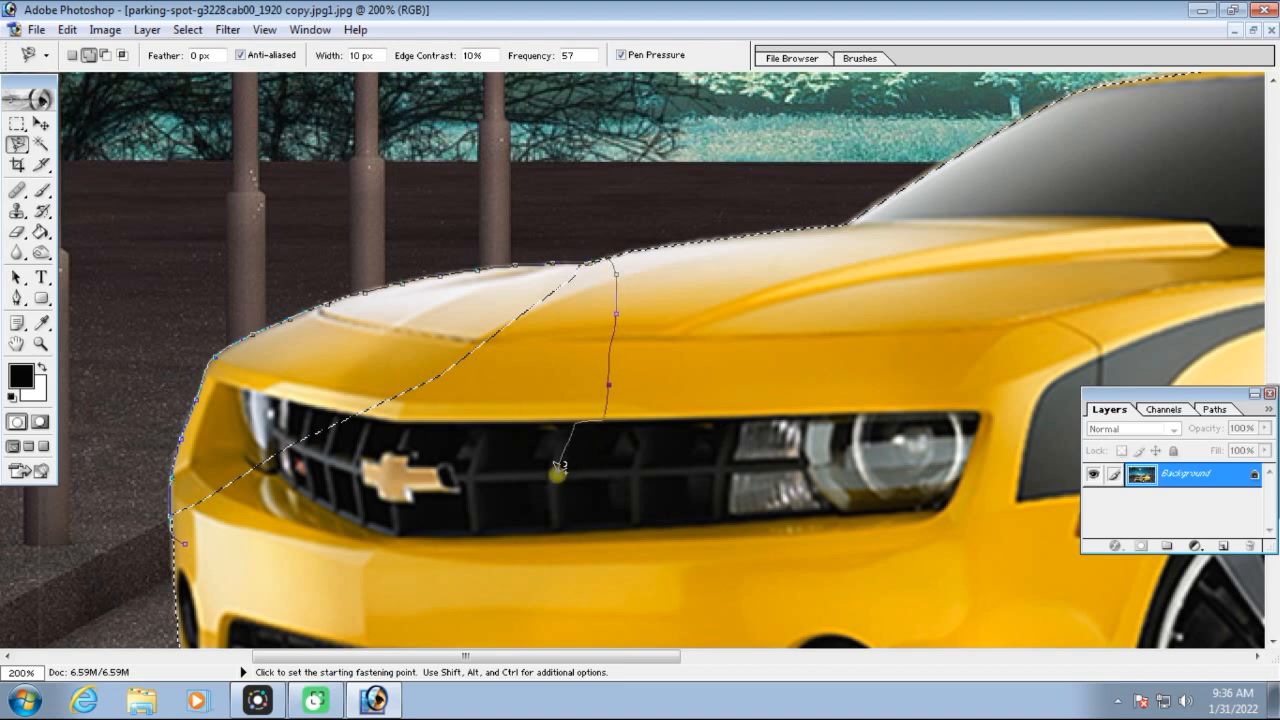
click(190, 535)
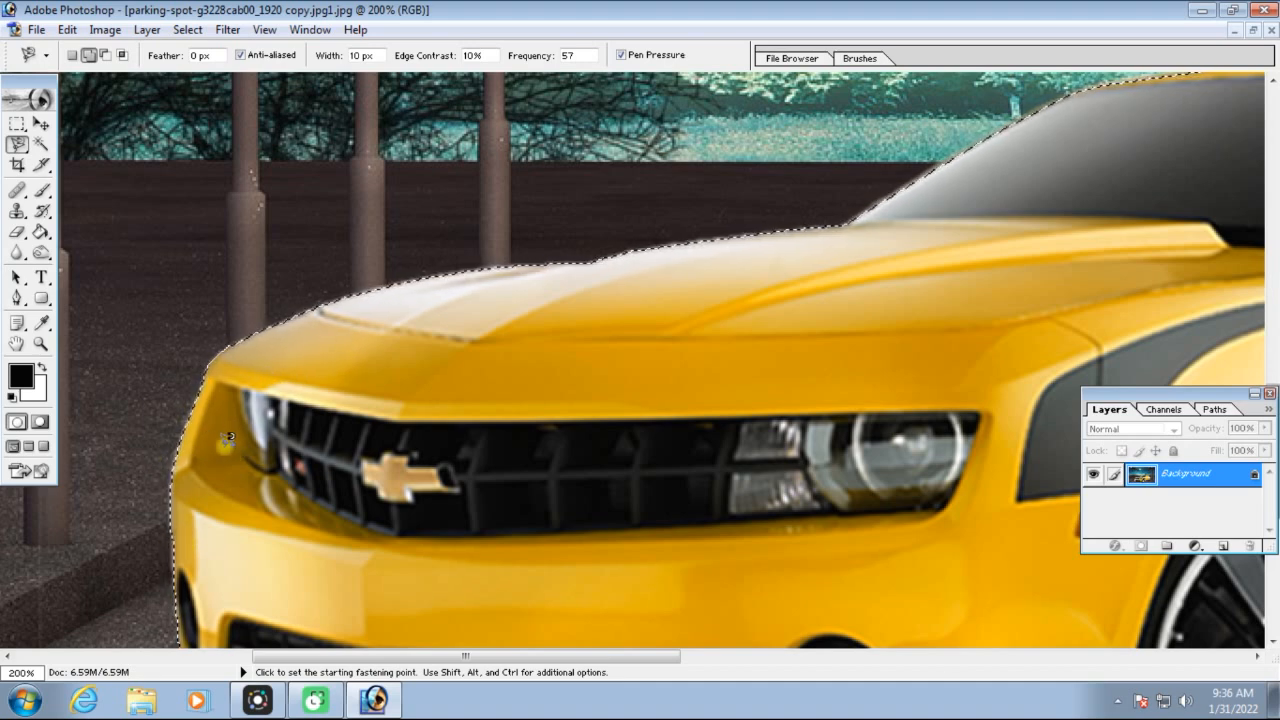
key(ctrl+0)
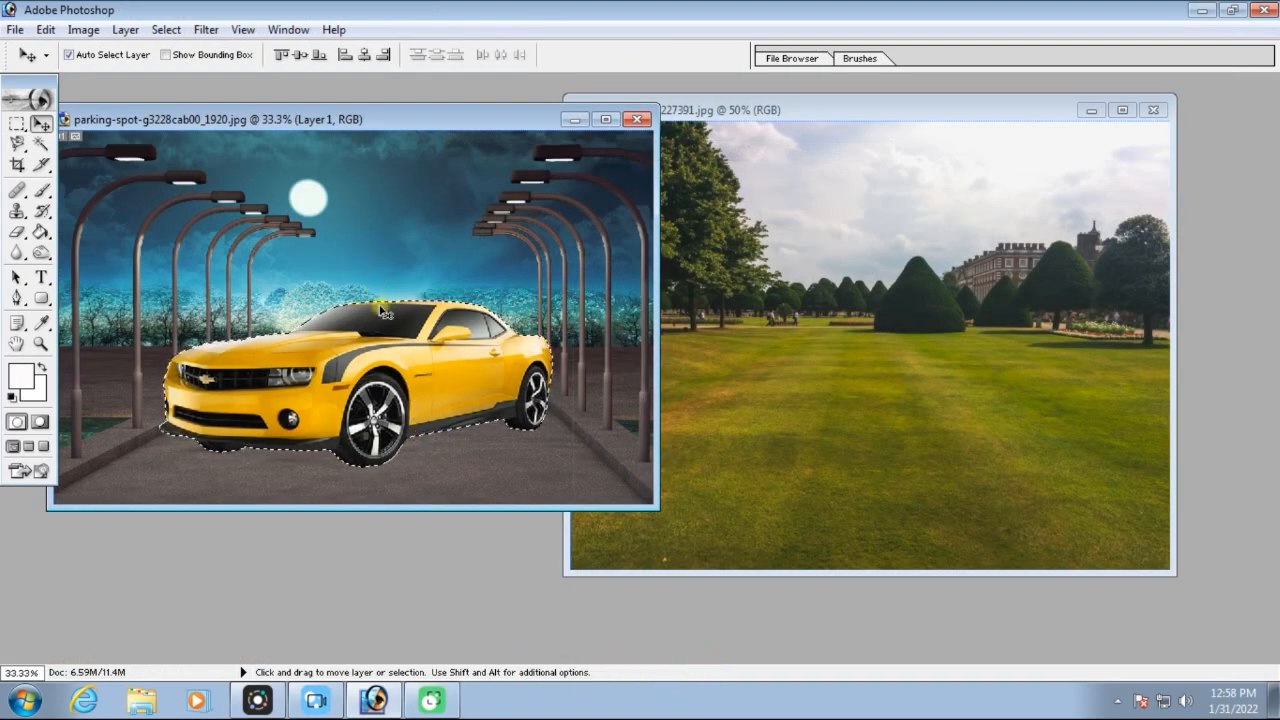
Copy the selected yellow car and paste it into the garden image pexels-dom-j-227391.jpg
click(46, 30)
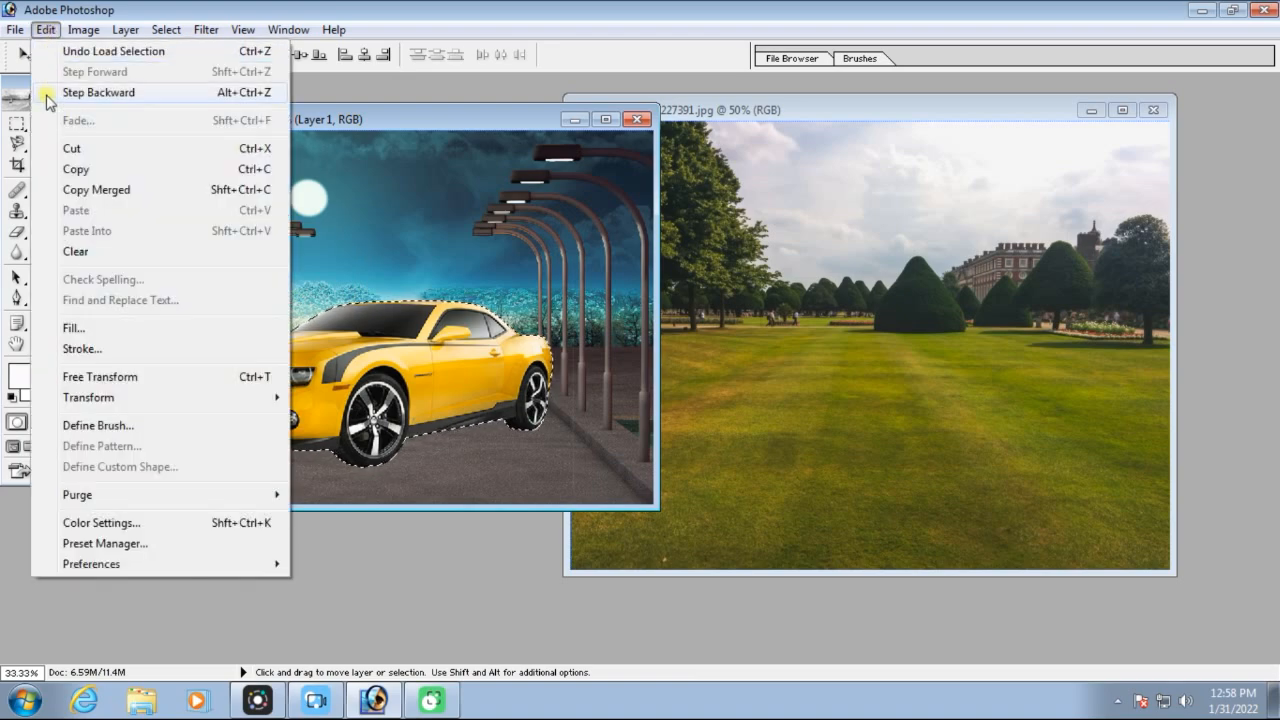
click(92, 172)
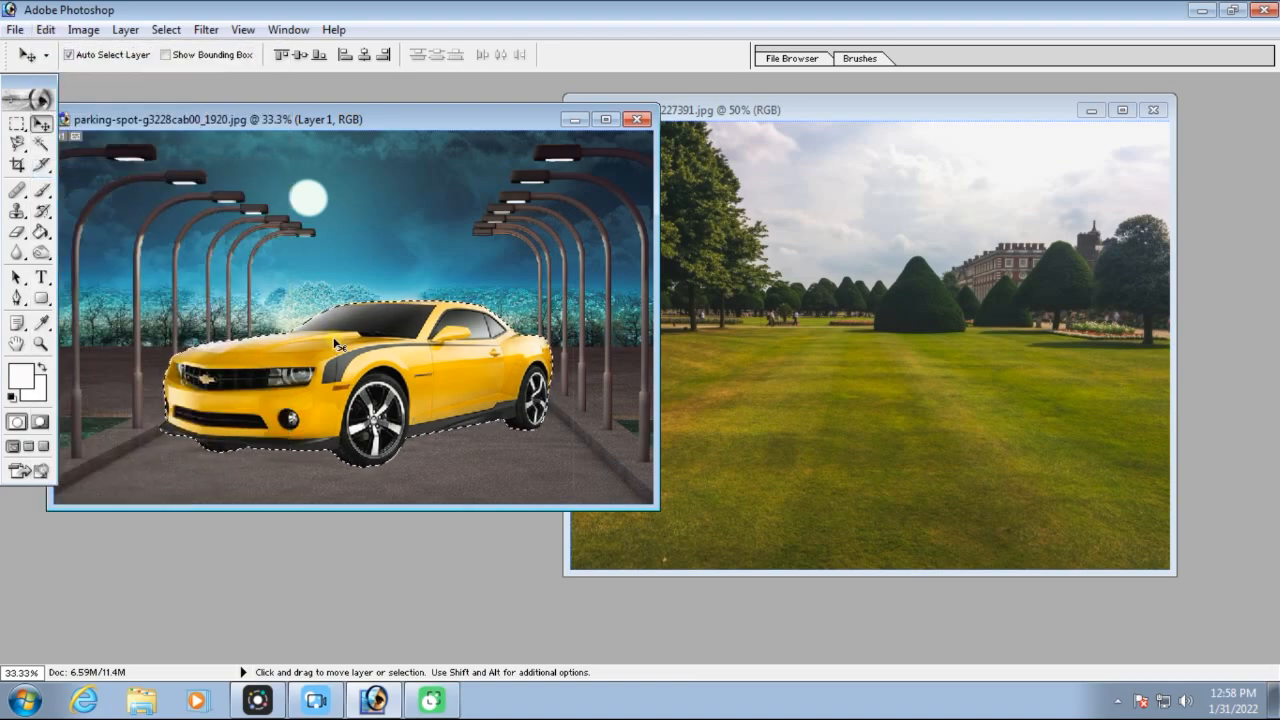
key(ctrl+c)
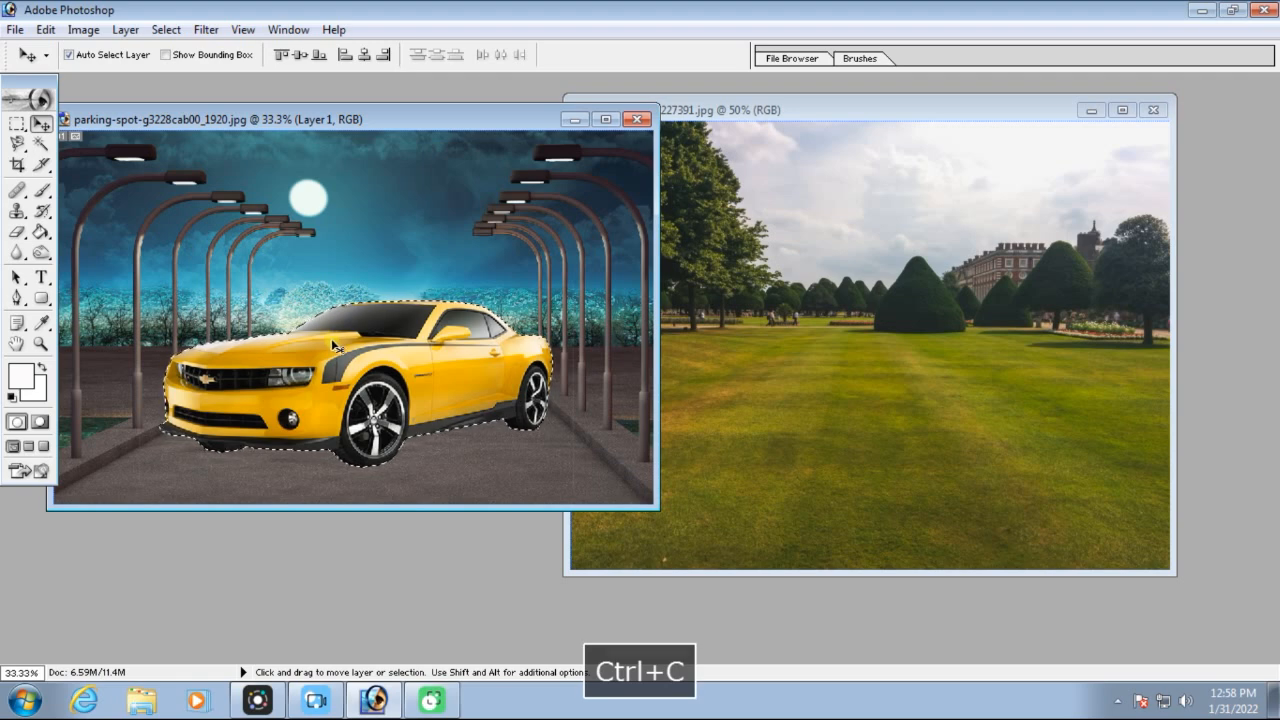
click(889, 309)
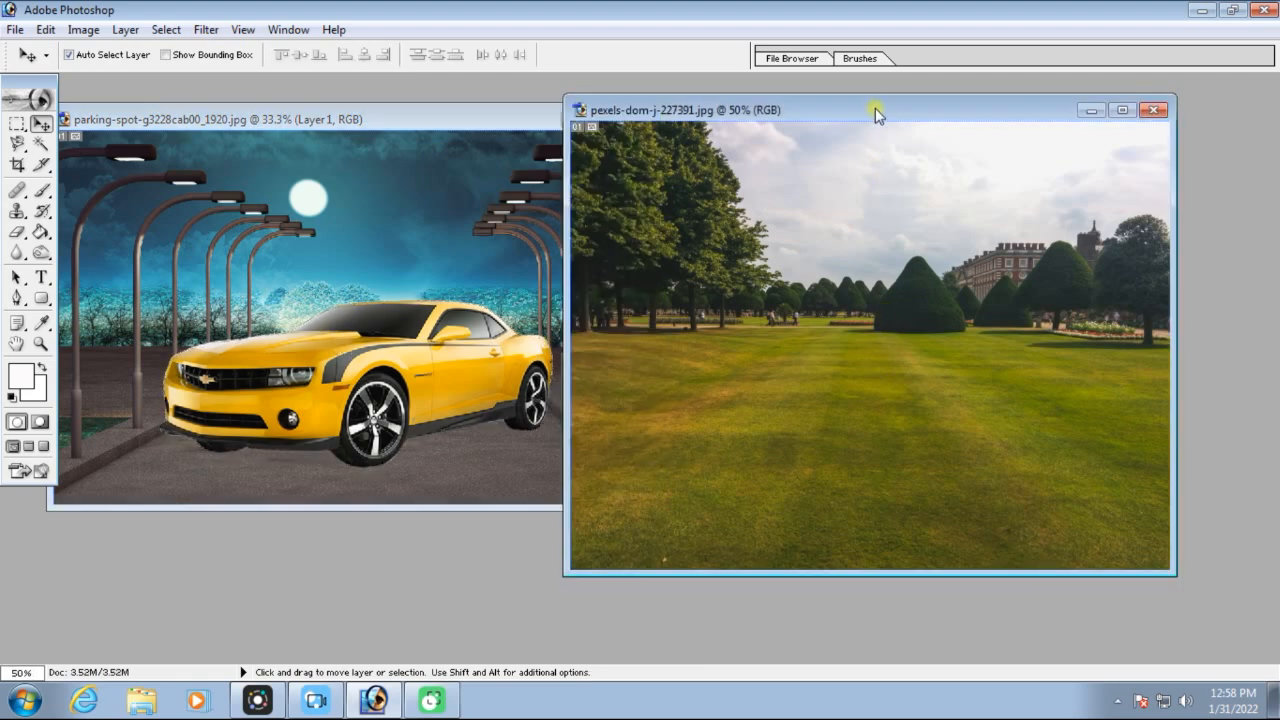
drag(871, 113, 843, 119)
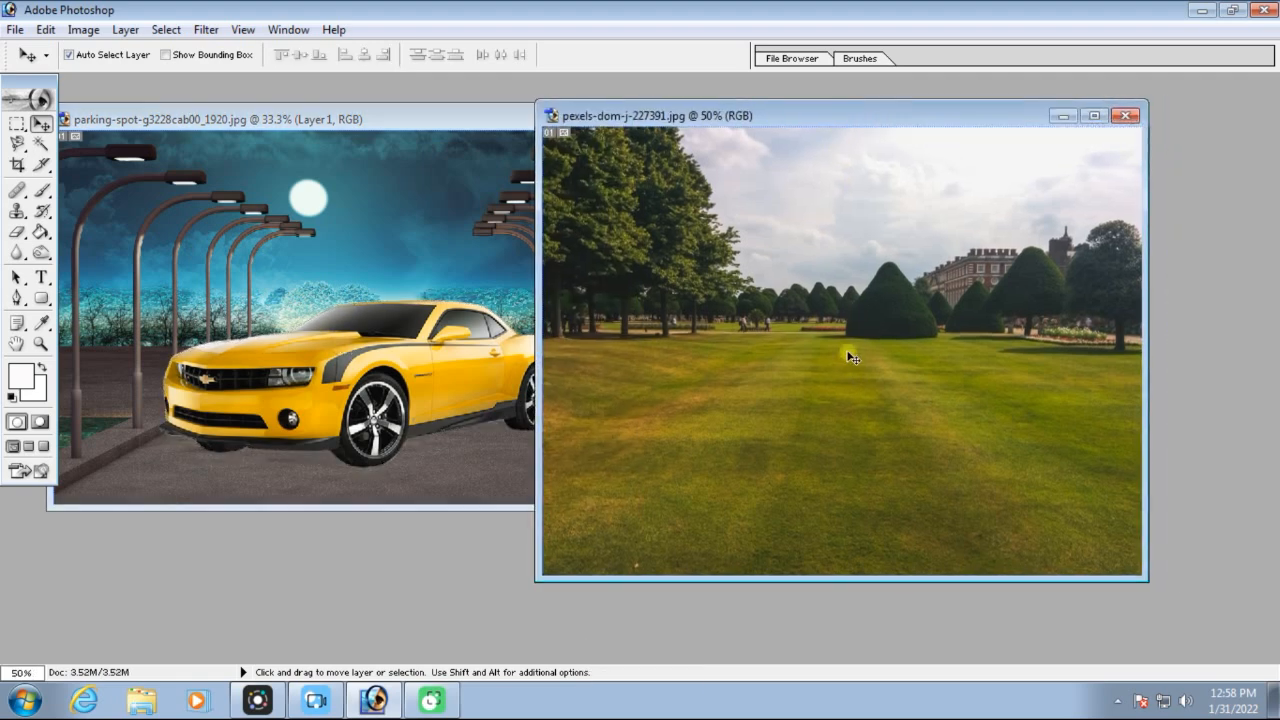
key(ctrl+v)
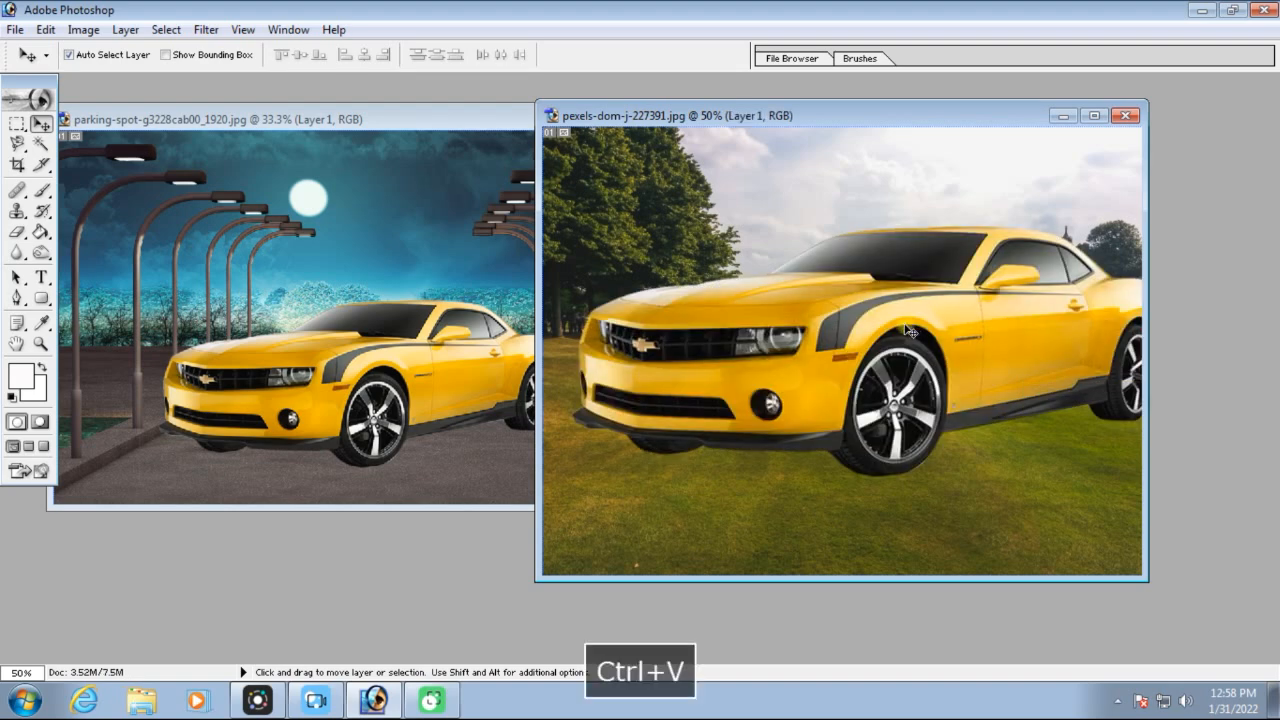
Scale the pasted car down with linked width and height, and position it on the lawn in the garden image
drag(910, 330, 871, 345)
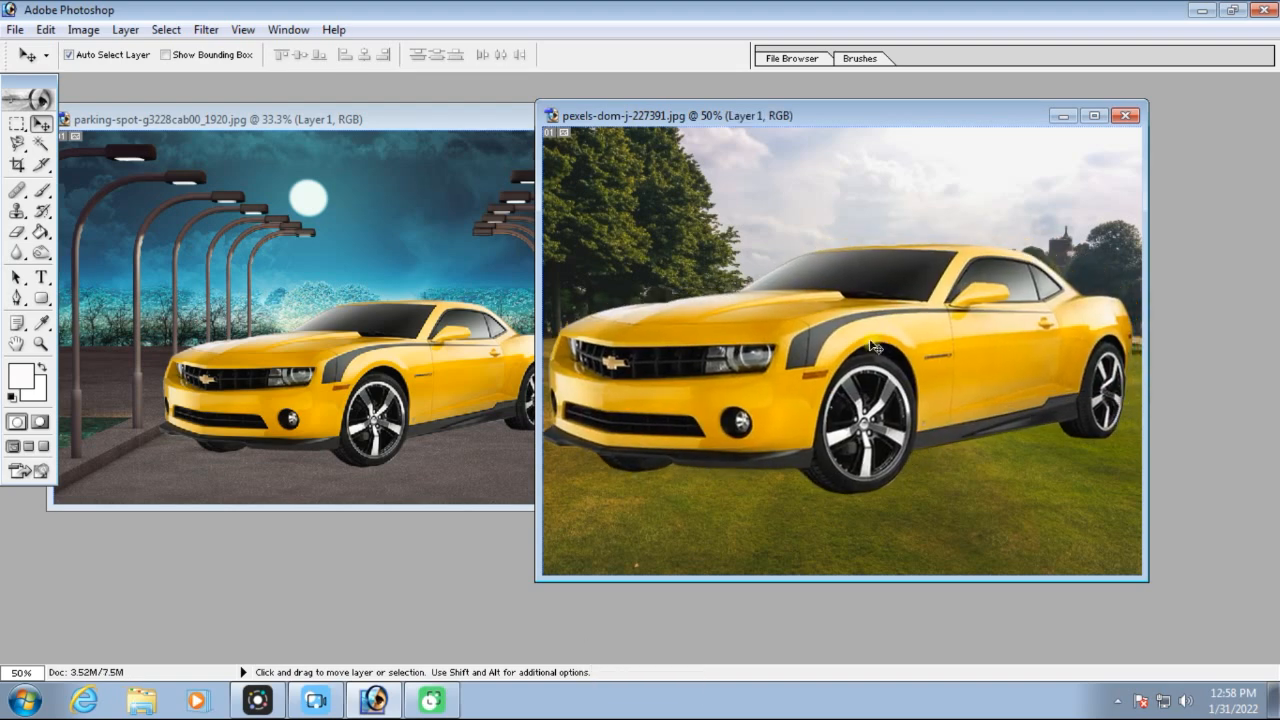
key(ctrl+t)
drag(605, 295, 685, 275)
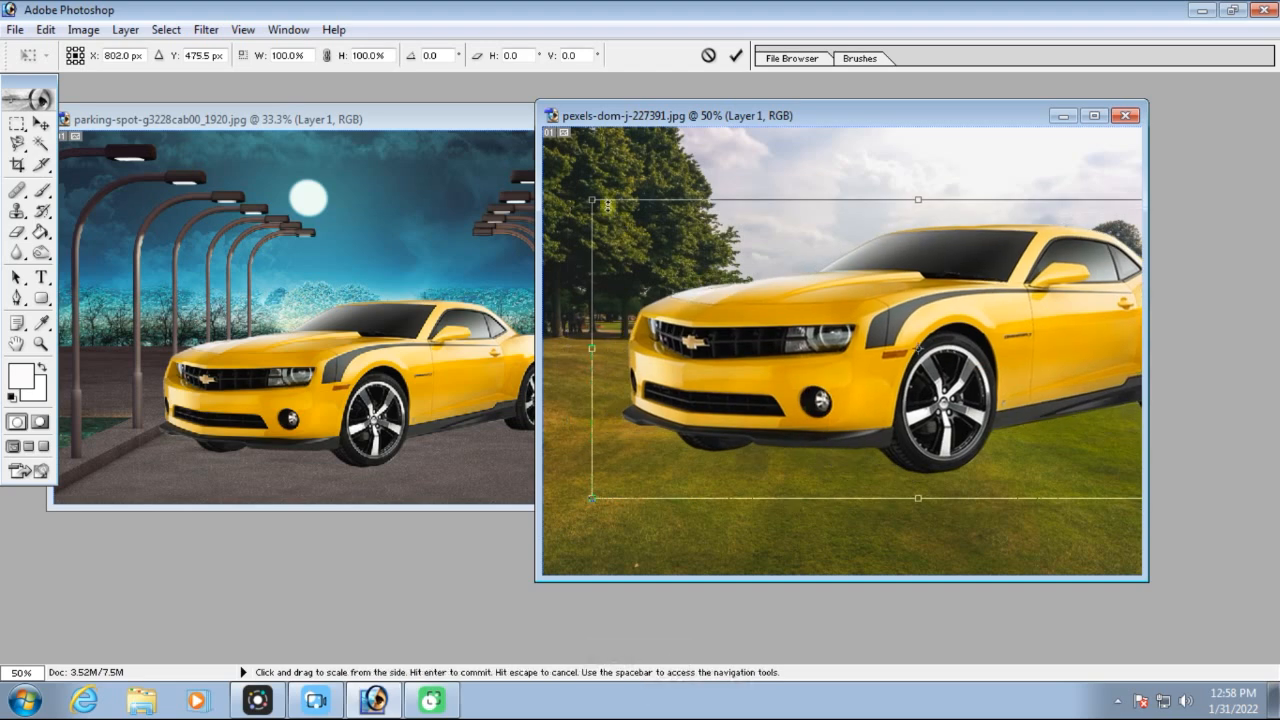
click(327, 56)
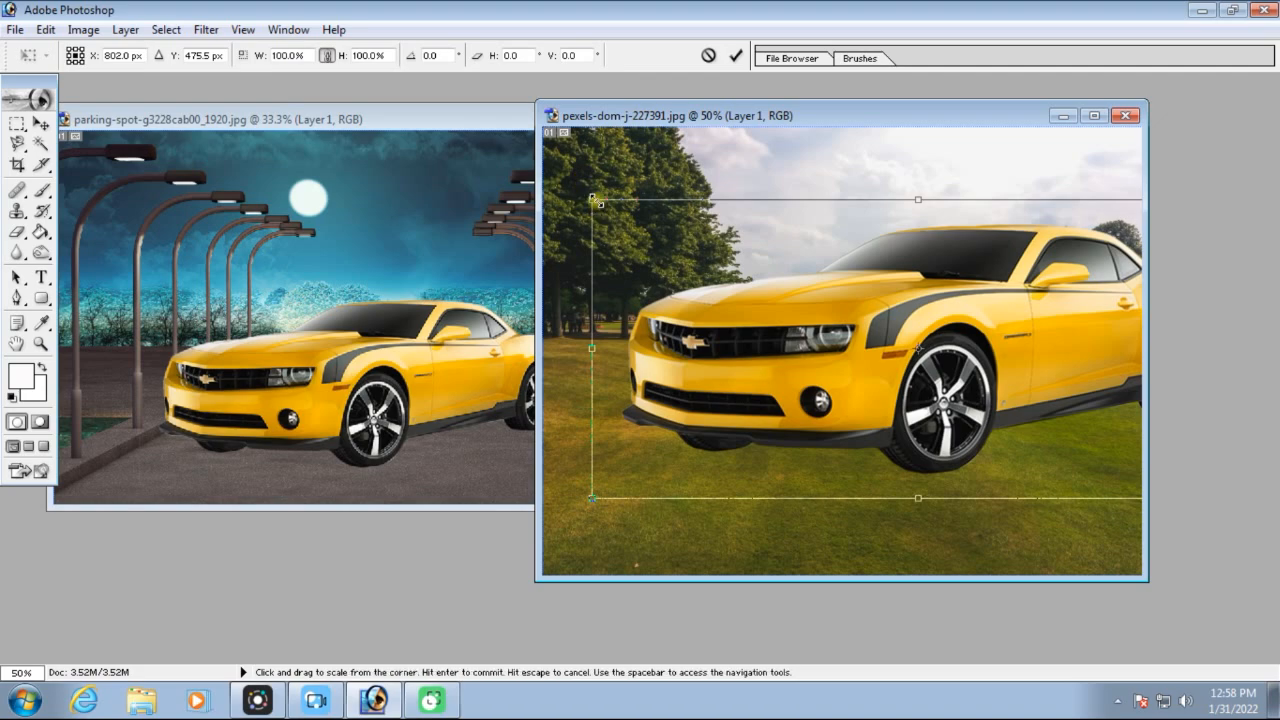
drag(596, 201, 777, 329)
drag(971, 351, 742, 360)
key(Return)
Show the Layers palette and create a new layer above the car layer in the garden image
drag(619, 117, 346, 127)
click(288, 29)
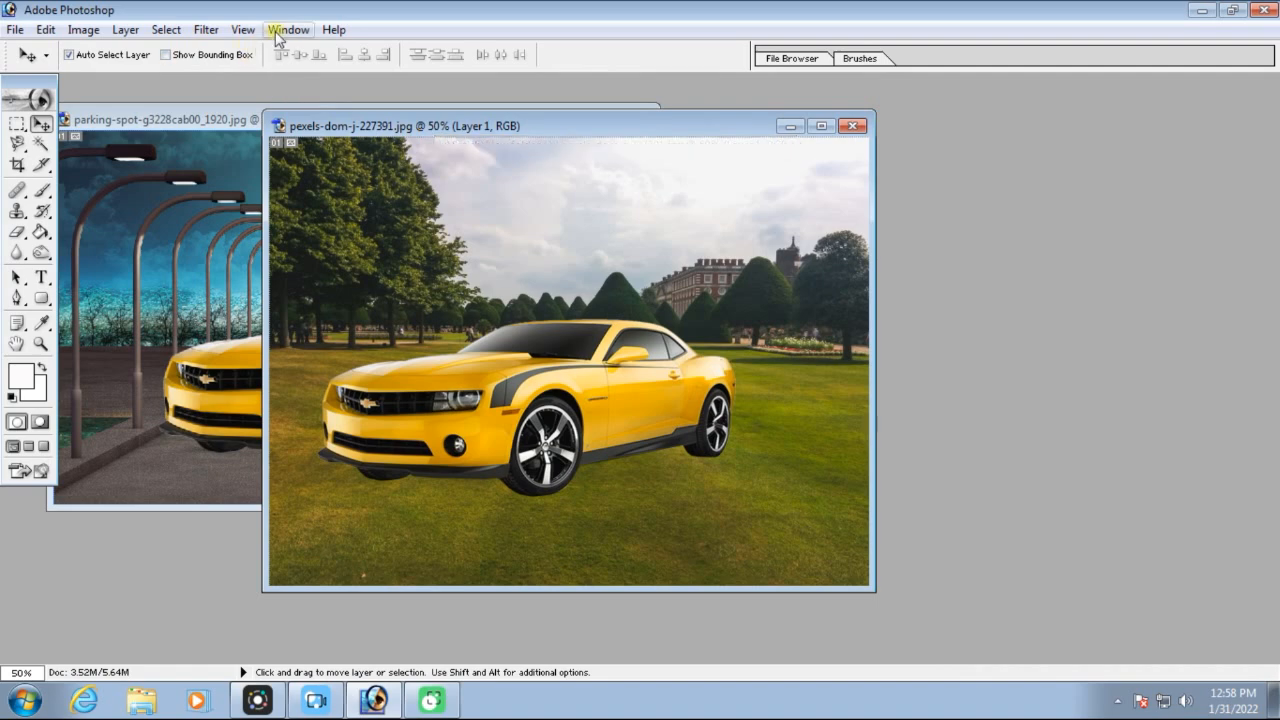
click(310, 364)
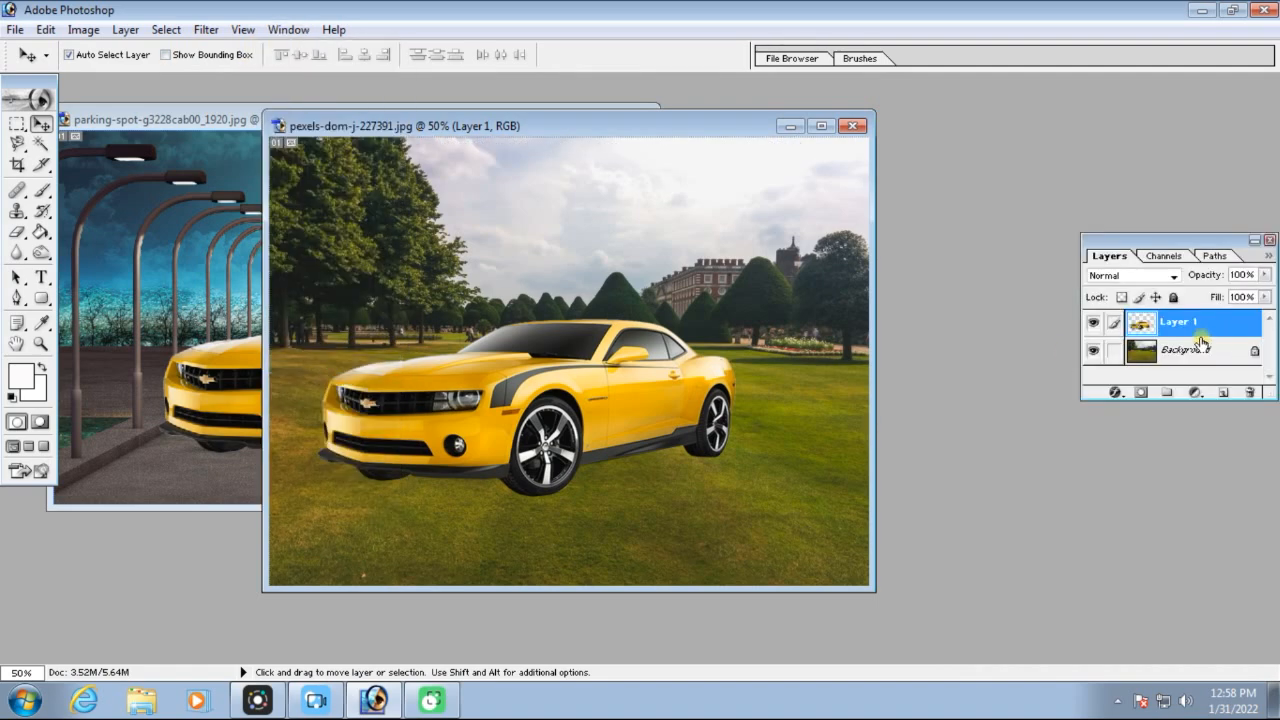
click(1227, 394)
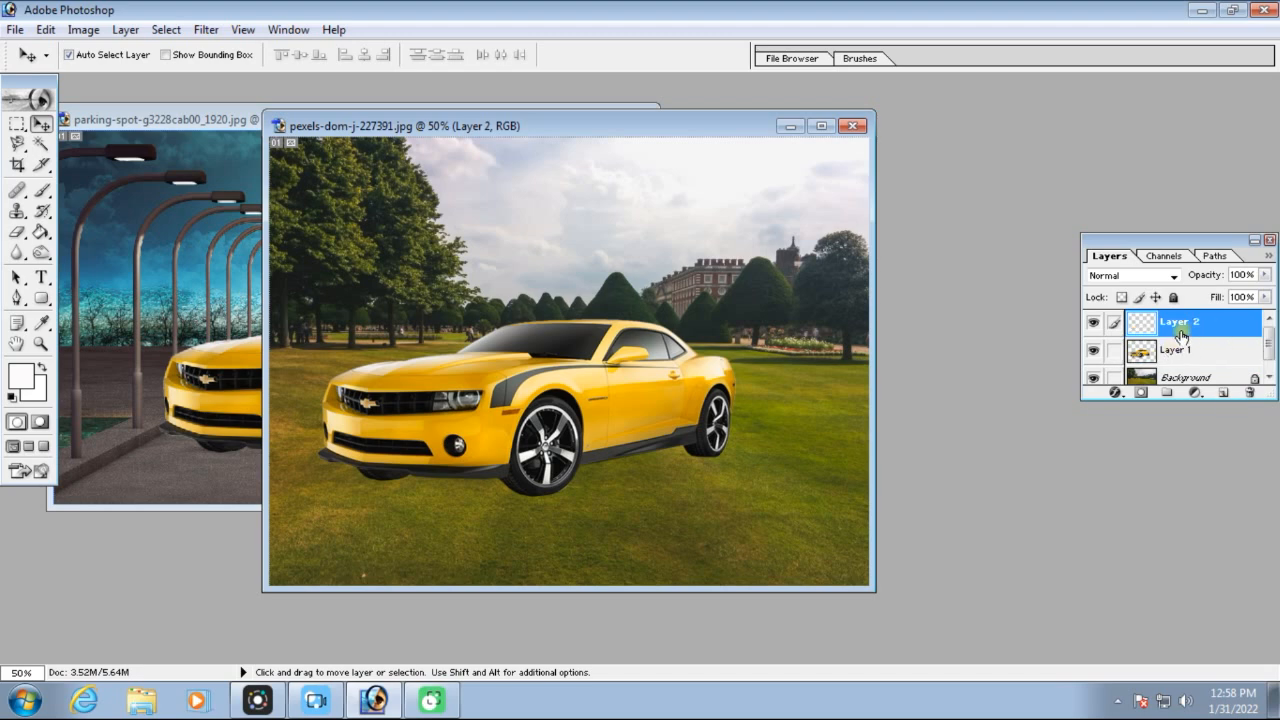
Paint a soft black spot in the sky on the new layer with a 300 px brush at 100% opacity
click(42, 194)
click(13, 396)
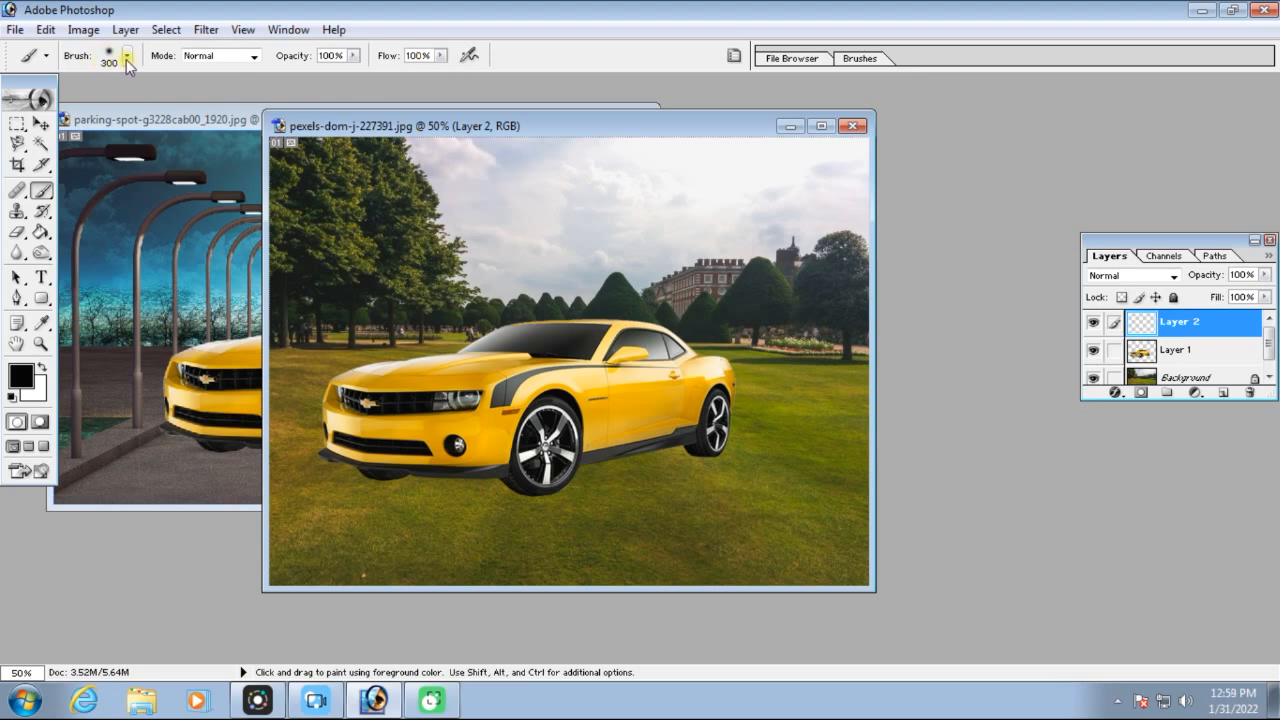
click(603, 234)
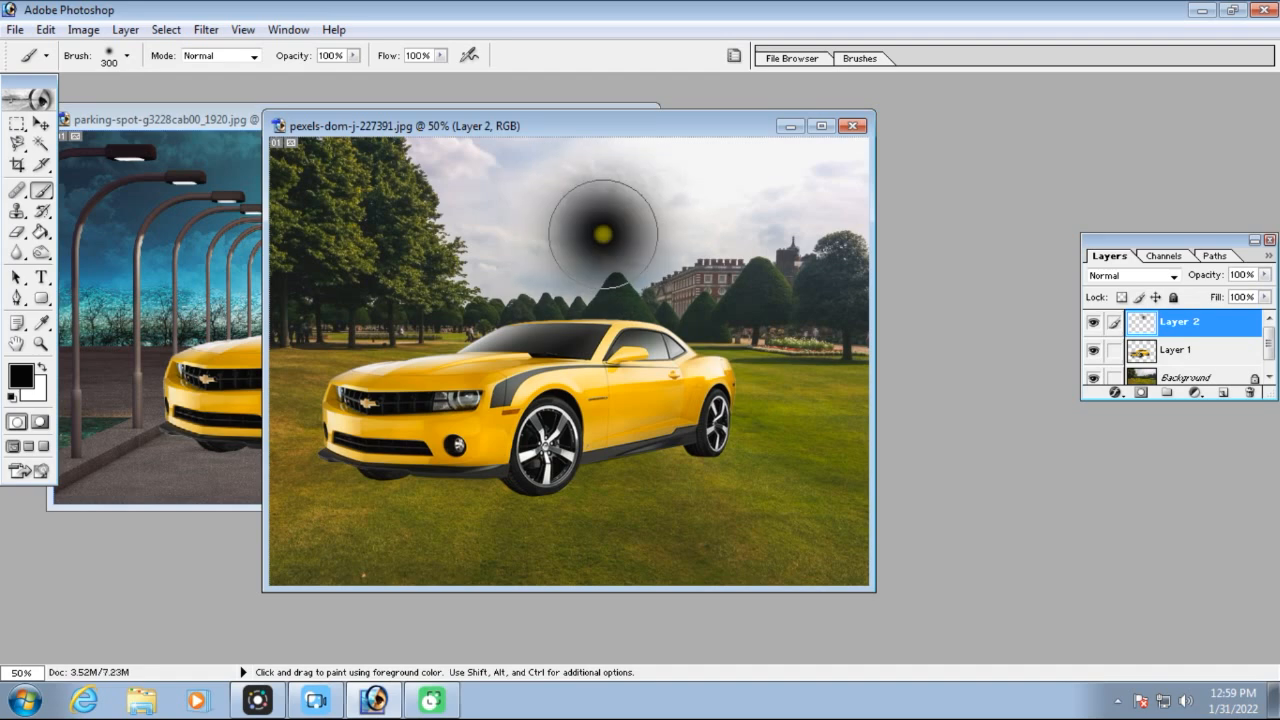
click(603, 234)
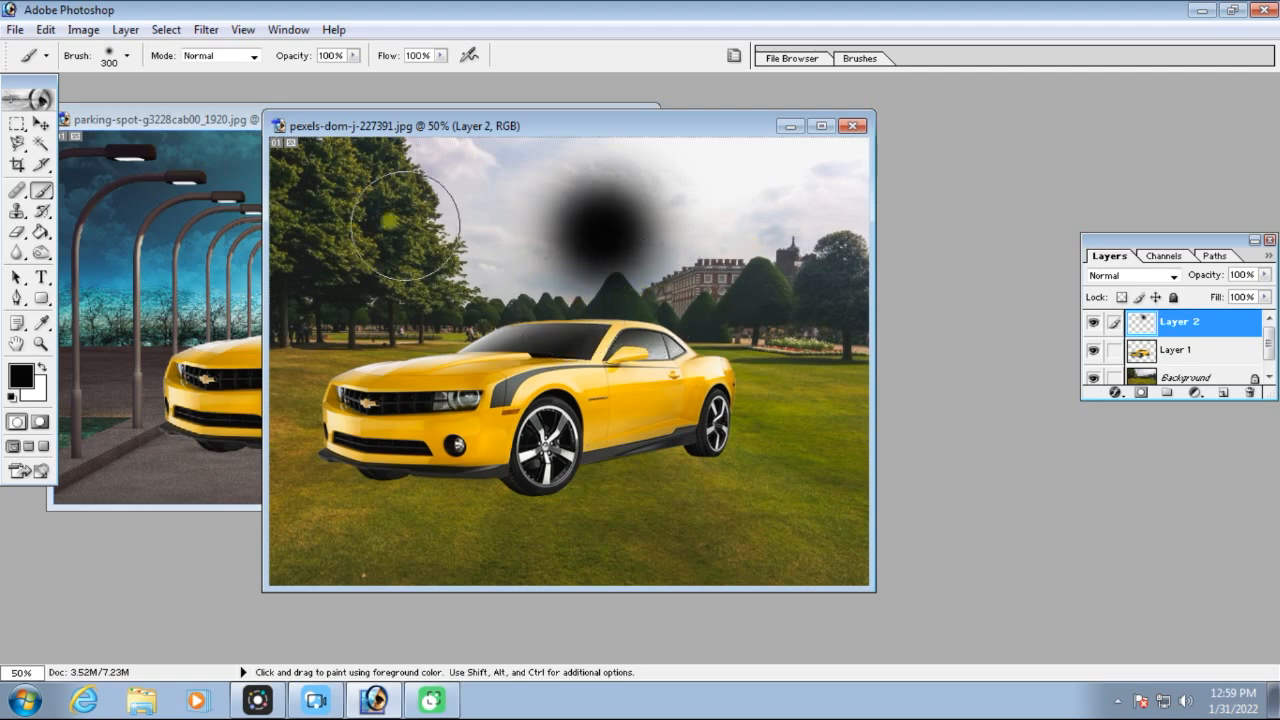
Move the black spot under the car between the wheels and place its layer below the car layer
click(42, 124)
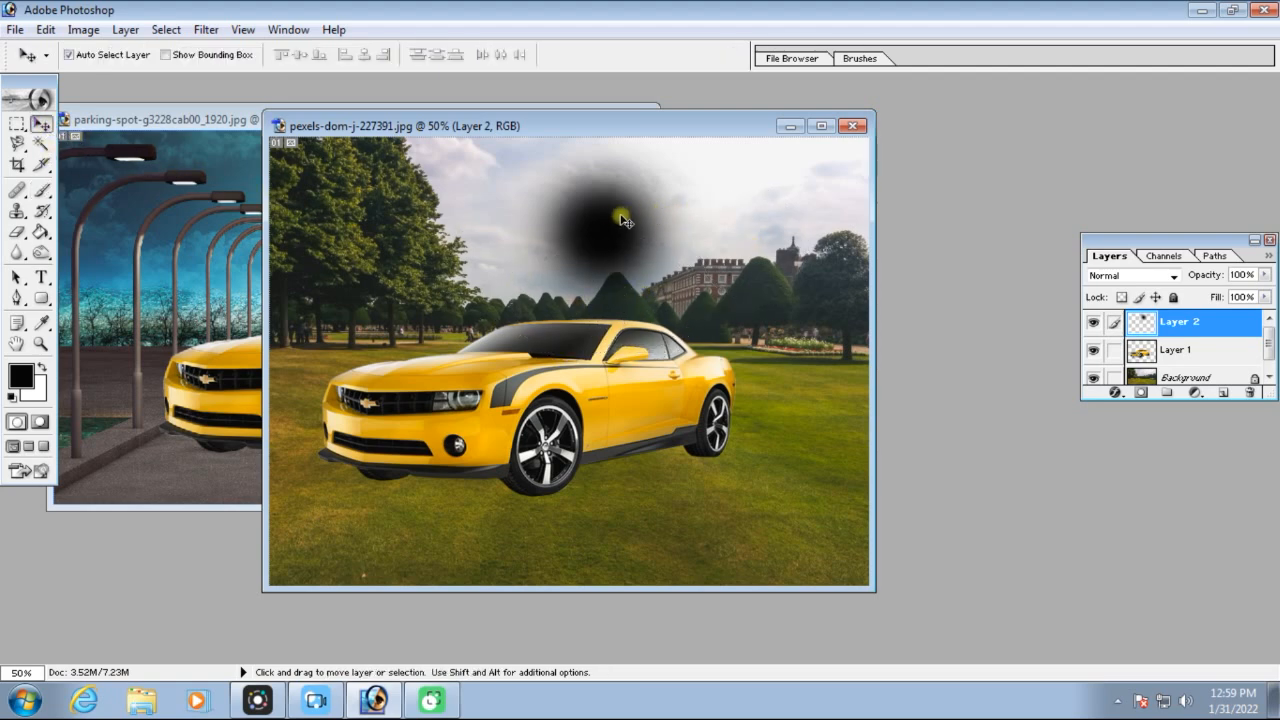
mouse_move(608, 220)
mouse_down()
mouse_move(702, 410)
mouse_move(622, 432)
mouse_up()
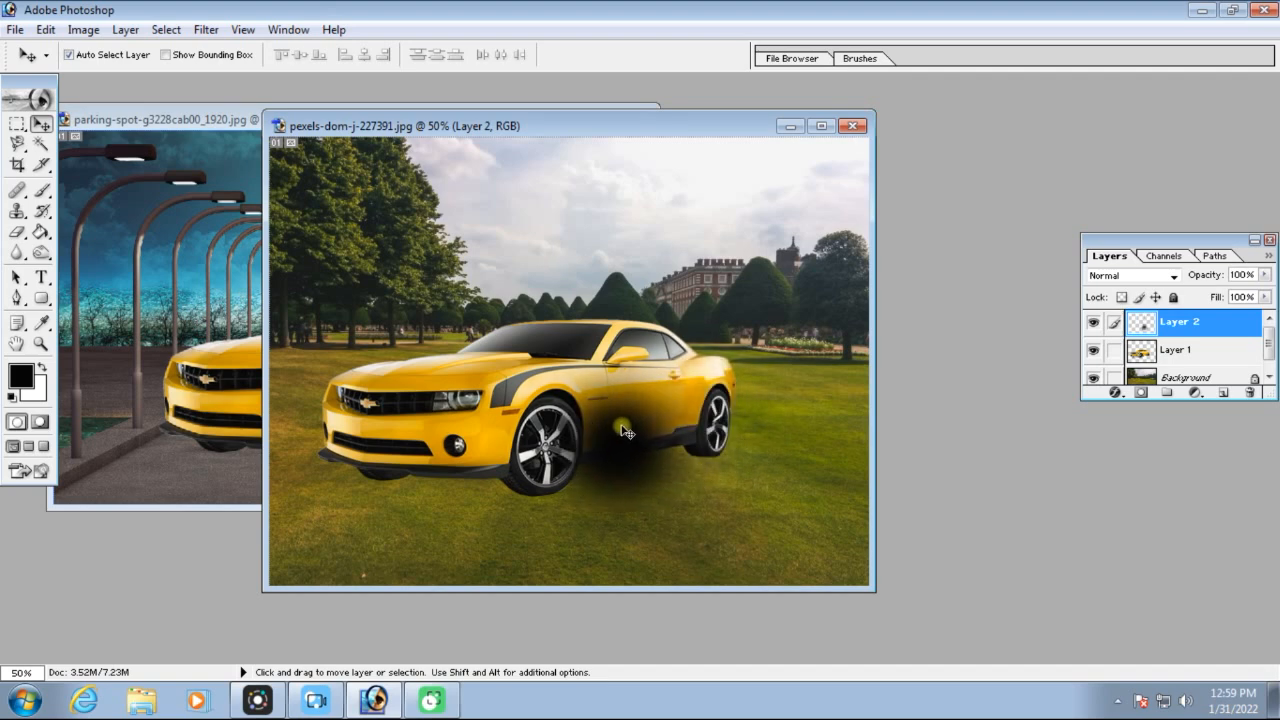
drag(1176, 325, 1190, 364)
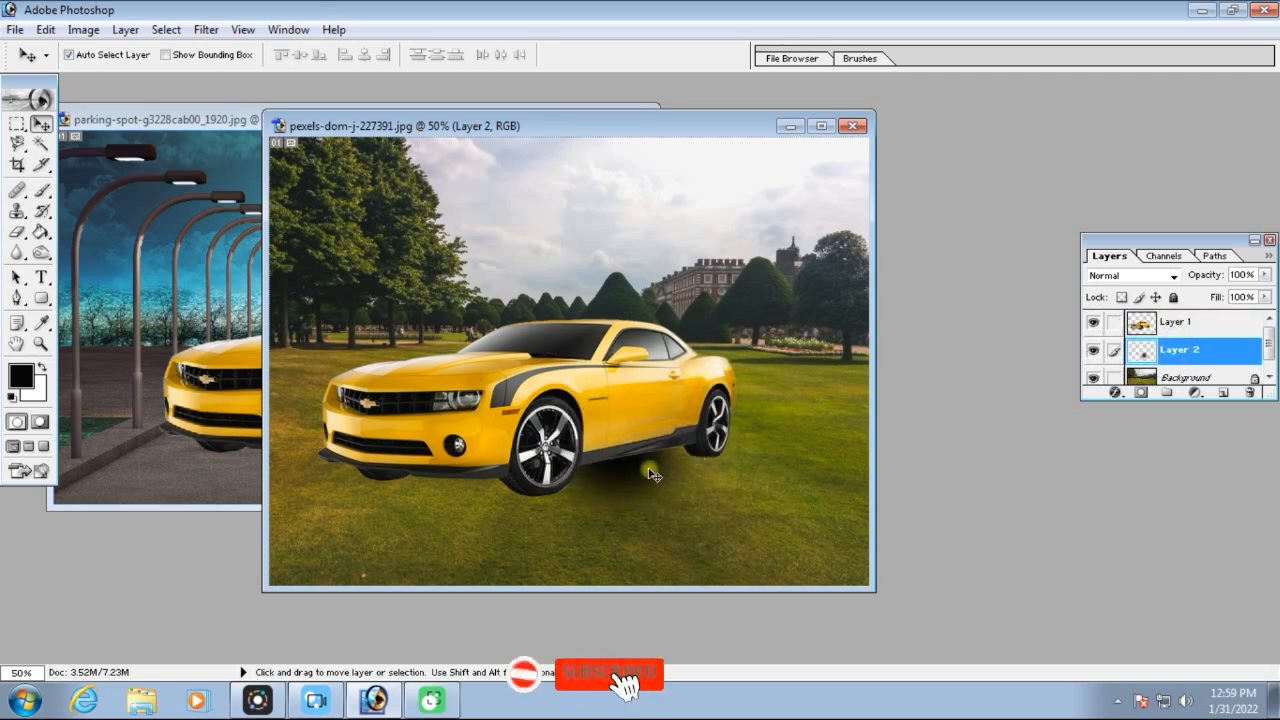
Stretch the black spot into a wide shadow beneath the car, and duplicate its layer, shifting the copy toward the front wheel
key(ctrl+t)
drag(503, 456, 272, 510)
drag(535, 479, 598, 487)
mouse_move(797, 357)
mouse_down()
mouse_move(845, 318)
mouse_move(866, 321)
mouse_up()
key(Return)
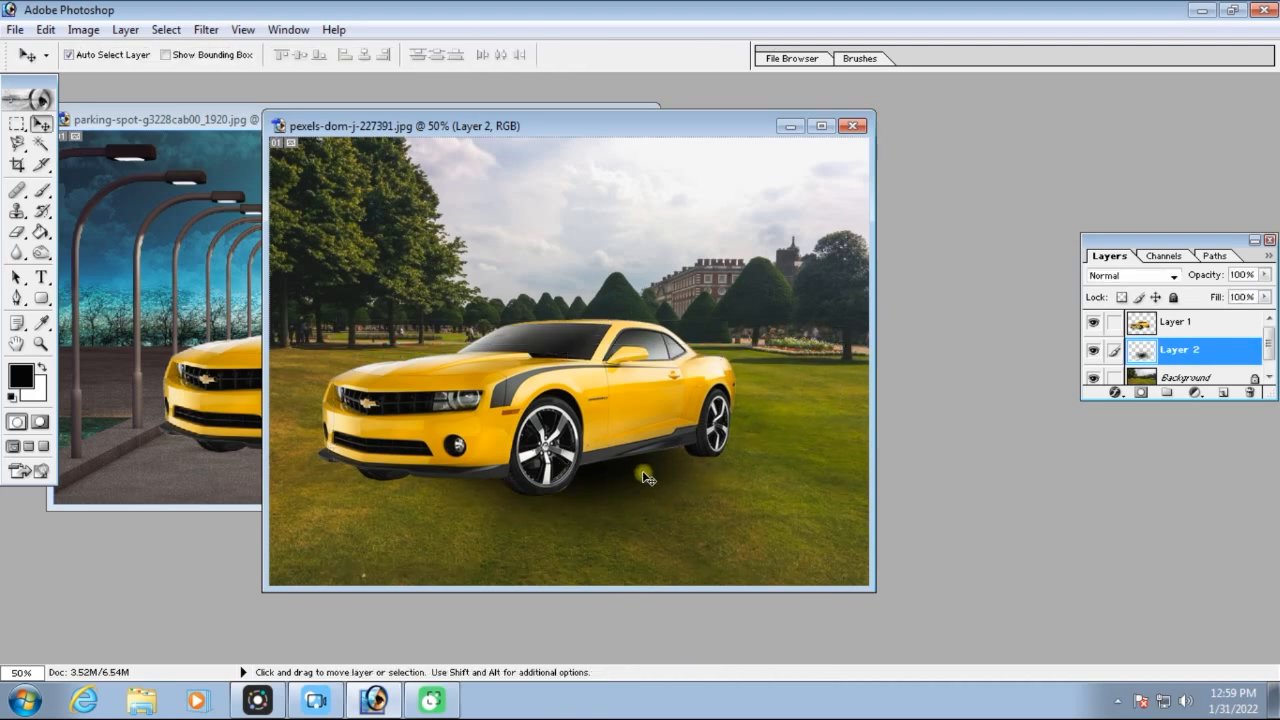
key(ctrl+j)
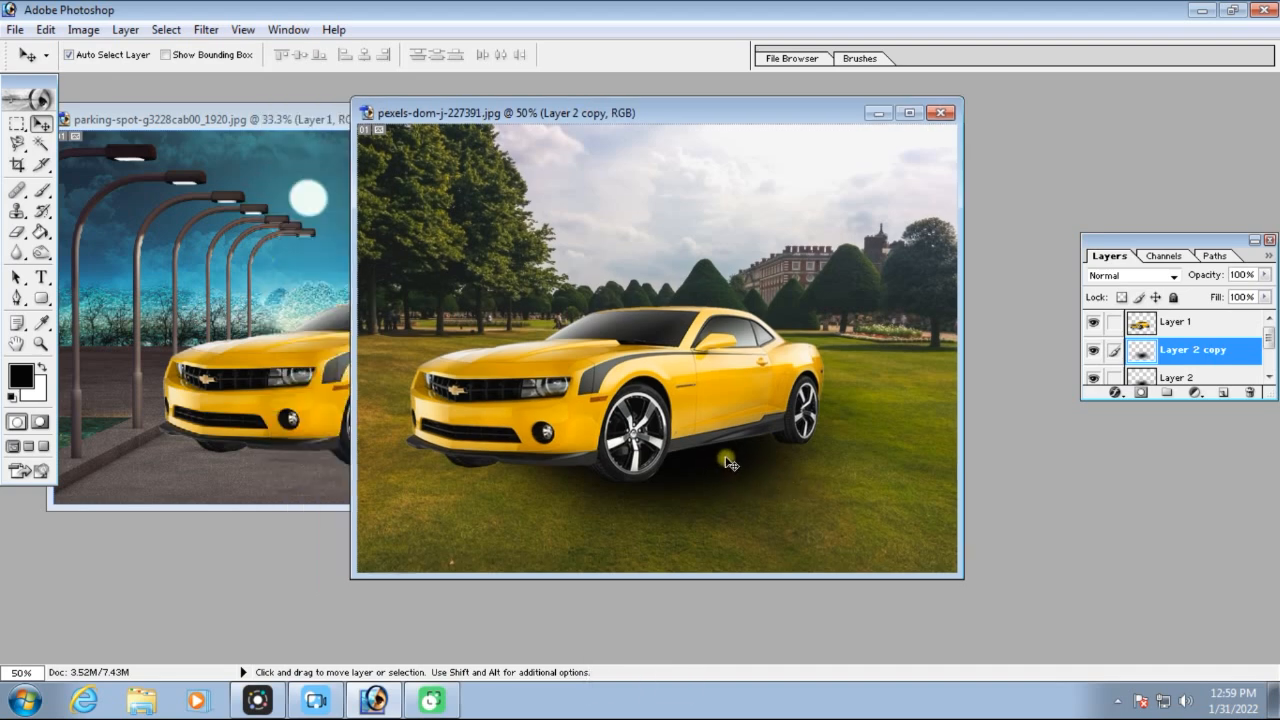
drag(730, 462, 641, 475)
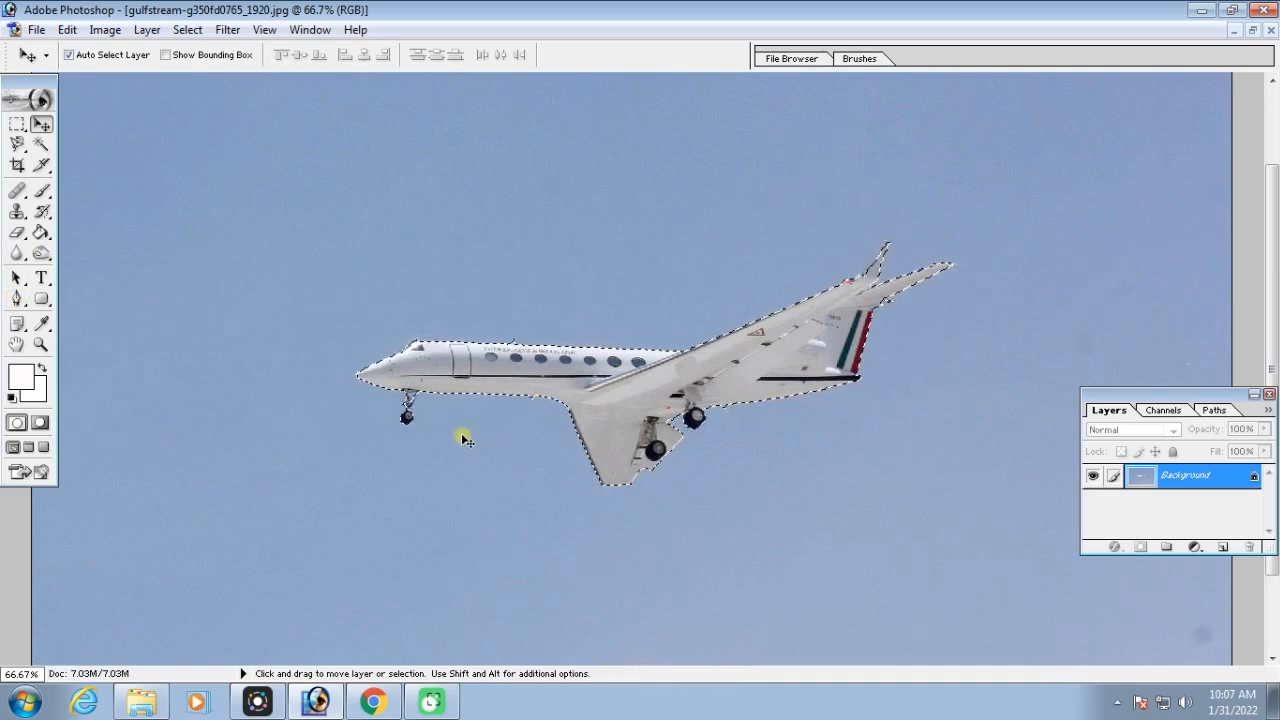
Arrange the clouds image beside the airplane image at a larger view, and bring the airplane image to the front
click(40, 146)
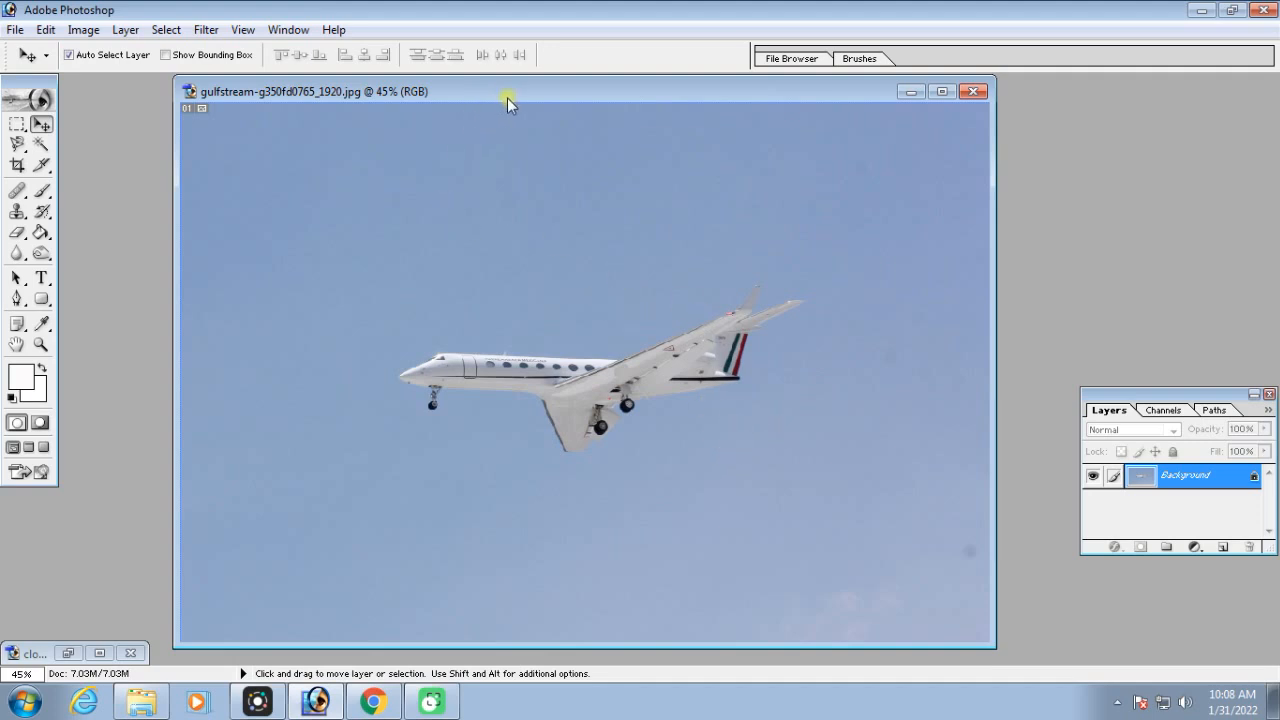
drag(507, 98, 484, 93)
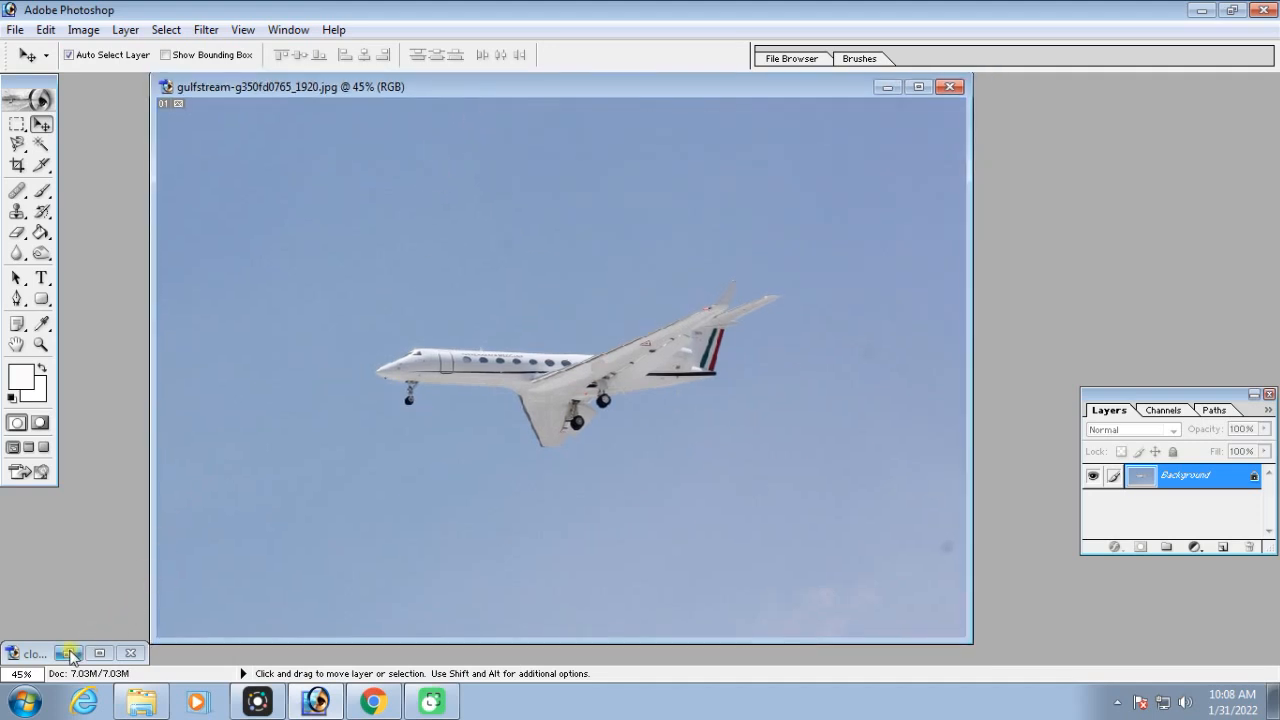
click(69, 653)
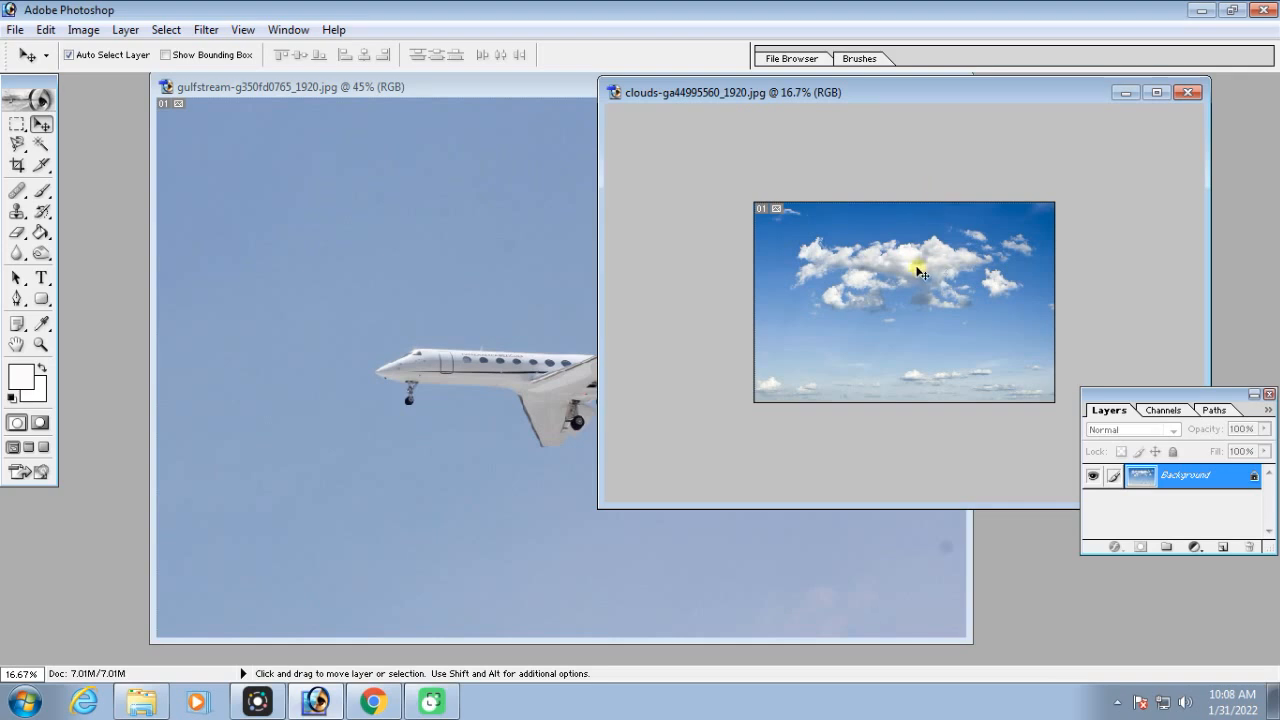
key(ctrl+plus)
key(ctrl+plus)
click(488, 168)
drag(625, 88, 606, 94)
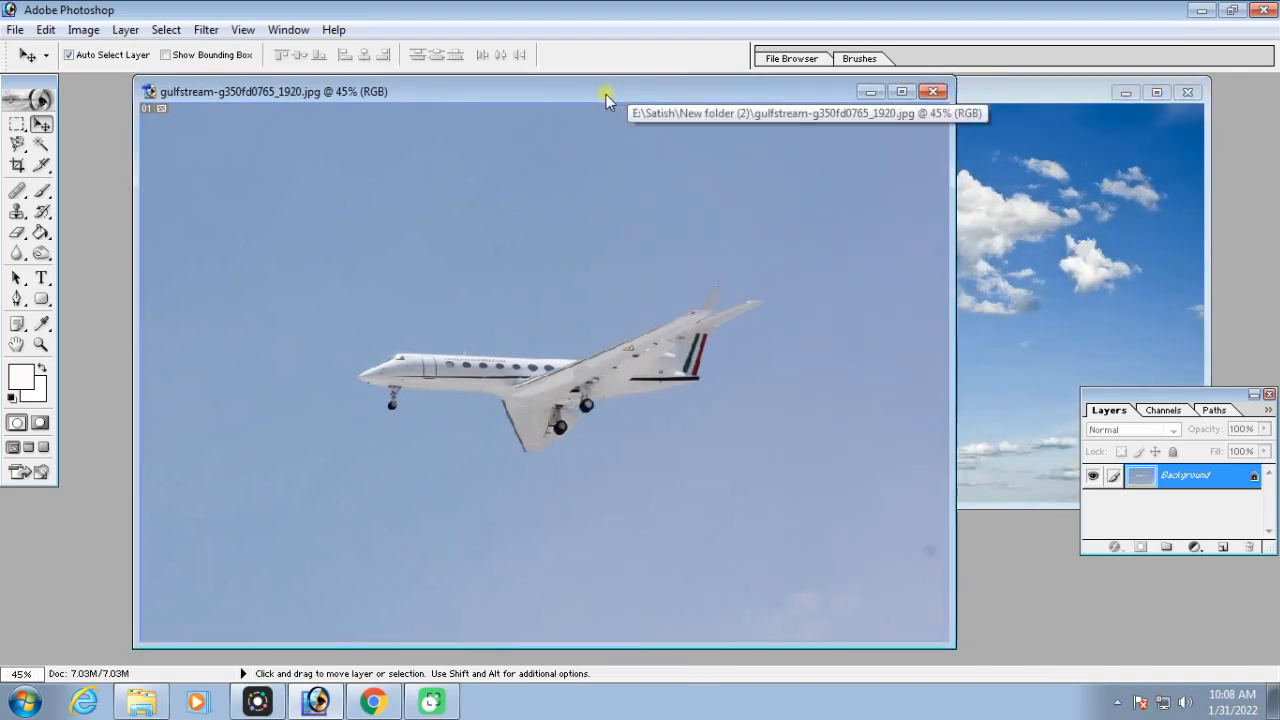
Select the sky around the airplane using the Magic Wand with tolerance 32, and set the tool to add to the selection
click(41, 147)
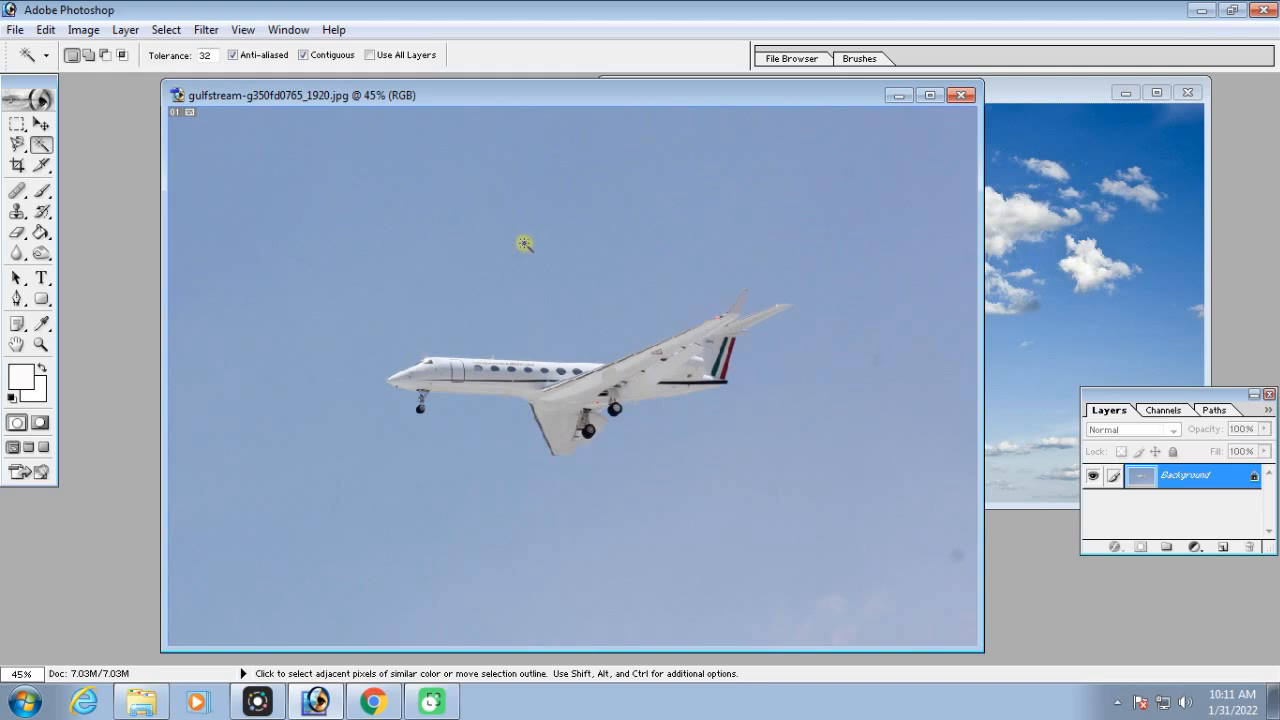
click(524, 243)
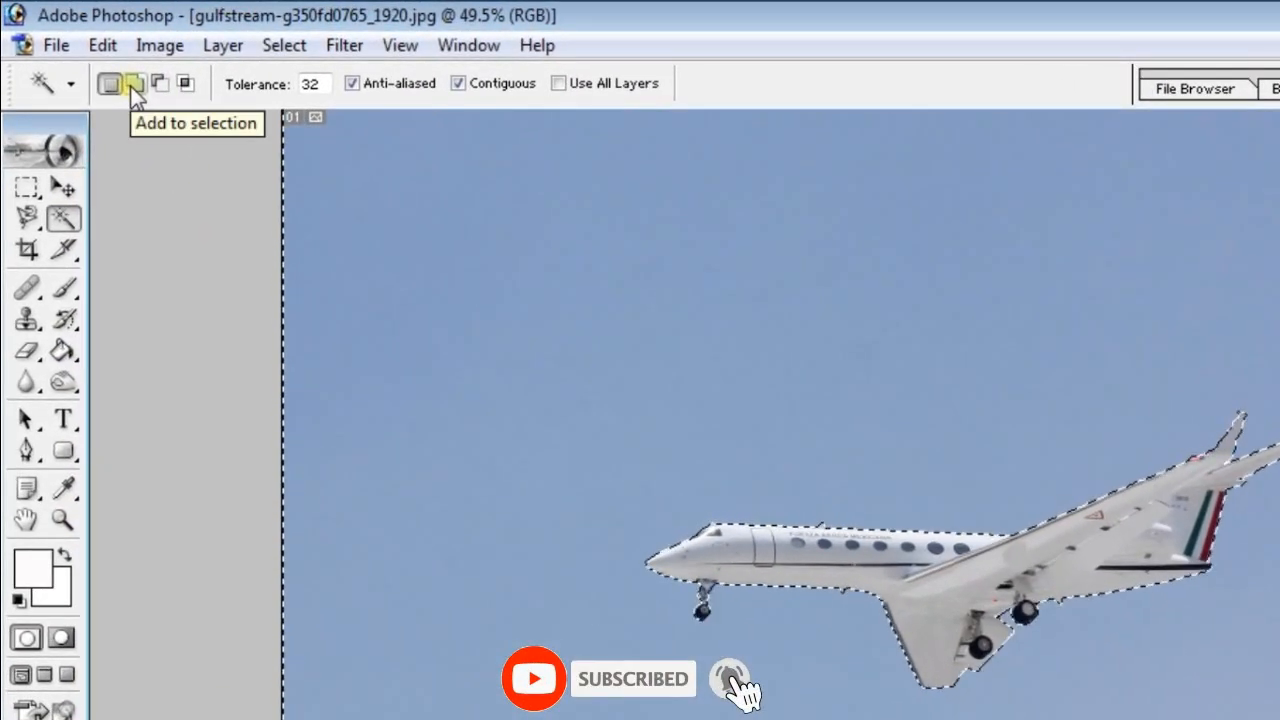
click(132, 84)
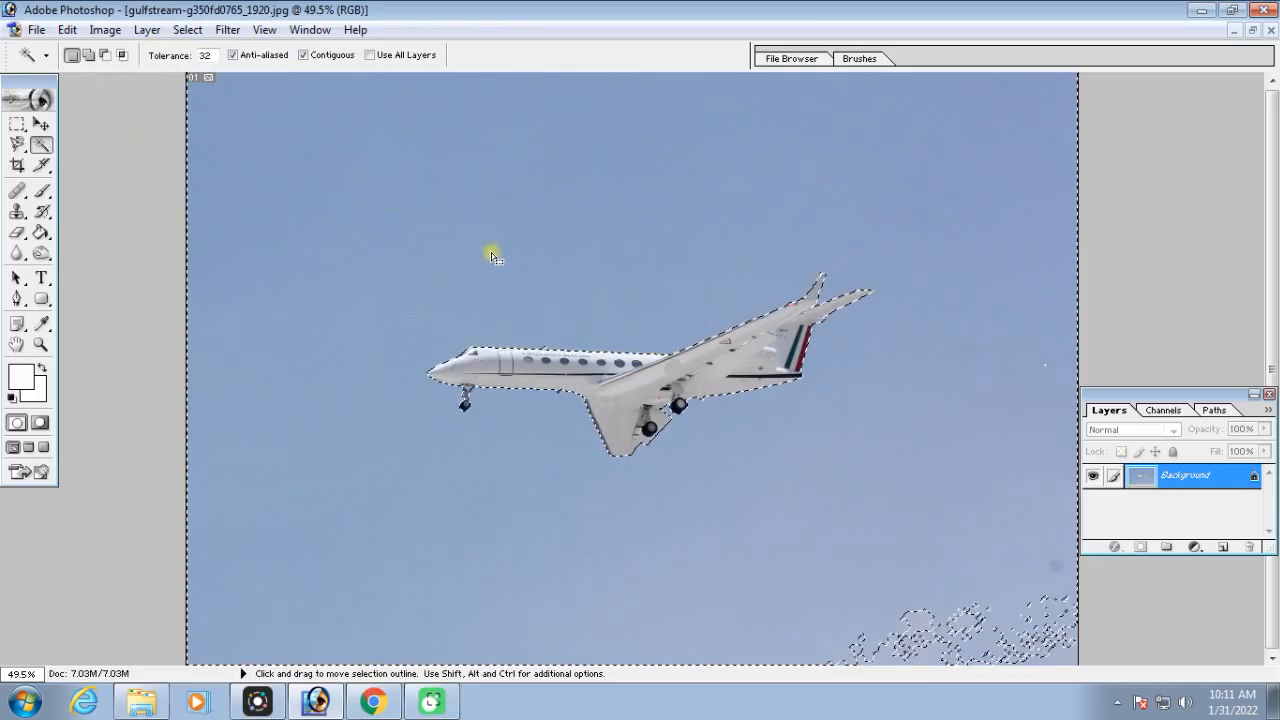
Try adding more areas to the sky selection at tolerance 32, inspect the selection on the airplane, and undo the additions
click(918, 618)
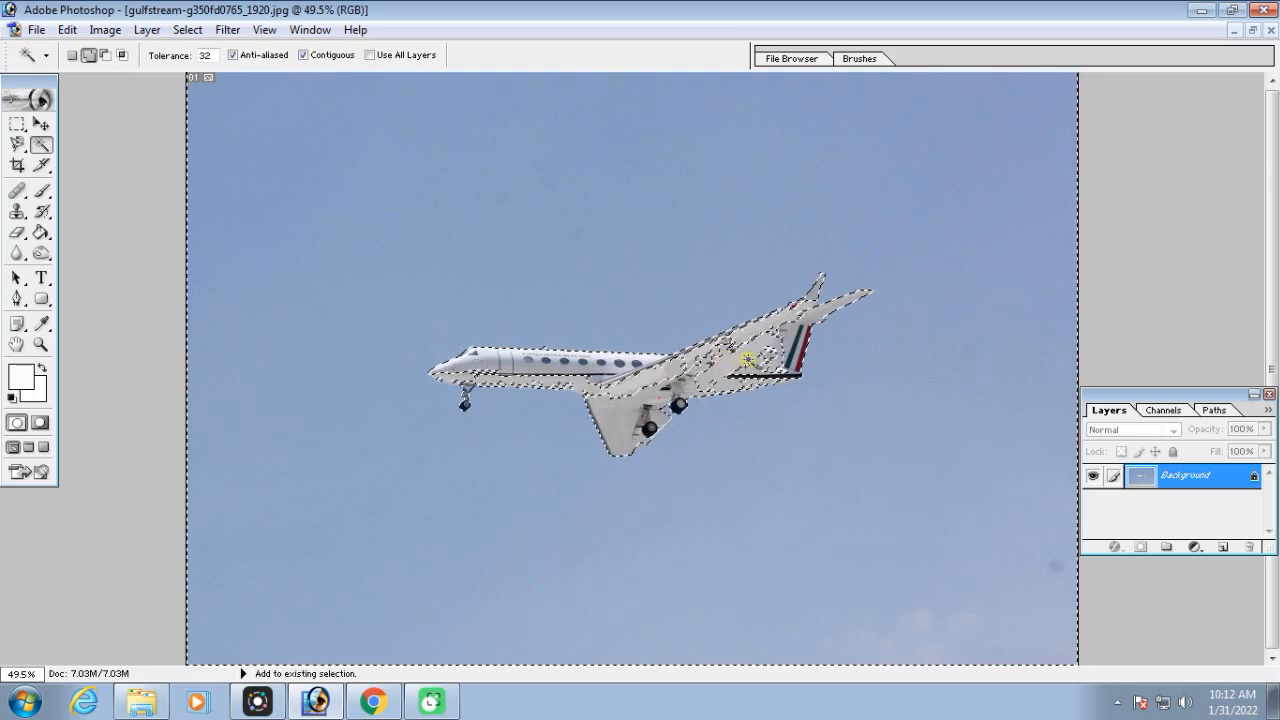
key(ctrl+equal)
key(ctrl+equal)
key(ctrl+equal)
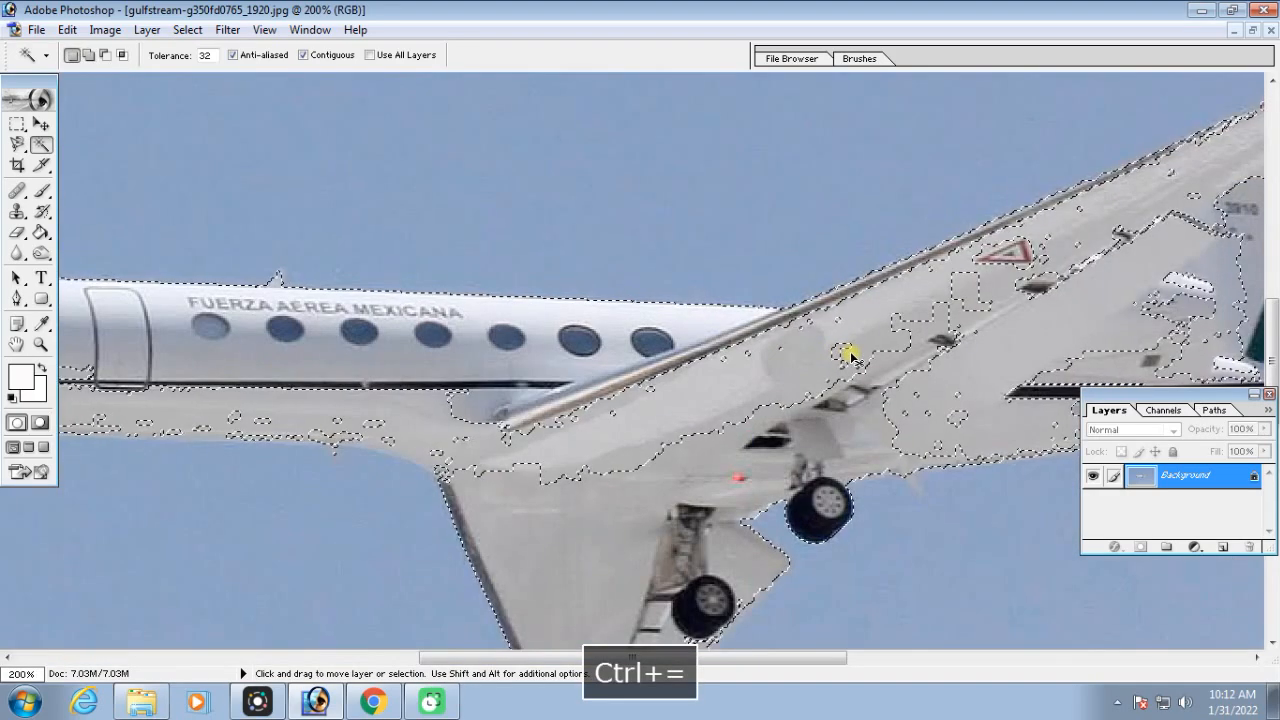
key(ctrl+minus)
key(ctrl+minus)
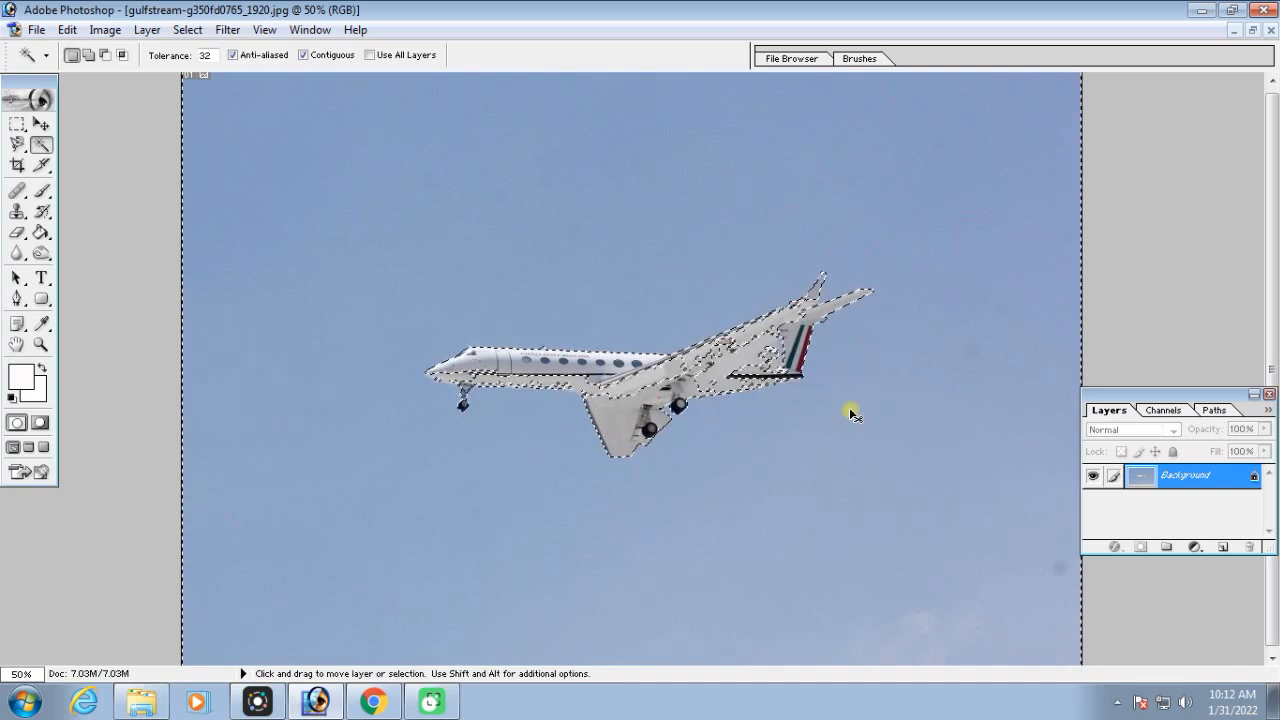
key(ctrl+alt+z)
key(ctrl+alt+z)
key(ctrl+alt+z)
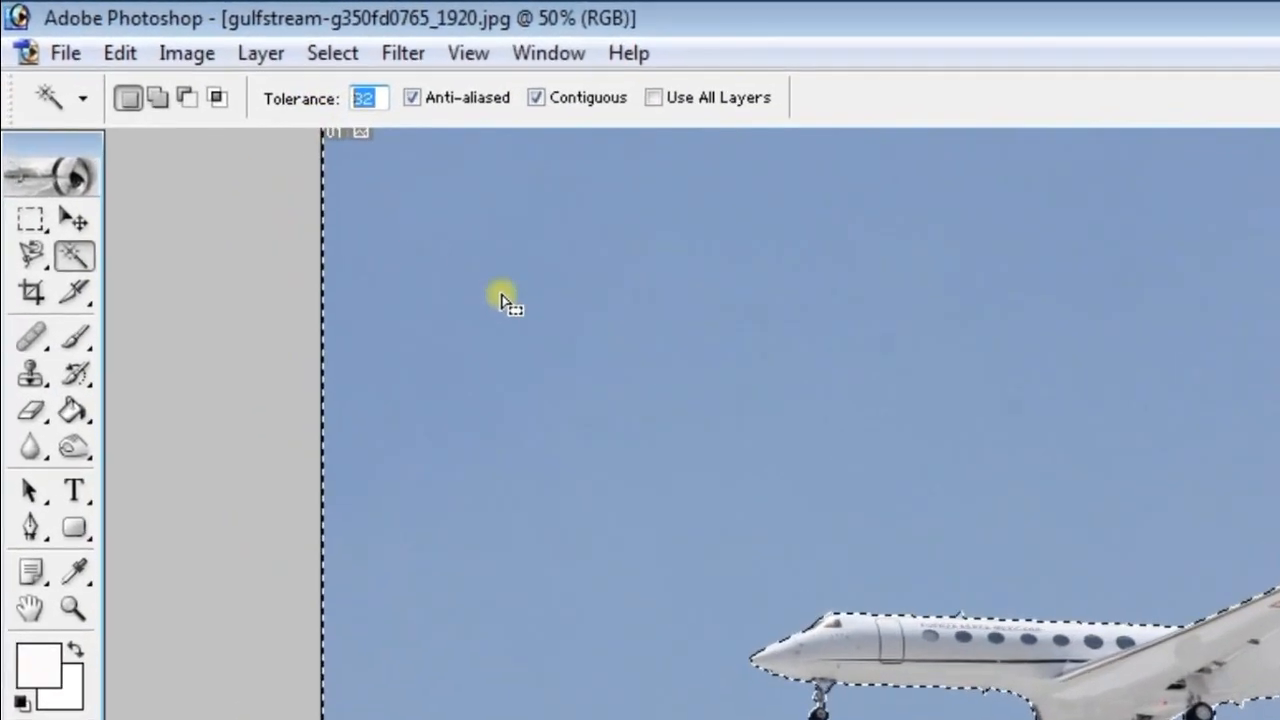
Set the Magic Wand tolerance to 5 and add the leftover cloudy patches in the sky's lower-right corner to the selection
text(5)
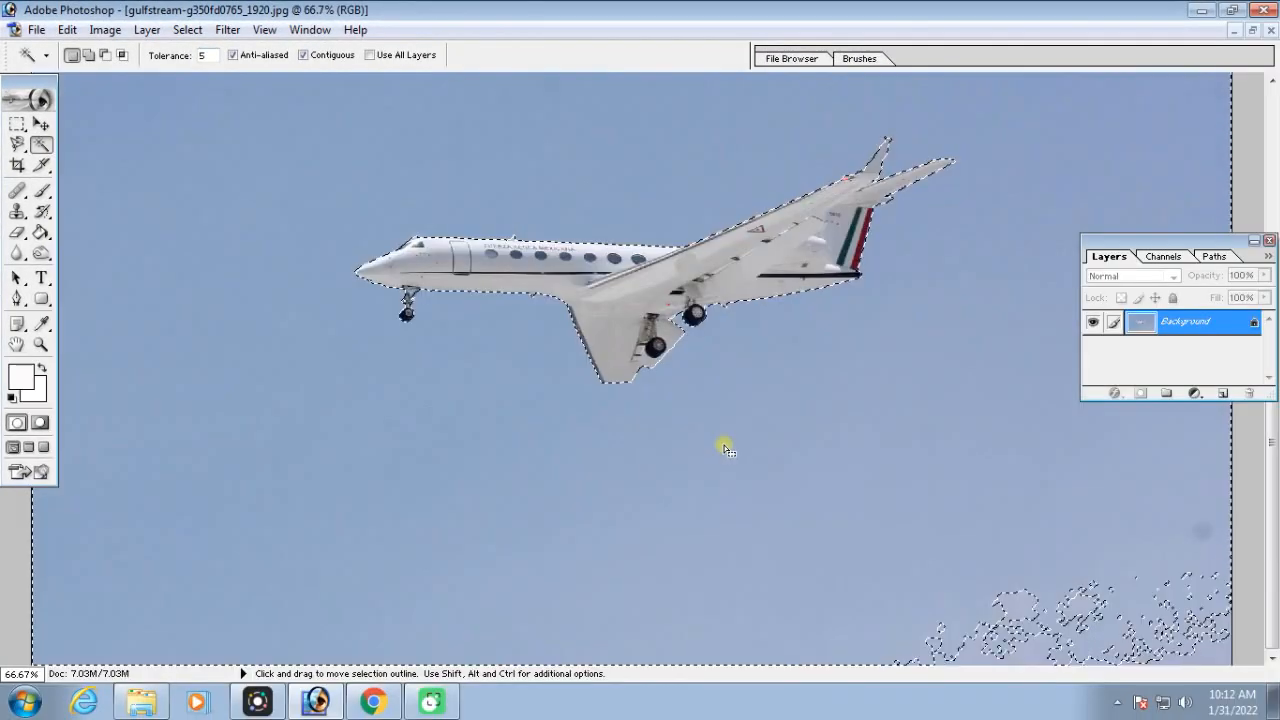
key(shift)
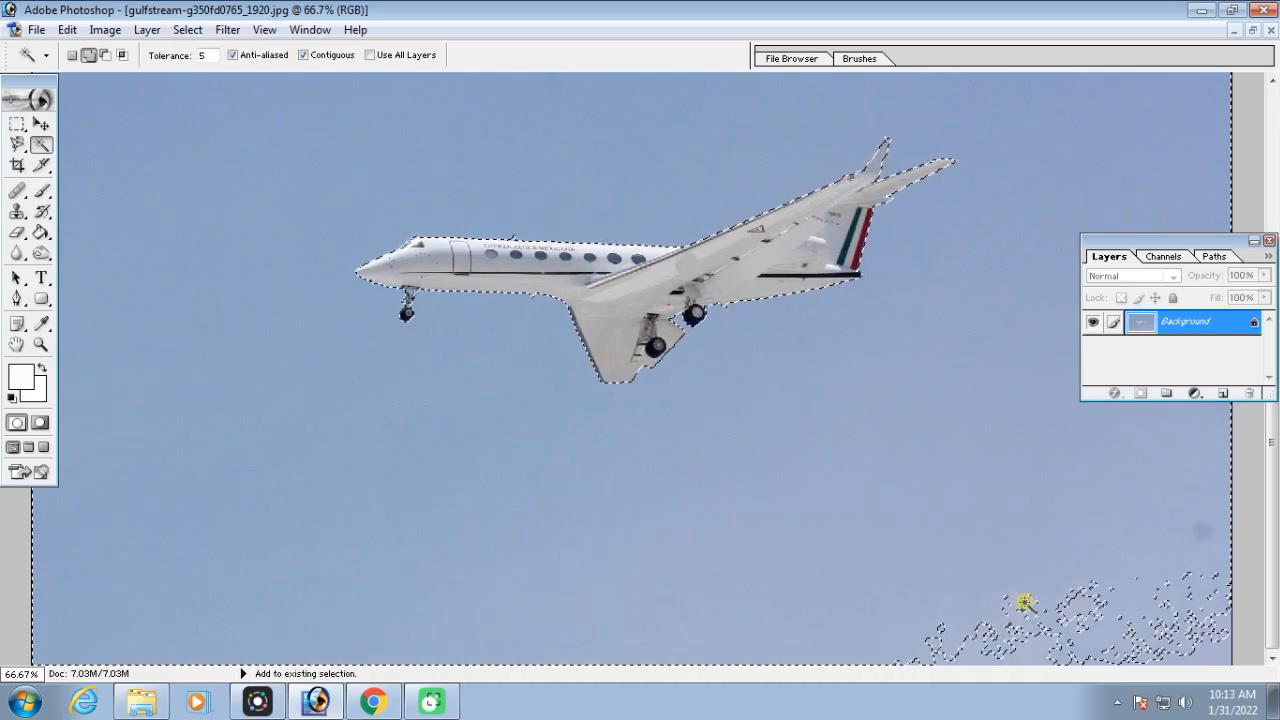
click(1112, 599)
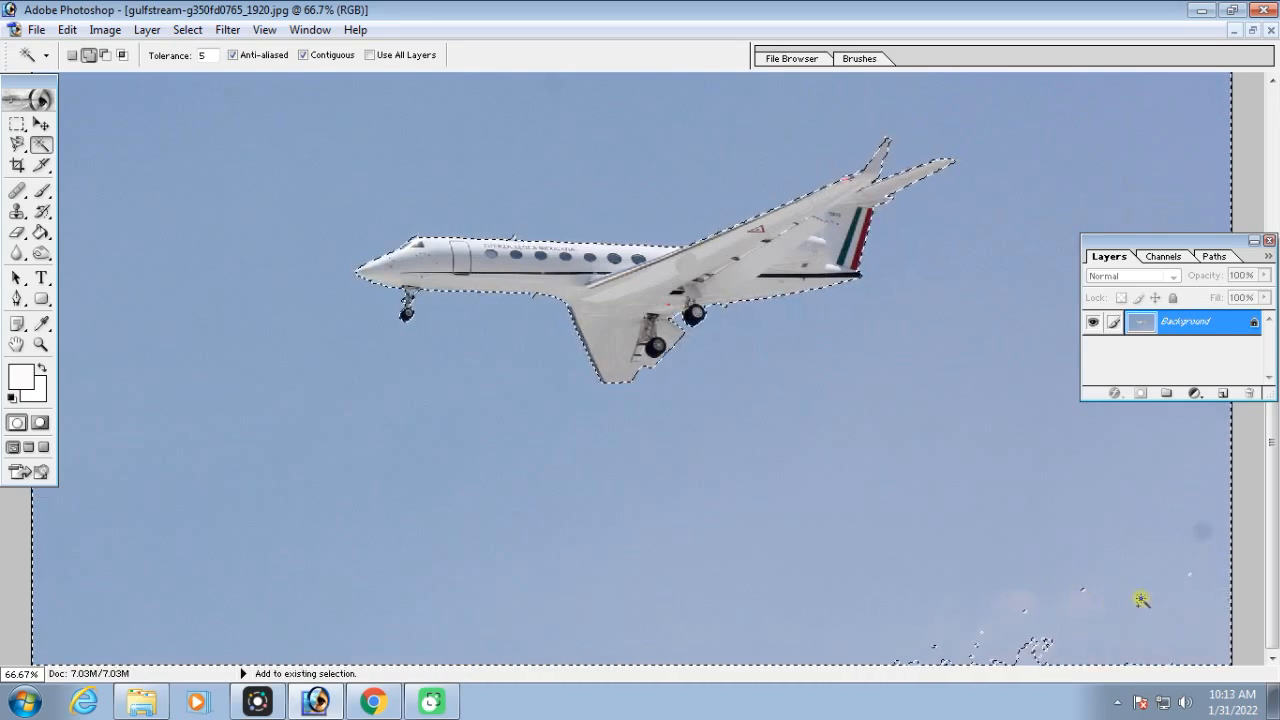
click(1067, 594)
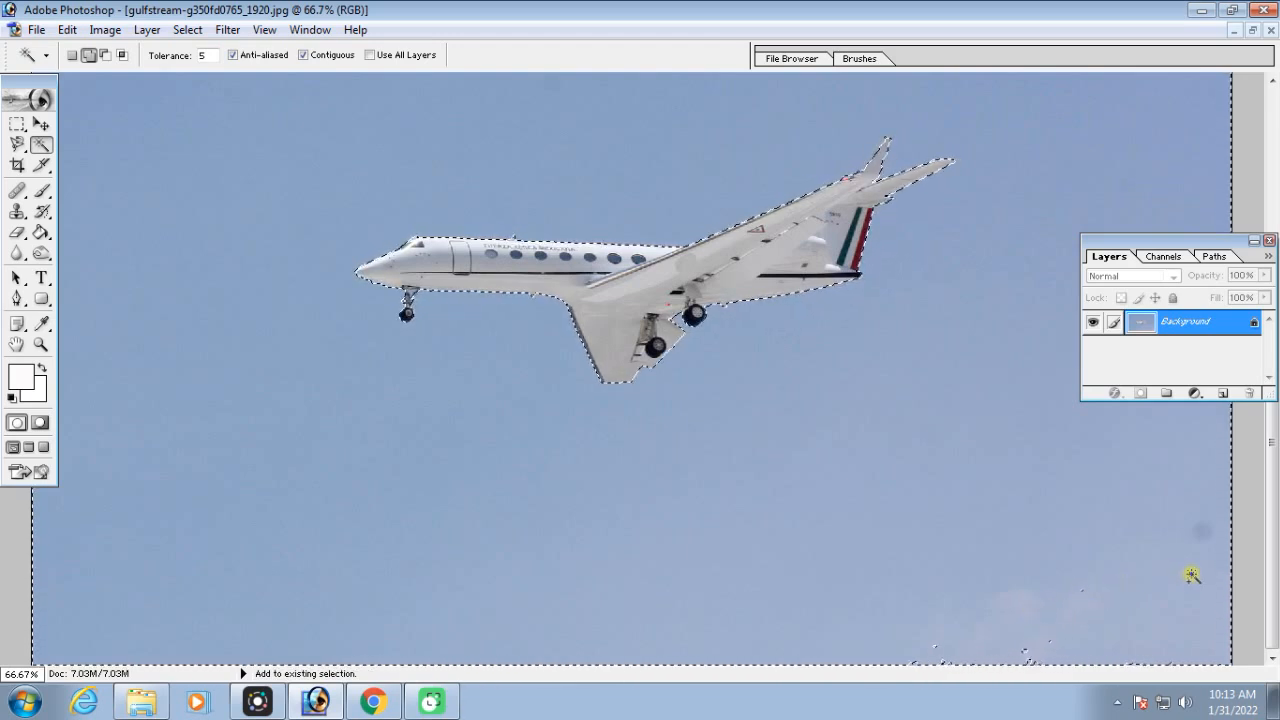
Copy the selected sky around the airplane
key(ctrl+minus)
key(ctrl+minus)
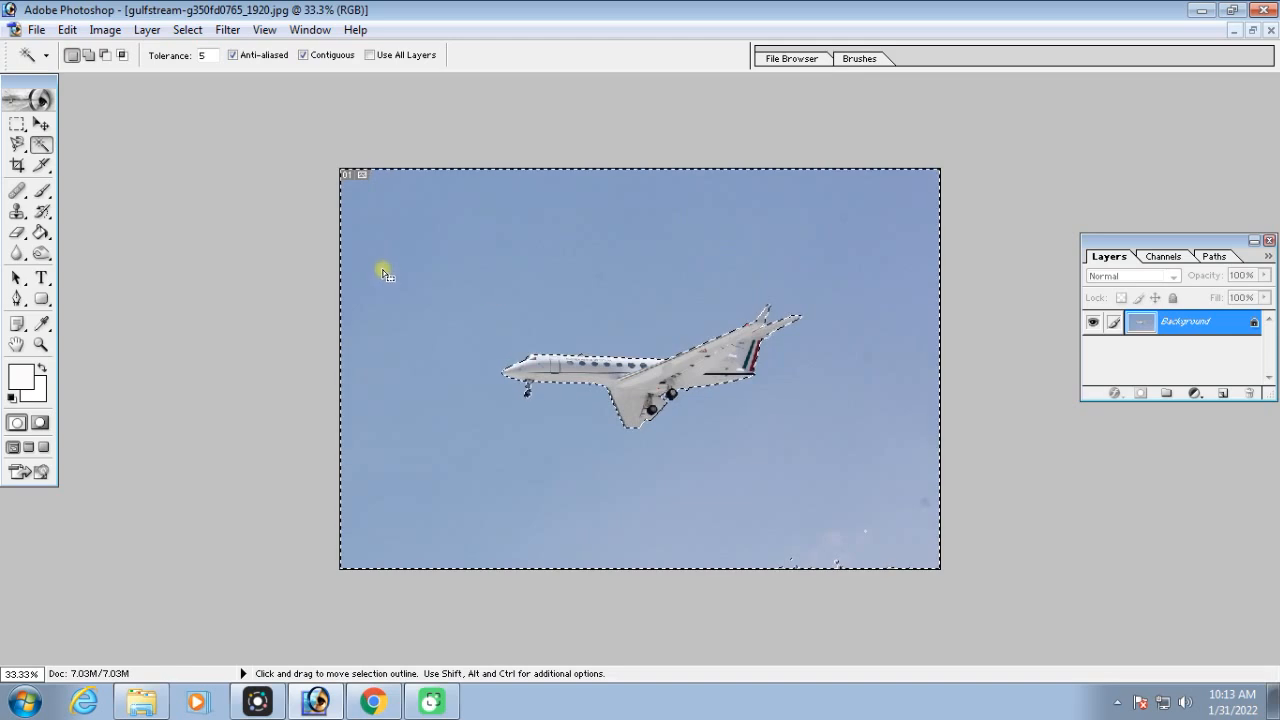
click(67, 29)
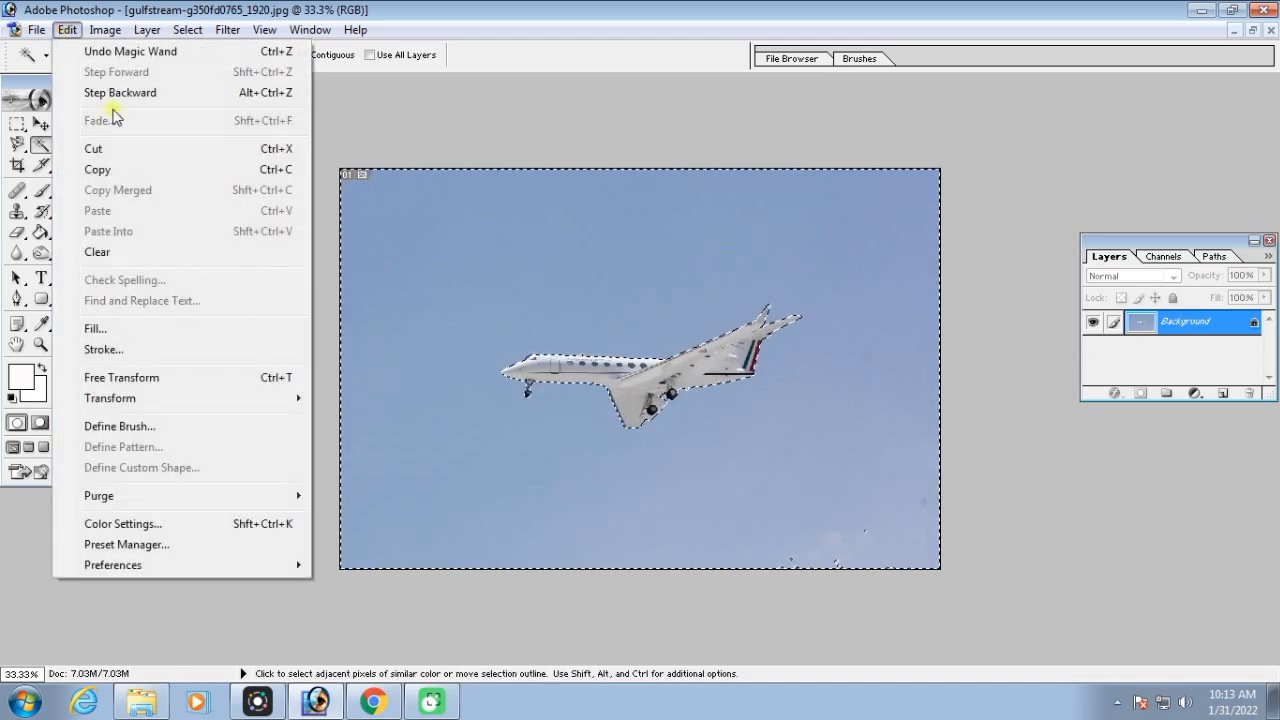
click(112, 175)
Paste the copied sky into the clouds image as a new layer and undo the paste
click(1252, 30)
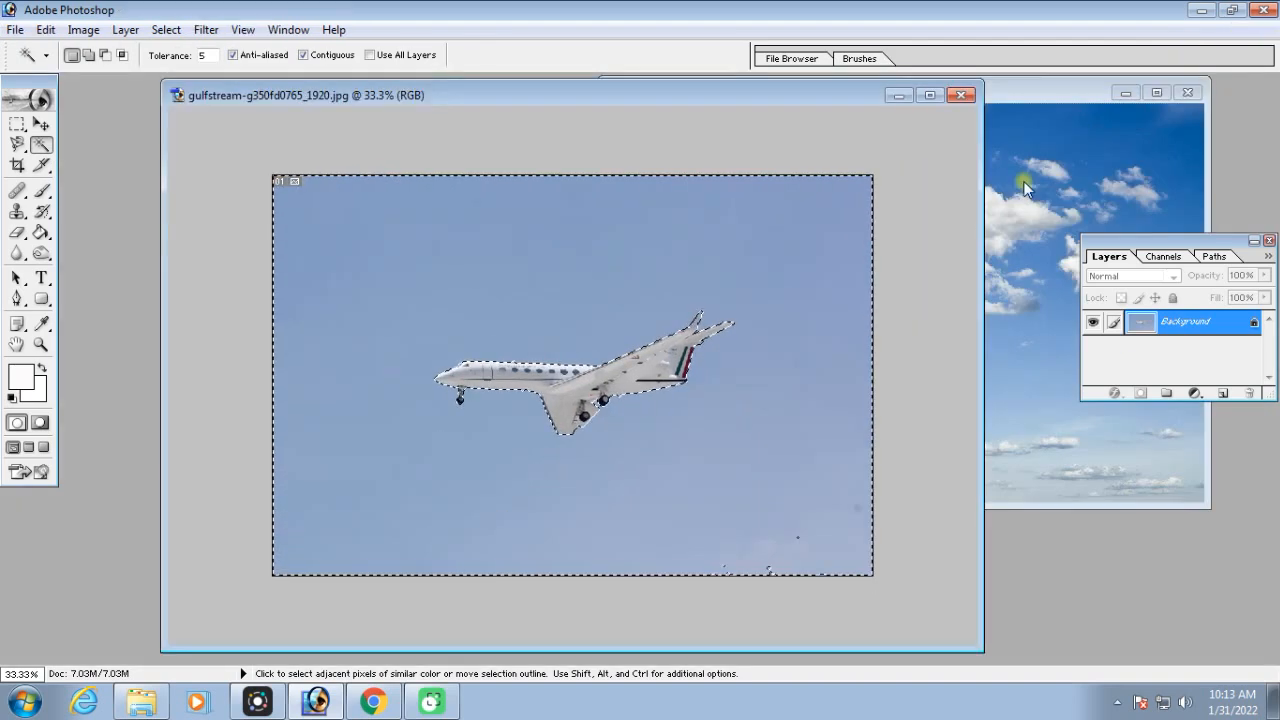
click(1054, 94)
drag(946, 99, 900, 103)
key(ctrl)
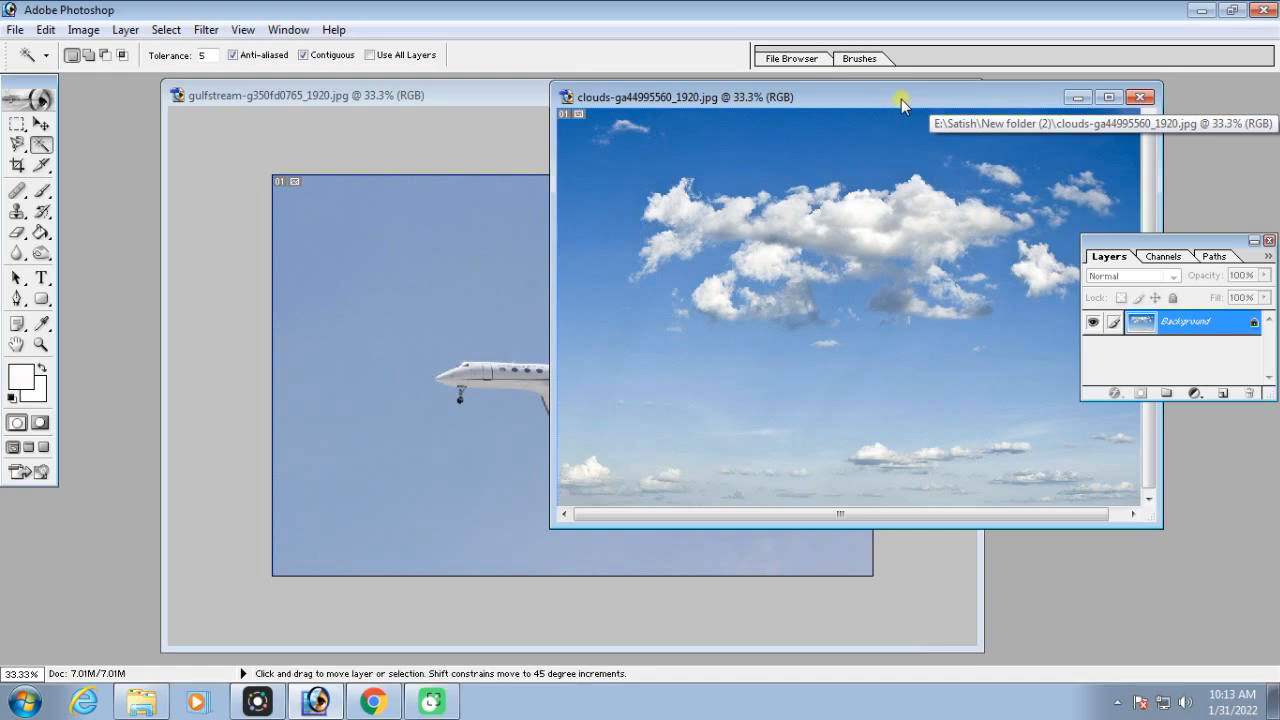
drag(777, 259, 824, 244)
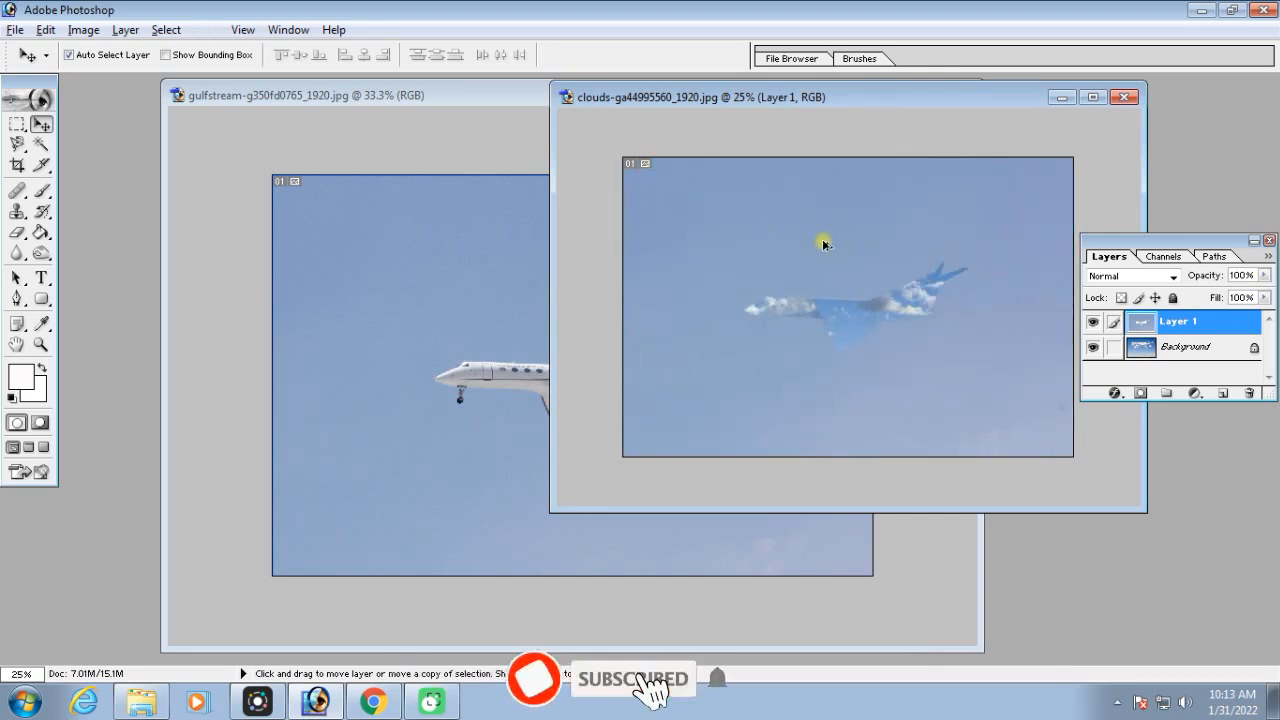
key(alt+l)
key(l)
key(l)
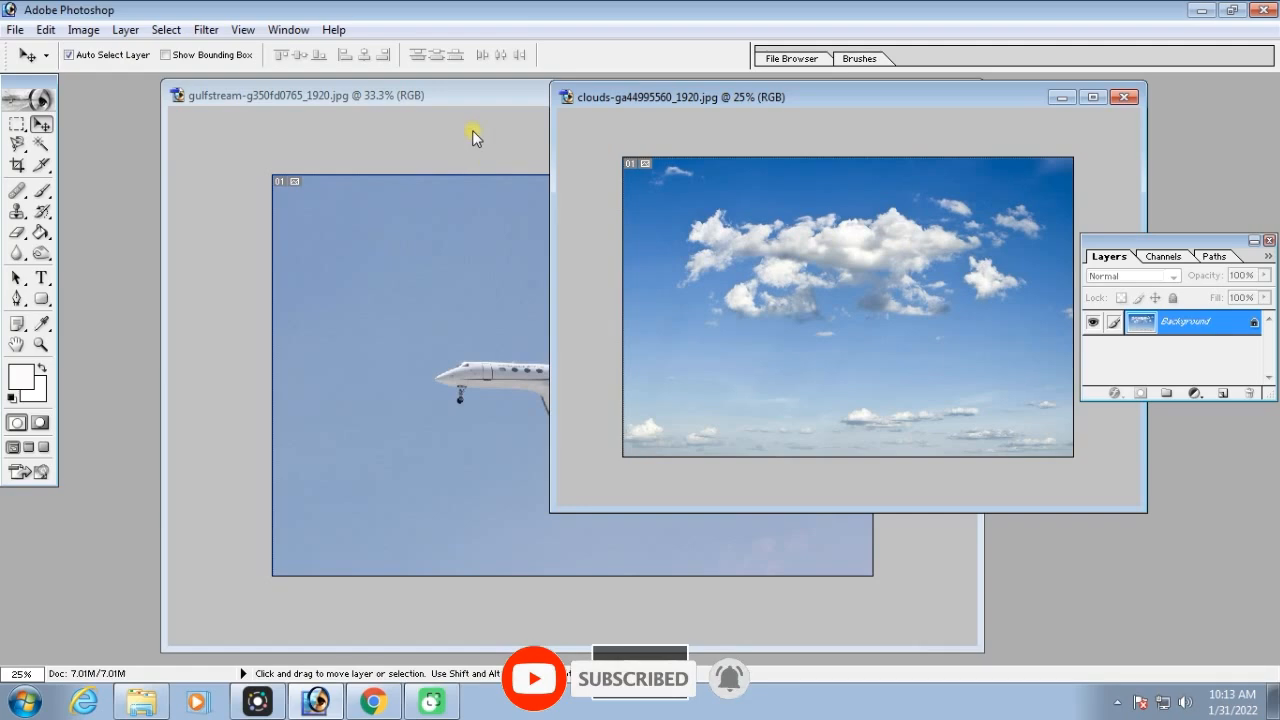
Invert the sky selection in the airplane image so that the airplane itself is selected
click(463, 114)
click(932, 95)
scroll(927, 229, up, 1)
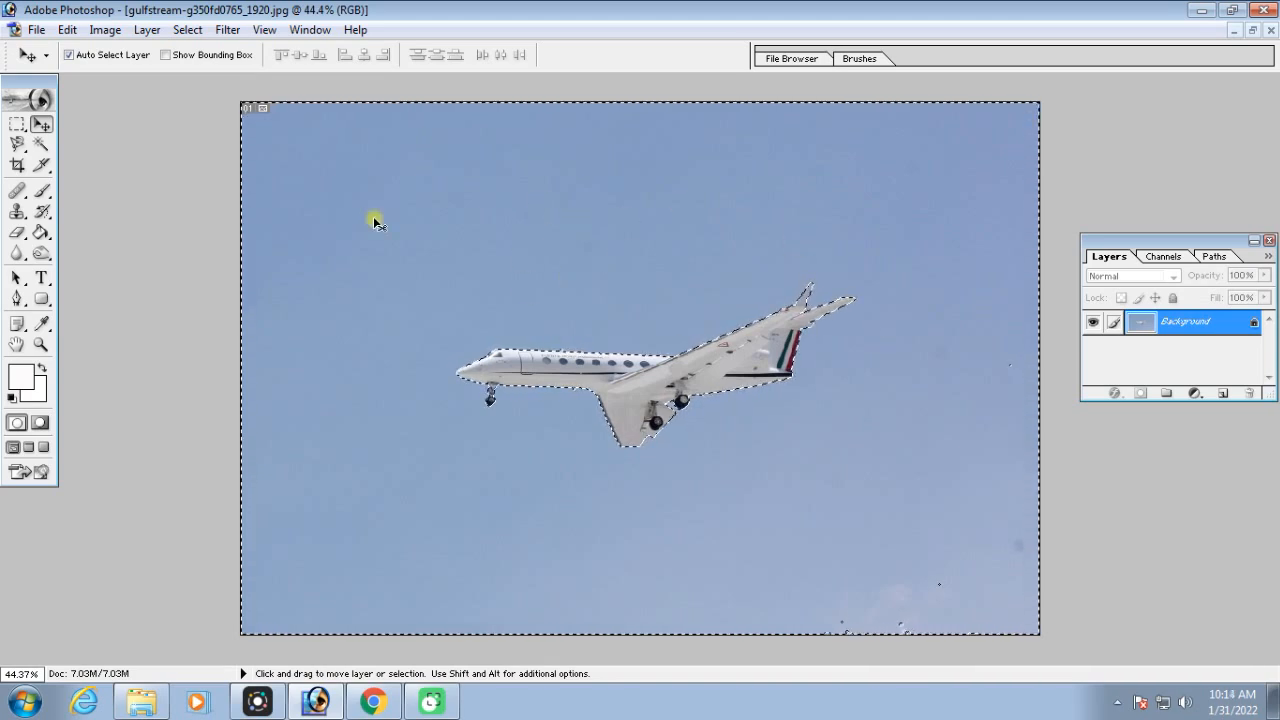
click(188, 30)
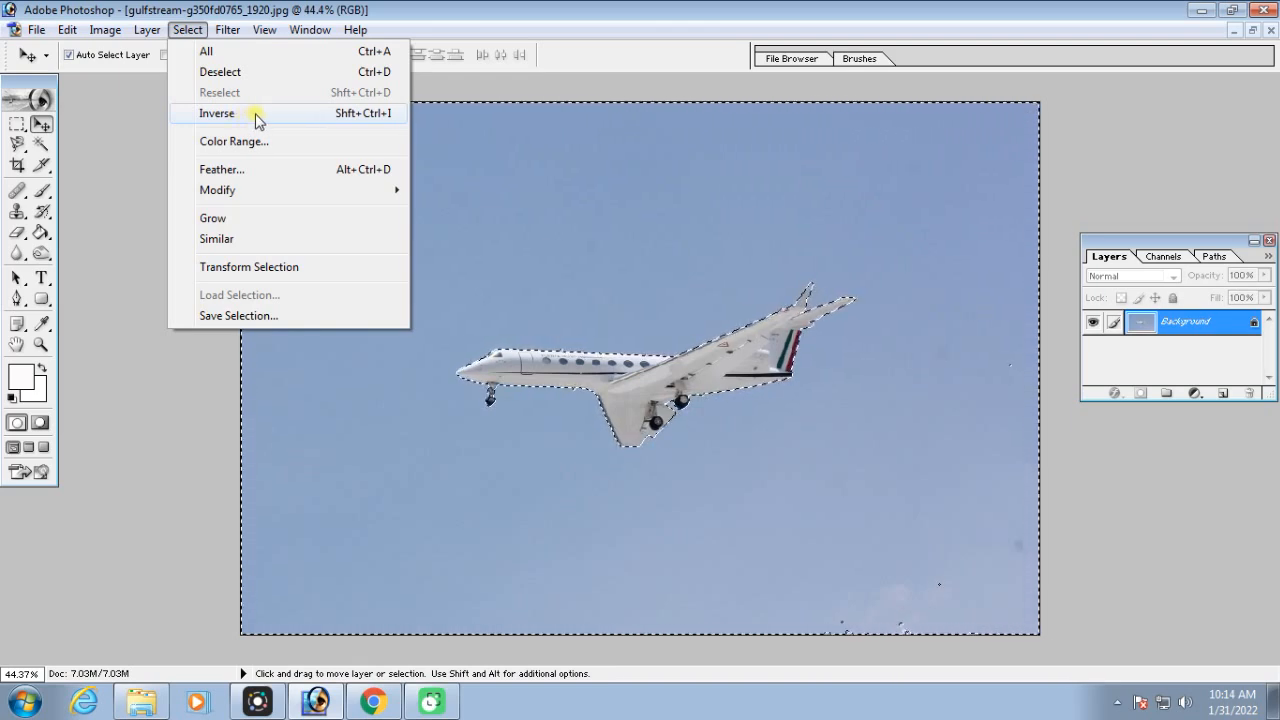
click(43, 128)
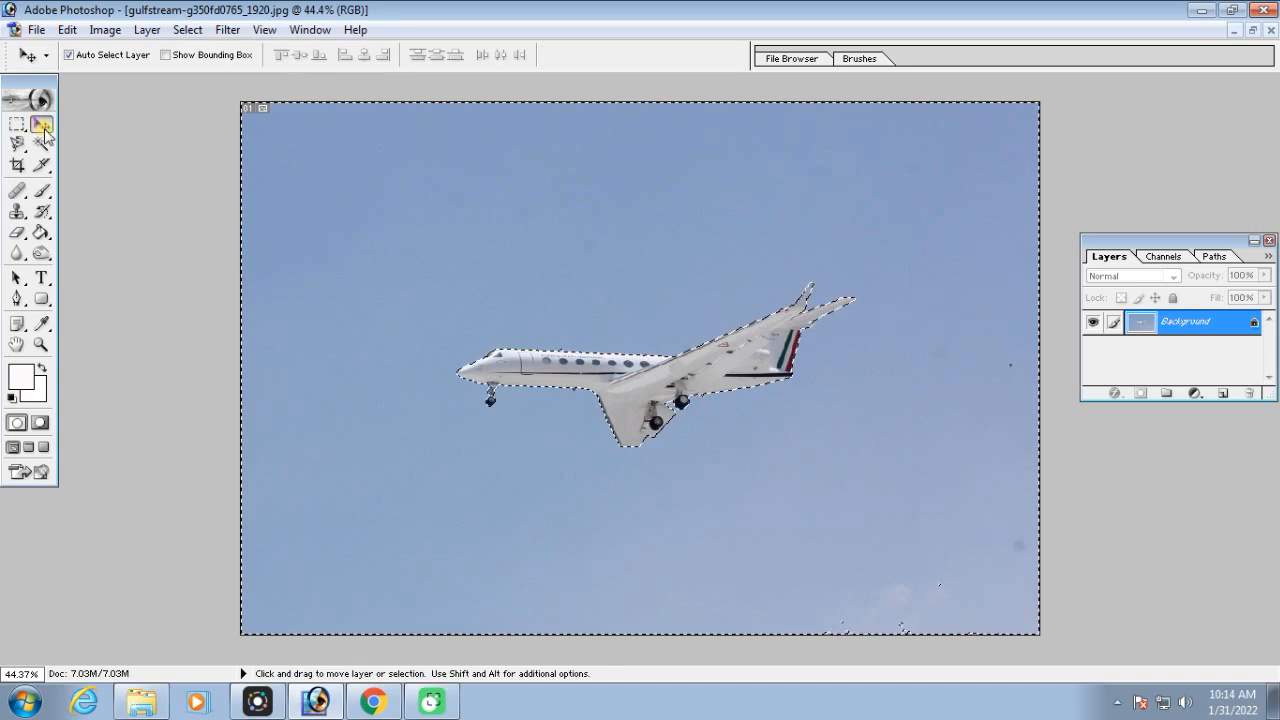
click(41, 143)
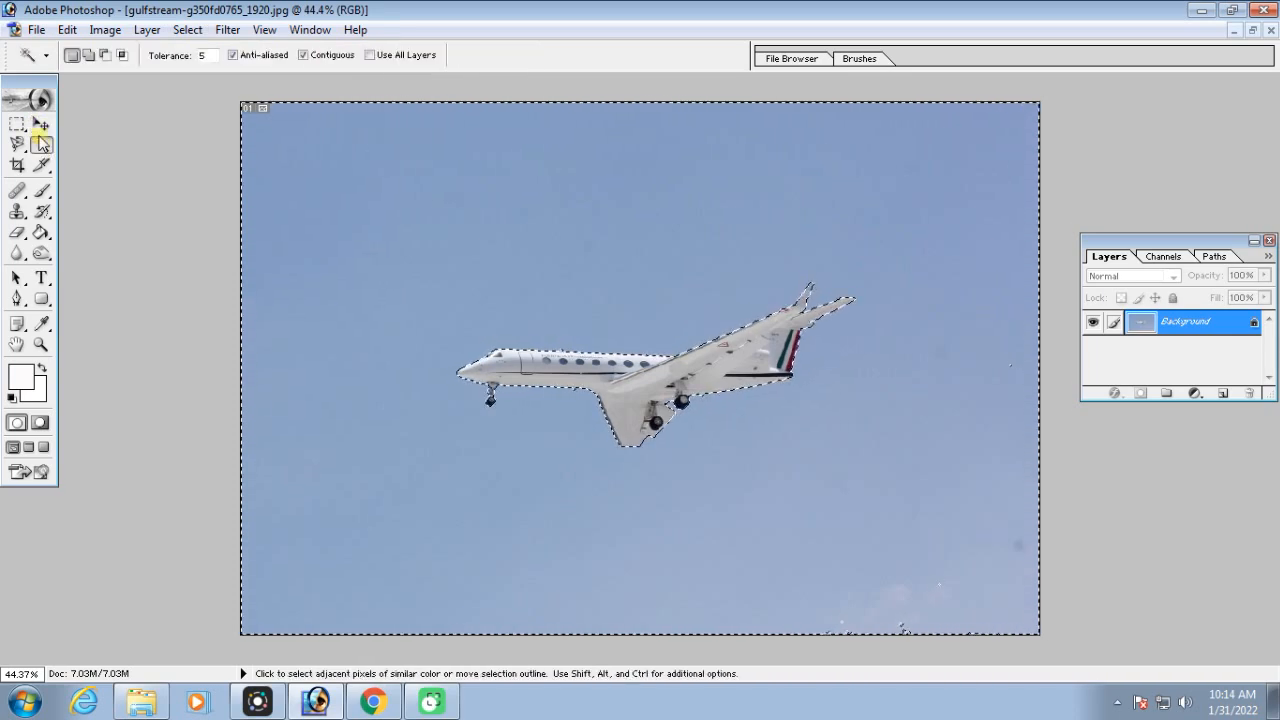
right_click(576, 260)
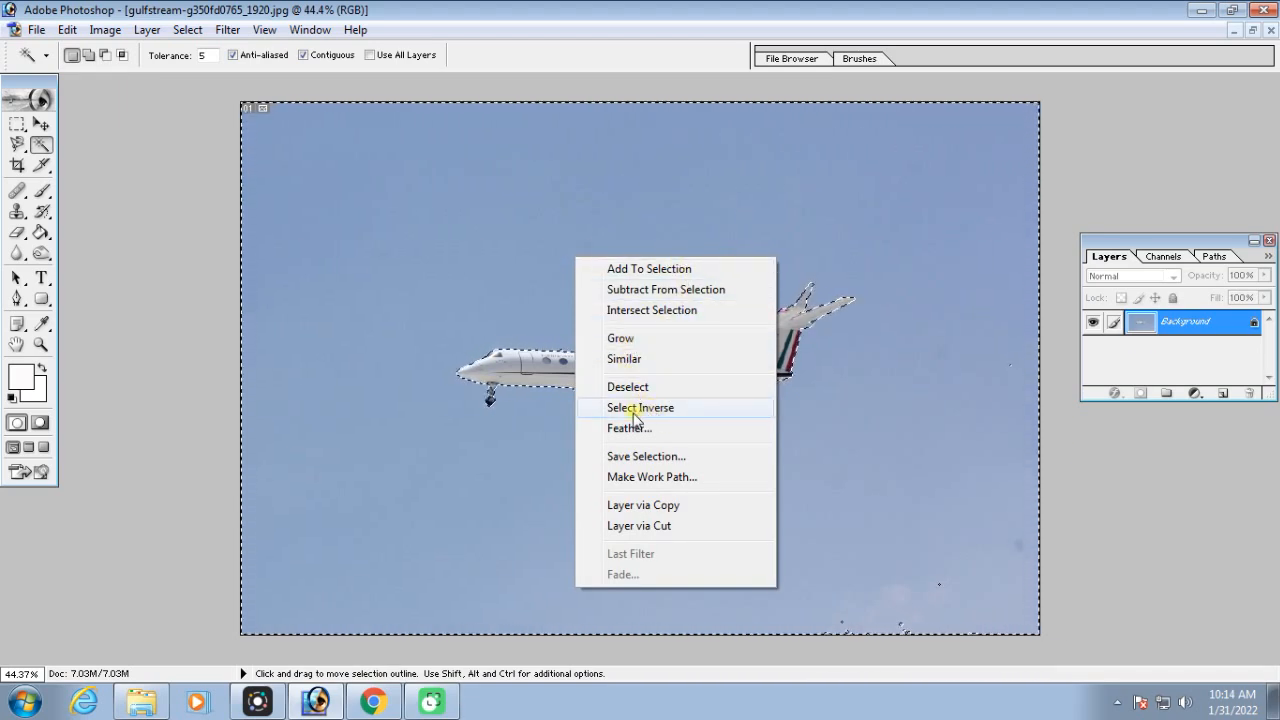
click(664, 409)
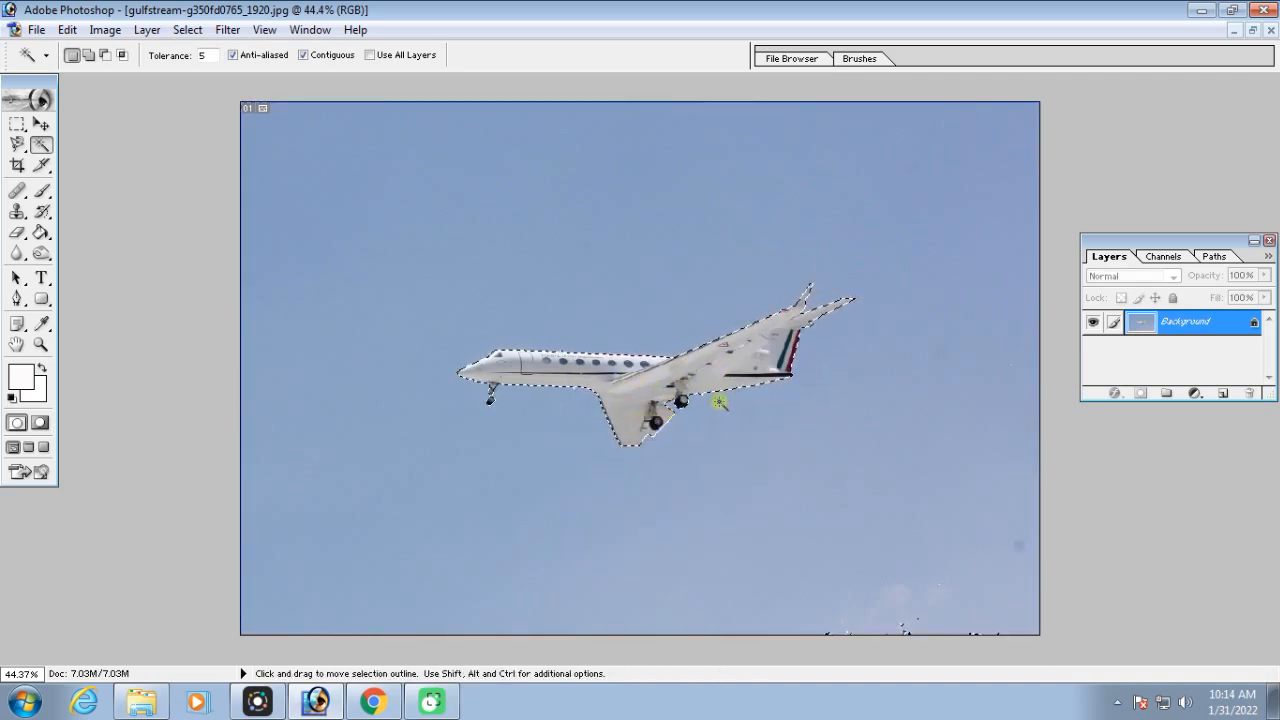
Copy the selected airplane and paste it into the clouds image as a new layer
key(ctrl+minus)
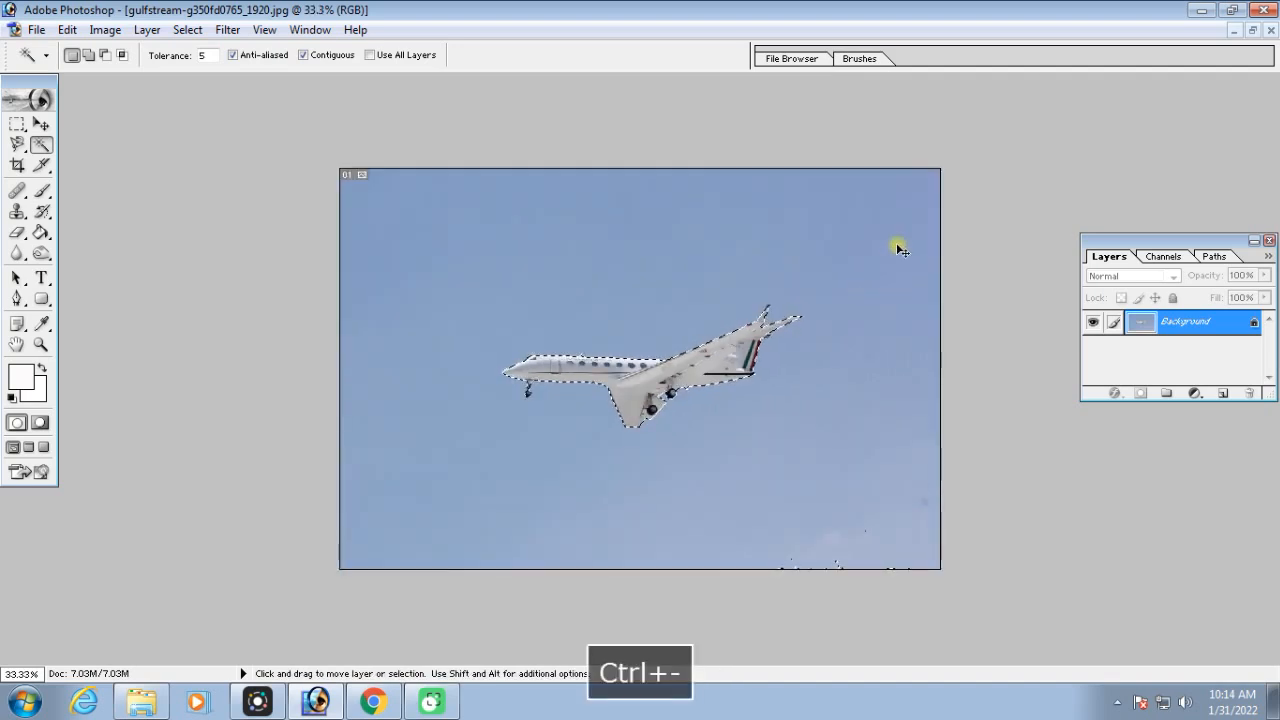
click(67, 30)
click(118, 171)
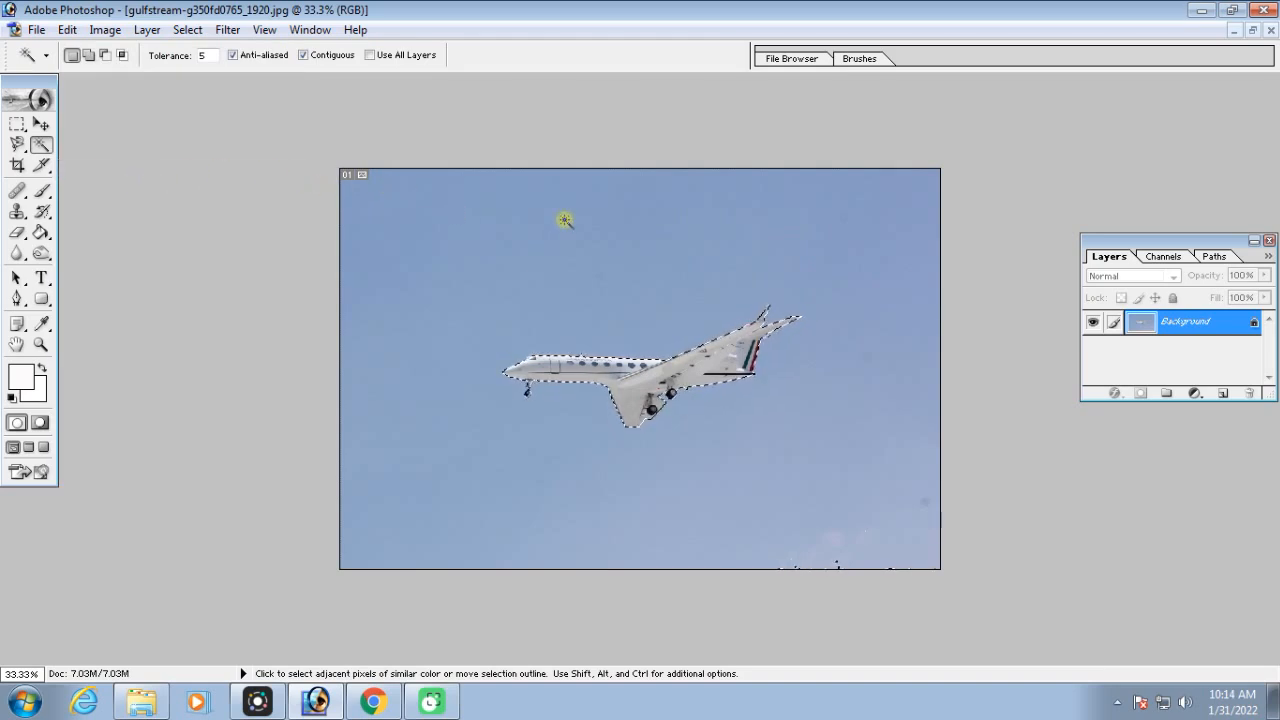
click(1252, 29)
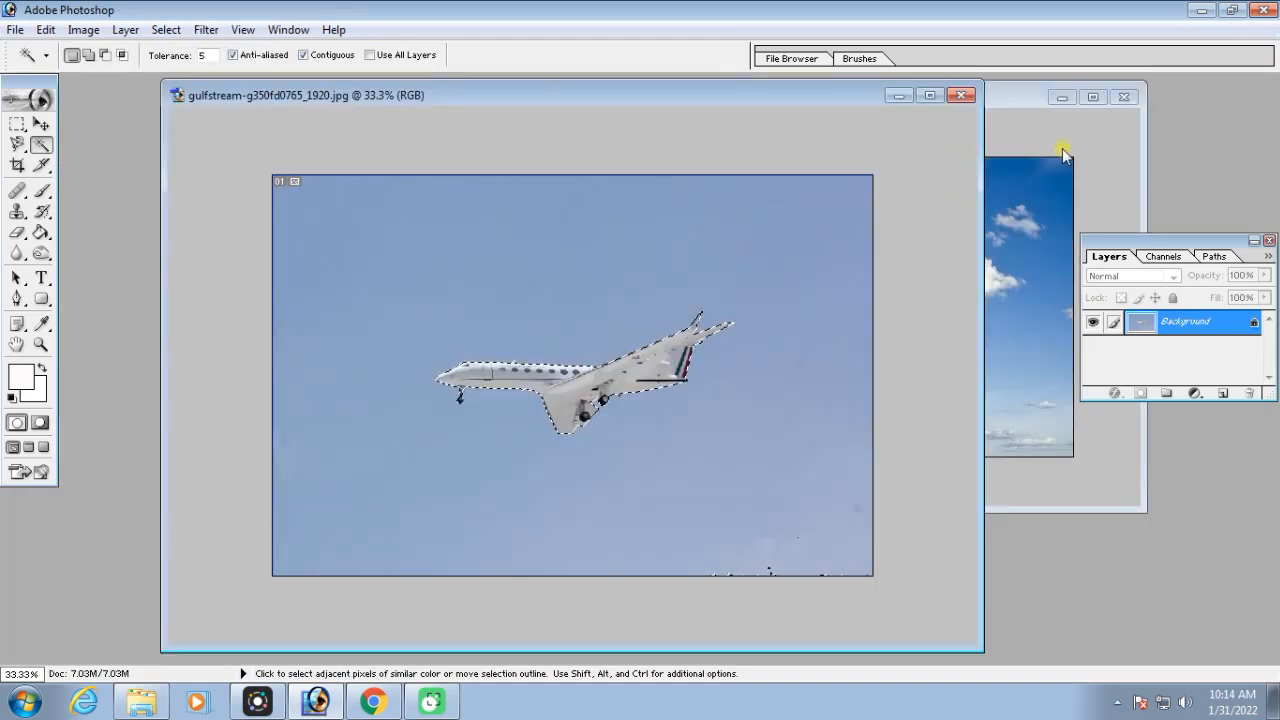
drag(1028, 98, 884, 118)
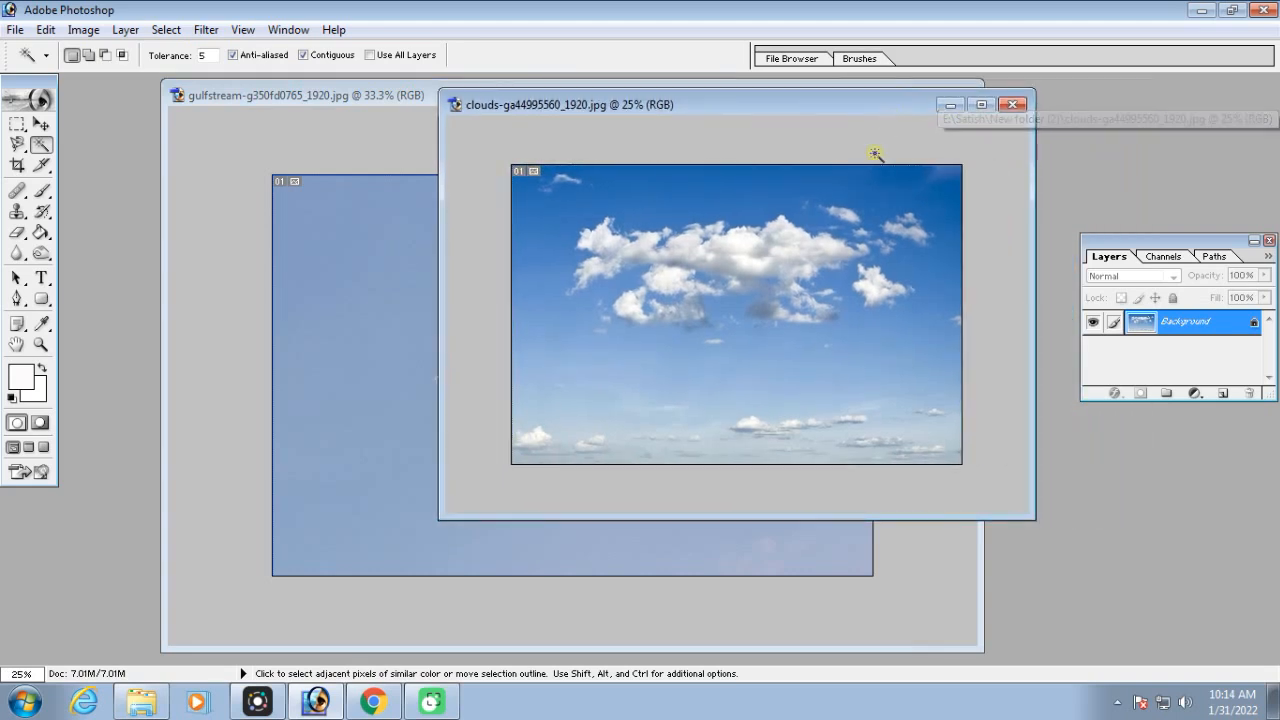
key(ctrl+v)
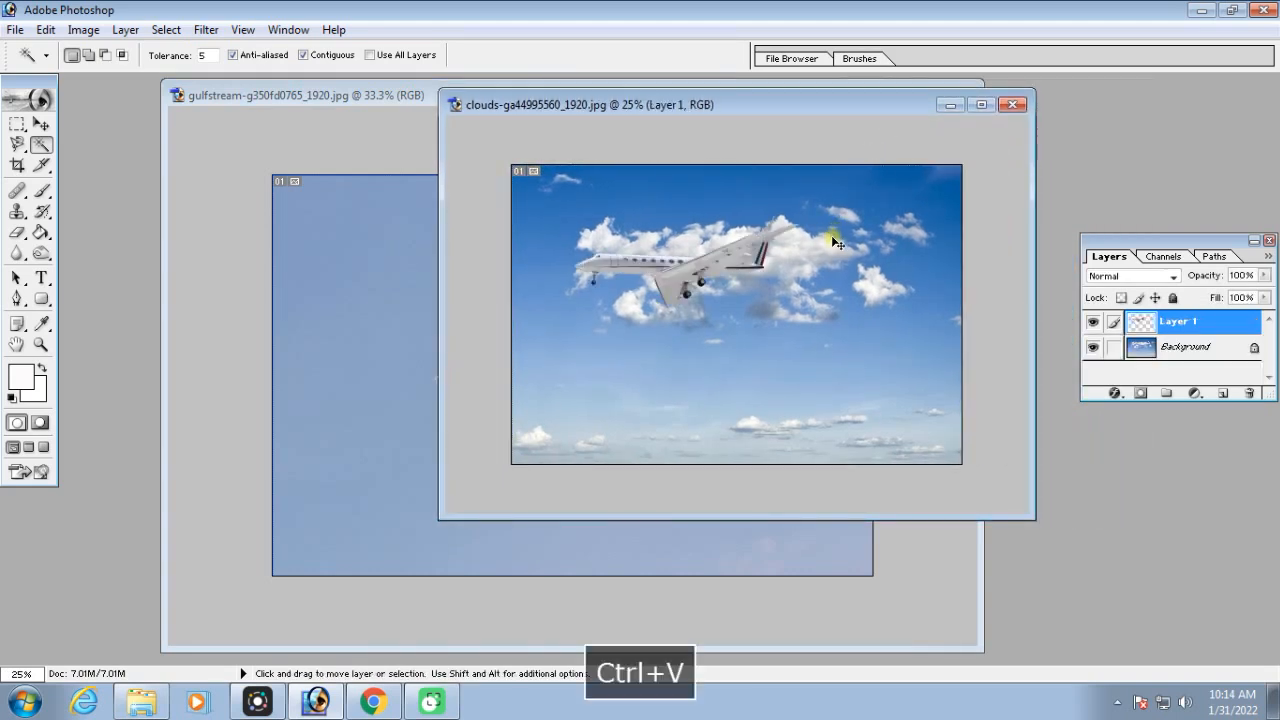
Move the pasted airplane just below the large white clouds, and check the composite in a maximized window before restoring it
key(v)
drag(831, 233, 763, 348)
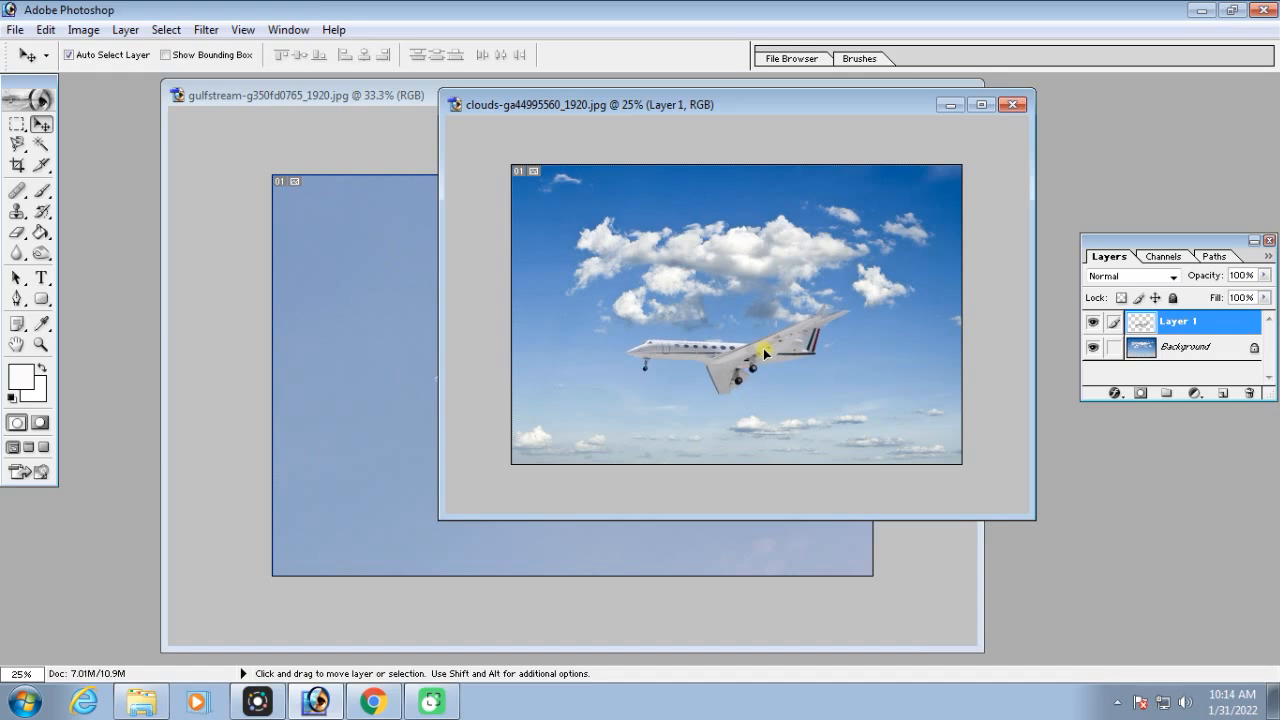
click(980, 106)
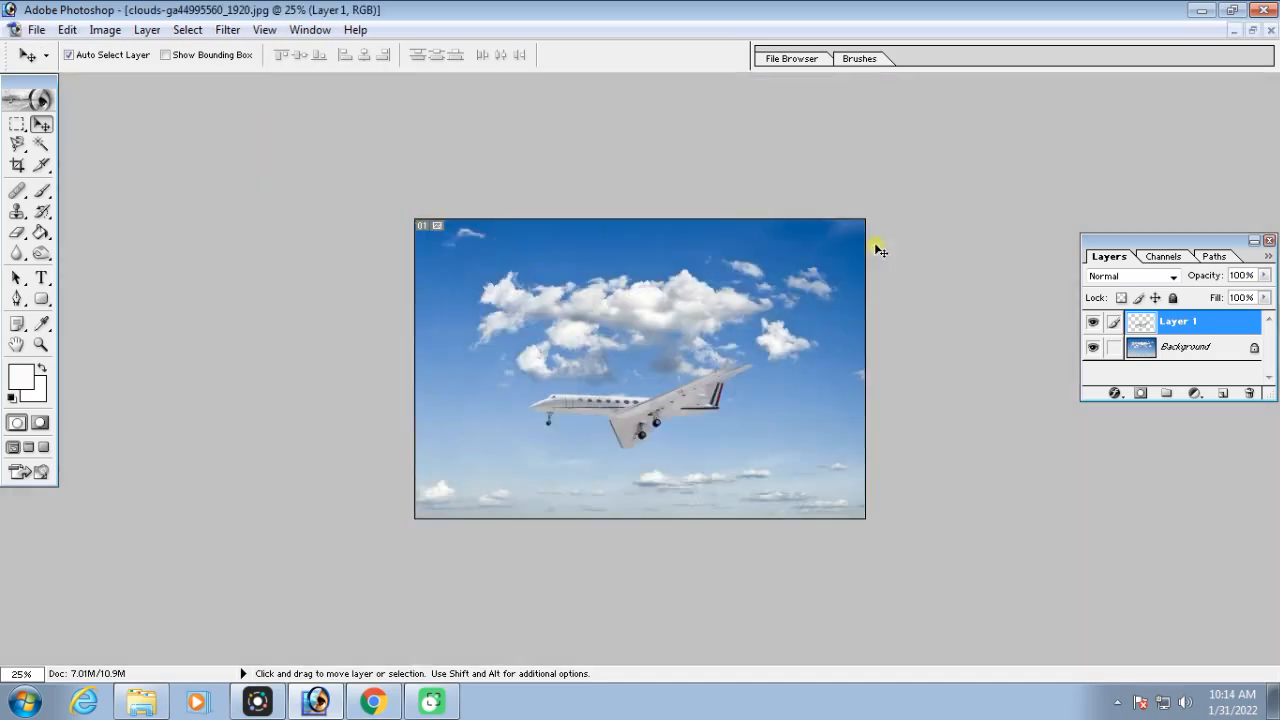
key(ctrl+plus)
key(ctrl+plus)
key(ctrl+plus)
key(ctrl+minus)
key(ctrl+minus)
drag(763, 385, 701, 423)
click(1252, 30)
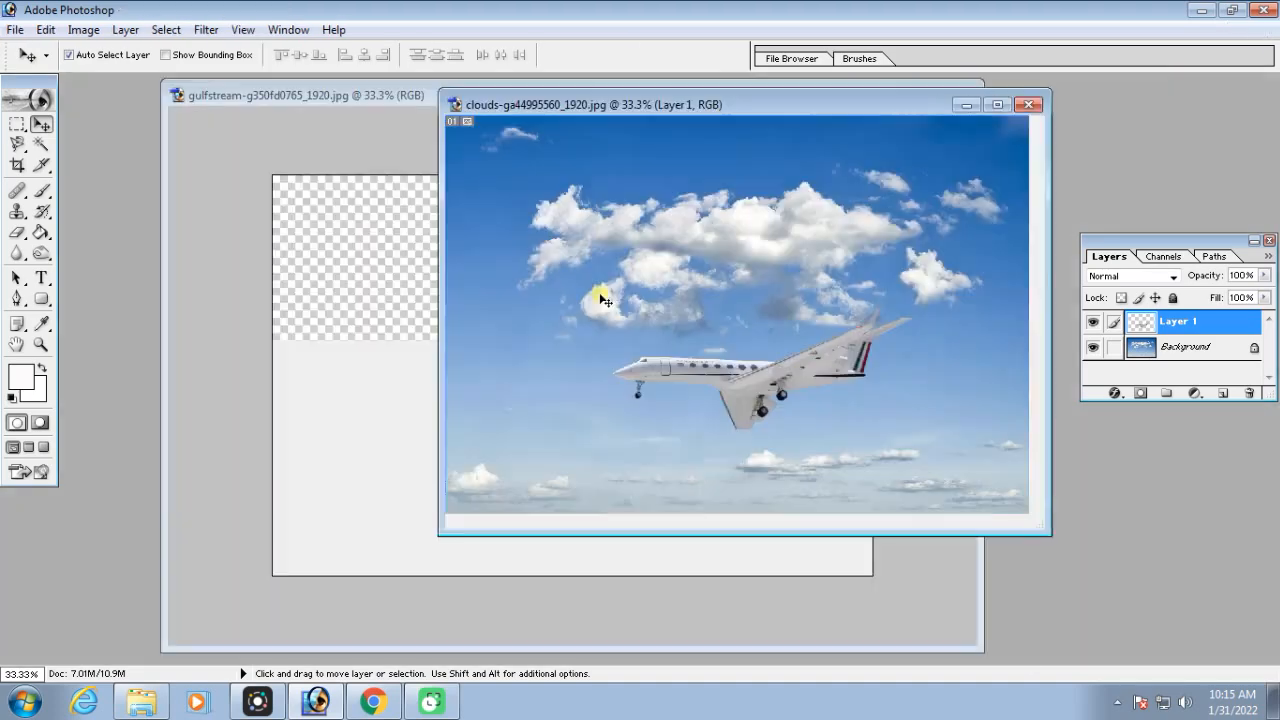
Feather the airplane selection in the gulfstream image with a radius of 1 pixel
click(346, 211)
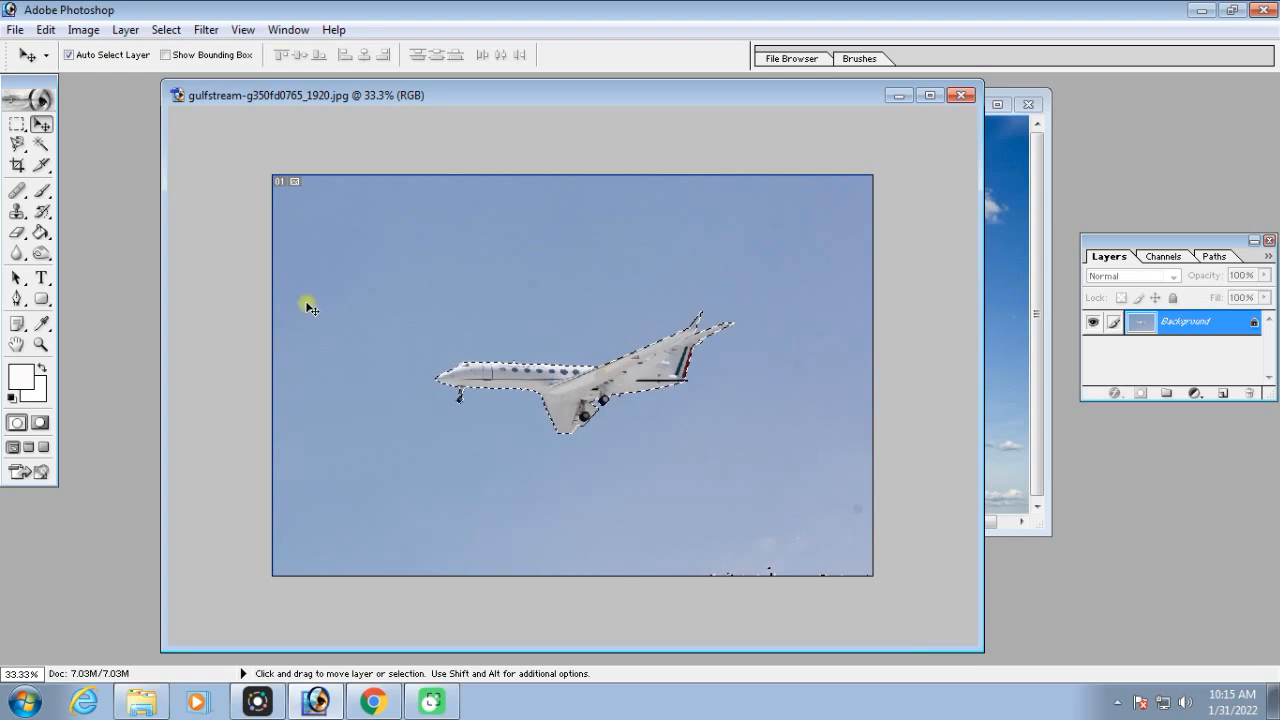
click(42, 147)
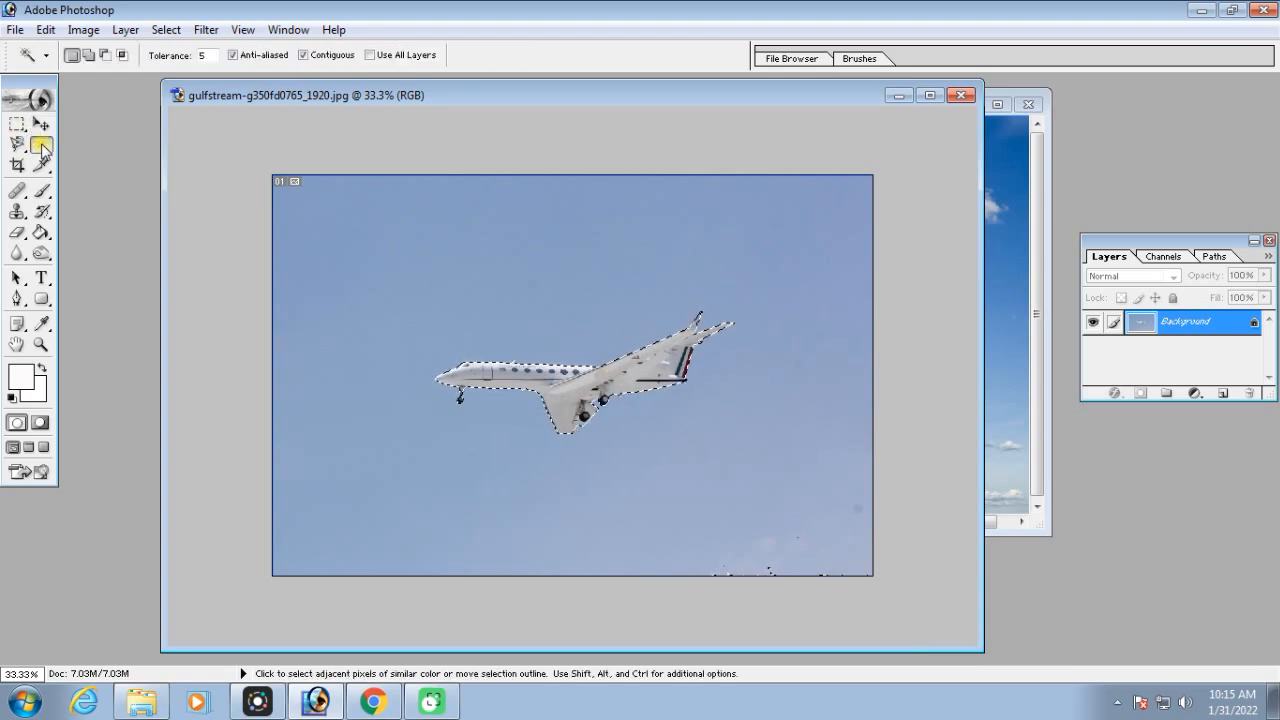
right_click(570, 386)
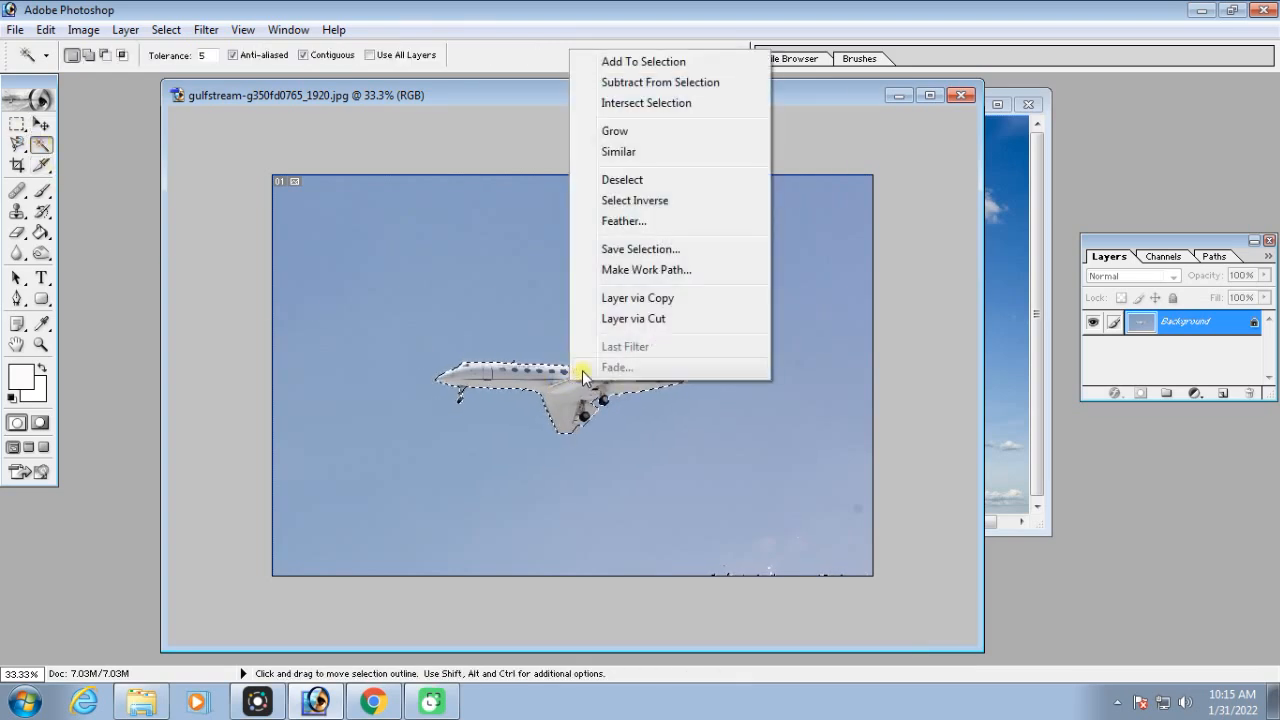
click(630, 221)
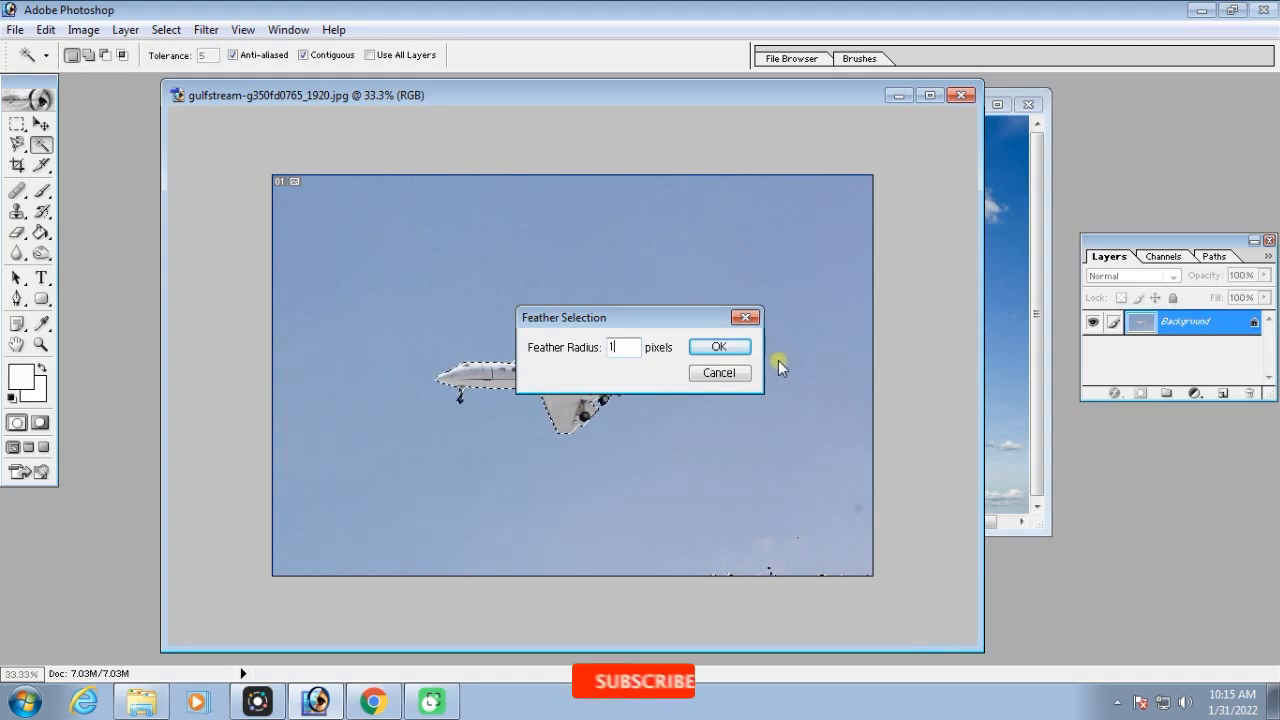
click(735, 348)
Copy the feathered airplane onto the large clouds in the clouds image, and move the earlier unfeathered airplane down to the lower sky
drag(722, 98, 574, 80)
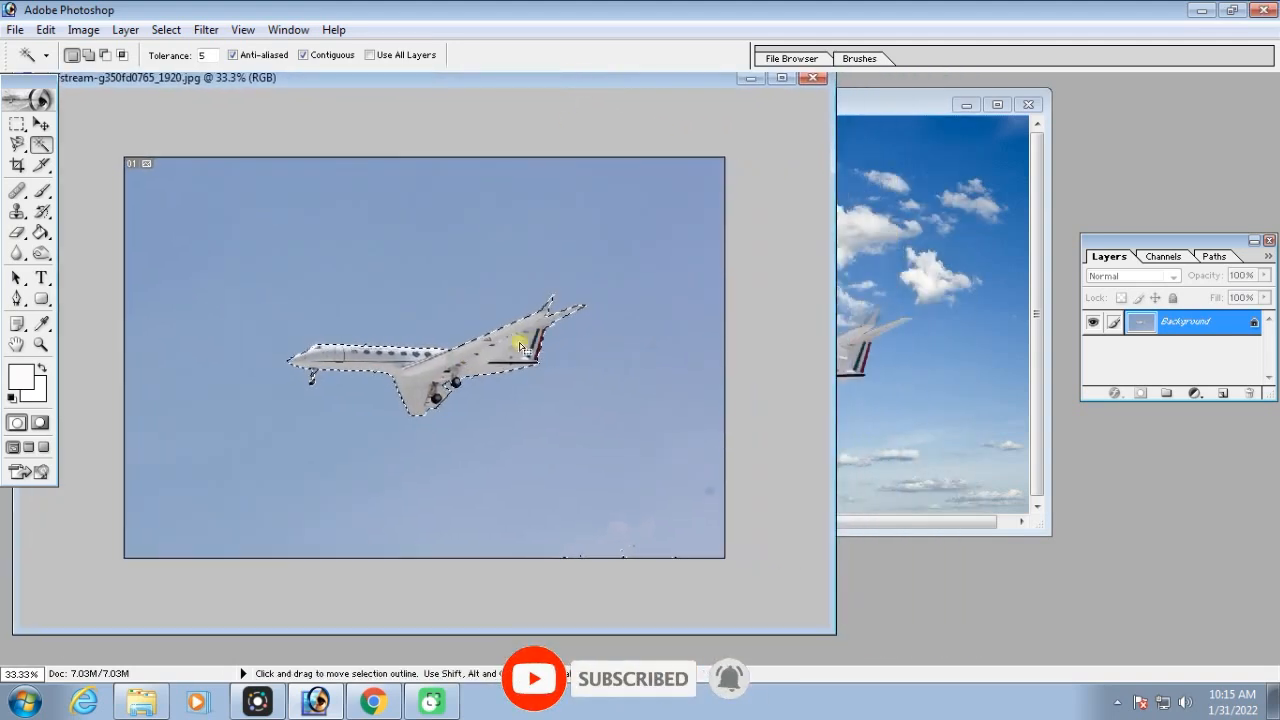
click(42, 124)
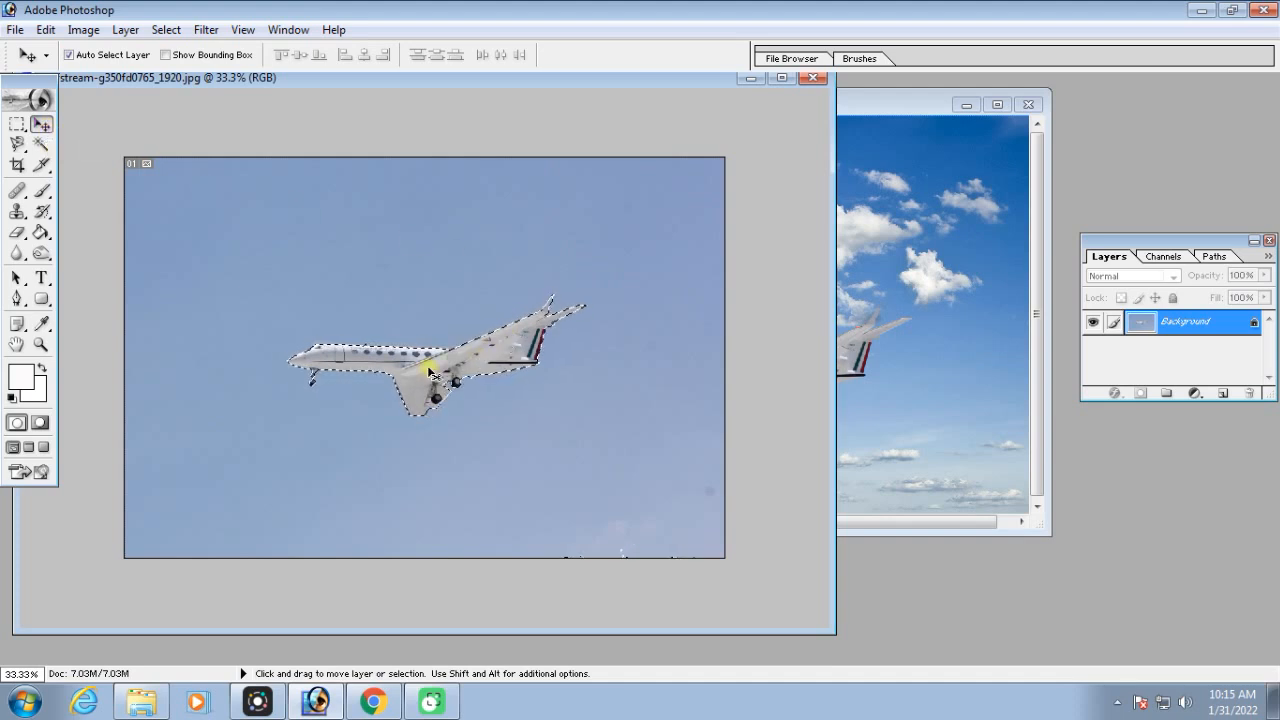
drag(422, 366, 757, 300)
click(755, 390)
drag(755, 390, 782, 485)
Compare the edges of the feathered and unfeathered airplanes in the maximized clouds image at higher magnification
click(997, 105)
key(ctrl+equal)
key(ctrl+equal)
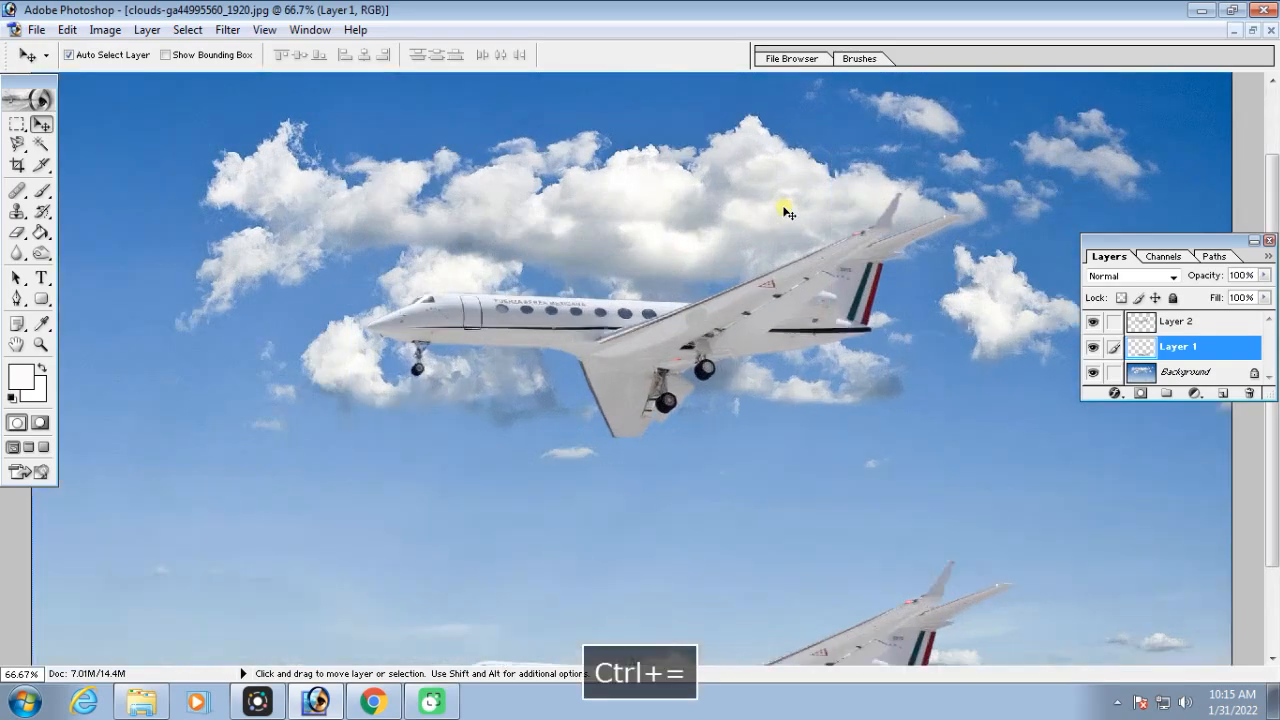
key(ctrl+equal)
drag(800, 285, 765, 332)
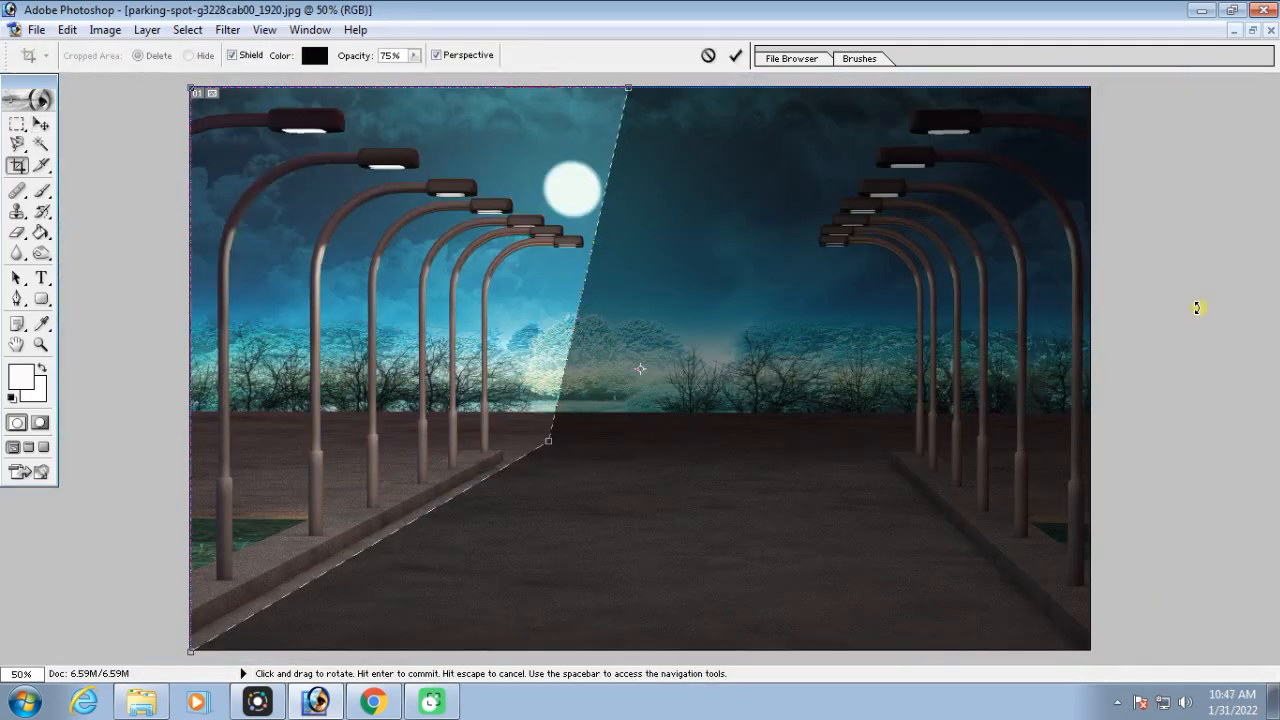
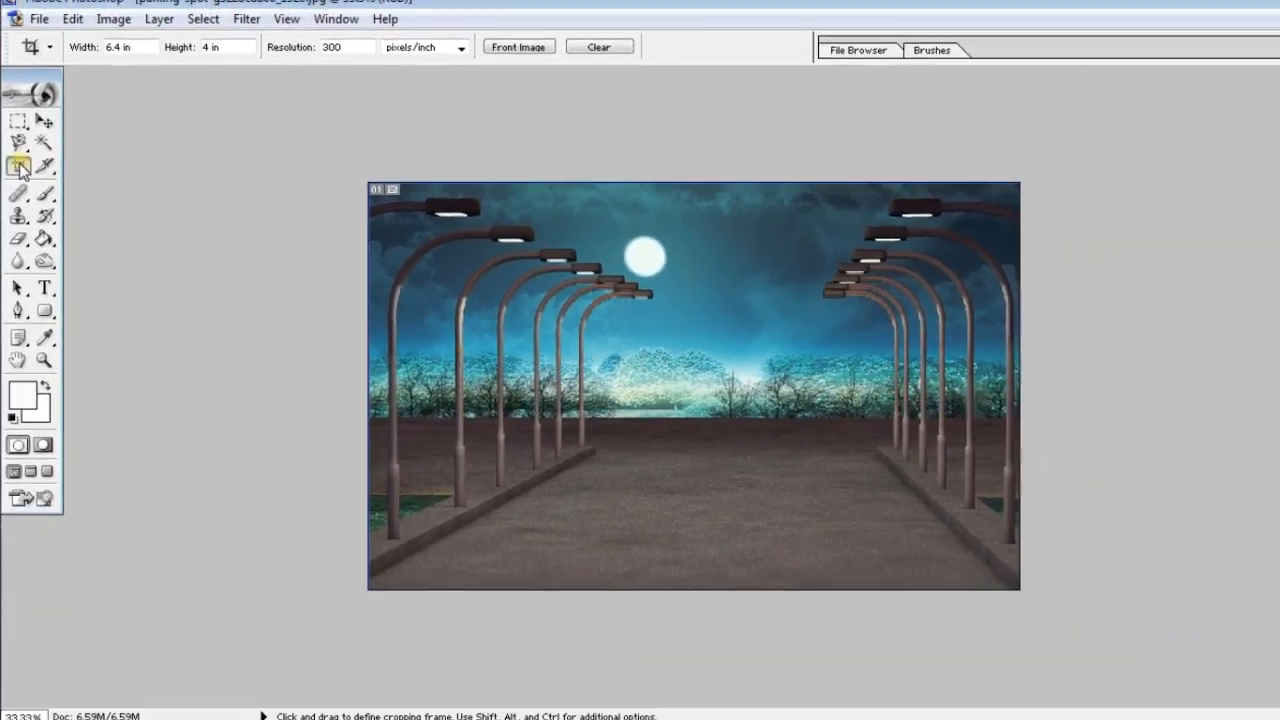
Clear the Crop tool's stored values and set it to 4 in wide by 6 in high at 300 pixels/inch
key(v)
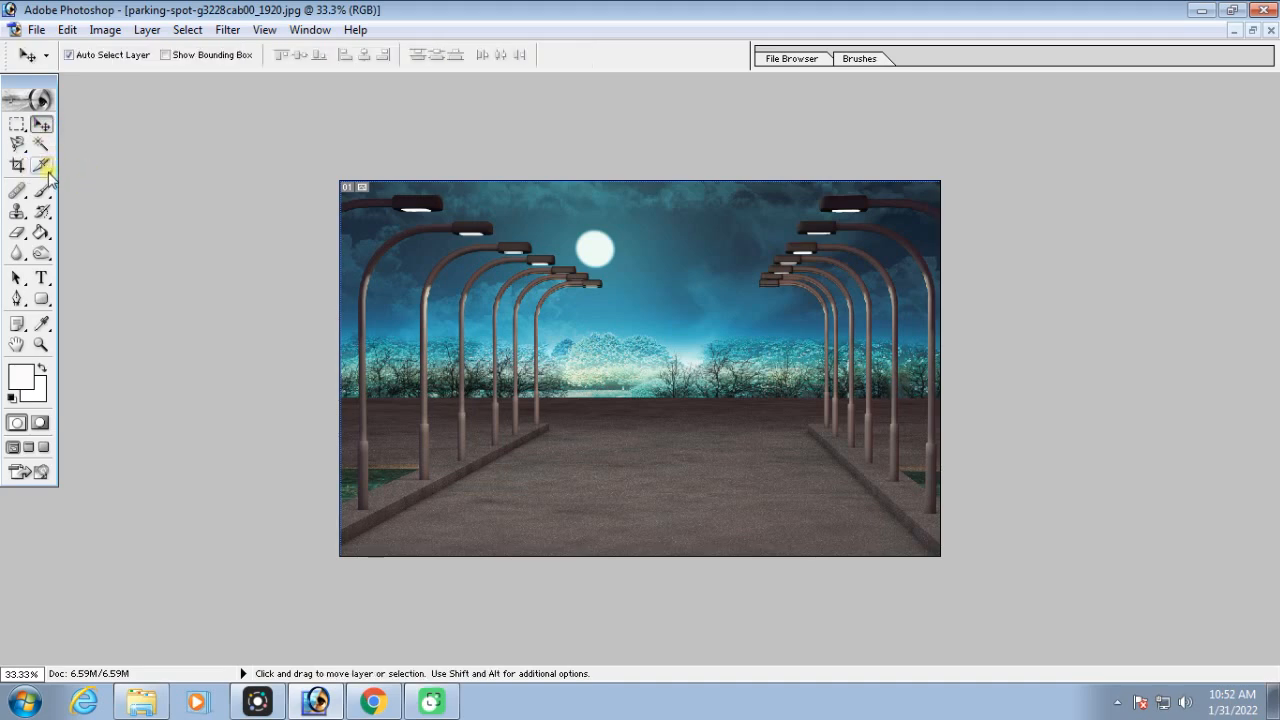
key(c)
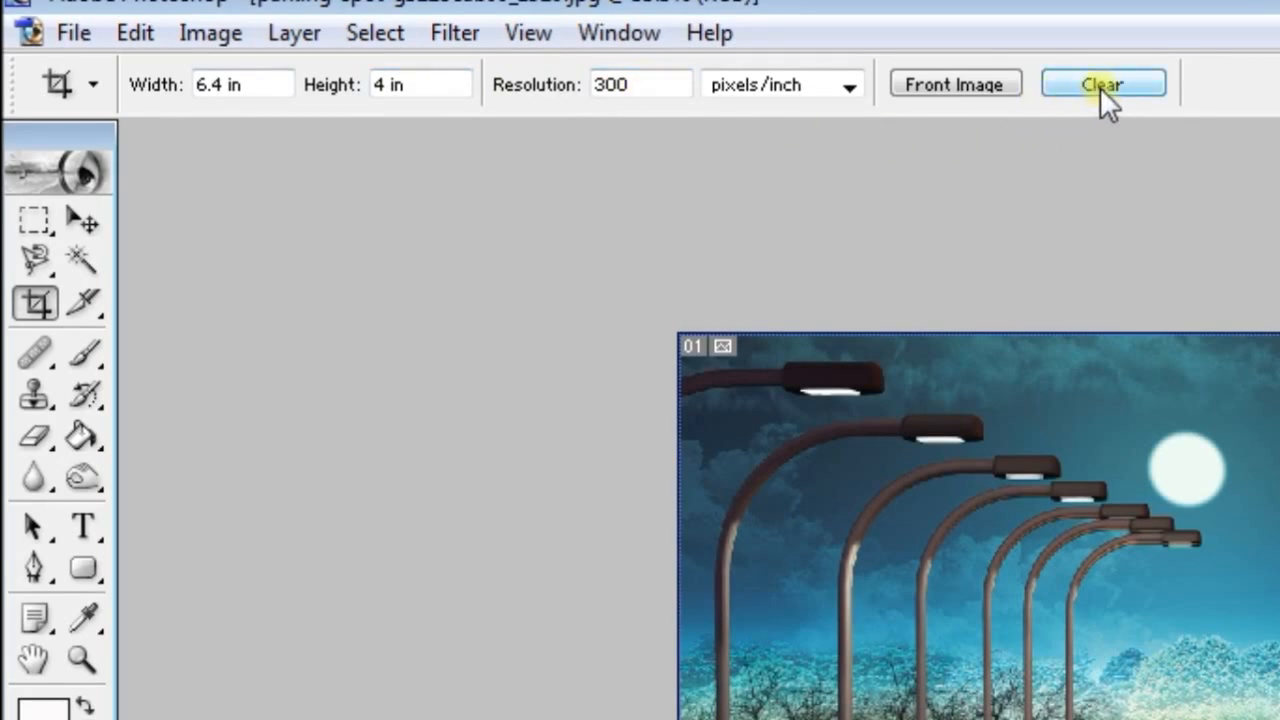
click(1100, 87)
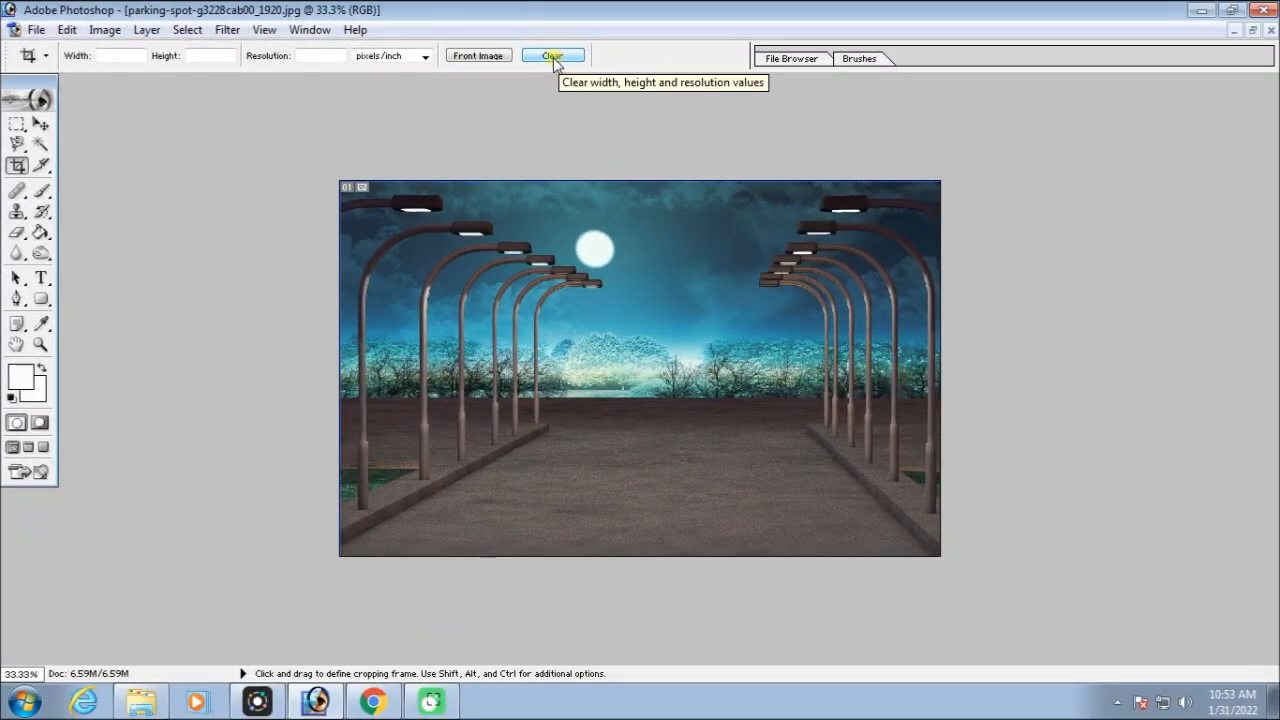
click(128, 56)
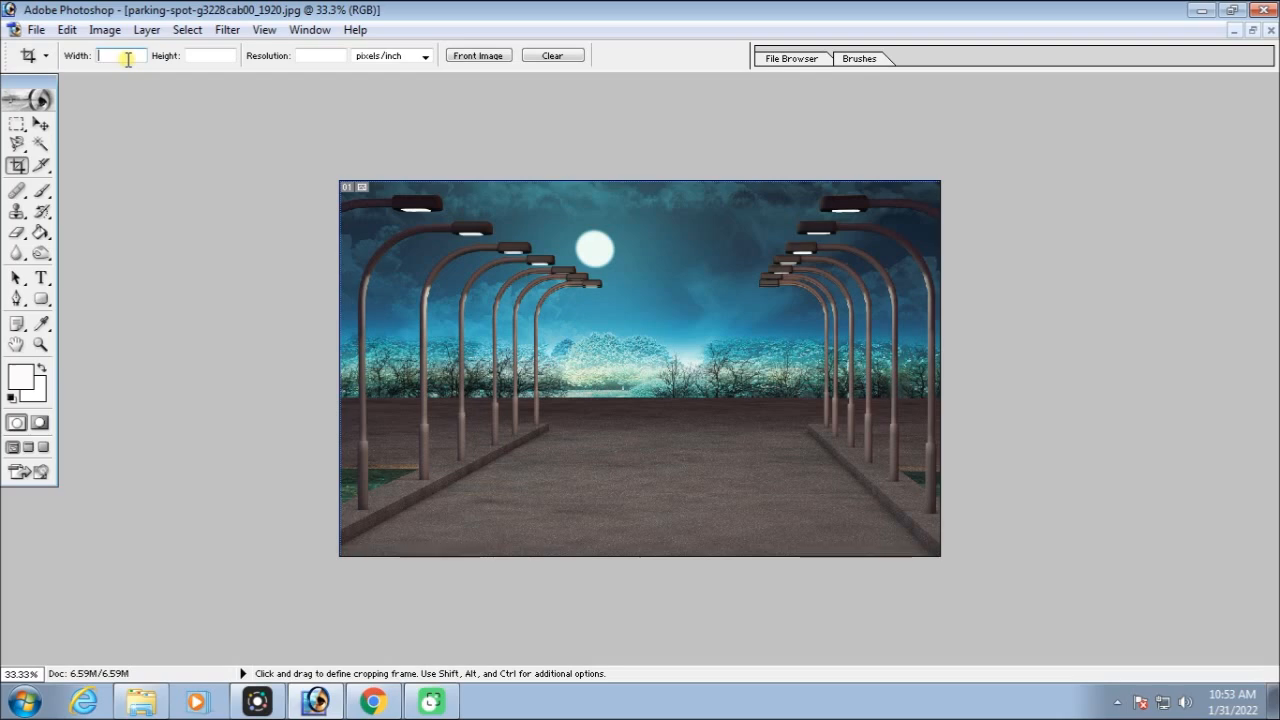
text(4)
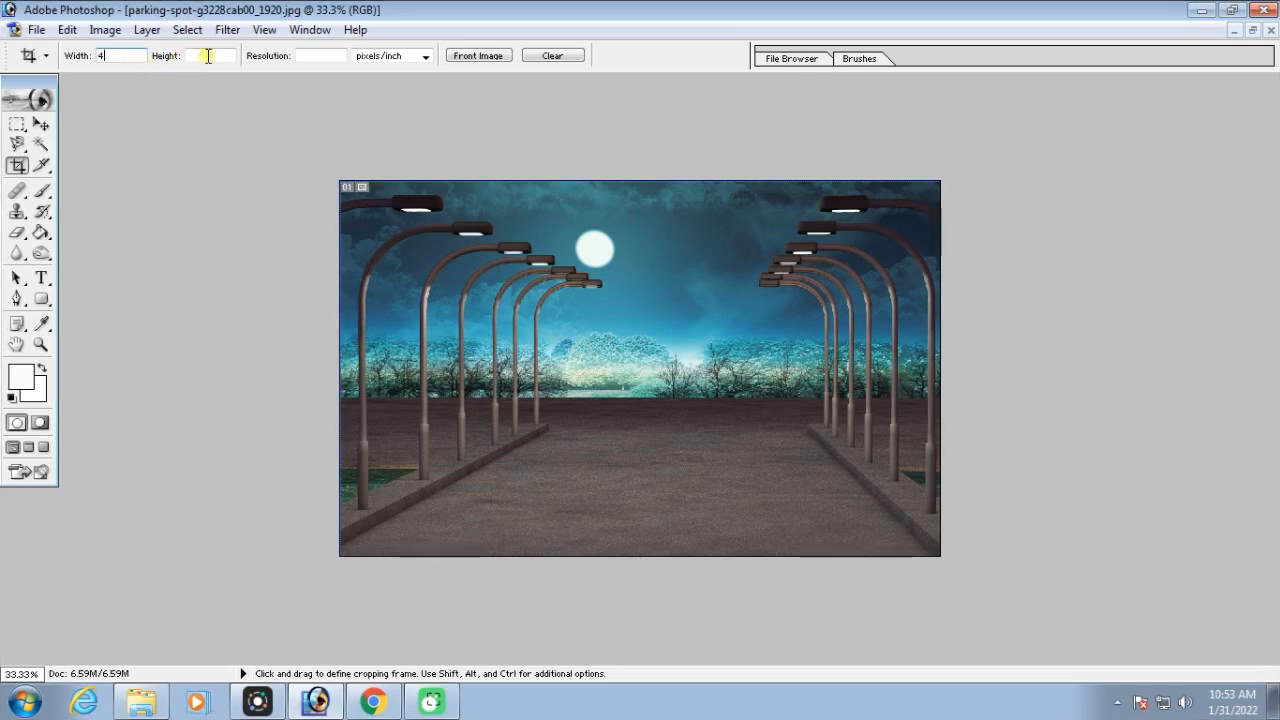
text(6)
click(311, 57)
text(300)
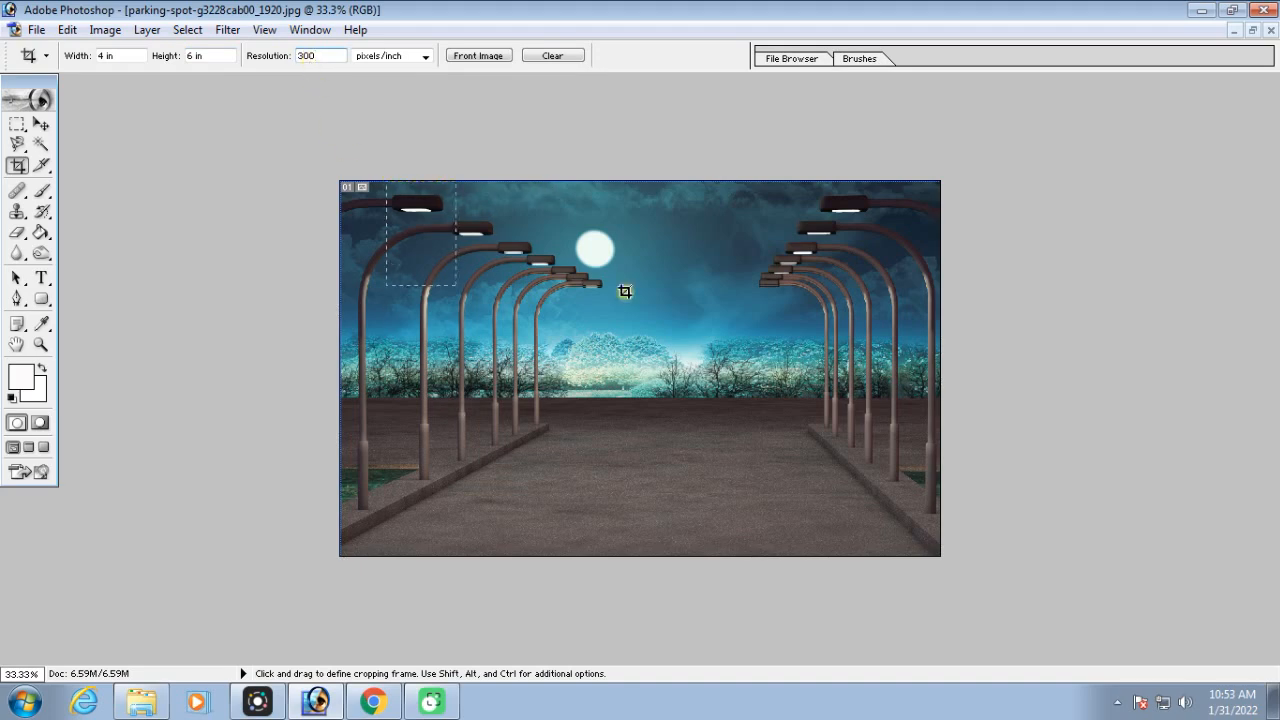
Draw a full-height portrait crop frame on the parking-spot image and shift it to the middle of the road
drag(822, 353, 980, 556)
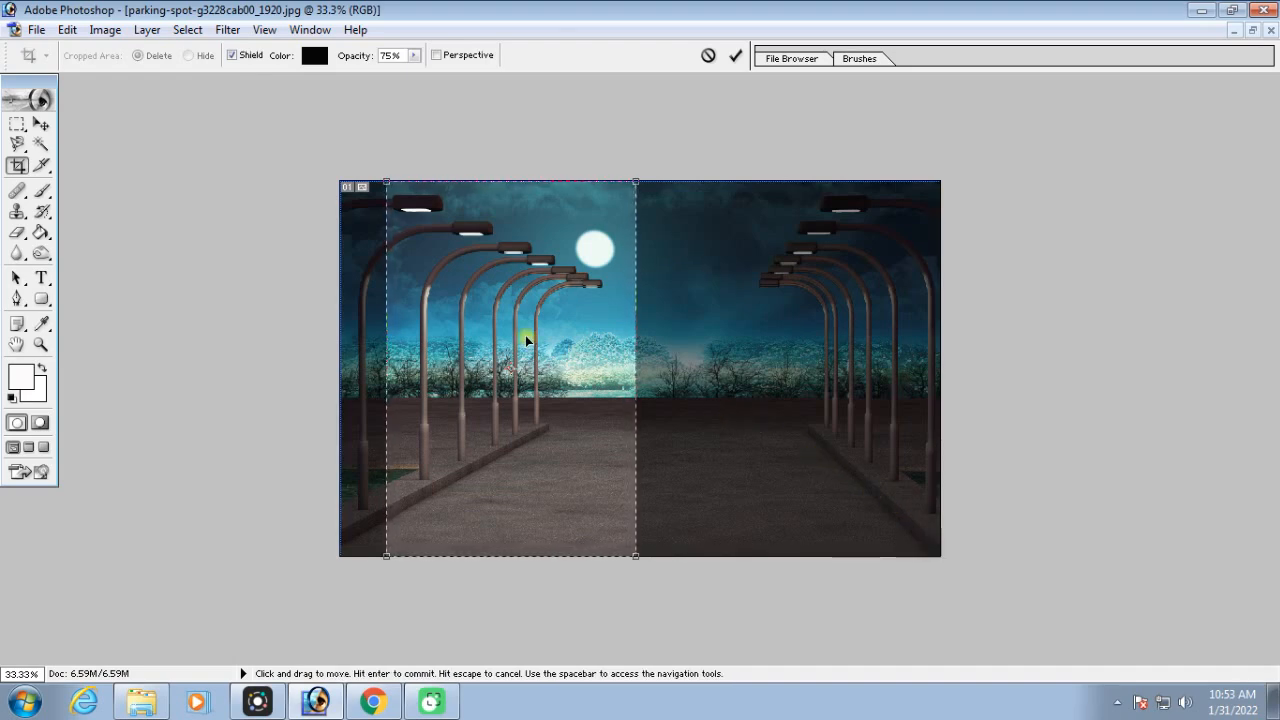
drag(527, 335, 621, 343)
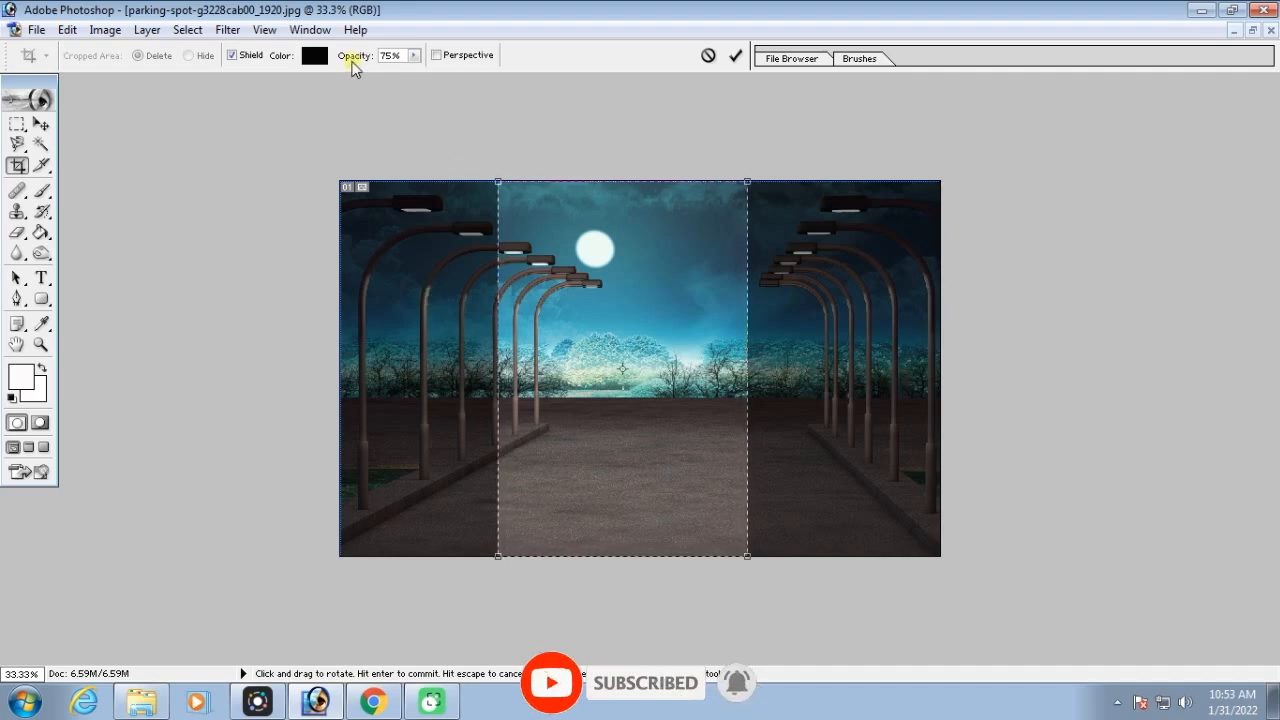
Vary the crop shield's opacity between 100% and fully transparent, and return it to 75%
click(413, 55)
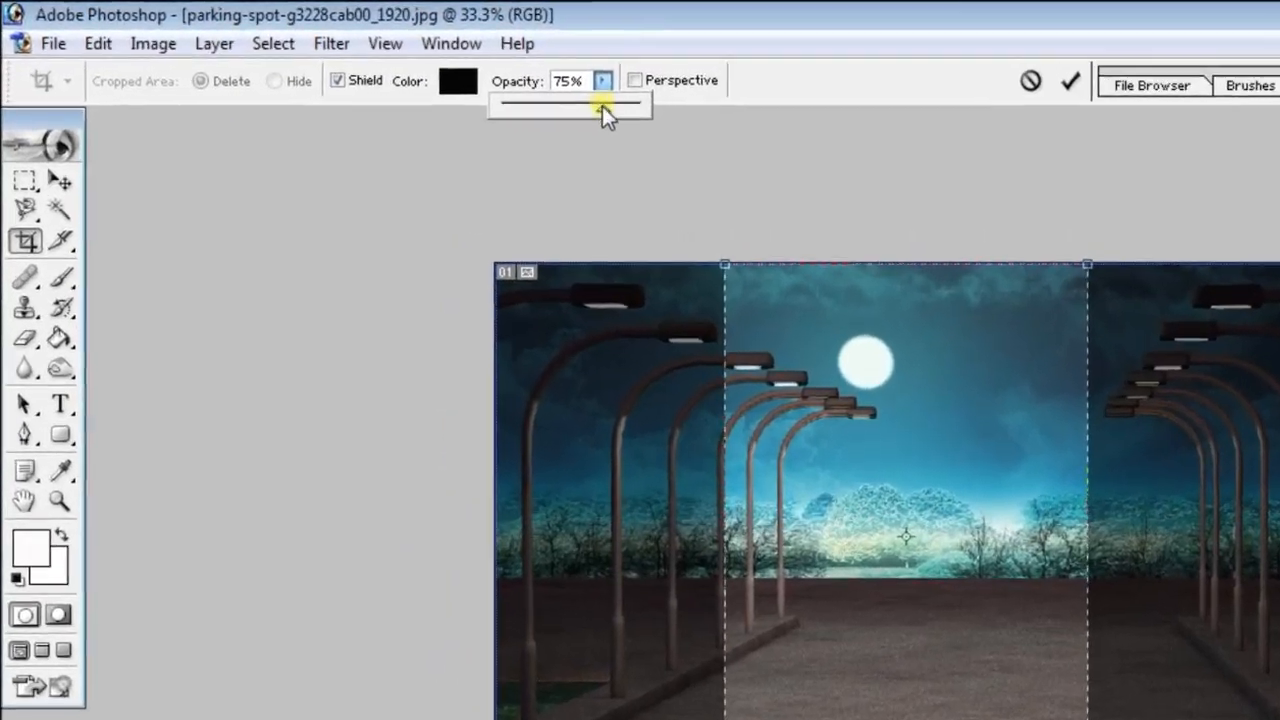
drag(415, 71, 417, 72)
drag(693, 120, 738, 123)
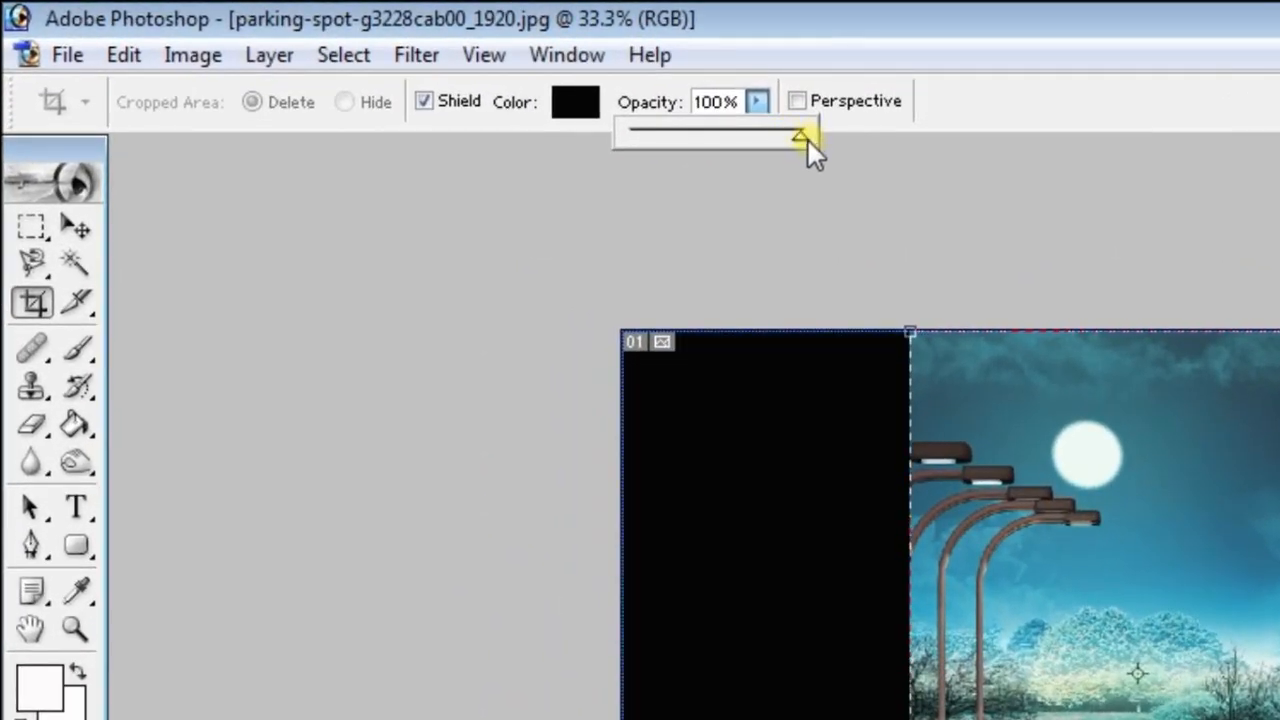
drag(798, 139, 715, 135)
drag(563, 106, 529, 110)
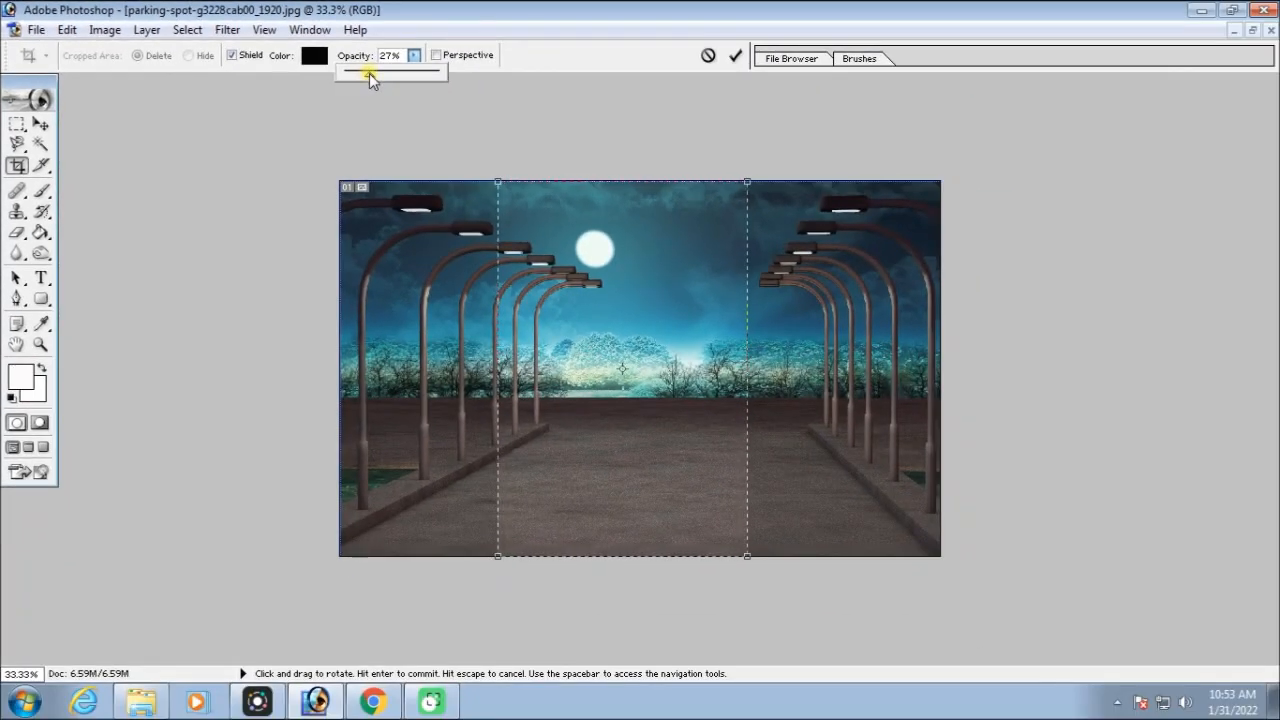
drag(369, 73, 343, 74)
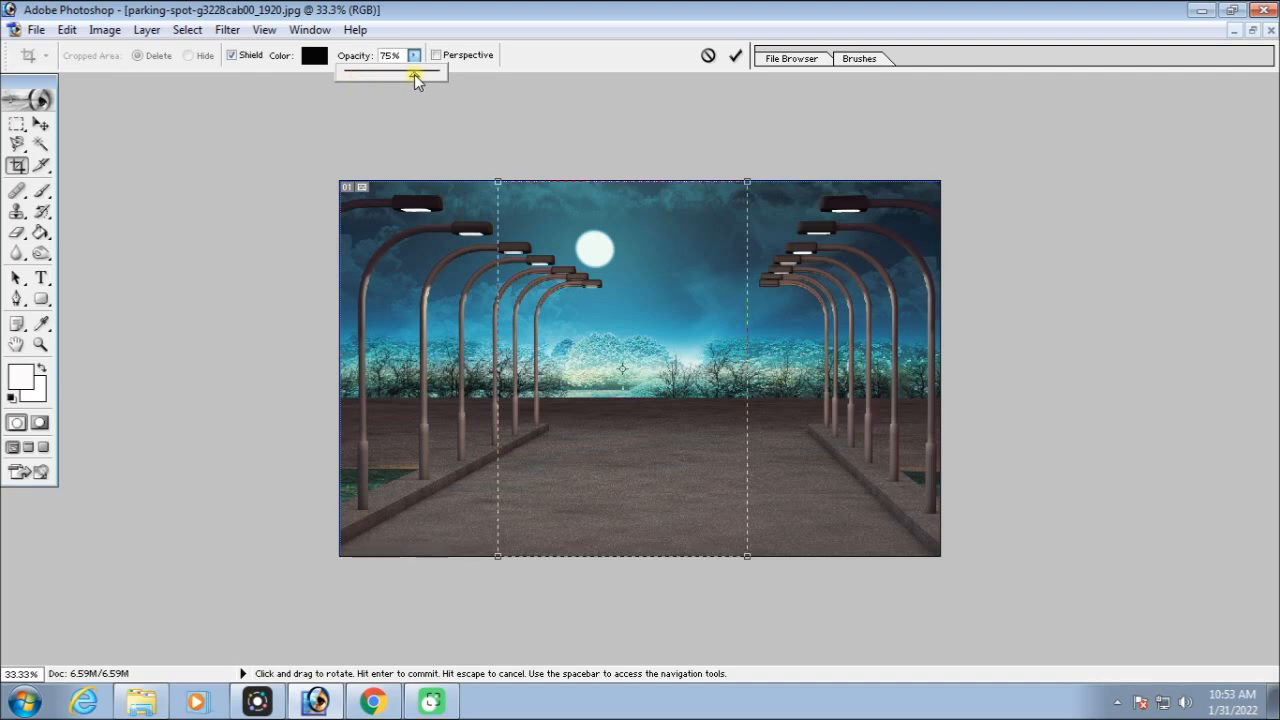
drag(413, 74, 415, 74)
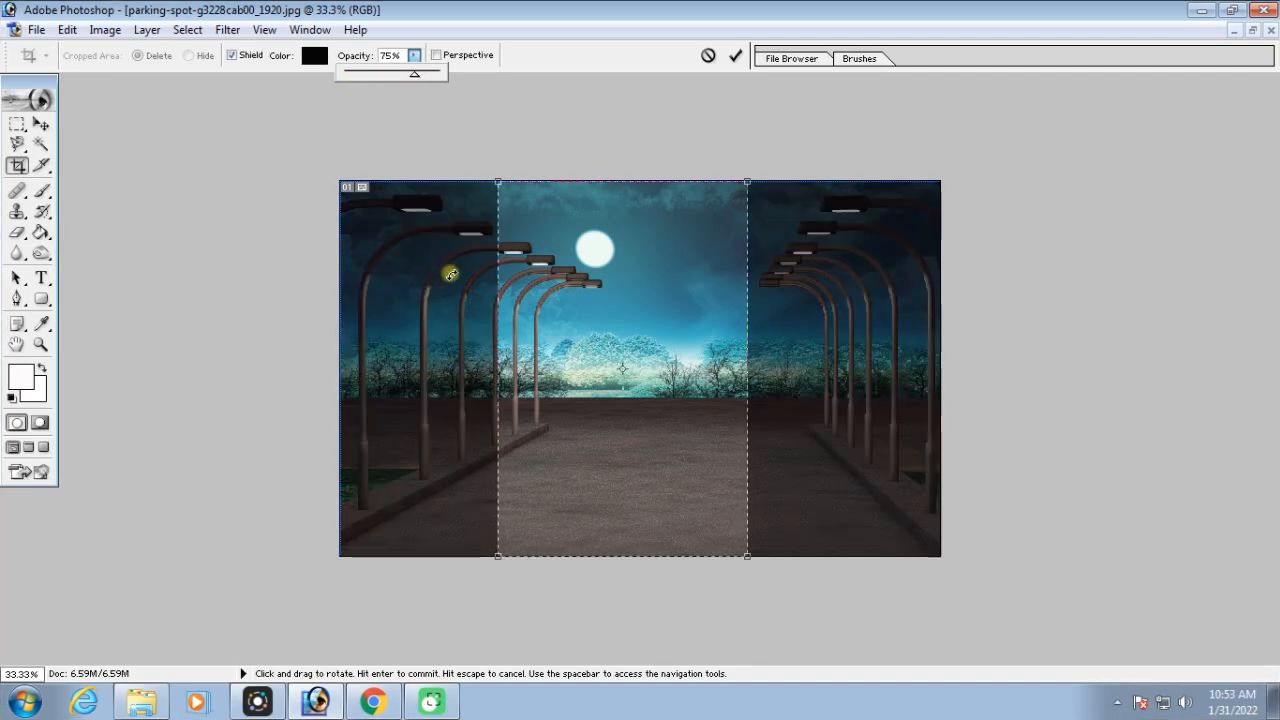
click(628, 329)
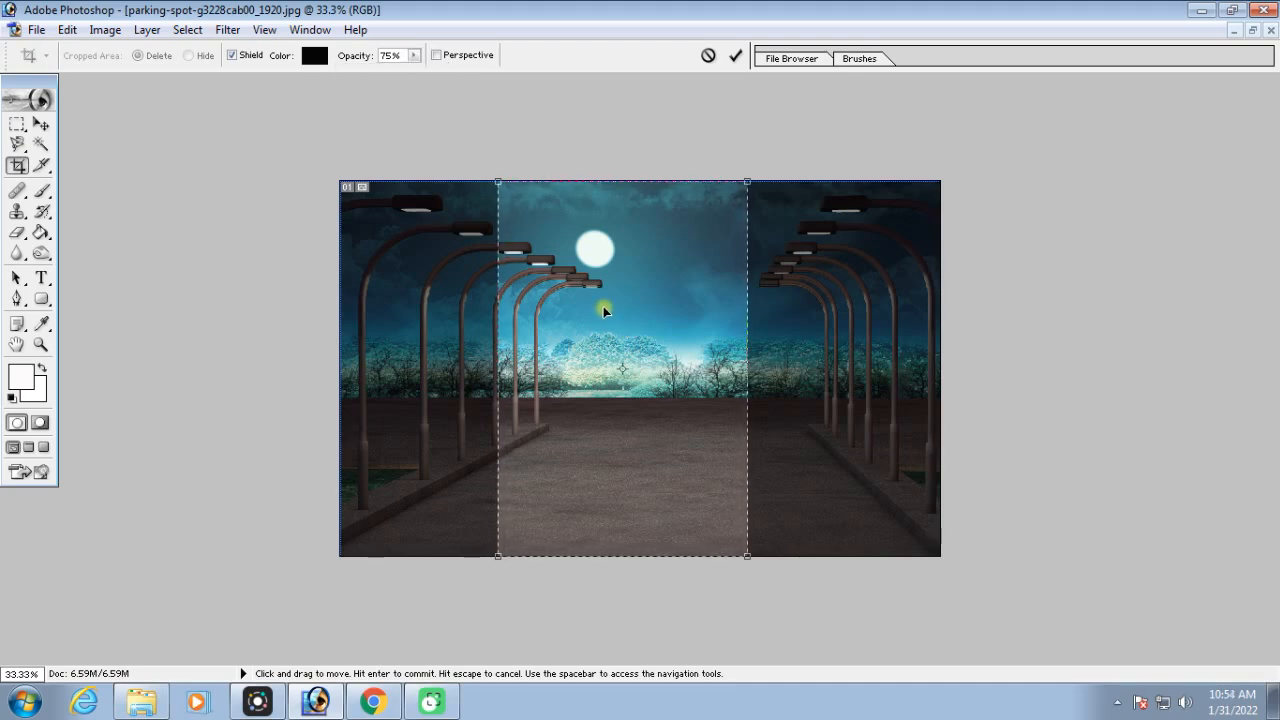
Apply the 4 by 6 in crop to the parking-spot image, and undo it after checking the result
key(Return)
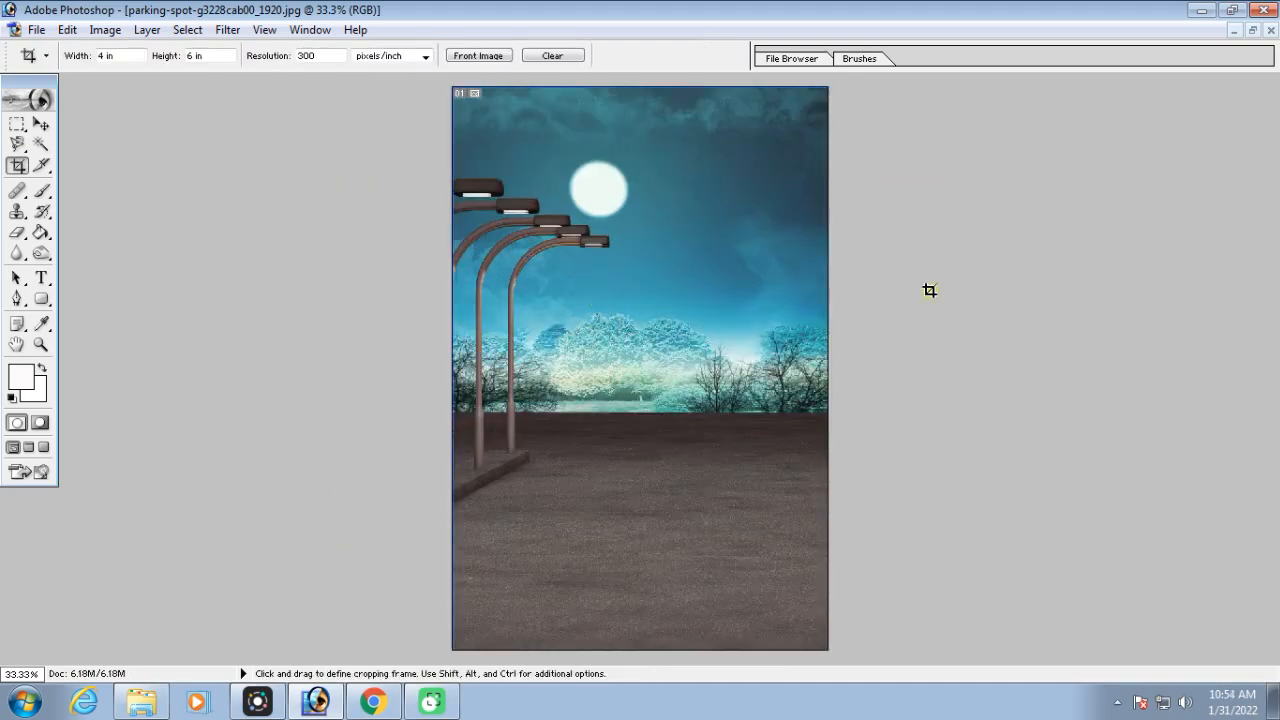
key(ctrl+minus)
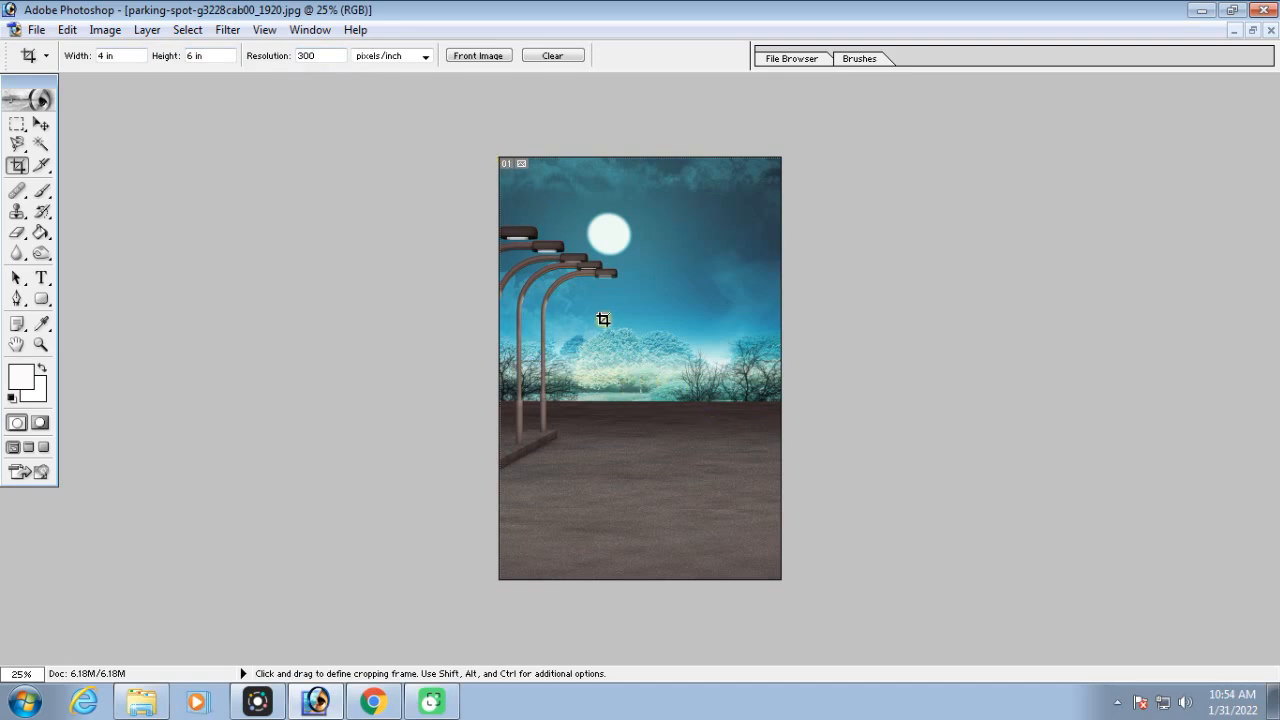
key(ctrl)
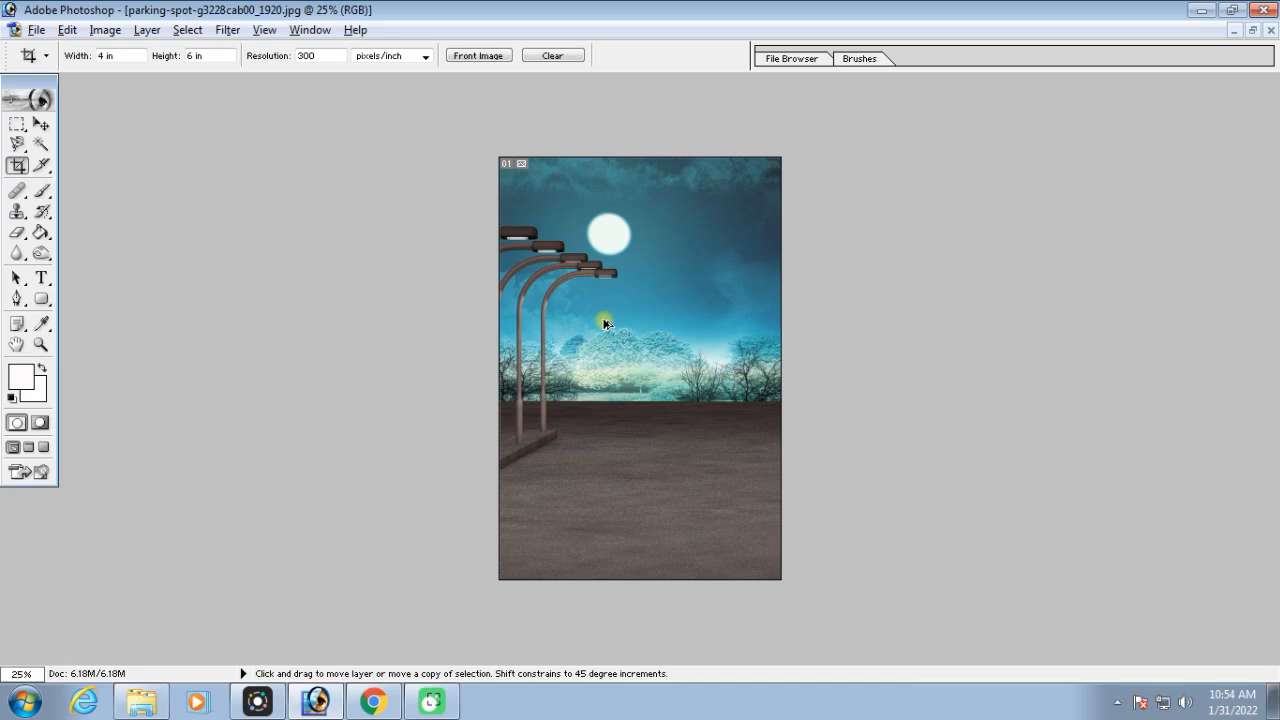
key(ctrl+alt+z)
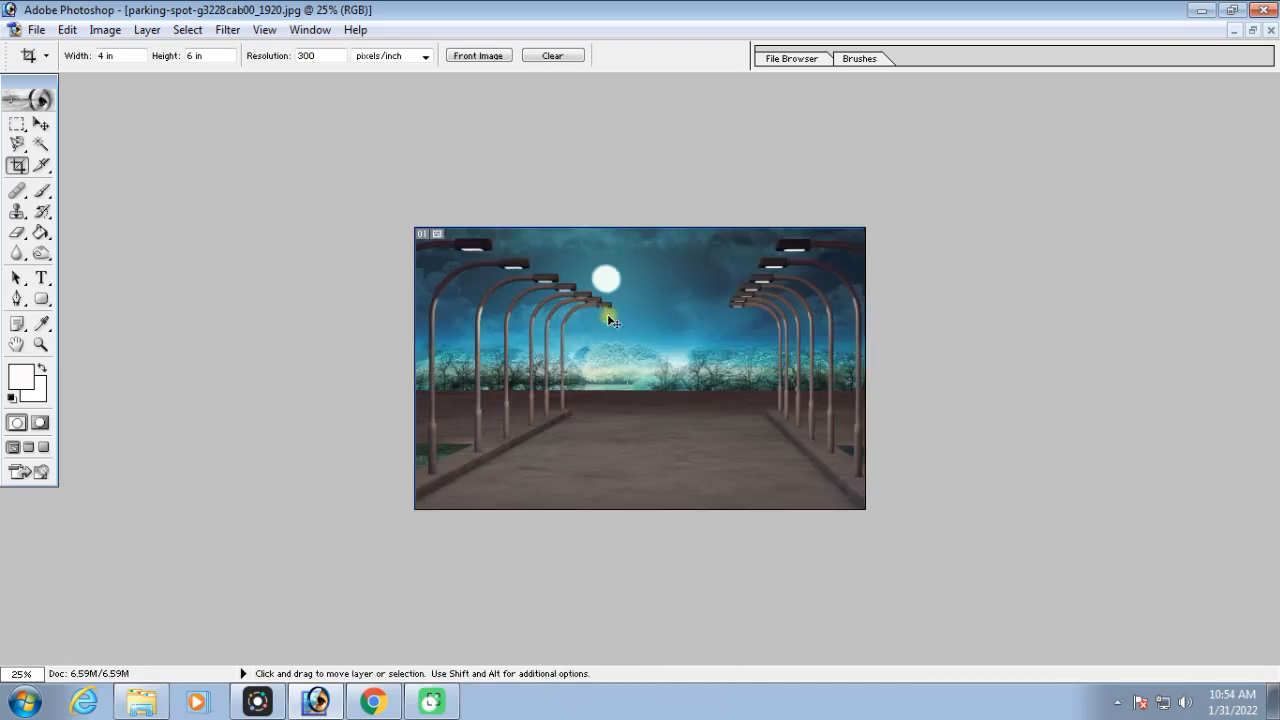
key(ctrl+equal)
key(ctrl+equal)
key(ctrl+minus)
key(ctrl+equal)
key(ctrl+minus)
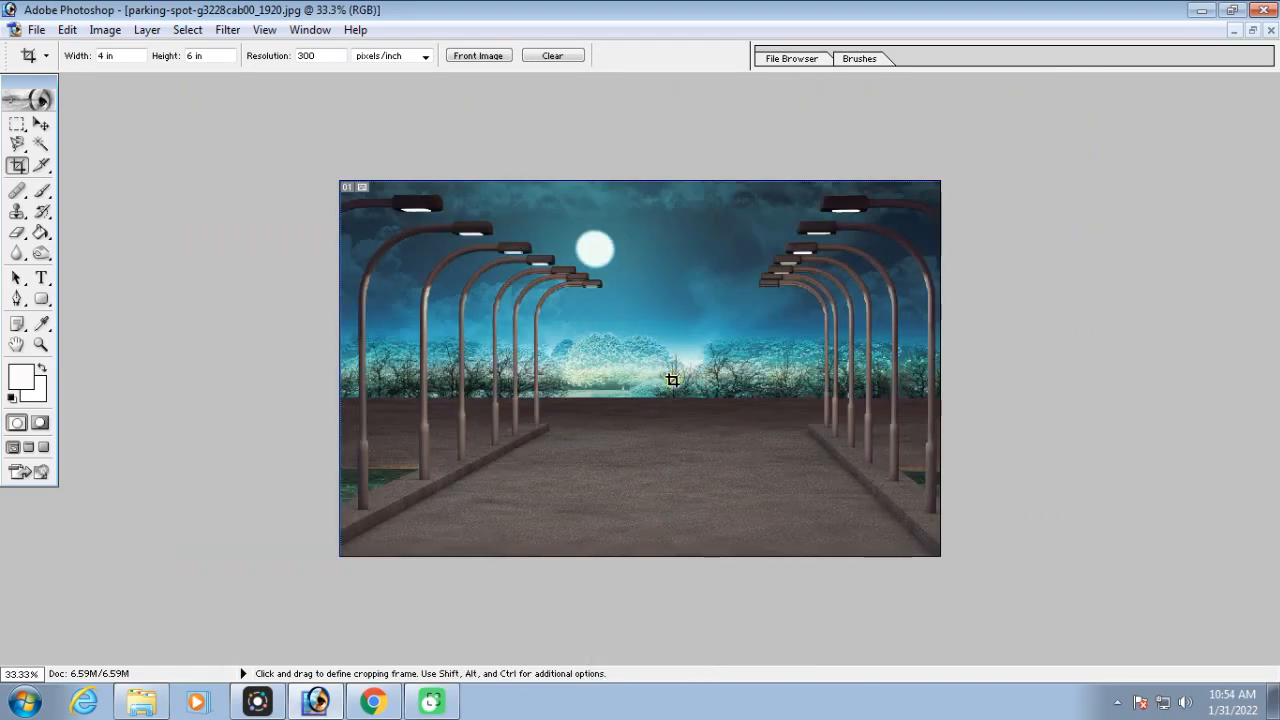
Bring up the minimized landscape image and load its dimensions and resolution into the Crop tool, 26.667 by 14.986 in at 72 pixels/inch
click(1253, 30)
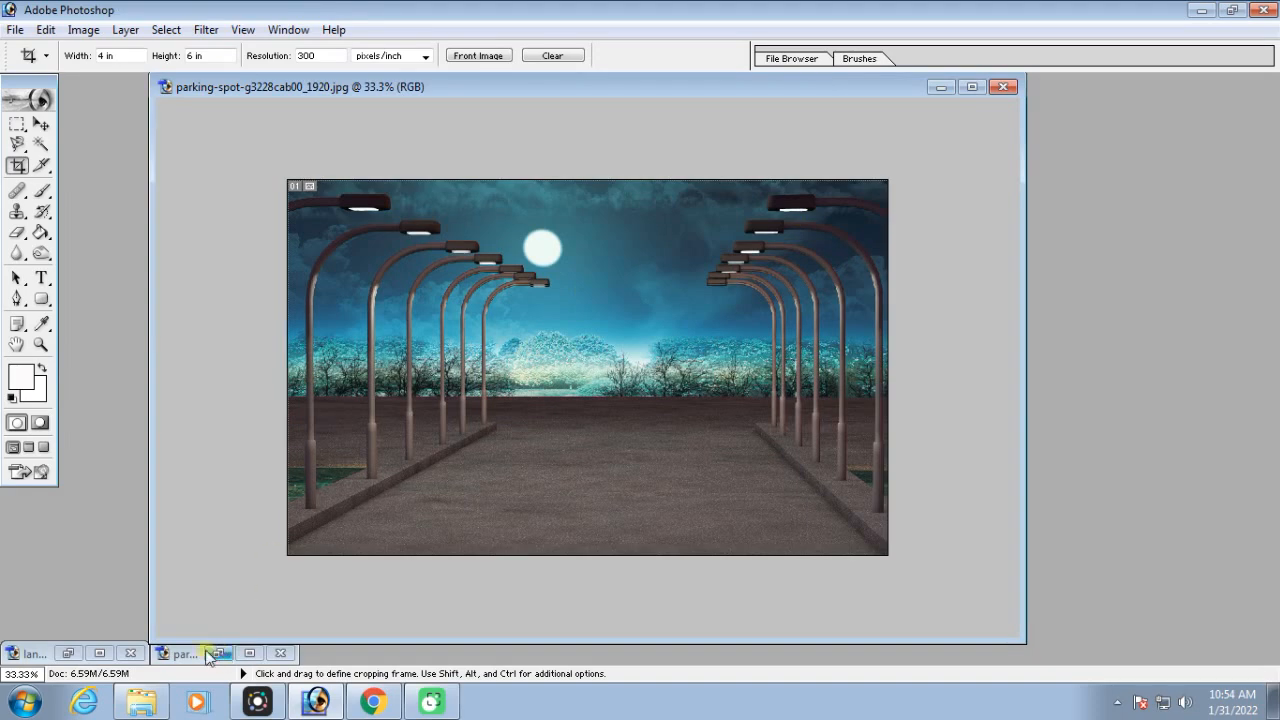
click(70, 652)
drag(531, 127, 628, 105)
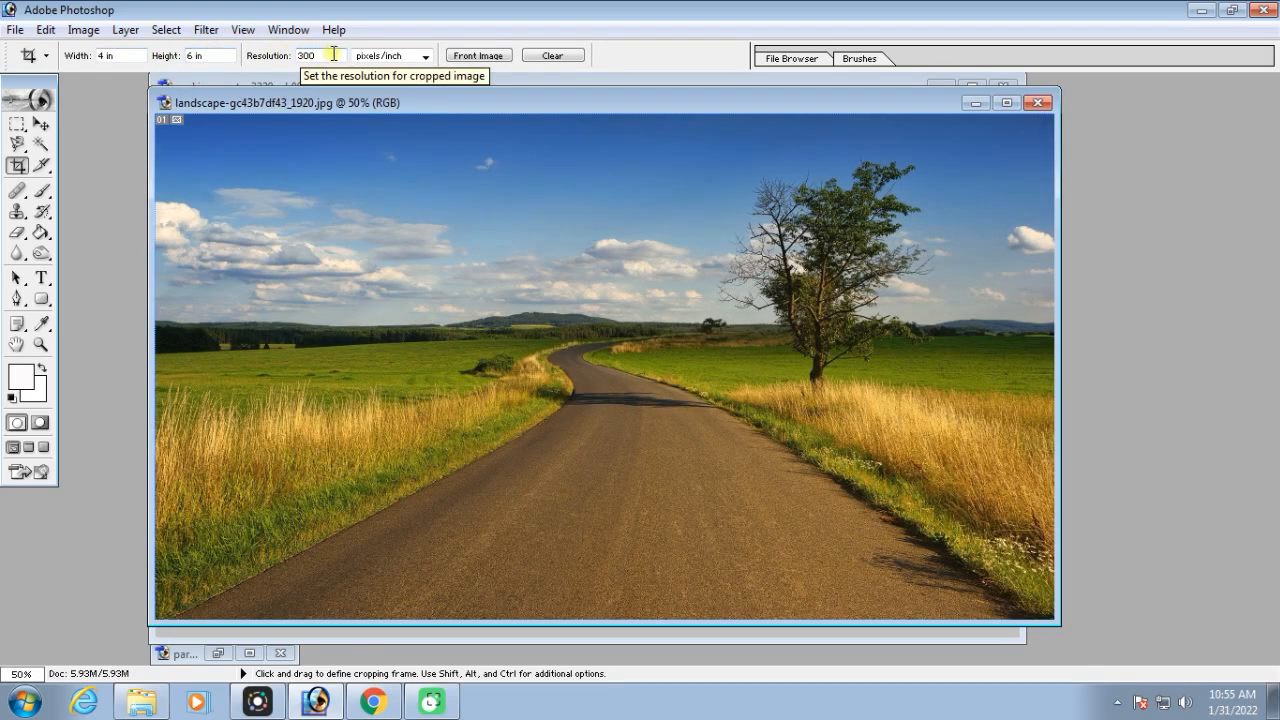
mouse_move(517, 106)
mouse_down()
mouse_move(466, 109)
mouse_move(574, 109)
mouse_move(482, 104)
mouse_move(505, 101)
mouse_up()
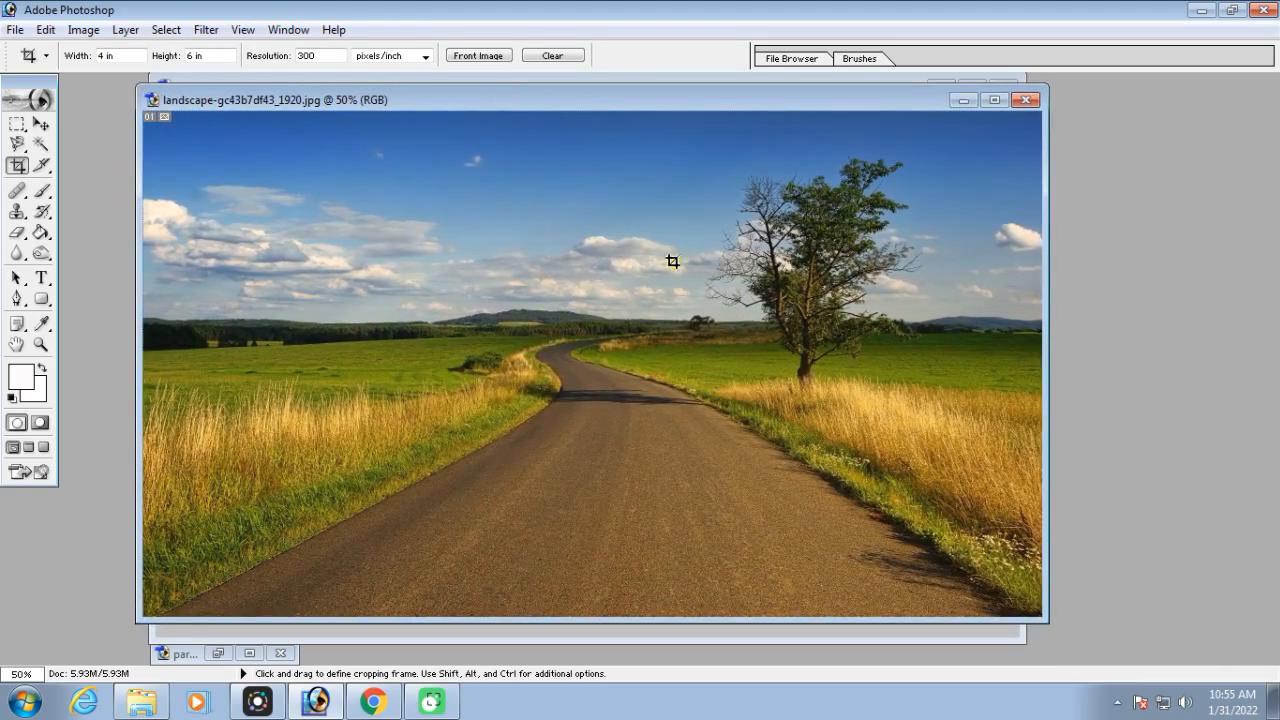
drag(480, 108, 488, 104)
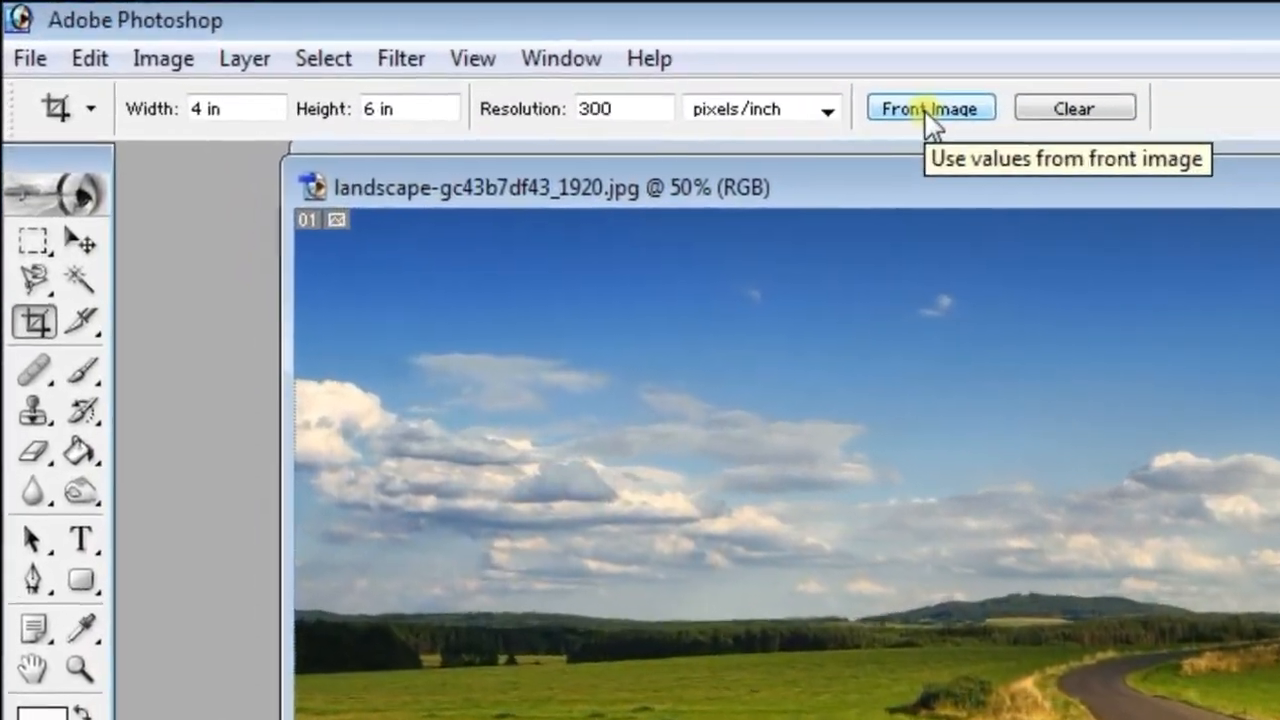
click(928, 112)
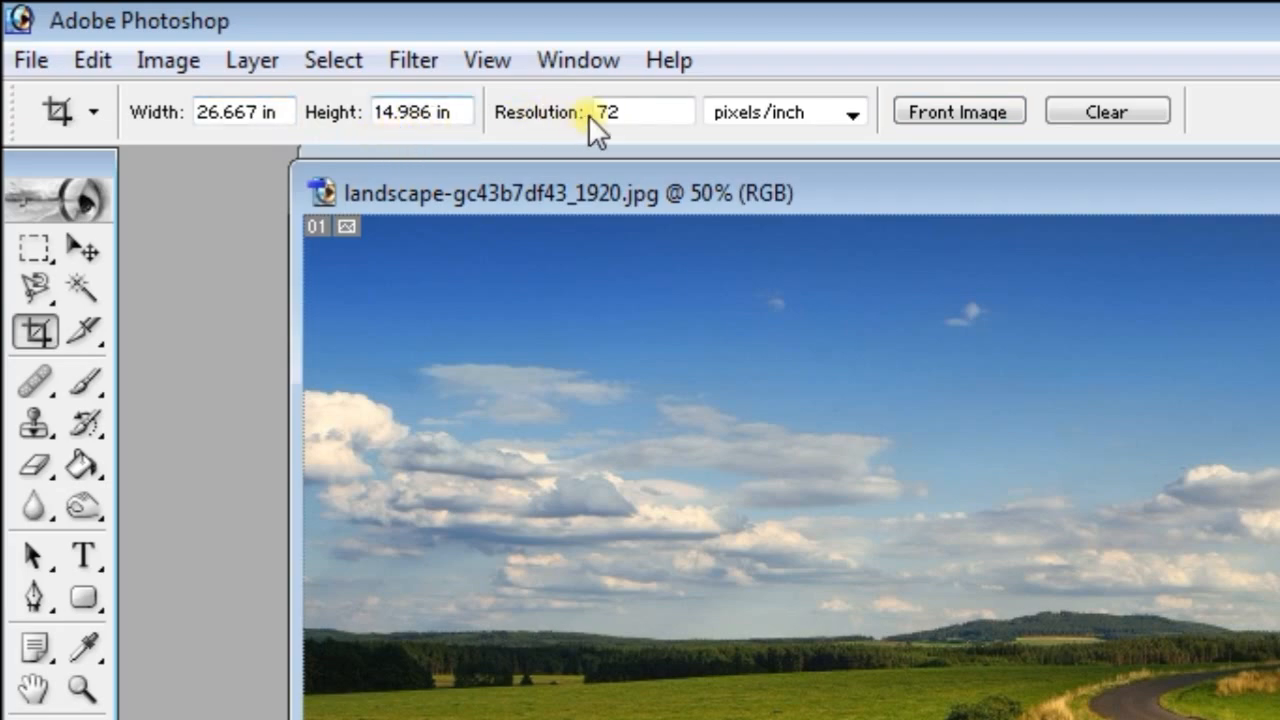
Bring the parking-spot image to the front and load its 6.4 by 4 in size and 300 pixels/inch resolution into the Crop tool
drag(712, 190, 760, 339)
click(826, 175)
drag(832, 174, 786, 241)
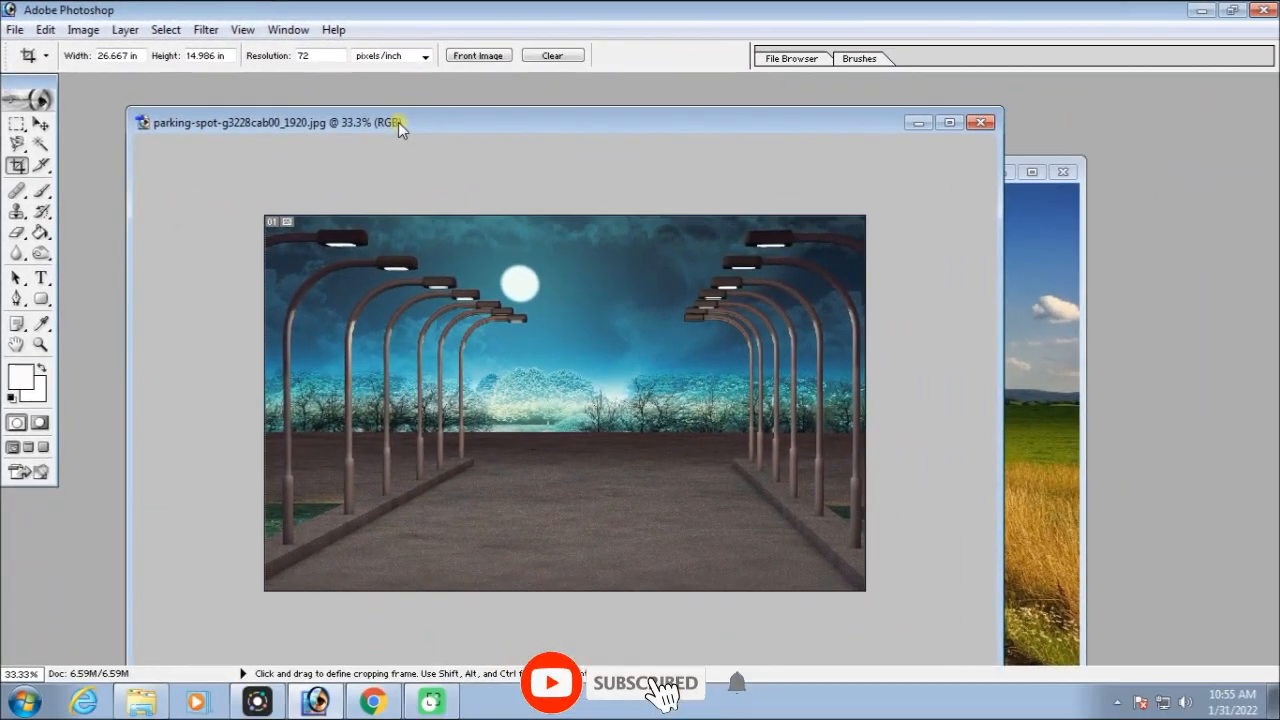
drag(398, 122, 393, 107)
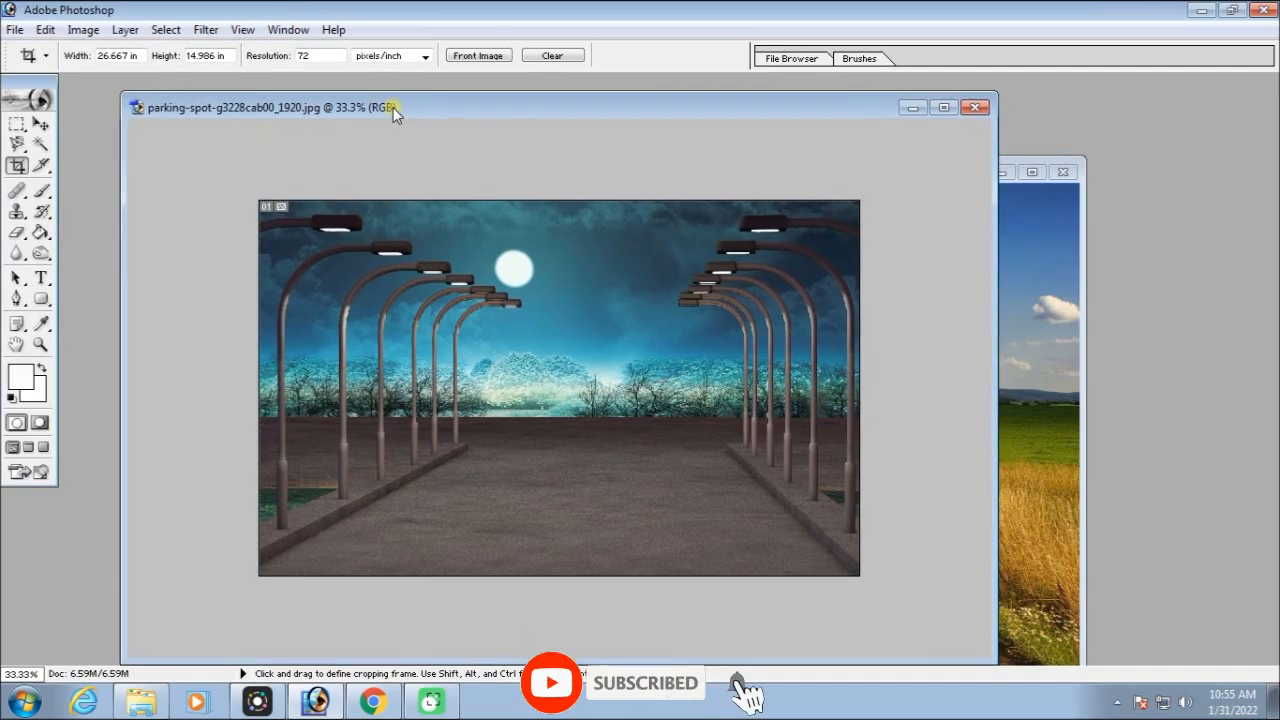
click(467, 57)
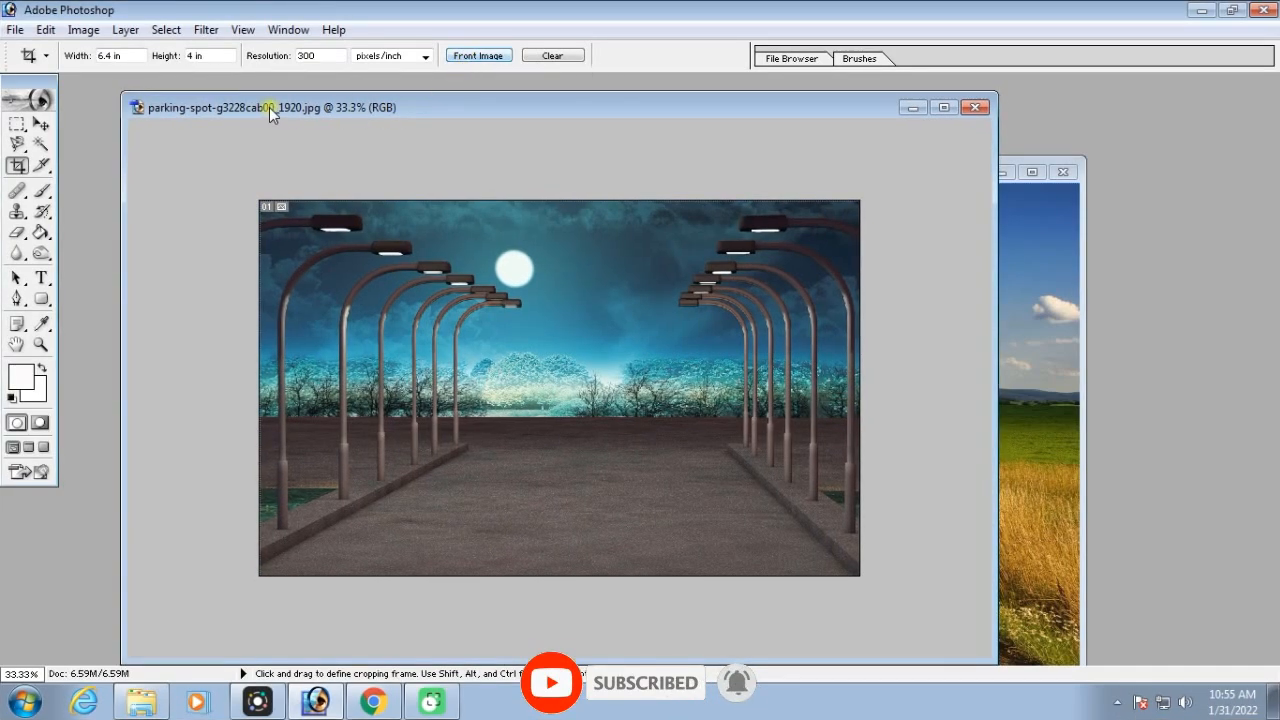
drag(284, 107, 320, 100)
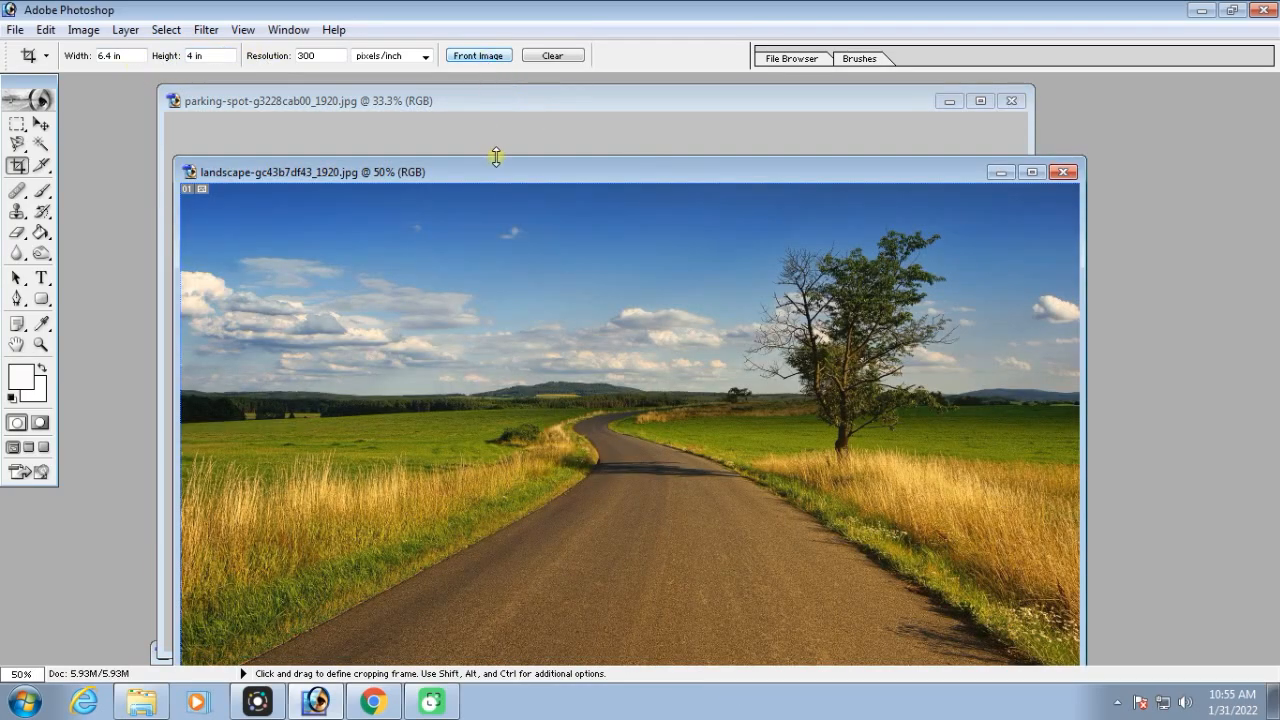
Reload the landscape image's 26.667 by 14.986 in size at 72 pixels/inch into the Crop tool, and maximize the parking-spot window
drag(519, 170, 497, 106)
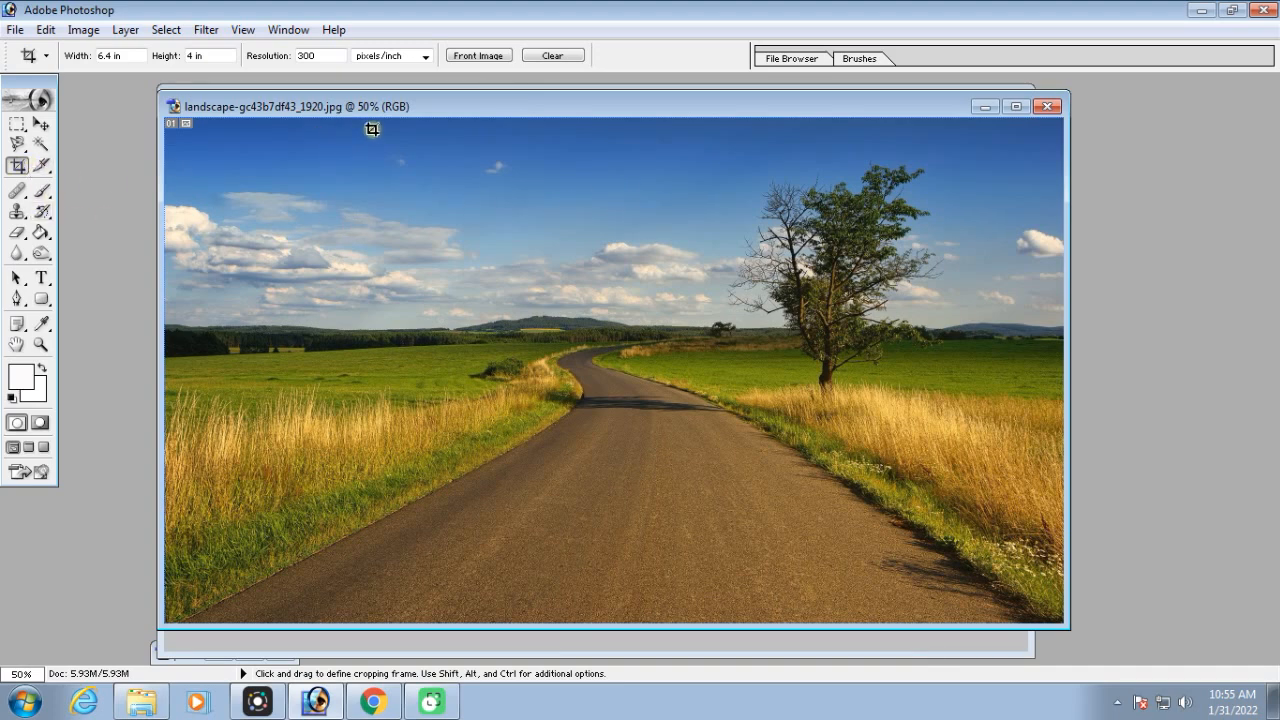
mouse_move(435, 106)
mouse_down()
mouse_move(461, 107)
mouse_move(431, 104)
mouse_up()
click(475, 57)
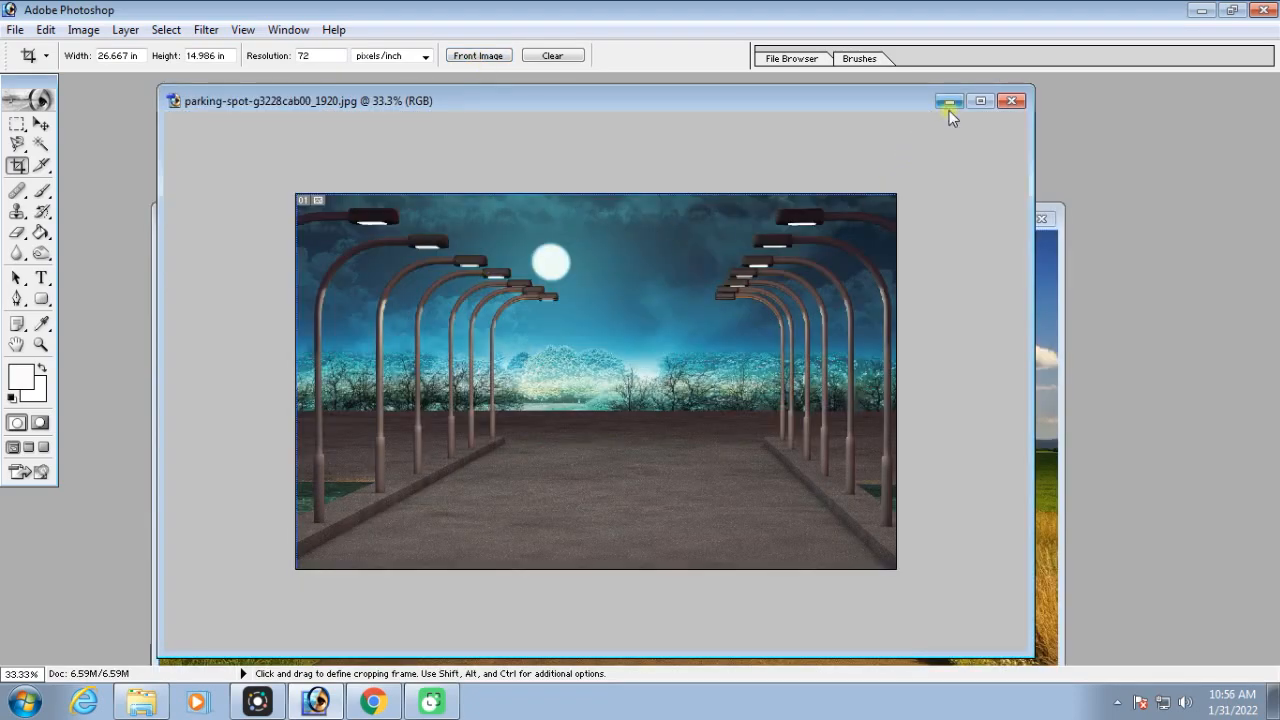
click(981, 101)
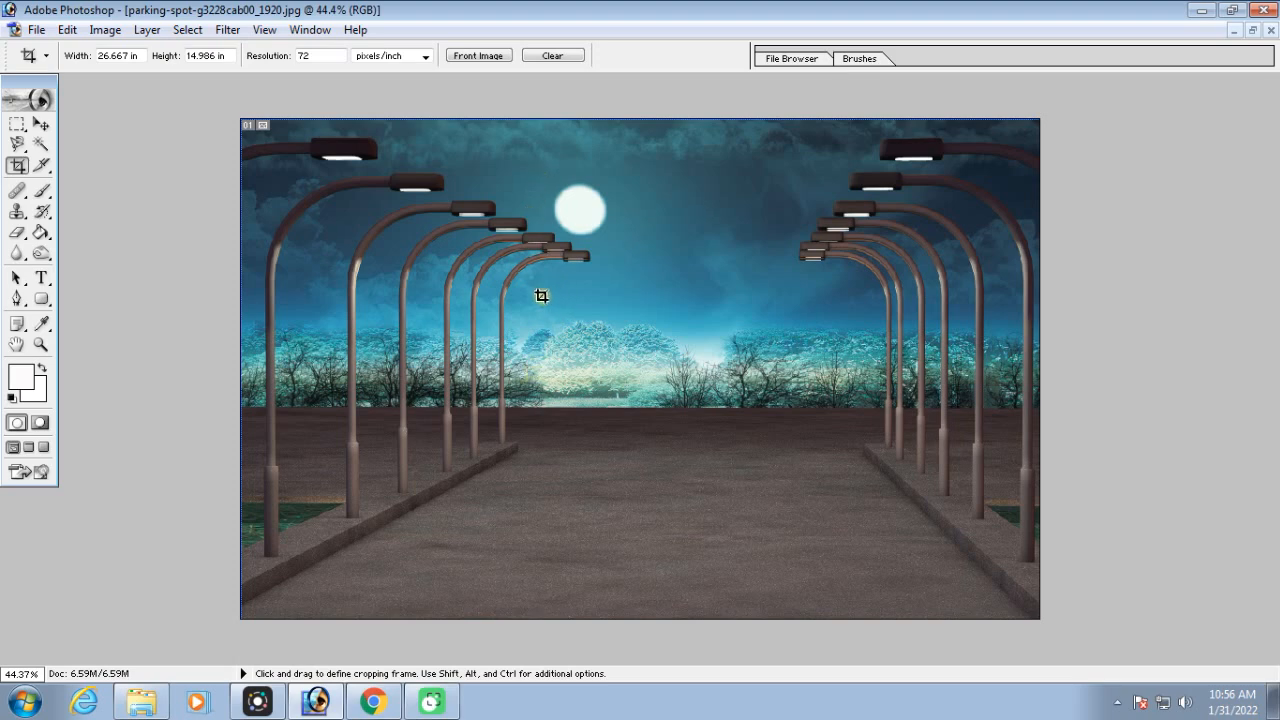
Trace a straight Pen path along the left curb from the image's lower-left corner to the curb's far end, and undo it
click(18, 299)
key(F9)
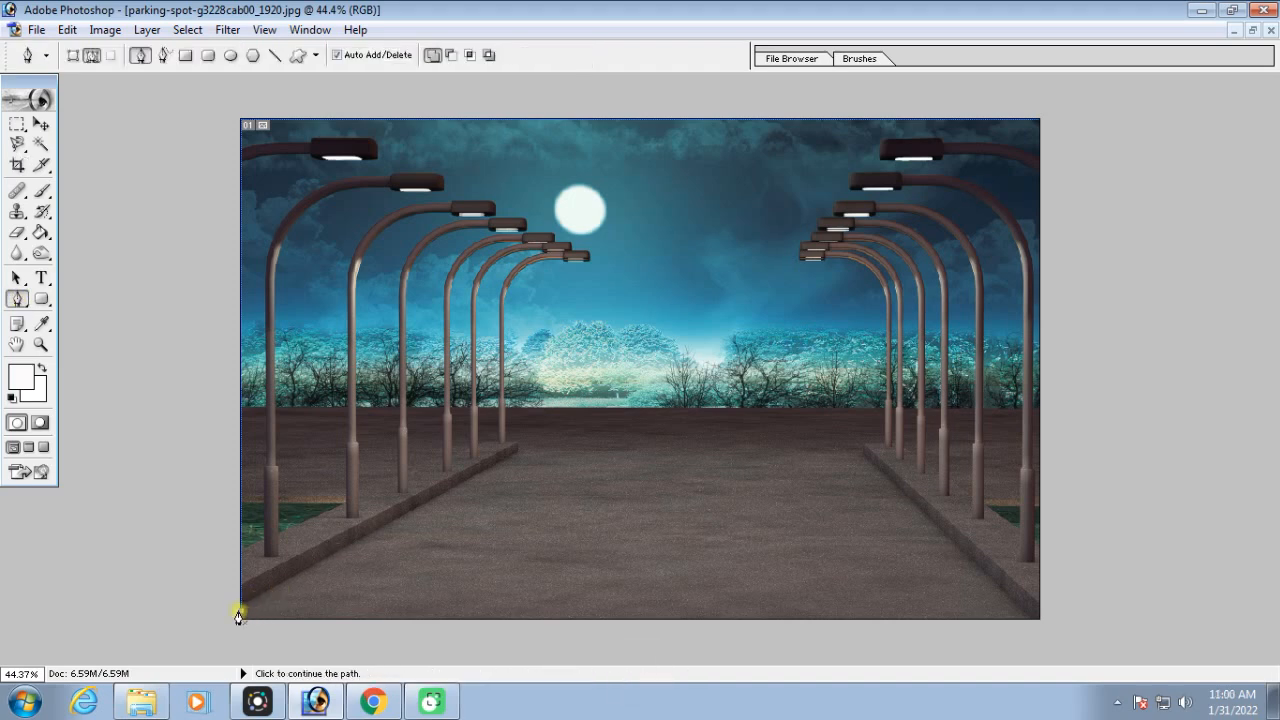
click(239, 612)
click(523, 449)
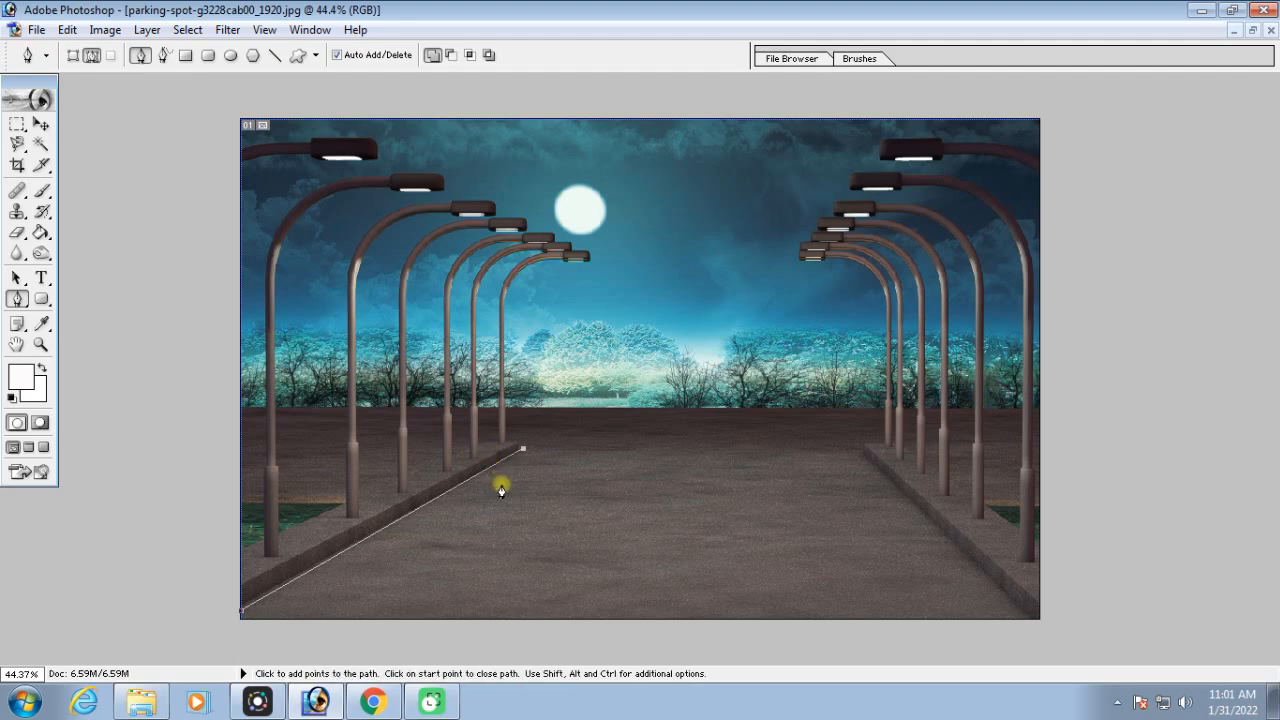
key(ctrl+alt+z)
Draw a crop frame from the parking-spot image's upper-left corner past the moon and enable Perspective
click(16, 165)
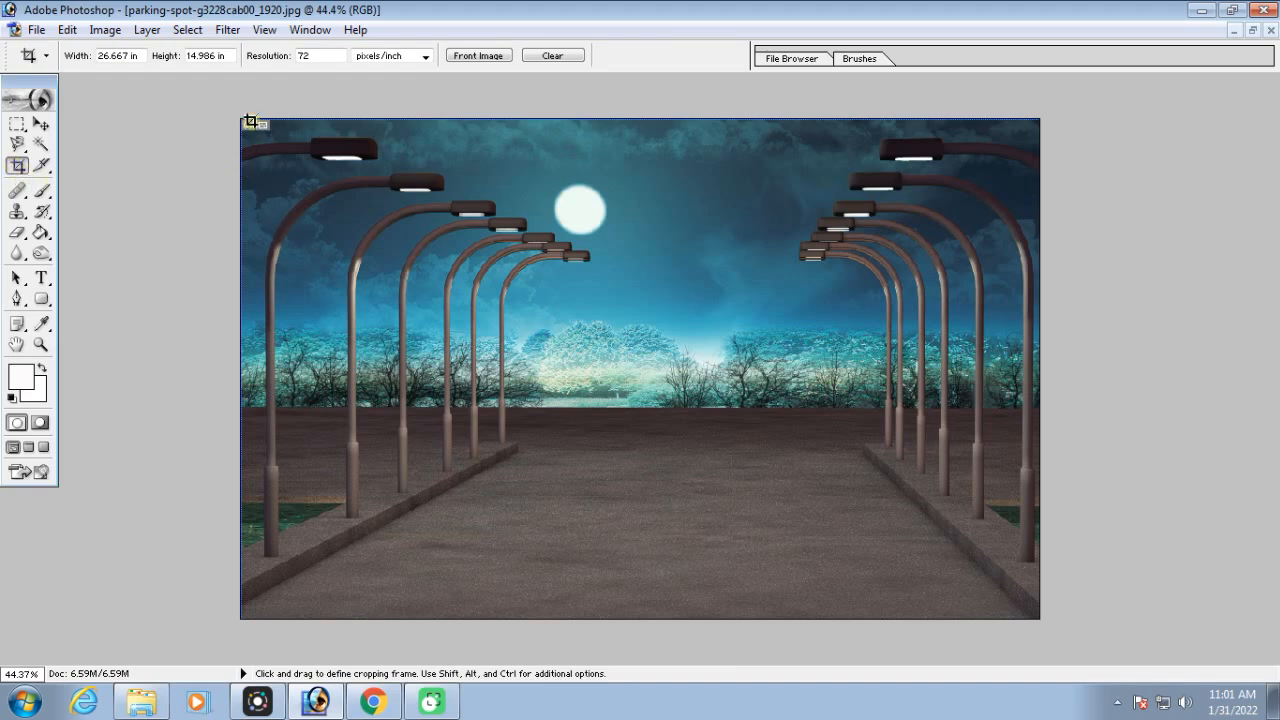
drag(240, 116, 592, 404)
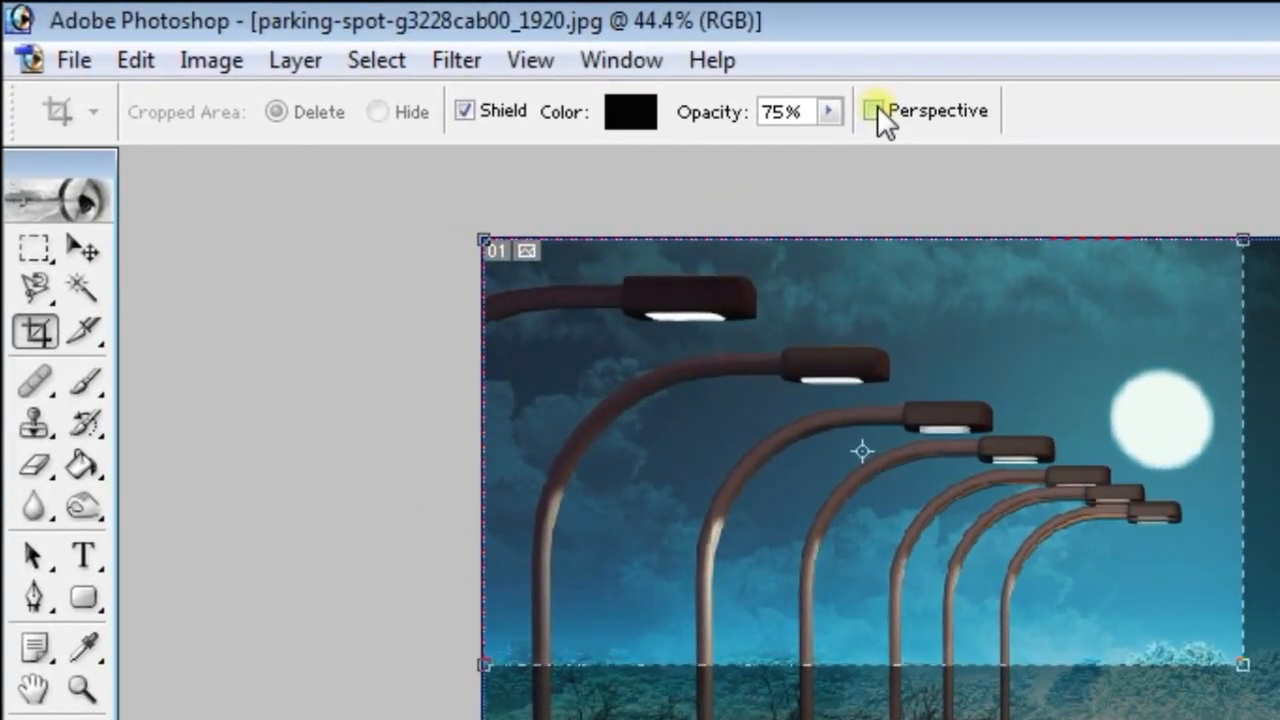
click(877, 107)
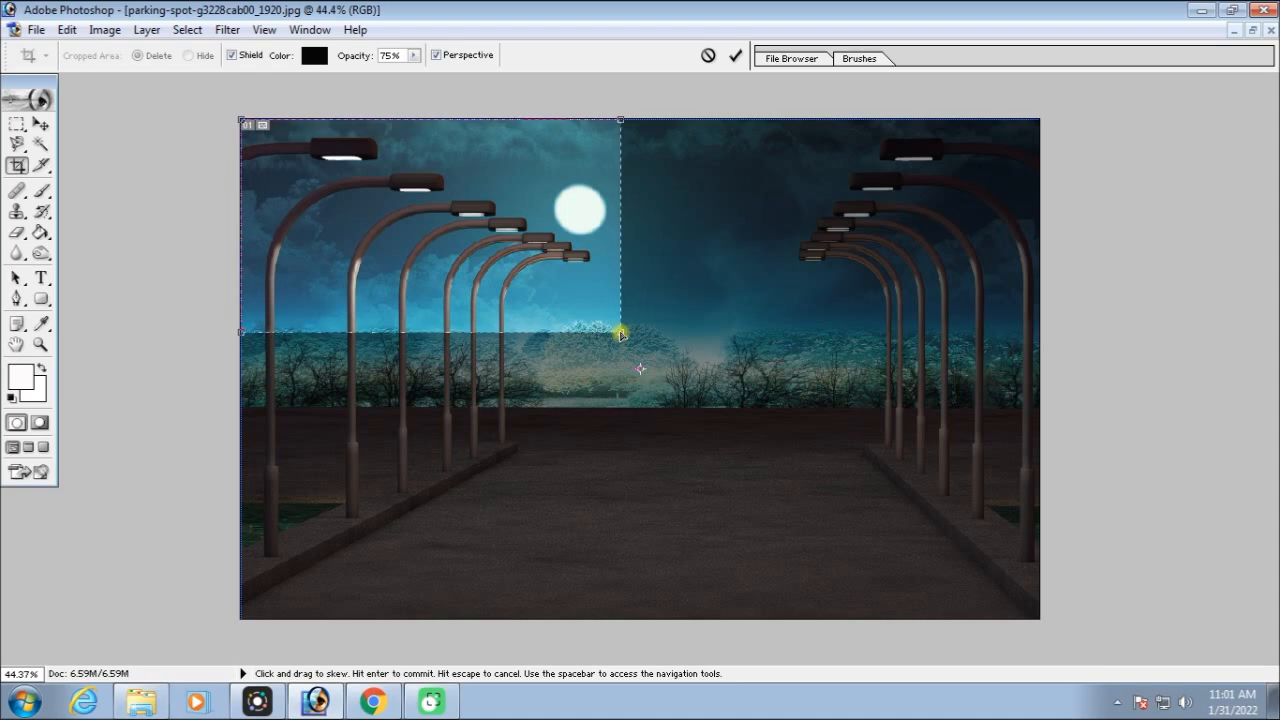
Skew the crop frame's corners so its lower edge follows the left curb around the left row of lamps, and apply the perspective crop
drag(620, 331, 594, 449)
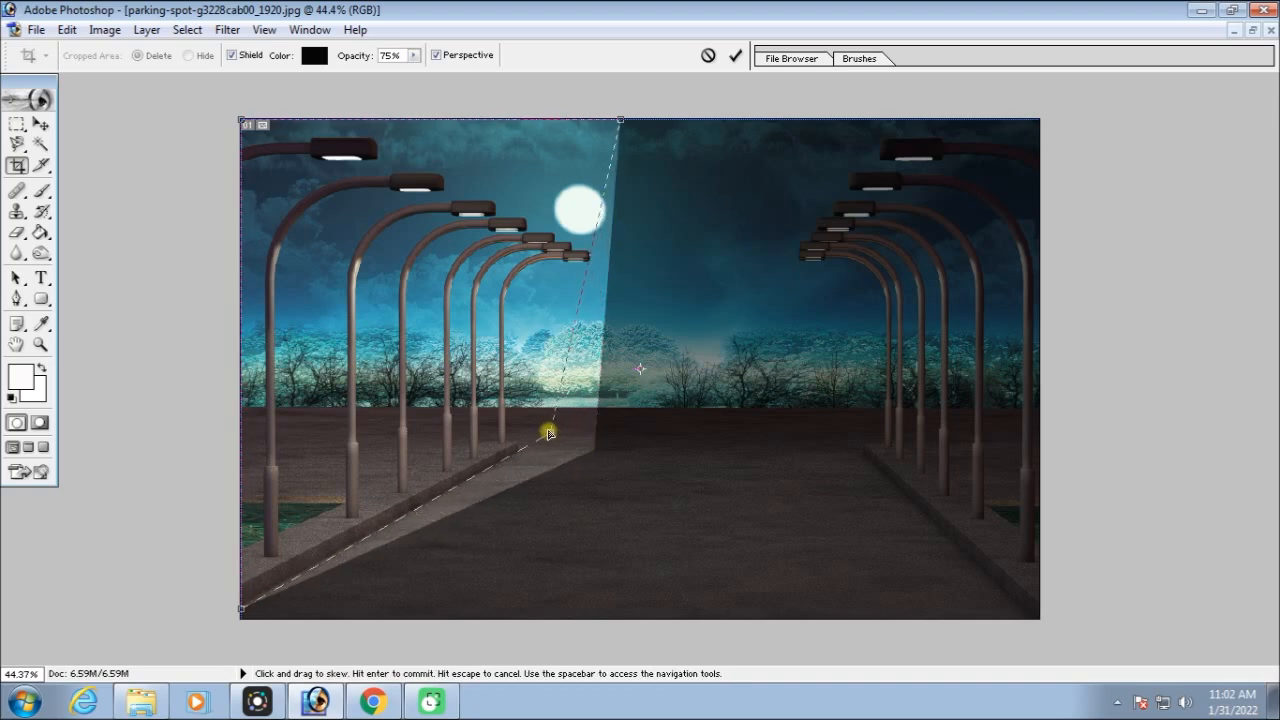
drag(620, 119, 646, 122)
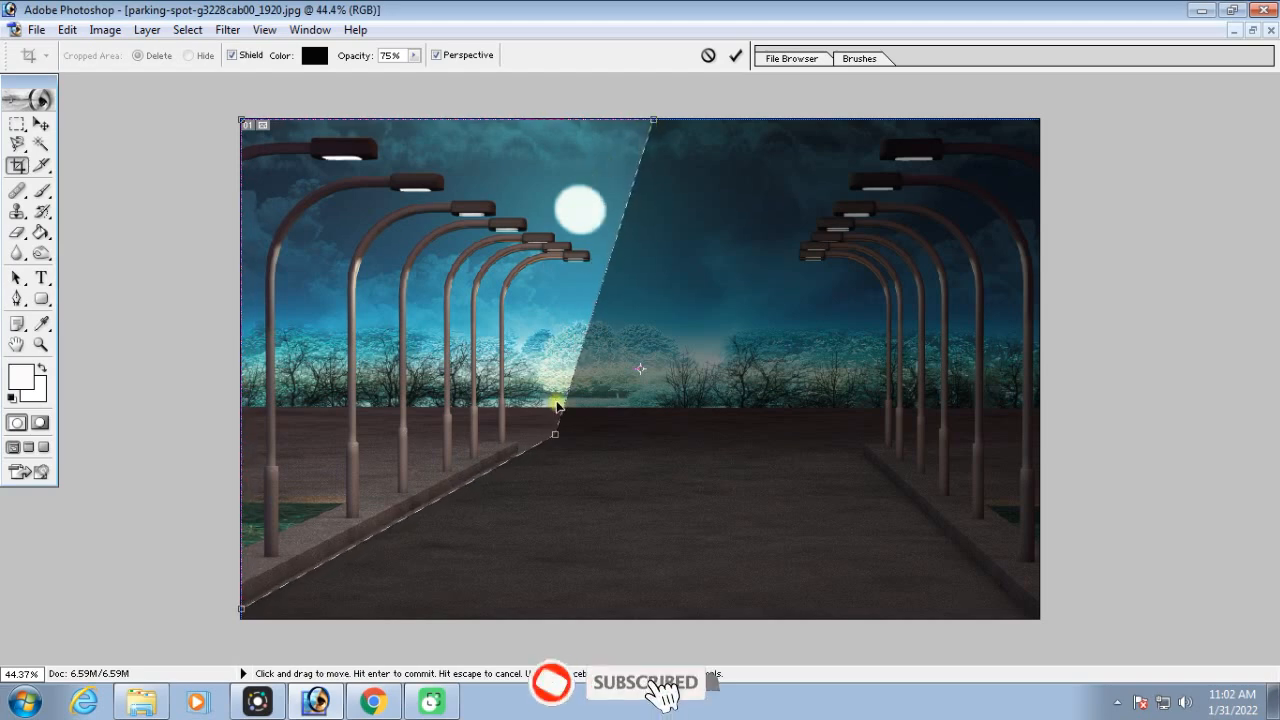
drag(557, 433, 638, 370)
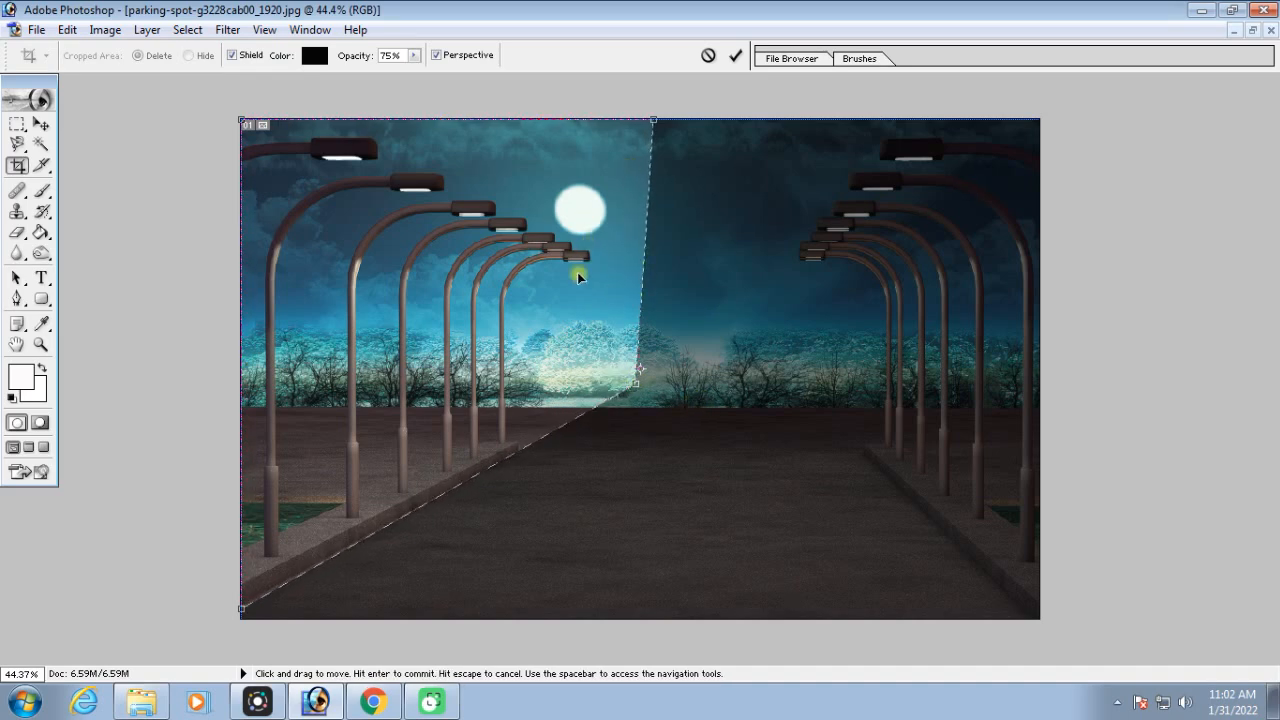
key(Return)
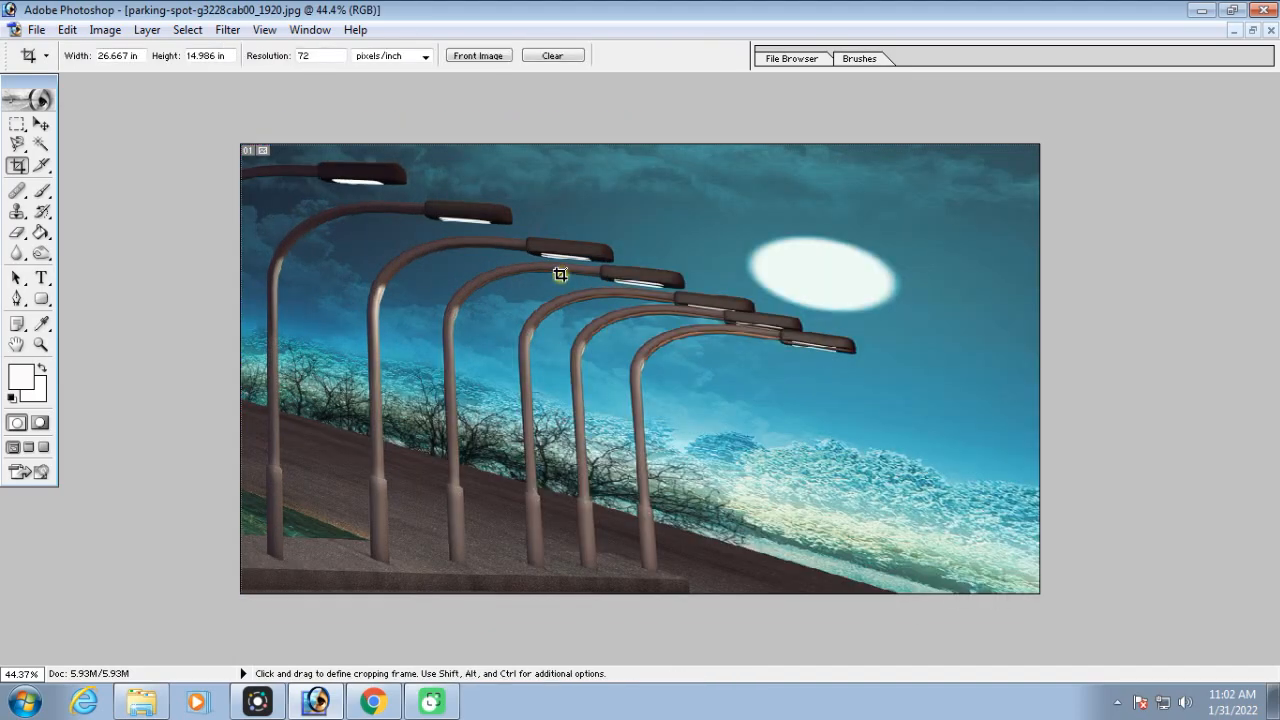
key(ctrl+minus)
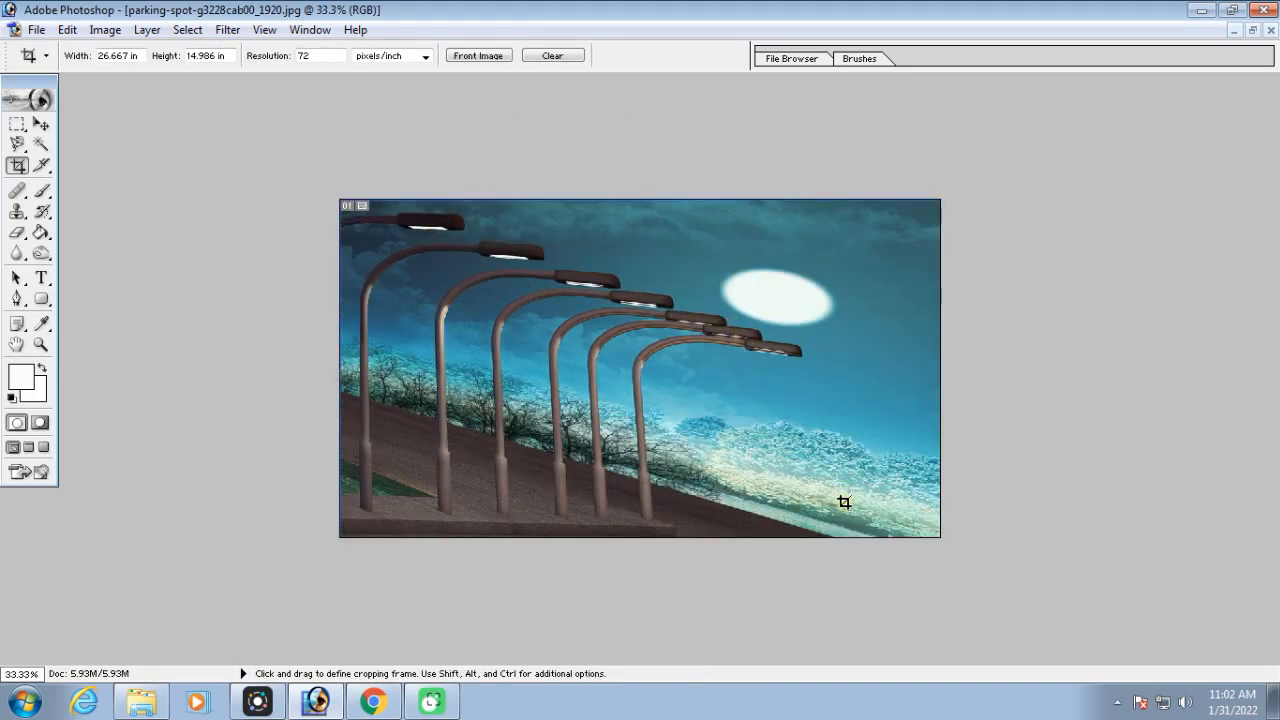
Duplicate the perspective-cropped parking-spot image, and step the original back to its uncropped state
click(1252, 31)
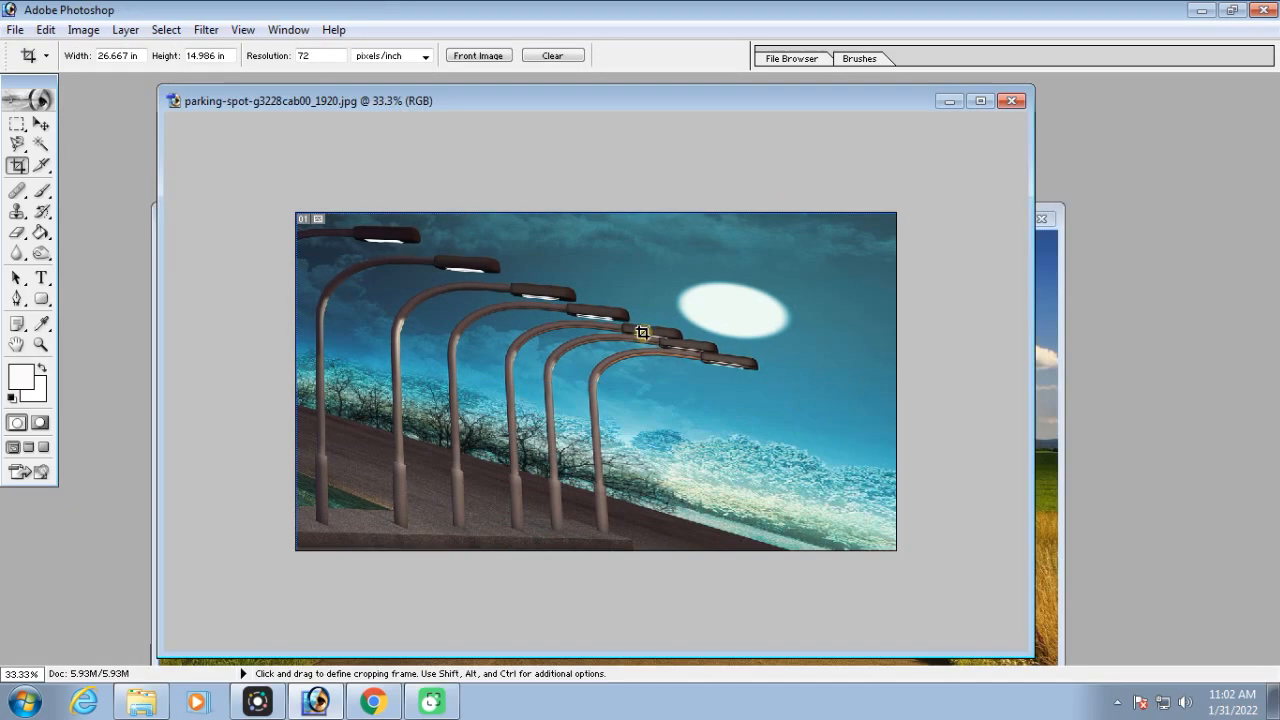
drag(869, 108, 700, 120)
right_click(688, 114)
click(573, 115)
right_click(571, 114)
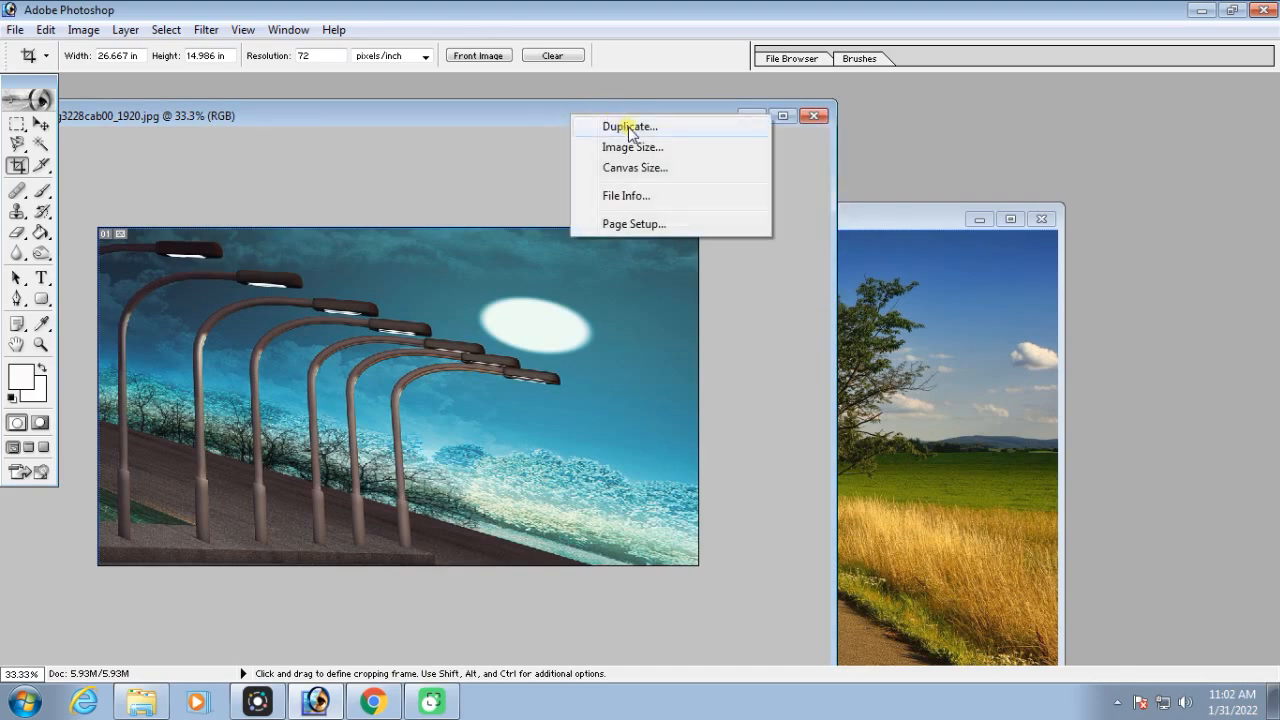
click(630, 128)
key(Return)
drag(683, 137, 683, 160)
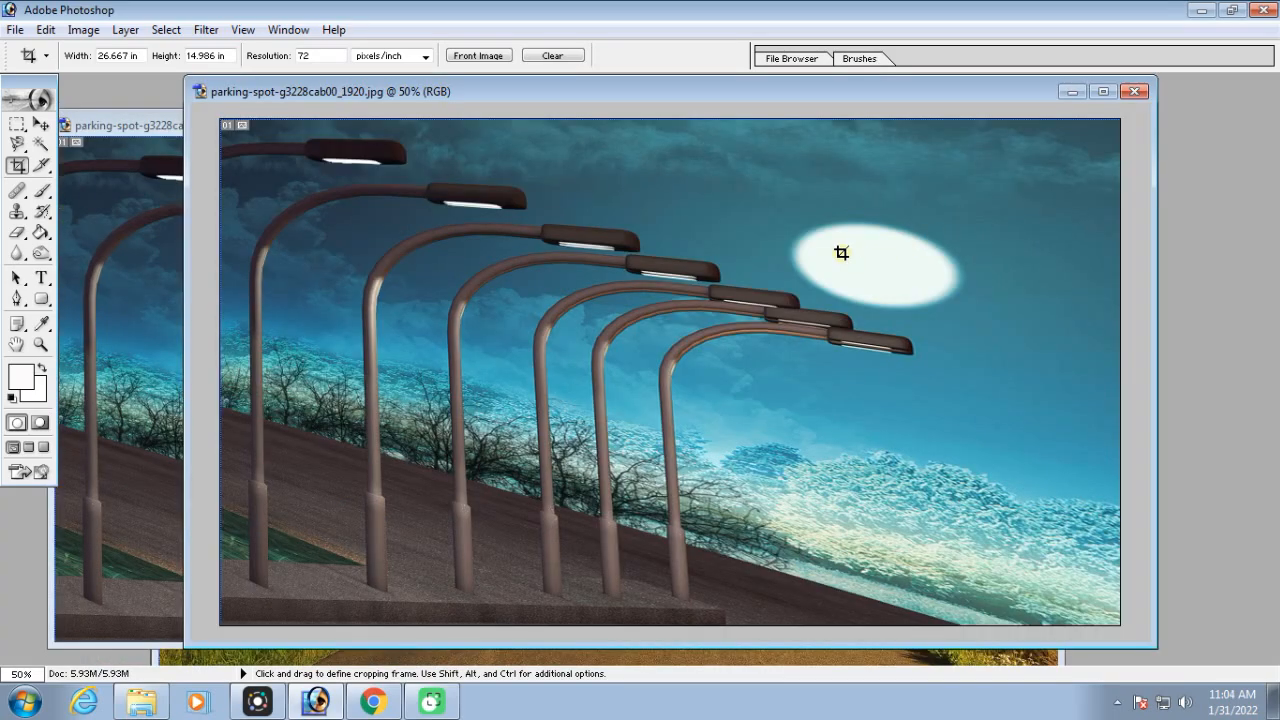
key(ctrl)
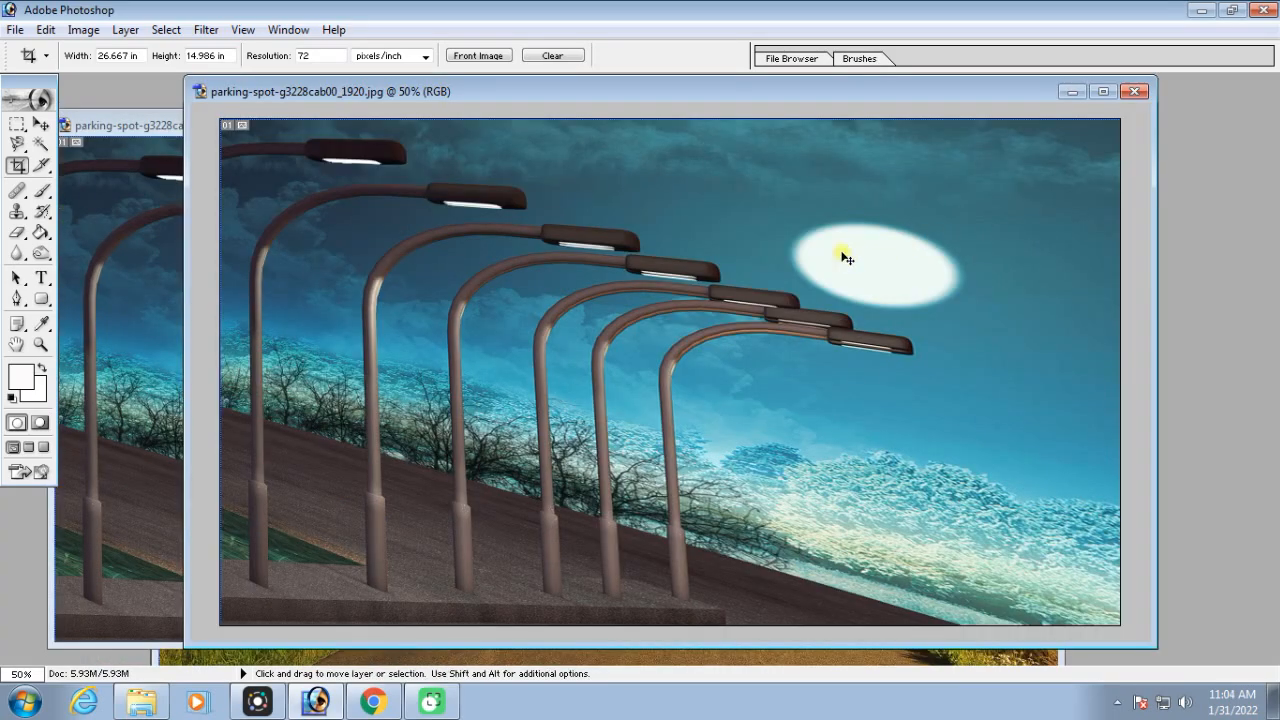
key(ctrl+alt+z)
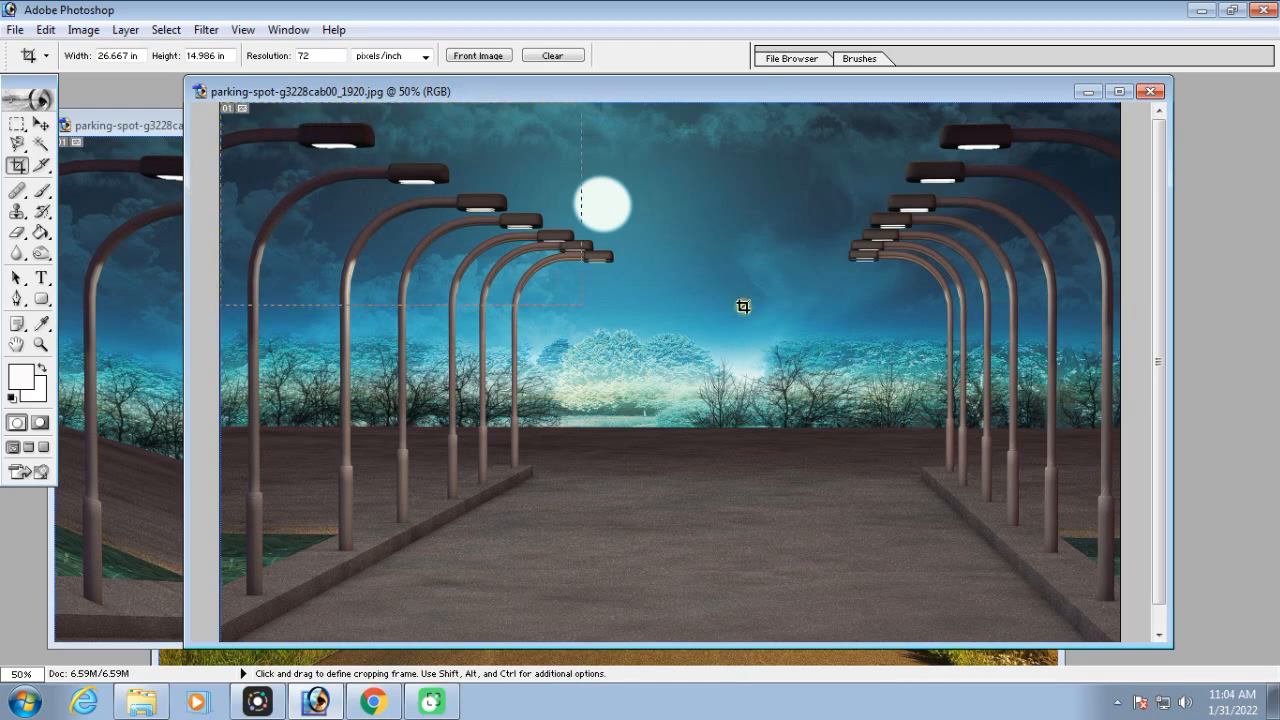
Draw a crop frame on the original parking-spot image and enlarge it to nearly the full picture with Perspective off
drag(968, 407, 824, 440)
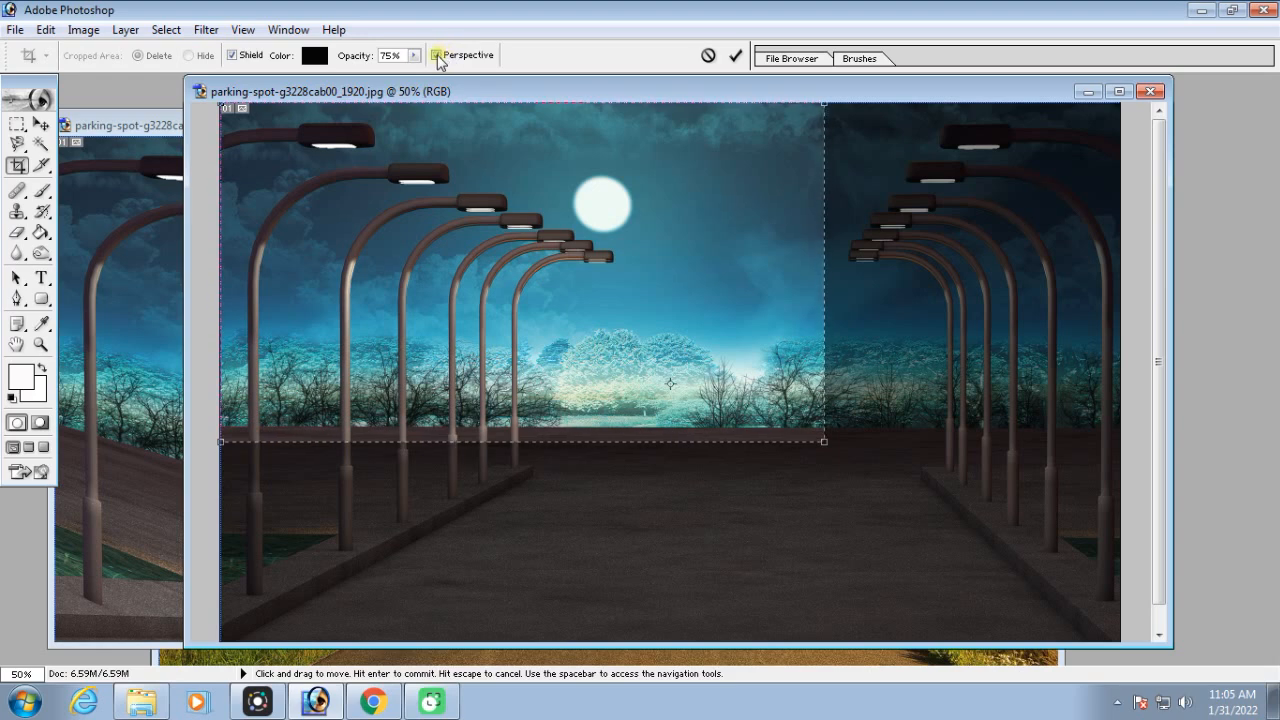
drag(824, 441, 1141, 618)
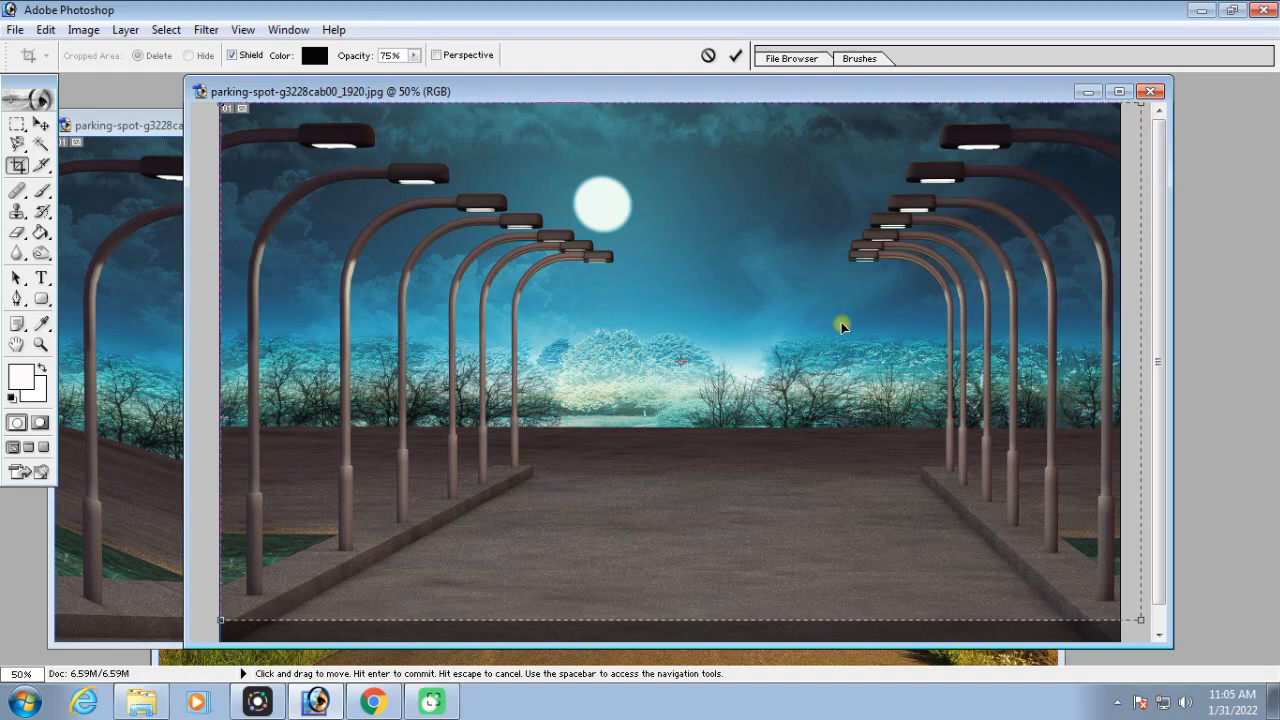
drag(1141, 617, 1106, 625)
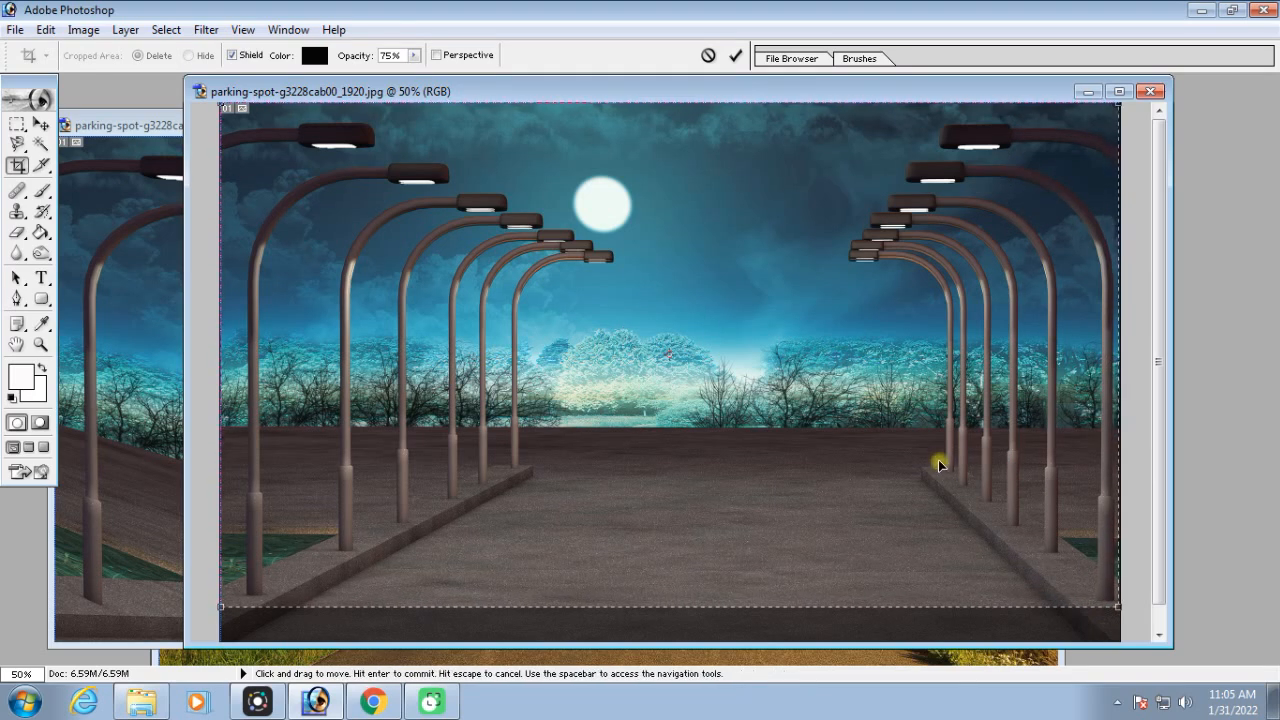
Enable Perspective, pull the crop corners around the left lamps with the lower edge along the left curb, and apply the crop
click(436, 55)
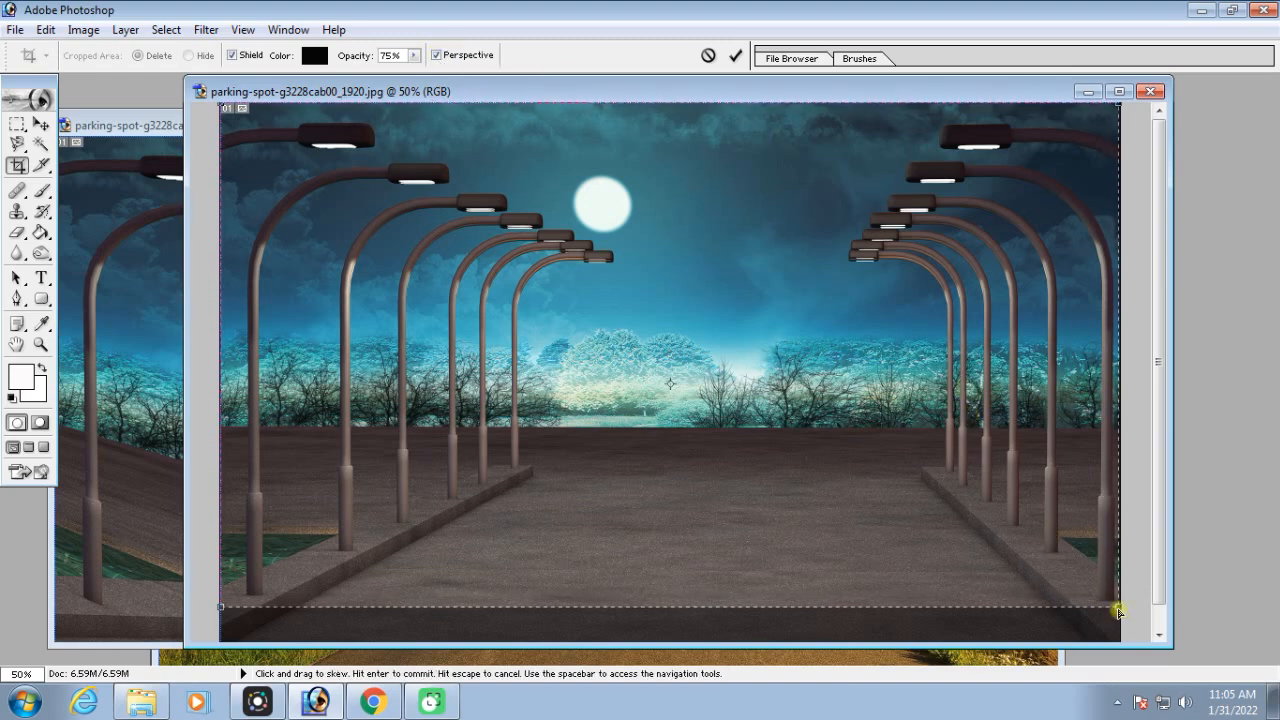
drag(1118, 607, 599, 502)
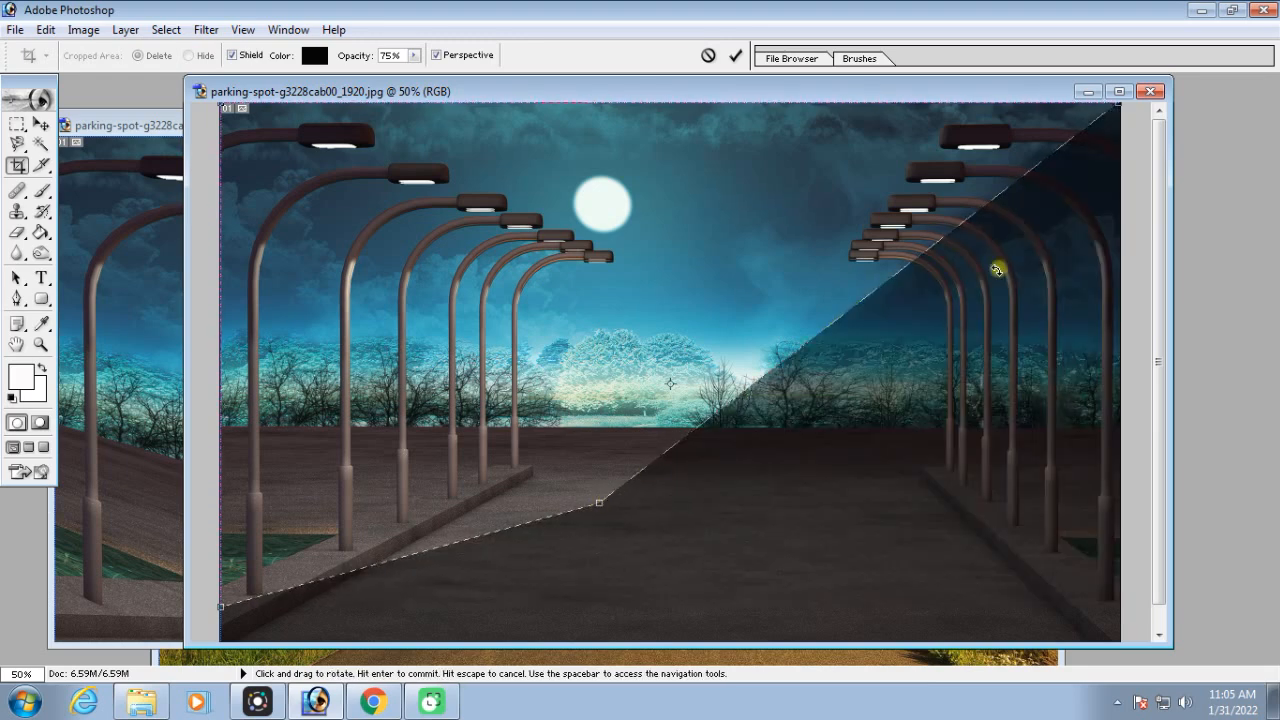
drag(1093, 116, 695, 103)
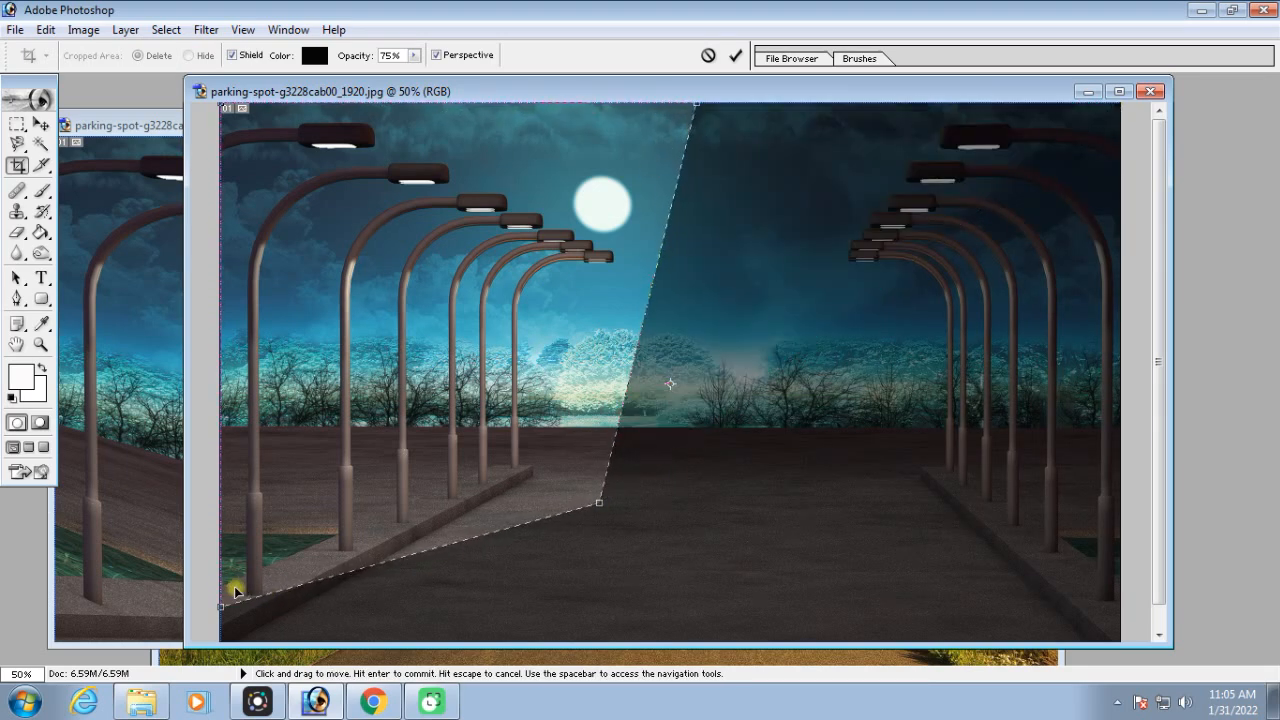
drag(218, 605, 217, 642)
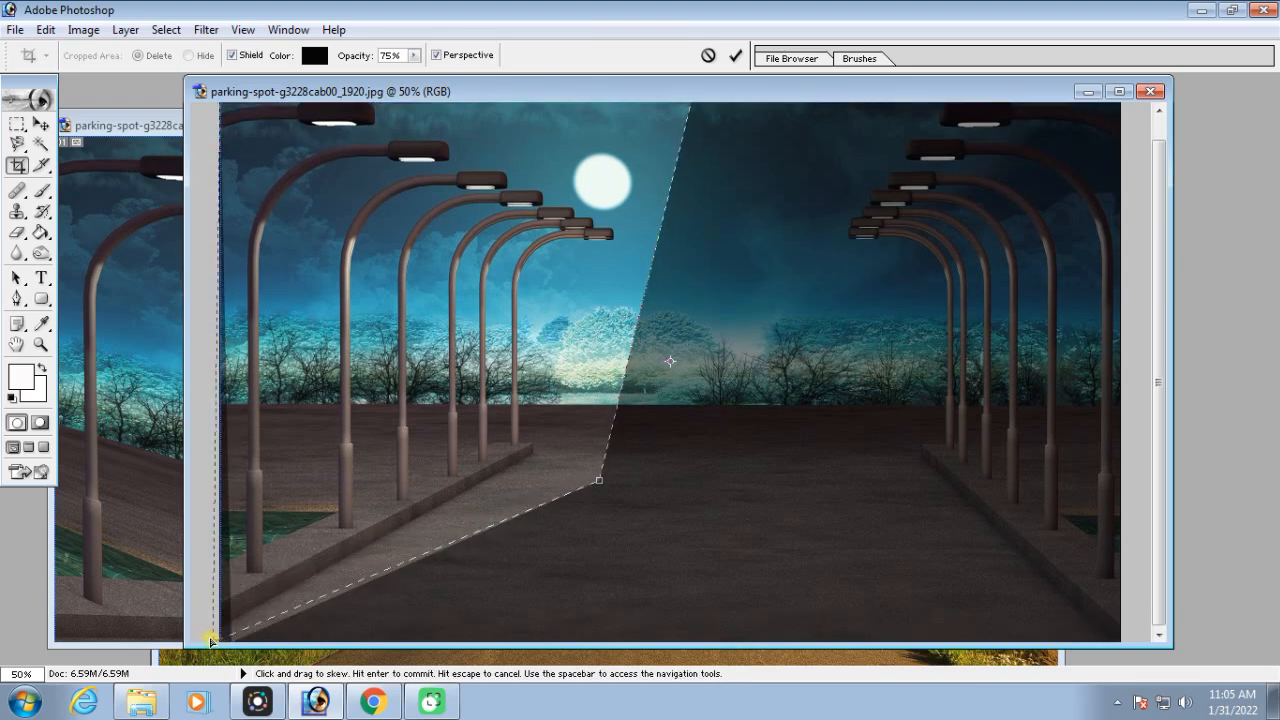
drag(599, 480, 556, 446)
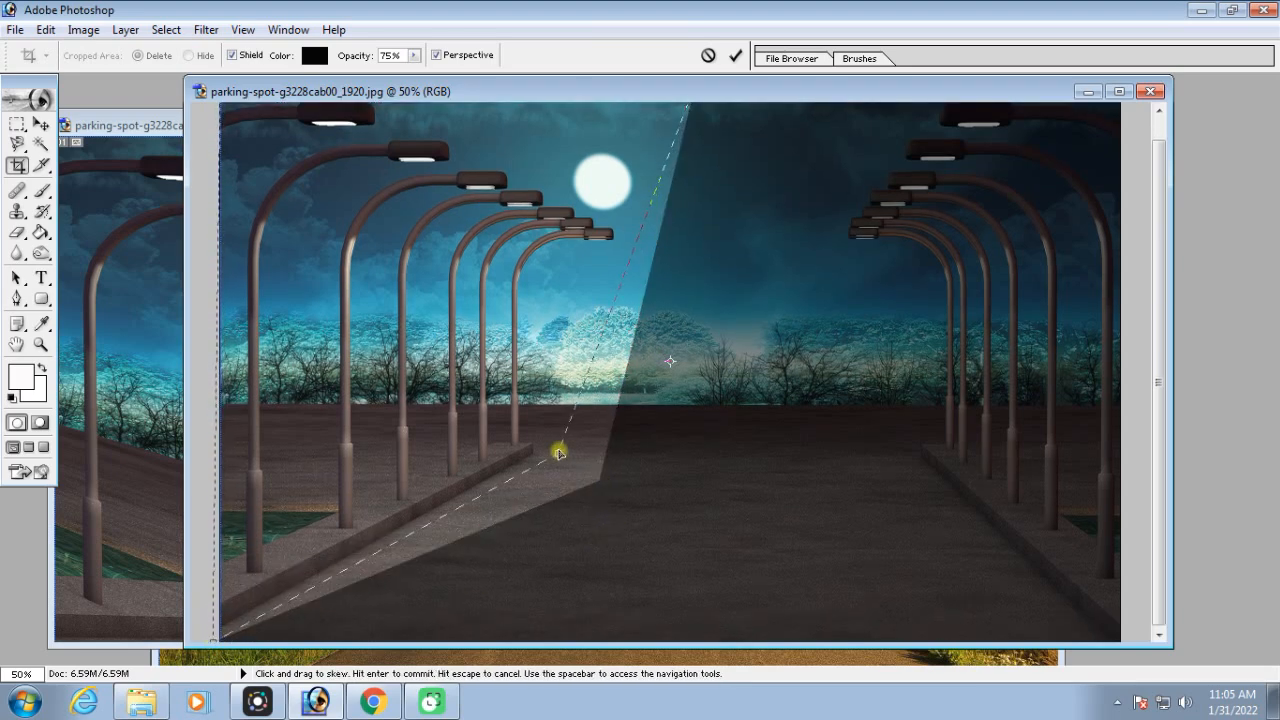
key(Return)
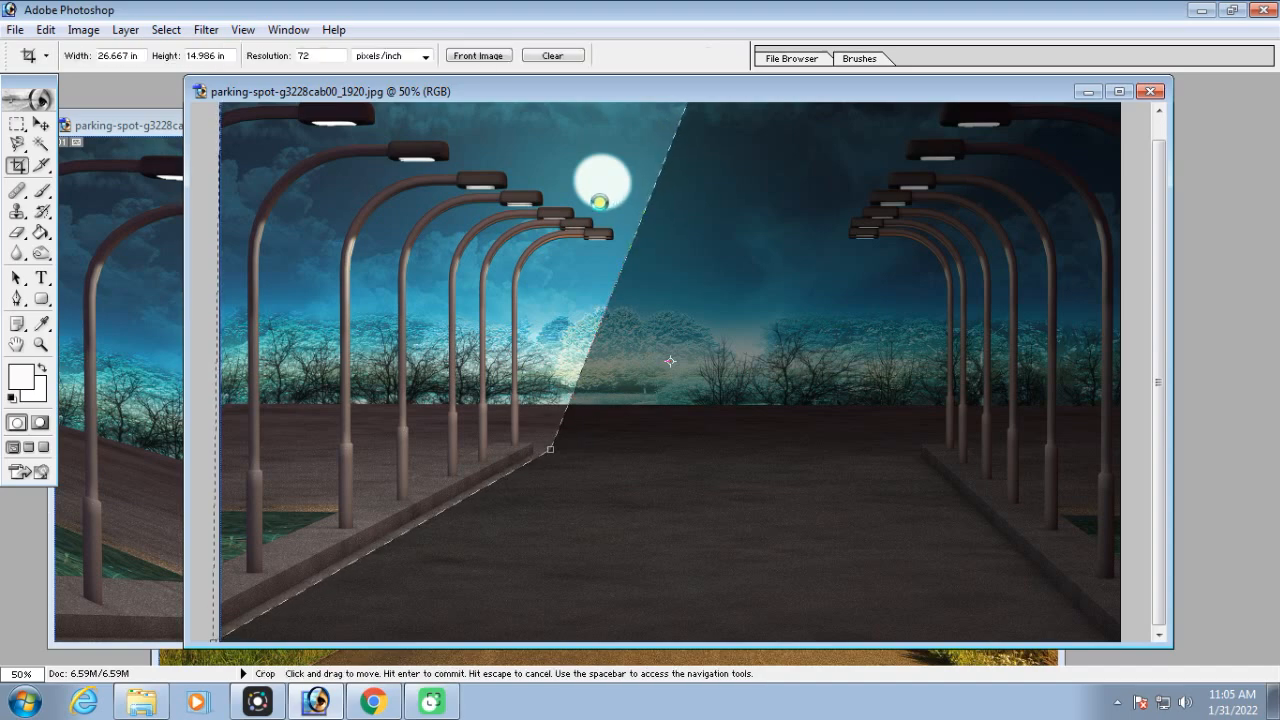
key(ctrl+minus)
key(ctrl+minus)
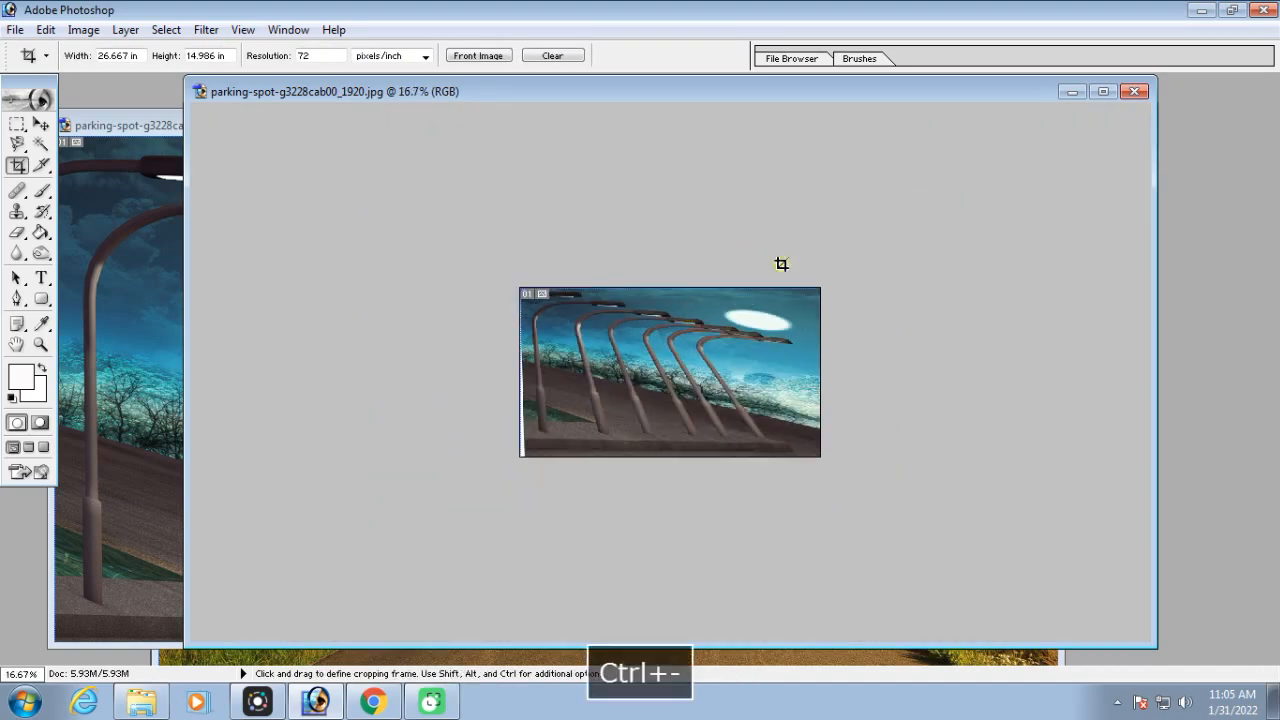
Minimize the parking-spot image and its copy, and reposition the landscape image's window
click(1072, 91)
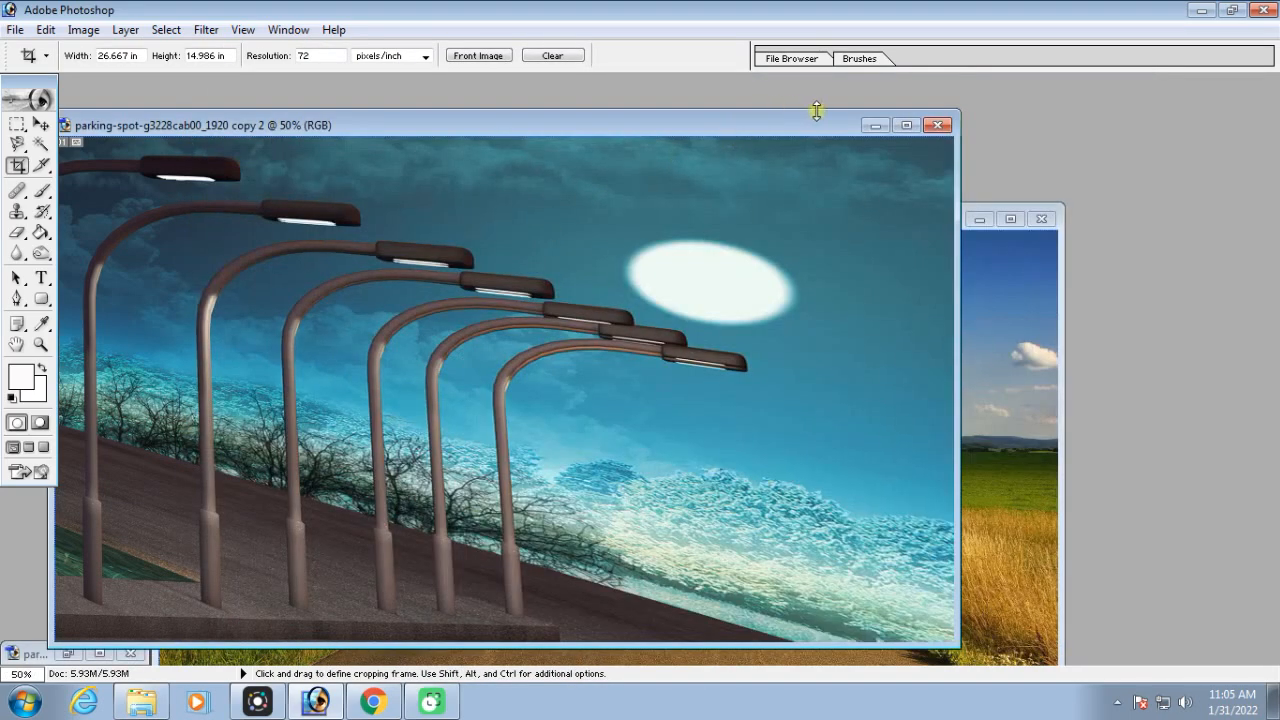
click(876, 125)
drag(792, 222, 725, 83)
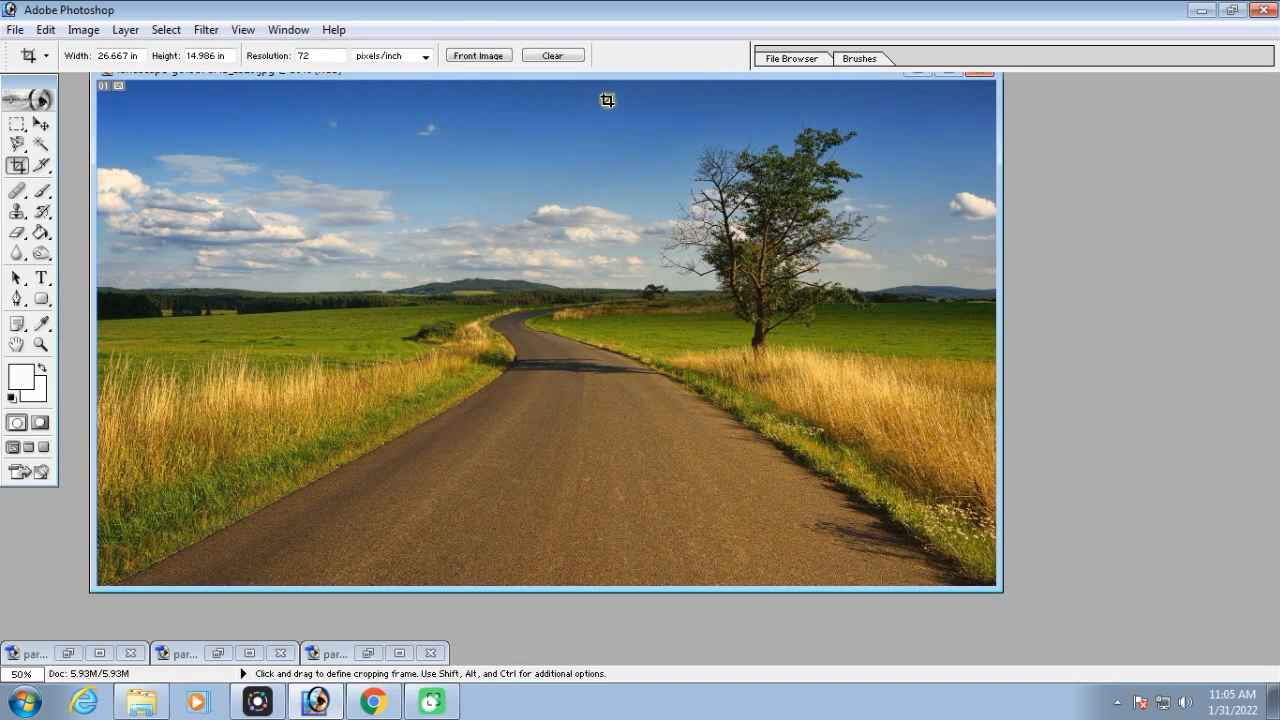
Perspective-crop the landscape around the tree, slanting the frame's sides and running its lower edge along the road's right verge
drag(873, 322, 922, 277)
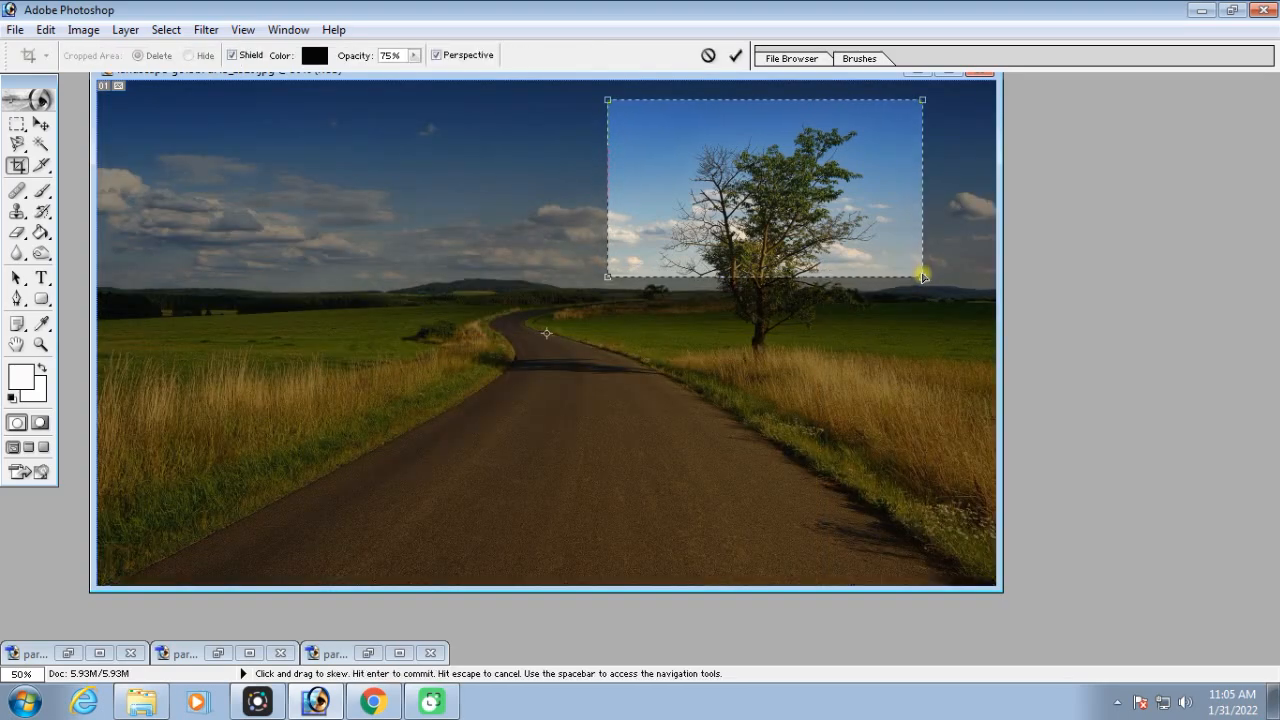
drag(922, 273, 848, 442)
drag(607, 276, 600, 334)
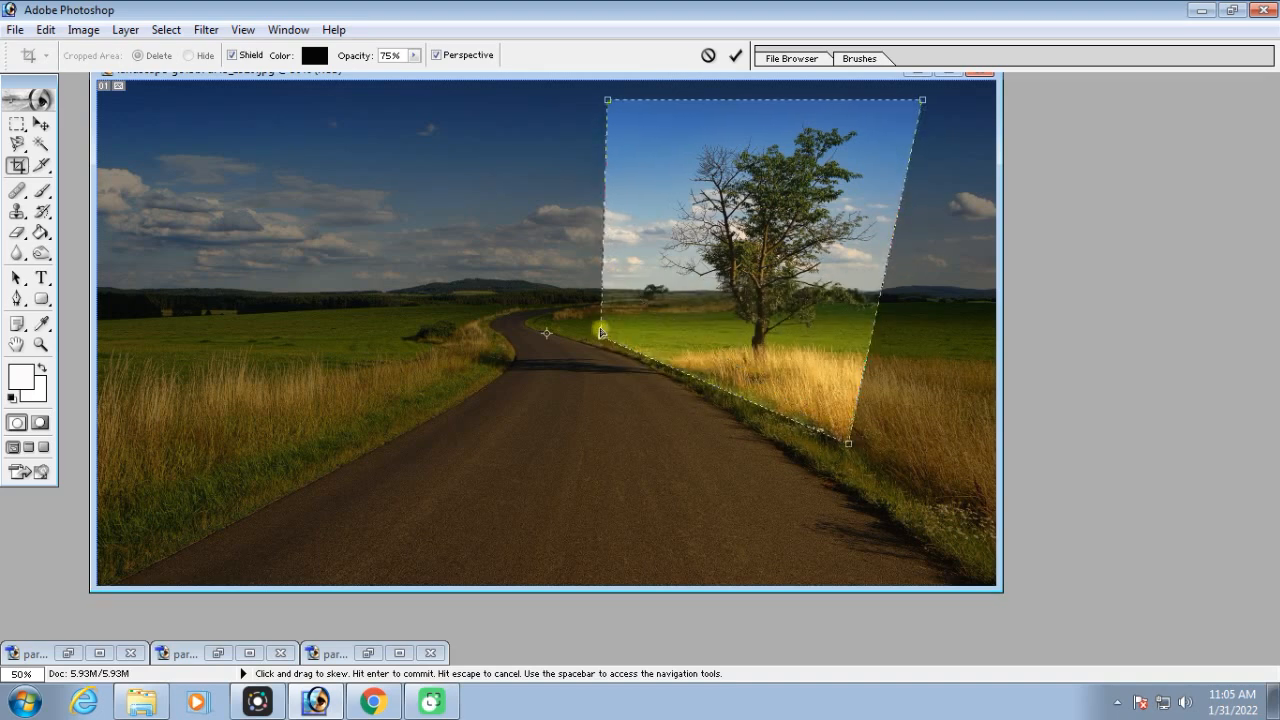
drag(611, 100, 650, 110)
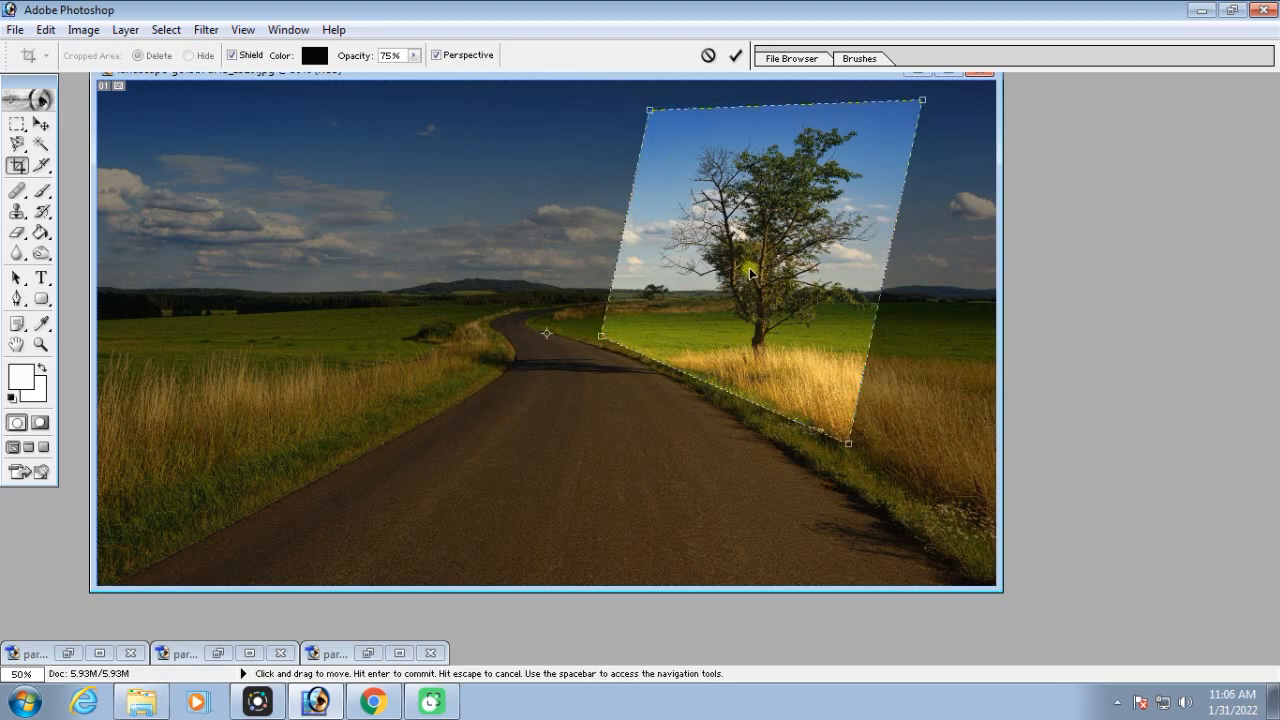
key(Return)
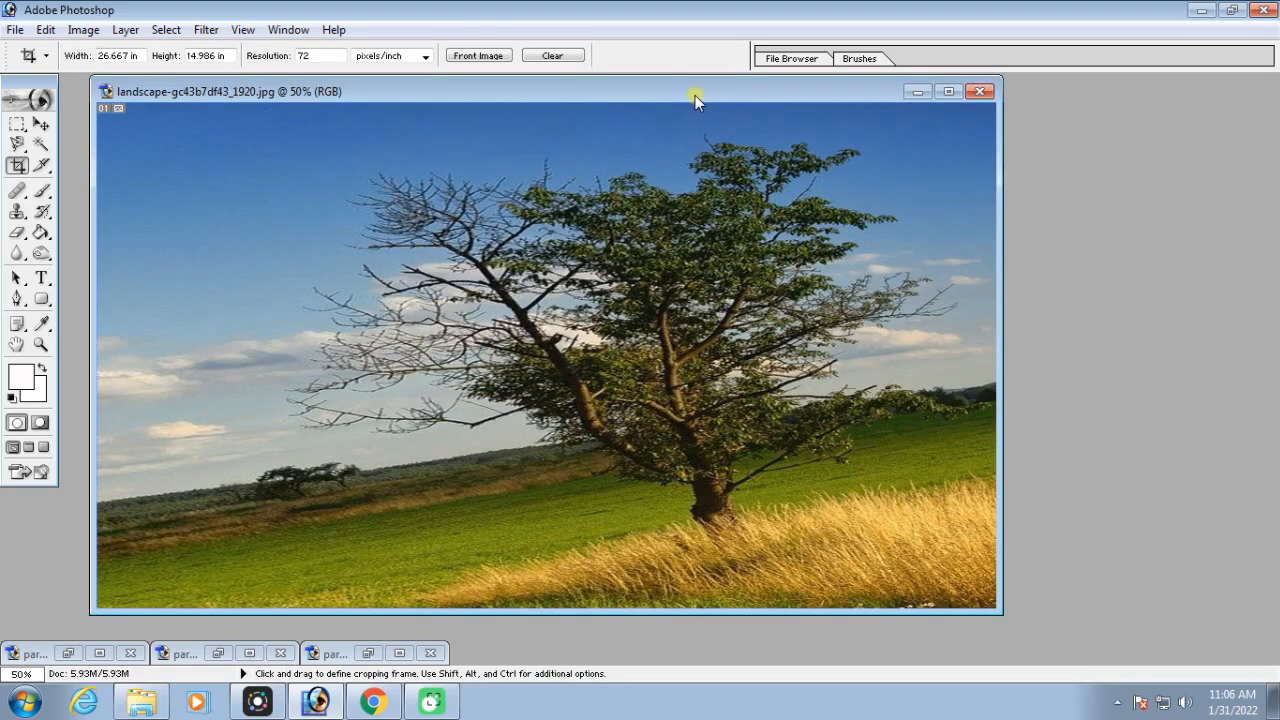
Duplicate the perspective-cropped landscape image, and step the original back to its uncropped state
drag(695, 95, 751, 87)
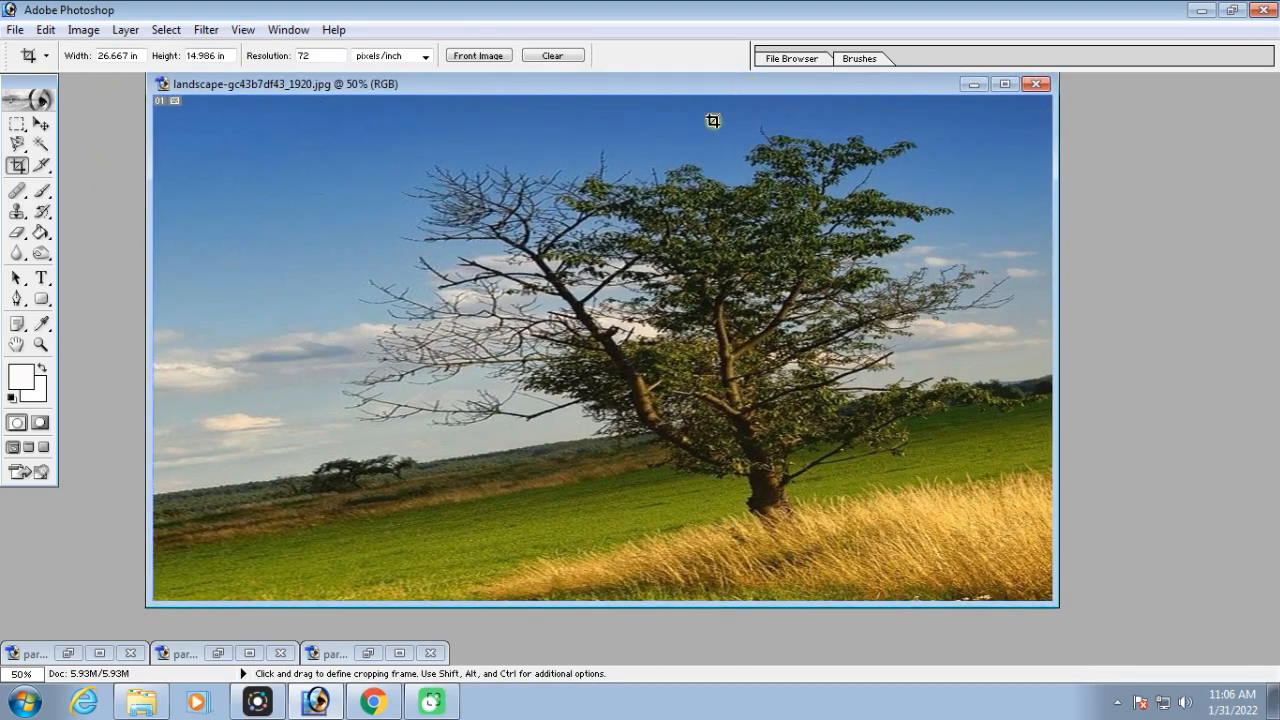
right_click(811, 80)
click(858, 94)
key(Return)
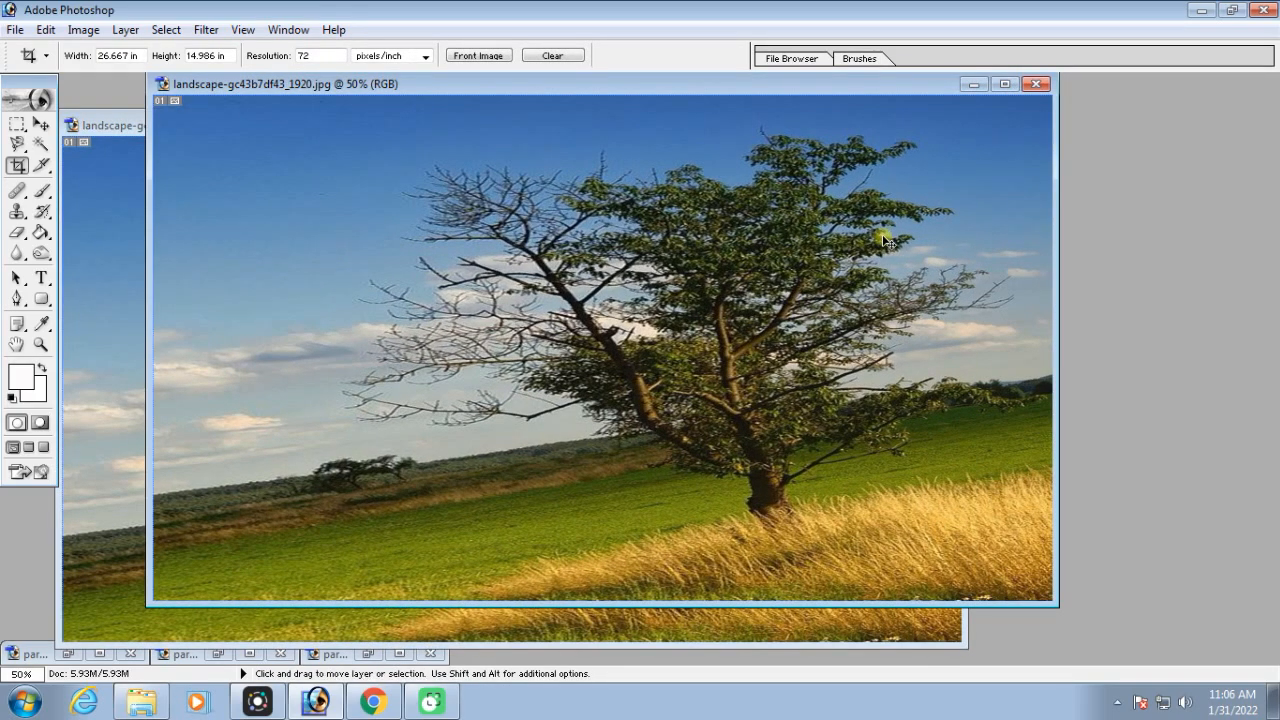
key(ctrl+alt+z)
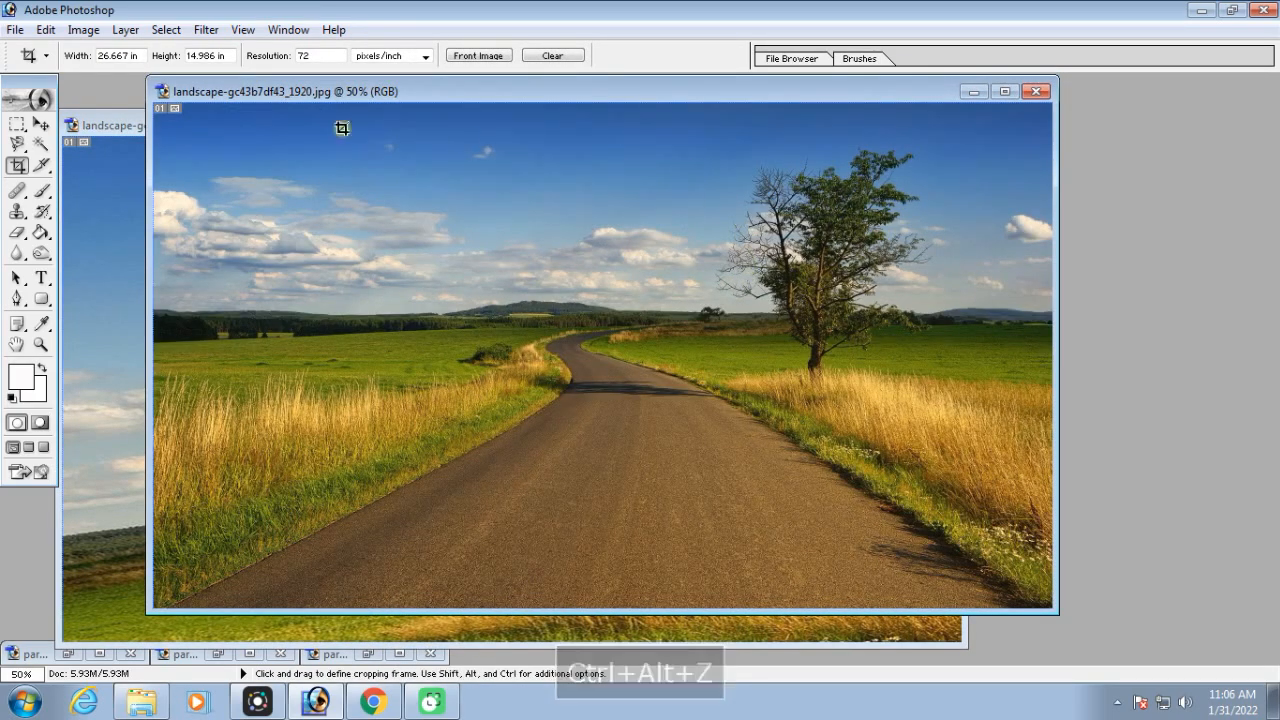
Crop the original landscape around the tree and road bend with Perspective off, and move its window aside to reveal the perspective-cropped copy
drag(660, 134, 1052, 355)
drag(874, 263, 833, 266)
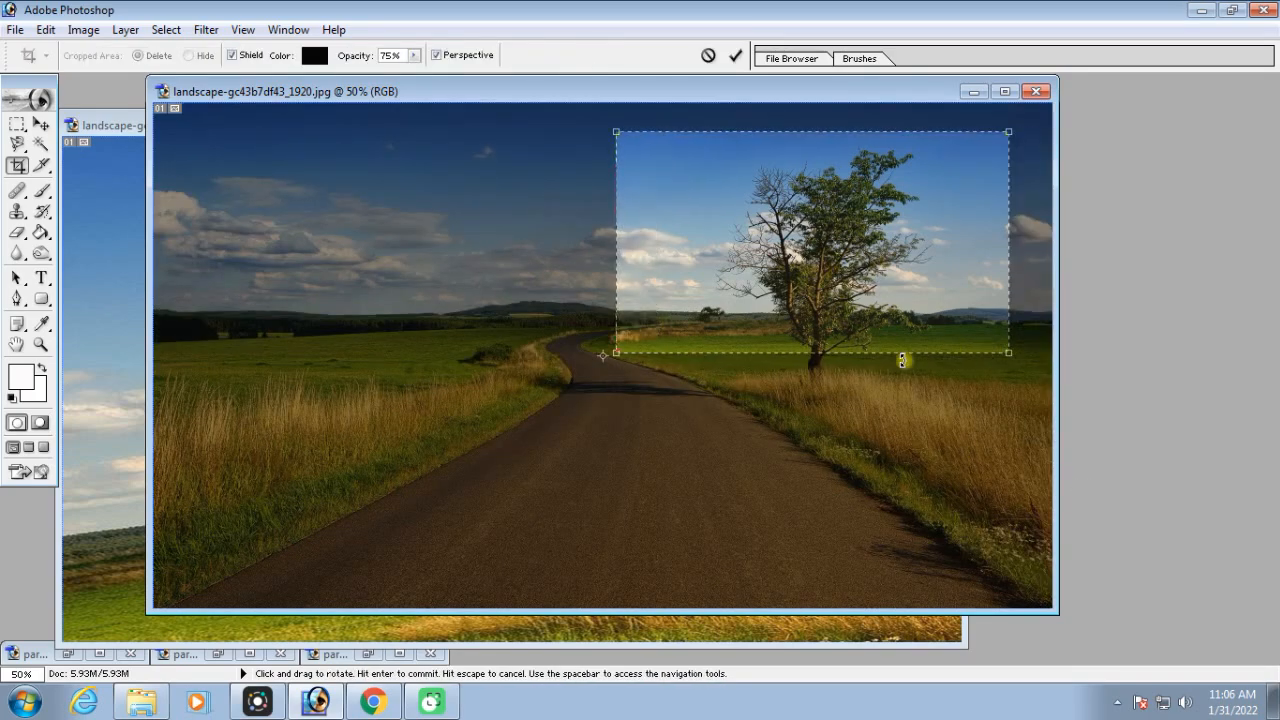
click(436, 55)
drag(616, 356, 545, 395)
drag(813, 306, 836, 307)
key(Return)
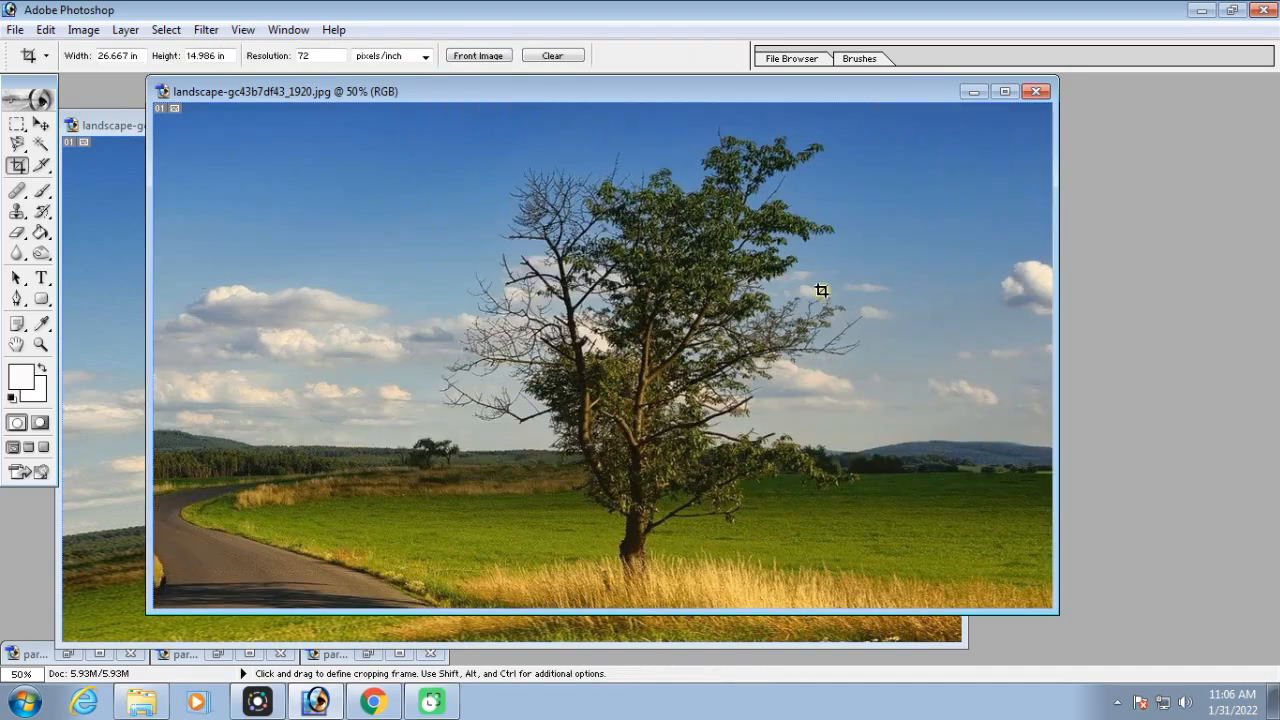
drag(768, 94, 952, 74)
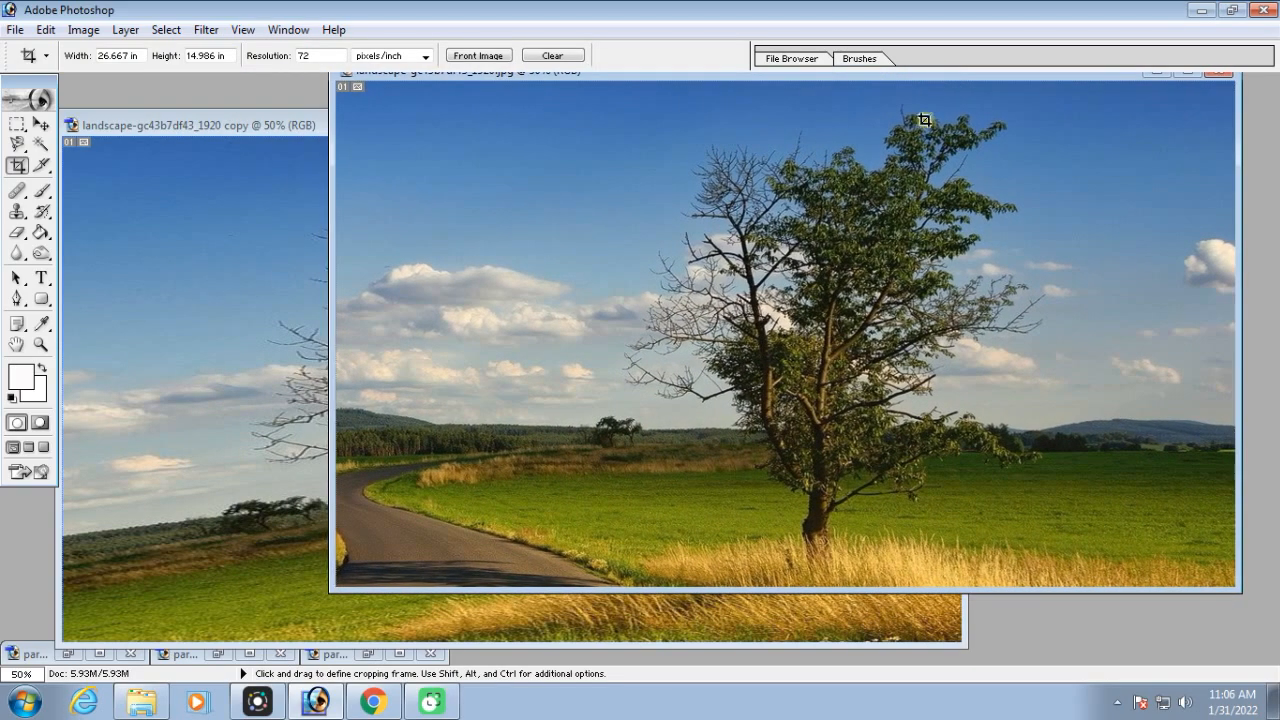
Compare the perspective-cropped landscape copy with the plainly cropped original, bringing each forward and repositioning the copy's window
click(300, 275)
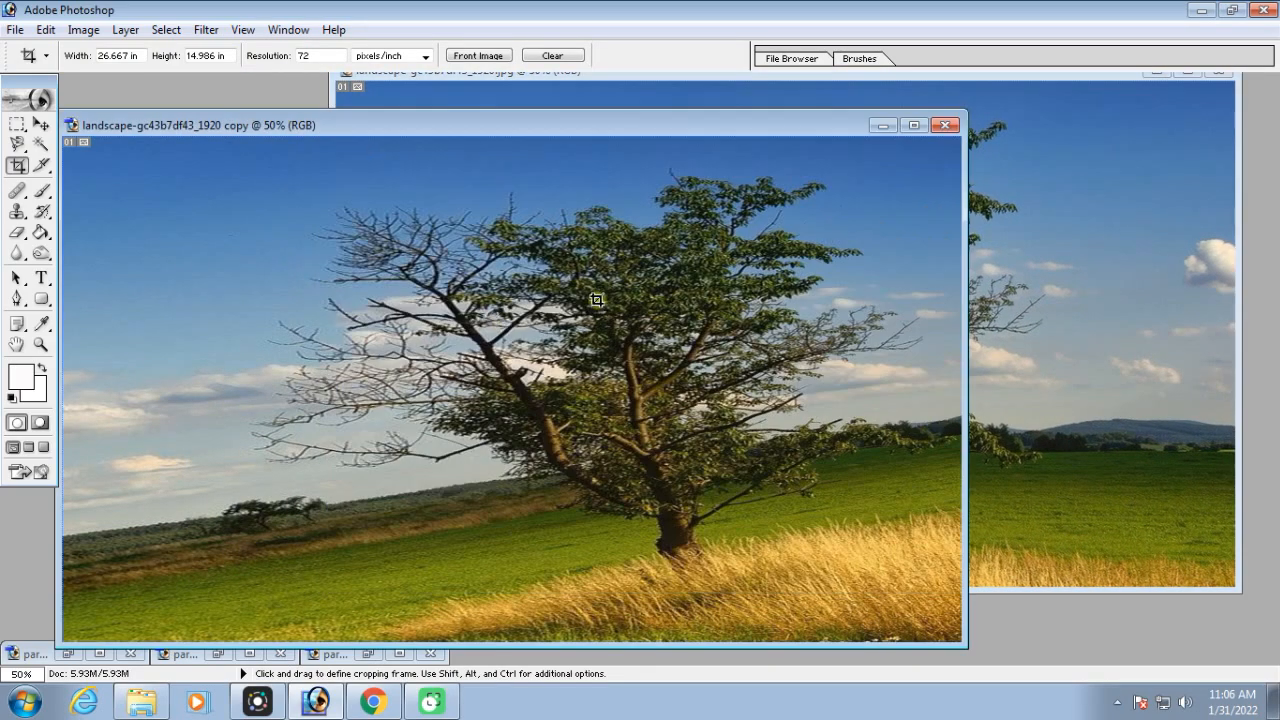
drag(620, 131, 627, 88)
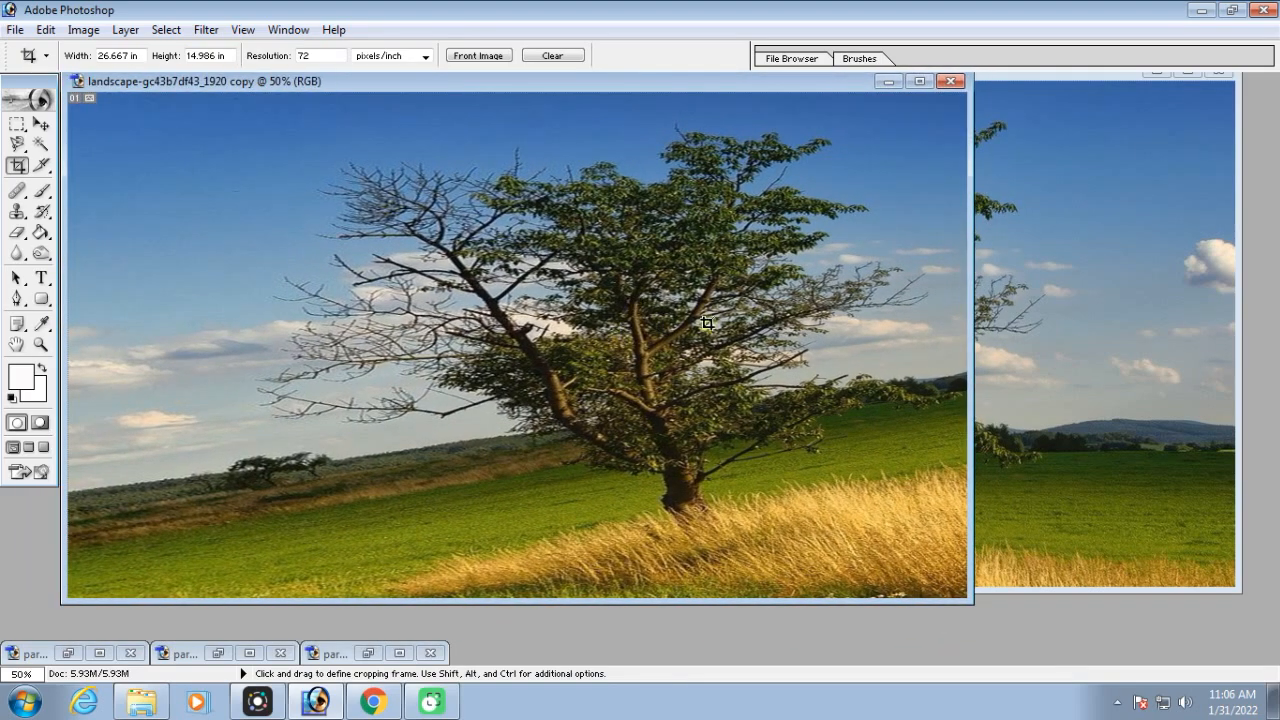
click(1134, 262)
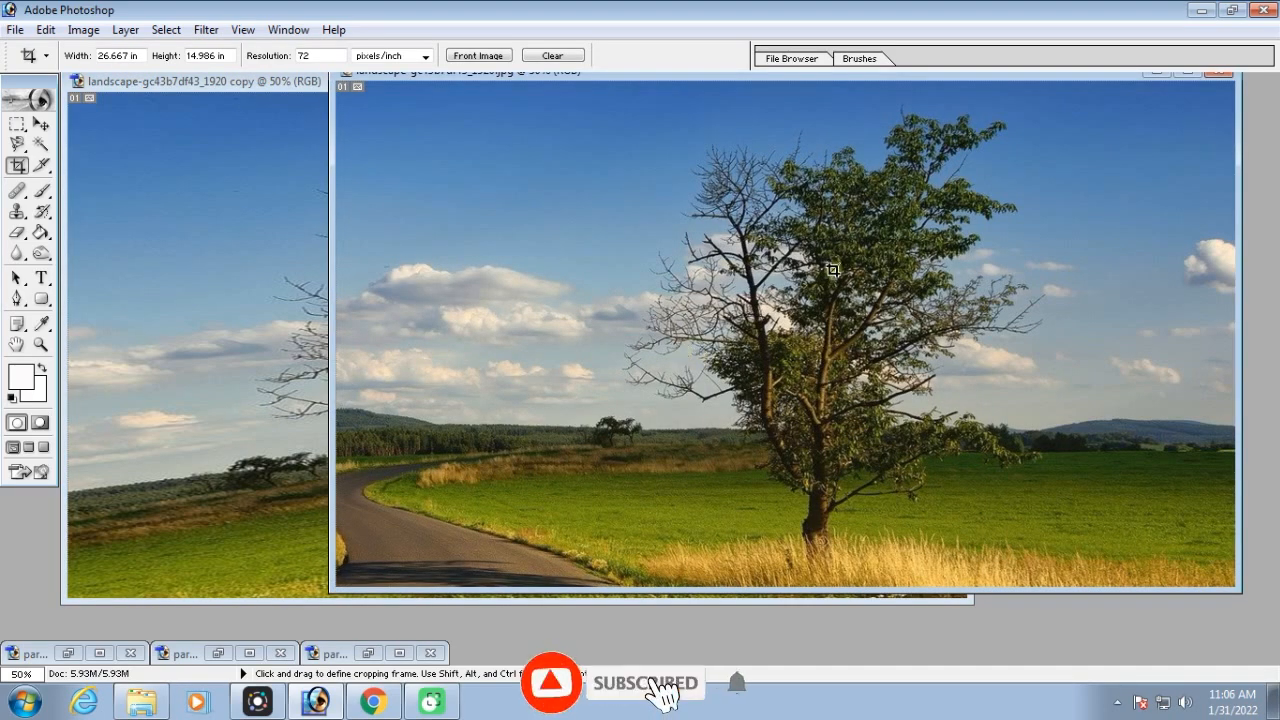
click(226, 289)
drag(380, 82, 523, 105)
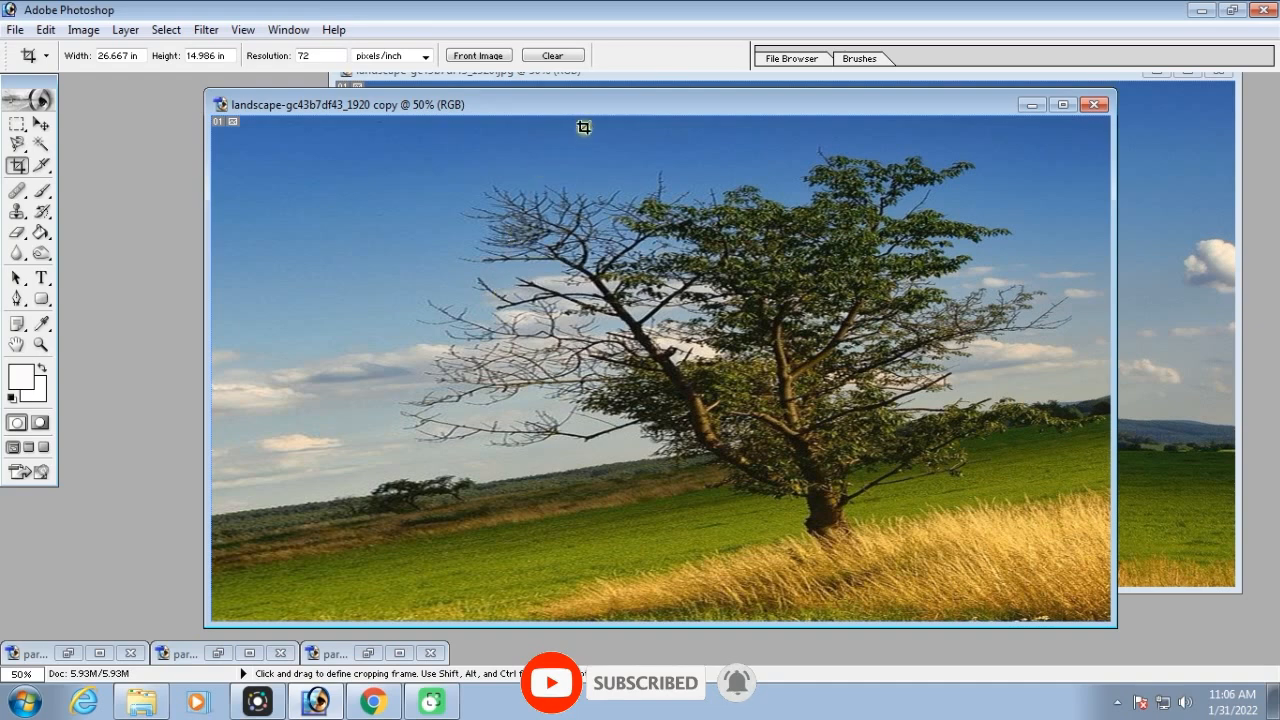
drag(590, 110, 494, 105)
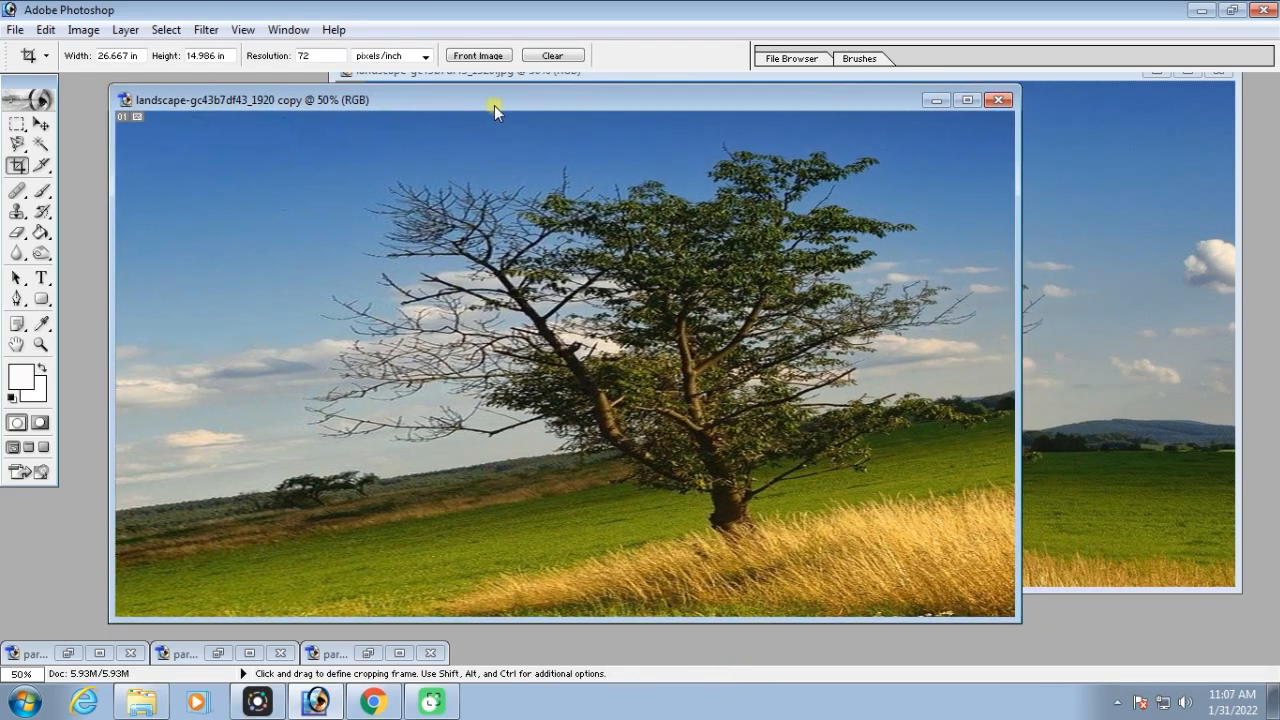
mouse_move(919, 98)
mouse_down()
mouse_move(937, 129)
mouse_move(931, 109)
mouse_up()
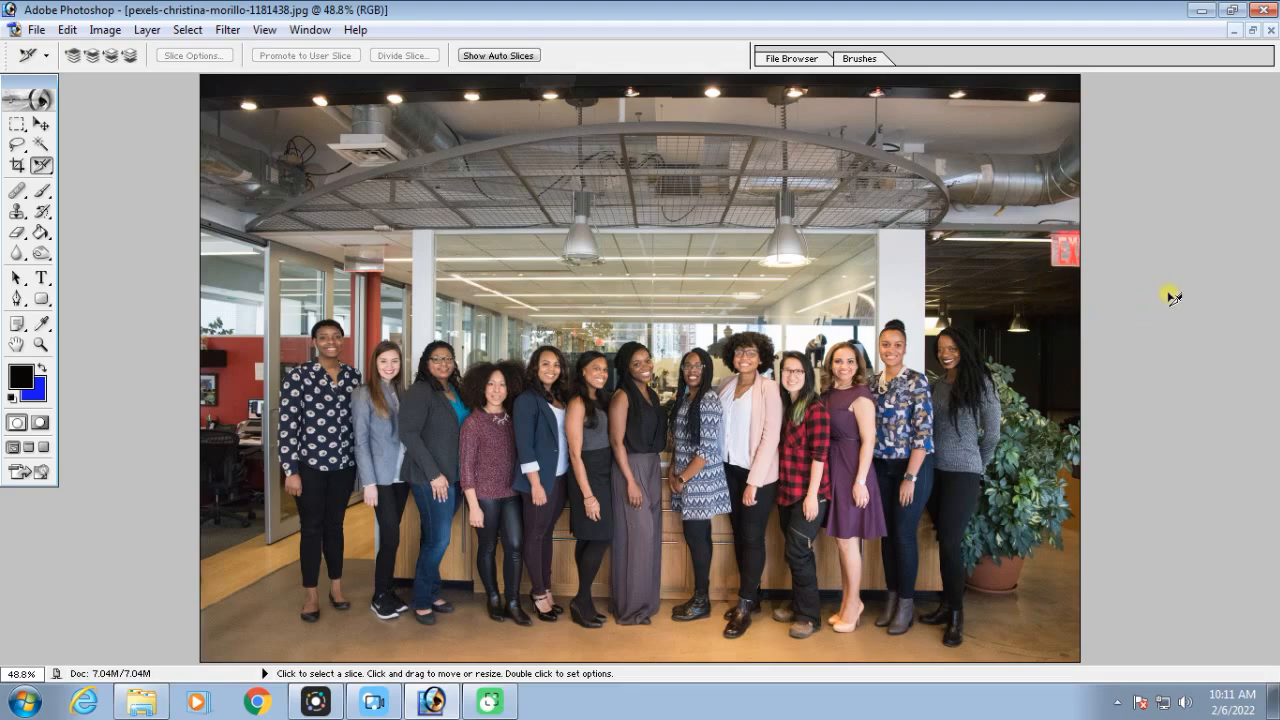
Restore the group photo to a floating window, move it clear of the stacked portraits and fit it to the available space
scroll(1160, 326, up, 1)
scroll(1160, 326, down, 2)
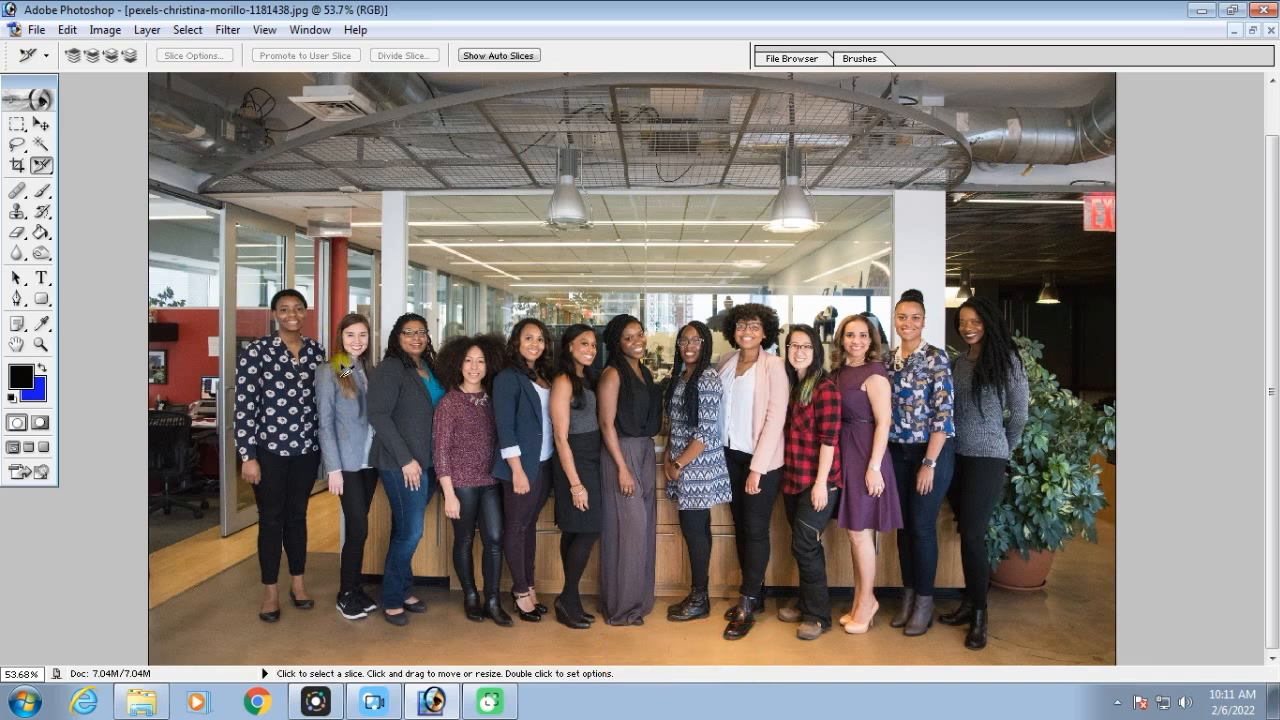
click(1252, 32)
drag(480, 180, 749, 163)
key(ctrl+0)
Close the stacked individual portrait images one after another
click(200, 235)
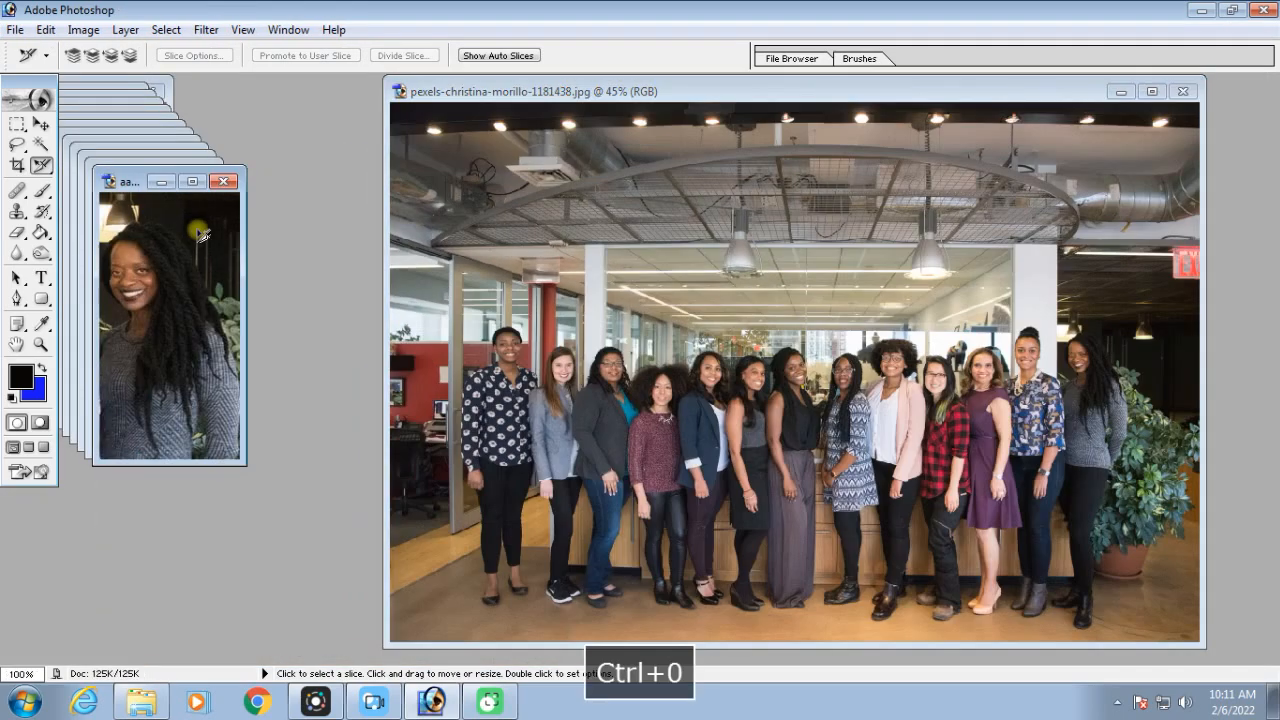
click(224, 182)
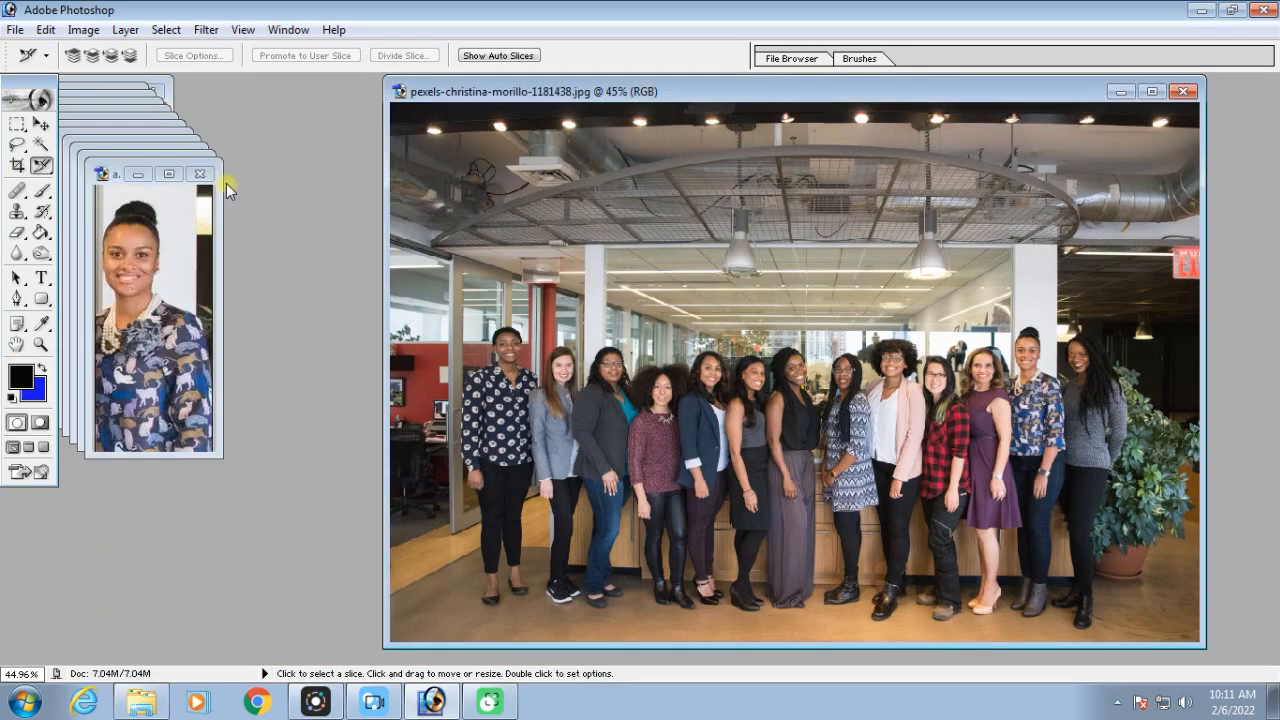
click(200, 180)
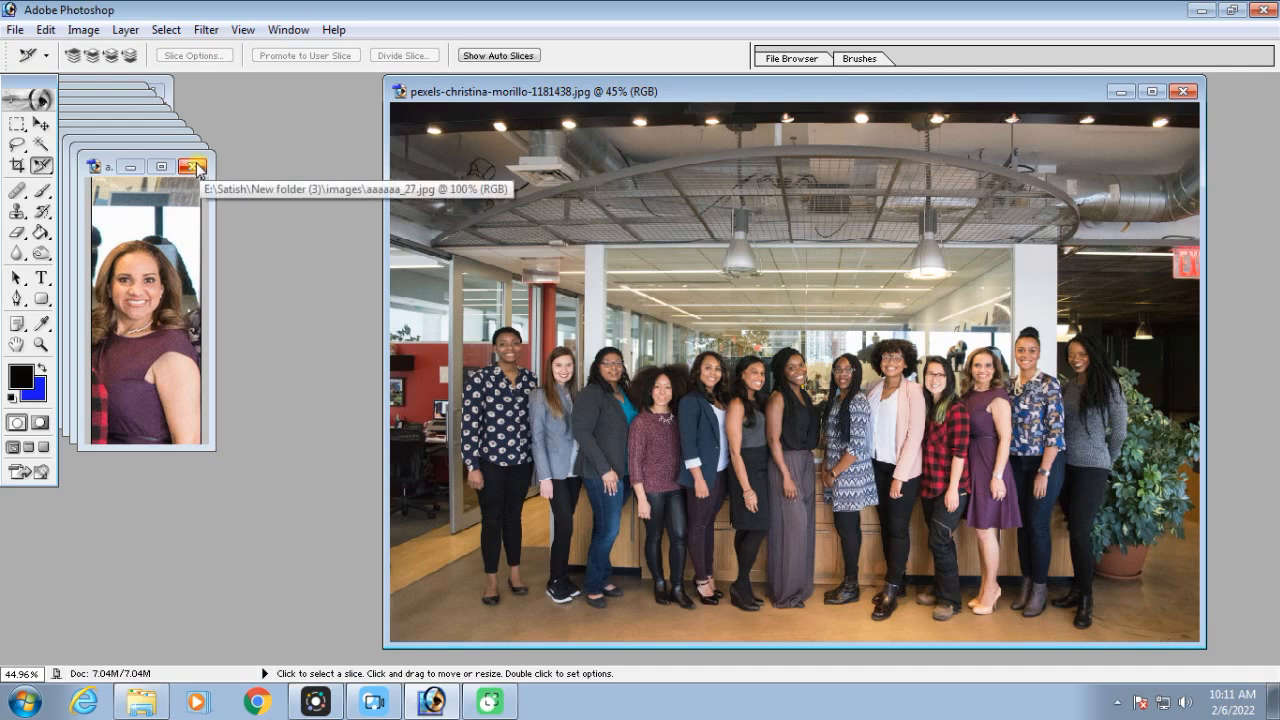
click(196, 170)
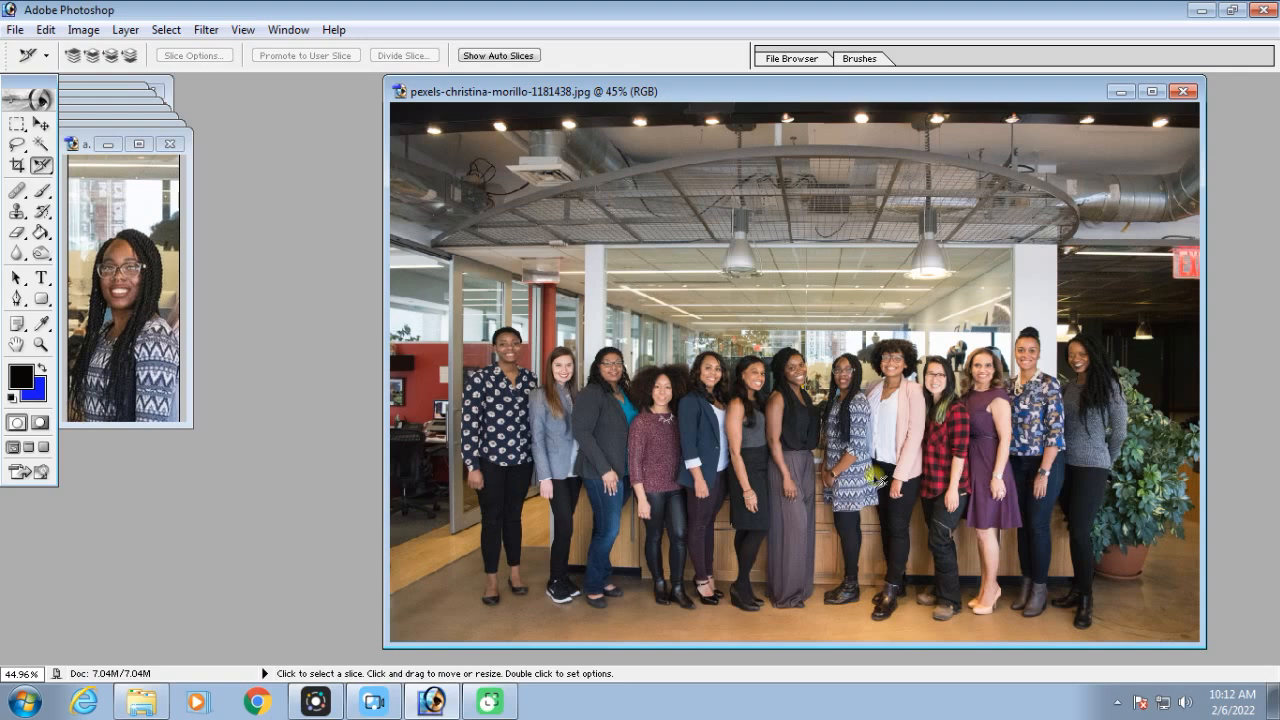
click(169, 143)
click(136, 104)
click(131, 104)
click(132, 104)
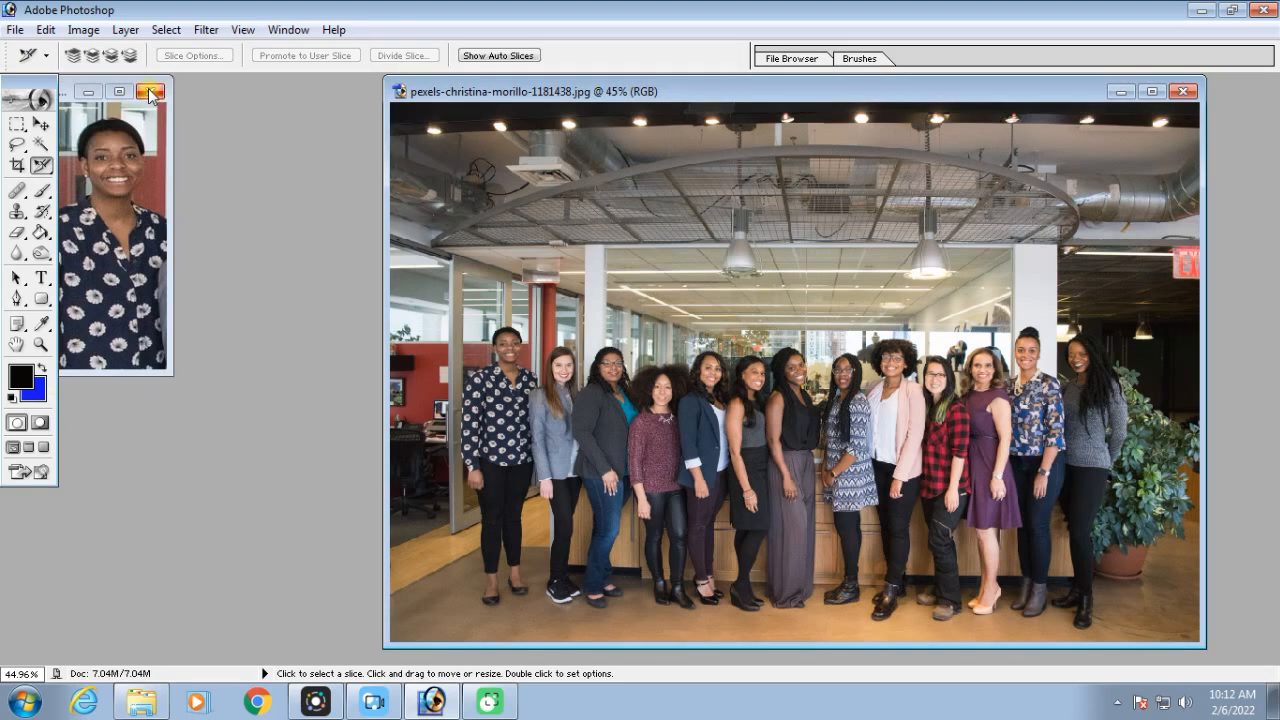
click(150, 92)
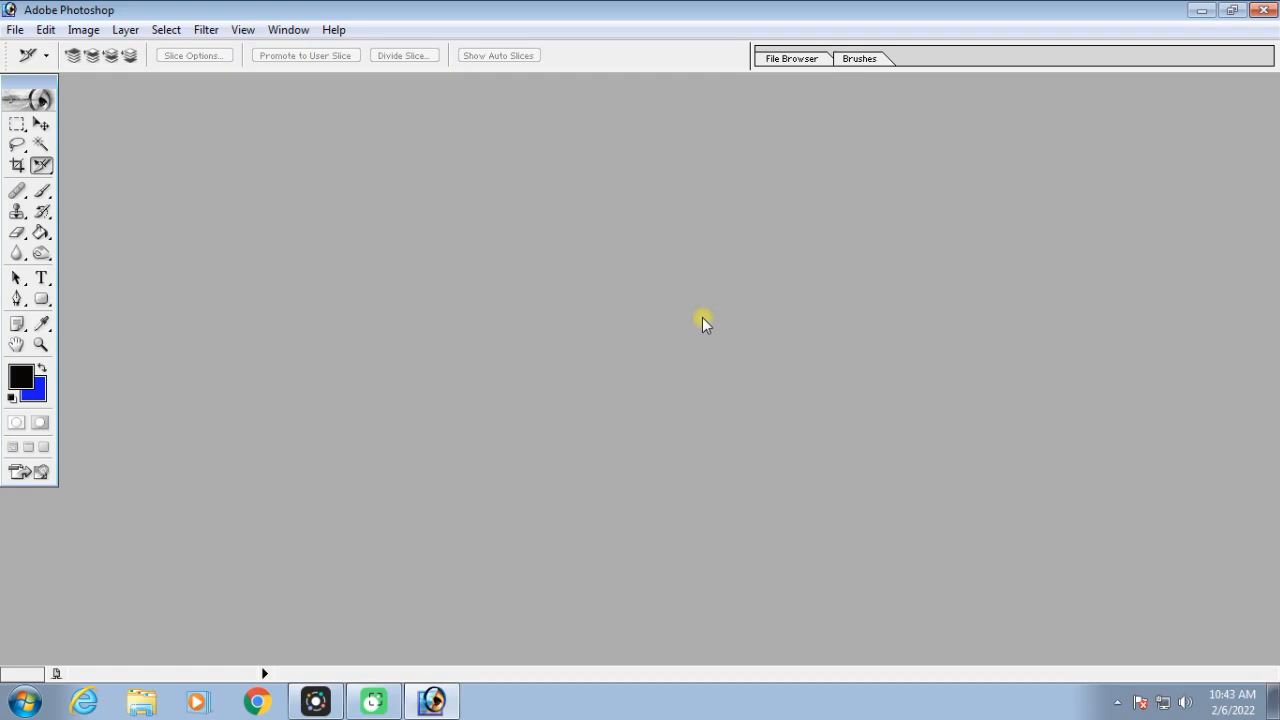
Open the group photo from New folder (3), maximize its window and fit it on screen
key(ctrl+o)
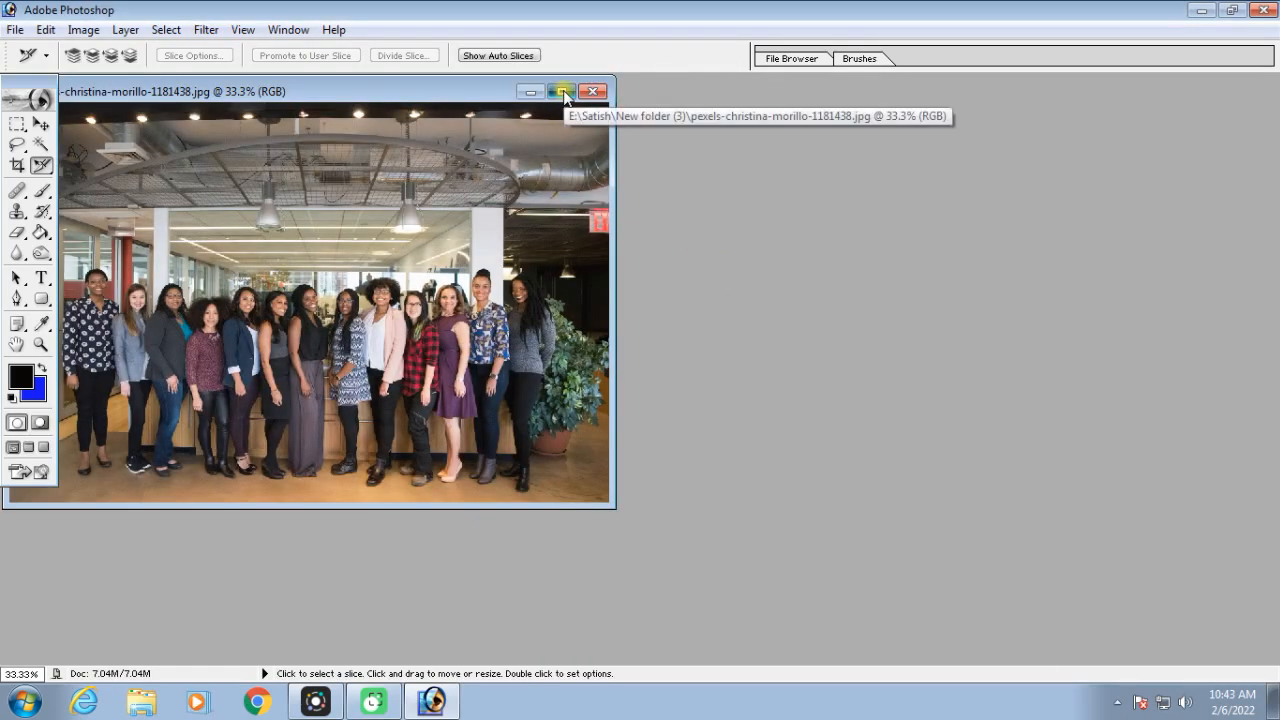
click(564, 92)
key(ctrl+0)
scroll(1100, 278, down, 1)
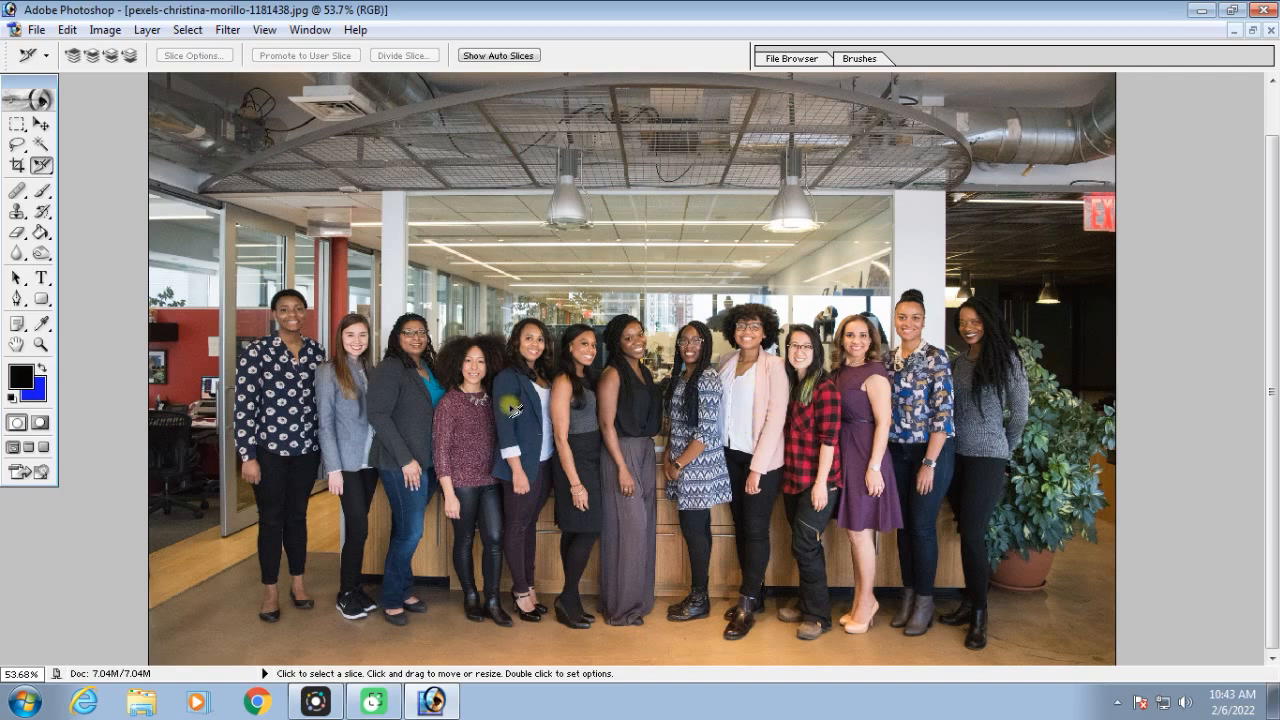
Draw a slice around the head and shoulders of the leftmost woman in the group photo with the Slice Tool in Normal style
click(41, 166)
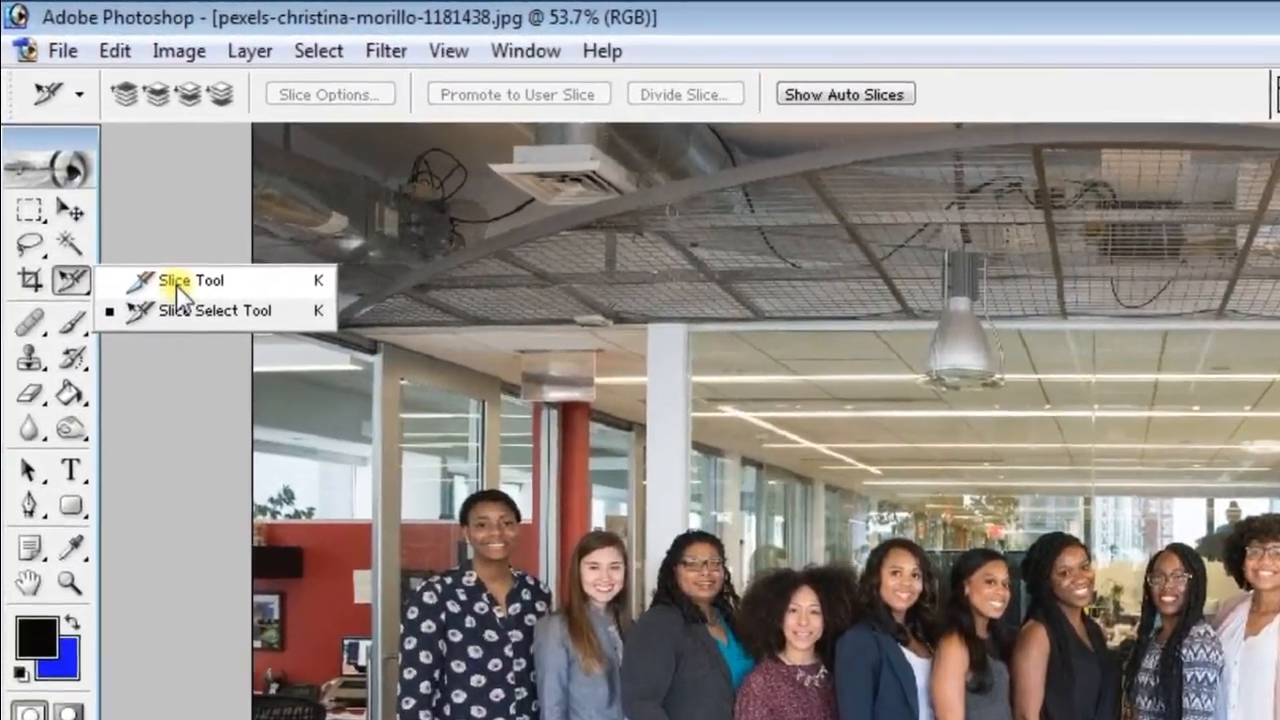
click(178, 285)
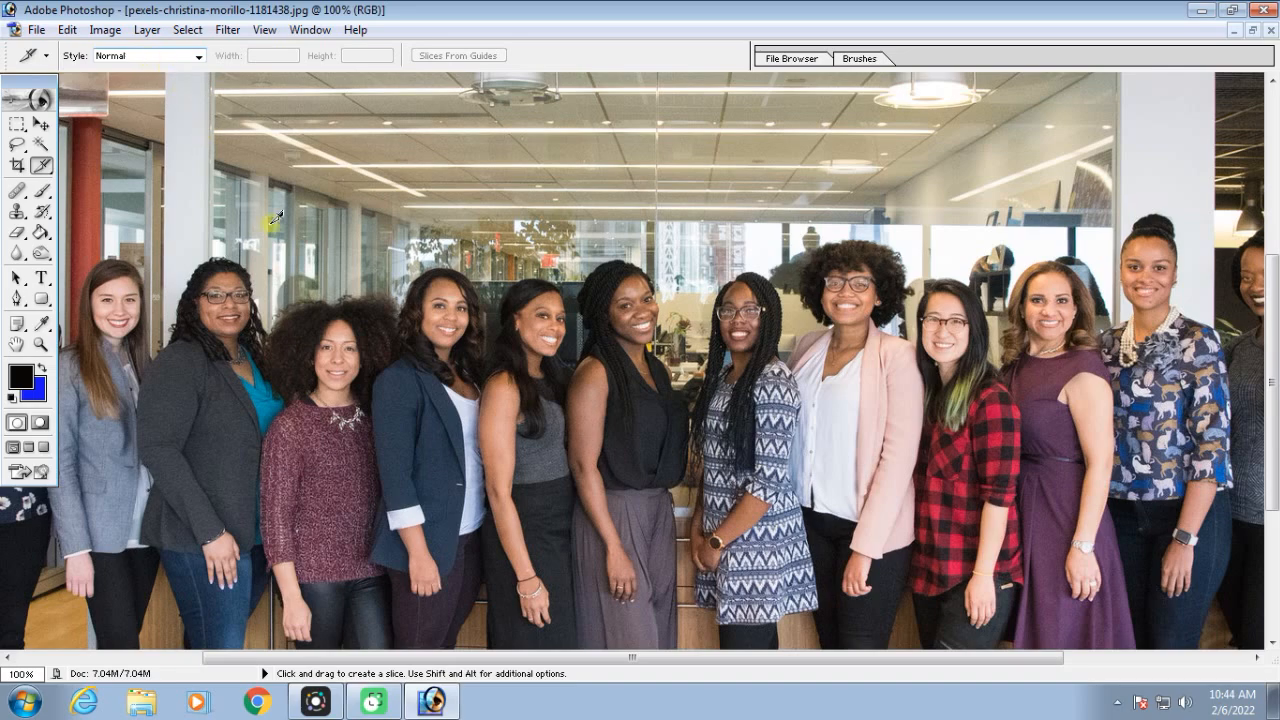
key(ctrl+minus)
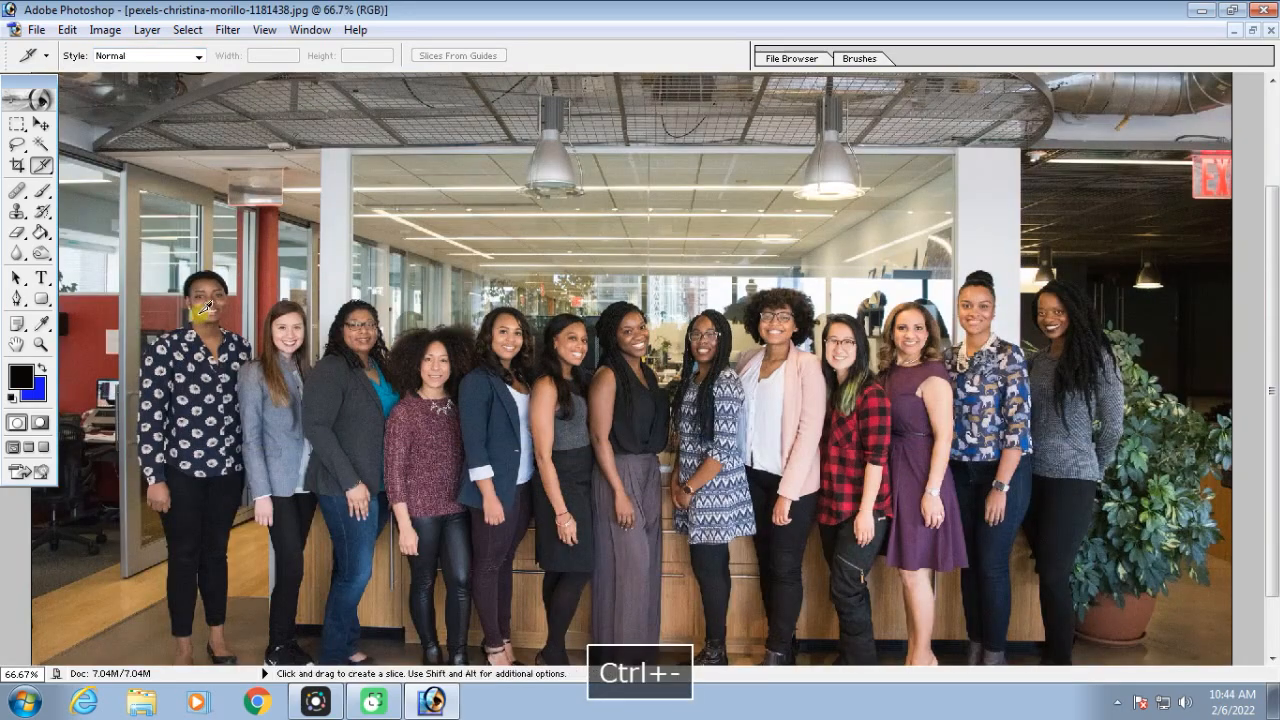
key(ctrl+equal)
key(ctrl+equal)
key(space)
drag(303, 285, 1044, 412)
drag(494, 277, 916, 268)
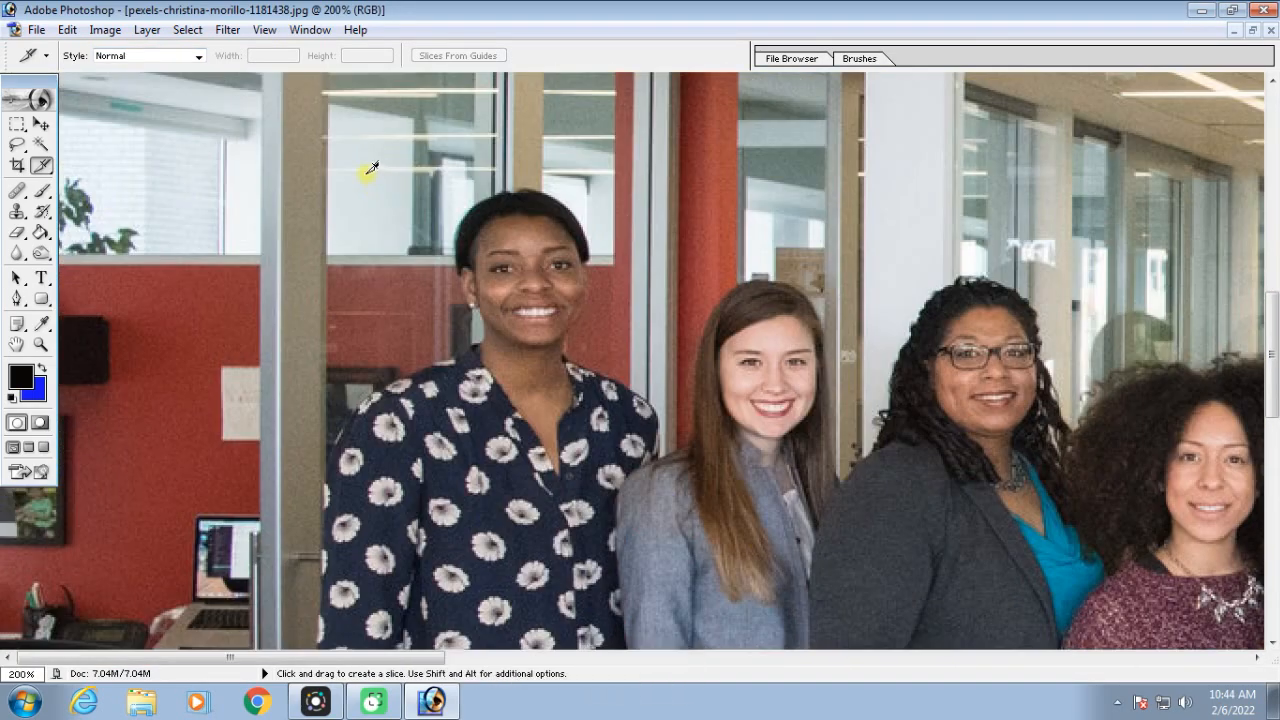
drag(361, 174, 640, 505)
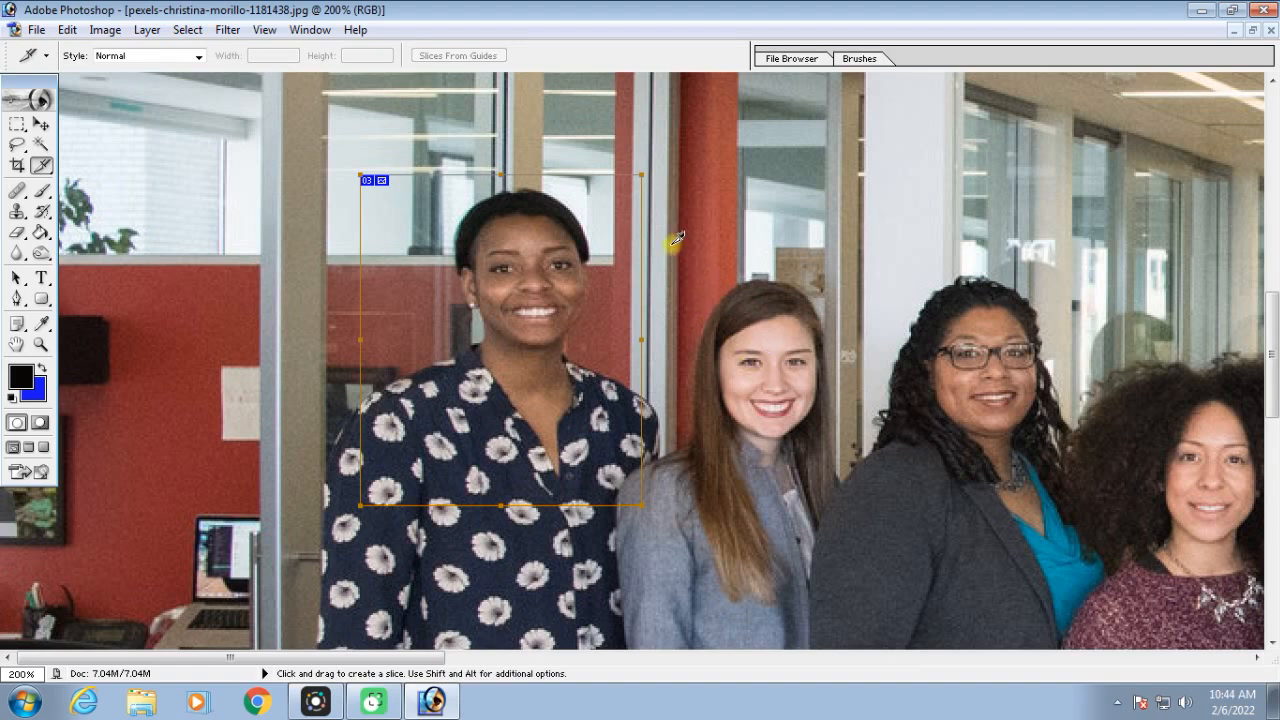
Draw separate head-and-shoulder slices around the second through fifth women from the left in the group photo
drag(652, 236, 848, 528)
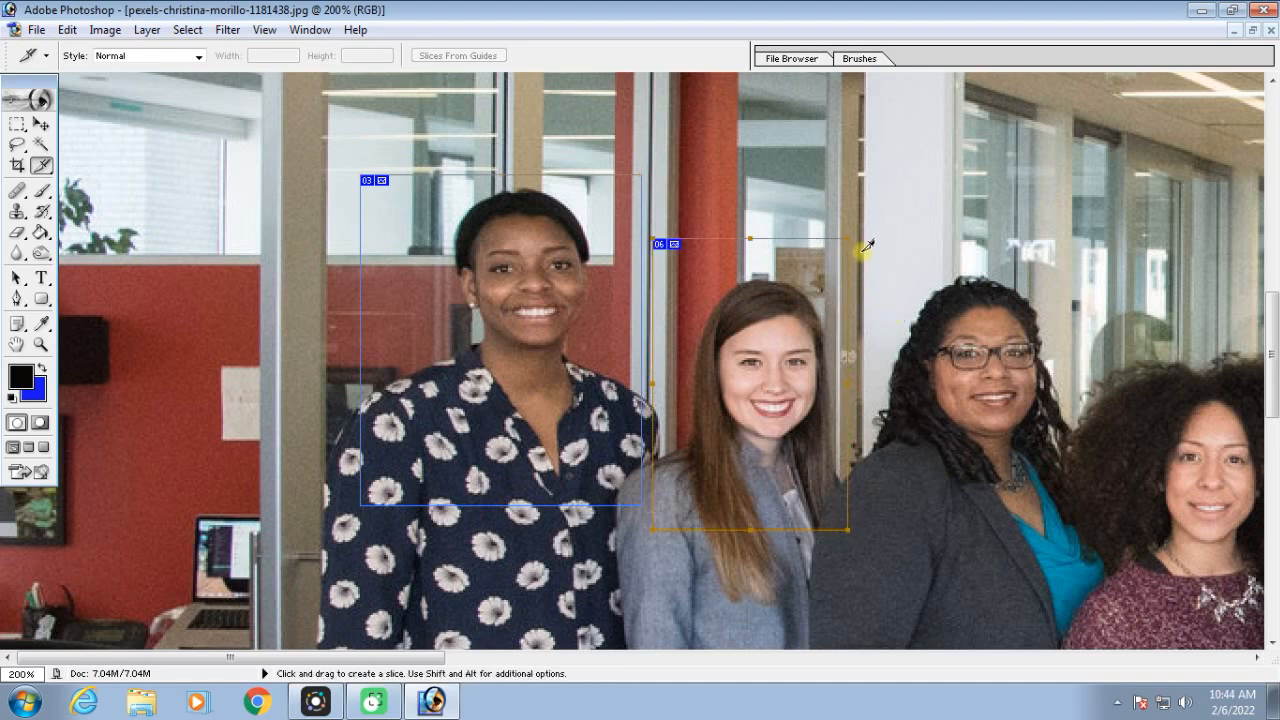
drag(859, 248, 1084, 545)
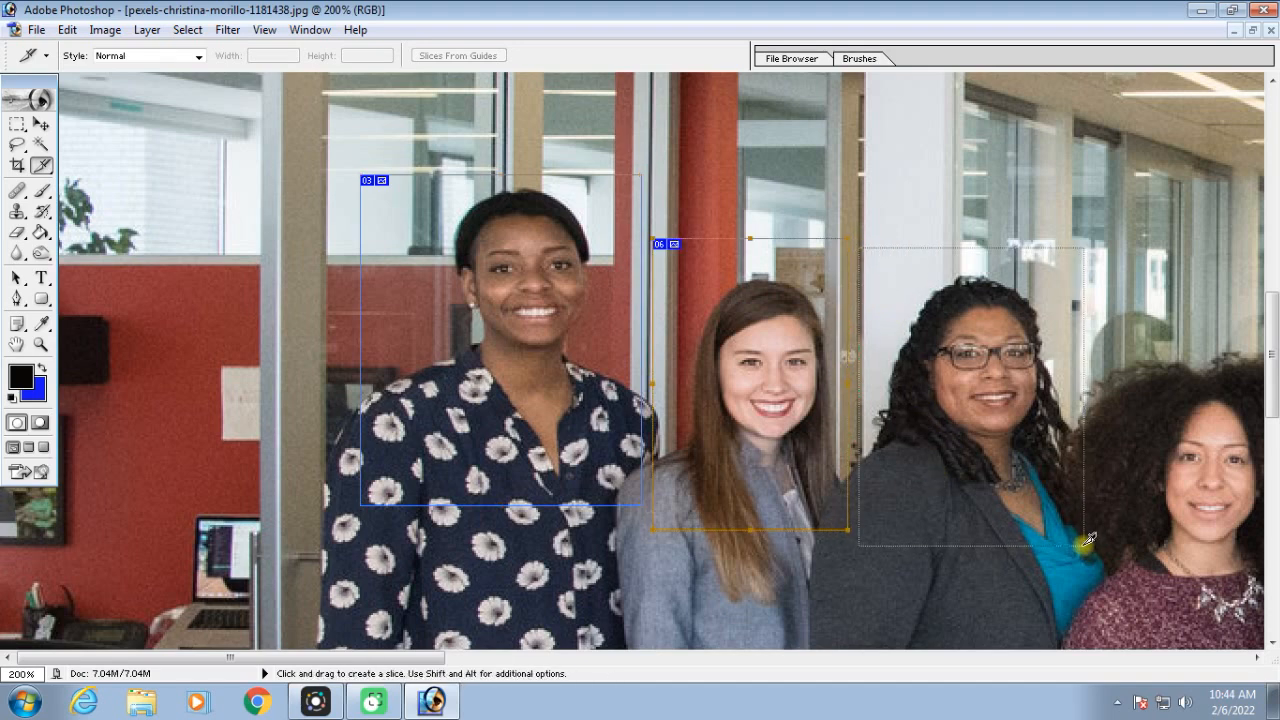
key(space)
drag(1160, 466, 635, 414)
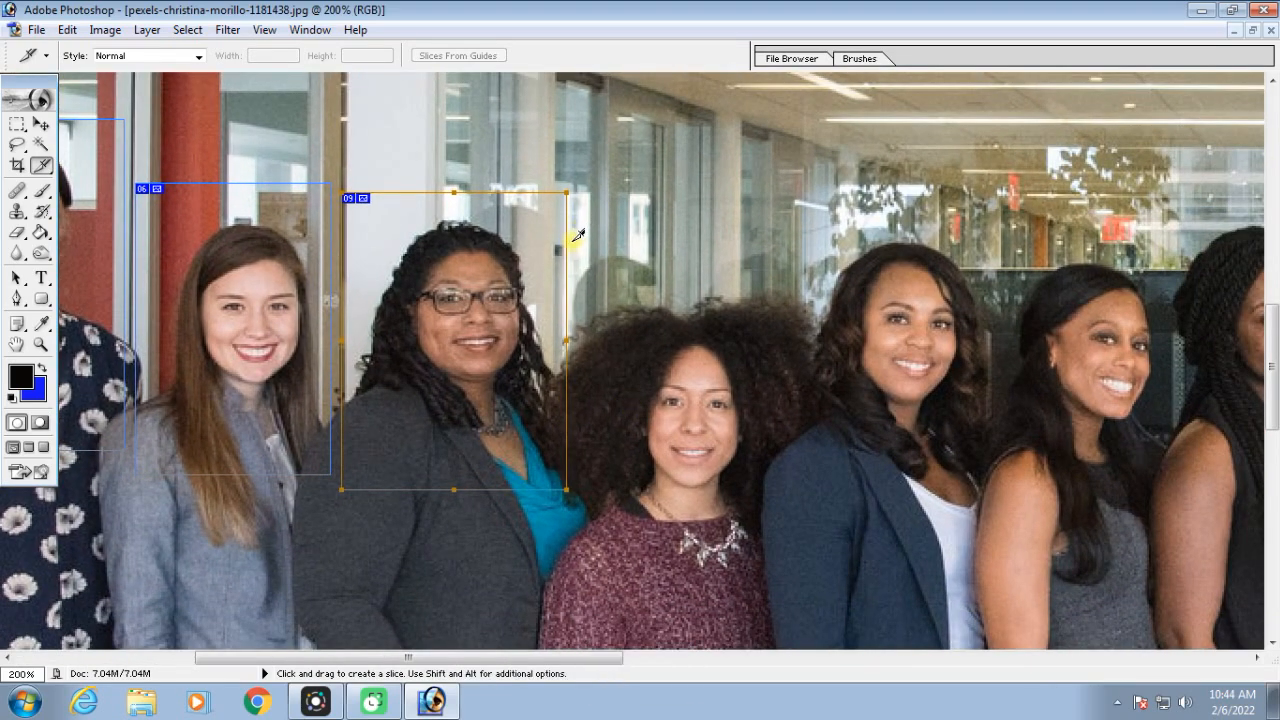
drag(572, 246, 777, 555)
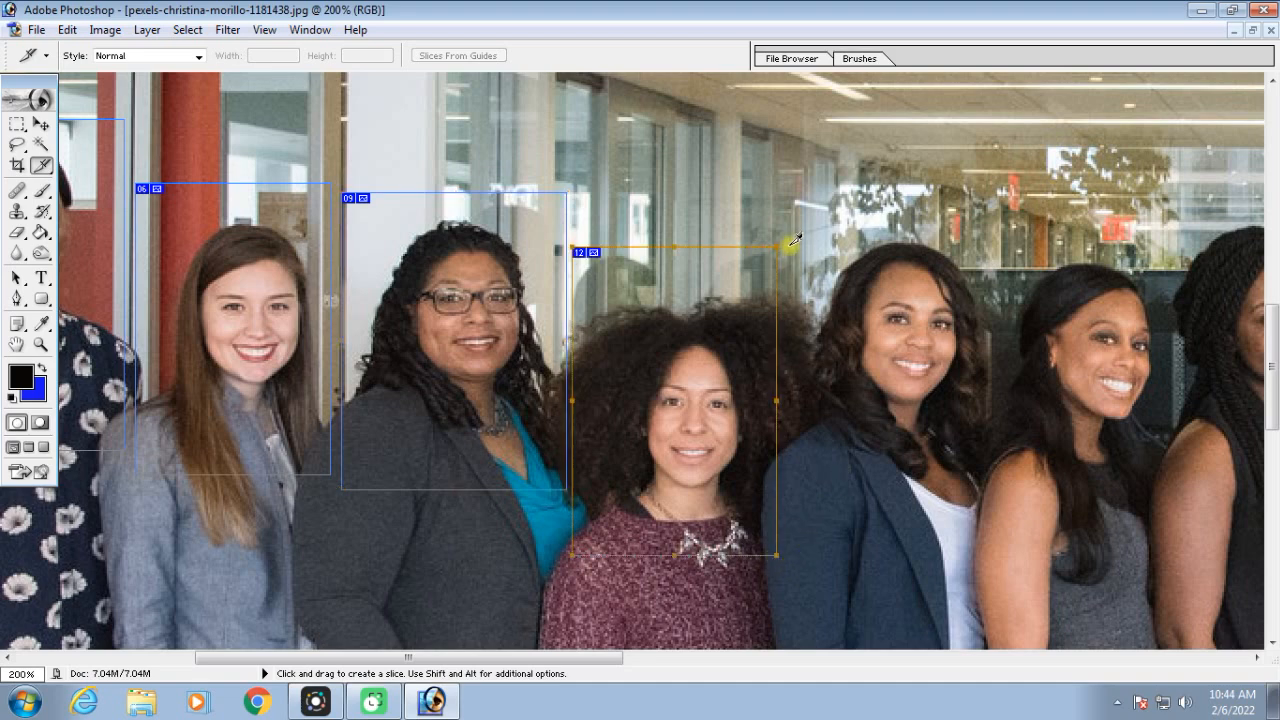
drag(790, 222, 991, 560)
Draw separate head-and-shoulder slices around the sixth through tenth women, ending with the one in the red plaid shirt
key(space)
drag(1057, 457, 705, 460)
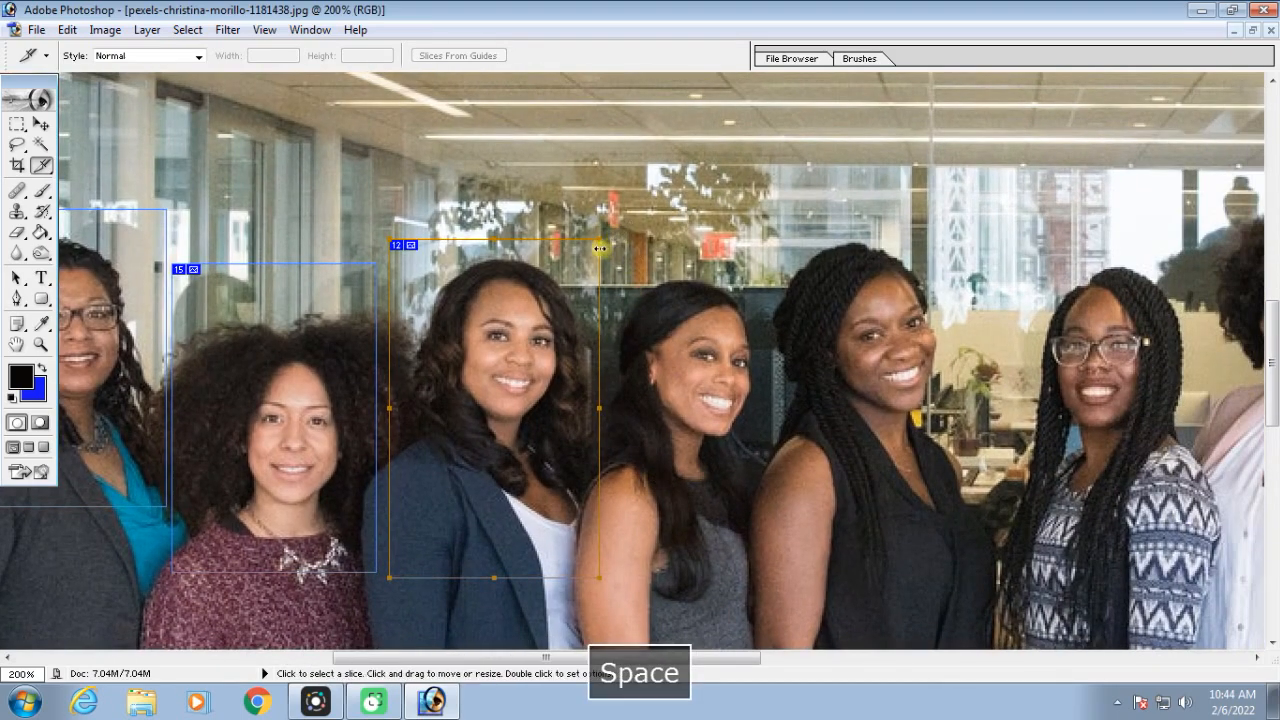
drag(609, 243, 768, 553)
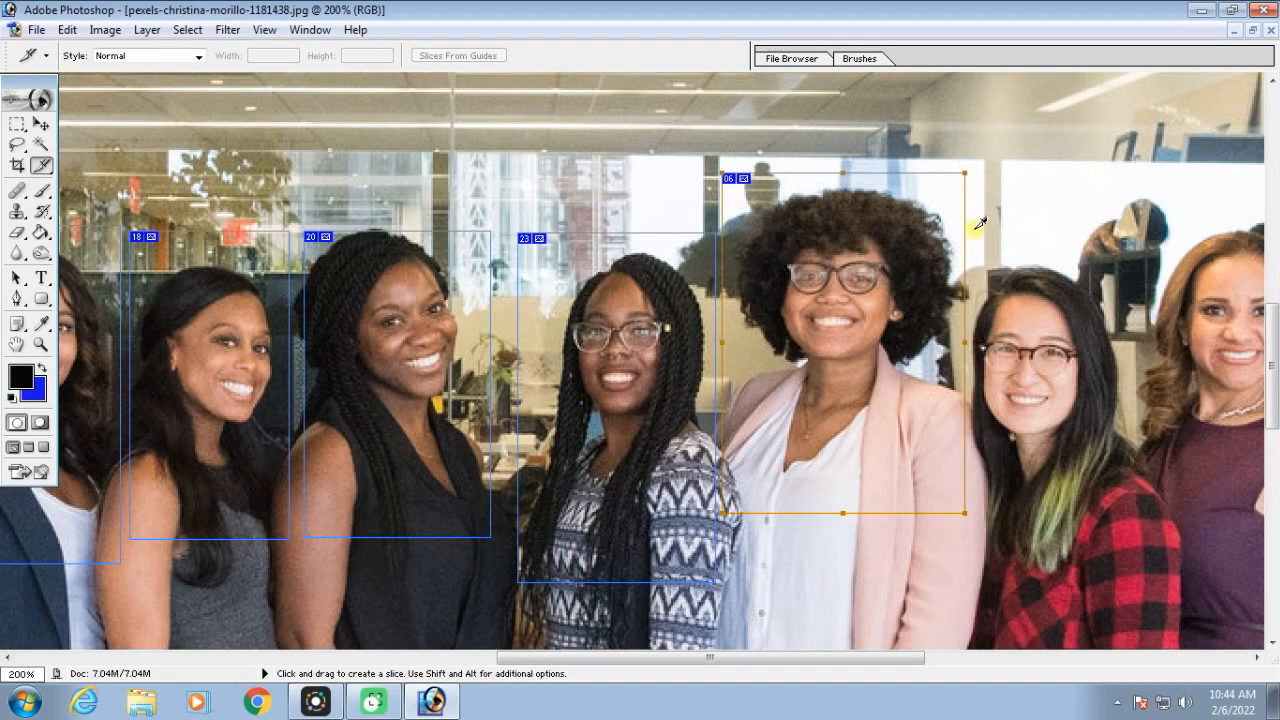
drag(971, 238, 1149, 562)
Draw separate head-and-shoulder slices around the last three women, from the purple dress to the grey sweater
key(space)
drag(1075, 424, 593, 428)
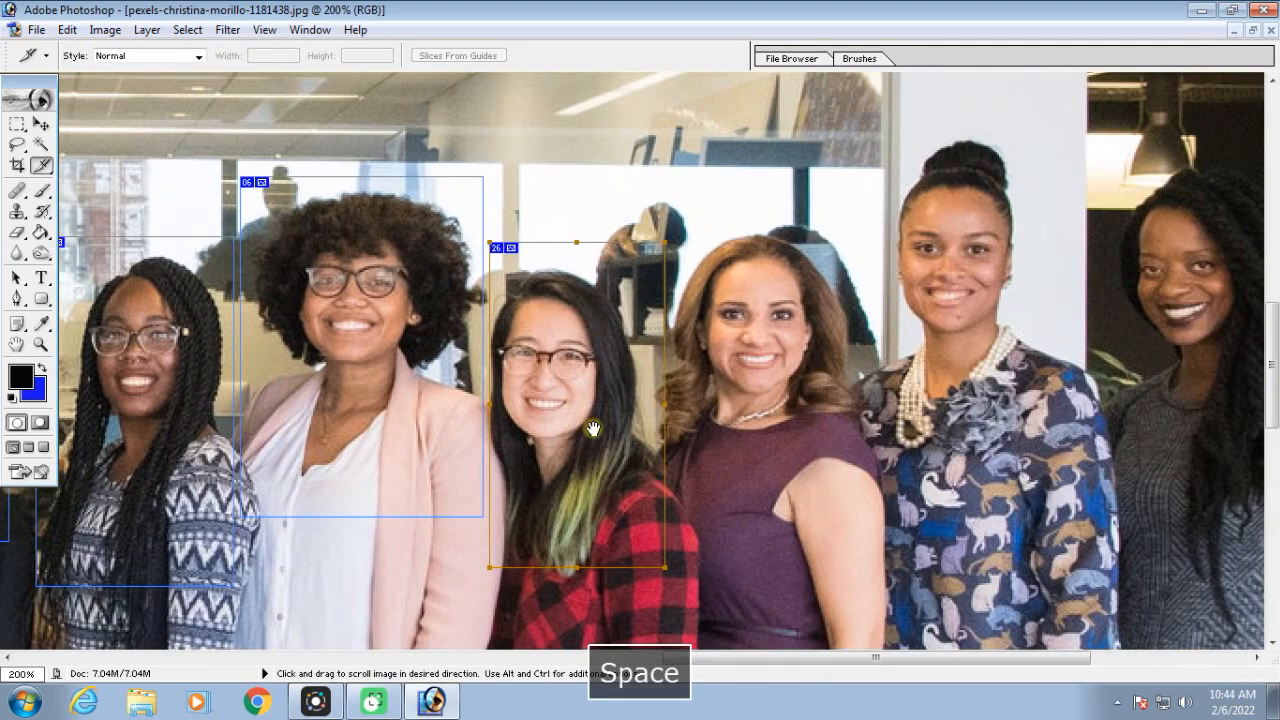
drag(668, 220, 868, 557)
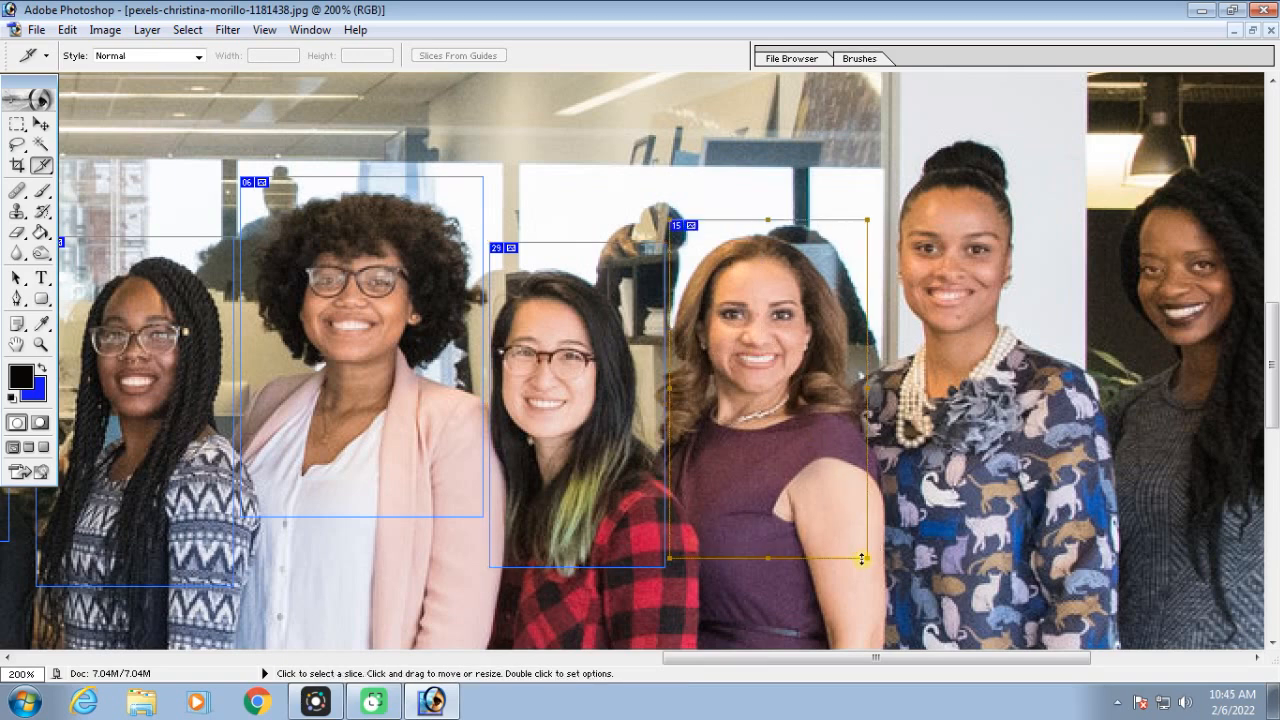
drag(864, 110, 1090, 500)
key(space)
drag(1025, 329, 592, 424)
drag(670, 229, 911, 560)
Set up a Save for Web export of the sliced group photo in JPEG format with High compression quality
key(ctrl+minus)
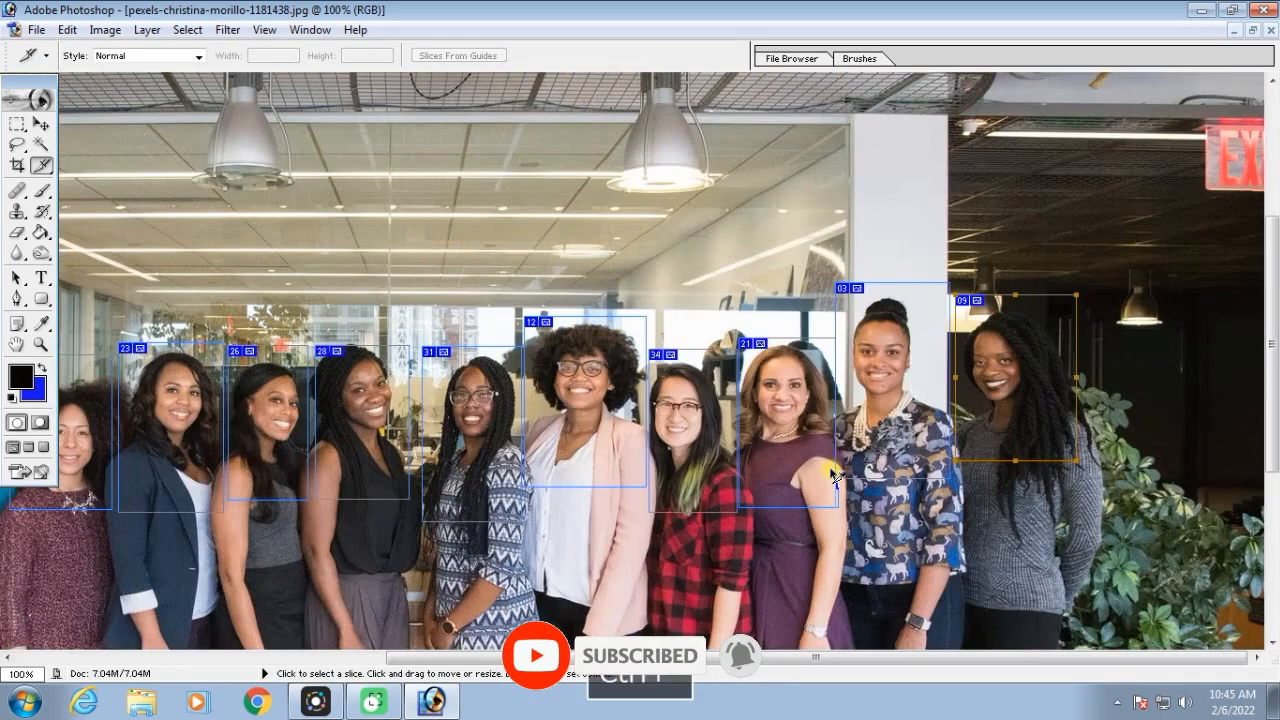
drag(815, 625, 1003, 461)
key(ctrl+minus)
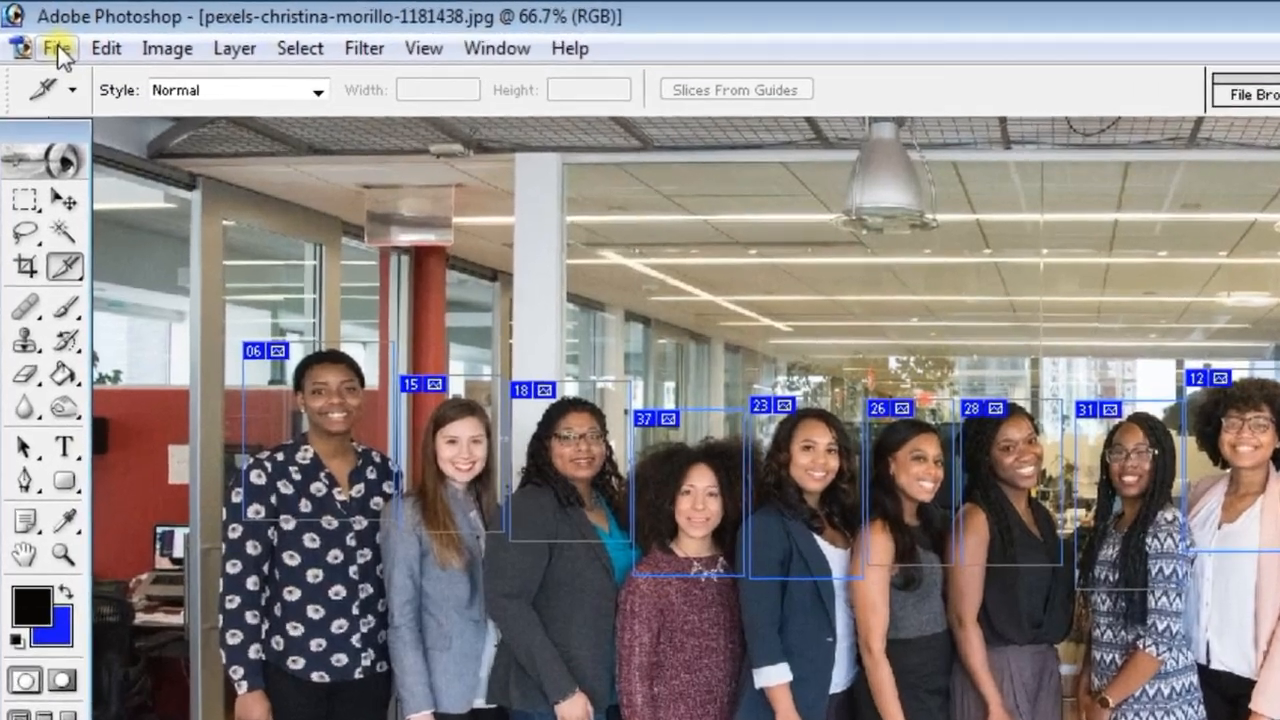
click(48, 40)
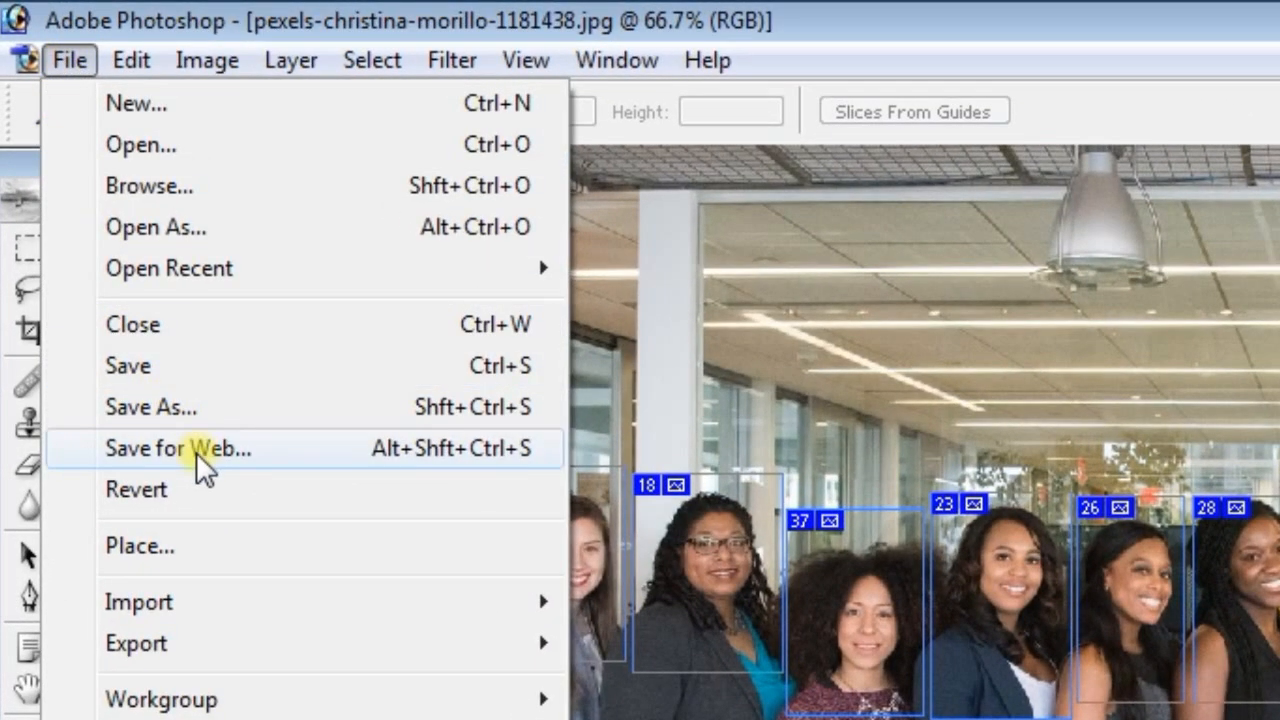
click(205, 452)
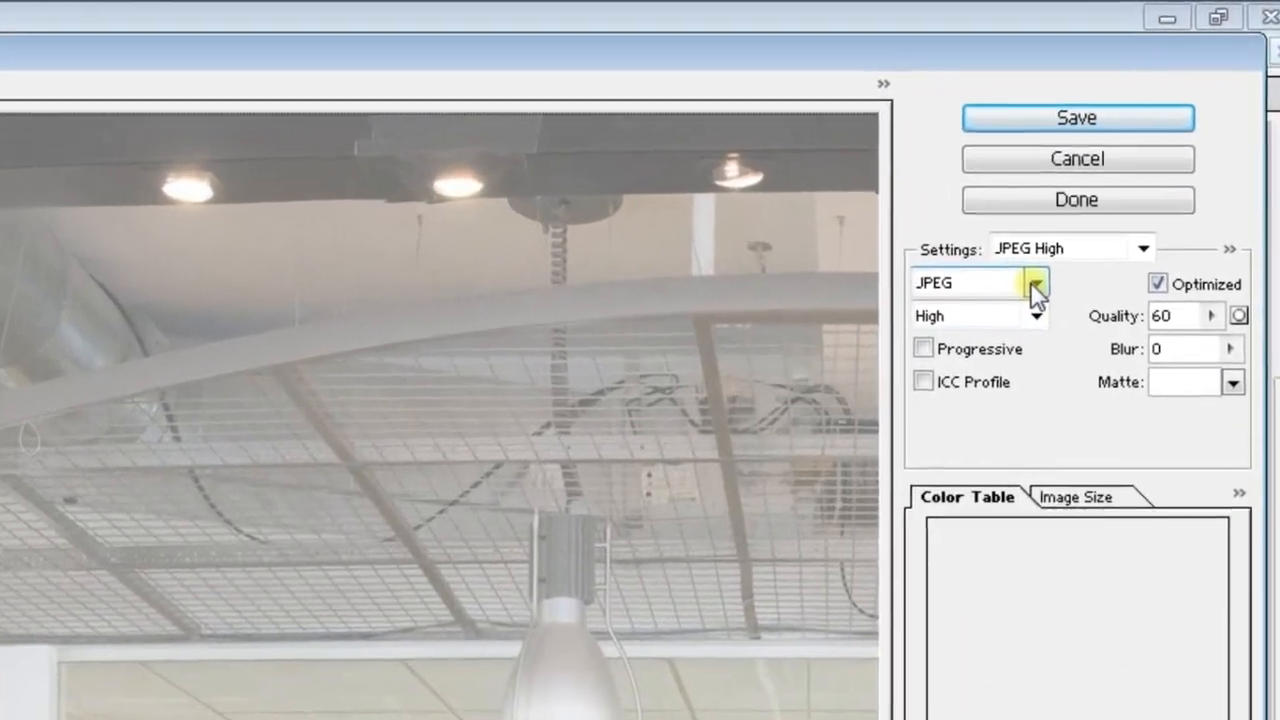
click(1067, 243)
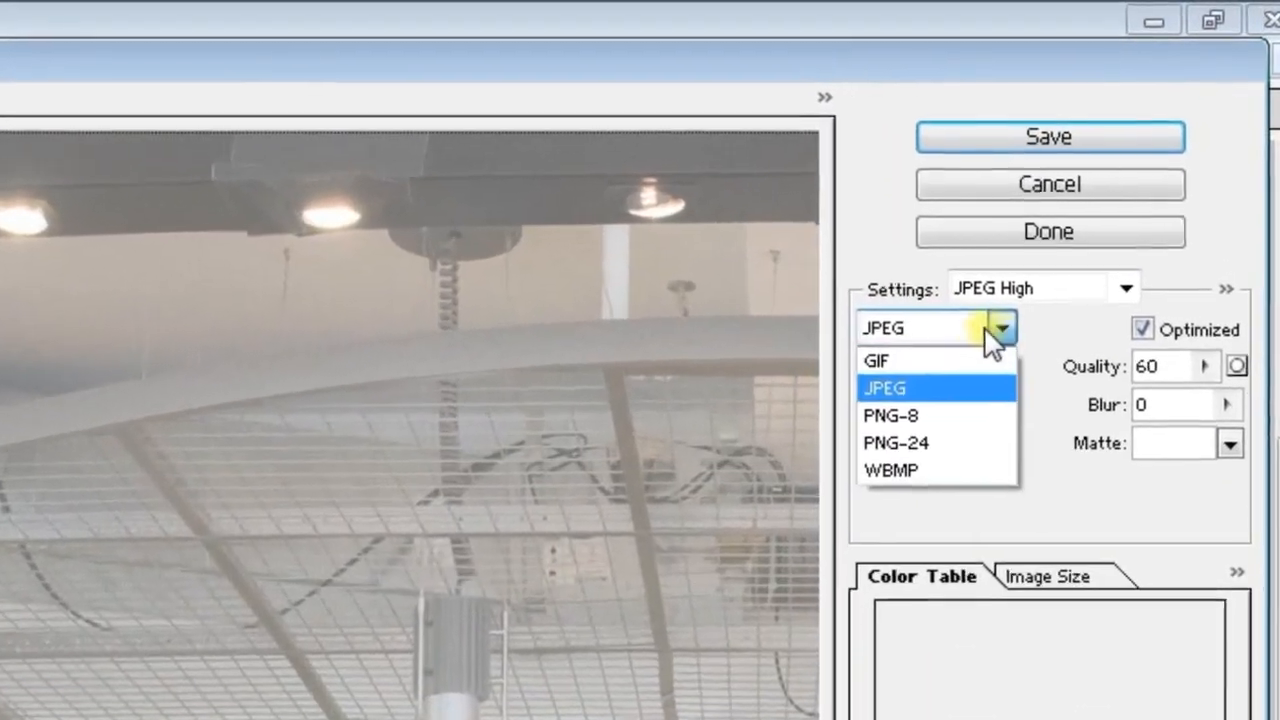
click(1024, 285)
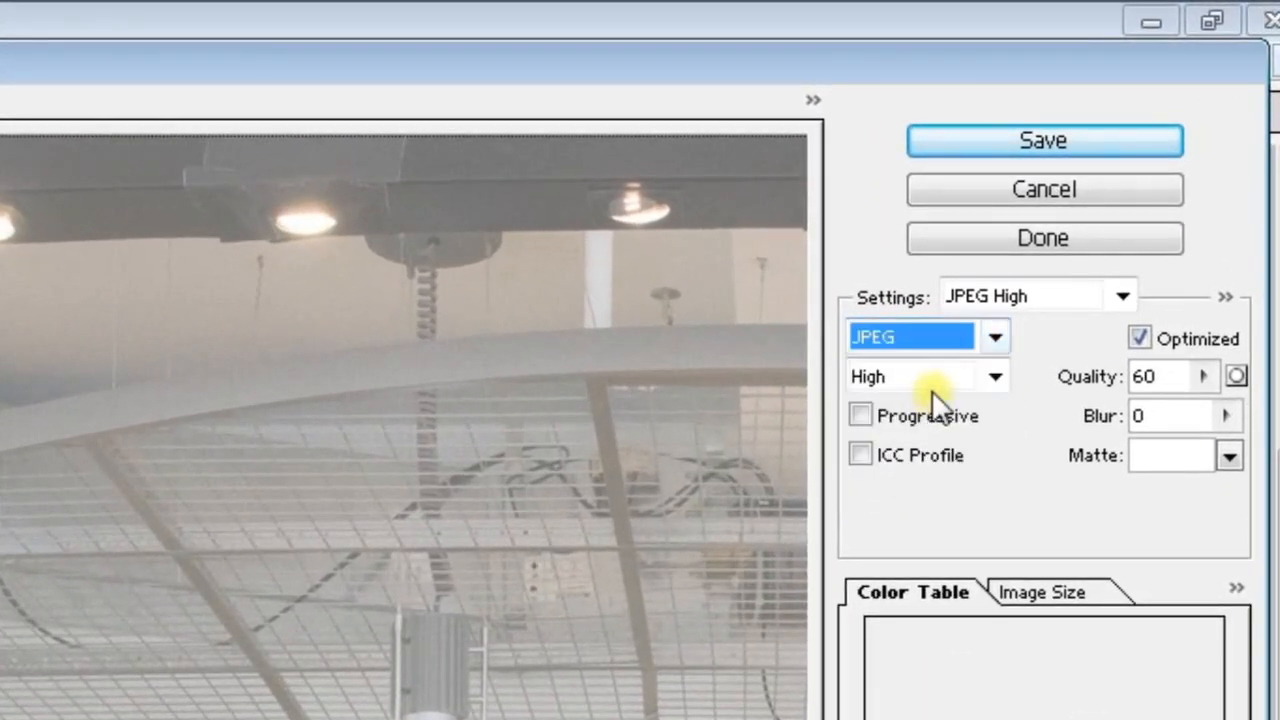
click(990, 376)
click(990, 376)
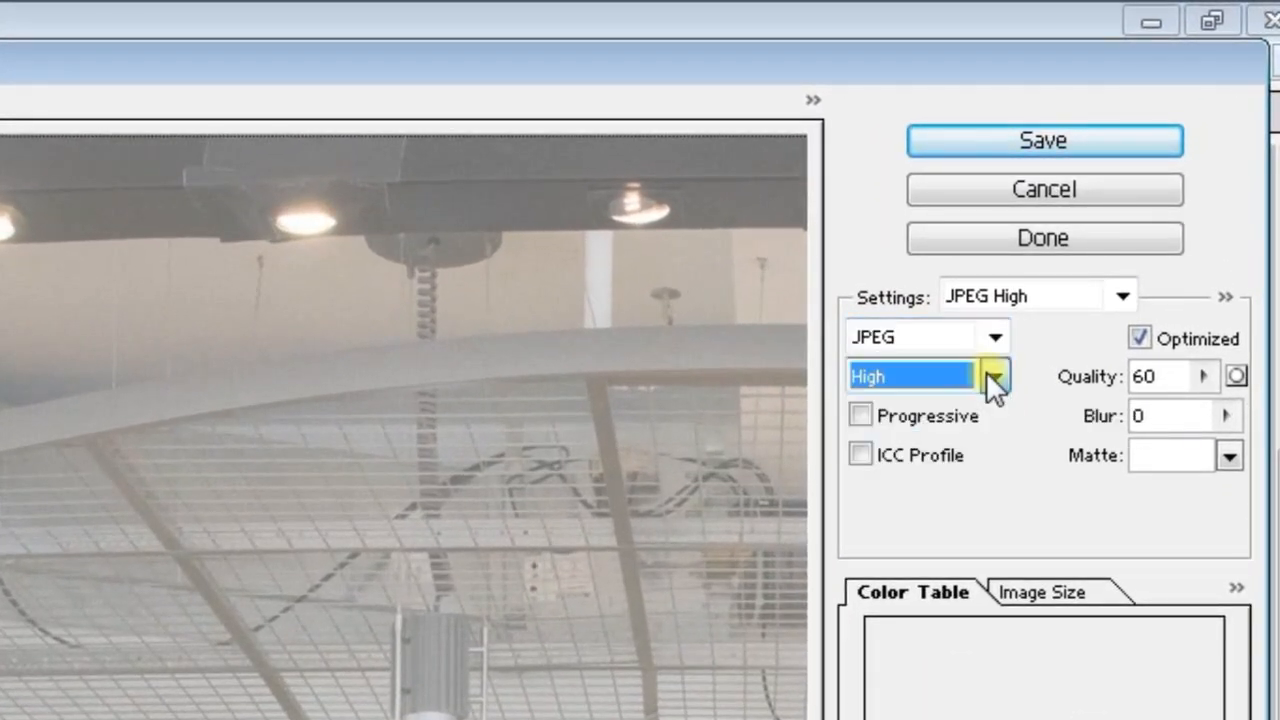
Save all slices of the group photo to New folder (3) as HTML and Images with Default Settings
click(1010, 143)
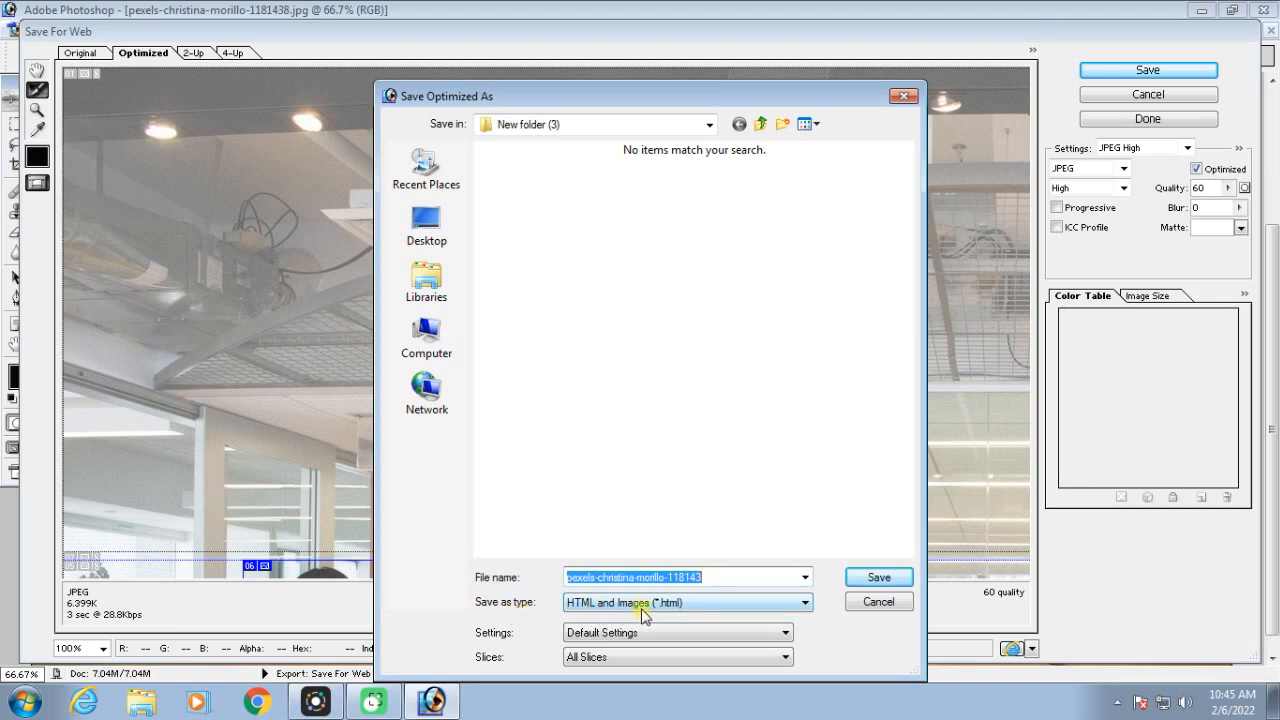
click(872, 578)
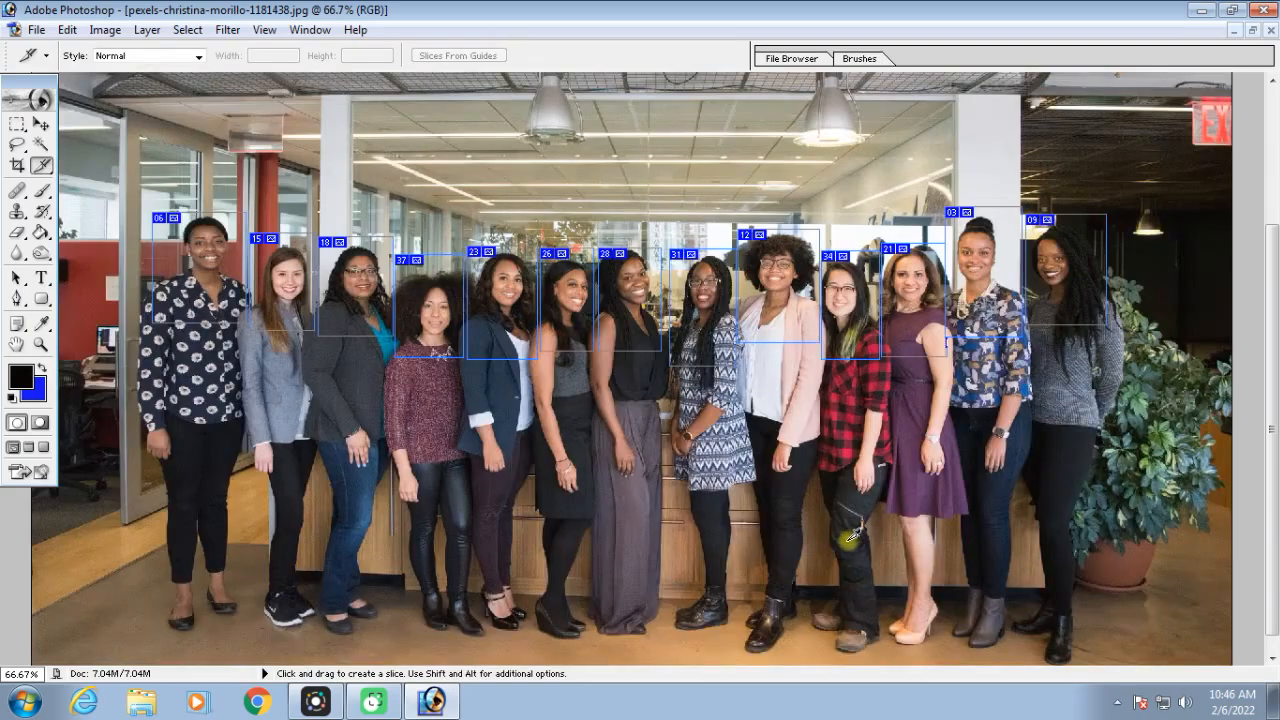
Restore the group photo to a floating window and browse to the exported images folder for opening files
click(1250, 31)
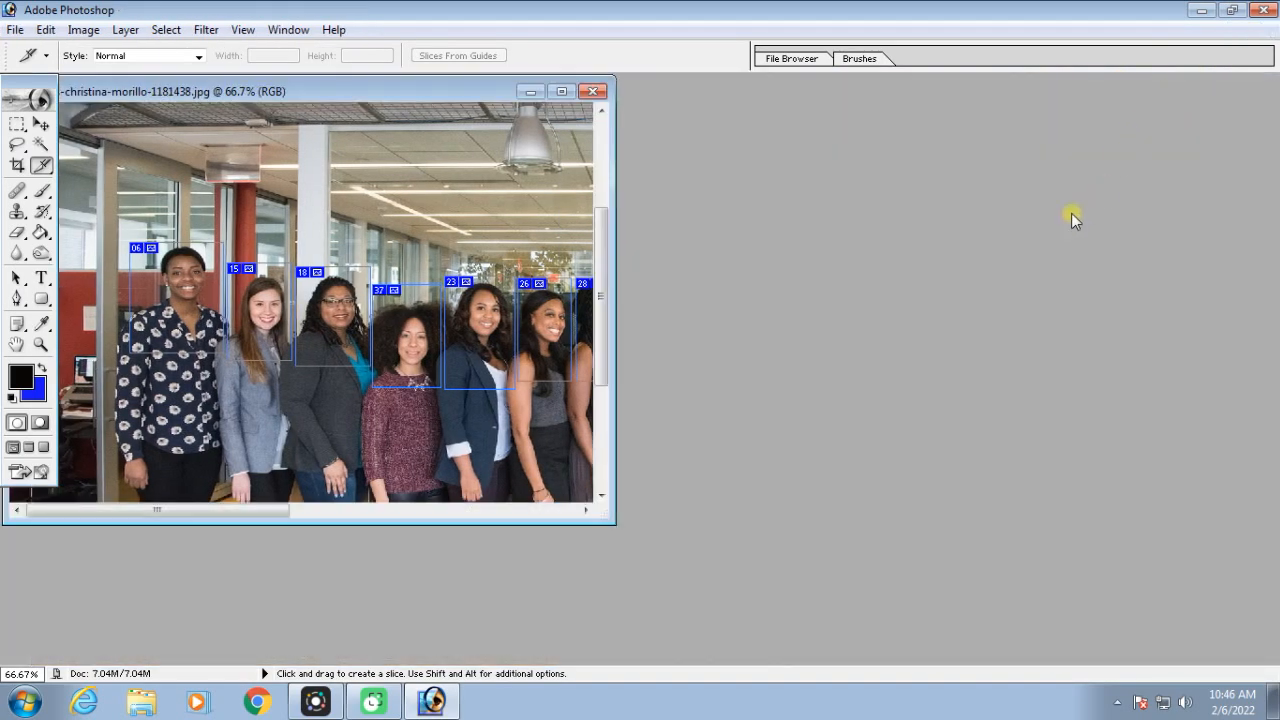
double_click(768, 299)
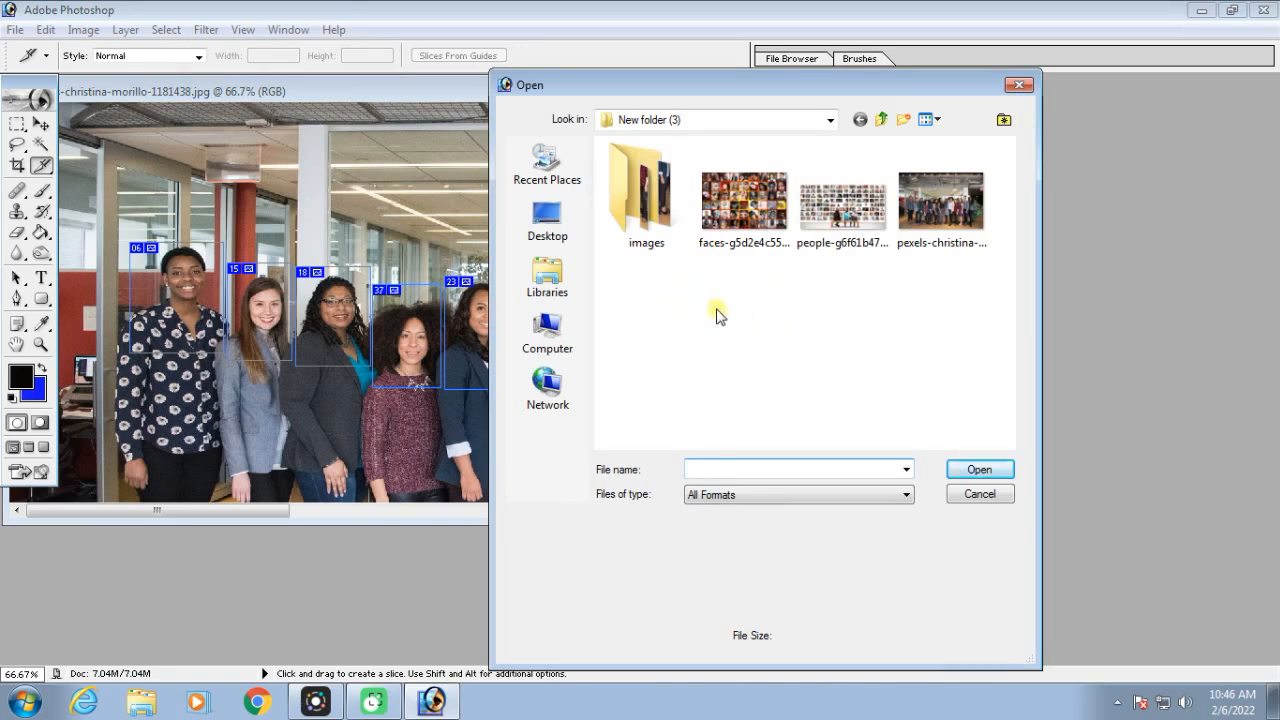
double_click(650, 203)
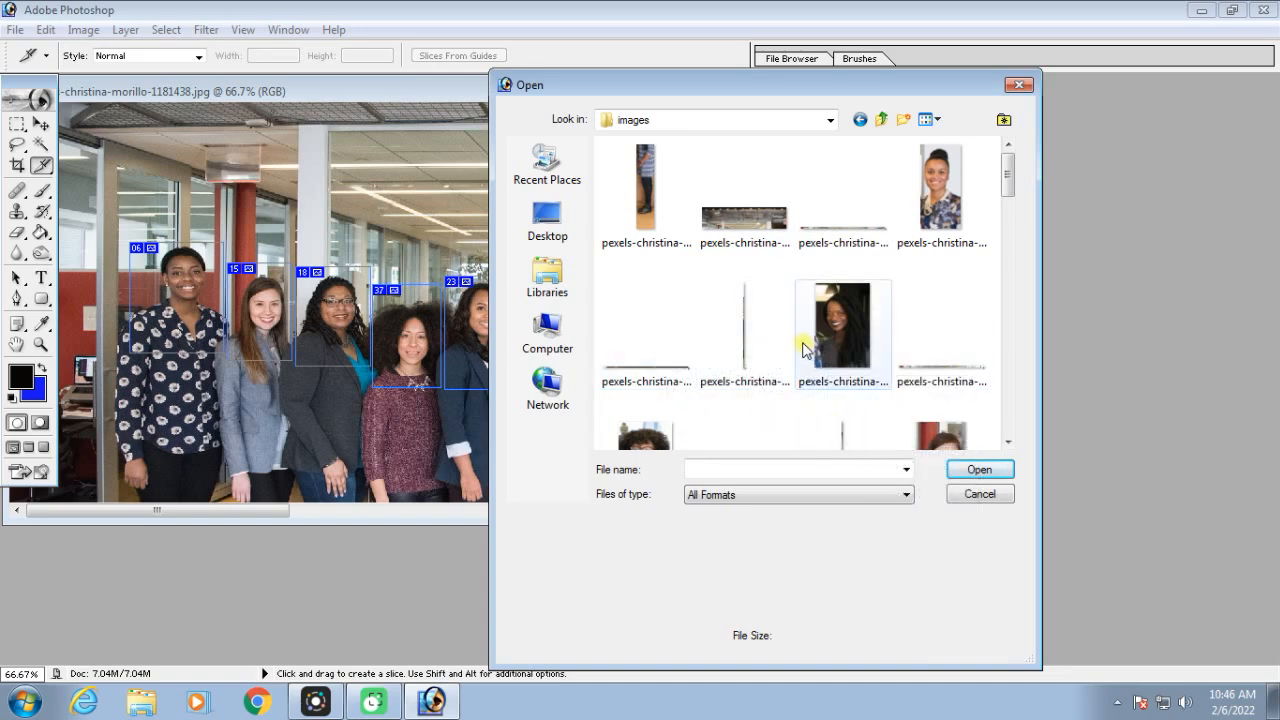
Select the exported portrait slices across the images folder, skipping the leftover background strips, and open them together
click(948, 196)
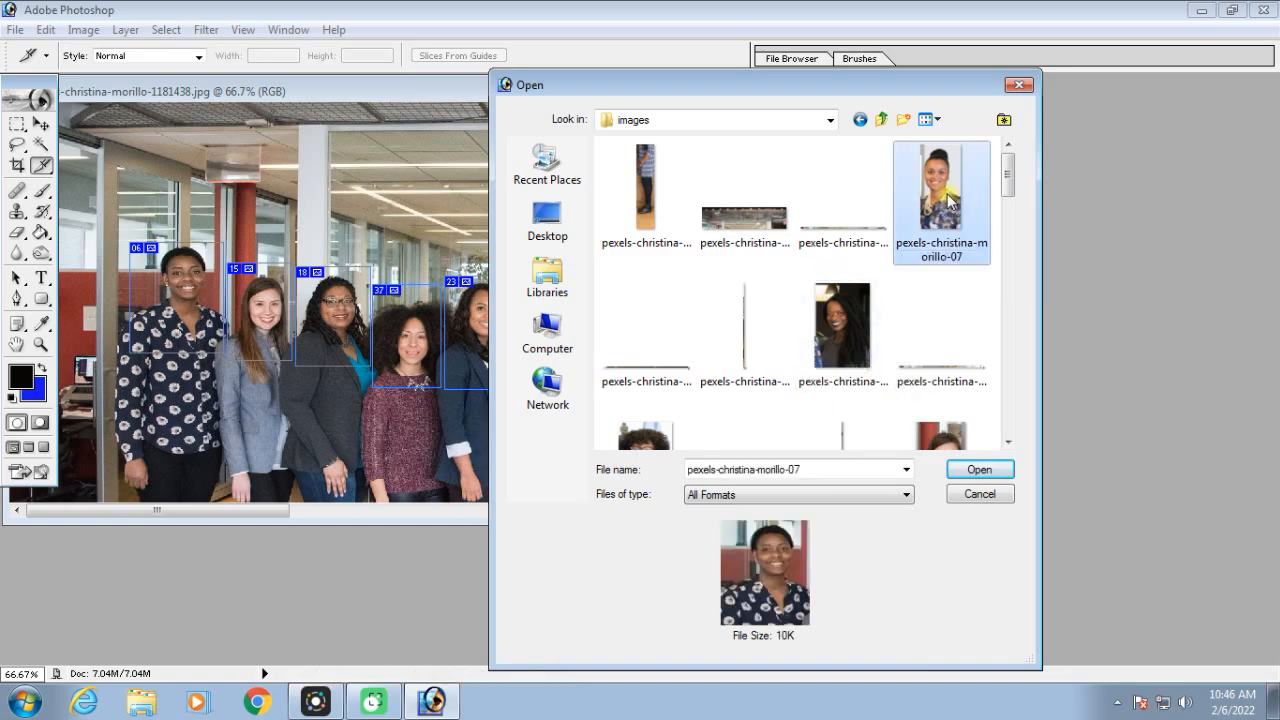
ctrl+click(847, 316)
scroll(847, 316, down, 1)
ctrl+click(653, 266)
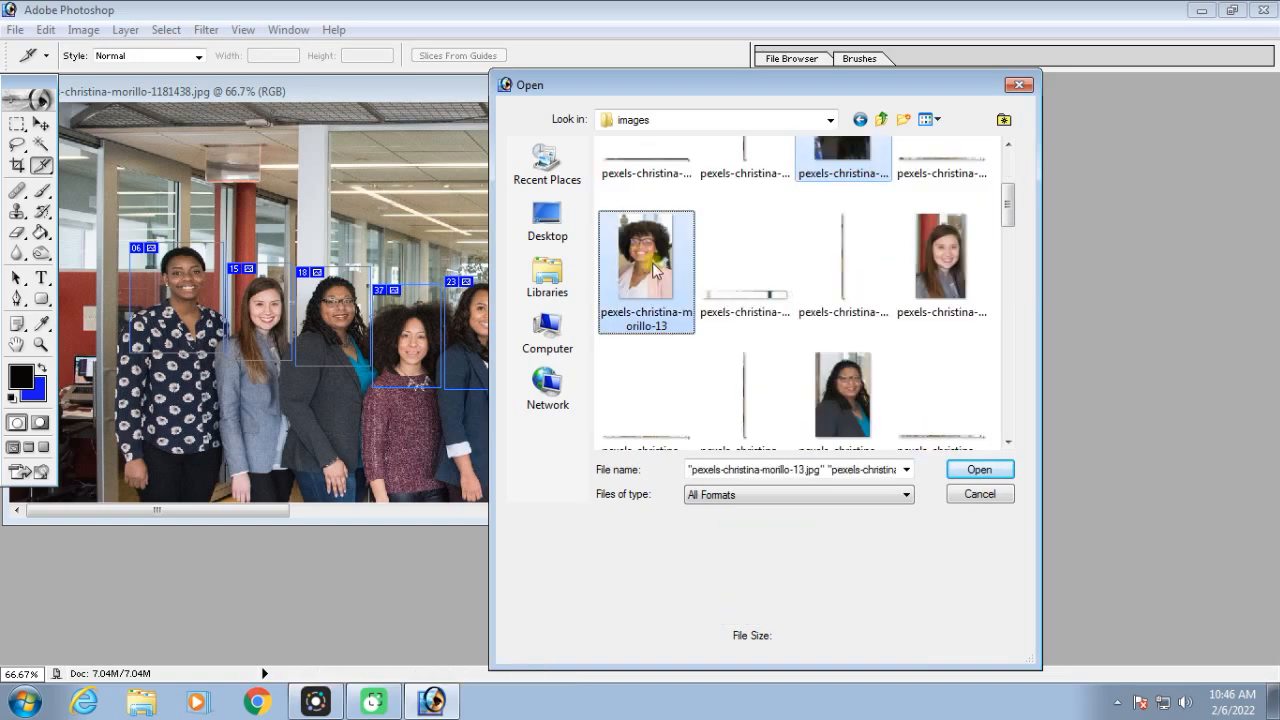
ctrl+click(948, 275)
ctrl+click(843, 395)
drag(1008, 200, 1012, 290)
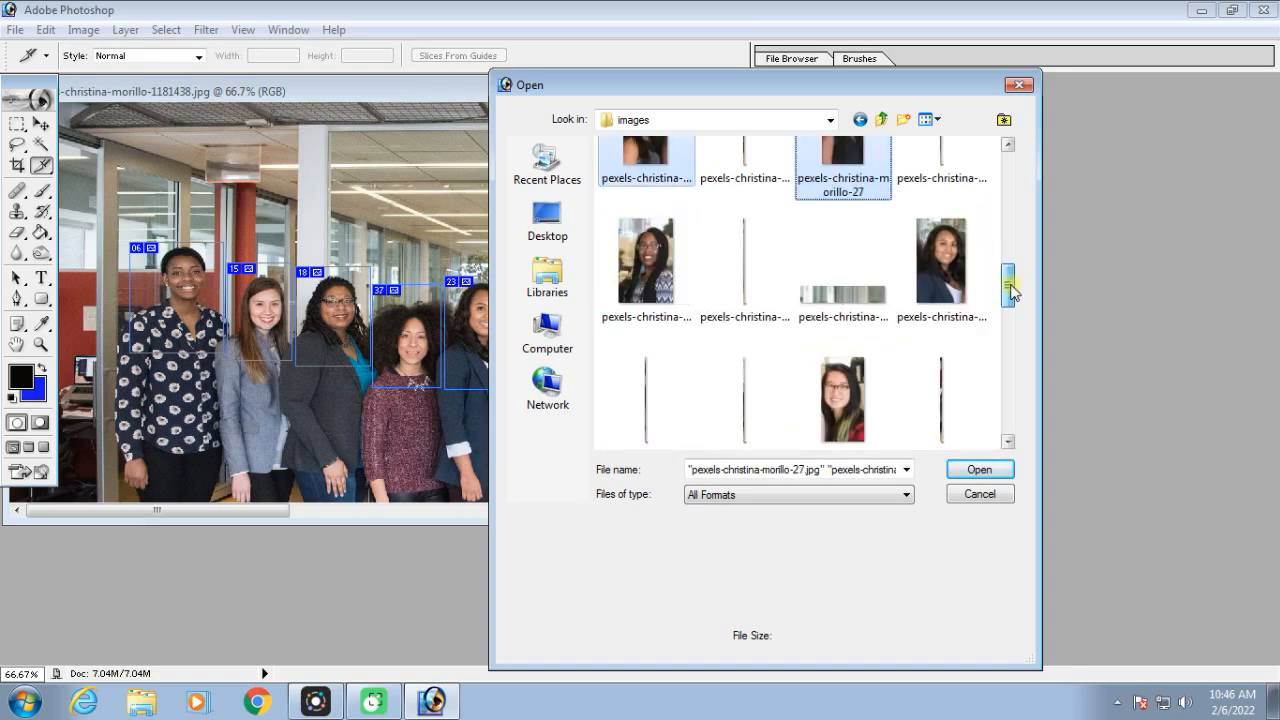
ctrl+click(951, 264)
ctrl+click(652, 261)
ctrl+click(846, 398)
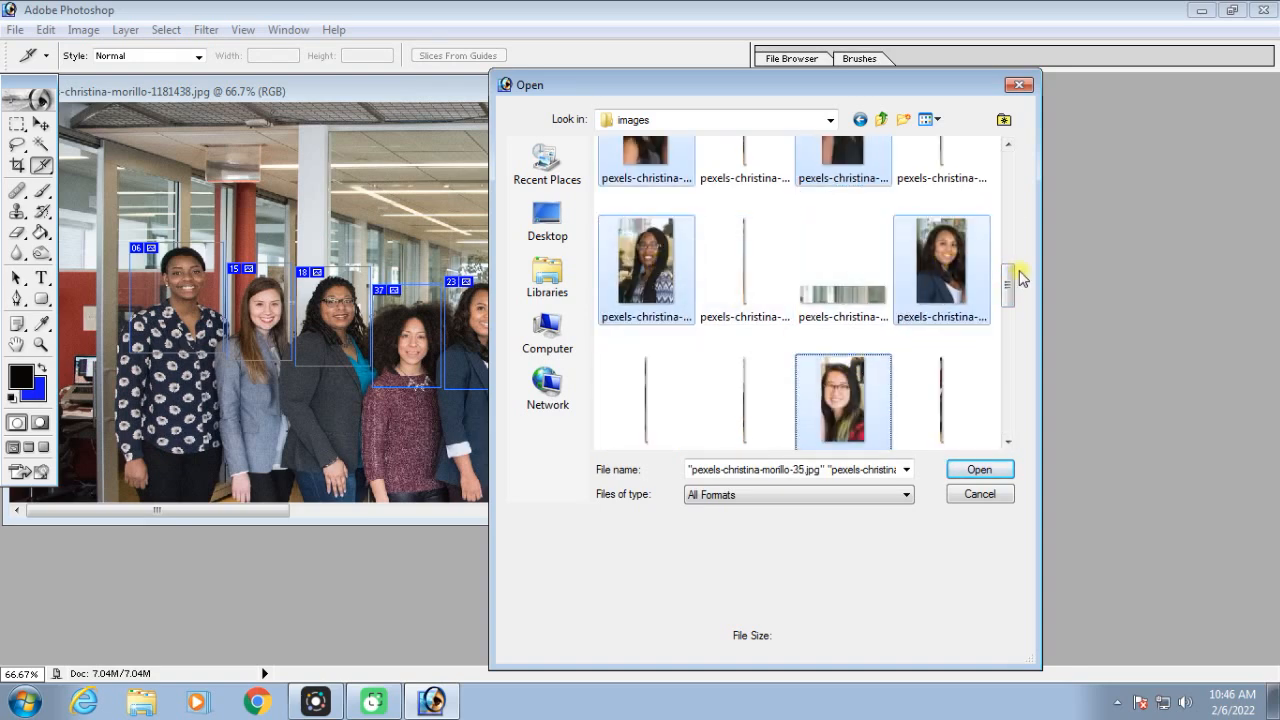
key(Return)
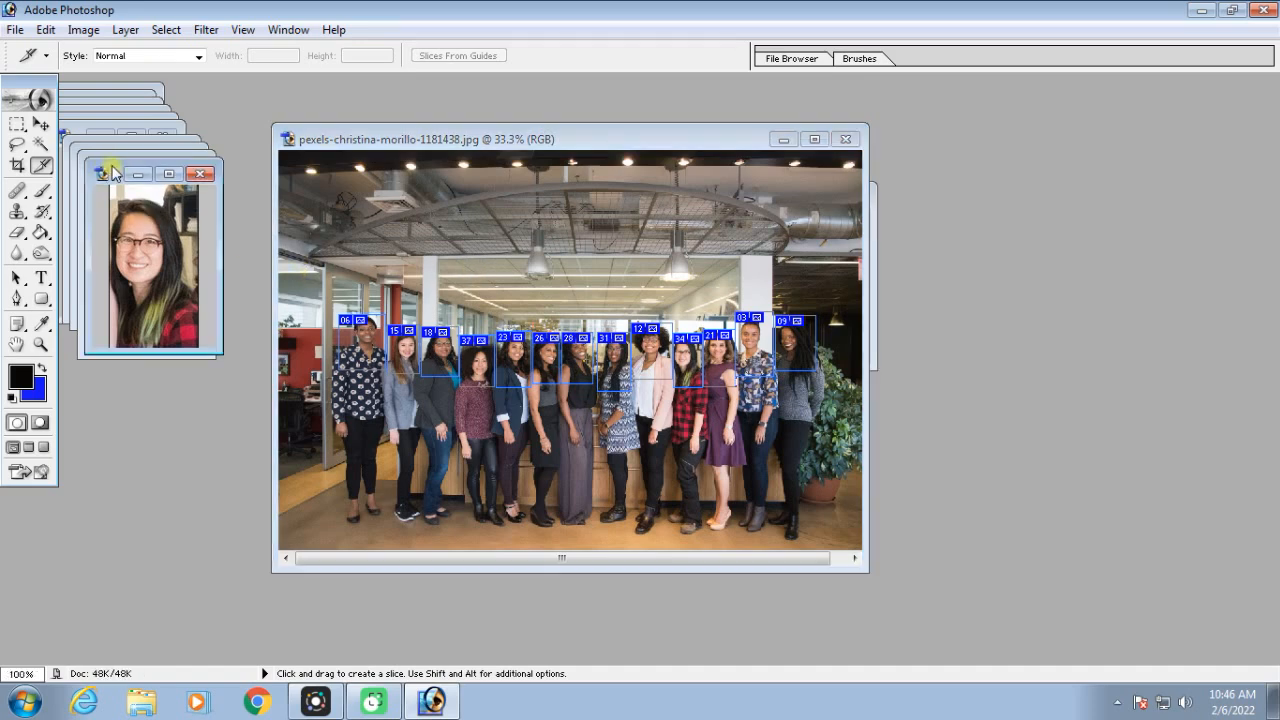
Spread out the opened portraits of the women in the red plaid shirt, the patterned dress and the black sleeveless top
drag(112, 172, 976, 254)
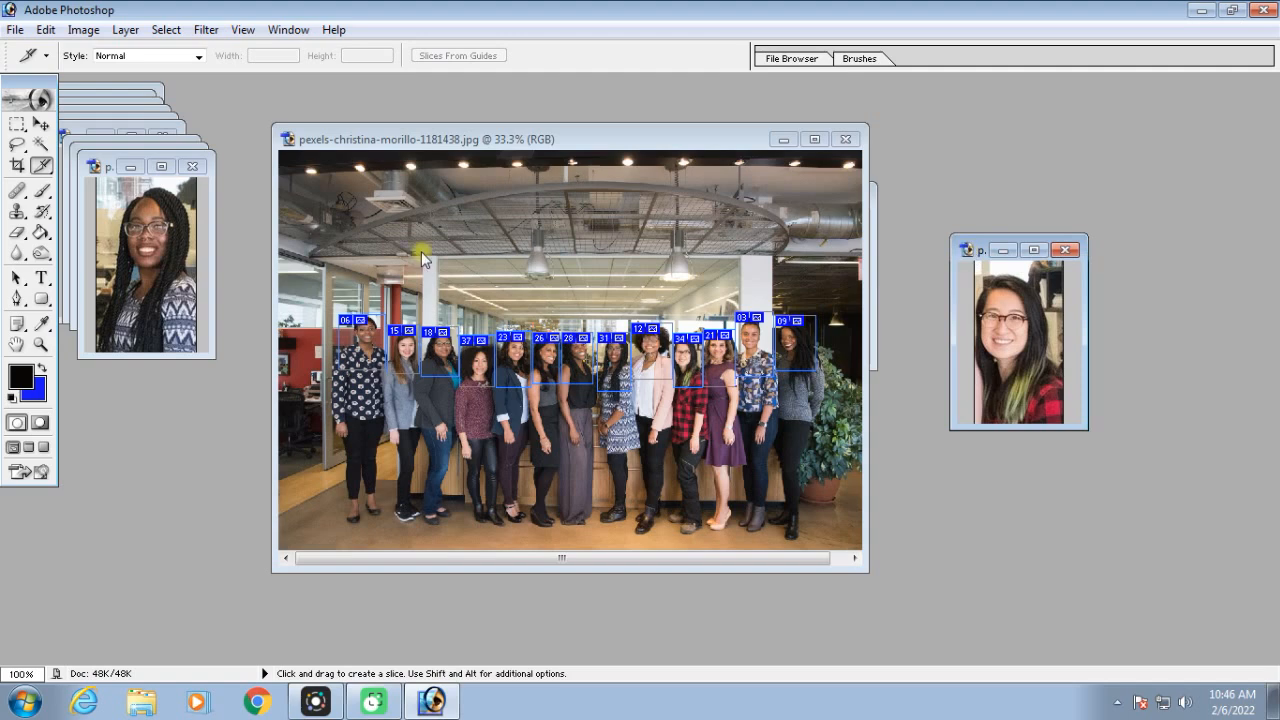
click(117, 180)
drag(104, 172, 1122, 237)
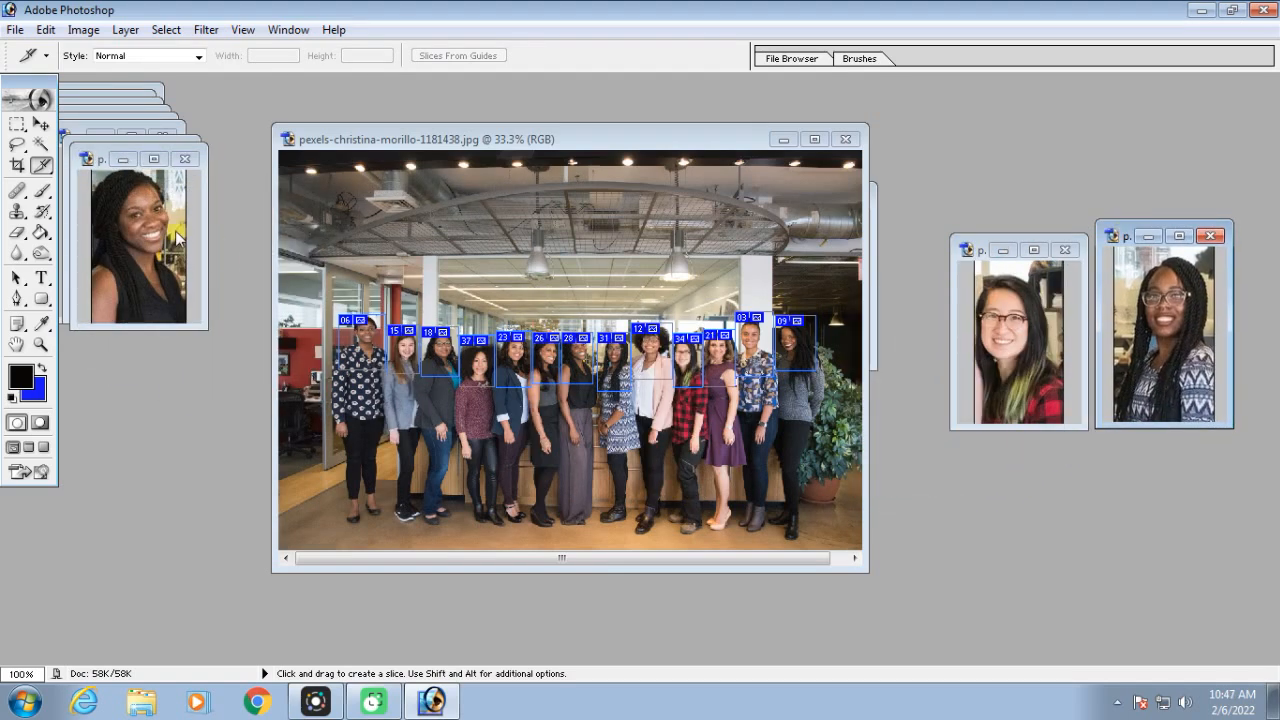
click(102, 152)
drag(102, 160, 842, 367)
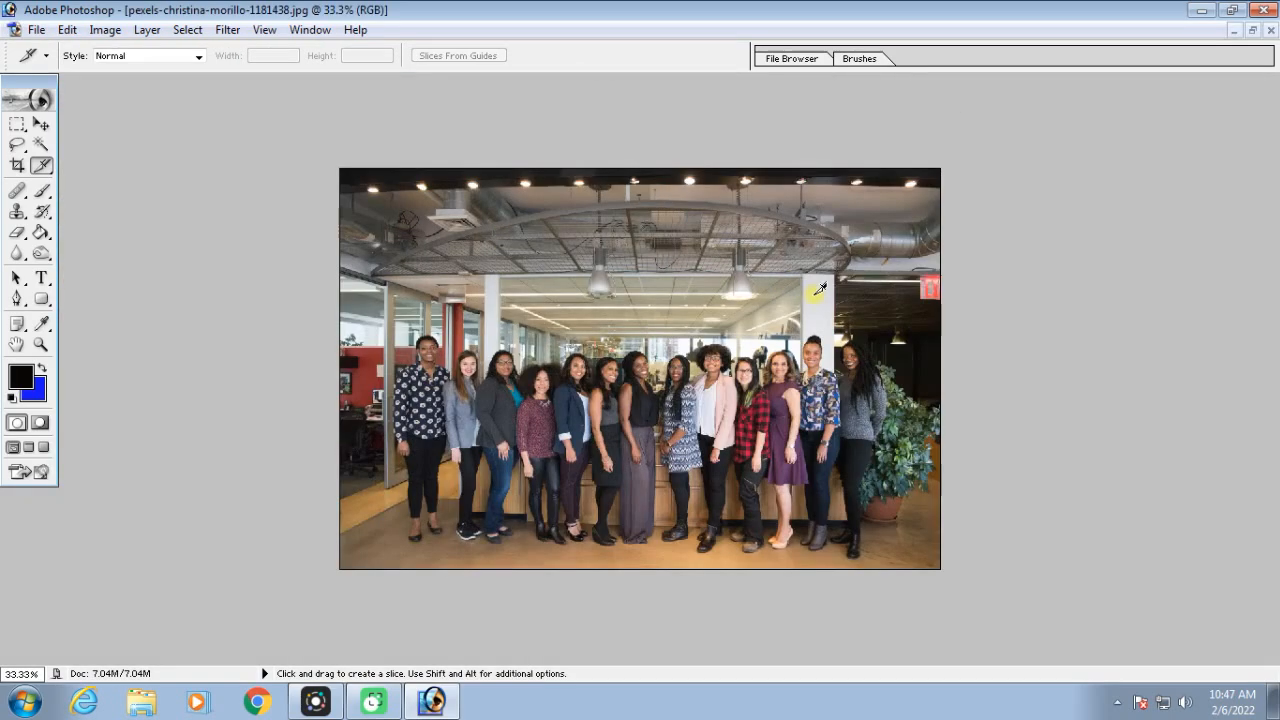
scroll(811, 290, up, 5)
scroll(807, 292, down, 3)
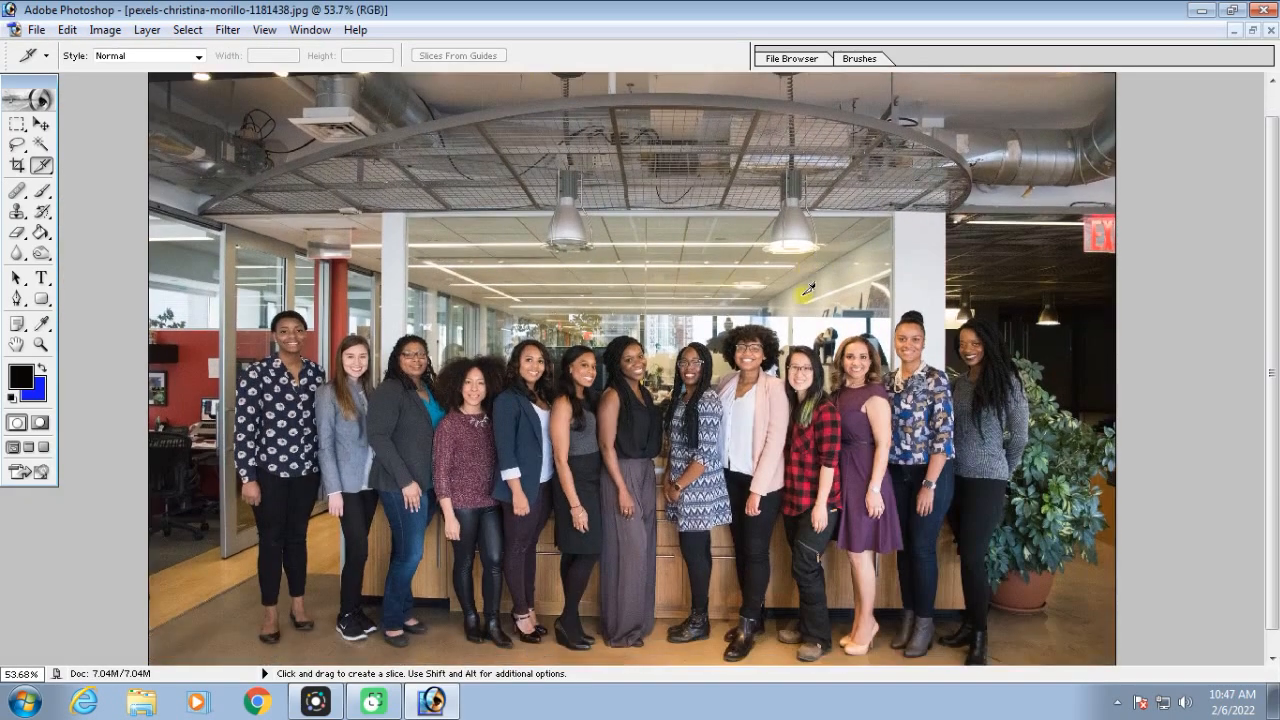
Set the Slice tool's style to Fixed Aspect Ratio with width 1.3 and height 1.5
click(43, 170)
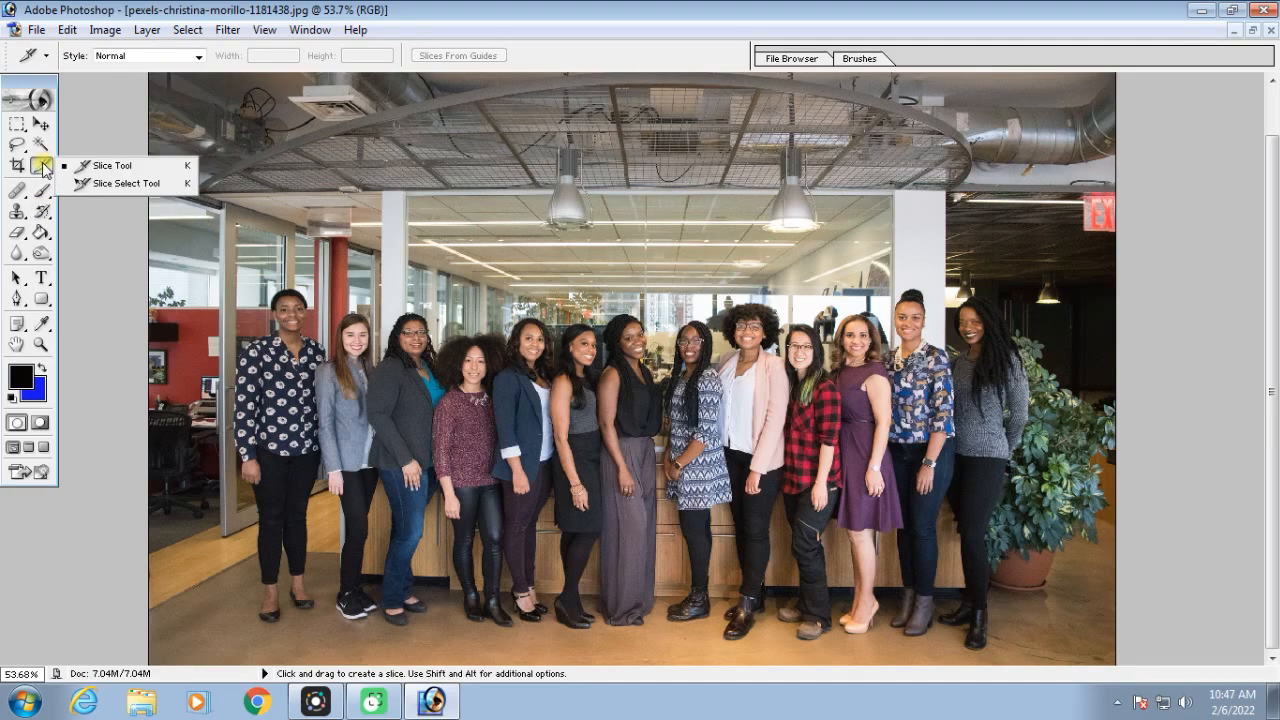
click(199, 56)
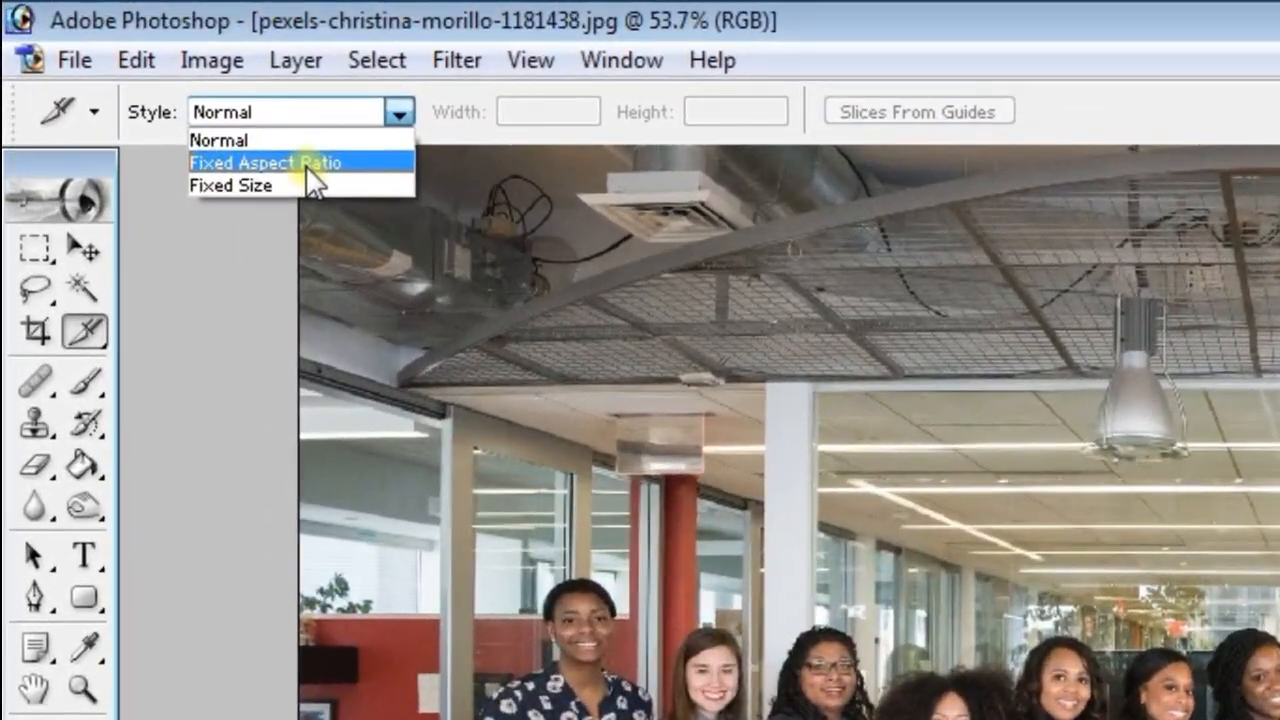
click(233, 124)
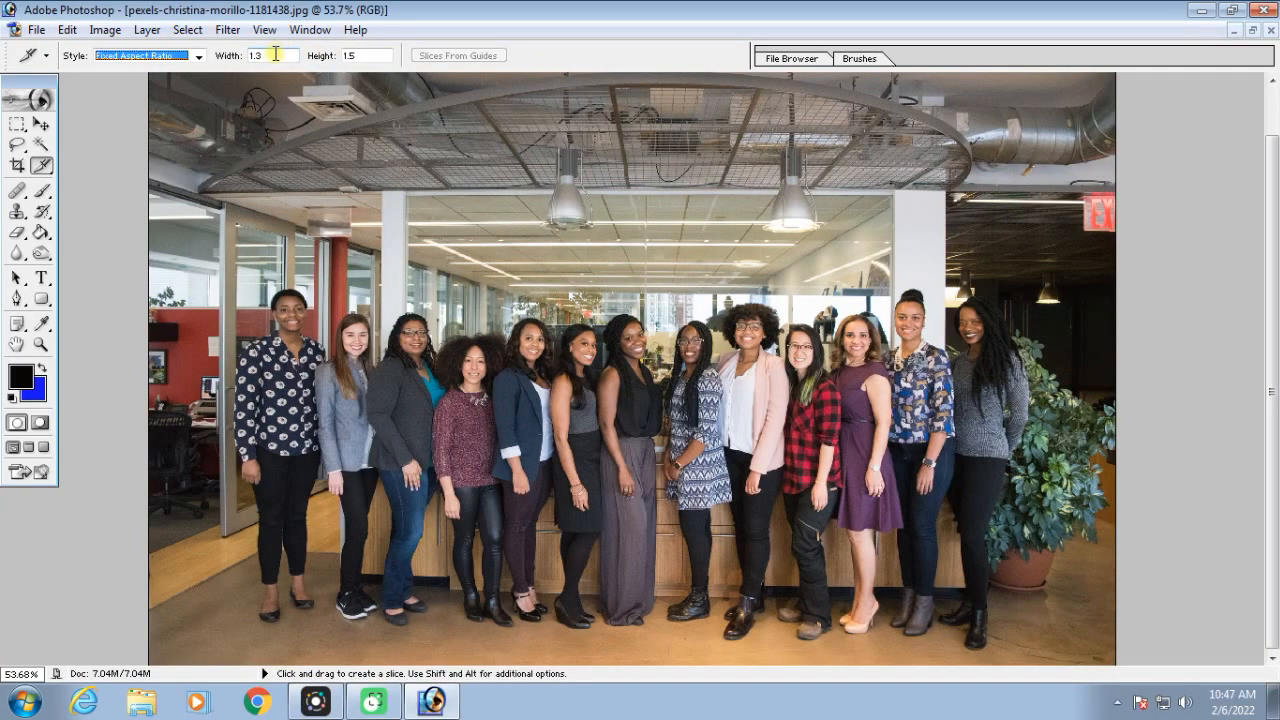
click(275, 55)
click(372, 55)
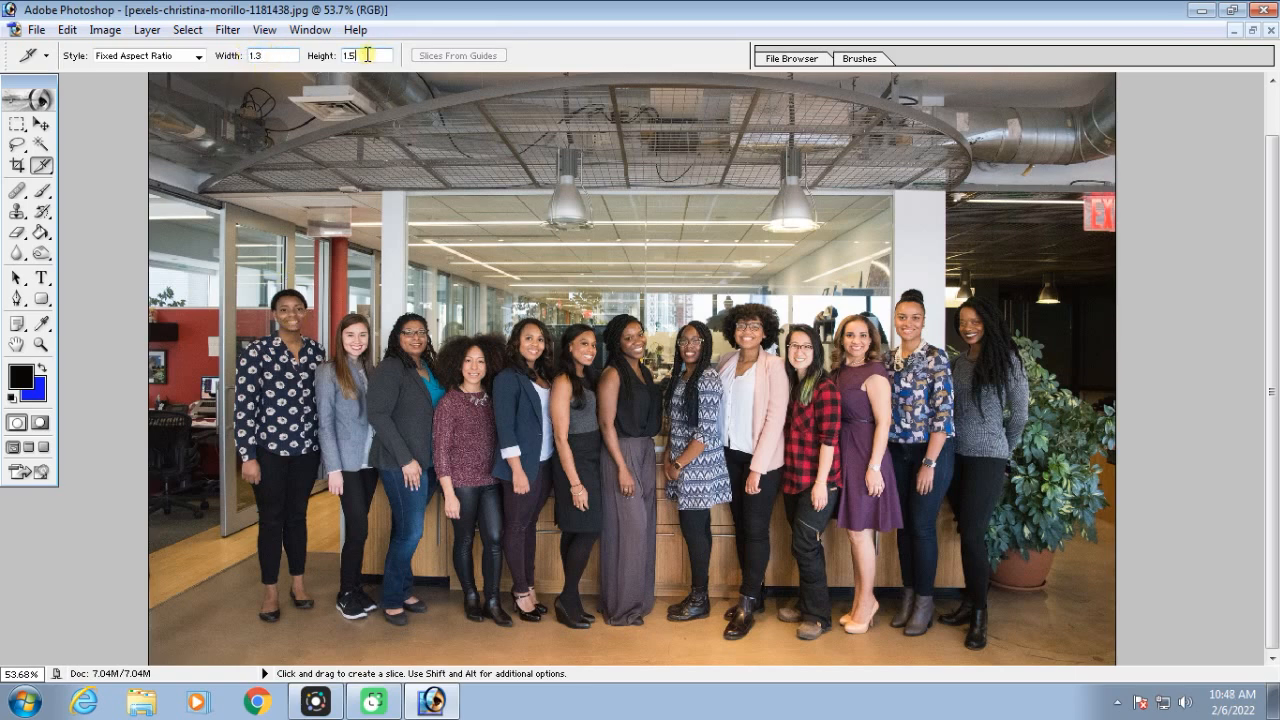
Draw fixed-ratio head-and-shoulder slices around the first, second and third women from the left
scroll(255, 288, up, 3)
key(space)
drag(498, 292, 740, 320)
drag(126, 114, 449, 431)
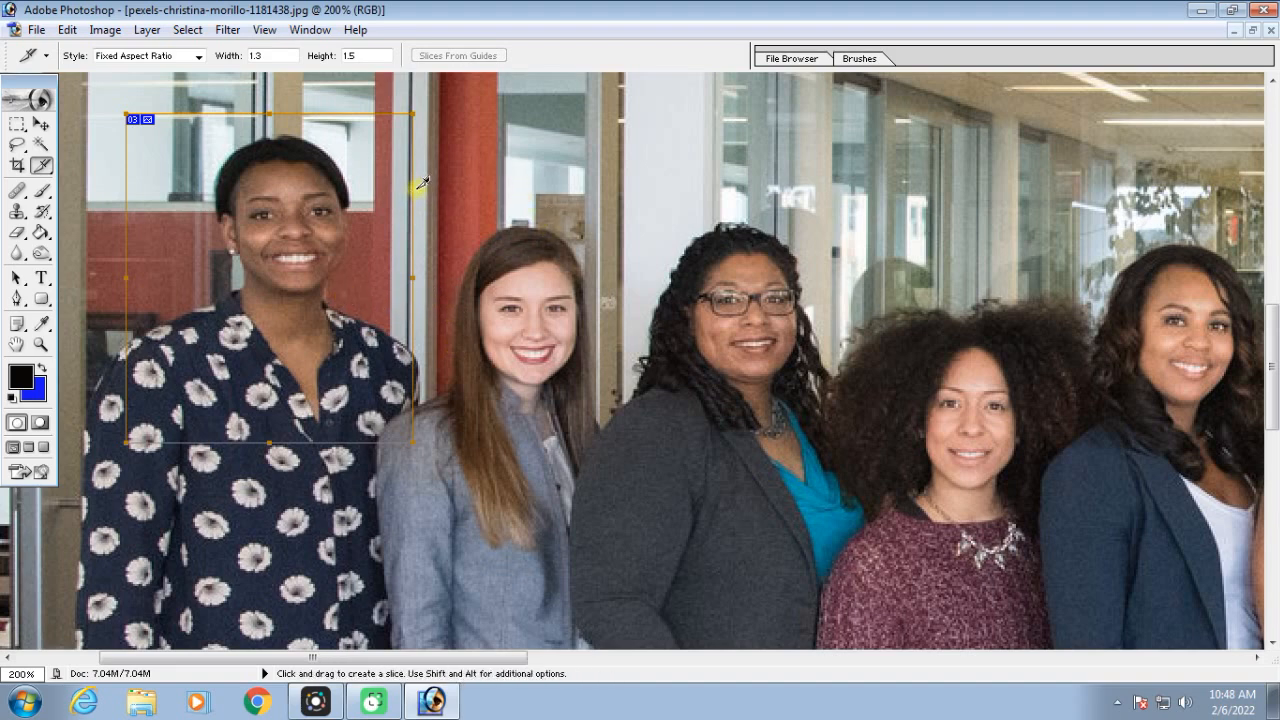
drag(418, 190, 612, 476)
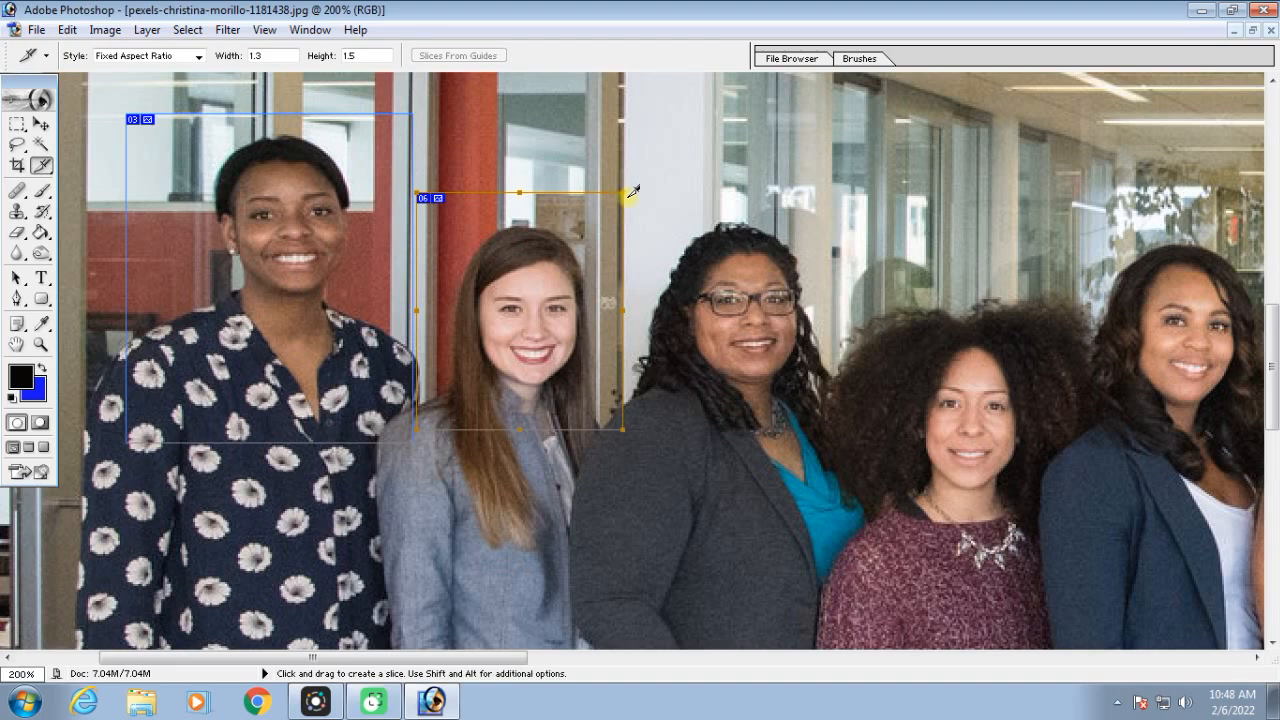
drag(627, 198, 842, 492)
Draw a fixed-ratio slice around the fifth woman, in the navy blazer and white top
key(space)
drag(1017, 500, 710, 484)
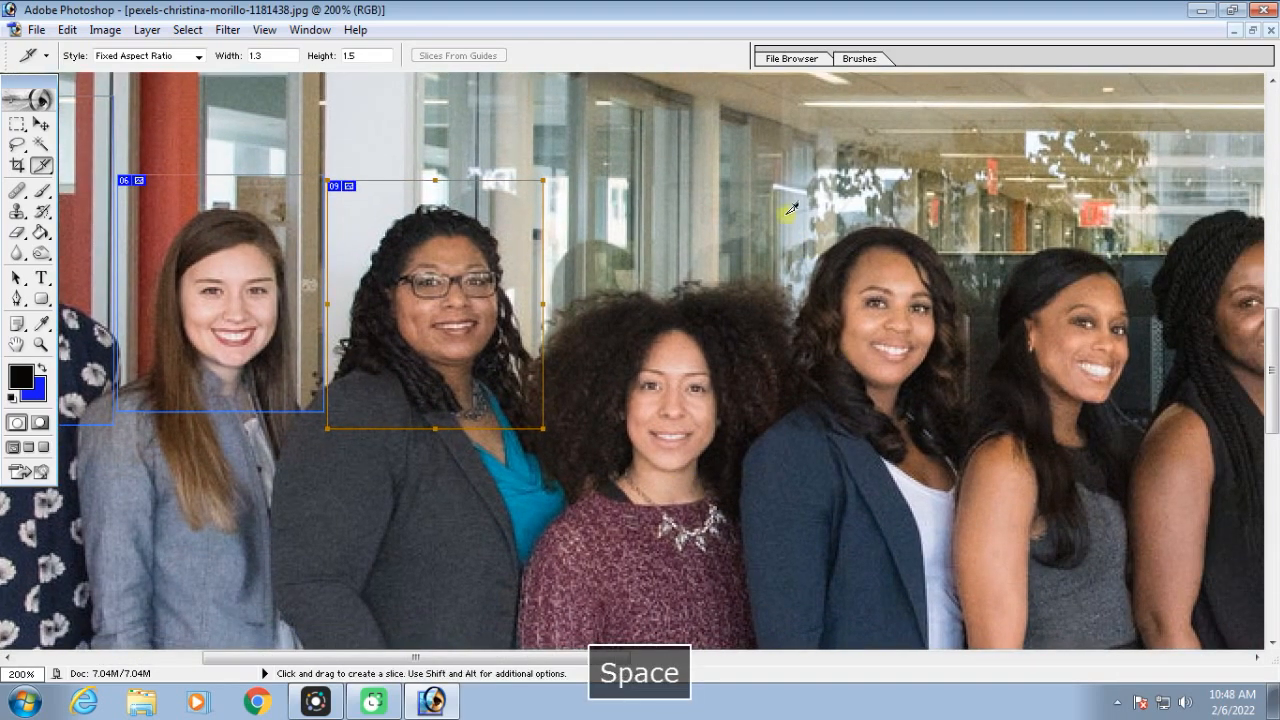
drag(740, 185, 991, 569)
key(space)
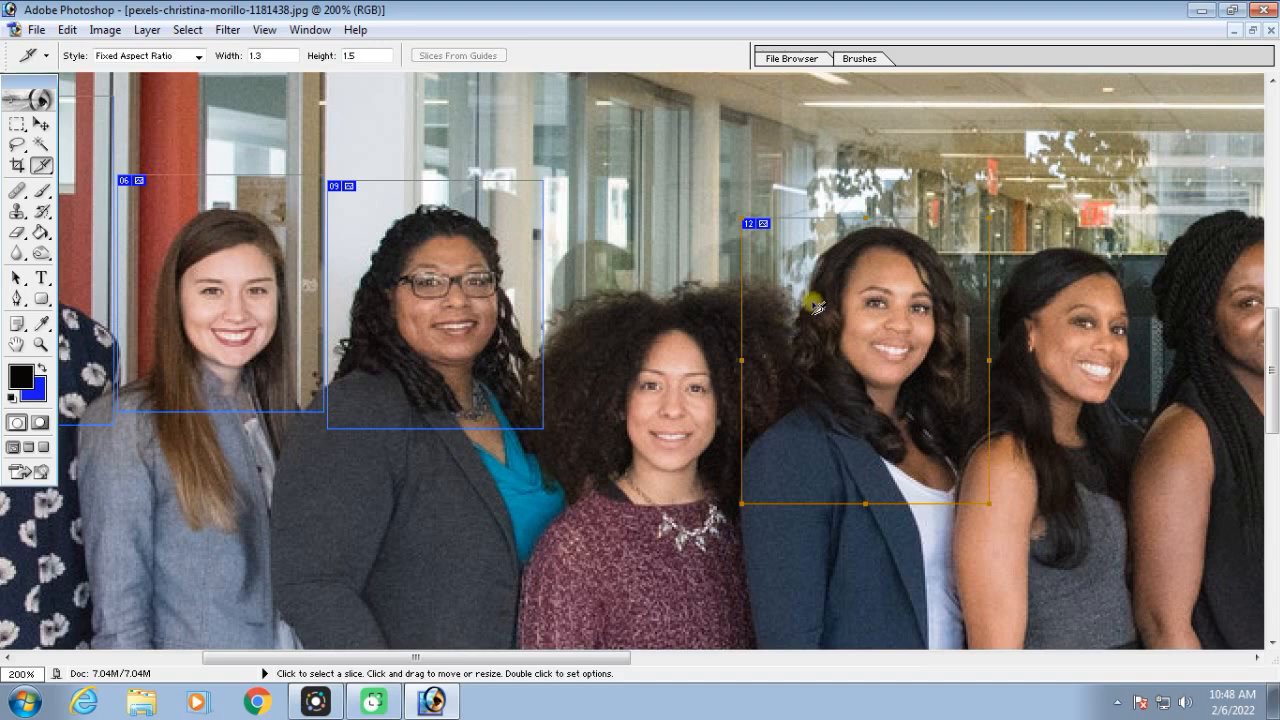
Delete the slice around the woman in the navy blazer with the Slice Select tool
click(42, 167)
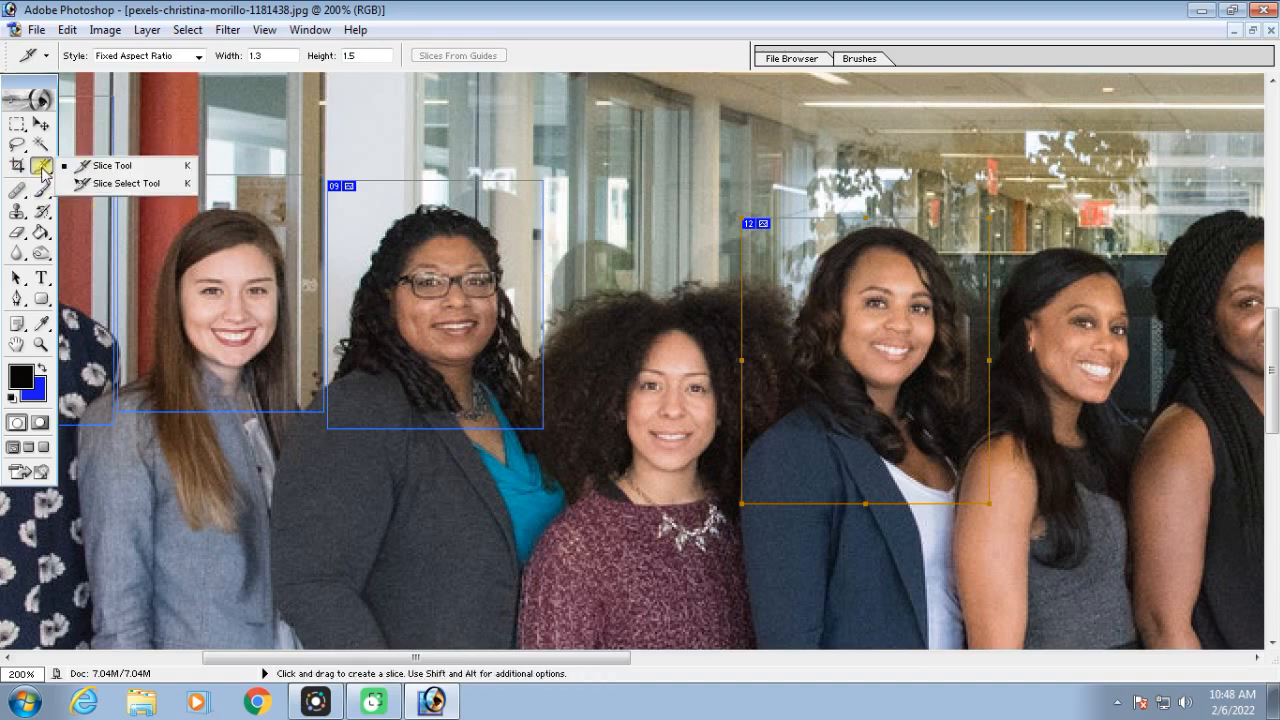
click(120, 185)
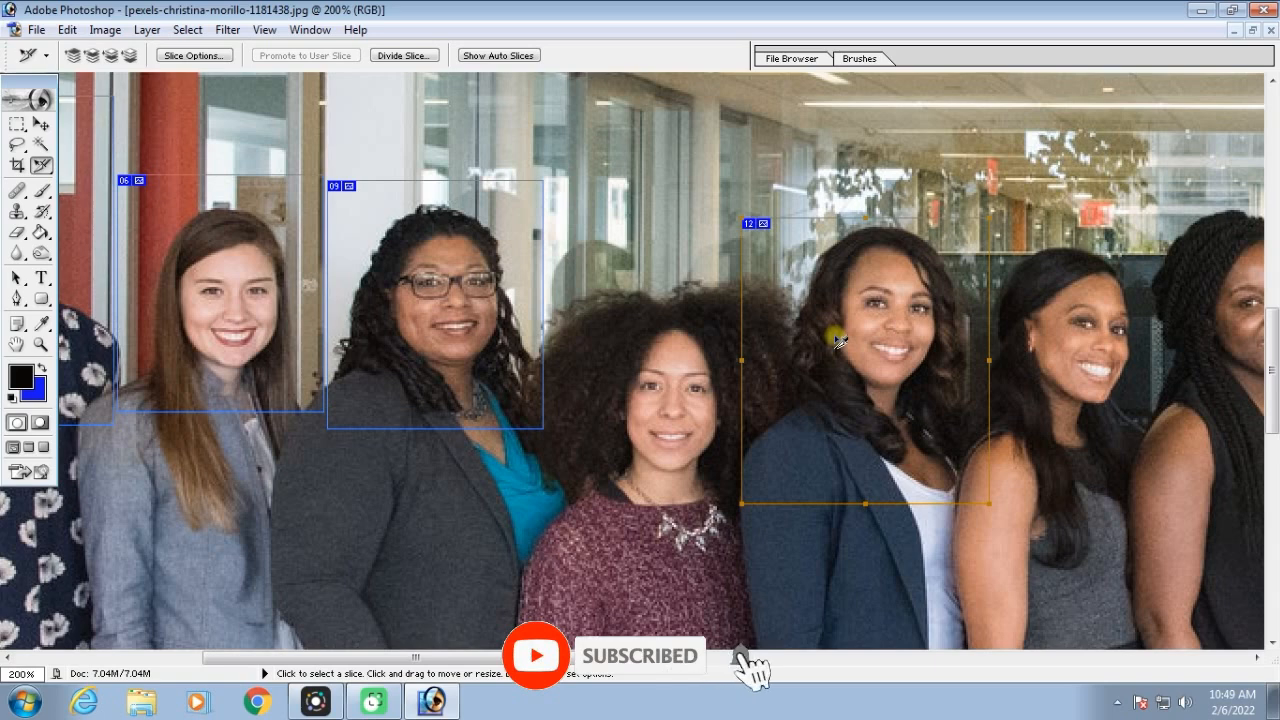
key(Delete)
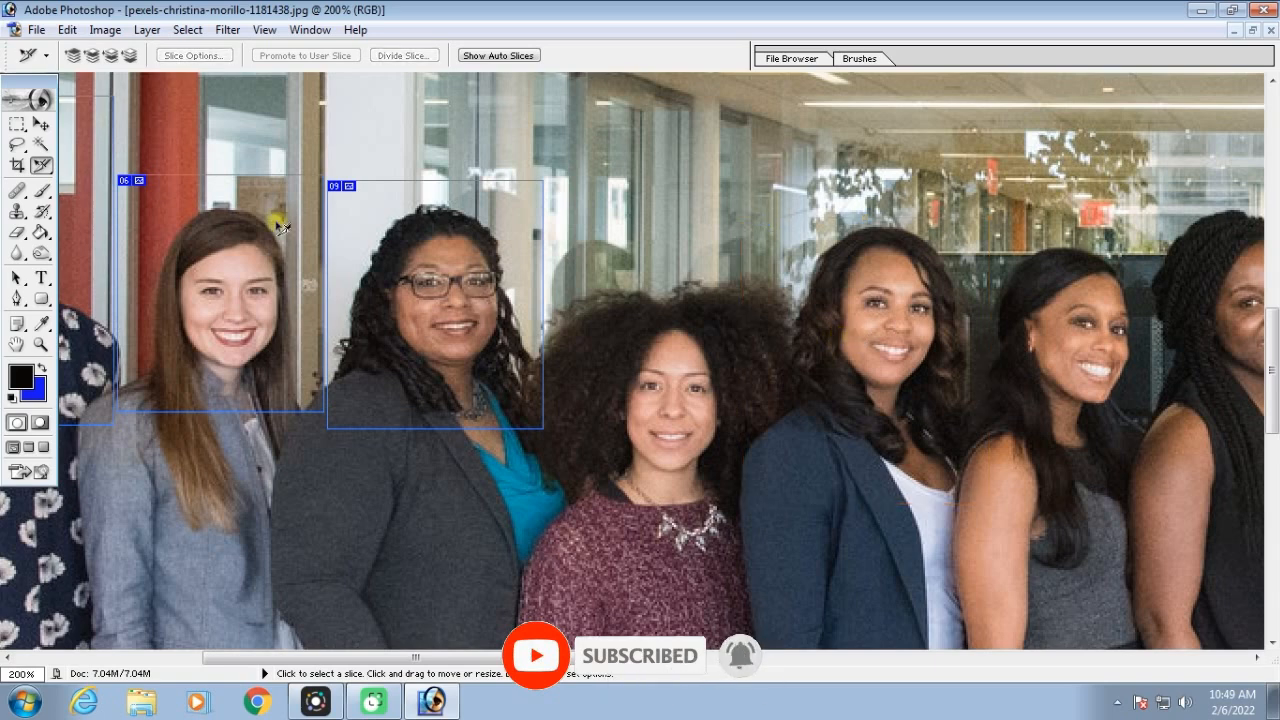
Return to the Slice tool and delete the slice around the third woman, who wears glasses and a dark grey jacket
drag(41, 166, 86, 166)
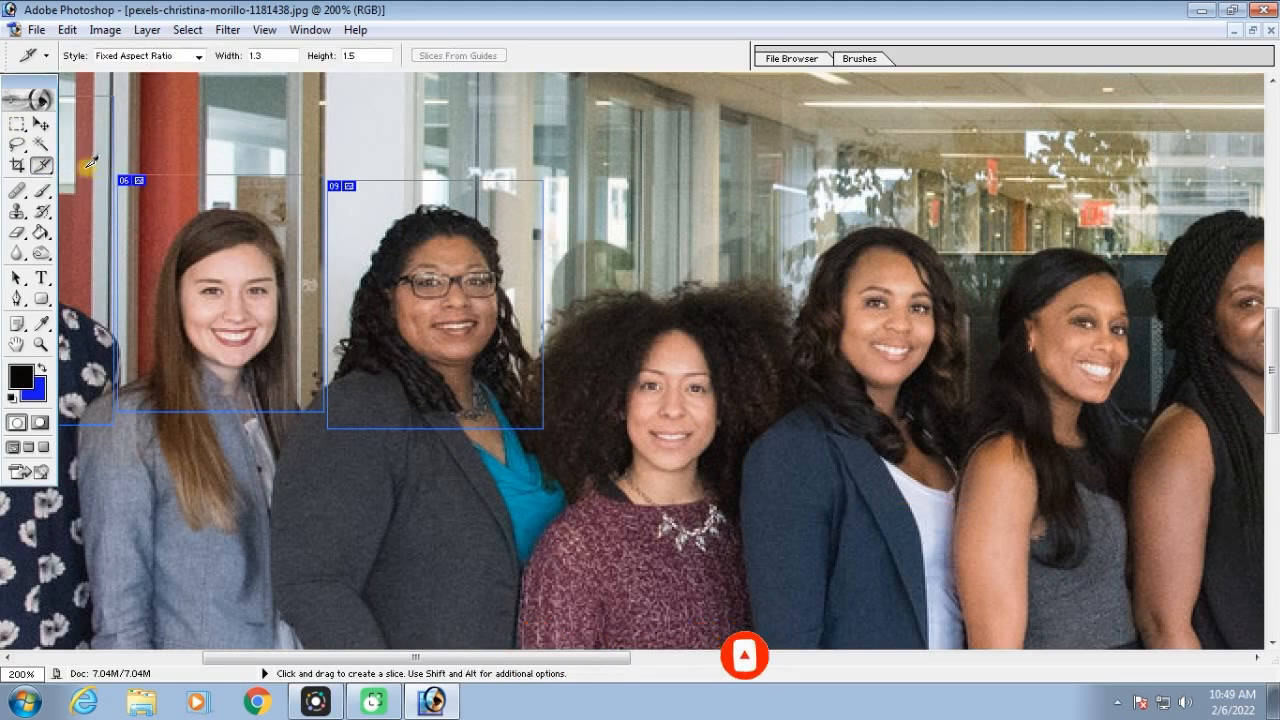
right_click(417, 265)
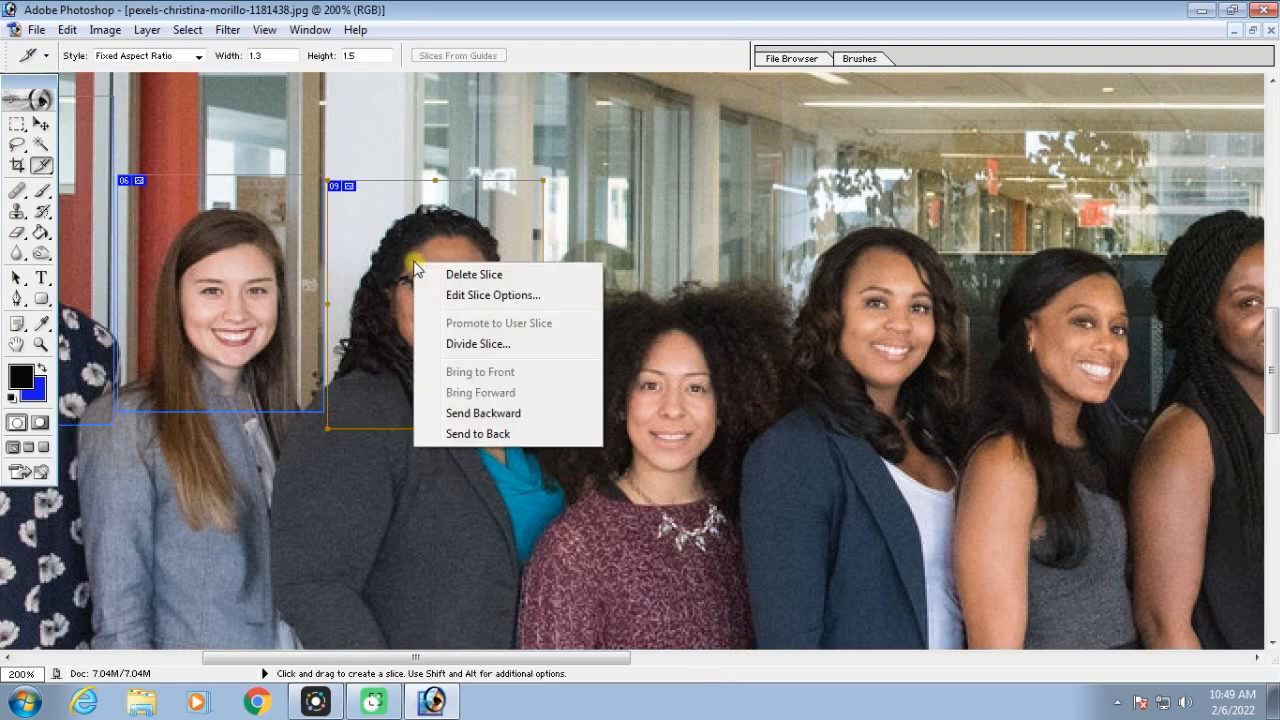
click(470, 276)
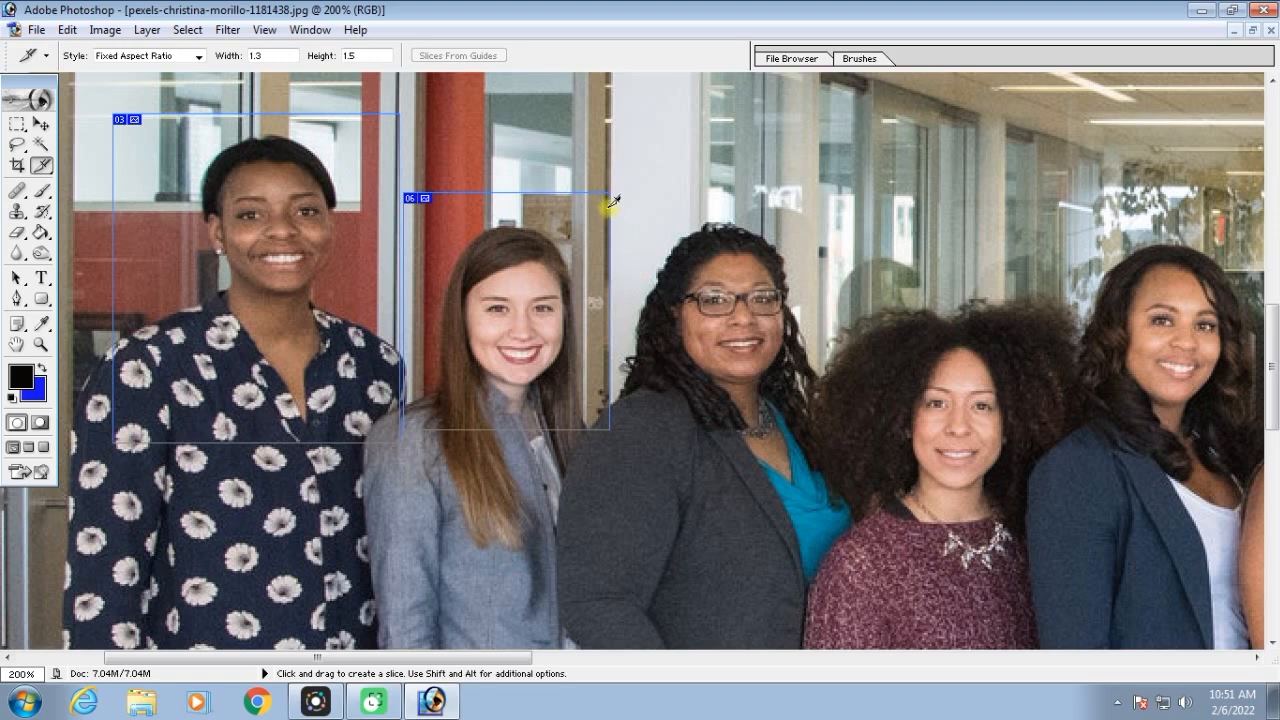
Redraw the third woman's slice and add one around the curly-haired fourth woman, enlarging it to cover her hair and upper shoulders
drag(609, 203, 826, 212)
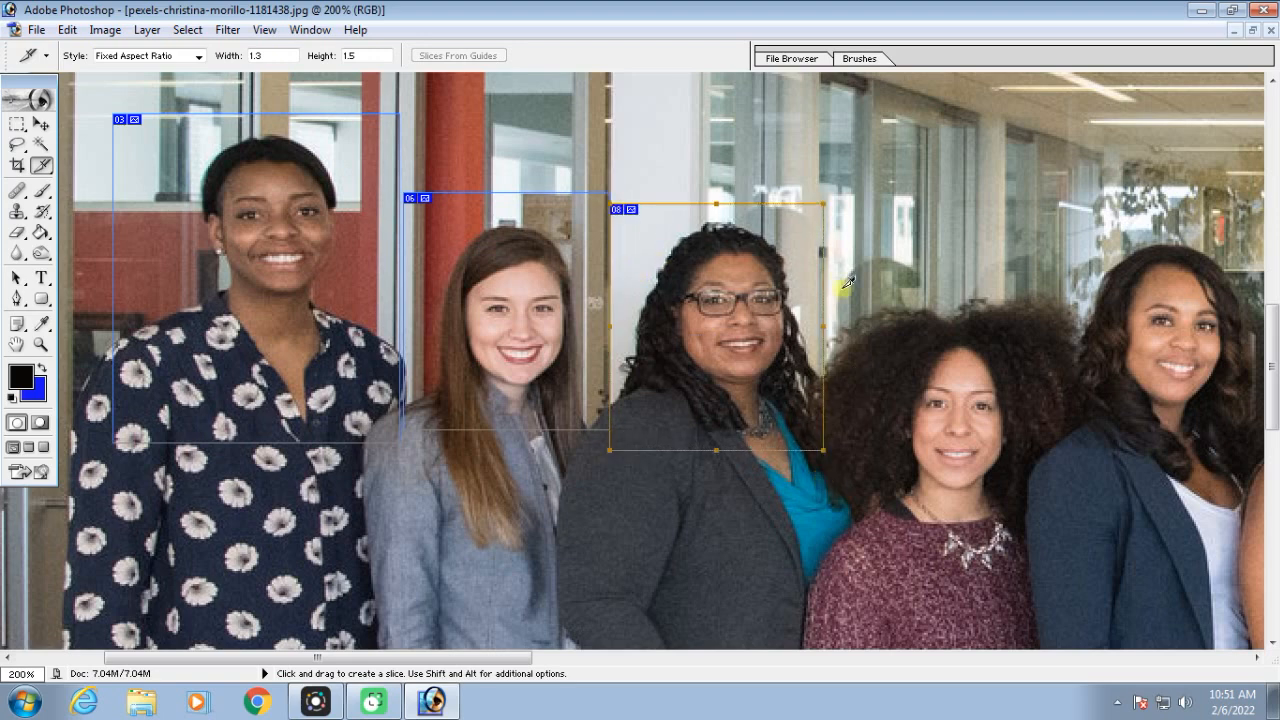
scroll(1063, 611, down, 10)
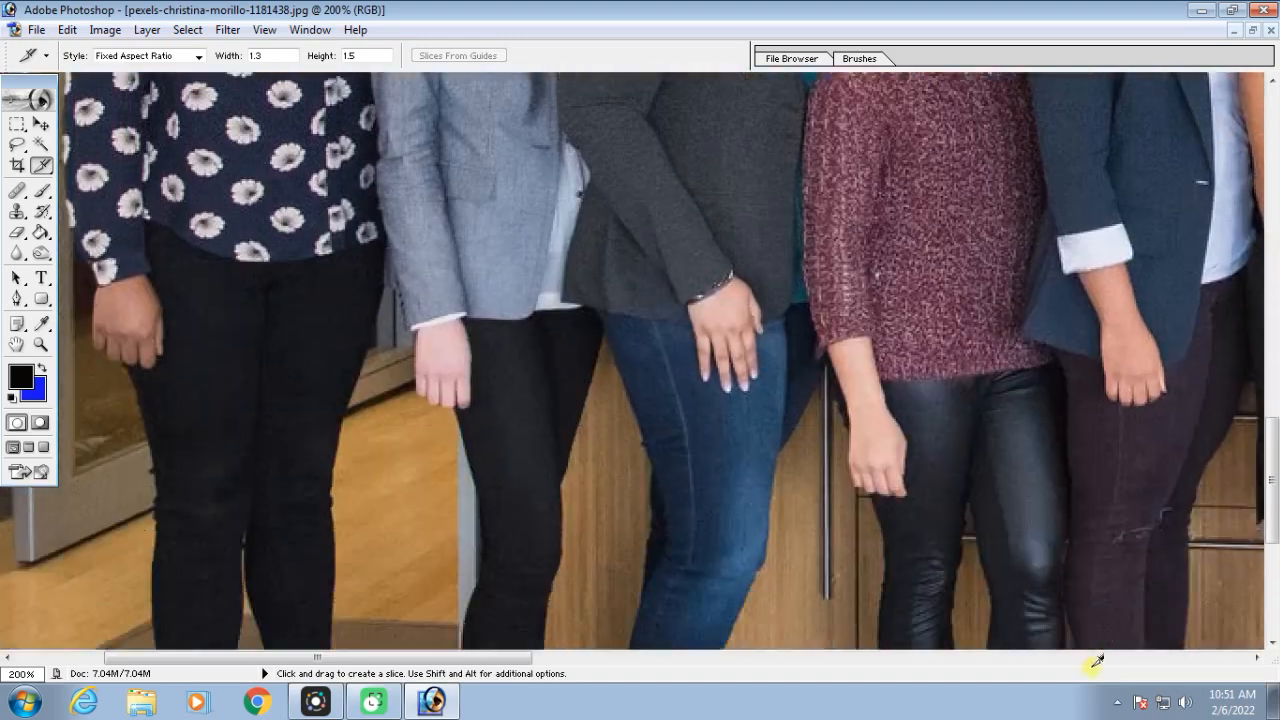
scroll(998, 103, up, 10)
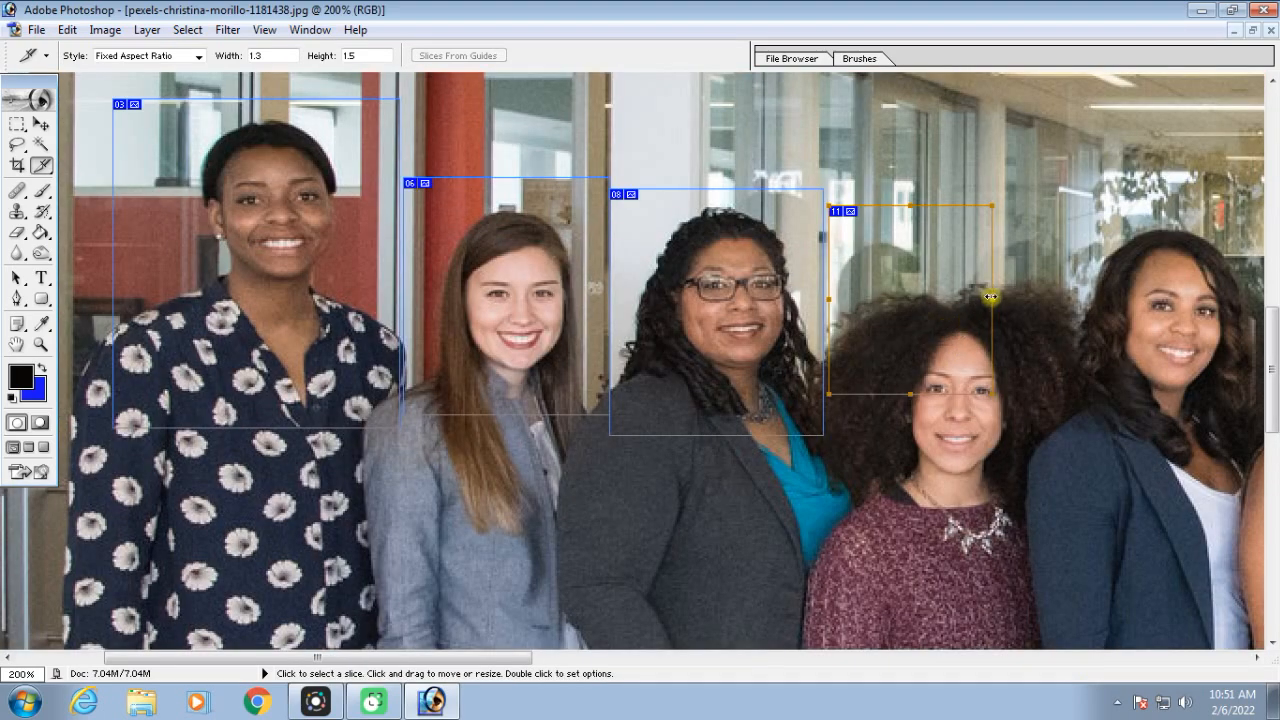
drag(992, 297, 1073, 297)
drag(948, 393, 950, 527)
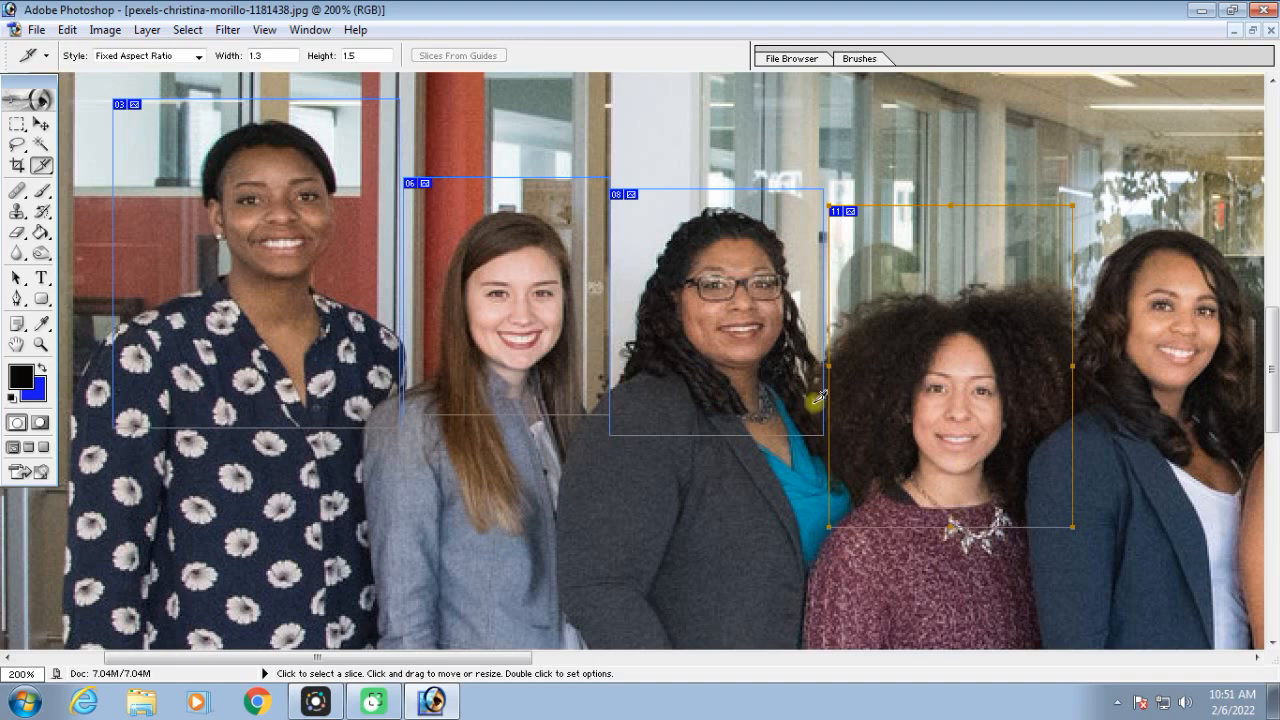
Export all slices for web as High-quality JPEG images with HTML into New folder (3), replacing the existing HTML file
click(37, 31)
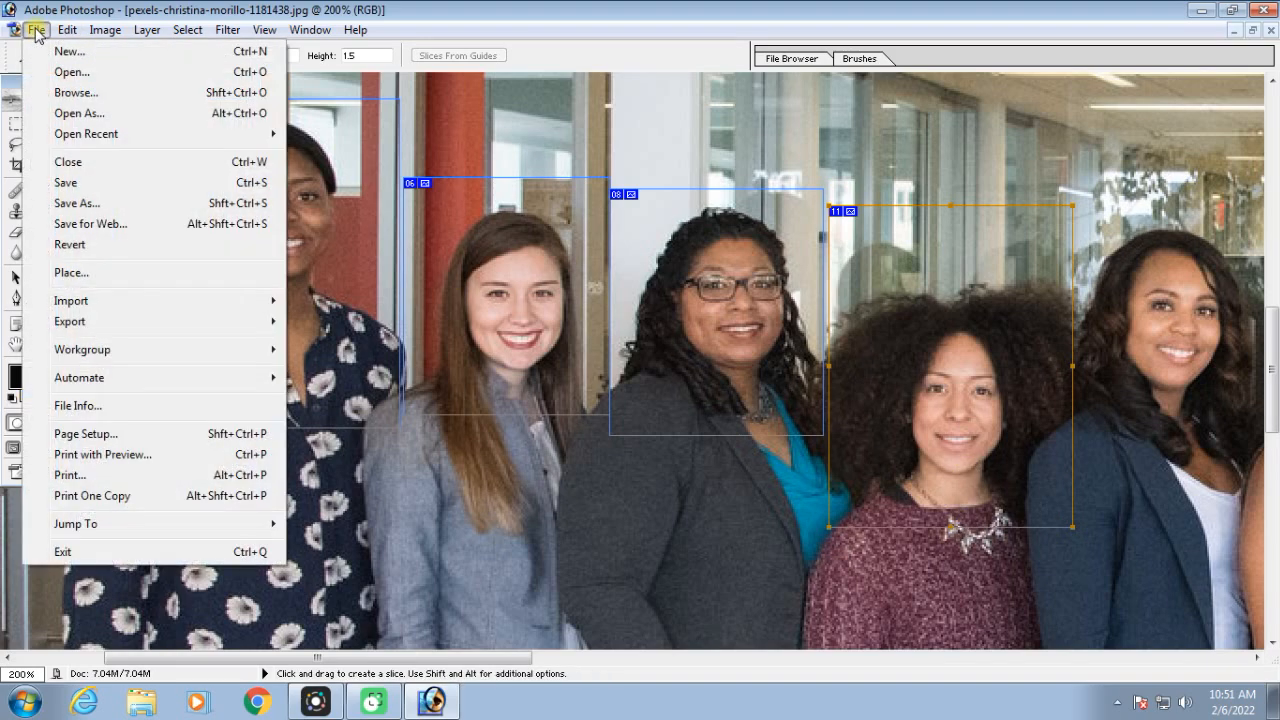
click(114, 226)
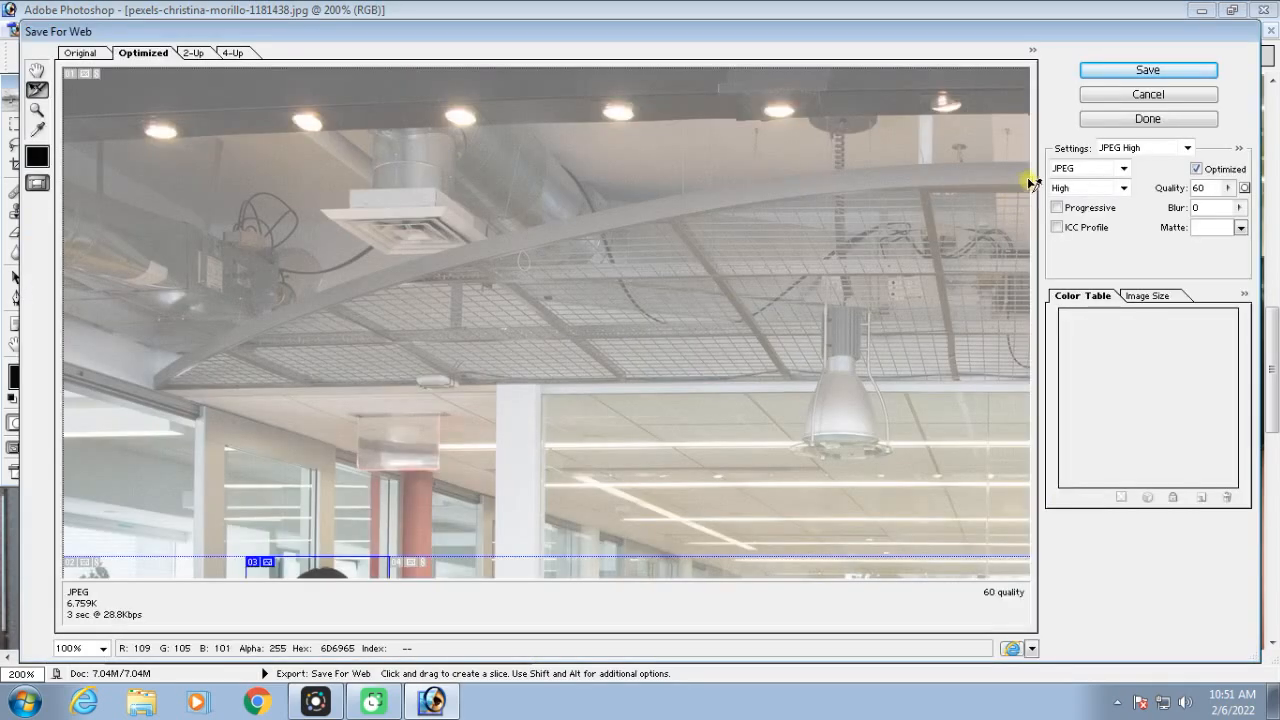
click(1145, 70)
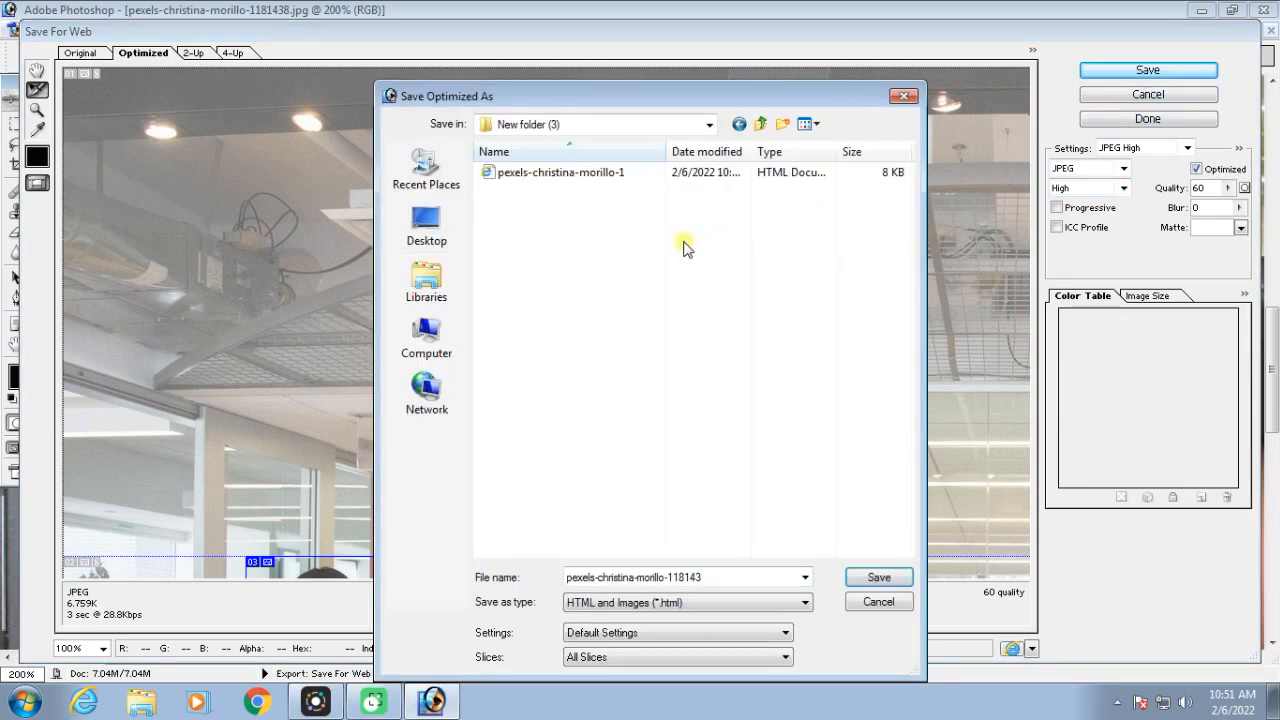
click(719, 580)
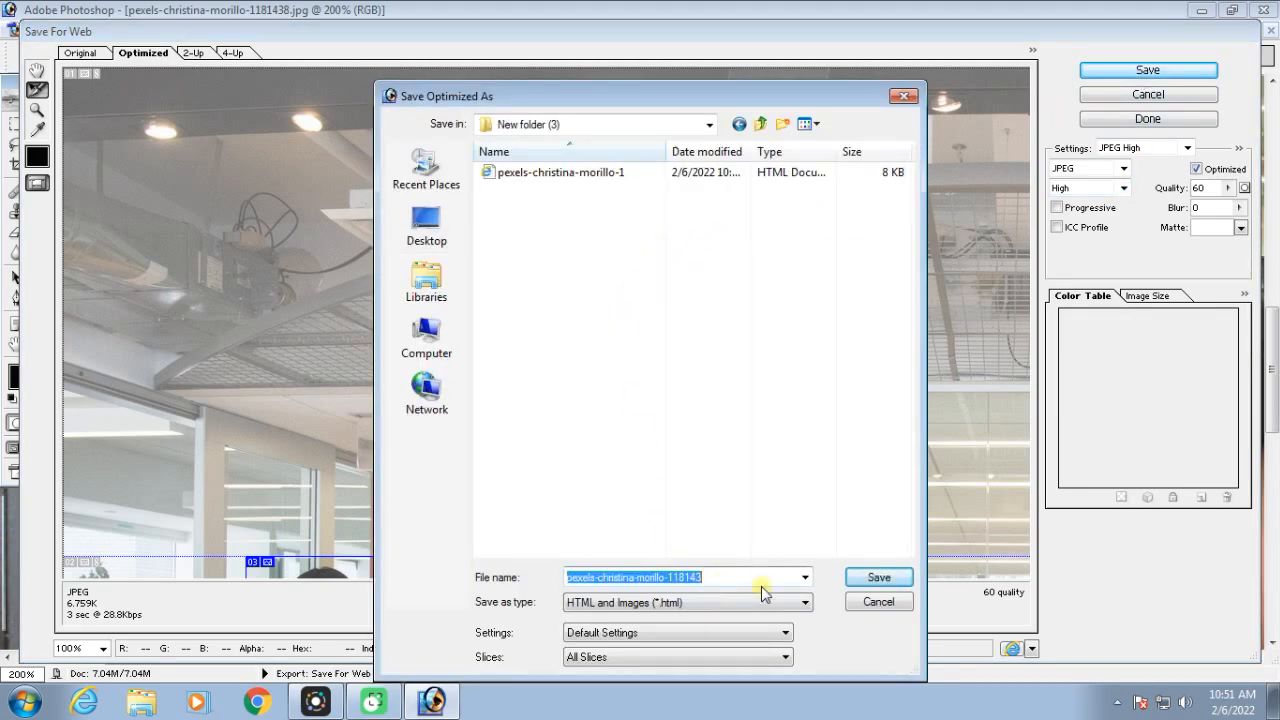
click(866, 578)
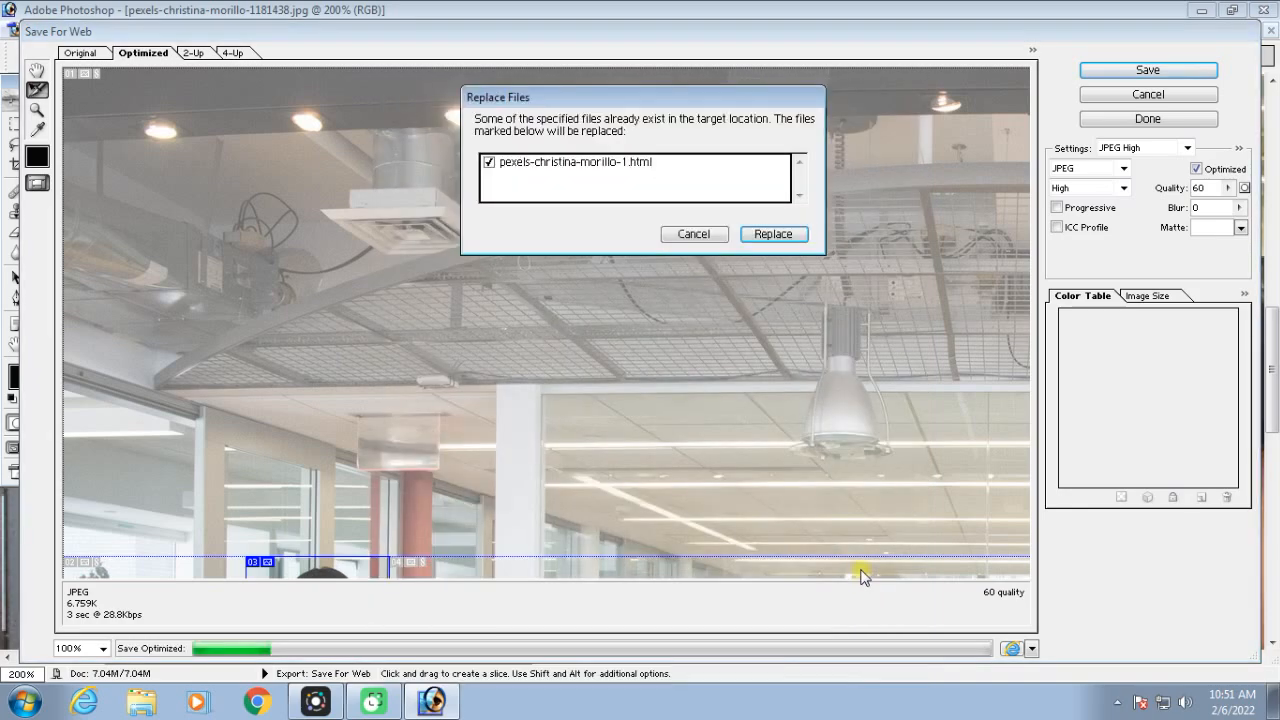
click(765, 238)
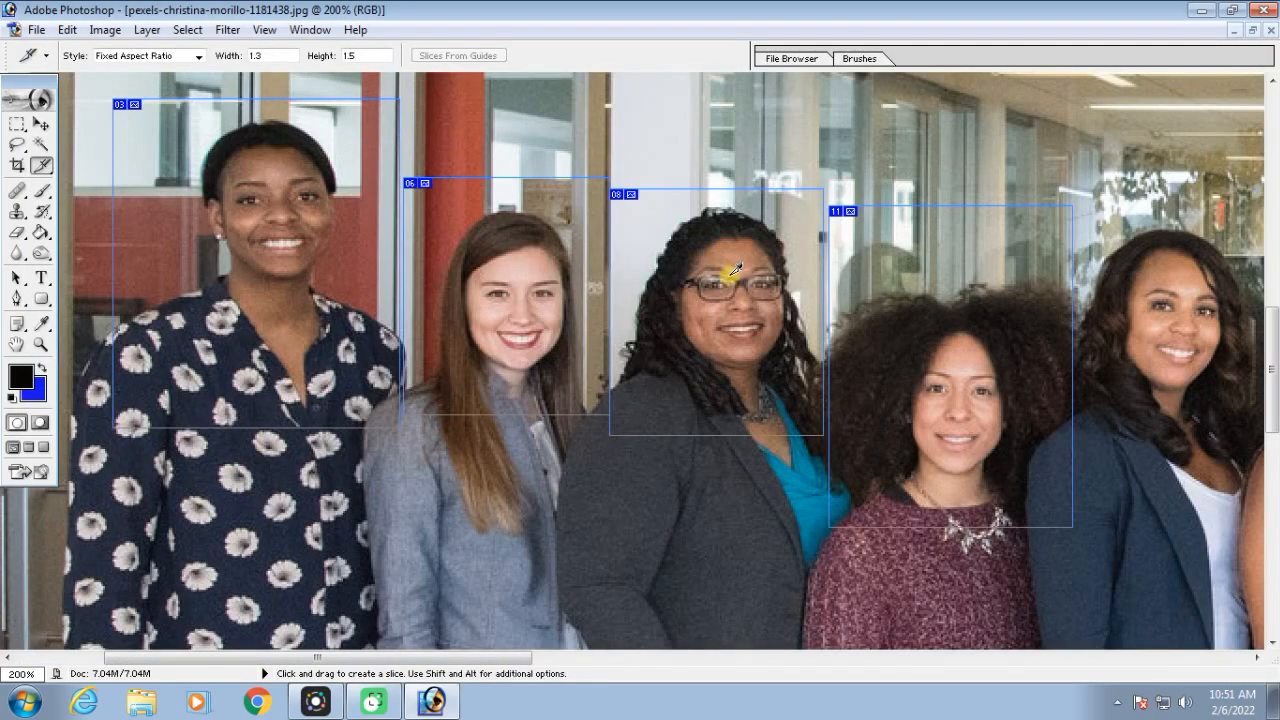
Restore the group photo to a floating window and open several exported portraits, including the first woman's, from the images folder
click(1252, 31)
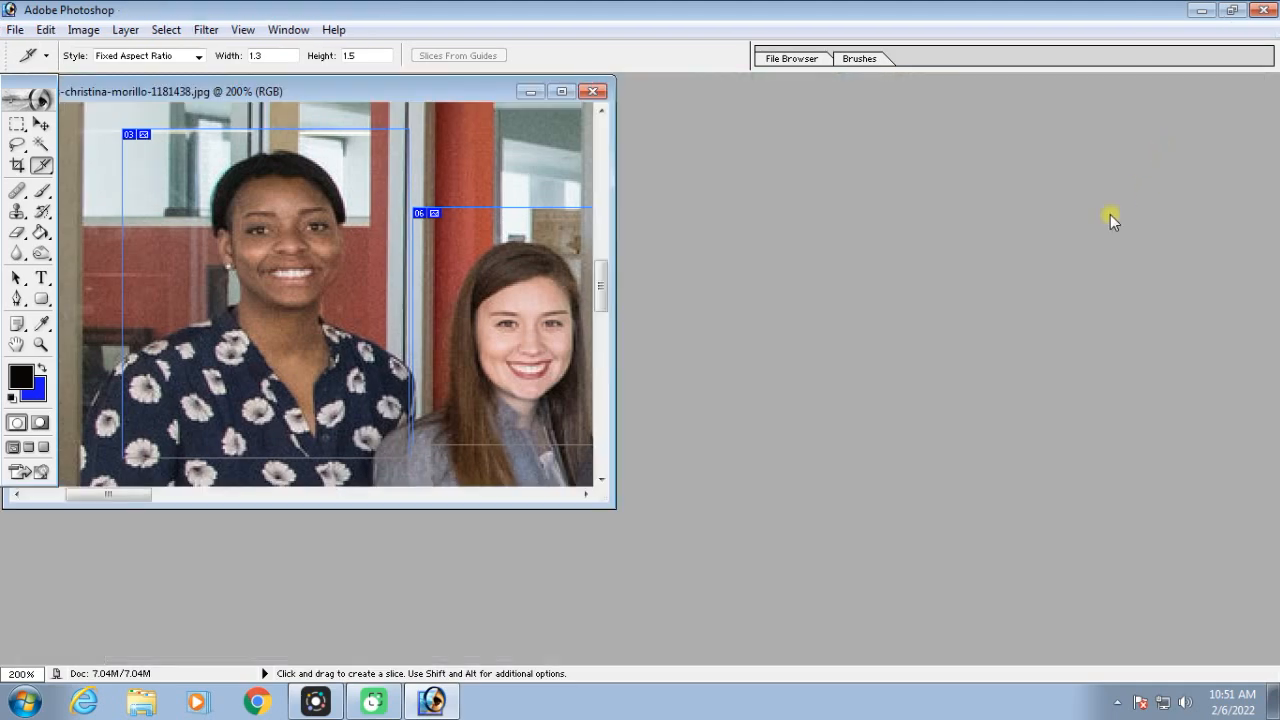
key(ctrl+o)
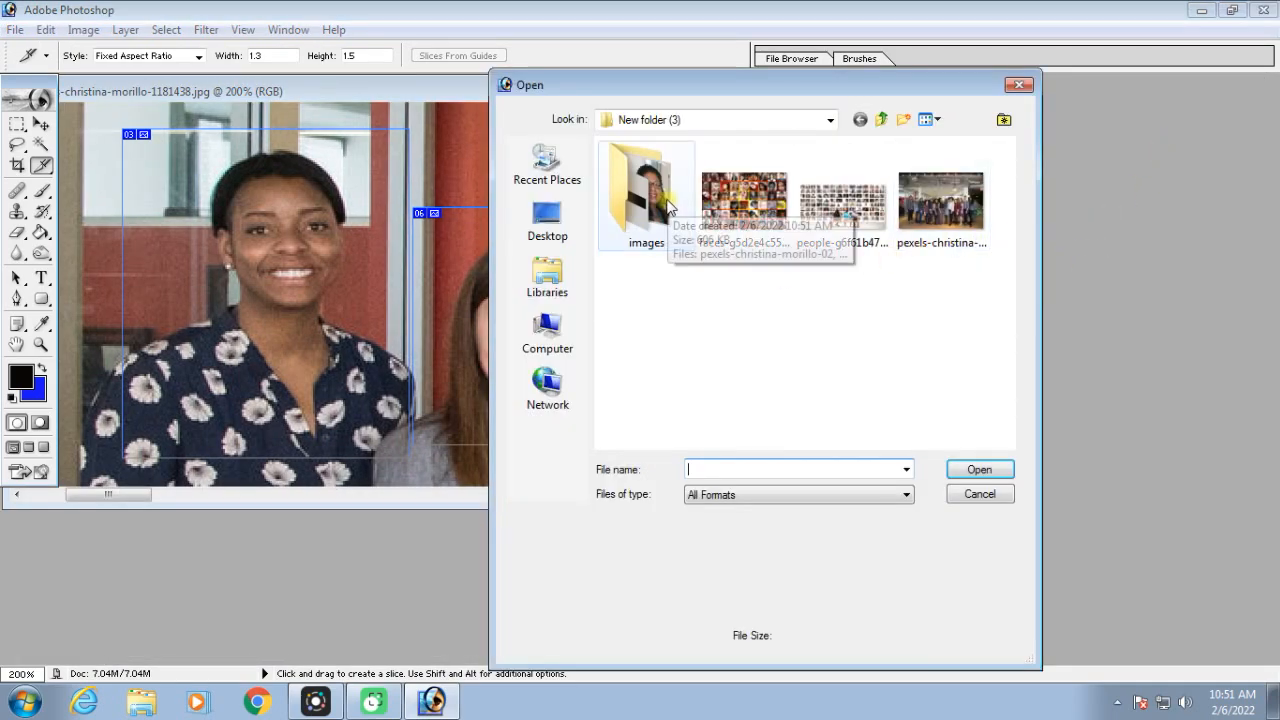
double_click(657, 200)
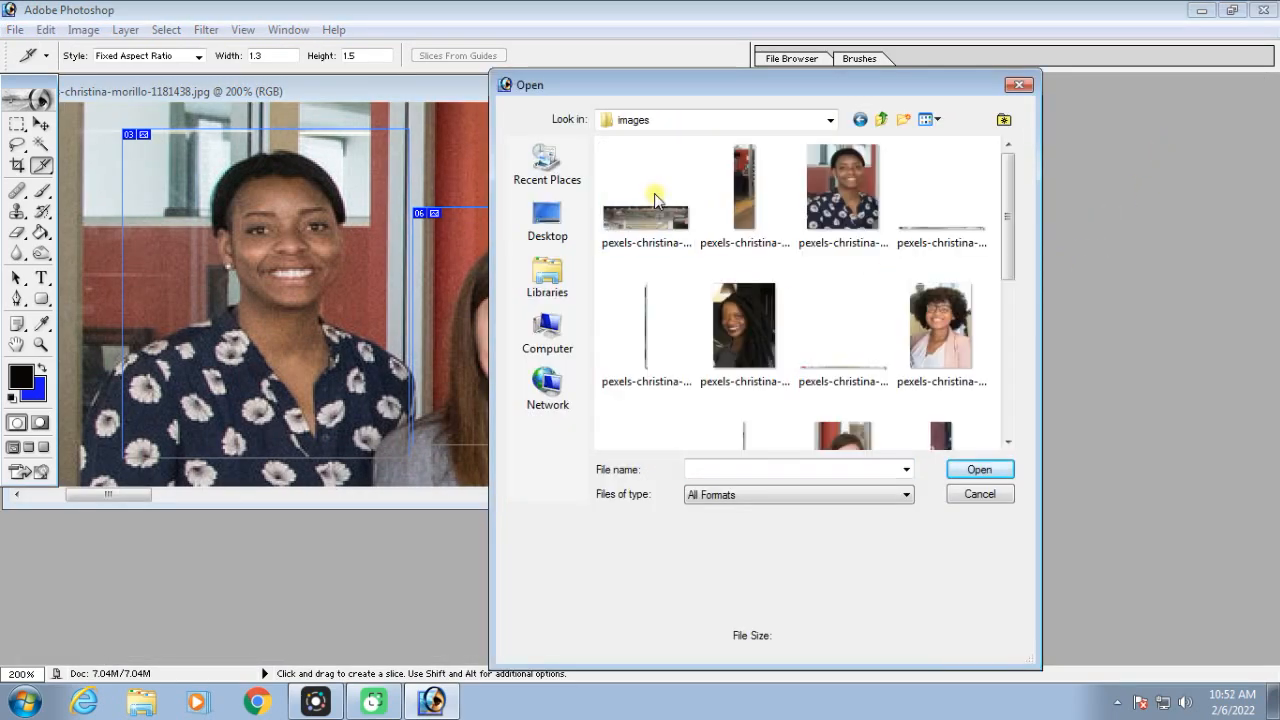
click(858, 197)
ctrl+click(740, 322)
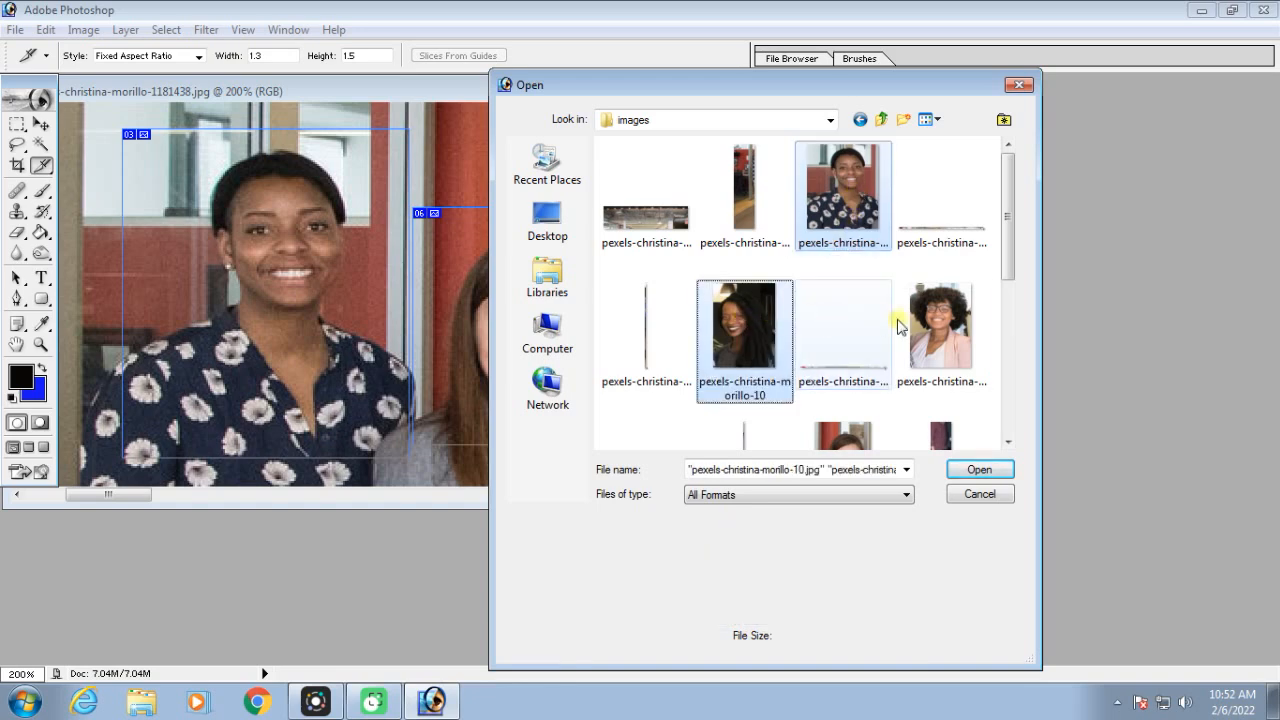
ctrl+click(945, 325)
click(977, 469)
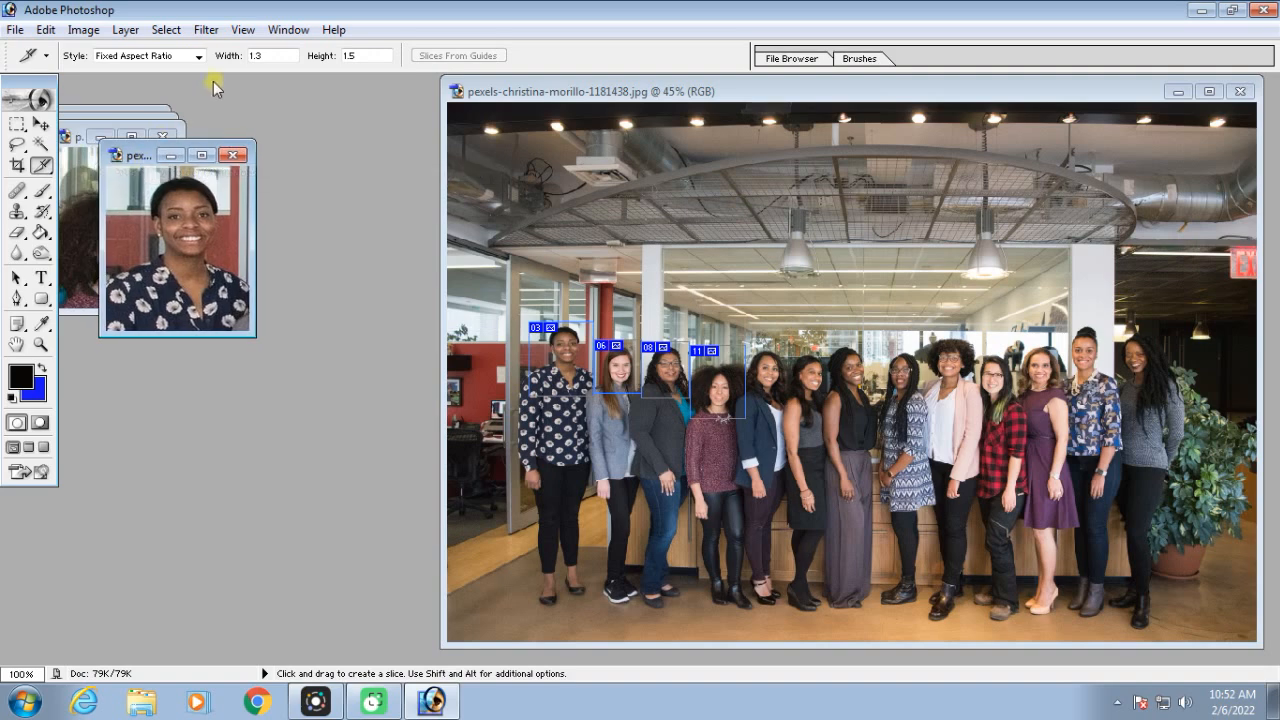
Check the pixel dimensions, document size and resolution of the first woman's exported portrait
right_click(146, 163)
click(226, 192)
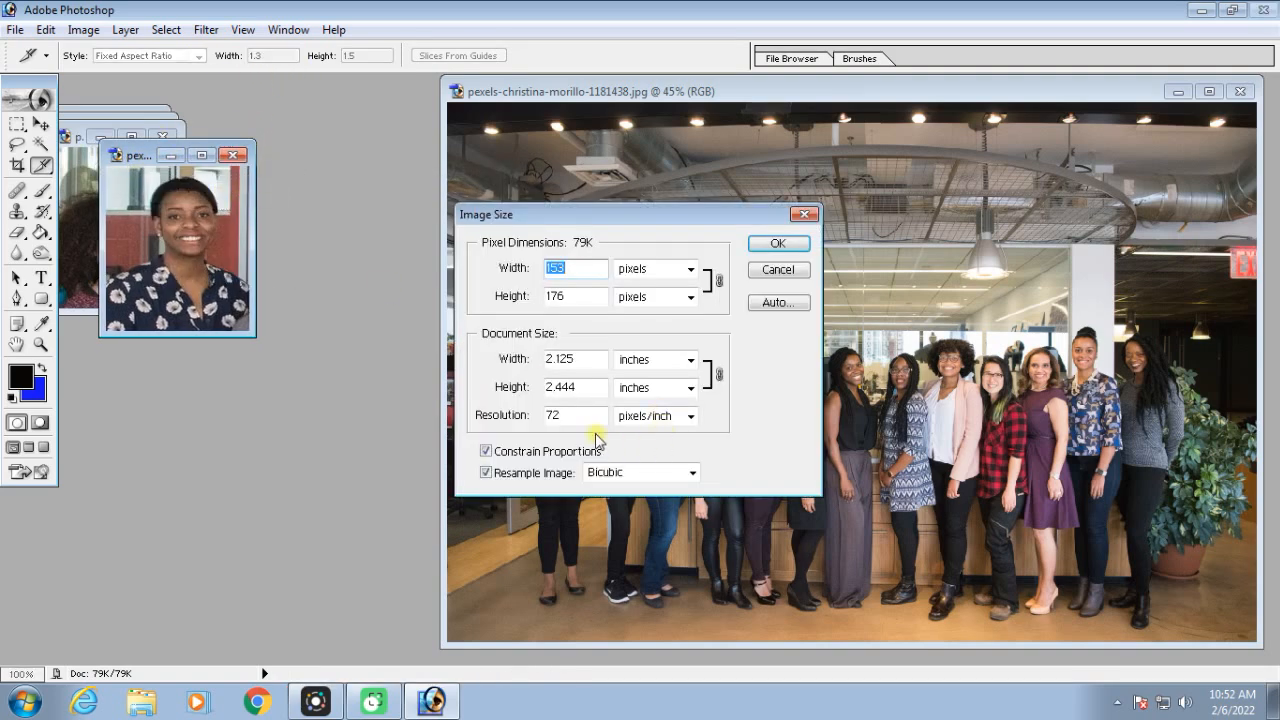
click(777, 245)
Create a new white 1.3 × 1.5 inch RGB document at 300 pixels/inch and copy the first woman's portrait into it
key(ctrl+n)
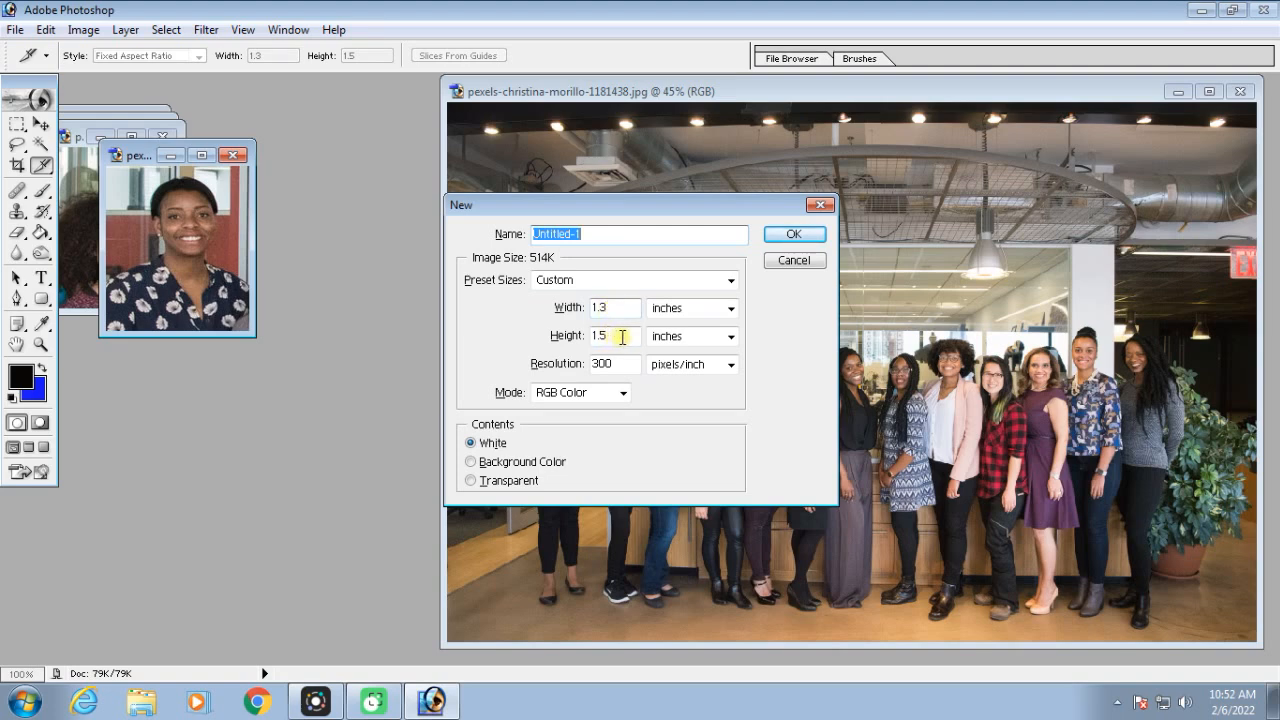
click(790, 234)
key(v)
click(172, 215)
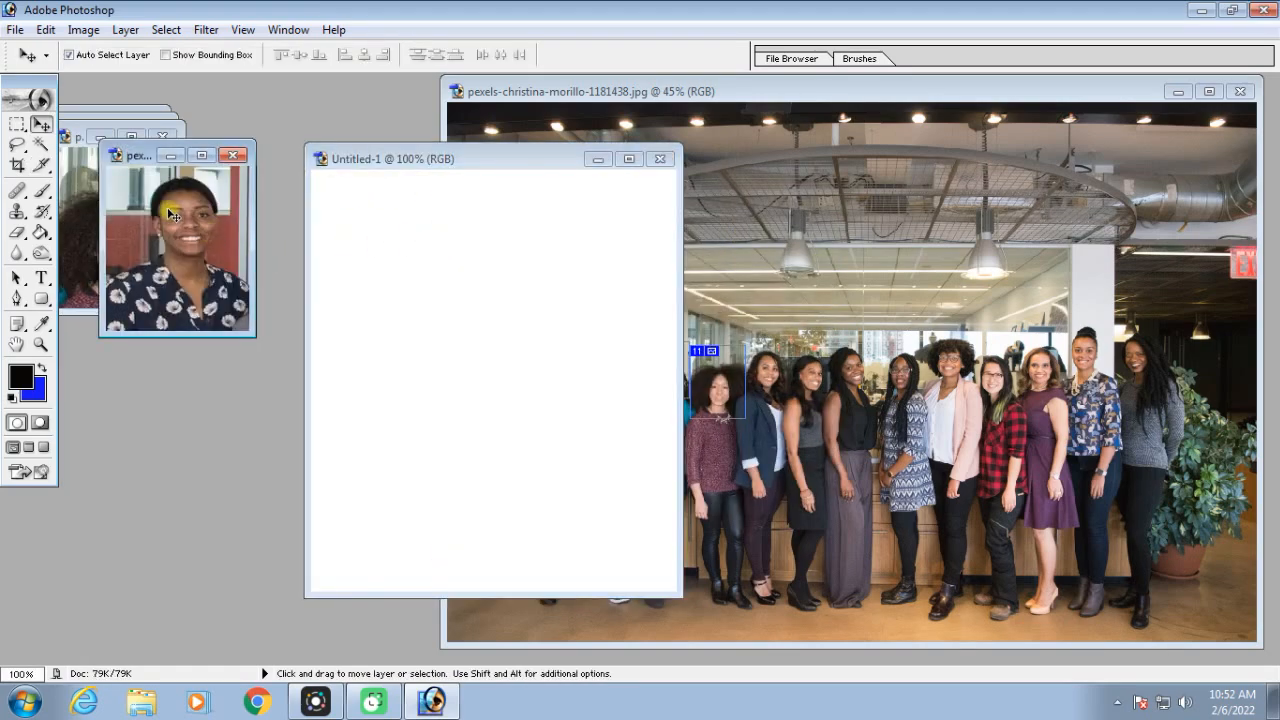
drag(172, 215, 381, 239)
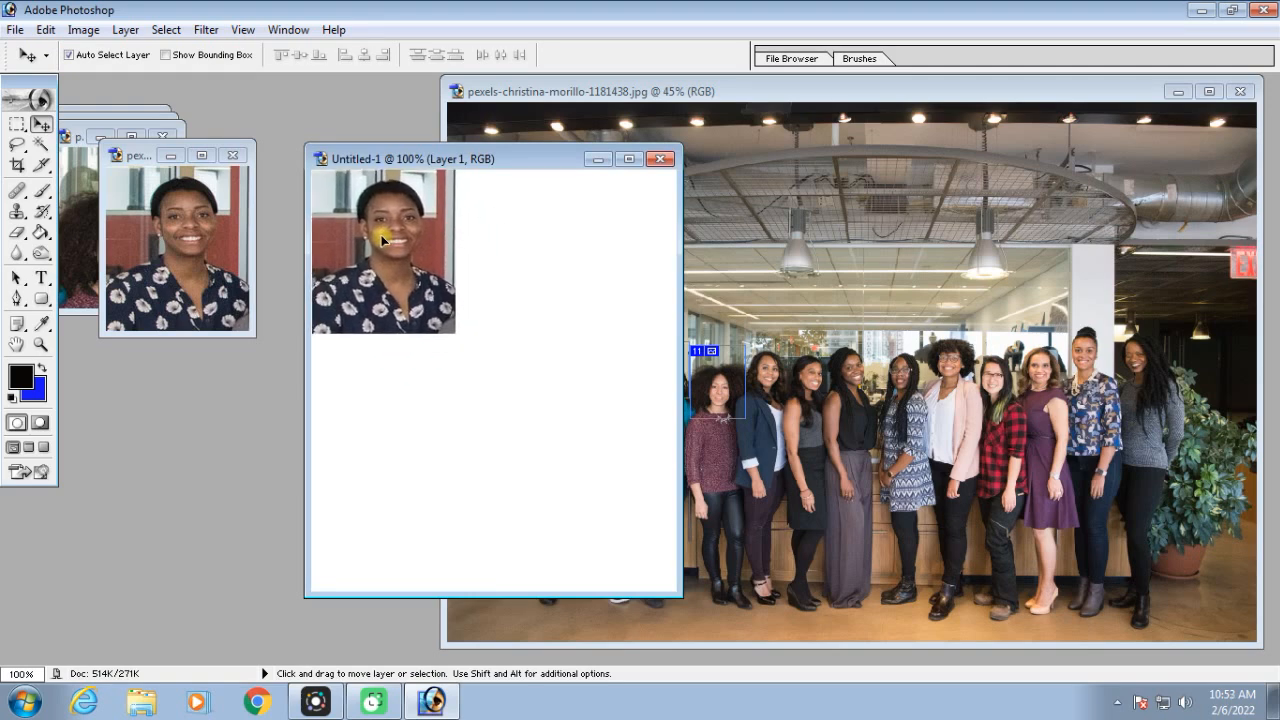
Scale the pasted portrait proportionally to about 256.5% so it fills the canvas, and close the new document without saving
key(ctrl+t)
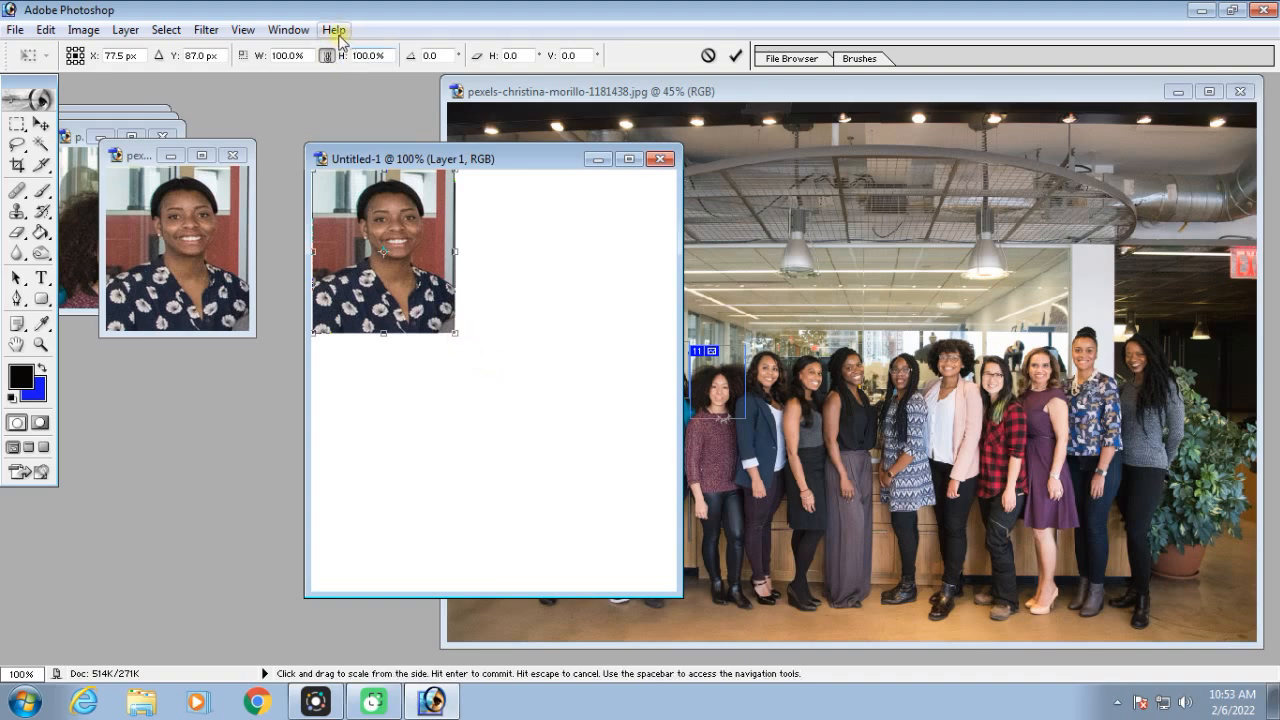
click(325, 56)
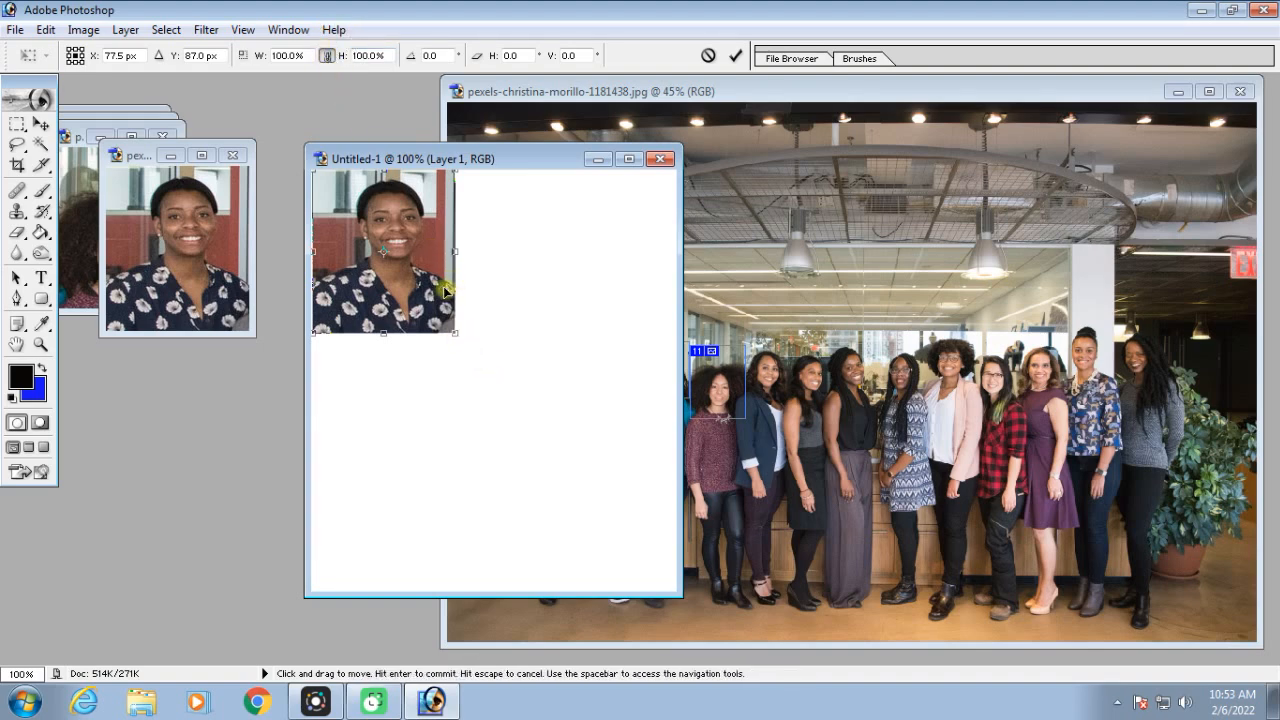
drag(452, 329, 676, 592)
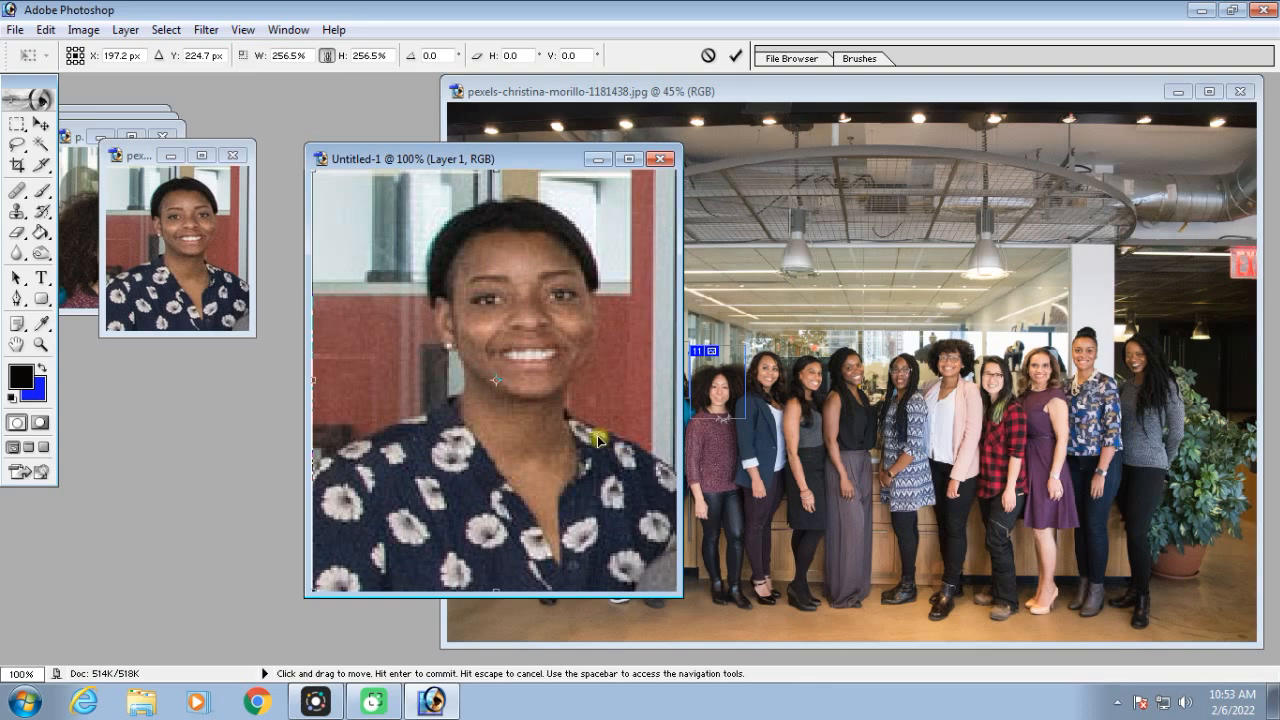
key(Return)
key(ctrl+t)
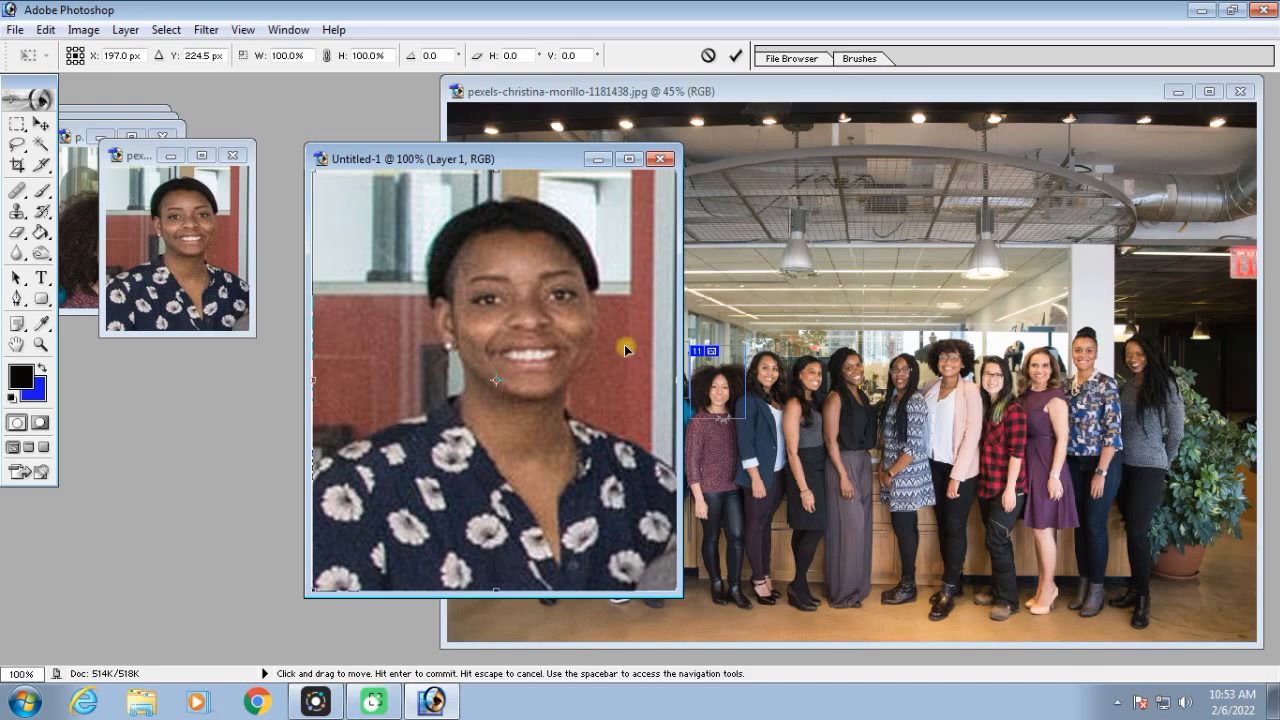
key(Return)
key(ctrl+minus)
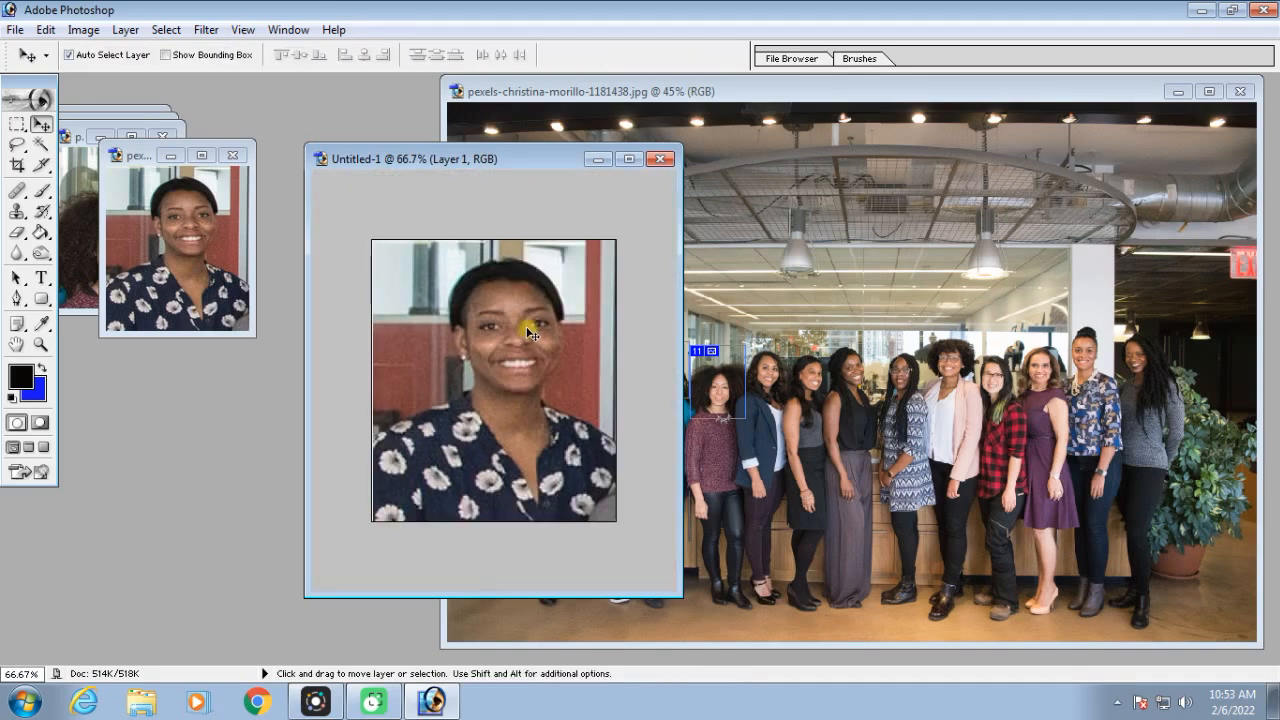
key(ctrl+w)
click(643, 276)
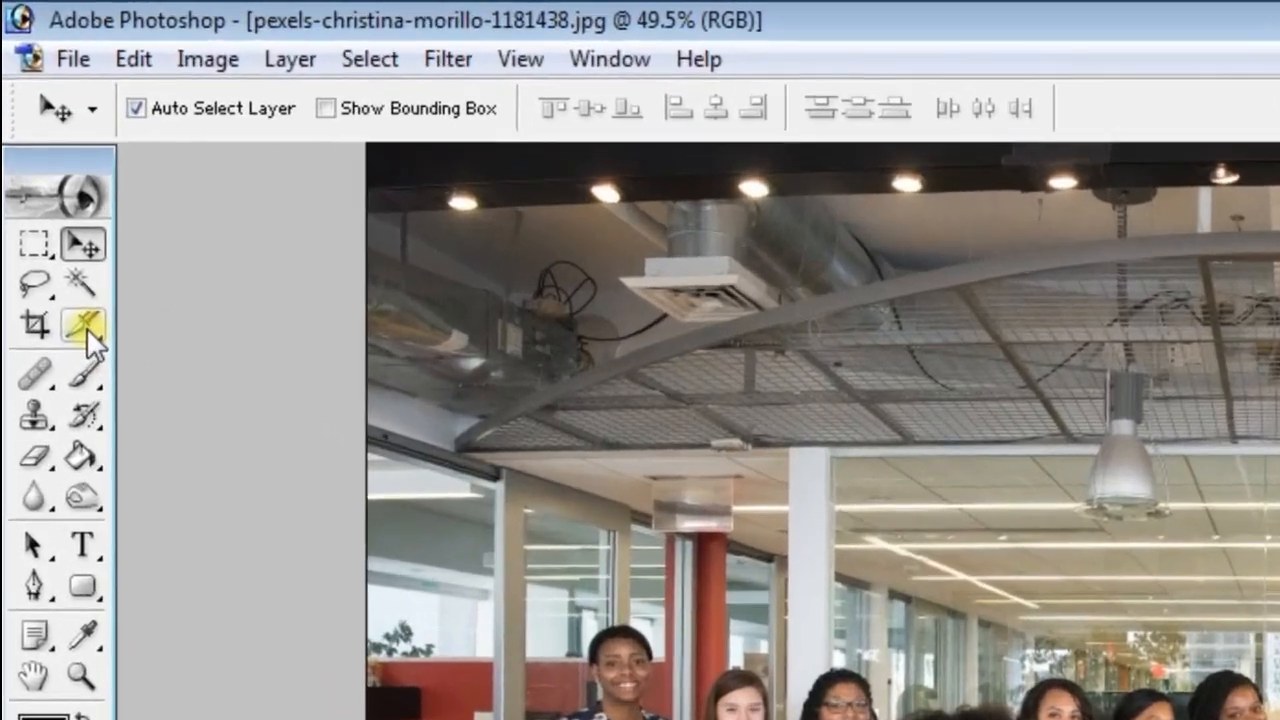
Set the Slice tool to Fixed Size with a width of 4 in and a height of 6 in
drag(86, 327, 208, 332)
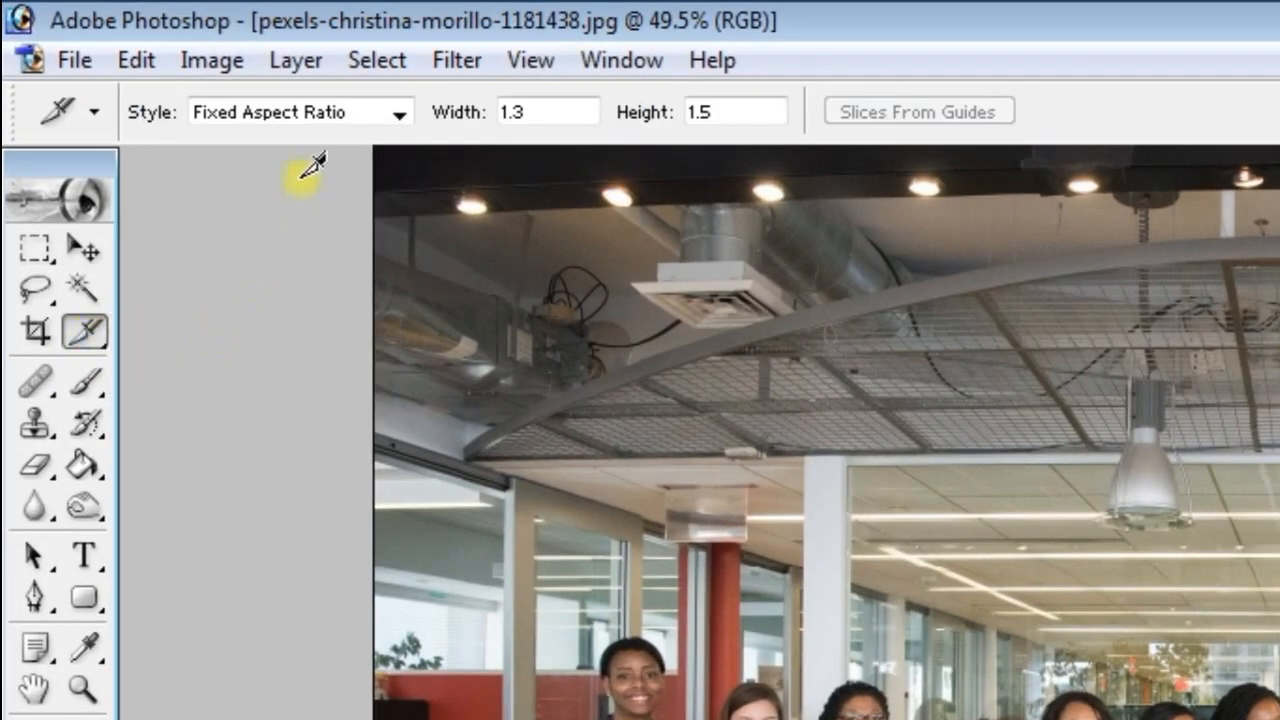
click(402, 110)
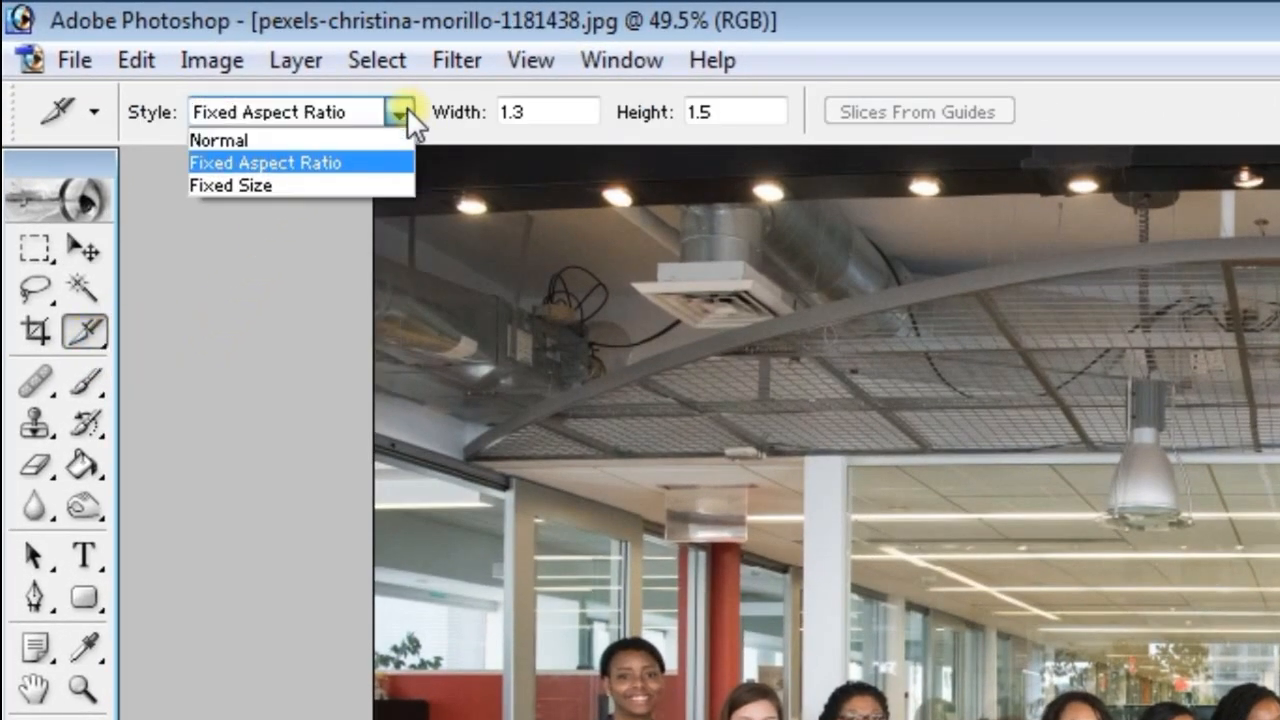
click(259, 188)
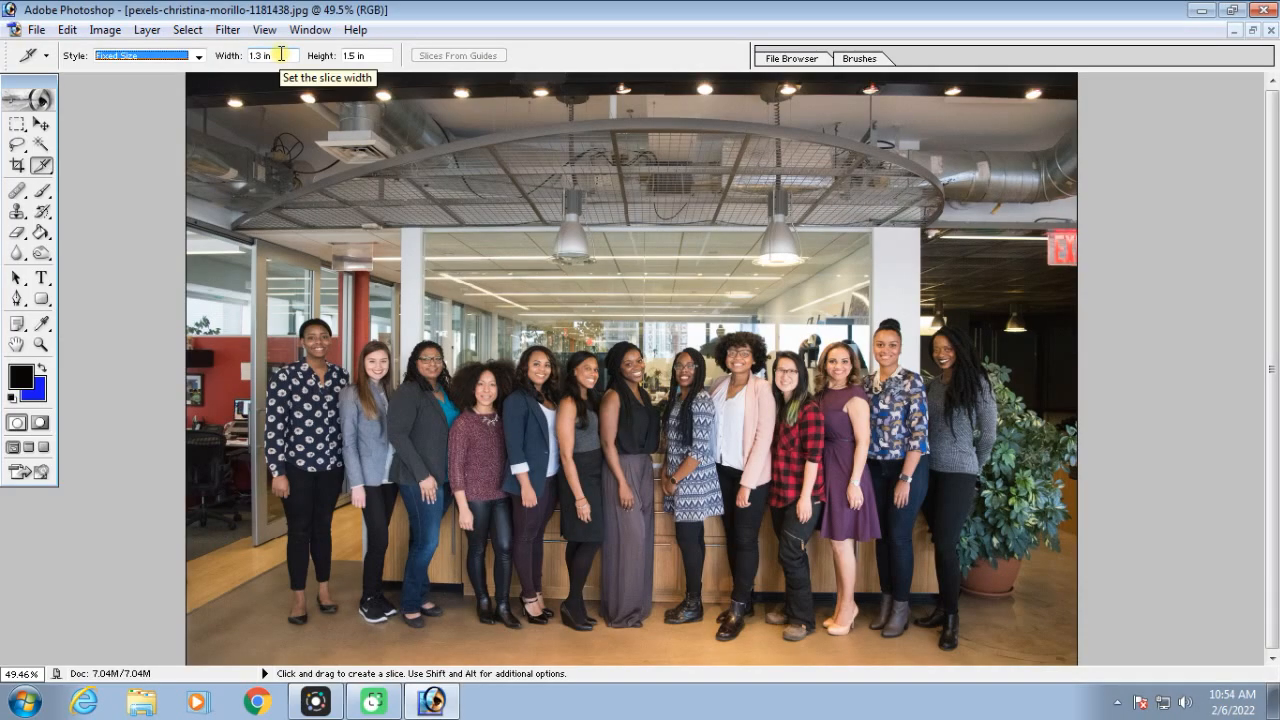
click(281, 54)
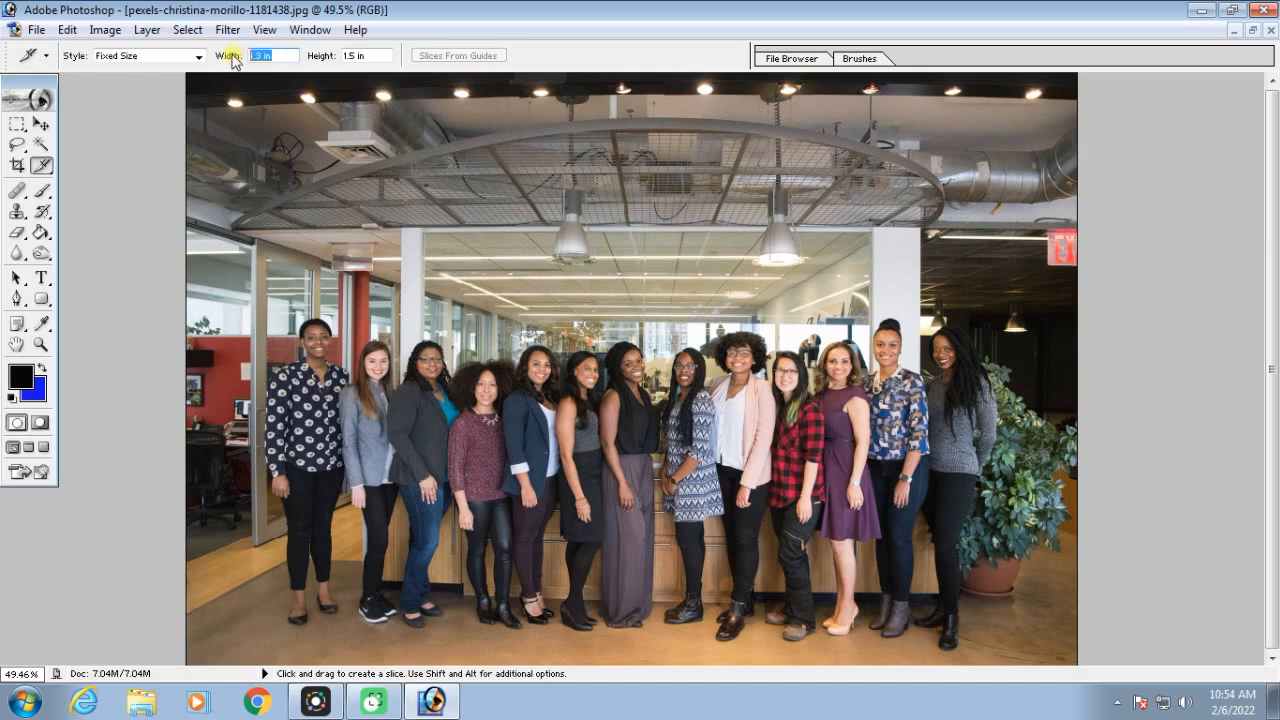
text(4in)
click(379, 54)
text(6in)
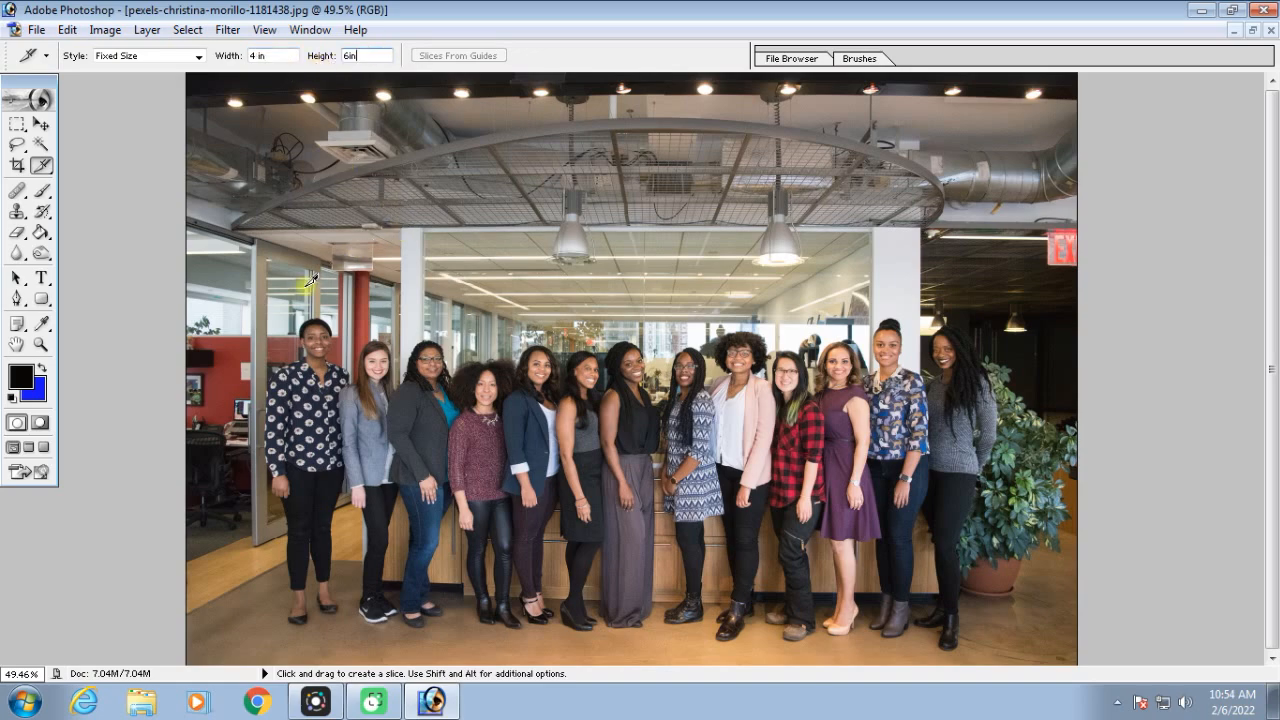
Place a fixed-size slice starting above the first woman's head and shift it slightly up and to the left
key(ctrl+equal)
key(ctrl+equal)
key(ctrl+equal)
key(ctrl+equal)
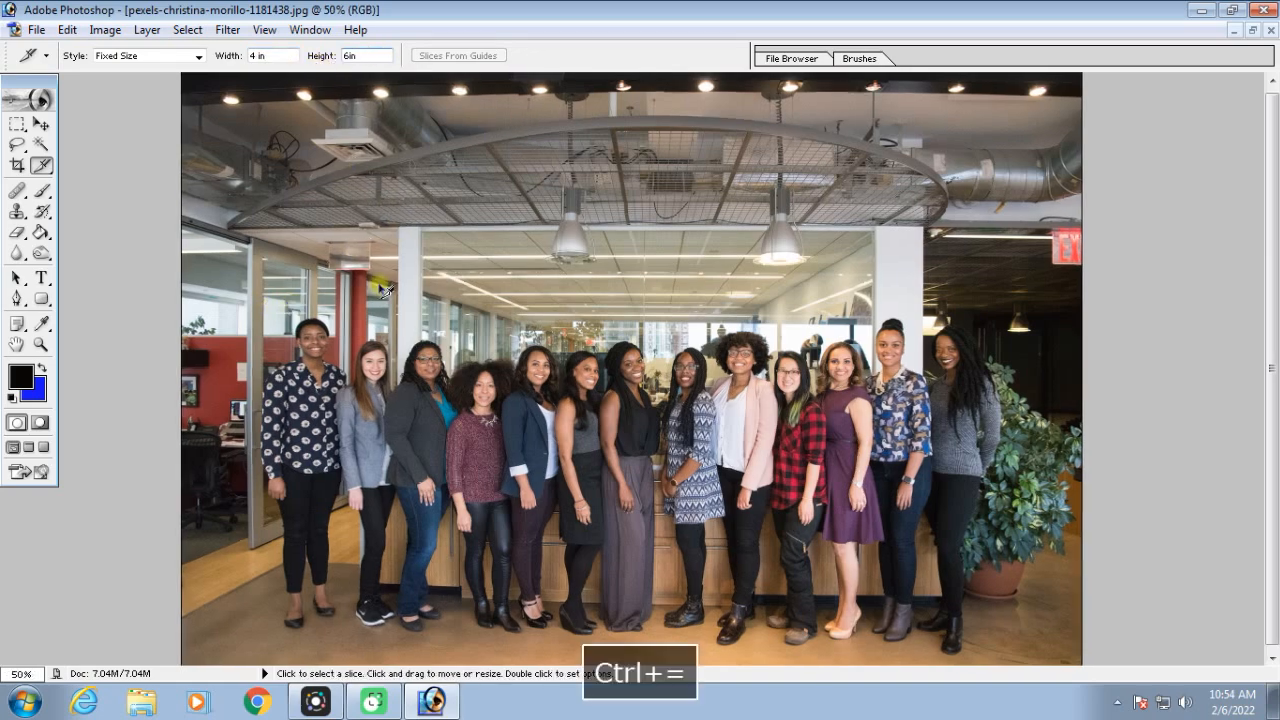
key(space)
click(265, 116)
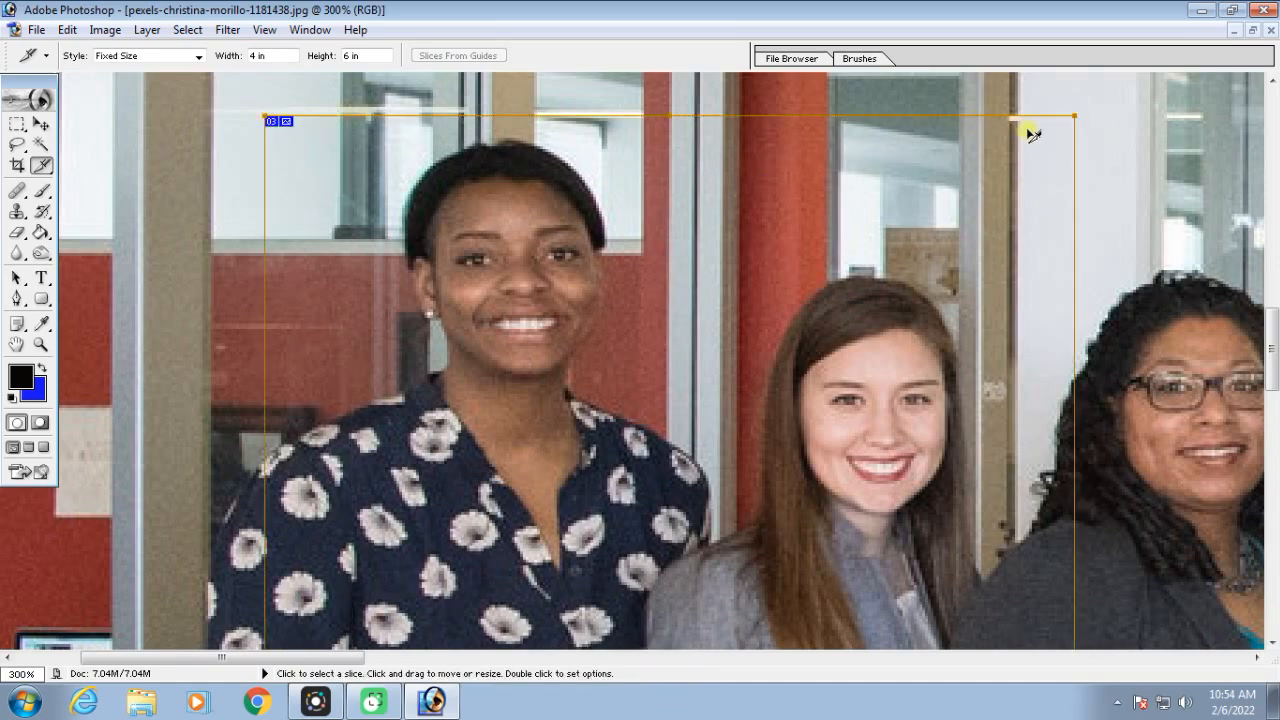
key(ctrl+minus)
key(ctrl+minus)
key(ctrl+minus)
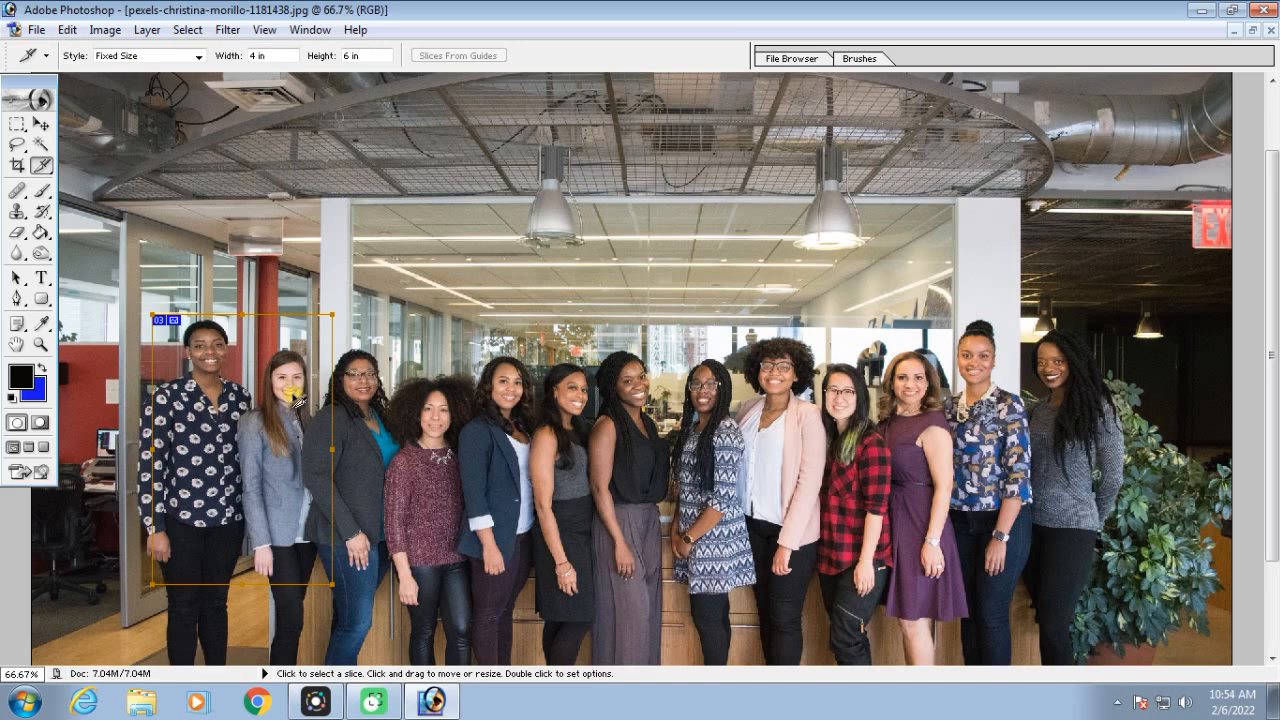
drag(296, 404, 283, 398)
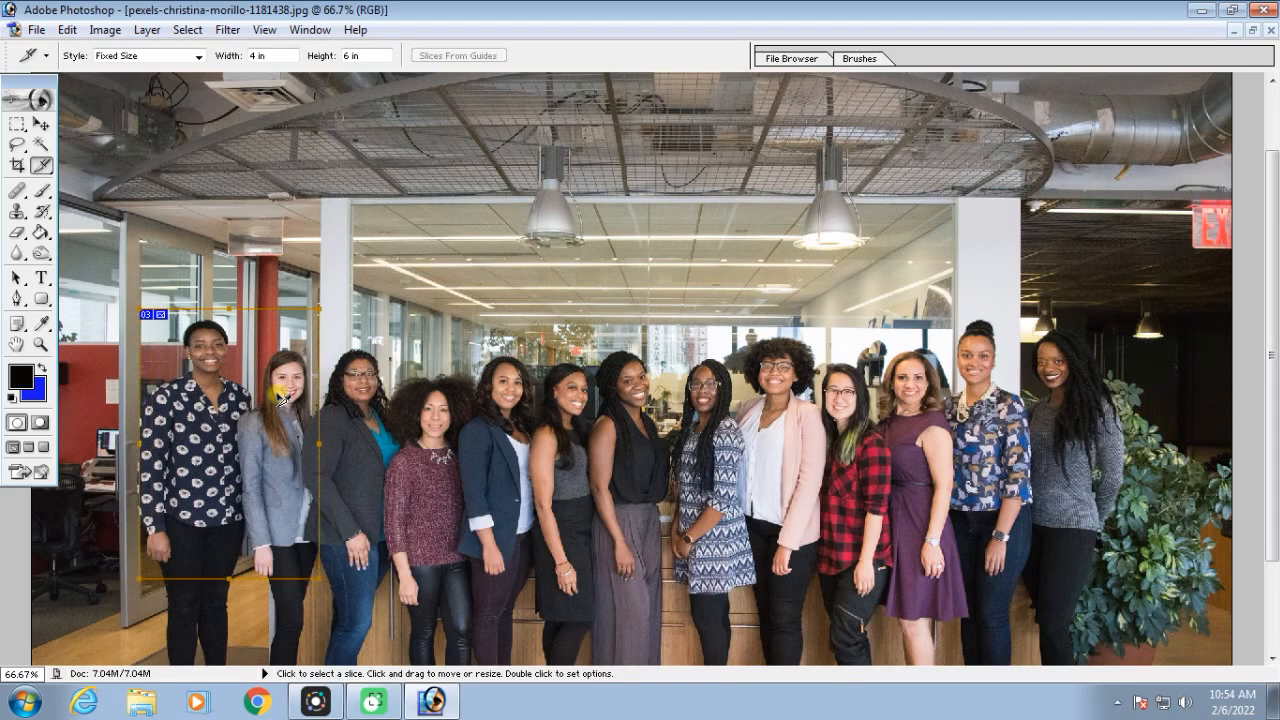
Shrink the first woman's slice in width and height so it frames only her head and upper body
click(324, 568)
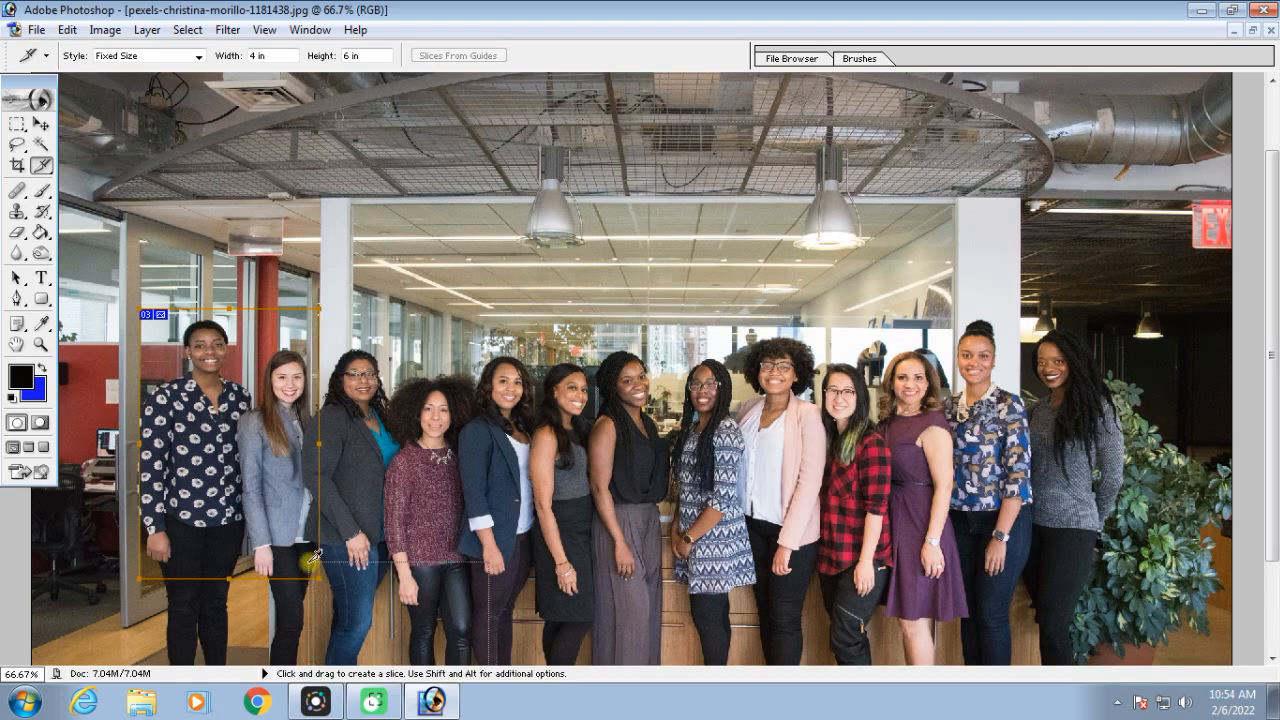
drag(319, 449, 254, 446)
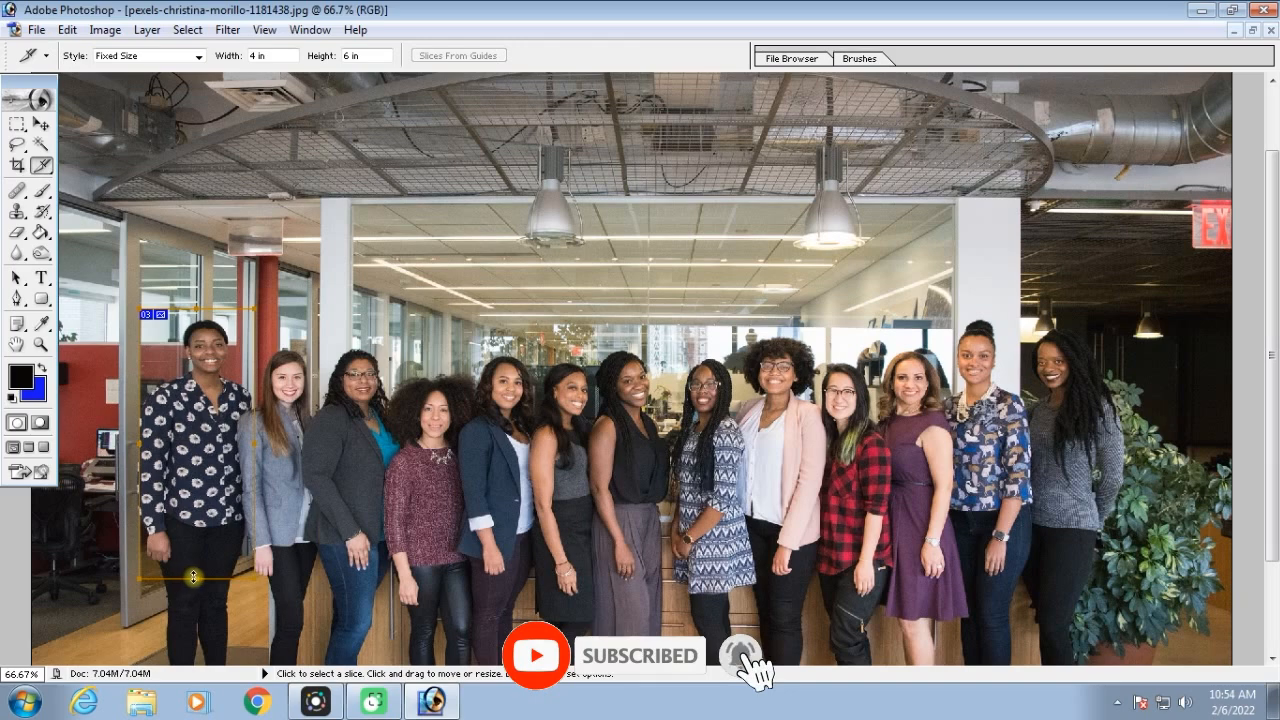
drag(196, 578, 202, 474)
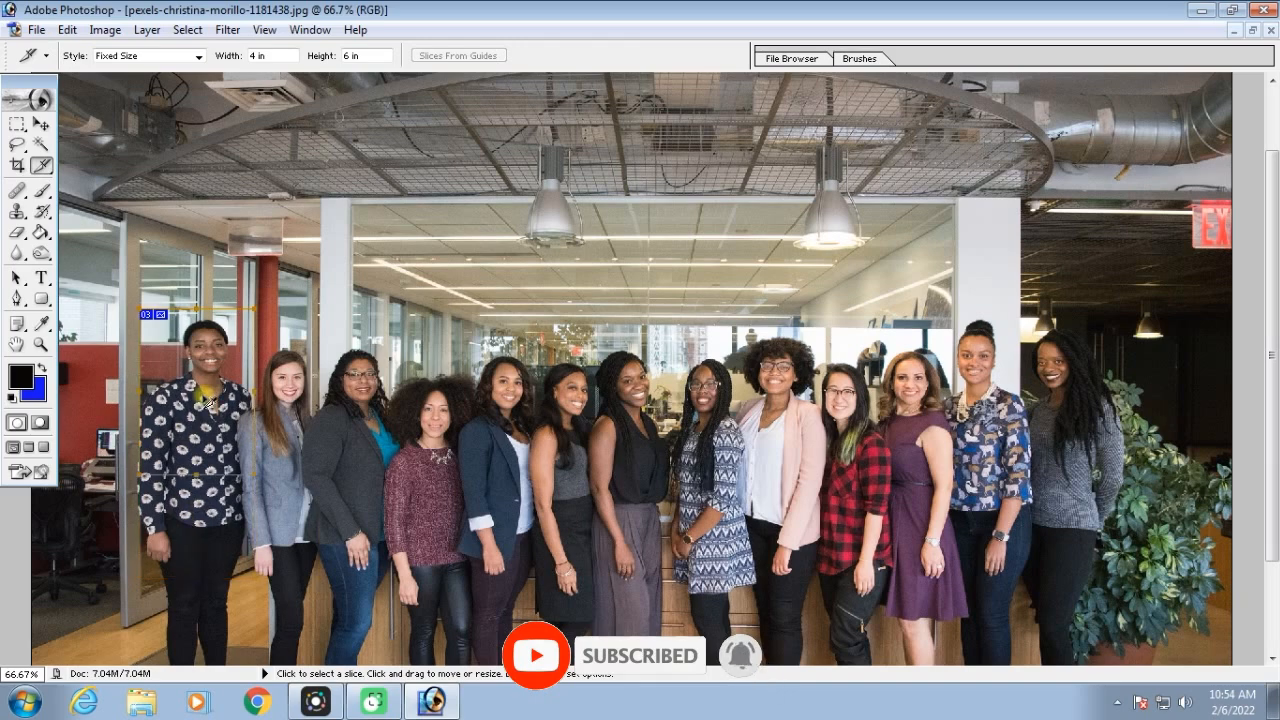
Place a fixed-size slice over the second woman and narrow its width so it excludes most of the third woman
click(274, 324)
drag(400, 390, 380, 383)
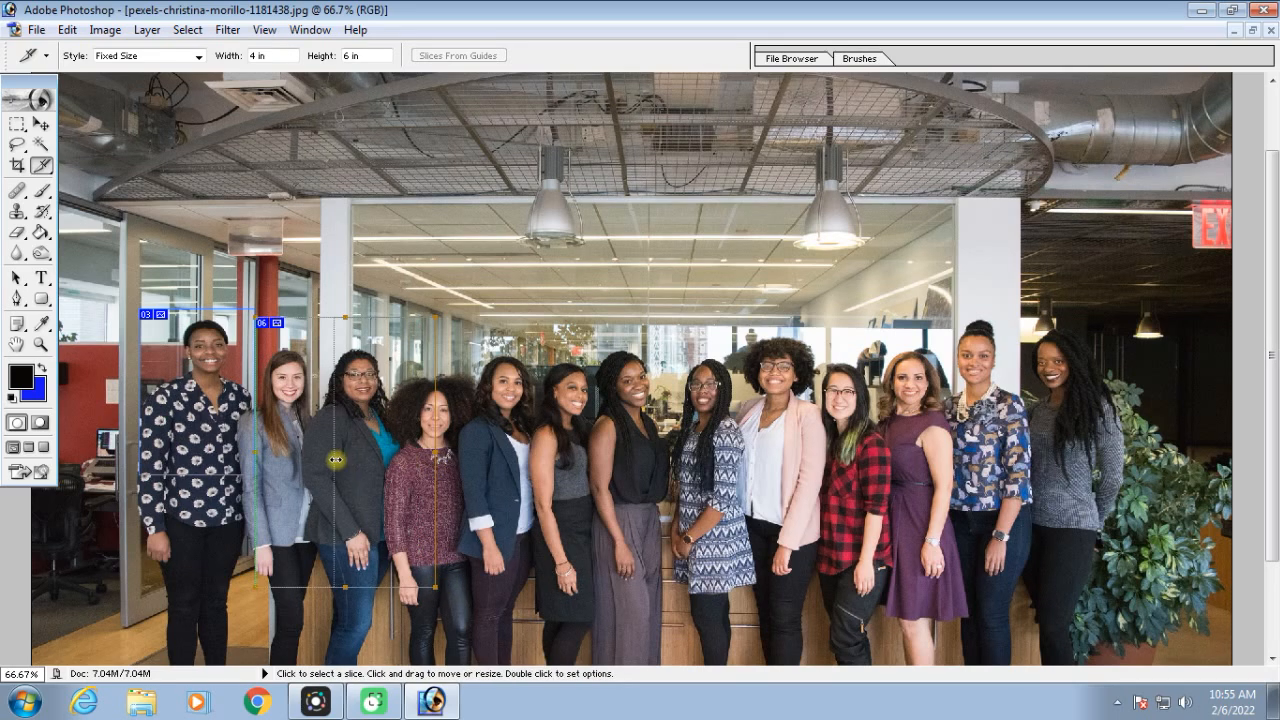
drag(435, 455, 331, 458)
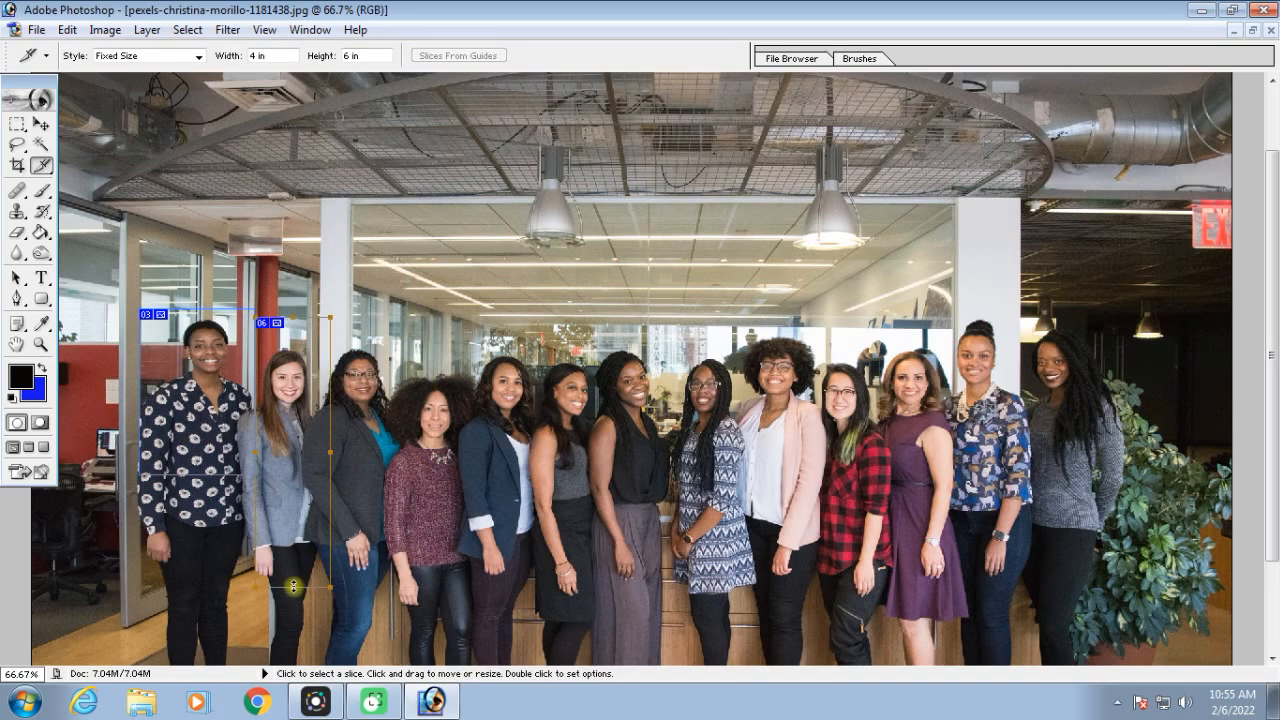
Undo the second woman's slice and the resizing of the first woman's slice
key(ctrl+alt+z)
key(ctrl+alt+z)
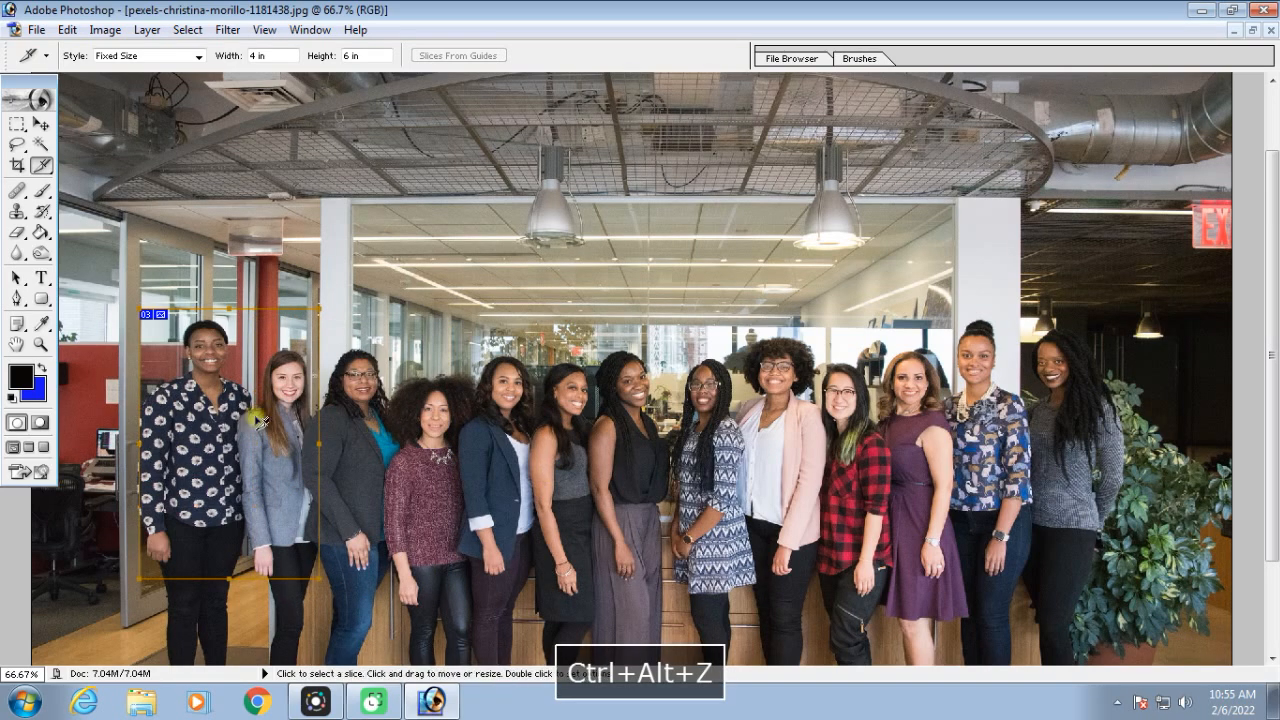
key(ctrl+alt+z)
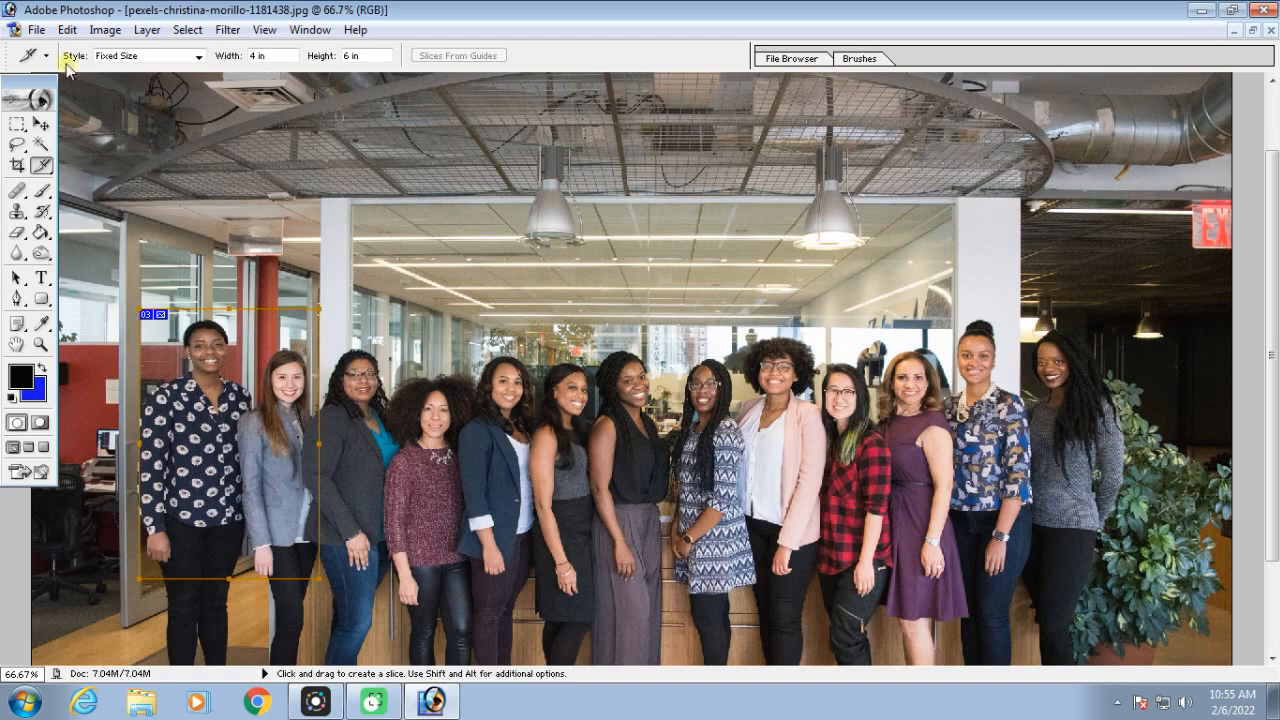
Save the sliced photo for web as HTML and images with all slices, using the file name aaaa
click(37, 30)
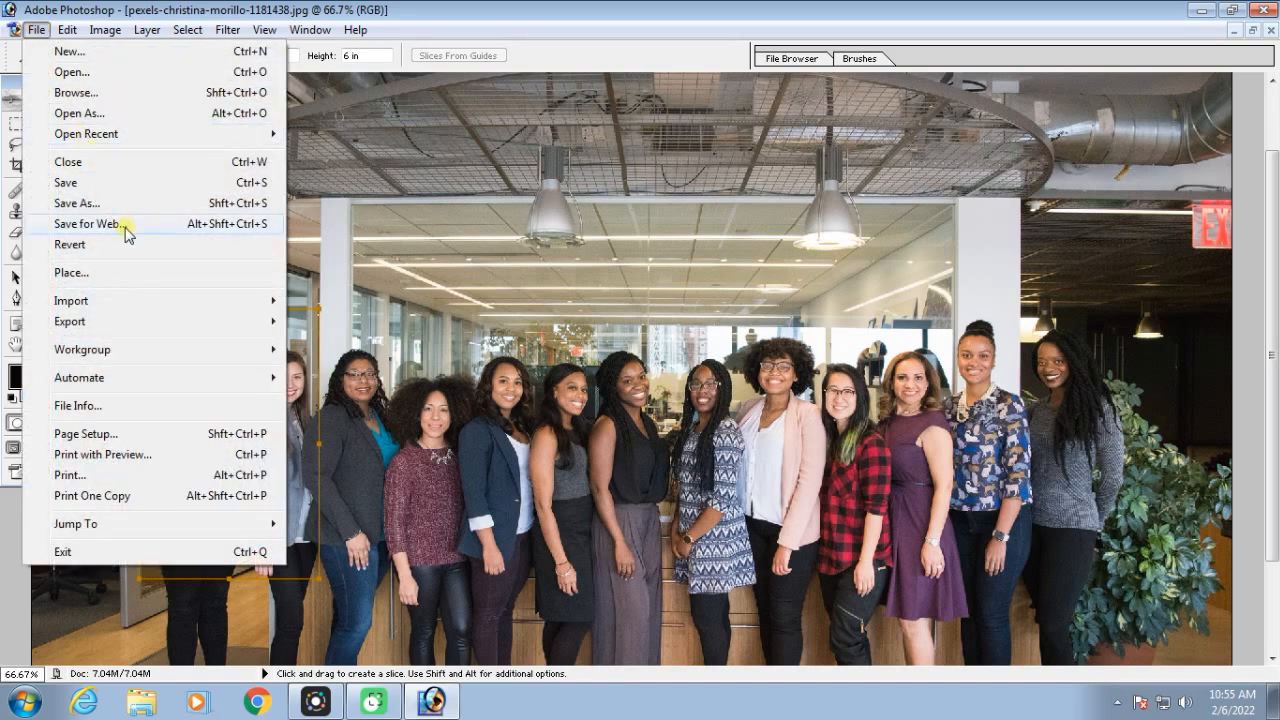
click(88, 224)
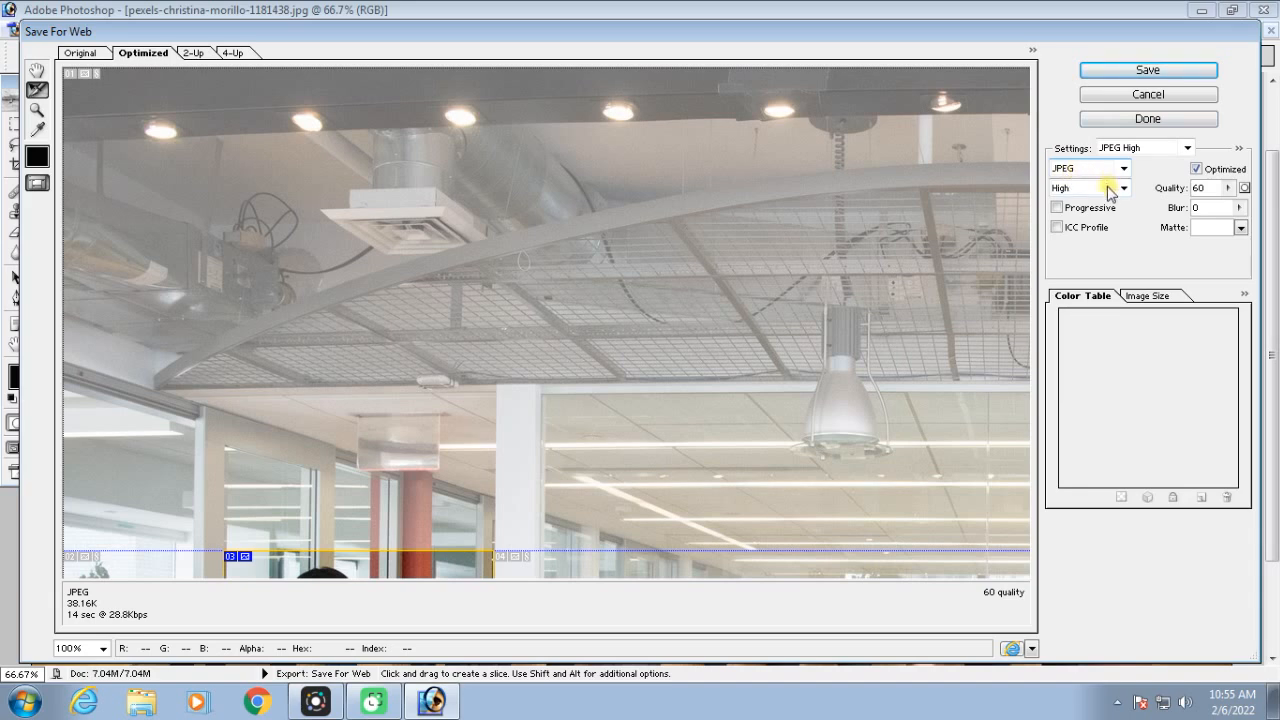
click(1148, 70)
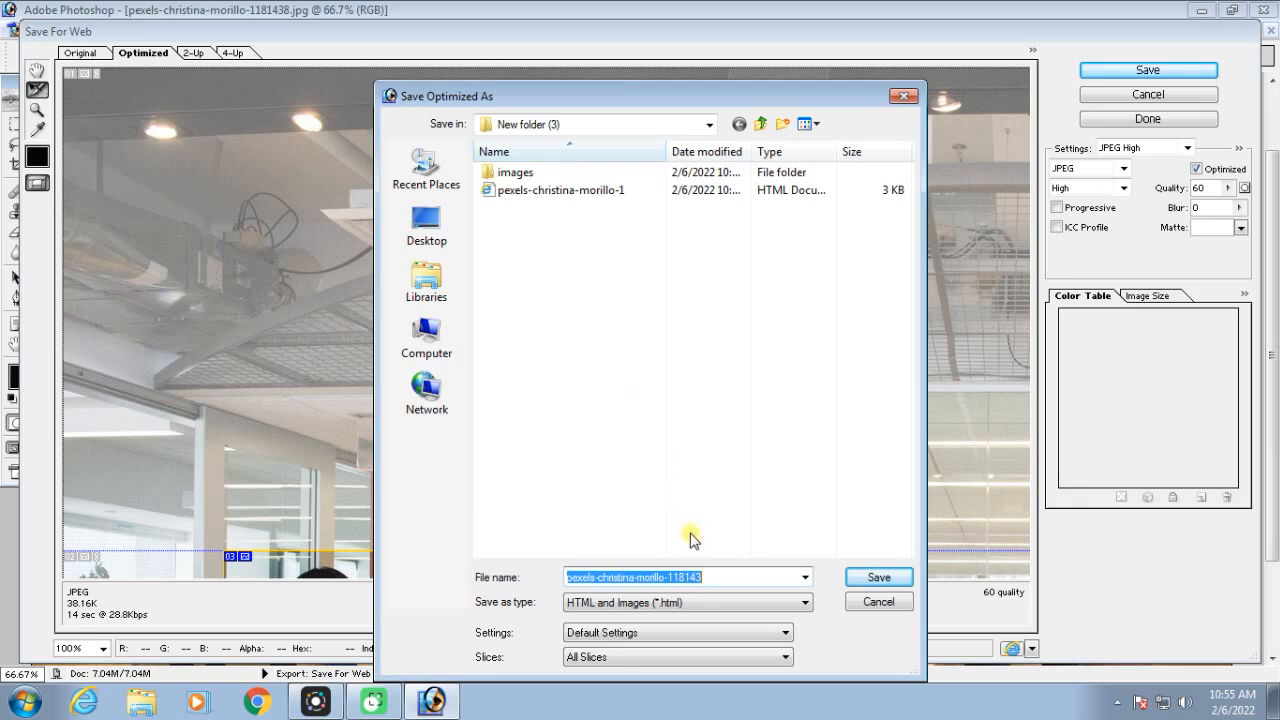
click(714, 577)
drag(714, 577, 556, 586)
text(aaaa)
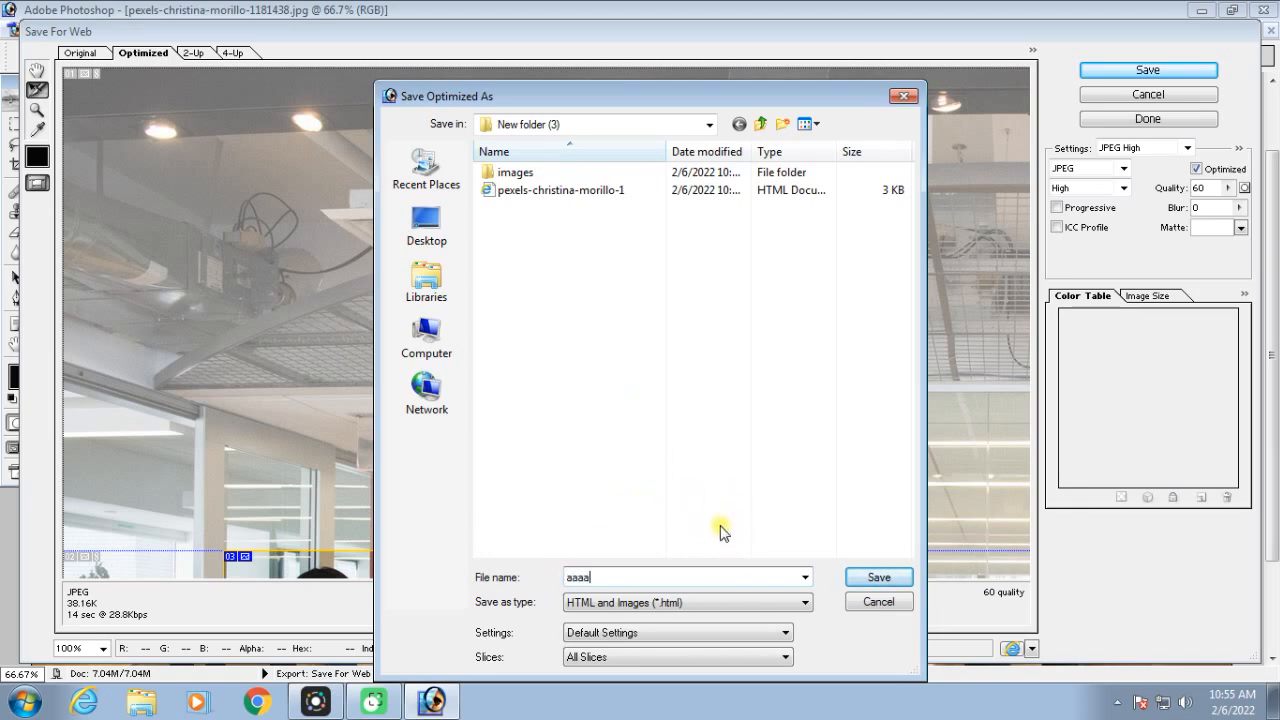
click(882, 577)
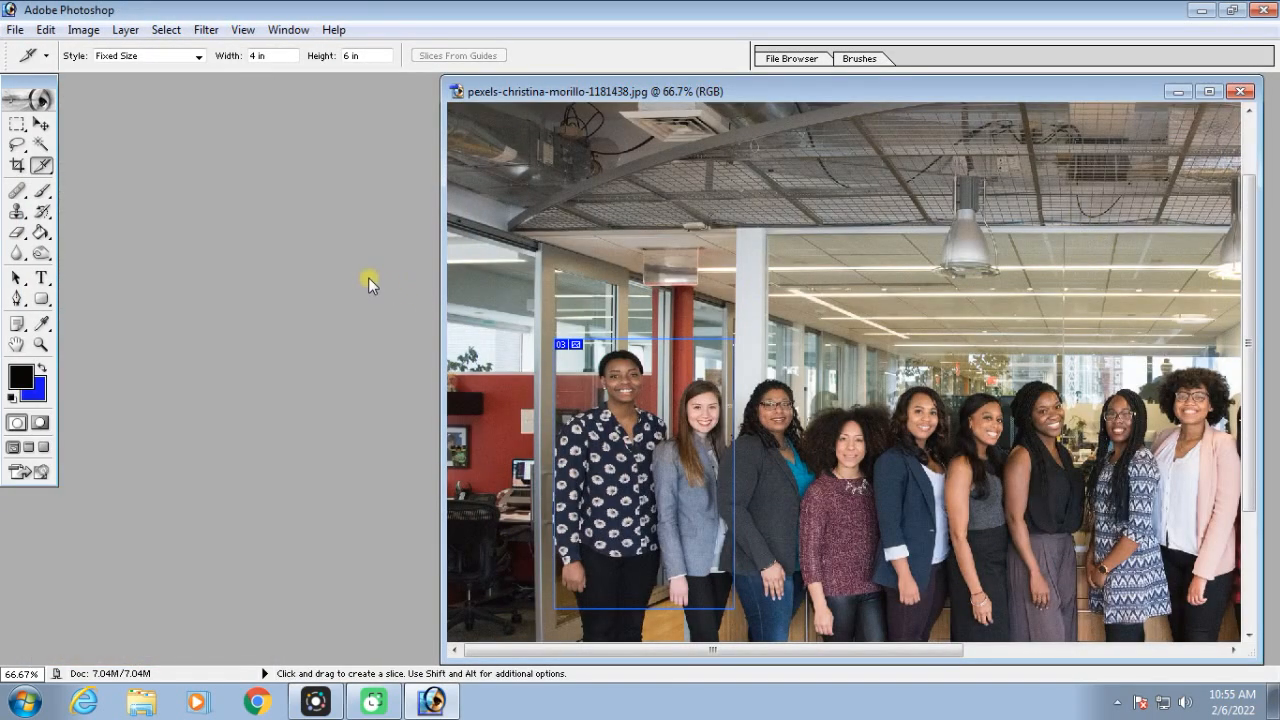
Open the exported slice aaaa_03.jpg, place its window over the group photo and check its image size and resolution
key(ctrl+o)
double_click(849, 194)
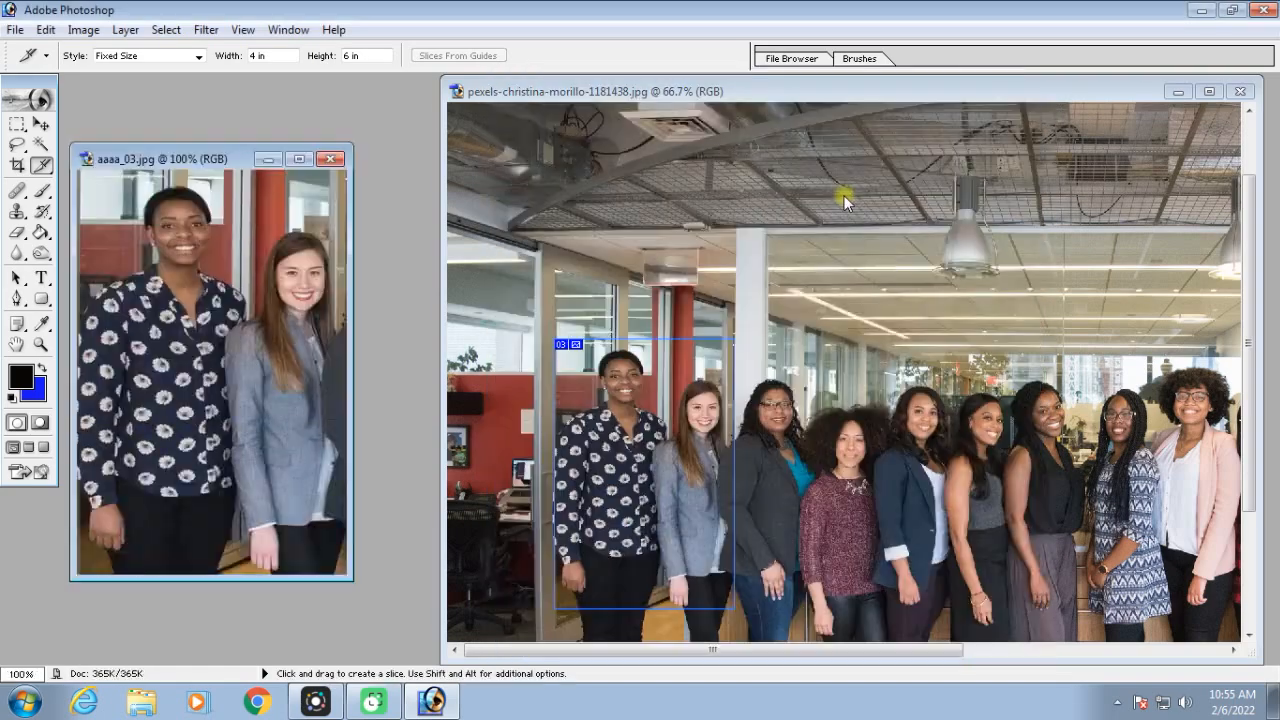
drag(207, 165, 623, 177)
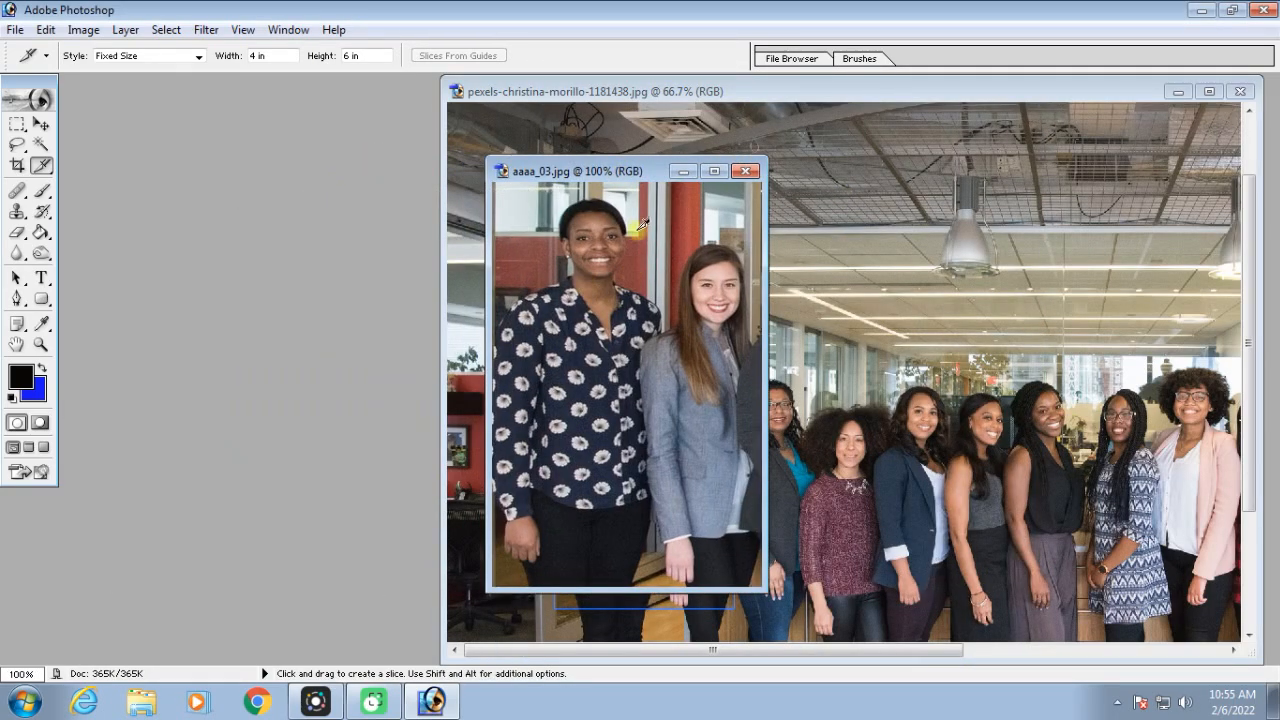
right_click(607, 172)
click(665, 203)
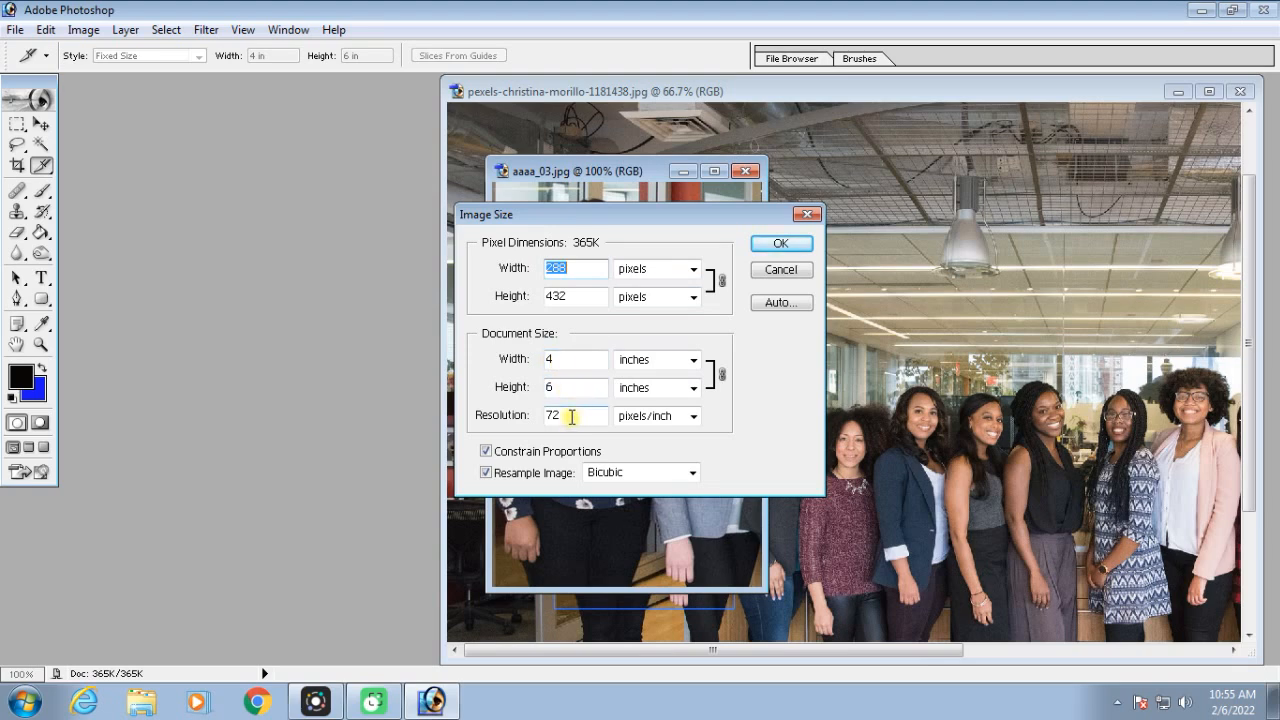
click(781, 243)
Create a new blank document from the 4 x 6 preset at 300 pixels/inch
key(ctrl+n)
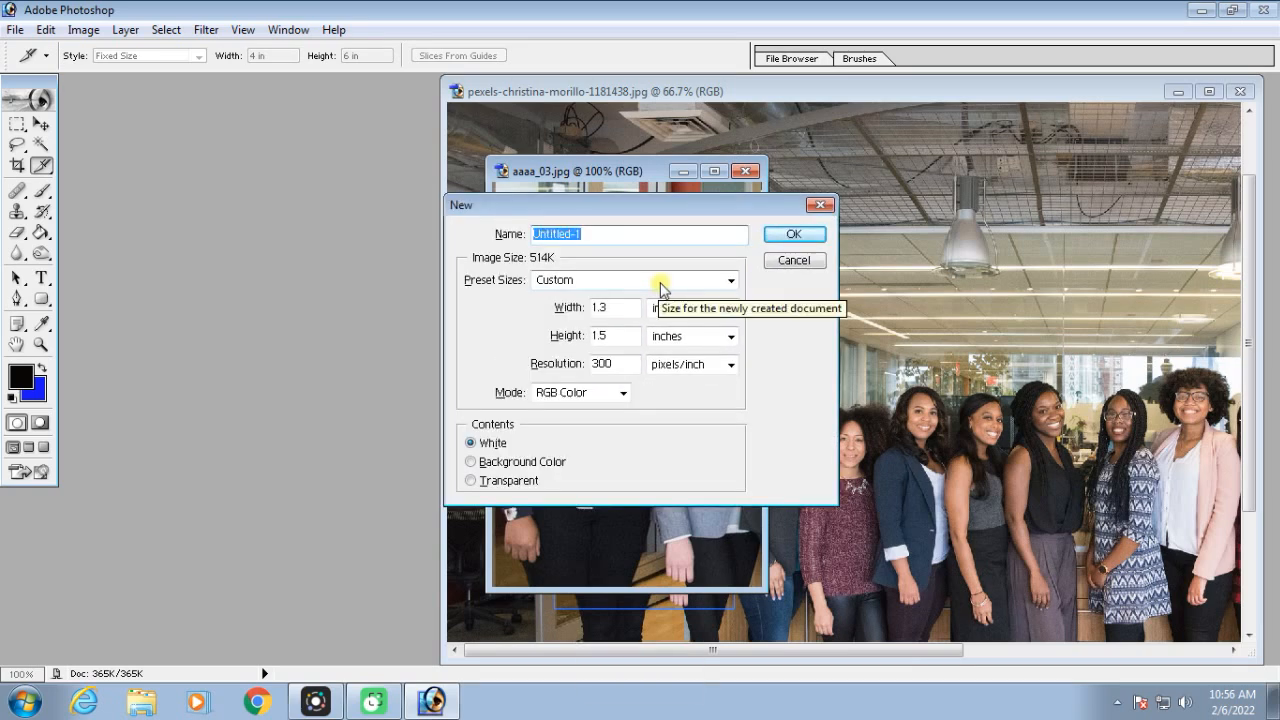
click(660, 289)
click(551, 145)
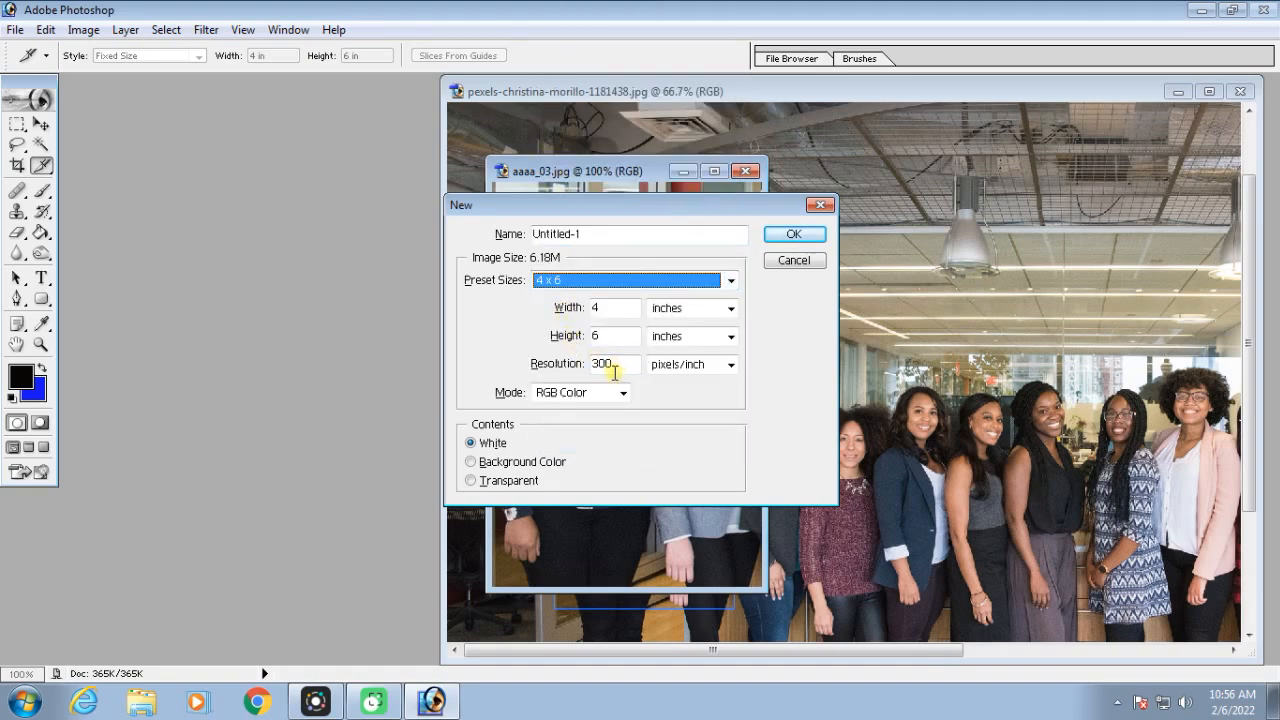
click(806, 234)
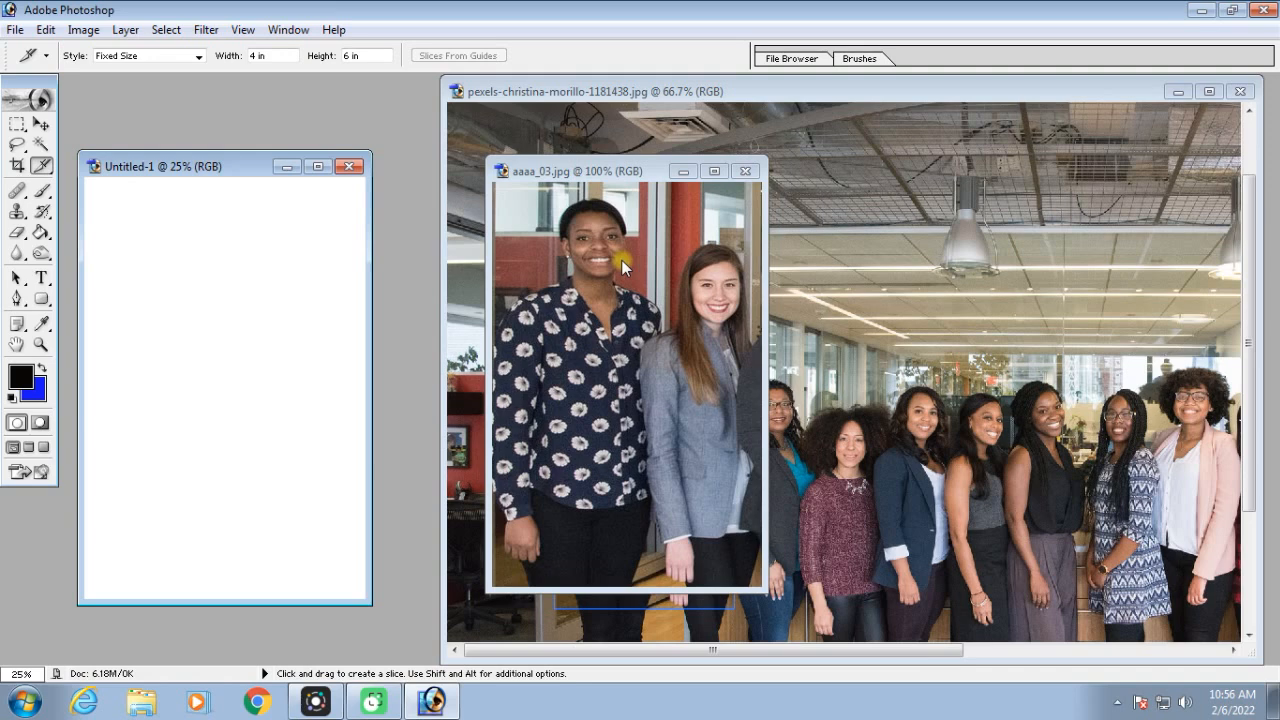
Copy the exported slice into the new document, scale it proportionally to fill the canvas, and close the document without saving
key(v)
drag(613, 300, 129, 222)
key(ctrl+t)
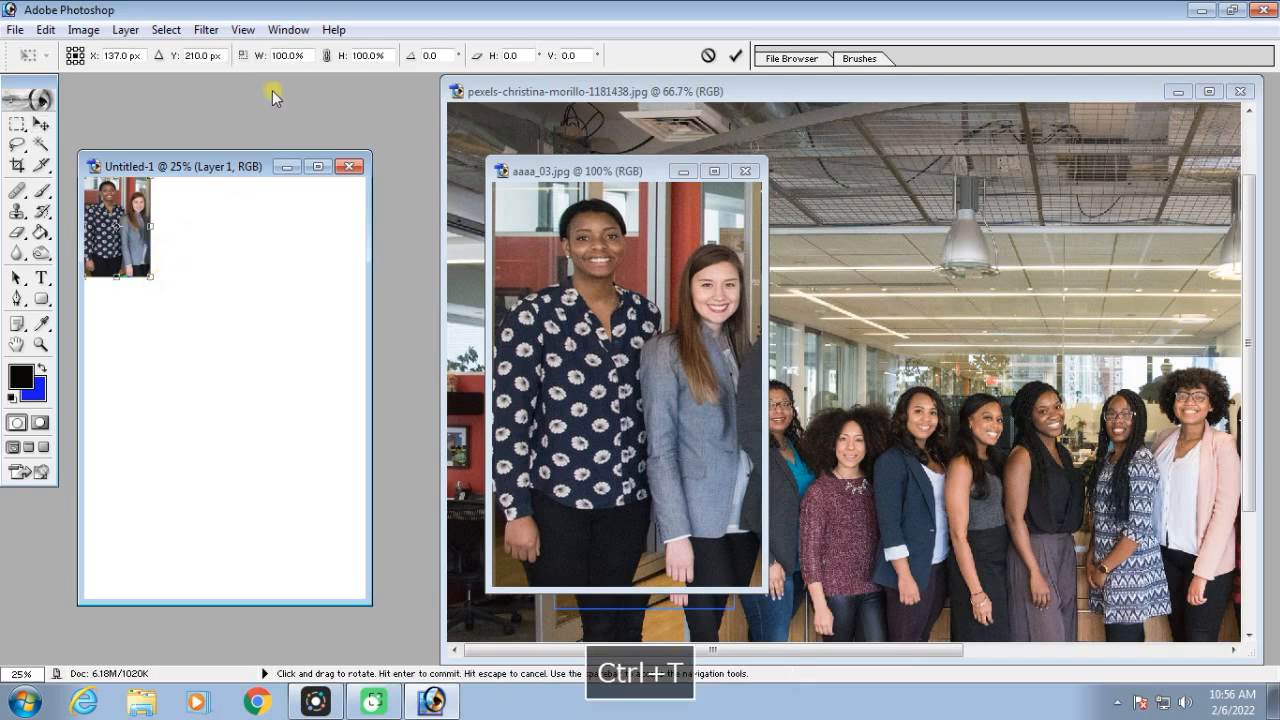
click(327, 55)
drag(150, 275, 360, 592)
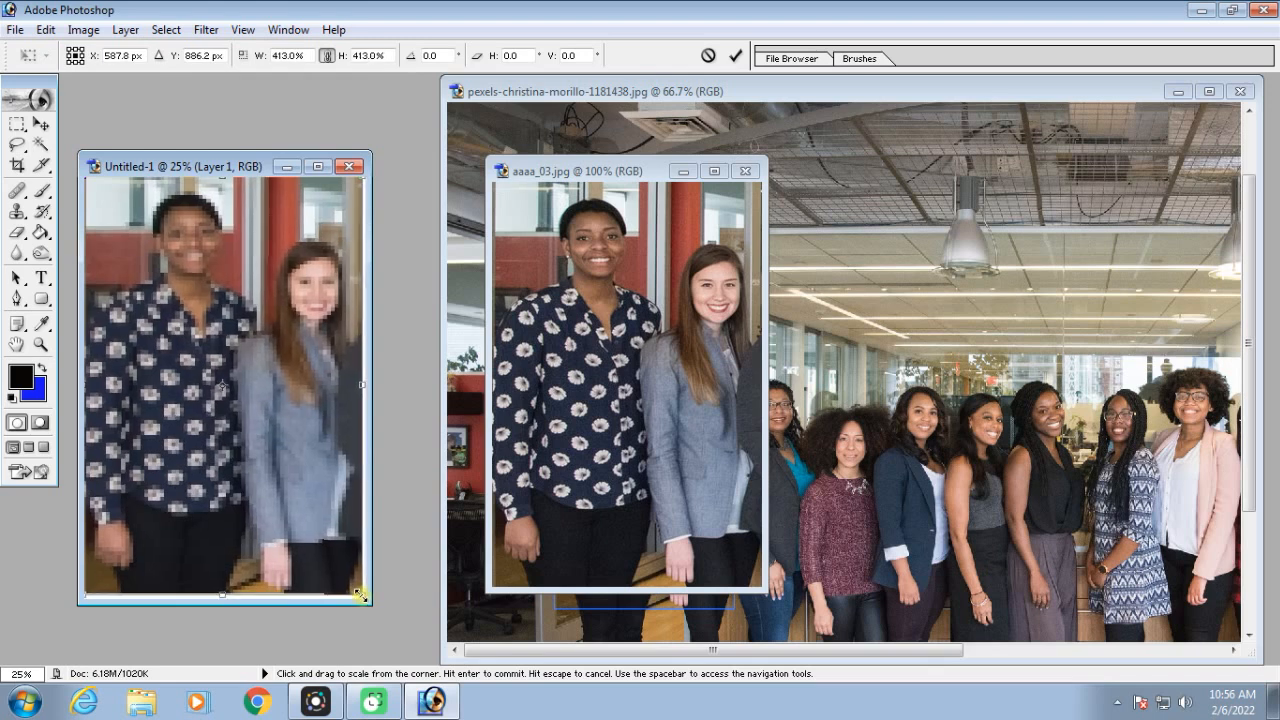
key(Return)
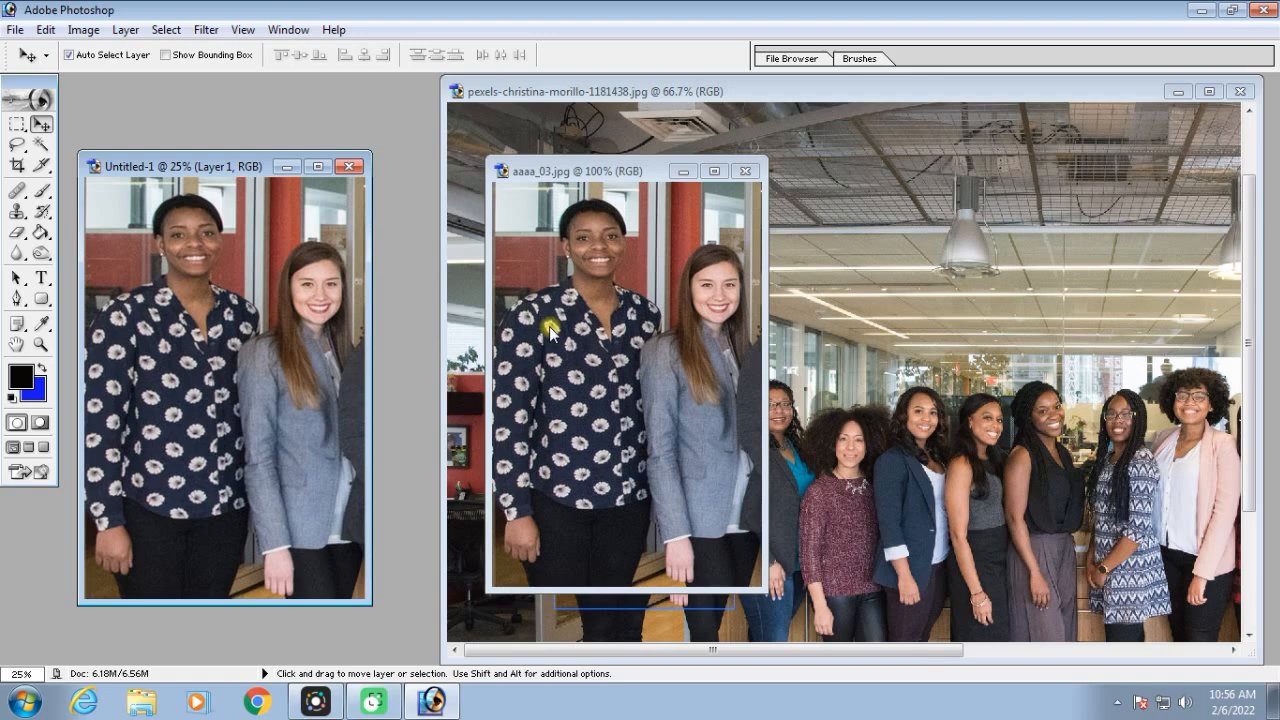
click(349, 166)
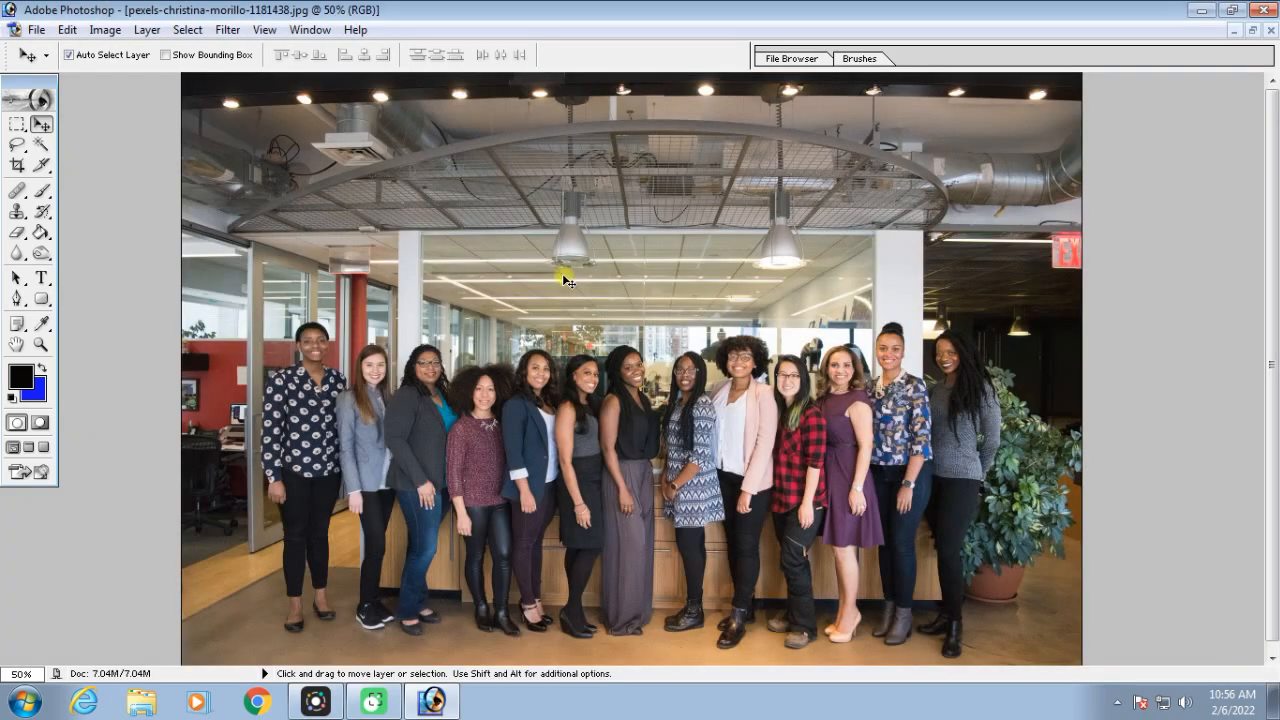
Switch back to the Slice tool on the group photo and set its style to Normal
click(41, 165)
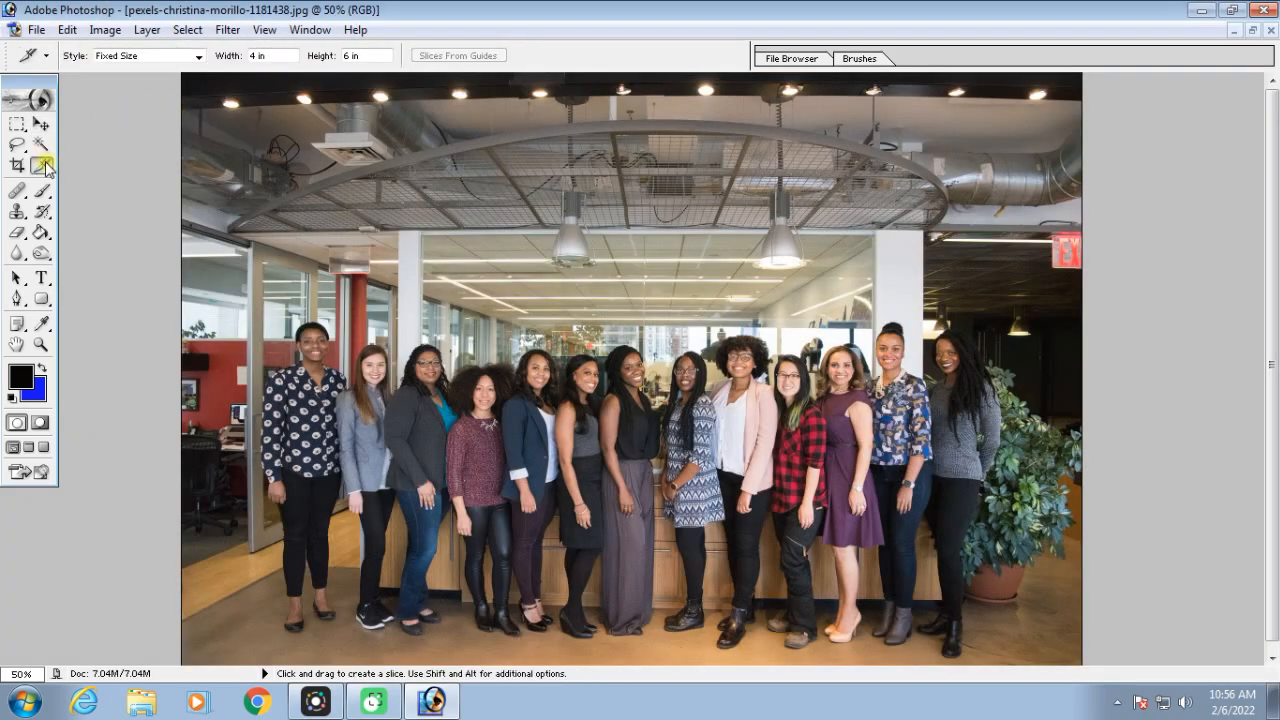
drag(45, 167, 104, 162)
click(196, 57)
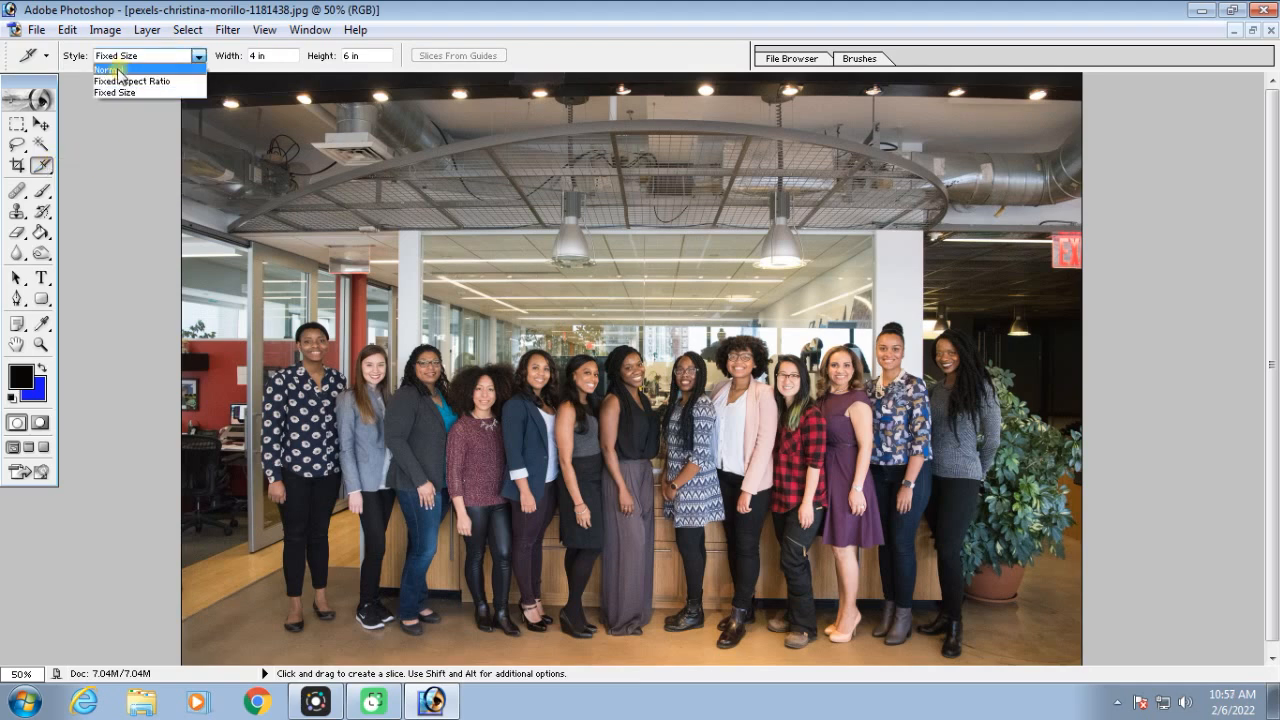
click(118, 70)
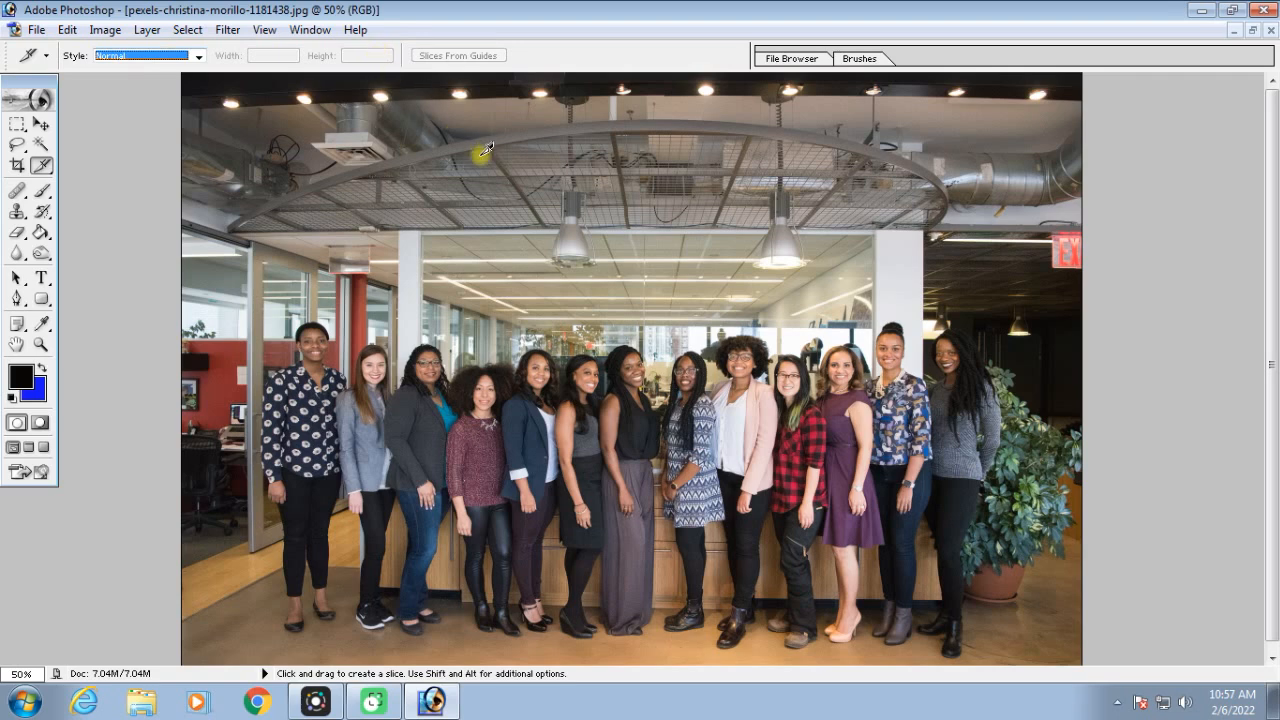
Show the rulers and place a vertical guide just left of the first woman, at about 2.3 in
key(ctrl)
key(ctrl+r)
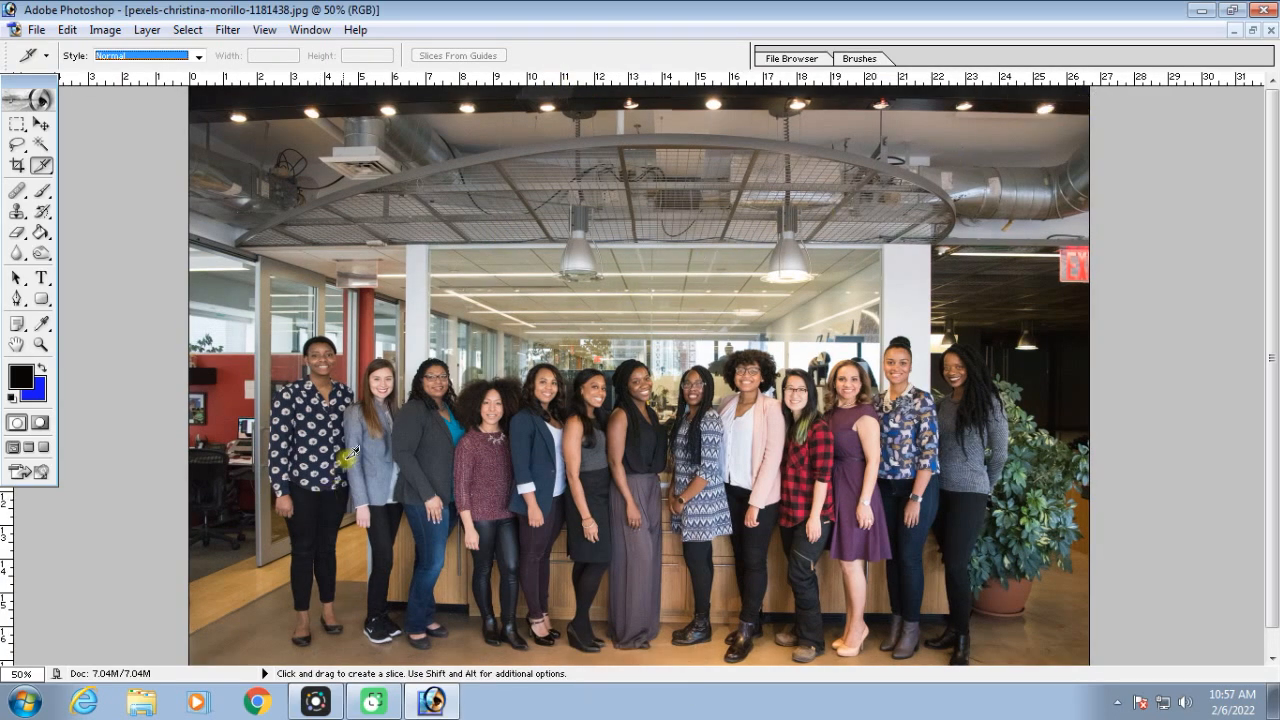
scroll(562, 359, down, 1)
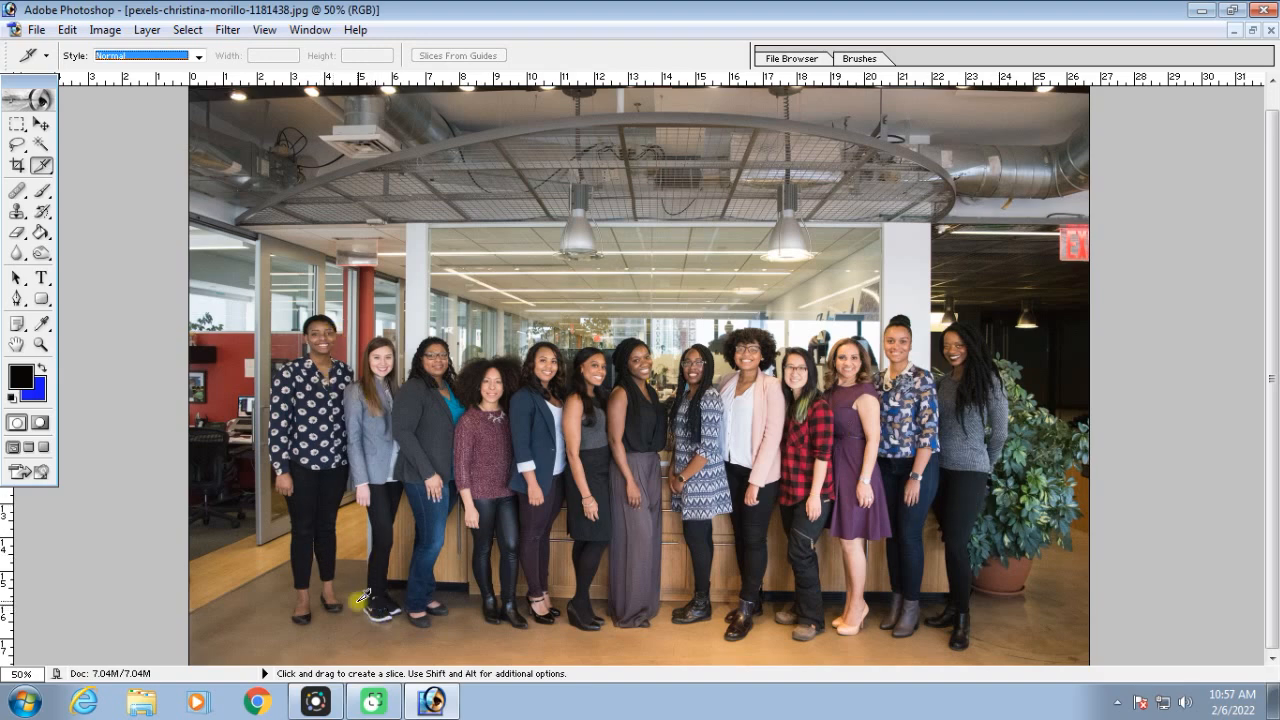
click(41, 124)
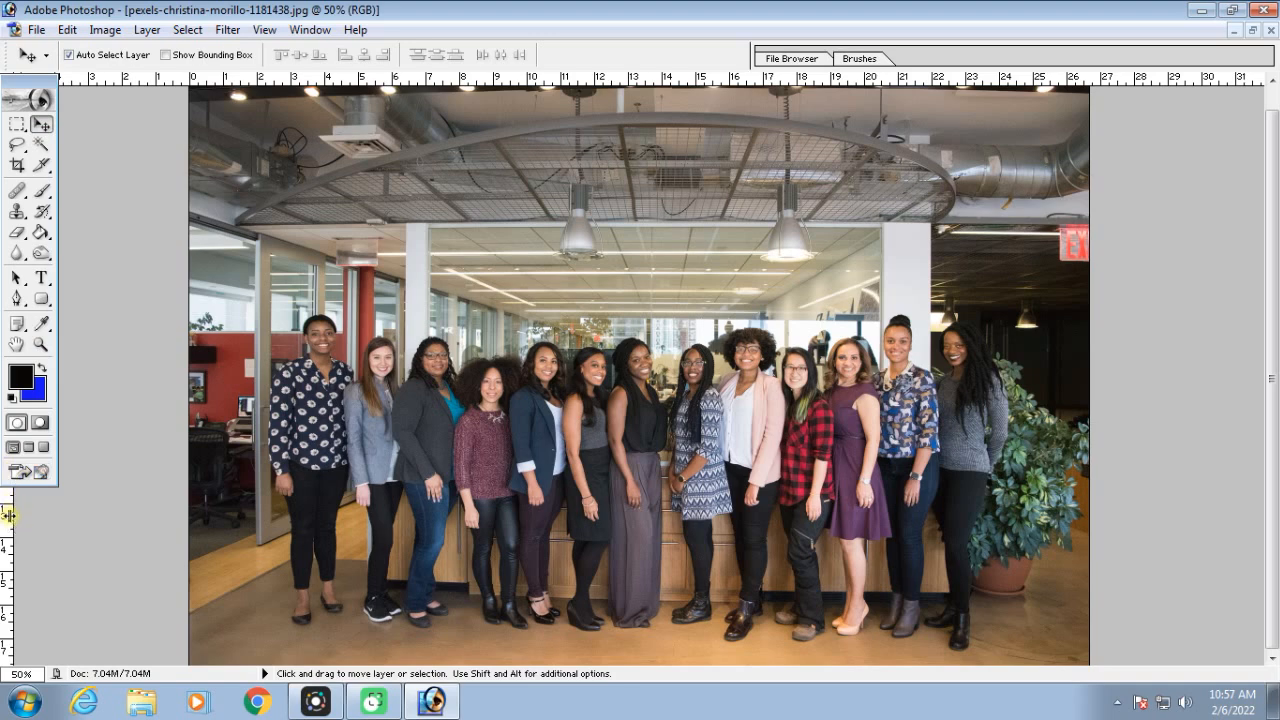
drag(8, 515, 267, 553)
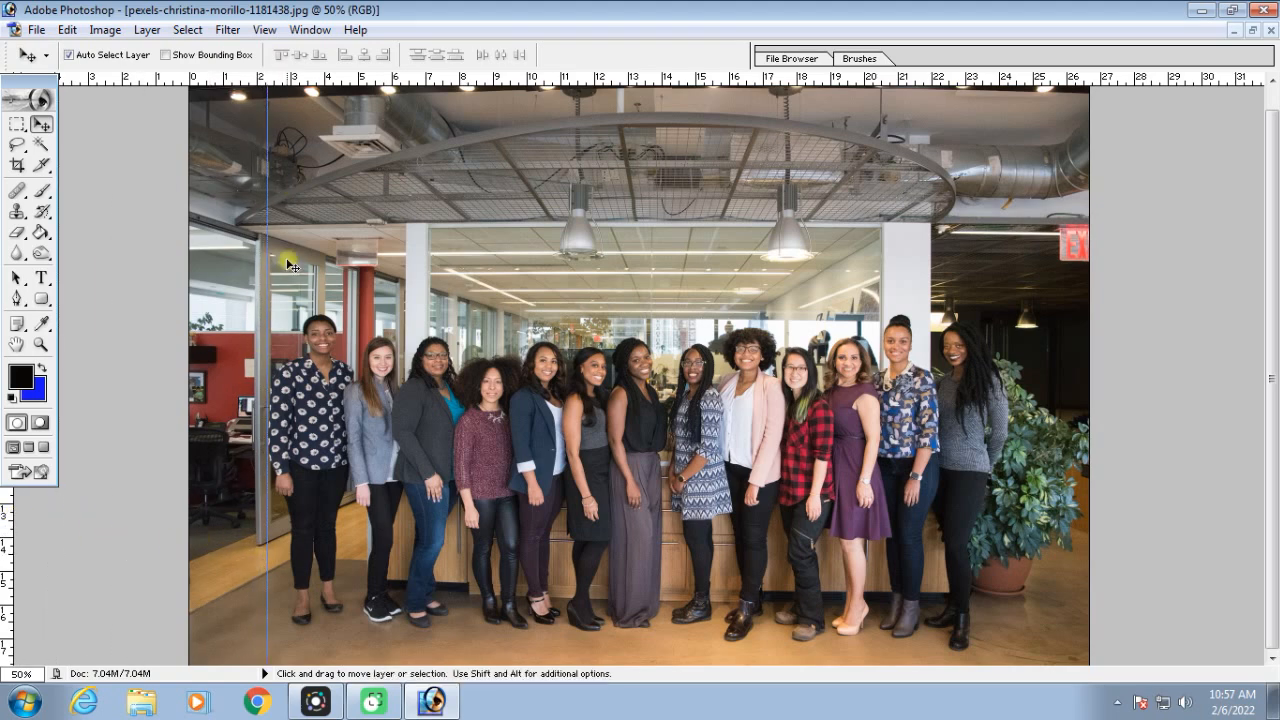
Add five vertical guides separating the first six women, one between each neighbouring pair
key(ctrl+equal)
key(ctrl+equal)
drag(324, 348, 618, 274)
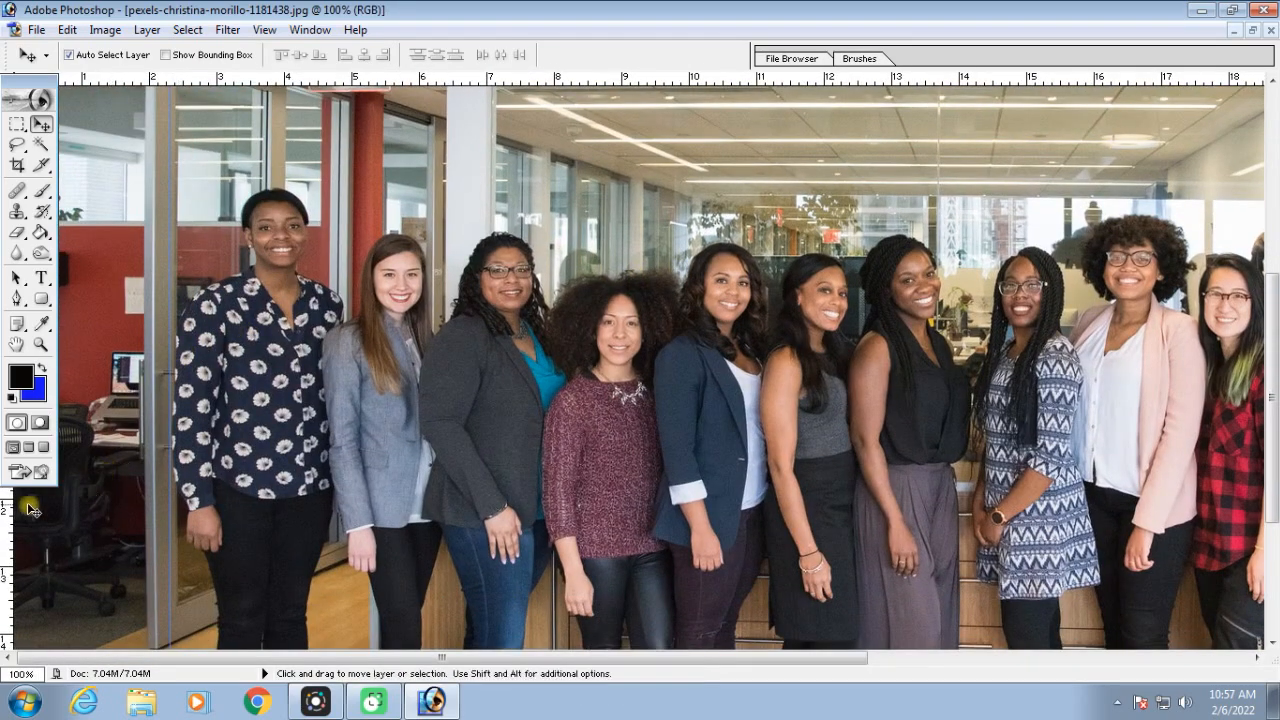
drag(8, 515, 331, 540)
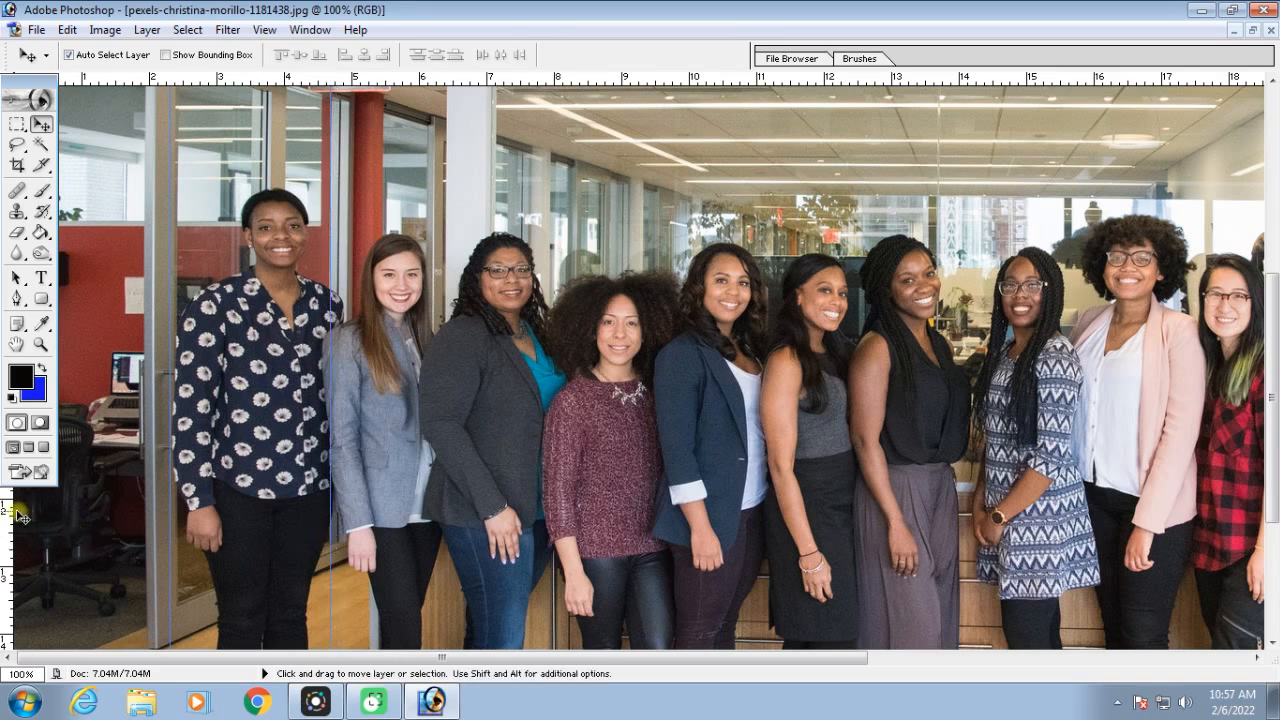
drag(5, 515, 435, 555)
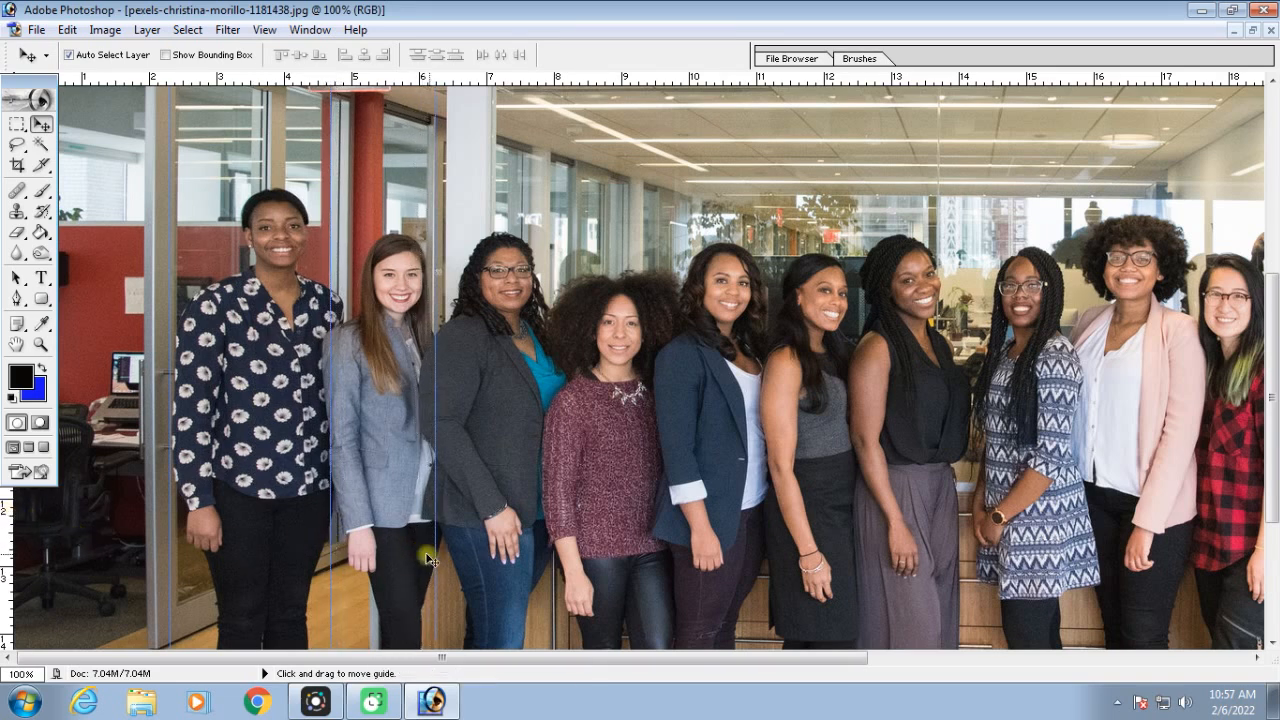
drag(5, 537, 550, 540)
drag(10, 545, 652, 560)
drag(26, 521, 766, 560)
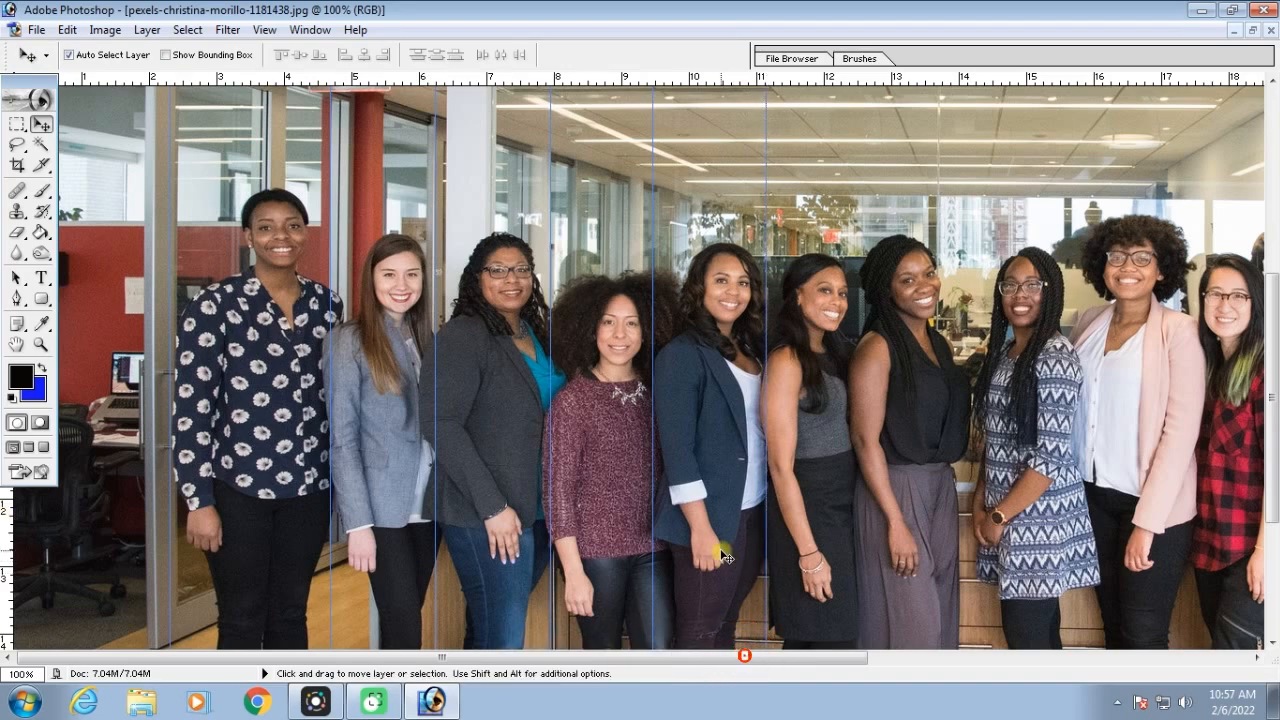
Add seven more vertical guides, one between each neighbouring pair from the sixth woman to the last
key(ctrl+minus)
drag(8, 512, 602, 532)
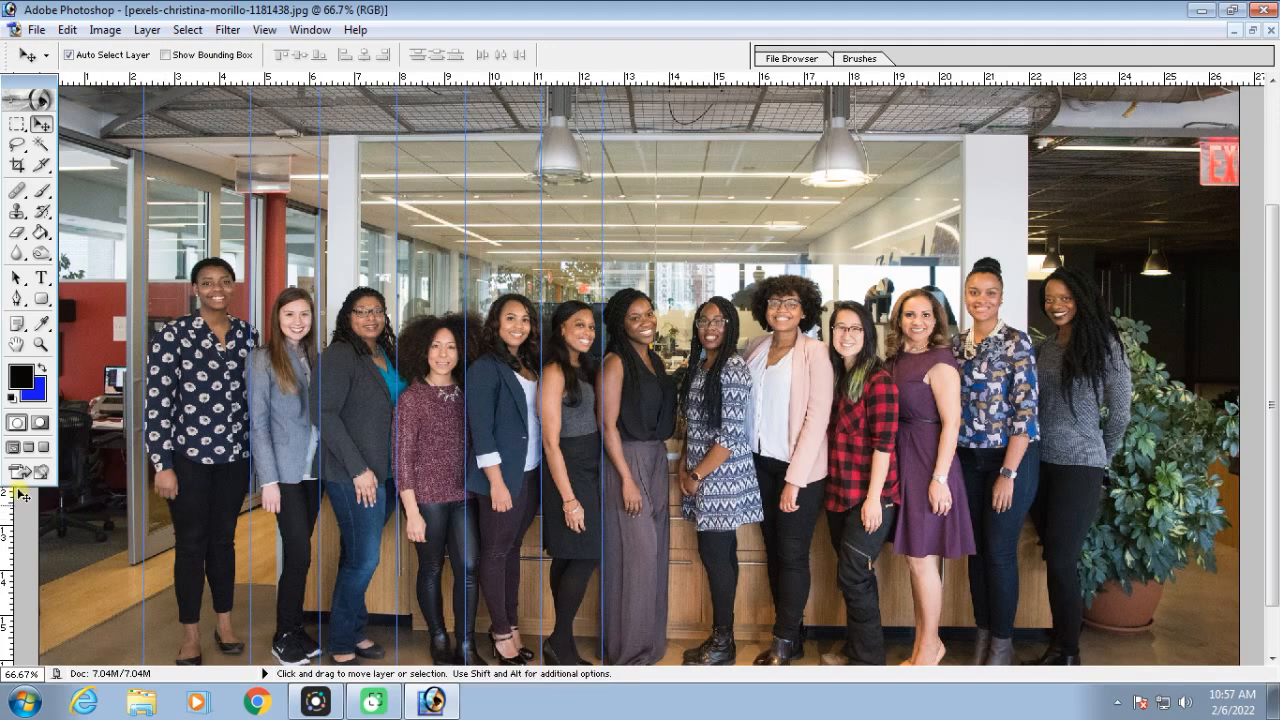
drag(5, 510, 679, 530)
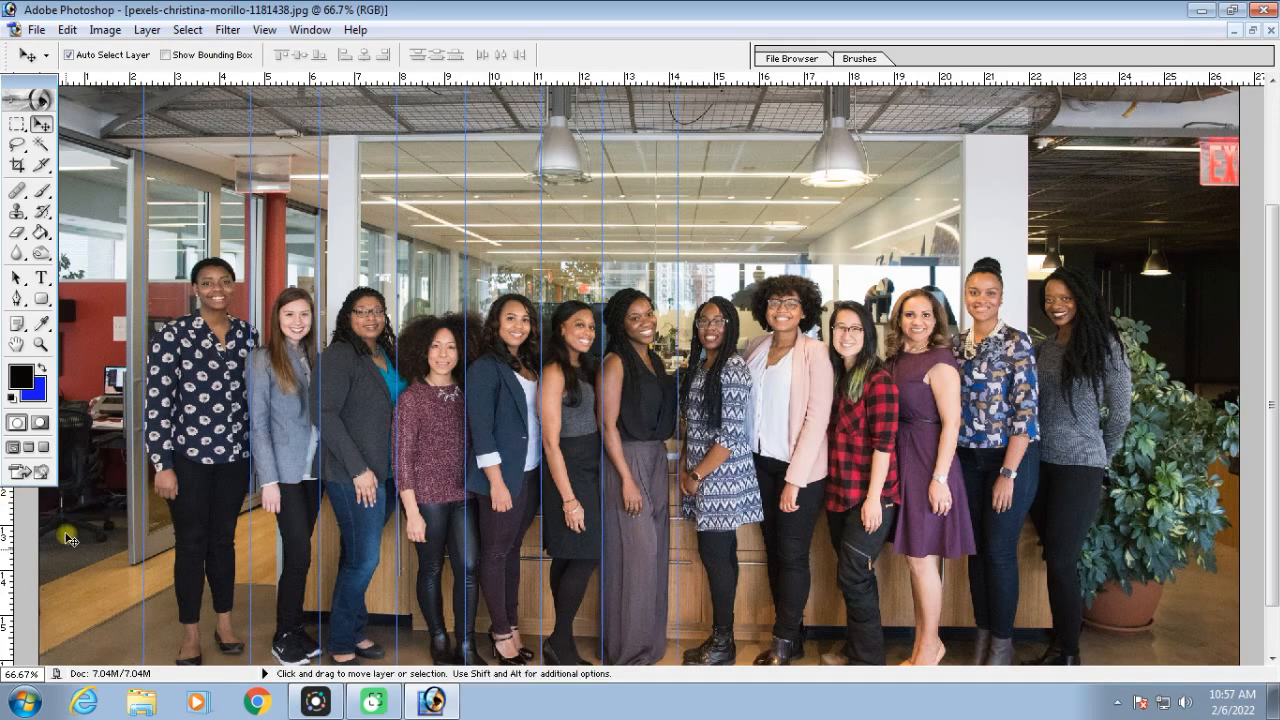
drag(5, 515, 747, 555)
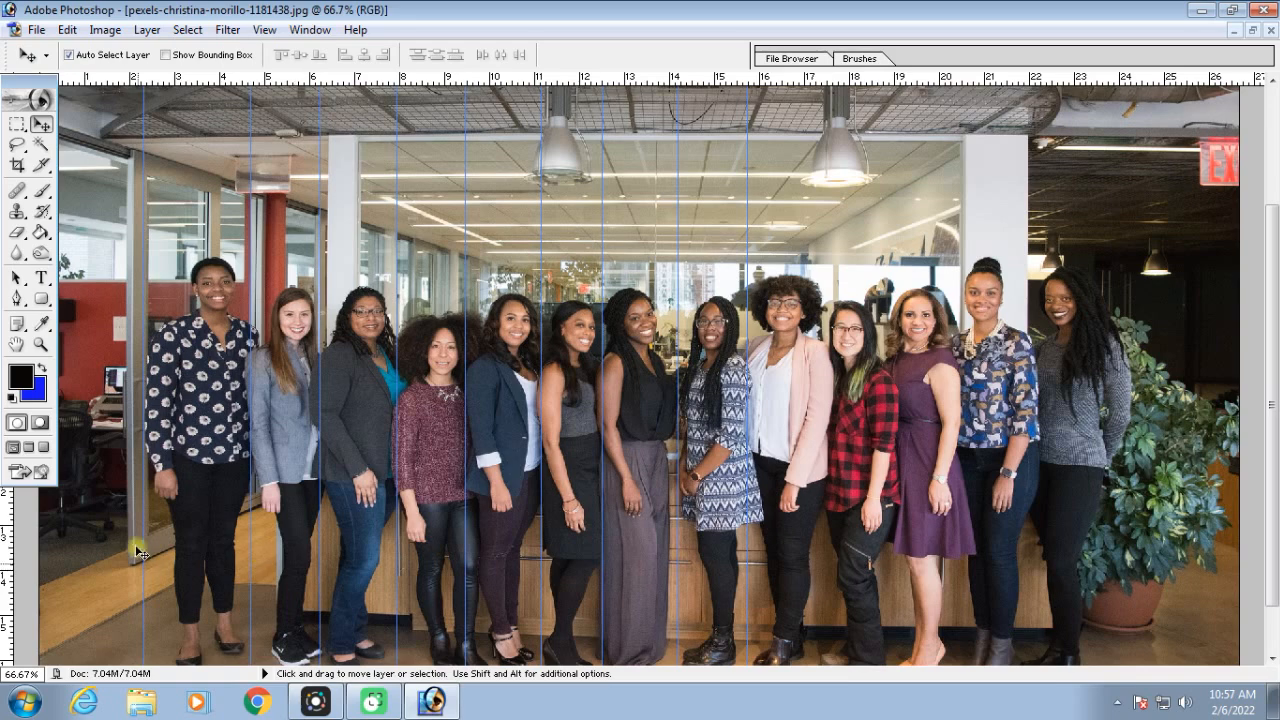
drag(8, 518, 829, 540)
drag(7, 513, 890, 547)
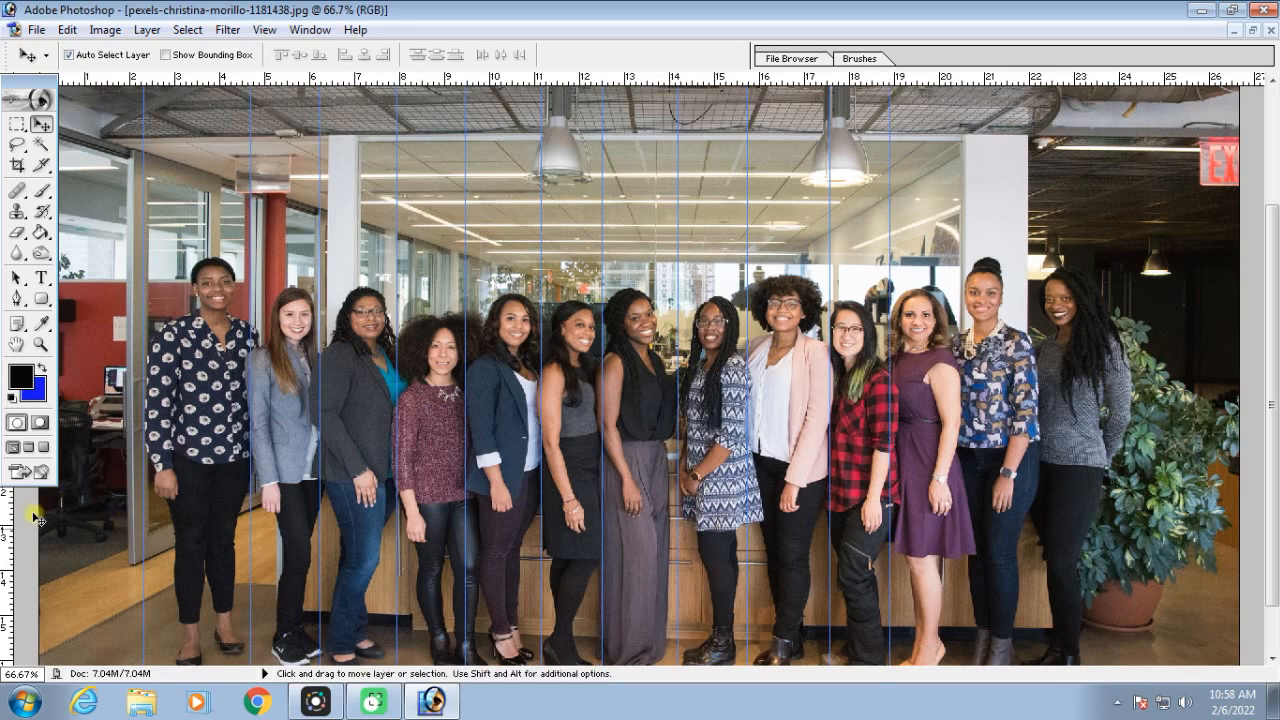
drag(7, 512, 960, 542)
drag(8, 526, 1038, 531)
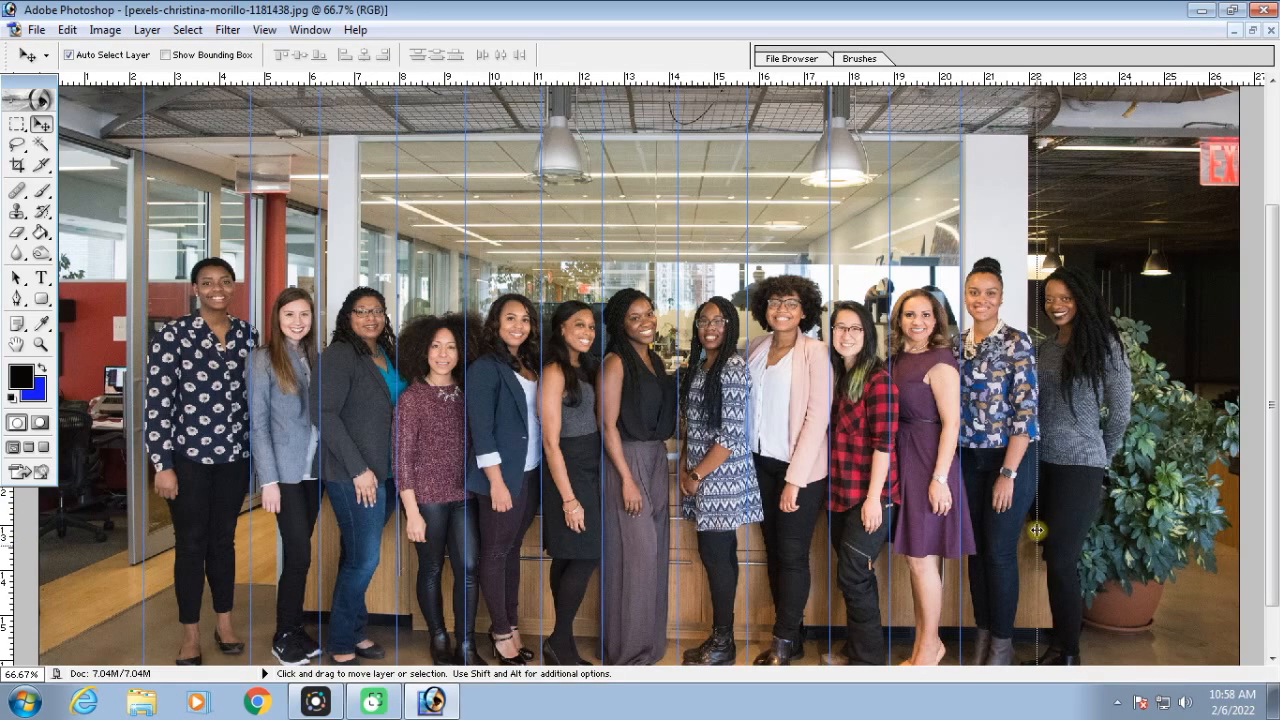
Add a vertical guide just right of the last woman and horizontal guides above the group's heads and below their feet
drag(5, 510, 1133, 478)
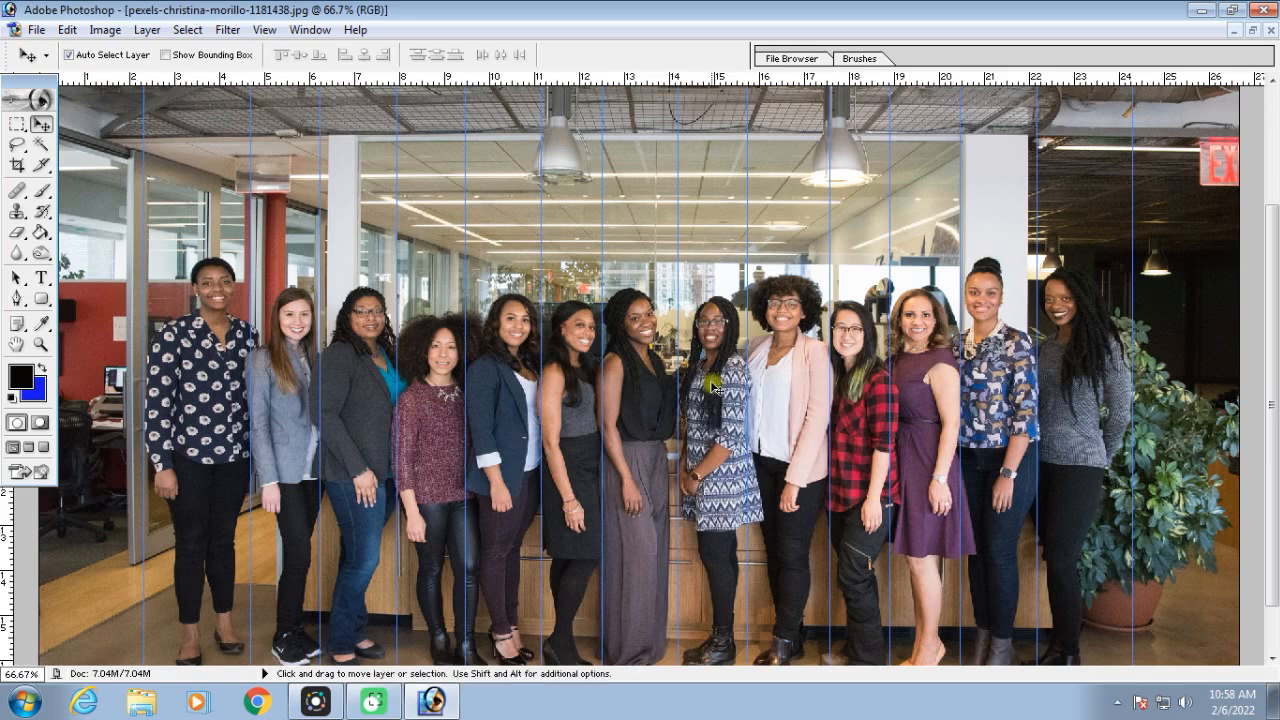
key(ctrl+minus)
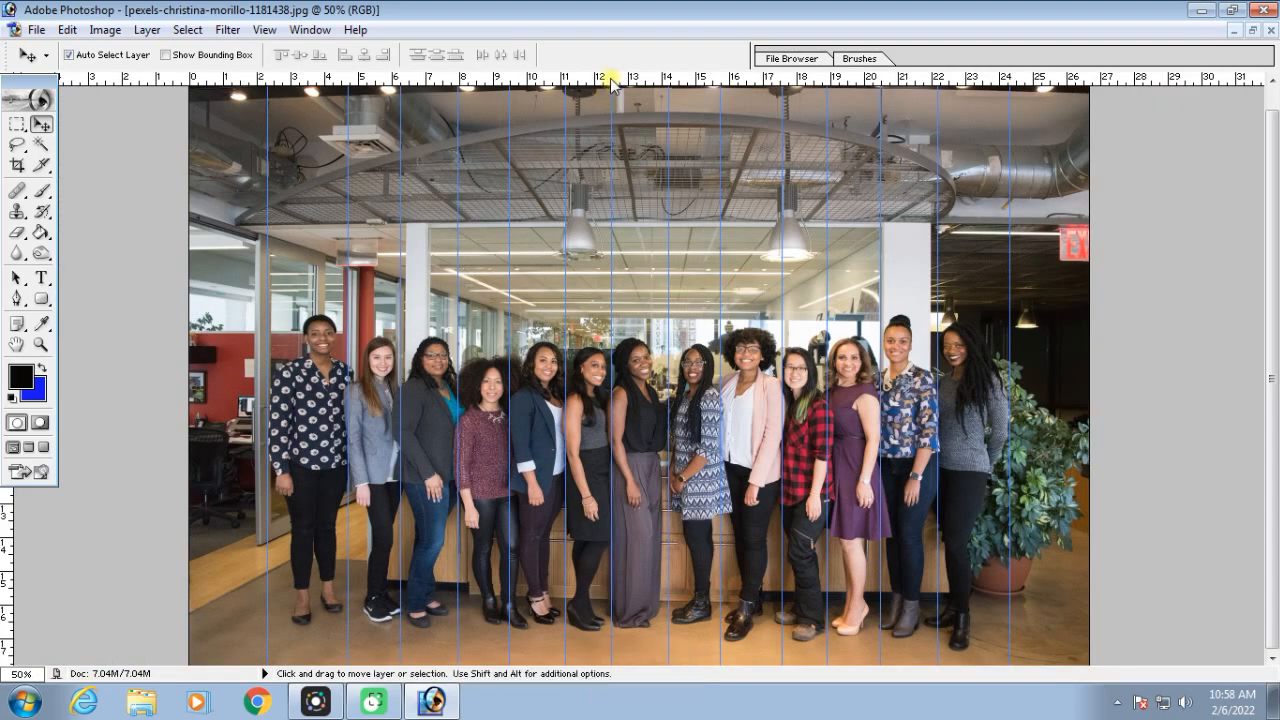
drag(609, 77, 650, 302)
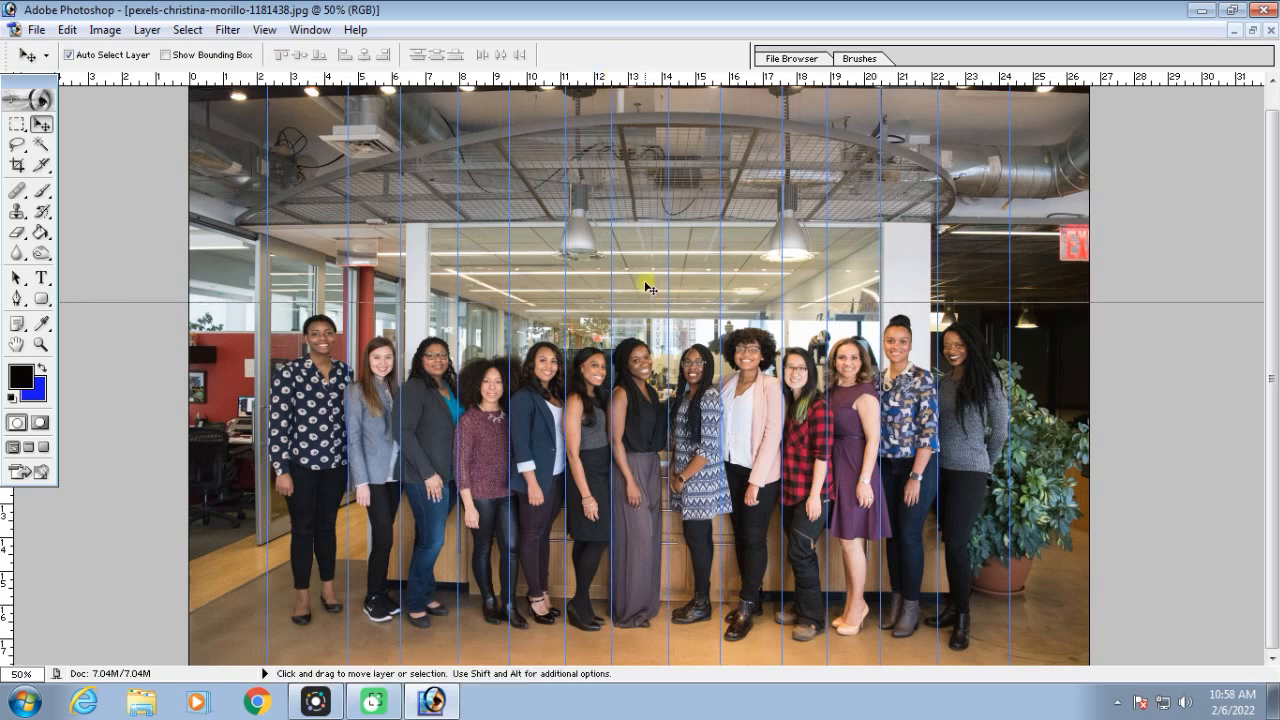
drag(565, 80, 605, 434)
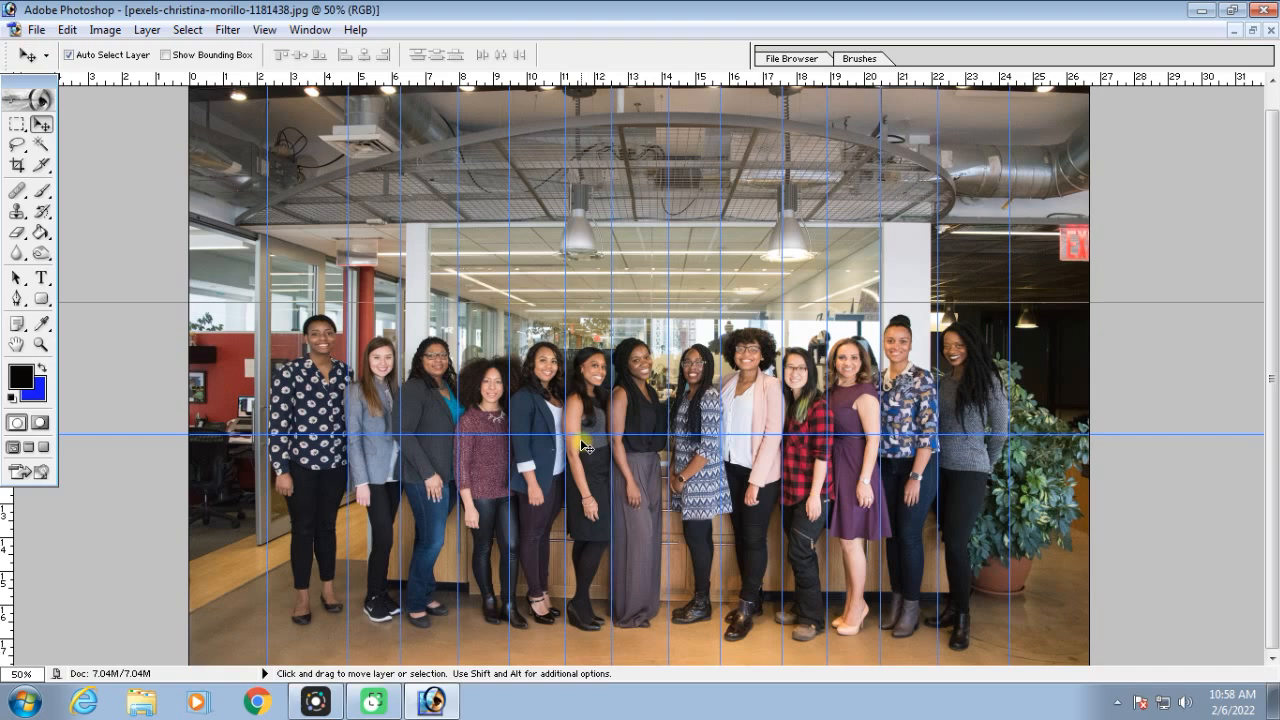
drag(585, 434, 587, 655)
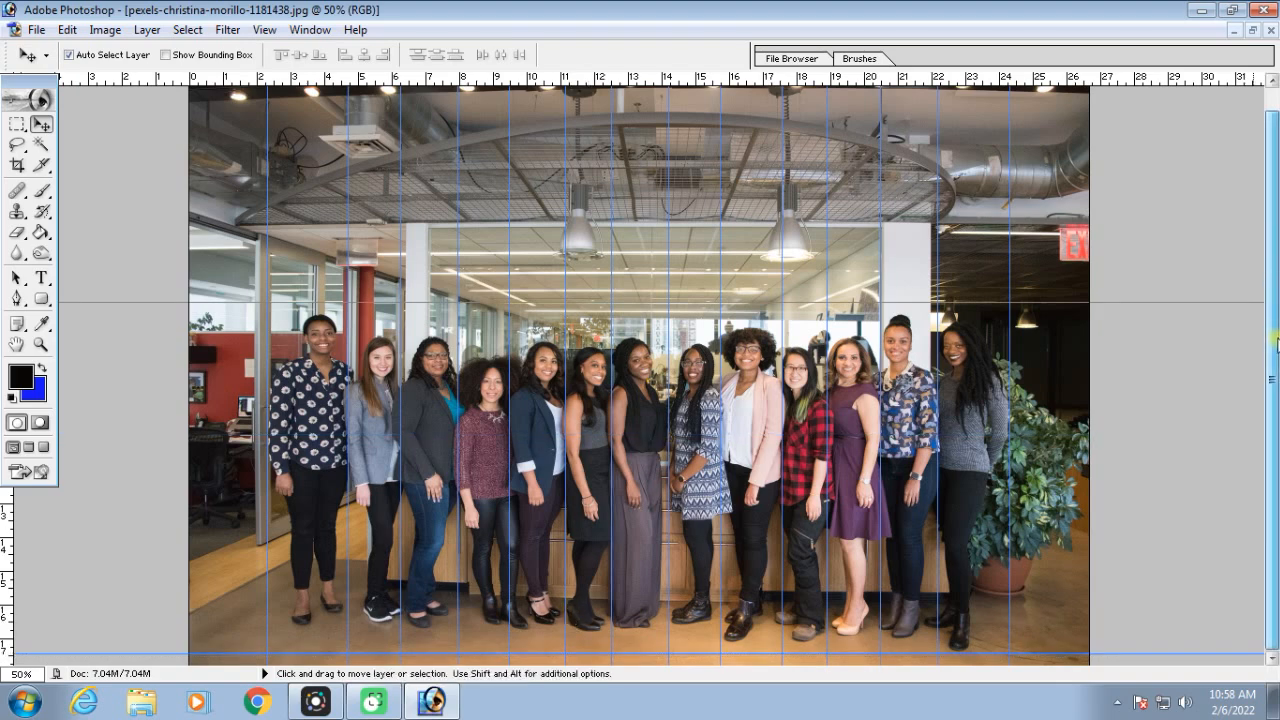
Hide the rulers and generate slices of the whole group photo from its guides with the Slice tool
click(40, 166)
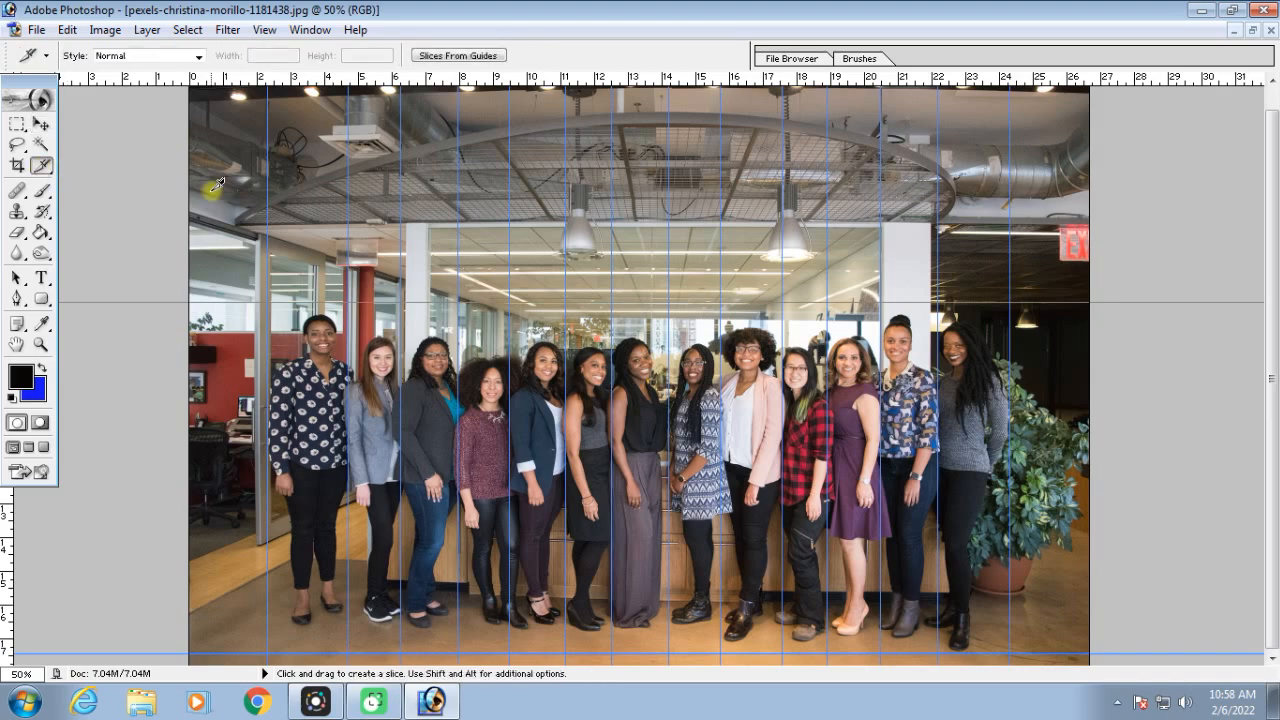
key(ctrl+r)
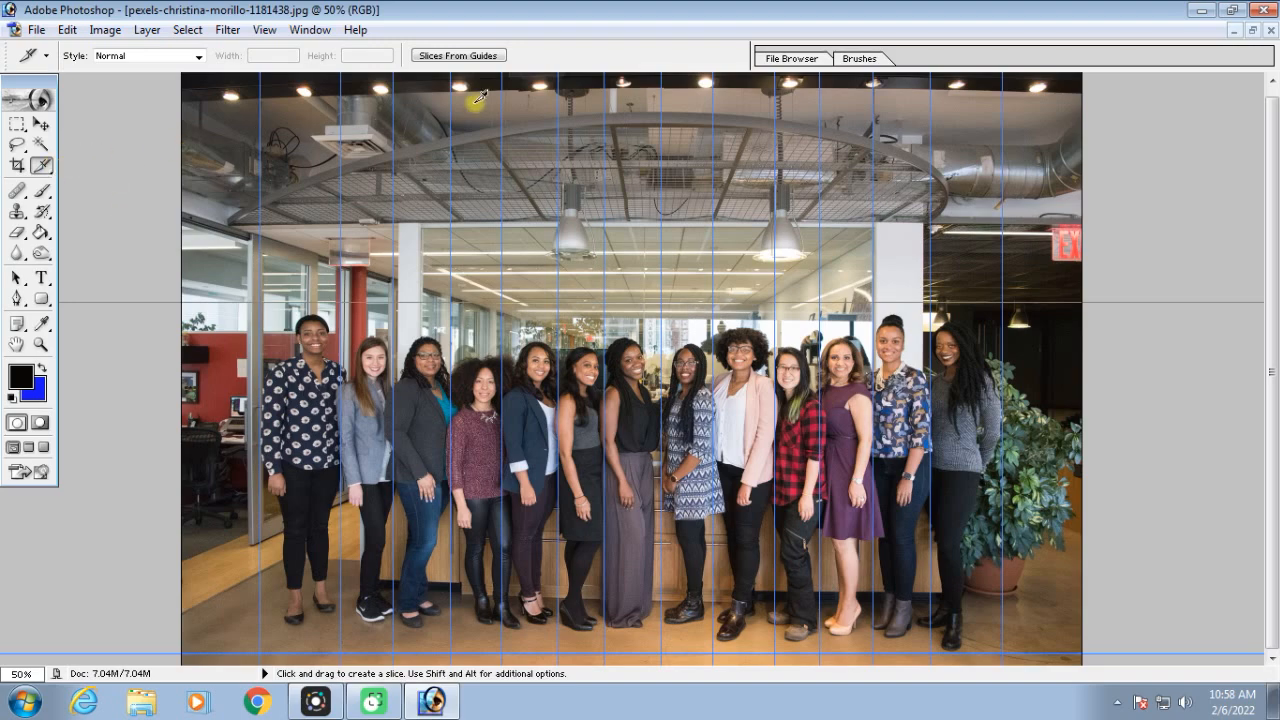
click(441, 57)
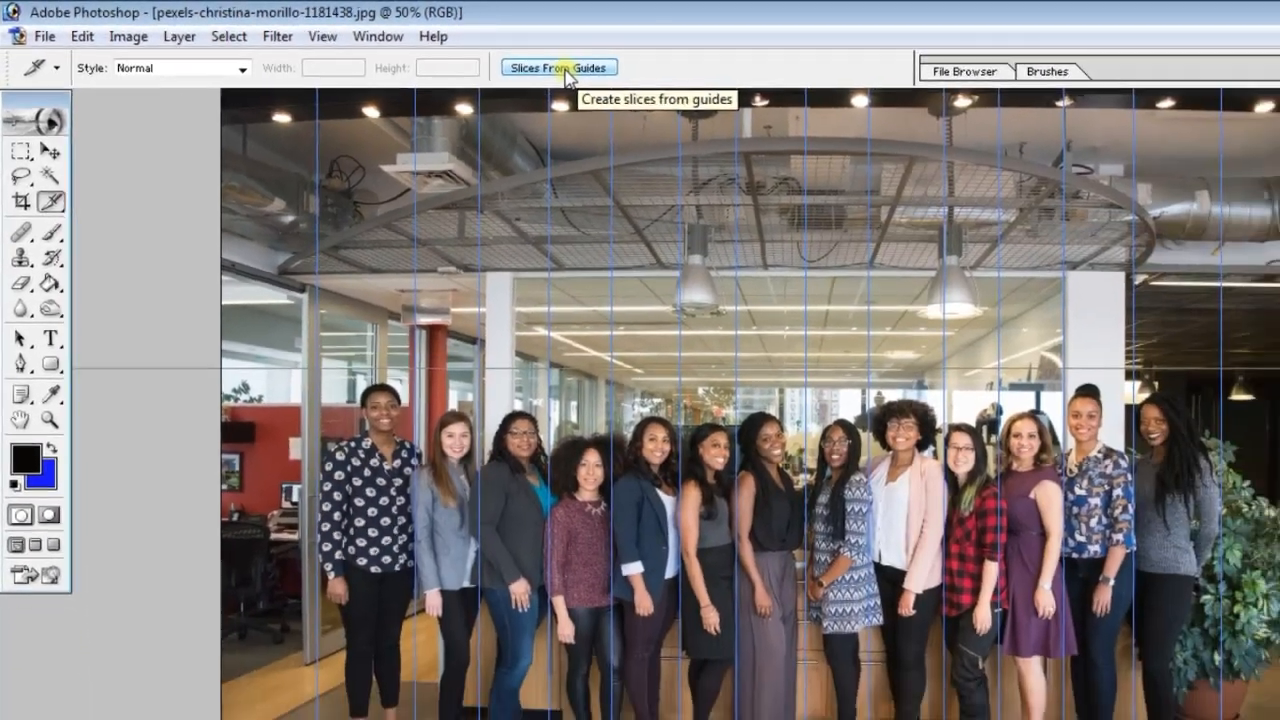
click(562, 69)
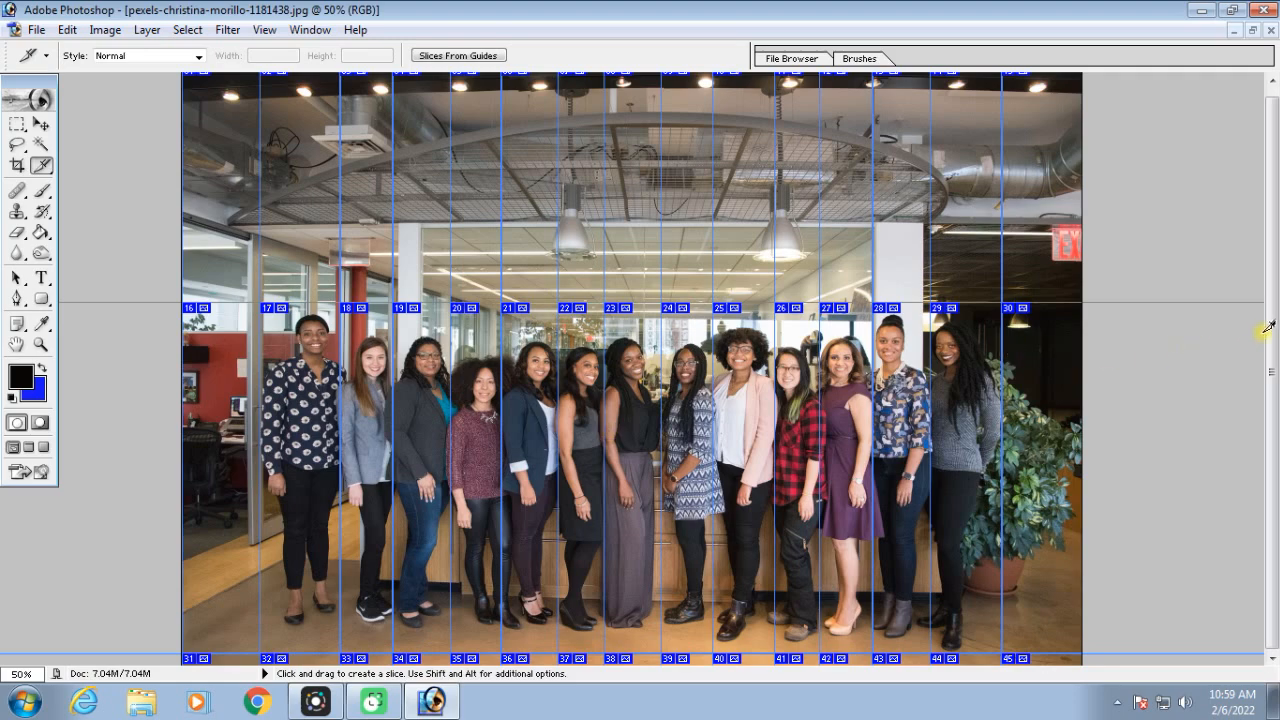
scroll(1267, 328, up, 1)
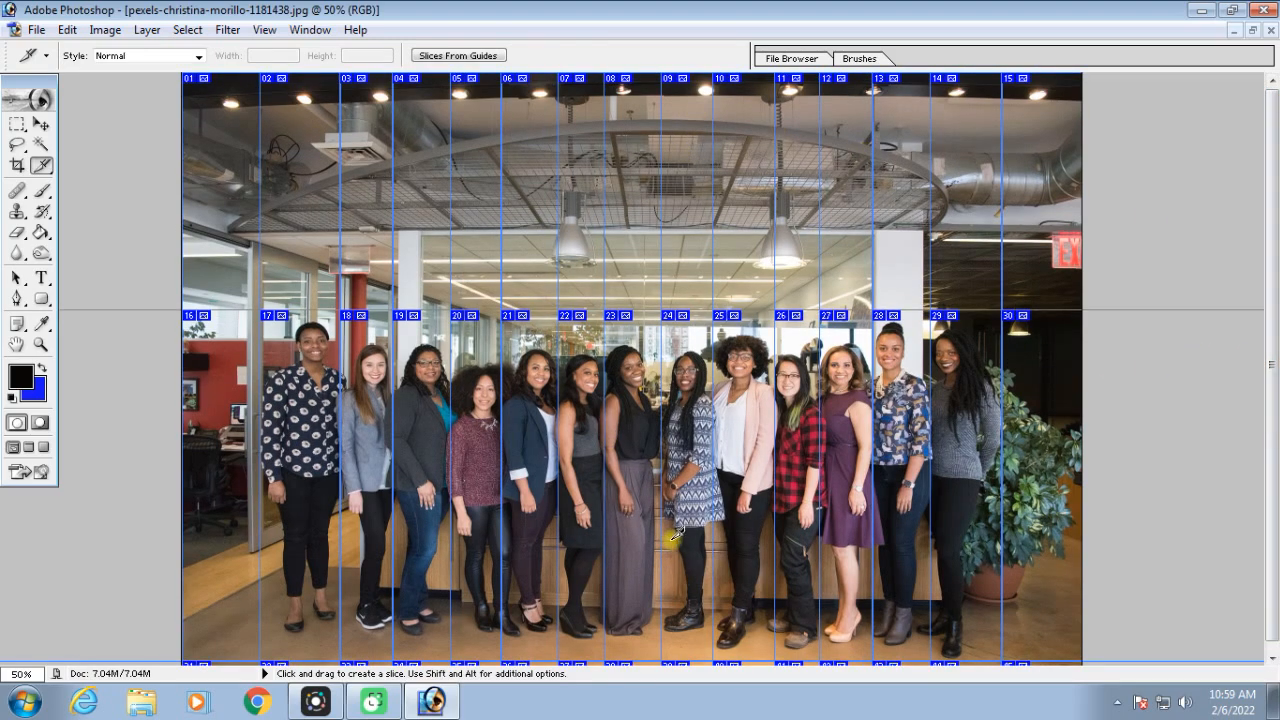
scroll(1267, 330, down, 1)
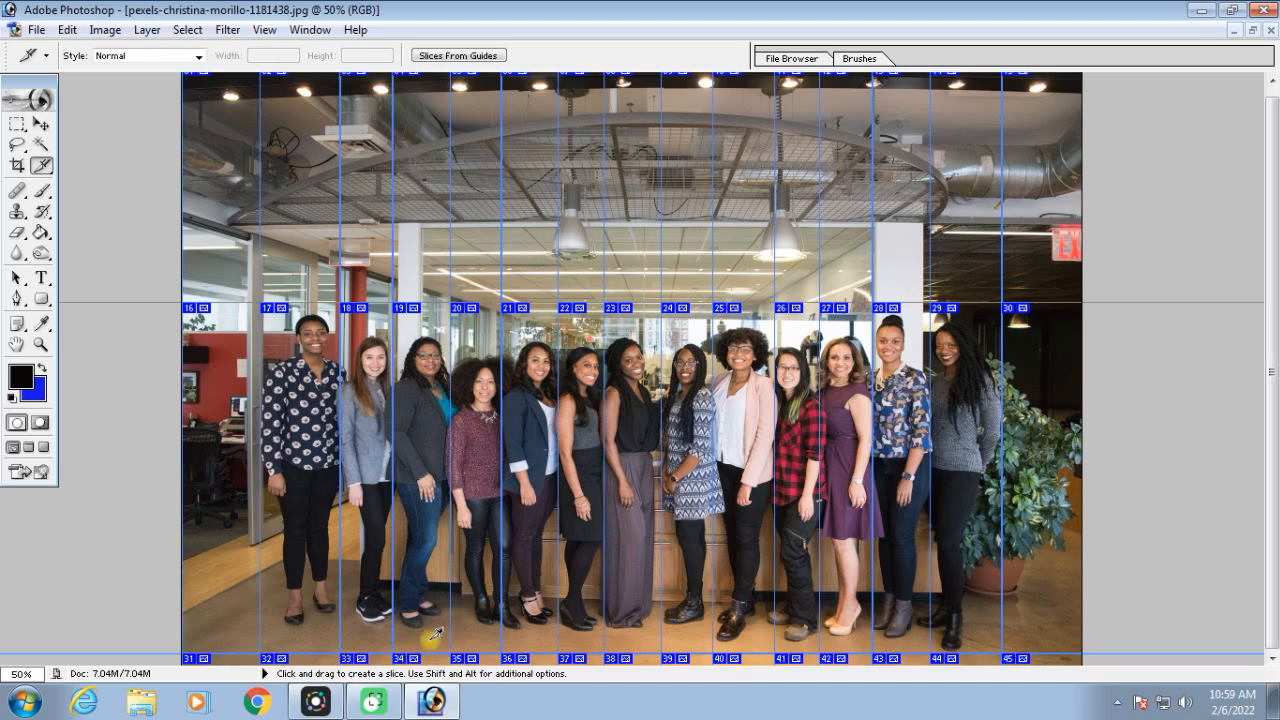
Save the sliced photo for the web under the file name sssss
click(36, 29)
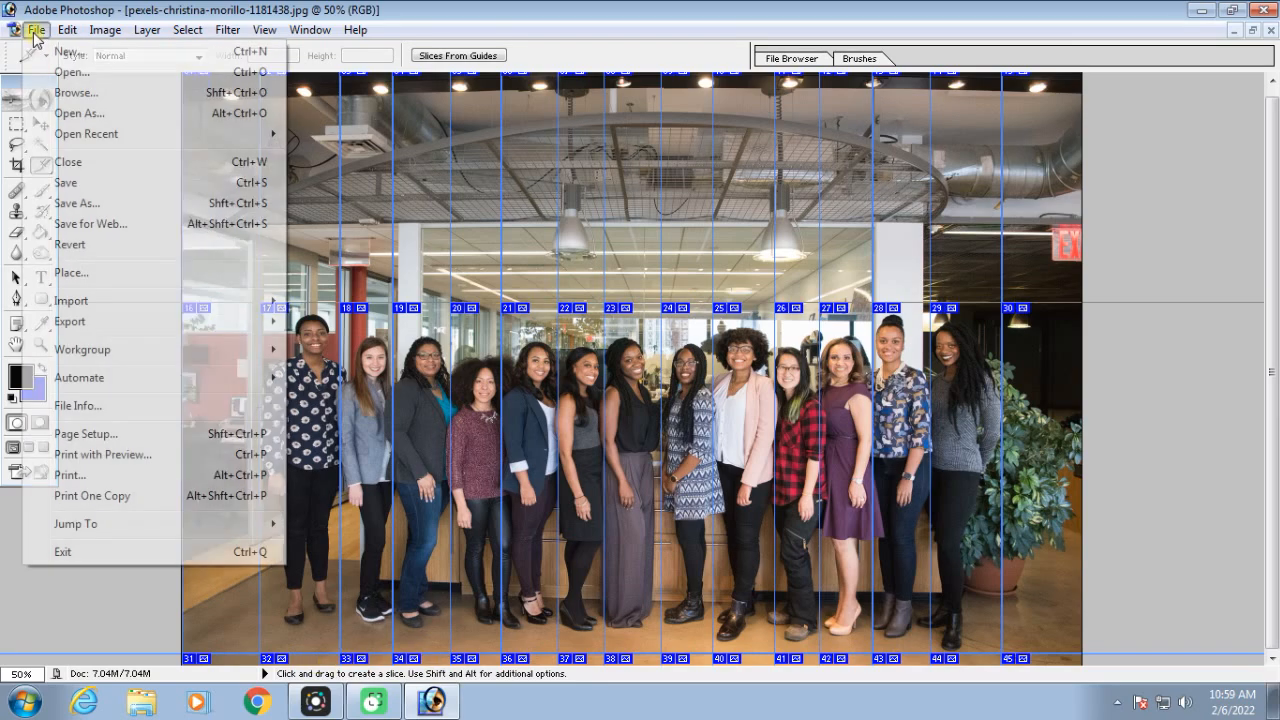
click(122, 225)
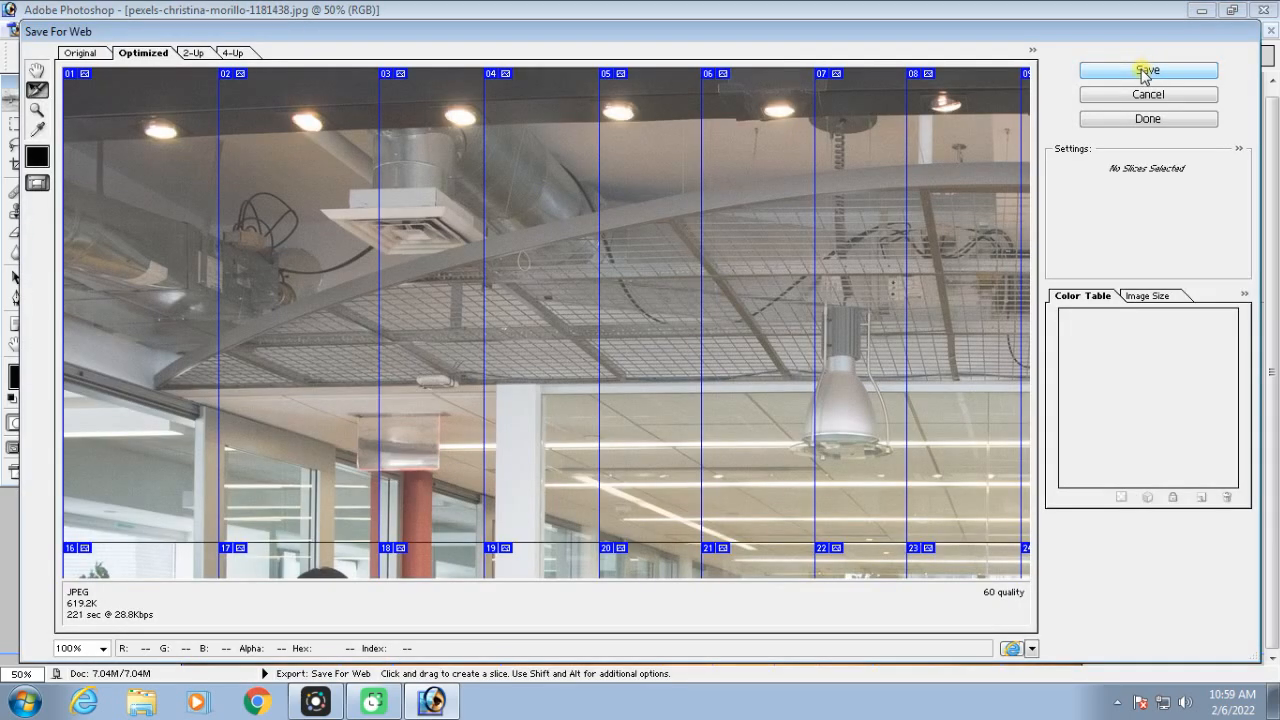
click(1145, 72)
text(sssss)
click(877, 579)
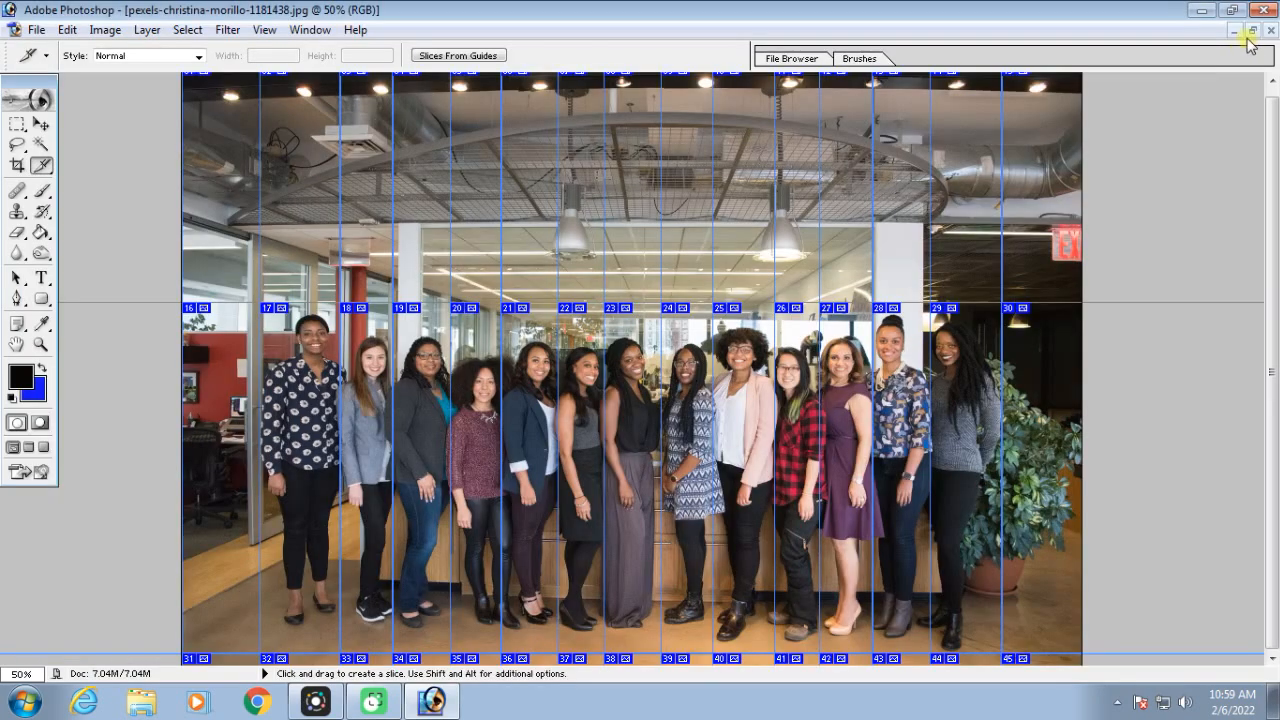
Restore the group photo to a floating window and browse the images folder for the exported portrait slices
click(1252, 31)
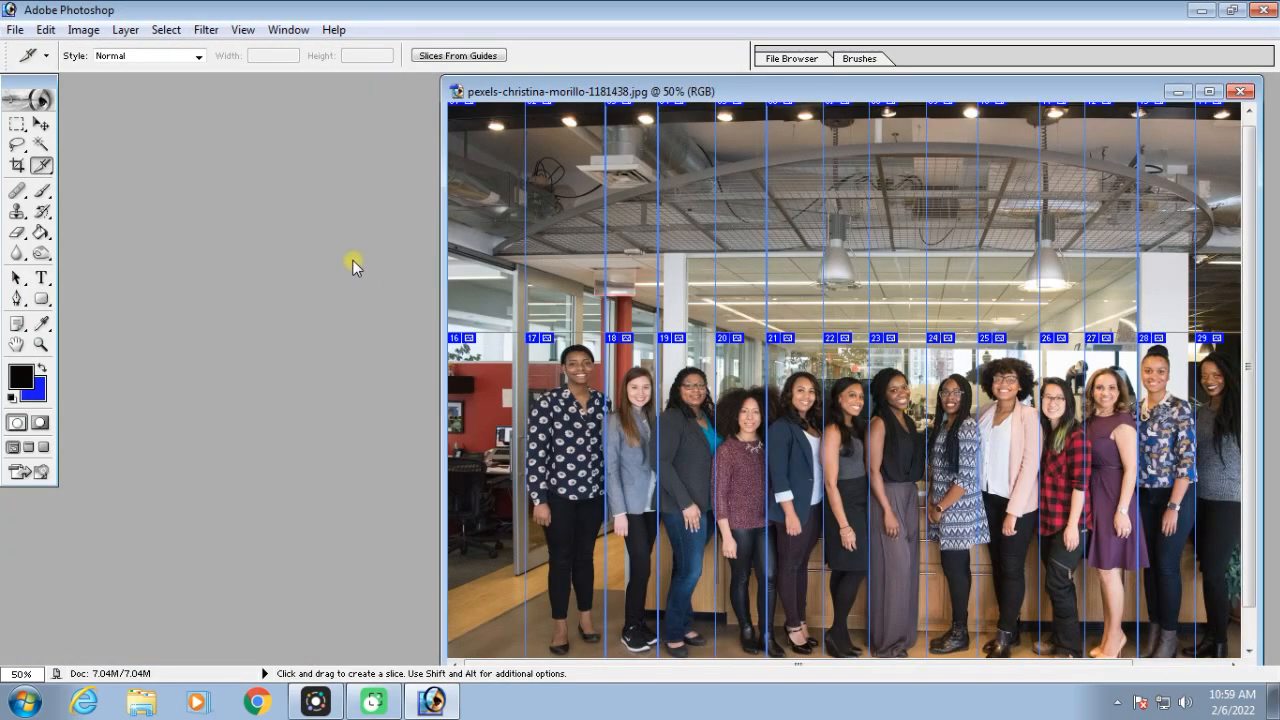
key(ctrl+o)
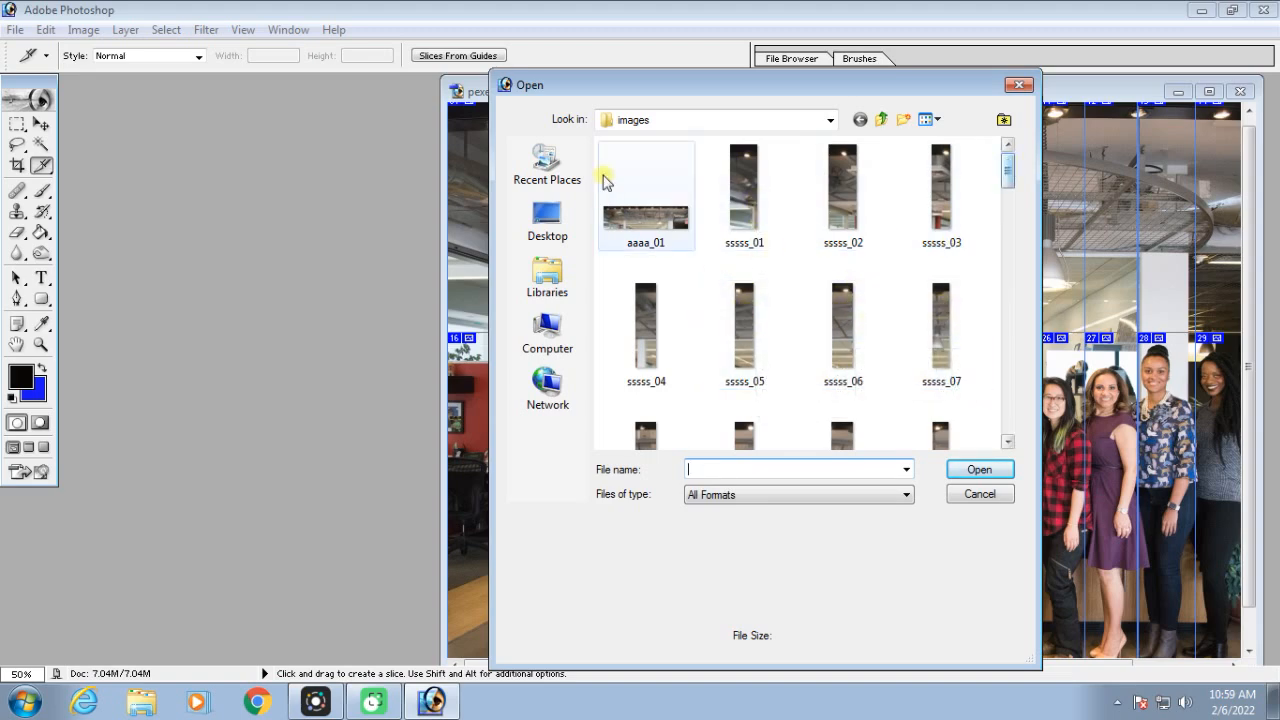
drag(646, 86, 418, 93)
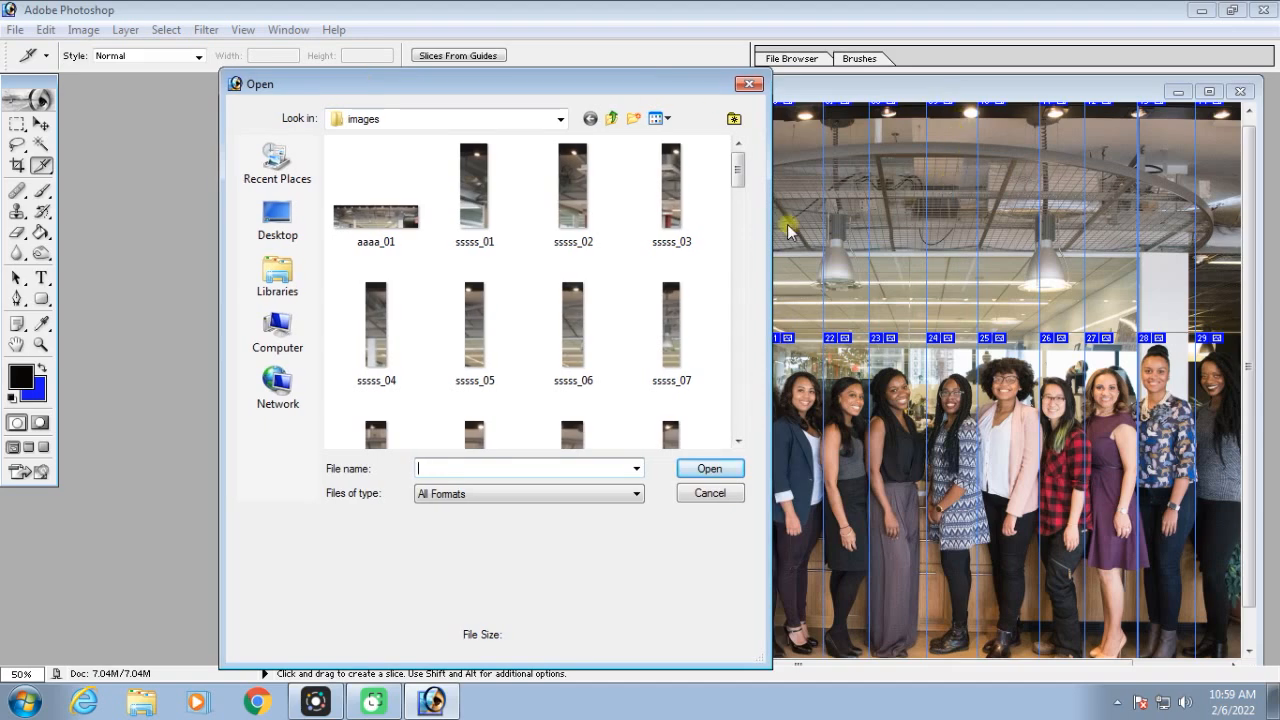
drag(740, 168, 745, 215)
scroll(480, 200, down, 1)
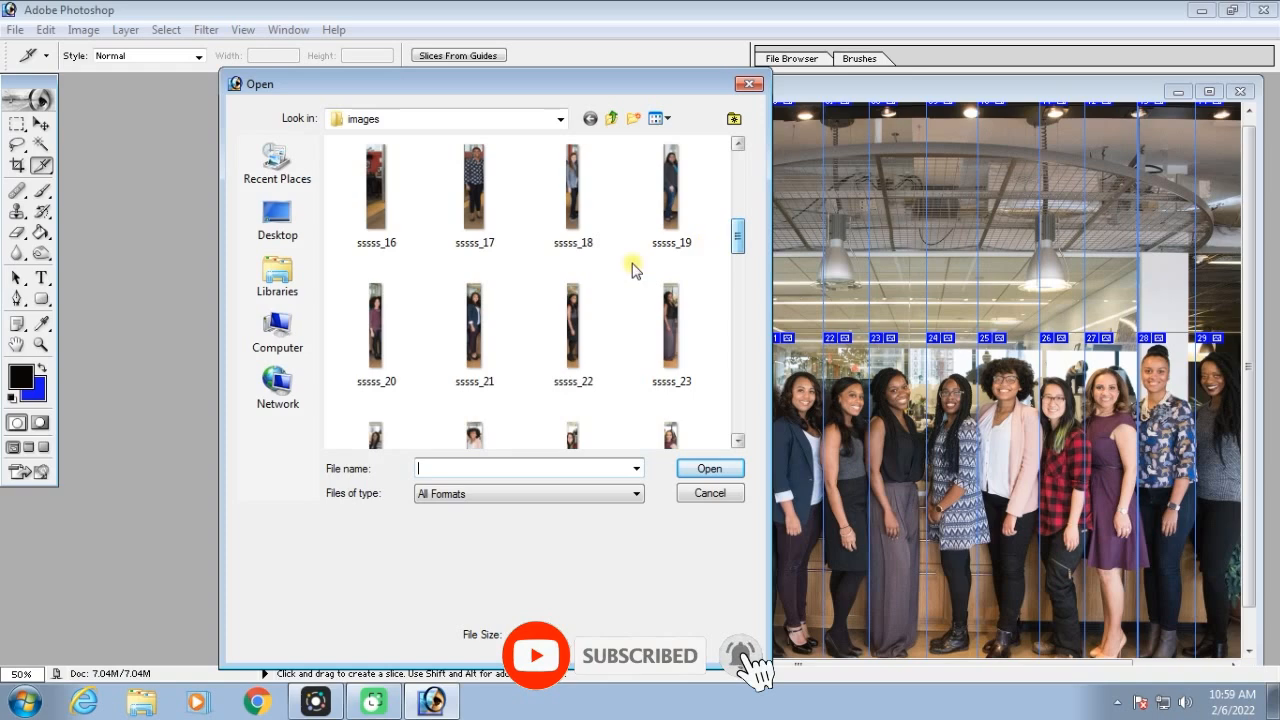
Open the thirteen portrait slices sssss_17 through sssss_29 together
click(483, 195)
ctrl+click(571, 180)
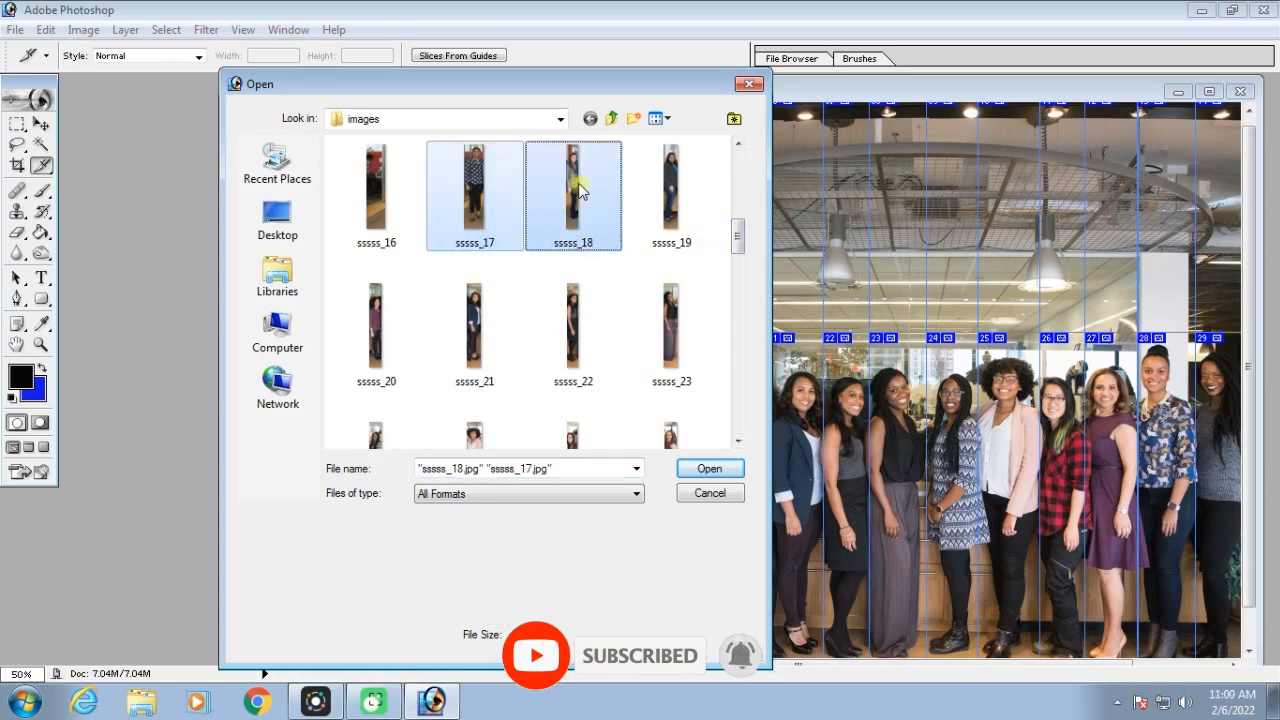
ctrl+click(671, 190)
ctrl+click(671, 330)
ctrl+click(567, 338)
ctrl+click(474, 330)
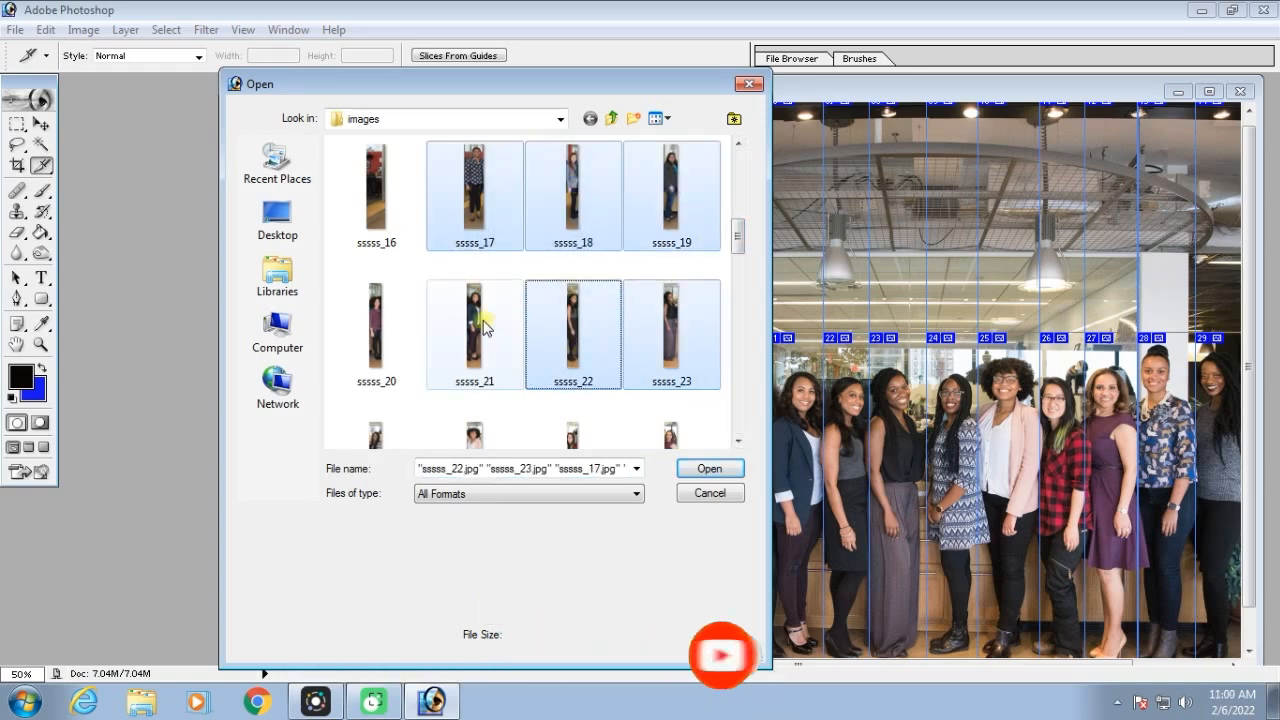
ctrl+click(376, 330)
ctrl+click(376, 435)
ctrl+click(476, 433)
ctrl+click(571, 440)
ctrl+click(670, 436)
drag(737, 240, 737, 283)
ctrl+click(376, 260)
ctrl+click(474, 260)
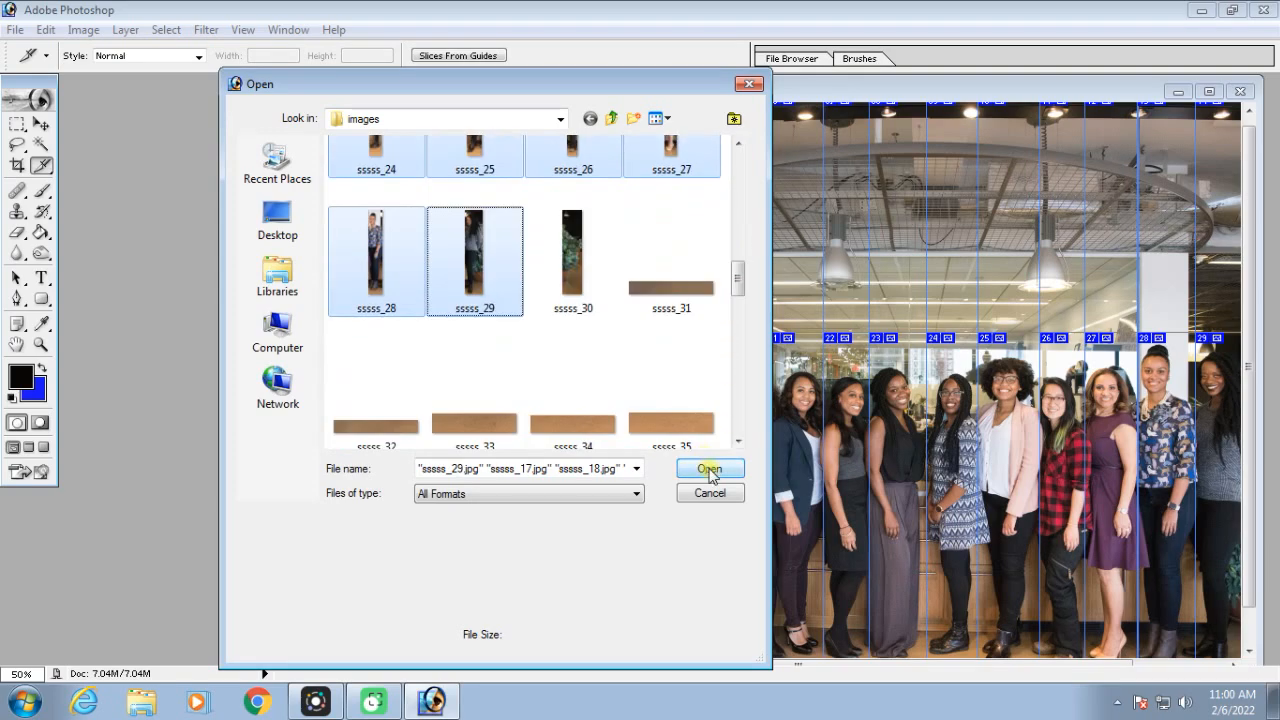
click(709, 469)
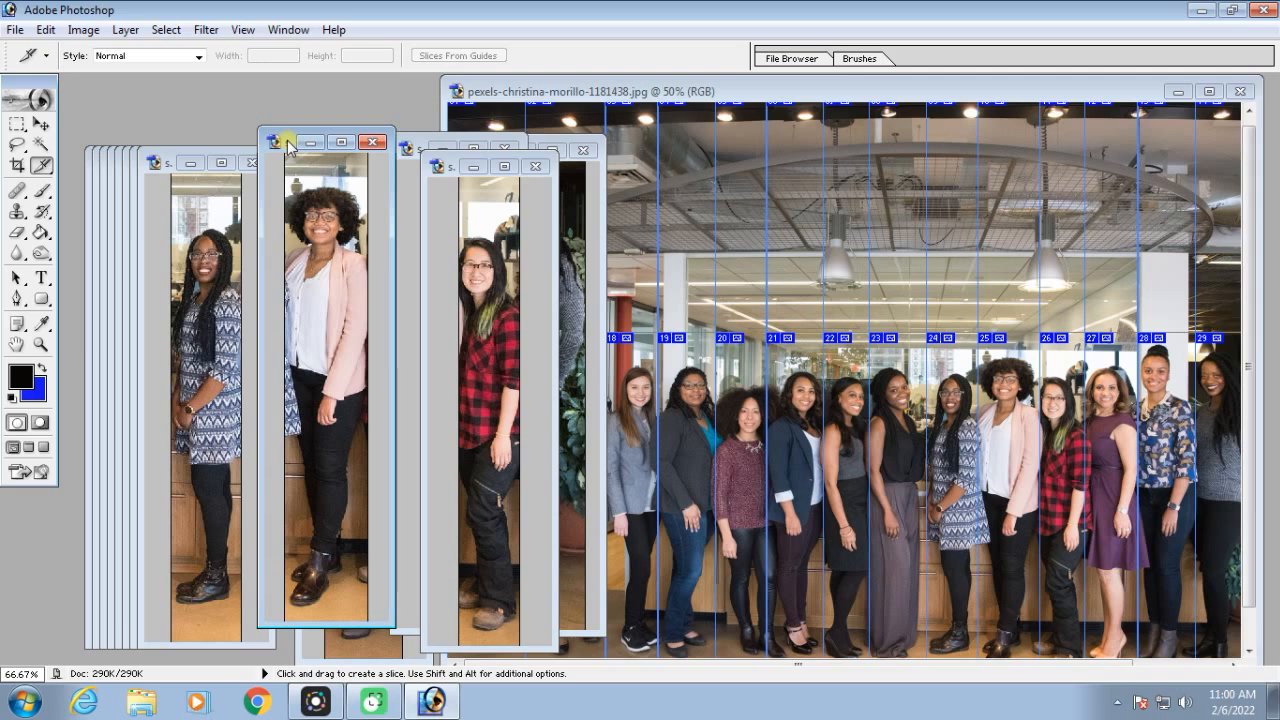
Spread out the stacked portrait windows so that the individual women's slices can be seen side by side
drag(288, 145, 573, 160)
click(165, 160)
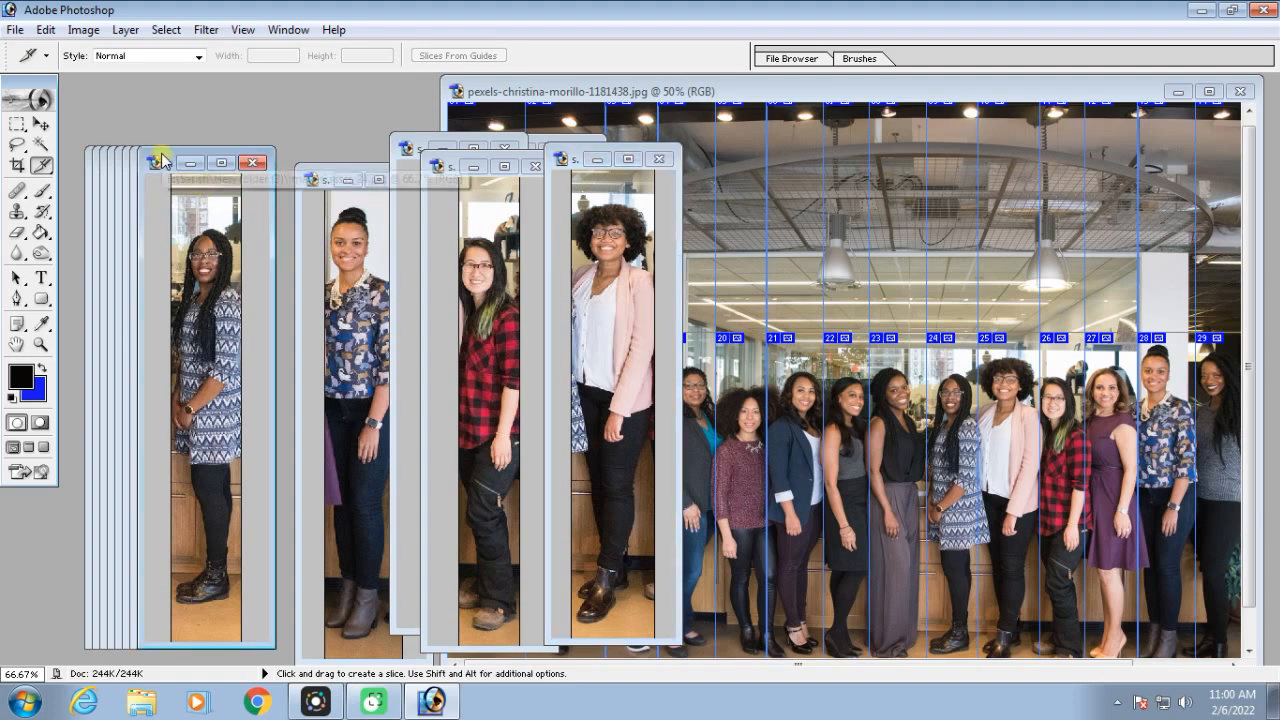
drag(162, 160, 437, 140)
drag(168, 161, 368, 153)
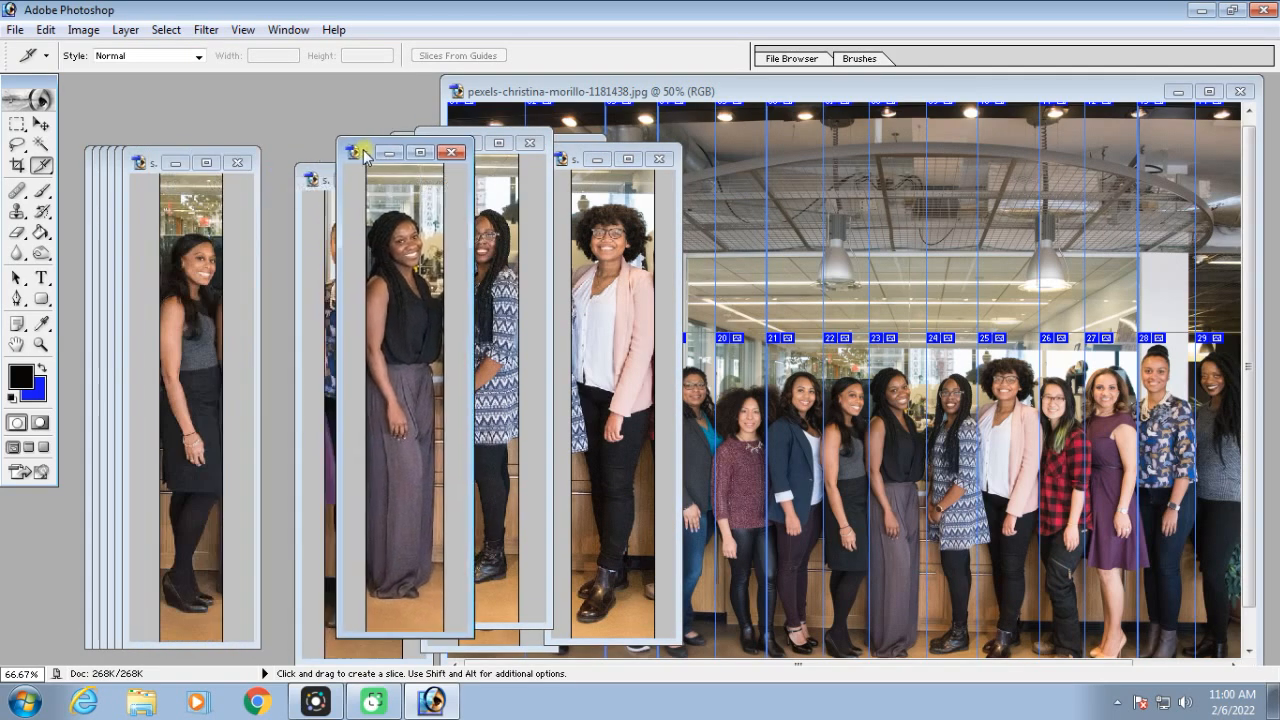
drag(156, 163, 323, 152)
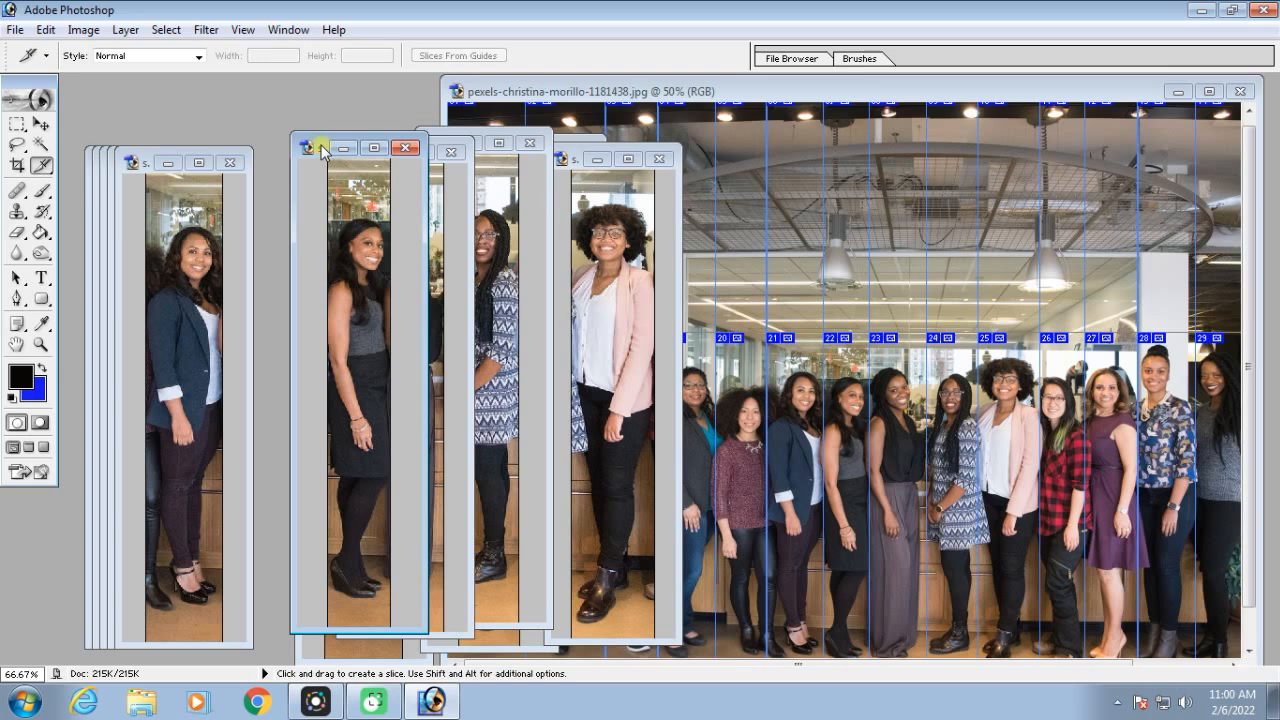
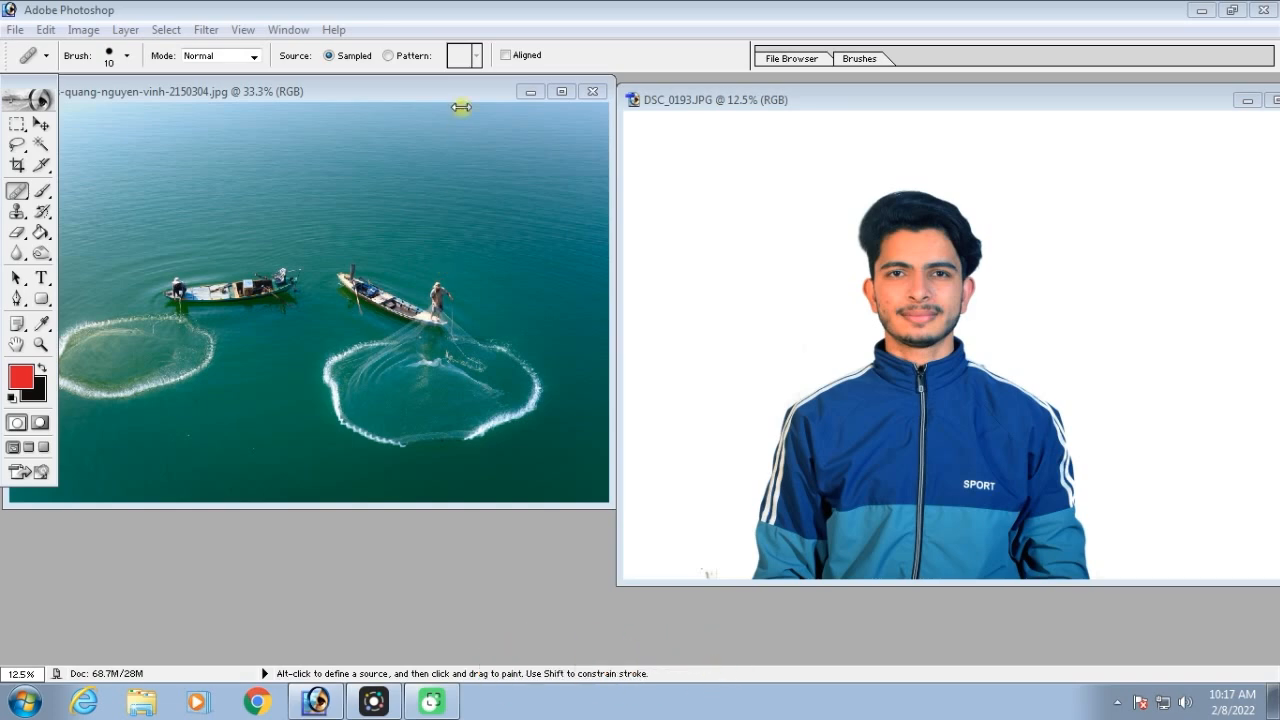
Minimize the portrait photo and activate the Healing Brush on the fishing-boats photo at 50% zoom
click(1247, 100)
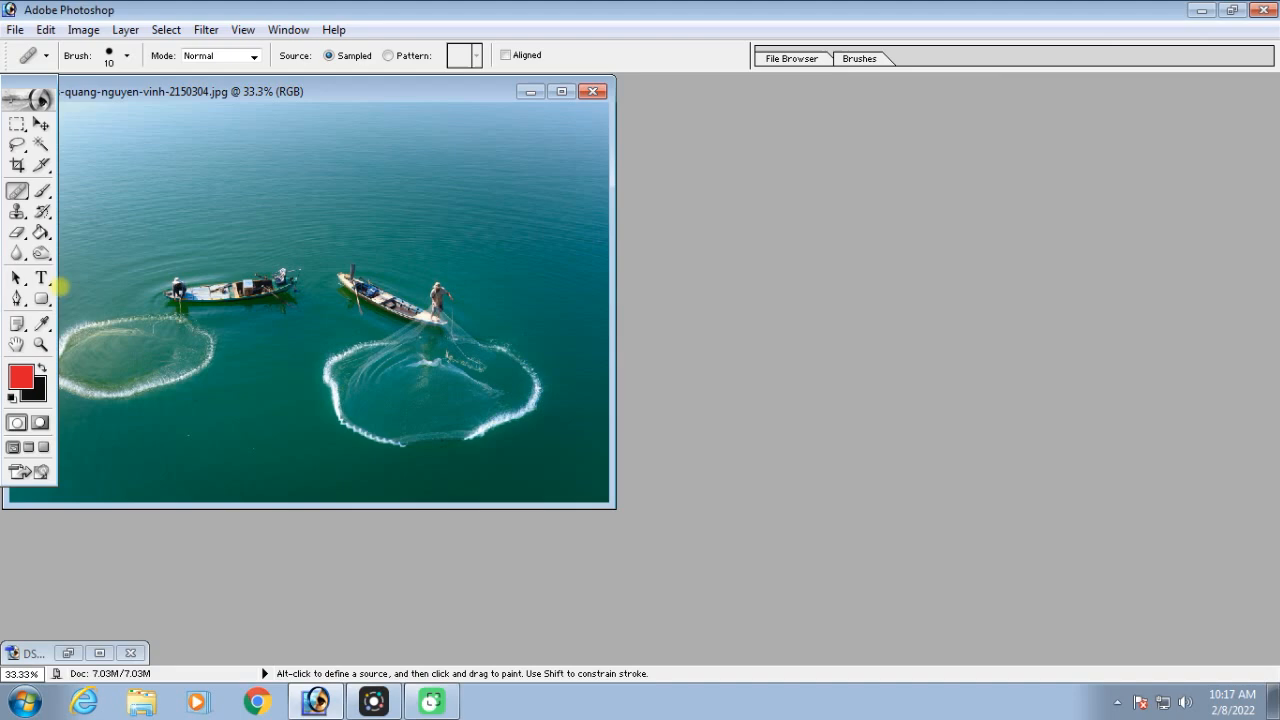
click(18, 192)
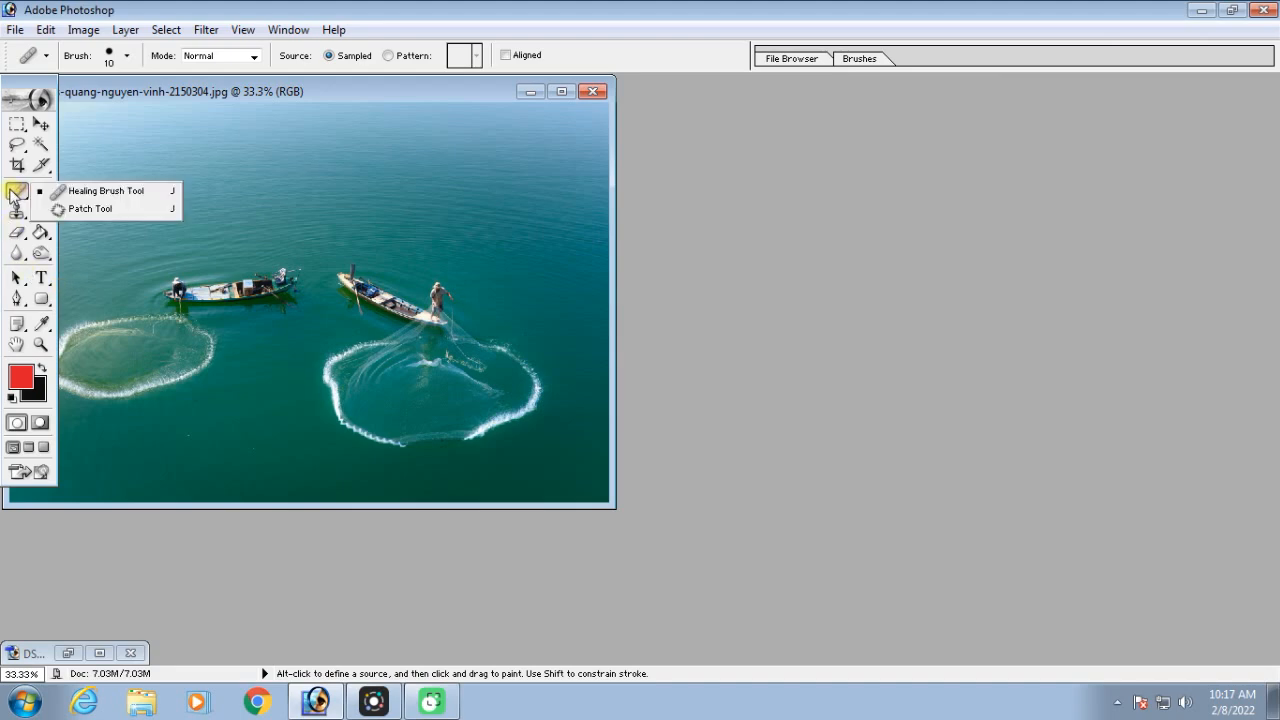
click(104, 192)
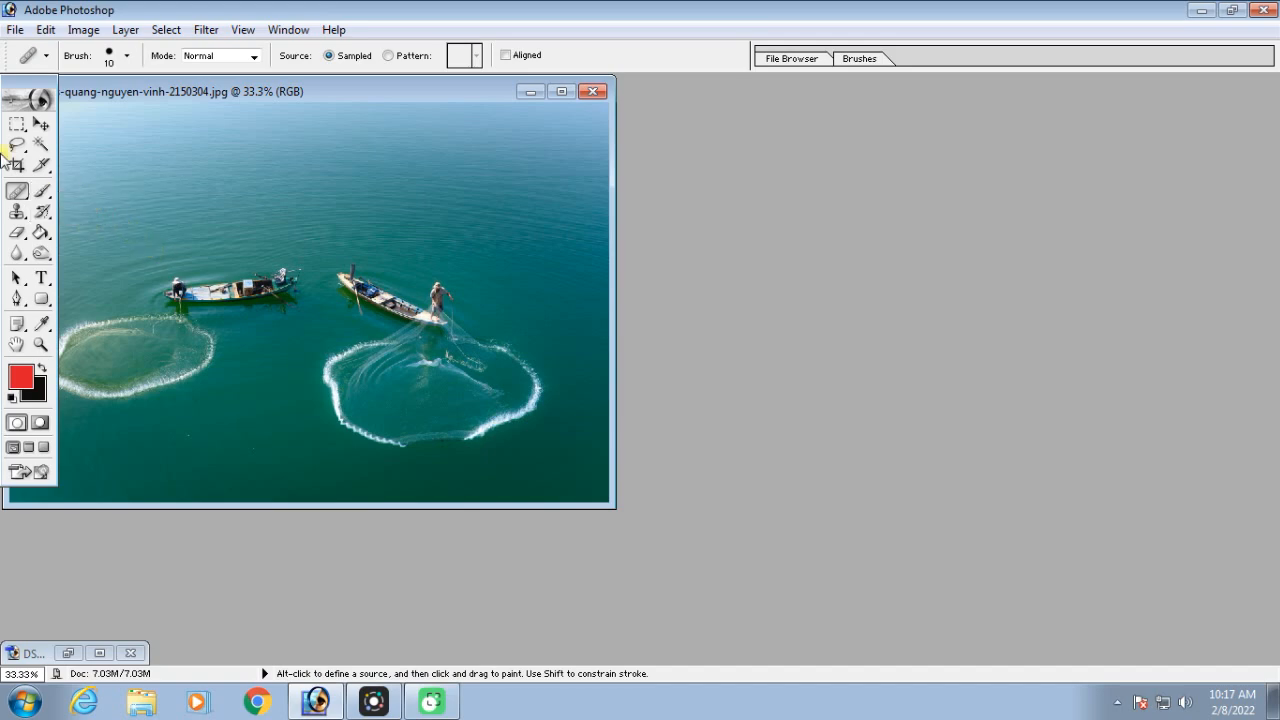
key(ctrl+plus)
key(ctrl+minus)
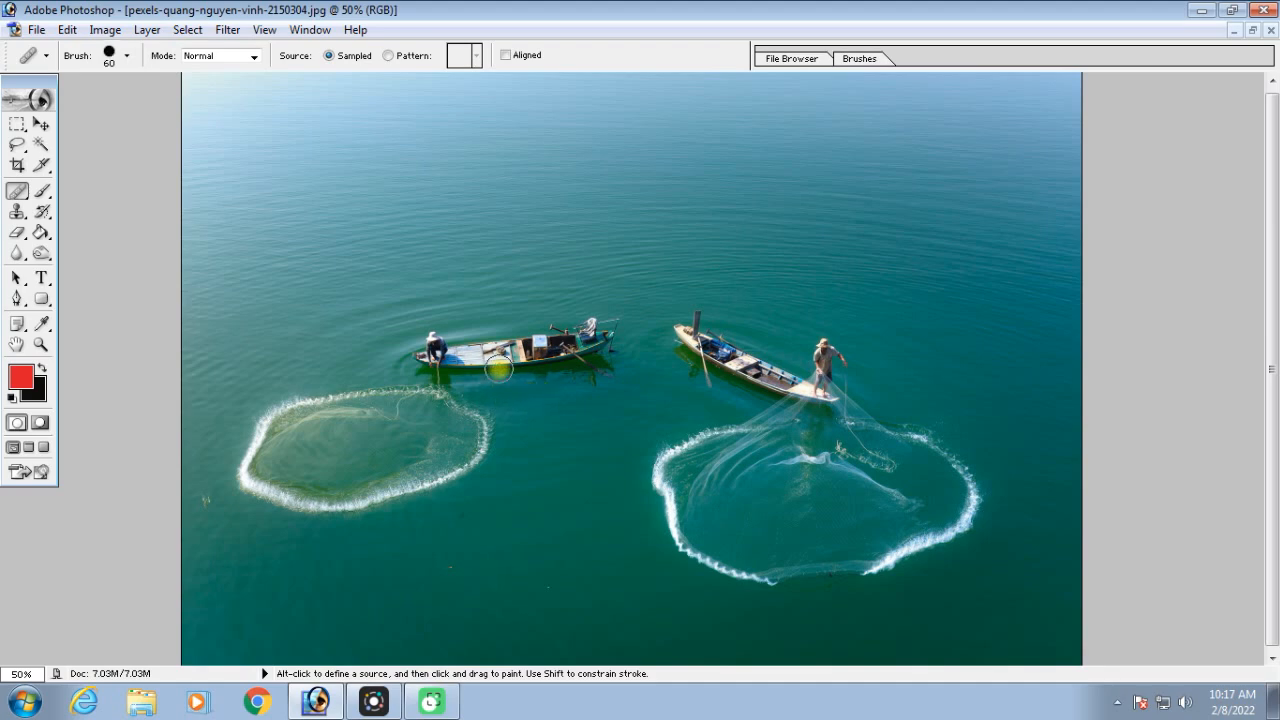
Enlarge the Healing Brush to 500 and sample the boat beside the smaller fishing net as the source
key(bracketright)
key(bracketright)
key(bracketright)
key(bracketright)
key(bracketright)
key(bracketright)
key(bracketright)
key(bracketright)
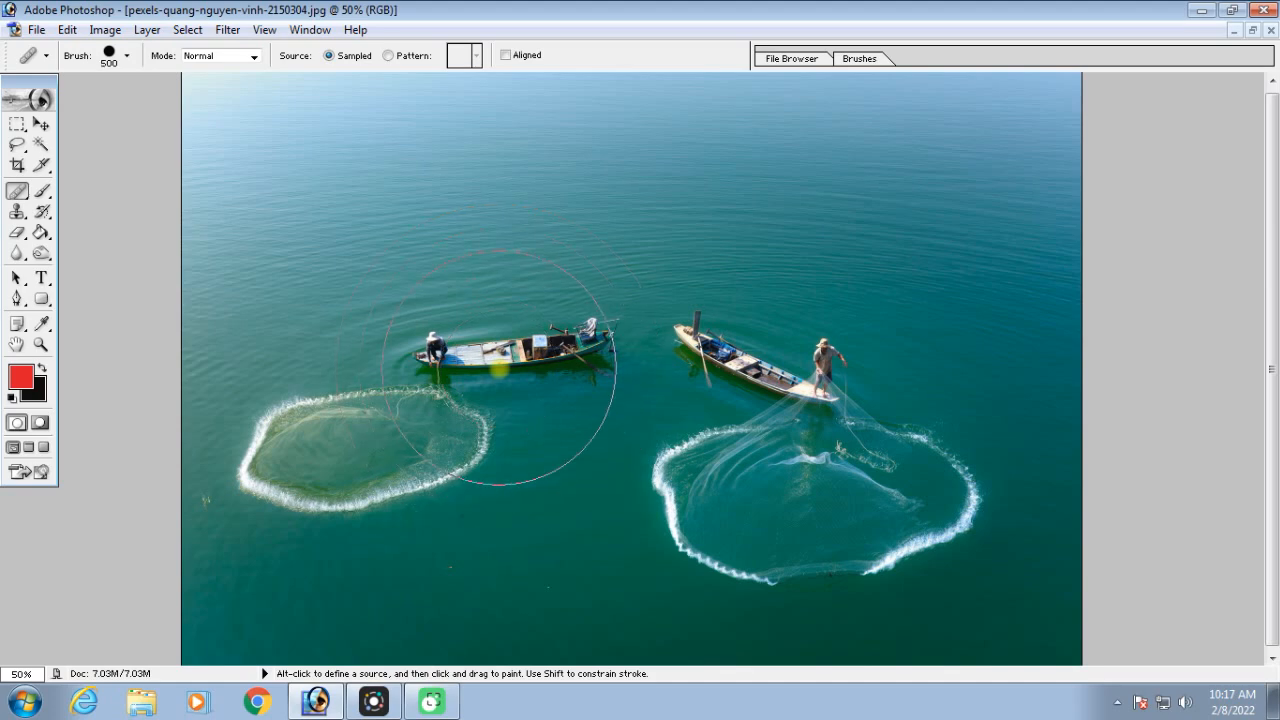
key(bracketright)
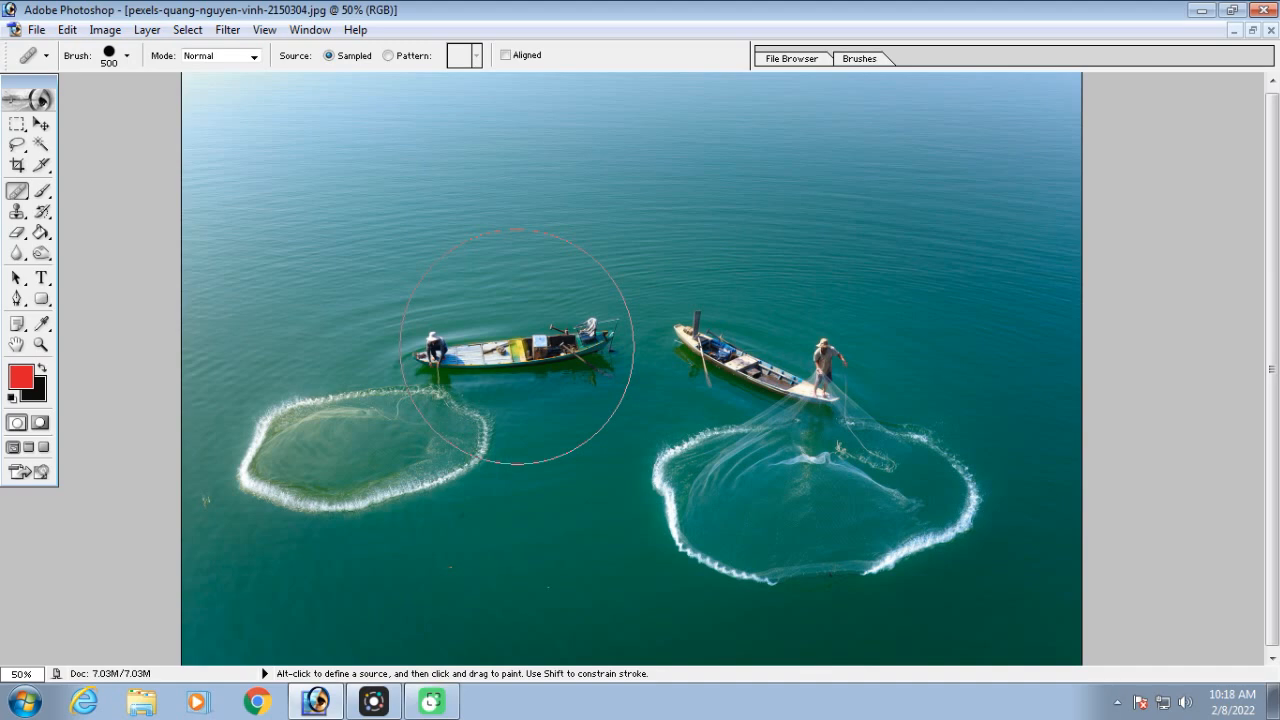
key(alt)
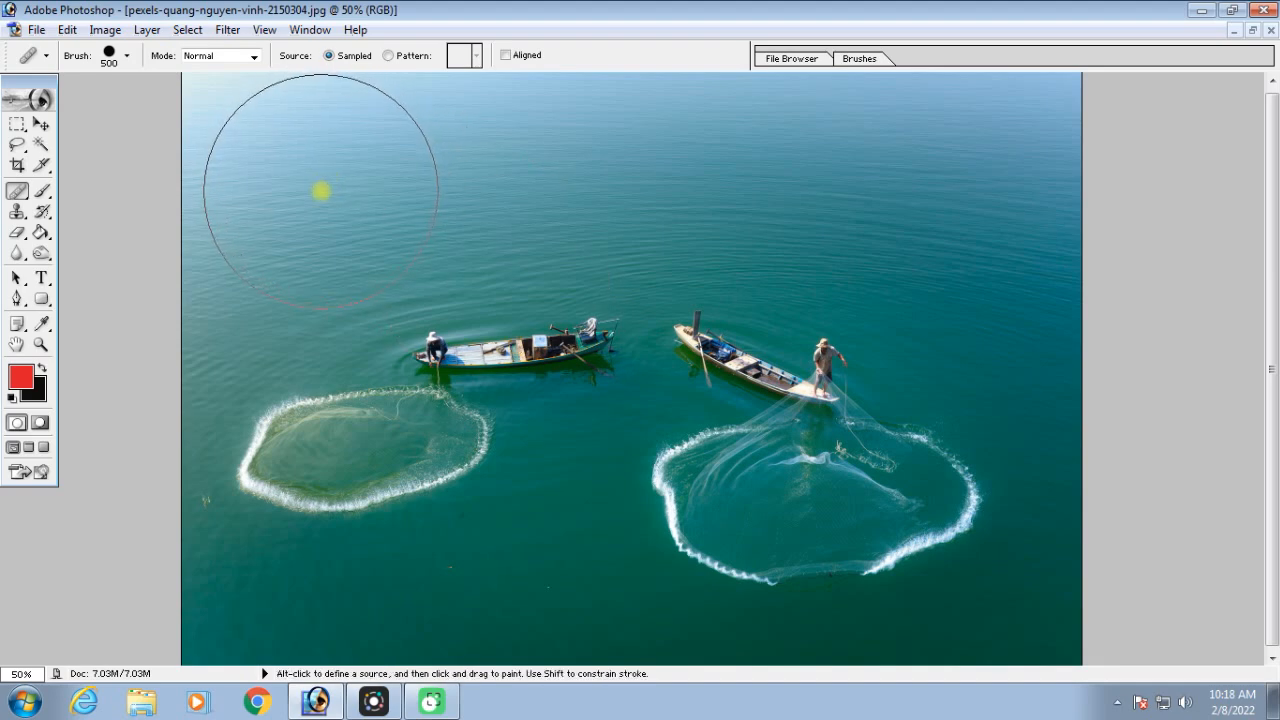
Paint copies of the sampled boat in Normal mode on the open water at the photo's upper left and upper right
key(space)
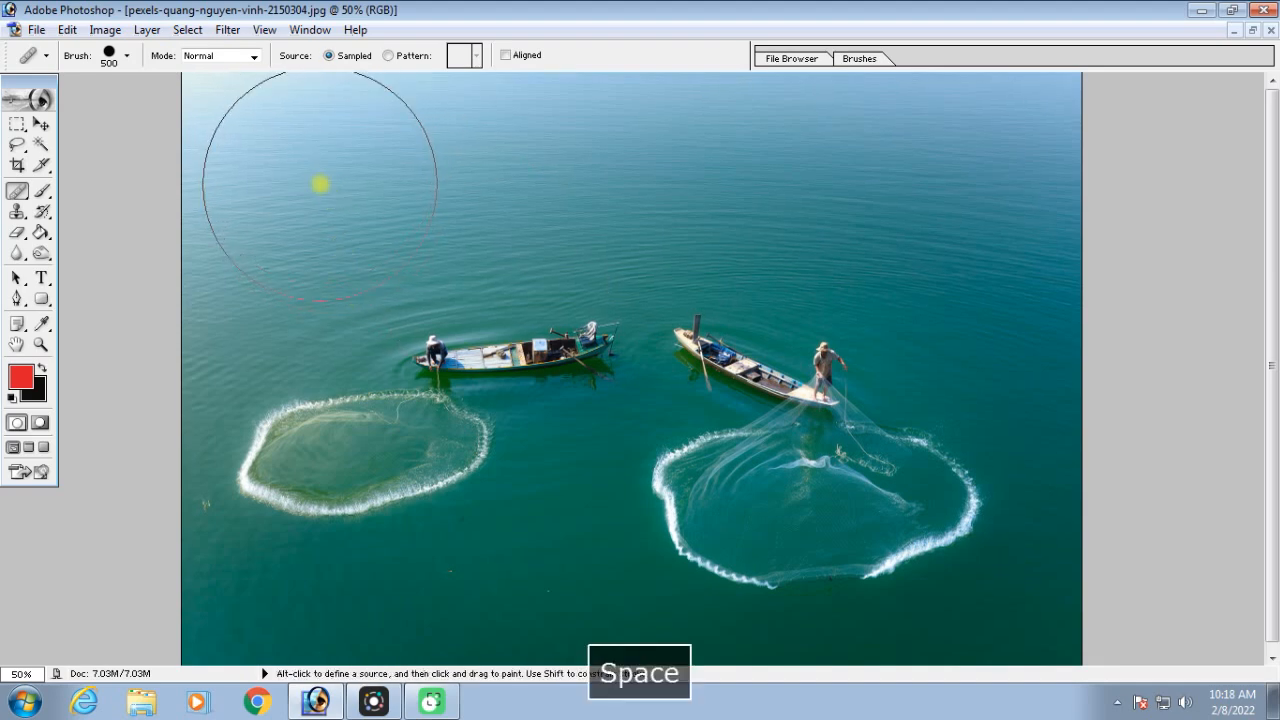
click(320, 189)
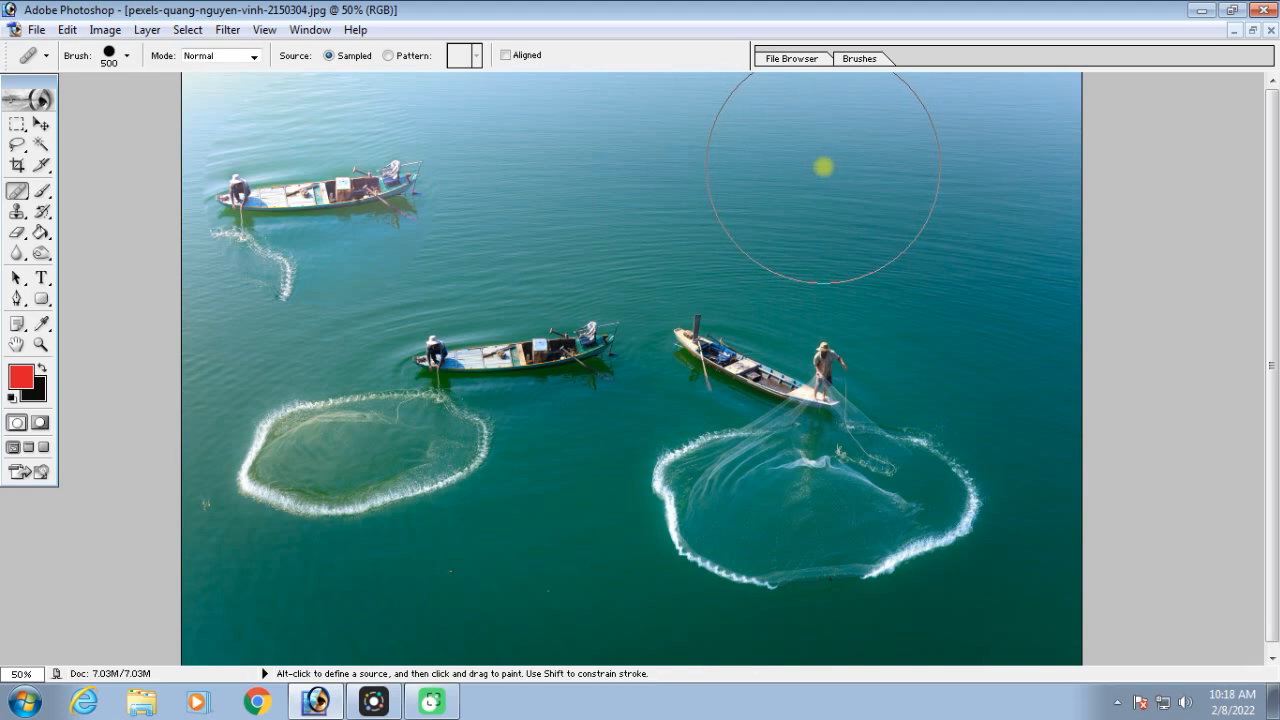
key(ctrl+minus)
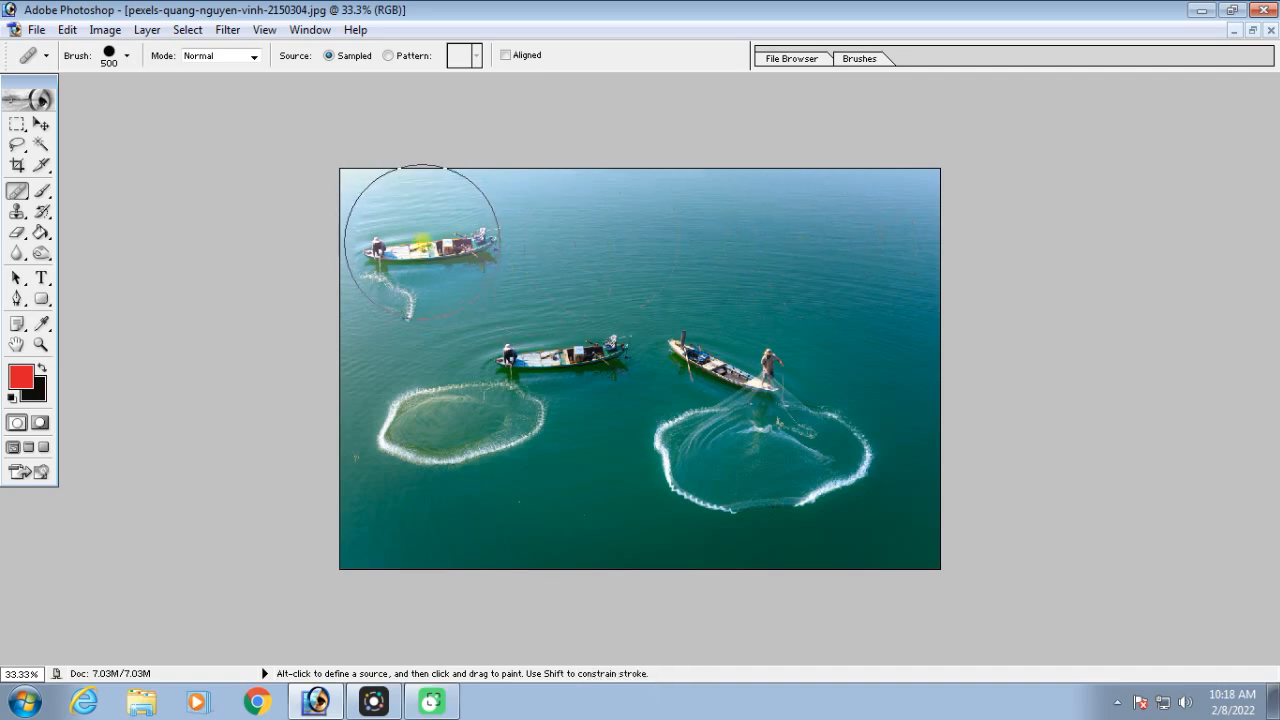
click(840, 260)
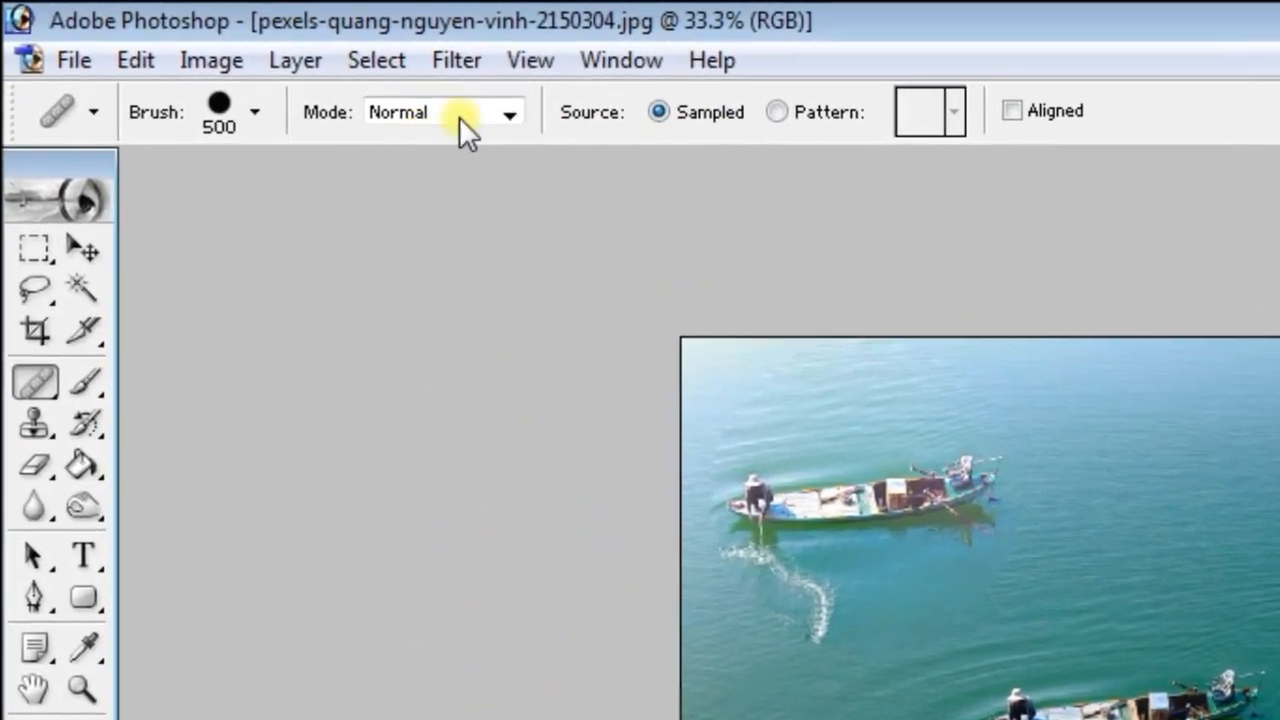
Set the healing mode to Multiply and paint a boat copy on the water between the two upper copies
click(511, 107)
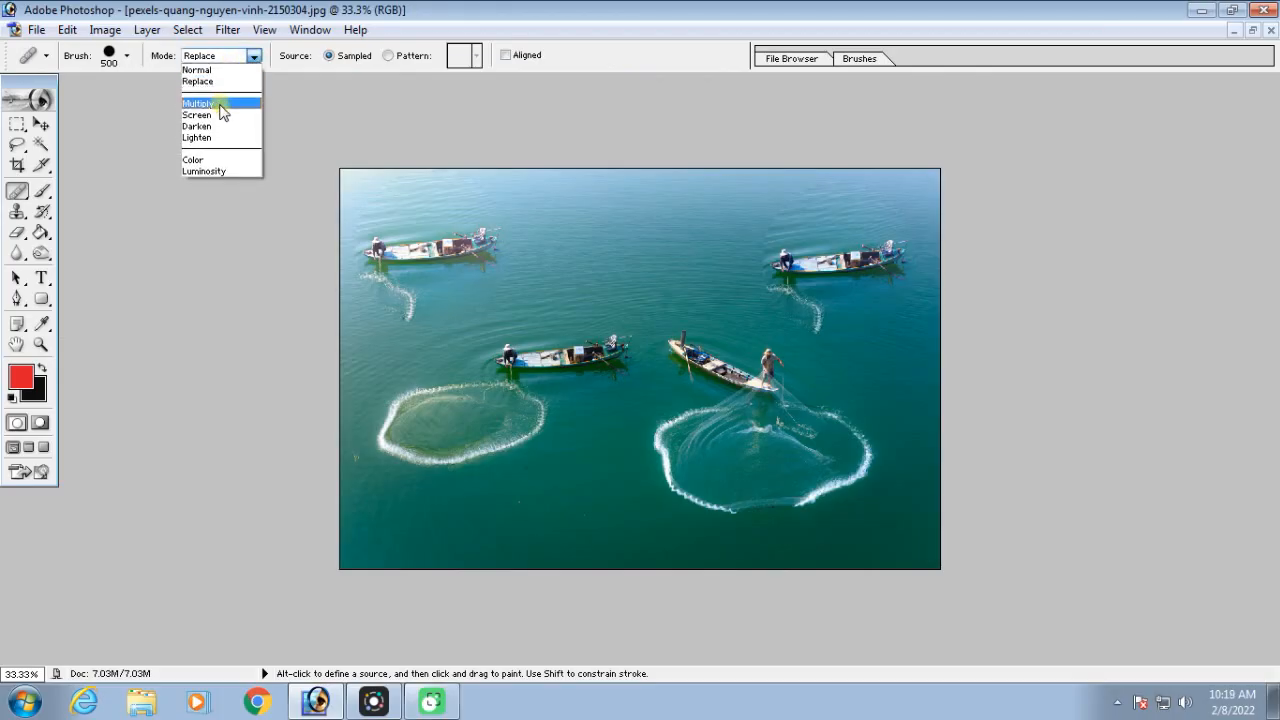
click(220, 105)
click(614, 251)
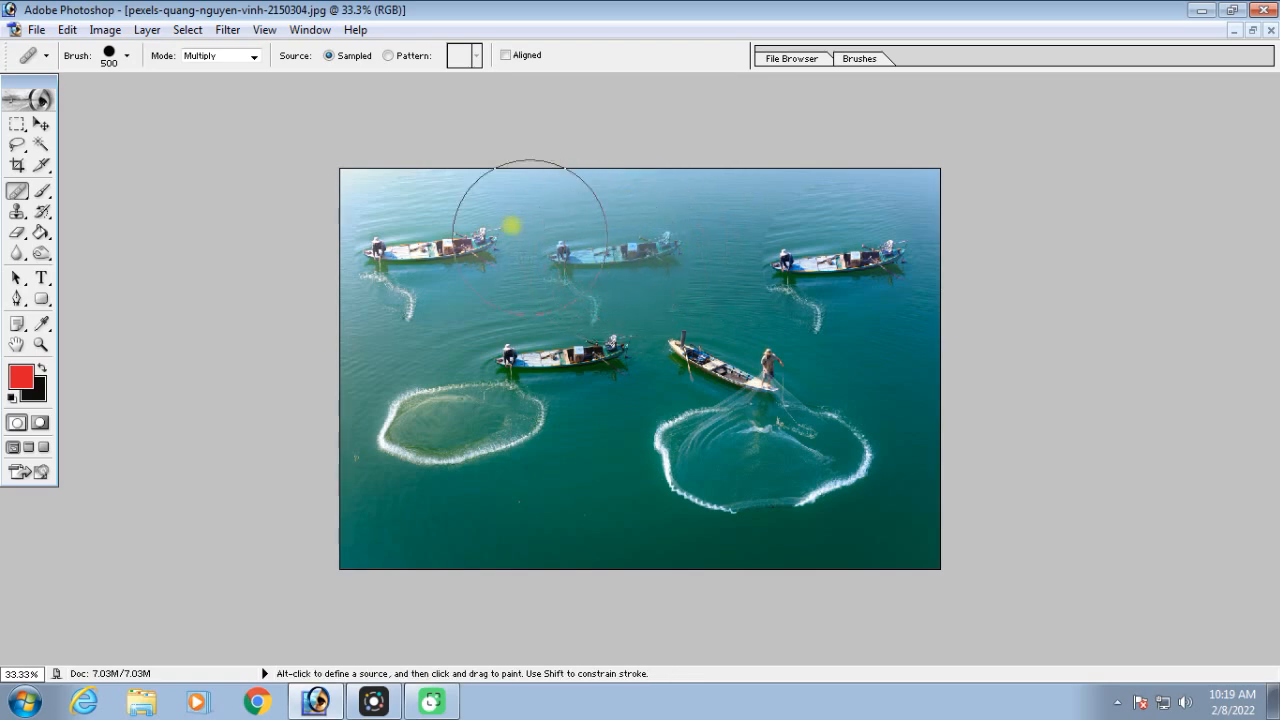
Set the healing mode to Screen and paint a boat copy on the water below the two fishing nets
click(254, 57)
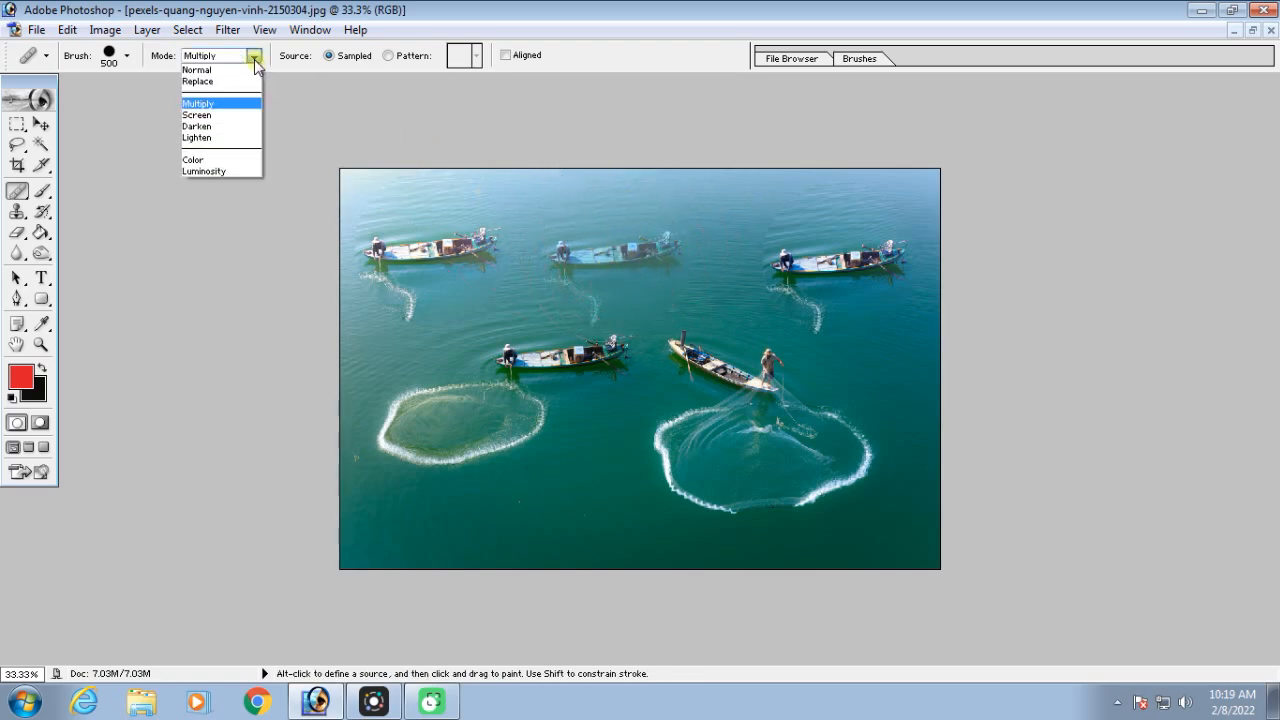
click(212, 117)
click(578, 487)
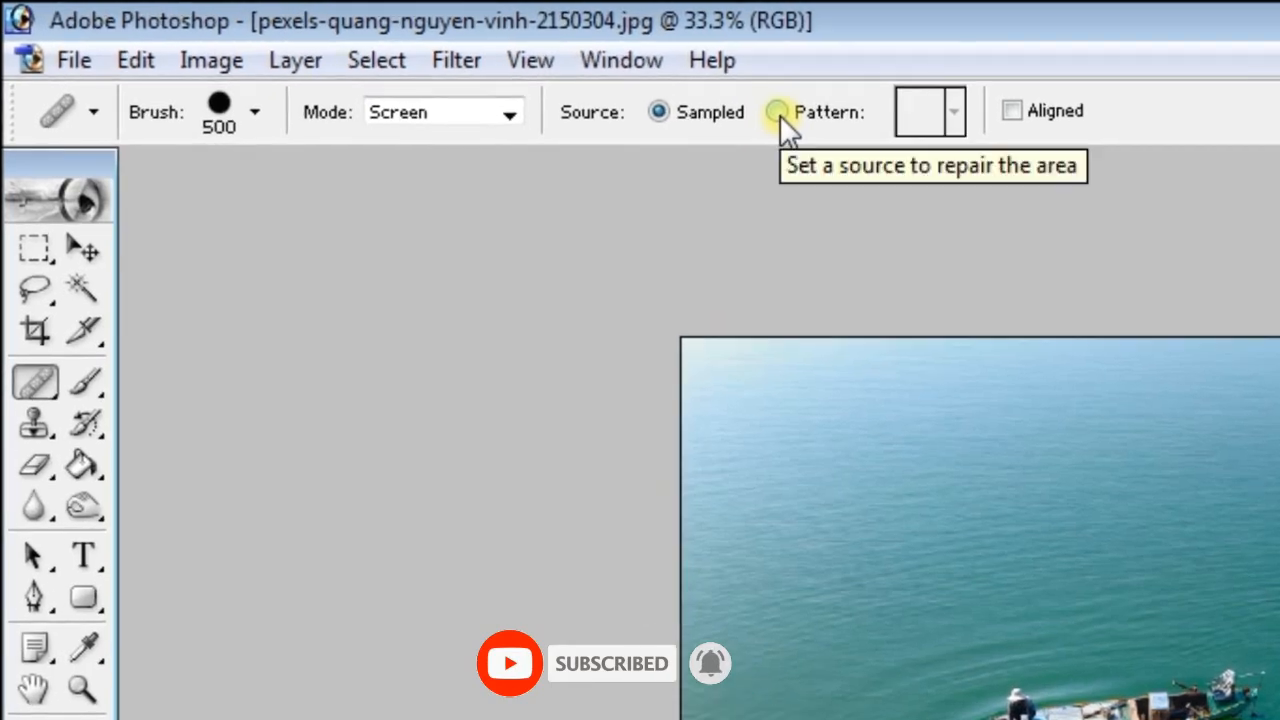
Change the healing source to the multicoloured mosaic pattern and paint it over the water at the photo's upper right
click(600, 87)
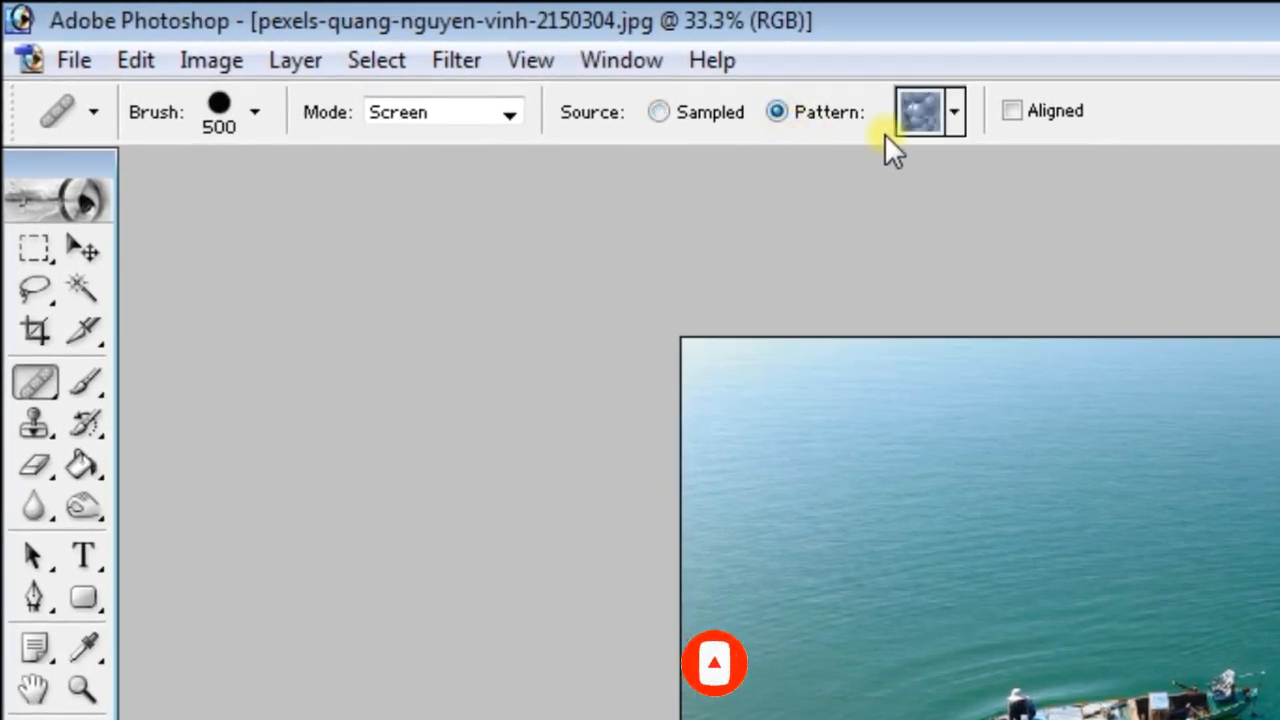
click(956, 115)
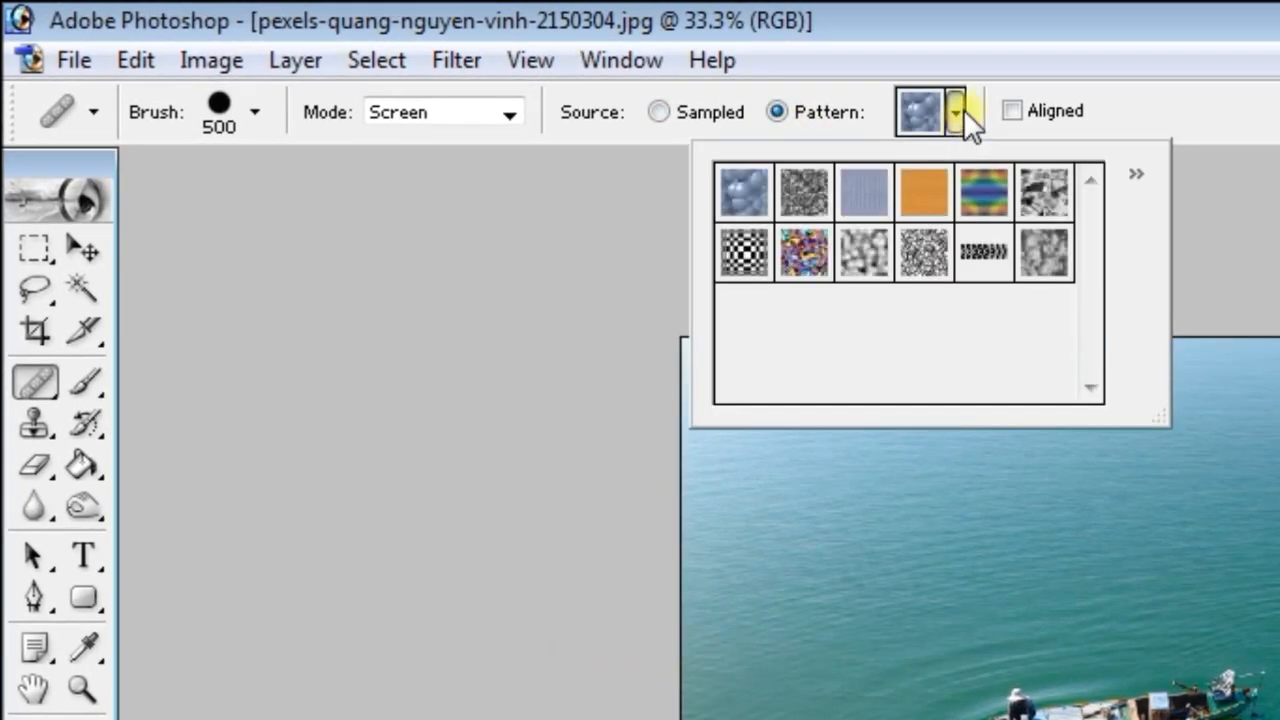
click(805, 258)
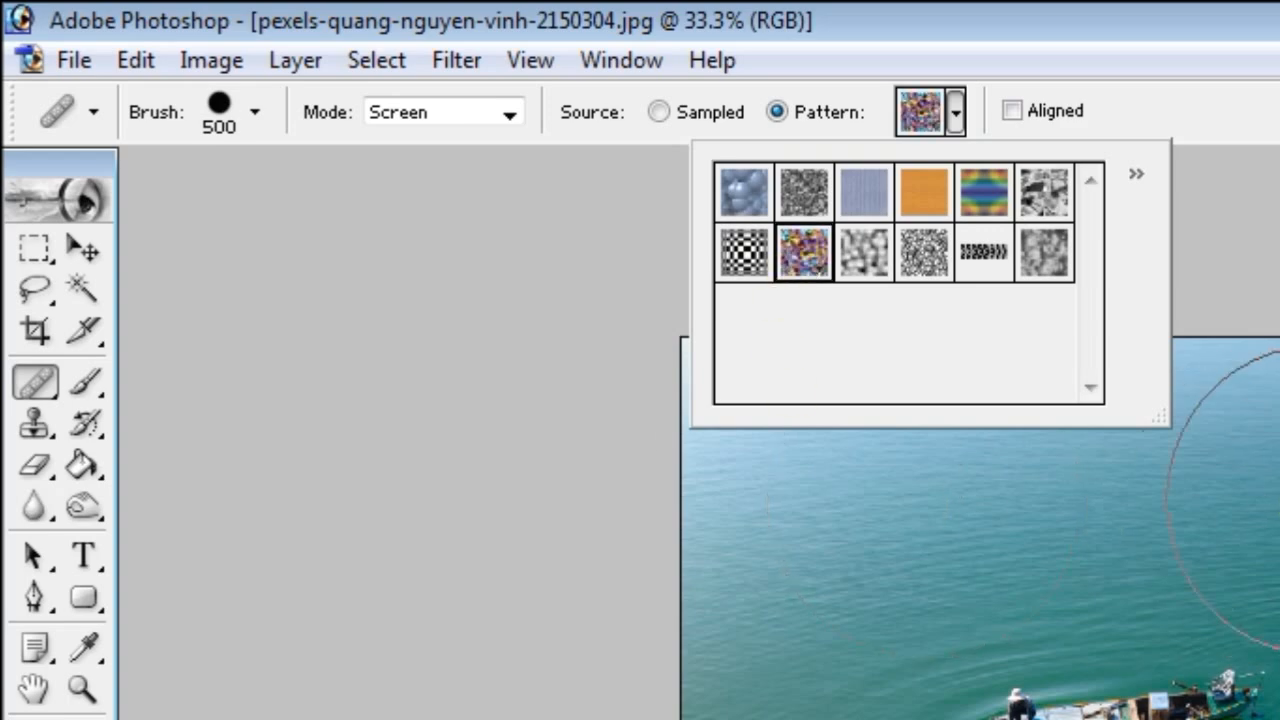
click(1217, 396)
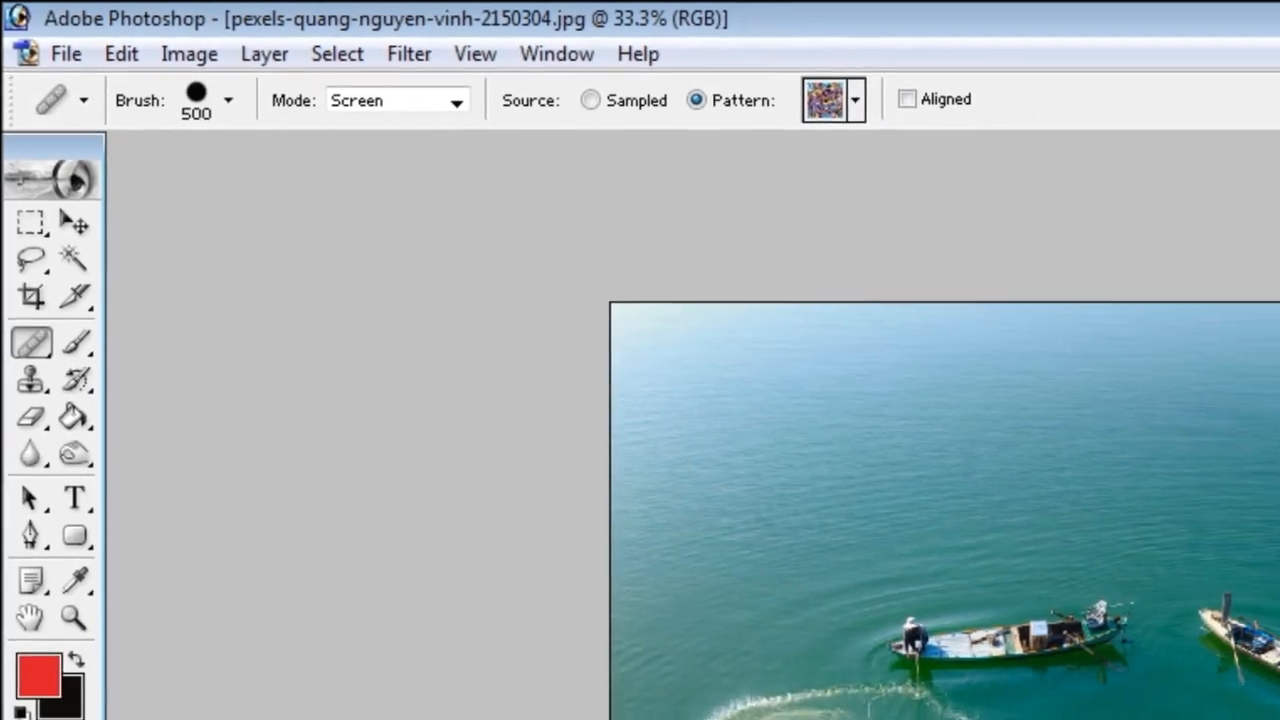
click(1113, 319)
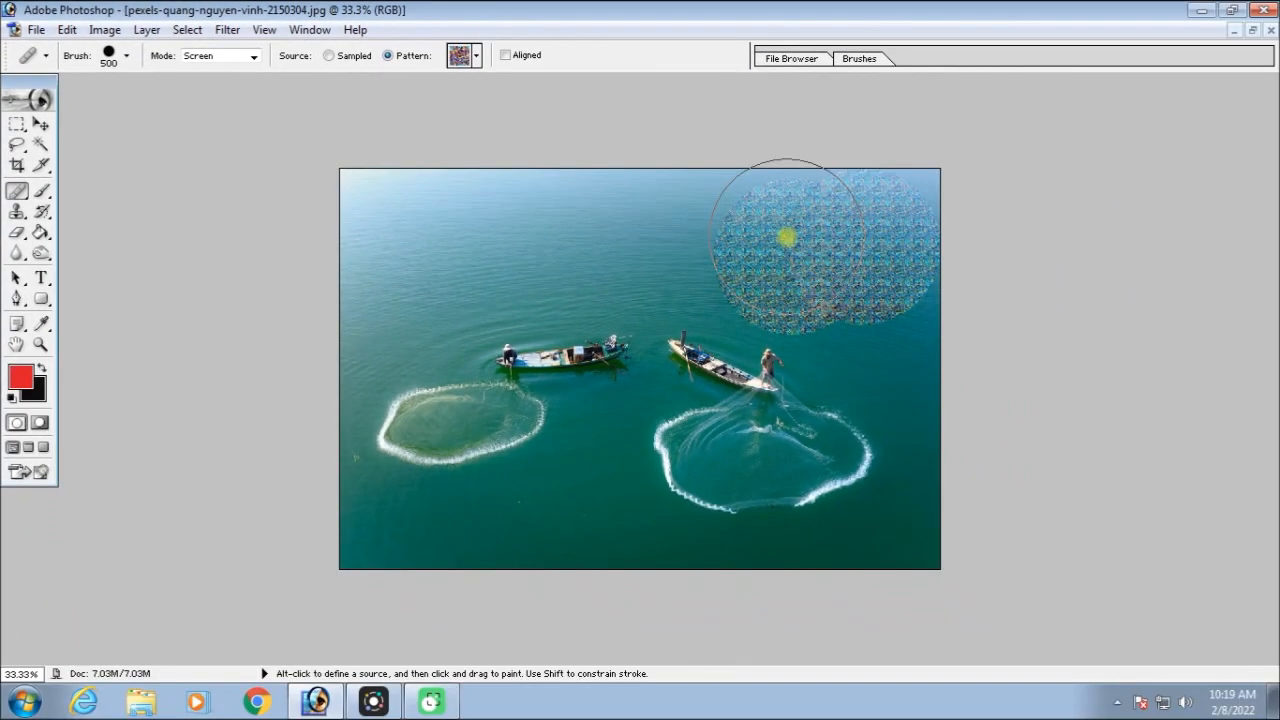
Return the source to Sampled and paint one boat copy at the upper left in Screen mode and another beside it in Color mode
click(330, 56)
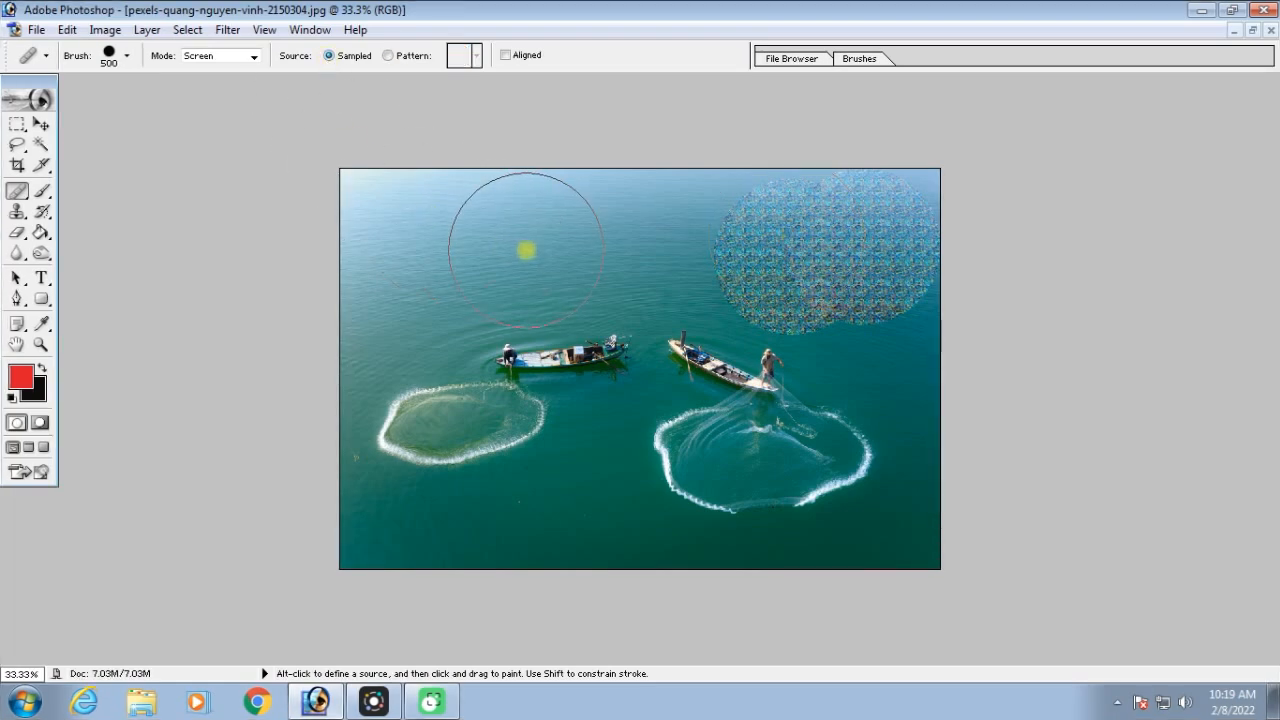
click(470, 257)
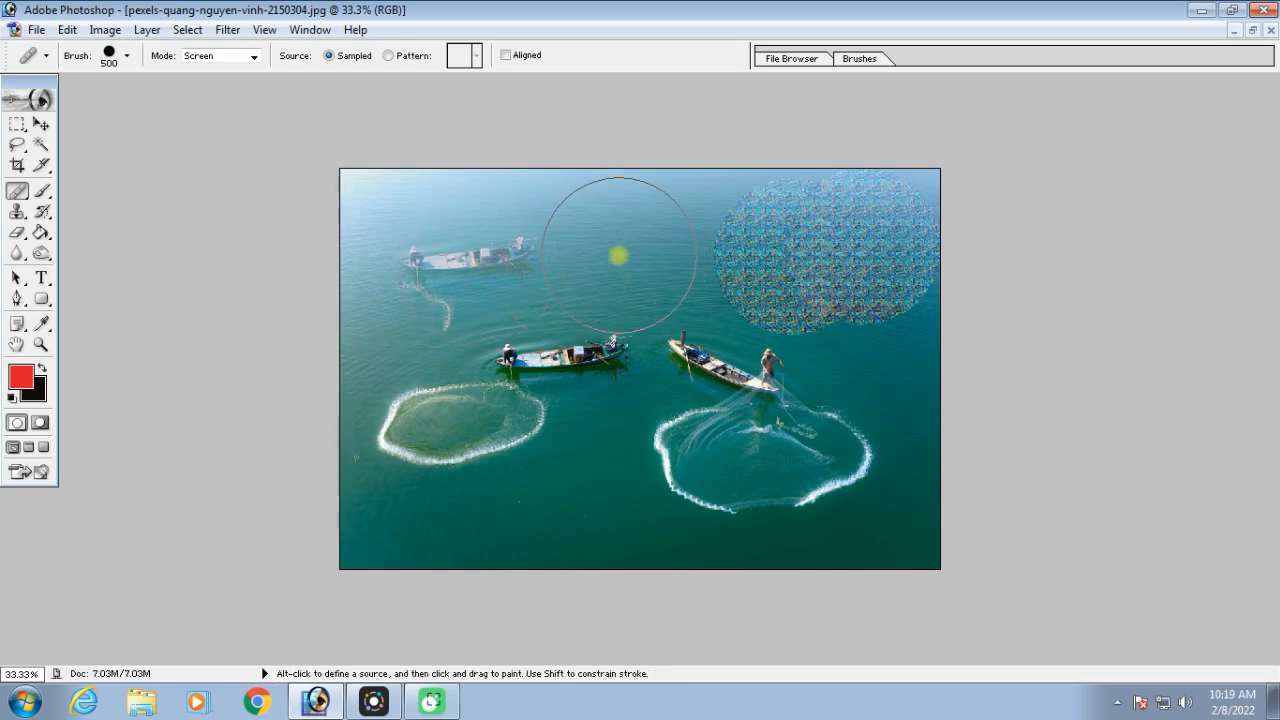
click(254, 56)
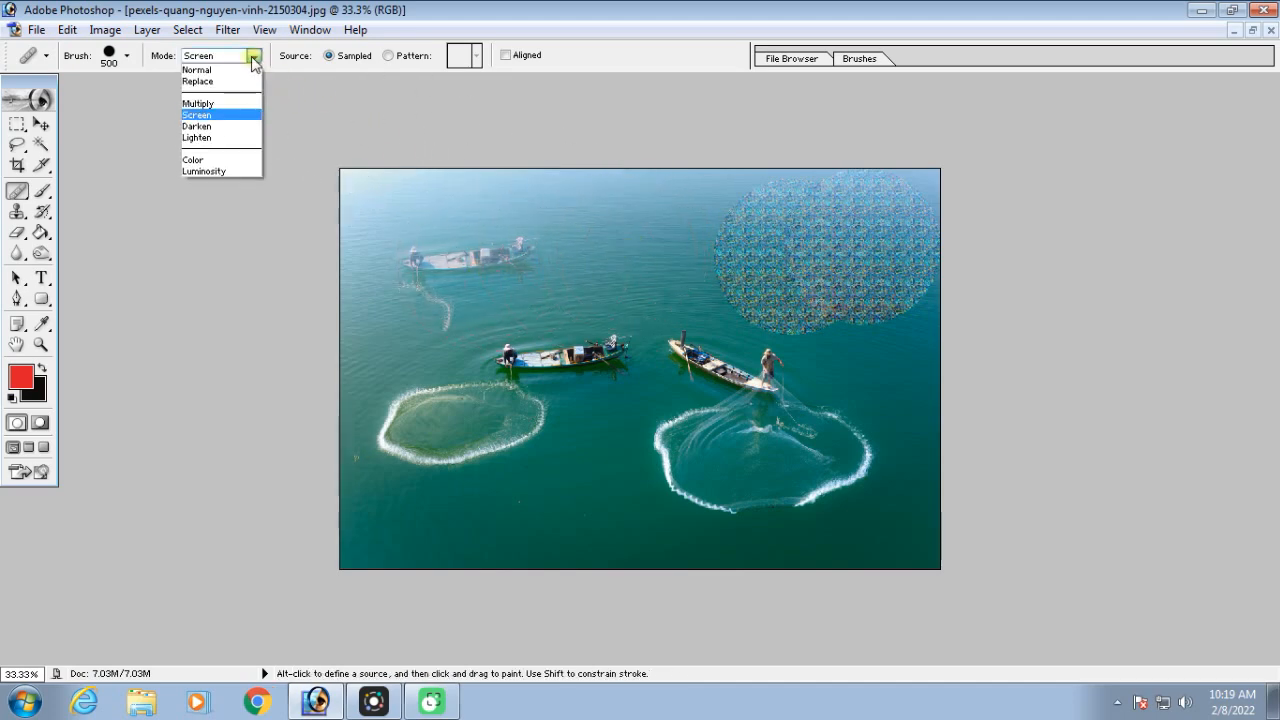
click(224, 160)
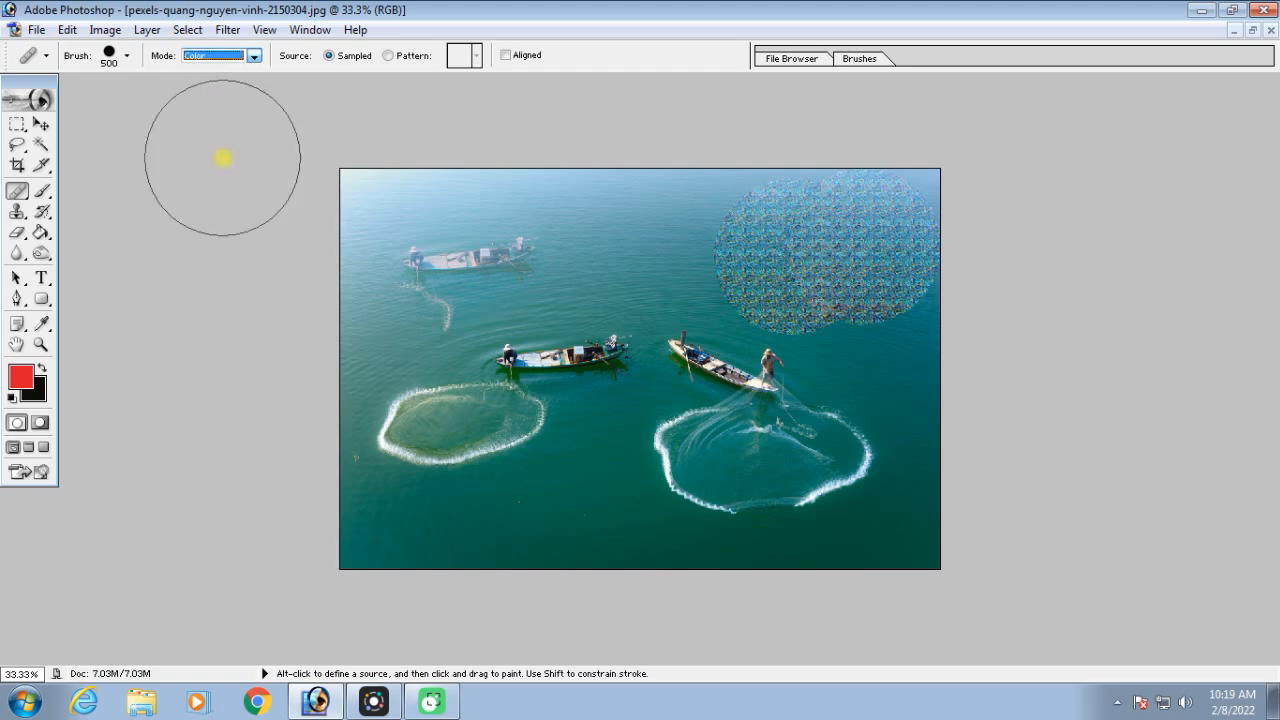
click(617, 243)
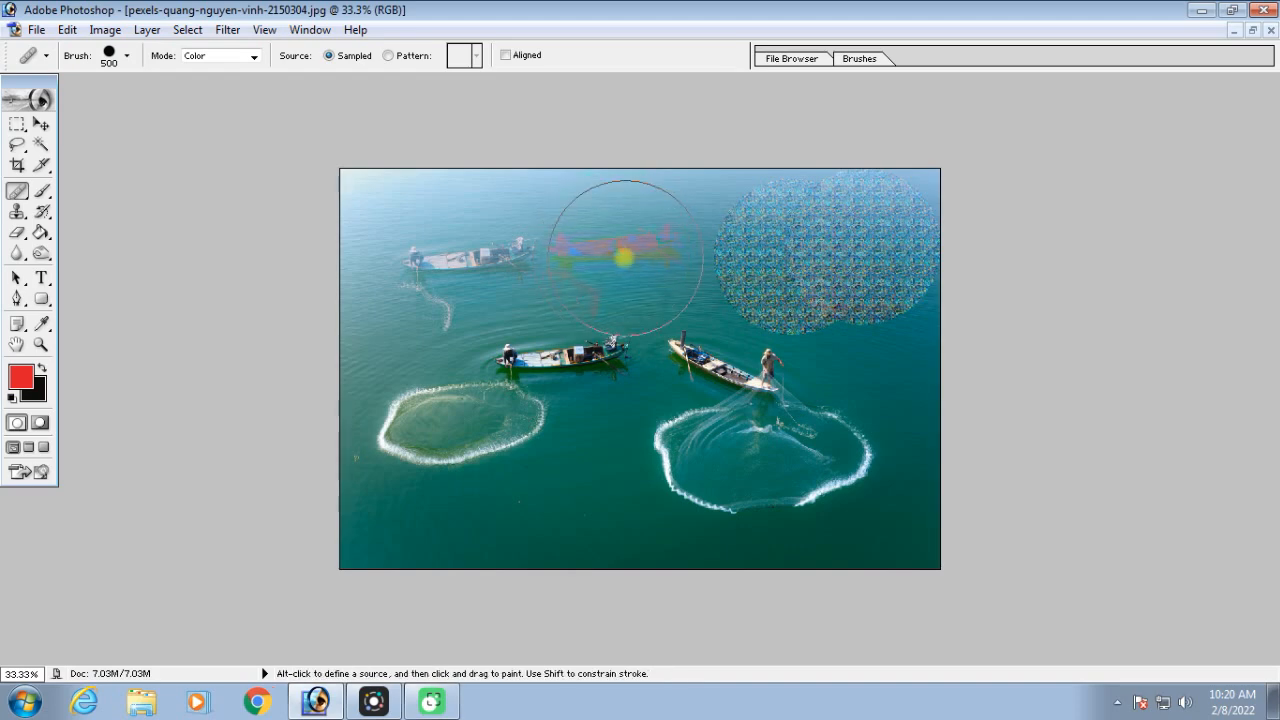
Undo the pattern painting and both boat copies on the upper water
key(ctrl+alt+z)
key(ctrl+alt+z)
key(ctrl+alt+z)
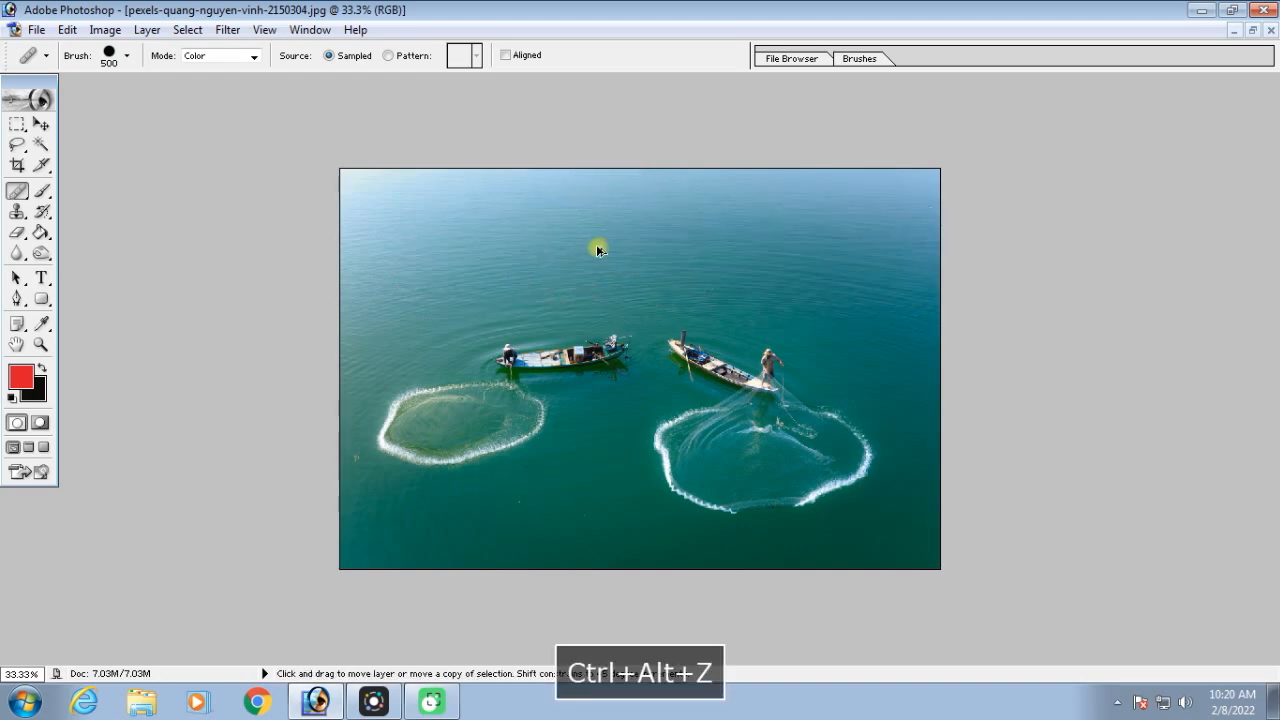
Set the healing mode to Luminosity and paint a boat copy on the water at the photo's upper left
click(254, 56)
click(224, 172)
click(470, 245)
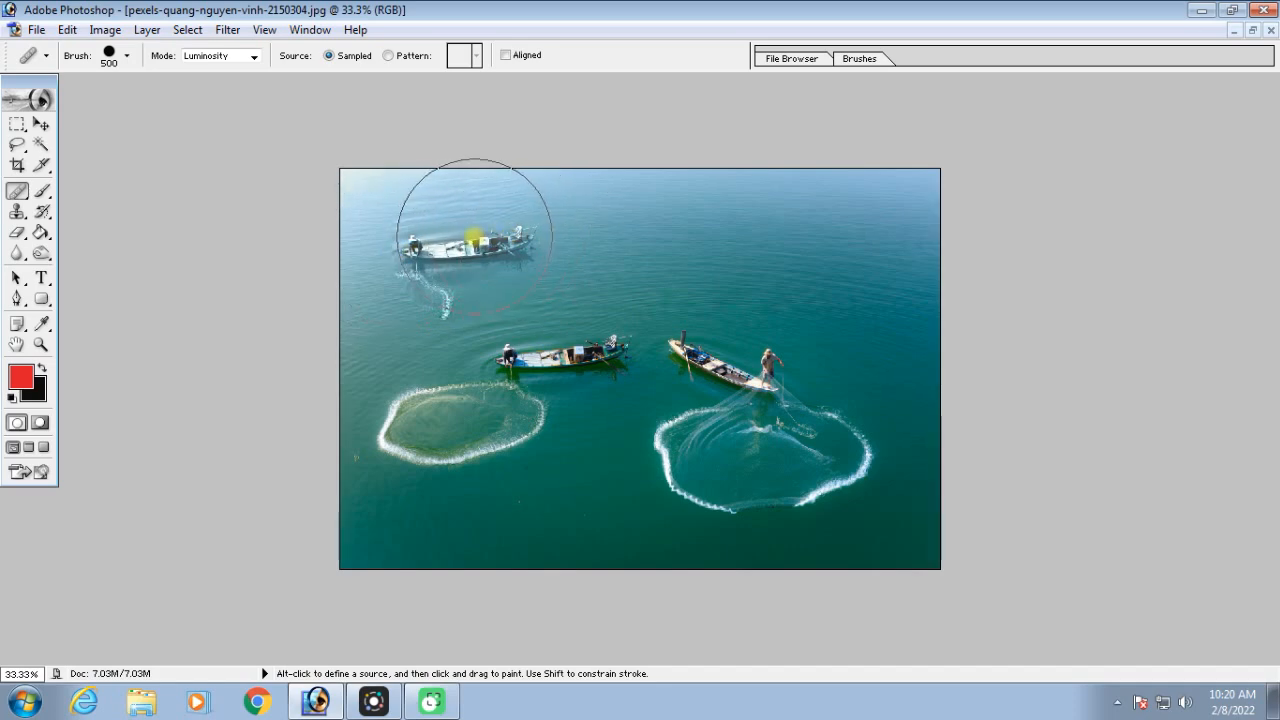
Set the healing mode back to Normal
click(254, 56)
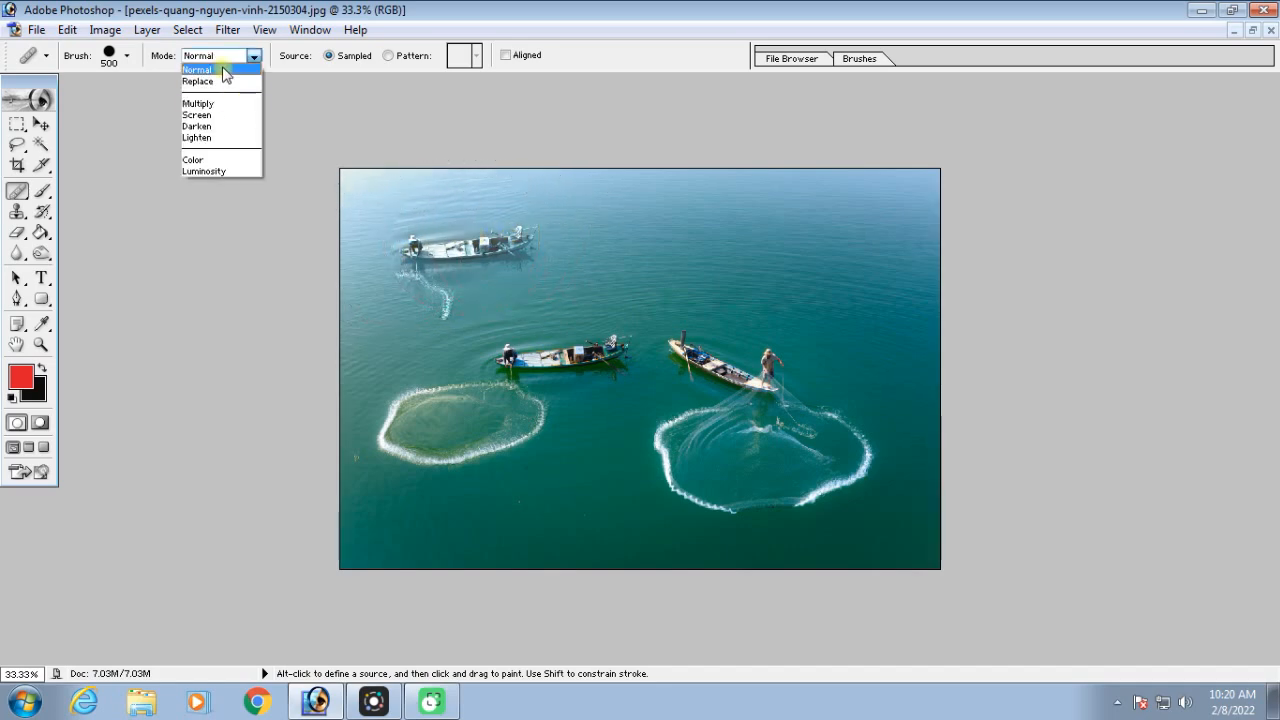
click(224, 70)
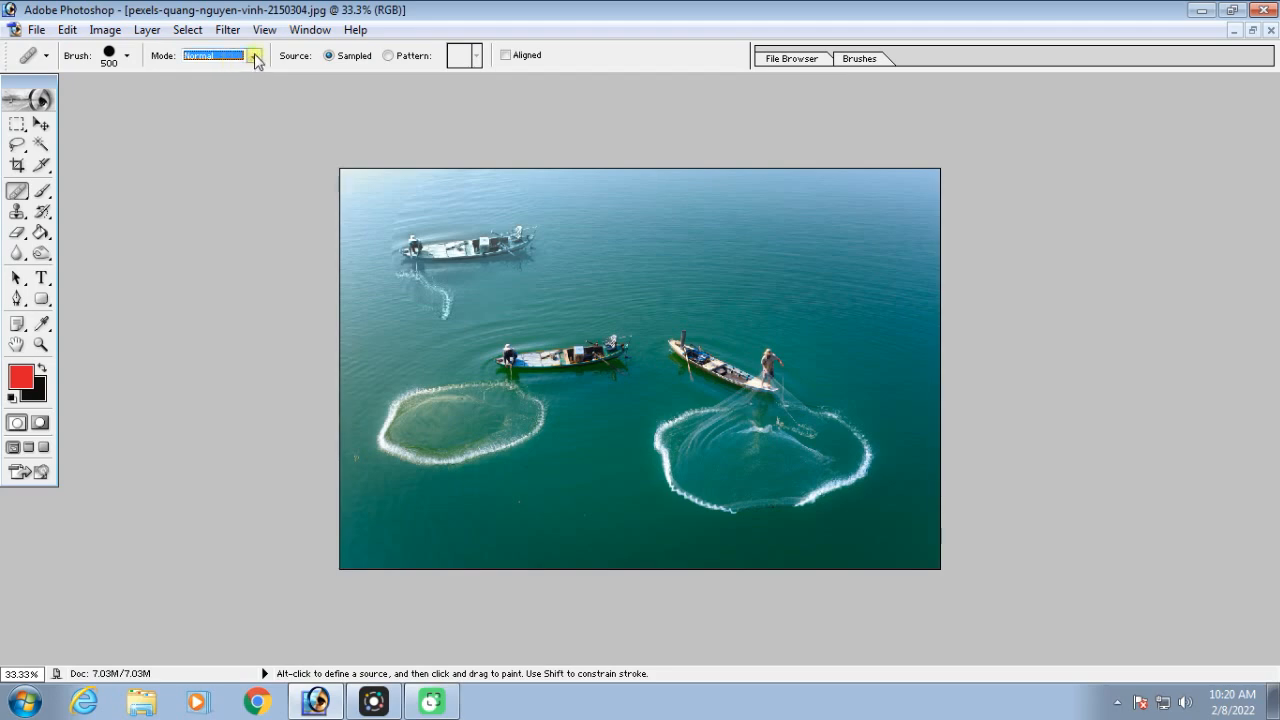
click(255, 57)
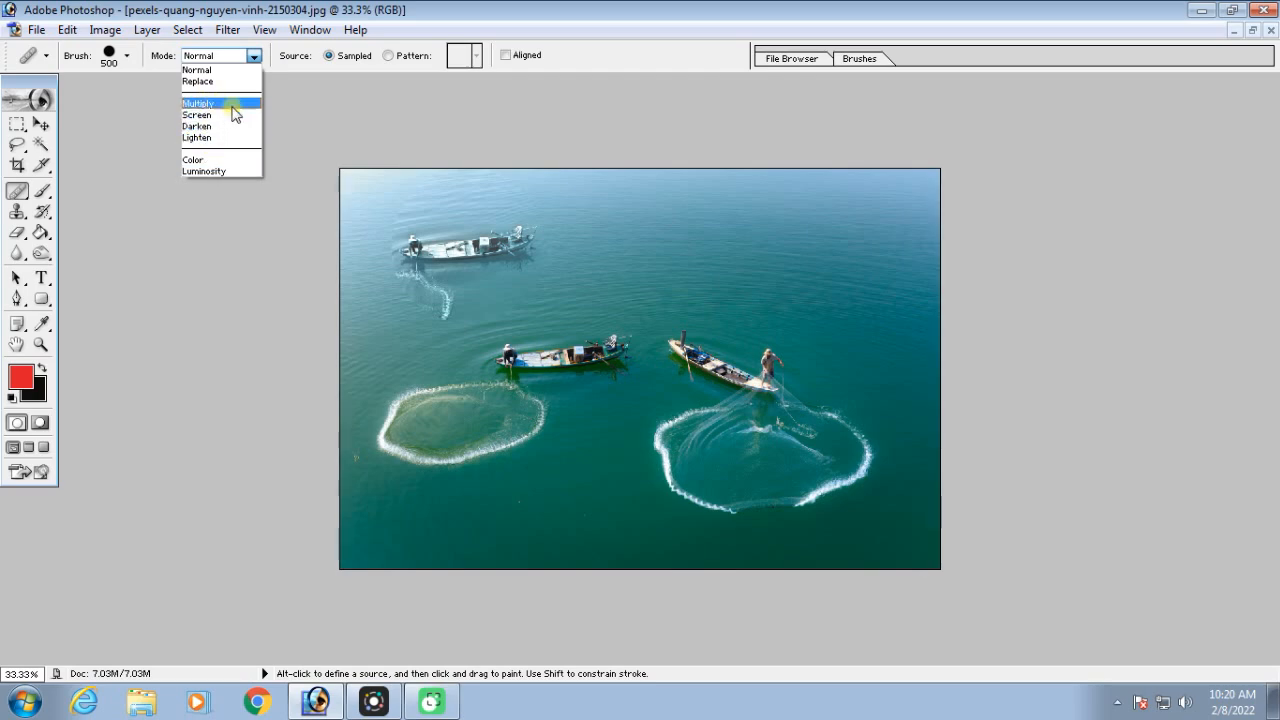
click(230, 72)
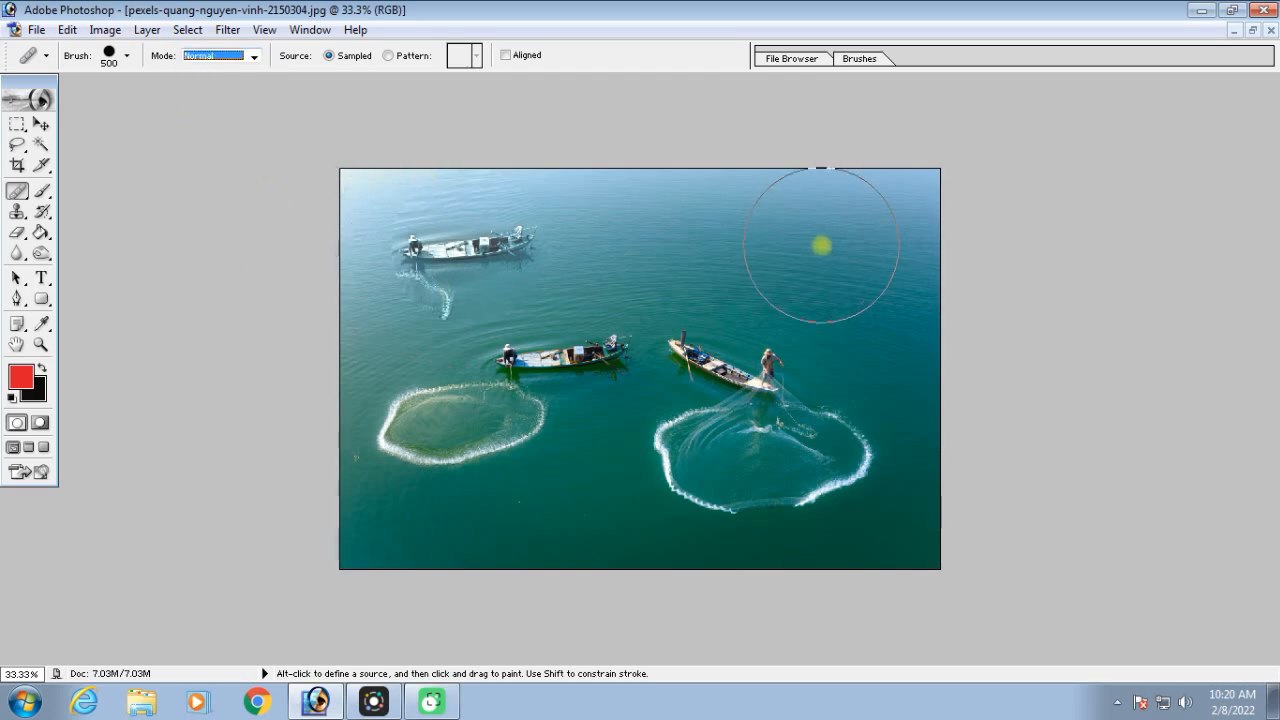
Activate the Patch tool and switch from the fishing-boats photo to the portrait DSC_0193.JPG in a maximized window
click(17, 191)
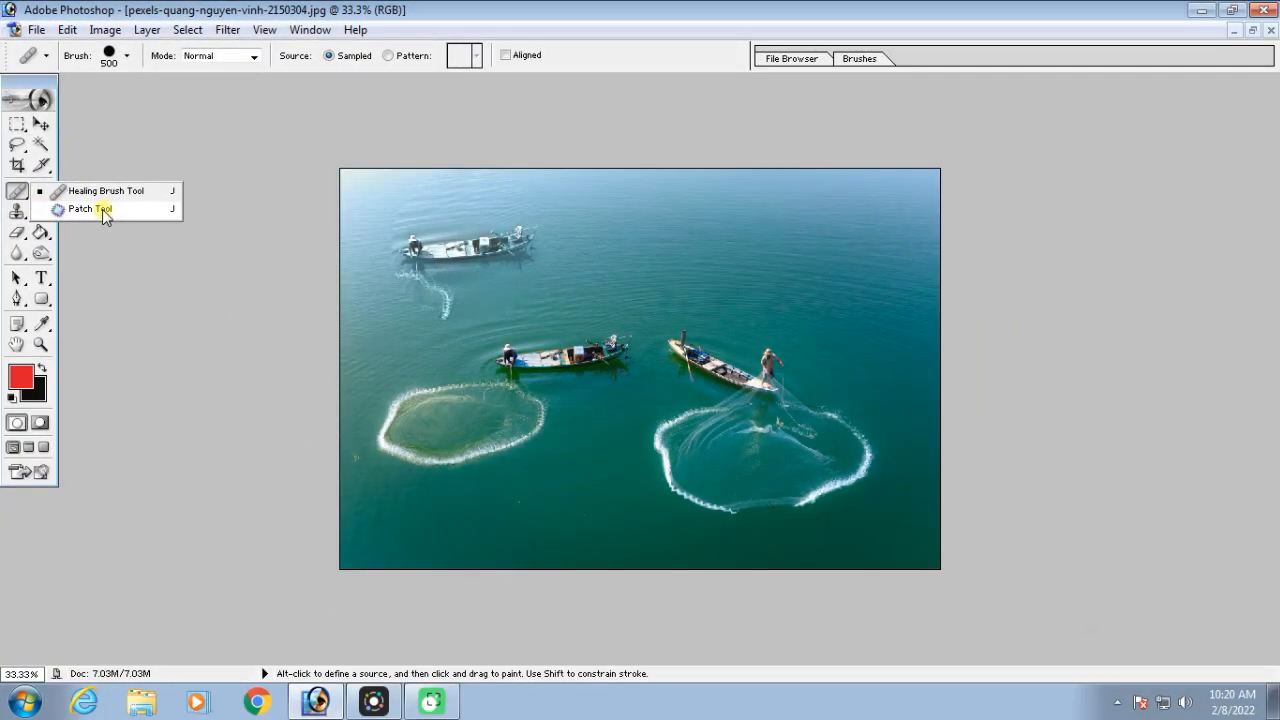
click(118, 239)
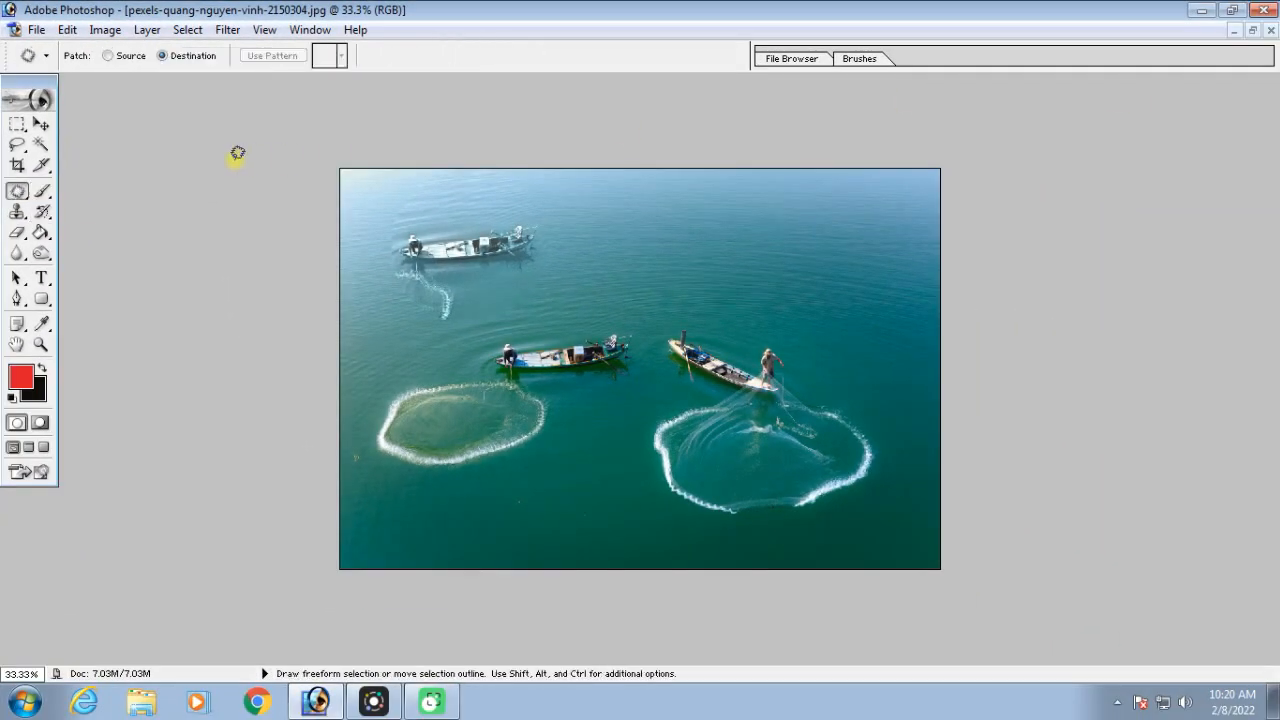
click(1253, 30)
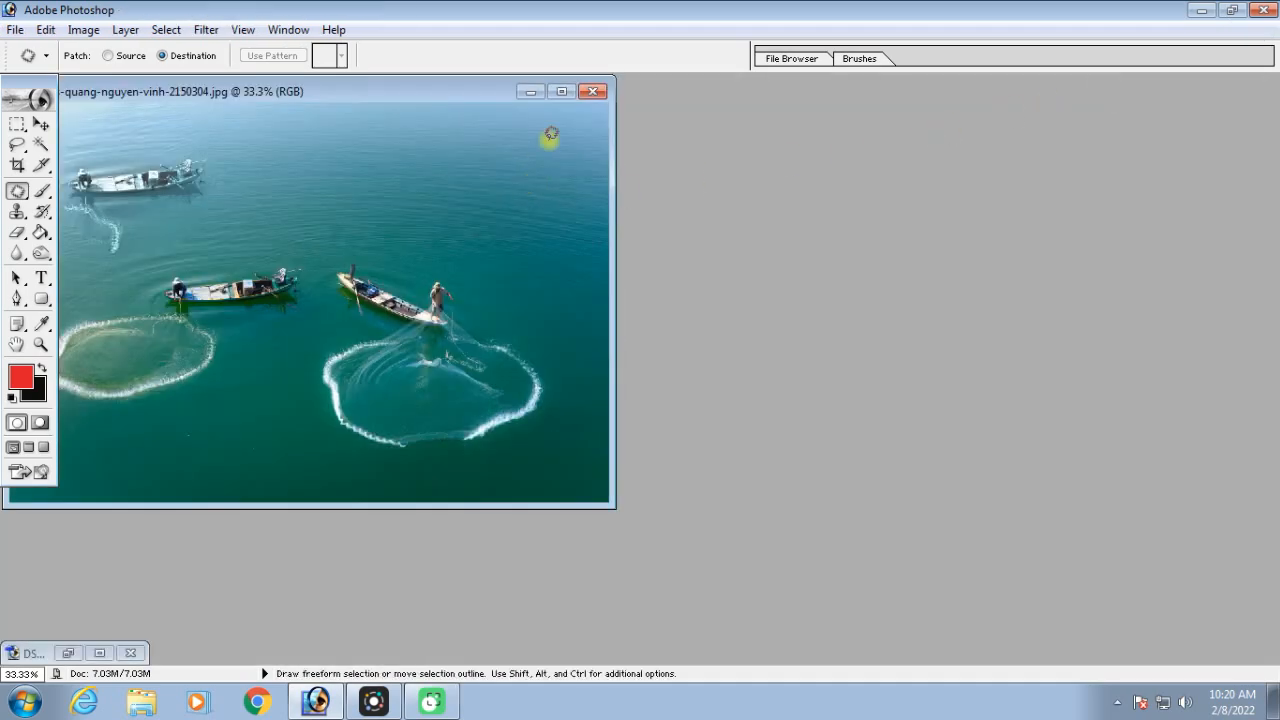
click(72, 656)
double_click(1266, 102)
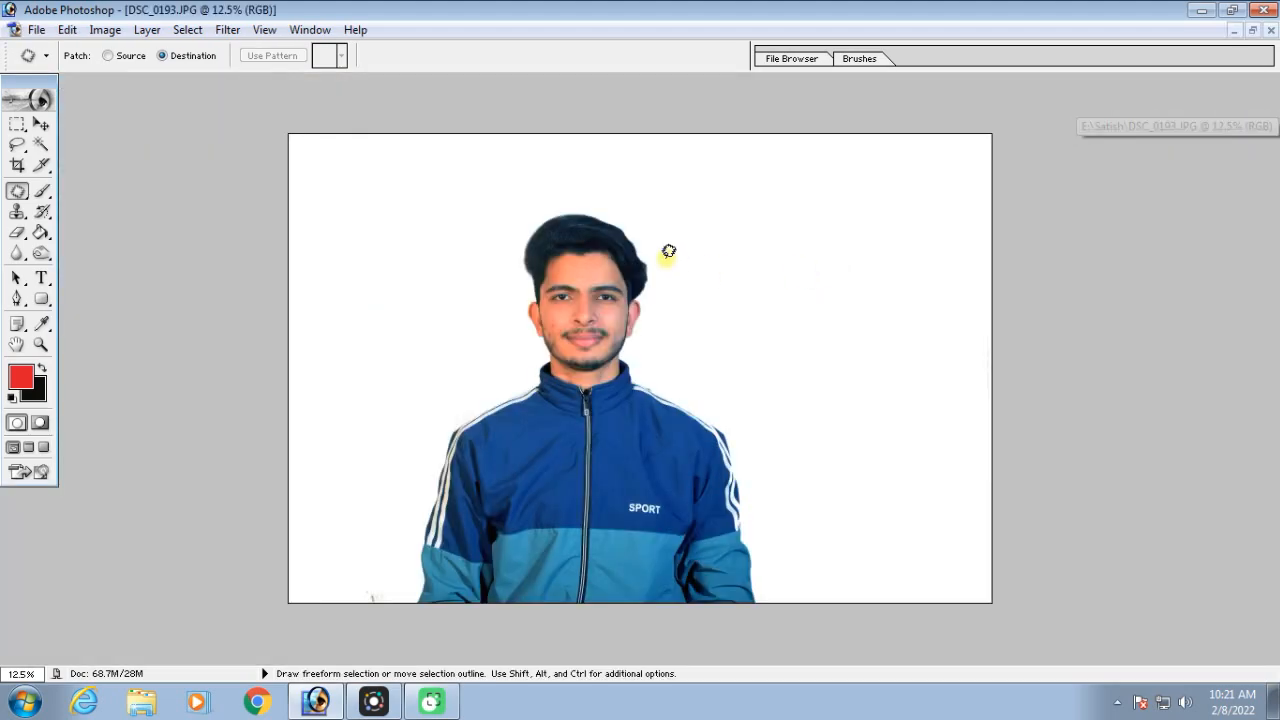
Set the patch mode to Source and replace the blemishes on the image-left cheek with clean skin from just above them
key(ctrl+equal)
key(ctrl+equal)
key(ctrl+equal)
key(ctrl+equal)
key(ctrl+equal)
key(ctrl+equal)
drag(623, 257, 846, 477)
click(107, 55)
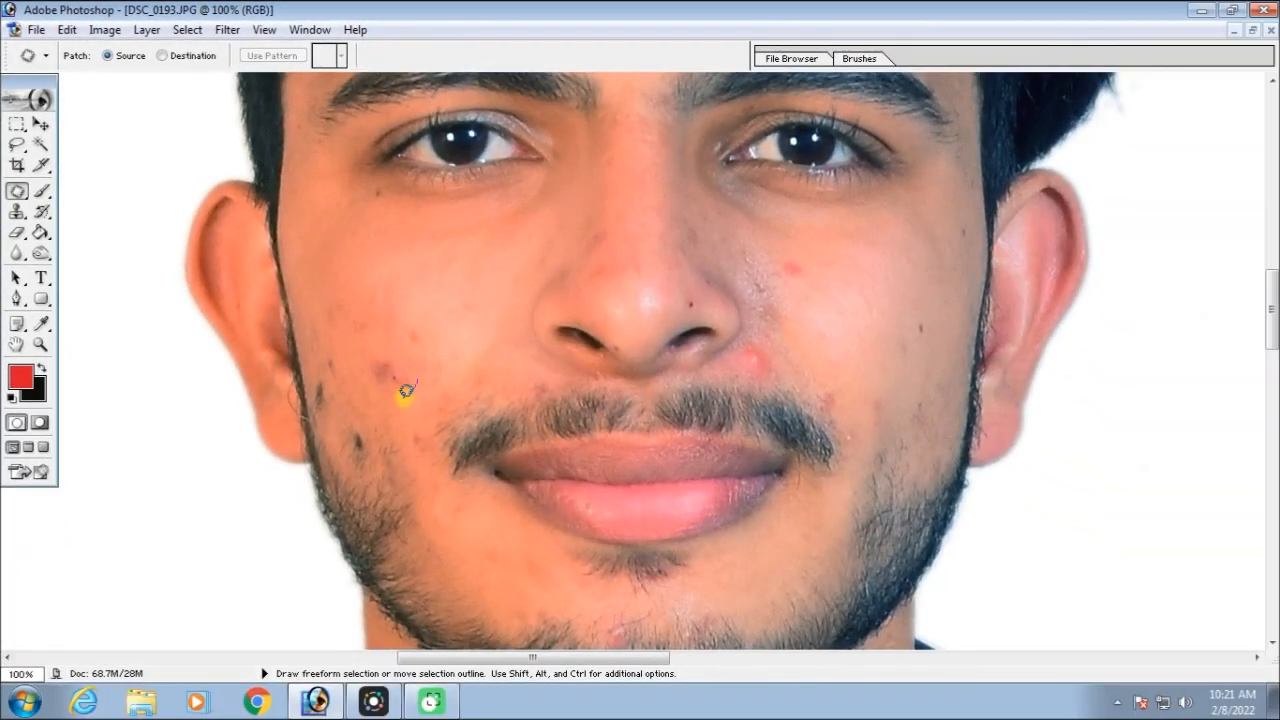
mouse_move(363, 349)
mouse_down()
mouse_move(419, 351)
mouse_move(412, 371)
mouse_up()
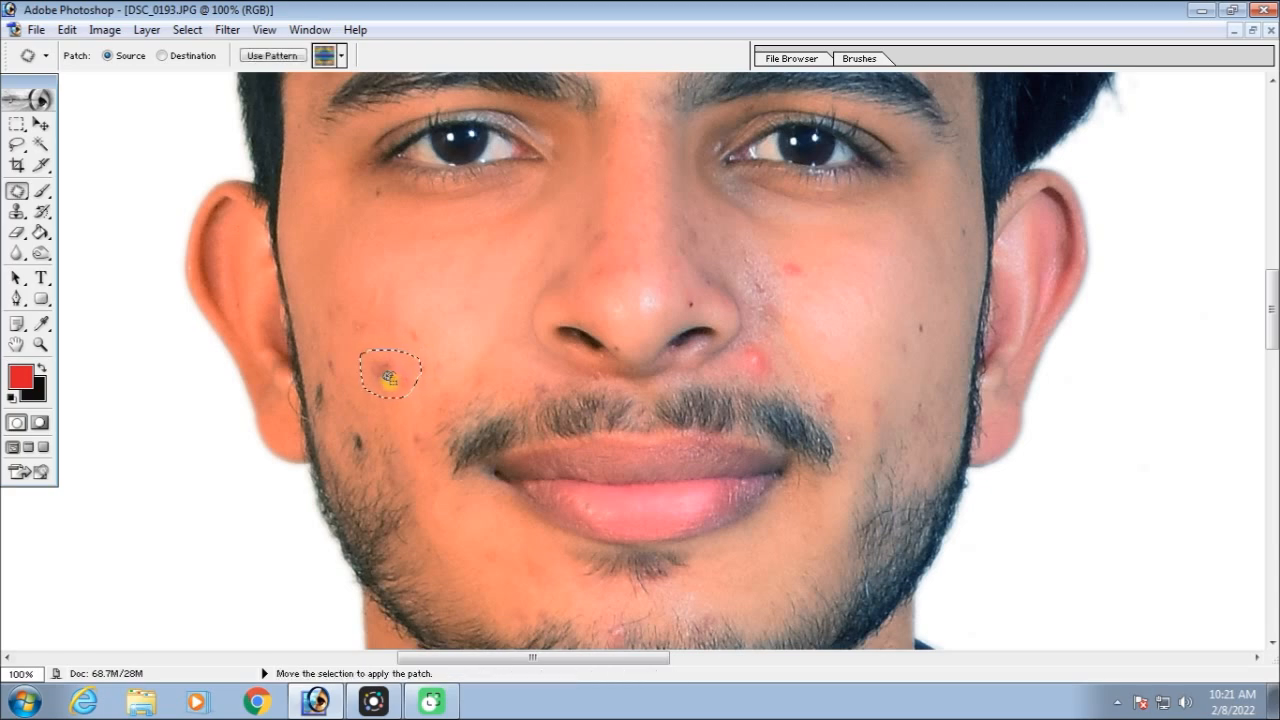
drag(387, 378, 419, 269)
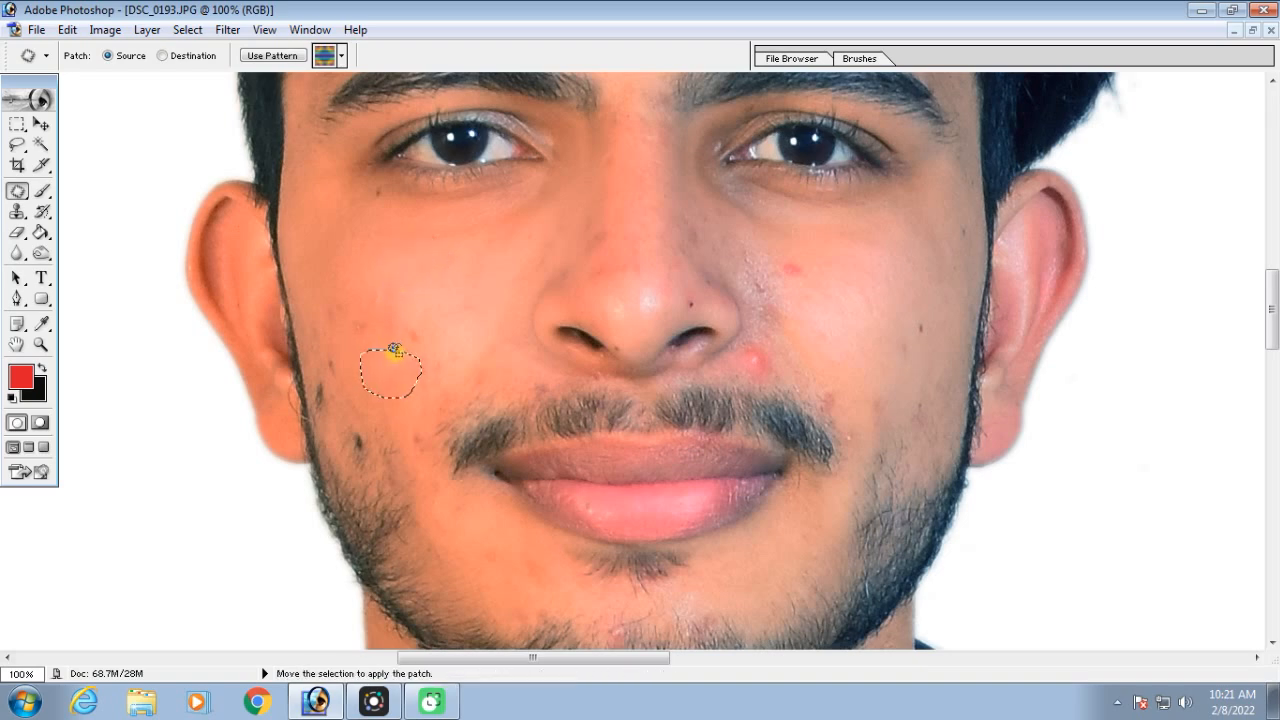
mouse_move(430, 343)
mouse_down()
mouse_move(403, 313)
mouse_move(430, 320)
mouse_move(423, 277)
mouse_up()
click(375, 330)
drag(352, 314, 383, 267)
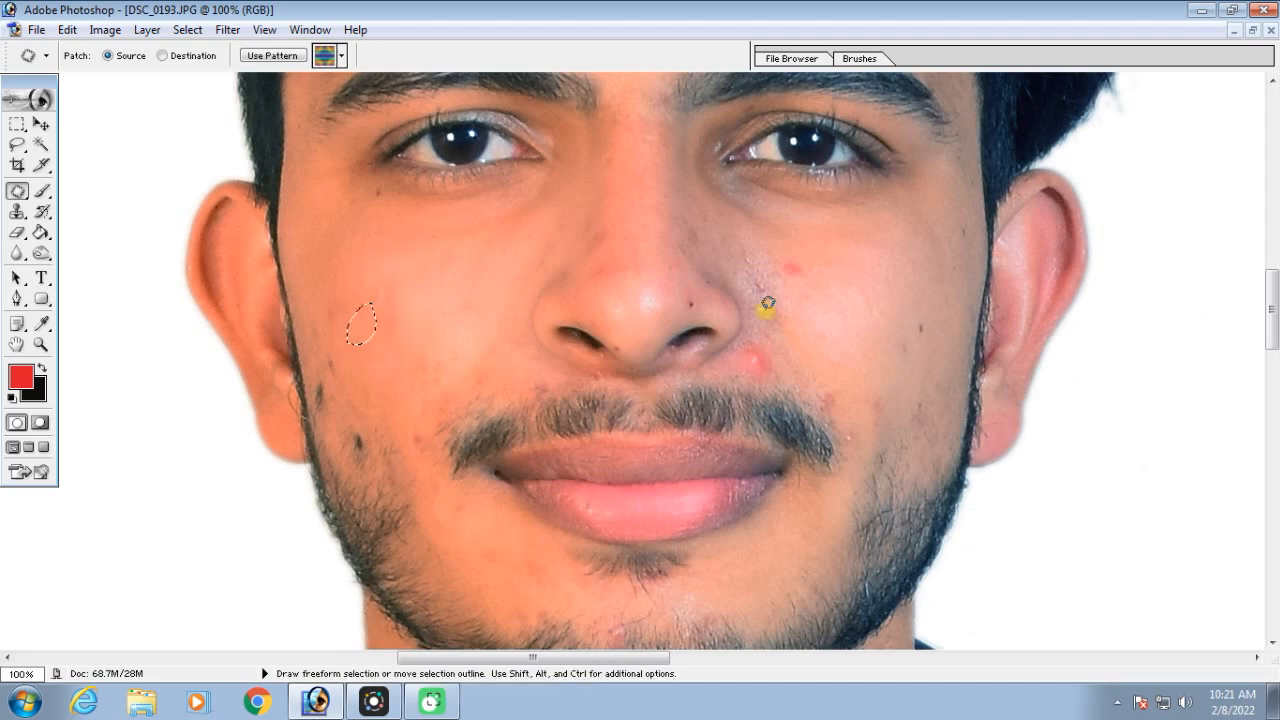
Patch the two red spots beside and below the nose on the image-right cheek with nearby clean skin, and clear the selection
mouse_move(811, 274)
mouse_down()
mouse_move(783, 257)
mouse_move(808, 258)
mouse_move(798, 276)
mouse_up()
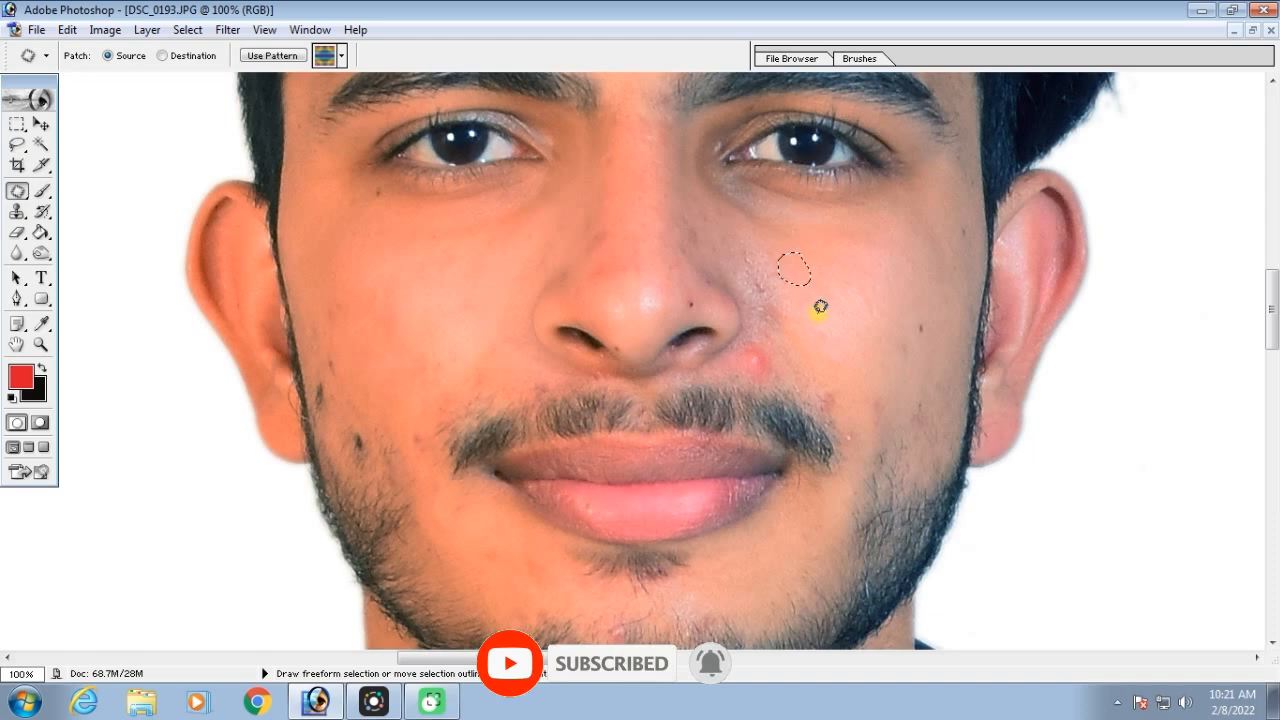
click(781, 369)
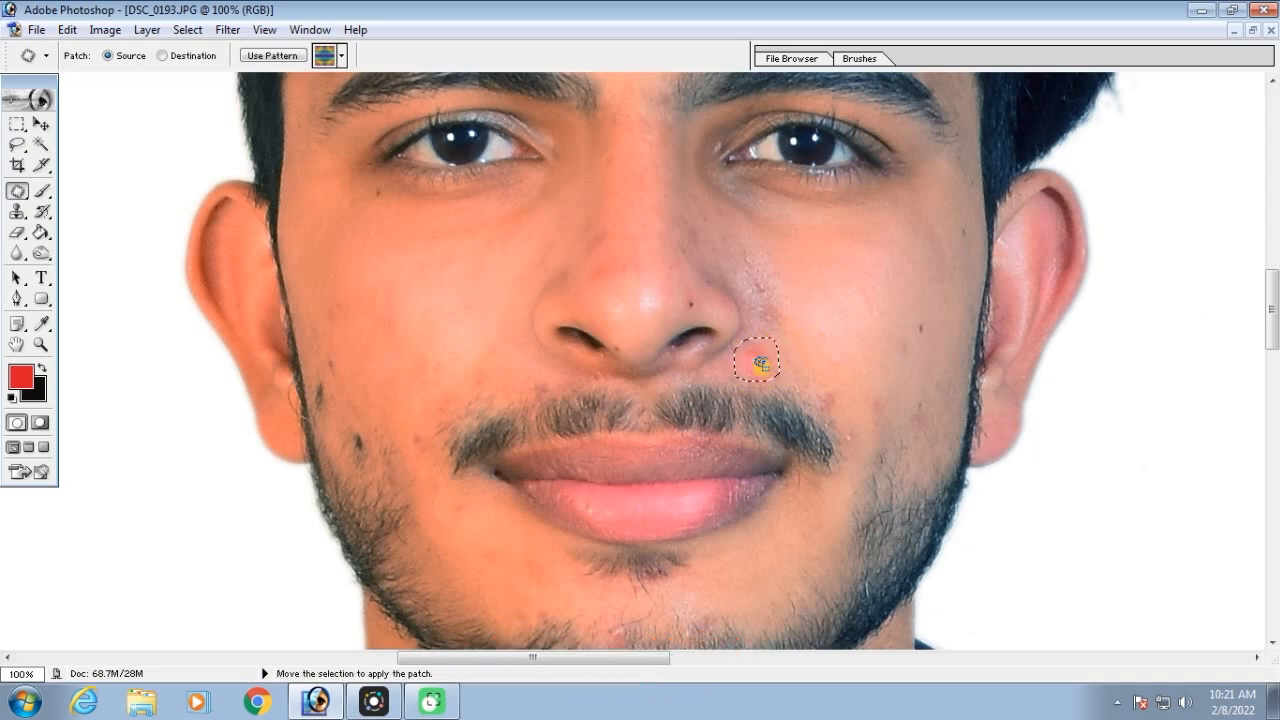
drag(768, 362, 876, 356)
key(ctrl+d)
key(ctrl+minus)
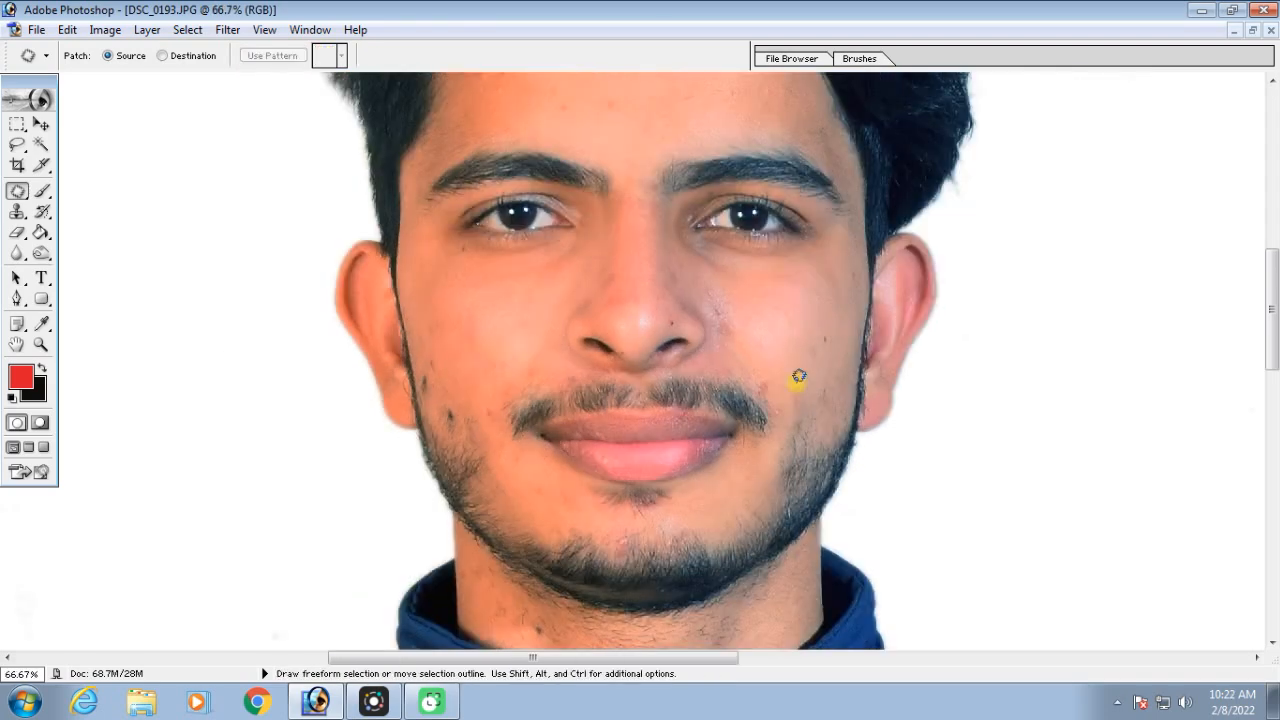
Set the patch mode to Destination and undo the blemish patches on both cheeks
key(ctrl+equal)
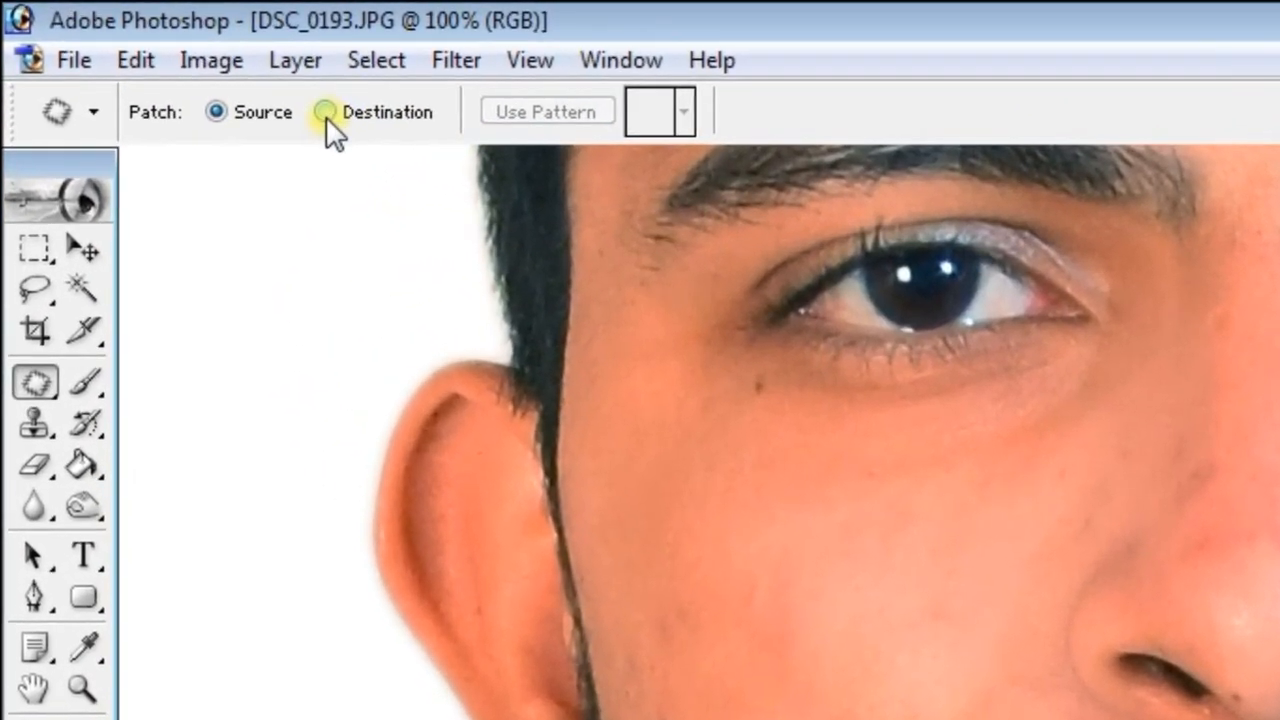
click(325, 113)
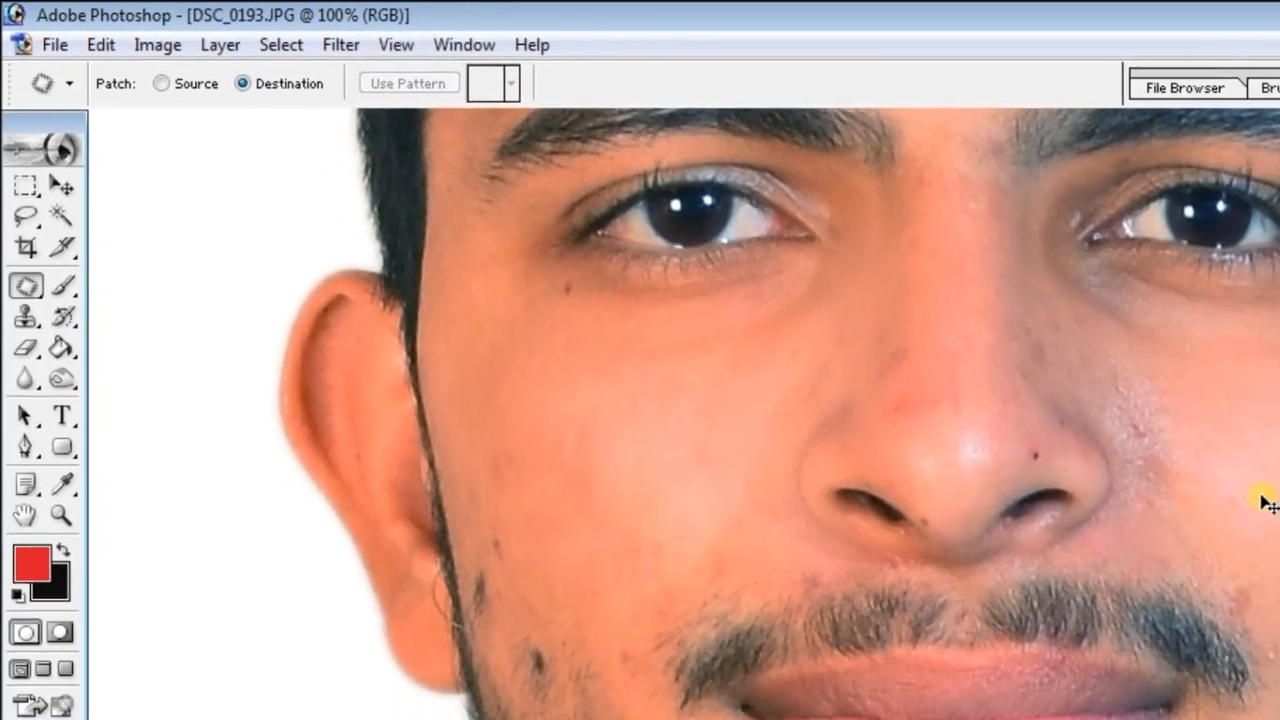
key(ctrl+alt+z)
key(ctrl+alt+z)
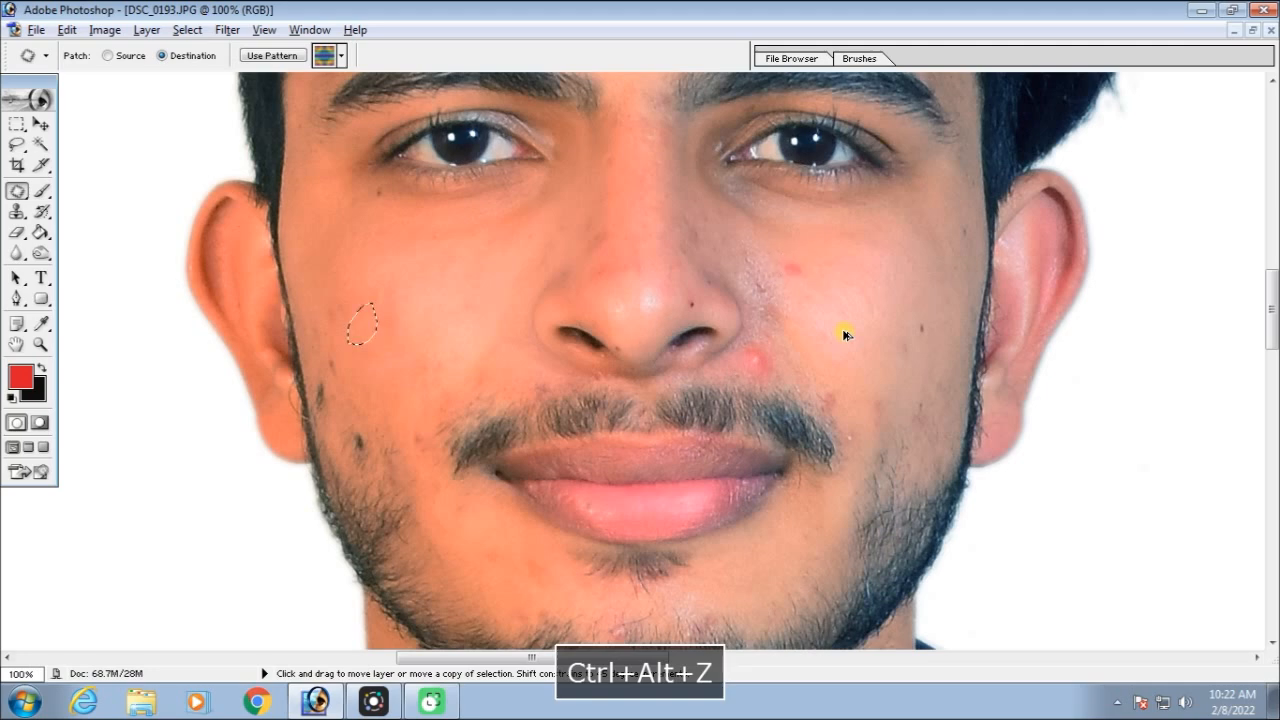
key(ctrl+alt+z)
scroll(831, 314, up, 5)
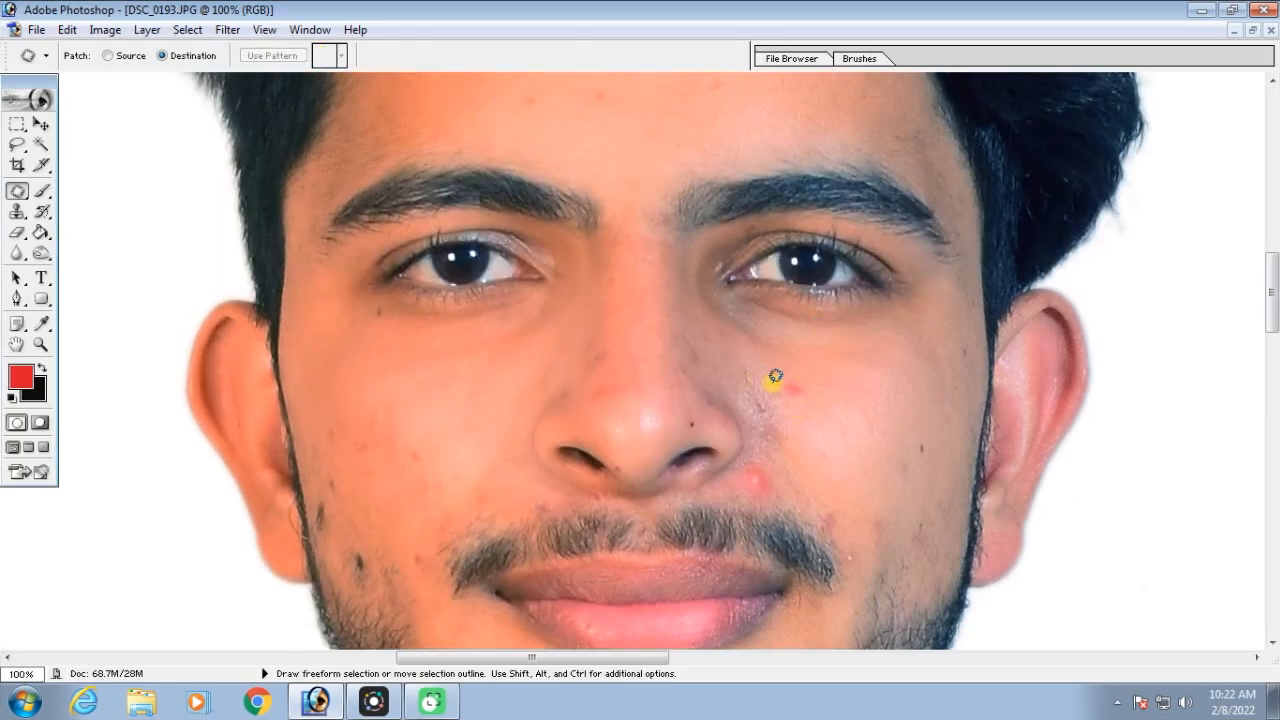
Outline the dark mole on the image-left cheek, copy it beside the corner of the mouth, and clear the selection
key(space)
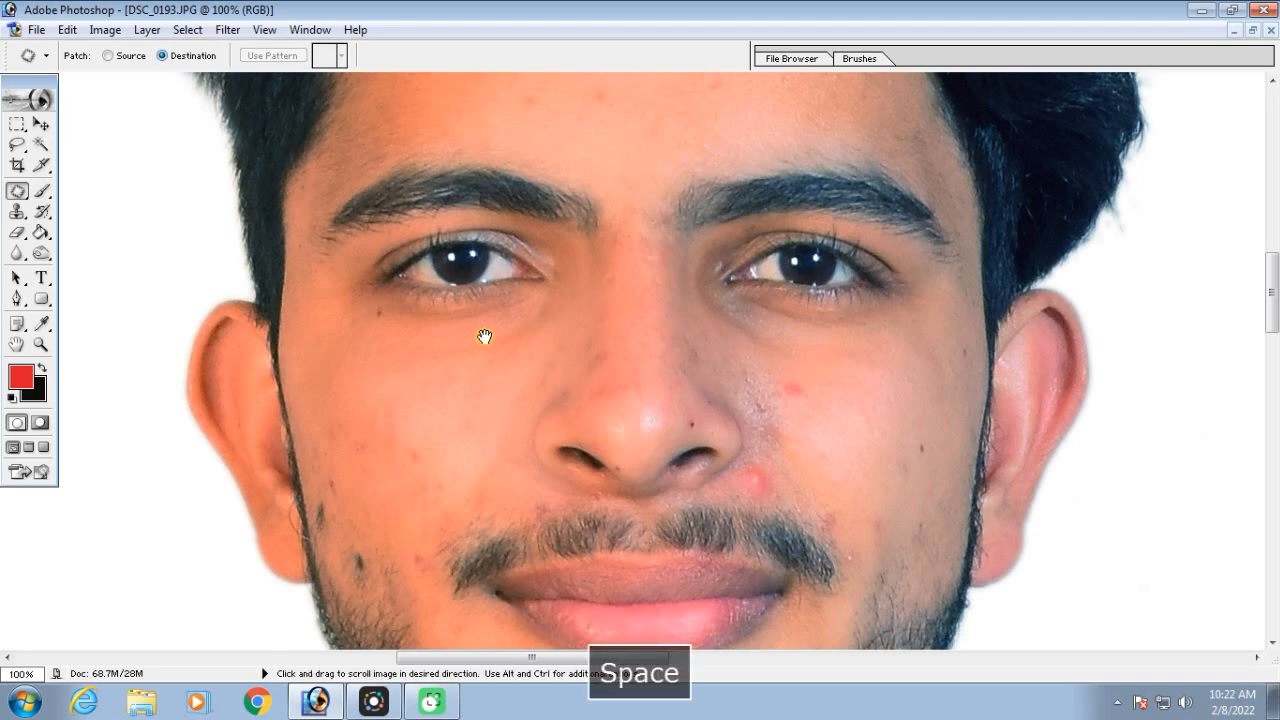
key(ctrl+equal)
key(space)
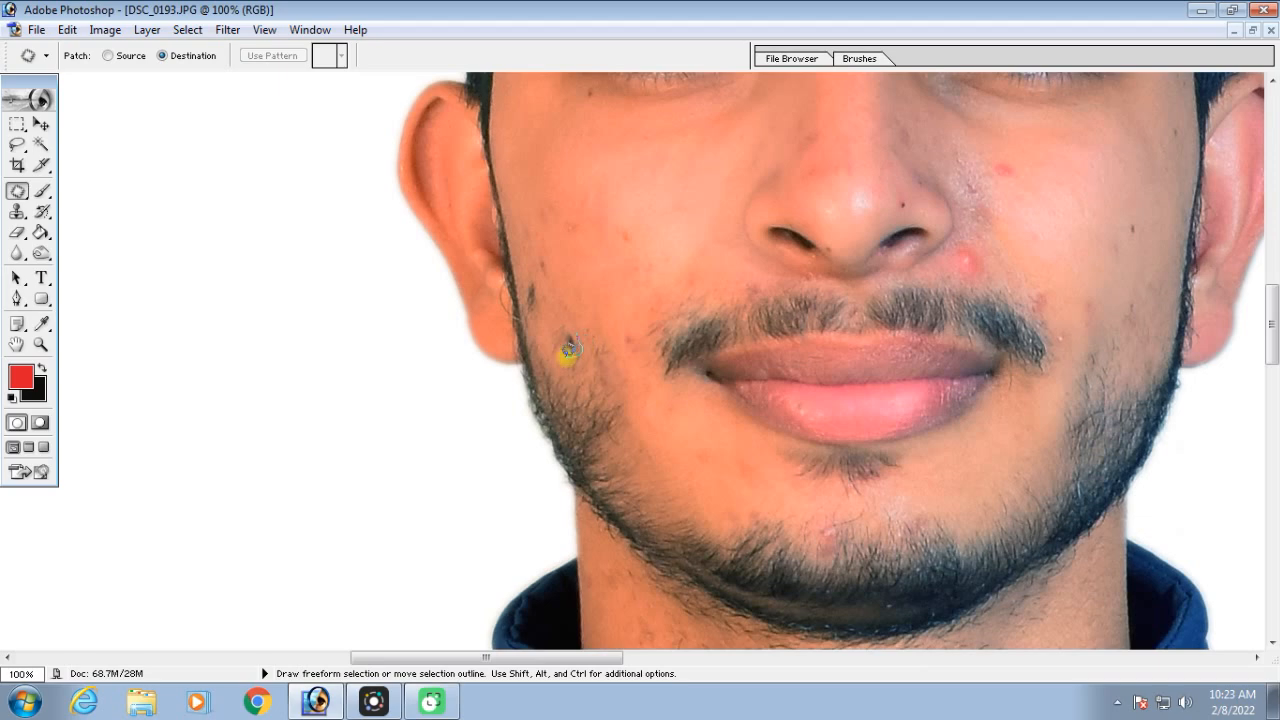
drag(558, 328, 557, 336)
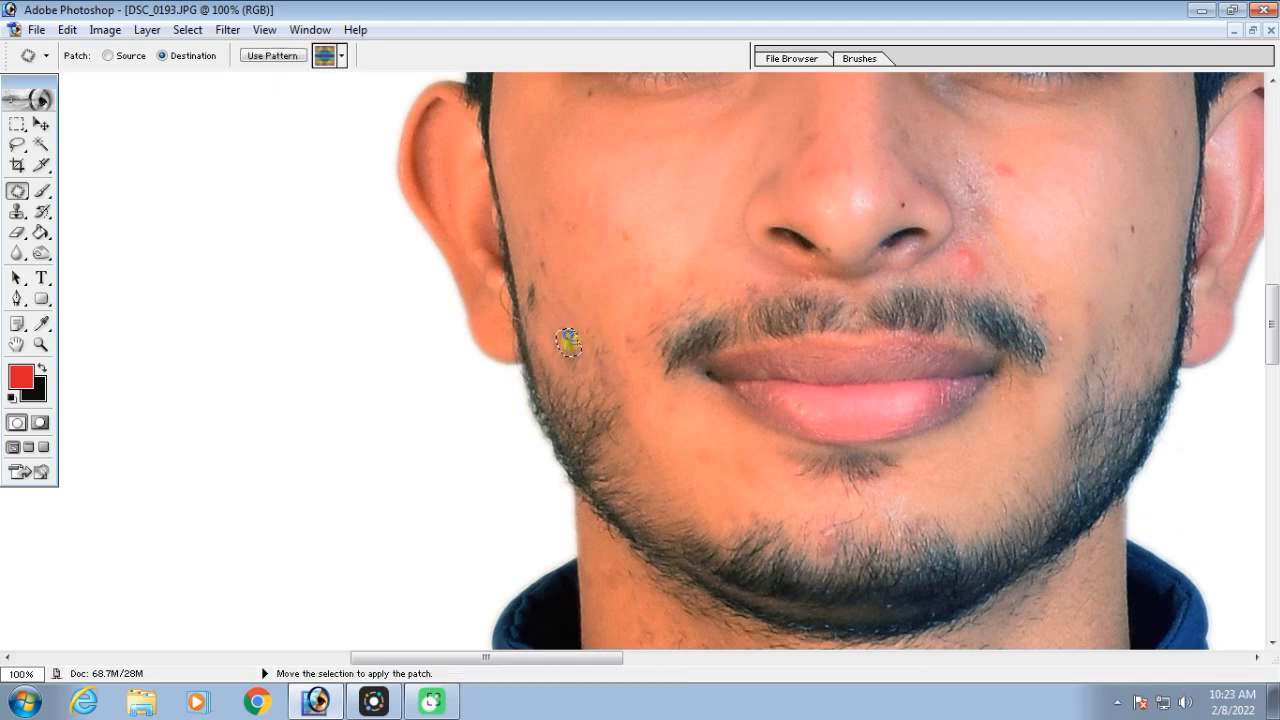
drag(610, 387, 677, 386)
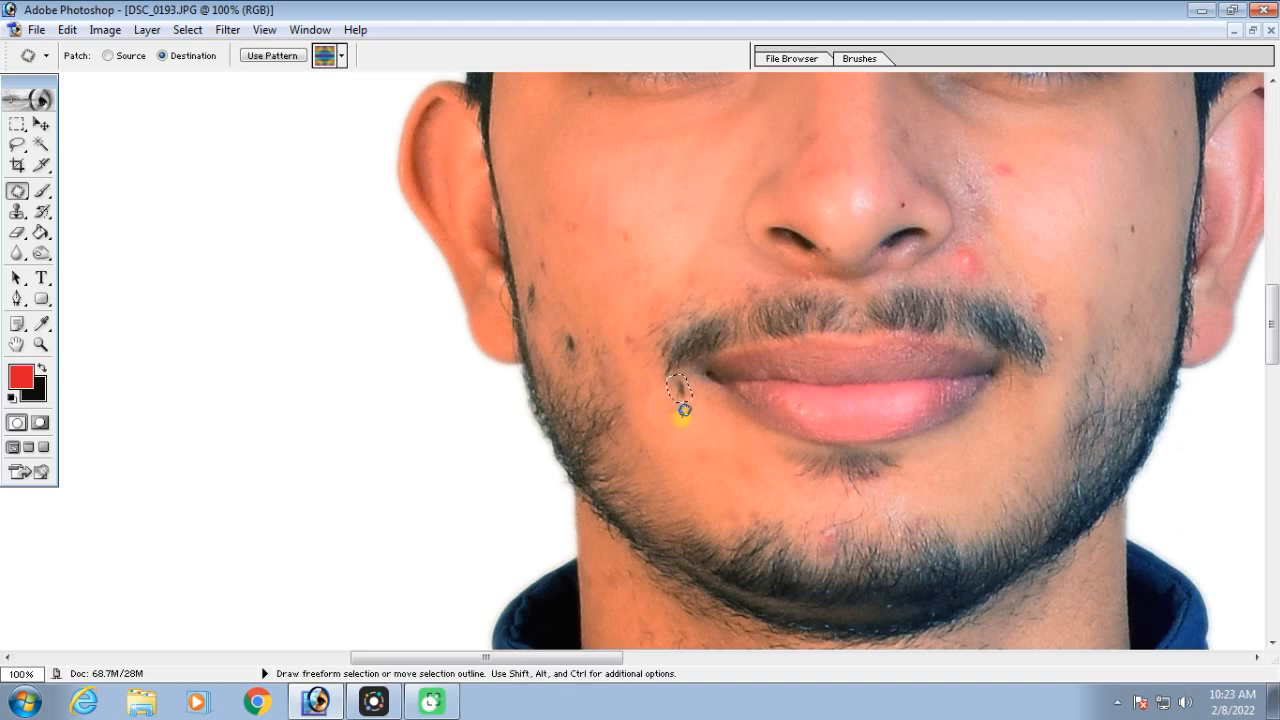
key(ctrl+d)
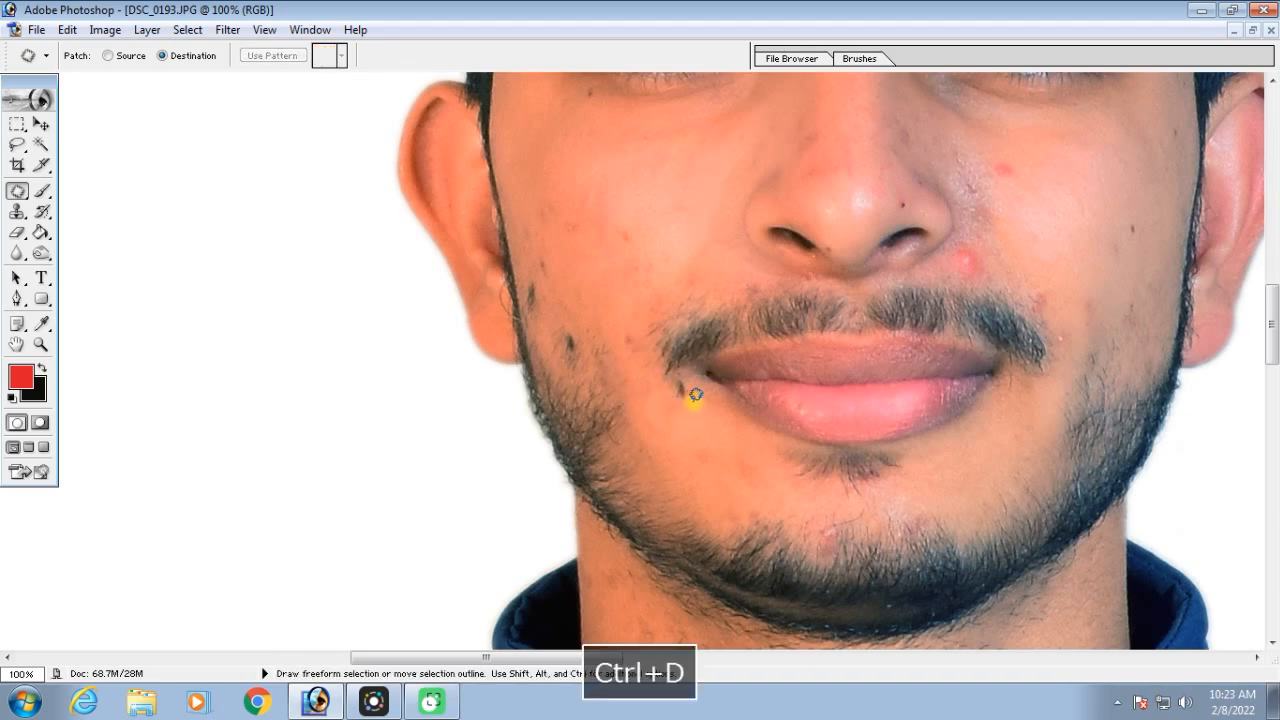
Outline the same cheek mole again and copy it to two places higher on that cheek
drag(585, 345, 580, 350)
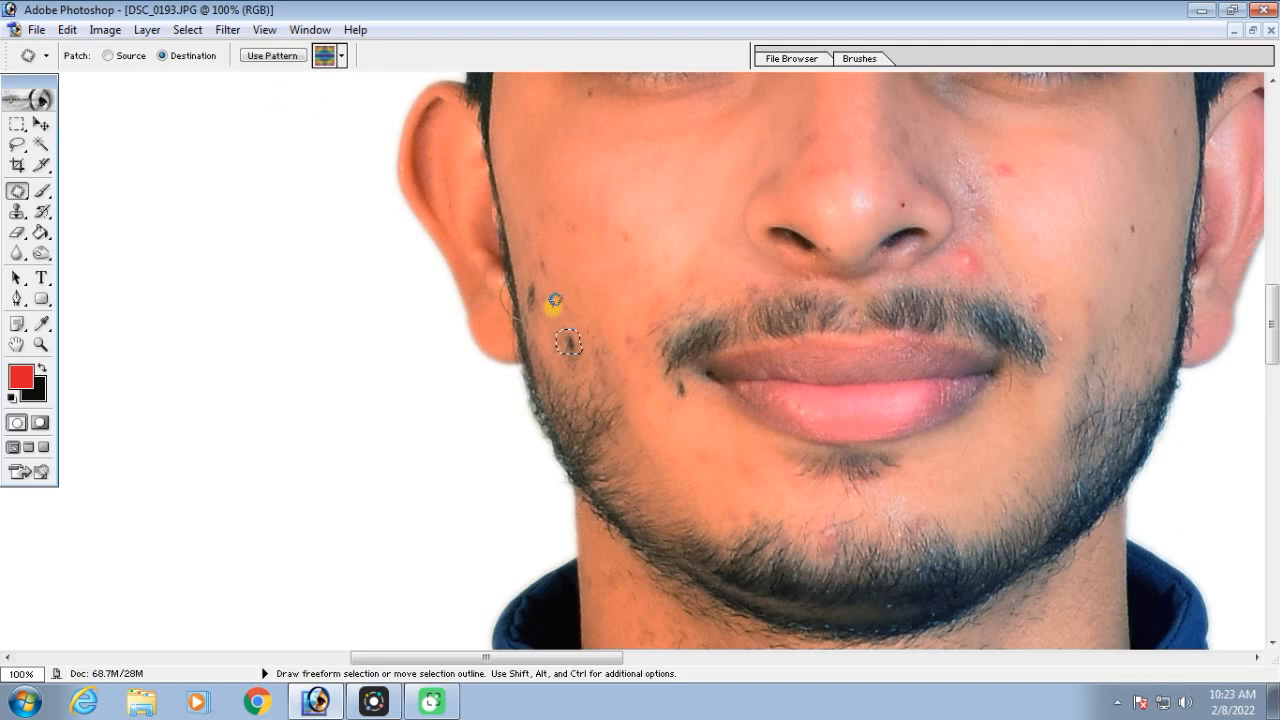
drag(576, 275, 570, 265)
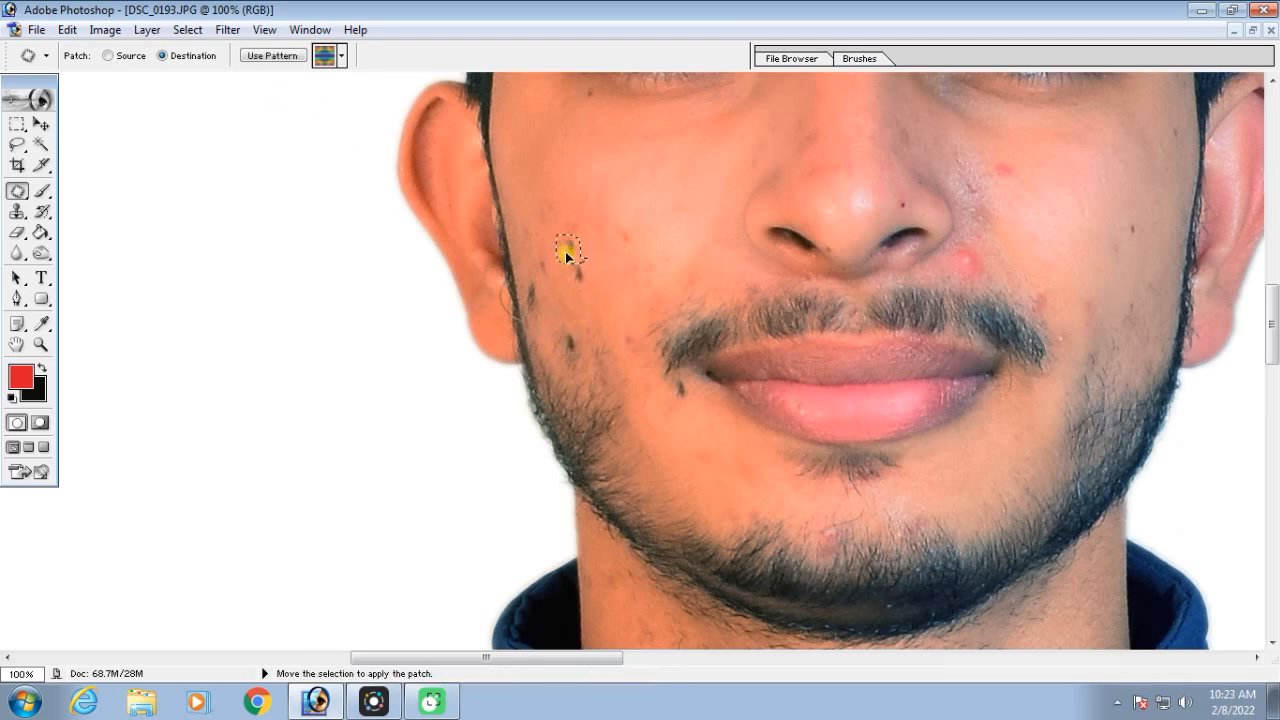
drag(535, 208, 527, 201)
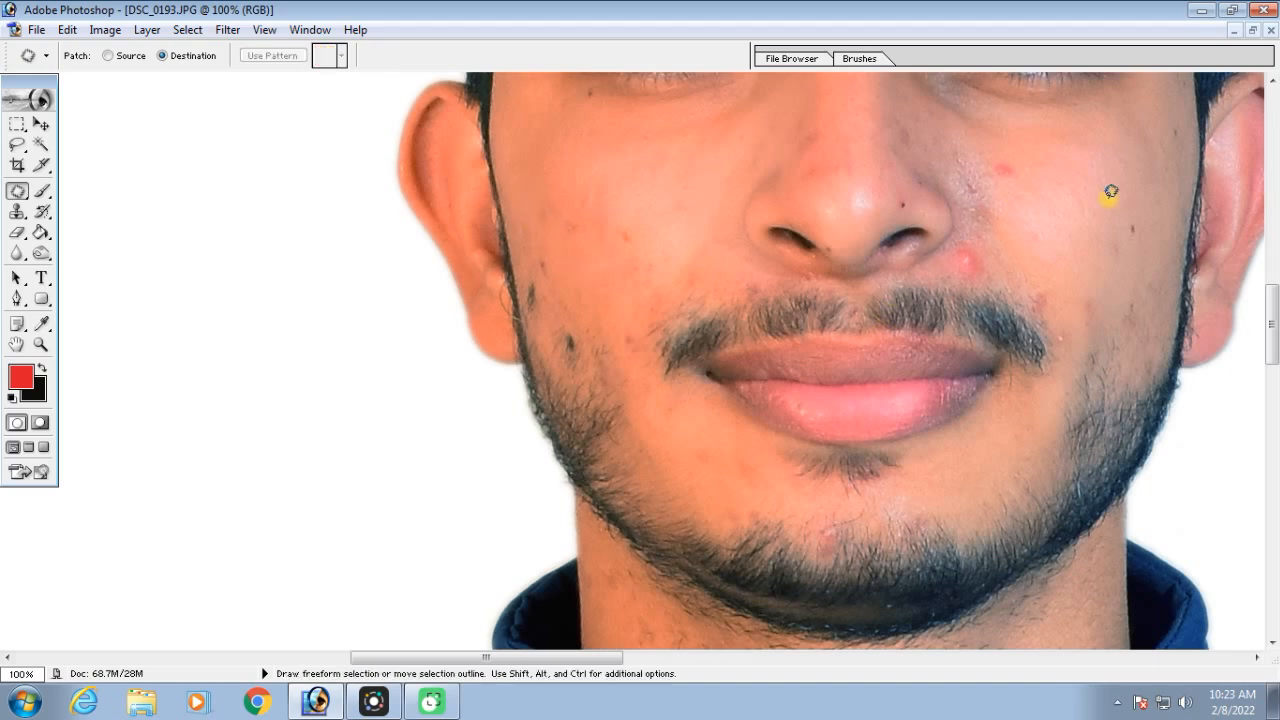
Cover the two red spots beside and below the nose with clean skin outlined on the image-right cheek, clearing the selection after each
key(space)
drag(1049, 209, 849, 431)
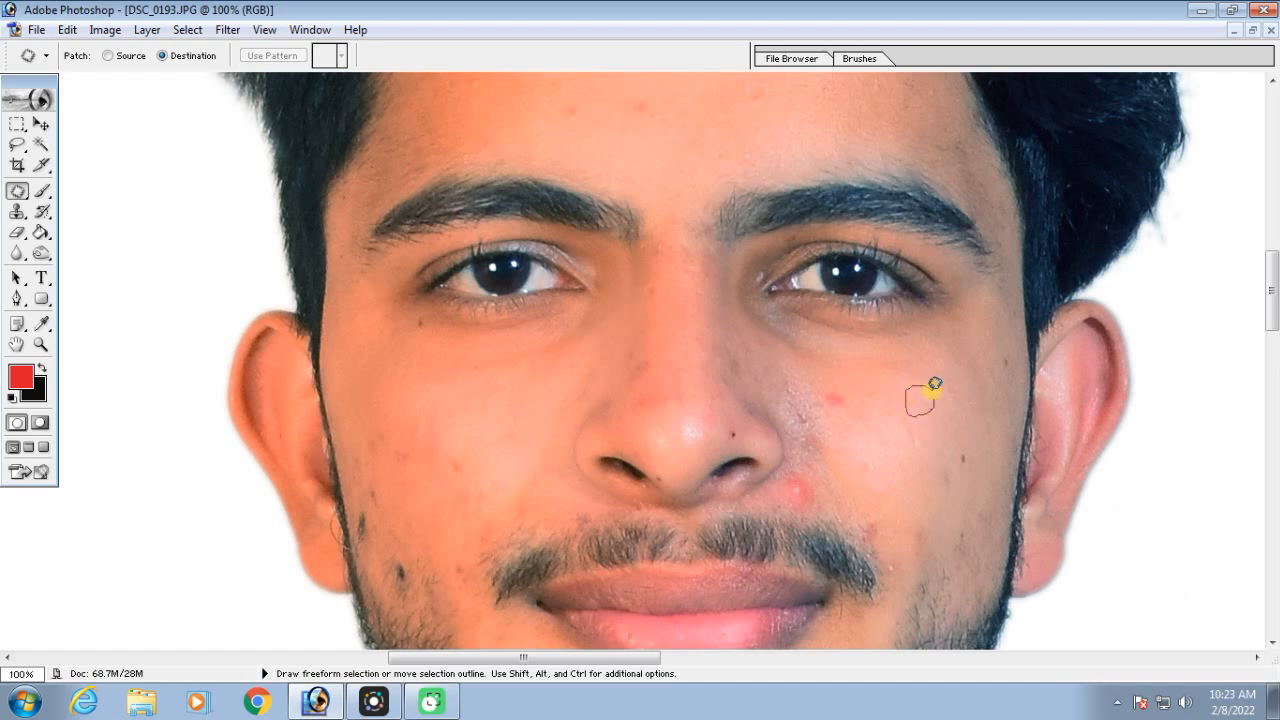
drag(934, 383, 931, 393)
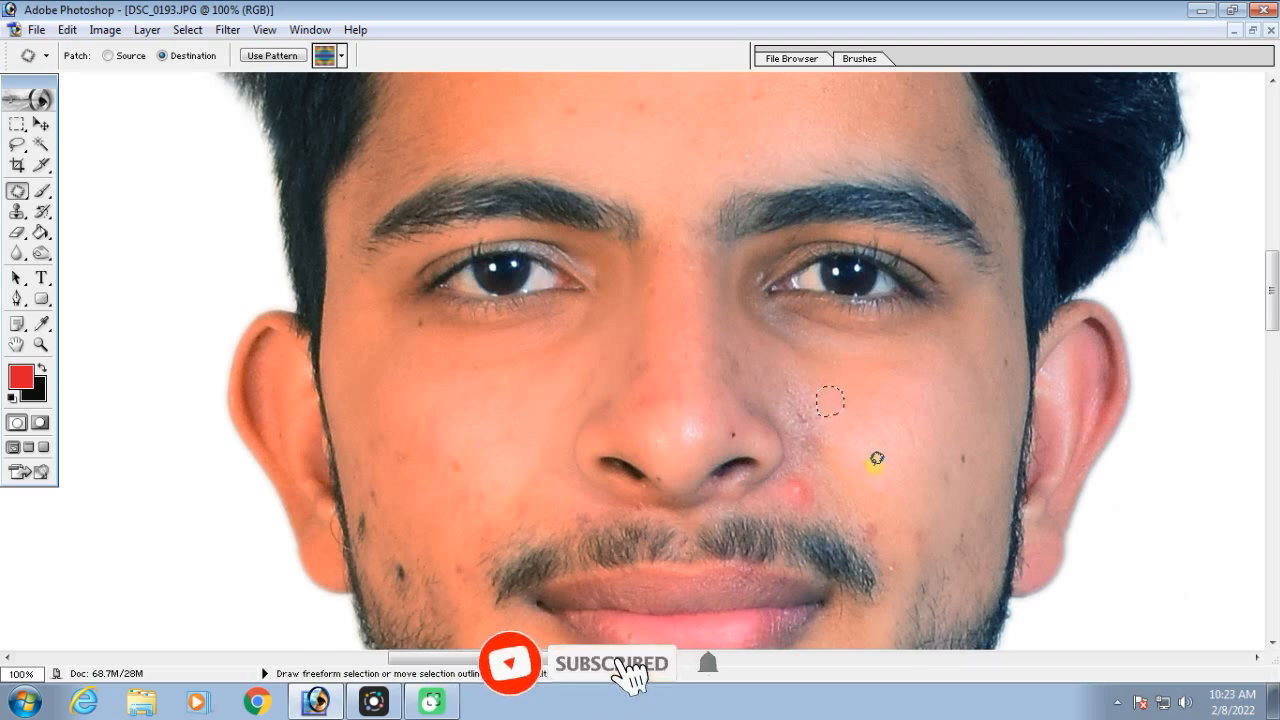
key(ctrl+d)
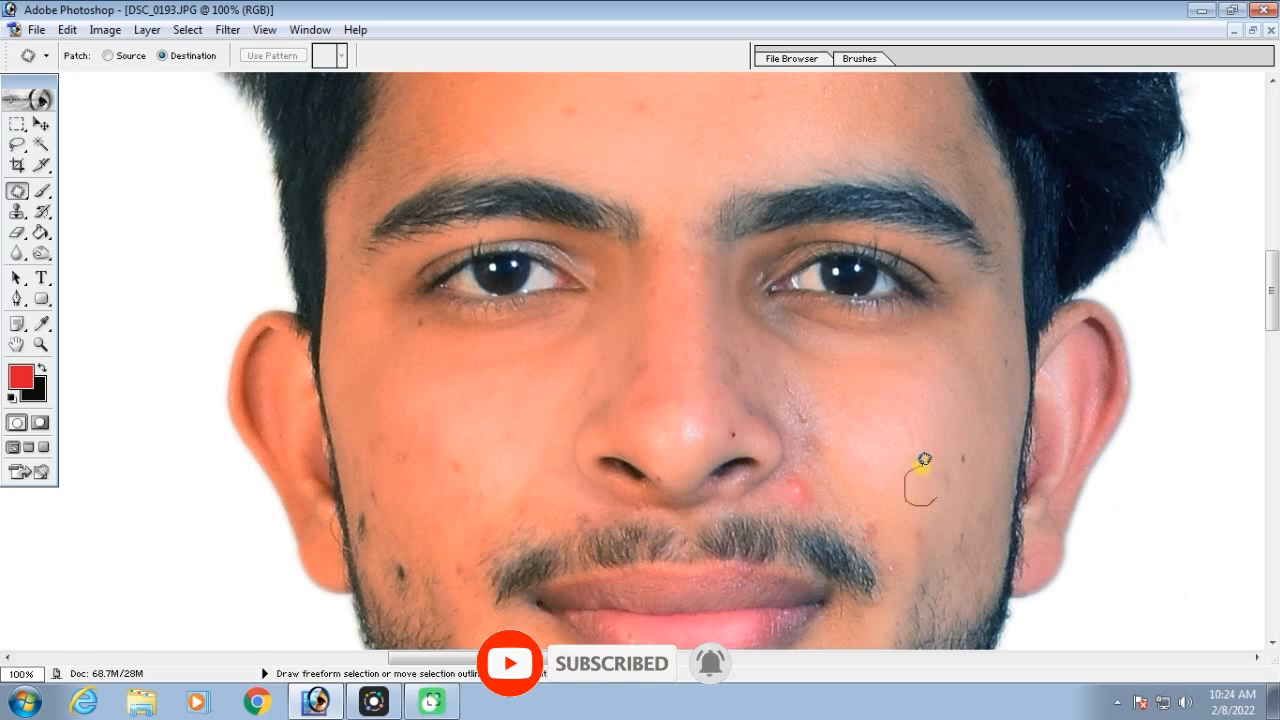
drag(944, 470, 798, 493)
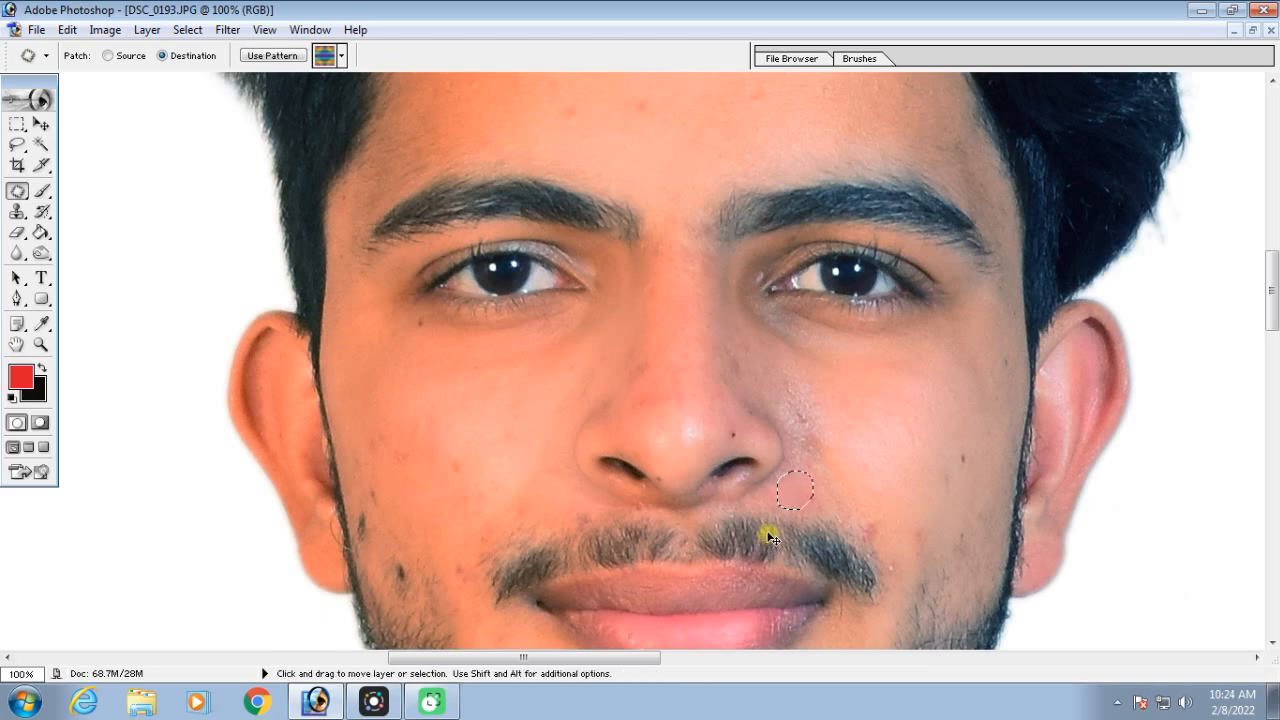
key(ctrl+d)
Cover the red spots on the upper forehead with clean skin, and copy the small blemish above the nose to other forehead areas
scroll(880, 429, down, 5)
scroll(883, 429, up, 8)
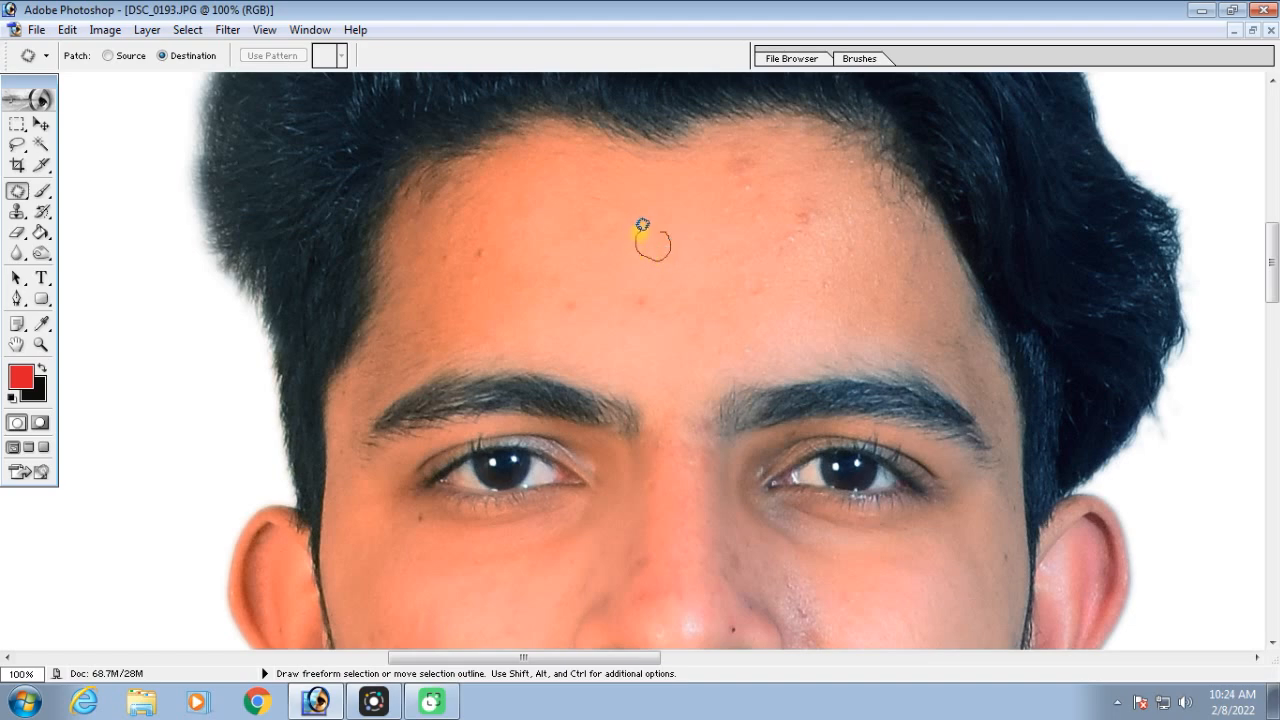
drag(641, 226, 661, 234)
drag(787, 225, 807, 220)
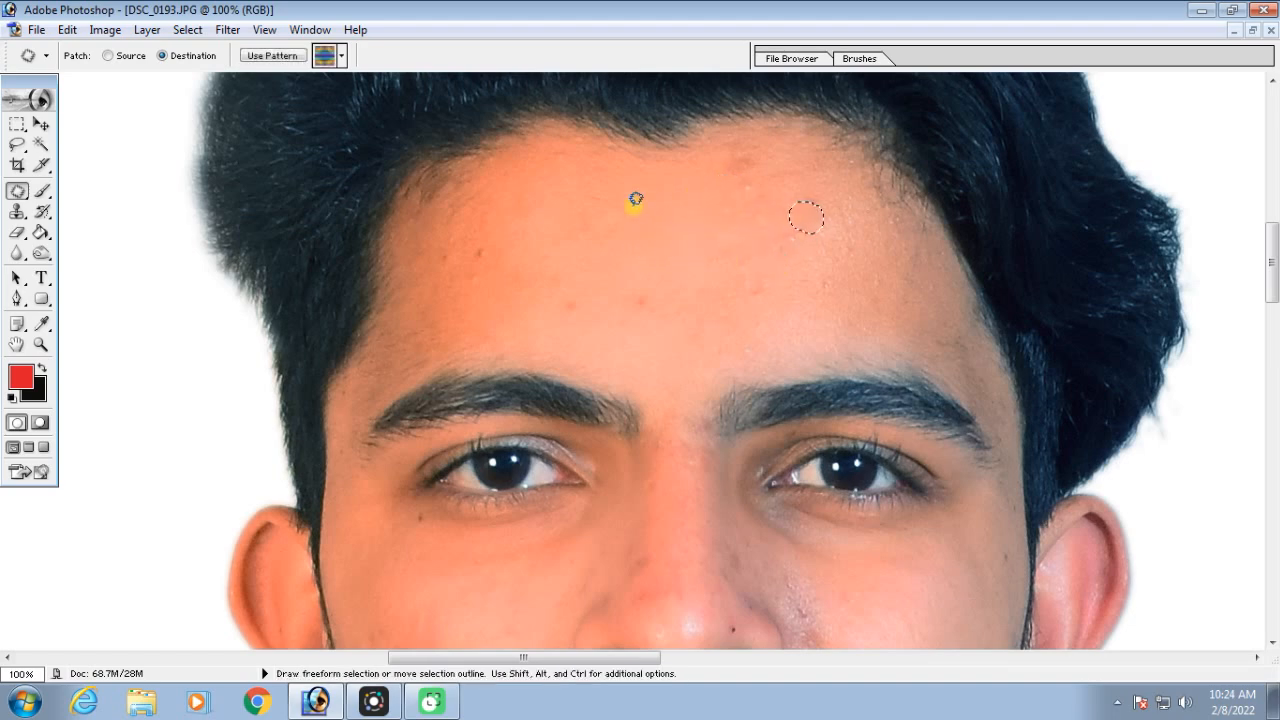
drag(660, 171, 743, 166)
drag(643, 313, 647, 301)
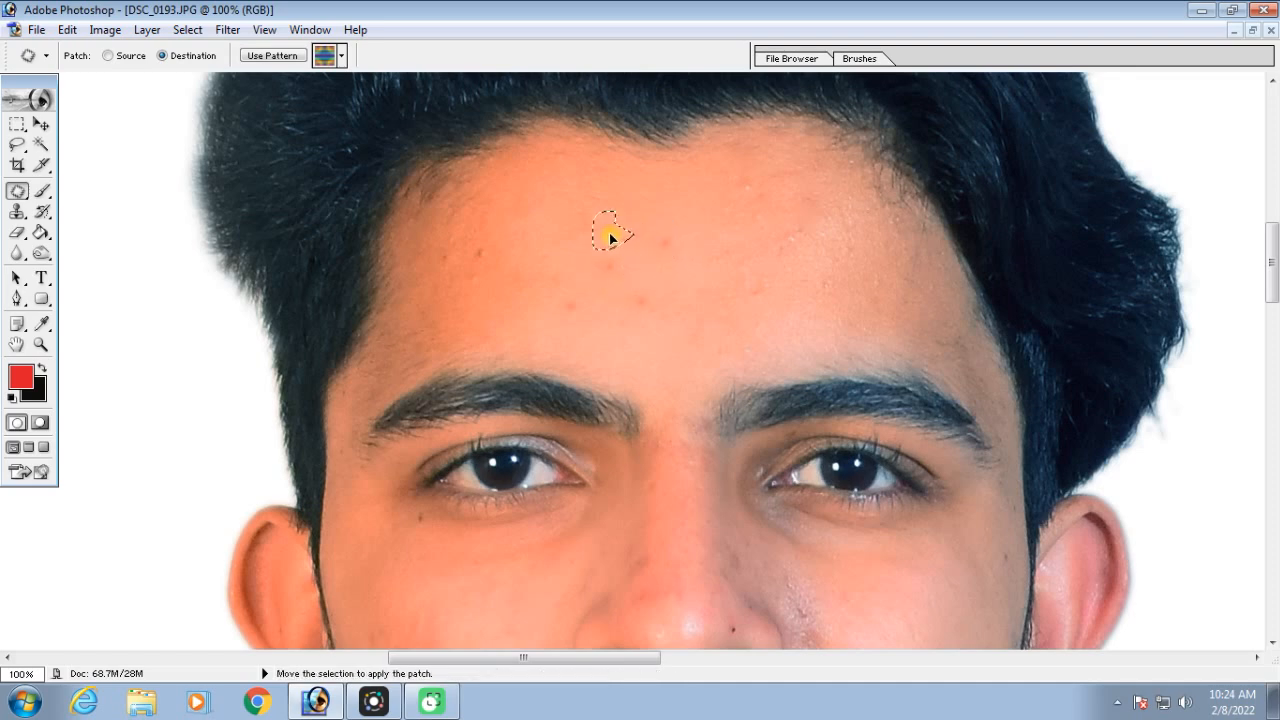
drag(620, 234, 697, 253)
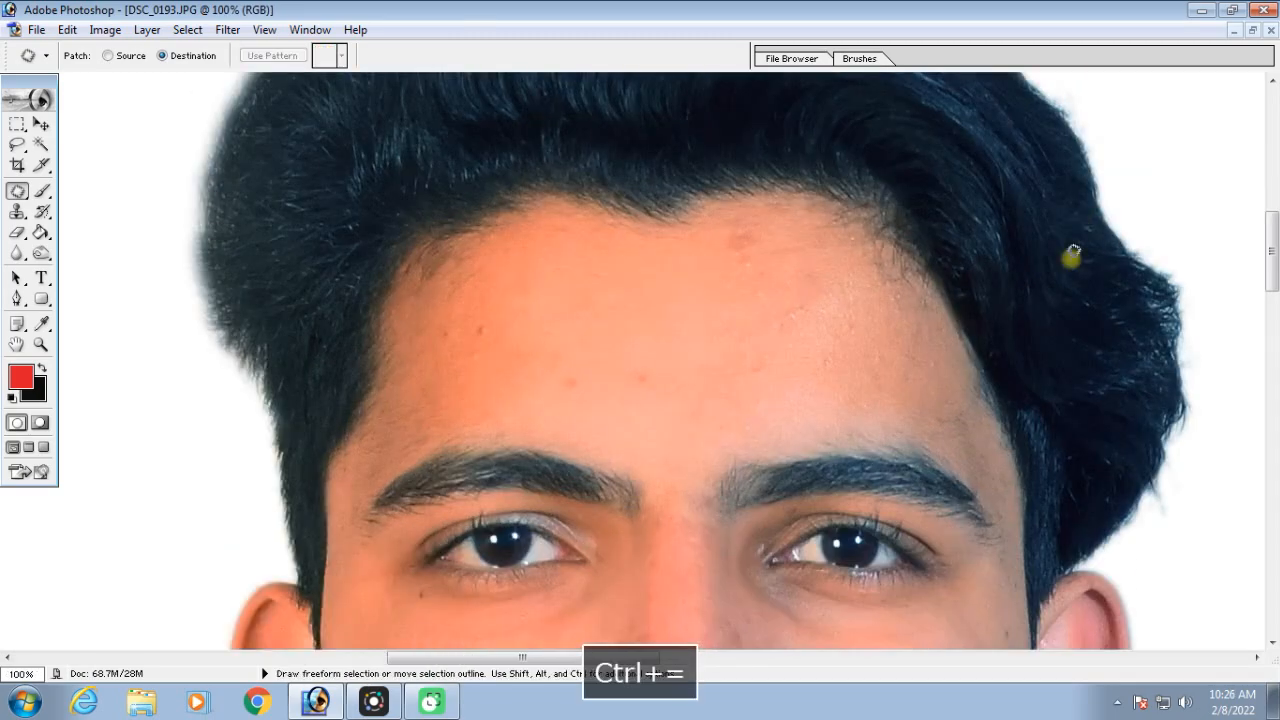
Outline a large rounded area of the white background beside the hair and fill it with the blue-and-yellow banded pattern
key(space)
mouse_move(1069, 251)
mouse_down()
mouse_move(886, 211)
mouse_move(786, 366)
mouse_move(601, 268)
mouse_up()
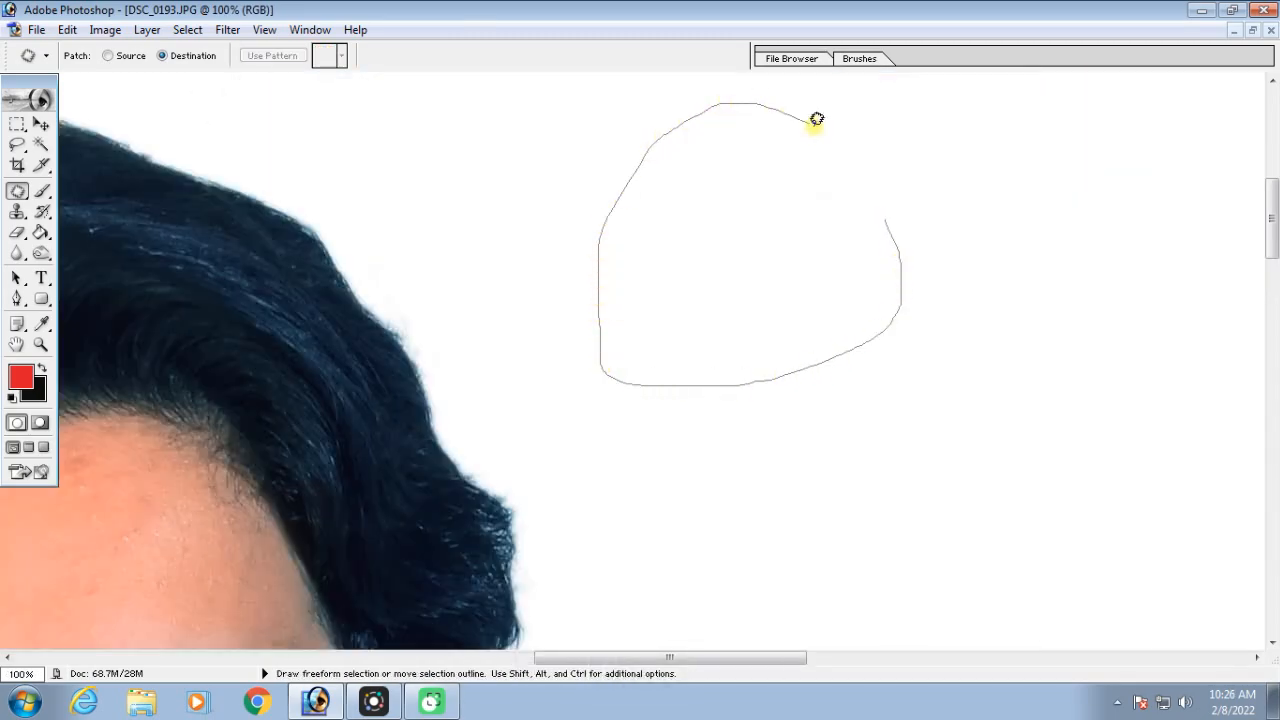
drag(890, 211, 889, 212)
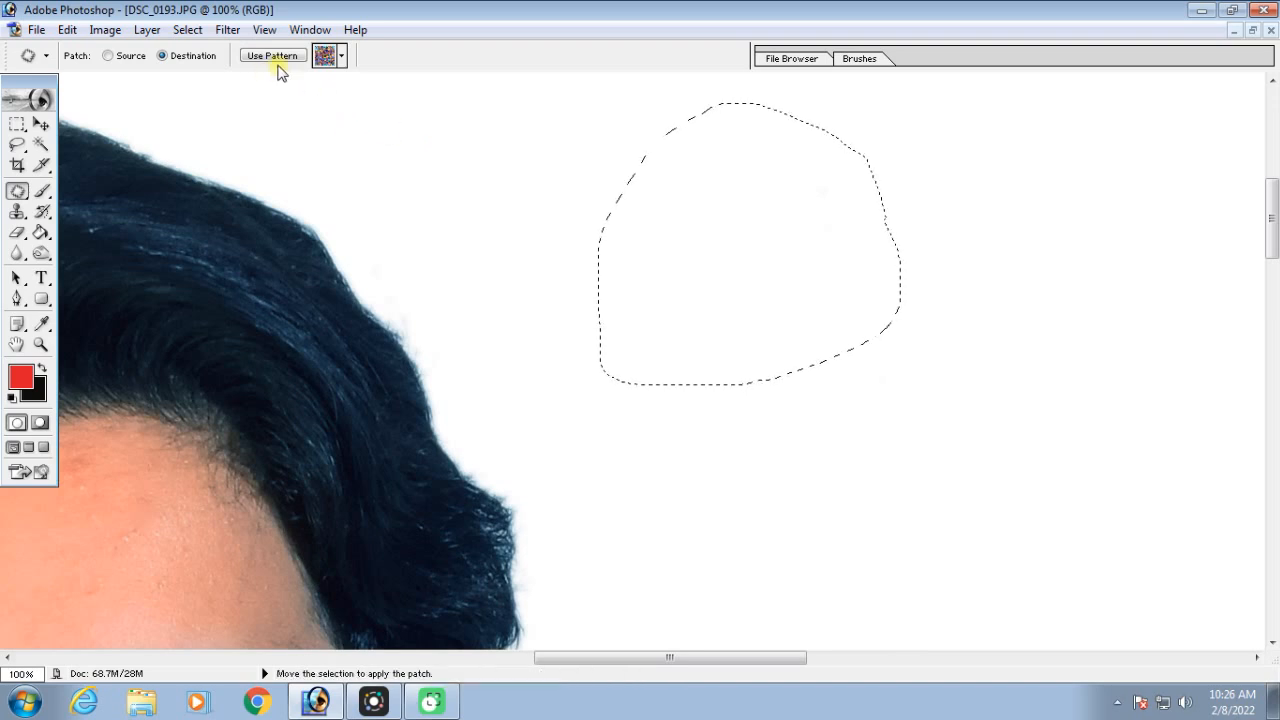
click(340, 57)
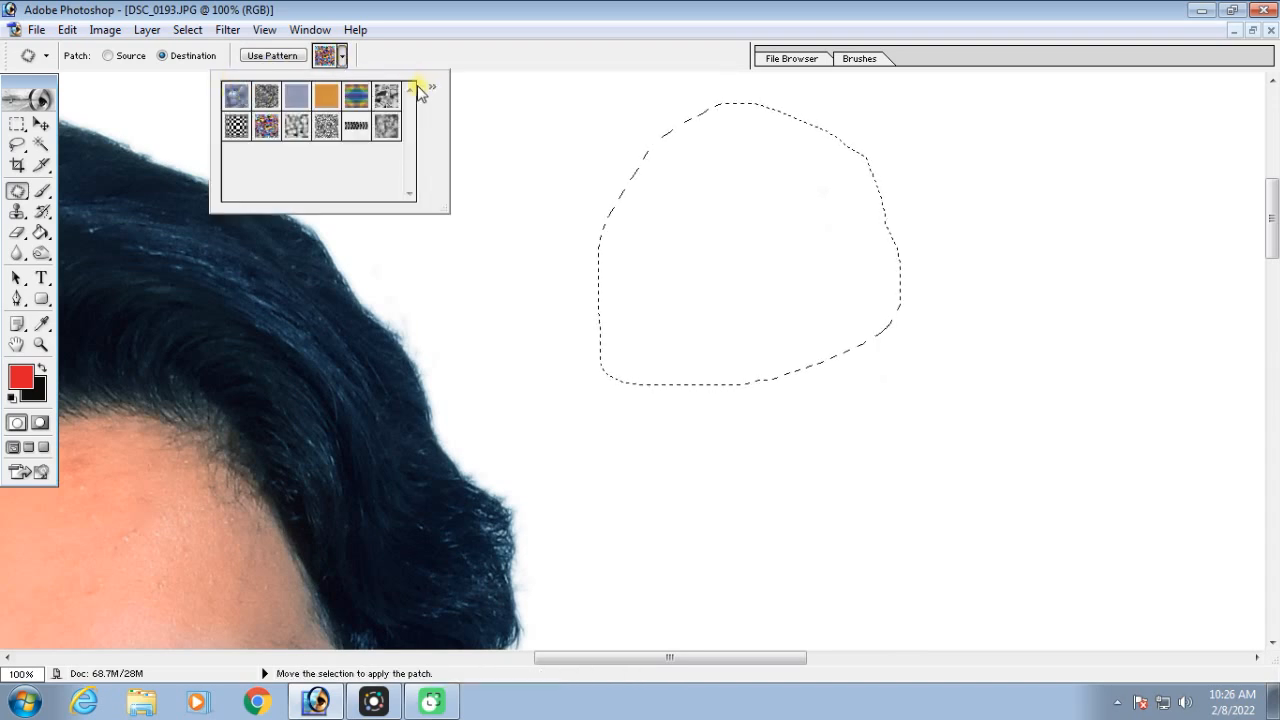
click(356, 95)
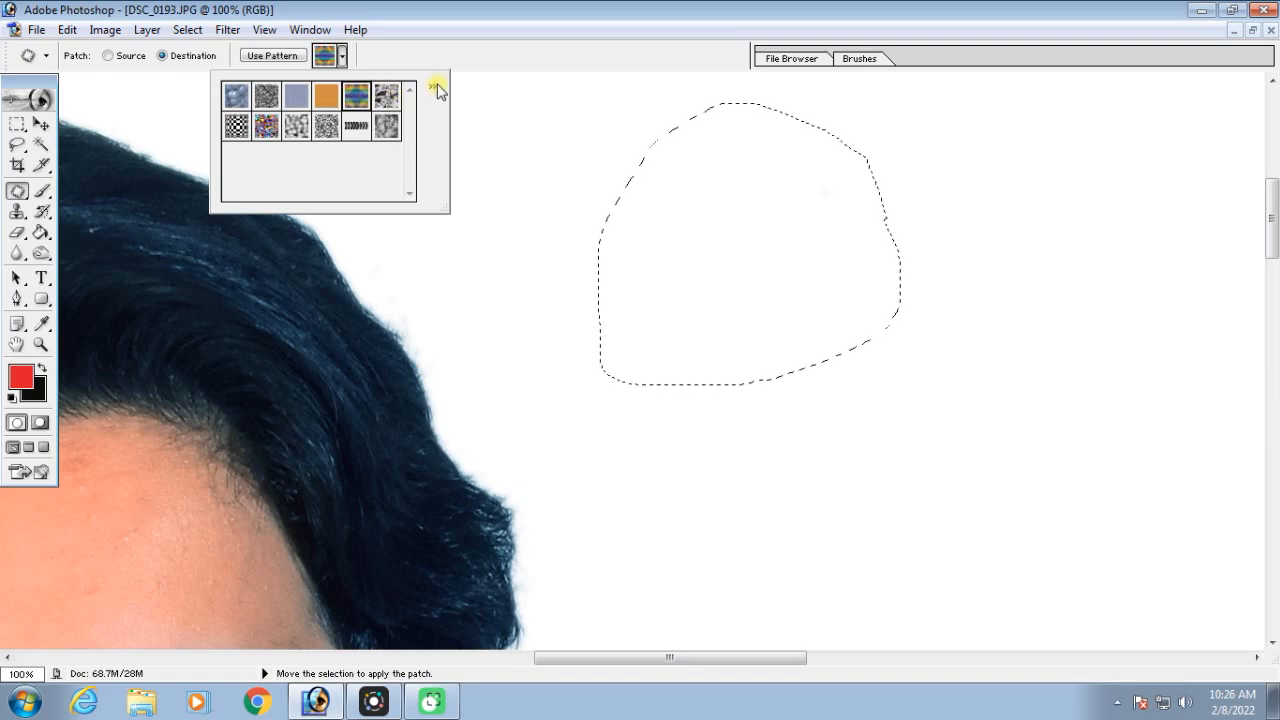
click(384, 59)
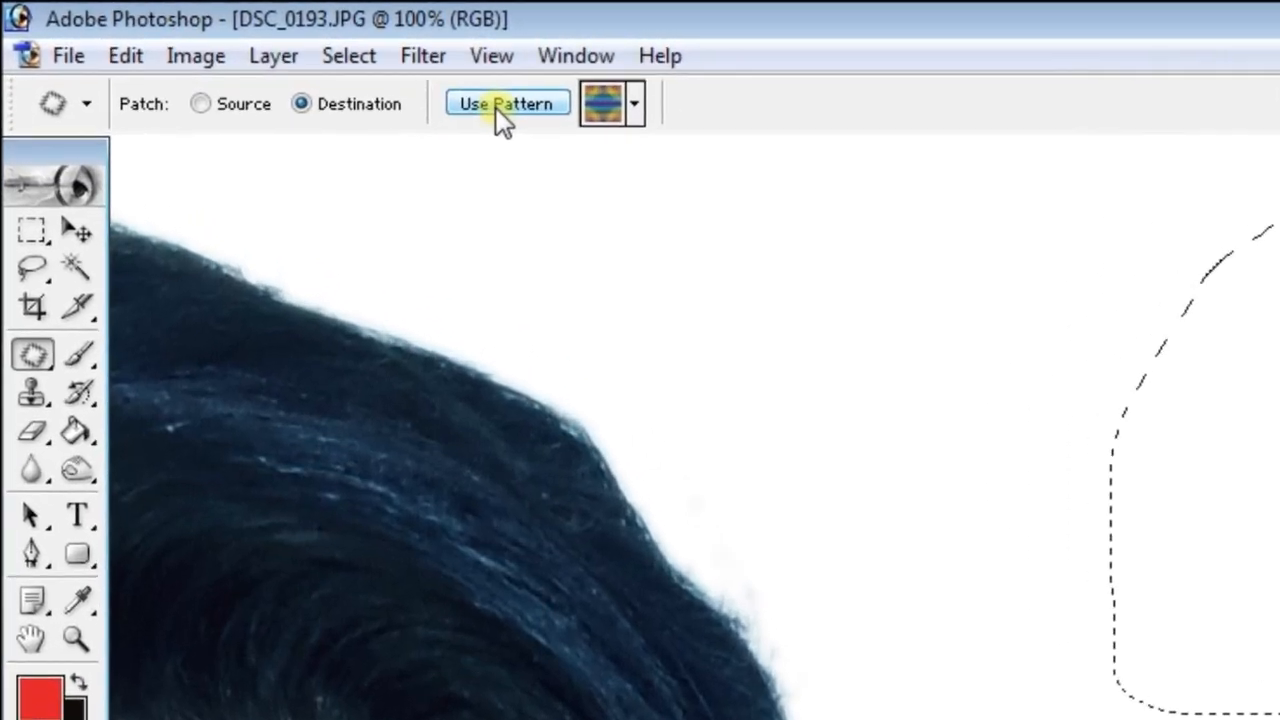
click(534, 114)
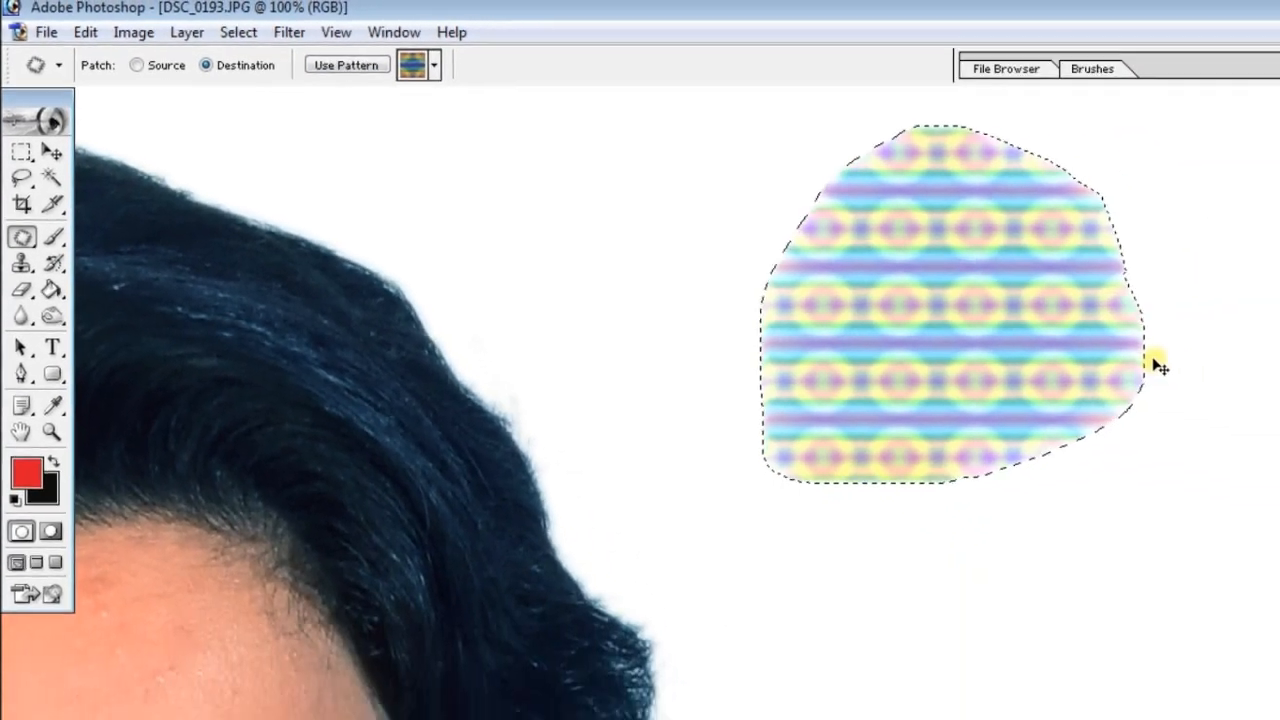
key(ctrl+minus)
key(ctrl+minus)
key(ctrl+minus)
key(ctrl+minus)
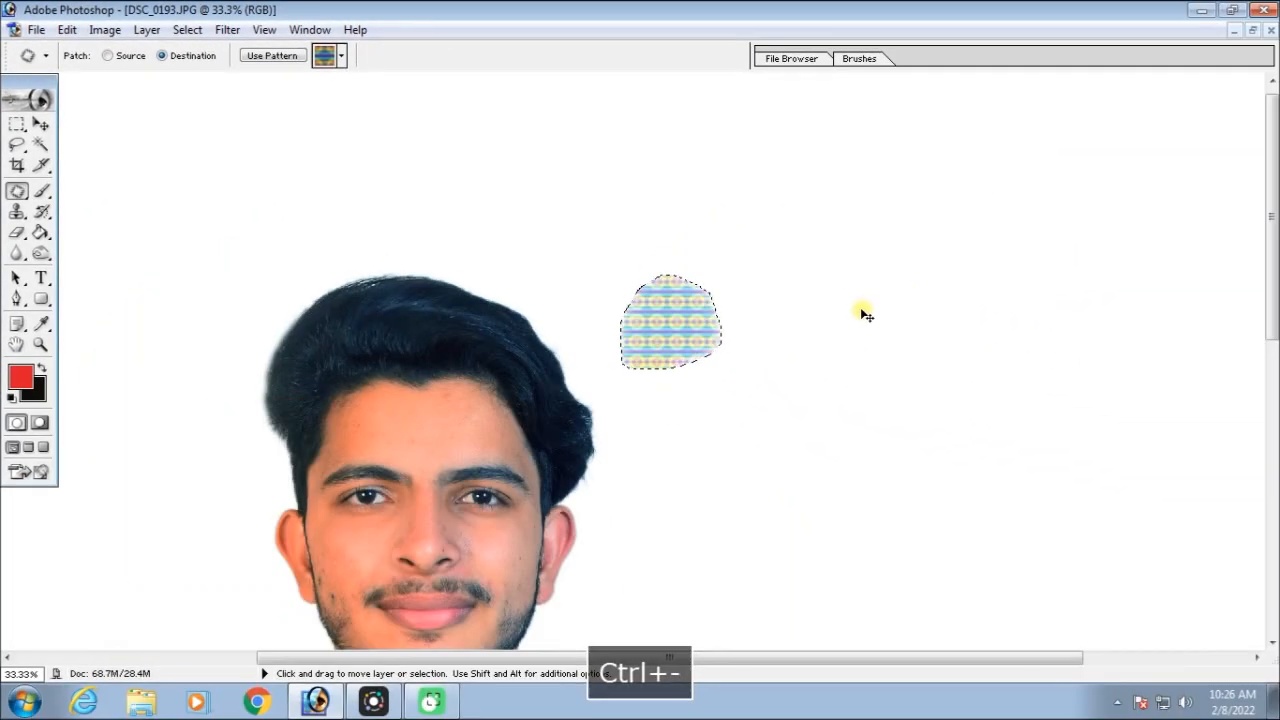
key(ctrl+minus)
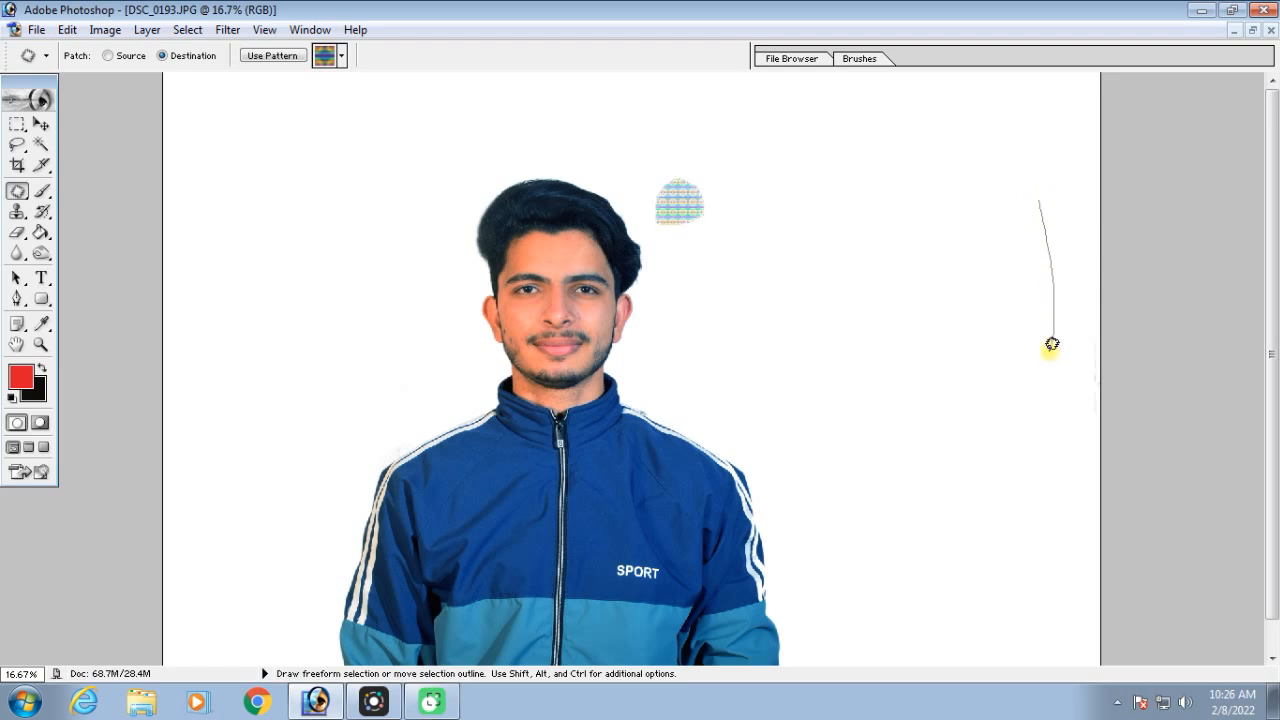
Outline a much larger rounded area of the empty background on the image-right side and fill it with the blue-grey bubble pattern
mouse_move(985, 71)
mouse_down()
mouse_move(1037, 134)
mouse_move(1043, 189)
mouse_up()
click(341, 56)
click(236, 95)
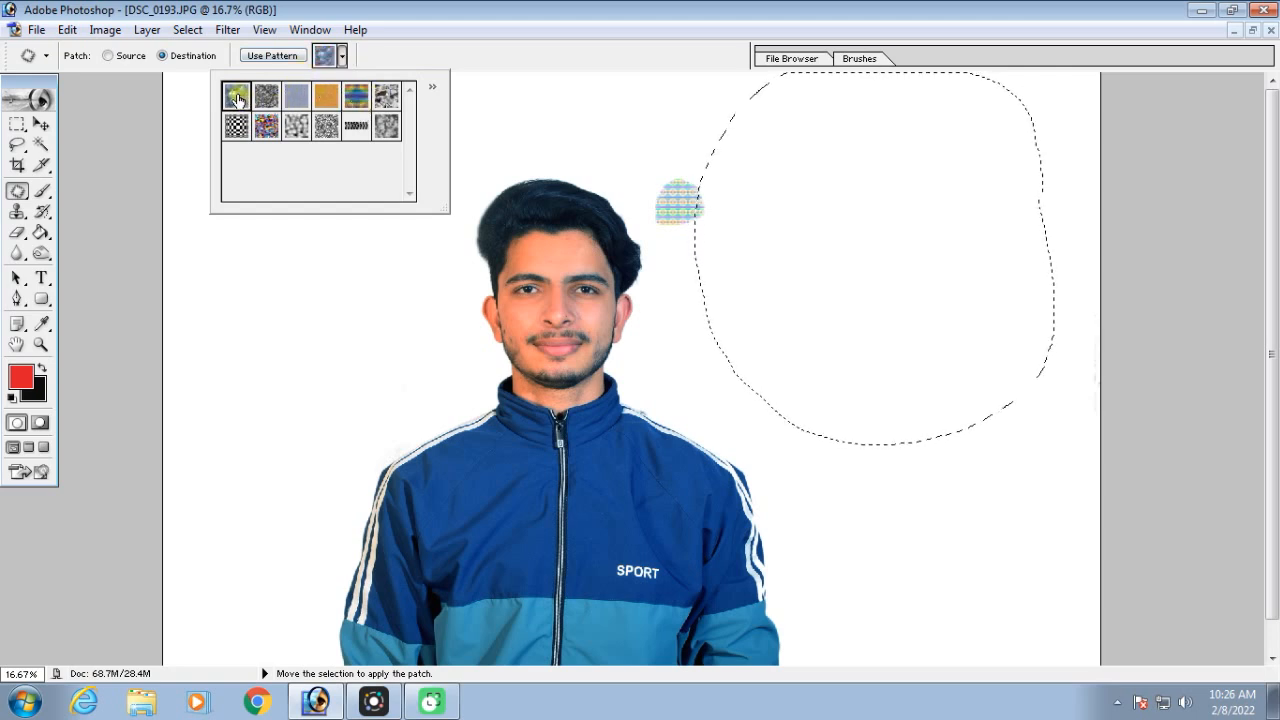
click(274, 56)
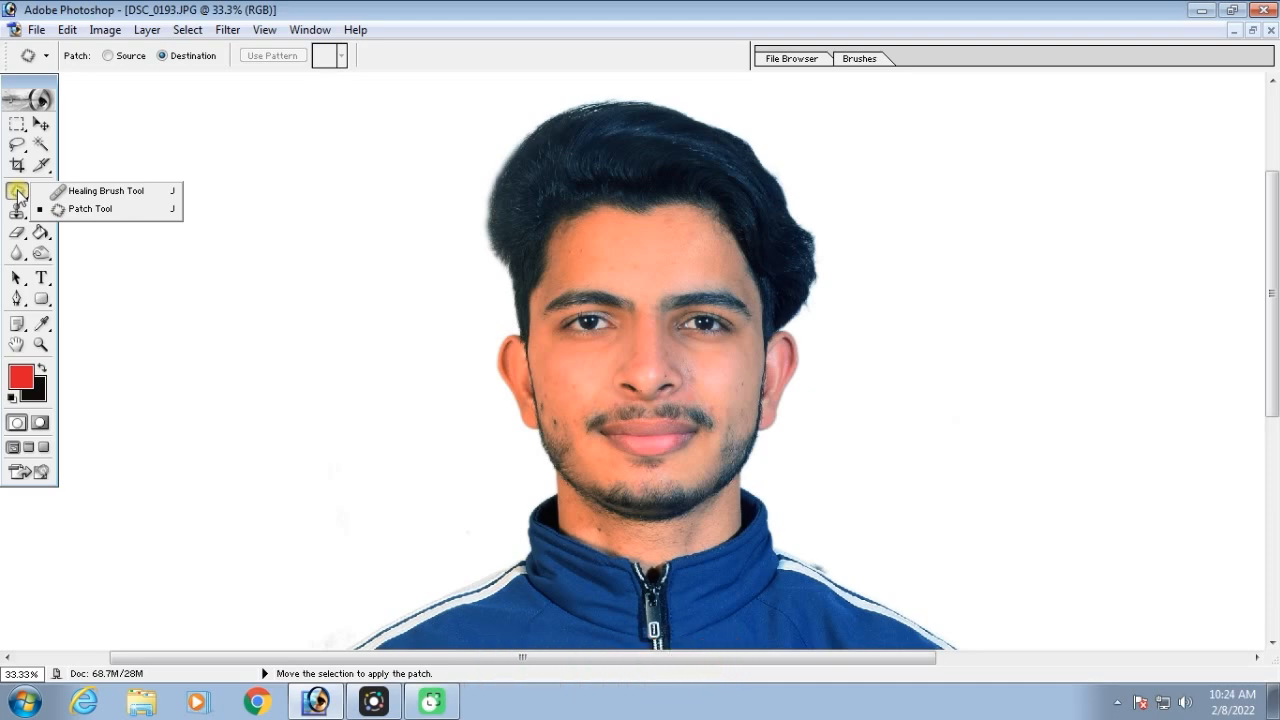
Switch to the Brush tool and paint overlapping multicoloured bubble rings across Layer 1 above the black-to-white gradient background
click(42, 191)
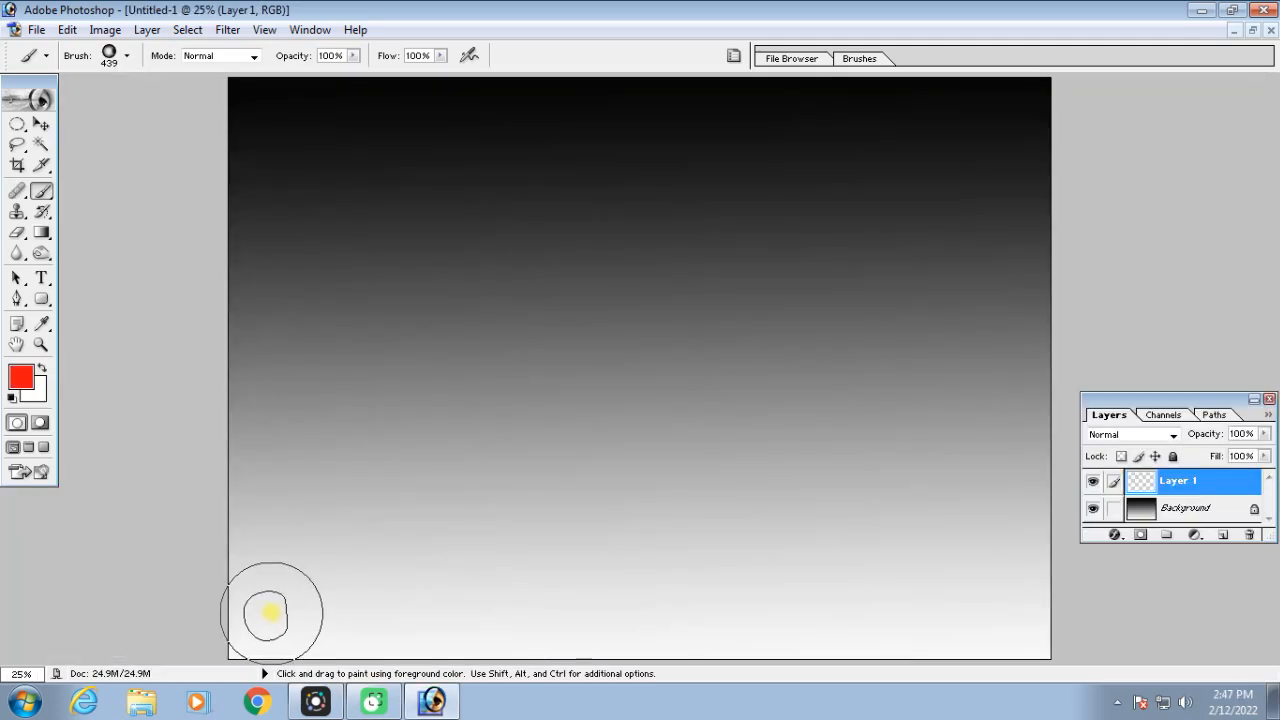
click(289, 602)
click(471, 455)
click(440, 400)
click(465, 440)
click(602, 433)
click(297, 433)
mouse_move(297, 426)
mouse_down()
mouse_move(356, 321)
mouse_move(437, 290)
mouse_move(509, 282)
mouse_move(567, 298)
mouse_move(697, 372)
mouse_move(719, 435)
mouse_move(711, 475)
mouse_move(658, 502)
mouse_move(551, 522)
mouse_move(443, 579)
mouse_move(479, 604)
mouse_move(863, 564)
mouse_move(903, 522)
mouse_move(877, 492)
mouse_move(820, 491)
mouse_move(842, 380)
mouse_move(930, 250)
mouse_move(928, 193)
mouse_move(892, 155)
mouse_move(745, 154)
mouse_move(661, 195)
mouse_move(641, 237)
mouse_move(801, 293)
mouse_move(939, 478)
mouse_move(944, 576)
mouse_move(861, 597)
mouse_move(459, 576)
mouse_move(372, 500)
mouse_up()
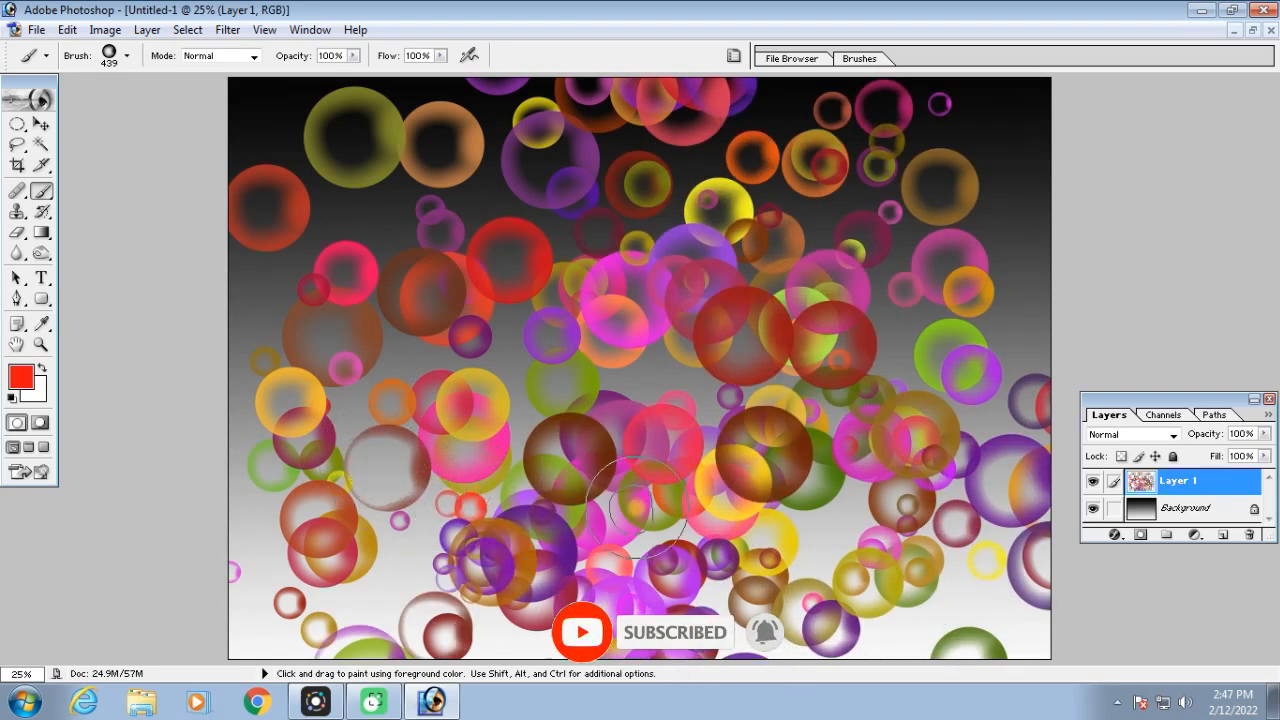
Scale the bubble layer down to 63.6% and place it in the upper-left part of the canvas
key(ctrl+t)
drag(1050, 78, 751, 289)
drag(668, 358, 679, 198)
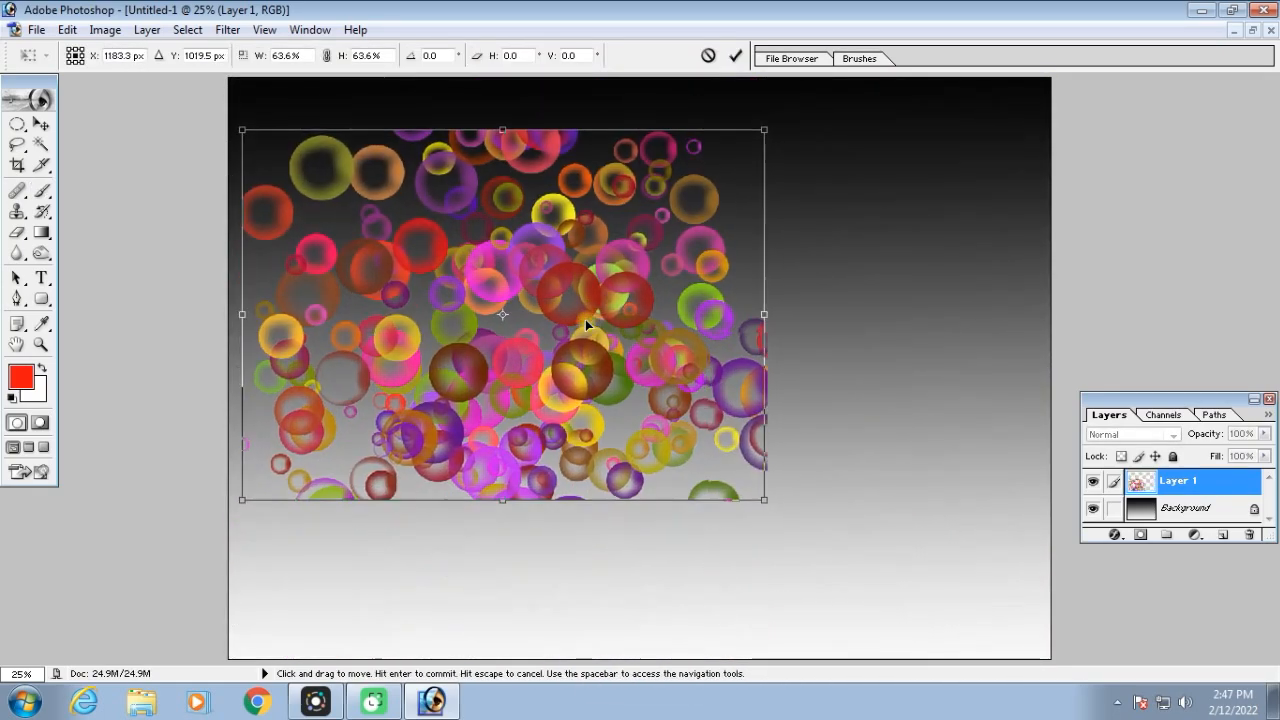
key(Return)
Enlarge the bubble layer again with Free Transform, extending it past the canvas's lower-right corner
key(ctrl+plus)
key(ctrl+minus)
key(ctrl+minus)
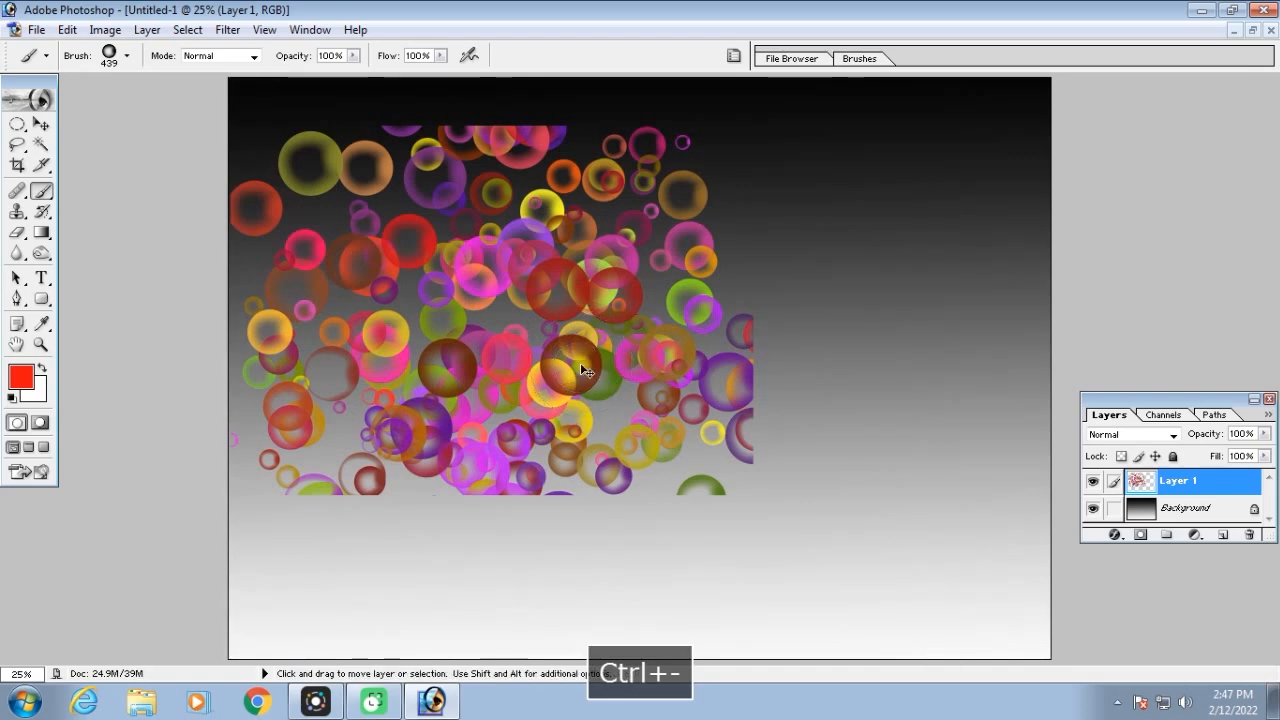
key(ctrl+t)
drag(750, 503, 1065, 710)
key(Return)
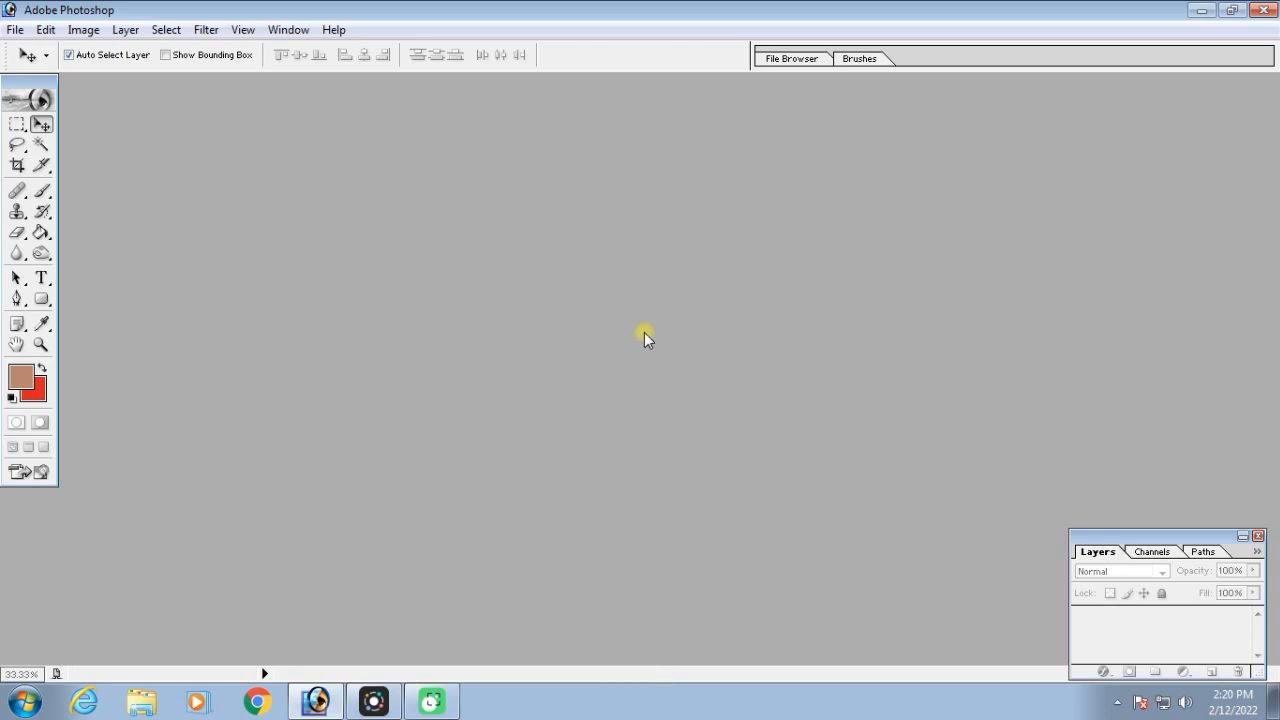
Open the photo pexels-cottonbro-9466572 from New folder (3) and maximize its window
double_click(644, 332)
click(622, 174)
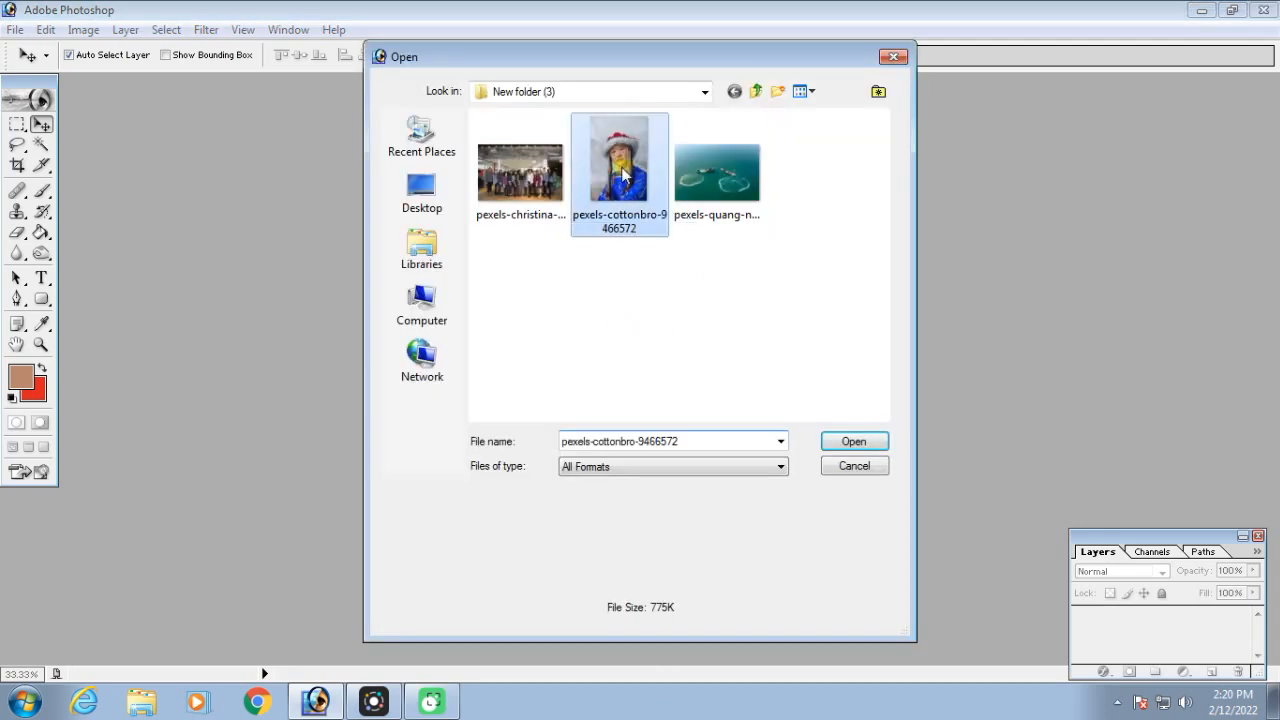
double_click(622, 174)
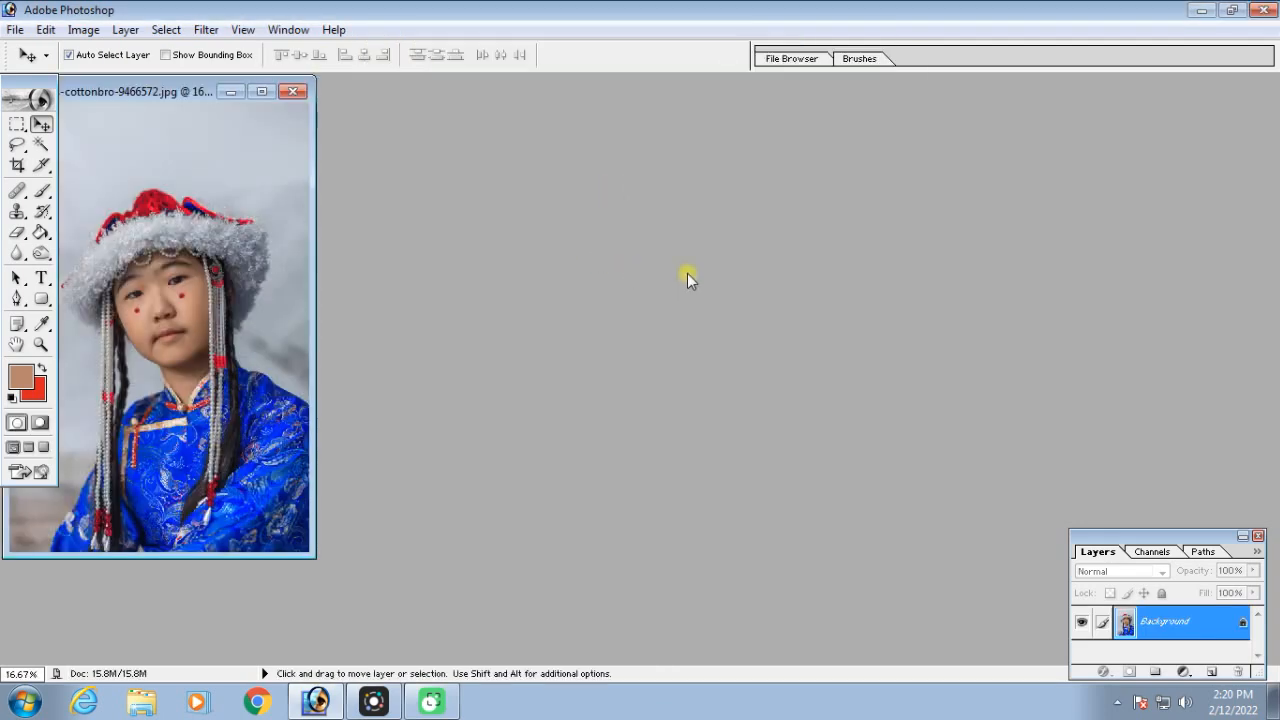
click(269, 95)
key(ctrl+equal)
key(ctrl+equal)
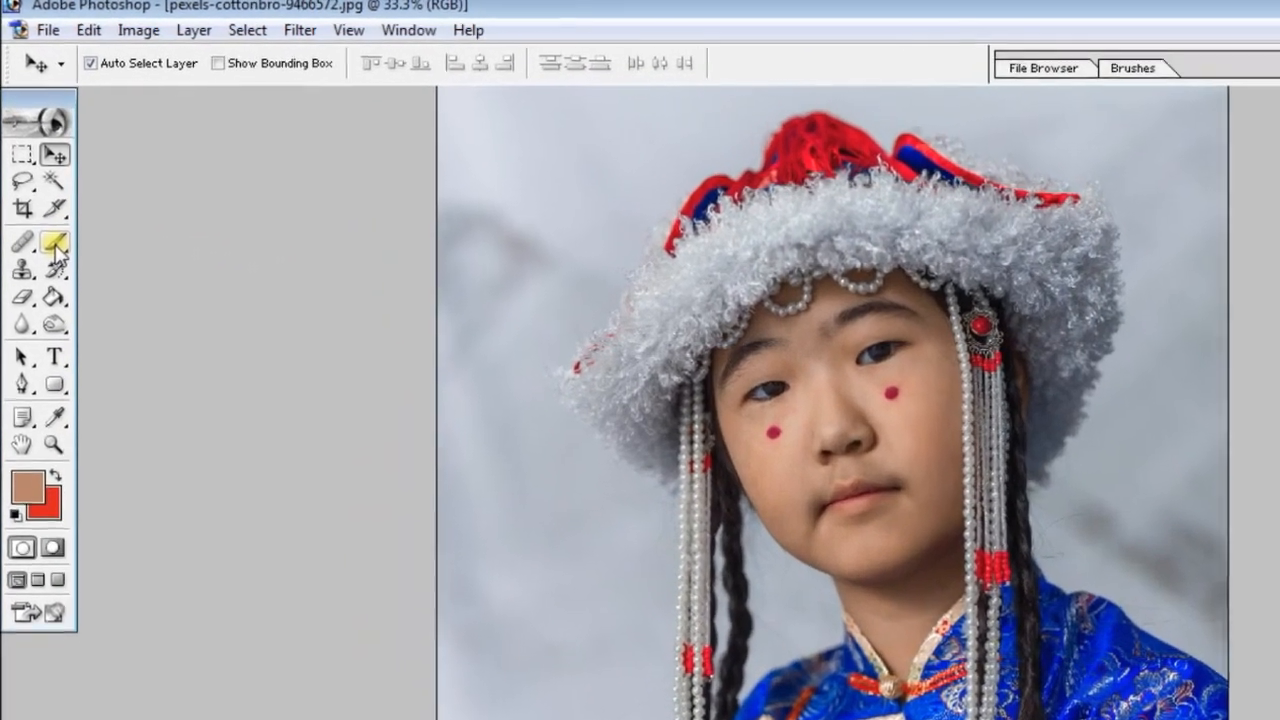
Activate the Brush tool and choose one of the large soft round brush presets
click(41, 190)
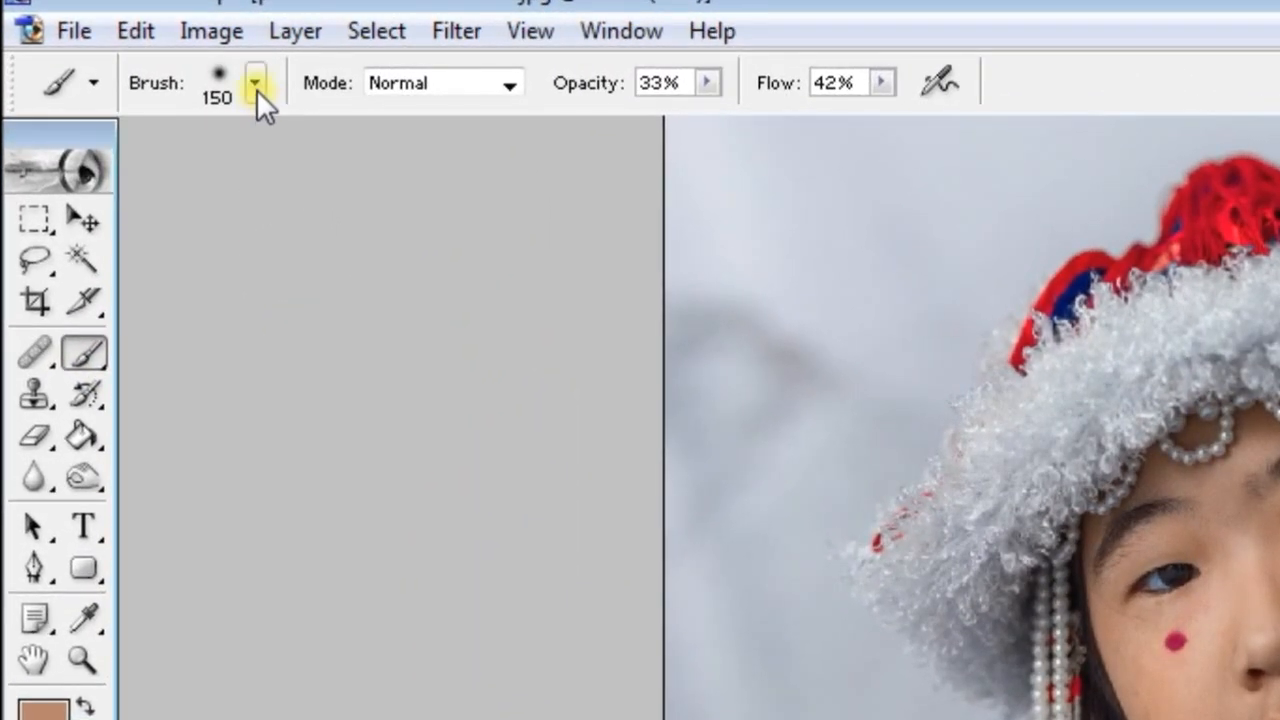
click(254, 80)
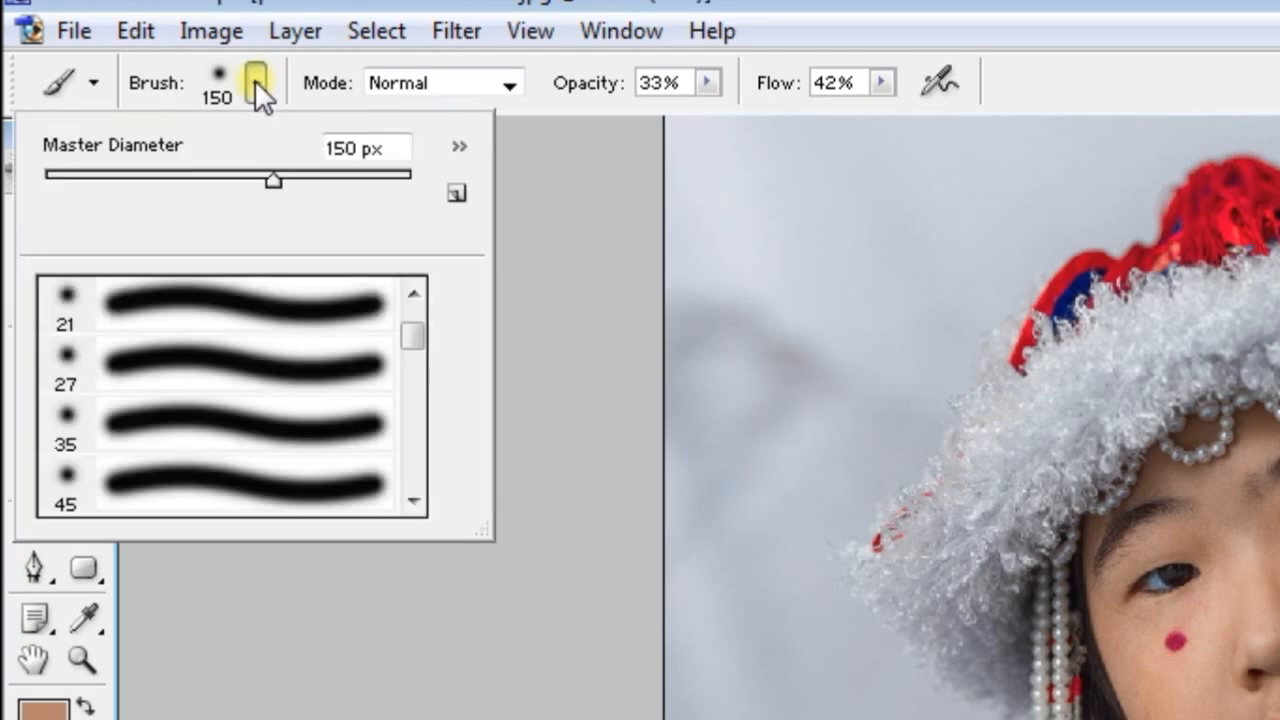
drag(416, 329, 414, 335)
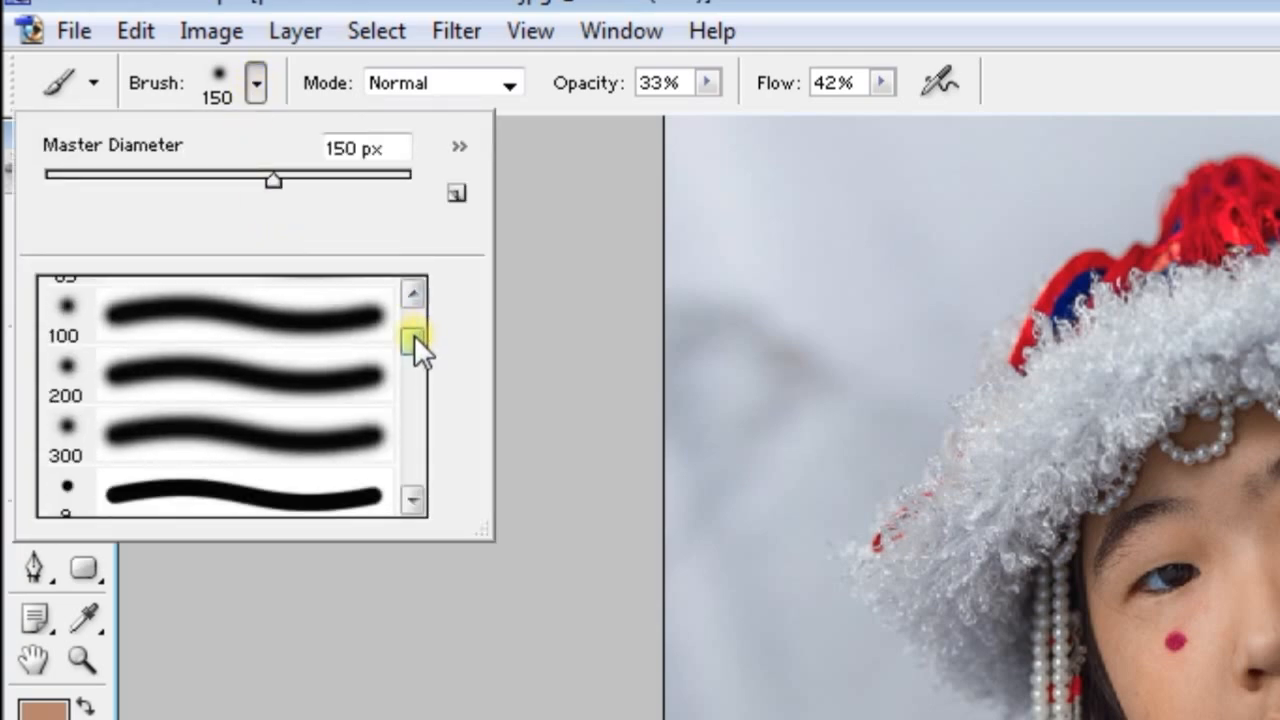
click(200, 371)
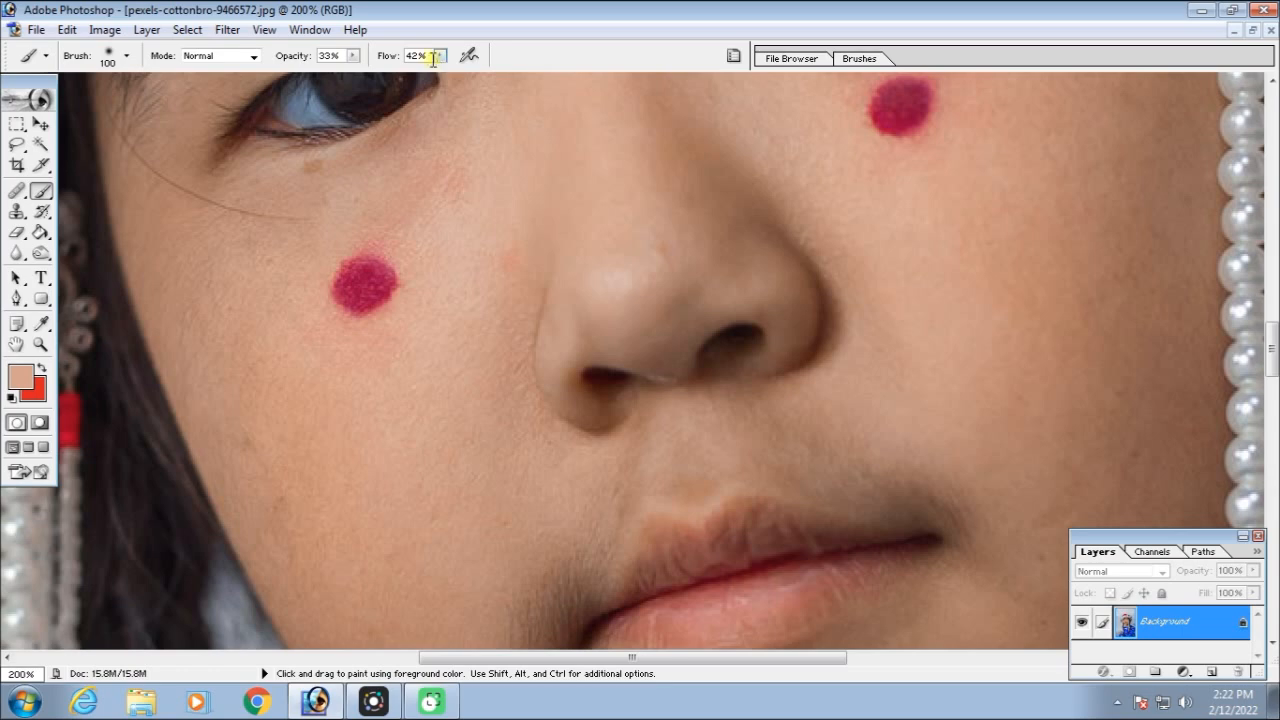
Sample the light skin tone of the image-right cheek and paint over the shadows beside the nose and around the mouth corners
key(ctrl+minus)
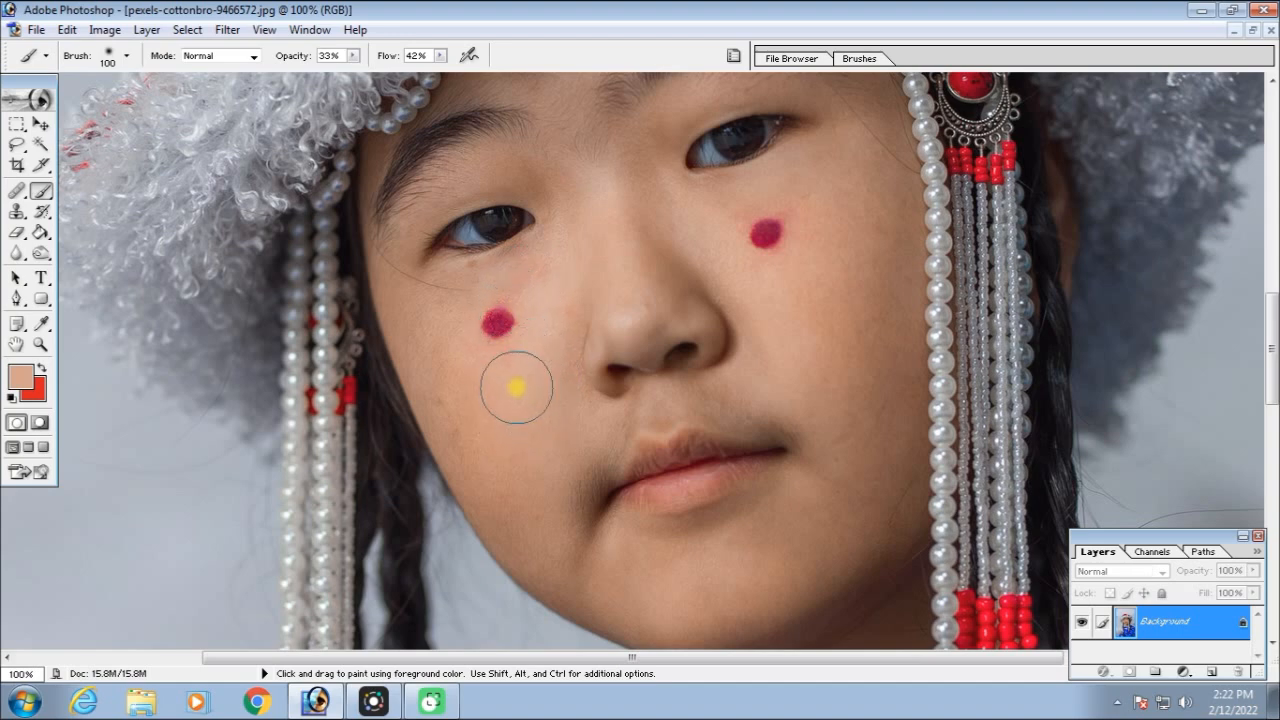
key(ctrl+plus)
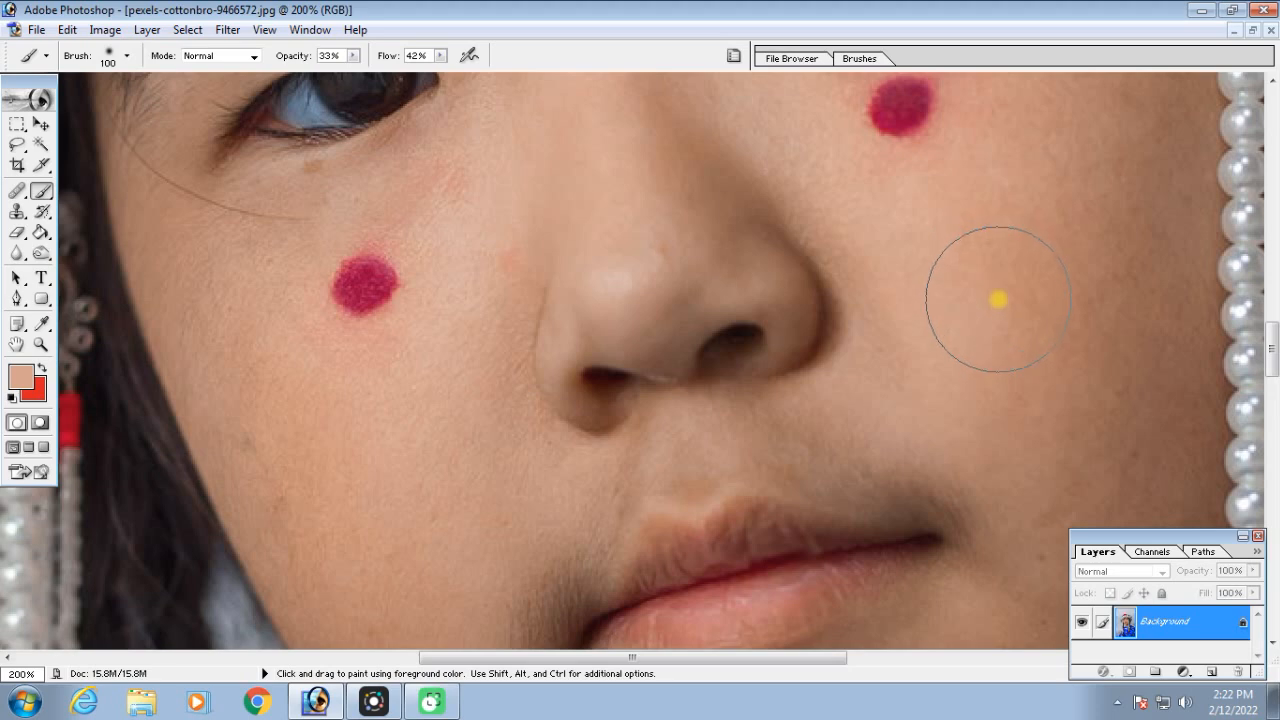
key(alt)
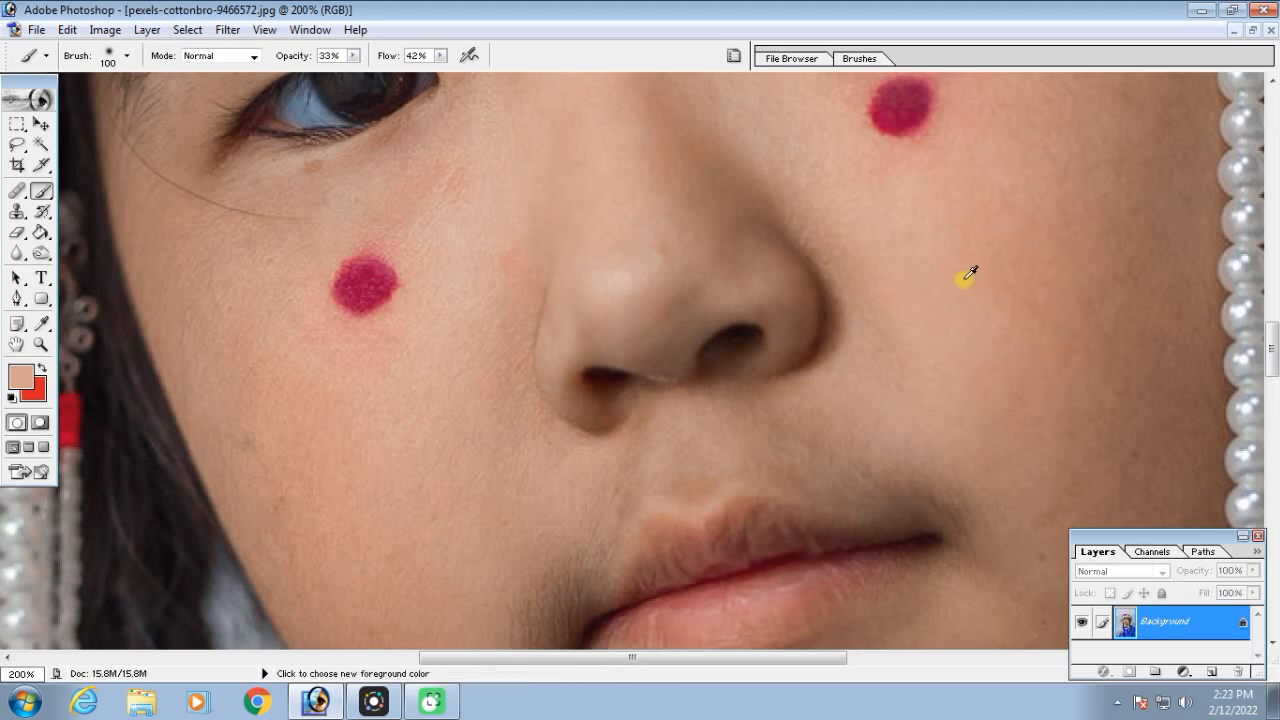
drag(776, 211, 837, 351)
mouse_move(727, 175)
mouse_down()
mouse_move(797, 257)
mouse_move(836, 379)
mouse_move(893, 360)
mouse_move(829, 257)
mouse_up()
key(space)
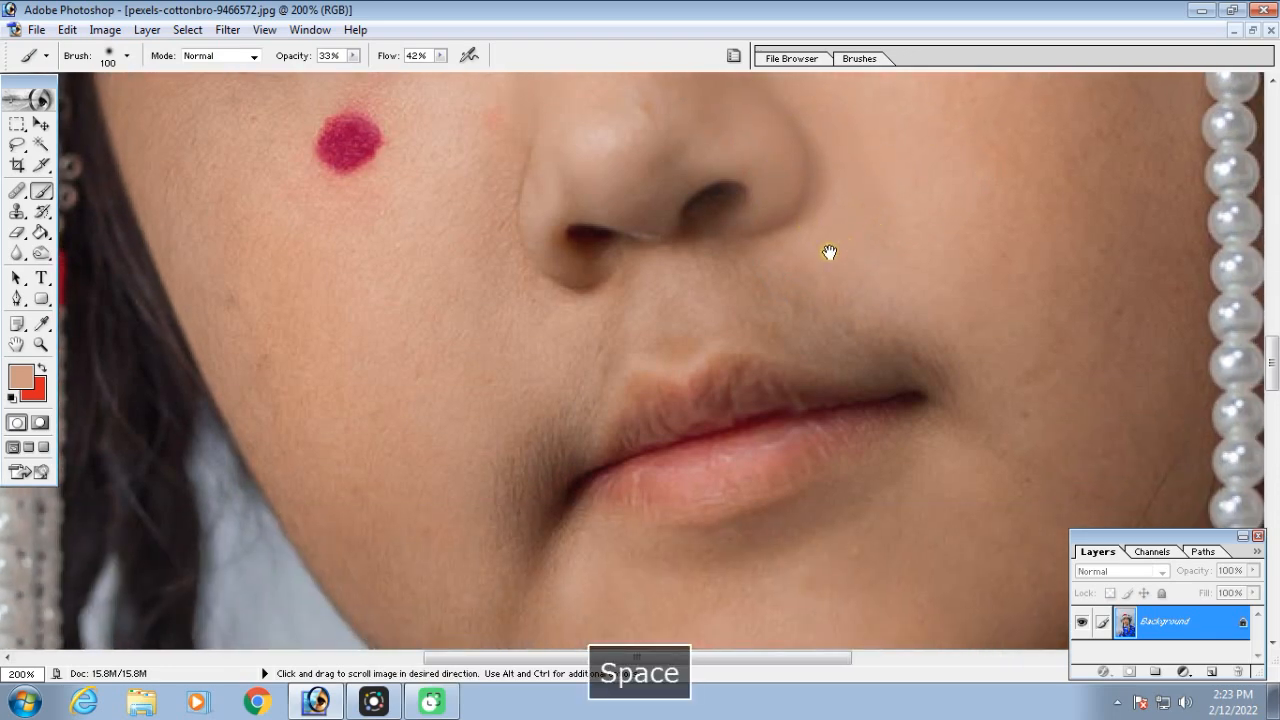
mouse_move(652, 167)
mouse_down()
mouse_move(566, 189)
mouse_move(687, 146)
mouse_move(623, 153)
mouse_move(531, 202)
mouse_move(564, 308)
mouse_move(613, 320)
mouse_move(748, 295)
mouse_move(940, 366)
mouse_move(778, 293)
mouse_move(595, 335)
mouse_move(494, 461)
mouse_move(501, 526)
mouse_move(552, 367)
mouse_move(494, 500)
mouse_move(565, 345)
mouse_move(722, 303)
mouse_move(875, 341)
mouse_move(969, 394)
mouse_move(880, 494)
mouse_move(781, 558)
mouse_move(740, 526)
mouse_up()
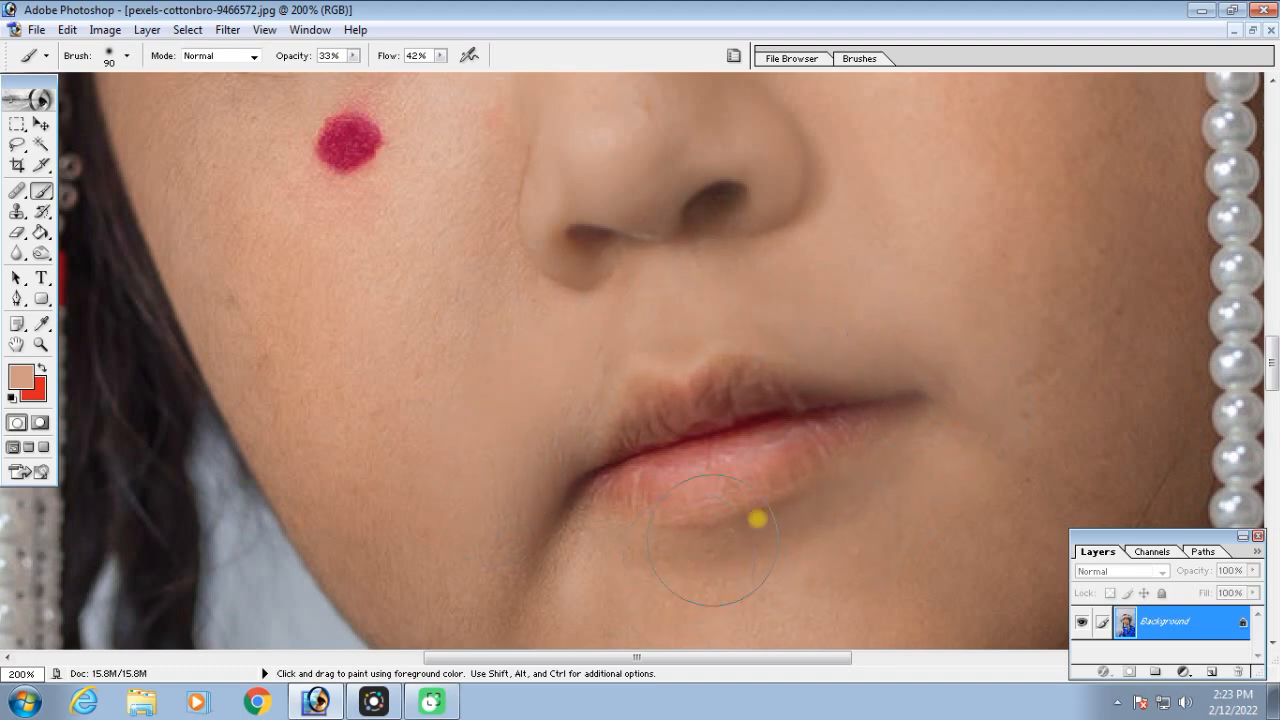
Sample a darker skin tone near the jaw and smooth the chin and image-right cheek with a brush of 150, then 125 px
key(ctrl+minus)
key(ctrl+minus)
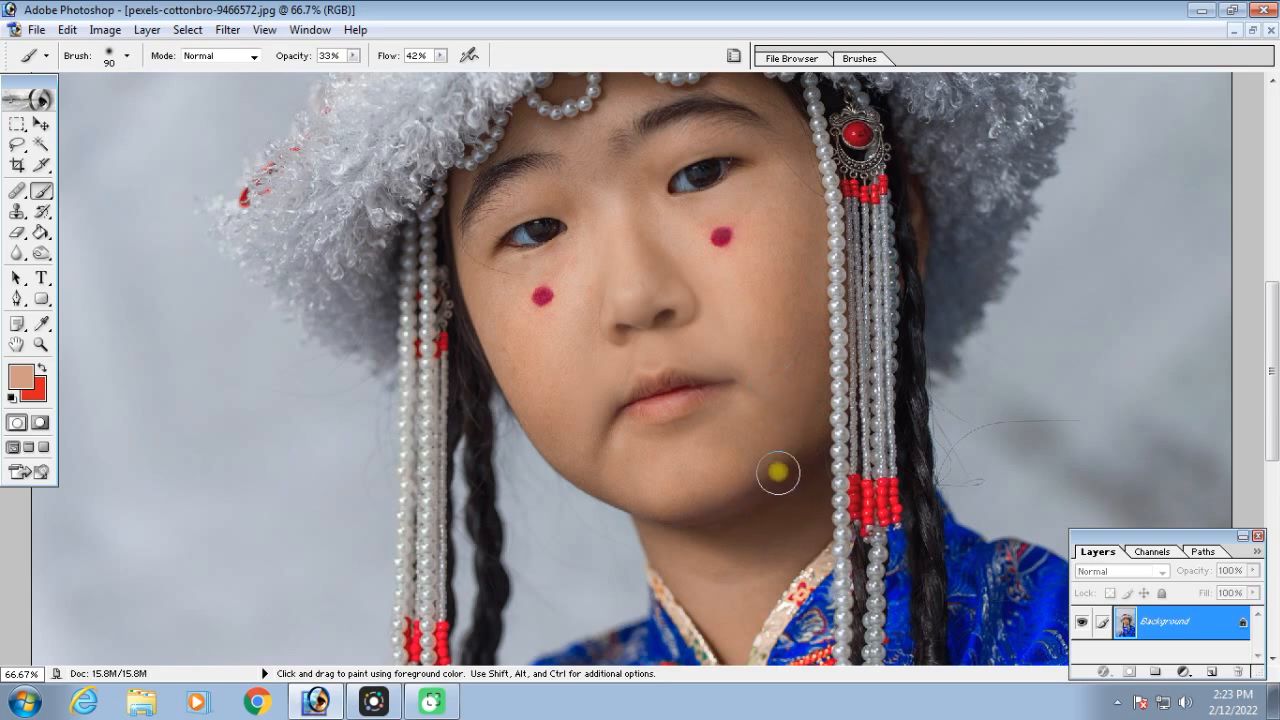
alt+click(747, 461)
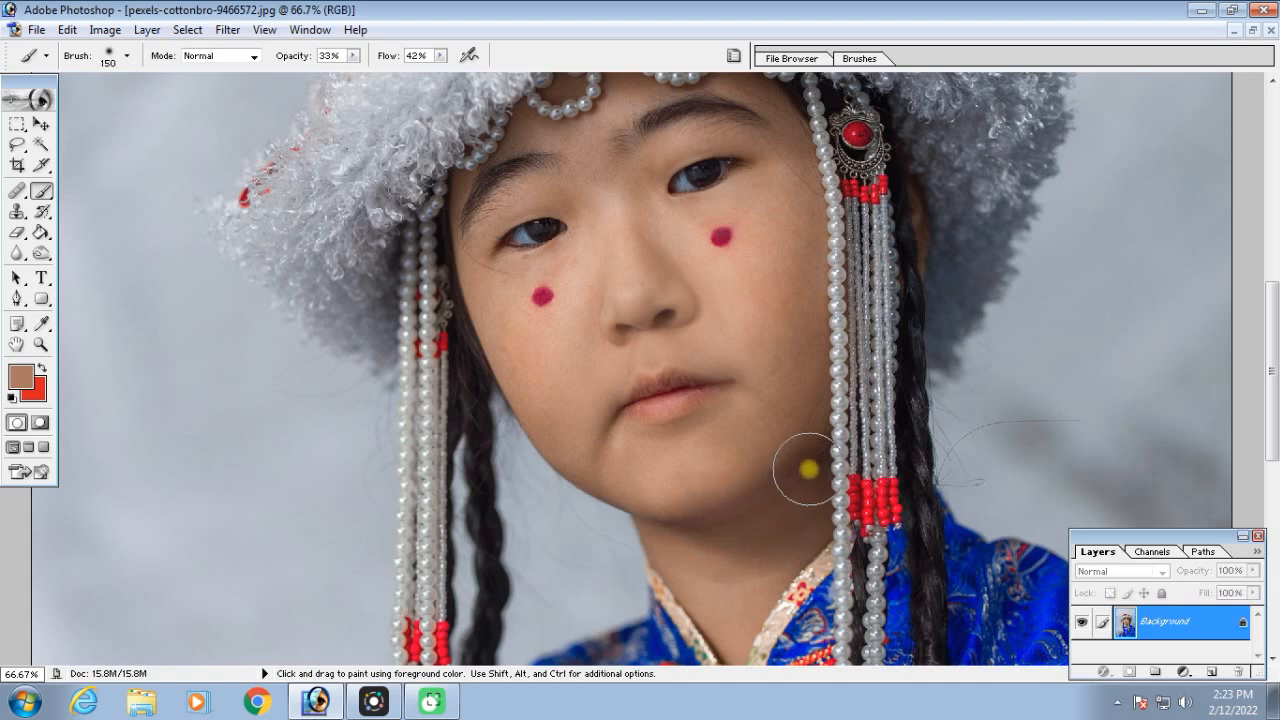
key(bracketleft)
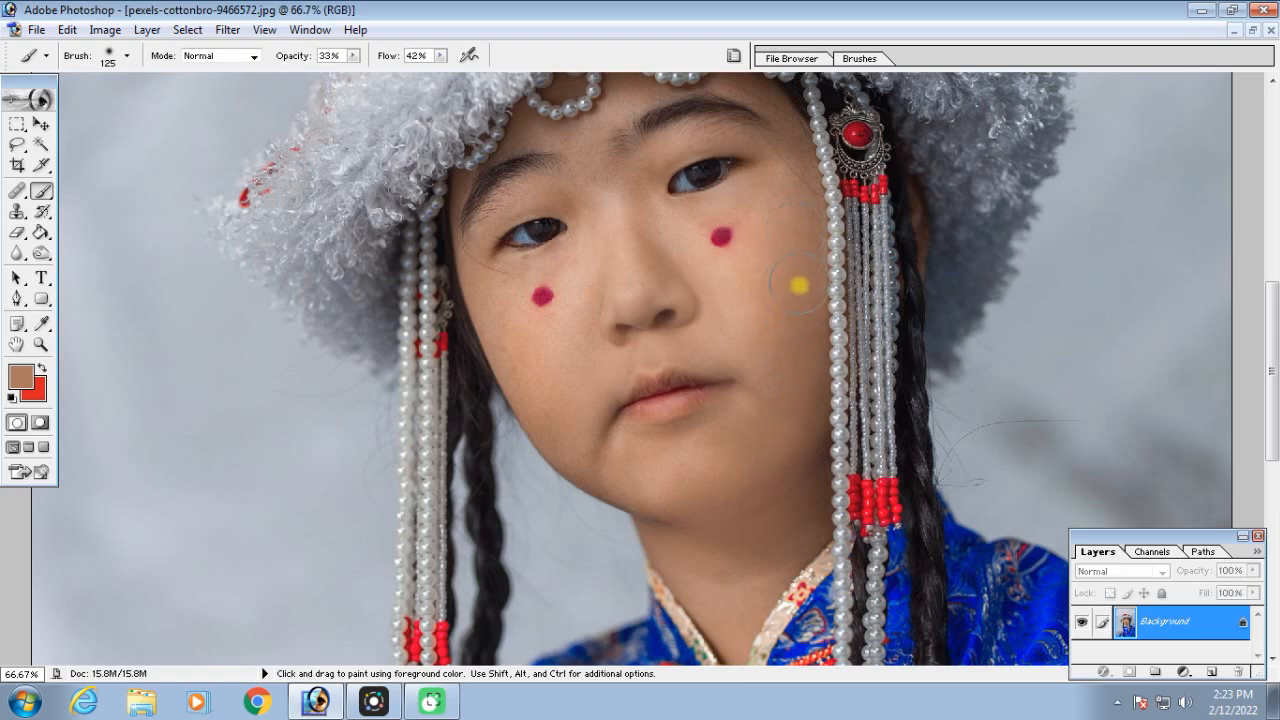
key(ctrl+minus)
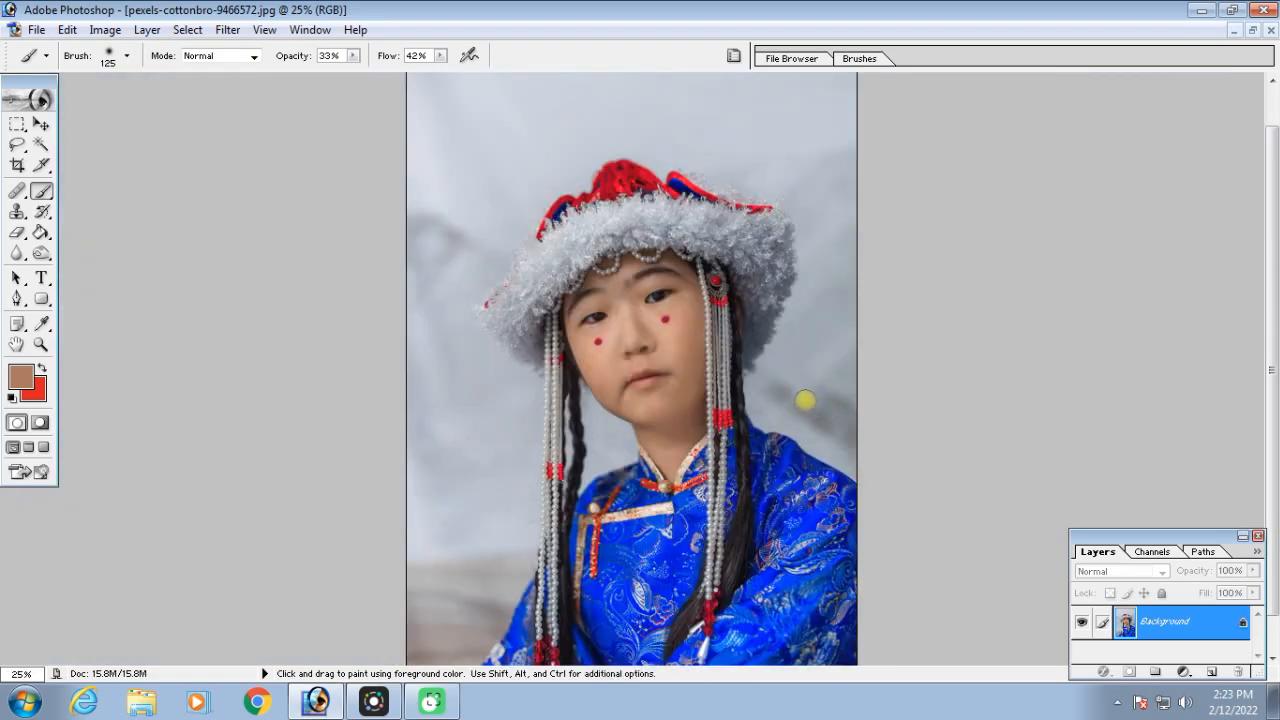
Sample the skin just below the red dot on the image-left cheek and paint over the dot with a 90 px brush
key(ctrl+equal)
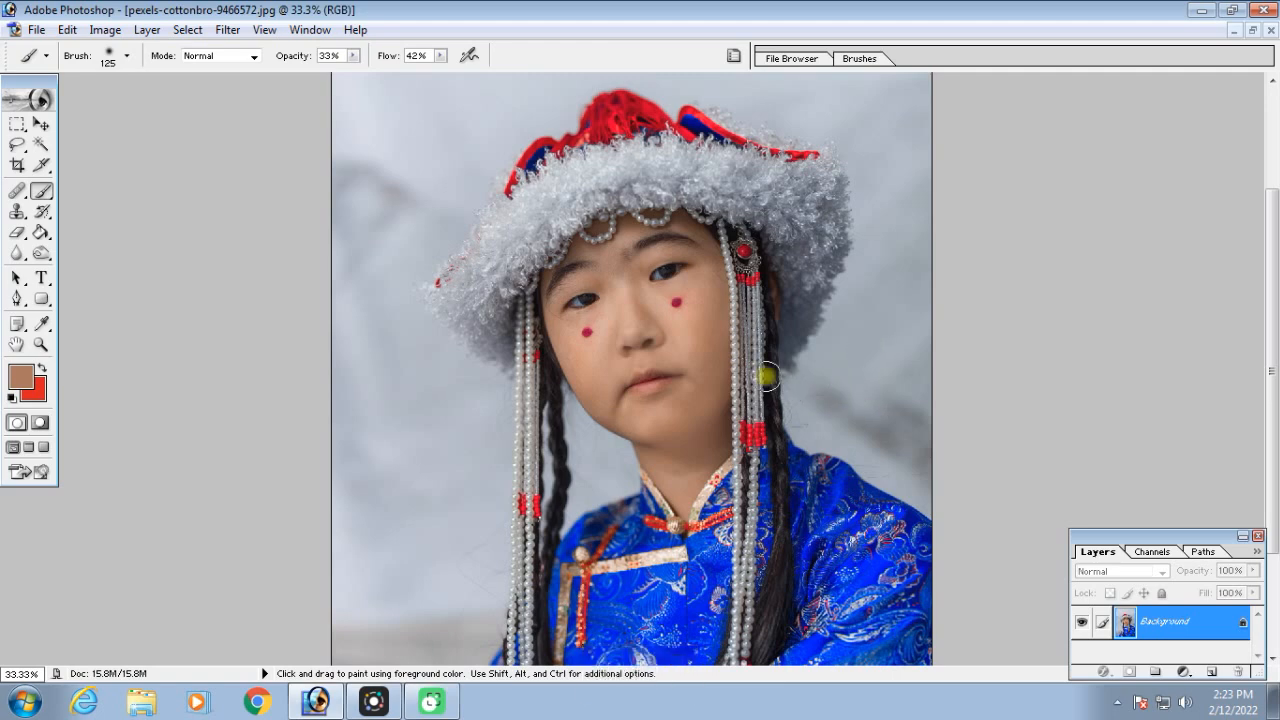
key(ctrl+equal)
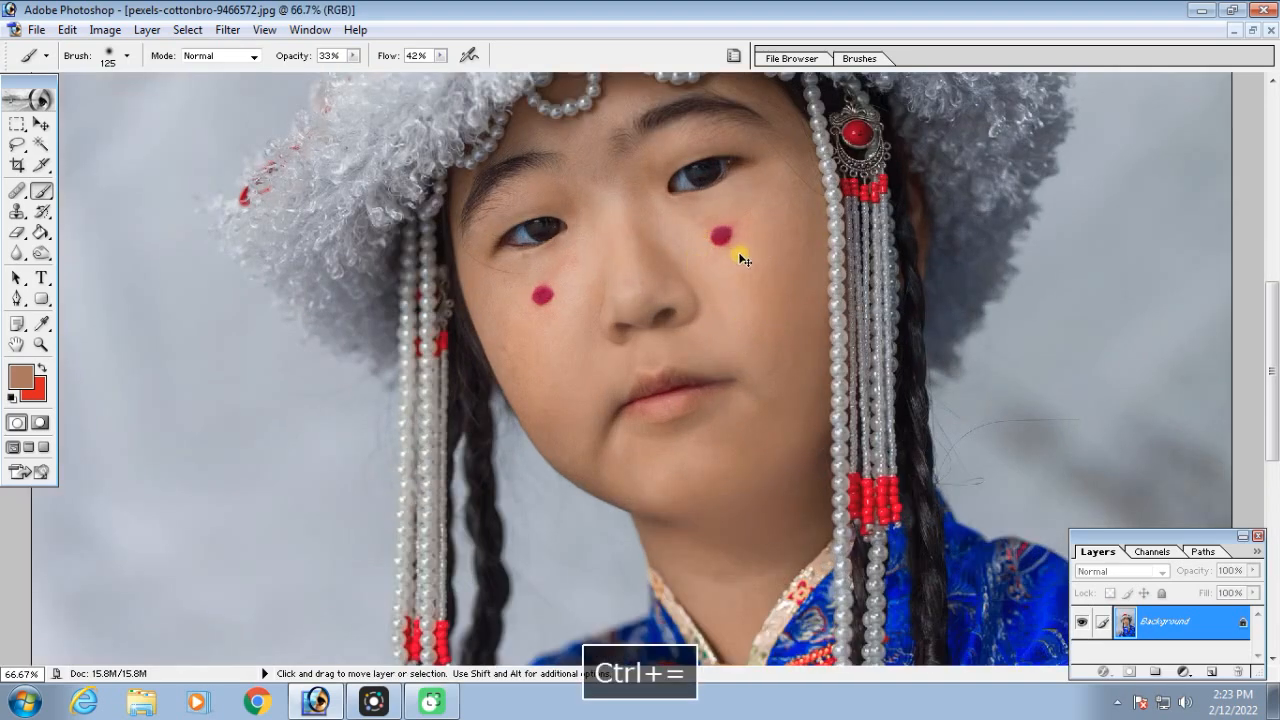
key(ctrl+equal)
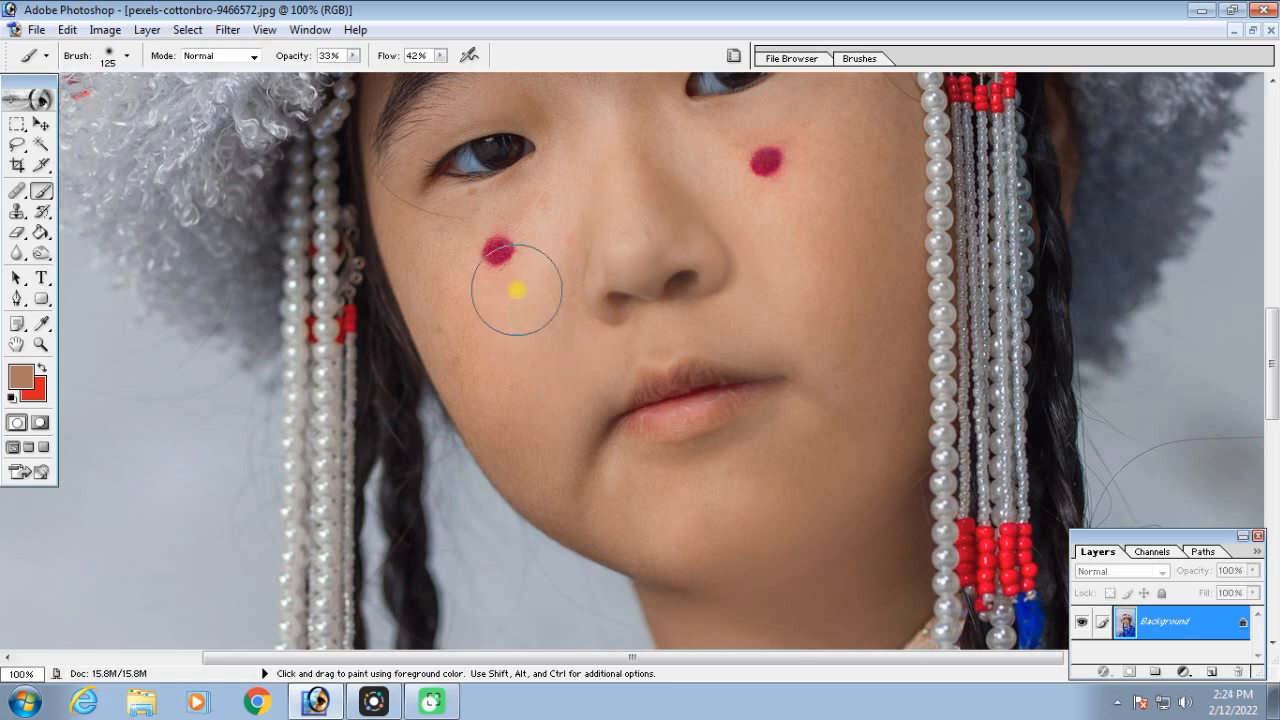
key(alt)
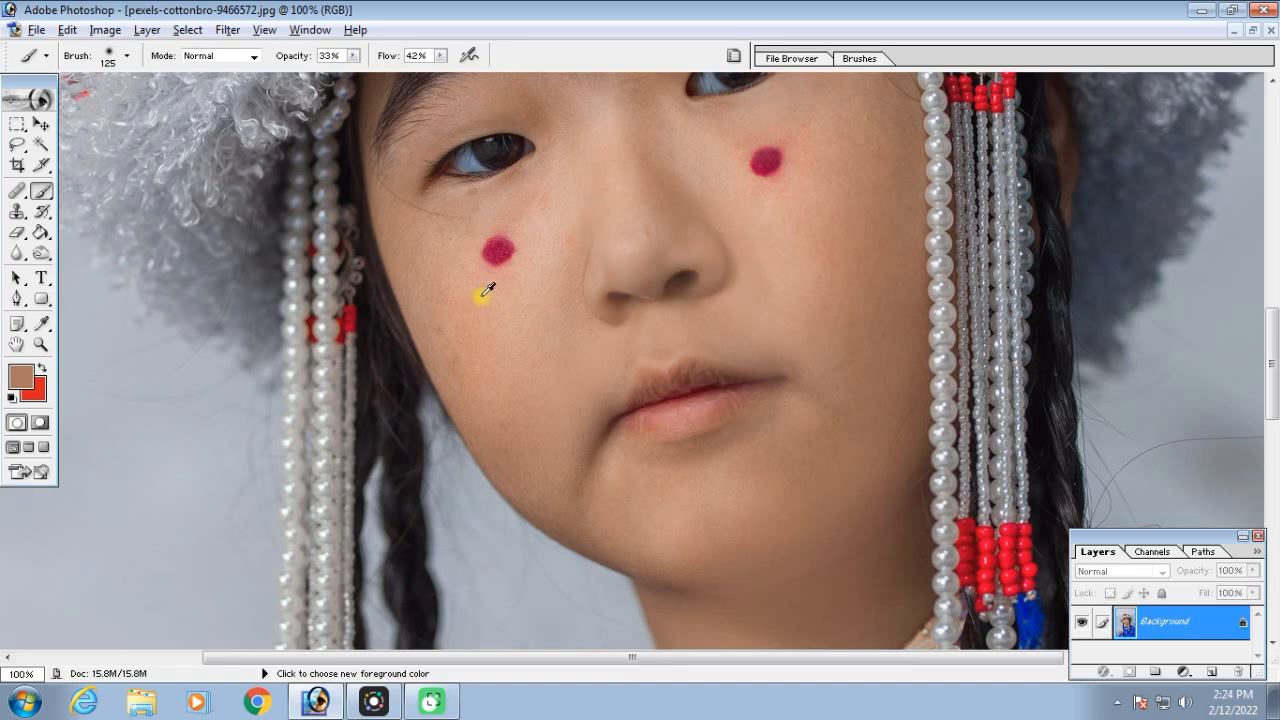
alt+click(482, 296)
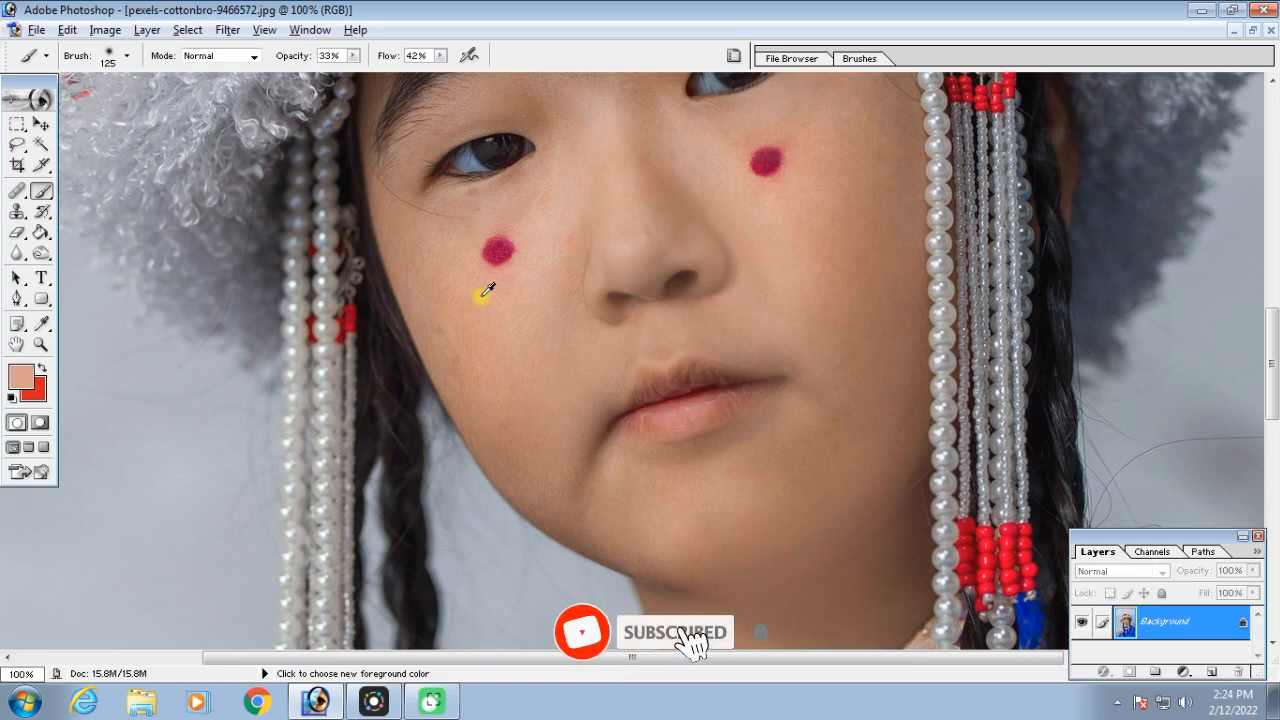
key(bracketleft)
key(bracketleft)
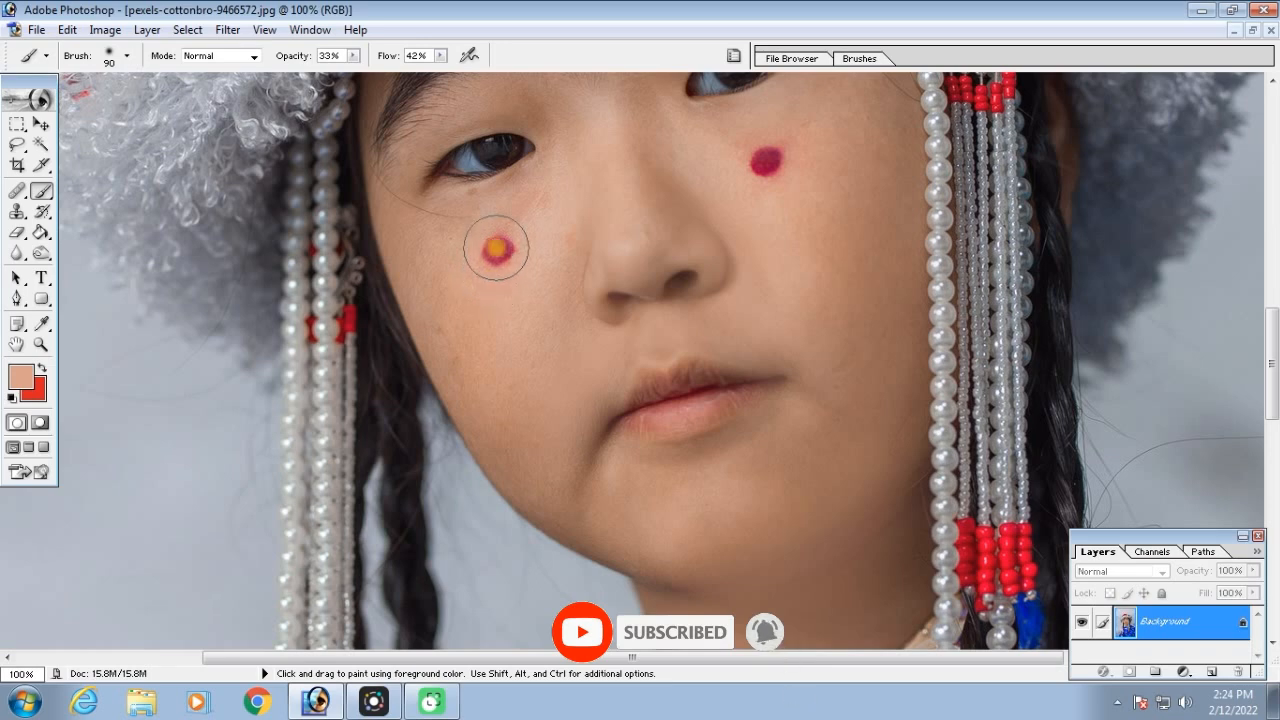
click(498, 249)
click(502, 242)
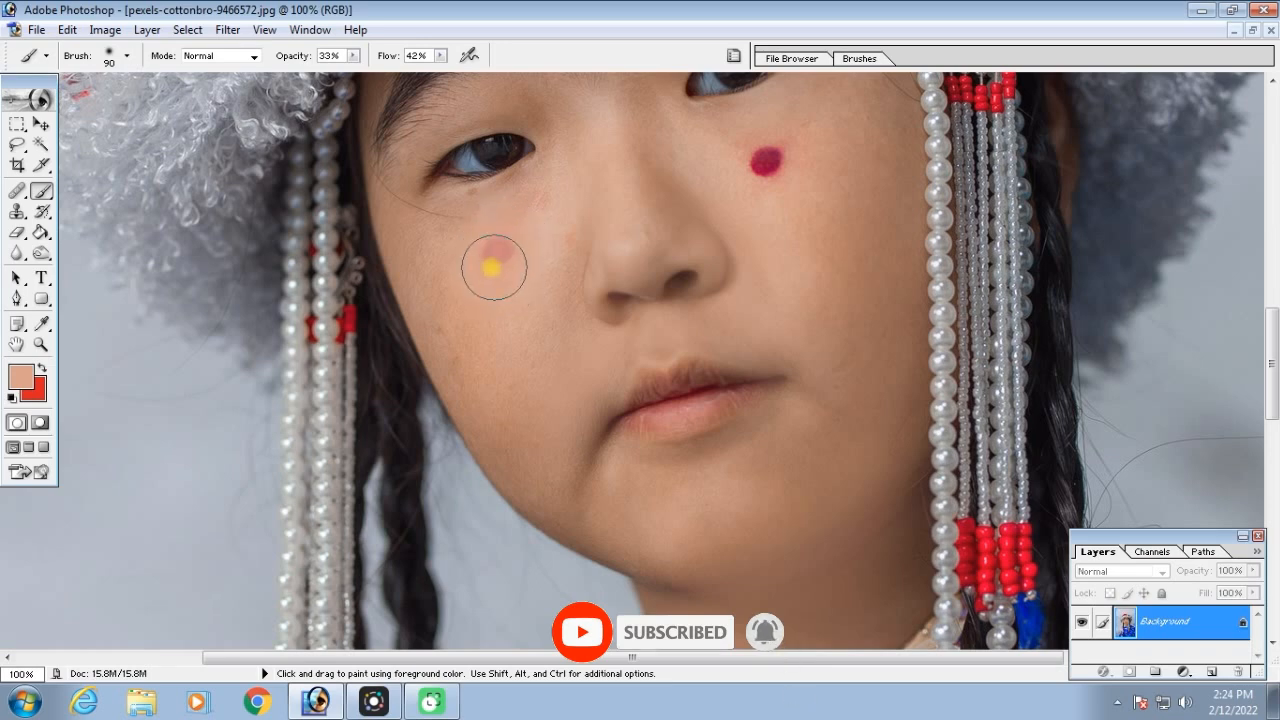
mouse_move(508, 260)
mouse_down()
mouse_move(476, 250)
mouse_move(517, 261)
mouse_move(490, 252)
mouse_move(497, 273)
mouse_move(508, 254)
mouse_move(524, 279)
mouse_move(472, 272)
mouse_move(494, 291)
mouse_move(505, 249)
mouse_move(535, 244)
mouse_move(519, 310)
mouse_move(515, 263)
mouse_move(468, 237)
mouse_move(446, 265)
mouse_up()
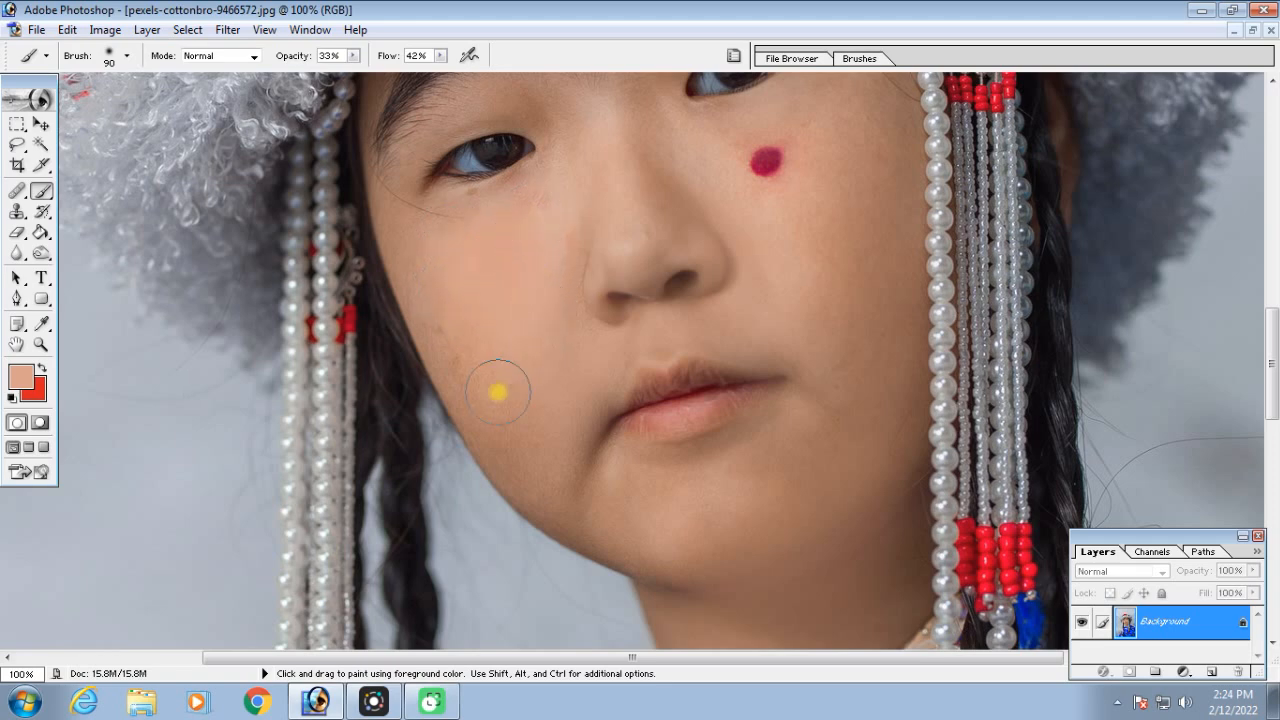
Cover the red dot on the image-right cheek with the skin tone sampled beside it, and smooth that cheek with a 200 px brush
alt+click(812, 208)
mouse_move(772, 193)
mouse_down()
mouse_move(761, 152)
mouse_move(759, 181)
mouse_move(768, 147)
mouse_move(753, 166)
mouse_move(762, 158)
mouse_move(771, 187)
mouse_move(767, 150)
mouse_move(772, 187)
mouse_move(775, 143)
mouse_move(753, 176)
mouse_move(786, 197)
mouse_up()
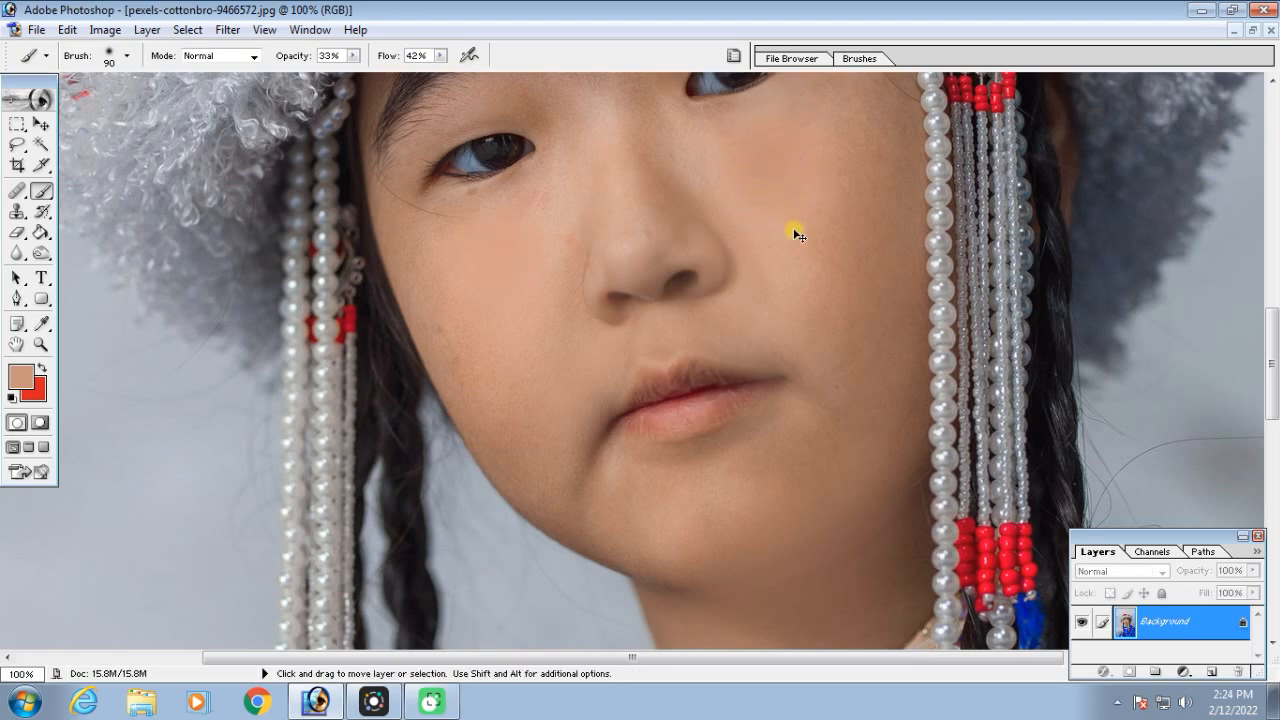
key(ctrl+minus)
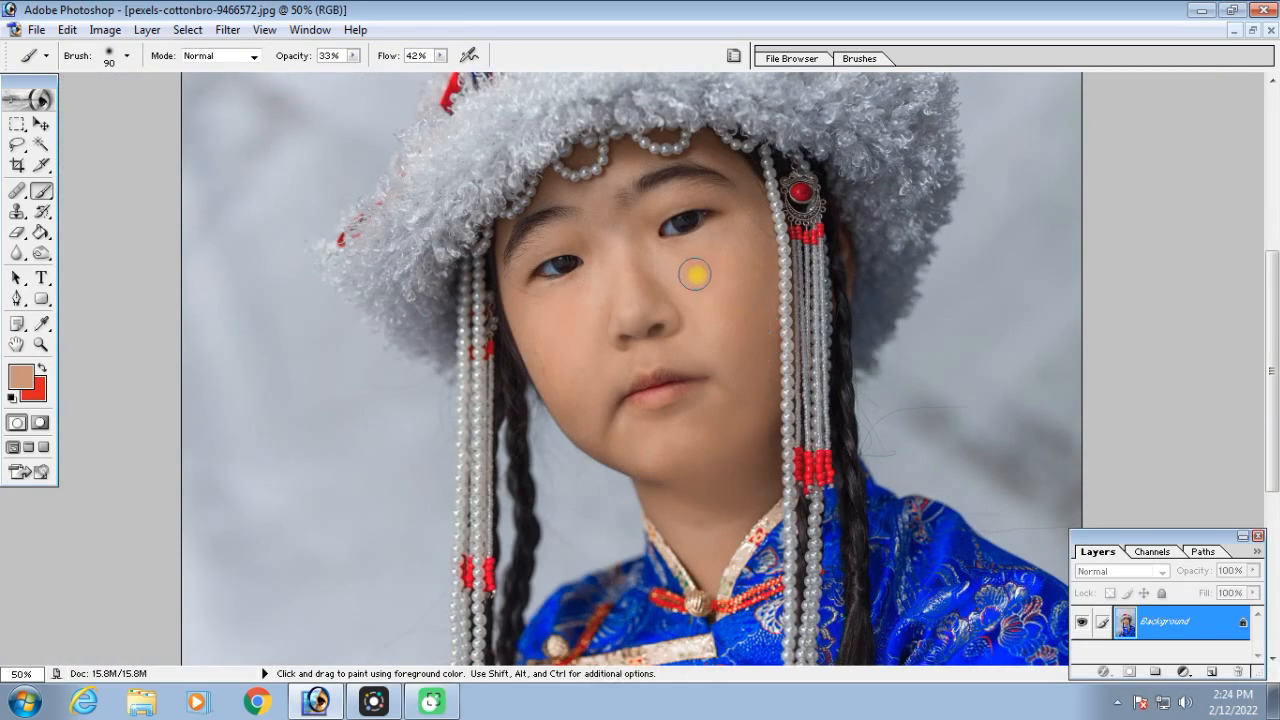
alt+click(731, 310)
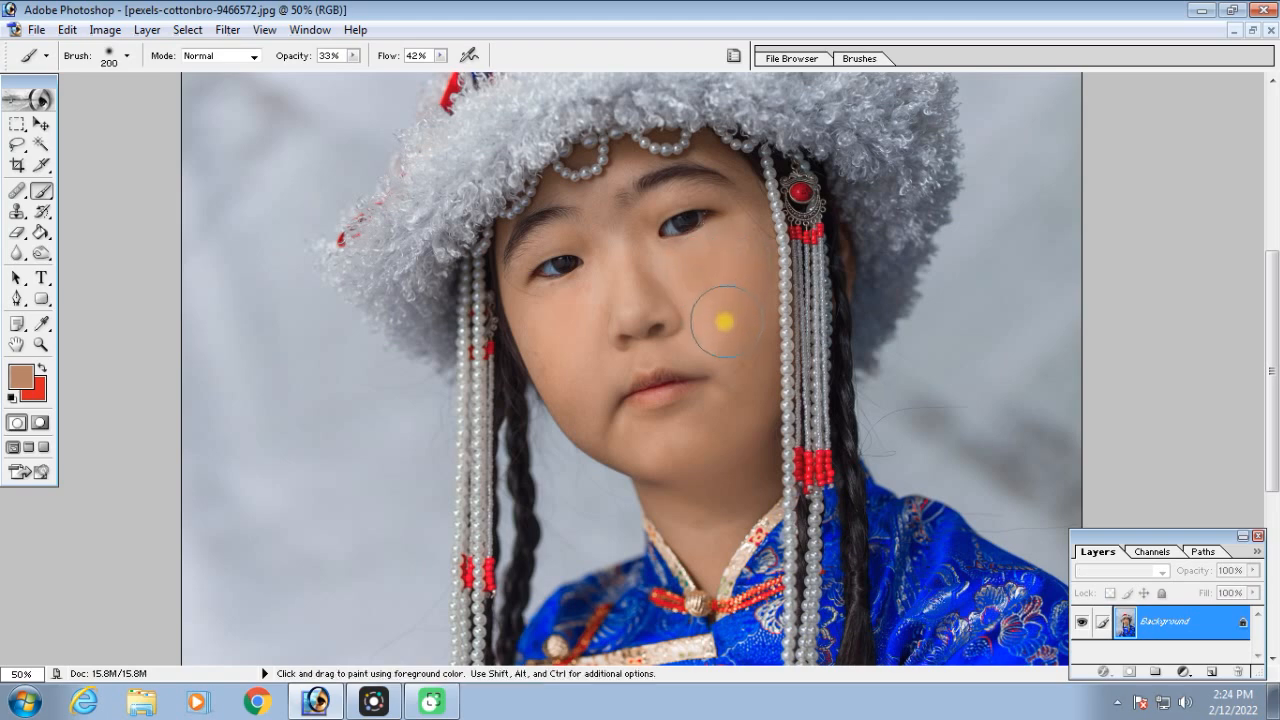
key(ctrl+minus)
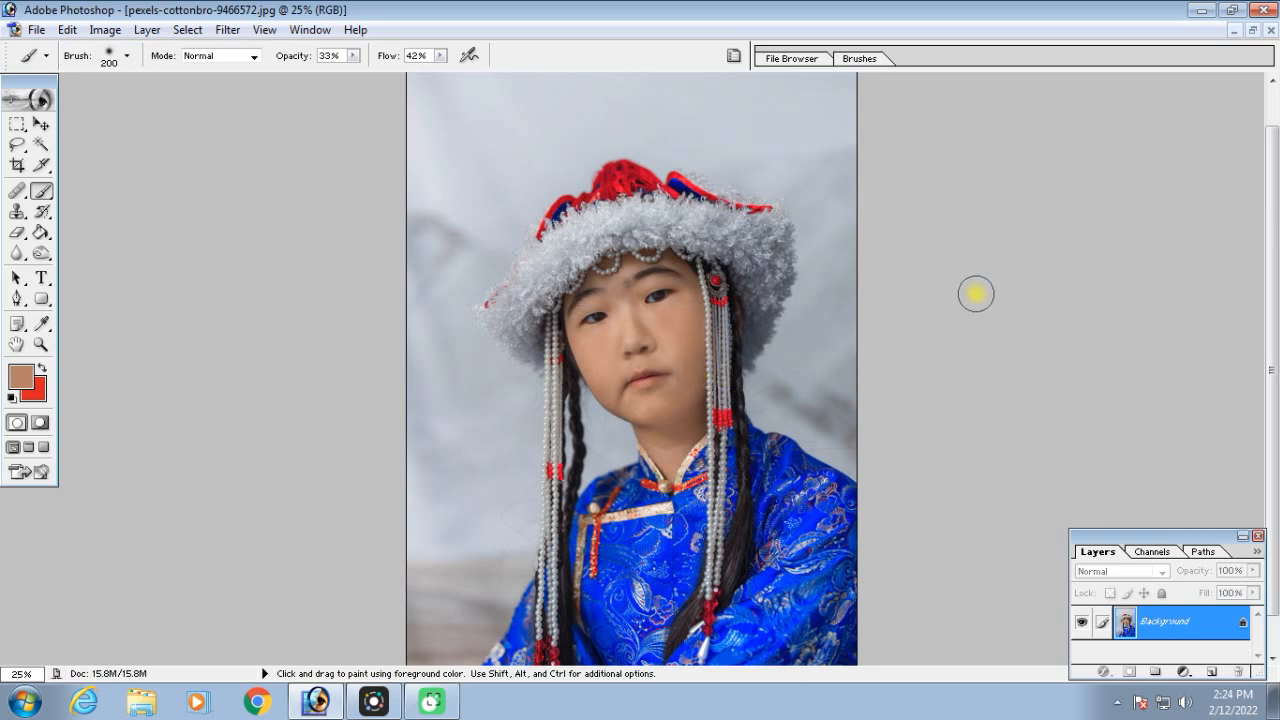
Close the portrait photo and create a new blank white document with the default settings
key(ctrl+F4)
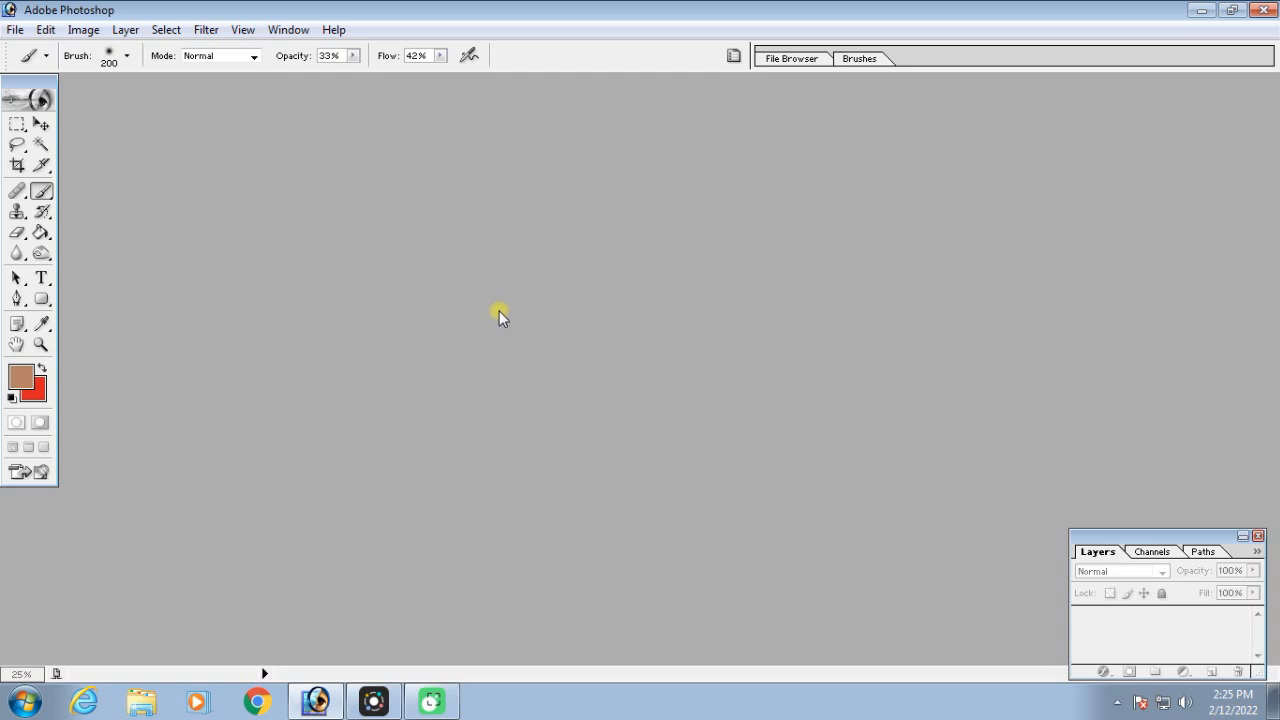
key(ctrl+n)
key(Return)
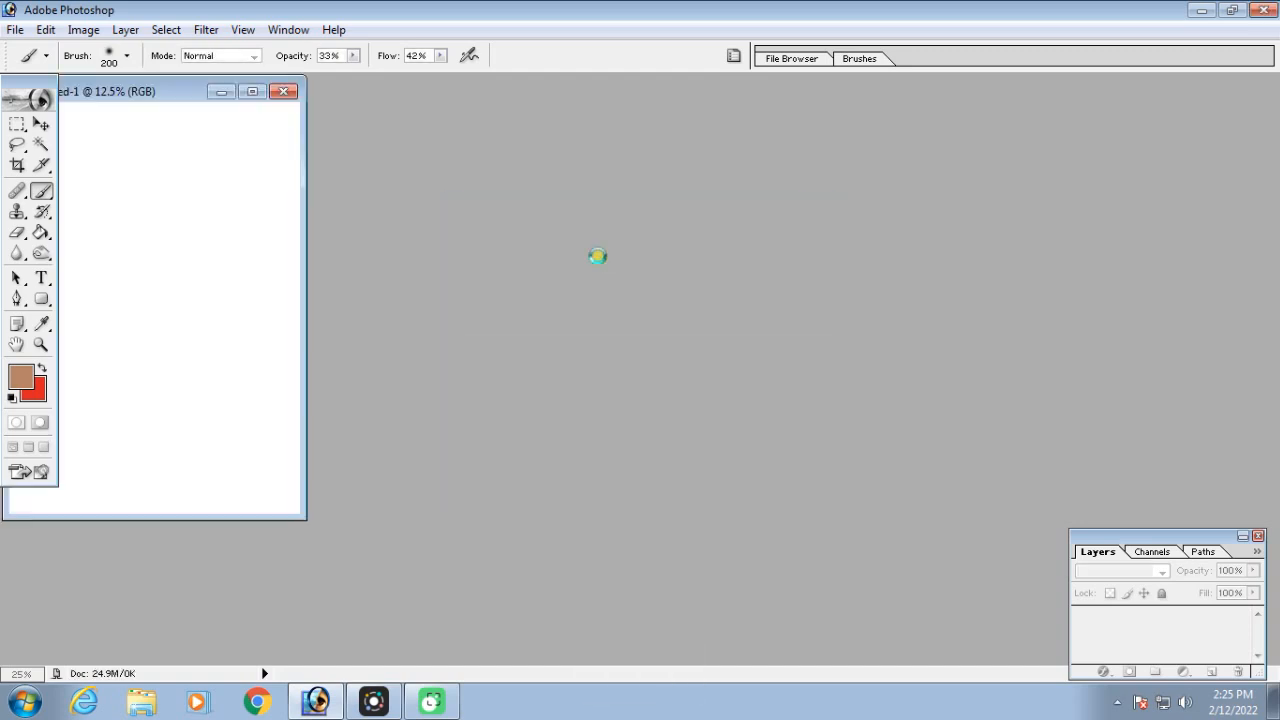
Rotate the blank canvas to landscape orientation and maximize its document window
click(83, 29)
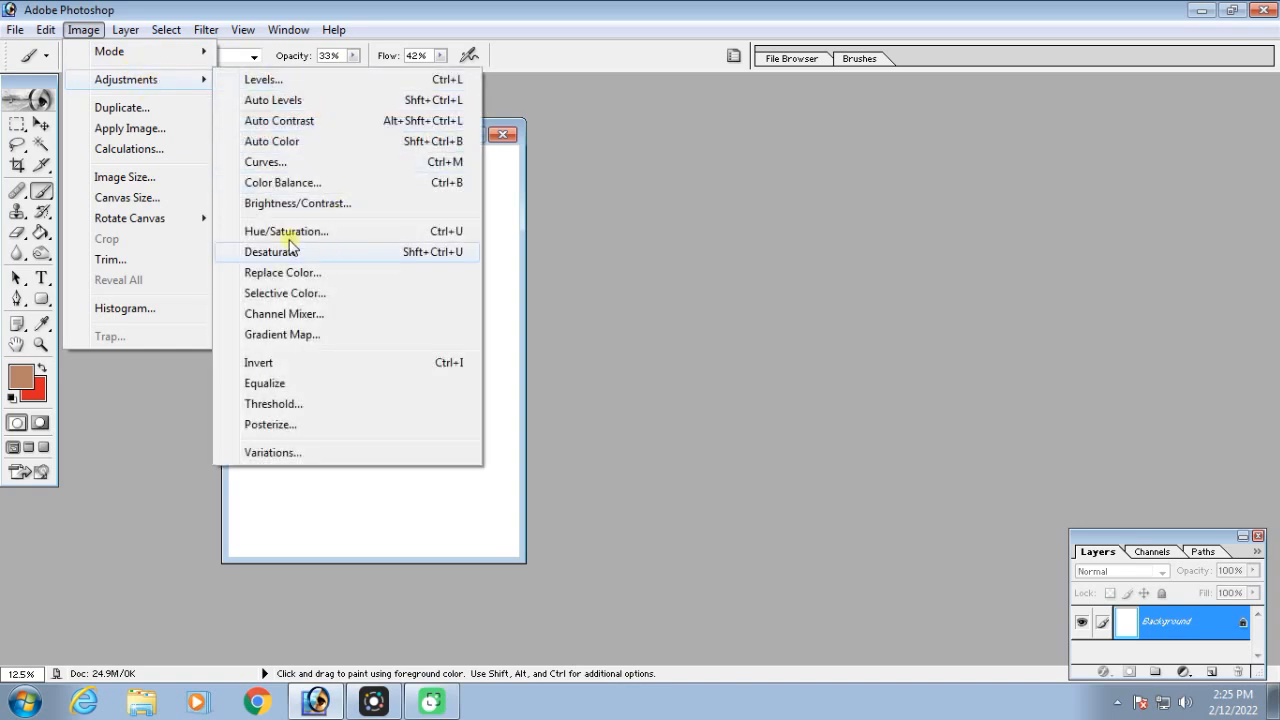
mouse_move(171, 220)
click(300, 239)
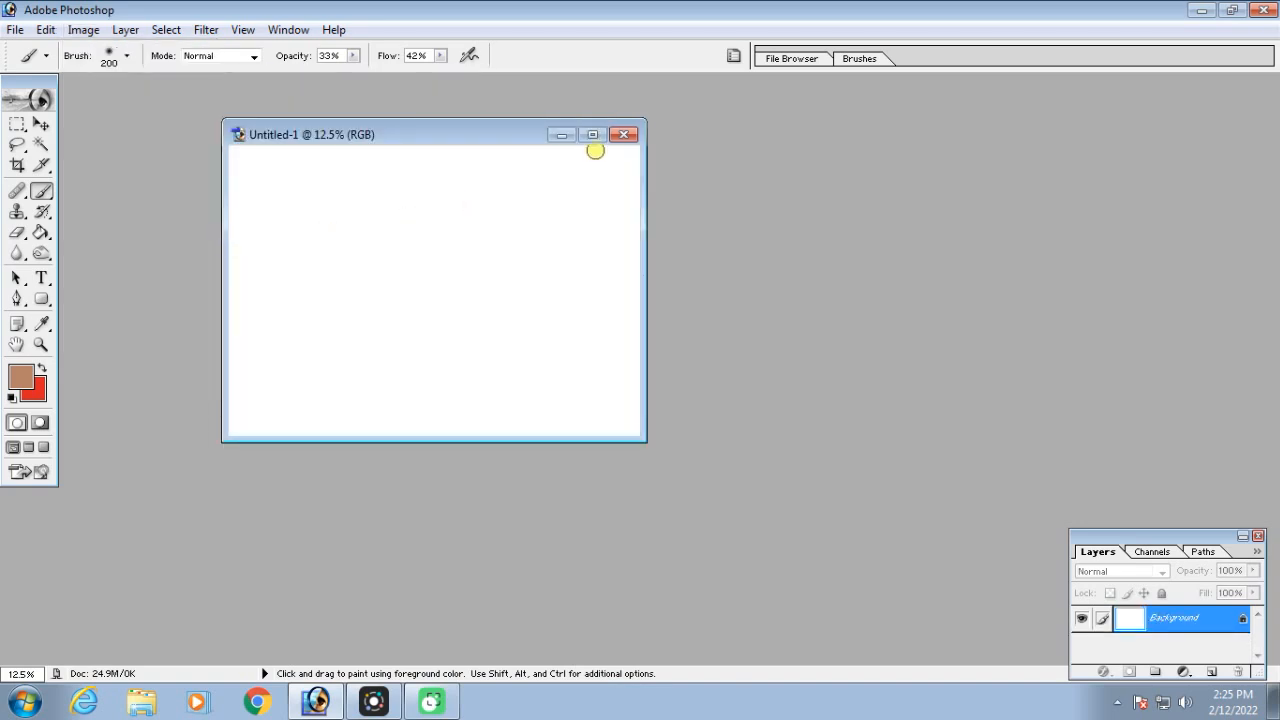
click(596, 138)
scroll(829, 254, up, 8)
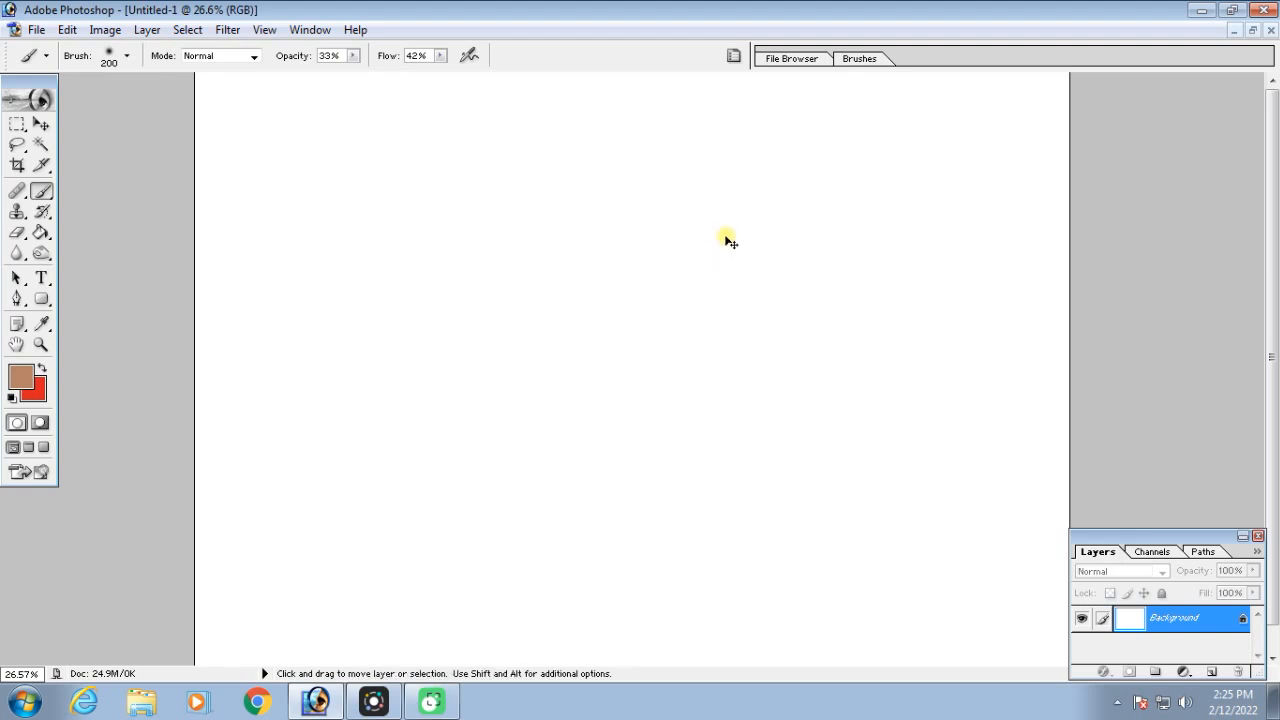
key(ctrl+minus)
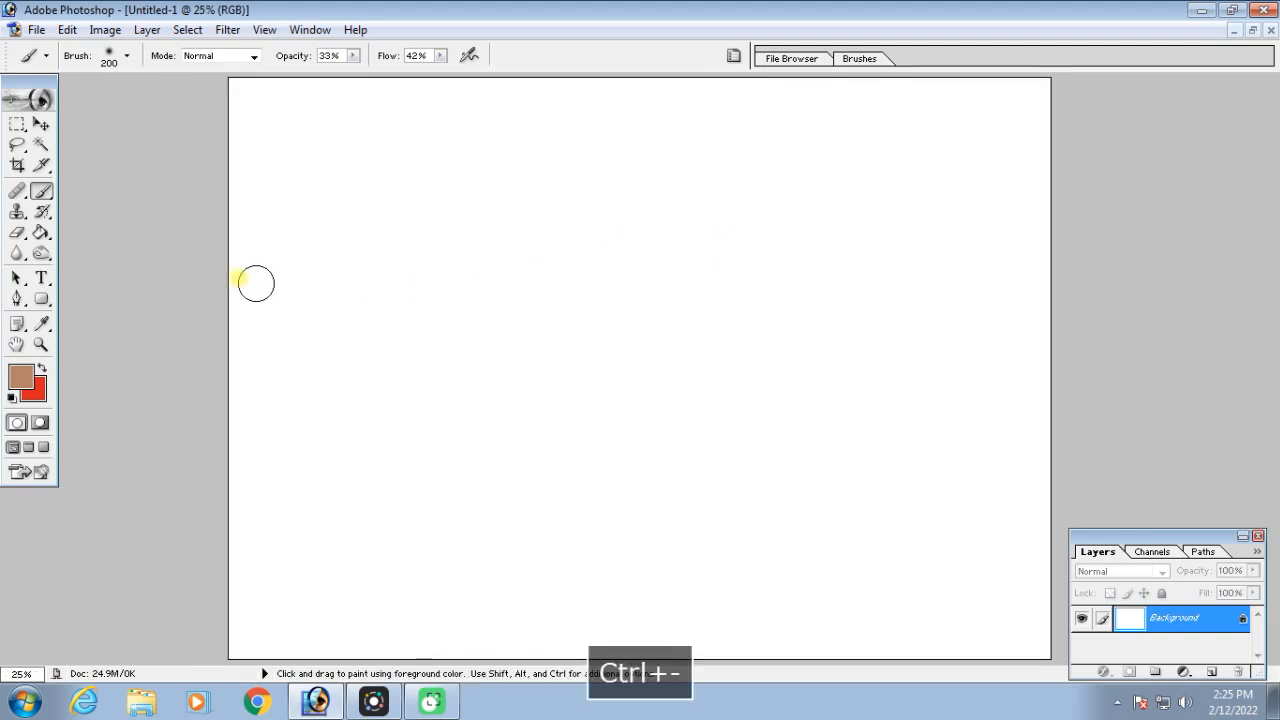
Choose the hard round 9 px preset for the Brush tool and enlarge the brush to 400 px
click(42, 195)
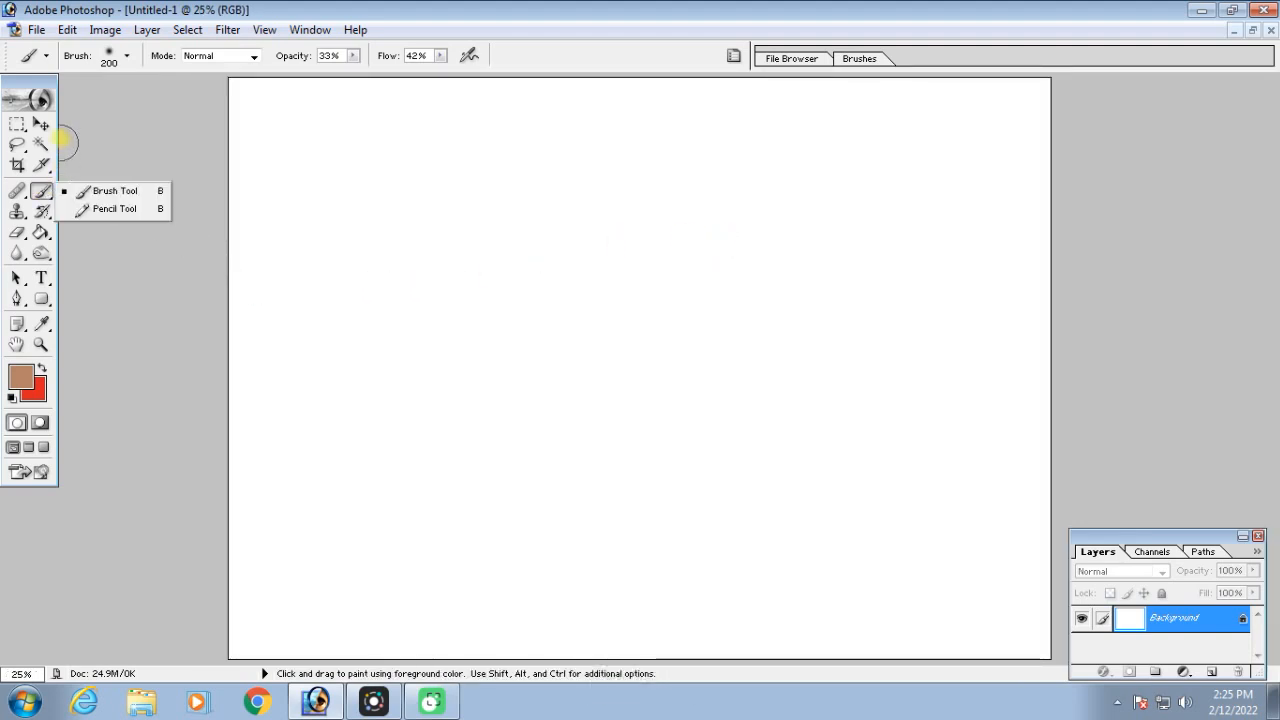
click(47, 56)
click(128, 55)
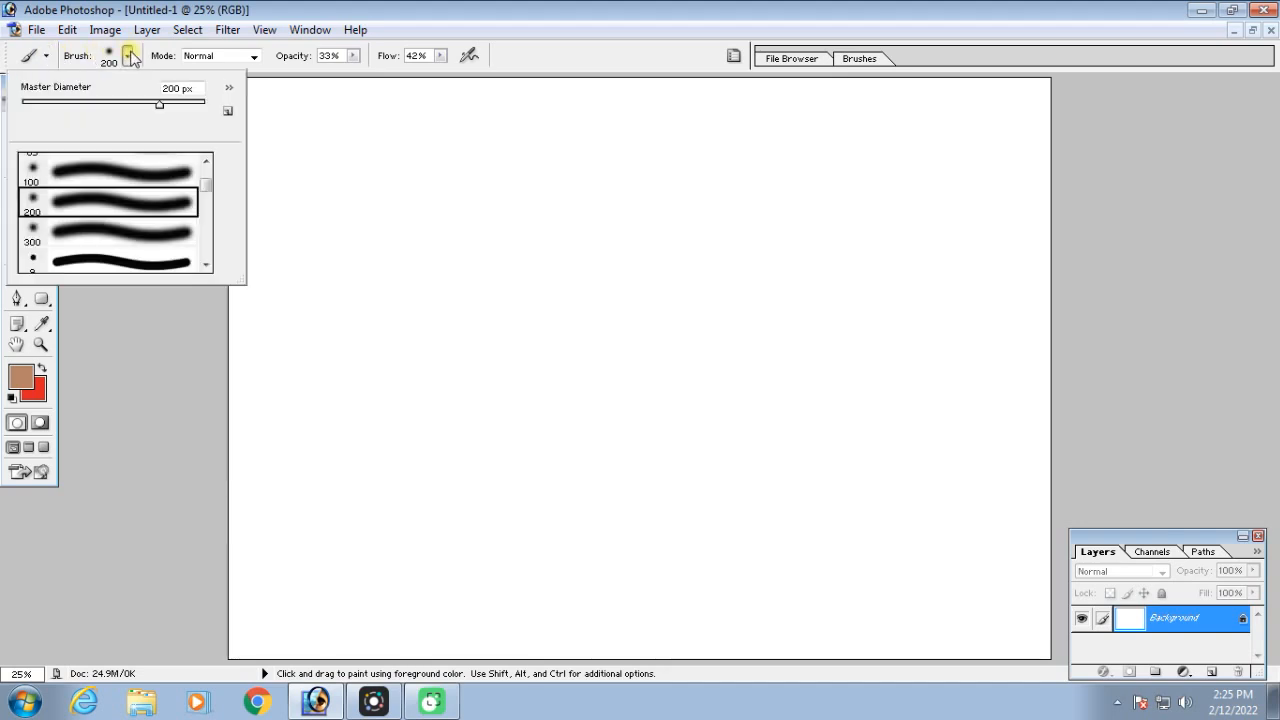
drag(205, 192, 205, 180)
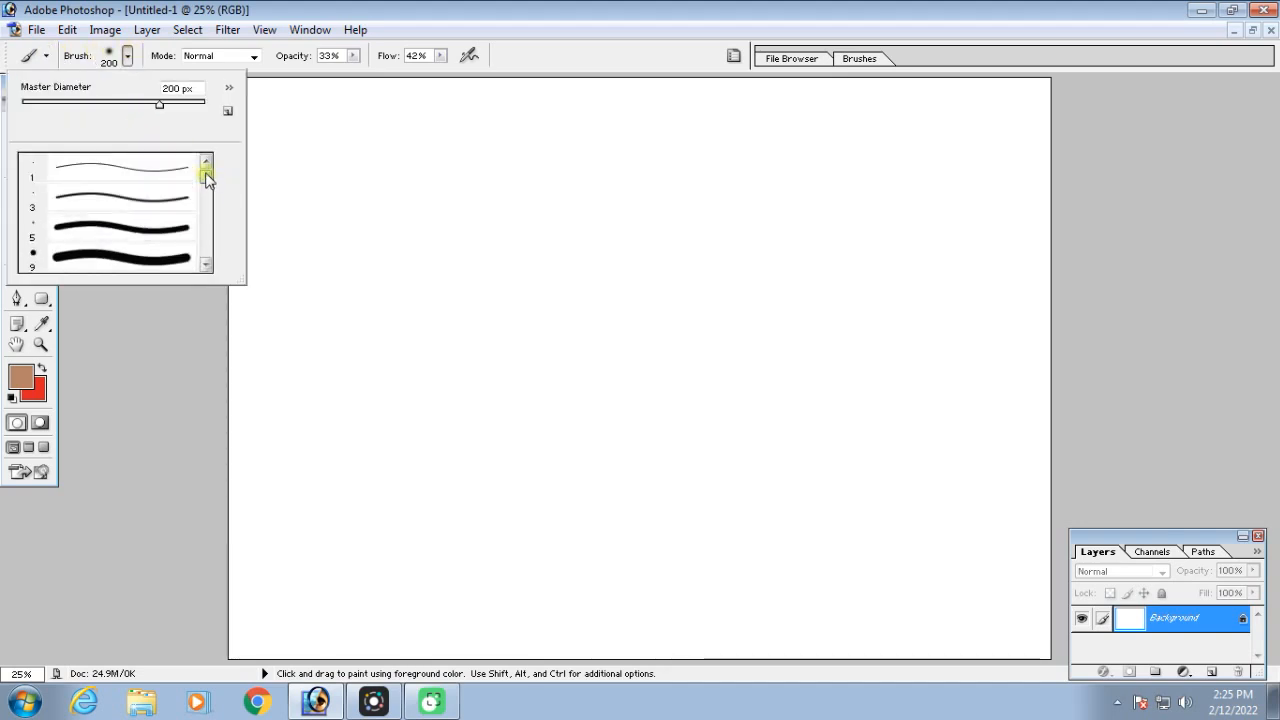
click(114, 258)
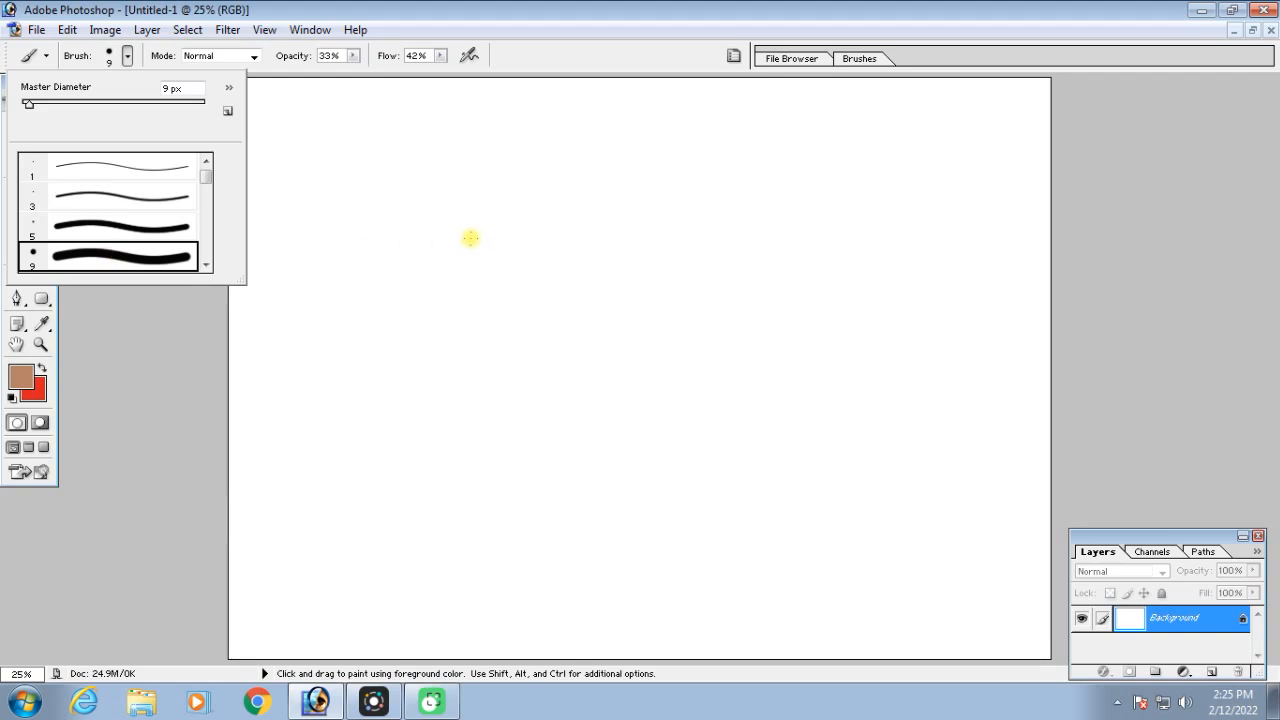
click(478, 84)
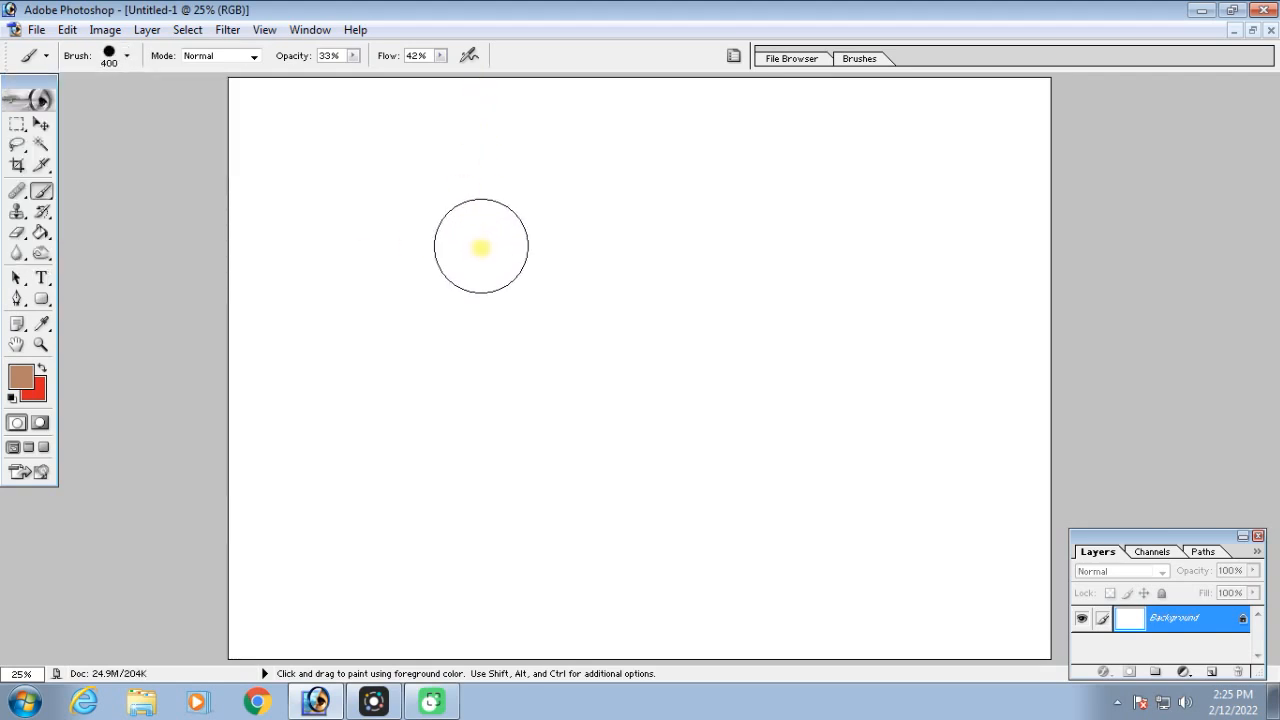
Set the foreground colour to bright red and paint one dot at 33% opacity and 42% flow in the canvas's upper area
click(27, 382)
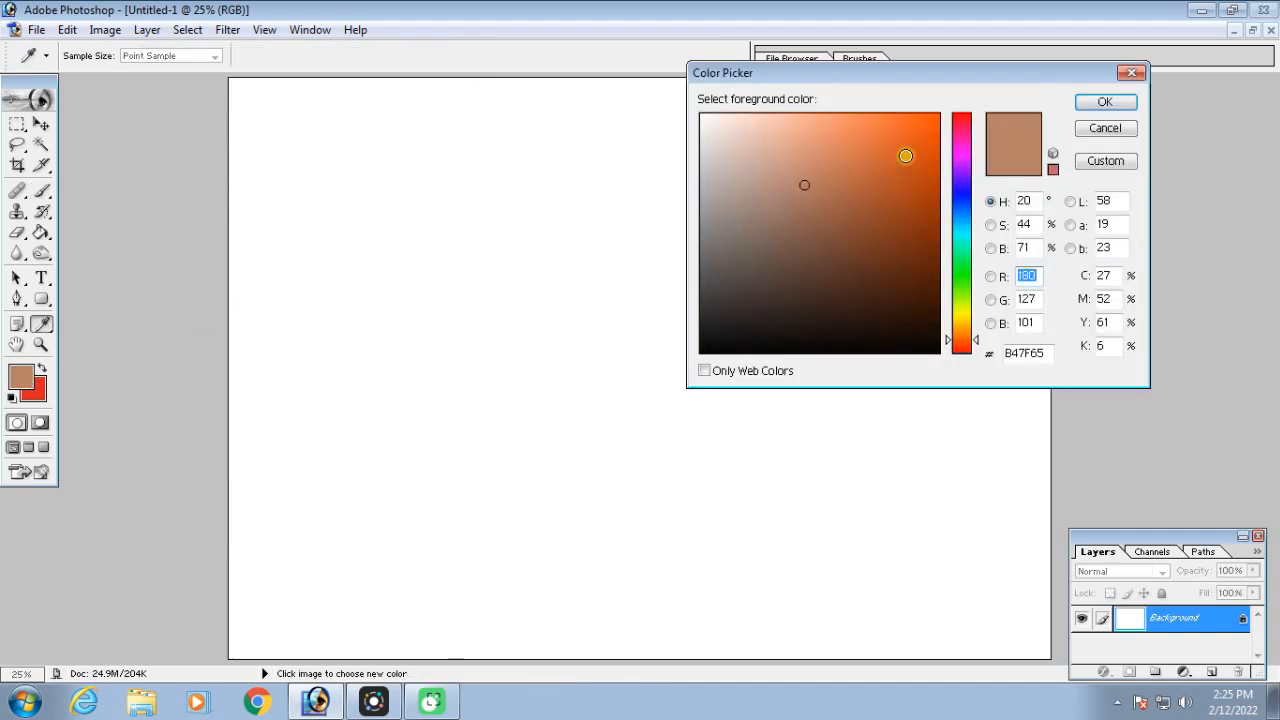
click(961, 118)
click(929, 123)
click(1078, 103)
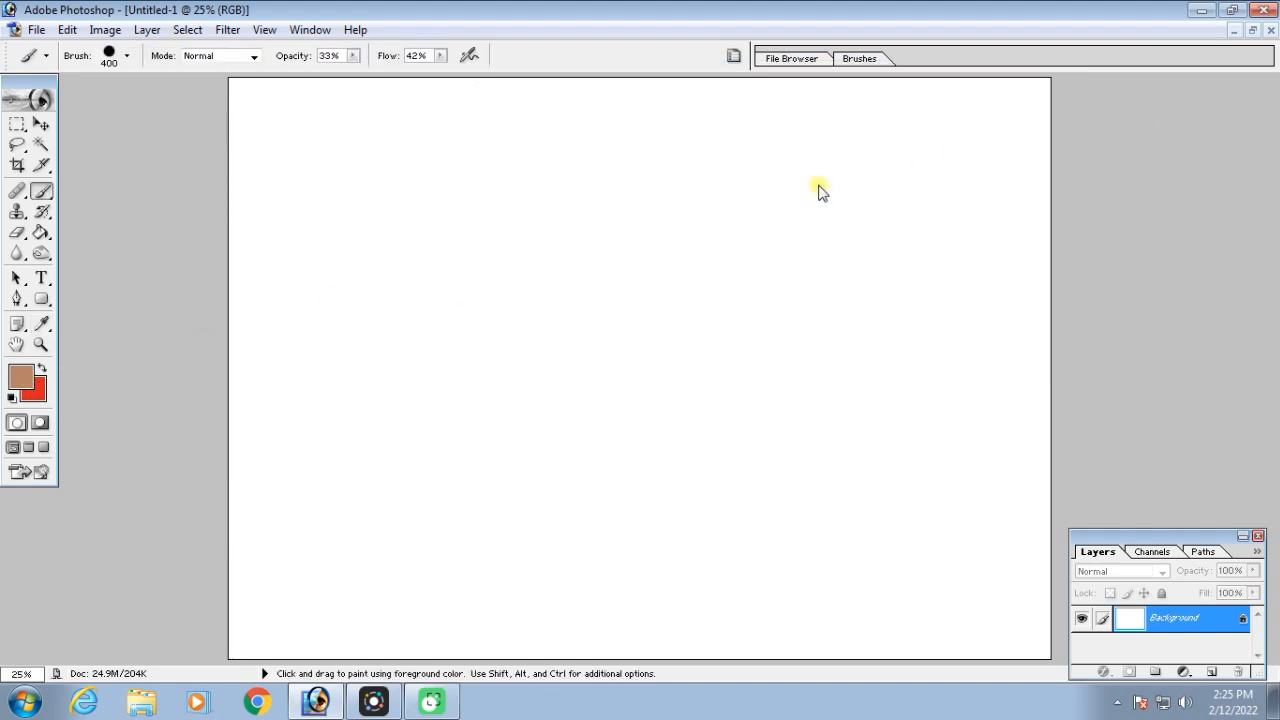
click(465, 221)
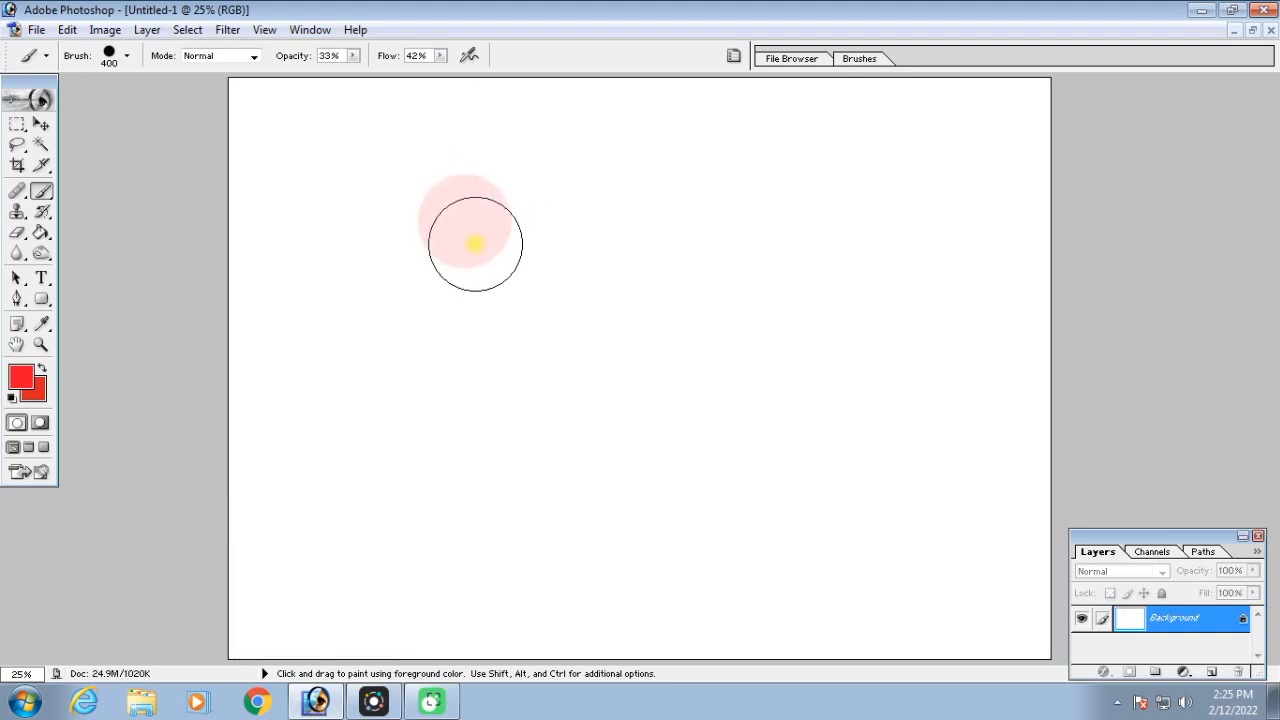
Raise the brush opacity and flow to 100% and paint a solid red dot beside the pale one
click(353, 56)
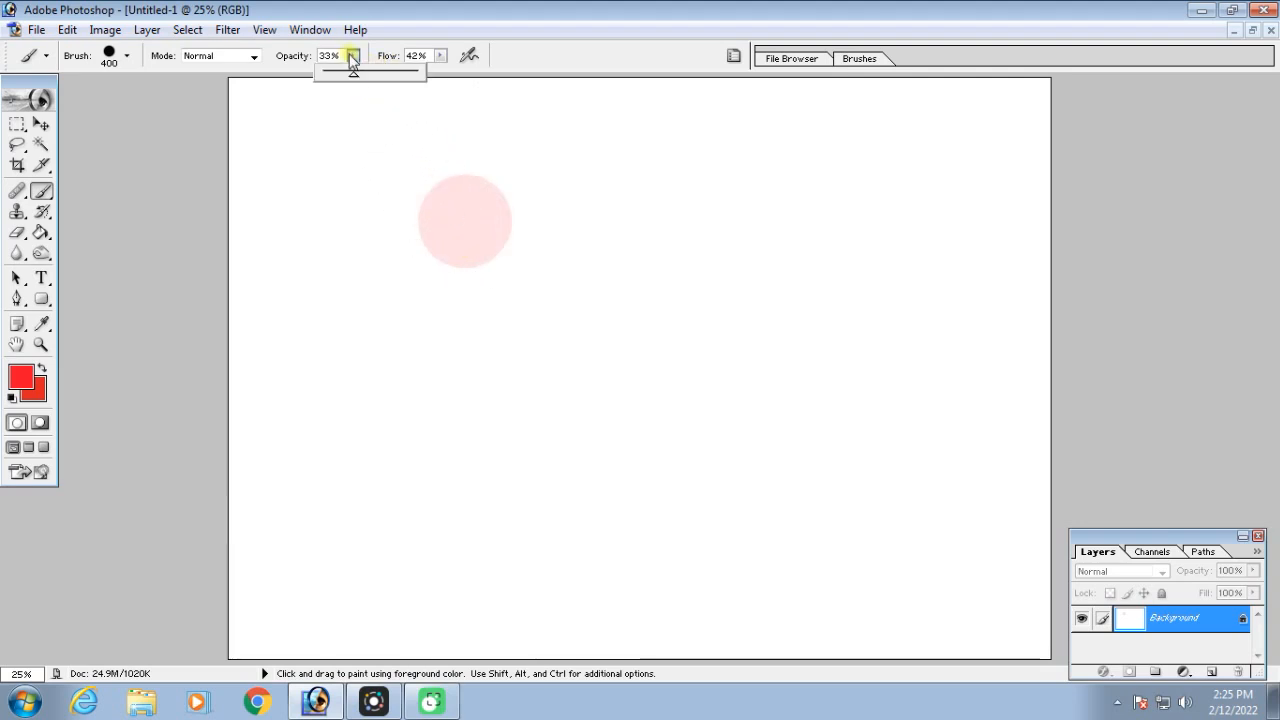
click(440, 56)
drag(443, 72, 526, 83)
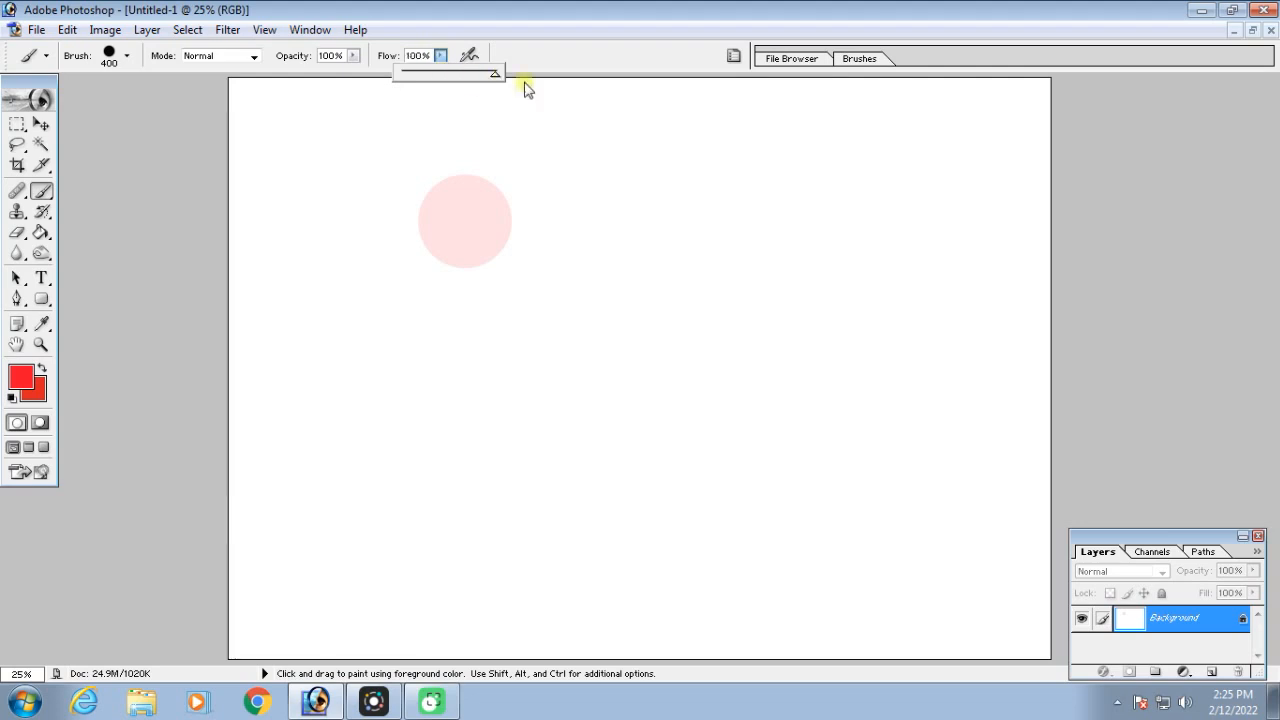
click(600, 251)
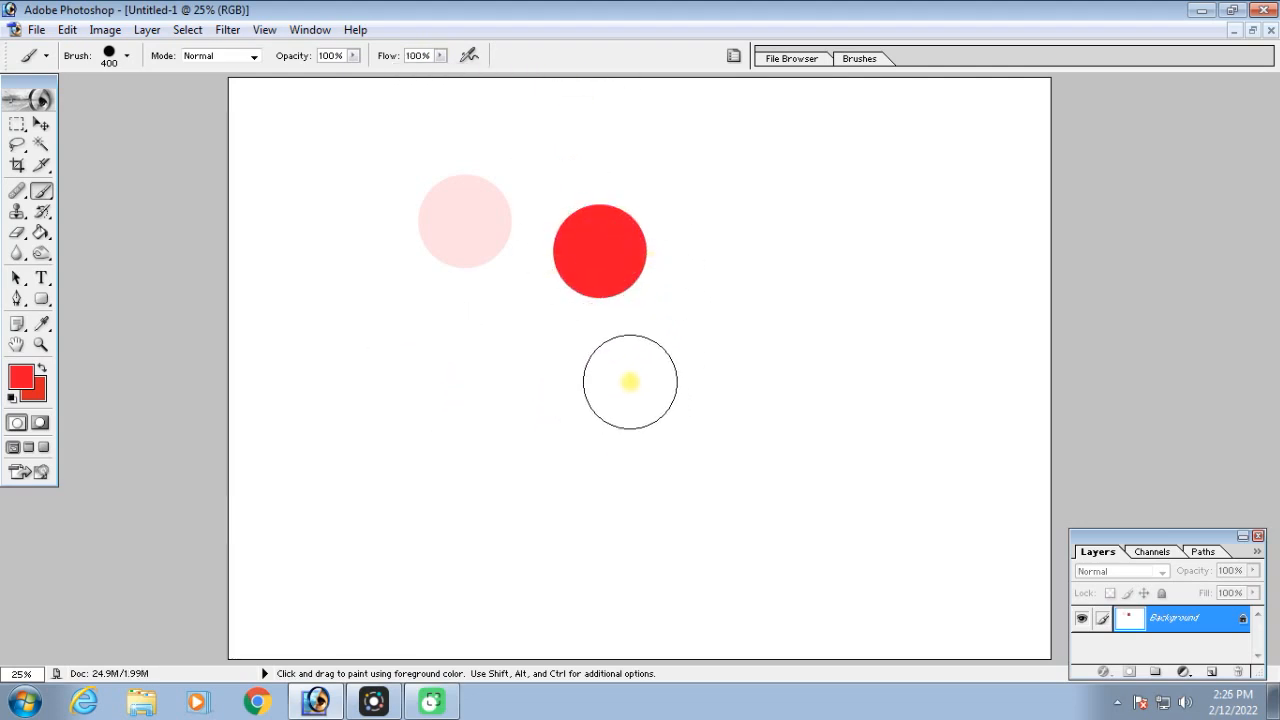
Reduce the brush to 250 px and paint two long horizontal red strokes across the canvas below the dots
key(bracketleft)
key(bracketleft)
drag(350, 363, 1046, 336)
drag(321, 447, 1046, 435)
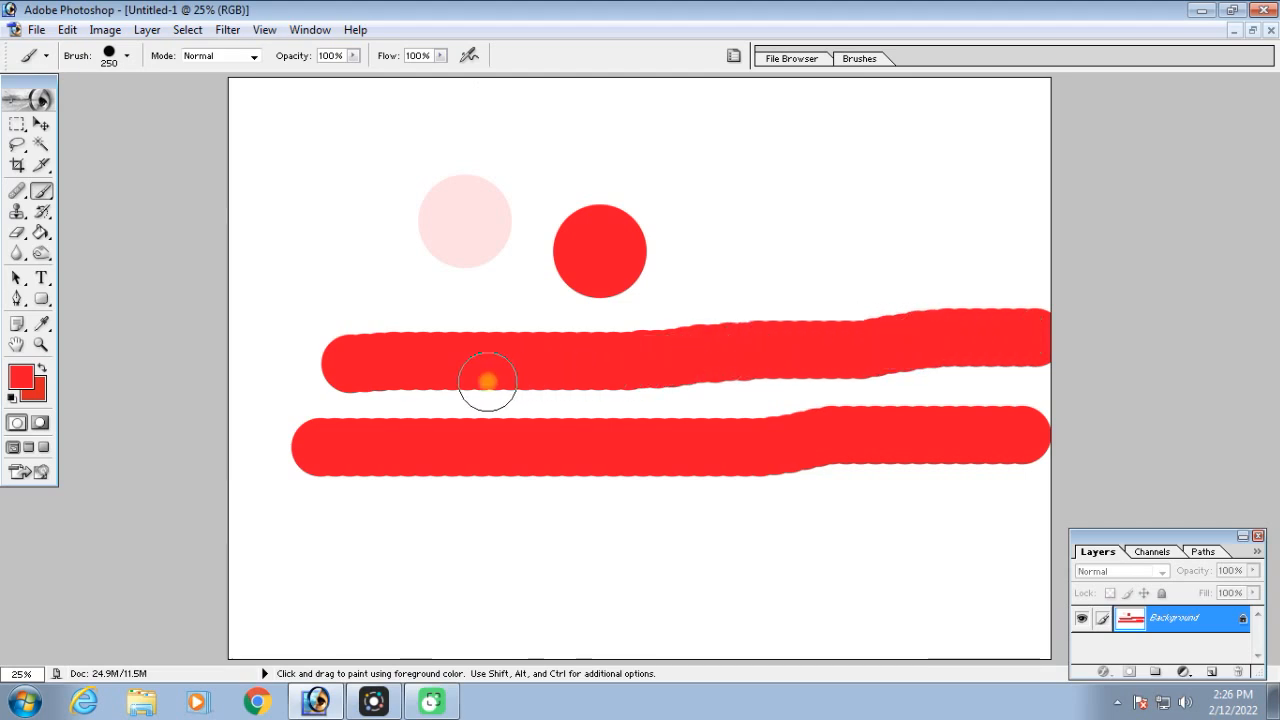
Set the brush tip spacing to 101% so the stroke separates into individual dots
click(734, 57)
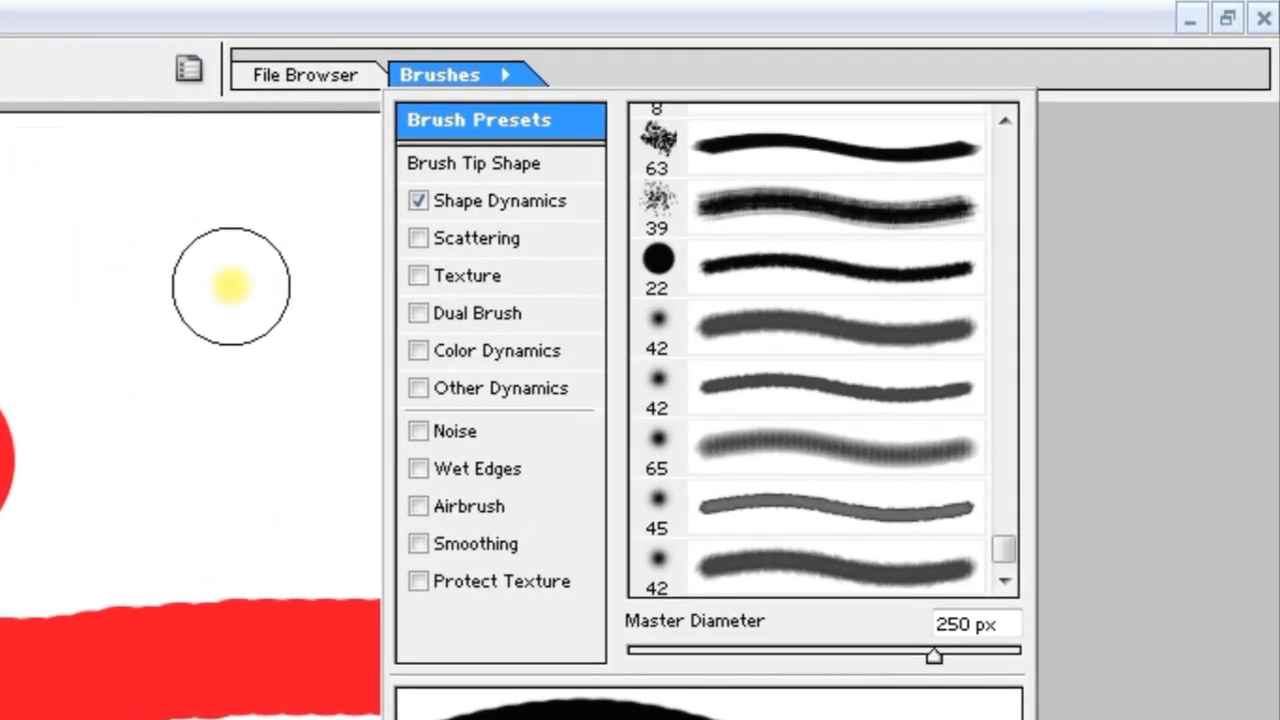
click(521, 163)
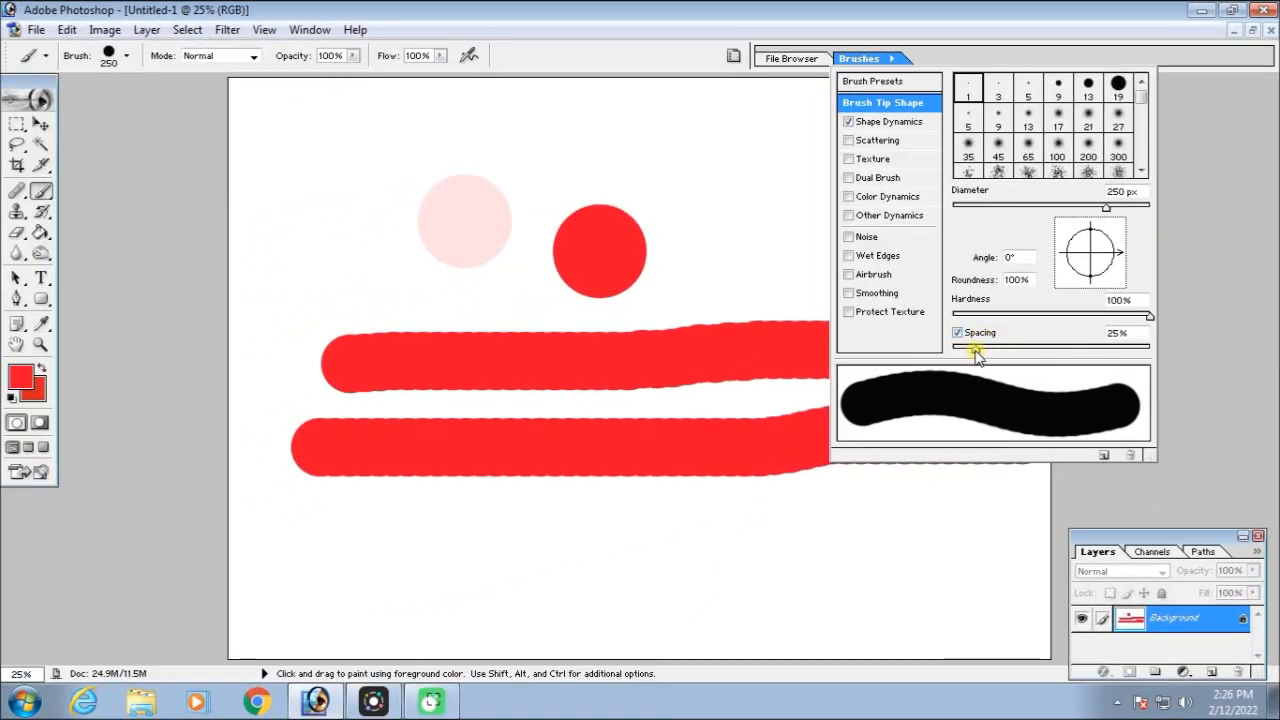
mouse_move(981, 355)
mouse_down()
mouse_move(1061, 355)
mouse_move(1052, 350)
mouse_up()
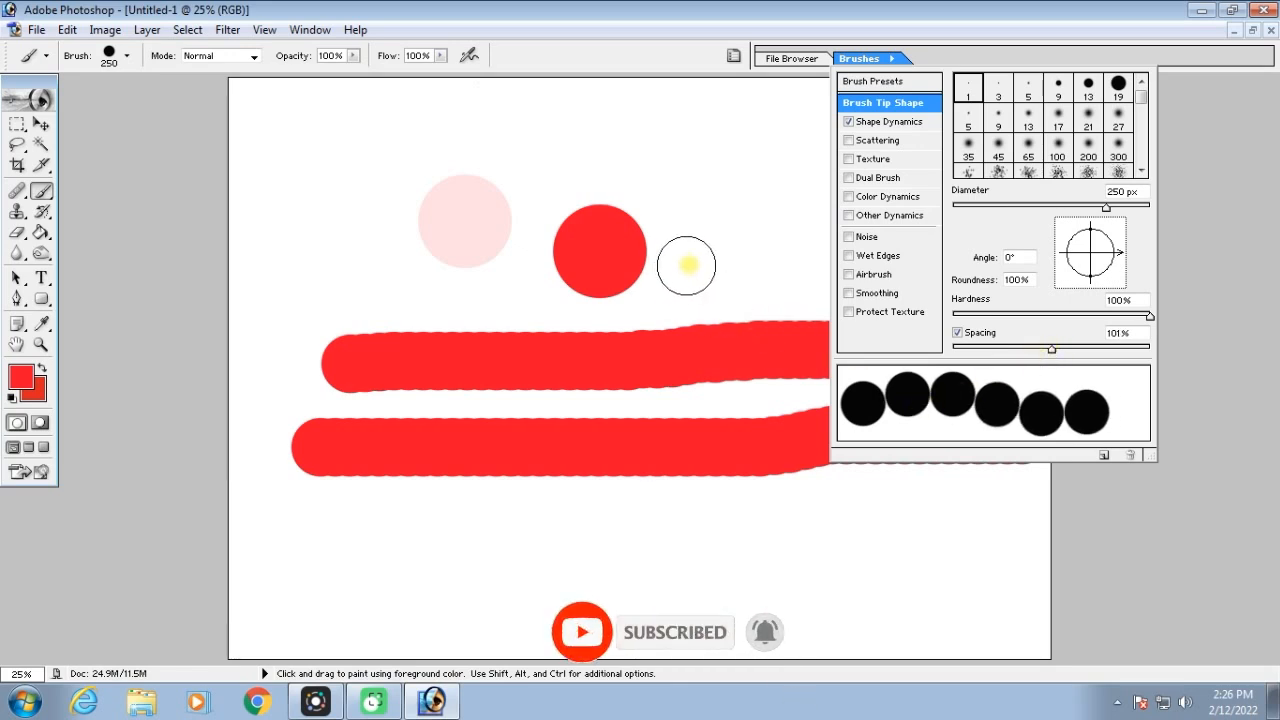
Paint horizontal rows of separate red dots above and below the two solid strokes
drag(363, 128, 1013, 123)
drag(288, 203, 998, 200)
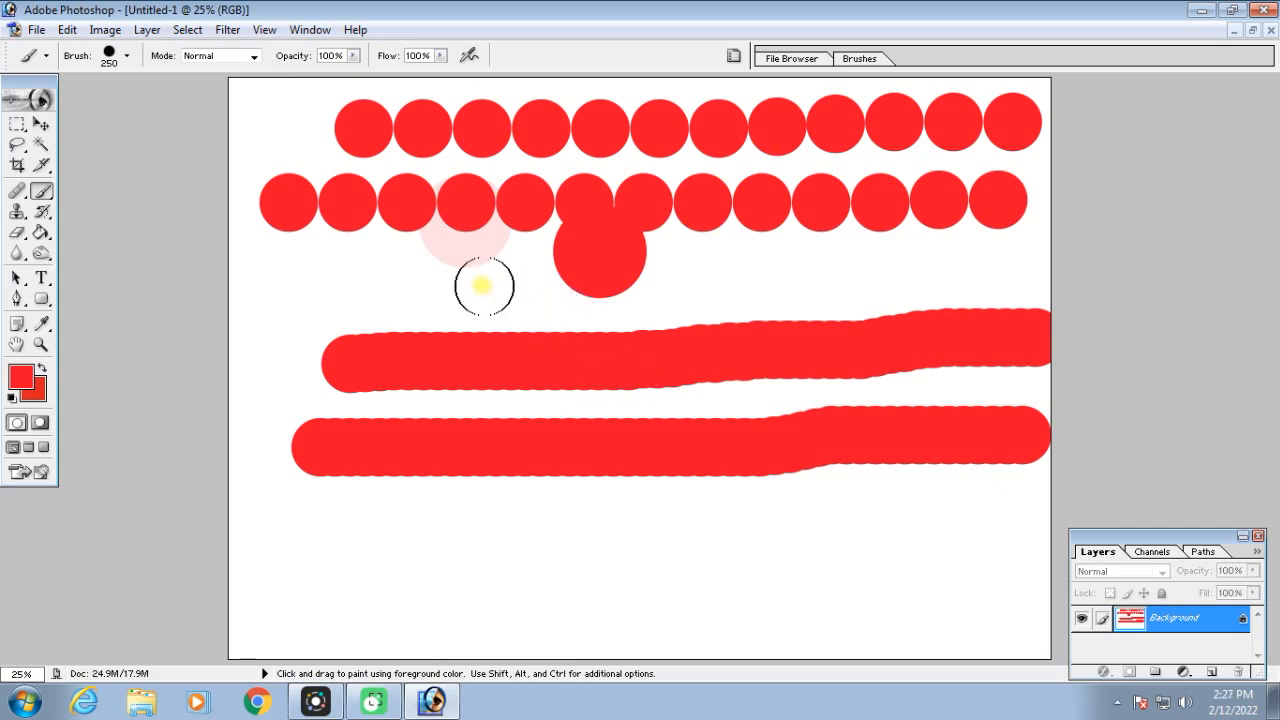
mouse_move(303, 531)
mouse_down()
mouse_move(539, 546)
mouse_move(980, 529)
mouse_up()
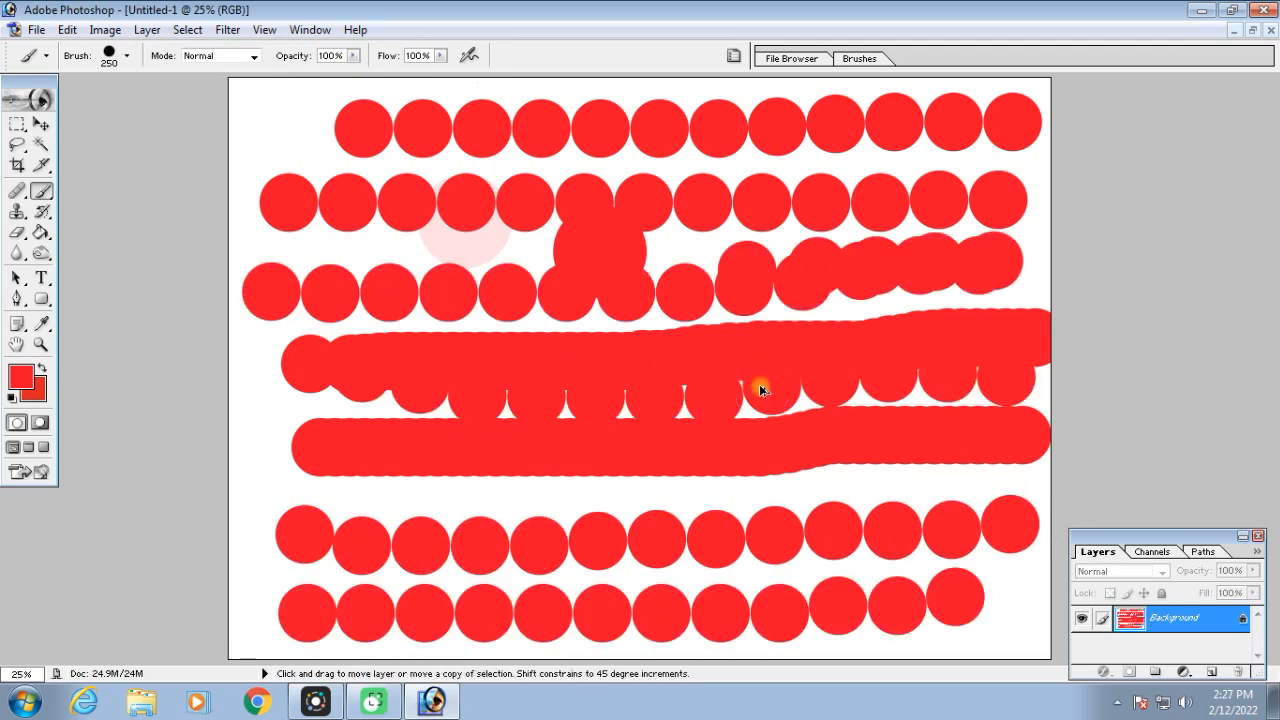
Undo all the painted dots and strokes back to the blank canvas
key(ctrl+alt+z)
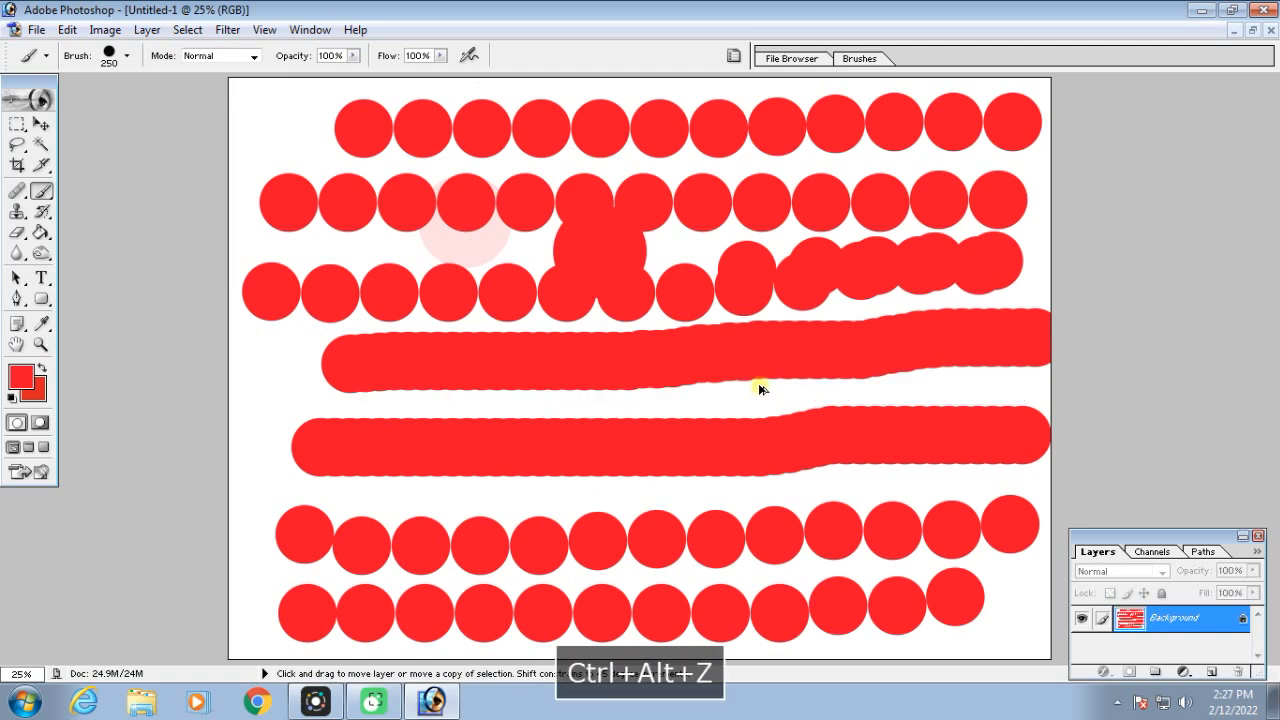
key(ctrl+alt+z)
key(ctrl+alt+z)
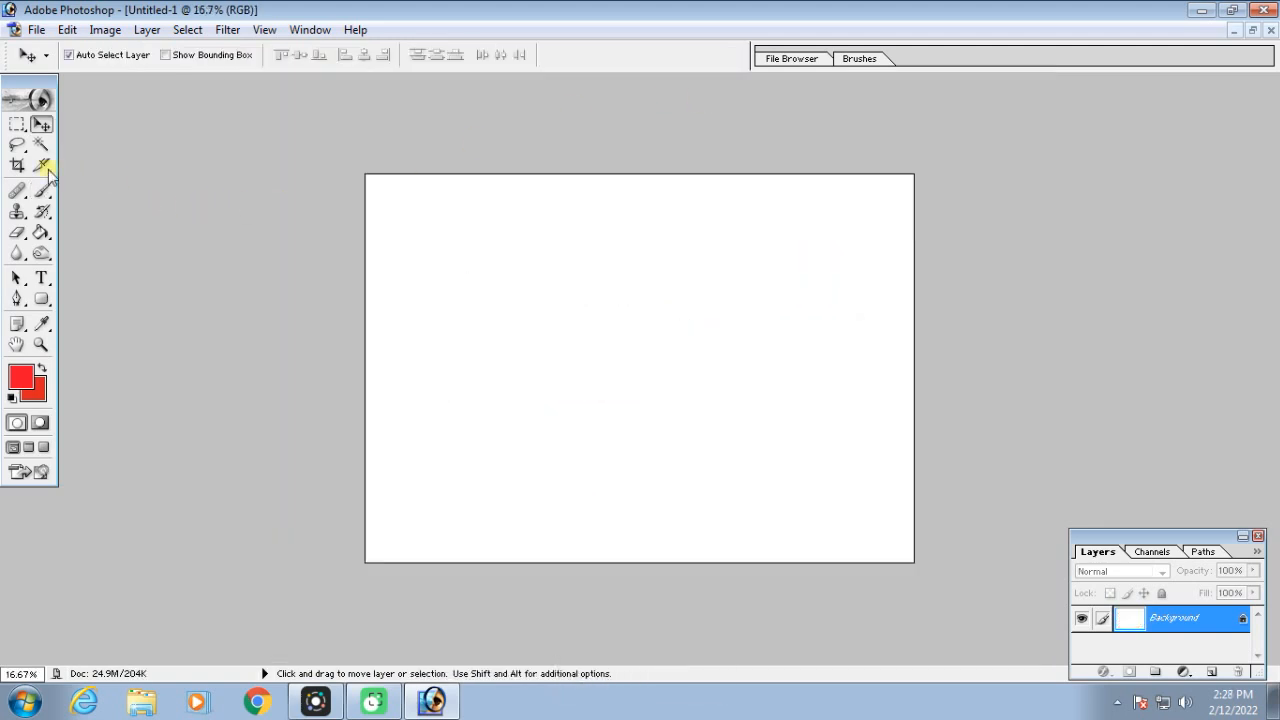
Choose the 74 px scattered maple leaf preset for the Brush tool
click(42, 192)
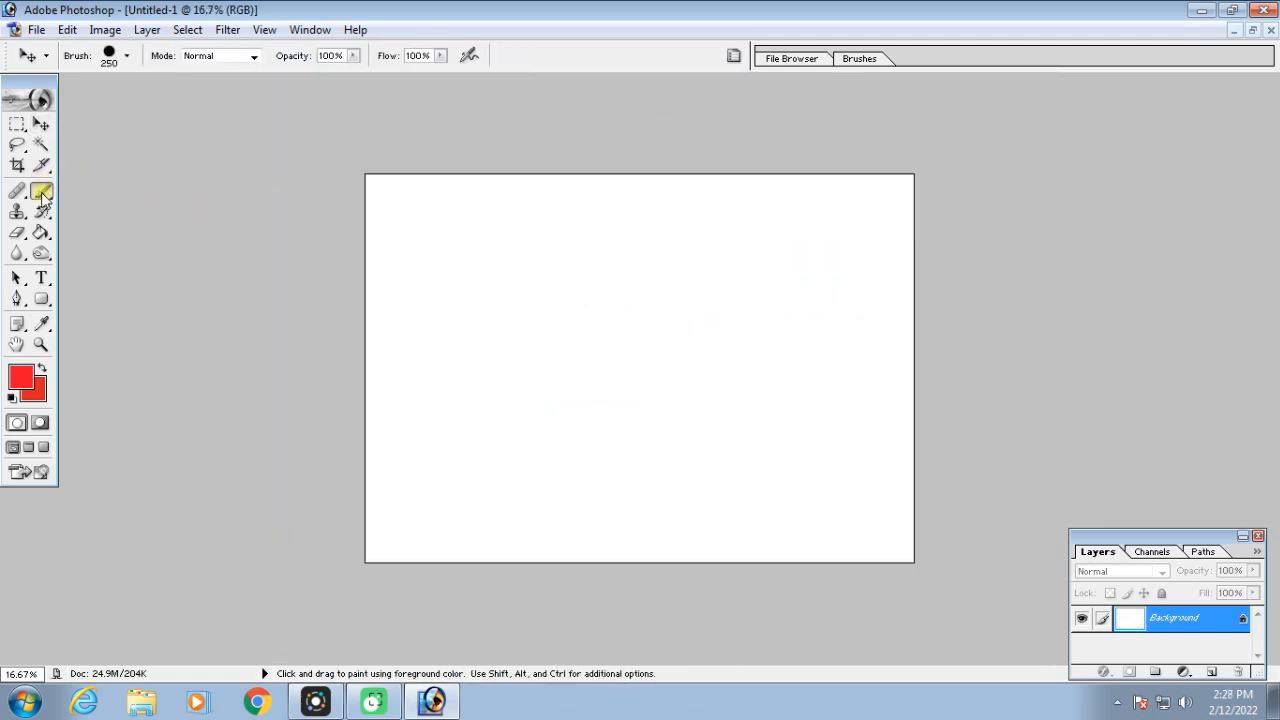
click(731, 57)
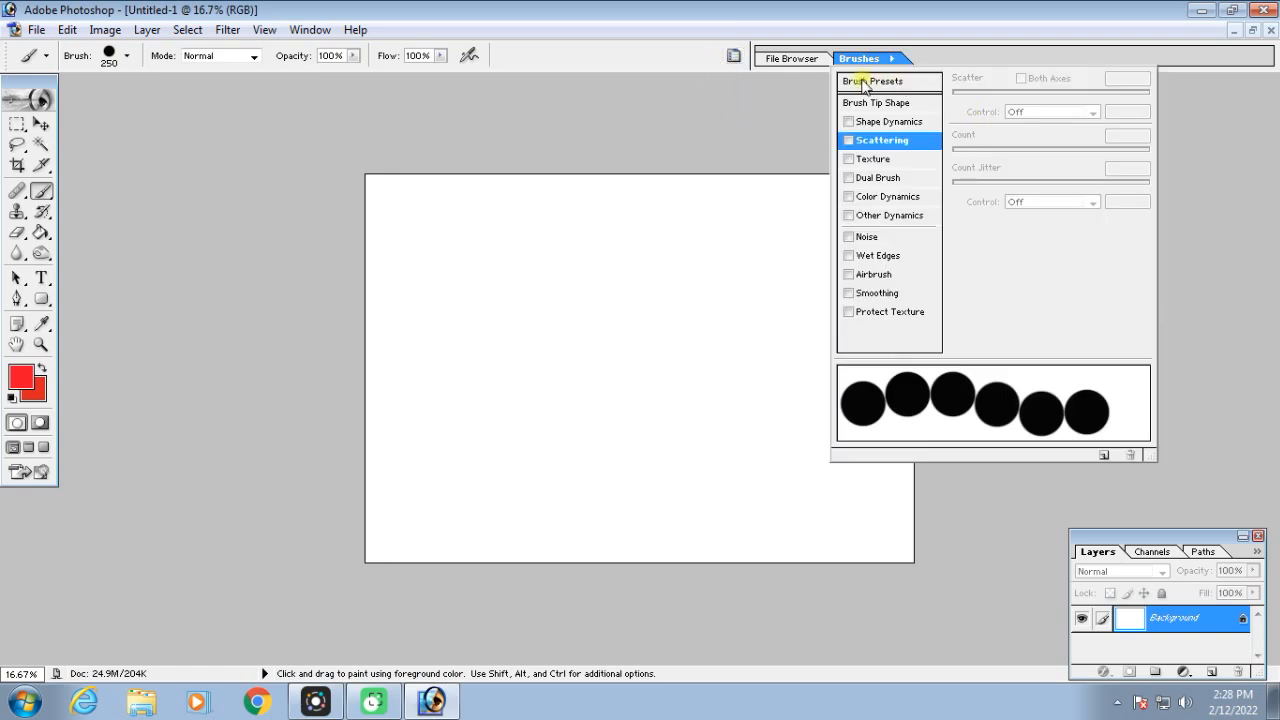
click(905, 82)
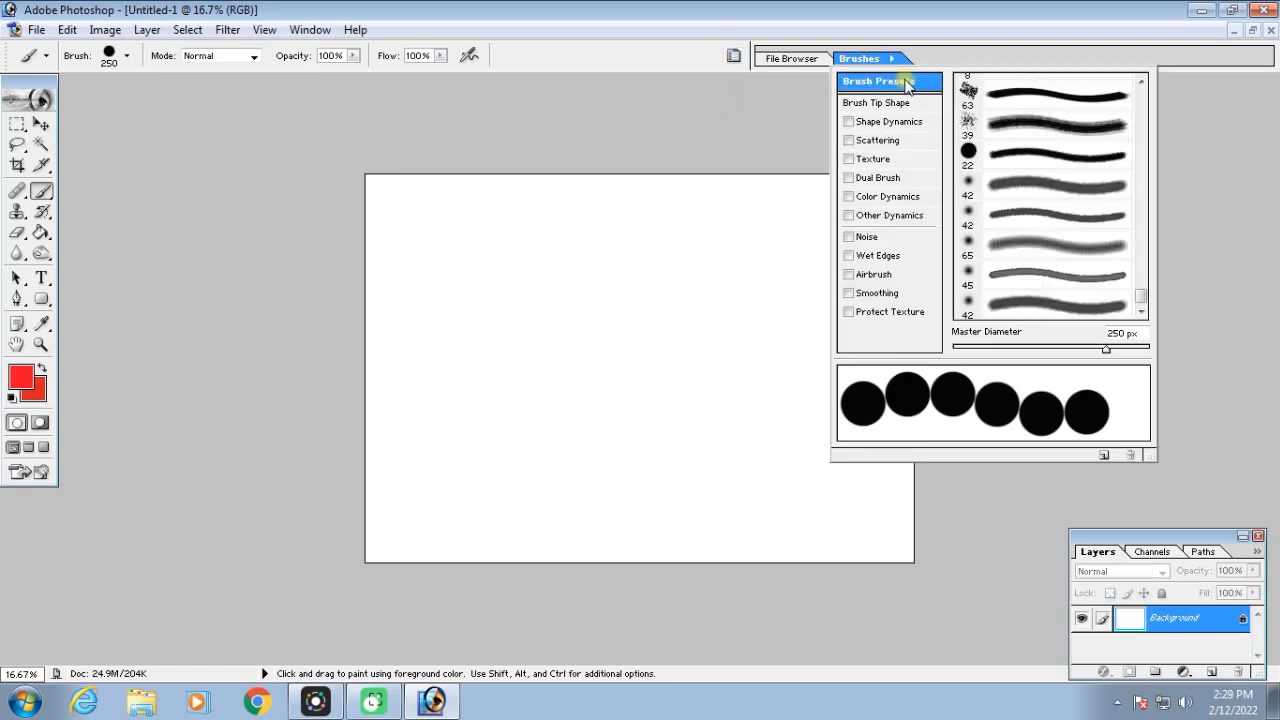
mouse_move(1140, 300)
mouse_down()
mouse_move(1148, 119)
mouse_move(1147, 175)
mouse_up()
click(970, 125)
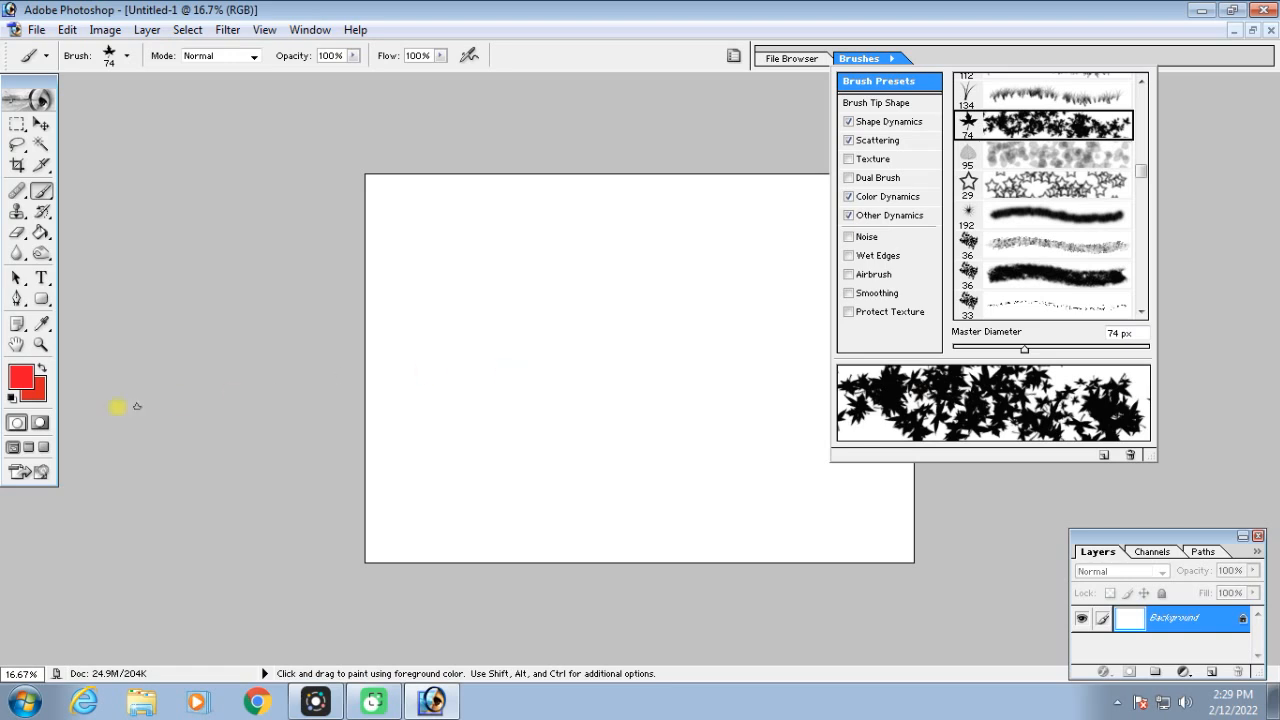
Change the foreground colour to a bright green
click(22, 382)
click(961, 271)
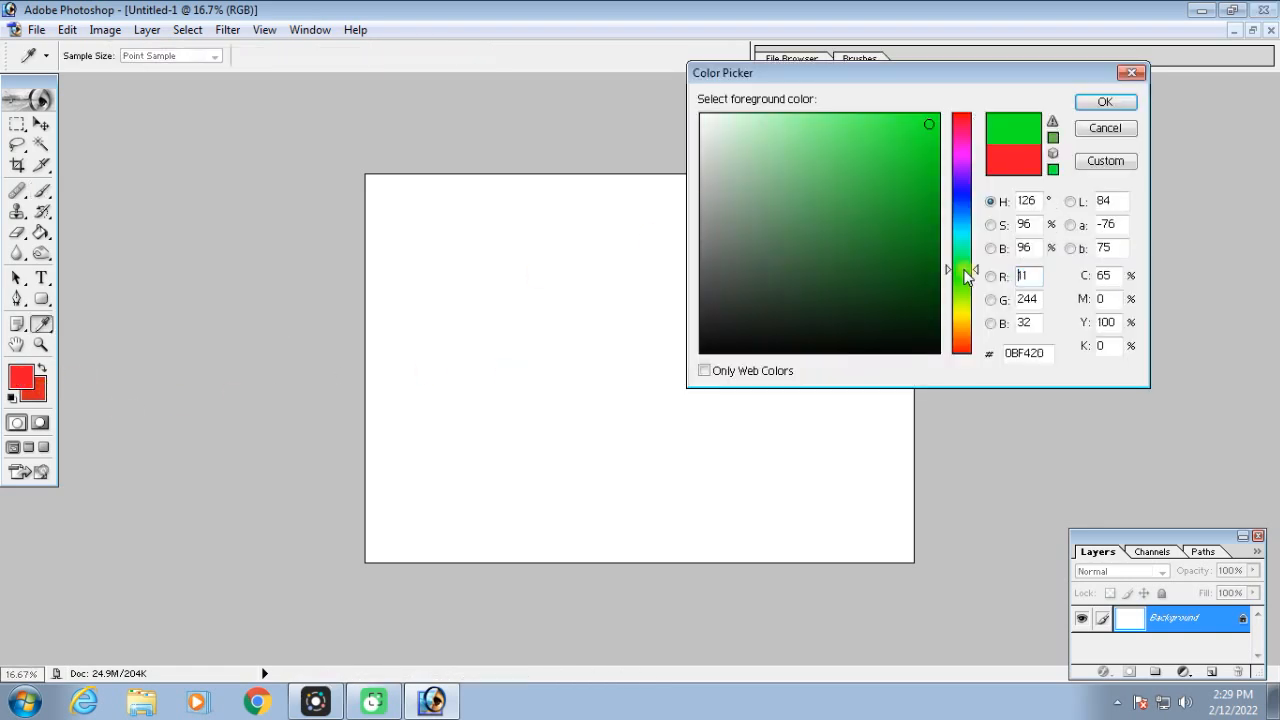
click(904, 134)
click(1105, 101)
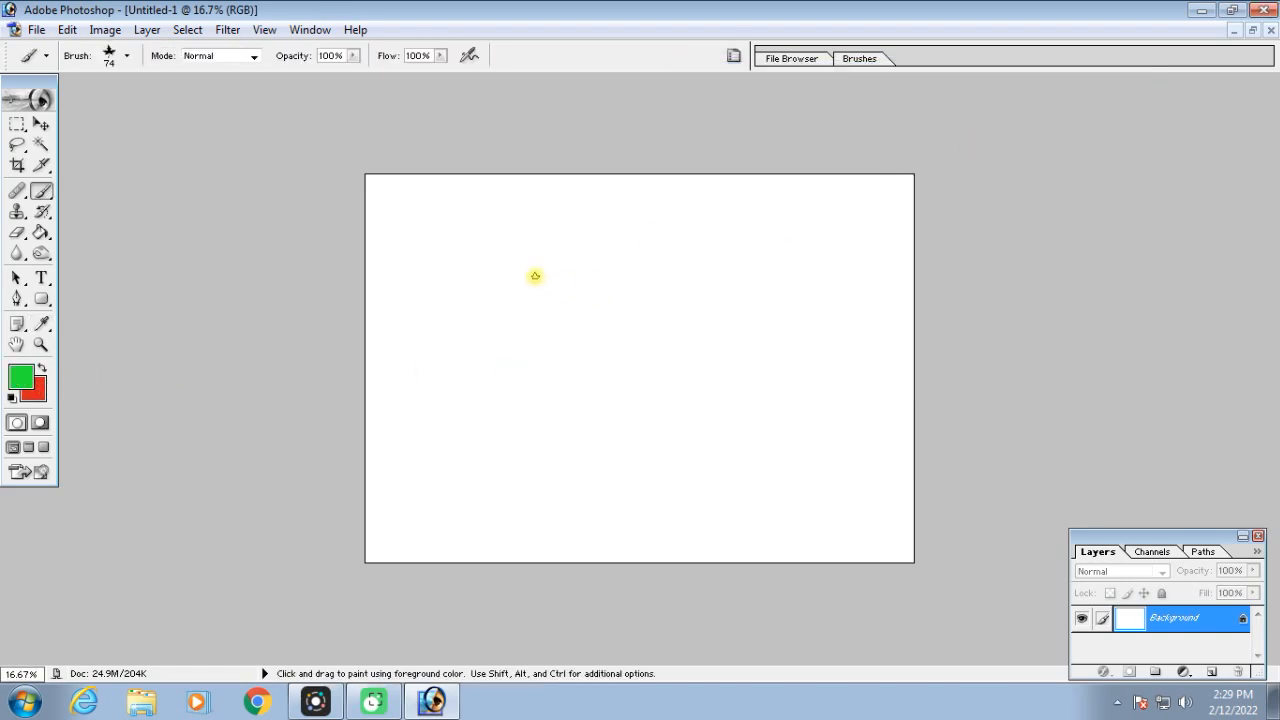
Enlarge the leaf brush to 500 px and paint scattered green maple leaves across the canvas
key(bracketright)
key(bracketright)
key(bracketright)
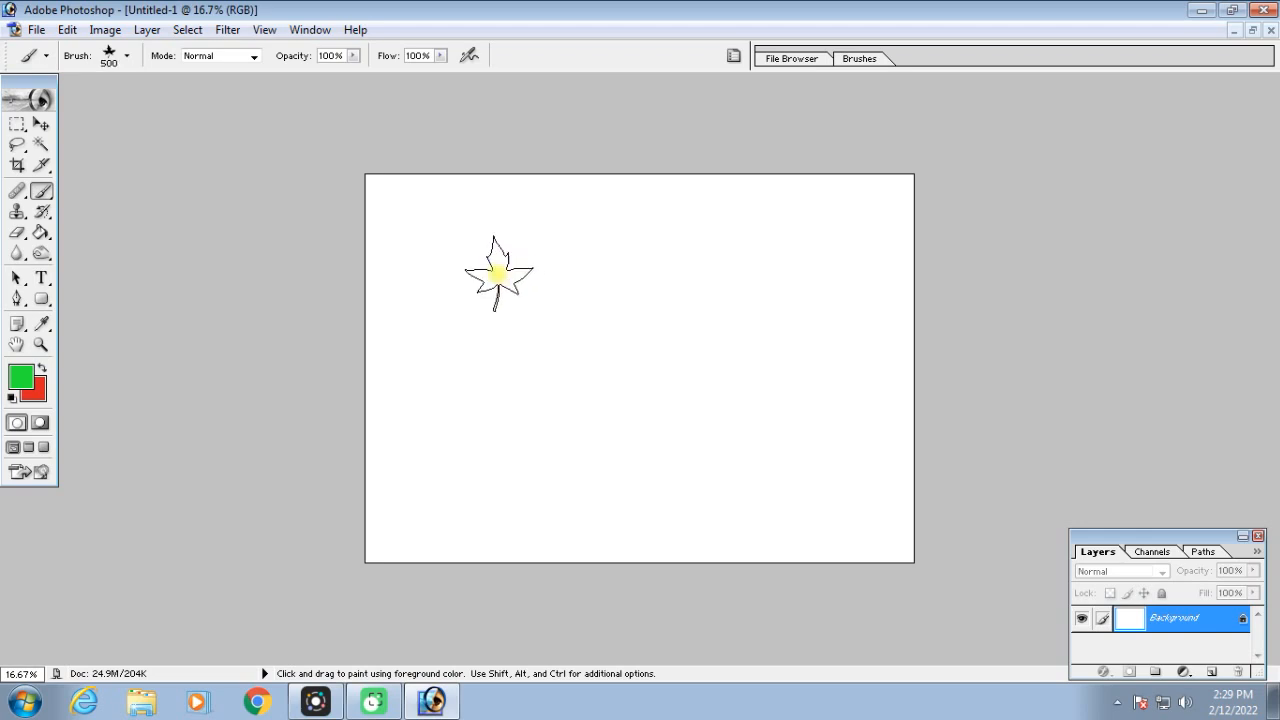
key(ctrl+equal)
mouse_move(388, 242)
mouse_down()
mouse_move(572, 241)
mouse_move(733, 285)
mouse_move(830, 390)
mouse_up()
drag(580, 467, 377, 509)
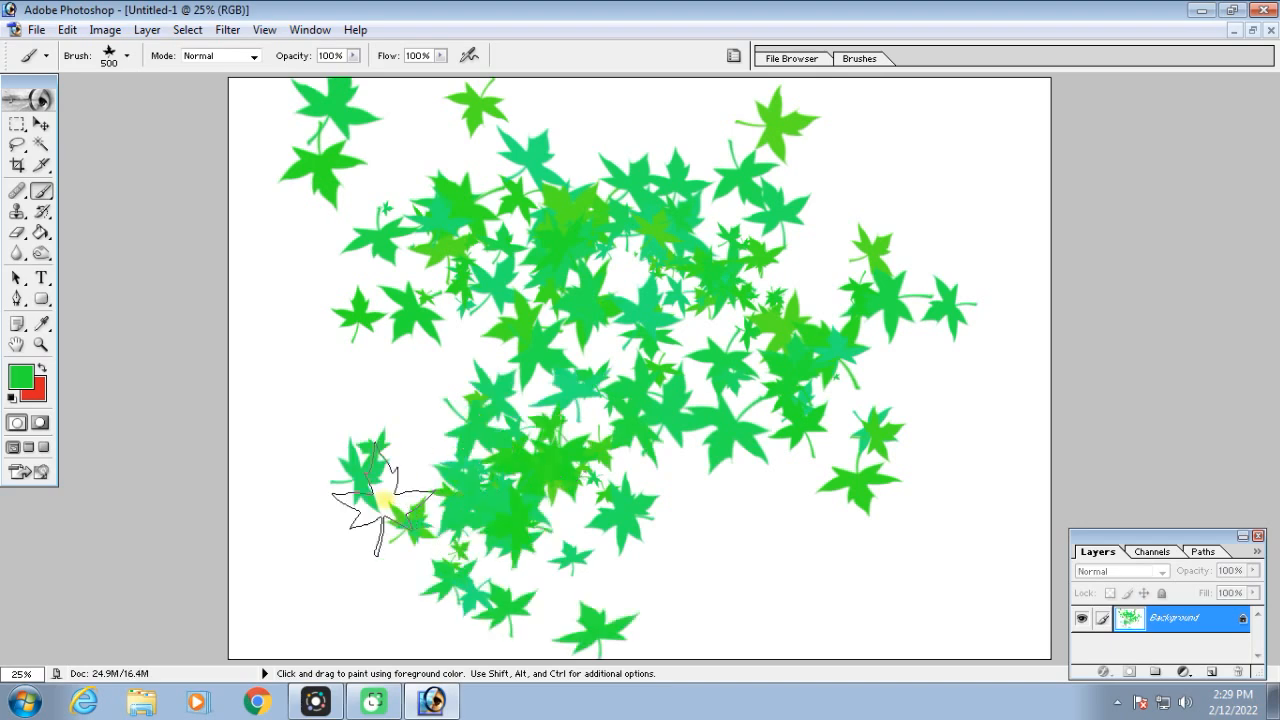
drag(900, 515, 929, 529)
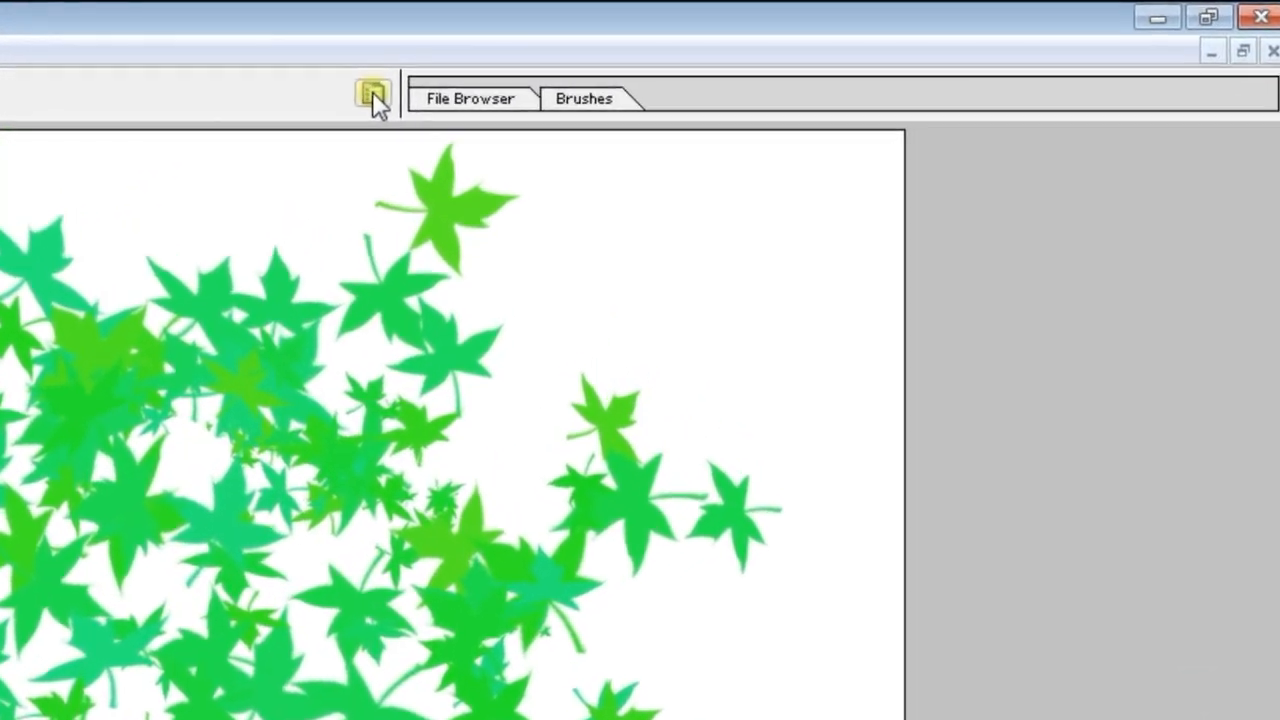
Adjust the spacing in the leaf brush's tip shape settings, ending at 55%
click(373, 95)
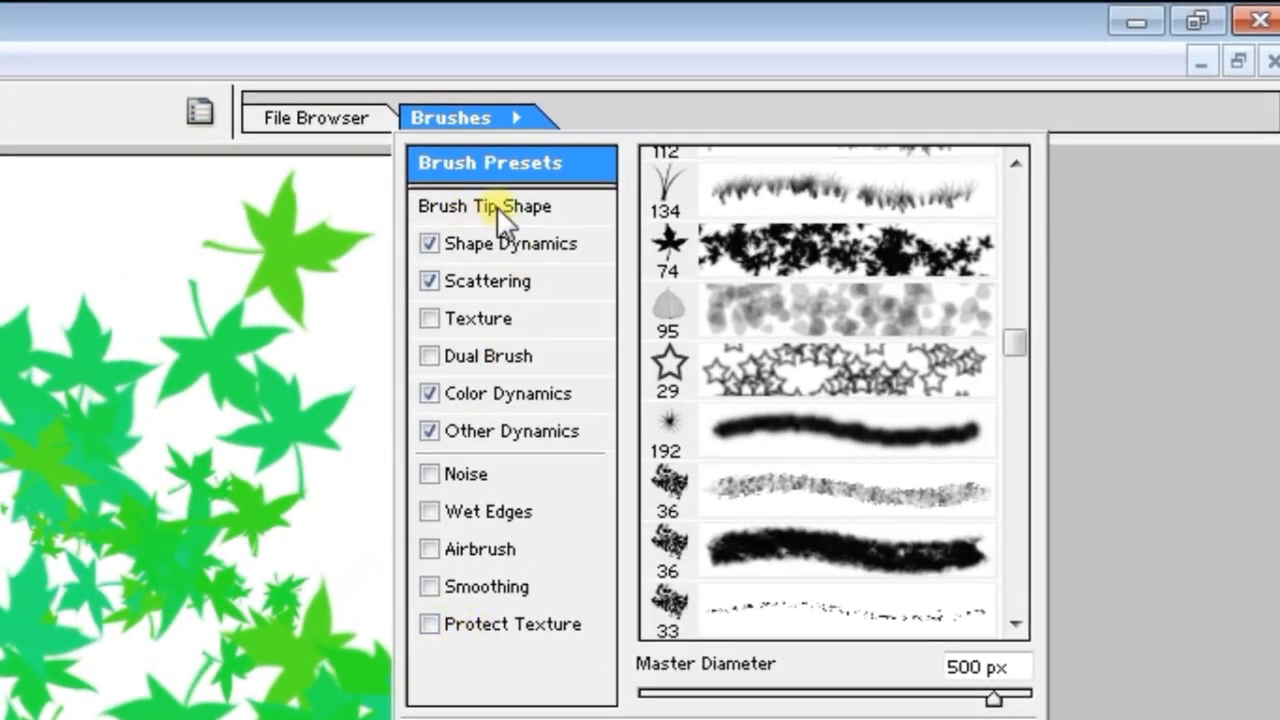
click(497, 208)
drag(686, 697, 650, 697)
drag(761, 596, 809, 606)
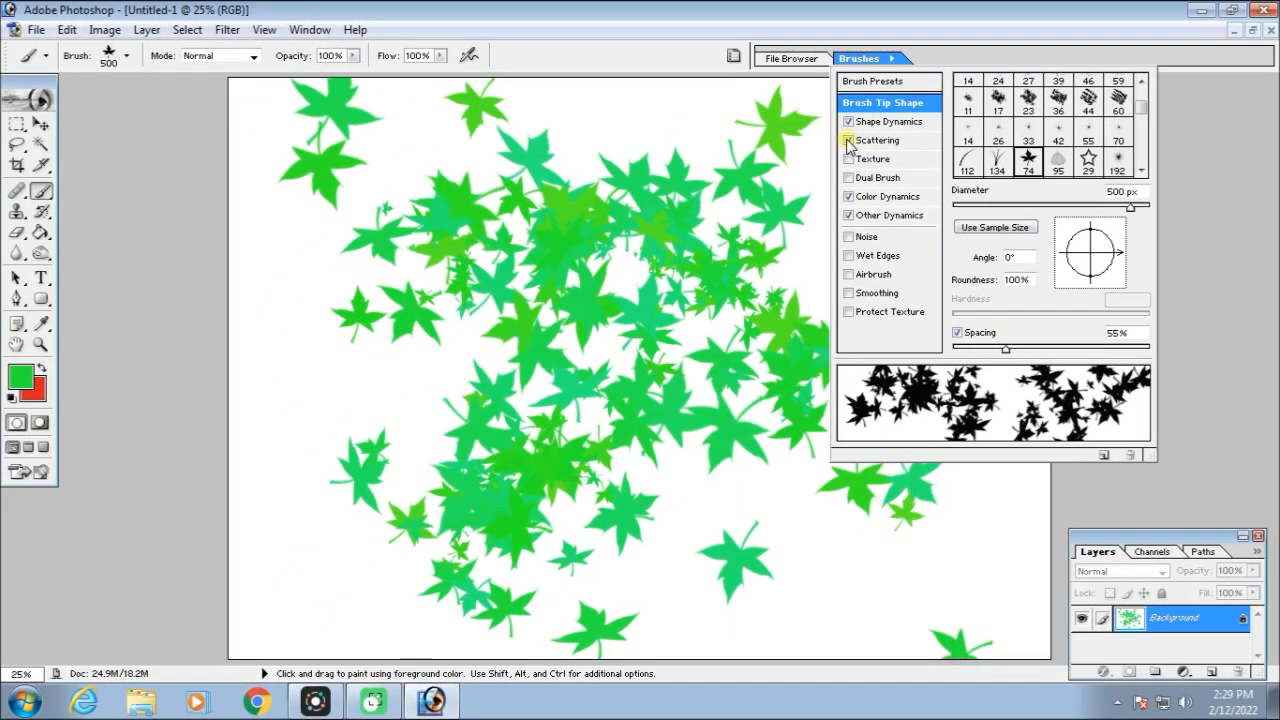
Turn off Scattering, Shape Dynamics, Color Dynamics and Other Dynamics for the maple leaf brush
click(848, 141)
click(848, 122)
click(848, 197)
click(848, 216)
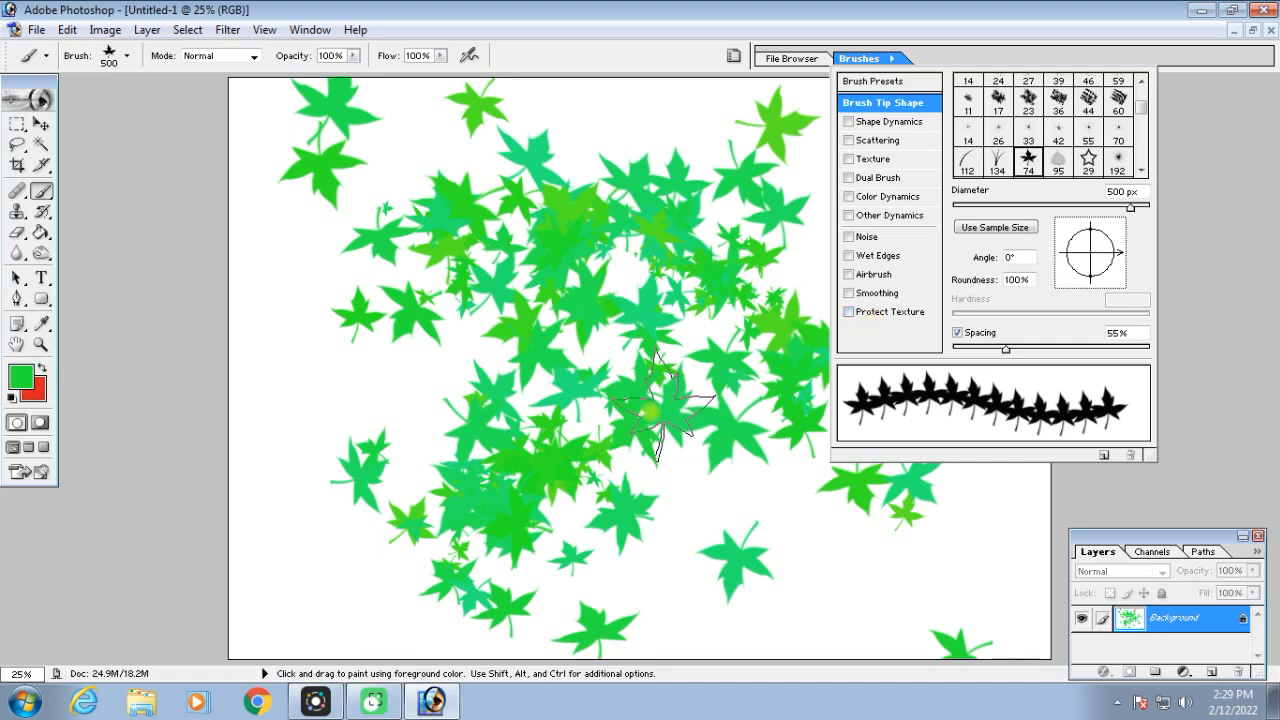
Stamp one test leaf, undo the earlier leaf painting, and paint a straight horizontal row of green leaves across the canvas
click(800, 503)
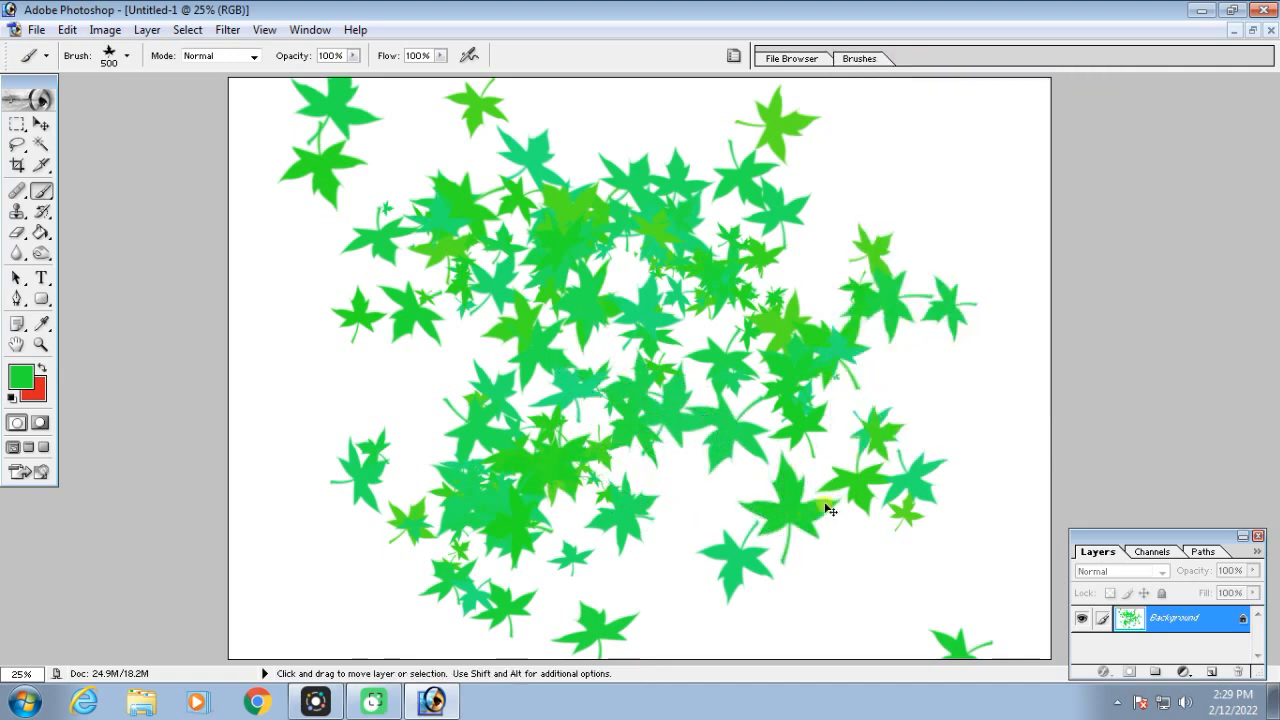
key(ctrl+alt+z)
key(ctrl+alt+z)
key(ctrl+alt+z)
drag(335, 308, 978, 314)
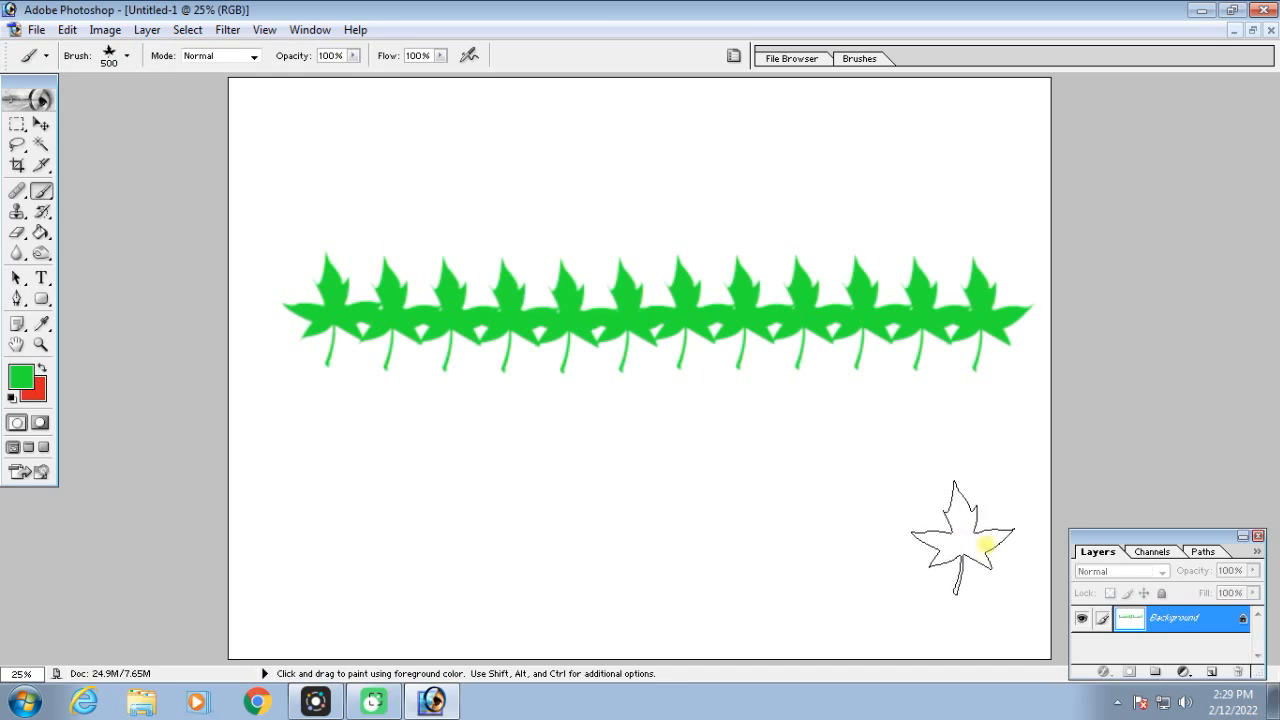
Add a new layer and paint a second, shorter row of green maple leaves below the first row
drag(1196, 541, 1196, 405)
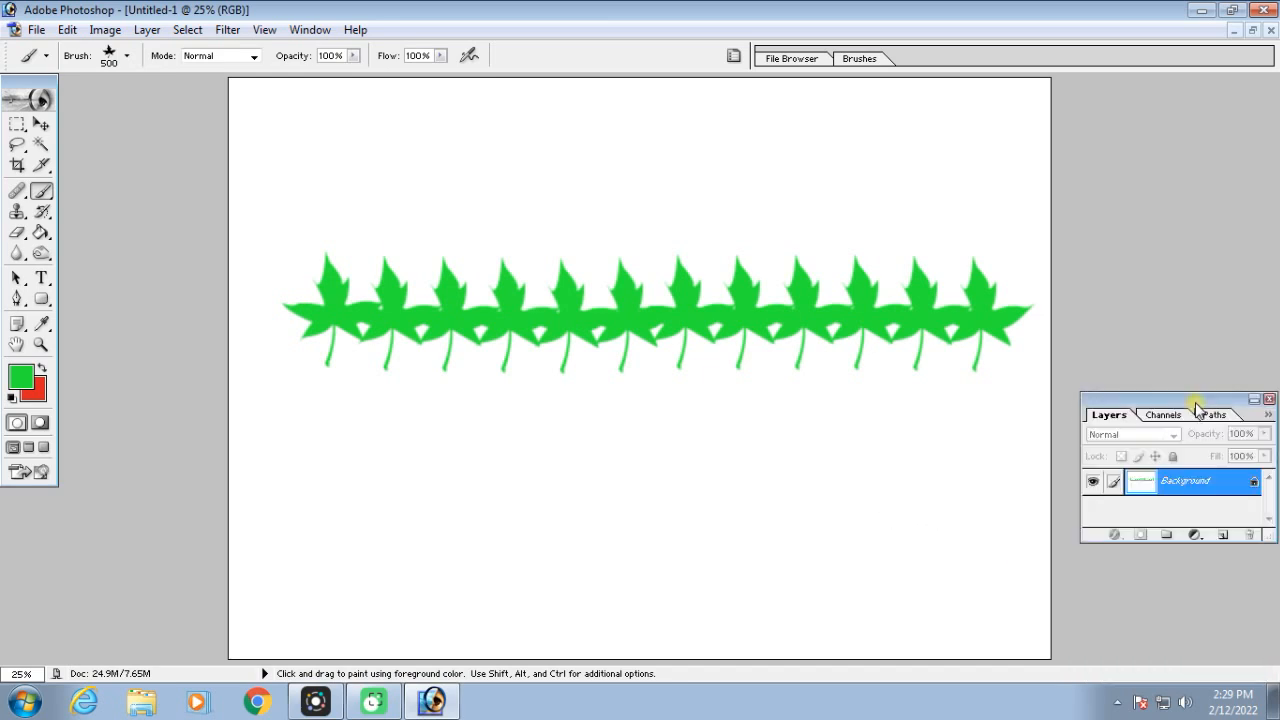
click(1224, 536)
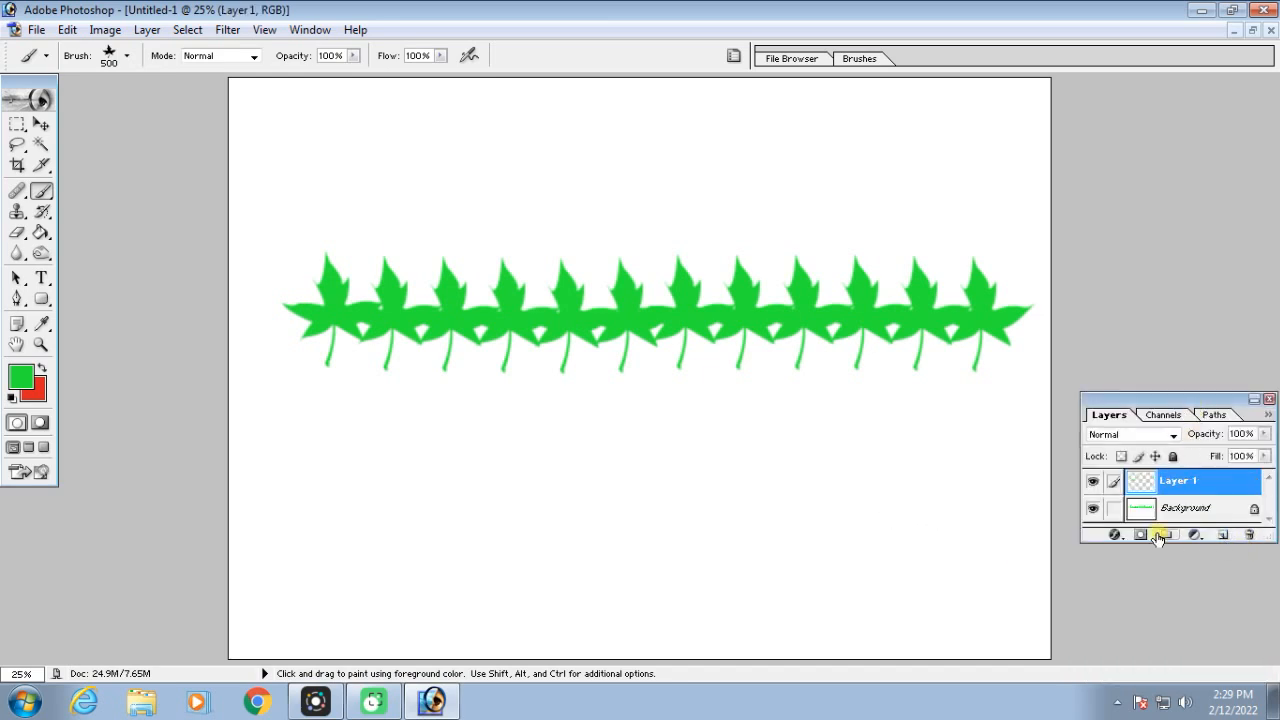
drag(331, 449, 855, 447)
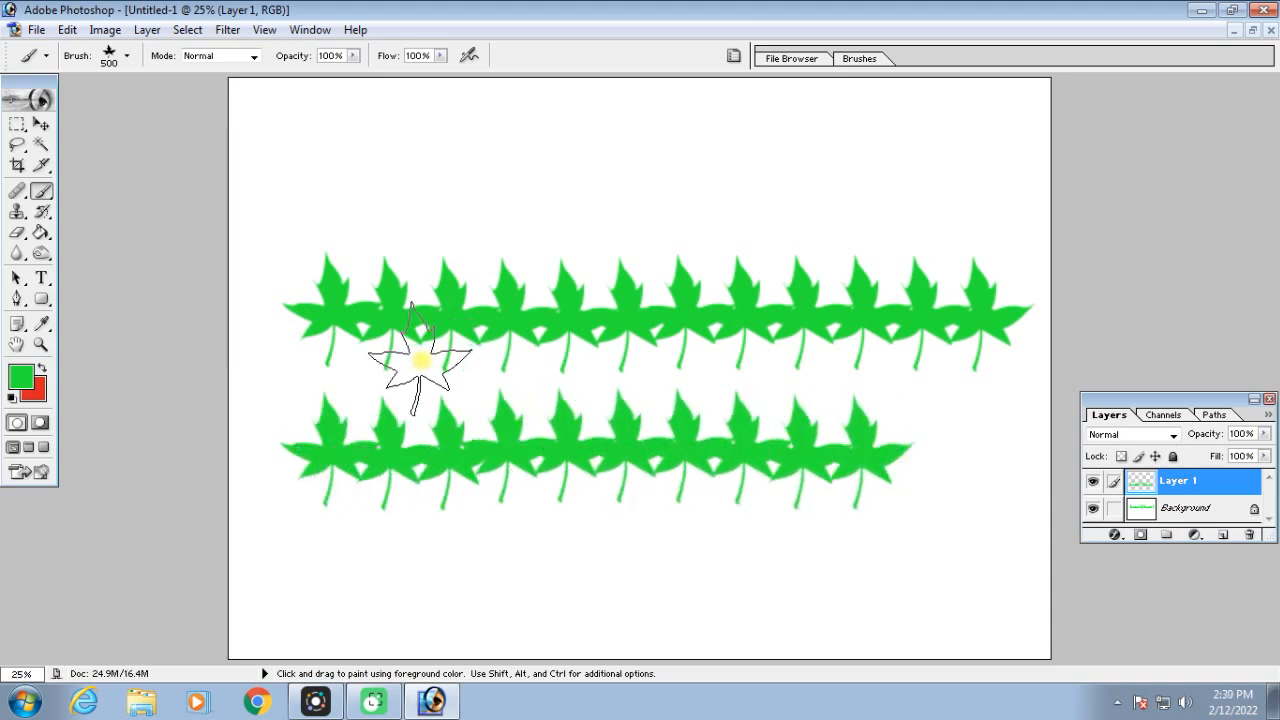
Make the second leaf row slightly narrower with Free Transform and move it above the first row
click(41, 124)
key(ctrl+t)
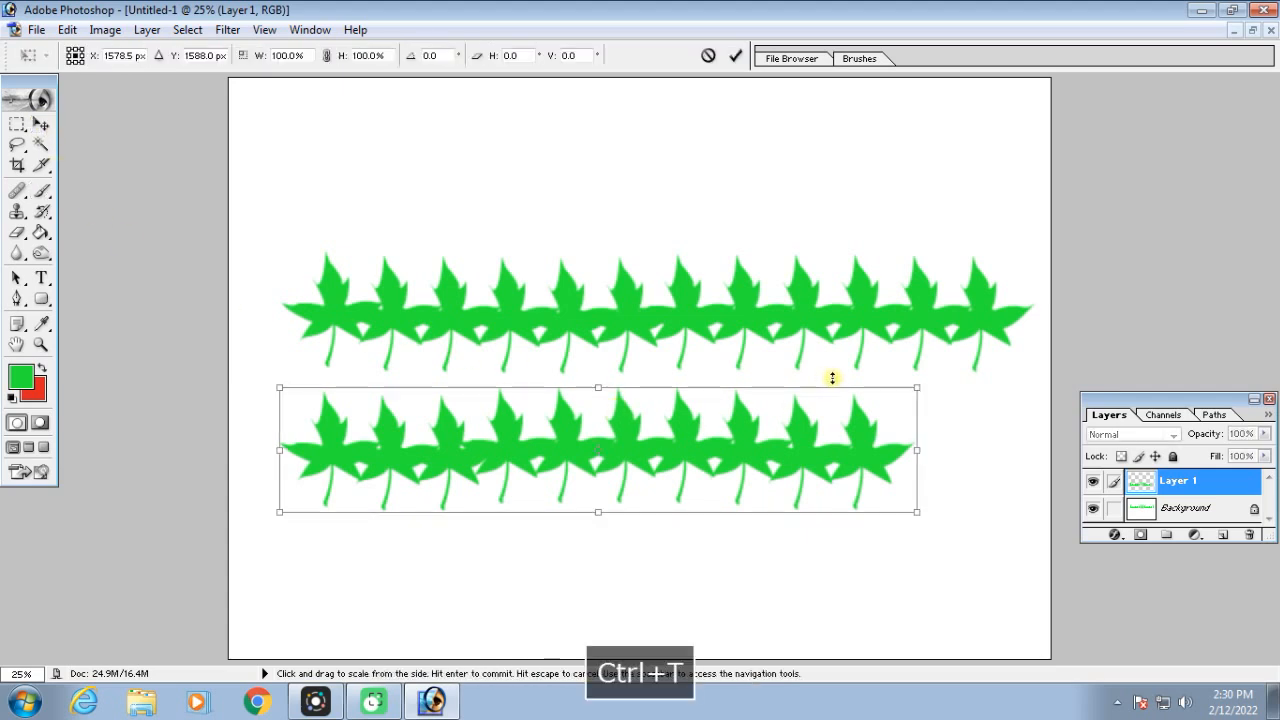
drag(910, 386, 737, 363)
key(Return)
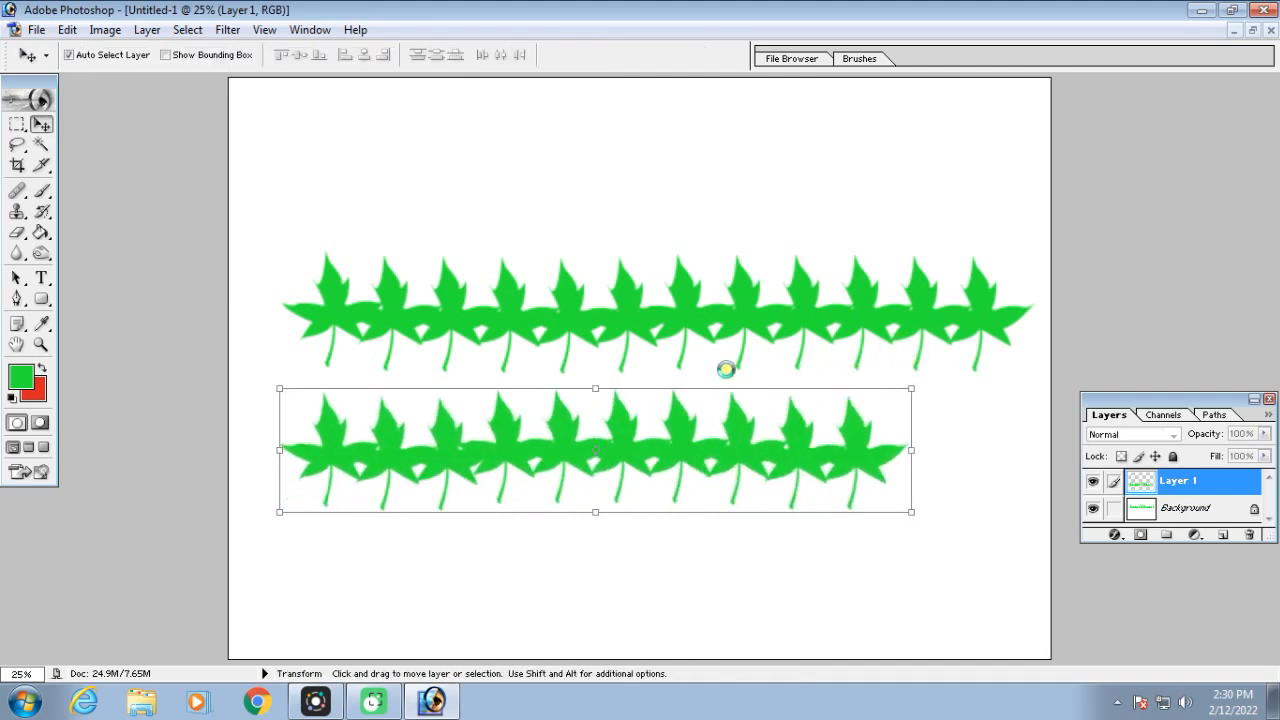
drag(627, 451, 668, 187)
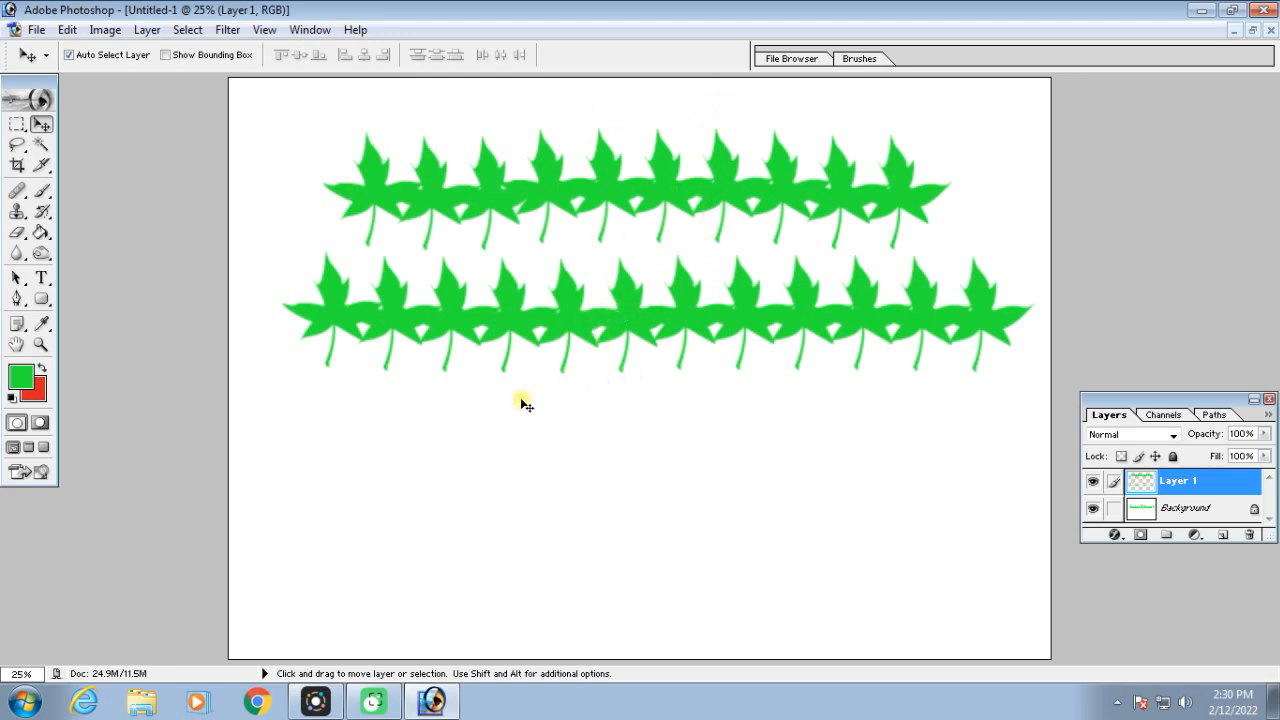
Choose the 134 px grass tip for the Brush tool
click(43, 192)
click(735, 56)
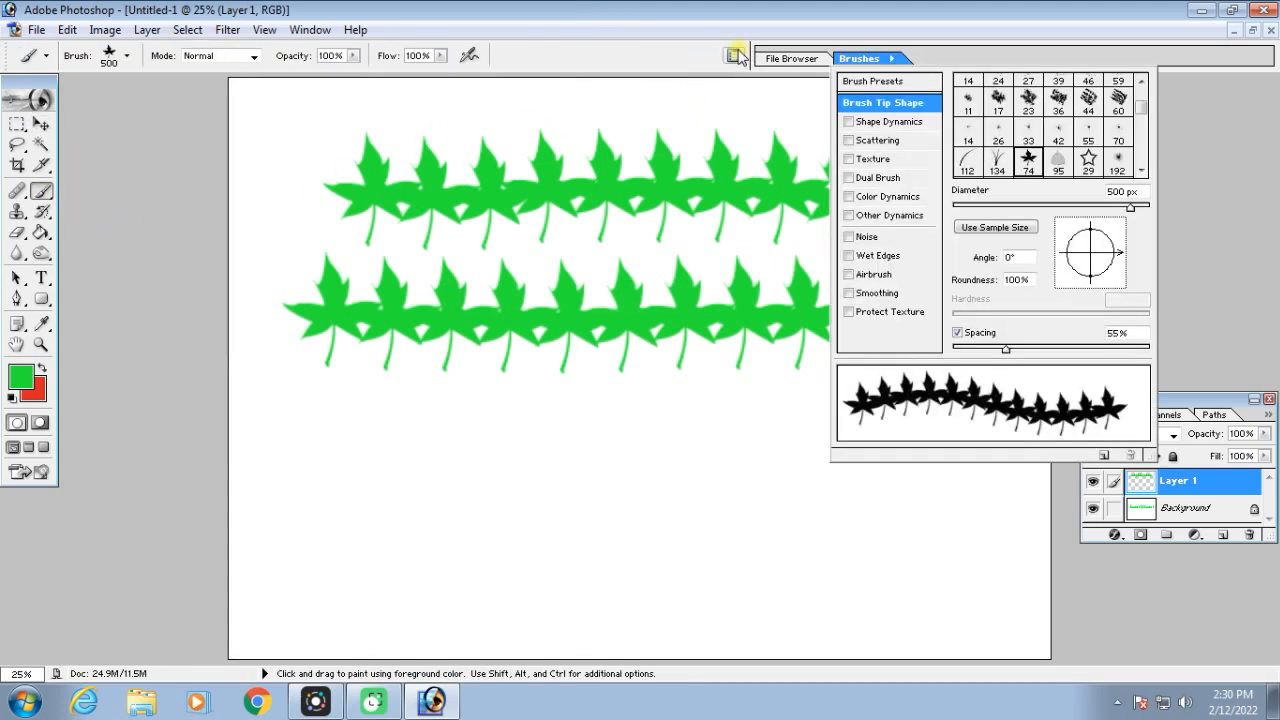
click(1000, 162)
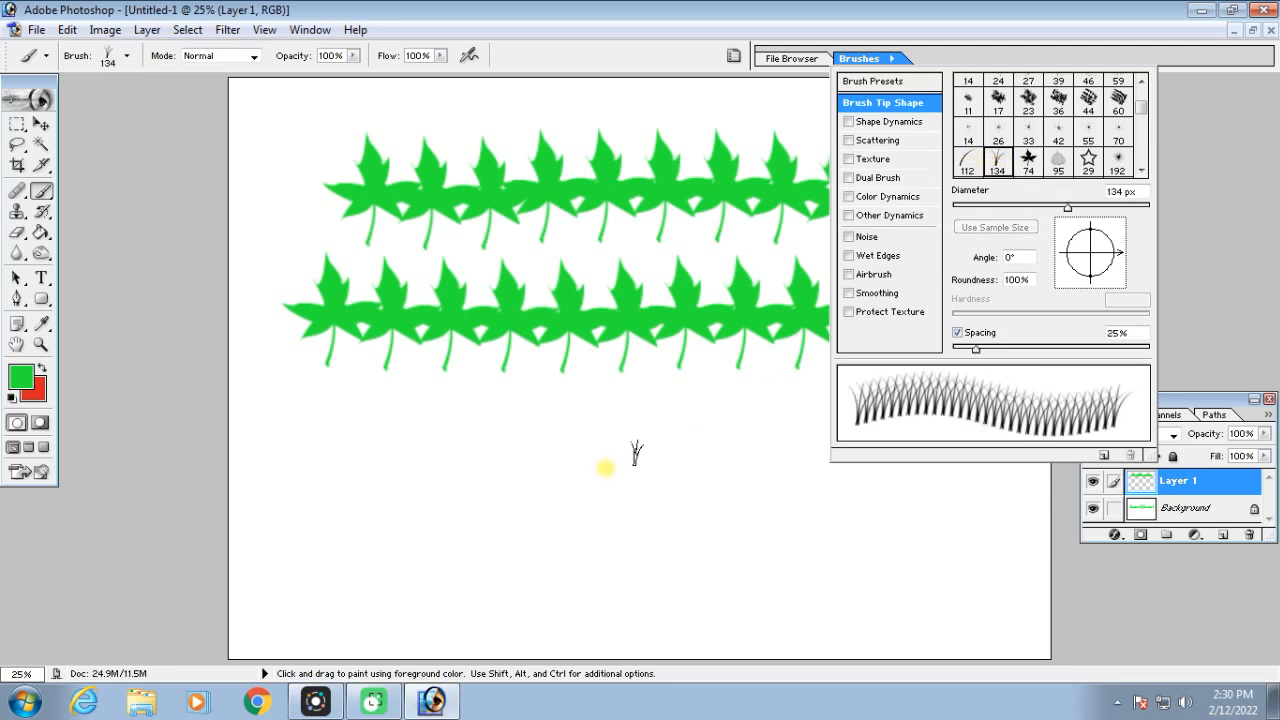
Enlarge the grass brush to 500 px and paint a strip of green grass along the canvas's bottom edge
scroll(468, 425, up, 1)
key(ctrl+minus)
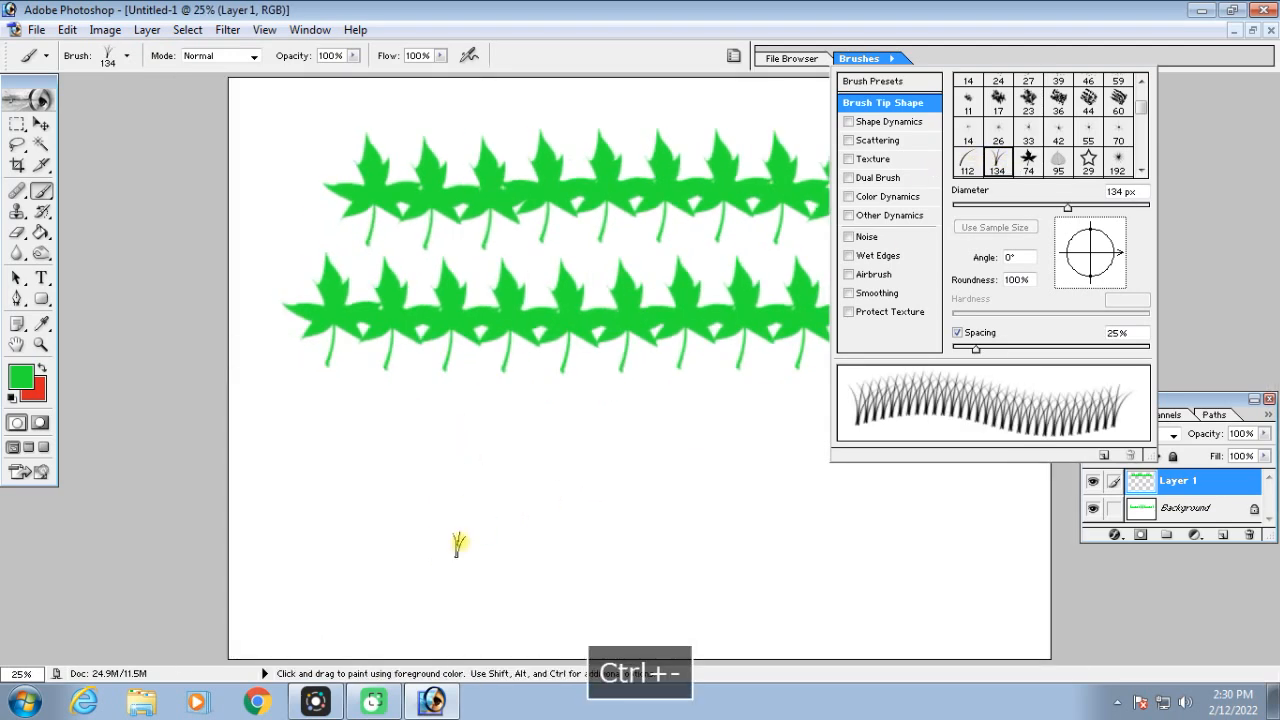
key(bracketright)
key(bracketright)
key(bracketright)
key(bracketright)
key(bracketright)
key(bracketright)
key(bracketright)
key(ctrl+minus)
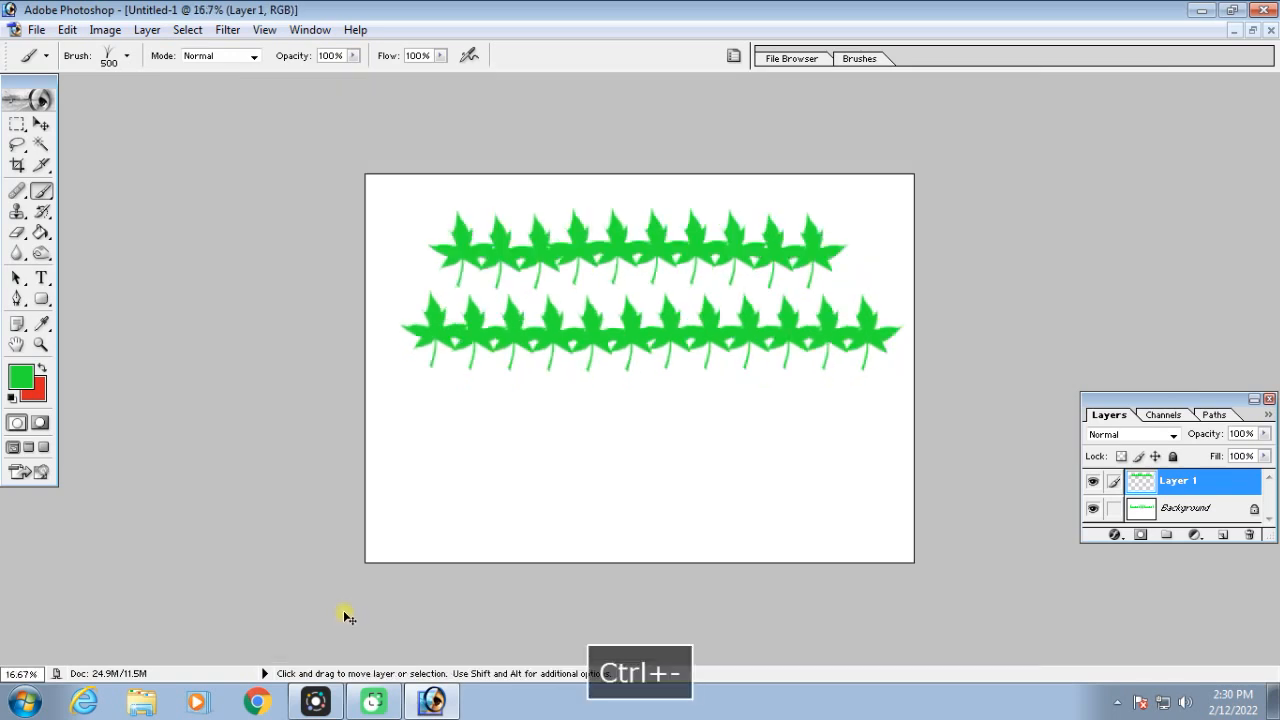
mouse_move(383, 550)
mouse_down()
mouse_move(938, 546)
mouse_move(857, 534)
mouse_move(368, 535)
mouse_up()
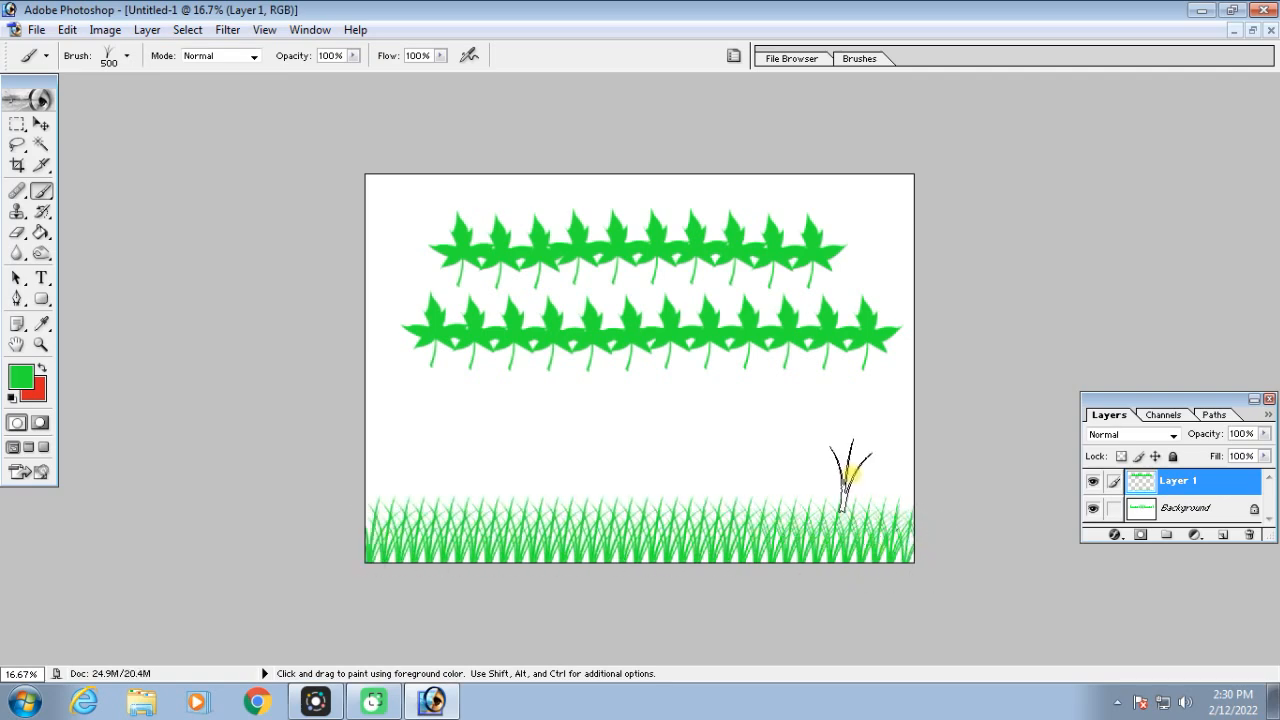
Review the painted grass and look through the available brush tips and brush presets
key(ctrl+equal)
key(ctrl+equal)
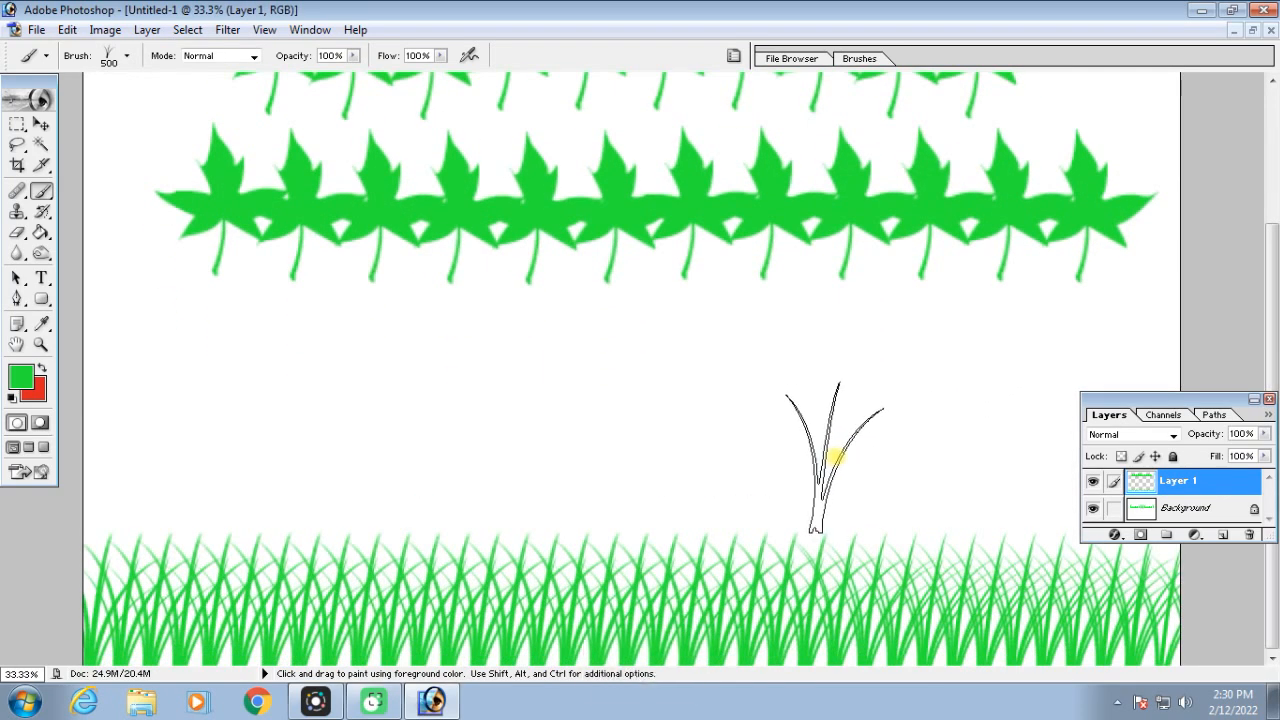
click(735, 57)
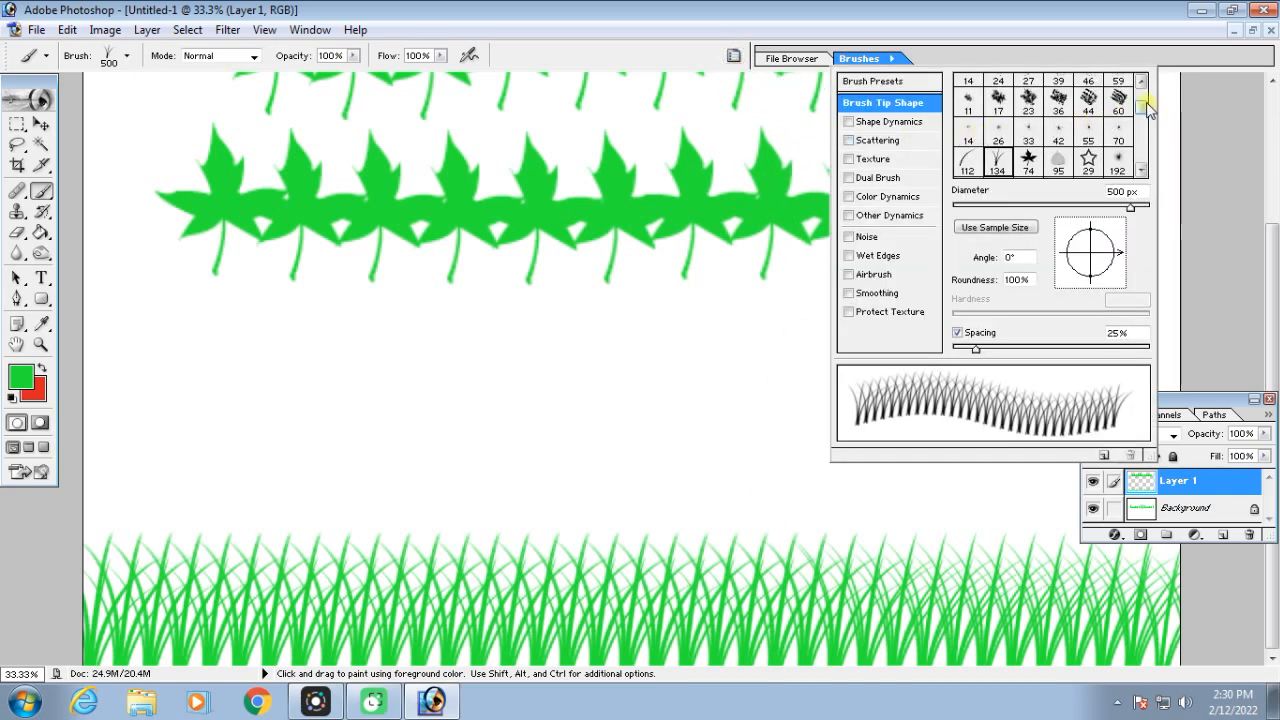
scroll(1146, 109, down, 1)
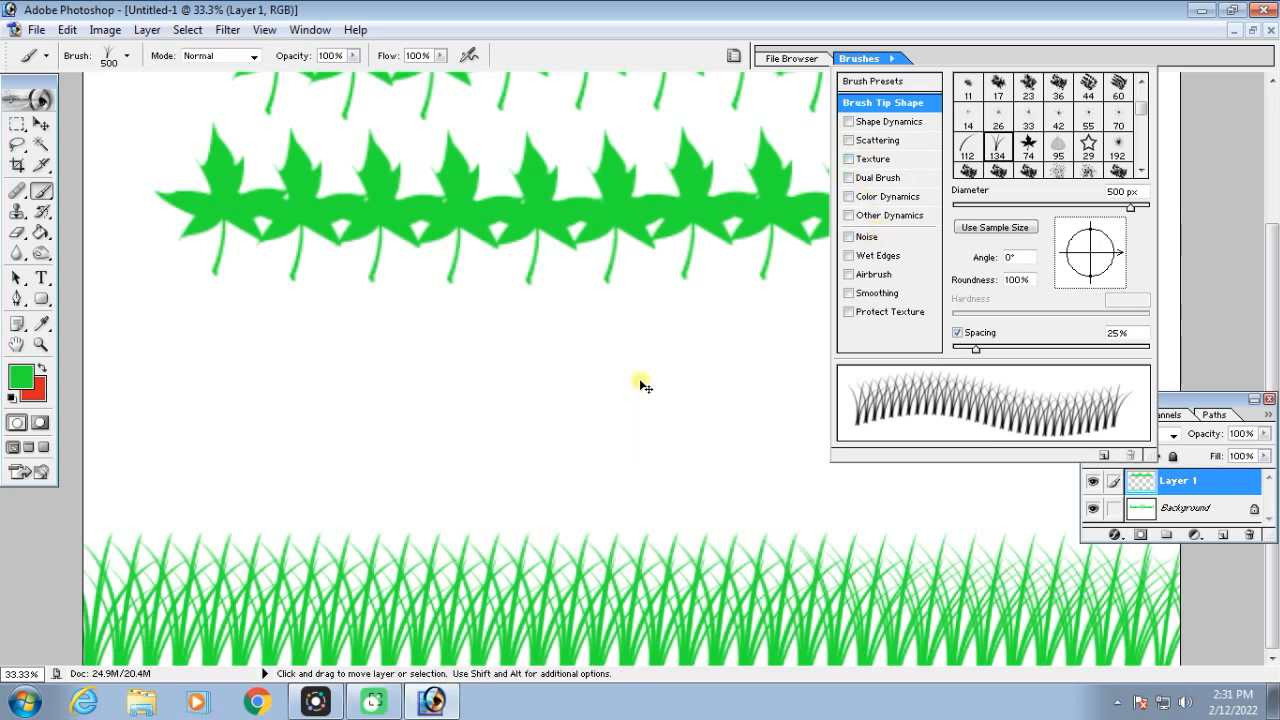
key(ctrl+minus)
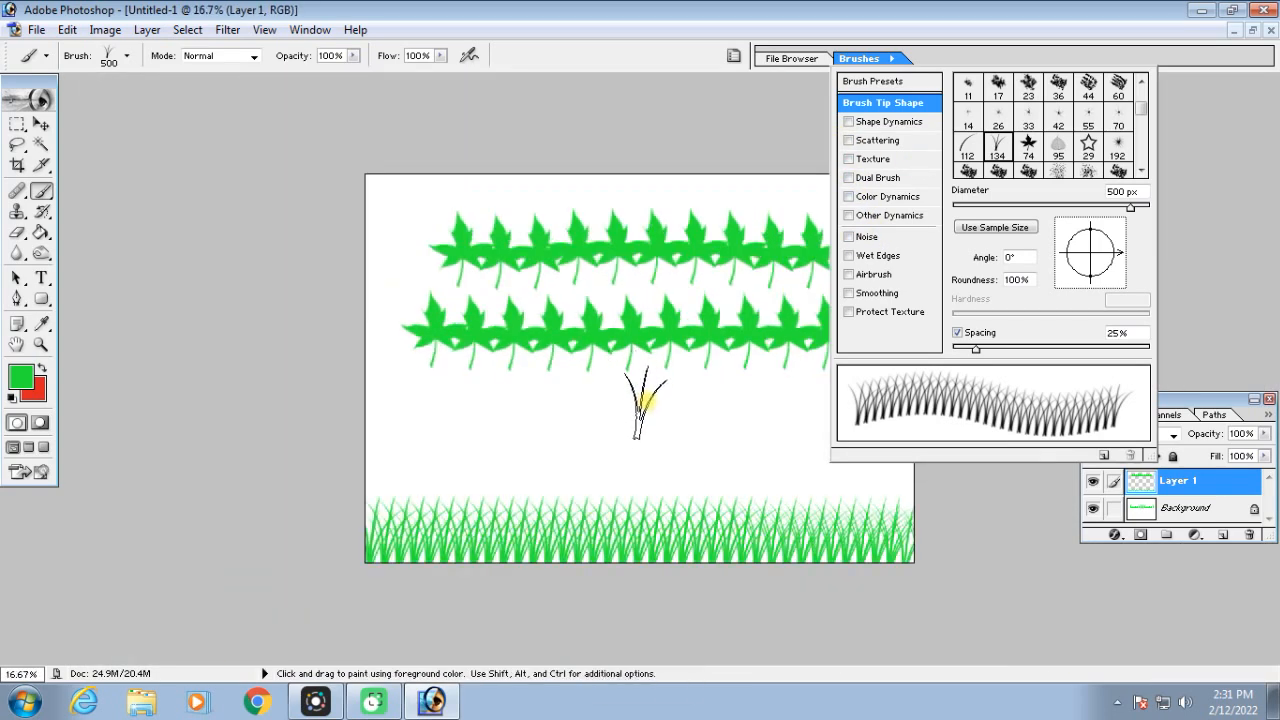
drag(1147, 118, 1142, 95)
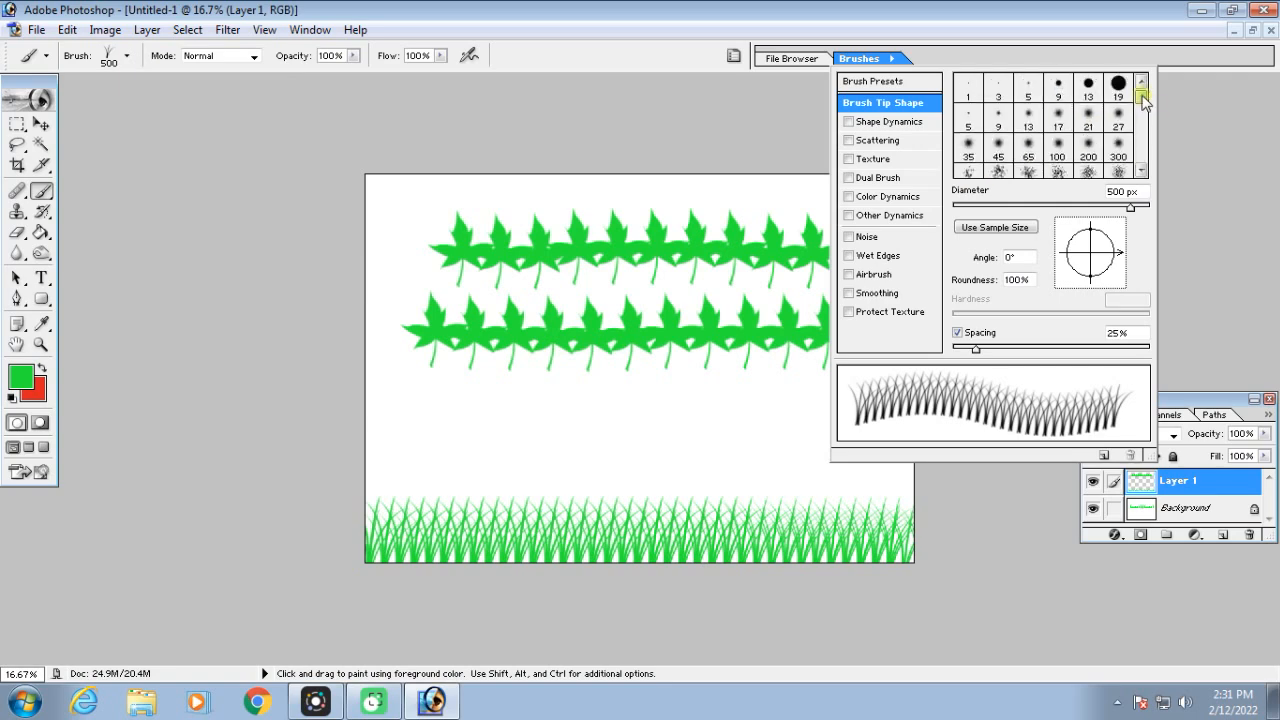
click(875, 84)
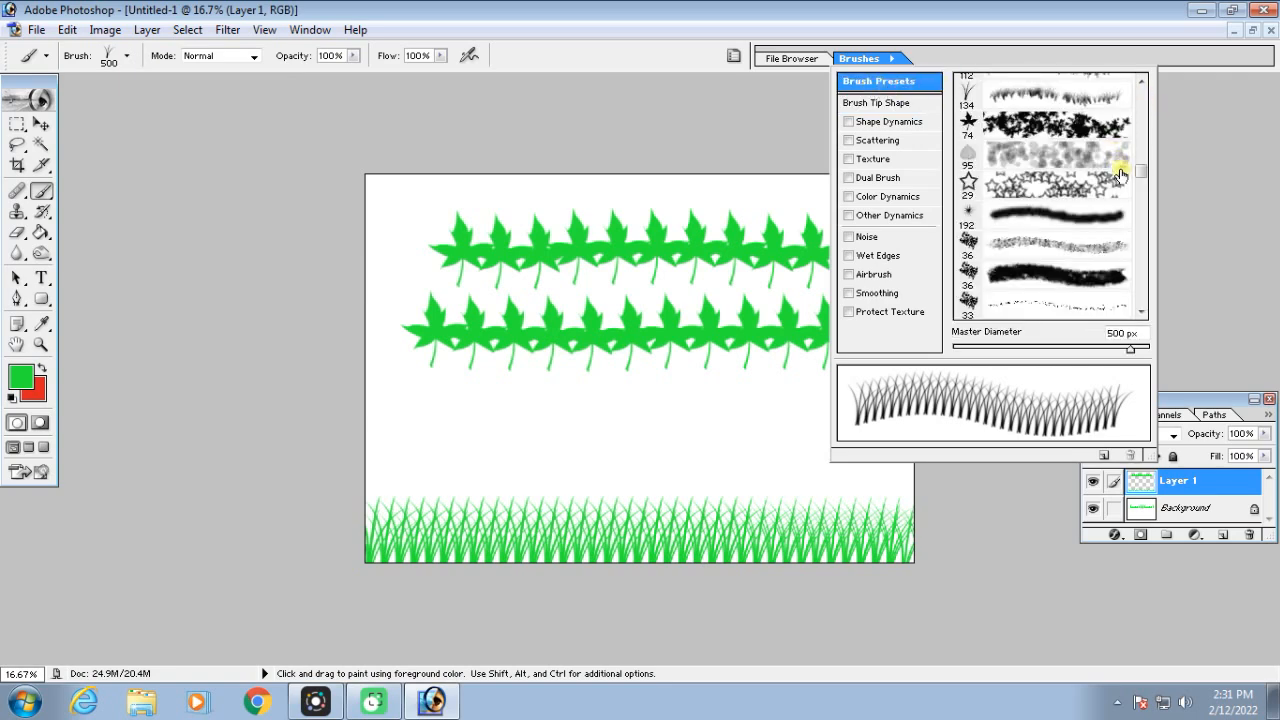
mouse_move(1142, 174)
mouse_down()
mouse_move(1142, 275)
mouse_move(1143, 94)
mouse_up()
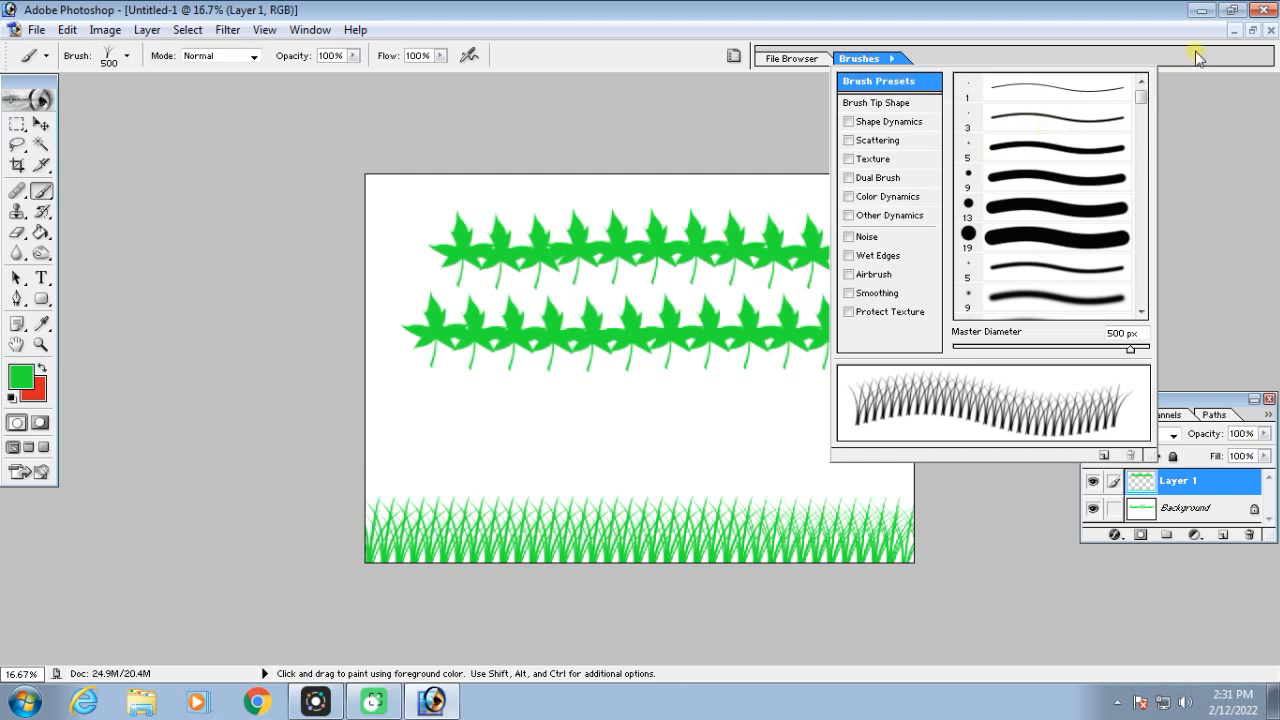
click(857, 60)
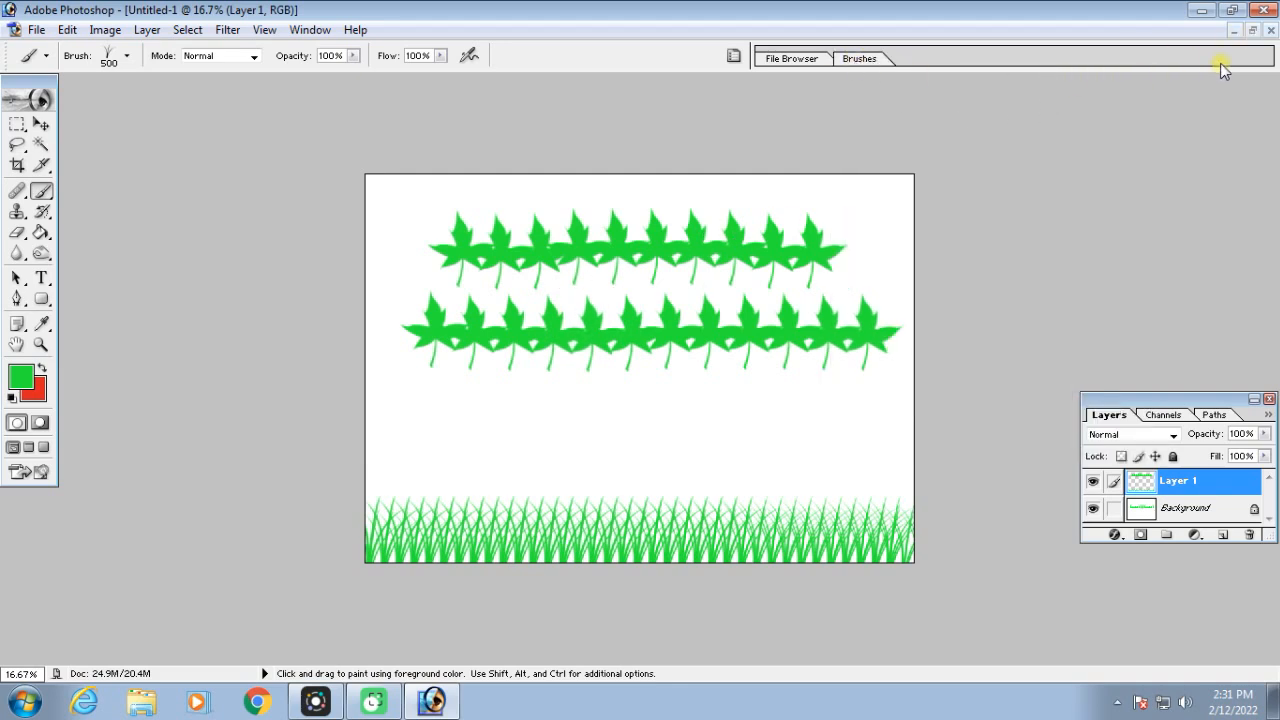
Switch to the portrait photo and select its entire orange background with the Magic Wand, adding the remaining patches to the selection
click(1252, 31)
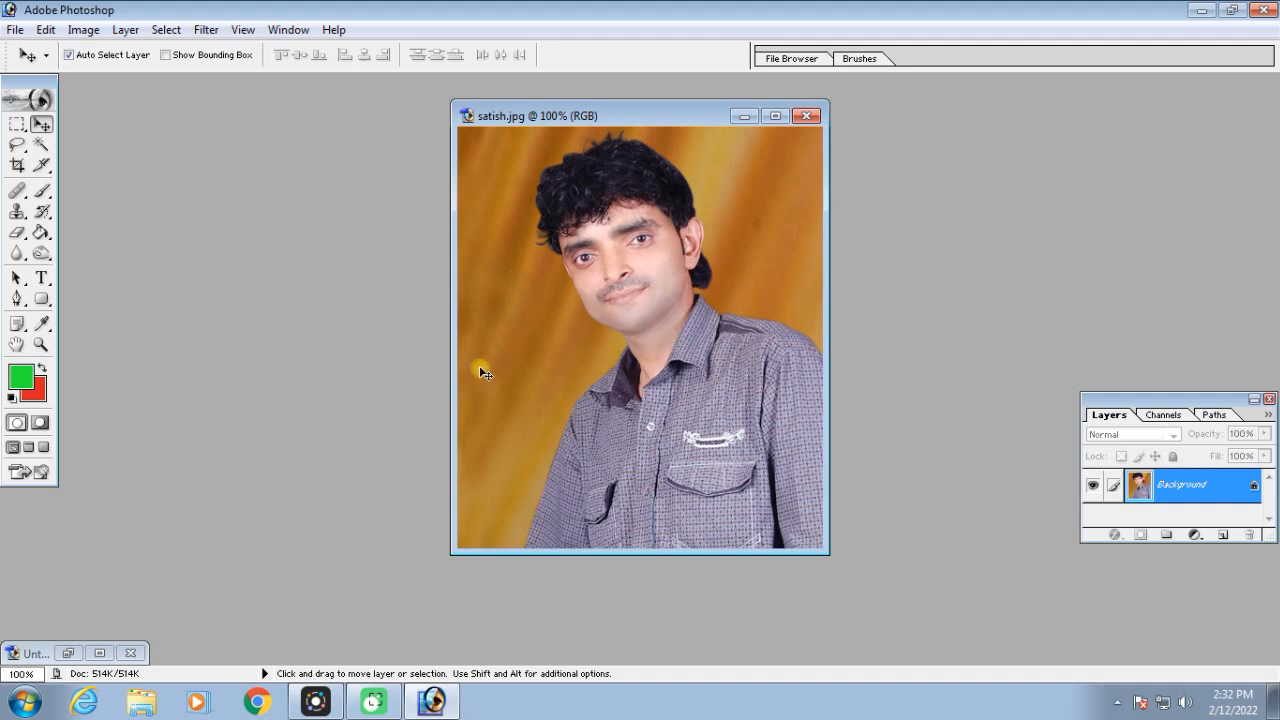
click(42, 147)
click(499, 257)
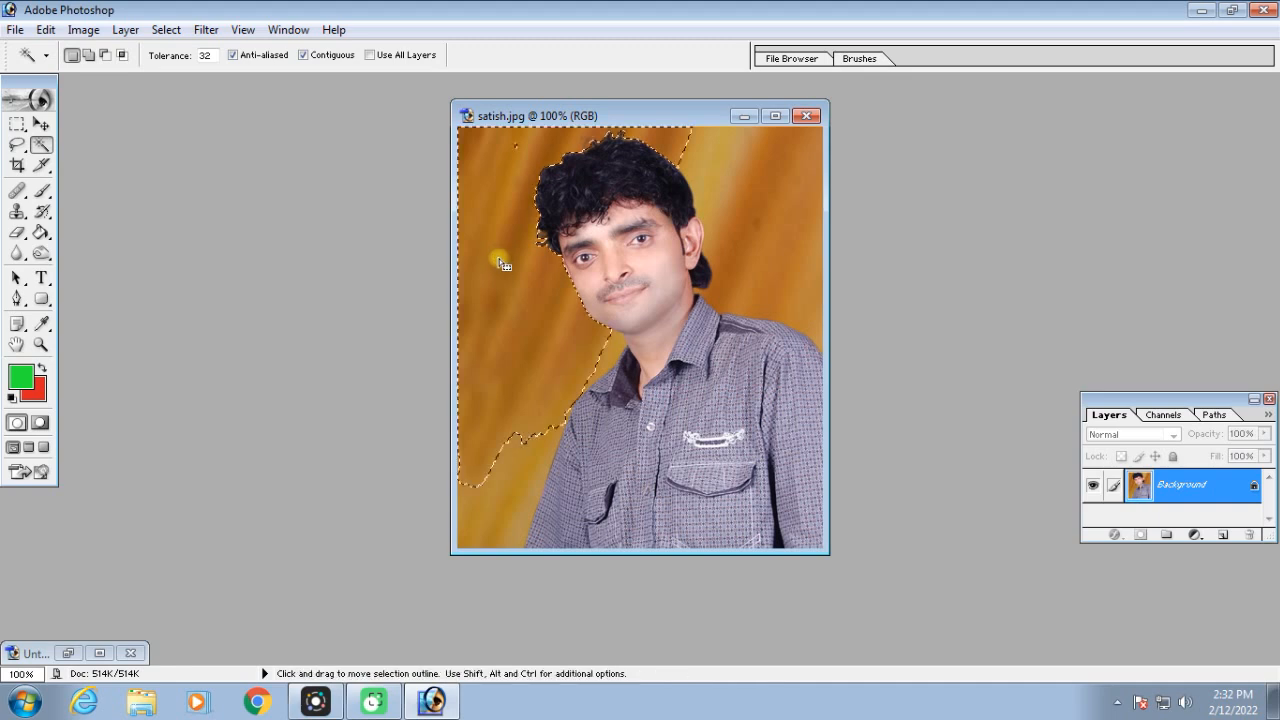
shift+click(517, 146)
shift+click(705, 159)
shift+click(757, 181)
shift+click(800, 300)
shift+click(527, 472)
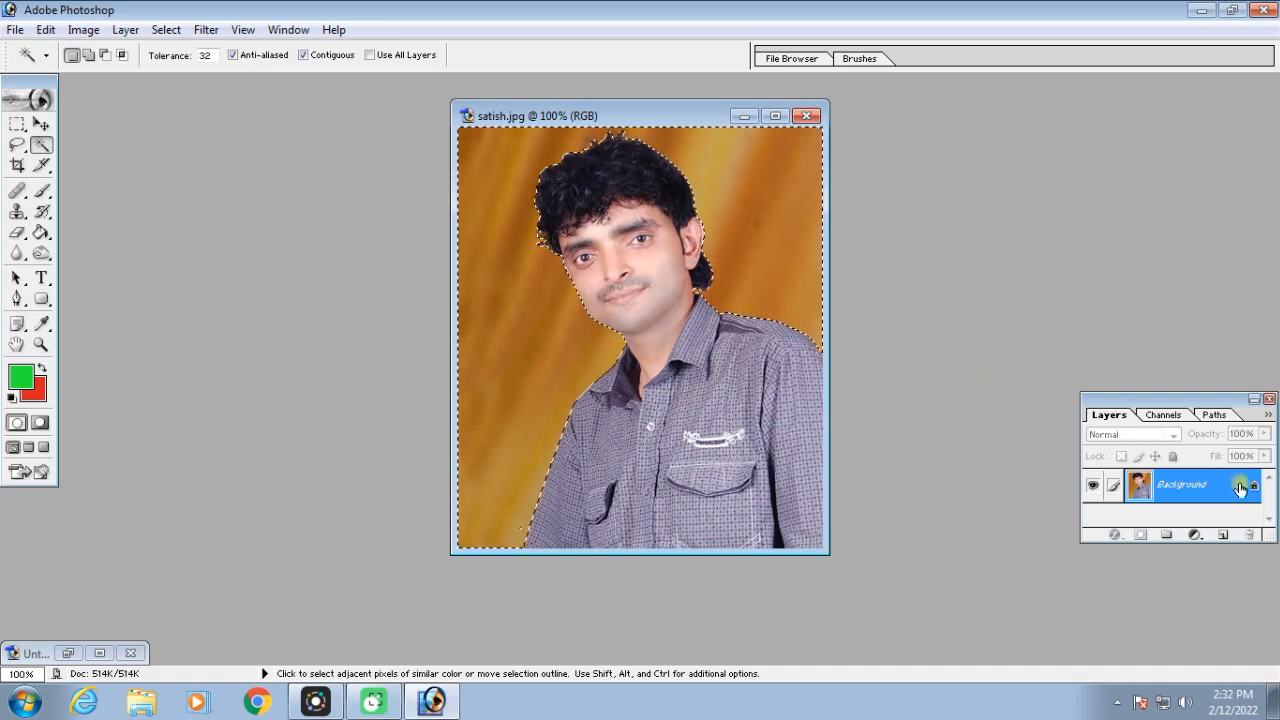
Convert the photo's Background into the regular layer "Layer 0", delete the selected backdrop and deselect
double_click(1208, 490)
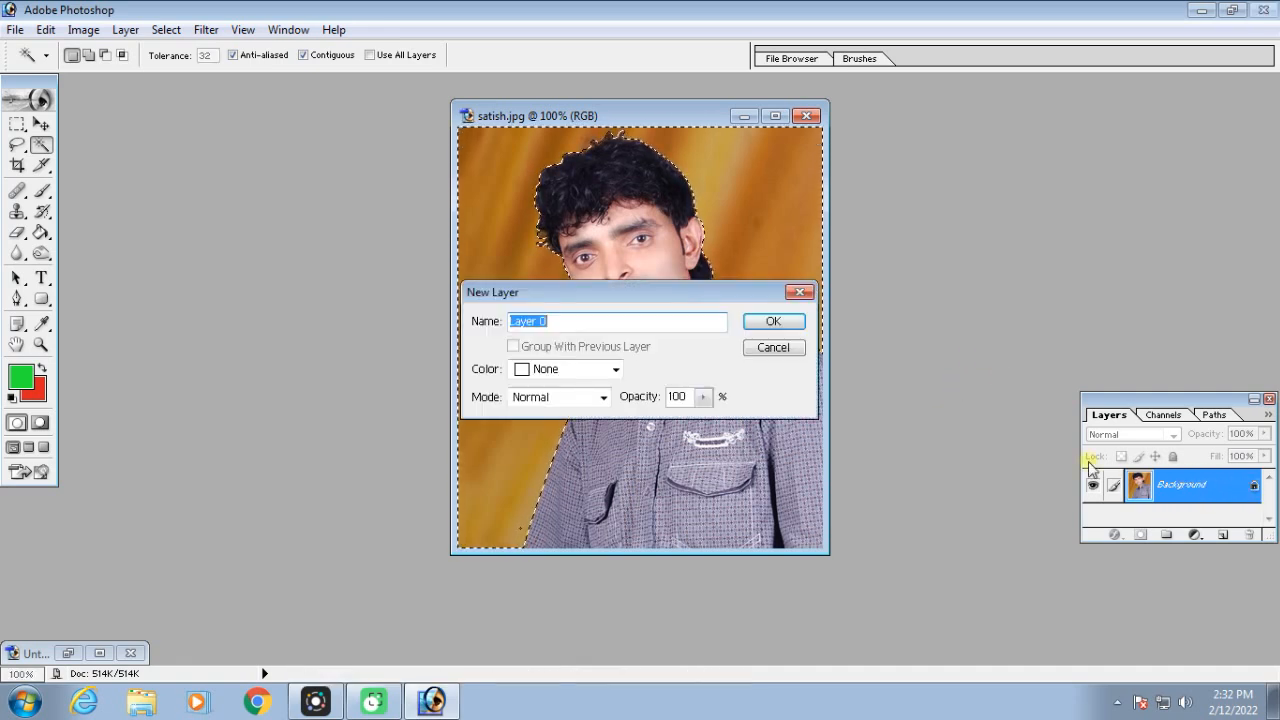
click(770, 321)
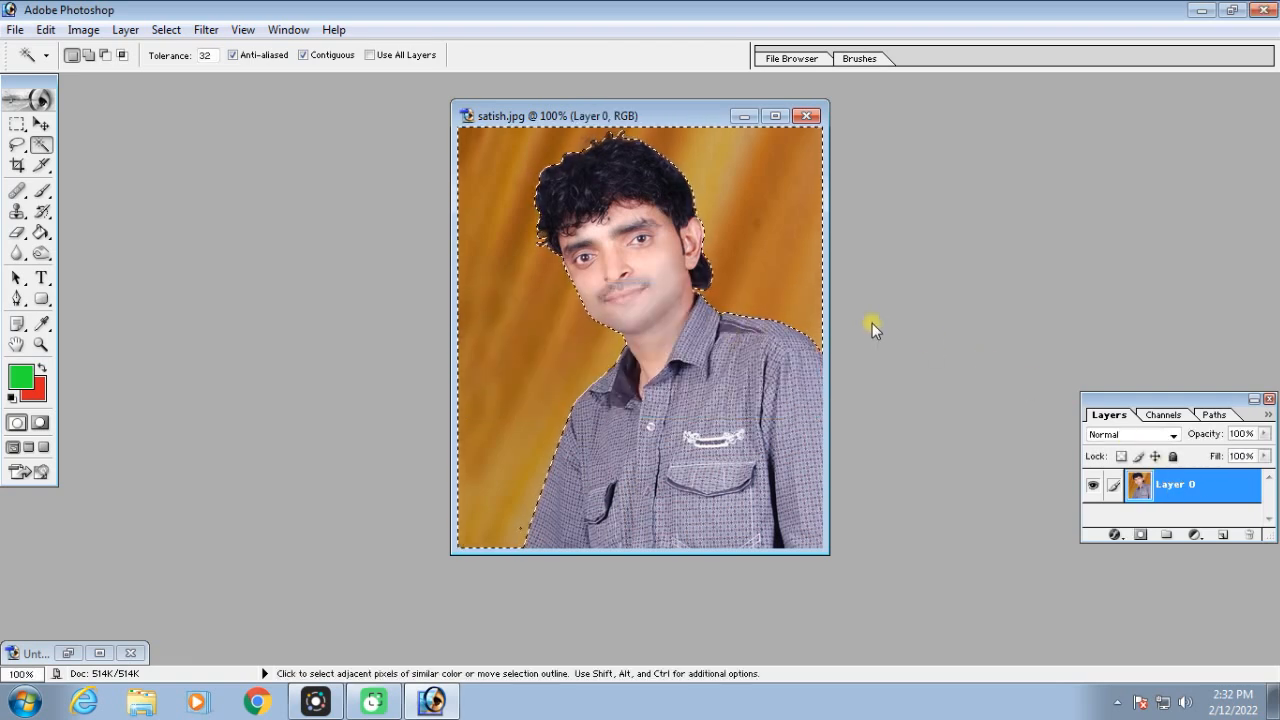
key(Delete)
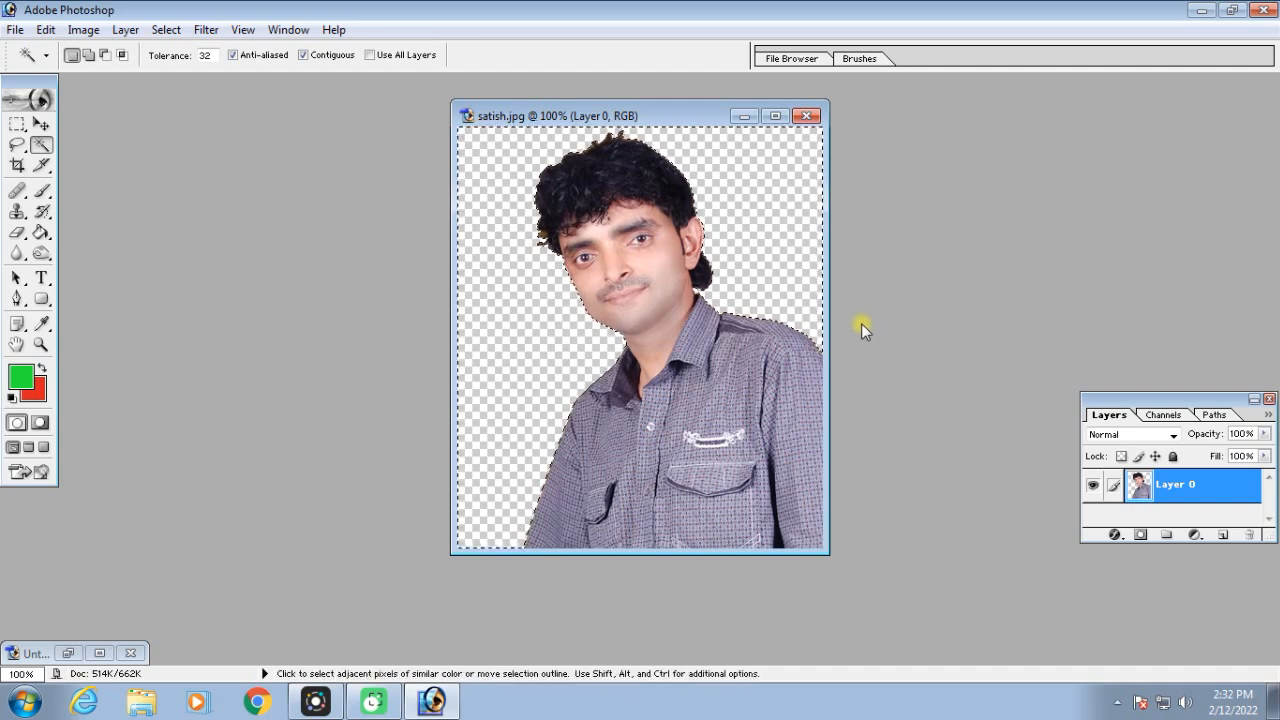
key(ctrl+d)
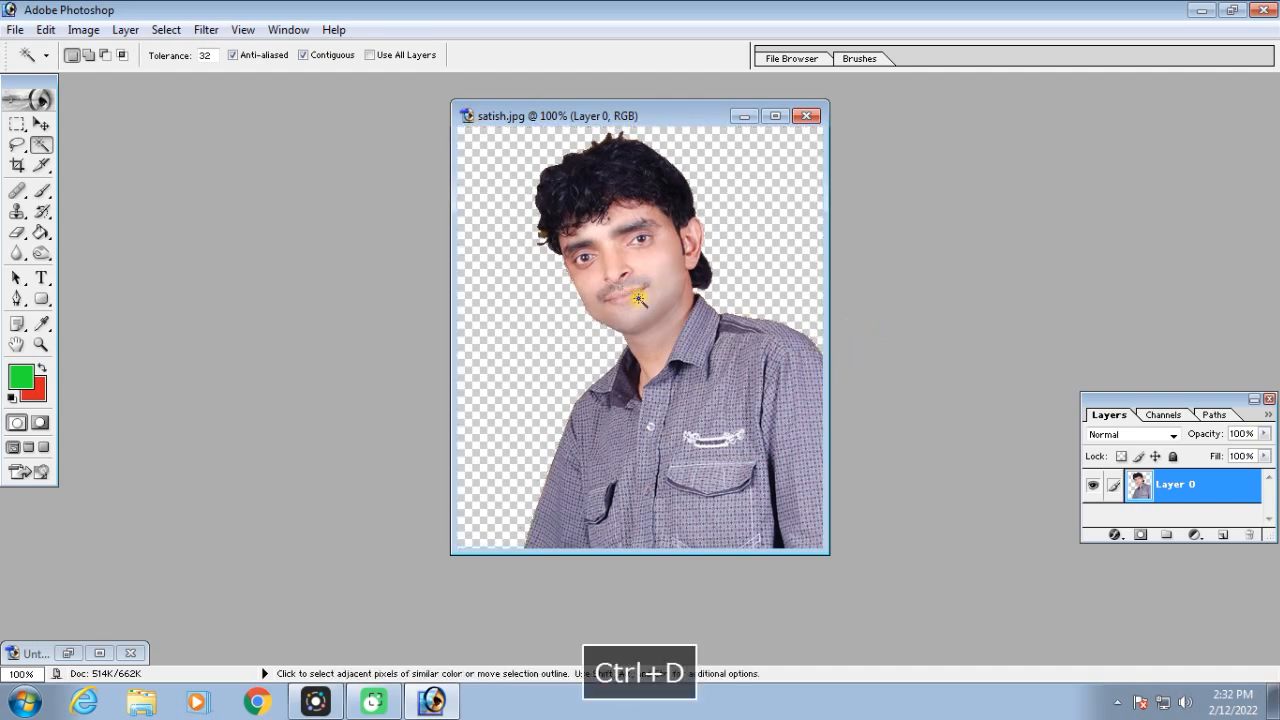
Define a custom brush from the cut-out portrait, keeping the suggested name
click(46, 30)
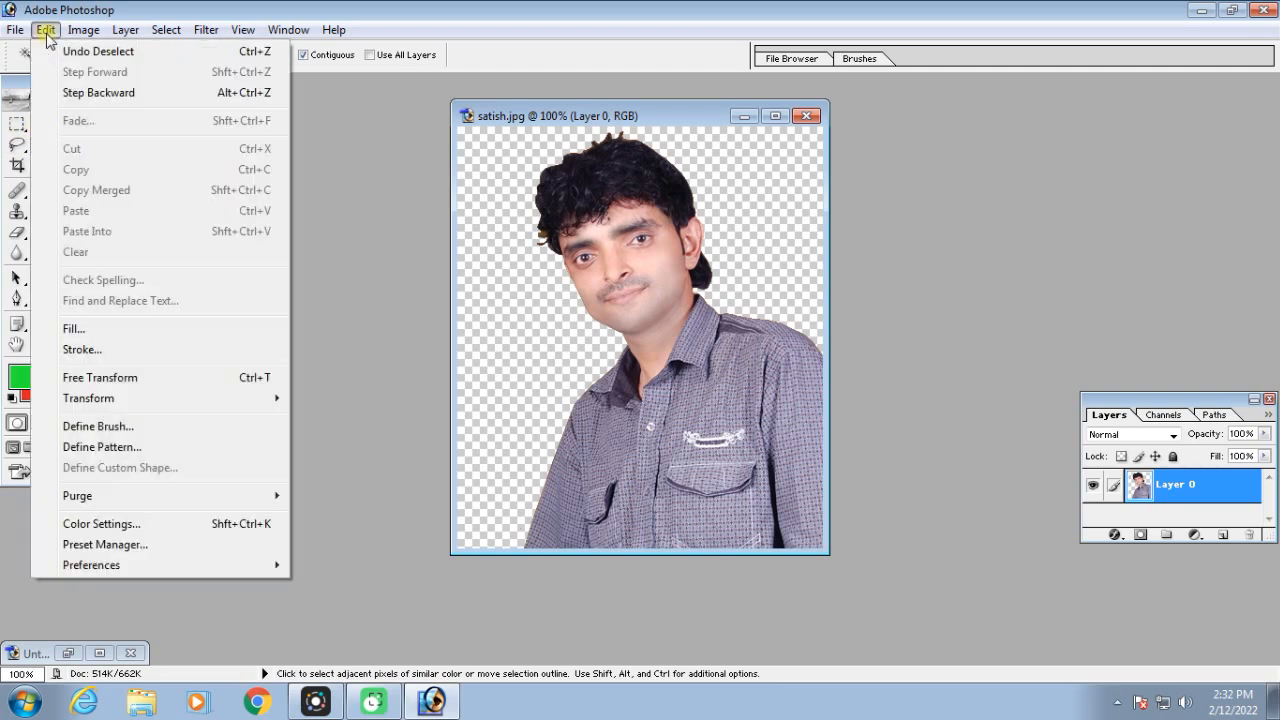
click(136, 428)
click(827, 348)
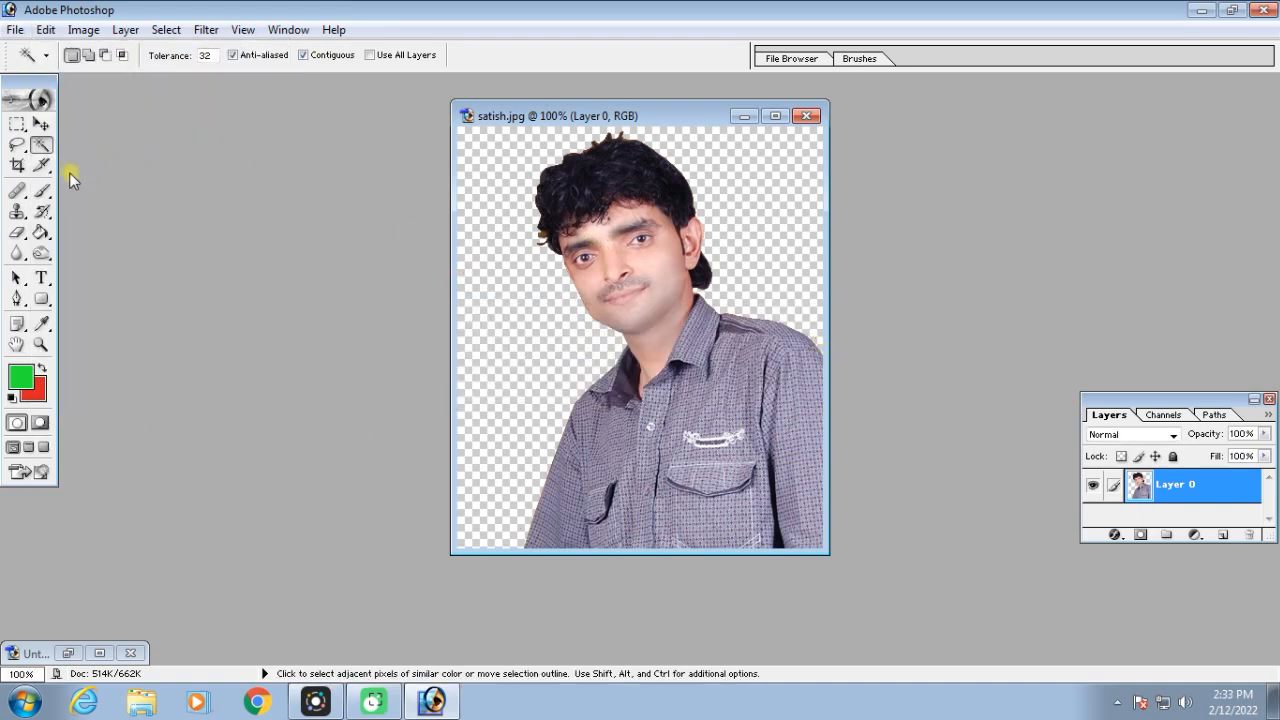
Choose the Brush tool with the 445 px custom portrait tip from the end of the brush list
click(42, 191)
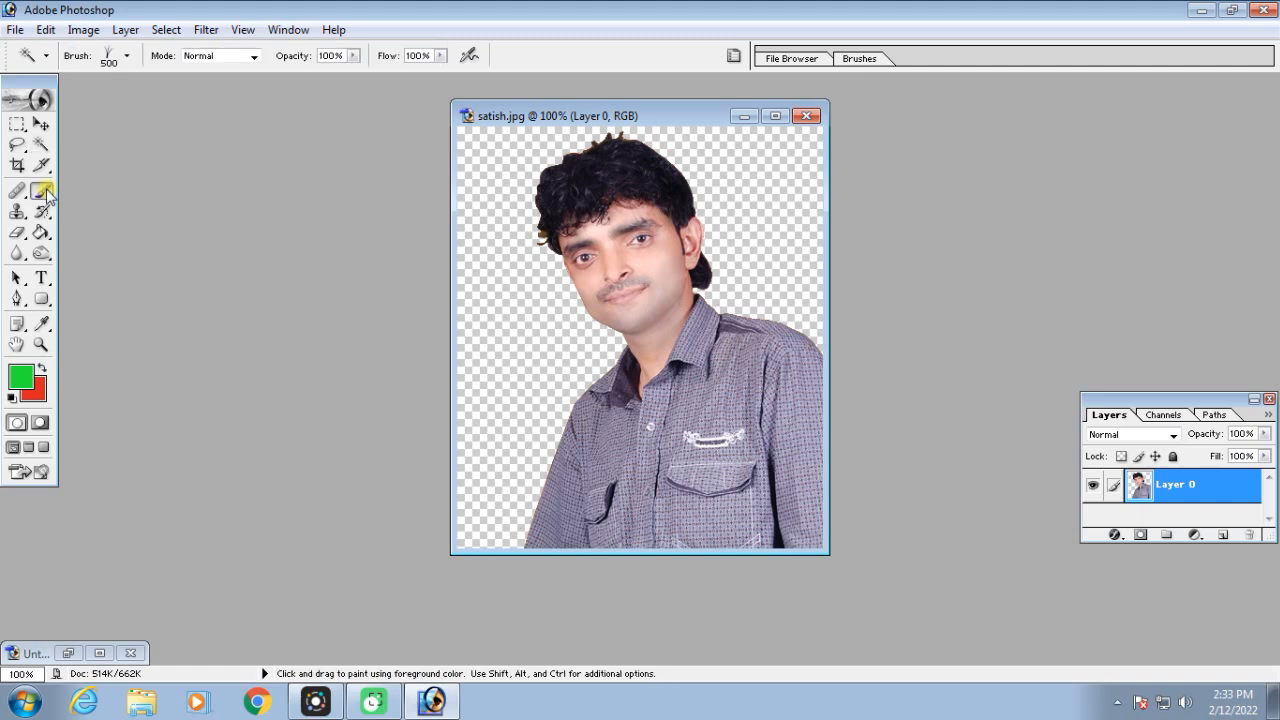
click(127, 57)
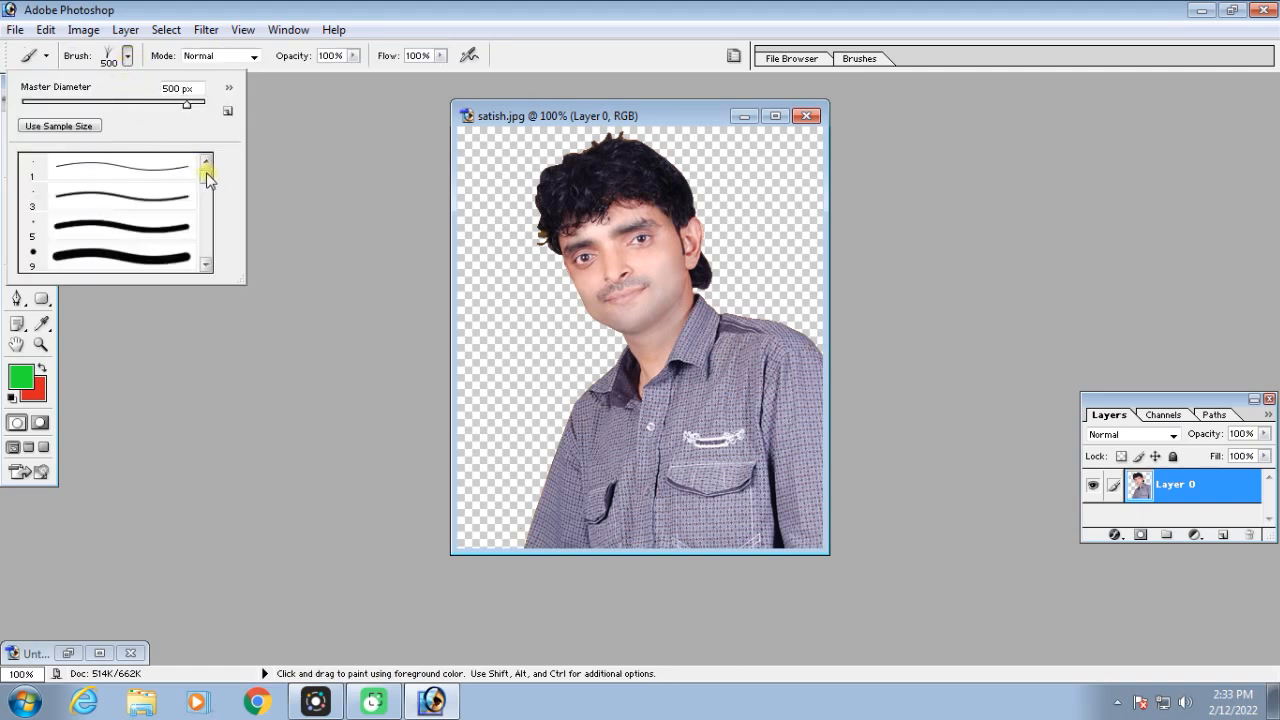
click(128, 60)
click(127, 57)
scroll(204, 217, down, 10)
drag(204, 217, 205, 228)
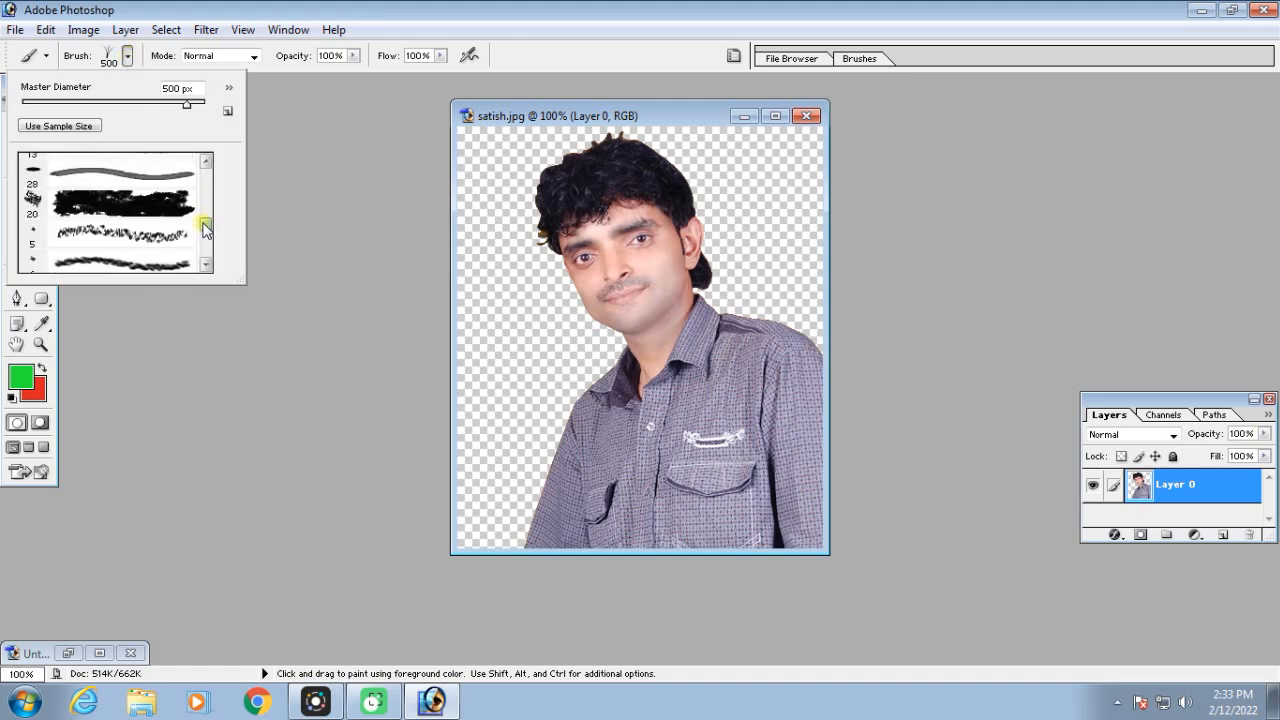
drag(205, 228, 206, 253)
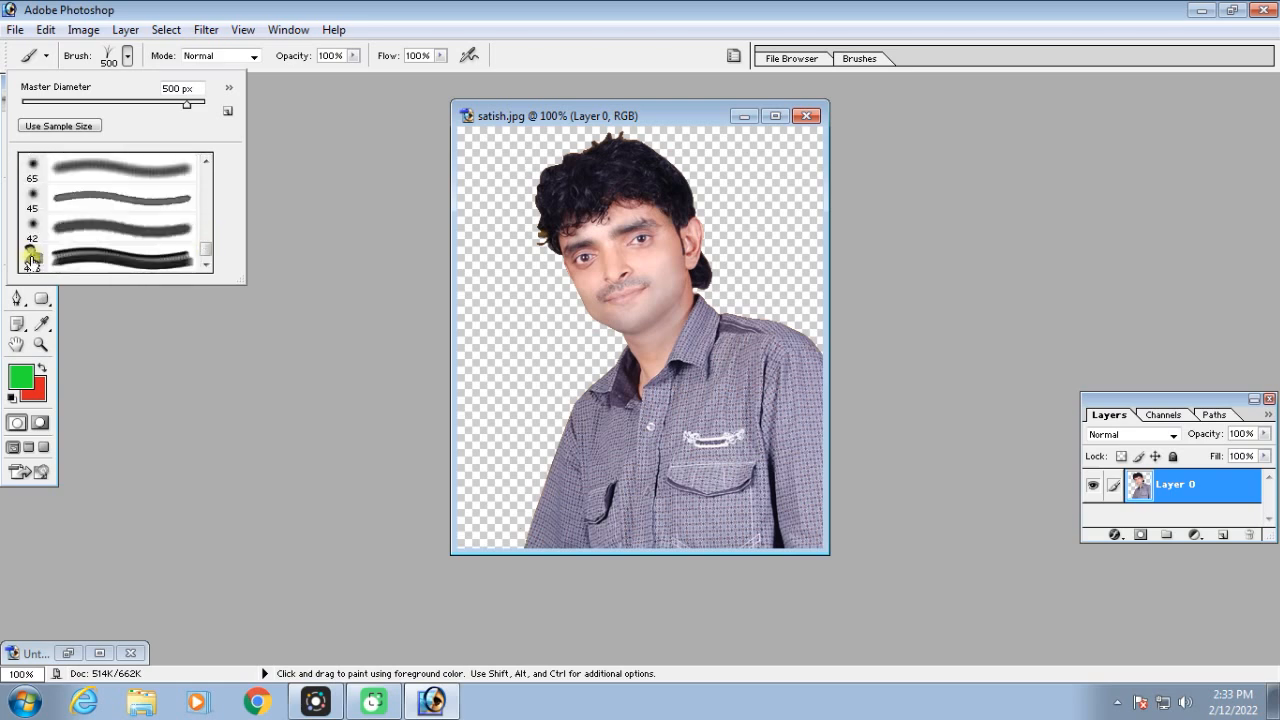
click(86, 262)
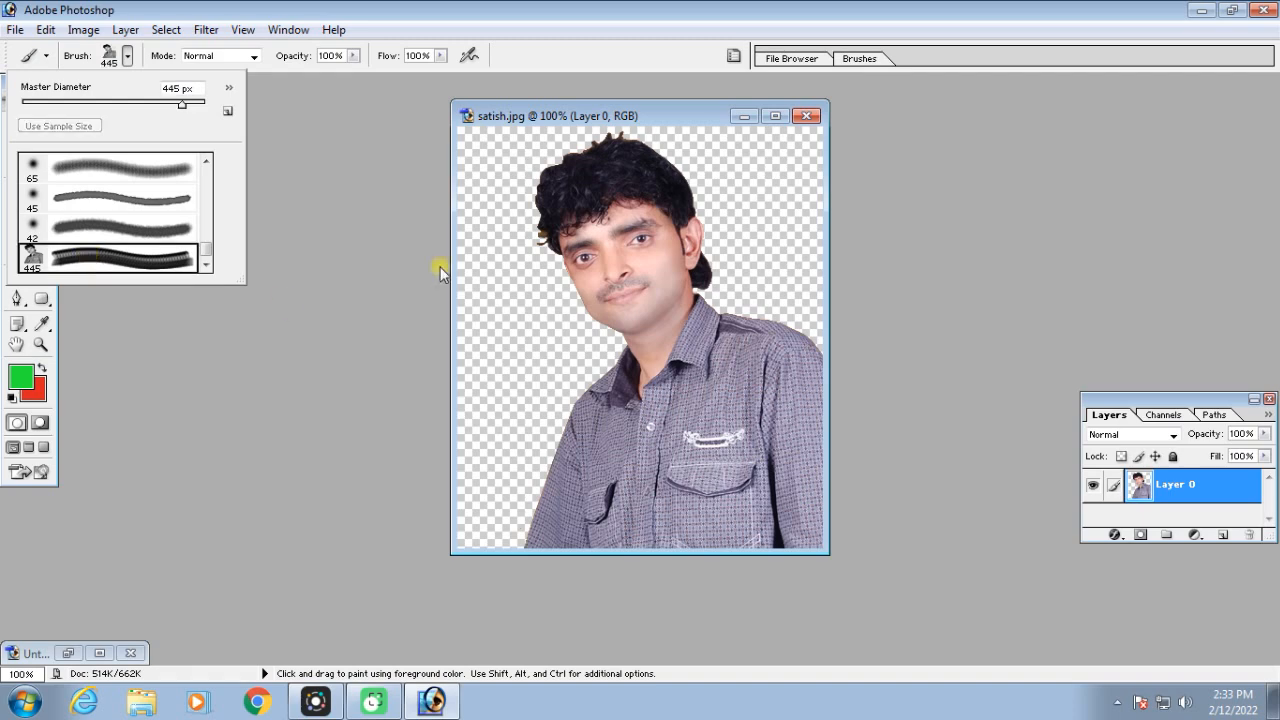
Close the cut-out portrait without saving and restore the minimized Untitled-1 document
click(808, 117)
click(651, 275)
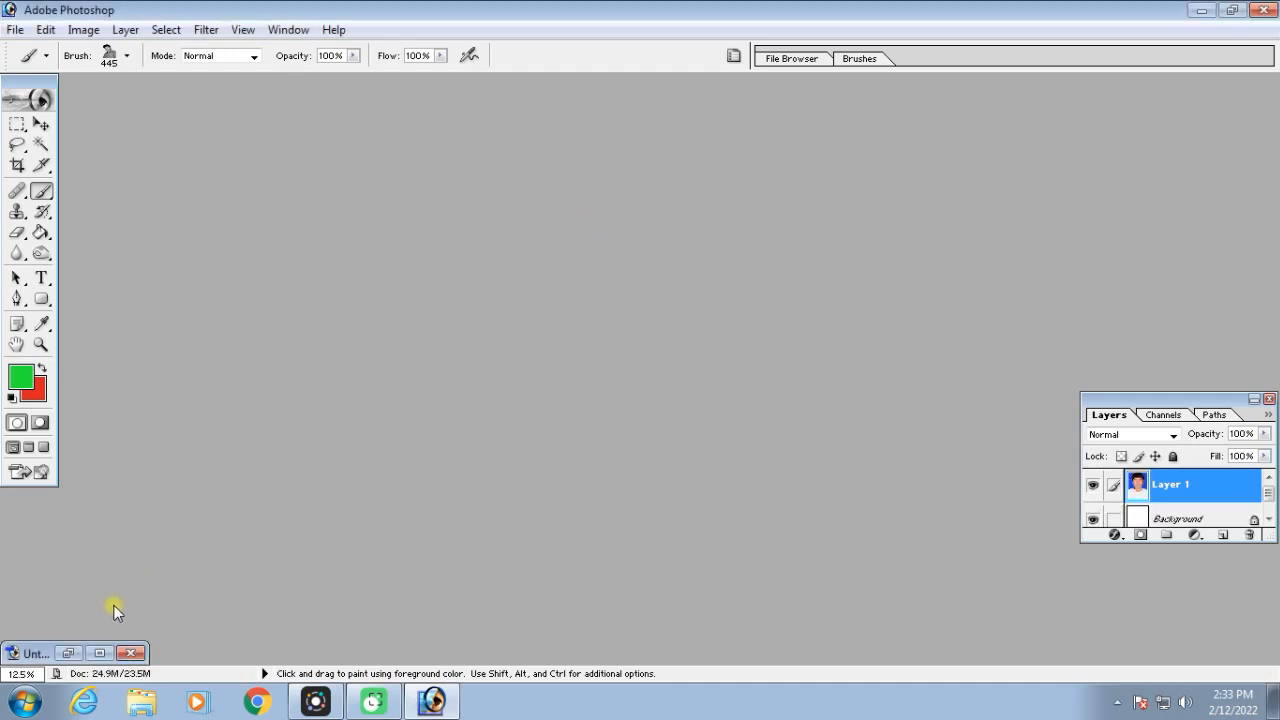
click(71, 655)
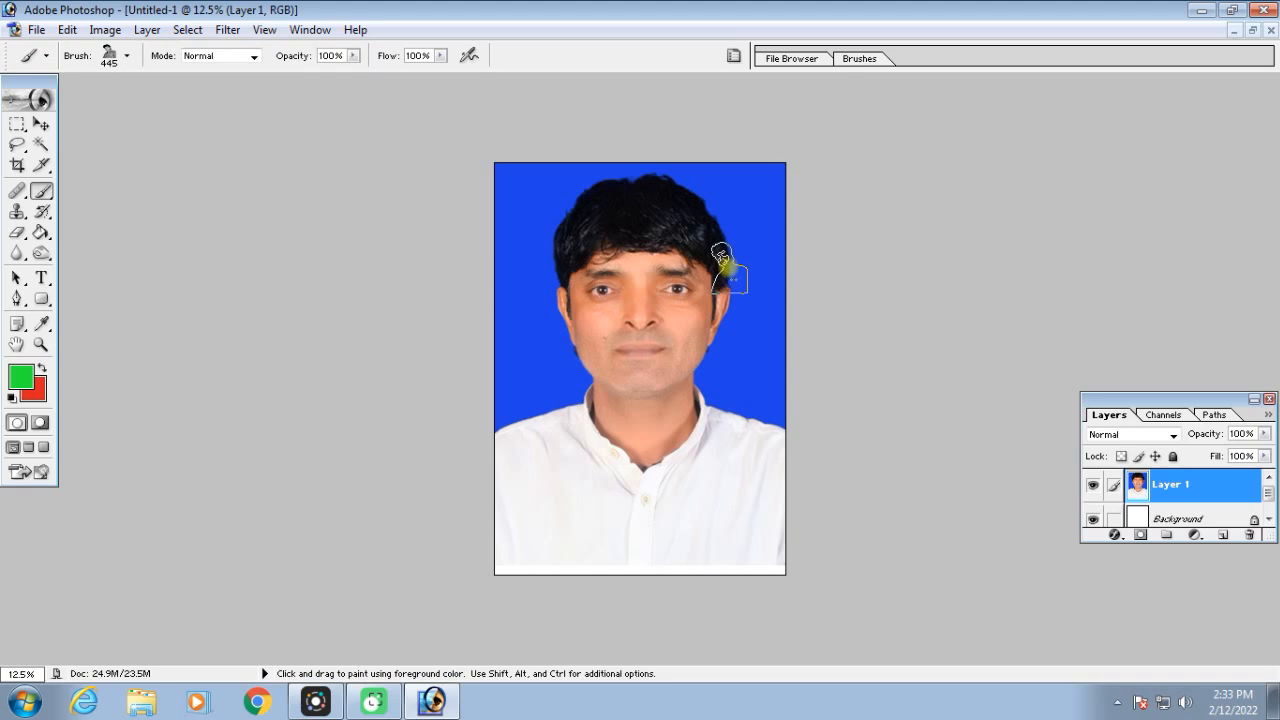
Enlarge the portrait brush to 800 px for stamping on the white shirt
key(ctrl+equal)
key(space)
drag(786, 477, 748, 122)
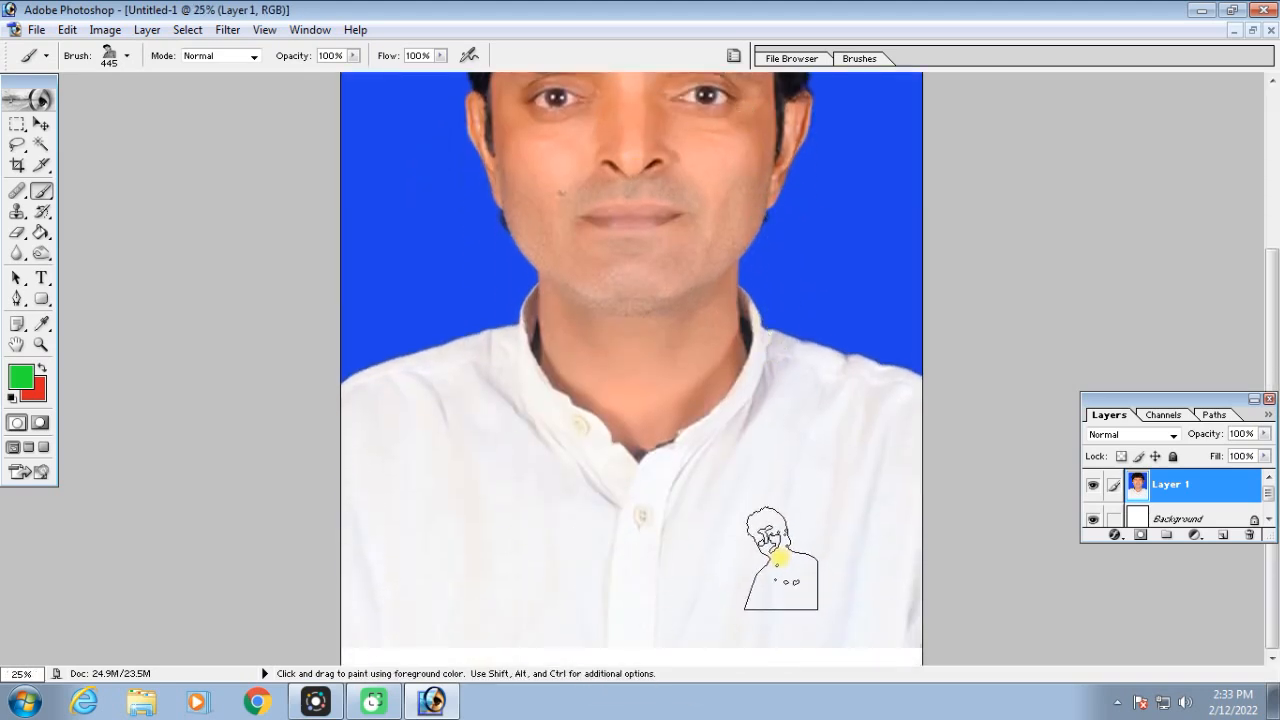
key(bracketright)
key(bracketright)
key(bracketright)
key(bracketright)
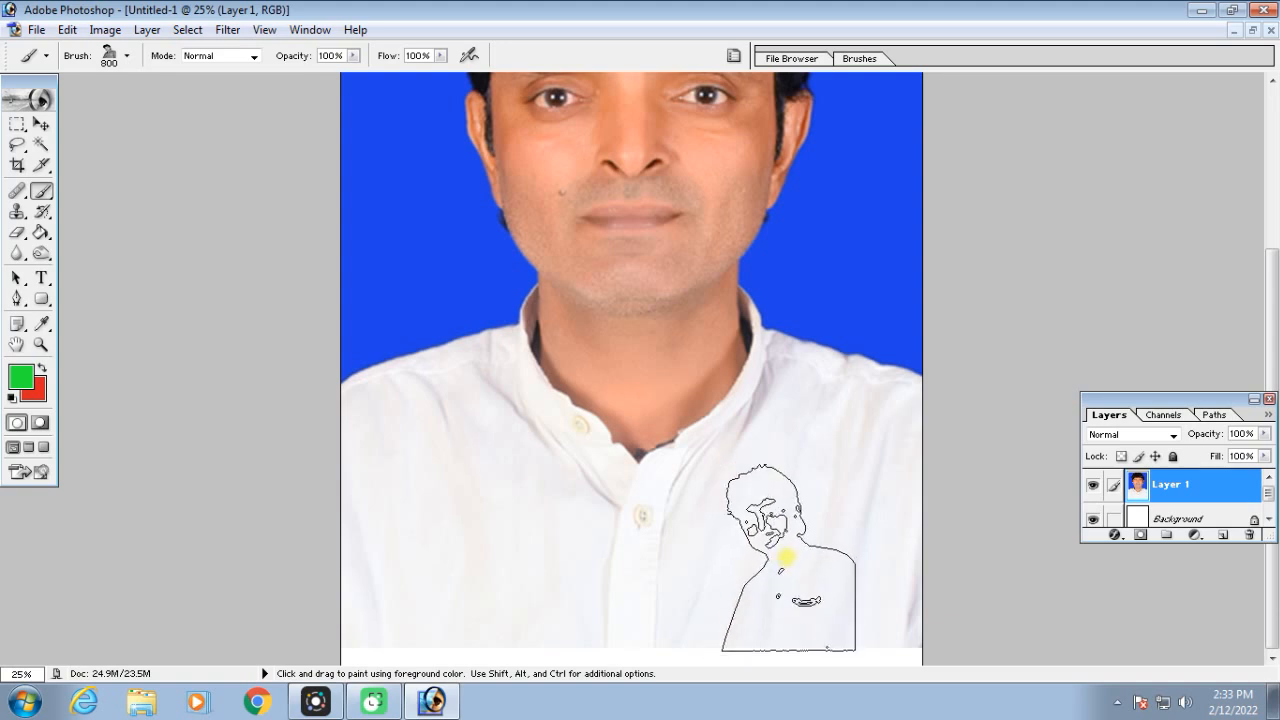
Try one green portrait stamp on the shirt directly on Layer 1 and undo it
click(792, 556)
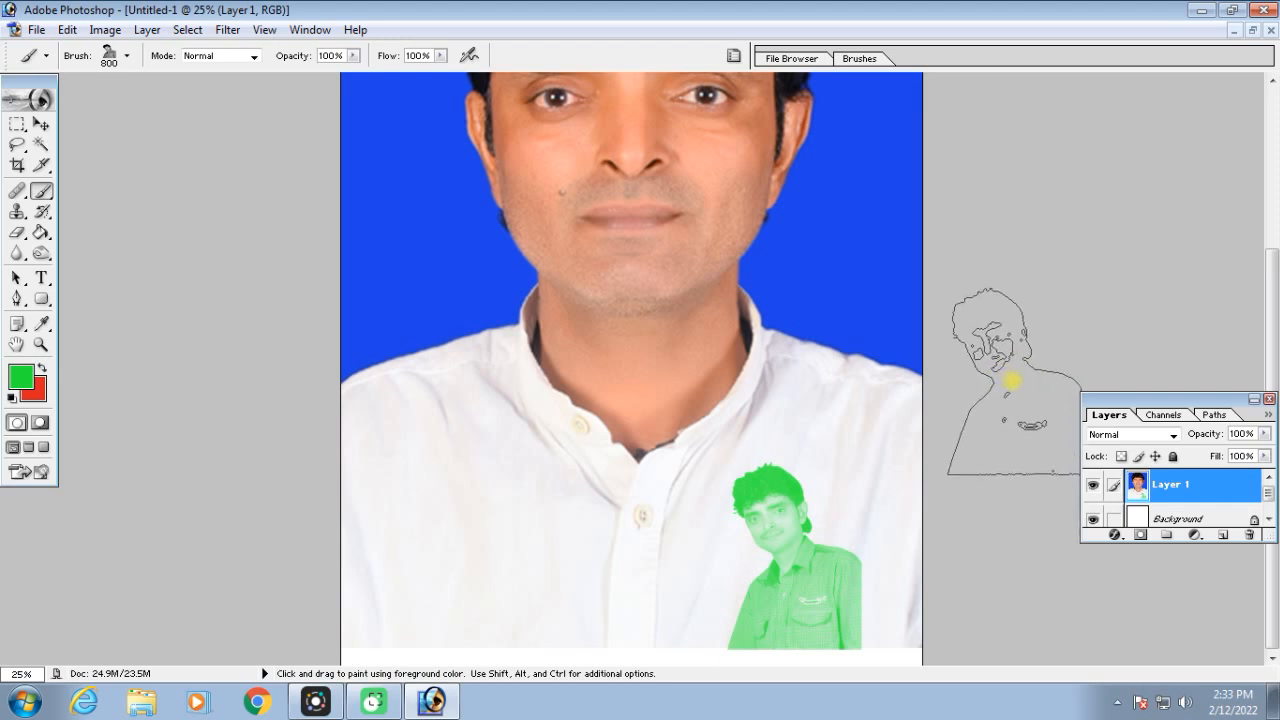
key(ctrl)
key(ctrl+alt+z)
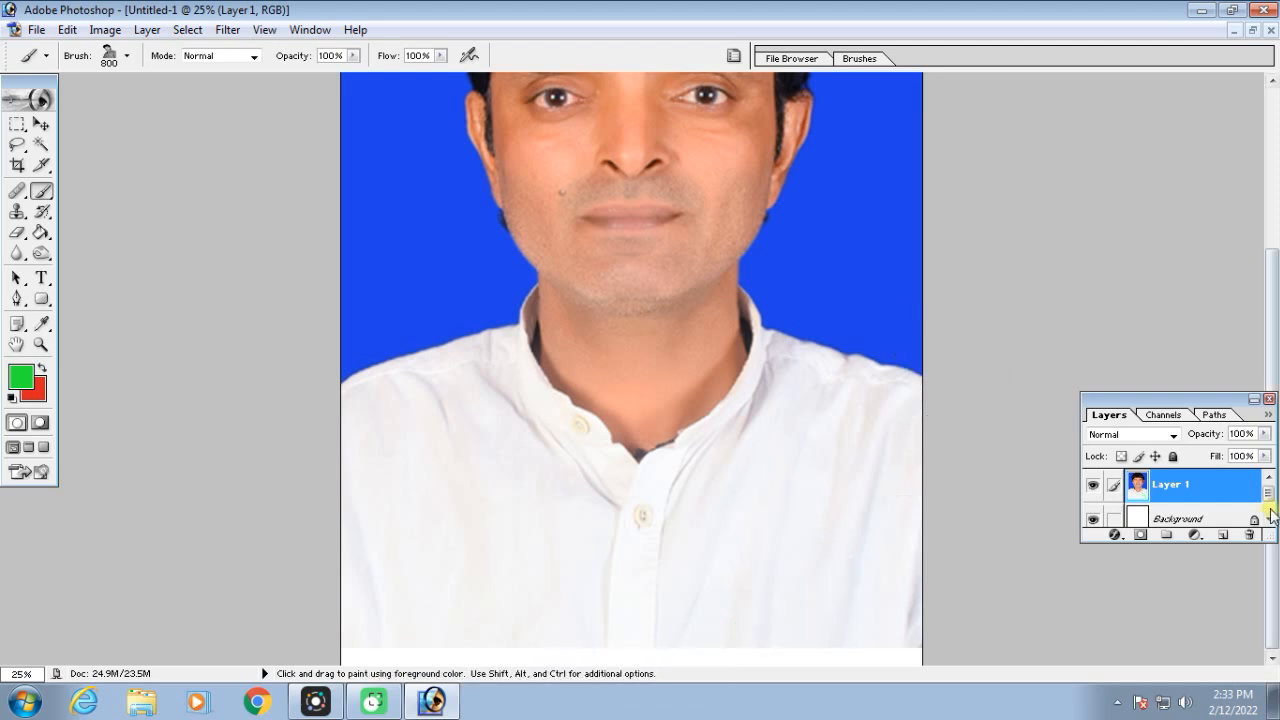
Stamp the green portrait on a new layer and scale it to 150% at the shirt's lower-right corner
click(1220, 536)
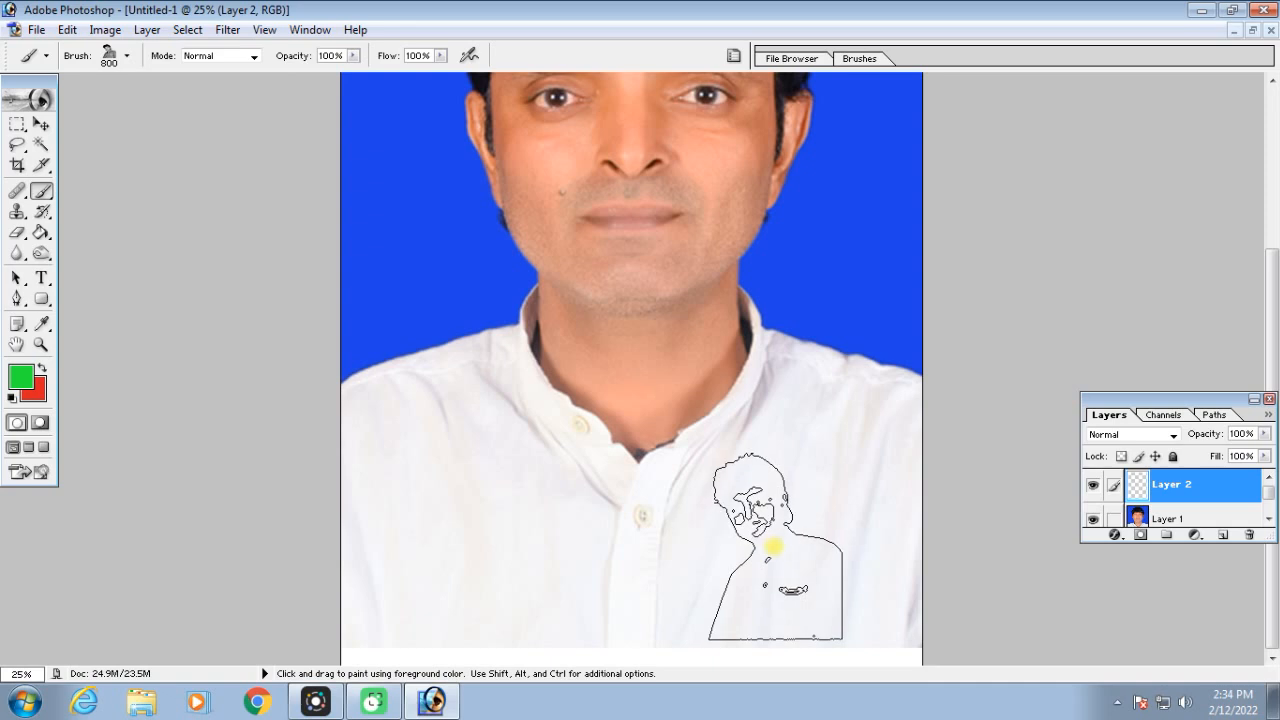
click(776, 548)
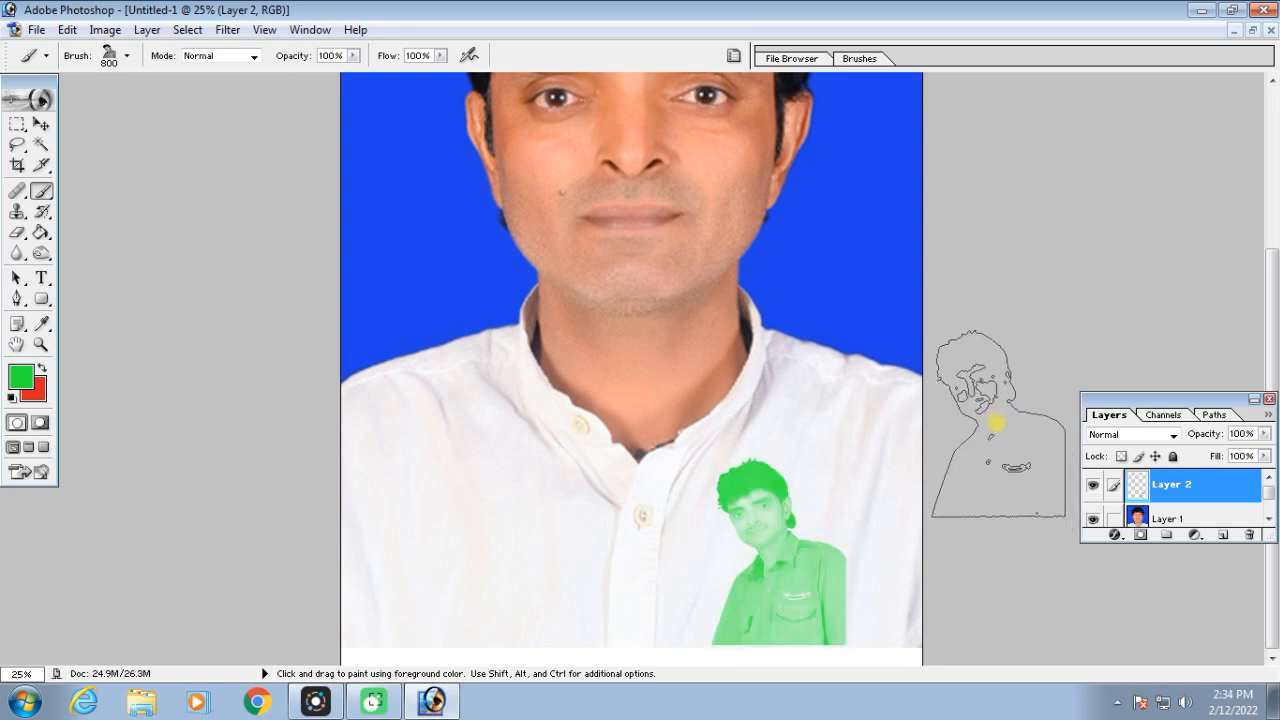
key(ctrl+t)
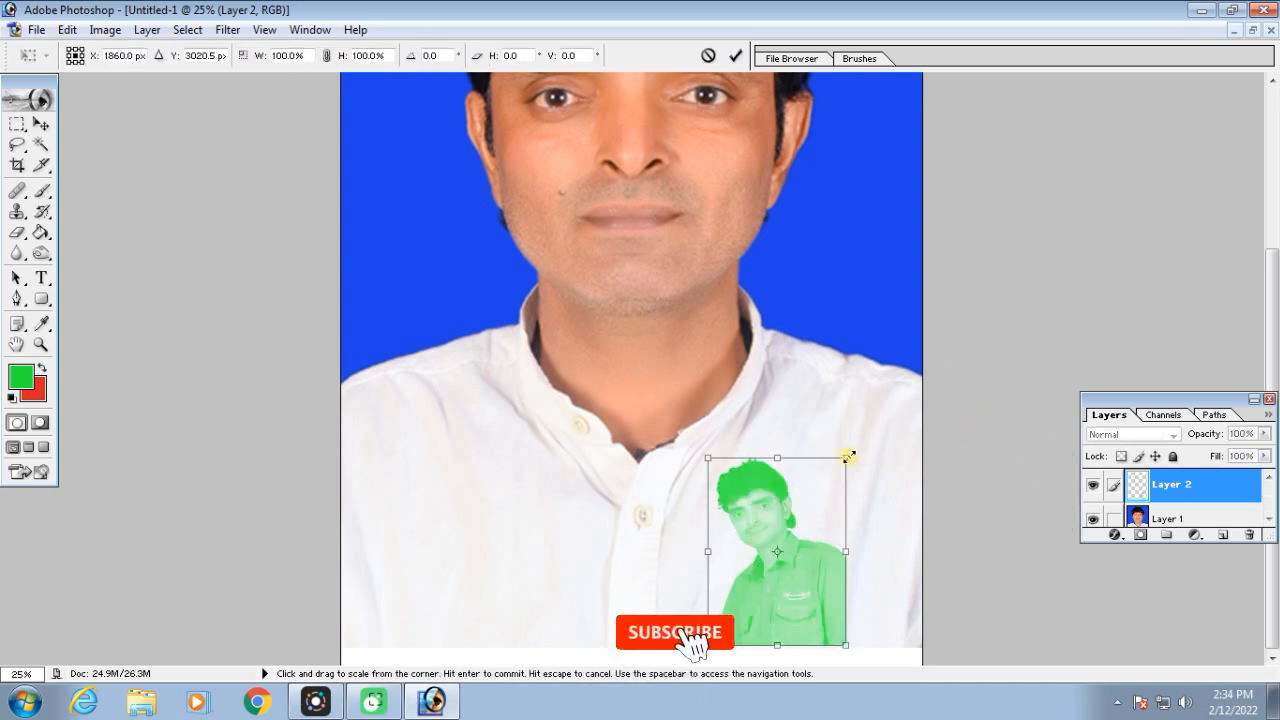
drag(848, 455, 934, 375)
drag(829, 457, 833, 501)
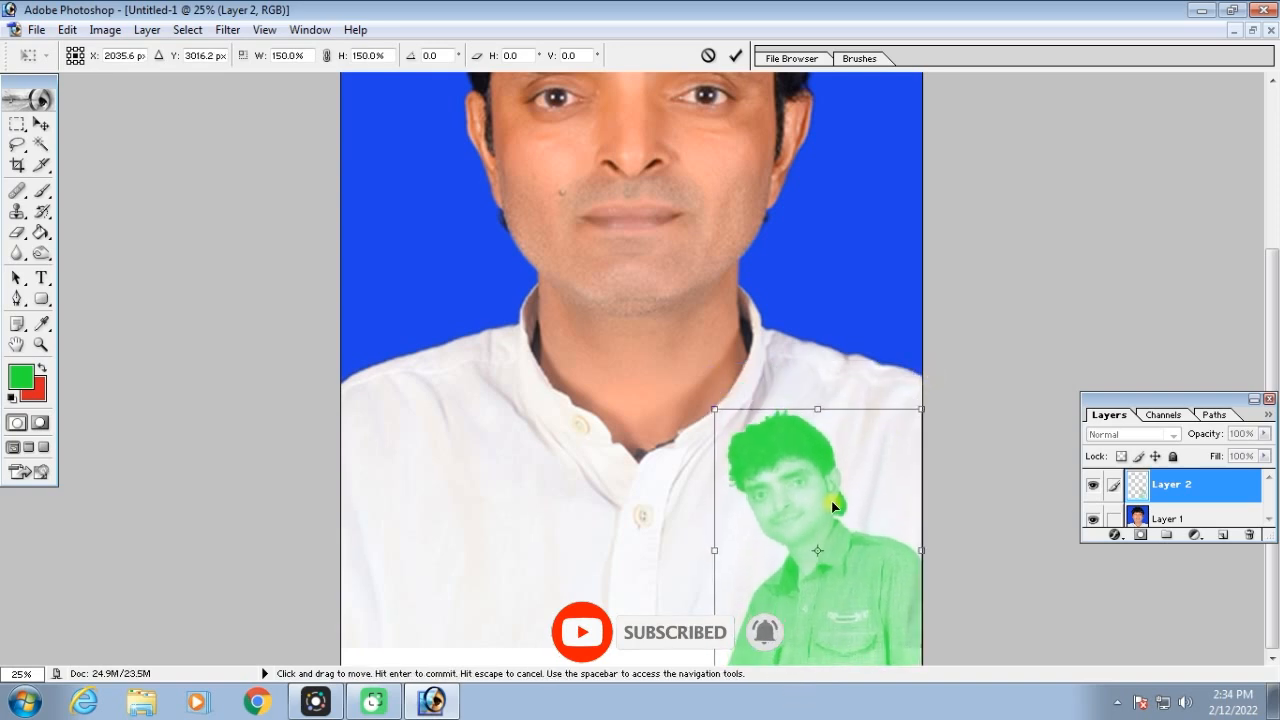
key(Return)
Set the foreground colour to grey 717C72 and stamp the portrait brush at 900 px on the opposite side of the shirt
key(b)
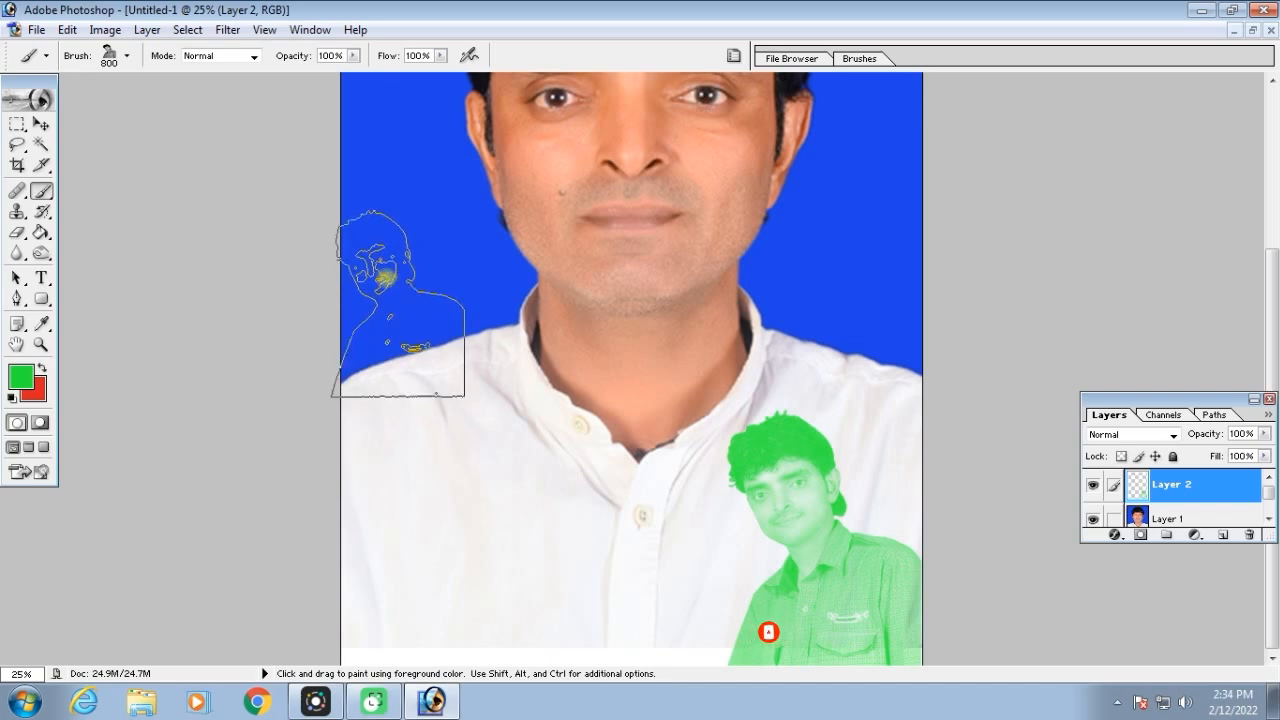
click(21, 376)
click(722, 230)
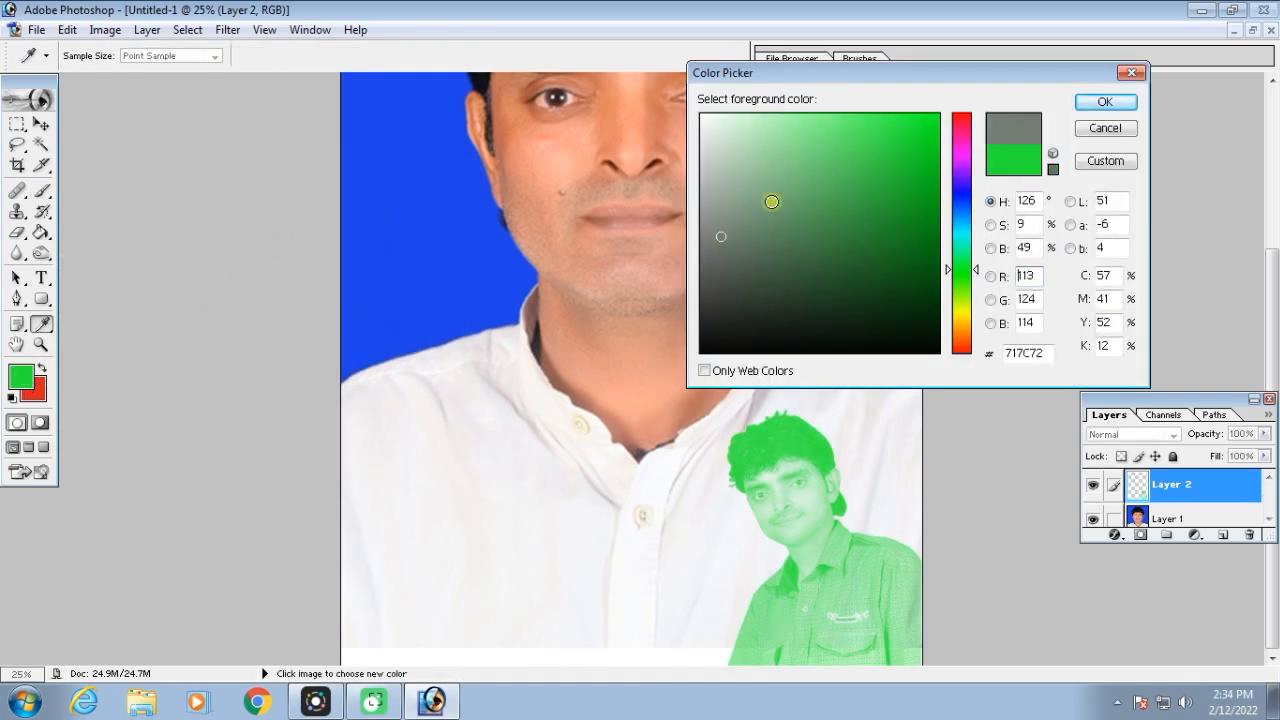
click(1103, 103)
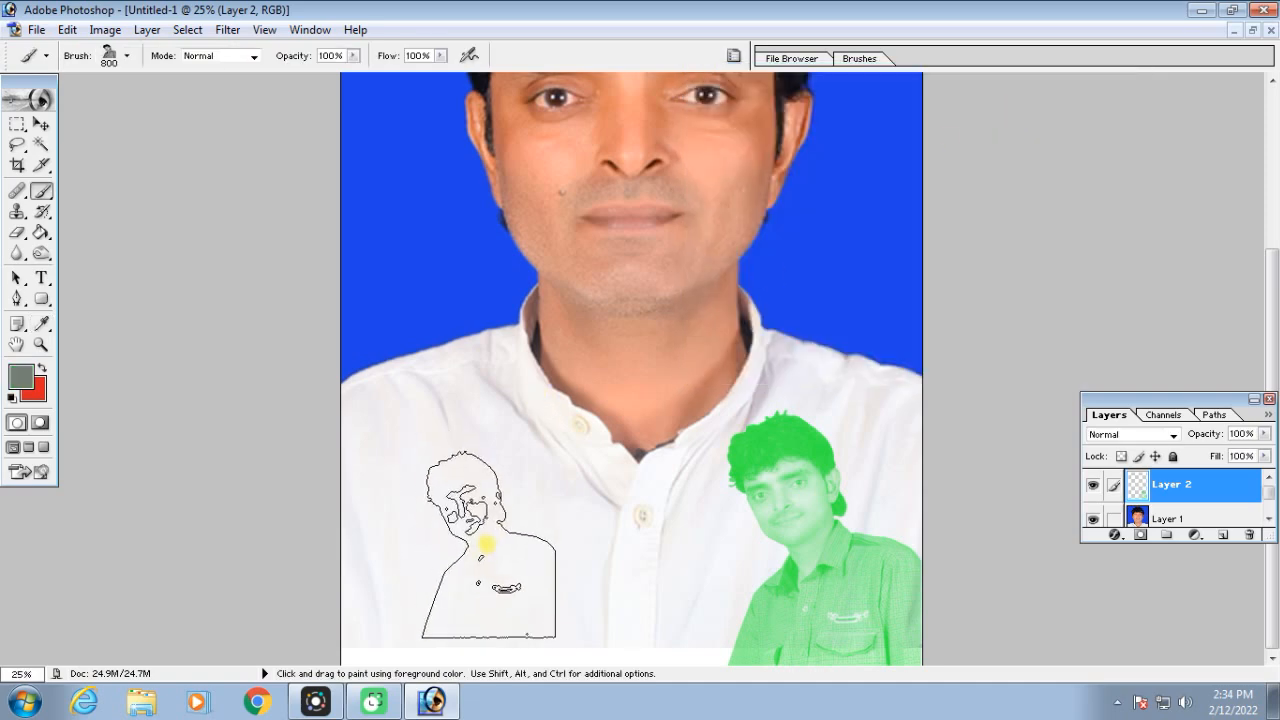
key(bracketright)
click(452, 552)
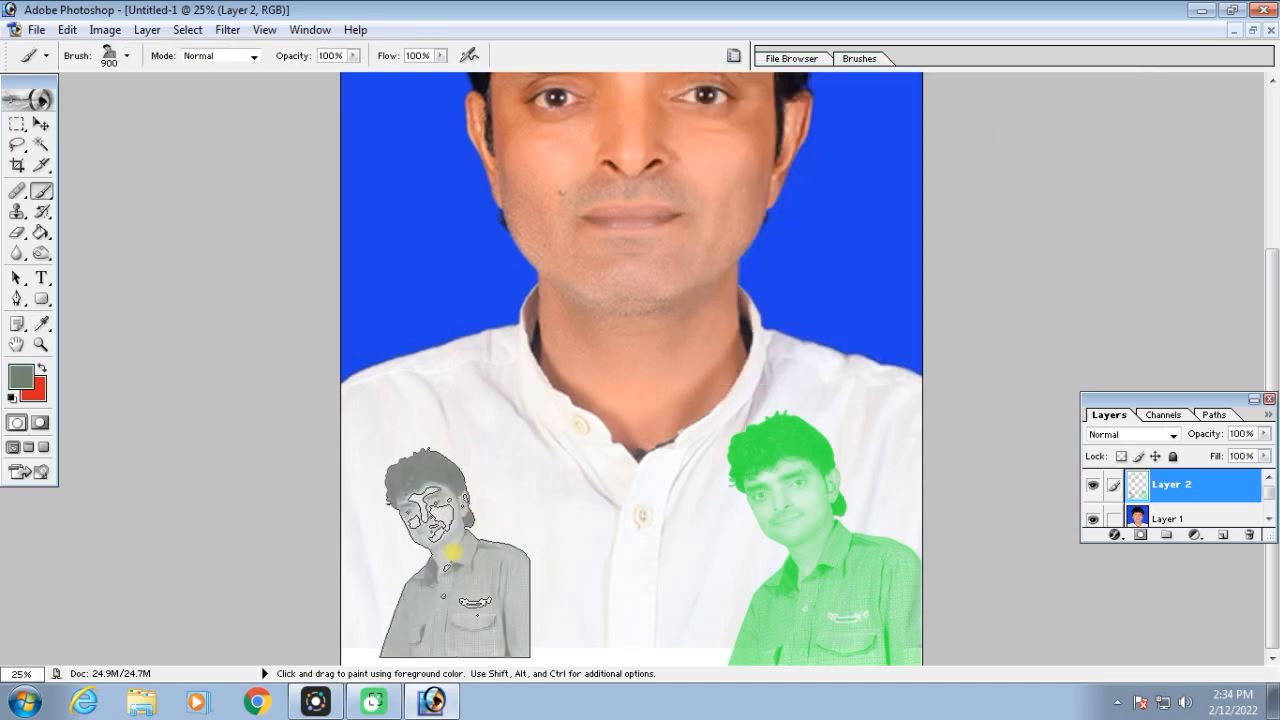
Scale the layer with both portrait stamps down to 95% using Free Transform
click(40, 124)
key(ctrl+t)
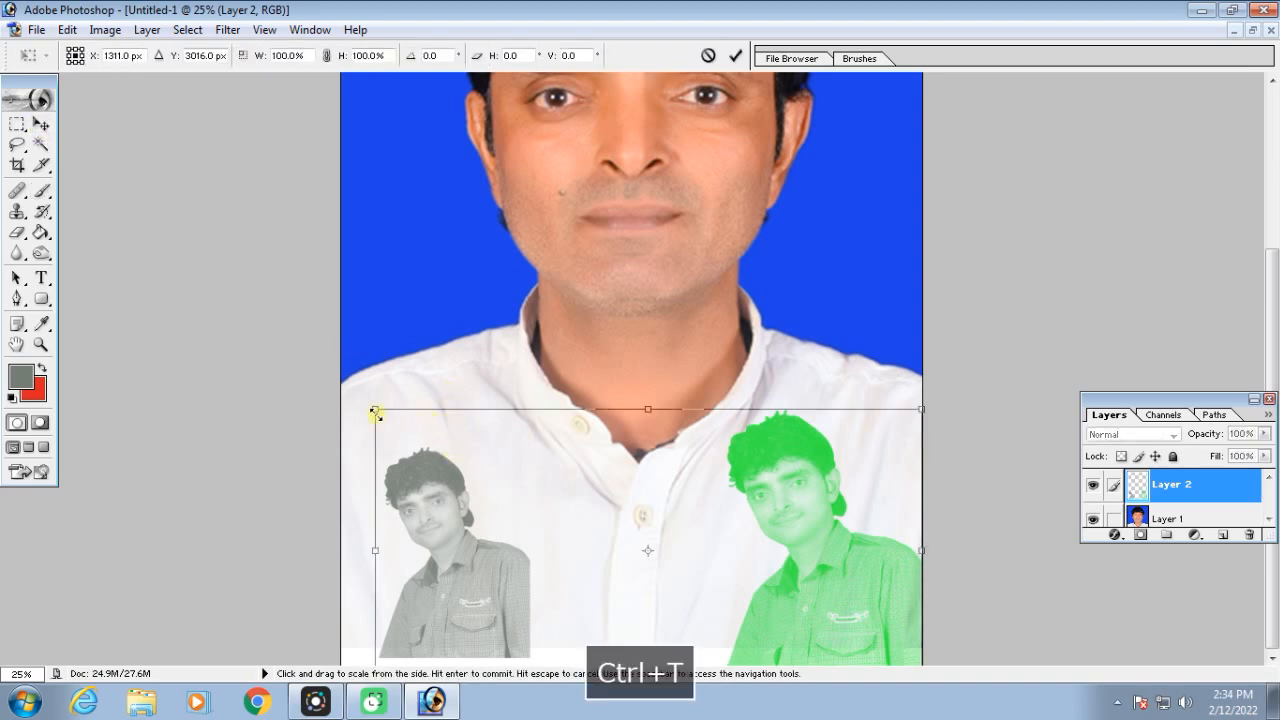
drag(374, 414, 508, 466)
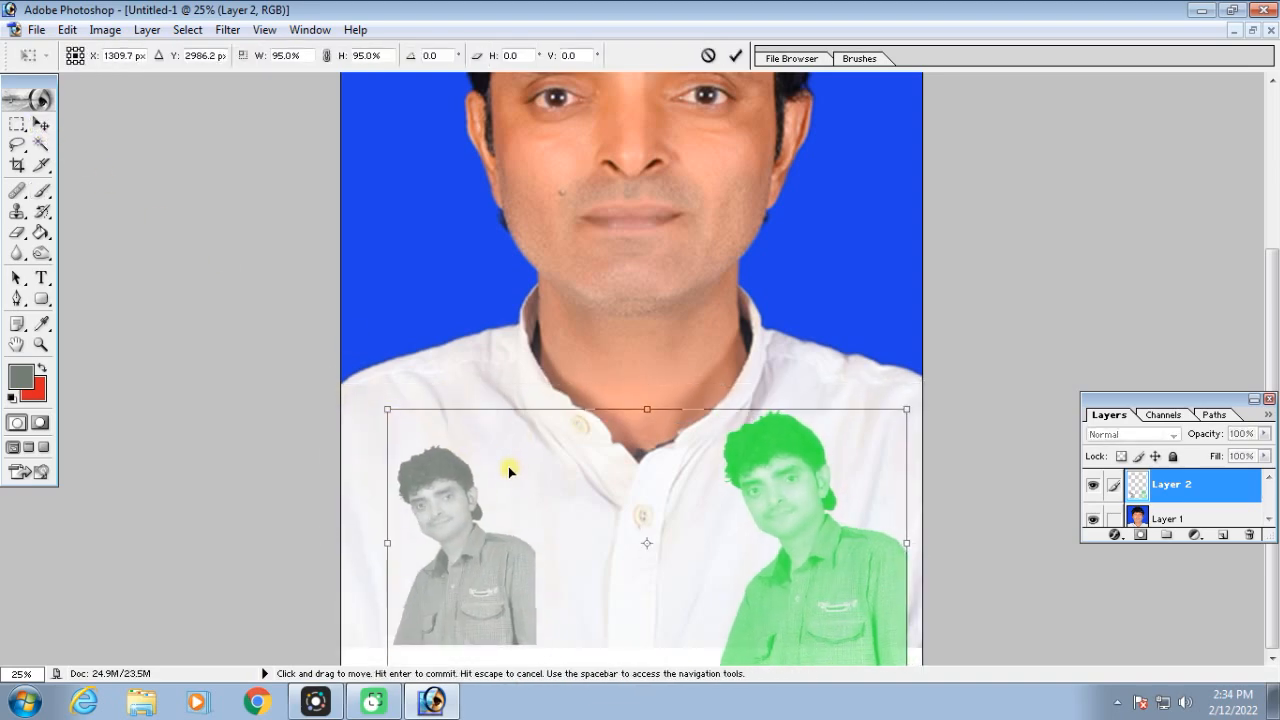
key(Return)
key(ctrl+minus)
key(ctrl+minus)
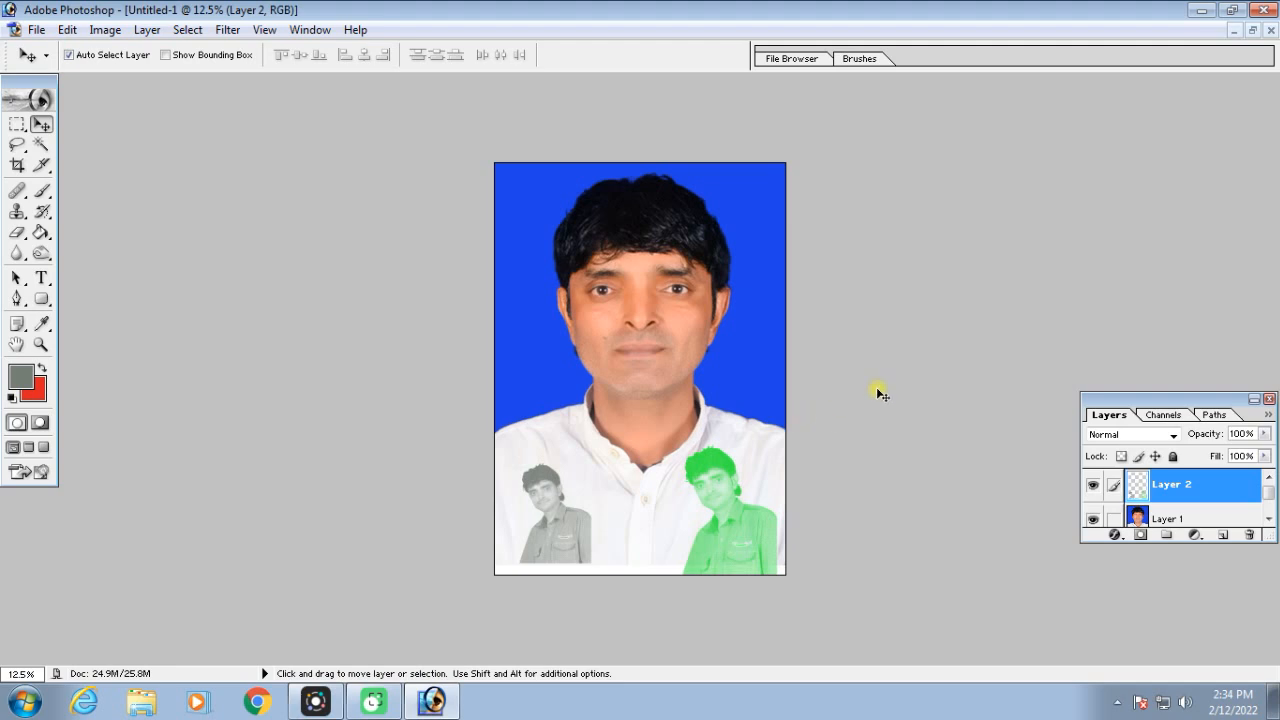
Close the portrait document and create a new white document with the 4 x 6 preset in a maximized window
key(ctrl+equal)
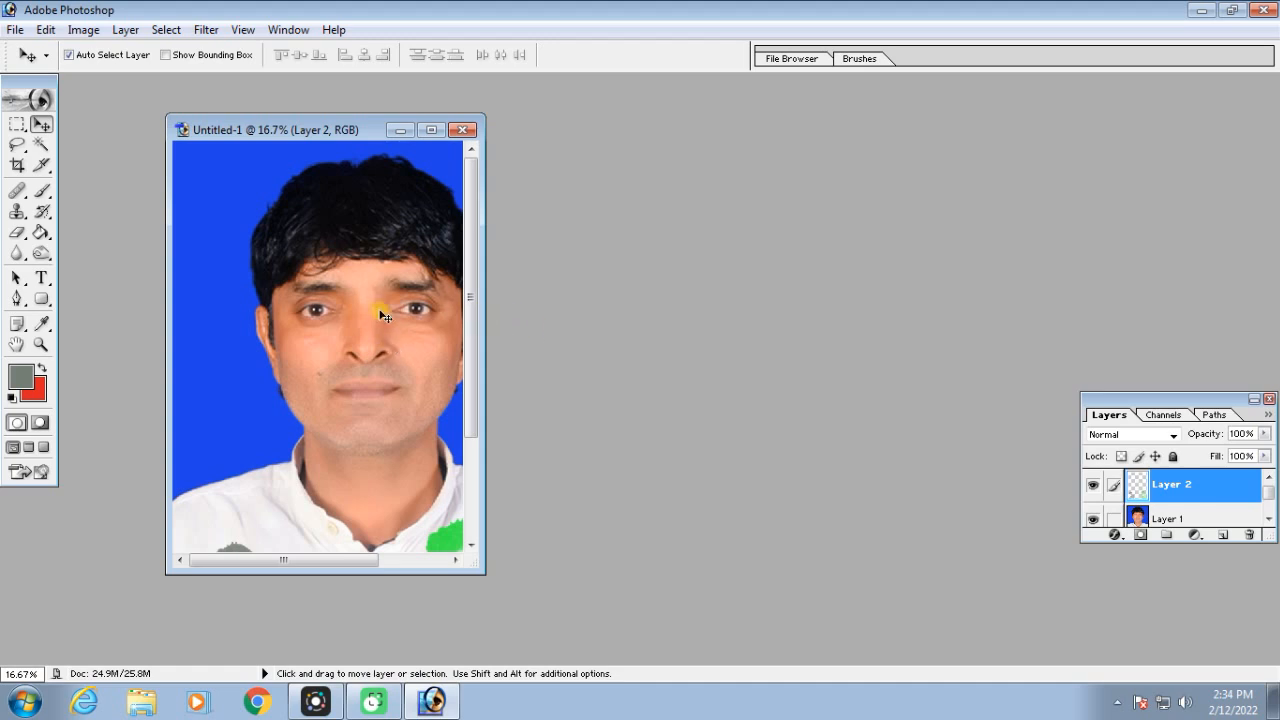
click(464, 131)
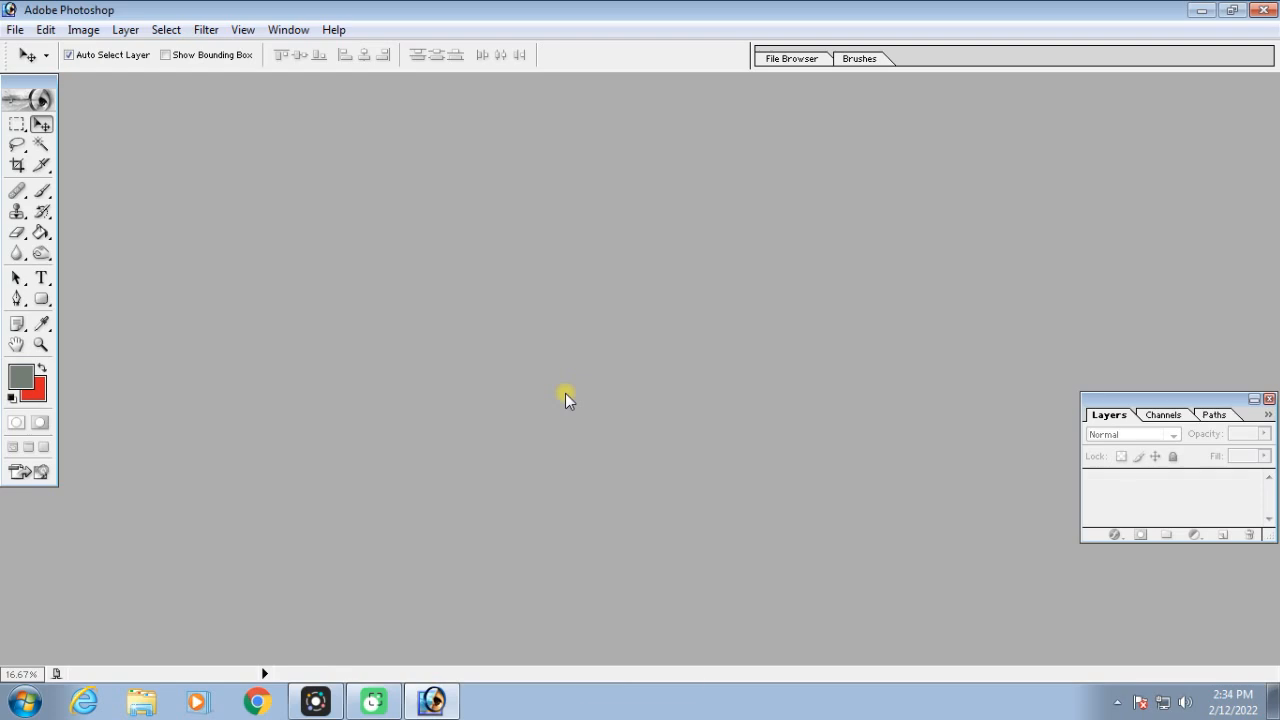
key(ctrl+n)
click(592, 288)
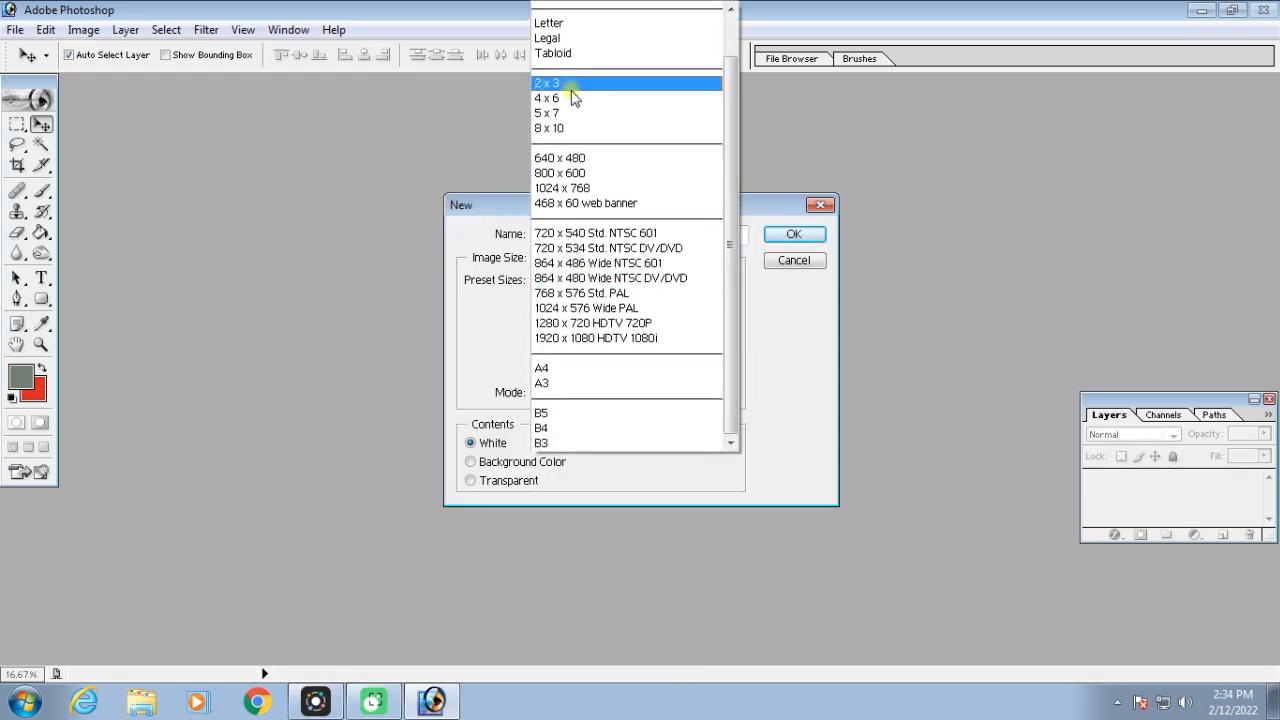
click(571, 88)
key(Return)
drag(173, 96, 651, 135)
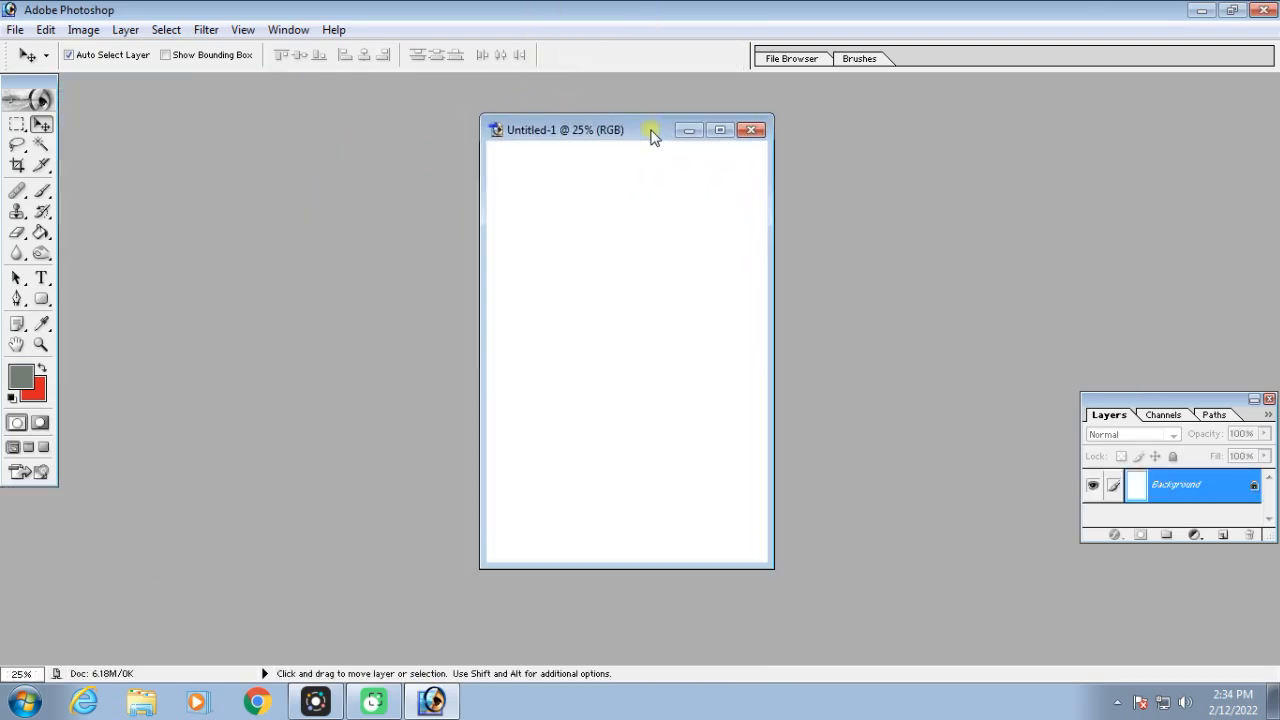
click(718, 130)
key(ctrl+equal)
key(ctrl+equal)
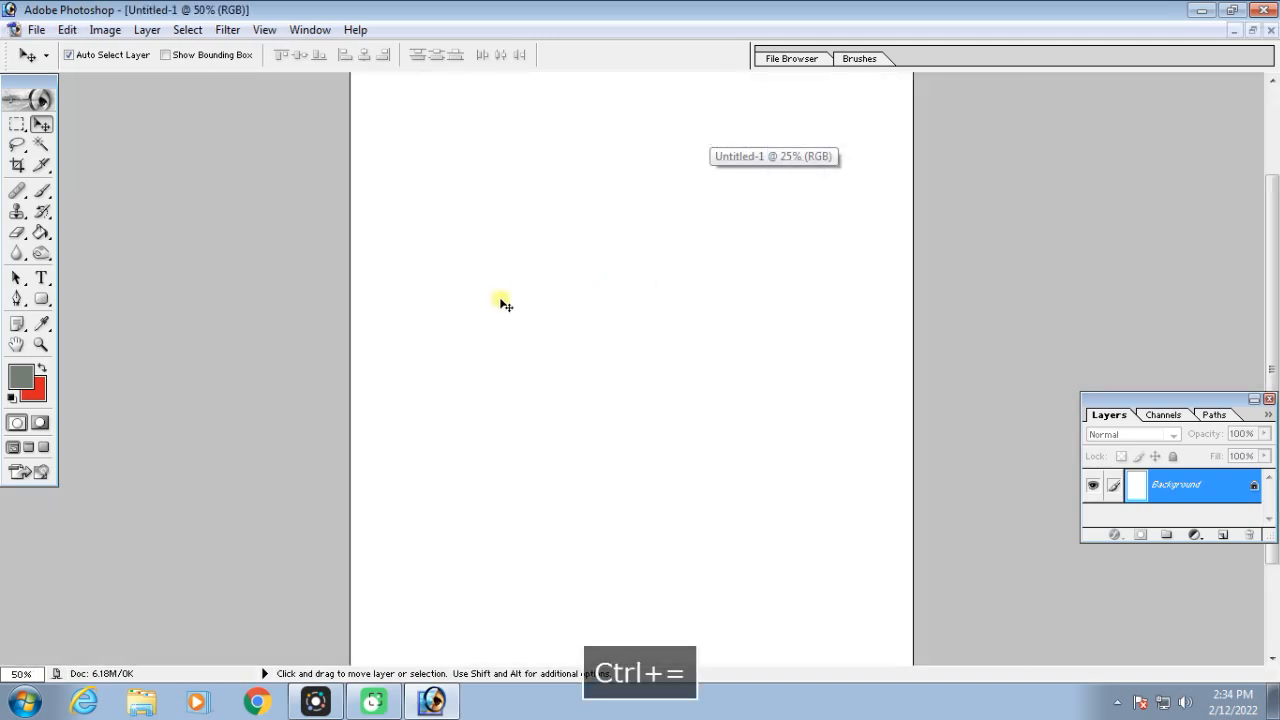
key(ctrl+minus)
Invert the white canvas to black and draw a circular selection near its middle with the Elliptical Marquee tool
drag(17, 124, 97, 153)
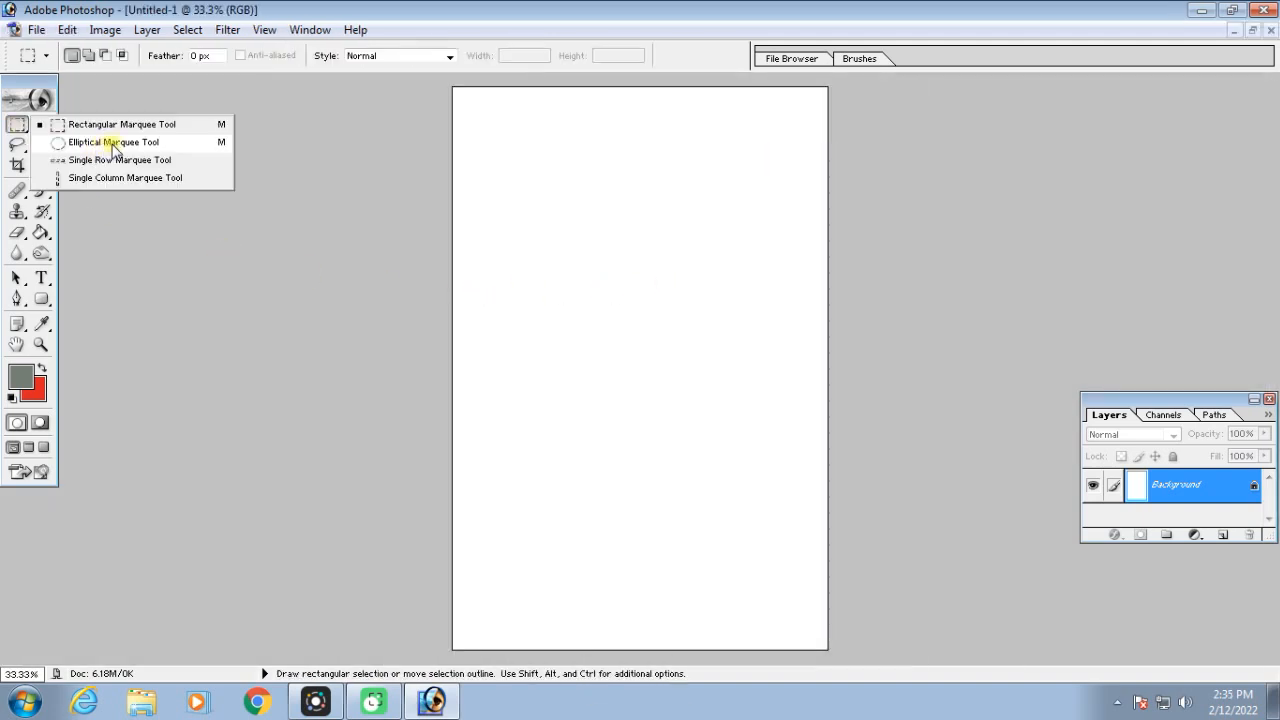
drag(125, 147, 125, 147)
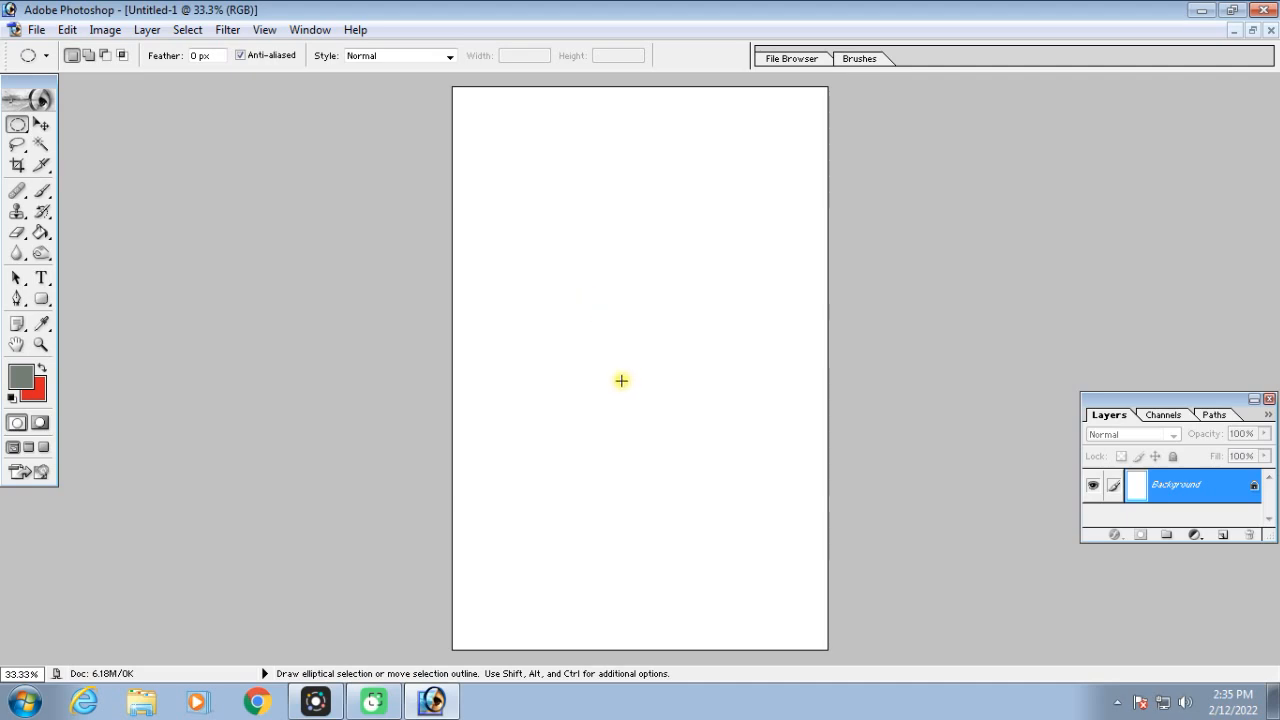
key(ctrl+i)
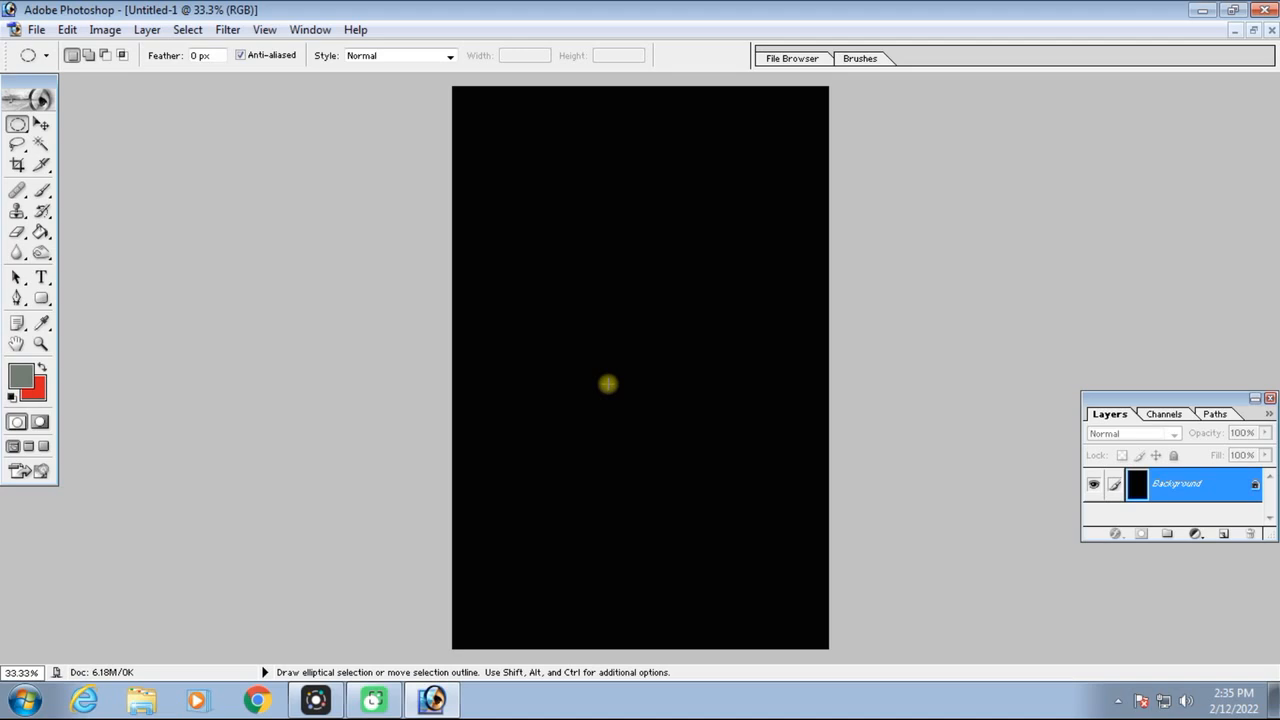
drag(546, 239, 707, 422)
key(space)
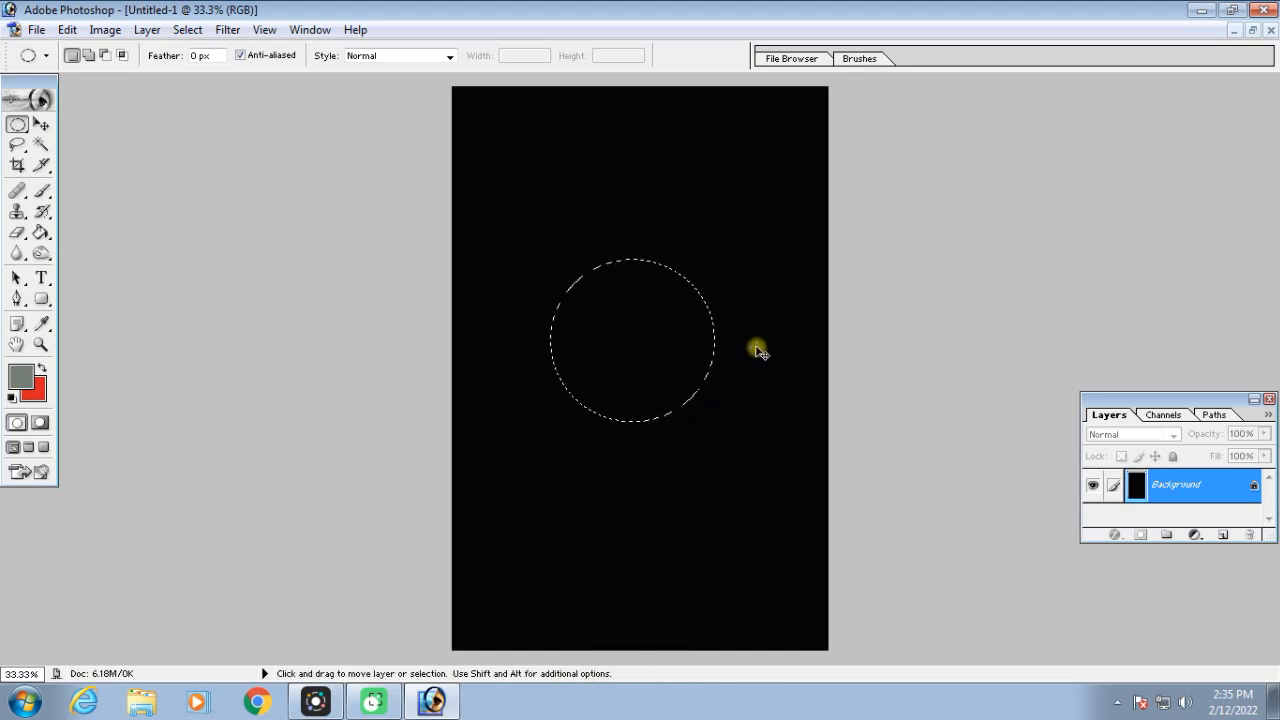
key(ctrl+equal)
key(ctrl+equal)
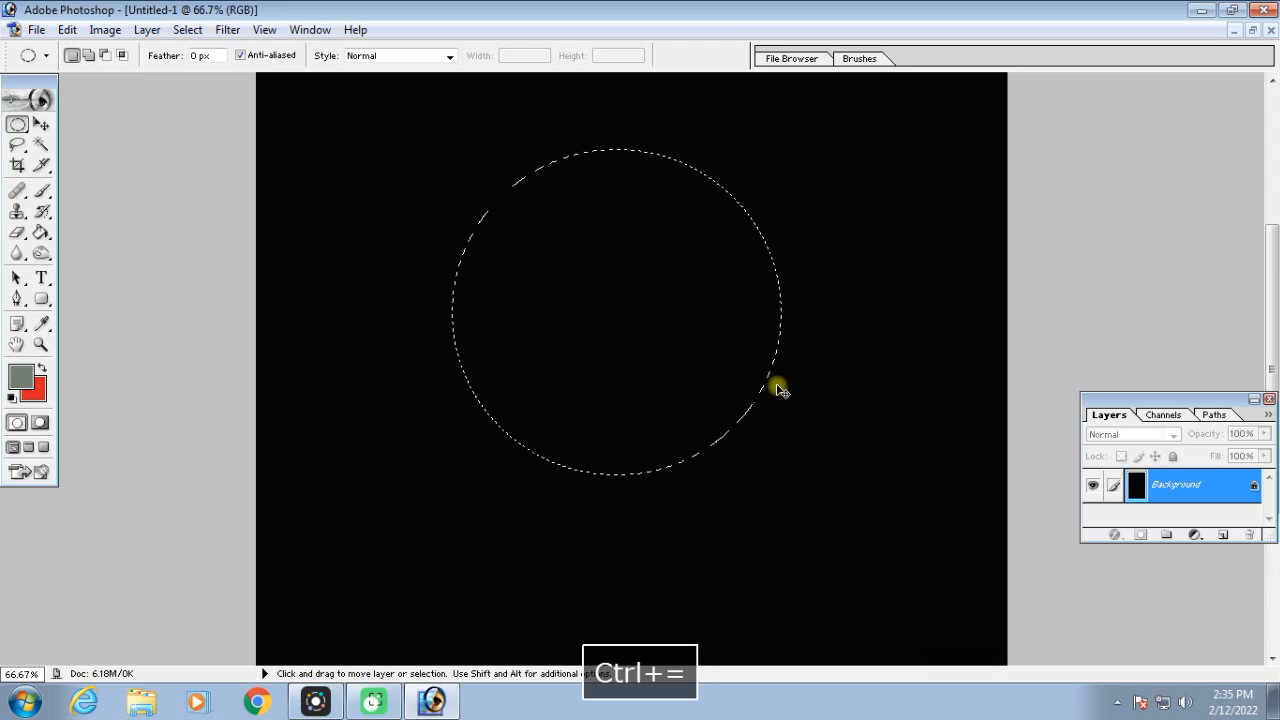
Switch to the Brush tool and choose the soft round 300 px tip
click(41, 191)
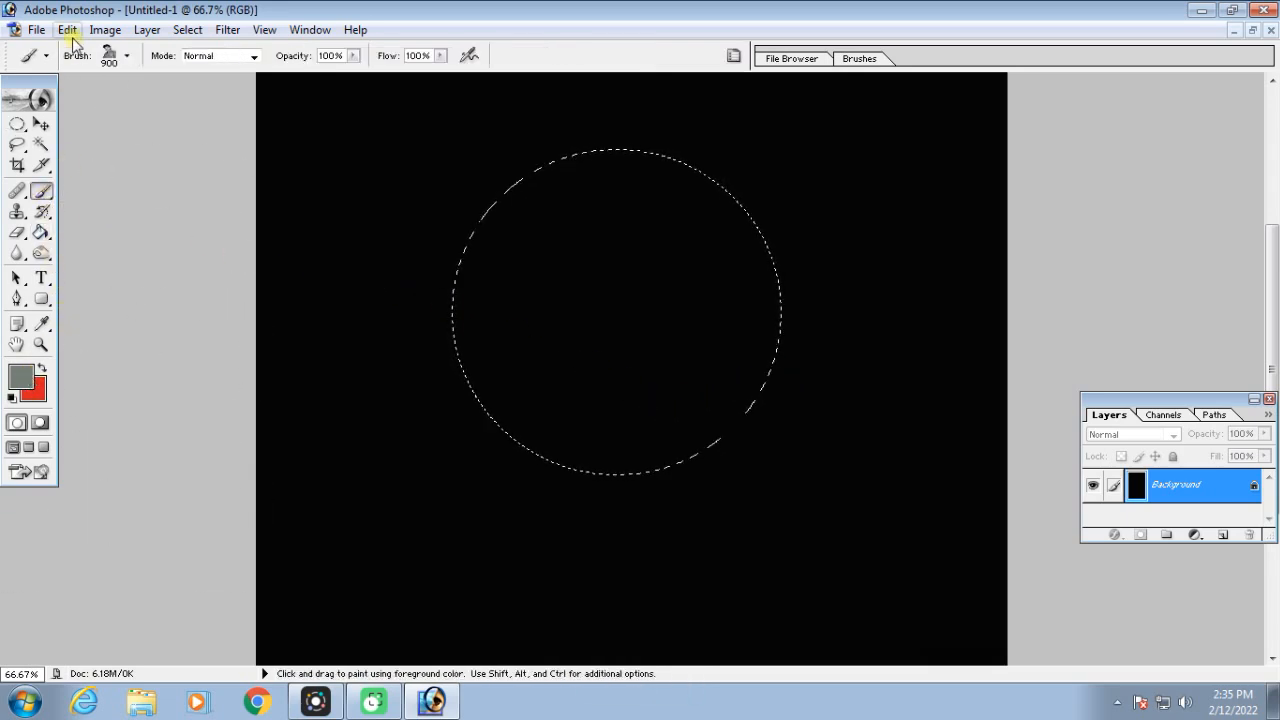
click(46, 57)
drag(206, 251, 210, 195)
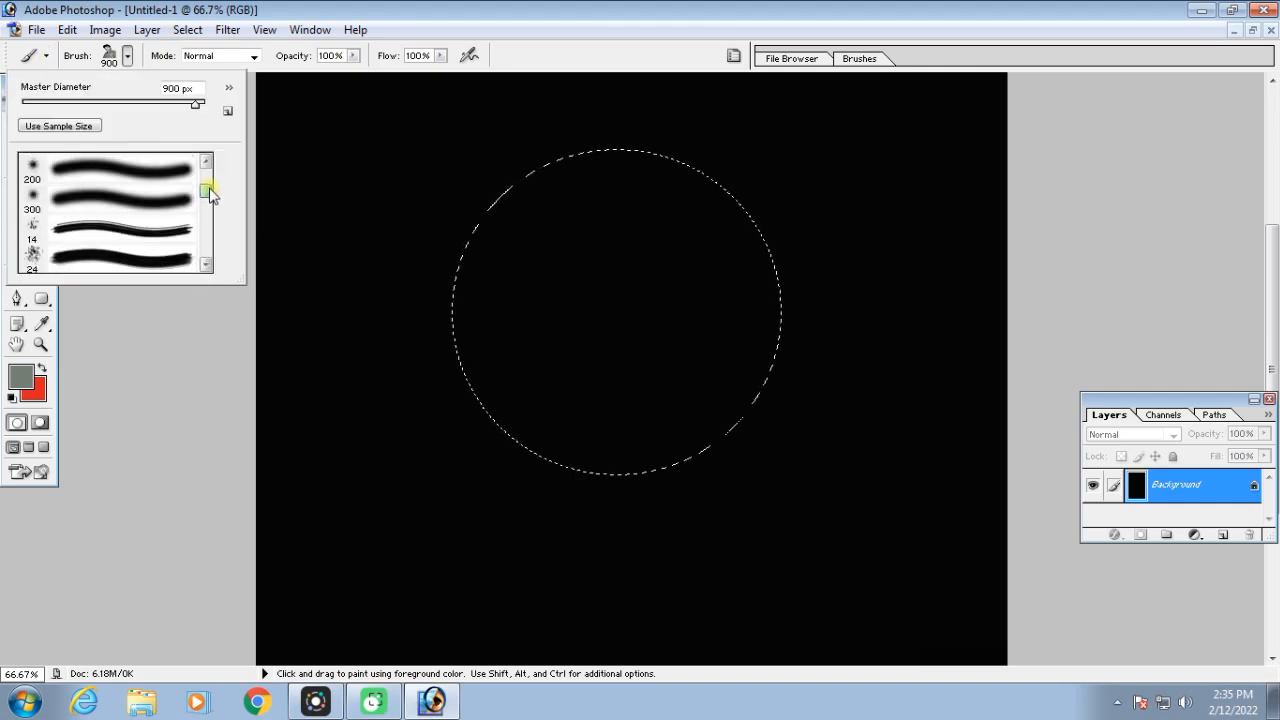
click(99, 205)
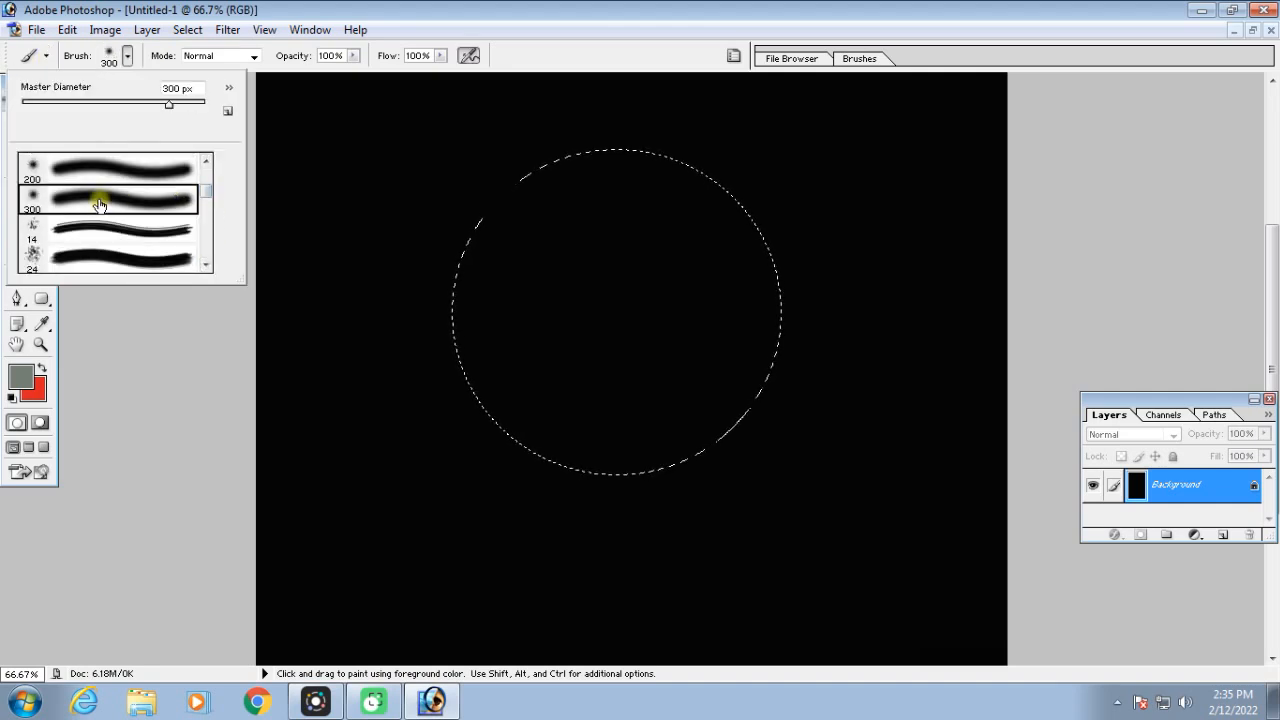
Set the foreground color to near-white F9FCF9 and paint around the inside edge of the circular selection with a 400 px soft brush
click(24, 378)
click(701, 115)
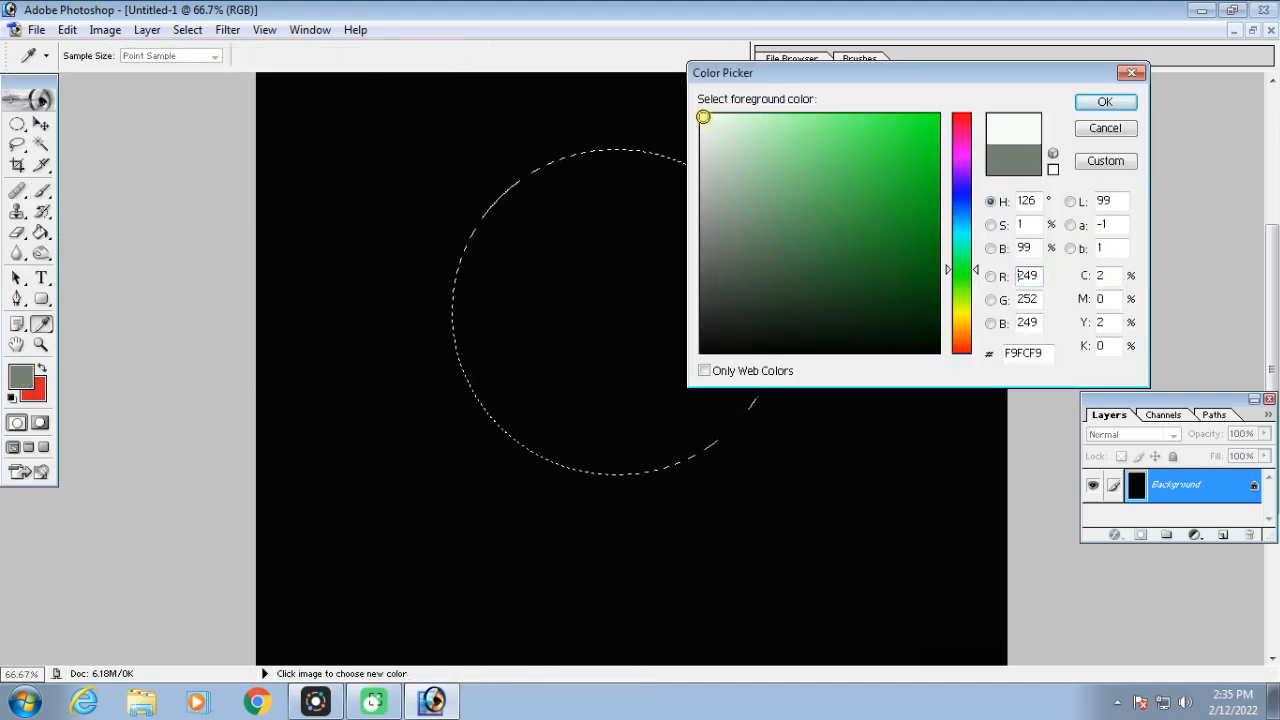
key(Return)
key(bracketright)
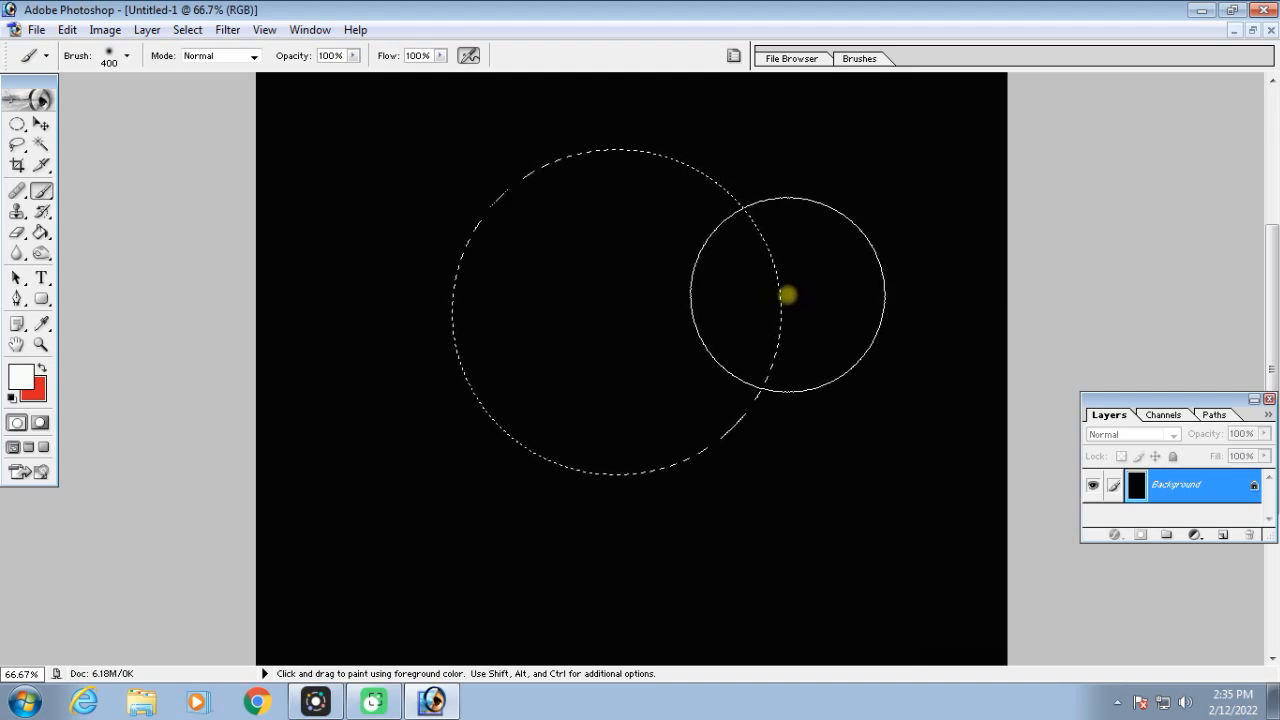
mouse_move(785, 286)
mouse_down()
mouse_move(813, 253)
mouse_move(797, 165)
mouse_move(774, 128)
mouse_move(698, 97)
mouse_move(566, 89)
mouse_move(499, 121)
mouse_move(470, 168)
mouse_move(448, 285)
mouse_move(448, 387)
mouse_move(465, 440)
mouse_move(435, 425)
mouse_move(472, 466)
mouse_move(553, 512)
mouse_move(665, 524)
mouse_move(740, 503)
mouse_up()
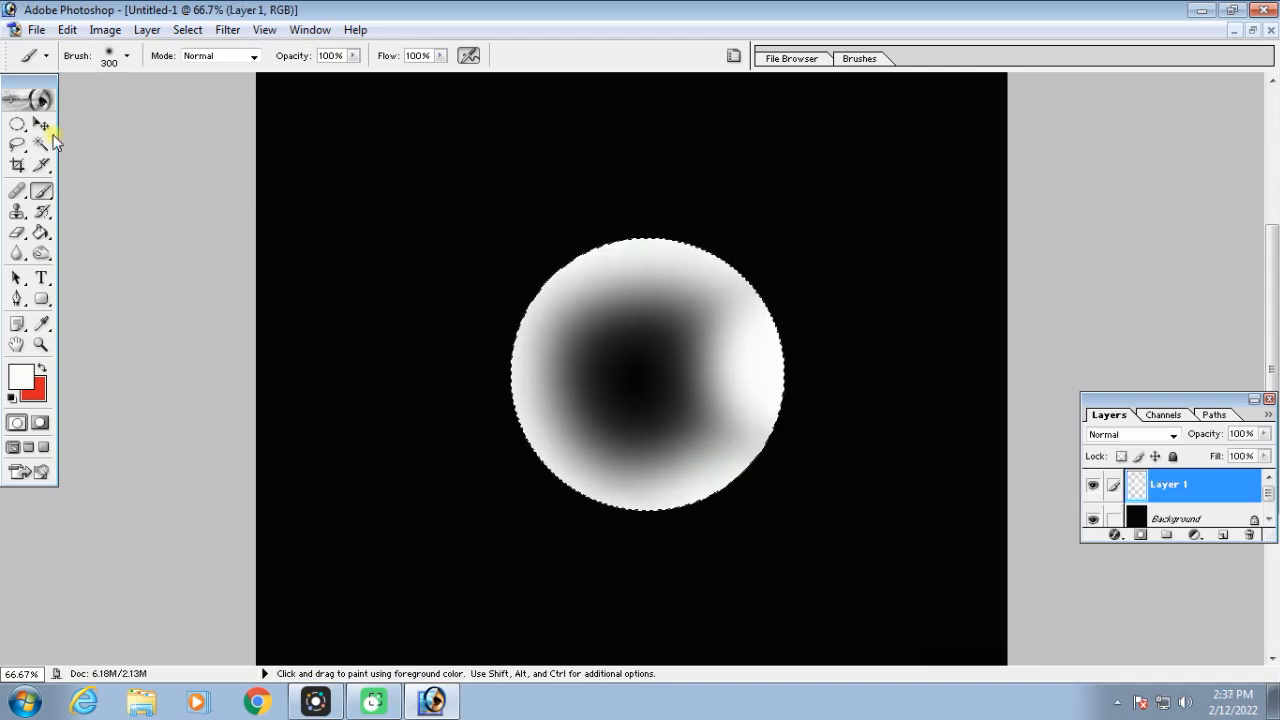
Deselect the painted bubble on Layer 1, delete the black Background layer and nudge the bubble slightly
click(41, 125)
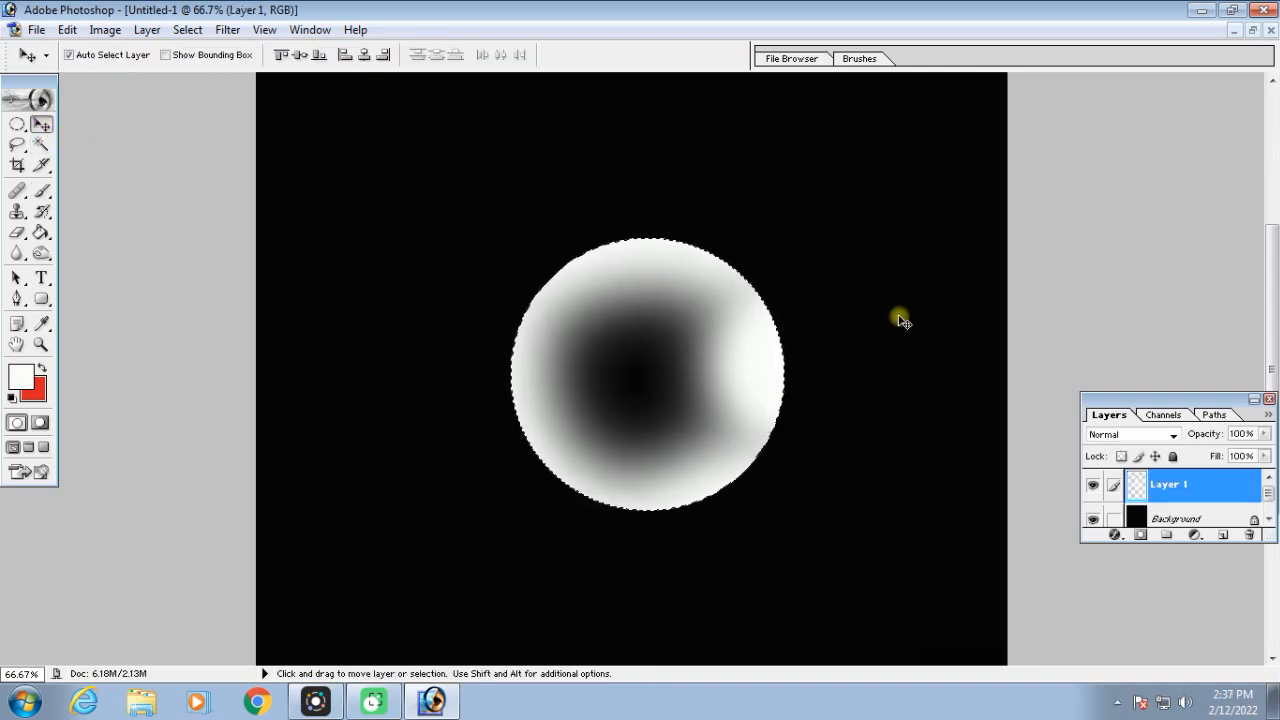
key(ctrl+d)
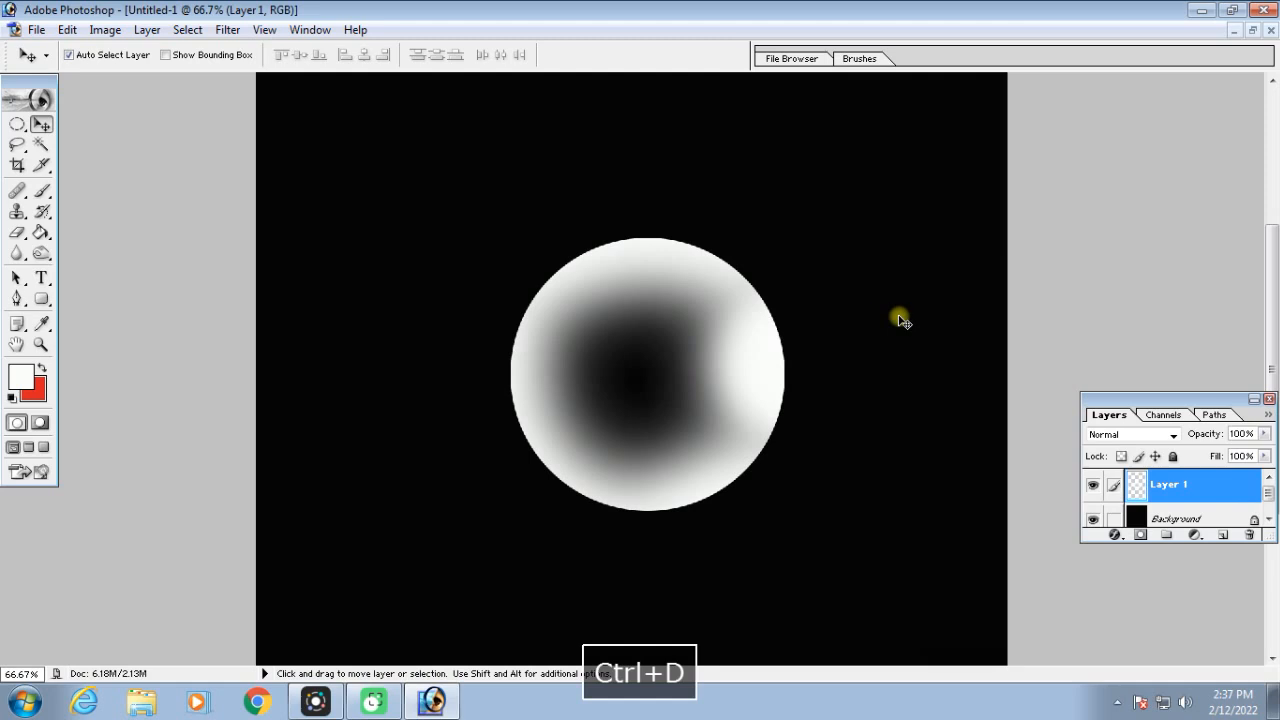
click(1163, 518)
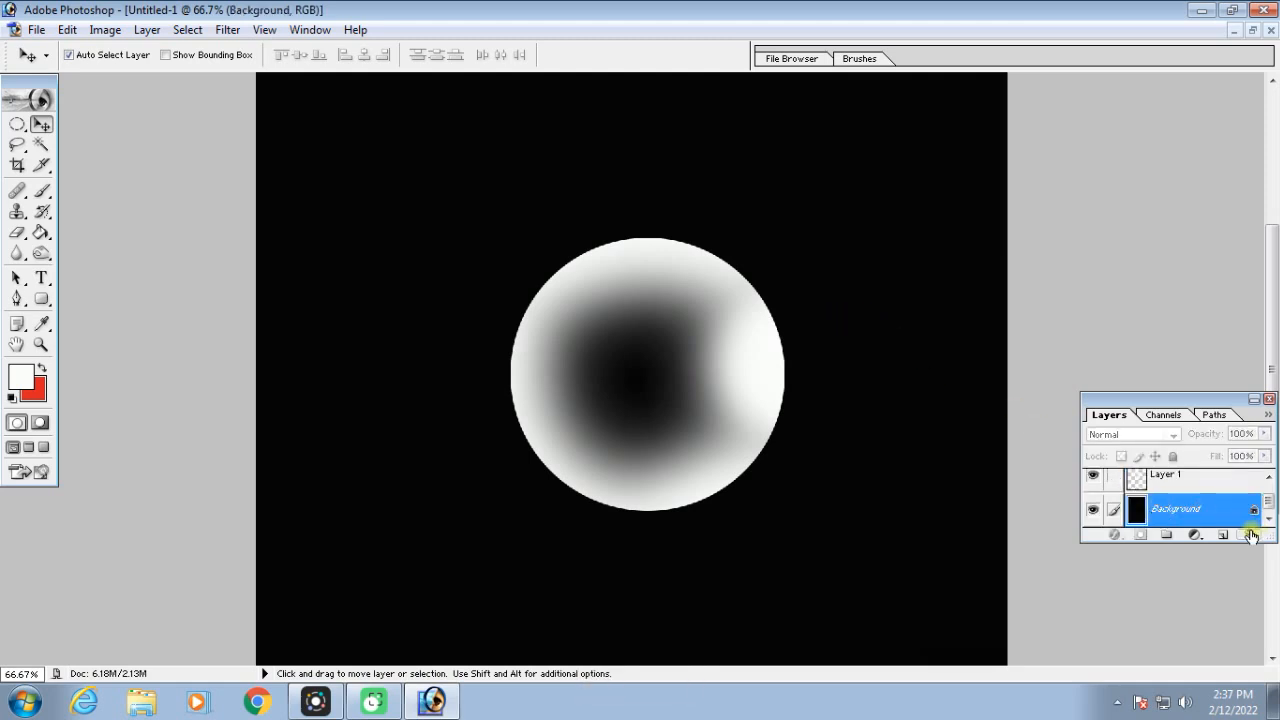
drag(1251, 536, 1251, 536)
mouse_move(757, 325)
mouse_down()
mouse_move(751, 343)
mouse_move(751, 320)
mouse_up()
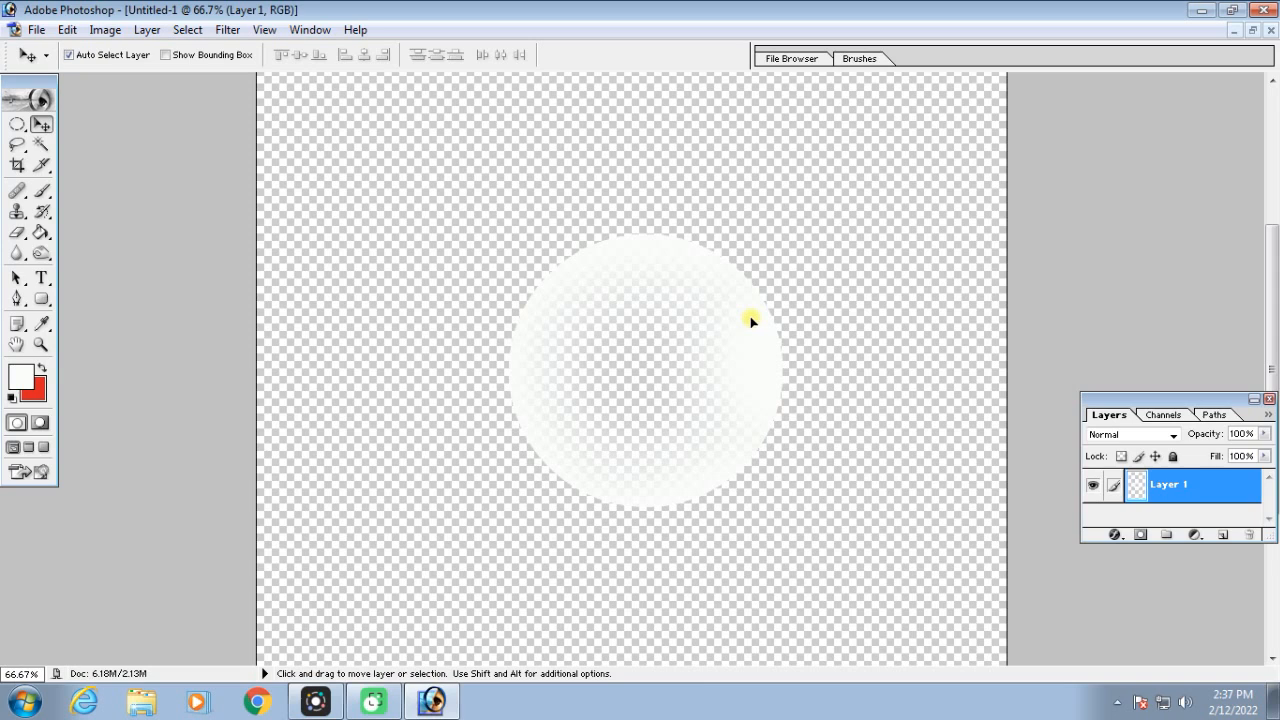
Invert the bubble's colors, shift it slightly and define it as a brush named Sk
key(ctrl+i)
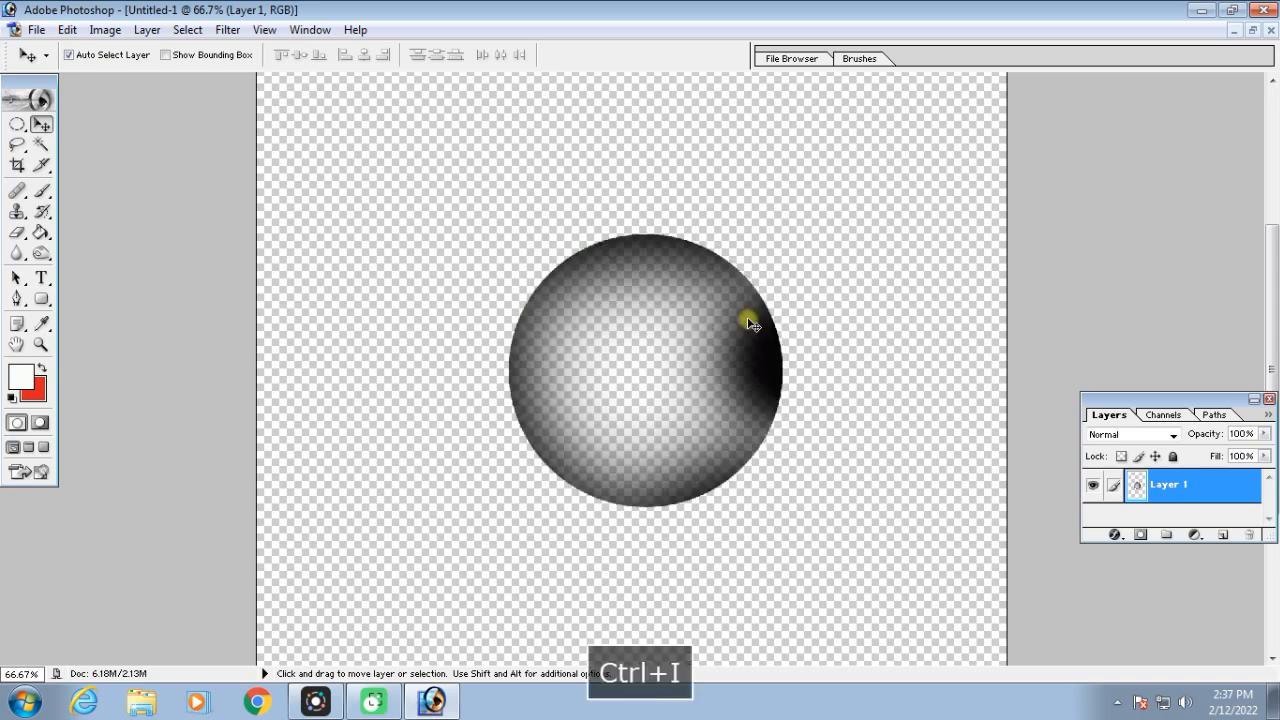
drag(760, 346, 739, 356)
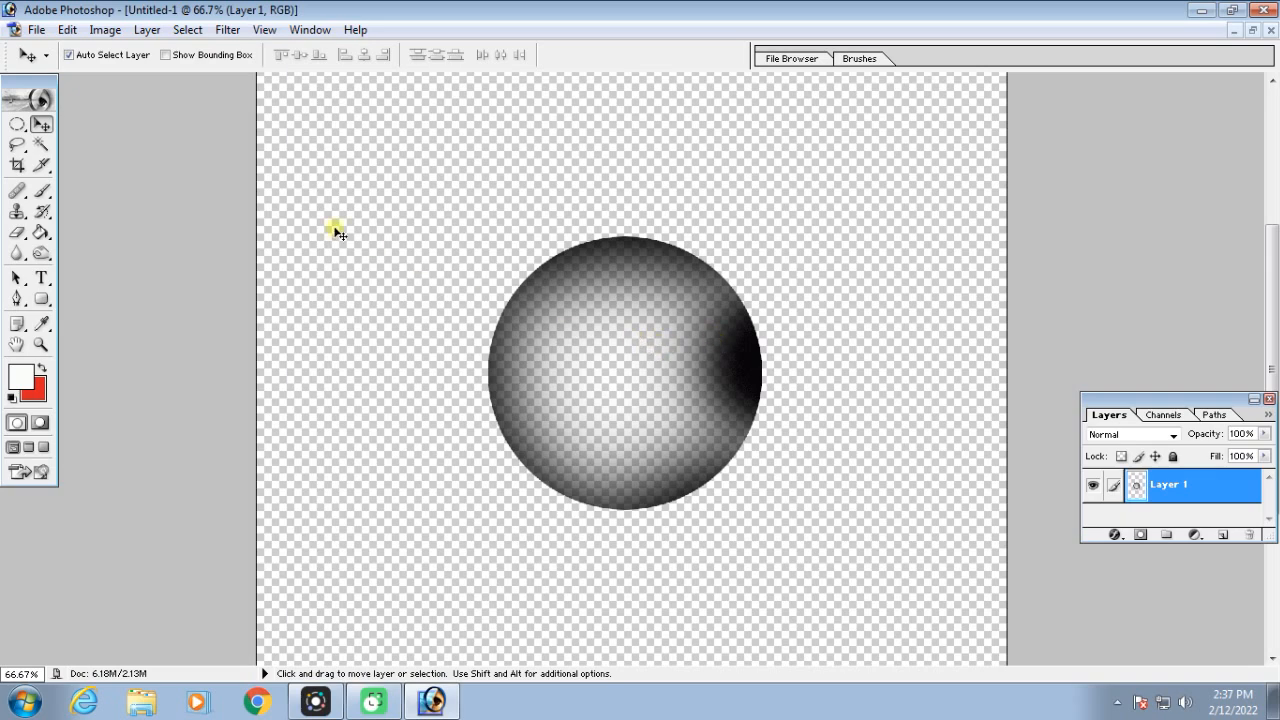
click(67, 30)
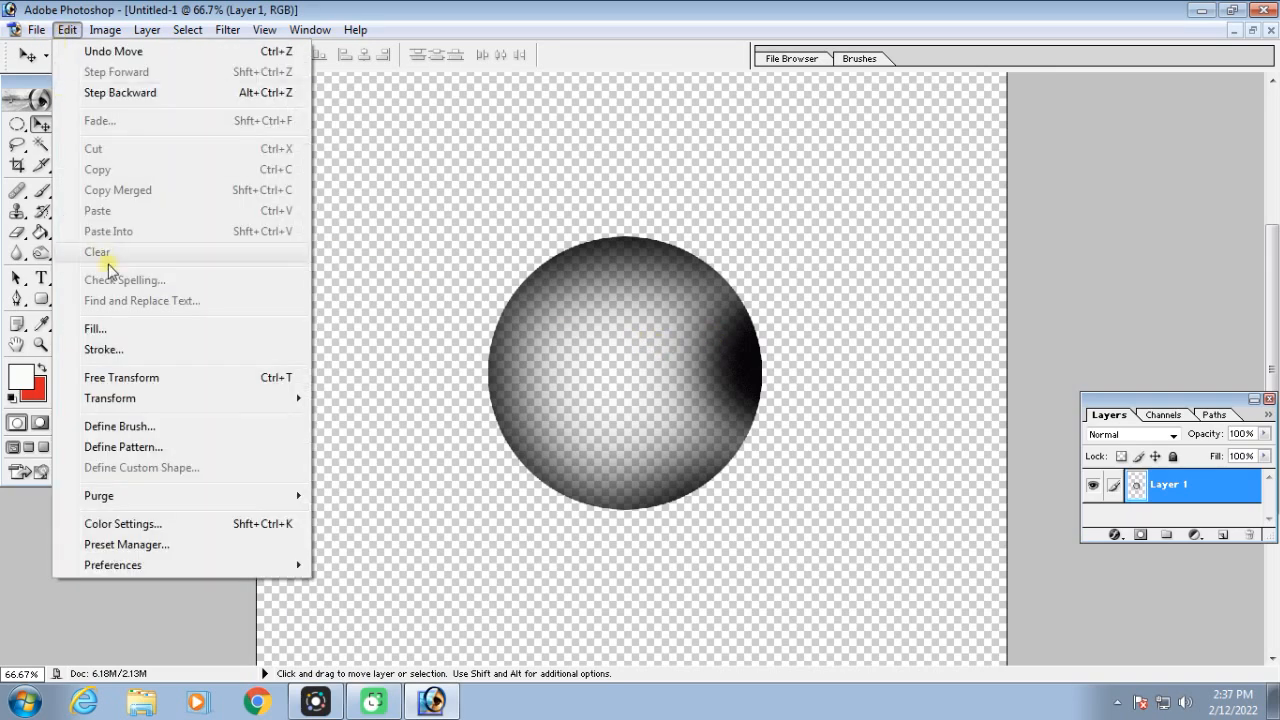
click(153, 427)
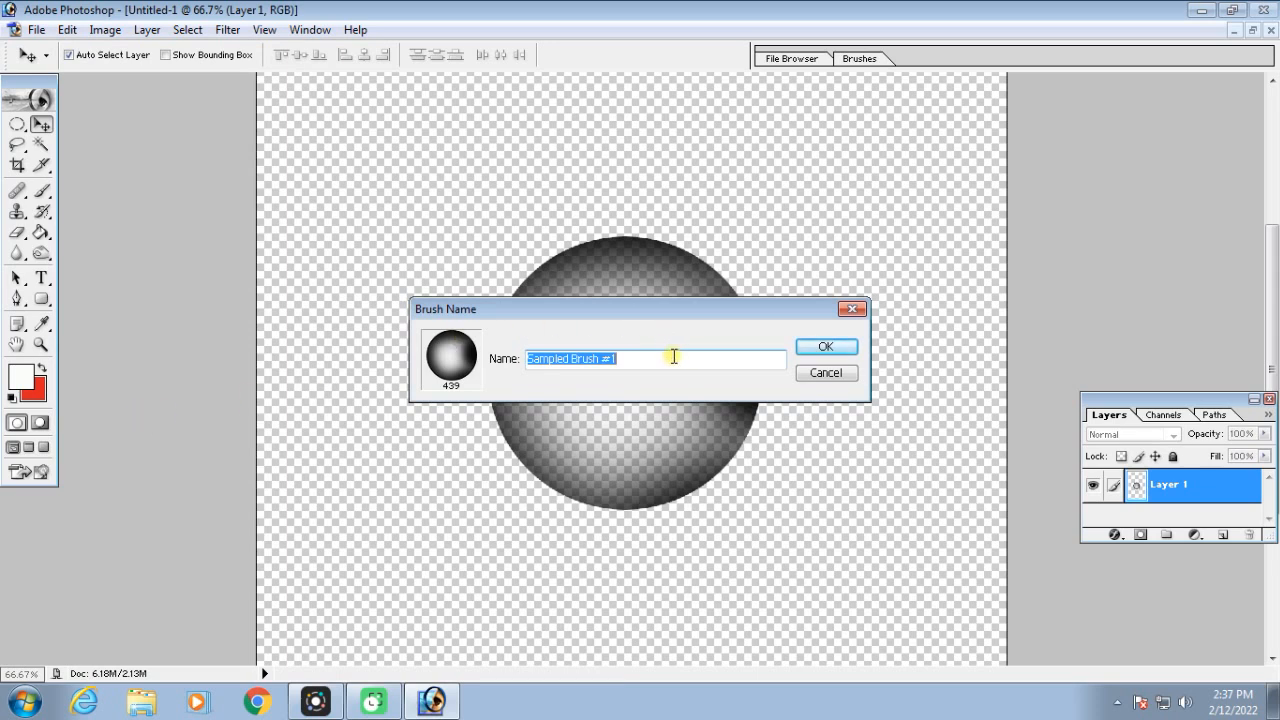
text(Sk)
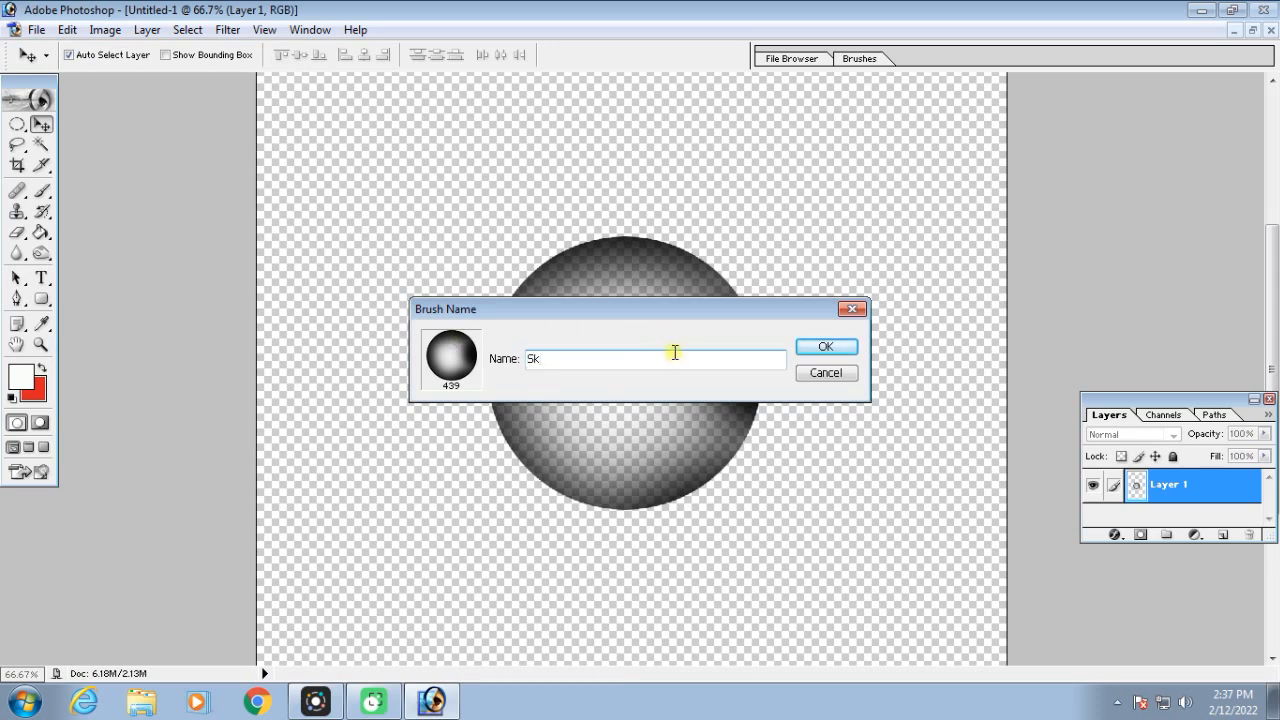
click(825, 347)
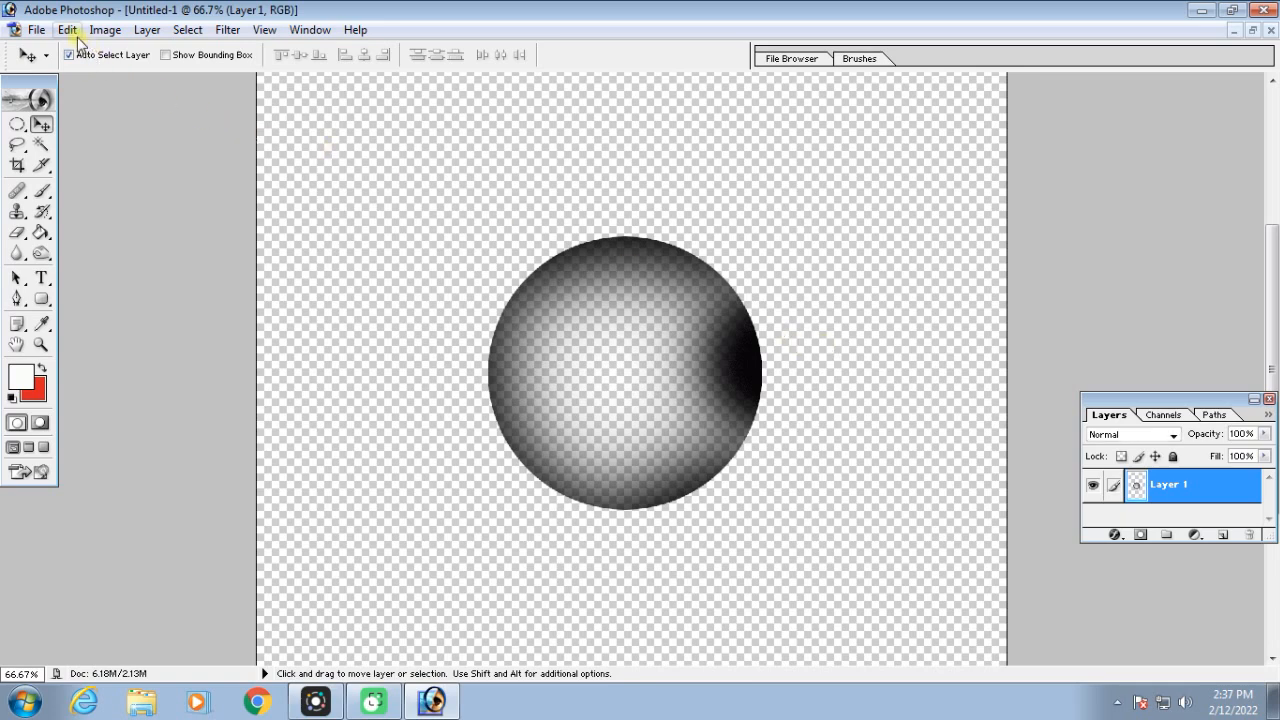
Look for the new 439 px bubble tip at the end of the Brush tool's preset list
click(42, 194)
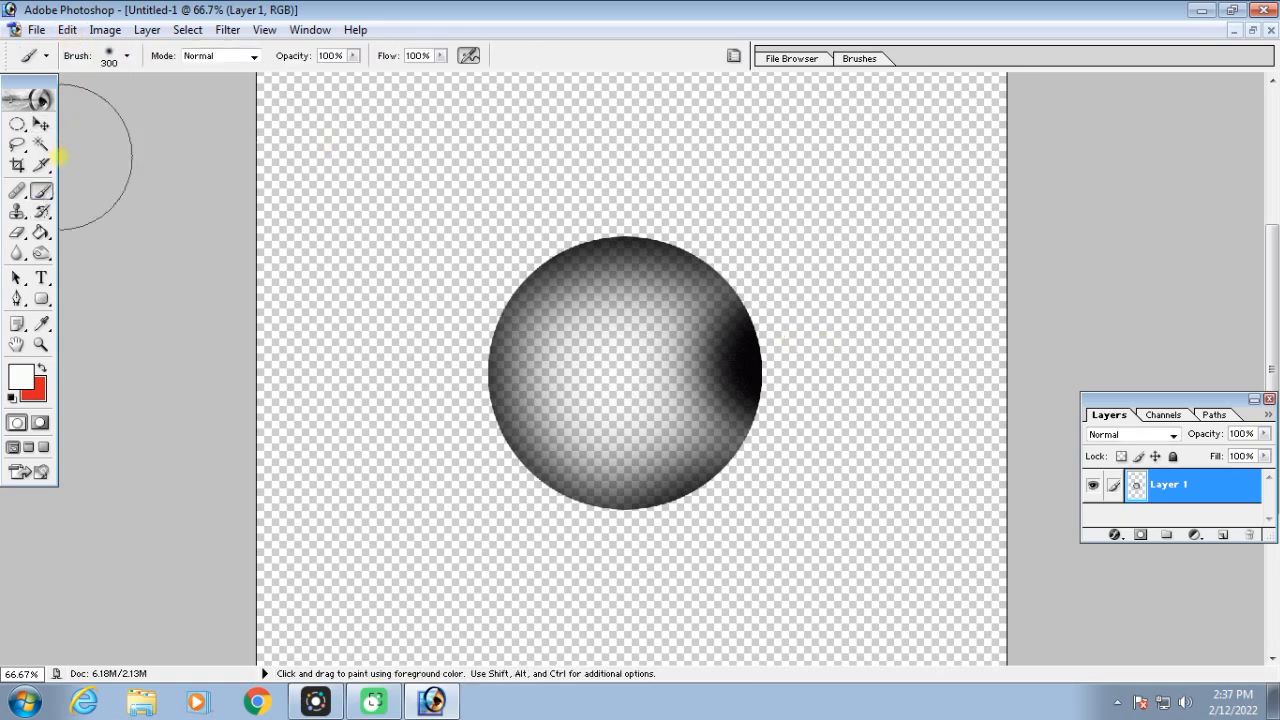
click(128, 57)
drag(208, 179, 213, 254)
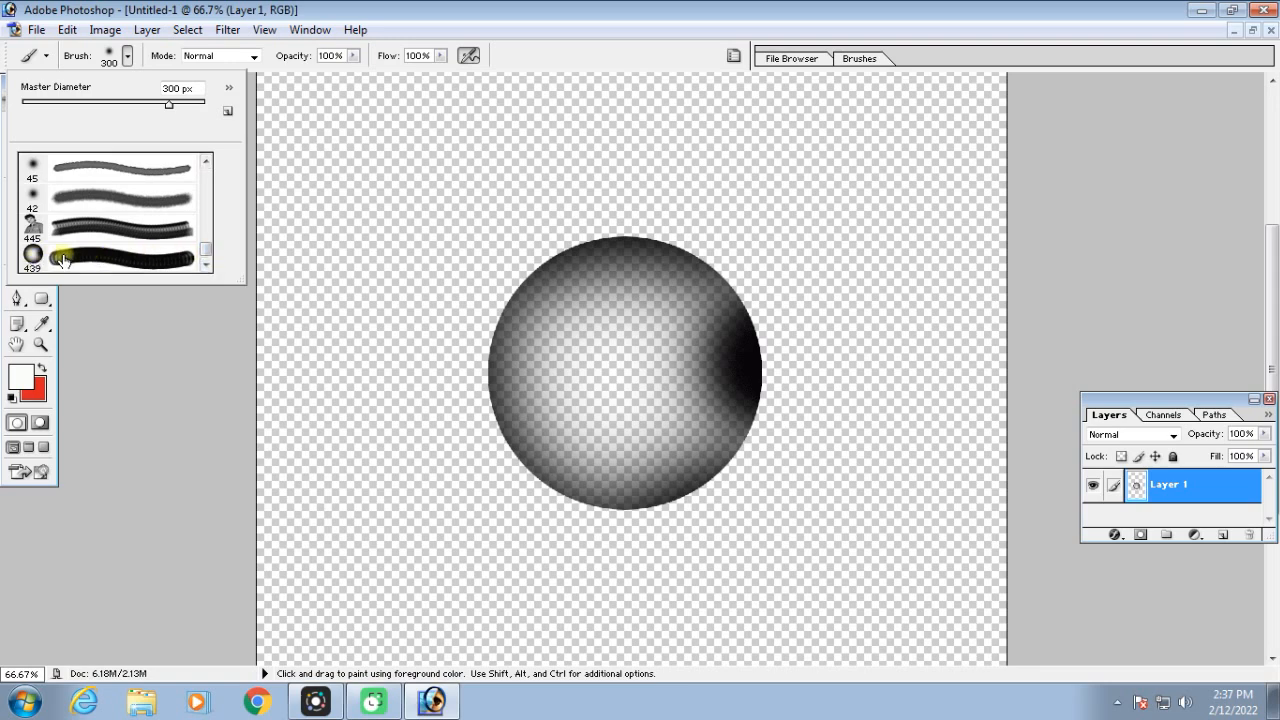
Close the bubble document without saving and create a new white document with the A4 preset
click(1251, 31)
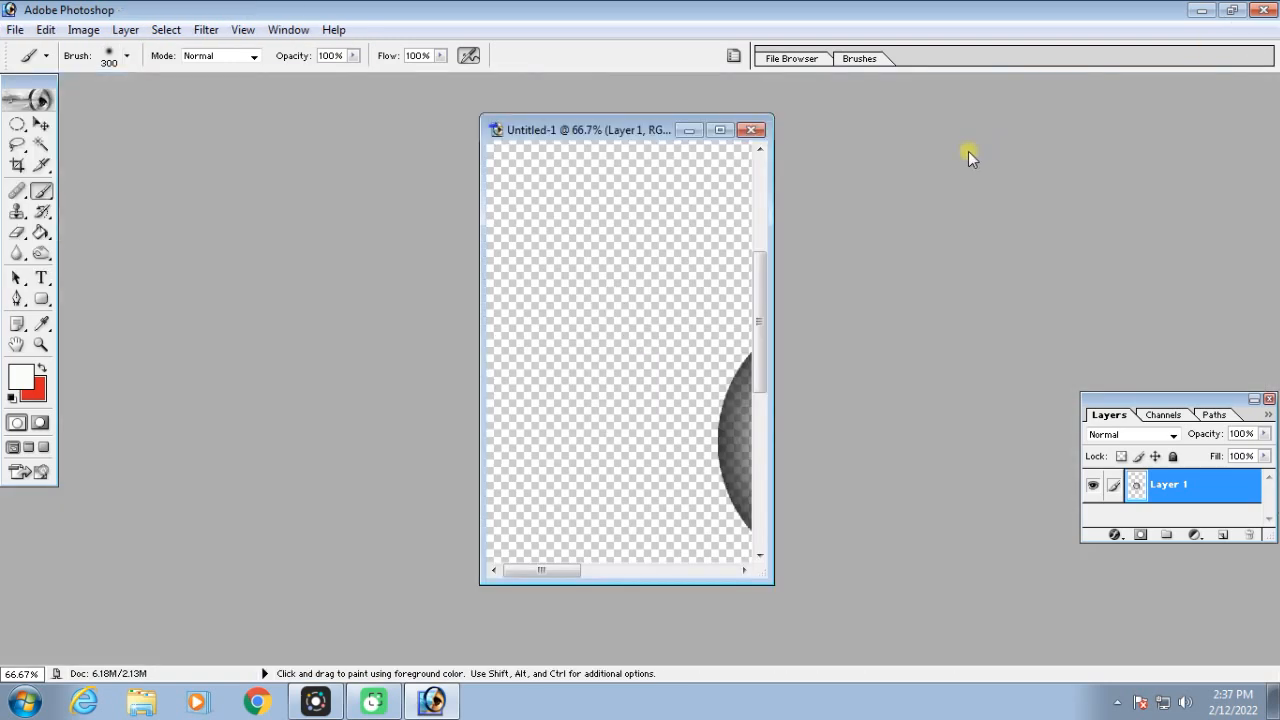
click(746, 134)
click(650, 276)
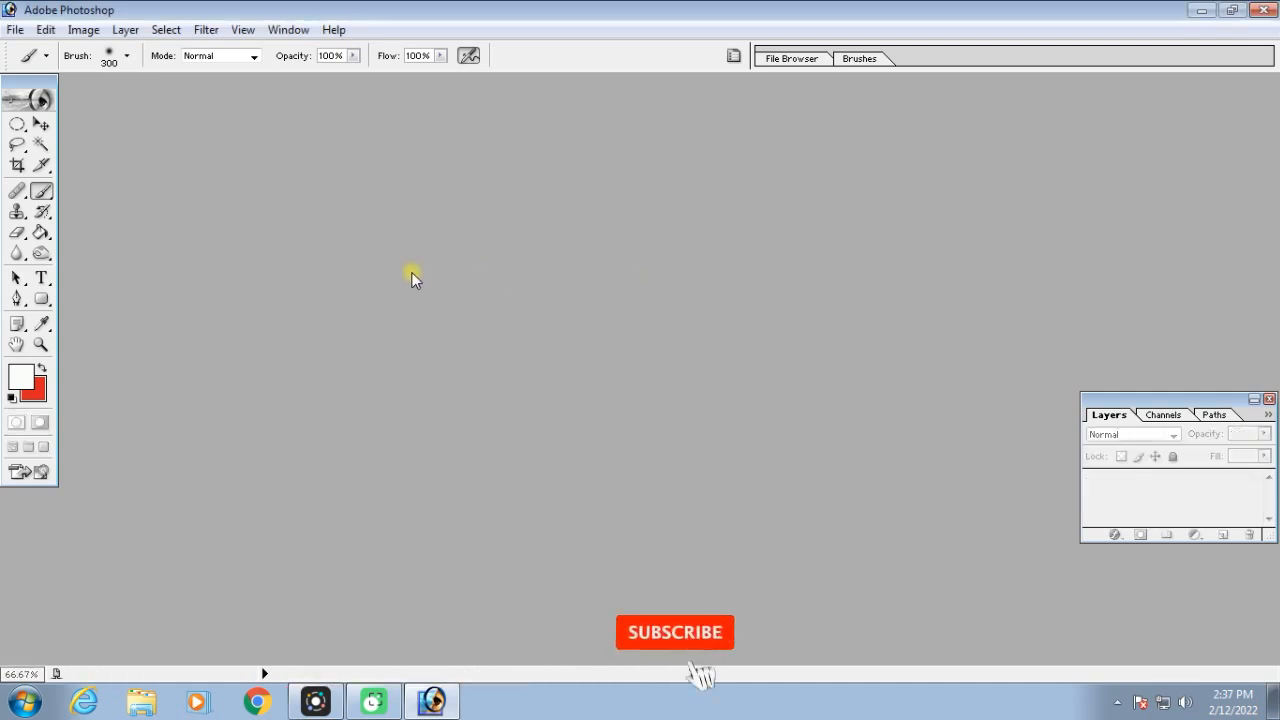
click(41, 124)
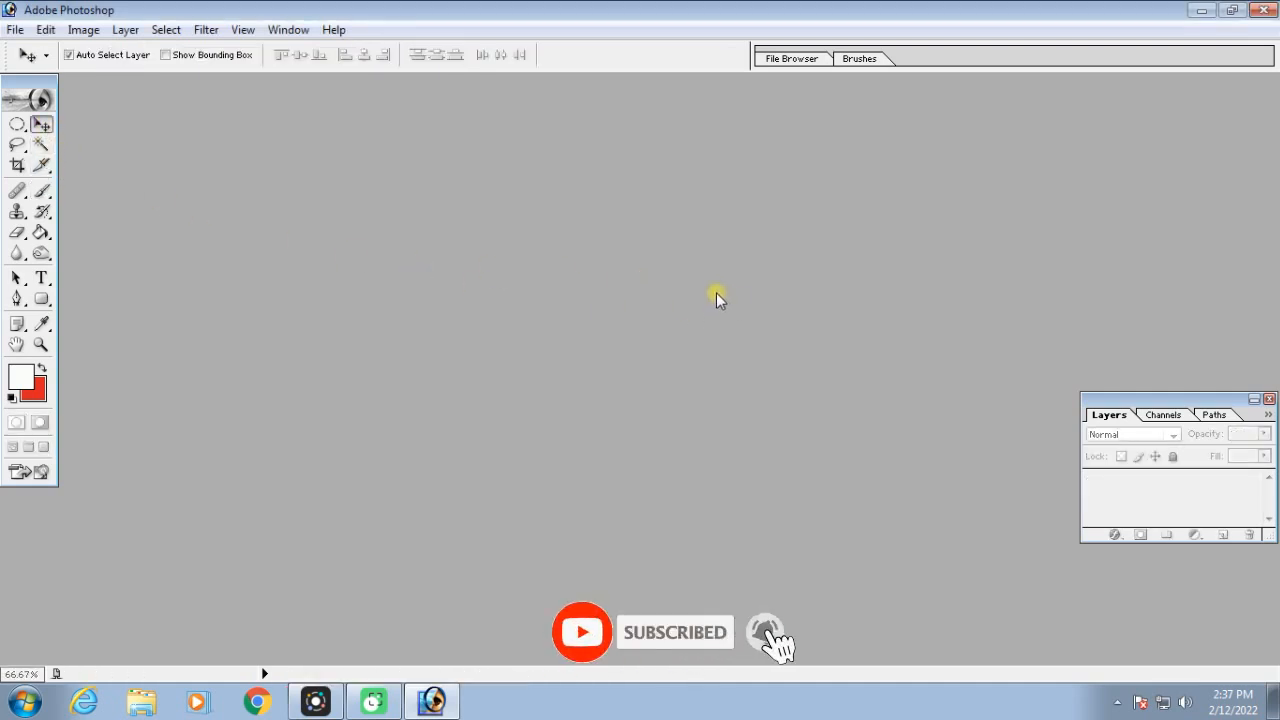
key(ctrl+n)
click(660, 281)
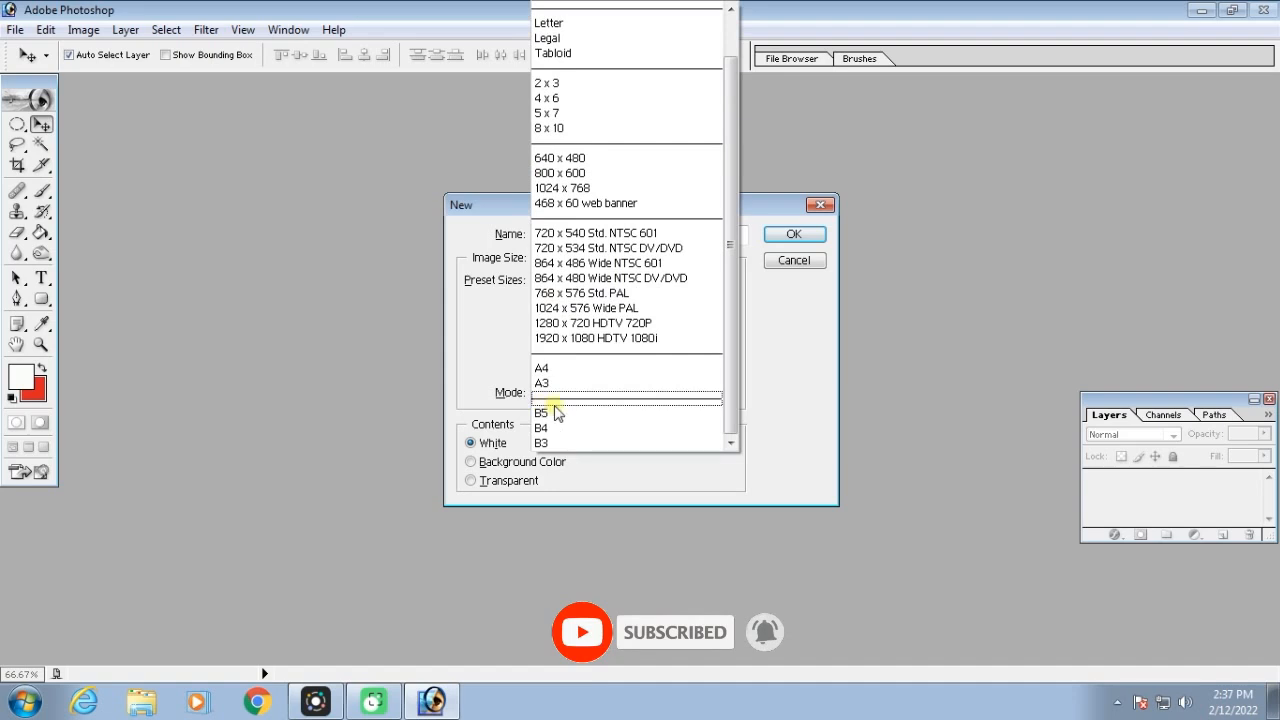
click(545, 368)
click(794, 233)
Rotate the A4 canvas 90° clockwise and maximize its document window
click(86, 31)
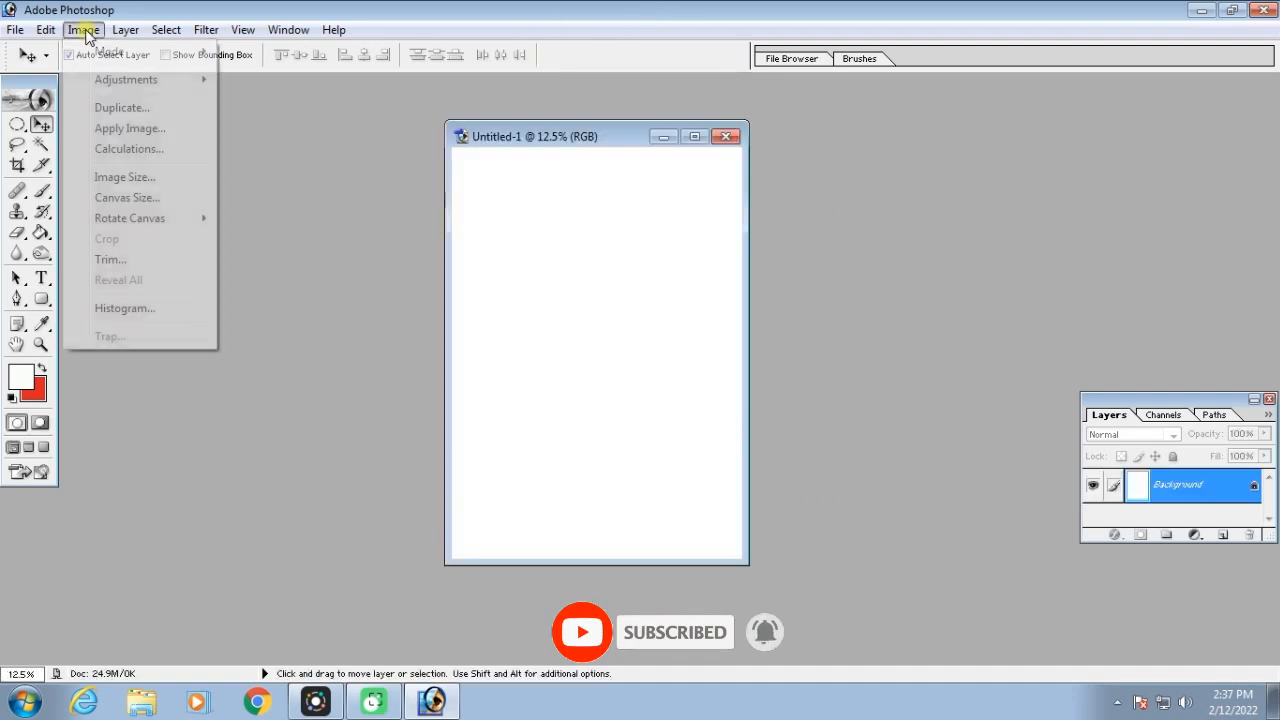
mouse_move(131, 217)
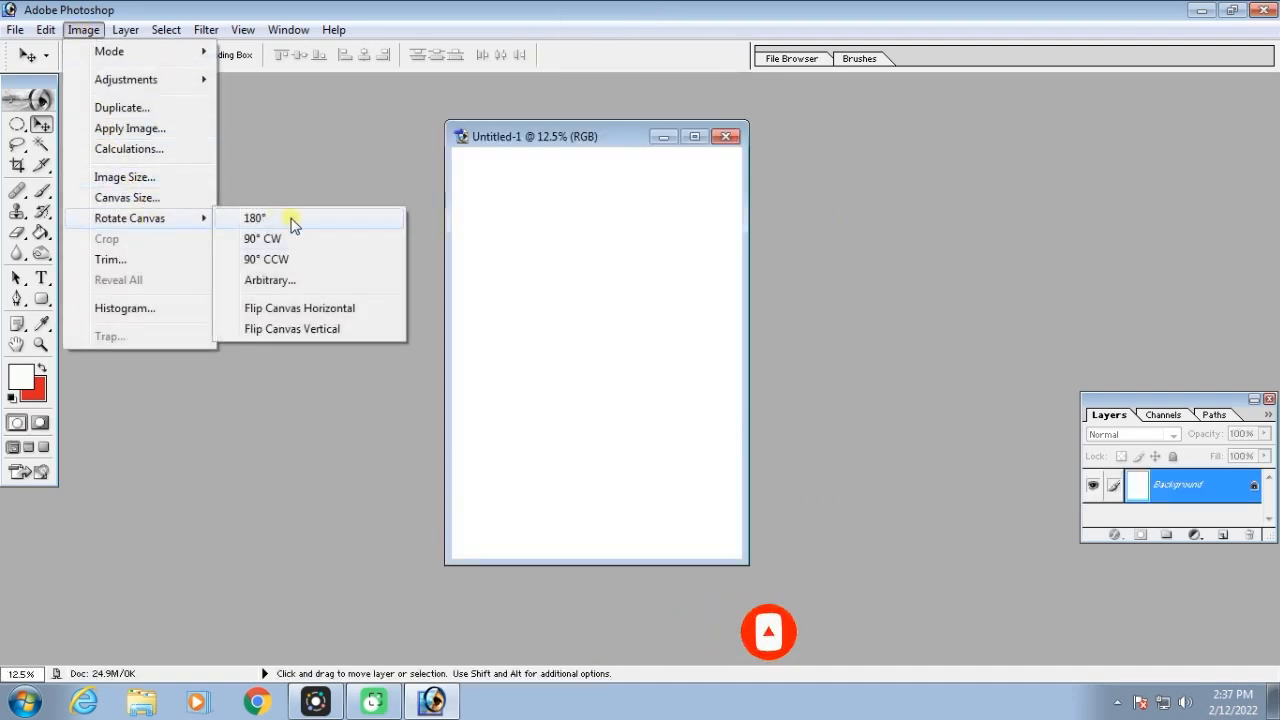
click(300, 238)
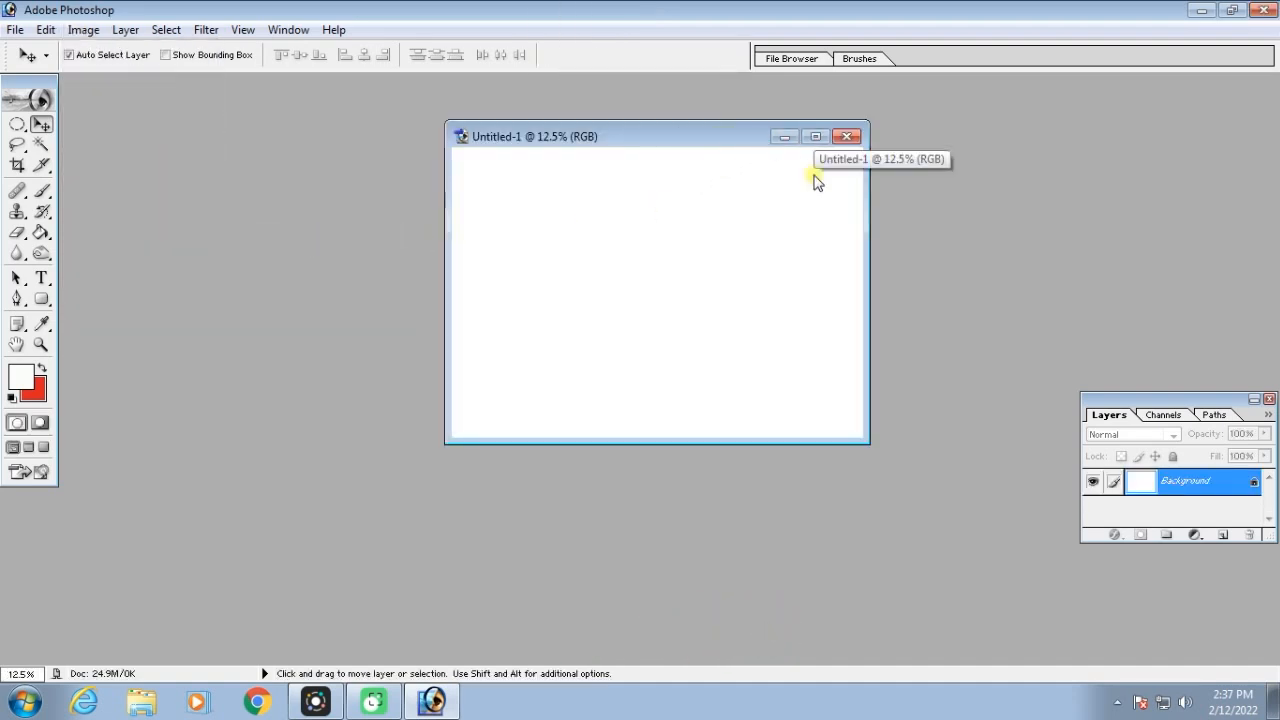
click(815, 138)
Fill the canvas from top to bottom with a black-to-white reflected gradient using the Gradient tool
drag(40, 232, 116, 236)
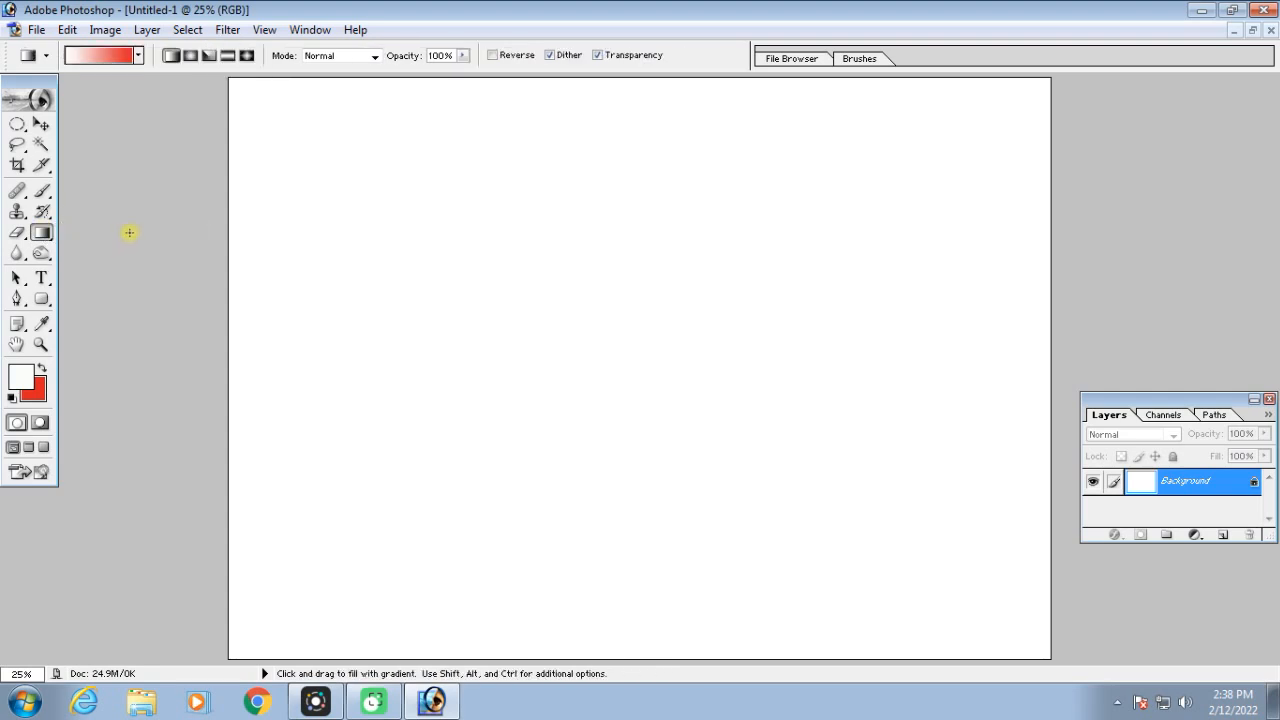
key(ctrl+alt+z)
click(103, 57)
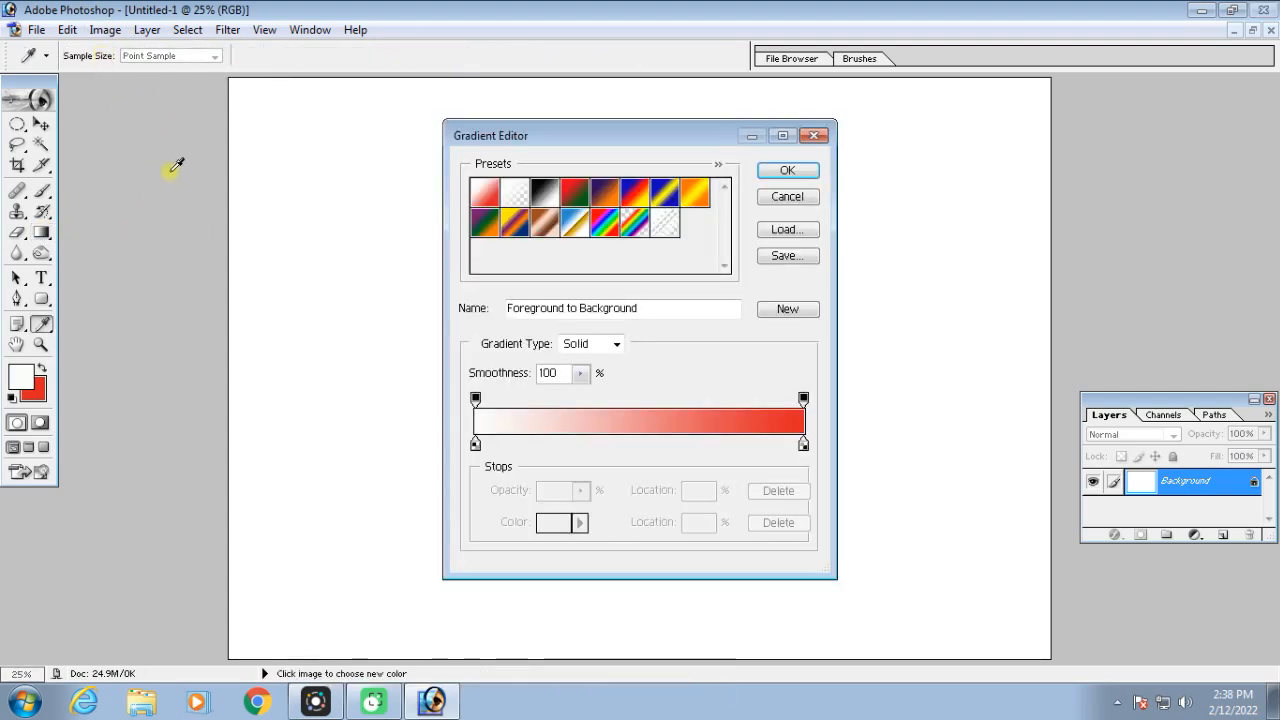
click(550, 194)
click(787, 170)
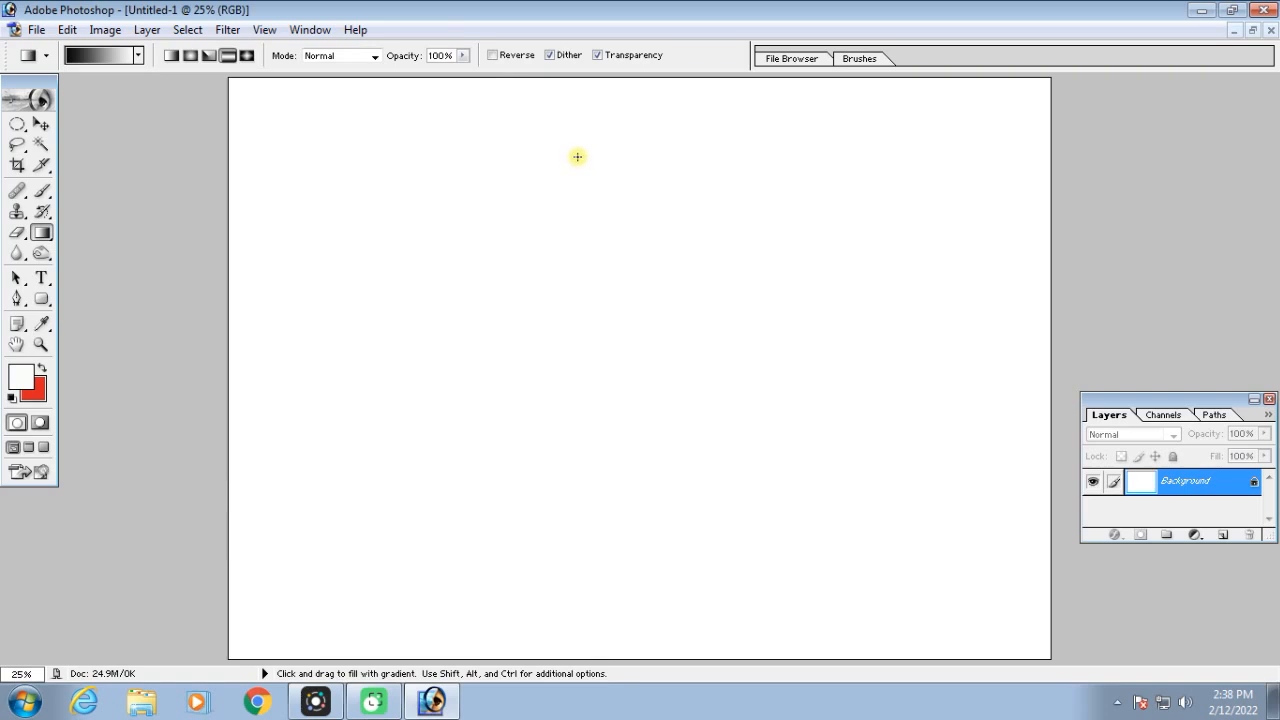
drag(599, 86, 603, 643)
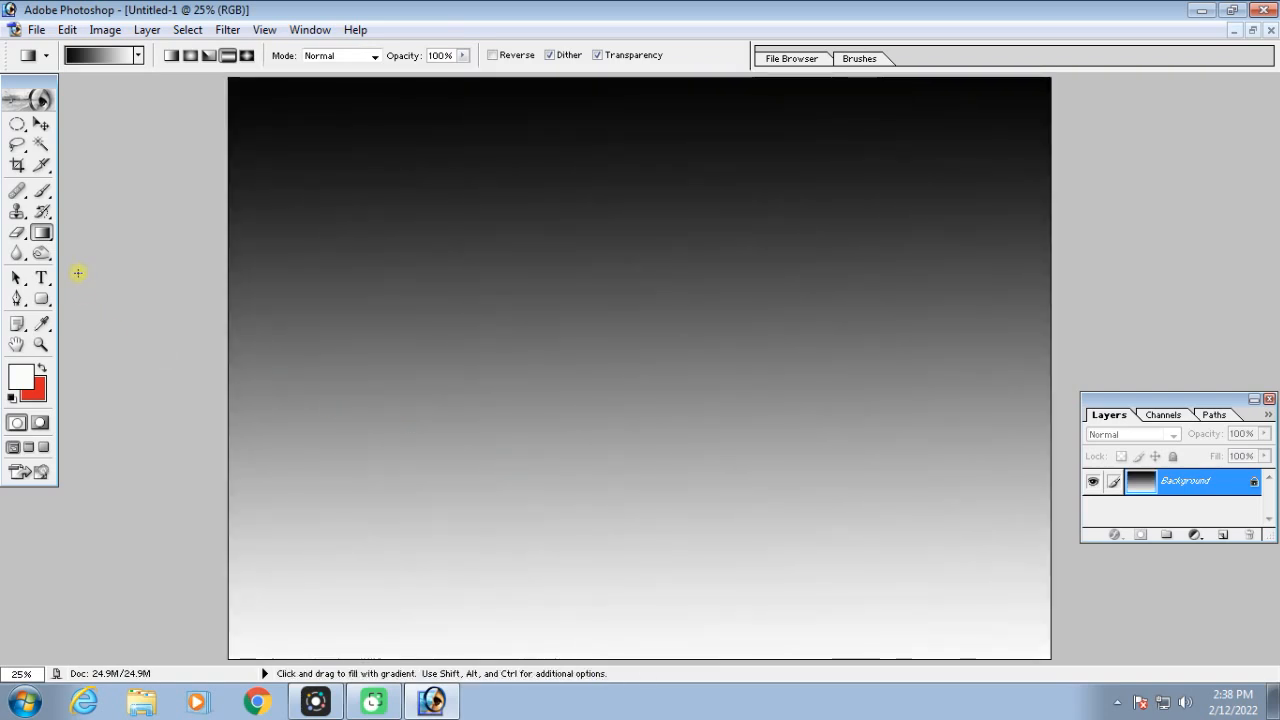
Create a new layer above the gradient and choose the 439 px bubble tip for the Brush tool
click(41, 124)
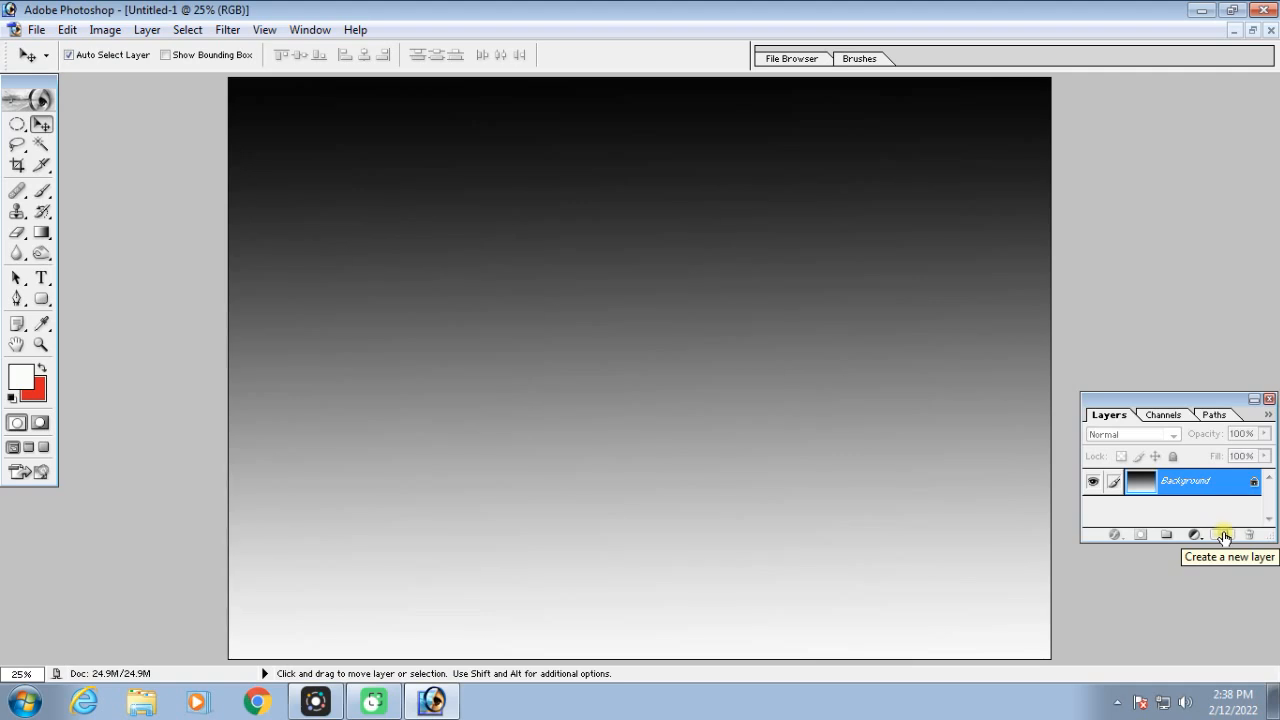
click(1224, 538)
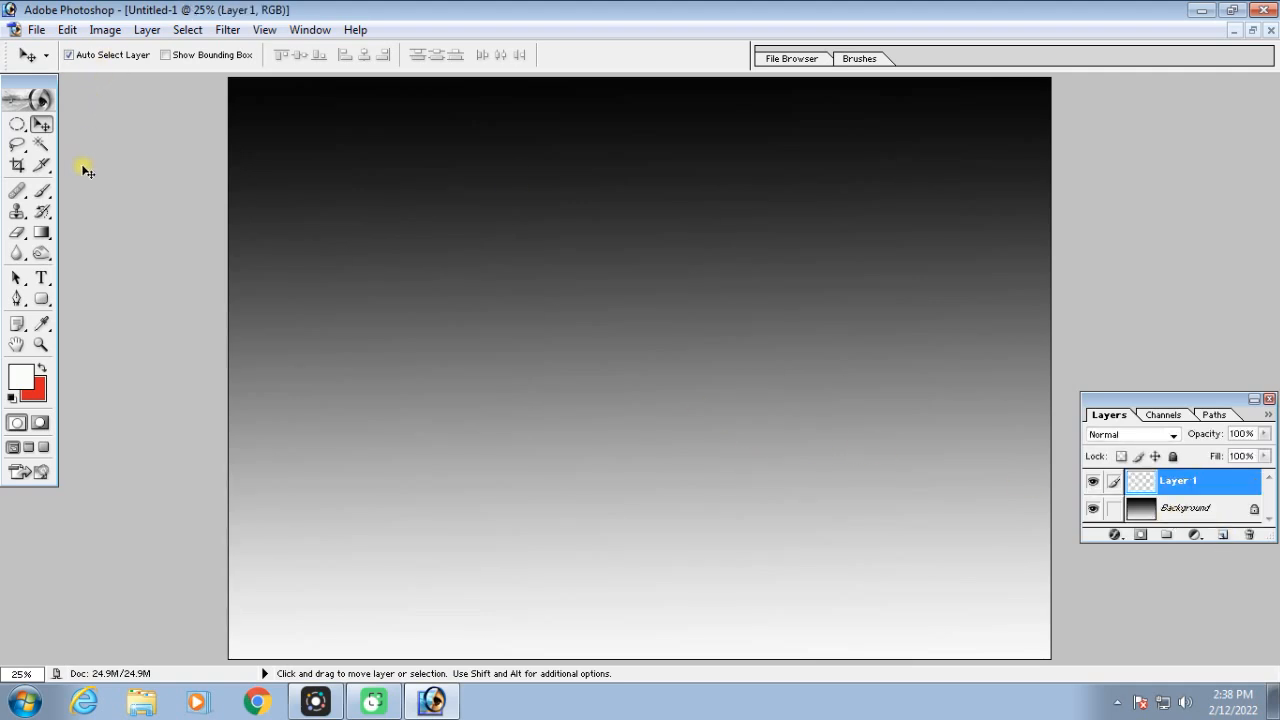
click(45, 192)
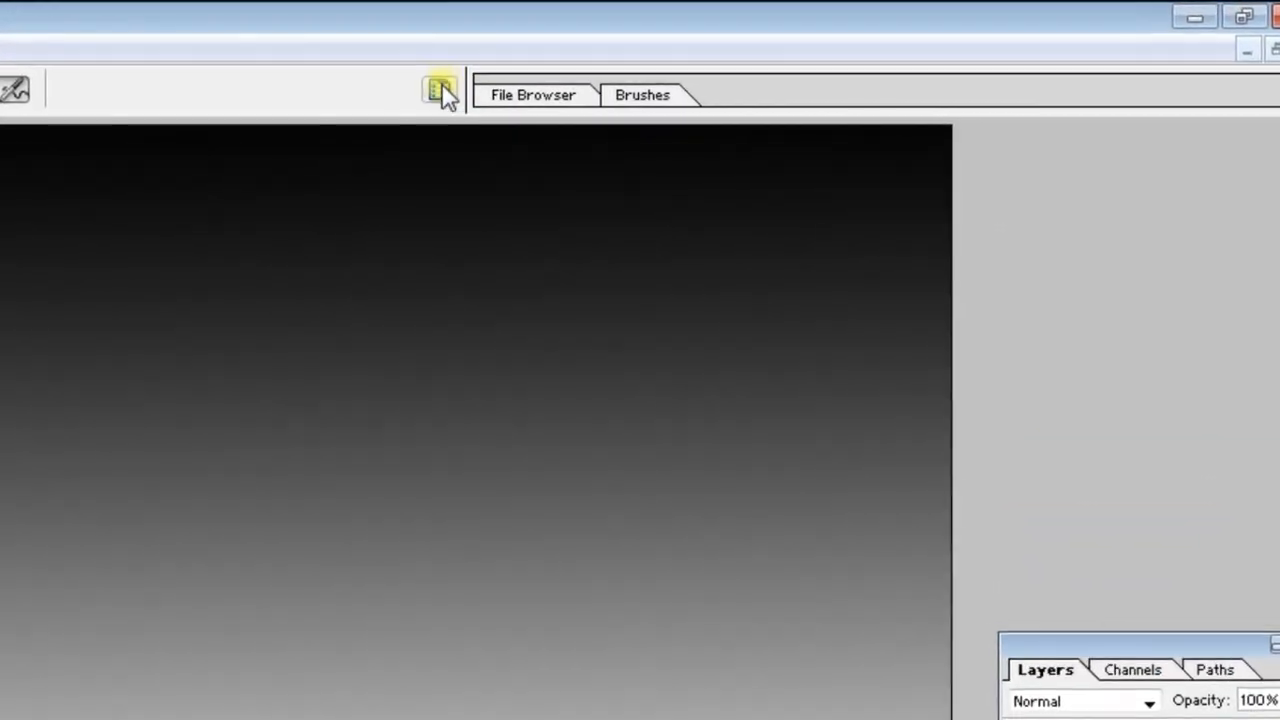
click(441, 92)
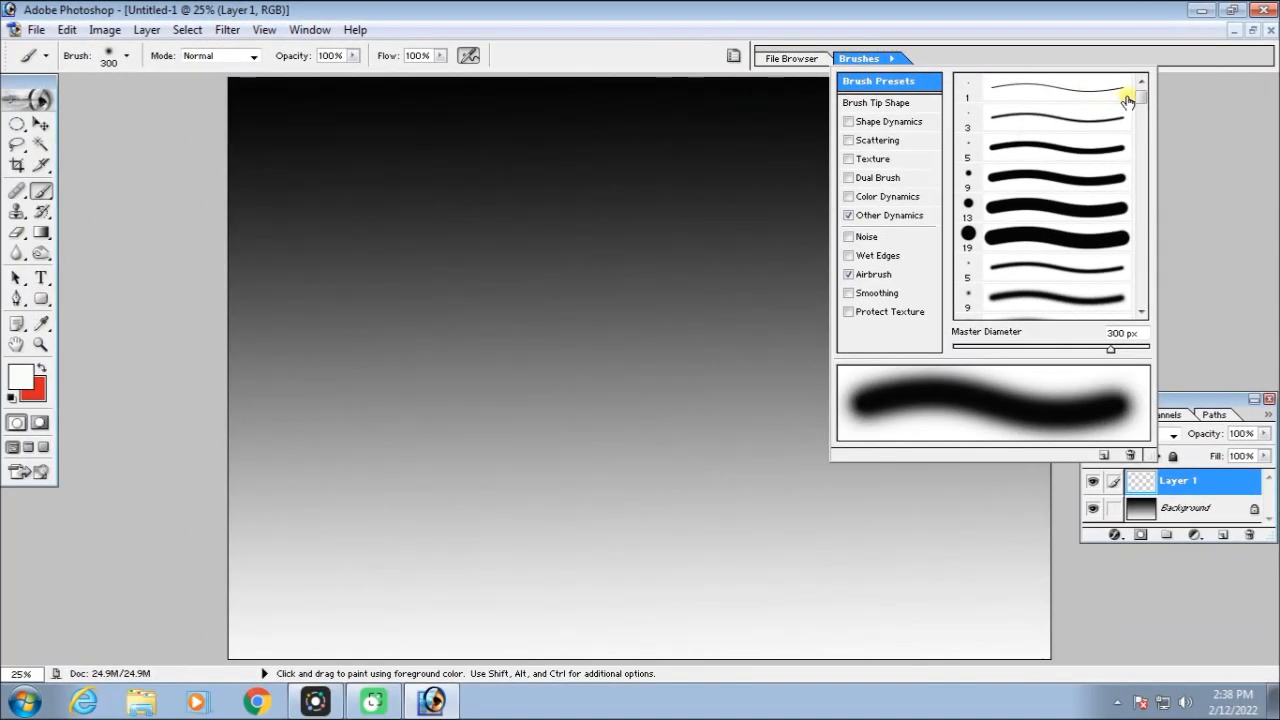
drag(1140, 91, 1140, 297)
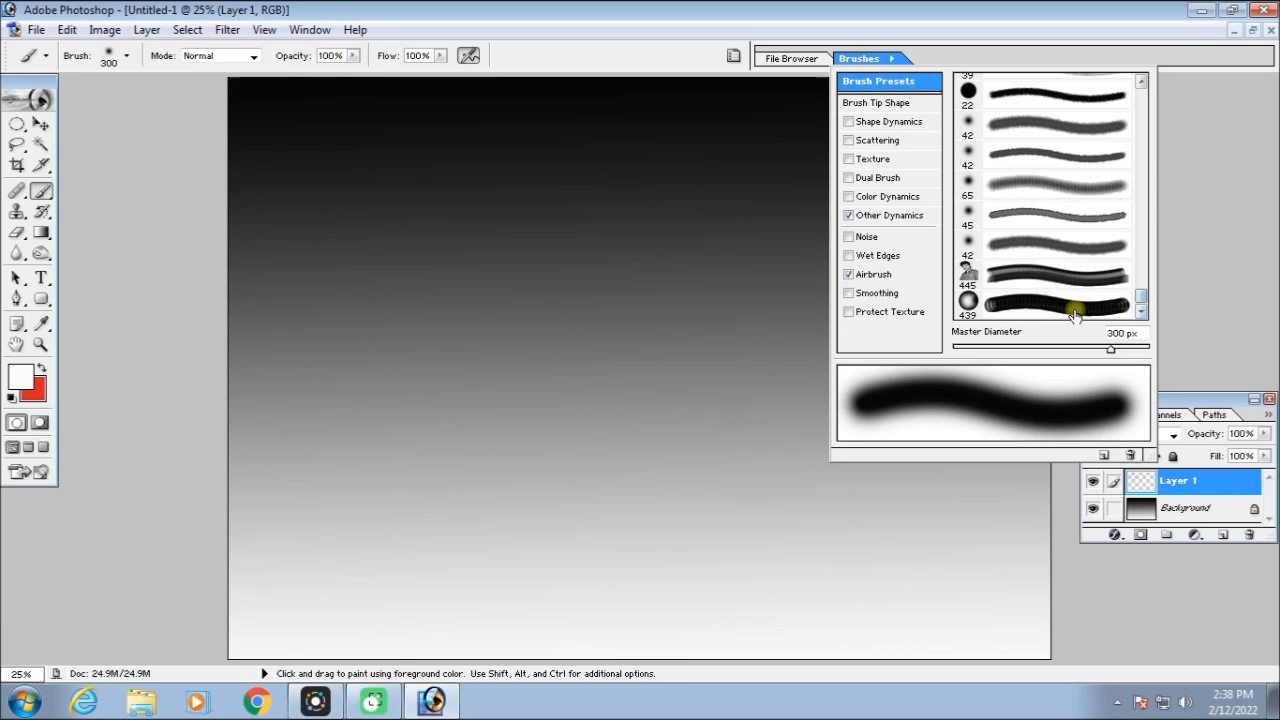
click(1000, 303)
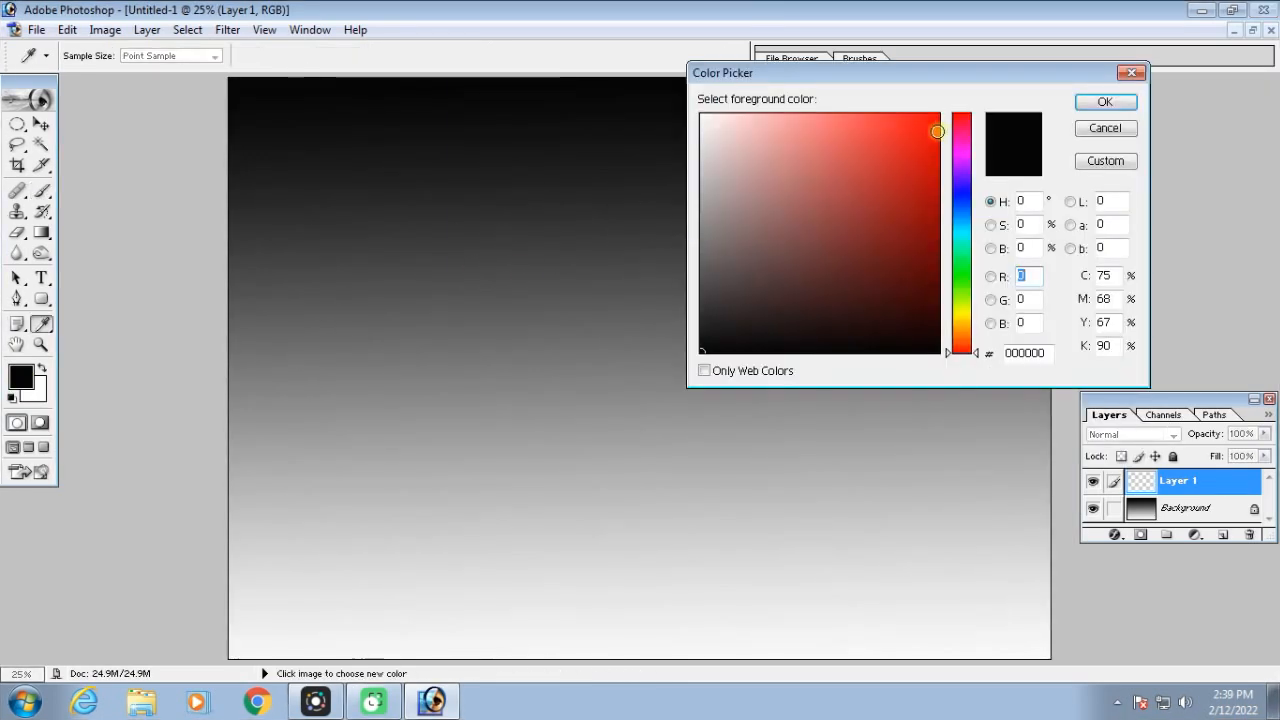
Set the foreground color to red and try an arched bubble-brush stroke across the new layer, undoing the stroke
click(927, 126)
click(1098, 102)
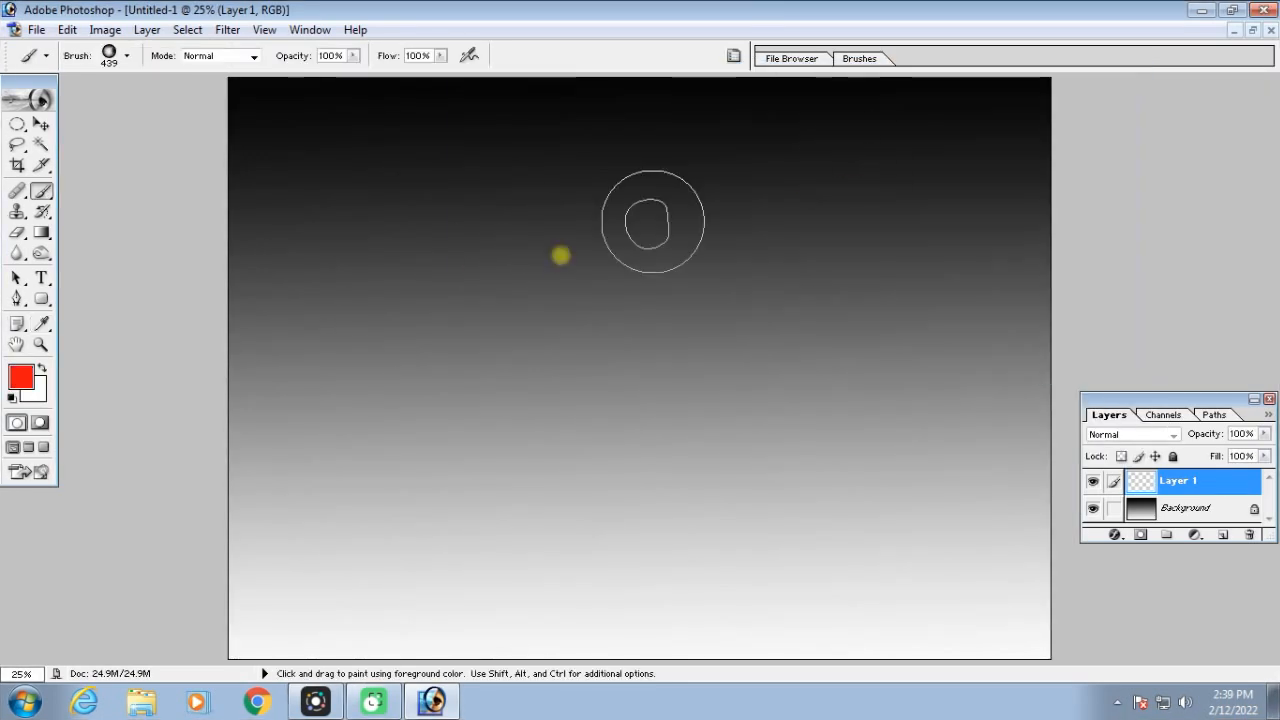
mouse_move(304, 420)
mouse_down()
mouse_move(631, 330)
mouse_move(795, 332)
mouse_move(915, 394)
mouse_up()
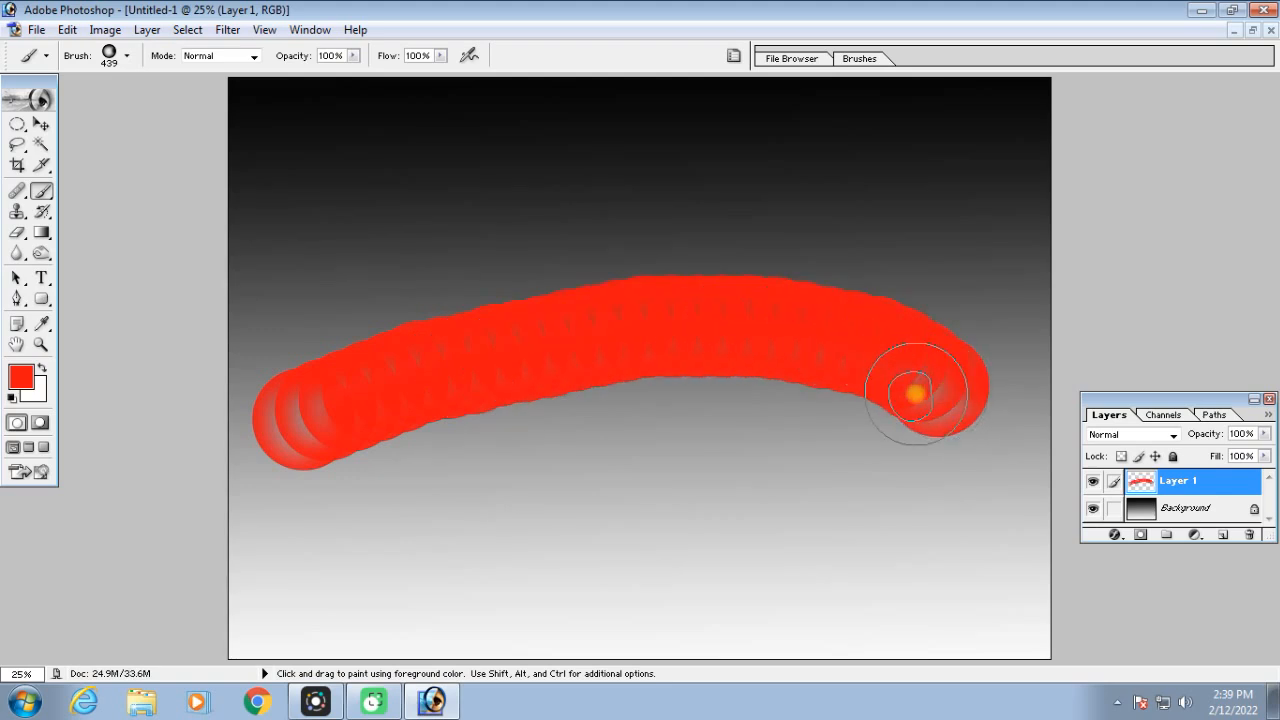
key(ctrl+alt+z)
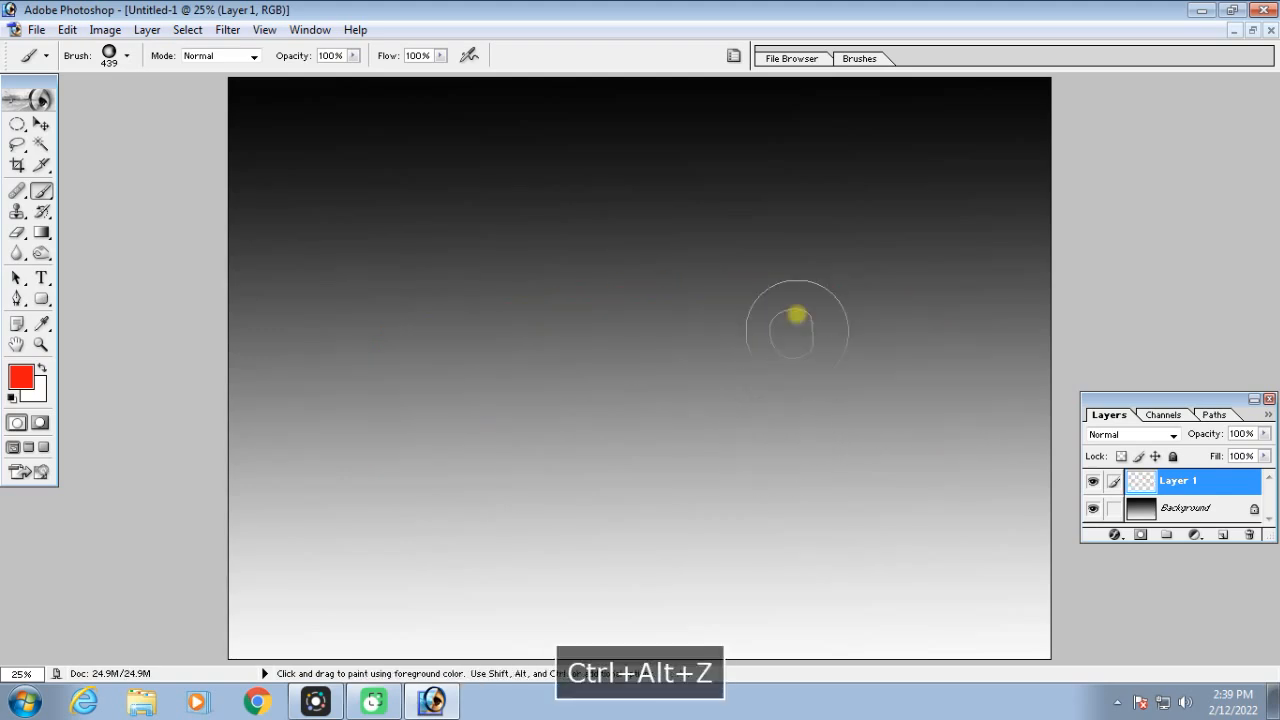
Enable Shape Dynamics for the bubble brush with size jitter 8%, minimum diameter 14% and angle jitter 54%
click(740, 57)
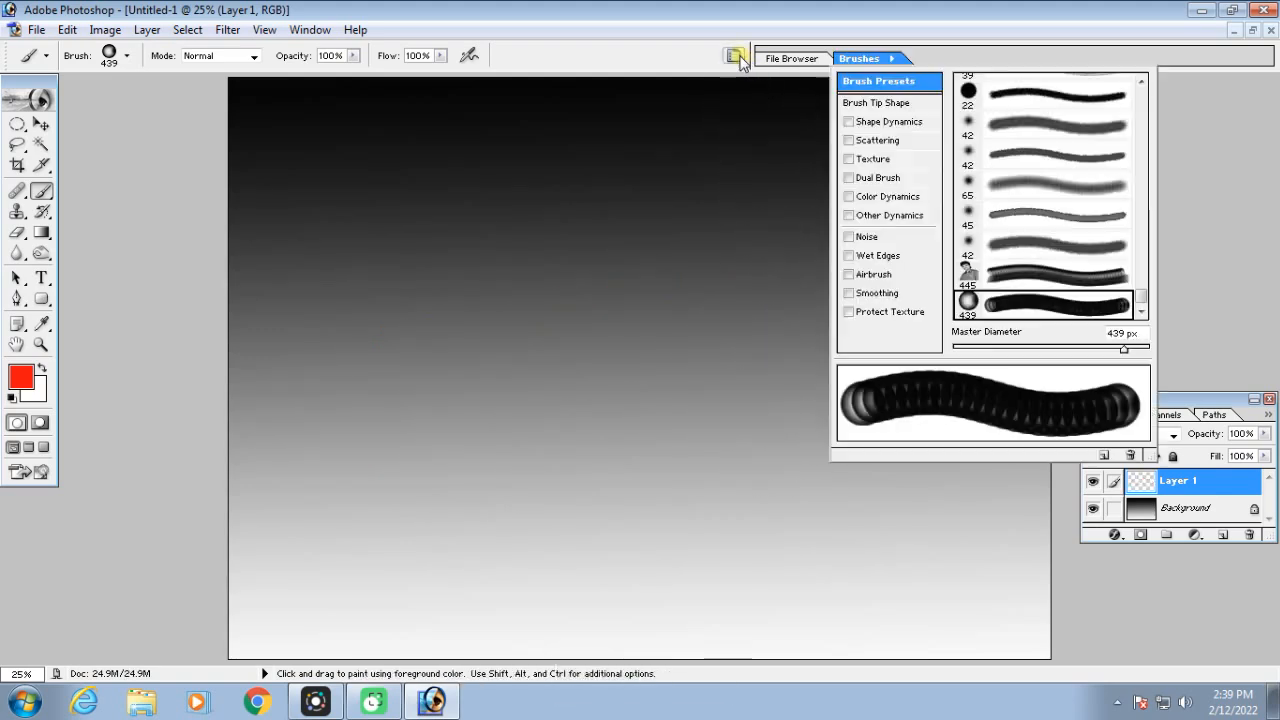
click(892, 122)
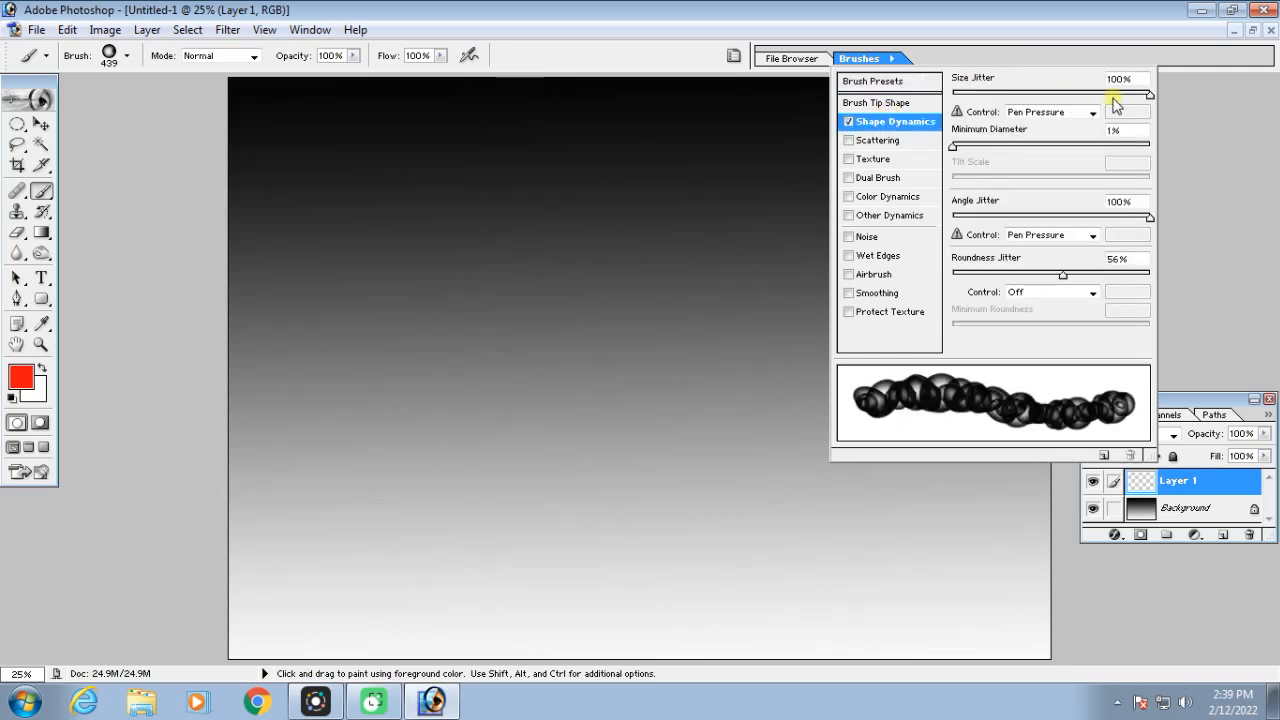
mouse_move(1152, 92)
mouse_down()
mouse_move(965, 92)
mouse_move(1145, 104)
mouse_up()
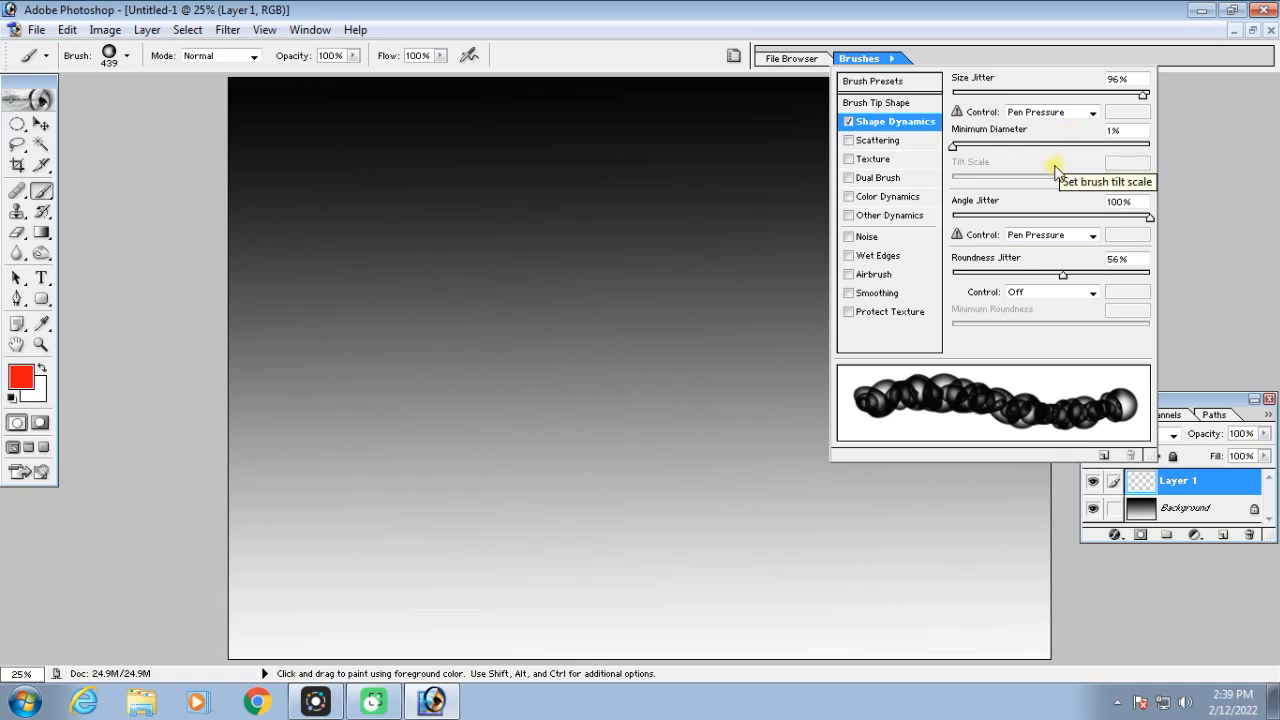
mouse_move(1143, 95)
mouse_down()
mouse_move(950, 95)
mouse_move(1138, 98)
mouse_move(967, 88)
mouse_up()
click(956, 146)
mouse_move(1060, 148)
mouse_down()
mouse_move(1110, 148)
mouse_move(922, 148)
mouse_up()
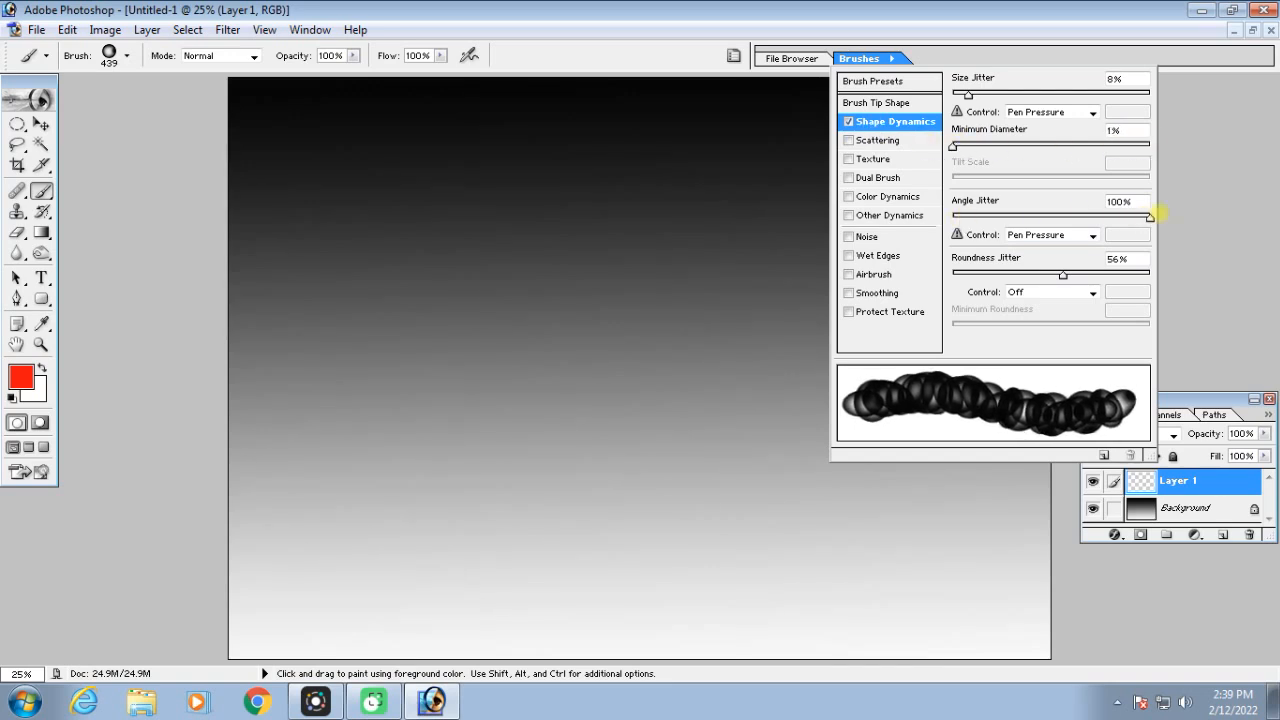
mouse_move(1149, 216)
mouse_down()
mouse_move(943, 212)
mouse_move(1086, 214)
mouse_move(1060, 217)
mouse_up()
mouse_move(955, 146)
mouse_down()
mouse_move(1034, 150)
mouse_move(980, 167)
mouse_up()
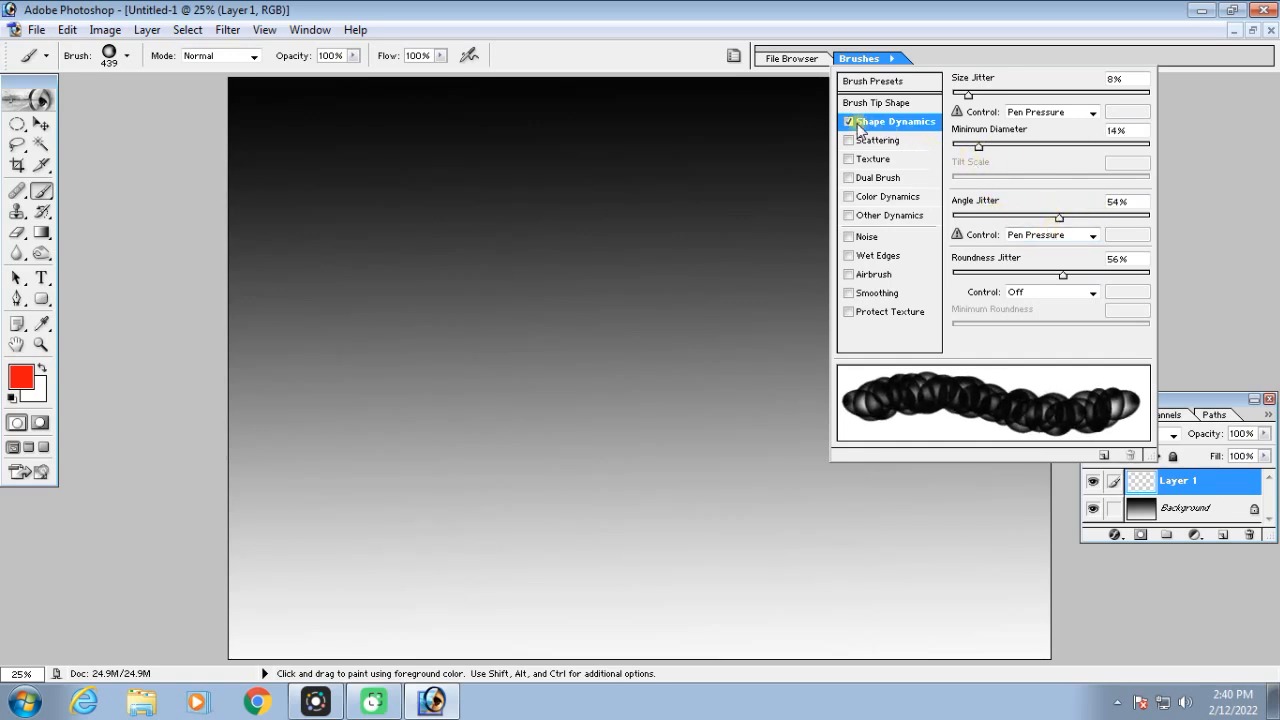
Enable Scattering for the bubble brush with scatter 801%, count 1 and count jitter 0%
click(878, 141)
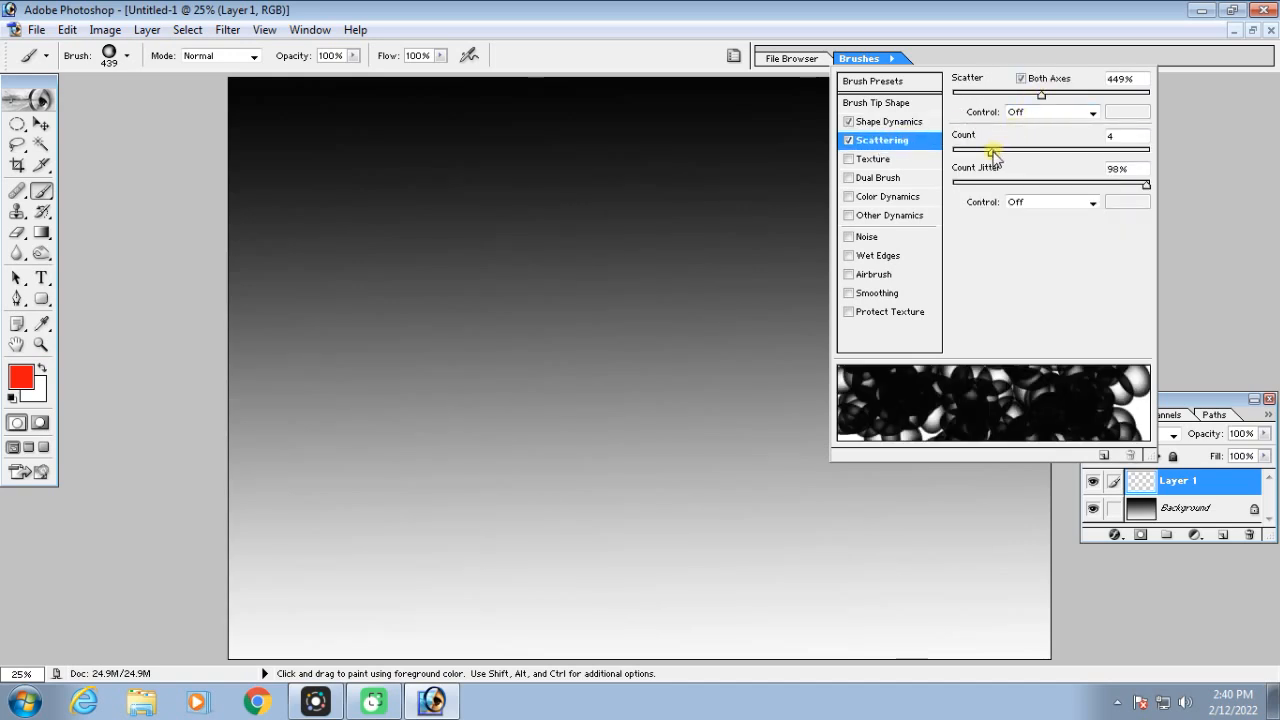
mouse_move(993, 152)
mouse_down()
mouse_move(1106, 156)
mouse_move(958, 147)
mouse_up()
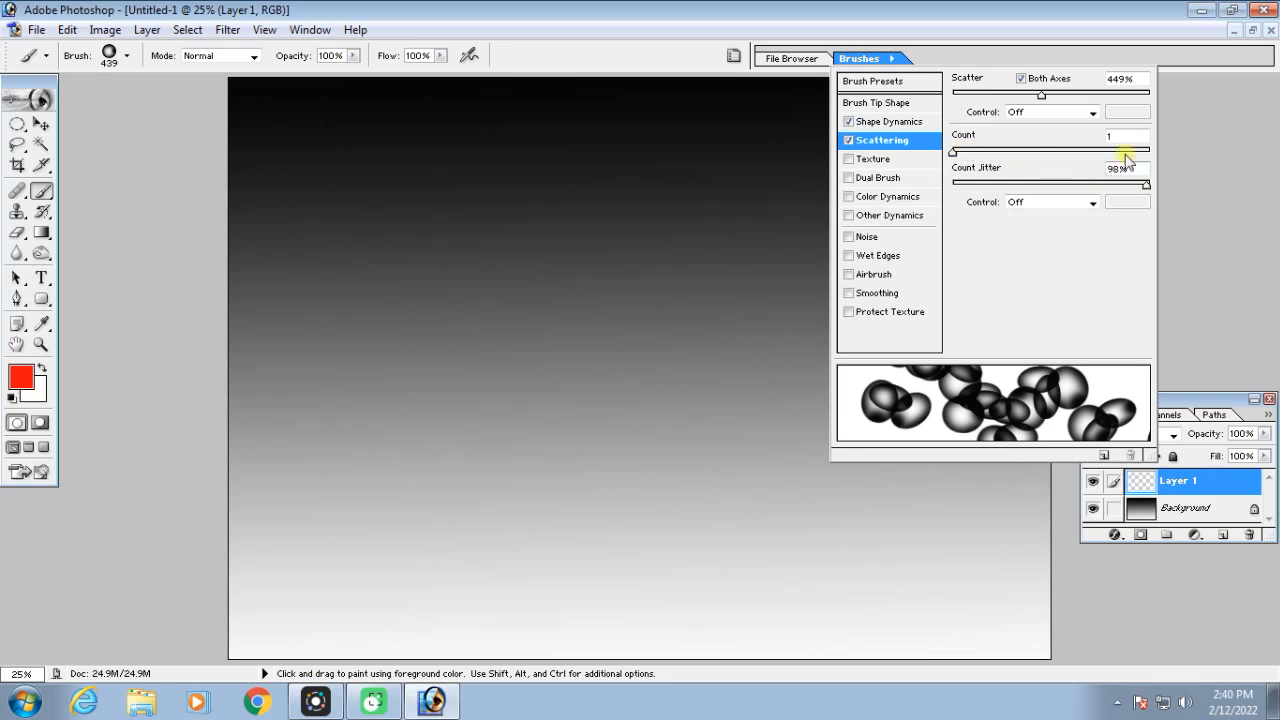
mouse_move(1041, 95)
mouse_down()
mouse_move(1116, 97)
mouse_move(1057, 97)
mouse_move(1097, 97)
mouse_move(1115, 116)
mouse_up()
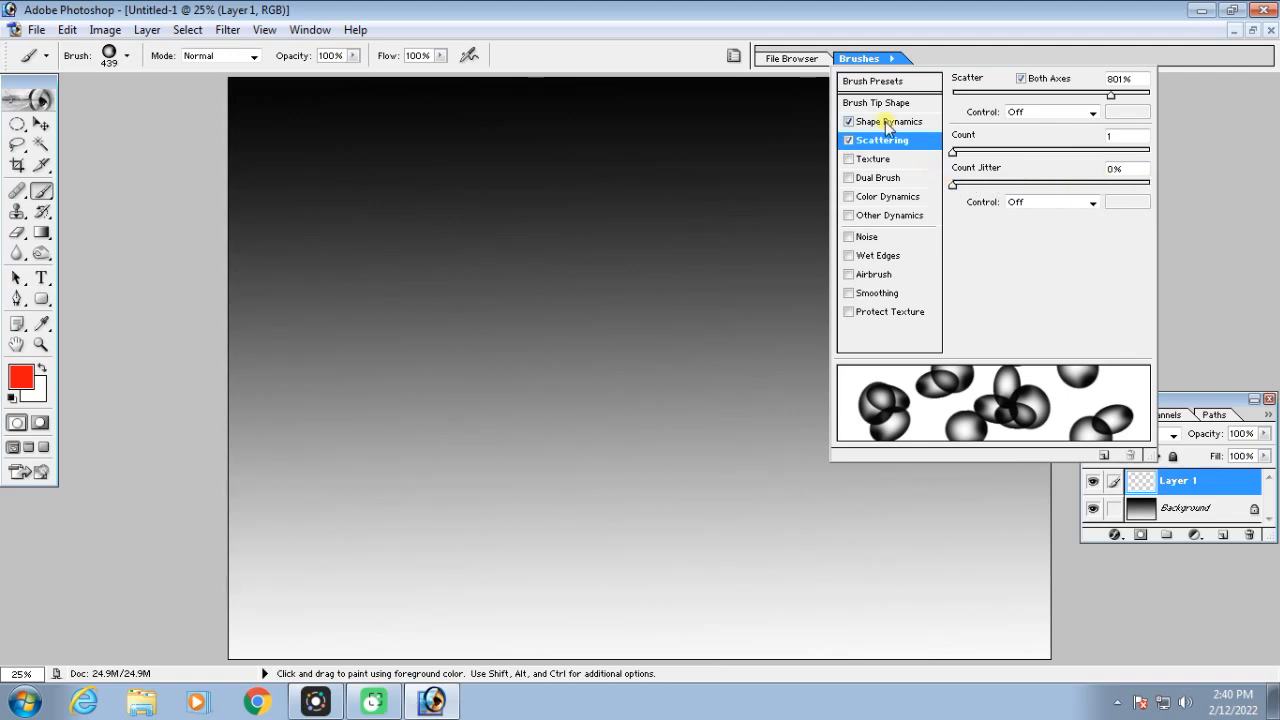
Reduce the brush's Shape Dynamics to angle jitter 3%, minimum diameter 1% and roundness jitter 0%
click(887, 122)
mouse_move(1057, 217)
mouse_down()
mouse_move(937, 222)
mouse_move(958, 217)
mouse_up()
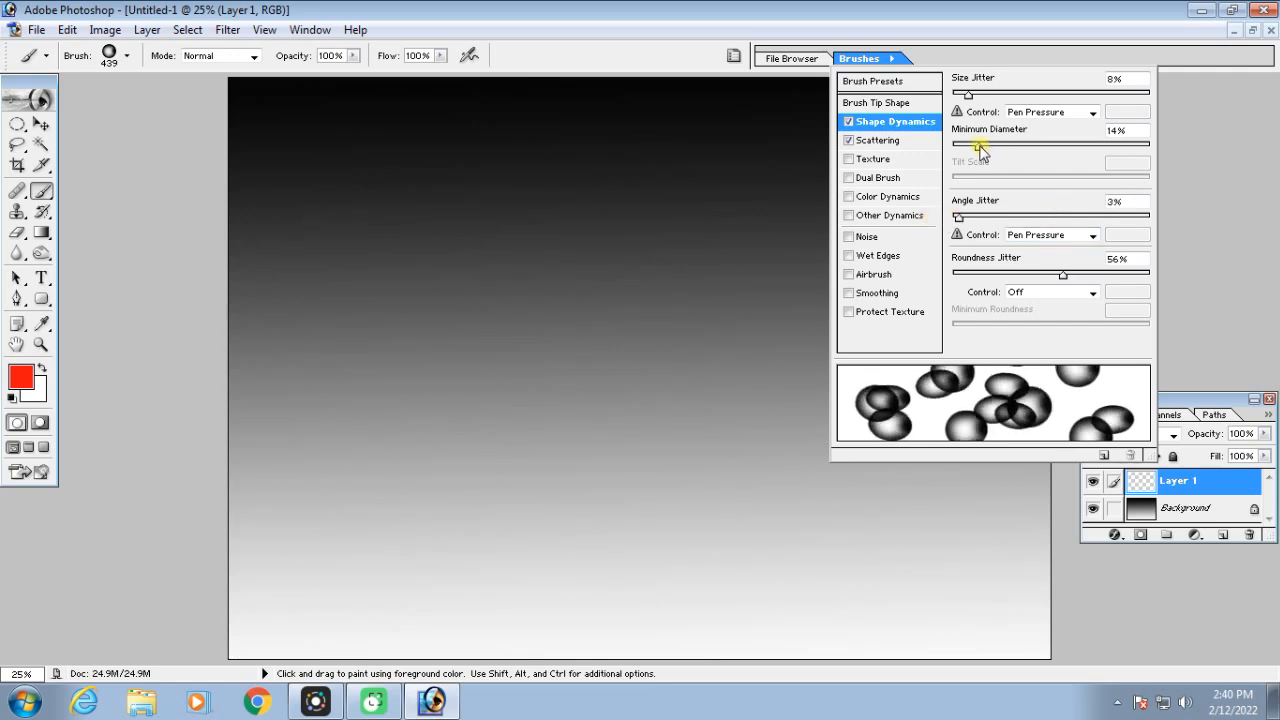
drag(978, 147, 952, 147)
mouse_move(1063, 277)
mouse_down()
mouse_move(980, 277)
mouse_move(1151, 276)
mouse_move(938, 279)
mouse_up()
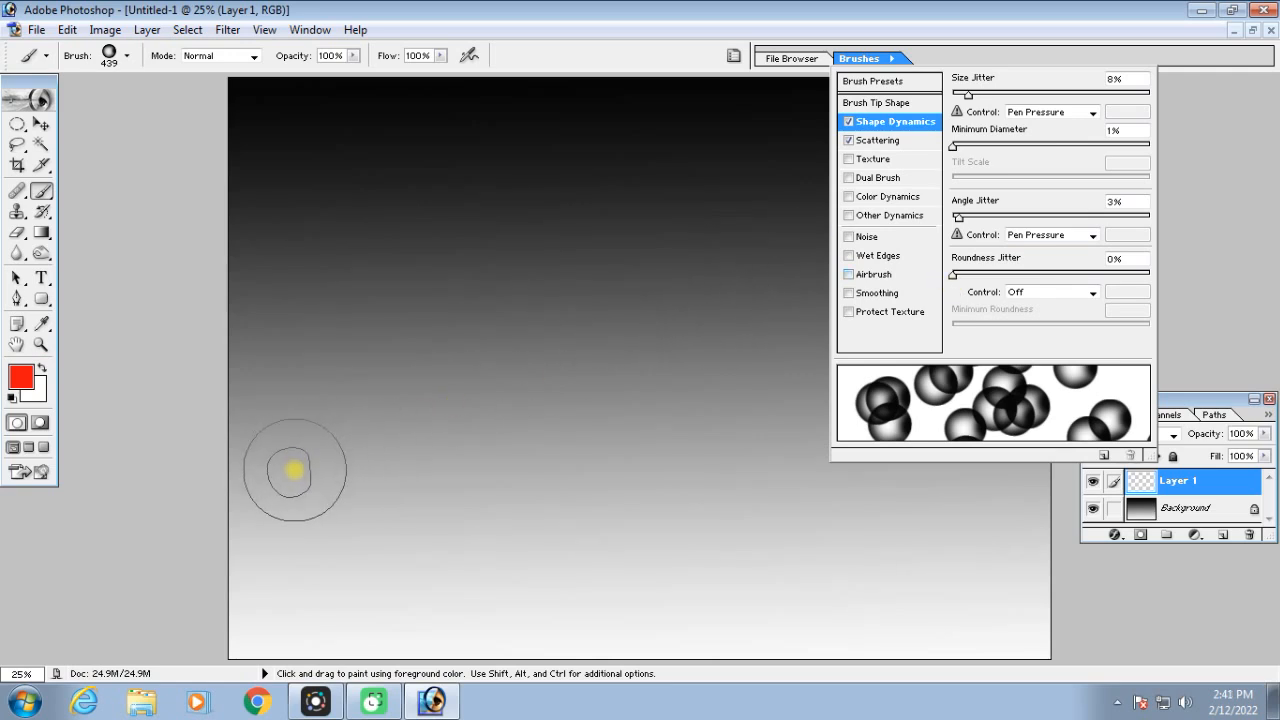
Try painting scattered red bubbles across the gradient canvas on Layer 1, and undo the painting
click(298, 470)
mouse_move(298, 470)
mouse_down()
mouse_move(523, 303)
mouse_move(615, 272)
mouse_move(851, 249)
mouse_move(907, 280)
mouse_move(891, 386)
mouse_move(777, 451)
mouse_move(557, 457)
mouse_move(456, 398)
mouse_move(502, 350)
mouse_up()
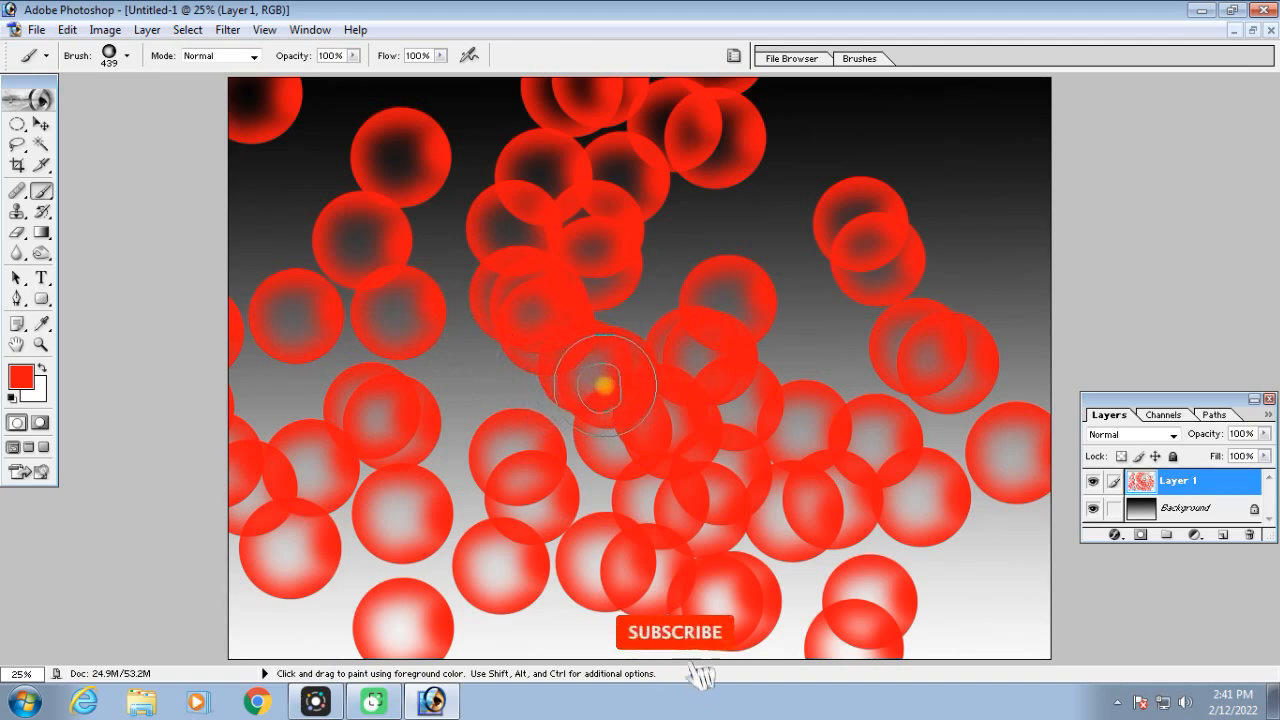
key(ctrl+alt+z)
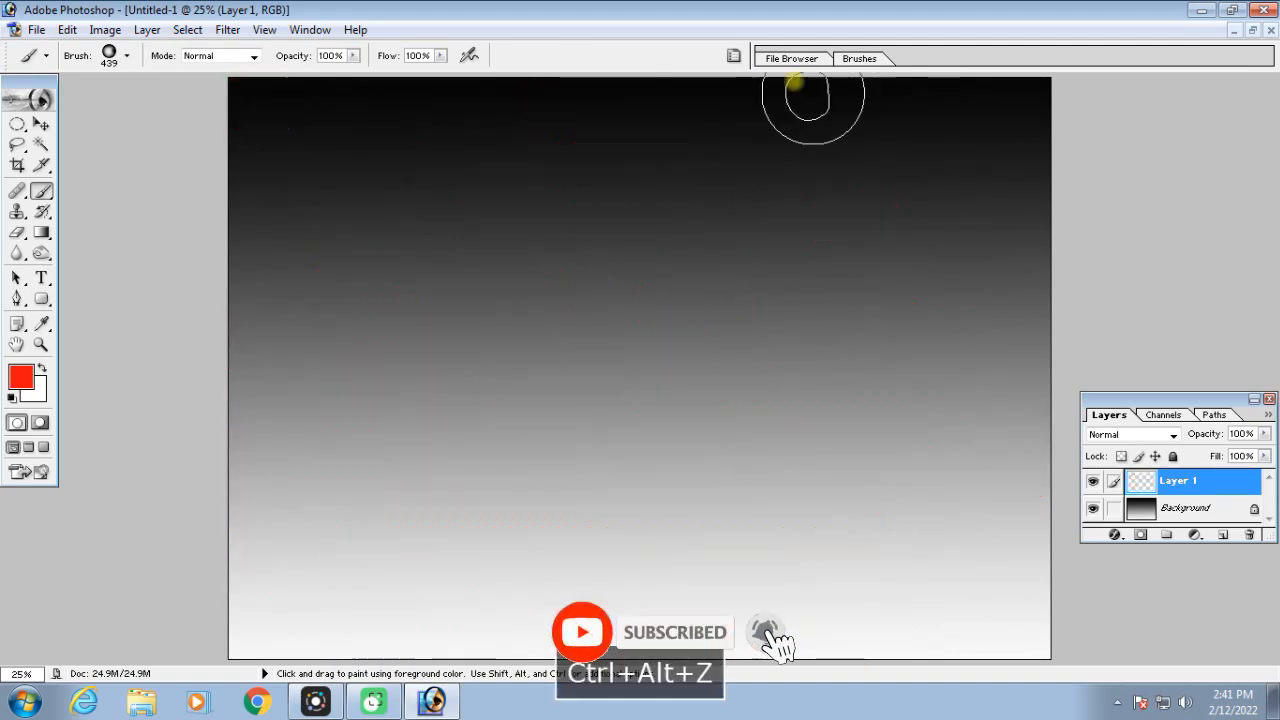
Enable Color Dynamics for the scattered bubble brush
click(733, 56)
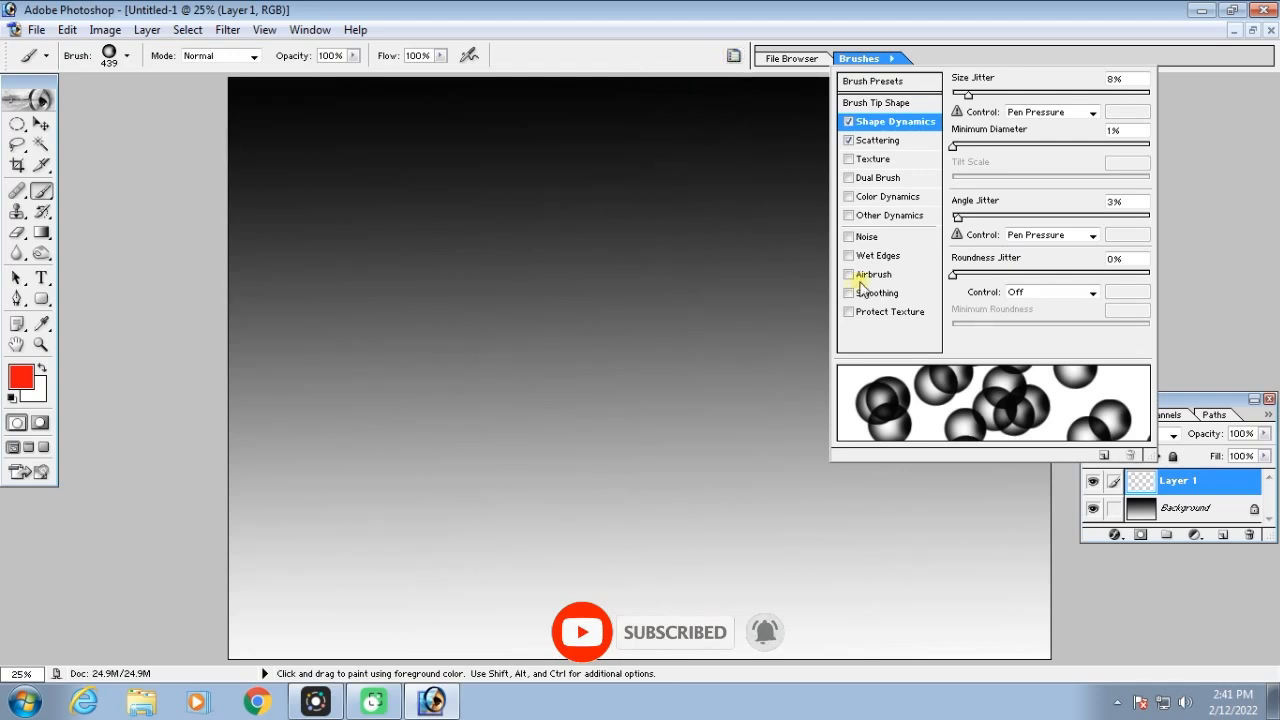
click(878, 199)
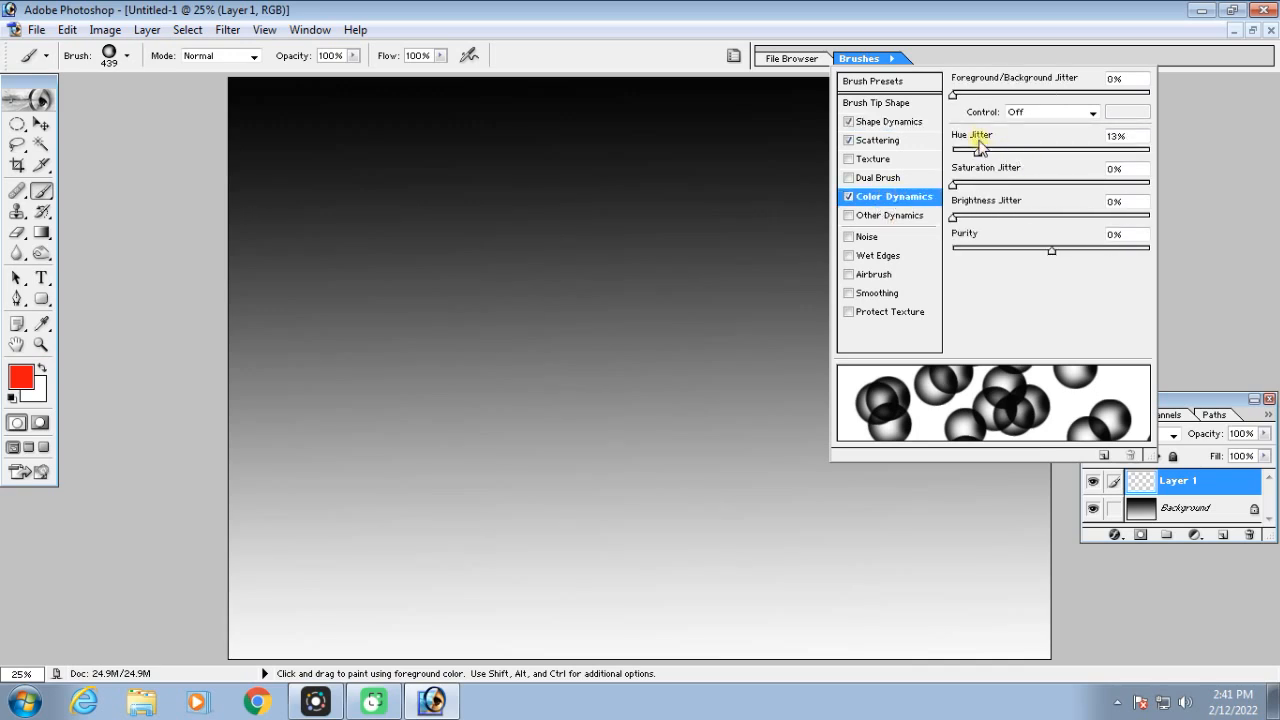
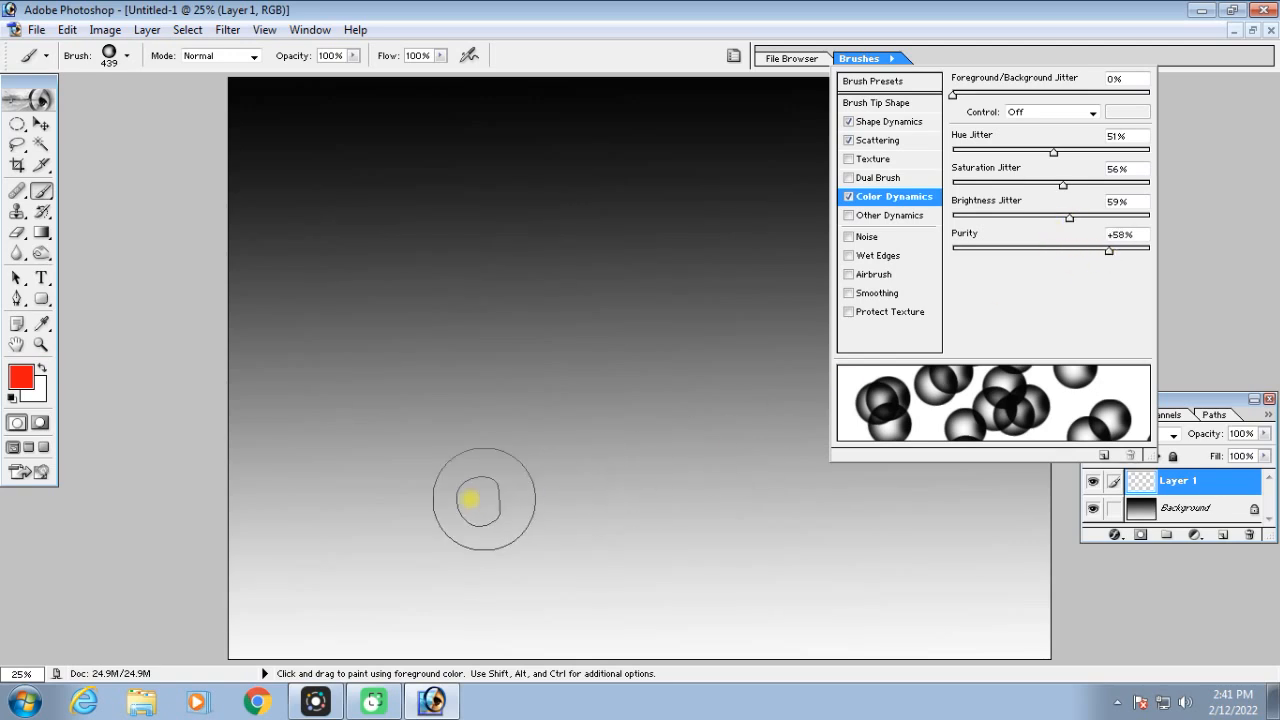
Try painting multicolored scattered bubbles across the gradient canvas and scaling down Layer 1, and undo the transform and painting
mouse_move(309, 514)
mouse_down()
mouse_move(411, 440)
mouse_move(484, 338)
mouse_move(664, 295)
mouse_move(776, 294)
mouse_move(875, 315)
mouse_move(940, 376)
mouse_move(959, 439)
mouse_move(910, 474)
mouse_move(568, 495)
mouse_move(468, 462)
mouse_move(413, 323)
mouse_move(343, 357)
mouse_up()
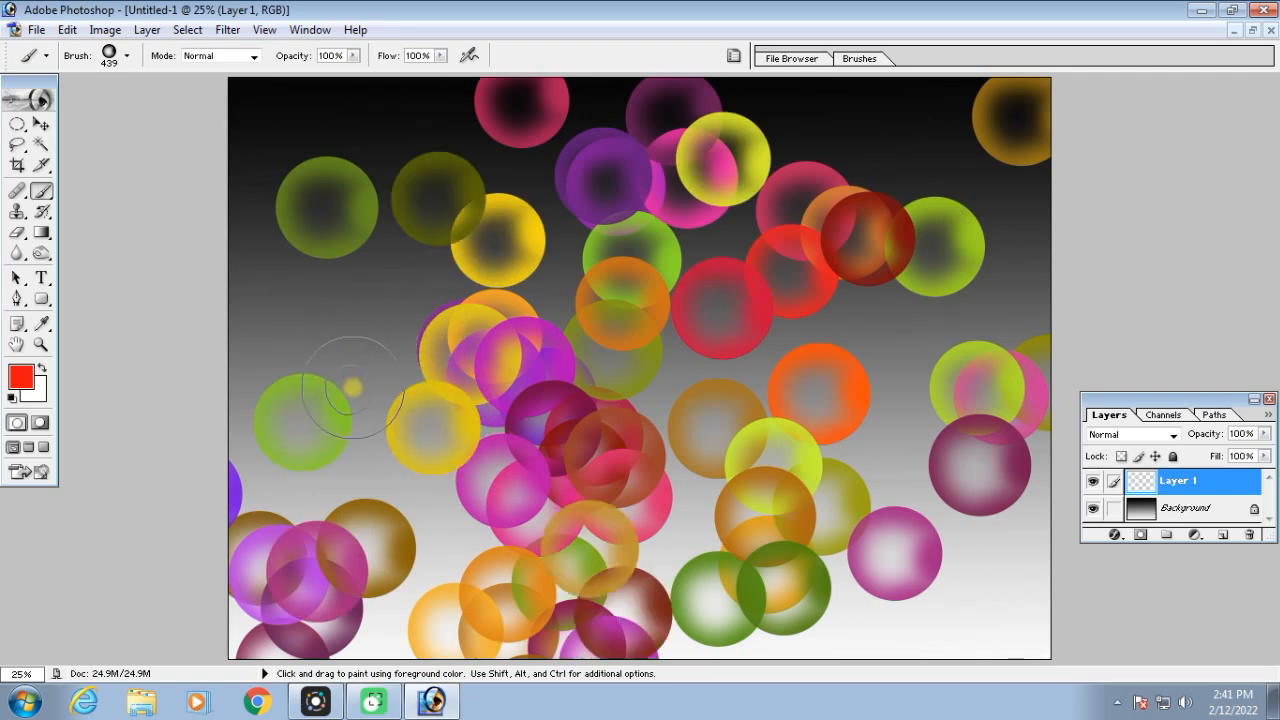
key(v)
key(ctrl+minus)
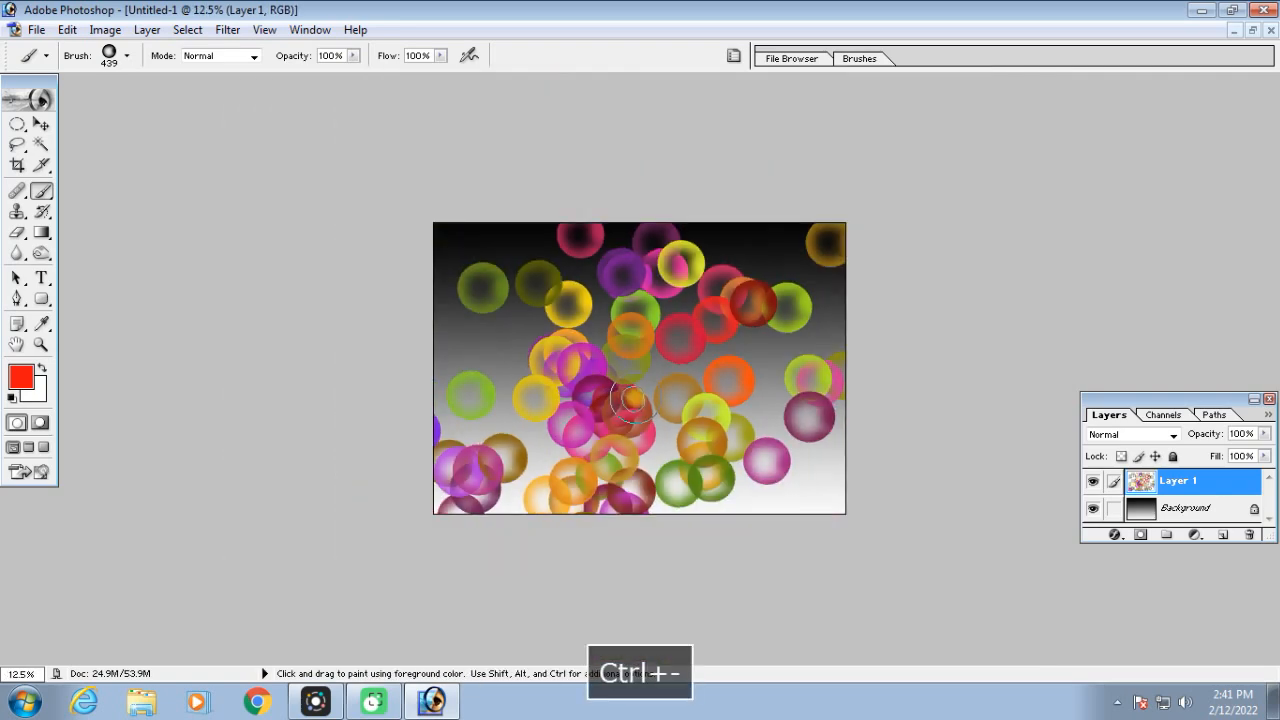
key(ctrl+t)
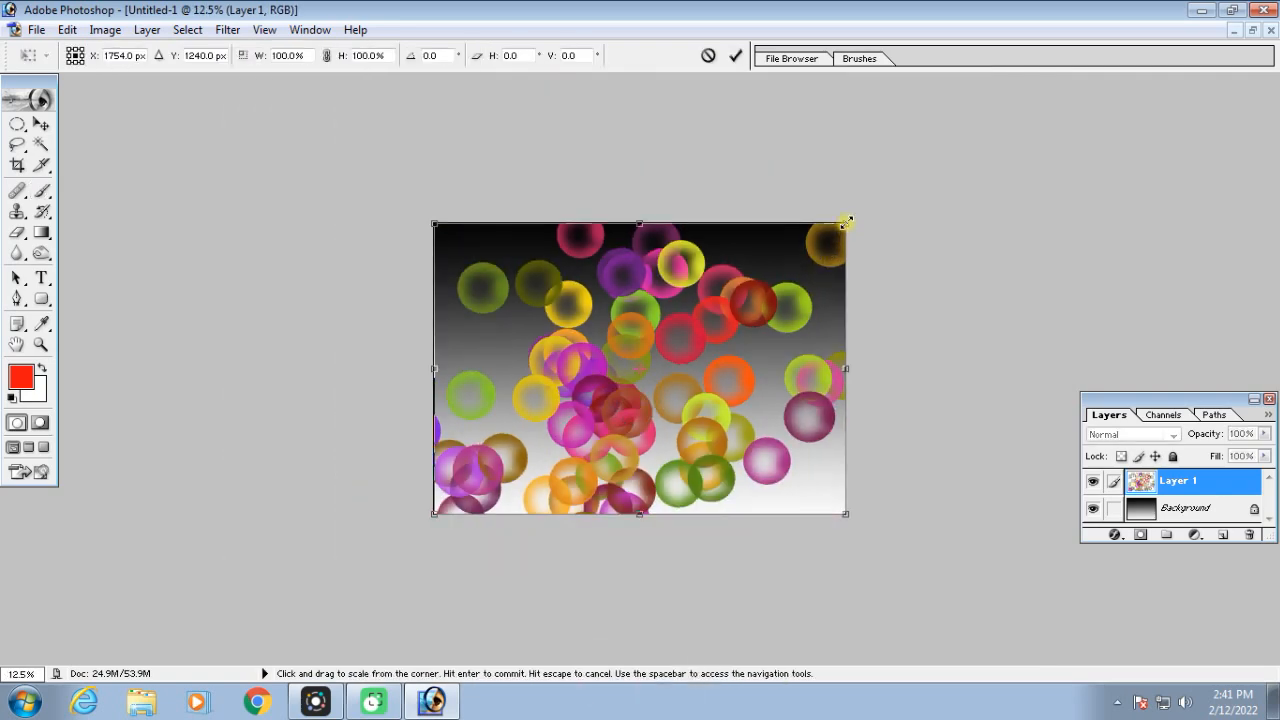
drag(846, 221, 615, 385)
drag(550, 429, 803, 439)
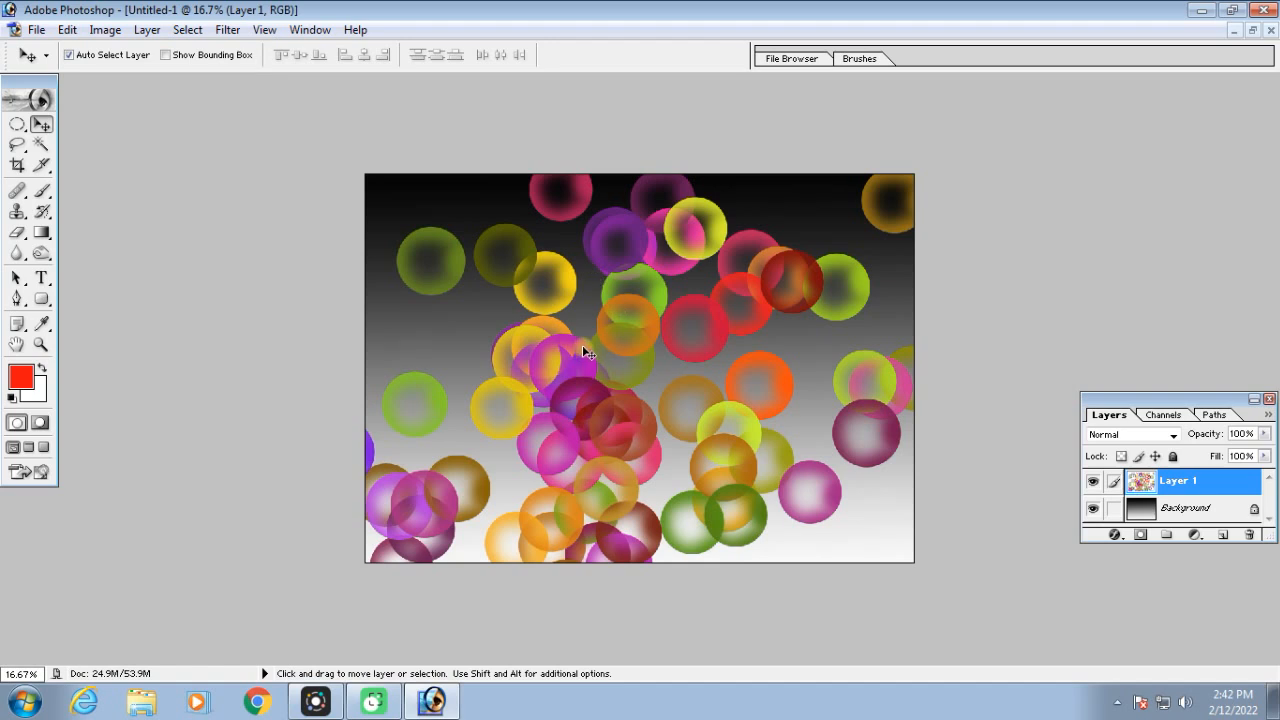
key(ctrl+alt+z)
Set the bubble brush's Shape Dynamics to size jitter 95% and minimum diameter 15%
key(F9)
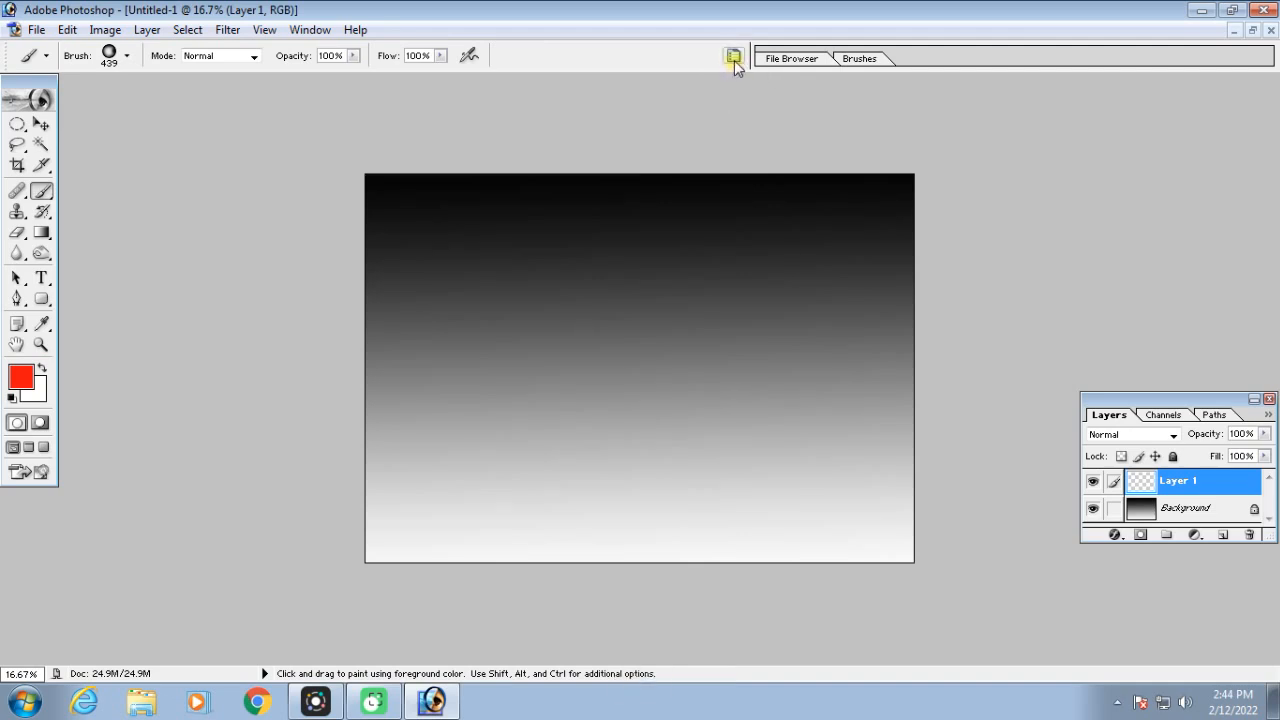
click(733, 58)
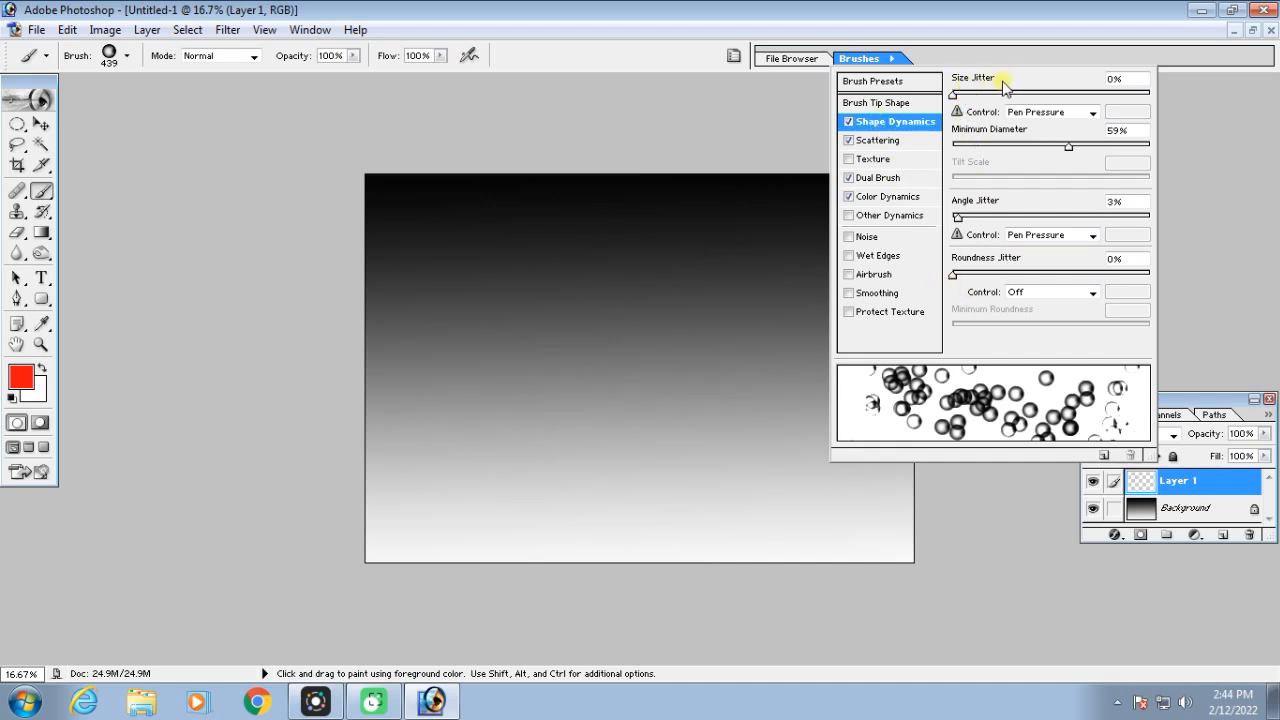
drag(955, 95, 1142, 98)
mouse_move(1069, 150)
mouse_down()
mouse_move(970, 150)
mouse_move(982, 150)
mouse_up()
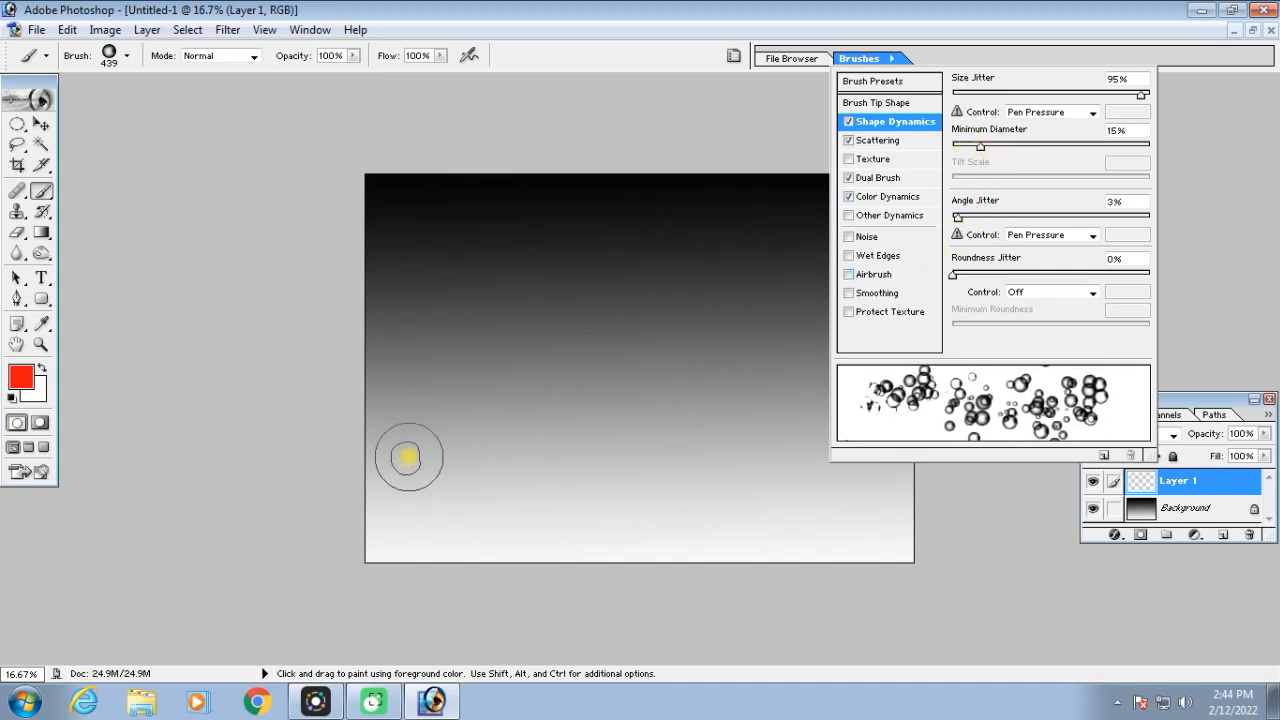
Paint multicolored bubbles of varying sizes across the whole gradient canvas on Layer 1
click(406, 458)
mouse_move(406, 458)
mouse_down()
mouse_move(580, 350)
mouse_move(736, 299)
mouse_move(758, 314)
mouse_move(766, 374)
mouse_move(734, 411)
mouse_move(656, 443)
mouse_move(678, 478)
mouse_move(725, 506)
mouse_move(773, 516)
mouse_move(817, 487)
mouse_move(838, 381)
mouse_move(824, 283)
mouse_move(790, 243)
mouse_move(729, 230)
mouse_move(652, 240)
mouse_up()
key(ctrl+equal)
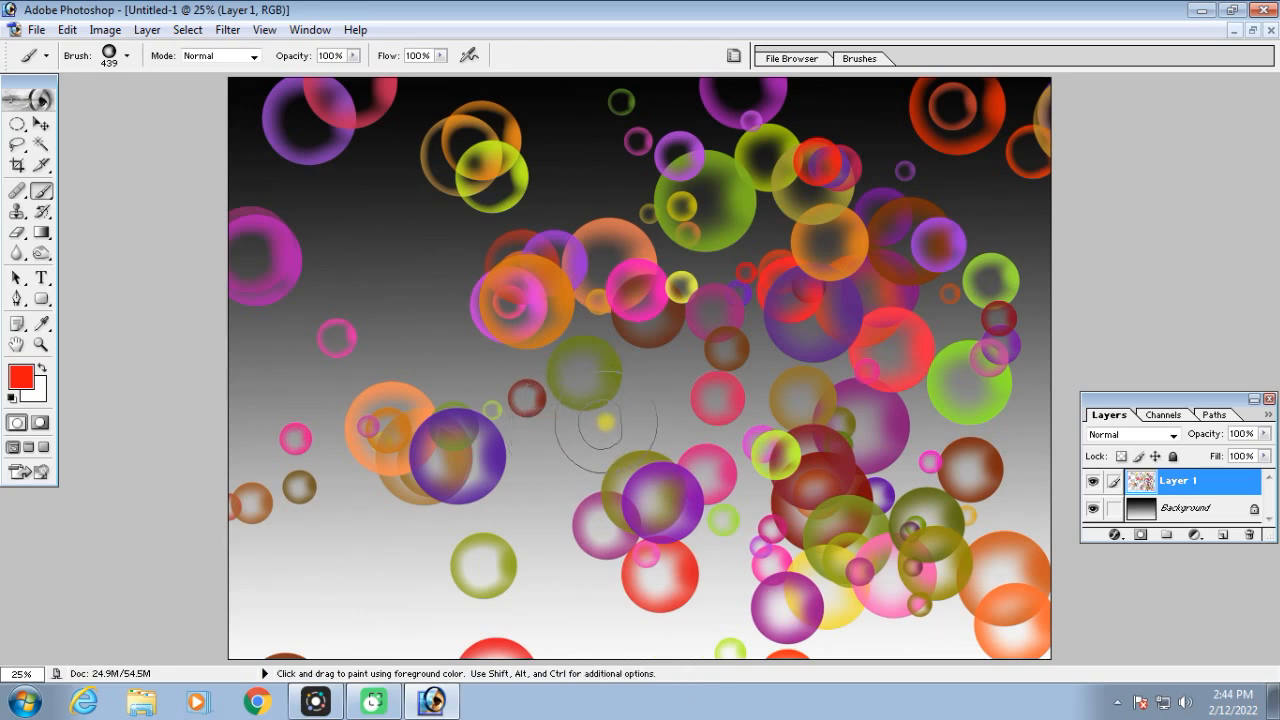
key(ctrl+minus)
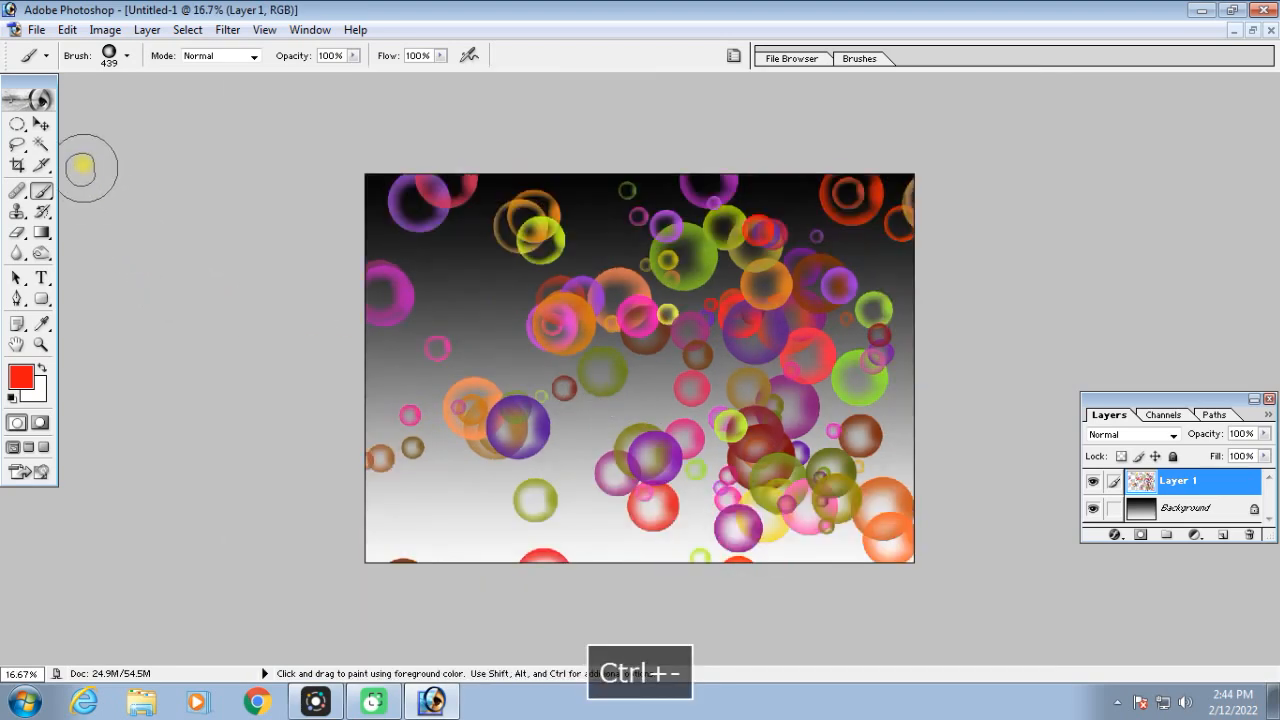
Try scaling the bubbles on Layer 1 down to 54.1%, enlarging them to 105.8% and shifting them slightly over the canvas
click(42, 125)
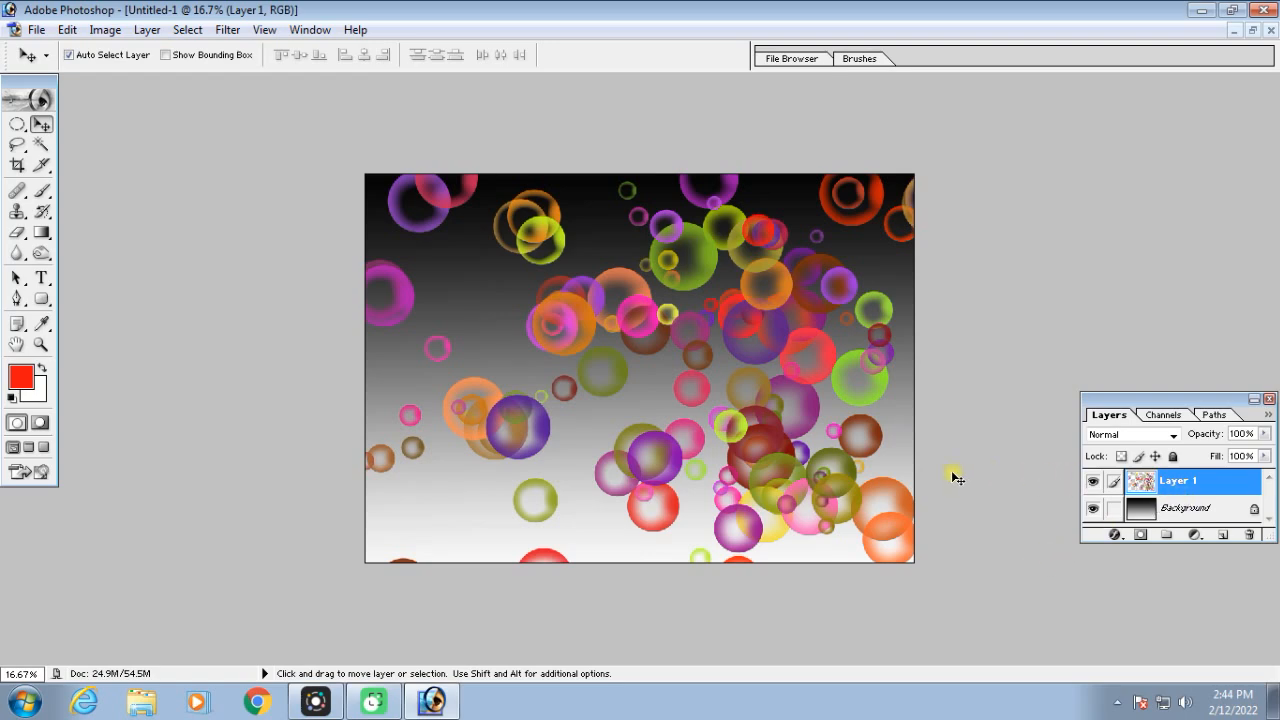
key(ctrl+t)
drag(913, 174, 655, 343)
drag(594, 453, 572, 275)
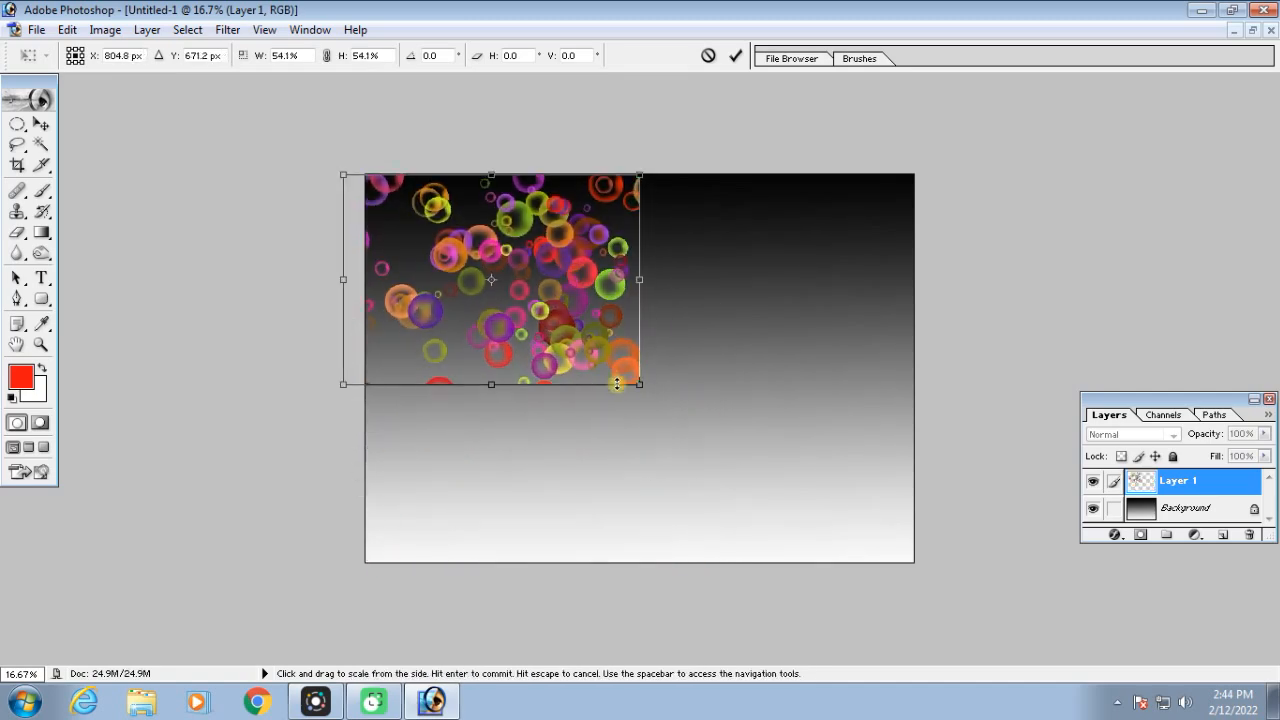
drag(640, 383, 908, 605)
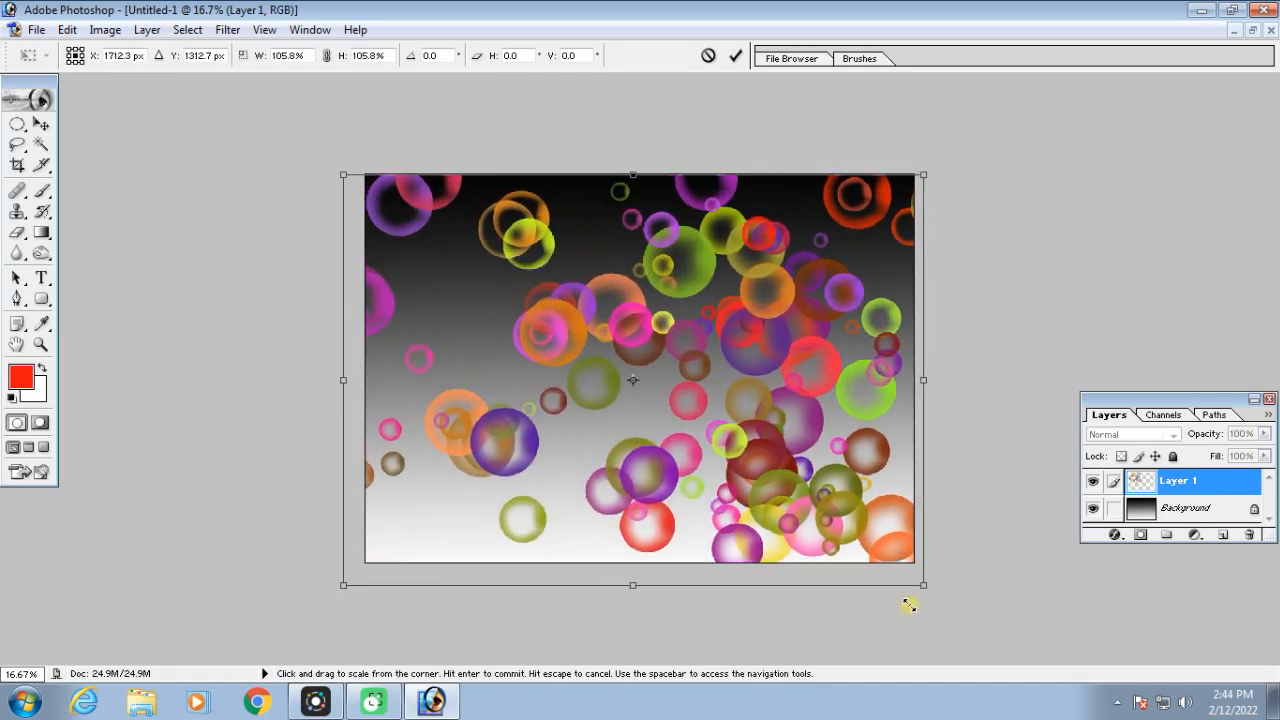
key(Return)
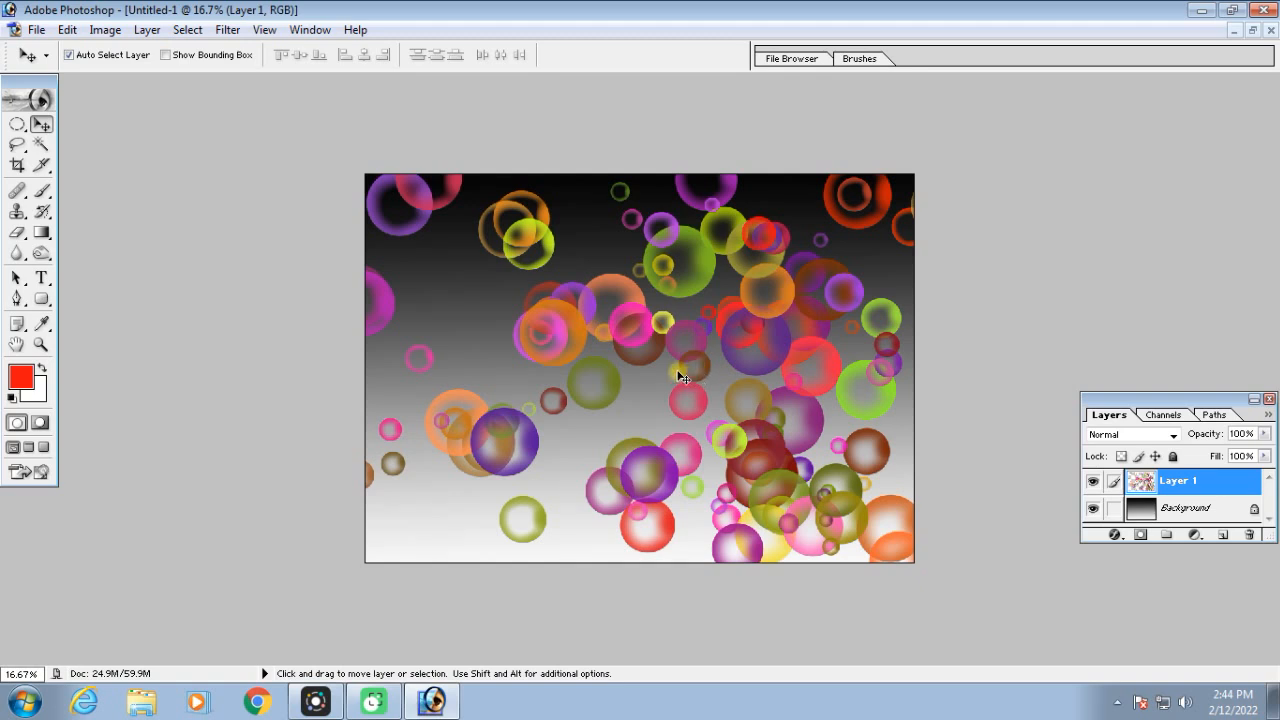
mouse_move(648, 318)
mouse_down()
mouse_move(539, 288)
mouse_move(666, 314)
mouse_up()
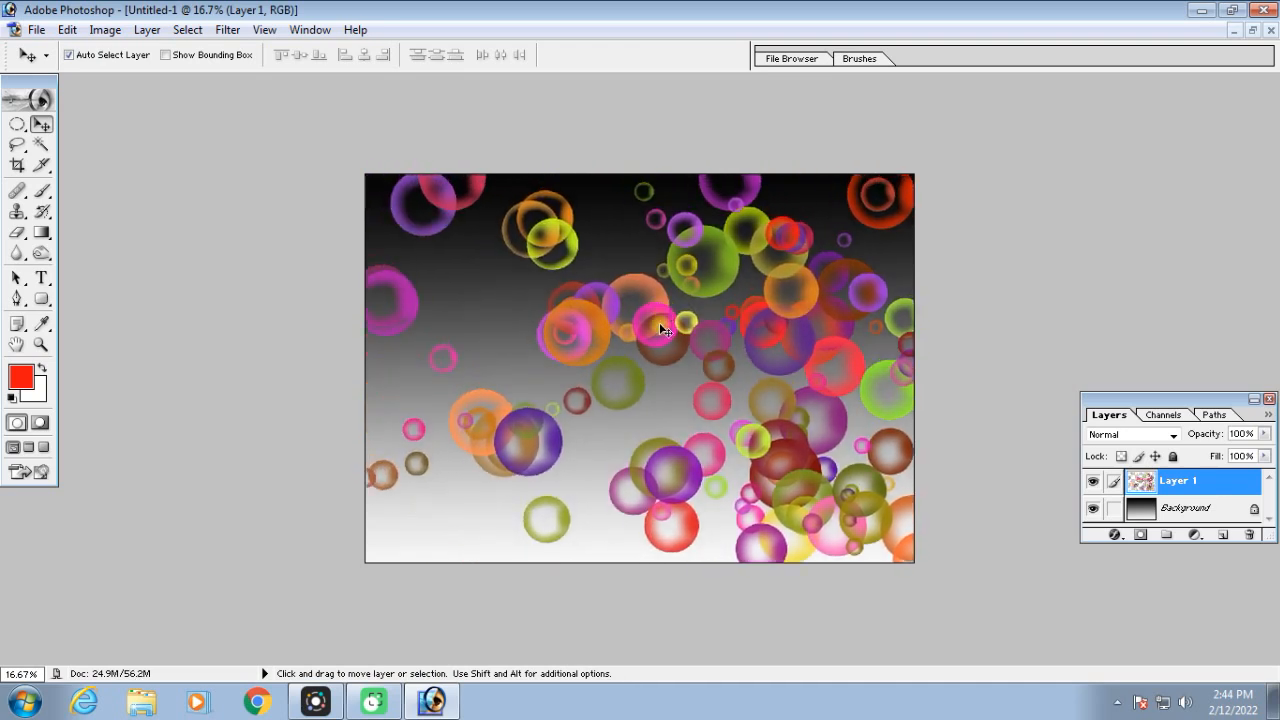
Try painting plain red bubbles with Color Dynamics turned off, and undo back to before the bubble layer was scaled
click(41, 191)
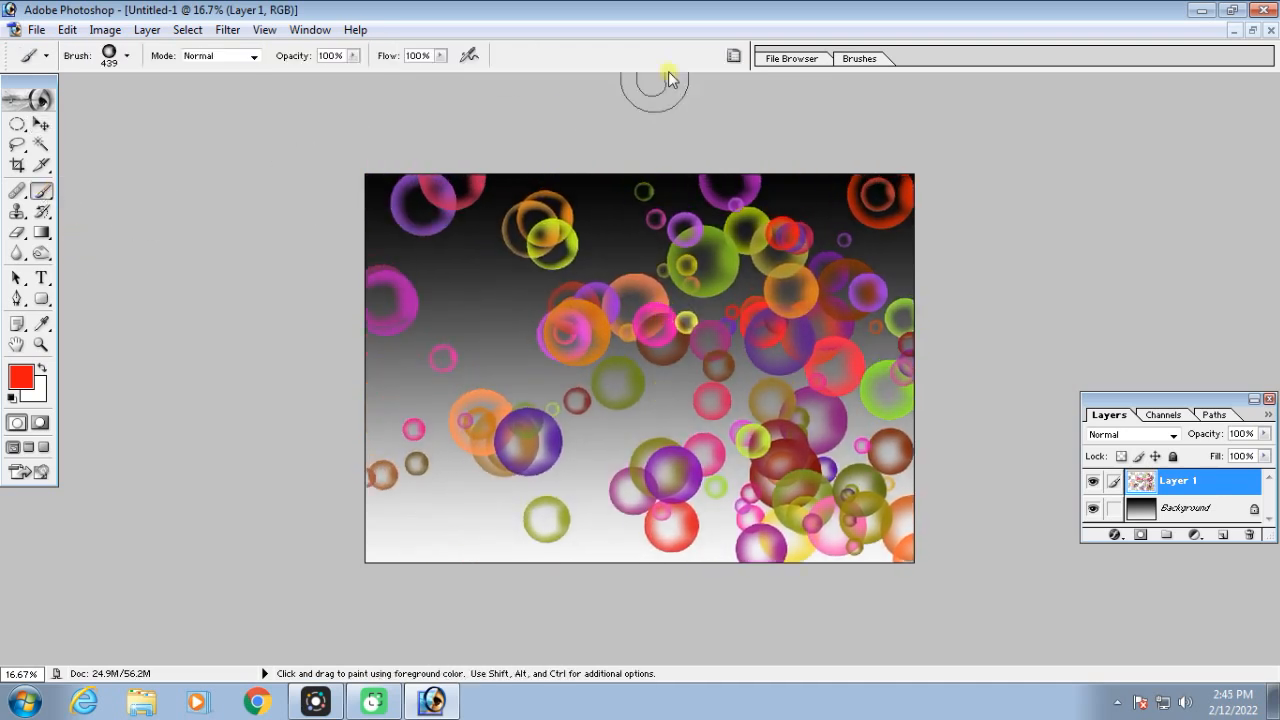
click(733, 56)
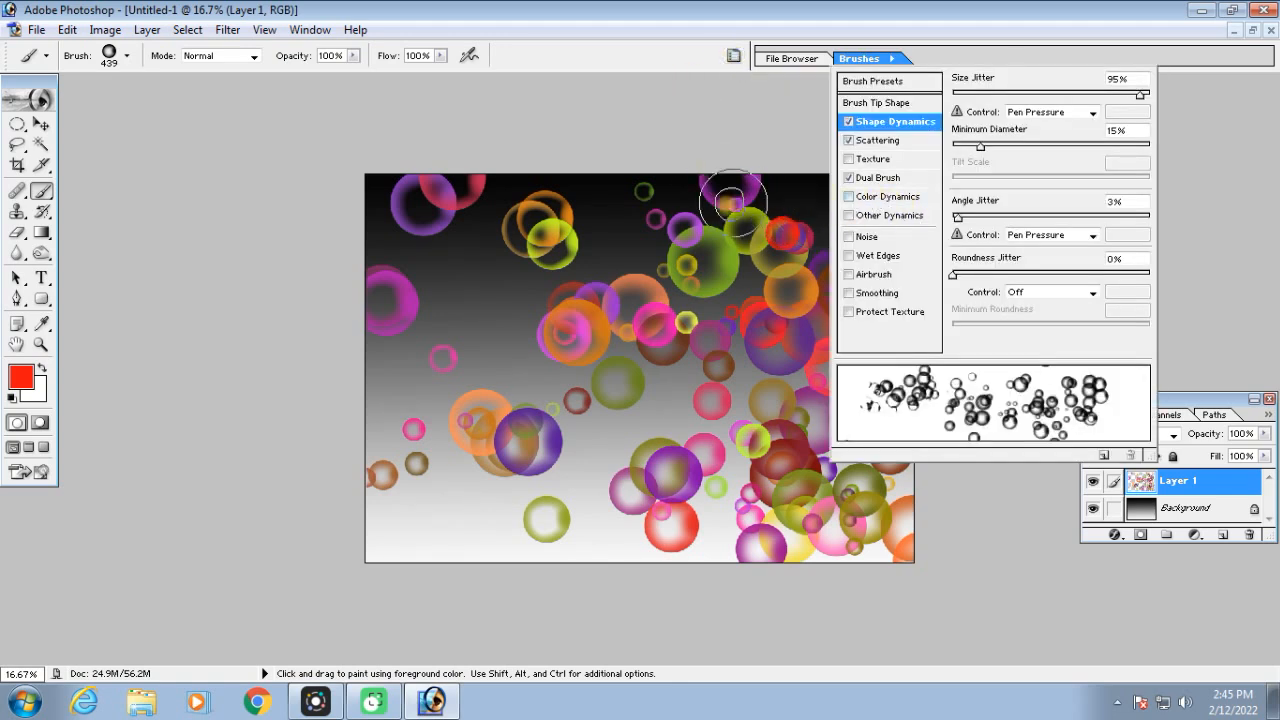
mouse_move(412, 378)
mouse_down()
mouse_move(800, 300)
mouse_move(860, 410)
mouse_move(437, 515)
mouse_move(420, 540)
mouse_up()
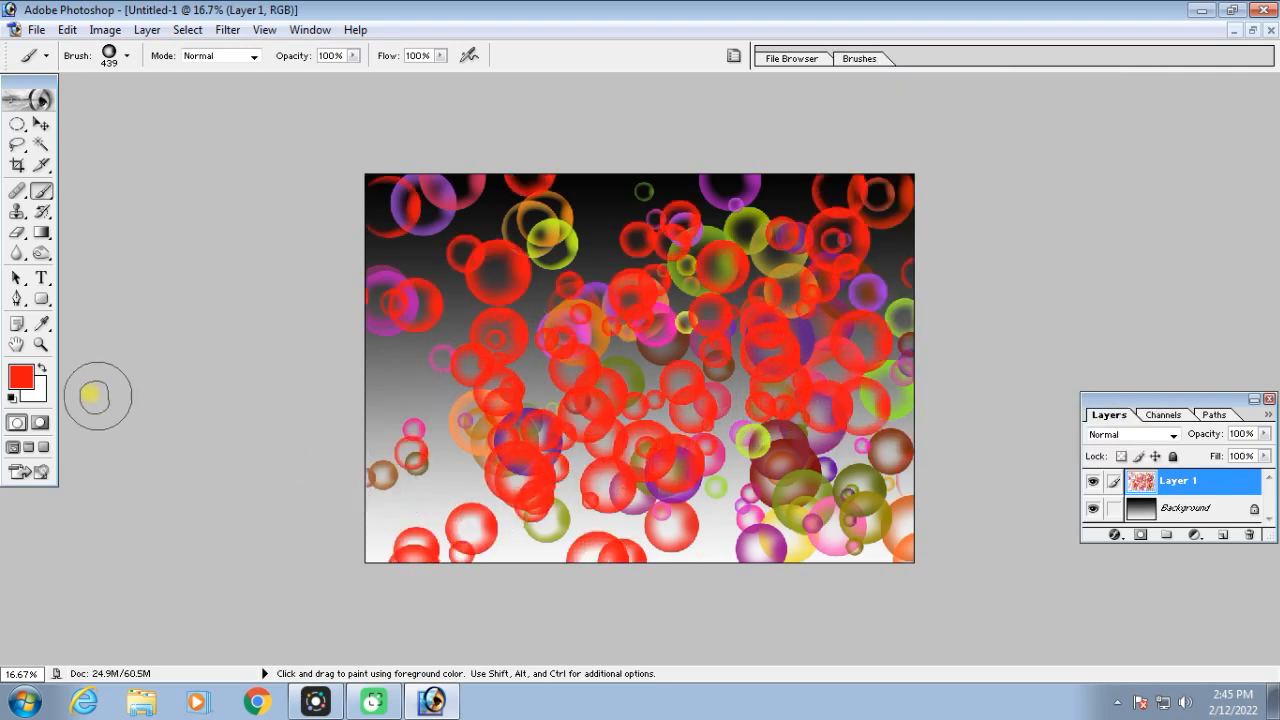
key(ctrl+alt+z)
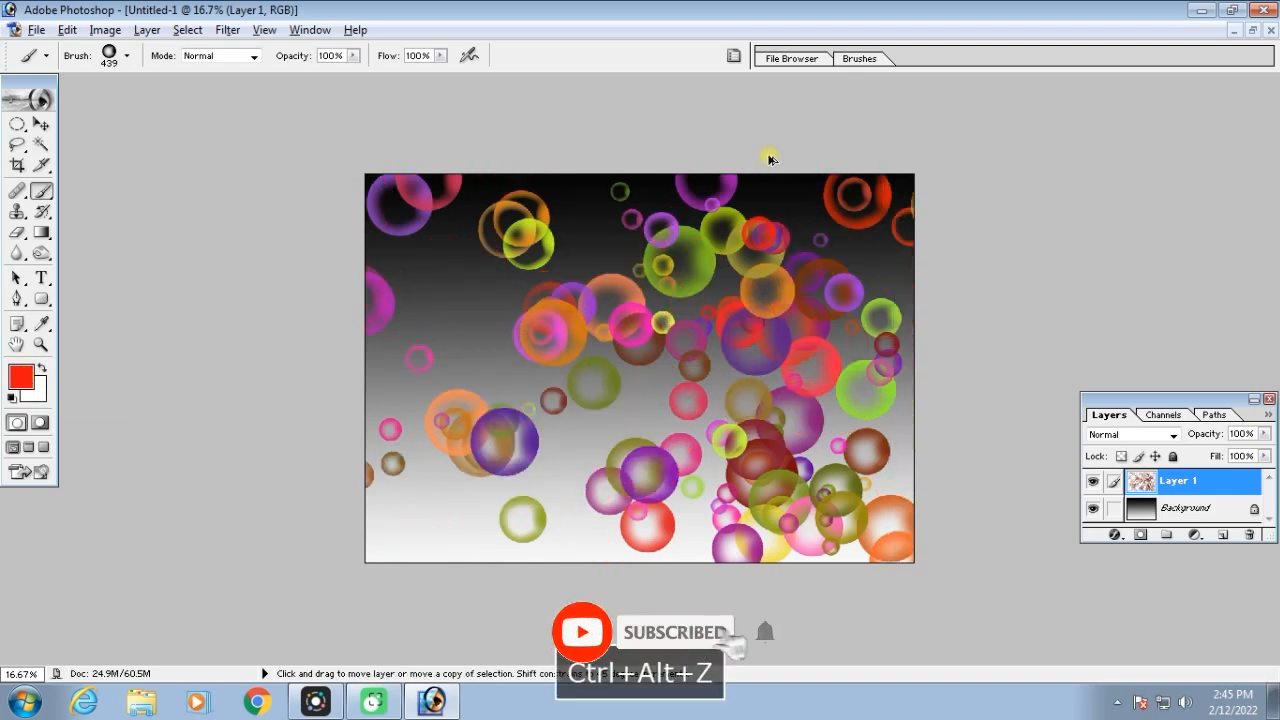
key(ctrl+alt+z)
Turn Color Dynamics back on and paint more multicolored bubbles over the existing ones on Layer 1
click(733, 56)
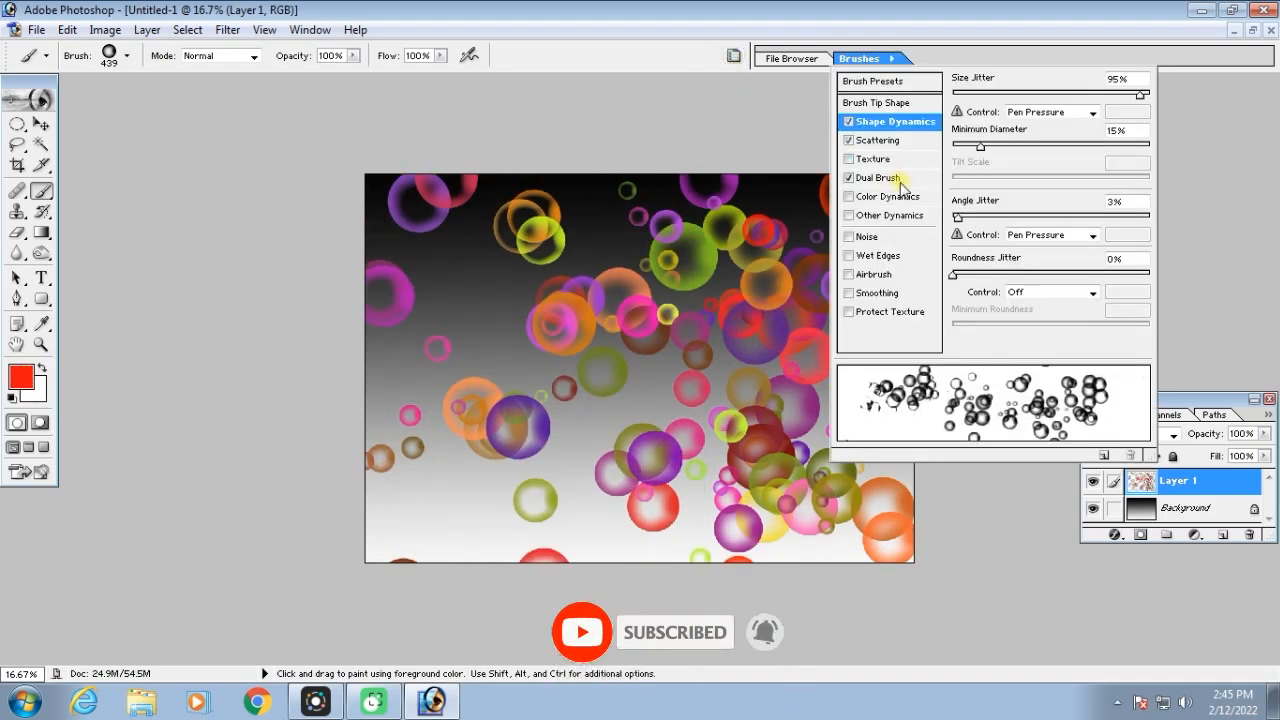
click(850, 198)
click(432, 438)
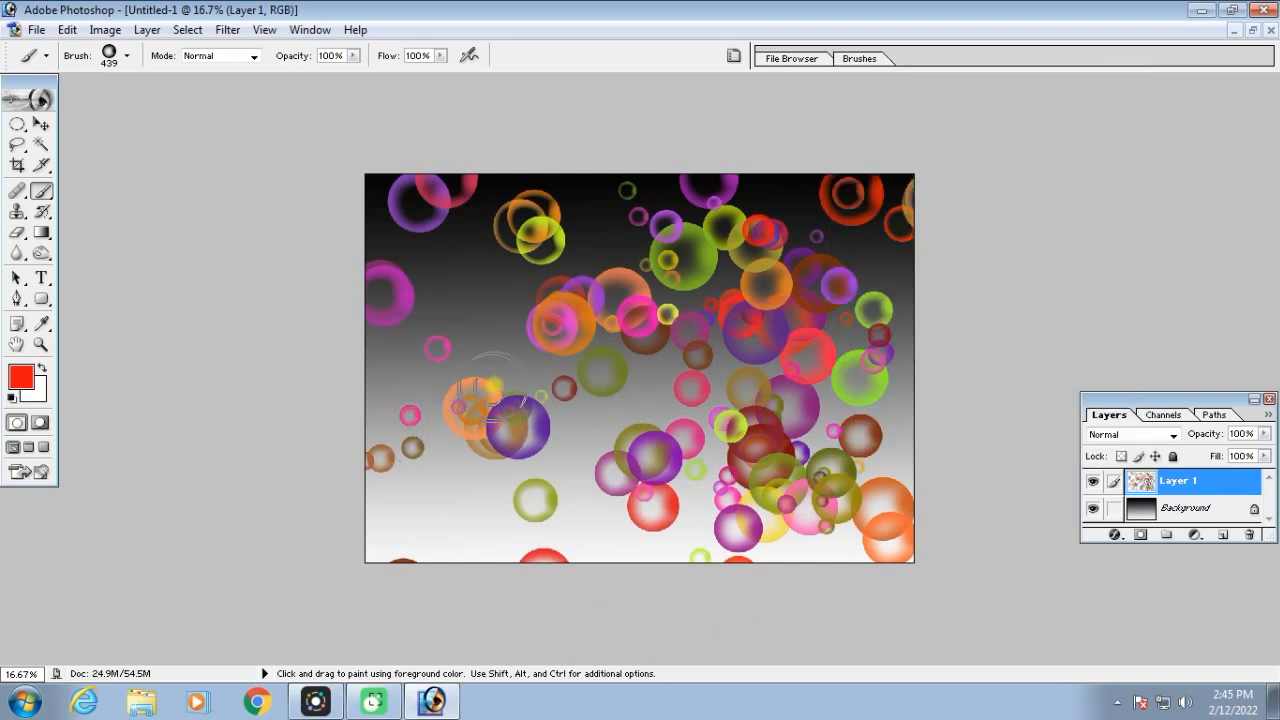
mouse_move(565, 356)
mouse_down()
mouse_move(615, 390)
mouse_move(720, 410)
mouse_move(801, 319)
mouse_move(790, 380)
mouse_move(700, 240)
mouse_move(480, 320)
mouse_up()
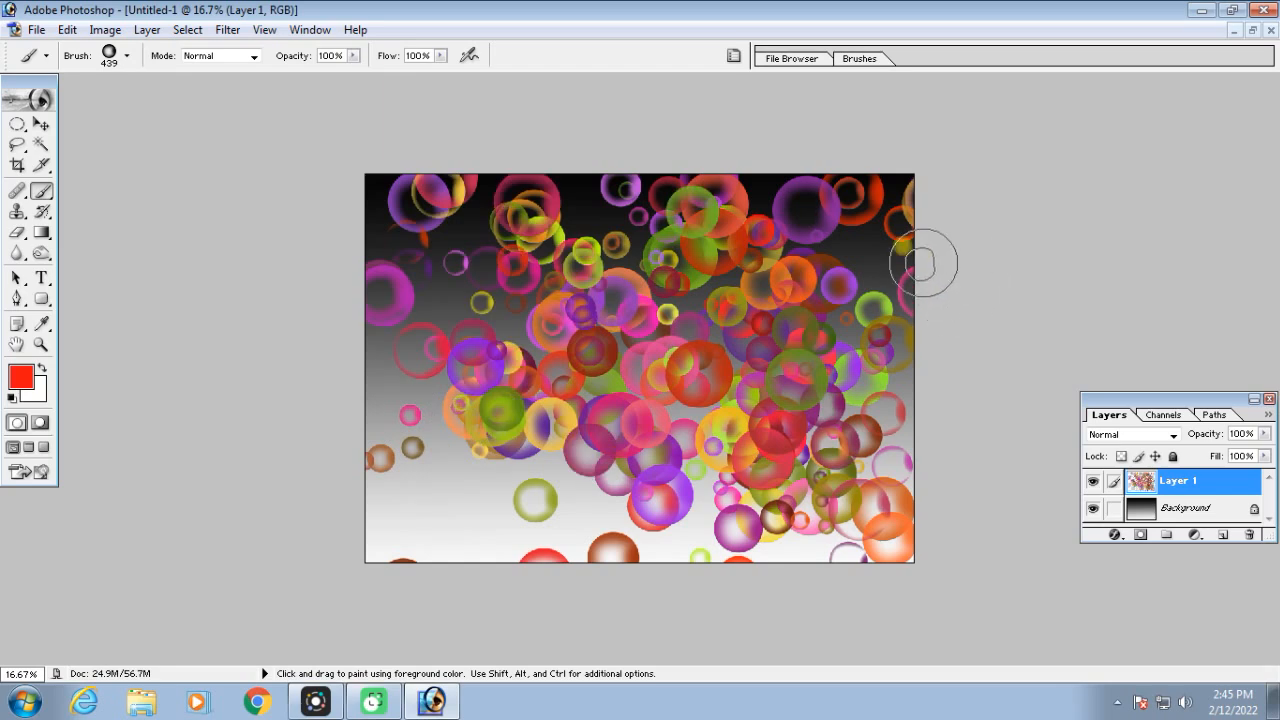
Look through the list of brush presets with their stroke previews
click(733, 57)
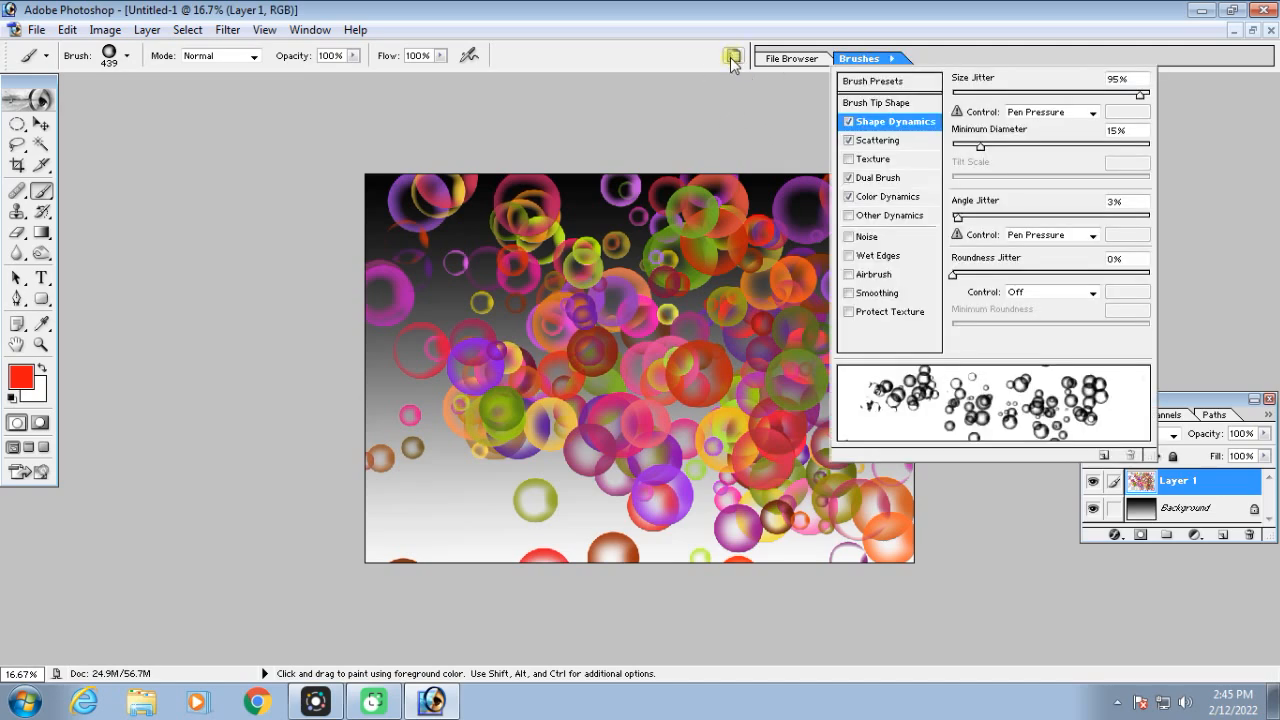
click(888, 82)
drag(1140, 300, 1138, 97)
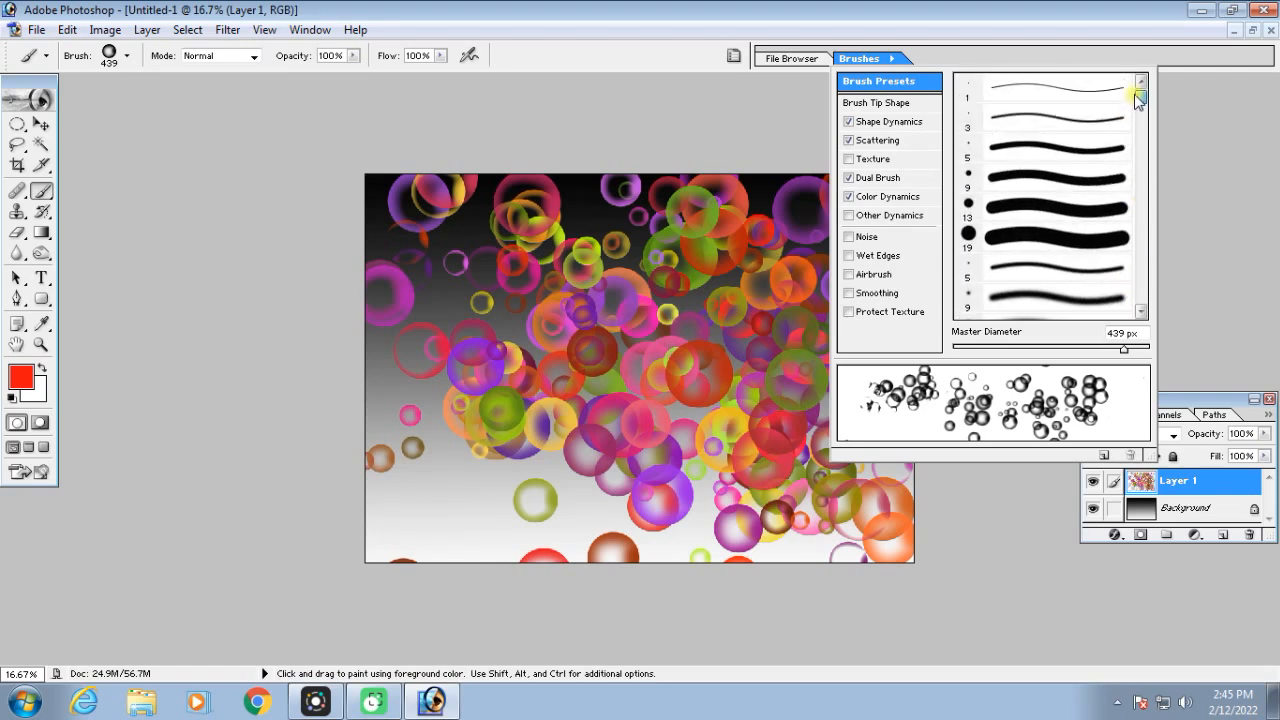
drag(1138, 97, 1138, 112)
drag(1138, 138, 1136, 171)
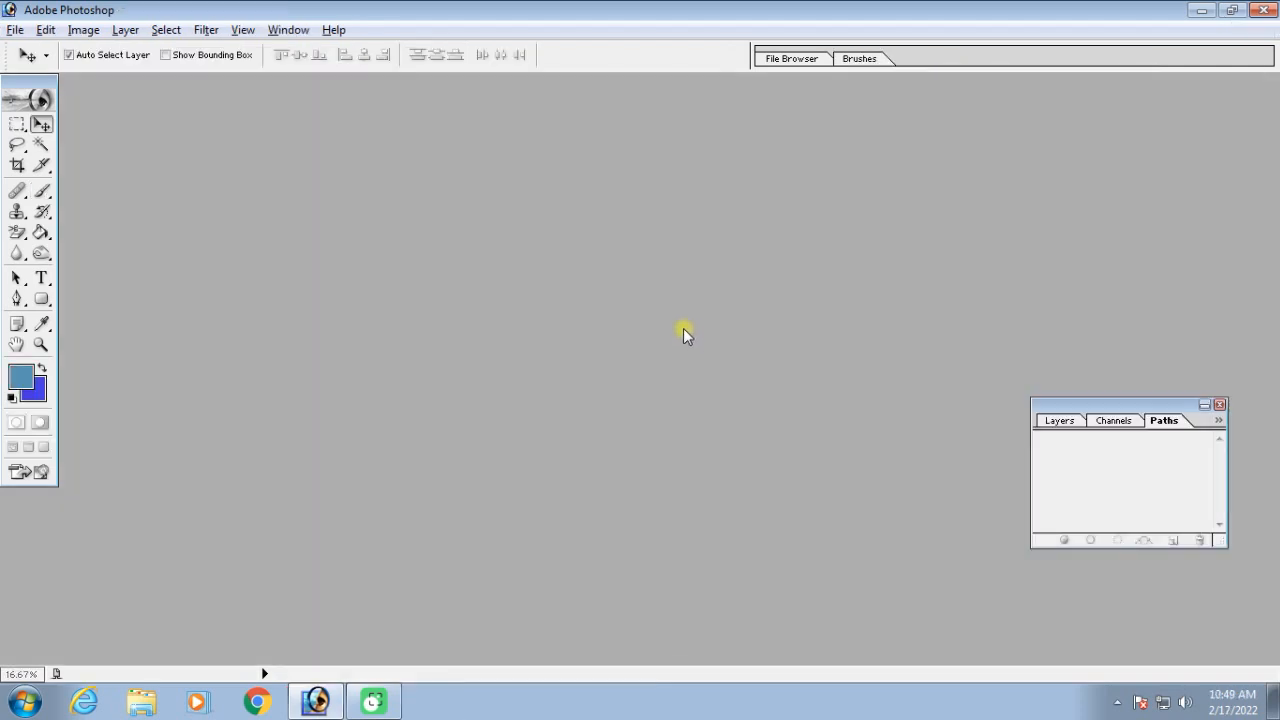
Open the portrait photo and Untitled-1 together from New folder (5), and position the portrait window in the workspace
double_click(674, 322)
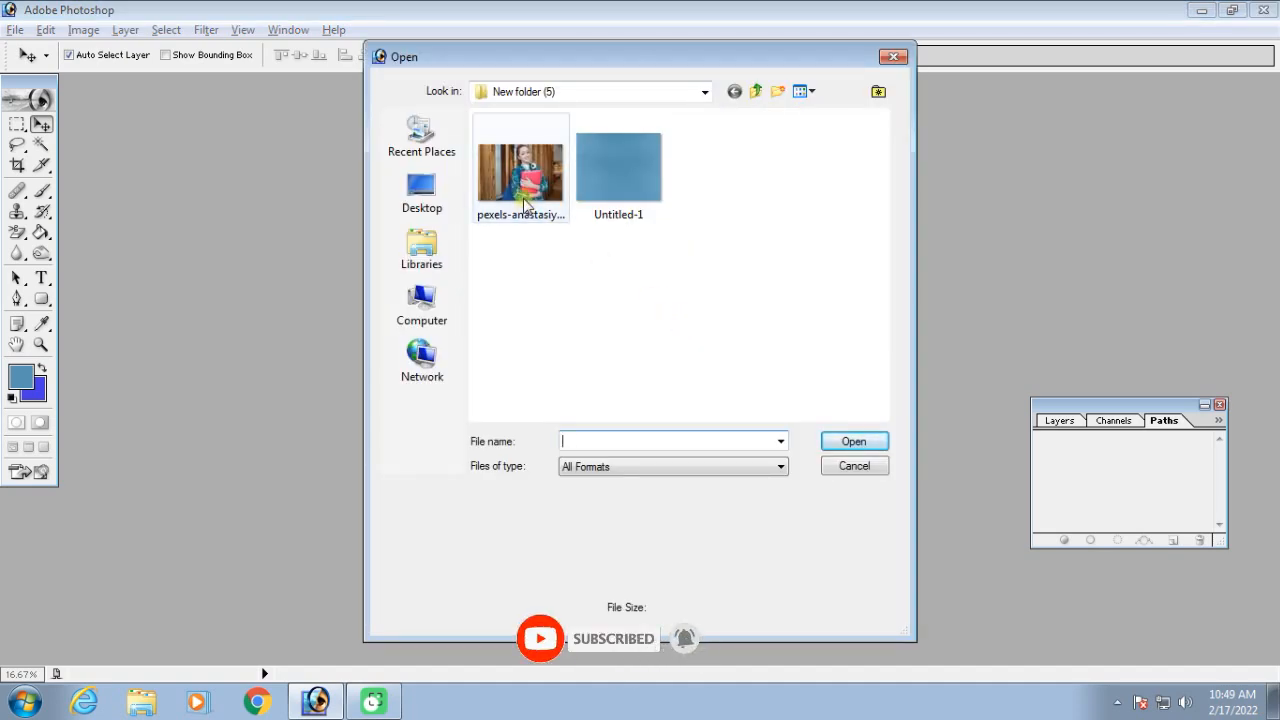
click(752, 170)
drag(752, 170, 545, 225)
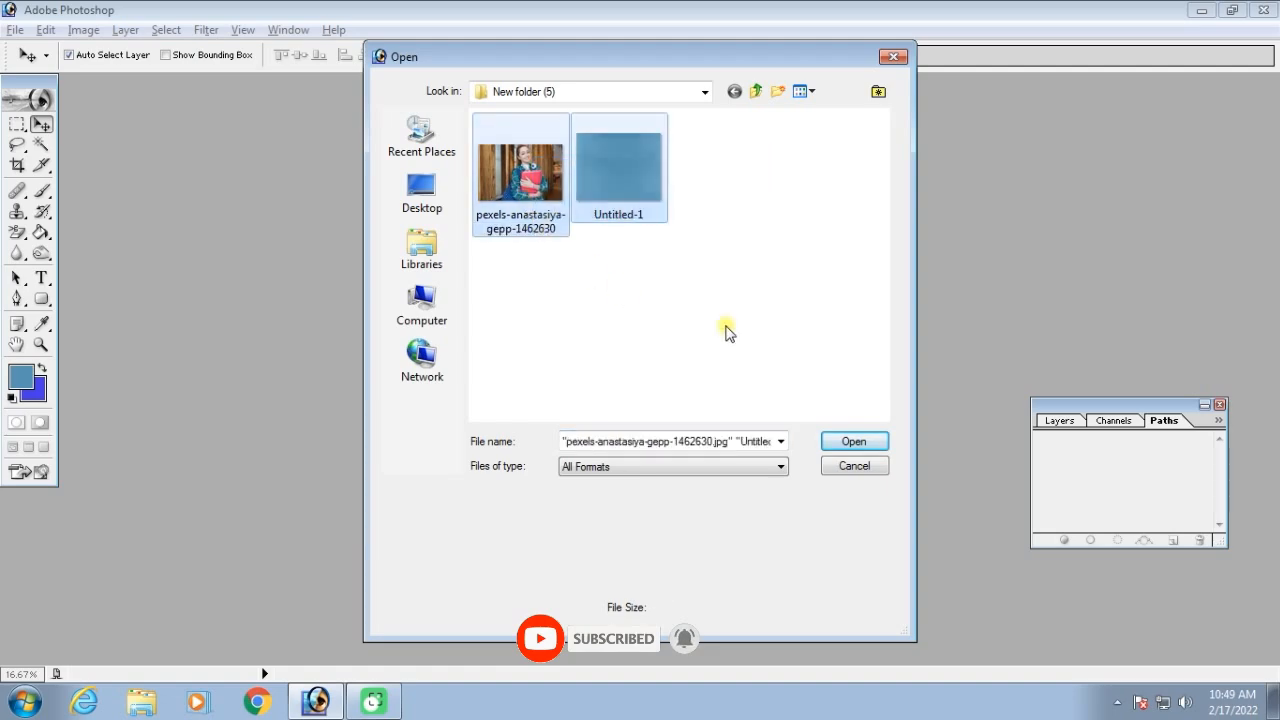
click(868, 440)
drag(403, 94, 556, 161)
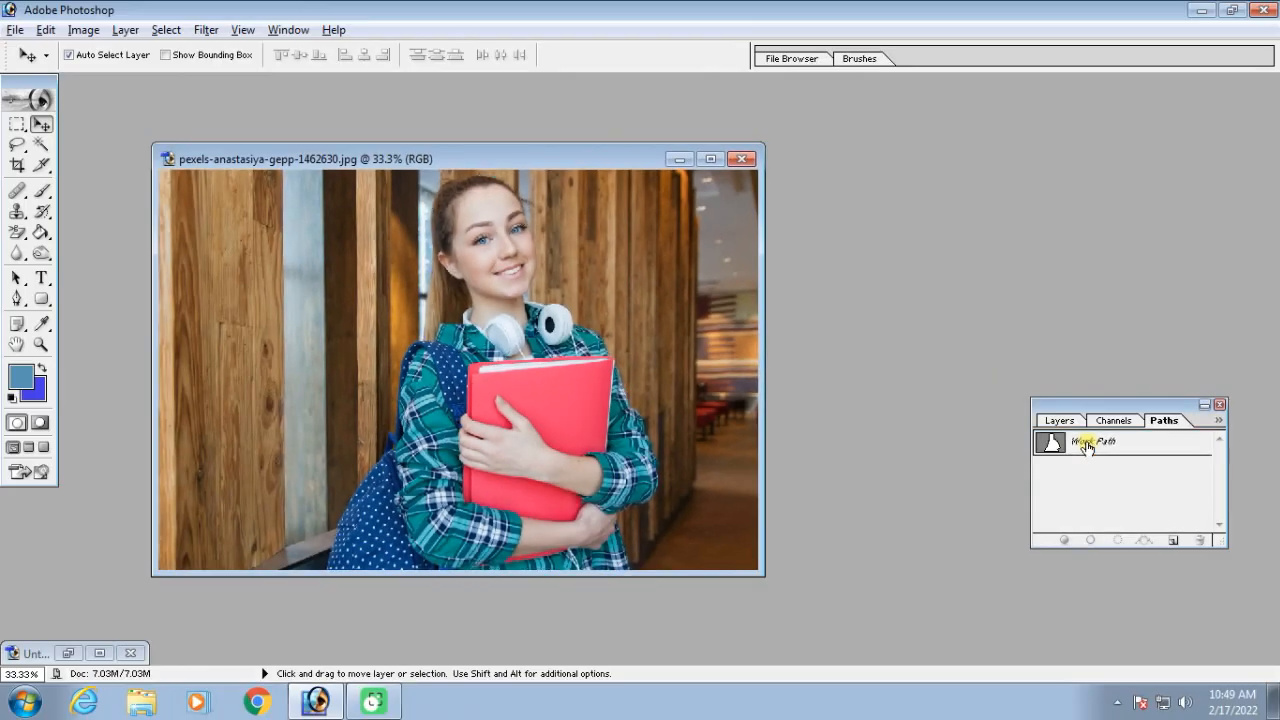
Load the portrait's Work Path as a selection around the woman and place the Untitled-1.psd window beside the photo
click(1013, 409)
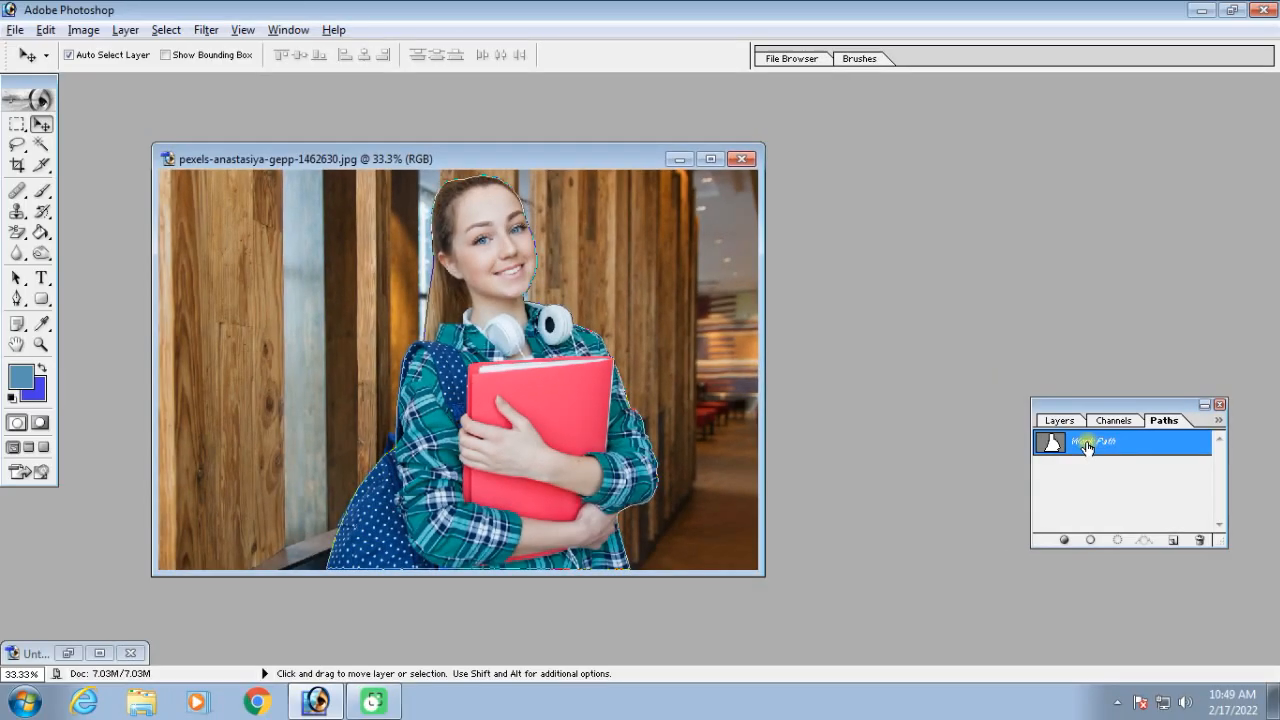
key(ctrl+Return)
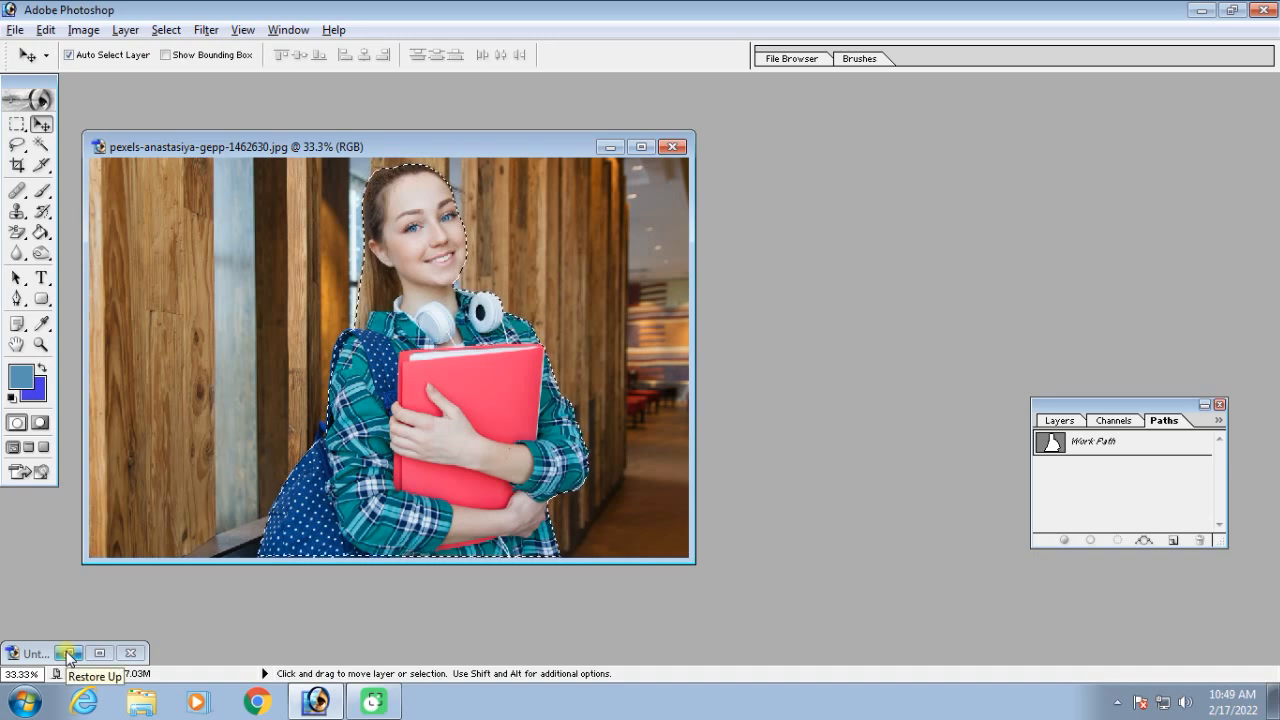
click(68, 654)
drag(327, 105, 820, 114)
click(423, 243)
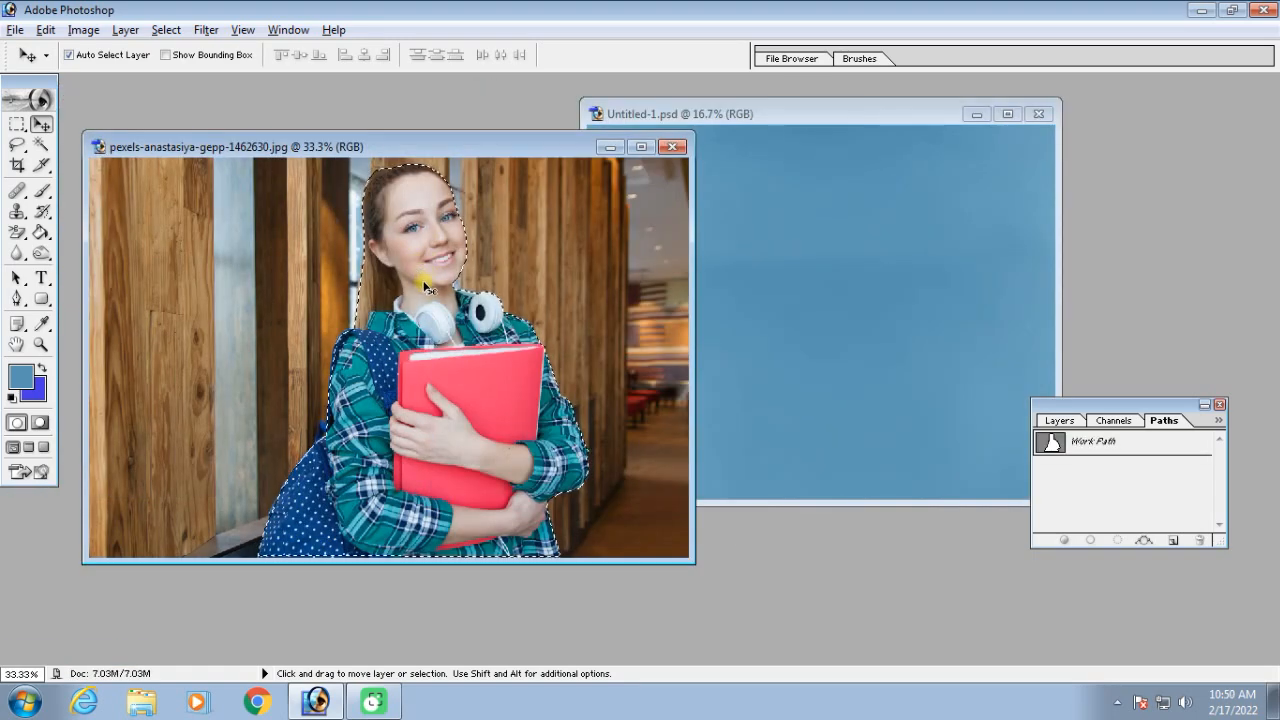
Feather the selection around the woman by 3 pixels
key(ctrl+c)
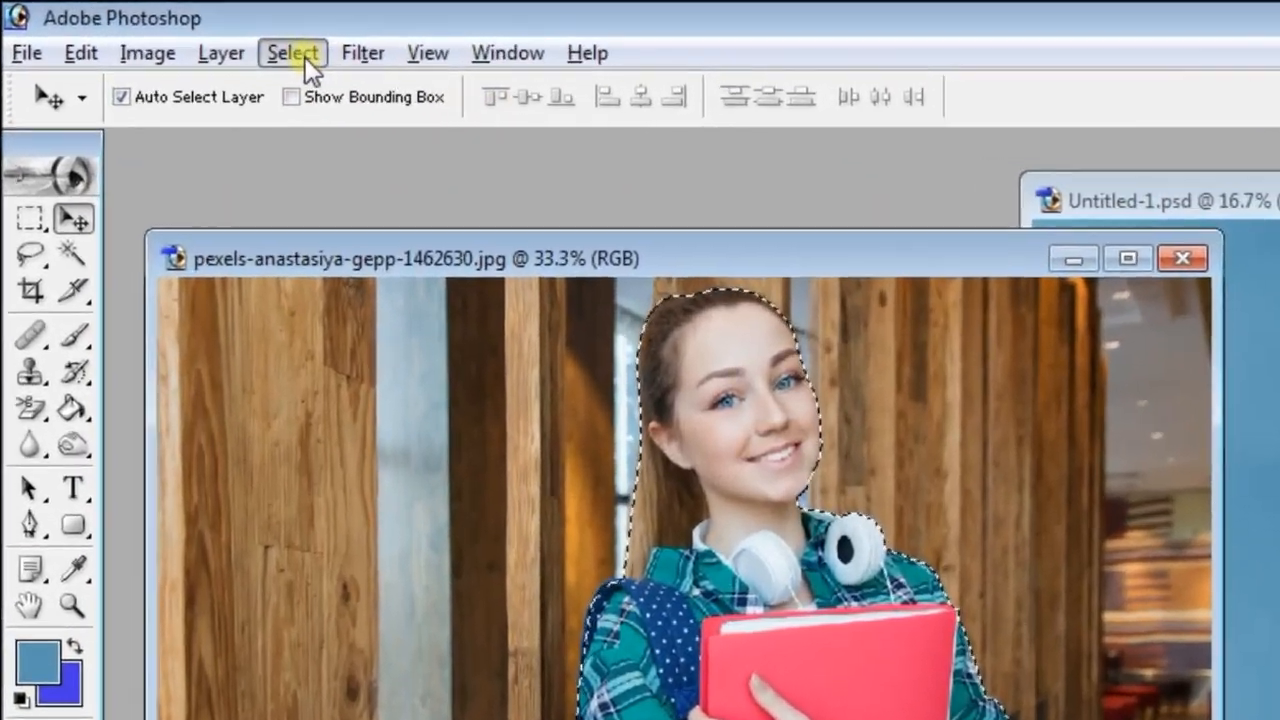
click(305, 57)
click(371, 280)
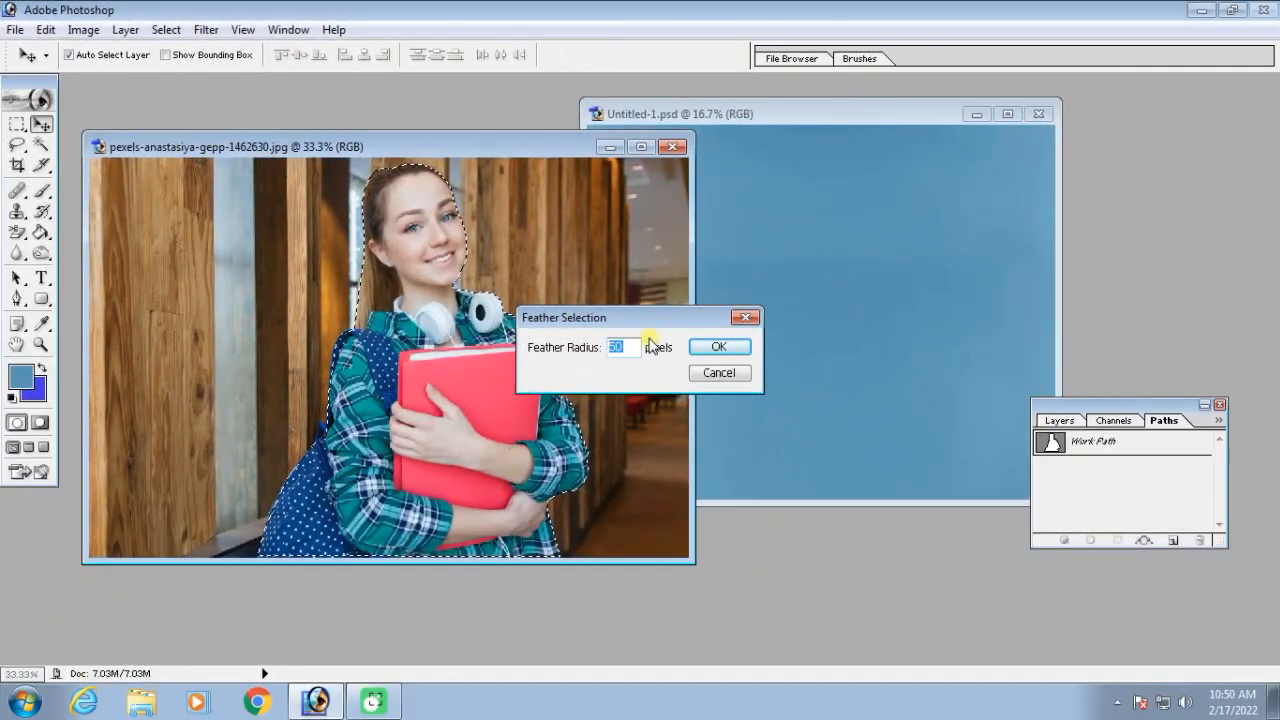
text(3)
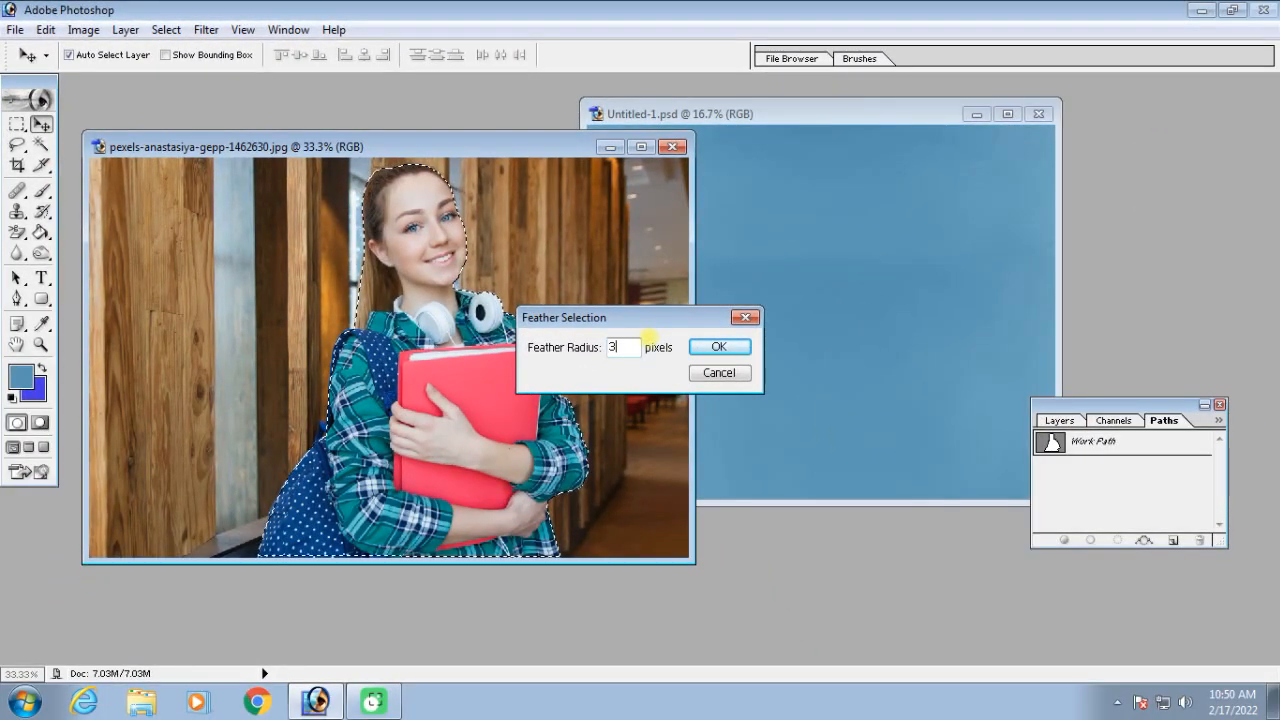
click(718, 346)
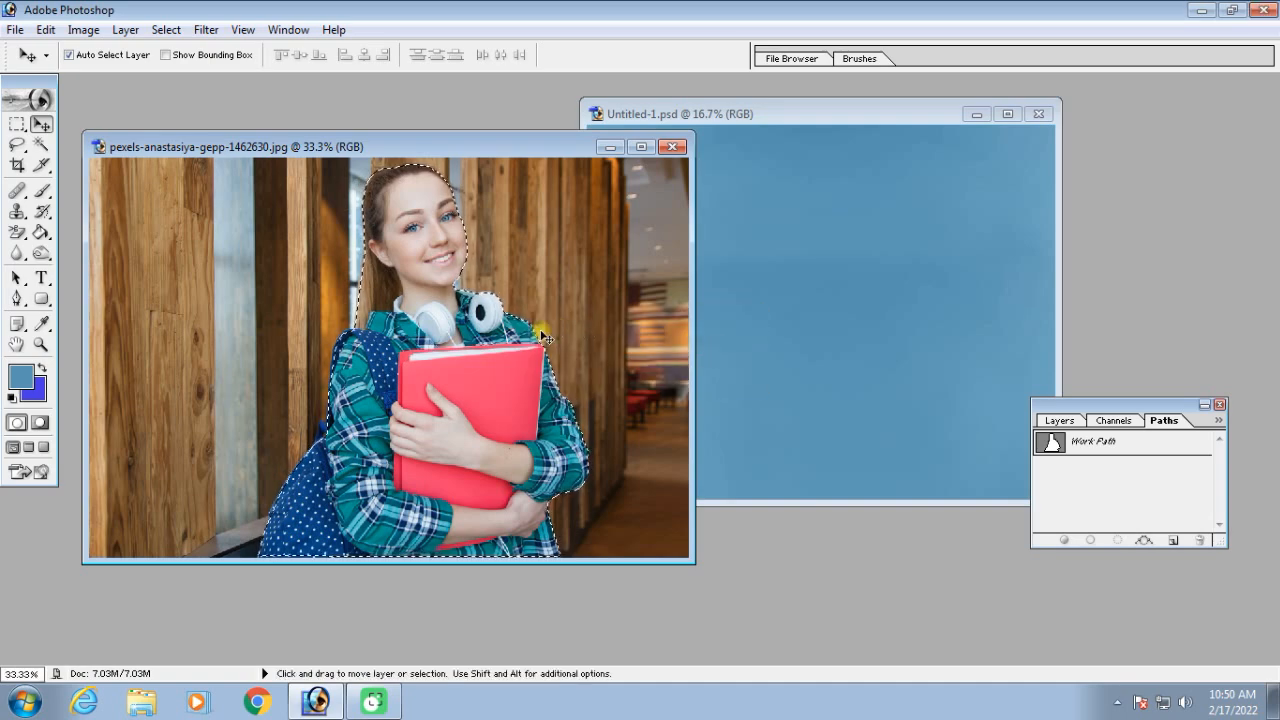
Copy the feathered cutout of the woman and paste it into the blue Untitled-1.psd document
key(ctrl+c)
click(811, 286)
key(ctrl+v)
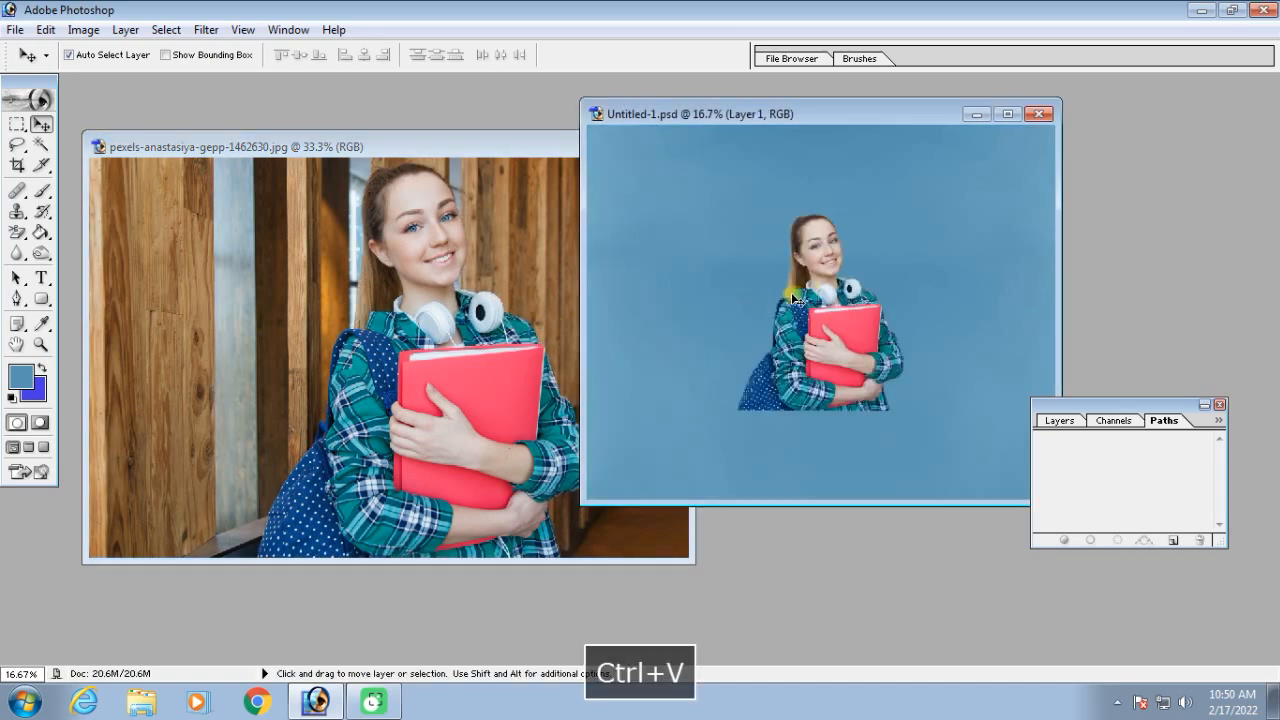
Move the pasted woman to the left side of the blue background and scale her up to about 177%
drag(838, 328, 696, 372)
key(ctrl+t)
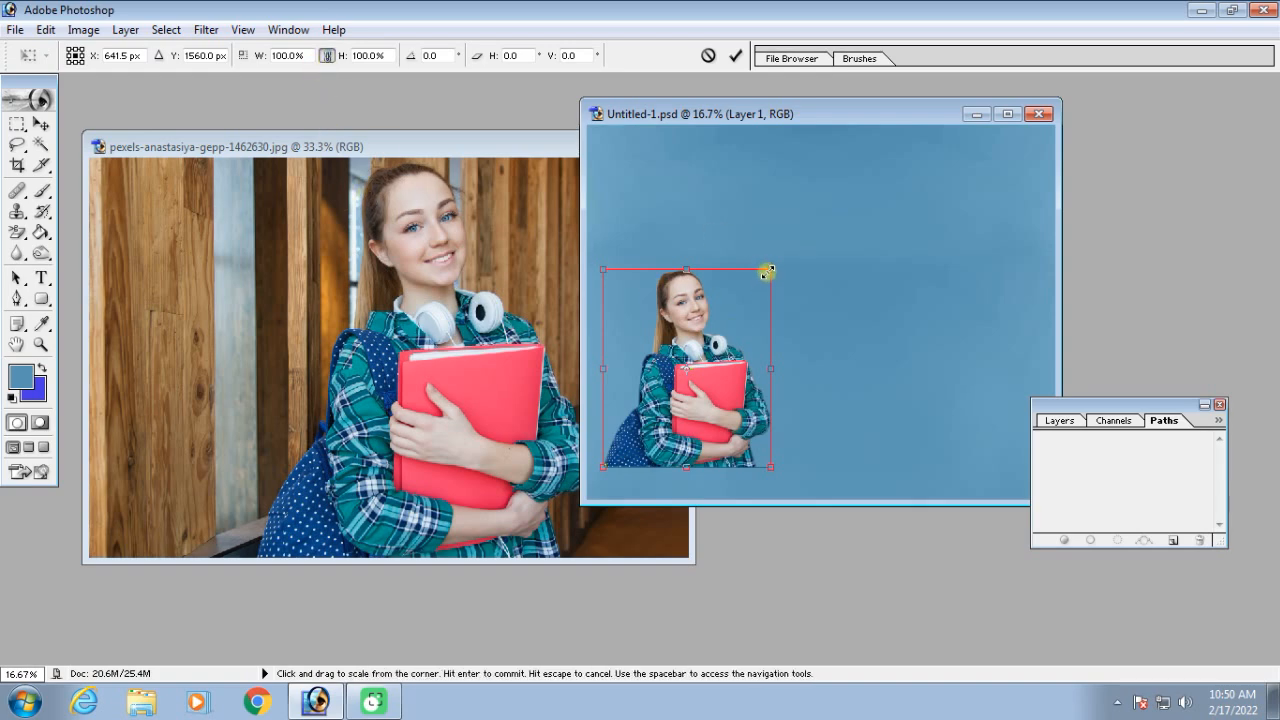
drag(767, 272, 929, 189)
drag(786, 248, 750, 306)
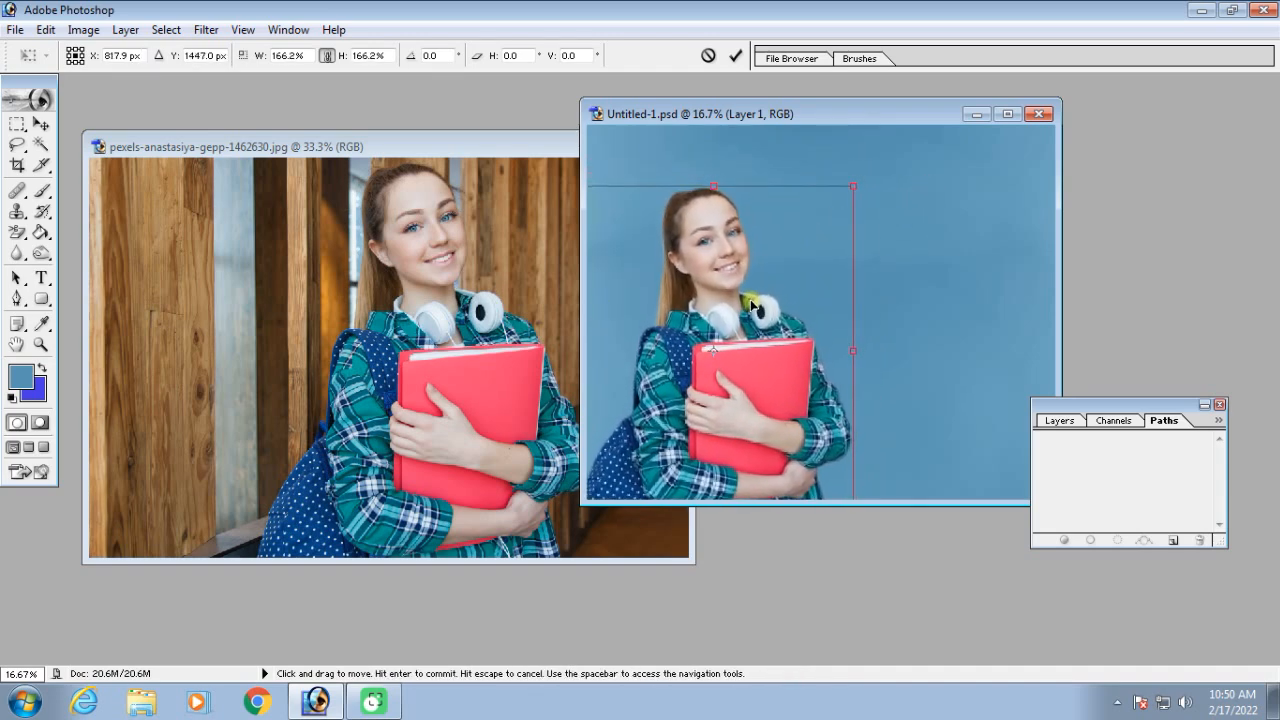
drag(851, 187, 871, 167)
mouse_move(745, 243)
mouse_down()
mouse_move(737, 258)
mouse_move(731, 235)
mouse_up()
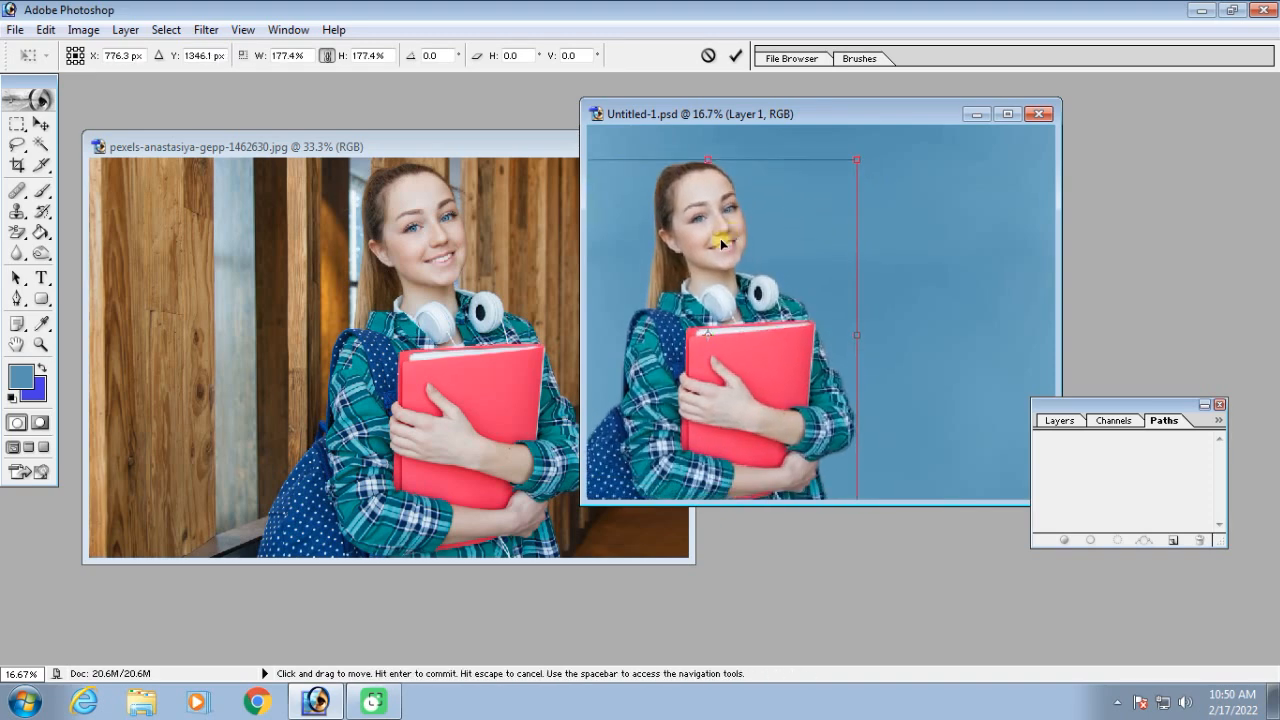
key(Return)
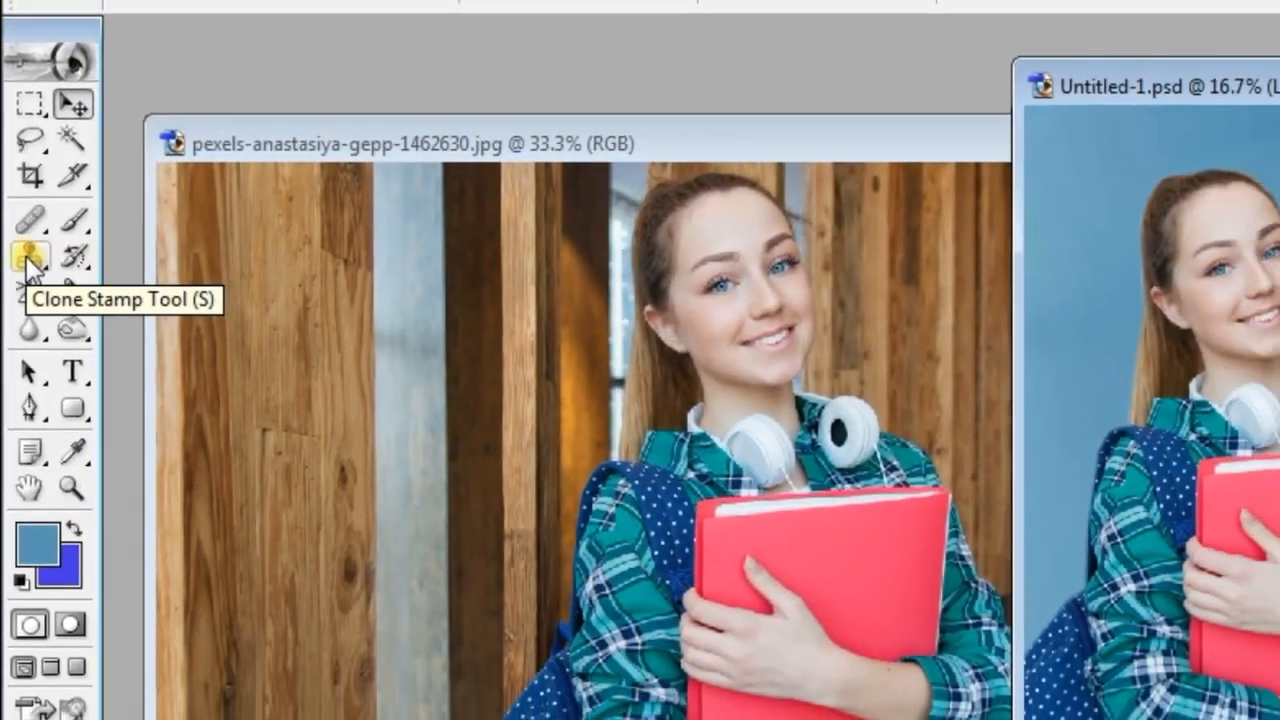
Set up the Clone Stamp tool with Normal mode, 100% opacity, 100% flow and a brush size of 1000
click(28, 260)
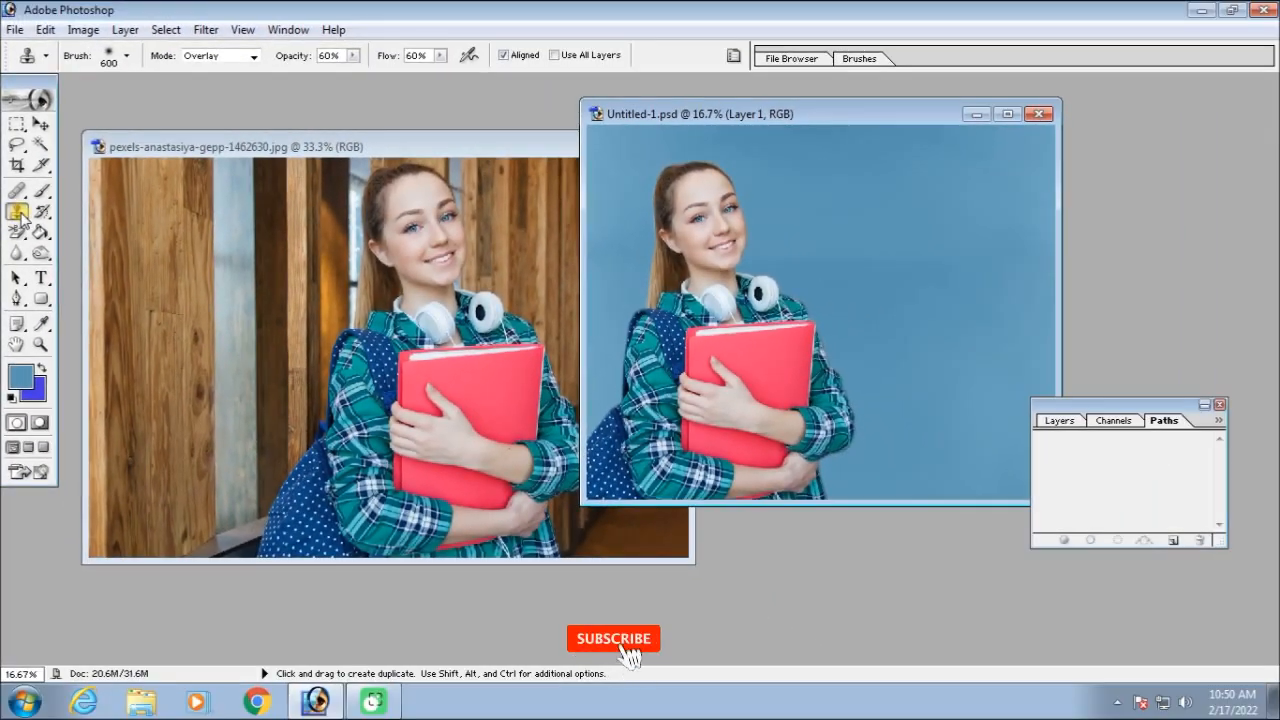
click(252, 56)
click(200, 80)
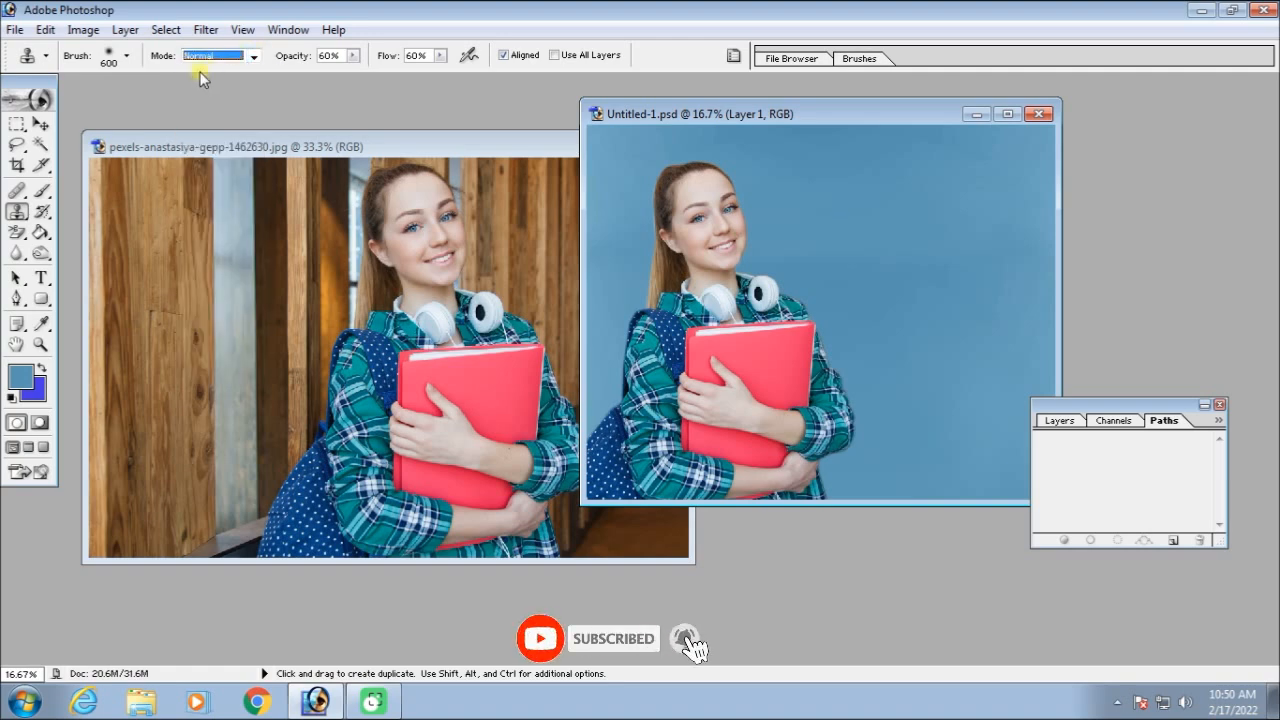
click(352, 56)
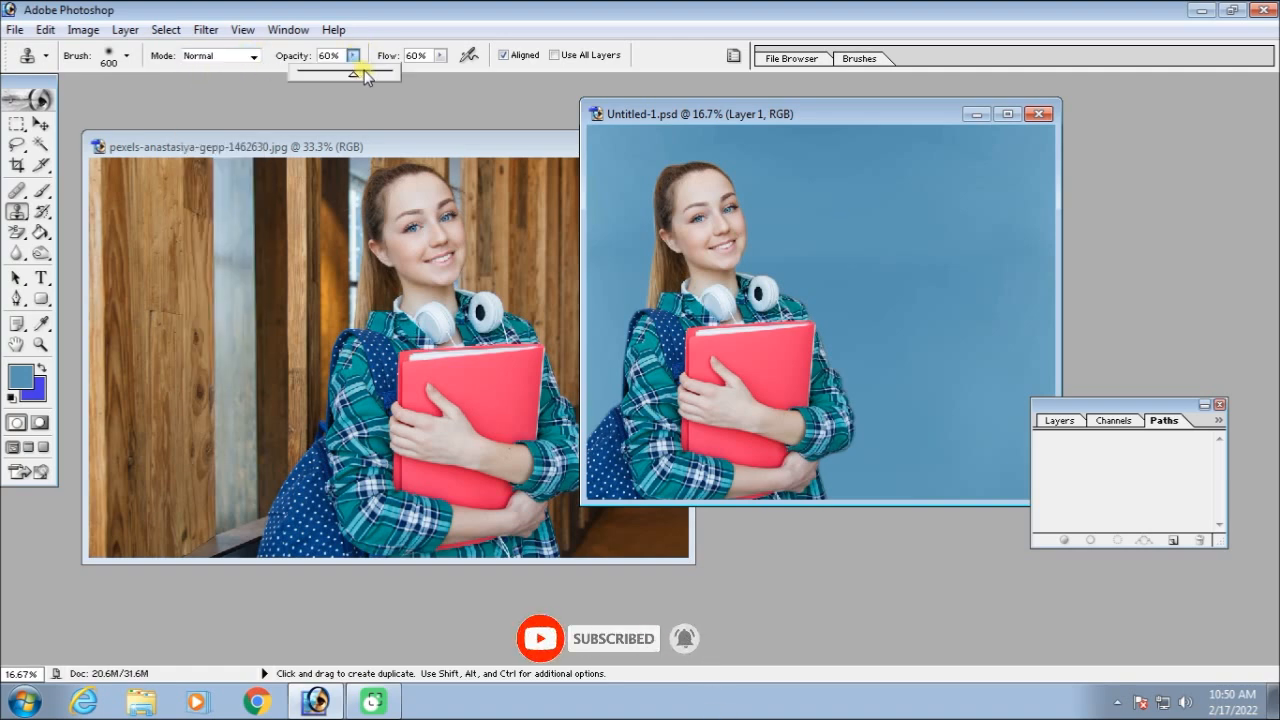
click(443, 57)
drag(443, 75, 564, 95)
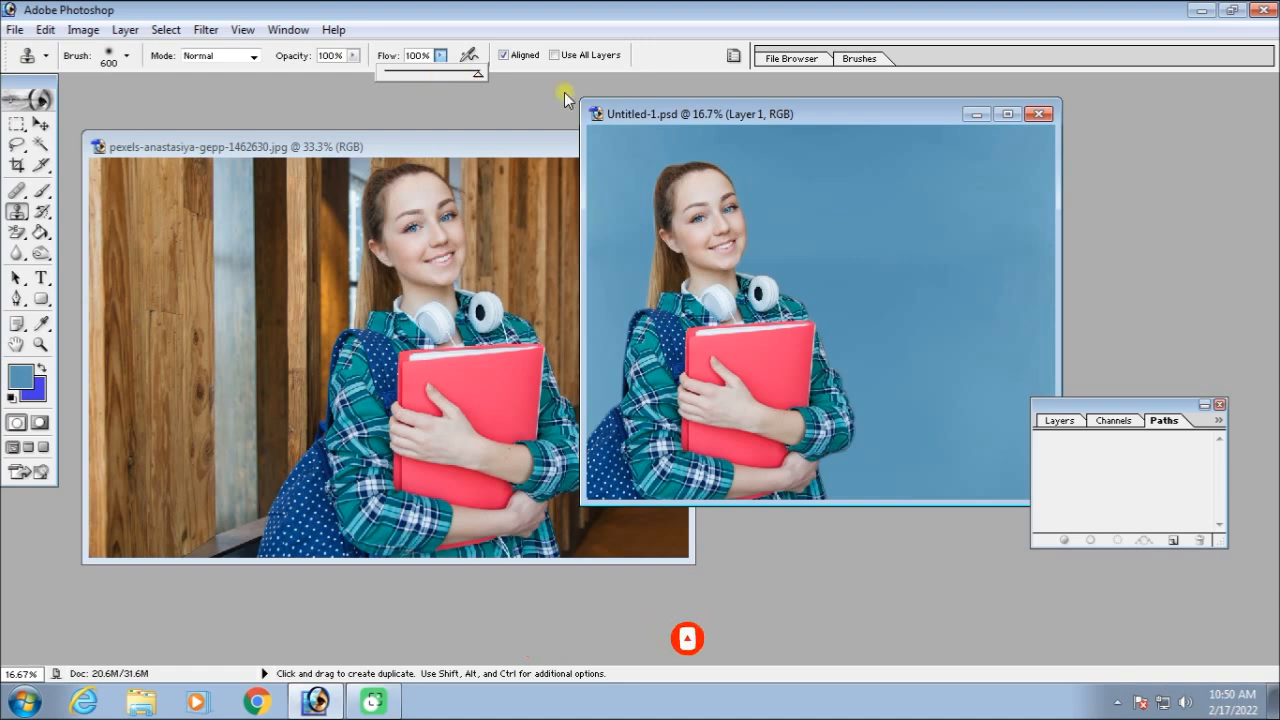
key(bracketright)
key(bracketright)
key(bracketright)
key(bracketright)
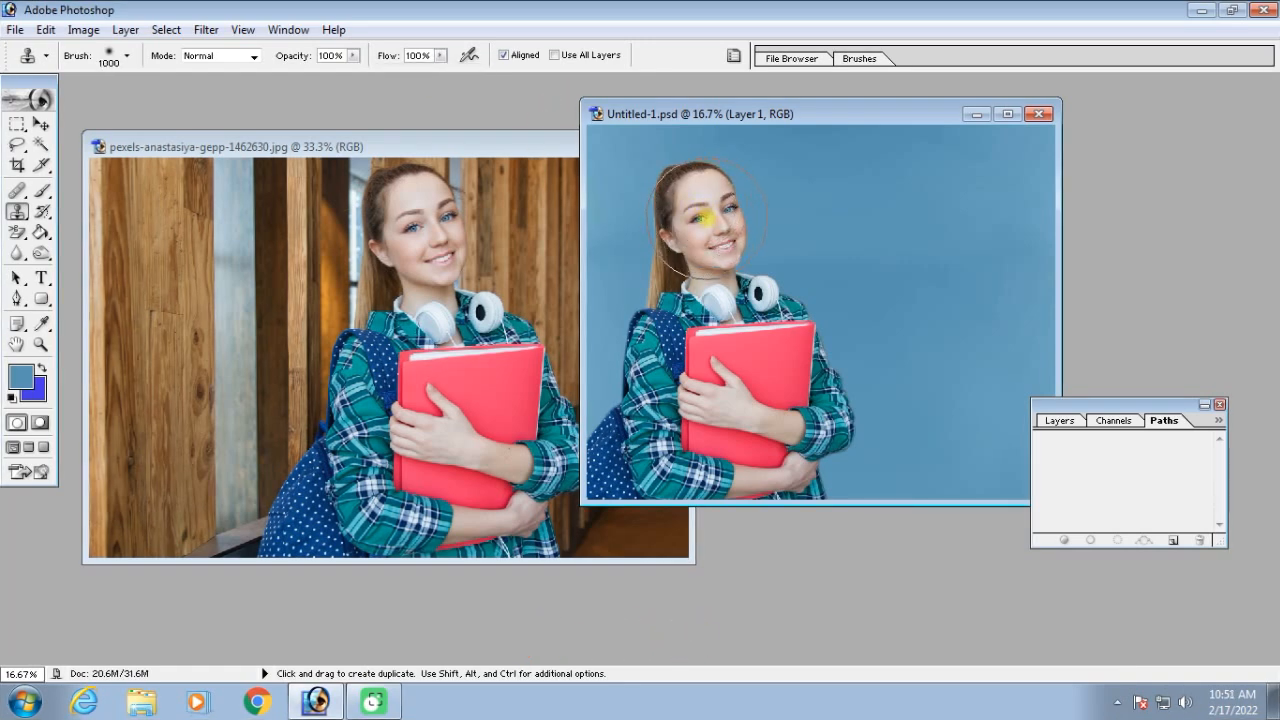
Try cloning the woman onto the empty blue area beside her within Layer 1
alt+click(707, 218)
mouse_move(919, 221)
mouse_down()
mouse_move(938, 412)
mouse_move(967, 432)
mouse_move(925, 428)
mouse_move(903, 345)
mouse_move(926, 324)
mouse_move(981, 420)
mouse_move(985, 459)
mouse_move(998, 399)
mouse_move(984, 311)
mouse_move(918, 214)
mouse_move(910, 291)
mouse_up()
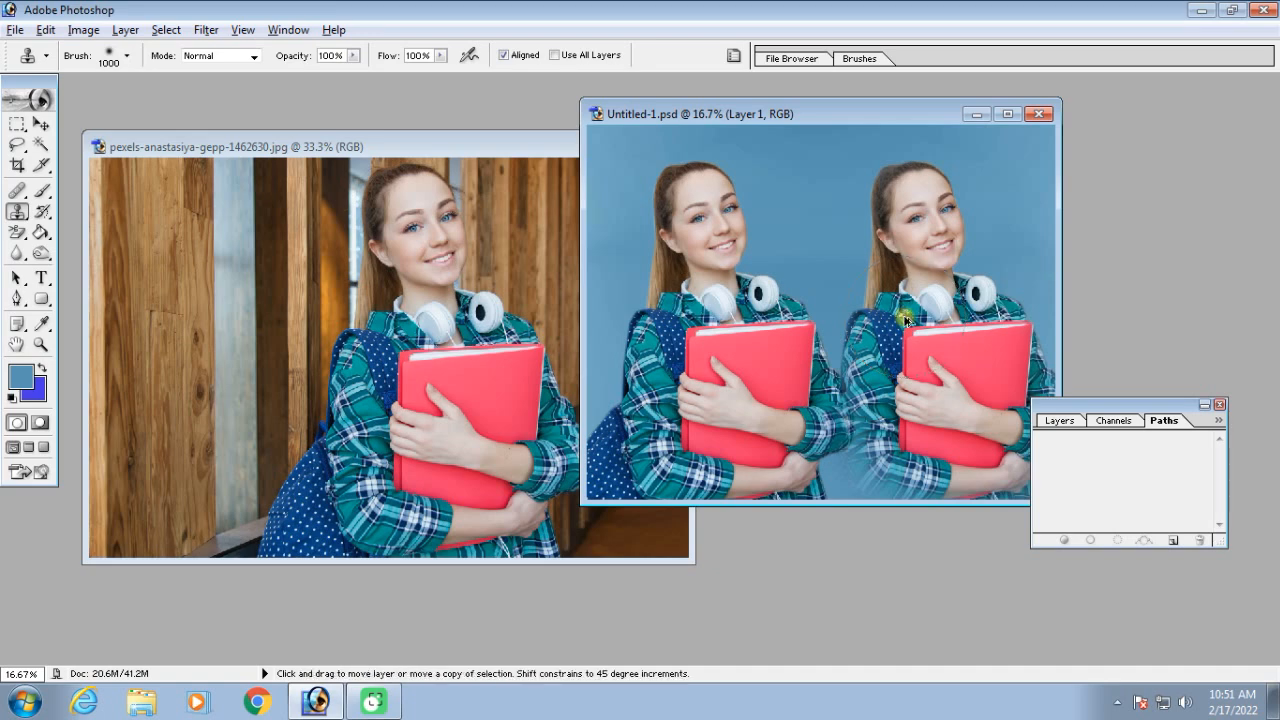
key(F9)
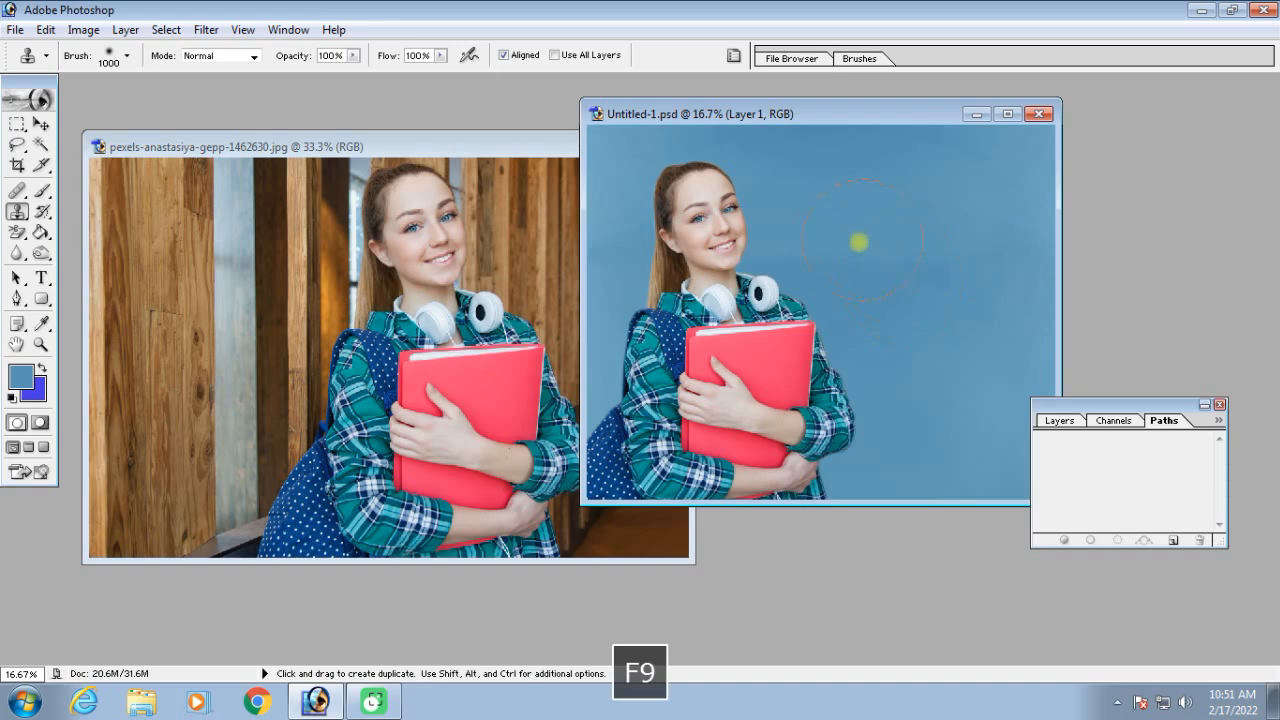
Show the document's layers and set the Clone Stamp to Overlay mode, 51% opacity and 54% flow
click(1059, 421)
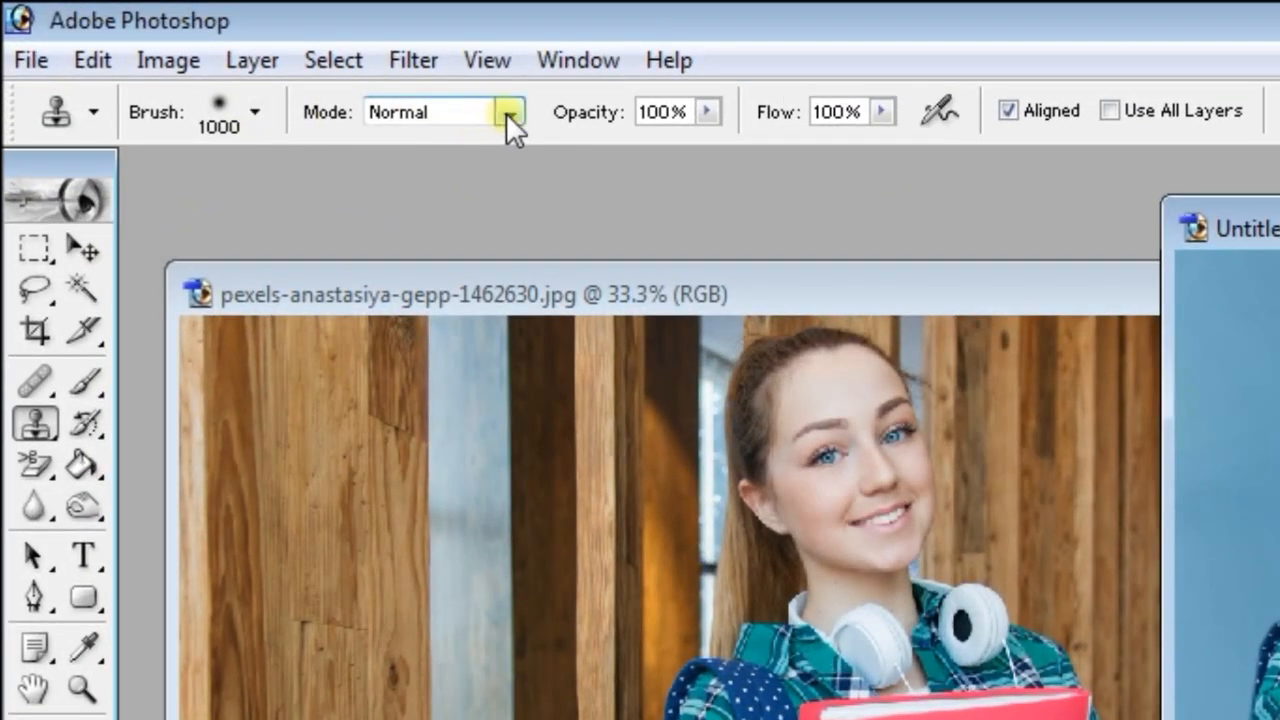
click(508, 113)
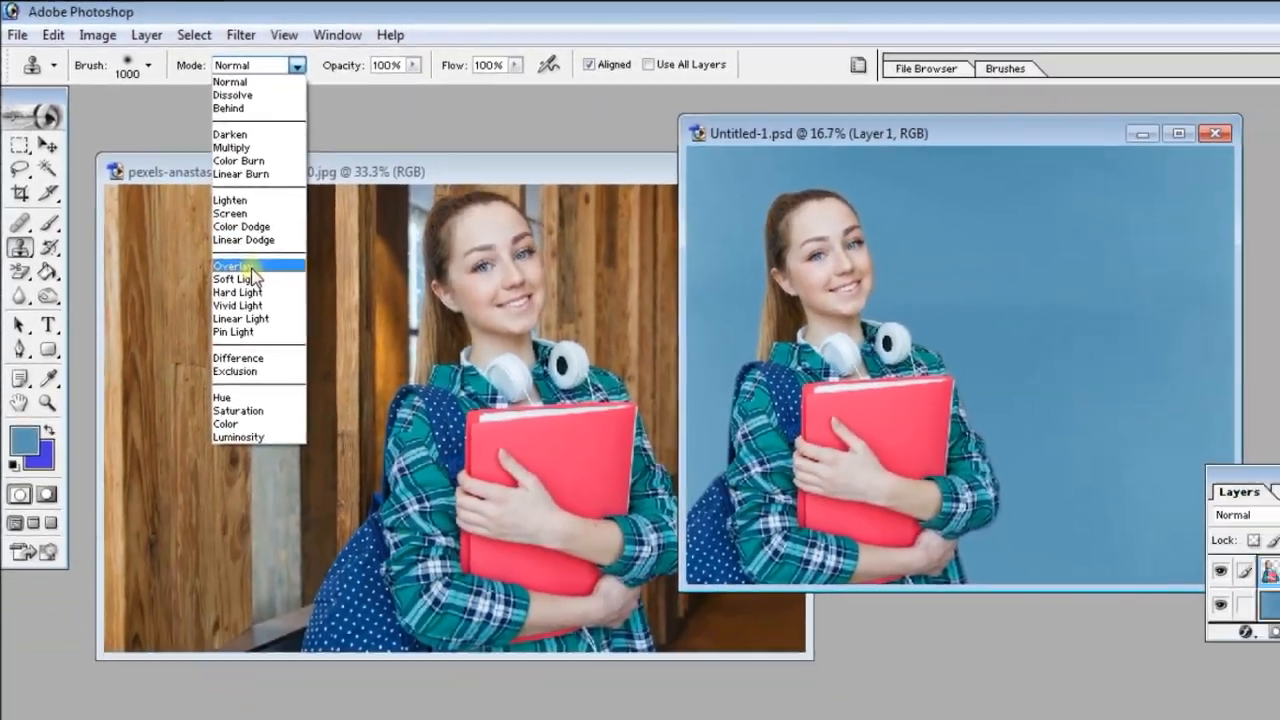
click(400, 455)
click(354, 56)
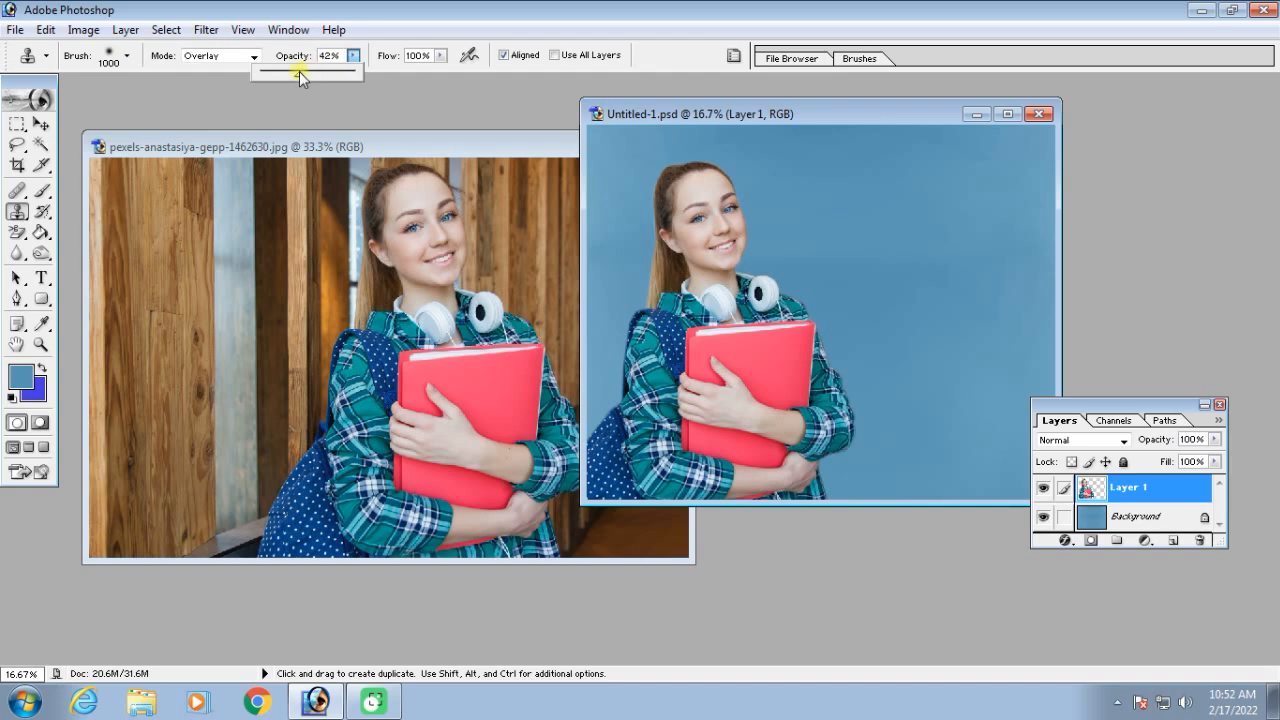
click(440, 56)
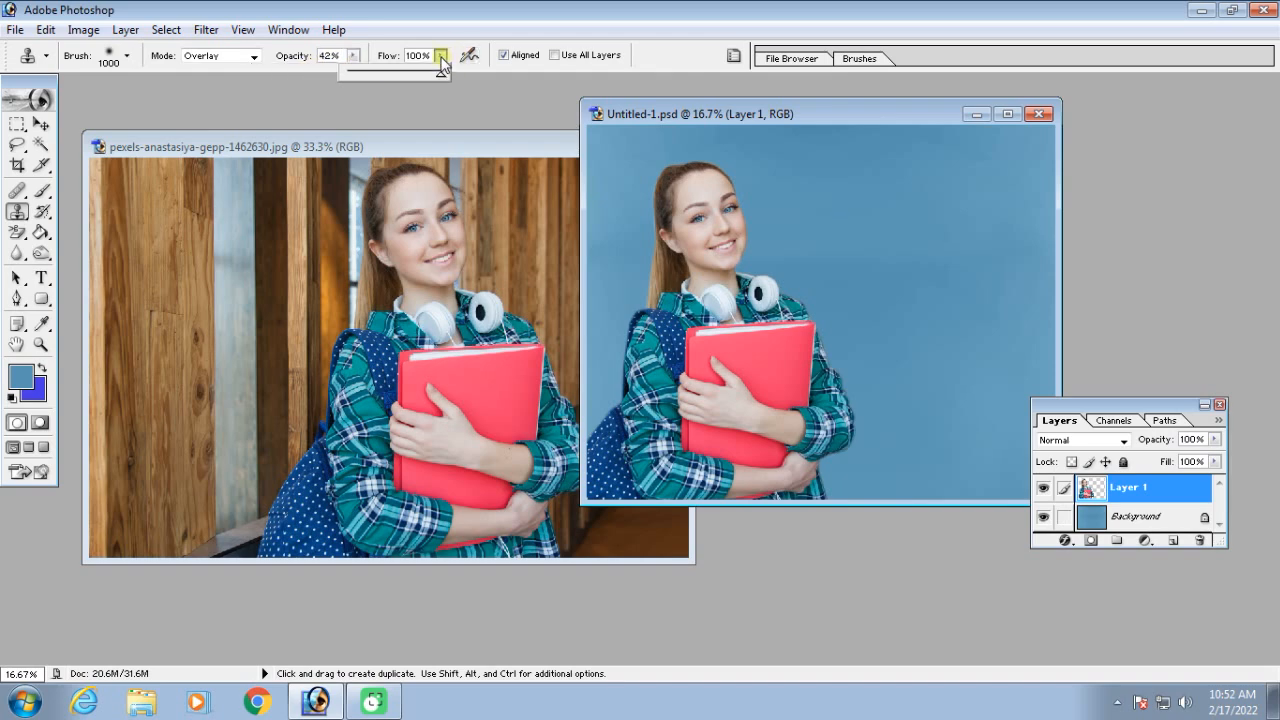
click(353, 56)
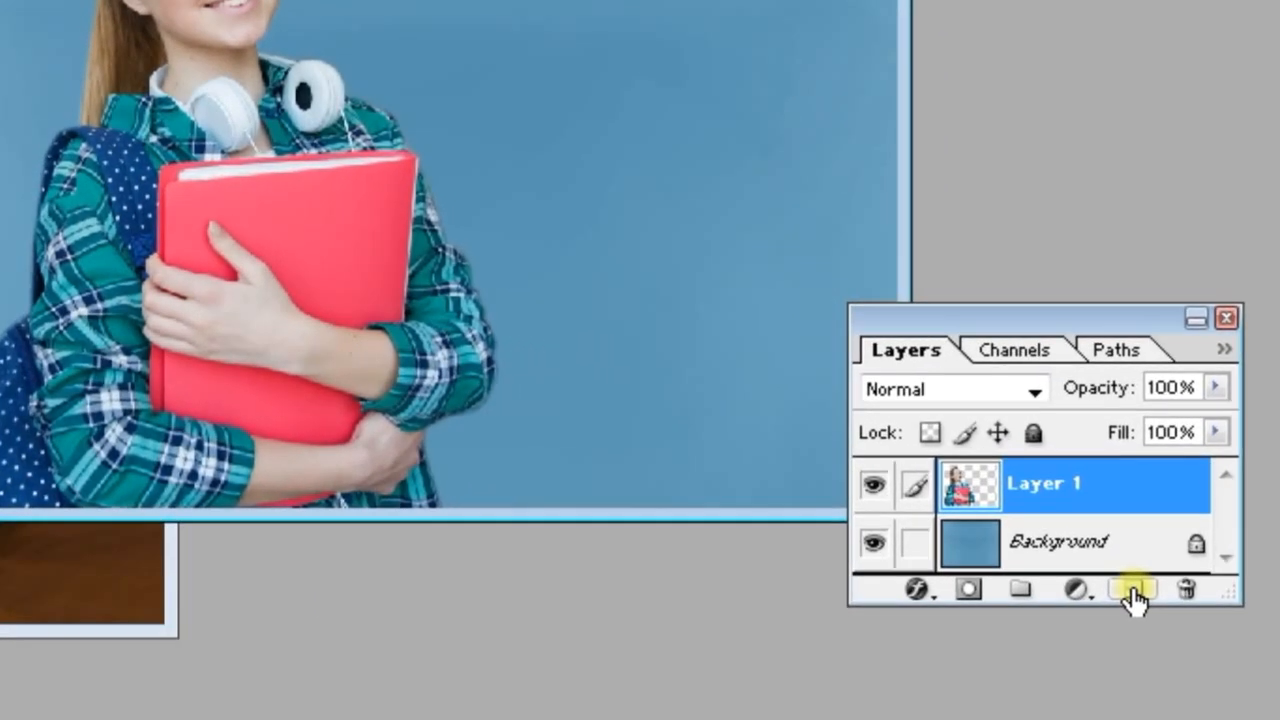
Add a new layer and clone the woman's head and shoulders onto it from Layer 1, over the empty blue area
click(1133, 595)
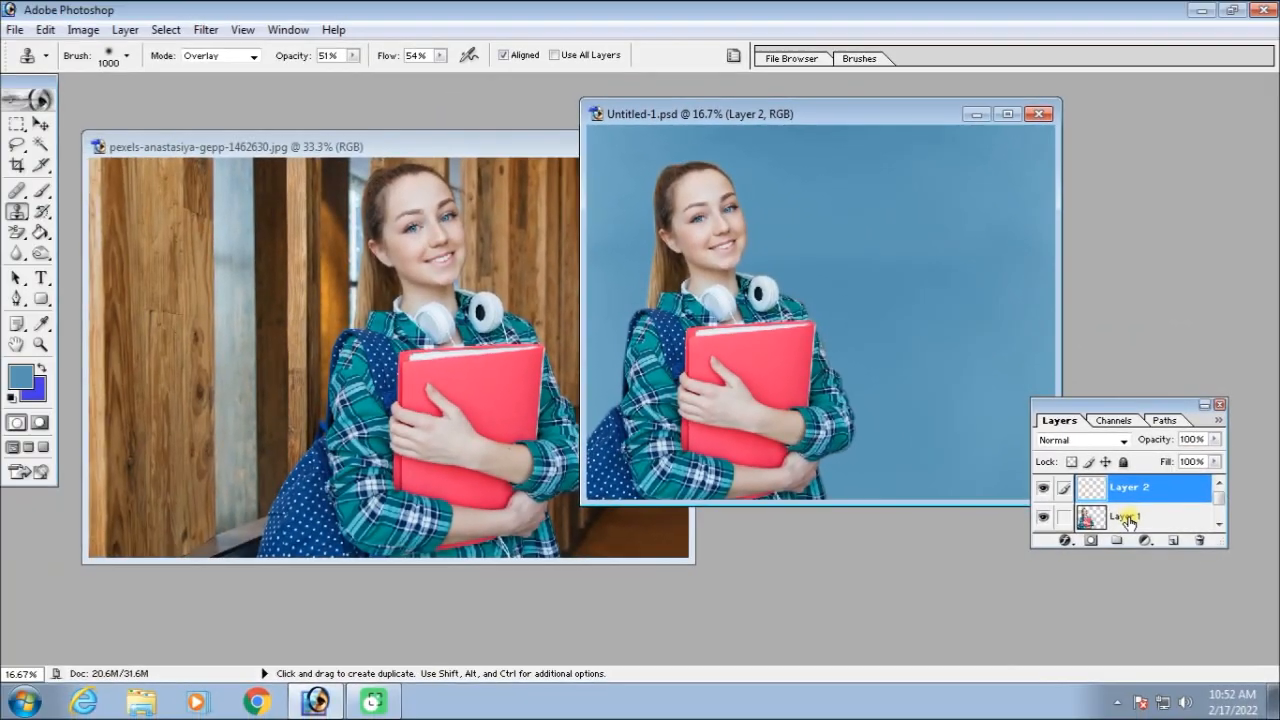
click(1001, 490)
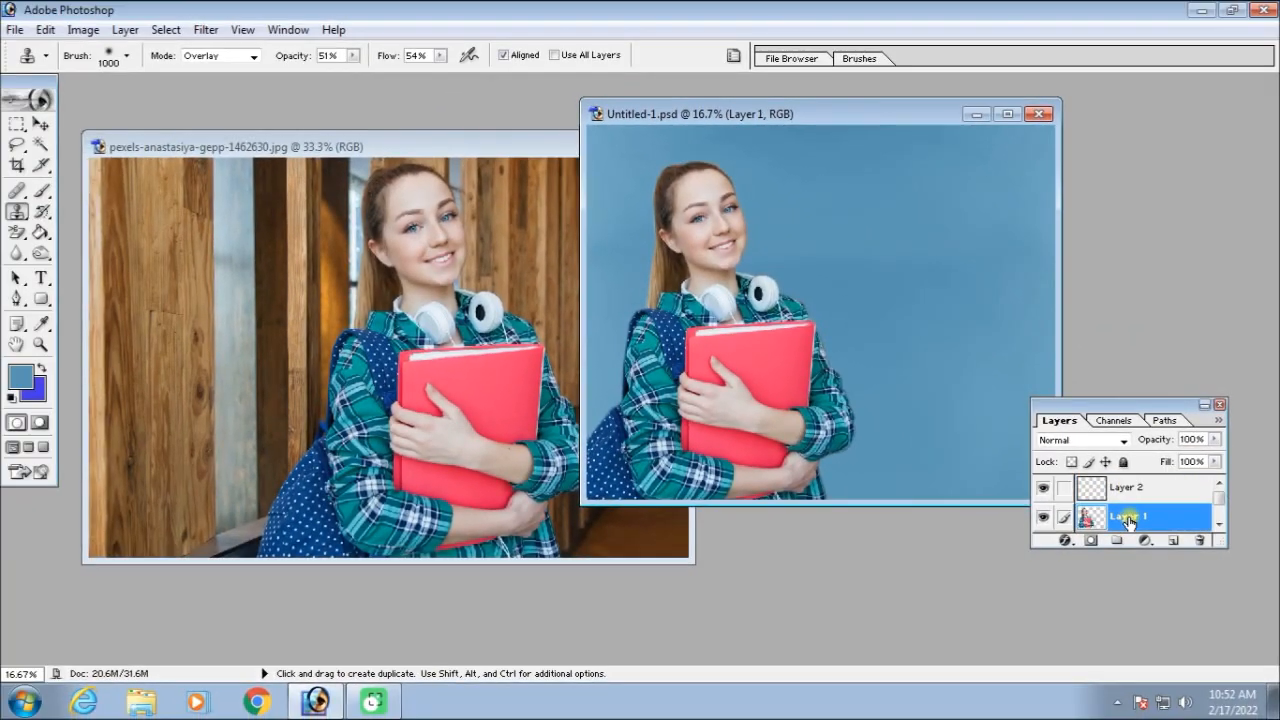
alt+click(711, 227)
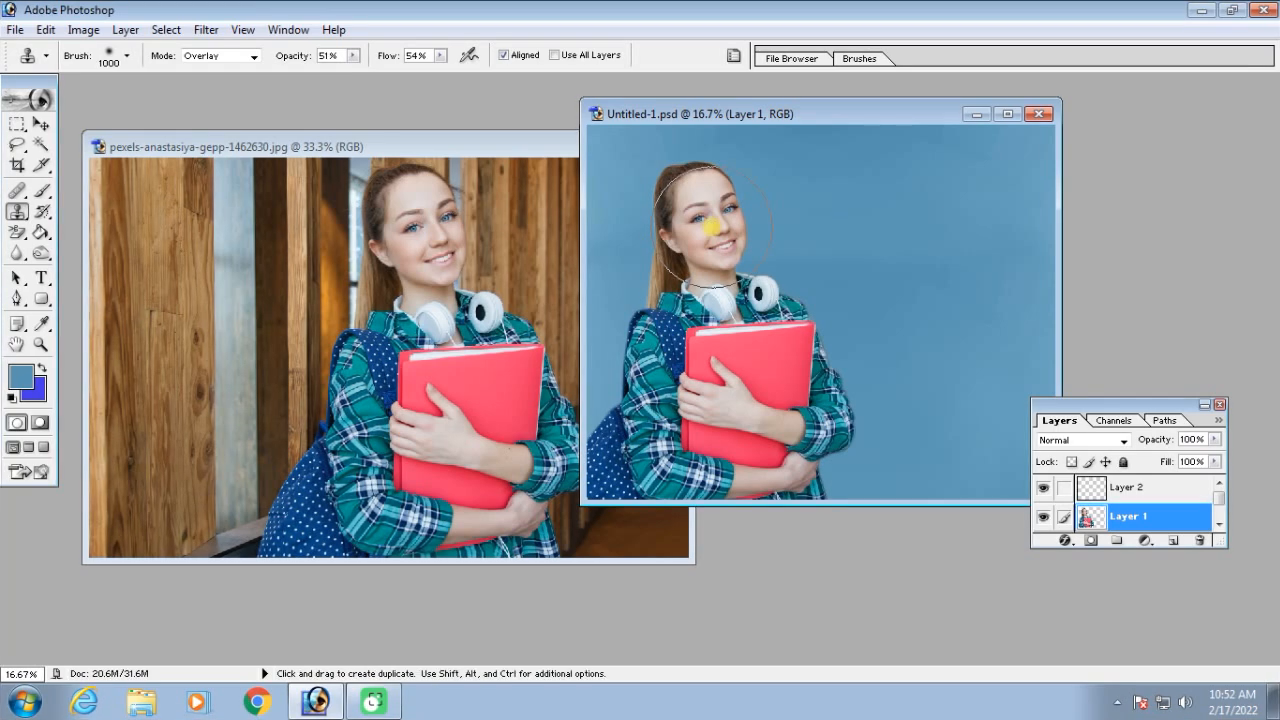
click(1141, 492)
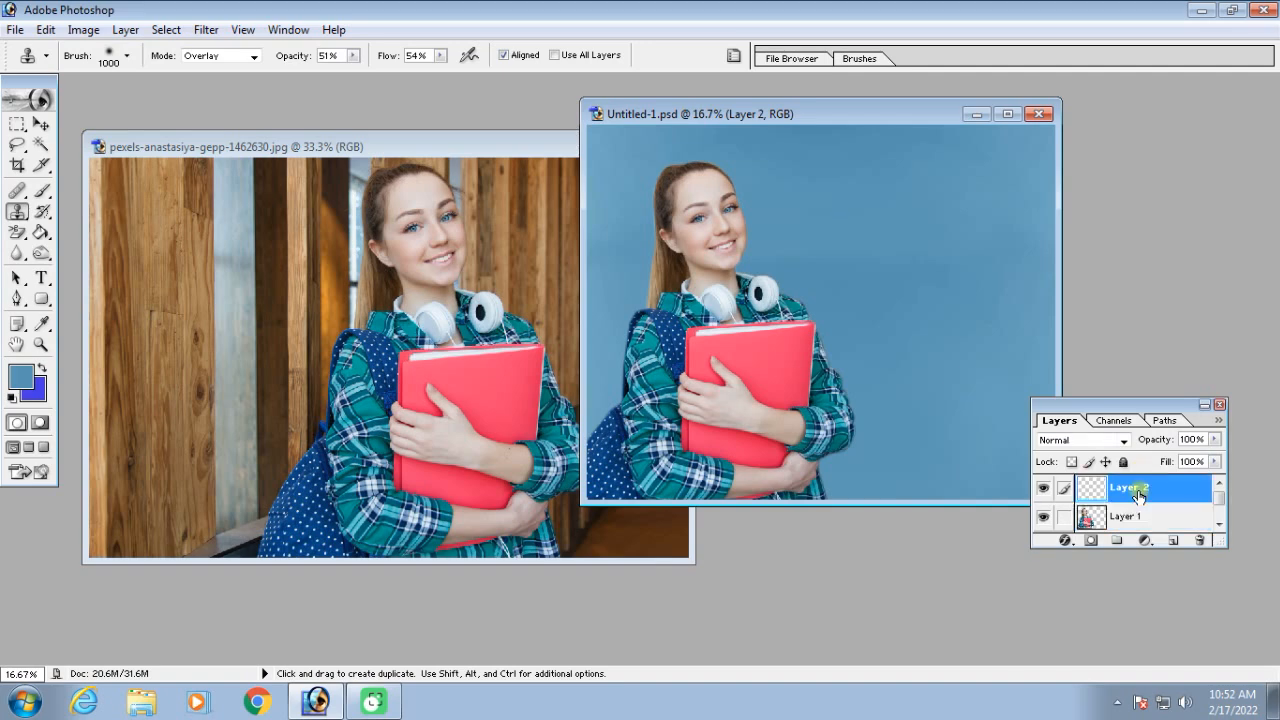
mouse_move(892, 206)
mouse_down()
mouse_move(922, 222)
mouse_move(908, 246)
mouse_move(887, 242)
mouse_move(872, 193)
mouse_move(897, 188)
mouse_move(904, 254)
mouse_move(872, 227)
mouse_move(879, 188)
mouse_move(910, 188)
mouse_move(919, 225)
mouse_move(904, 255)
mouse_move(875, 198)
mouse_move(900, 203)
mouse_move(910, 225)
mouse_move(887, 213)
mouse_move(900, 228)
mouse_move(778, 311)
mouse_move(900, 251)
mouse_up()
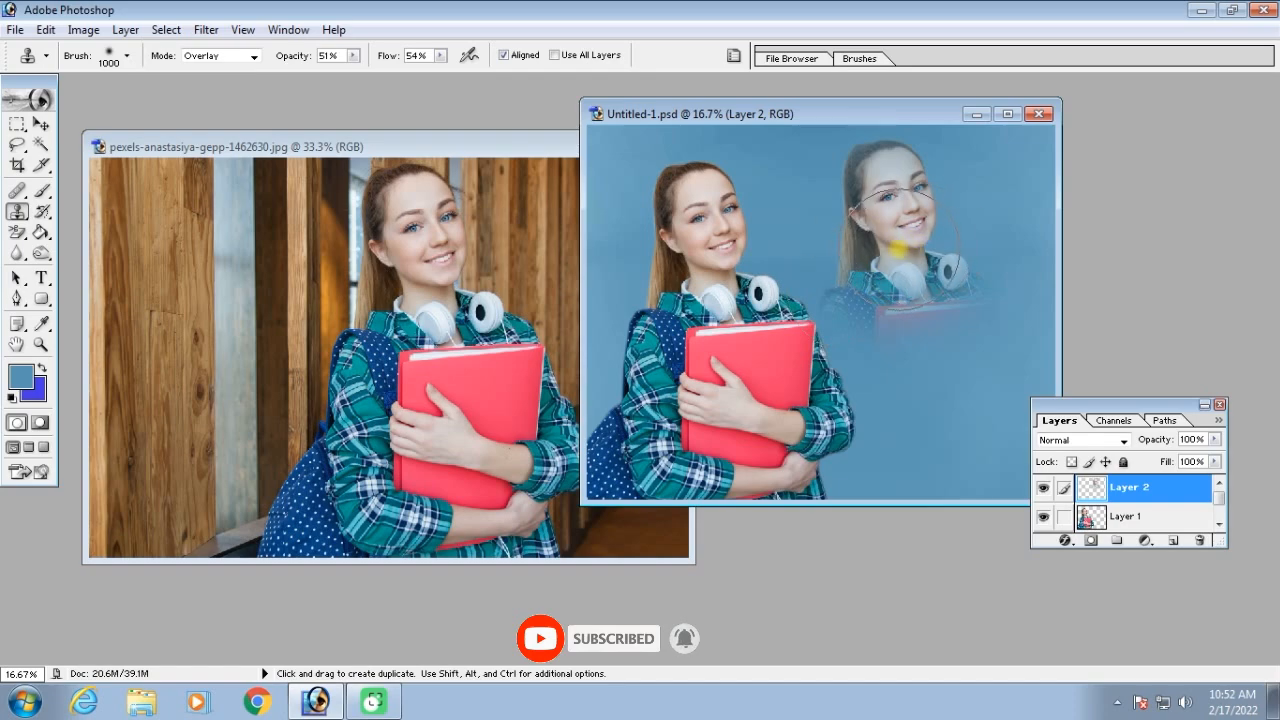
Lower the opacity of Layer 2 to 60%
click(353, 56)
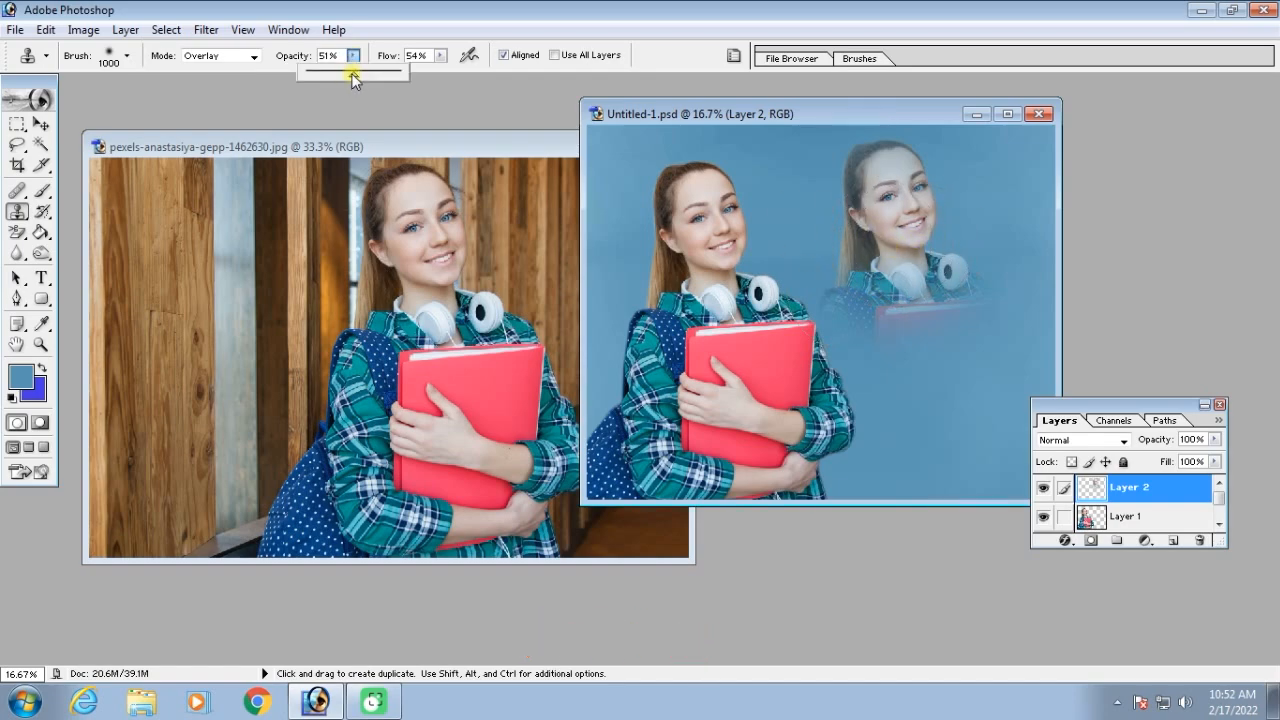
click(1213, 439)
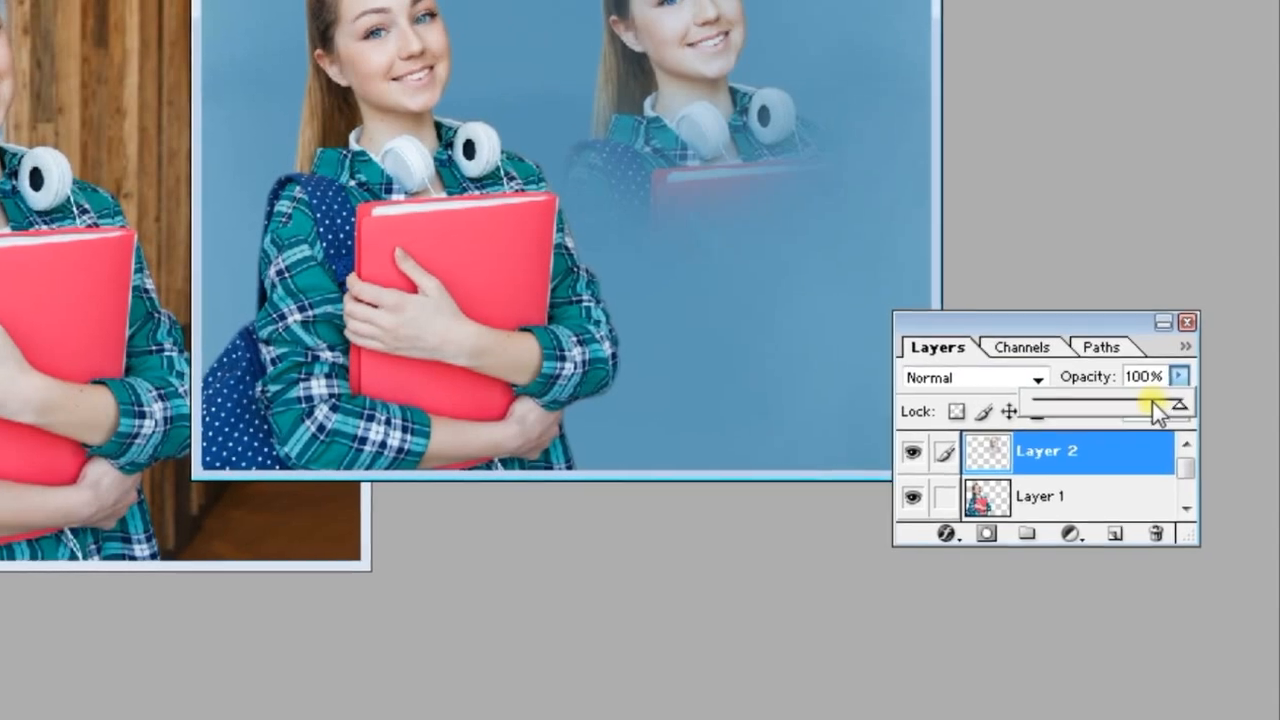
drag(1201, 458, 1188, 458)
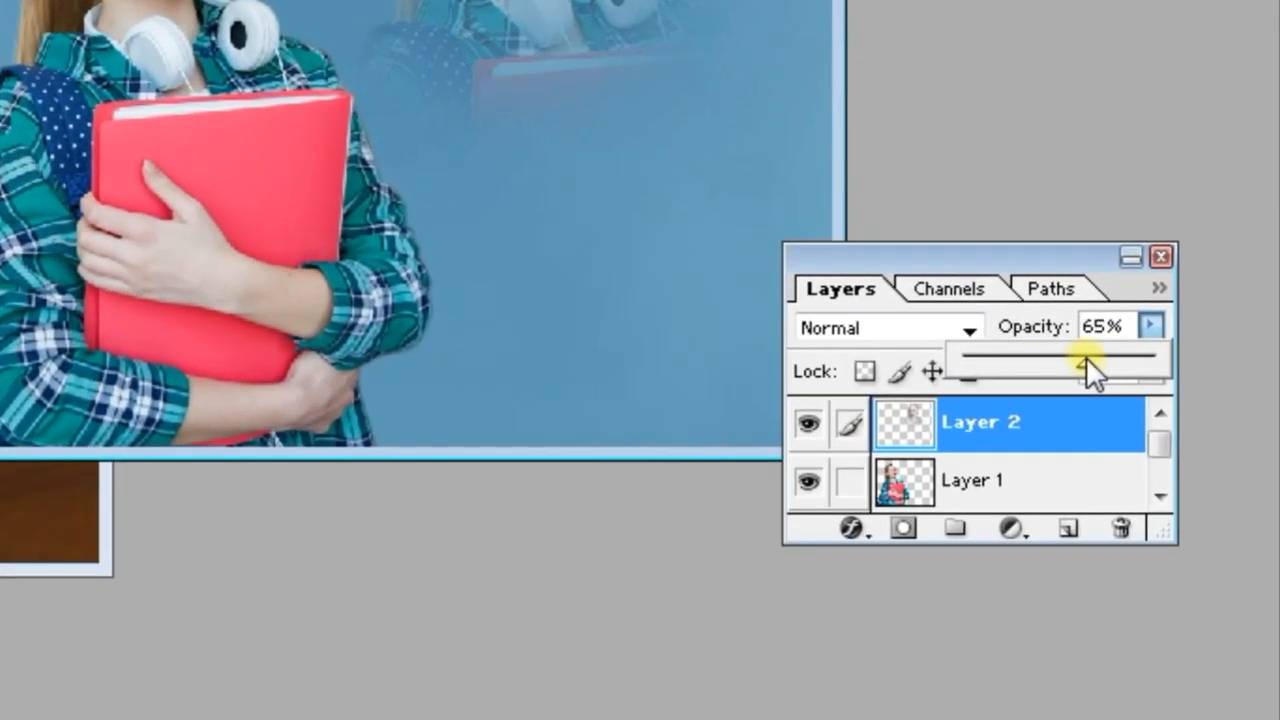
drag(1084, 360, 1076, 358)
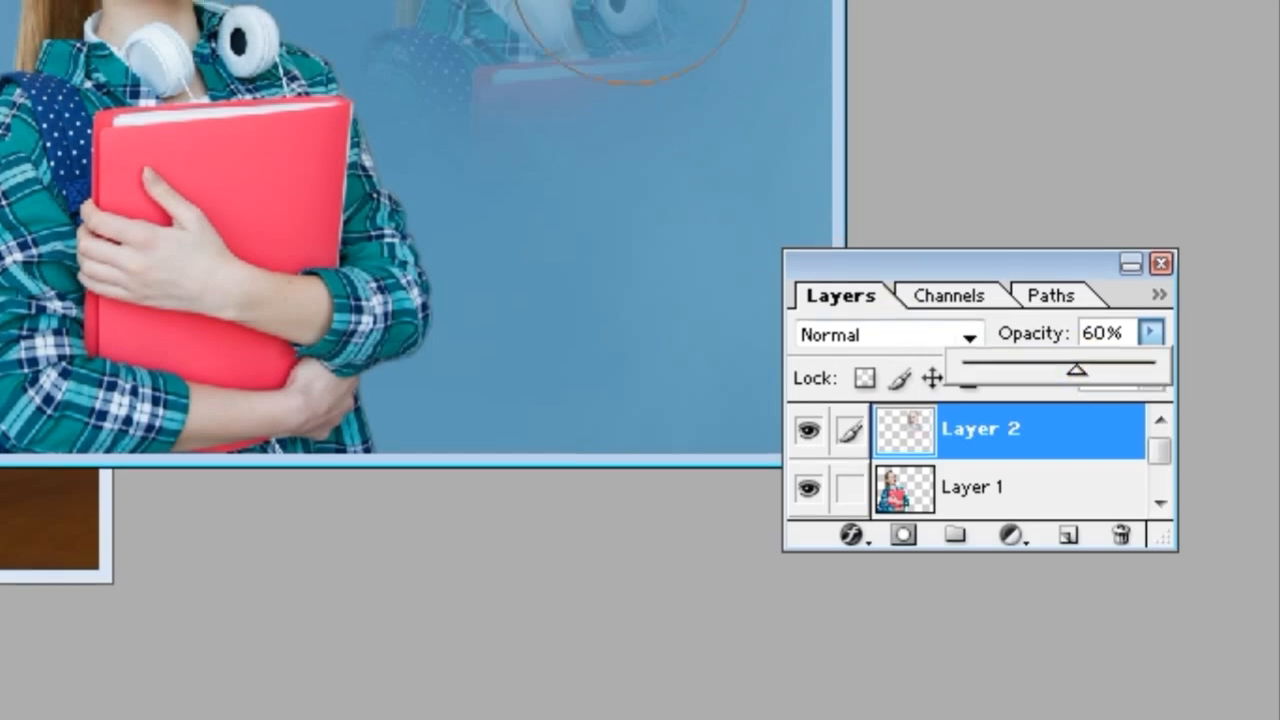
Flip the cloned woman on Layer 2 horizontally and enlarge her to fill the right side of the background
key(ctrl+t)
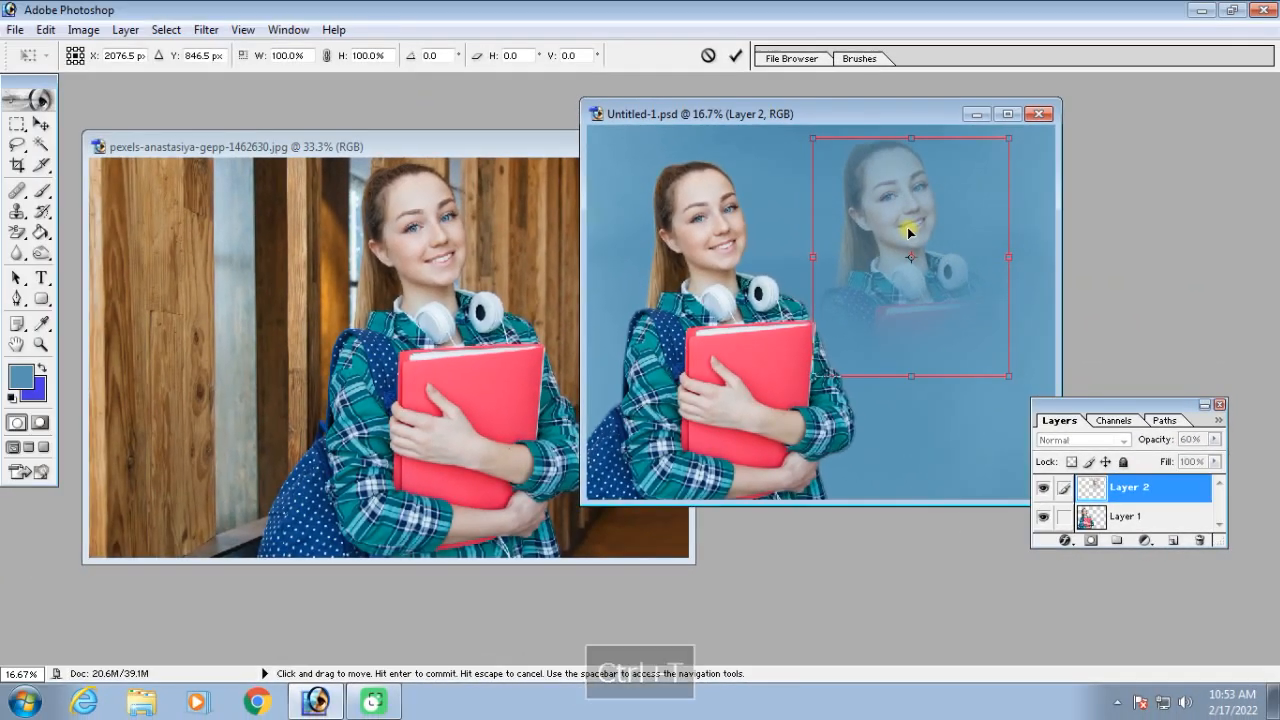
right_click(878, 207)
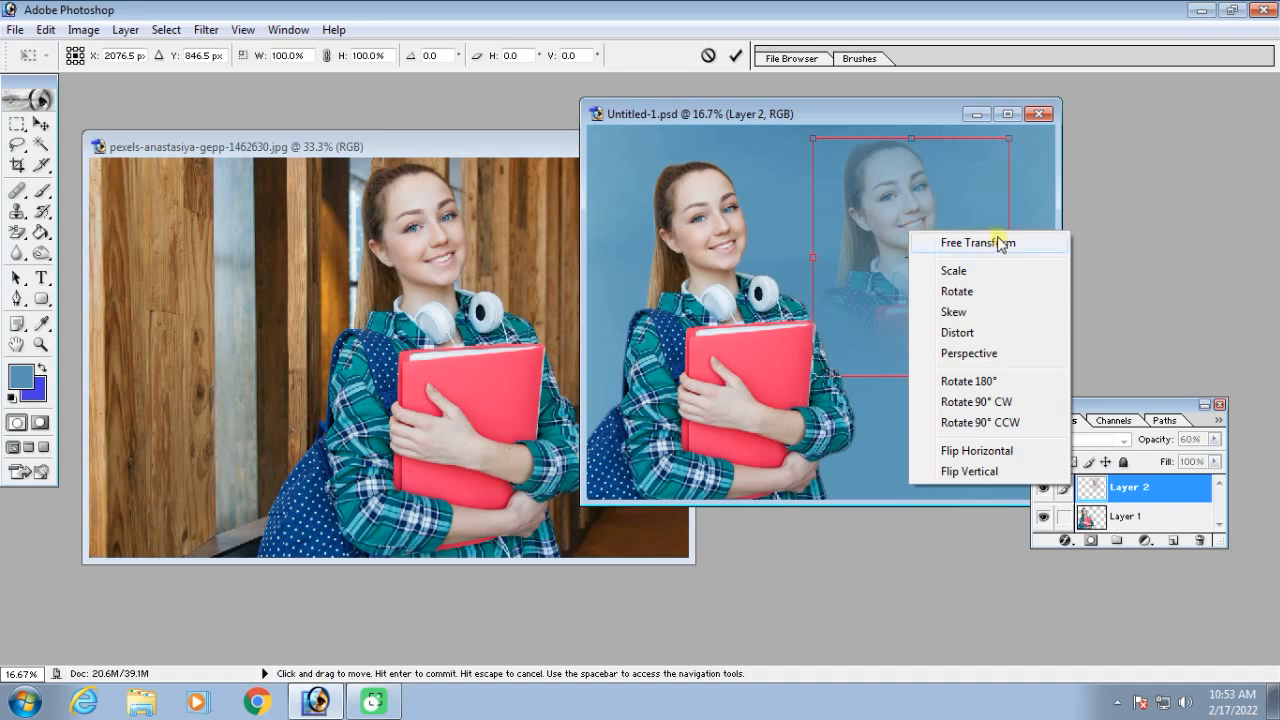
click(1014, 458)
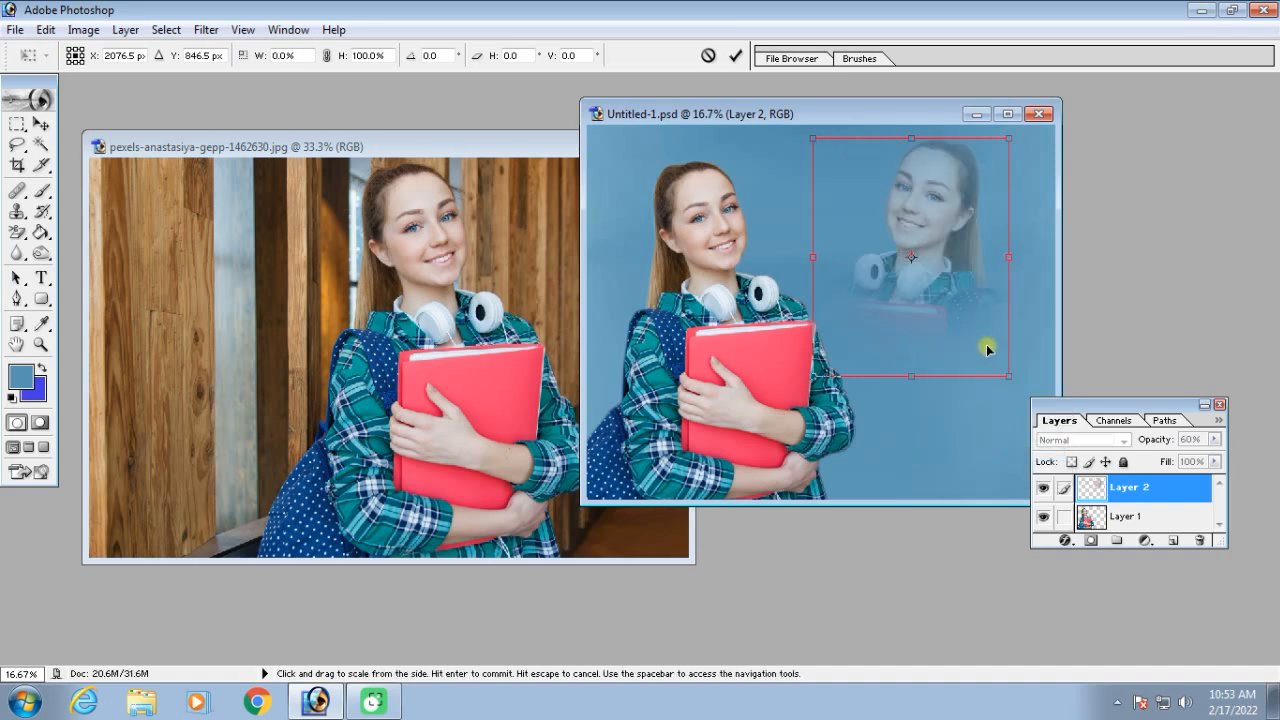
drag(905, 120, 674, 110)
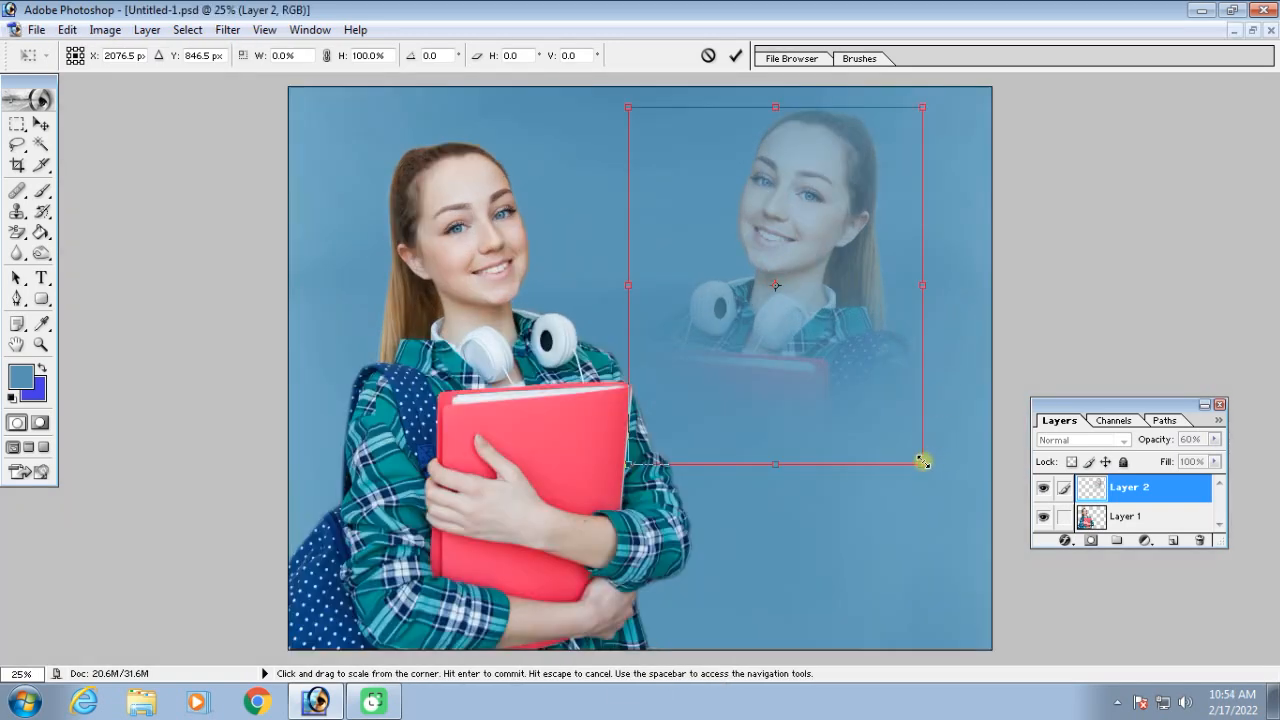
drag(922, 462, 1150, 655)
drag(926, 516, 813, 488)
key(Return)
Clone the headphone ear cup from Layer 1 onto a new layer in the blue area beside her head, using a 300 brush
key(s)
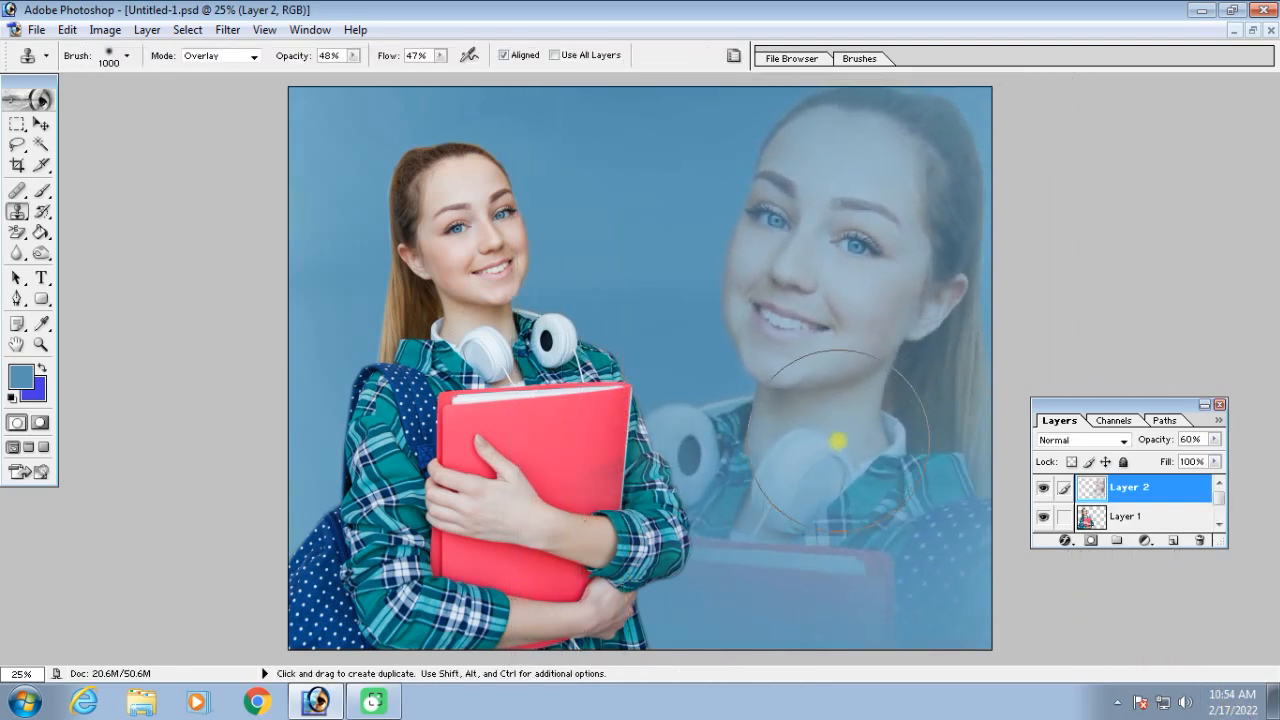
key(ctrl+minus)
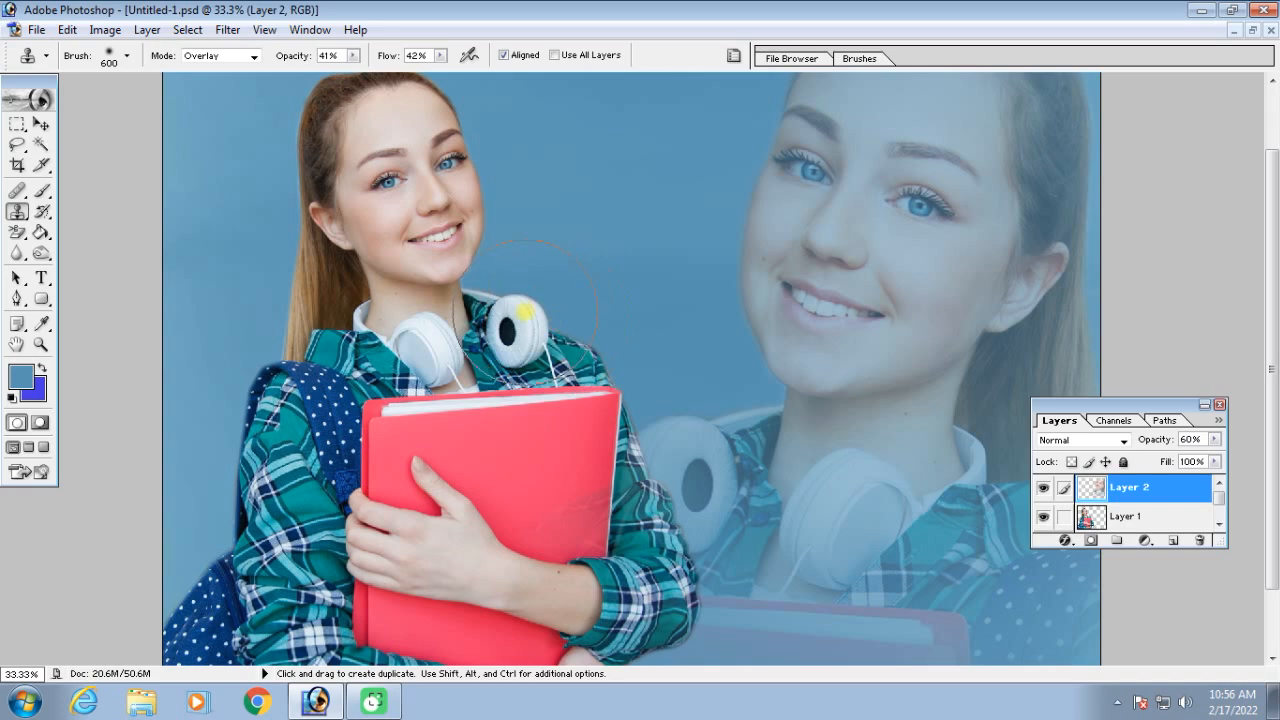
key(bracketleft)
key(bracketleft)
click(1118, 517)
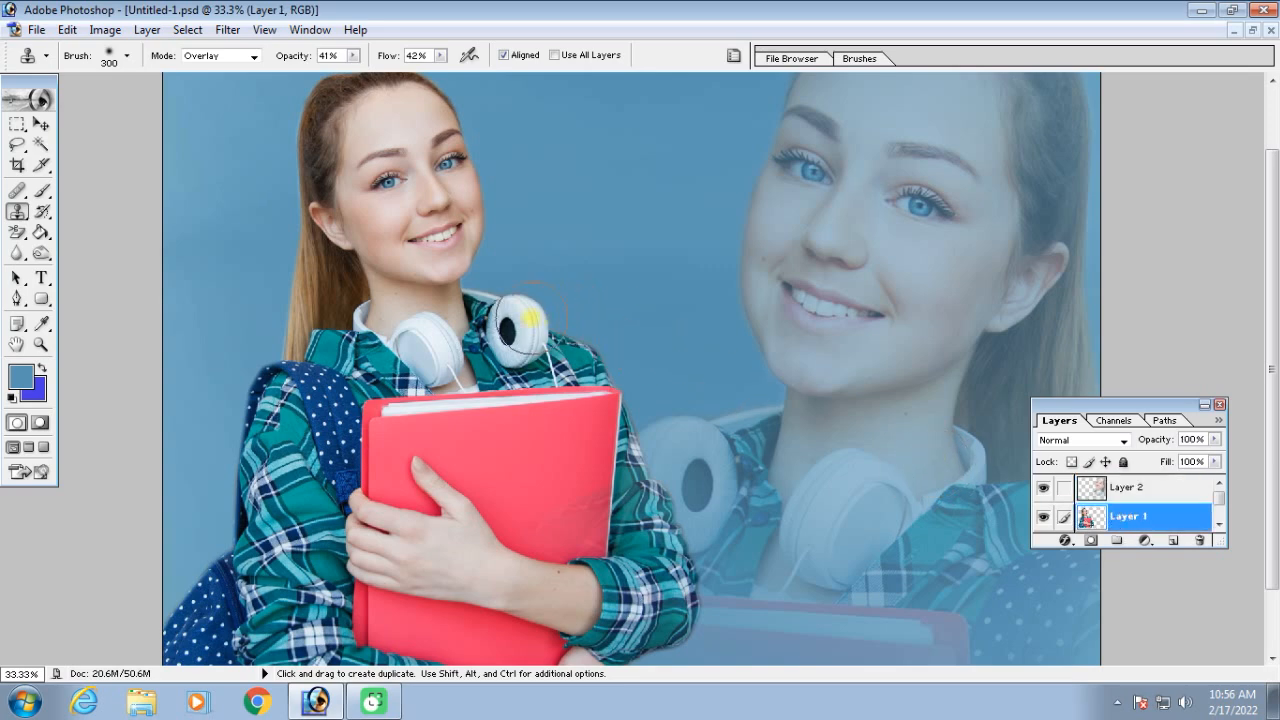
key(alt)
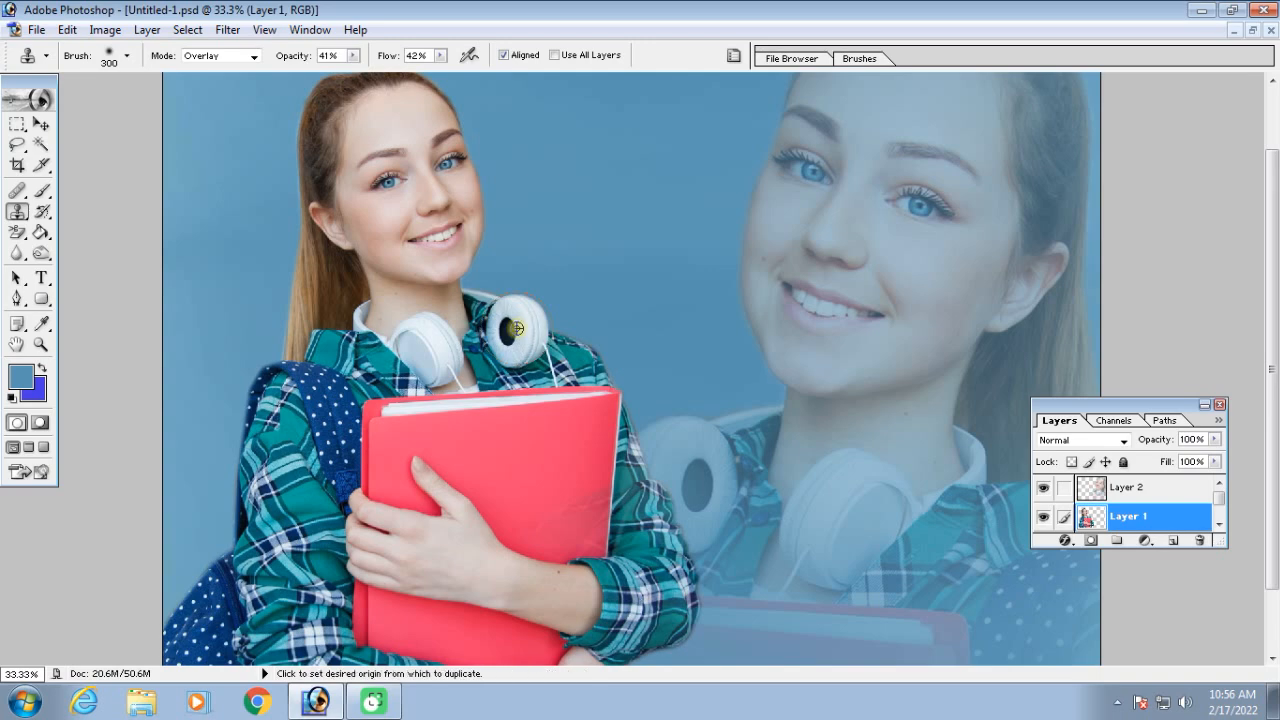
click(1174, 541)
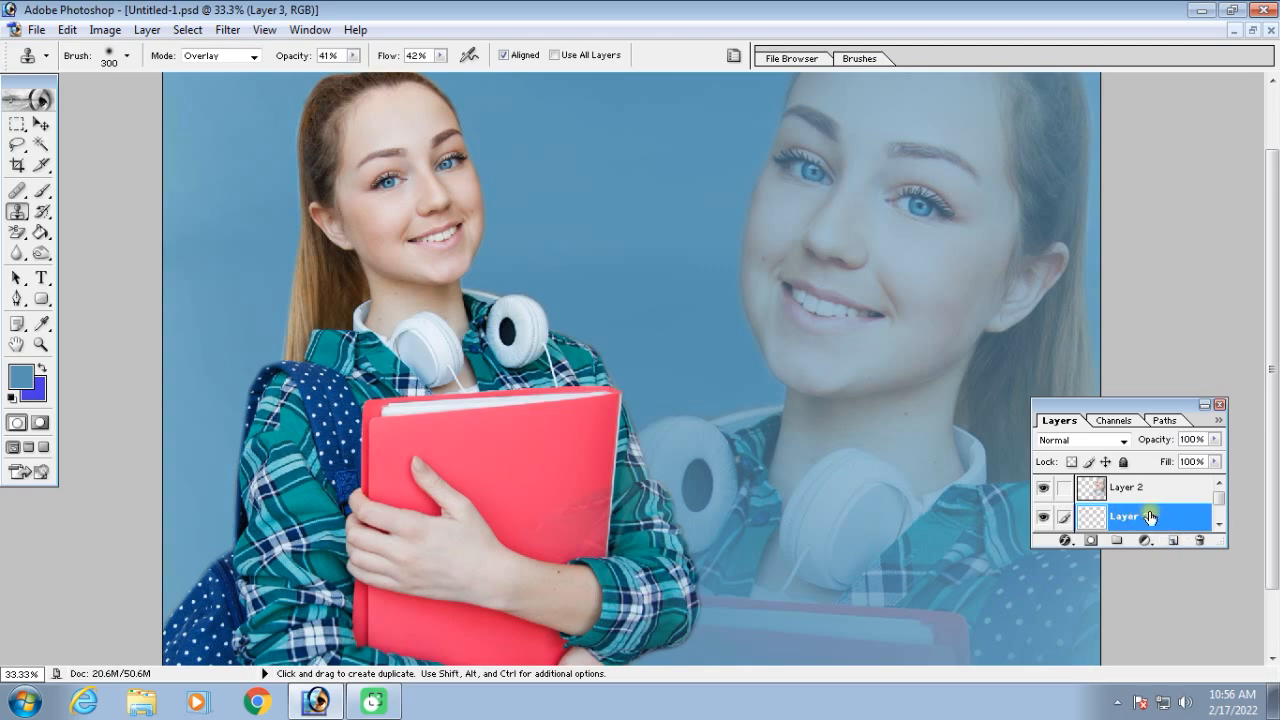
drag(619, 175, 619, 175)
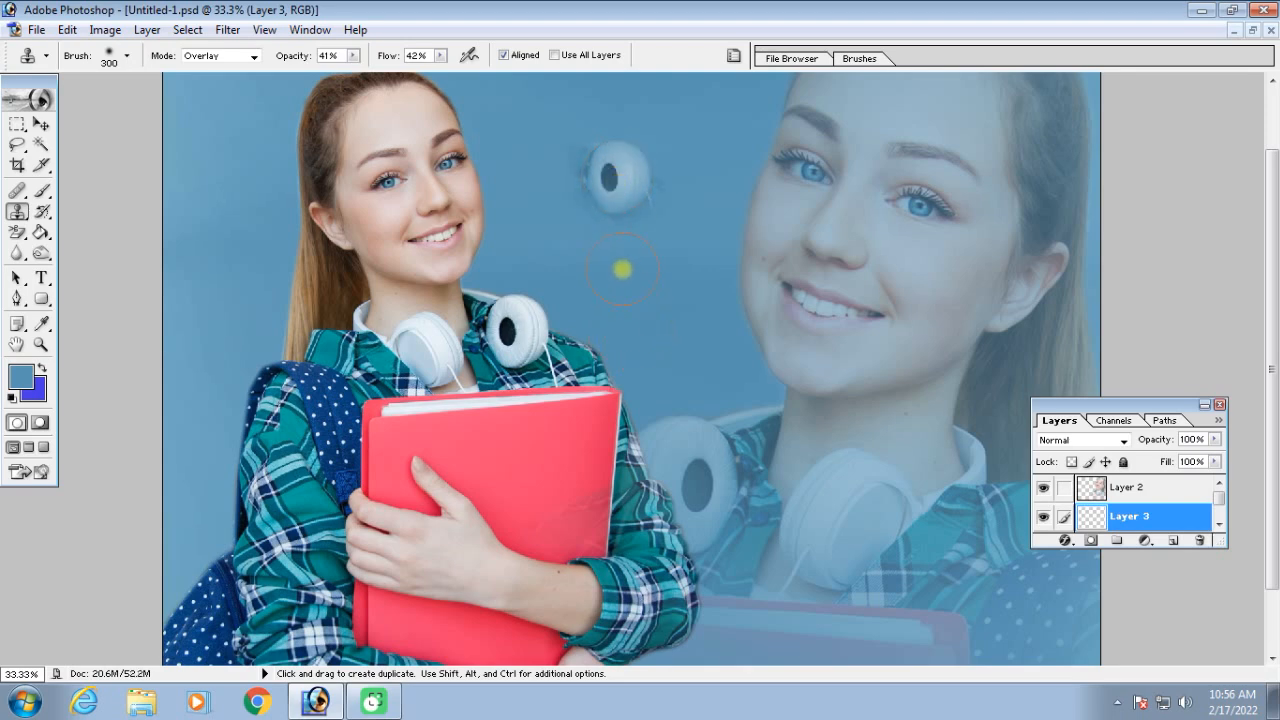
Enlarge the cloned ear cup on Layer 3 to about 442% and place it behind the woman, below Layer 1
key(ctrl+minus)
key(ctrl+minus)
key(ctrl+t)
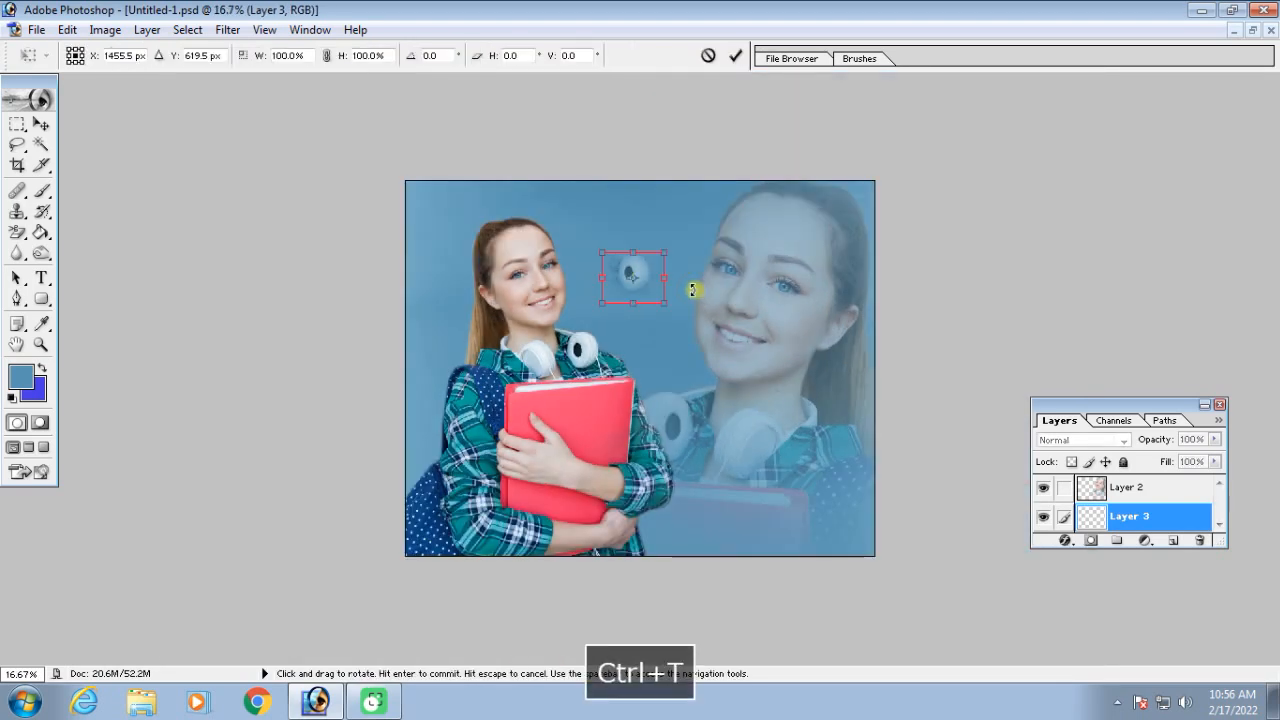
mouse_move(662, 300)
mouse_down()
mouse_move(677, 329)
mouse_move(854, 486)
mouse_up()
drag(763, 420, 663, 346)
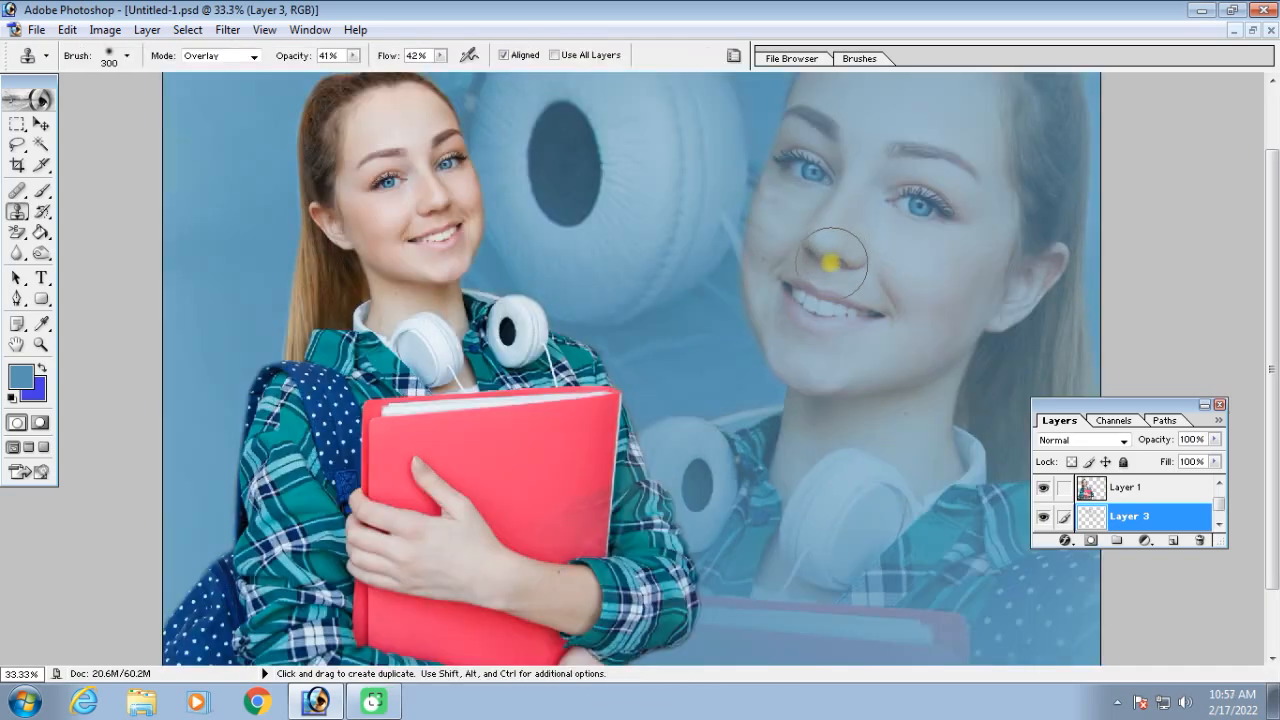
mouse_move(831, 262)
mouse_down()
mouse_move(806, 224)
mouse_move(831, 199)
mouse_move(849, 236)
mouse_move(853, 212)
mouse_move(968, 244)
mouse_move(810, 248)
mouse_move(728, 173)
mouse_move(746, 236)
mouse_move(786, 228)
mouse_move(824, 241)
mouse_move(835, 279)
mouse_move(946, 381)
mouse_move(918, 402)
mouse_up()
Load Layer 2's transparency as a selection, switch to Layer 3, and remove the selection
drag(1222, 510, 1222, 500)
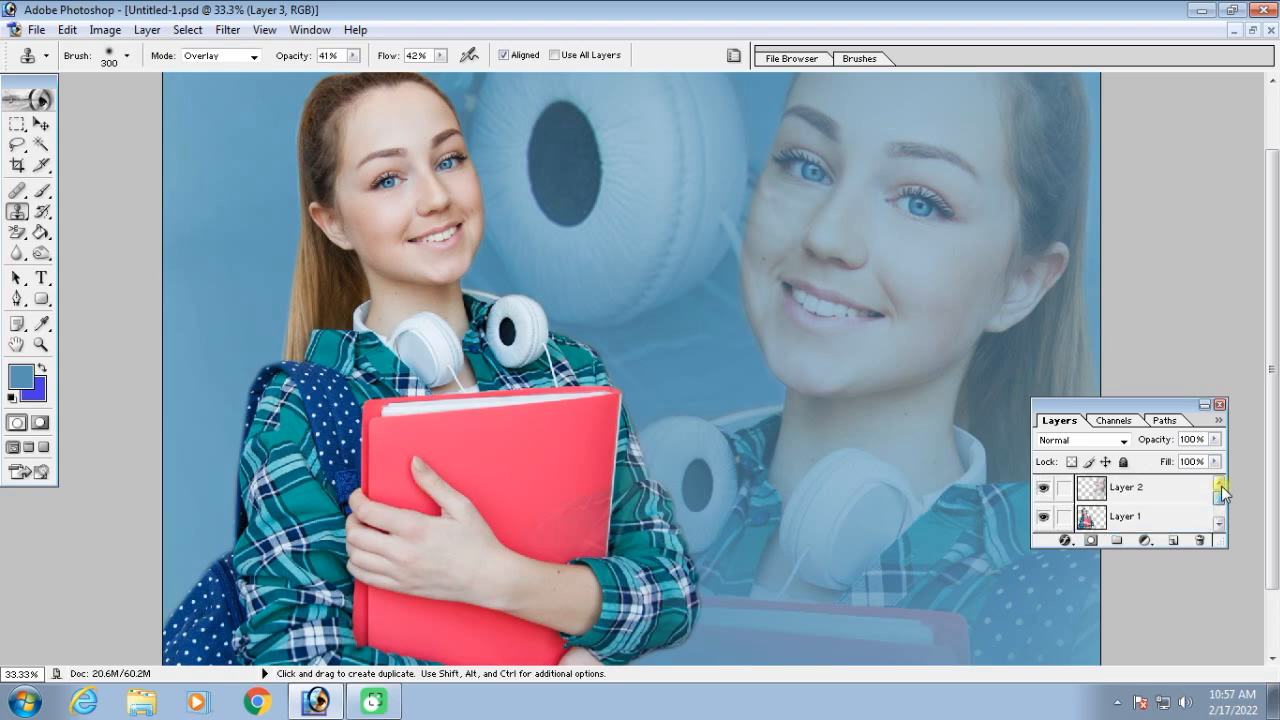
click(1128, 490)
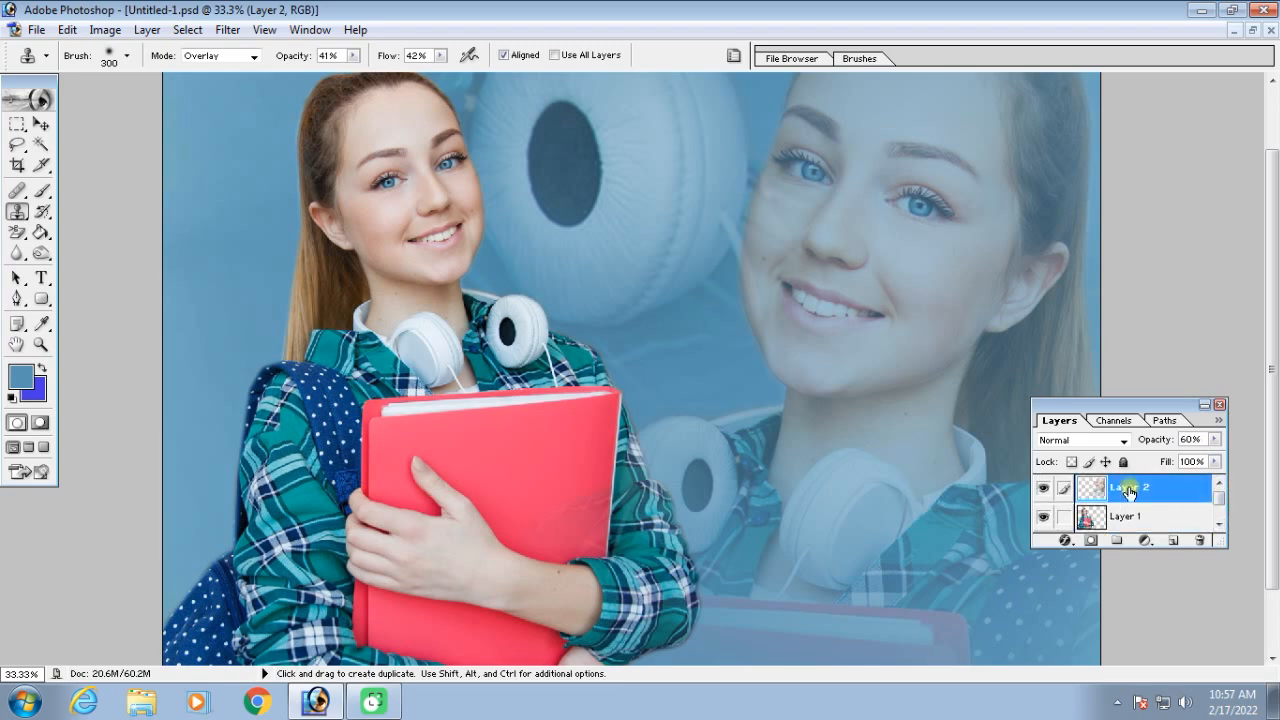
key(alt+s)
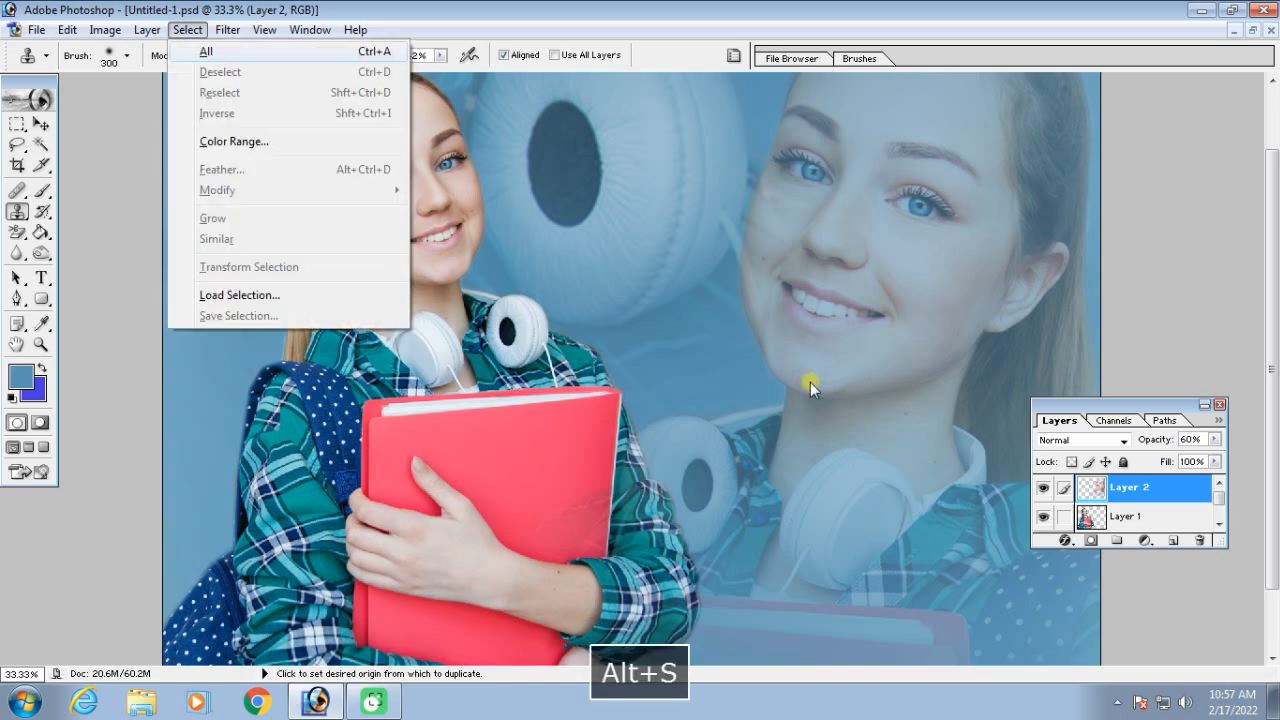
key(alt+l)
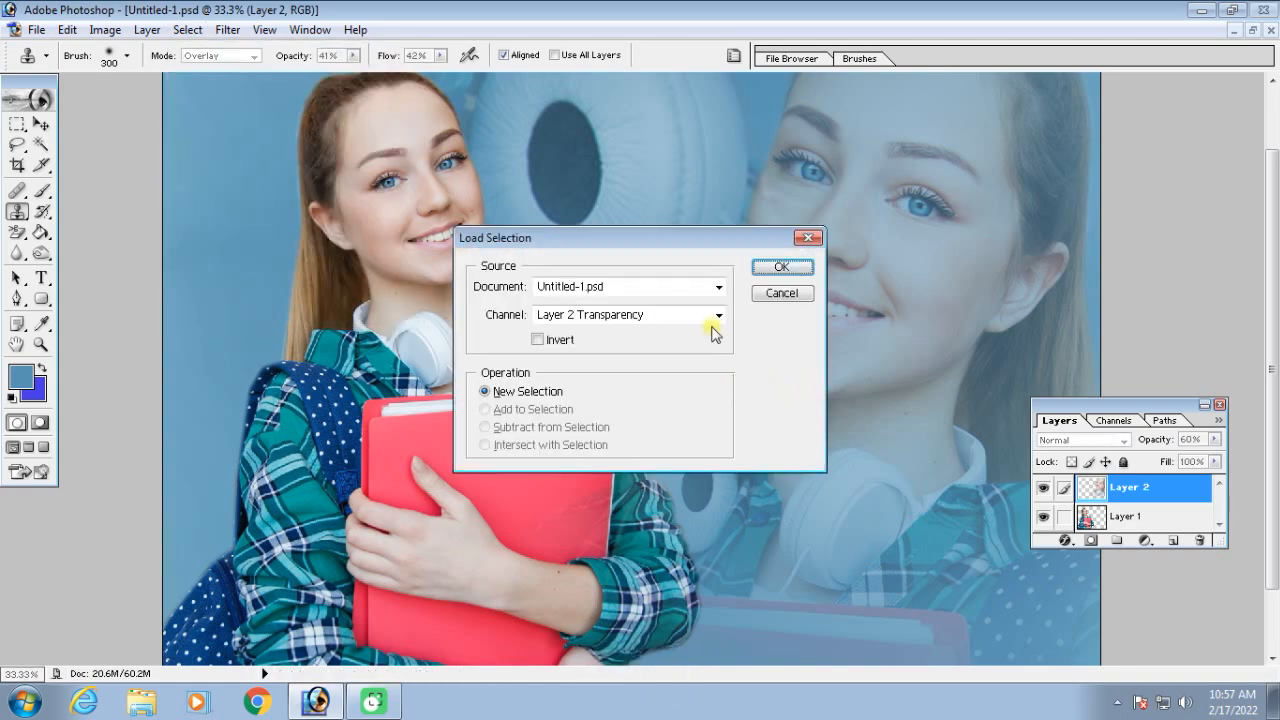
key(Return)
drag(1220, 496, 1220, 510)
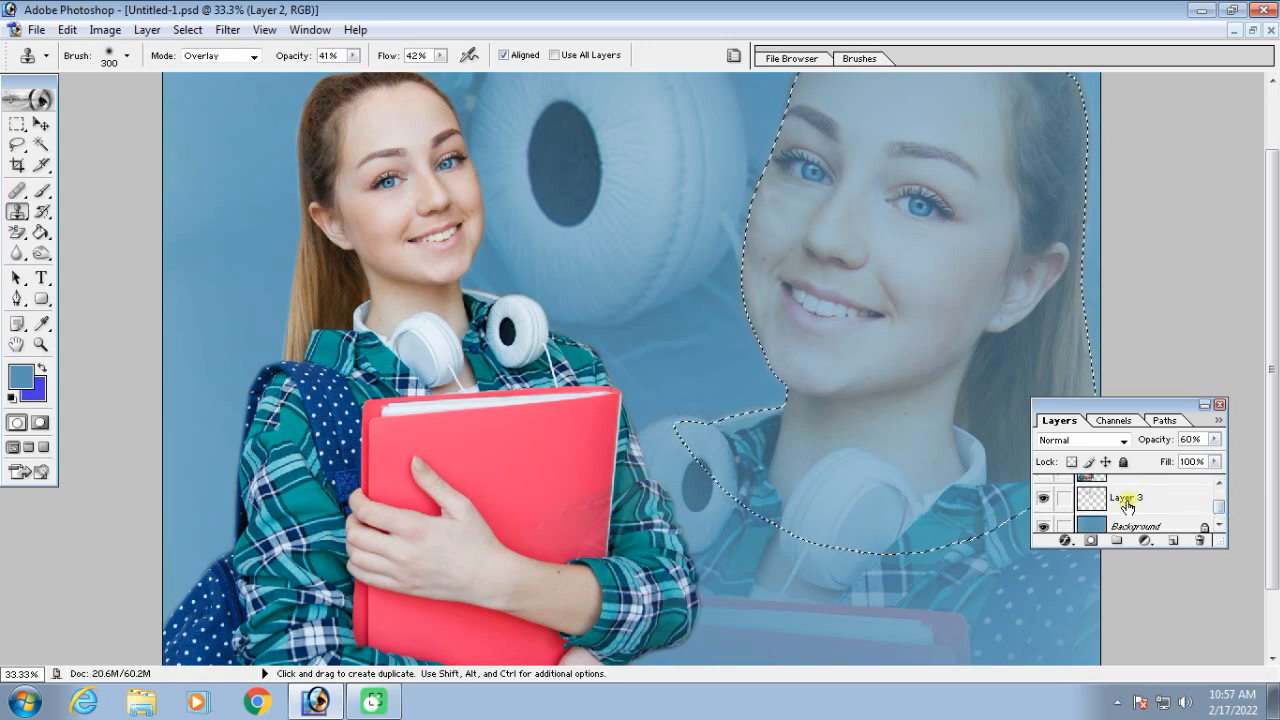
click(1126, 505)
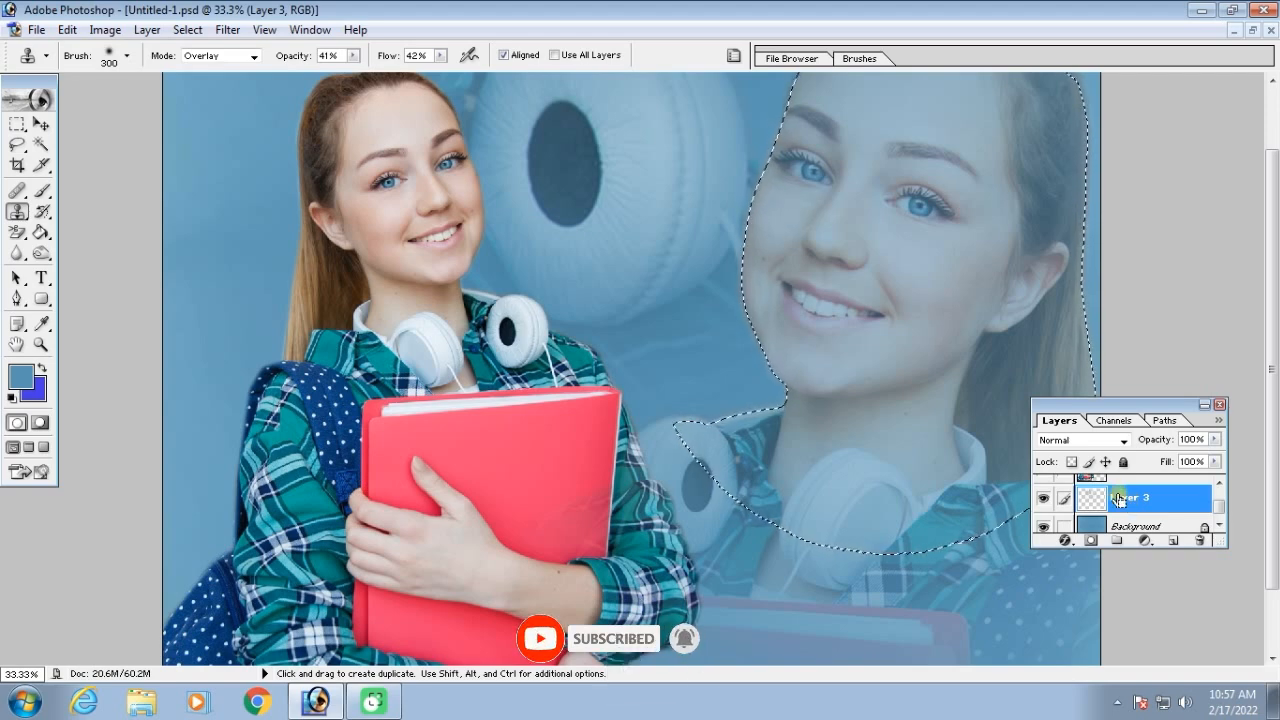
key(ctrl+d)
key(ctrl+minus)
key(ctrl+minus)
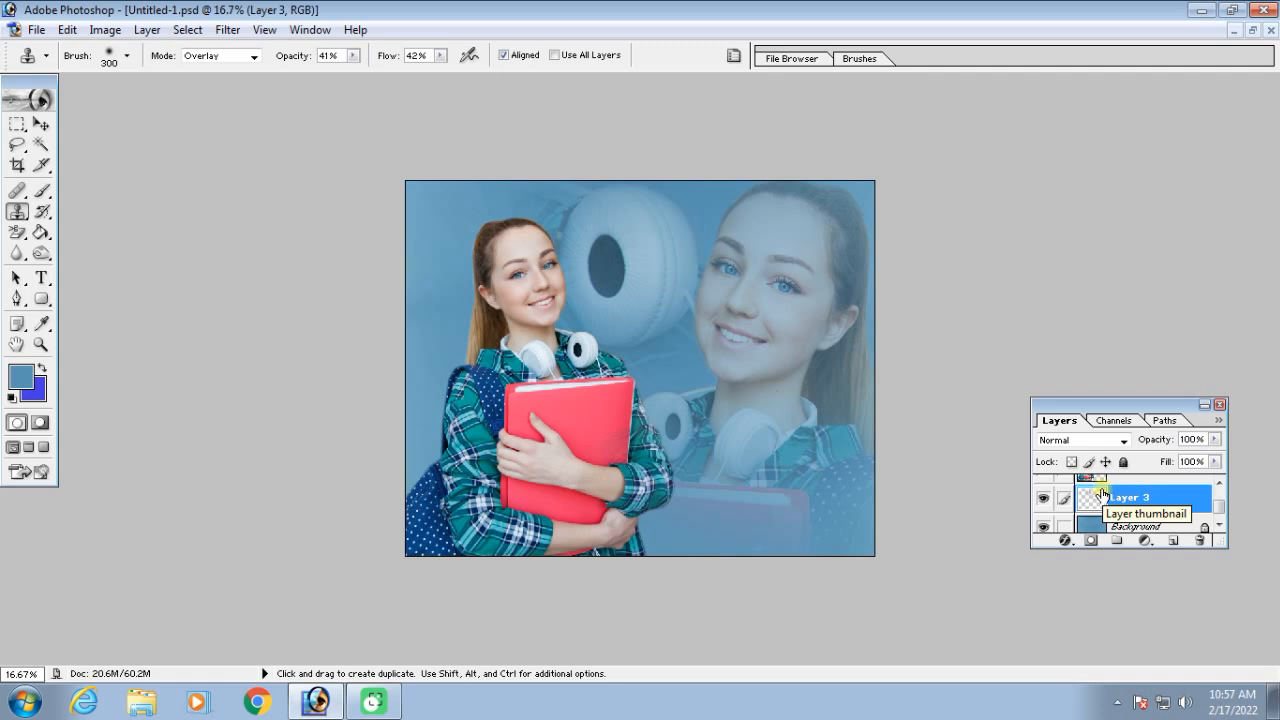
Set the Clone Stamp's blending mode to Multiply
key(F9)
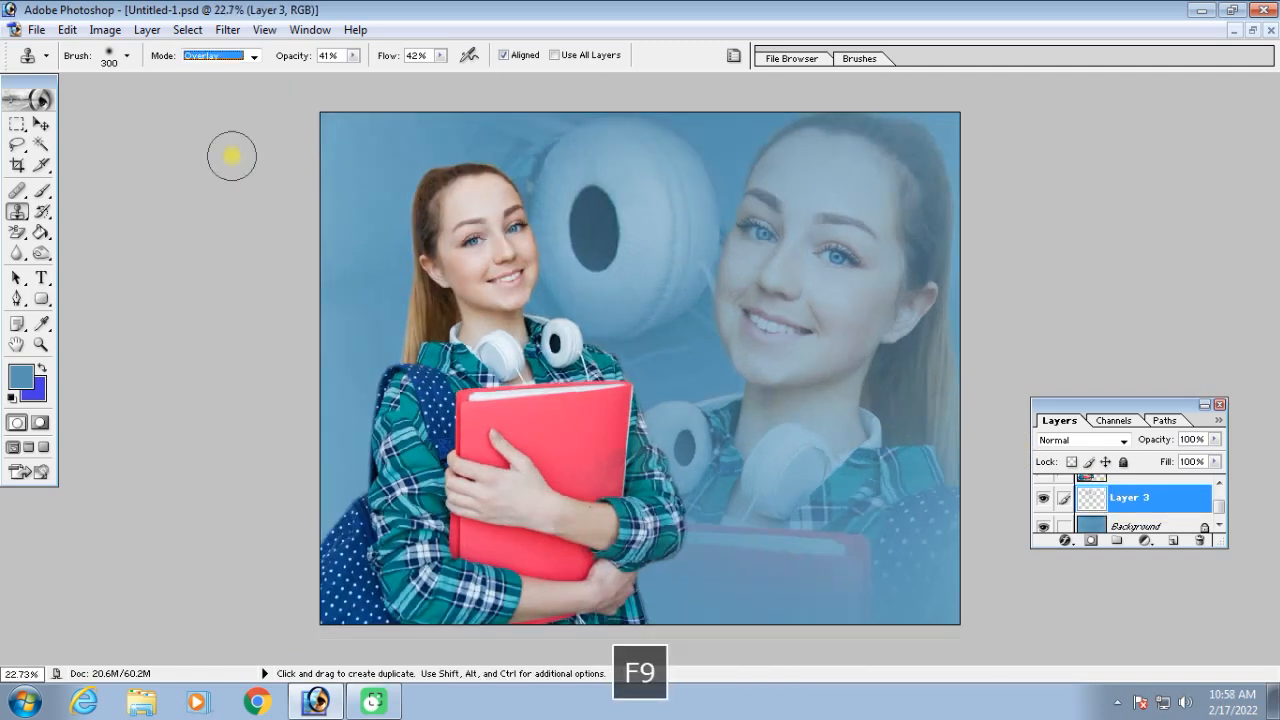
click(256, 58)
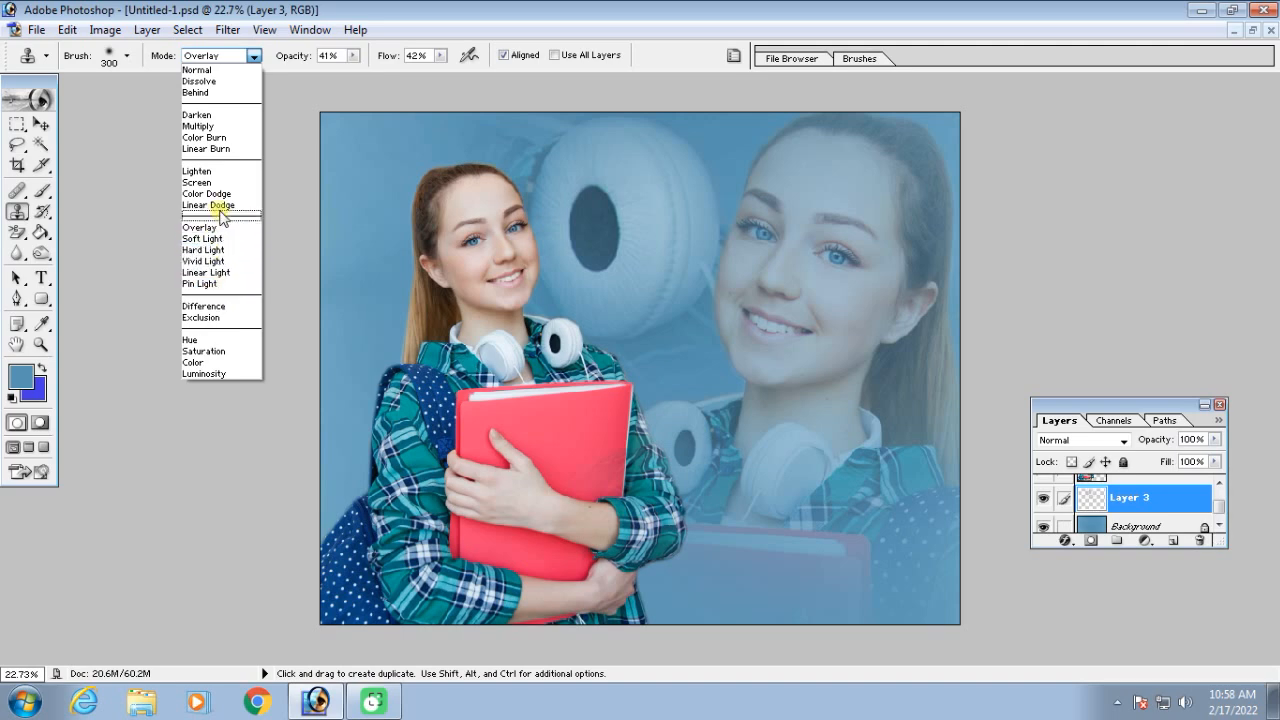
click(204, 127)
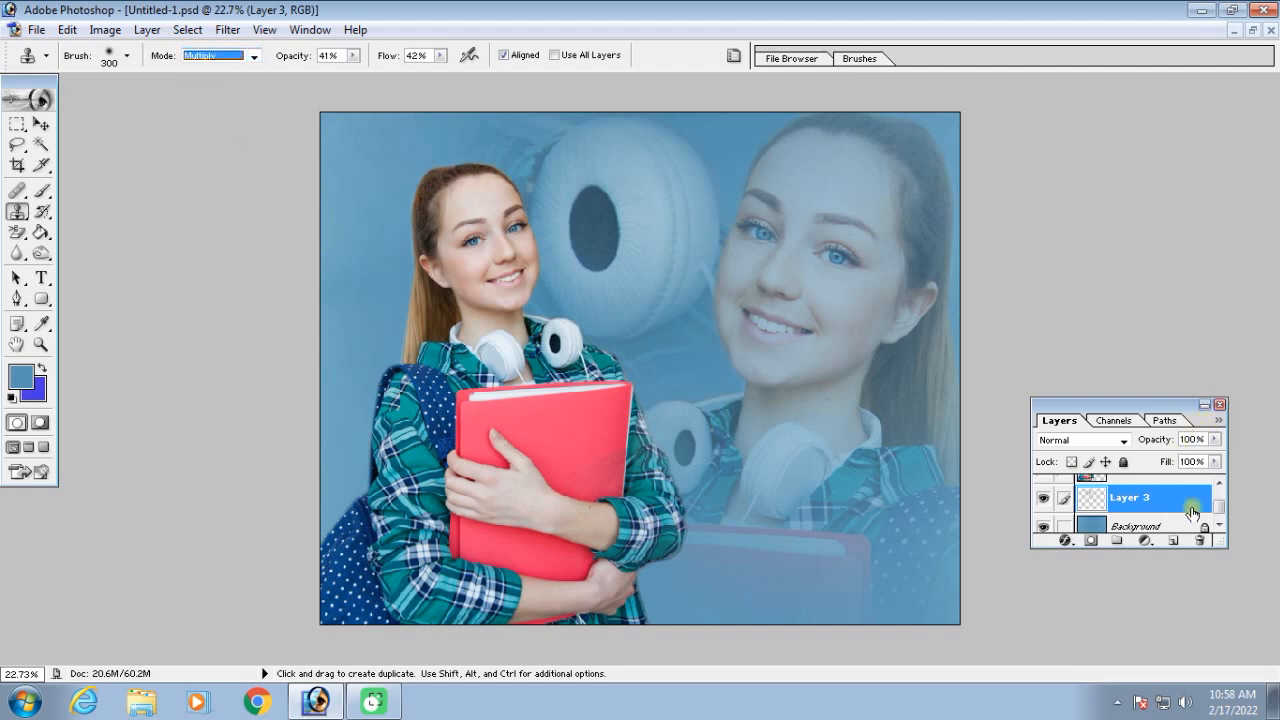
Clone the woman from Layer 1 onto a new layer above it, over the large ear cup, using an 800 brush
drag(1222, 512, 1222, 509)
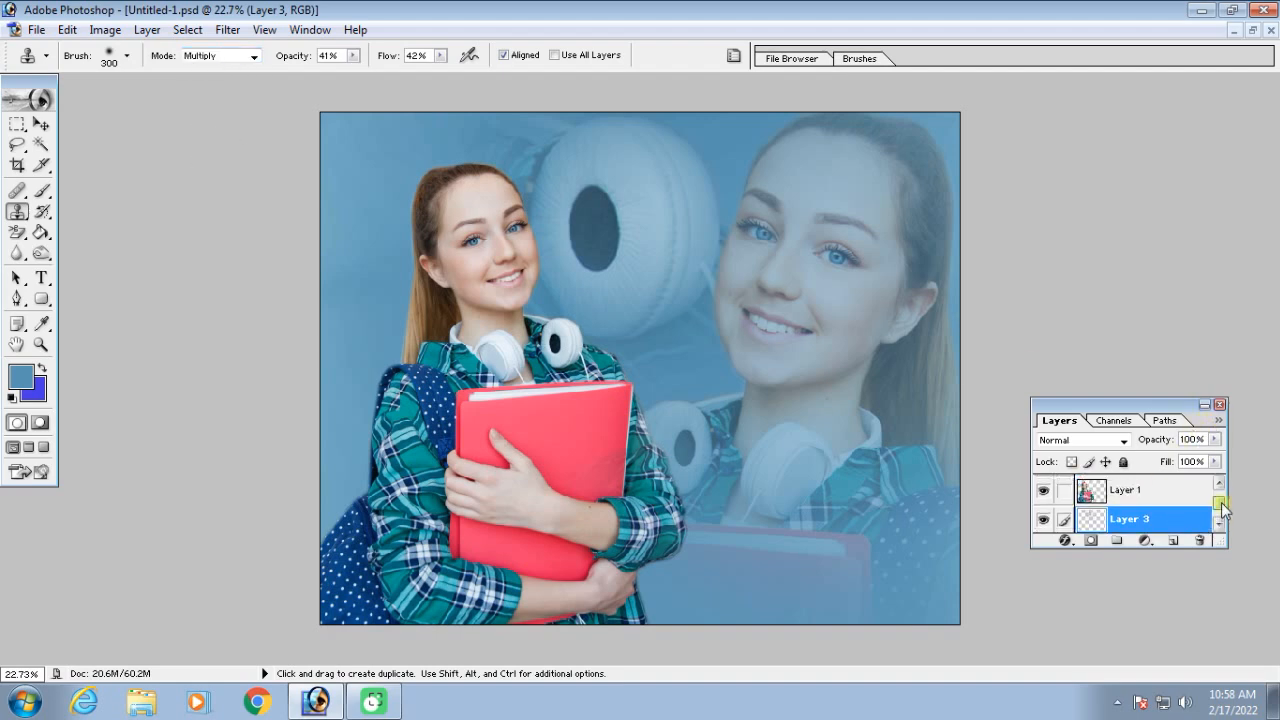
click(1112, 496)
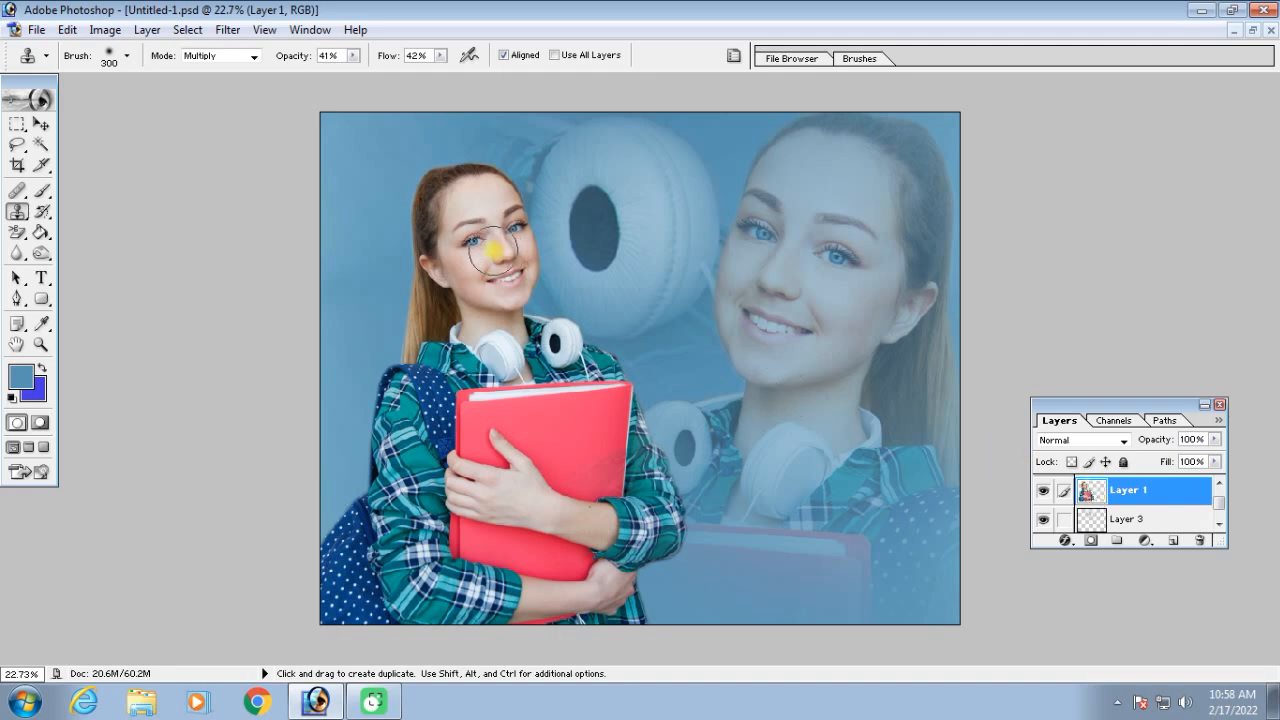
key(bracketright)
key(bracketright)
key(bracketright)
key(bracketright)
key(bracketright)
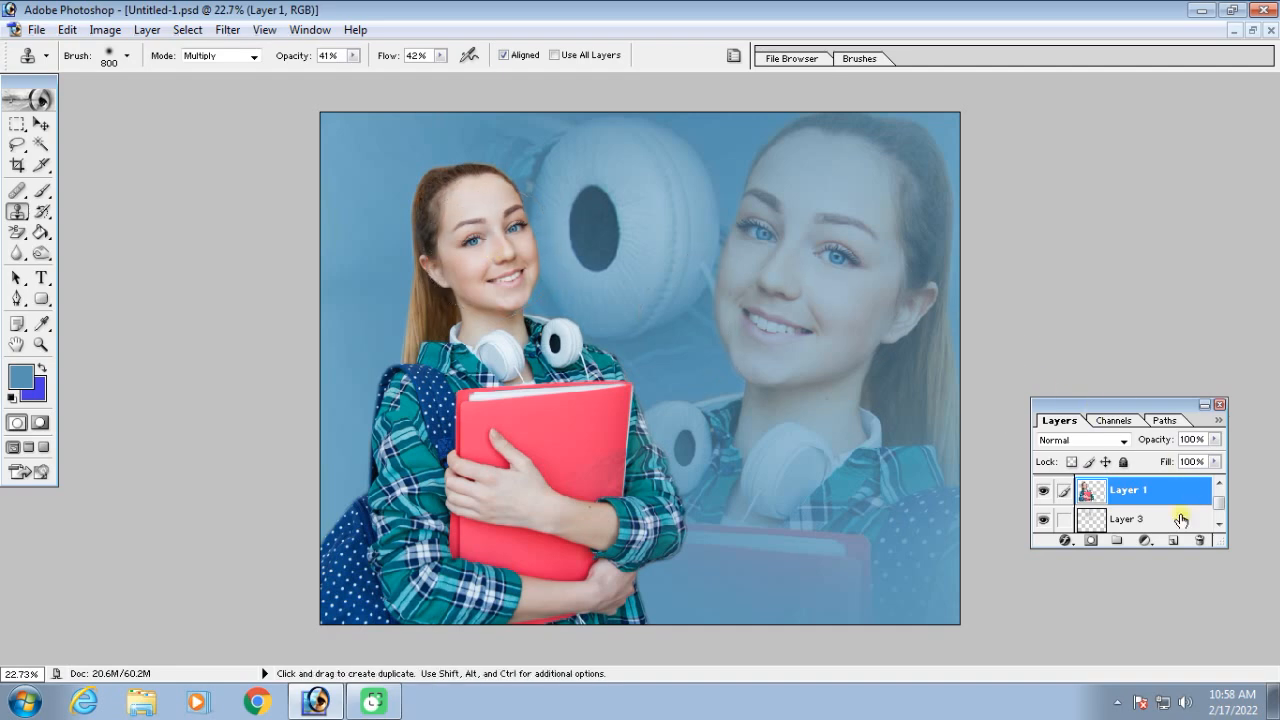
mouse_move(623, 211)
mouse_down()
mouse_move(606, 194)
mouse_move(617, 217)
mouse_move(634, 214)
mouse_move(600, 180)
mouse_up()
Enlarge the cloned woman on Layer 4 to about 190% and place her in the upper-left corner of the picture
click(41, 123)
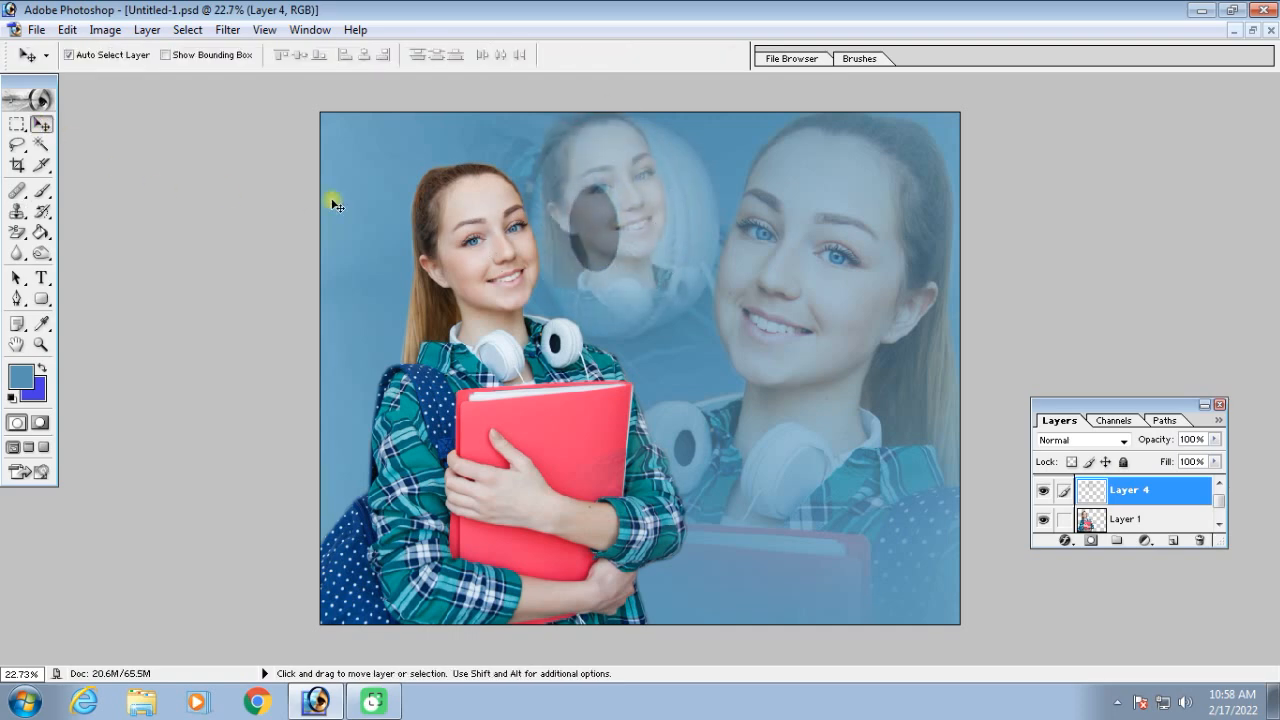
key(ctrl+t)
drag(677, 257, 422, 214)
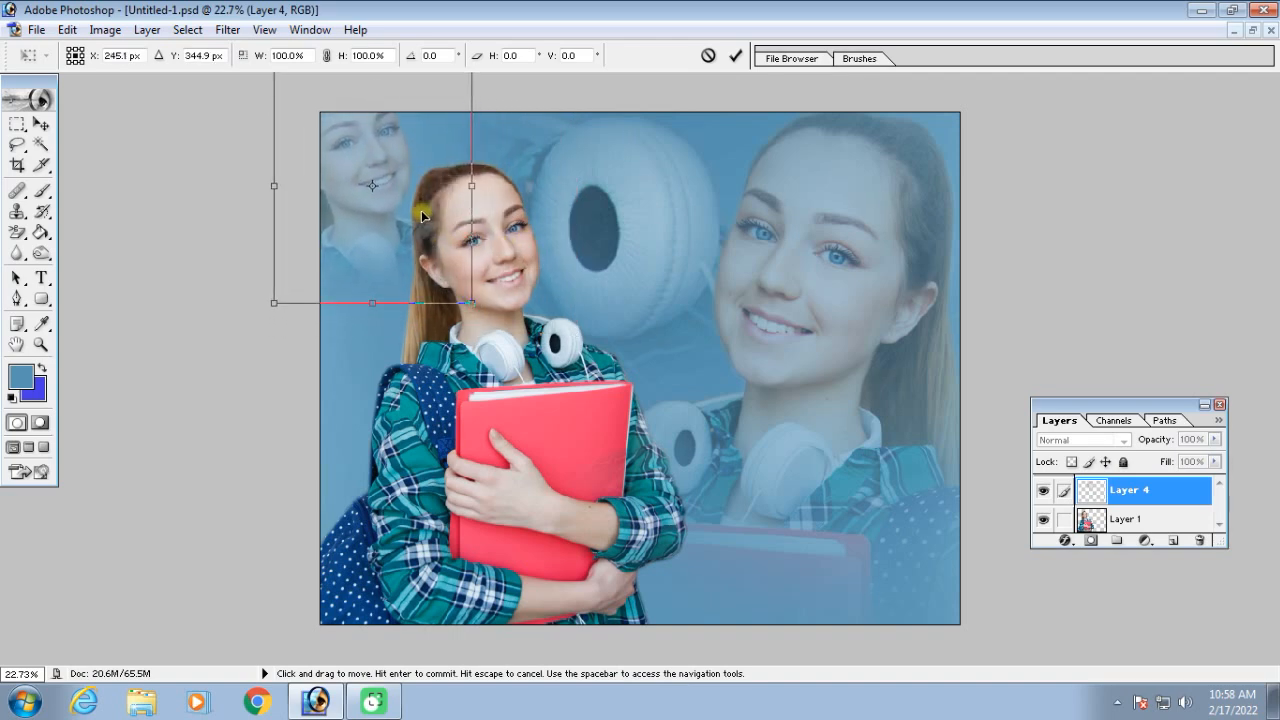
drag(468, 297, 594, 475)
drag(488, 372, 469, 350)
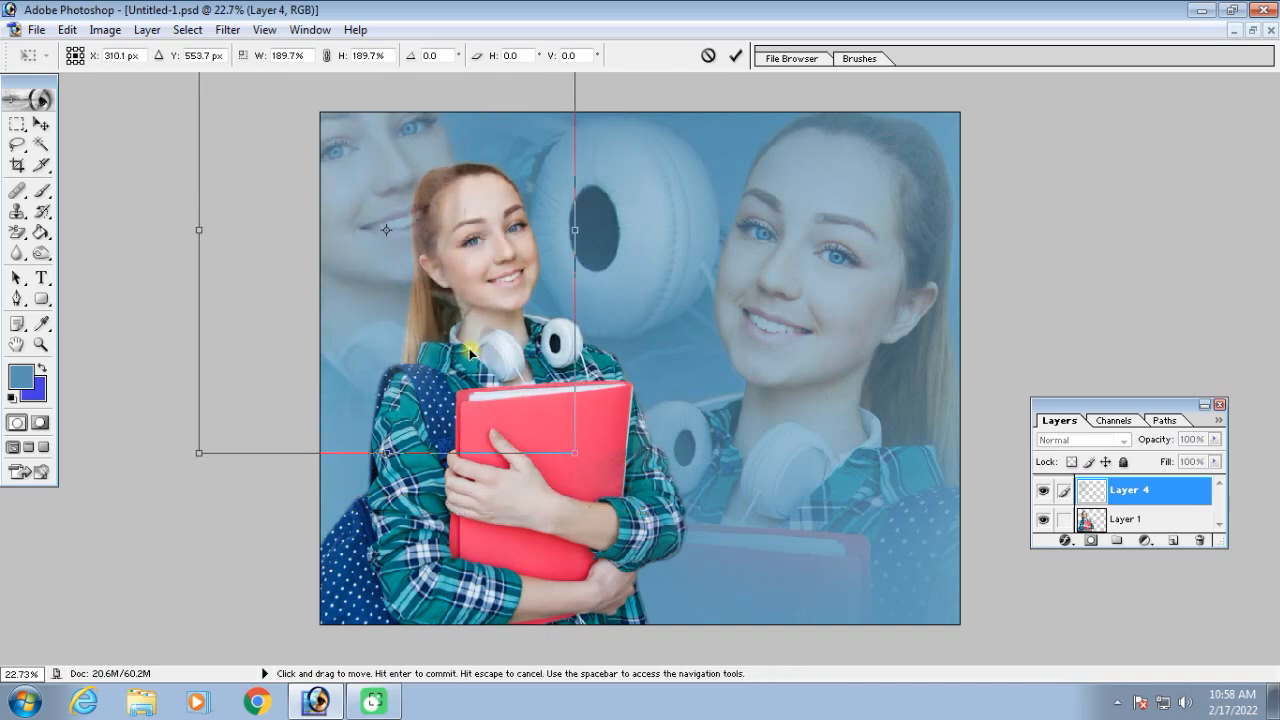
key(Return)
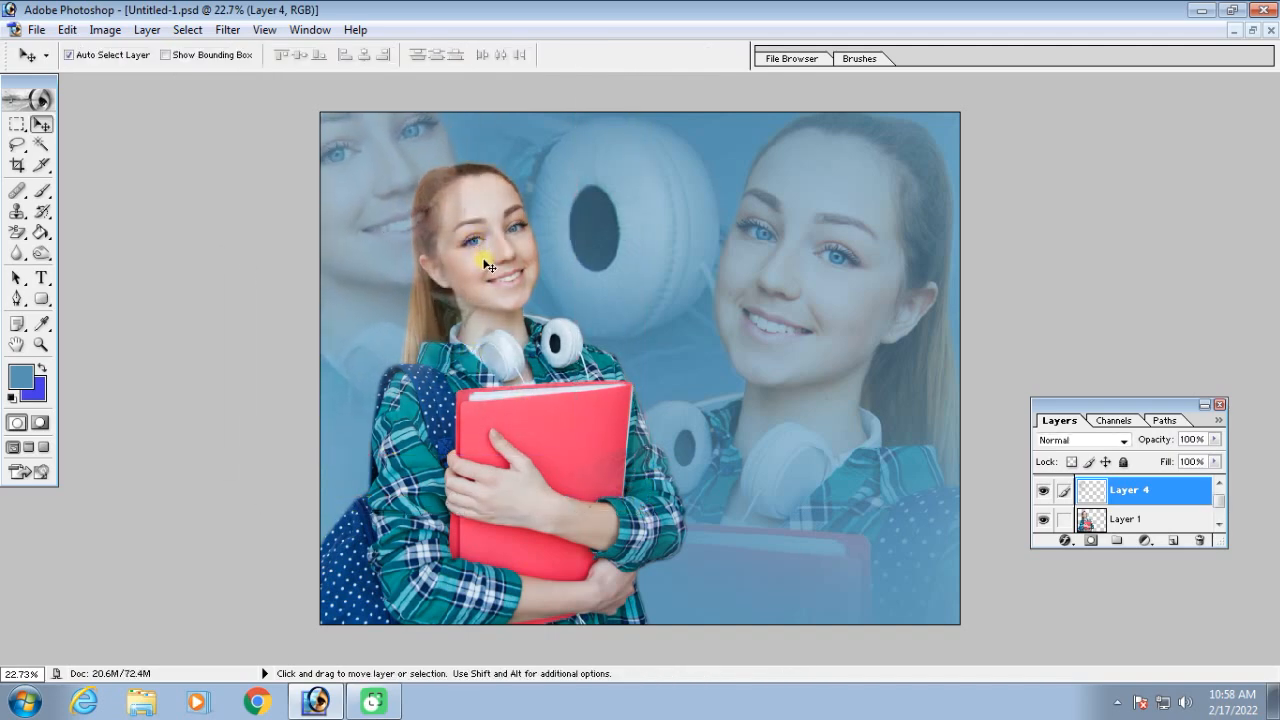
Delete the part of Layer 4 that overlaps the main woman, using Layer 1's transparency as the selection, and deselect
click(487, 265)
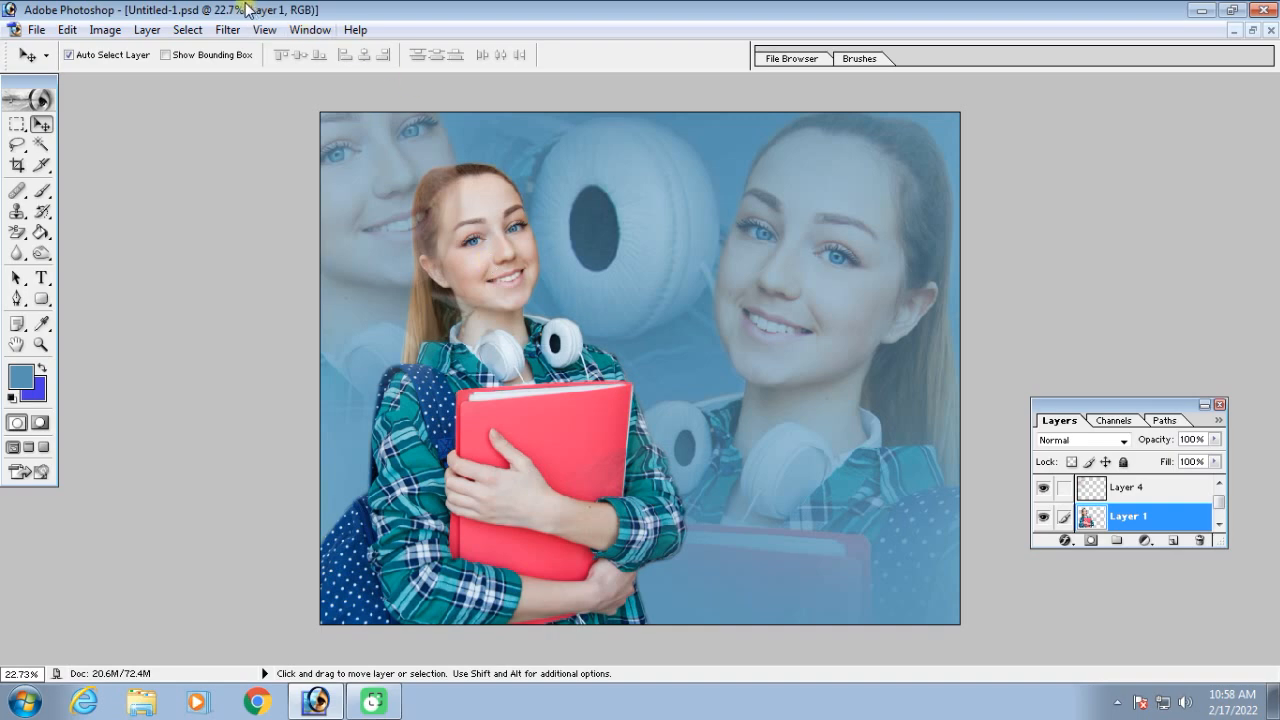
click(197, 31)
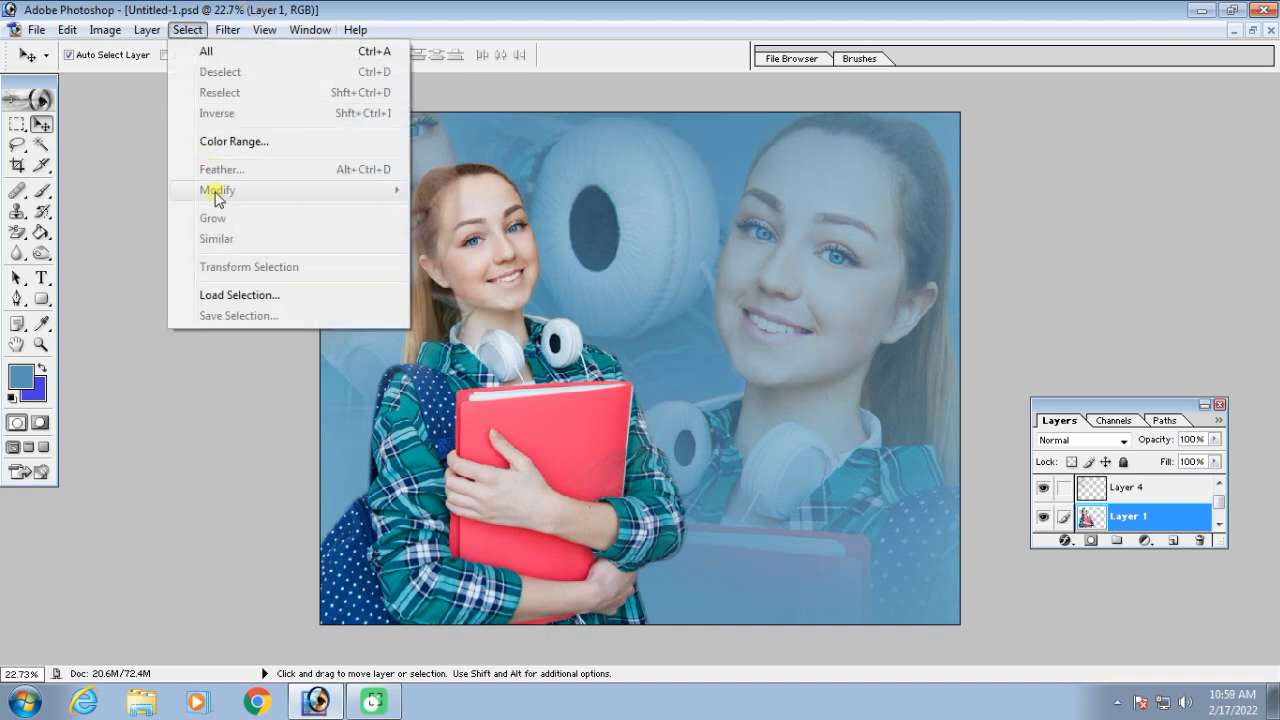
click(239, 296)
click(778, 268)
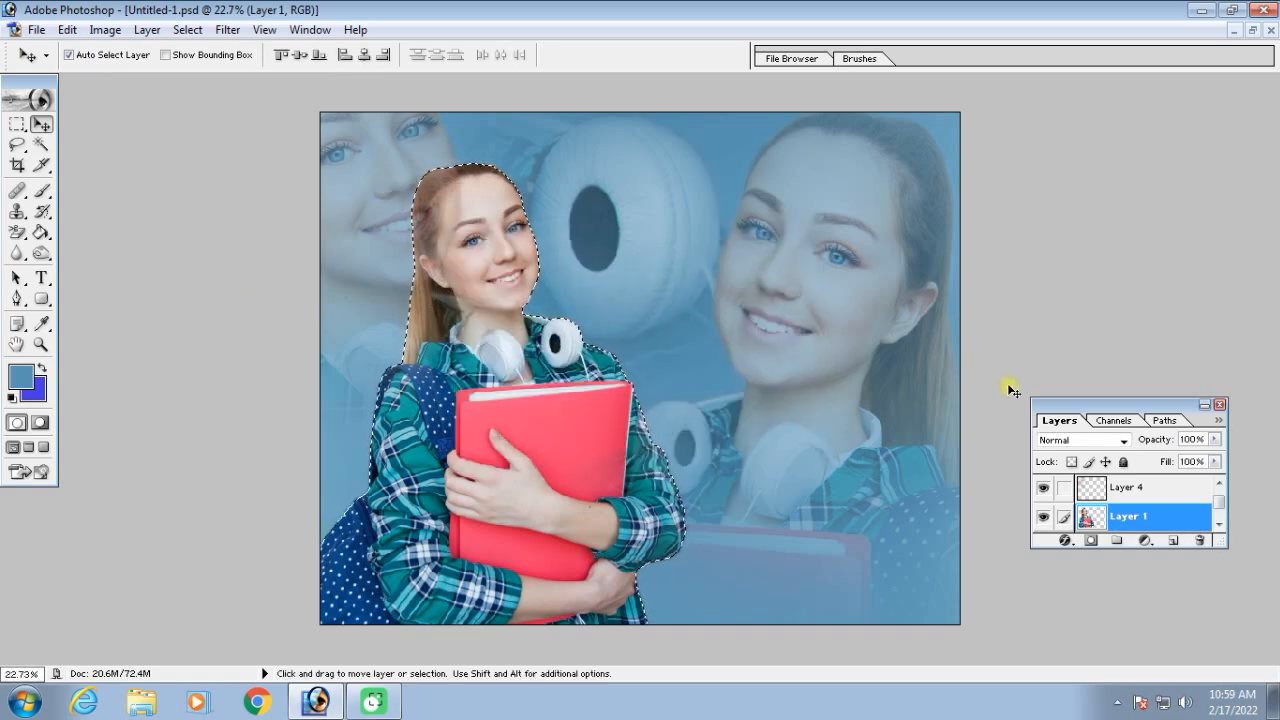
click(1140, 489)
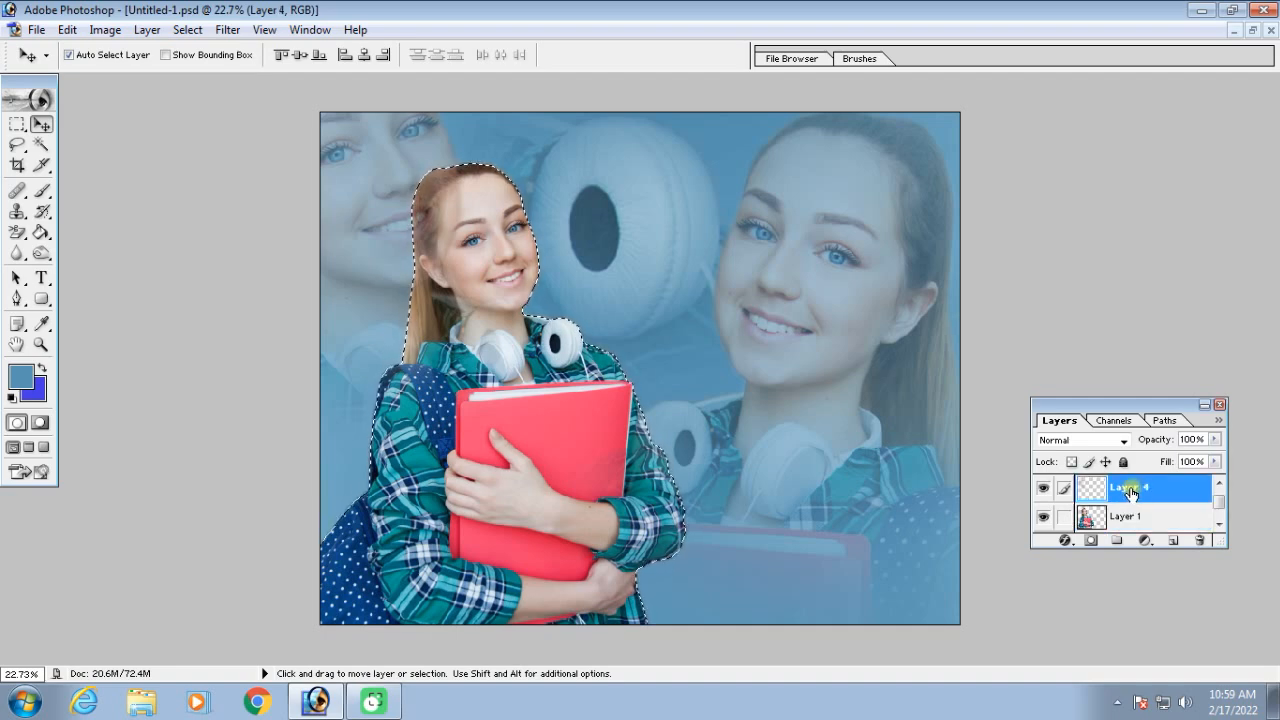
key(ctrl+equal)
key(space)
drag(560, 202, 398, 281)
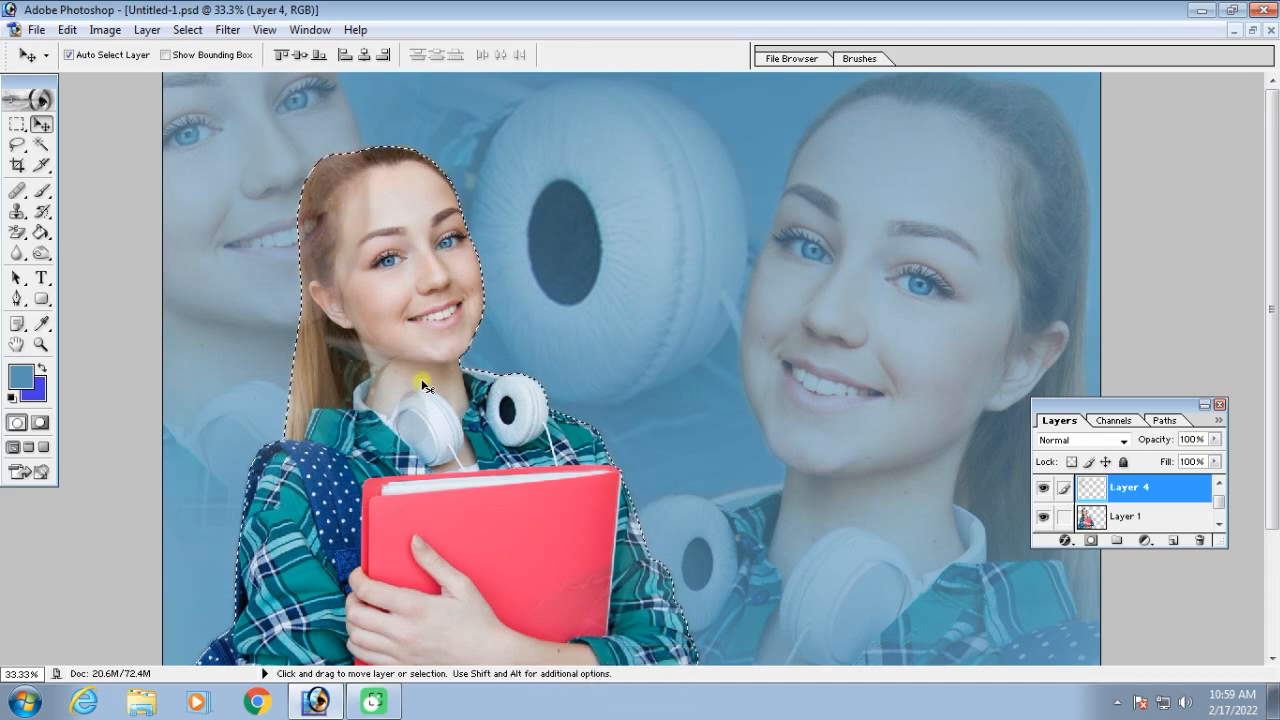
key(Delete)
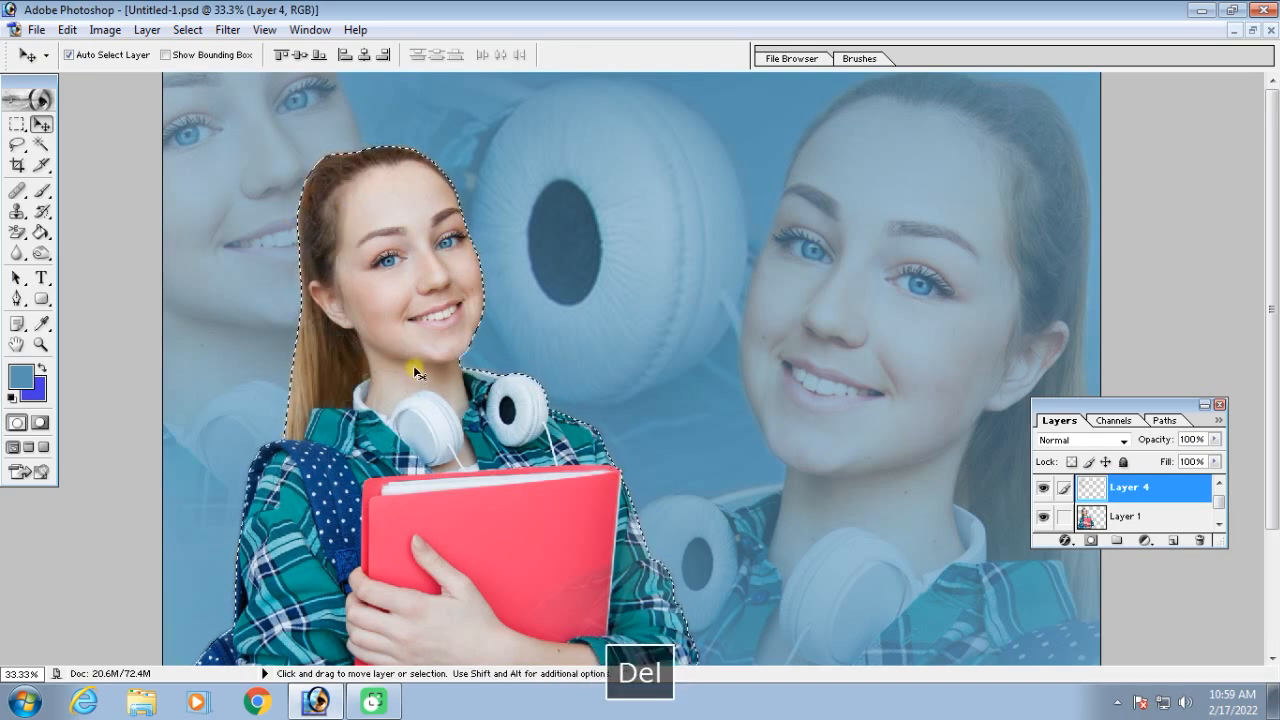
key(ctrl+d)
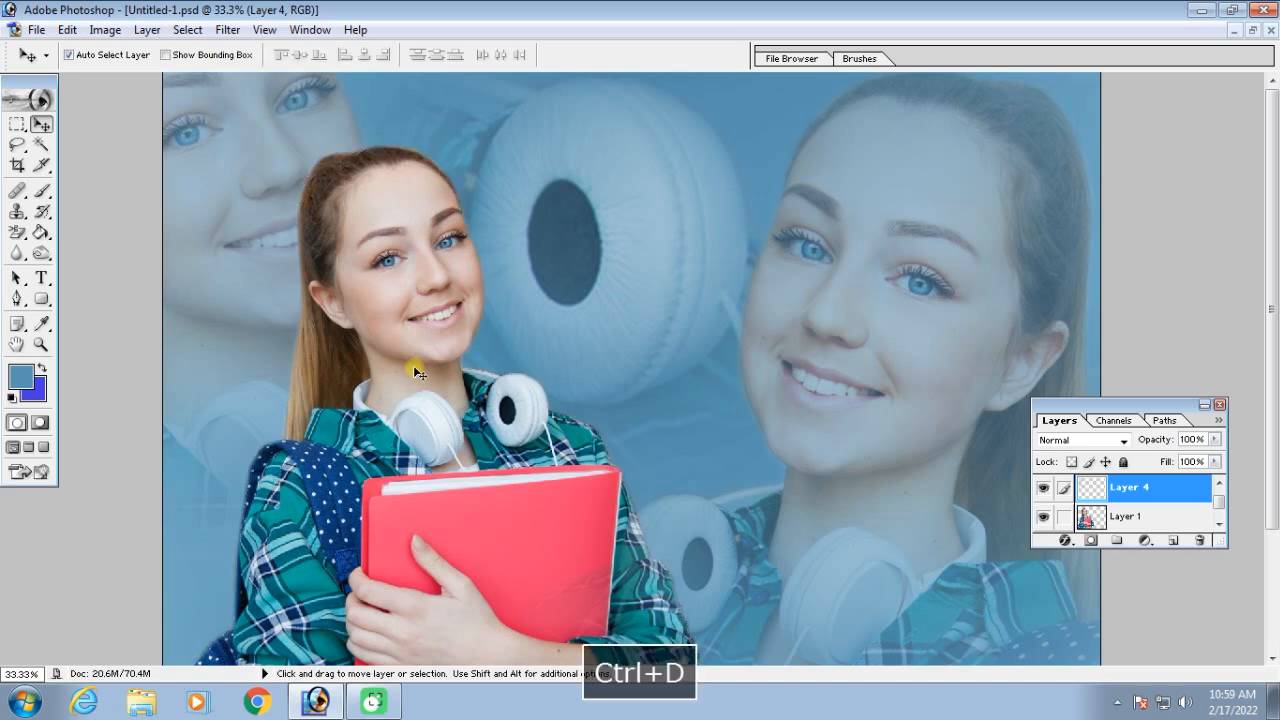
key(ctrl+minus)
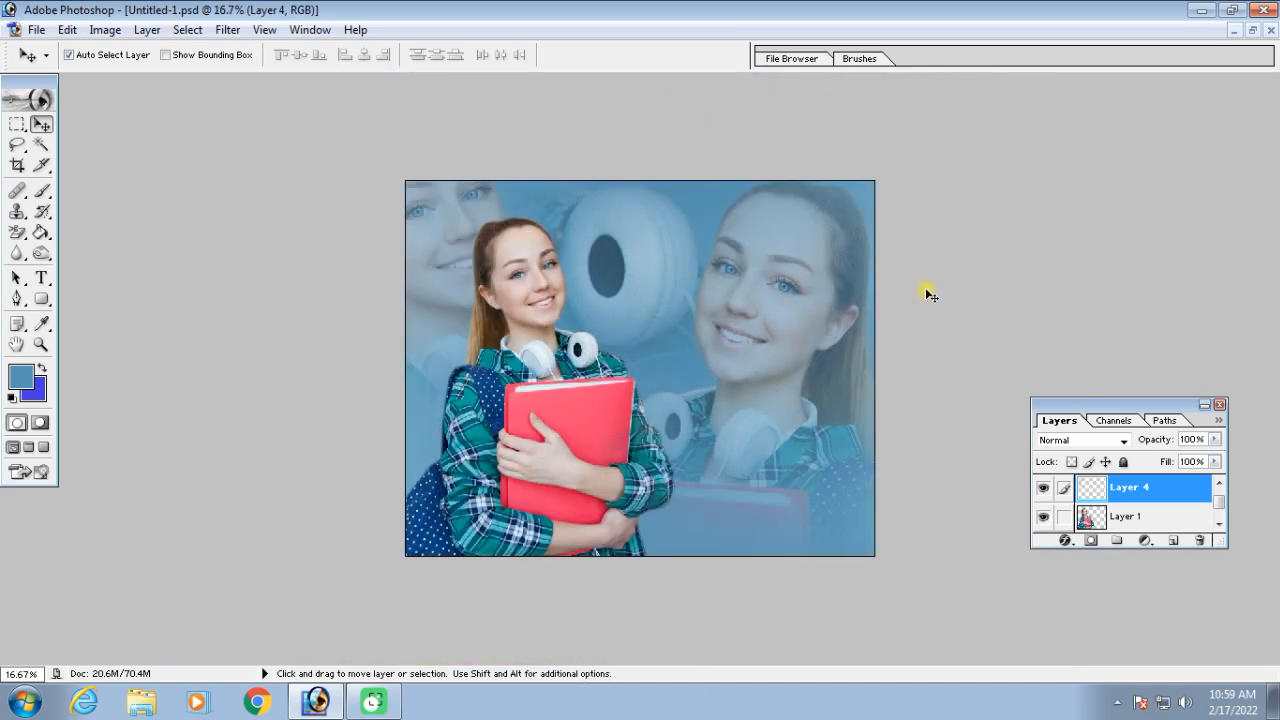
Try cloning on Layer 4 with the Clone Stamp's Use All Layers option enabled, and undo the strokes
key(s)
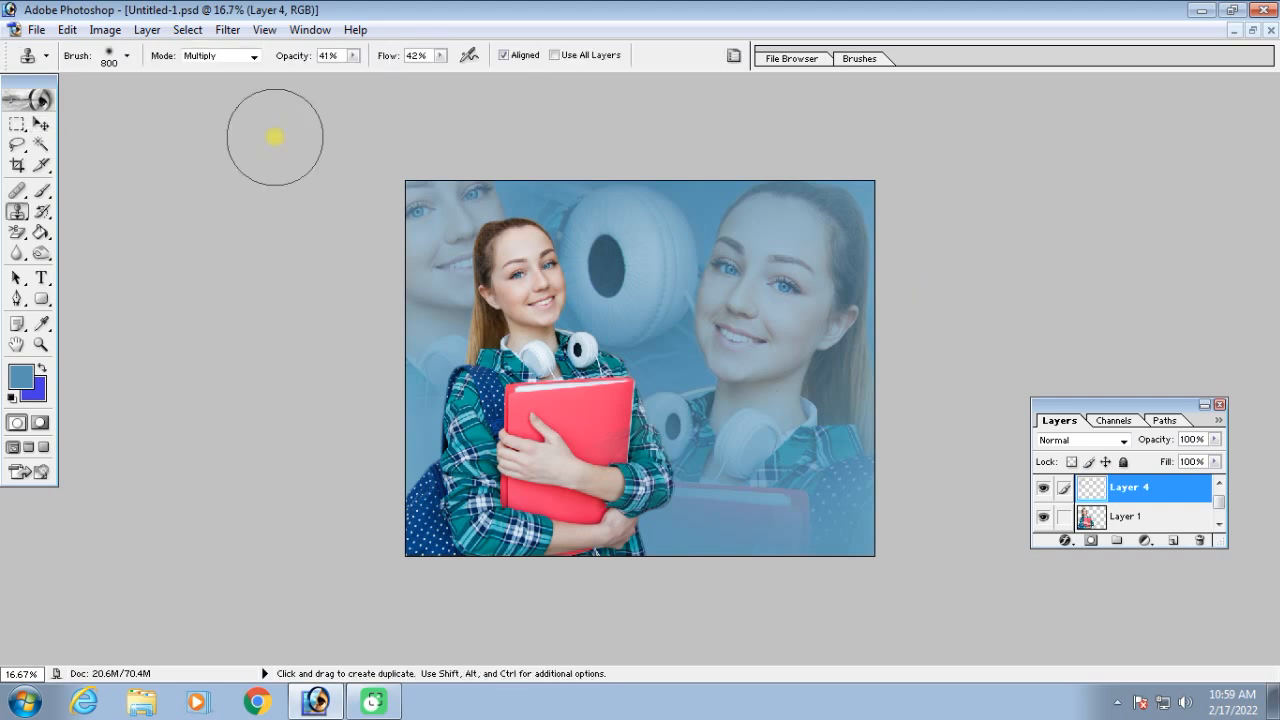
scroll(278, 184, up, 2)
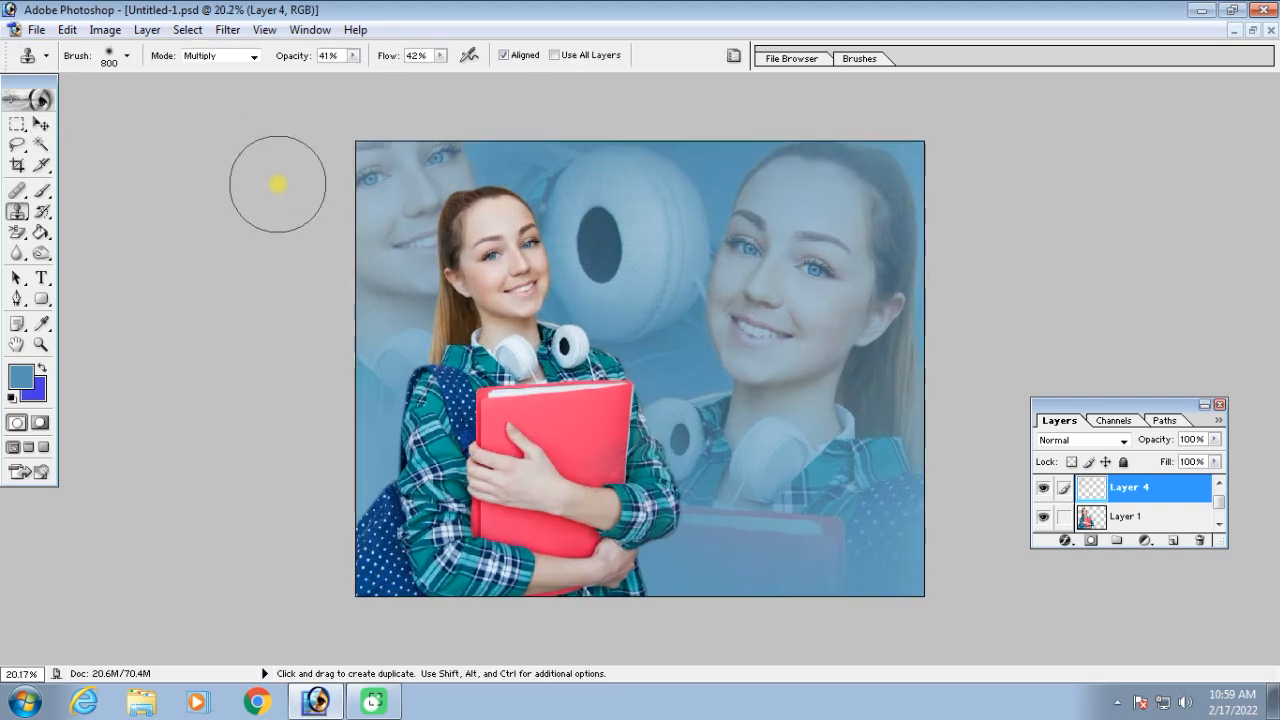
click(255, 57)
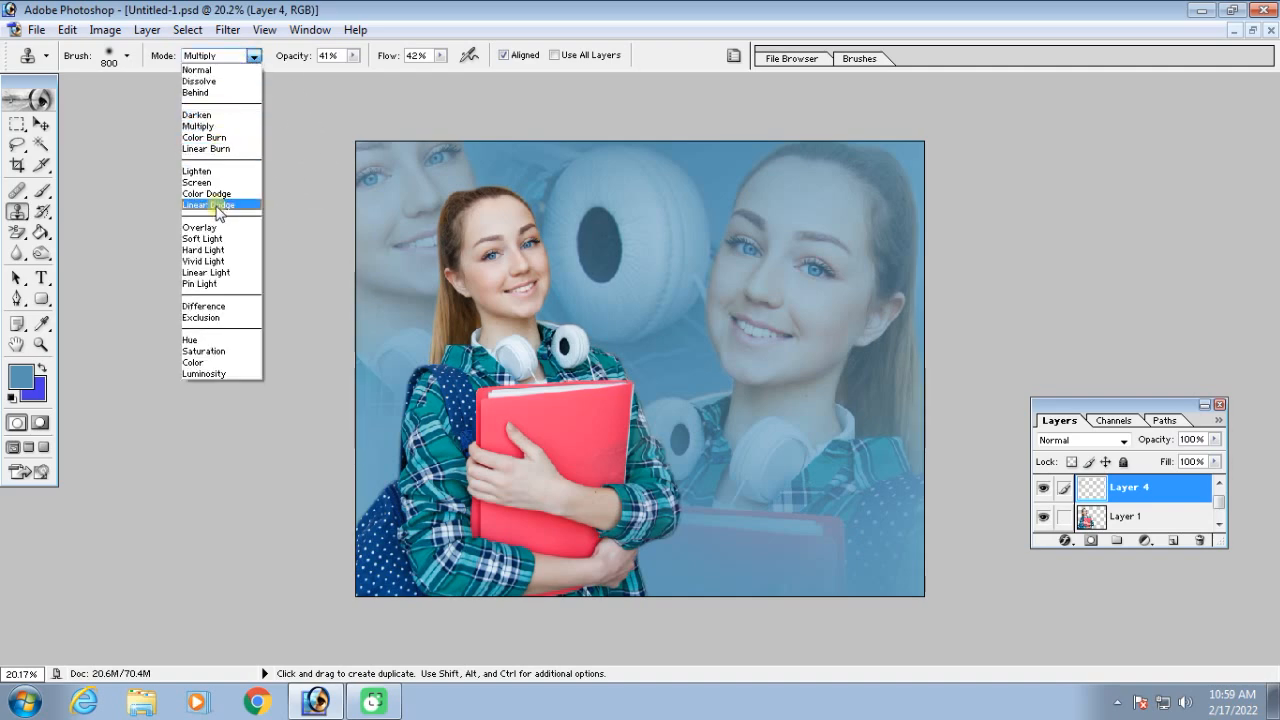
click(523, 52)
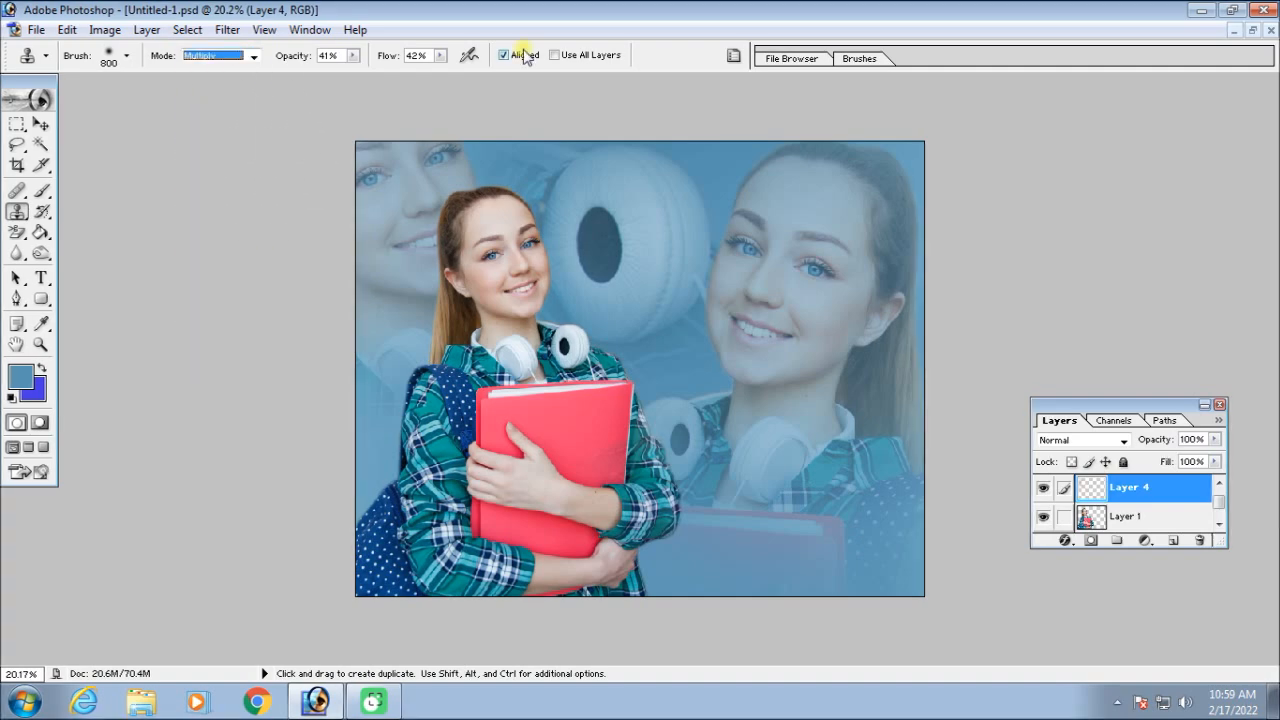
key(ctrl+plus)
key(ctrl+minus)
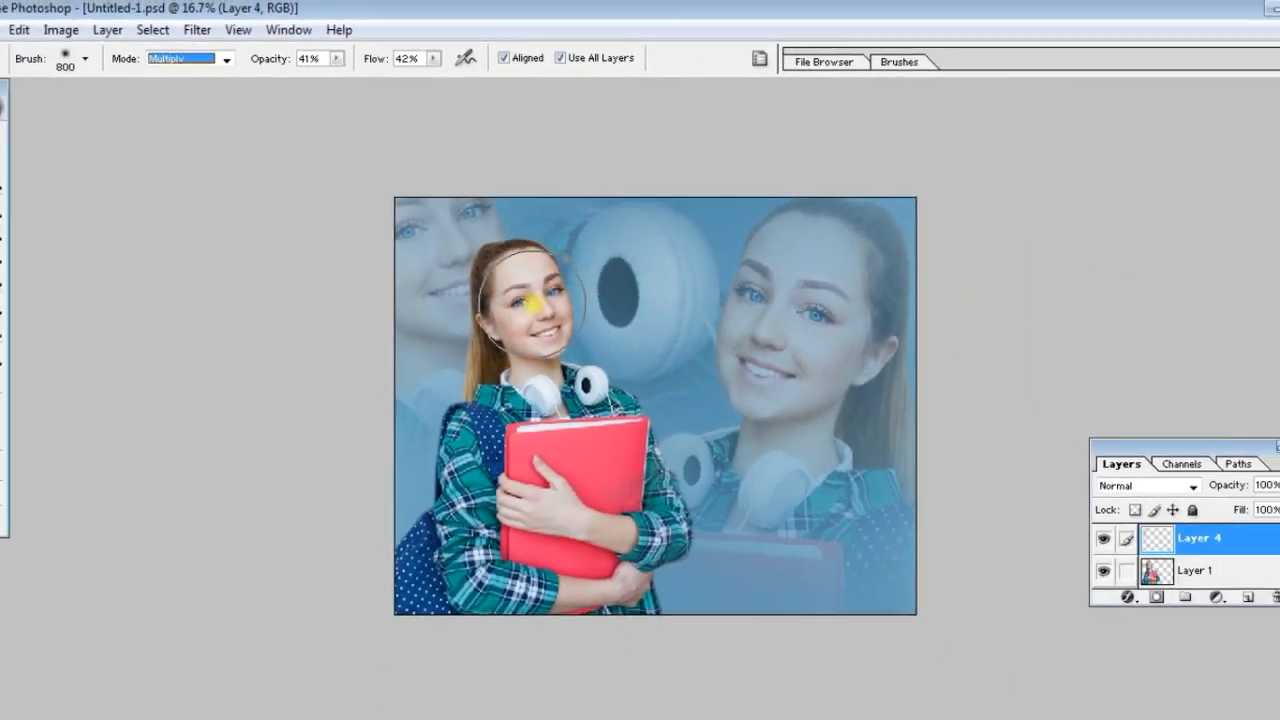
alt+click(544, 550)
alt+click(525, 277)
mouse_move(574, 252)
mouse_down()
mouse_move(630, 248)
mouse_move(661, 263)
mouse_move(700, 302)
mouse_move(688, 322)
mouse_move(677, 240)
mouse_move(783, 260)
mouse_move(800, 325)
mouse_move(662, 286)
mouse_move(788, 274)
mouse_move(740, 398)
mouse_move(693, 264)
mouse_move(802, 267)
mouse_move(708, 350)
mouse_move(641, 217)
mouse_move(548, 234)
mouse_move(478, 218)
mouse_move(450, 256)
mouse_move(478, 355)
mouse_move(482, 440)
mouse_move(620, 340)
mouse_move(598, 297)
mouse_move(781, 314)
mouse_move(667, 424)
mouse_move(758, 455)
mouse_move(738, 470)
mouse_move(773, 483)
mouse_move(779, 262)
mouse_move(687, 237)
mouse_move(503, 251)
mouse_move(497, 228)
mouse_move(811, 263)
mouse_move(708, 440)
mouse_move(575, 390)
mouse_up()
key(ctrl+alt+z)
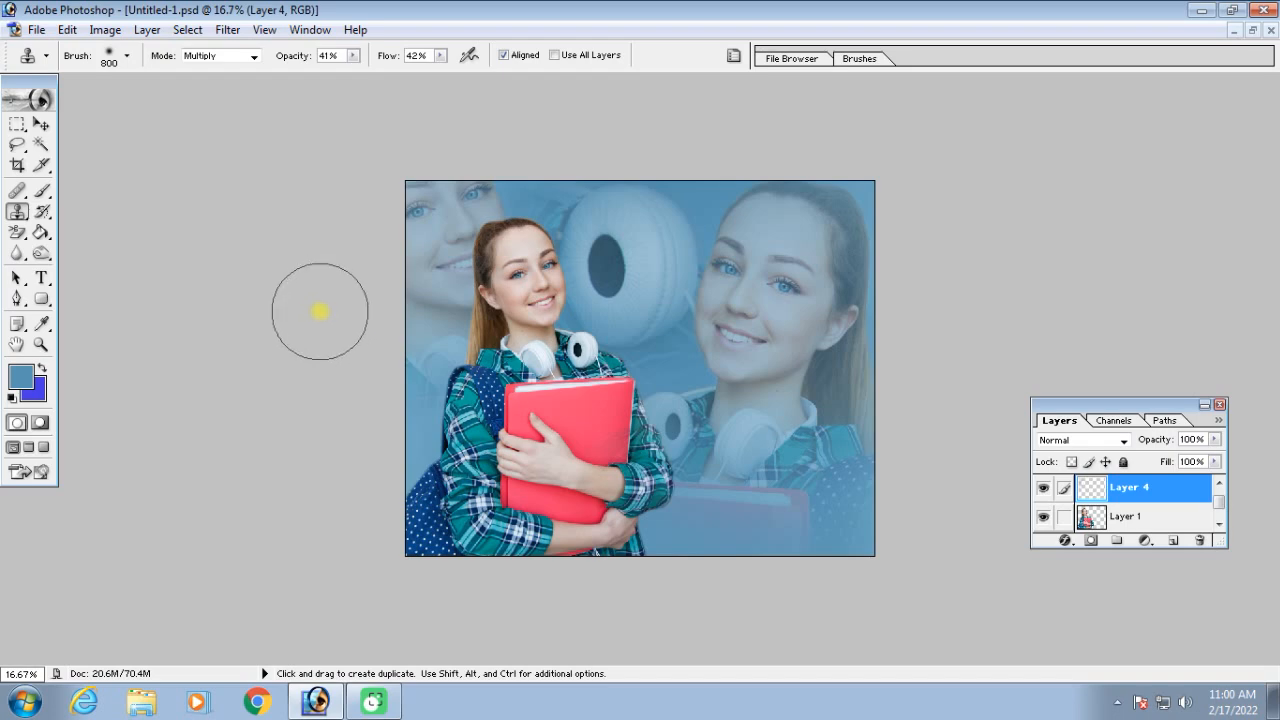
Switch to the Pattern Stamp Tool and add a new layer above Layer 3
click(17, 211)
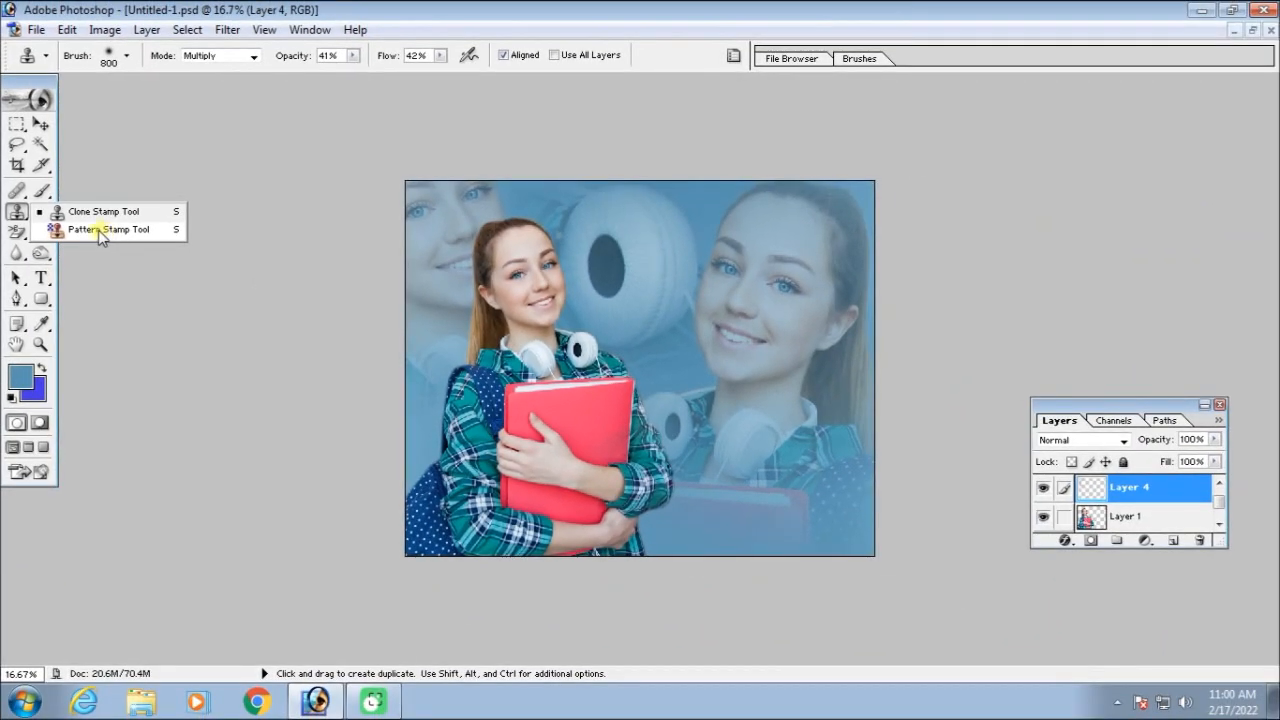
click(99, 231)
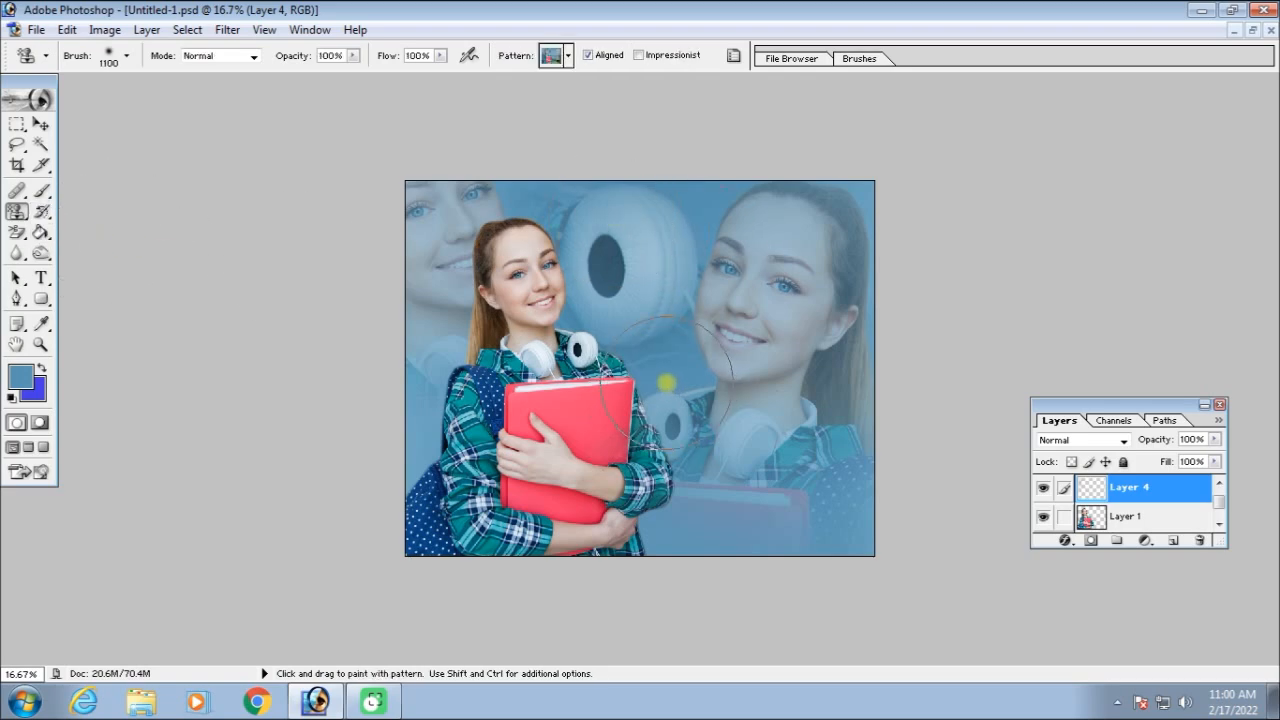
key(F9)
key(ctrl+equal)
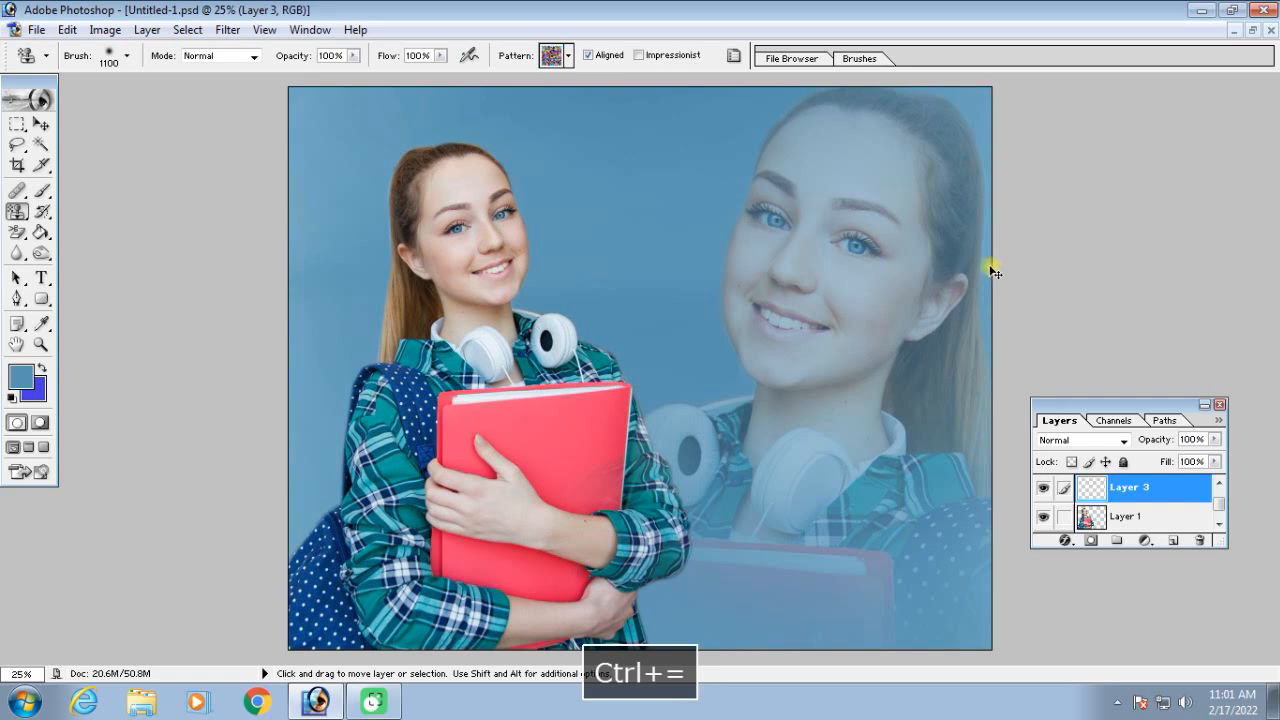
key(ctrl+minus)
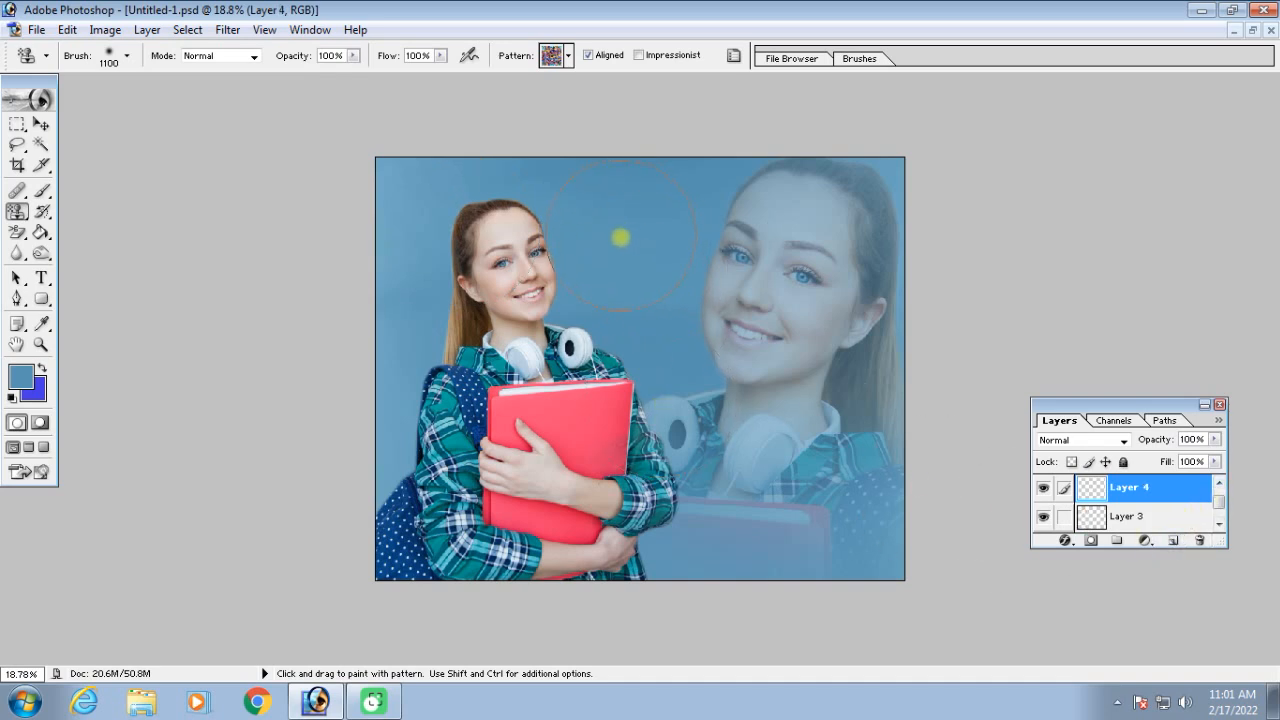
Reduce the Pattern Stamp brush to 900 and load the Patterns 2 library into the pattern list
key(bracketleft)
key(bracketleft)
click(556, 62)
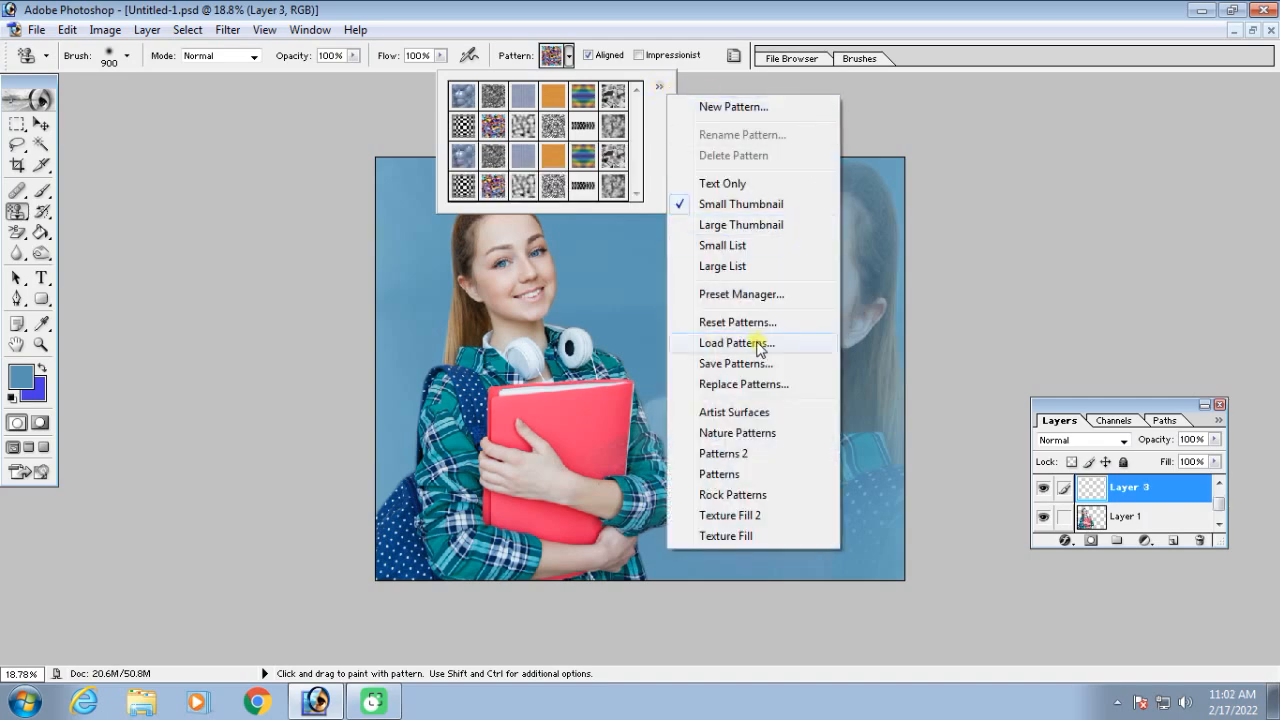
click(759, 344)
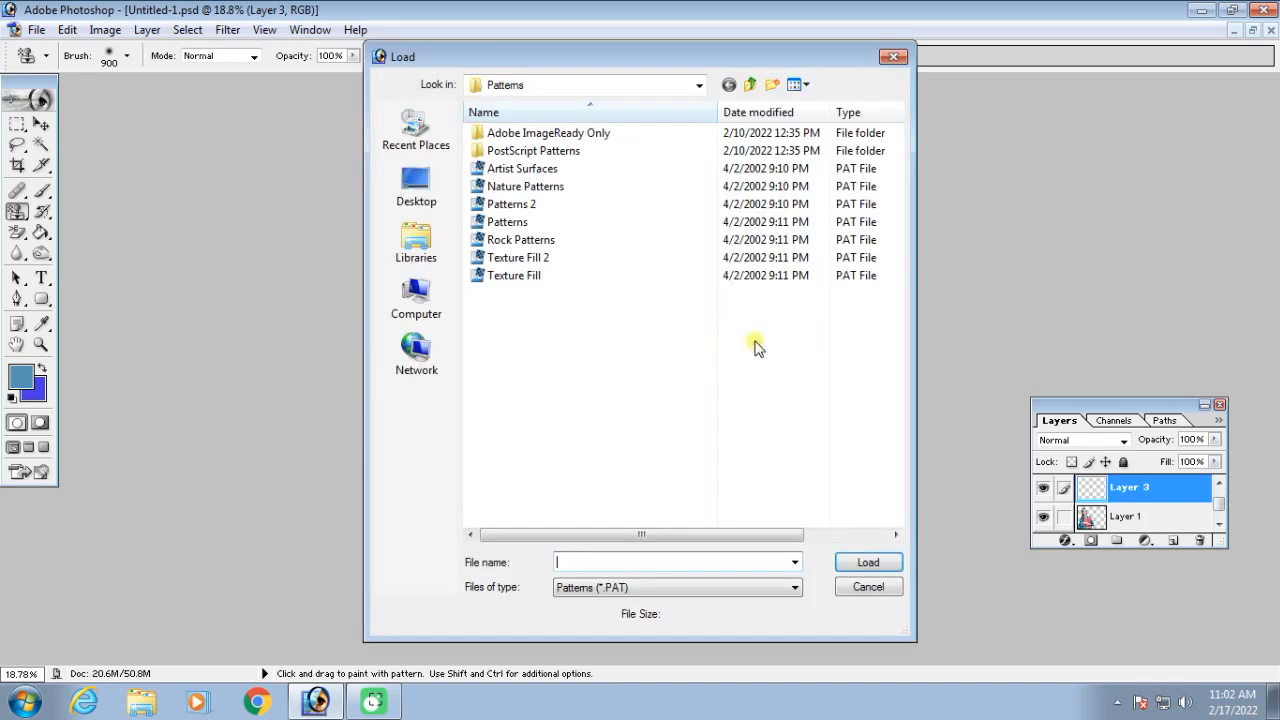
double_click(511, 204)
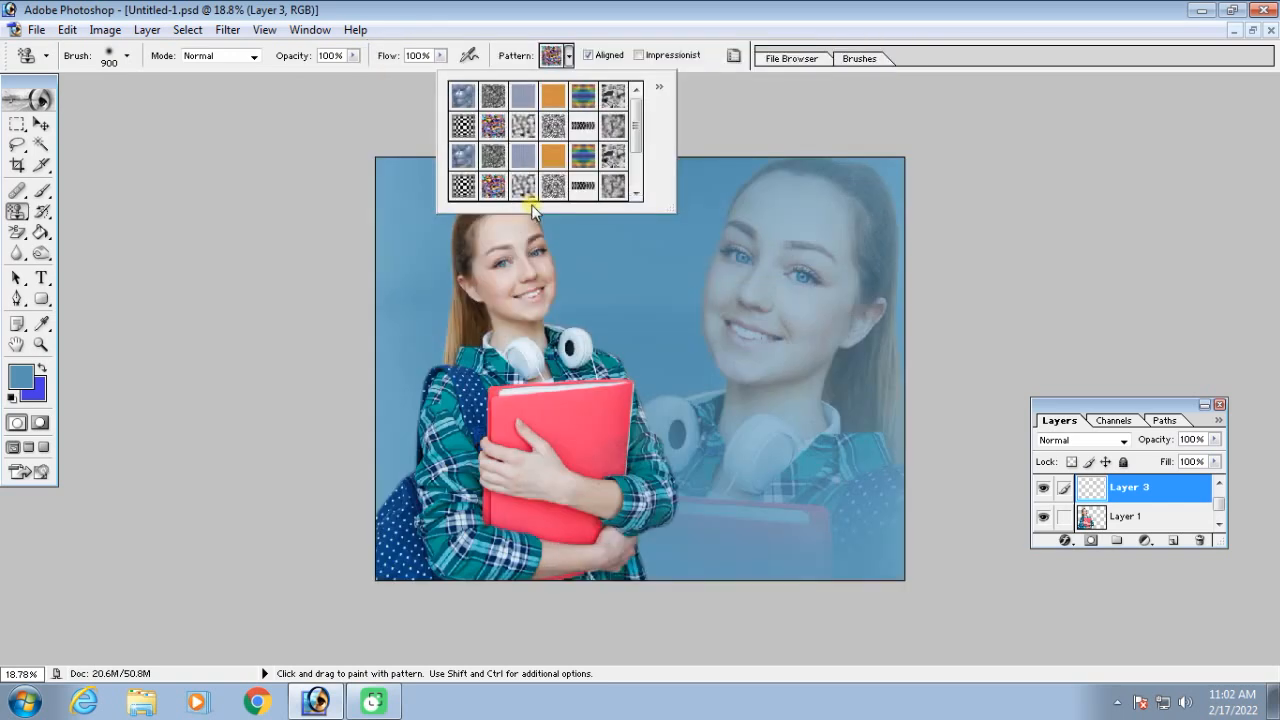
drag(634, 110, 636, 148)
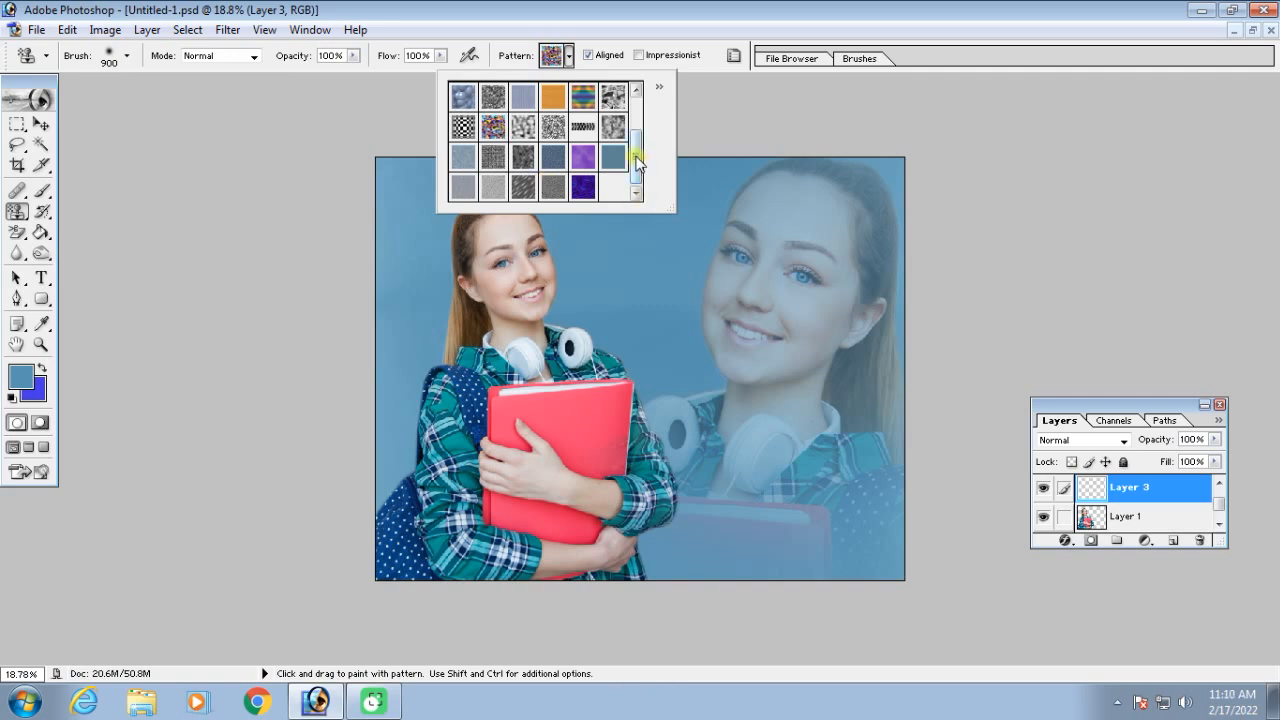
drag(636, 162, 638, 122)
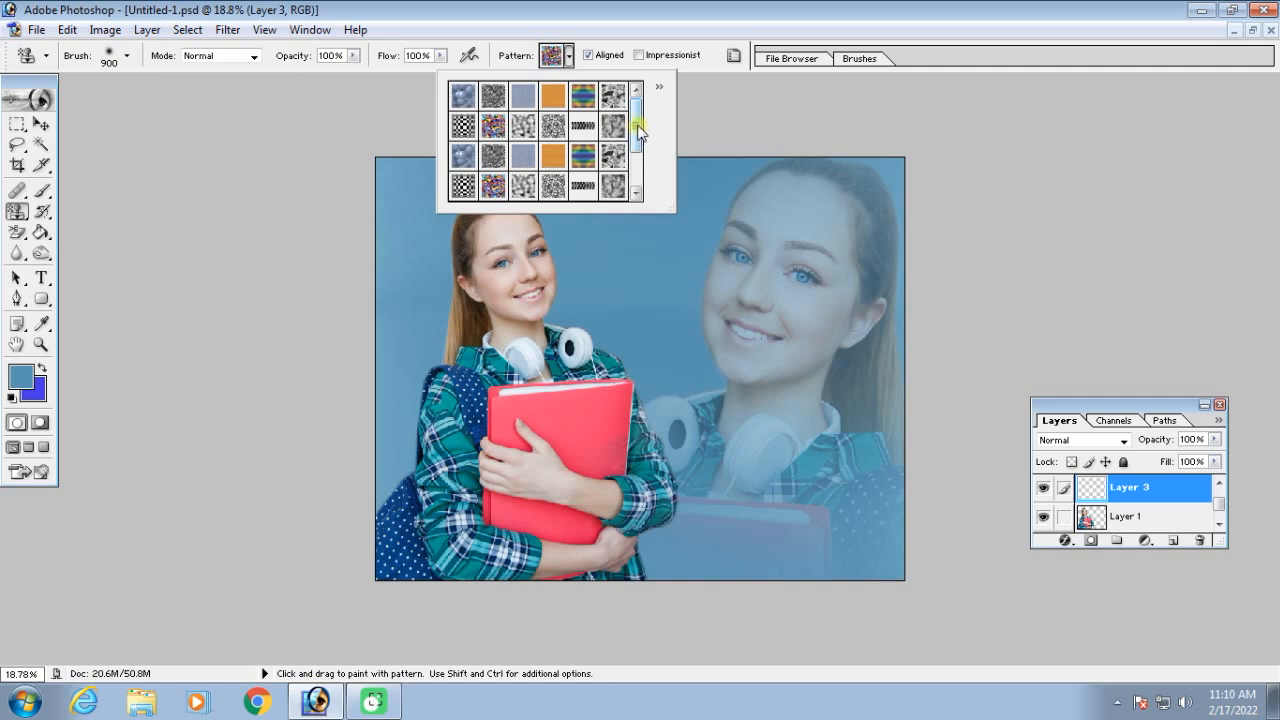
Try painting the multicoloured pattern across Layer 3 and moving the layer below Layer 1, and undo these changes
click(638, 255)
mouse_move(638, 222)
mouse_down()
mouse_move(562, 185)
mouse_move(431, 183)
mouse_move(421, 360)
mouse_move(486, 312)
mouse_move(496, 243)
mouse_move(564, 243)
mouse_move(595, 362)
mouse_move(631, 376)
mouse_move(715, 170)
mouse_move(806, 181)
mouse_move(852, 203)
mouse_move(862, 335)
mouse_move(811, 427)
mouse_move(773, 273)
mouse_move(843, 354)
mouse_move(688, 529)
mouse_move(439, 541)
mouse_move(414, 482)
mouse_move(411, 386)
mouse_move(455, 446)
mouse_move(550, 403)
mouse_move(391, 546)
mouse_up()
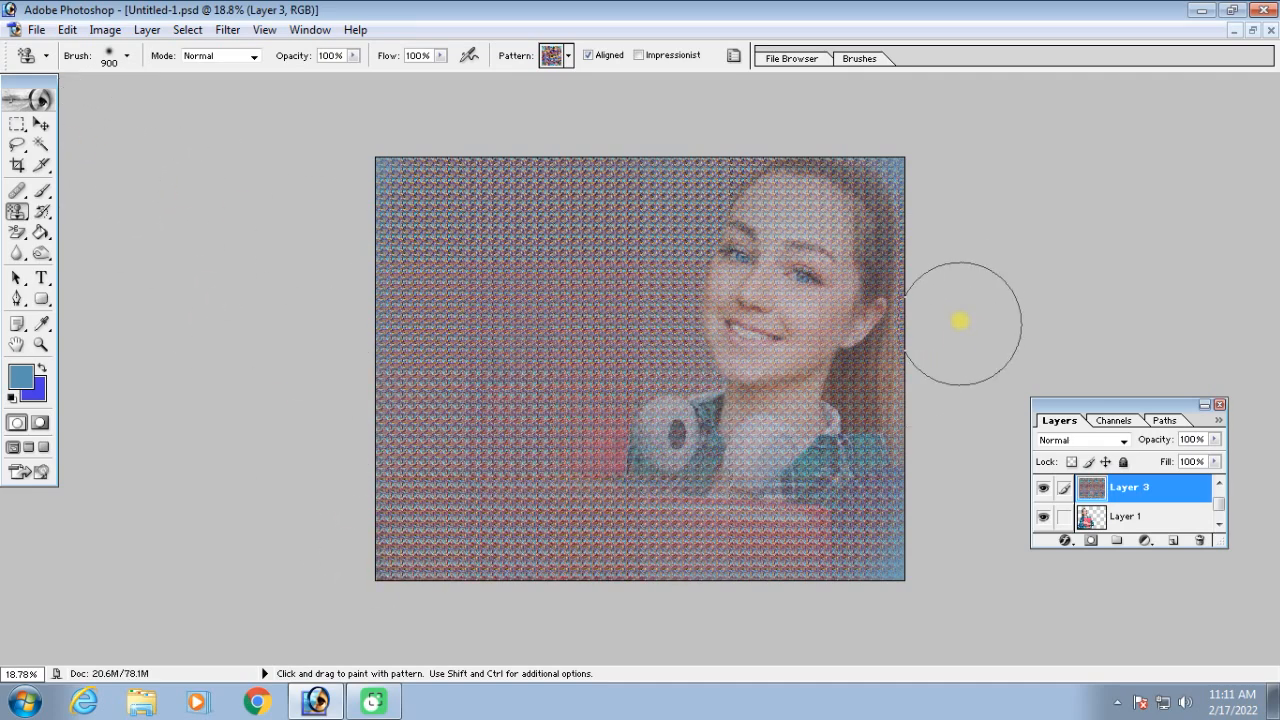
key(ctrl+bracketleft)
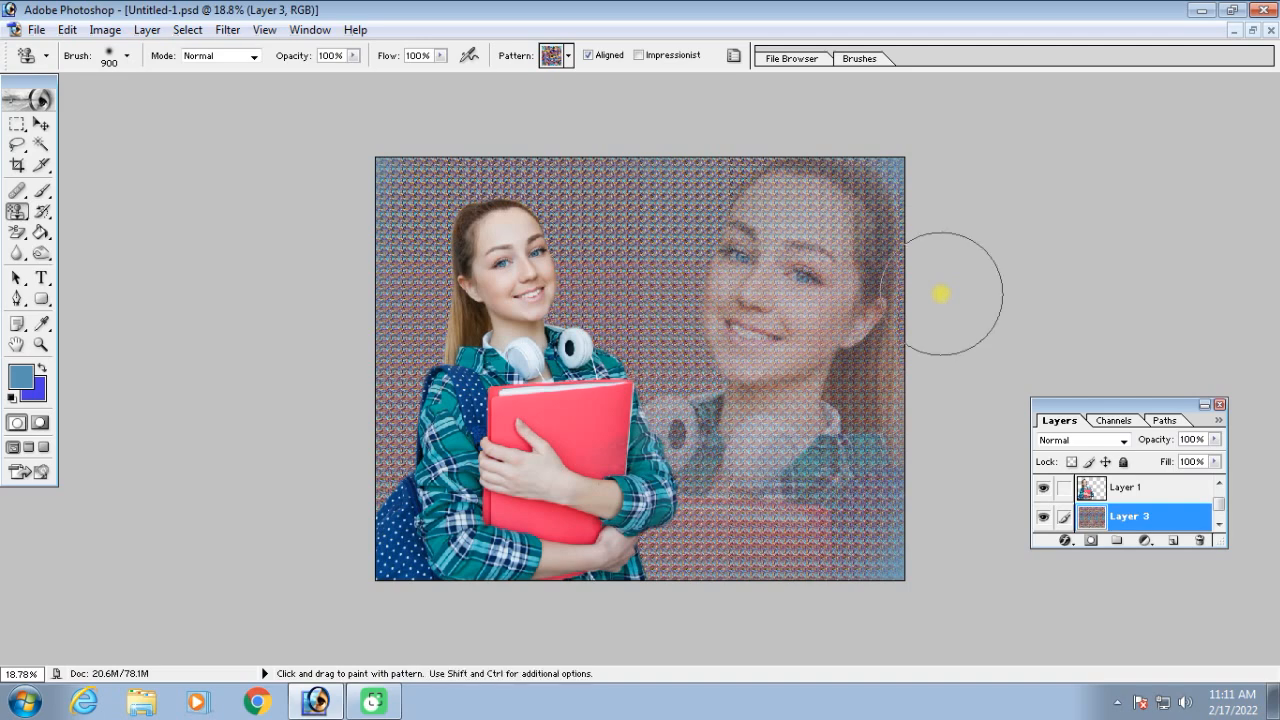
key(ctrl+alt+z)
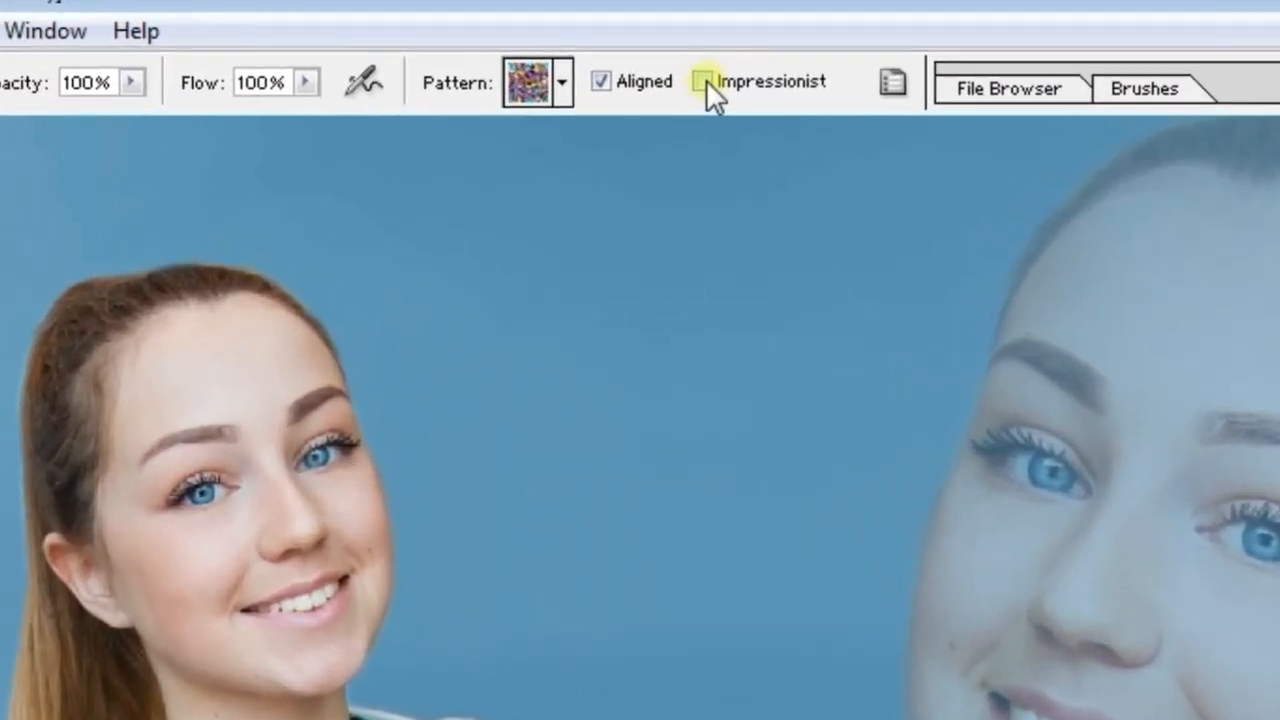
Paint the multicoloured pattern across Layer 3 with Impressionist enabled, and move the layer below Layer 1
click(703, 81)
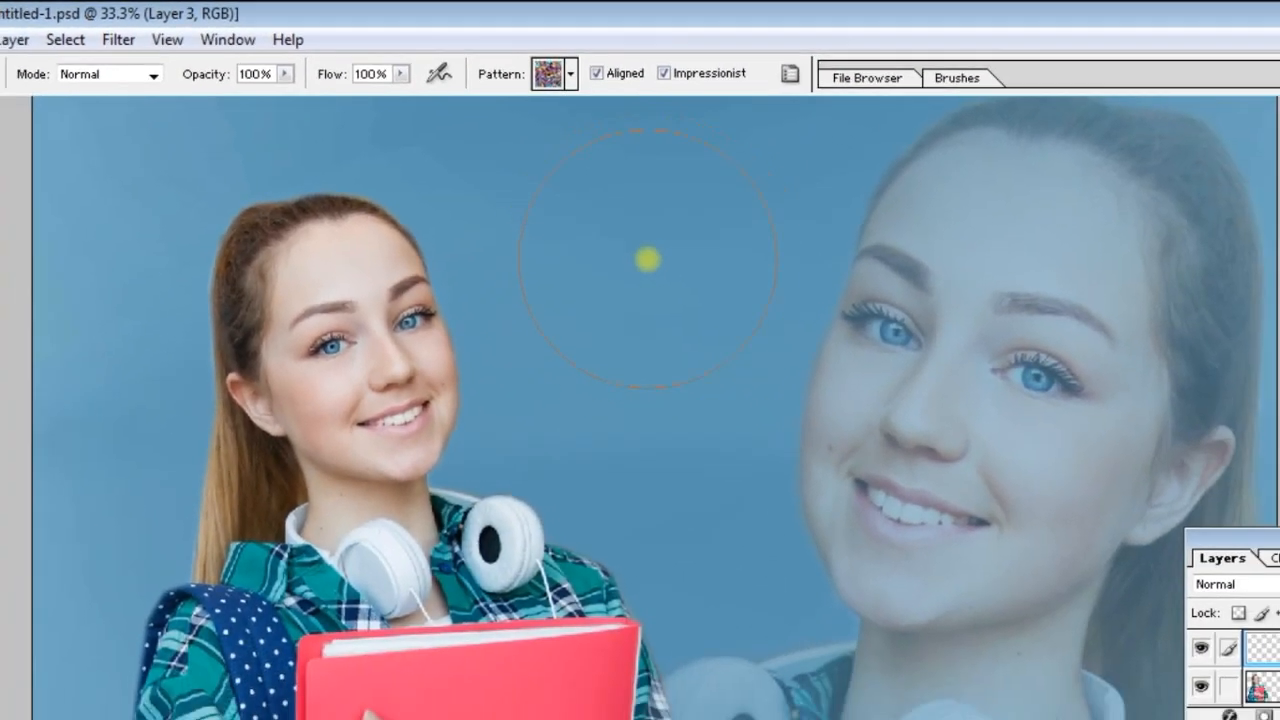
key(ctrl+minus)
mouse_move(606, 185)
mouse_down()
mouse_move(674, 206)
mouse_move(586, 300)
mouse_move(535, 160)
mouse_move(725, 75)
mouse_move(706, 389)
mouse_move(861, 105)
mouse_move(975, 185)
mouse_move(986, 443)
mouse_move(905, 595)
mouse_move(303, 594)
mouse_move(309, 192)
mouse_move(491, 106)
mouse_move(355, 325)
mouse_move(571, 180)
mouse_move(463, 251)
mouse_move(809, 137)
mouse_move(781, 163)
mouse_move(922, 523)
mouse_move(811, 542)
mouse_up()
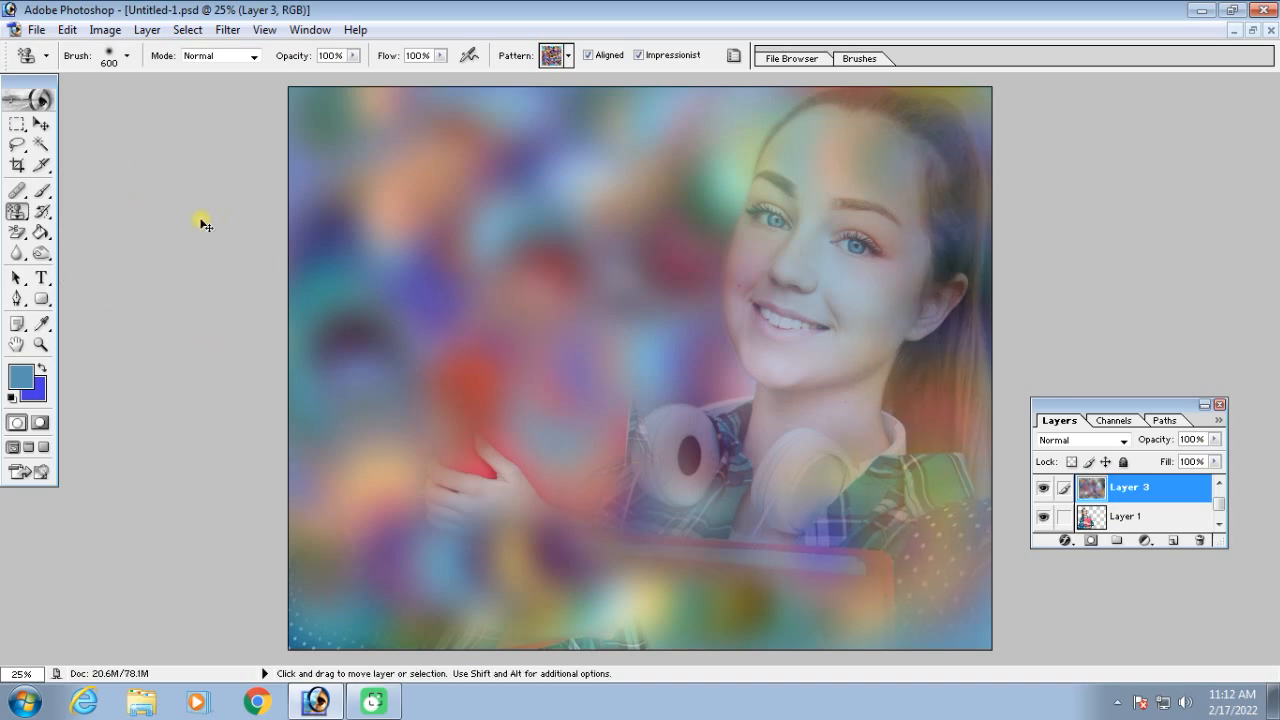
key(ctrl+bracketleft)
key(ctrl+minus)
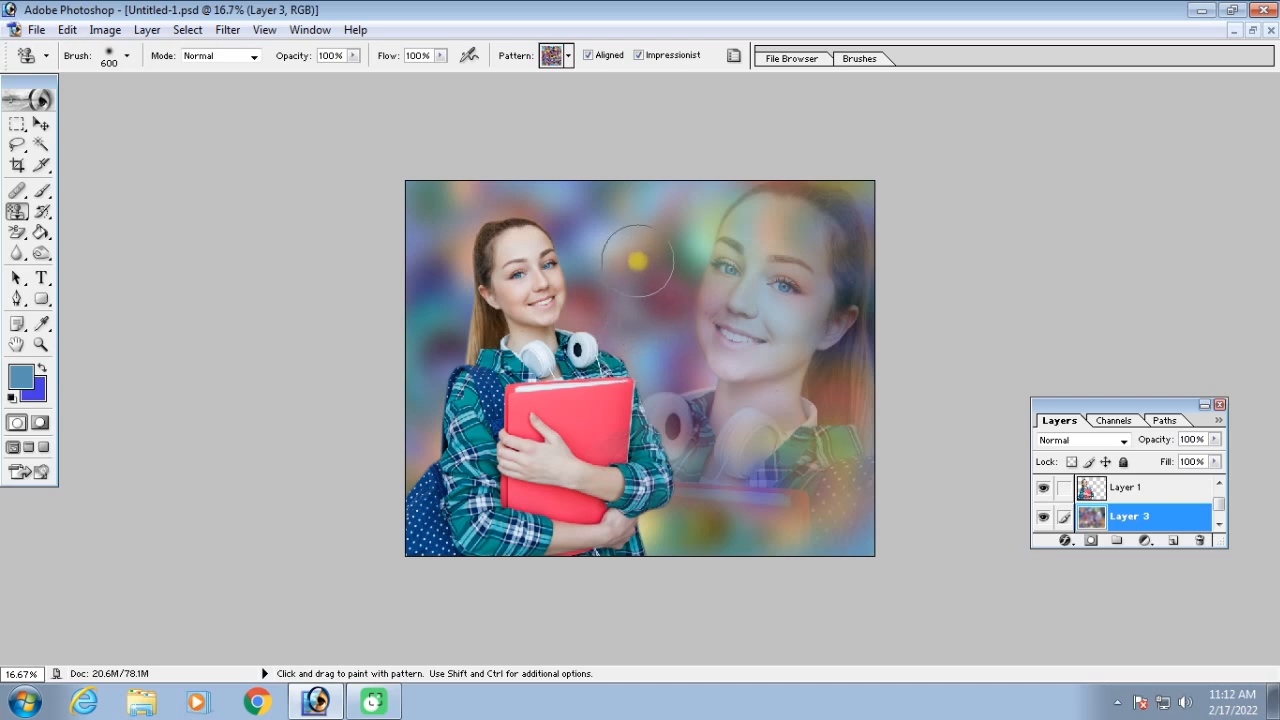
Choose the first blue-grey pattern and paint it over Layer 3's background with Impressionist enabled
click(569, 58)
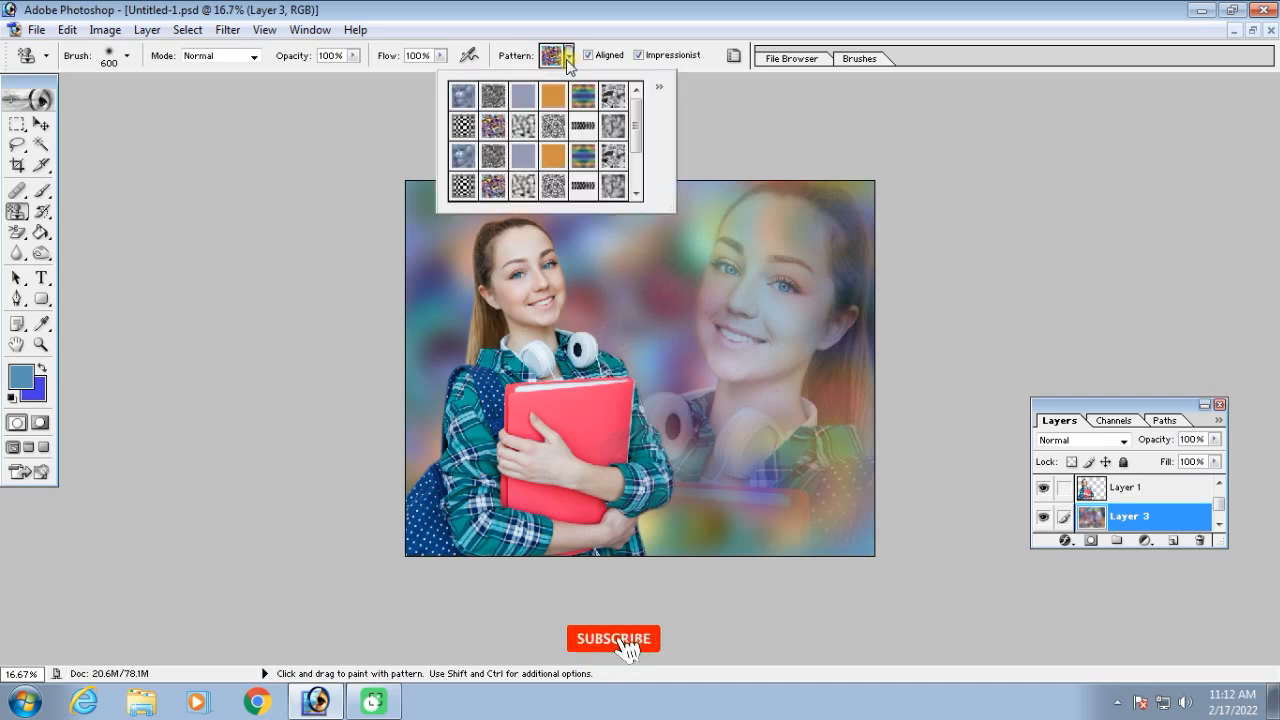
click(463, 95)
mouse_move(591, 282)
mouse_down()
mouse_move(623, 271)
mouse_move(642, 299)
mouse_move(632, 330)
mouse_move(682, 188)
mouse_move(716, 262)
mouse_move(638, 188)
mouse_move(514, 219)
mouse_move(450, 193)
mouse_move(432, 398)
mouse_move(428, 289)
mouse_move(434, 436)
mouse_move(449, 477)
mouse_move(598, 489)
mouse_move(695, 559)
mouse_move(727, 519)
mouse_move(880, 547)
mouse_move(817, 486)
mouse_move(862, 370)
mouse_move(850, 190)
mouse_move(781, 178)
mouse_move(683, 207)
mouse_move(685, 231)
mouse_move(660, 257)
mouse_move(616, 204)
mouse_move(576, 330)
mouse_move(670, 318)
mouse_move(695, 366)
mouse_move(666, 383)
mouse_move(708, 398)
mouse_up()
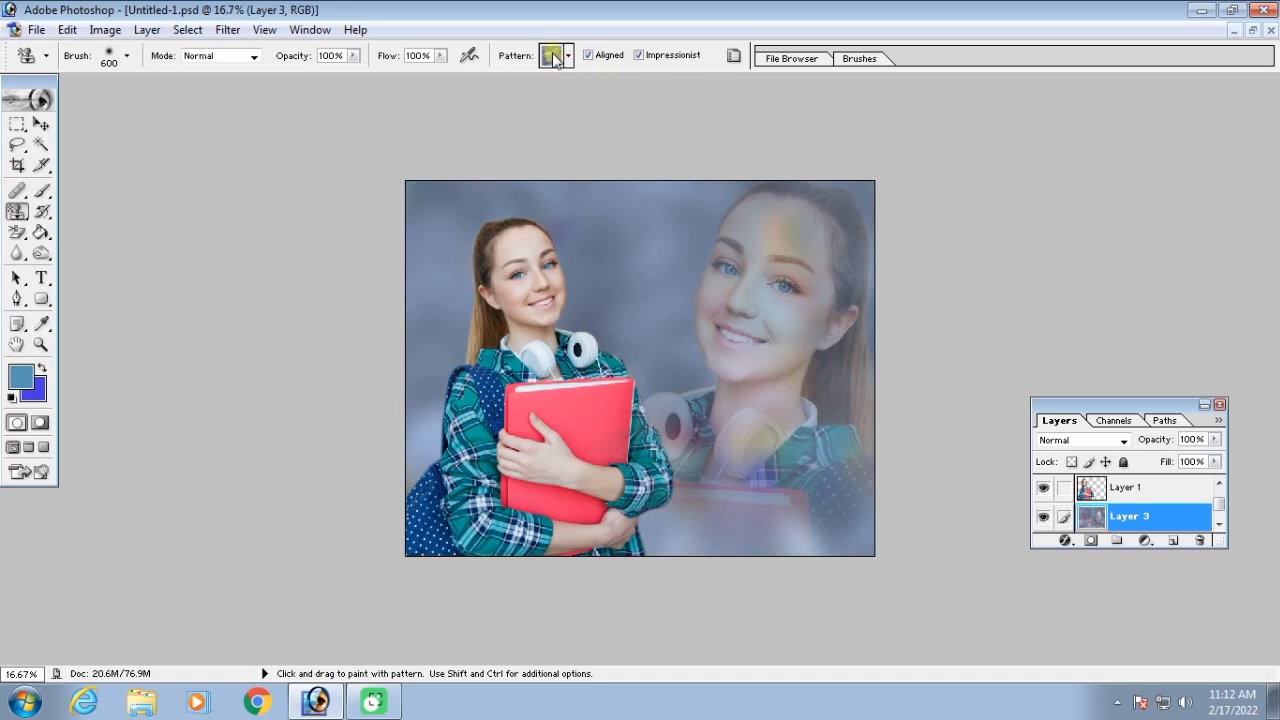
Choose the striped orange, blue and green pattern and paint it over Layer 3's background with Impressionist enabled
click(570, 57)
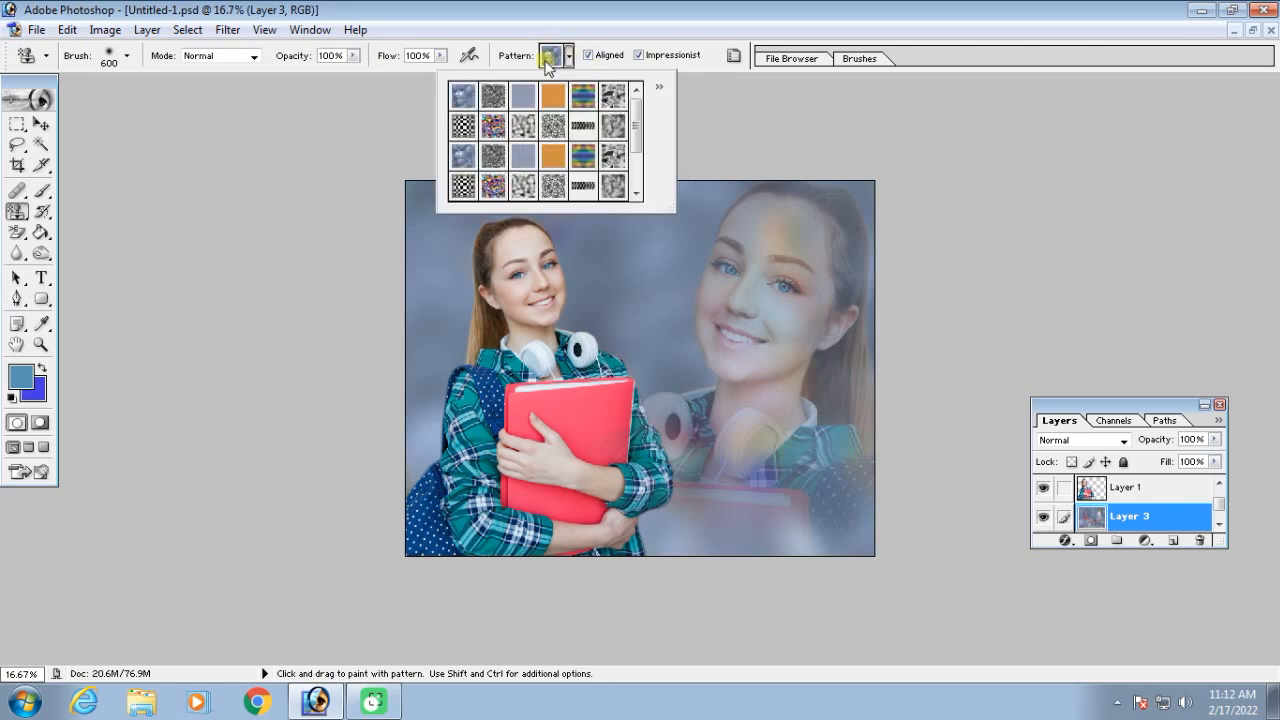
double_click(558, 97)
mouse_move(680, 290)
mouse_down()
mouse_move(615, 300)
mouse_move(457, 172)
mouse_move(425, 472)
mouse_move(826, 543)
mouse_move(654, 100)
mouse_up()
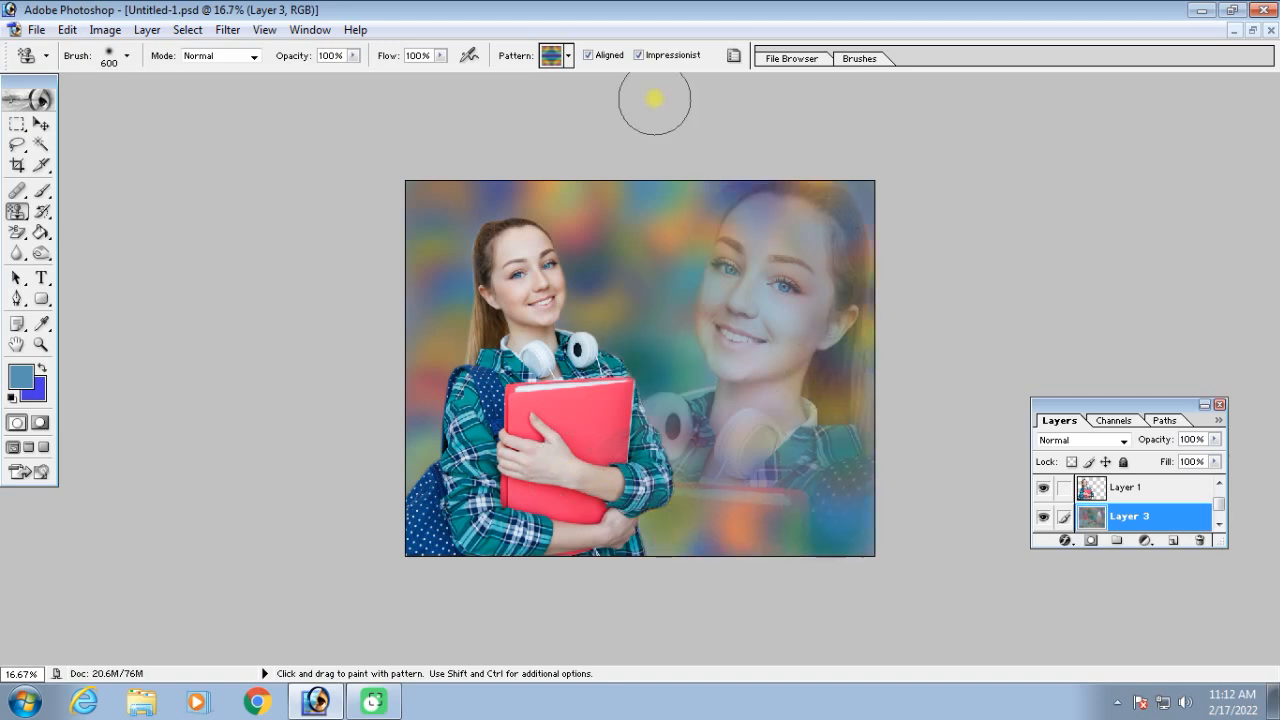
Paint the plain striped pattern over the upper-left background, and cover it again with Impressionist enabled
mouse_move(617, 232)
mouse_down()
mouse_move(645, 222)
mouse_move(651, 177)
mouse_move(580, 163)
mouse_move(476, 175)
mouse_move(425, 360)
mouse_up()
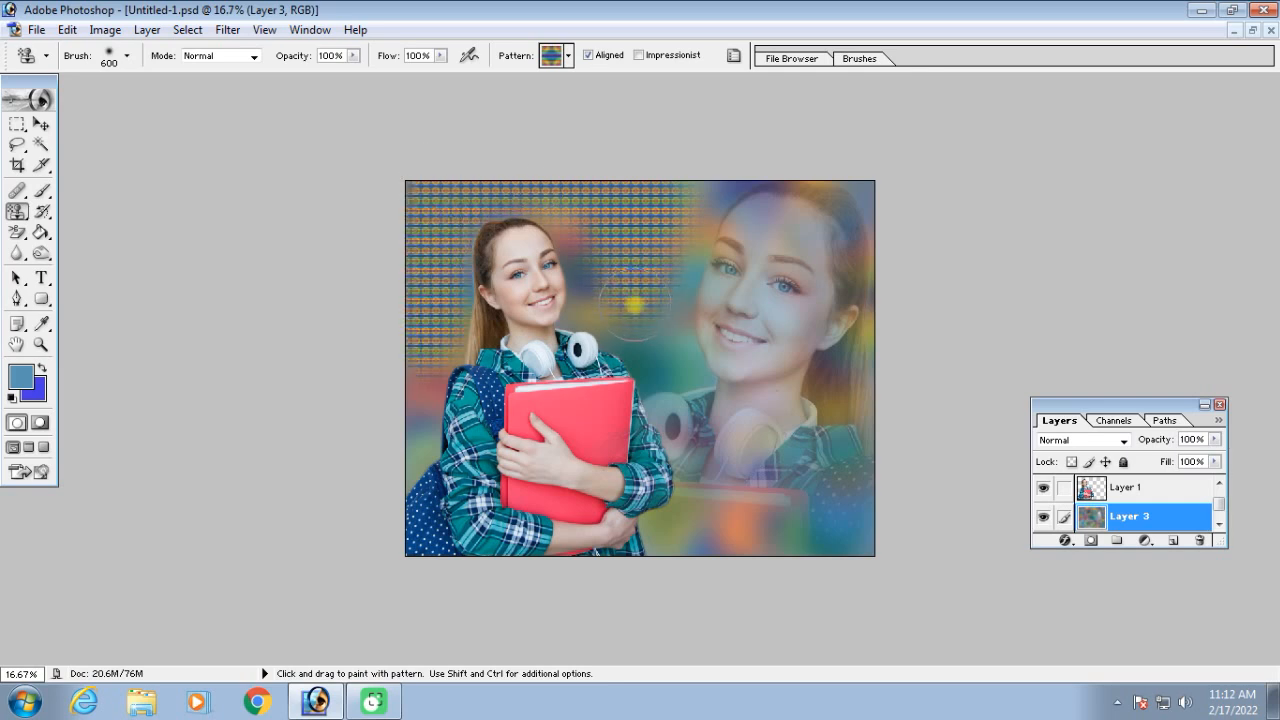
click(639, 56)
mouse_move(634, 212)
mouse_down()
mouse_move(644, 260)
mouse_move(620, 235)
mouse_move(685, 200)
mouse_move(641, 296)
mouse_move(574, 188)
mouse_move(442, 189)
mouse_move(431, 354)
mouse_move(440, 192)
mouse_move(423, 334)
mouse_up()
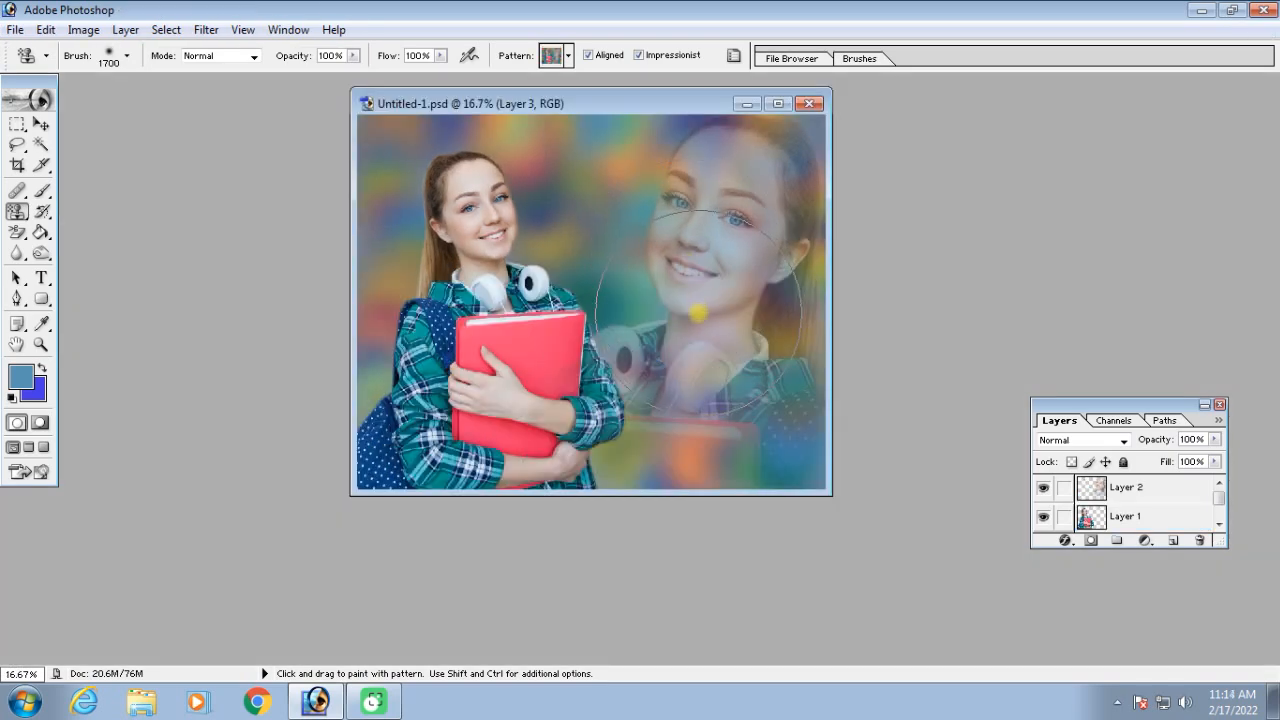
Merge all visible layers and define the whole picture as a custom pattern, entering a name for it
key(ctrl)
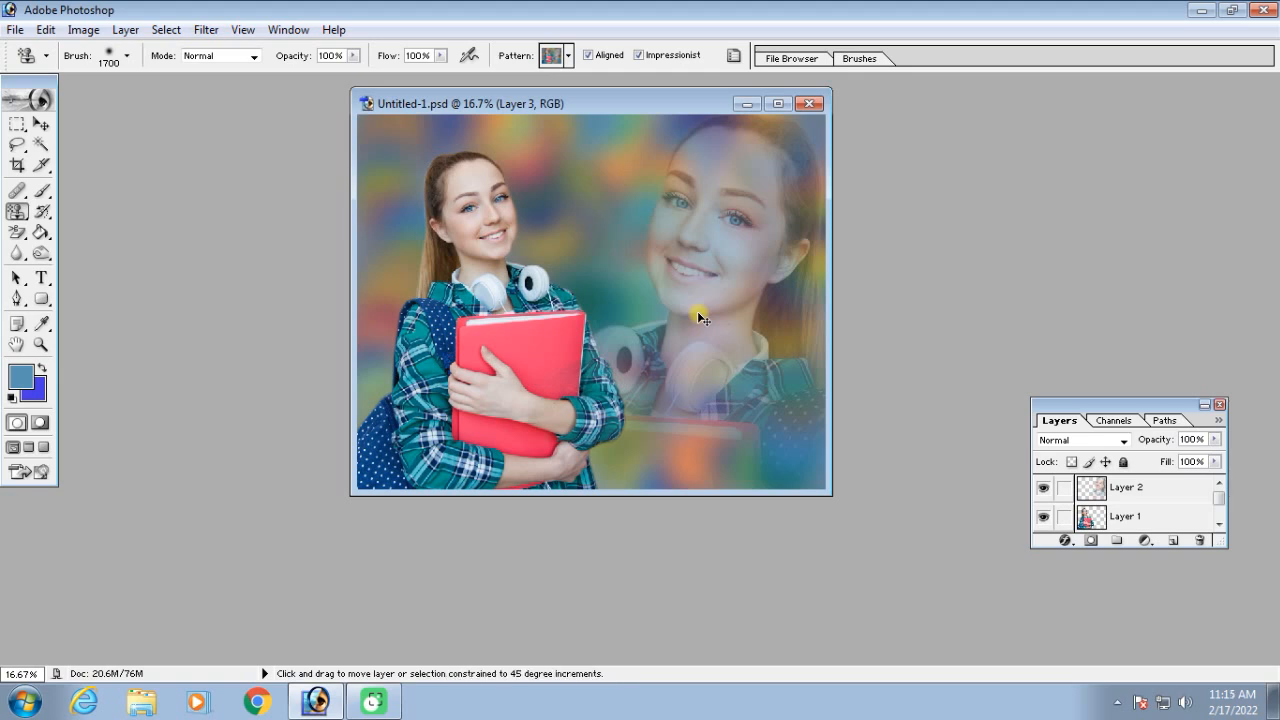
key(ctrl+shift+e)
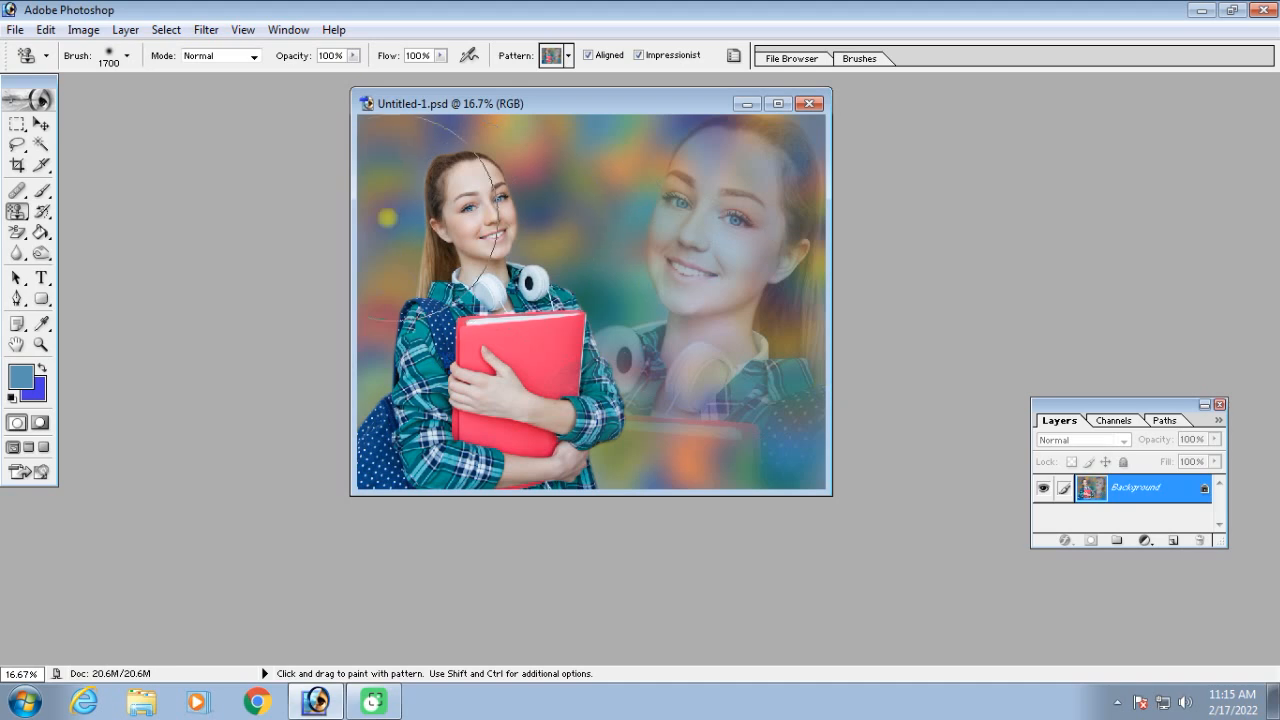
click(46, 30)
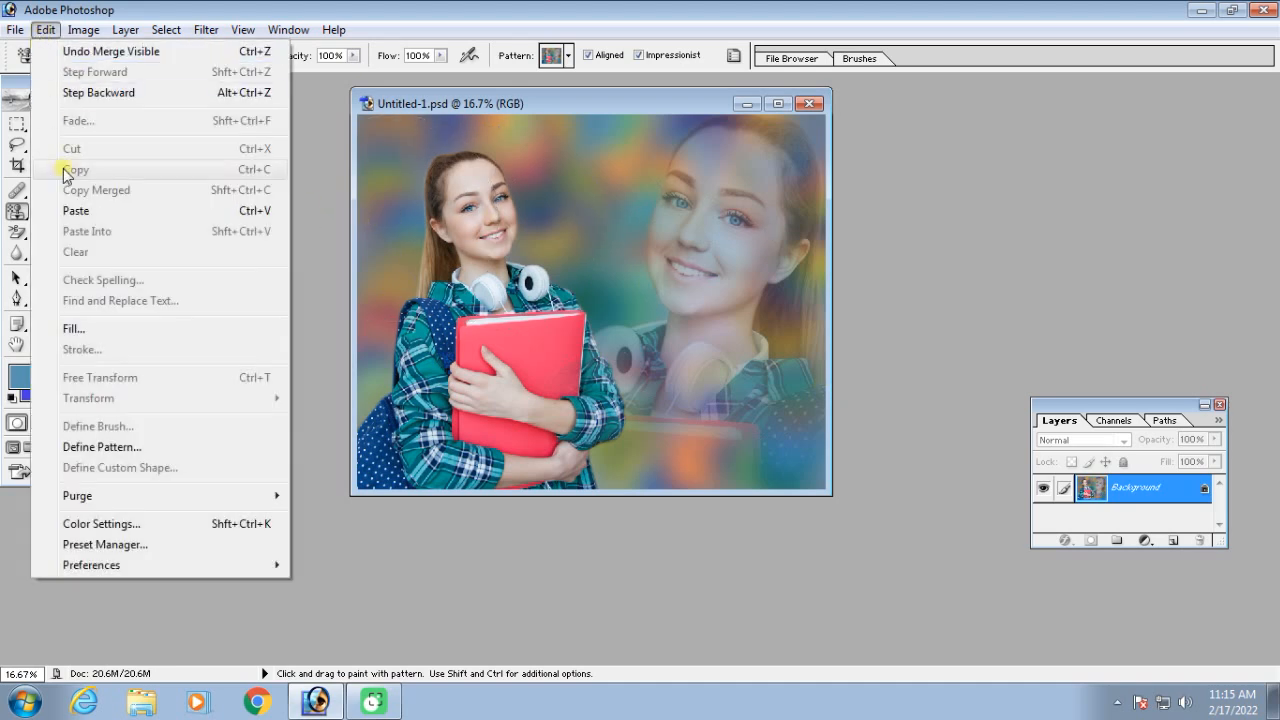
click(100, 447)
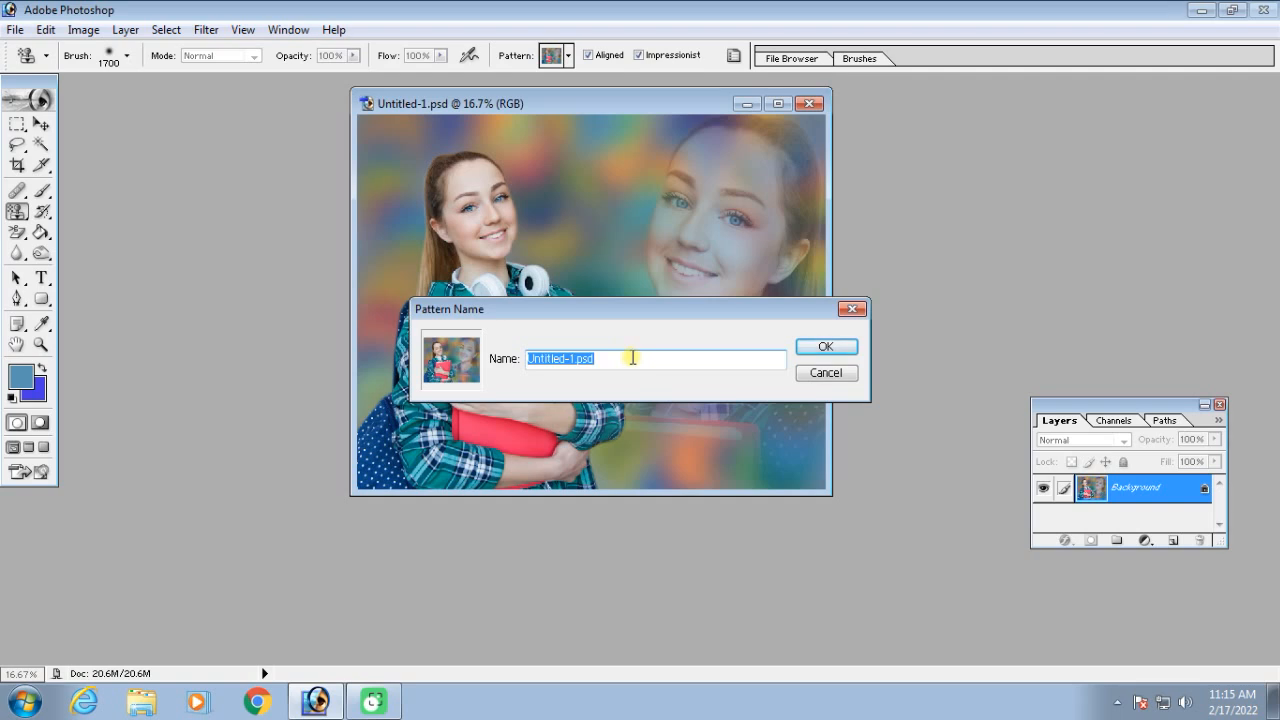
text(satis)
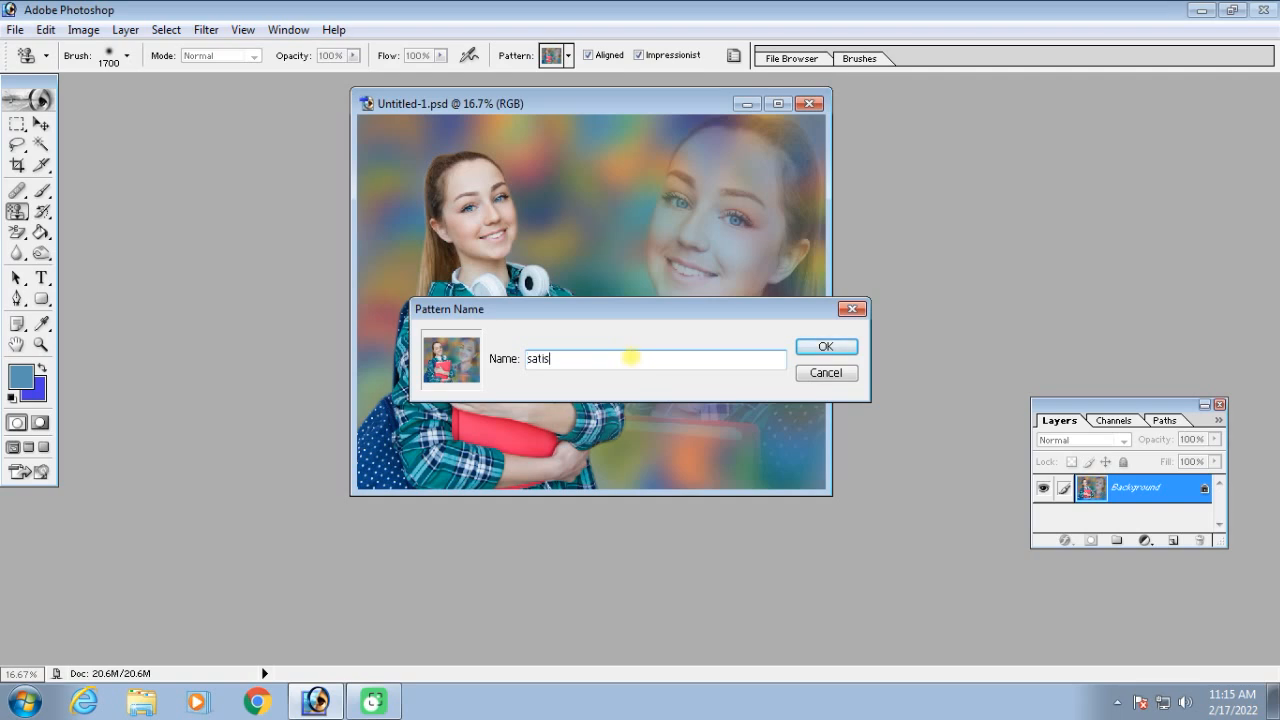
click(826, 347)
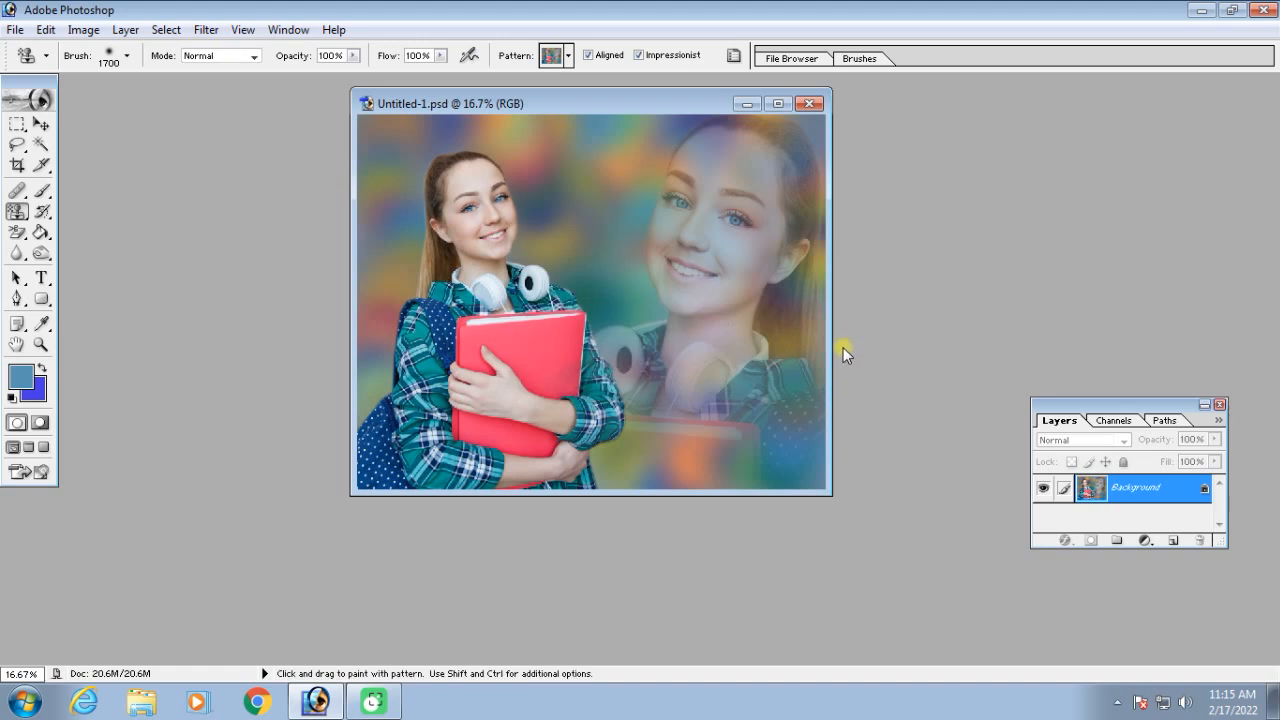
Choose the newly defined picture of the woman as the Pattern Stamp's pattern
click(569, 57)
drag(637, 135, 637, 184)
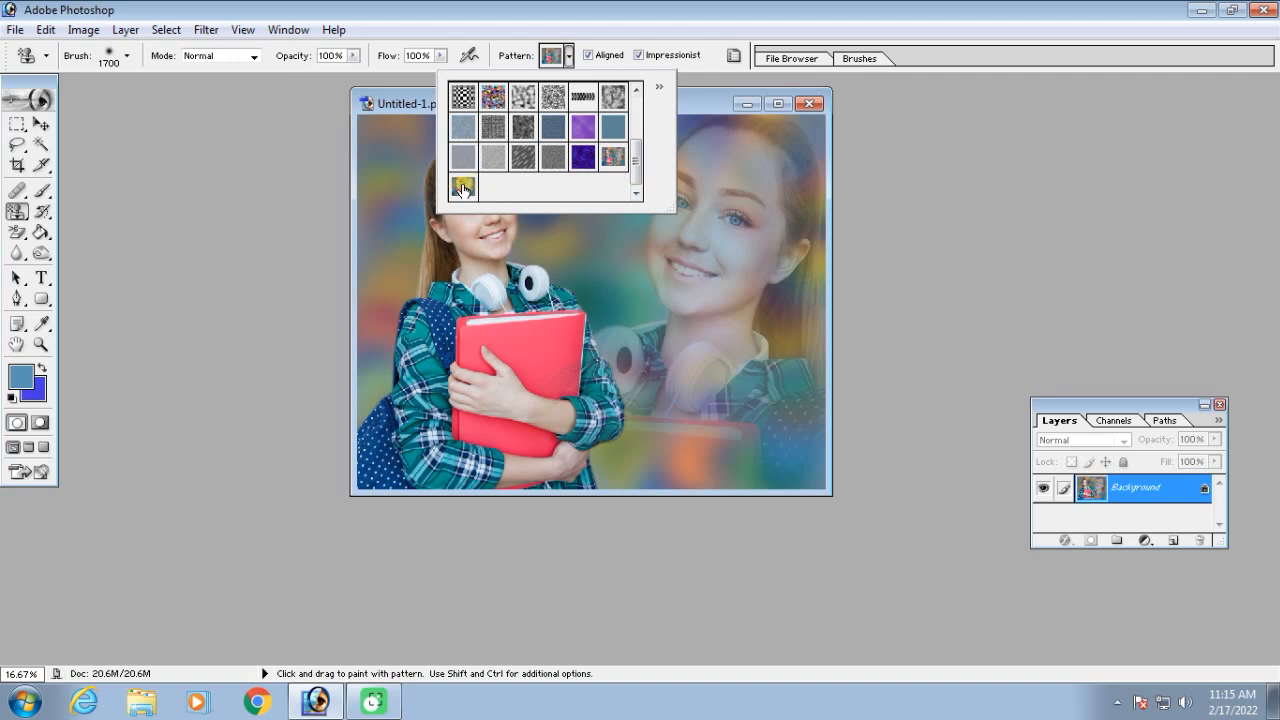
double_click(460, 193)
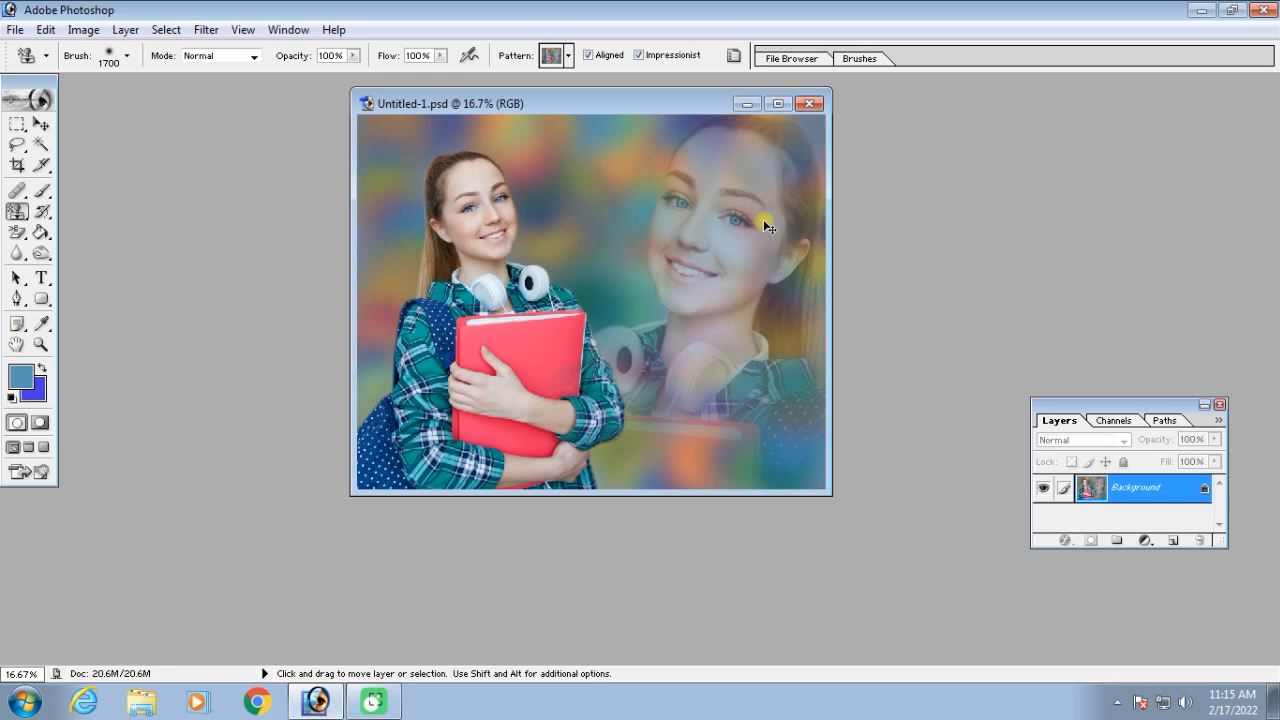
Create a white RGB document of 20 by 16 inches at 300 pixels/inch and maximize its window
key(ctrl+n)
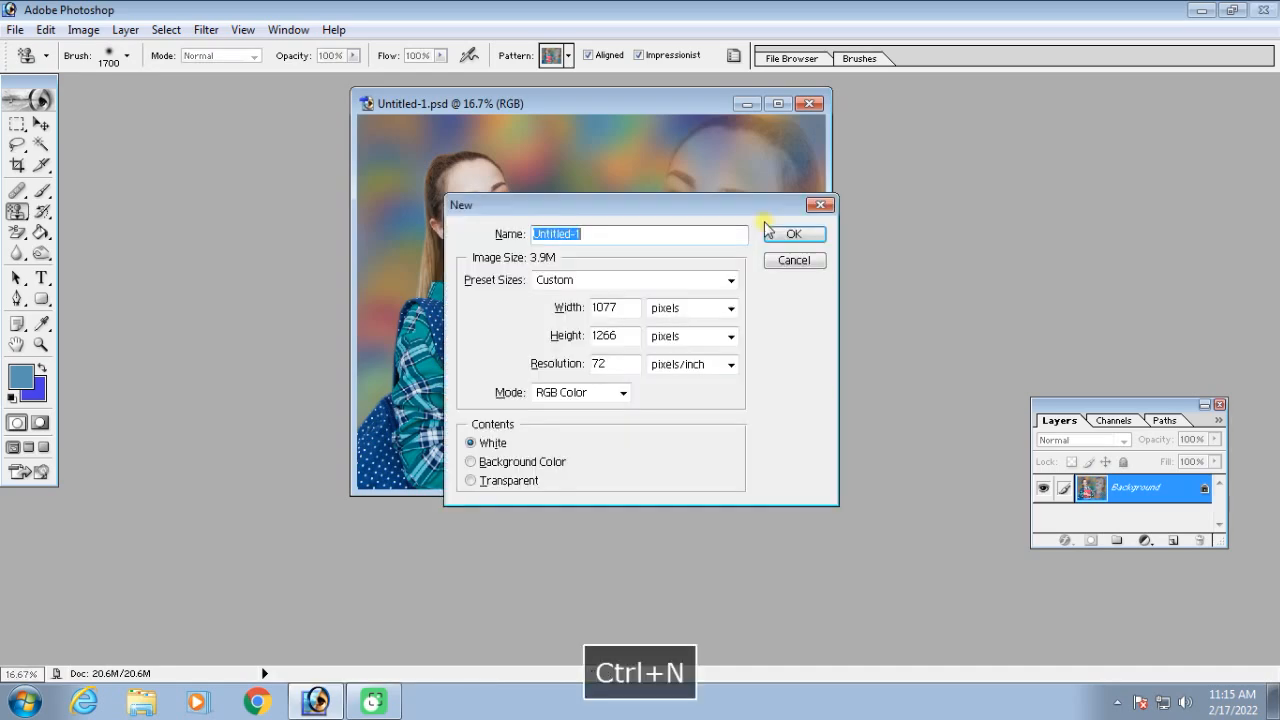
click(690, 281)
click(575, 163)
key(Tab)
text(1)
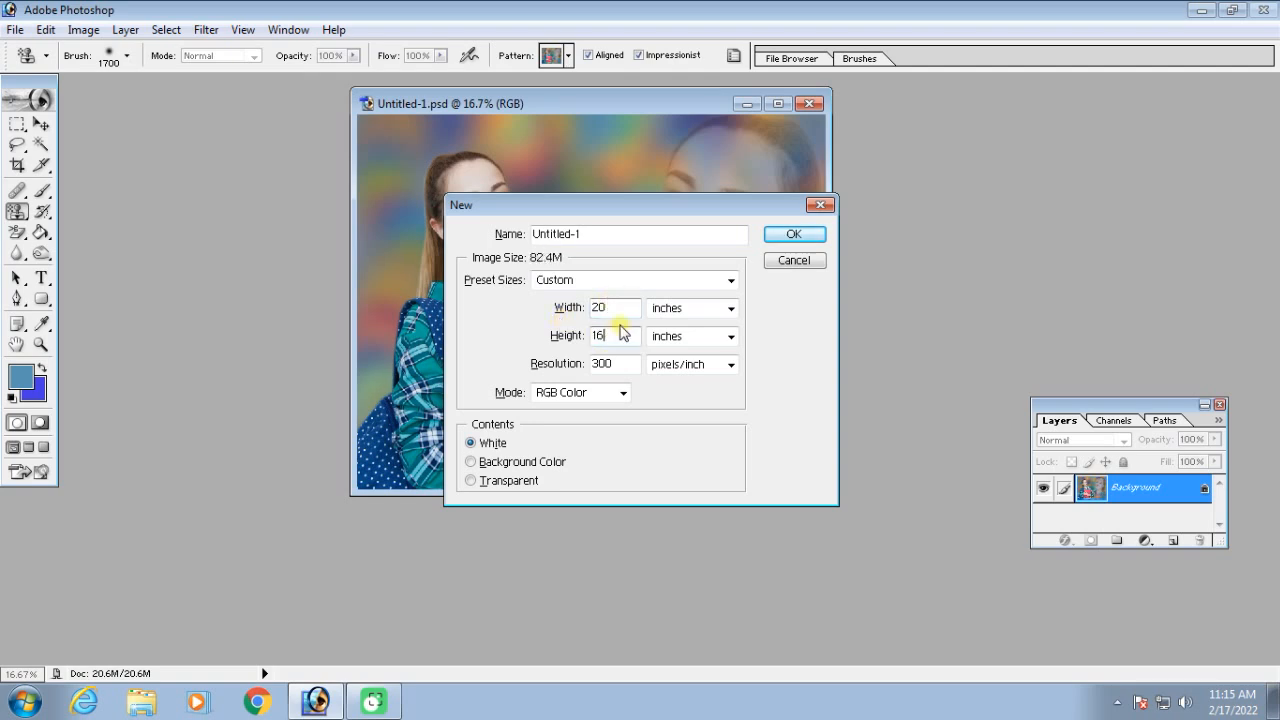
key(Return)
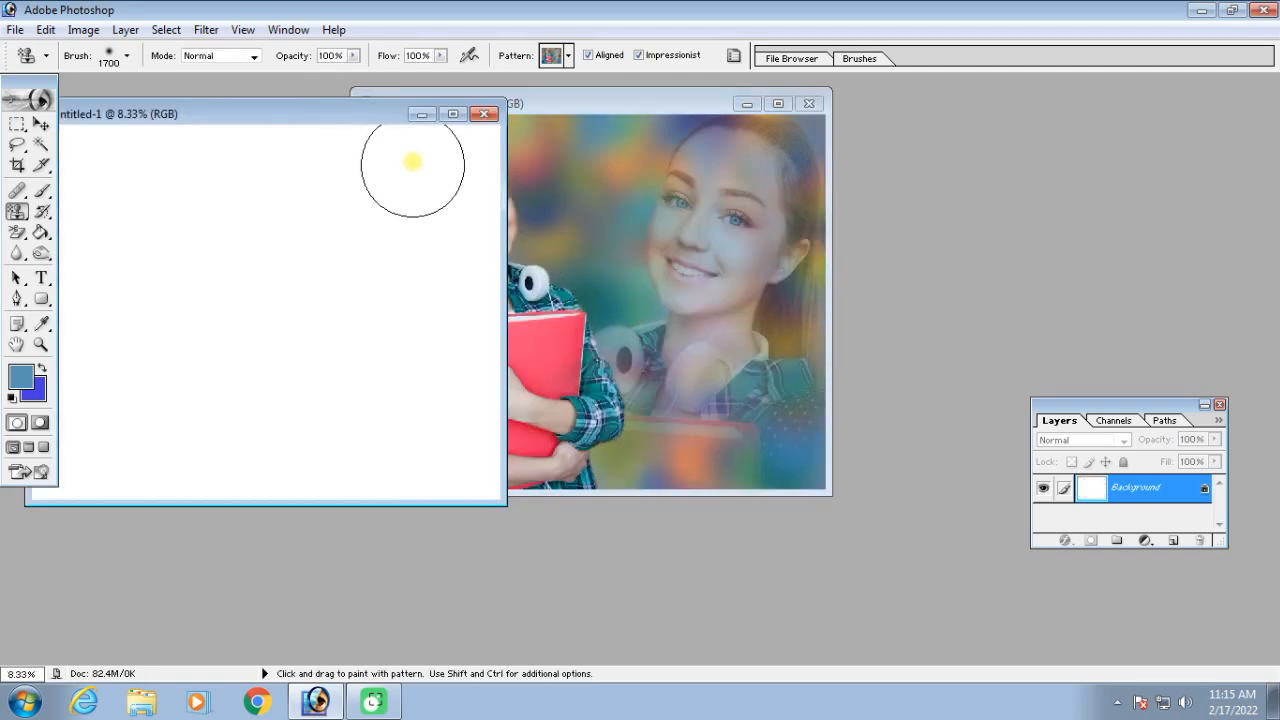
click(450, 115)
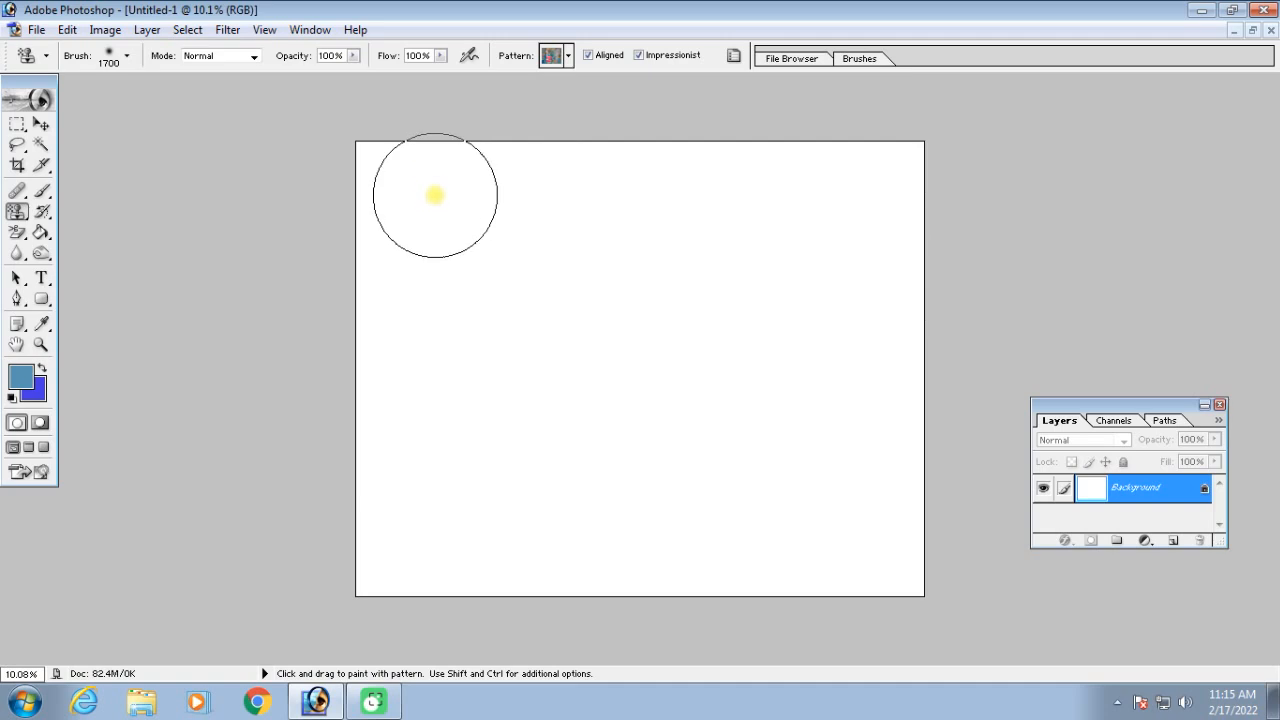
Try painting the custom pattern on the blank document with Impressionist enabled, turn that option off and undo the strokes
mouse_move(391, 177)
mouse_down()
mouse_move(555, 168)
mouse_move(920, 176)
mouse_move(911, 456)
mouse_move(624, 567)
mouse_move(378, 553)
mouse_move(648, 446)
mouse_move(502, 307)
mouse_move(428, 545)
mouse_move(656, 548)
mouse_move(423, 558)
mouse_move(425, 520)
mouse_move(538, 380)
mouse_move(524, 335)
mouse_up()
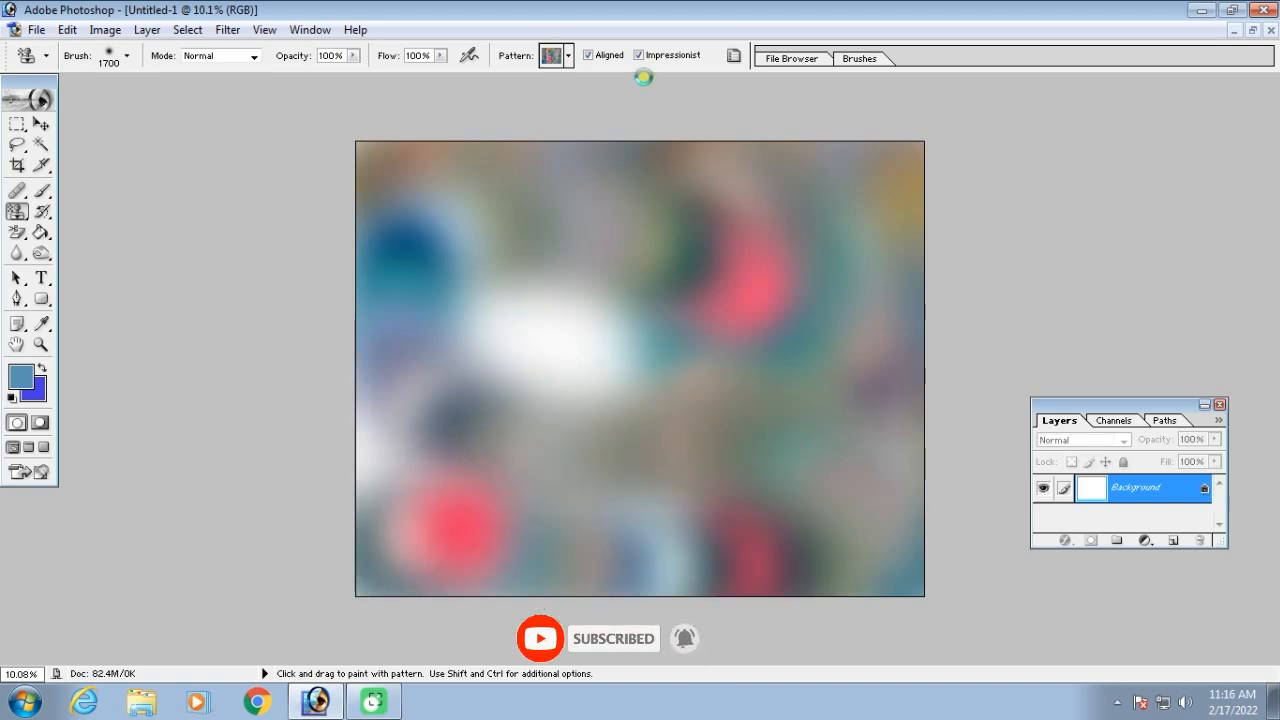
click(640, 56)
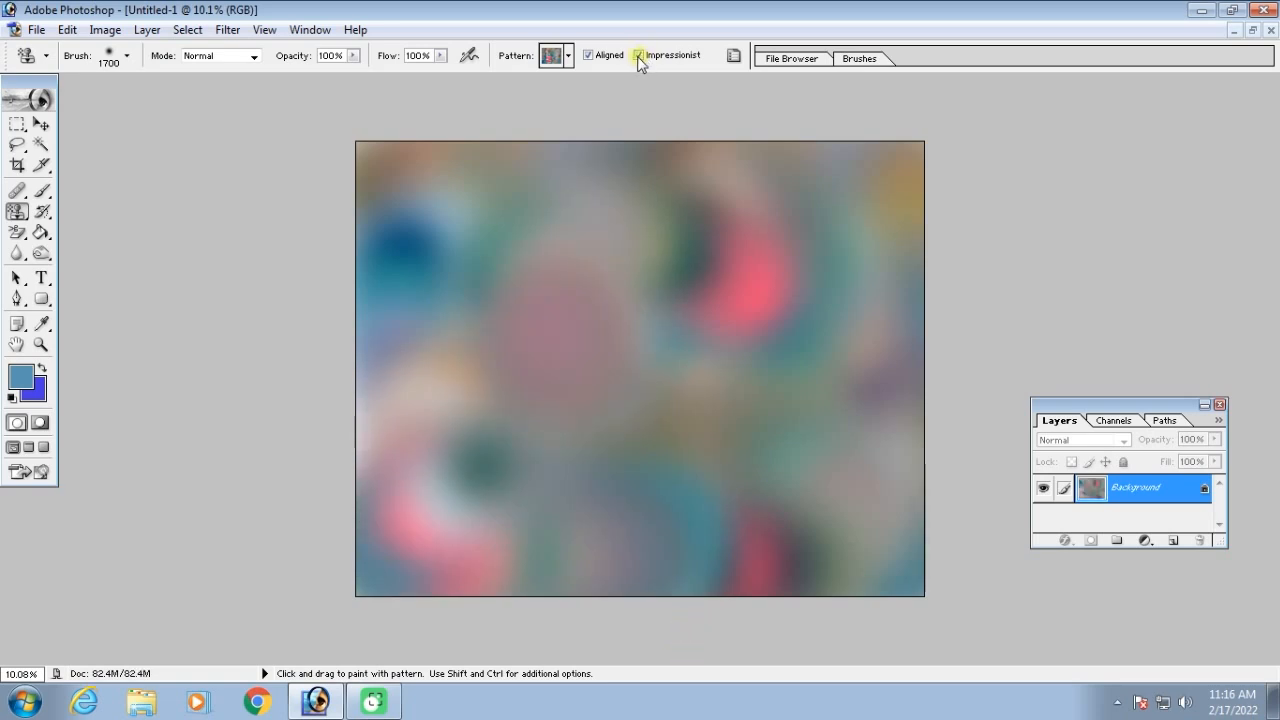
click(640, 56)
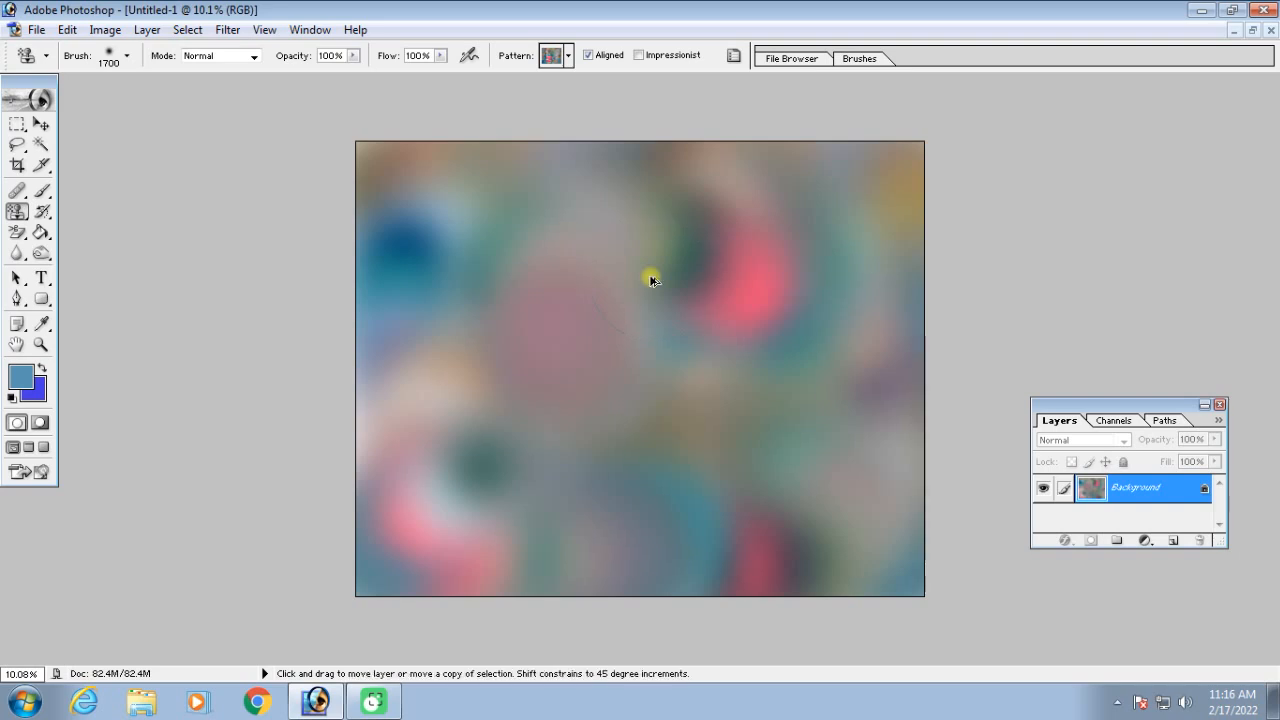
key(ctrl+alt+z)
Paint the whole document with the custom picture pattern in plain, non-impressionist mode
mouse_move(425, 168)
mouse_down()
mouse_move(901, 551)
mouse_move(371, 557)
mouse_move(386, 232)
mouse_move(843, 176)
mouse_move(514, 329)
mouse_move(700, 350)
mouse_move(514, 444)
mouse_move(870, 440)
mouse_up()
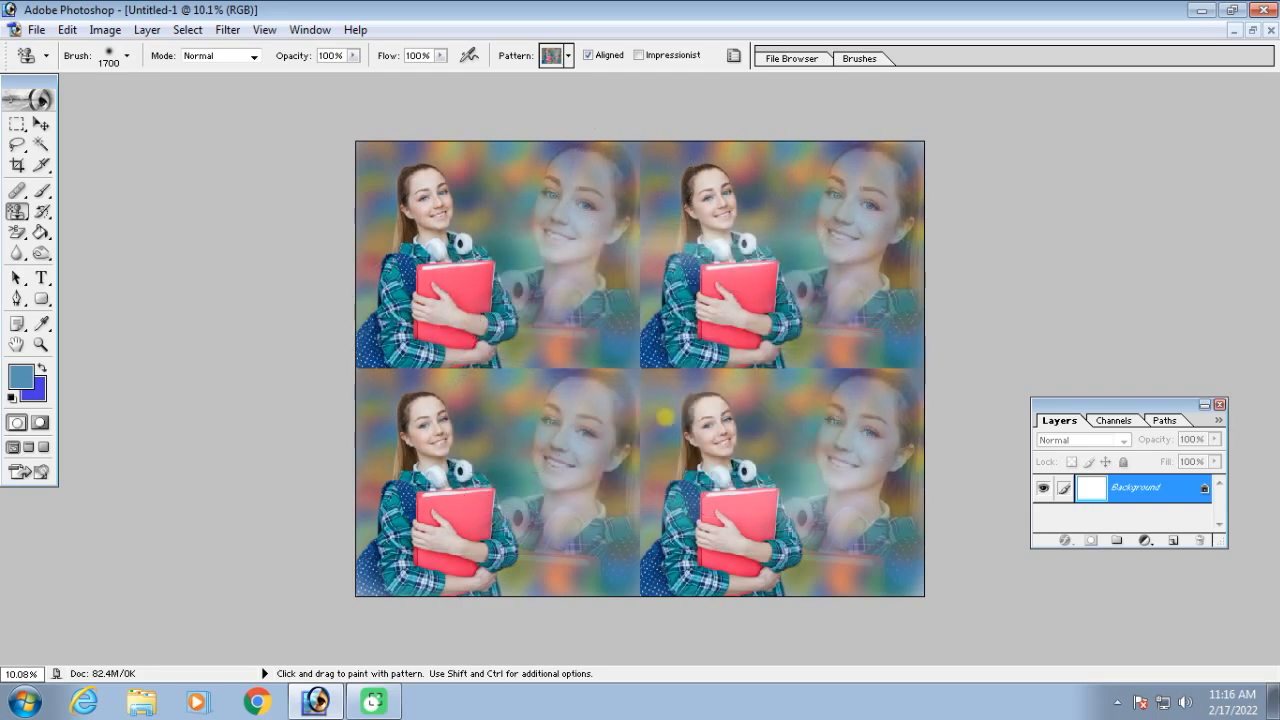
mouse_move(615, 160)
mouse_down()
mouse_move(400, 432)
mouse_move(441, 567)
mouse_move(929, 471)
mouse_up()
key(F9)
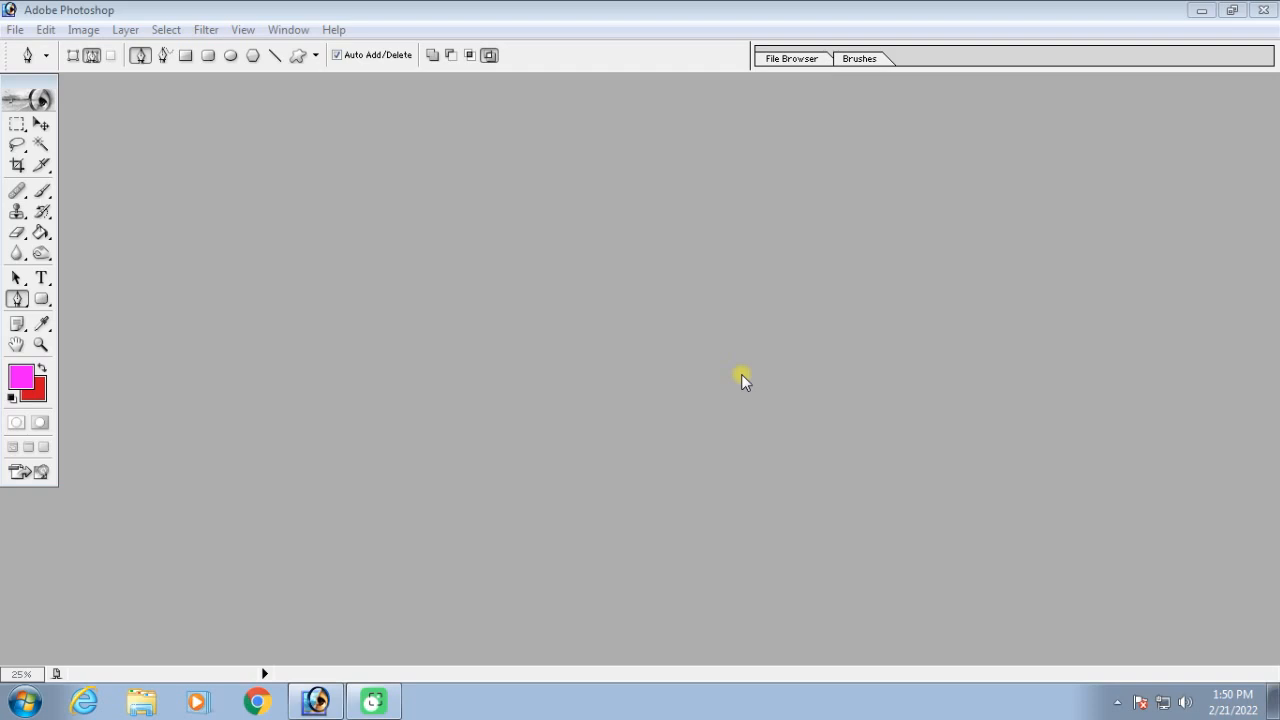
Open the picture pexels-cottonbro-9466572 from New folder (3) and maximize its window
double_click(741, 374)
click(528, 303)
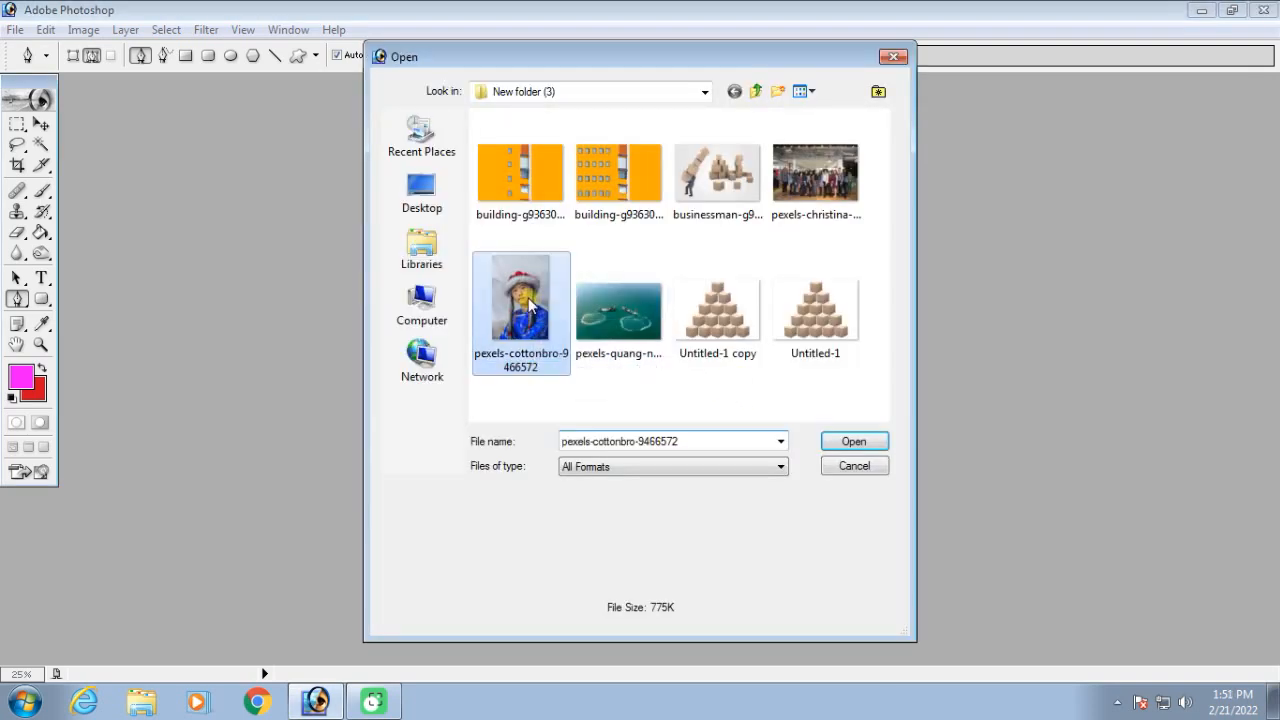
double_click(528, 303)
click(278, 91)
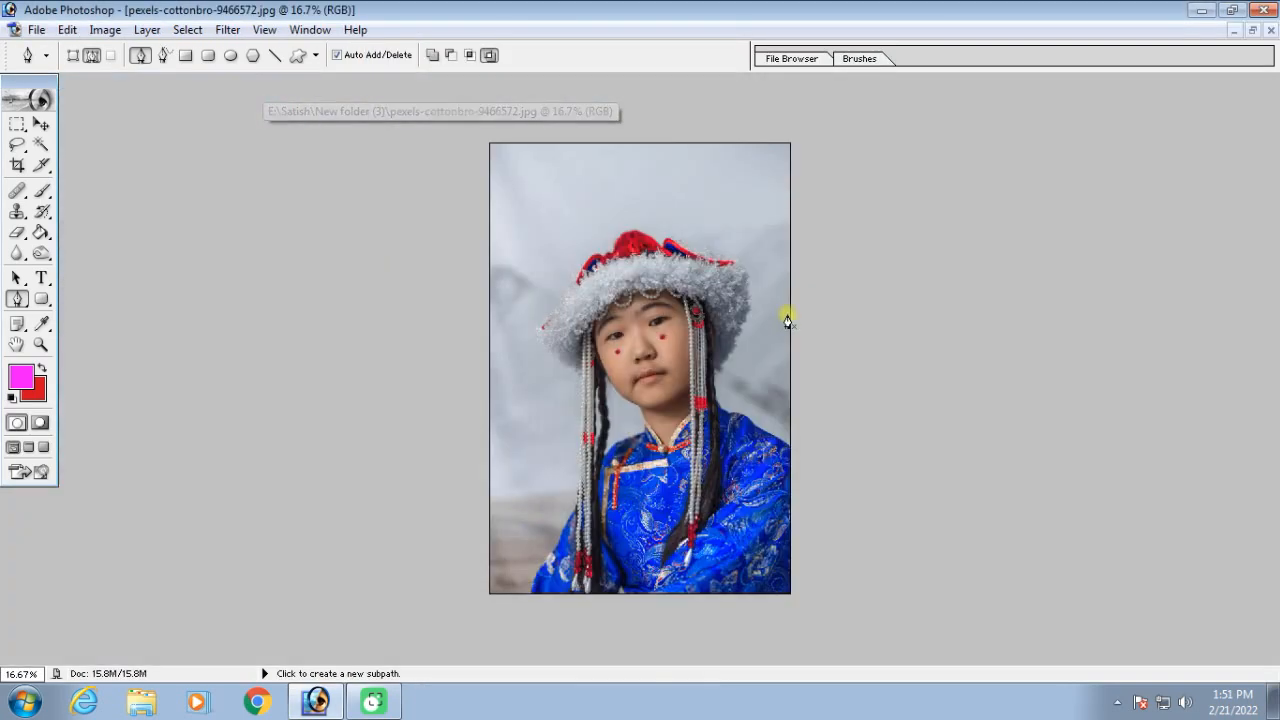
Start a Pen tool path at the girl's sleeve and trace it up over the shoulder to her chin and jaw
key(ctrl+equal)
key(ctrl+equal)
key(ctrl+equal)
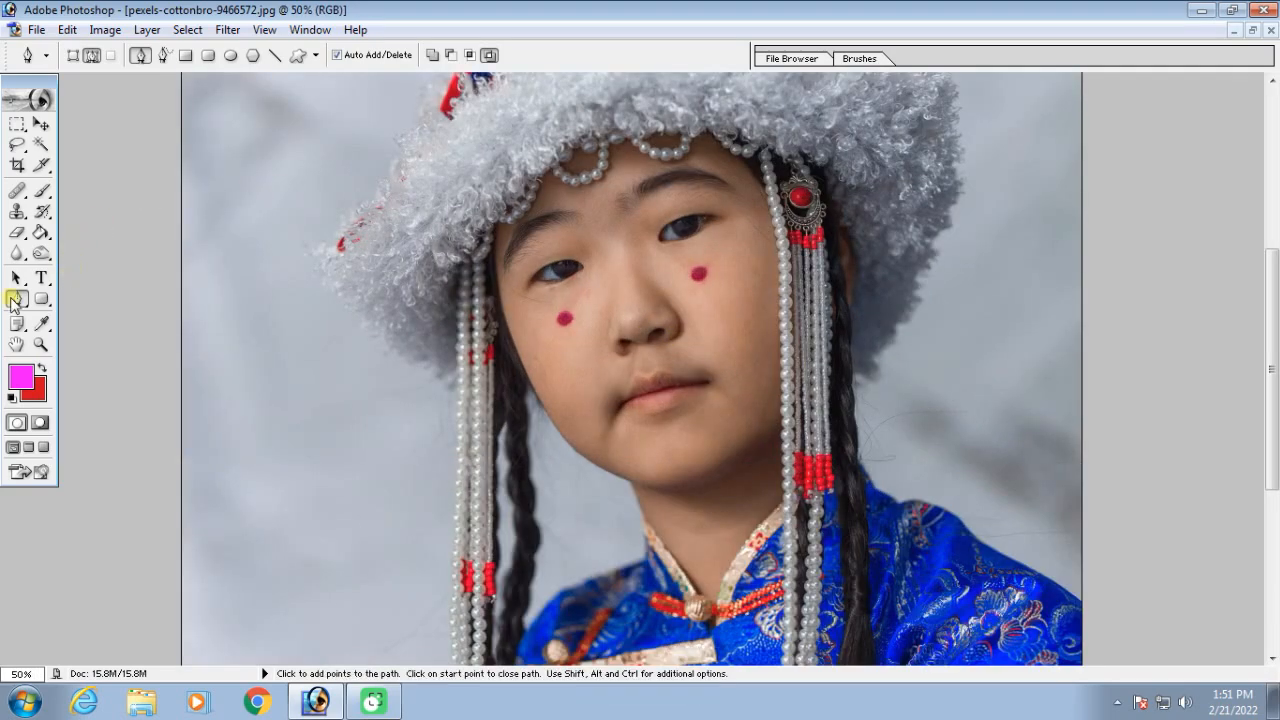
scroll(750, 350, down, 3)
key(ctrl+minus)
key(ctrl+minus)
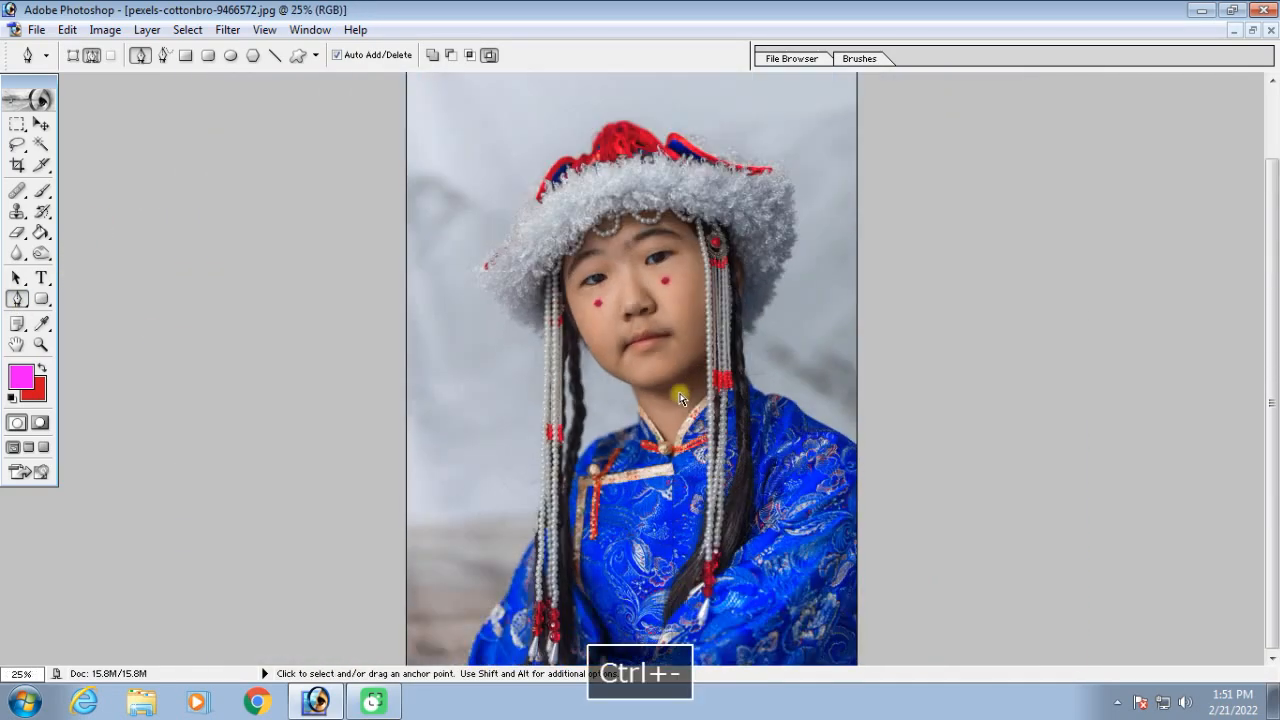
click(523, 554)
click(540, 528)
click(568, 475)
click(588, 445)
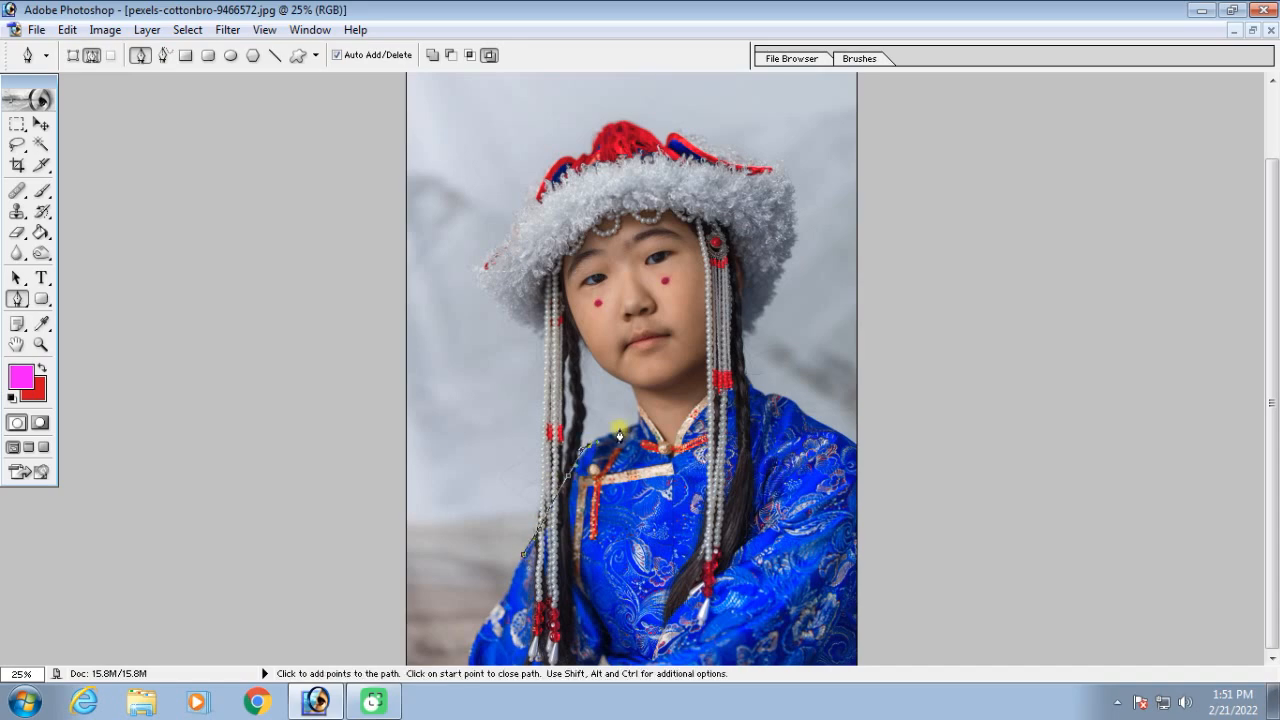
click(634, 381)
click(603, 363)
click(588, 346)
Continue the path around the furry hat and down the opposite shoulder along the picture's edge
mouse_move(532, 323)
mouse_down()
mouse_move(492, 295)
mouse_move(493, 257)
mouse_move(548, 181)
mouse_up()
mouse_move(559, 163)
mouse_down()
mouse_move(603, 128)
mouse_move(631, 124)
mouse_move(666, 143)
mouse_move(717, 144)
mouse_move(793, 197)
mouse_up()
click(592, 154)
click(659, 137)
mouse_move(796, 222)
mouse_down()
mouse_move(744, 342)
mouse_move(755, 402)
mouse_move(803, 418)
mouse_up()
click(848, 446)
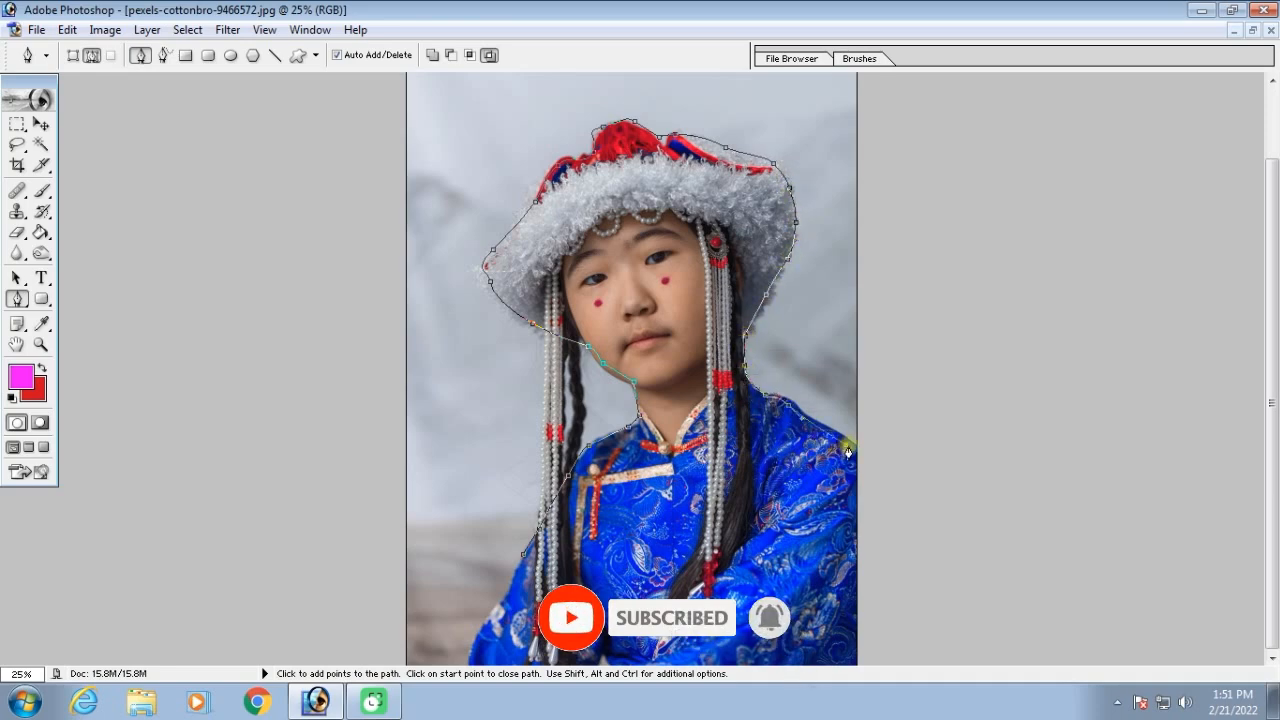
click(856, 487)
click(856, 545)
click(856, 602)
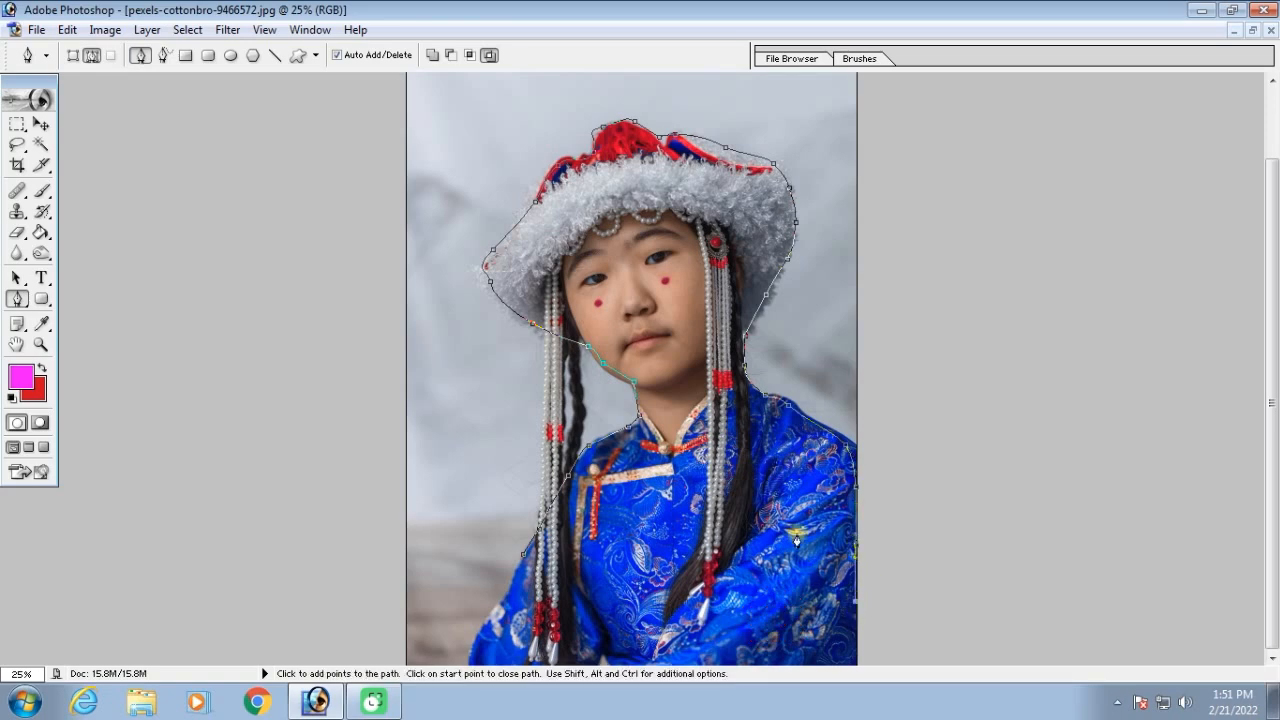
Step back through the path's anchor points, turn the remaining path into a selection and deselect it
key(ctrl+equal)
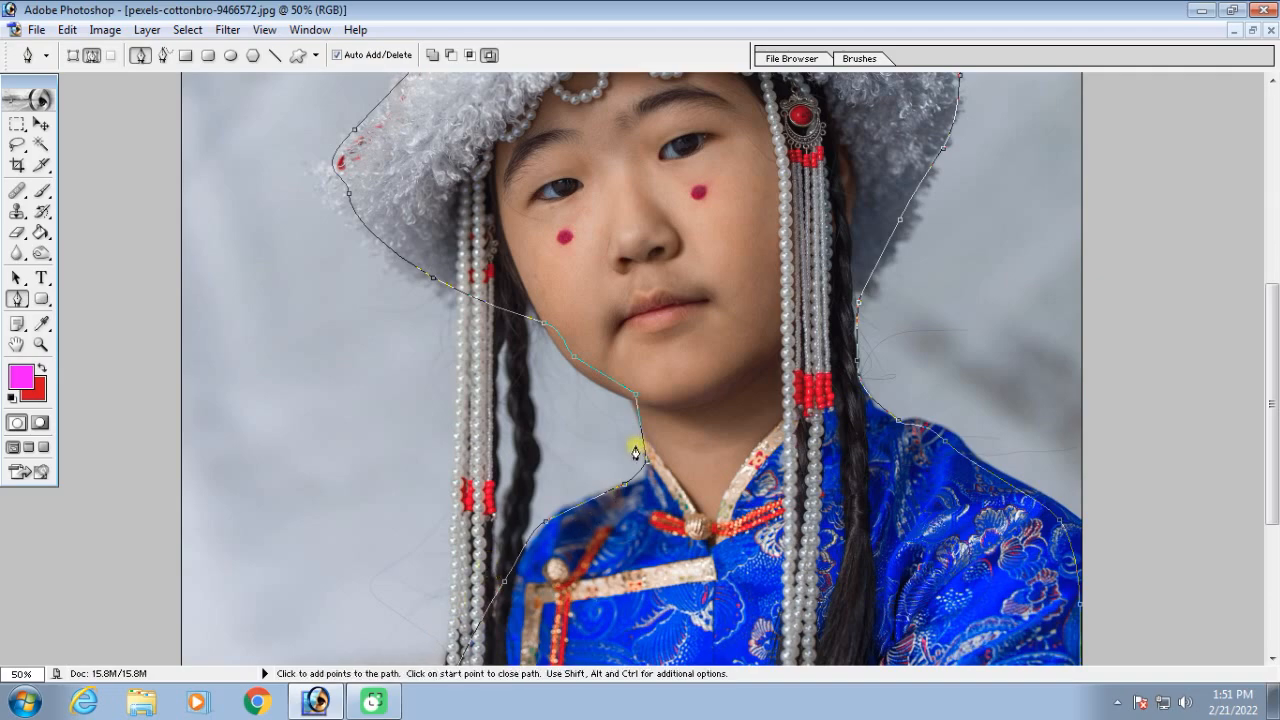
key(ctrl+minus)
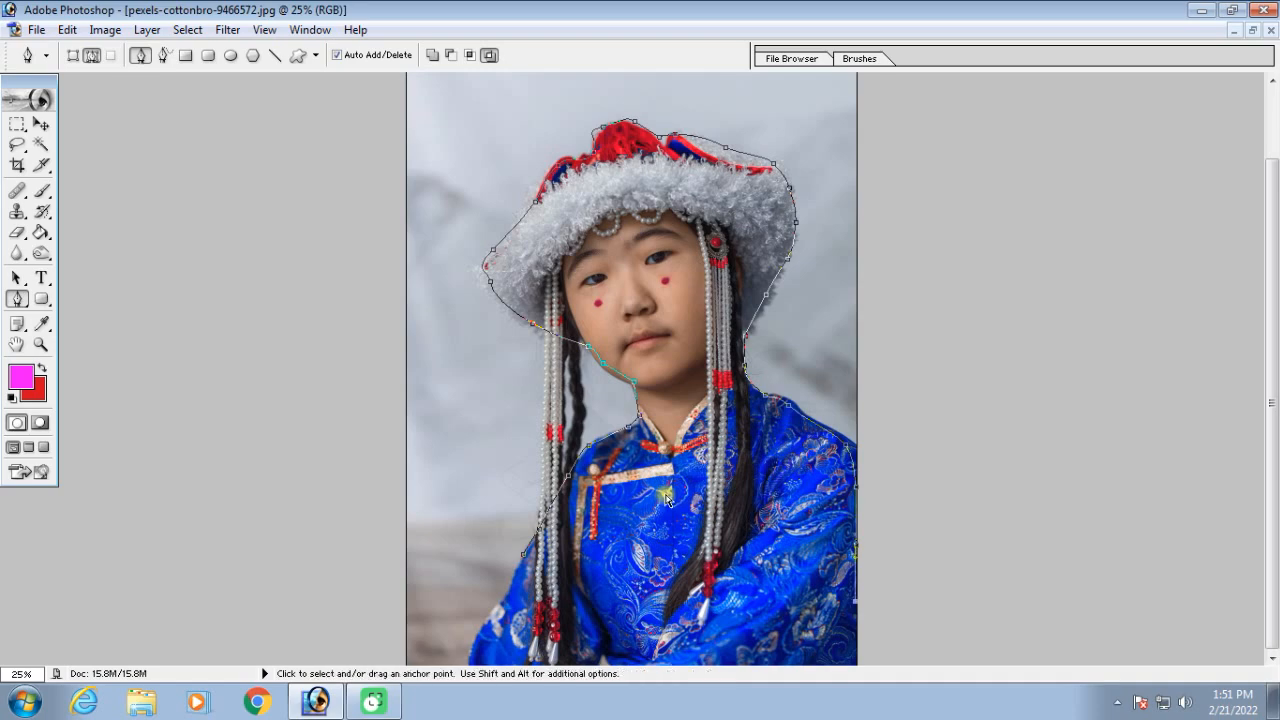
key(ctrl+alt+z)
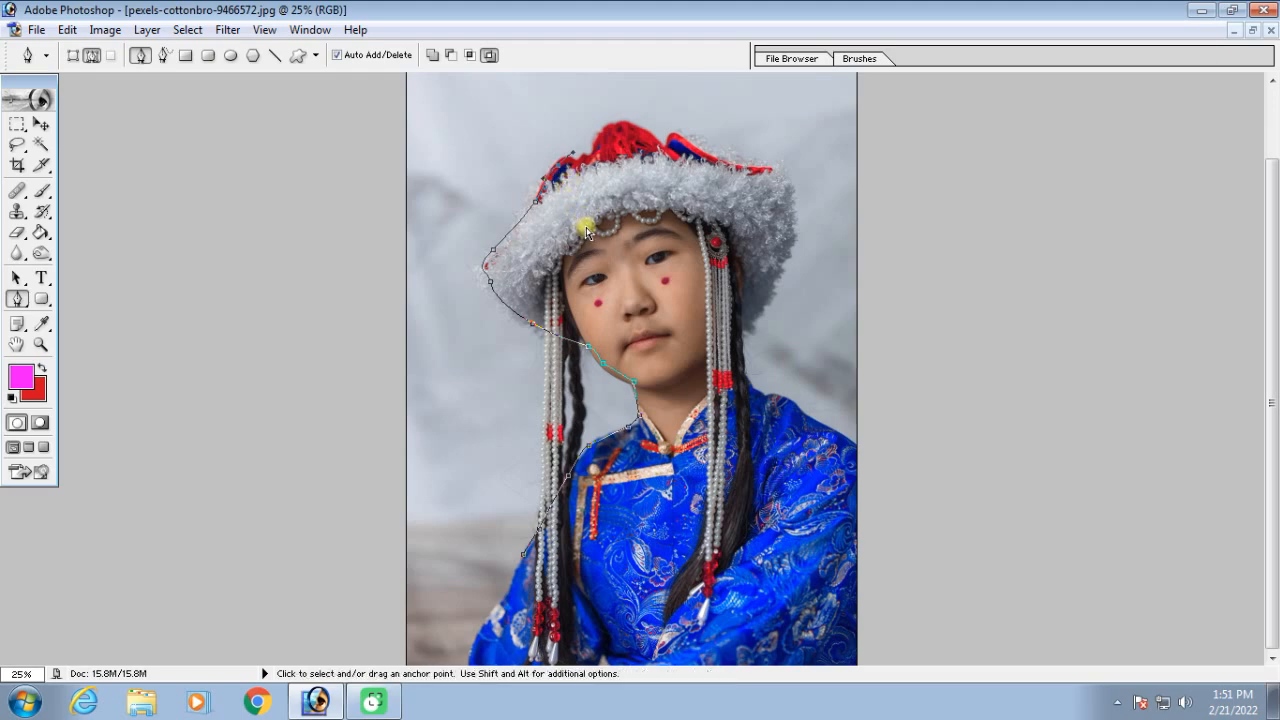
key(ctrl+Return)
key(ctrl+d)
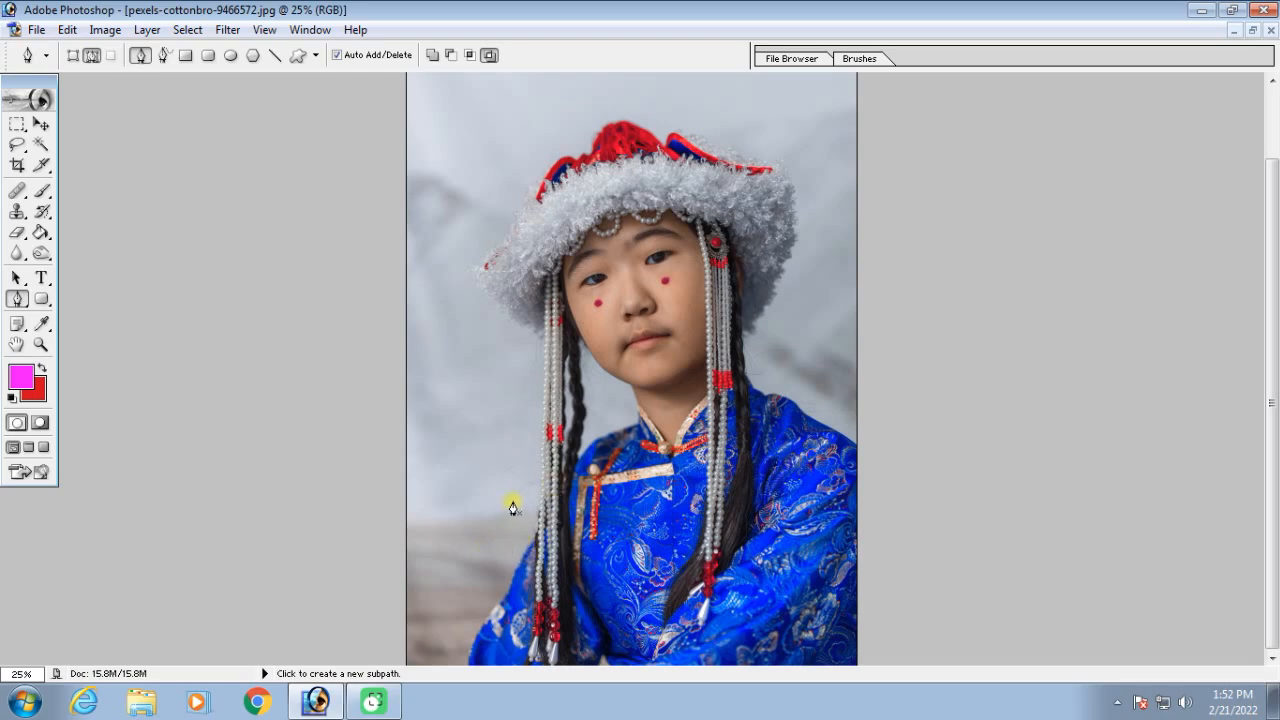
Set the History States to 100 in the General preferences
click(67, 30)
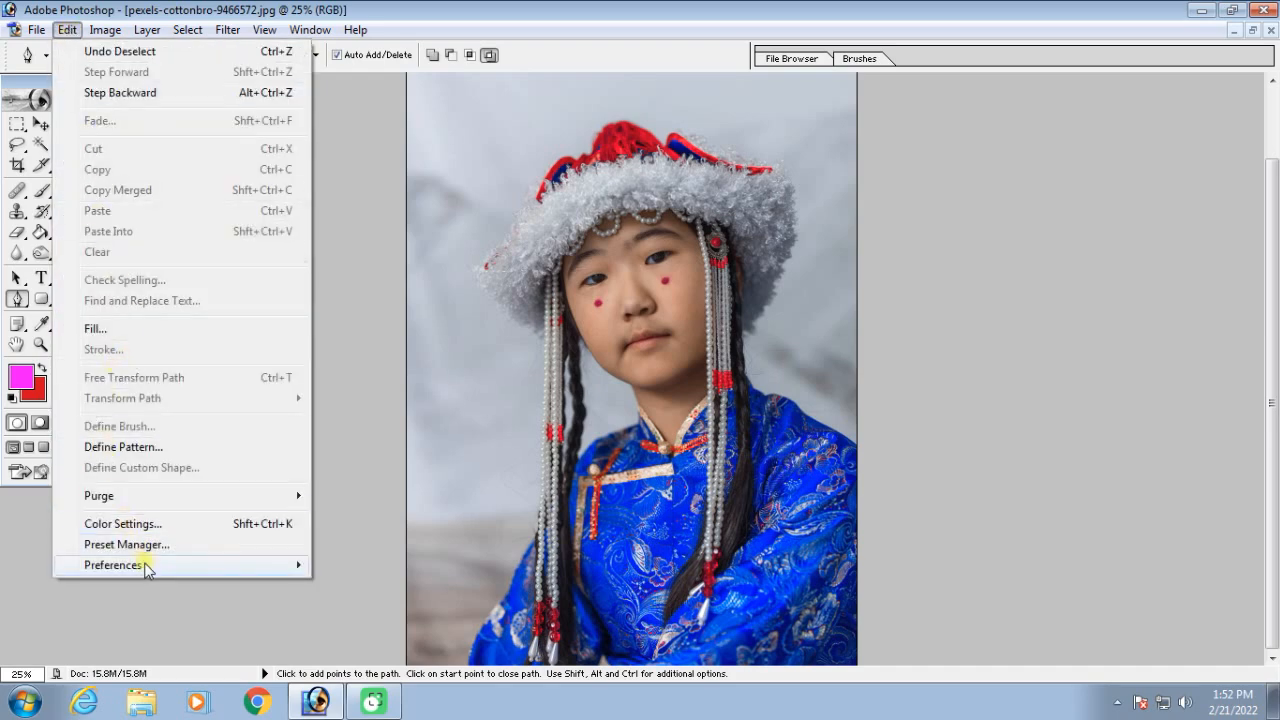
mouse_move(146, 567)
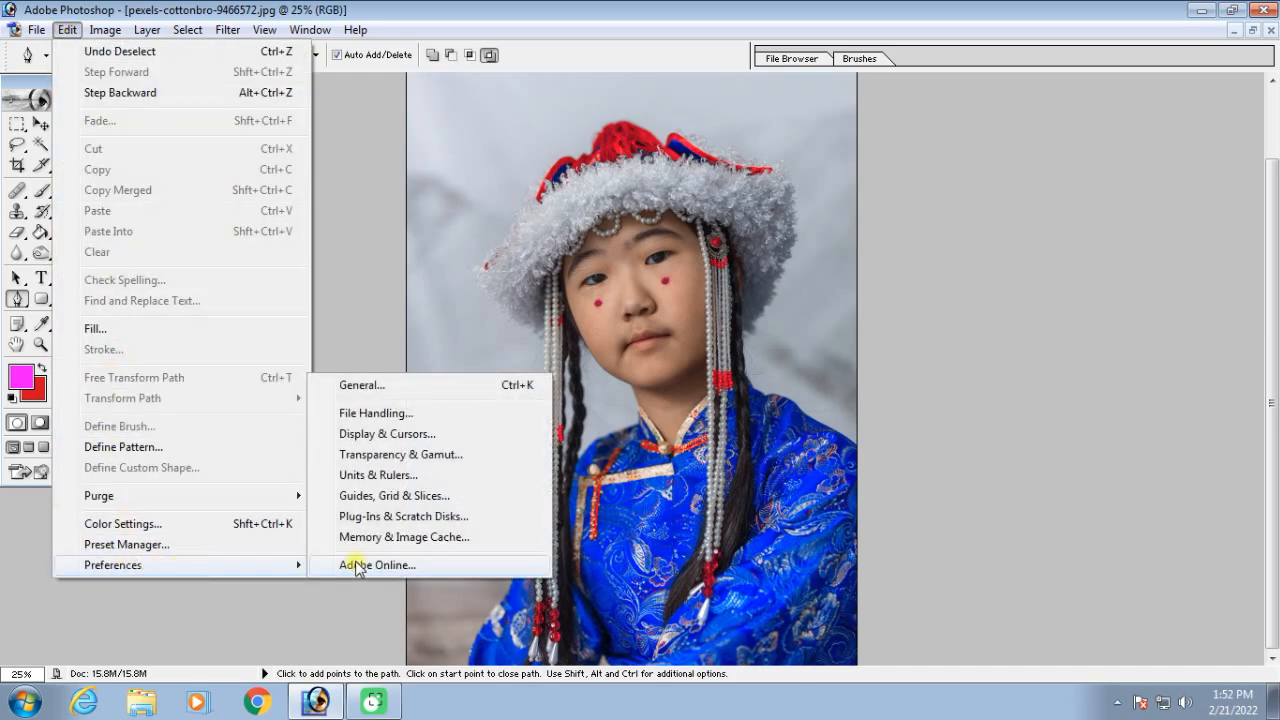
click(362, 385)
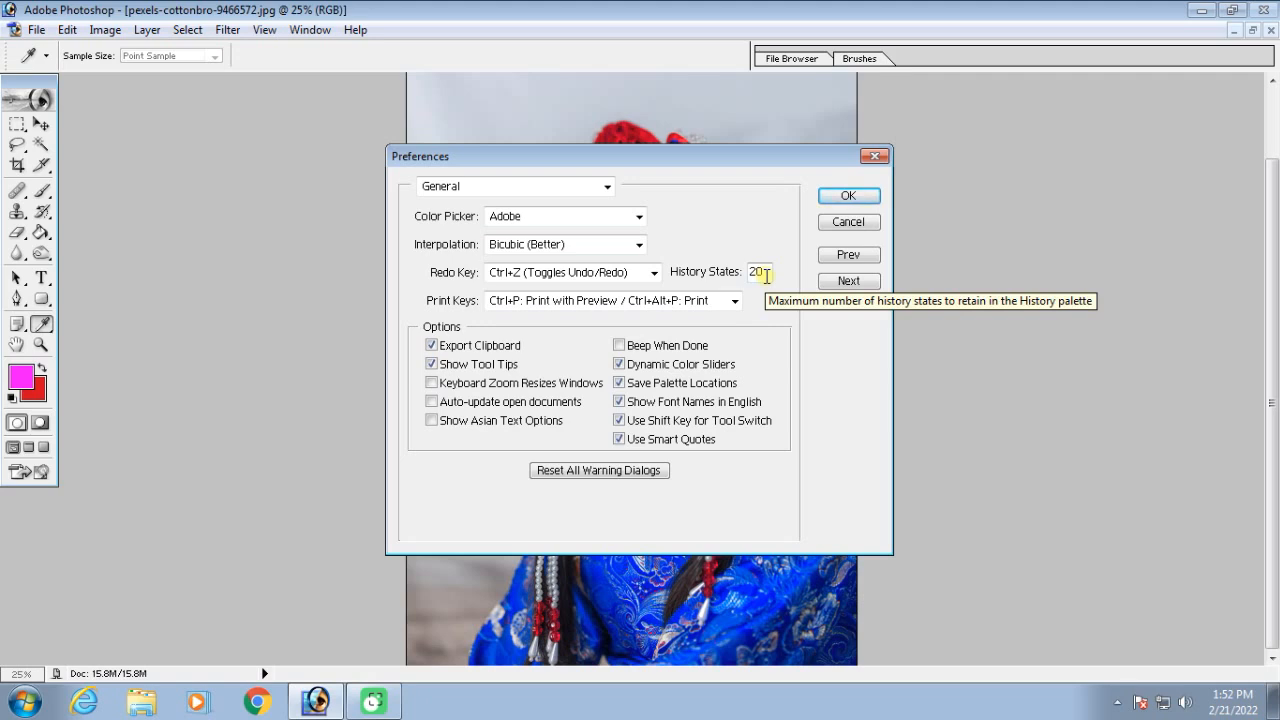
drag(766, 277, 729, 279)
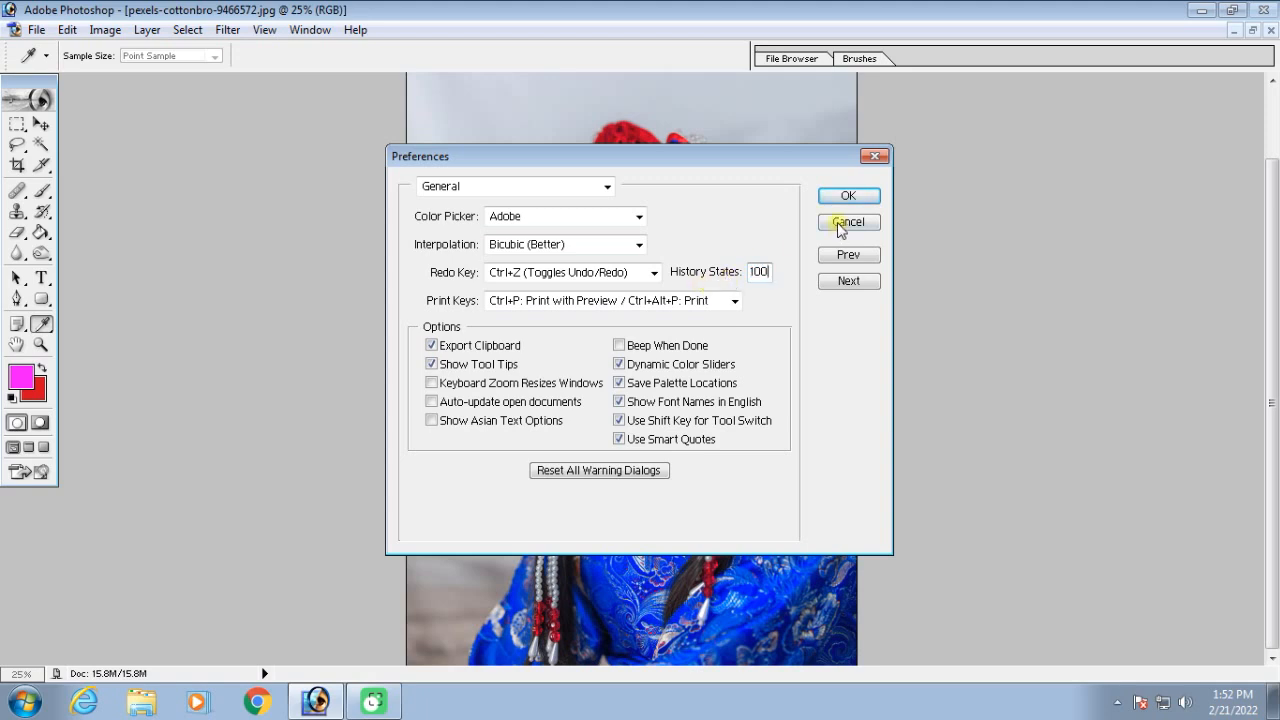
click(846, 195)
Start a new Pen tool path at the girl's sleeve and trace the shoulder, neck and jaw to the hat's brim
key(p)
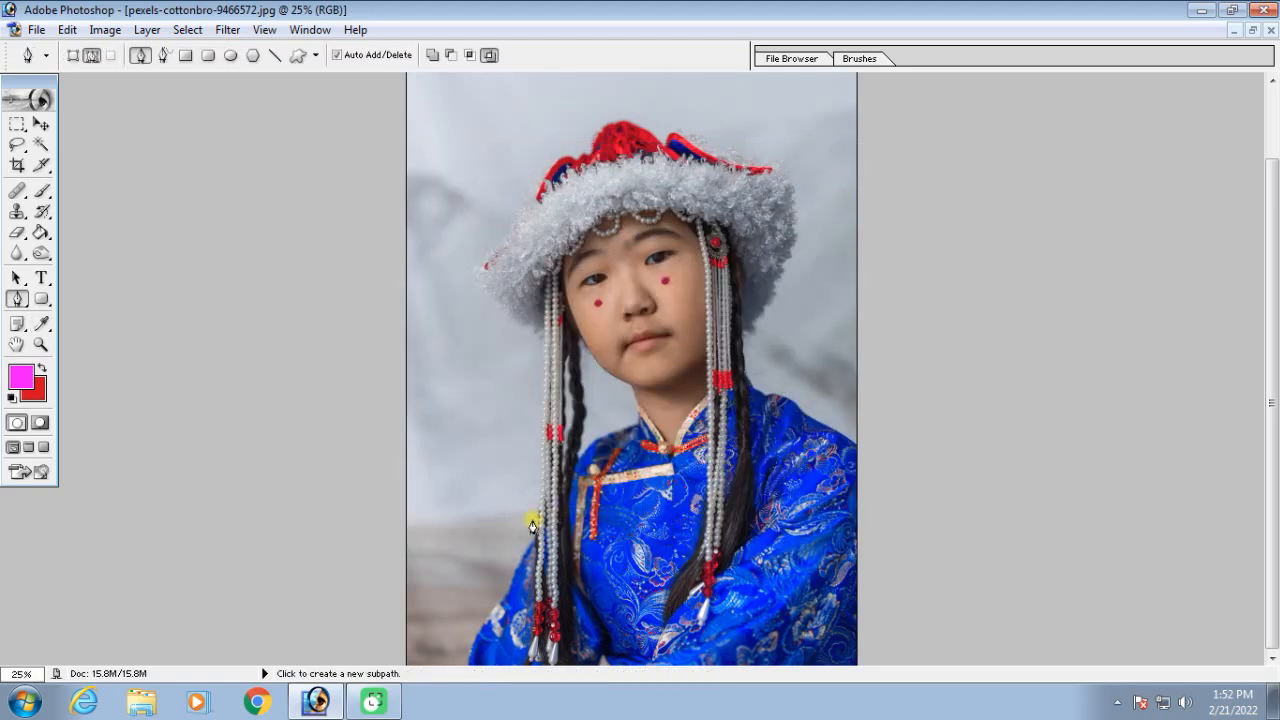
click(531, 556)
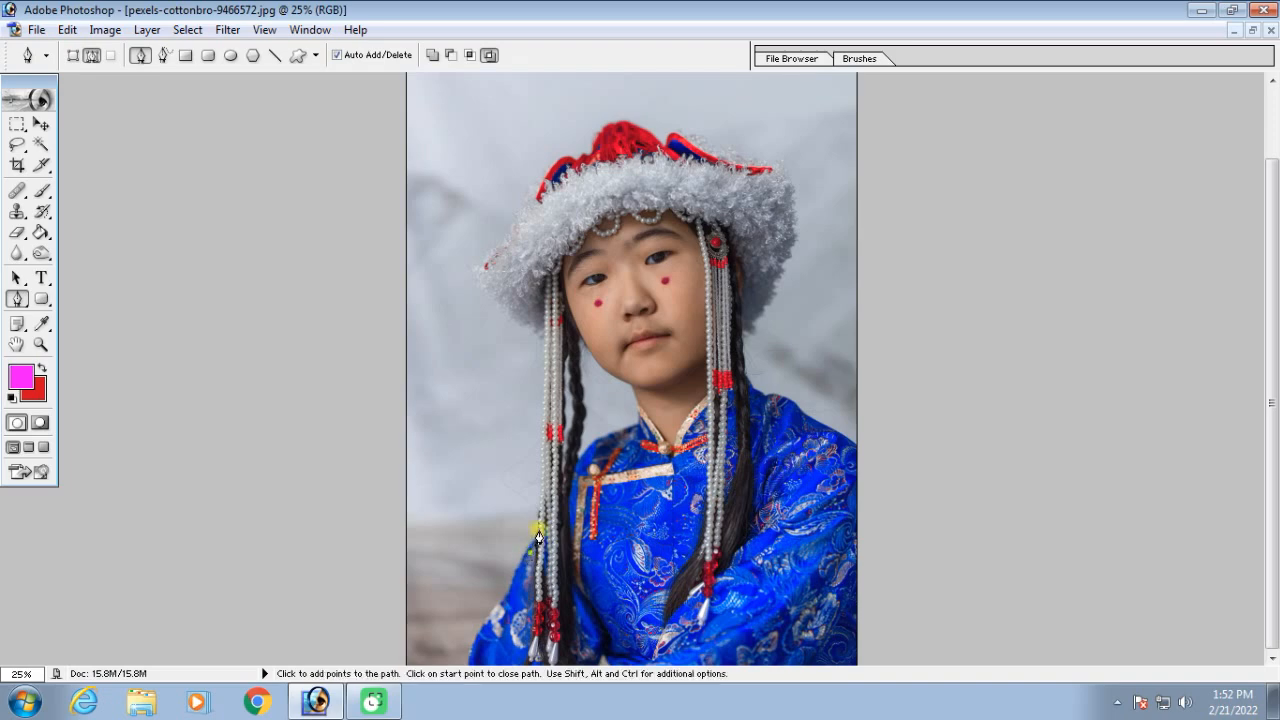
click(628, 435)
click(640, 396)
click(596, 359)
click(578, 348)
click(517, 315)
click(502, 303)
Extend the path with anchor points over the crown of the hat and down its far brim
click(541, 172)
click(566, 153)
click(585, 150)
click(602, 133)
click(621, 127)
click(627, 121)
click(699, 140)
click(749, 160)
click(765, 164)
click(793, 190)
click(795, 216)
click(777, 270)
Extend the path from the hat's brim along the braid, over the shoulder and down the picture's edge
click(764, 302)
click(752, 324)
click(743, 346)
click(749, 387)
click(773, 399)
click(814, 424)
click(842, 439)
click(858, 593)
click(852, 648)
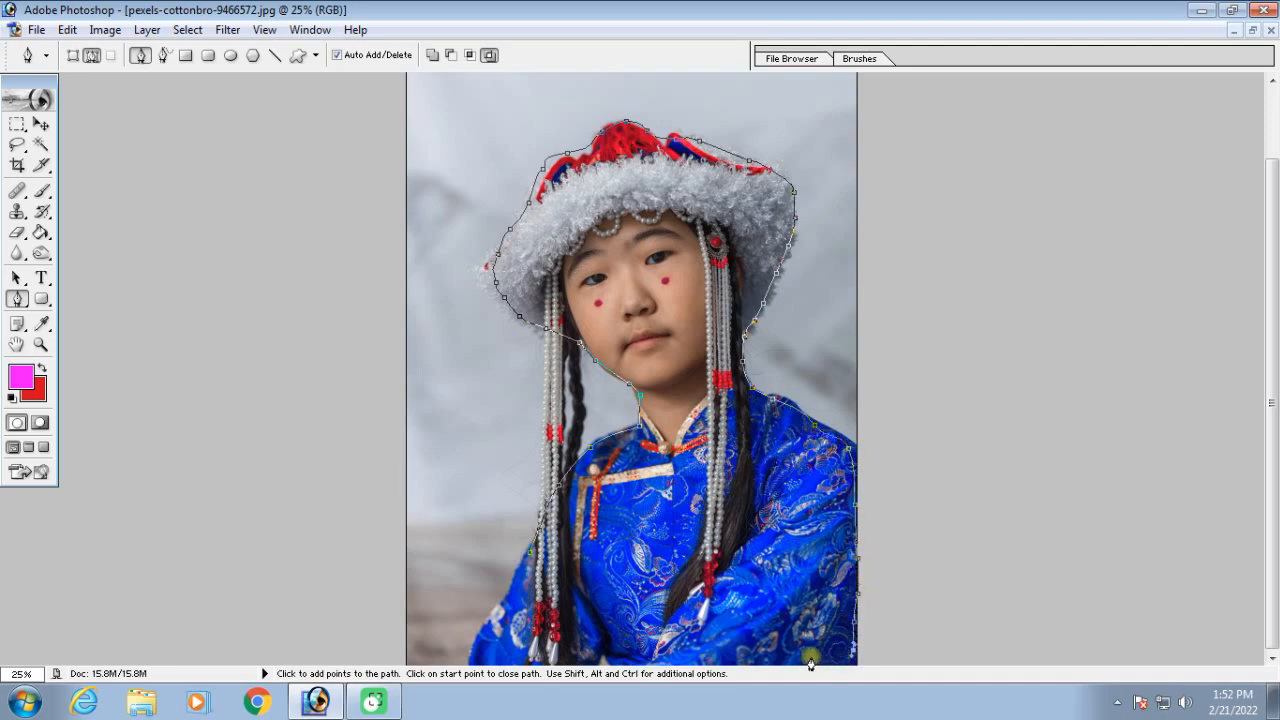
Carry the path across the lower part of the blue dress and up the sleeve to its starting point
click(707, 660)
click(664, 661)
click(615, 661)
click(561, 660)
click(533, 660)
click(487, 659)
click(486, 632)
click(507, 594)
click(521, 566)
click(538, 428)
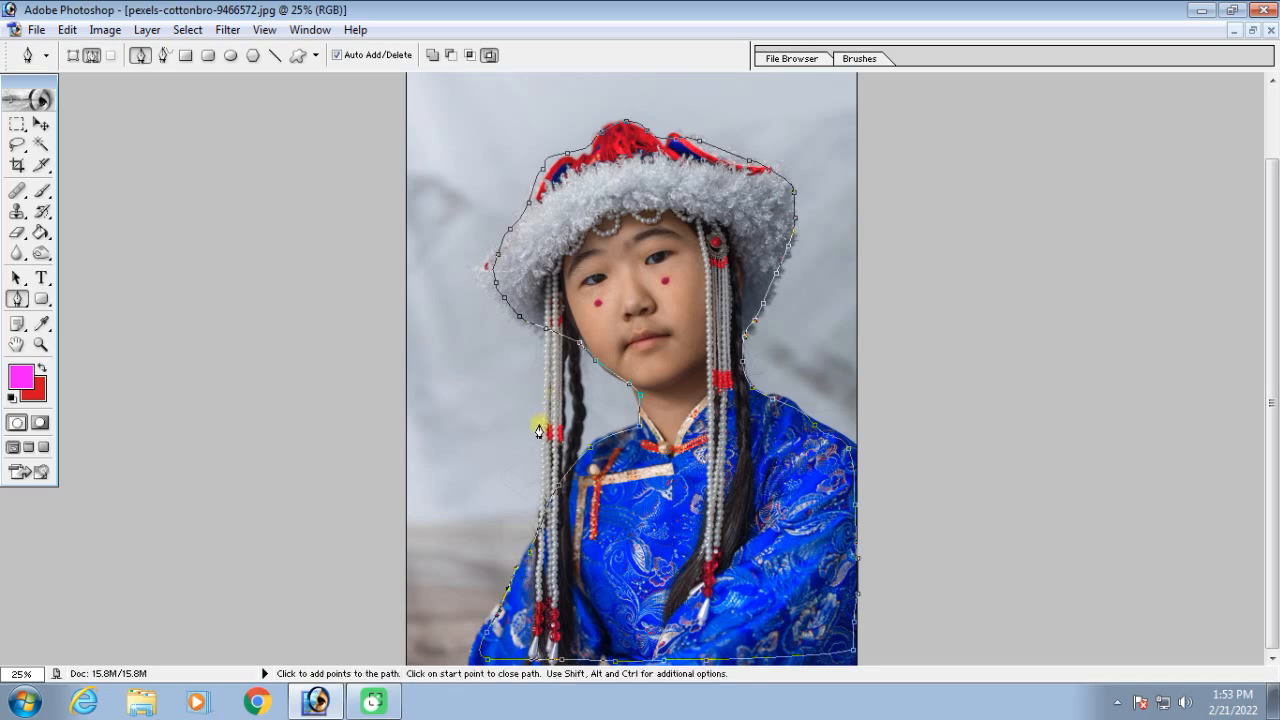
click(562, 398)
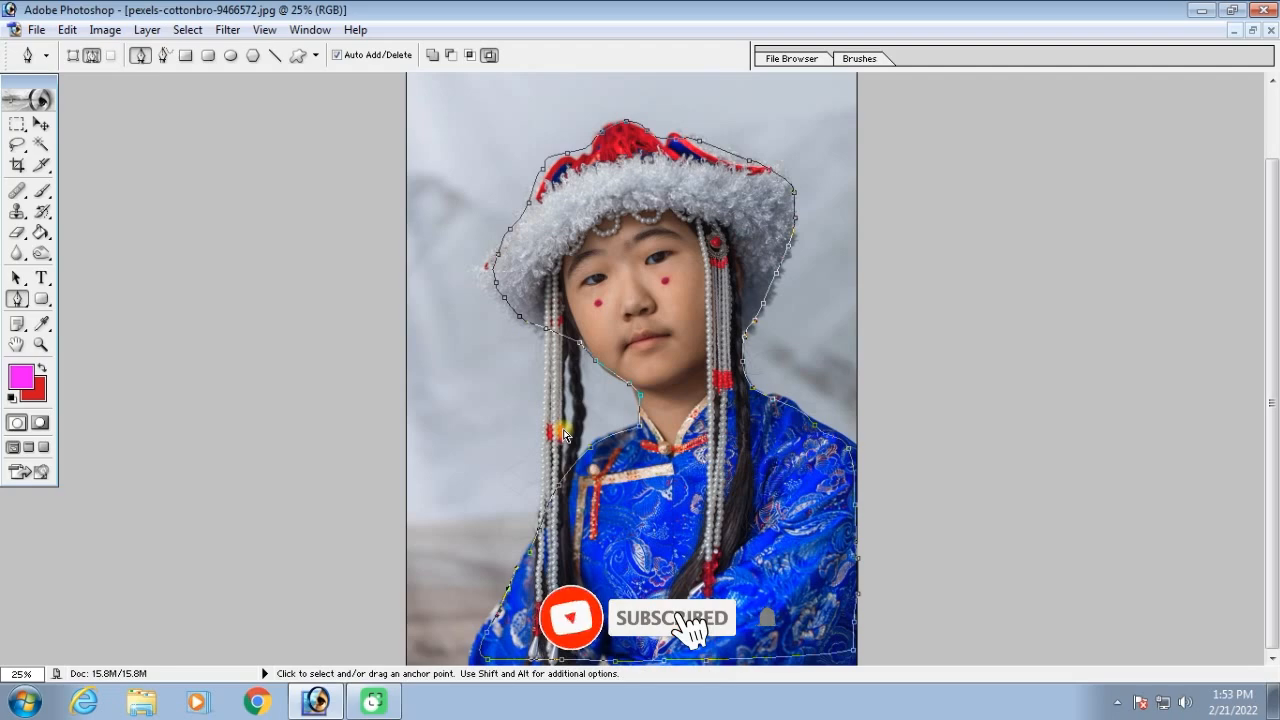
Step backward repeatedly to remove the traced anchor points from the girl's outline
key(ctrl+alt+z)
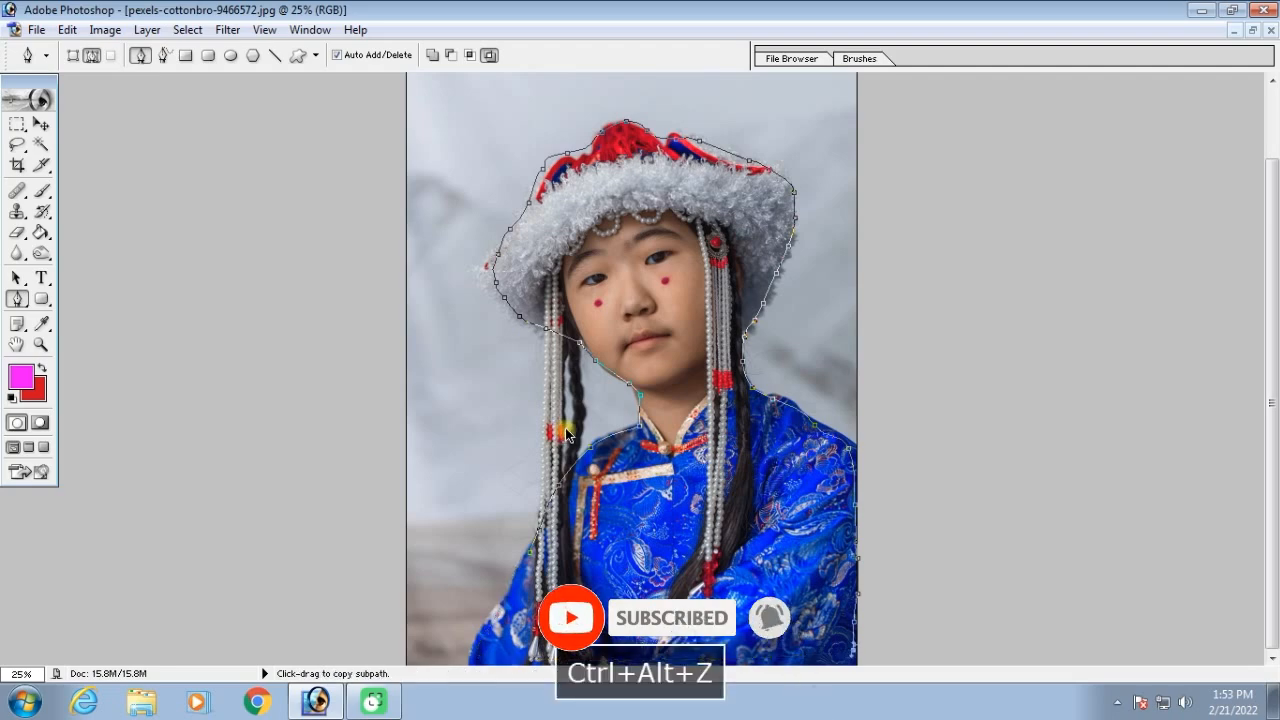
key(ctrl+alt+z)
key(ctrl+alt+z)
key(ctrl+alt+z)
key(ctrl+alt+z)
key(ctrl+alt+z)
key(ctrl+alt+z)
key(ctrl+alt+z)
key(ctrl+alt+z)
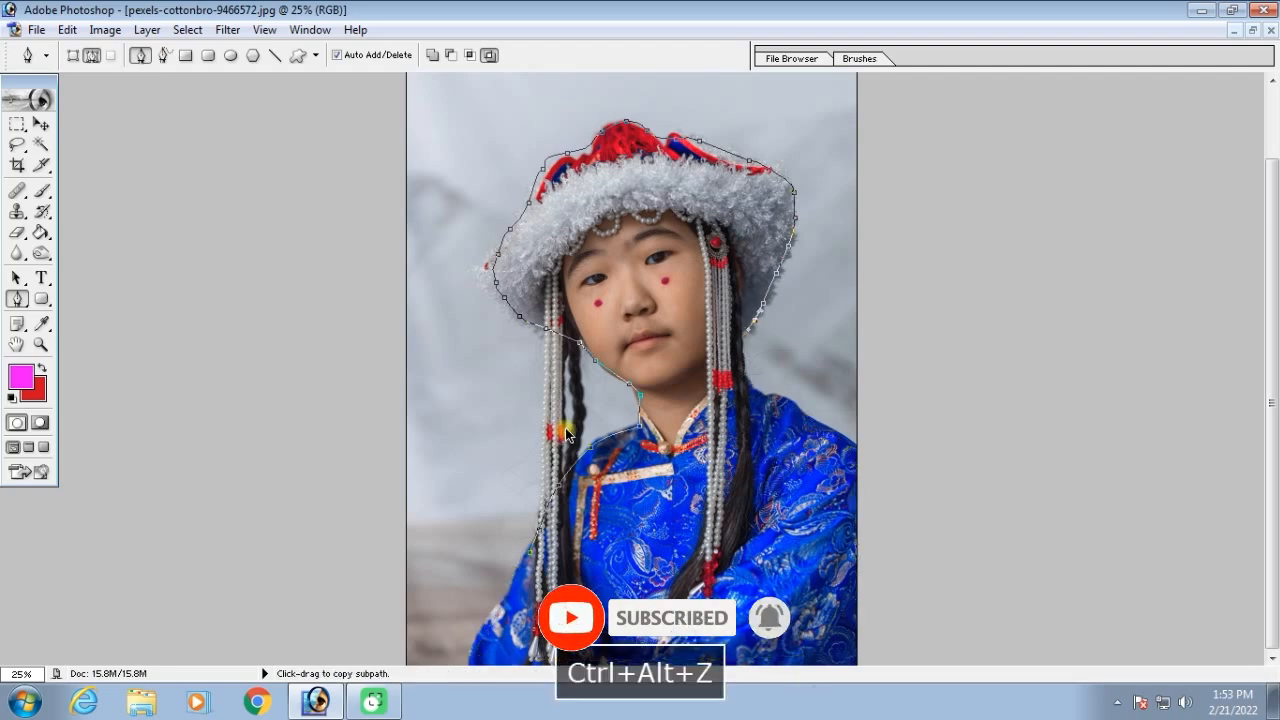
key(ctrl+alt+z)
key(ctrl+alt+z)
key(ctrl+alt+z)
key(ctrl+alt+z)
key(ctrl+alt+z)
key(ctrl+alt+z)
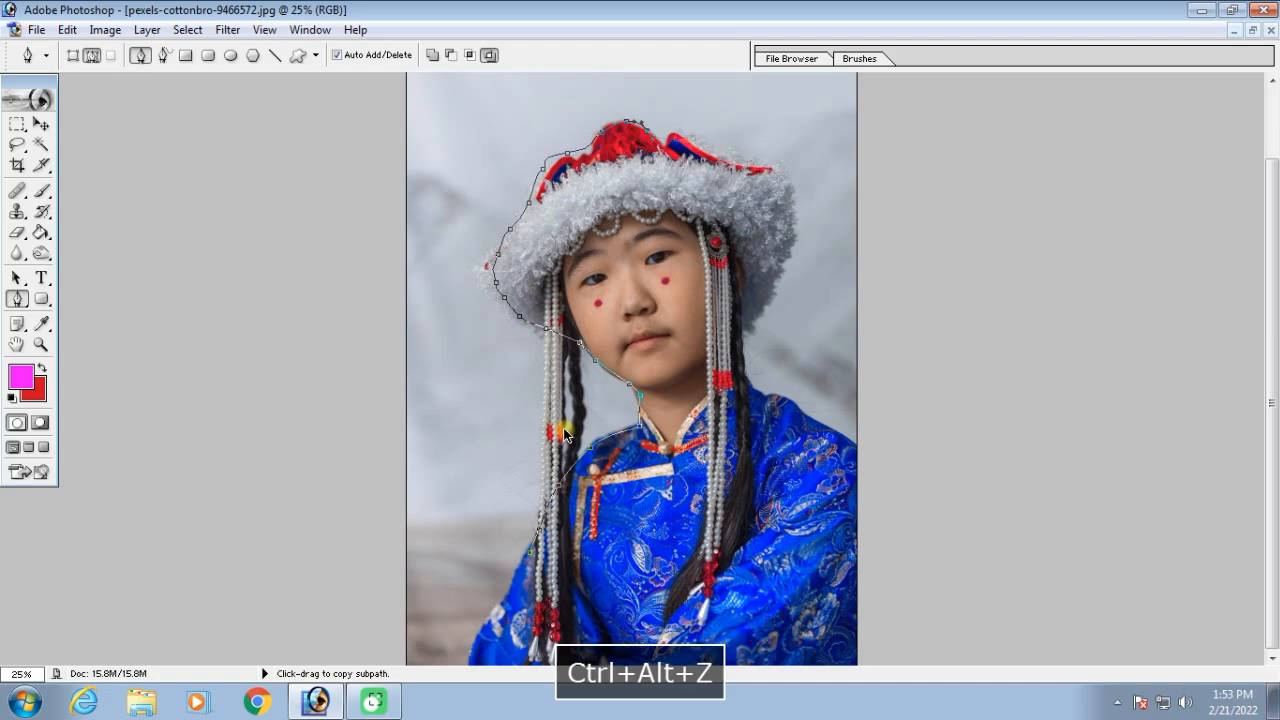
key(ctrl+alt+z)
key(ctrl+alt+z)
key(ctrl+alt+z)
key(ctrl+alt+z)
key(ctrl+alt+z)
key(ctrl+alt+z)
key(ctrl+alt+z)
key(ctrl+alt+z)
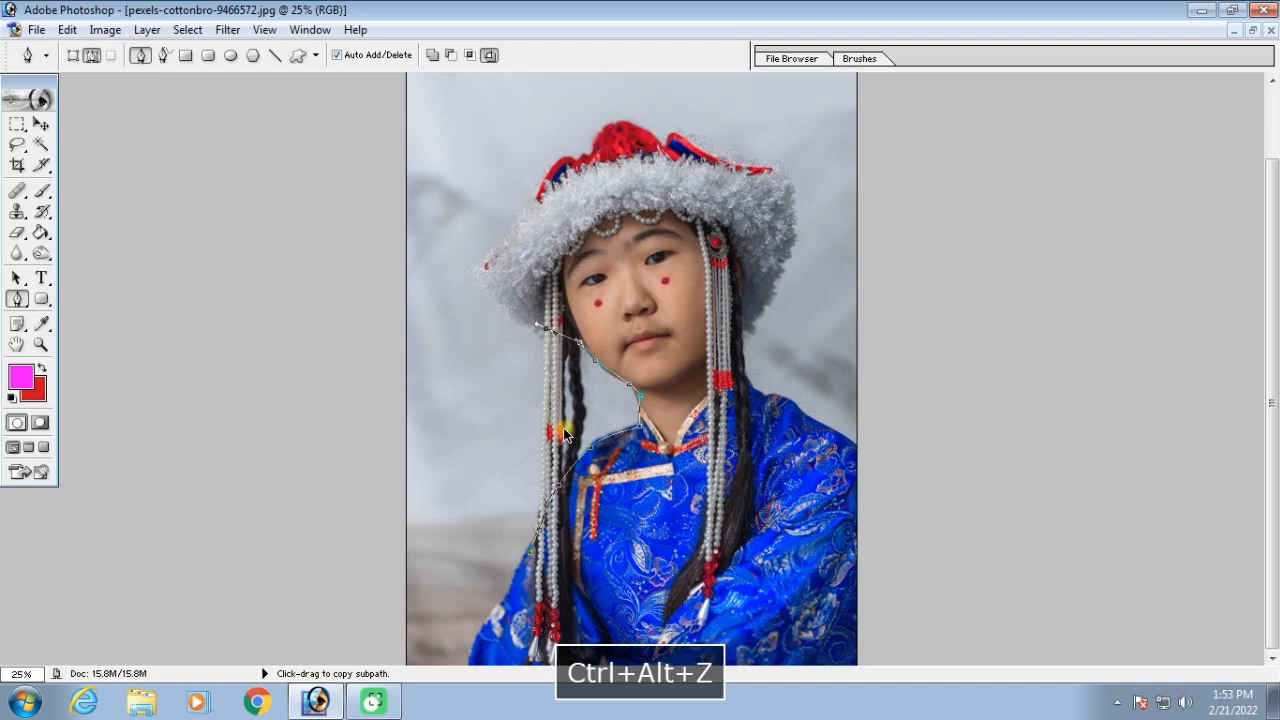
key(ctrl+alt+z)
key(ctrl+alt+z)
key(ctrl+alt+z)
key(ctrl+alt+z)
key(ctrl+alt+z)
key(ctrl+alt+z)
Convert what remains of the path near the sleeve into a selection
key(ctrl+equal)
scroll(594, 527, down, 3)
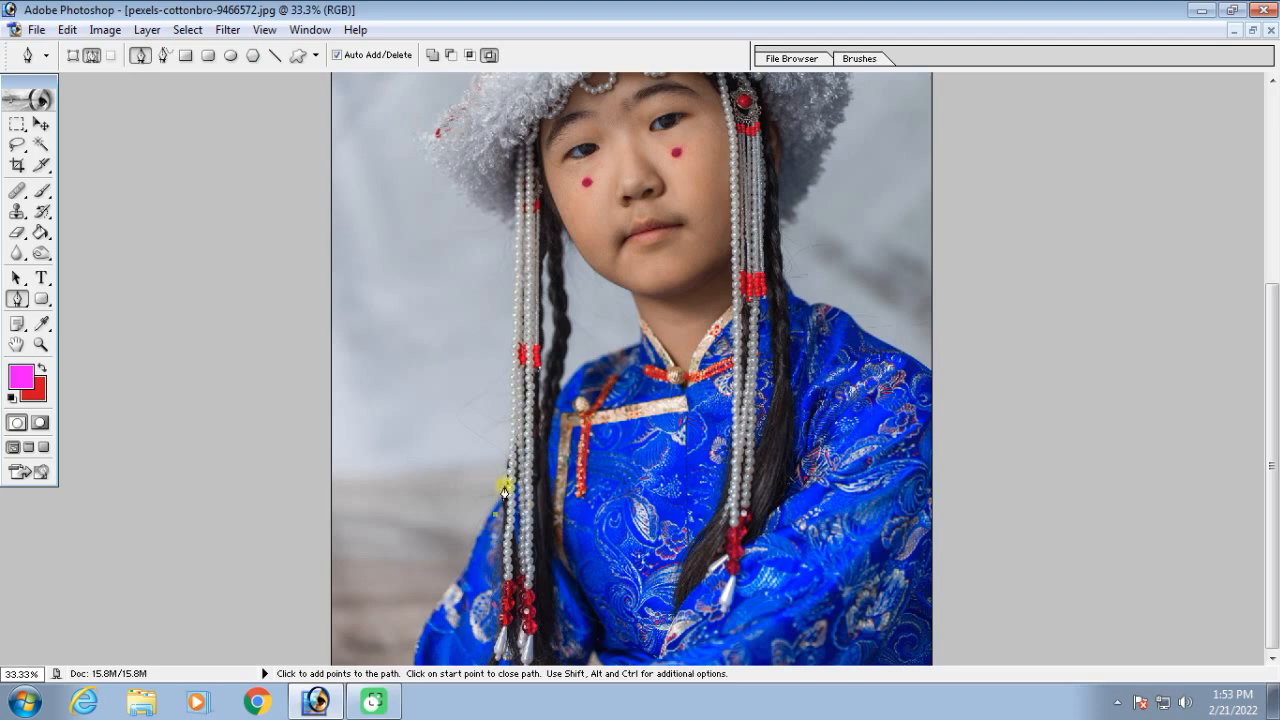
key(ctrl+Return)
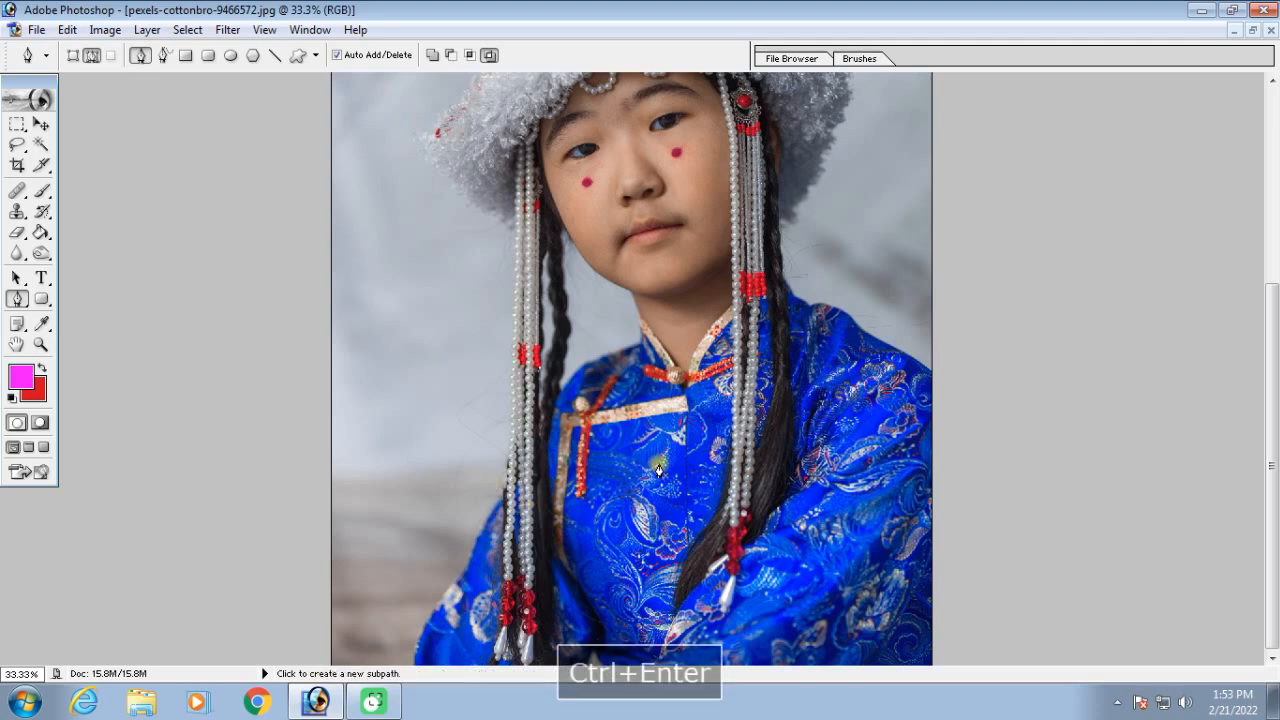
key(ctrl+minus)
key(ctrl+minus)
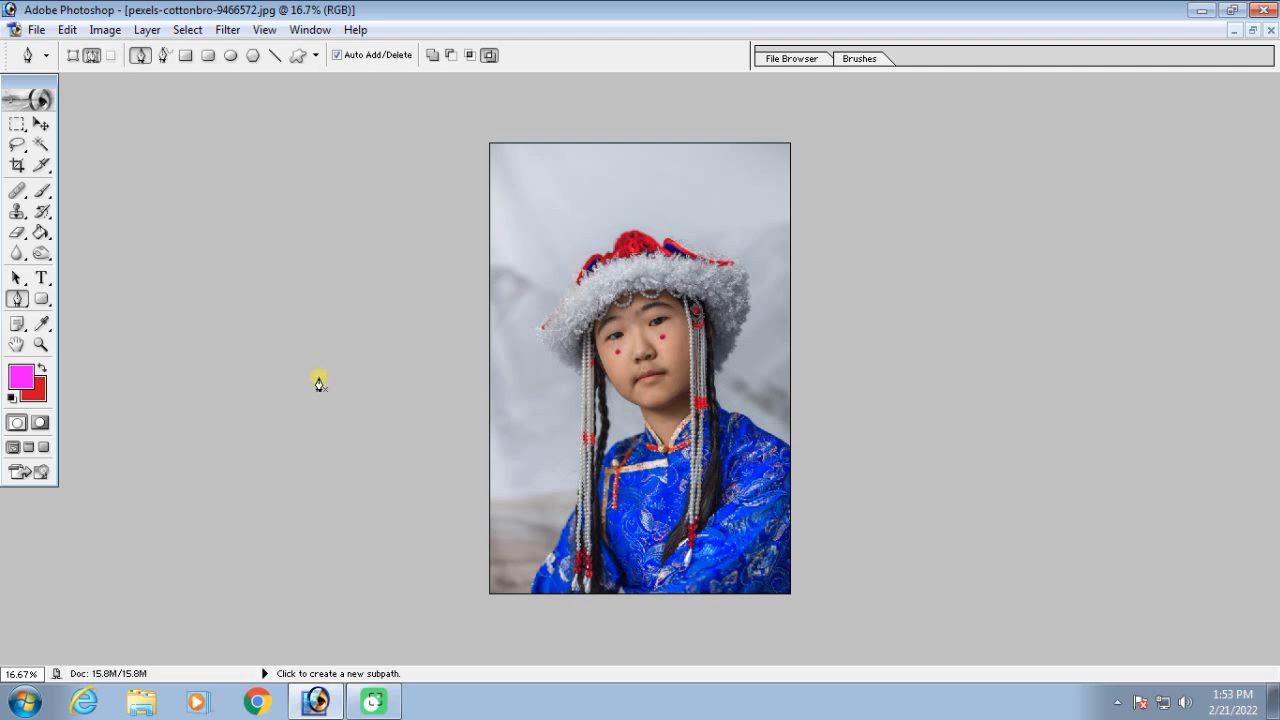
Restore the girl's picture to a floating window and close it without saving the changes
click(1253, 33)
drag(178, 93, 459, 133)
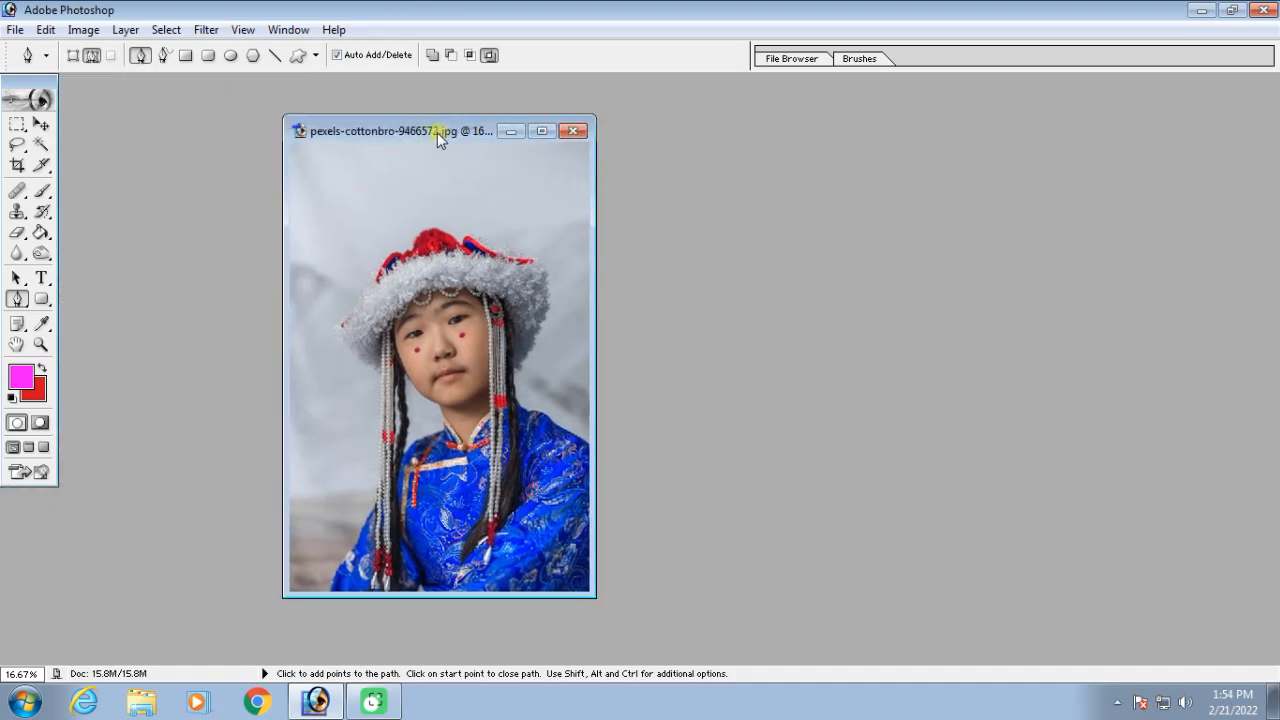
click(576, 131)
click(651, 284)
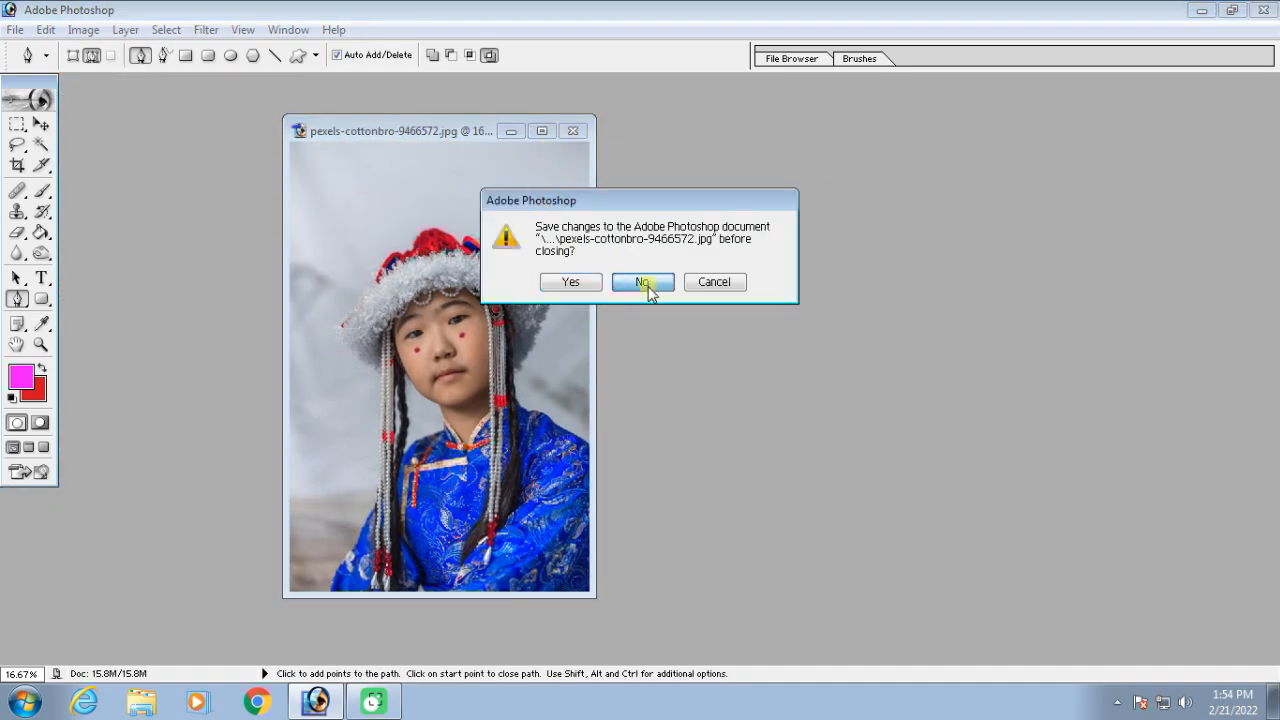
Open the orange building picture building-g936300763_1920 and maximize its window
double_click(749, 339)
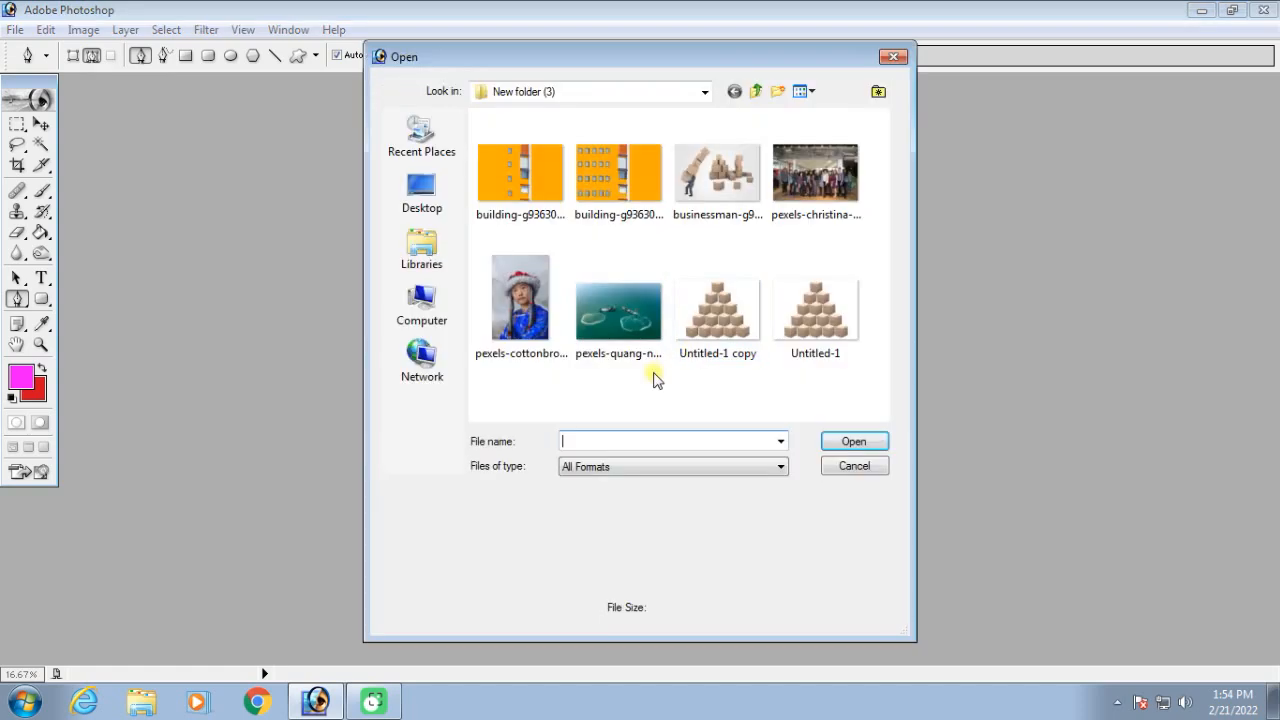
double_click(522, 186)
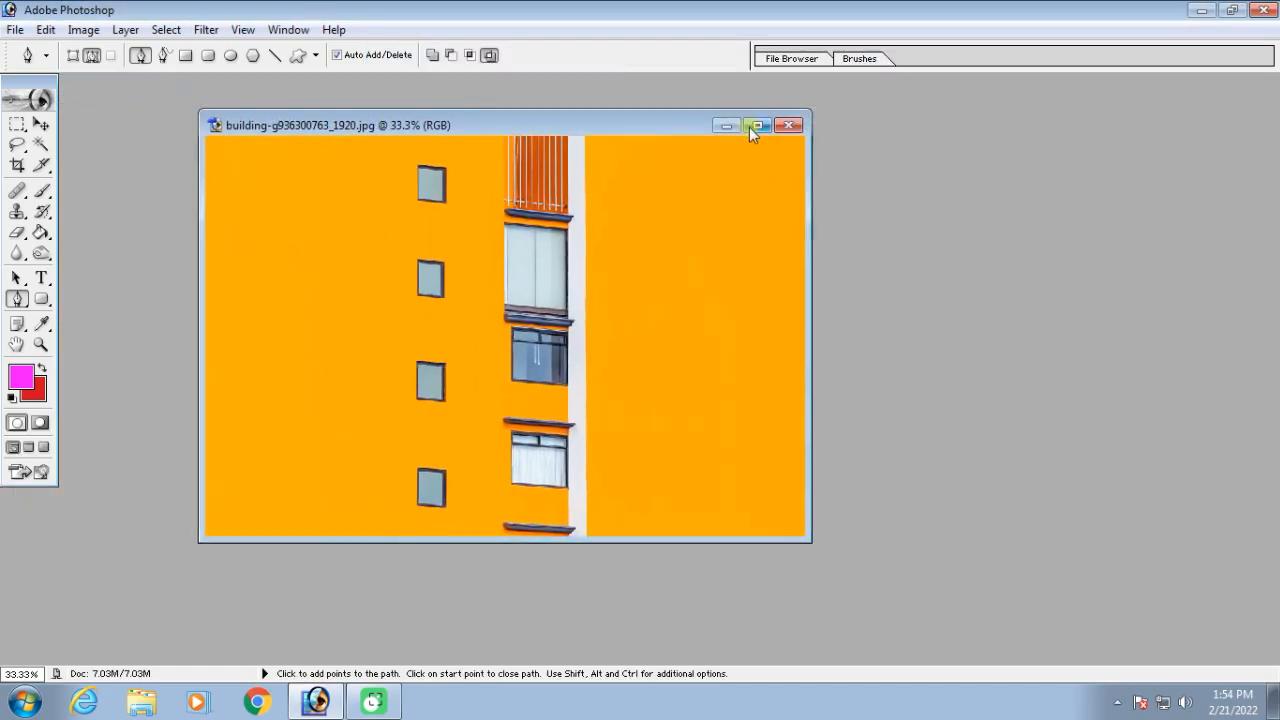
click(757, 124)
Fill the uppermost small window with the magenta foreground colour using the Paint Bucket
key(ctrl+=)
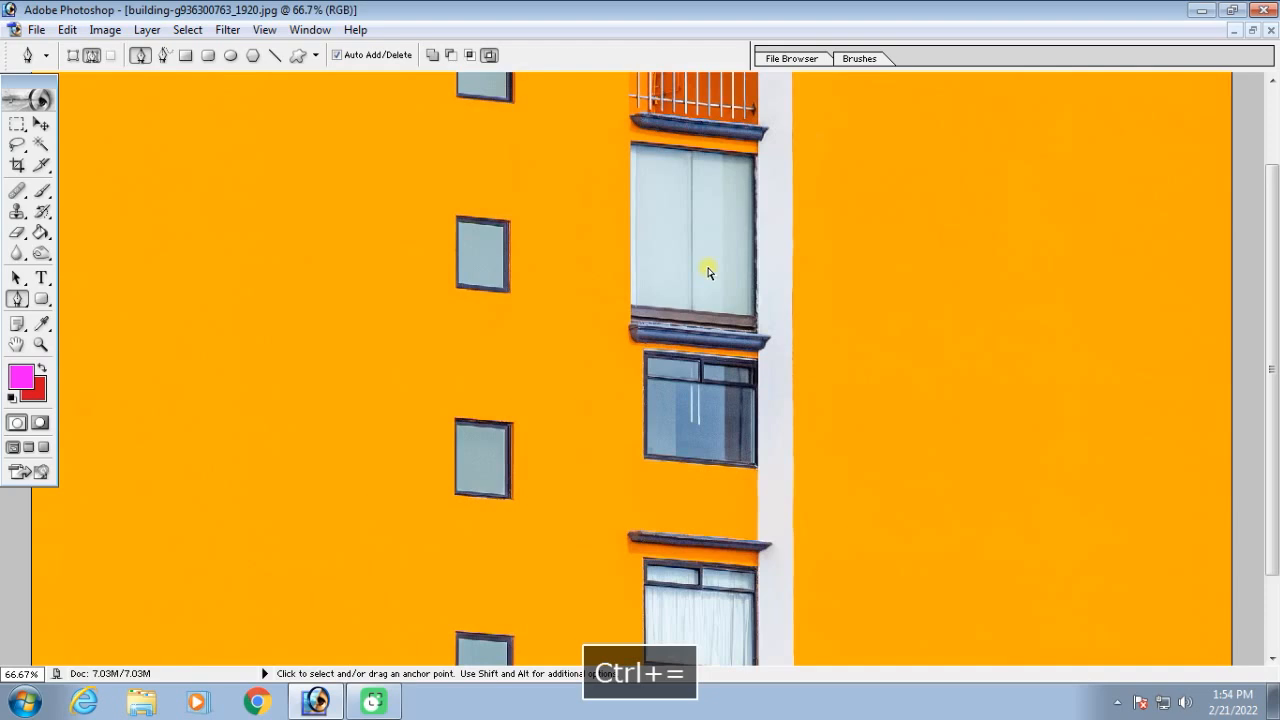
scroll(690, 255, up, 2)
key(ctrl+minus)
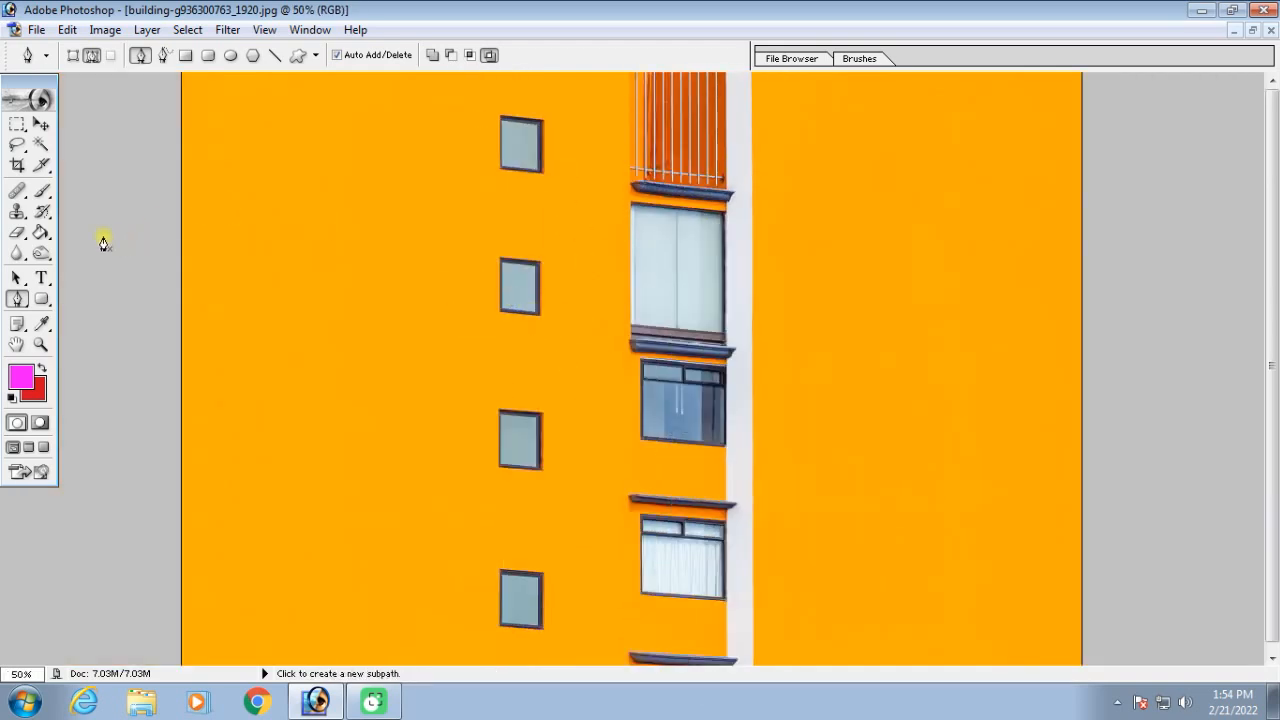
click(38, 232)
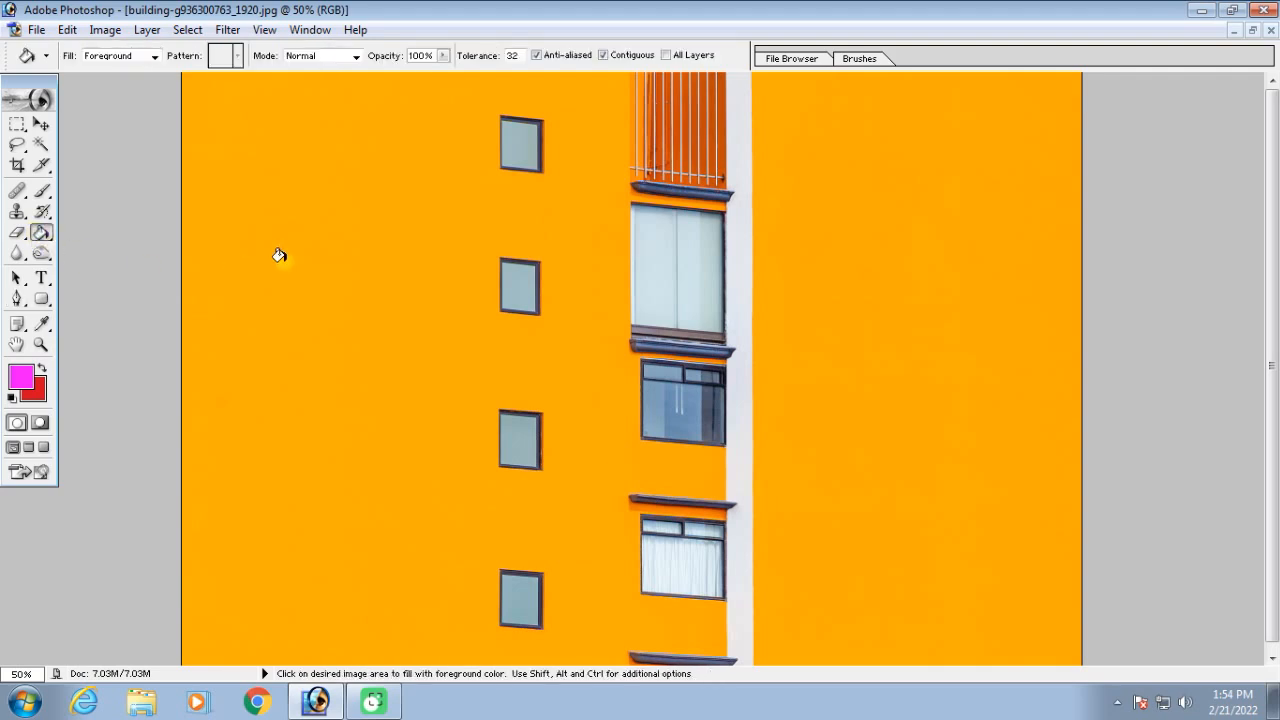
Change the foreground colour to bright blue and fill the second small window with it
click(21, 376)
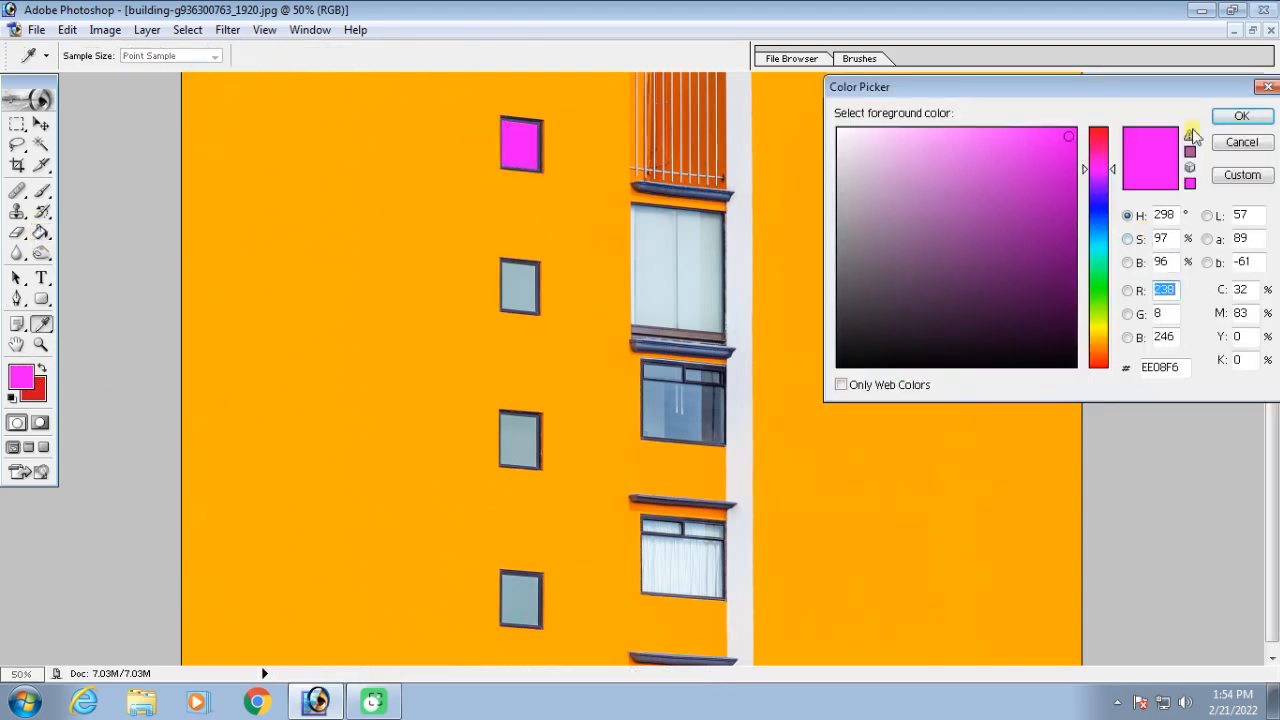
click(1098, 208)
click(1242, 117)
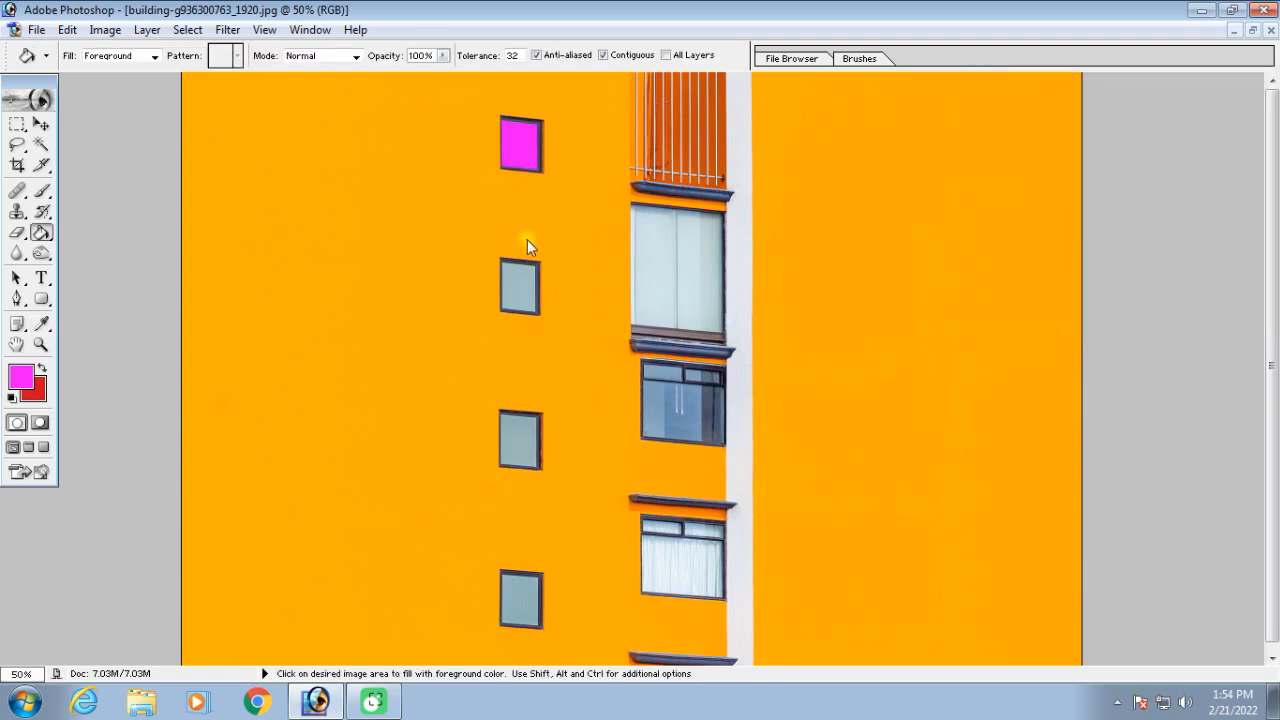
click(515, 278)
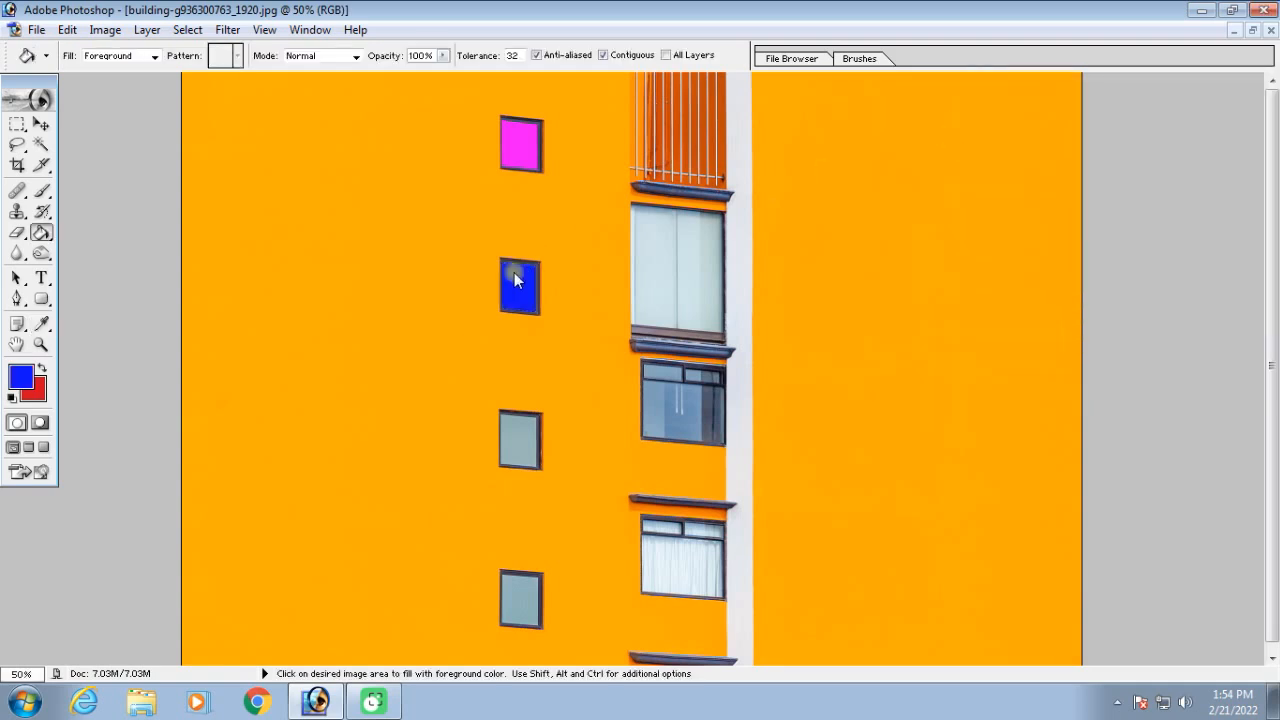
Set the foreground colour to green 08F62F and fill the third small window with it
click(20, 376)
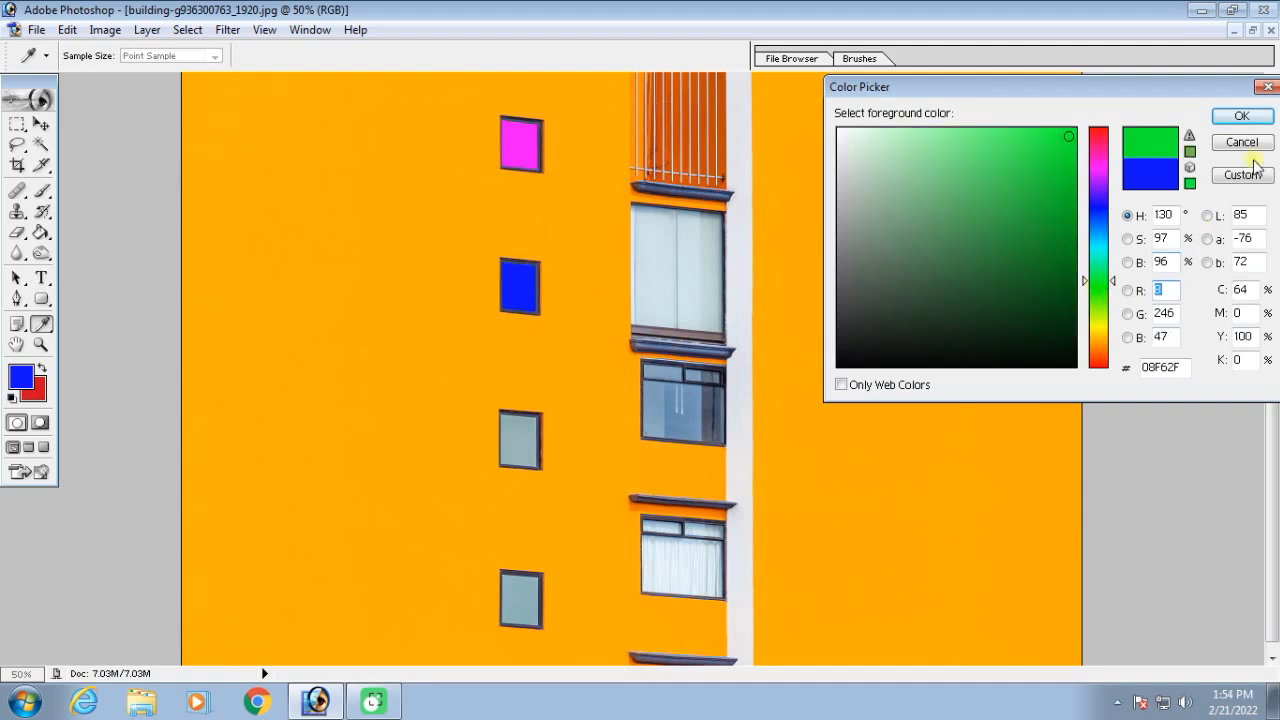
click(1241, 116)
key(g)
click(519, 438)
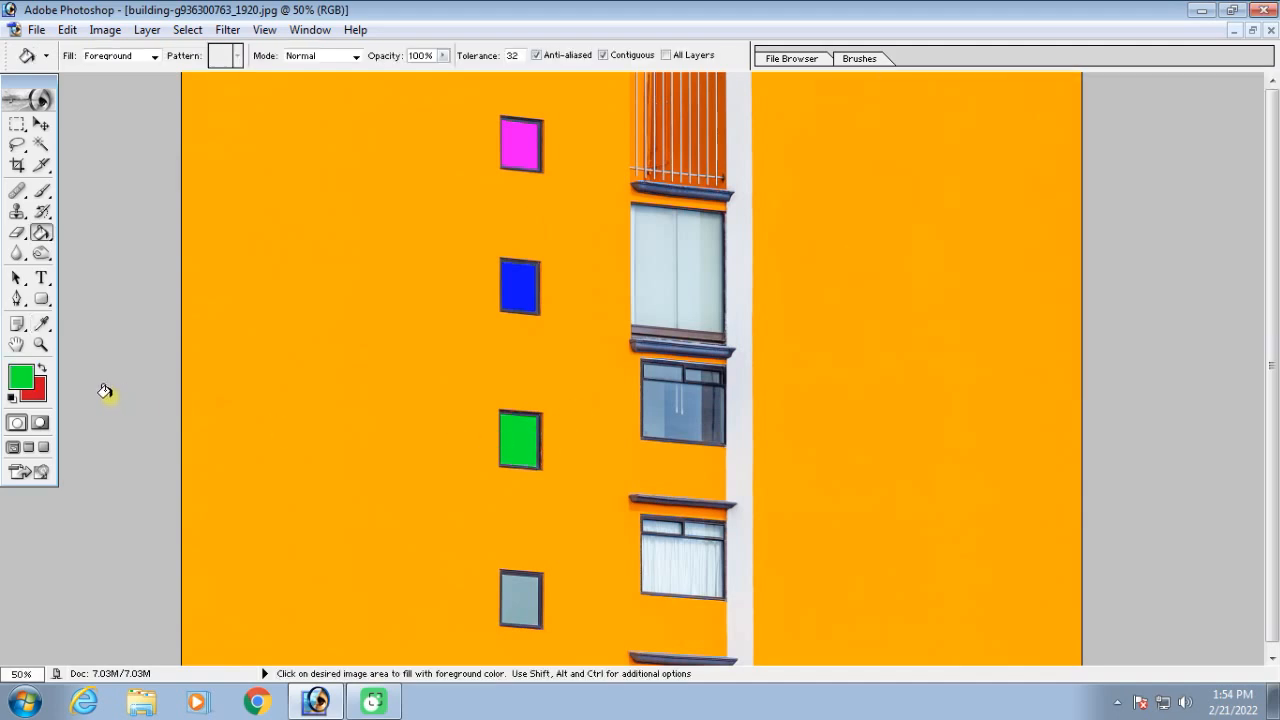
Set the foreground colour to orange-red F62F08 and fill the fourth small window with it
click(20, 377)
drag(1099, 368, 1099, 358)
key(Return)
click(513, 586)
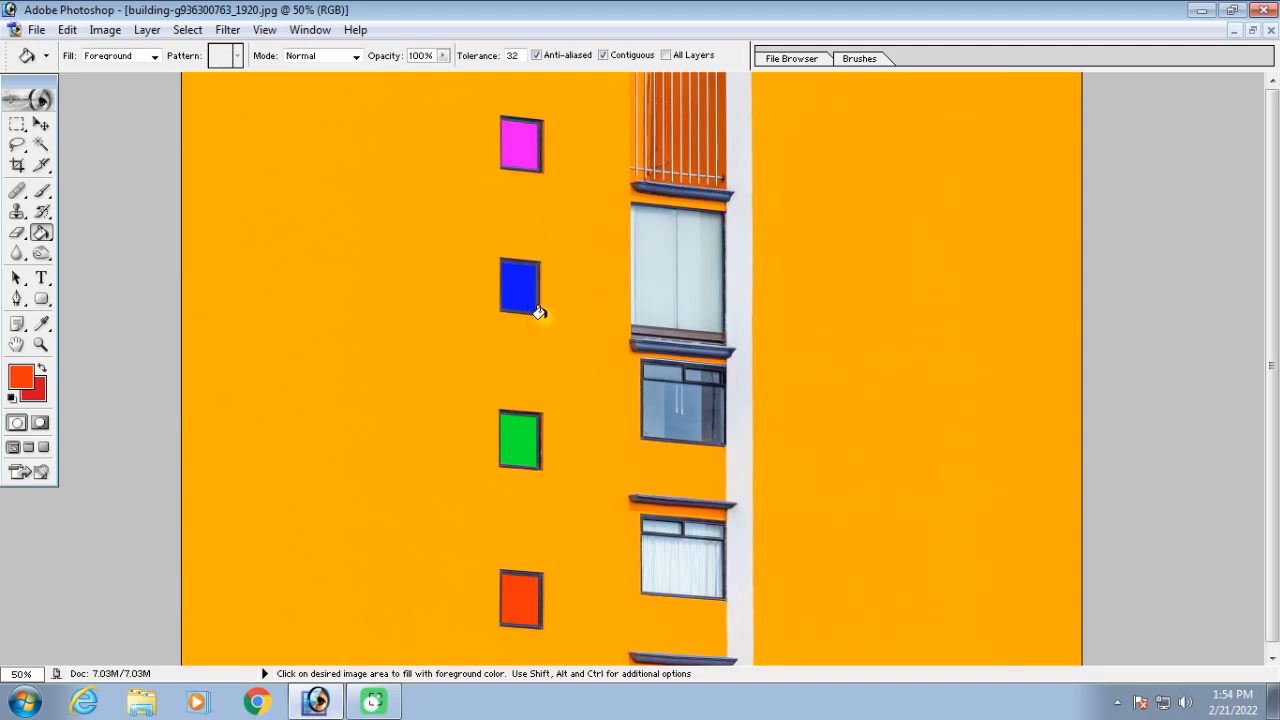
Step backward through the green and orange-red window fills and bring both fills back
key(ctrl)
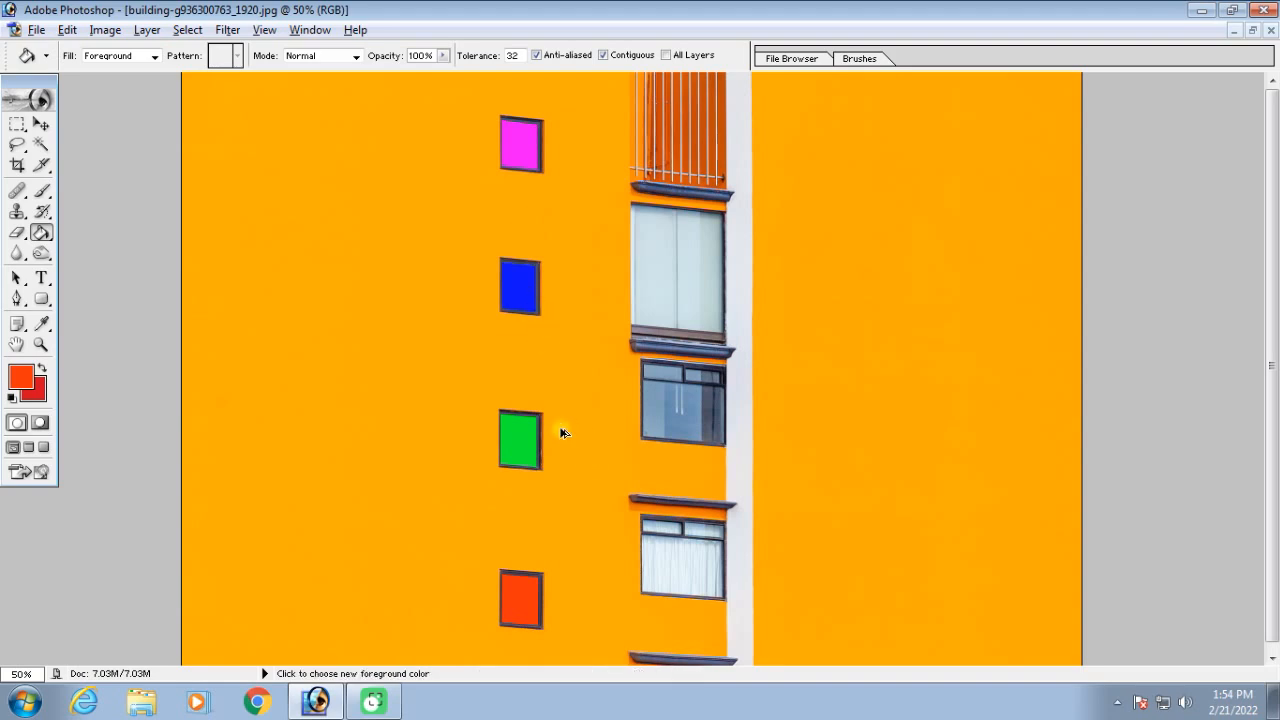
key(ctrl+alt+z)
key(ctrl+alt+z)
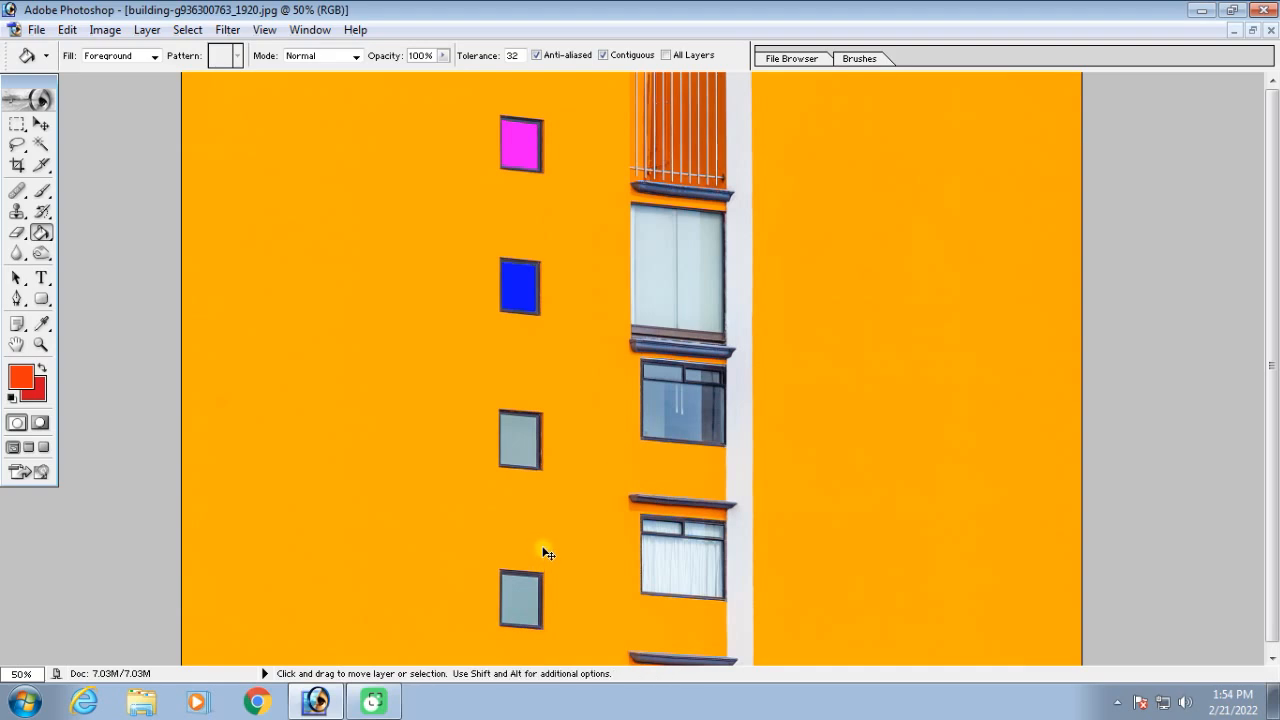
key(ctrl+z)
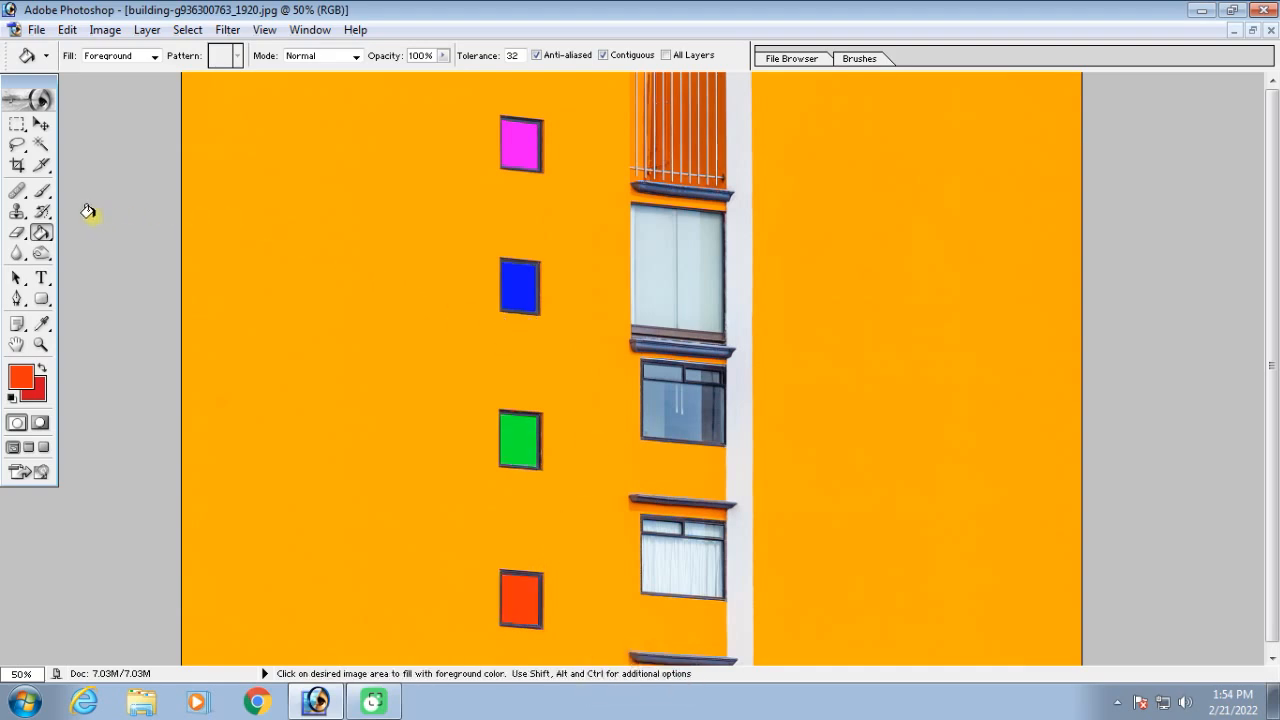
Restore the blue window to its original look with the History Brush at size 250
click(42, 213)
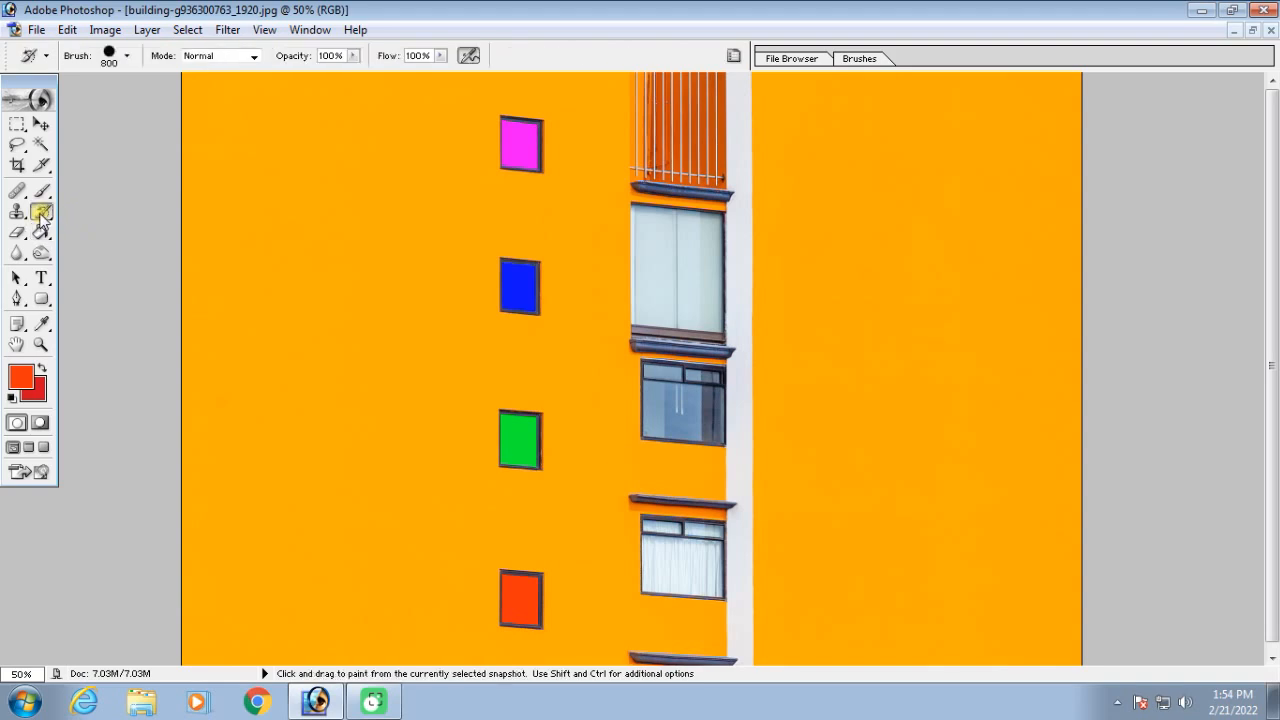
key(bracketleft)
key(bracketleft)
key(bracketleft)
key(bracketleft)
key(bracketleft)
key(bracketleft)
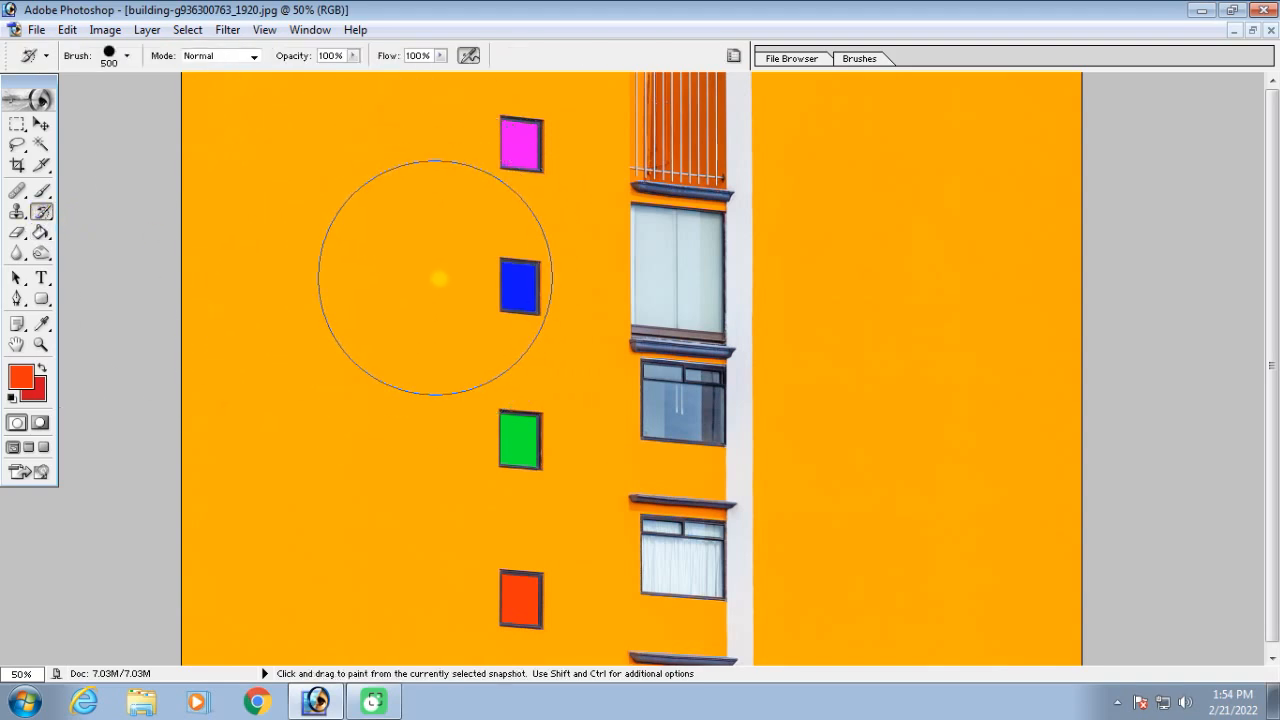
mouse_move(486, 285)
mouse_down()
mouse_move(549, 286)
mouse_move(505, 289)
mouse_up()
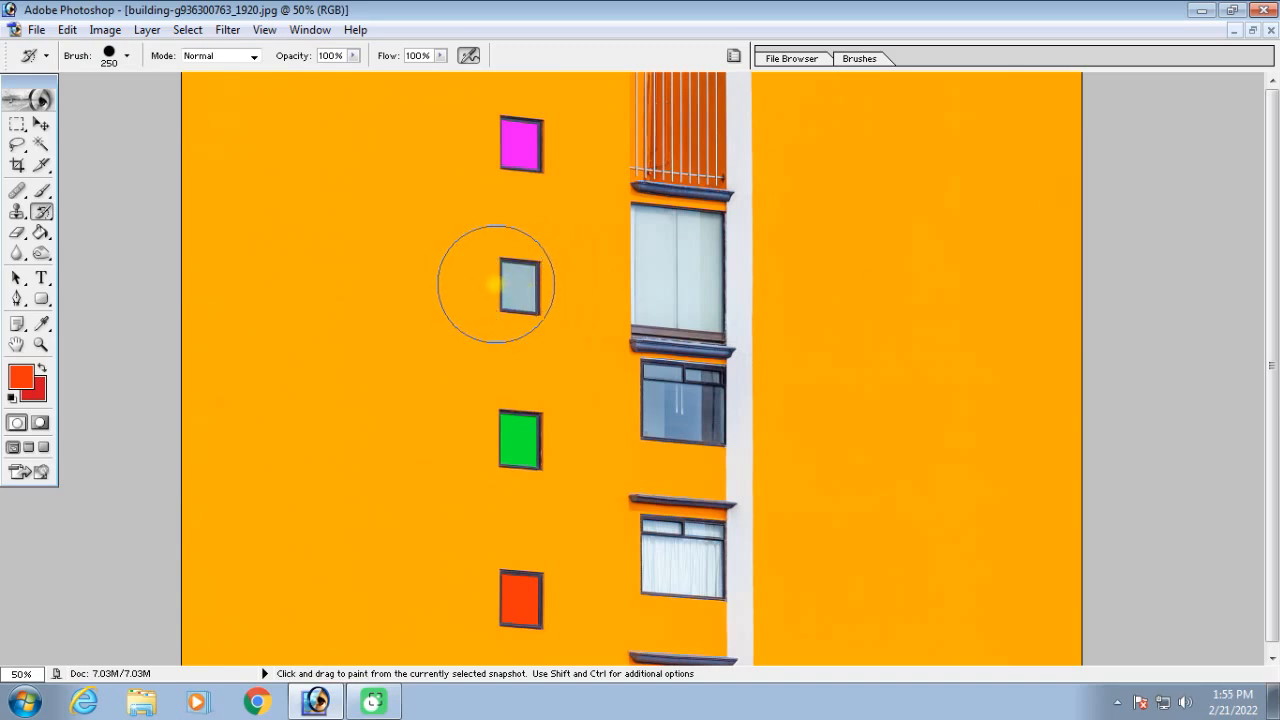
Set the foreground colour to cyan 08F3F6 and fill the restored second window with the Paint Bucket
click(42, 233)
click(20, 376)
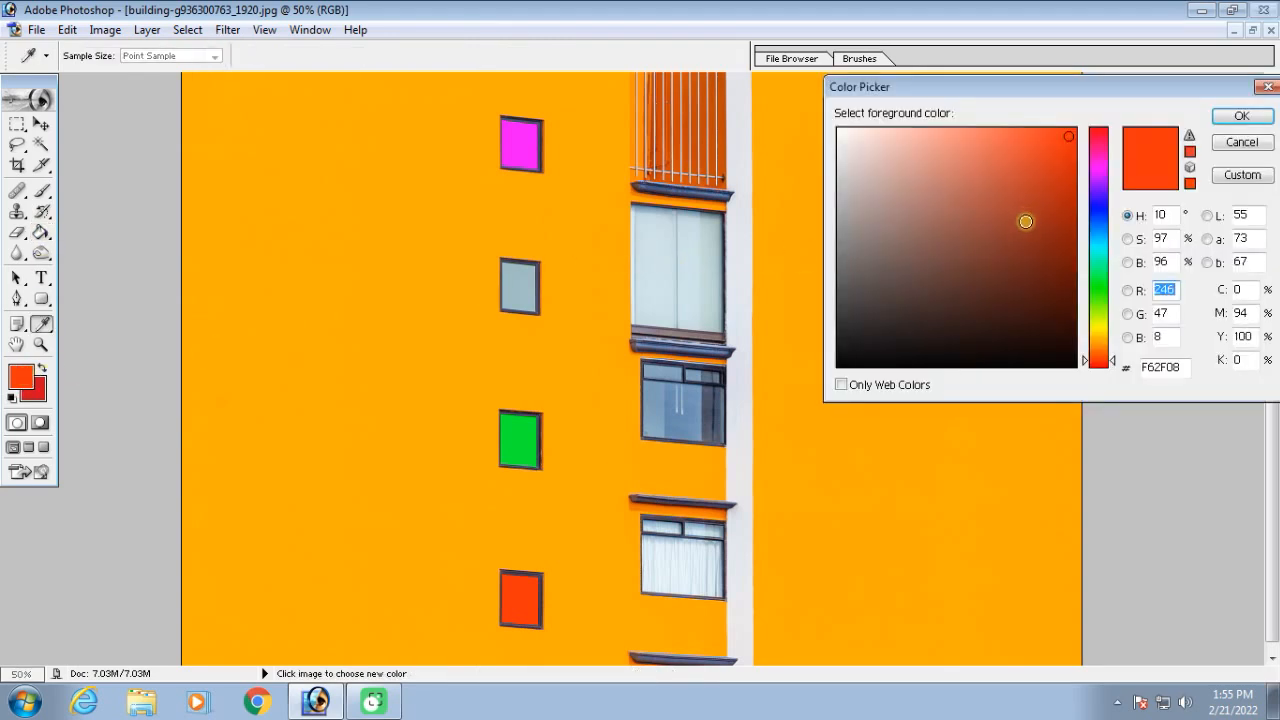
click(1097, 256)
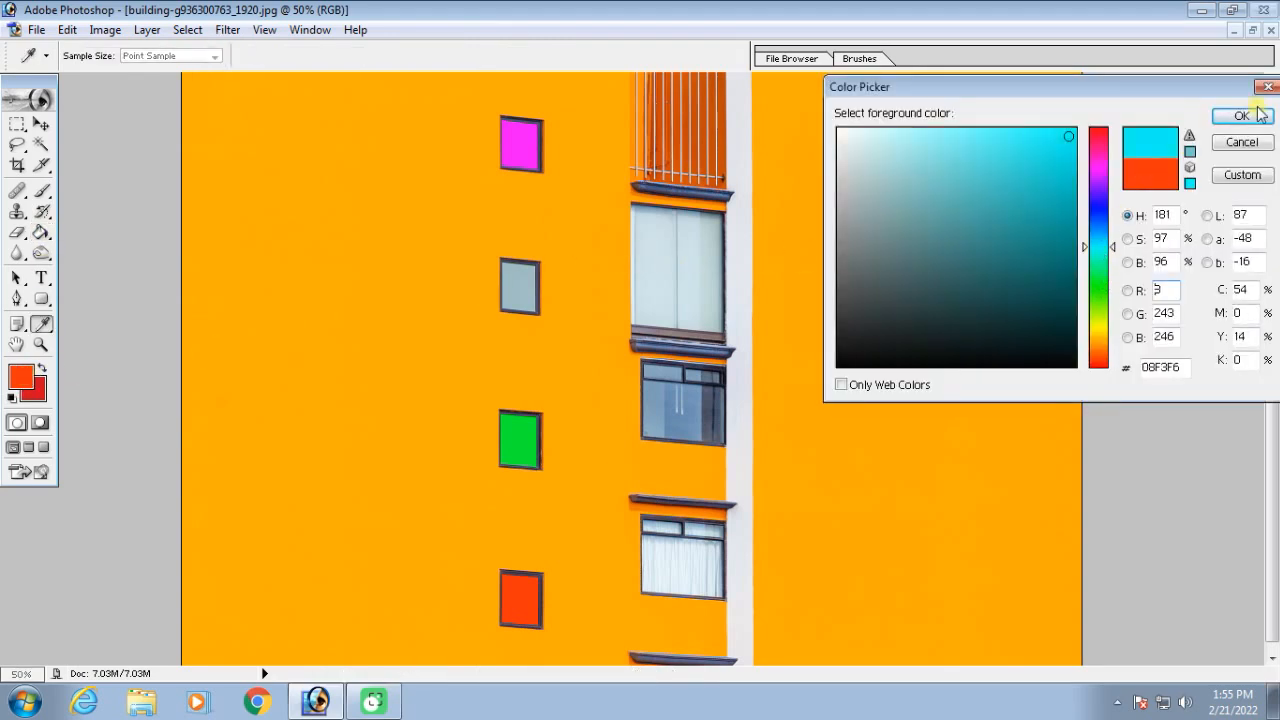
click(1241, 116)
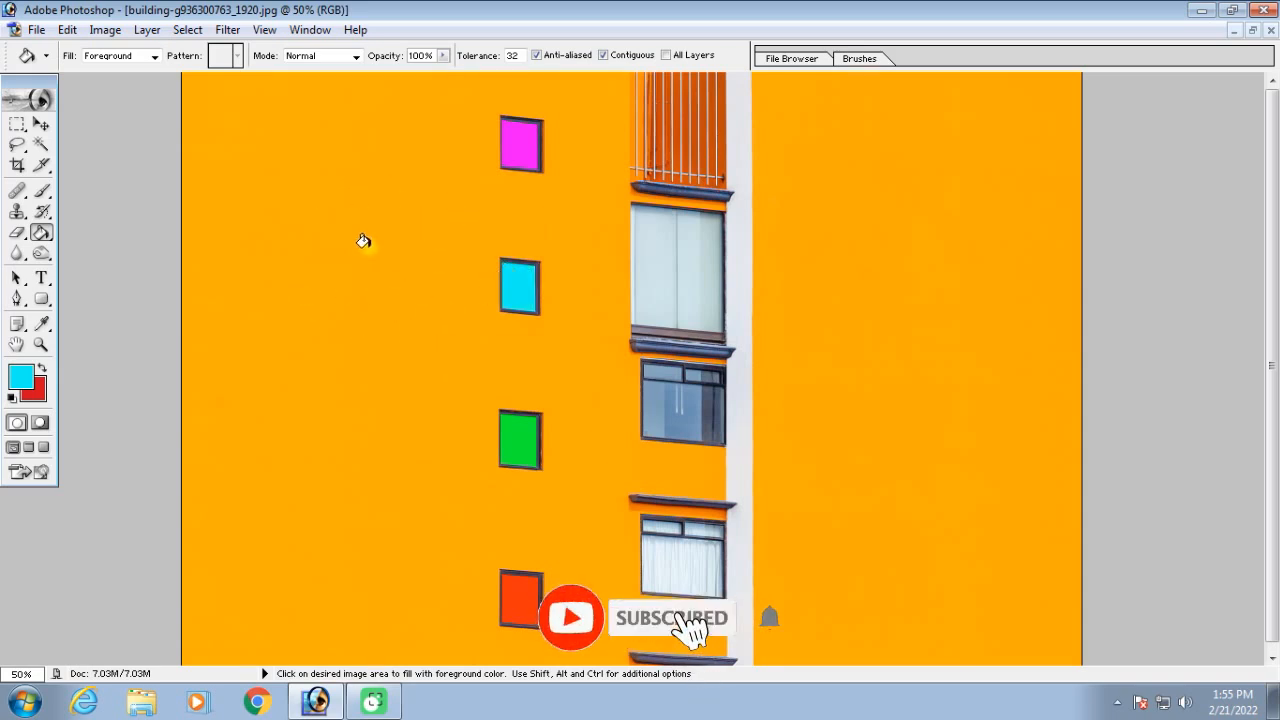
Restore the building picture to a floating window and close it without saving the changes
key(v)
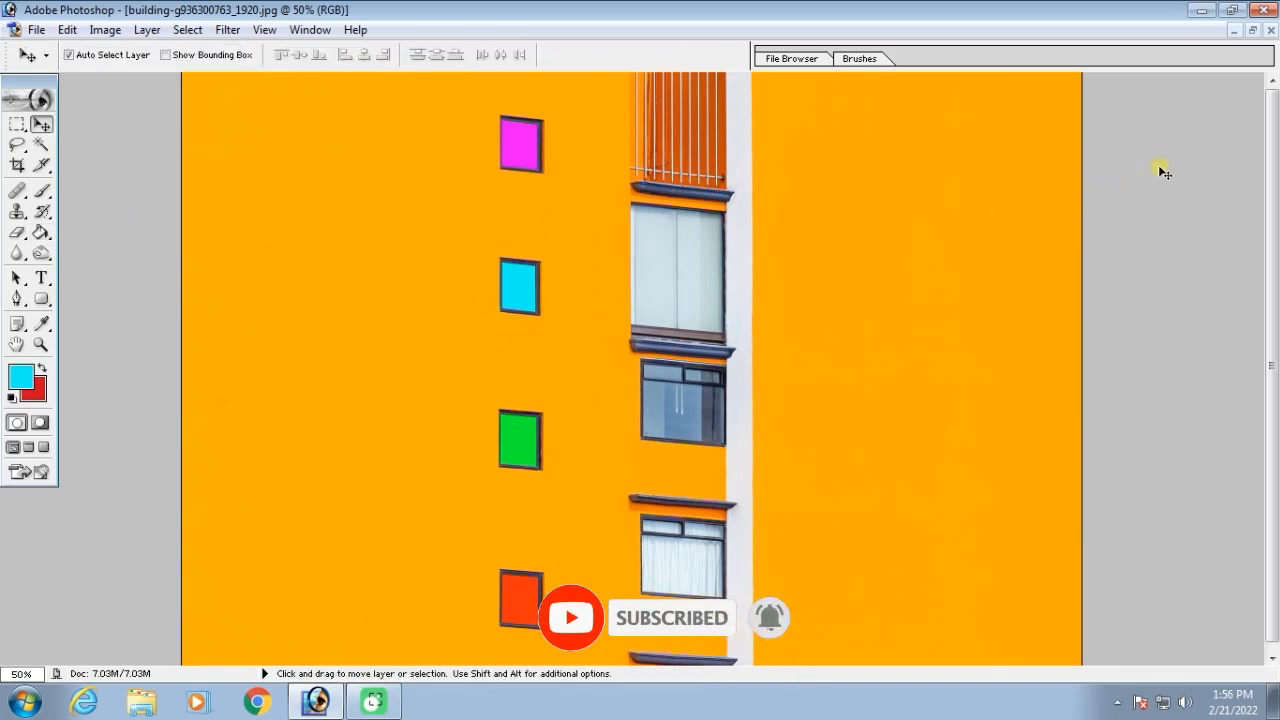
click(1252, 30)
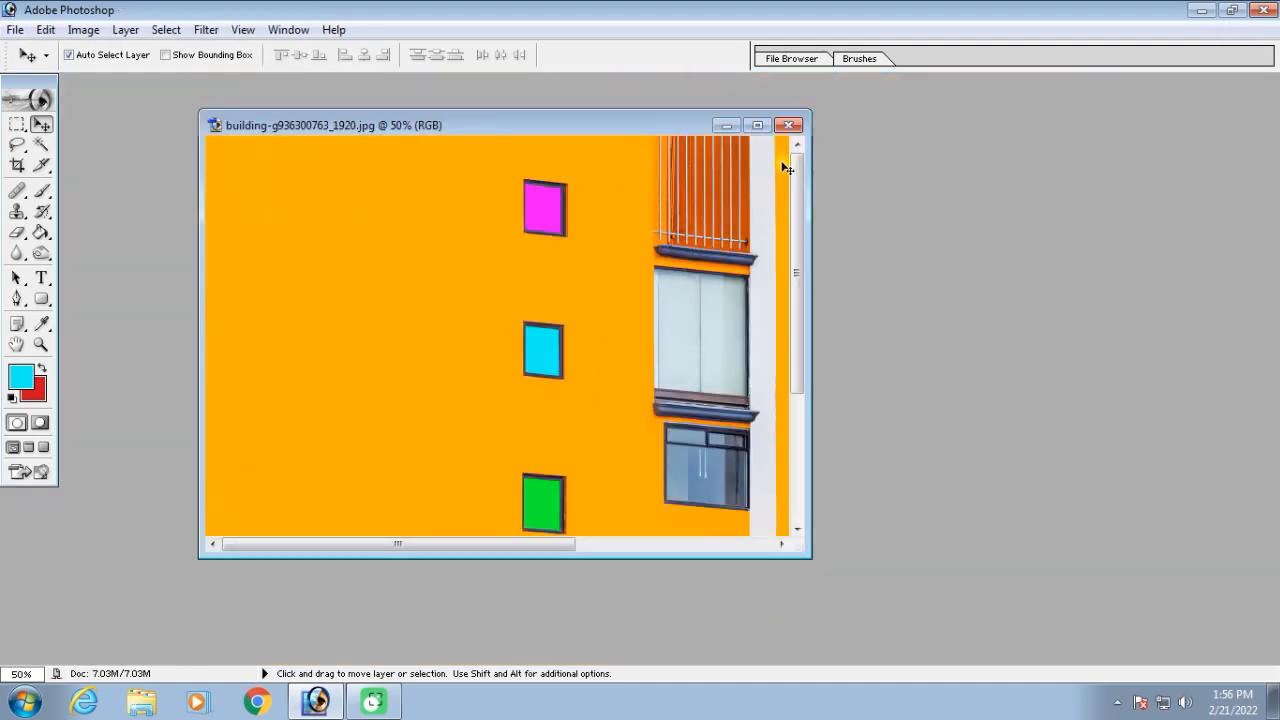
click(800, 125)
click(650, 282)
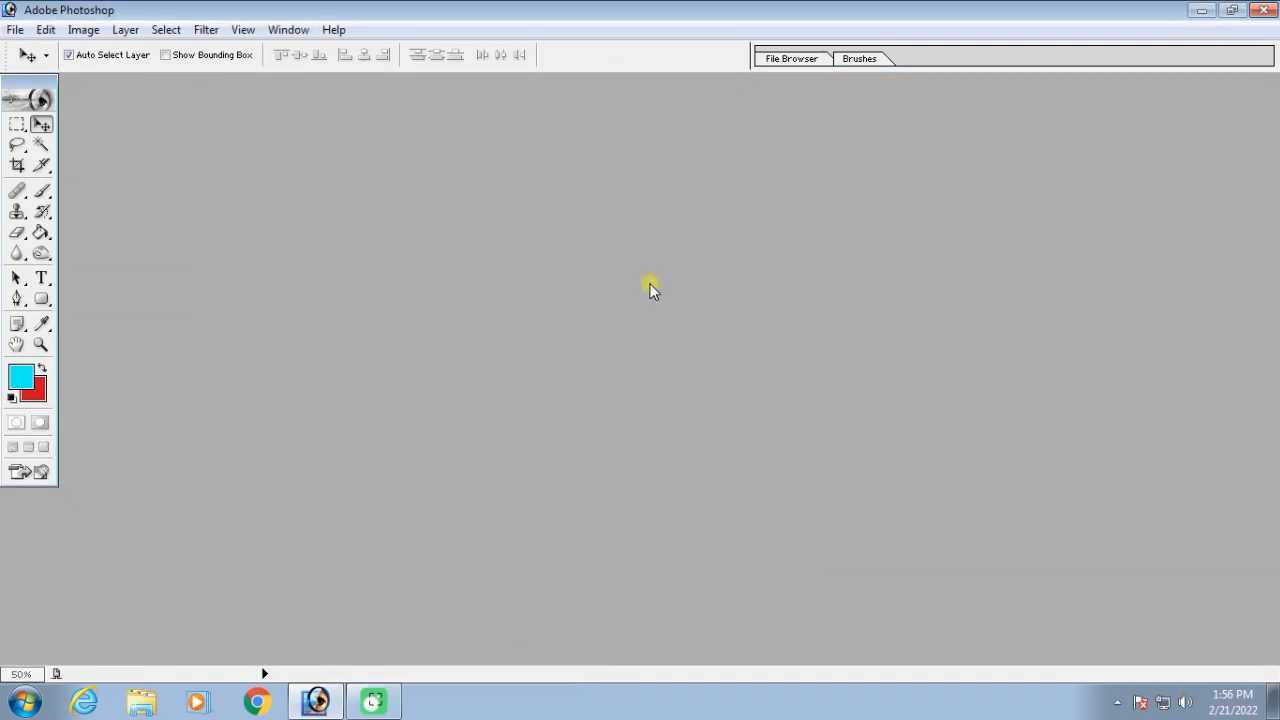
Create a new white document with the 8 x 10 preset and maximize its window
key(ctrl+n)
click(610, 284)
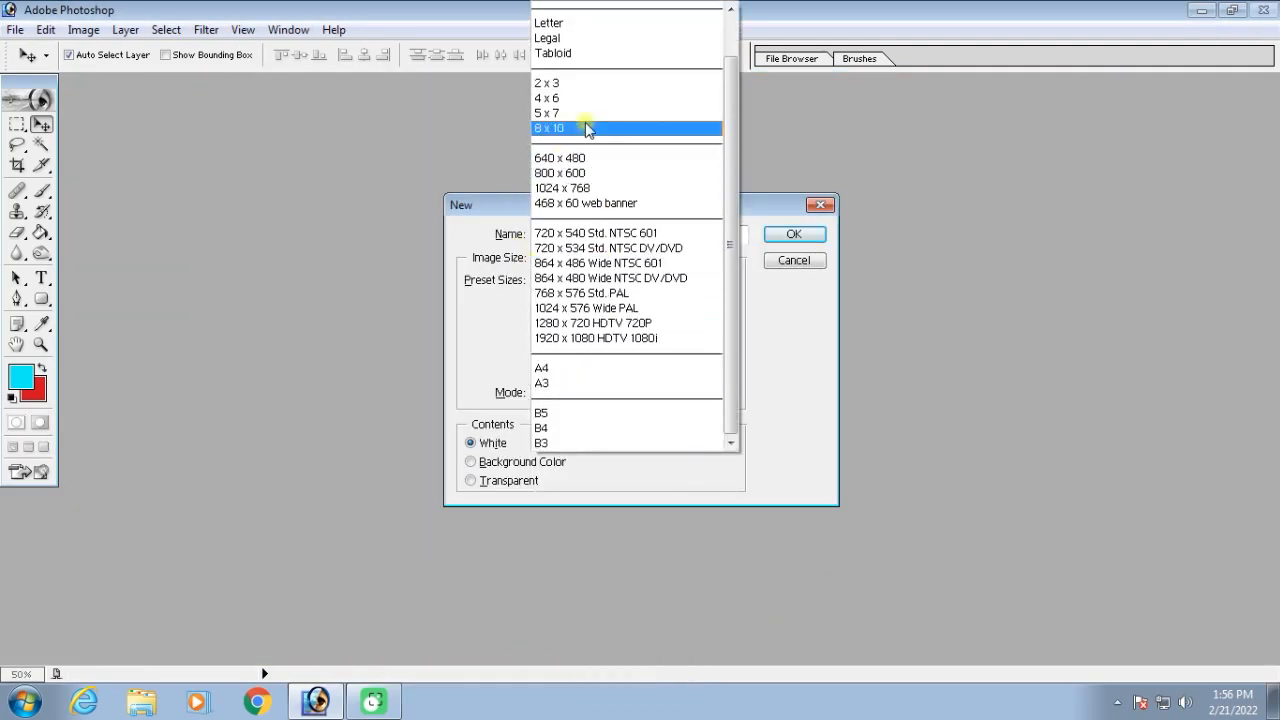
click(588, 128)
click(793, 233)
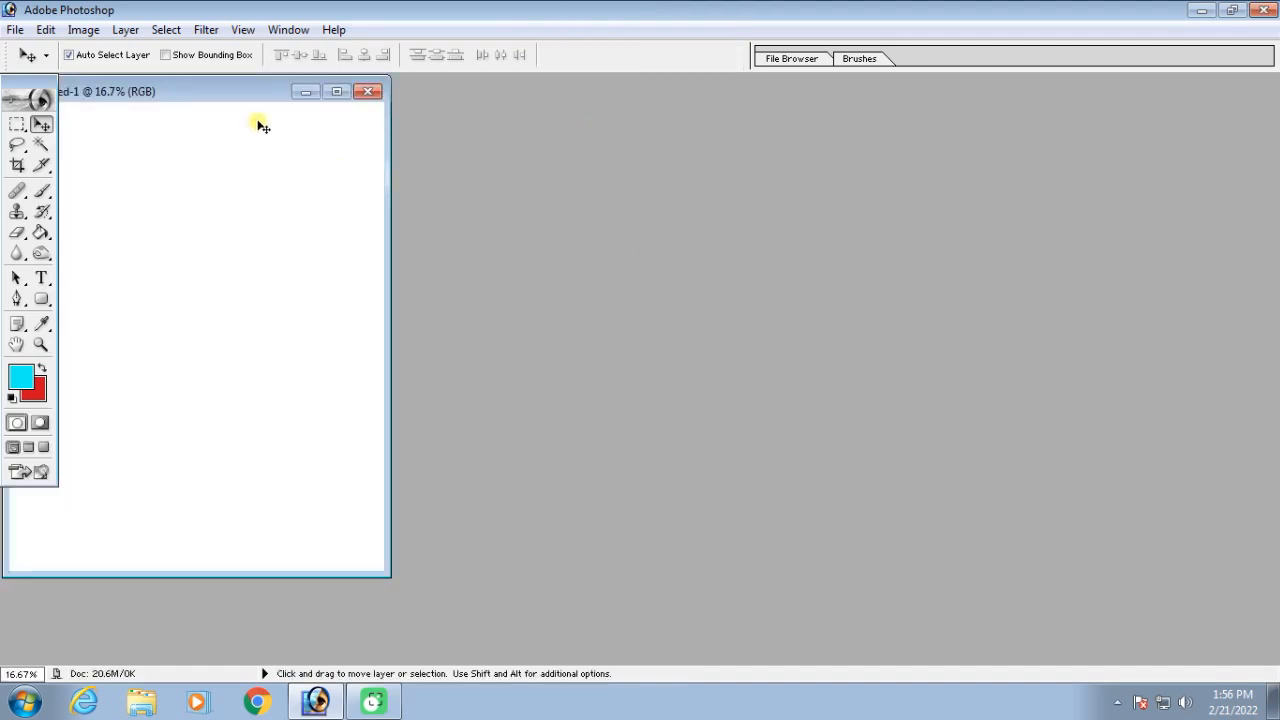
click(337, 92)
key(ctrl+equal)
key(ctrl+minus)
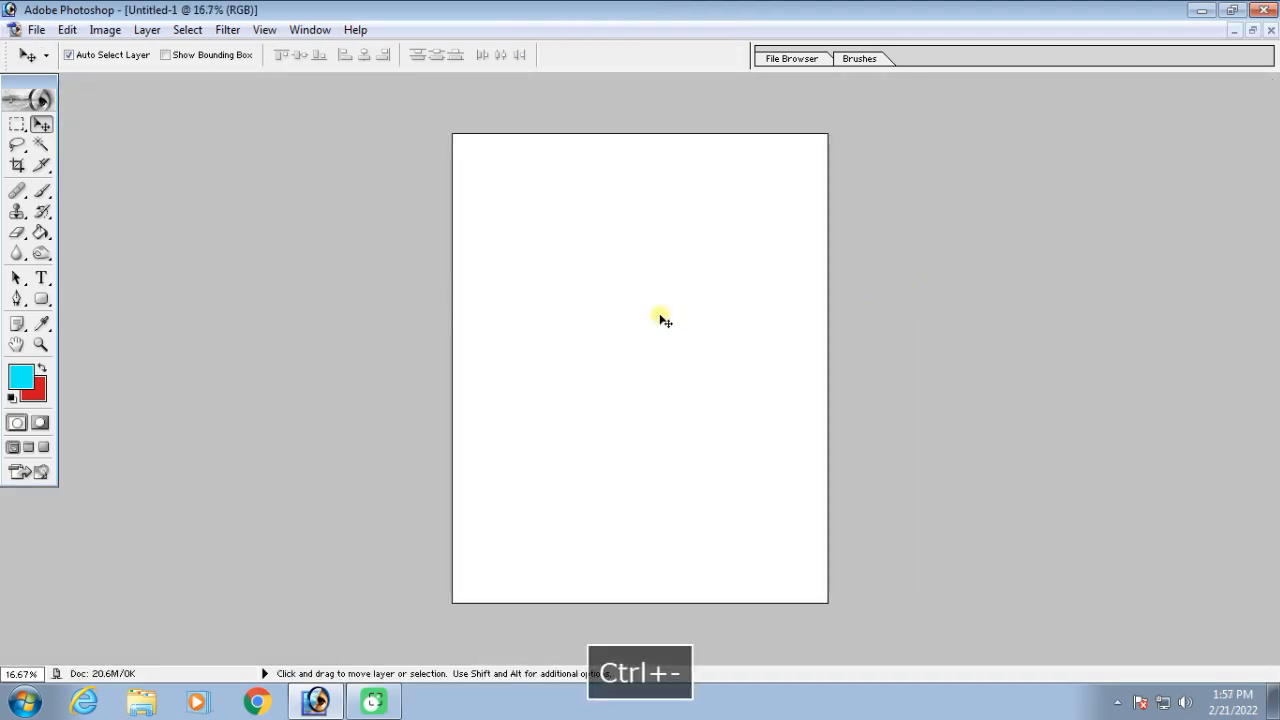
Paint five vertical cyan stripes down the full height of the blank page with the Brush at size 150
key(b)
mouse_move(505, 119)
mouse_down()
mouse_move(490, 190)
mouse_move(506, 606)
mouse_up()
drag(563, 122, 569, 594)
drag(637, 118, 638, 622)
drag(706, 106, 706, 610)
drag(778, 124, 737, 671)
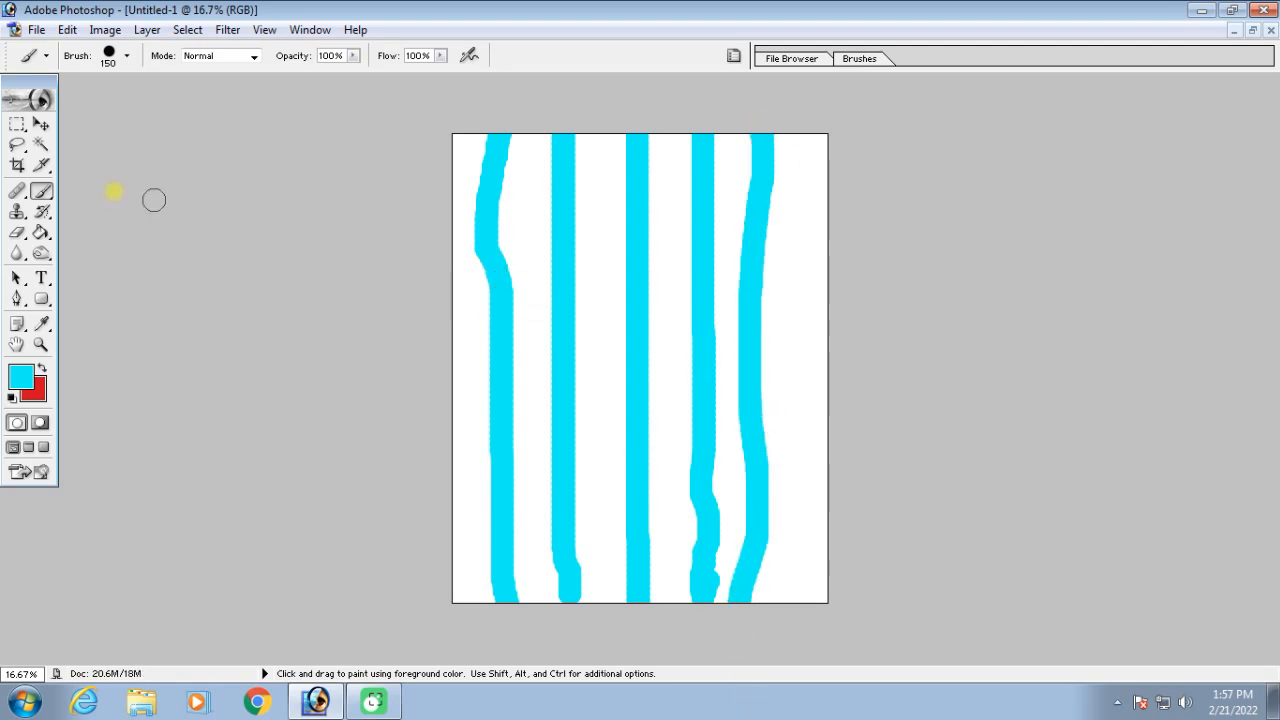
Step backward through the last two brush stripes and bring both stripes back
click(41, 124)
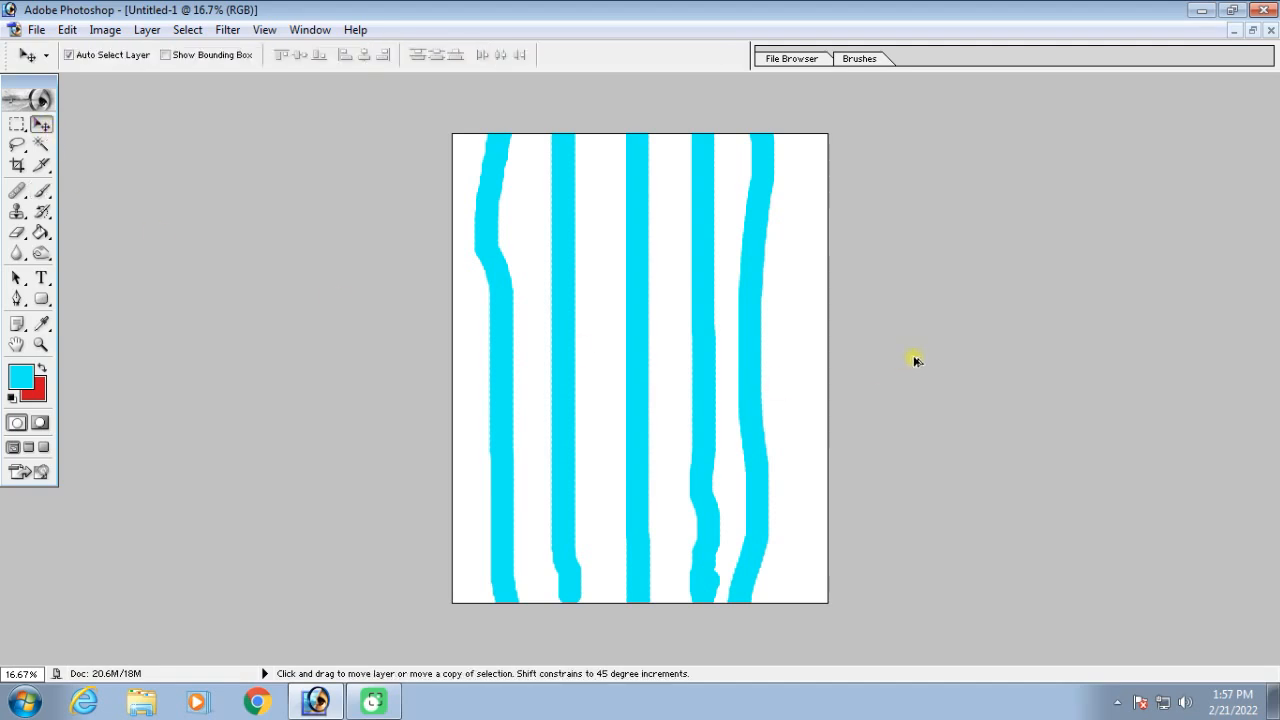
key(ctrl+alt+z)
key(ctrl+alt+z)
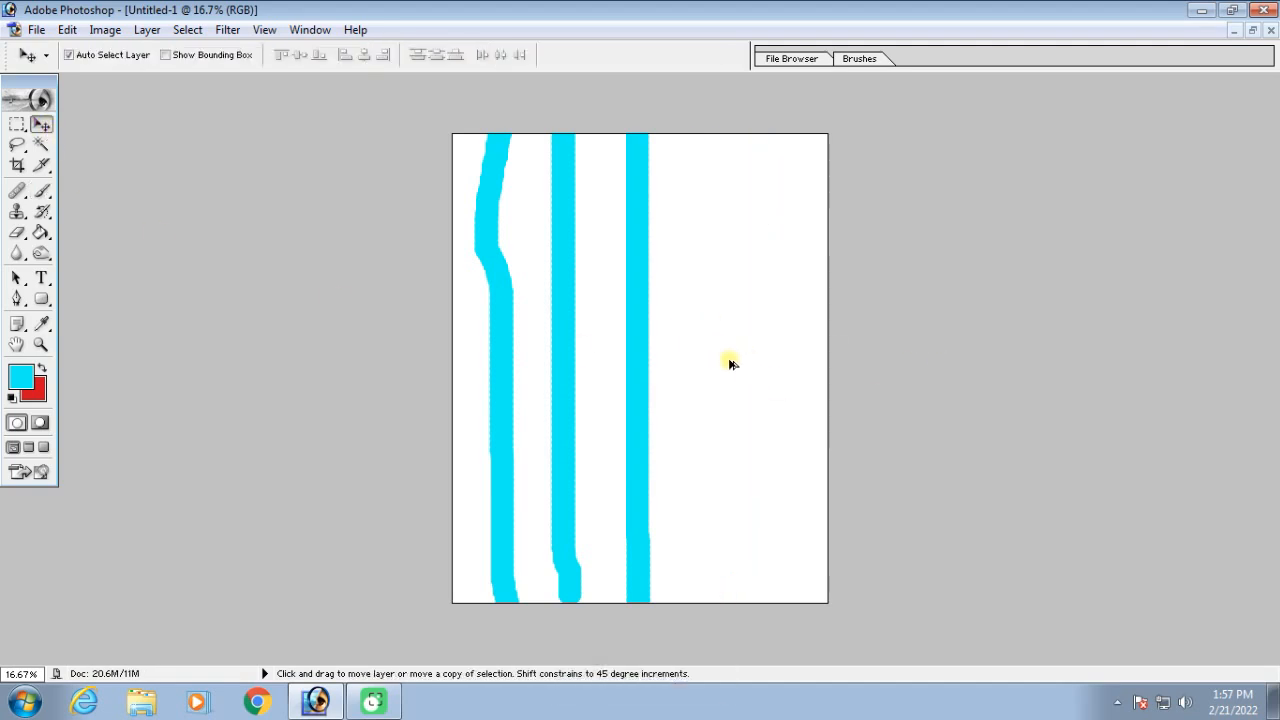
key(ctrl+z)
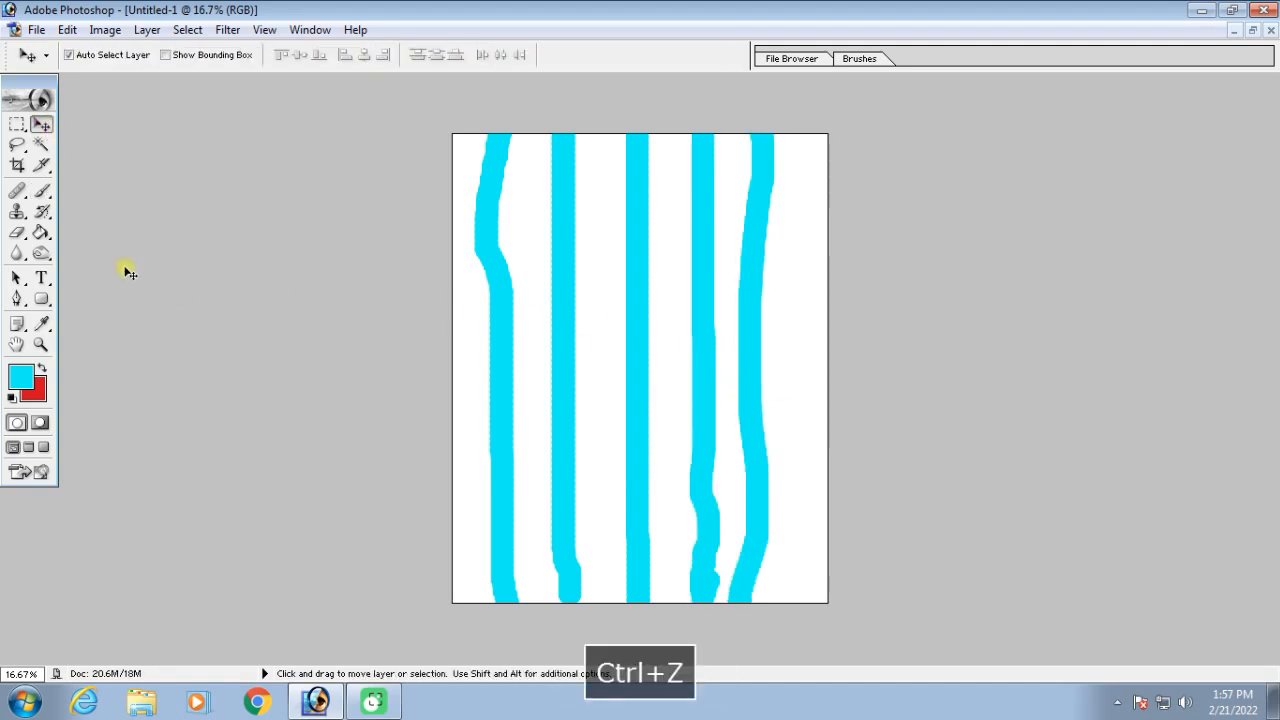
Wipe out only the first painted stripe with the History Brush at size 500
click(44, 213)
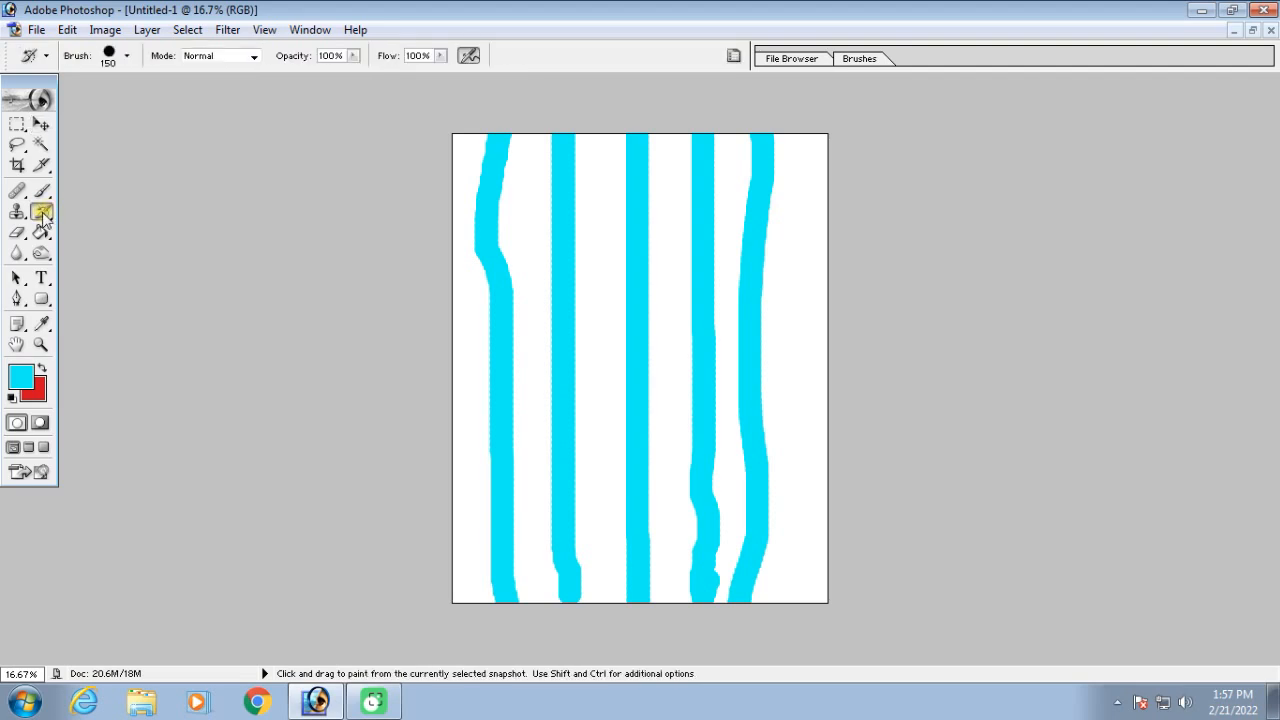
key(bracketright)
key(bracketright)
key(bracketright)
key(bracketright)
key(bracketright)
key(bracketright)
mouse_move(490, 133)
mouse_down()
mouse_move(479, 345)
mouse_move(495, 631)
mouse_up()
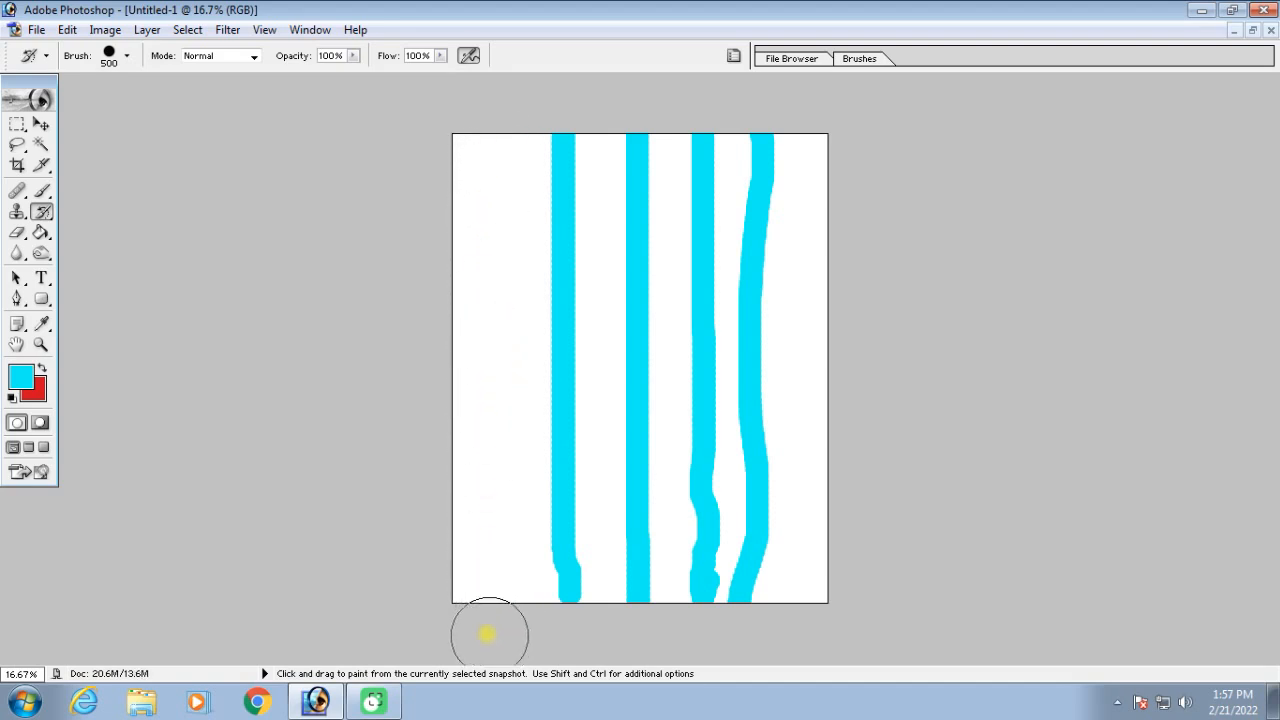
key(F9)
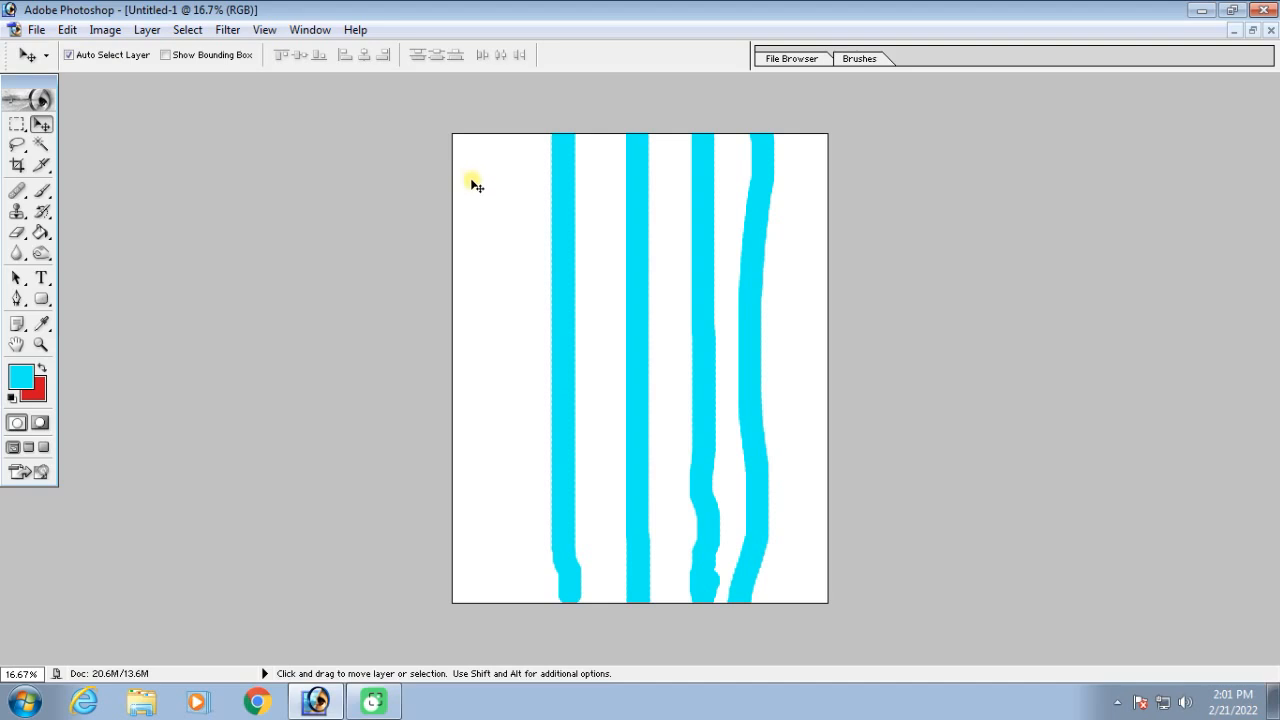
key(F9)
click(1250, 32)
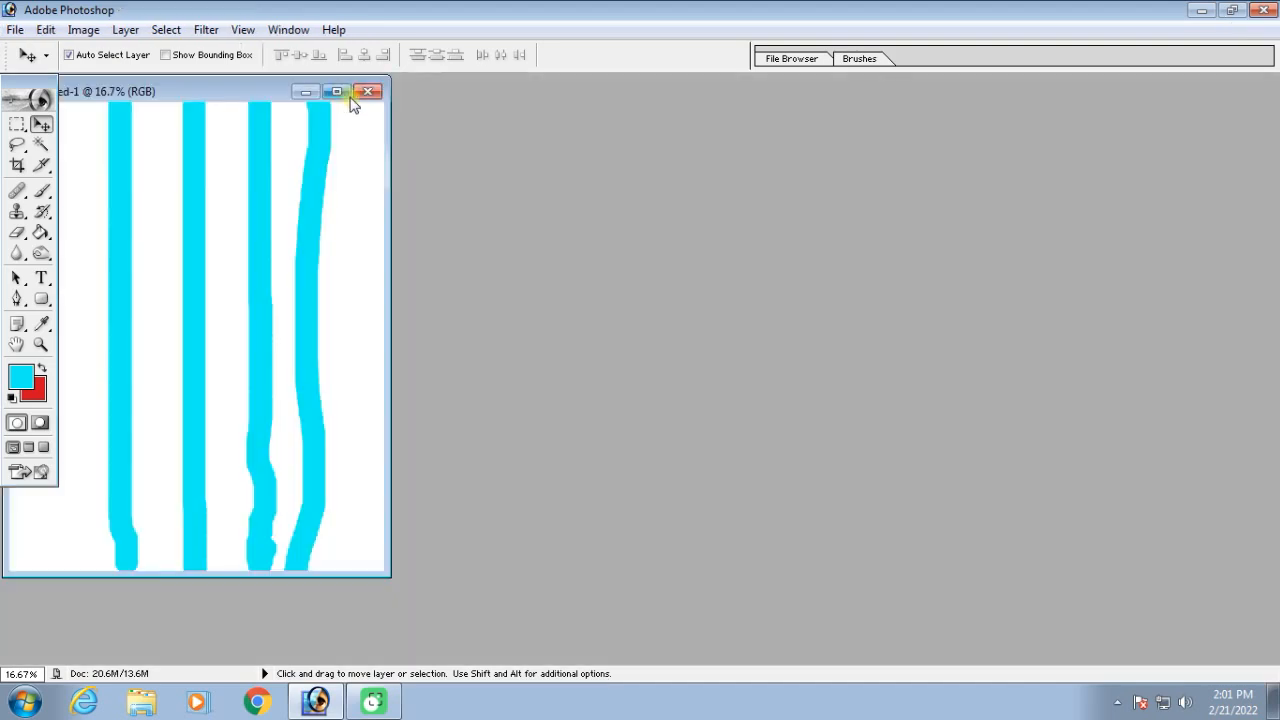
click(338, 92)
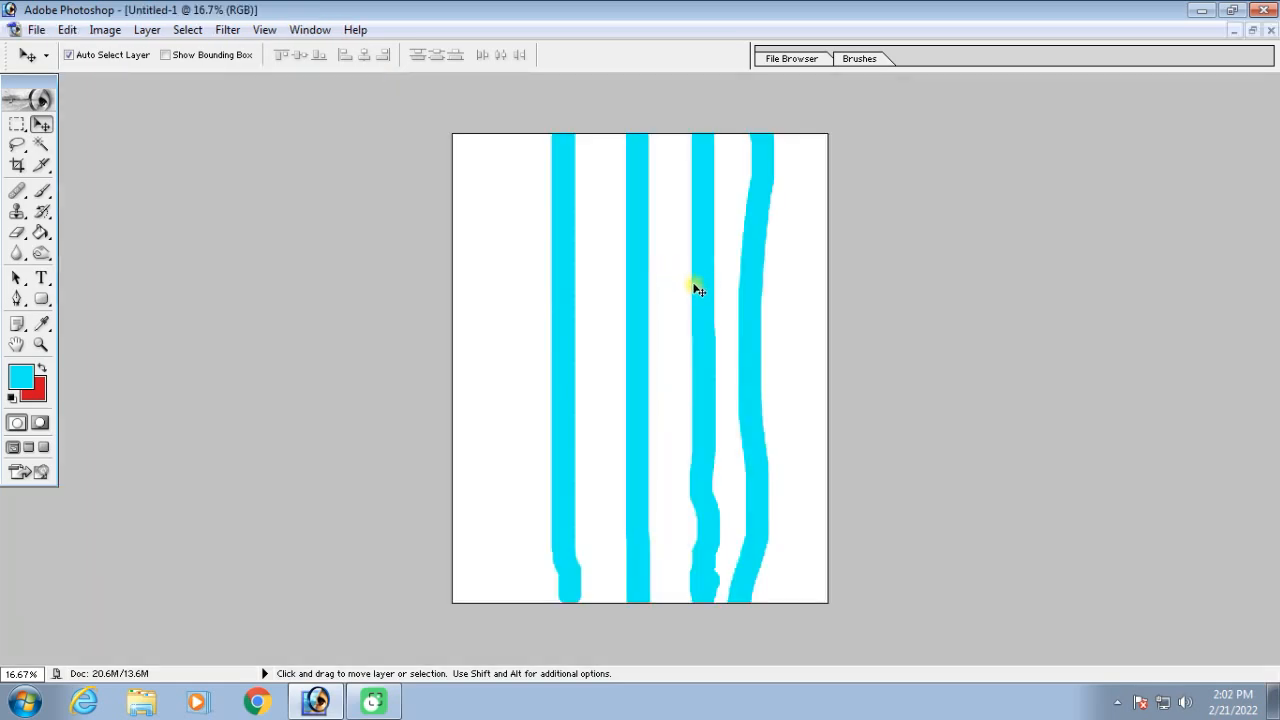
key(ctrl+equal)
key(ctrl+minus)
Wipe out the four remaining cyan stripes with the History Brush enlarged to size 800
click(42, 212)
key(F9)
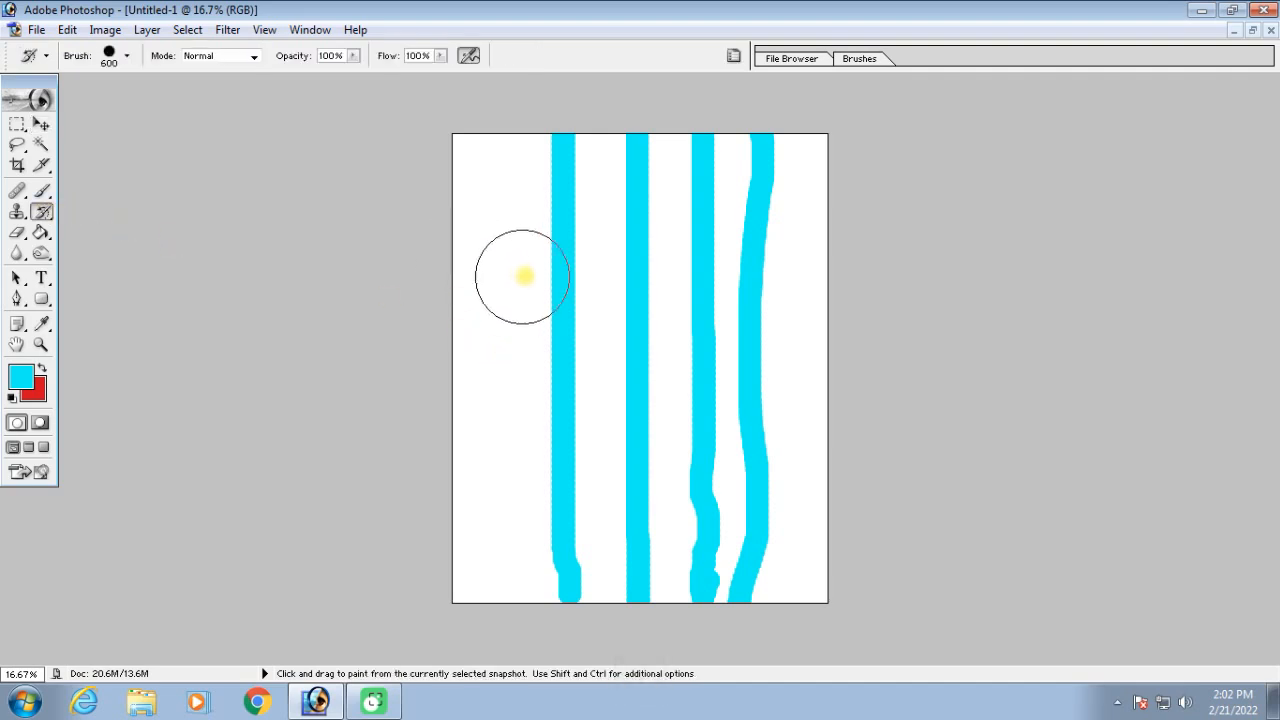
key(bracketright)
key(bracketright)
key(bracketright)
mouse_move(529, 197)
mouse_down()
mouse_move(628, 148)
mouse_move(777, 213)
mouse_move(741, 581)
mouse_move(726, 400)
mouse_move(670, 190)
mouse_move(558, 317)
mouse_move(600, 534)
mouse_move(577, 578)
mouse_move(654, 294)
mouse_up()
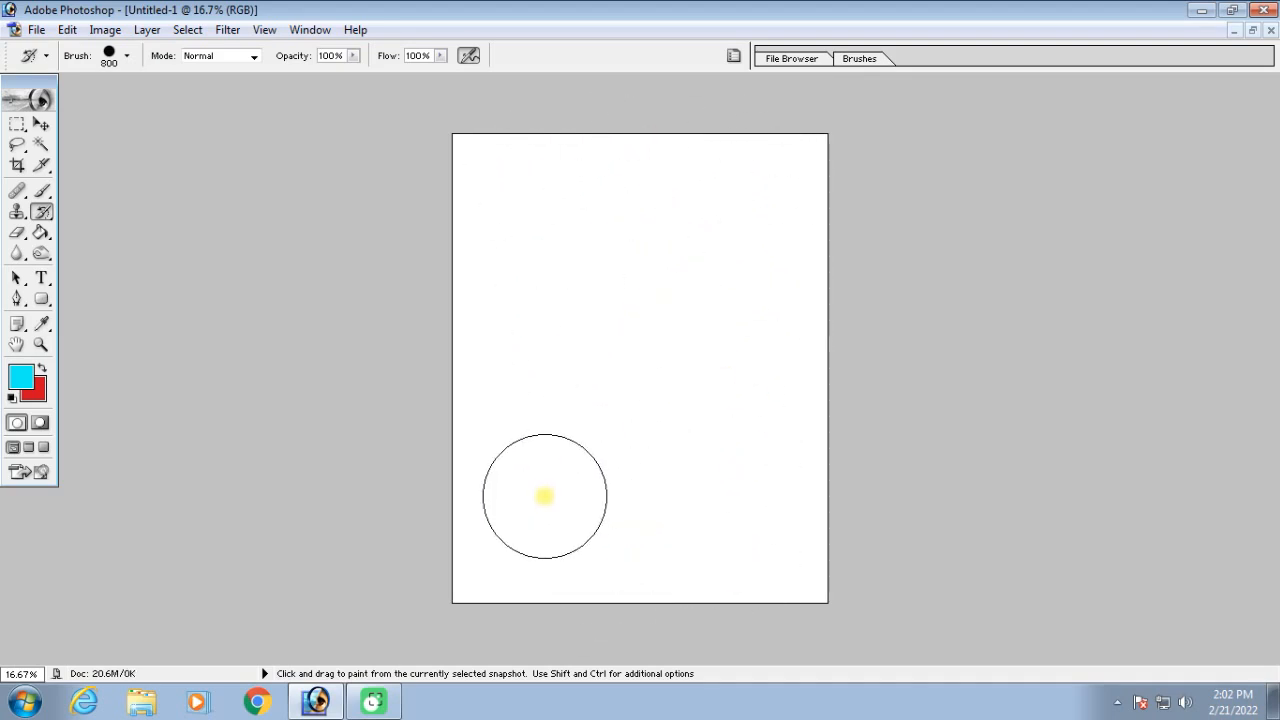
Bring back the four wiped-out cyan stripes and fill the whole page with History as the contents
key(ctrl+alt+z)
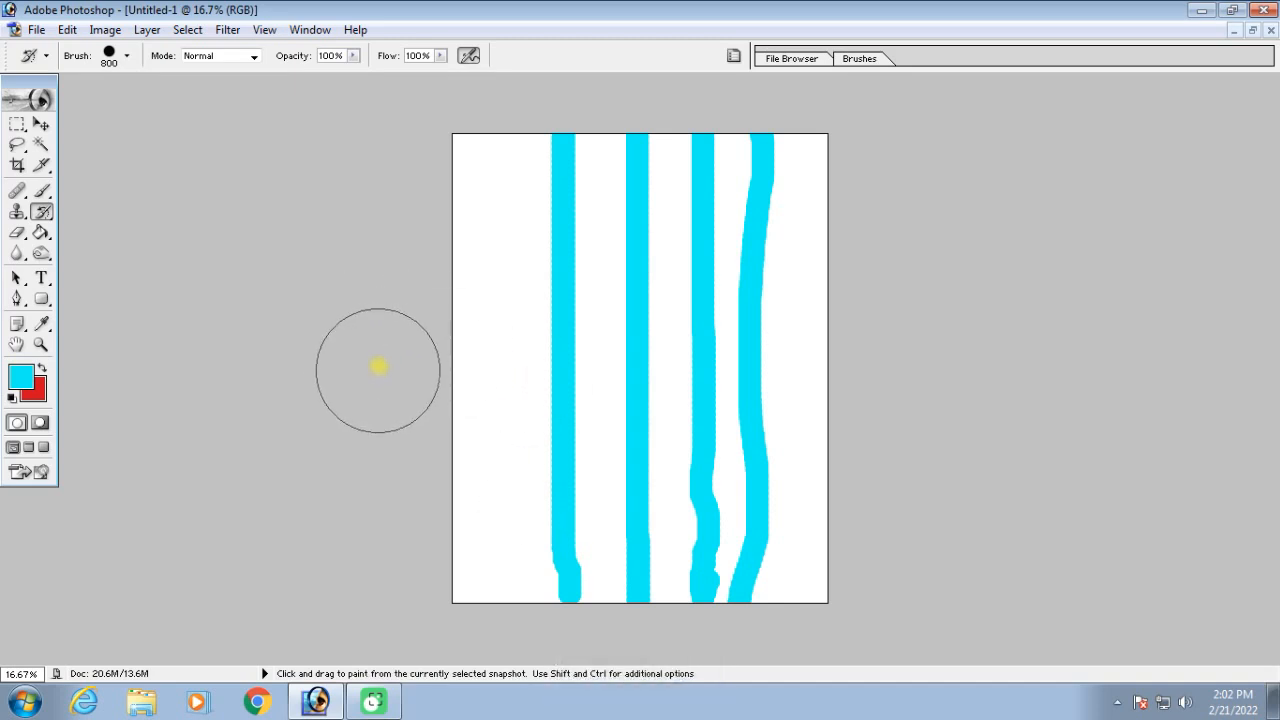
click(67, 29)
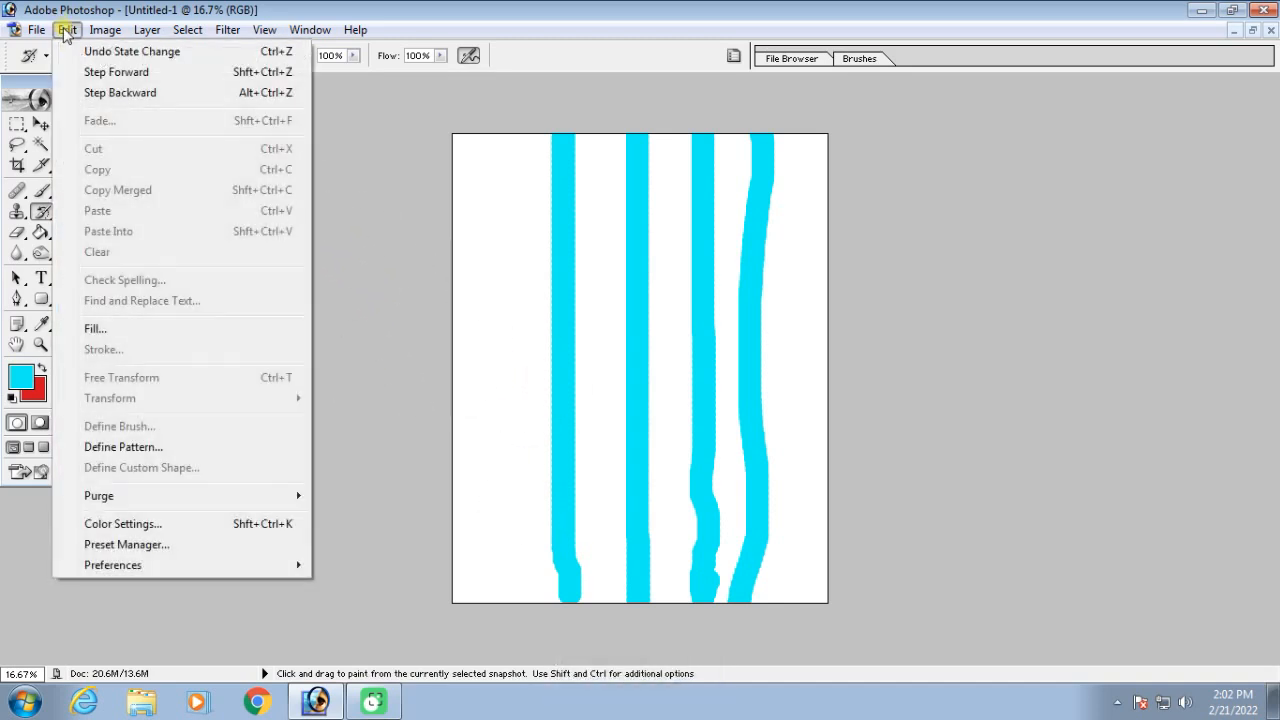
click(116, 331)
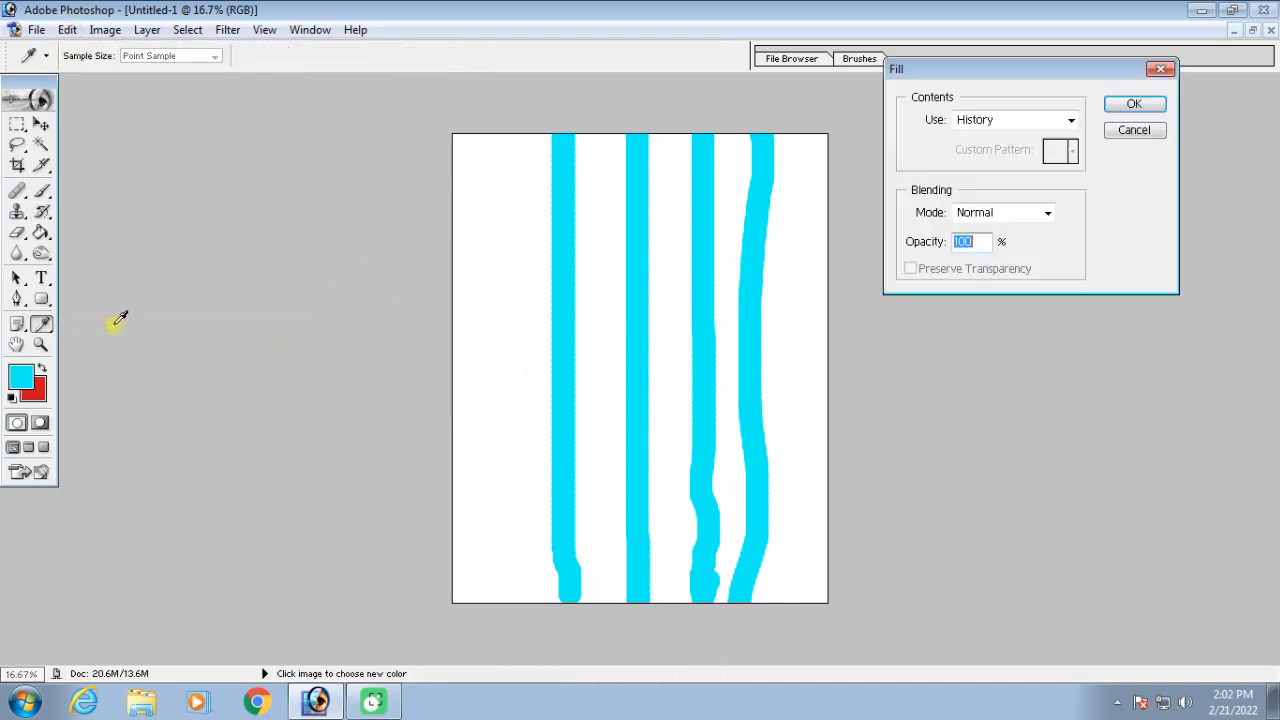
click(1014, 120)
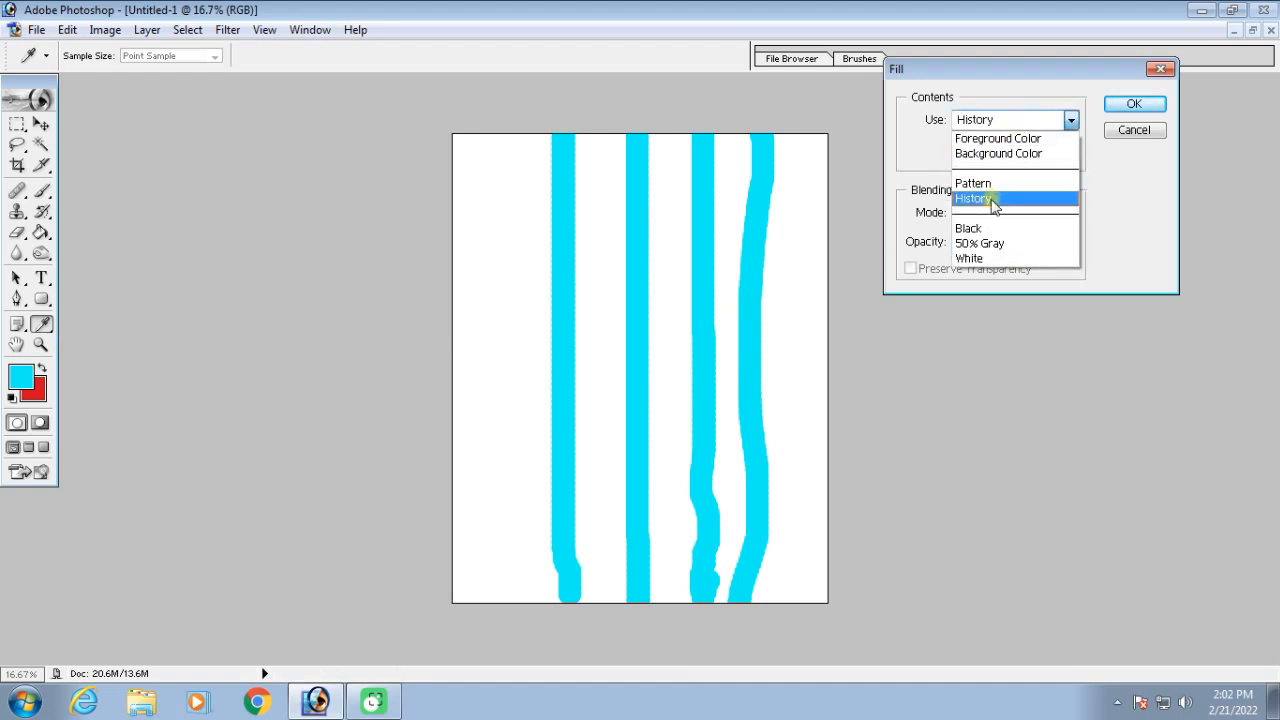
click(993, 200)
click(1134, 104)
key(y)
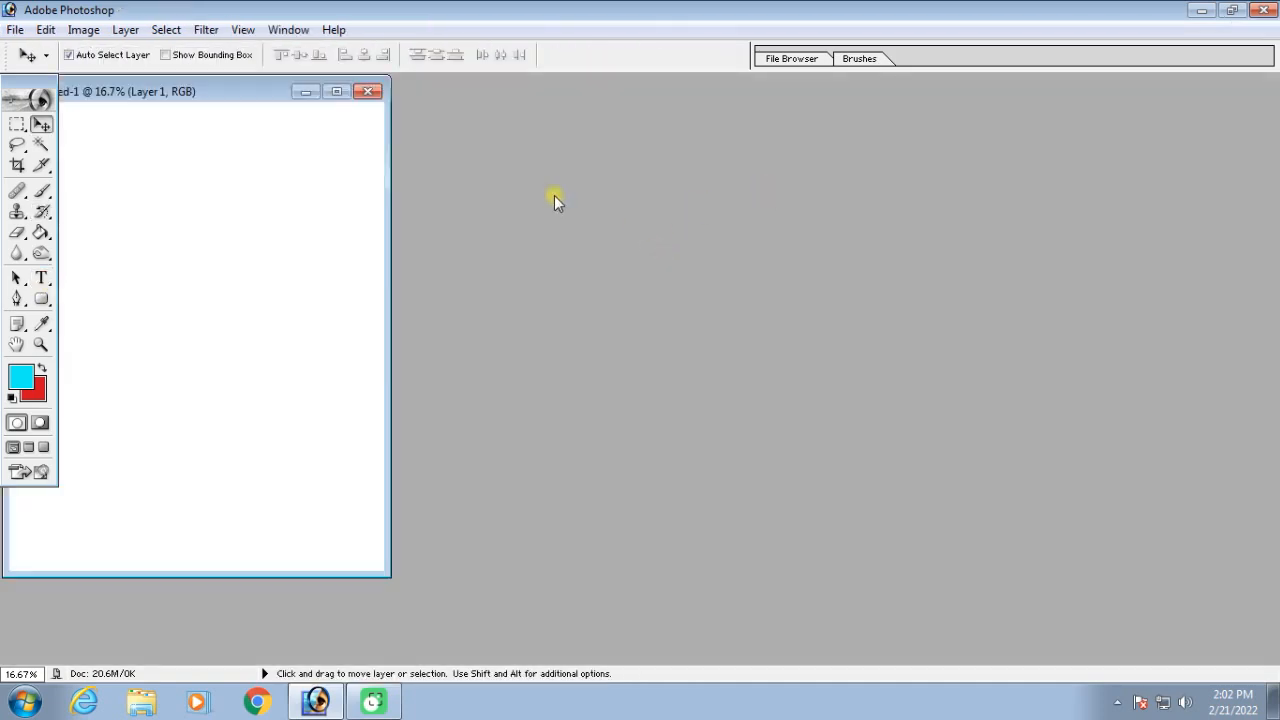
Close the blank document and open the photo of two fishing boats with cast nets, fitted to the window
click(368, 92)
click(655, 274)
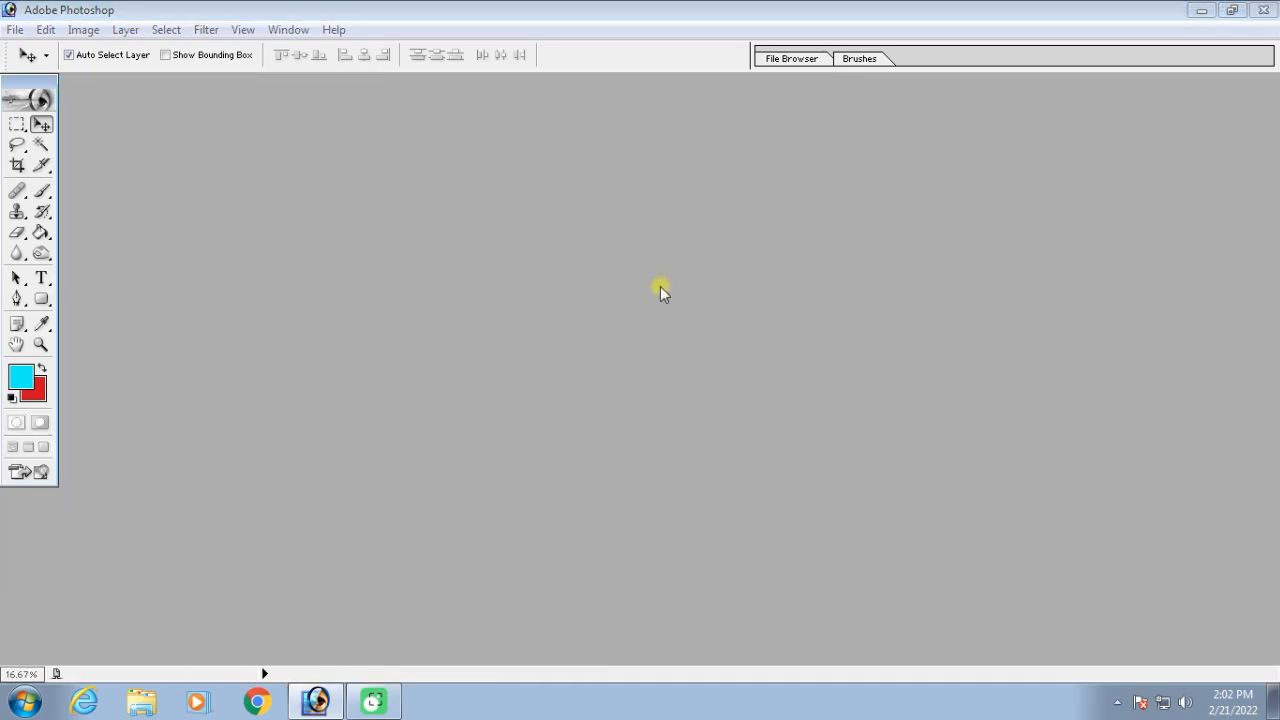
double_click(660, 286)
double_click(640, 290)
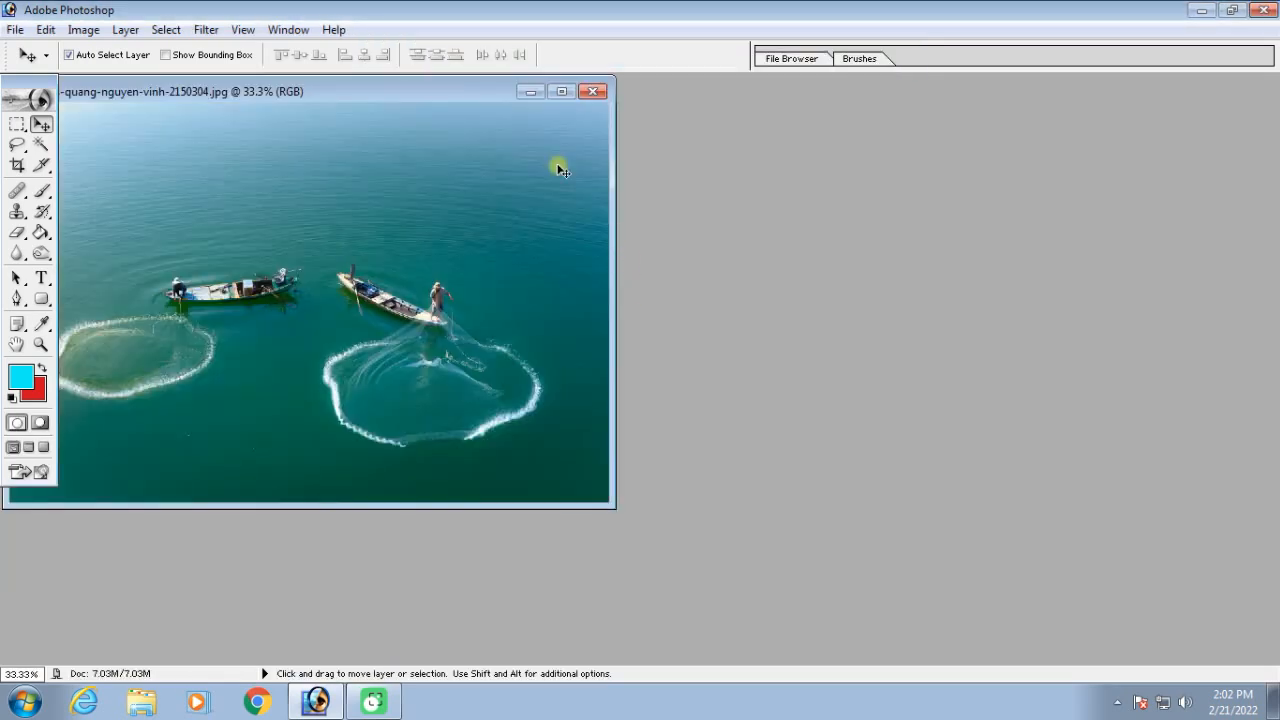
key(ctrl+0)
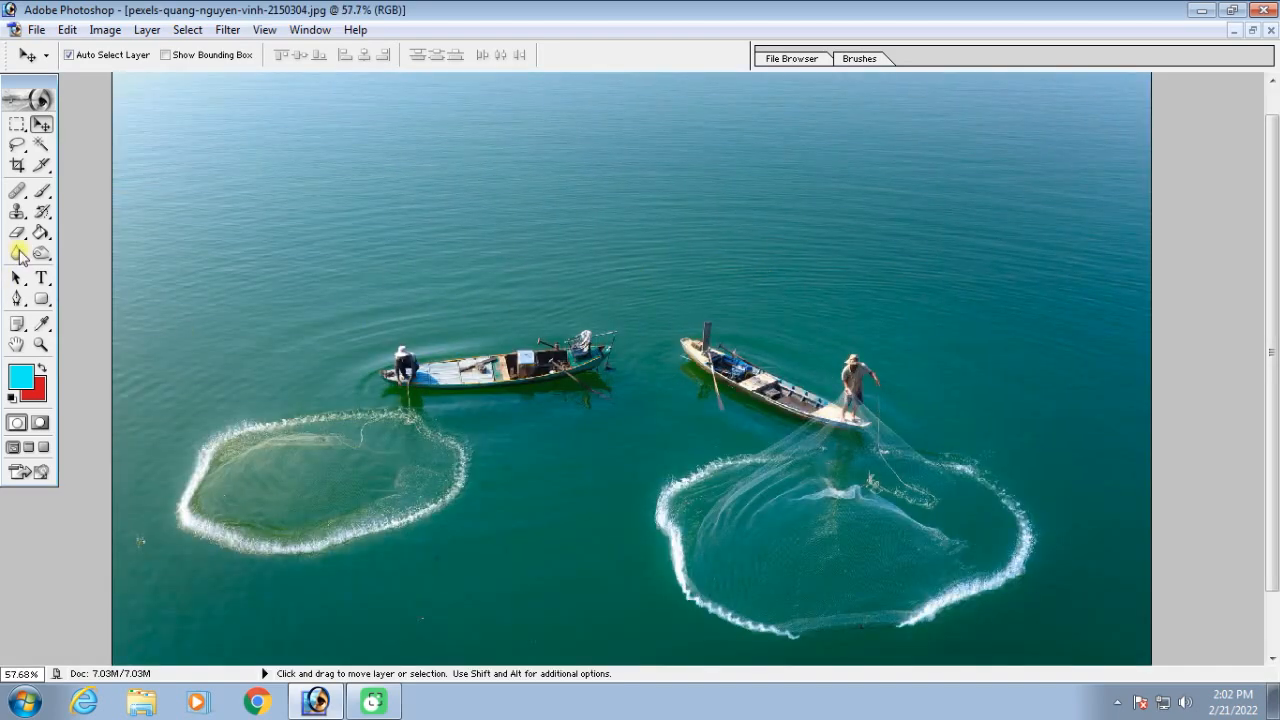
Add the white 30 pt Arial Black text "Adob Photoshop 7.0" on the water above the boats
click(42, 278)
click(558, 222)
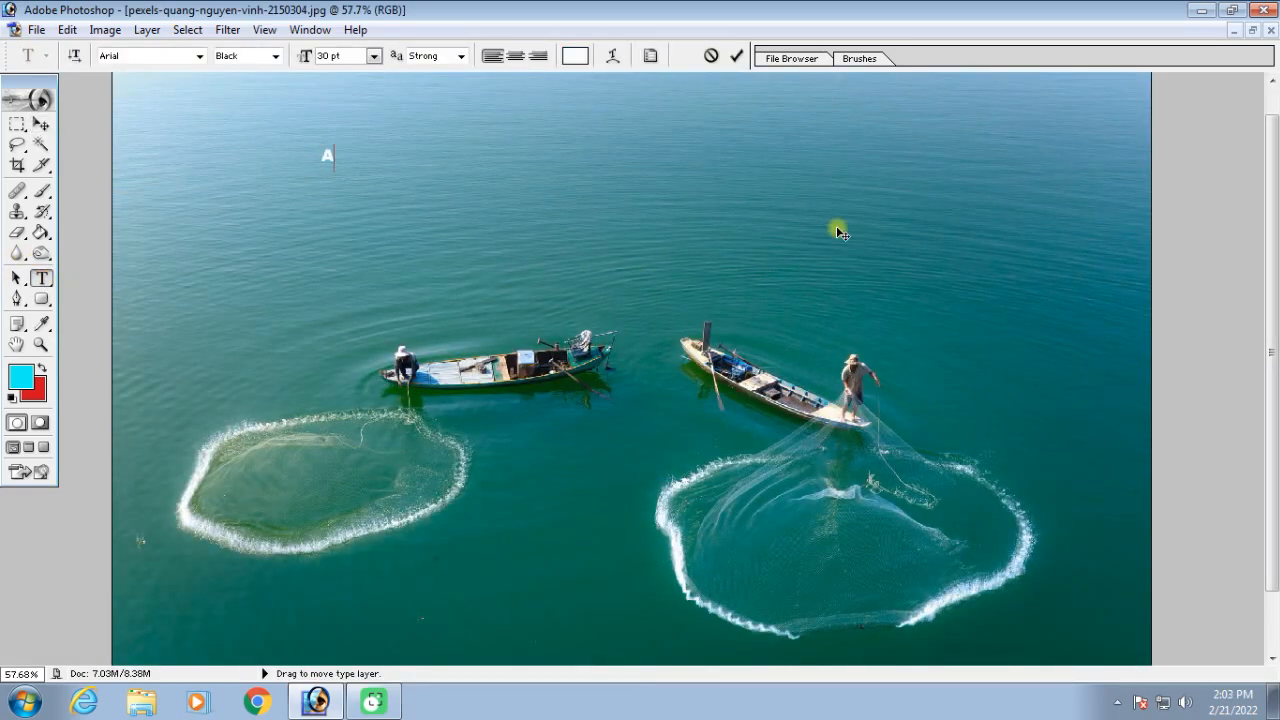
text(Adob )
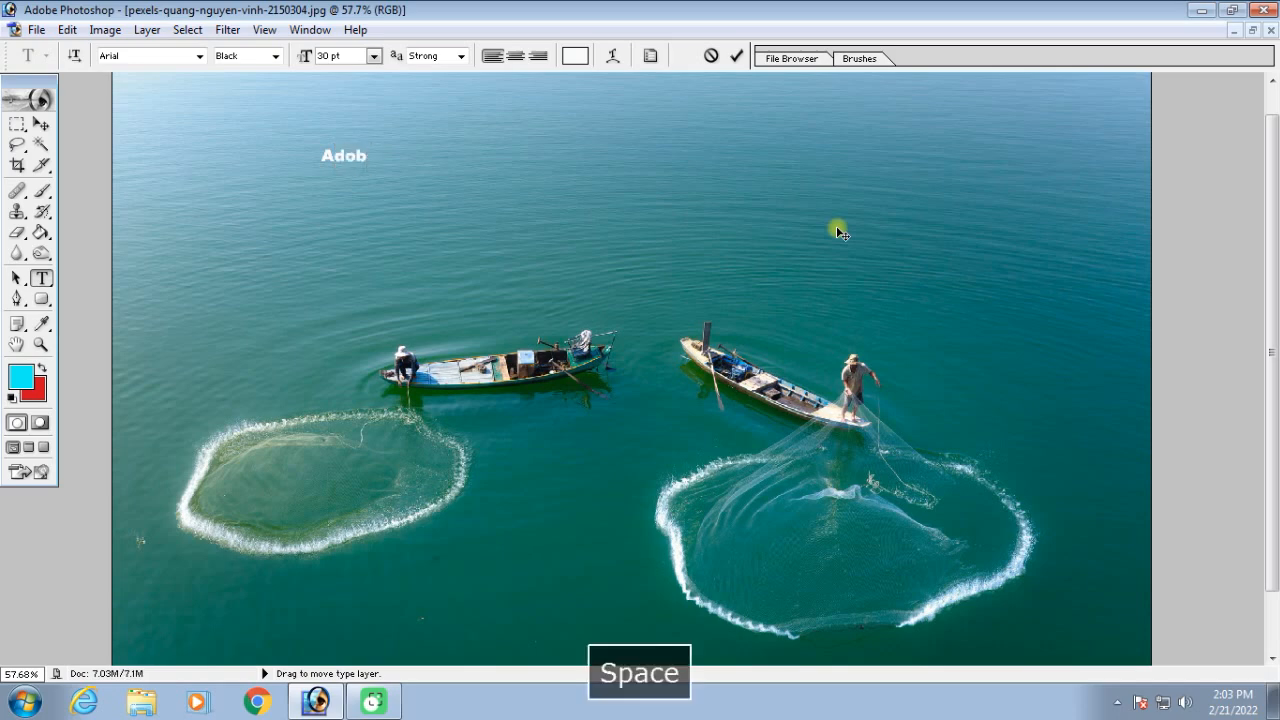
text(Photoshop 7.0)
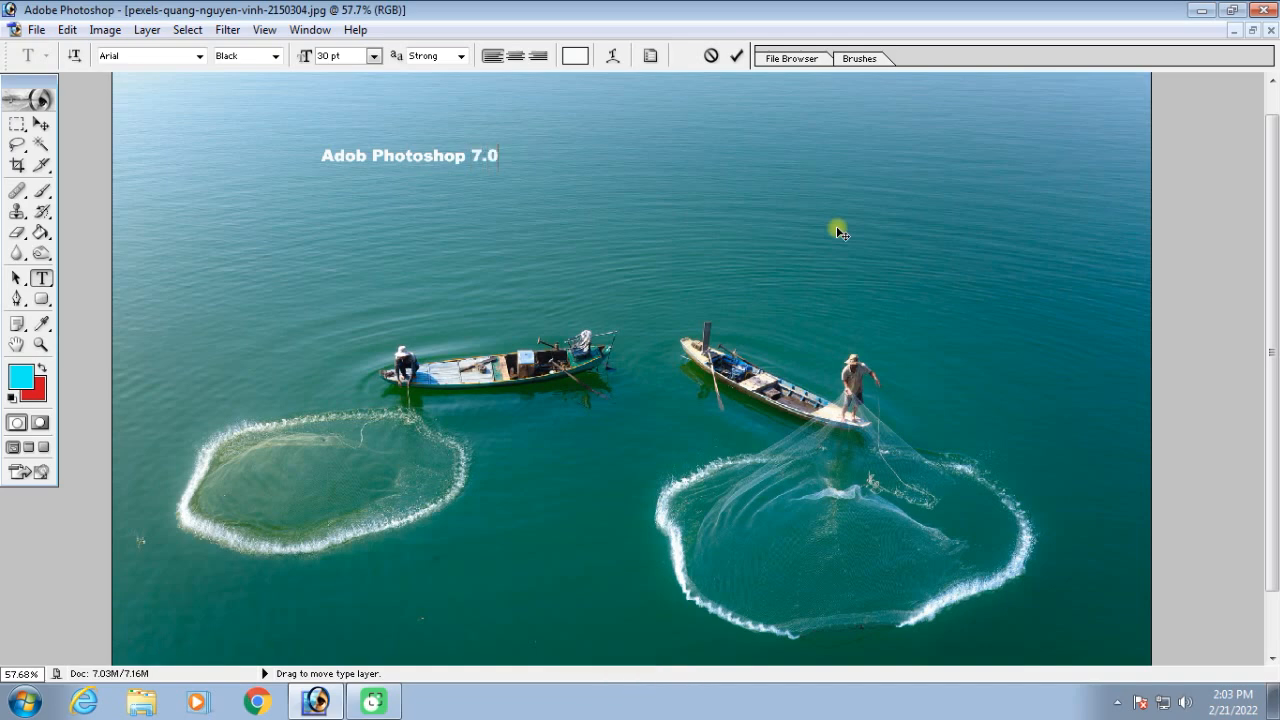
click(40, 124)
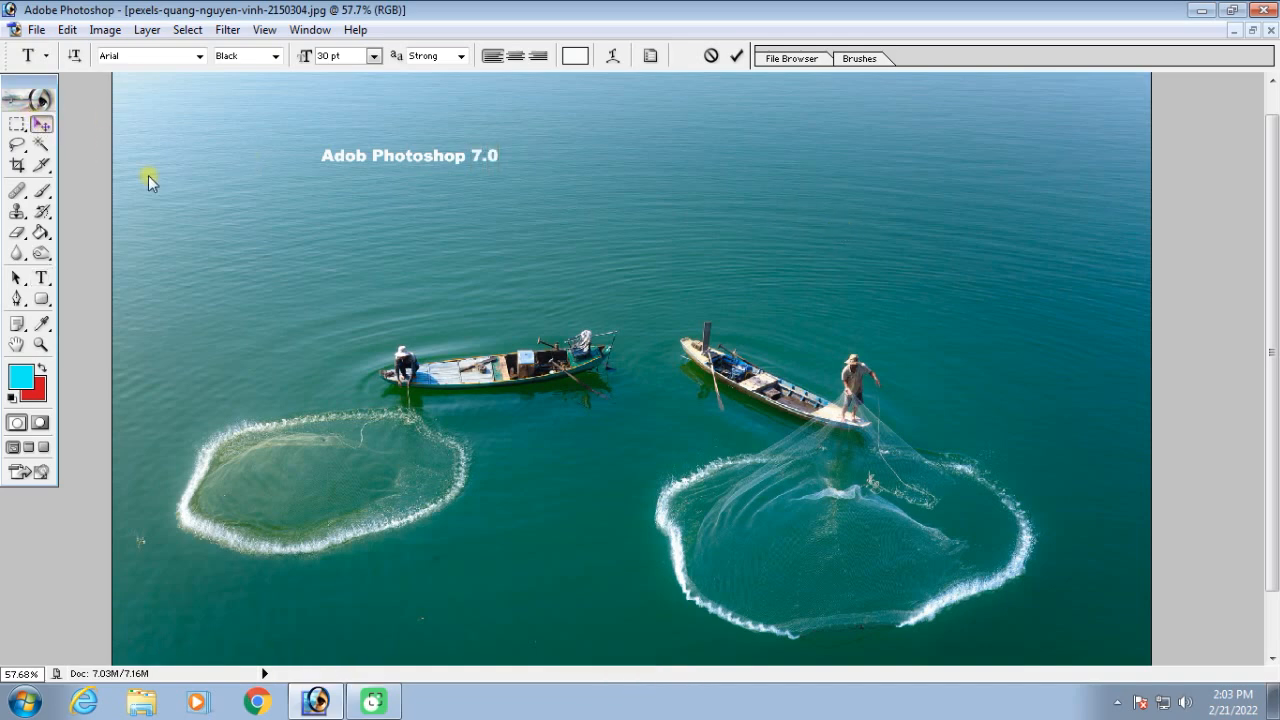
Enlarge the "Adob Photoshop 7.0" text to more than twice its size and merge the visible layers
key(ctrl+t)
drag(489, 160, 730, 313)
key(Return)
key(ctrl+shift+e)
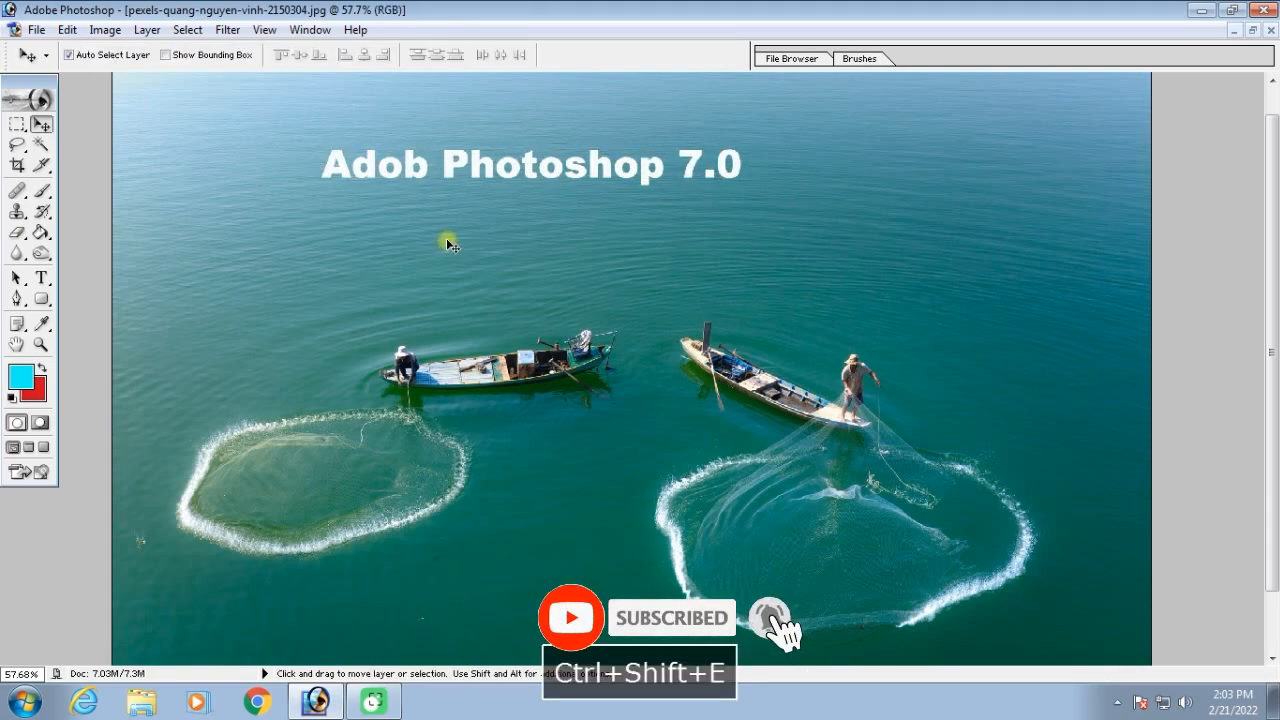
Try to move the merged text with the Move tool at 100% view
key(ctrl+alt+0)
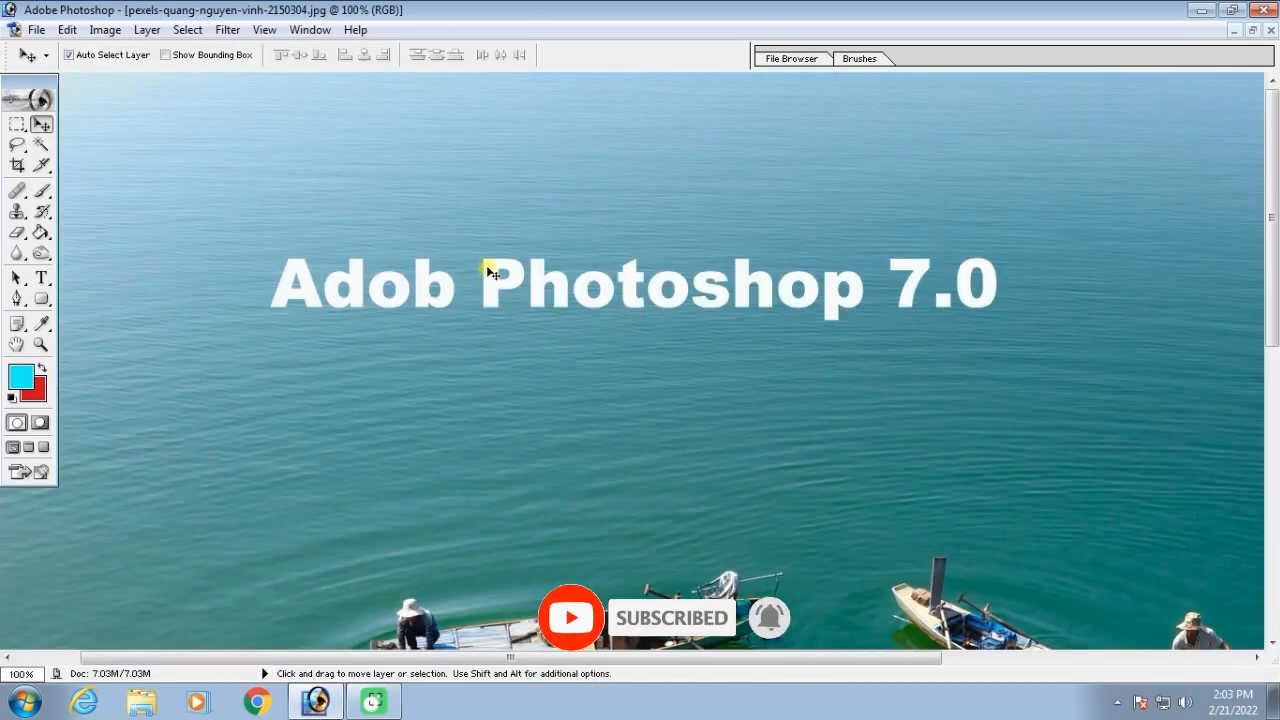
click(502, 270)
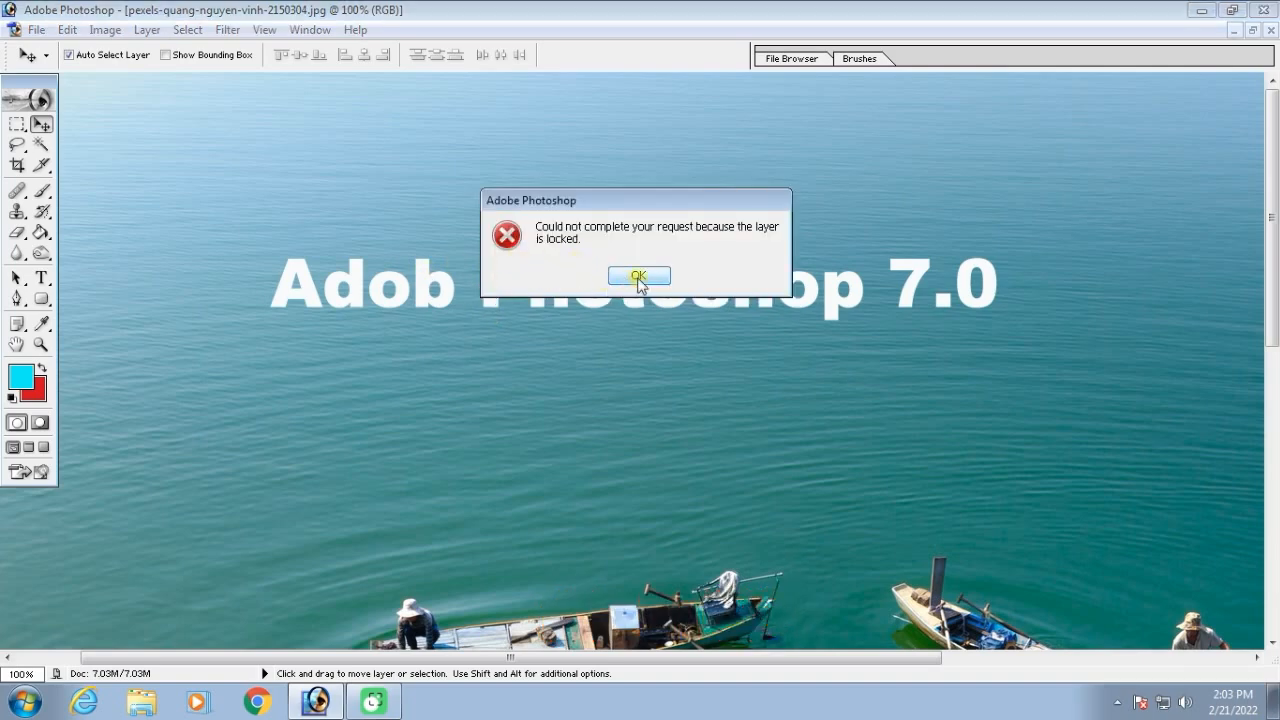
click(620, 278)
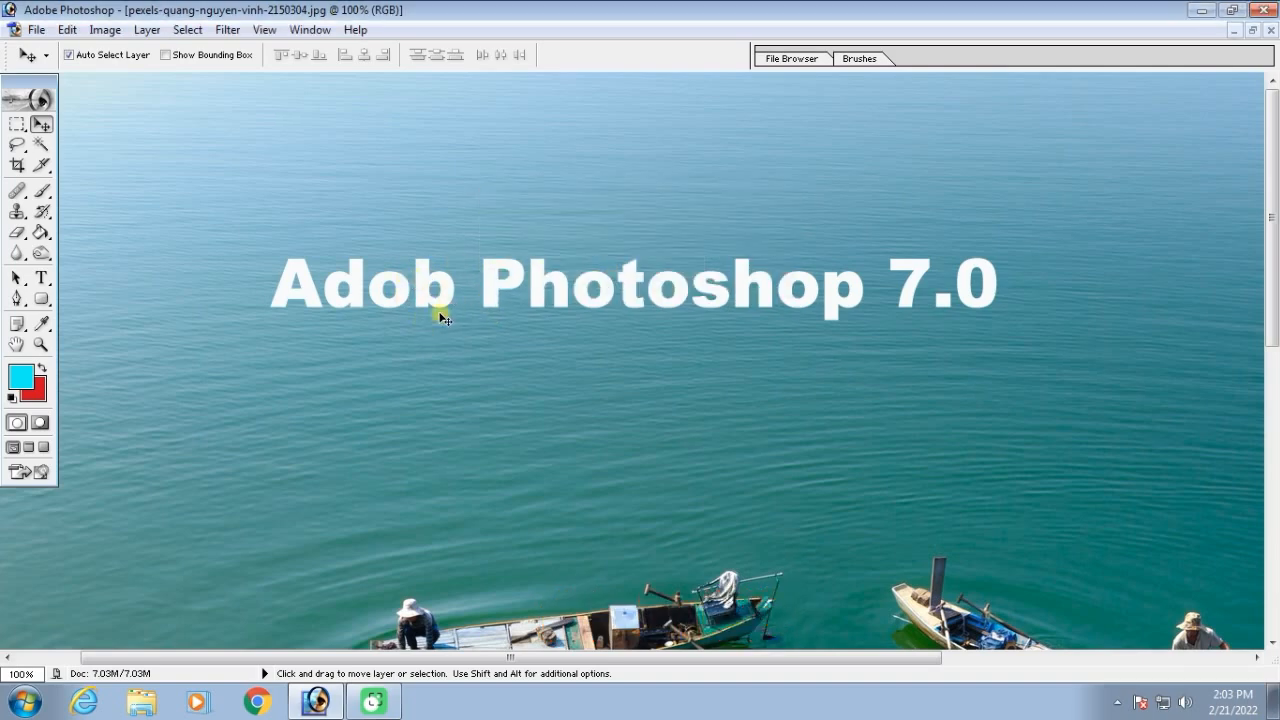
Wipe out the misspelled word "Adob" with the History Brush at size 50
click(41, 213)
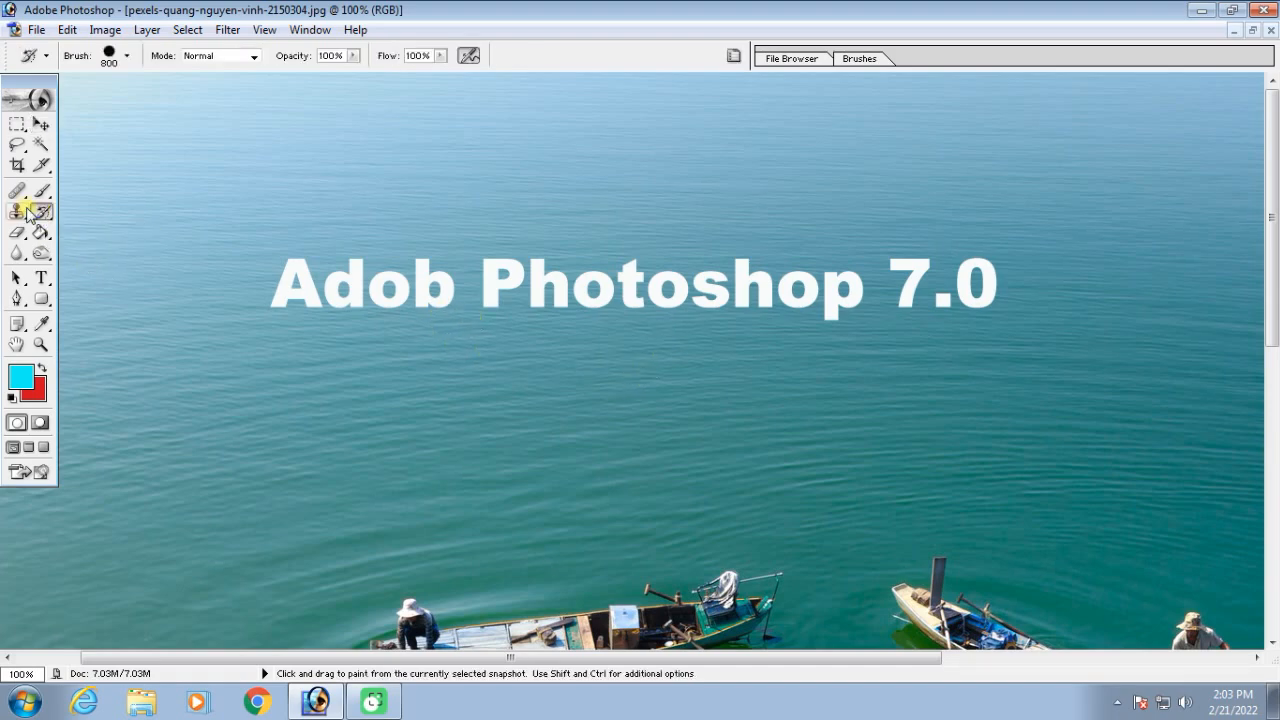
key(bracketleft)
key(bracketleft)
key(bracketleft)
key(bracketleft)
key(bracketleft)
key(bracketleft)
key(bracketleft)
key(bracketleft)
key(bracketleft)
key(bracketleft)
key(bracketleft)
key(bracketleft)
key(bracketleft)
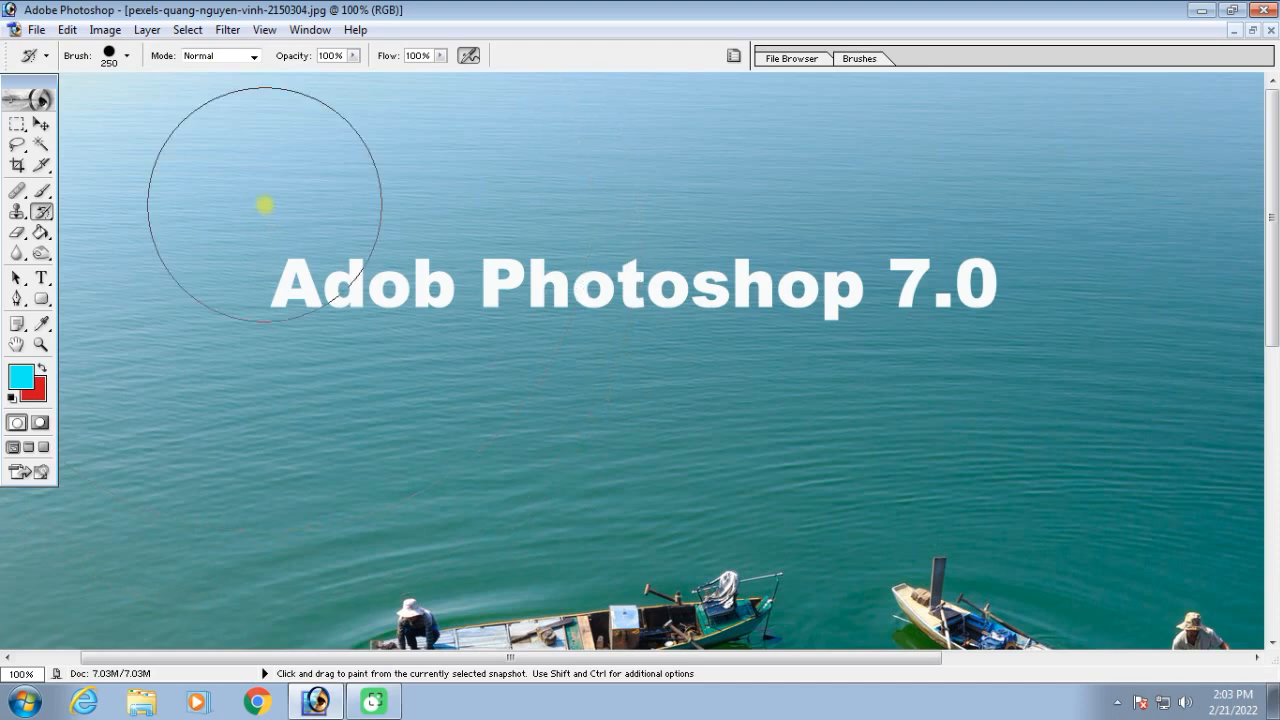
key(bracketleft)
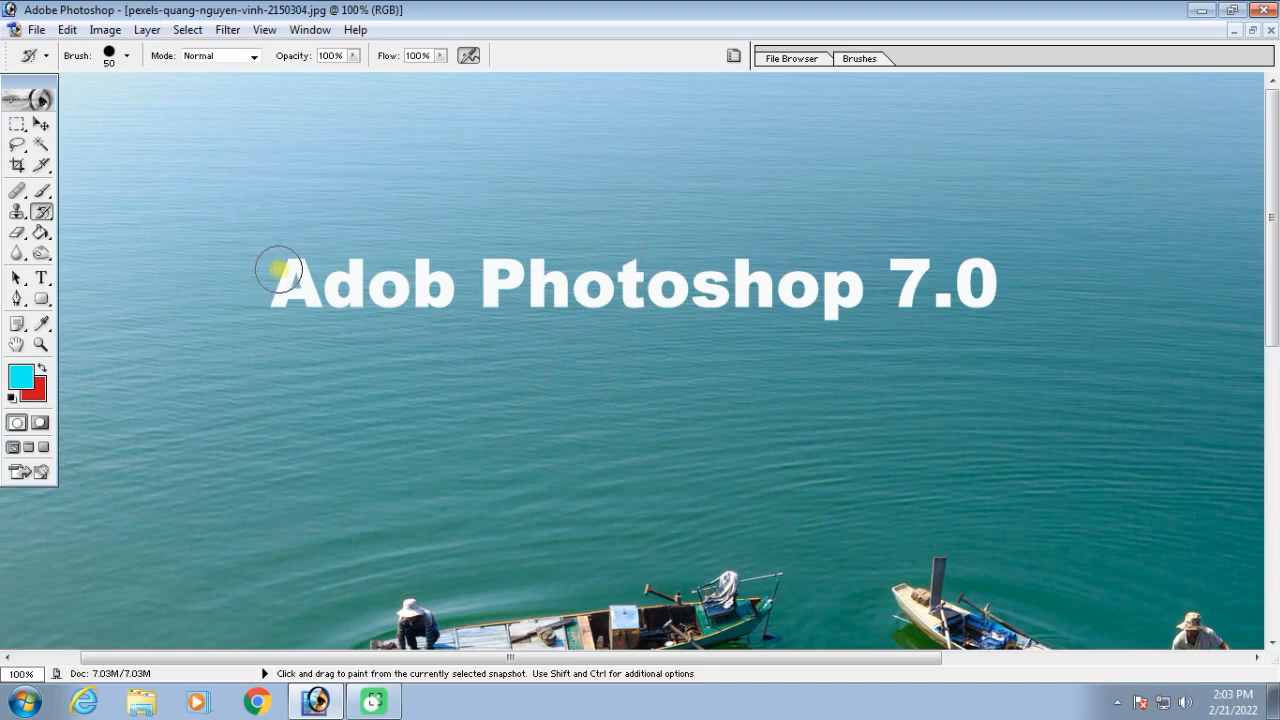
mouse_move(279, 269)
mouse_down()
mouse_move(309, 303)
mouse_move(346, 285)
mouse_move(346, 266)
mouse_move(391, 291)
mouse_move(434, 277)
mouse_move(437, 294)
mouse_move(417, 294)
mouse_up()
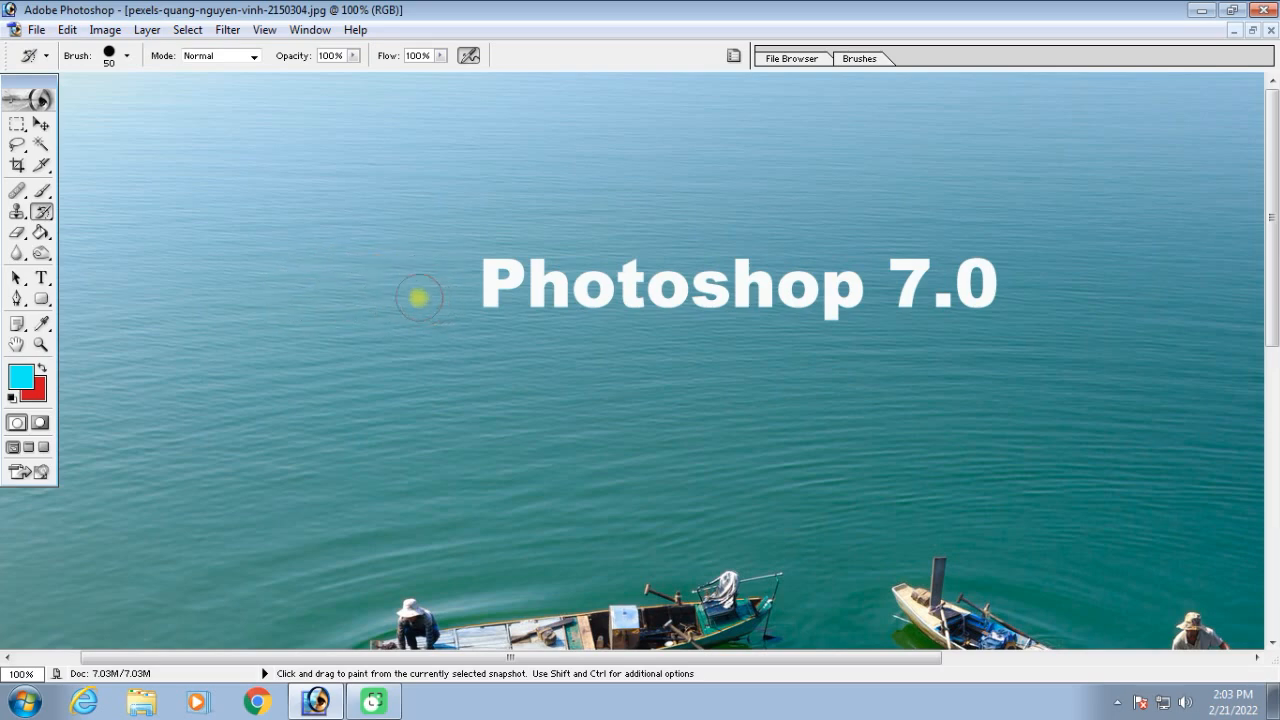
Add the word "Adobe" in white 30 pt Arial Black in the gap before "Photoshop 7.0"
click(40, 278)
click(313, 282)
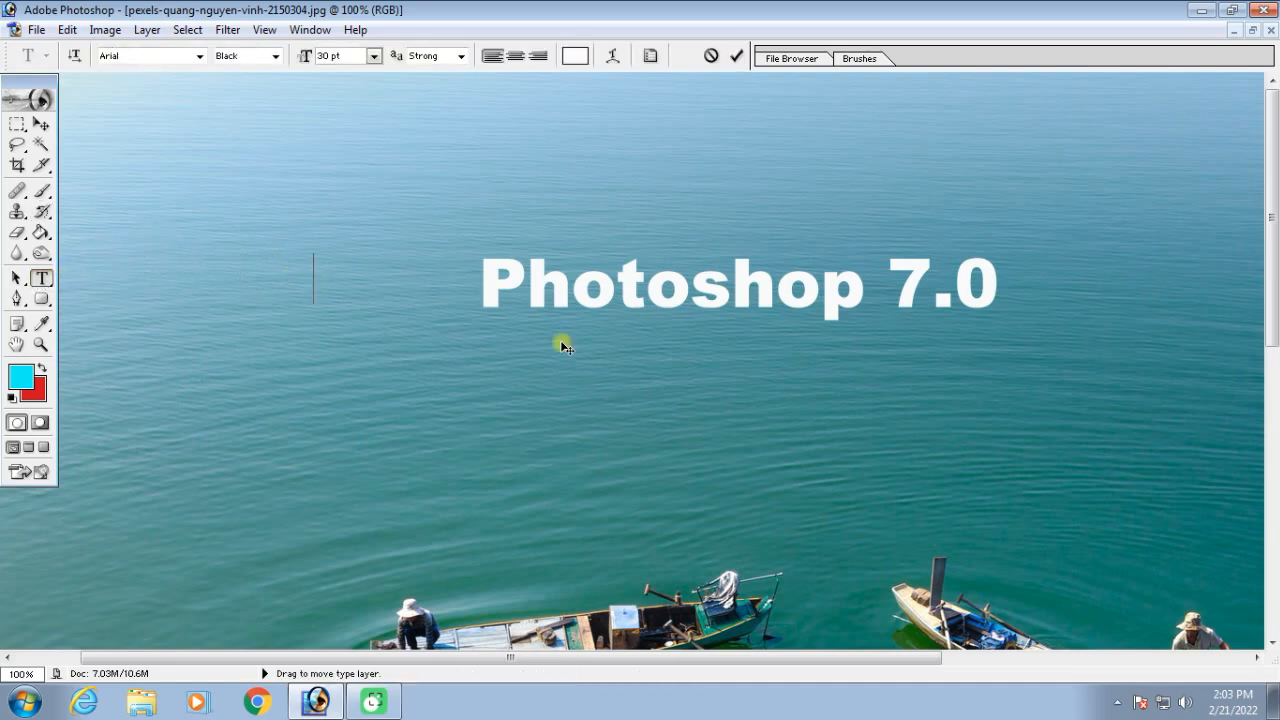
text(Adobe)
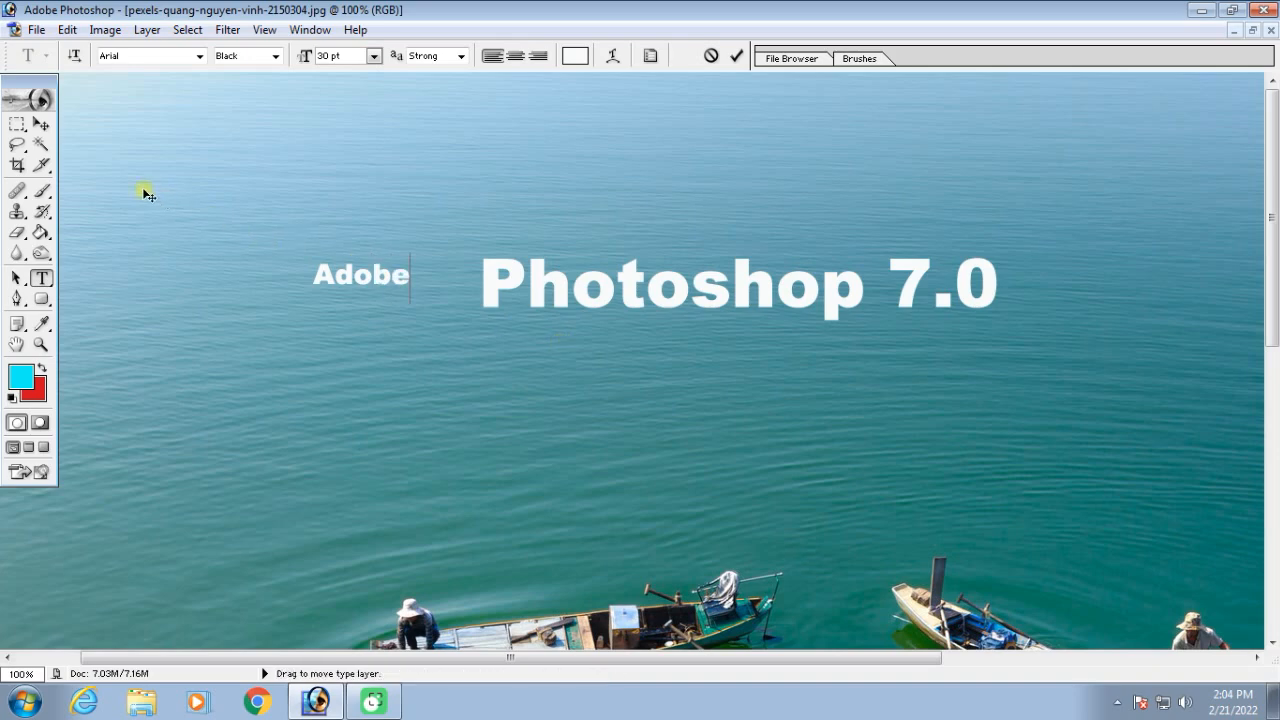
Scale the word "Adobe" to about 239% and line it up beside "Photoshop" on the same baseline
click(41, 124)
key(ctrl+t)
drag(408, 294, 526, 403)
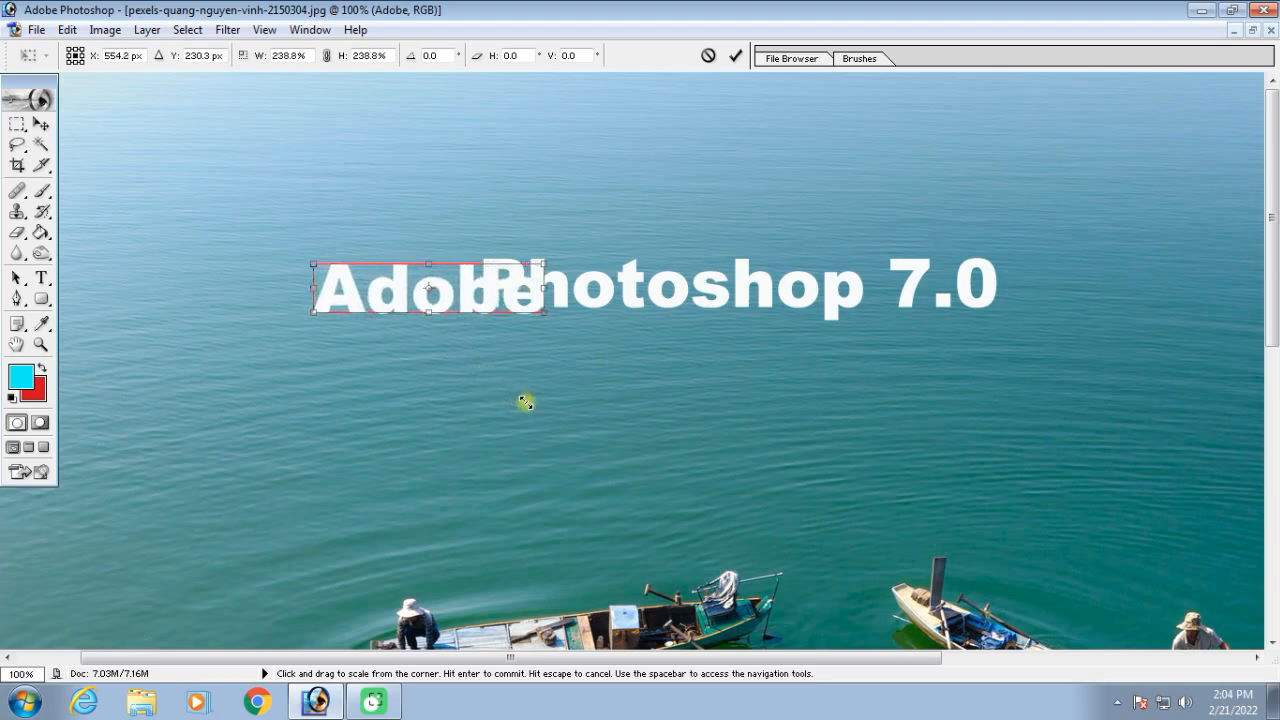
drag(485, 295, 413, 286)
key(Return)
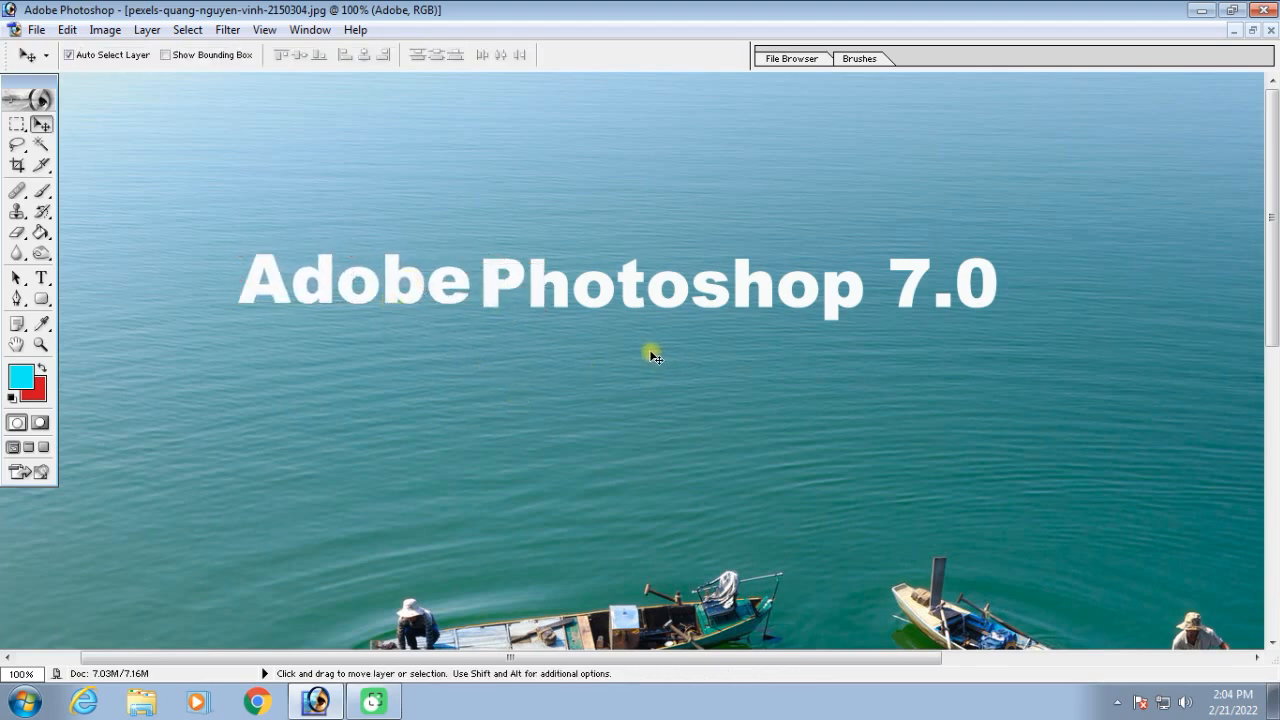
key(ctrl+minus)
key(ctrl+plus)
key(ctrl+plus)
key(space)
drag(583, 499, 941, 404)
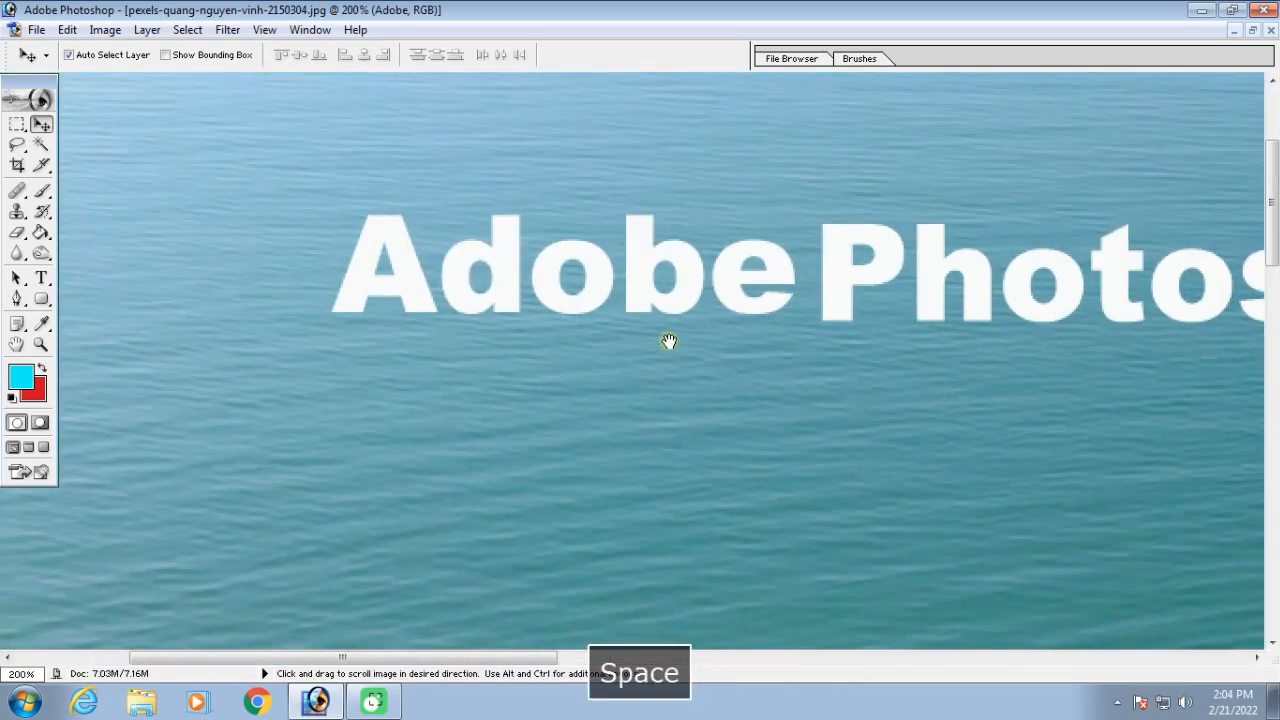
drag(725, 266, 724, 273)
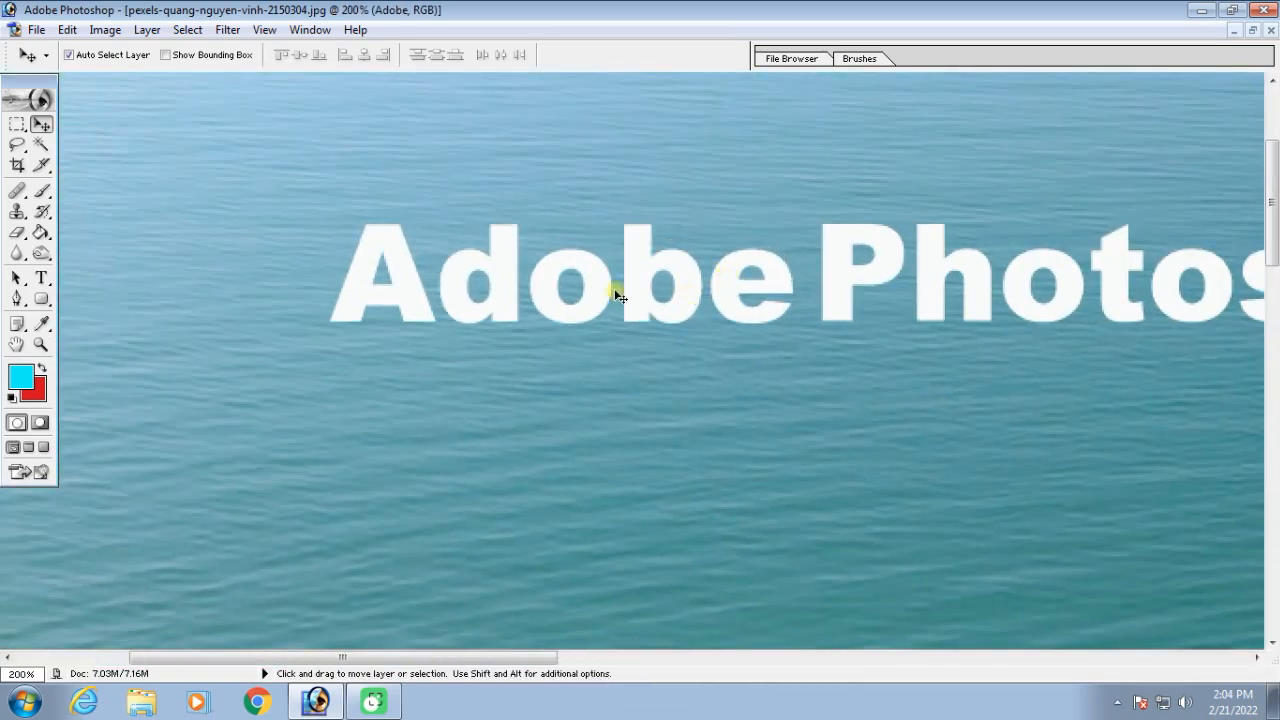
Rasterize the "Adobe" type layer for use with the History Brush
click(44, 212)
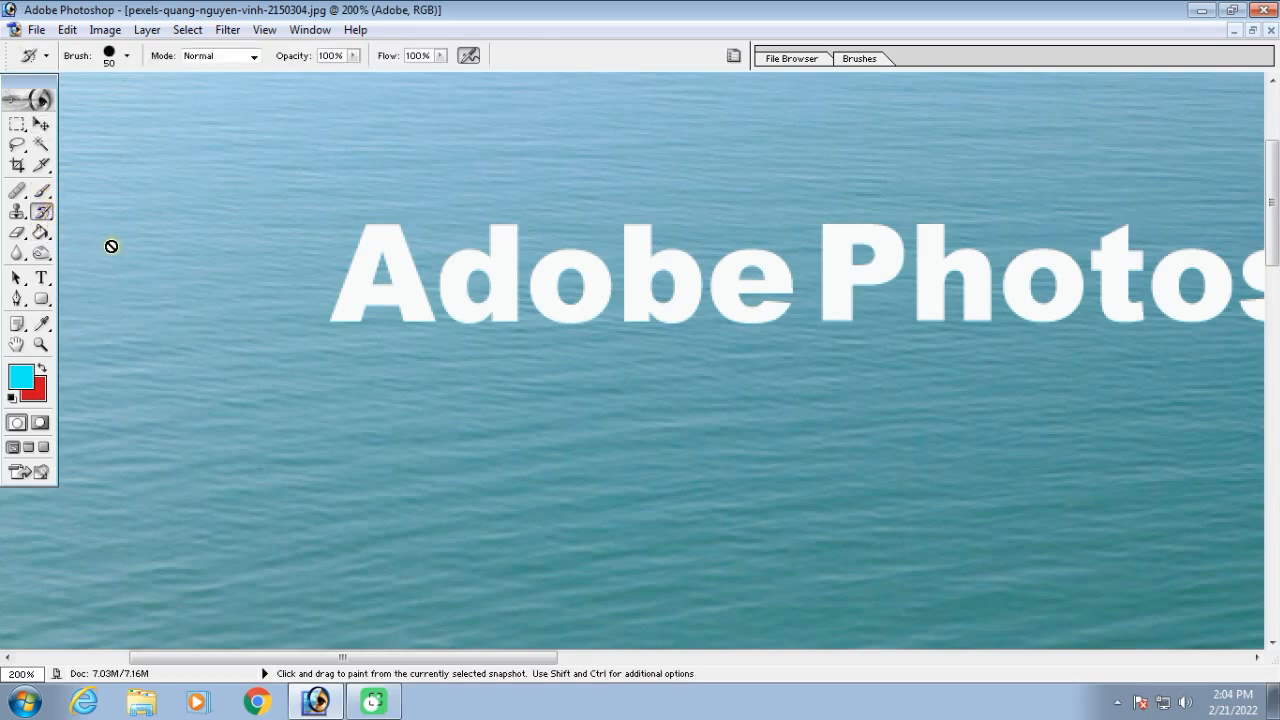
key(space)
drag(666, 289, 86, 271)
click(951, 272)
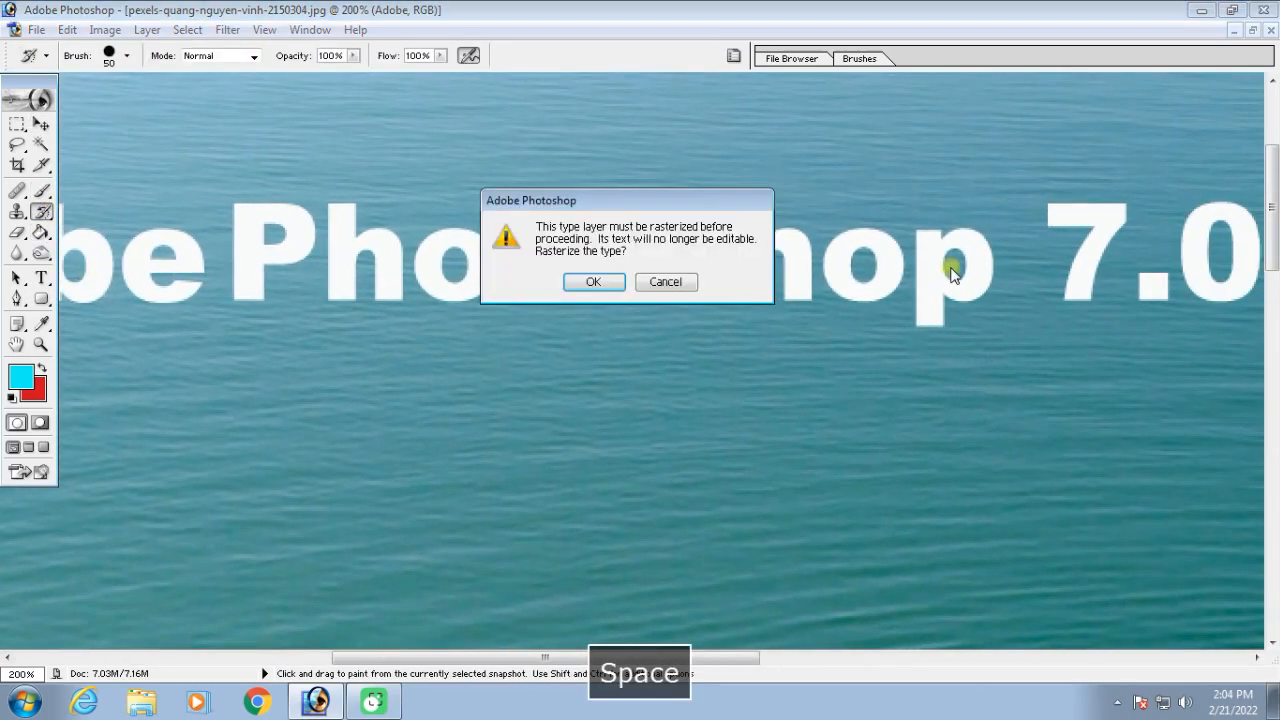
click(609, 283)
Wipe out "7.0" and the last letters of "Photoshop" with the History Brush at size 50
key(space)
drag(896, 287, 540, 311)
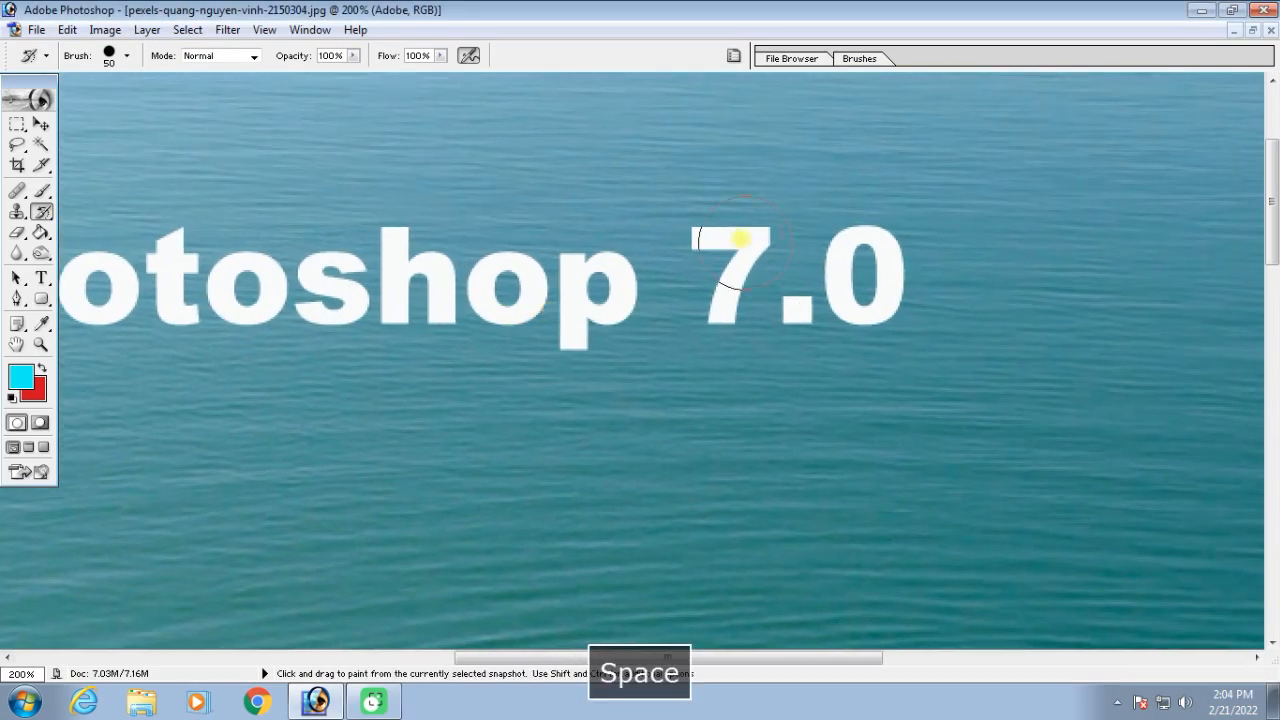
mouse_move(720, 222)
mouse_down()
mouse_move(754, 228)
mouse_move(729, 320)
mouse_move(777, 316)
mouse_move(837, 216)
mouse_move(875, 297)
mouse_move(856, 346)
mouse_up()
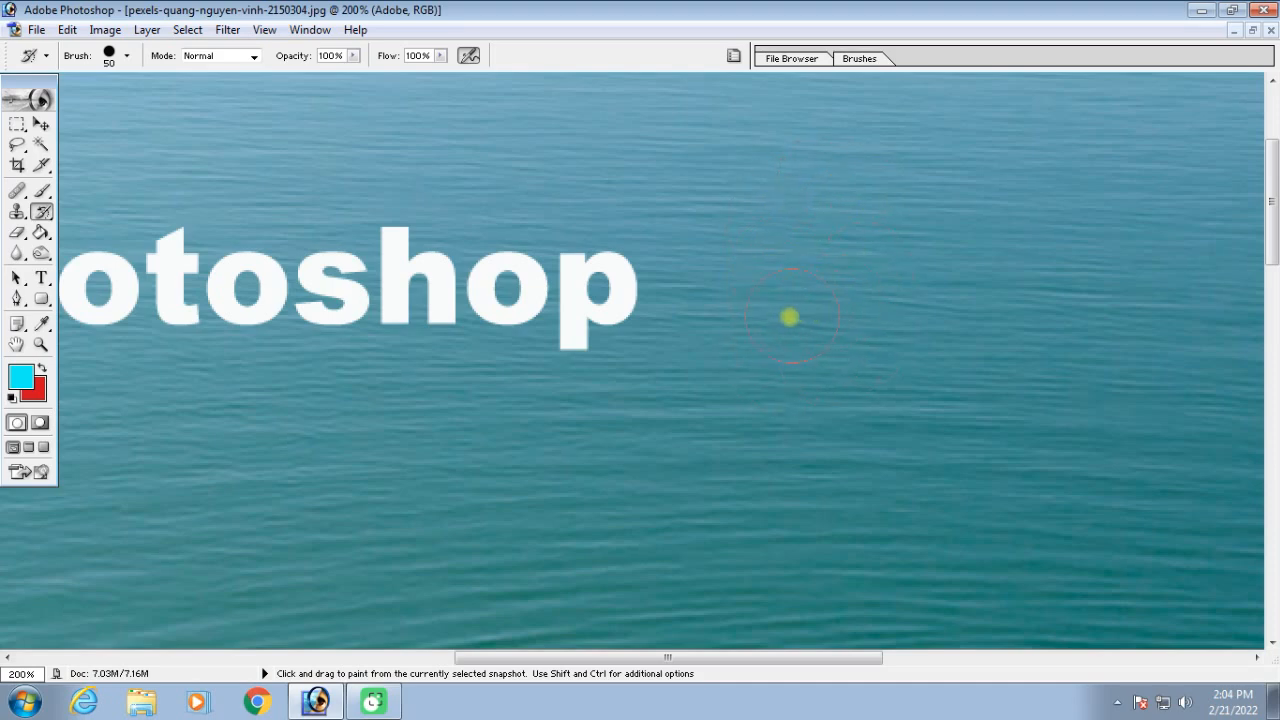
drag(640, 290, 289, 268)
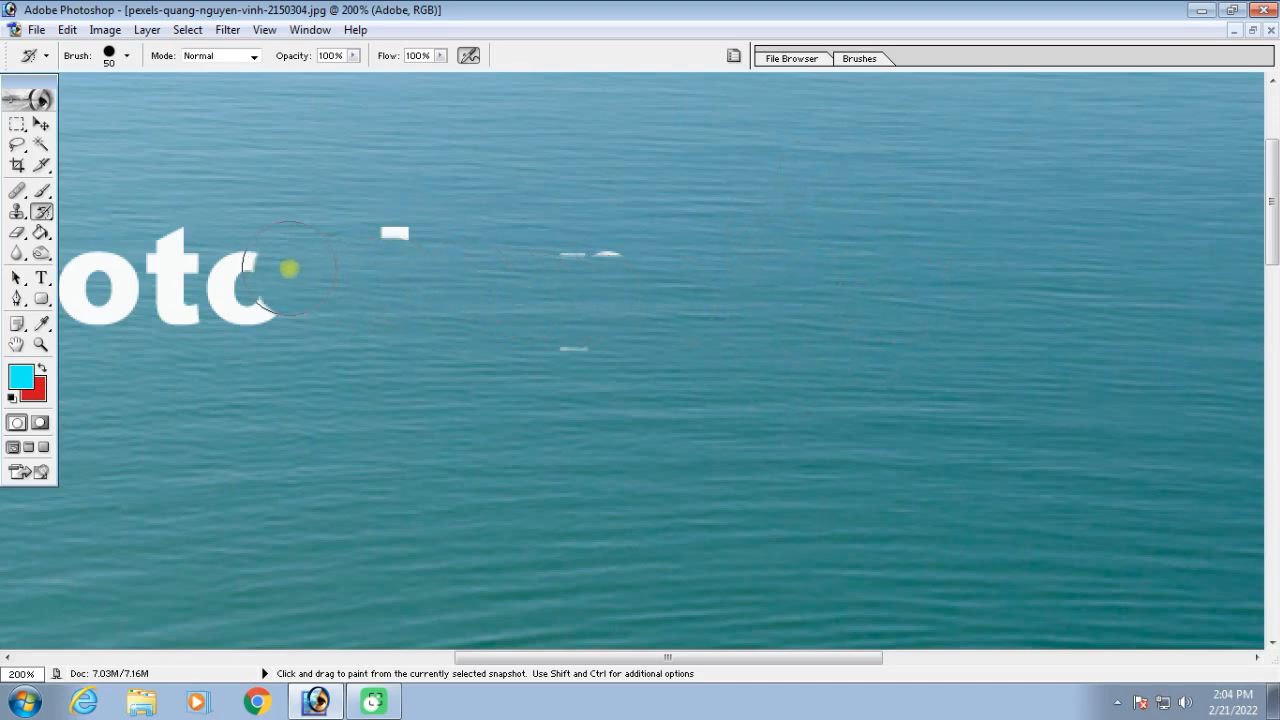
Paint over the whole boat photo with the Art History Brush in Tight Short style, reducing the brush size to 400
key(ctrl+minus)
key(ctrl+minus)
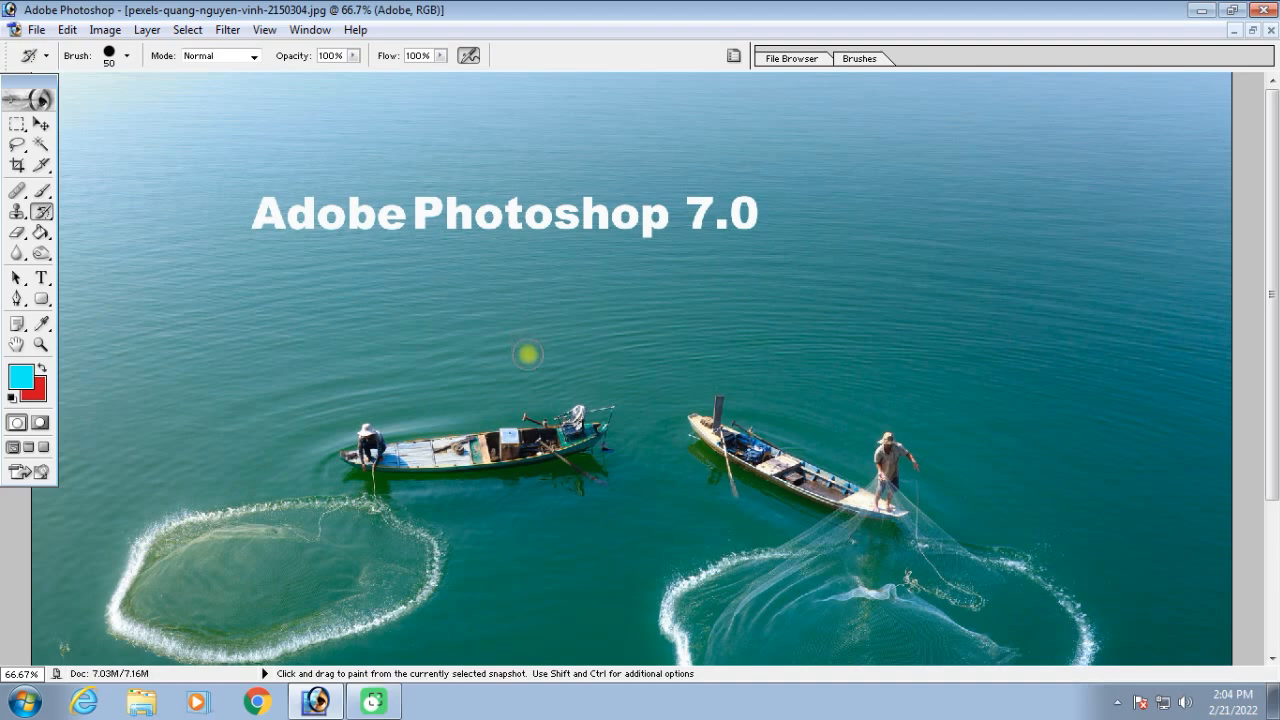
click(42, 214)
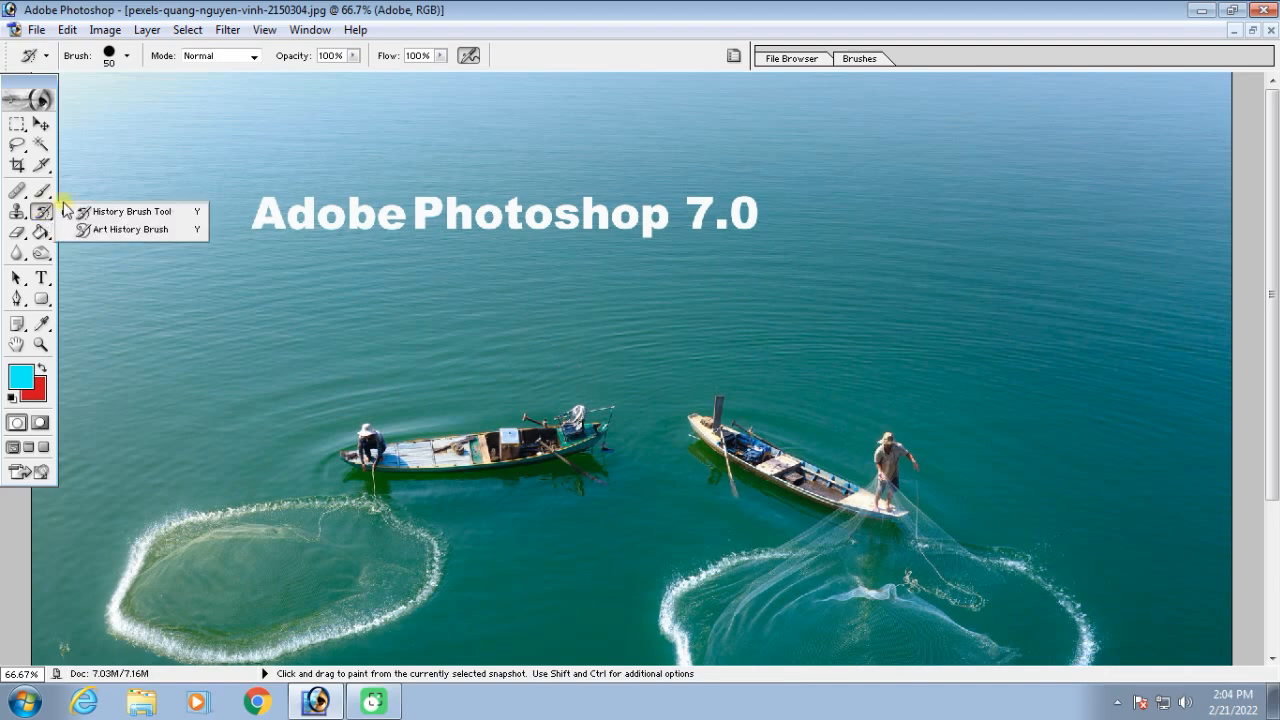
click(140, 230)
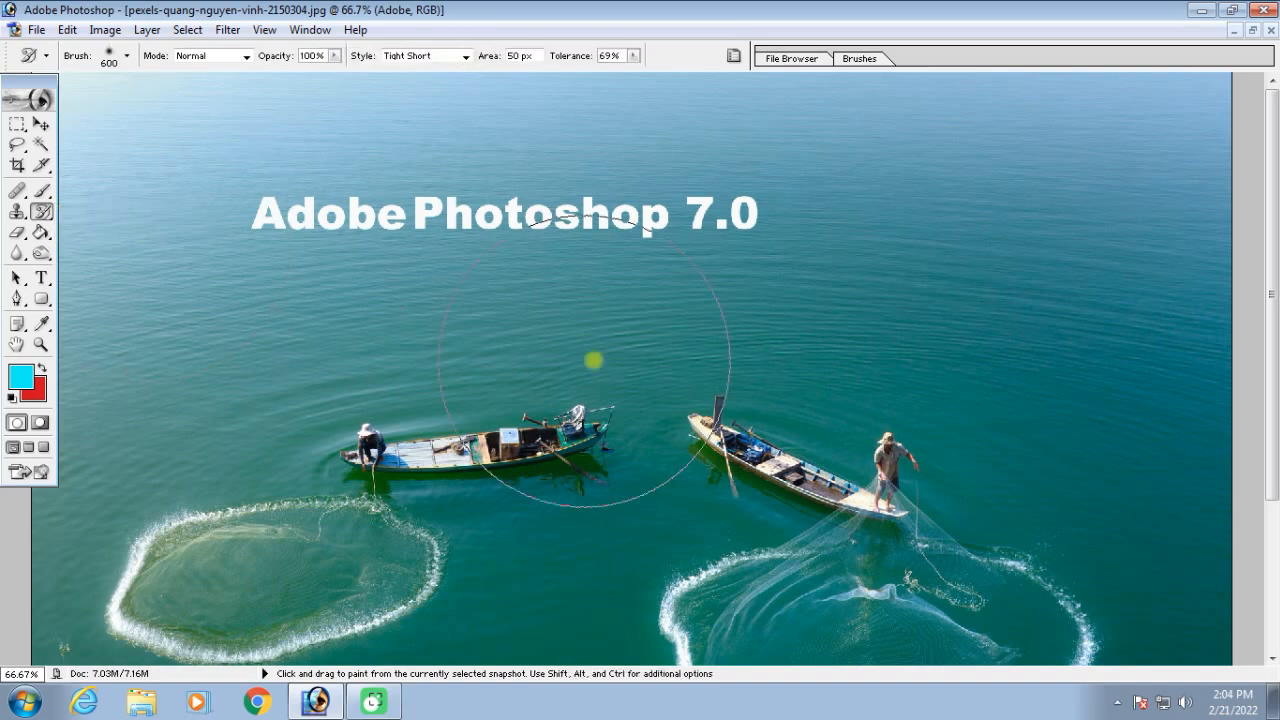
key(ctrl+minus)
key(ctrl+minus)
key(bracketleft)
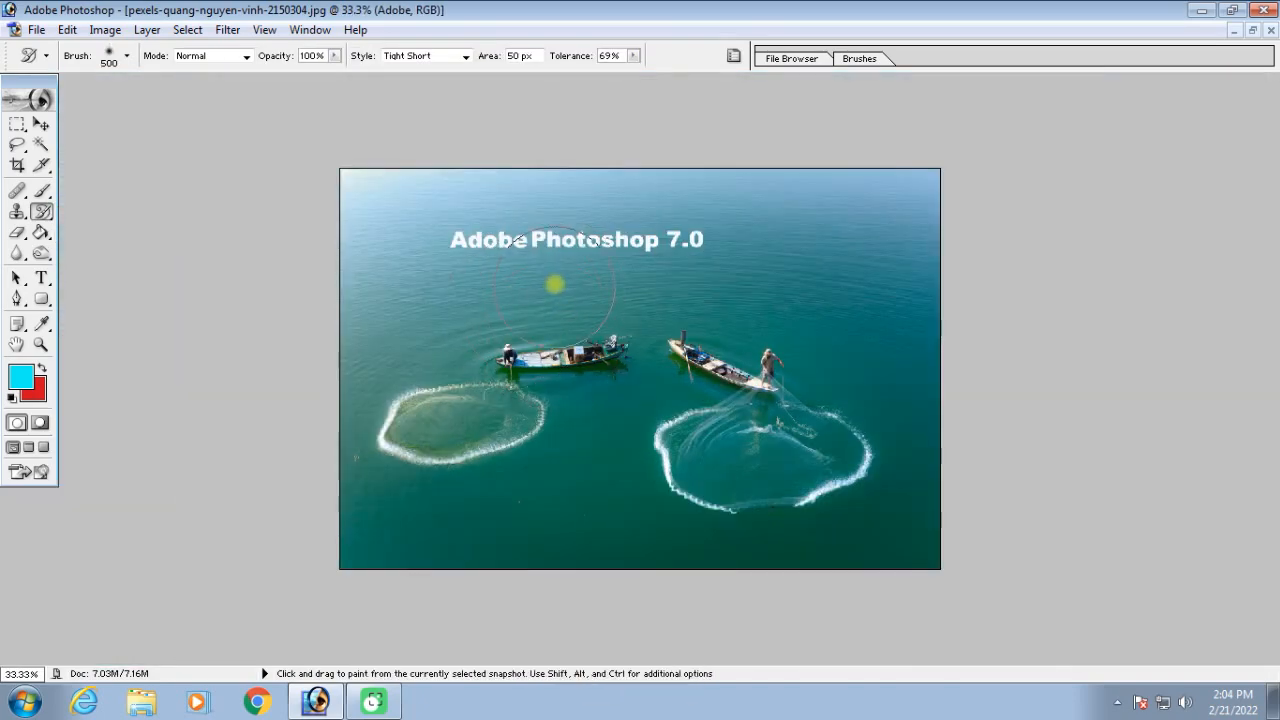
mouse_move(440, 363)
mouse_down()
mouse_move(442, 291)
mouse_move(495, 267)
mouse_move(685, 255)
mouse_move(783, 281)
mouse_move(834, 325)
mouse_move(869, 382)
mouse_move(882, 459)
mouse_move(857, 492)
mouse_move(656, 440)
mouse_move(609, 352)
mouse_move(515, 360)
mouse_move(533, 408)
mouse_move(448, 438)
mouse_move(412, 411)
mouse_move(575, 466)
mouse_move(694, 482)
mouse_move(622, 337)
mouse_move(489, 338)
mouse_move(396, 216)
mouse_move(649, 308)
mouse_move(860, 217)
mouse_move(884, 357)
mouse_move(821, 457)
mouse_move(526, 341)
mouse_move(567, 393)
mouse_move(444, 418)
mouse_move(502, 441)
mouse_move(744, 433)
mouse_move(836, 509)
mouse_move(886, 517)
mouse_move(823, 470)
mouse_move(833, 386)
mouse_move(781, 290)
mouse_move(625, 238)
mouse_move(541, 276)
mouse_move(620, 359)
mouse_move(644, 408)
mouse_move(596, 417)
mouse_move(743, 460)
mouse_up()
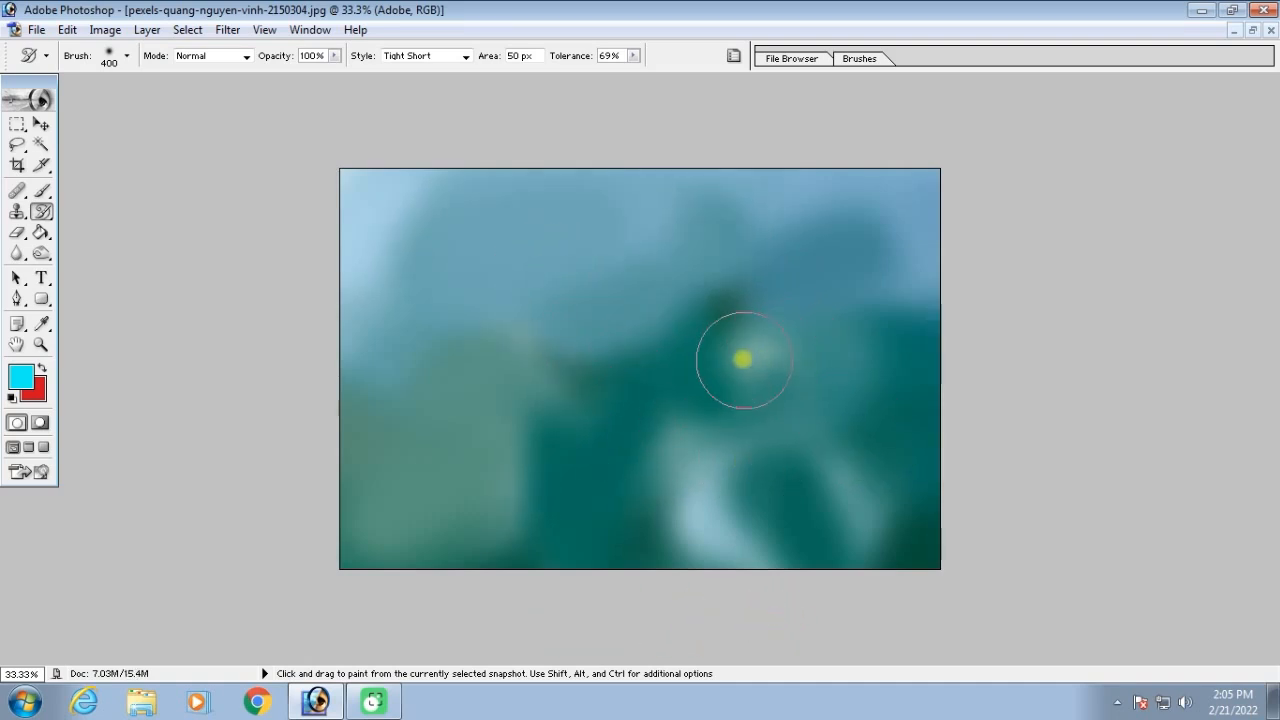
Switch to the building photo and paint over it with the Art History Brush, enlarging the brush size to 600
click(1253, 30)
double_click(826, 271)
click(614, 186)
double_click(614, 186)
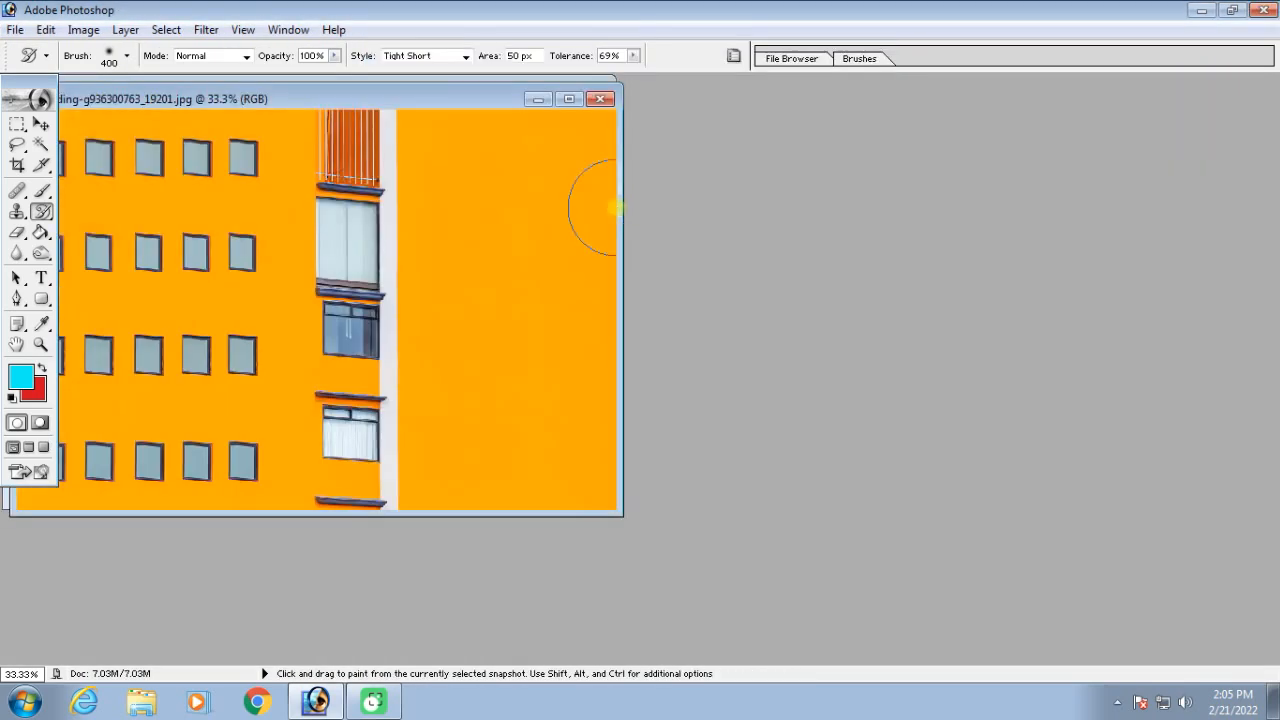
click(563, 102)
mouse_move(657, 186)
mouse_down()
mouse_move(679, 260)
mouse_move(686, 550)
mouse_move(669, 540)
mouse_move(767, 442)
mouse_move(740, 402)
mouse_move(739, 432)
mouse_move(587, 352)
mouse_move(532, 233)
mouse_move(546, 213)
mouse_move(436, 196)
mouse_move(392, 206)
mouse_move(409, 386)
mouse_move(481, 400)
mouse_move(490, 450)
mouse_move(435, 473)
mouse_move(741, 507)
mouse_move(866, 262)
mouse_up()
key(bracketright)
key(bracketright)
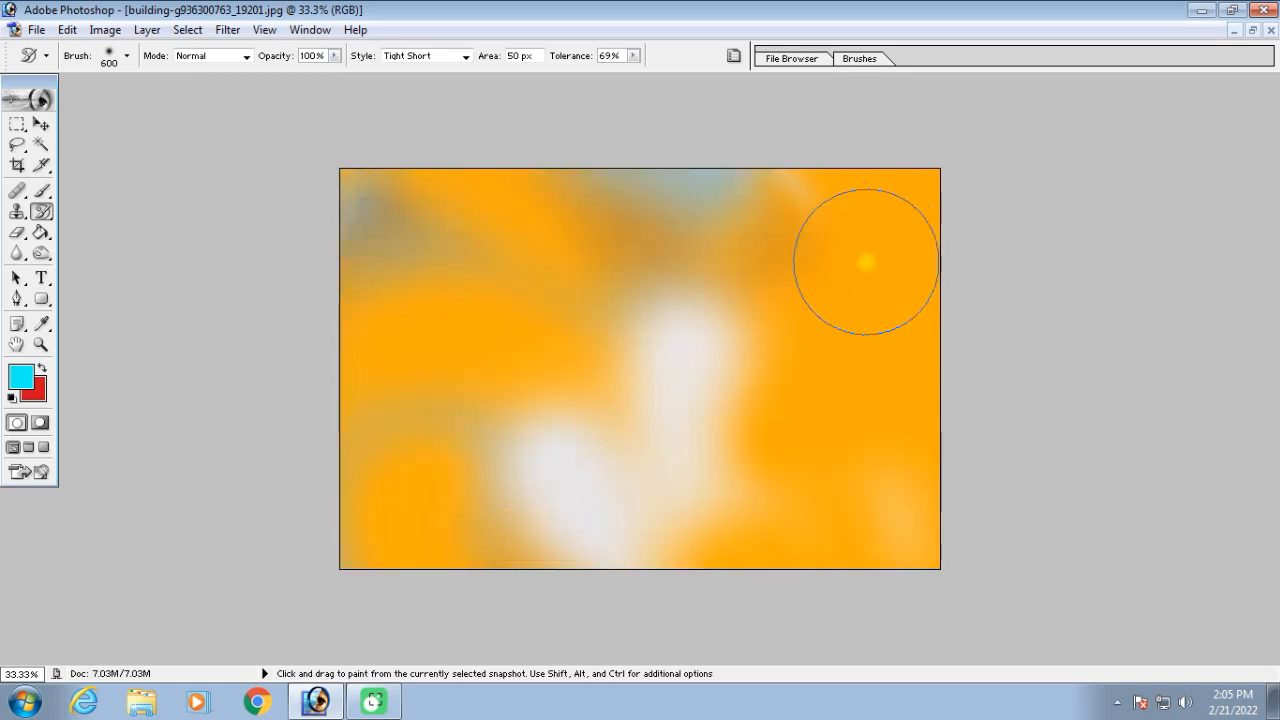
Close the painted building photo without saving its changes
key(ctrl+minus)
click(1256, 30)
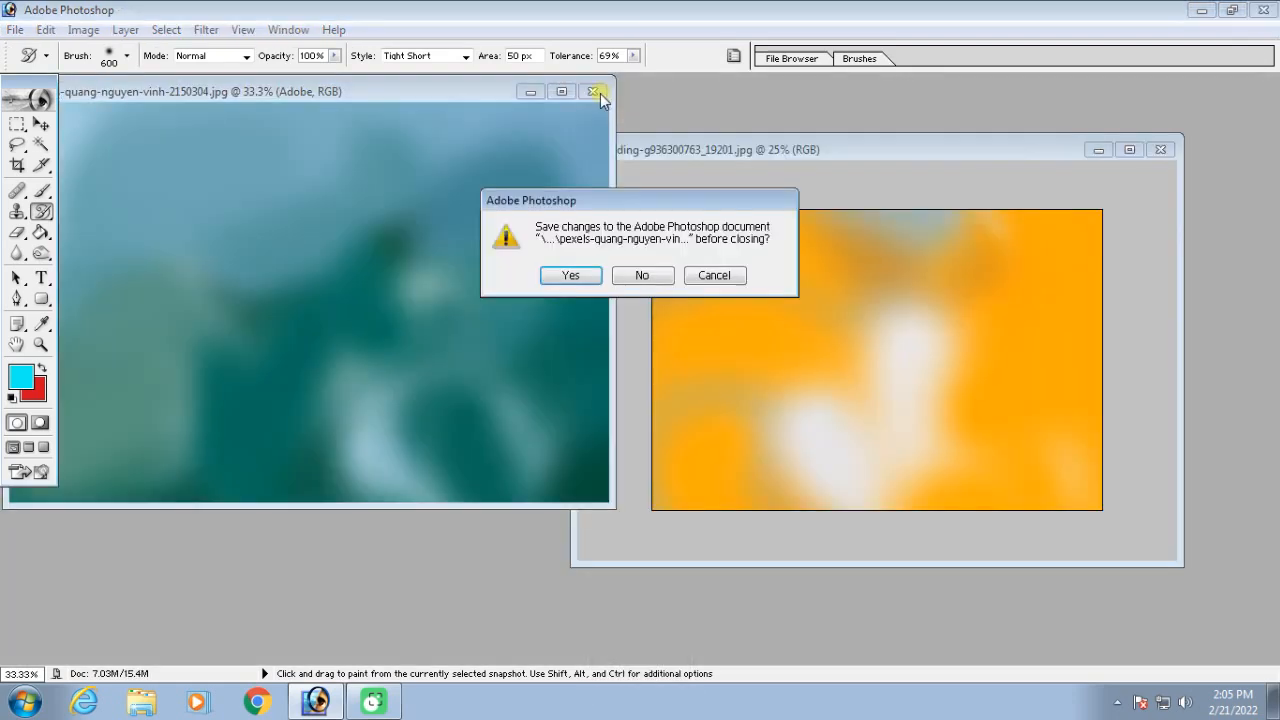
key(n)
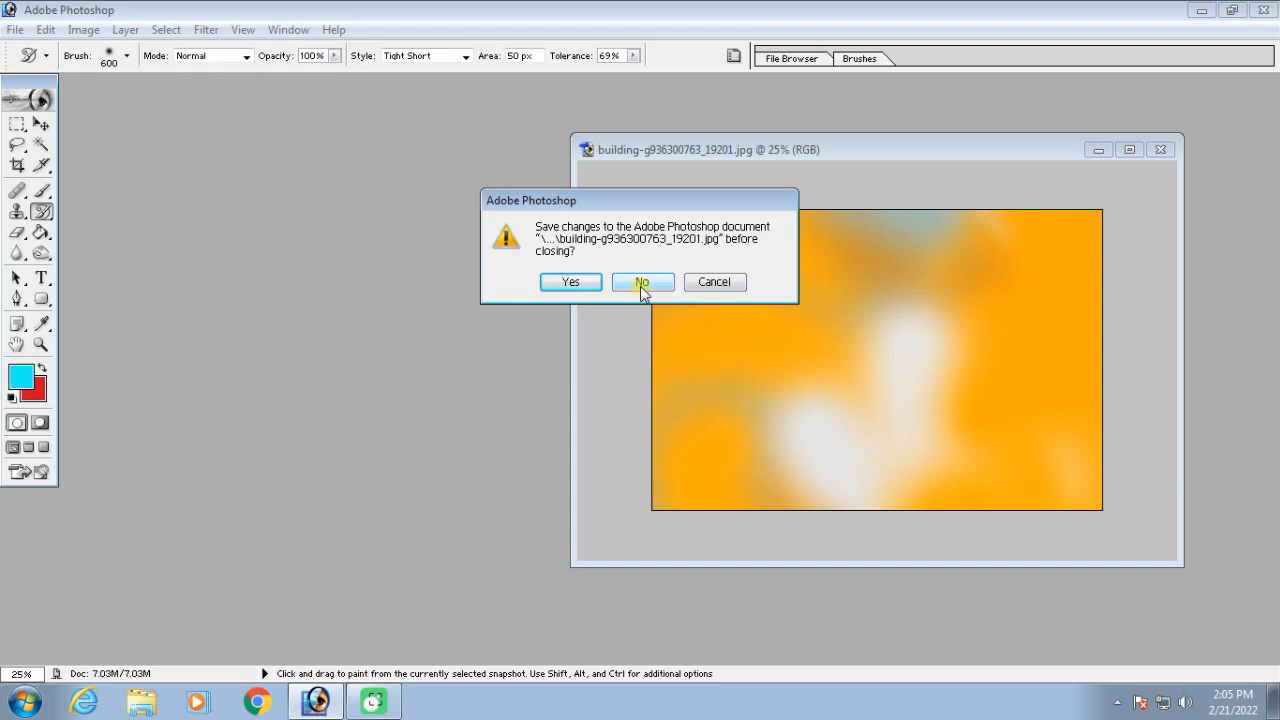
click(643, 285)
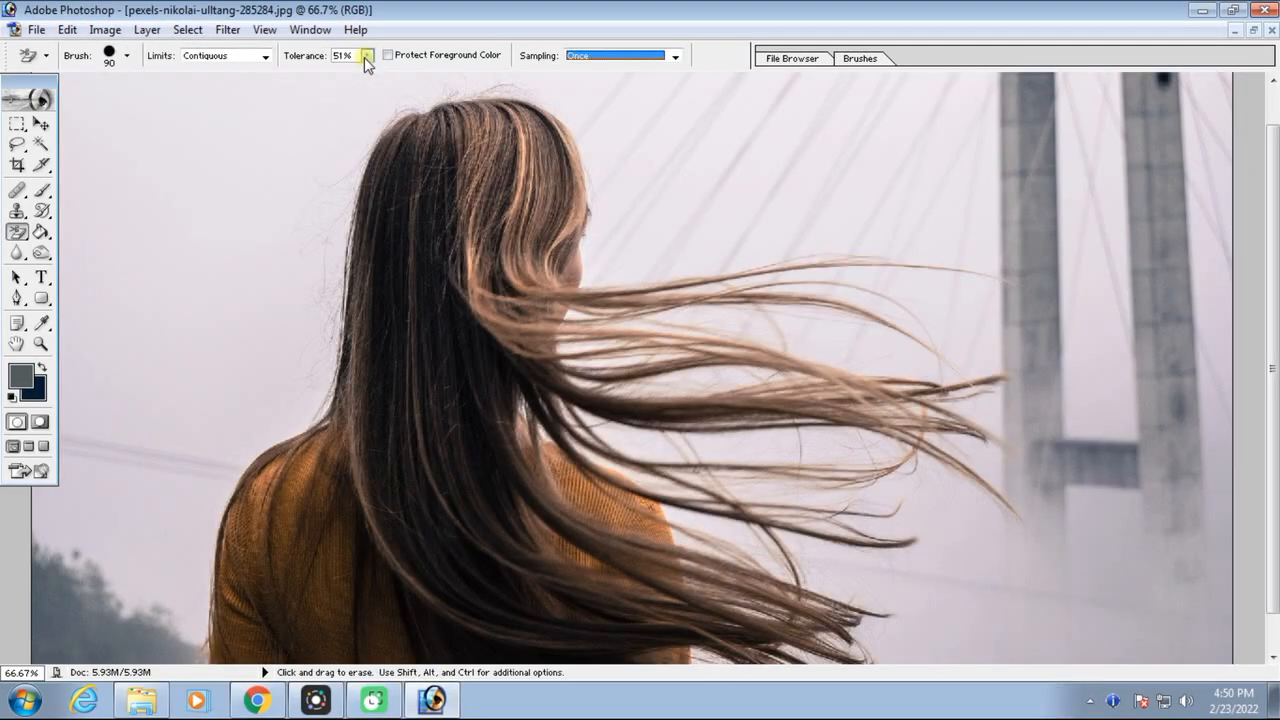
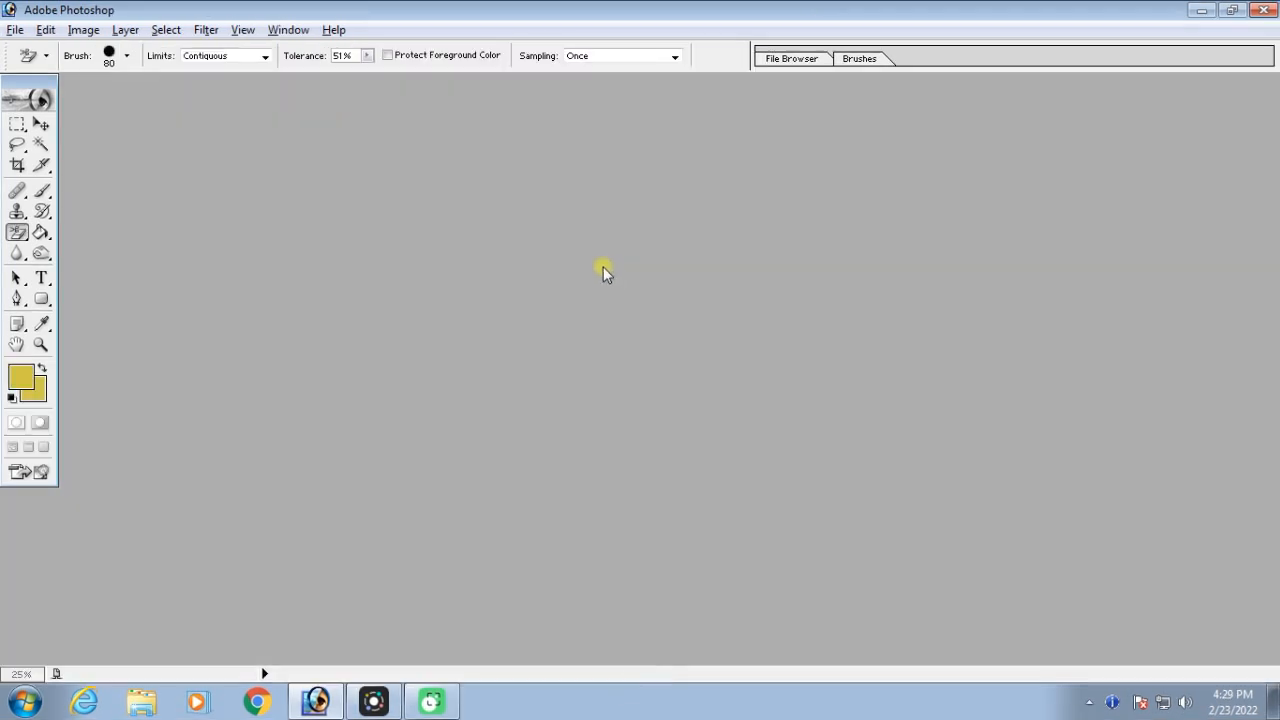
Open the image woman-g43249ce67_1920.jpg from the New folder (6) folder
double_click(651, 299)
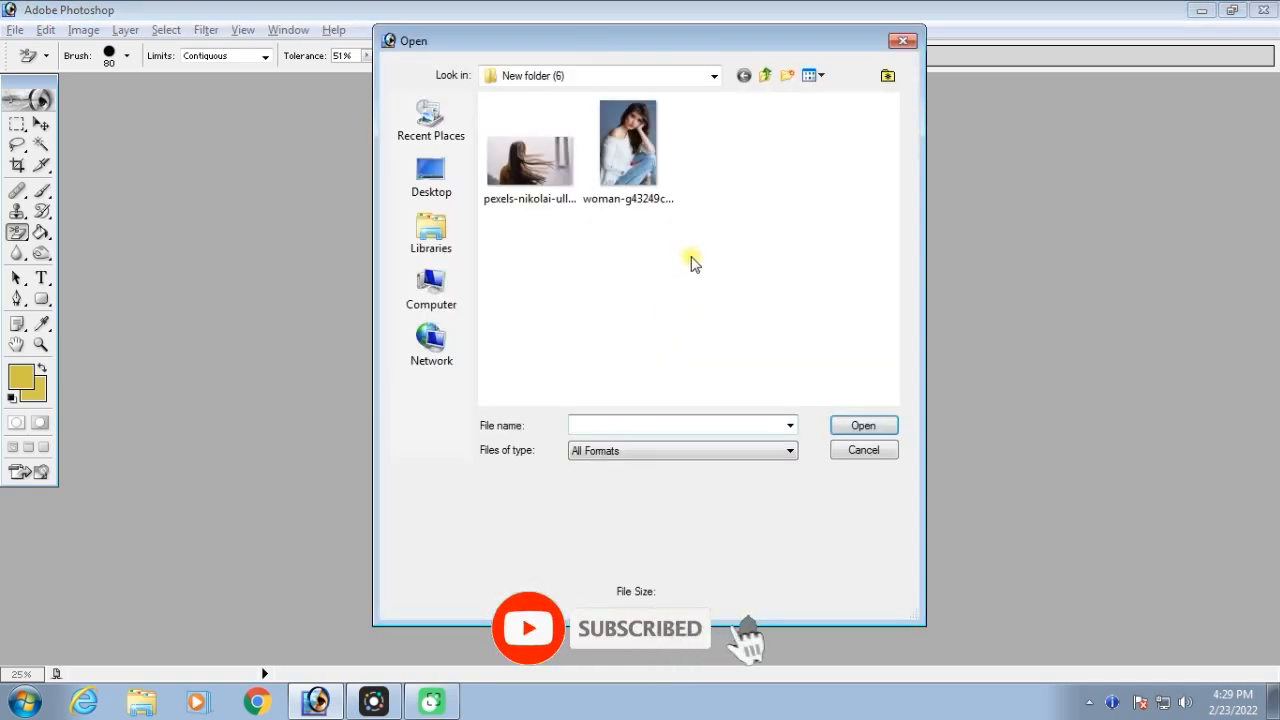
double_click(628, 143)
click(277, 94)
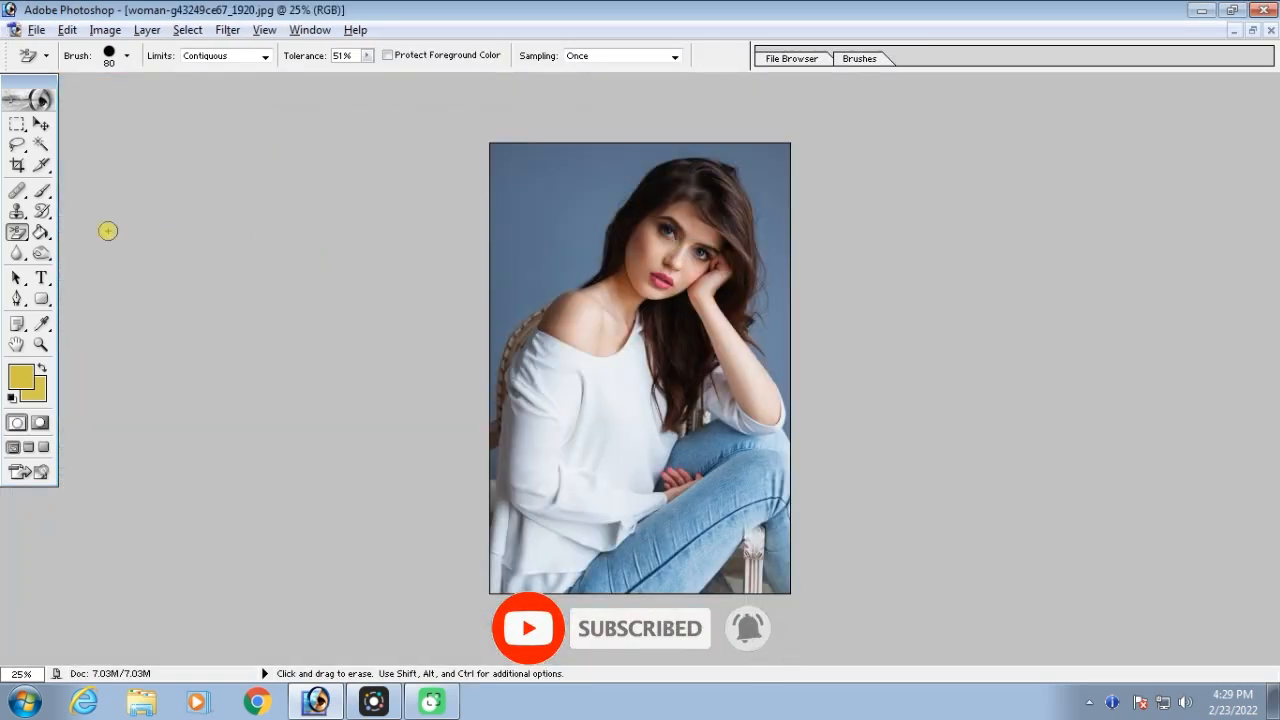
Set up the Eraser tool with the hard round 200 px brush preset and default black and white colours
click(17, 232)
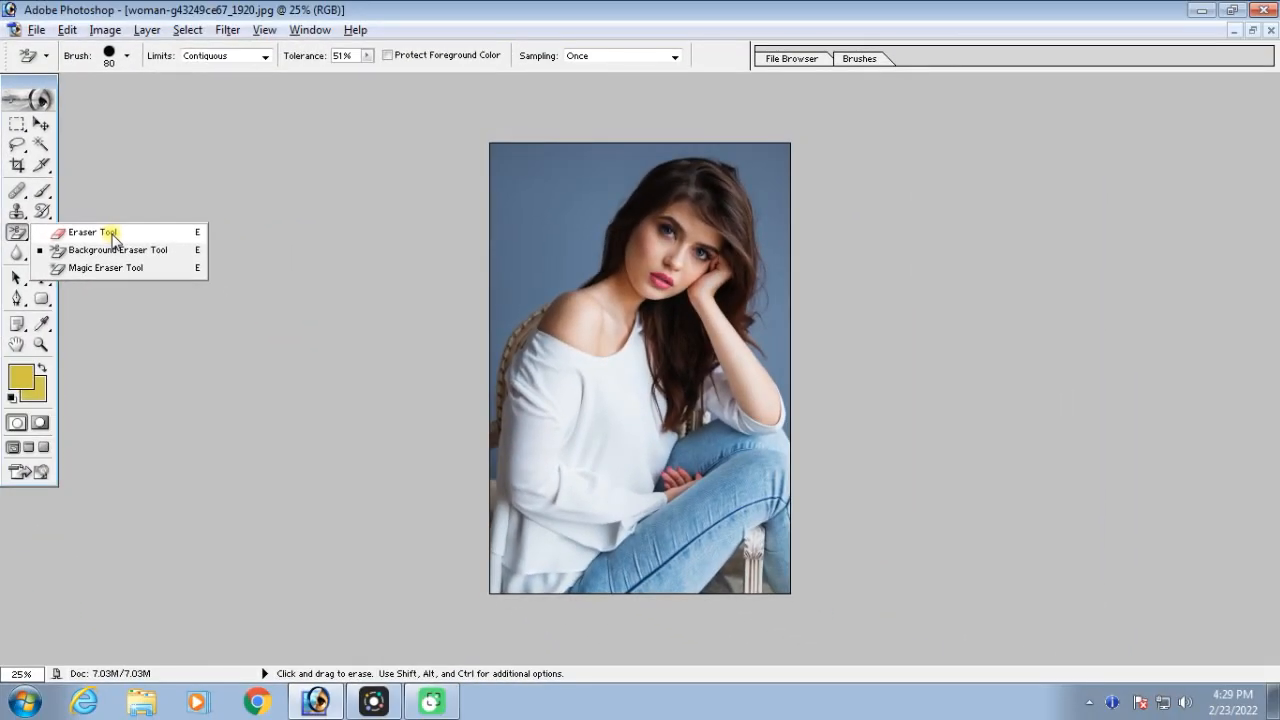
click(112, 238)
click(733, 55)
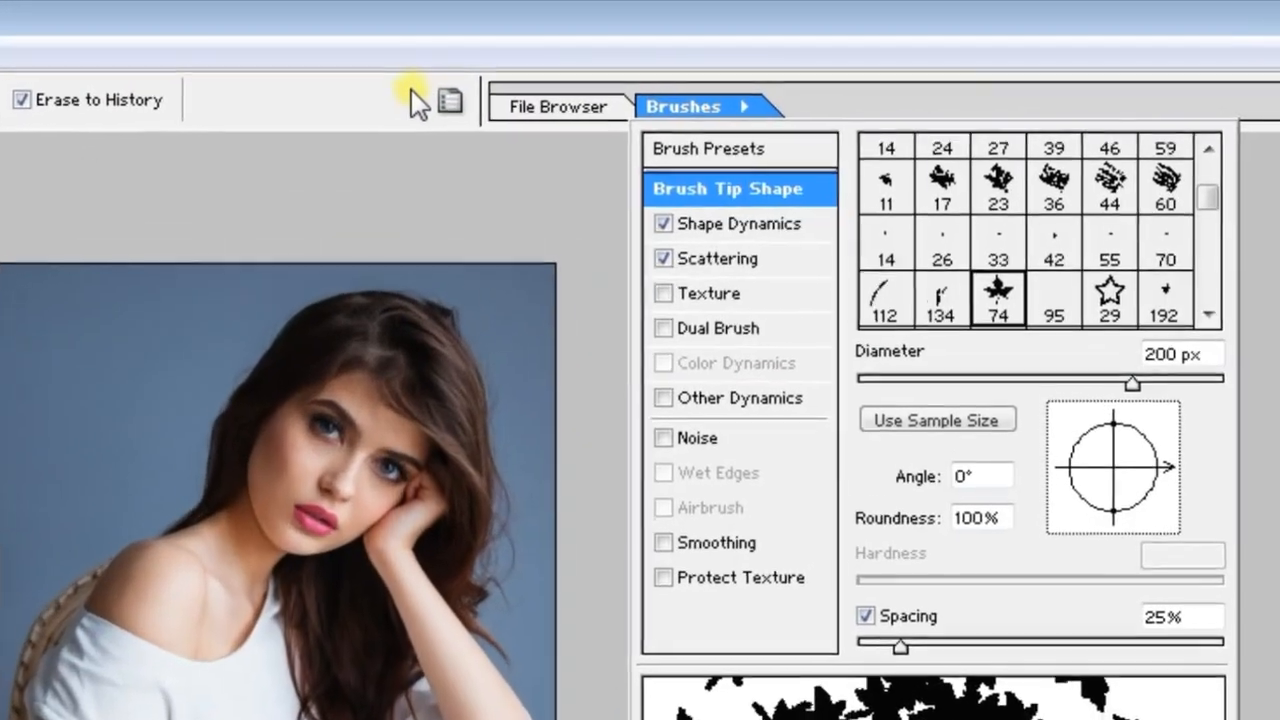
click(755, 148)
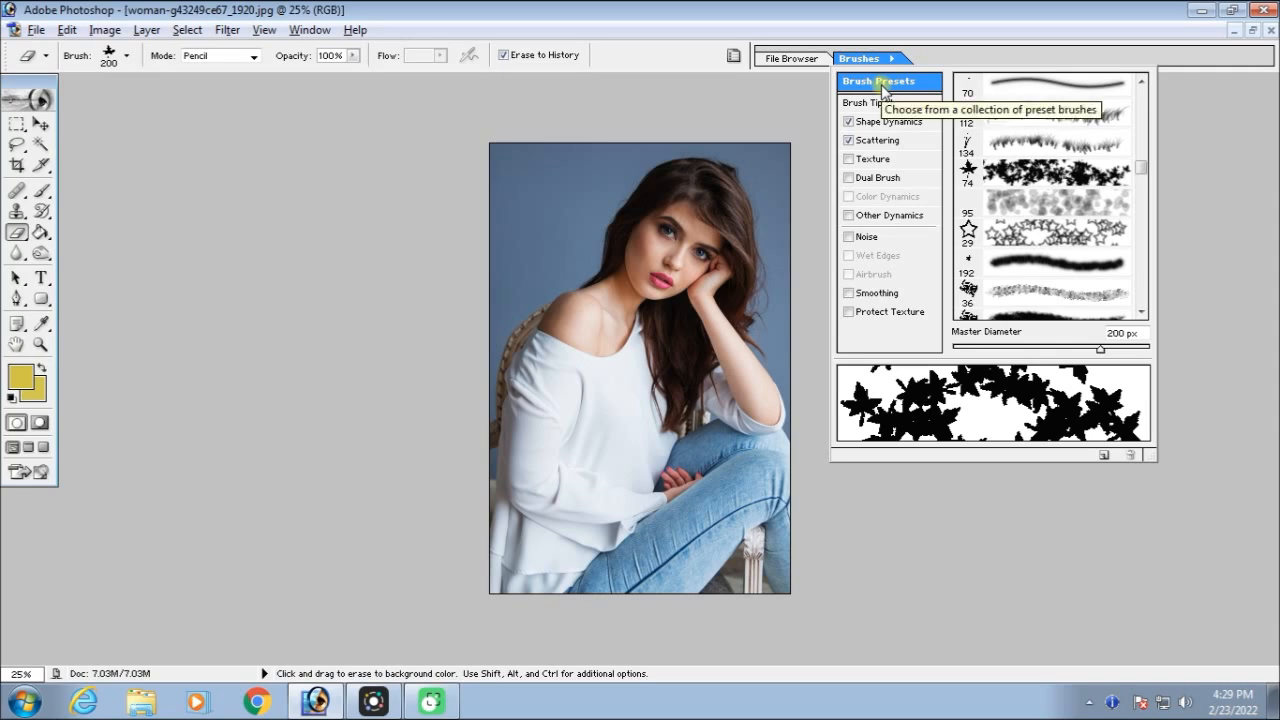
scroll(1068, 173, up, 5)
scroll(1069, 174, up, 3)
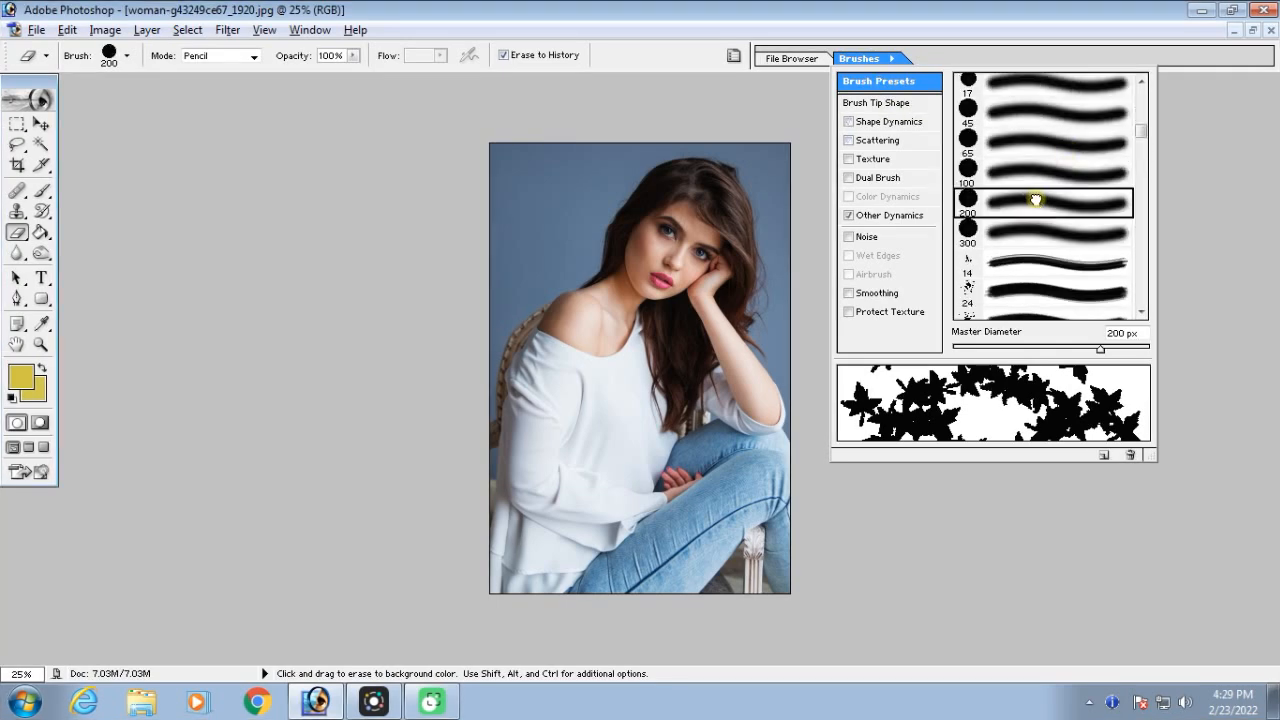
click(12, 399)
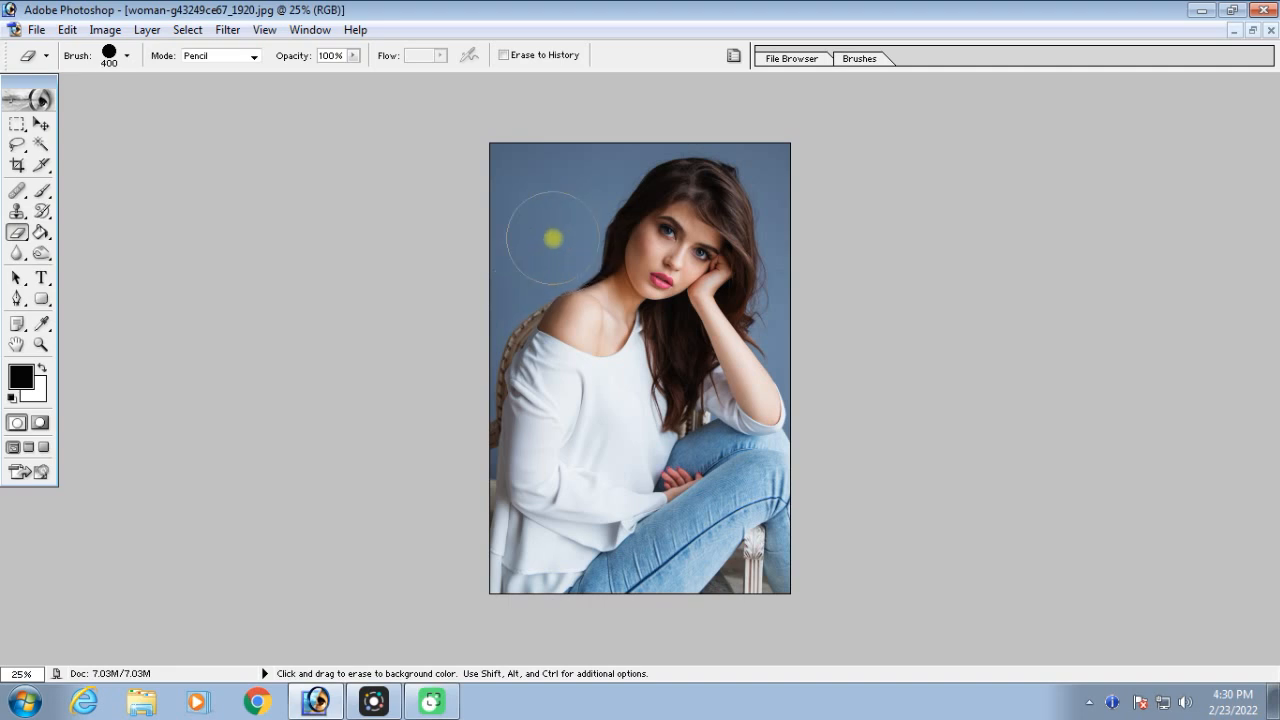
Try erasing the blue background beside the woman's hair with the Pencil-mode Eraser, and undo it
mouse_move(553, 238)
mouse_down()
mouse_move(536, 185)
mouse_move(604, 170)
mouse_move(742, 178)
mouse_move(759, 255)
mouse_move(745, 554)
mouse_move(624, 570)
mouse_move(549, 551)
mouse_move(517, 267)
mouse_move(539, 226)
mouse_move(631, 219)
mouse_move(663, 290)
mouse_move(597, 254)
mouse_up()
key(ctrl)
key(ctrl+alt+z)
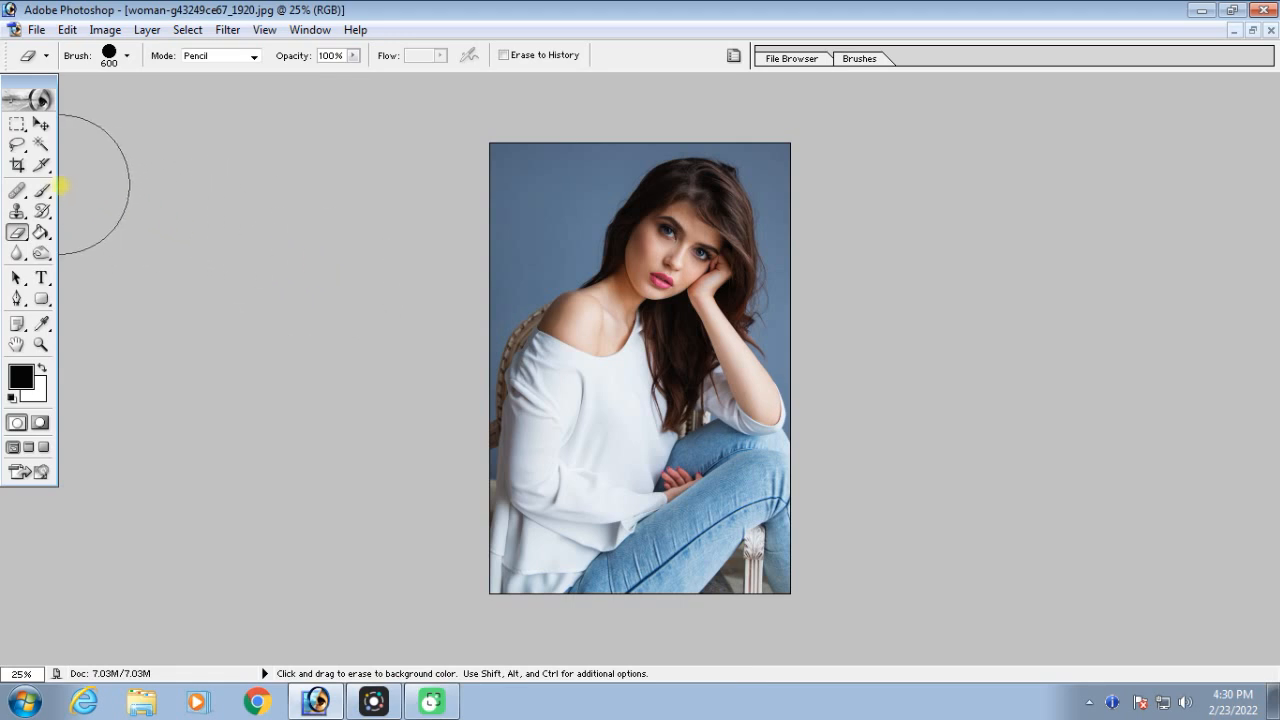
Paint loose black Brush strokes over the background, neck and white top, enlarging the soft brush to 125 px
click(42, 192)
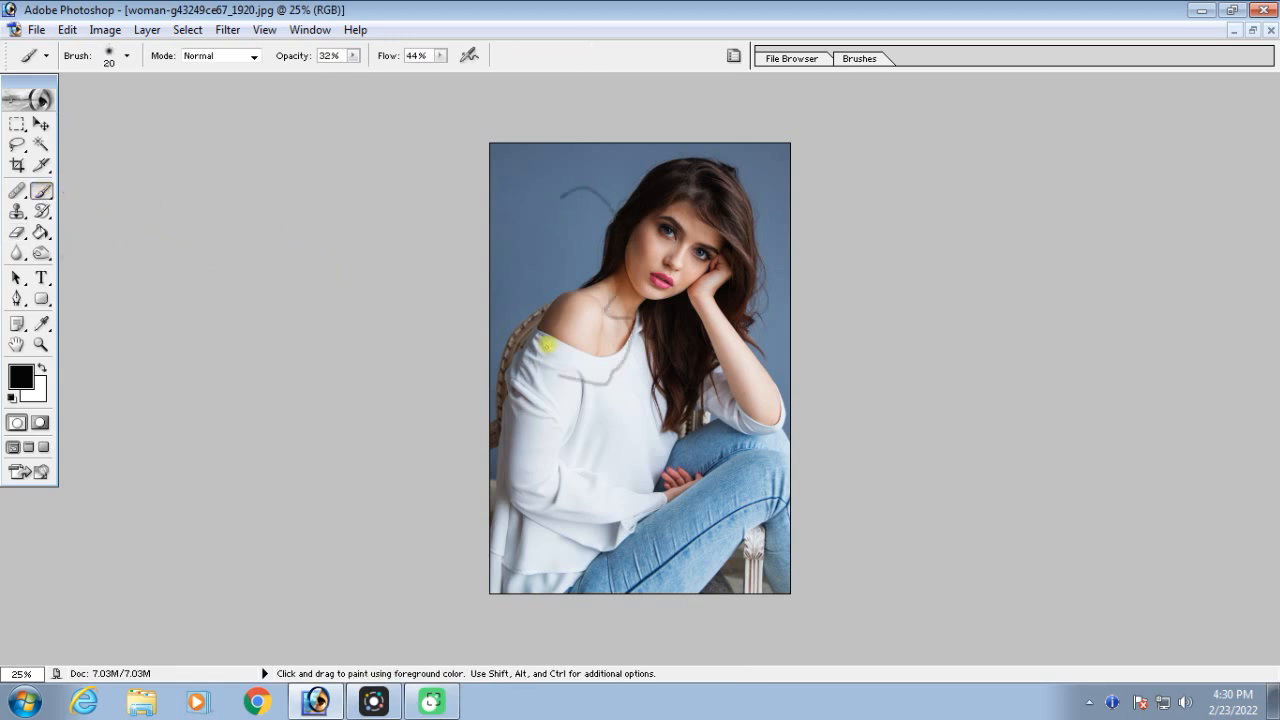
key(bracketright)
key(bracketright)
mouse_move(574, 340)
mouse_down()
mouse_move(561, 402)
mouse_move(597, 387)
mouse_move(562, 266)
mouse_up()
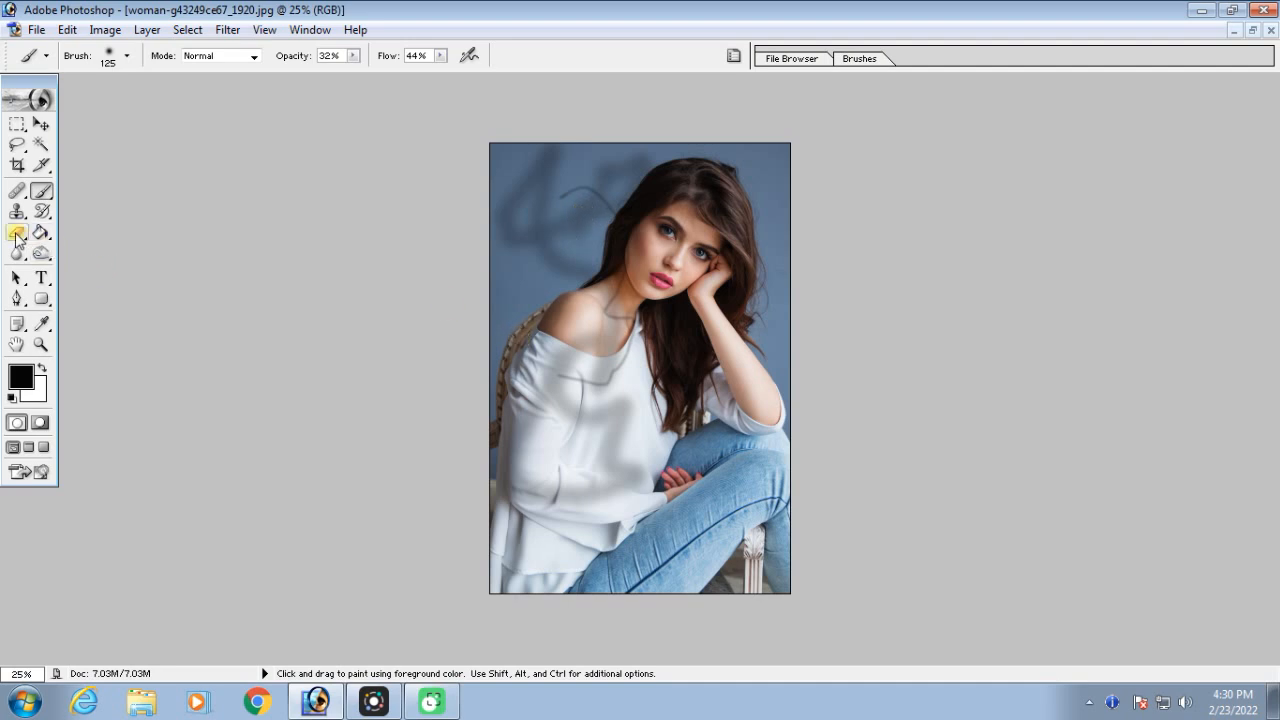
Try erasing the upper part of the photo to the background colour with the 600 px Pencil-mode Eraser, and undo it
click(17, 234)
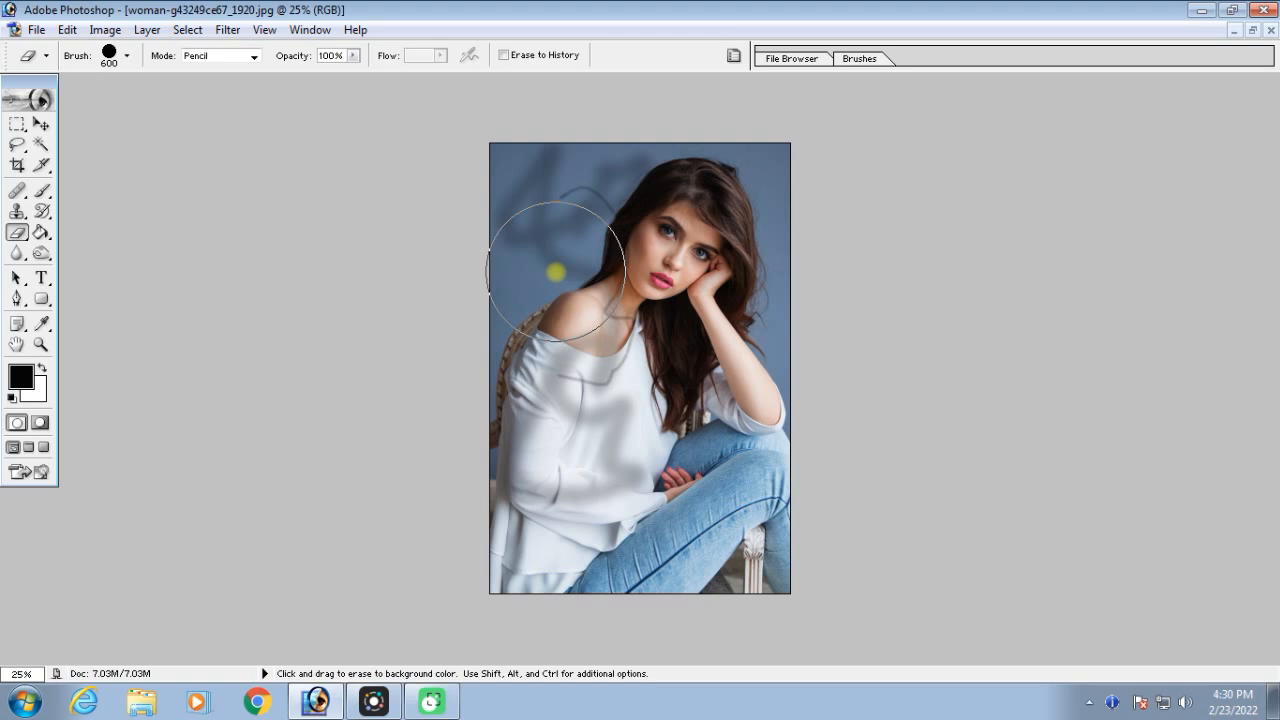
mouse_move(538, 265)
mouse_down()
mouse_move(599, 177)
mouse_move(660, 185)
mouse_move(647, 273)
mouse_move(539, 436)
mouse_move(543, 355)
mouse_move(775, 207)
mouse_move(732, 393)
mouse_move(646, 430)
mouse_move(654, 338)
mouse_up()
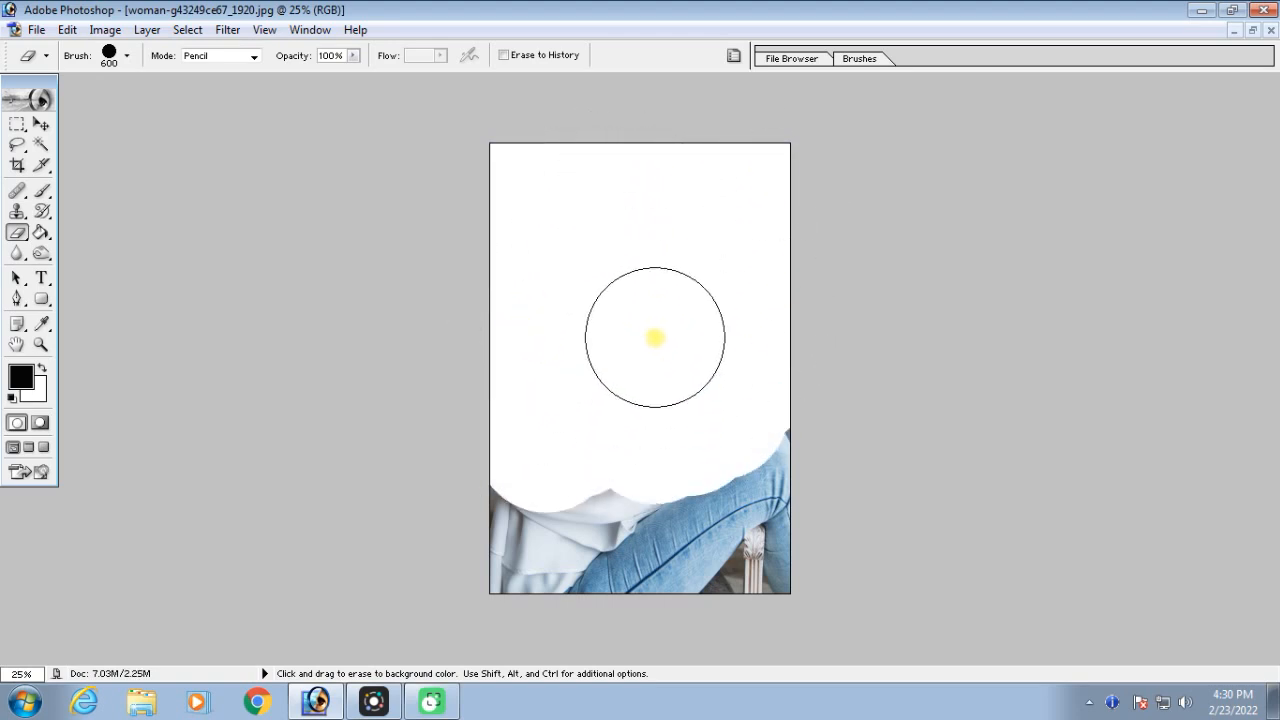
key(ctrl+z)
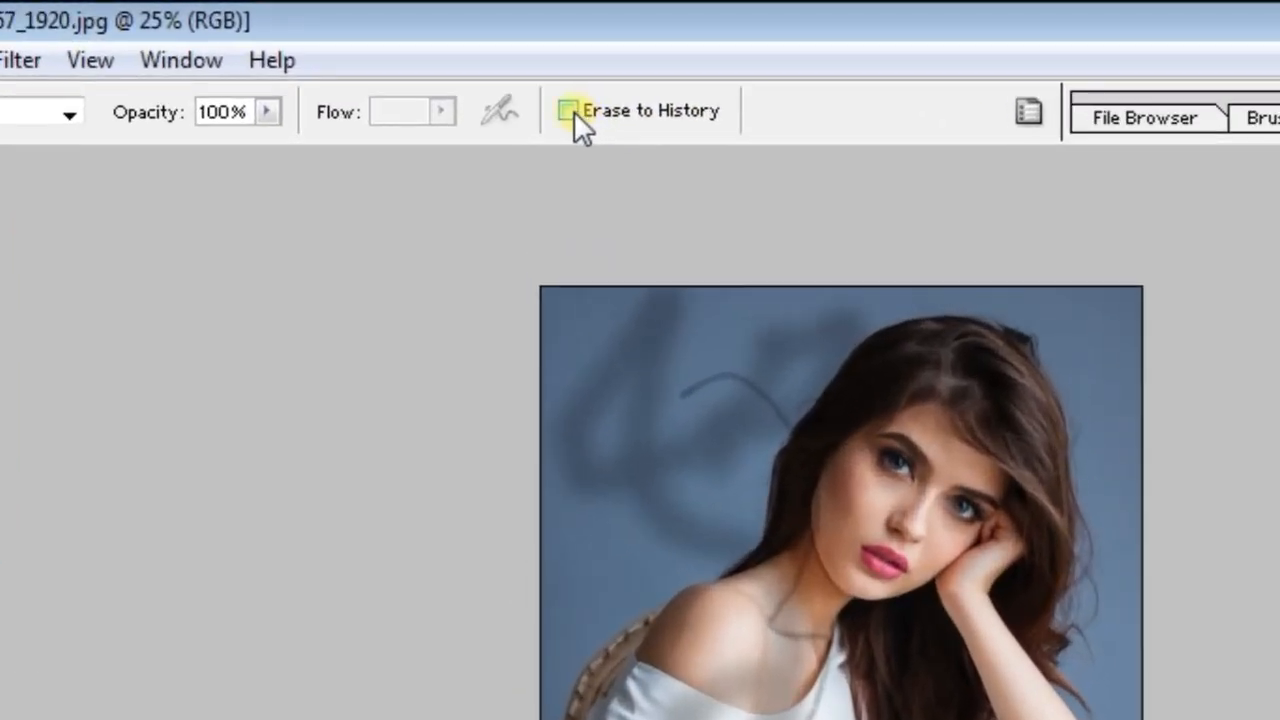
Enable Erase to History and erase the black brush strokes to restore the original photo
click(570, 111)
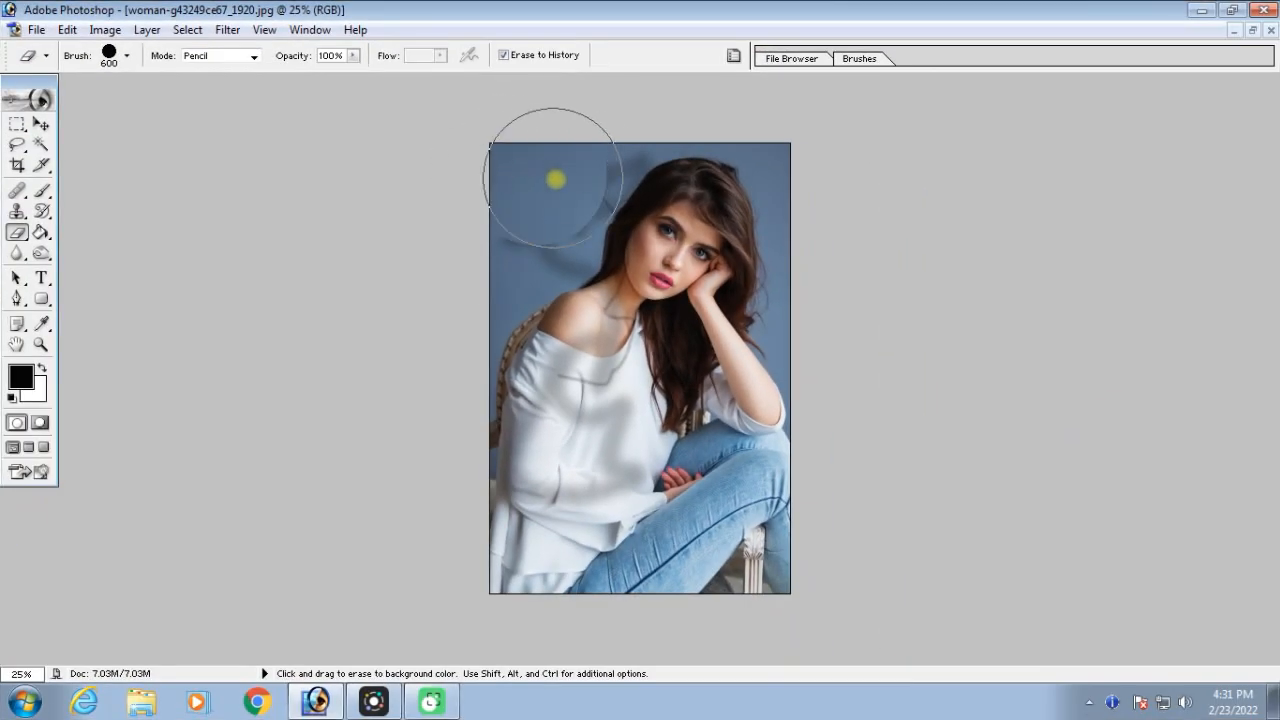
mouse_move(668, 265)
mouse_down()
mouse_move(580, 357)
mouse_move(637, 423)
mouse_move(566, 486)
mouse_move(531, 420)
mouse_move(663, 423)
mouse_move(729, 223)
mouse_move(550, 362)
mouse_up()
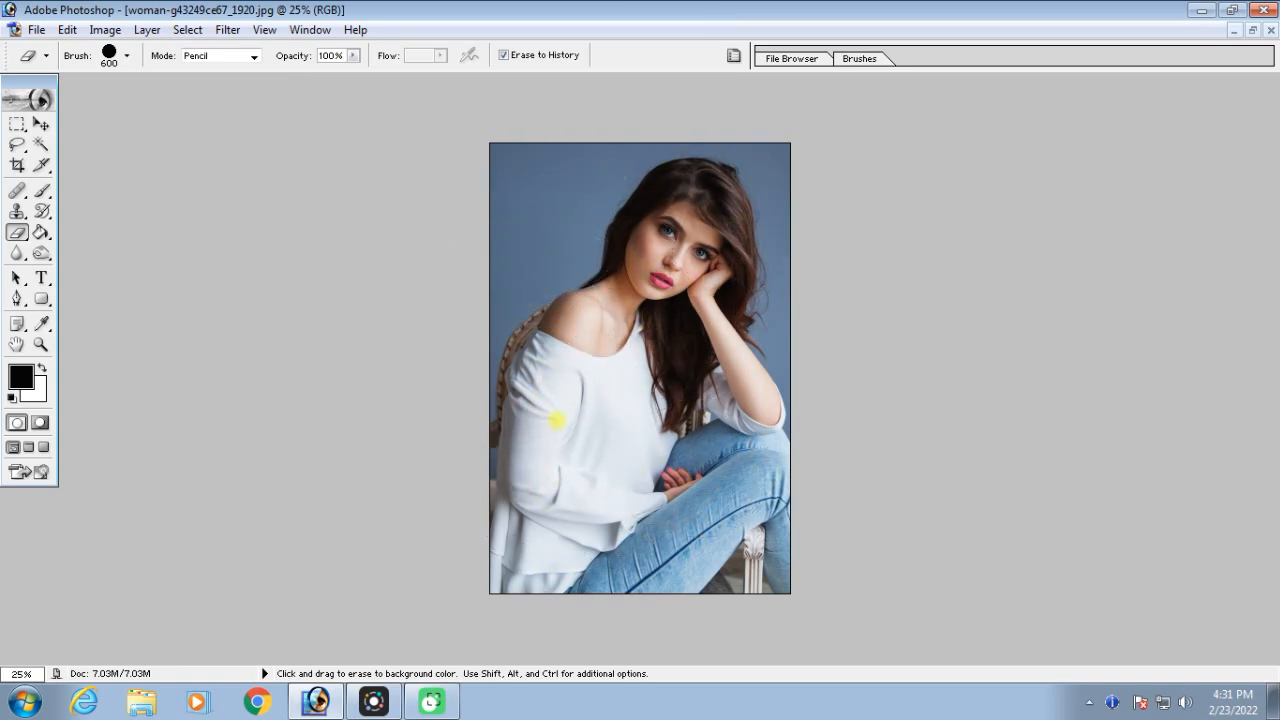
mouse_move(697, 527)
mouse_down()
mouse_move(730, 262)
mouse_move(716, 280)
mouse_move(715, 377)
mouse_move(730, 555)
mouse_move(753, 527)
mouse_move(647, 549)
mouse_move(535, 520)
mouse_move(588, 484)
mouse_move(537, 432)
mouse_move(513, 247)
mouse_move(519, 175)
mouse_move(714, 158)
mouse_move(762, 204)
mouse_move(758, 520)
mouse_move(728, 559)
mouse_move(614, 458)
mouse_move(631, 258)
mouse_move(594, 248)
mouse_up()
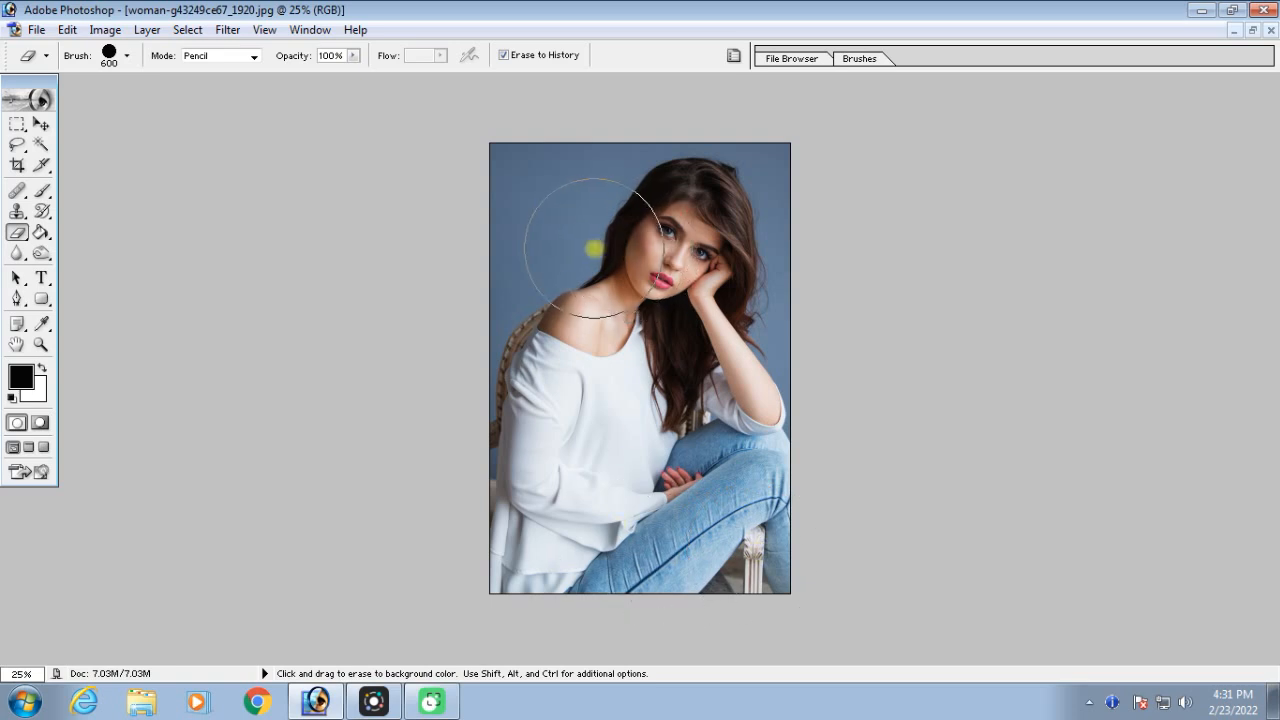
Turn off Erase to History, try erasing across the woman with a soft 400 px Brush-mode Eraser, and undo it
key(ctrl+equal)
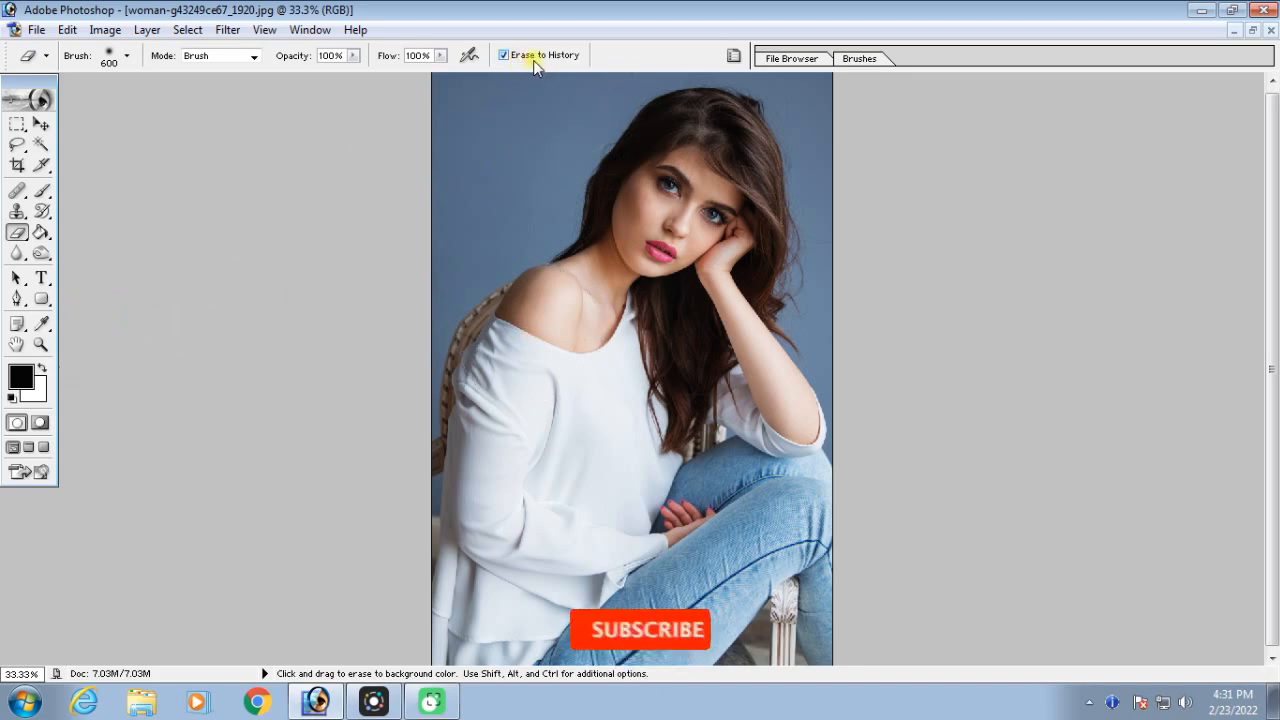
click(521, 58)
key(bracketleft)
key(bracketleft)
mouse_move(491, 194)
mouse_down()
mouse_move(683, 181)
mouse_move(759, 207)
mouse_move(731, 286)
mouse_move(547, 308)
mouse_move(532, 236)
mouse_move(728, 238)
mouse_move(621, 327)
mouse_move(618, 189)
mouse_move(679, 359)
mouse_up()
key(ctrl+alt+z)
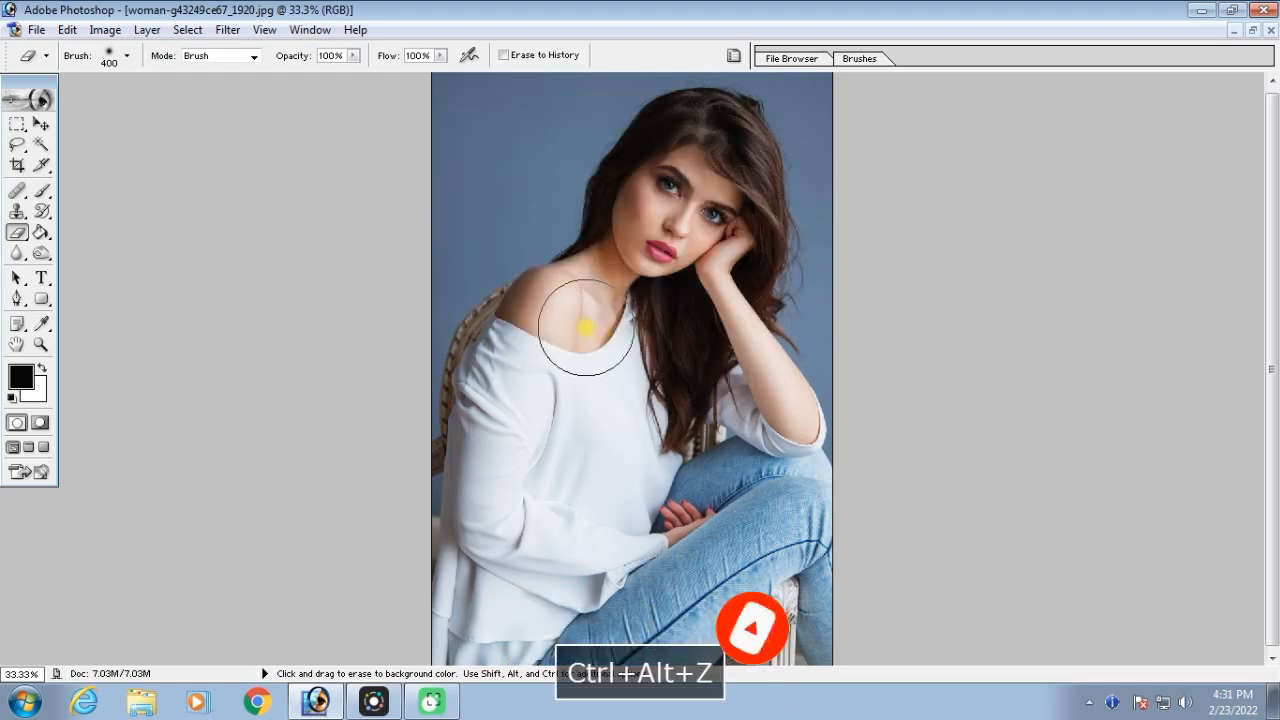
Choose the hard round 19 px brush preset for the Eraser
click(733, 57)
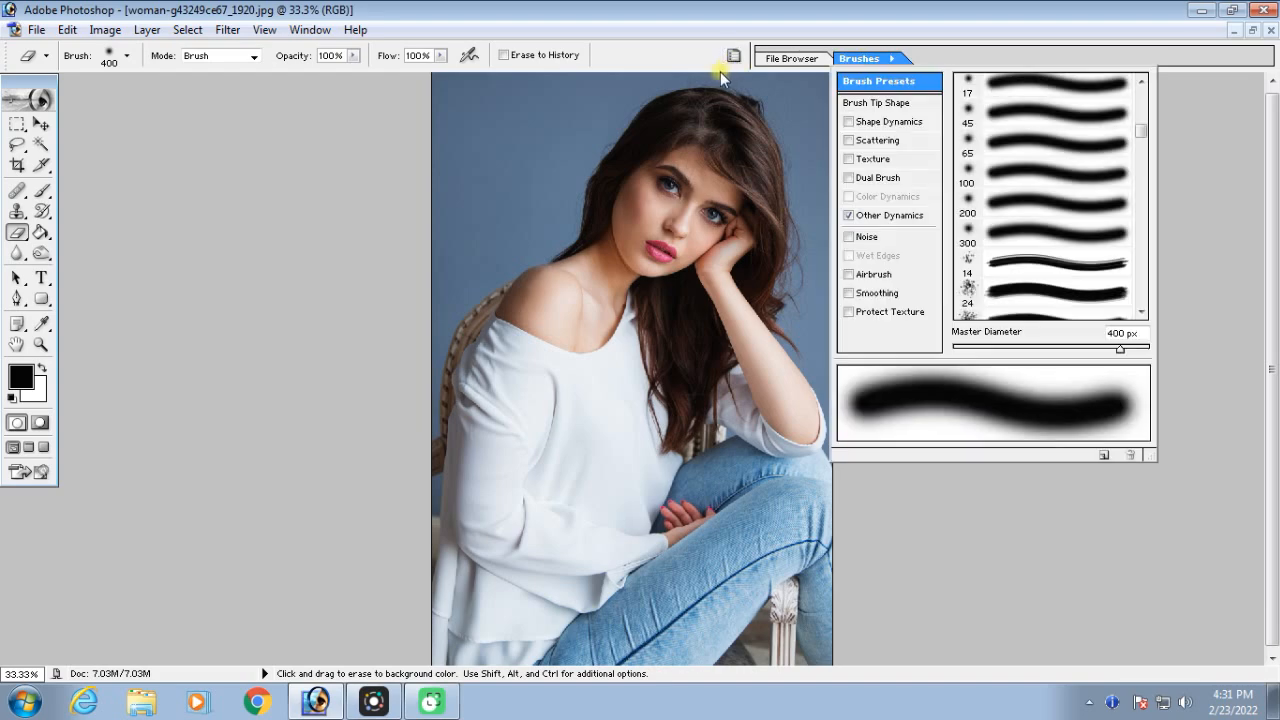
scroll(1141, 137, up, 2)
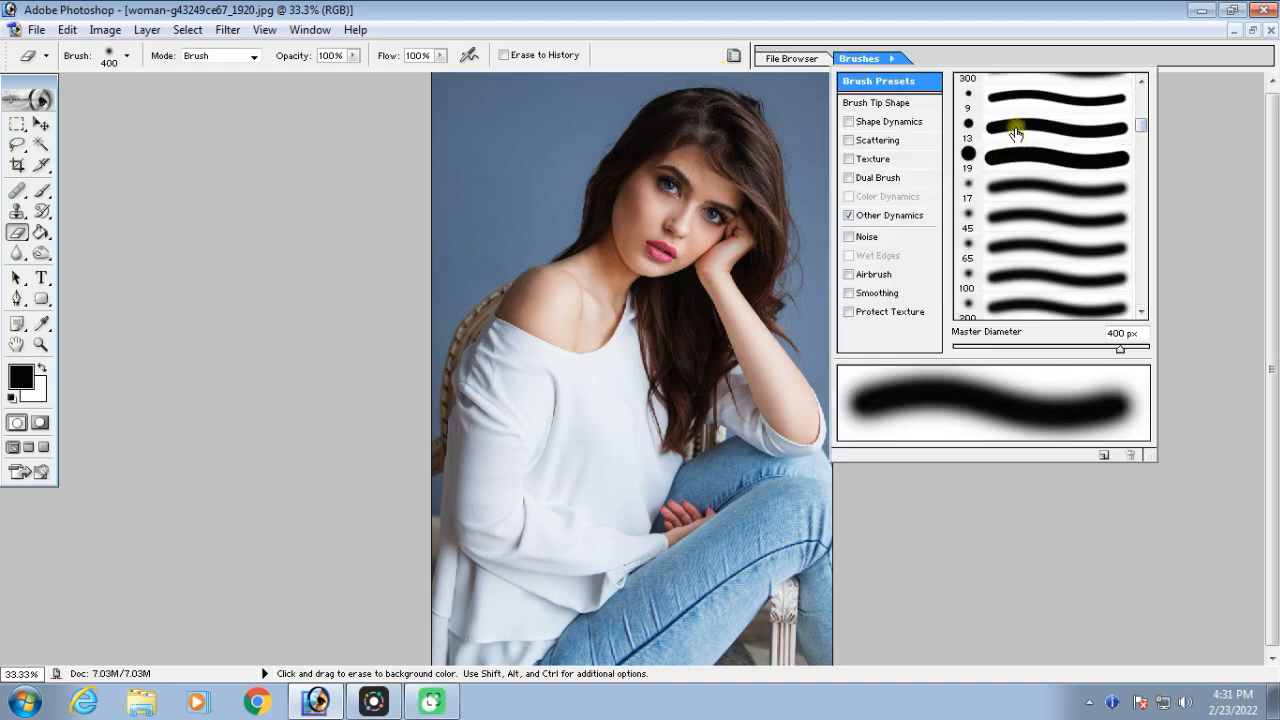
click(1015, 156)
click(484, 210)
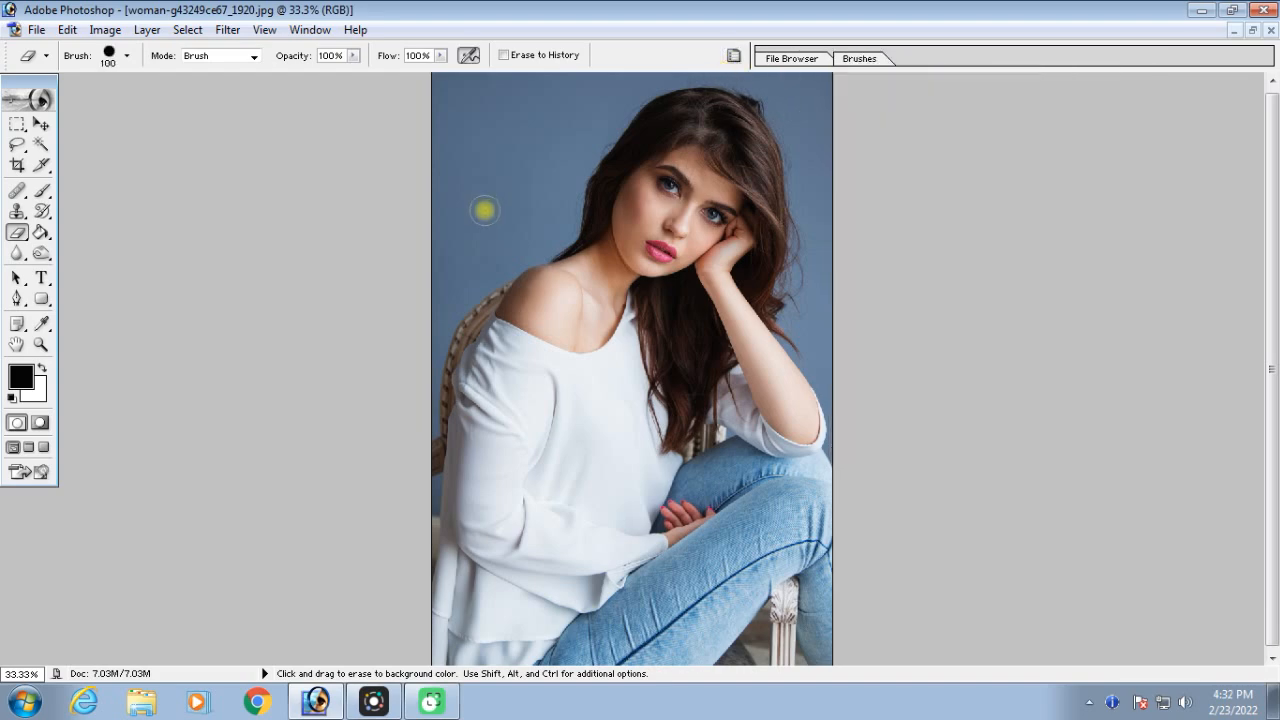
Enlarge the hard eraser to 250 px, try erasing from the background across the hair, and undo it
key(bracketright)
key(bracketright)
key(bracketright)
mouse_move(484, 210)
mouse_down()
mouse_move(563, 171)
mouse_move(663, 157)
mouse_move(786, 214)
mouse_move(738, 283)
mouse_move(751, 289)
mouse_move(545, 247)
mouse_move(609, 191)
mouse_move(597, 121)
mouse_move(720, 110)
mouse_up()
key(ctrl+alt+z)
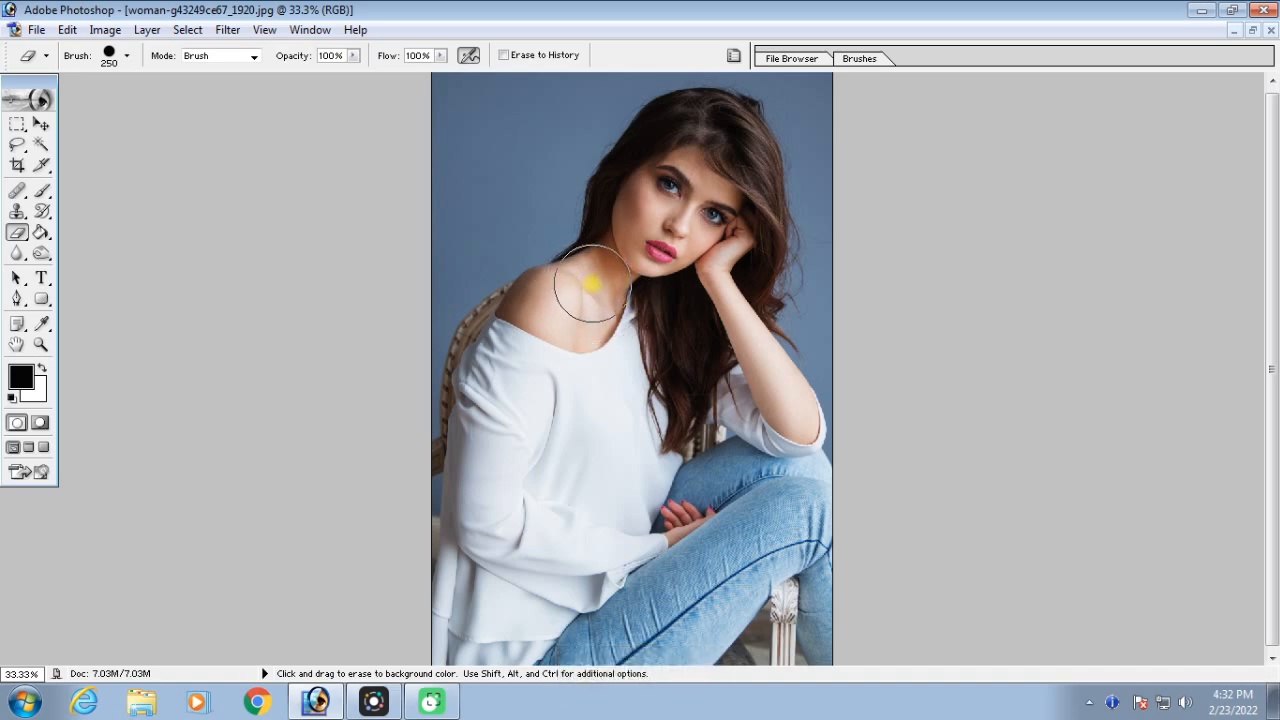
Enlarge the Eraser to 700 px and erase the entire photo to the white background colour
scroll(593, 284, up, 1)
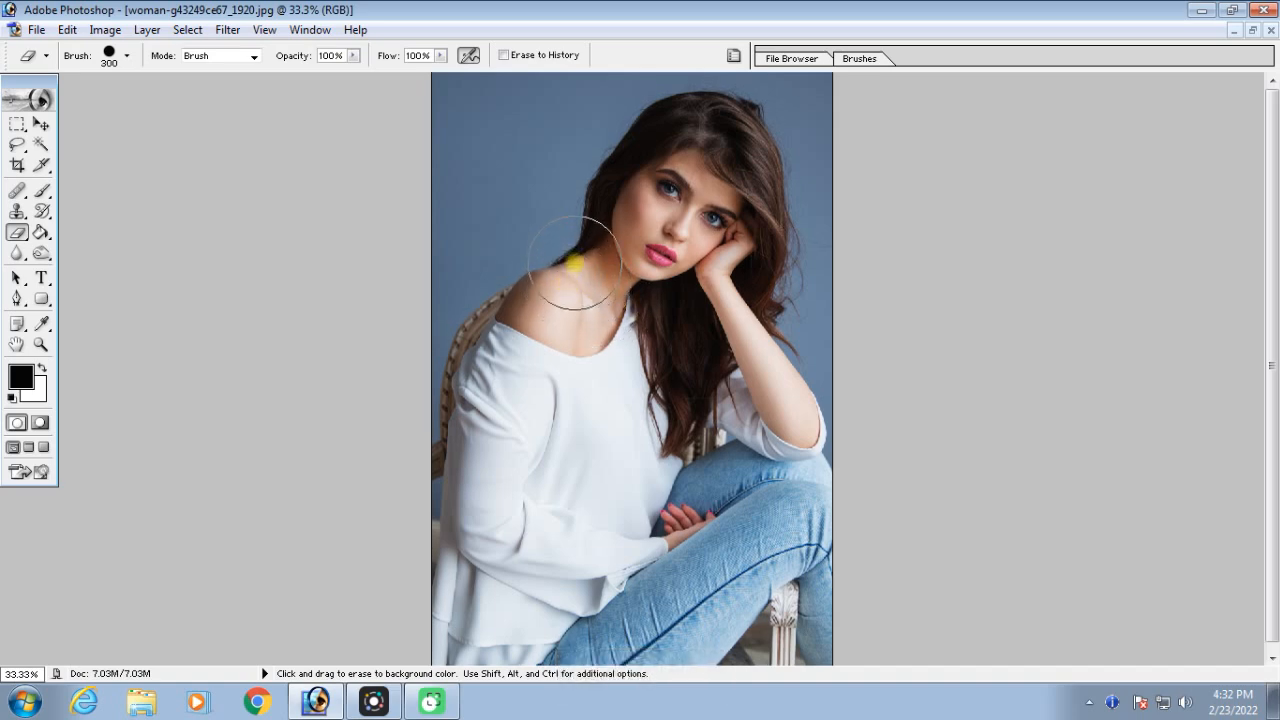
key(ctrl+minus)
key(bracketright)
key(bracketright)
key(bracketright)
key(bracketright)
mouse_move(503, 177)
mouse_down()
mouse_move(703, 171)
mouse_move(749, 210)
mouse_move(765, 589)
mouse_move(498, 556)
mouse_move(517, 270)
mouse_move(577, 230)
mouse_move(728, 380)
mouse_move(674, 343)
mouse_up()
key(ctrl+equal)
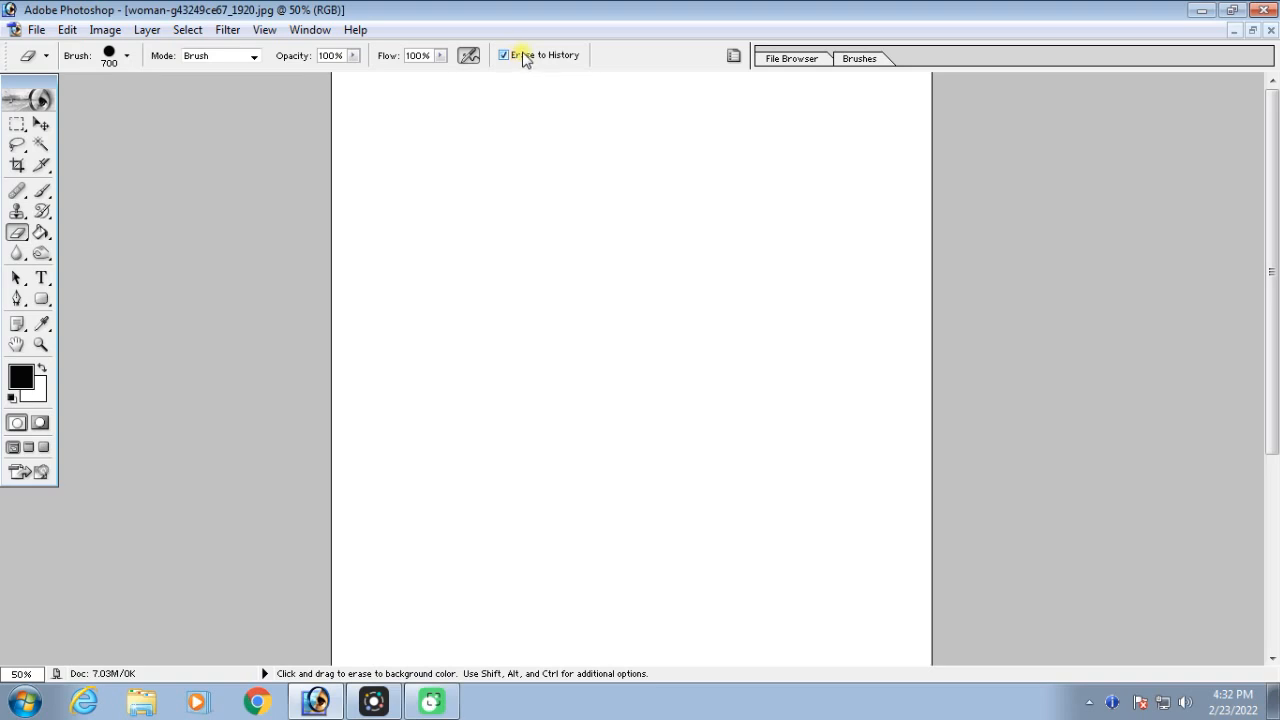
Set the Eraser's brush tip spacing to 95% and reduce its size to 200 px
click(733, 56)
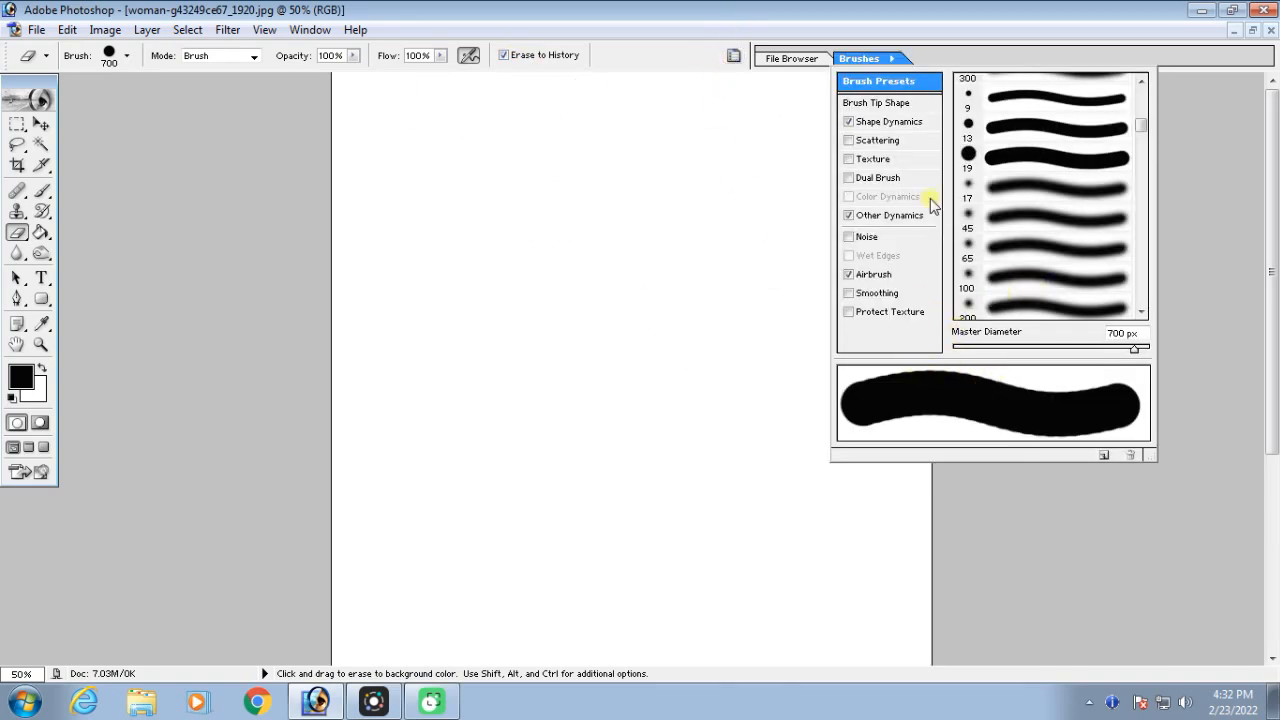
click(860, 103)
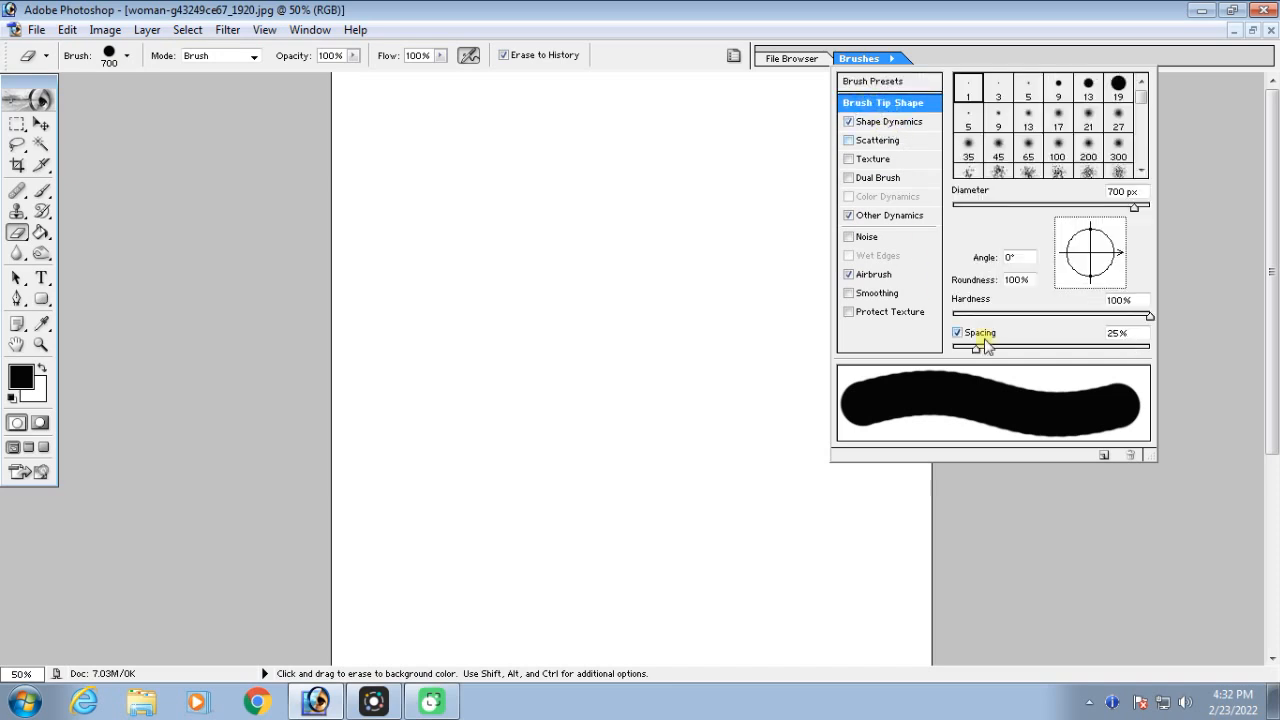
drag(986, 352, 1045, 352)
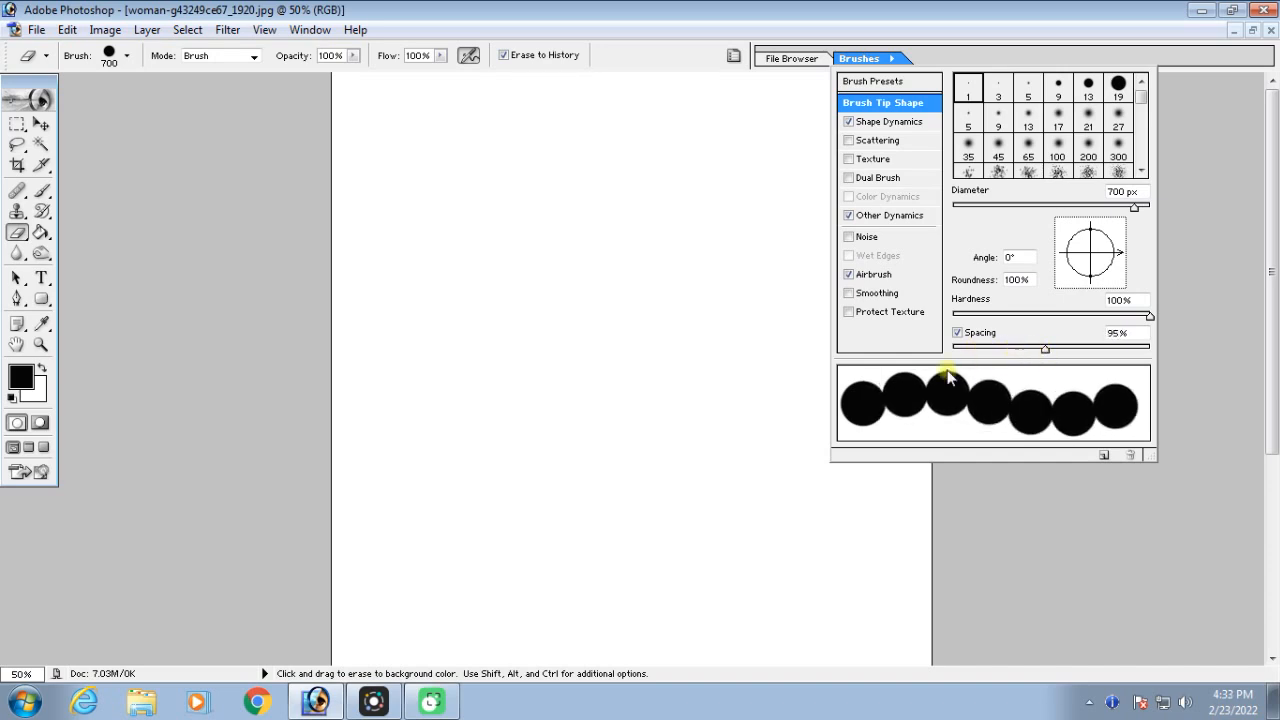
key(bracketleft)
key(bracketleft)
key(bracketleft)
key(bracketleft)
key(bracketleft)
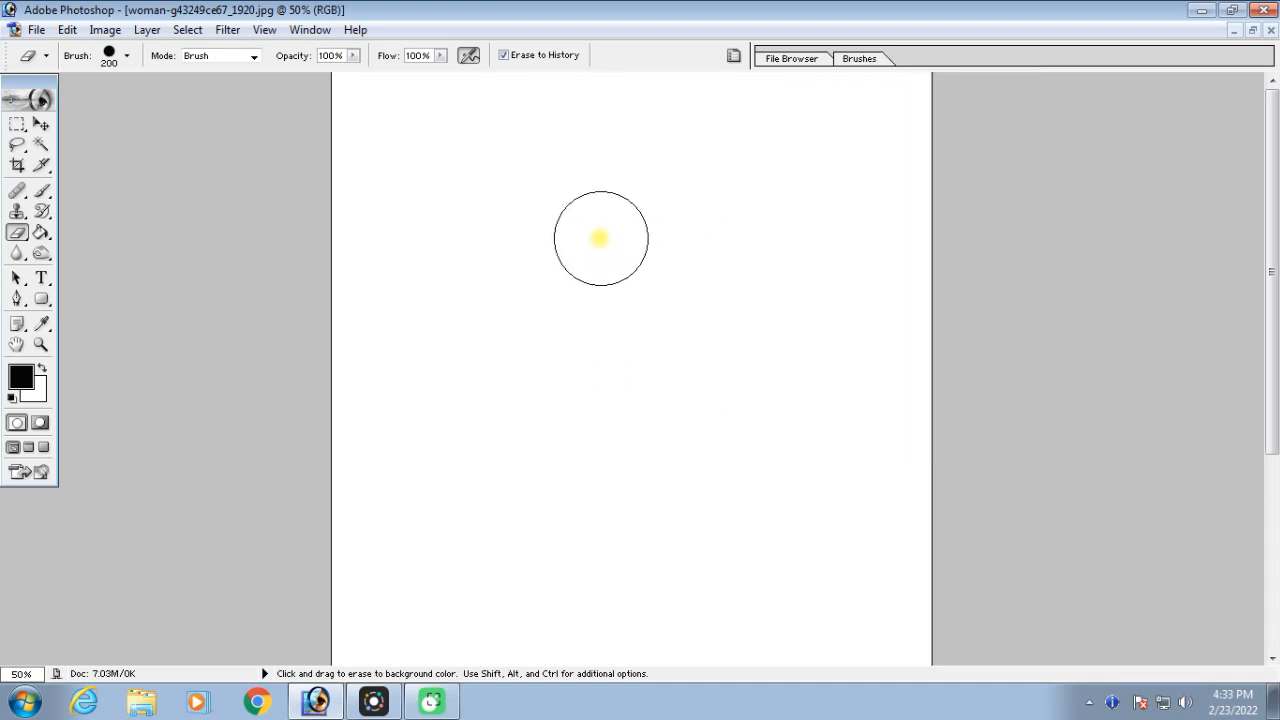
Restore a ring of circular photo spots around the woman's face using the Eraser with Erase to History
click(576, 257)
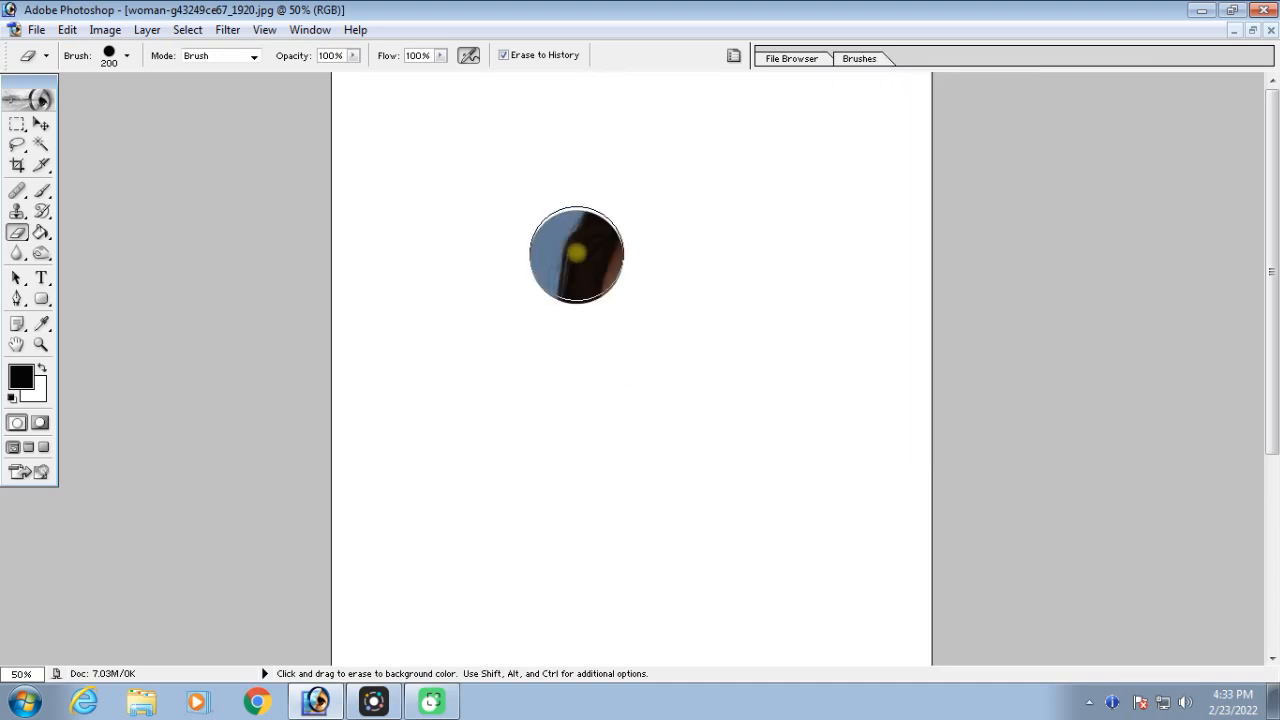
click(601, 181)
click(675, 148)
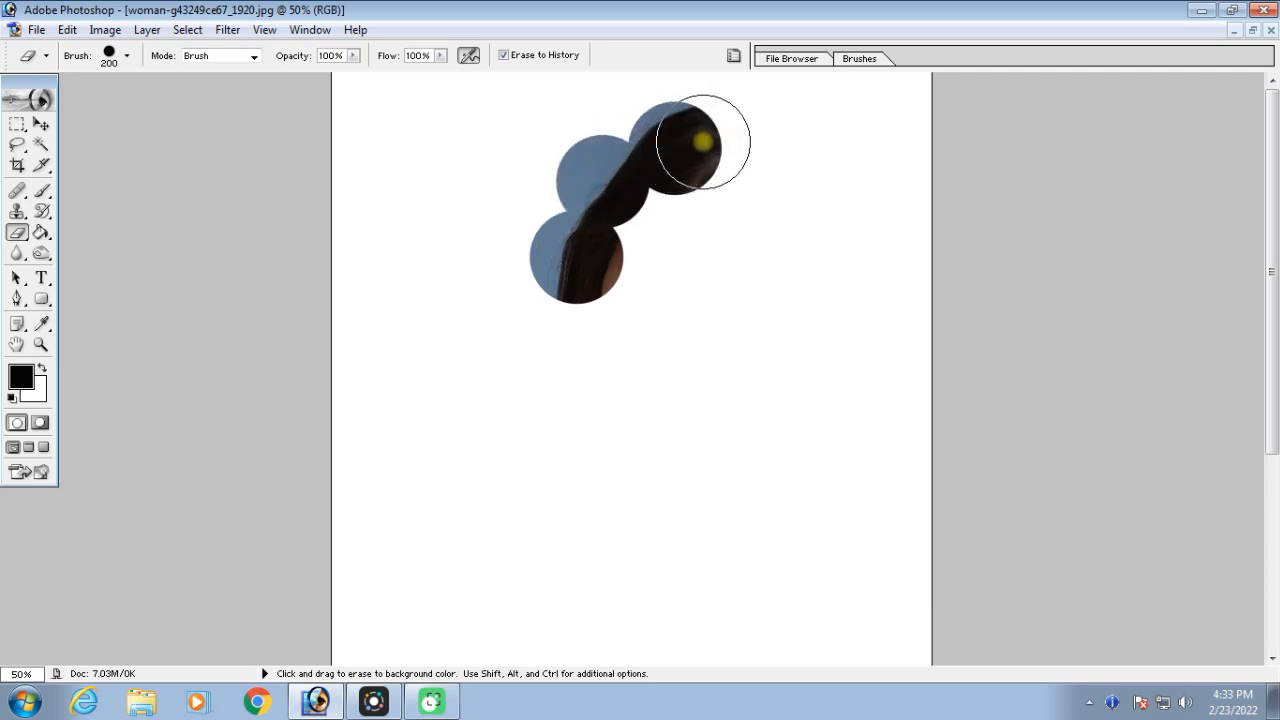
click(761, 142)
click(845, 170)
click(876, 245)
click(872, 332)
click(825, 400)
click(743, 424)
click(663, 405)
click(594, 348)
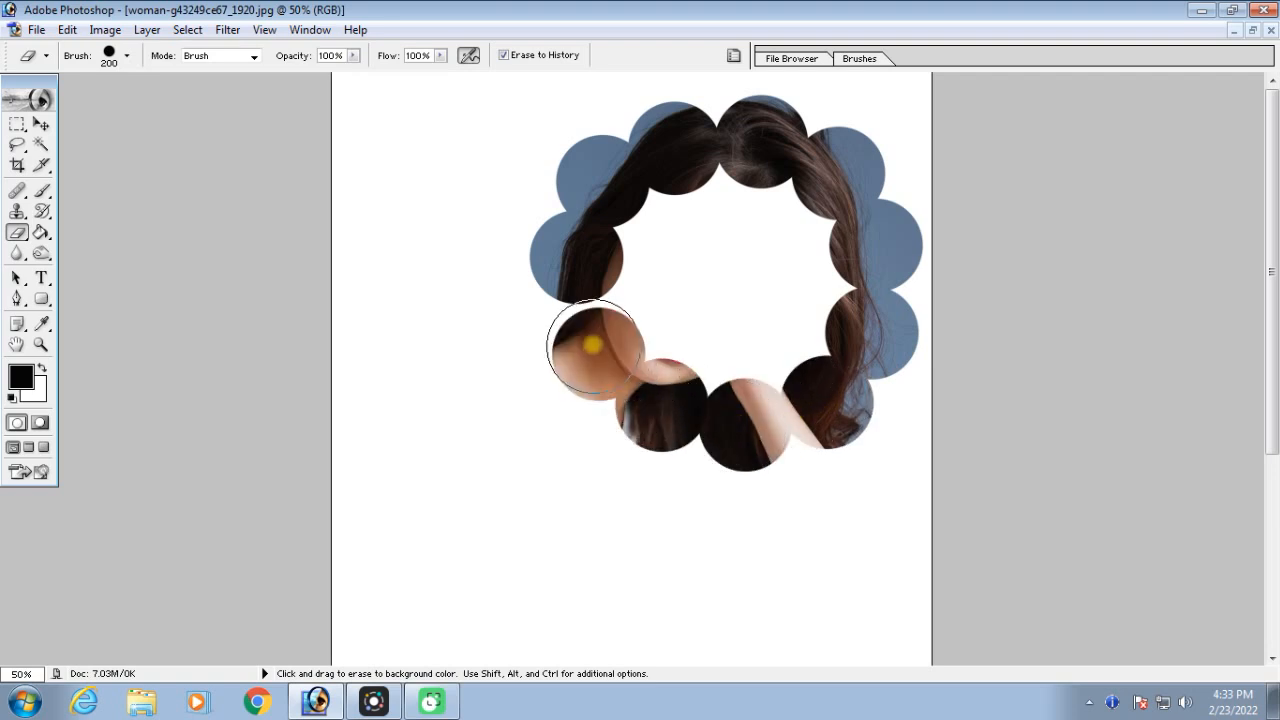
click(574, 298)
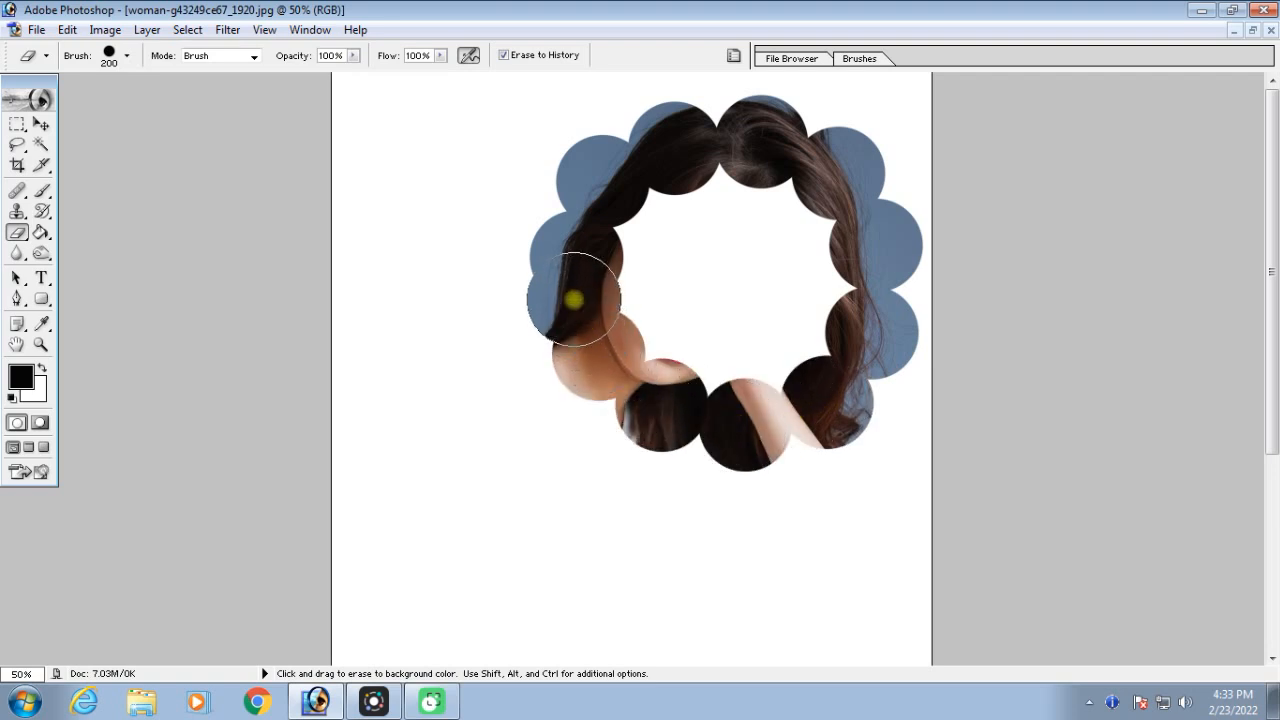
Restore the face inside the ring of circles using the history eraser
click(638, 243)
click(712, 185)
click(785, 215)
click(810, 285)
mouse_move(797, 334)
mouse_down()
mouse_move(696, 240)
mouse_move(646, 224)
mouse_move(657, 195)
mouse_move(725, 213)
mouse_move(731, 283)
mouse_move(647, 330)
mouse_move(729, 368)
mouse_move(797, 301)
mouse_up()
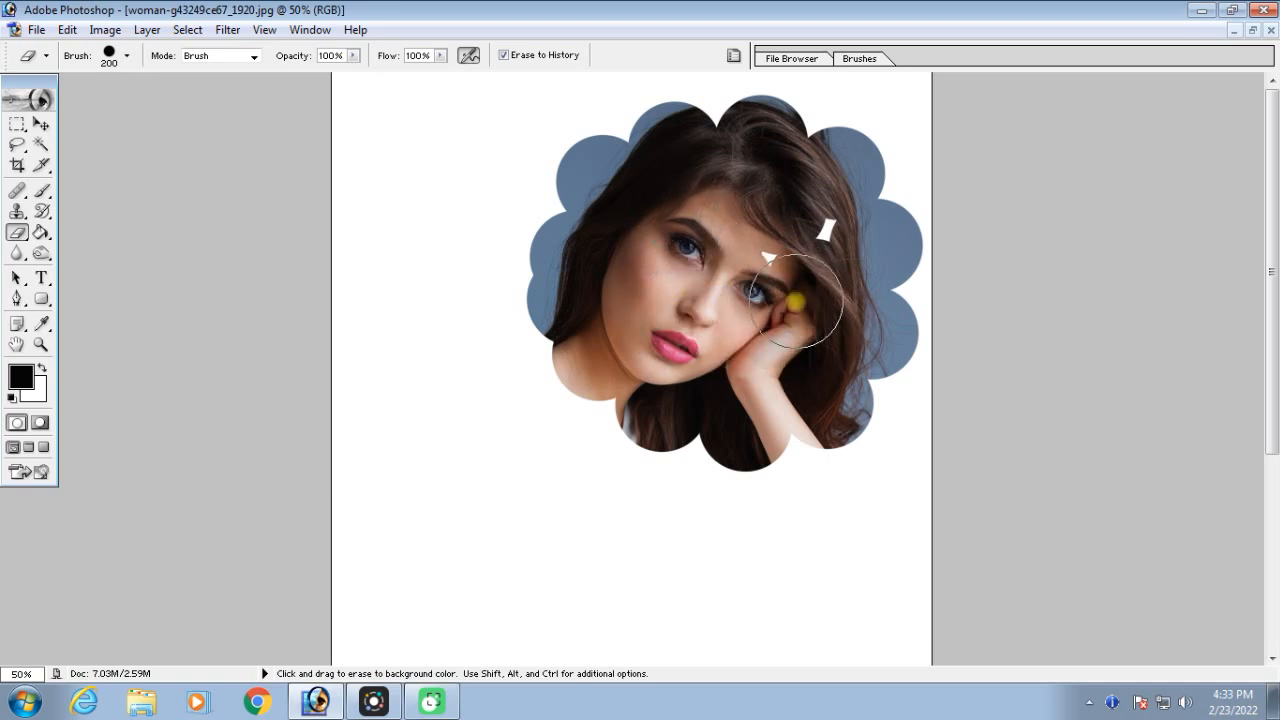
Choose the 74 px scattered maple leaves brush for the Eraser, raise its spacing to 196% and set its size to 250 px
key(ctrl+minus)
key(ctrl+minus)
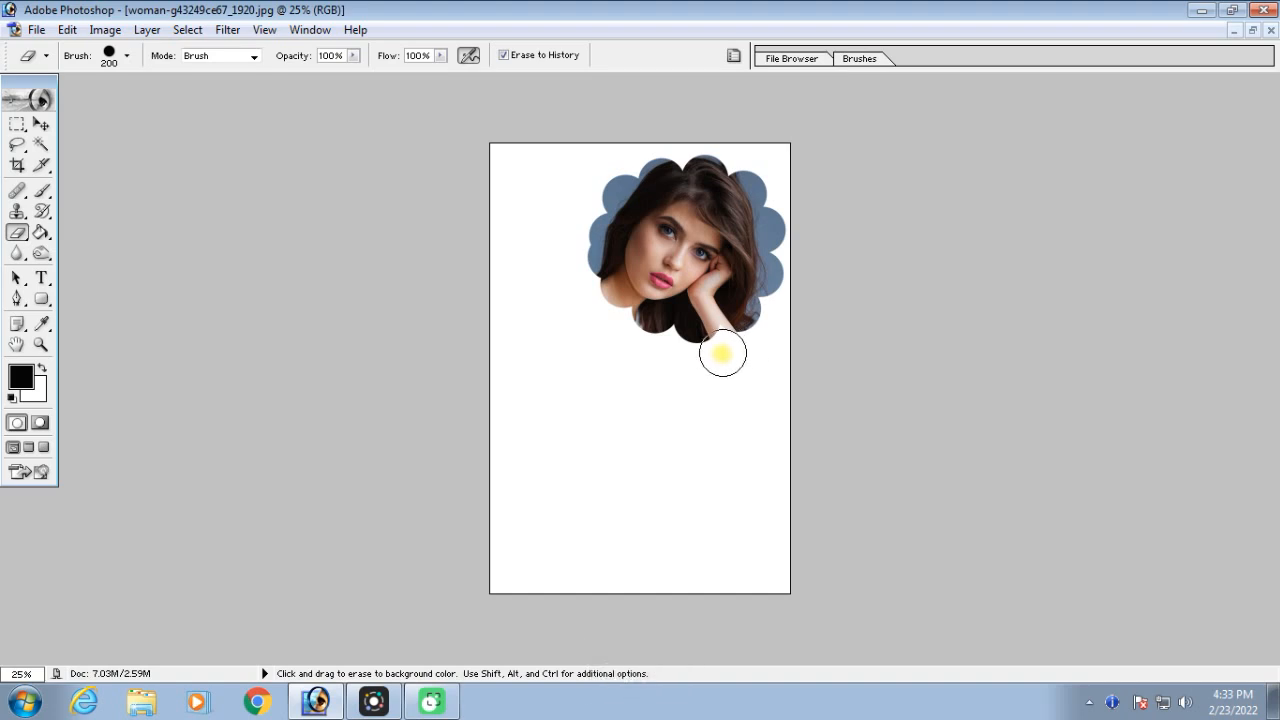
key(ctrl+plus)
click(733, 56)
click(733, 56)
click(733, 56)
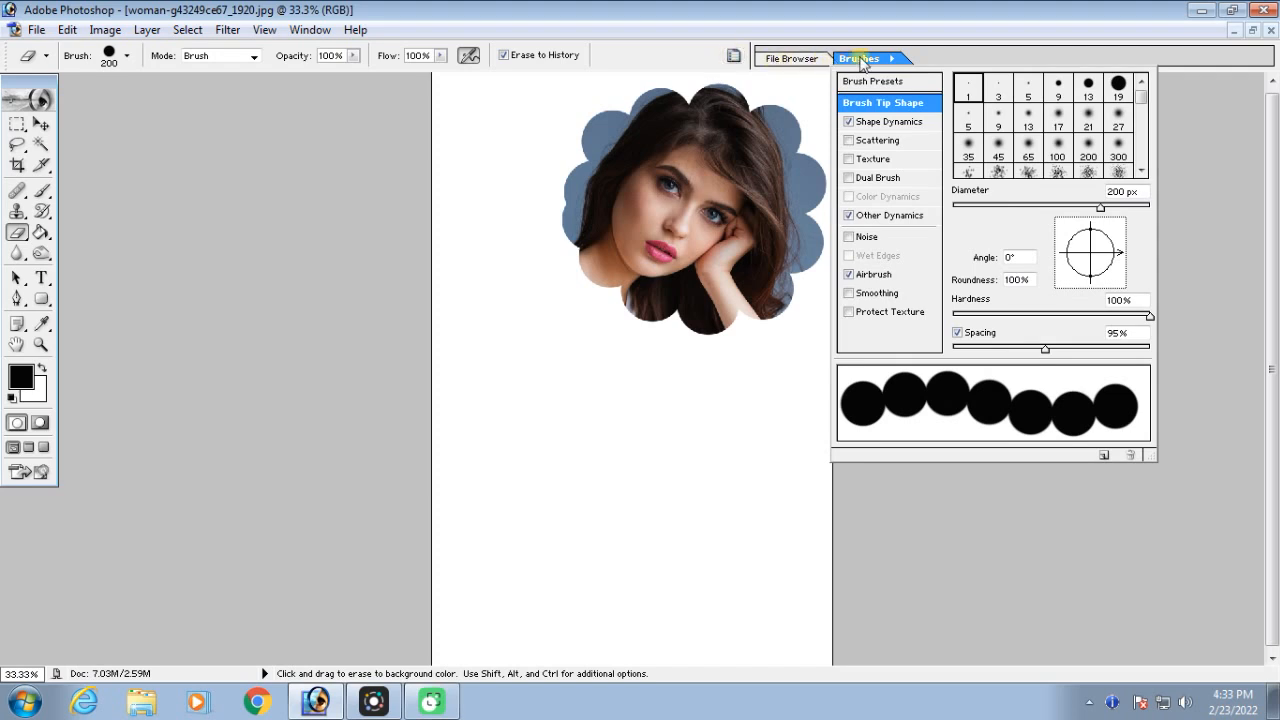
click(900, 82)
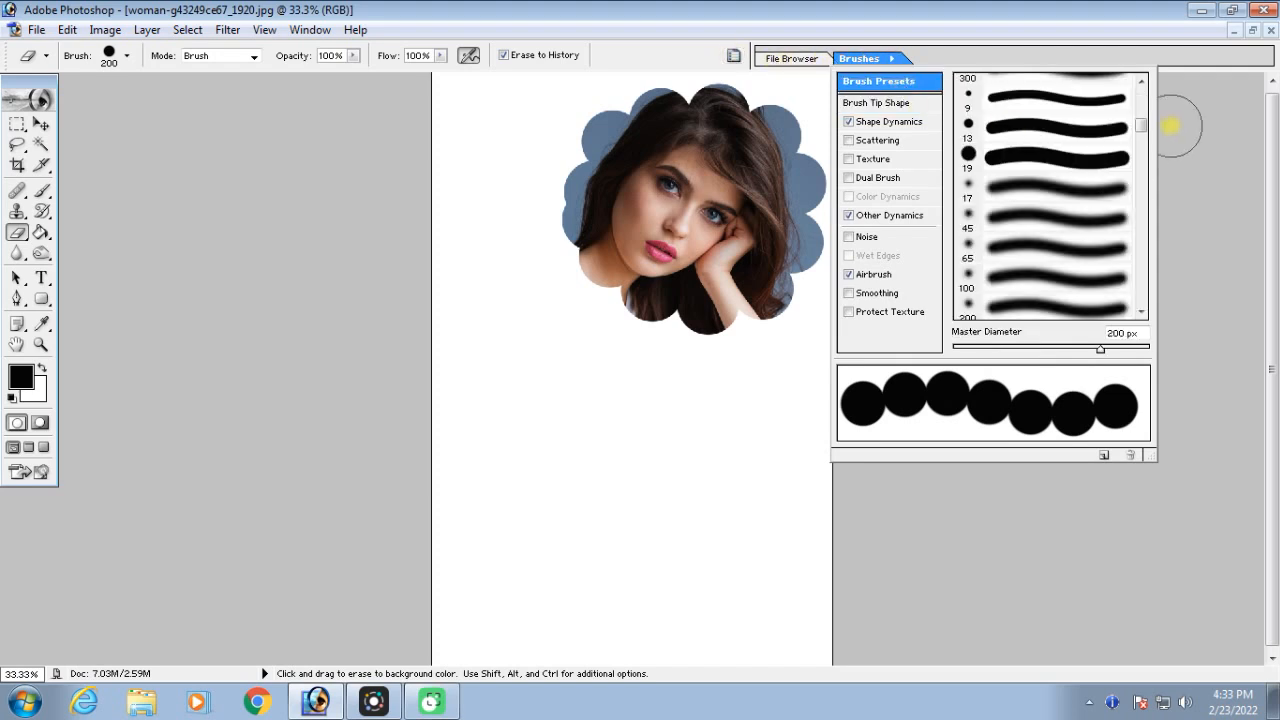
drag(1141, 127, 1145, 172)
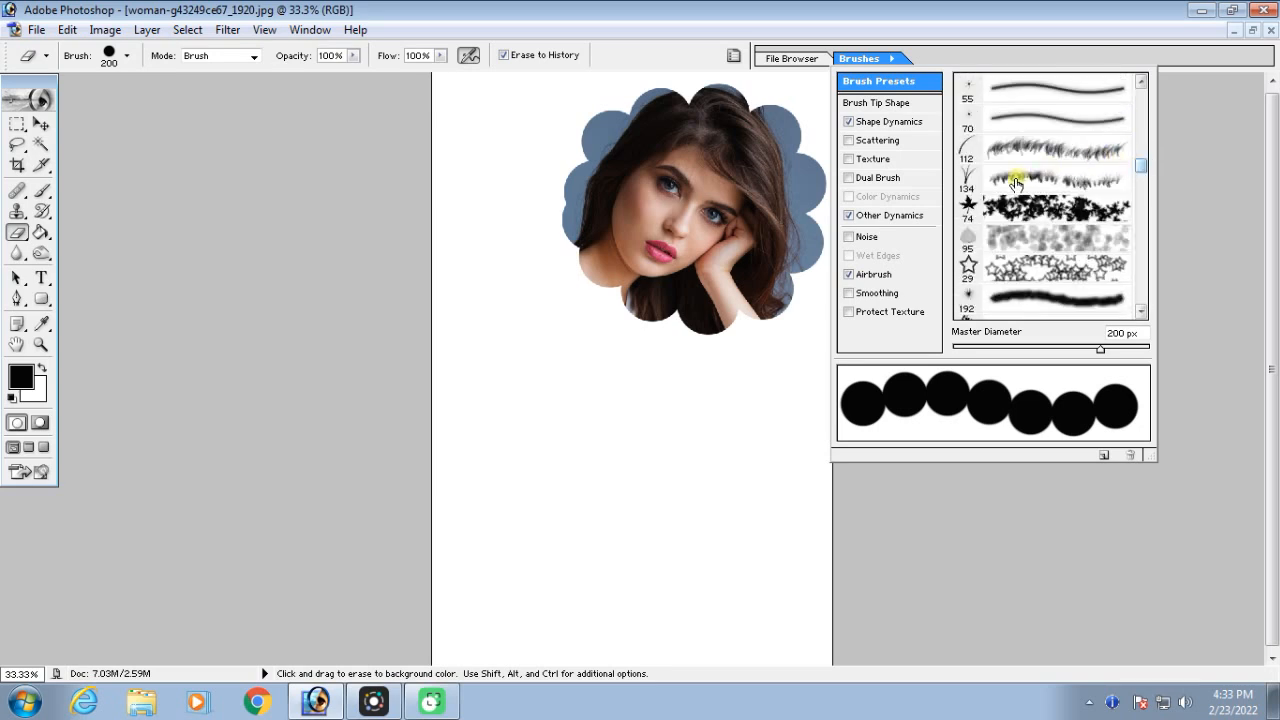
click(1010, 208)
click(881, 104)
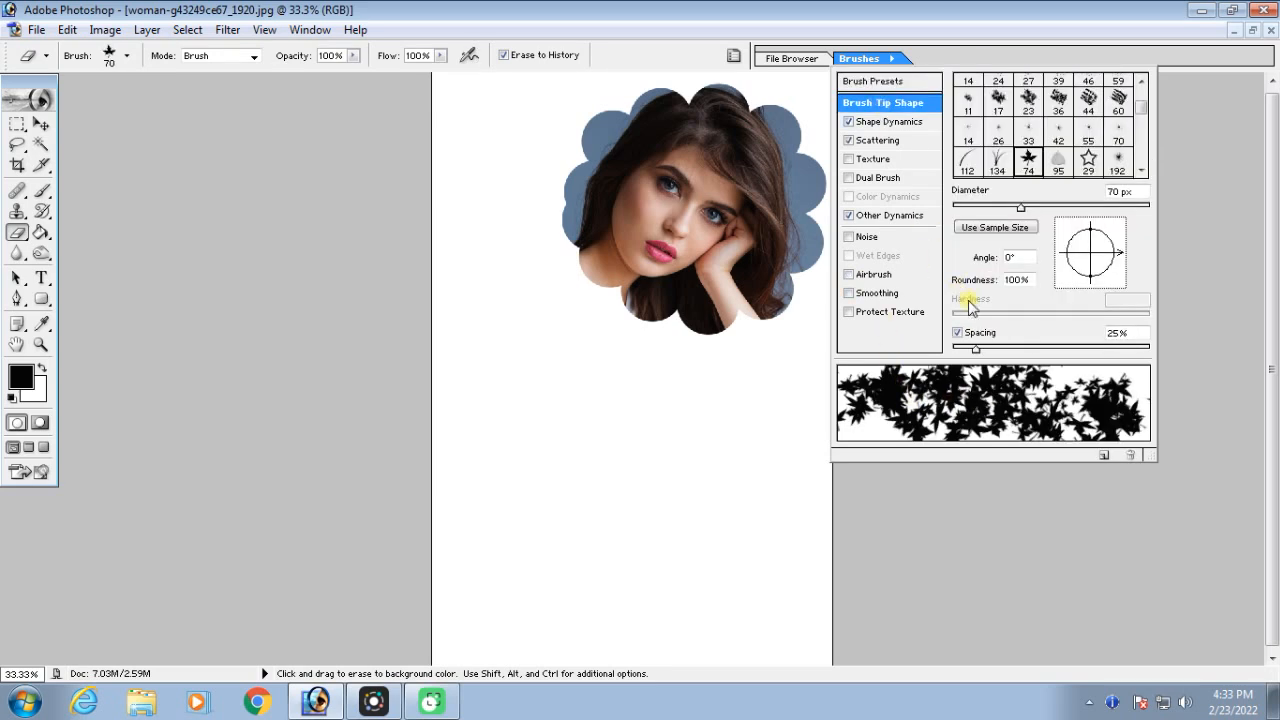
mouse_move(977, 349)
mouse_down()
mouse_move(1089, 352)
mouse_move(1031, 351)
mouse_up()
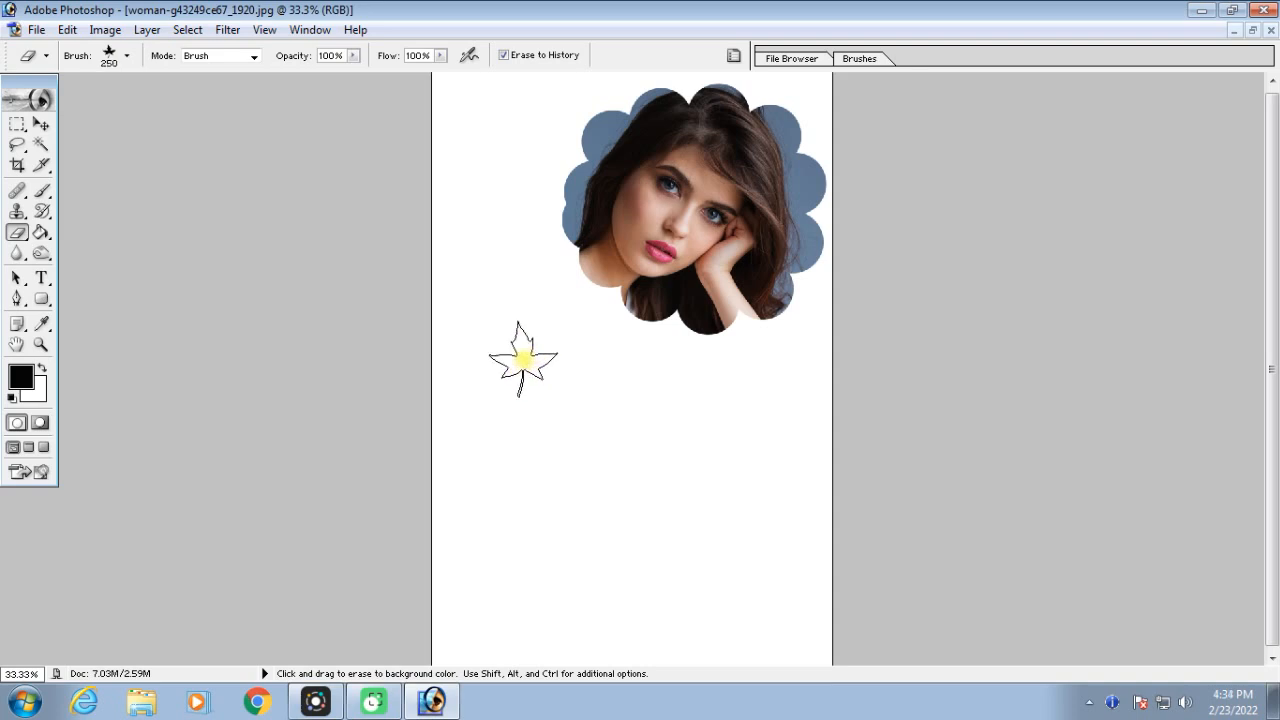
Restore scattered leaf-shaped patches of the original photo across the white area beside and below the woman's face using Erase to History
key(ctrl+minus)
click(545, 365)
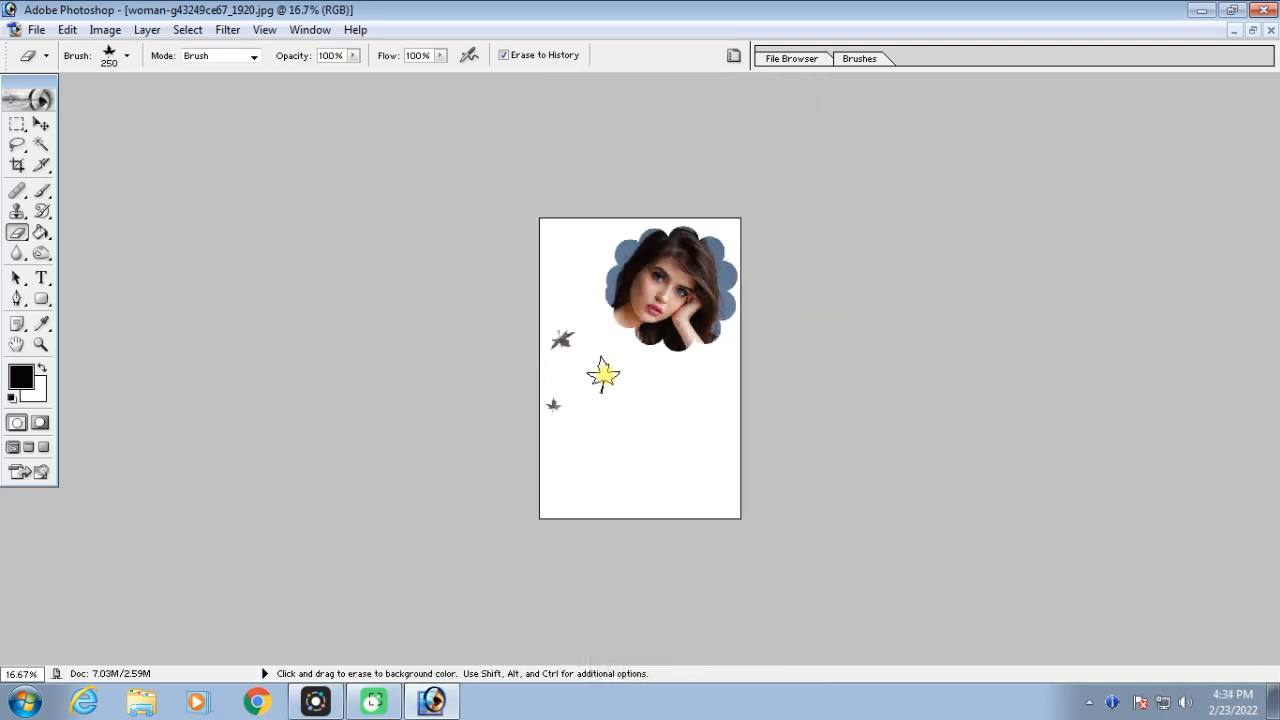
drag(600, 374, 657, 404)
mouse_move(590, 488)
mouse_down()
mouse_move(562, 430)
mouse_move(624, 438)
mouse_move(668, 472)
mouse_move(597, 233)
mouse_move(577, 224)
mouse_move(575, 310)
mouse_up()
key(ctrl+equal)
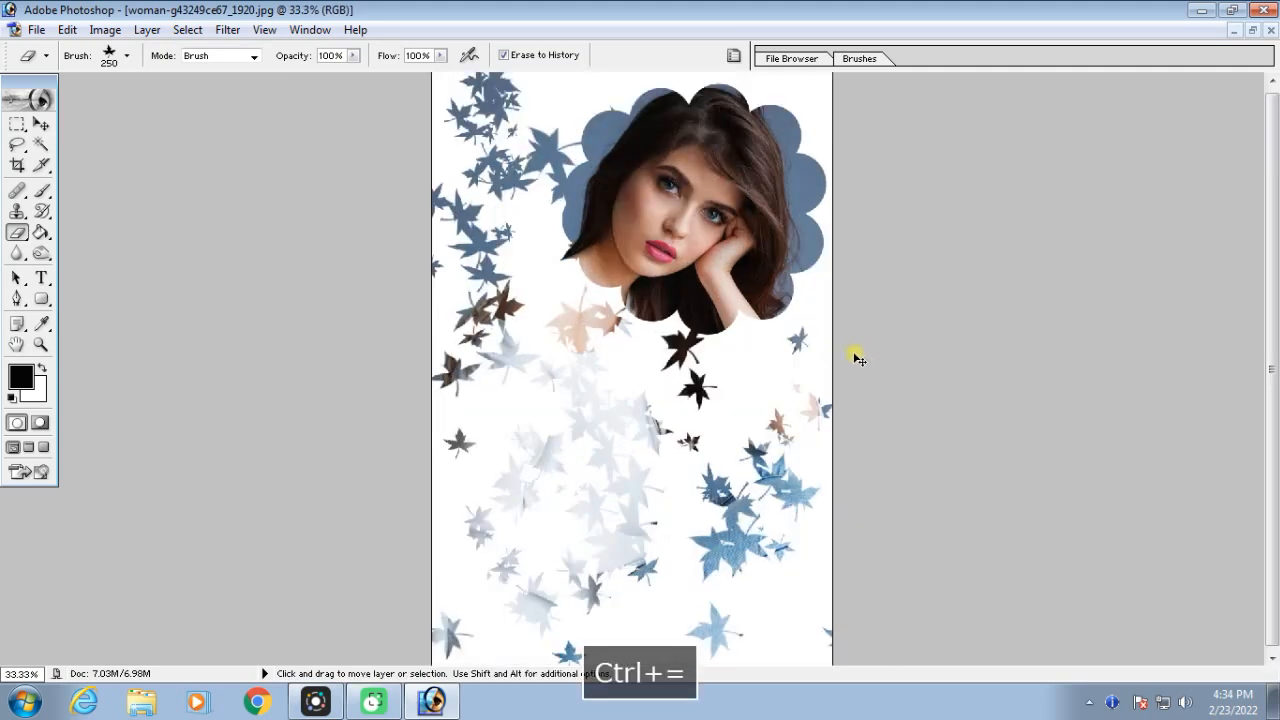
mouse_move(748, 420)
mouse_down()
mouse_move(677, 475)
mouse_move(764, 555)
mouse_move(767, 608)
mouse_move(789, 616)
mouse_move(663, 612)
mouse_move(617, 627)
mouse_move(517, 597)
mouse_move(467, 537)
mouse_up()
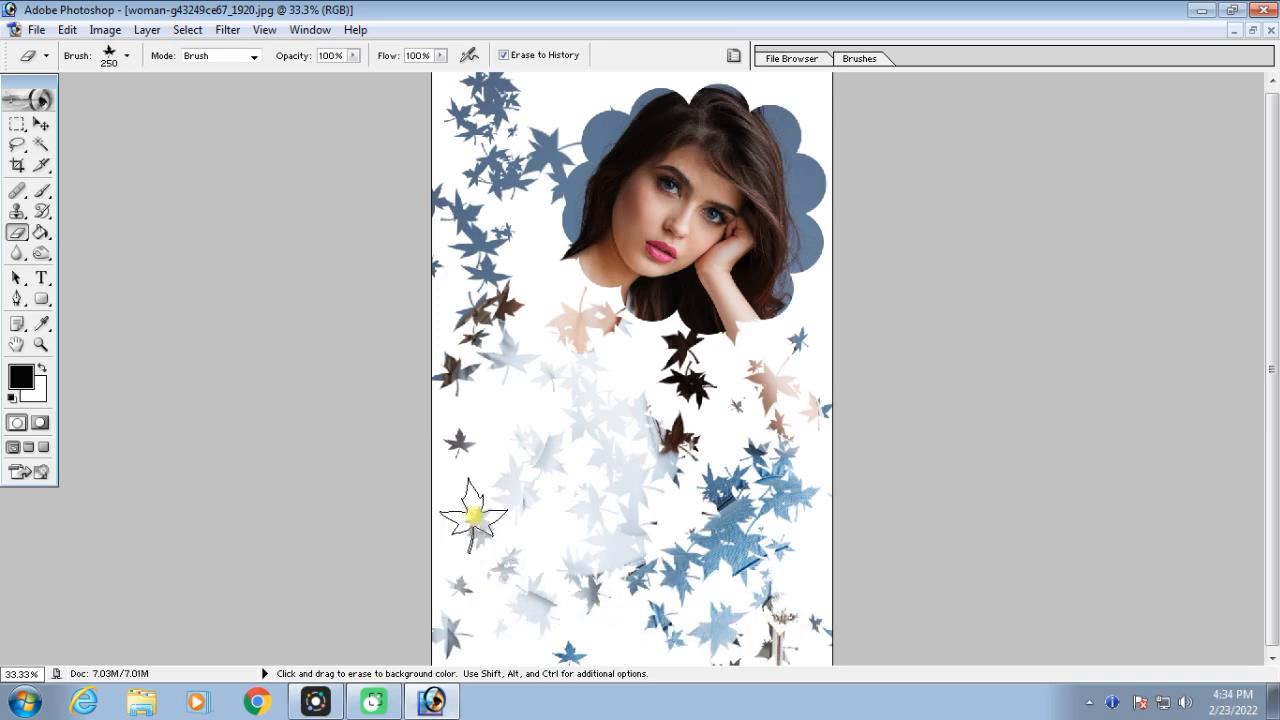
key(ctrl+minus)
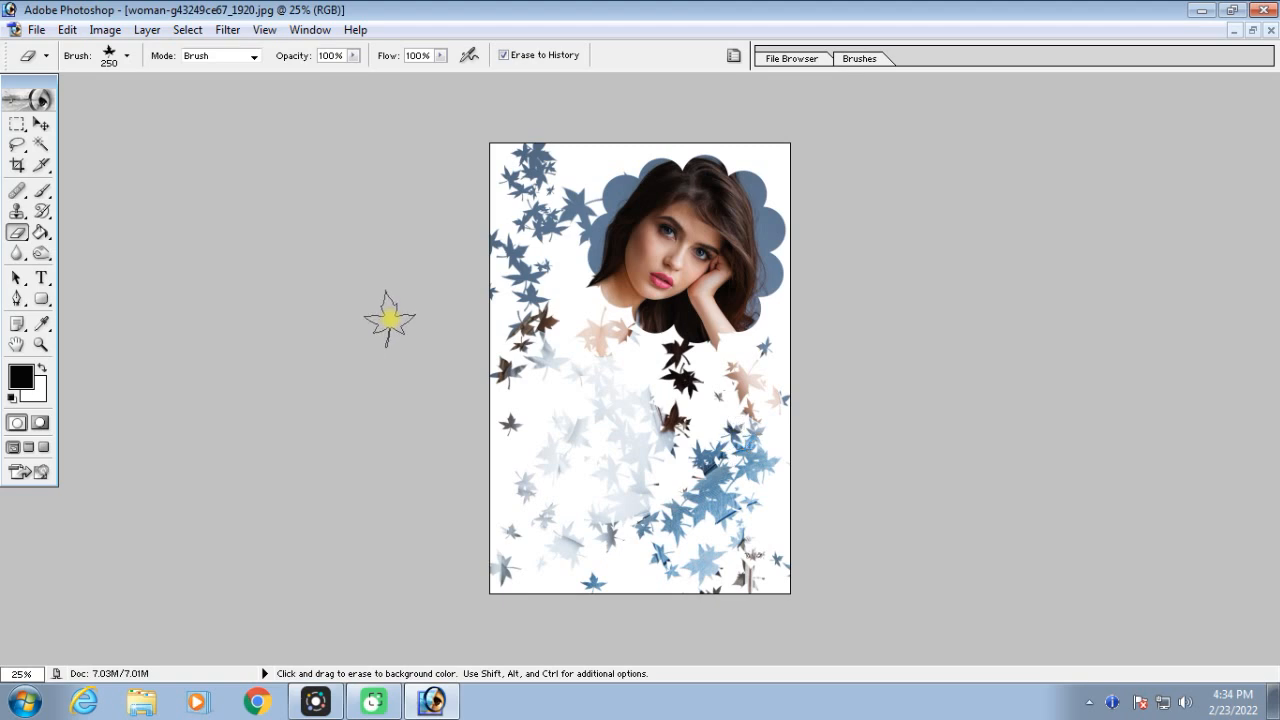
Choose the soft round 65 px brush preset for the Eraser
click(733, 57)
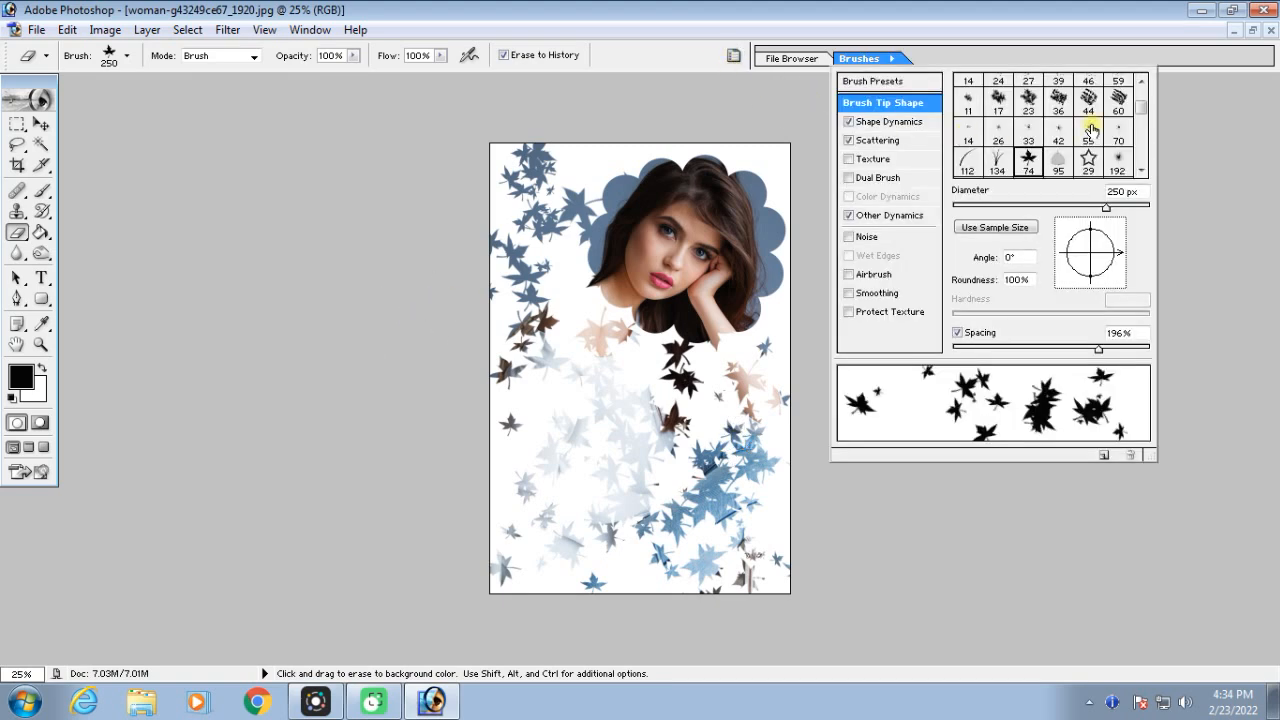
click(913, 84)
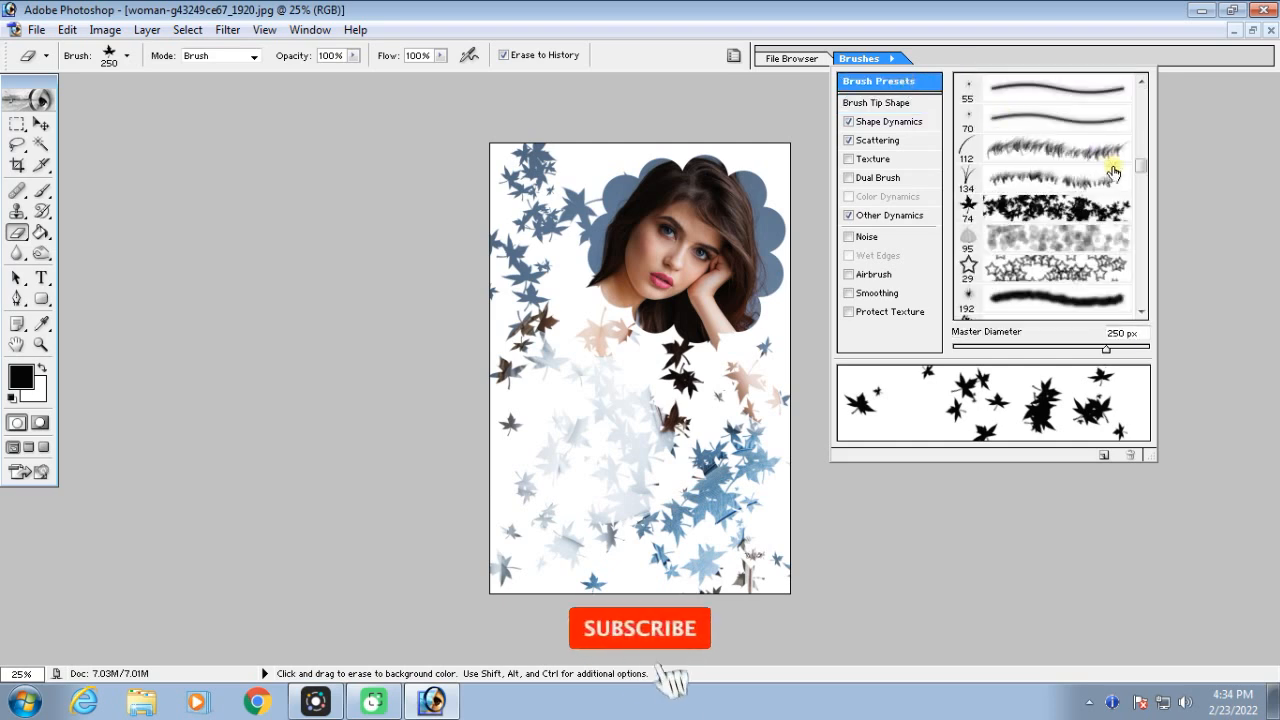
scroll(1140, 165, down, 3)
drag(1141, 160, 1141, 118)
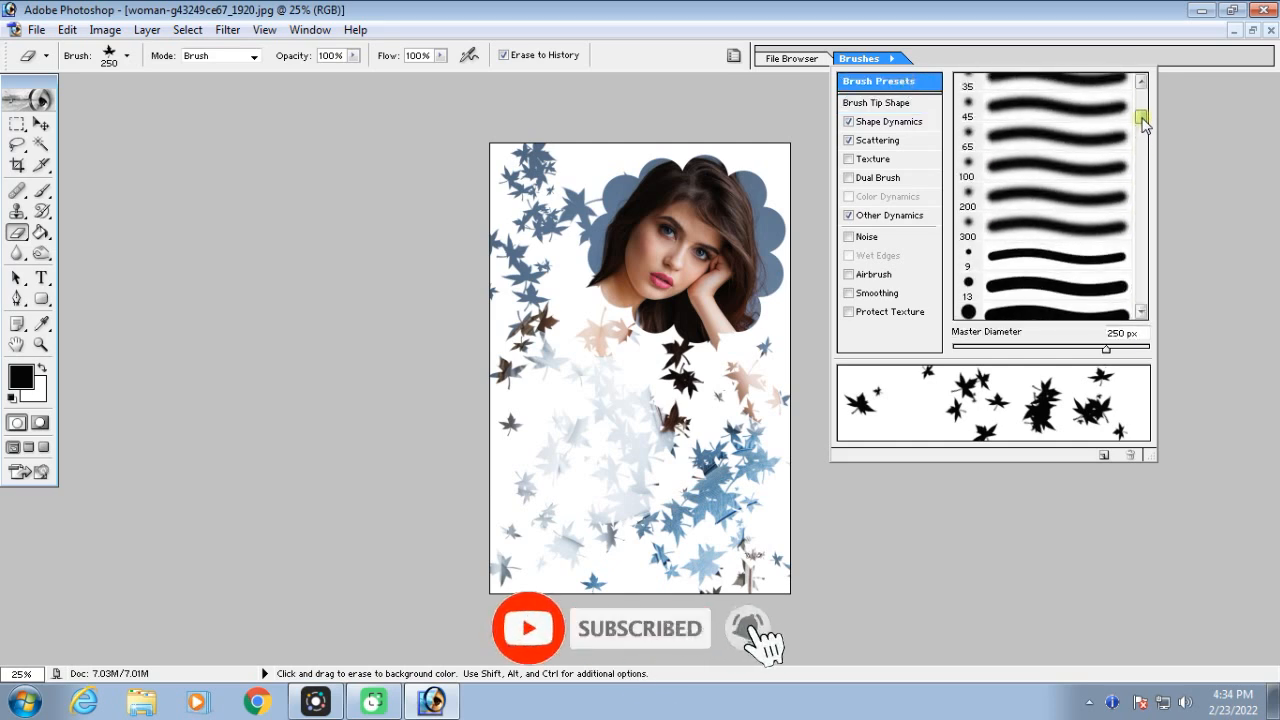
click(1054, 130)
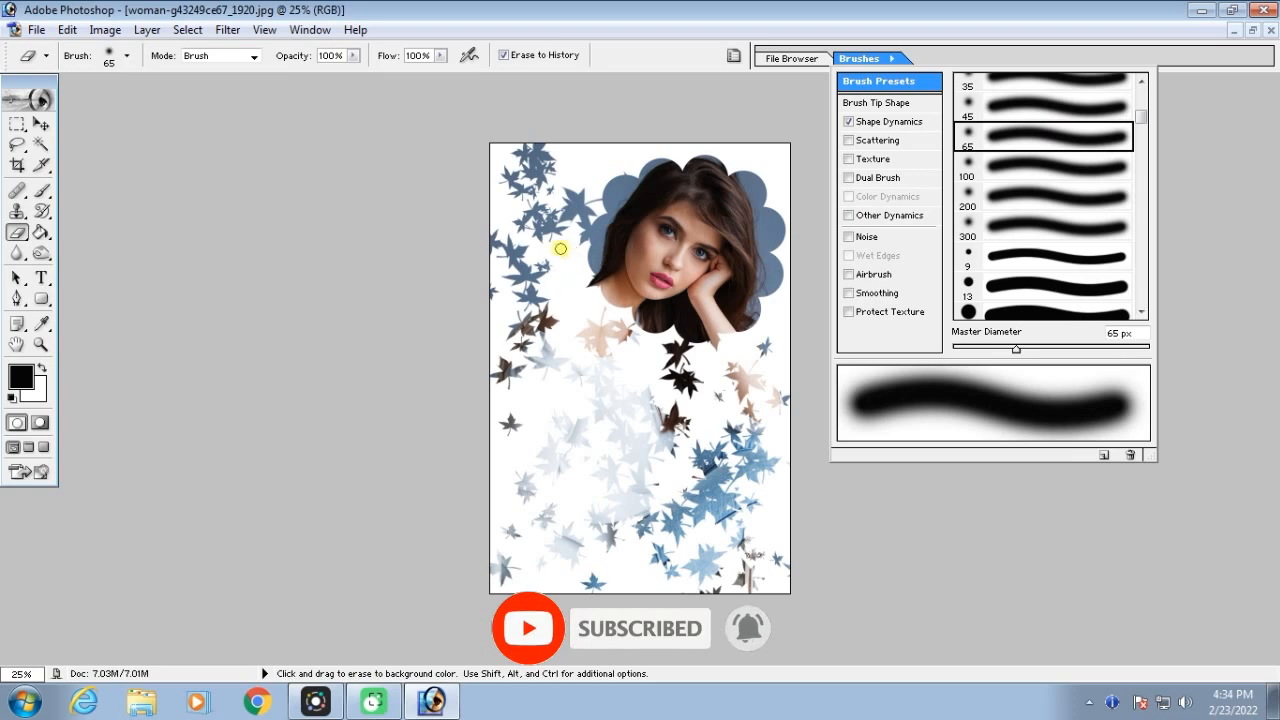
Enlarge the Eraser to 800 px and restore the entire photo with Erase to History
key(bracketright)
key(bracketright)
mouse_move(529, 243)
mouse_down()
mouse_move(570, 176)
mouse_move(660, 168)
mouse_move(729, 180)
mouse_move(763, 240)
mouse_move(750, 527)
mouse_move(699, 565)
mouse_move(528, 557)
mouse_move(513, 502)
mouse_move(520, 212)
mouse_move(537, 160)
mouse_move(584, 227)
mouse_move(584, 428)
mouse_move(561, 578)
mouse_move(554, 495)
mouse_move(642, 318)
mouse_move(671, 314)
mouse_move(671, 503)
mouse_move(694, 559)
mouse_move(739, 500)
mouse_move(738, 164)
mouse_move(782, 168)
mouse_move(749, 562)
mouse_move(728, 203)
mouse_move(611, 145)
mouse_move(547, 197)
mouse_move(539, 441)
mouse_move(565, 541)
mouse_move(698, 490)
mouse_move(684, 350)
mouse_move(557, 123)
mouse_move(508, 98)
mouse_up()
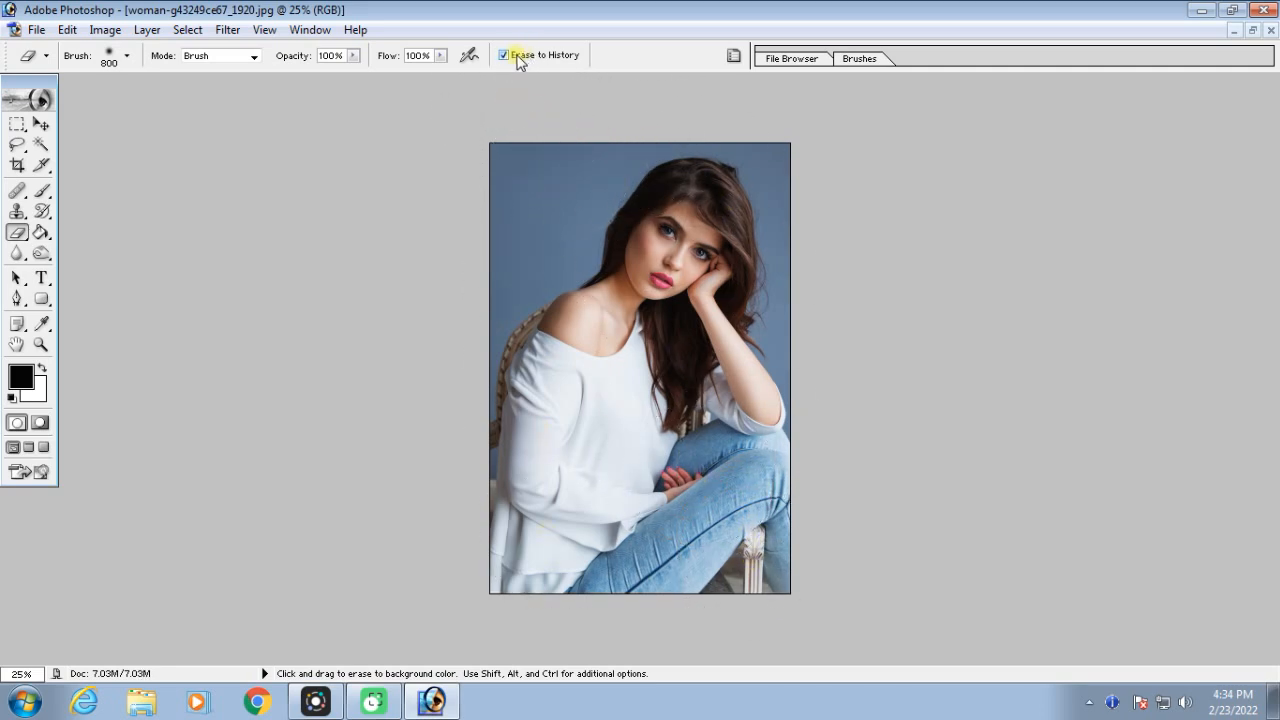
Step back in the history, toggle Erase to History and test an eraser stroke over the background beside the woman's head
drag(540, 120, 585, 232)
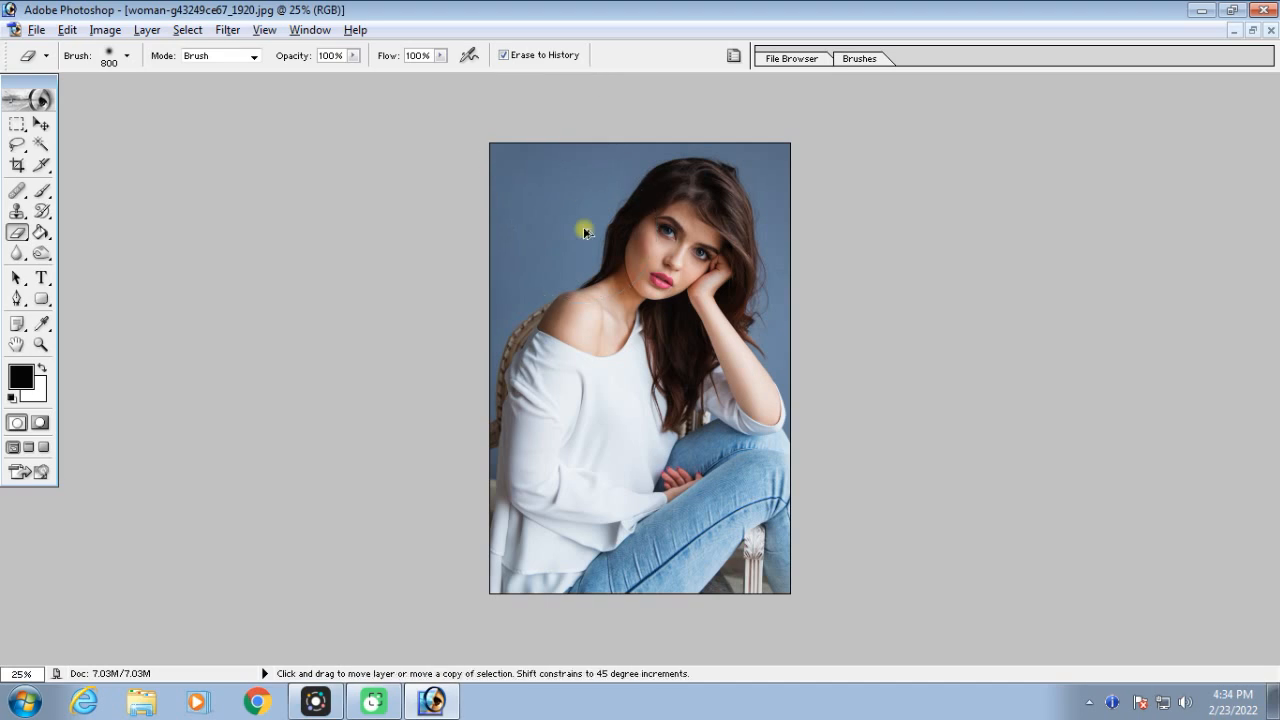
key(ctrl+alt+z)
click(505, 56)
mouse_move(509, 137)
mouse_down()
mouse_move(500, 189)
mouse_move(659, 175)
mouse_move(720, 188)
mouse_move(749, 240)
mouse_move(738, 311)
mouse_move(628, 330)
mouse_move(586, 250)
mouse_move(522, 501)
mouse_move(521, 396)
mouse_move(509, 629)
mouse_move(620, 545)
mouse_move(681, 343)
mouse_move(646, 226)
mouse_up()
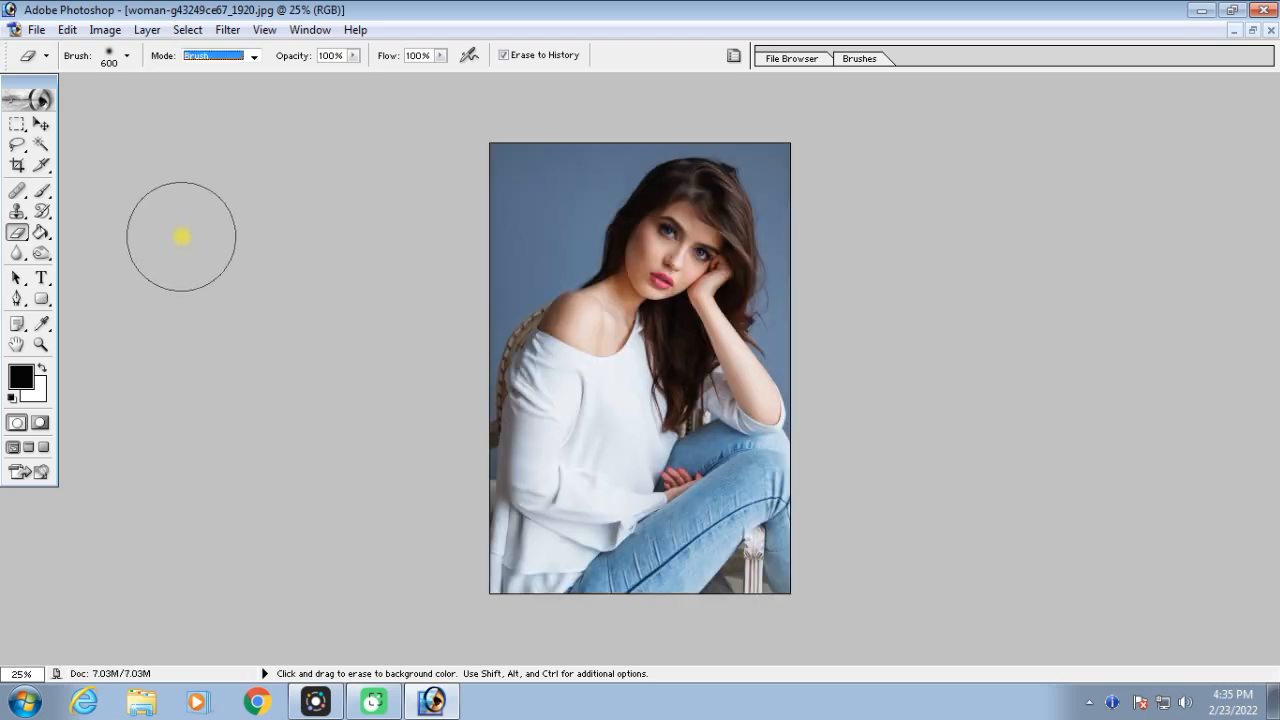
Select the Background Eraser tool and set its limits to Contiguous and its sampling to Once
click(10, 234)
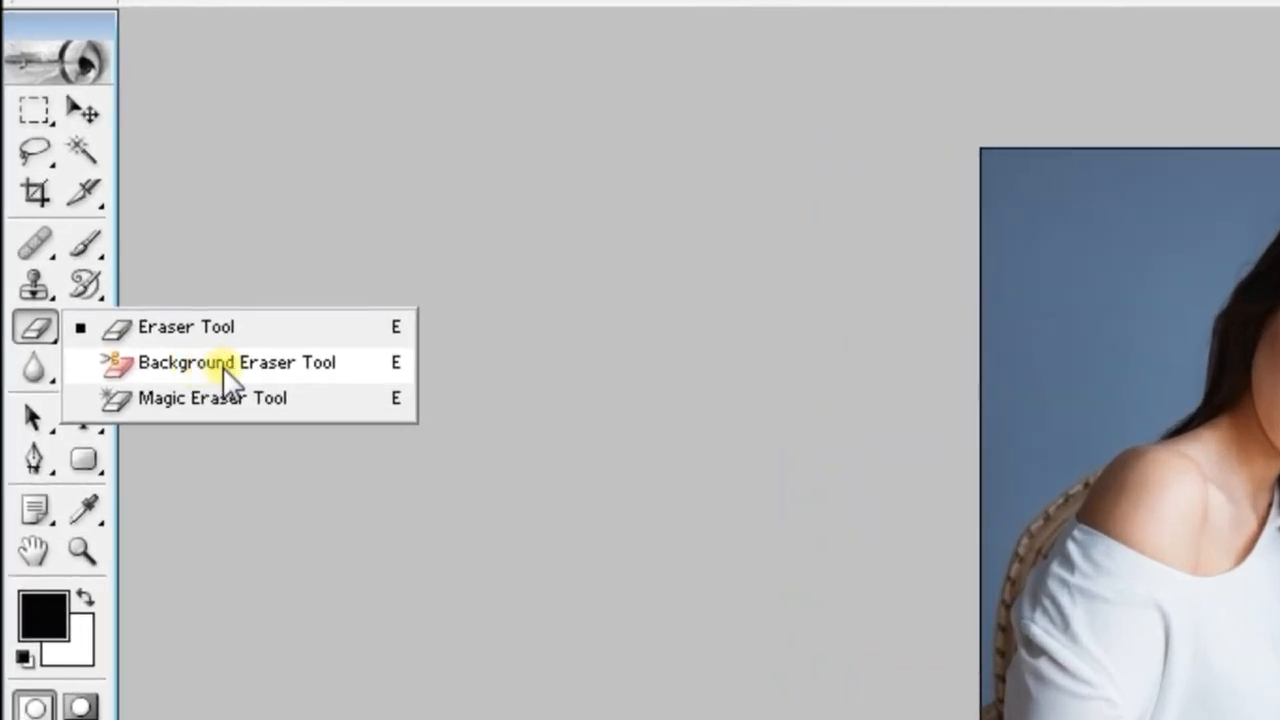
click(228, 370)
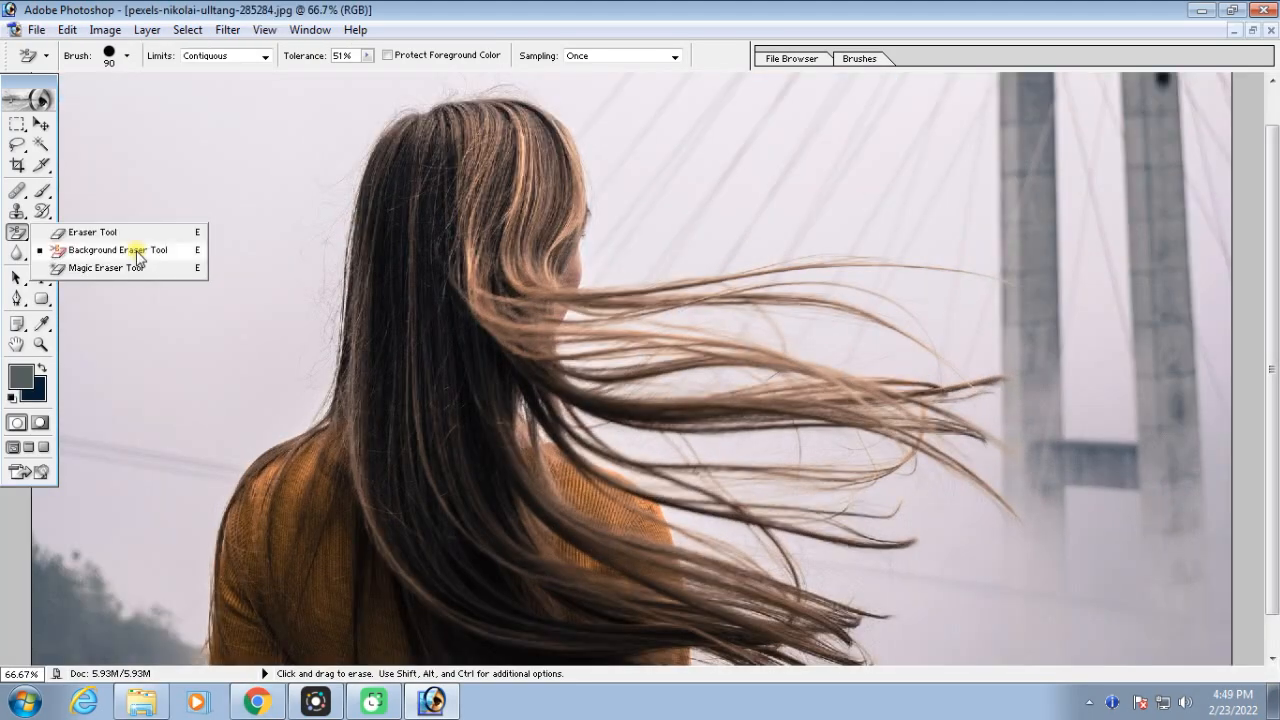
click(137, 253)
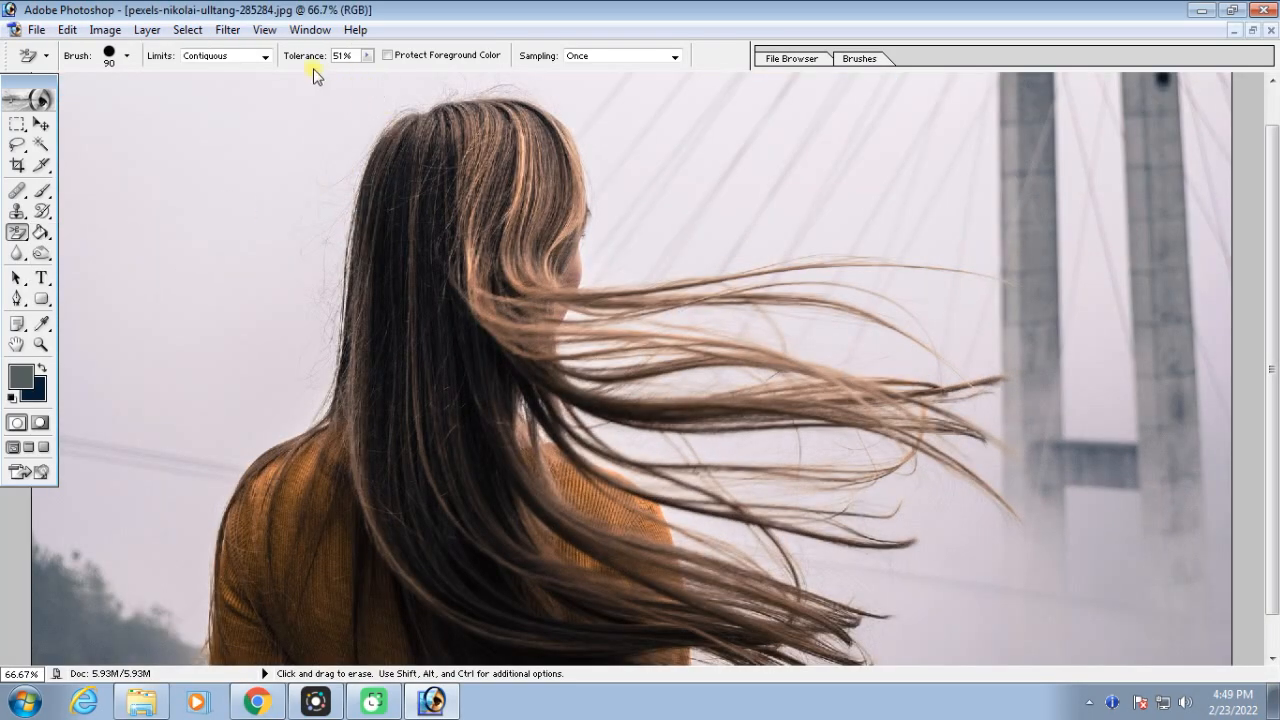
click(267, 57)
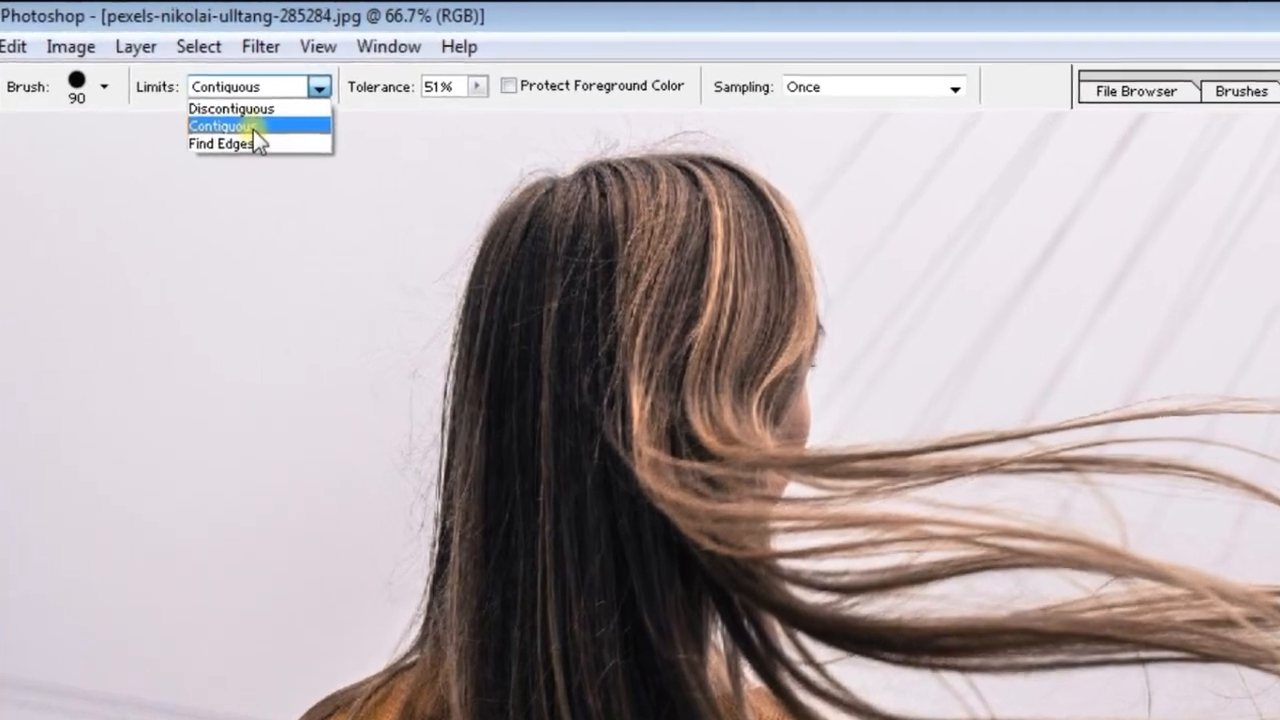
click(222, 79)
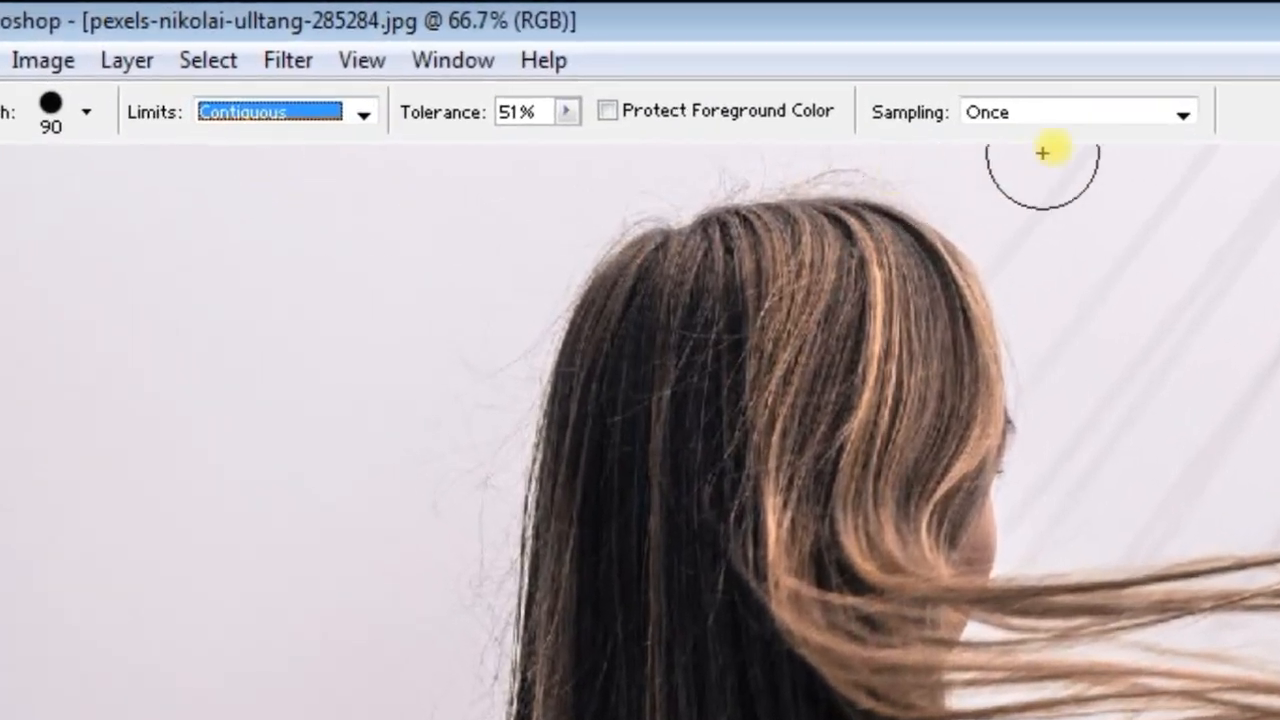
click(1185, 115)
click(994, 171)
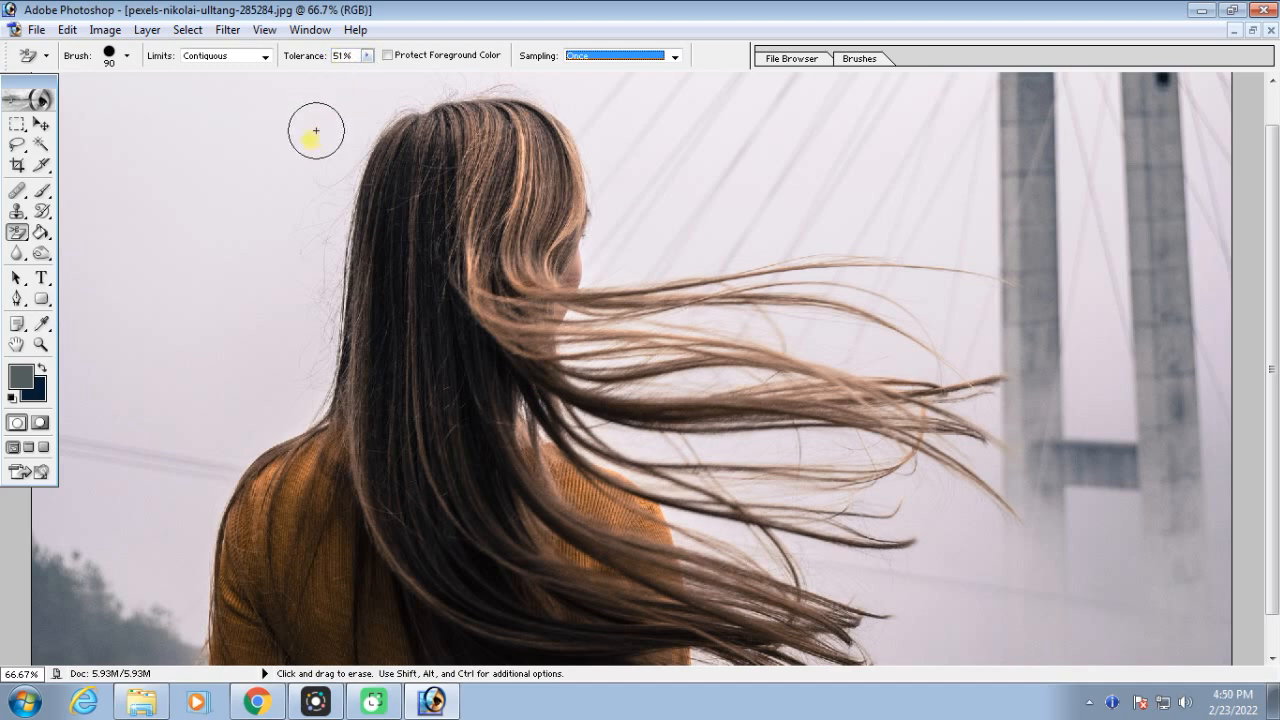
Sample the pale sky colour and erase the sky behind the woman's head with the Background Eraser
alt+click(297, 223)
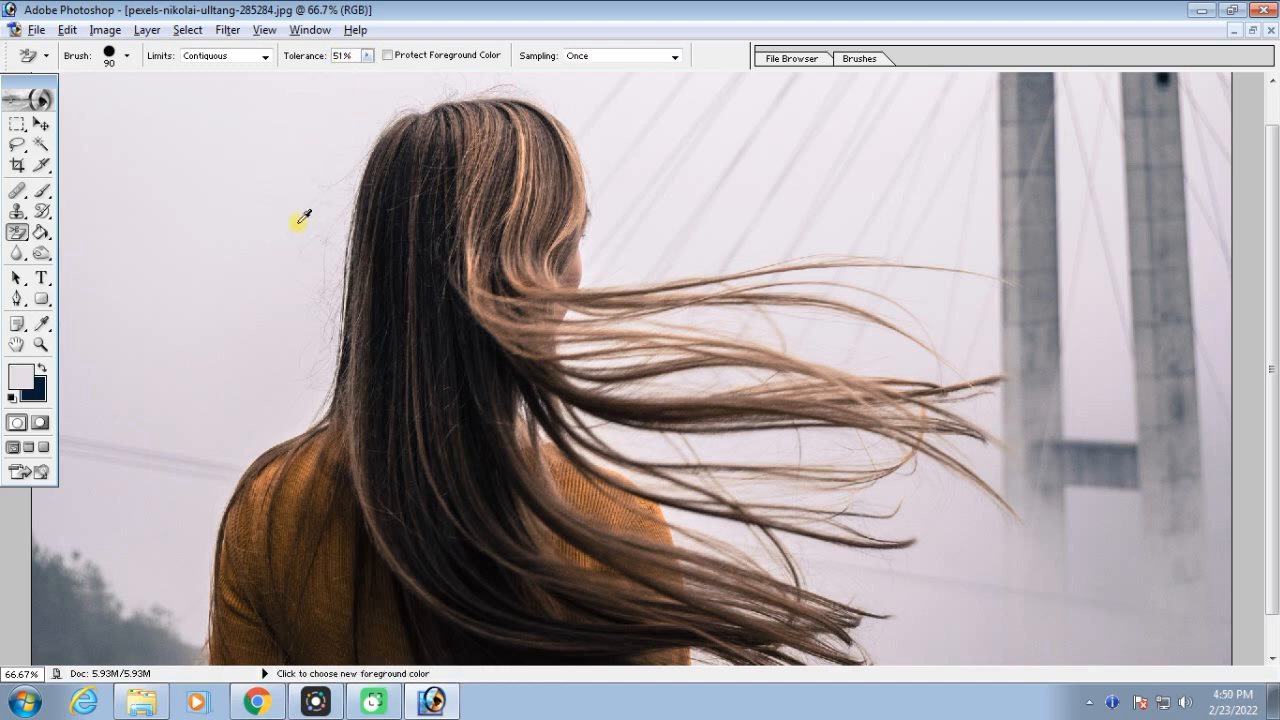
mouse_move(301, 174)
mouse_down()
mouse_move(297, 289)
mouse_move(337, 134)
mouse_move(372, 100)
mouse_up()
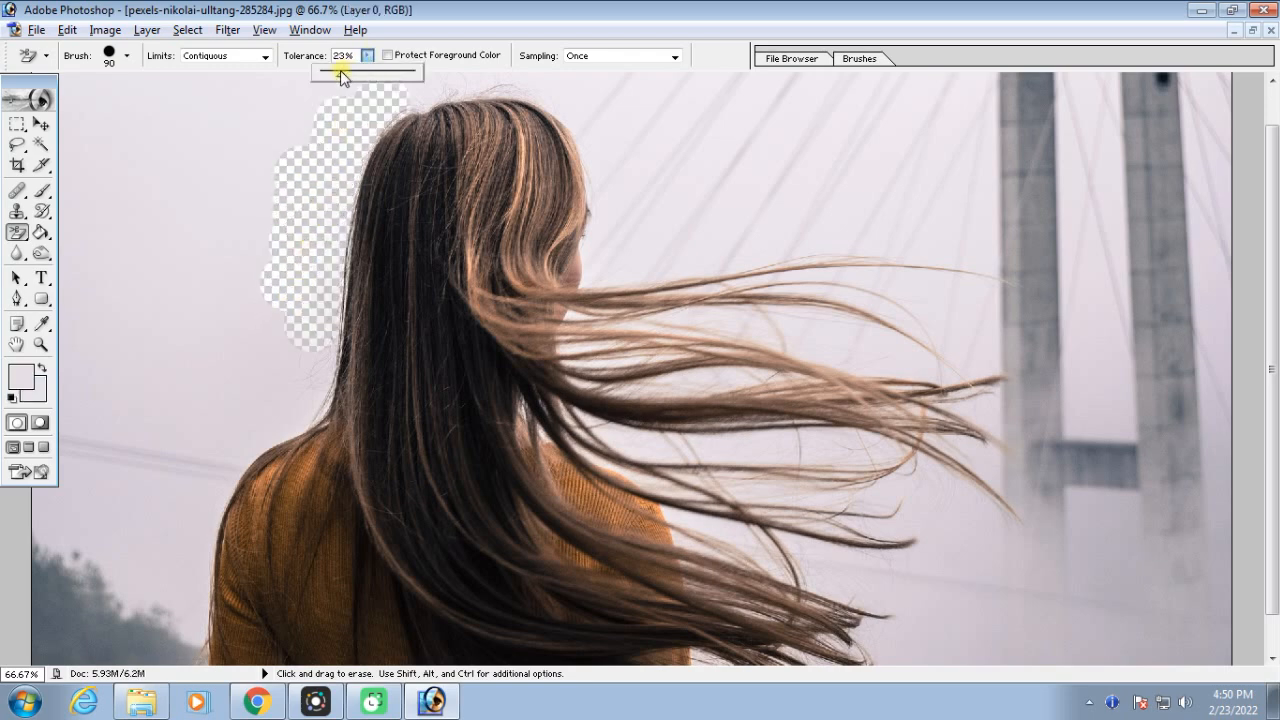
alt+click(244, 120)
mouse_move(244, 120)
mouse_down()
mouse_move(200, 272)
mouse_move(276, 101)
mouse_move(227, 318)
mouse_move(261, 169)
mouse_move(255, 298)
mouse_move(283, 143)
mouse_move(321, 95)
mouse_up()
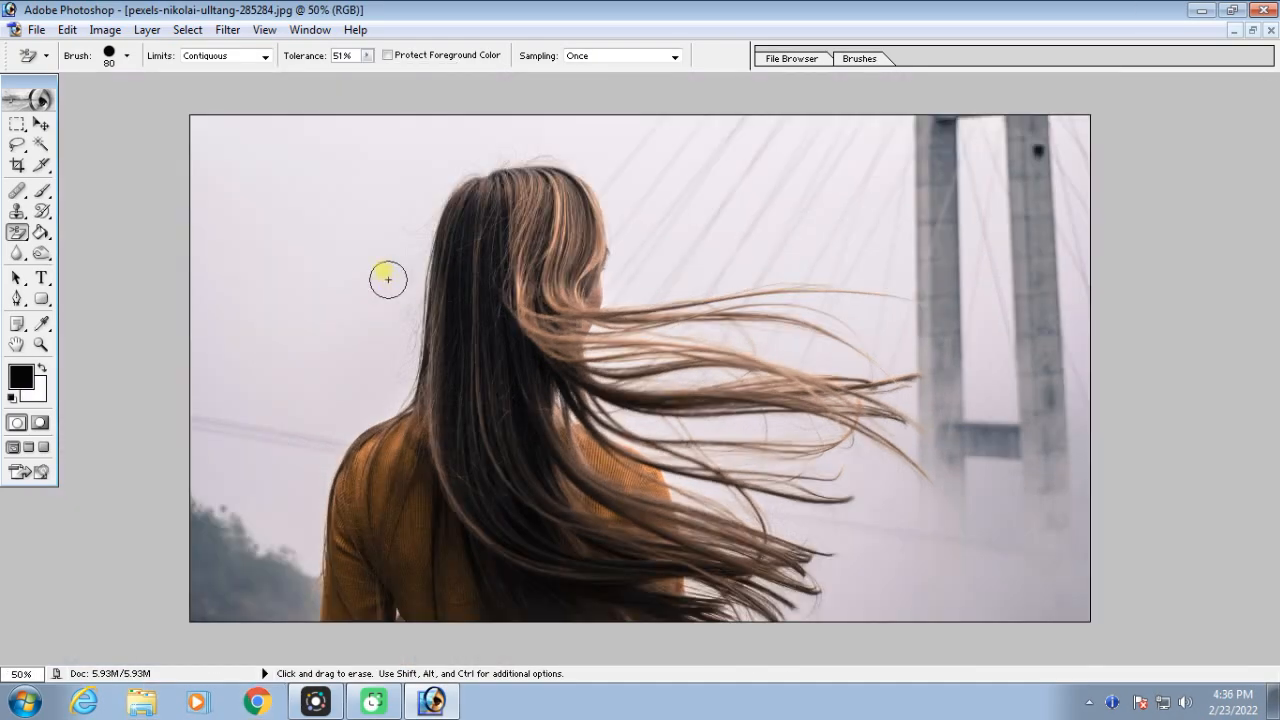
key(ctrl+equal)
mouse_move(391, 271)
mouse_down()
mouse_move(771, 371)
mouse_move(712, 512)
mouse_move(531, 242)
mouse_up()
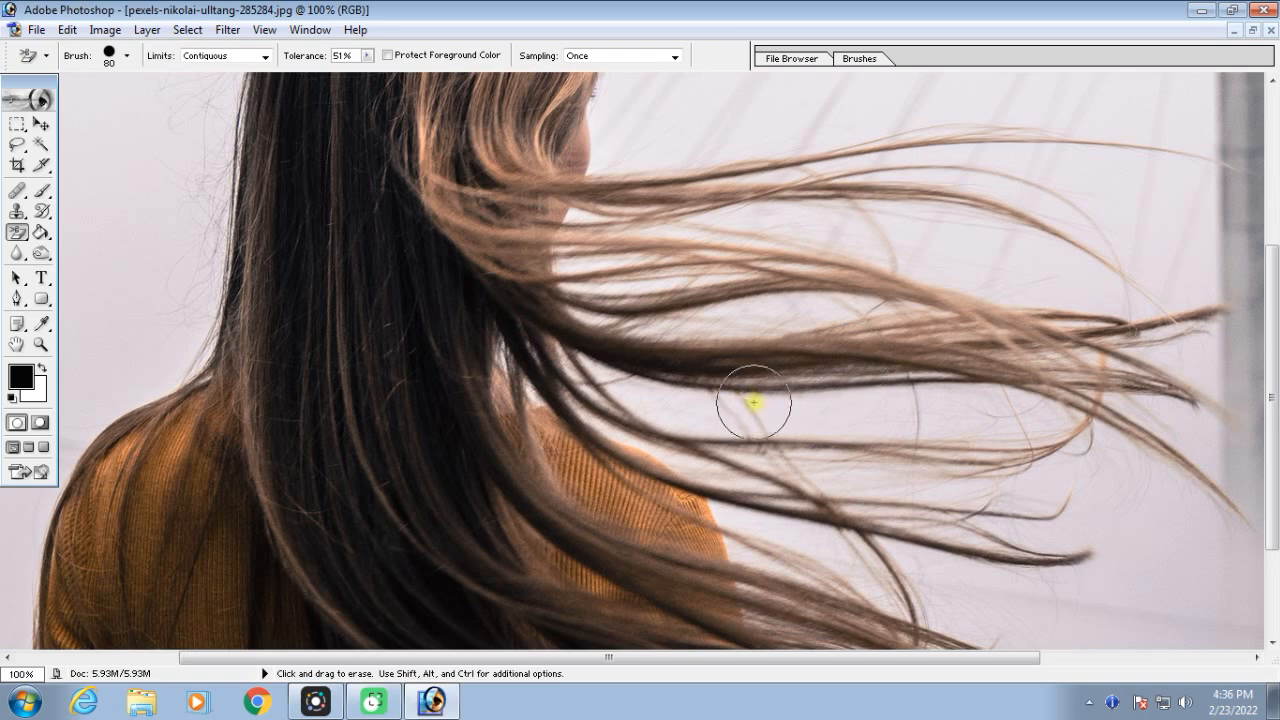
click(14, 233)
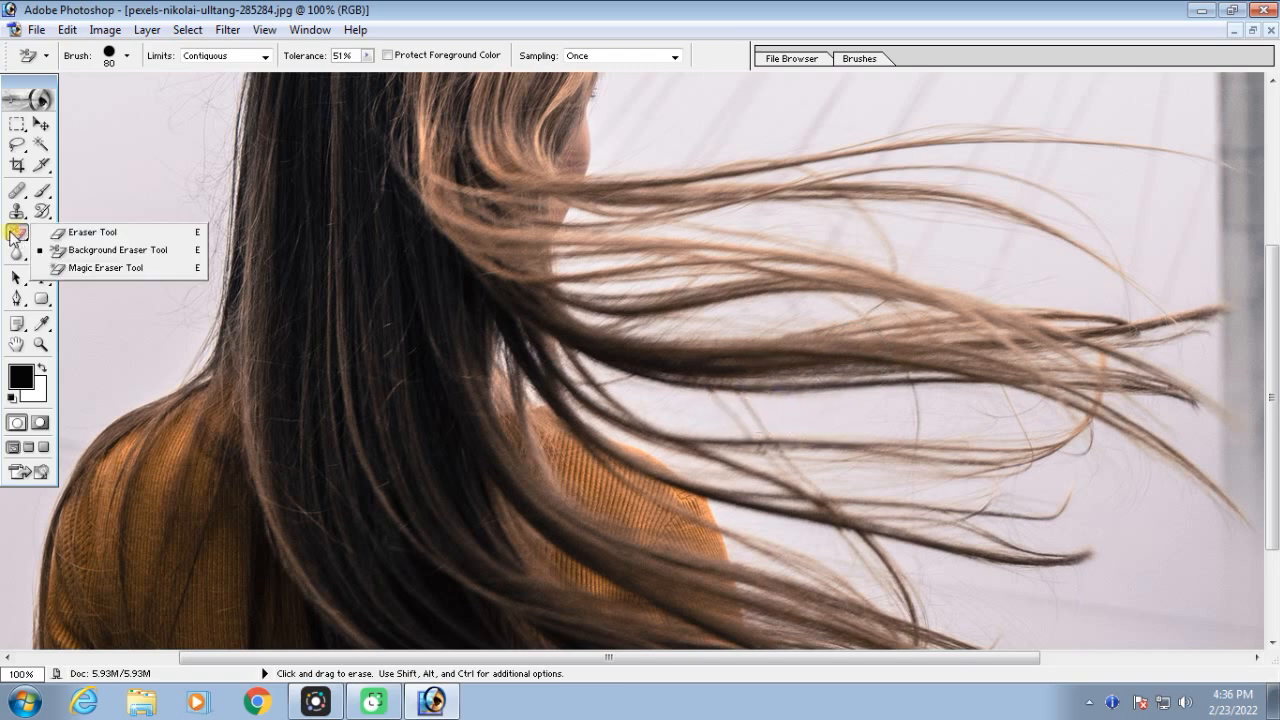
click(133, 255)
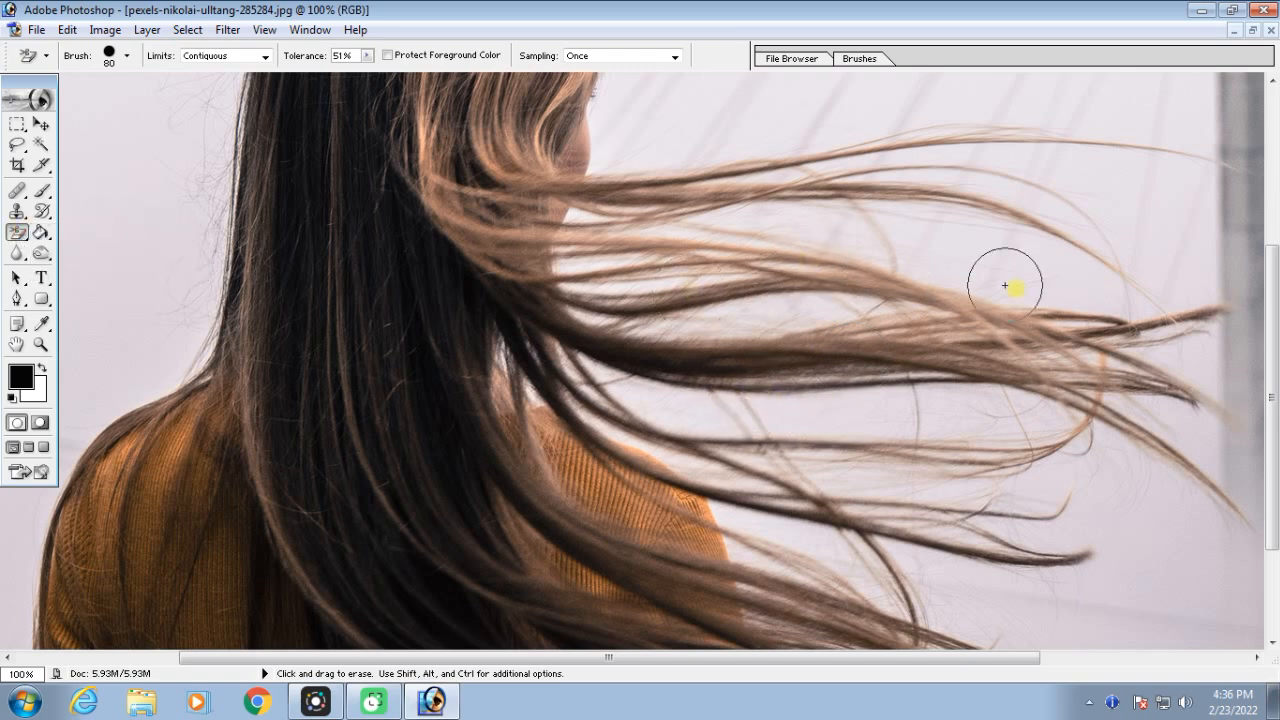
key(ctrl+minus)
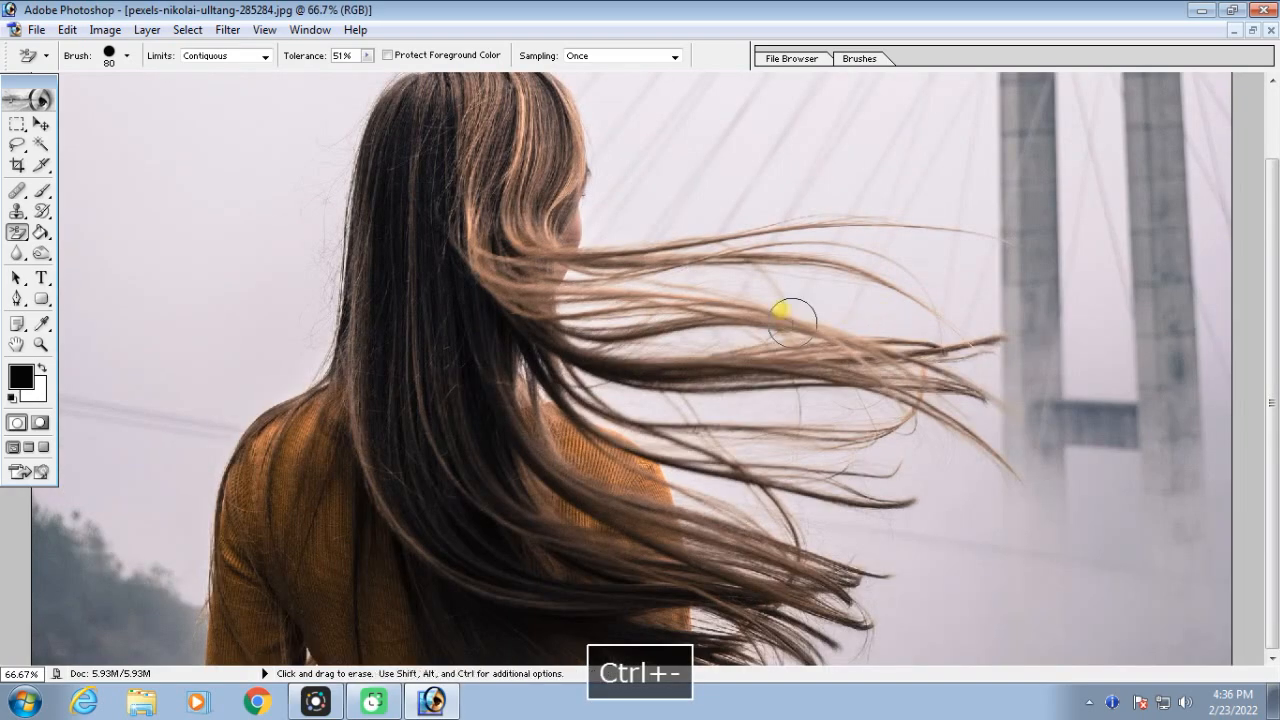
key(ctrl+plus)
key(ctrl+plus)
key(space)
drag(386, 230, 348, 384)
key(ctrl+minus)
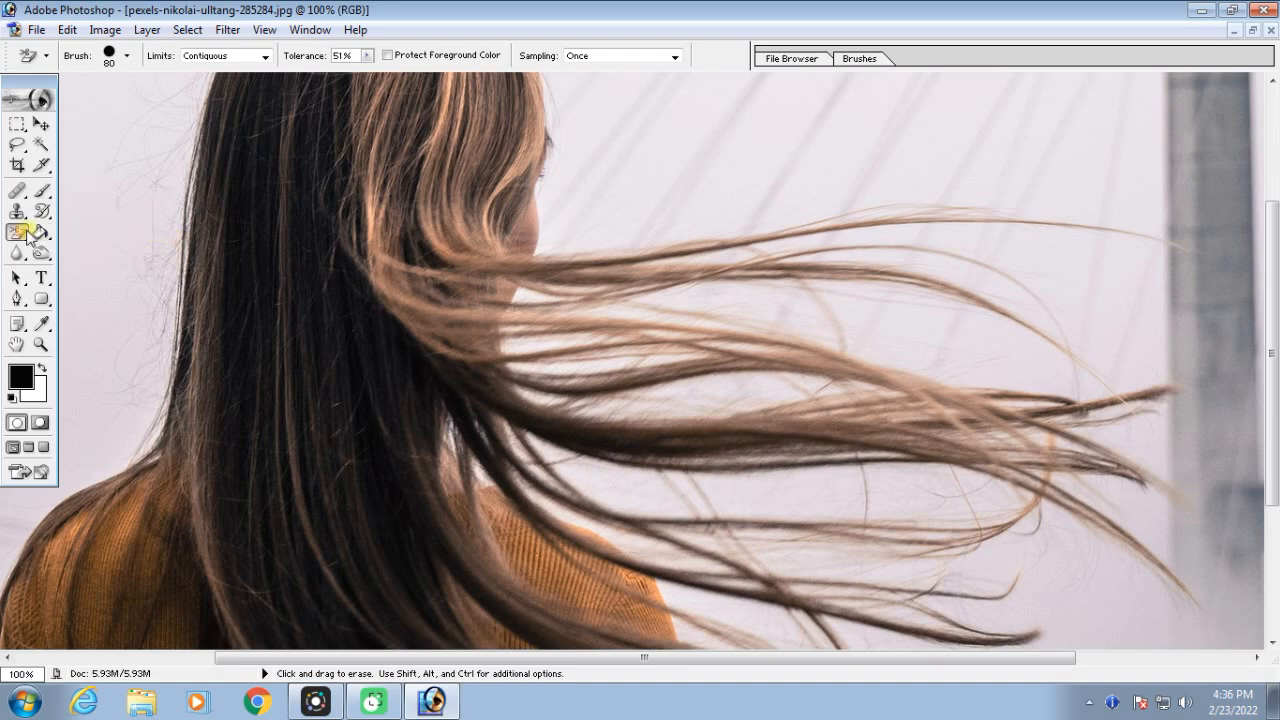
Sample the pale sky colour and erase the sky above the uppermost flying hair strand, reducing the Background Eraser to 40 px
key(ctrl+plus)
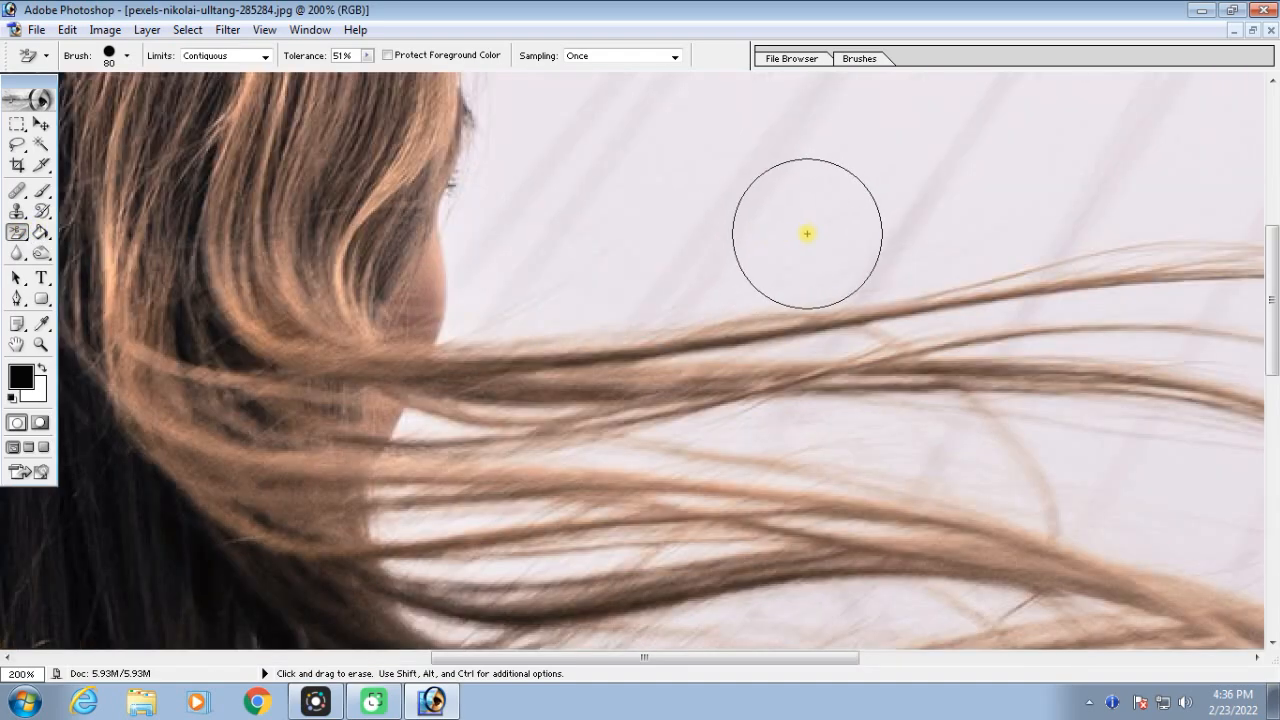
key(alt)
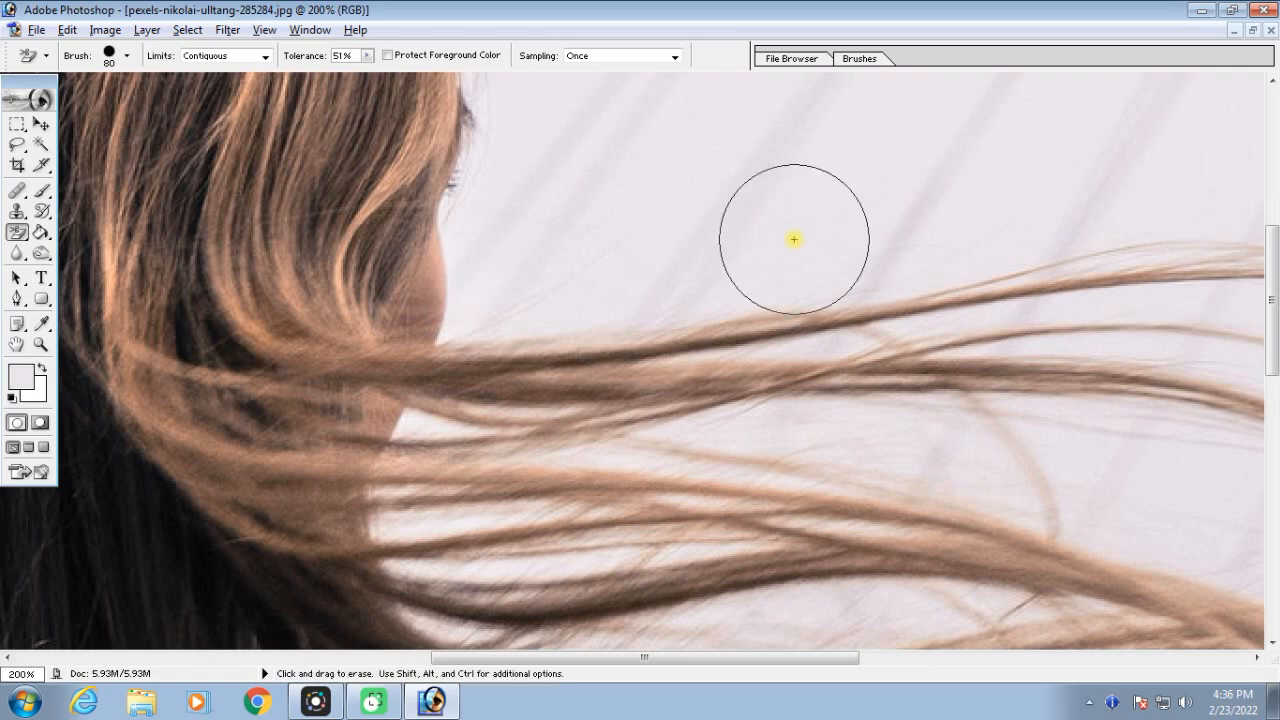
click(794, 239)
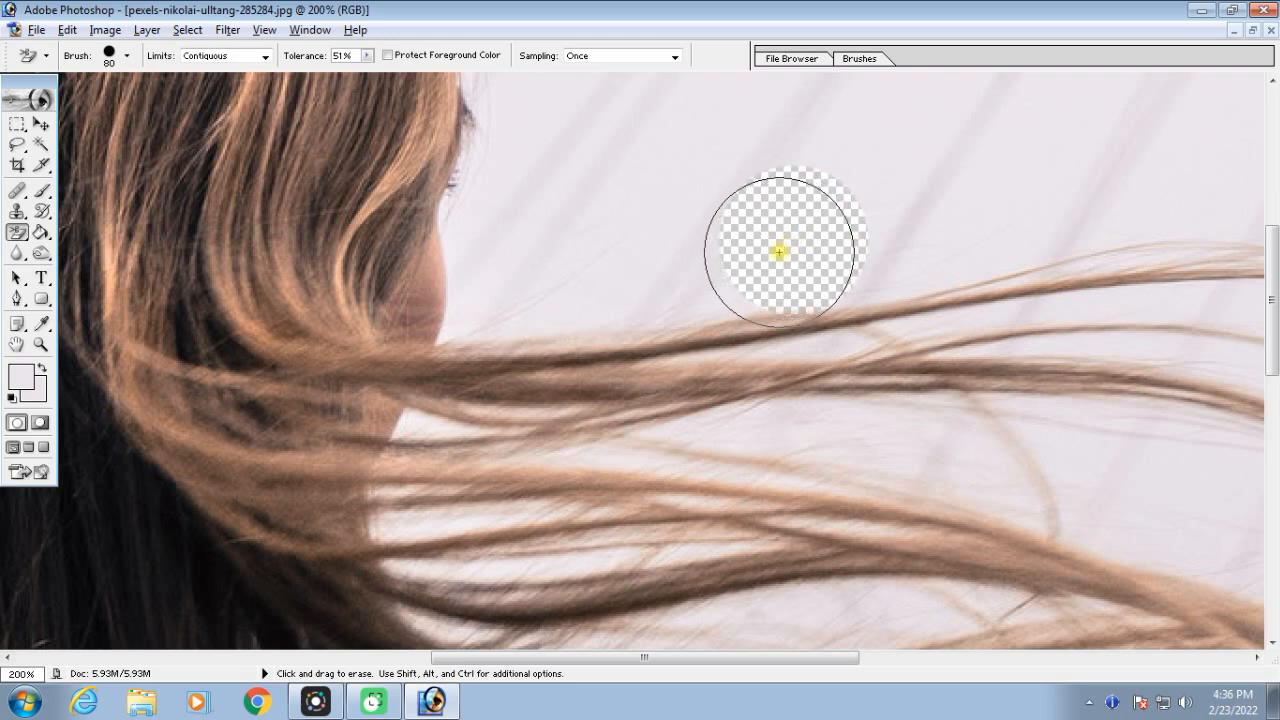
click(714, 299)
mouse_move(679, 306)
mouse_down()
mouse_move(466, 332)
mouse_move(452, 315)
mouse_move(480, 267)
mouse_move(516, 247)
mouse_move(657, 219)
mouse_move(786, 153)
mouse_move(890, 163)
mouse_move(899, 198)
mouse_move(887, 239)
mouse_move(844, 305)
mouse_move(950, 263)
mouse_move(1199, 242)
mouse_move(1151, 178)
mouse_move(912, 170)
mouse_move(934, 108)
mouse_move(1104, 195)
mouse_move(950, 190)
mouse_move(843, 236)
mouse_move(1095, 218)
mouse_move(786, 243)
mouse_up()
key(bracketleft)
key(bracketleft)
key(bracketleft)
key(bracketleft)
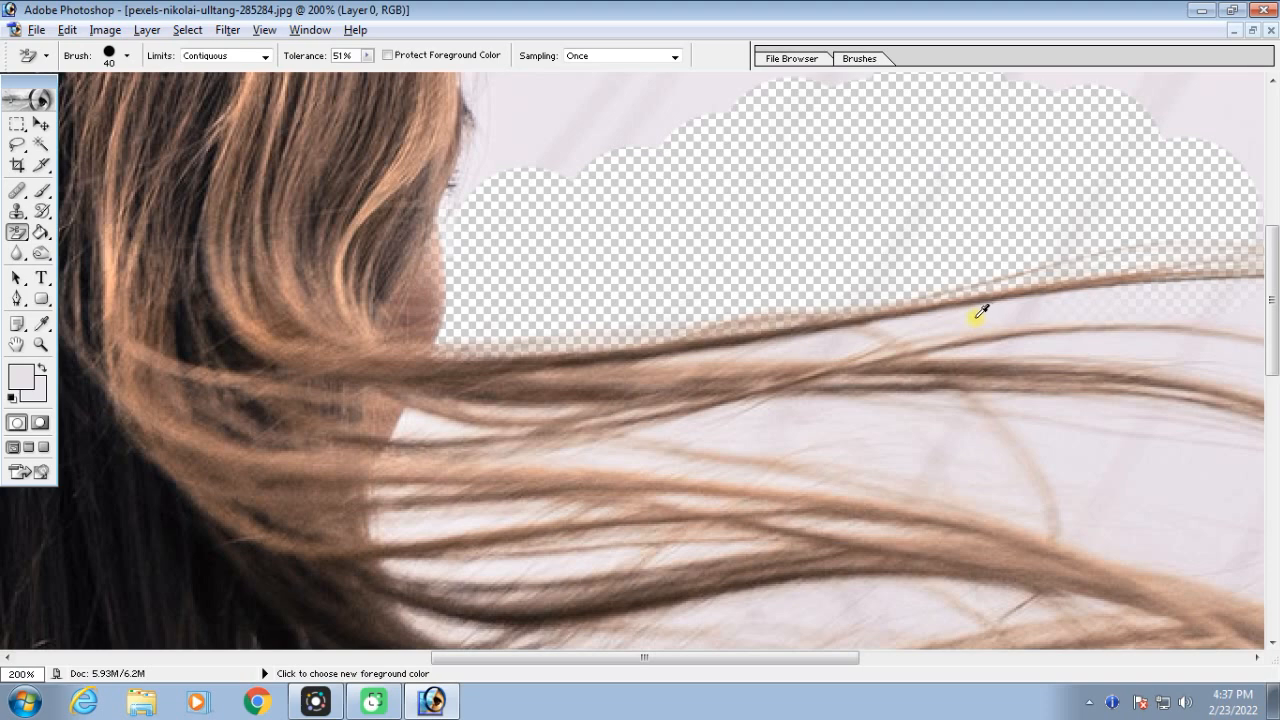
Erase the pale sky showing between the upper and middle flying hair strands with the Background Eraser
mouse_move(980, 314)
mouse_down()
mouse_move(1115, 303)
mouse_move(668, 353)
mouse_move(1088, 312)
mouse_move(1268, 321)
mouse_move(1237, 288)
mouse_up()
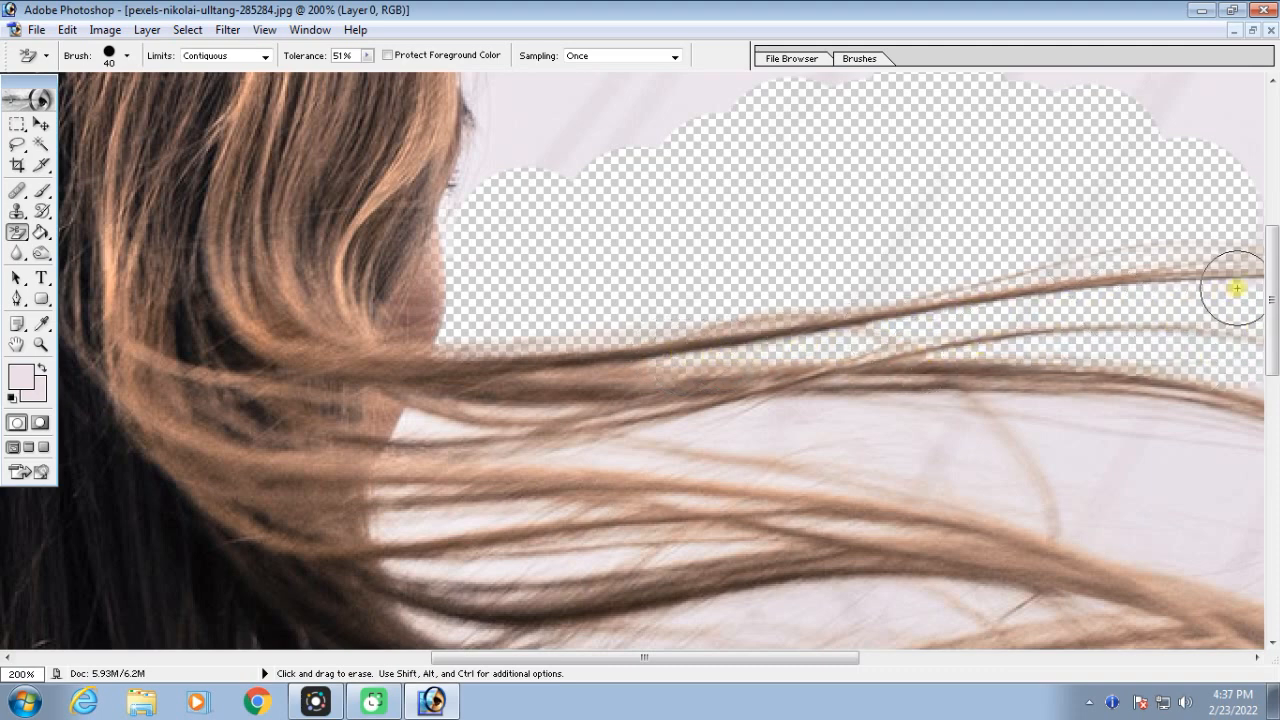
drag(741, 391, 929, 418)
mouse_move(1180, 447)
mouse_down()
mouse_move(691, 449)
mouse_move(1020, 466)
mouse_move(646, 460)
mouse_move(414, 423)
mouse_move(537, 417)
mouse_move(389, 494)
mouse_move(463, 520)
mouse_move(403, 523)
mouse_move(863, 509)
mouse_move(449, 566)
mouse_move(471, 586)
mouse_move(457, 623)
mouse_move(566, 632)
mouse_move(734, 600)
mouse_move(980, 586)
mouse_move(1017, 606)
mouse_move(630, 635)
mouse_up()
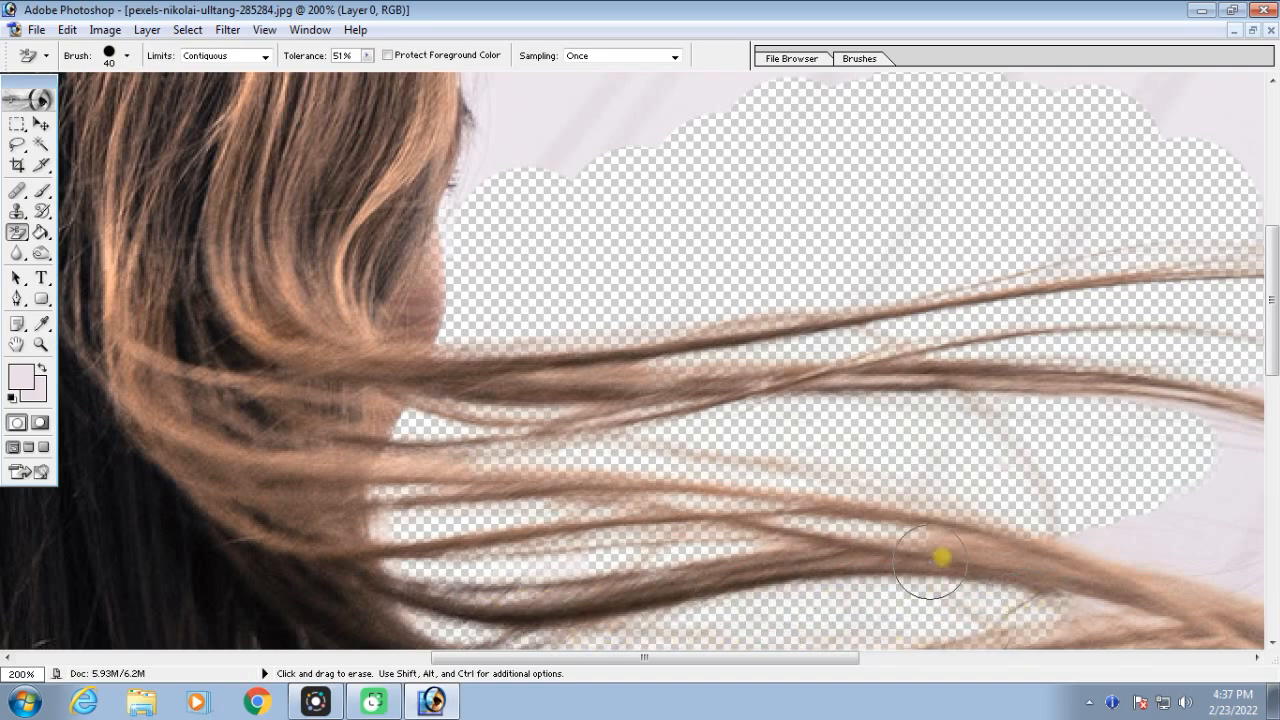
Erase the sky around the tips of the flying hair and below the thick dark strand with the 40 px Background Eraser
key(space)
drag(1032, 478, 763, 266)
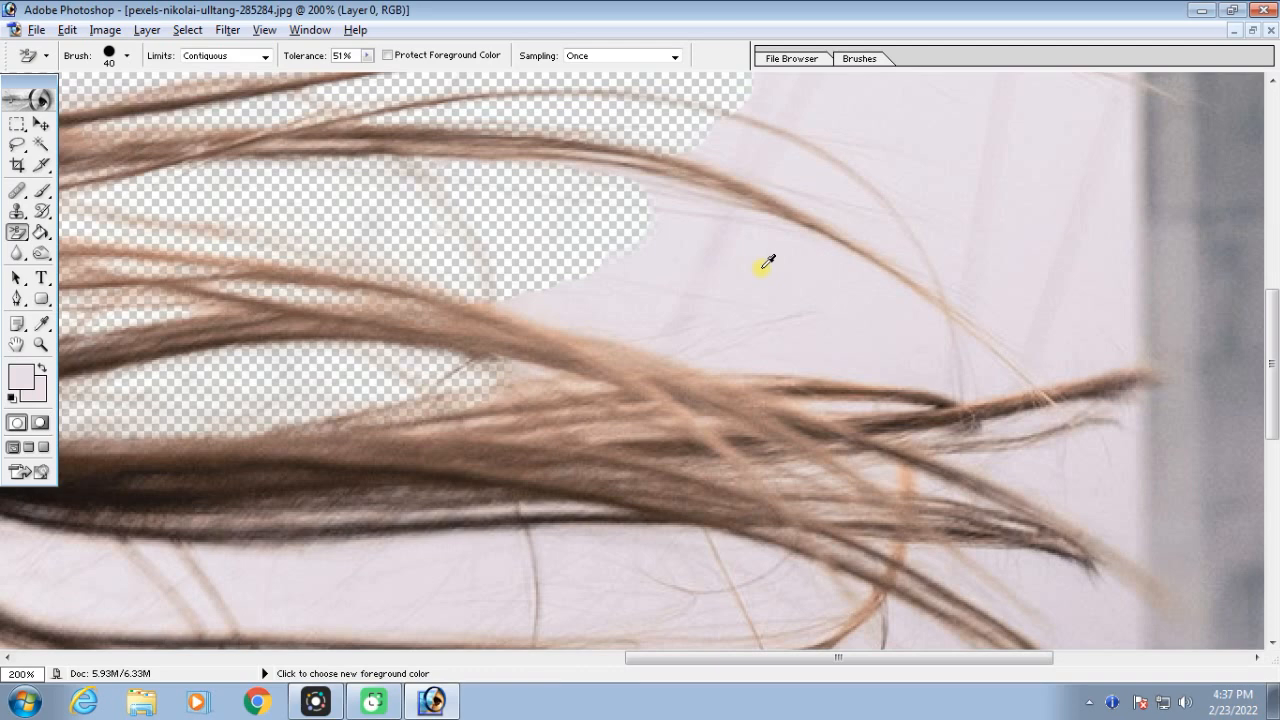
mouse_move(766, 271)
mouse_down()
mouse_move(645, 232)
mouse_move(590, 274)
mouse_move(744, 311)
mouse_move(731, 332)
mouse_move(514, 284)
mouse_move(747, 357)
mouse_move(853, 363)
mouse_move(926, 347)
mouse_move(727, 247)
mouse_move(903, 268)
mouse_move(979, 300)
mouse_move(957, 301)
mouse_move(985, 347)
mouse_move(942, 348)
mouse_move(985, 392)
mouse_move(1061, 347)
mouse_move(1026, 256)
mouse_move(1038, 198)
mouse_move(1016, 286)
mouse_move(1026, 168)
mouse_move(1079, 231)
mouse_move(1080, 289)
mouse_move(1101, 130)
mouse_move(1120, 294)
mouse_move(1114, 213)
mouse_move(1084, 379)
mouse_move(1144, 391)
mouse_move(1000, 429)
mouse_move(845, 438)
mouse_move(847, 409)
mouse_move(915, 404)
mouse_move(537, 369)
mouse_move(757, 373)
mouse_up()
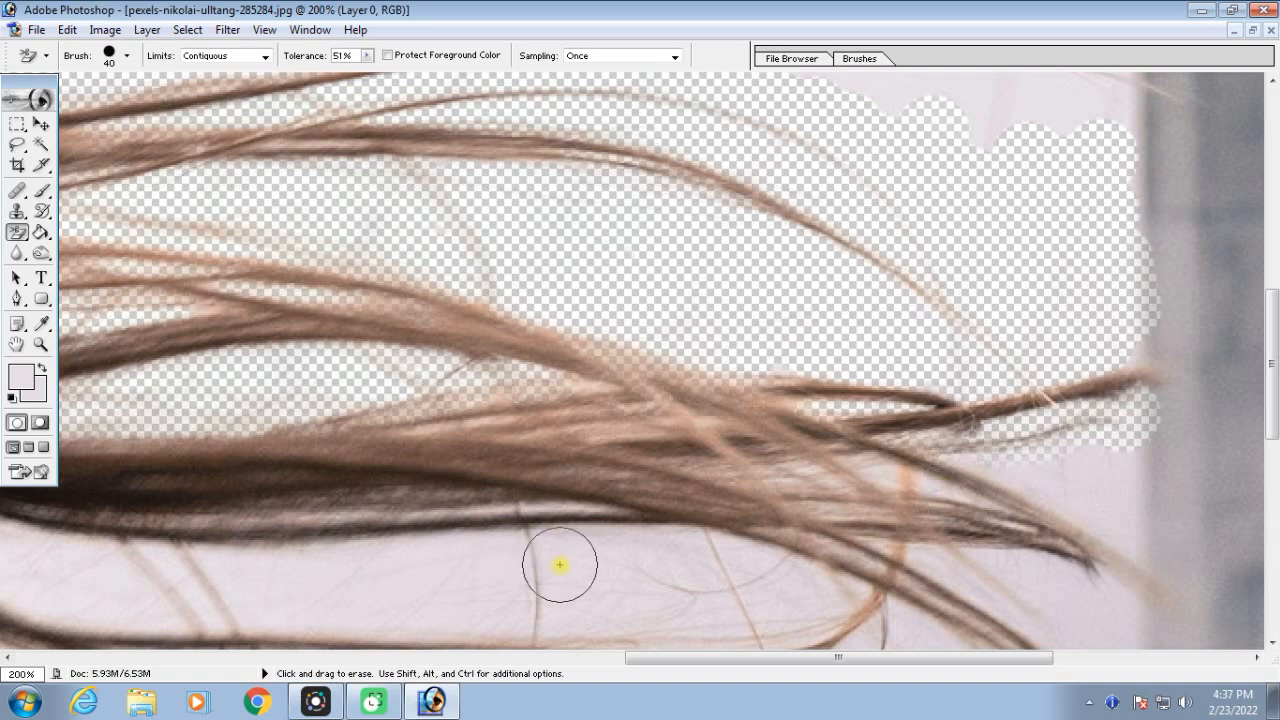
mouse_move(455, 566)
mouse_down()
mouse_move(336, 570)
mouse_move(734, 551)
mouse_move(774, 564)
mouse_move(707, 600)
mouse_move(496, 609)
mouse_move(116, 604)
mouse_move(10, 561)
mouse_move(272, 571)
mouse_move(474, 545)
mouse_move(577, 511)
mouse_move(351, 522)
mouse_move(544, 506)
mouse_move(1001, 509)
mouse_move(1168, 526)
mouse_move(920, 564)
mouse_move(1198, 499)
mouse_move(1179, 300)
mouse_move(1211, 112)
mouse_move(1224, 356)
mouse_move(1223, 170)
mouse_move(1208, 150)
mouse_move(1180, 211)
mouse_move(1156, 119)
mouse_move(1162, 225)
mouse_move(1094, 455)
mouse_up()
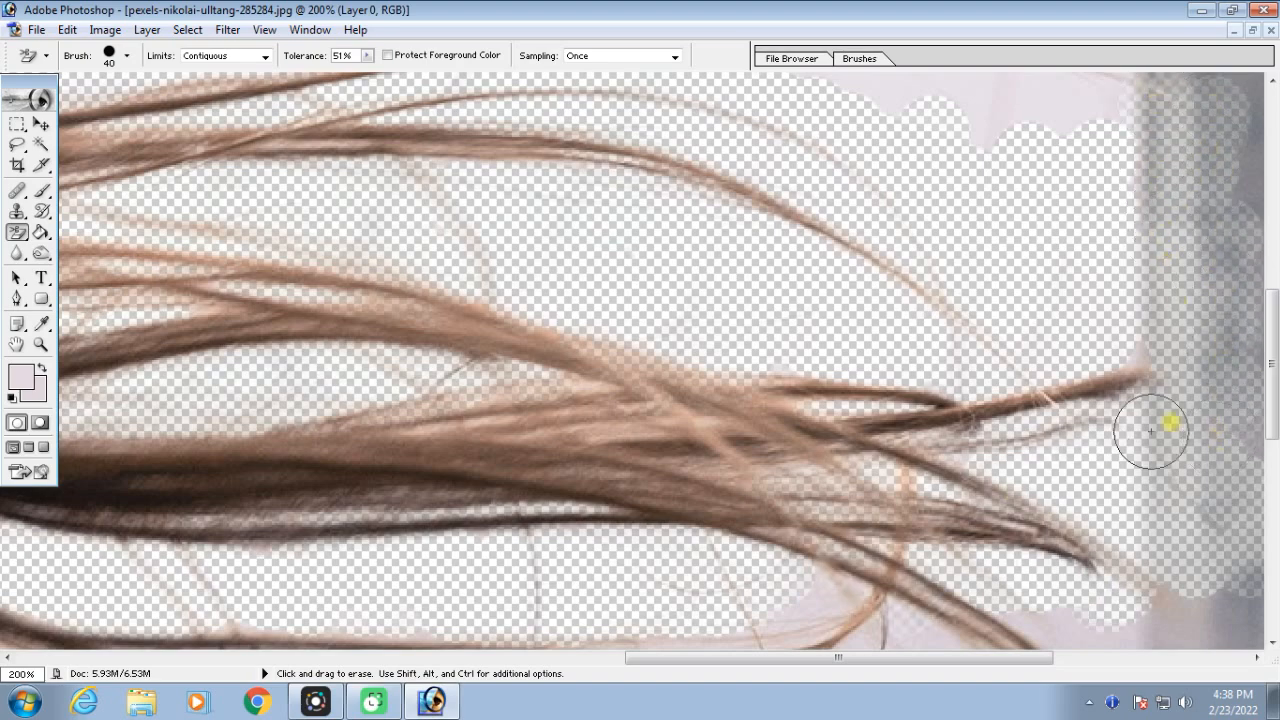
Sample the grey of the bridge pillar and erase the pillar beyond the hair tips with the Background Eraser
alt+click(1247, 186)
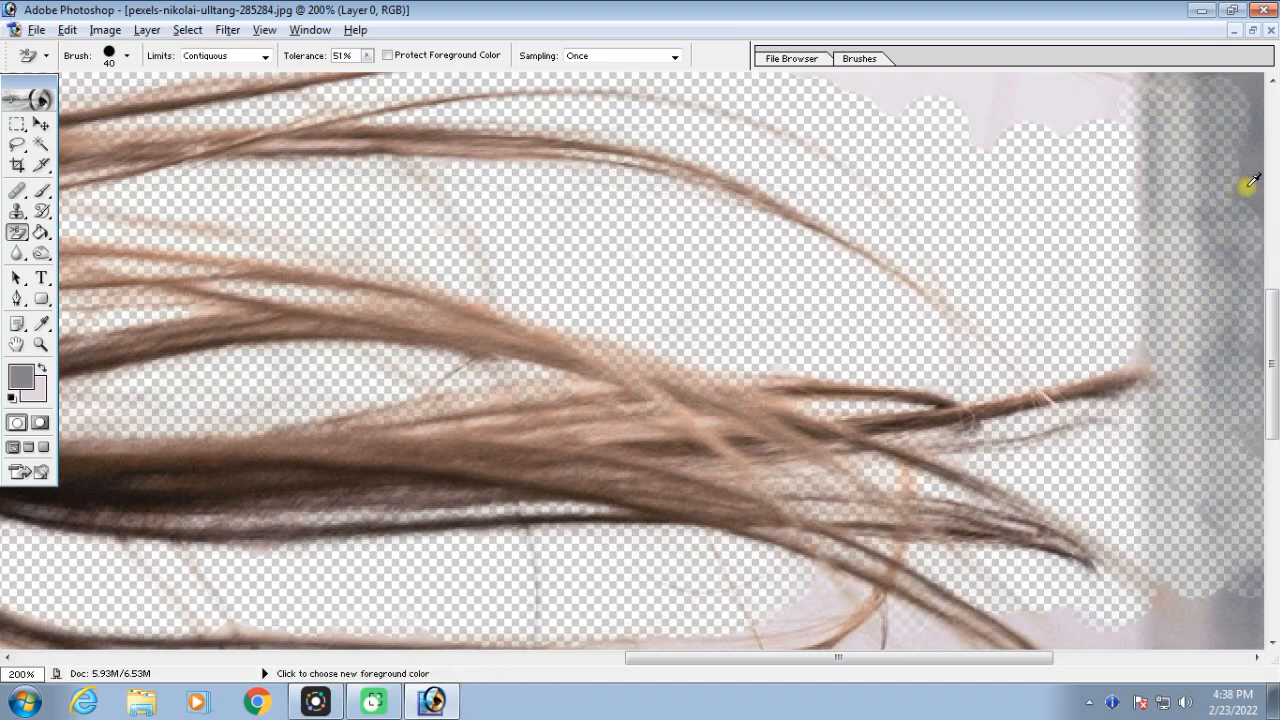
mouse_move(1246, 183)
mouse_down()
mouse_move(1218, 200)
mouse_move(1218, 336)
mouse_move(1194, 321)
mouse_move(1159, 114)
mouse_move(1171, 530)
mouse_move(1187, 284)
mouse_move(1200, 398)
mouse_move(1249, 323)
mouse_up()
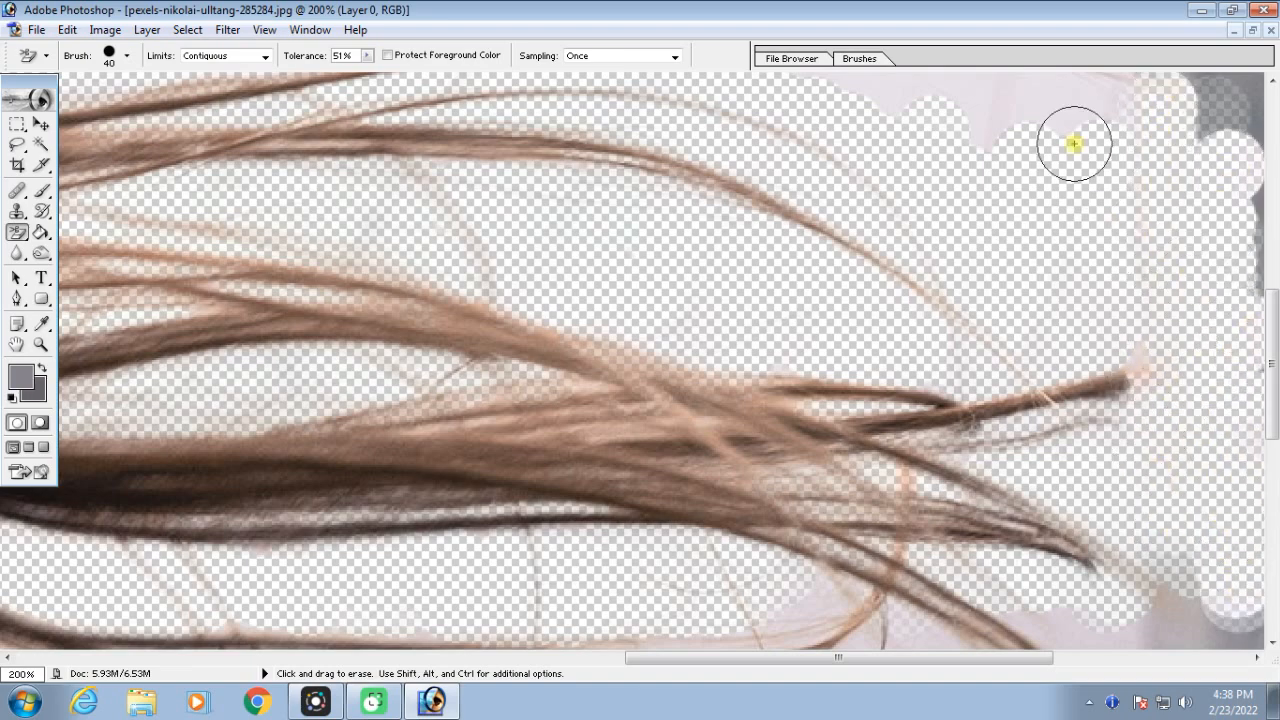
mouse_move(1036, 111)
mouse_down()
mouse_move(1214, 108)
mouse_move(1240, 140)
mouse_move(1253, 290)
mouse_move(900, 591)
mouse_up()
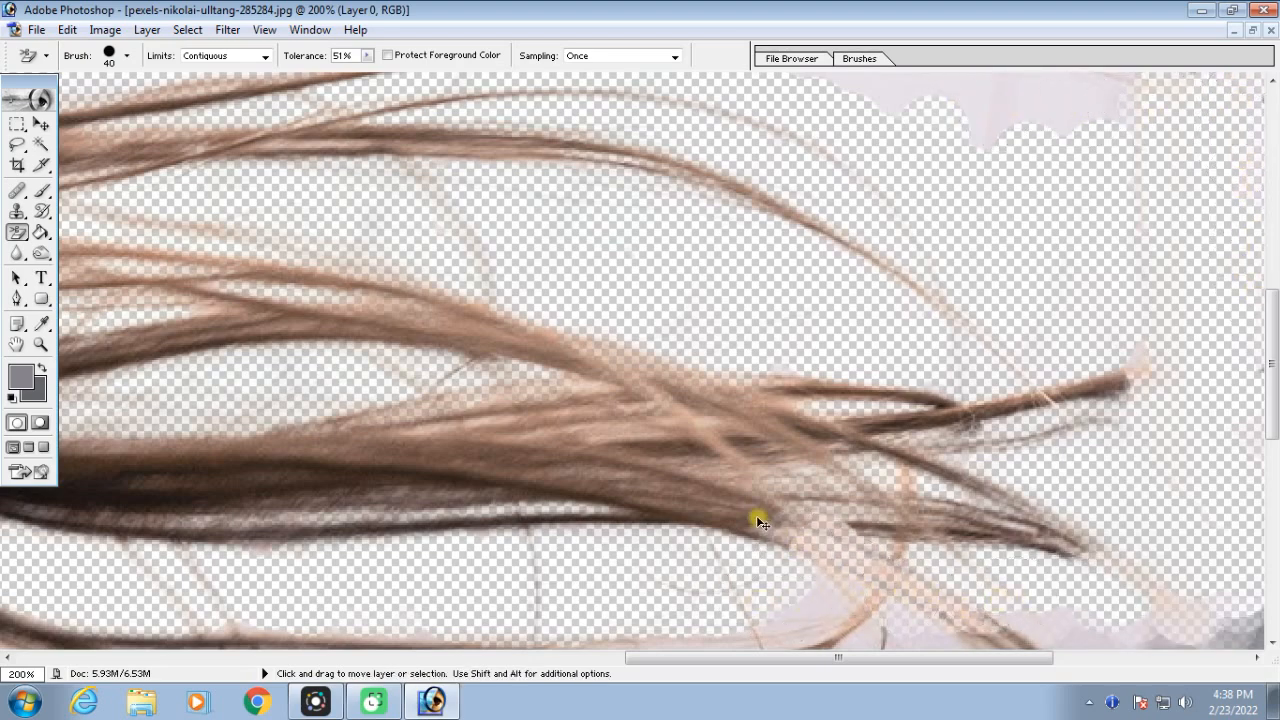
Enlarge the Background Eraser to 90 px and erase the remaining background around the woman and her lower hair
key(ctrl+minus)
key(ctrl+minus)
key(bracketright)
key(bracketright)
key(bracketright)
key(bracketright)
mouse_move(876, 478)
mouse_down()
mouse_move(809, 489)
mouse_move(694, 337)
mouse_up()
drag(968, 462, 691, 531)
mouse_move(708, 594)
mouse_down()
mouse_move(770, 563)
mouse_move(943, 557)
mouse_move(977, 137)
mouse_move(954, 257)
mouse_move(1068, 390)
mouse_up()
alt+click(1068, 390)
mouse_move(871, 151)
mouse_down()
mouse_move(793, 279)
mouse_move(695, 215)
mouse_move(755, 105)
mouse_move(533, 143)
mouse_move(383, 125)
mouse_move(269, 383)
mouse_move(380, 331)
mouse_move(278, 447)
mouse_move(310, 369)
mouse_move(260, 482)
mouse_move(300, 609)
mouse_up()
alt+click(223, 600)
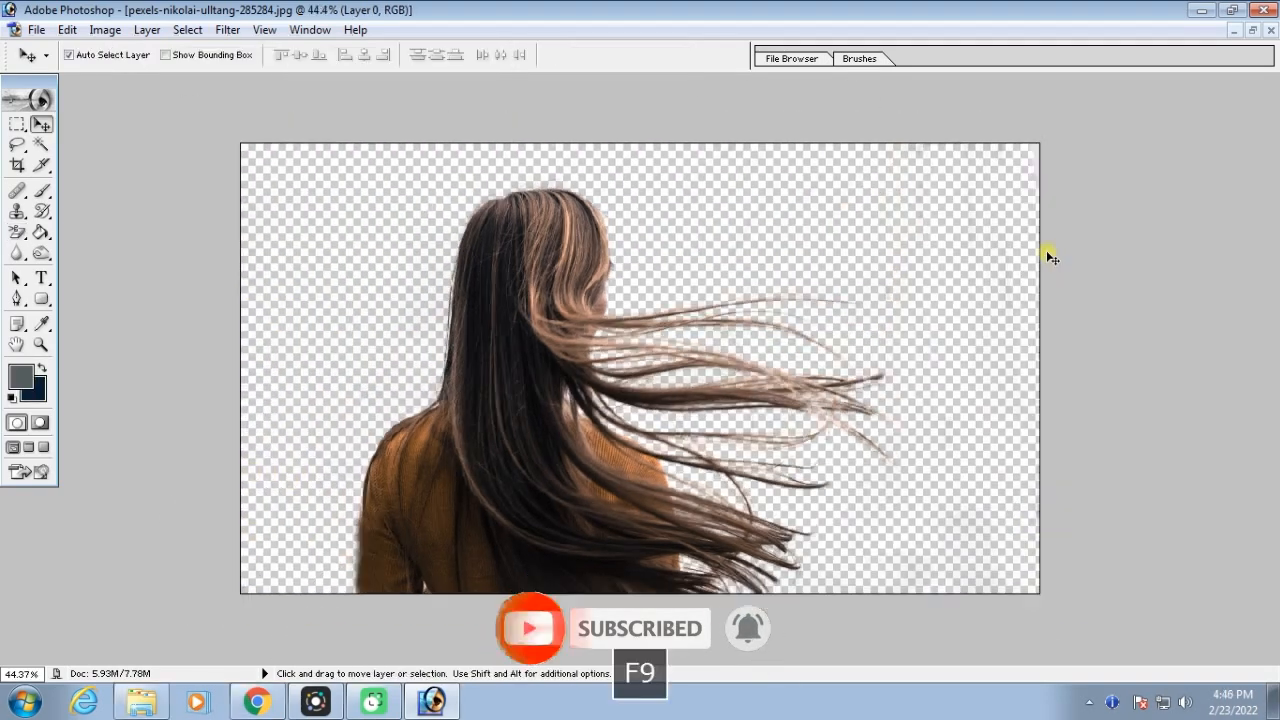
key(e)
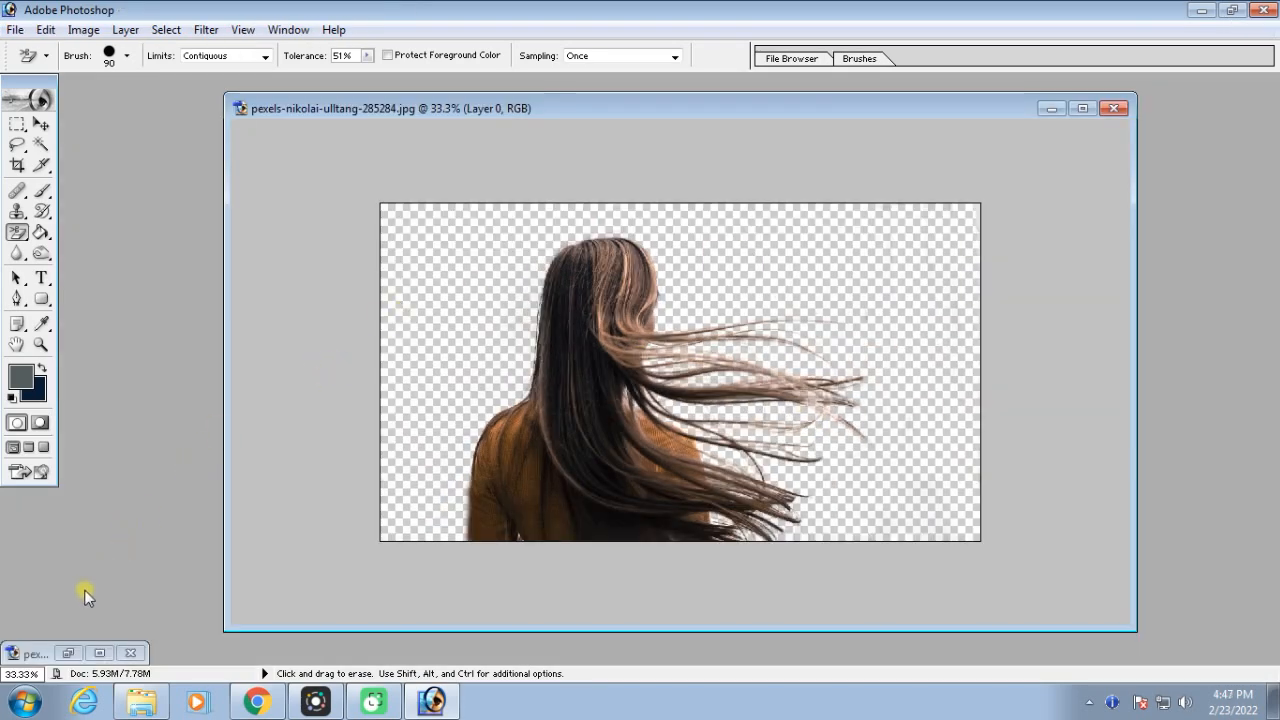
Restore the minimised rainy street photo and copy it into the cut-out woman's document, positioned over the canvas
click(66, 654)
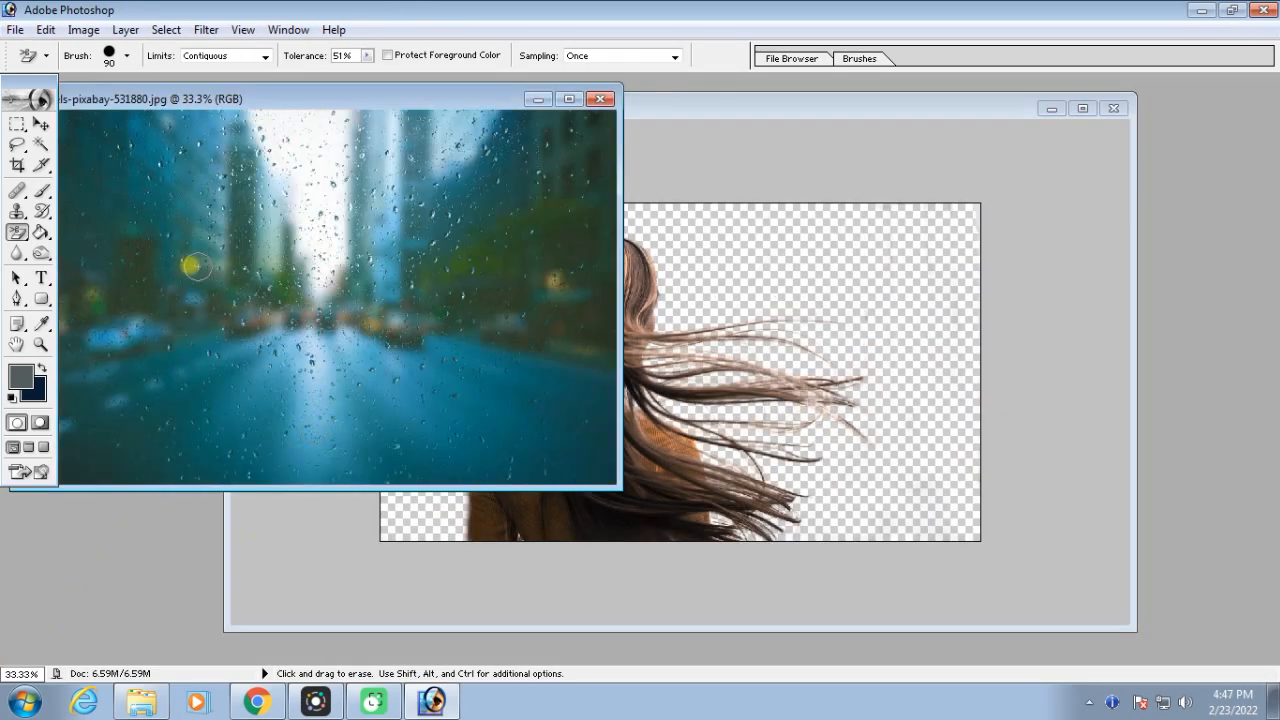
click(41, 124)
drag(351, 200, 619, 308)
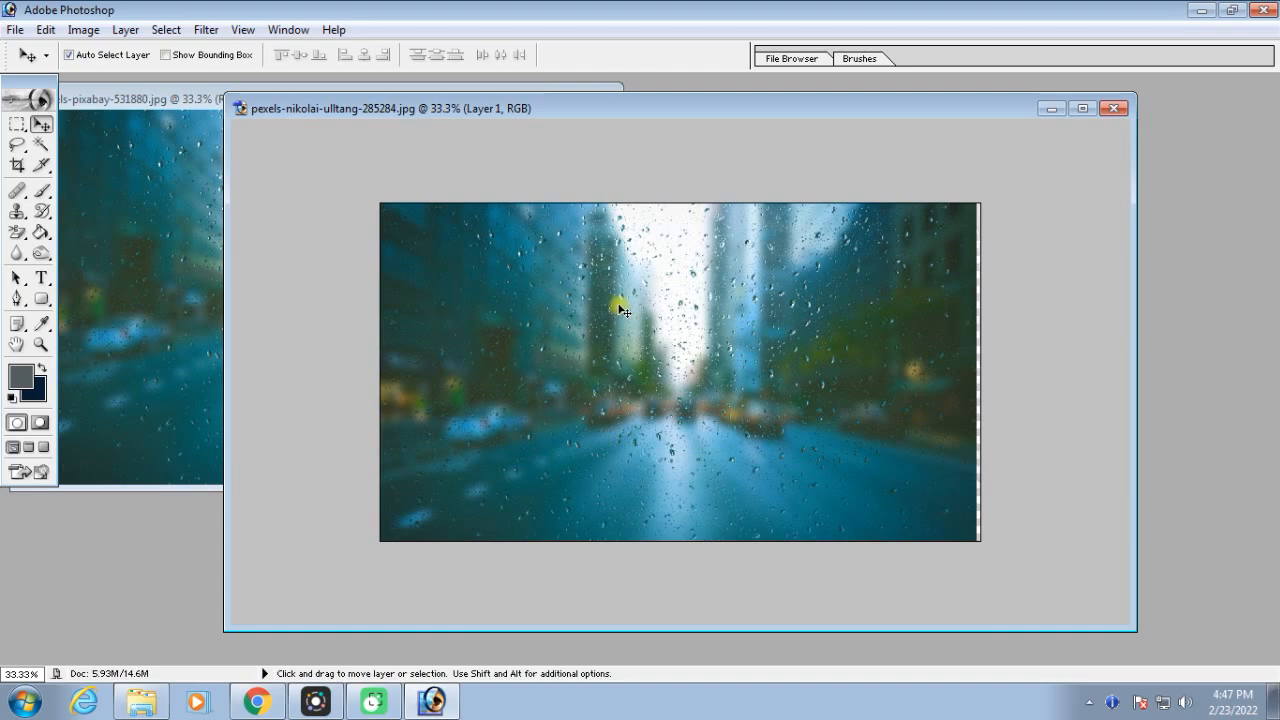
Send the street layer behind the woman and nudge it right to cover the transparent edge of the canvas
key(ctrl+bracketleft)
key(Right)
key(Right)
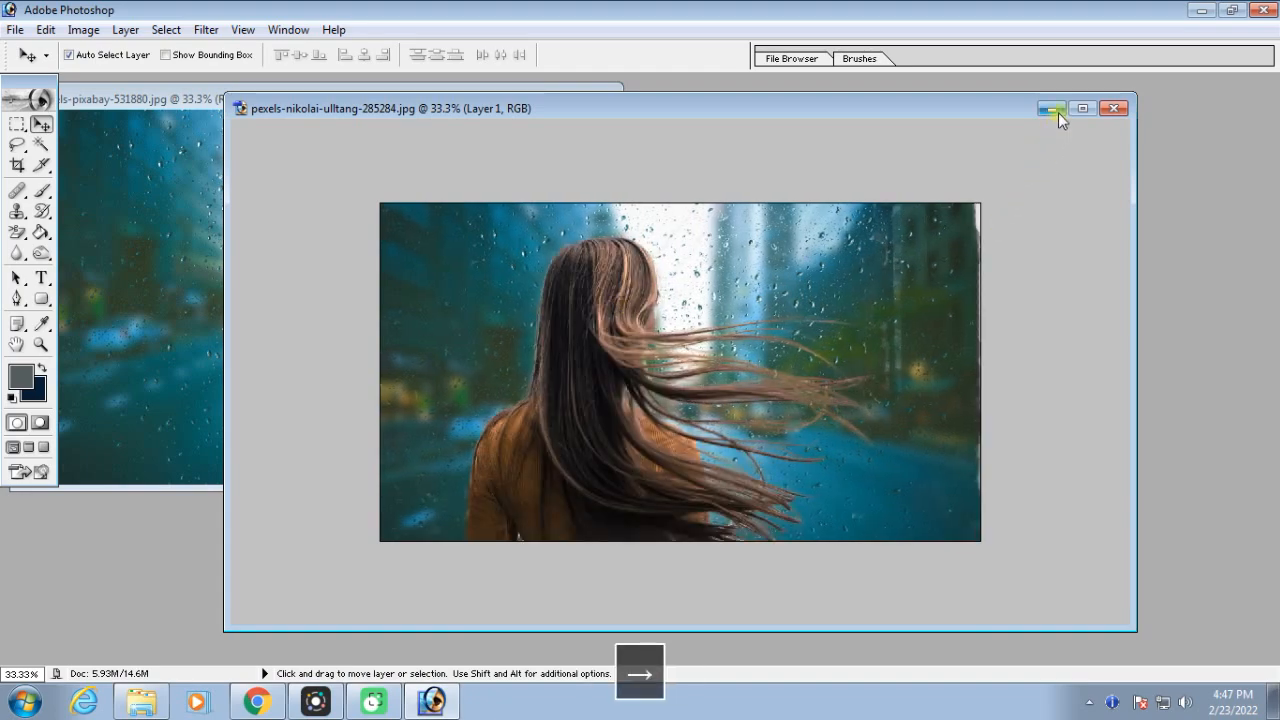
key(ctrl+equal)
key(ctrl+equal)
key(ctrl+equal)
key(ctrl+equal)
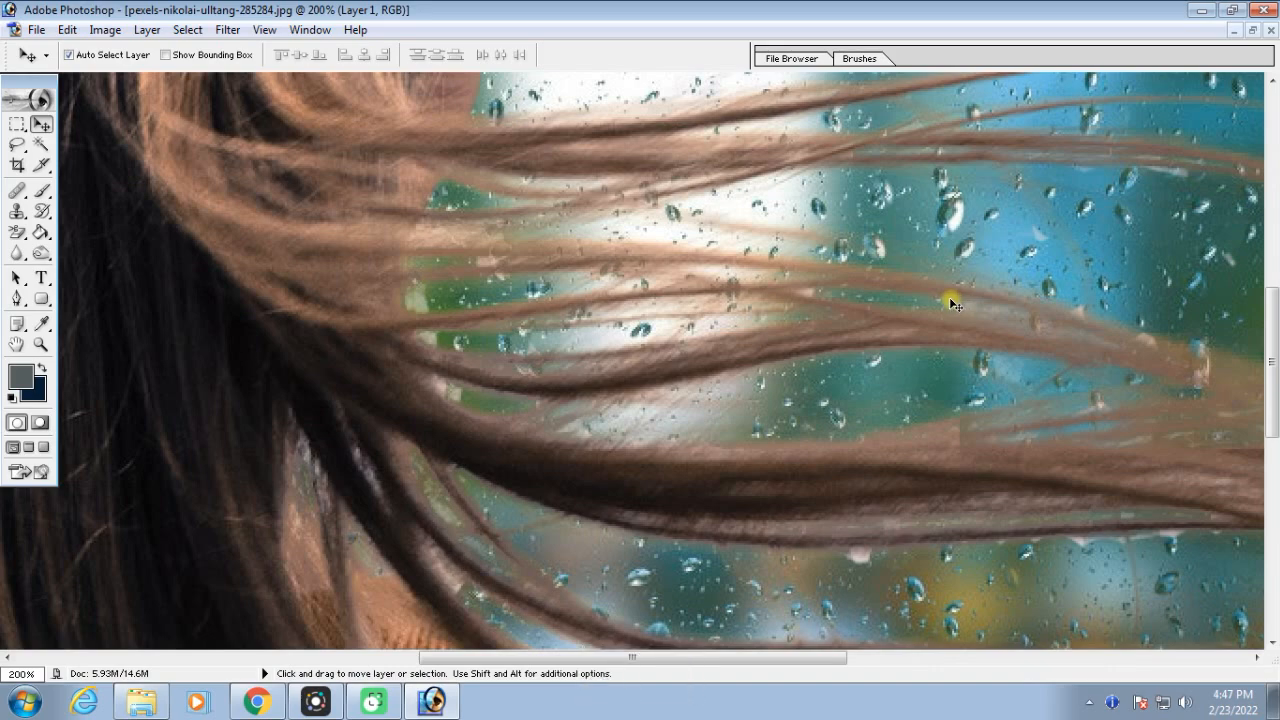
key(ctrl+minus)
key(ctrl+minus)
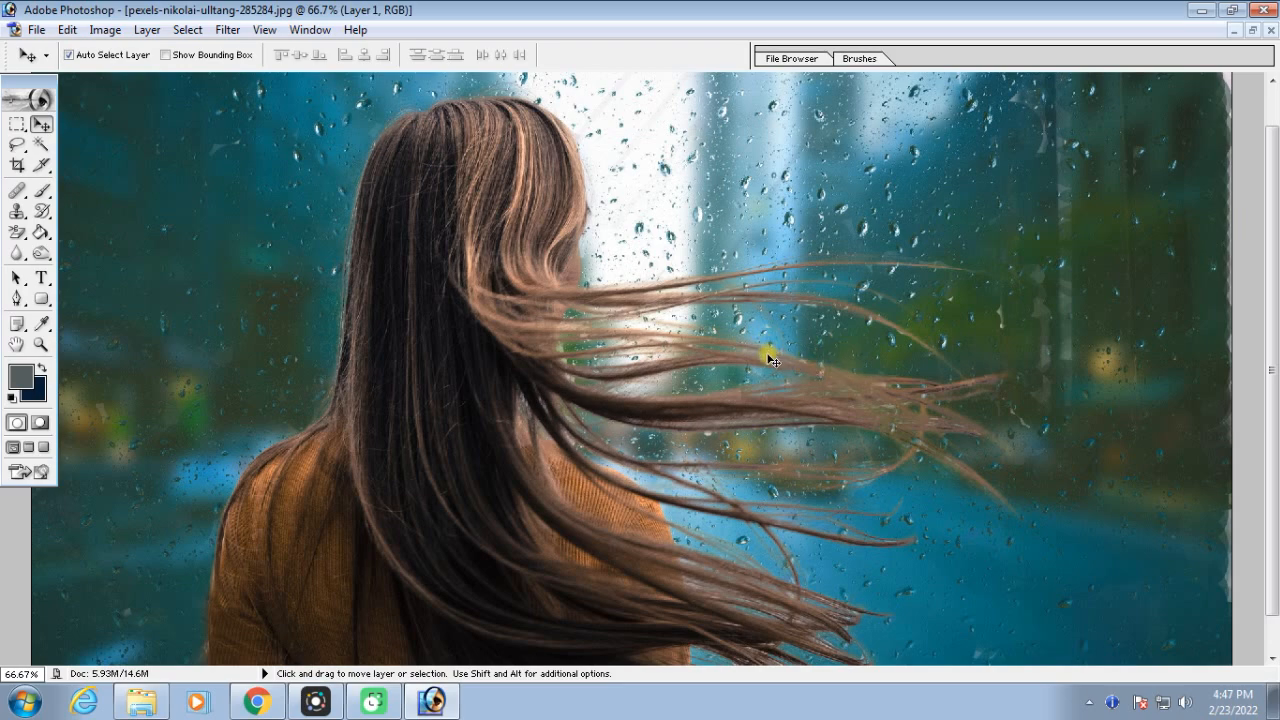
key(ctrl+minus)
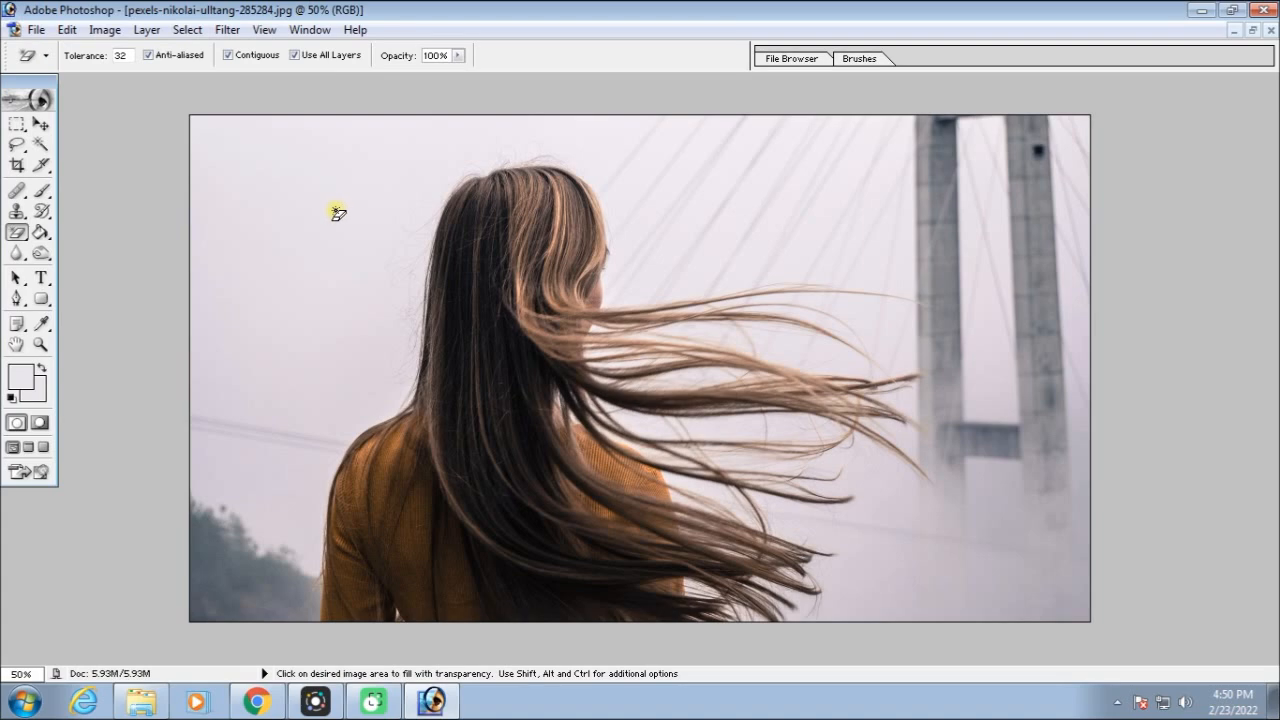
Erase the sky around the woman's head and in the gaps between the upper hair strands with the Magic Eraser at tolerance 32
click(246, 171)
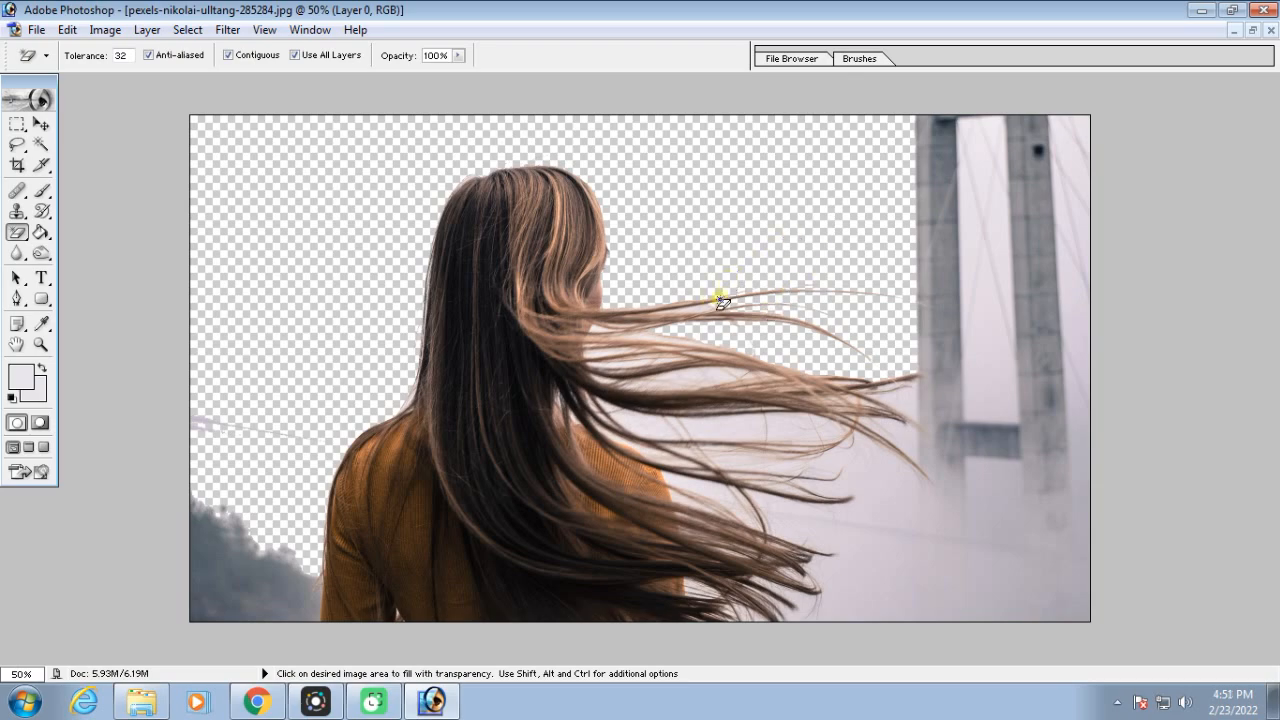
key(ctrl+equal)
key(ctrl+equal)
key(ctrl+equal)
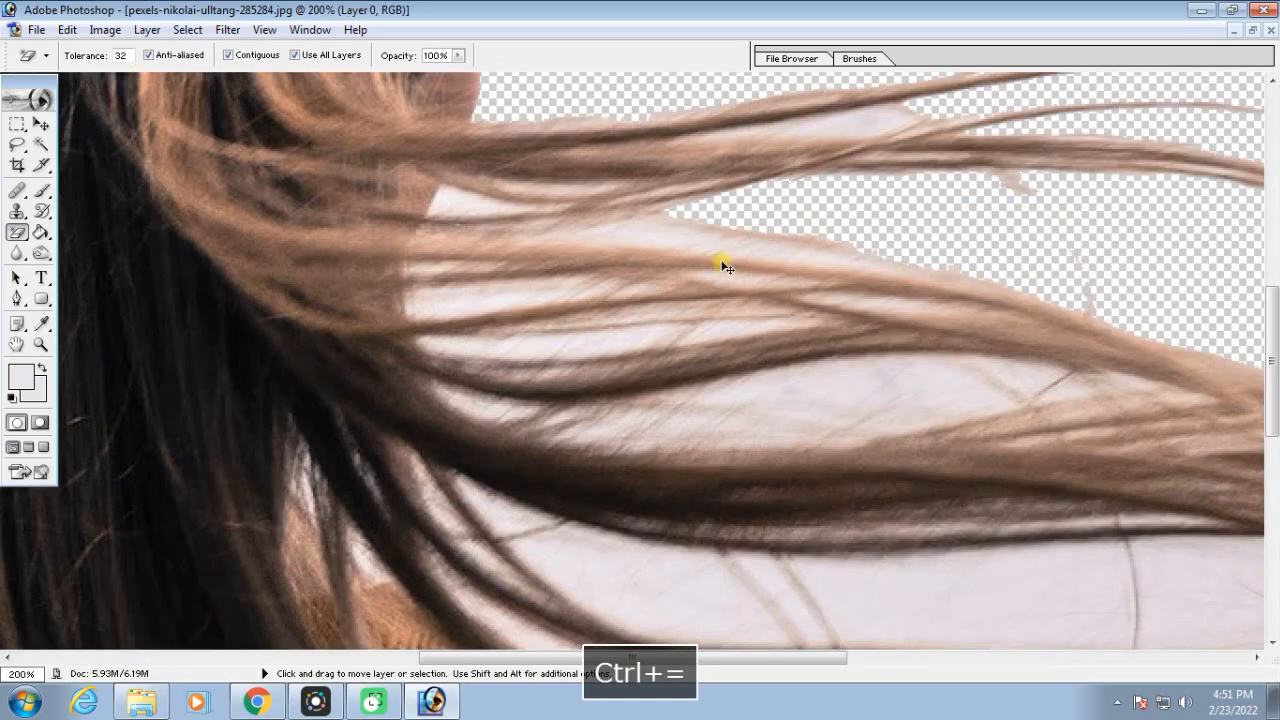
click(861, 125)
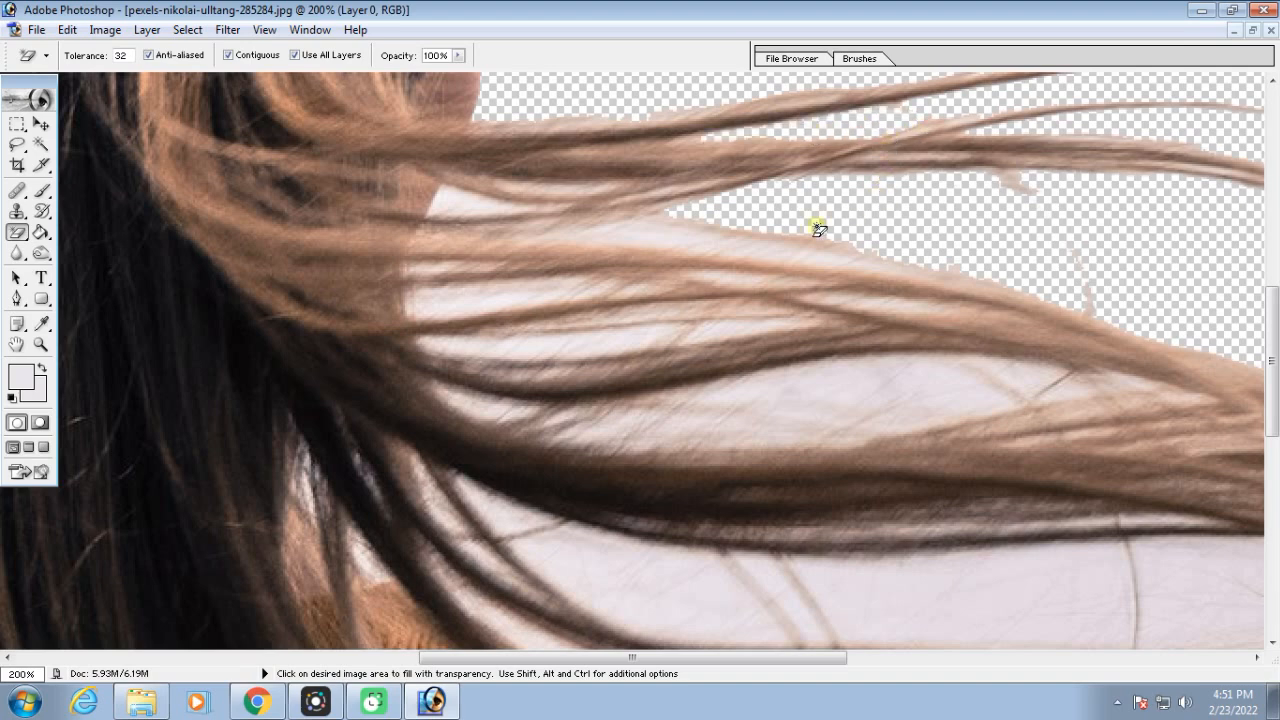
click(840, 390)
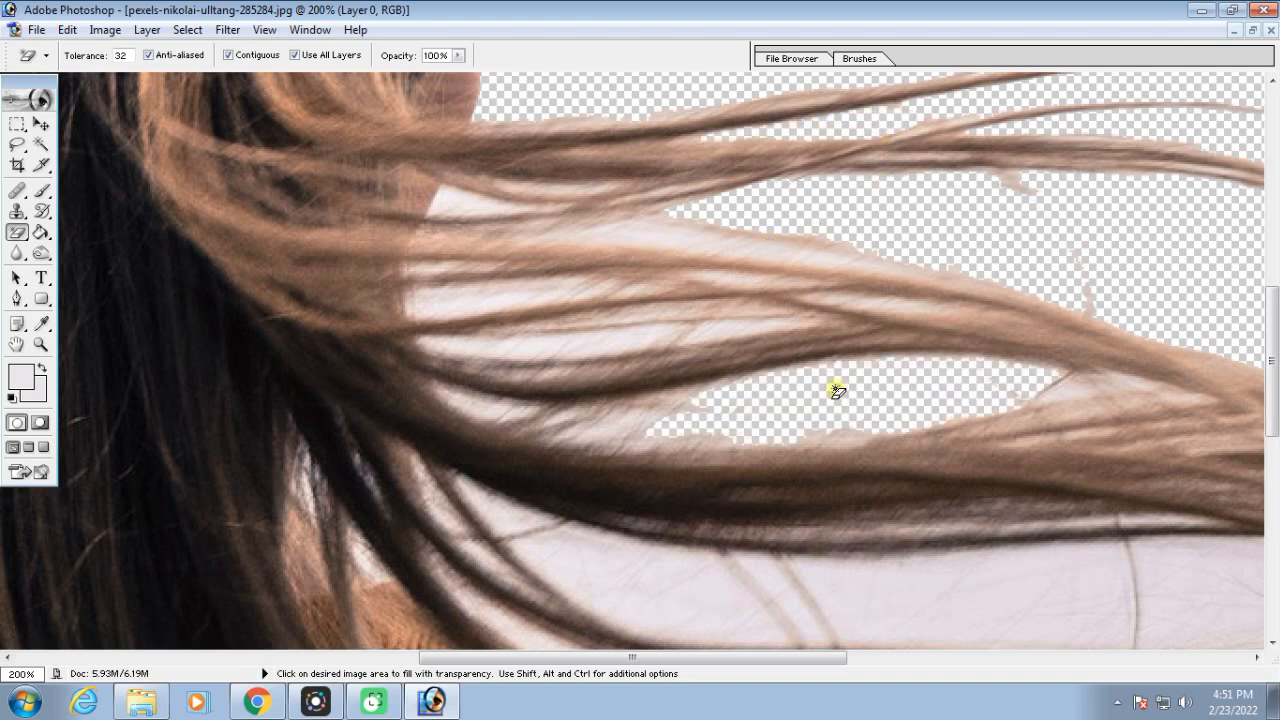
click(1062, 395)
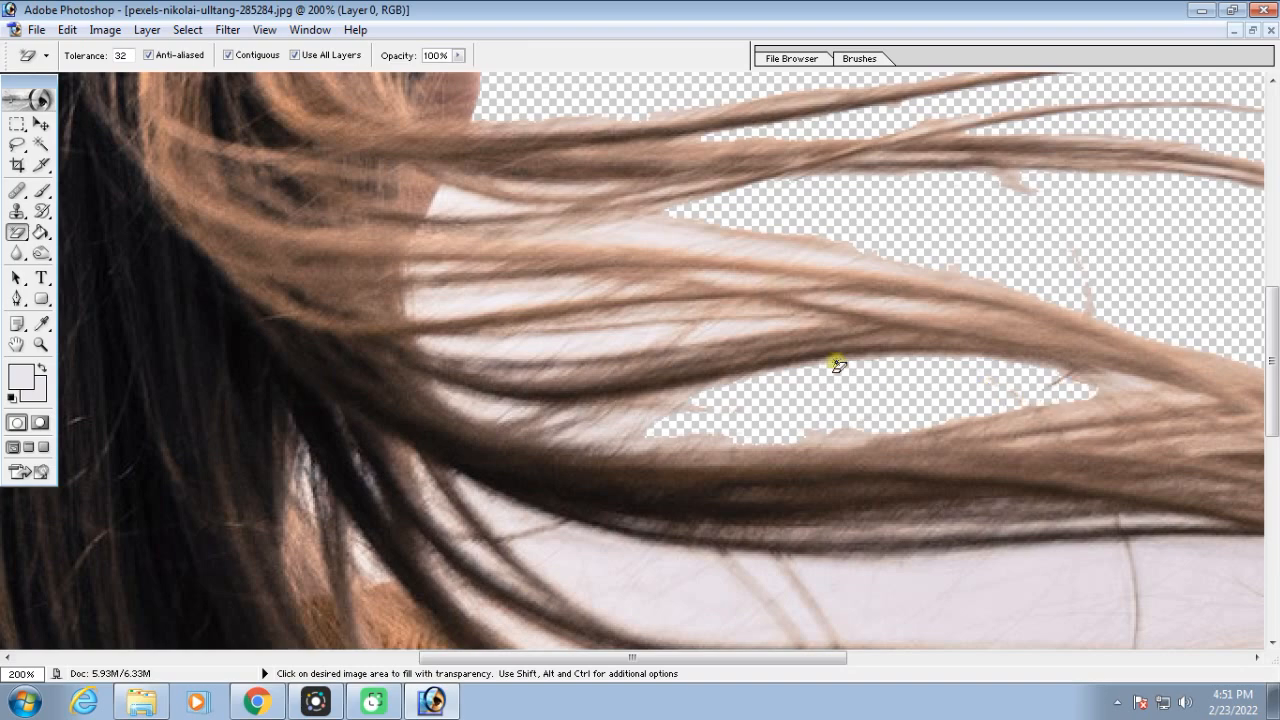
Erase the sky gap below the thick dark hair strand, on both sides of the thin stray hair
scroll(873, 497, down, 3)
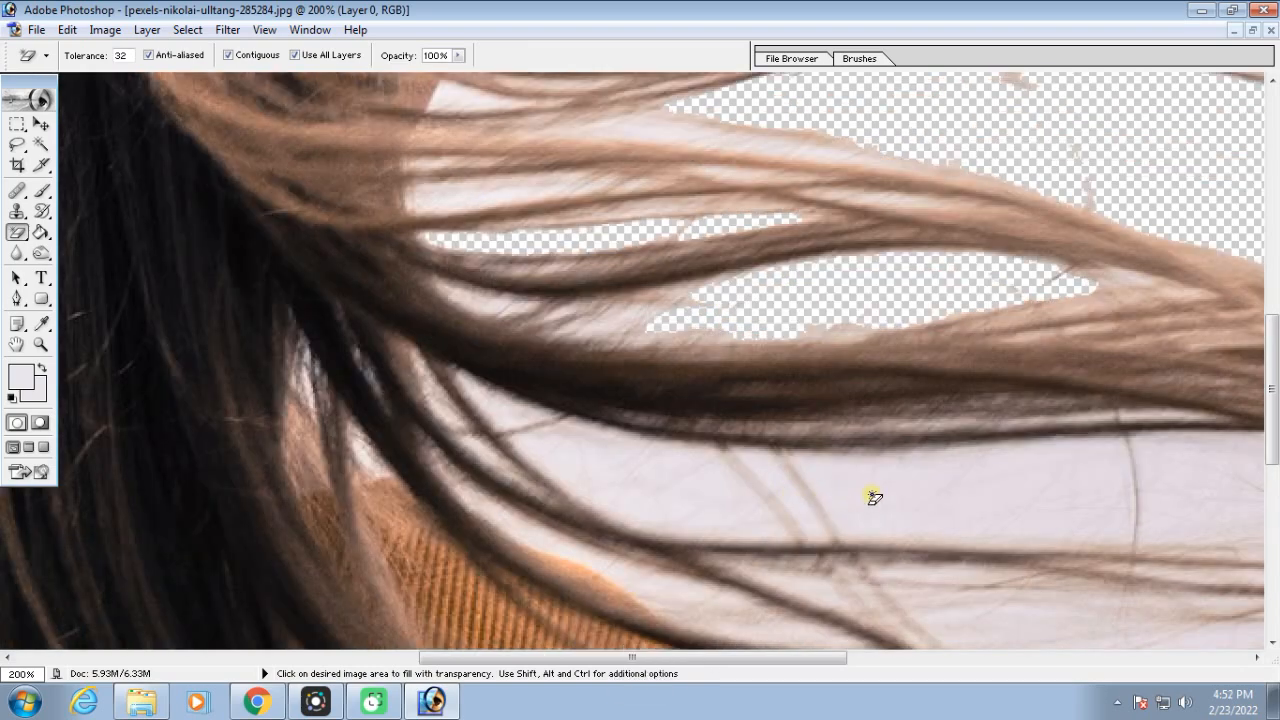
click(873, 497)
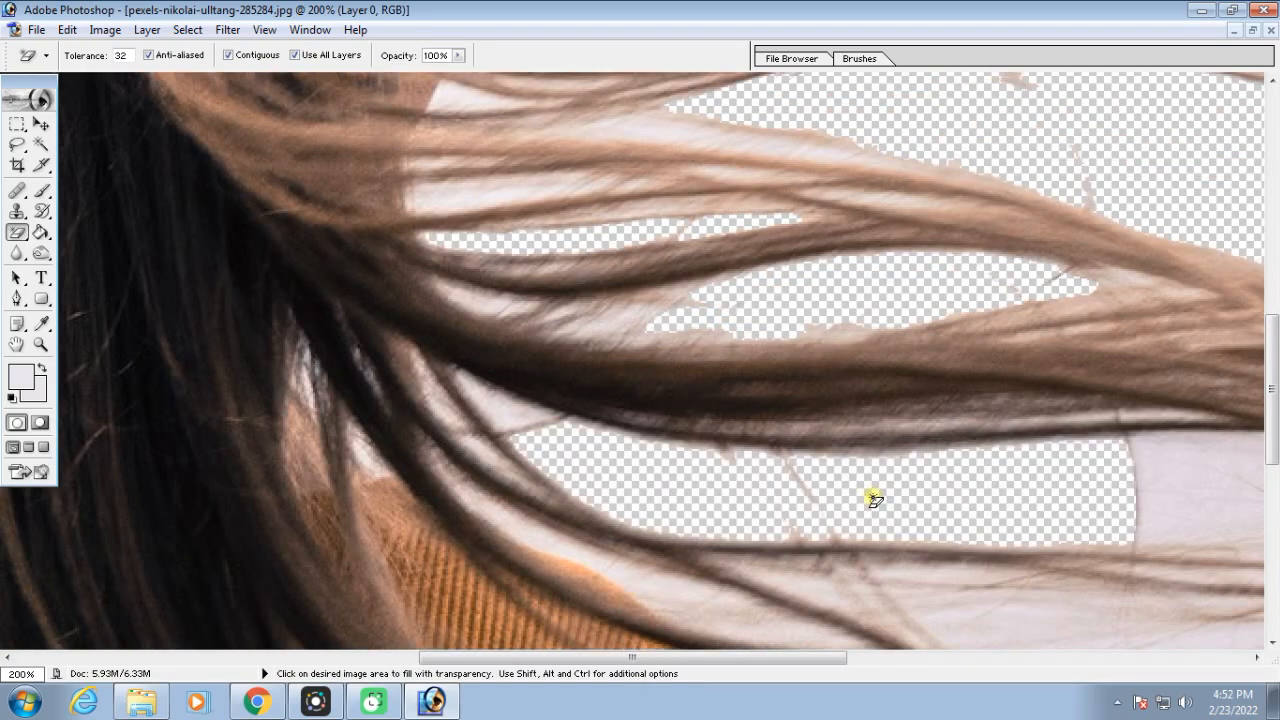
click(1156, 463)
Erase the sky between and beyond the bridge pillars, plus the grey pillars themselves, with the Magic Eraser
key(ctrl+minus)
key(ctrl+minus)
key(ctrl+minus)
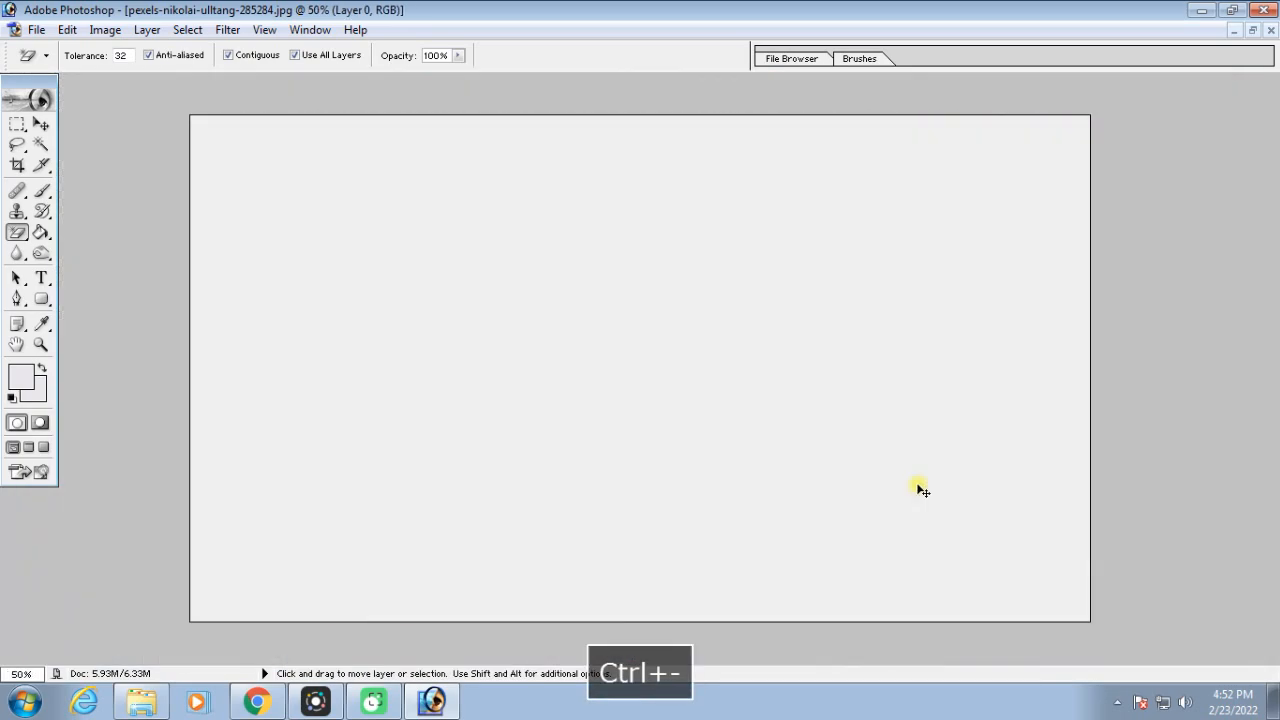
click(985, 300)
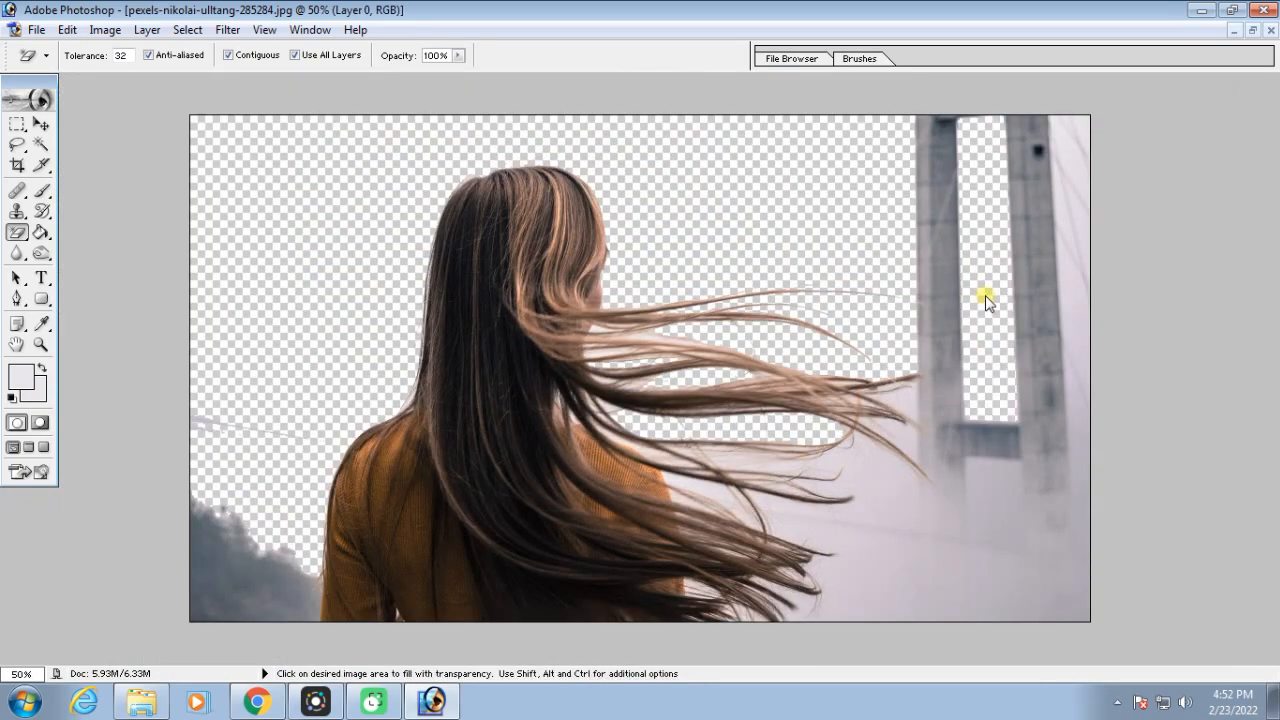
click(1060, 166)
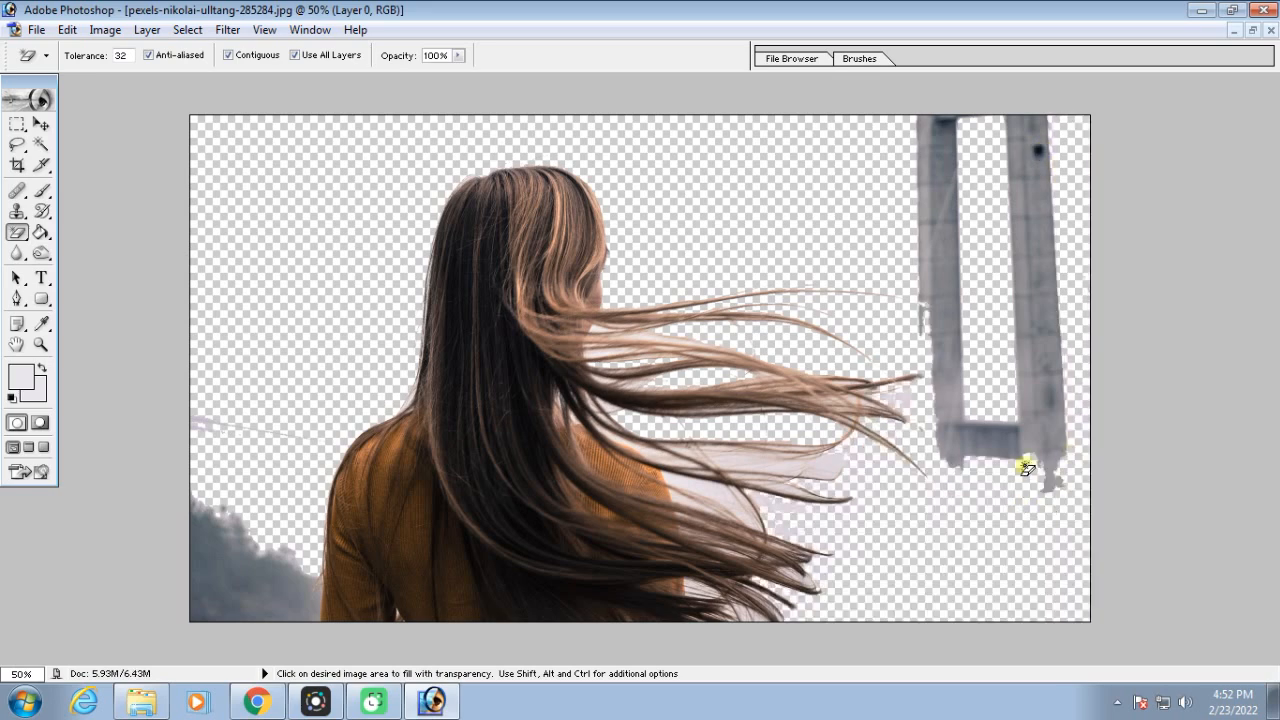
click(1043, 349)
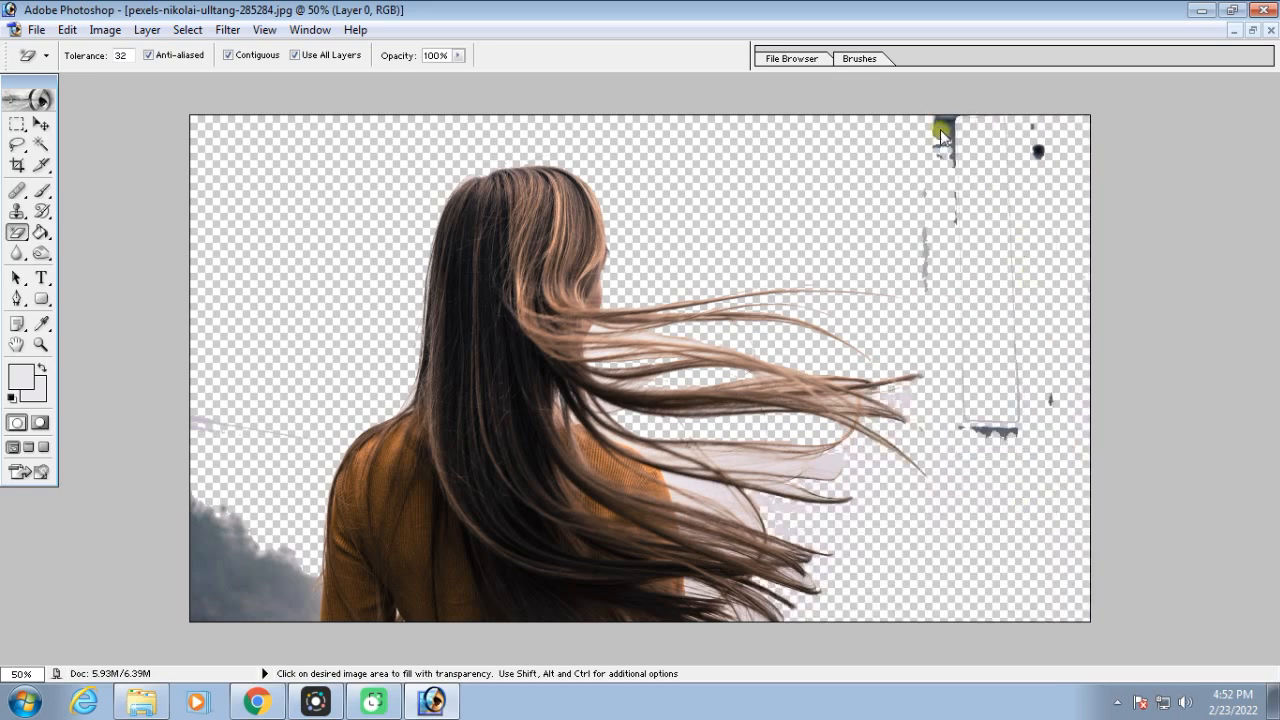
Erase the dark trees beside the woman's arm and the leftover sky patches between the lower hair strands
click(225, 583)
click(255, 555)
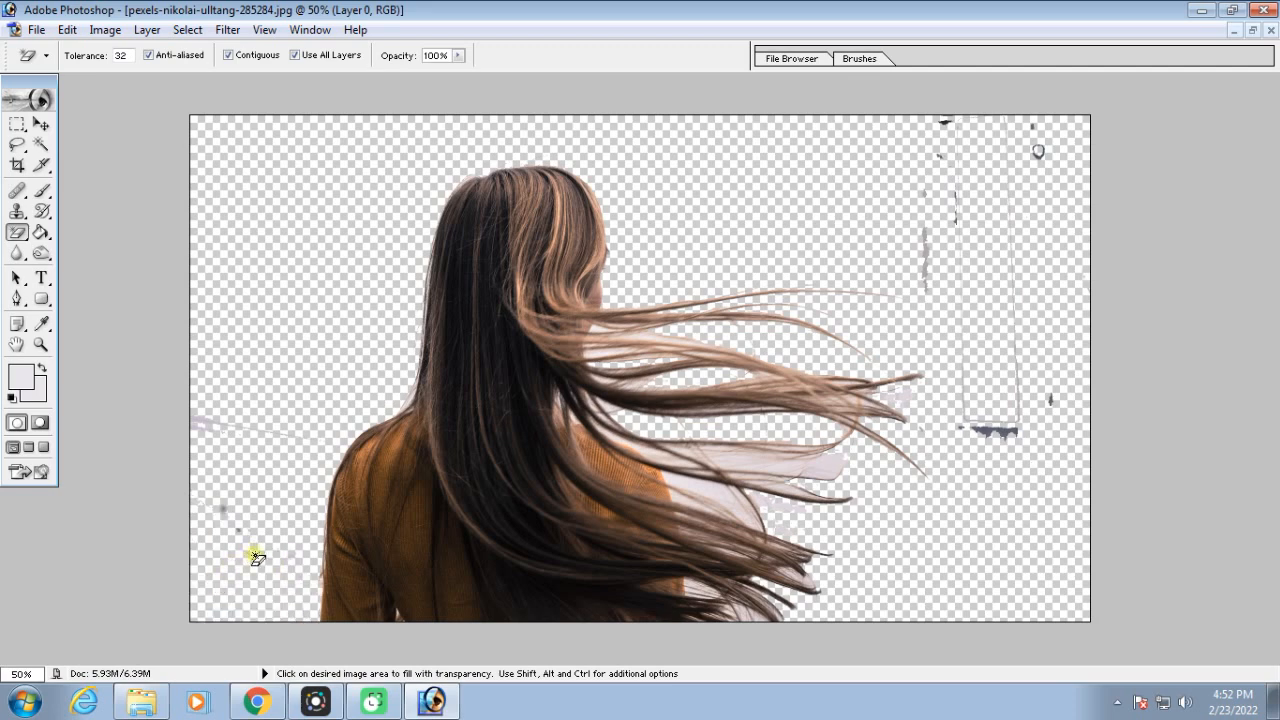
click(767, 479)
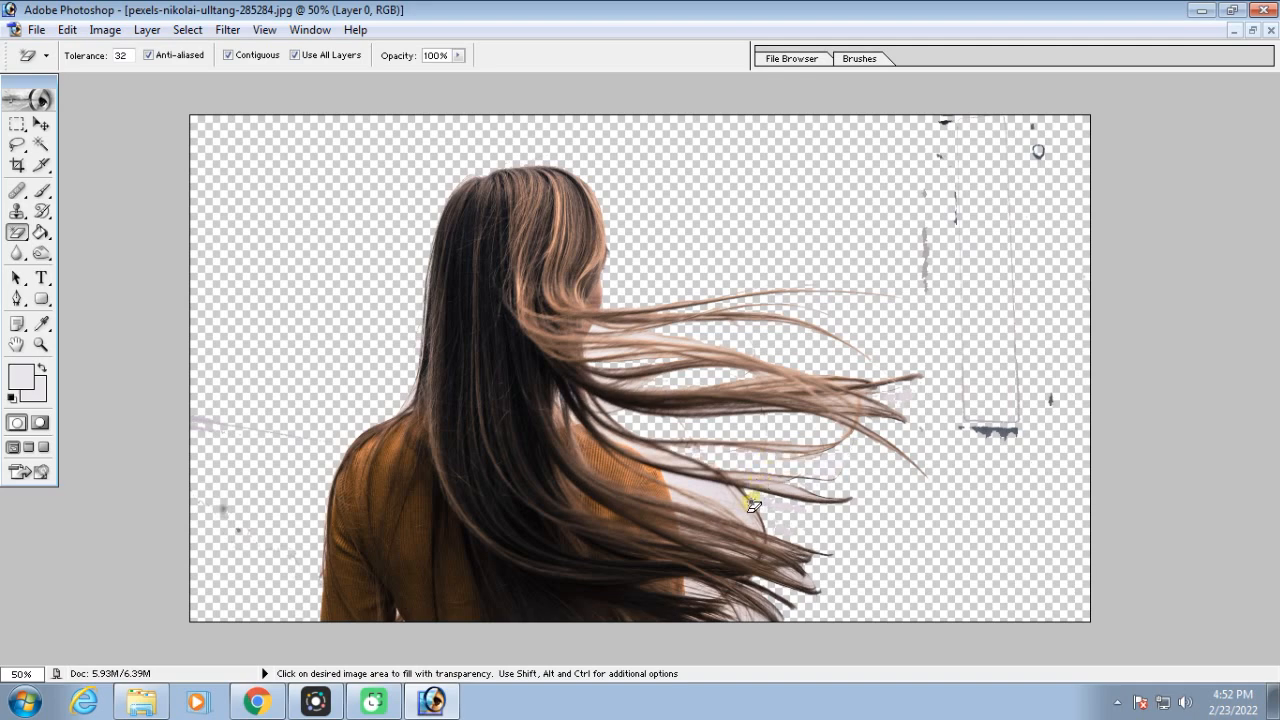
click(716, 494)
click(703, 473)
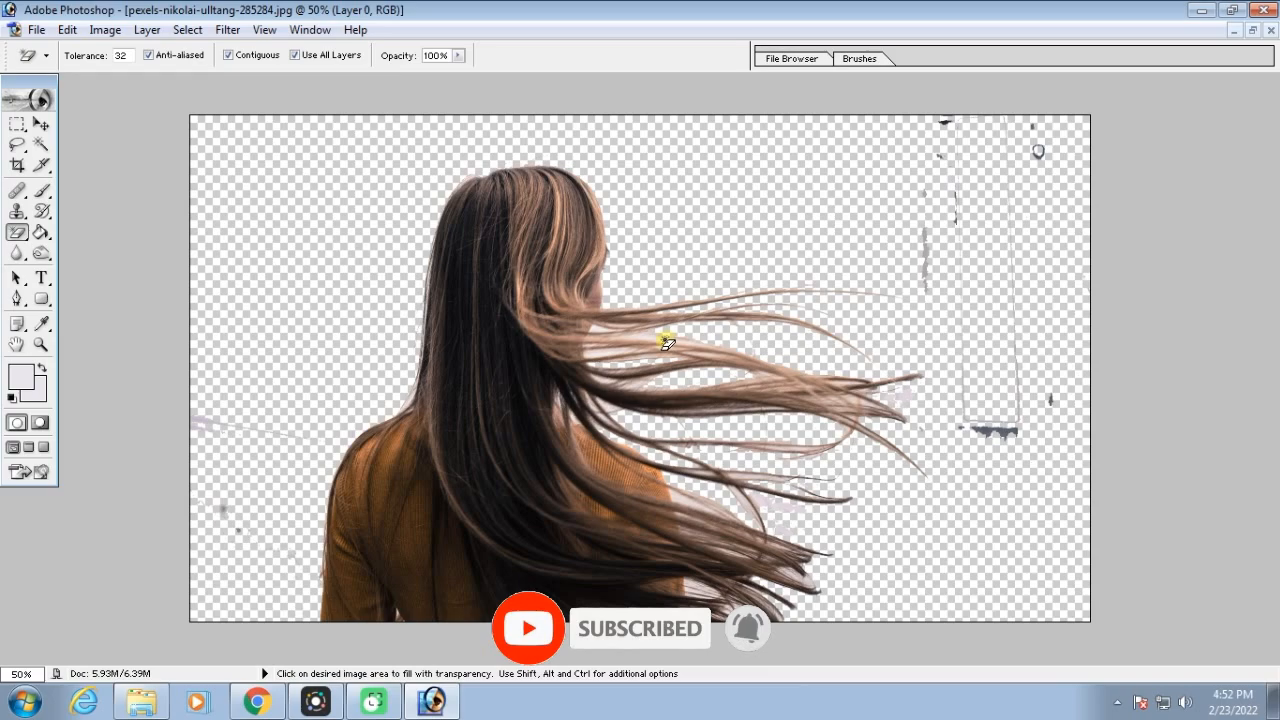
Try the Magic Eraser on the leftover dark bridge fragments with Contiguous turned off, and undo the erasure
key(ctrl+alt+z)
click(229, 55)
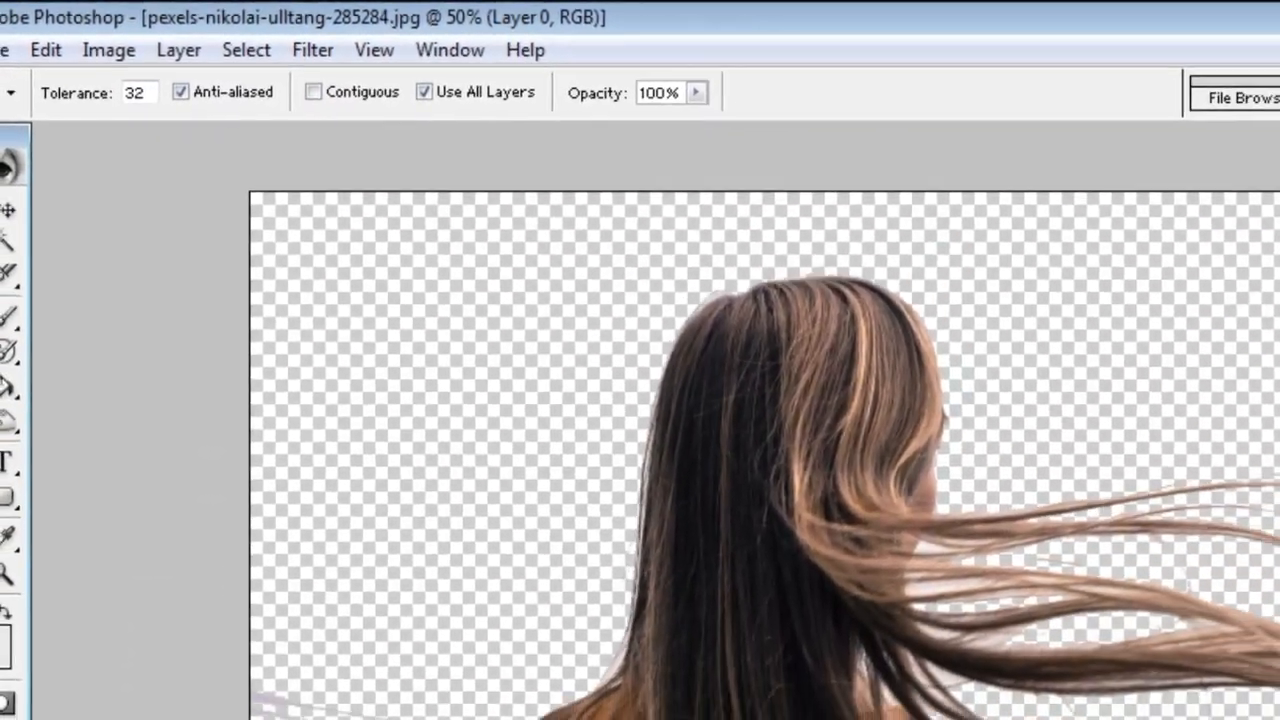
click(1149, 514)
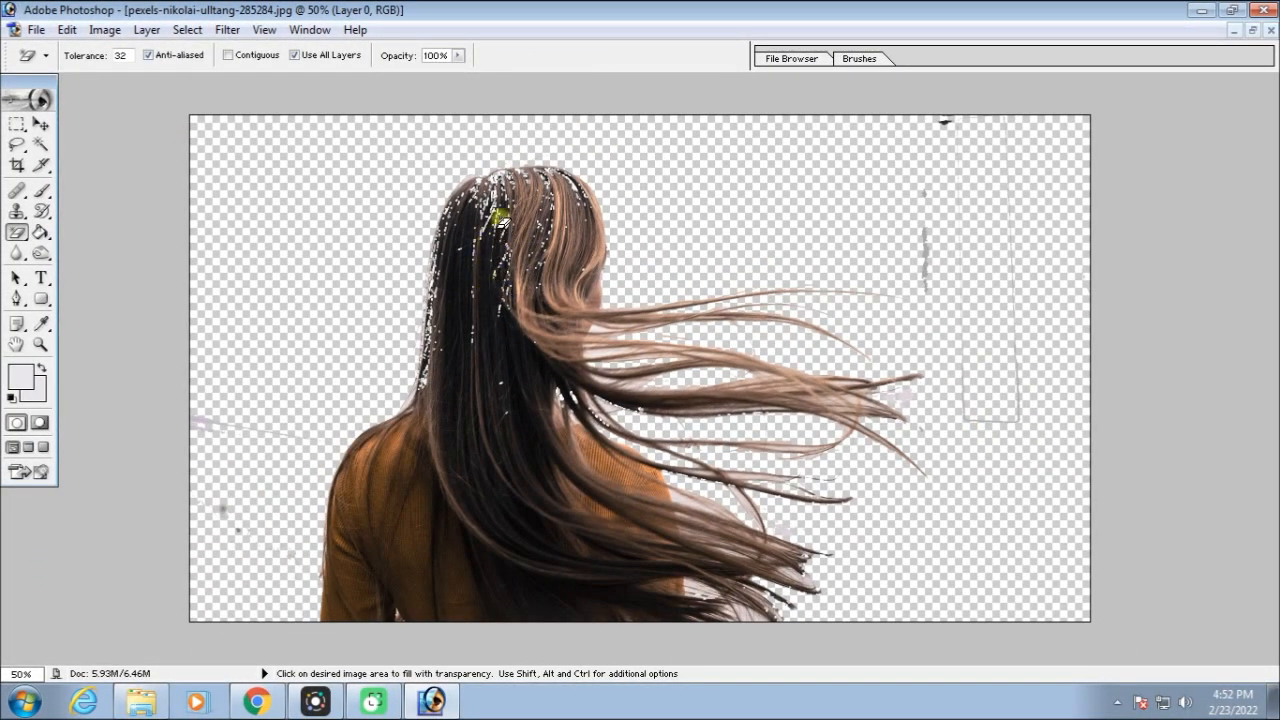
key(ctrl+alt+z)
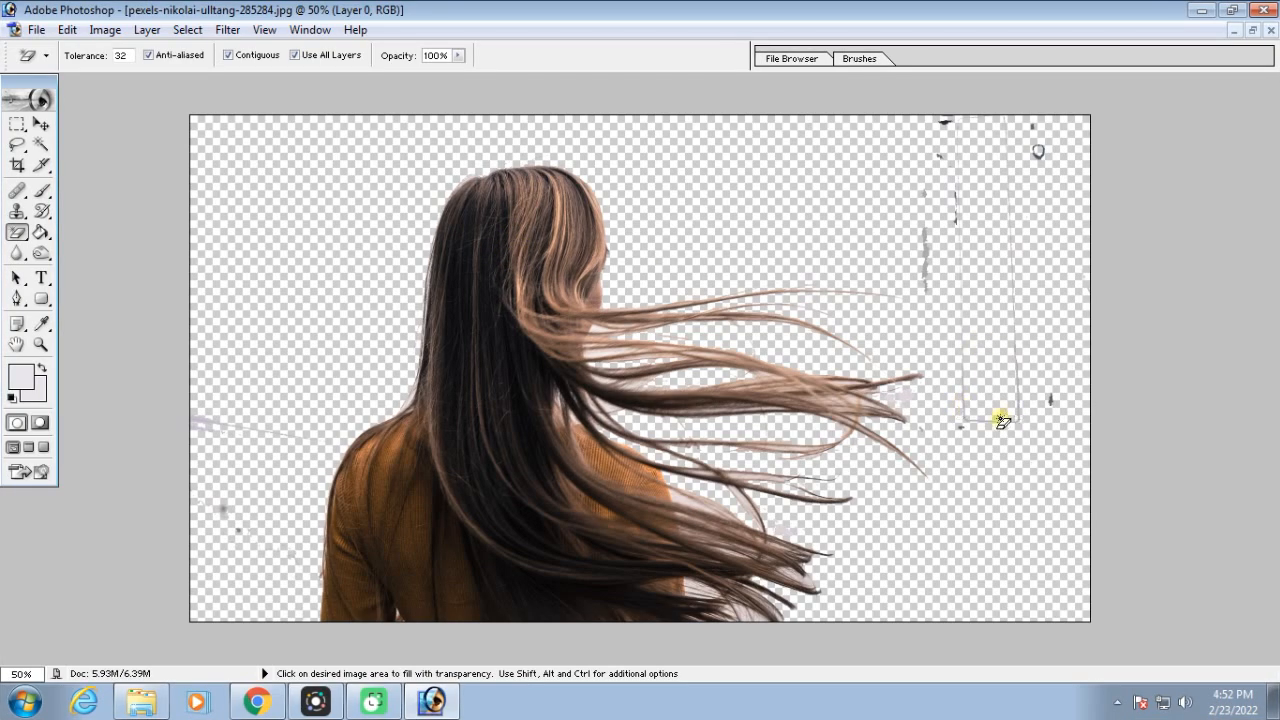
key(ctrl+minus)
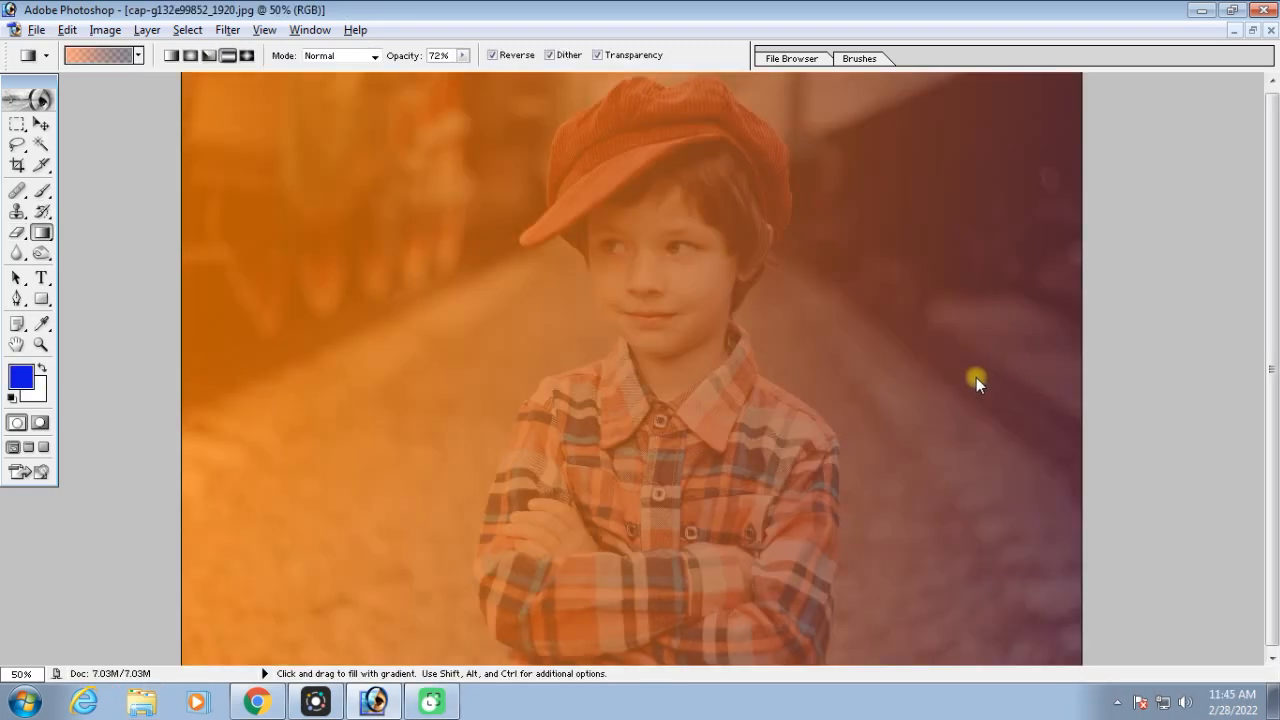
Select the Gradient tool in the document with the boy in the red cap
click(43, 234)
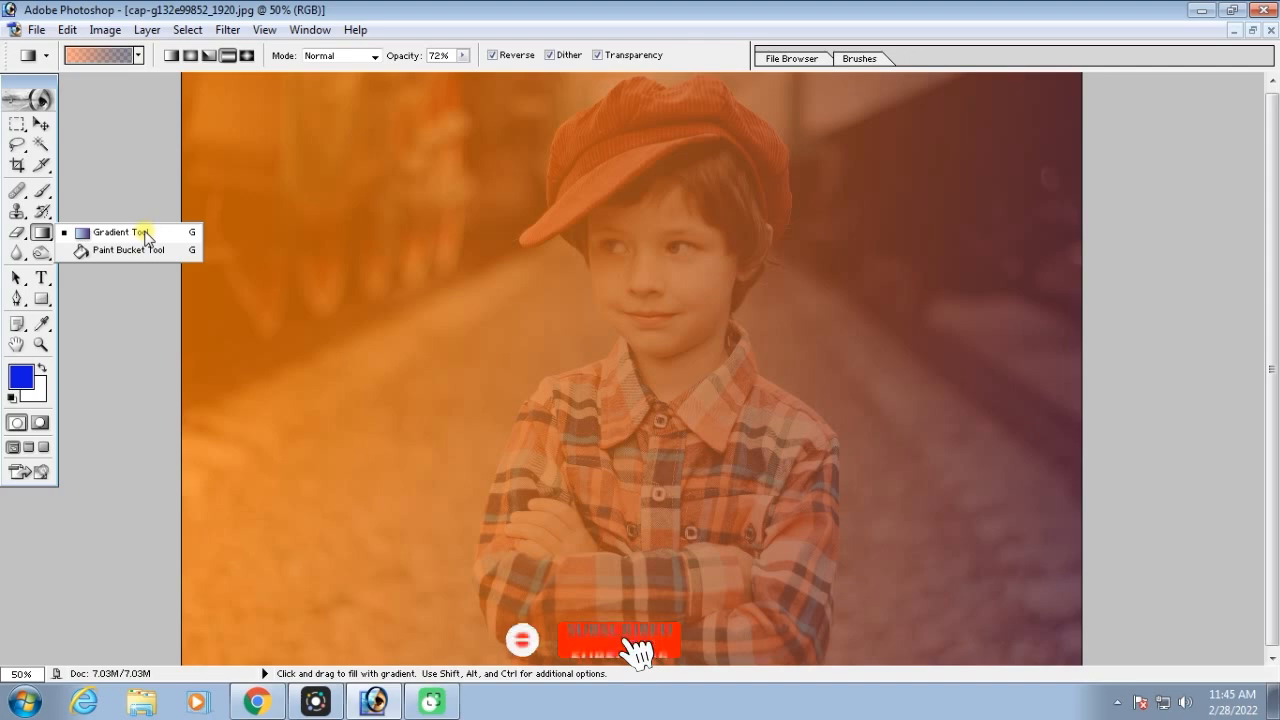
click(145, 235)
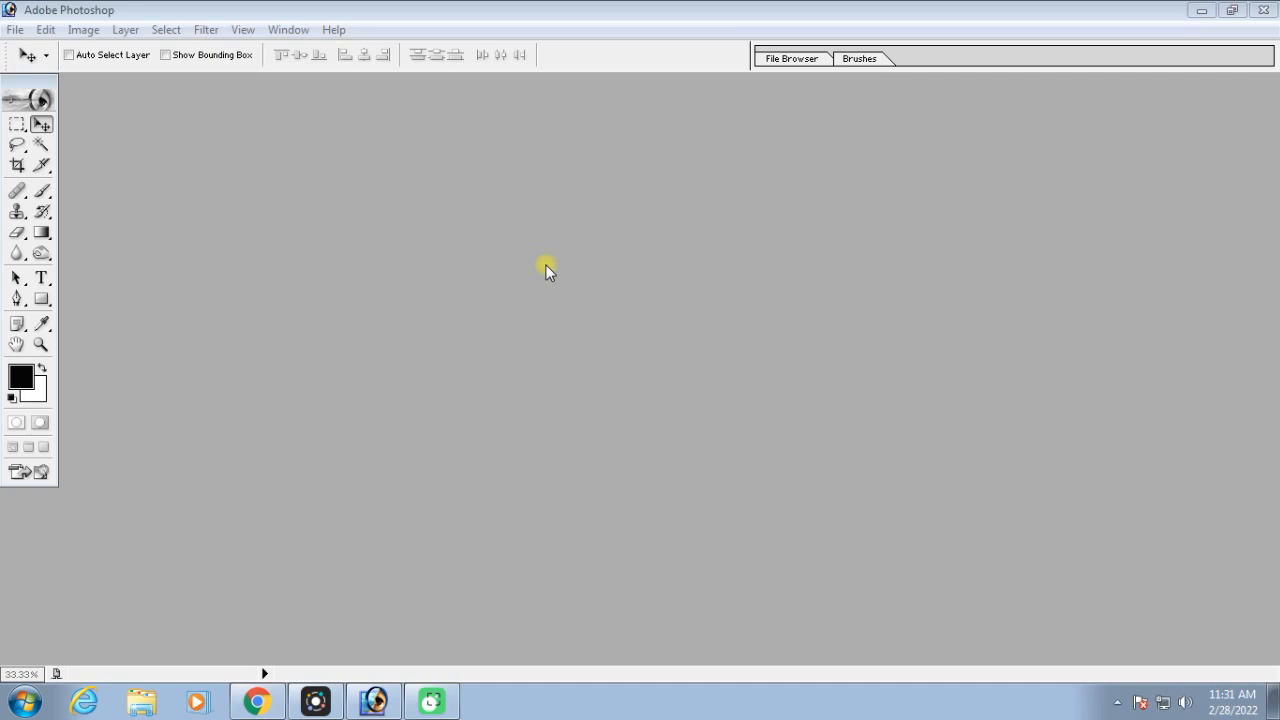
Create a new blank document using the 8 x 10 preset size
key(ctrl+n)
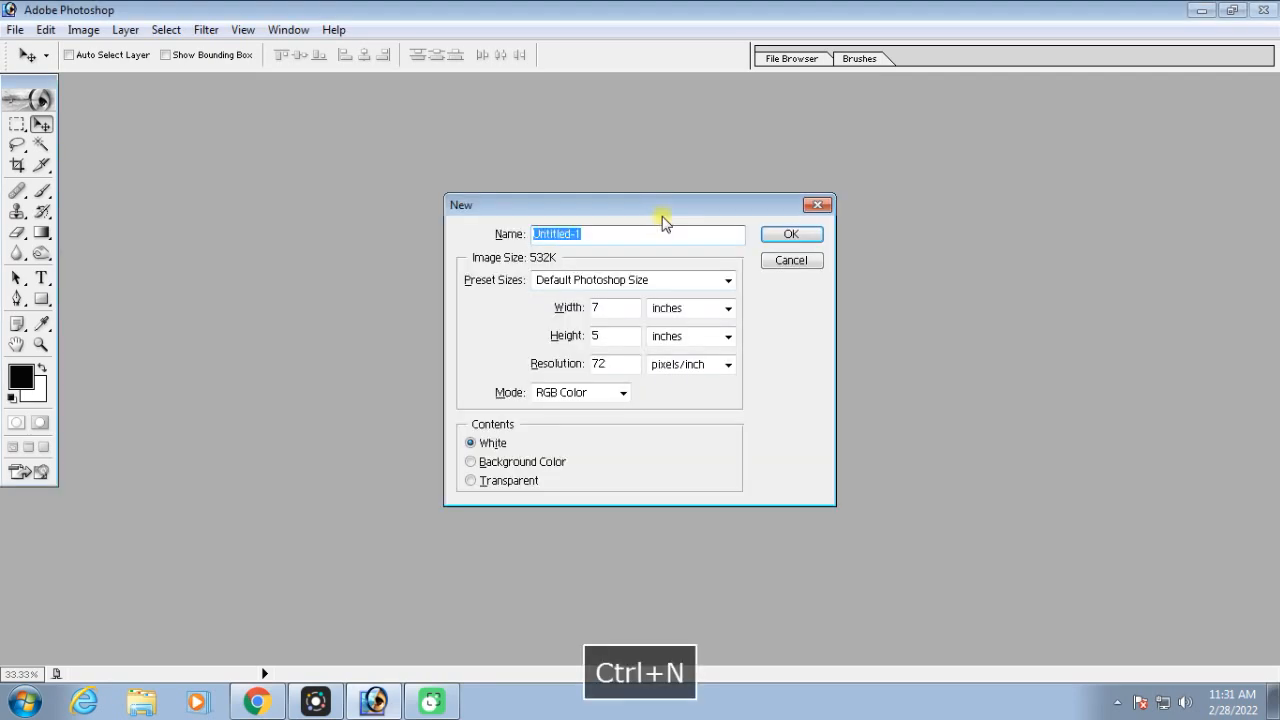
click(657, 286)
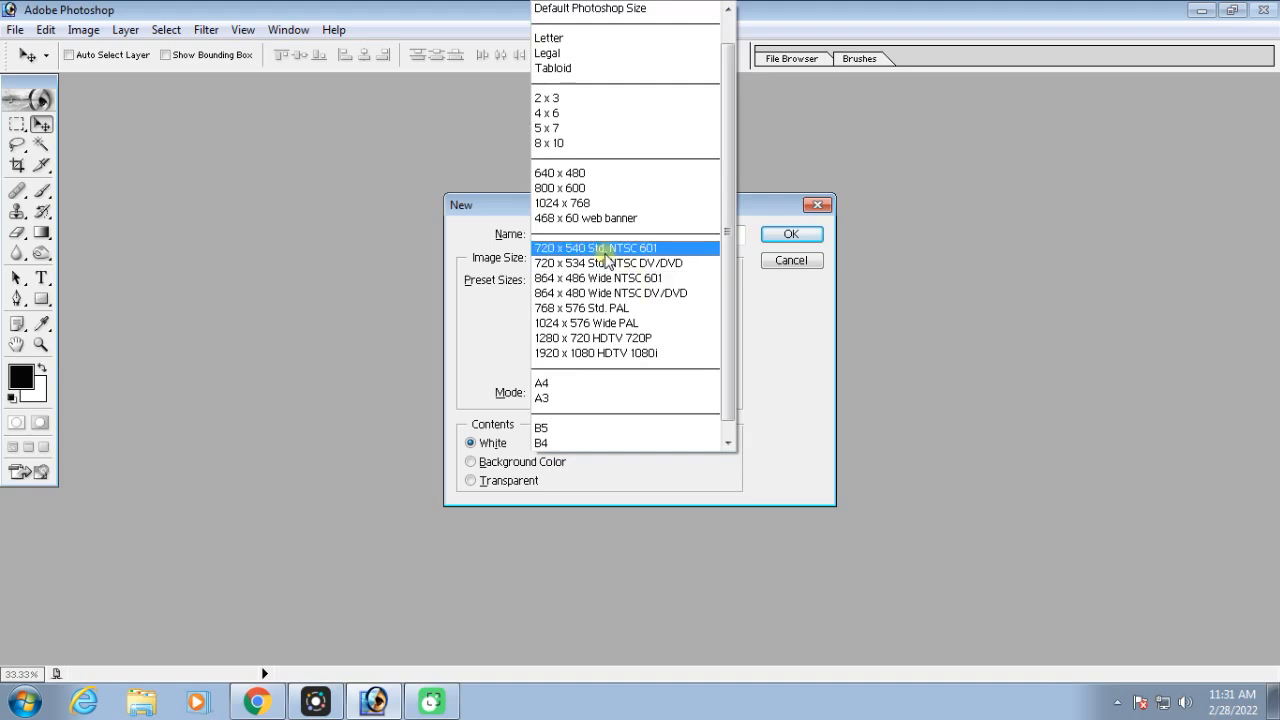
click(578, 146)
click(787, 234)
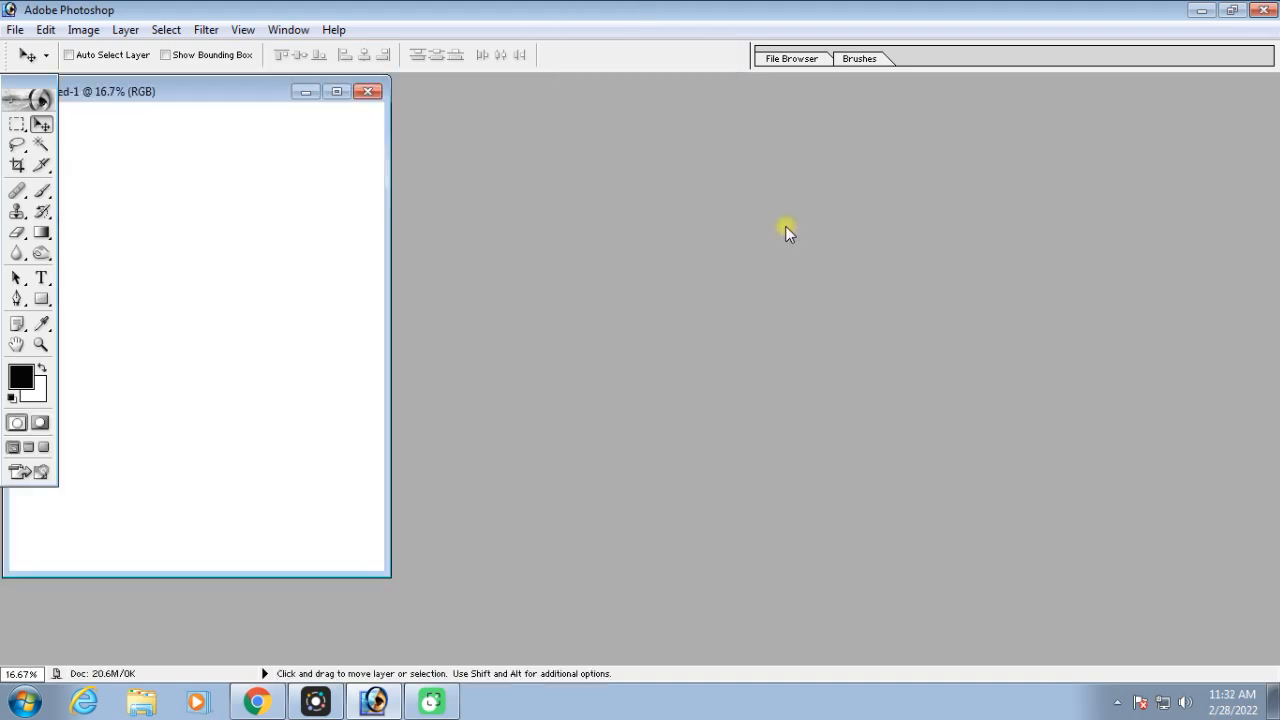
Select the Gradient tool and load the Violet, Green, Orange preset in the Gradient Editor
key(ctrl+equal)
drag(41, 232, 142, 235)
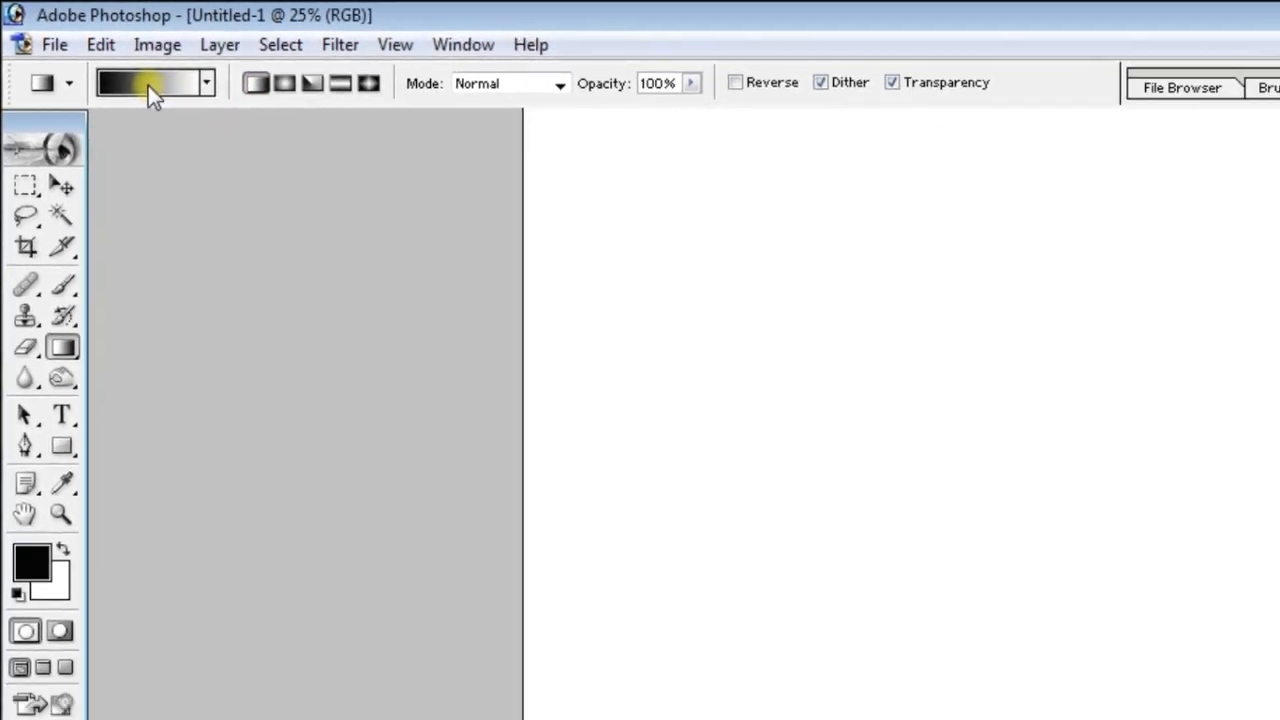
click(184, 103)
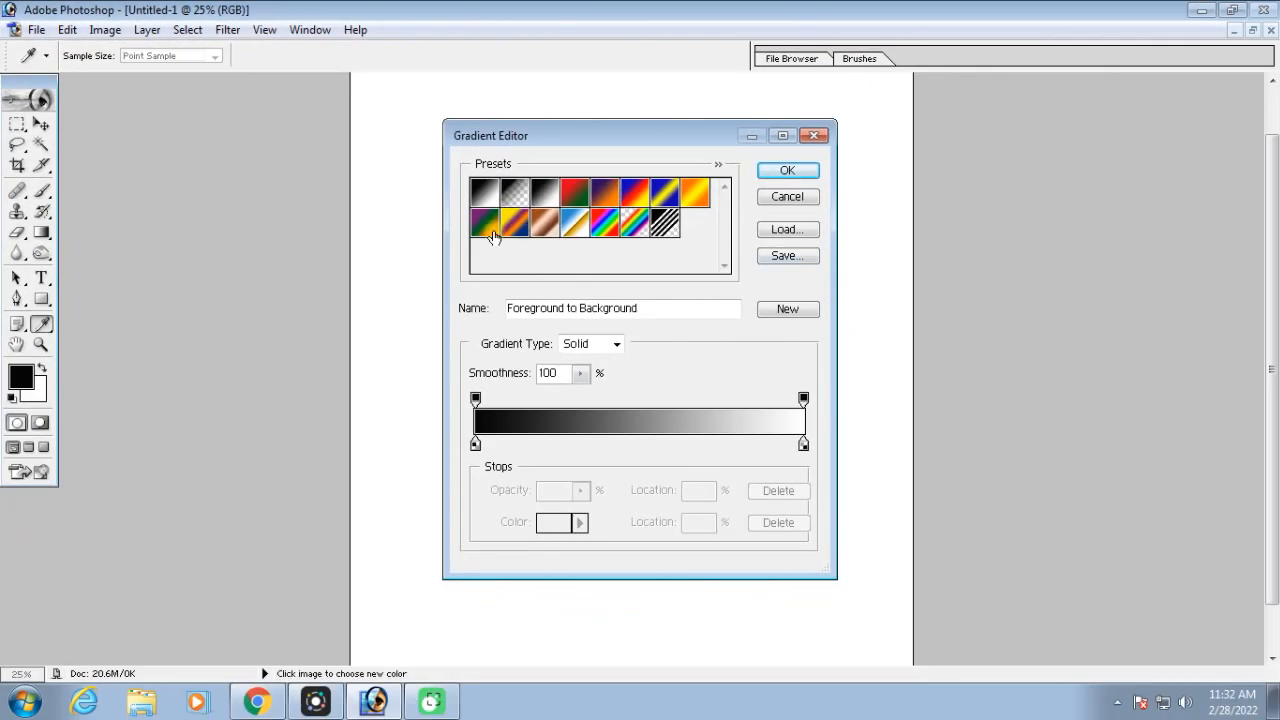
click(484, 224)
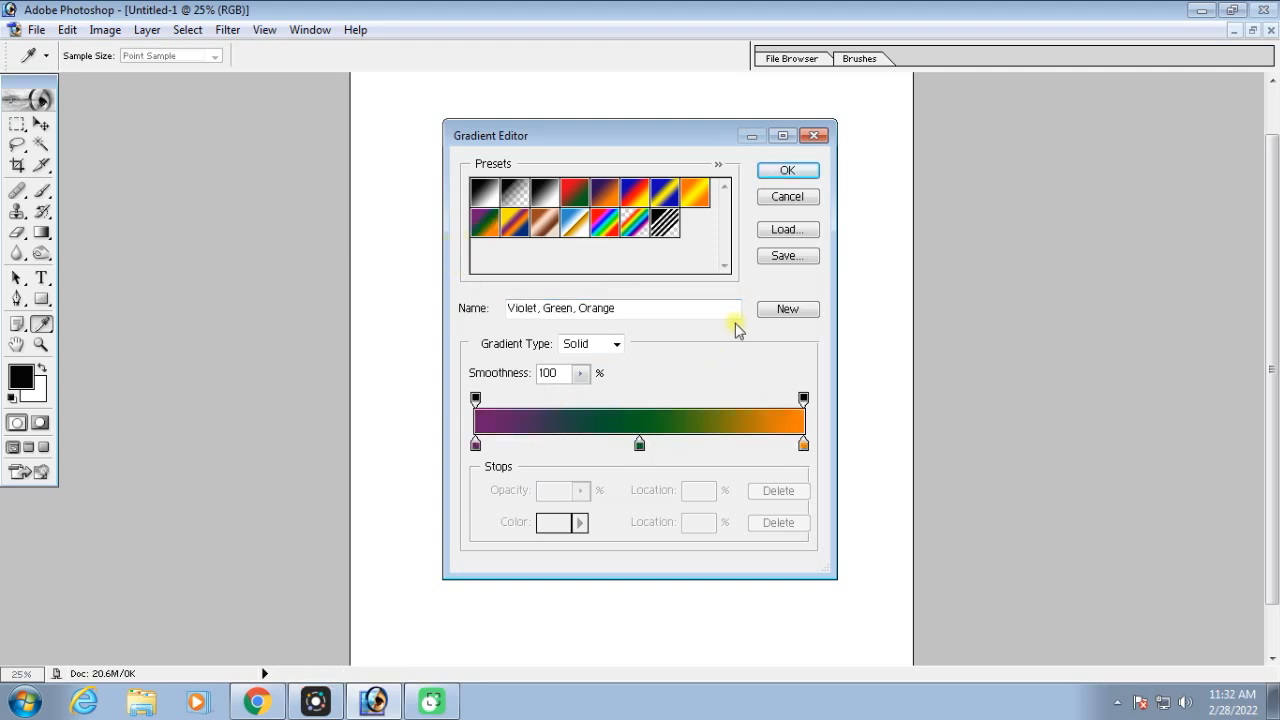
click(780, 171)
Fill the canvas with a linear gradient from top to bottom, and again diagonally from the upper-left to the lower-right corner
key(ctrl+minus)
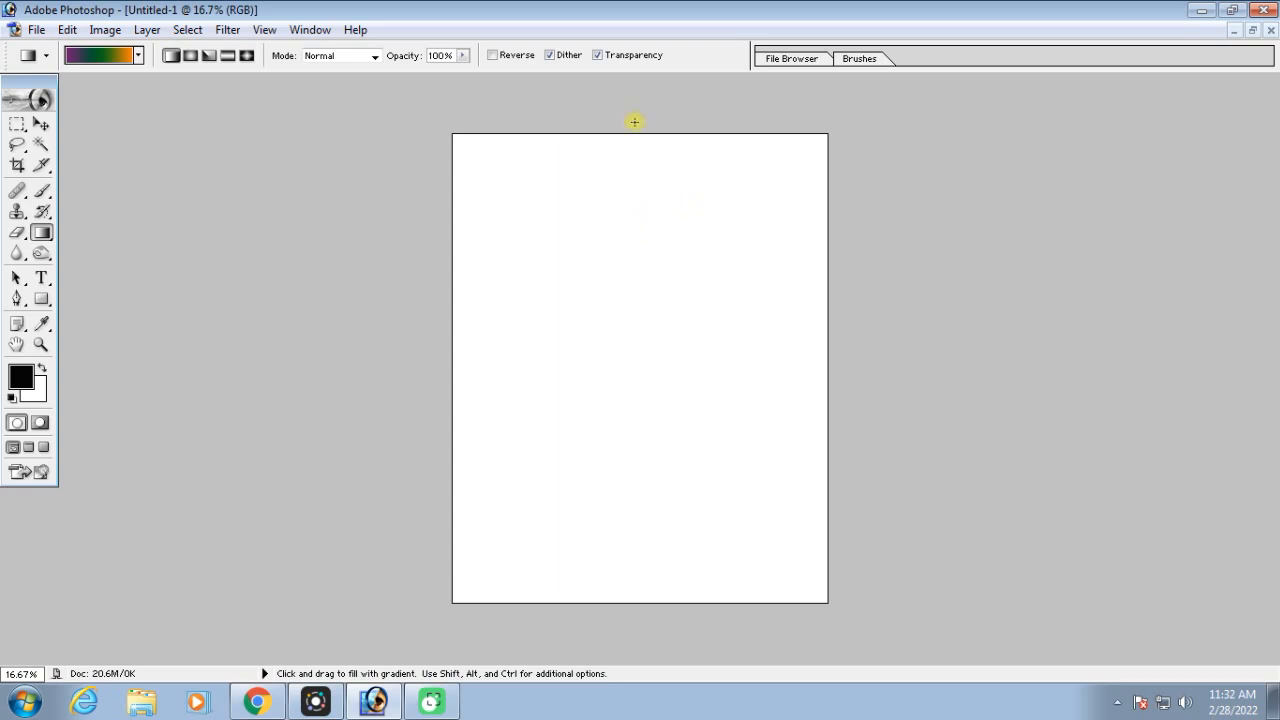
drag(626, 126, 635, 600)
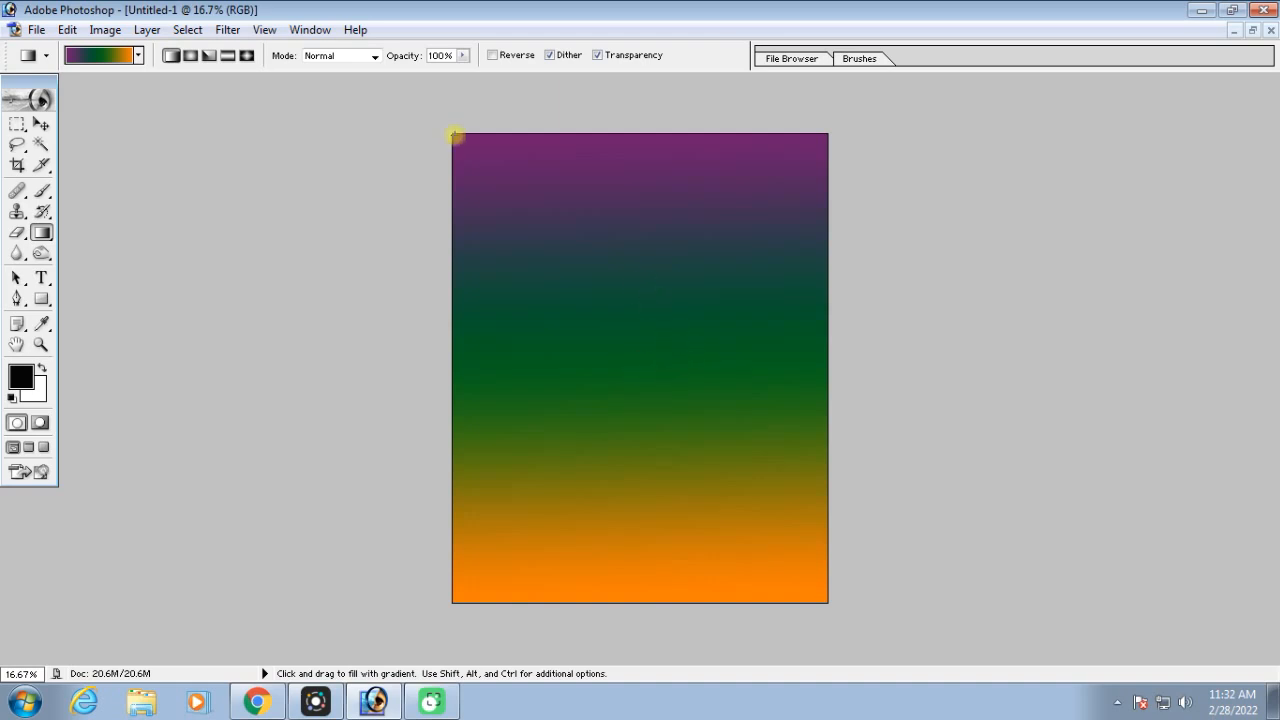
drag(452, 134, 826, 600)
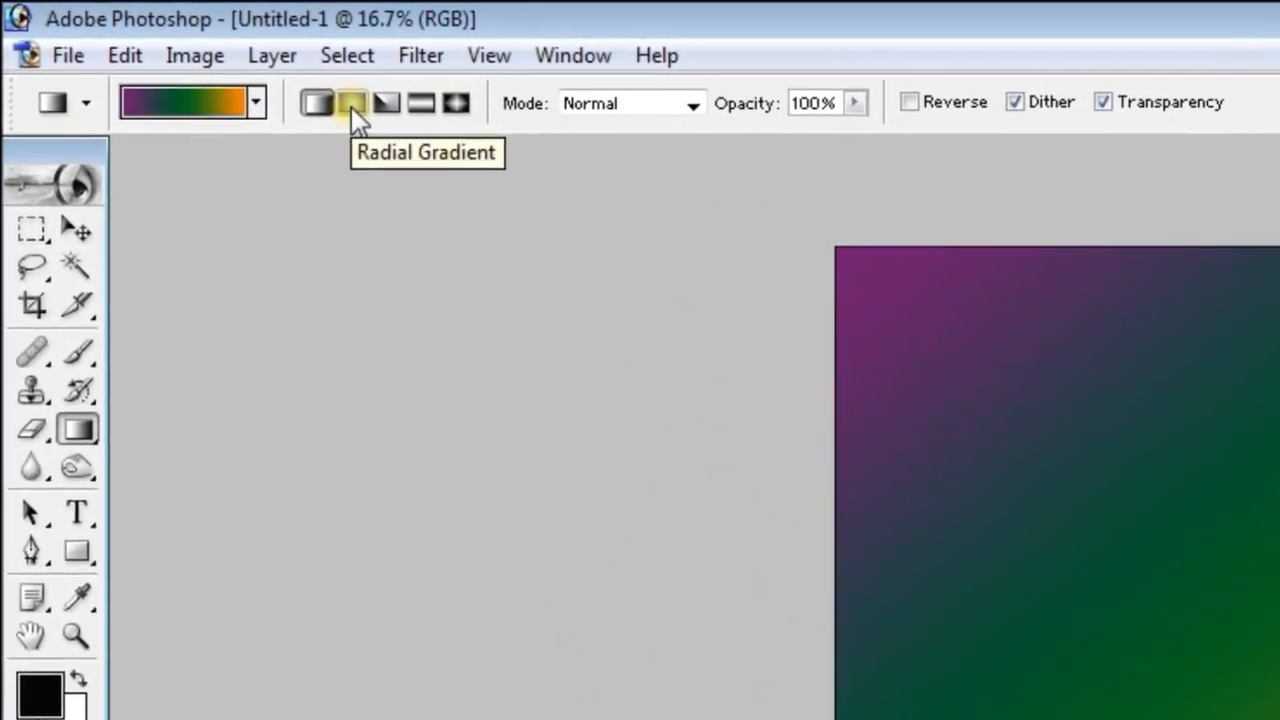
Choose the Radial Gradient style with the Blue, Yellow, Blue preset and move its first blue stop to 19%
click(351, 104)
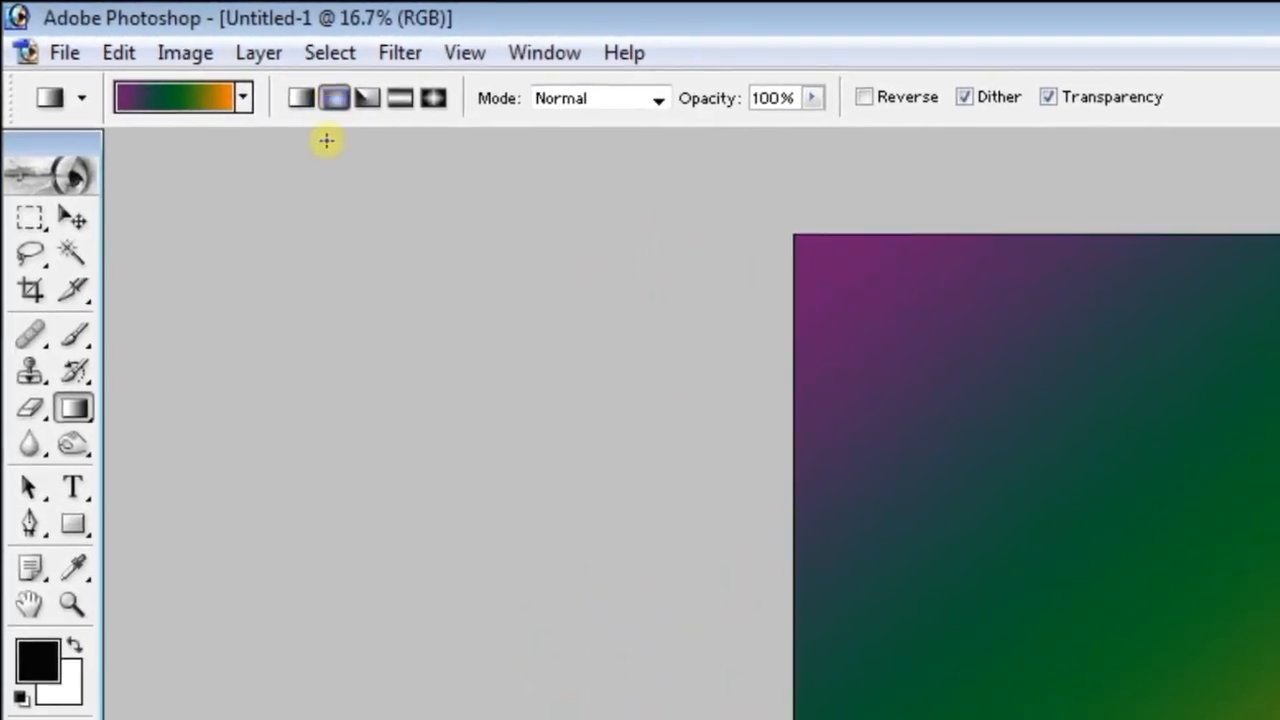
click(212, 110)
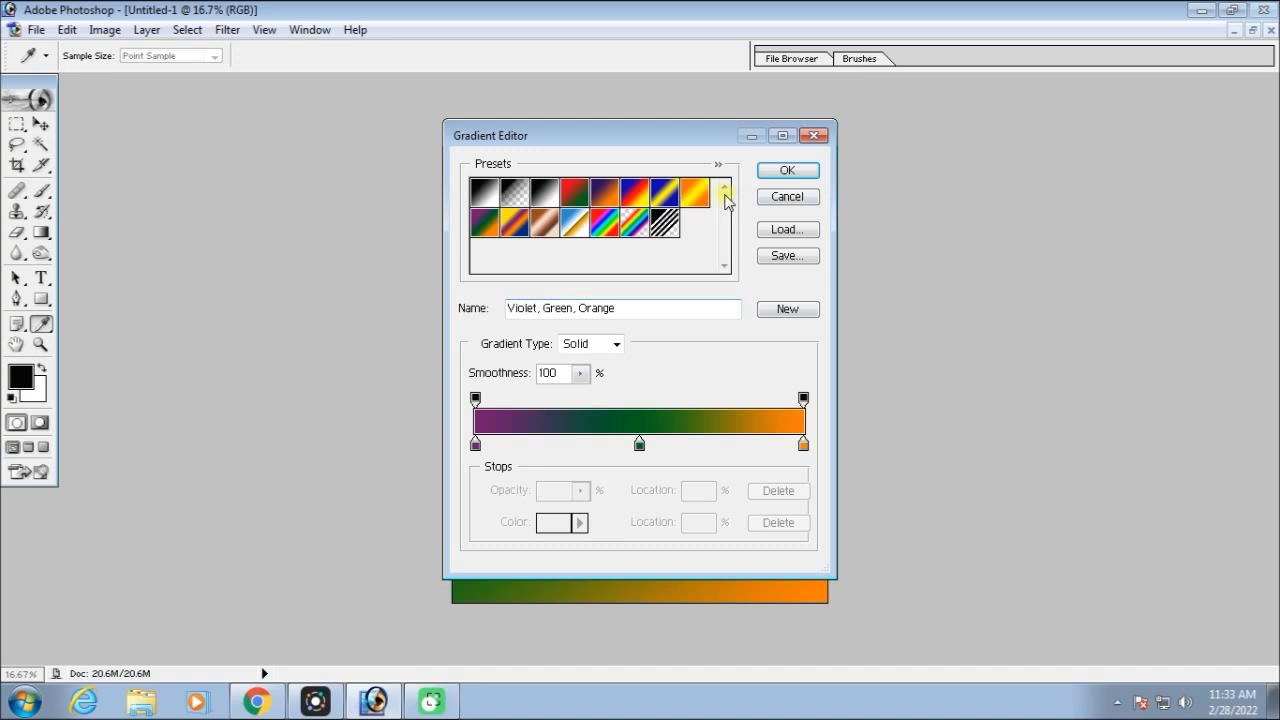
click(667, 196)
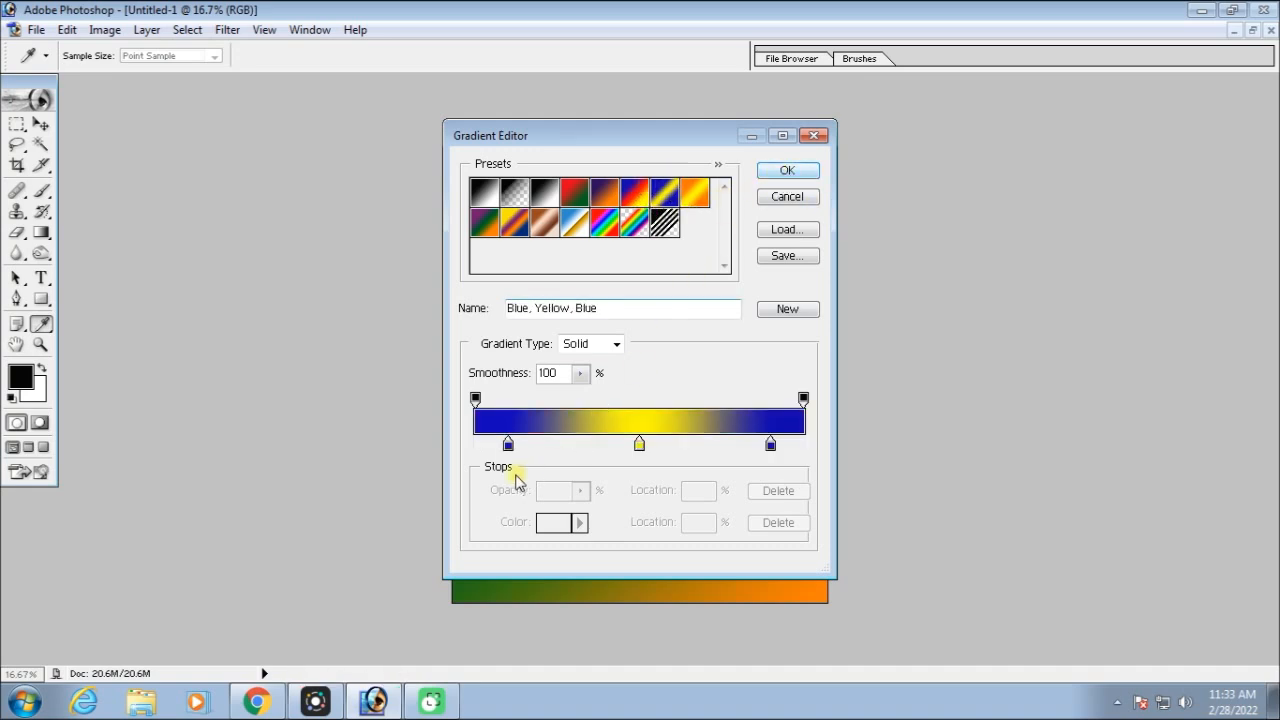
drag(509, 445, 538, 447)
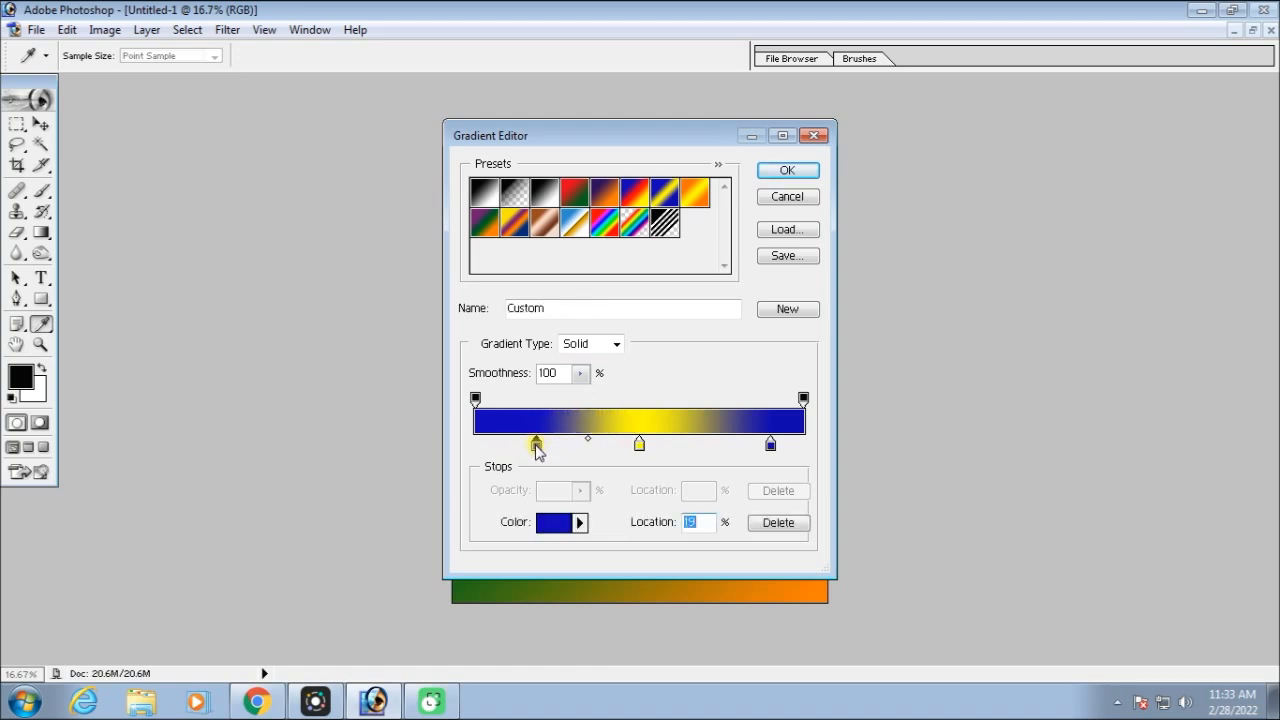
Recolor the gradient stop at 19% to bright red (F90C22) and accept the custom gradient
click(557, 524)
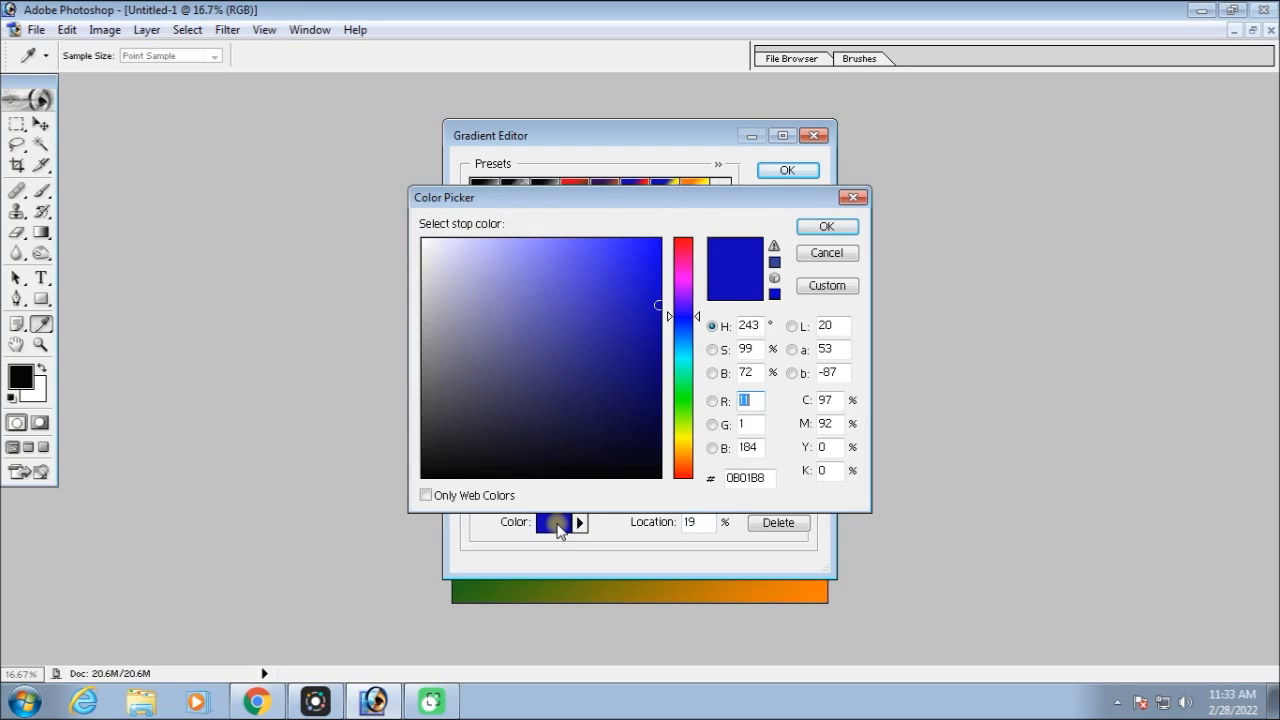
click(674, 245)
click(650, 243)
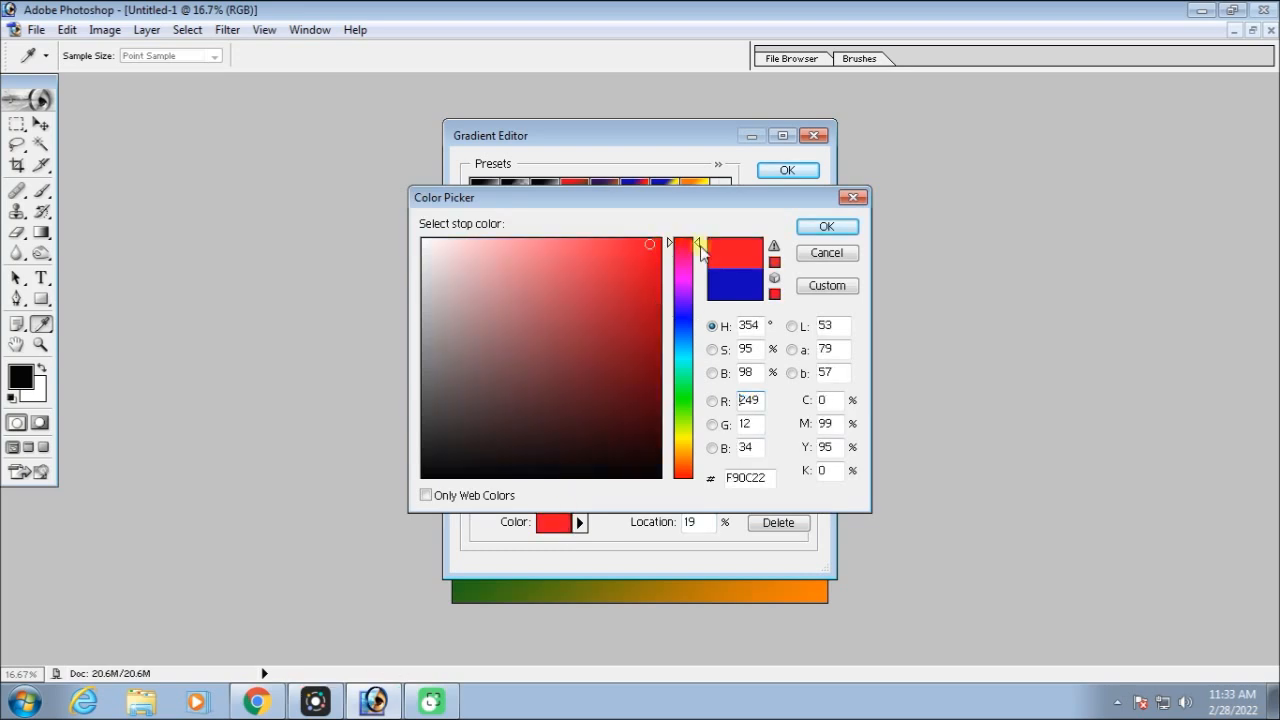
click(826, 226)
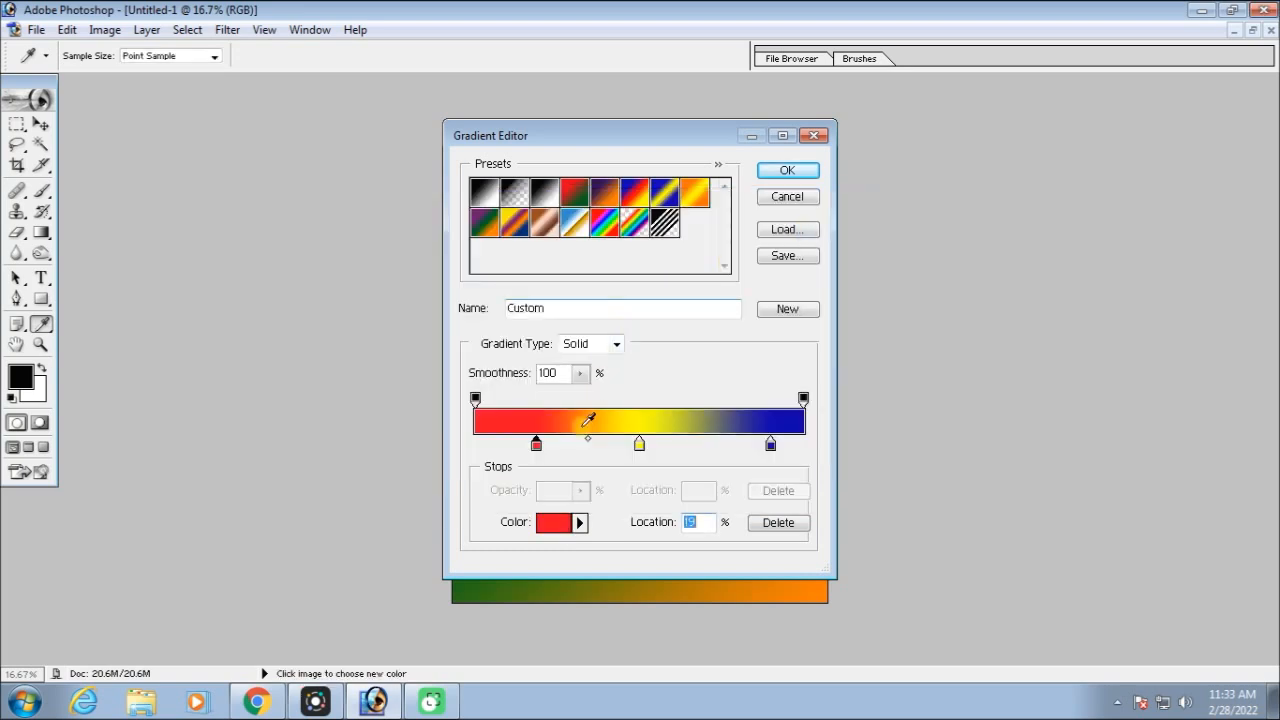
click(785, 172)
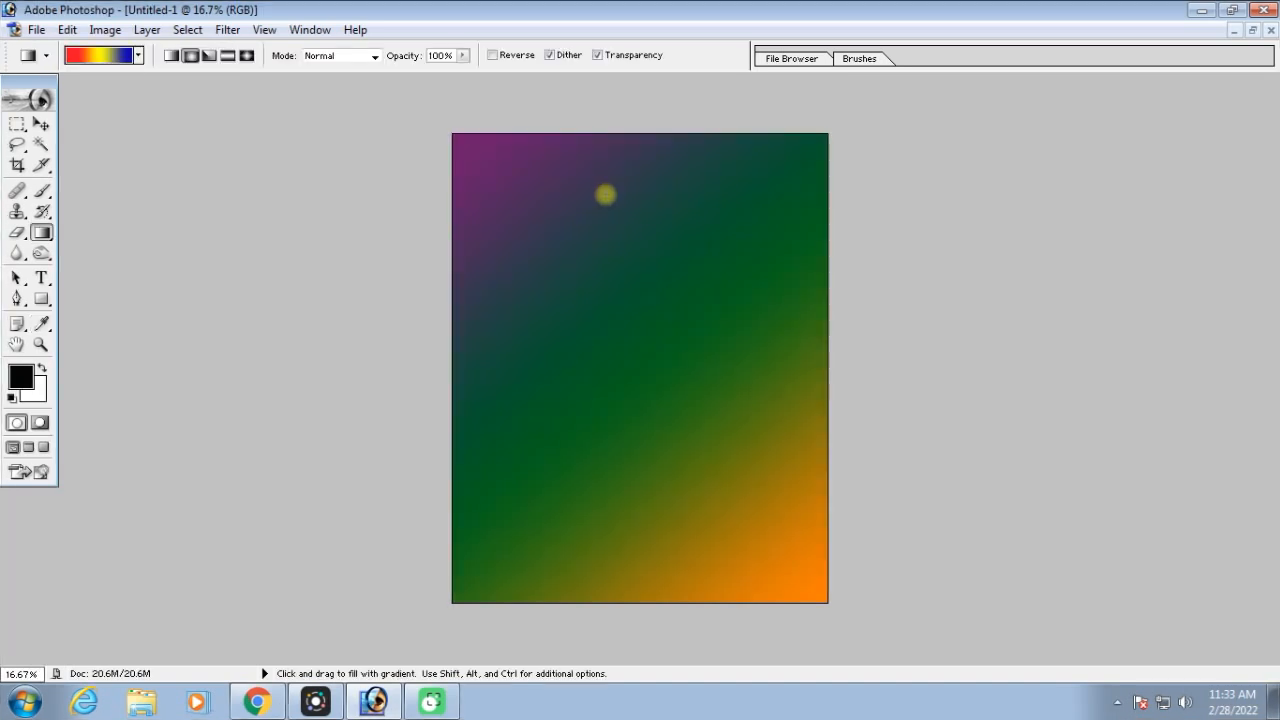
Undo both linear fills and fill the canvas with red-yellow-blue radial gradients, the last one centered near the canvas's upper-left corner
key(ctrl+alt+z)
key(ctrl+alt+z)
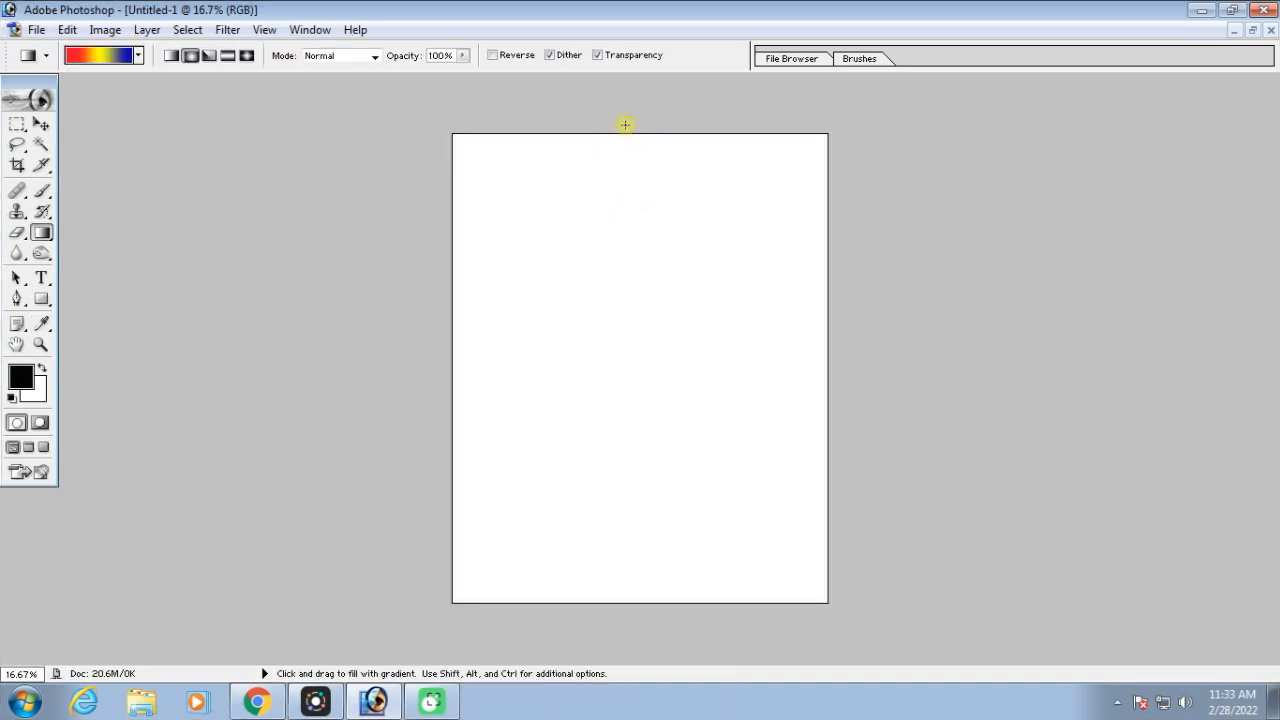
drag(630, 139, 631, 610)
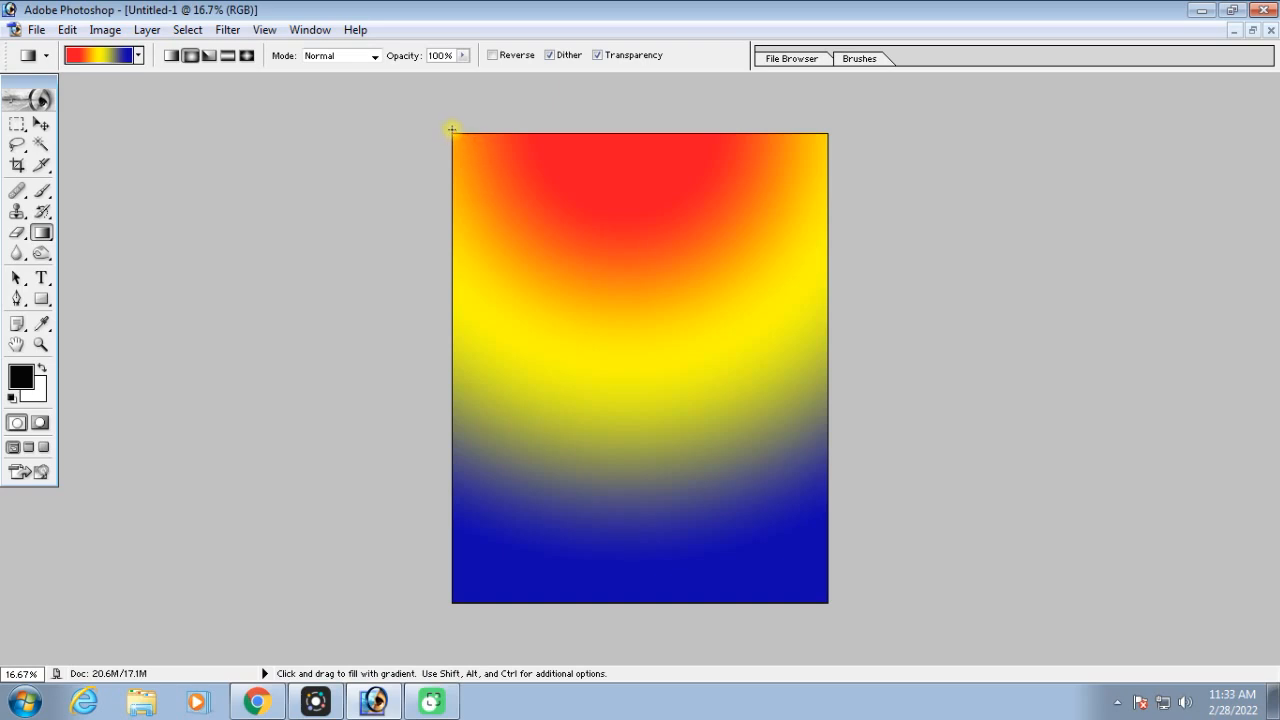
drag(497, 215, 830, 612)
click(545, 217)
drag(518, 185, 680, 401)
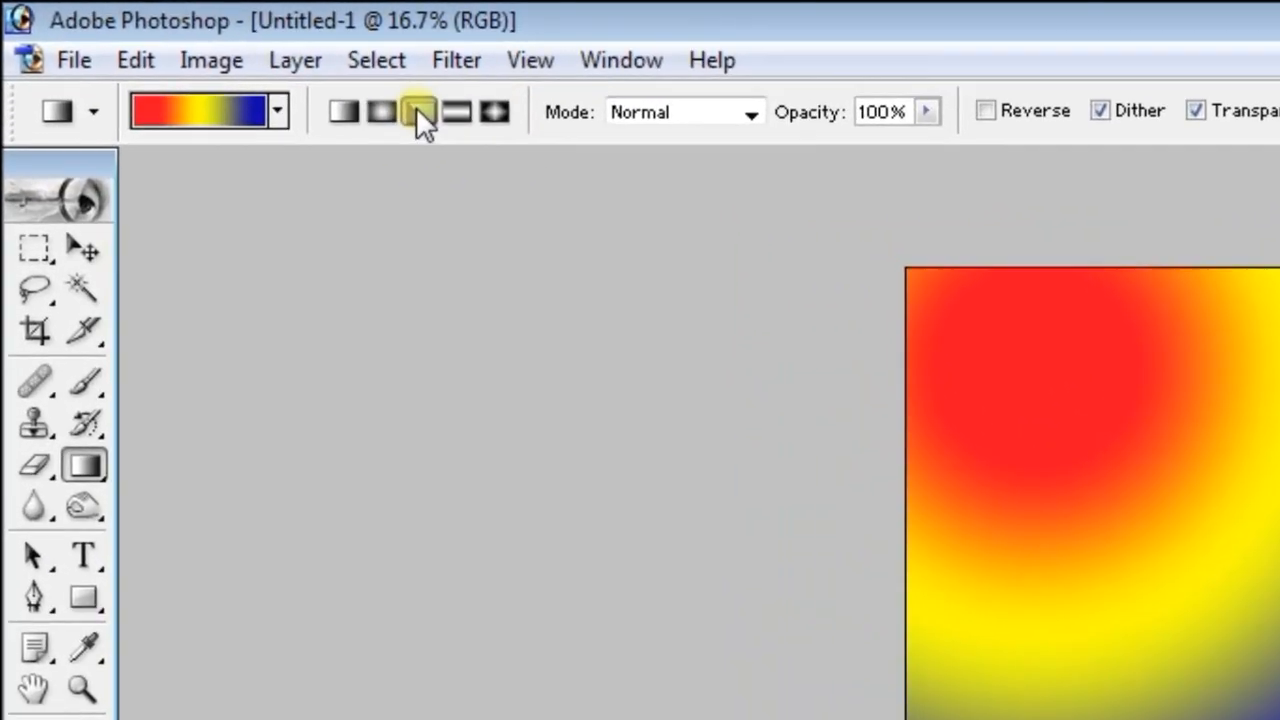
Fill the canvas with red-to-green Angle gradients: downward from below the top edge, diagonally between corners, and straight down the center
click(370, 98)
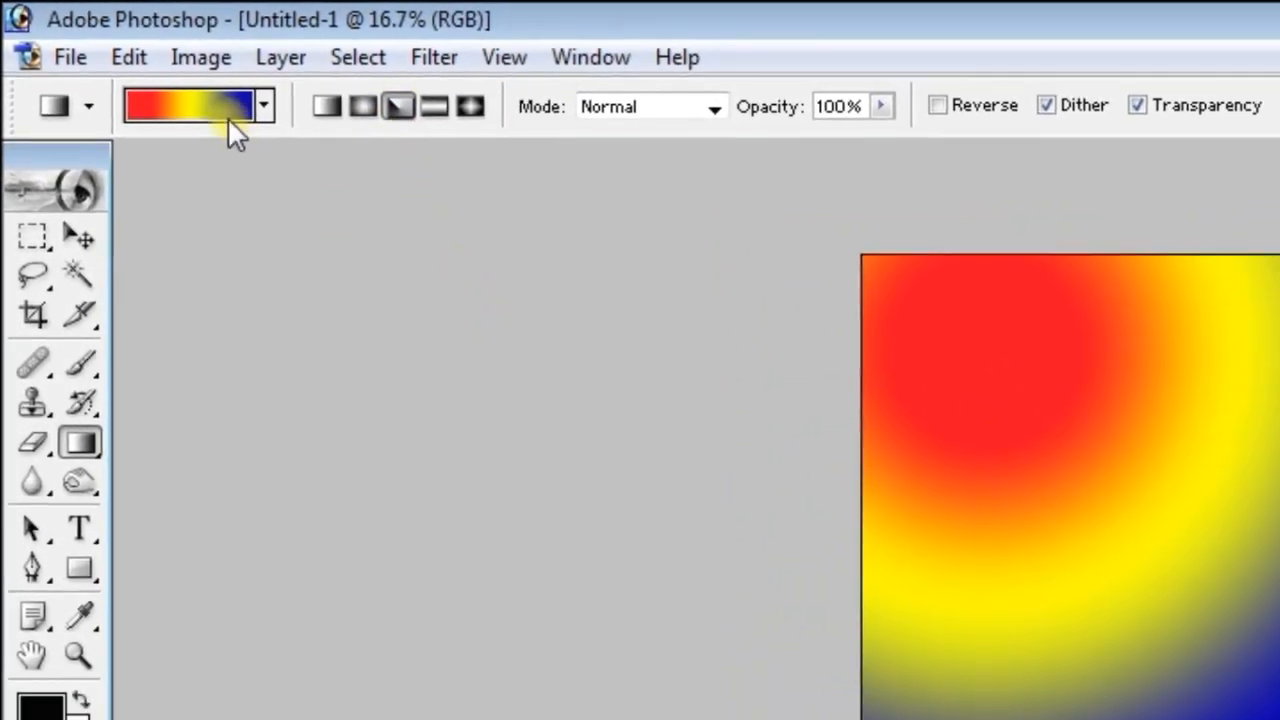
click(205, 100)
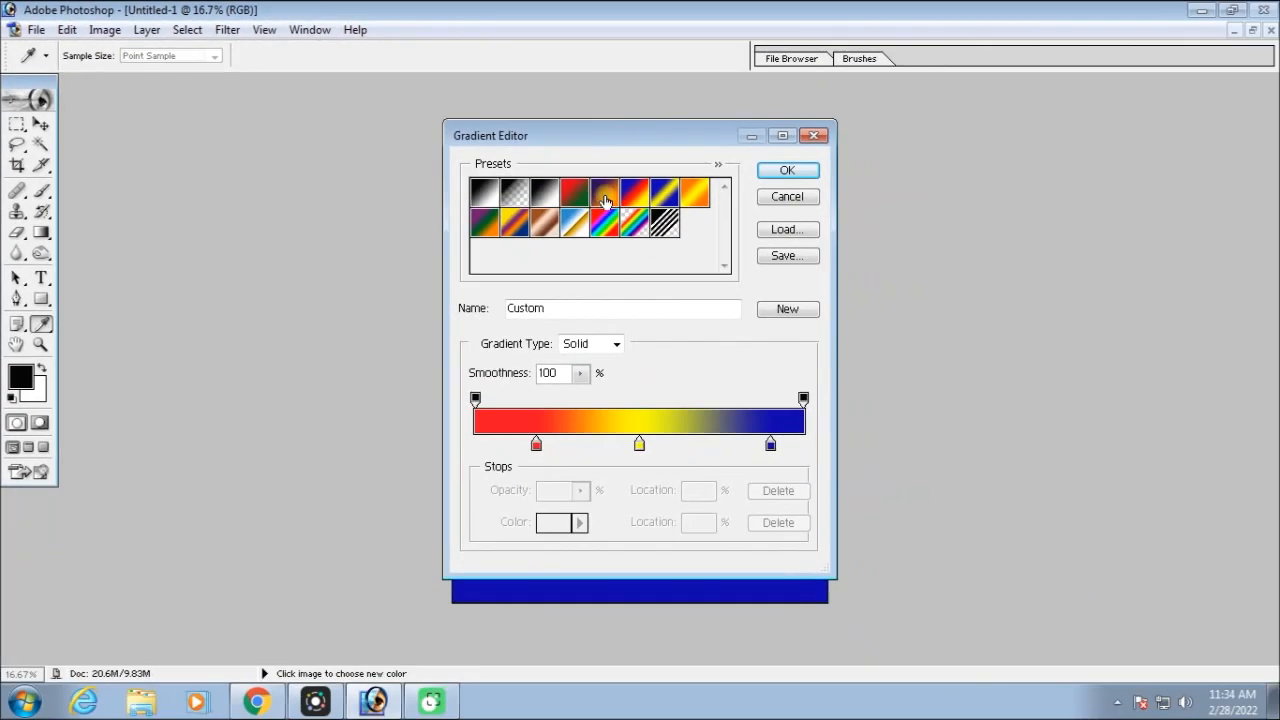
click(606, 195)
key(Return)
drag(625, 192, 629, 463)
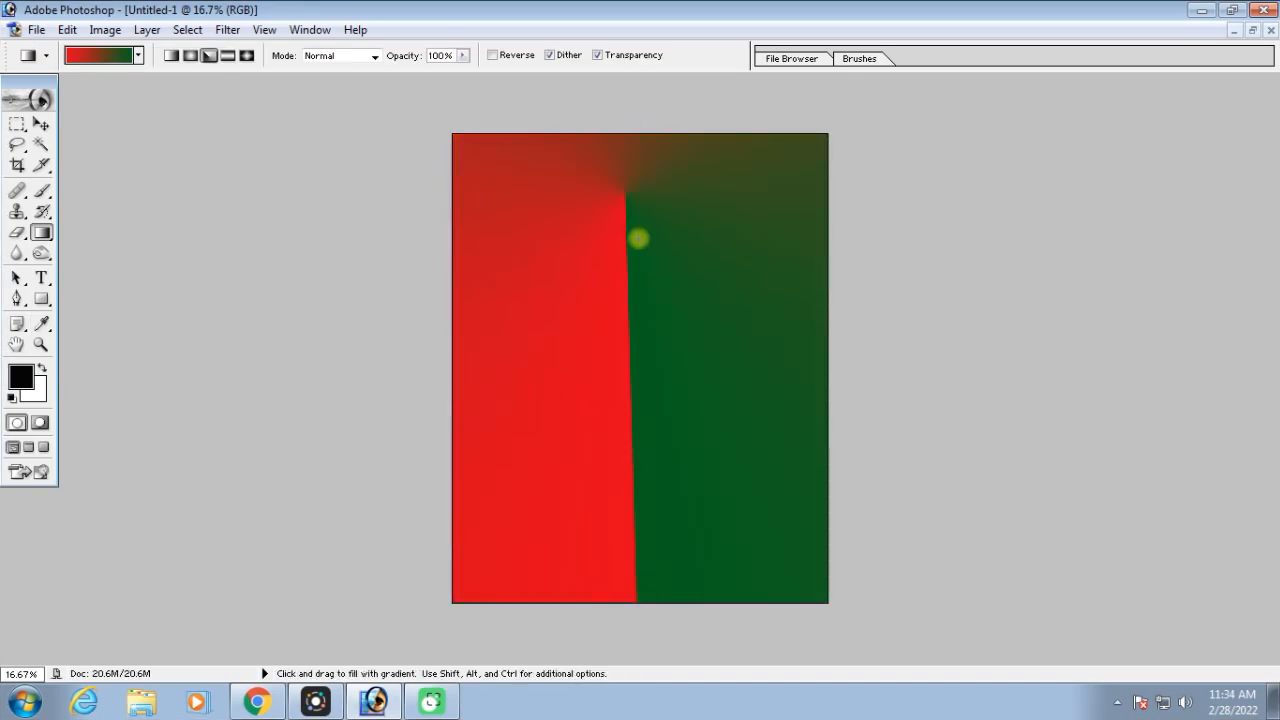
drag(457, 136, 825, 611)
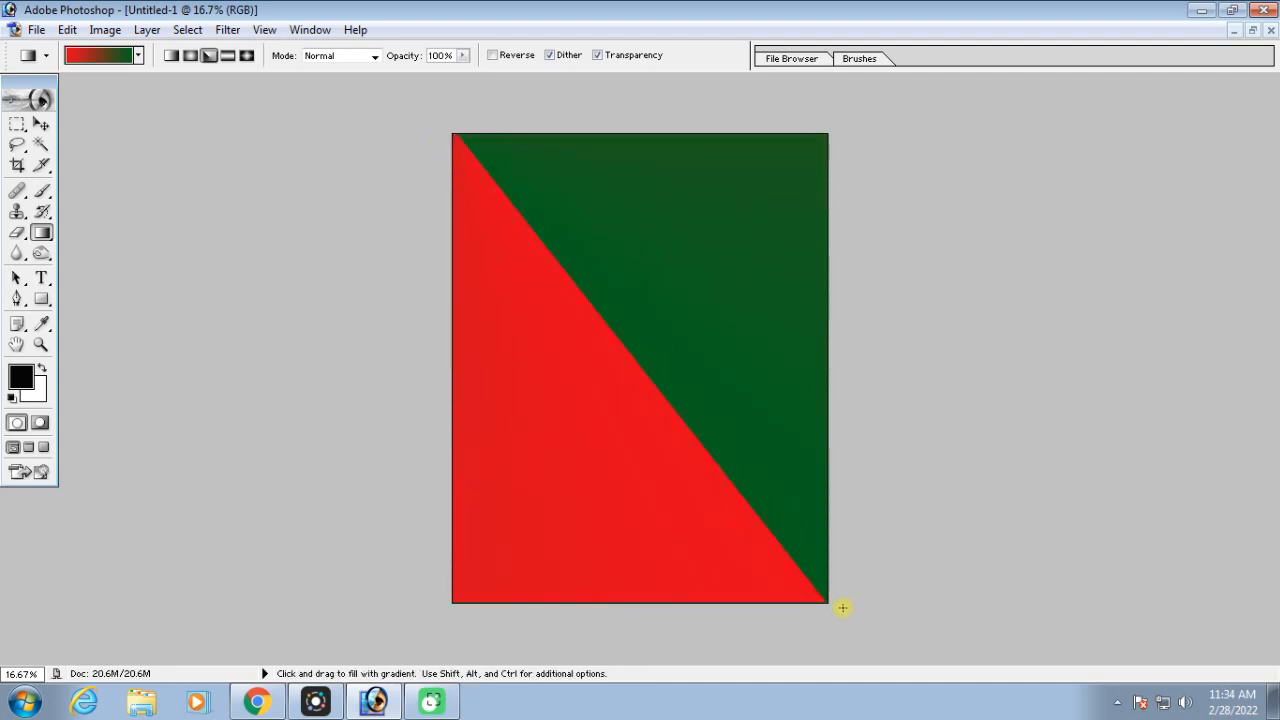
drag(640, 135, 637, 604)
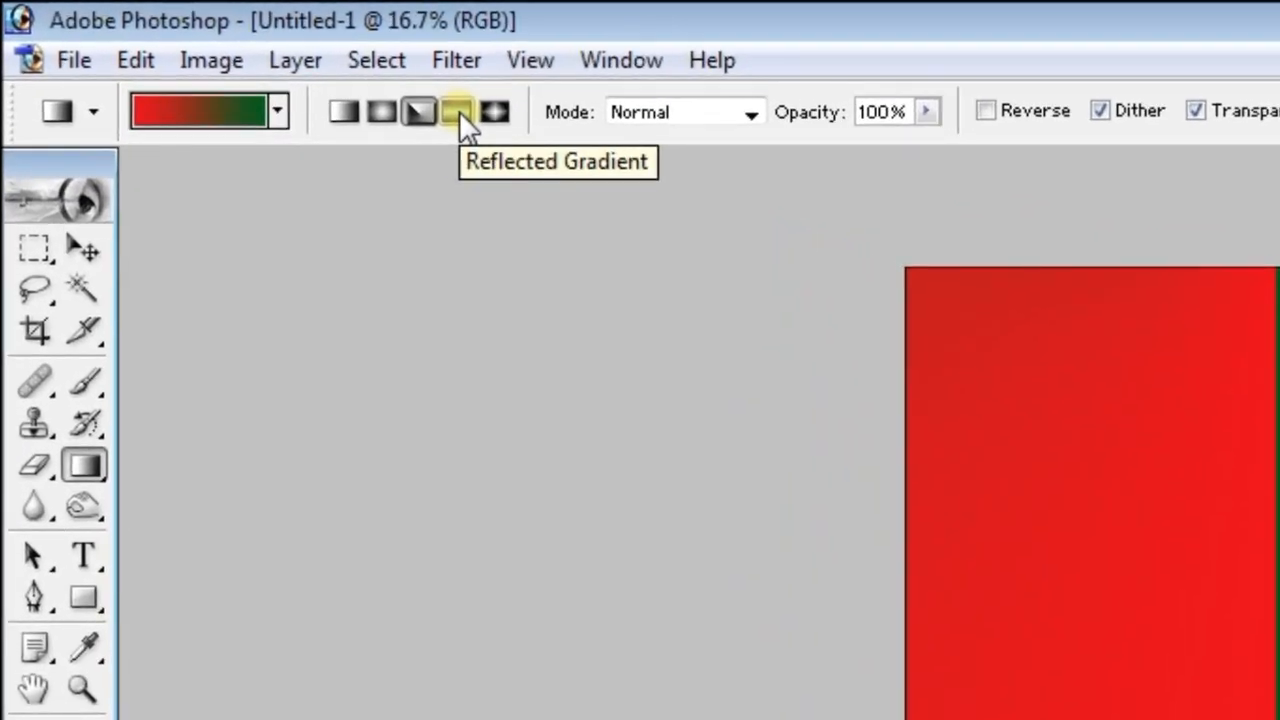
Fill the canvas with Reflected gradients using the Violet, Orange preset, first diagonally between corners and finally from top to bottom
click(459, 111)
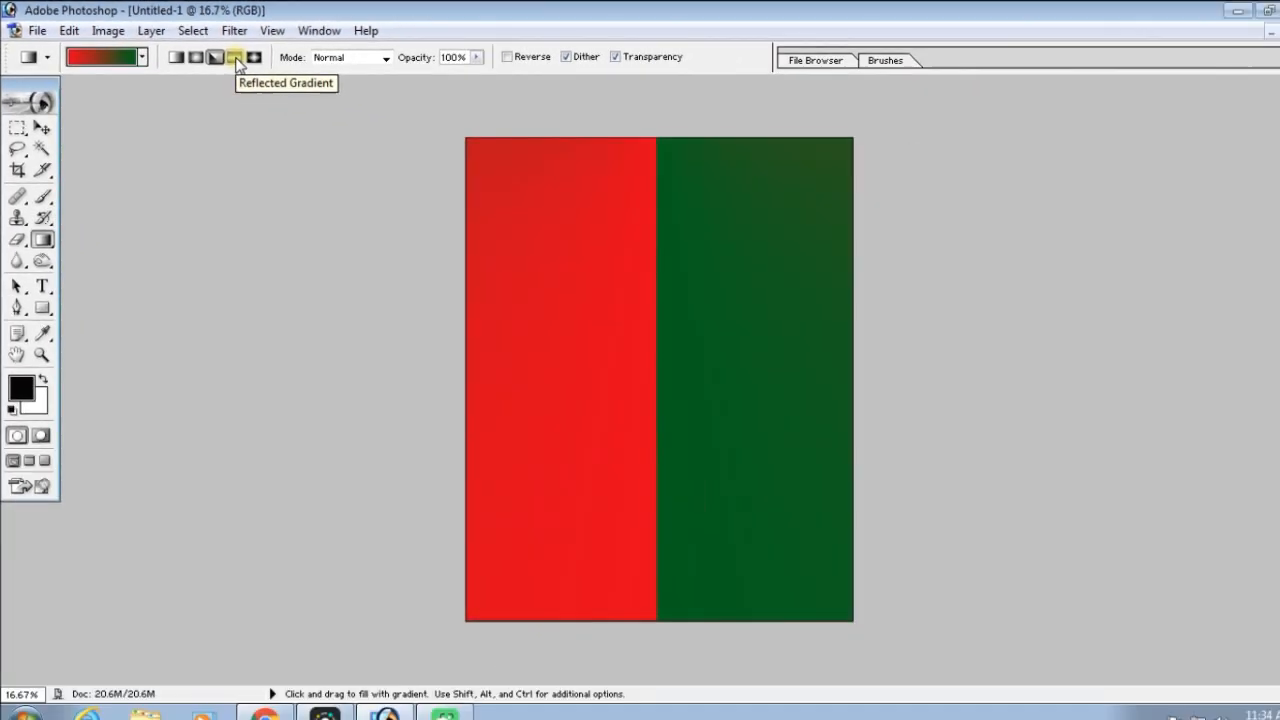
click(97, 57)
click(603, 184)
key(Return)
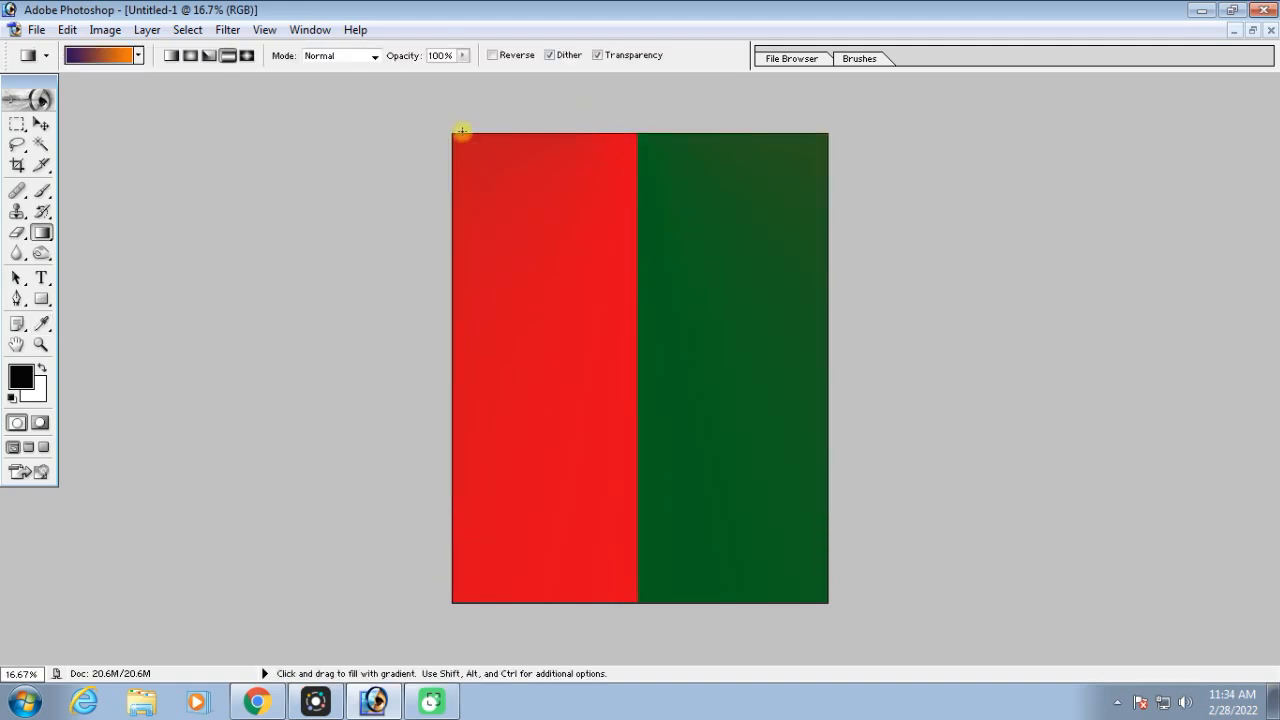
drag(446, 132, 826, 604)
drag(623, 122, 646, 626)
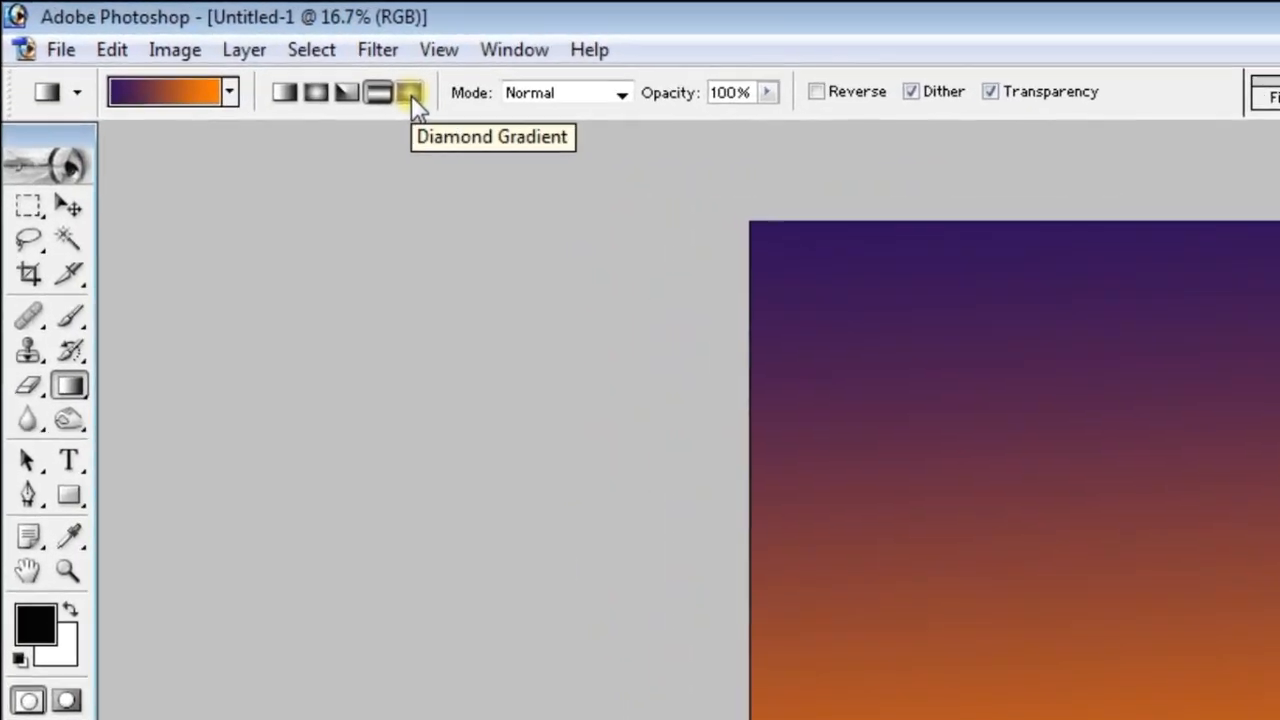
Choose the Diamond Gradient style with the rainbow preset and fill the canvas from the top edge to the bottom
click(480, 109)
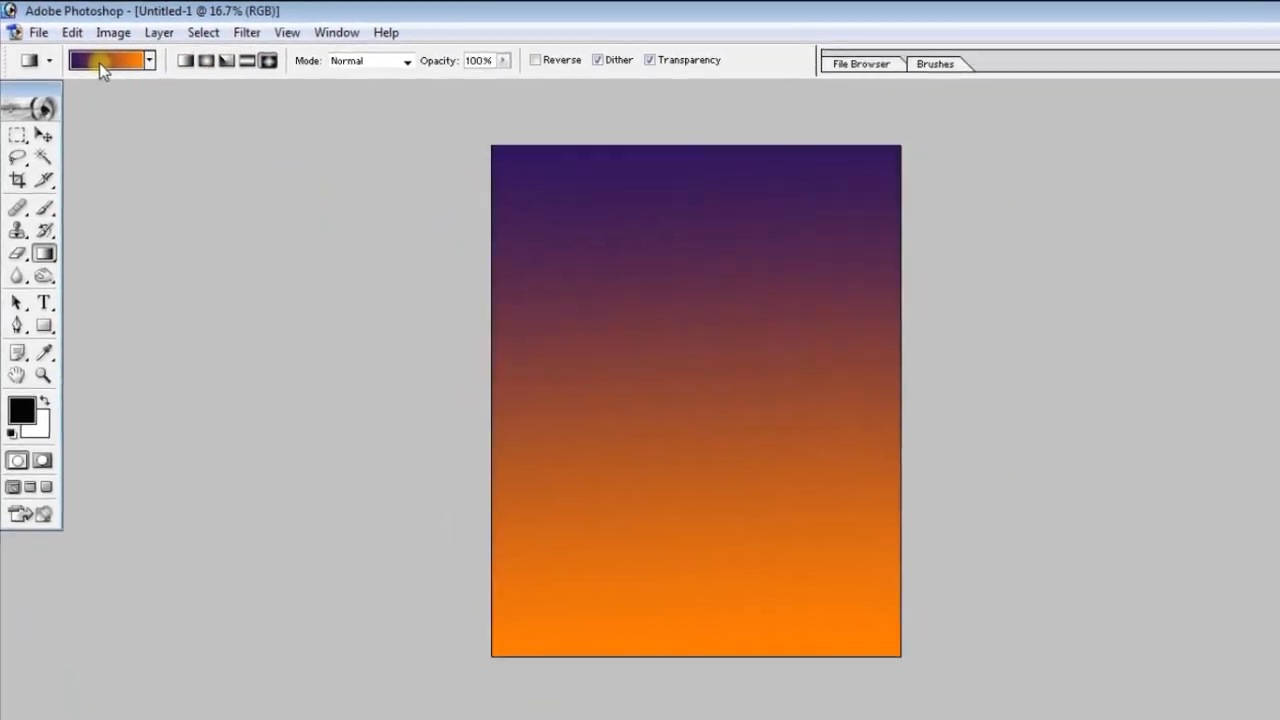
click(99, 63)
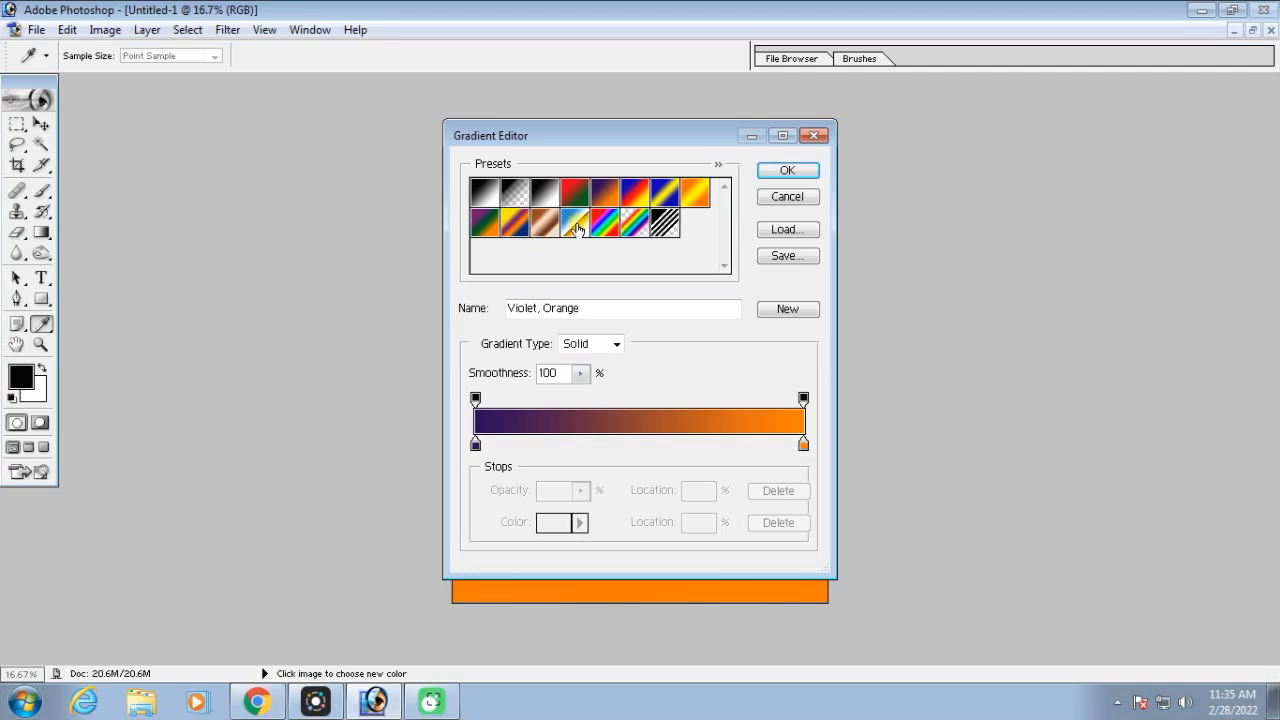
click(577, 229)
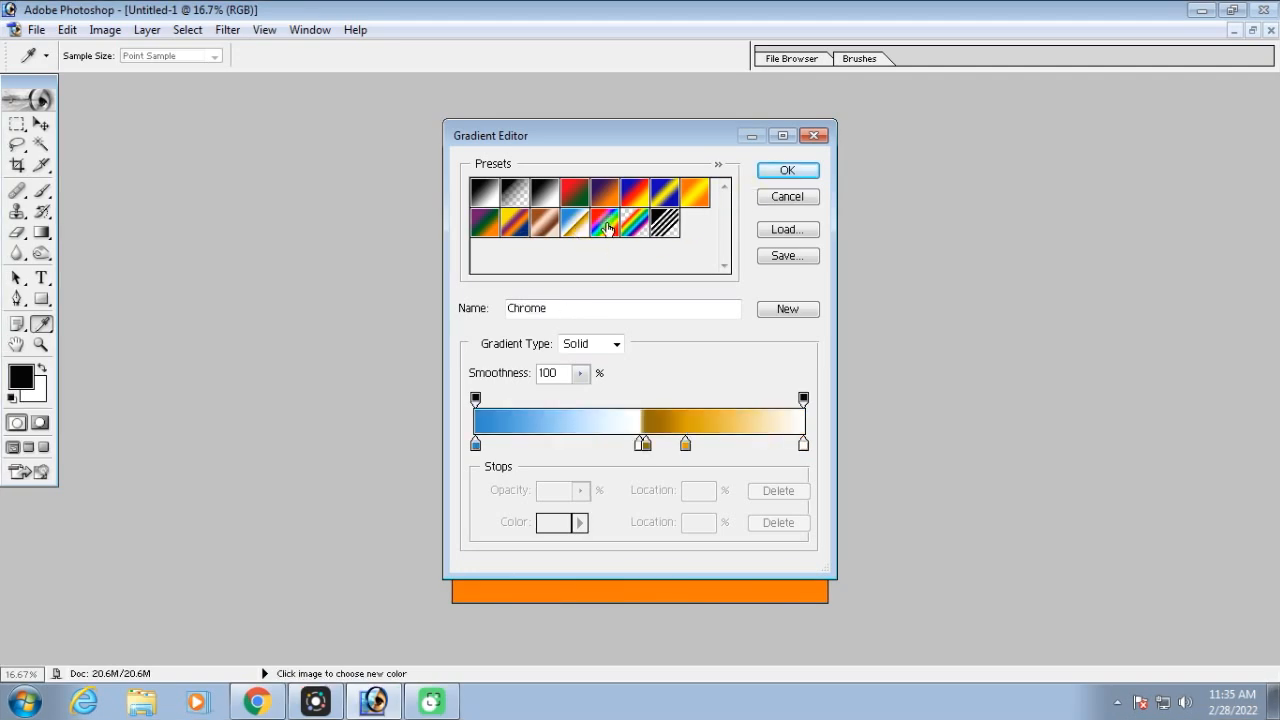
double_click(606, 224)
drag(608, 134, 634, 590)
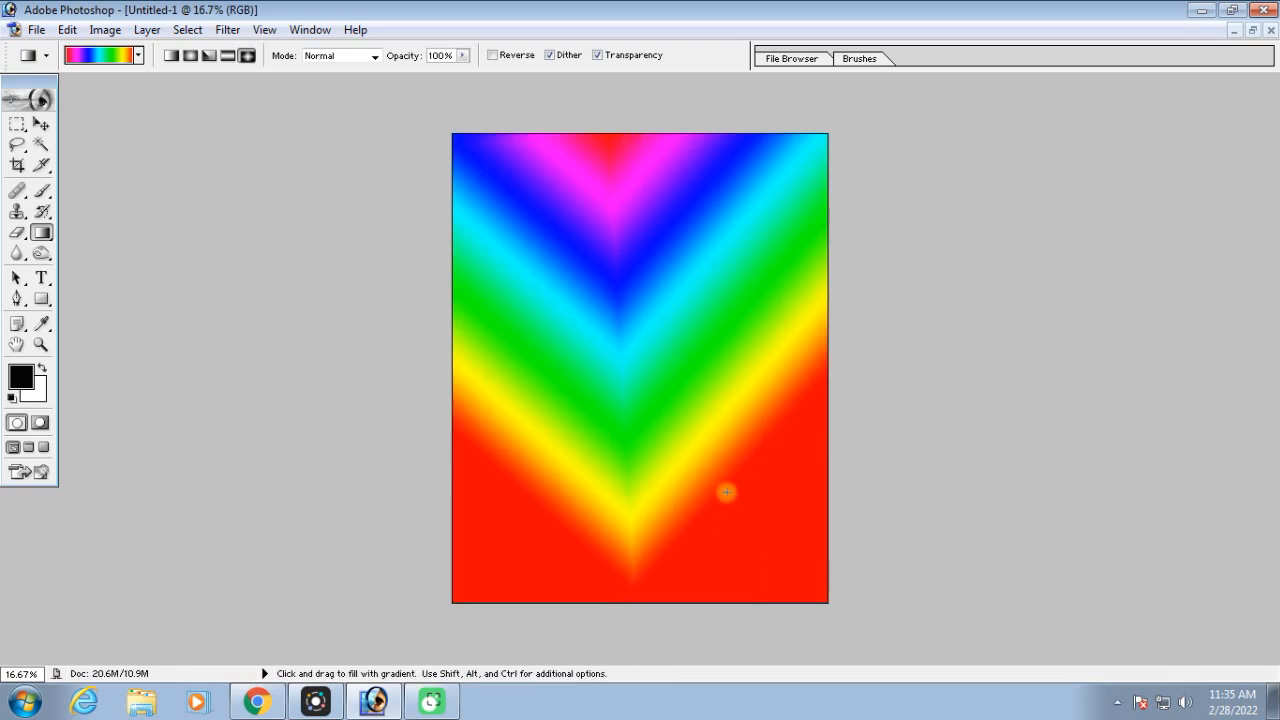
Draw smaller rainbow diamond gradients at different spots, the last one near the canvas's upper-left corner, and turn on Reverse
drag(588, 247, 640, 340)
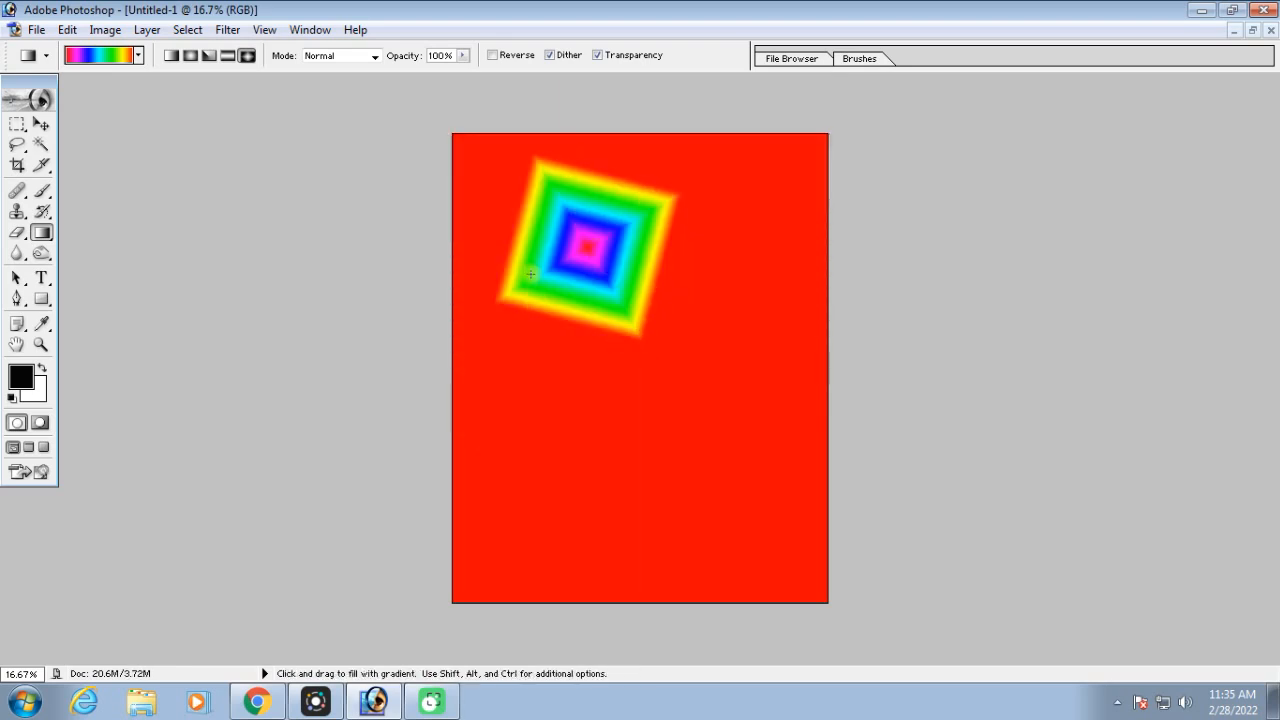
drag(766, 206, 666, 337)
drag(530, 222, 599, 328)
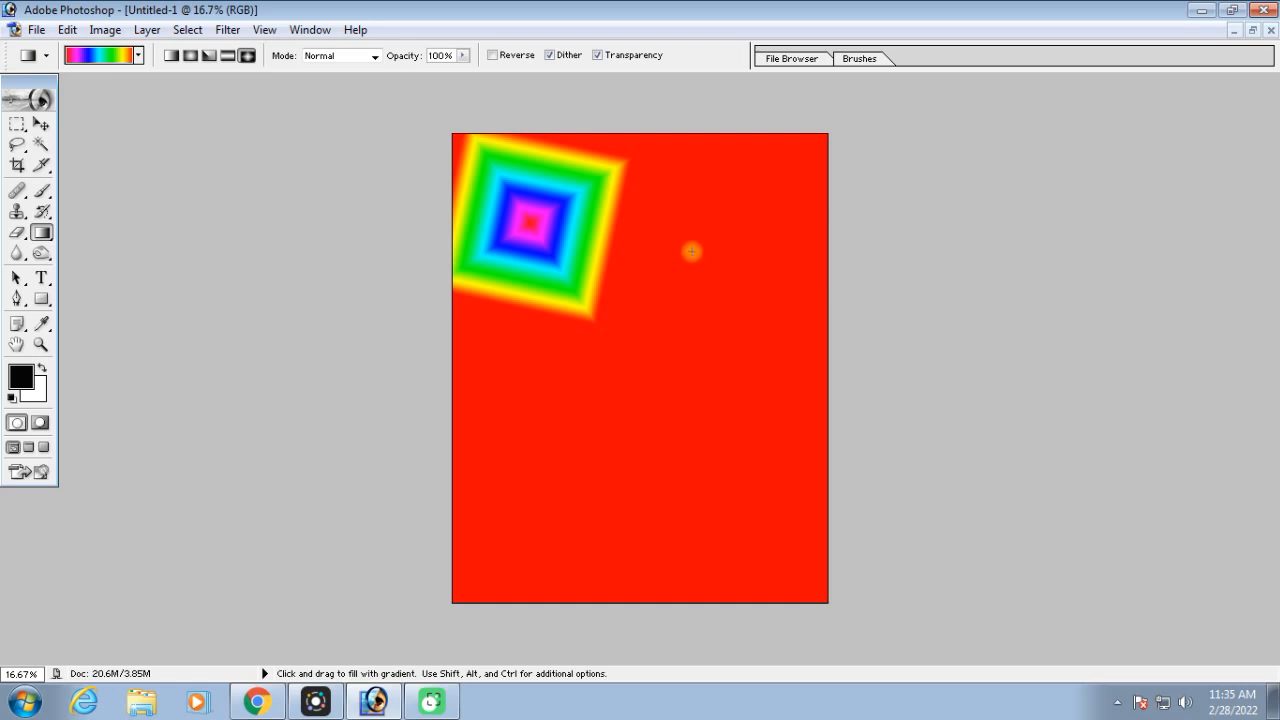
click(506, 56)
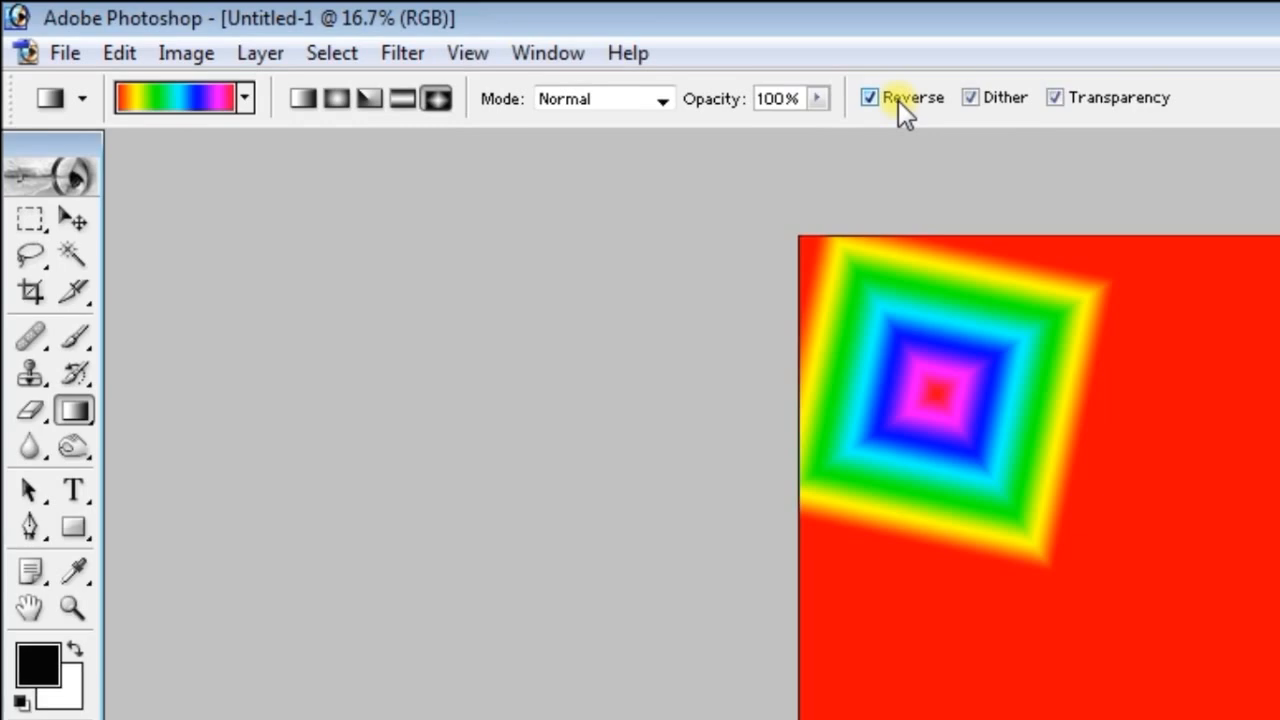
Toggle the Reverse option off and on to compare the rainbow gradient's color order
click(899, 98)
click(899, 98)
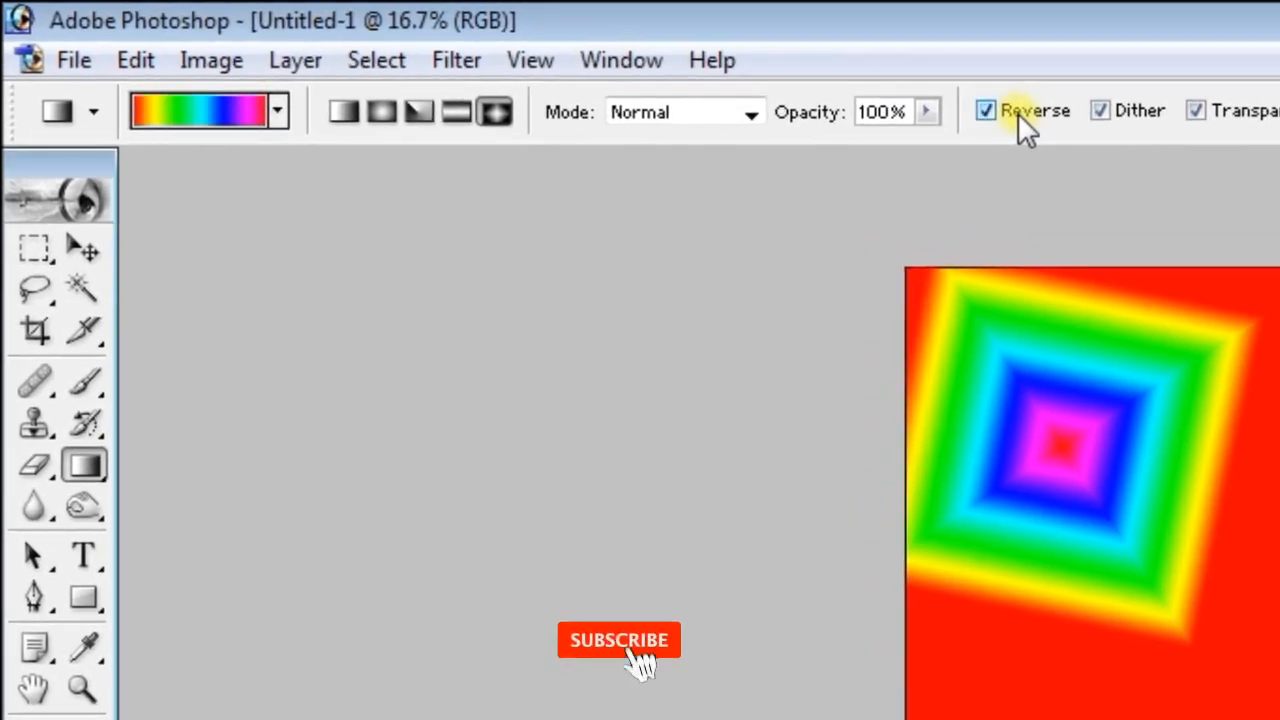
click(1018, 113)
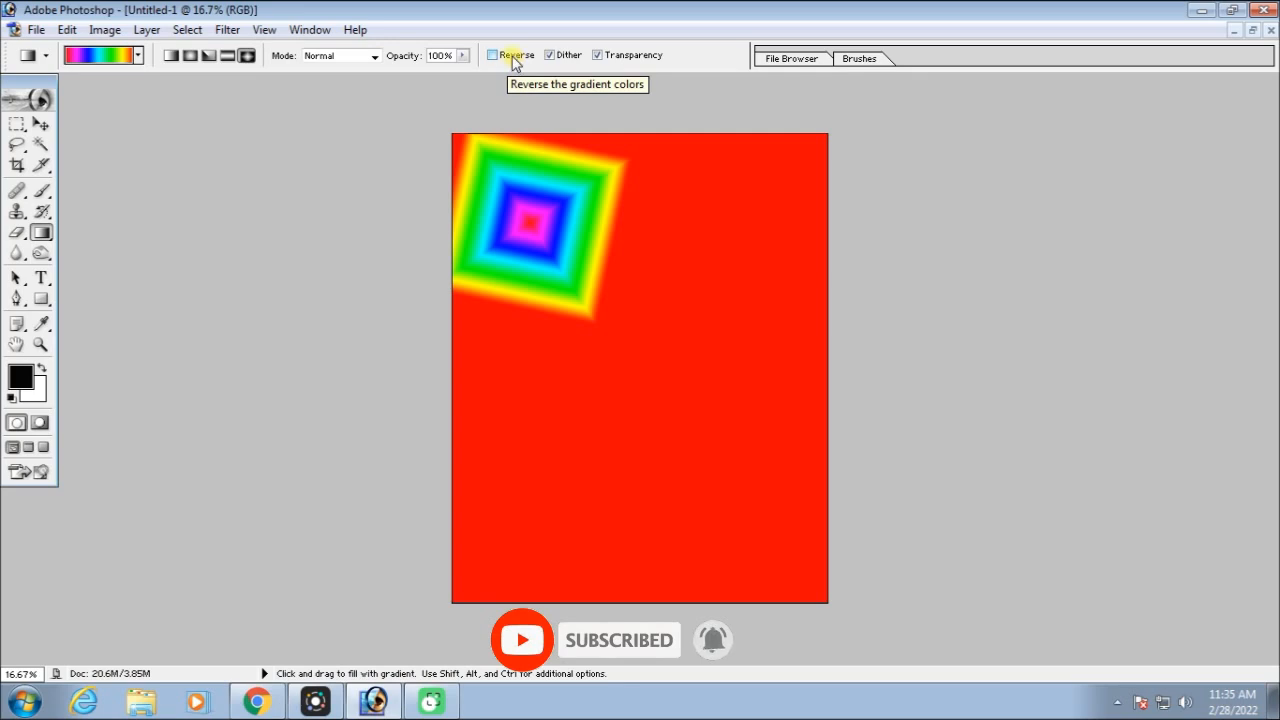
click(513, 58)
click(513, 58)
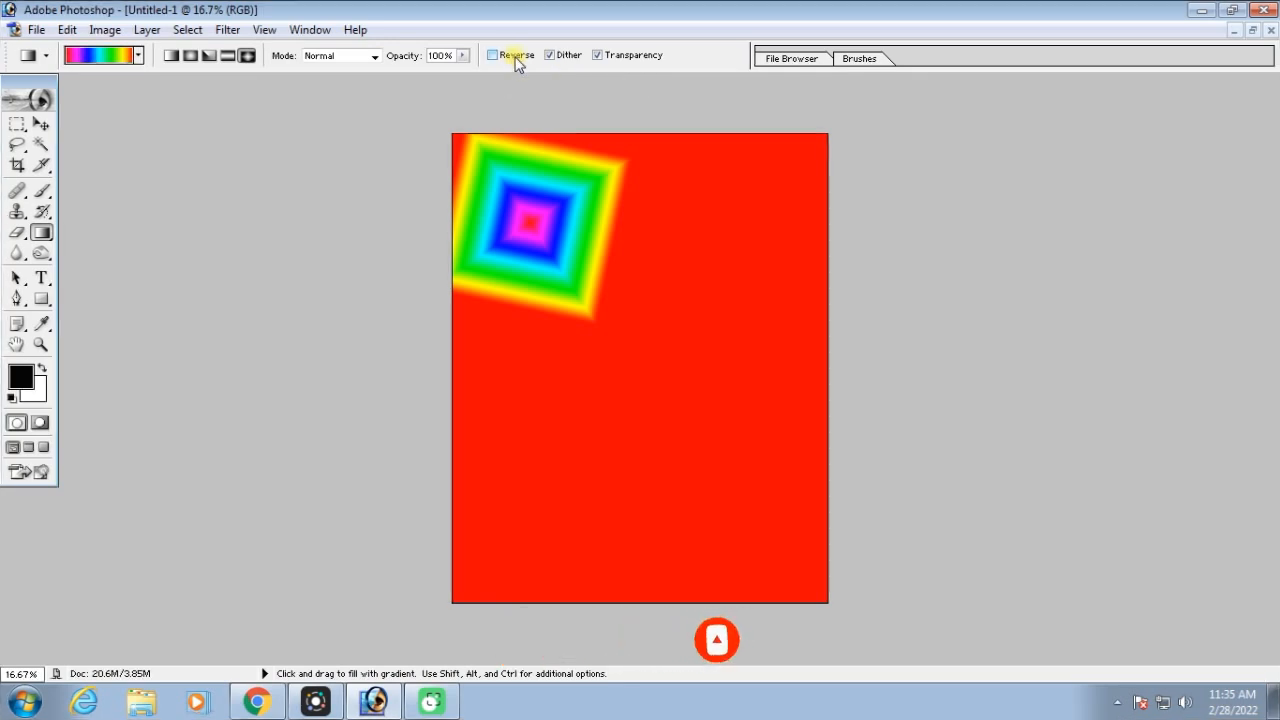
With Reverse on, draw rainbow diamond gradients around the upper canvas, the last near its upper-left corner, and restore the document to a floating window
click(514, 61)
drag(714, 191, 672, 291)
drag(534, 196, 520, 306)
drag(737, 263, 677, 349)
drag(560, 242, 614, 385)
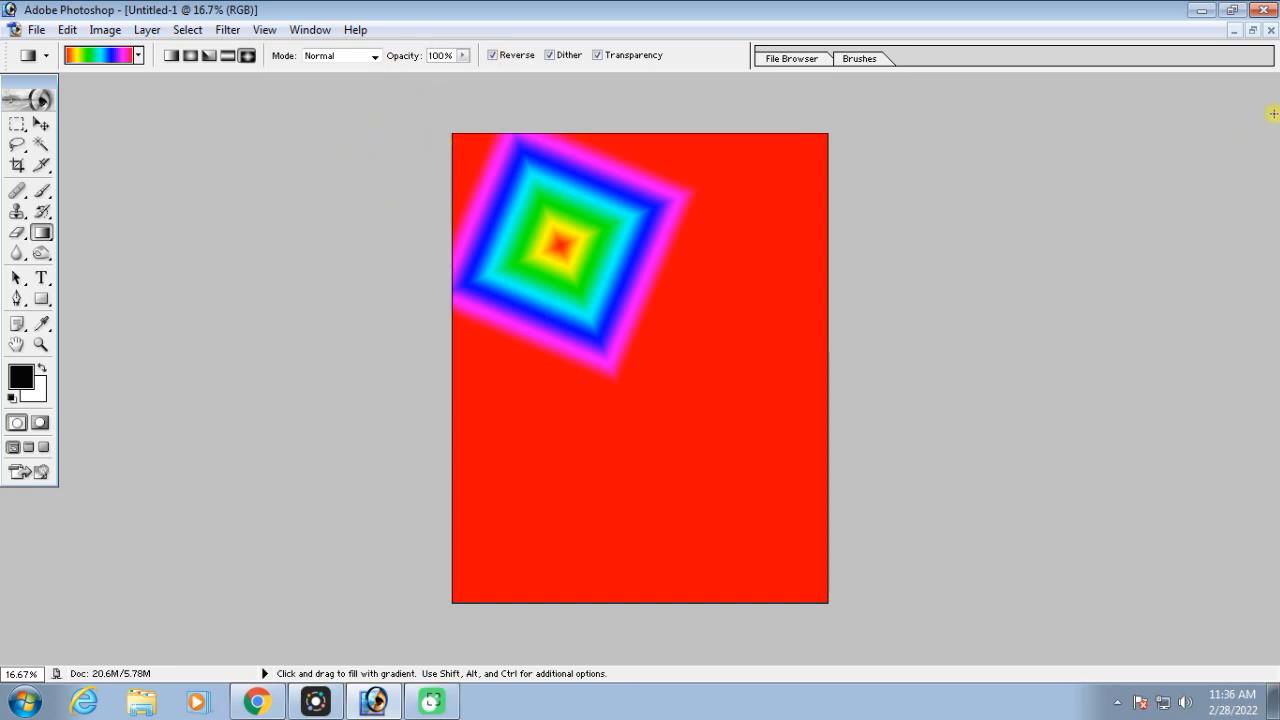
click(1252, 30)
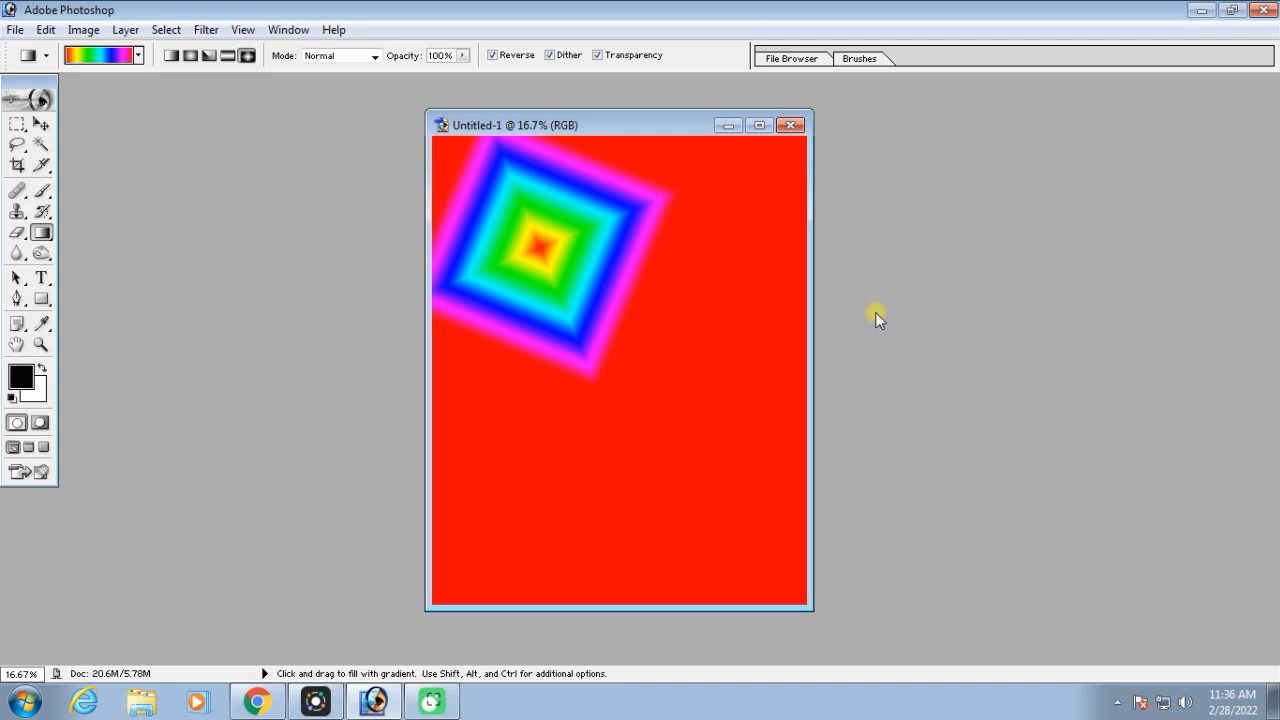
key(F9)
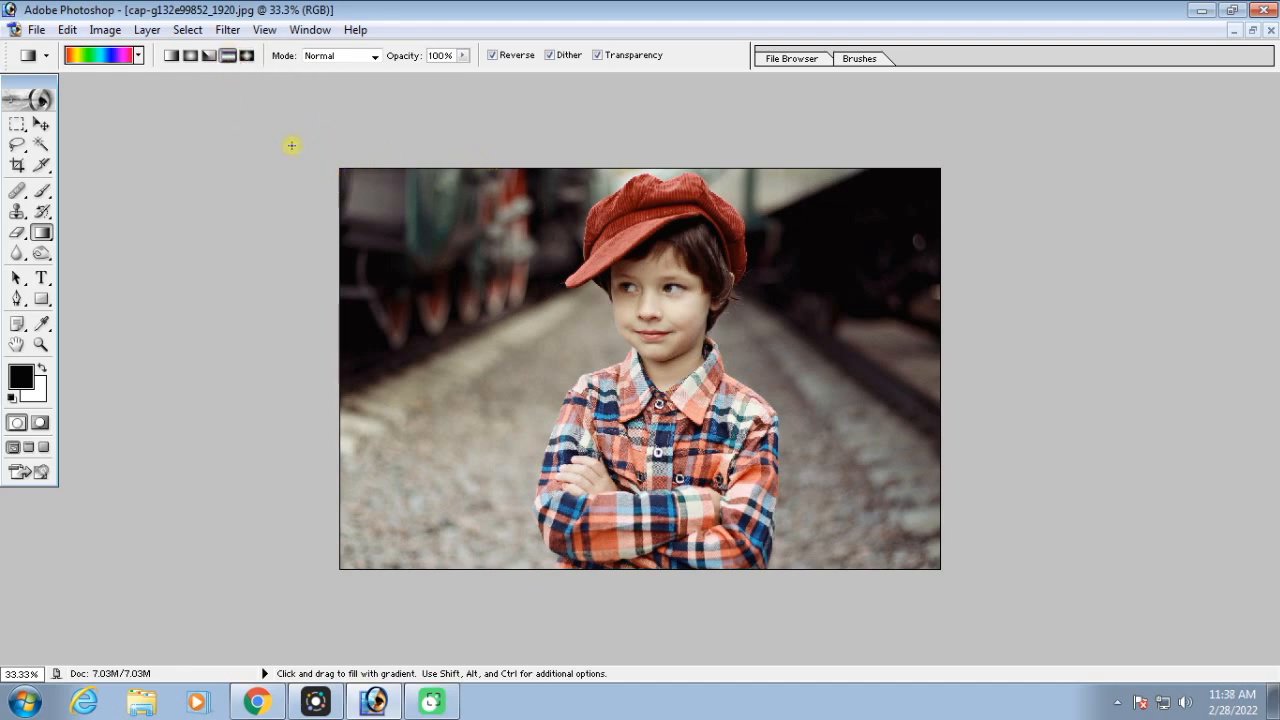
Choose the Violet, Orange preset, set the opacity to 51%, and apply a Reflected gradient across the photo of the boy
click(100, 56)
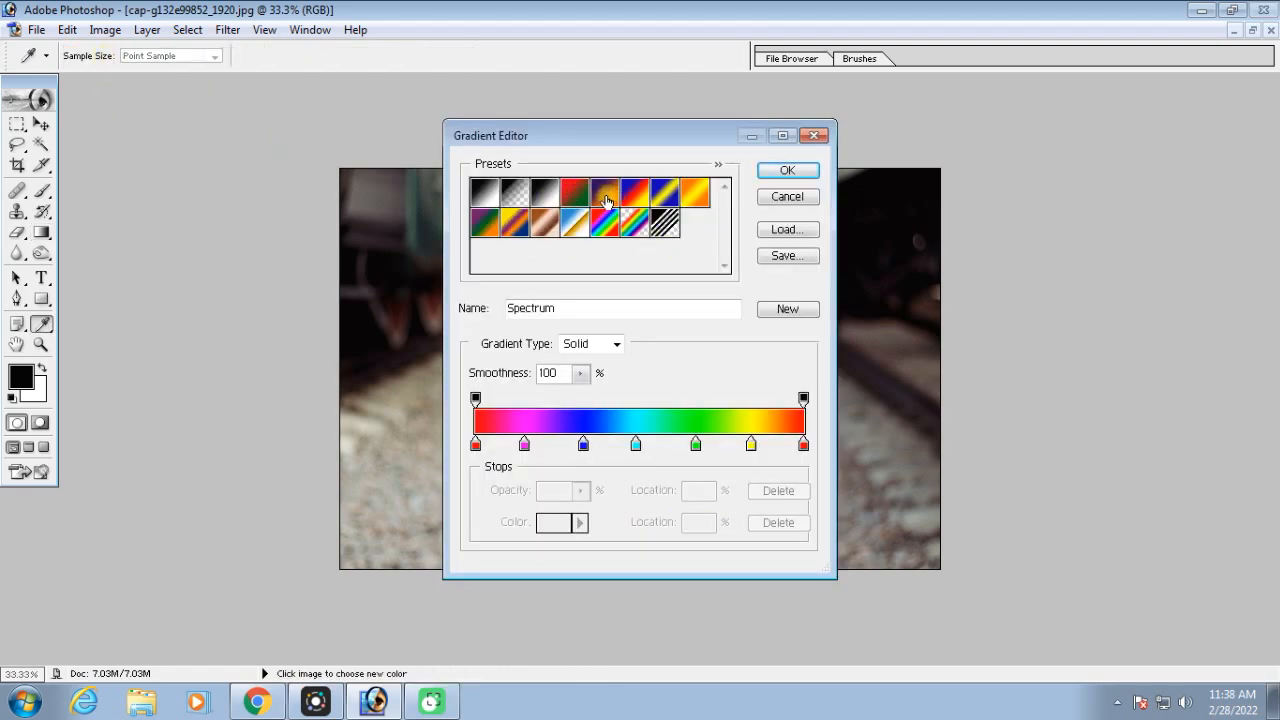
click(608, 195)
click(786, 171)
click(464, 56)
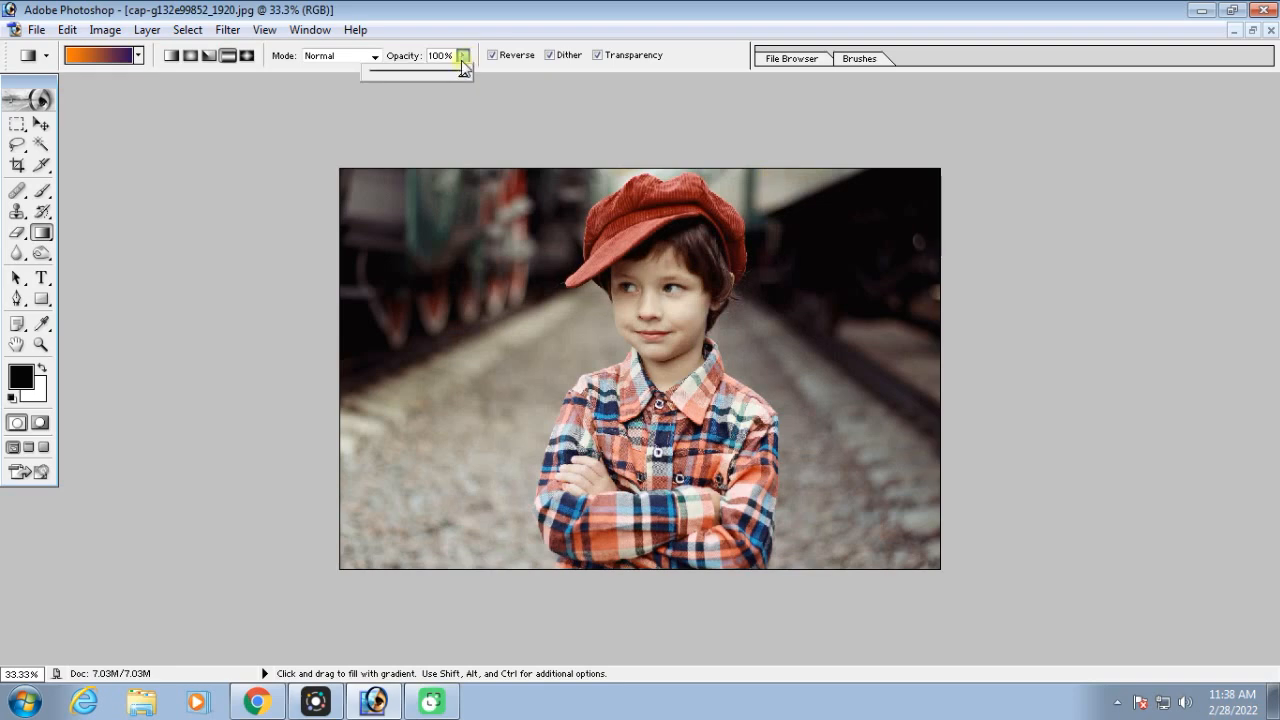
drag(417, 72, 418, 73)
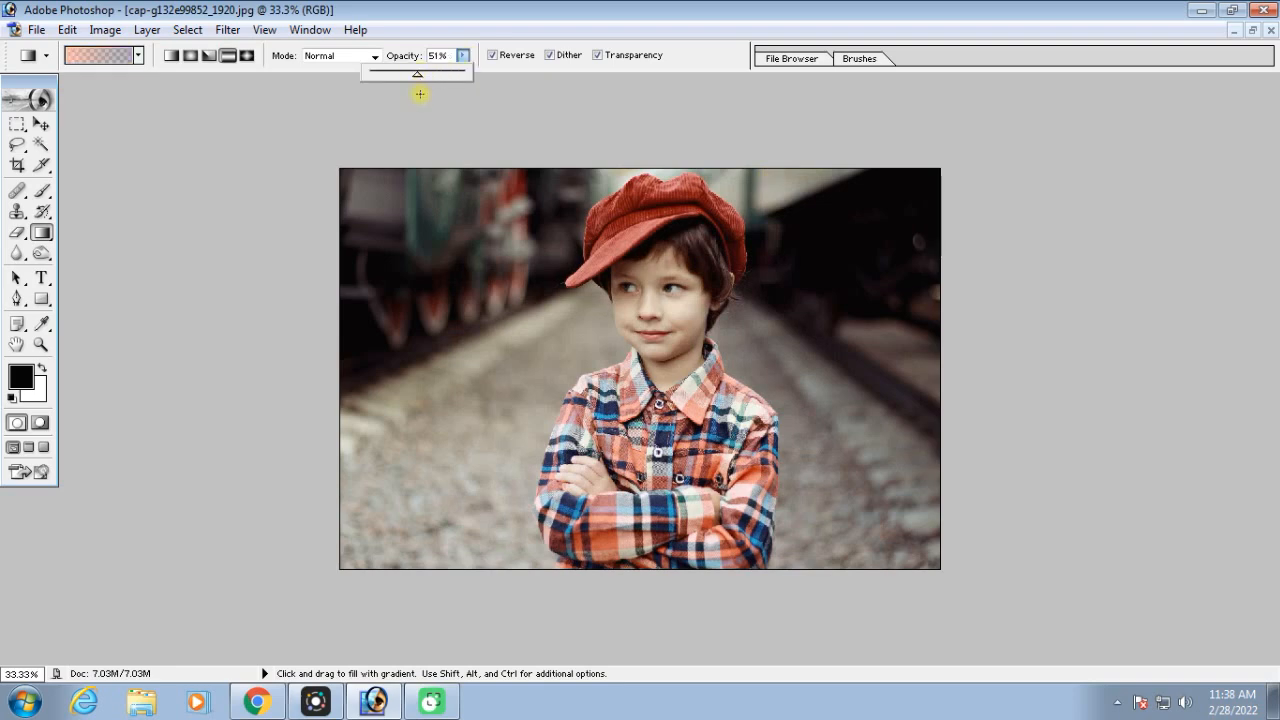
drag(513, 264, 945, 422)
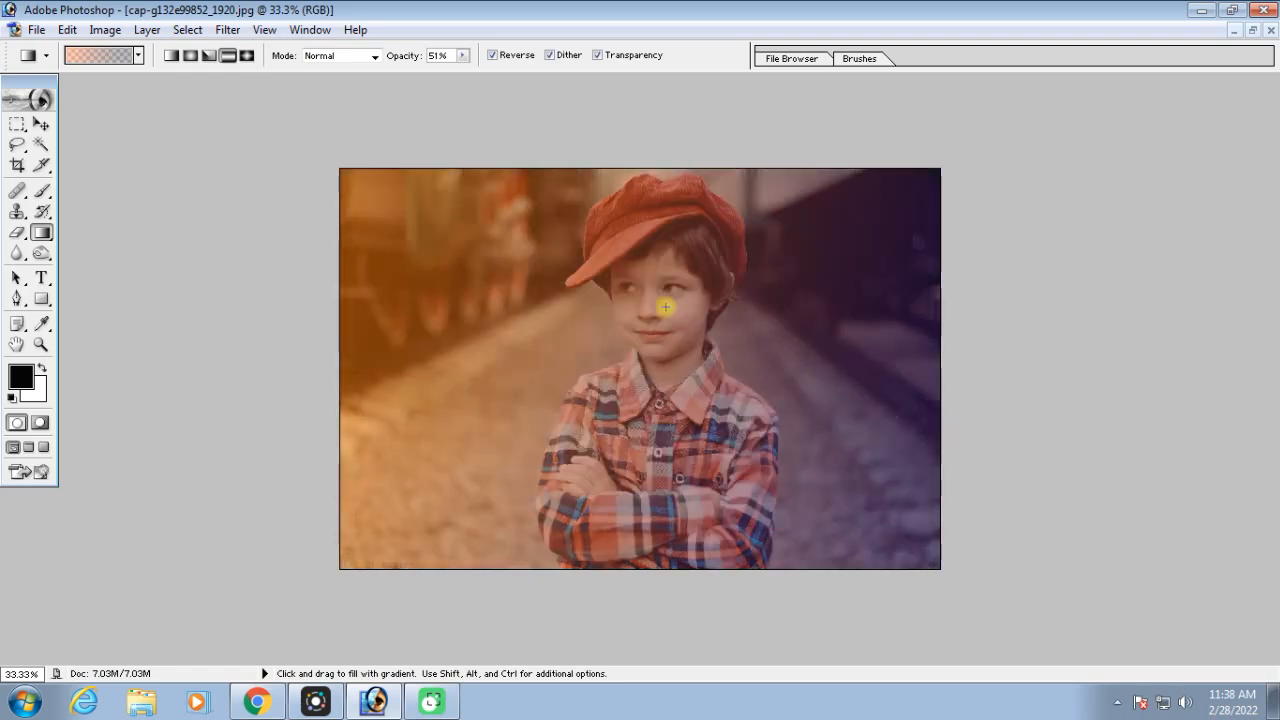
Raise the gradient opacity to 72% and apply another orange-to-violet gradient diagonally across the whole photo
key(ctrl+0)
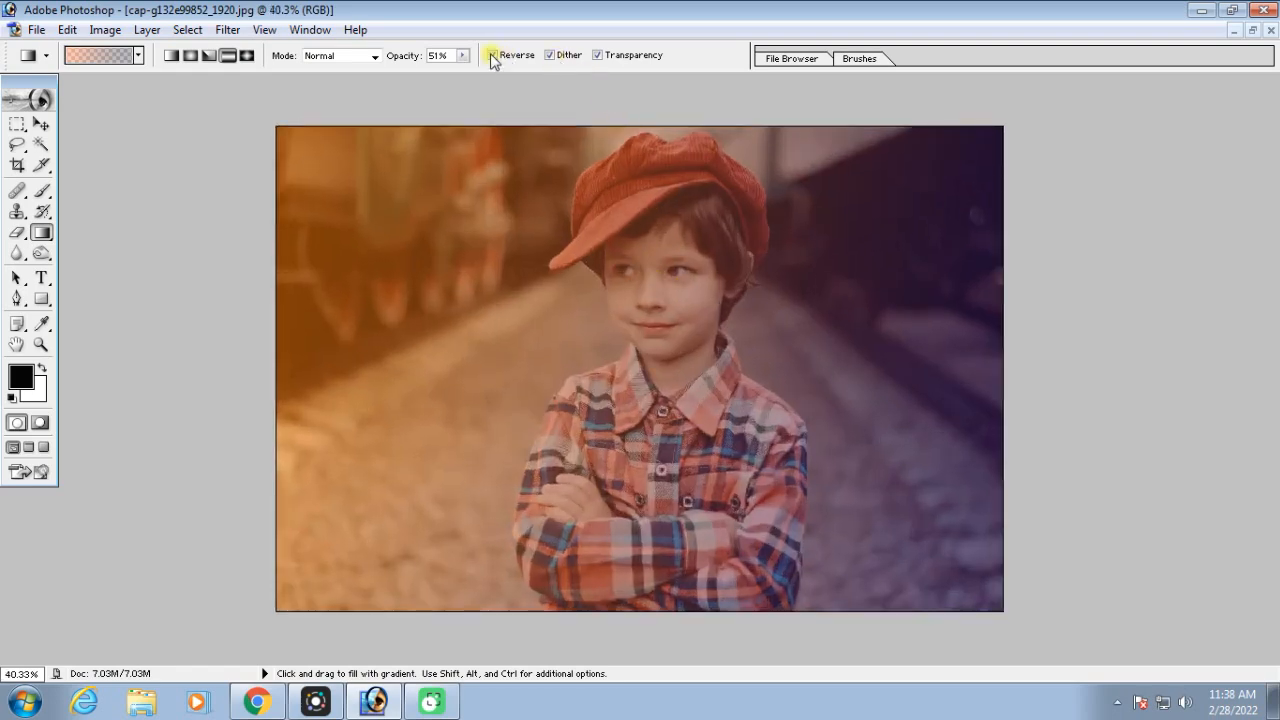
drag(463, 58, 479, 71)
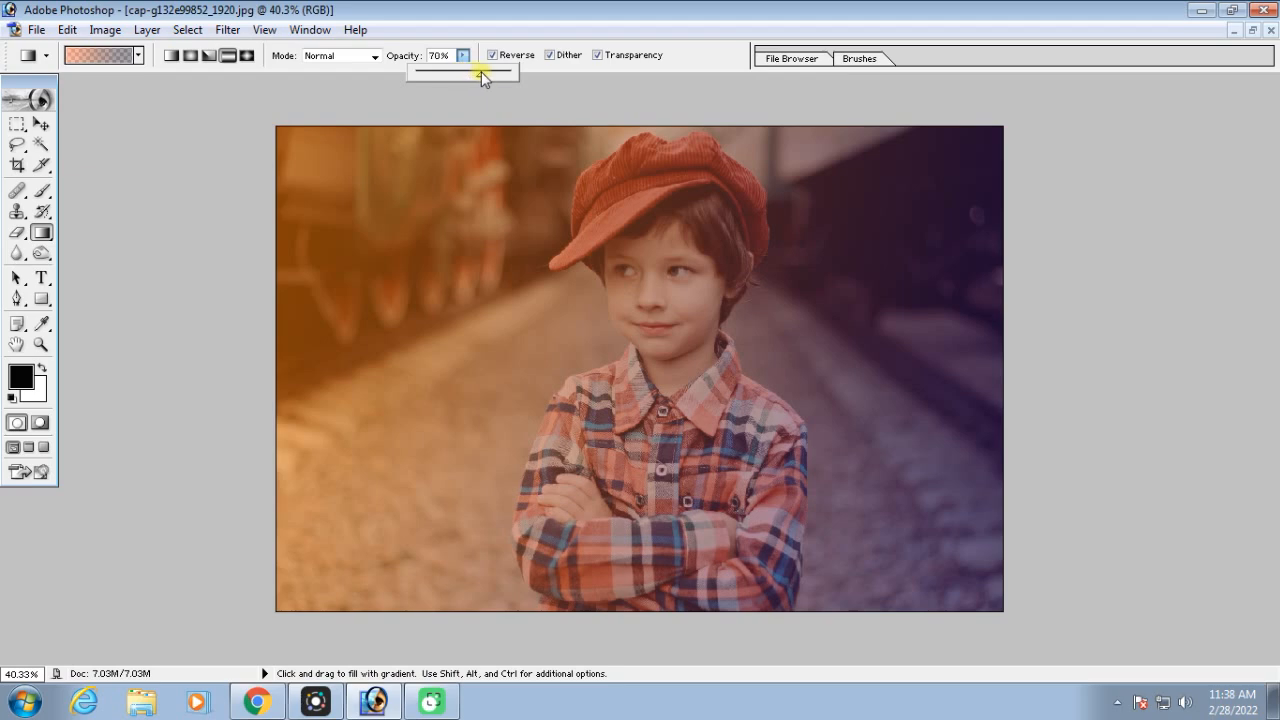
drag(254, 189, 1129, 478)
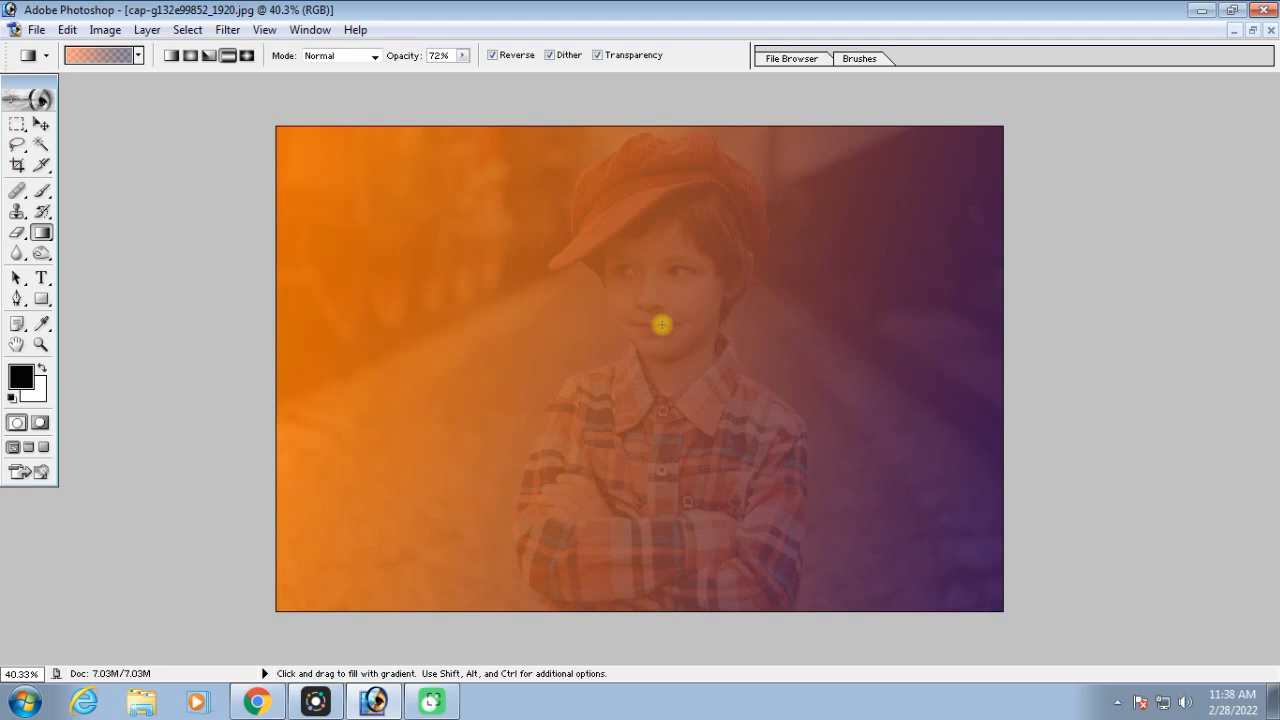
Undo the photo's gradient fills and try Paint Bucket foreground fills on its gravel and dark background
drag(41, 232, 116, 253)
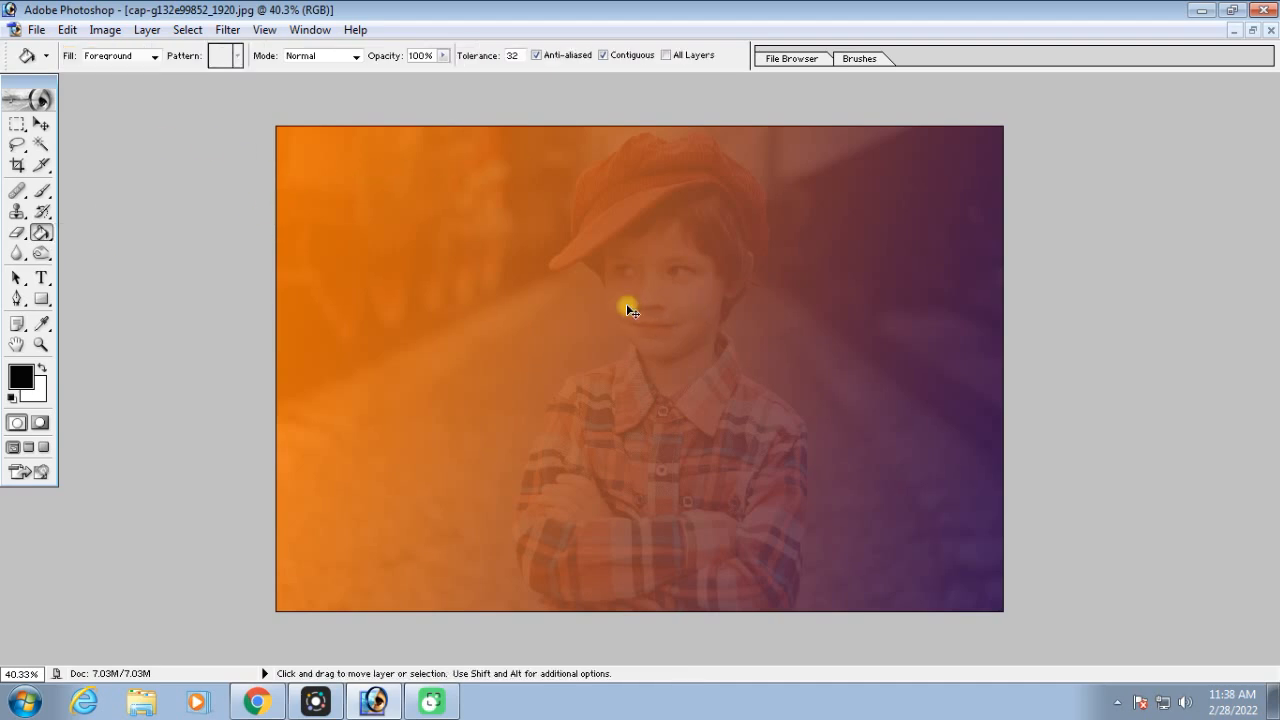
key(ctrl+alt+z)
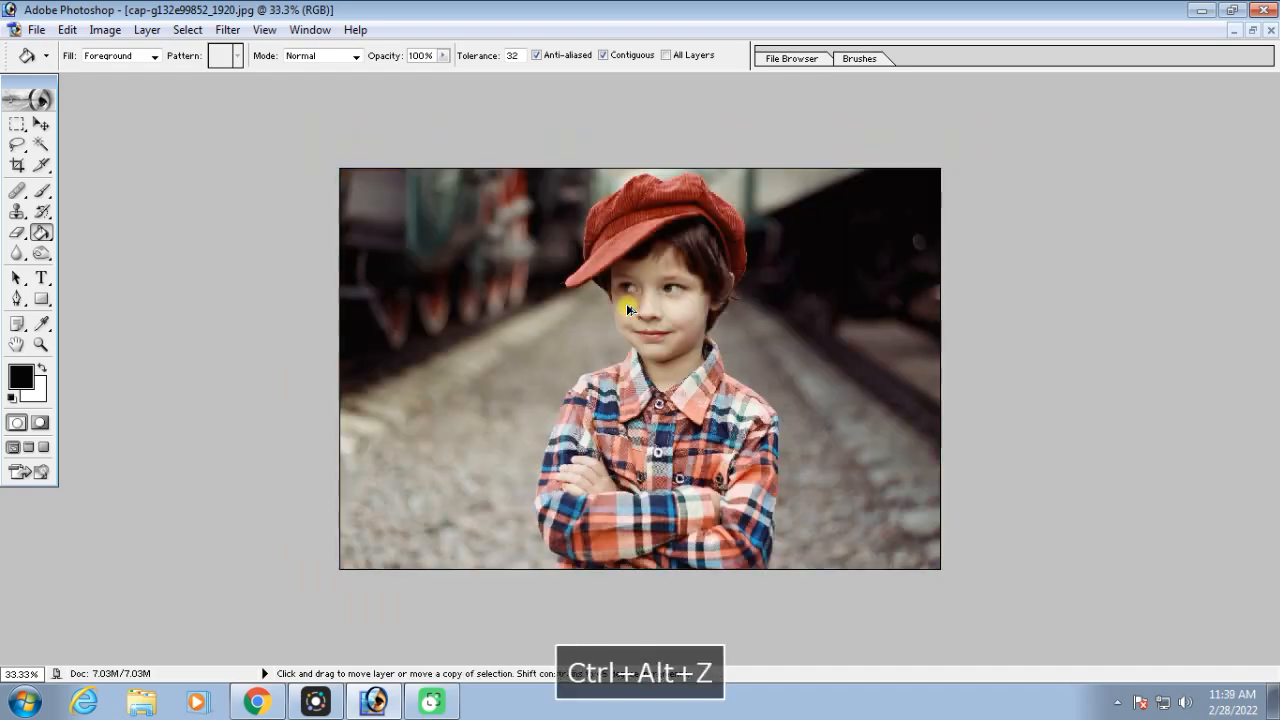
click(455, 371)
click(471, 214)
key(ctrl+alt+z)
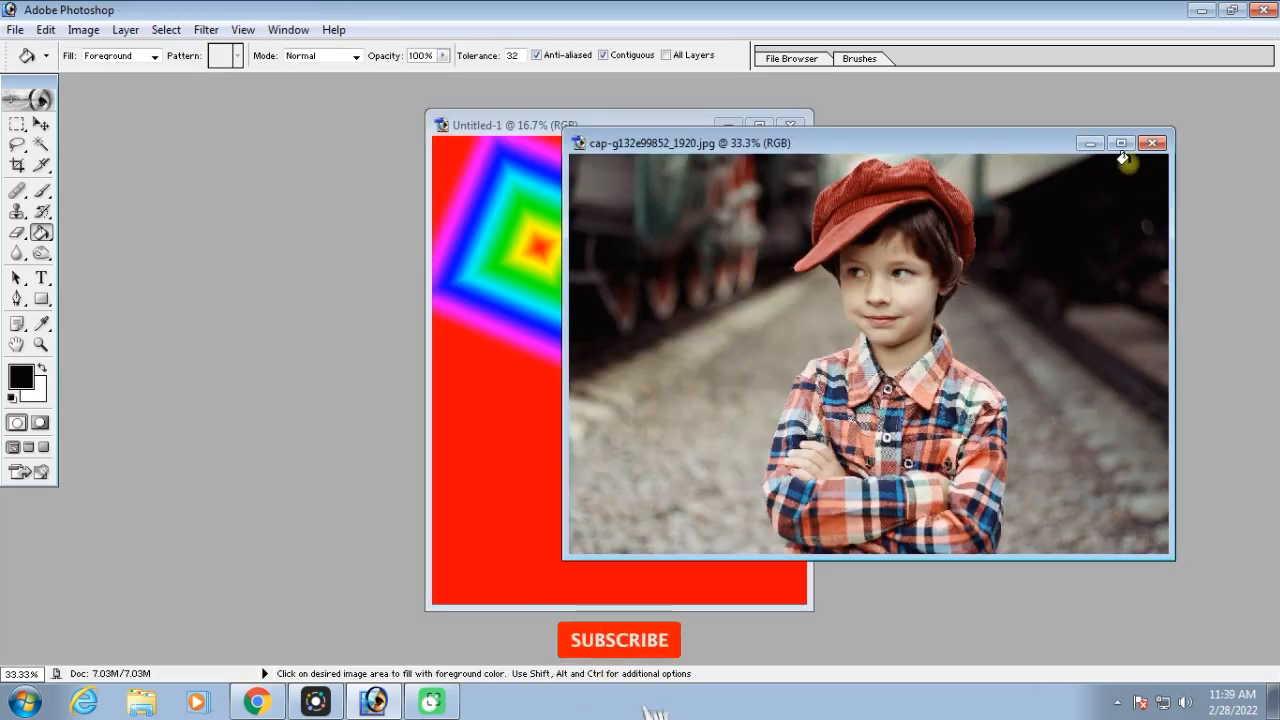
click(1153, 143)
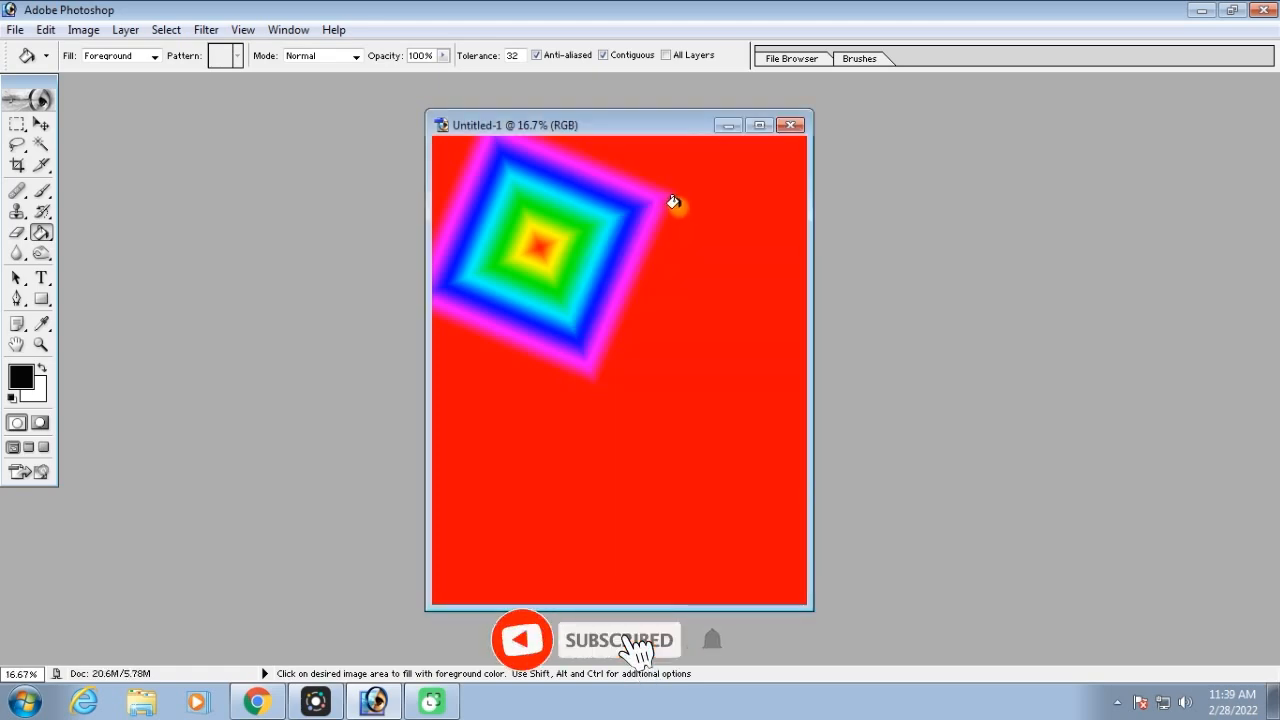
Fill the red area around the rainbow diamond with black, choose a blue foreground color, and refill the area with it
click(675, 373)
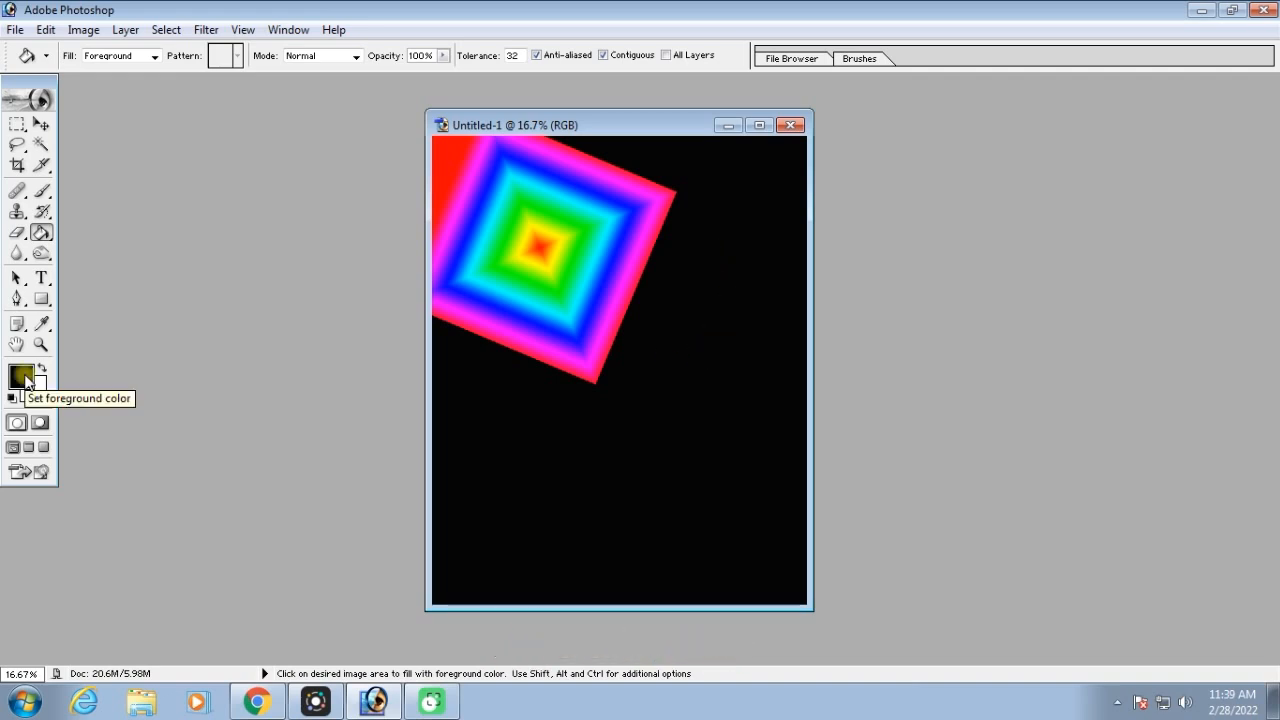
click(22, 377)
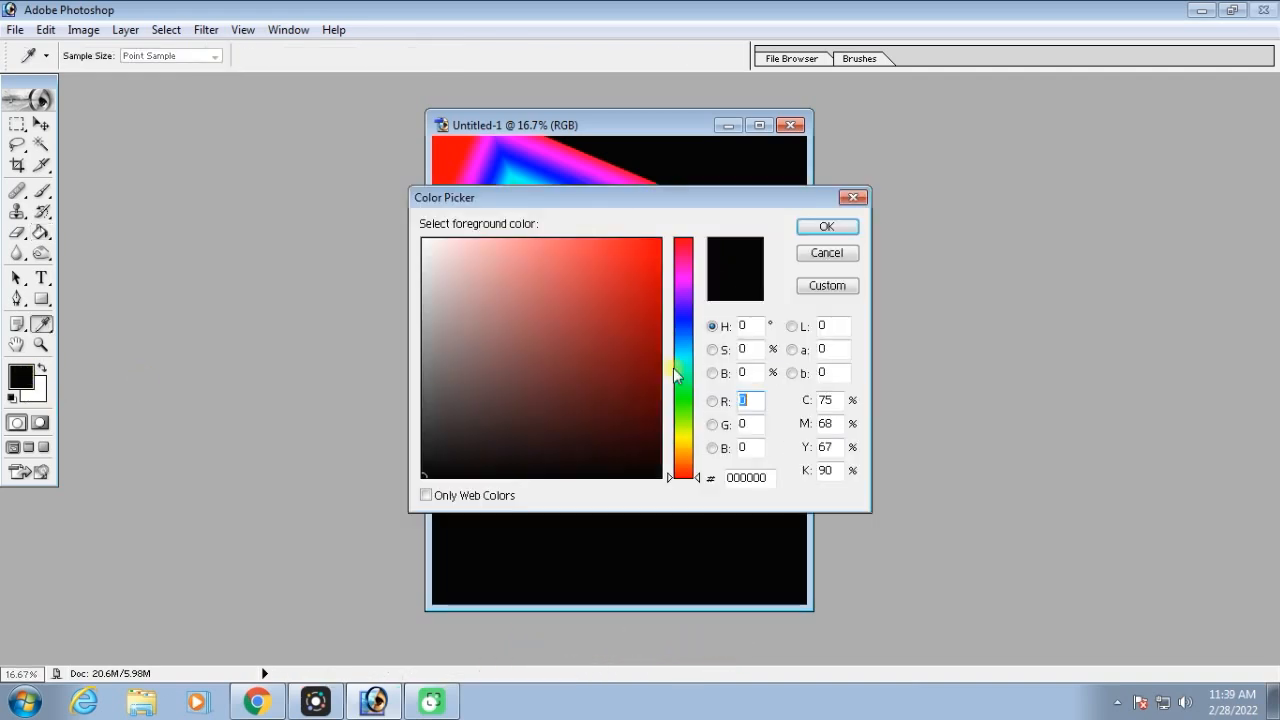
click(656, 245)
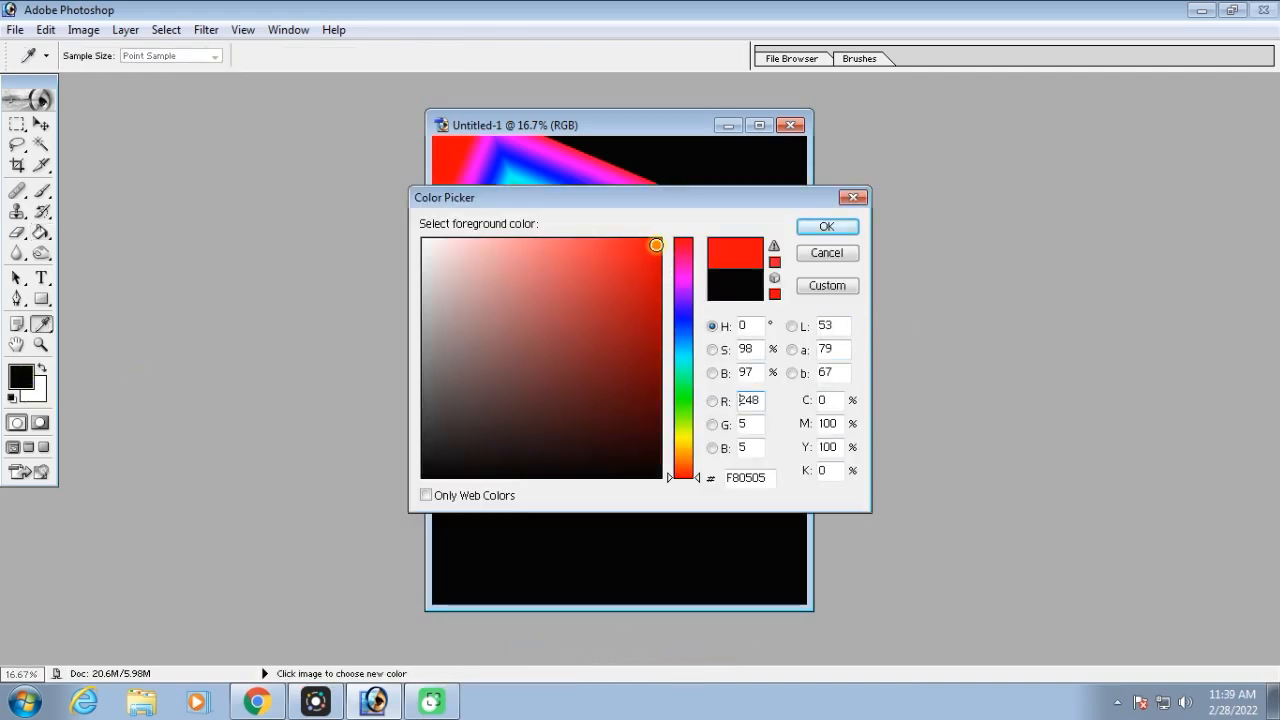
click(687, 319)
click(648, 268)
click(849, 229)
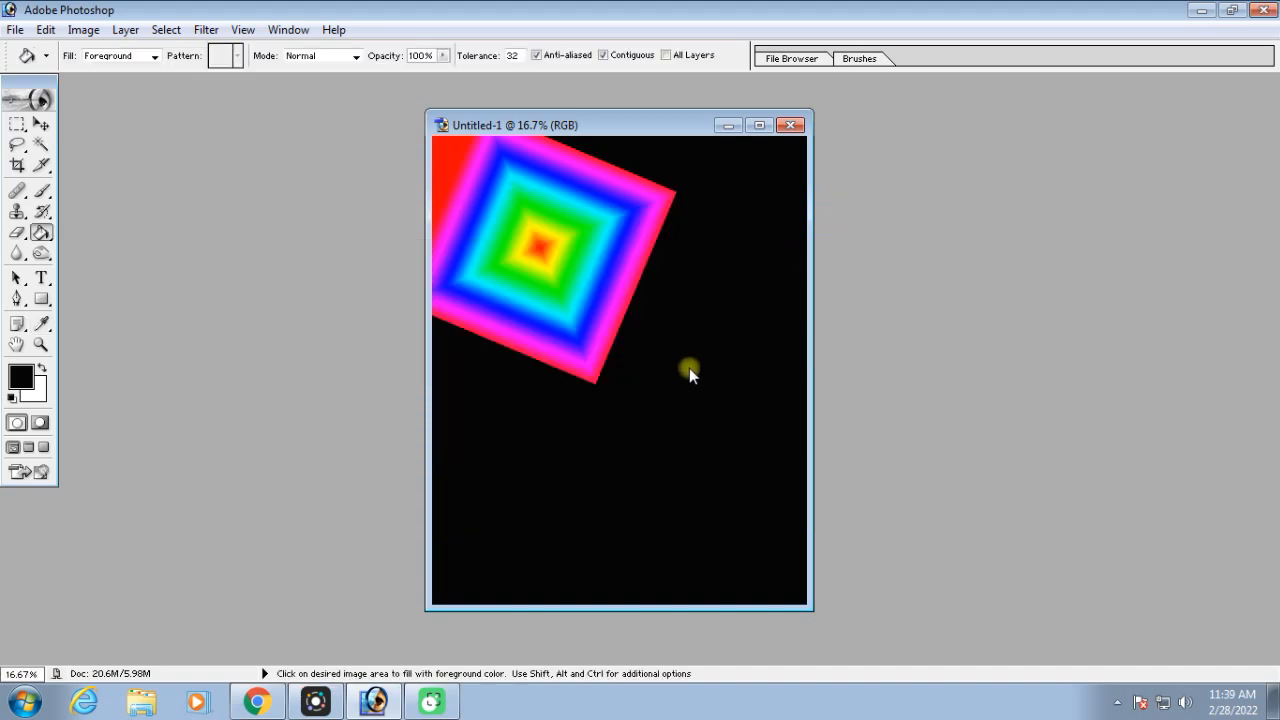
click(678, 378)
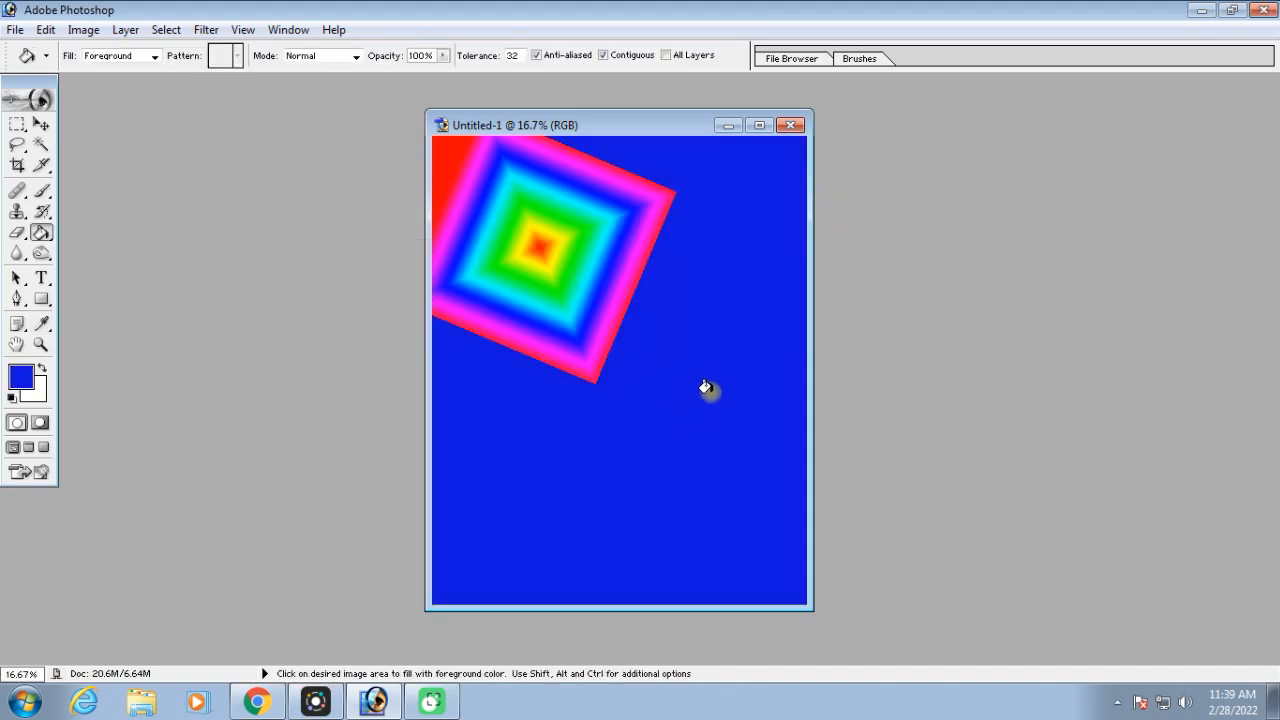
Apply the blue fill to the red upper-left corner beside the diamond, and maximize the document window
click(451, 170)
click(759, 125)
right_click(41, 233)
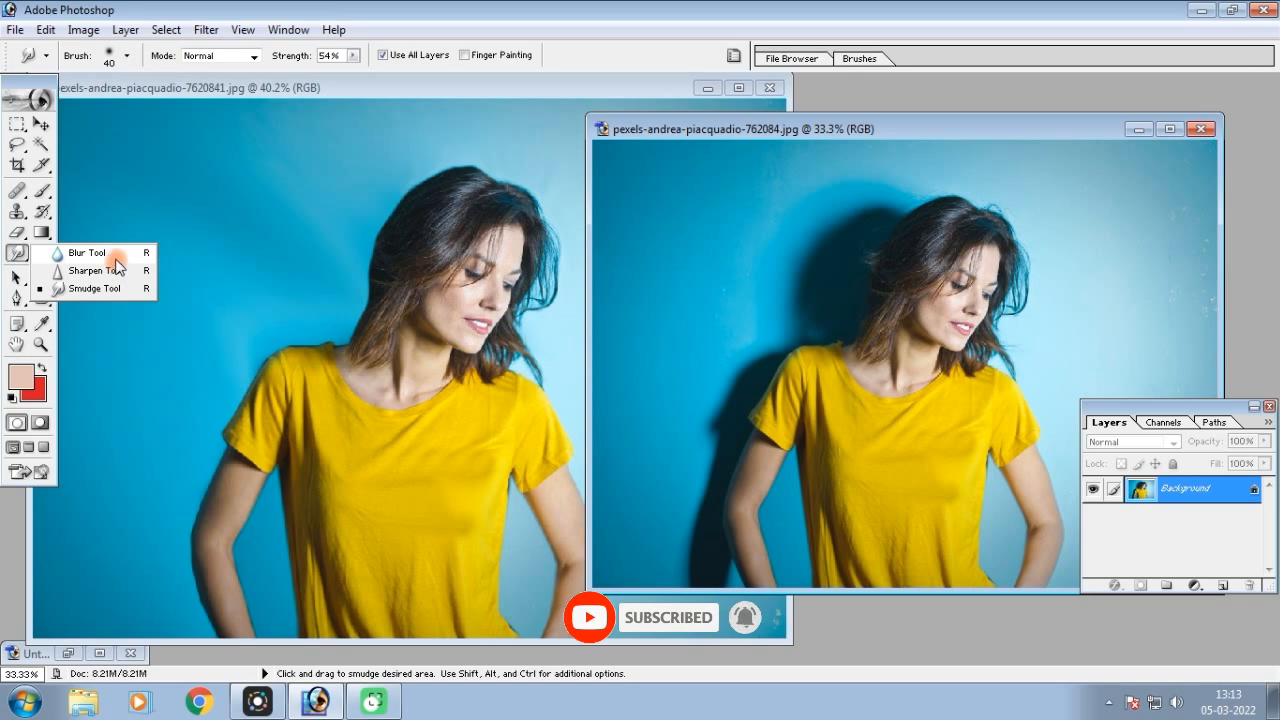
Reposition the two portraits of the woman in the yellow shirt for comparison and select the Blur tool
mouse_move(927, 133)
mouse_down()
mouse_move(867, 118)
mouse_move(889, 117)
mouse_up()
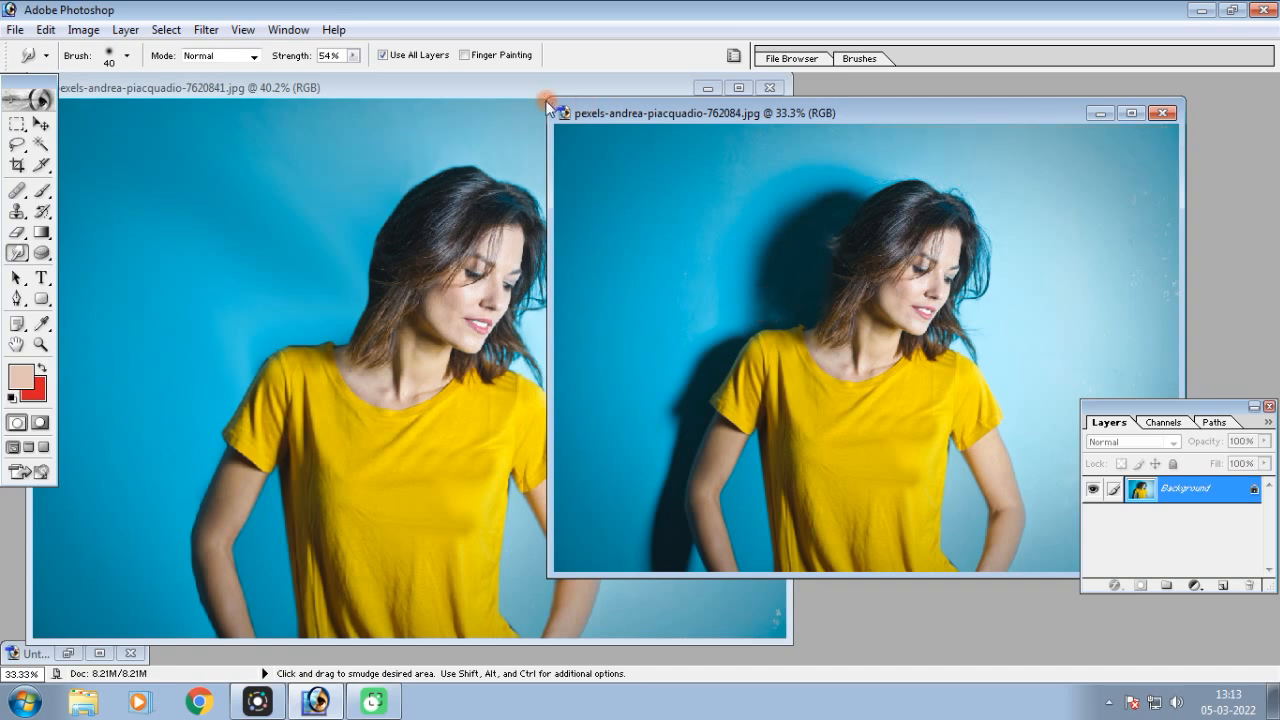
click(500, 90)
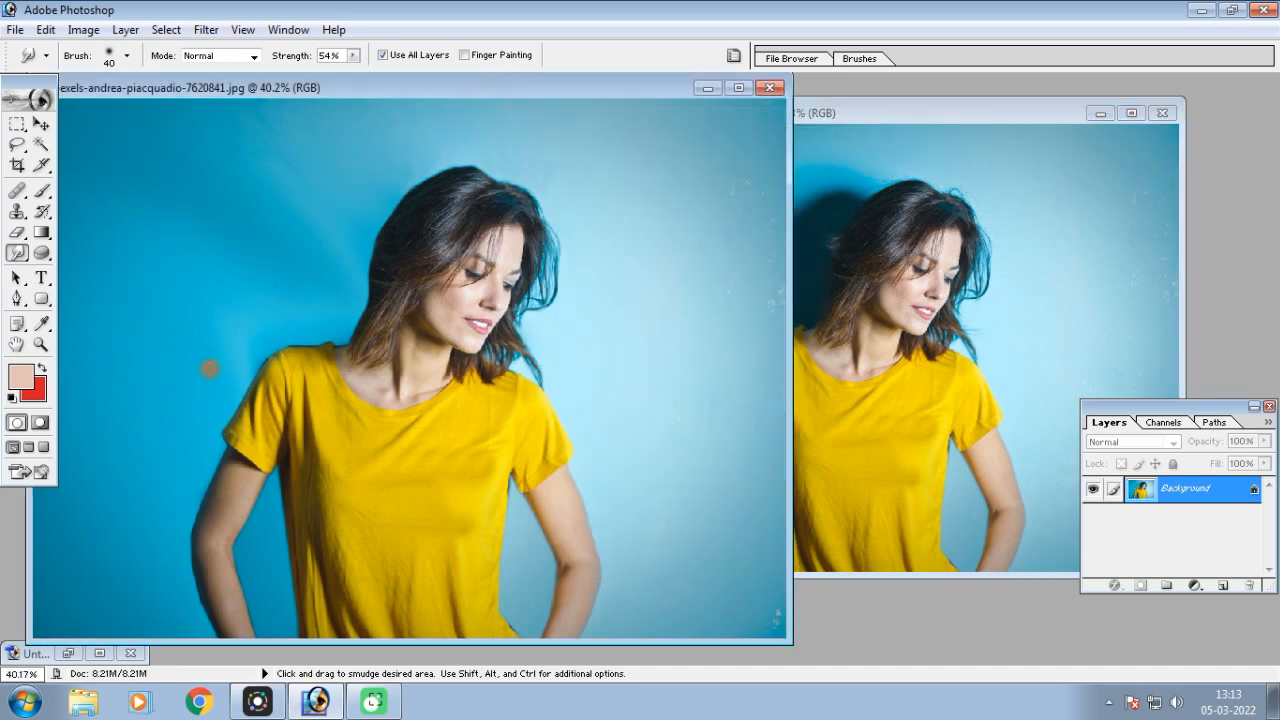
right_click(17, 253)
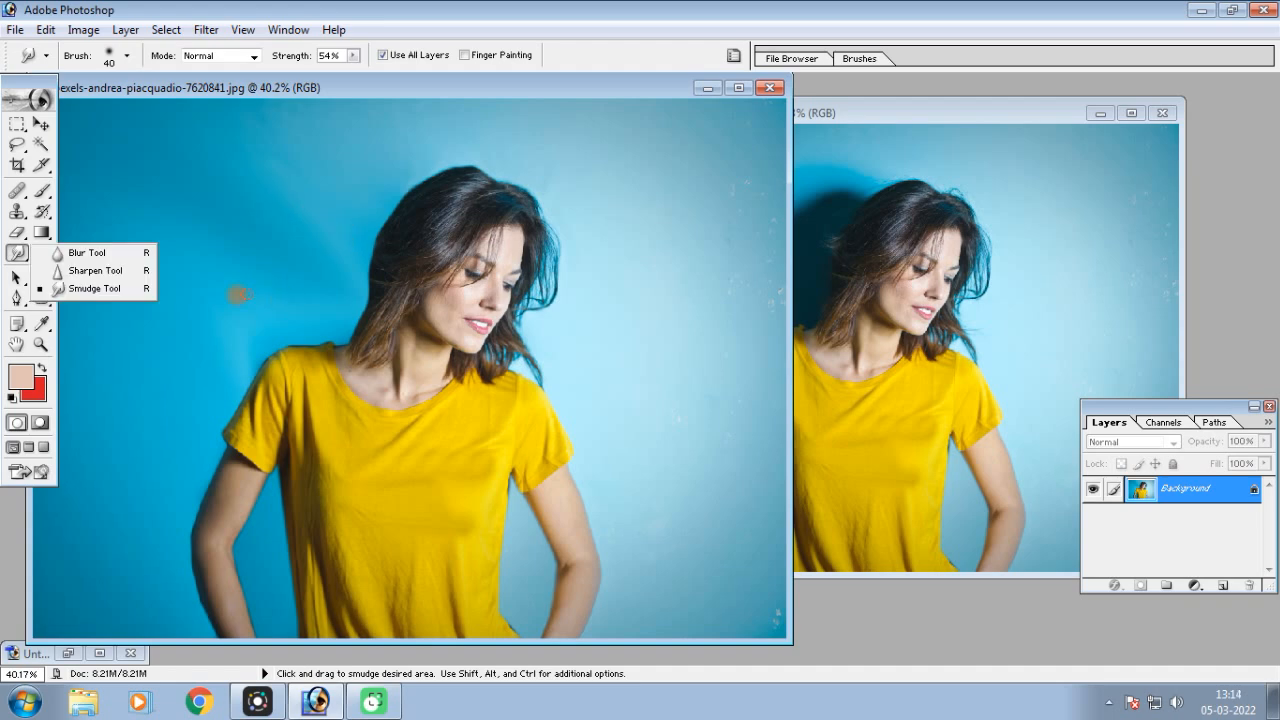
click(88, 253)
drag(345, 88, 406, 96)
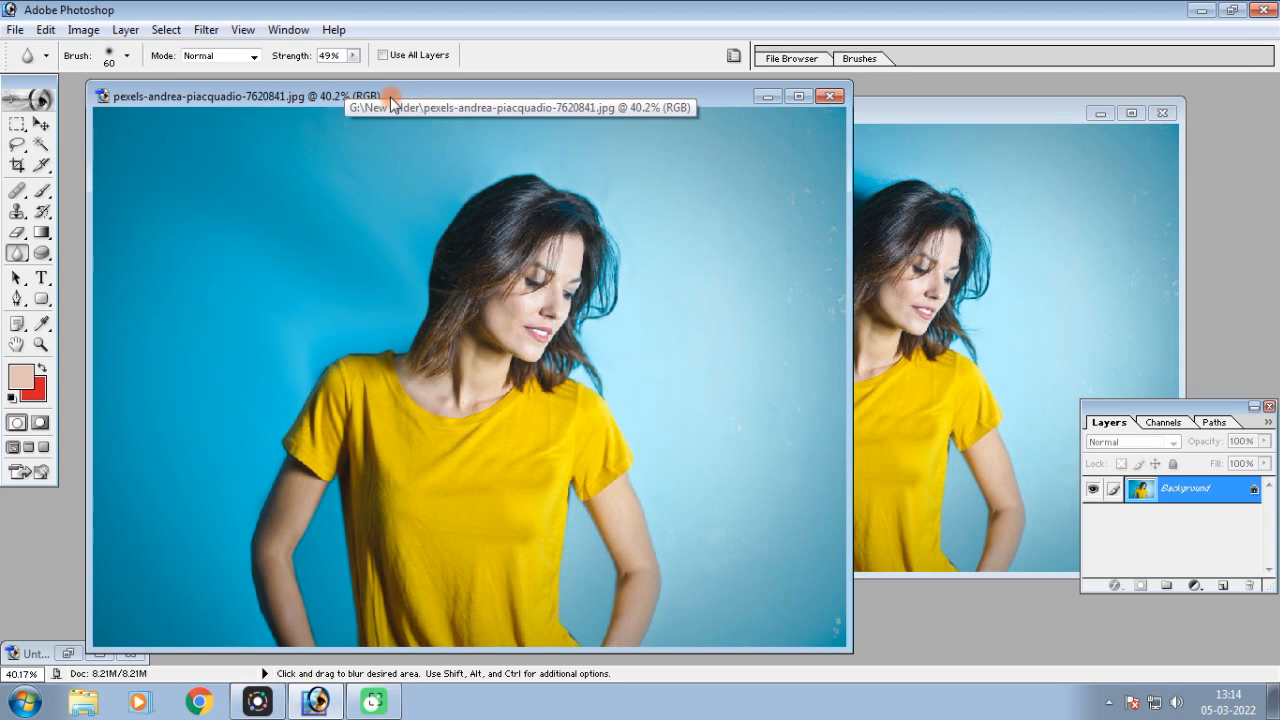
click(891, 110)
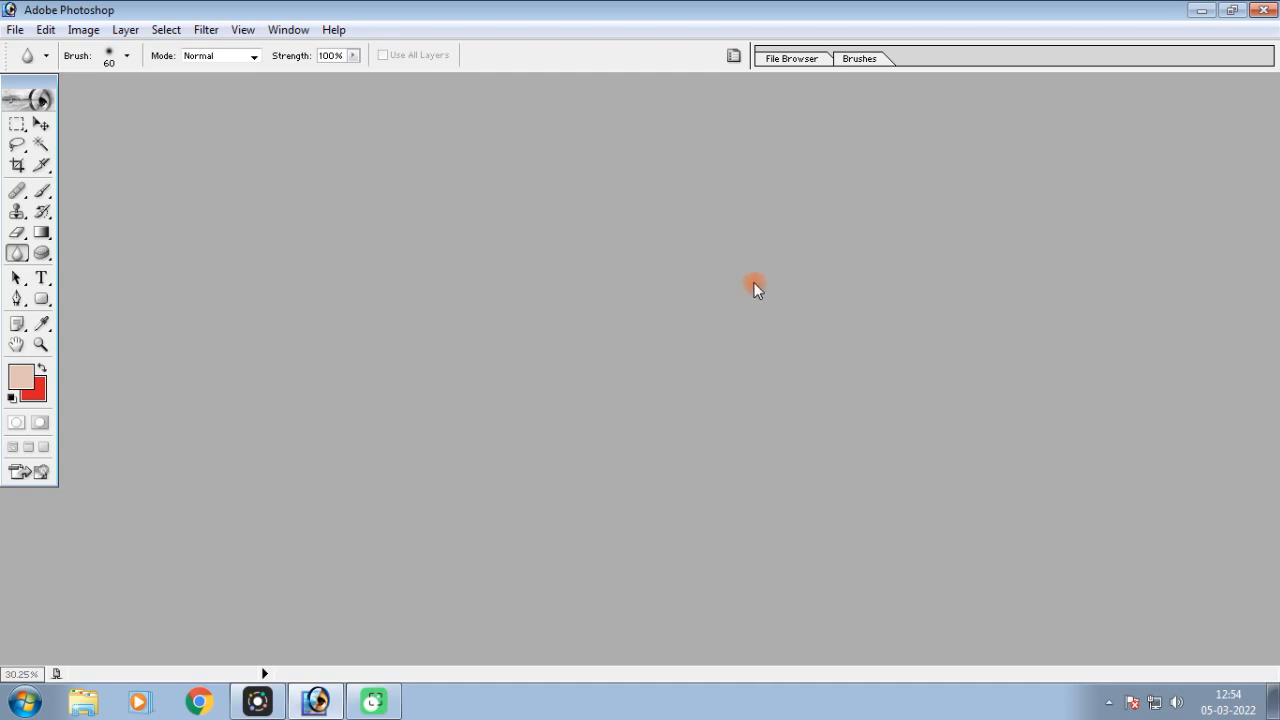
Open the image Untitled-1 copy1 from New folder and maximize its window
double_click(717, 280)
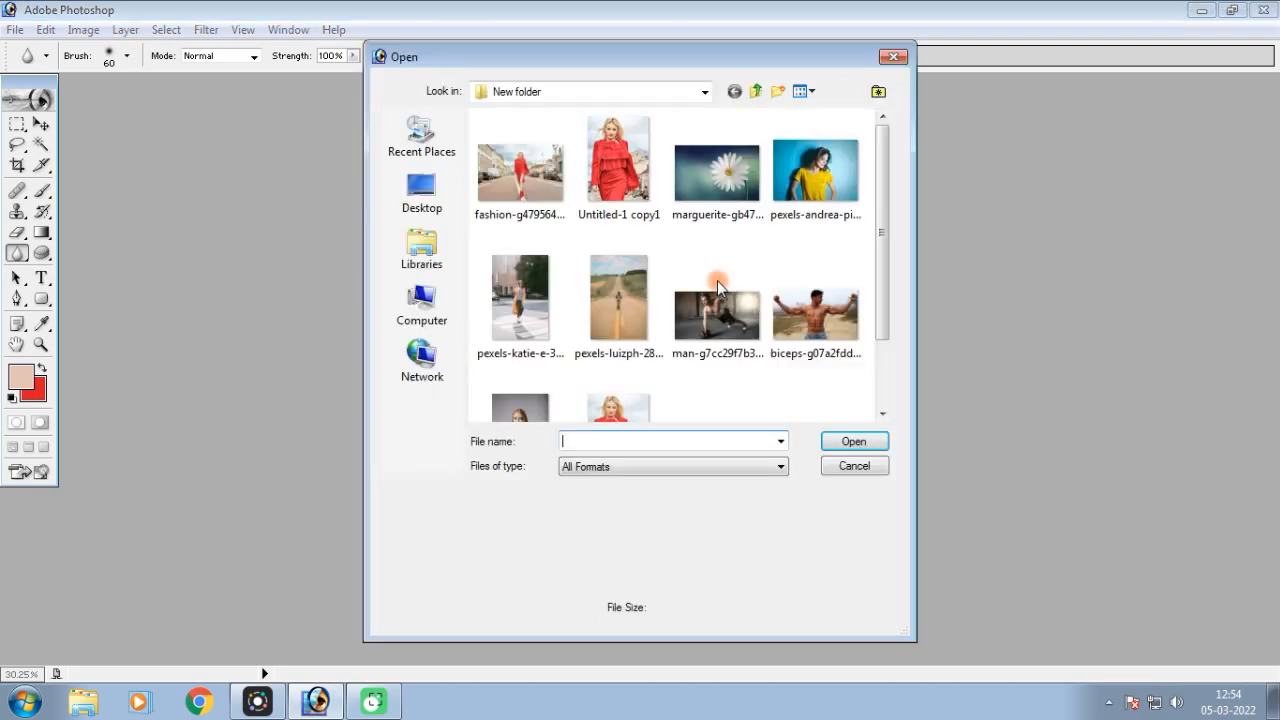
double_click(616, 165)
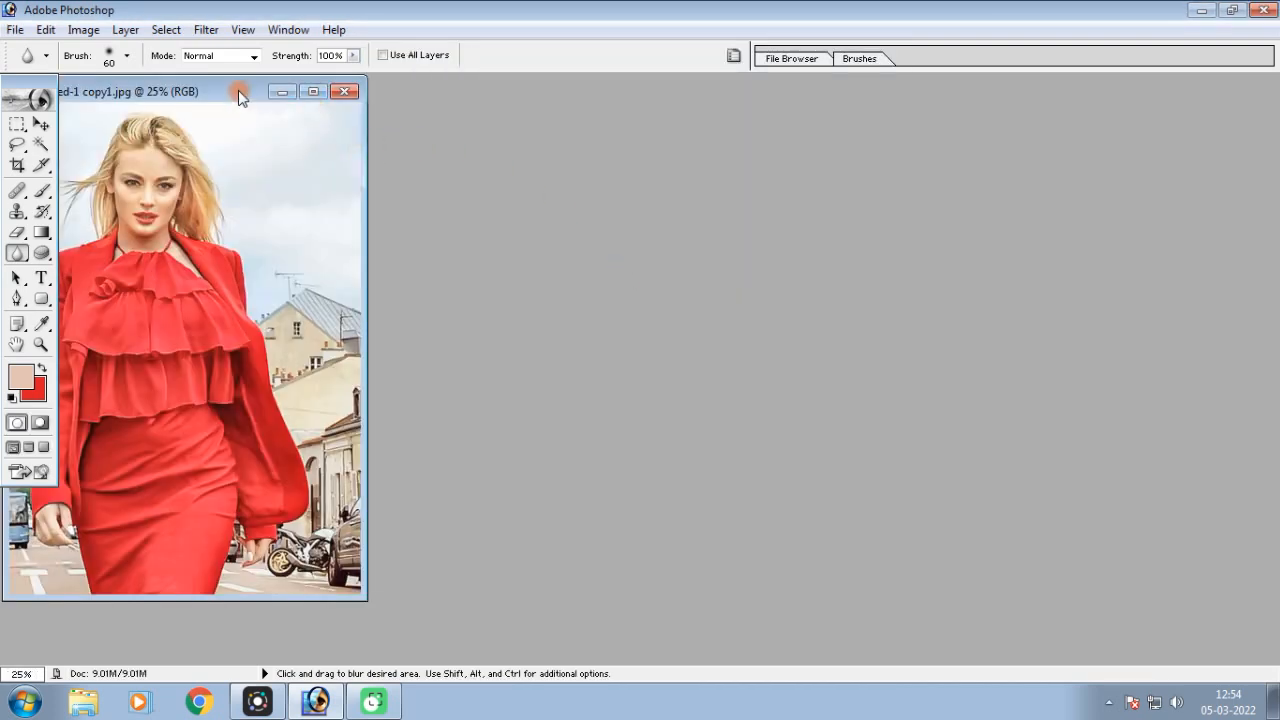
drag(219, 90, 482, 102)
click(576, 103)
Examine the skin on the woman's forehead, cheeks, chin and neck at about 300% magnification
key(ctrl+equal)
key(ctrl+equal)
key(ctrl+equal)
key(ctrl+equal)
drag(757, 220, 846, 460)
key(ctrl+equal)
key(ctrl+equal)
drag(601, 219, 872, 485)
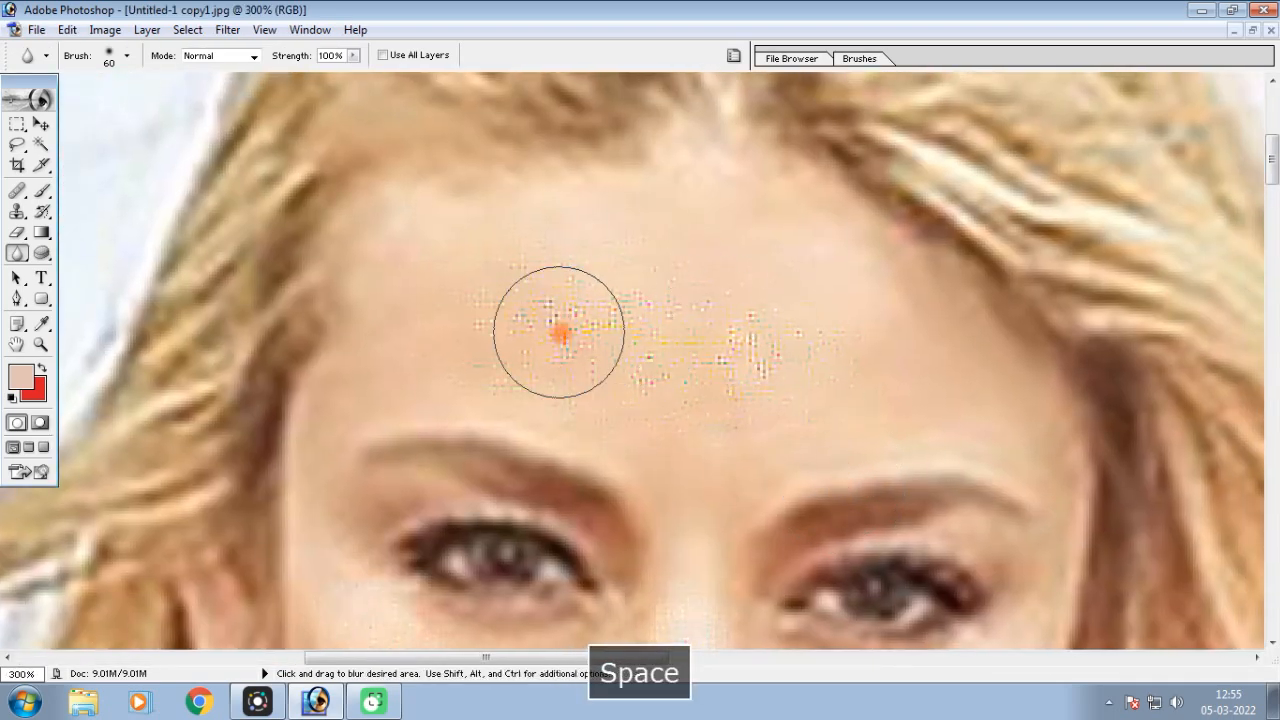
drag(912, 434, 726, 9)
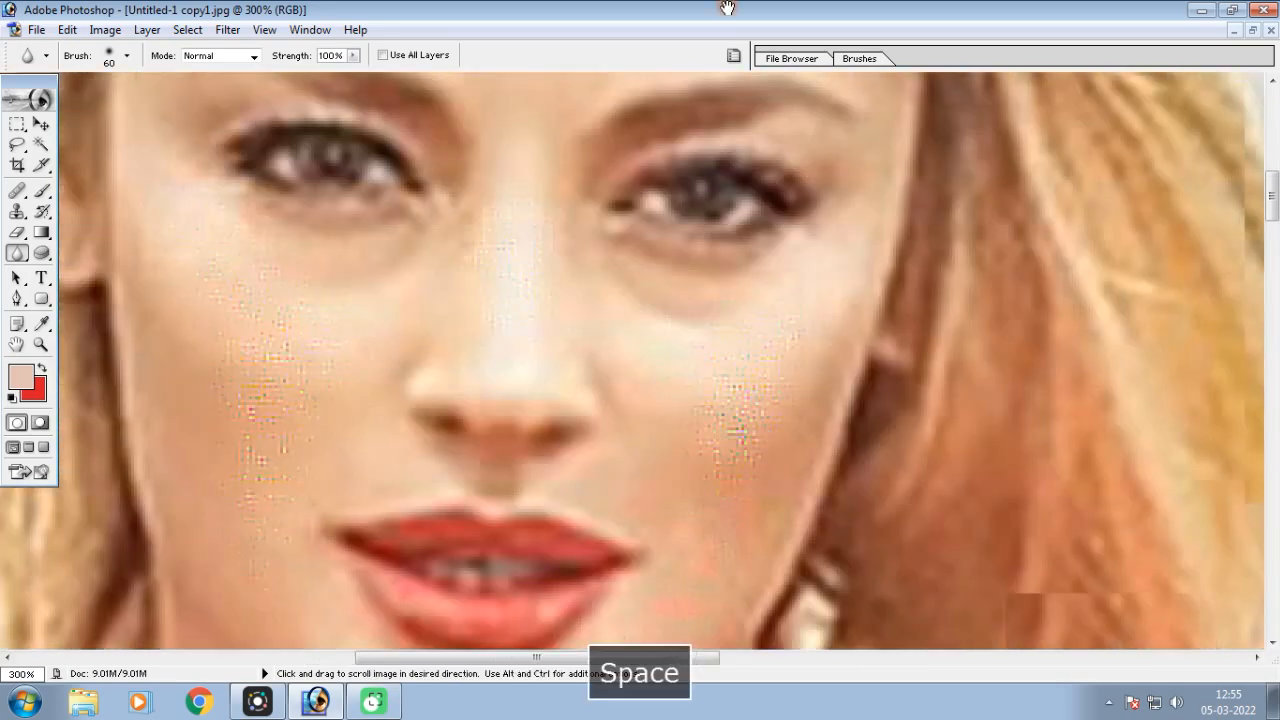
drag(717, 363, 963, 223)
drag(938, 400, 850, 67)
mouse_move(908, 328)
mouse_down()
mouse_move(873, 342)
mouse_move(818, 321)
mouse_move(797, 260)
mouse_up()
key(space)
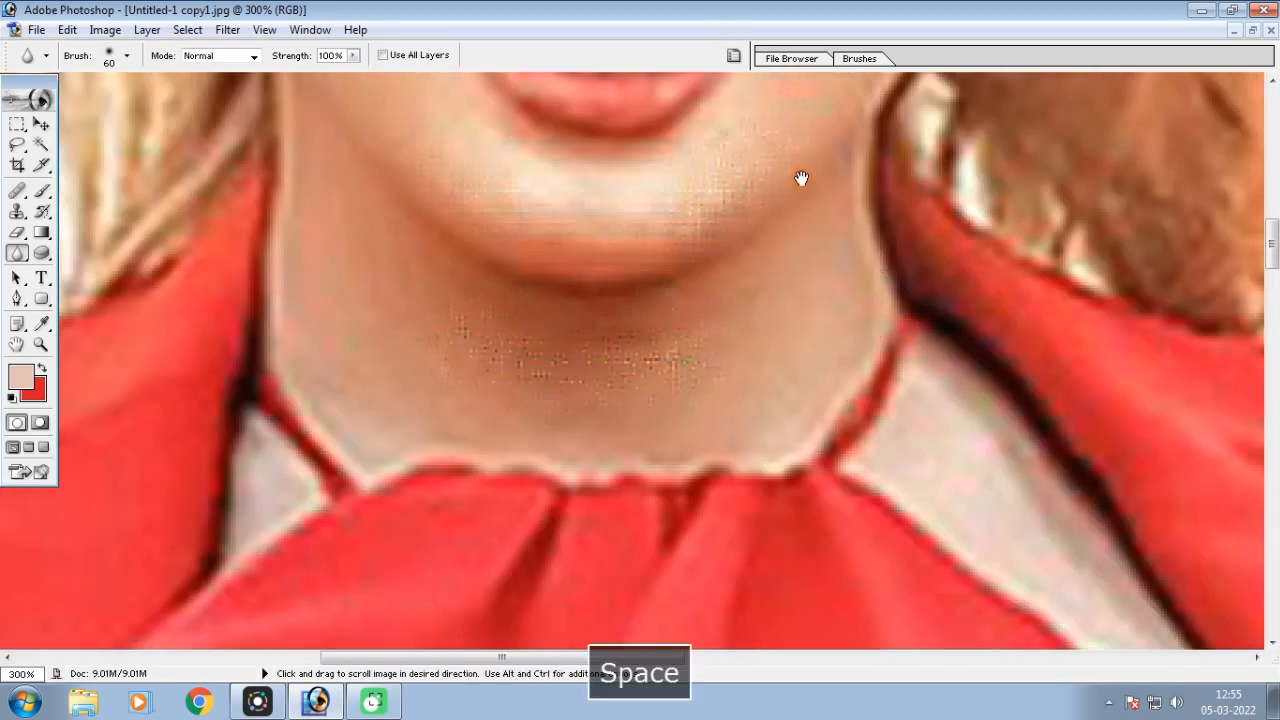
drag(800, 180, 811, 560)
drag(811, 357, 778, 536)
drag(762, 407, 756, 594)
mouse_move(756, 352)
mouse_down()
mouse_move(725, 372)
mouse_move(699, 357)
mouse_move(614, 371)
mouse_up()
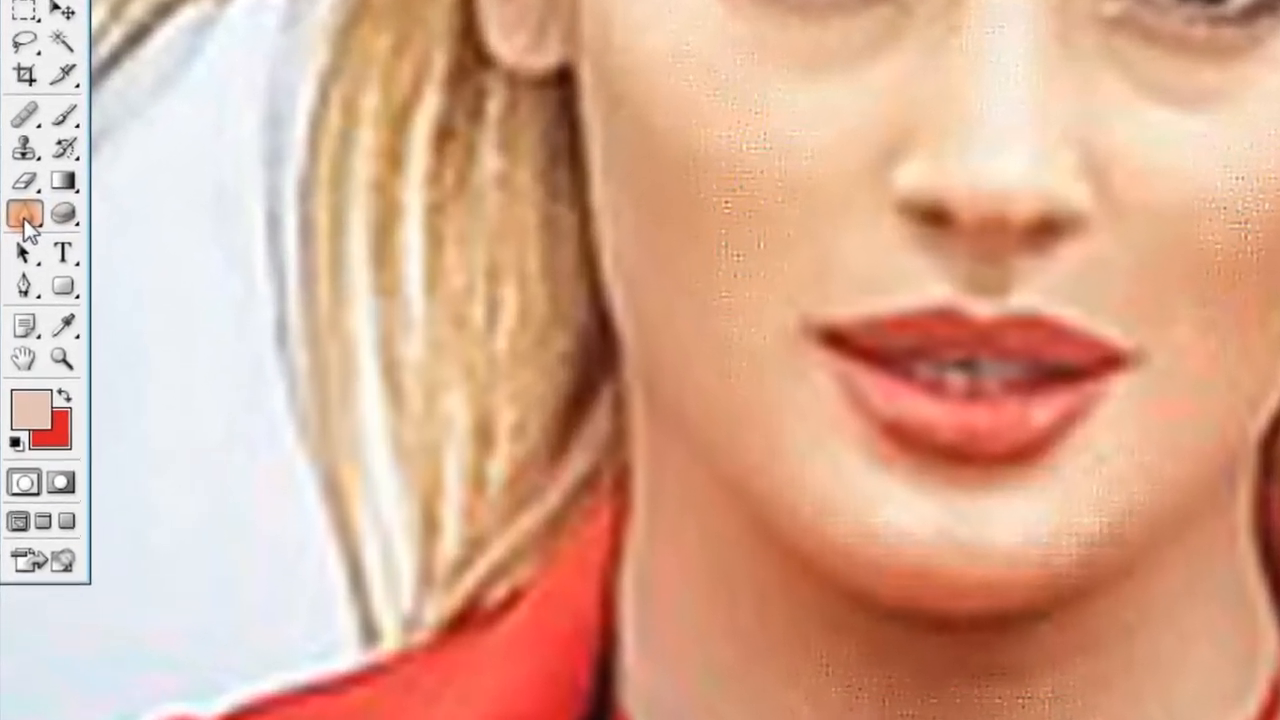
Set up the Blur tool with Normal mode and 49% strength
right_click(18, 249)
drag(118, 155, 158, 186)
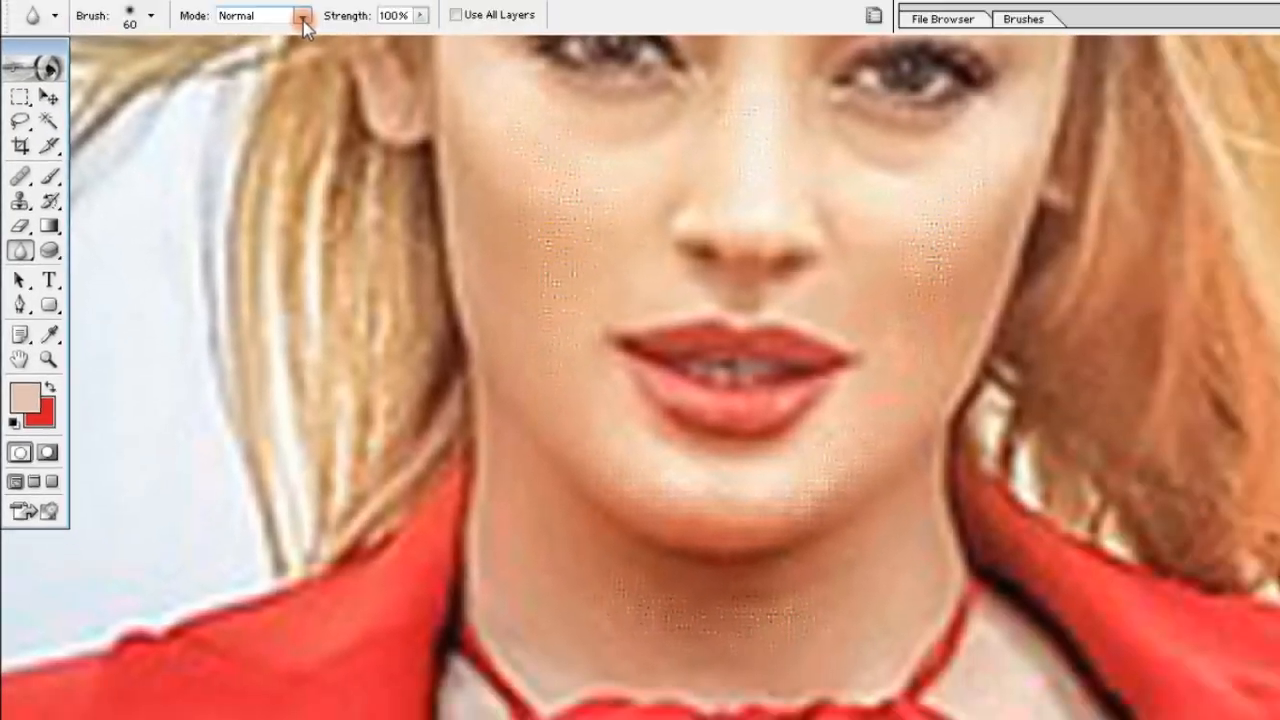
click(236, 58)
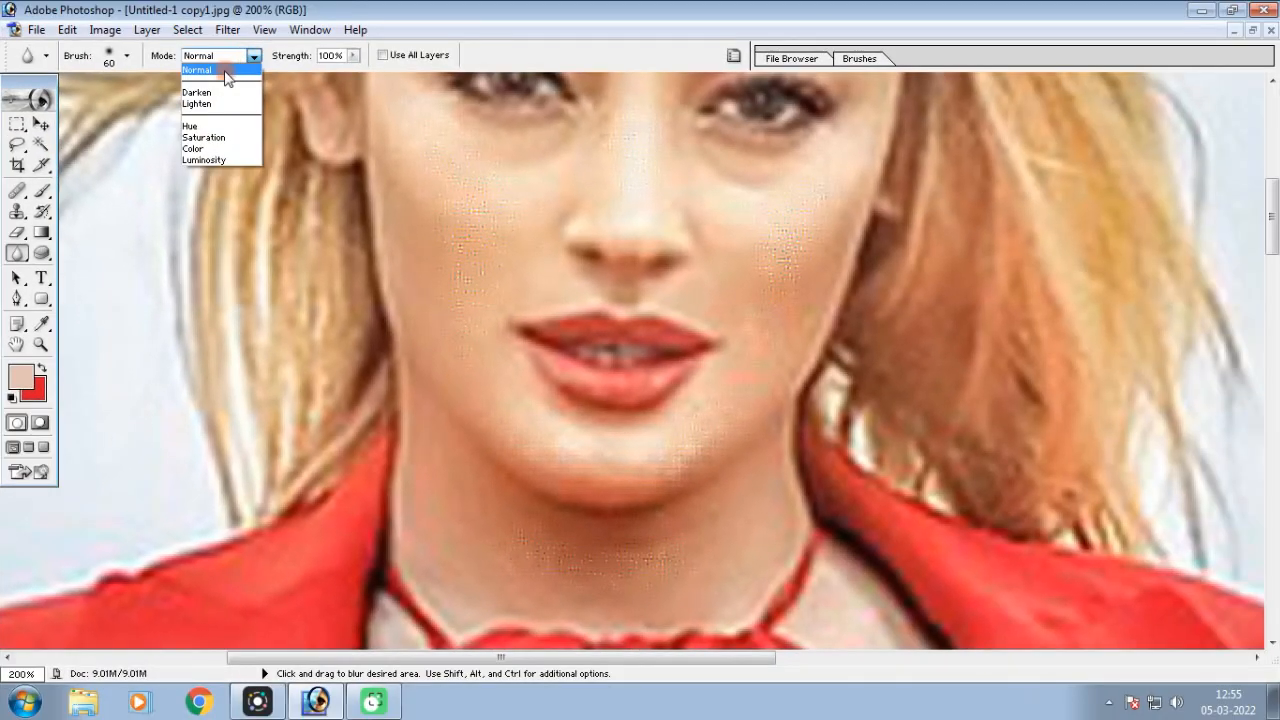
click(238, 70)
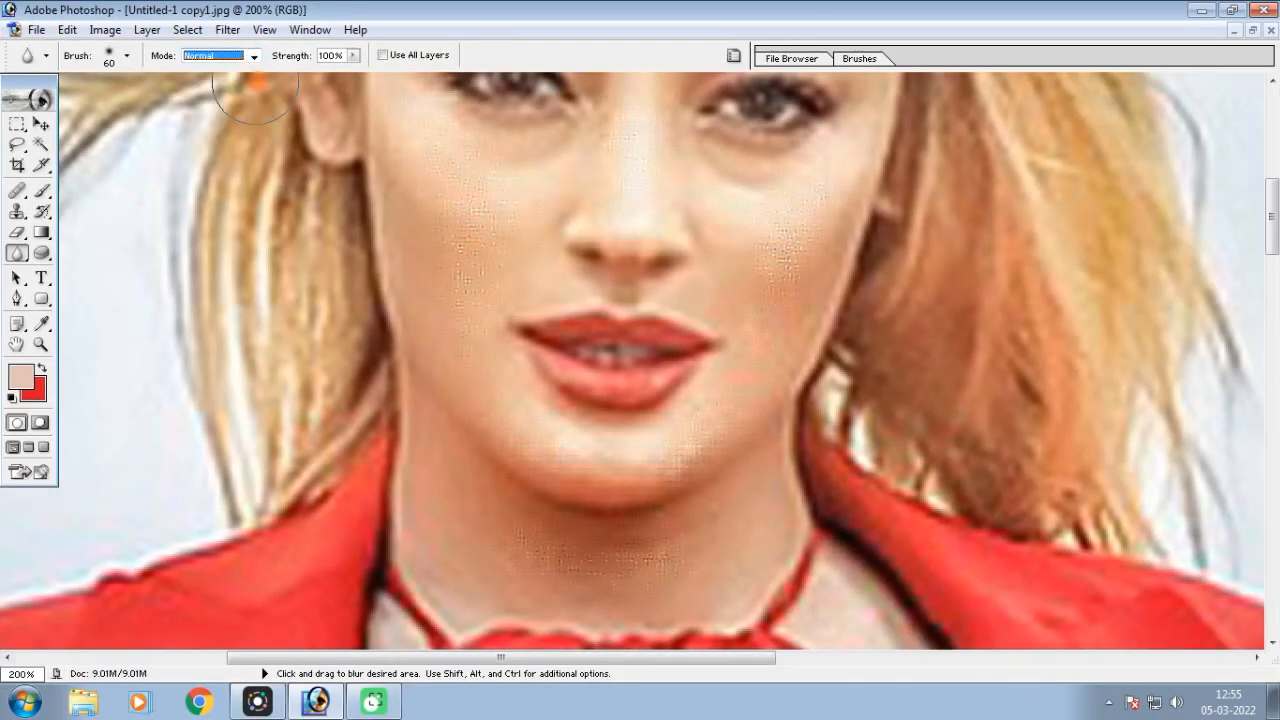
click(351, 56)
click(307, 75)
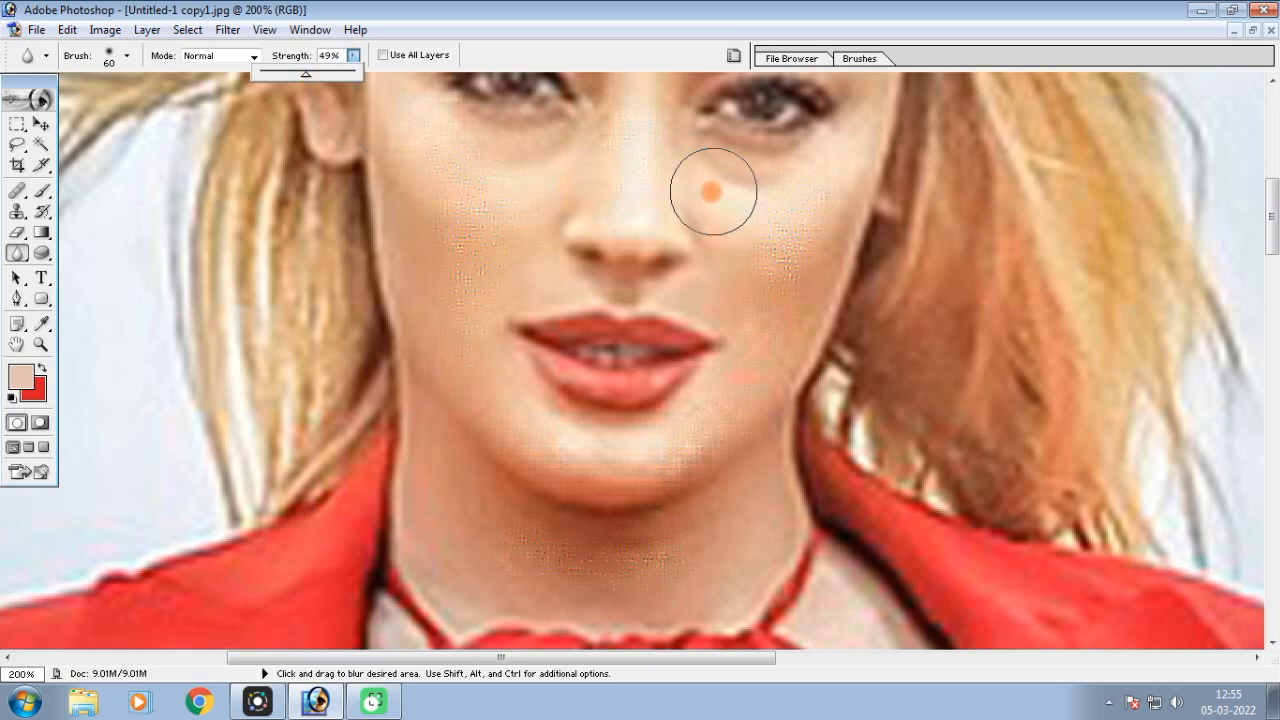
Show the Layers palette, move it slightly higher, and duplicate the Background layer
key(space)
drag(646, 186, 623, 457)
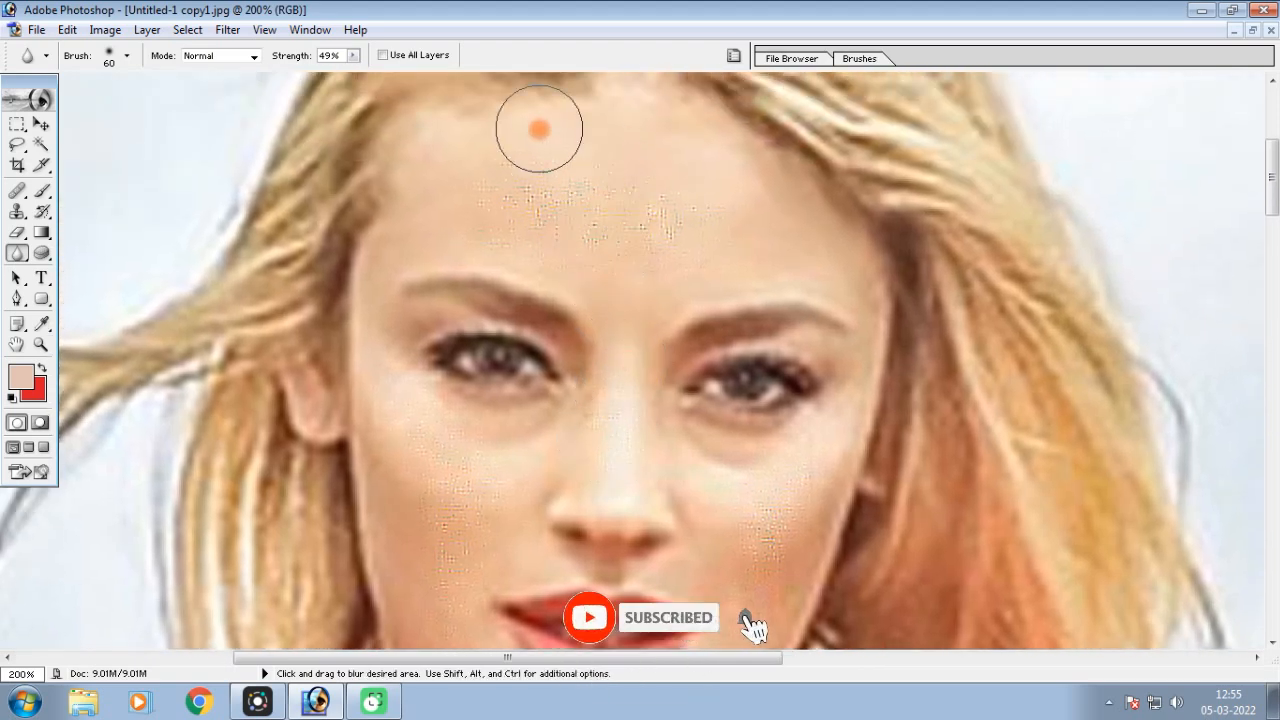
click(328, 30)
click(318, 32)
click(310, 30)
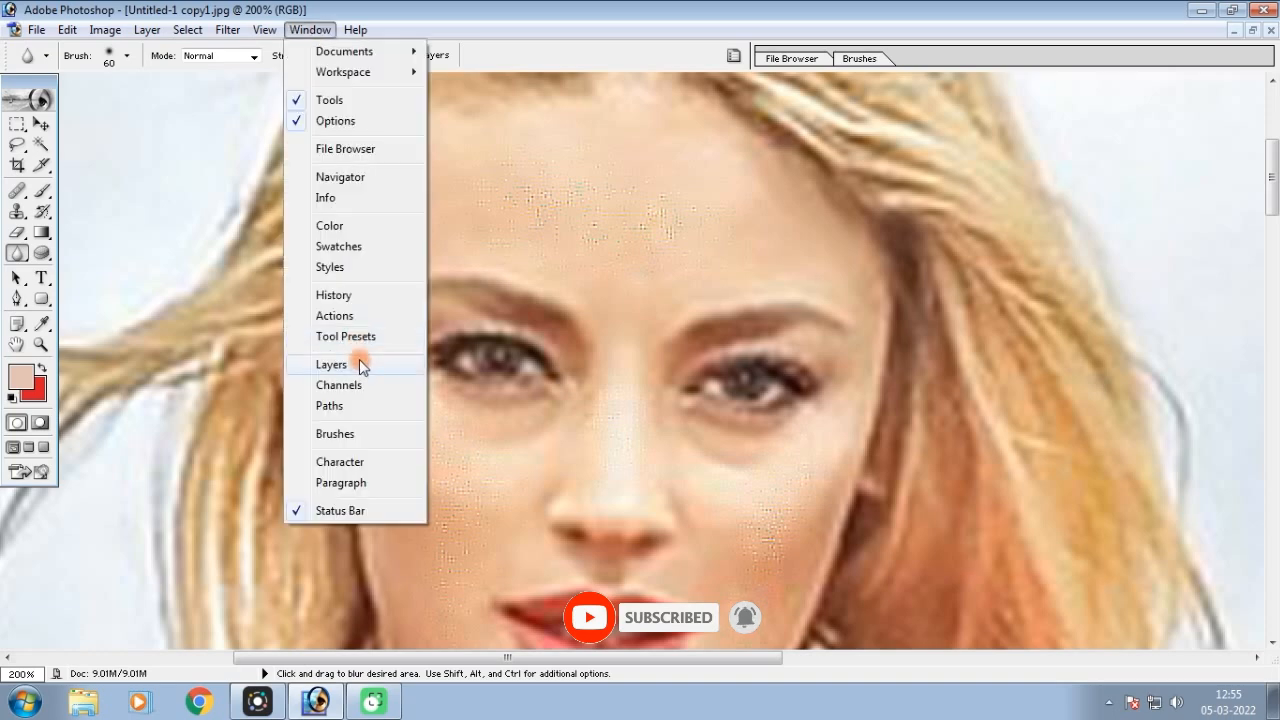
click(360, 364)
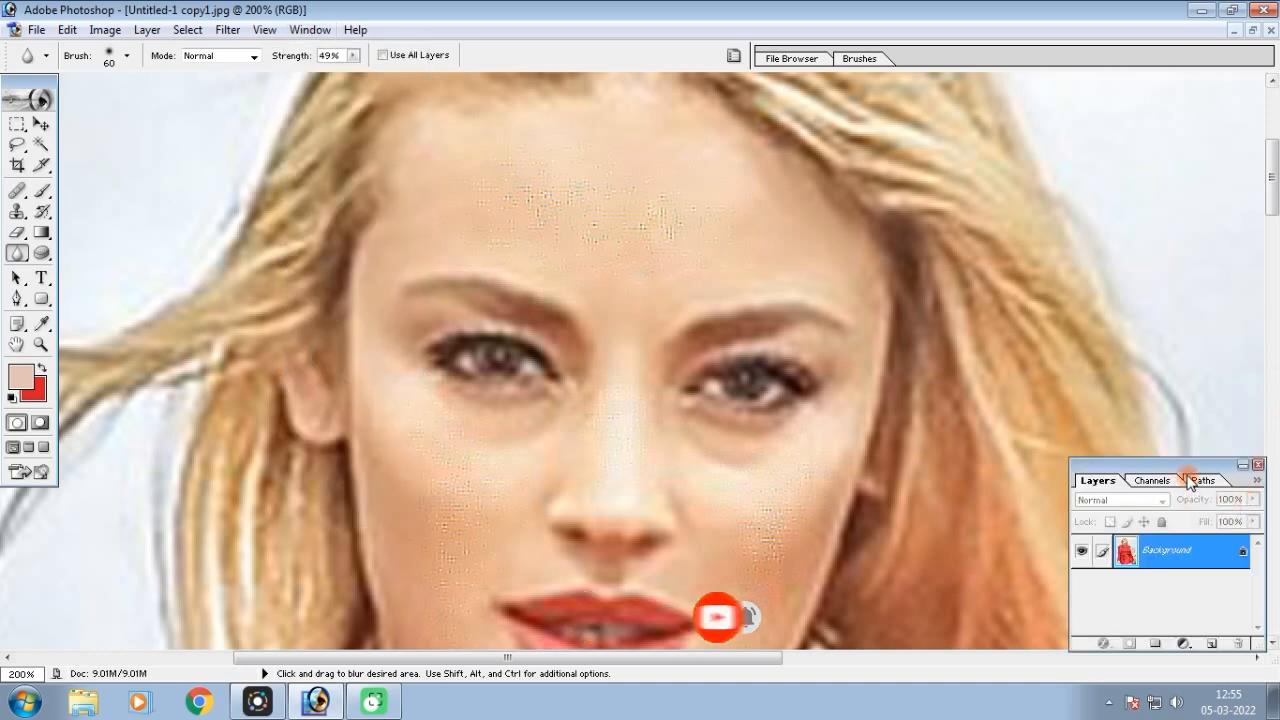
drag(1187, 463, 1196, 407)
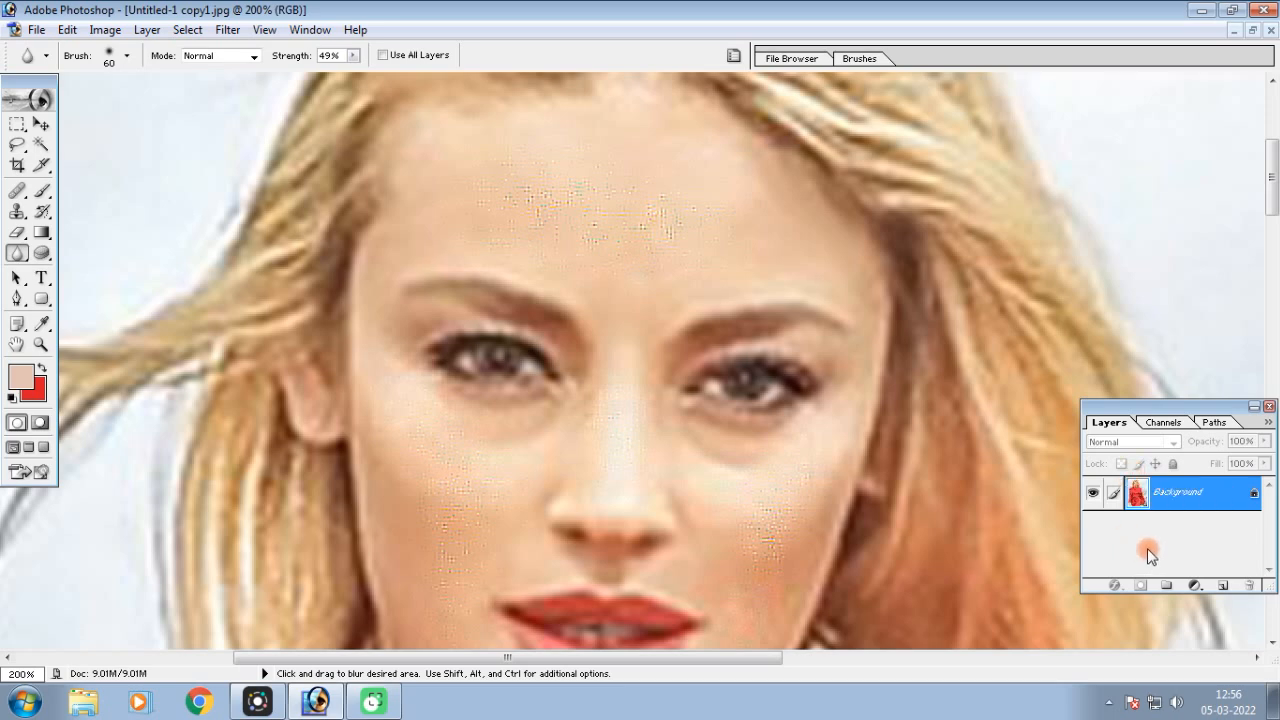
key(ctrl+j)
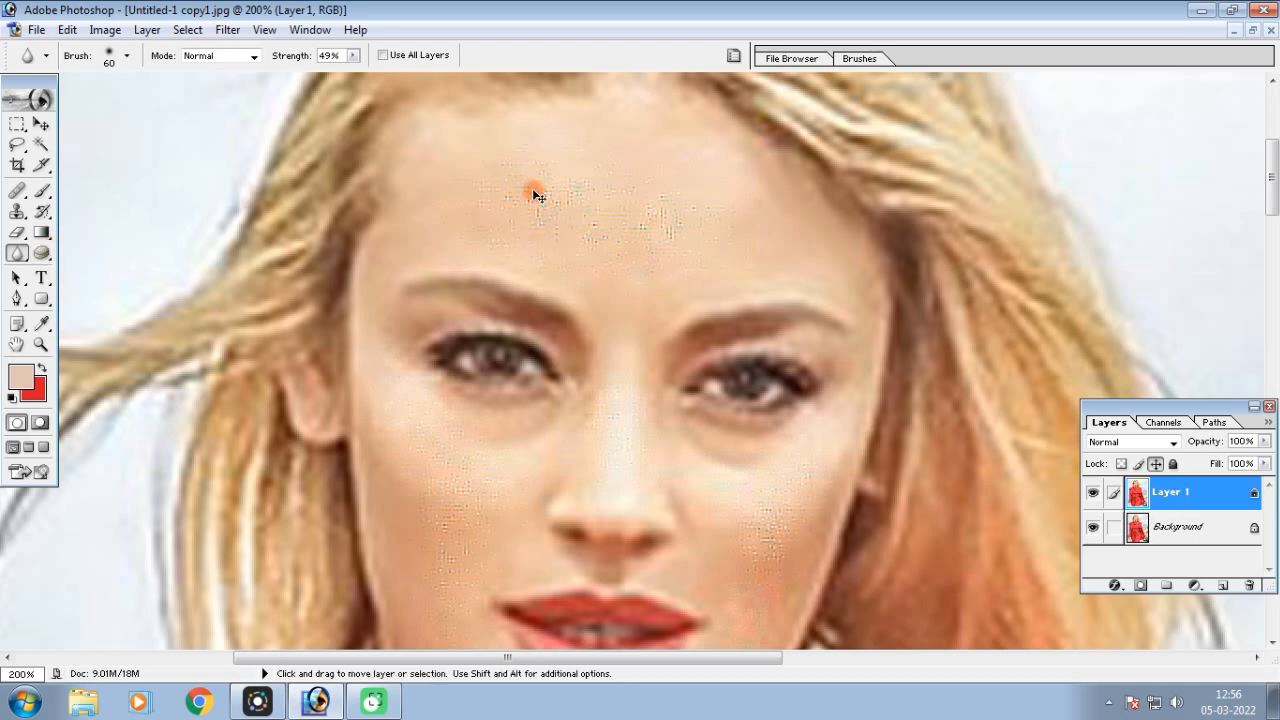
Blur the grainy skin on the woman's forehead on the duplicate layer, using the 60-pixel brush
ctrl+click(601, 234)
mouse_move(646, 301)
mouse_down()
mouse_move(779, 368)
mouse_move(506, 291)
mouse_move(709, 410)
mouse_move(559, 345)
mouse_move(414, 327)
mouse_move(515, 375)
mouse_move(657, 389)
mouse_move(807, 354)
mouse_move(717, 242)
mouse_move(570, 232)
mouse_move(401, 268)
mouse_move(397, 284)
mouse_move(632, 273)
mouse_move(758, 290)
mouse_move(897, 364)
mouse_move(830, 284)
mouse_move(706, 288)
mouse_up()
key(space)
drag(722, 335, 704, 110)
drag(643, 140, 667, 204)
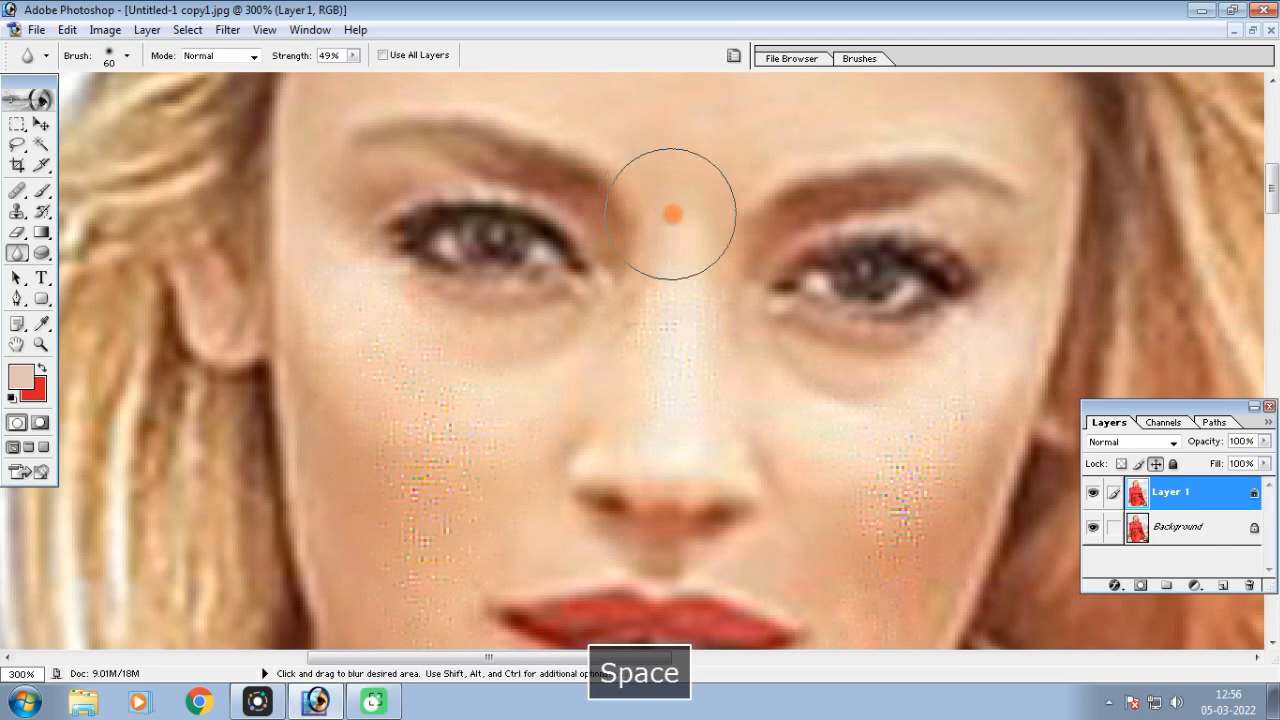
Reduce the Blur brush to 40 and smooth the grainy skin on both cheeks
key(bracketleft)
key(bracketleft)
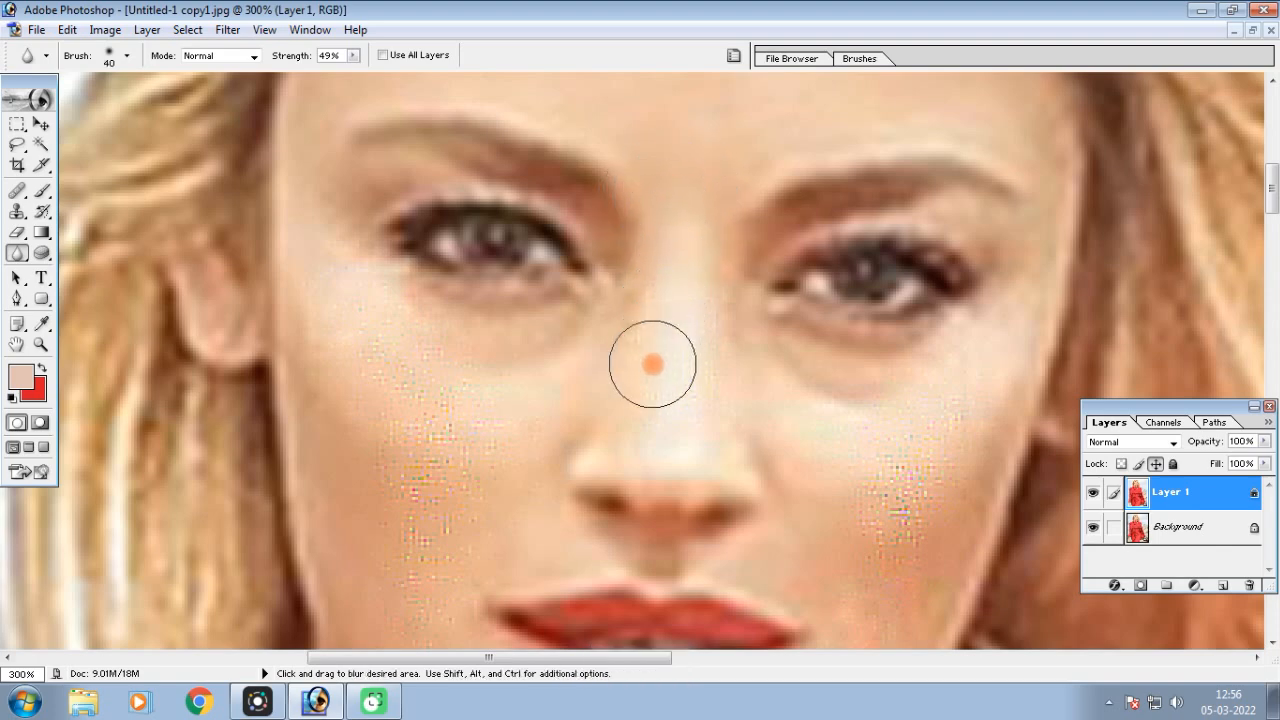
mouse_move(556, 368)
mouse_down()
mouse_move(451, 428)
mouse_move(396, 375)
mouse_move(363, 316)
mouse_move(433, 360)
mouse_move(487, 418)
mouse_move(380, 401)
mouse_move(385, 349)
mouse_move(431, 558)
mouse_move(430, 377)
mouse_move(406, 457)
mouse_move(409, 551)
mouse_up()
key(space)
mouse_move(429, 457)
mouse_down()
mouse_move(416, 182)
mouse_move(417, 409)
mouse_move(389, 266)
mouse_up()
drag(950, 256, 841, 216)
key(space)
drag(922, 106, 849, 361)
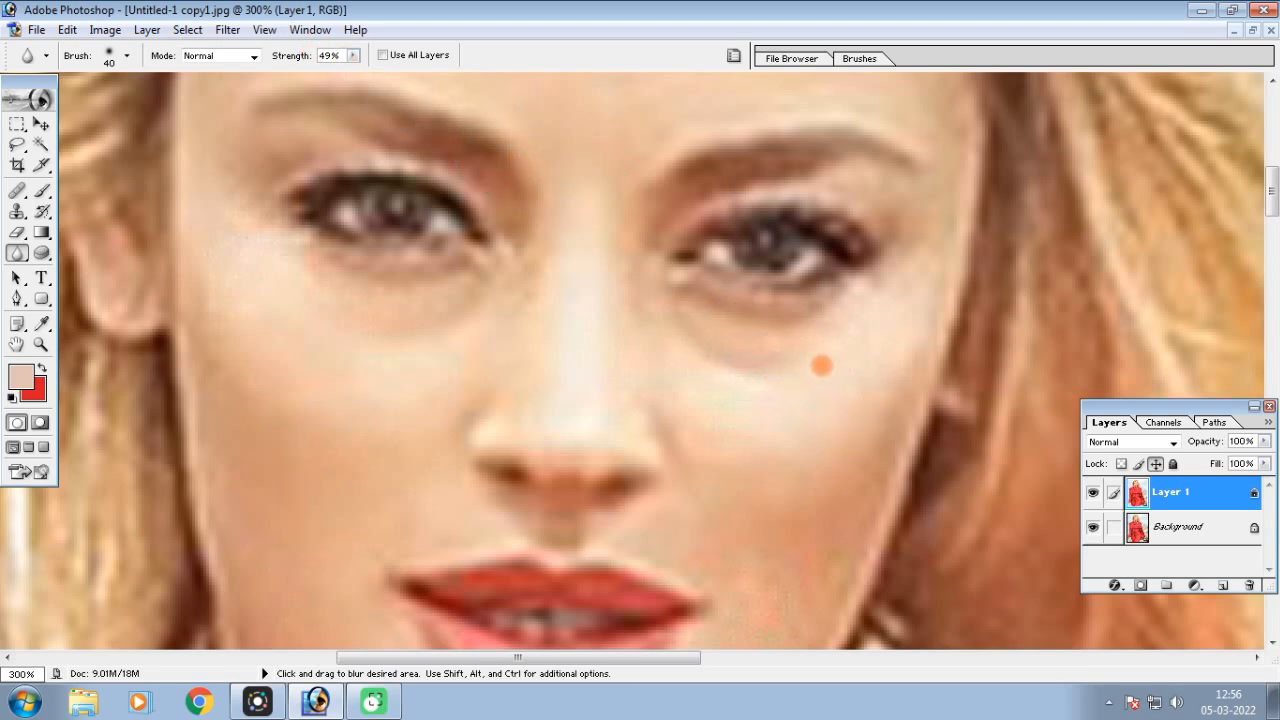
Smooth the skin on the chin and neck with the 40-pixel Blur brush
key(space)
drag(792, 506, 803, 114)
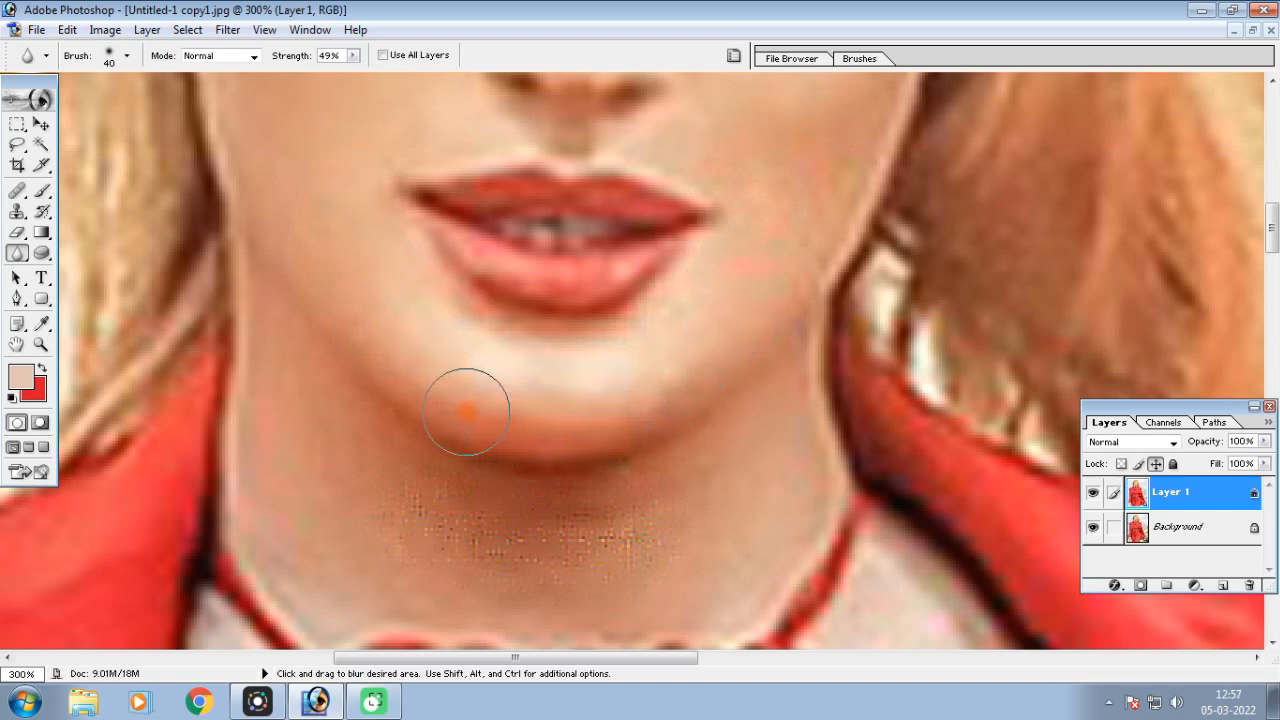
key(space)
drag(437, 403, 391, 184)
mouse_move(667, 219)
mouse_down()
mouse_move(666, 260)
mouse_move(499, 330)
mouse_move(303, 282)
mouse_move(673, 270)
mouse_move(566, 300)
mouse_up()
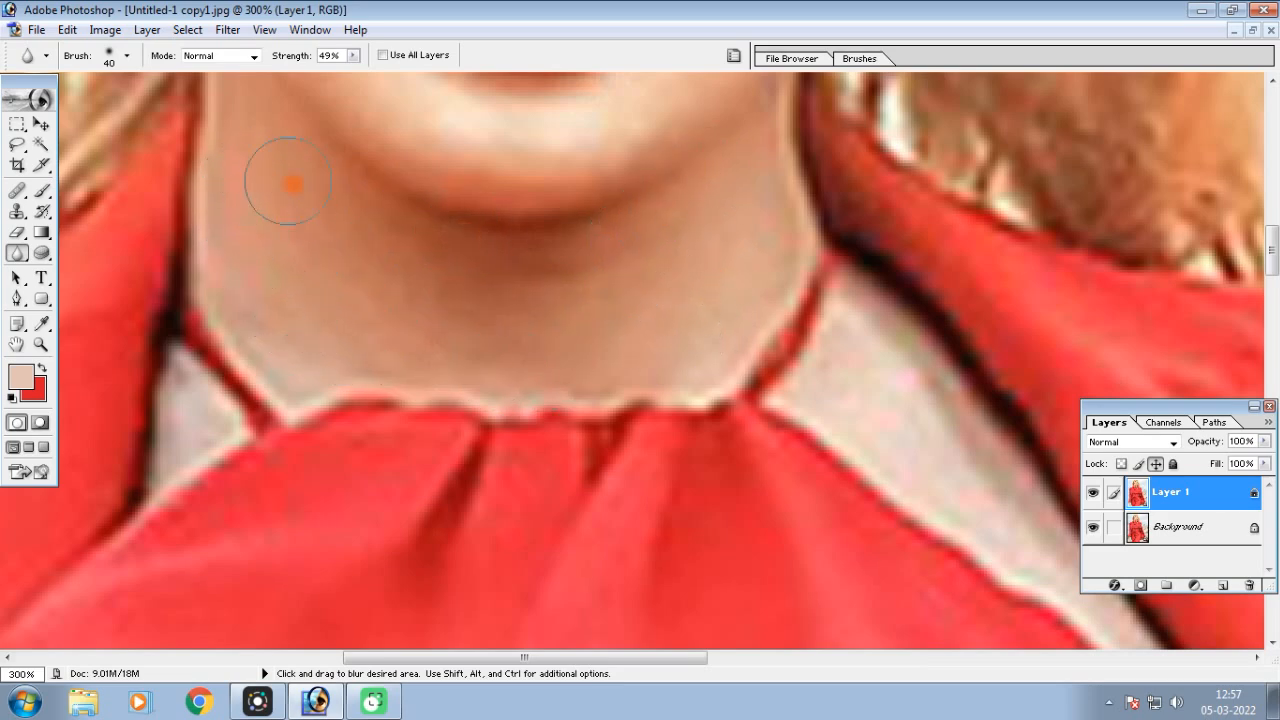
key(space)
drag(560, 263, 551, 545)
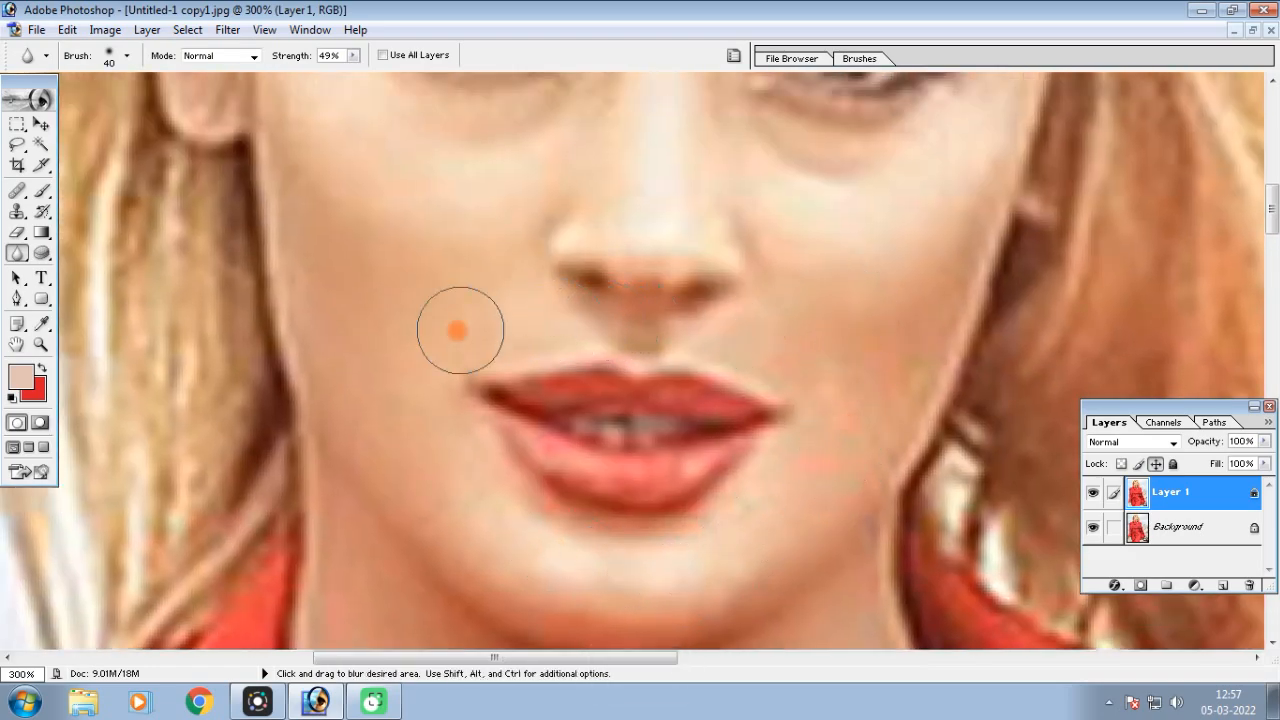
Reduce the Blur brush to 20 and soften the fine skin areas around the eyes
key(space)
mouse_move(371, 157)
mouse_down()
mouse_move(445, 594)
mouse_move(433, 324)
mouse_up()
key(bracketleft)
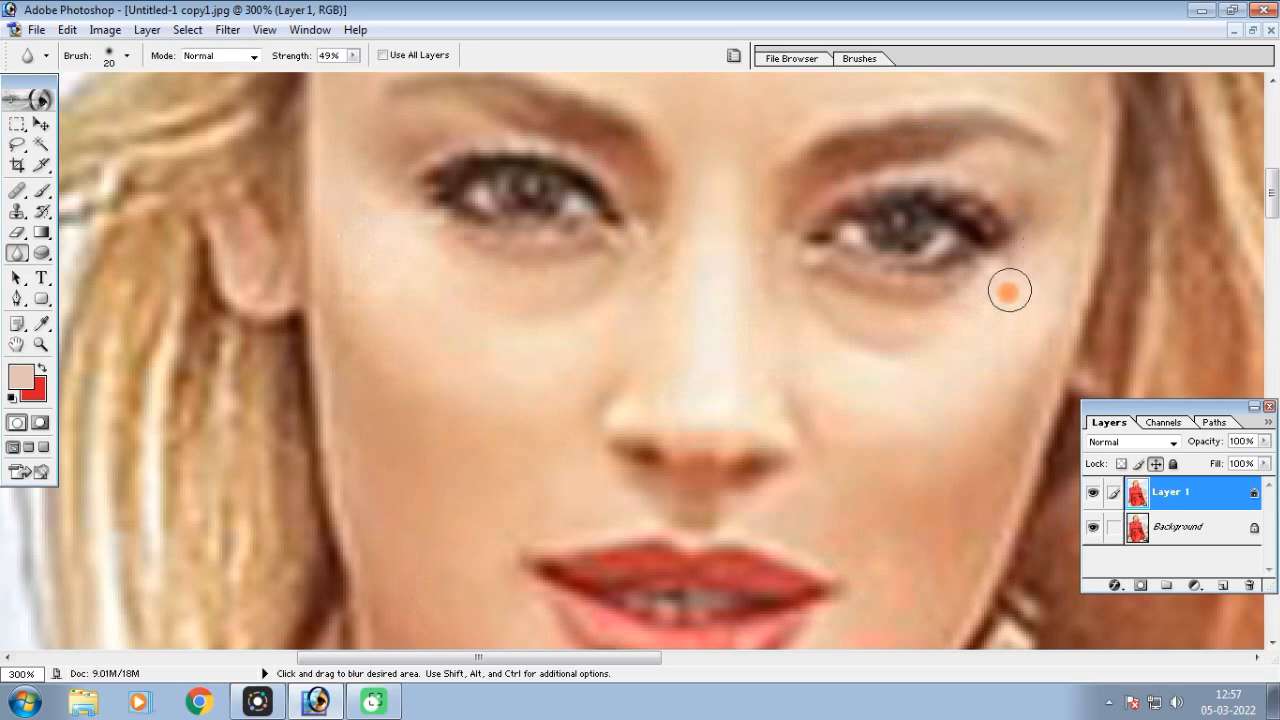
key(ctrl)
key(ctrl+minus)
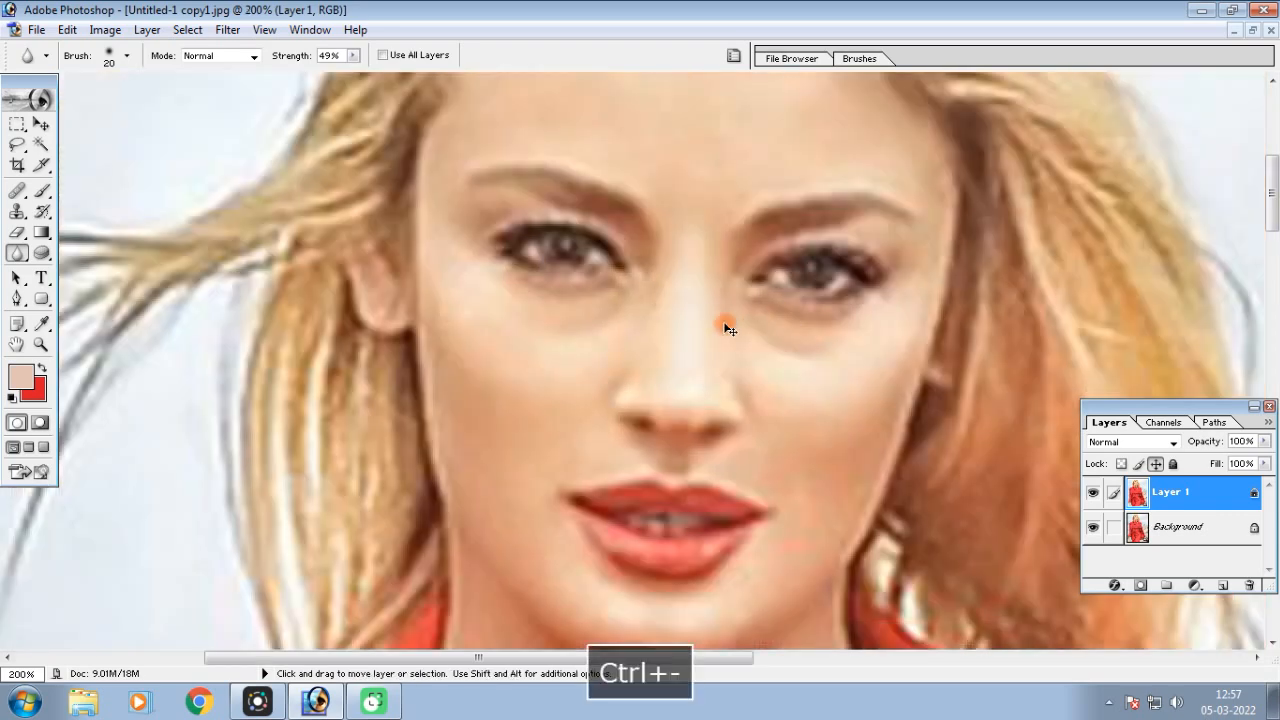
Enlarge the Blur brush to 60 for the broad skin areas of the forehead and cheeks
scroll(715, 330, up, 3)
key(bracketright)
key(bracketright)
key(bracketright)
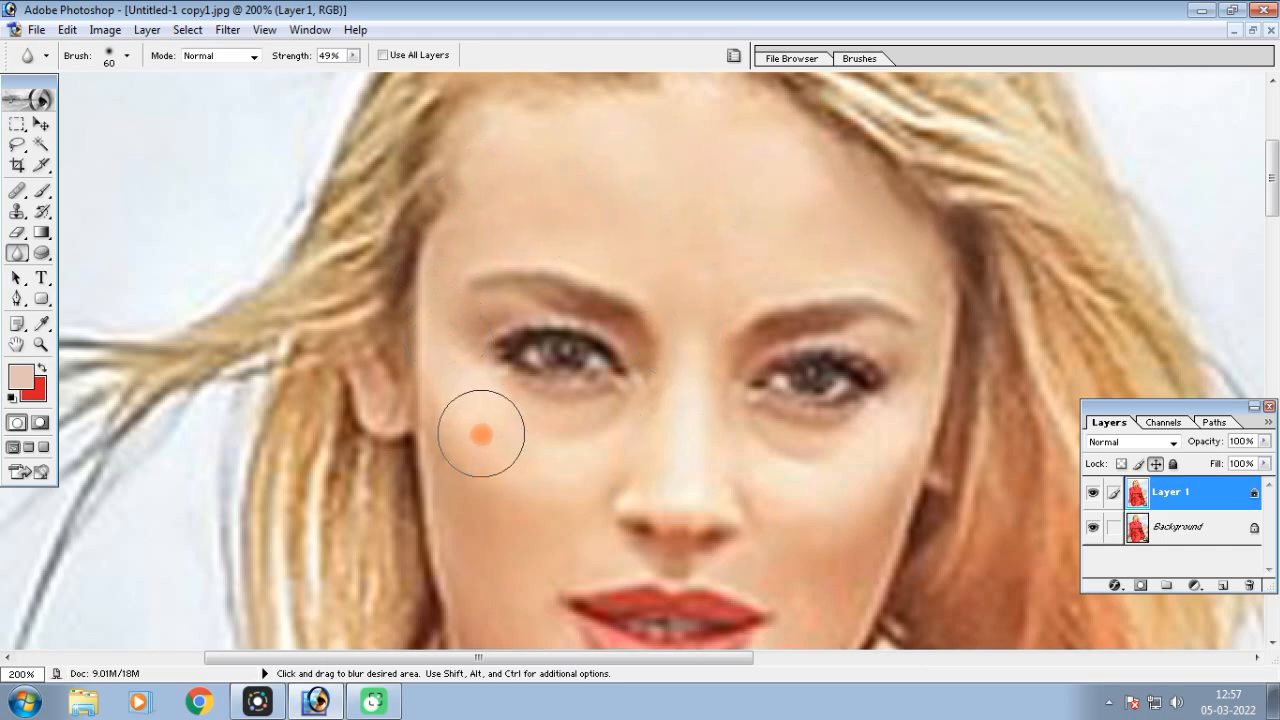
Compare the blurred skin with the original by toggling the visibility of Layer 1
key(space)
drag(500, 530, 489, 193)
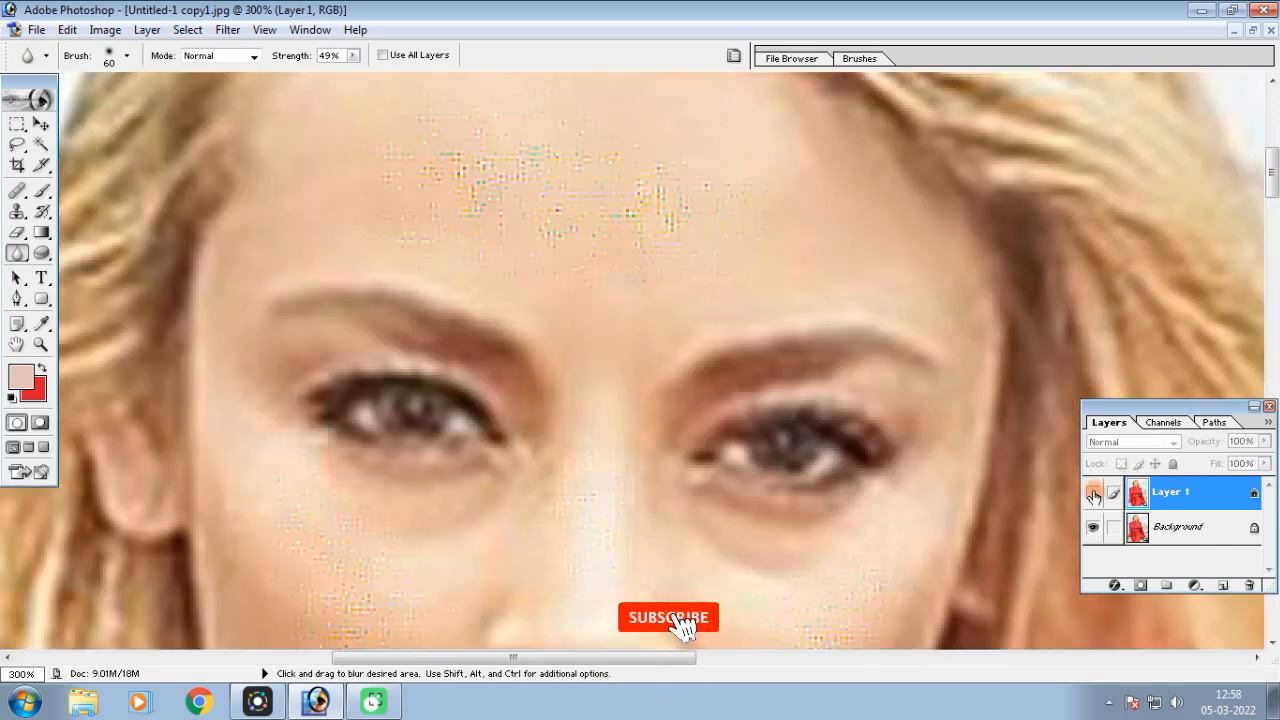
key(ctrl+minus)
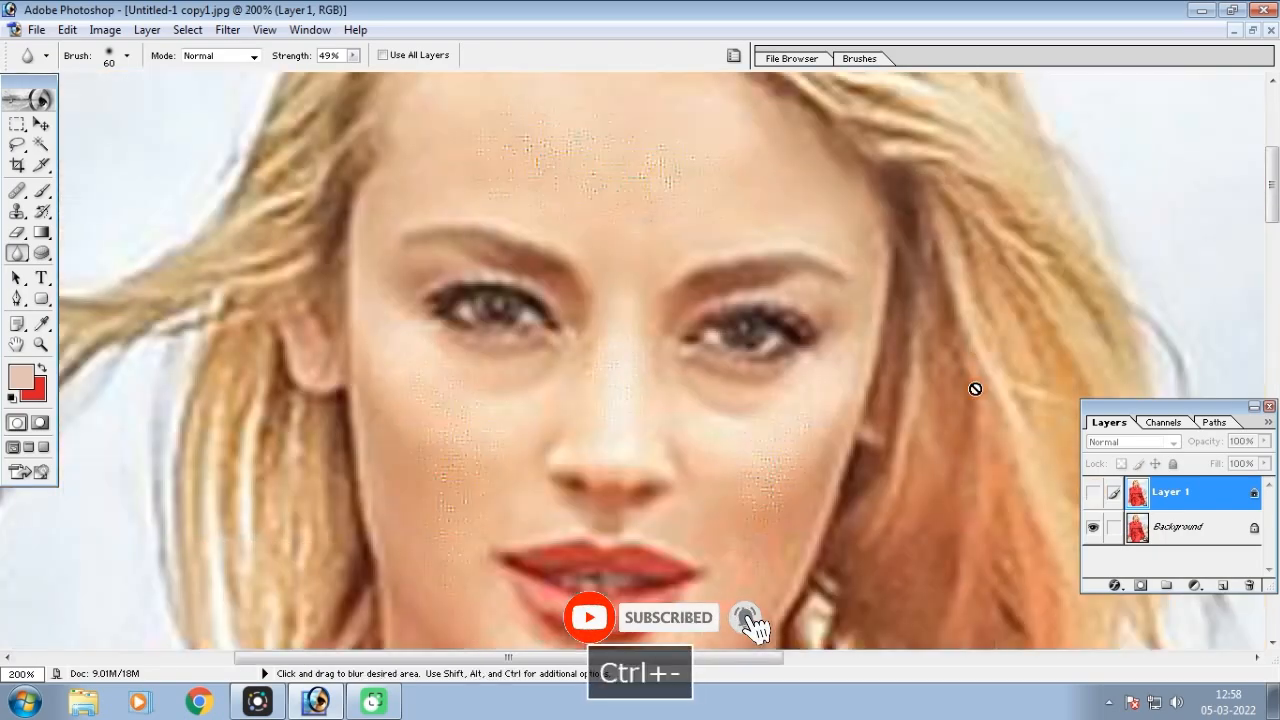
click(1092, 494)
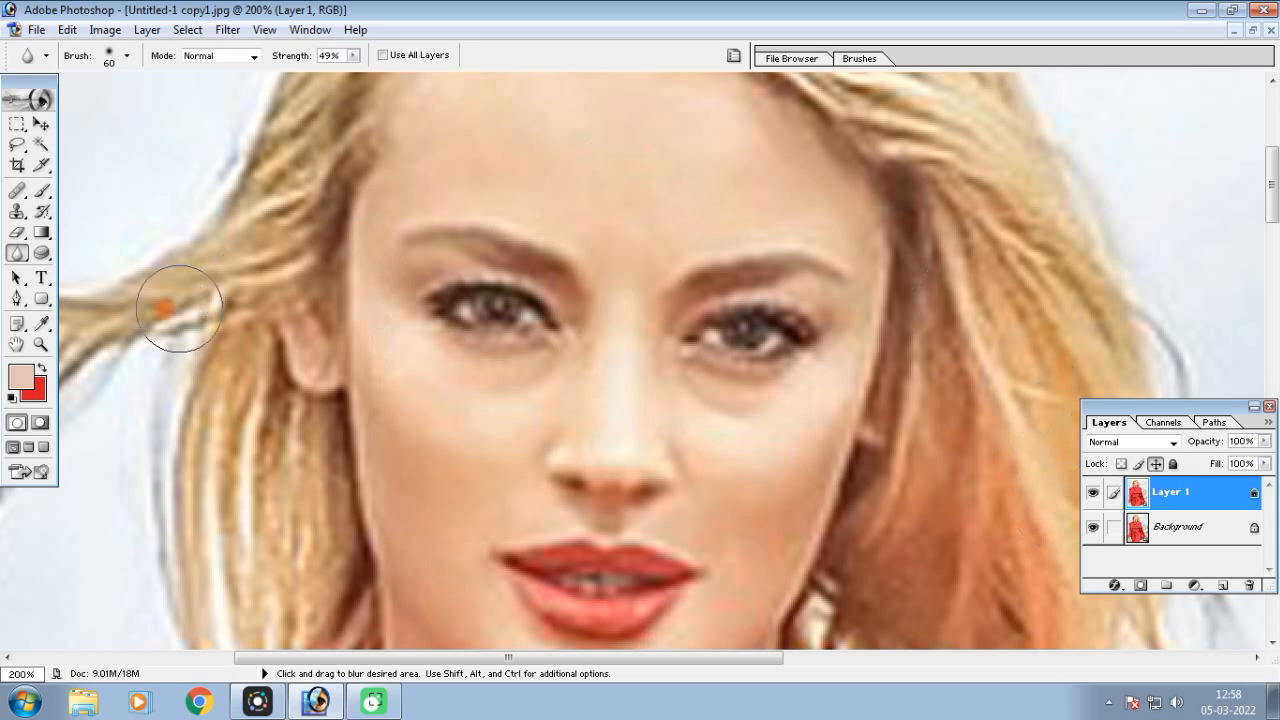
Switch to the Sharpen tool, set its strength to 51% and enable Use All Layers
click(13, 254)
drag(27, 247, 104, 272)
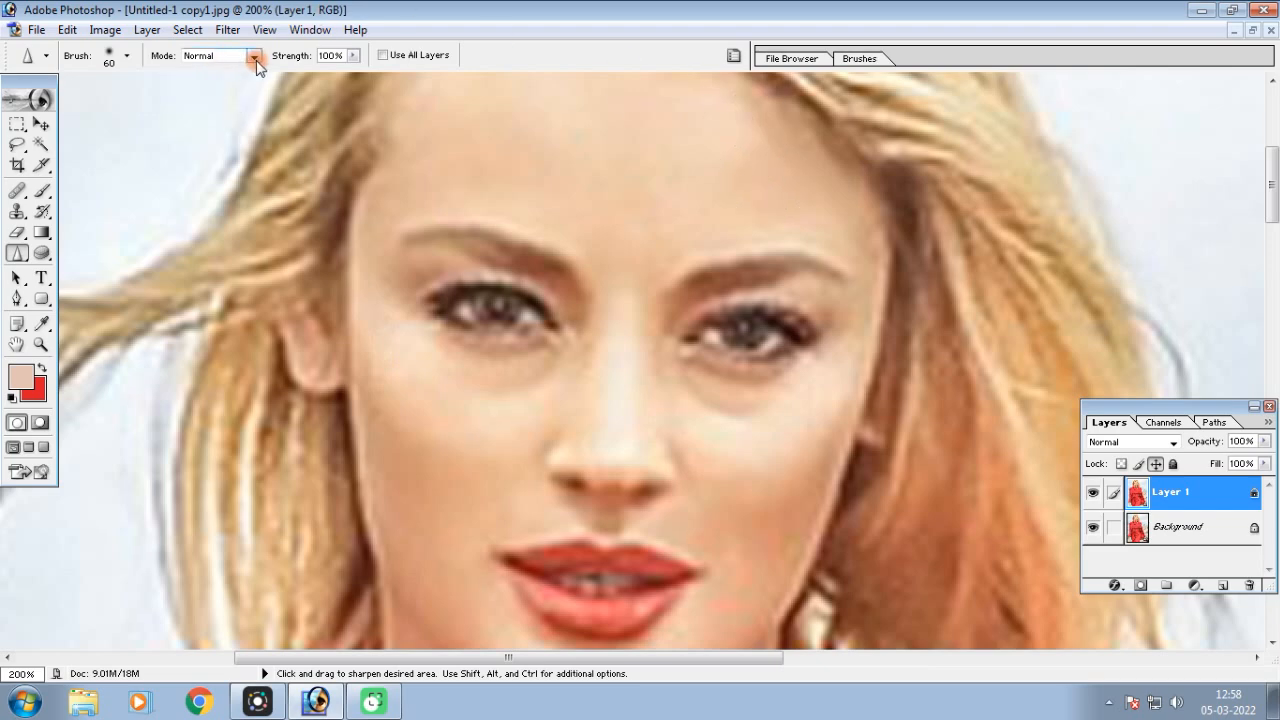
click(338, 55)
click(354, 56)
drag(296, 75, 350, 75)
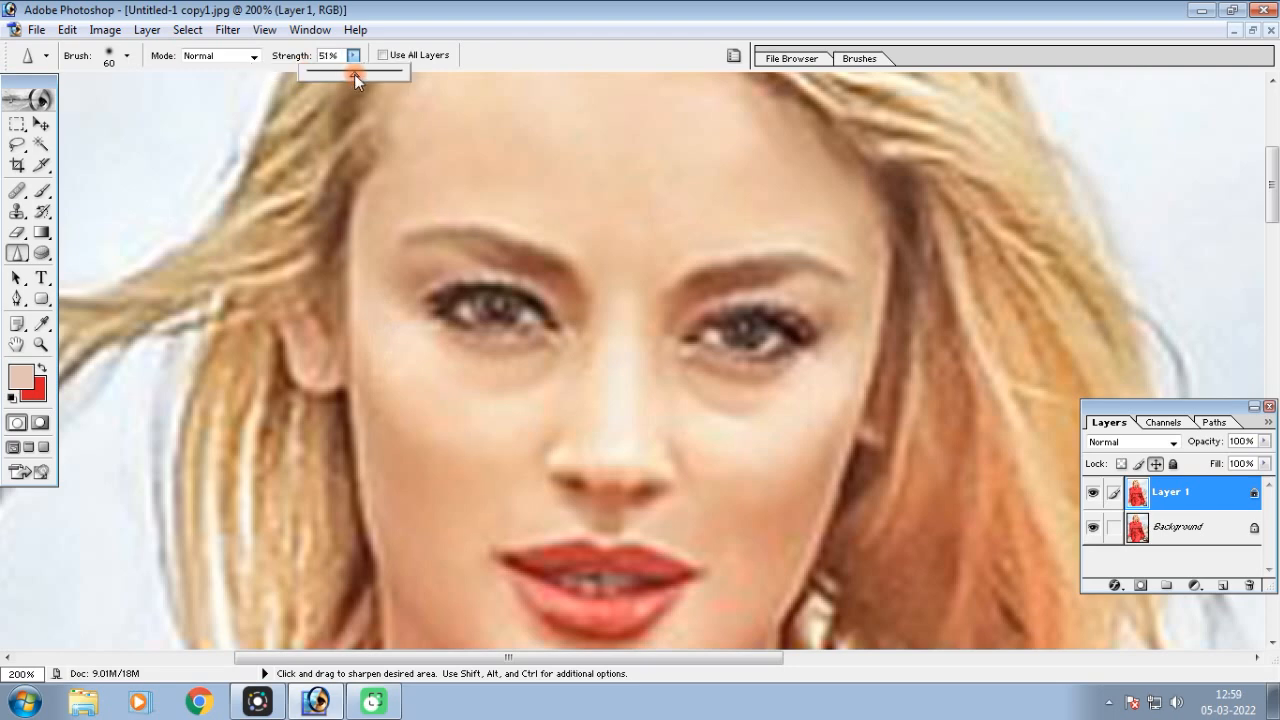
click(420, 56)
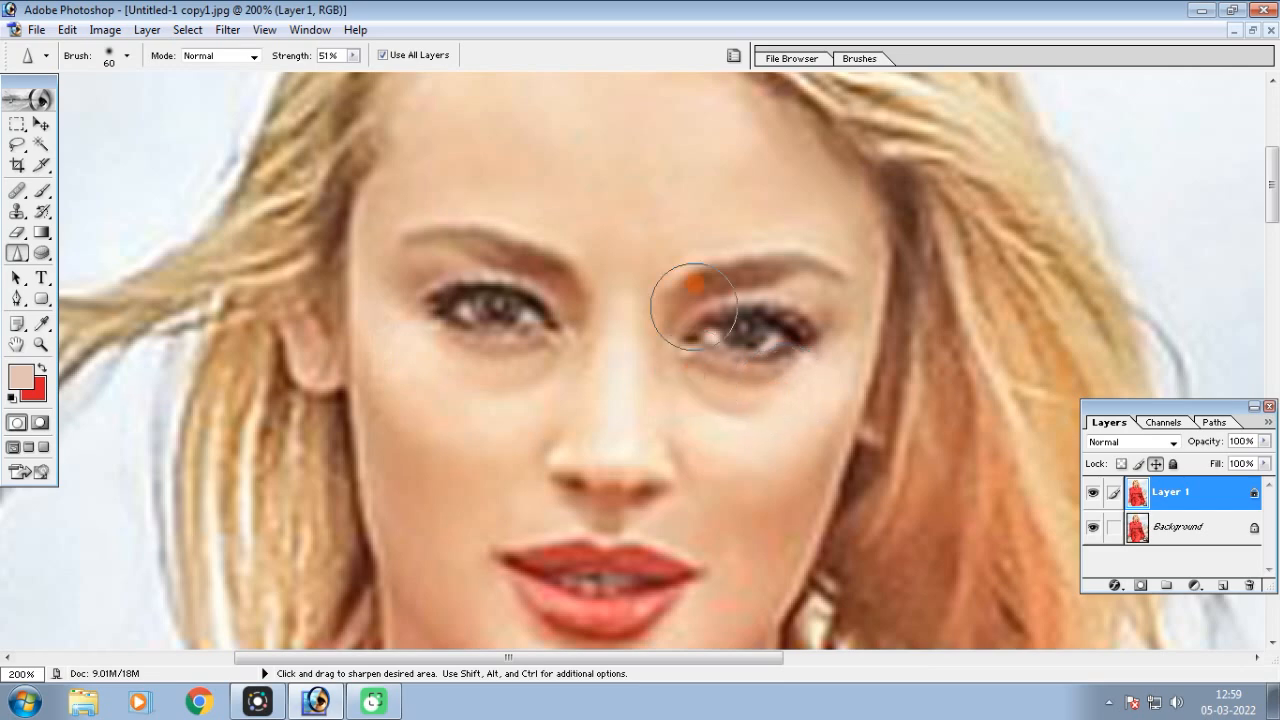
click(383, 57)
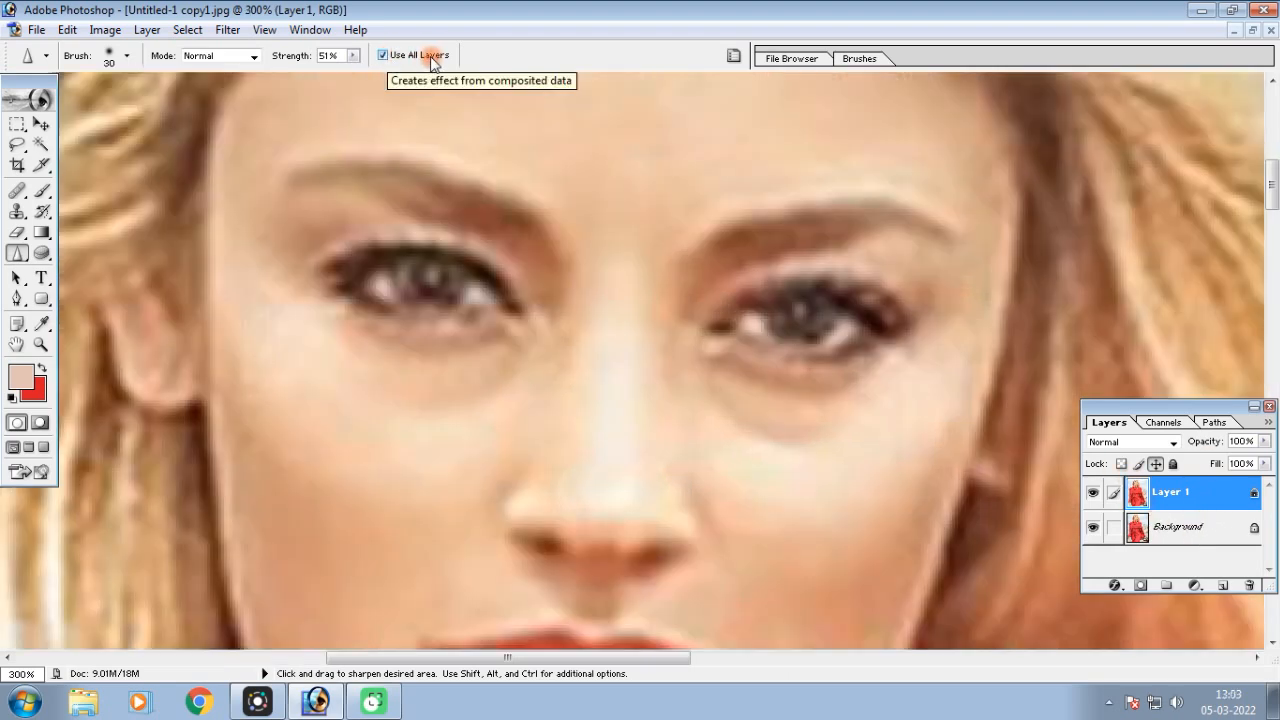
Sharpen both of the woman's eyes and reduce the brush size to 20
mouse_move(857, 345)
mouse_down()
mouse_move(752, 319)
mouse_move(841, 322)
mouse_move(753, 321)
mouse_move(796, 307)
mouse_move(872, 330)
mouse_up()
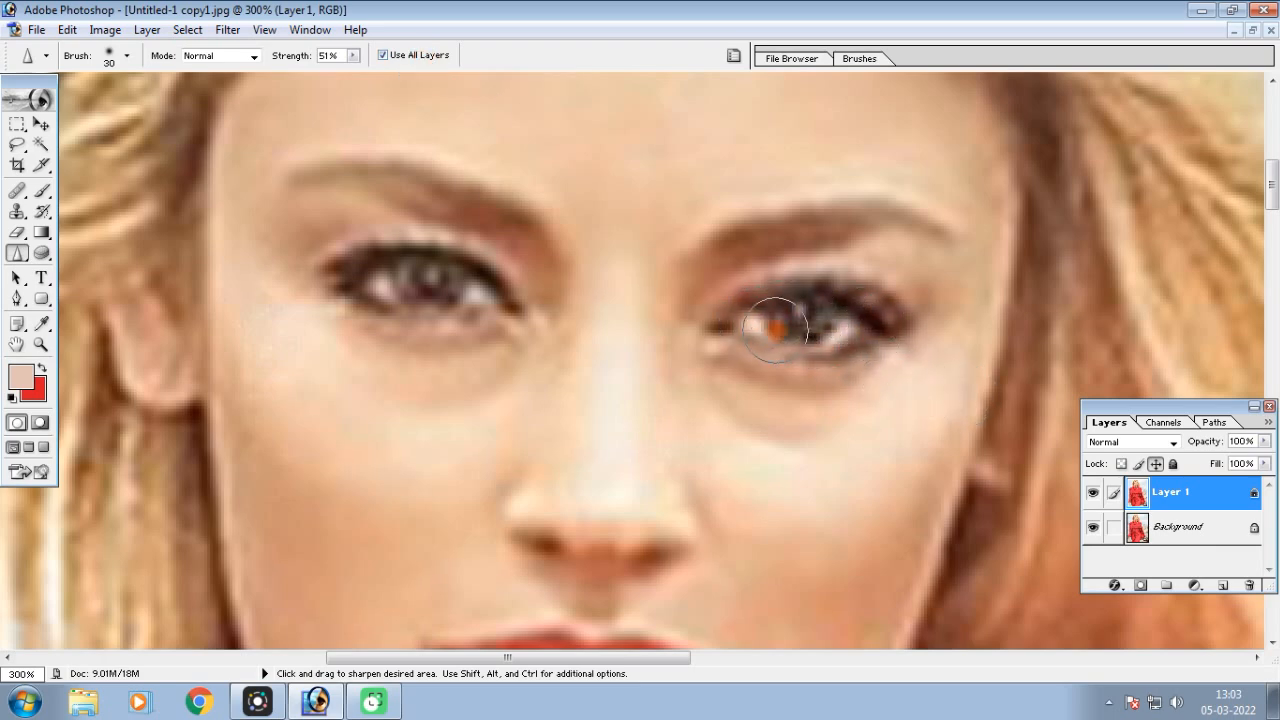
mouse_move(420, 282)
mouse_down()
mouse_move(476, 294)
mouse_move(355, 279)
mouse_move(392, 268)
mouse_move(480, 285)
mouse_up()
key(bracketleft)
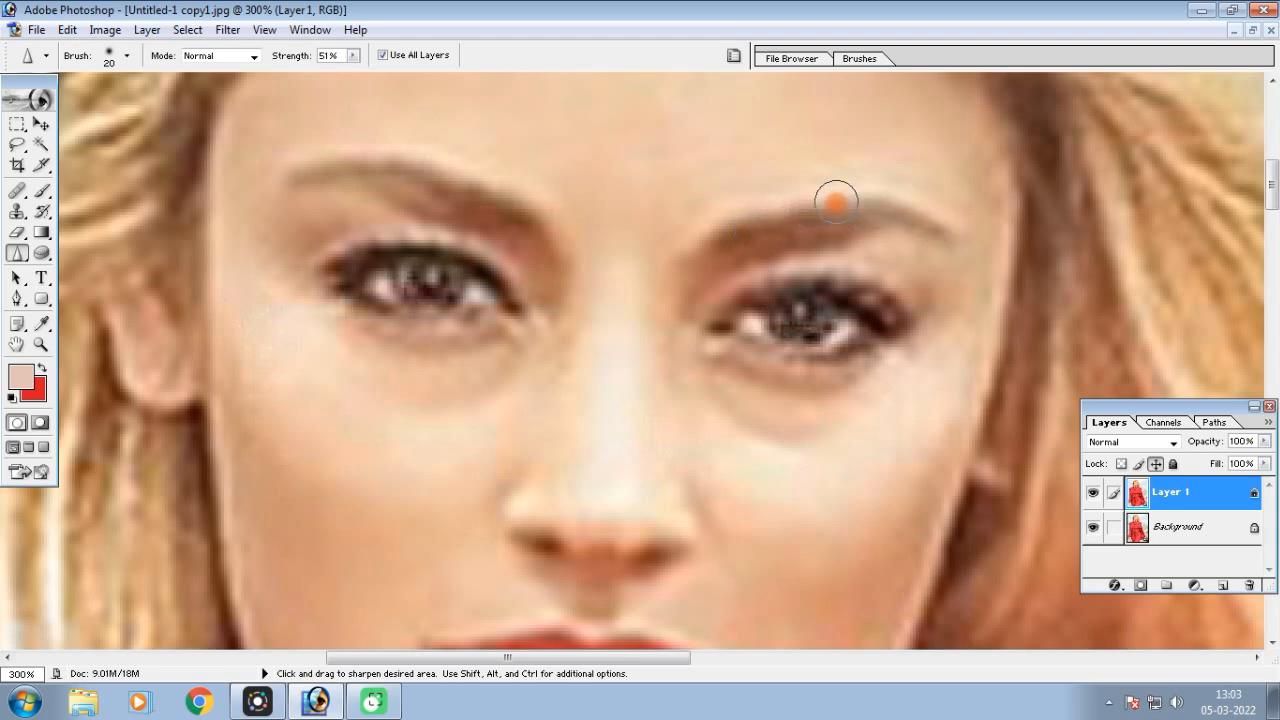
Sharpen the upper and lower lips with the 20-pixel brush
scroll(900, 280, down, 2)
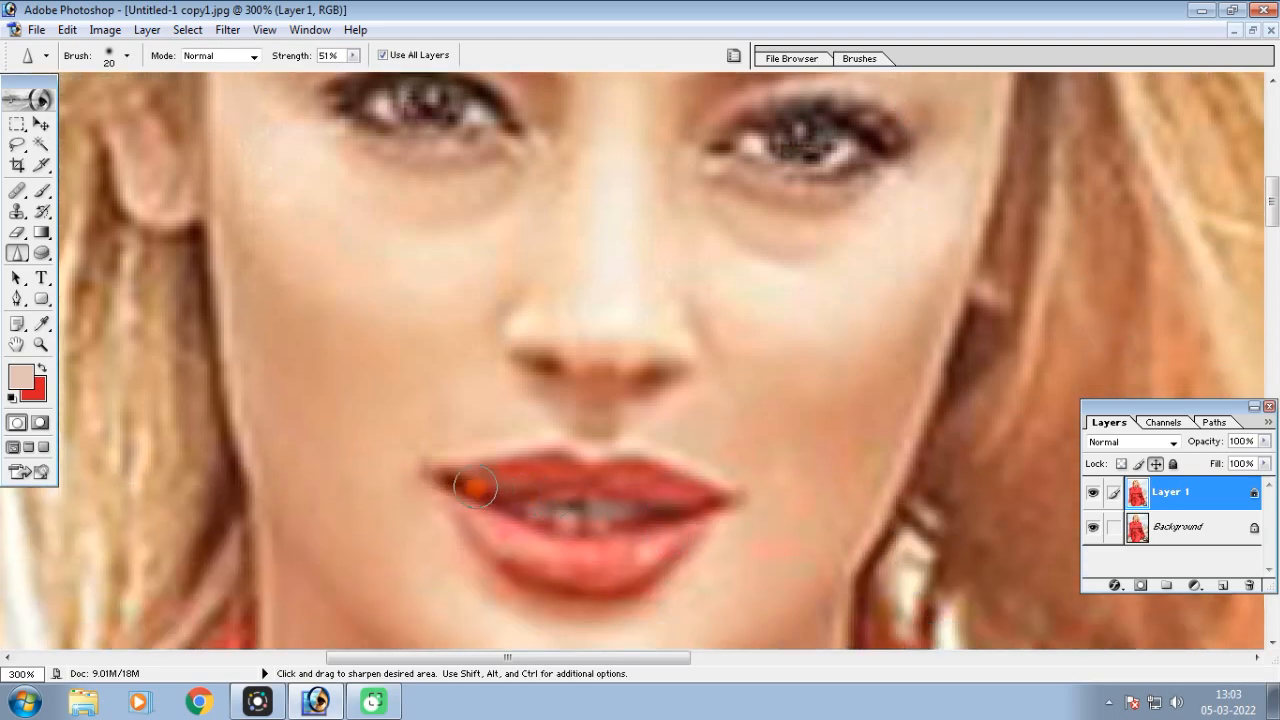
drag(465, 485, 618, 475)
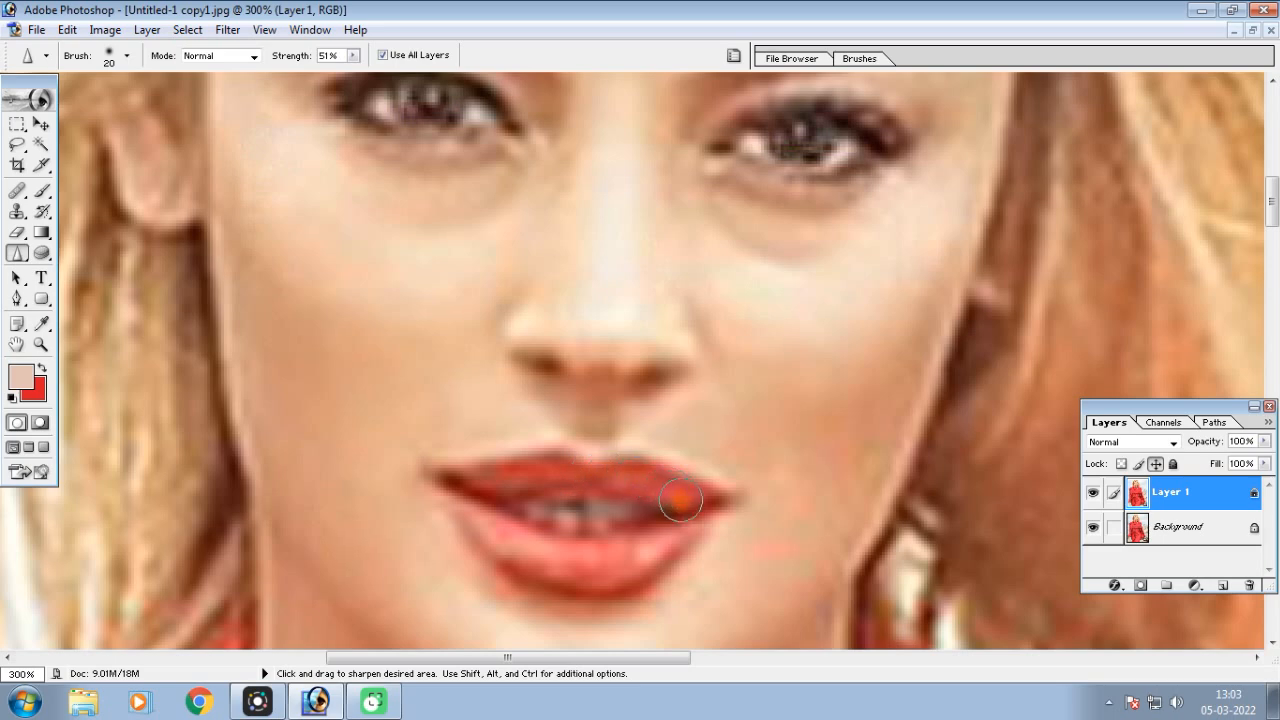
mouse_move(495, 542)
mouse_down()
mouse_move(463, 490)
mouse_move(563, 544)
mouse_up()
mouse_move(692, 520)
mouse_down()
mouse_move(580, 519)
mouse_move(472, 490)
mouse_move(715, 496)
mouse_up()
Compare the retouched face with the original at 100% and 200% by toggling the visibility of Layer 1
key(ctrl+minus)
key(ctrl+minus)
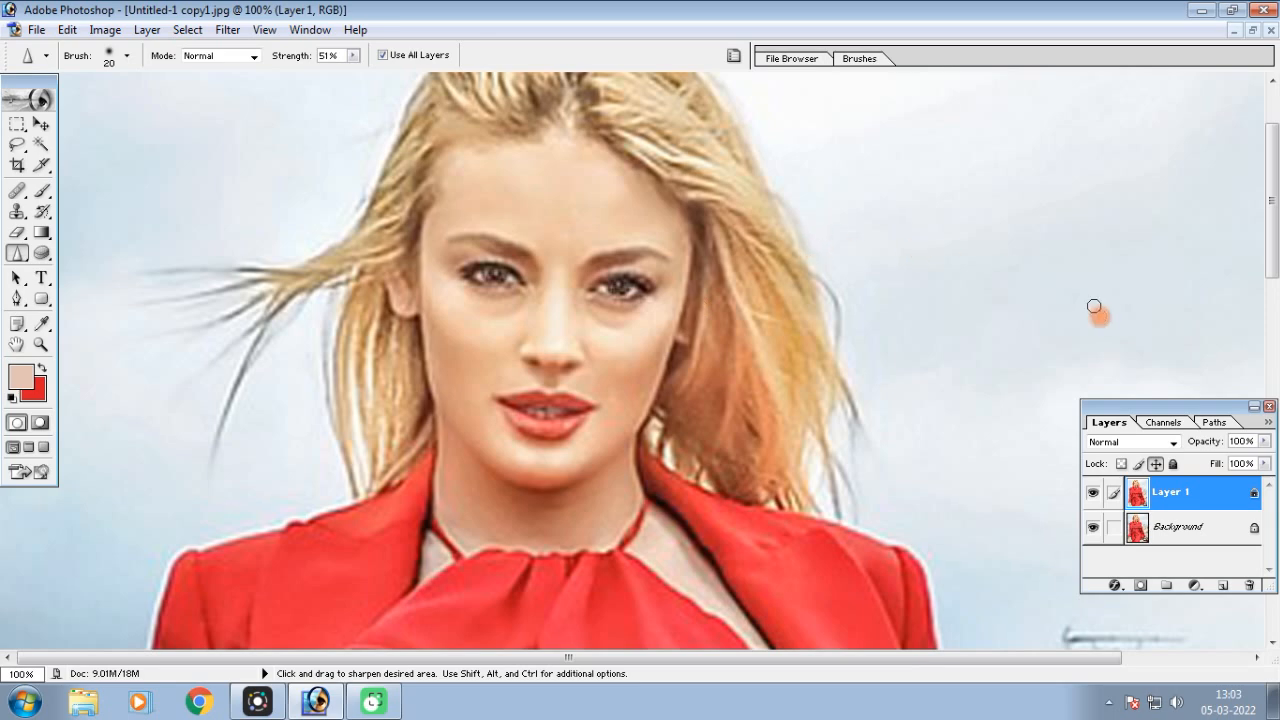
click(1093, 495)
click(1093, 497)
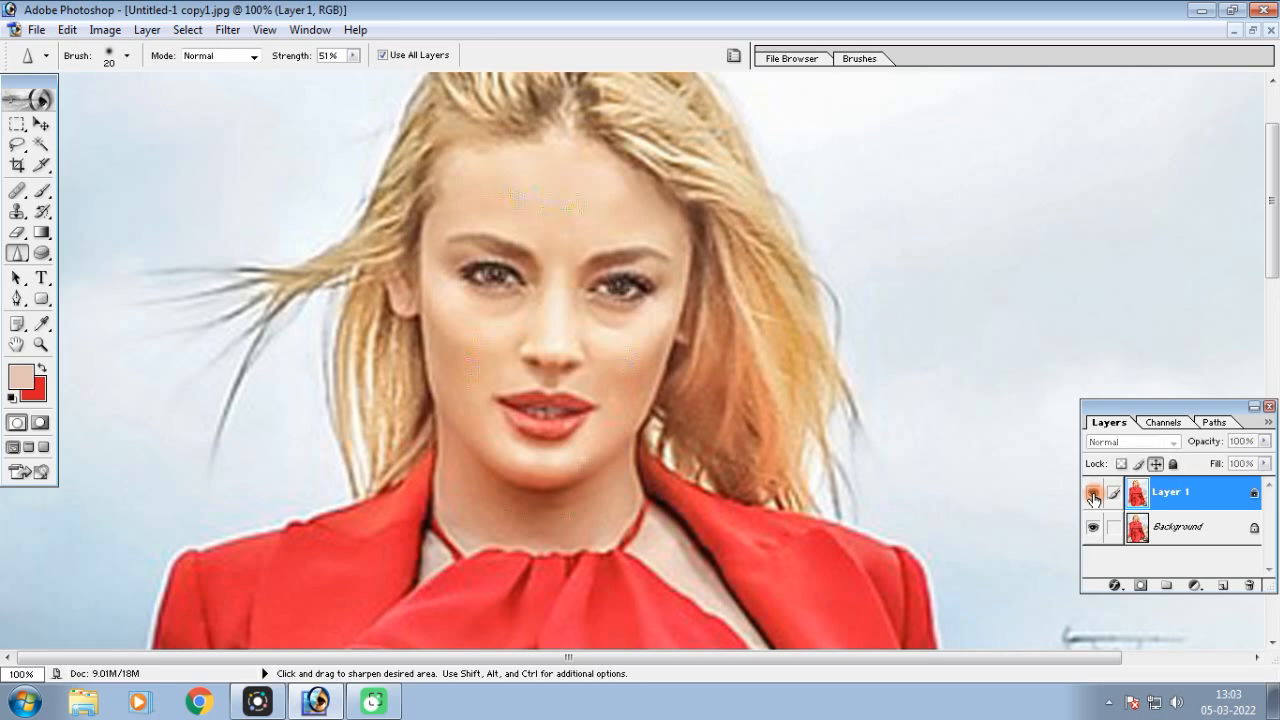
click(1093, 497)
key(ctrl+plus)
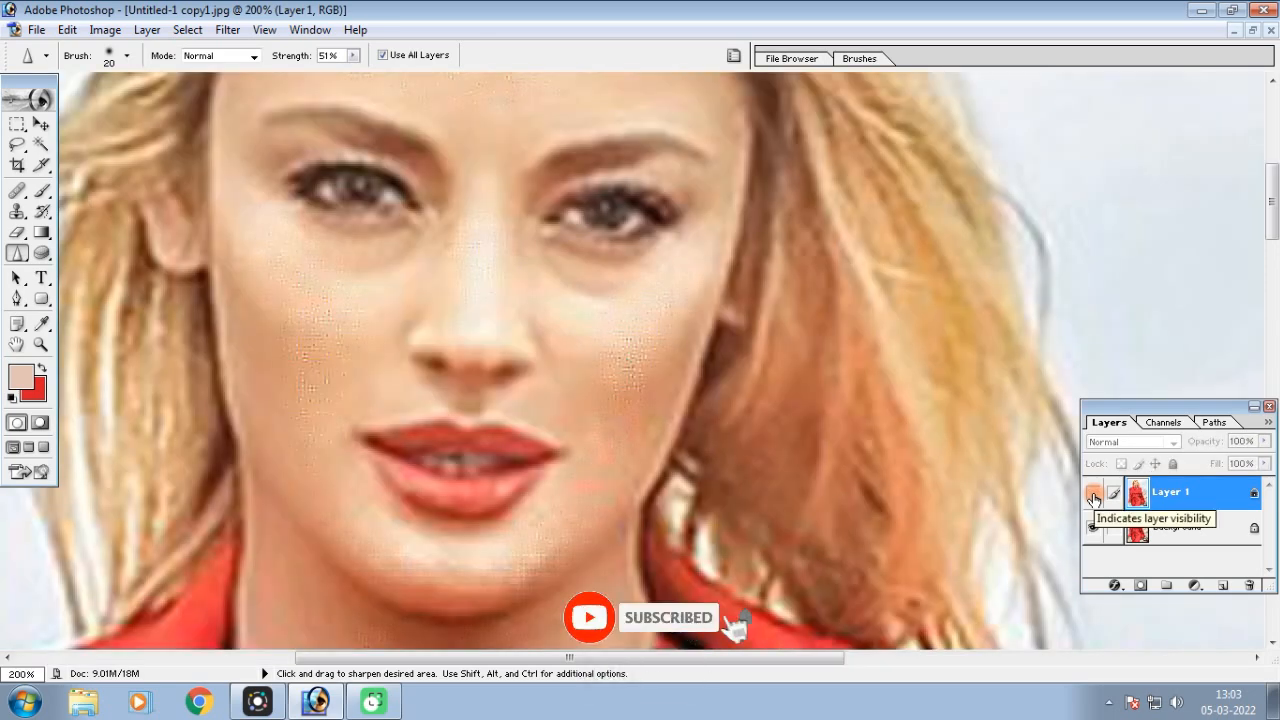
click(1093, 497)
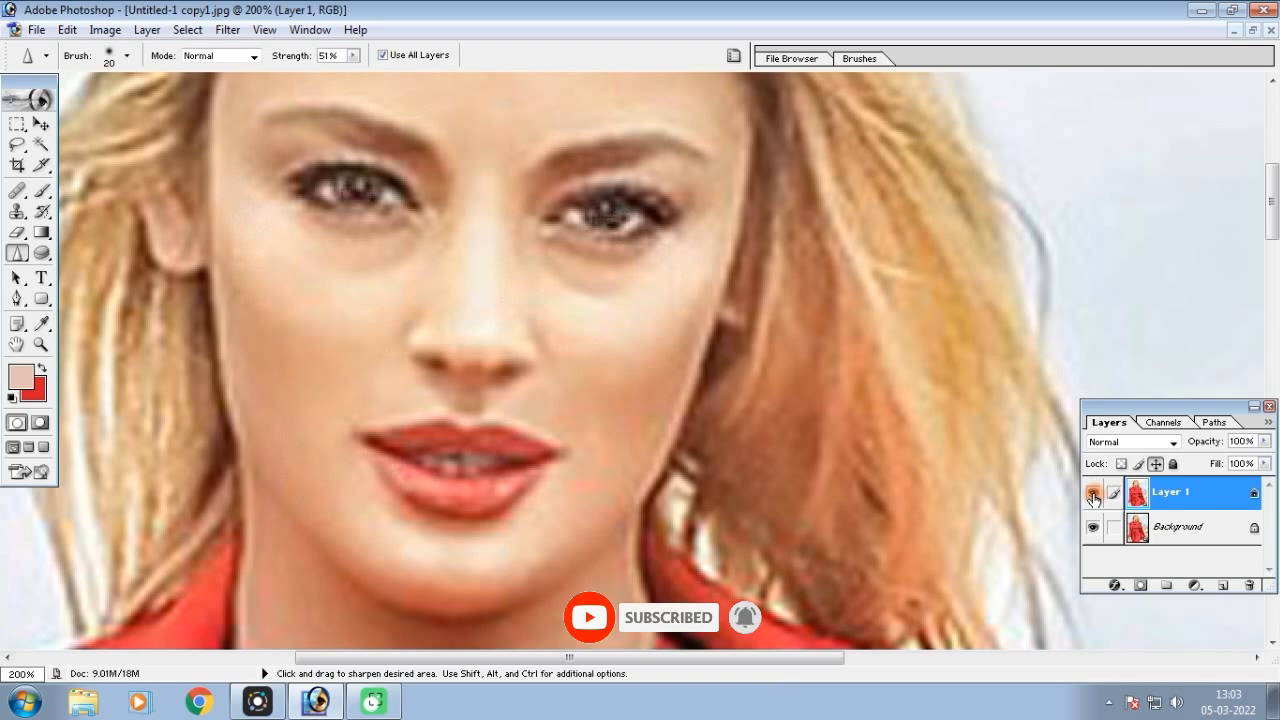
click(1093, 497)
click(1093, 497)
key(ctrl+minus)
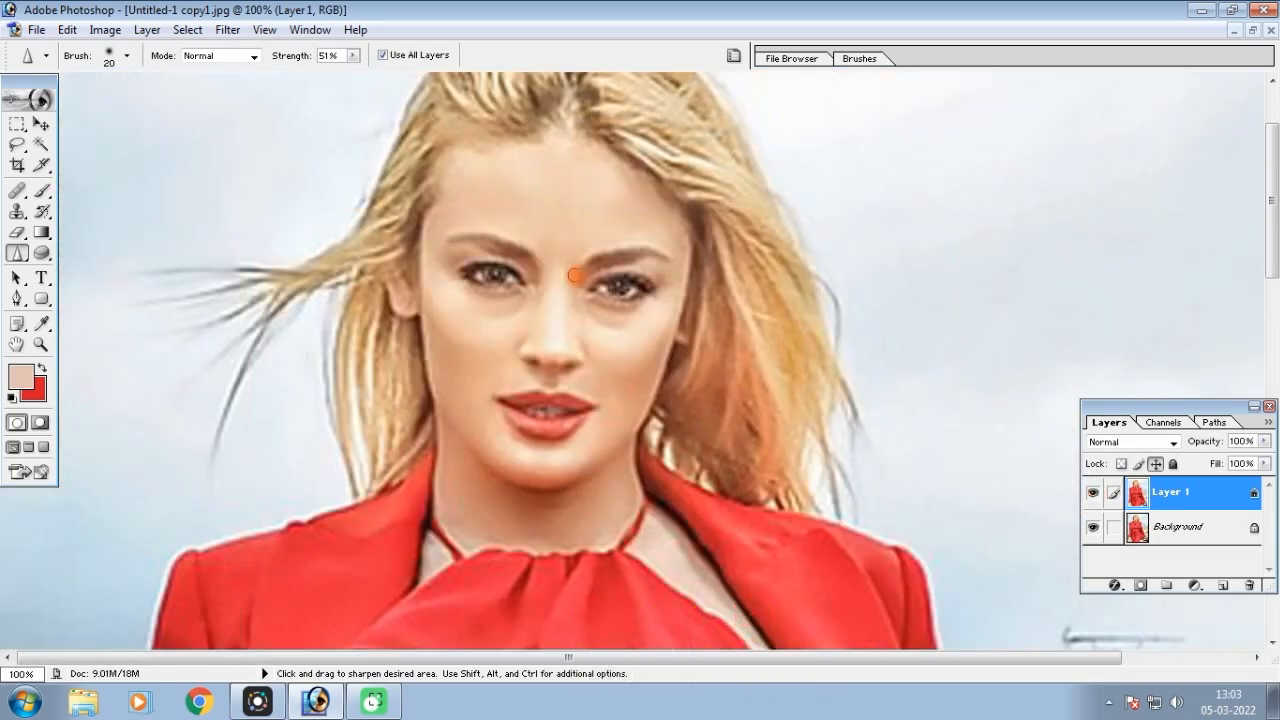
Enlarge the Sharpen brush to 60 for work on the woman's hair
key(bracketright)
key(bracketright)
key(bracketright)
key(bracketright)
key(ctrl+equal)
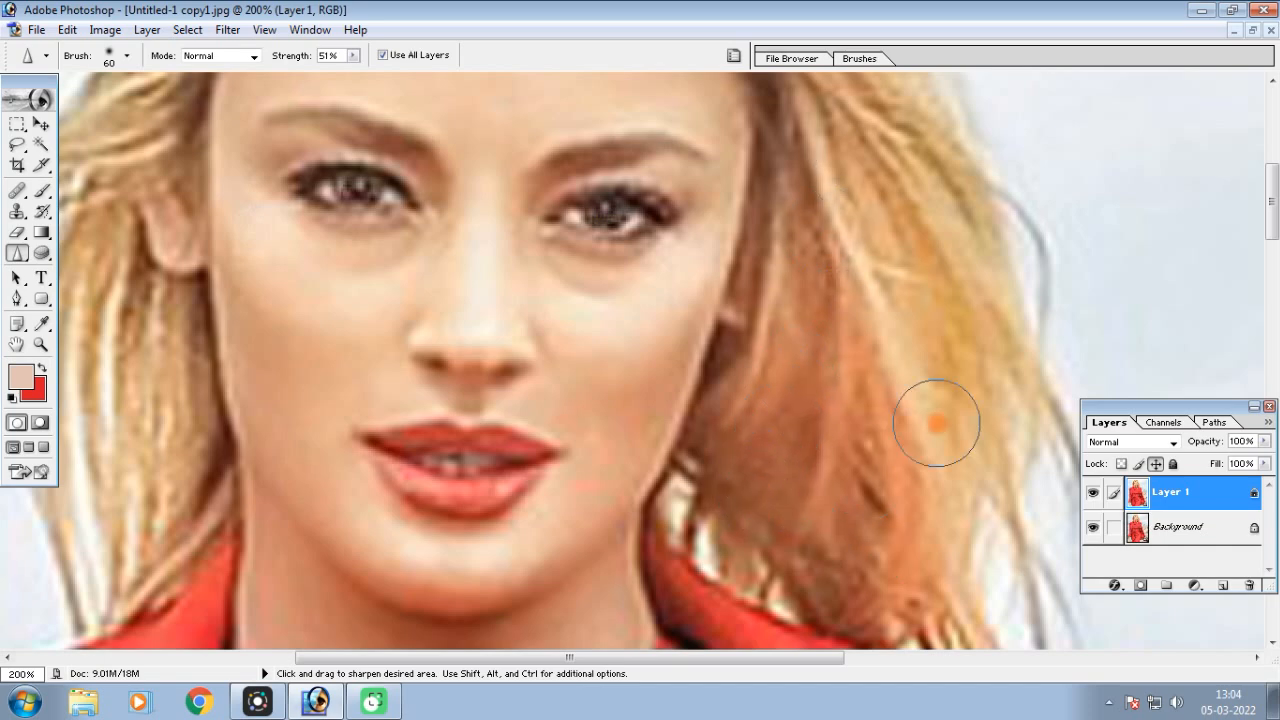
key(ctrl+minus)
key(ctrl+minus)
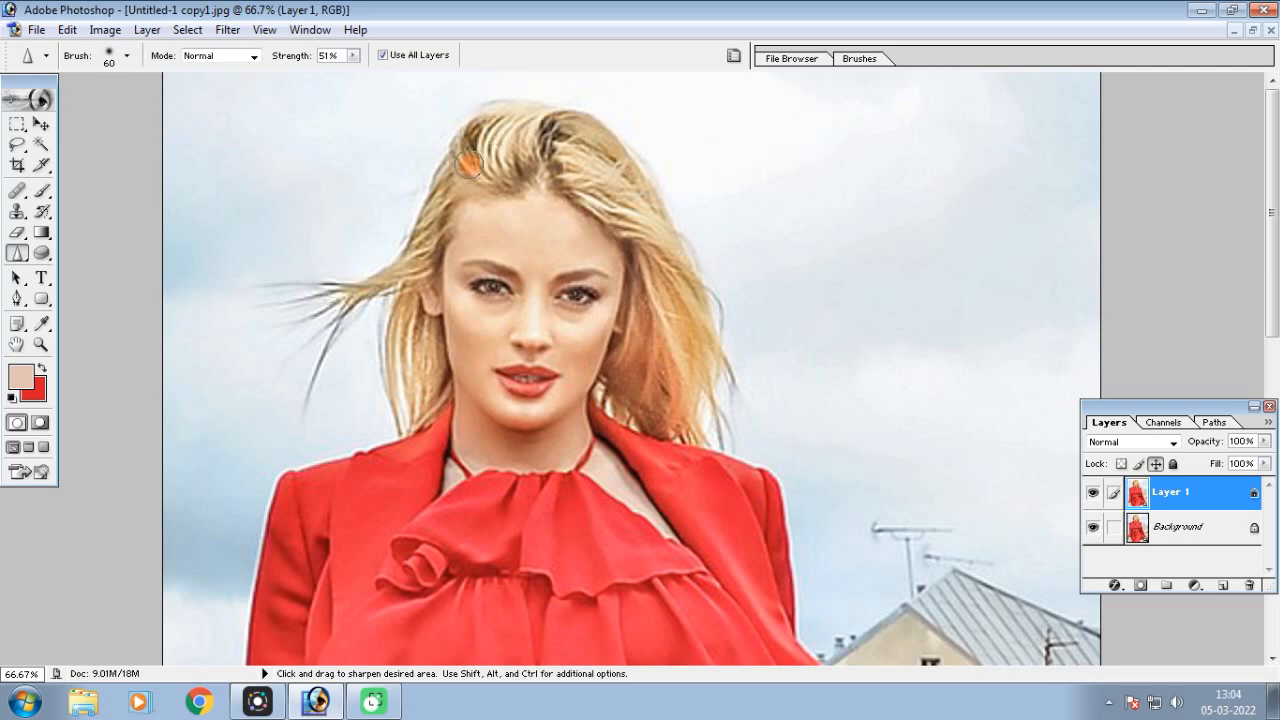
Reduce the Sharpen brush to 40 and sharpen the woman's hair around the crown and hairline
key(ctrl+equal)
key(ctrl+equal)
mouse_move(429, 157)
mouse_down()
mouse_move(700, 460)
mouse_move(617, 491)
mouse_up()
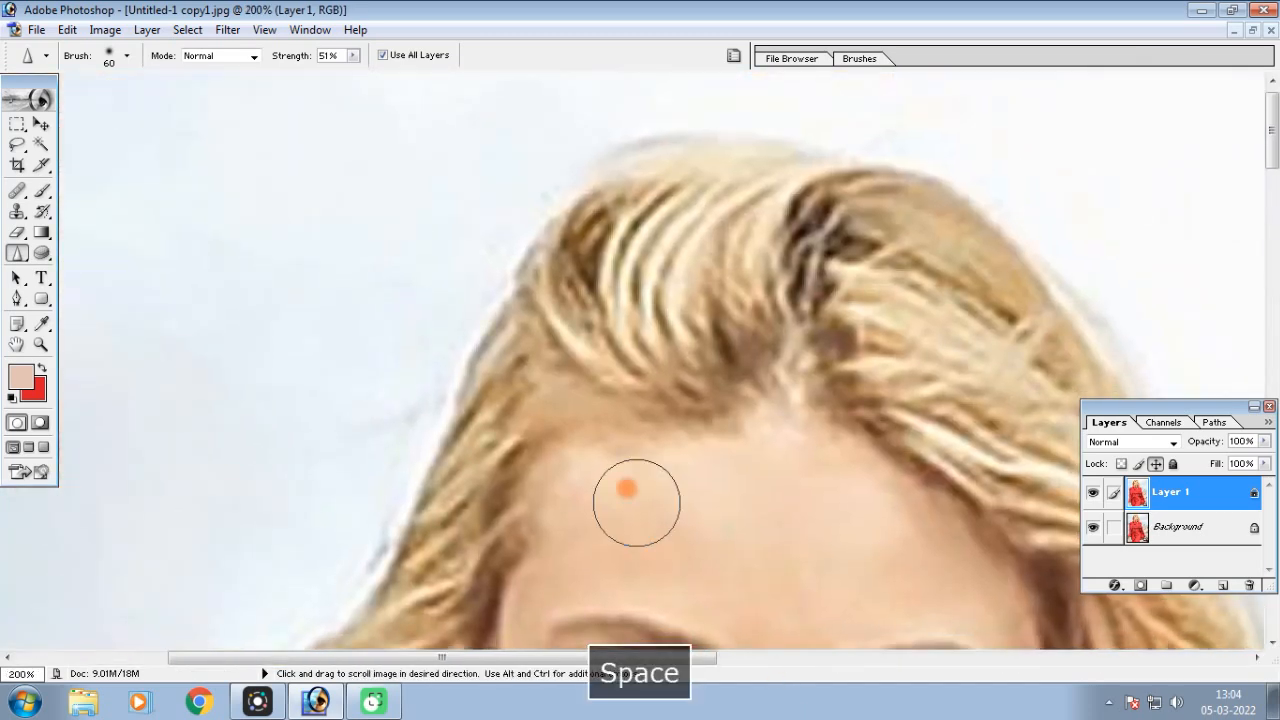
key(bracketleft)
key(bracketleft)
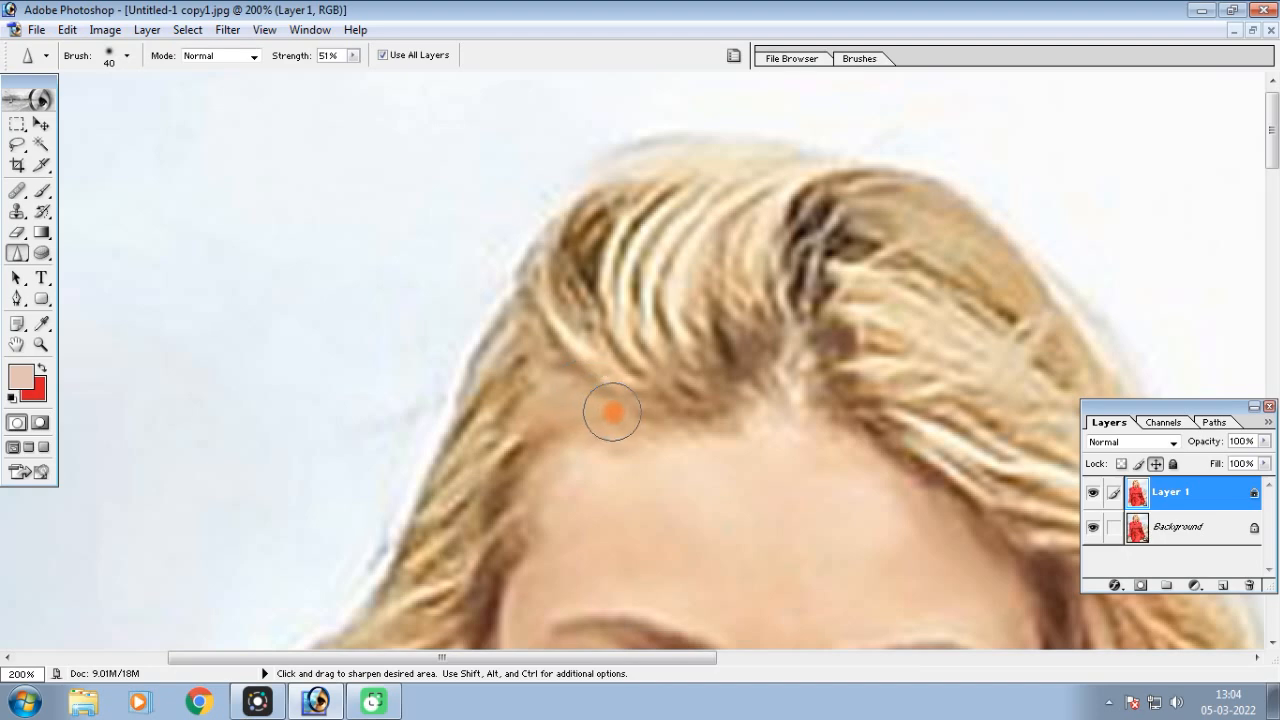
mouse_move(619, 412)
mouse_down()
mouse_move(521, 407)
mouse_move(623, 414)
mouse_move(534, 397)
mouse_up()
mouse_move(713, 307)
mouse_down()
mouse_move(748, 197)
mouse_move(733, 351)
mouse_move(743, 203)
mouse_move(728, 327)
mouse_move(692, 309)
mouse_move(586, 318)
mouse_move(521, 366)
mouse_move(626, 201)
mouse_move(604, 214)
mouse_move(469, 451)
mouse_move(466, 163)
mouse_up()
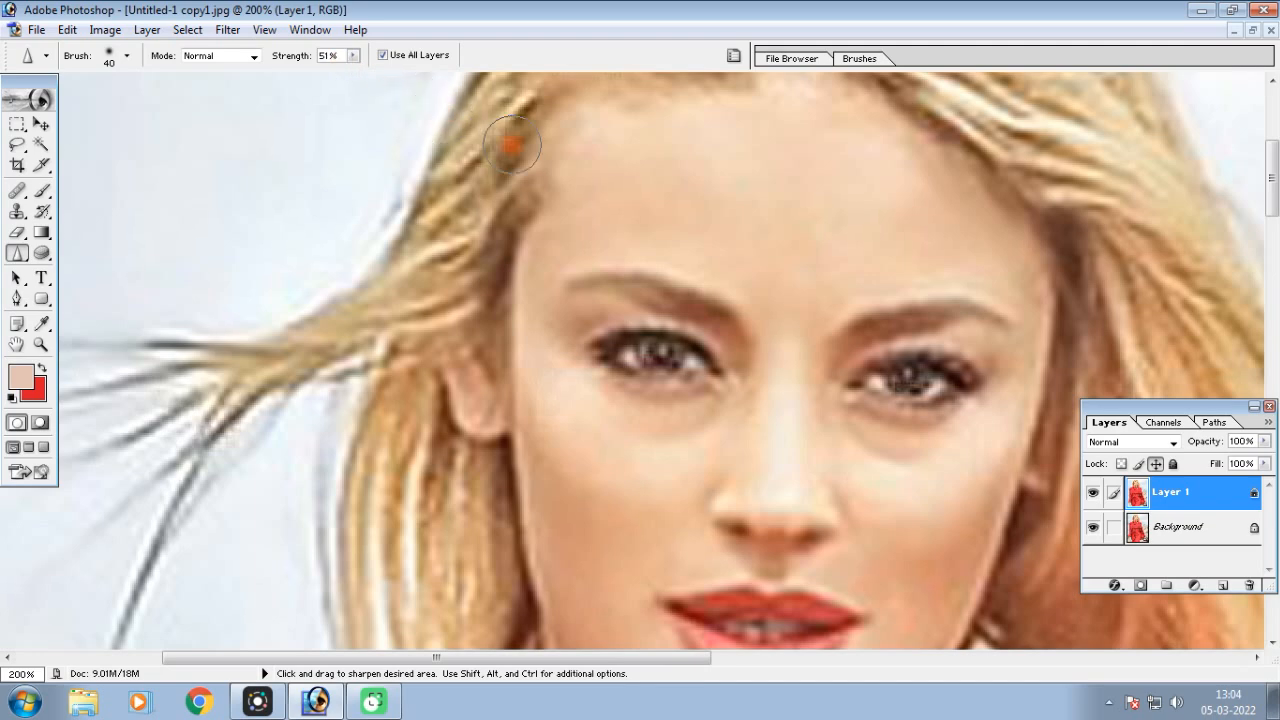
Sharpen the hair strands hanging down on both sides of the woman's face
key(space)
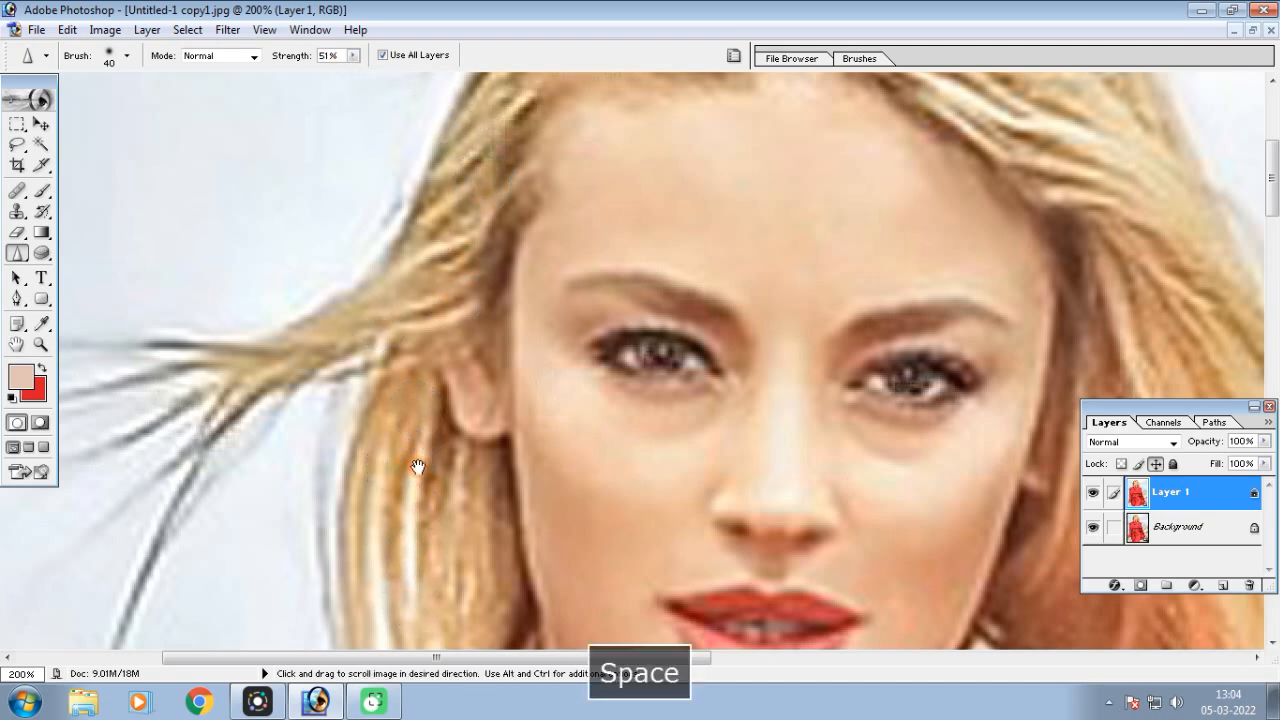
drag(418, 467, 466, 125)
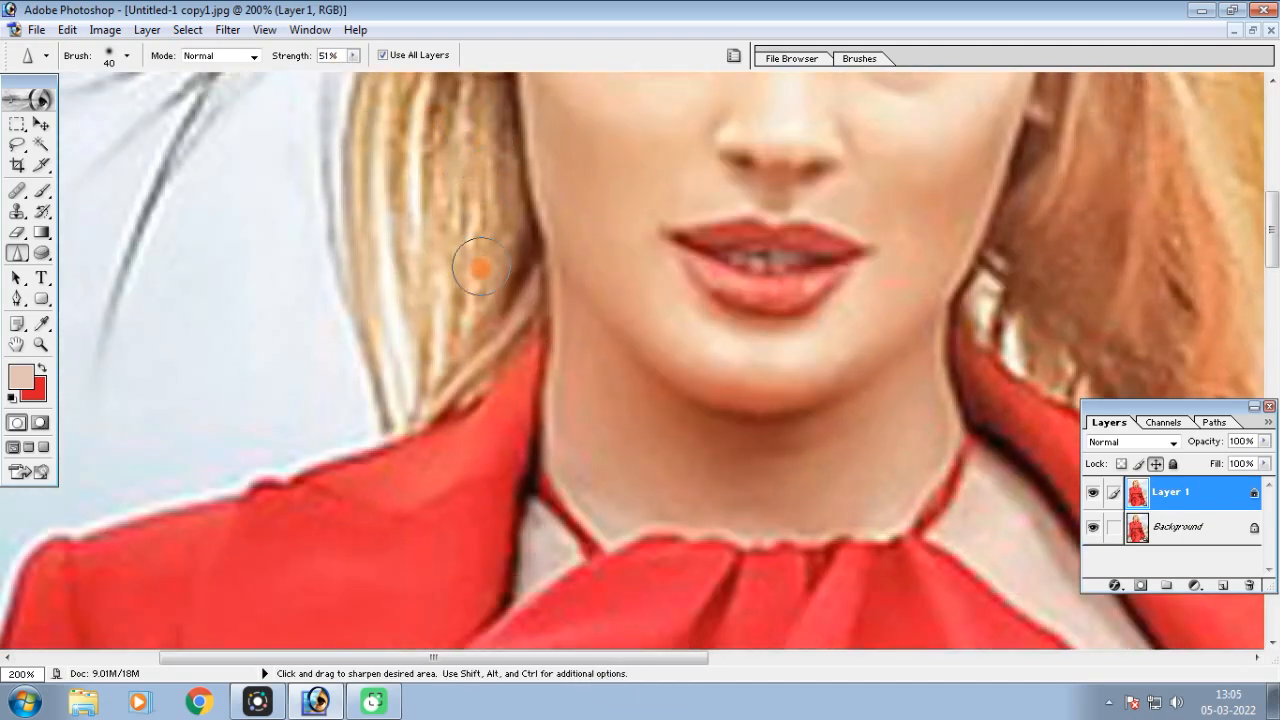
key(space)
drag(566, 223, 586, 391)
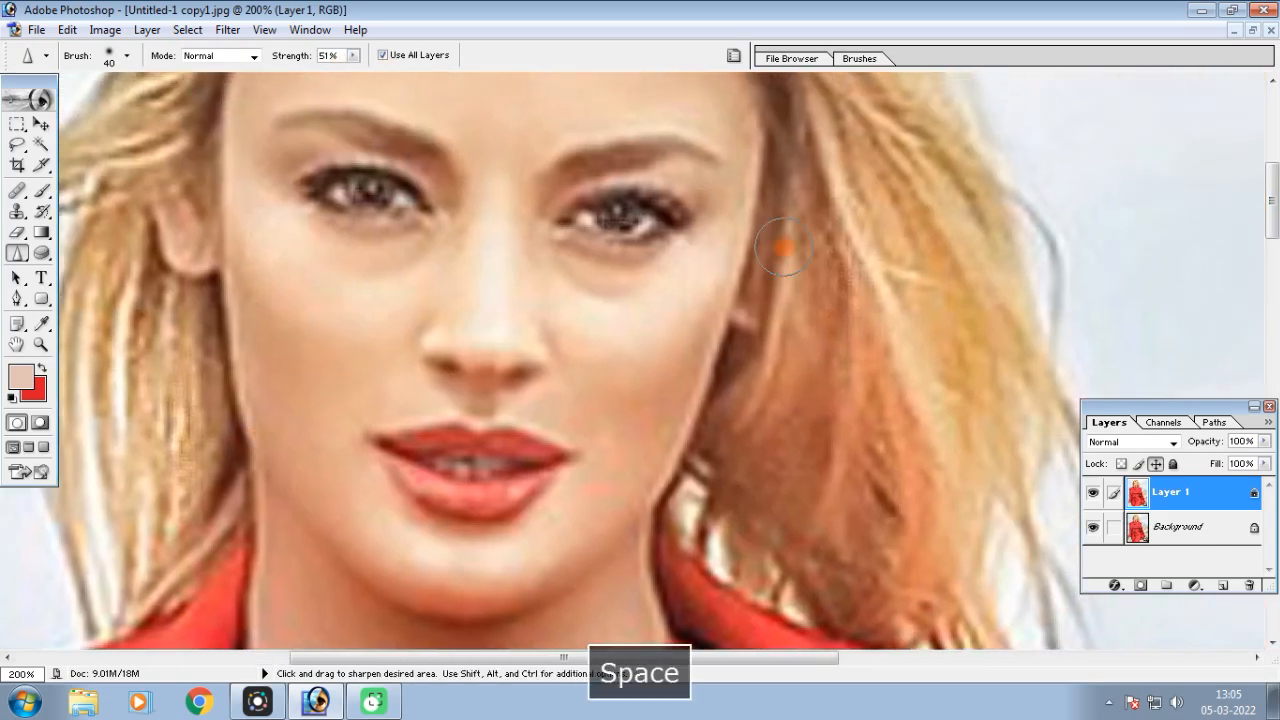
key(ctrl+minus)
key(ctrl+minus)
key(ctrl+minus)
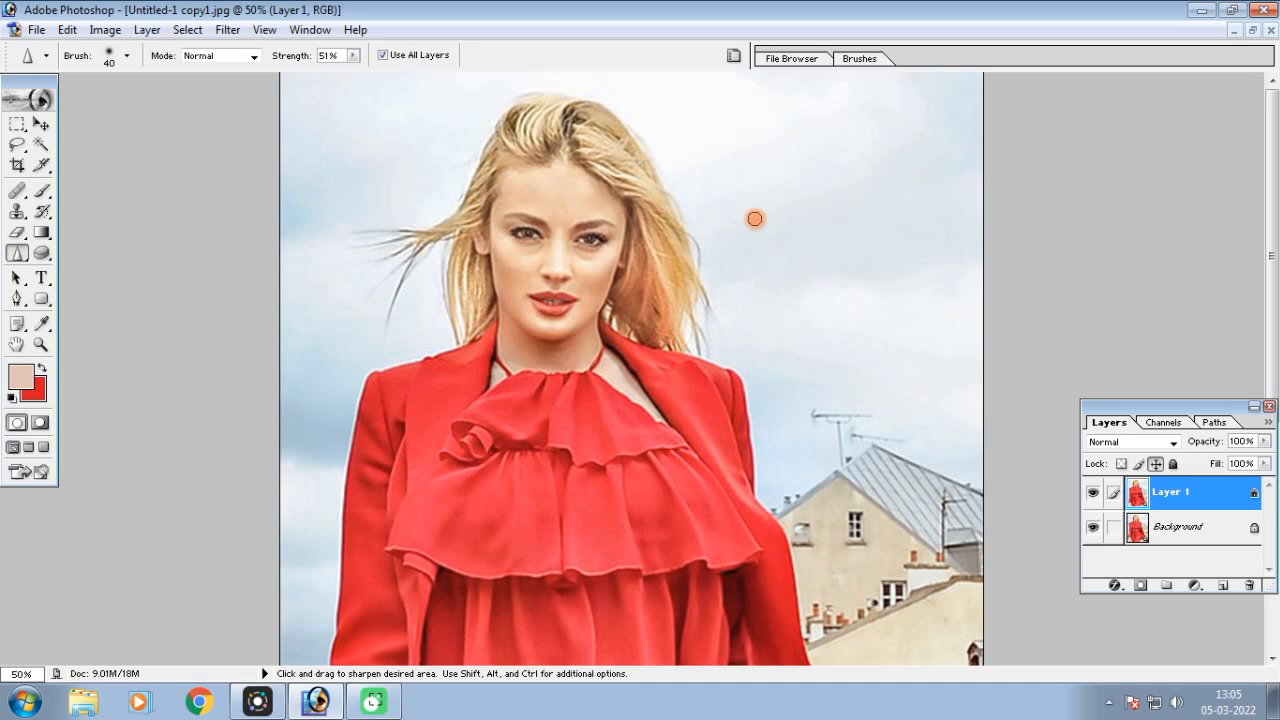
key(ctrl+equal)
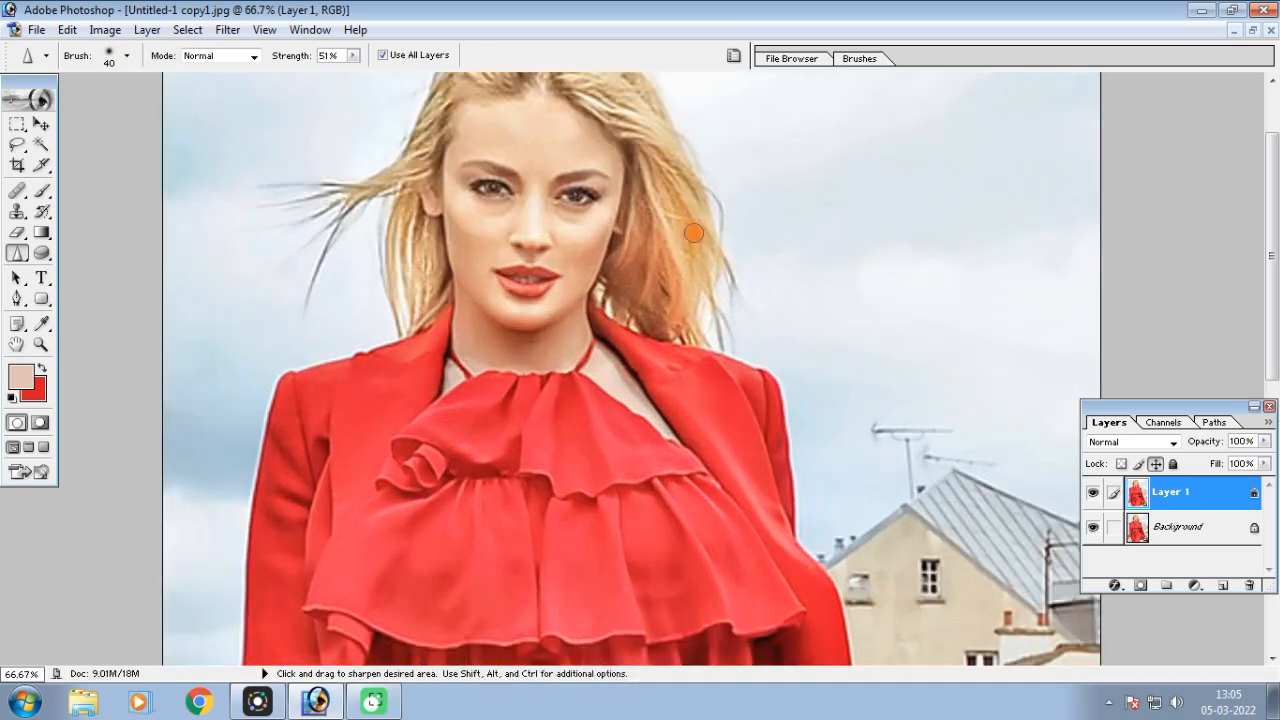
Choose the Smudge tool, then minimize or restore the portrait and maximize the photo of the woman in the yellow T-shirt
click(16, 254)
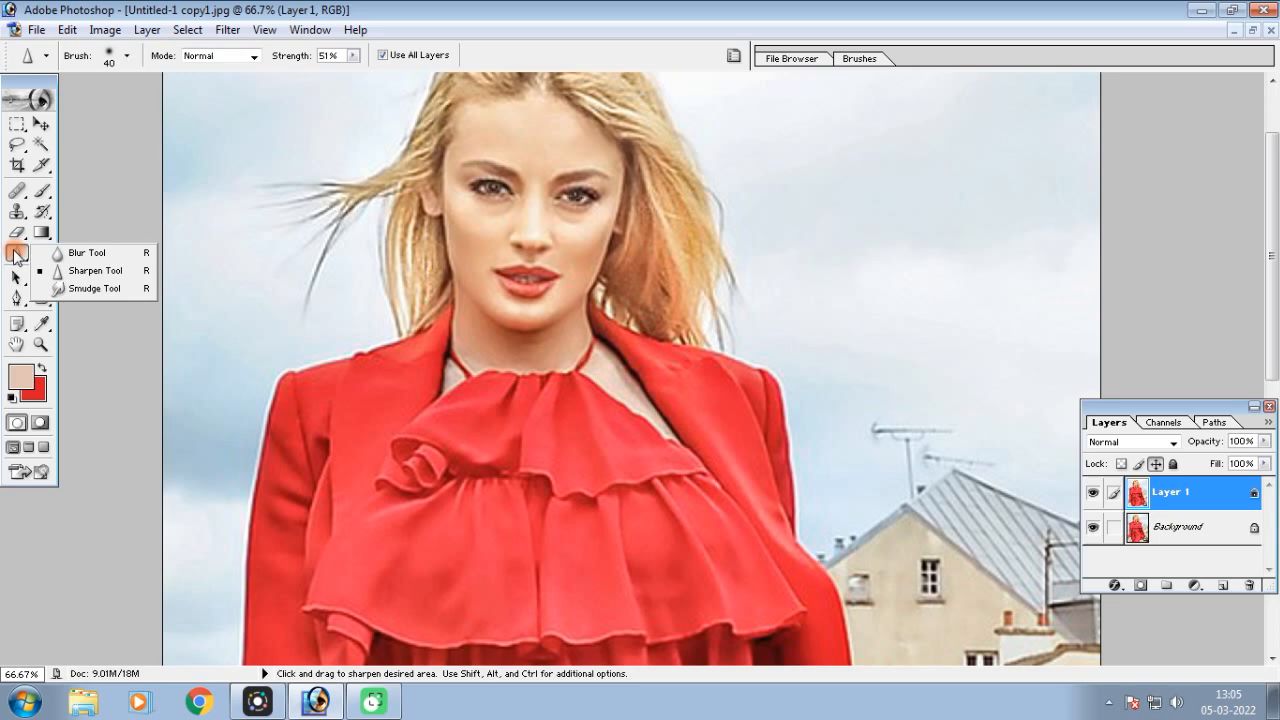
click(100, 289)
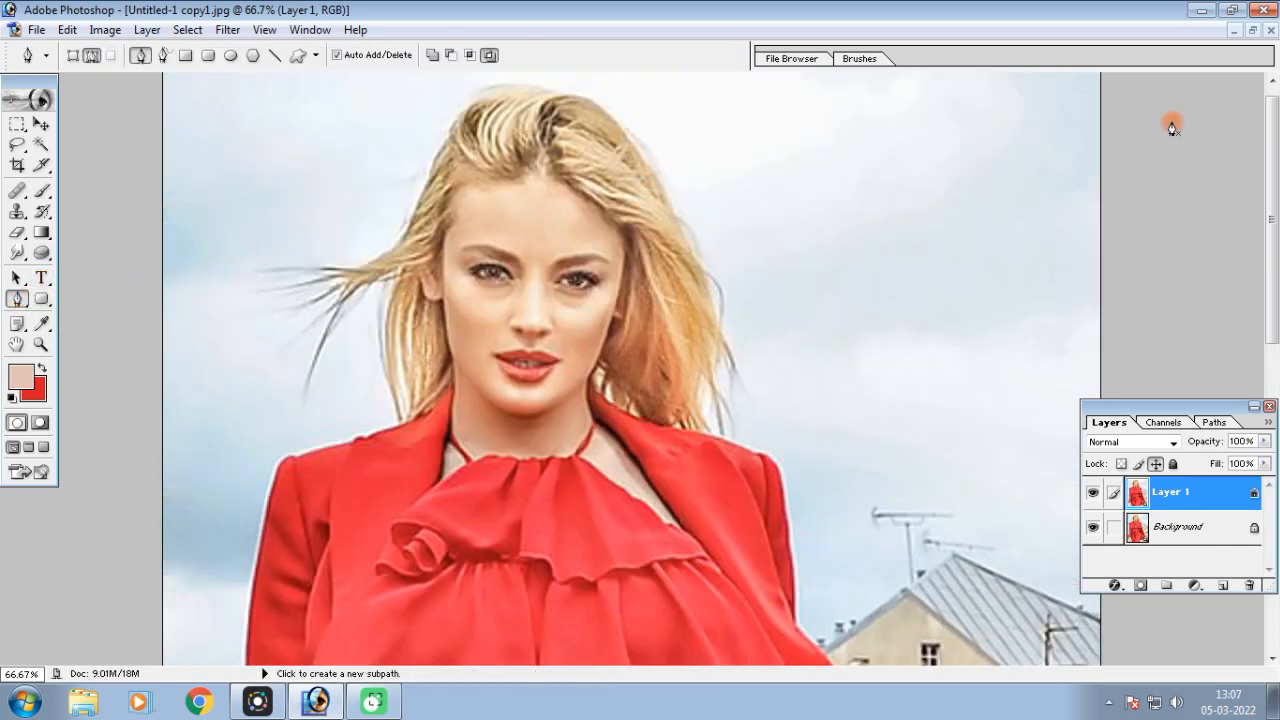
click(1252, 33)
click(566, 100)
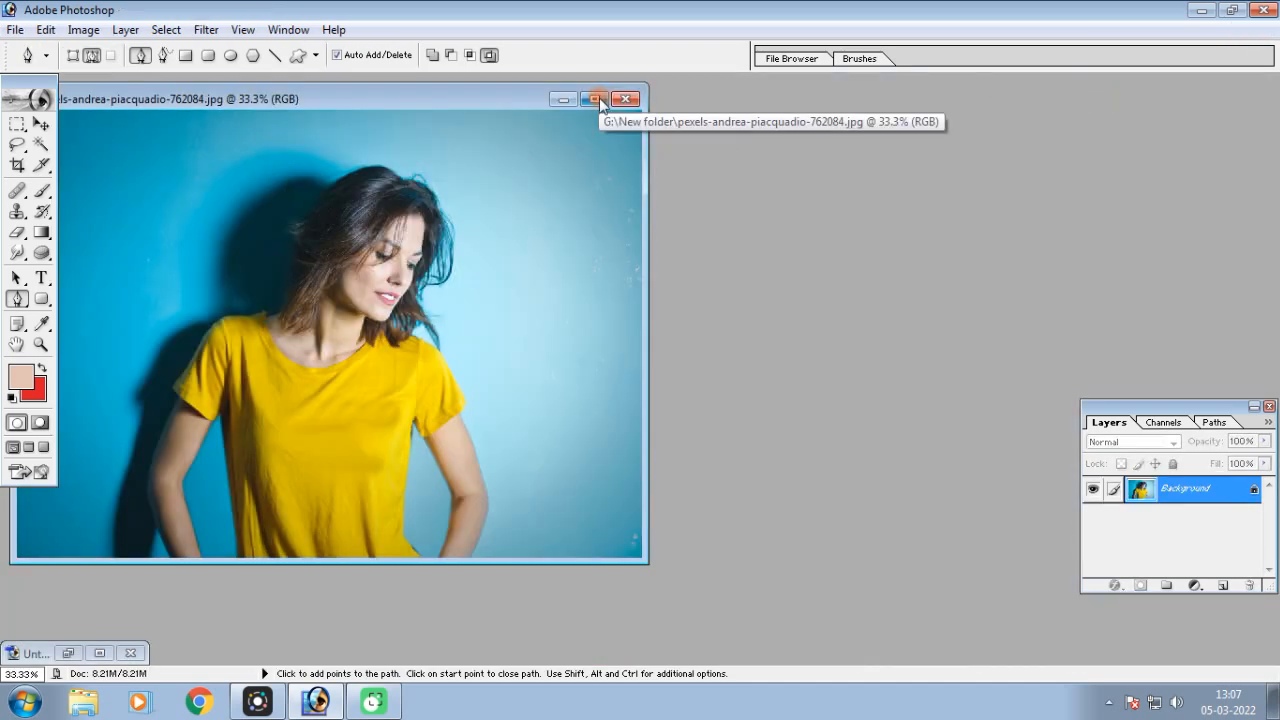
click(592, 99)
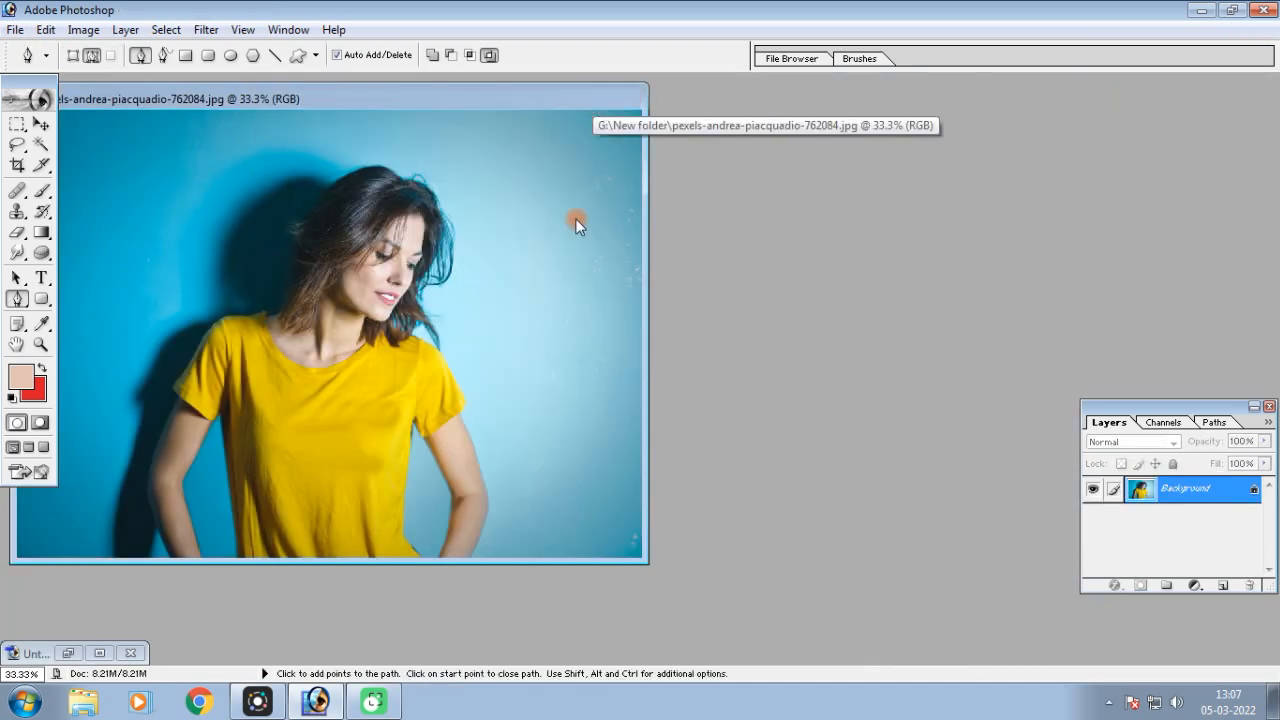
key(ctrl+plus)
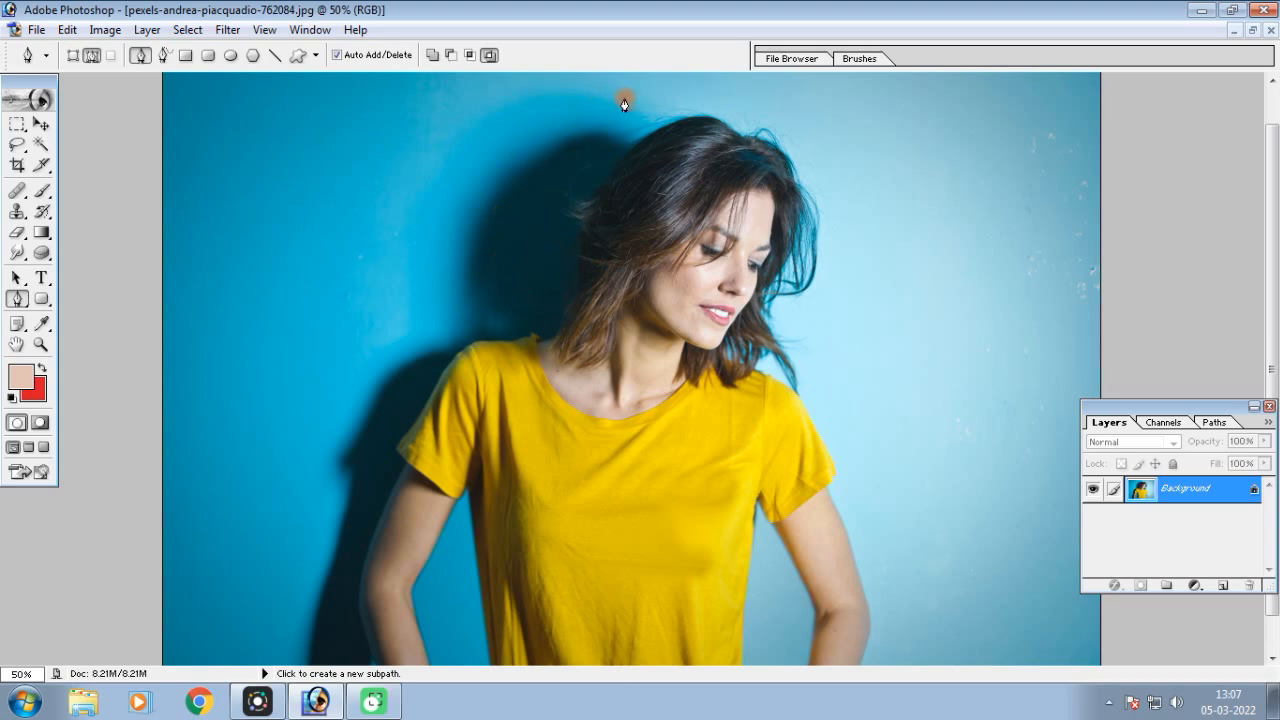
Trace a Pen path along the woman's hair, shoulder, sleeve and arm on the side where her shadow falls
click(679, 97)
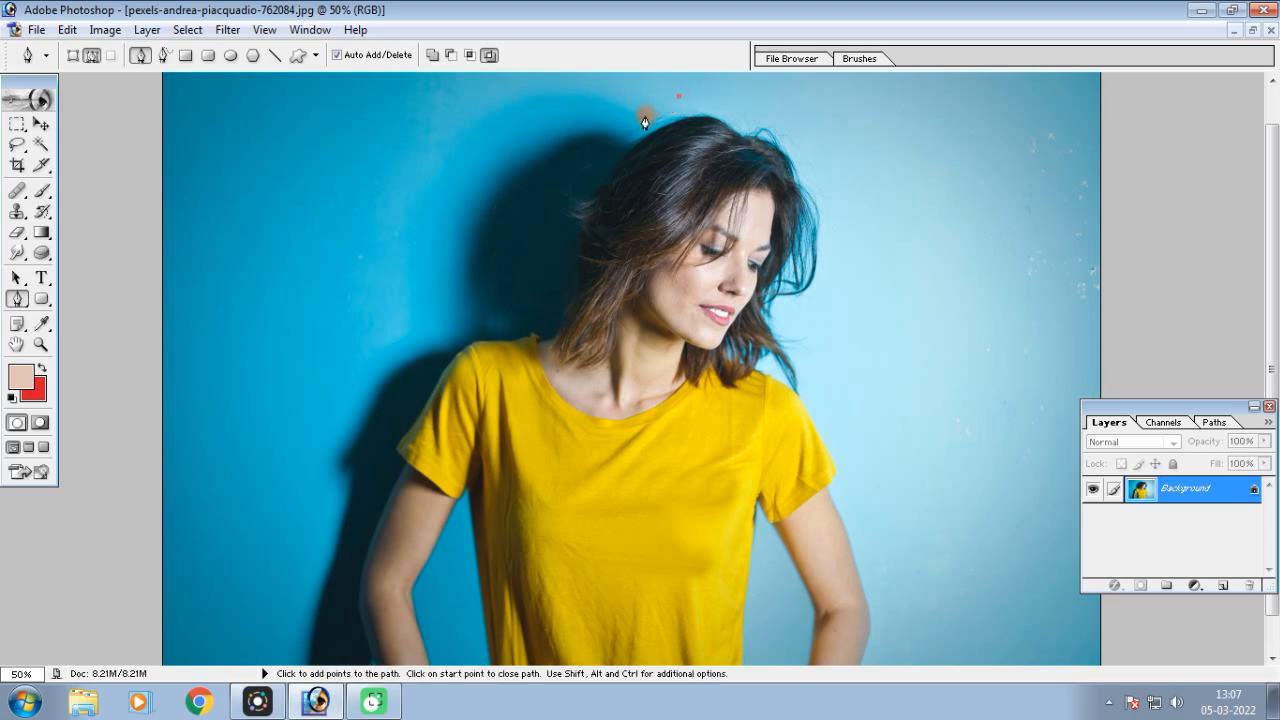
click(590, 211)
click(581, 257)
click(557, 341)
click(533, 337)
click(516, 341)
click(435, 390)
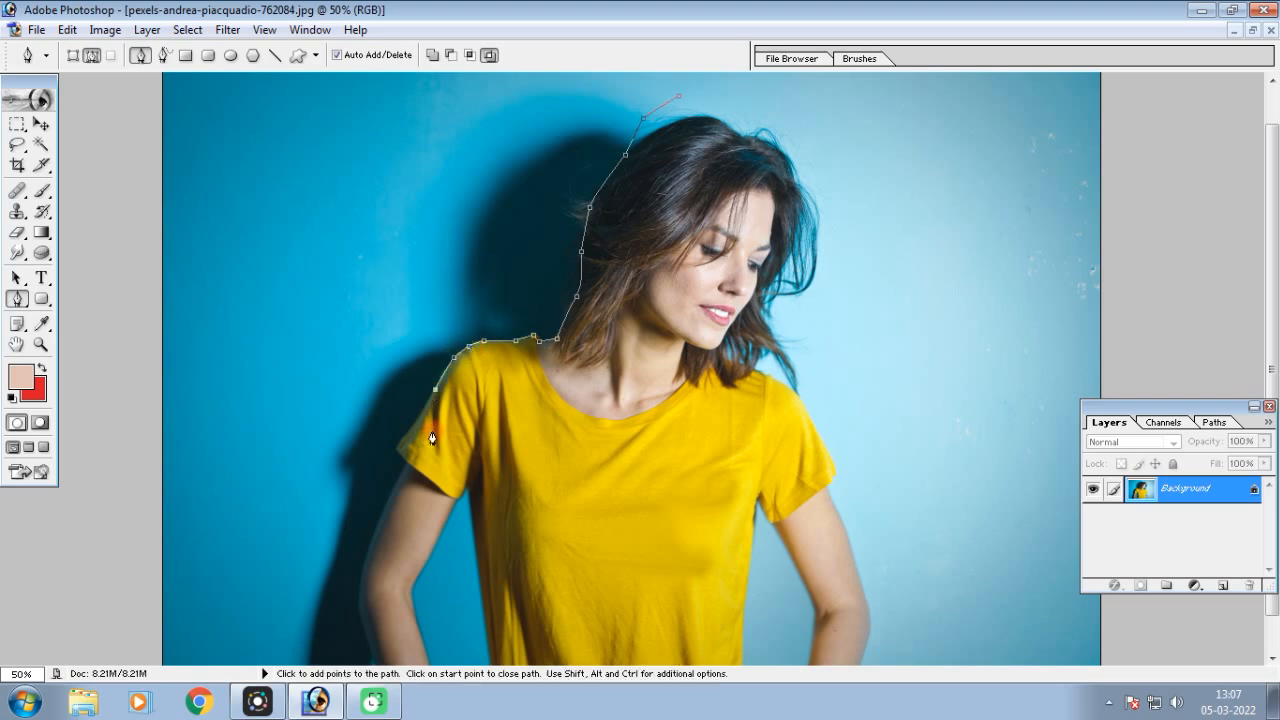
click(414, 427)
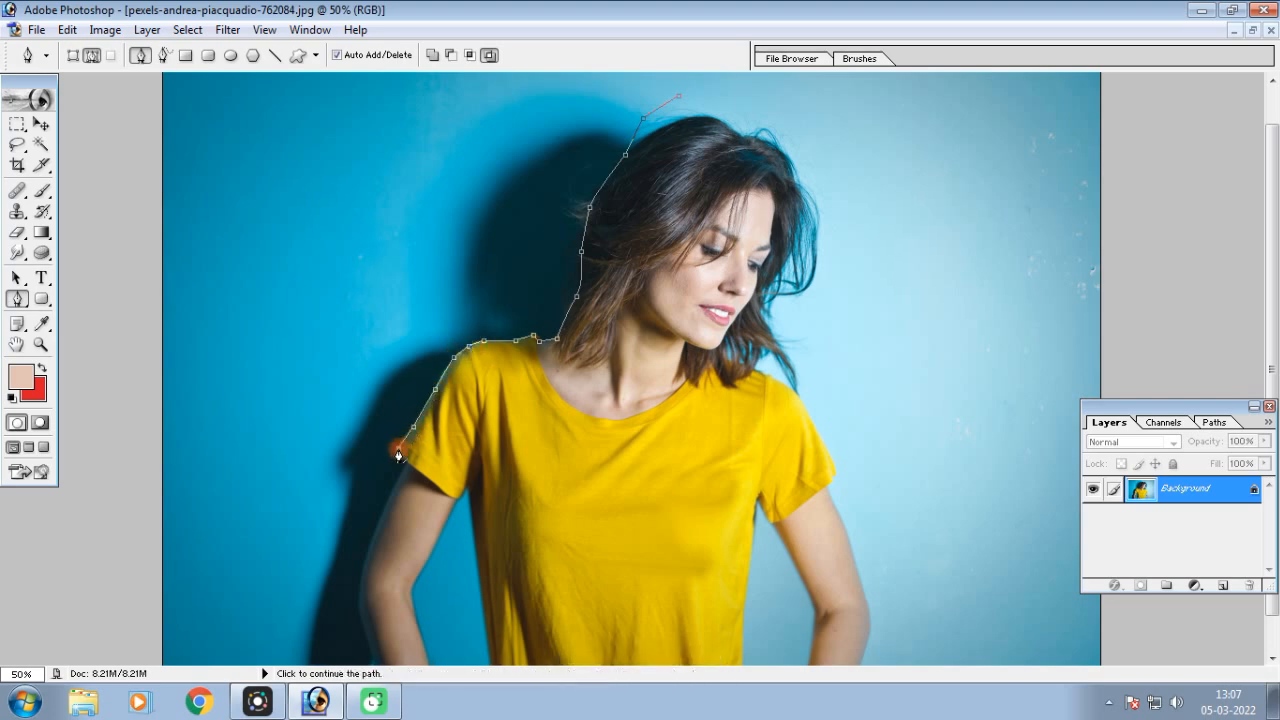
click(360, 609)
click(371, 657)
Continue the path past the bottom of the photo and close it outside the canvas around the shadowed background
key(ctrl+minus)
click(491, 612)
click(444, 621)
click(372, 611)
click(269, 503)
click(279, 203)
click(670, 185)
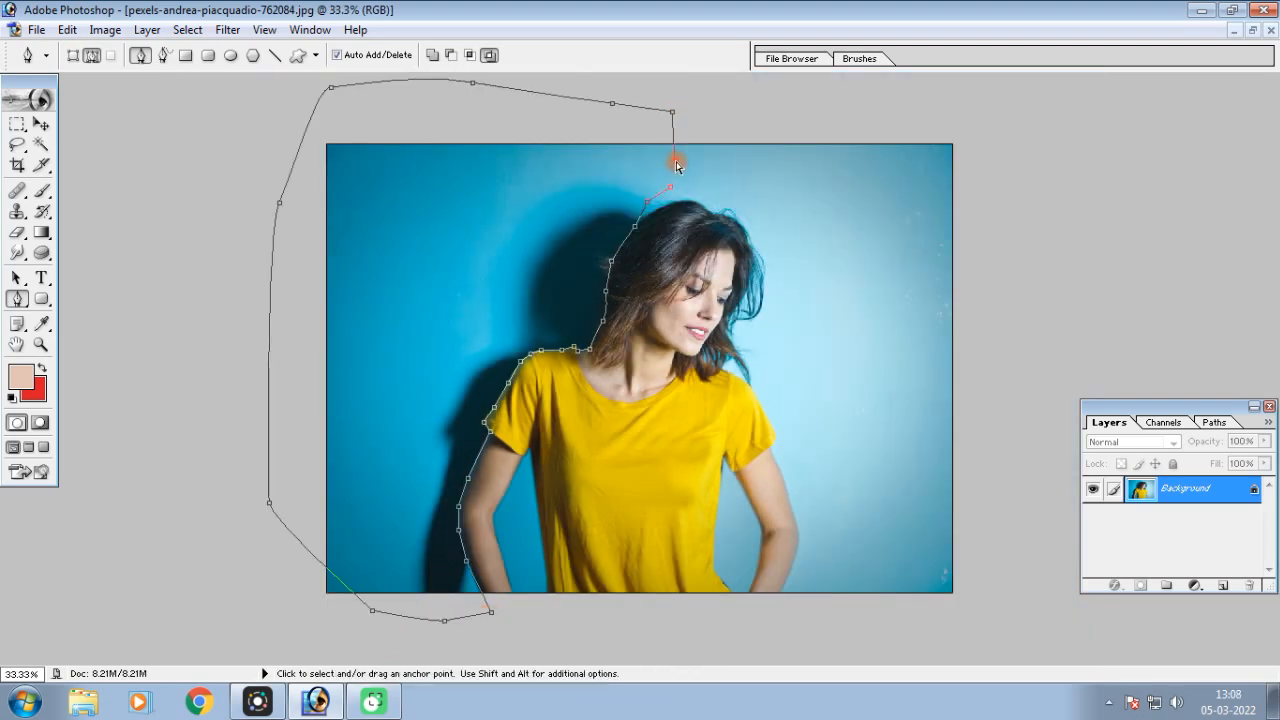
Convert the closed path to a selection and feather it by 3 pixels
key(ctrl+Return)
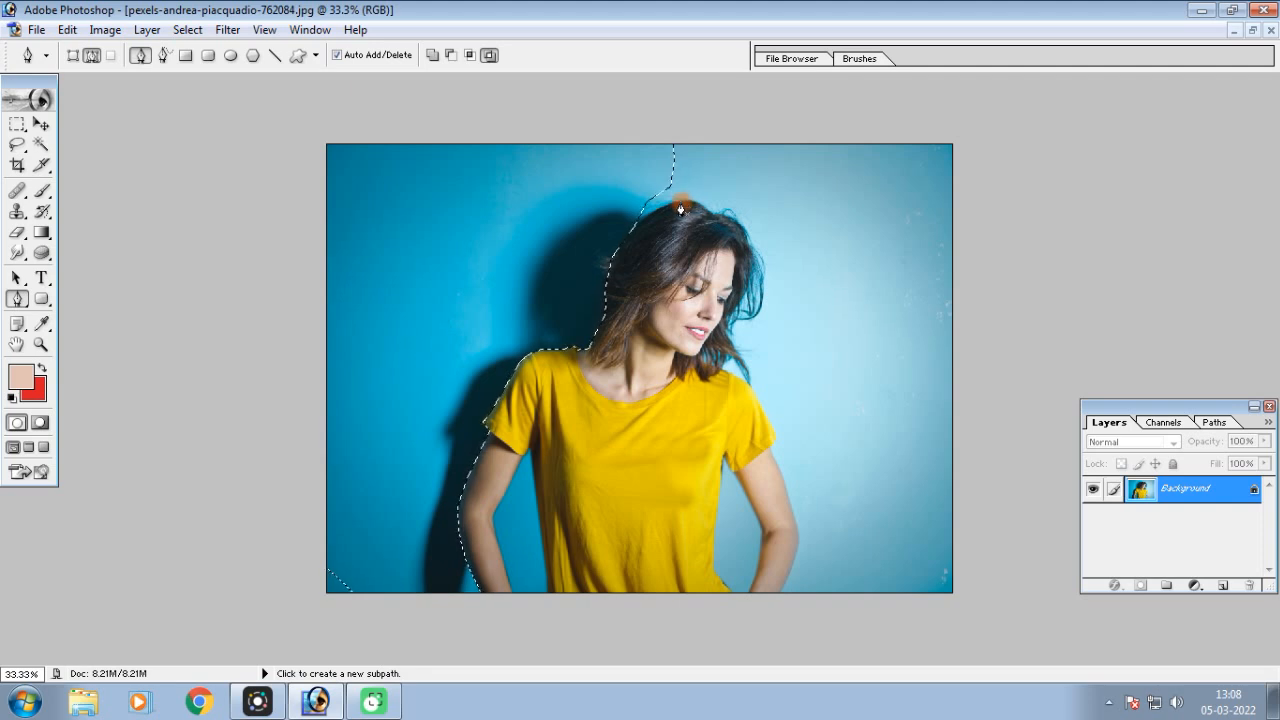
click(187, 29)
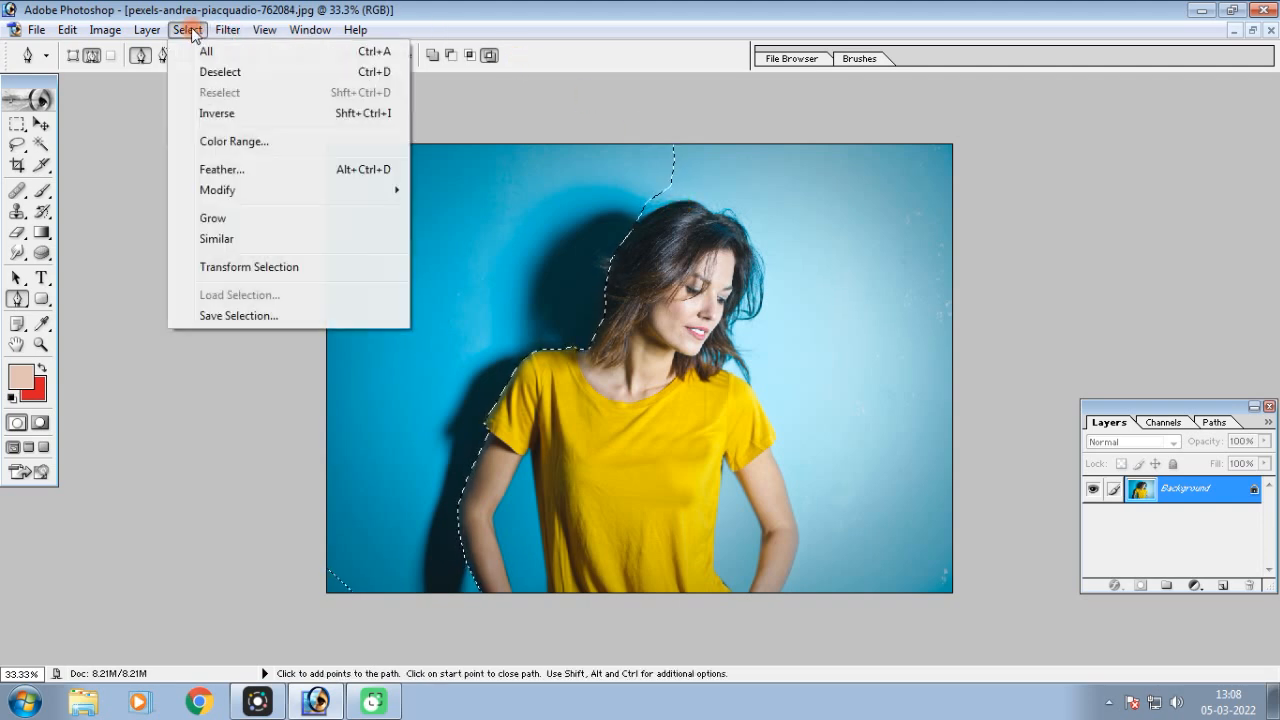
click(237, 175)
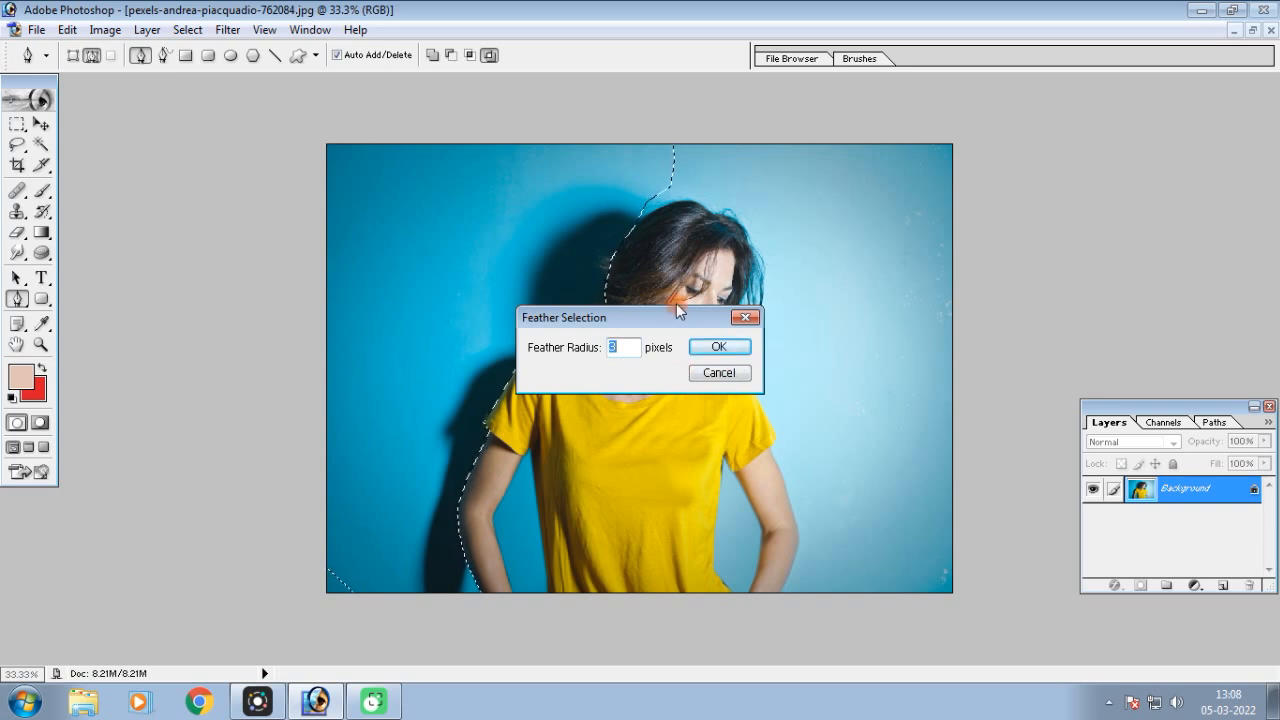
drag(672, 317, 1090, 164)
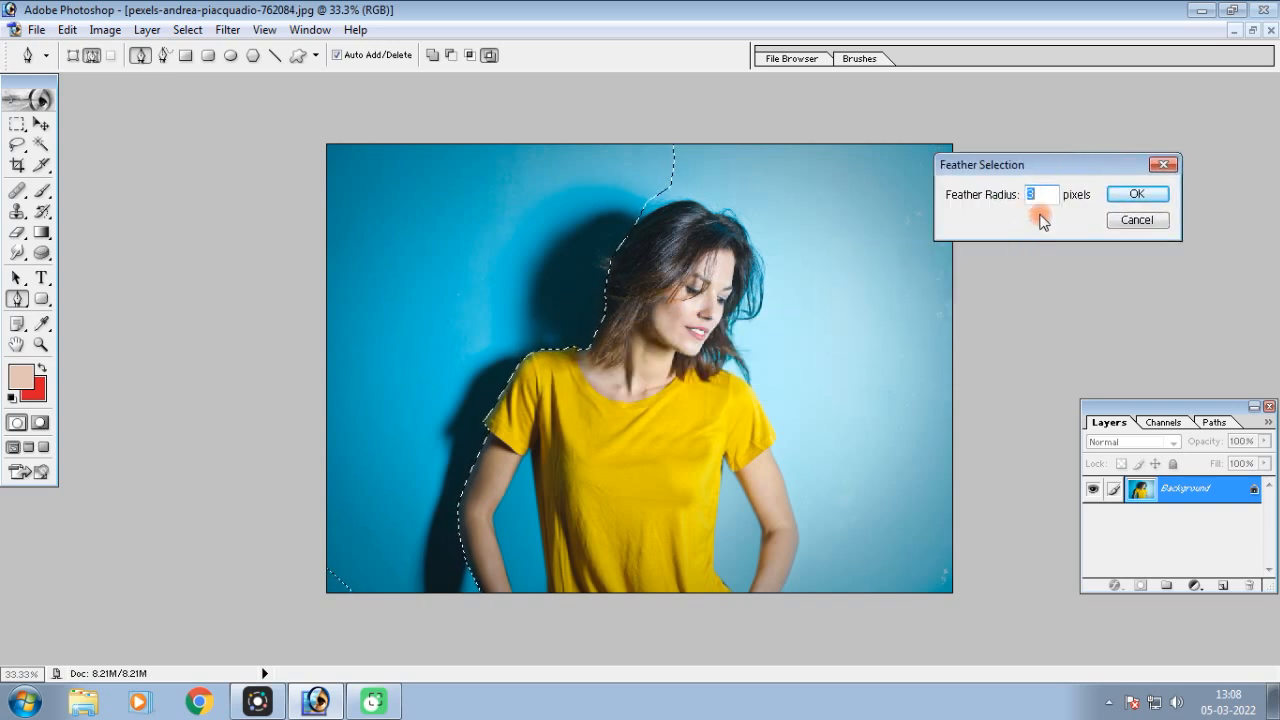
key(Return)
Set up the Smudge tool with Normal mode, a 300-pixel brush, Finger Painting off and Use All Layers on
mouse_move(20, 252)
mouse_down()
mouse_move(115, 256)
mouse_move(97, 293)
mouse_up()
click(253, 56)
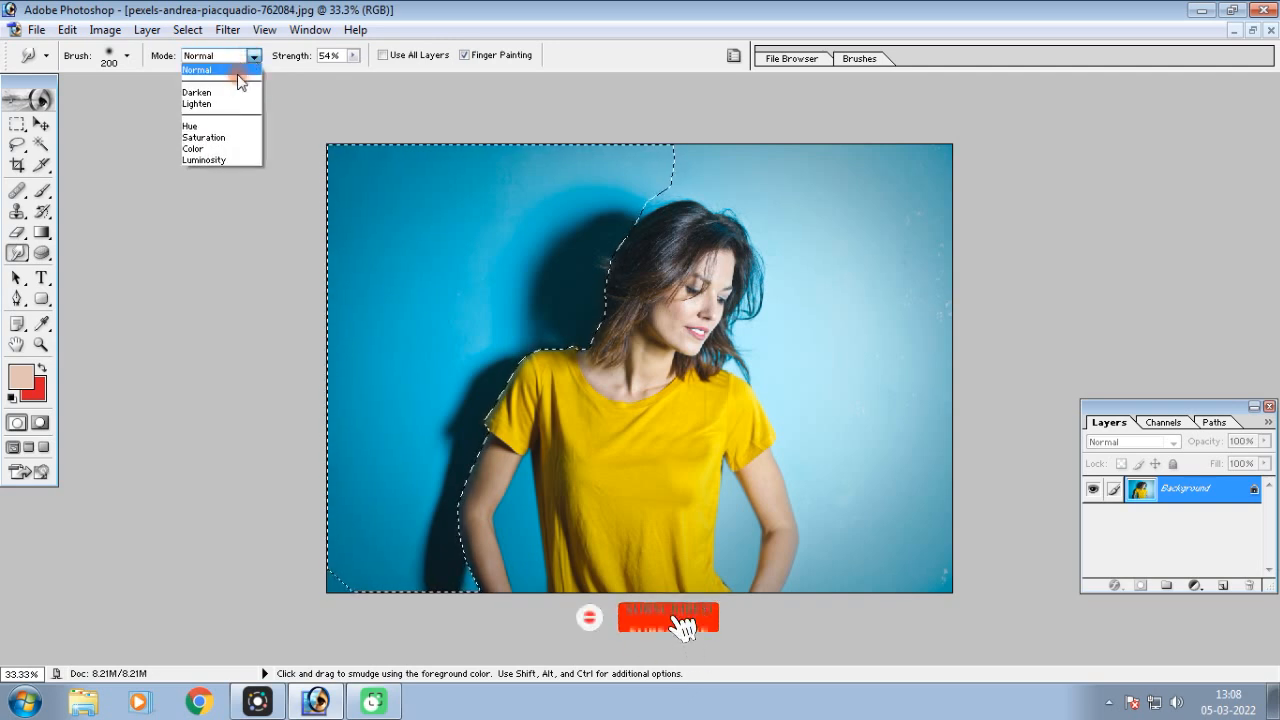
click(238, 72)
key(ctrl+alt+z)
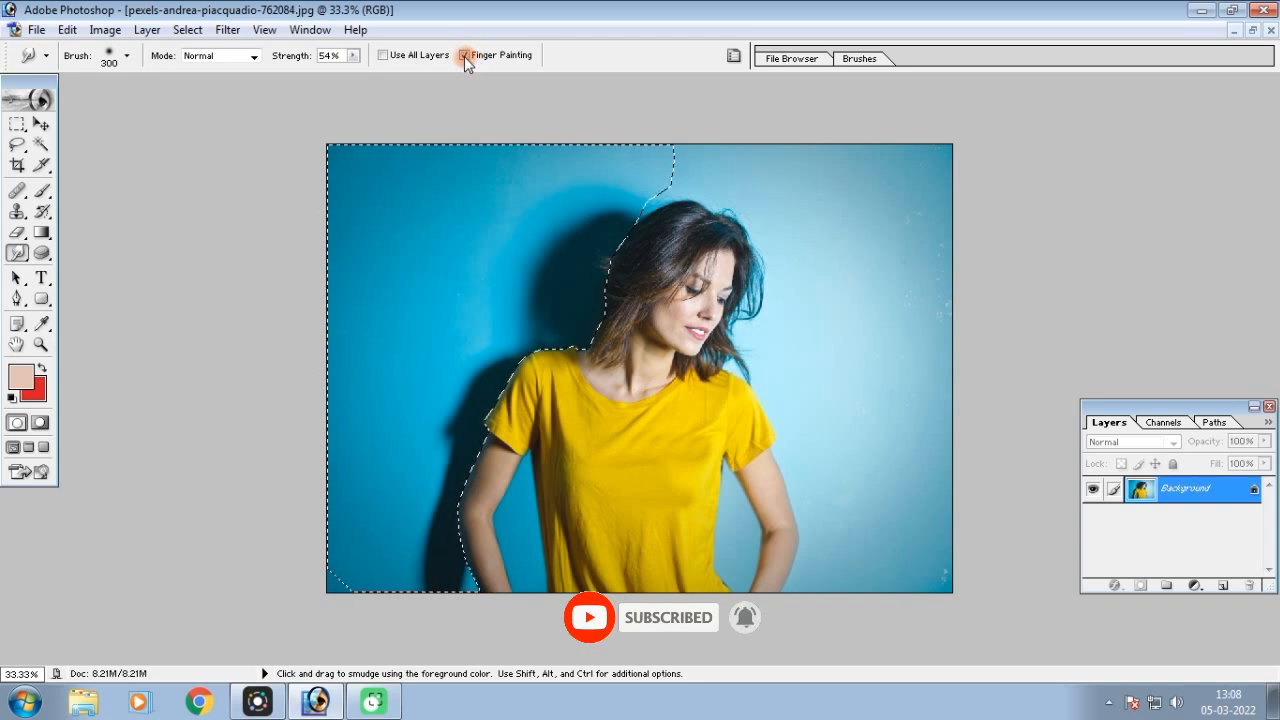
click(464, 55)
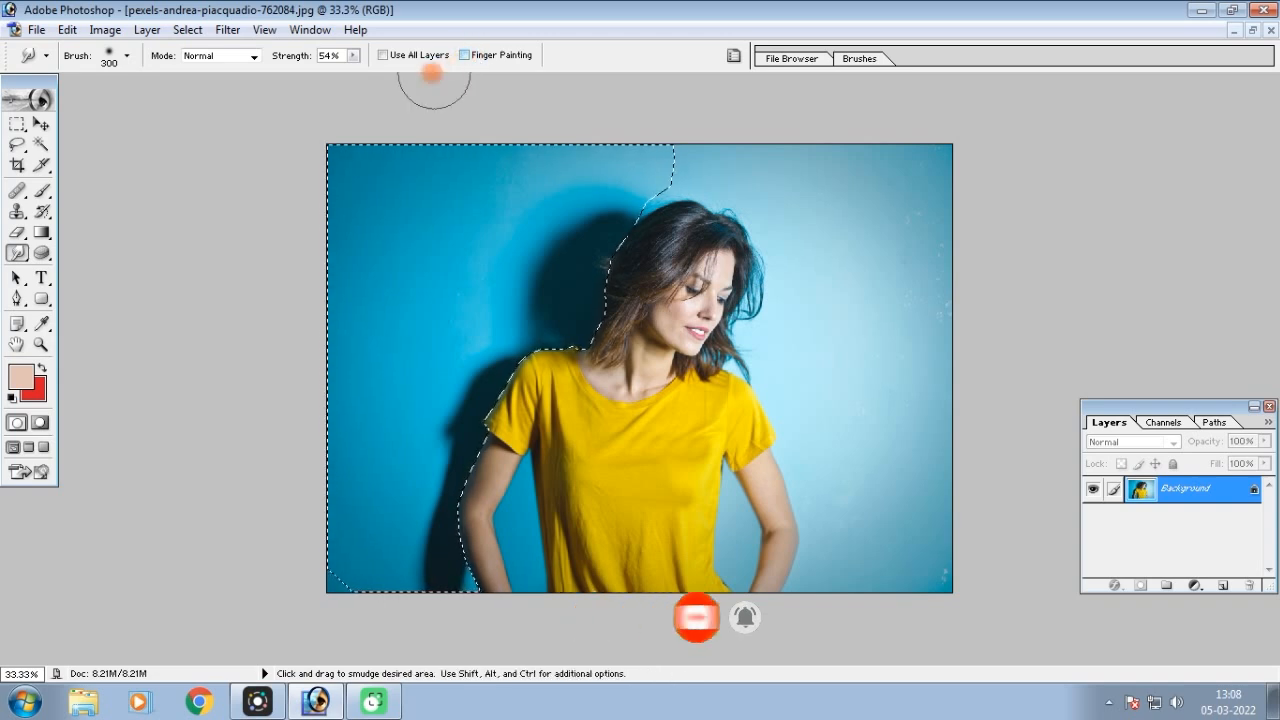
click(382, 55)
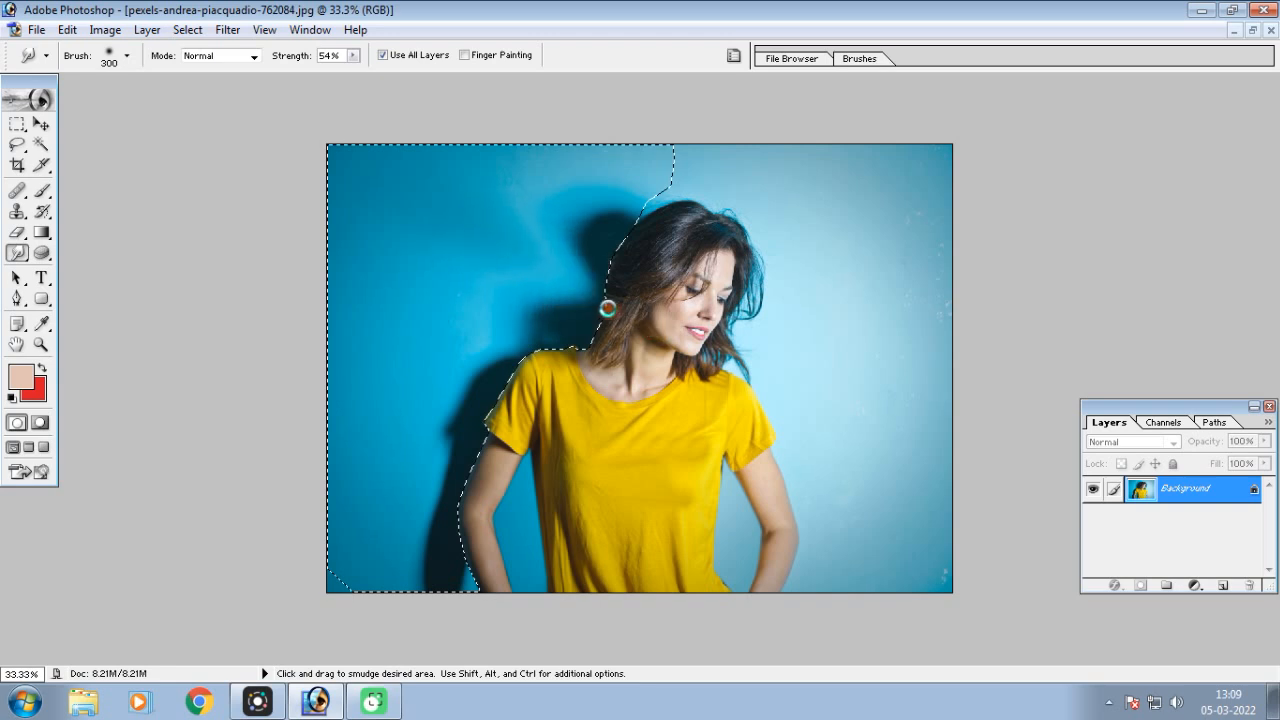
Smudge the blue wall color over the dark shadow beside the woman's head and neck within the selection
drag(541, 210, 529, 195)
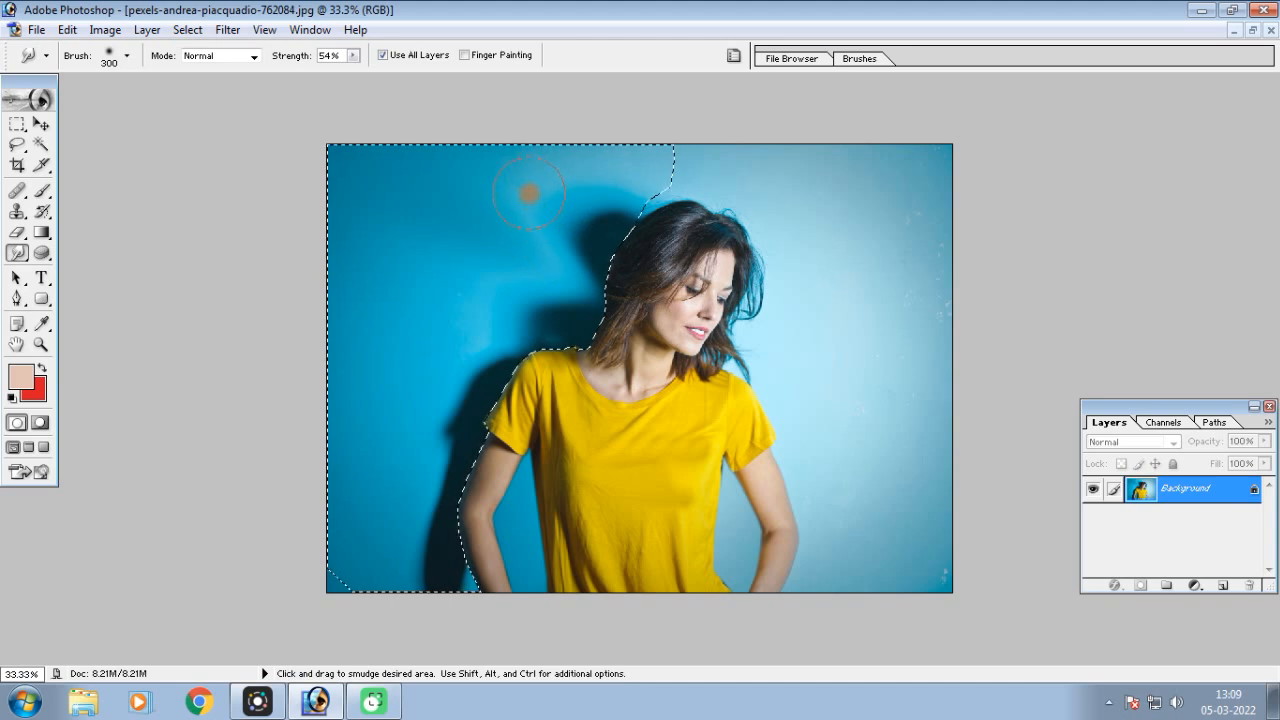
drag(651, 274, 643, 273)
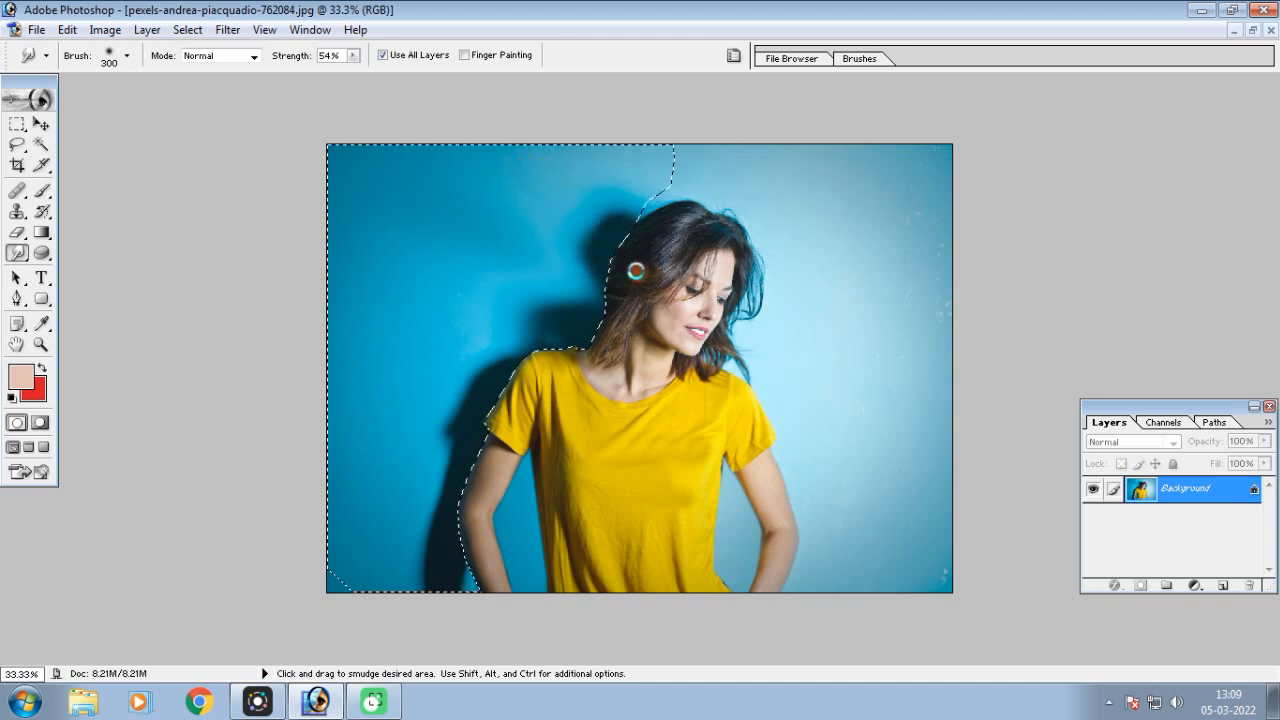
drag(620, 267, 592, 181)
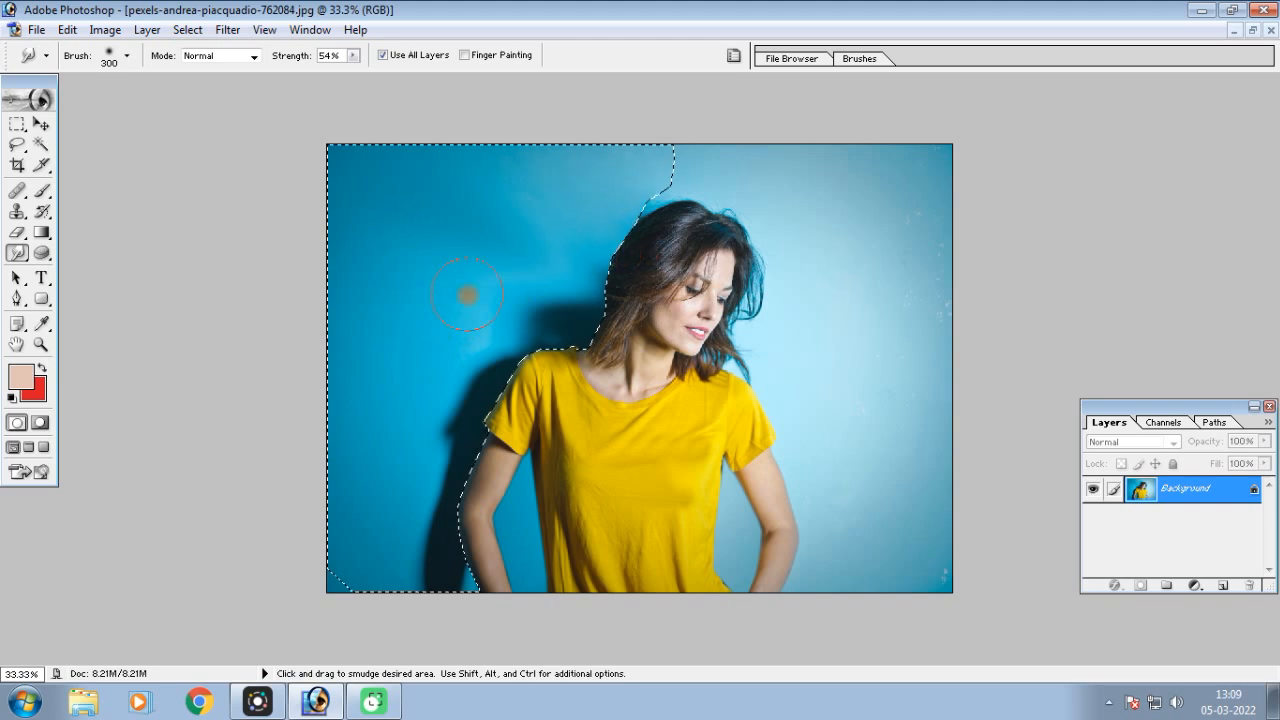
drag(559, 320, 497, 256)
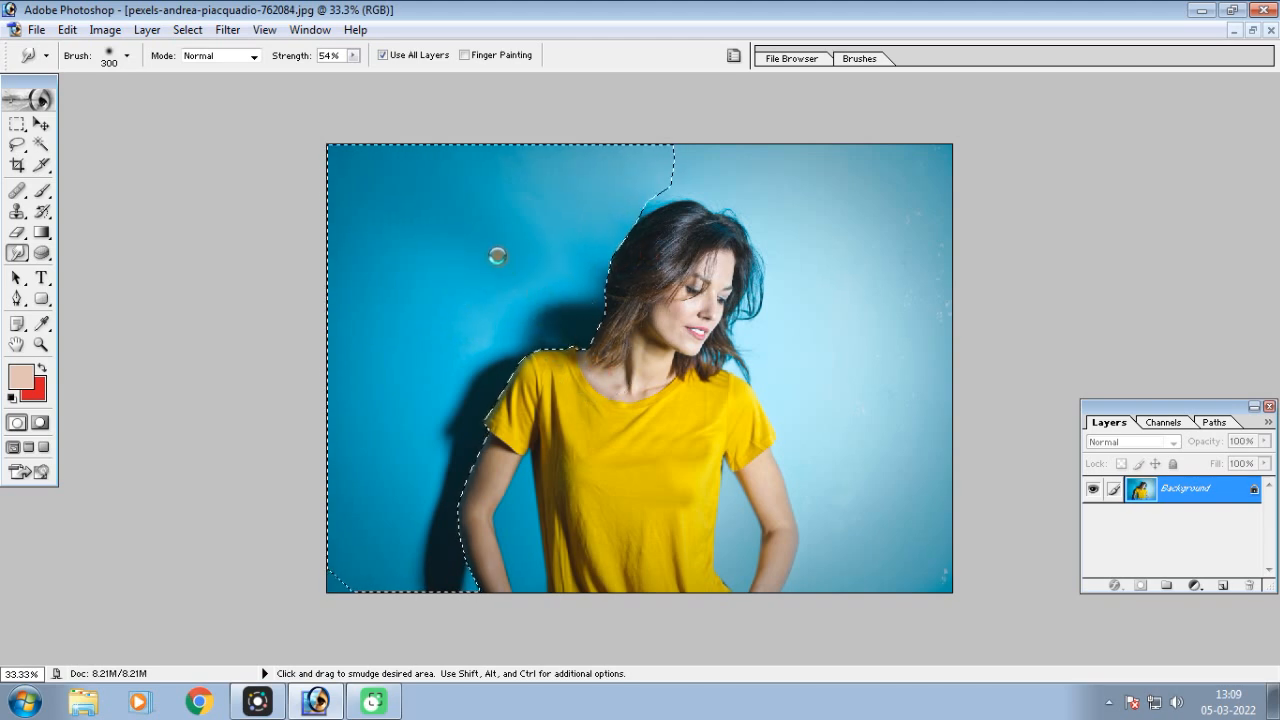
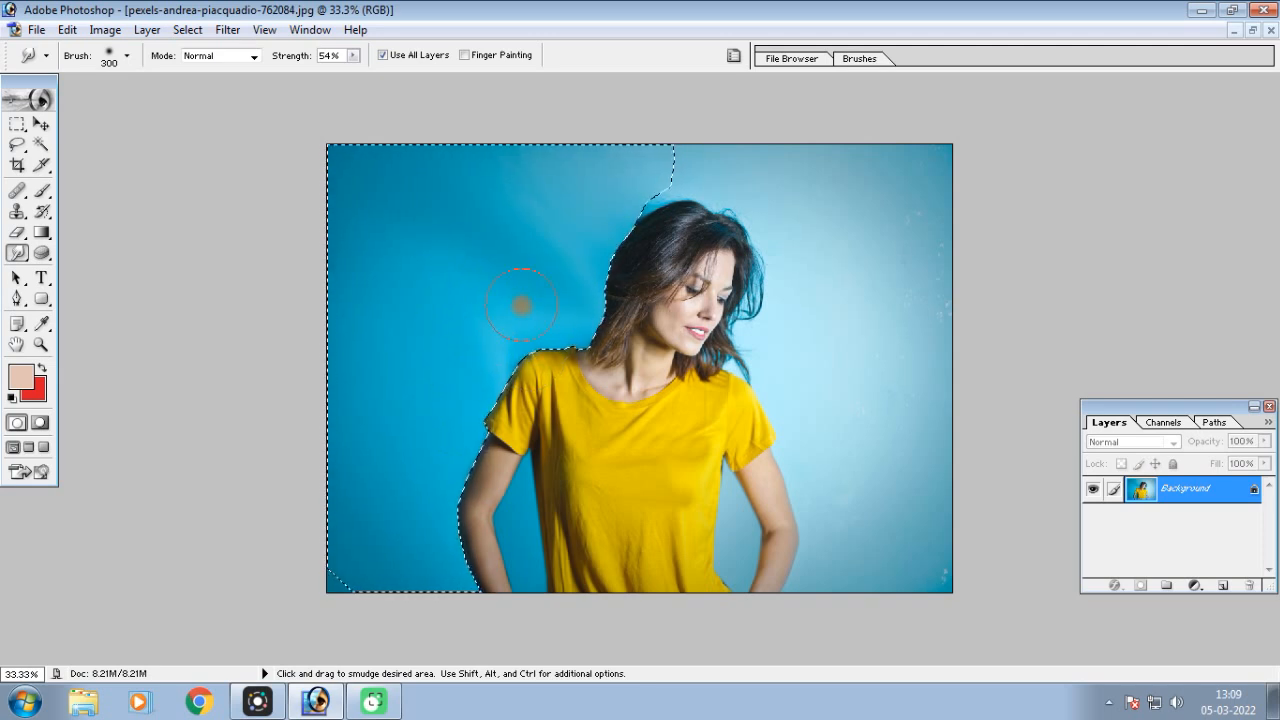
Step back the last smudge on the blue wall and clear the selection around the background
key(ctrl+equal)
key(ctrl+alt+z)
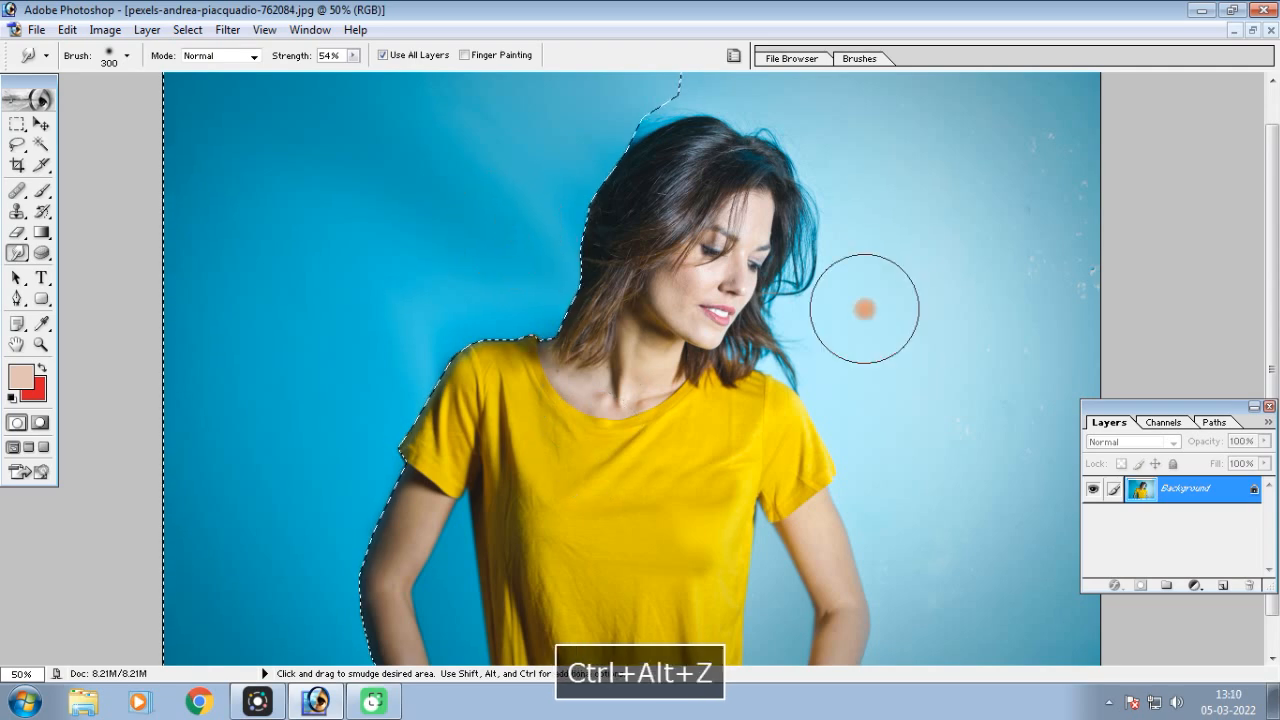
key(ctrl+d)
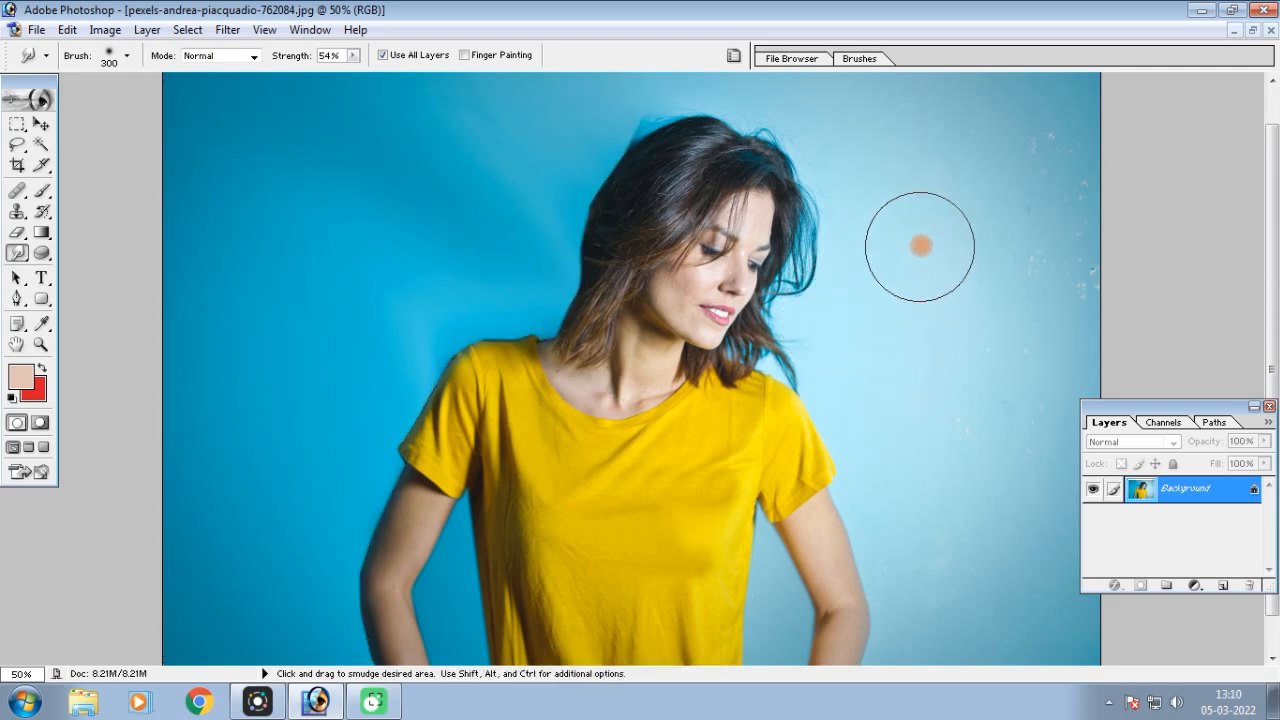
Try smudging across the woman's hair and face with a 250-pixel brush and no selection, and undo the strokes
key(bracketleft)
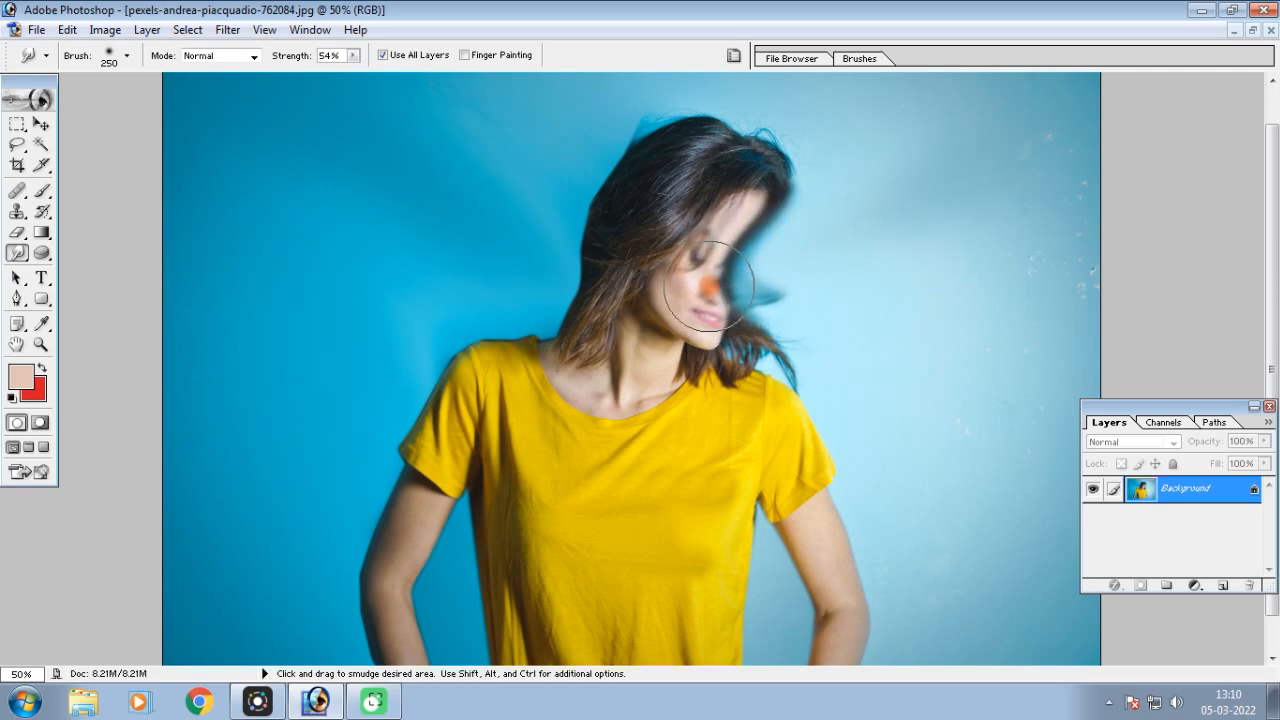
key(ctrl+alt+z)
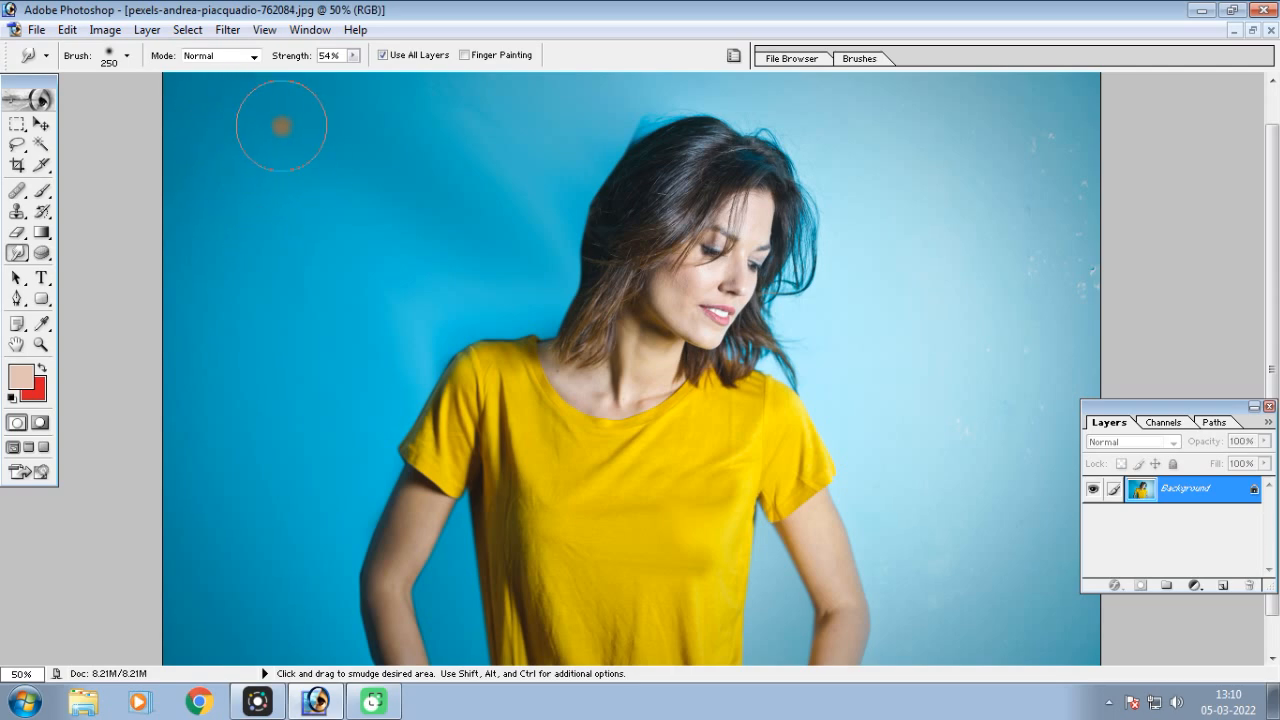
Smudge the leftover shadow edge and stray hairs along the back and top of the woman's head with a 30-pixel brush
mouse_move(440, 270)
mouse_down()
mouse_move(531, 244)
mouse_move(571, 320)
mouse_up()
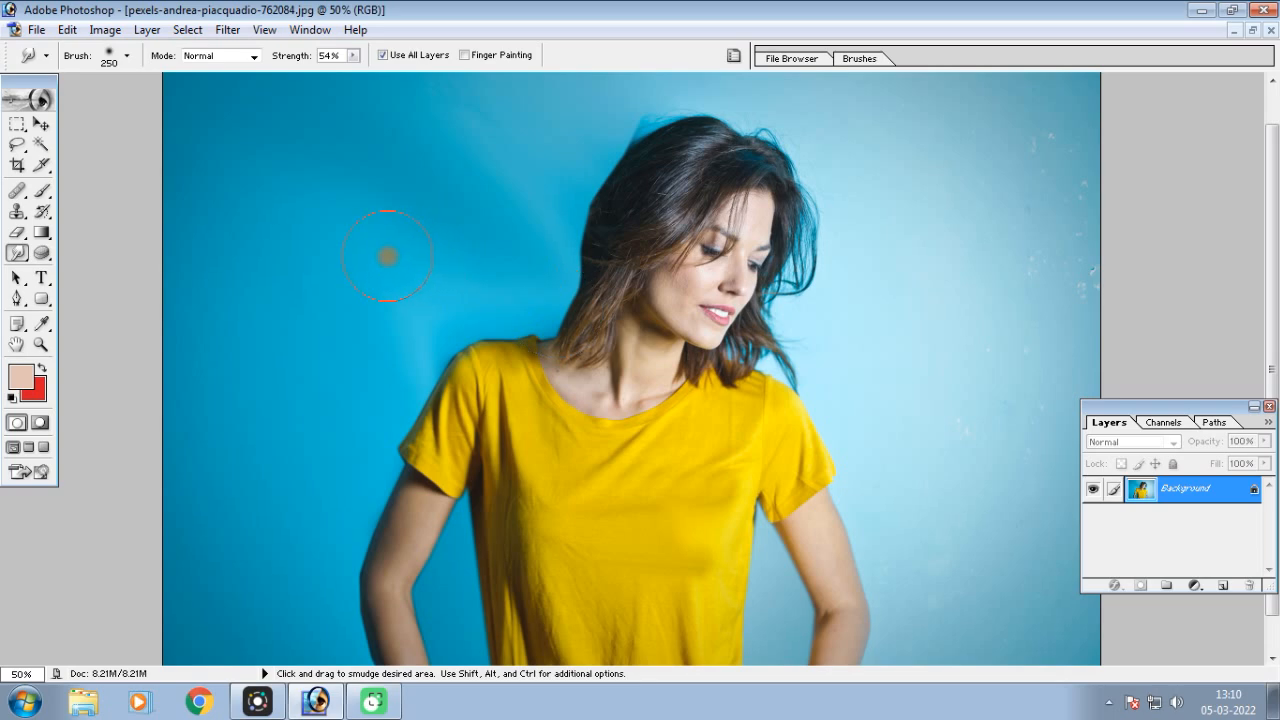
key(ctrl+equal)
key(ctrl+equal)
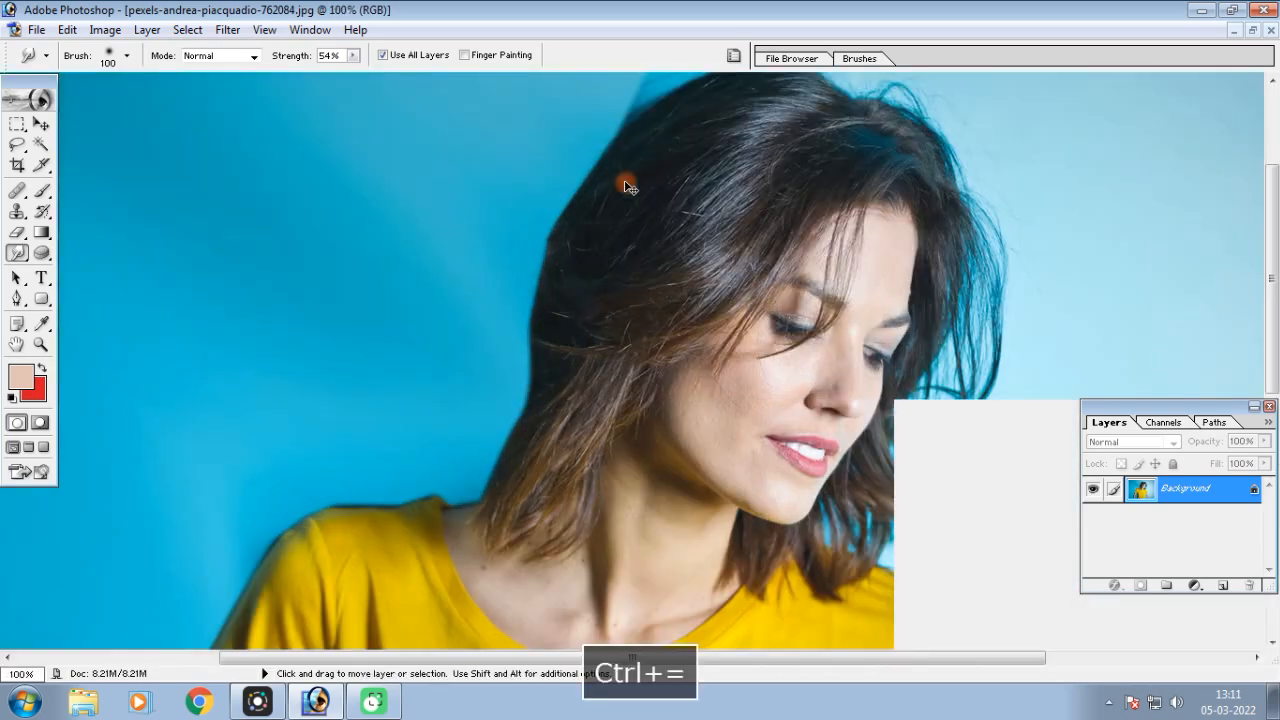
scroll(624, 262, up, 2)
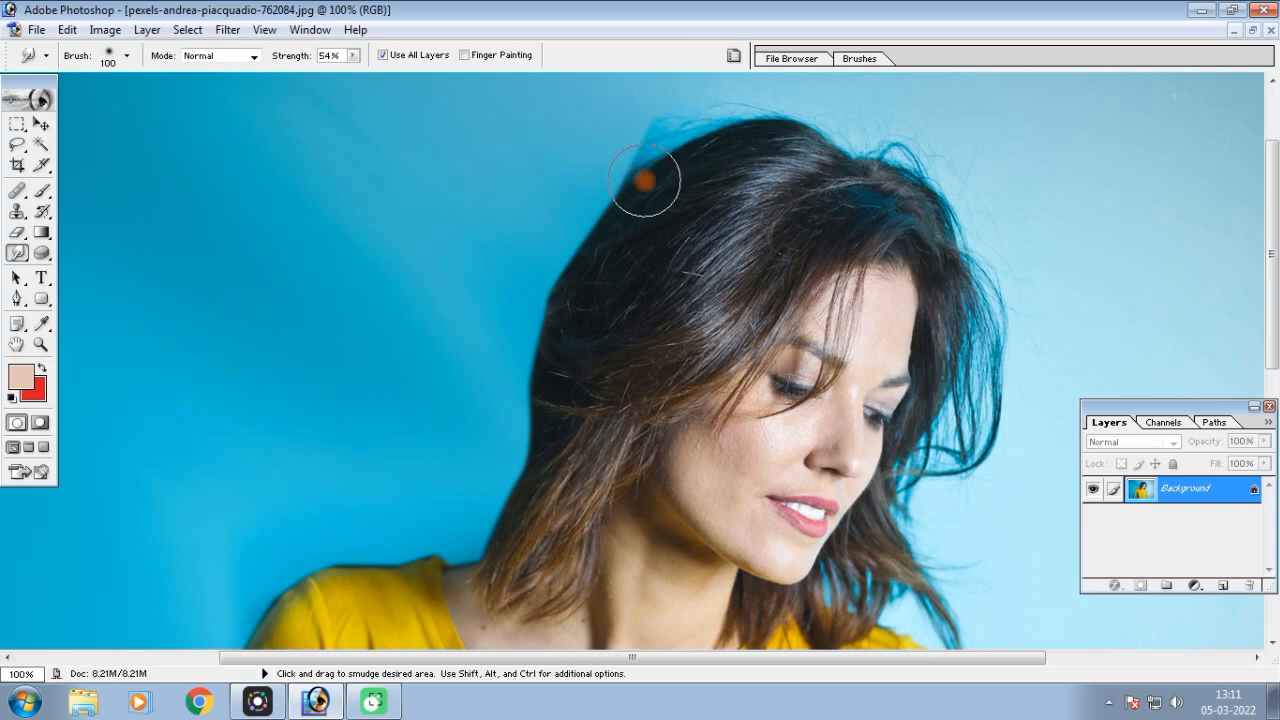
key(ctrl+equal)
key(space)
drag(670, 174, 580, 706)
drag(580, 454, 578, 334)
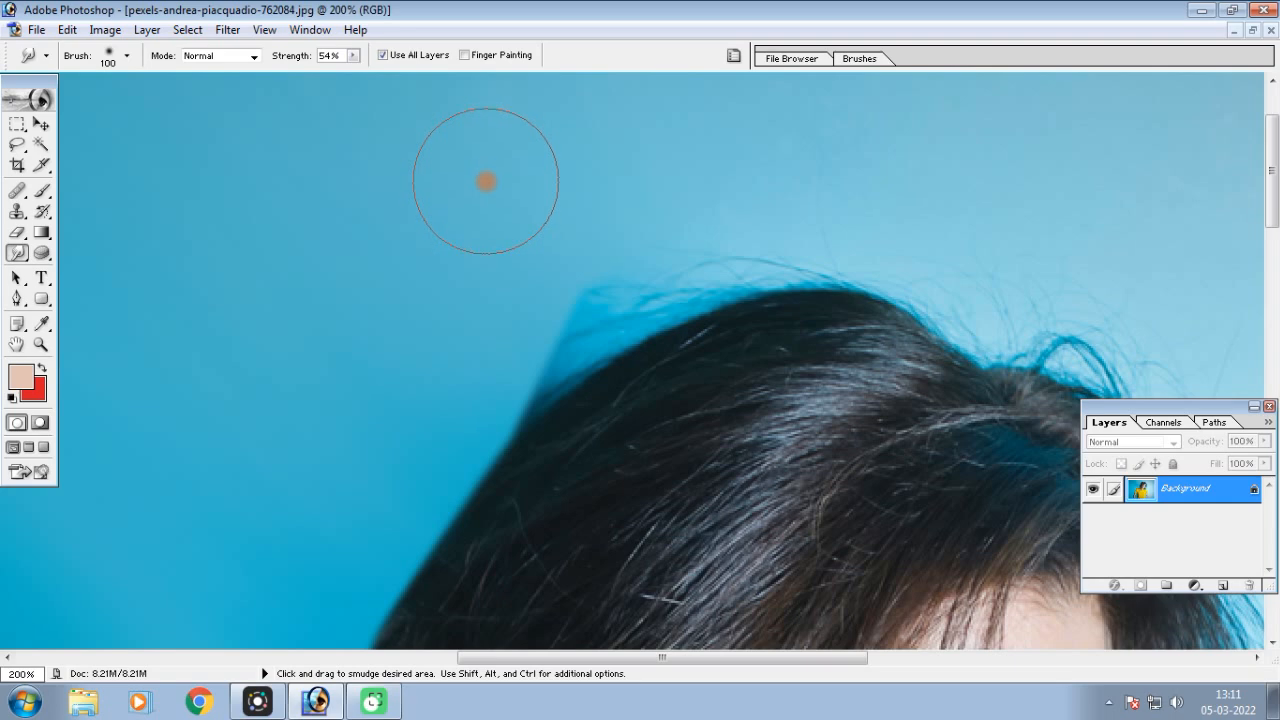
key(bracketleft)
key(bracketleft)
key(bracketleft)
key(bracketleft)
key(bracketleft)
key(bracketleft)
key(bracketleft)
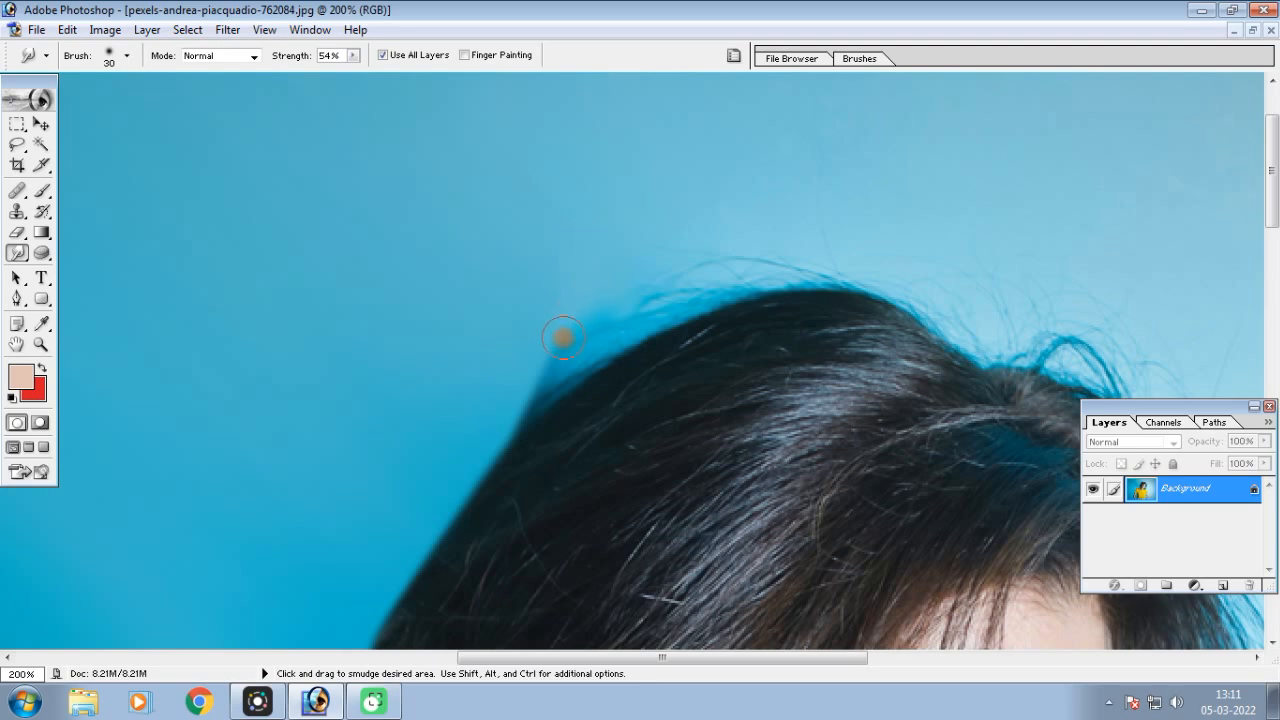
mouse_move(609, 277)
mouse_down()
mouse_move(571, 358)
mouse_move(562, 318)
mouse_move(547, 348)
mouse_move(545, 331)
mouse_move(555, 363)
mouse_move(532, 355)
mouse_move(552, 380)
mouse_up()
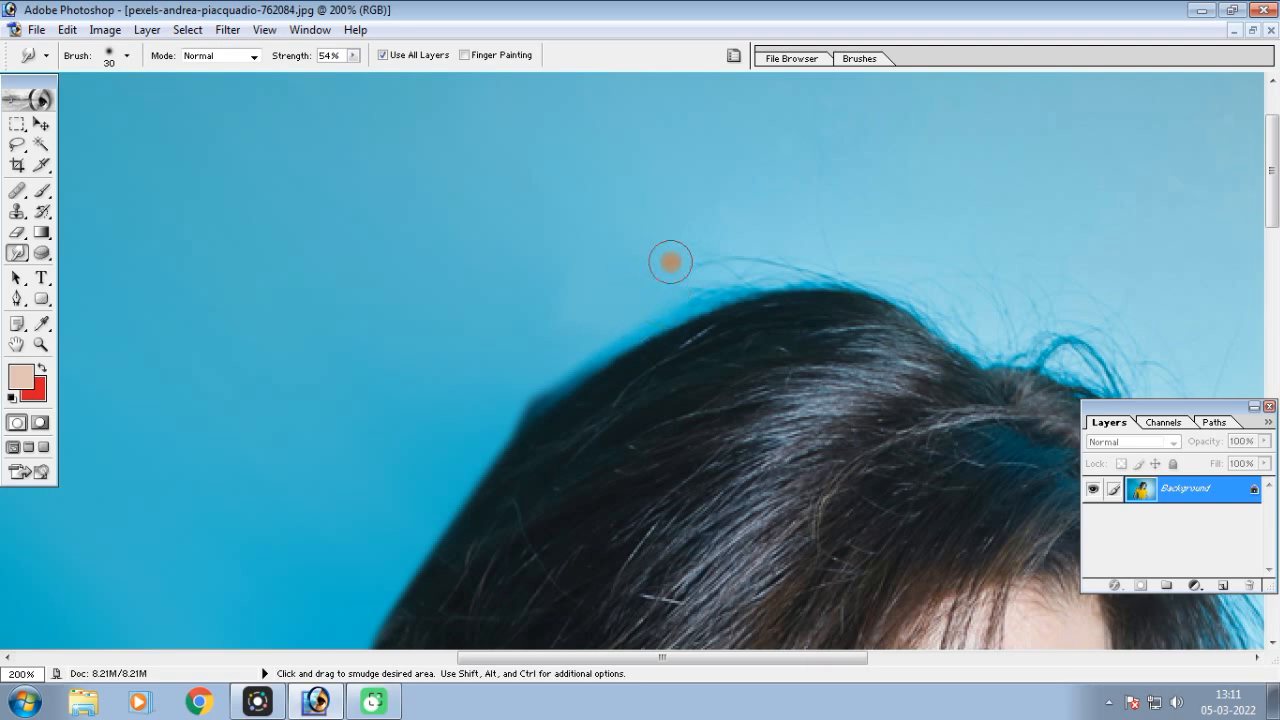
mouse_move(737, 218)
mouse_down()
mouse_move(742, 258)
mouse_move(759, 222)
mouse_move(756, 254)
mouse_move(808, 238)
mouse_move(644, 312)
mouse_move(671, 283)
mouse_move(654, 318)
mouse_move(649, 290)
mouse_move(536, 373)
mouse_up()
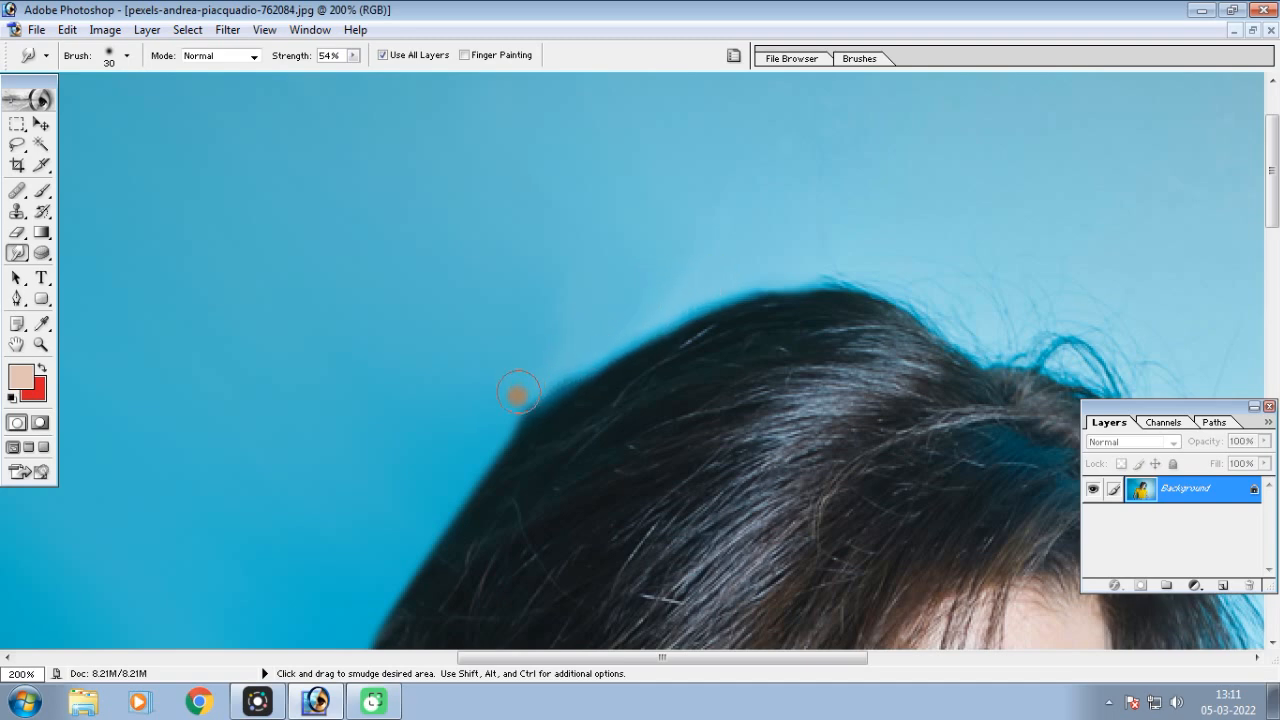
mouse_move(571, 363)
mouse_down()
mouse_move(522, 381)
mouse_move(497, 414)
mouse_up()
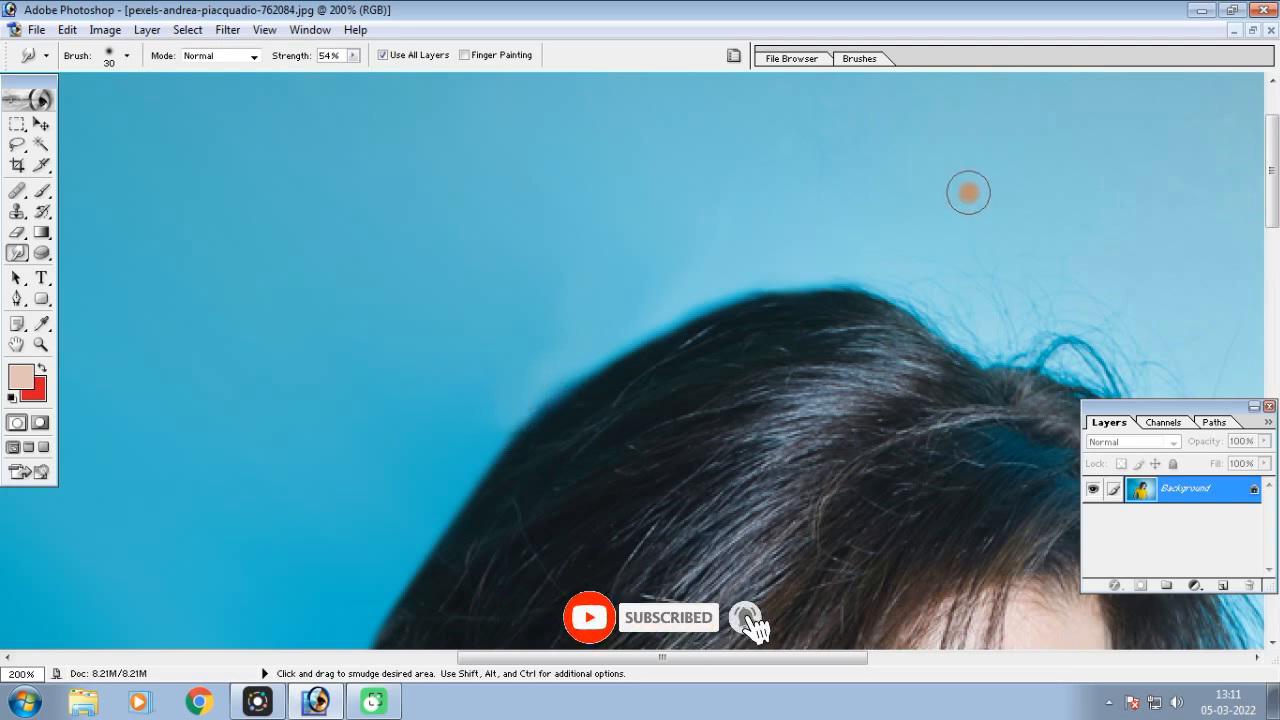
Smudge away the flyaway hairs over the crown and front of the head with a 40-pixel brush
key(space)
drag(1002, 268, 674, 217)
key(bracketright)
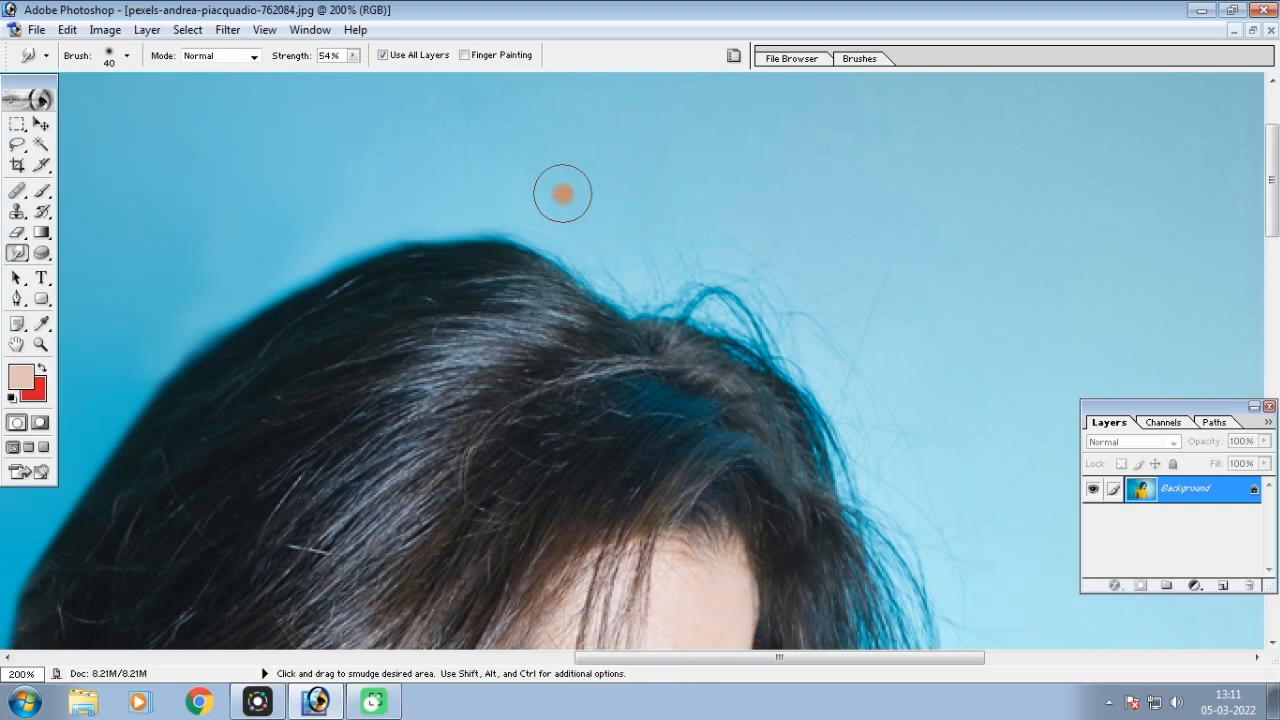
drag(560, 240, 605, 275)
drag(685, 220, 713, 282)
drag(727, 178, 741, 308)
drag(788, 266, 805, 312)
mouse_move(866, 212)
mouse_down()
mouse_move(871, 314)
mouse_move(826, 400)
mouse_up()
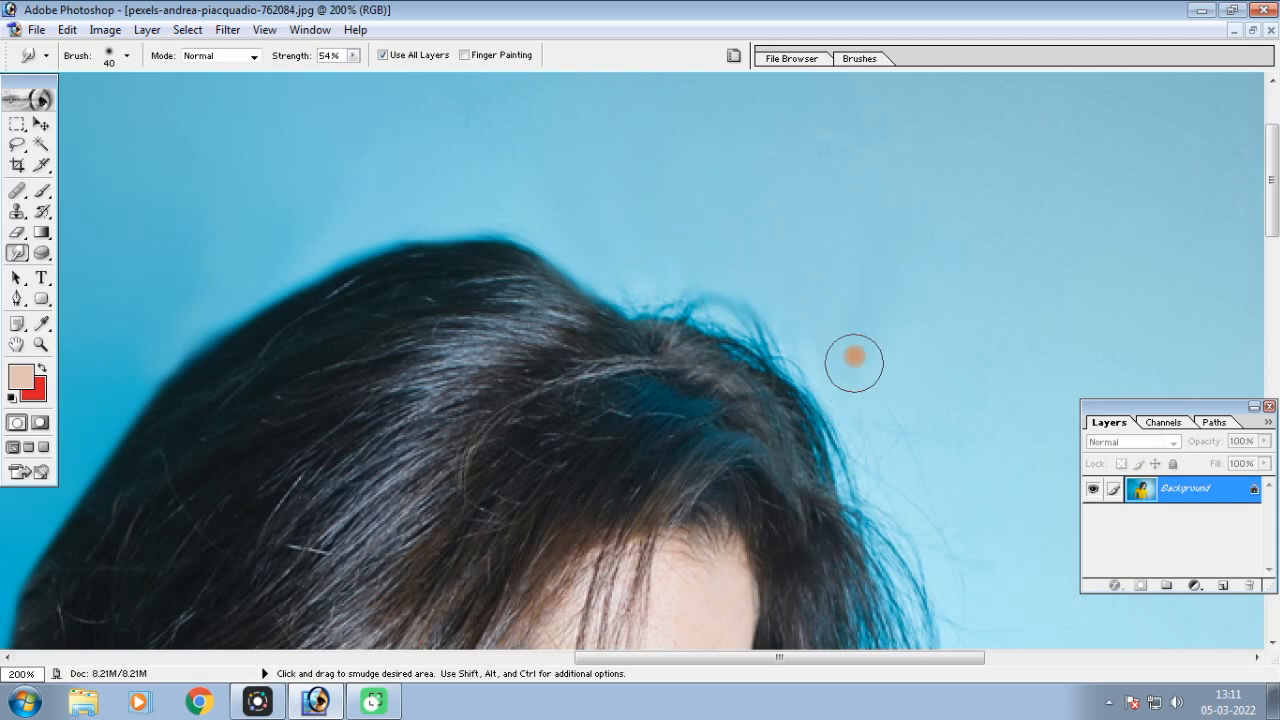
mouse_move(823, 329)
mouse_down()
mouse_move(688, 291)
mouse_move(698, 275)
mouse_move(664, 285)
mouse_move(623, 273)
mouse_move(710, 287)
mouse_move(820, 361)
mouse_up()
Smudge the loose hairs beside the woman's face into the light blue wall, down to her shoulder
key(space)
mouse_move(951, 389)
mouse_down()
mouse_move(769, 51)
mouse_move(837, 269)
mouse_up()
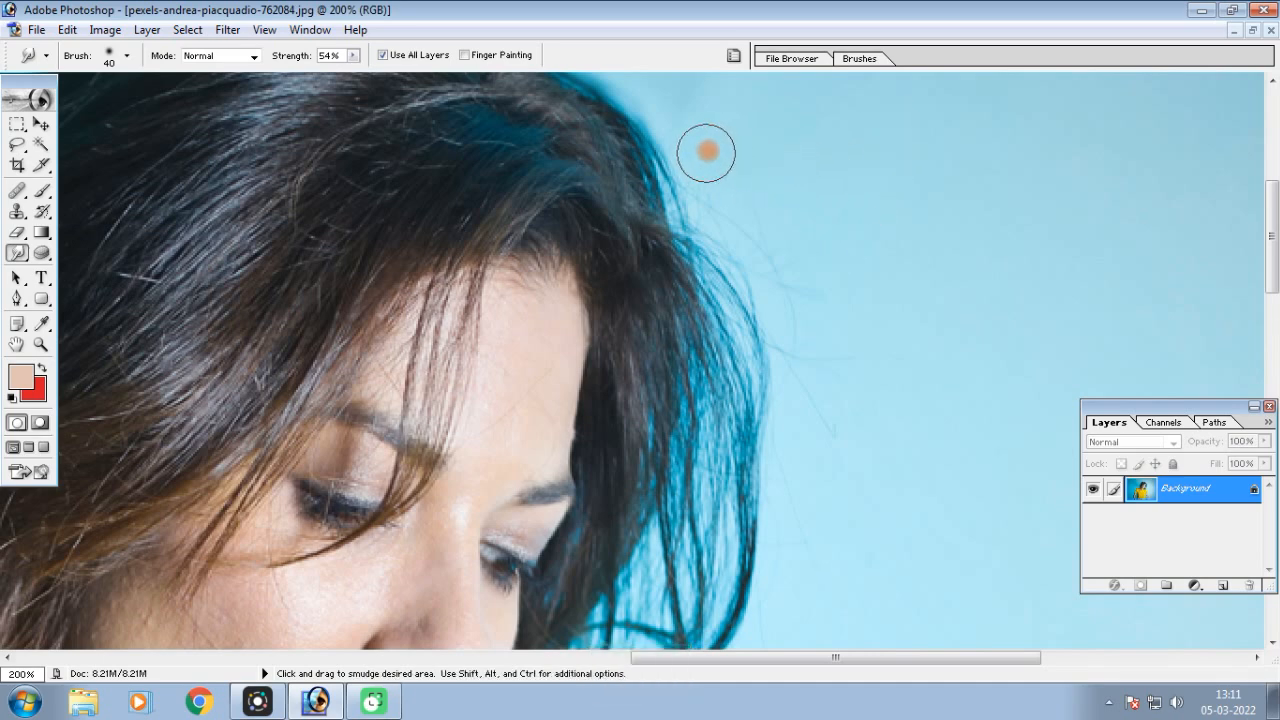
drag(787, 290, 838, 503)
key(space)
drag(881, 465, 870, 104)
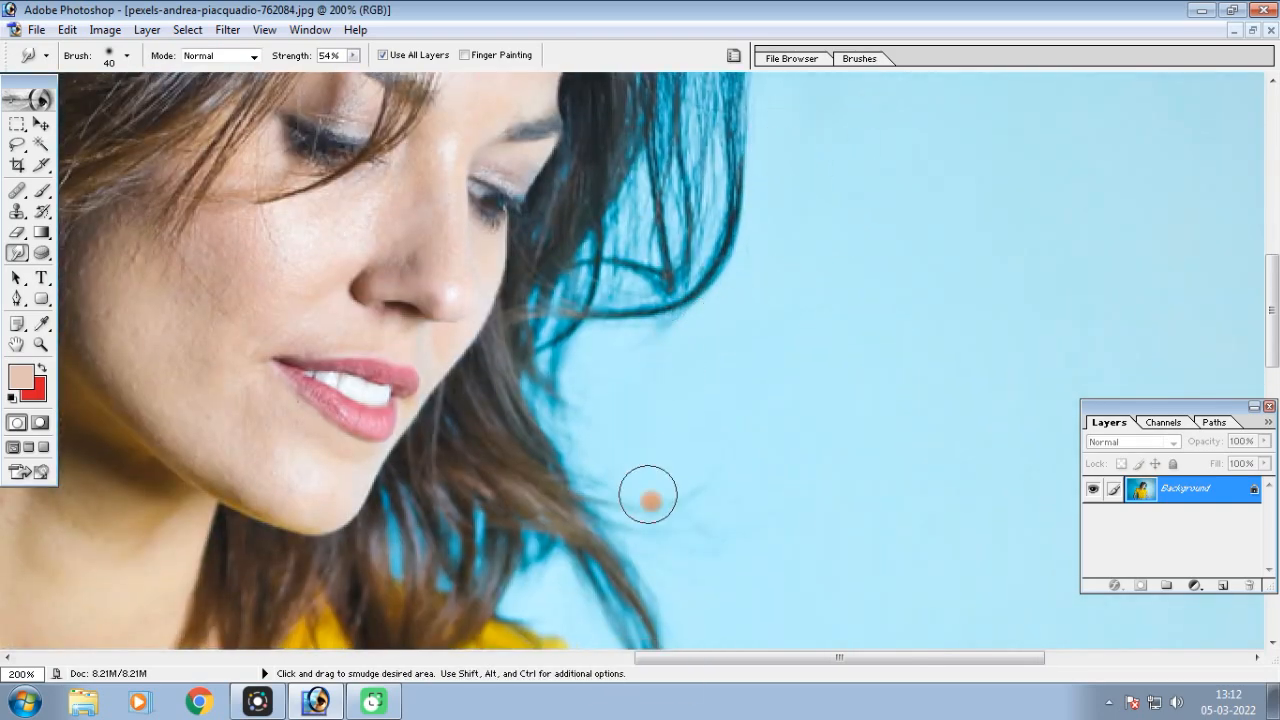
key(space)
drag(804, 610, 787, 452)
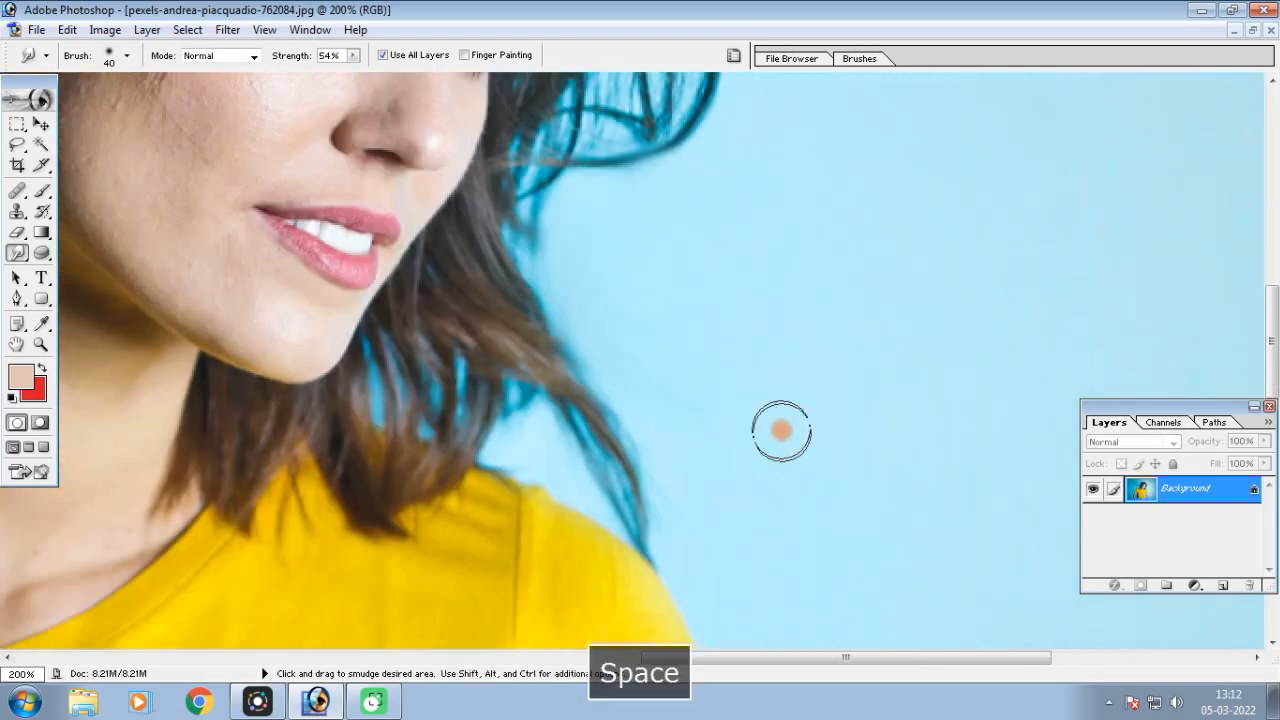
key(ctrl+minus)
key(ctrl+minus)
key(ctrl+minus)
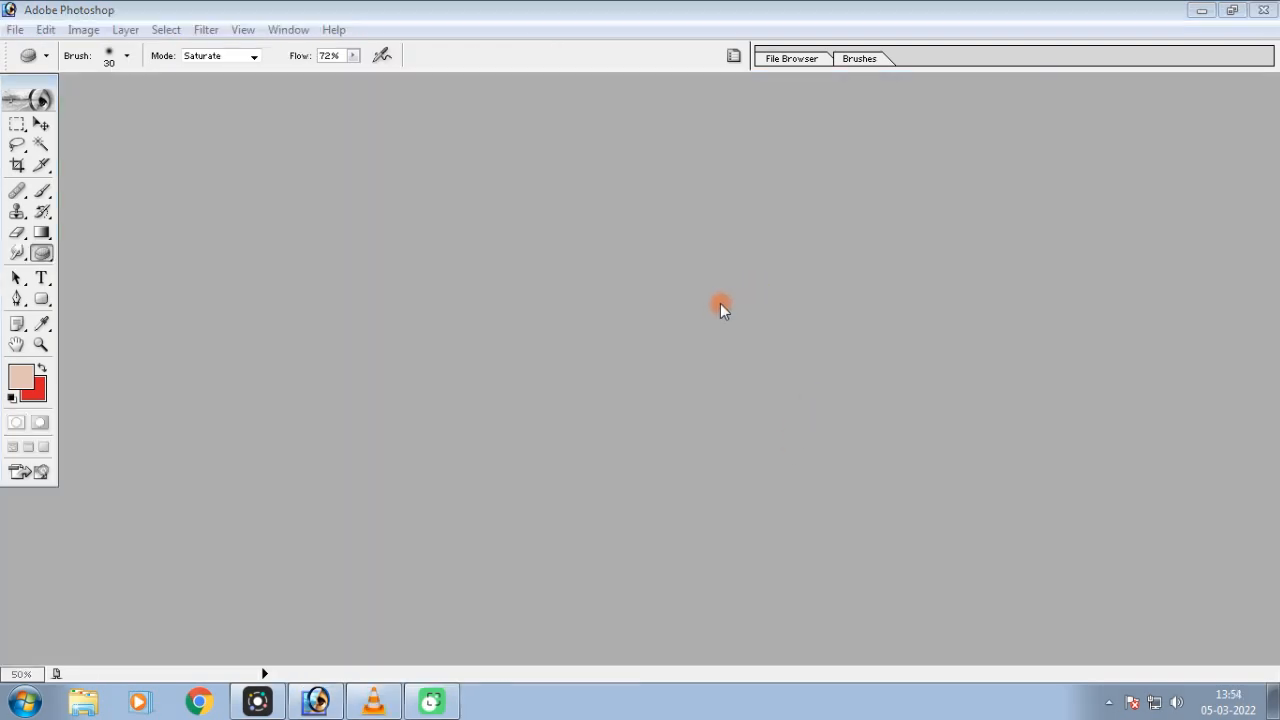
Open the portrait pexels-mentatdgt-1024311.jpg, maximize its window and bring the woman's face into view at 100%
double_click(713, 309)
double_click(619, 347)
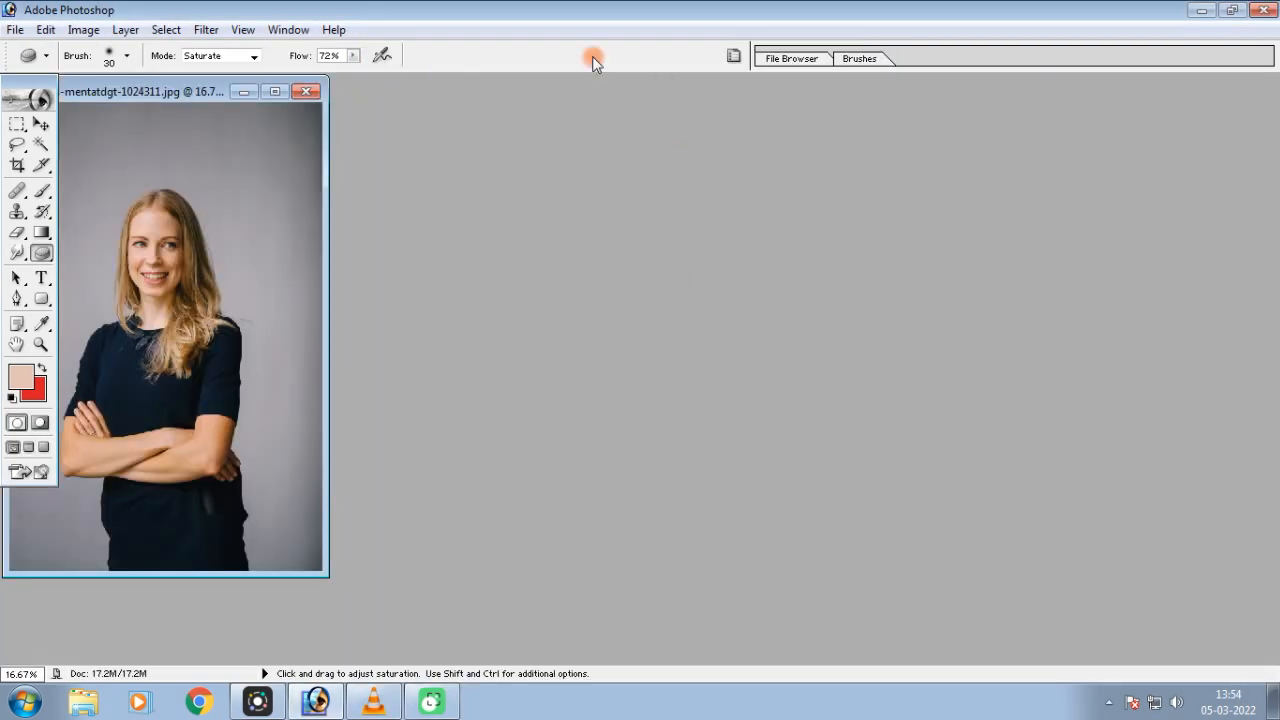
click(274, 92)
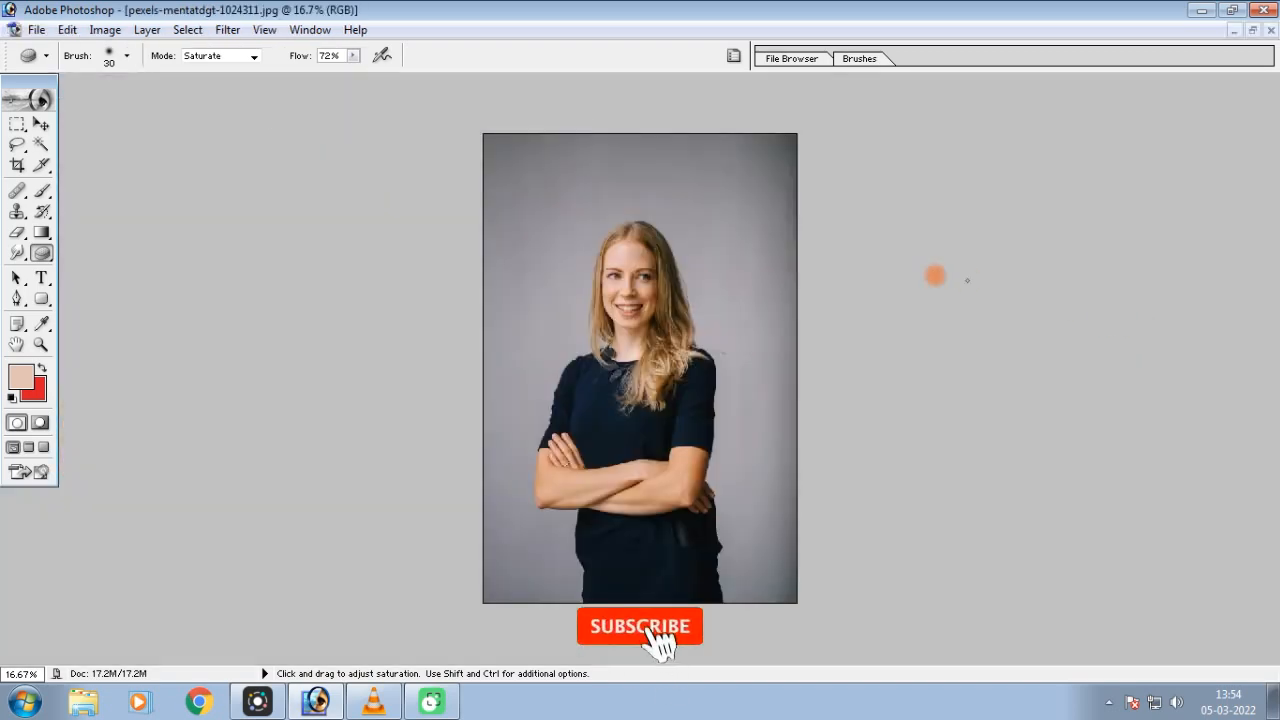
key(ctrl+equal)
key(ctrl+equal)
key(ctrl+equal)
key(ctrl+equal)
key(ctrl+equal)
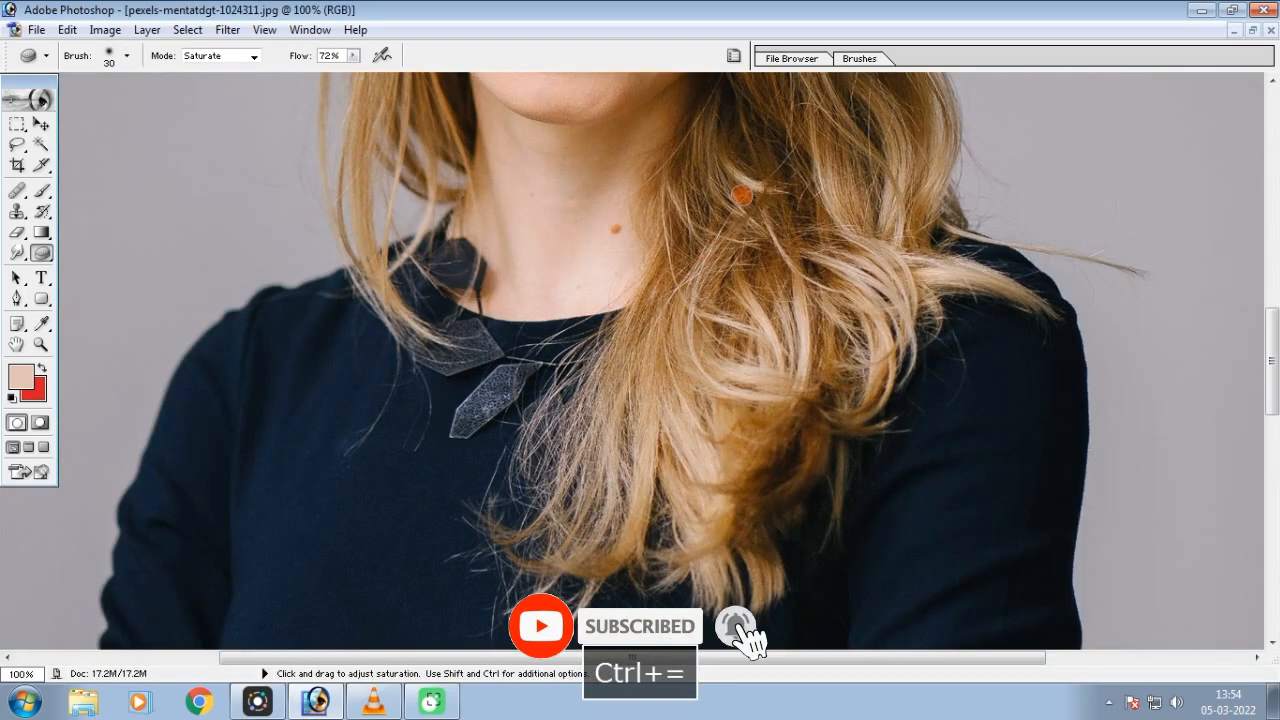
scroll(713, 318, up, 5)
Show the Layers palette and duplicate the Background layer
click(322, 30)
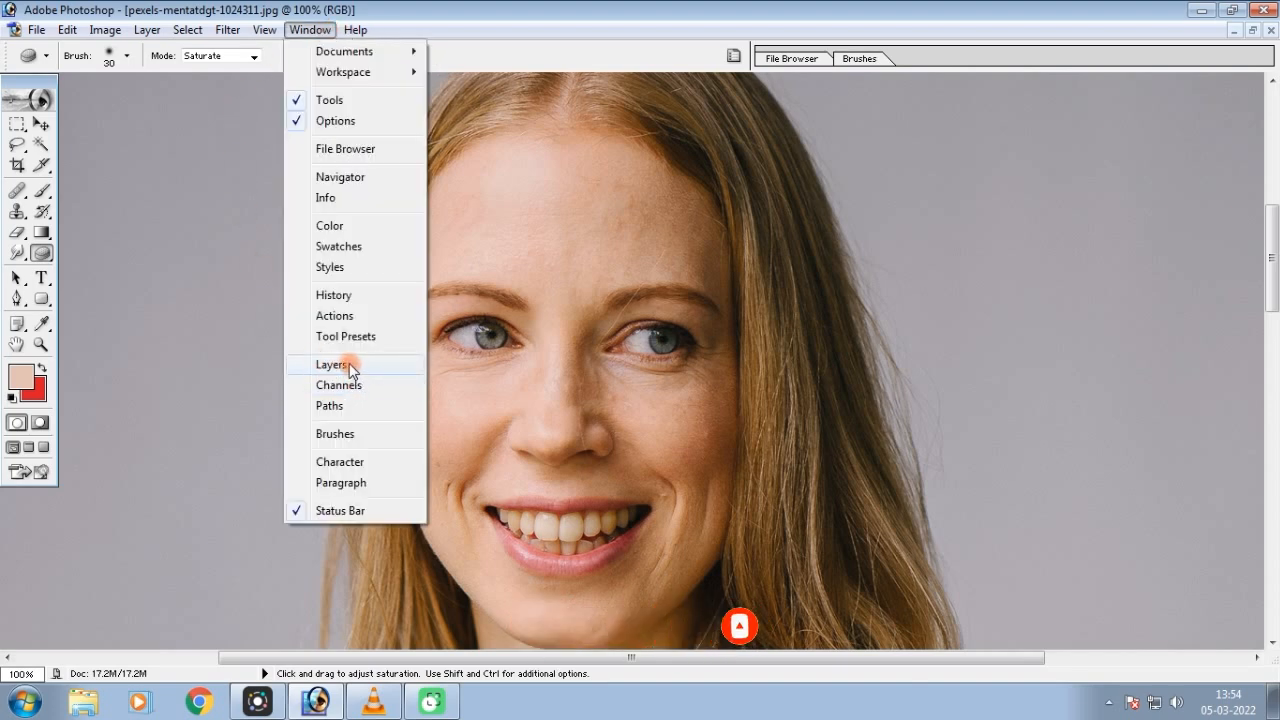
click(347, 366)
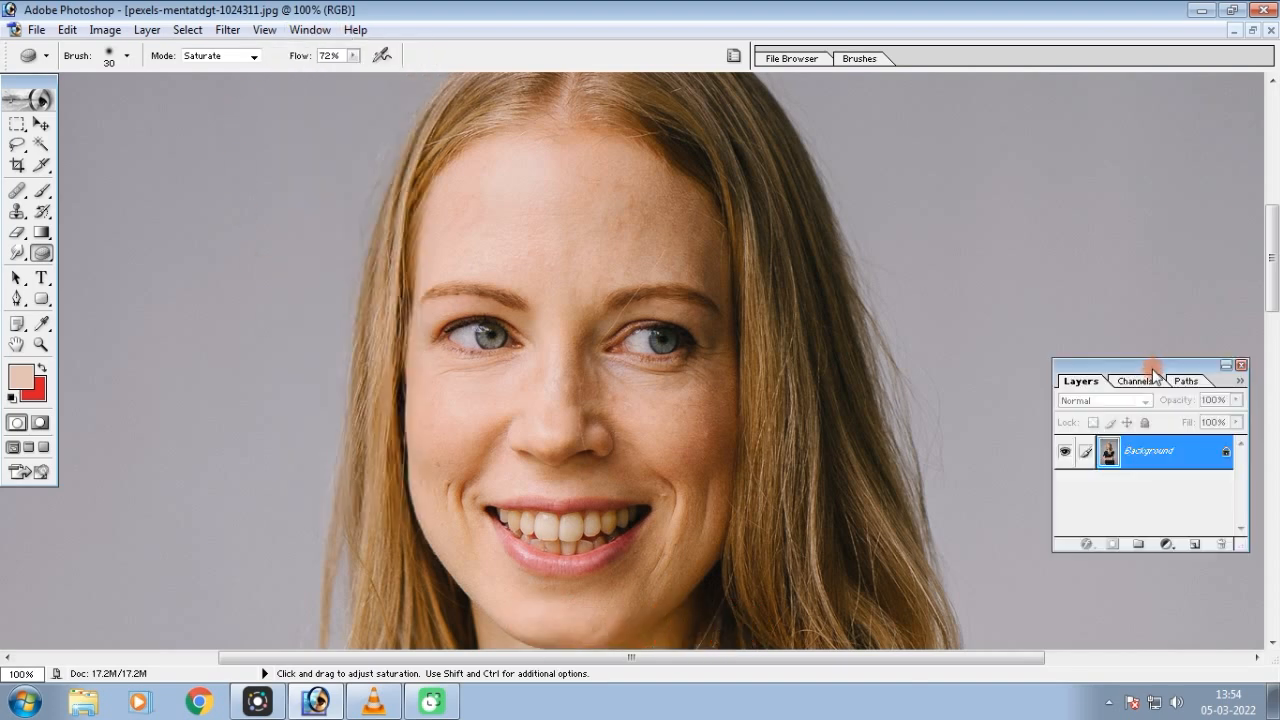
drag(1143, 376, 1127, 350)
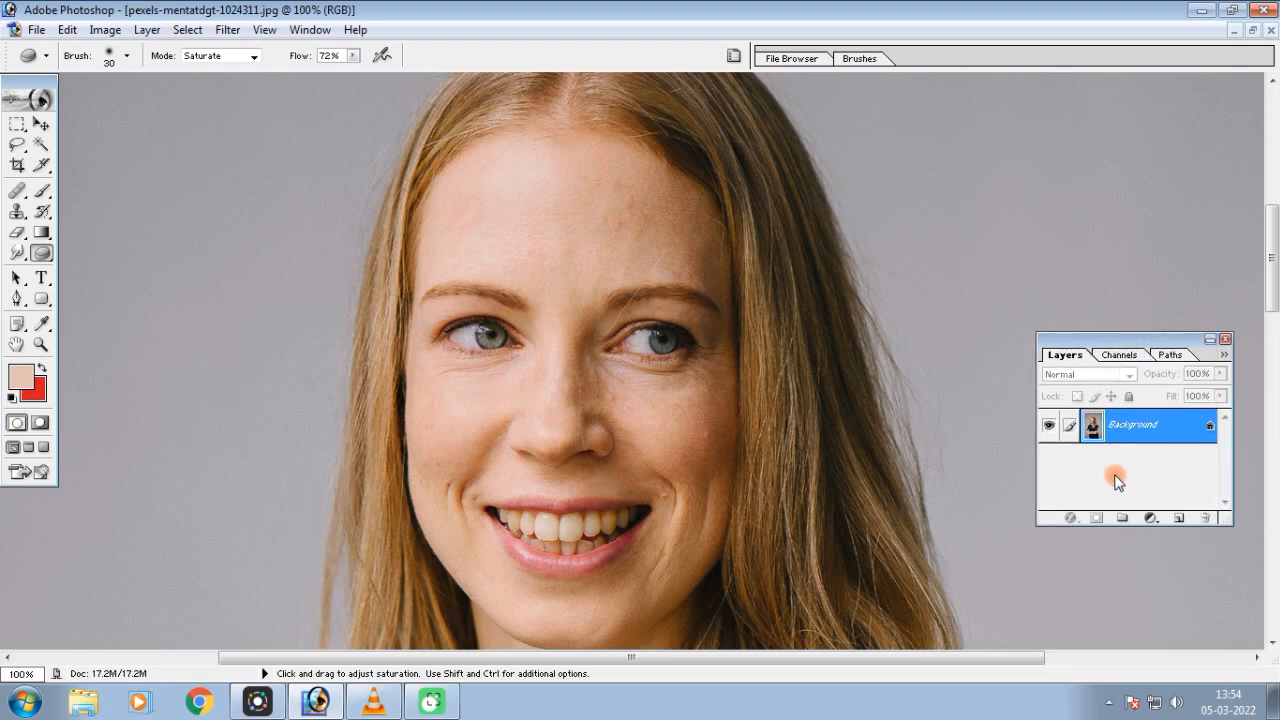
key(ctrl+j)
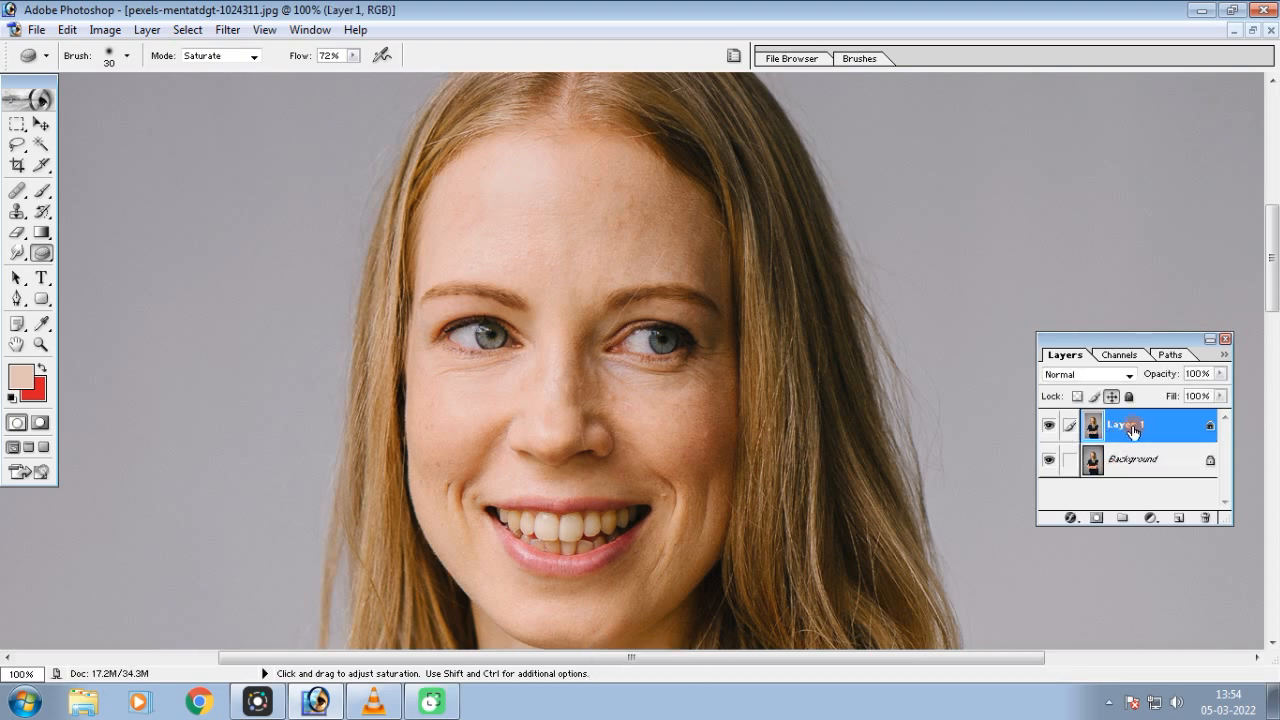
Set up the Dodge tool with the Highlights range, 46% exposure and a 20-pixel brush for the woman's eye
click(39, 256)
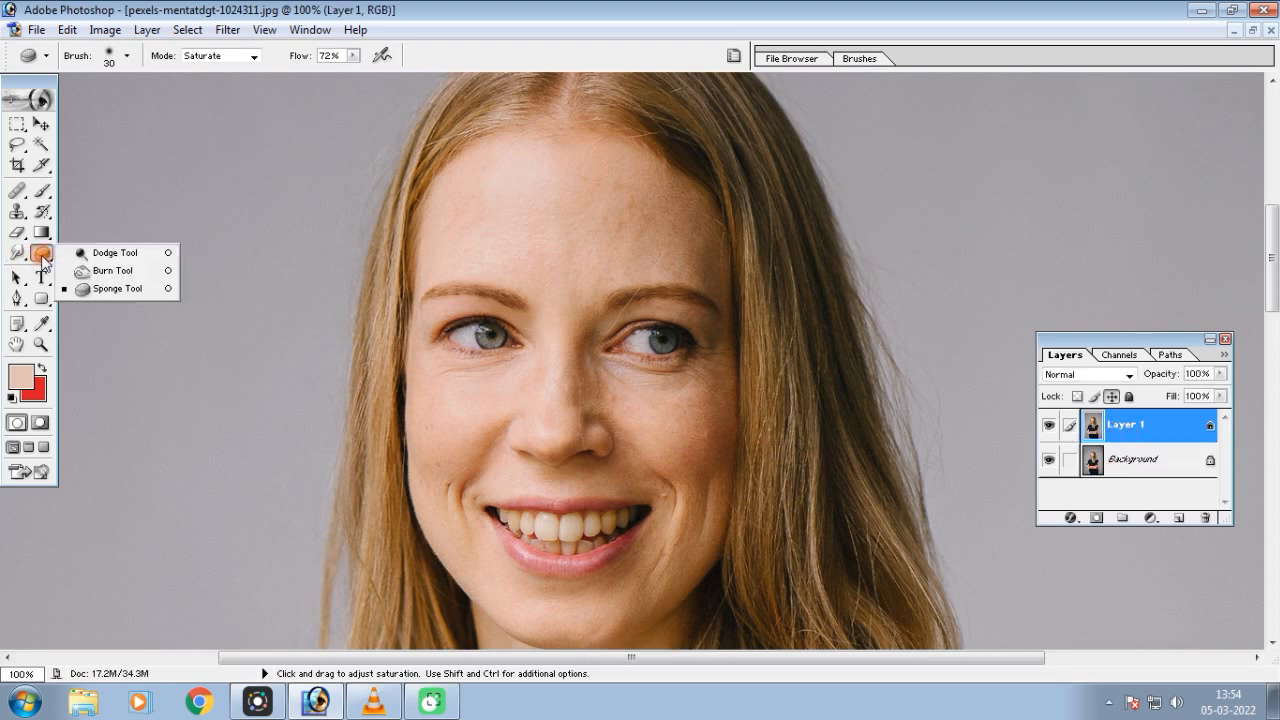
drag(47, 258, 107, 255)
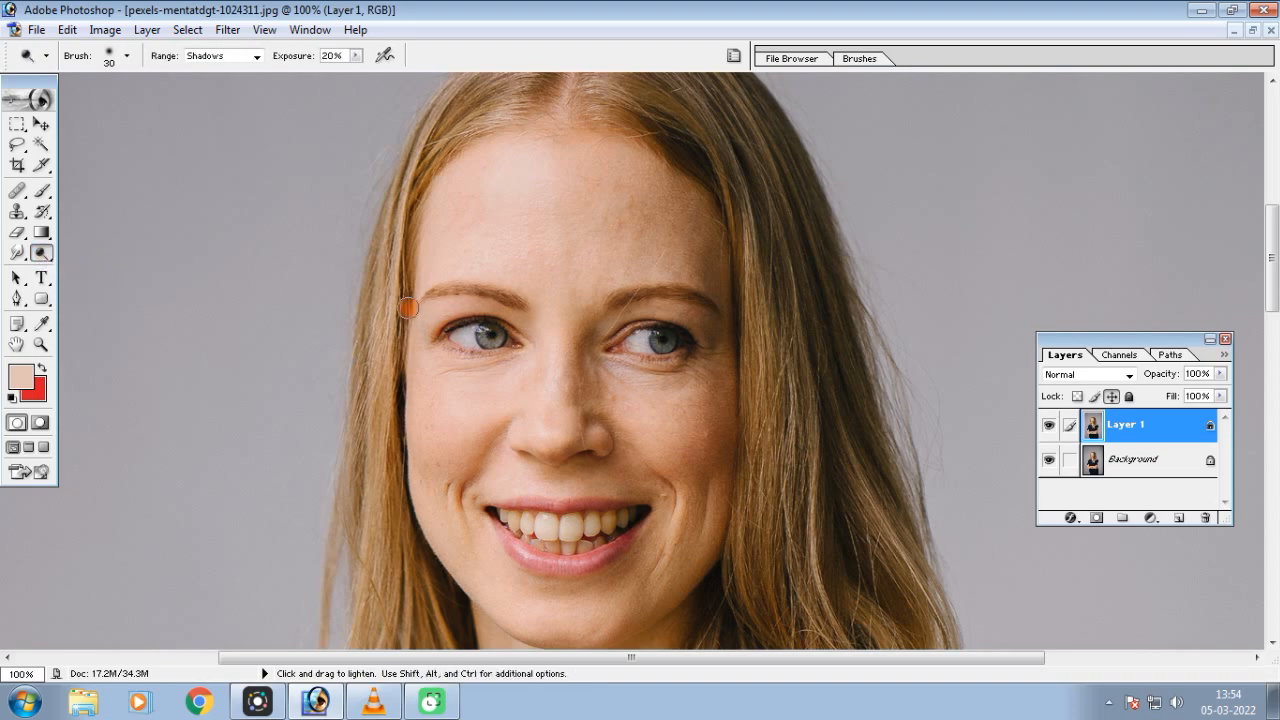
key(ctrl+equal)
key(ctrl+equal)
key(space)
drag(337, 297, 805, 313)
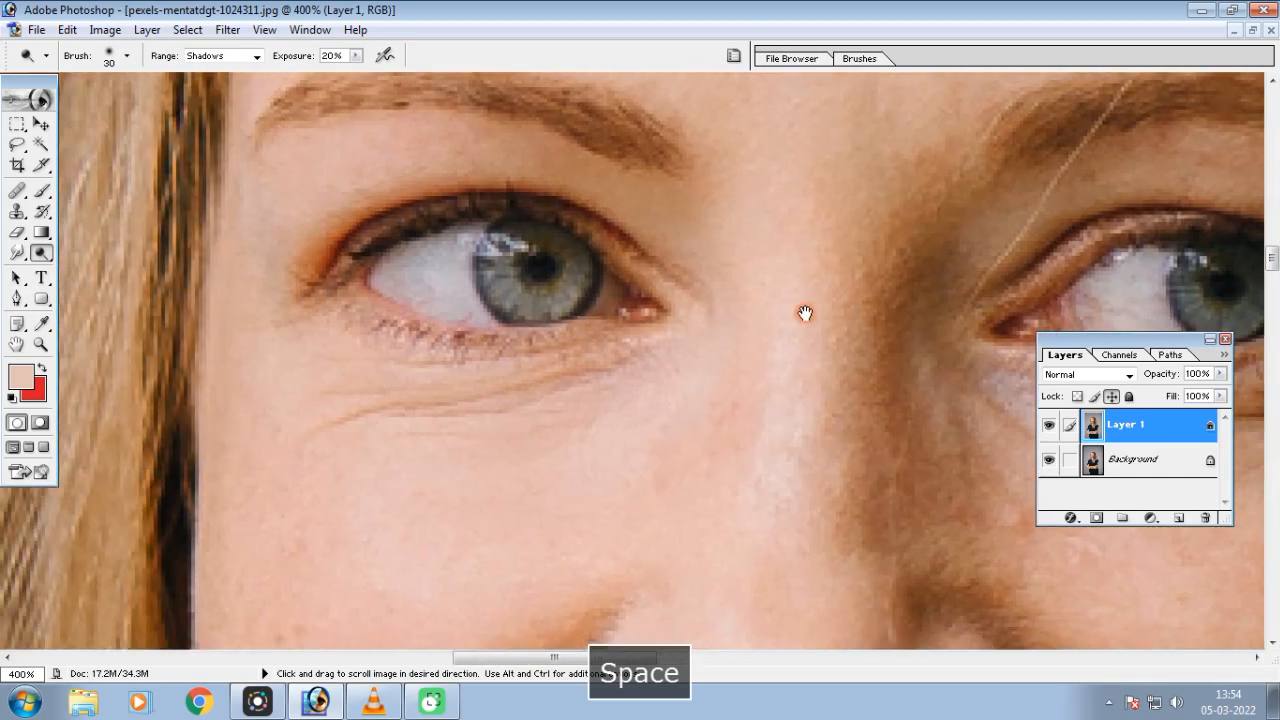
click(254, 56)
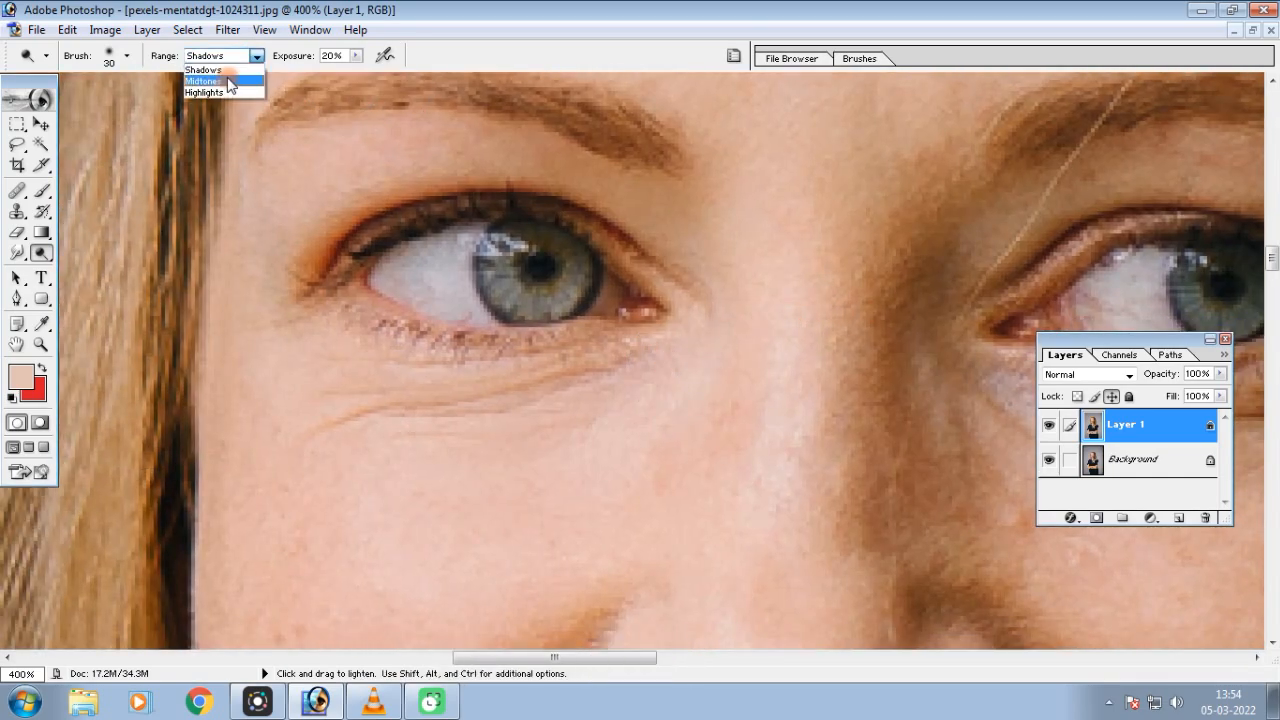
click(205, 92)
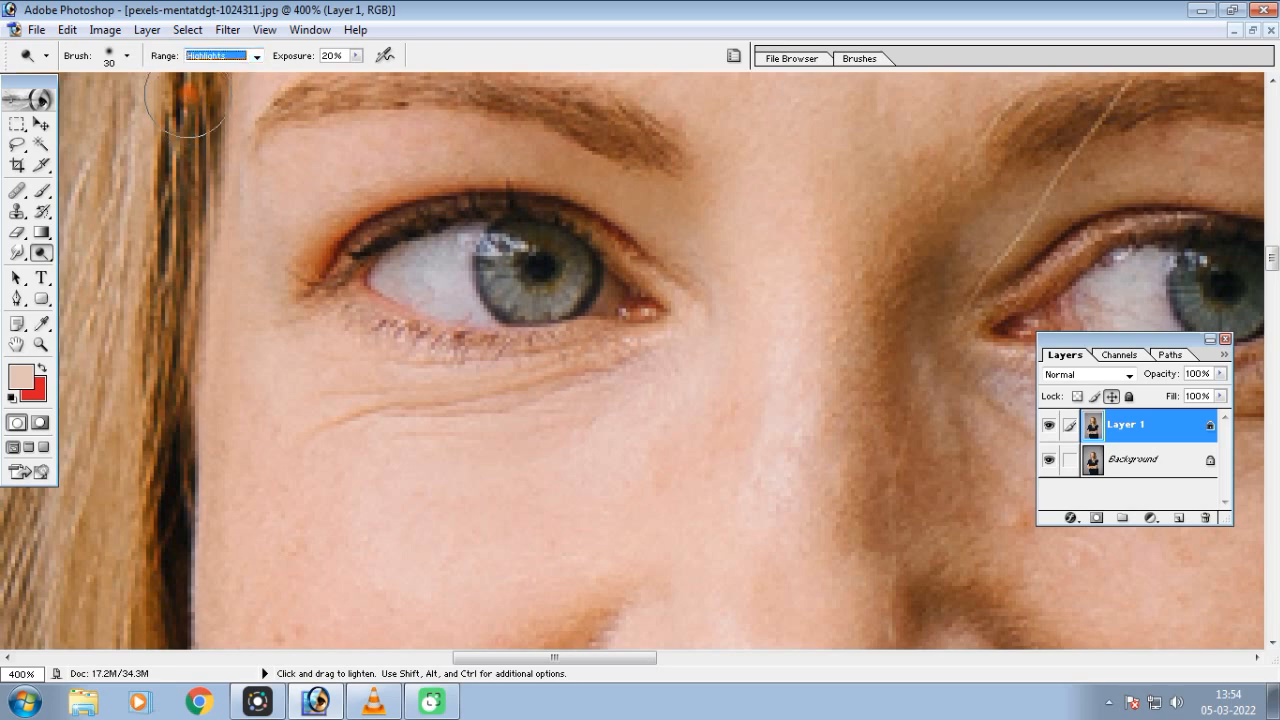
click(355, 57)
mouse_move(359, 73)
mouse_down()
mouse_move(416, 74)
mouse_move(375, 72)
mouse_up()
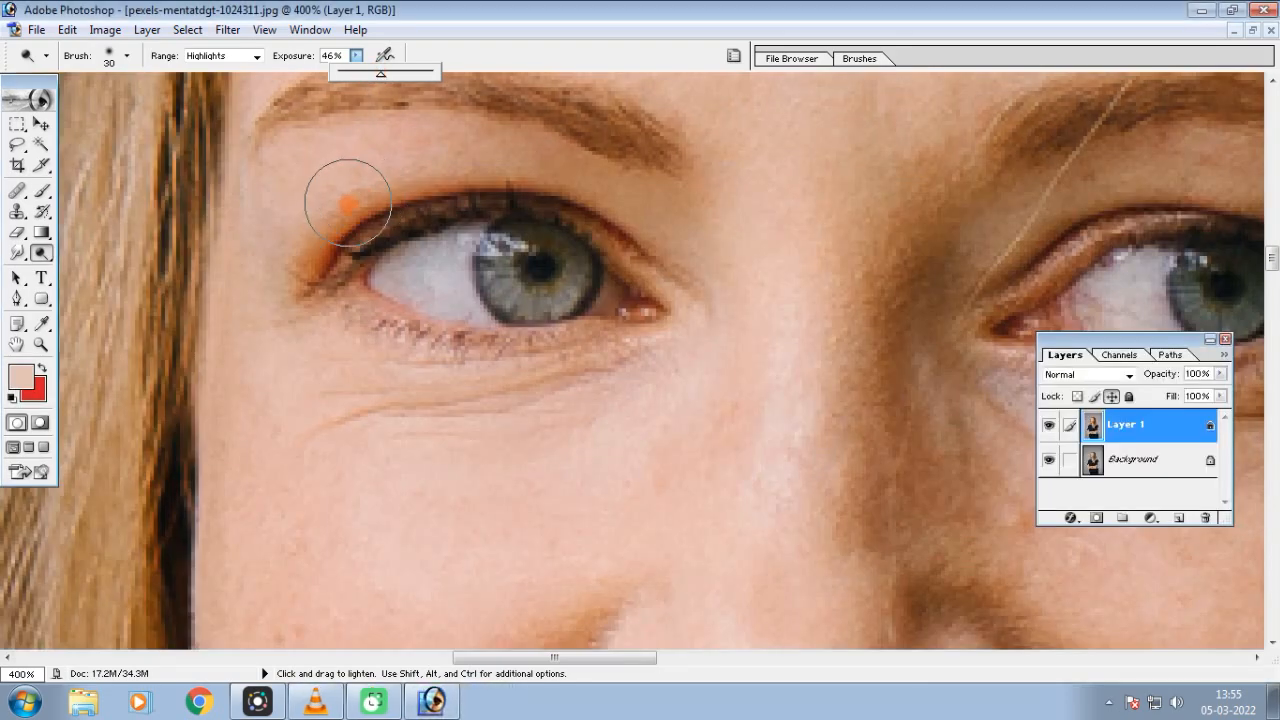
key(bracketleft)
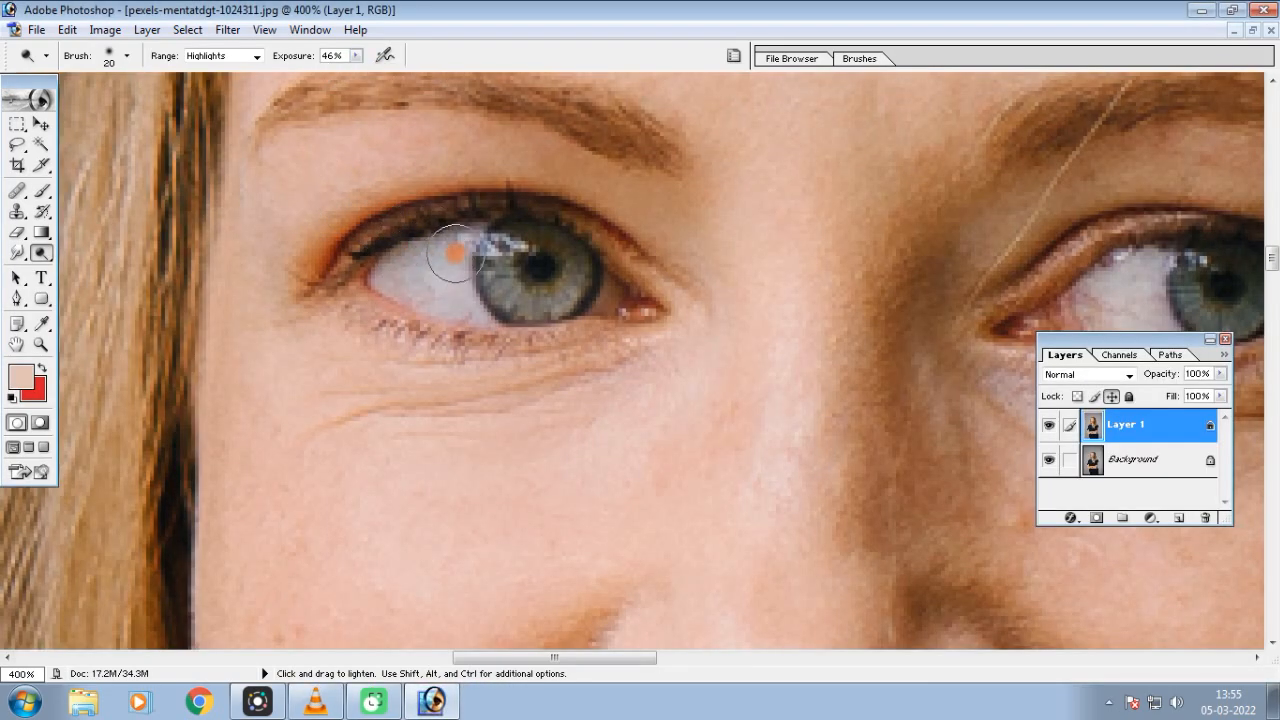
Try dodging the white of the woman's right eye at 46% exposure, and undo the strokes
key(ctrl+plus)
mouse_move(494, 270)
mouse_down()
mouse_move(545, 279)
mouse_move(532, 287)
mouse_move(517, 279)
mouse_move(545, 255)
mouse_up()
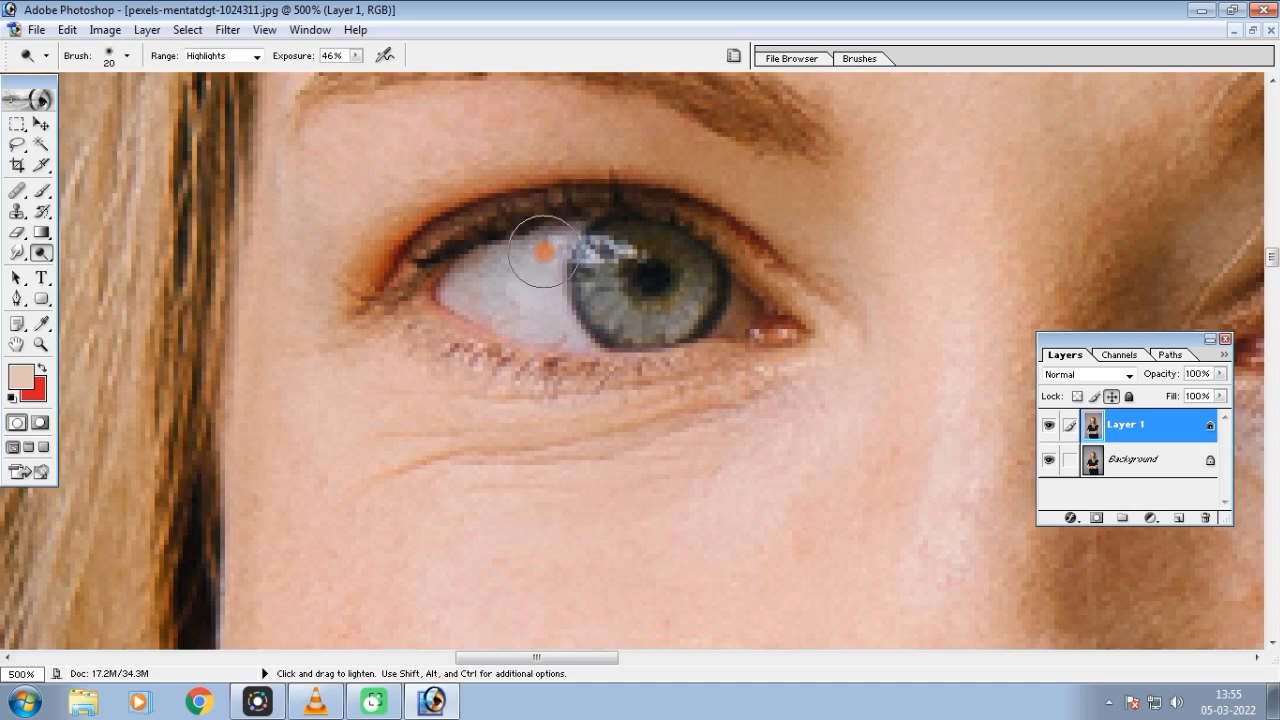
mouse_move(545, 245)
mouse_down()
mouse_move(469, 277)
mouse_move(553, 245)
mouse_move(539, 284)
mouse_move(561, 328)
mouse_move(451, 282)
mouse_move(467, 302)
mouse_move(574, 340)
mouse_move(547, 256)
mouse_move(488, 273)
mouse_move(571, 346)
mouse_up()
key(bracketleft)
key(bracketright)
key(ctrl+alt+z)
key(ctrl+alt+z)
key(ctrl+alt+z)
key(ctrl+alt+z)
key(ctrl+alt+z)
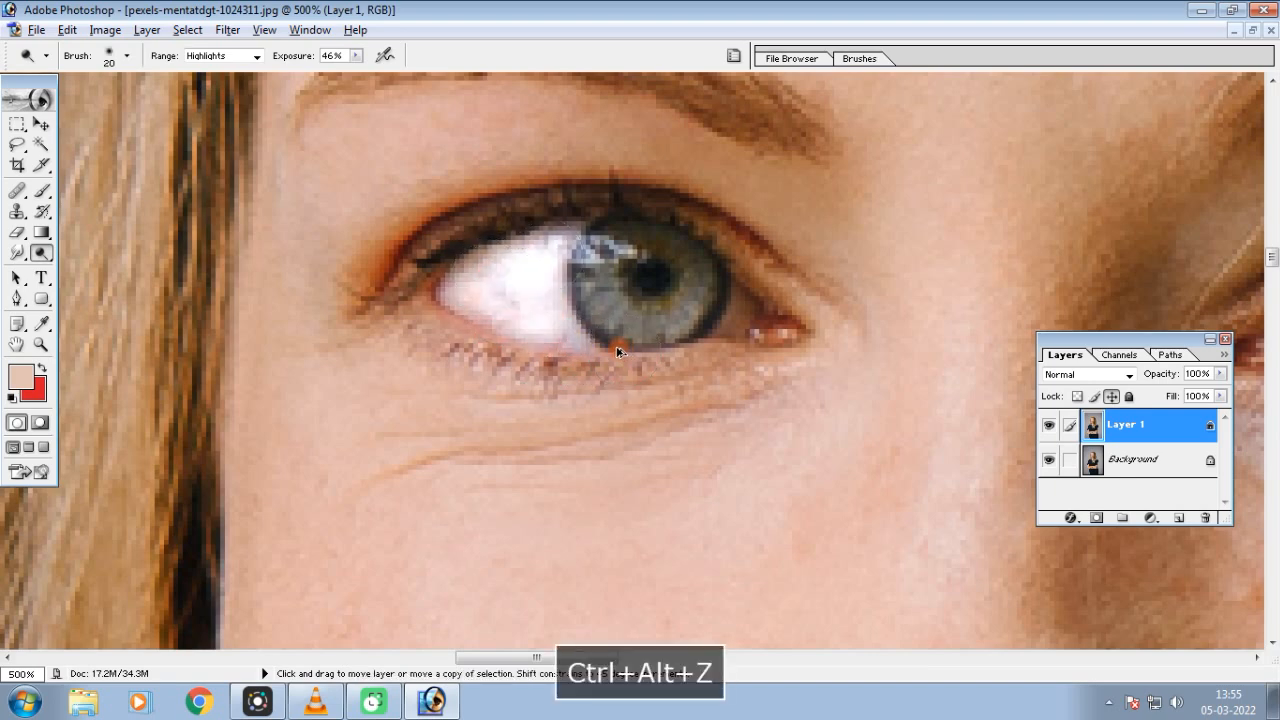
Lower the Dodge exposure to 21% and lighten the white of the woman's right eye
click(355, 55)
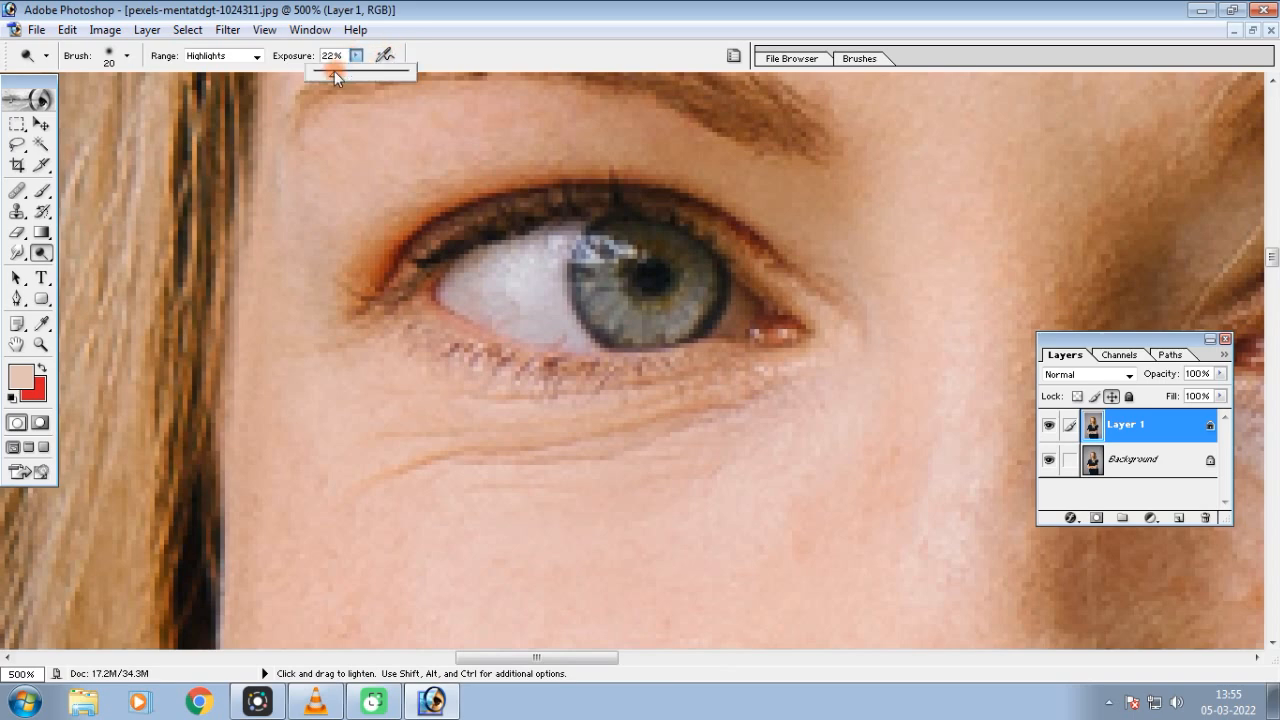
drag(334, 71, 333, 71)
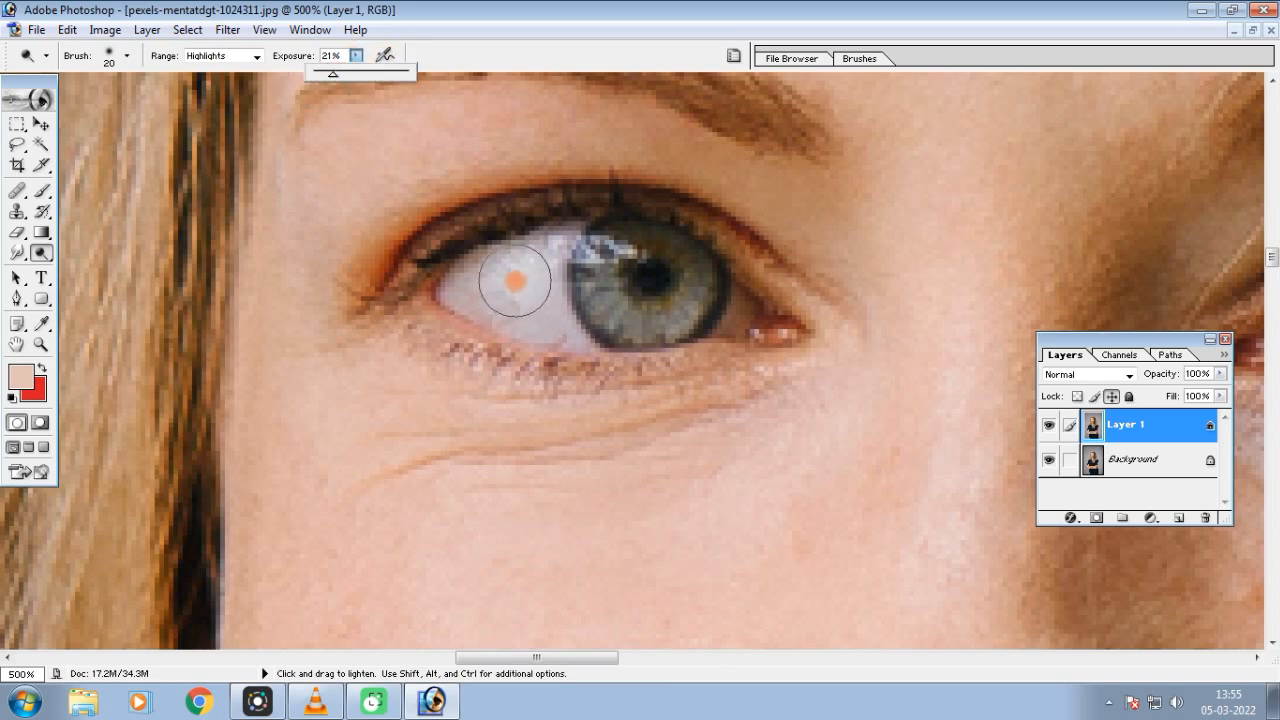
click(543, 249)
mouse_move(543, 249)
mouse_down()
mouse_move(469, 280)
mouse_move(557, 324)
mouse_move(475, 264)
mouse_move(514, 309)
mouse_move(550, 320)
mouse_move(528, 285)
mouse_move(563, 242)
mouse_move(490, 290)
mouse_up()
key(bracketleft)
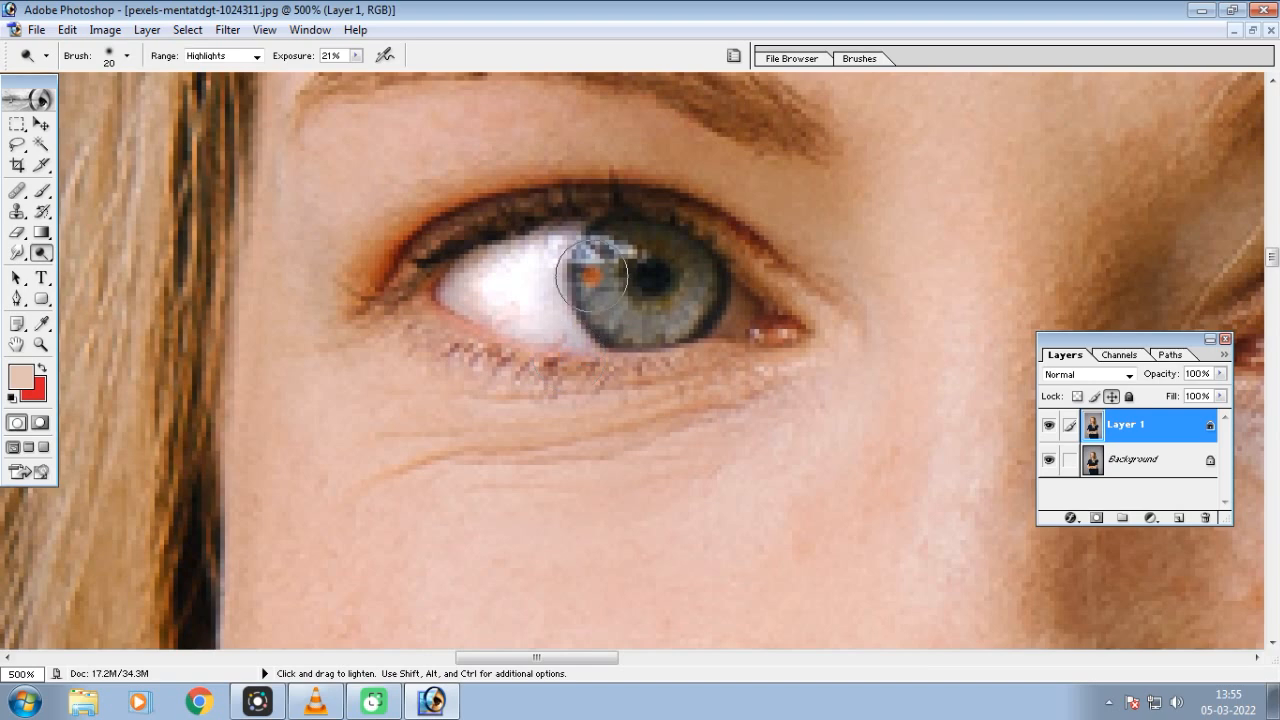
Shrink the Dodge brush to 9 pixels and lighten the inner corner of the woman's right eye
key(bracketleft)
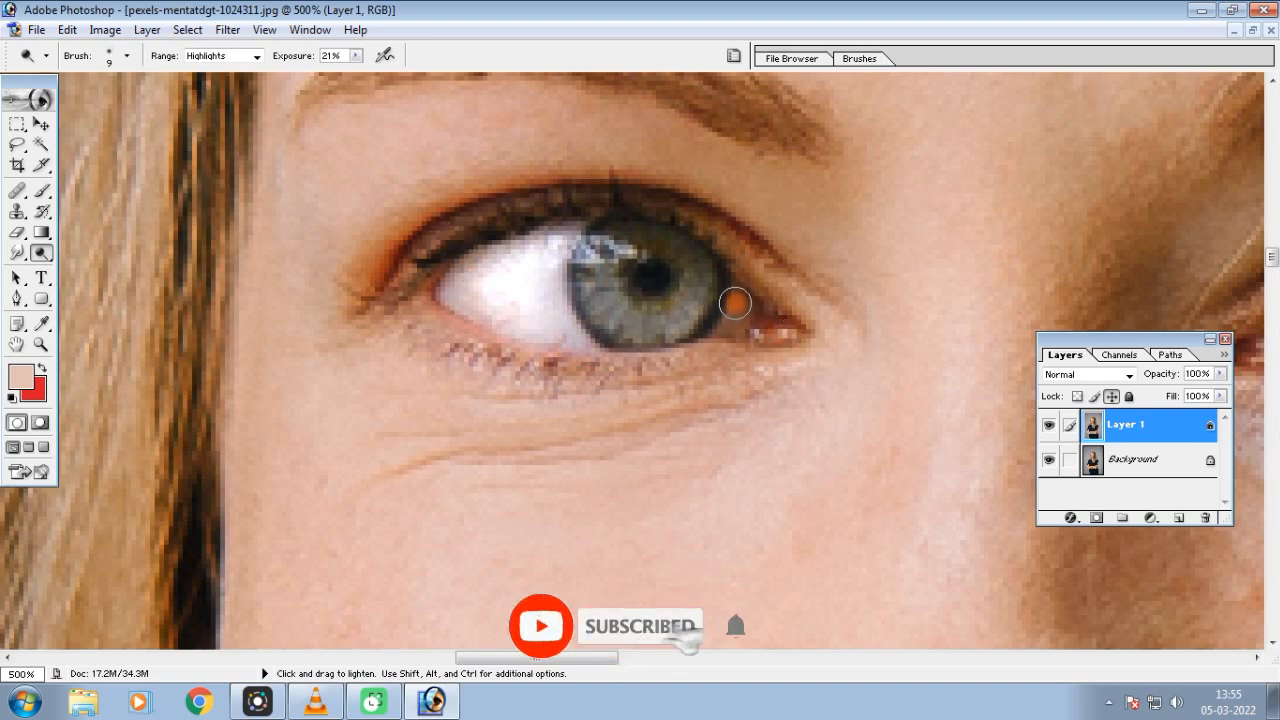
mouse_move(727, 325)
mouse_down()
mouse_move(737, 295)
mouse_move(736, 317)
mouse_up()
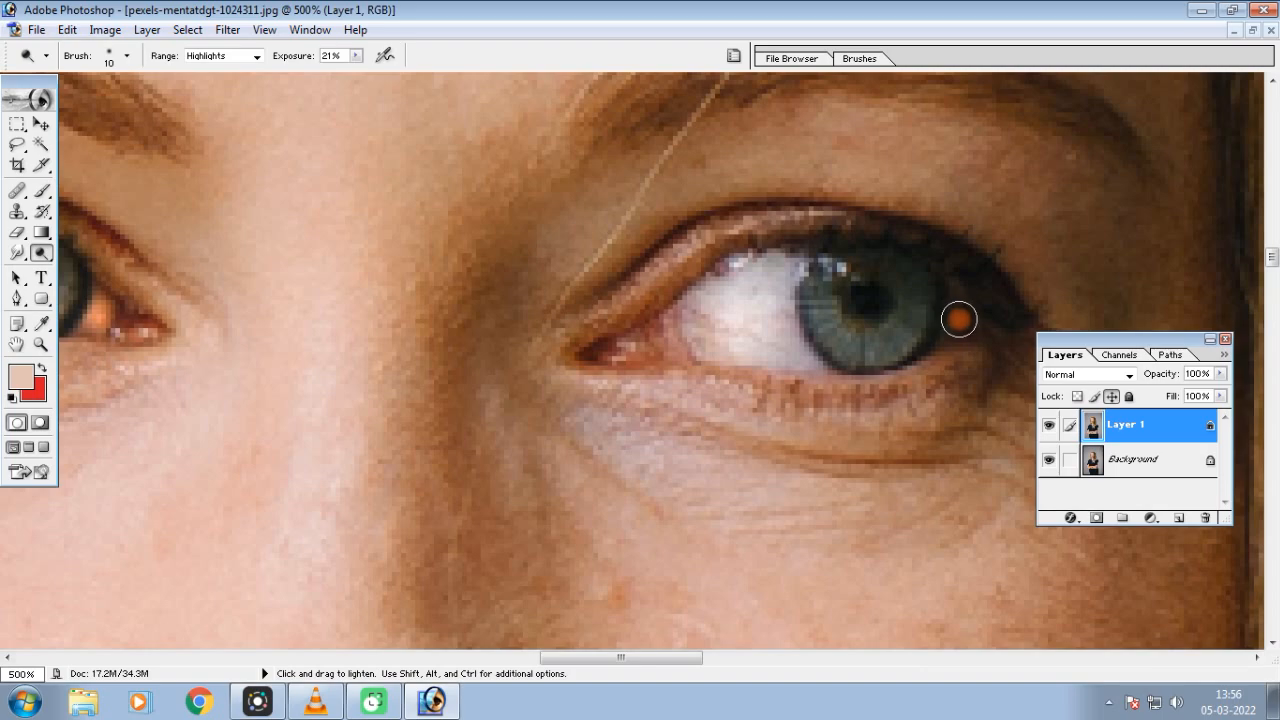
Compare the dodged eyes with the original by hiding and showing Layer 1
key(ctrl+minus)
key(ctrl+minus)
key(ctrl+minus)
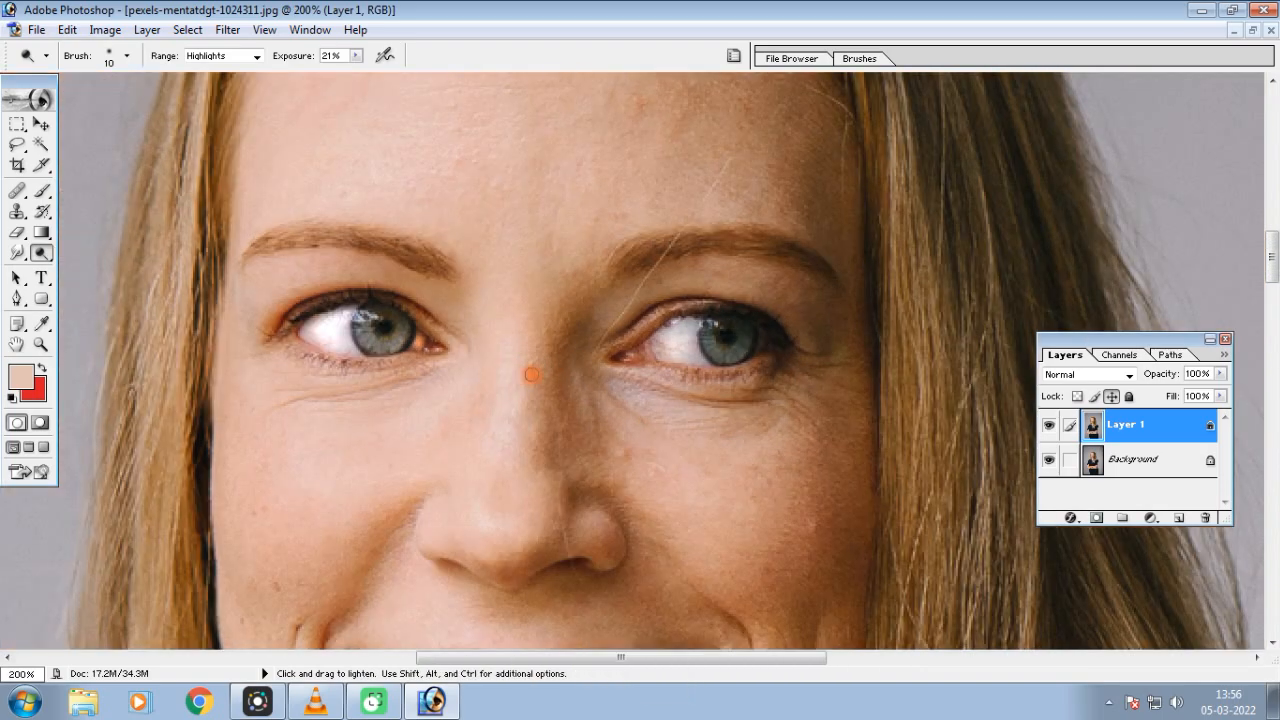
click(1049, 428)
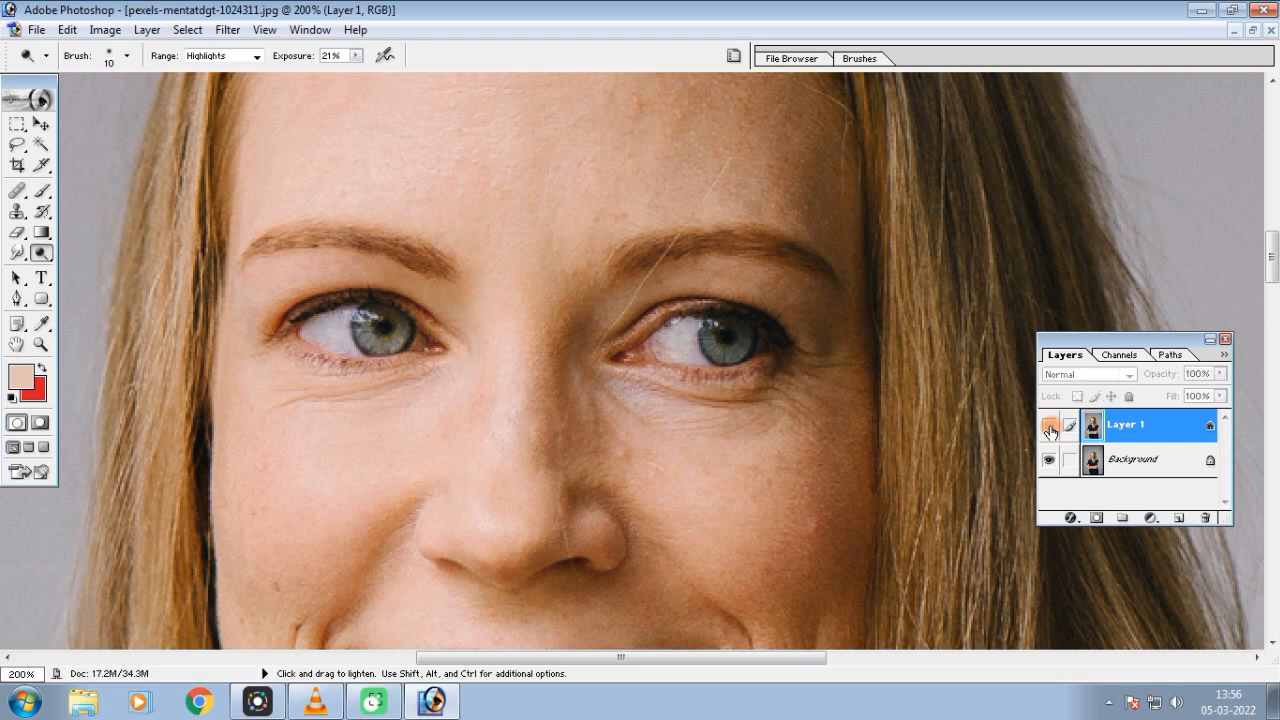
click(1049, 428)
click(1049, 428)
click(1049, 428)
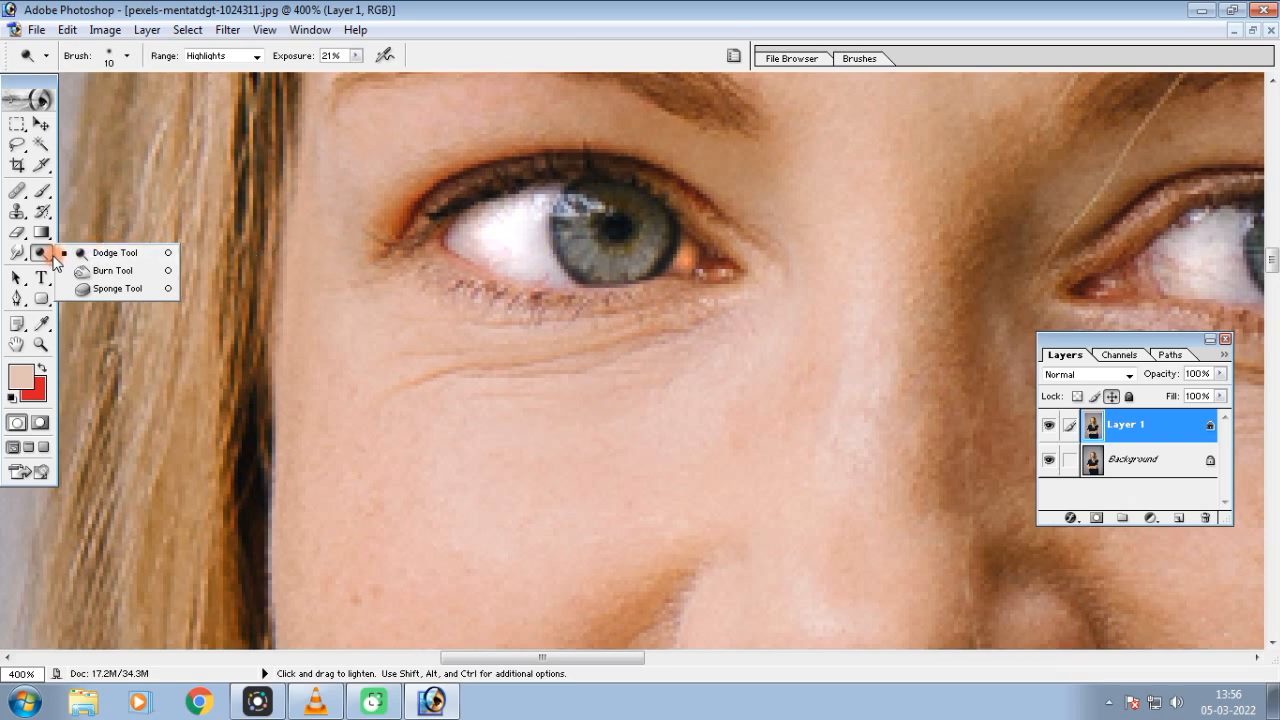
Set up the Burn tool with the Midtones range and 22% exposure, undoing a test dab under the right eye
click(104, 274)
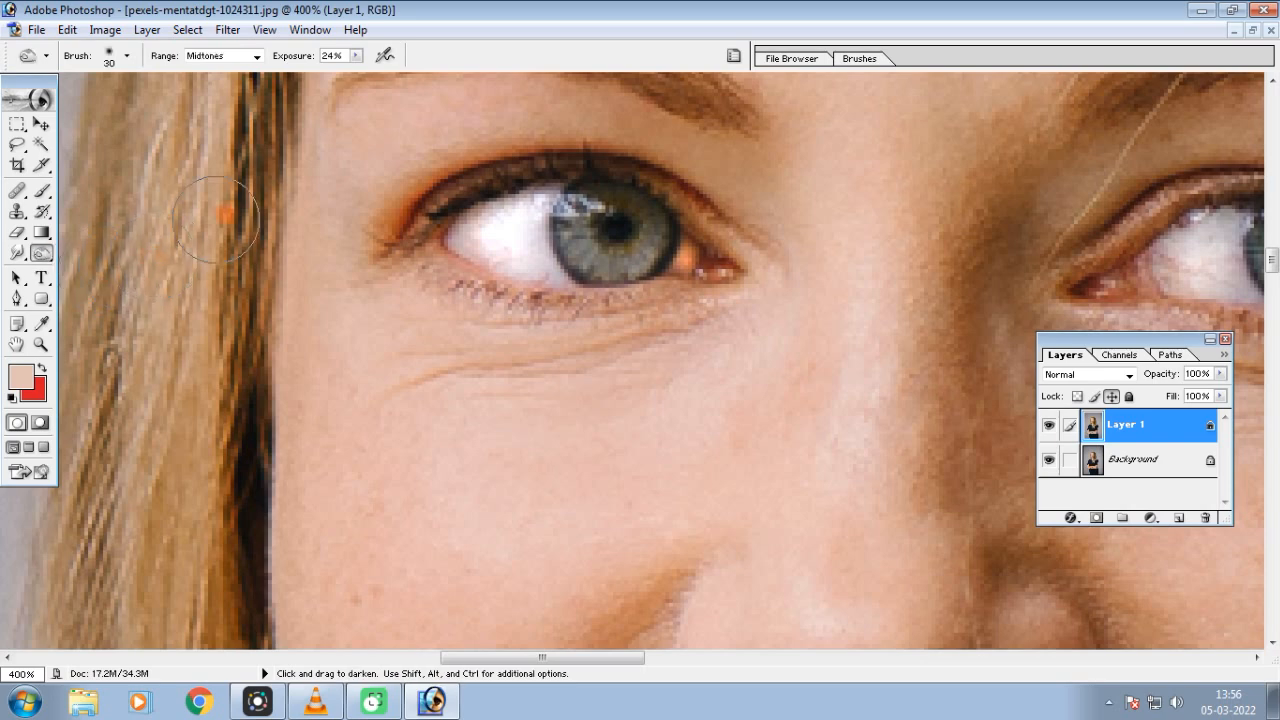
click(258, 57)
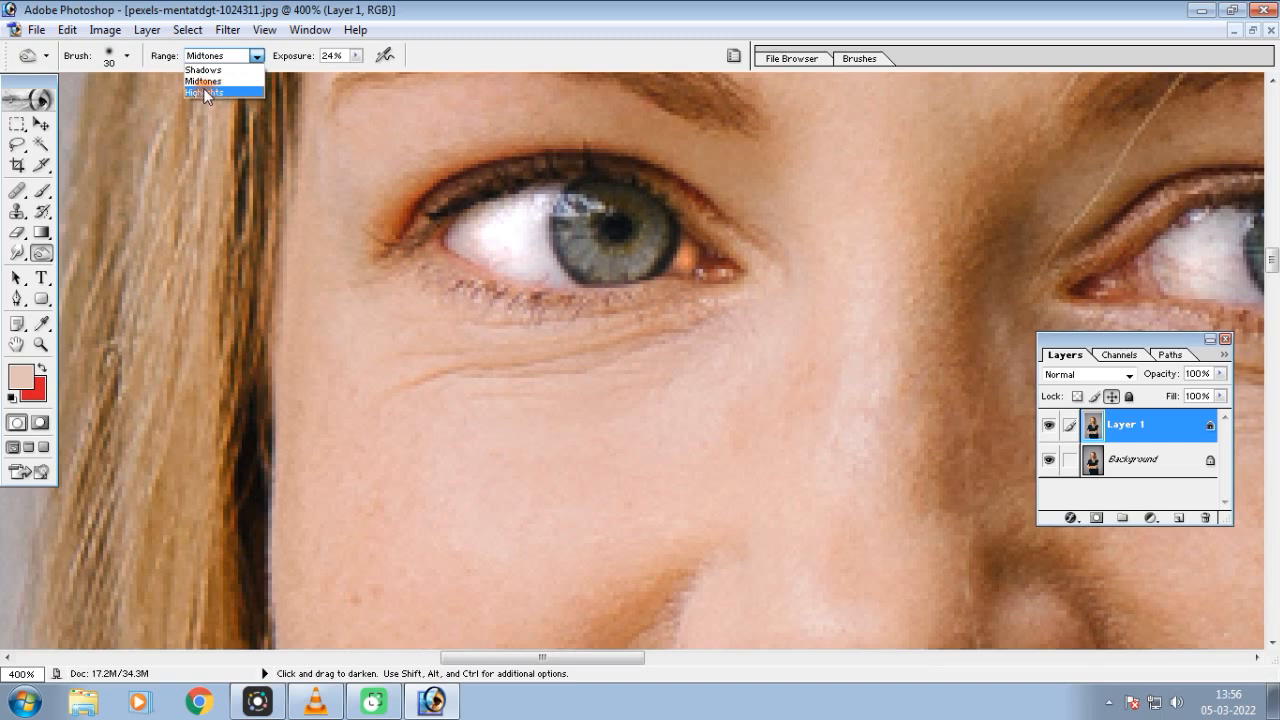
click(221, 81)
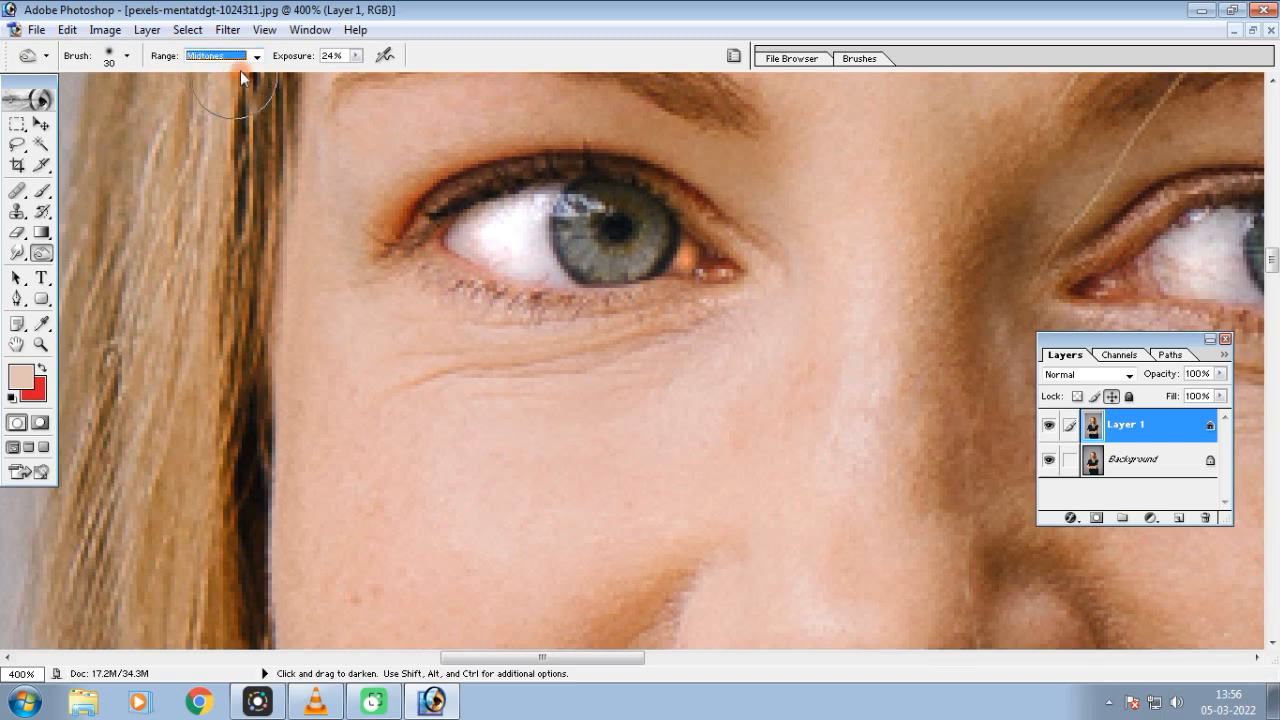
key(ctrl+plus)
click(355, 56)
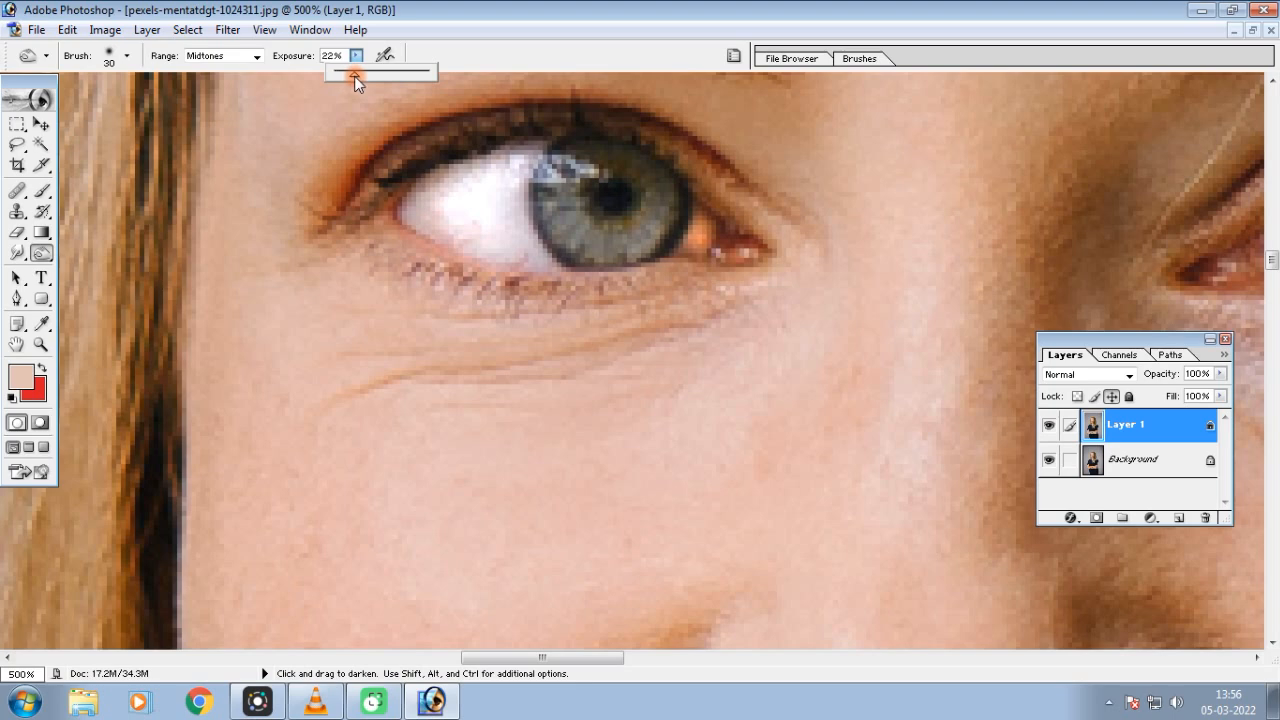
click(398, 260)
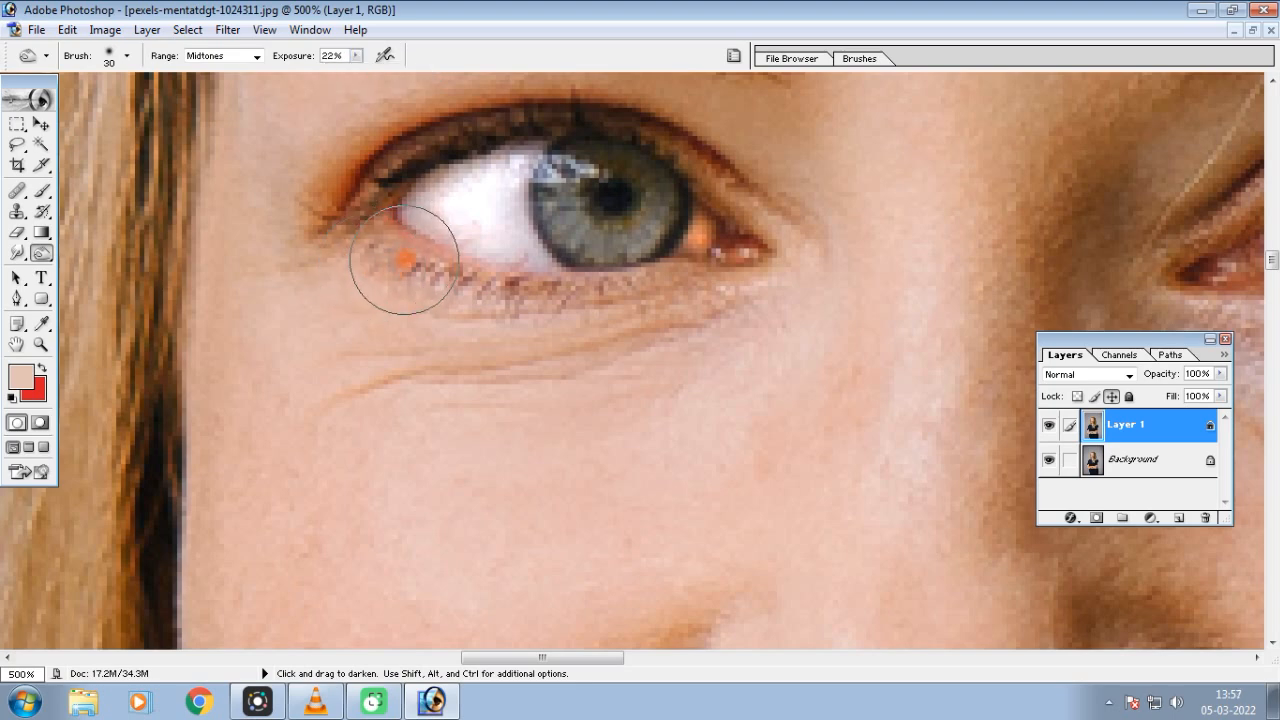
key(ctrl+alt+z)
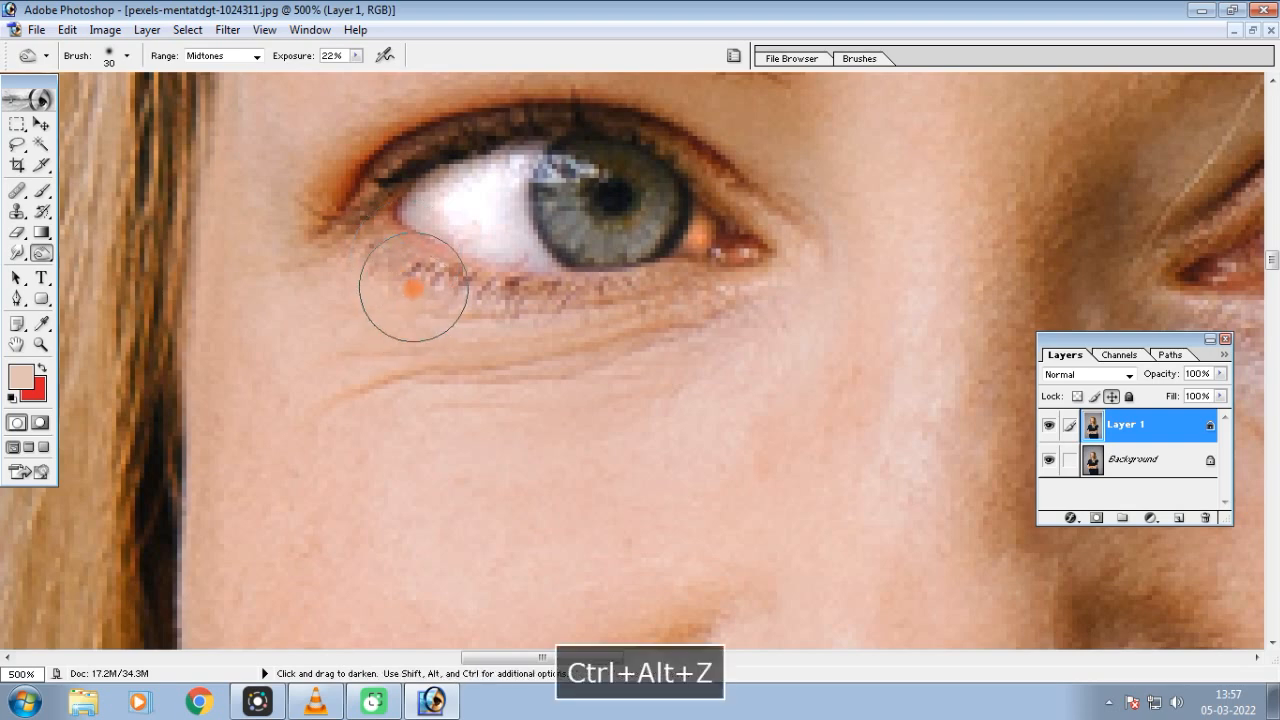
Shrink the Burn brush to 10 pixels and darken the lower lash line of the woman's right eye
key(ctrl+equal)
key(bracketleft)
key(bracketleft)
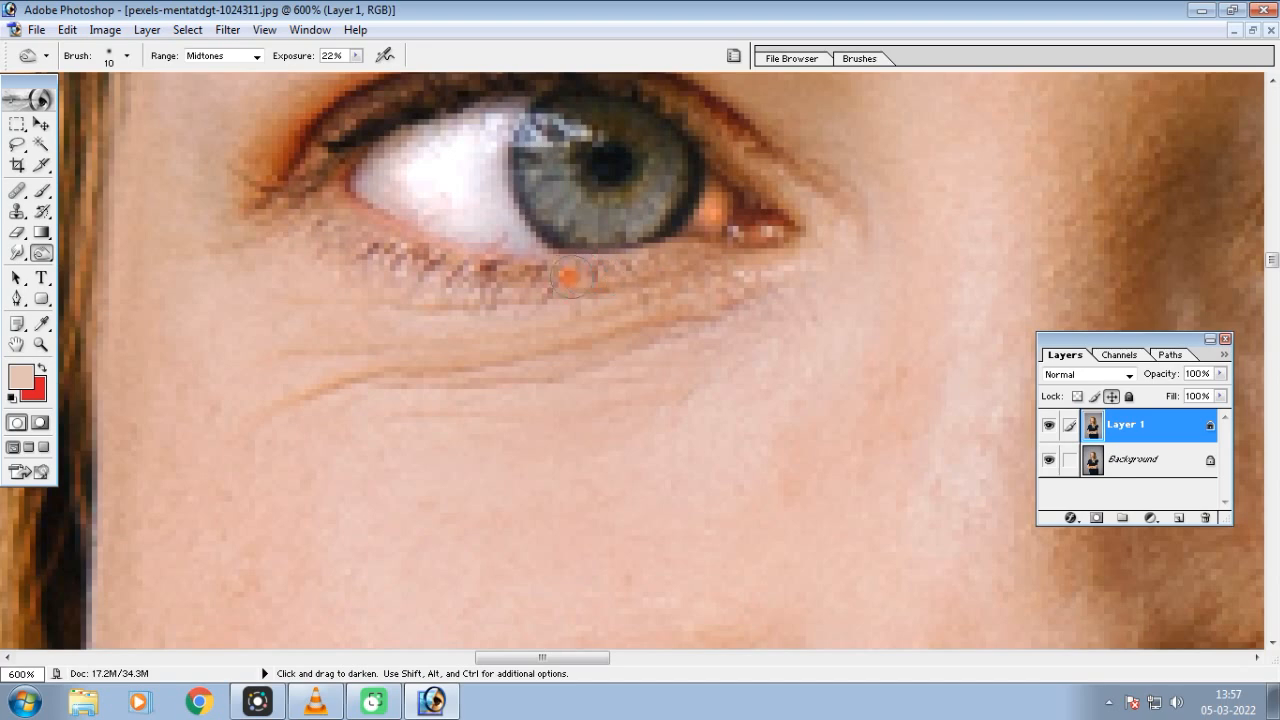
key(bracketleft)
mouse_move(654, 267)
mouse_down()
mouse_move(557, 278)
mouse_move(455, 261)
mouse_move(323, 203)
mouse_move(405, 261)
mouse_move(530, 284)
mouse_move(687, 255)
mouse_move(580, 279)
mouse_move(407, 258)
mouse_move(302, 198)
mouse_move(380, 259)
mouse_move(580, 288)
mouse_move(648, 276)
mouse_up()
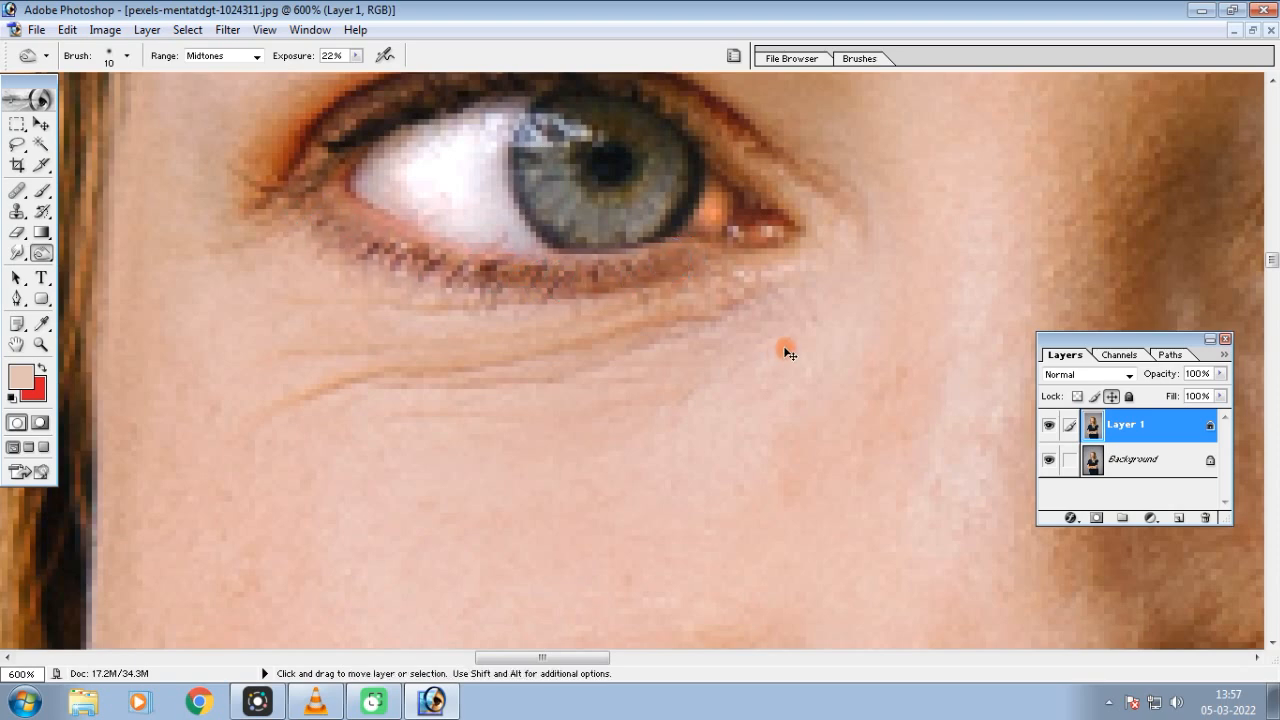
Darken the lower lash line of the woman's left eye with the 10-pixel Burn brush
key(ctrl+minus)
key(ctrl+minus)
key(space)
drag(598, 358, 474, 368)
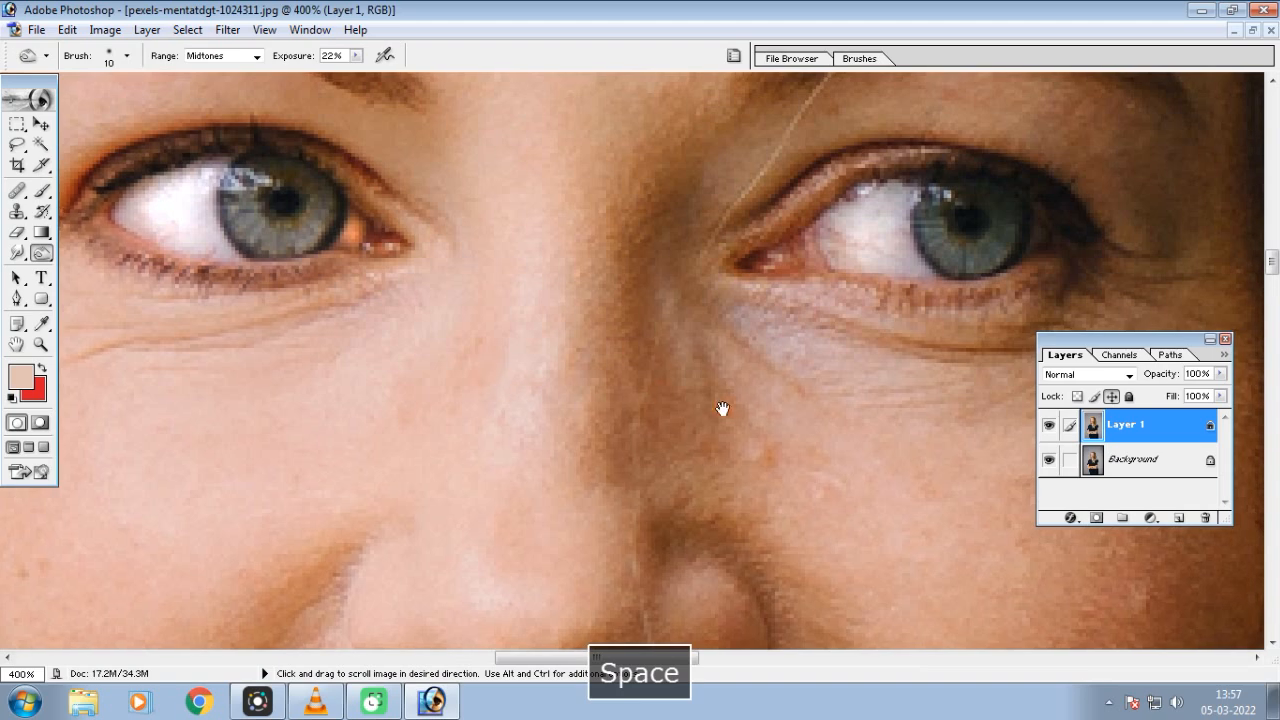
drag(708, 406, 544, 405)
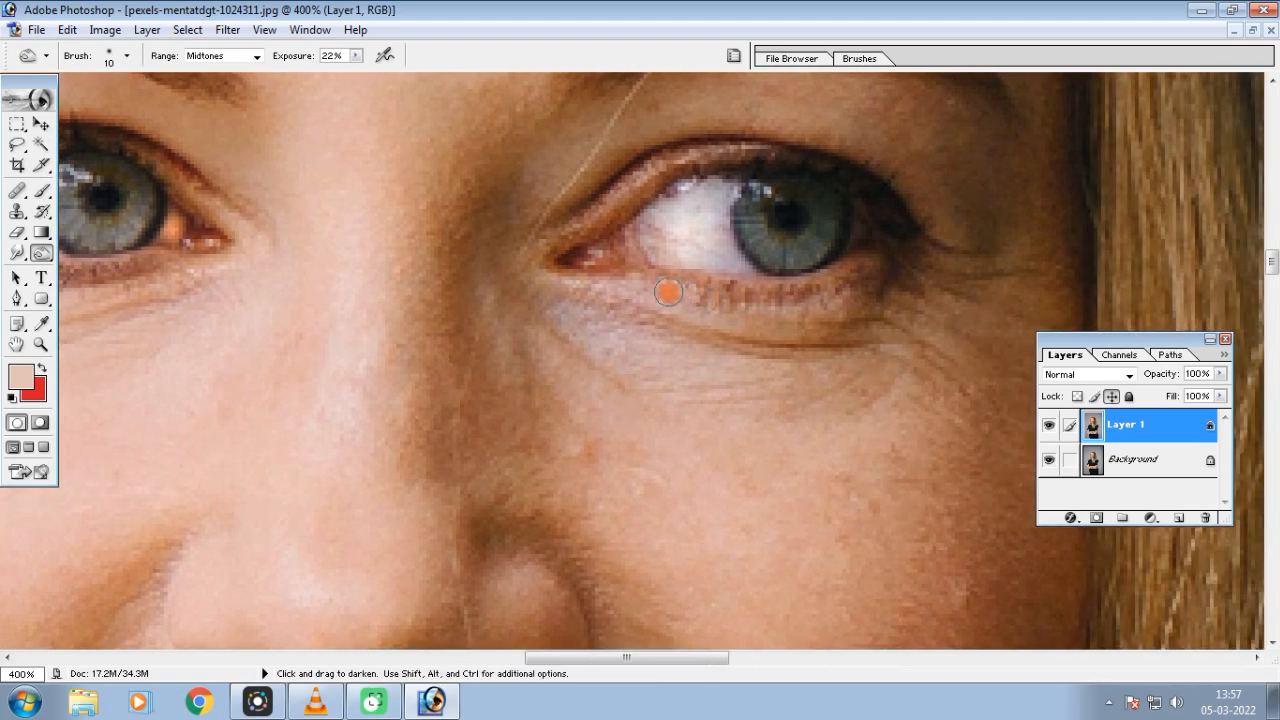
mouse_move(719, 293)
mouse_down()
mouse_move(779, 295)
mouse_move(868, 264)
mouse_move(827, 287)
mouse_move(730, 298)
mouse_move(678, 283)
mouse_move(780, 293)
mouse_move(845, 276)
mouse_move(874, 252)
mouse_move(735, 297)
mouse_move(608, 269)
mouse_move(823, 288)
mouse_move(870, 269)
mouse_move(834, 289)
mouse_up()
Burn the outer part of the right eye's lower lash line once more to deepen it
key(ctrl+minus)
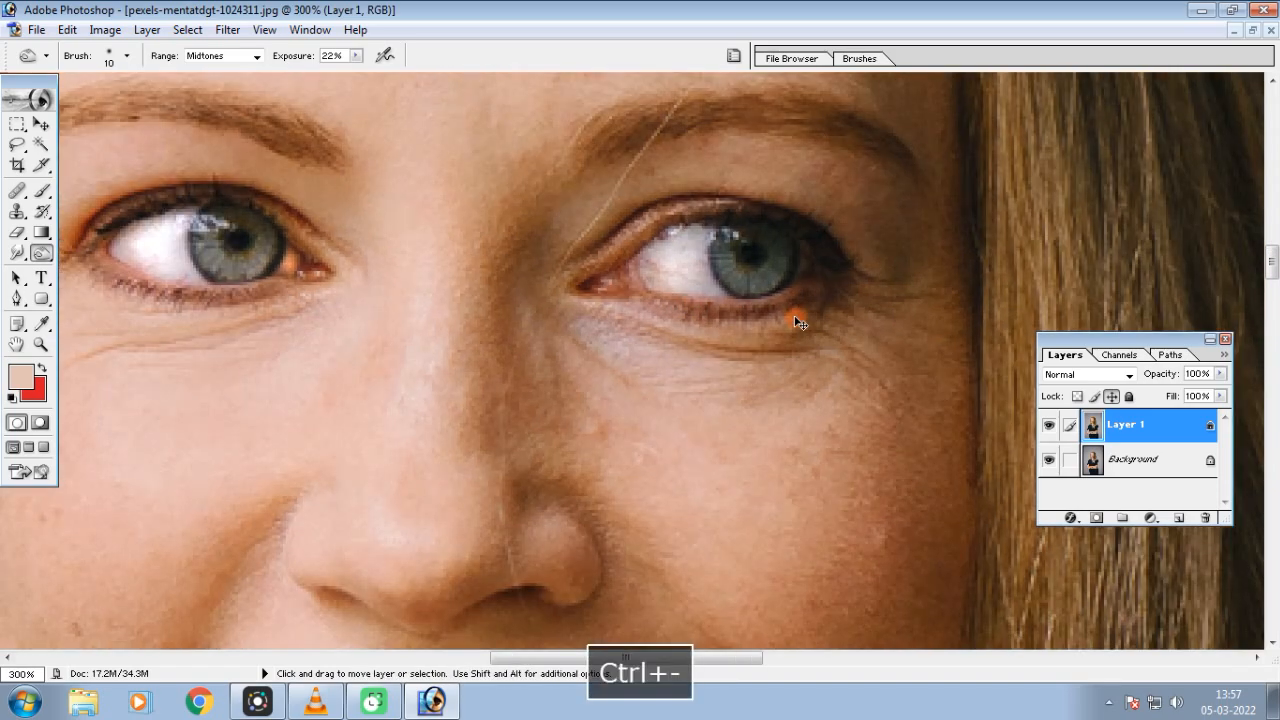
key(ctrl+minus)
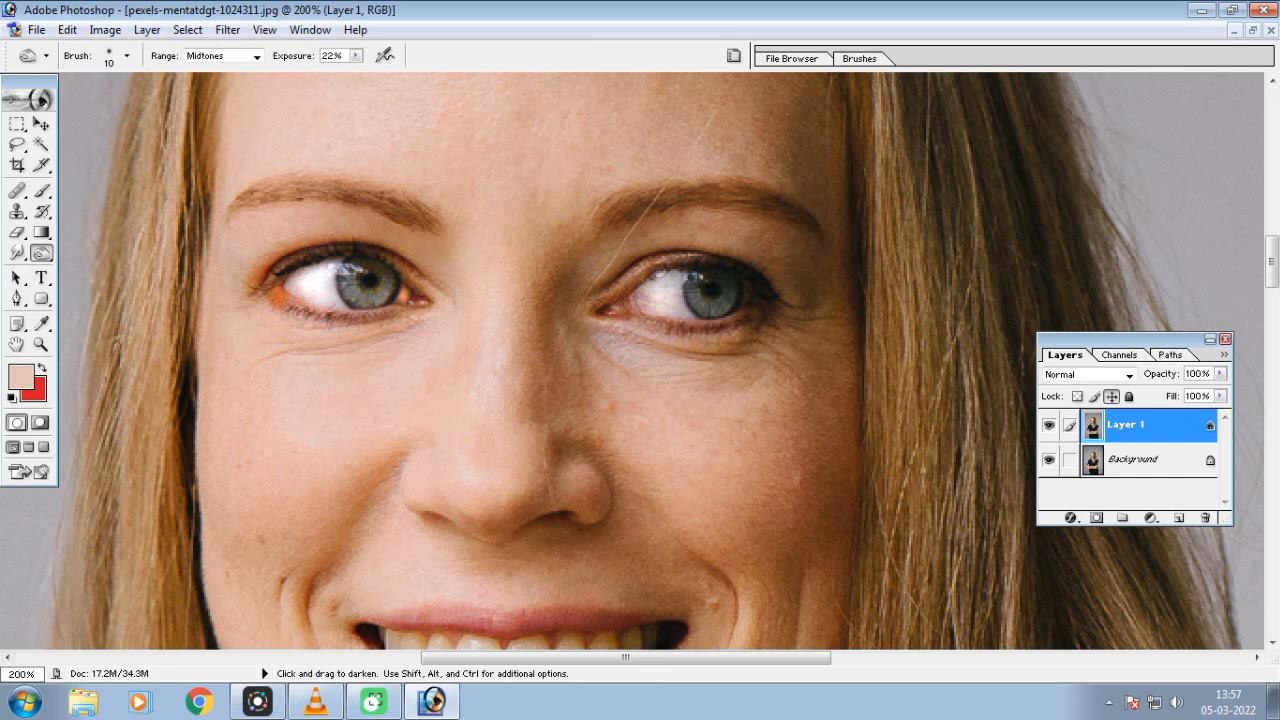
drag(348, 320, 276, 324)
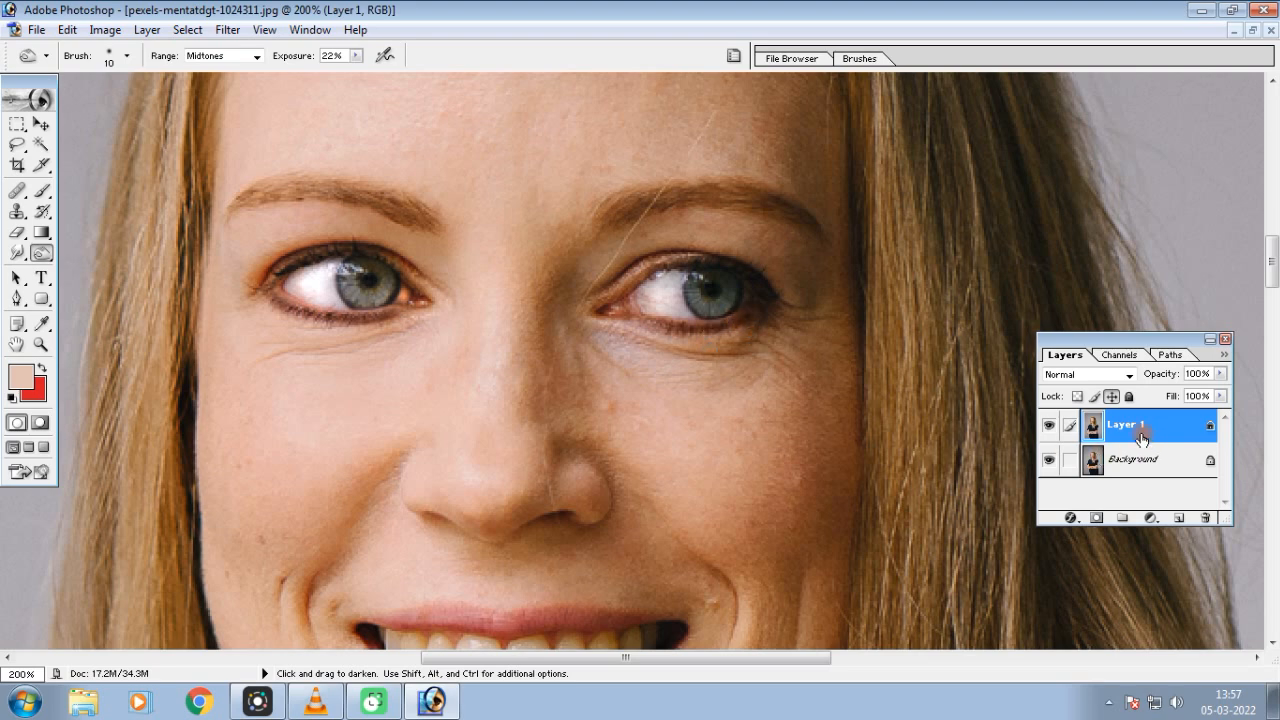
Compare the burned lash lines with the original photo by toggling Layer 1's visibility
click(1048, 428)
click(1048, 428)
click(1048, 428)
click(1048, 428)
click(1048, 428)
click(1048, 428)
click(1048, 428)
click(1048, 428)
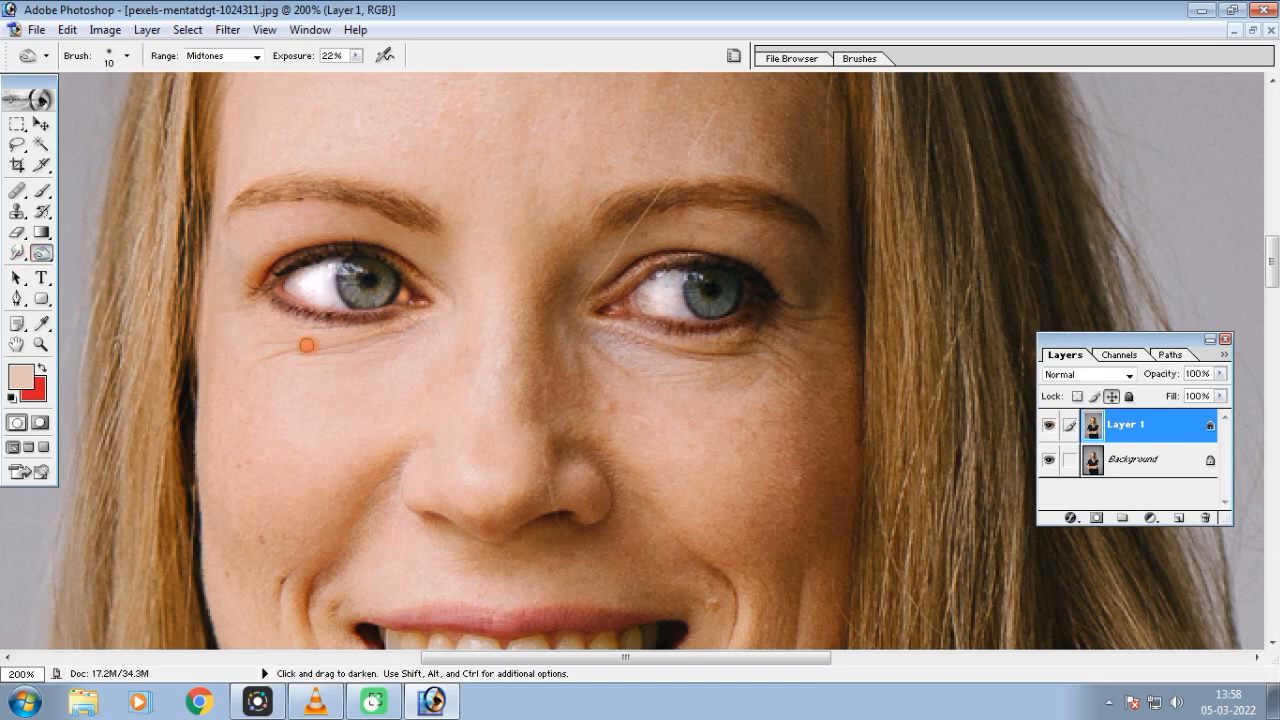
Burn the smile folds on both sides of the nose using the Shadows range and a 30-pixel brush
key(ctrl+minus)
key(ctrl+equal)
key(ctrl+equal)
key(ctrl+equal)
drag(578, 415, 566, 440)
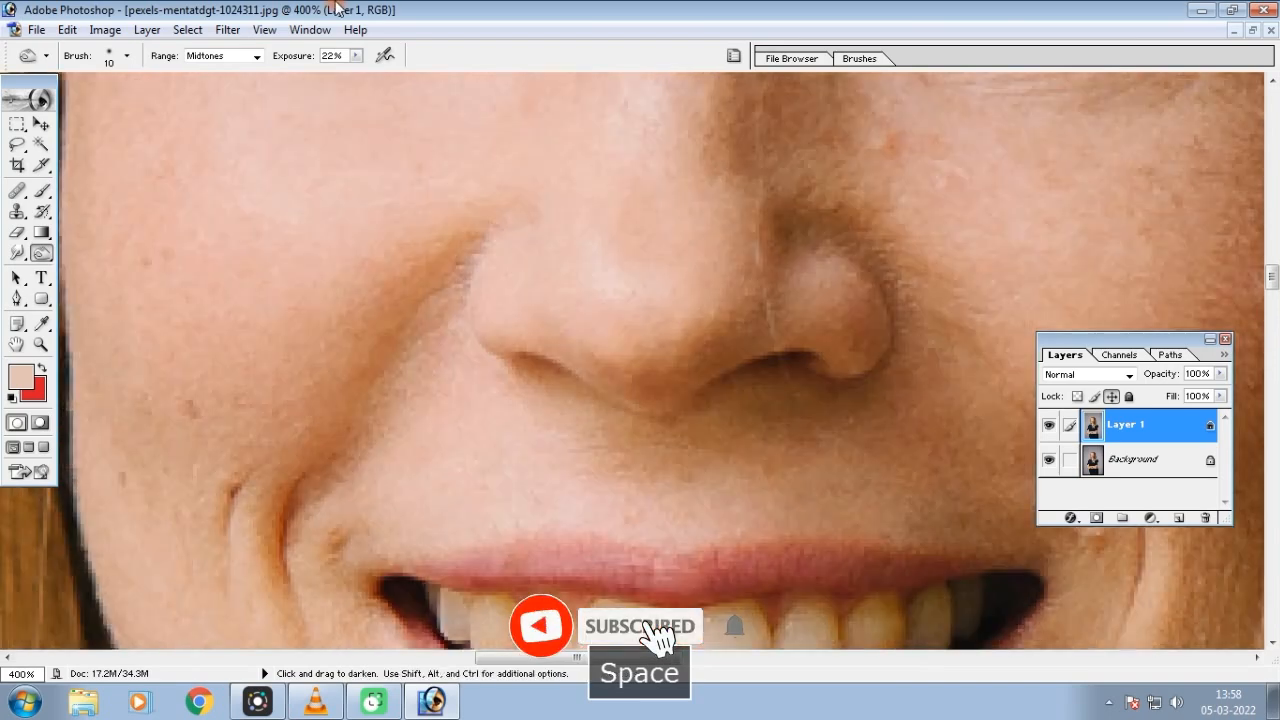
click(250, 56)
click(205, 67)
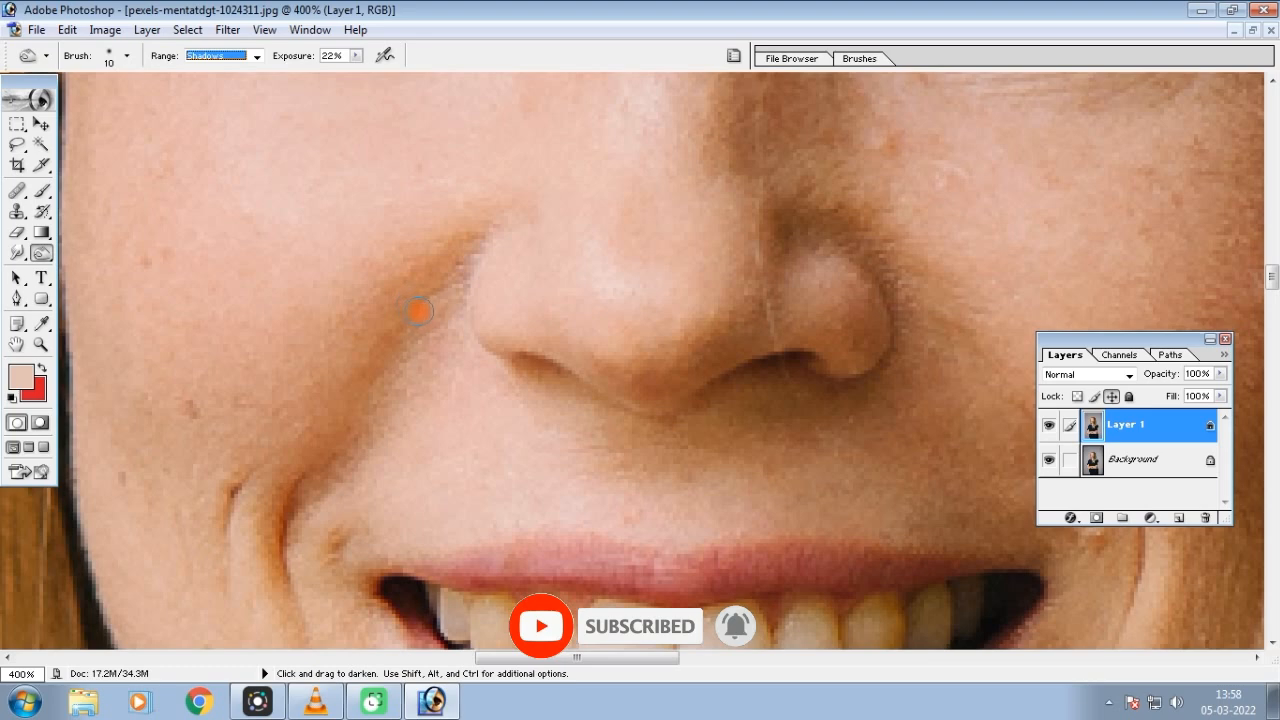
key(bracketright)
key(bracketright)
drag(455, 265, 366, 395)
mouse_move(331, 446)
mouse_down()
mouse_move(423, 286)
mouse_move(471, 251)
mouse_move(380, 275)
mouse_up()
drag(749, 434, 651, 289)
mouse_move(758, 380)
mouse_down()
mouse_move(662, 256)
mouse_move(756, 376)
mouse_up()
drag(738, 194, 878, 495)
Set the Burn range to Highlights and darken the iris of the woman's right eye at 22% exposure
key(ctrl+minus)
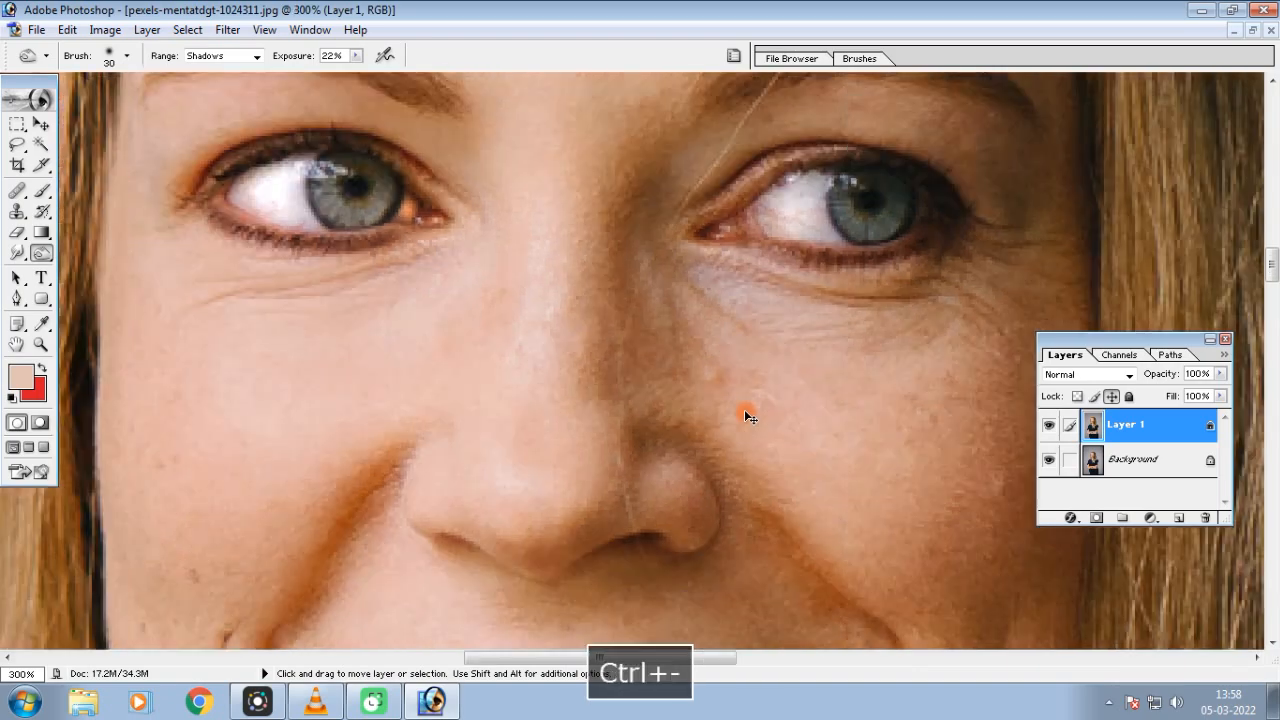
key(ctrl+minus)
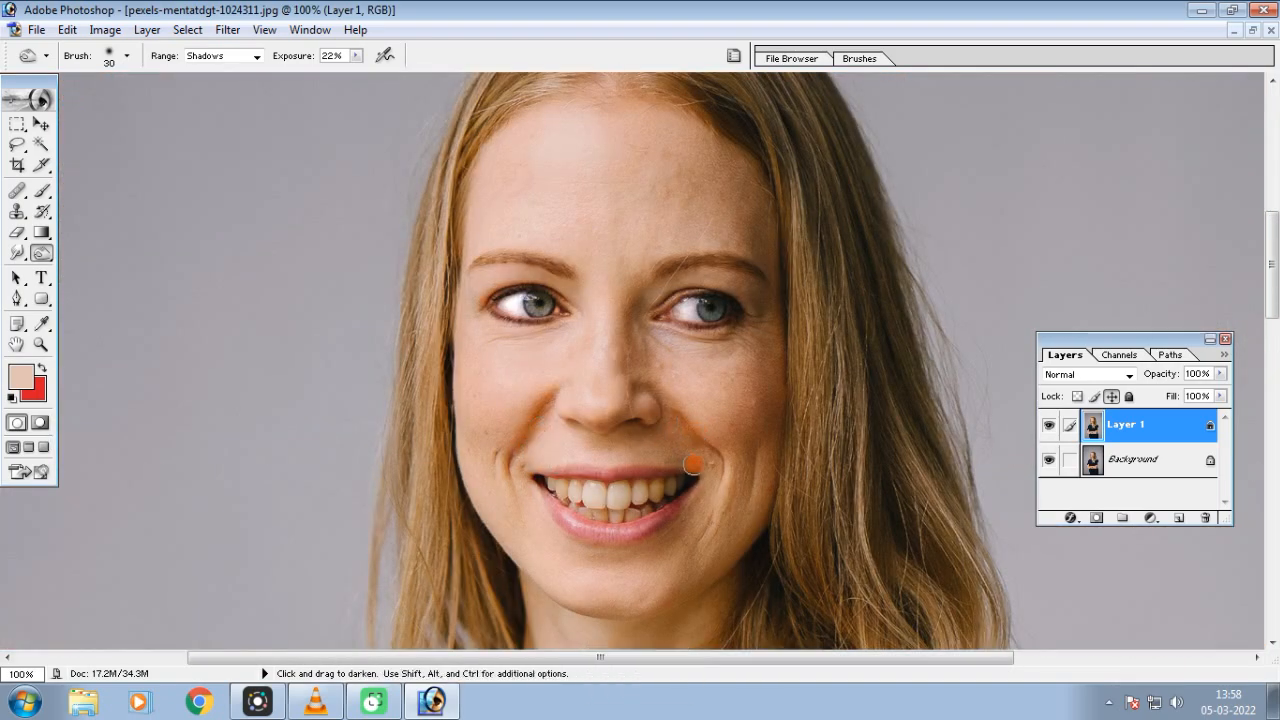
click(255, 57)
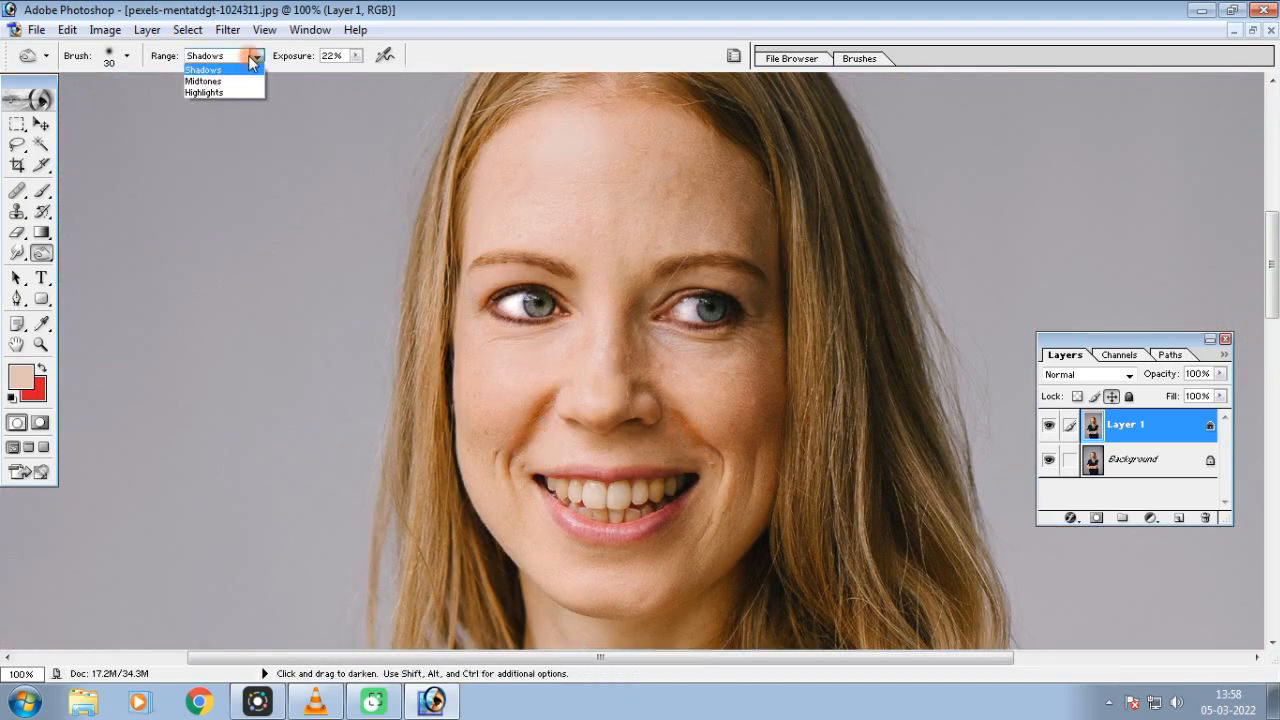
click(200, 92)
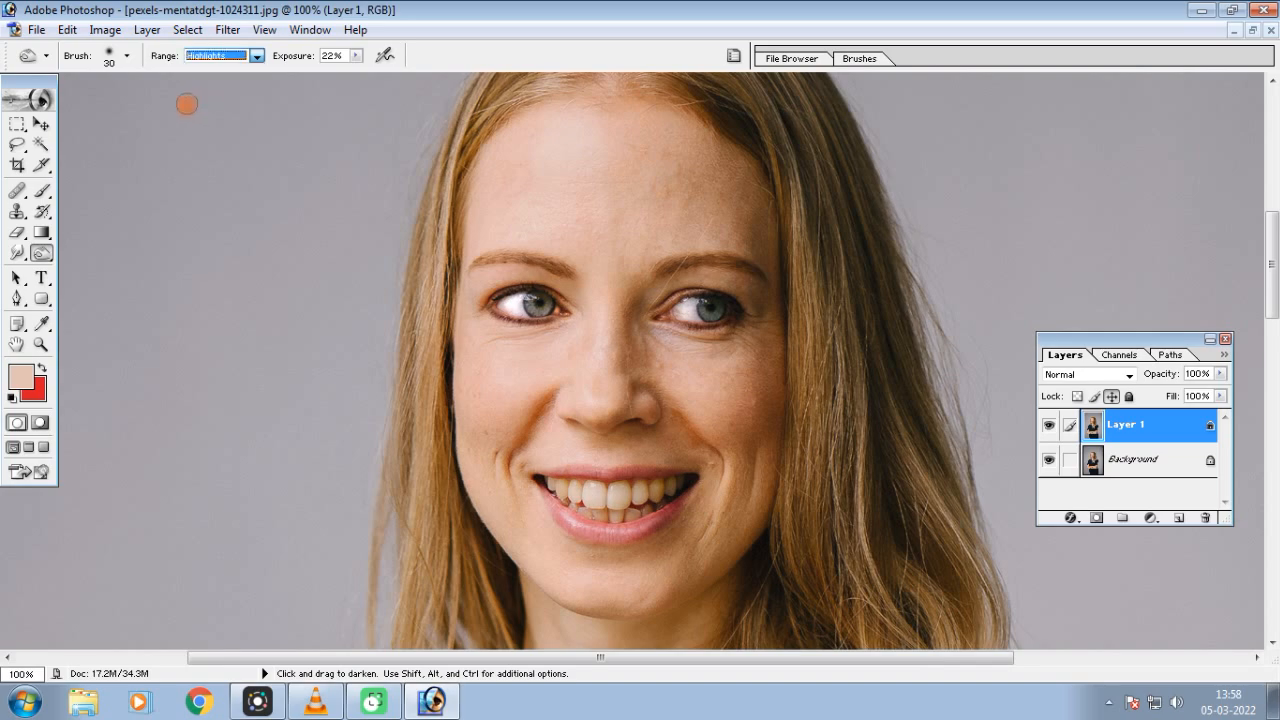
key(ctrl+plus)
key(ctrl+plus)
key(ctrl+plus)
mouse_move(472, 330)
mouse_down()
mouse_move(486, 320)
mouse_move(472, 342)
mouse_move(491, 343)
mouse_move(471, 343)
mouse_move(488, 345)
mouse_up()
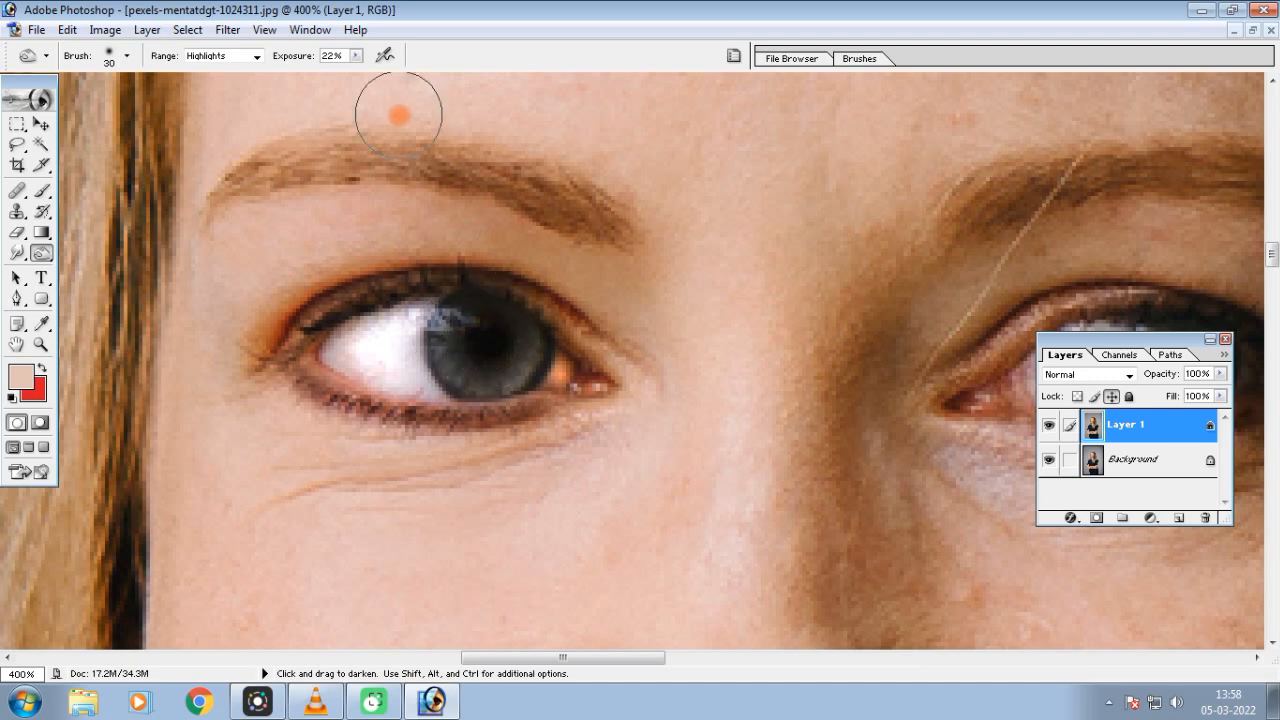
Raise the Burn exposure to 53% and darken the irises of both eyes
click(357, 56)
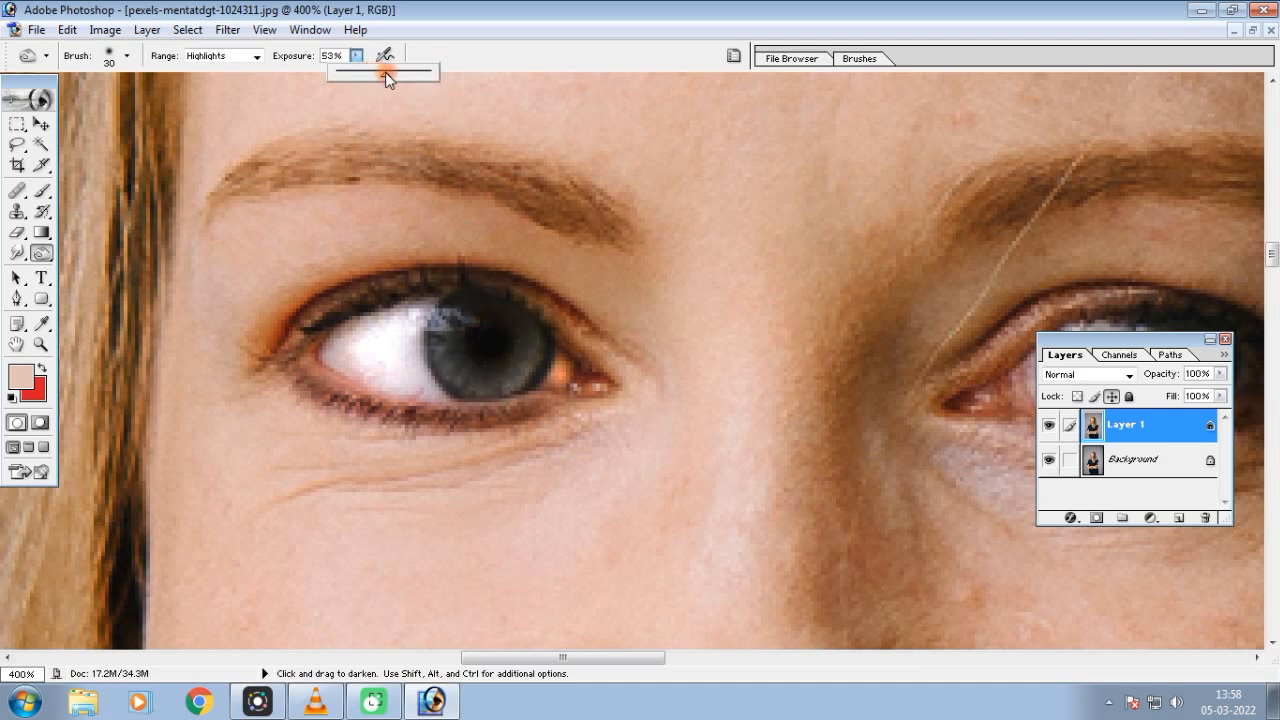
mouse_move(476, 342)
mouse_down()
mouse_move(478, 363)
mouse_move(496, 343)
mouse_move(254, 257)
mouse_up()
mouse_move(661, 254)
mouse_down()
mouse_move(654, 243)
mouse_move(643, 254)
mouse_move(653, 241)
mouse_up()
key(ctrl+minus)
key(ctrl+minus)
key(ctrl+minus)
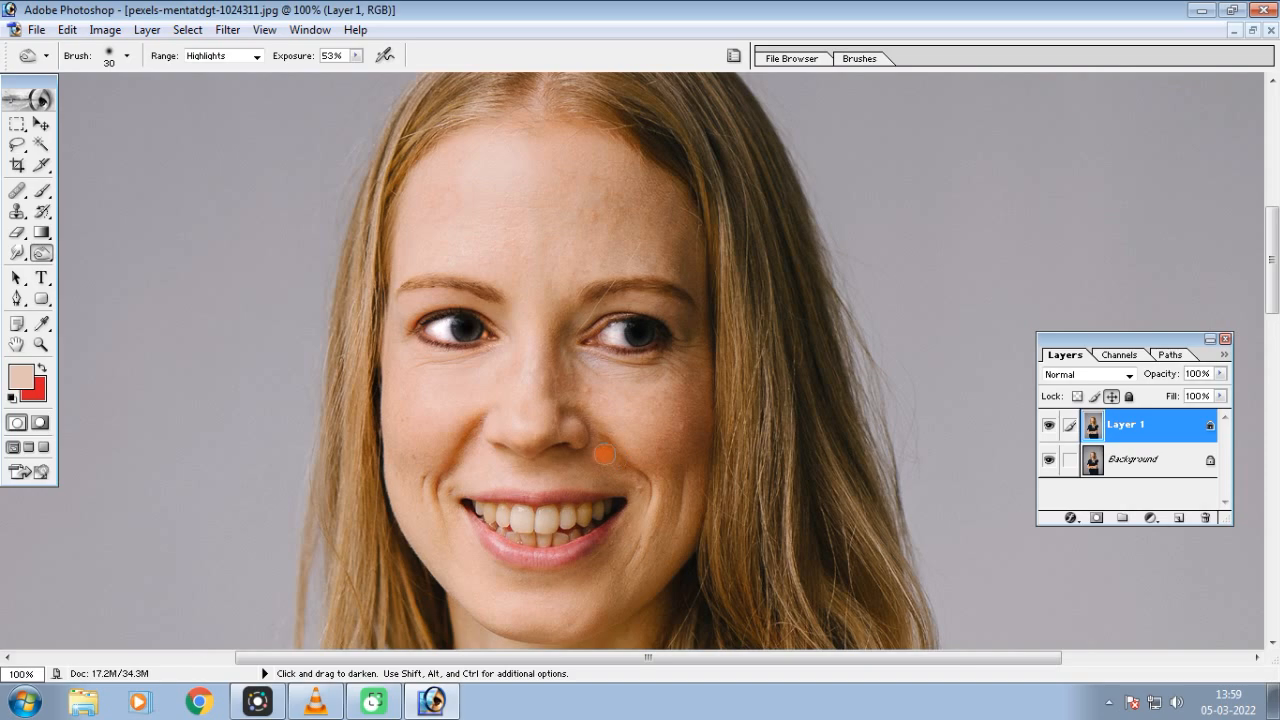
Switch to the Sponge tool in Desaturate mode with 72% flow
key(shift+o)
key(ctrl+plus)
click(40, 256)
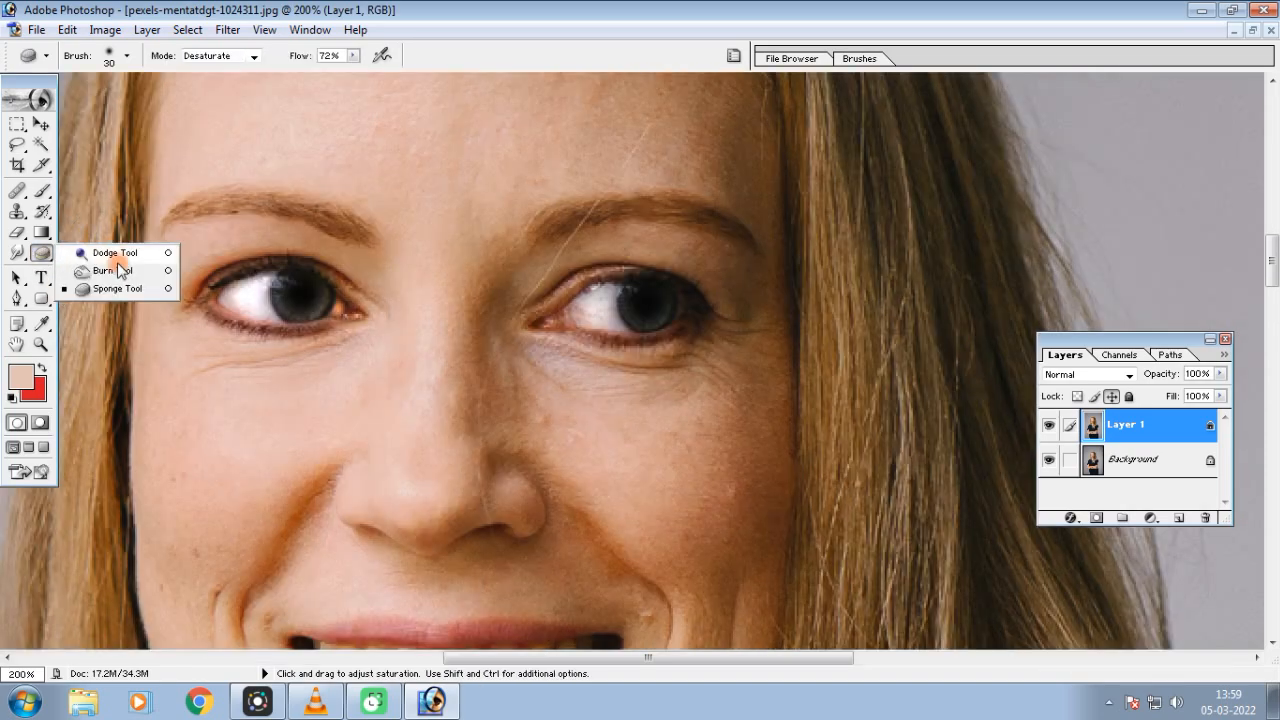
click(115, 289)
key(ctrl+minus)
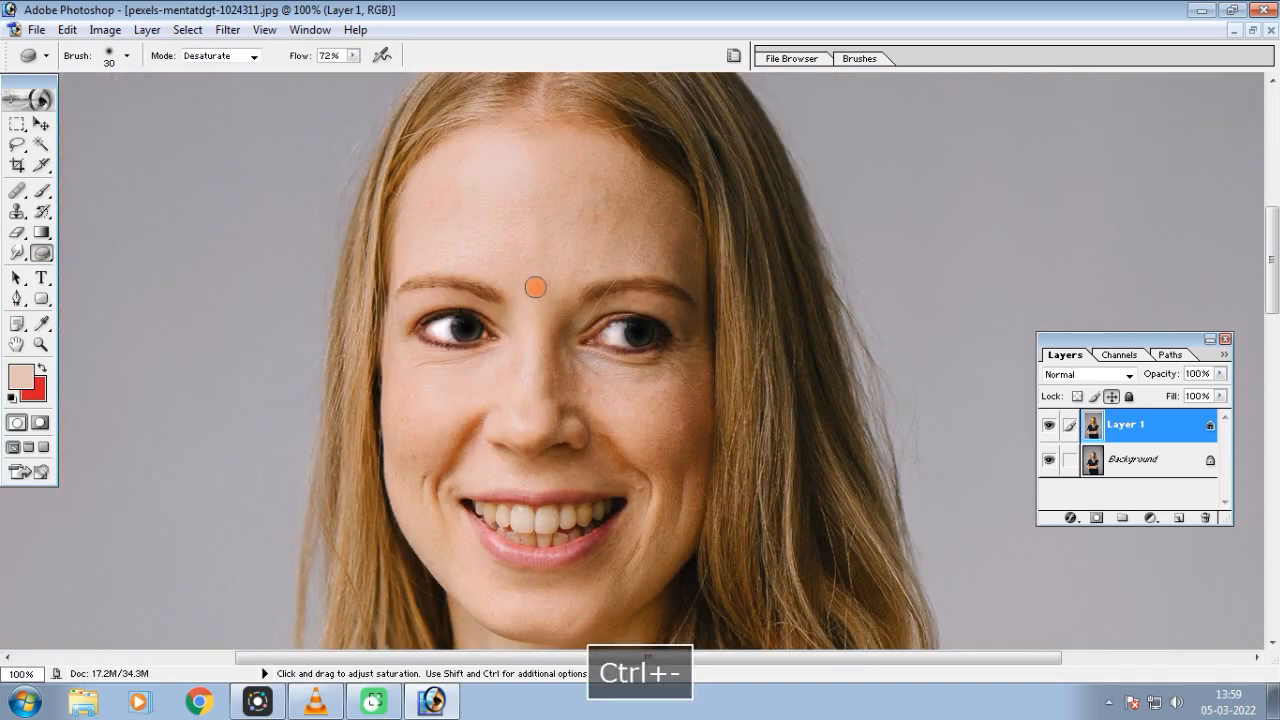
key(ctrl+equal)
key(ctrl+minus)
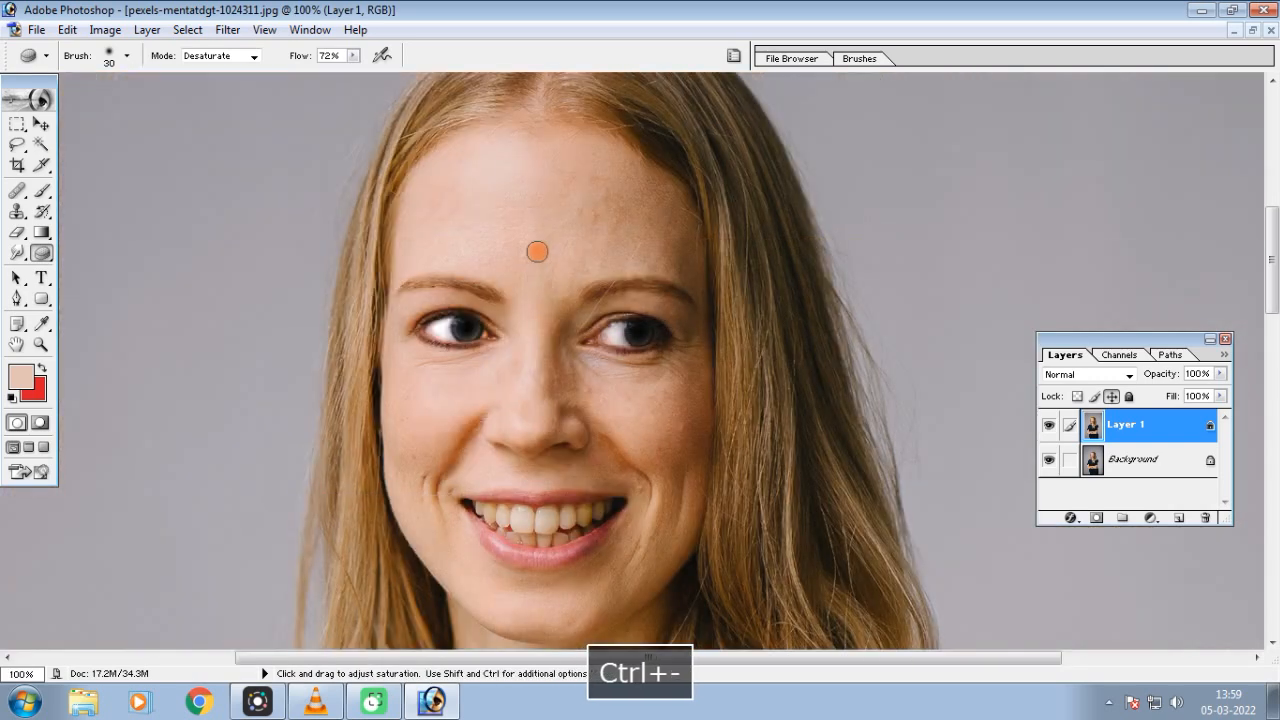
Try desaturating the woman's face with a 90-pixel Sponge brush, and undo the strokes
key(bracketright)
key(bracketright)
key(bracketright)
key(bracketright)
key(bracketright)
key(bracketright)
mouse_move(512, 225)
mouse_down()
mouse_move(578, 183)
mouse_move(646, 219)
mouse_move(568, 152)
mouse_move(453, 175)
mouse_move(424, 236)
mouse_move(411, 234)
mouse_move(507, 176)
mouse_move(655, 187)
mouse_move(662, 235)
mouse_move(605, 258)
mouse_move(437, 250)
mouse_move(534, 281)
mouse_move(615, 245)
mouse_move(603, 255)
mouse_move(450, 209)
mouse_move(620, 180)
mouse_move(556, 269)
mouse_move(515, 367)
mouse_move(429, 422)
mouse_move(445, 367)
mouse_move(422, 448)
mouse_move(475, 418)
mouse_move(522, 334)
mouse_move(580, 413)
mouse_move(567, 370)
mouse_move(660, 425)
mouse_move(672, 392)
mouse_move(663, 480)
mouse_move(696, 333)
mouse_move(608, 583)
mouse_move(447, 553)
mouse_move(456, 407)
mouse_move(539, 393)
mouse_move(601, 421)
mouse_up()
mouse_move(559, 465)
mouse_down()
mouse_move(474, 454)
mouse_move(523, 396)
mouse_move(522, 290)
mouse_move(417, 212)
mouse_move(689, 294)
mouse_move(669, 437)
mouse_move(627, 428)
mouse_up()
key(ctrl+alt+z)
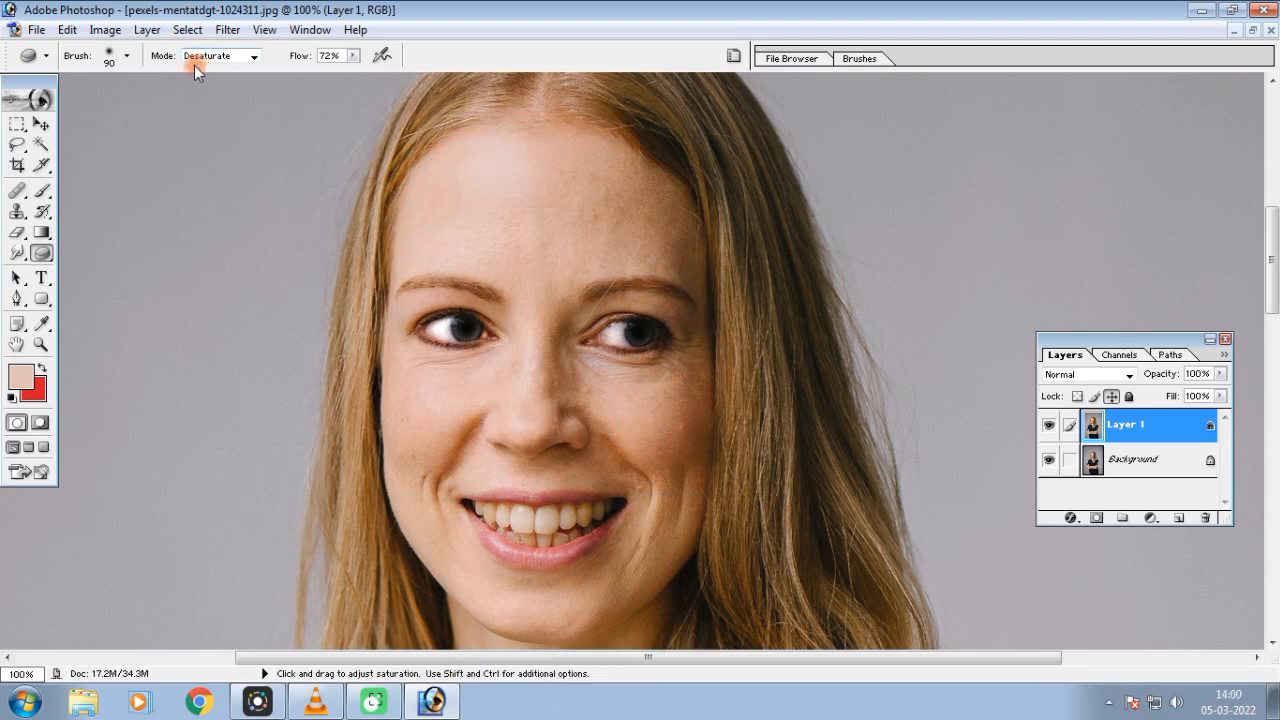
Change the Sponge tool to Saturate mode and lower its flow to 37%
click(255, 62)
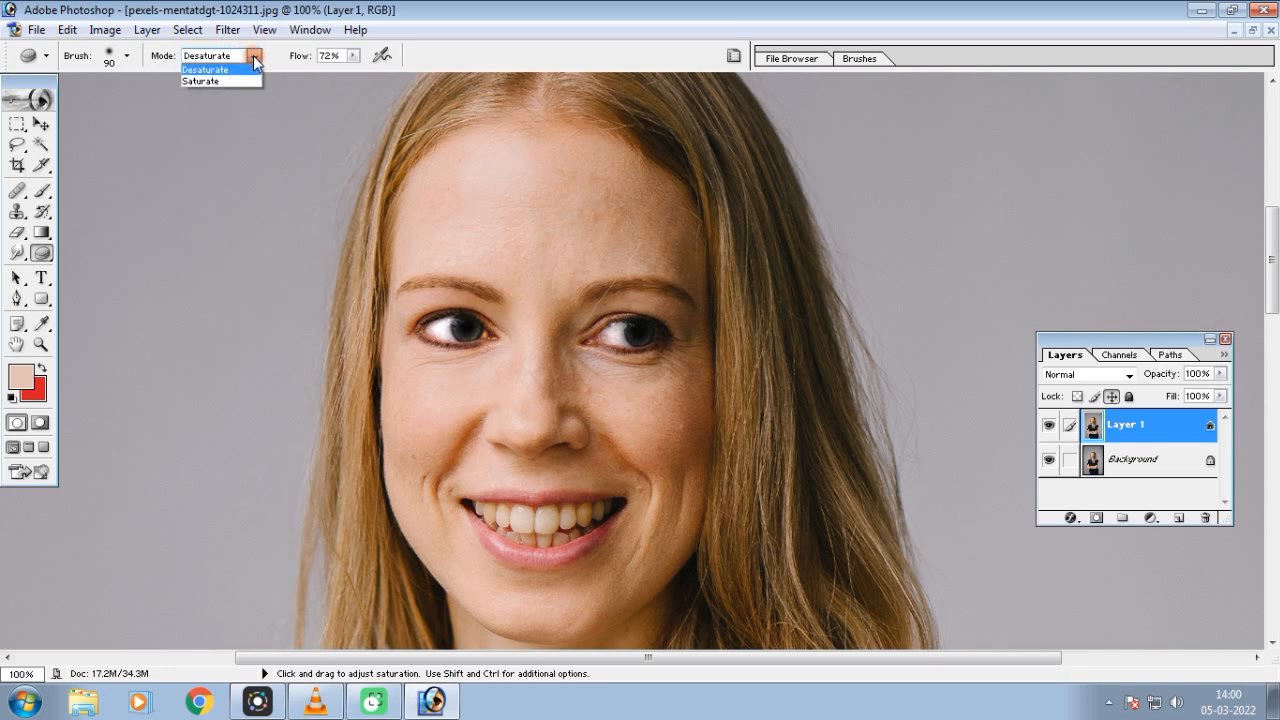
click(218, 80)
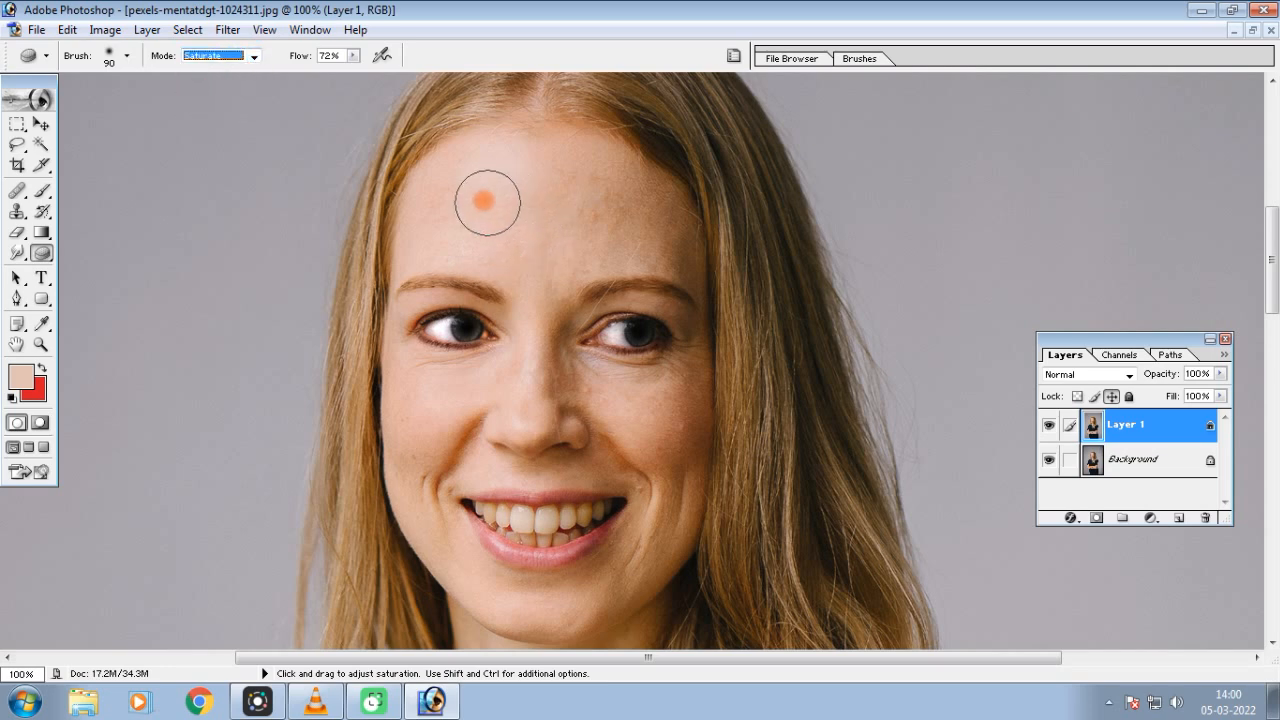
click(353, 56)
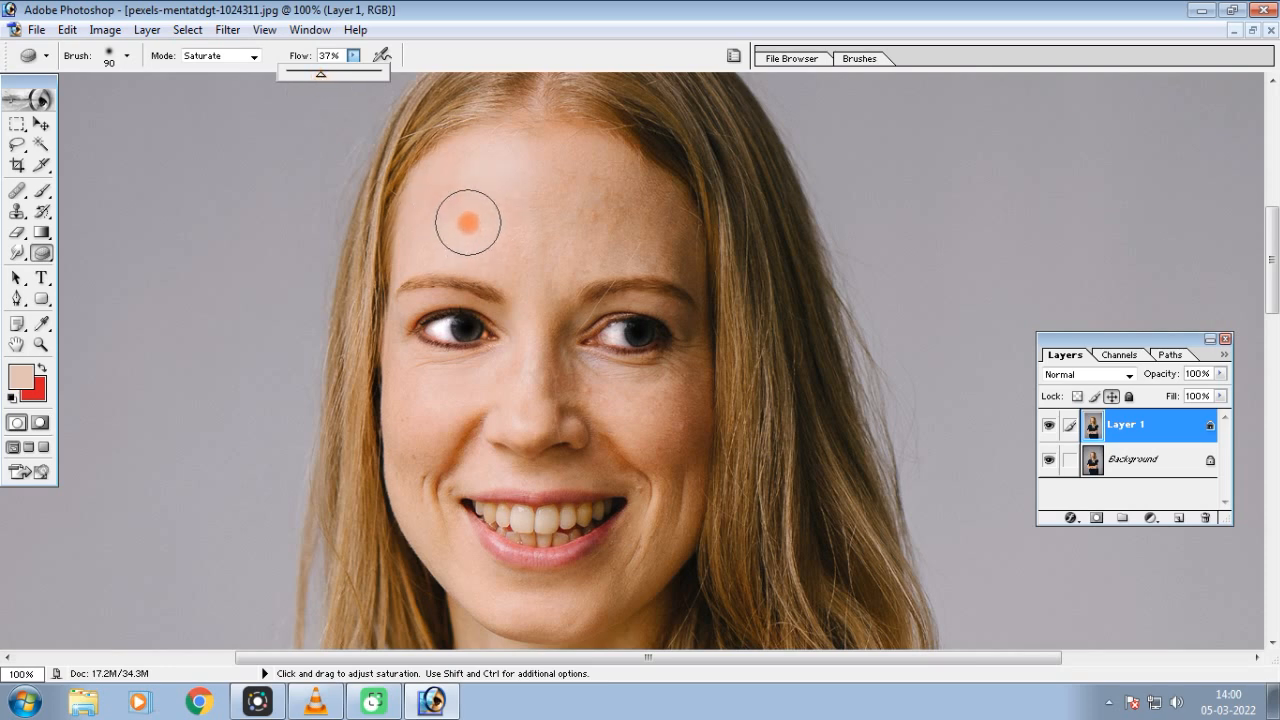
Try saturating the forehead and cheeks with a 125-pixel Sponge brush, and undo the last stroke
key(bracketright)
key(bracketright)
mouse_move(557, 237)
mouse_down()
mouse_move(531, 259)
mouse_move(640, 236)
mouse_move(644, 206)
mouse_move(518, 204)
mouse_move(626, 412)
mouse_move(504, 381)
mouse_move(417, 439)
mouse_move(494, 380)
mouse_up()
key(ctrl+minus)
key(ctrl+equal)
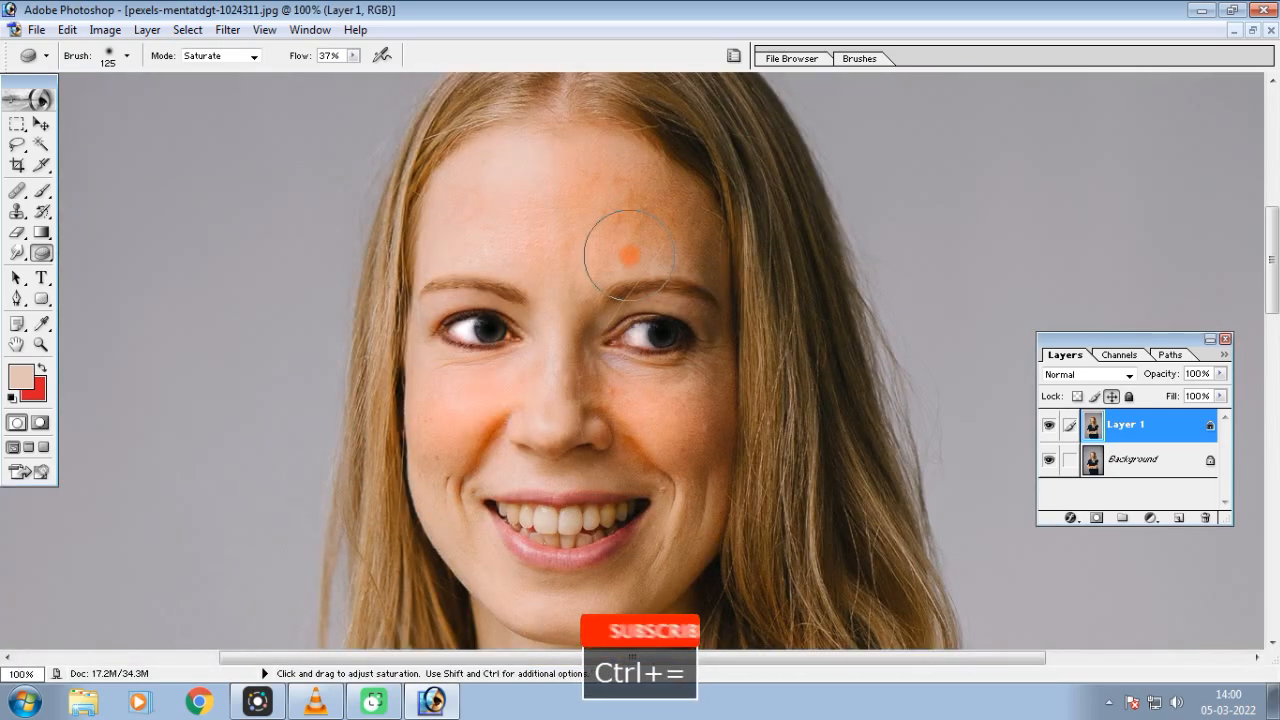
scroll(628, 257, down, 2)
key(ctrl+alt+z)
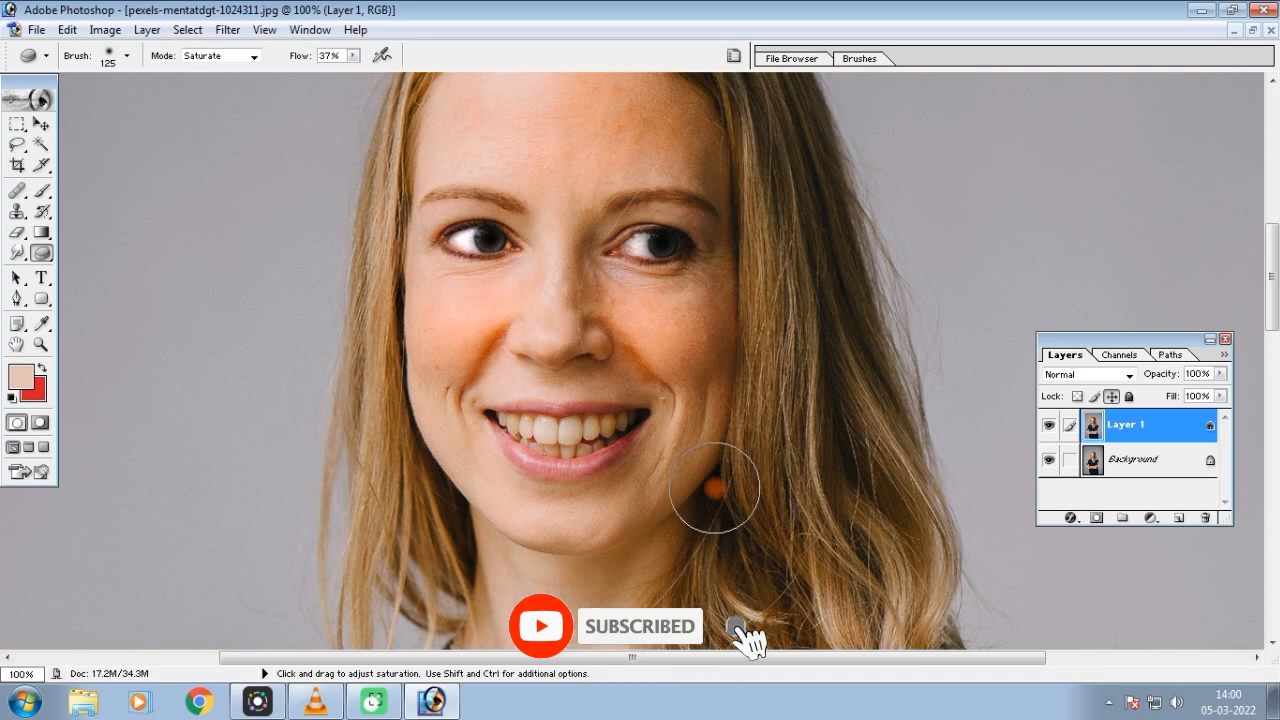
key(ctrl+minus)
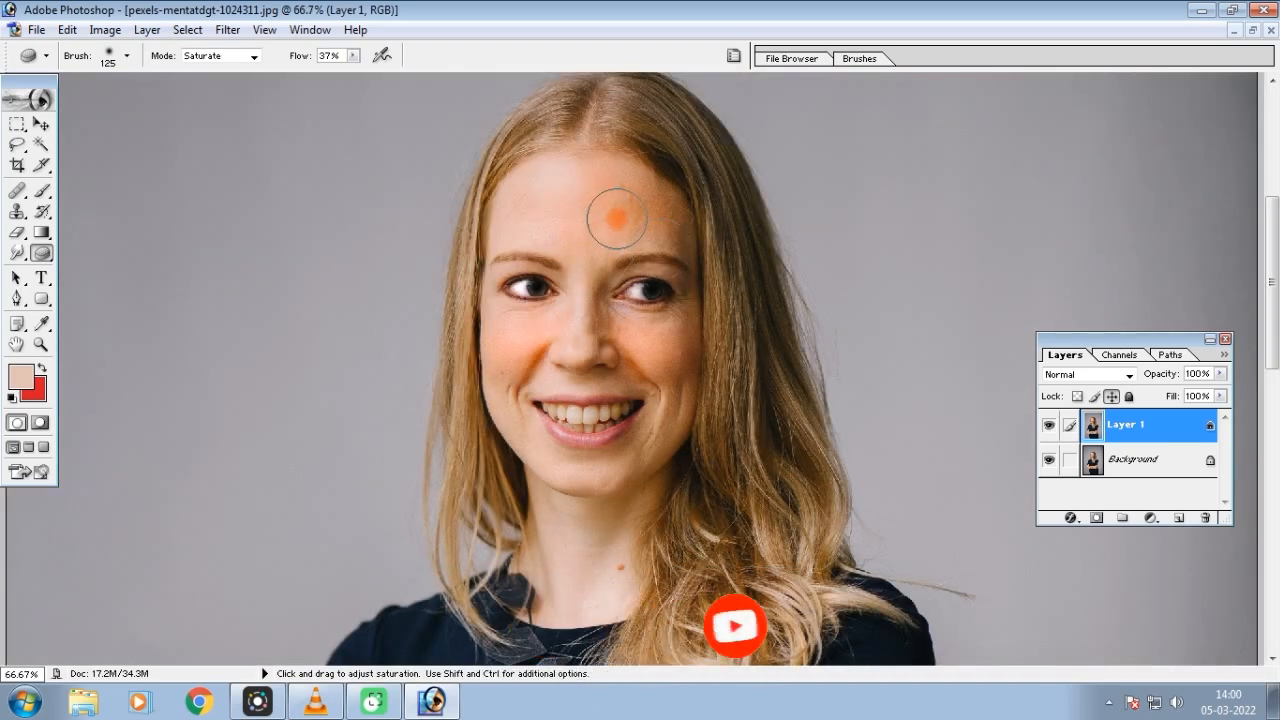
Try saturating more of the woman's face, reducing the Sponge brush to 50 pixels along the way
mouse_move(601, 222)
mouse_down()
mouse_move(577, 286)
mouse_move(583, 320)
mouse_move(577, 300)
mouse_move(514, 334)
mouse_up()
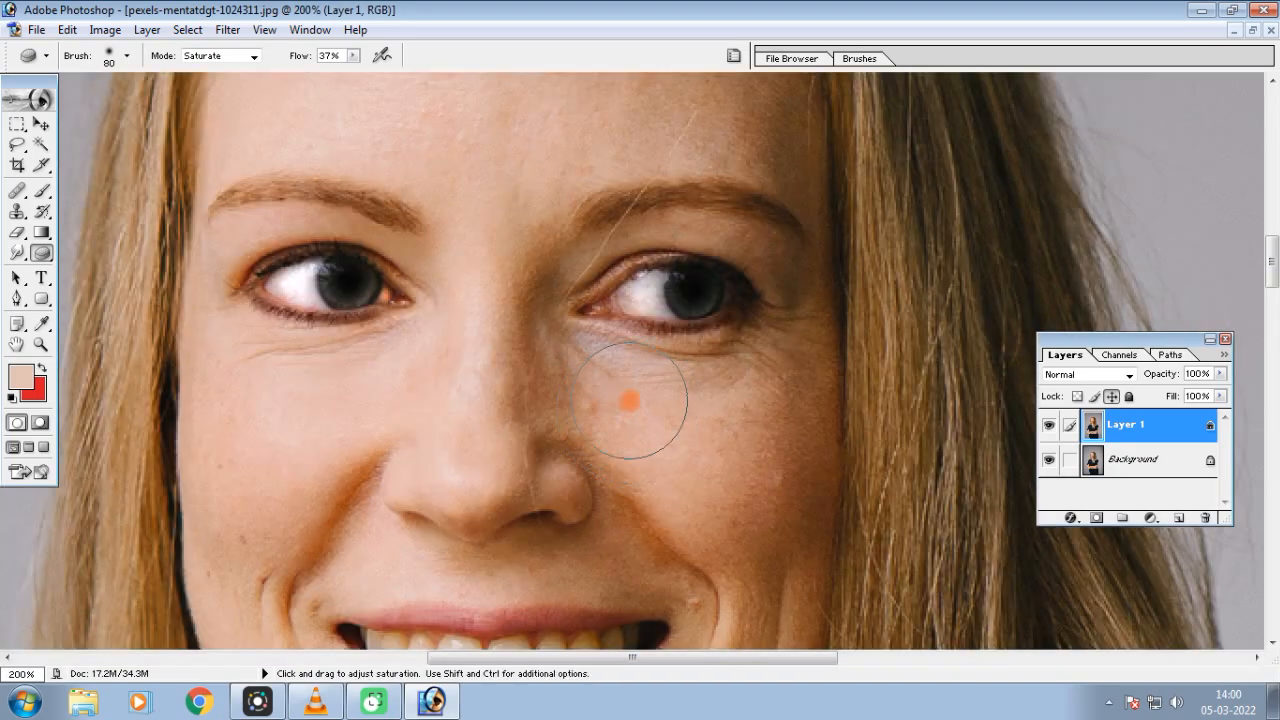
key(bracketleft)
key(bracketleft)
key(bracketleft)
mouse_move(621, 377)
mouse_down()
mouse_move(596, 350)
mouse_move(706, 429)
mouse_move(620, 411)
mouse_move(674, 486)
mouse_move(727, 401)
mouse_move(621, 363)
mouse_move(737, 423)
mouse_move(651, 480)
mouse_move(451, 443)
mouse_move(376, 363)
mouse_move(251, 509)
mouse_move(331, 406)
mouse_move(454, 457)
mouse_move(487, 262)
mouse_move(449, 451)
mouse_move(344, 410)
mouse_up()
key(ctrl+minus)
key(ctrl+minus)
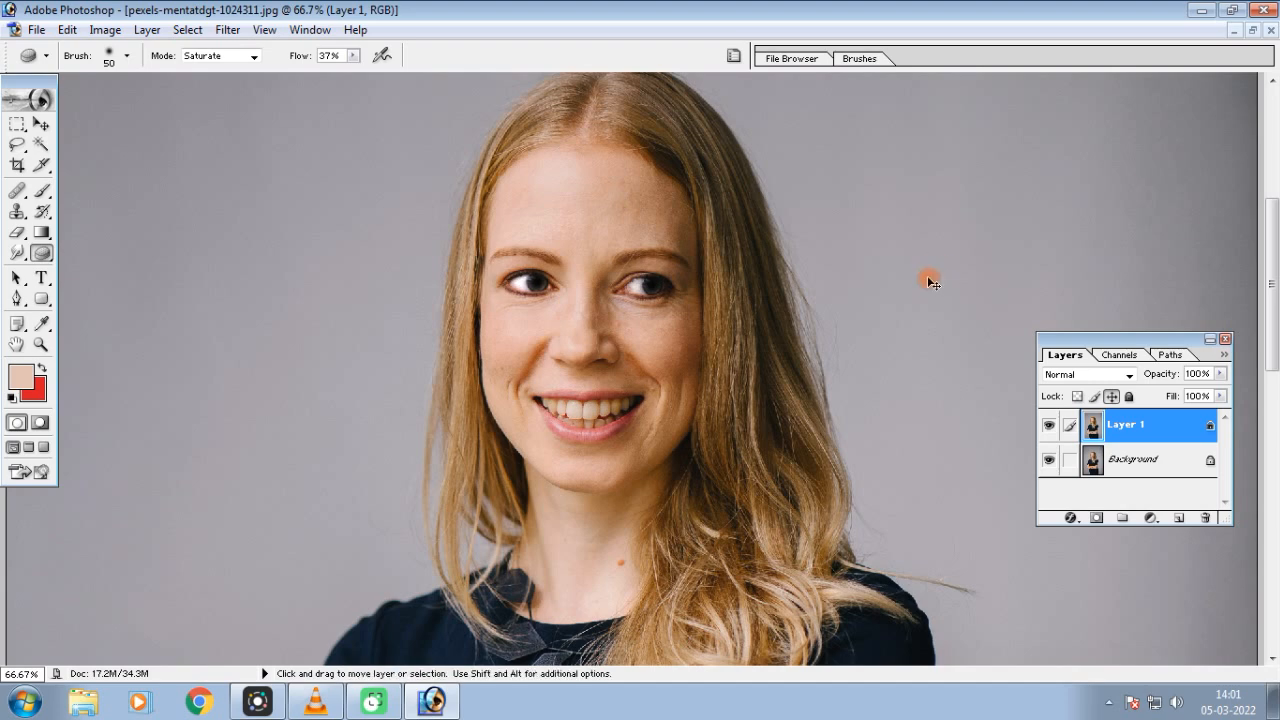
key(ctrl+minus)
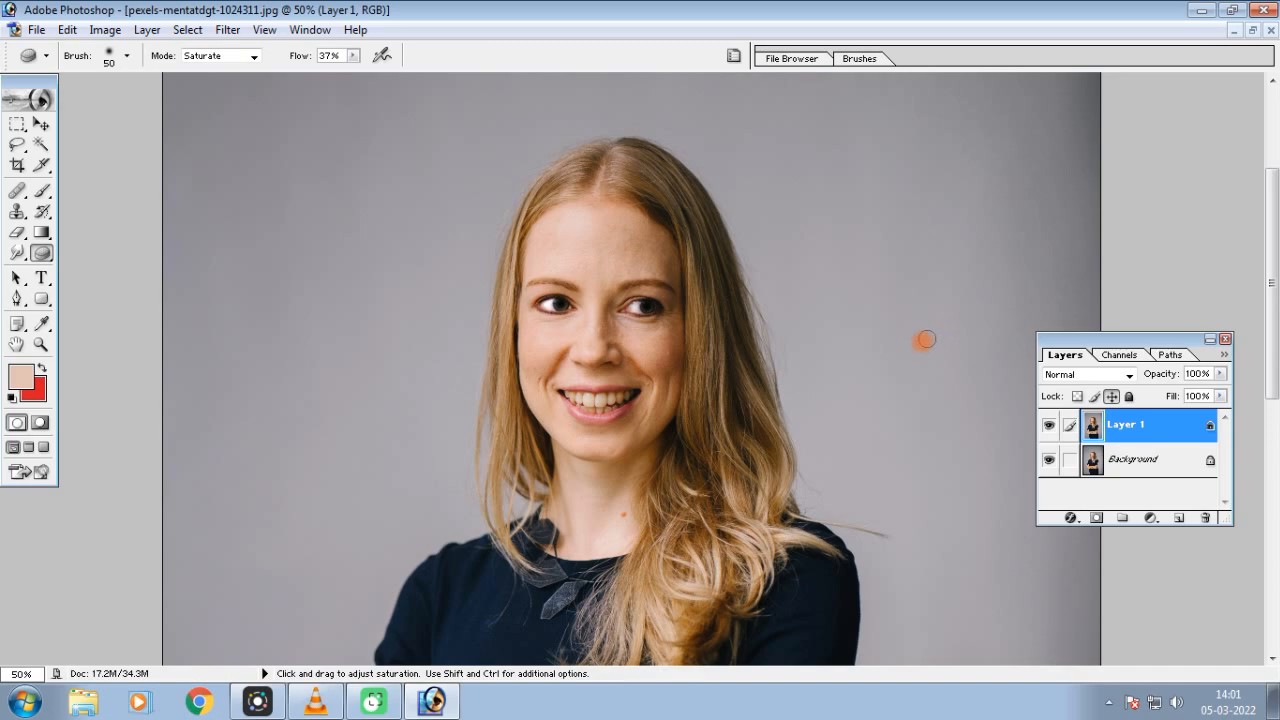